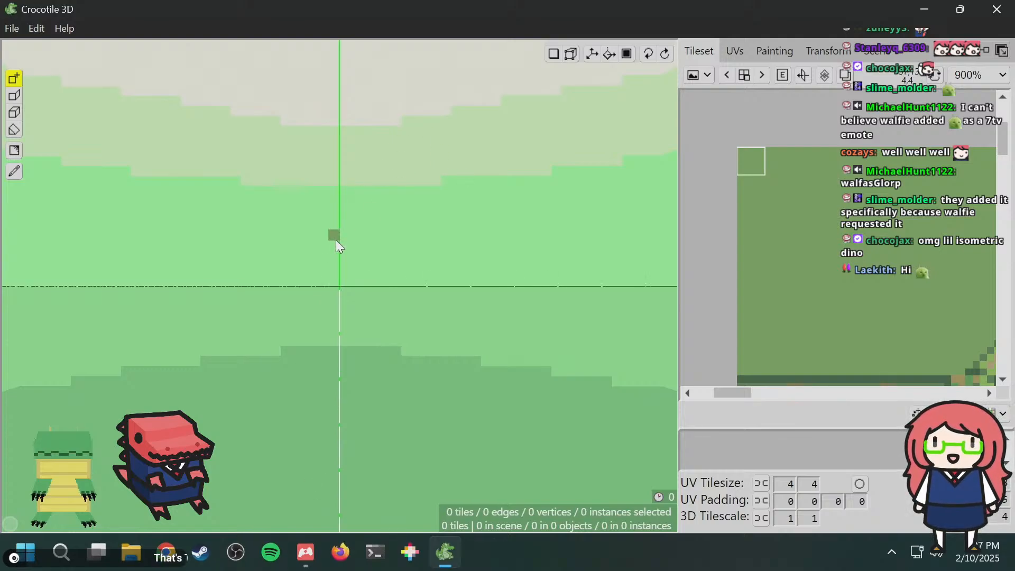
{"action": "scroll", "coordinate": [335, 234], "scroll_direction": "up", "scroll_amount": 5}
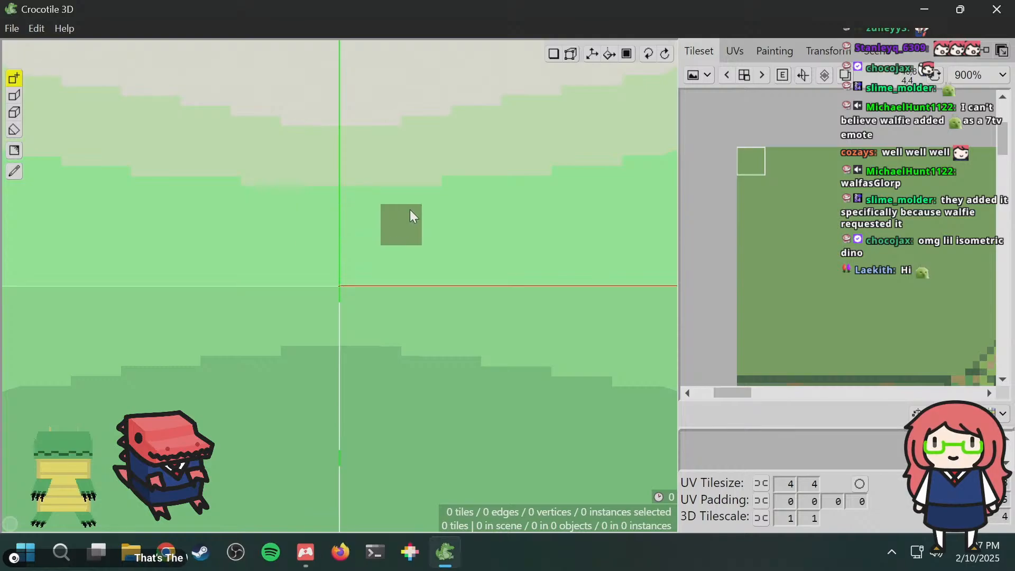
{"action": "key", "text": "space"}
{"action": "left_click_drag", "start_coordinate": [410, 209], "coordinate": [439, 238]}
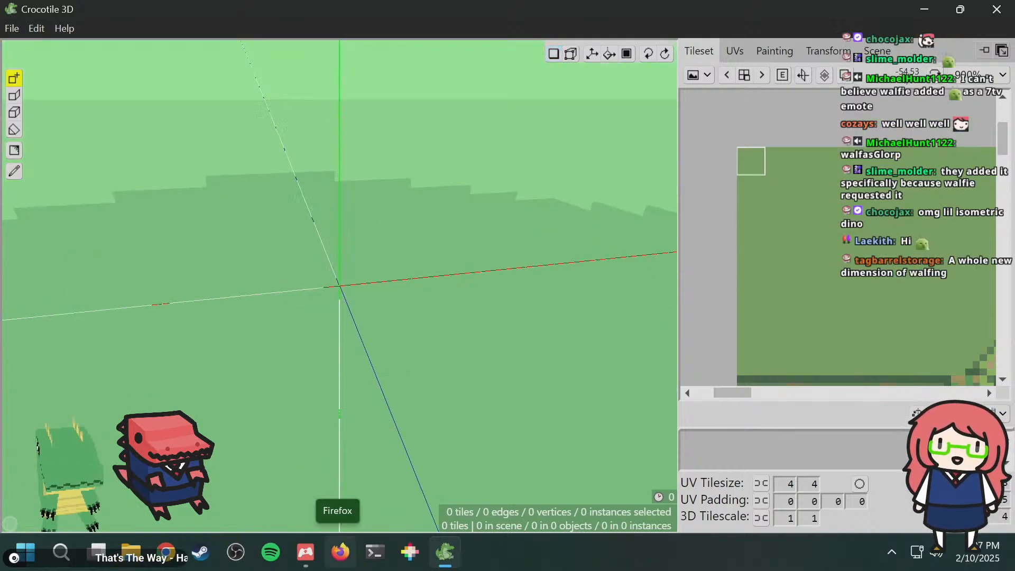
- Load the saved scene example.crocotile
{"action": "left_click", "coordinate": [11, 29]}
{"action": "left_click", "coordinate": [46, 84]}
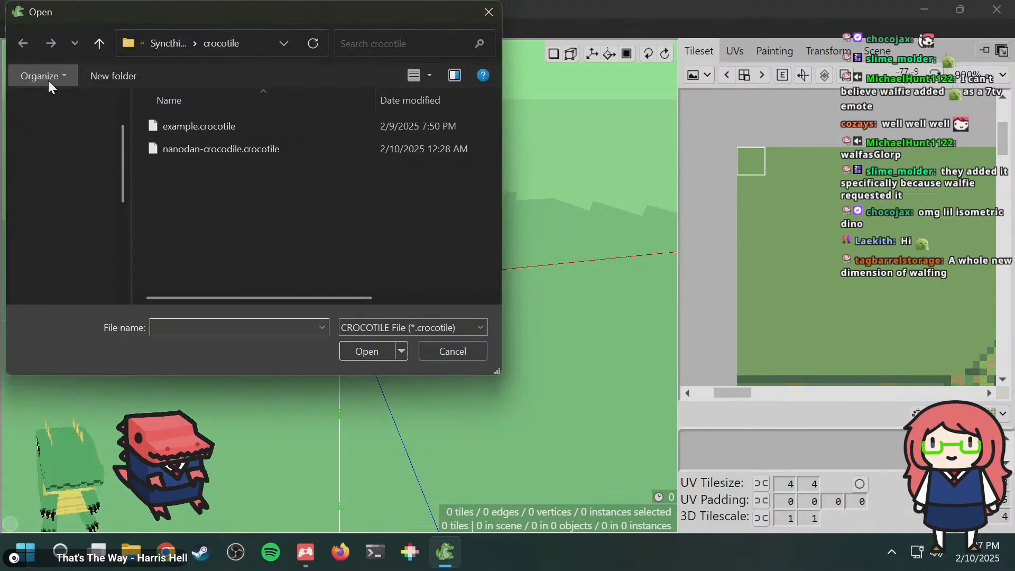
{"action": "double_click", "coordinate": [192, 131]}
- Examine the grass island, the surrounding water and the pixel-art character from several sides and distances
{"action": "scroll", "coordinate": [357, 264], "scroll_direction": "up", "scroll_amount": 3}
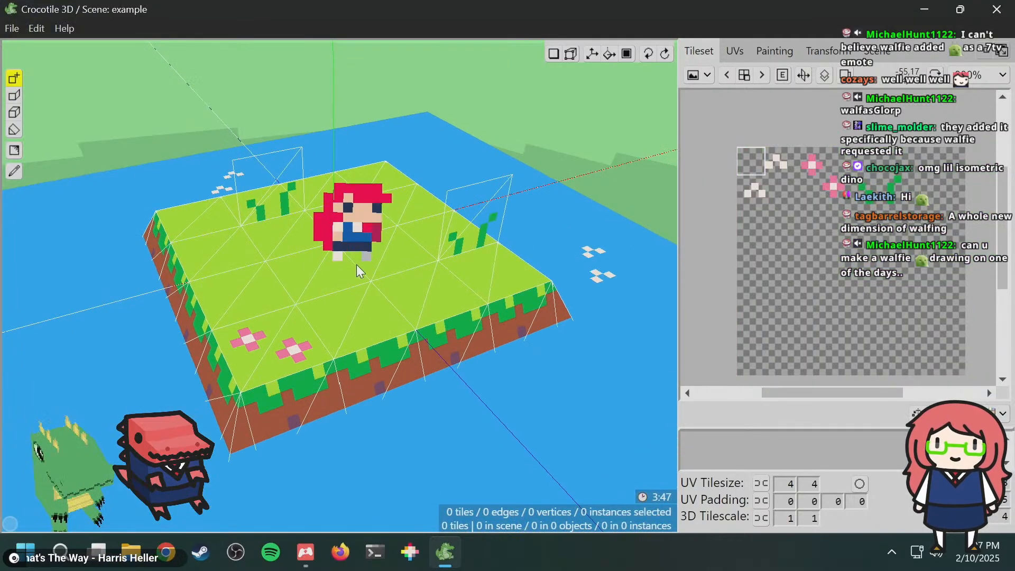
{"action": "key", "text": "space"}
{"action": "mouse_move", "coordinate": [412, 276]}
{"action": "left_mouse_down"}
{"action": "mouse_move", "coordinate": [407, 159]}
{"action": "mouse_move", "coordinate": [412, 275]}
{"action": "left_mouse_up"}
{"action": "scroll", "coordinate": [406, 275], "scroll_direction": "down", "scroll_amount": 4}
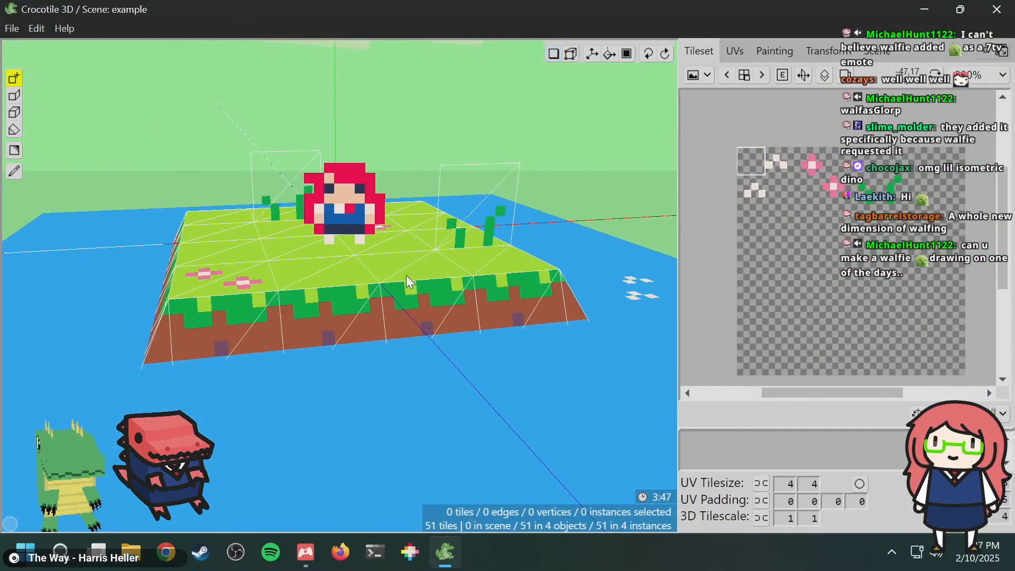
{"action": "middle_click_drag", "start_coordinate": [376, 275], "coordinate": [634, 277]}
{"action": "middle_click_drag", "start_coordinate": [701, 274], "coordinate": [111, 283]}
{"action": "middle_click_drag", "start_coordinate": [259, 282], "coordinate": [251, 278]}
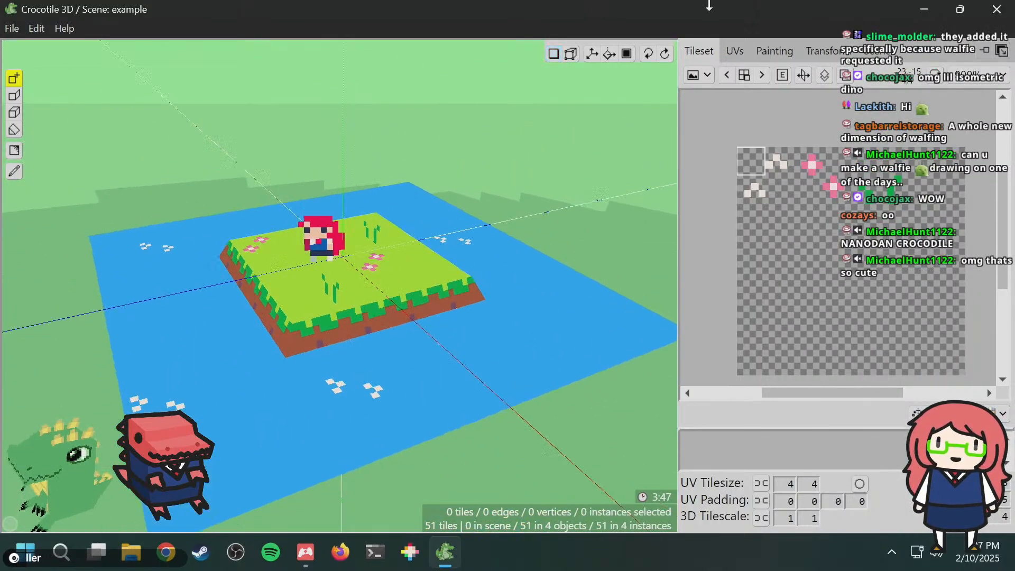
- Look through the transform, painting and UV tools and return to the tileset view
{"action": "left_click", "coordinate": [814, 52]}
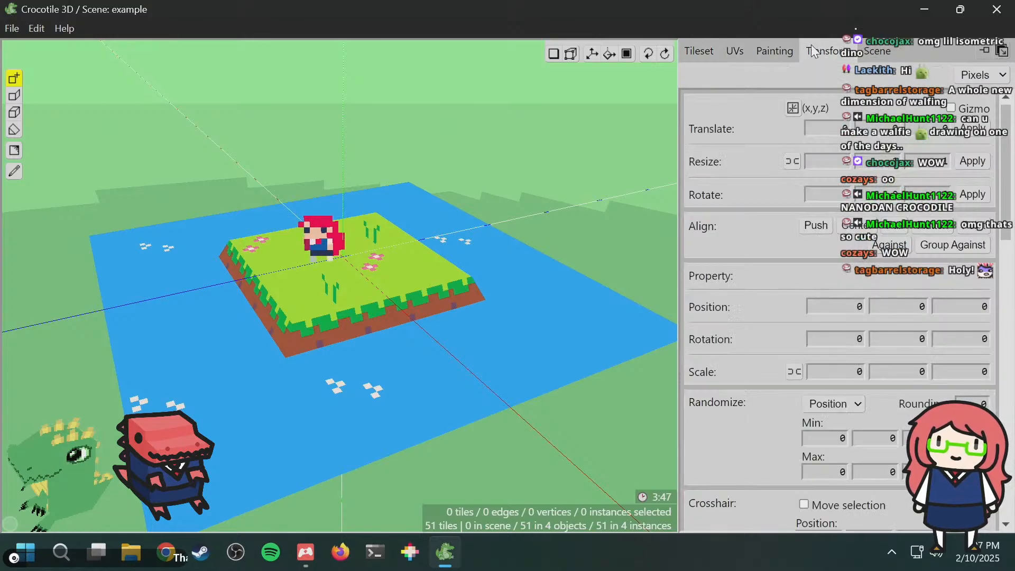
{"action": "left_click", "coordinate": [775, 51]}
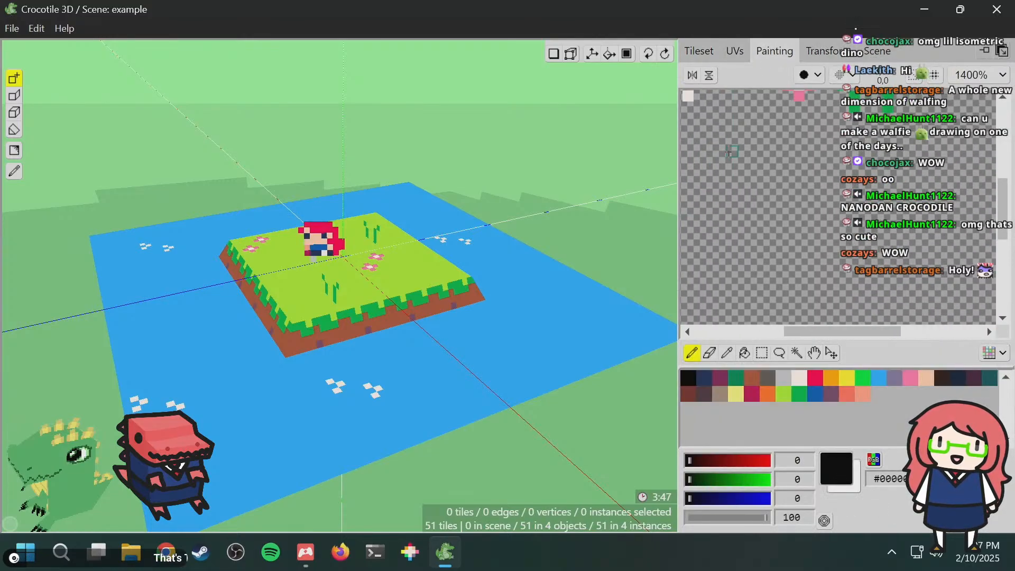
{"action": "scroll", "coordinate": [730, 153], "scroll_direction": "down", "scroll_amount": 3}
{"action": "middle_click_drag", "start_coordinate": [762, 157], "coordinate": [841, 277]}
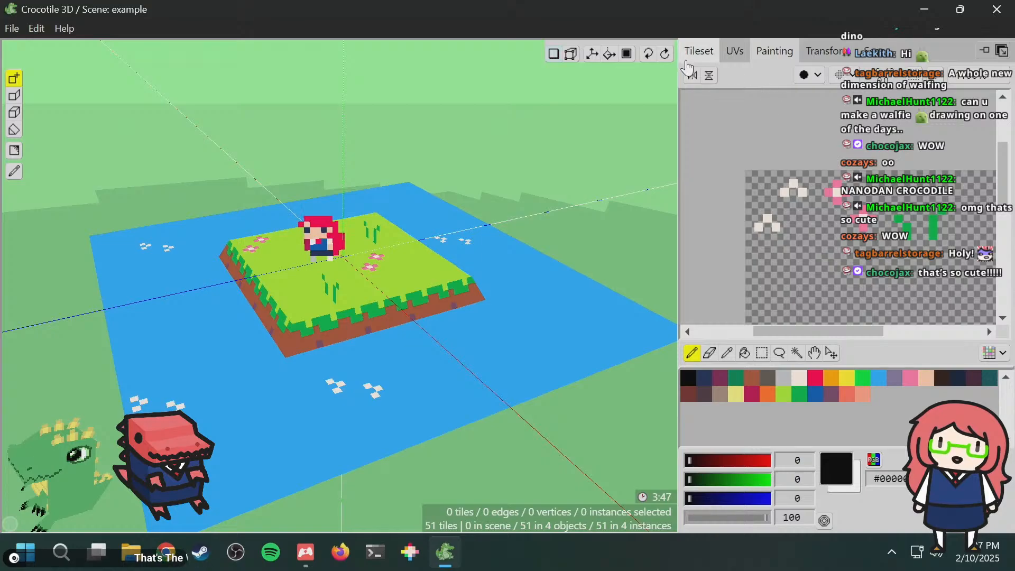
{"action": "left_click", "coordinate": [735, 52]}
{"action": "left_click", "coordinate": [699, 51]}
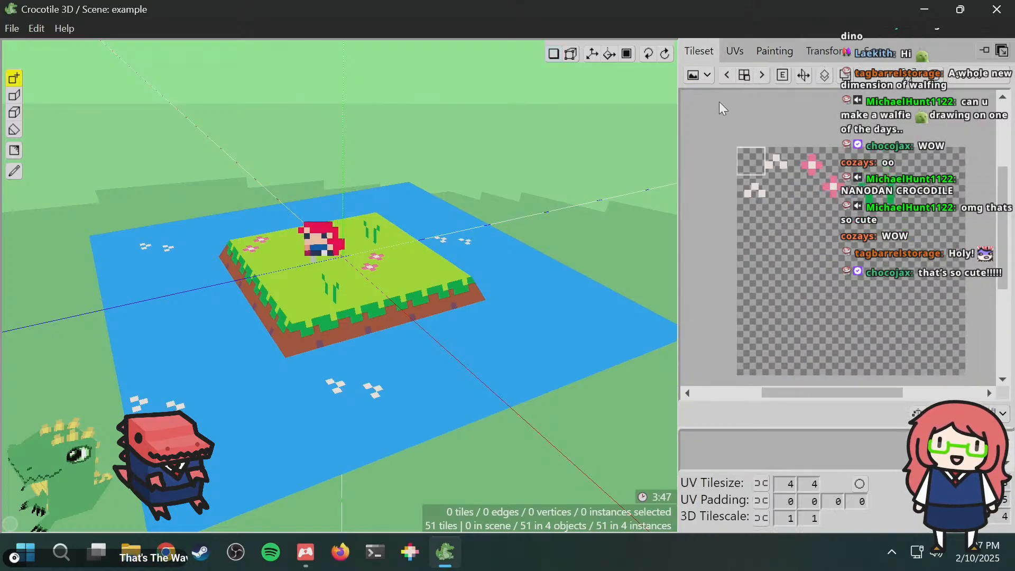
- Display the list of the scene's tilesets and look at the character sprites and the terrain tiles
{"action": "left_click", "coordinate": [712, 75]}
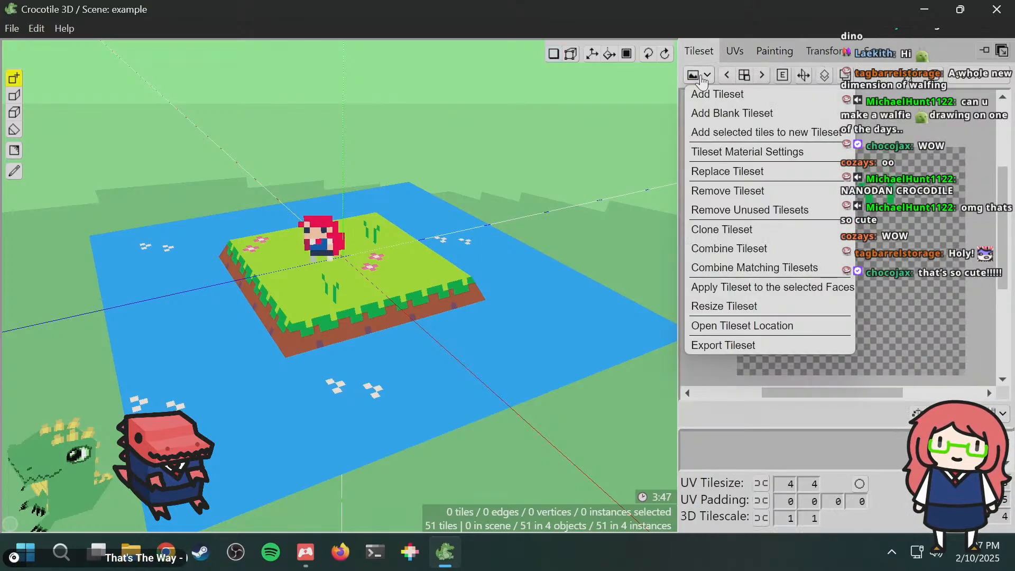
{"action": "left_click", "coordinate": [746, 76]}
{"action": "left_click", "coordinate": [739, 101]}
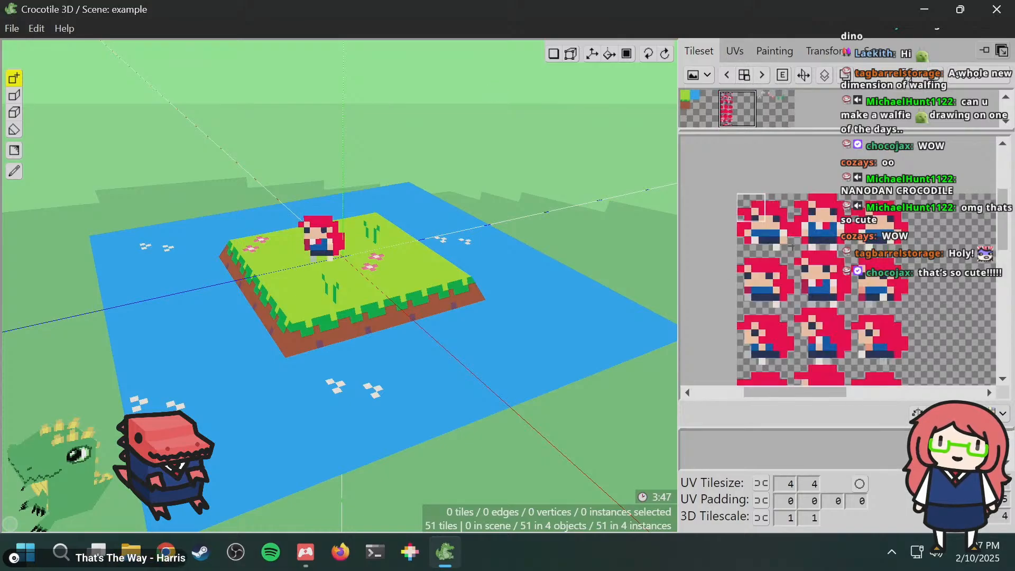
{"action": "scroll", "coordinate": [806, 192], "scroll_direction": "up", "scroll_amount": 2}
{"action": "left_click_drag", "start_coordinate": [806, 191], "coordinate": [826, 206]}
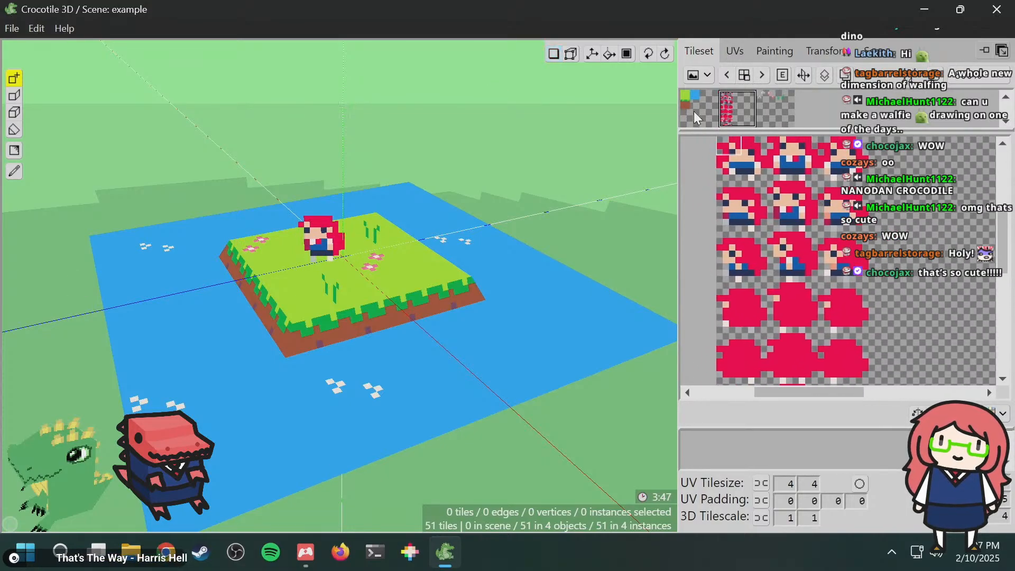
{"action": "left_click", "coordinate": [696, 111]}
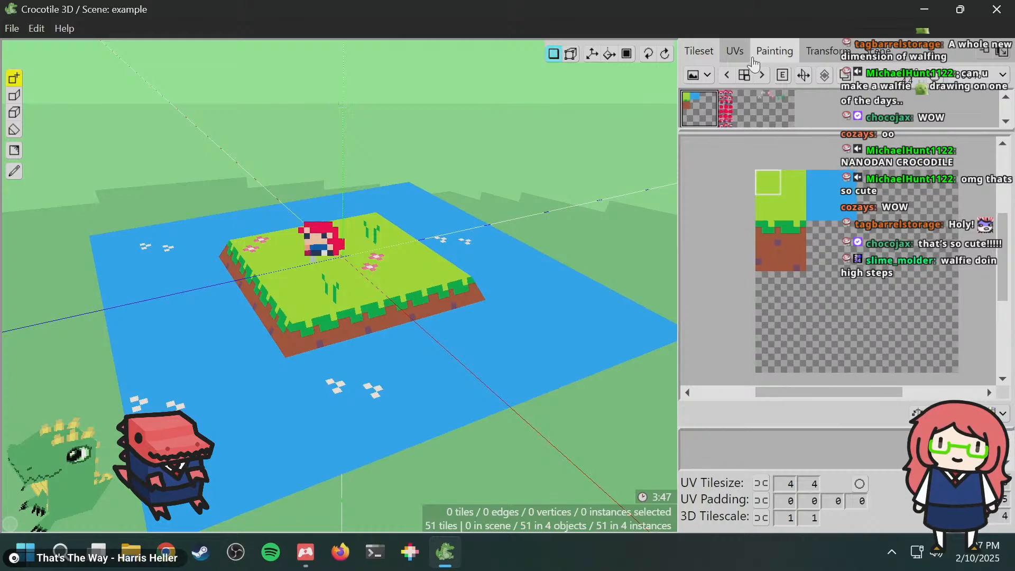
- View the terrain and character tilesets in painting mode, and inspect the character's saved UV set walfie_walk_S
{"action": "left_click", "coordinate": [775, 51]}
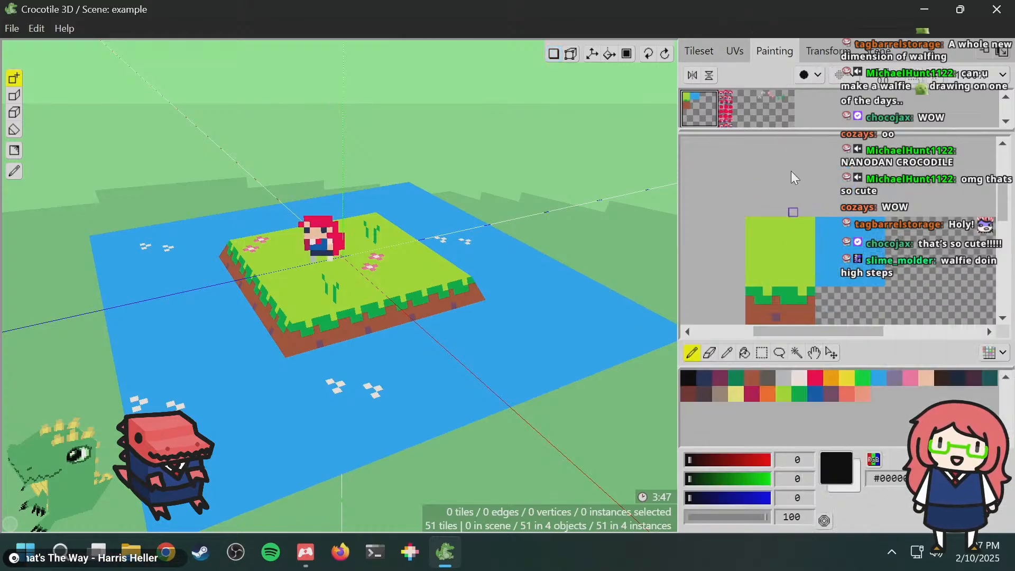
{"action": "left_click", "coordinate": [725, 109]}
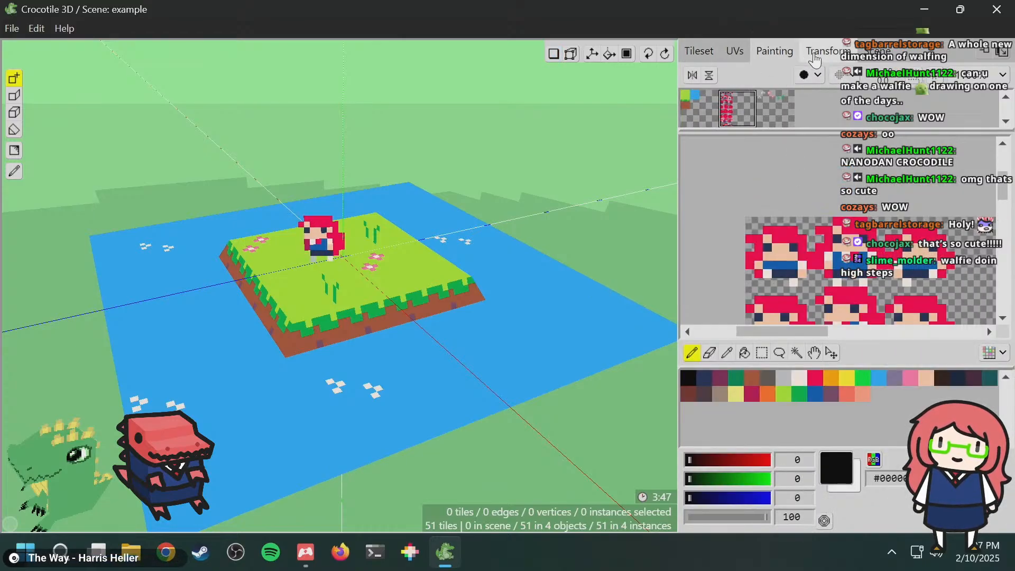
{"action": "left_click", "coordinate": [735, 50]}
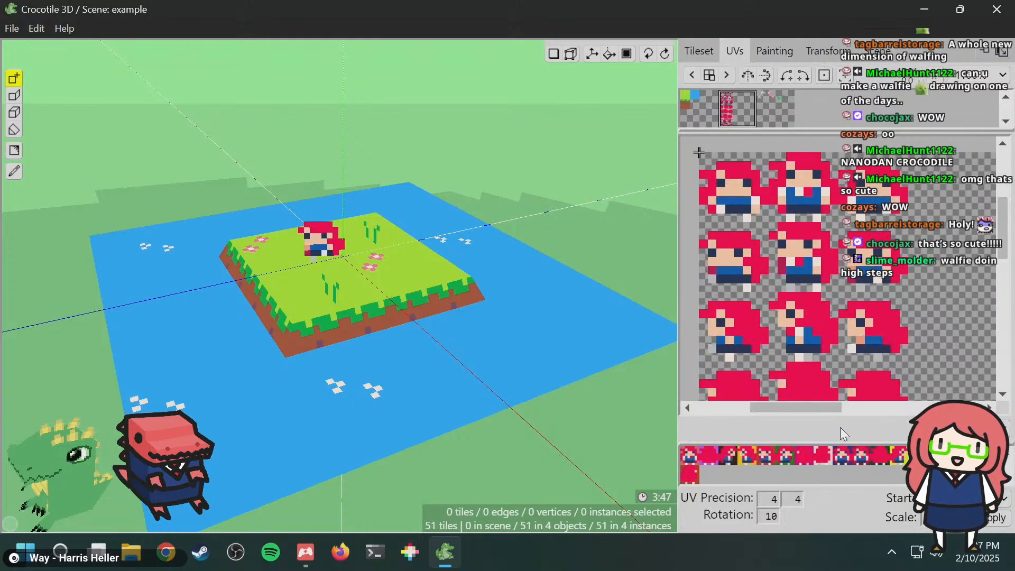
{"action": "left_click", "coordinate": [859, 457]}
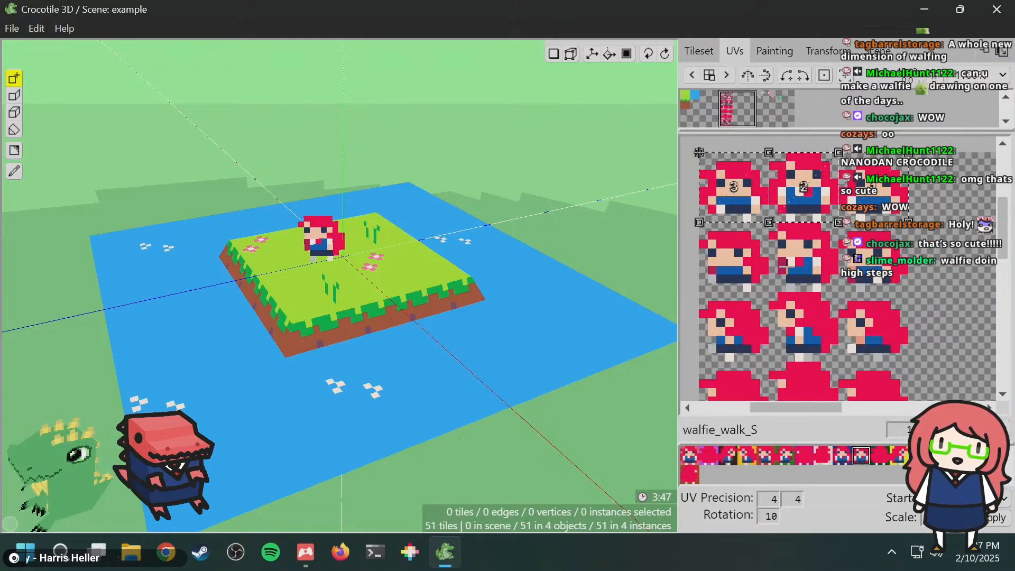
{"action": "key", "text": "space"}
{"action": "left_click_drag", "start_coordinate": [842, 313], "coordinate": [809, 299]}
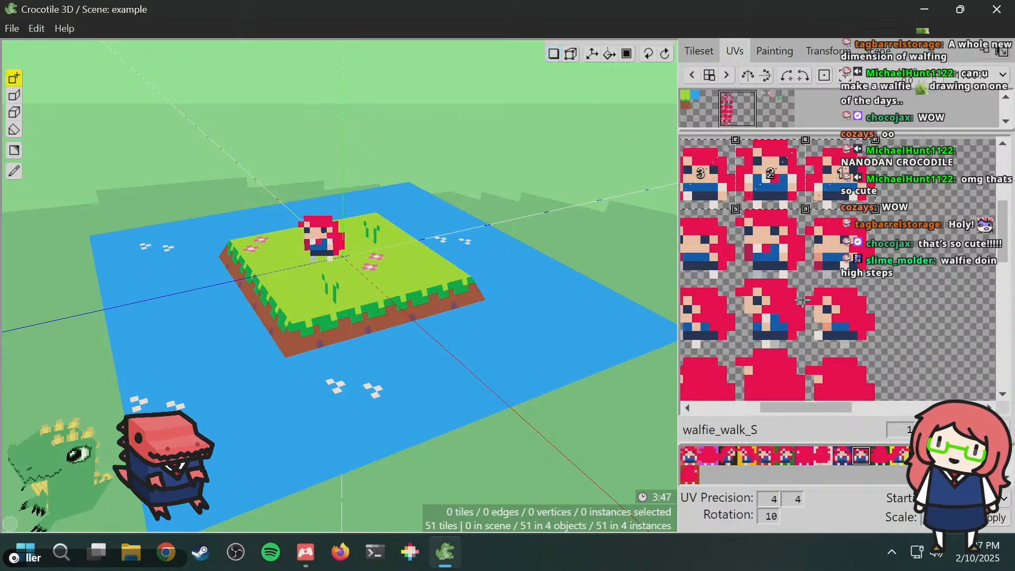
- Inspect the character on the island up close and from the front of the scene
{"action": "scroll", "coordinate": [364, 237], "scroll_direction": "up", "scroll_amount": 5}
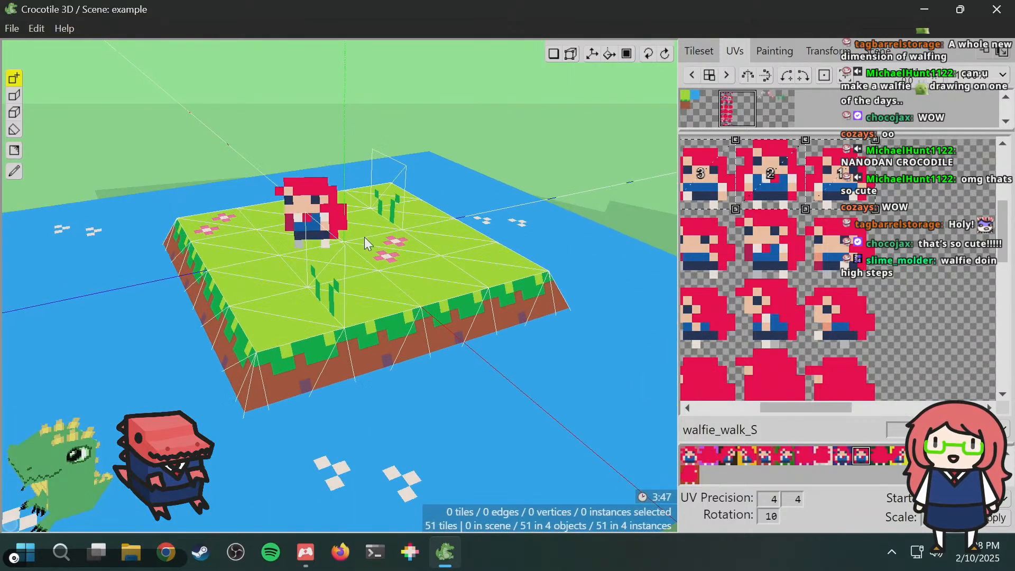
{"action": "scroll", "coordinate": [364, 174], "scroll_direction": "down", "scroll_amount": 5}
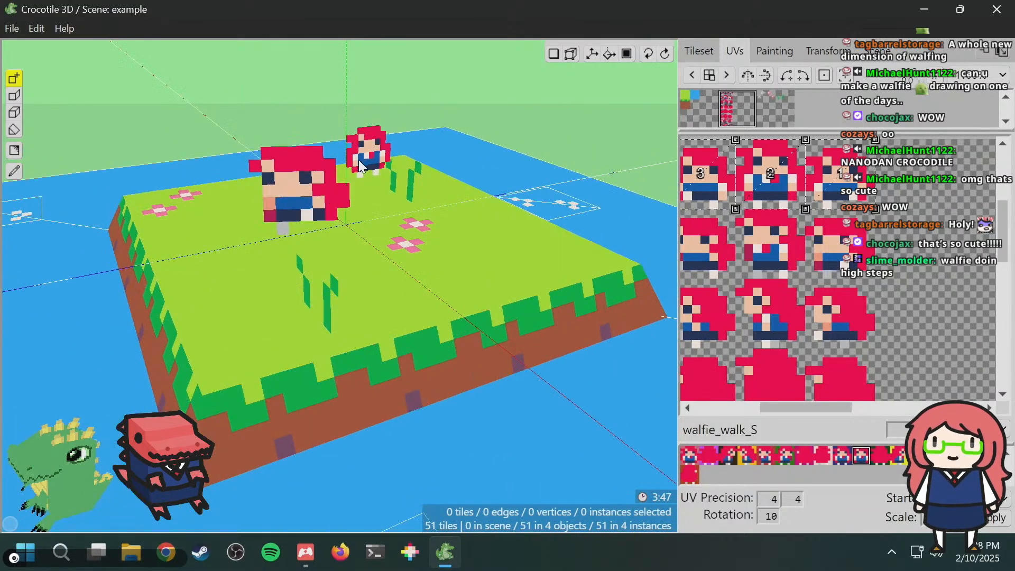
{"action": "scroll", "coordinate": [358, 168], "scroll_direction": "down", "scroll_amount": 2}
{"action": "left_click_drag", "start_coordinate": [347, 204], "coordinate": [423, 197]}
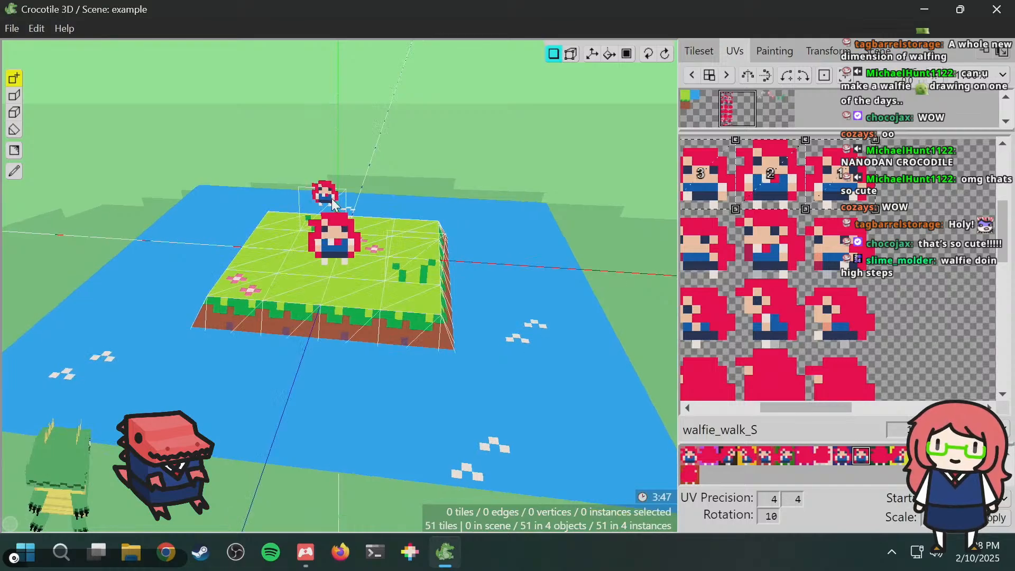
- Load the saved scene nanodan-crocodile.crocotile
{"action": "left_click", "coordinate": [11, 27]}
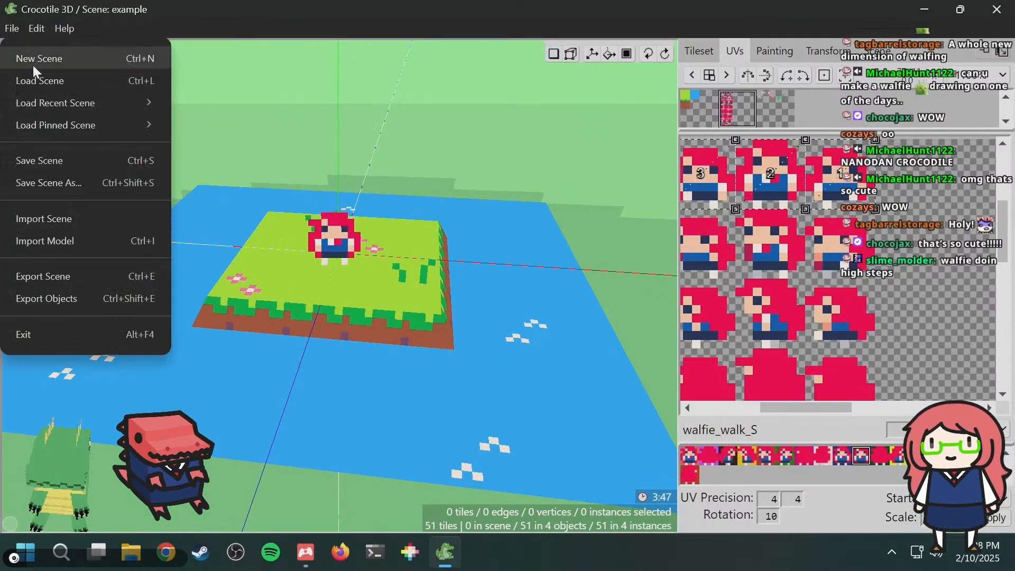
{"action": "left_click", "coordinate": [34, 81]}
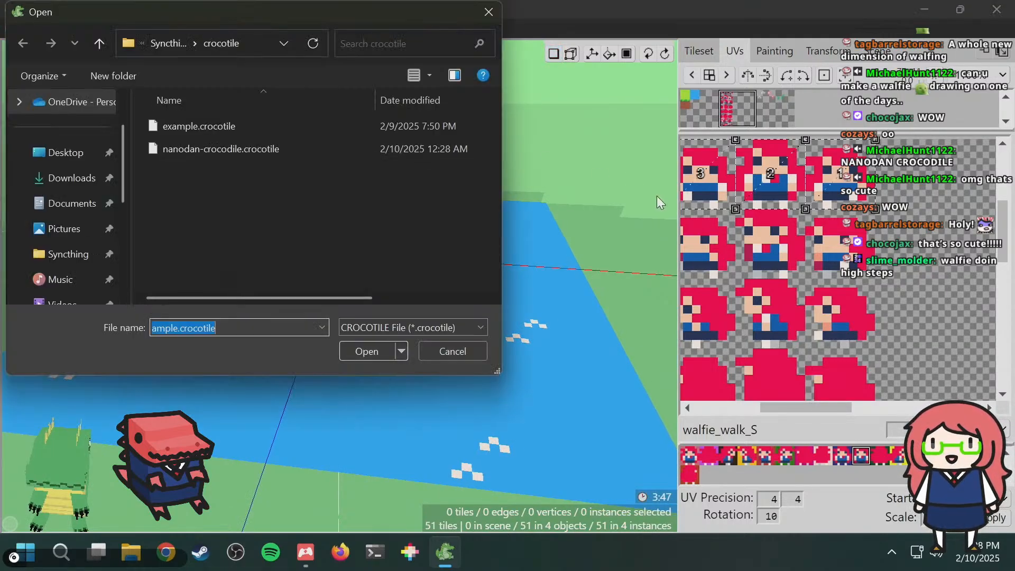
{"action": "double_click", "coordinate": [232, 149]}
{"action": "scroll", "coordinate": [339, 205], "scroll_direction": "down", "scroll_amount": 5}
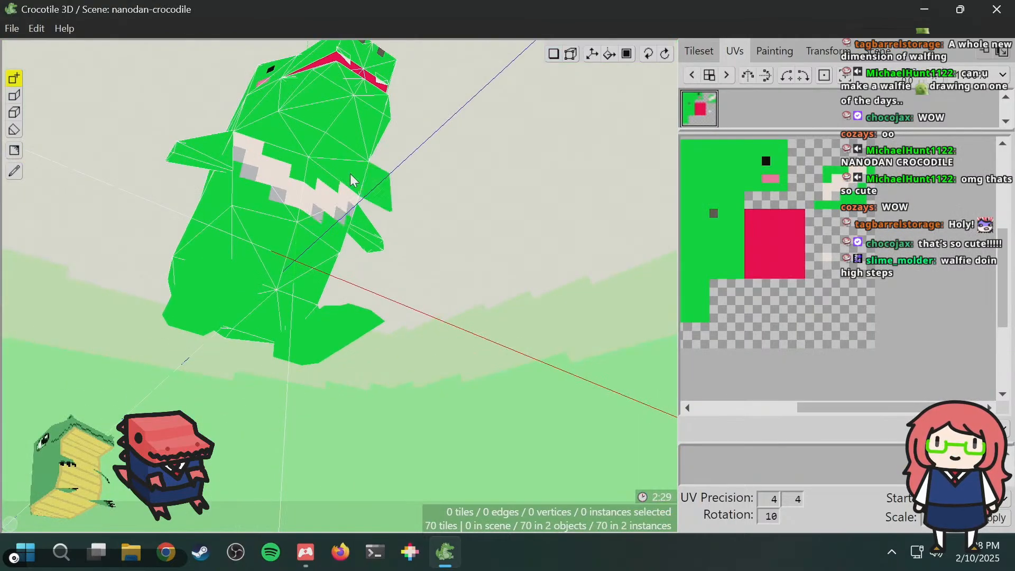
- Examine the green crocodile model's head, mouth, belly and back spikes from several angles and distances
{"action": "middle_click_drag", "start_coordinate": [423, 109], "coordinate": [476, 204]}
{"action": "scroll", "coordinate": [397, 178], "scroll_direction": "down", "scroll_amount": 3}
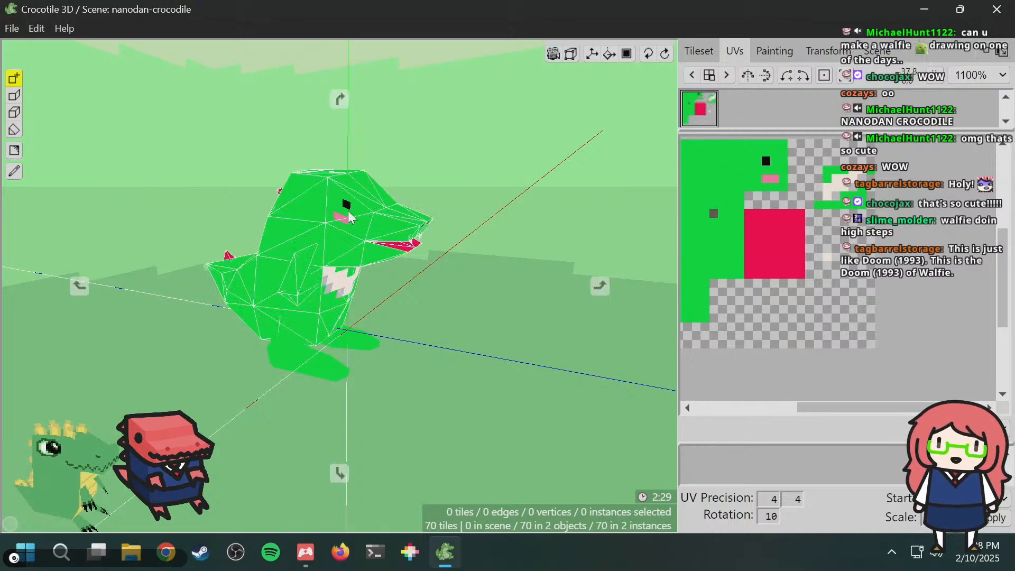
{"action": "middle_click_drag", "start_coordinate": [384, 202], "coordinate": [425, 203]}
{"action": "middle_click_drag", "start_coordinate": [296, 206], "coordinate": [374, 211]}
{"action": "left_click", "coordinate": [553, 53]}
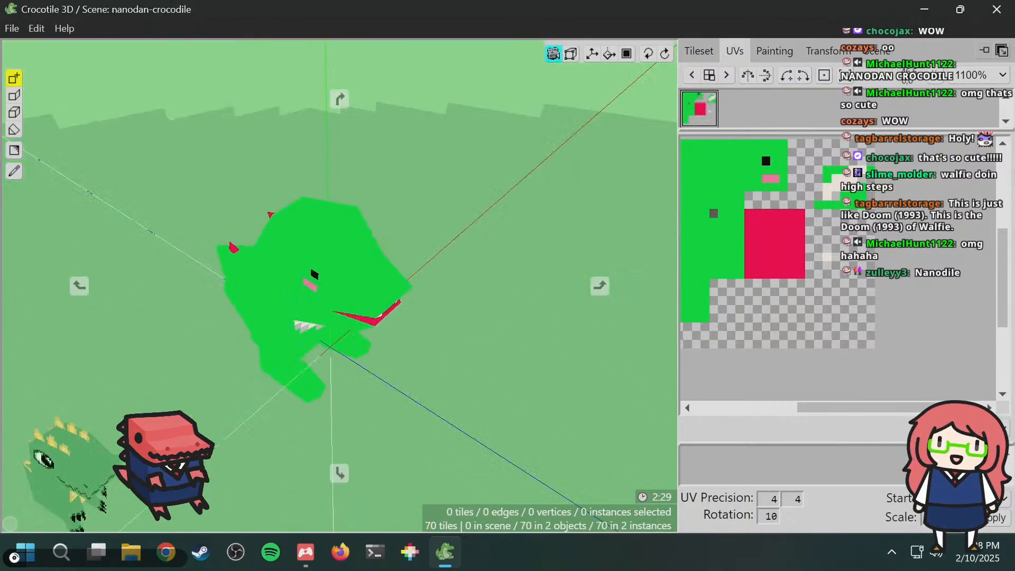
{"action": "middle_click_drag", "start_coordinate": [317, 253], "coordinate": [280, 193]}
{"action": "scroll", "coordinate": [248, 222], "scroll_direction": "up", "scroll_amount": 4}
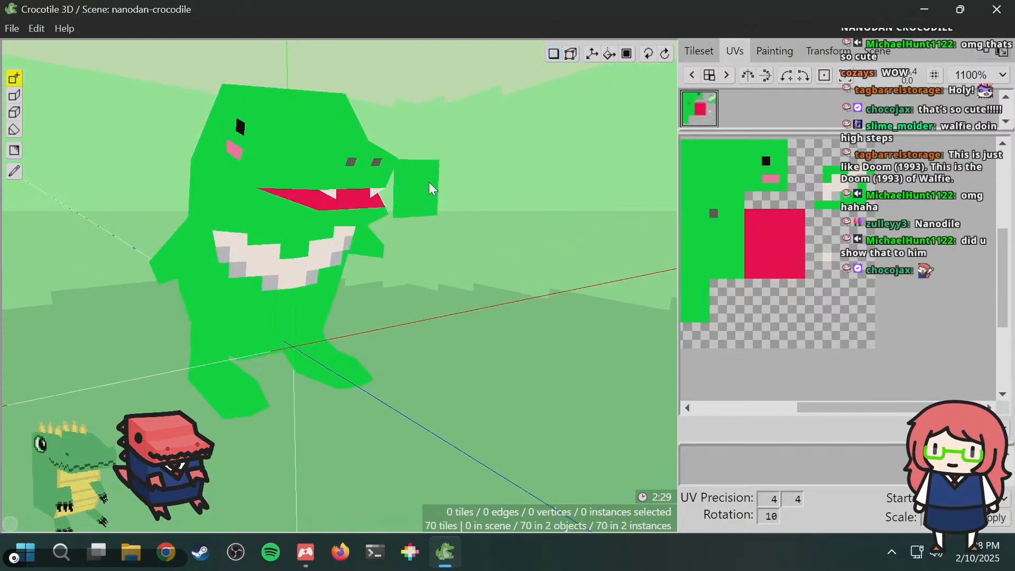
{"action": "scroll", "coordinate": [267, 200], "scroll_direction": "down", "scroll_amount": 4}
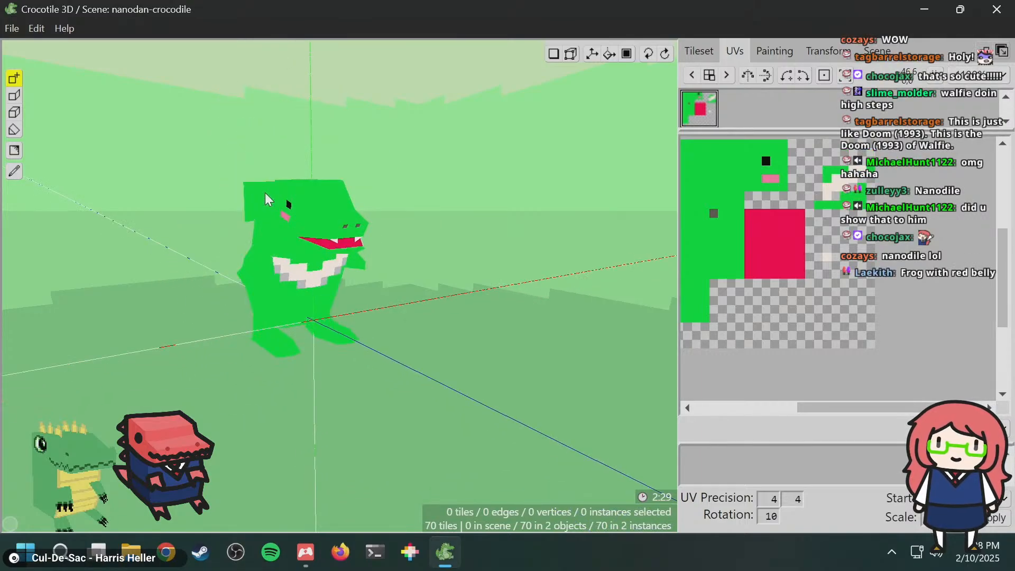
{"action": "mouse_move", "coordinate": [250, 199]}
{"action": "middle_mouse_down"}
{"action": "mouse_move", "coordinate": [513, 204]}
{"action": "mouse_move", "coordinate": [597, 238]}
{"action": "mouse_move", "coordinate": [629, 201]}
{"action": "mouse_move", "coordinate": [661, 238]}
{"action": "mouse_move", "coordinate": [672, 208]}
{"action": "mouse_move", "coordinate": [239, 193]}
{"action": "middle_mouse_up"}
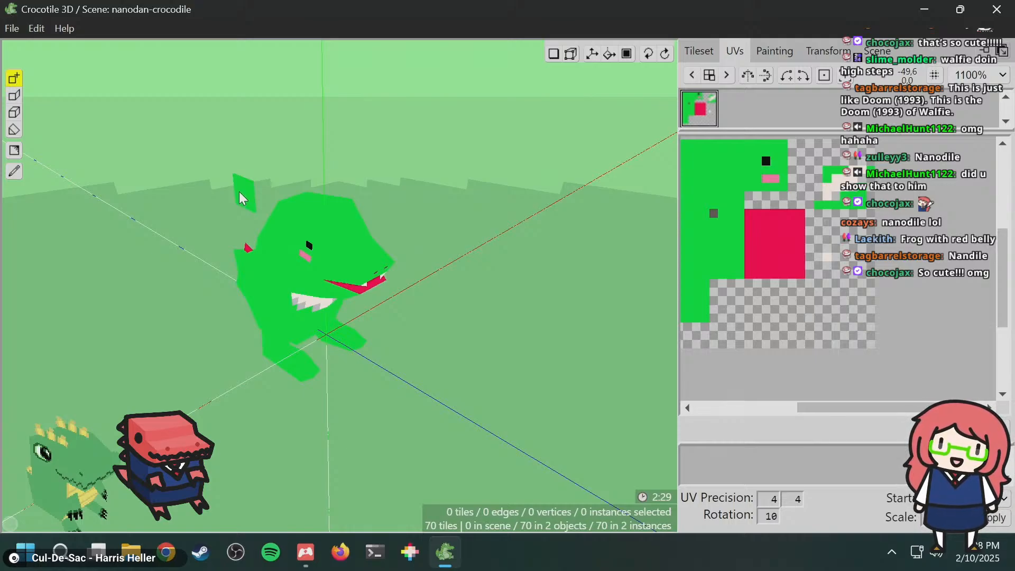
{"action": "right_click", "coordinate": [240, 198]}
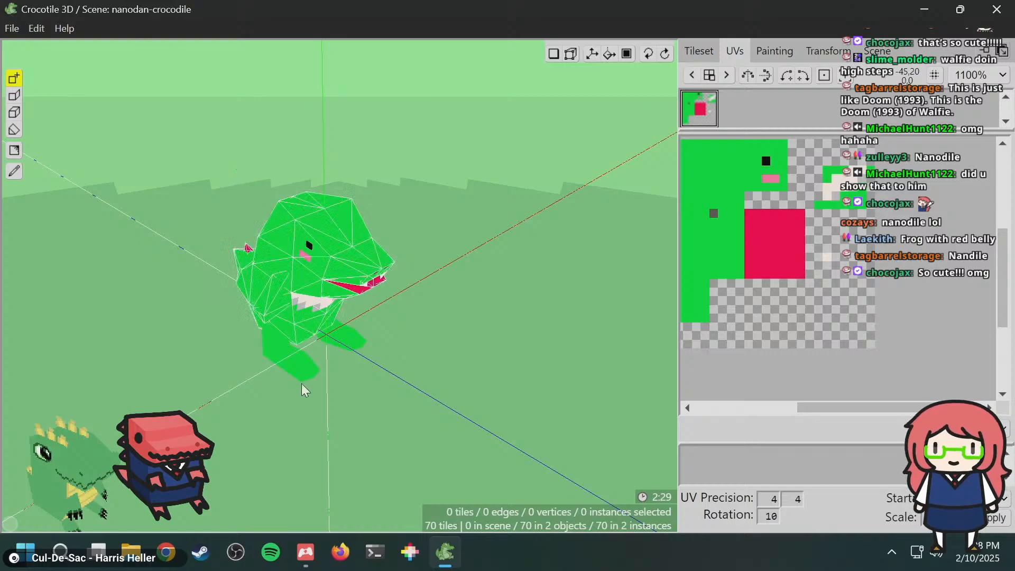
- Switch to Firefox, search the web for picocad and read its itch.io page
{"action": "left_click", "coordinate": [344, 563]}
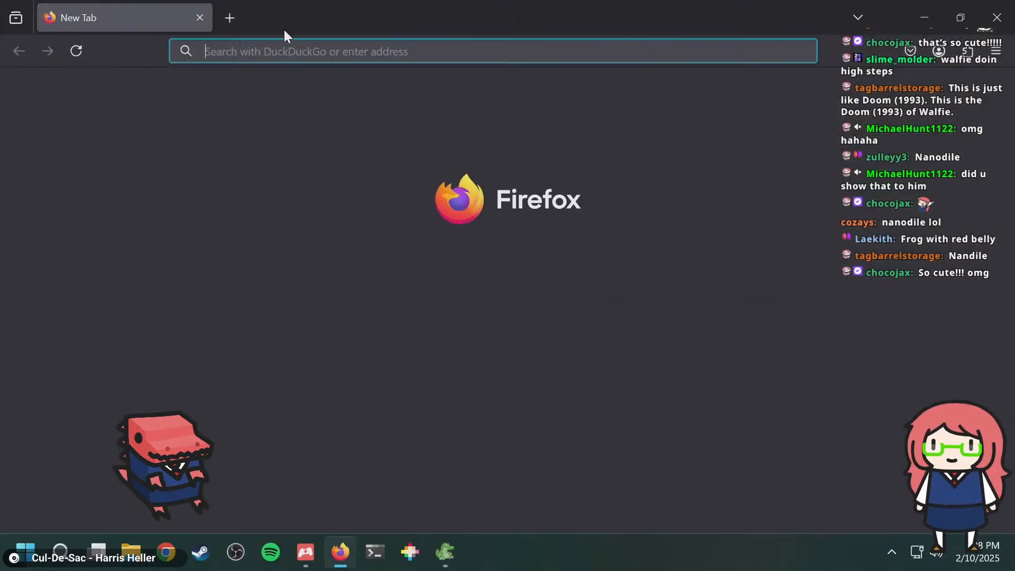
{"action": "type", "text": "picocad"}
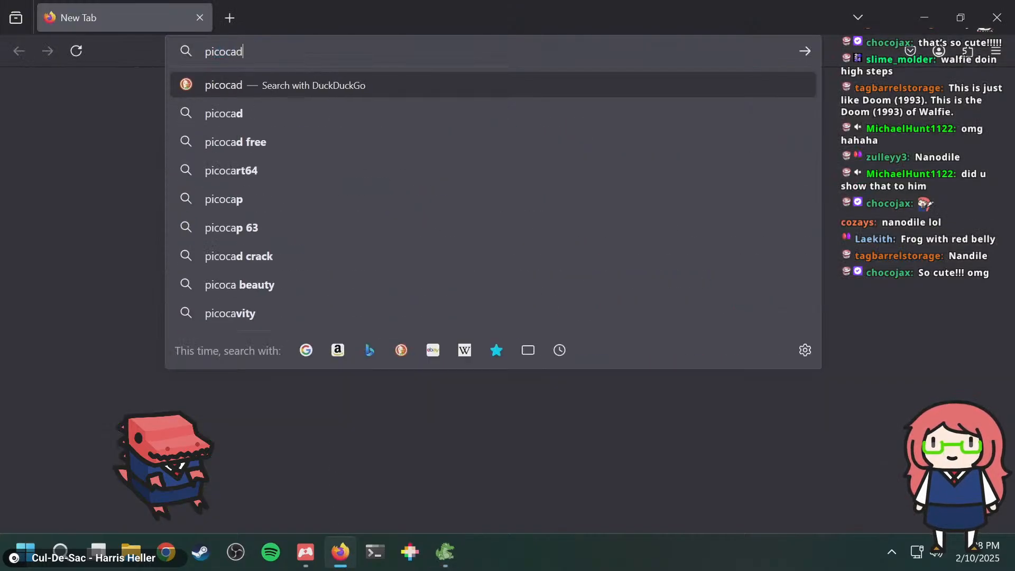
{"action": "key", "text": "Return"}
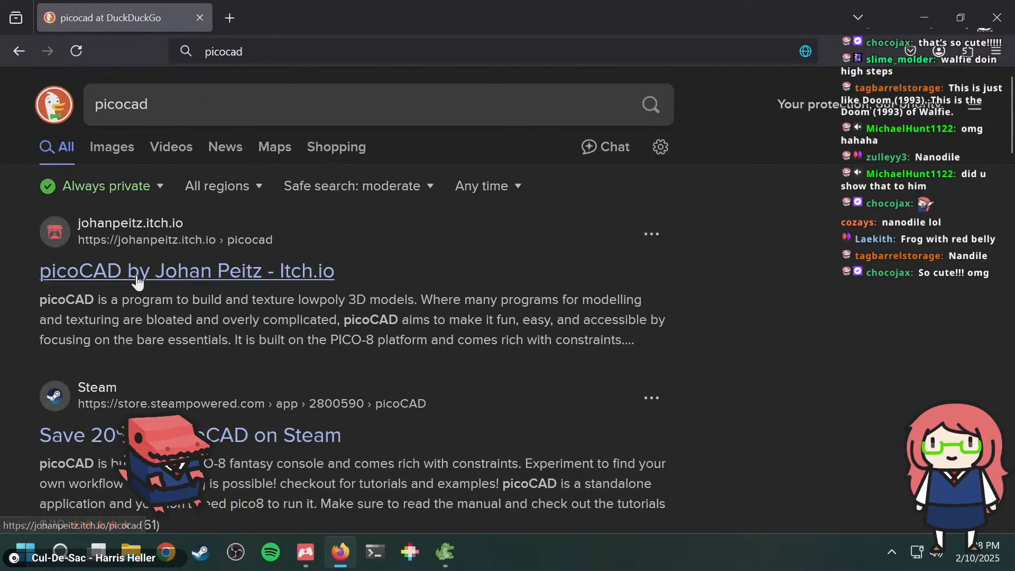
{"action": "left_click", "coordinate": [135, 272]}
{"action": "scroll", "coordinate": [270, 284], "scroll_direction": "down", "scroll_amount": 4}
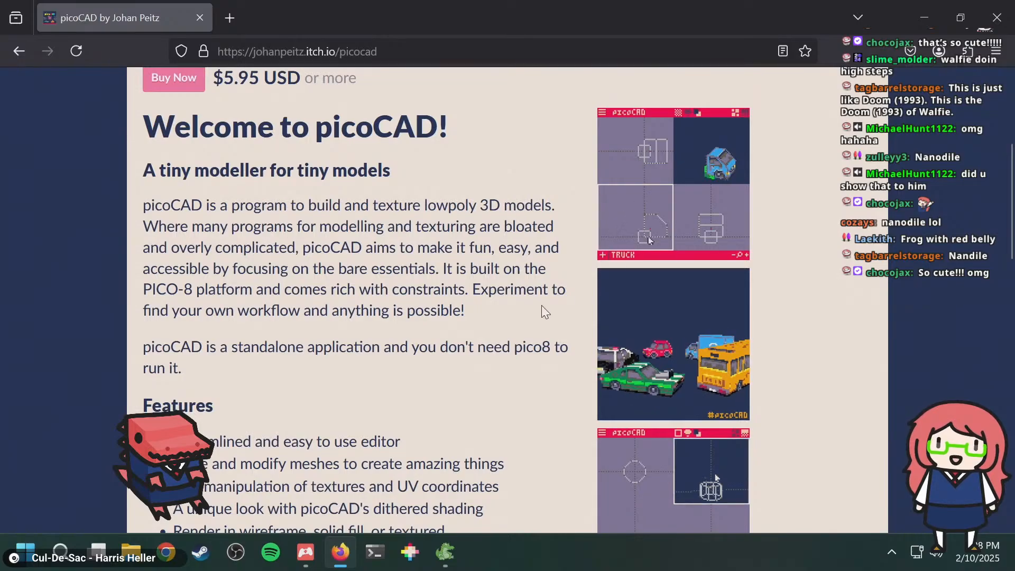
- Read the picoCAD page's feature list, purchase details and example images
{"action": "scroll", "coordinate": [487, 310], "scroll_direction": "down", "scroll_amount": 4}
{"action": "scroll", "coordinate": [481, 301], "scroll_direction": "down", "scroll_amount": 4}
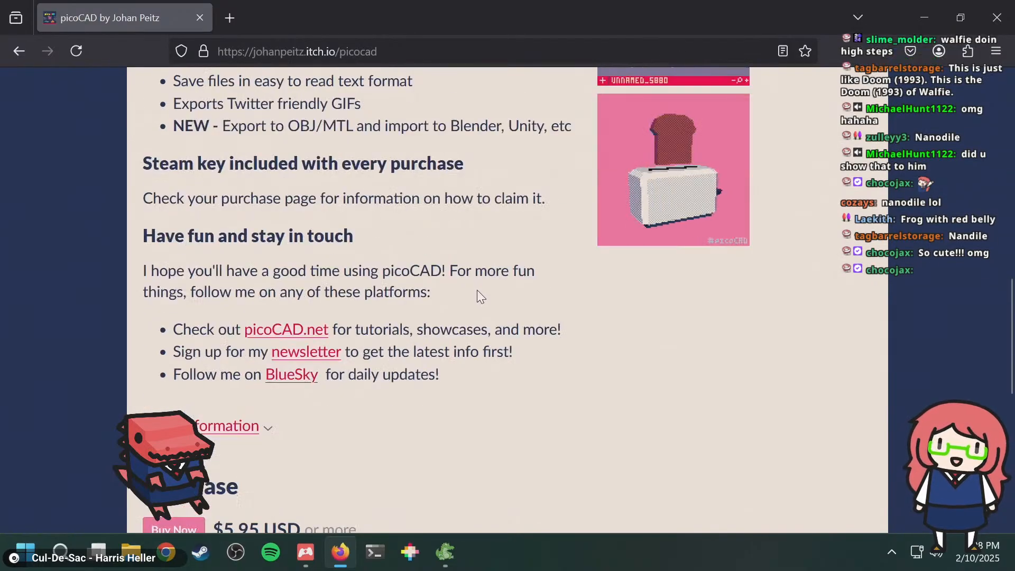
{"action": "scroll", "coordinate": [593, 243], "scroll_direction": "up", "scroll_amount": 2}
{"action": "scroll", "coordinate": [593, 243], "scroll_direction": "up", "scroll_amount": 3}
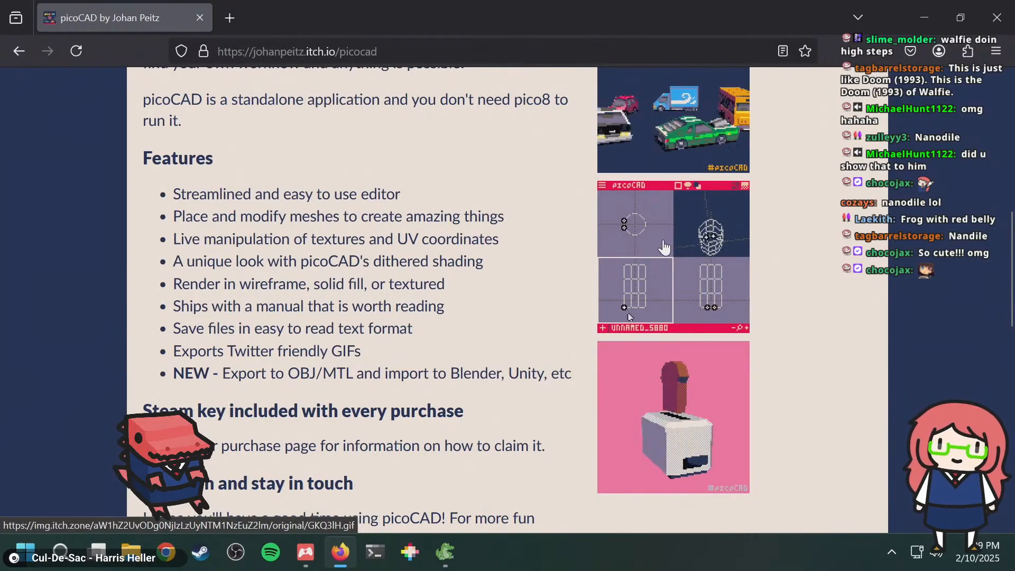
- Search the web for crocotile 3d and open the crocotile3d.com home page
{"action": "left_click", "coordinate": [263, 51]}
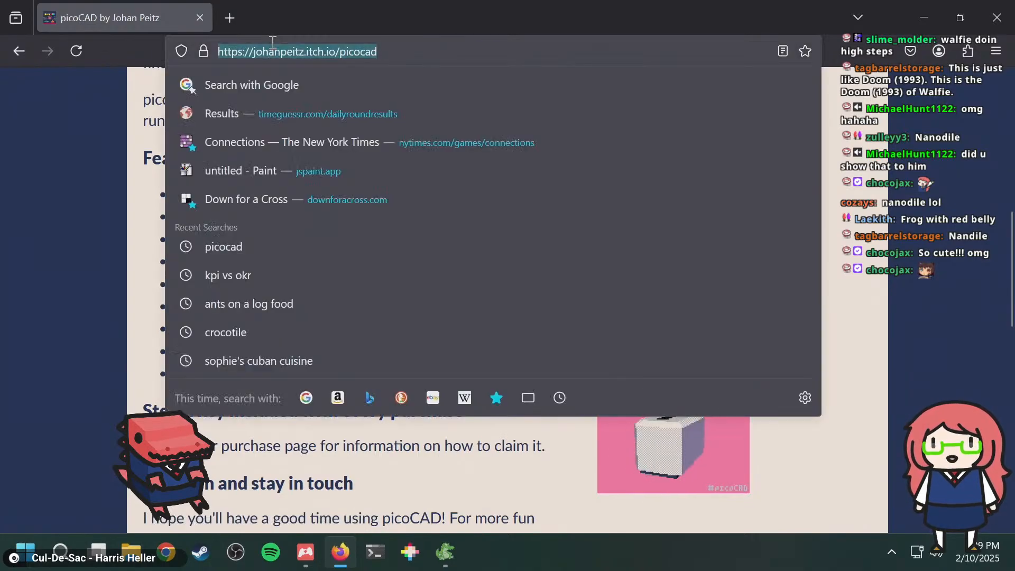
{"action": "type", "text": "cro"}
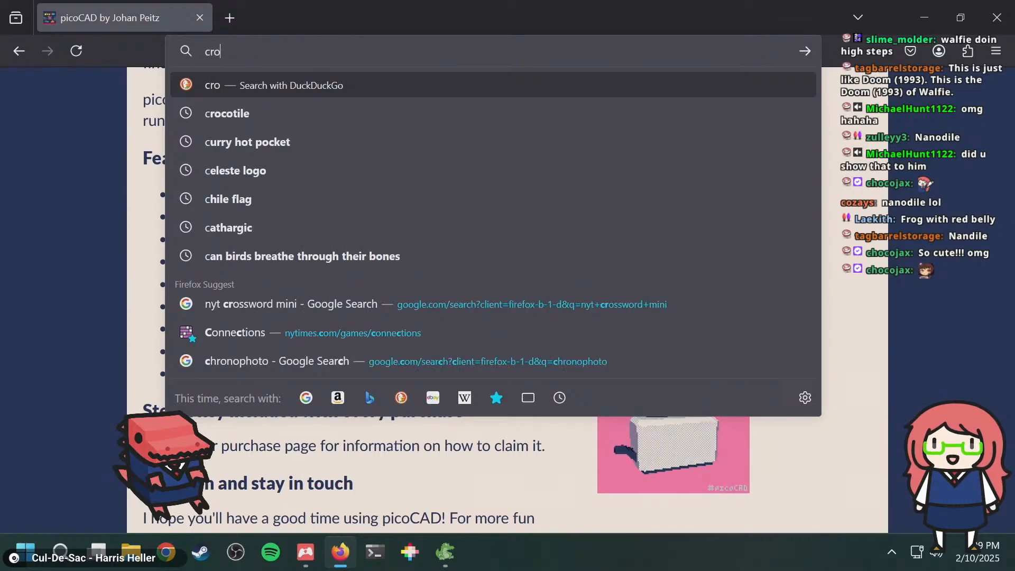
{"action": "type", "text": "cotile 3d"}
{"action": "key", "text": "Return"}
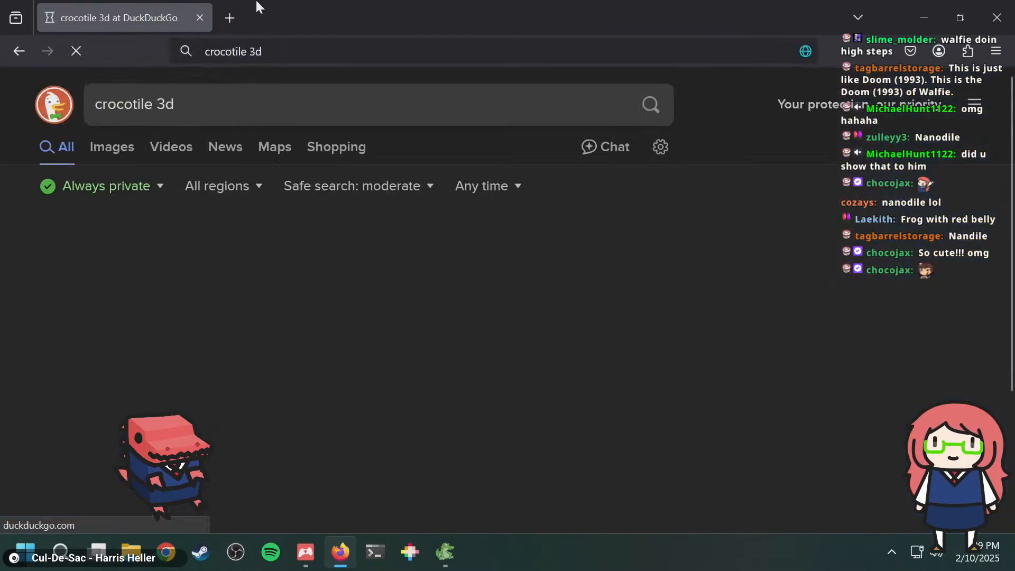
{"action": "left_click", "coordinate": [118, 271]}
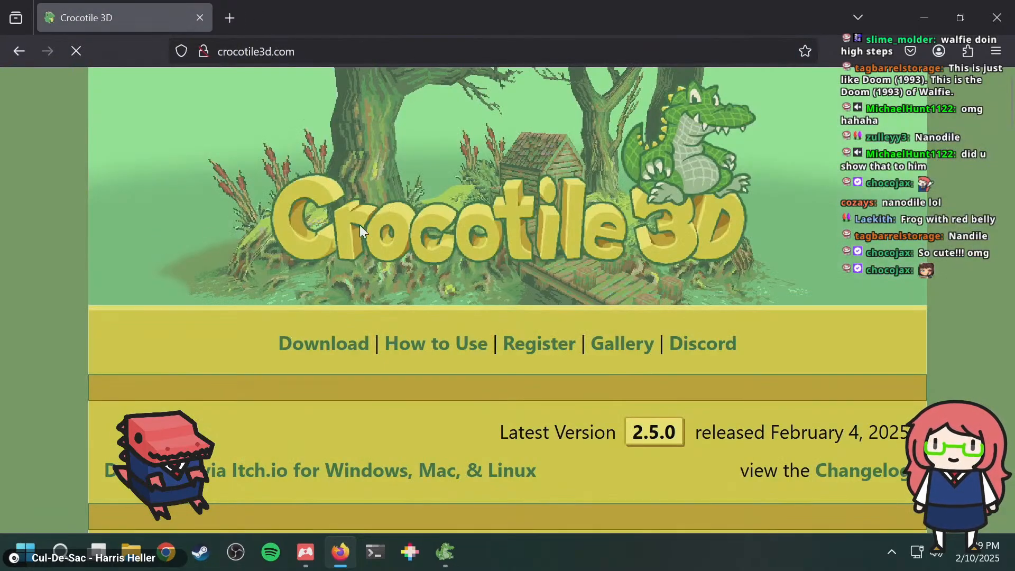
- Examine the Crocotile 3D home page's feature list, documentation links and registration section, and go to its How to Use section
{"action": "scroll", "coordinate": [362, 227], "scroll_direction": "down", "scroll_amount": 5}
{"action": "scroll", "coordinate": [738, 231], "scroll_direction": "down", "scroll_amount": 2}
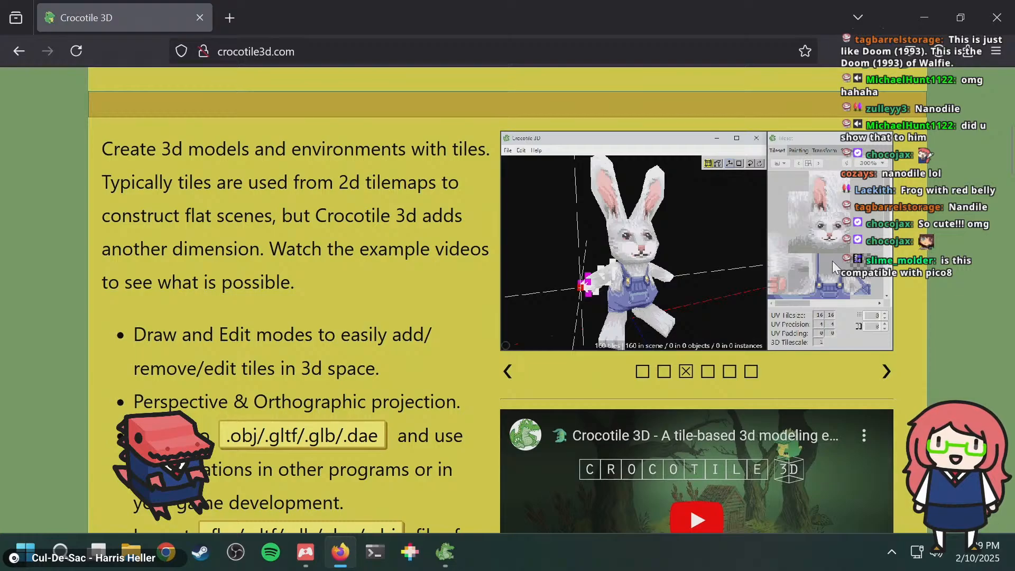
{"action": "scroll", "coordinate": [832, 261], "scroll_direction": "down", "scroll_amount": 10}
{"action": "scroll", "coordinate": [919, 244], "scroll_direction": "down", "scroll_amount": 15}
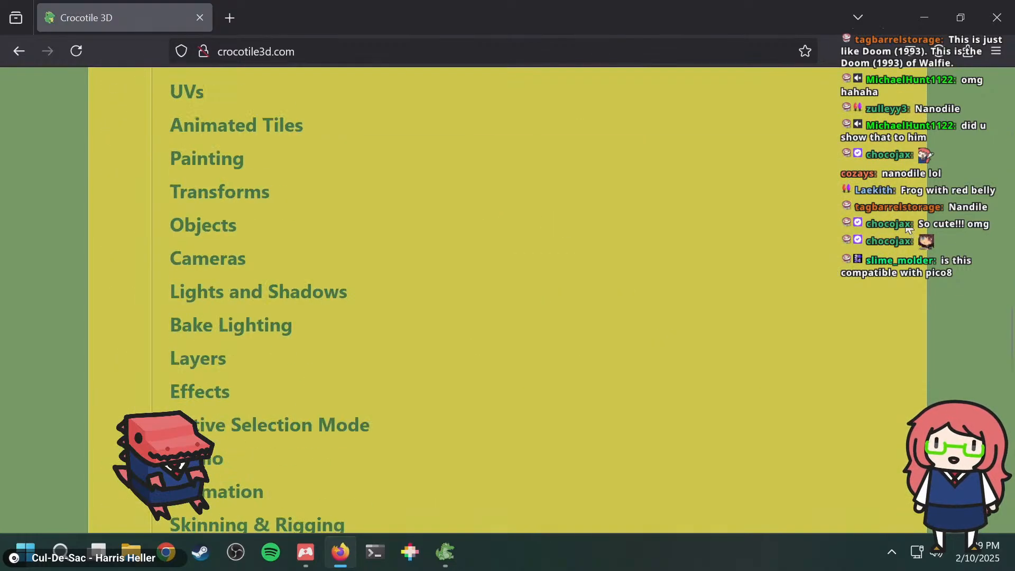
{"action": "scroll", "coordinate": [668, 259], "scroll_direction": "down", "scroll_amount": 10}
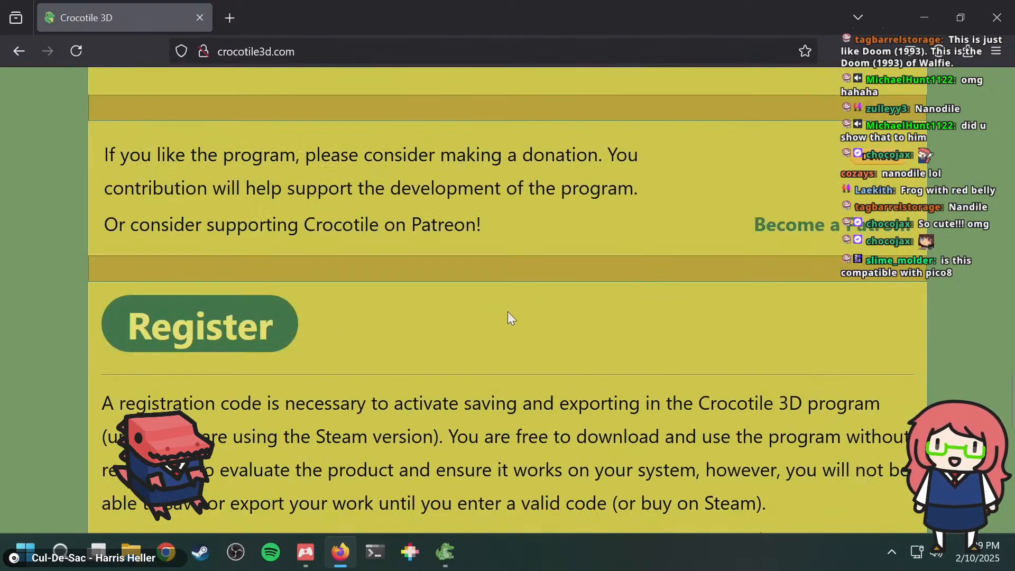
{"action": "scroll", "coordinate": [423, 279], "scroll_direction": "up", "scroll_amount": 15}
{"action": "scroll", "coordinate": [430, 283], "scroll_direction": "down", "scroll_amount": 7}
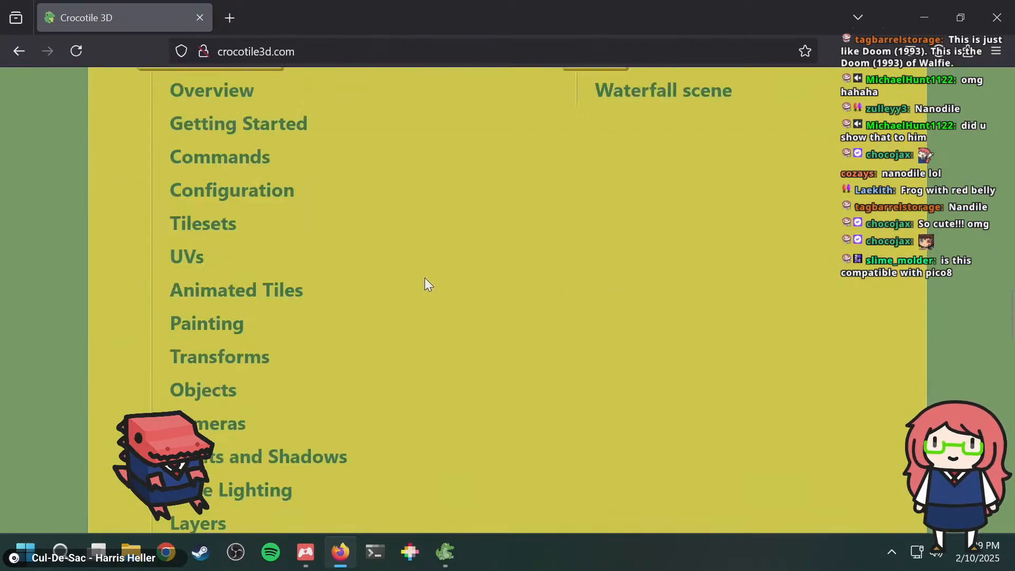
{"action": "scroll", "coordinate": [376, 242], "scroll_direction": "up", "scroll_amount": 14}
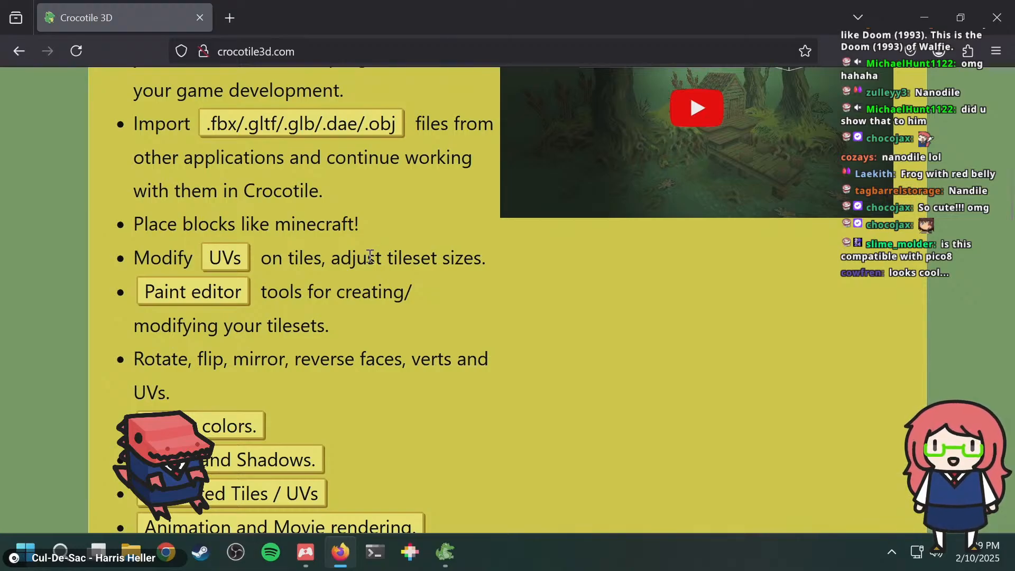
{"action": "scroll", "coordinate": [382, 239], "scroll_direction": "up", "scroll_amount": 10}
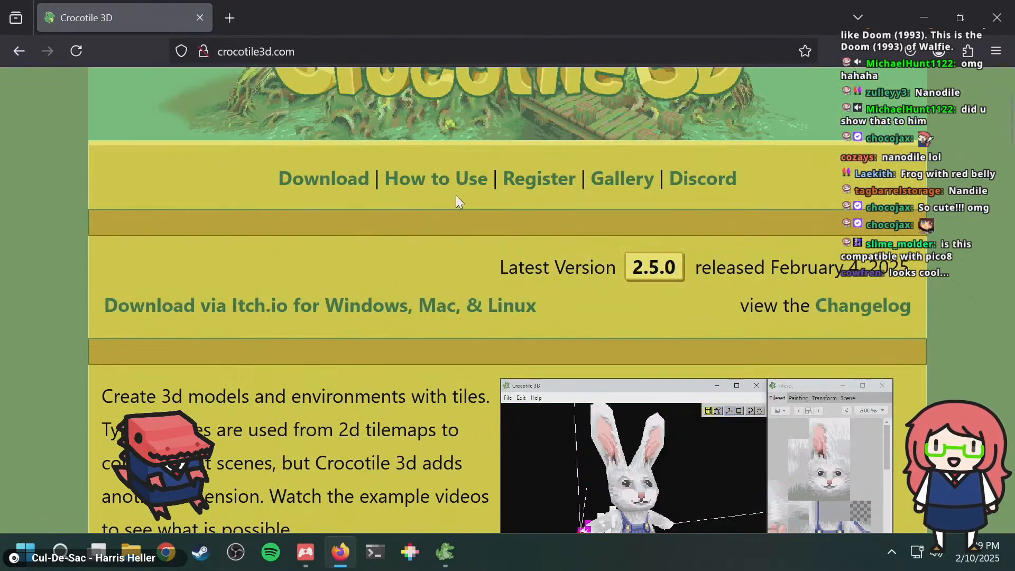
{"action": "left_click", "coordinate": [437, 180]}
- Switch to Crocotile 3D and inspect the green crocodile model from the front and the side
{"action": "key", "text": "alt+Tab"}
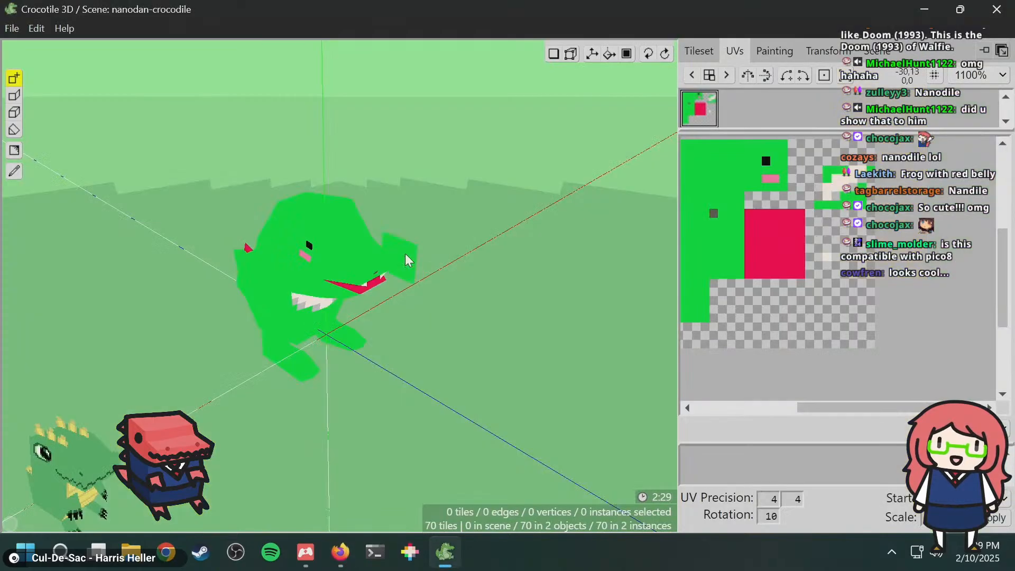
{"action": "mouse_move", "coordinate": [400, 231]}
{"action": "middle_mouse_down"}
{"action": "mouse_move", "coordinate": [450, 214]}
{"action": "mouse_move", "coordinate": [415, 224]}
{"action": "middle_mouse_up"}
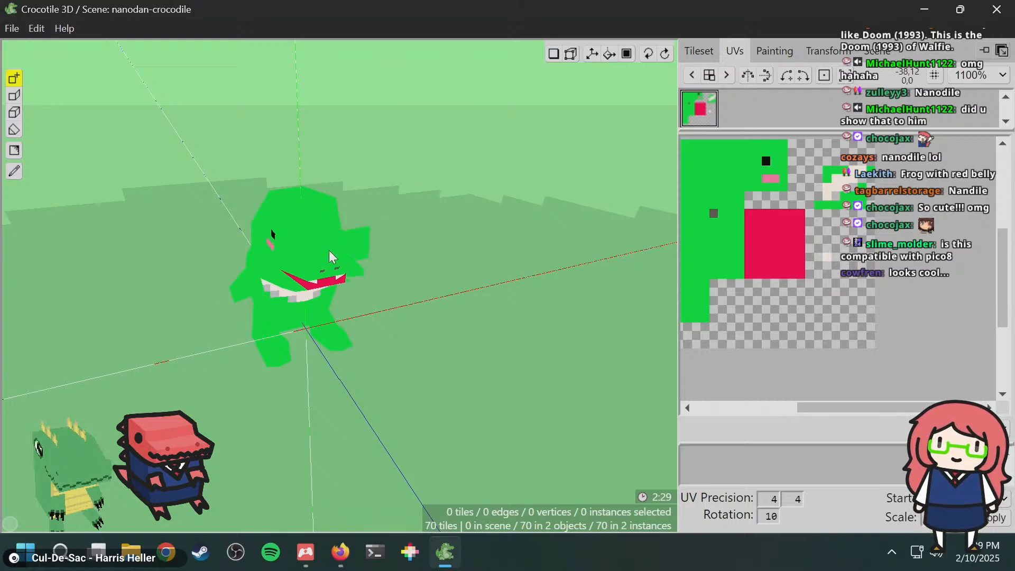
{"action": "middle_click_drag", "start_coordinate": [316, 255], "coordinate": [327, 244]}
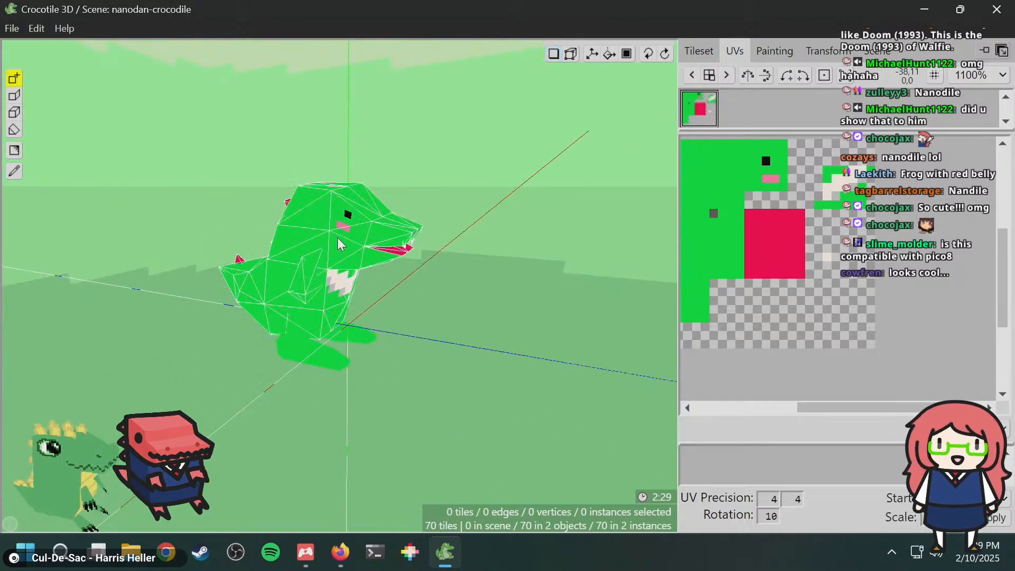
- Switch back to Firefox and open the Animation chapter of the Crocotile 3D documentation
{"action": "key", "text": "alt+Tab"}
{"action": "scroll", "coordinate": [401, 176], "scroll_direction": "up", "scroll_amount": 10}
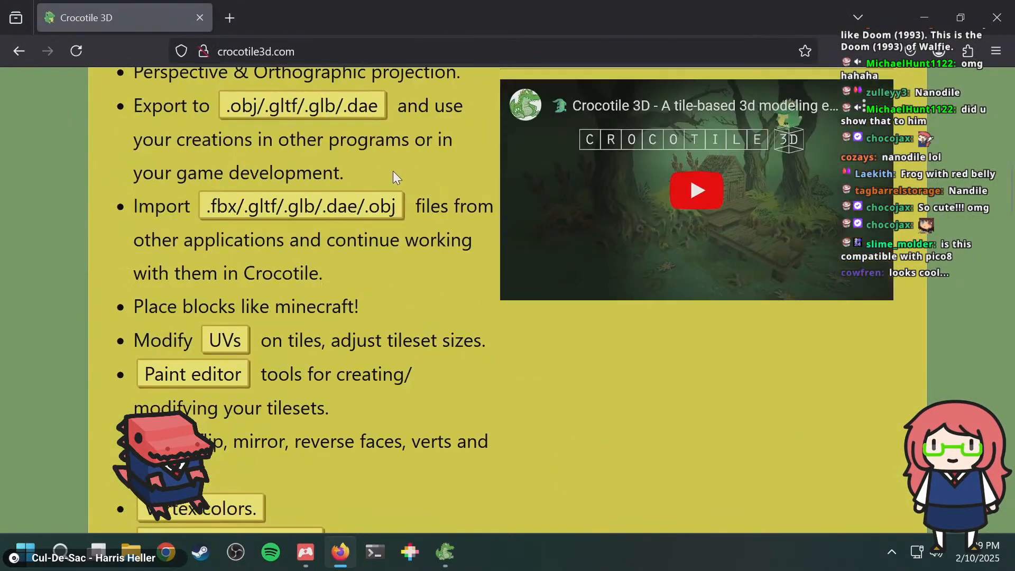
{"action": "scroll", "coordinate": [392, 176], "scroll_direction": "down", "scroll_amount": 15}
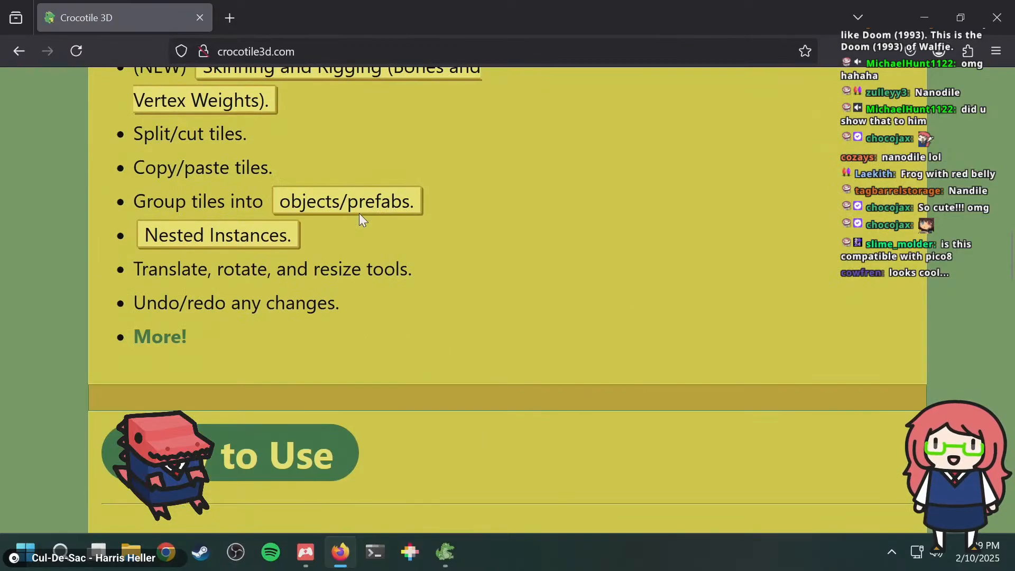
{"action": "scroll", "coordinate": [359, 213], "scroll_direction": "down", "scroll_amount": 3}
{"action": "scroll", "coordinate": [282, 248], "scroll_direction": "down", "scroll_amount": 3}
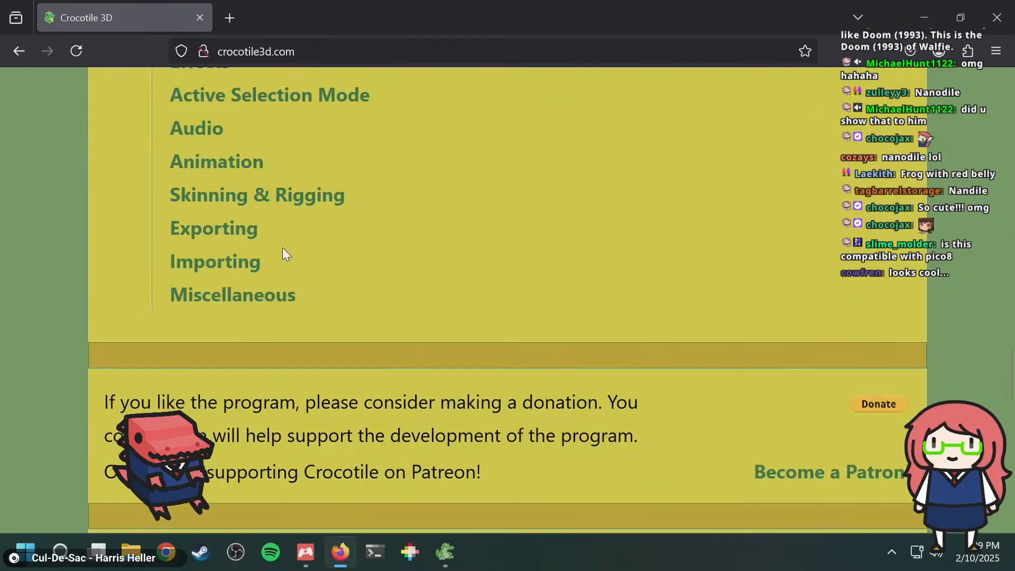
{"action": "left_click", "coordinate": [213, 170]}
- Read through the documentation on keyframes, movie output formats and bones, ending at the notice that opens the Animation chapter
{"action": "scroll", "coordinate": [454, 209], "scroll_direction": "down", "scroll_amount": 10}
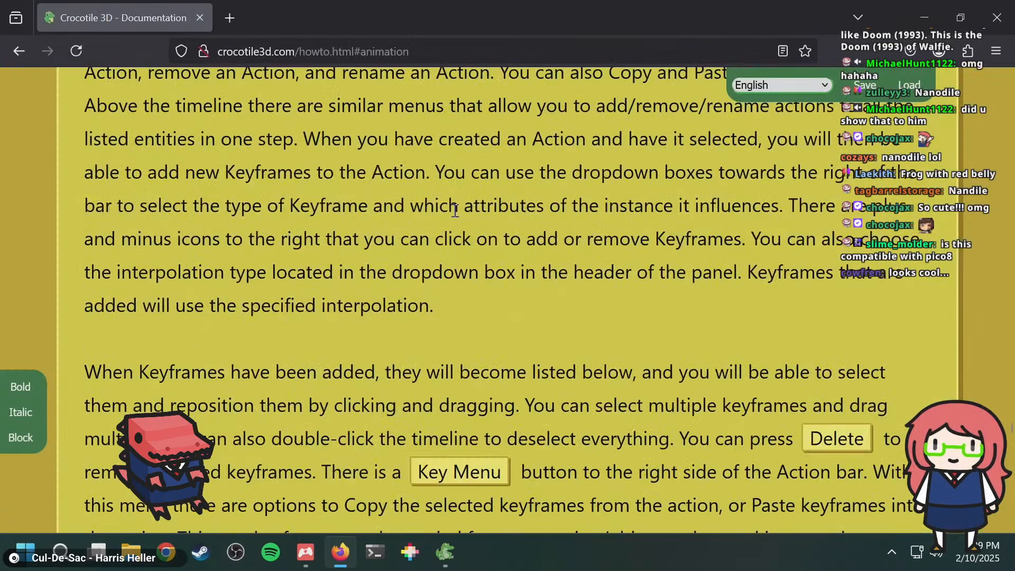
{"action": "scroll", "coordinate": [453, 210], "scroll_direction": "down", "scroll_amount": 20}
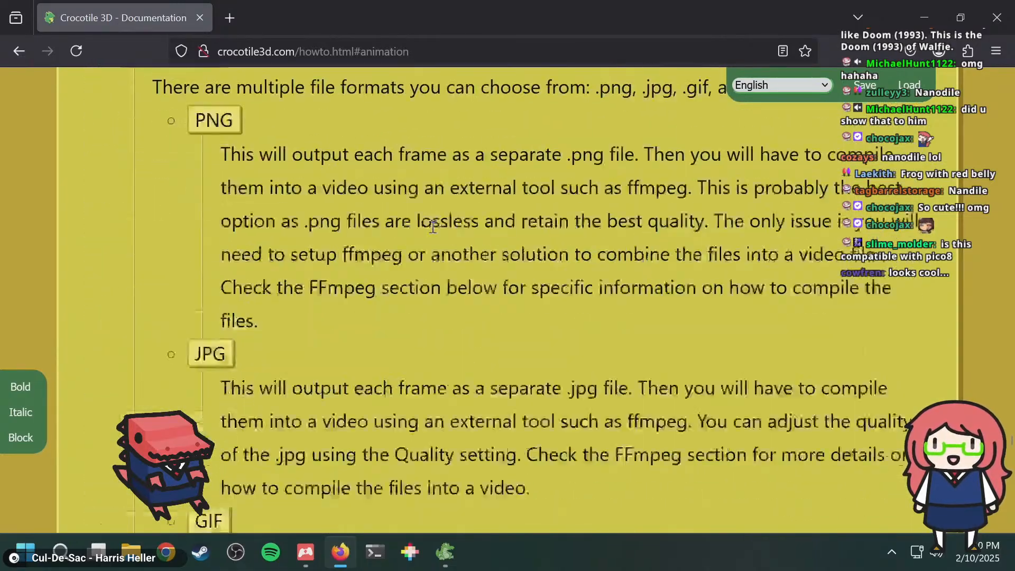
{"action": "scroll", "coordinate": [432, 226], "scroll_direction": "down", "scroll_amount": 20}
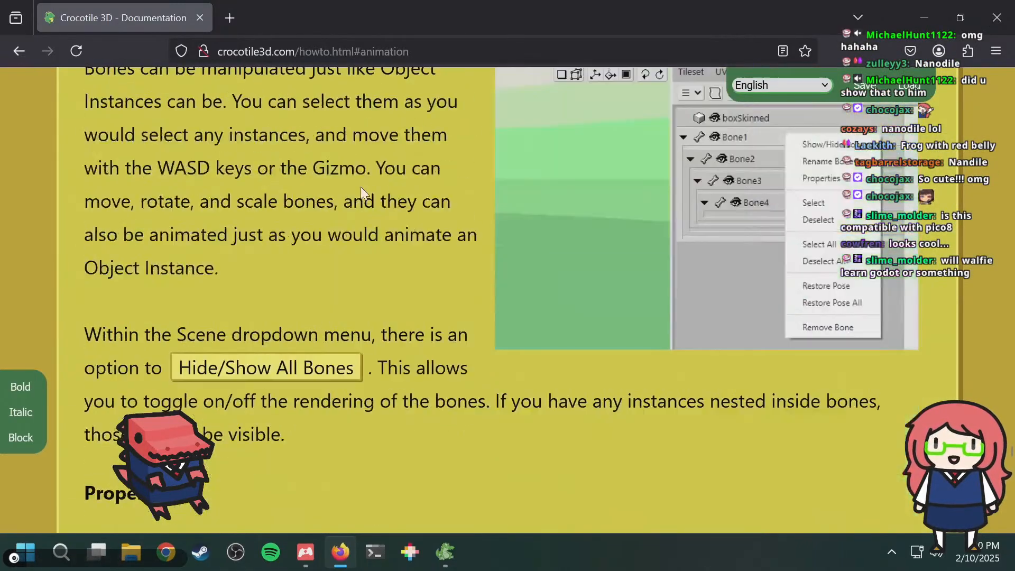
{"action": "key", "text": "Page_Down"}
{"action": "key", "text": "Page_Down"}
{"action": "key", "text": "Page_Down"}
{"action": "key", "text": "Page_Down"}
{"action": "key", "text": "Page_Down"}
{"action": "key", "text": "Page_Down"}
{"action": "key", "text": "Page_Up"}
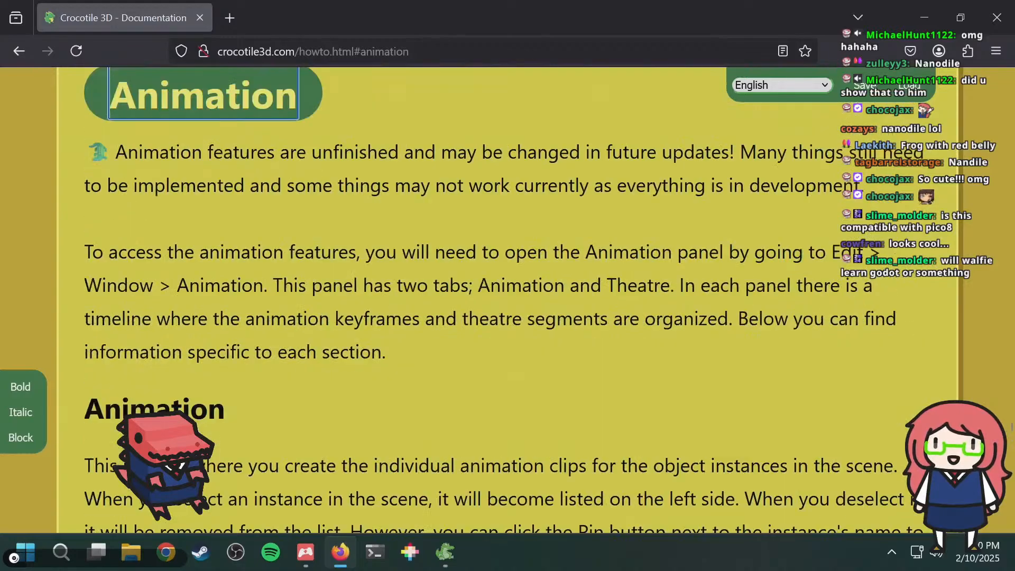
{"action": "left_click", "coordinate": [547, 153]}
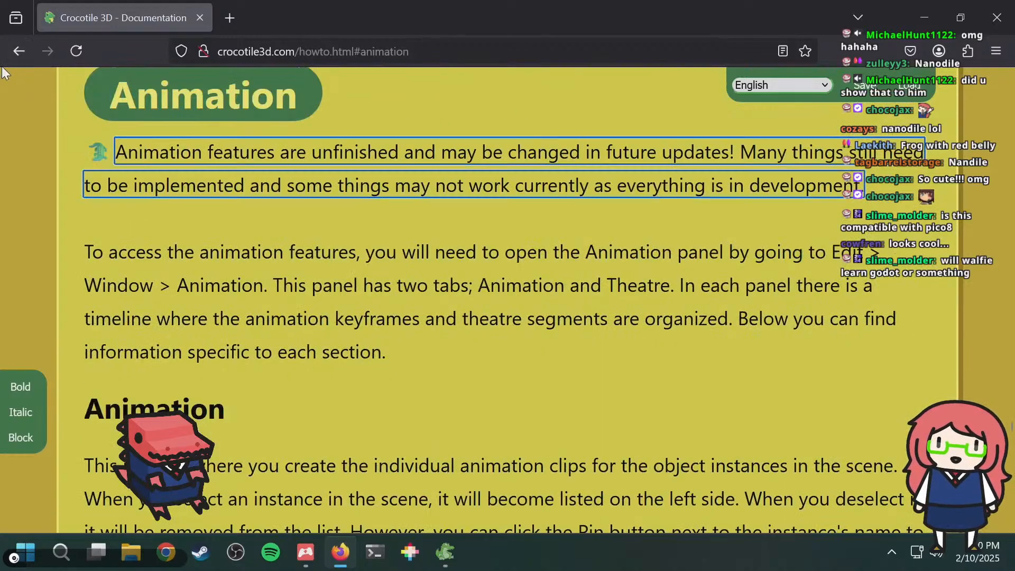
- Return to the Crocotile 3D home page and look over its How to Use links
{"action": "left_click", "coordinate": [12, 57]}
{"action": "scroll", "coordinate": [265, 262], "scroll_direction": "up", "scroll_amount": 3}
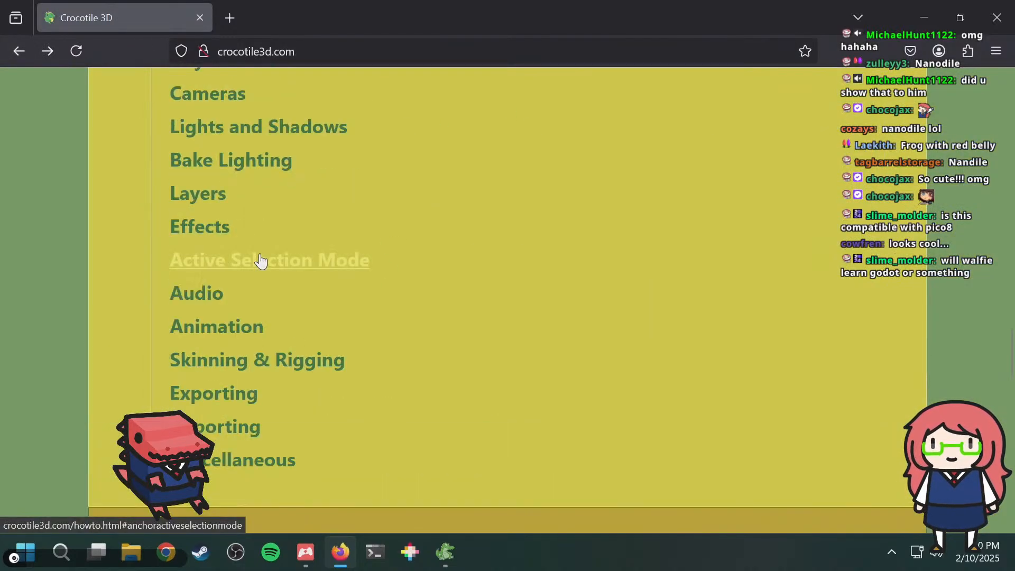
{"action": "scroll", "coordinate": [227, 307], "scroll_direction": "up", "scroll_amount": 4}
{"action": "scroll", "coordinate": [287, 259], "scroll_direction": "up", "scroll_amount": 10}
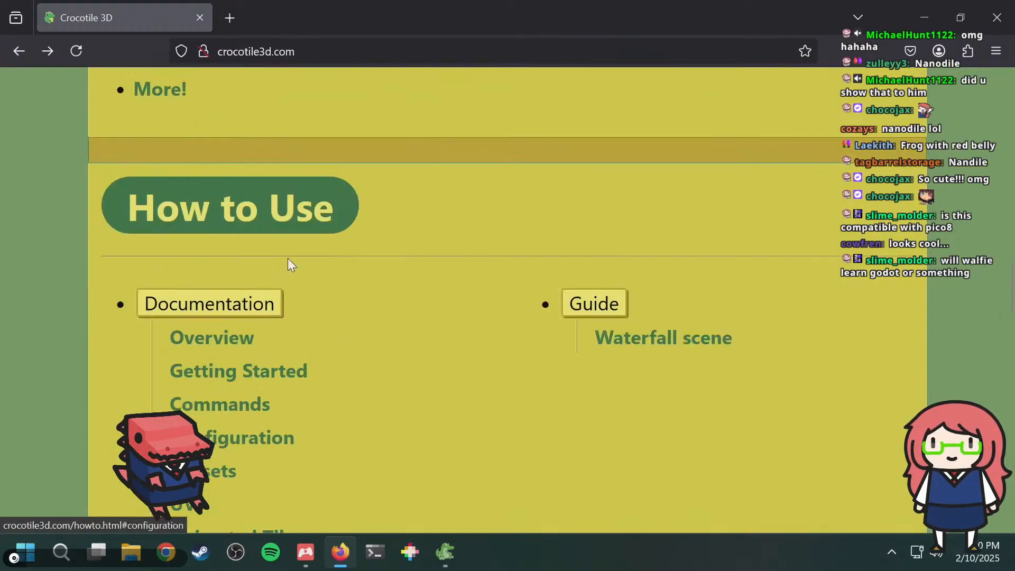
- Search the home page text for "tutori" and close the search
{"action": "key", "text": "ctrl+f"}
{"action": "type", "text": "tutori"}
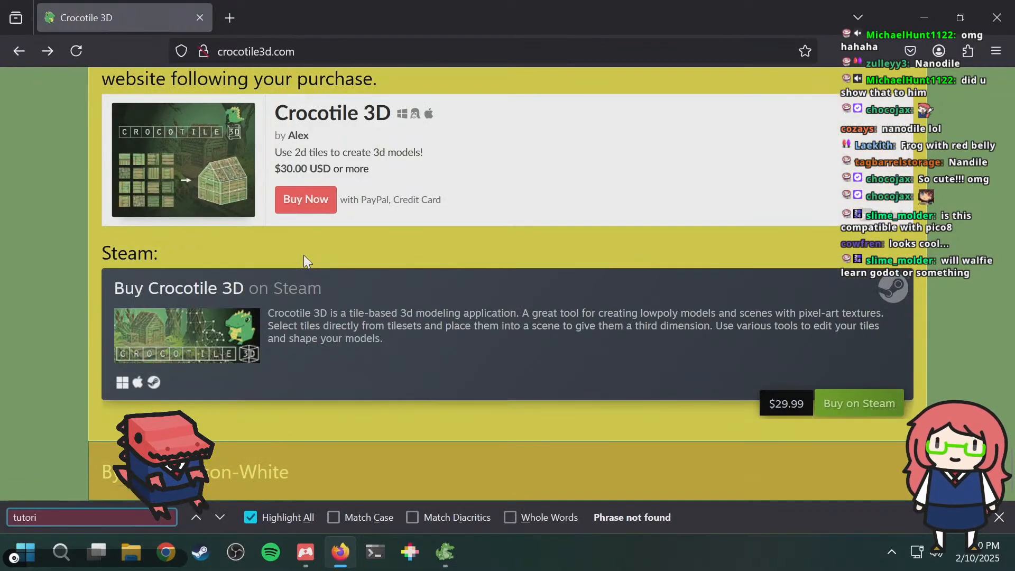
{"action": "key", "text": "BackSpace"}
{"action": "key", "text": "BackSpace"}
{"action": "key", "text": "BackSpace"}
{"action": "key", "text": "BackSpace"}
{"action": "key", "text": "BackSpace"}
{"action": "key", "text": "BackSpace"}
{"action": "key", "text": "Escape"}
- Search the web in a new tab for crocotile 3d uv animation
{"action": "key", "text": "ctrl+t"}
{"action": "type", "text": "crocotile 3d"}
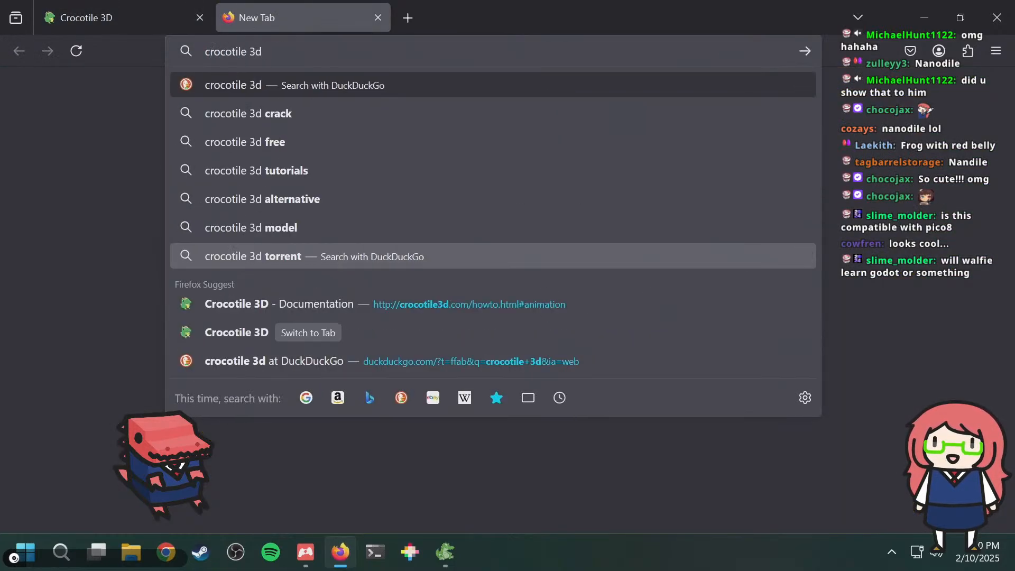
{"action": "type", "text": " uv animation"}
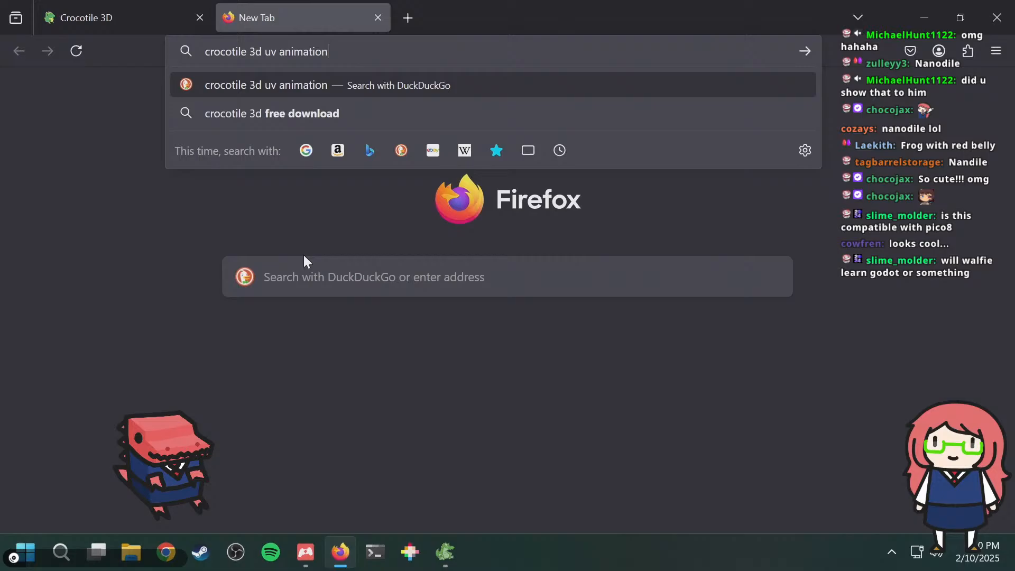
{"action": "key", "text": "Return"}
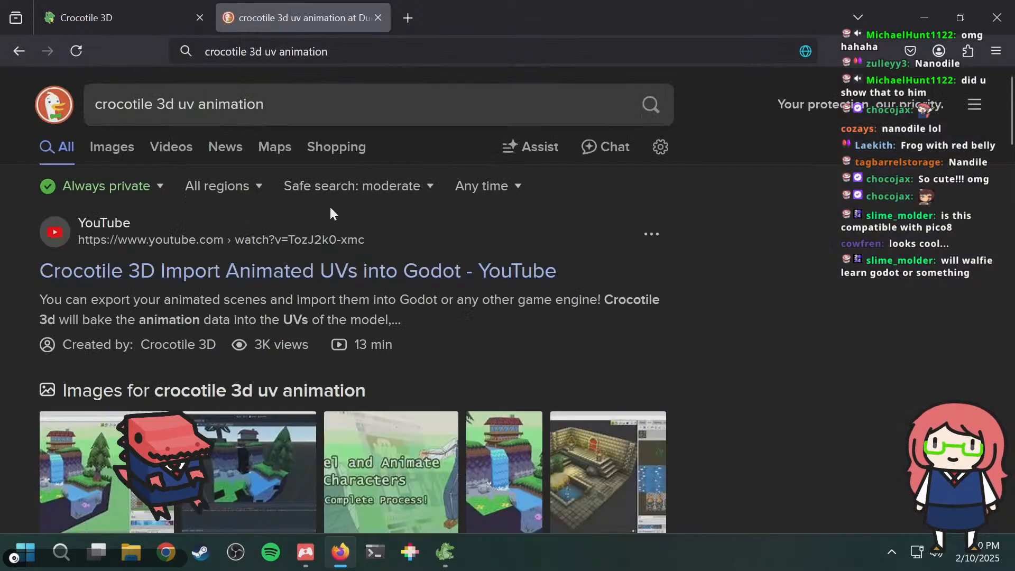
- Open the YouTube video on Animated Tiles / UV Animation from the image results, read its description and close its tab
{"action": "scroll", "coordinate": [140, 349], "scroll_direction": "down", "scroll_amount": 2}
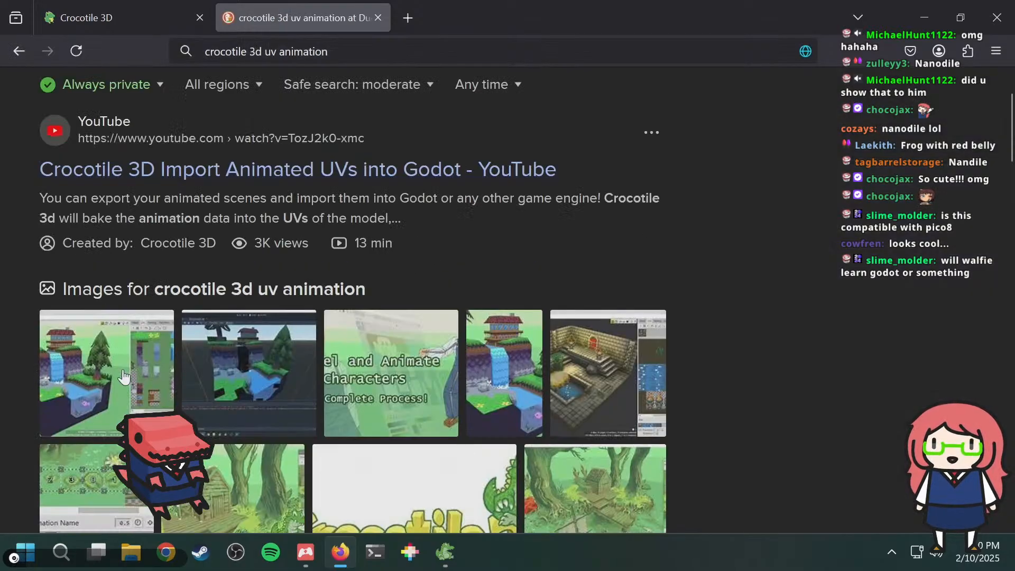
{"action": "left_click", "coordinate": [122, 376]}
{"action": "scroll", "coordinate": [511, 269], "scroll_direction": "down", "scroll_amount": 4}
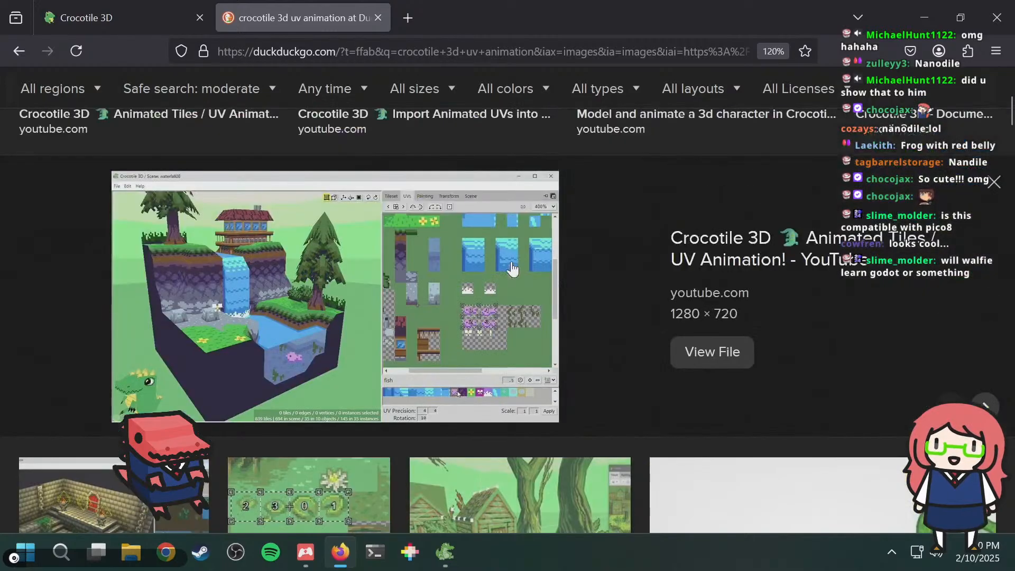
{"action": "left_click", "coordinate": [735, 247]}
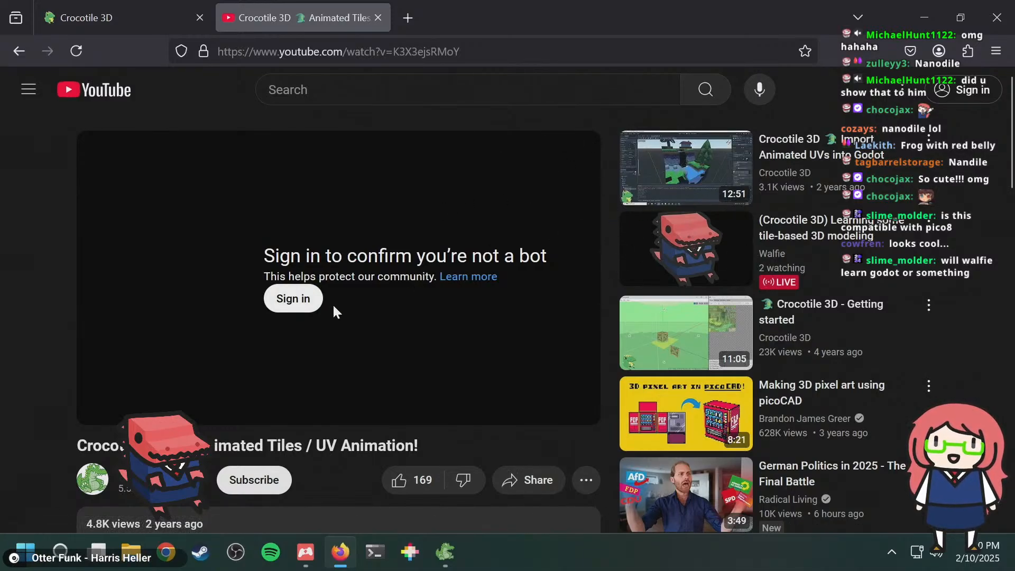
{"action": "scroll", "coordinate": [330, 307], "scroll_direction": "down", "scroll_amount": 3}
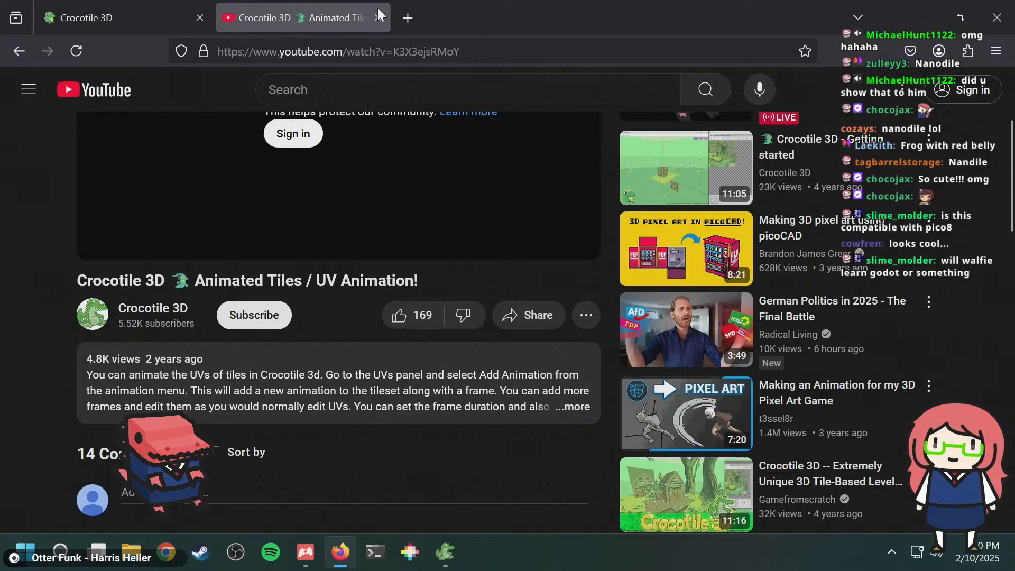
{"action": "left_click", "coordinate": [379, 17]}
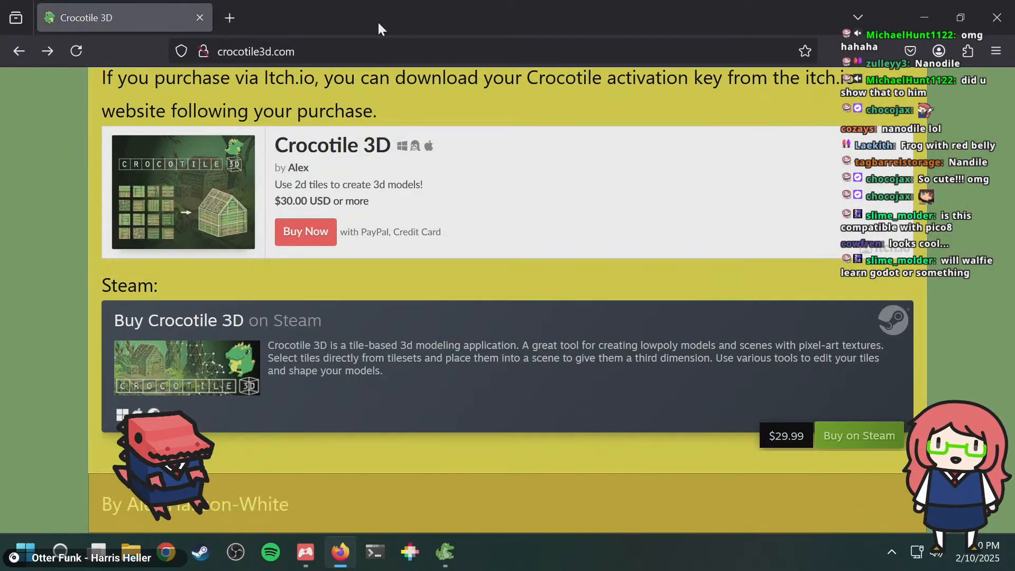
- Quit the VPN client running in the background and confirm
{"action": "left_click", "coordinate": [892, 550]}
{"action": "right_click", "coordinate": [859, 474]}
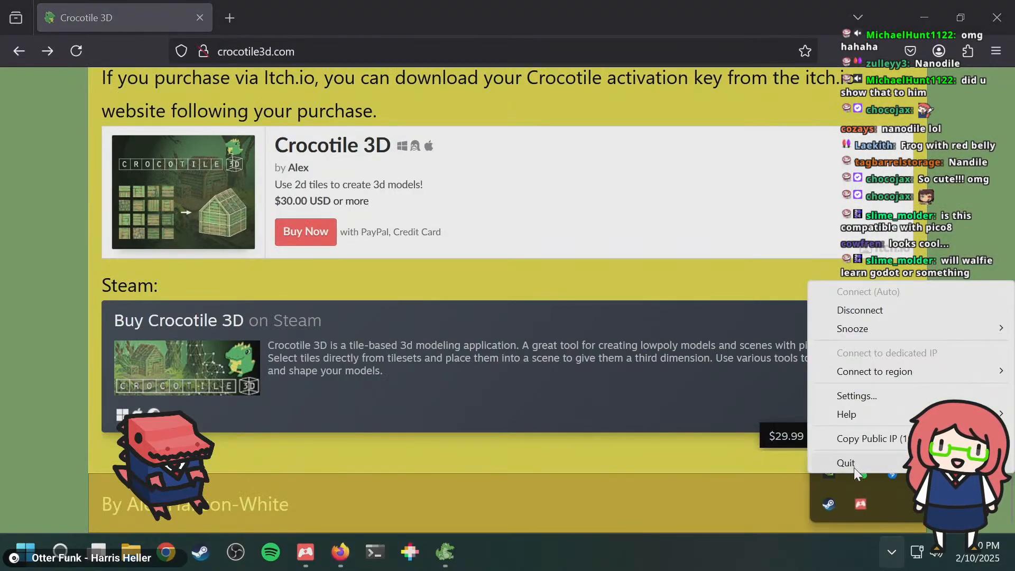
{"action": "left_click", "coordinate": [848, 463]}
{"action": "left_click", "coordinate": [420, 331]}
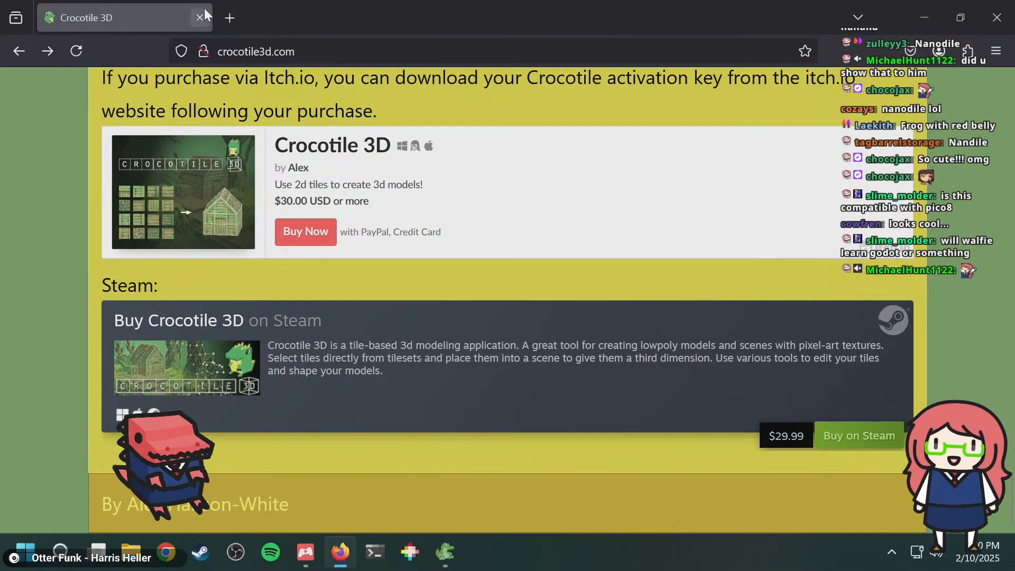
- Reopen the closed Animated Tiles / UV Animation video, play it and skip ahead to watch its later parts
{"action": "key", "text": "ctrl+shift+t"}
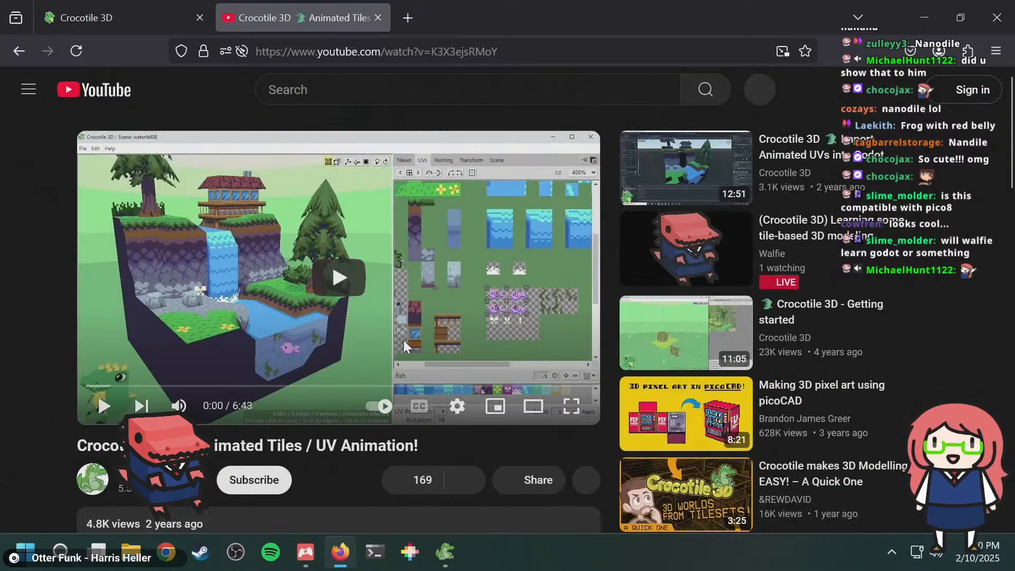
{"action": "left_click", "coordinate": [335, 281]}
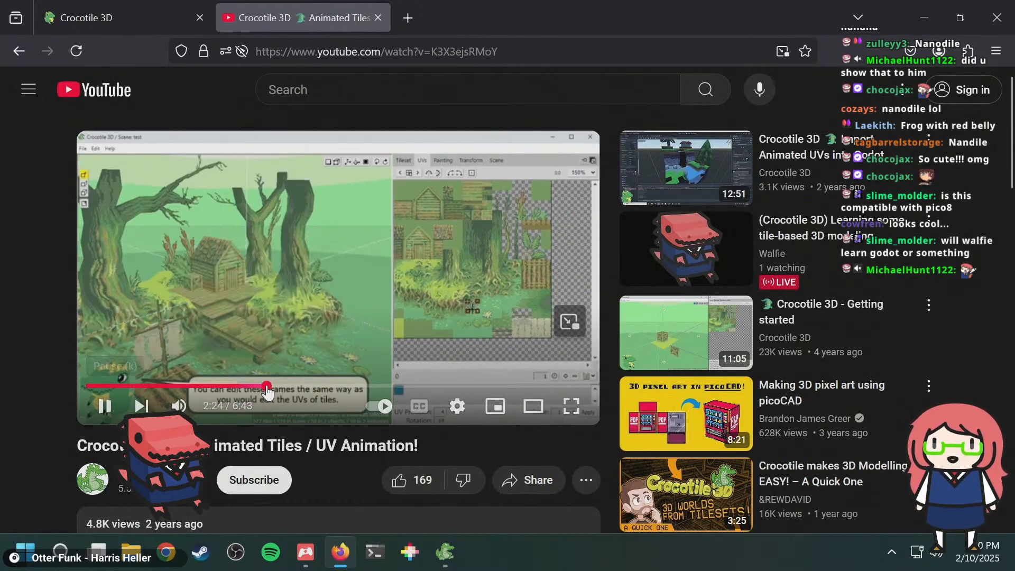
{"action": "left_click", "coordinate": [267, 386]}
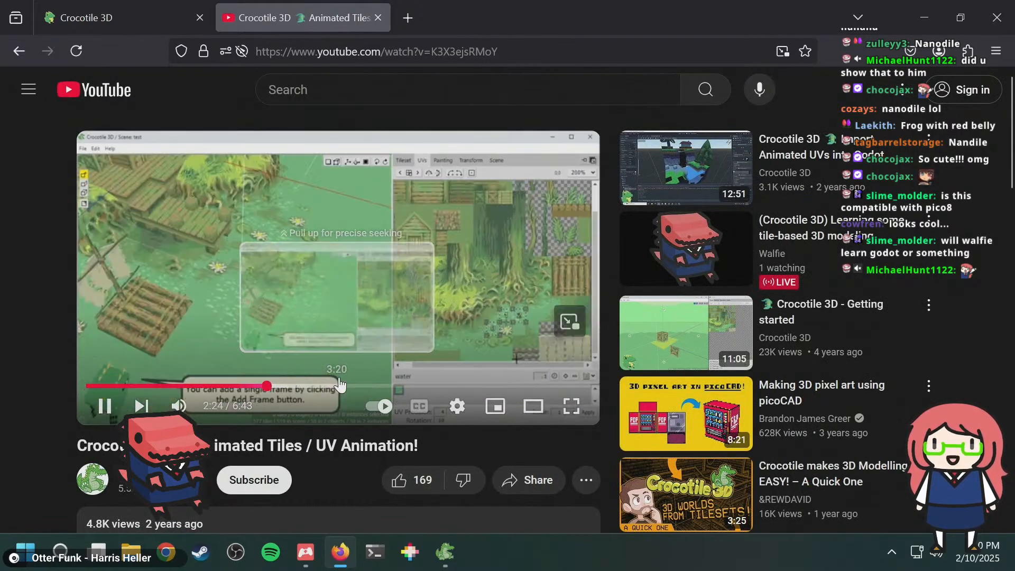
{"action": "left_click", "coordinate": [373, 385]}
{"action": "left_click", "coordinate": [498, 384]}
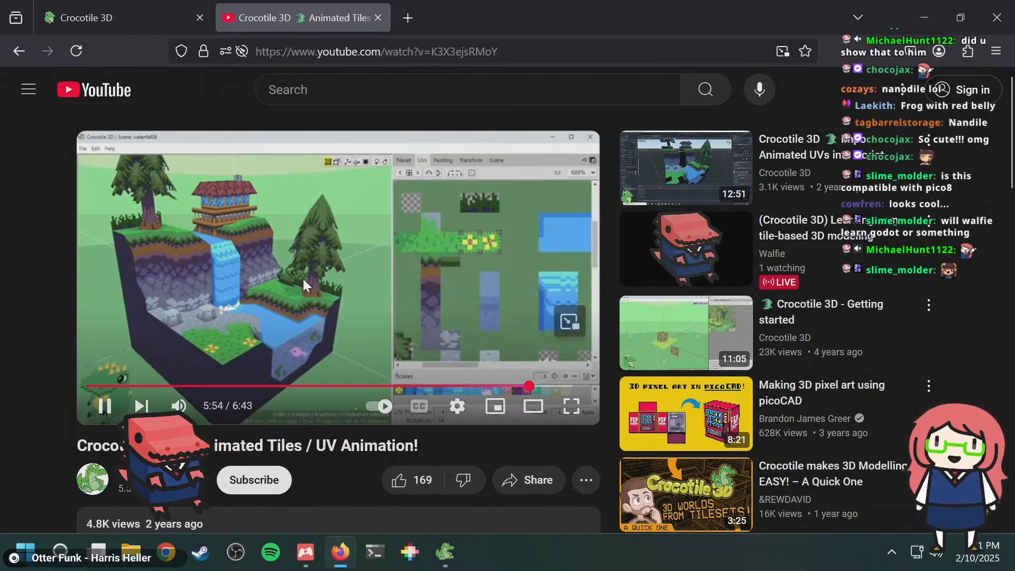
- Expand the video's description and open the linked text-based guide for making the waterfall scene
{"action": "scroll", "coordinate": [292, 397], "scroll_direction": "down", "scroll_amount": 3}
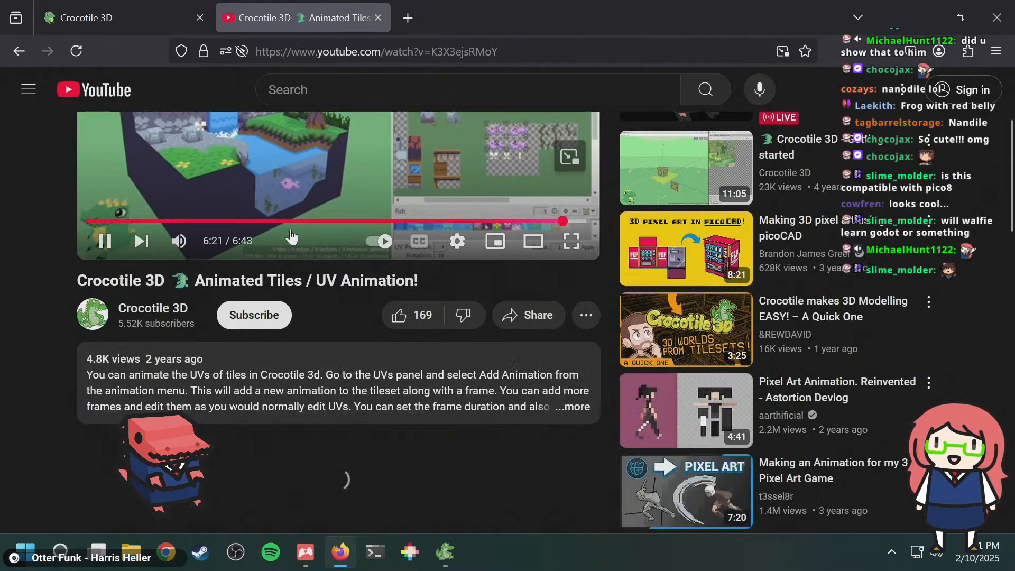
{"action": "left_click", "coordinate": [292, 401]}
{"action": "scroll", "coordinate": [292, 400], "scroll_direction": "down", "scroll_amount": 8}
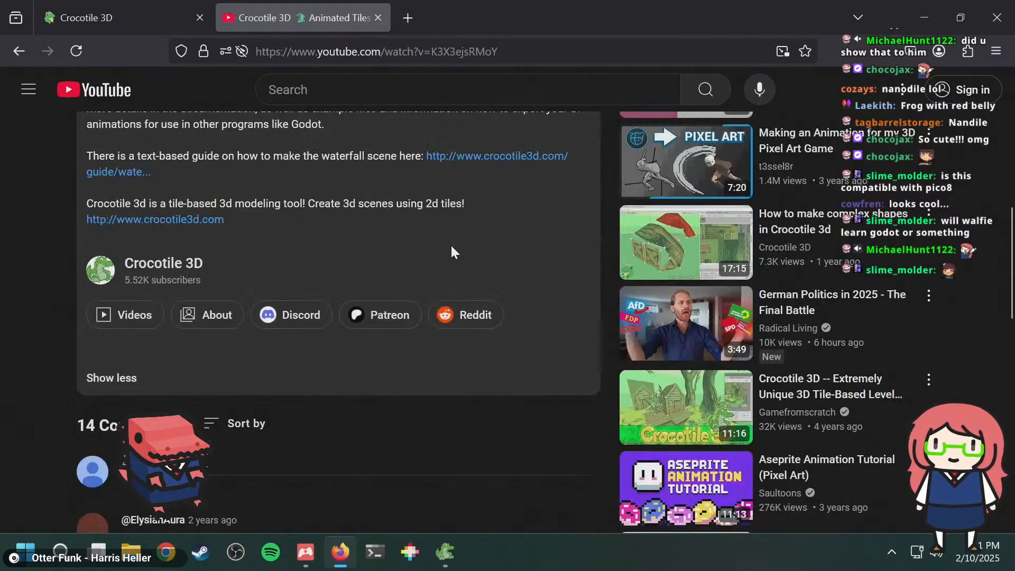
{"action": "left_click", "coordinate": [119, 173]}
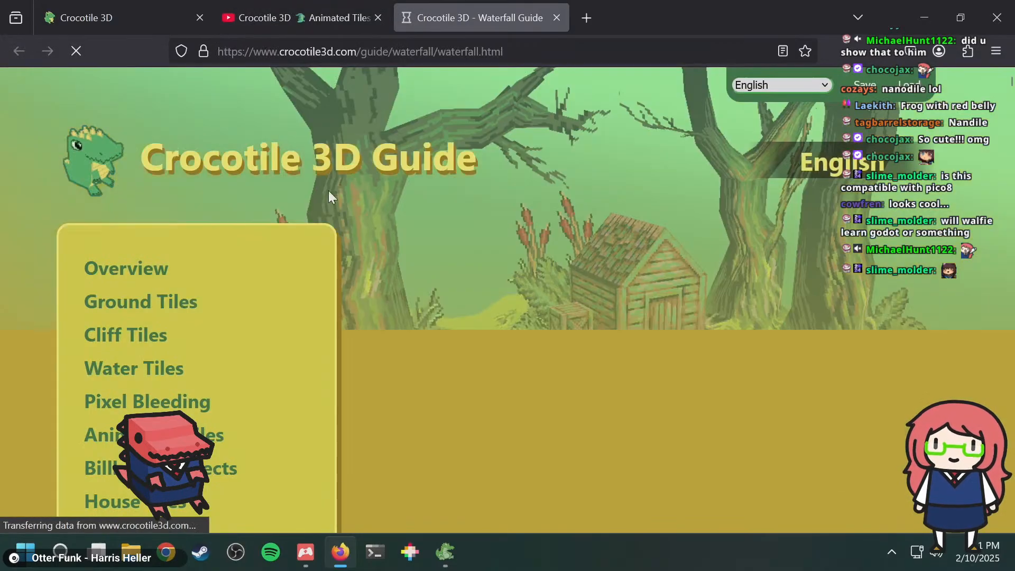
- Skim the Waterfall Guide from the overview through the tile painting and placement instructions to the pixel bleeding section
{"action": "scroll", "coordinate": [510, 154], "scroll_direction": "down", "scroll_amount": 10}
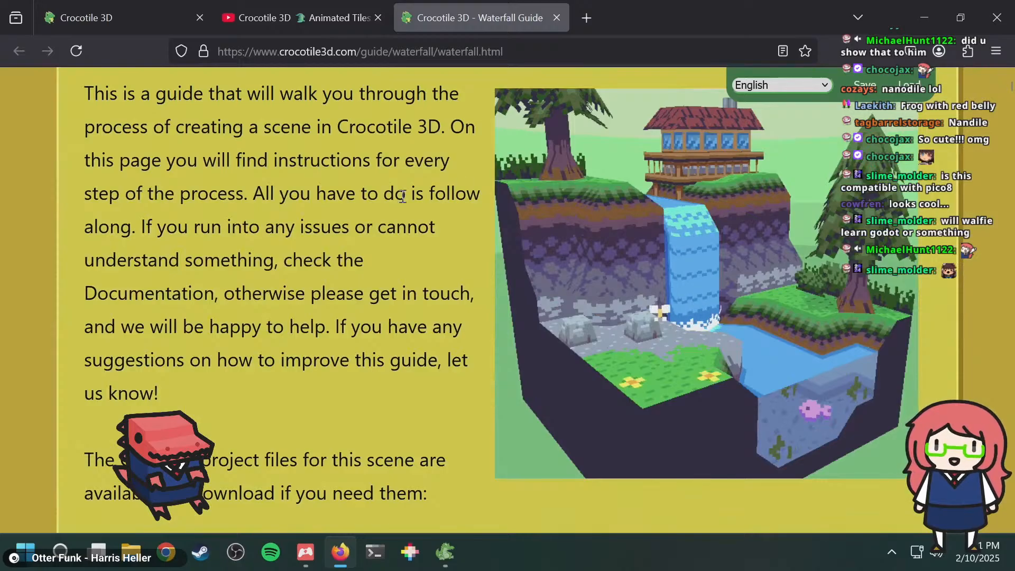
{"action": "scroll", "coordinate": [395, 188], "scroll_direction": "down", "scroll_amount": 15}
{"action": "scroll", "coordinate": [394, 185], "scroll_direction": "down", "scroll_amount": 10}
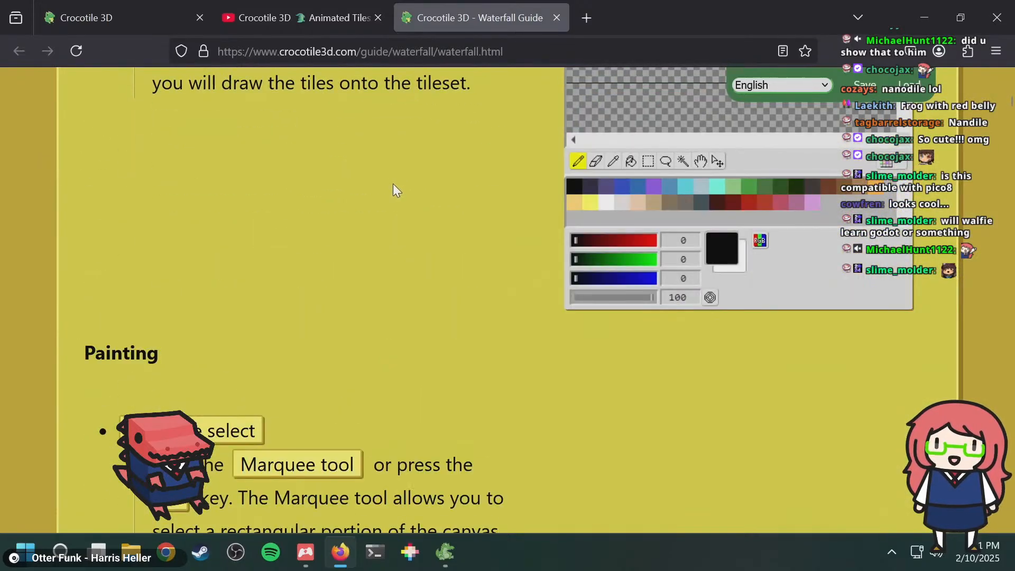
{"action": "scroll", "coordinate": [393, 185], "scroll_direction": "down", "scroll_amount": 10}
{"action": "scroll", "coordinate": [395, 184], "scroll_direction": "down", "scroll_amount": 20}
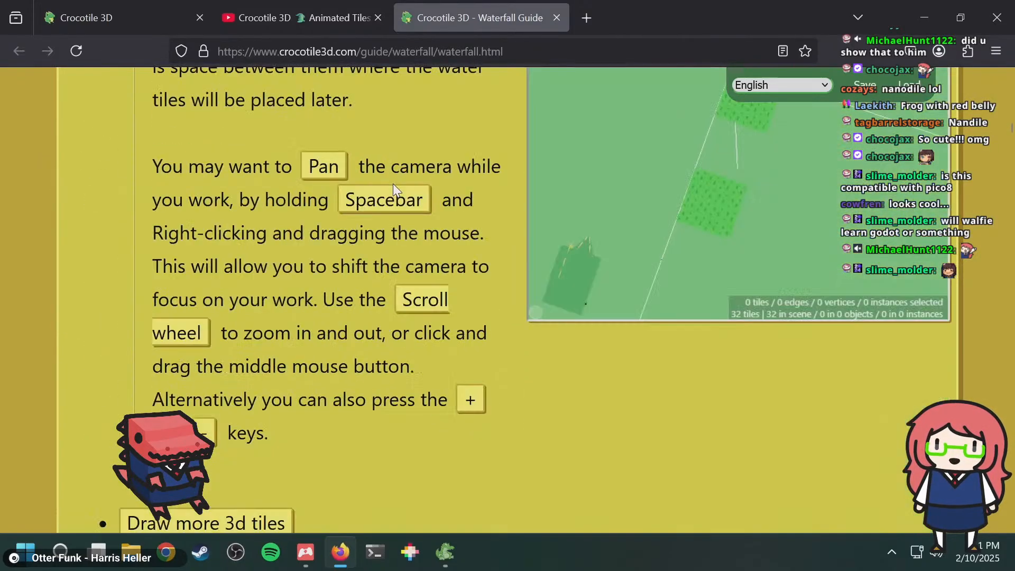
{"action": "scroll", "coordinate": [394, 184], "scroll_direction": "down", "scroll_amount": 15}
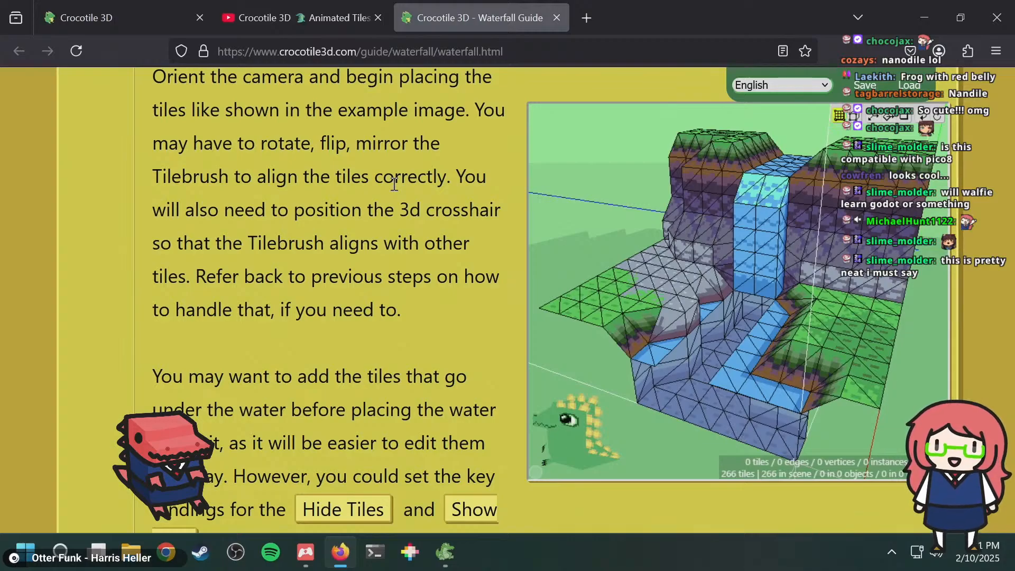
{"action": "scroll", "coordinate": [394, 184], "scroll_direction": "down", "scroll_amount": 20}
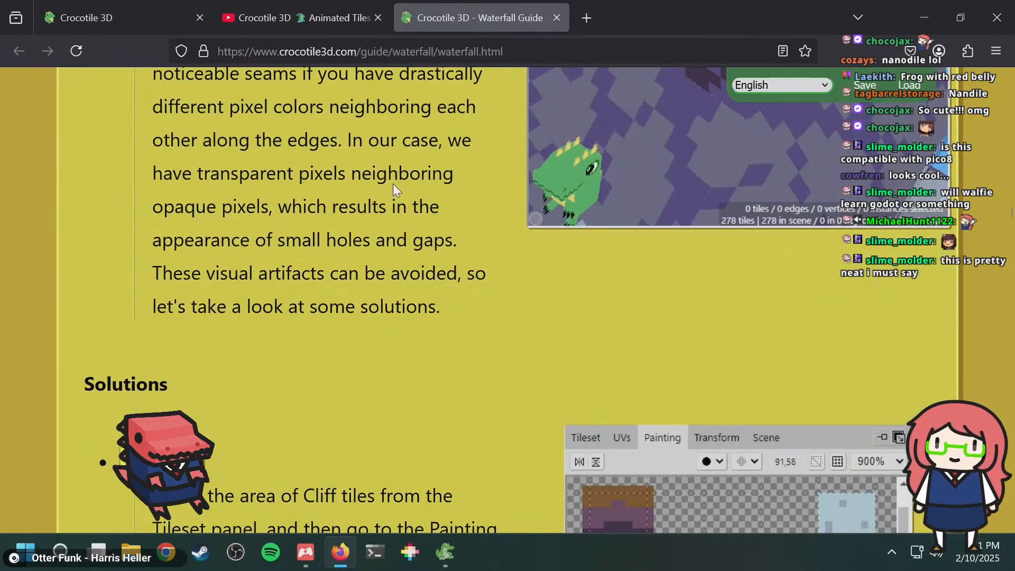
- Read through the guide's sections on animated tiles, the butterfly and fish objects, and the house tiles
{"action": "scroll", "coordinate": [395, 184], "scroll_direction": "down", "scroll_amount": 20}
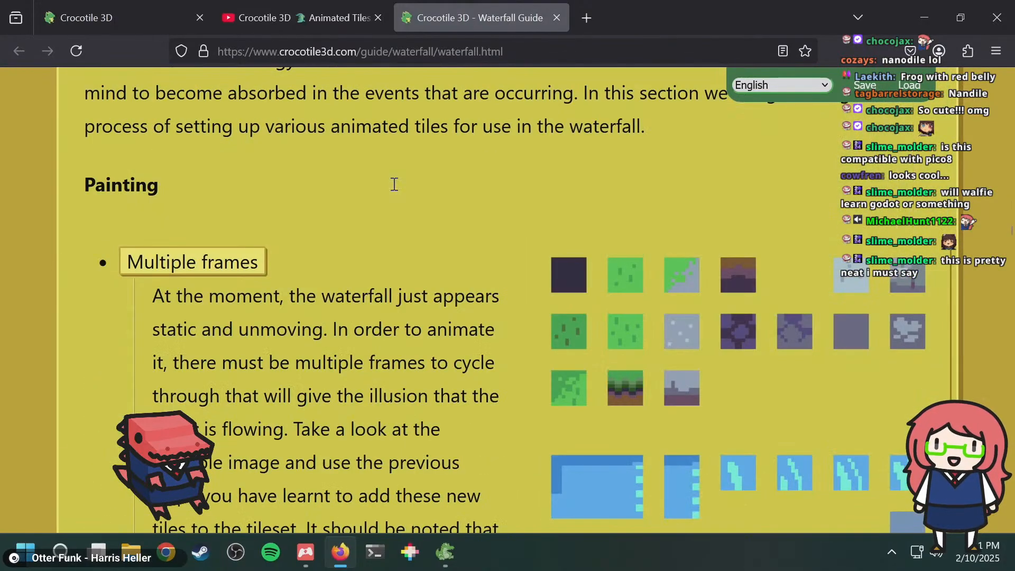
{"action": "scroll", "coordinate": [393, 186], "scroll_direction": "down", "scroll_amount": 20}
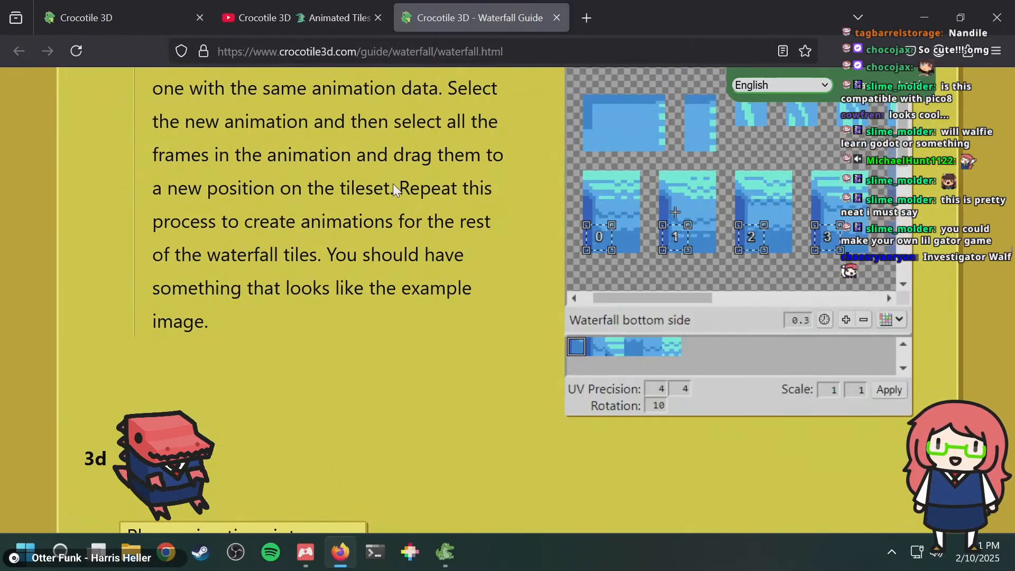
{"action": "scroll", "coordinate": [394, 189], "scroll_direction": "down", "scroll_amount": 20}
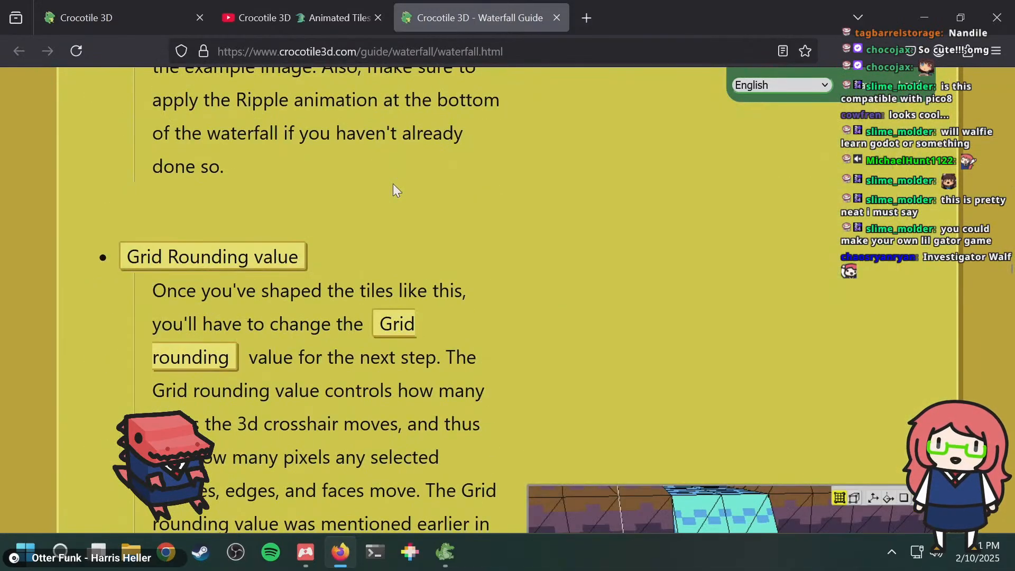
{"action": "scroll", "coordinate": [394, 184], "scroll_direction": "down", "scroll_amount": 20}
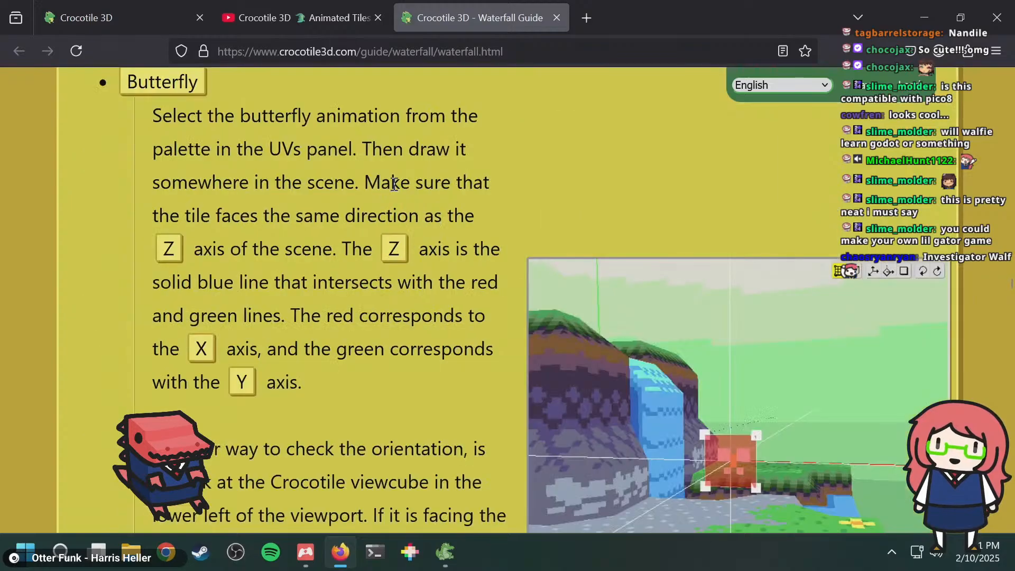
{"action": "scroll", "coordinate": [394, 185], "scroll_direction": "down", "scroll_amount": 20}
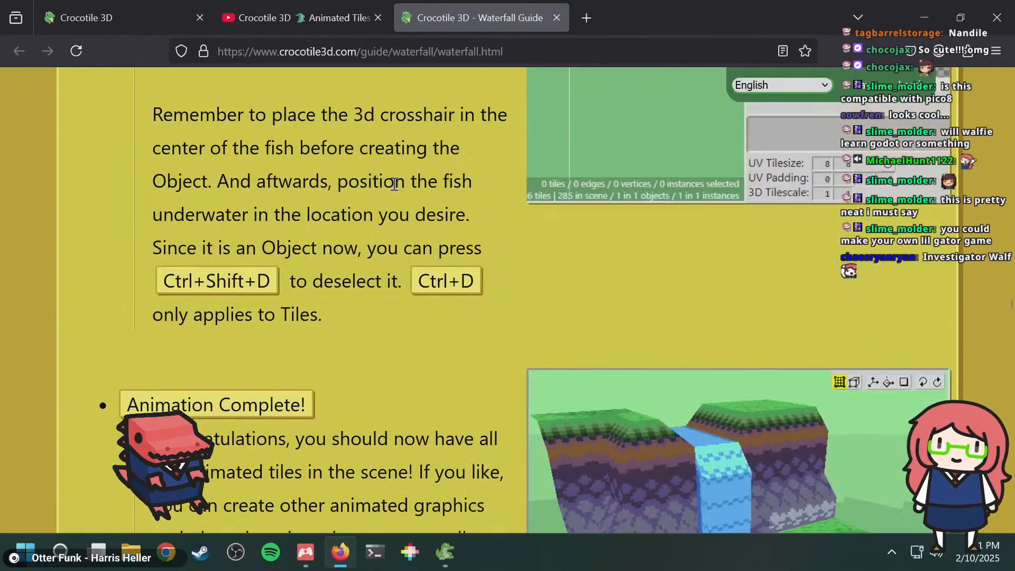
{"action": "scroll", "coordinate": [394, 184], "scroll_direction": "down", "scroll_amount": 15}
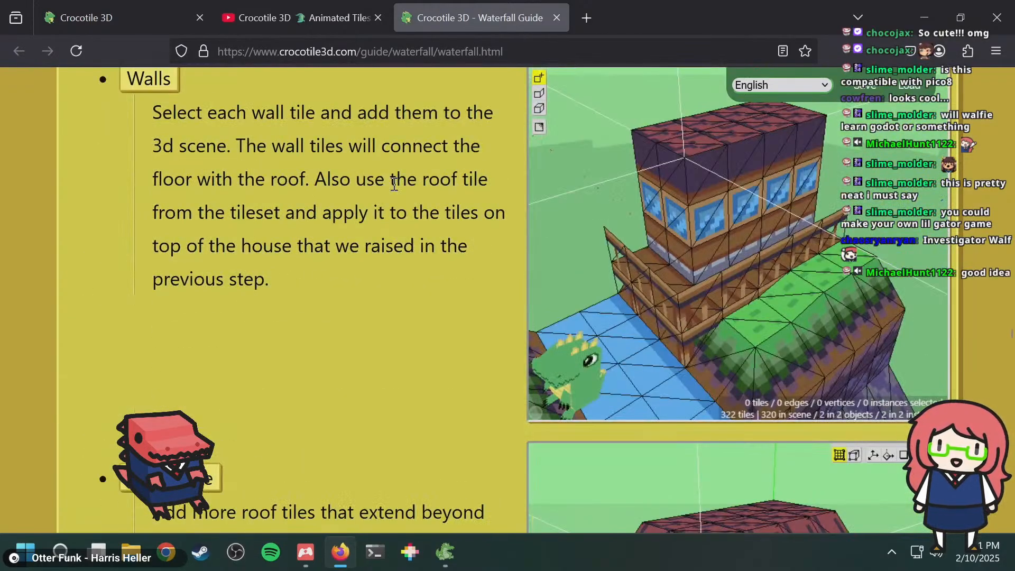
- Examine the Tree Tiles section's instructions and example images for tapering, copying and extending the tree trunk
{"action": "scroll", "coordinate": [393, 184], "scroll_direction": "down", "scroll_amount": 20}
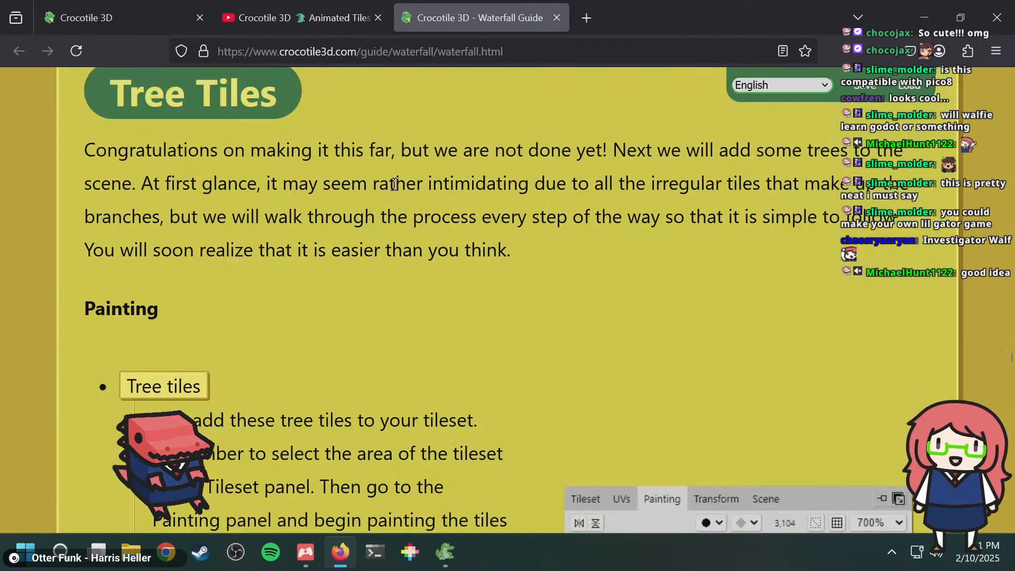
{"action": "scroll", "coordinate": [394, 184], "scroll_direction": "down", "scroll_amount": 20}
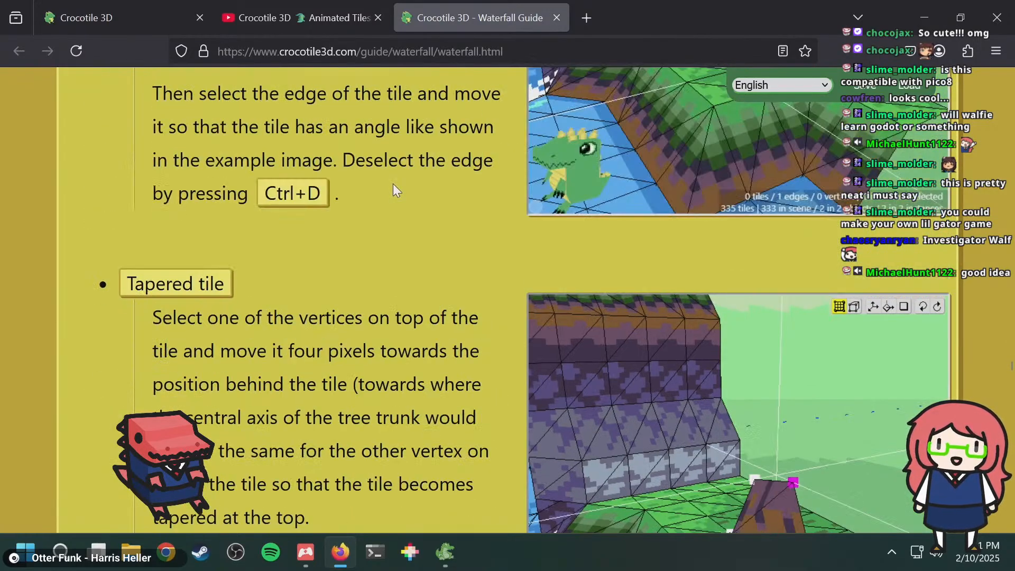
{"action": "scroll", "coordinate": [737, 301], "scroll_direction": "down", "scroll_amount": 6}
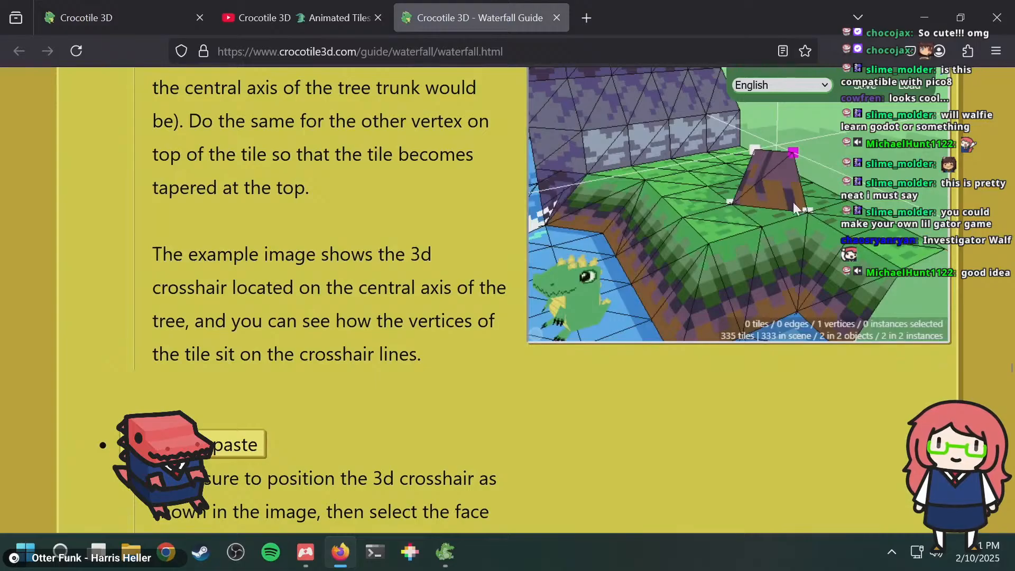
{"action": "scroll", "coordinate": [793, 202], "scroll_direction": "up", "scroll_amount": 3}
{"action": "scroll", "coordinate": [761, 338], "scroll_direction": "down", "scroll_amount": 20}
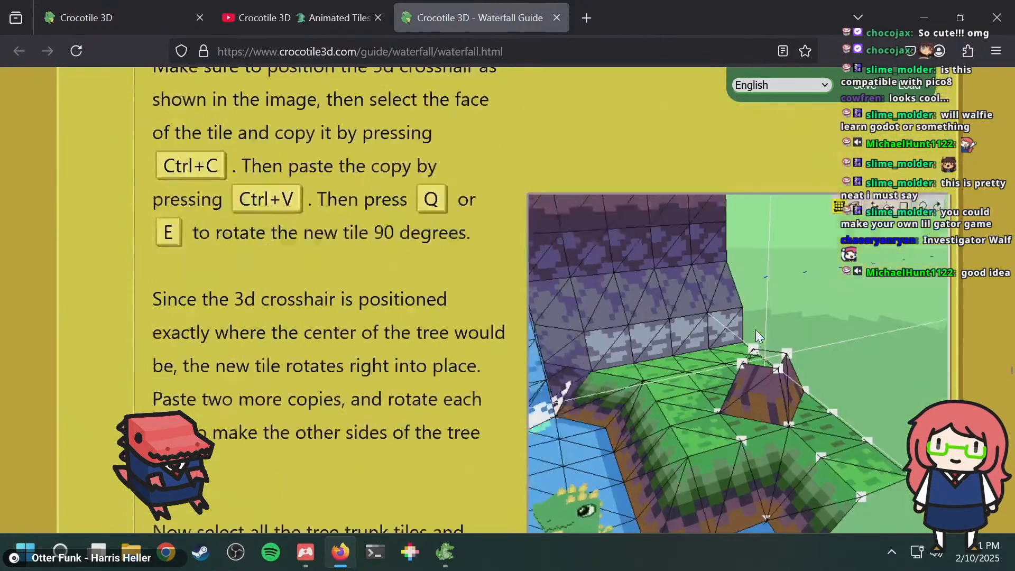
{"action": "scroll", "coordinate": [756, 223], "scroll_direction": "down", "scroll_amount": 8}
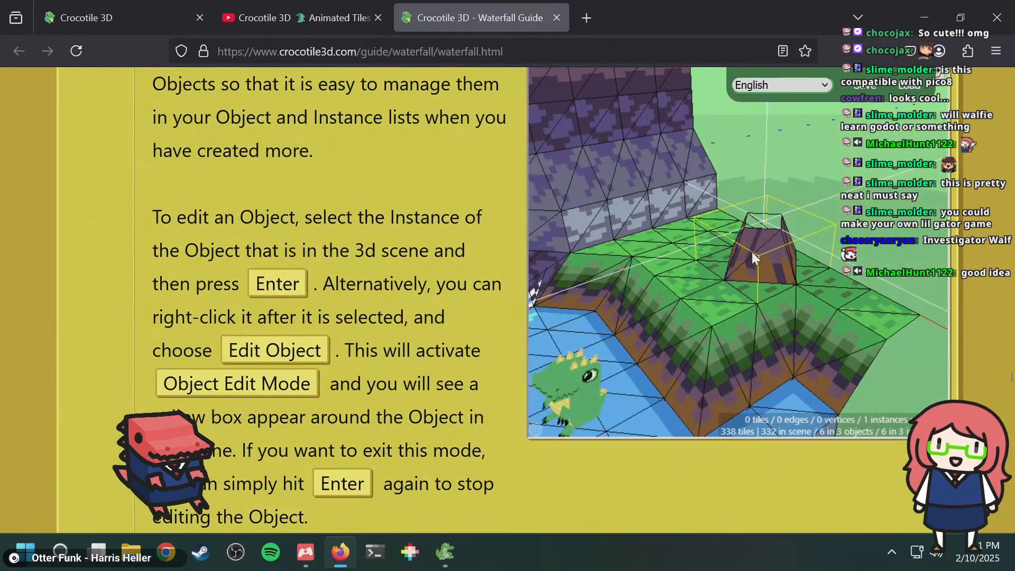
{"action": "scroll", "coordinate": [761, 238], "scroll_direction": "down", "scroll_amount": 15}
{"action": "scroll", "coordinate": [761, 231], "scroll_direction": "down", "scroll_amount": 15}
{"action": "scroll", "coordinate": [760, 229], "scroll_direction": "up", "scroll_amount": 8}
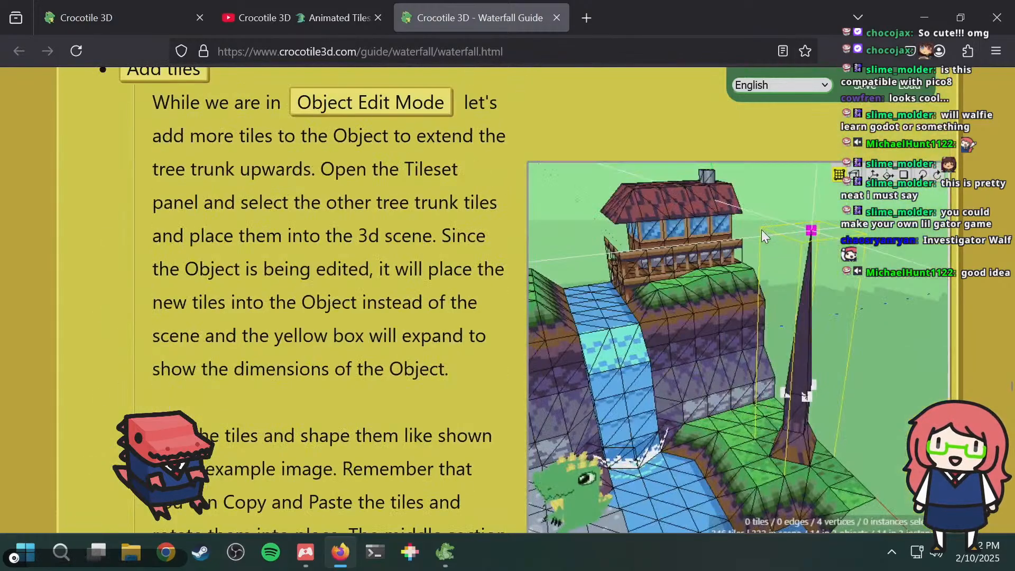
- Study how the guide creates the tree branch object, edits its UVs, shapes its vertices and mirrors it
{"action": "scroll", "coordinate": [761, 230], "scroll_direction": "down", "scroll_amount": 20}
{"action": "scroll", "coordinate": [793, 254], "scroll_direction": "up", "scroll_amount": 7}
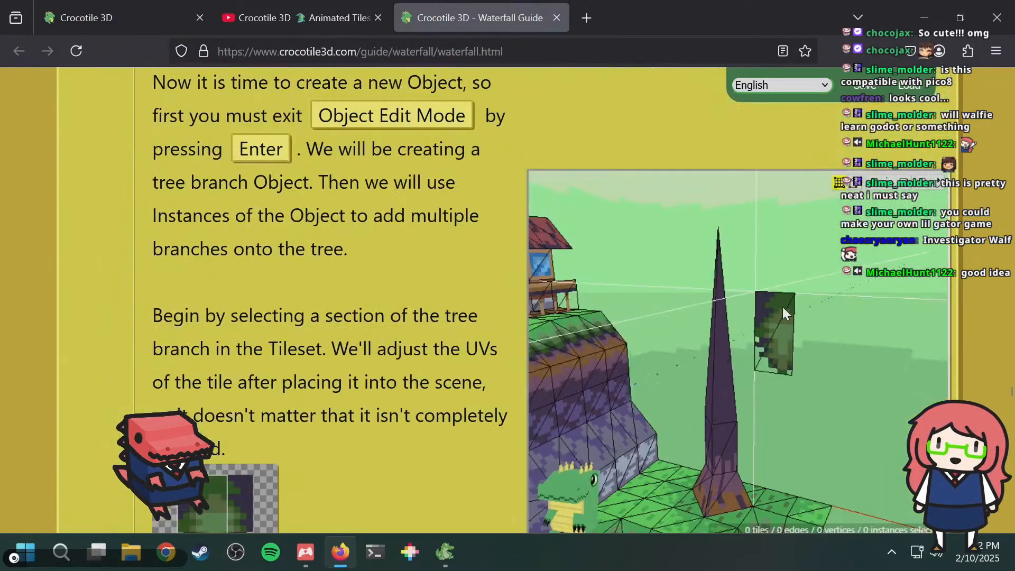
{"action": "scroll", "coordinate": [763, 304], "scroll_direction": "down", "scroll_amount": 6}
{"action": "scroll", "coordinate": [763, 303], "scroll_direction": "down", "scroll_amount": 15}
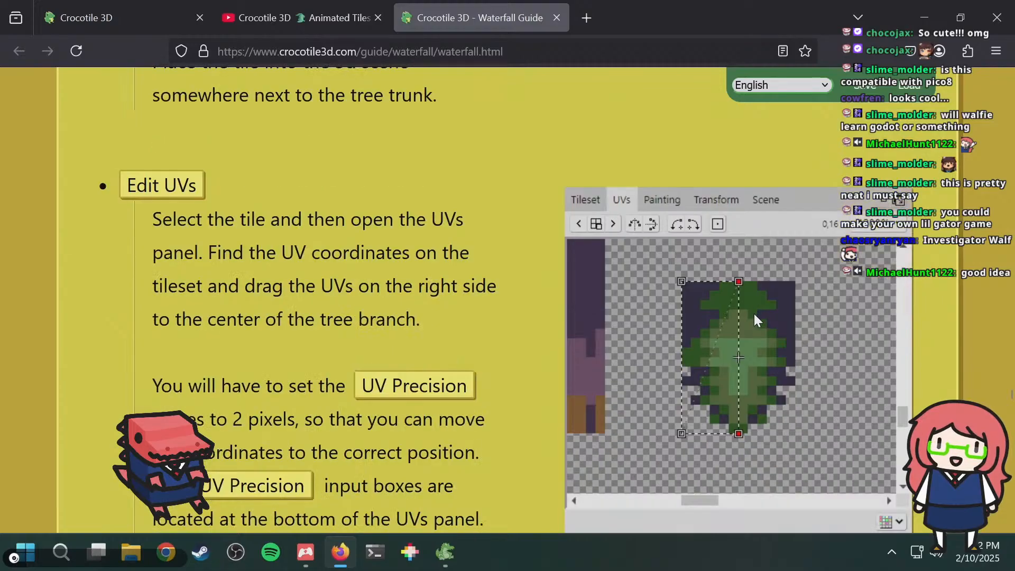
{"action": "scroll", "coordinate": [755, 267], "scroll_direction": "down", "scroll_amount": 15}
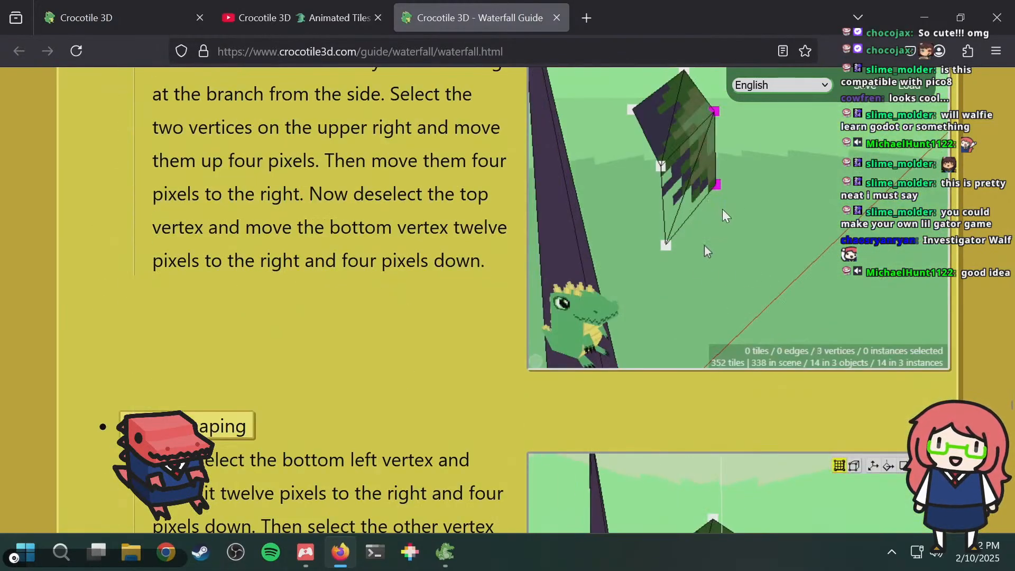
{"action": "scroll", "coordinate": [707, 247], "scroll_direction": "down", "scroll_amount": 8}
{"action": "scroll", "coordinate": [744, 236], "scroll_direction": "down", "scroll_amount": 6}
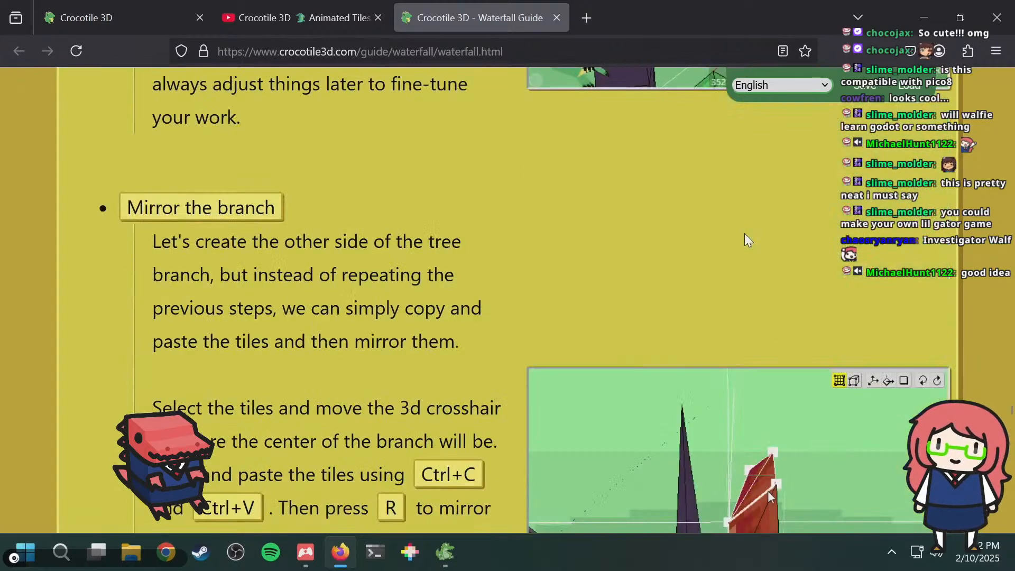
{"action": "scroll", "coordinate": [745, 234], "scroll_direction": "down", "scroll_amount": 5}
- Review the guide's instructions on placing branches with the Prefab brush and duplicating, rotating, nesting and hiding instances
{"action": "scroll", "coordinate": [761, 318], "scroll_direction": "down", "scroll_amount": 20}
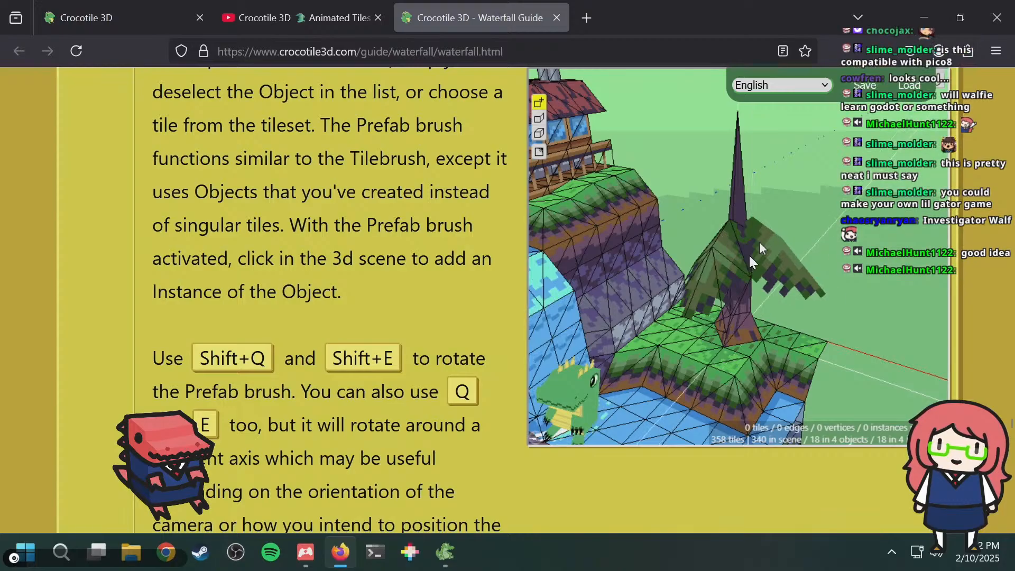
{"action": "scroll", "coordinate": [759, 242], "scroll_direction": "down", "scroll_amount": 6}
{"action": "scroll", "coordinate": [754, 276], "scroll_direction": "down", "scroll_amount": 15}
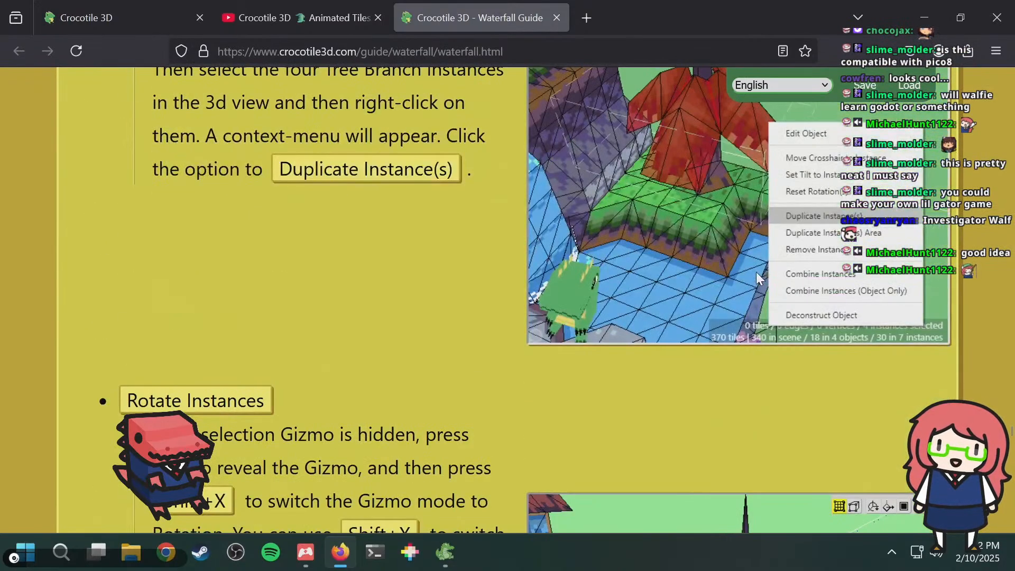
{"action": "scroll", "coordinate": [756, 272], "scroll_direction": "up", "scroll_amount": 3}
{"action": "scroll", "coordinate": [730, 264], "scroll_direction": "down", "scroll_amount": 12}
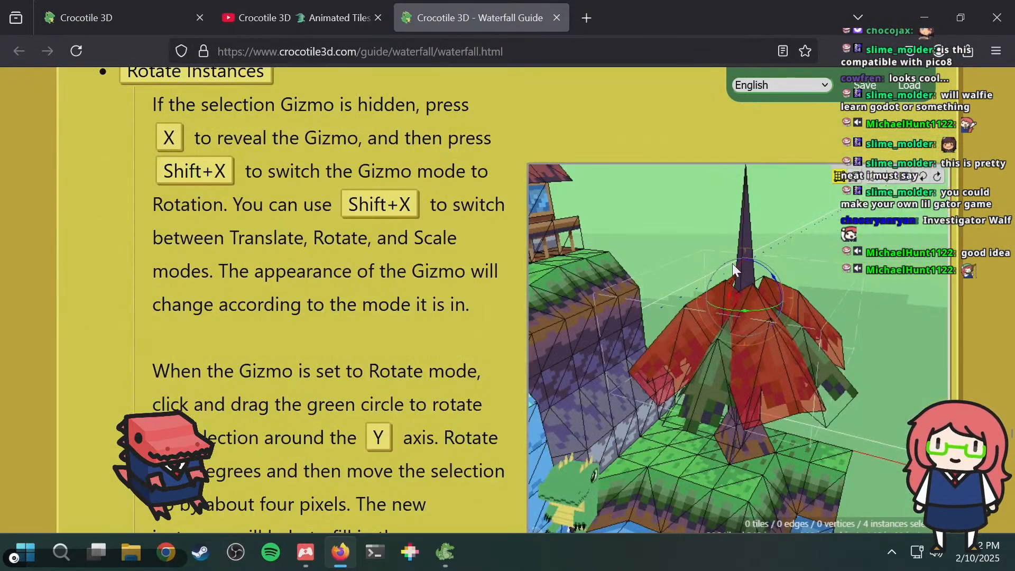
{"action": "scroll", "coordinate": [731, 264], "scroll_direction": "down", "scroll_amount": 20}
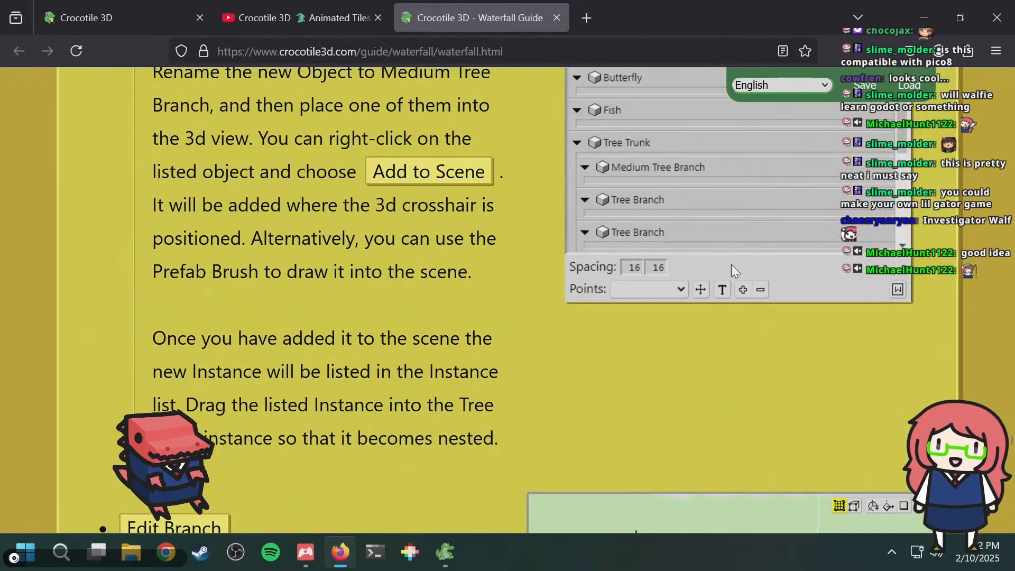
{"action": "scroll", "coordinate": [731, 265], "scroll_direction": "down", "scroll_amount": 20}
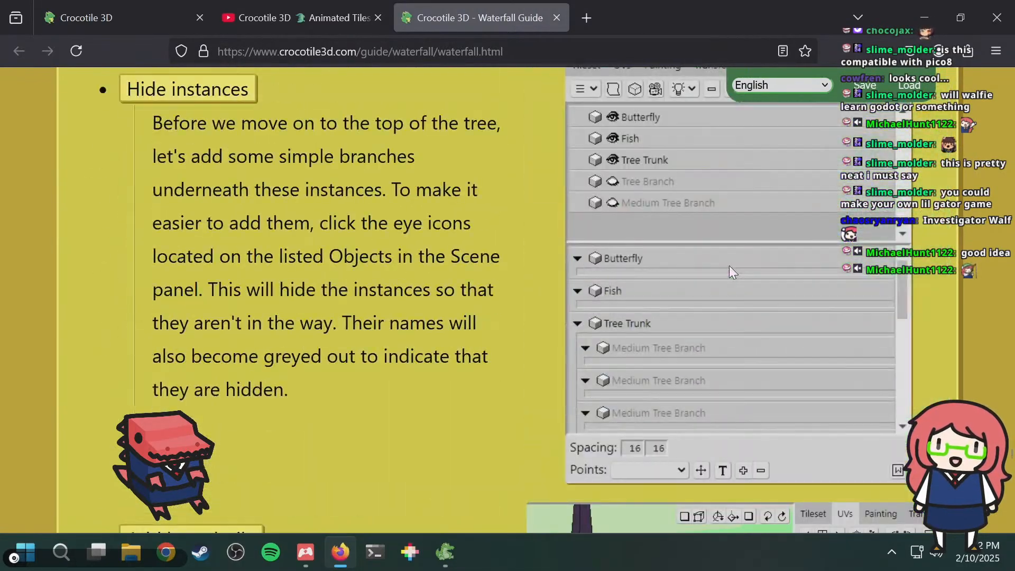
- Switch to Crocotile 3D and load the recent scene named example
{"action": "scroll", "coordinate": [728, 268], "scroll_direction": "down", "scroll_amount": 20}
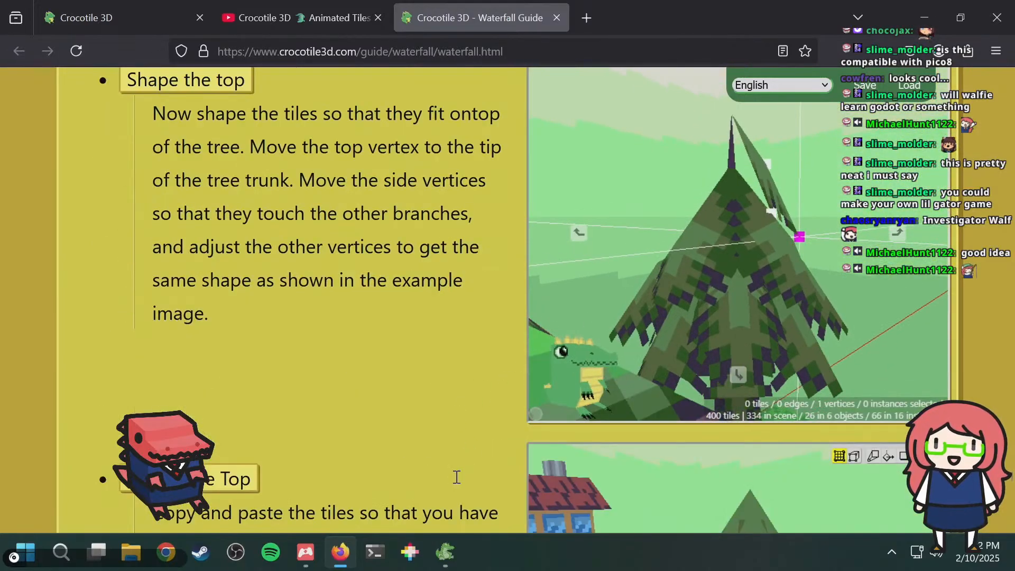
{"action": "left_click", "coordinate": [445, 552]}
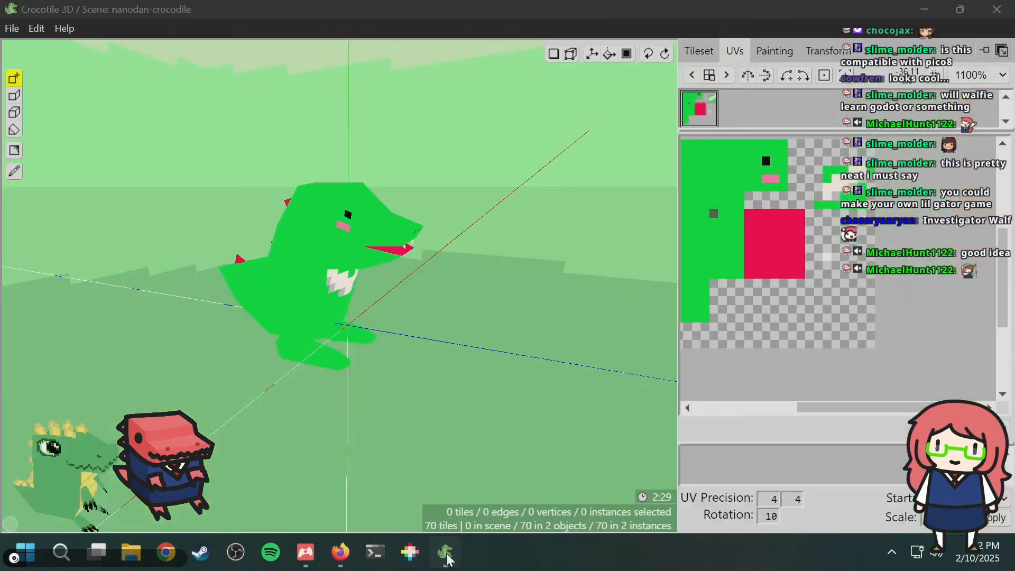
{"action": "left_click_drag", "start_coordinate": [475, 202], "coordinate": [360, 222]}
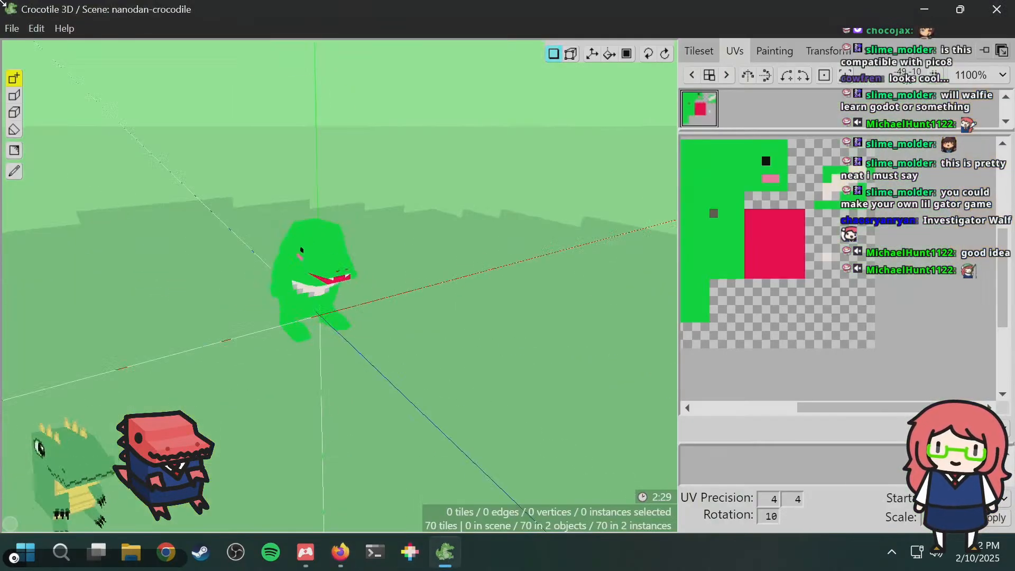
{"action": "left_click", "coordinate": [10, 29]}
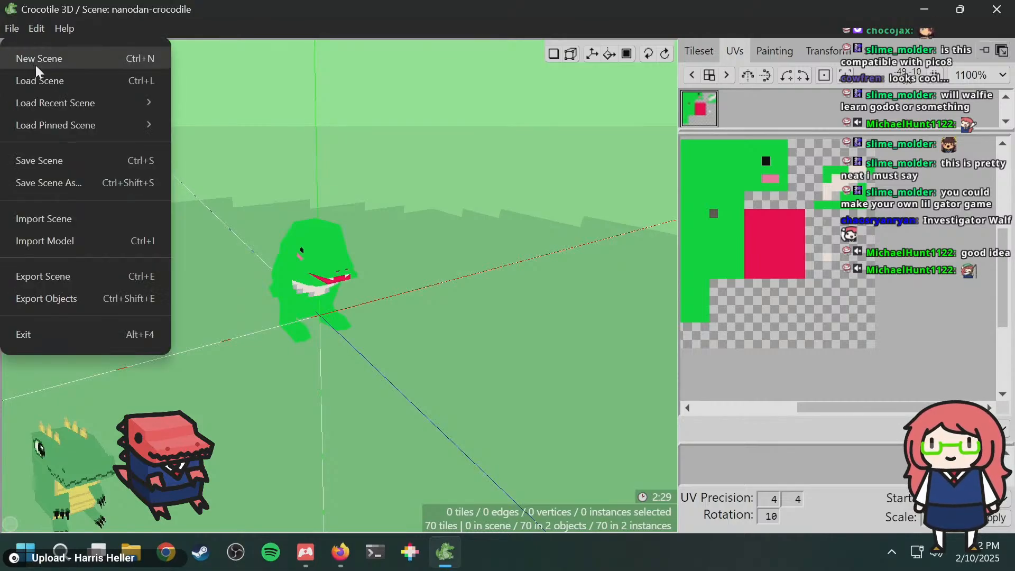
{"action": "mouse_move", "coordinate": [67, 104]}
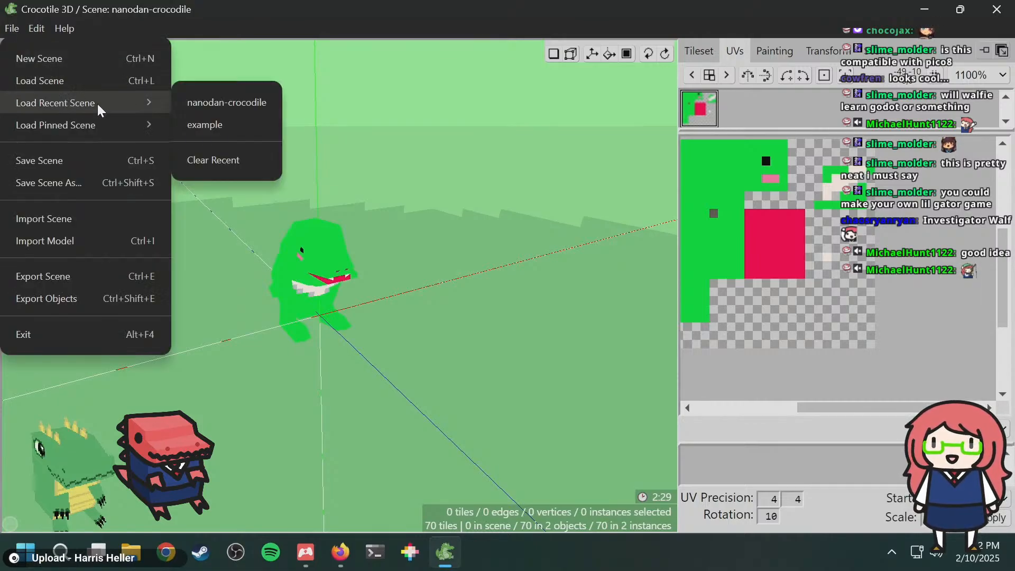
{"action": "left_click", "coordinate": [203, 125]}
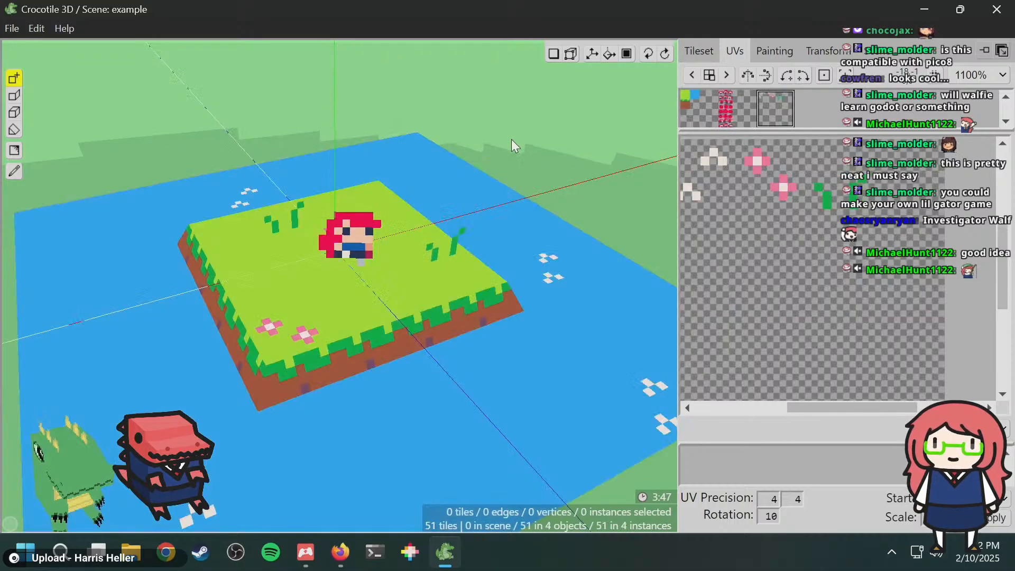
- Inspect the island scene and its billboarded character from several angles, with the scene's object list shown
{"action": "scroll", "coordinate": [362, 258], "scroll_direction": "up", "scroll_amount": 1}
{"action": "scroll", "coordinate": [363, 257], "scroll_direction": "down", "scroll_amount": 2}
{"action": "middle_click_drag", "start_coordinate": [362, 255], "coordinate": [465, 238]}
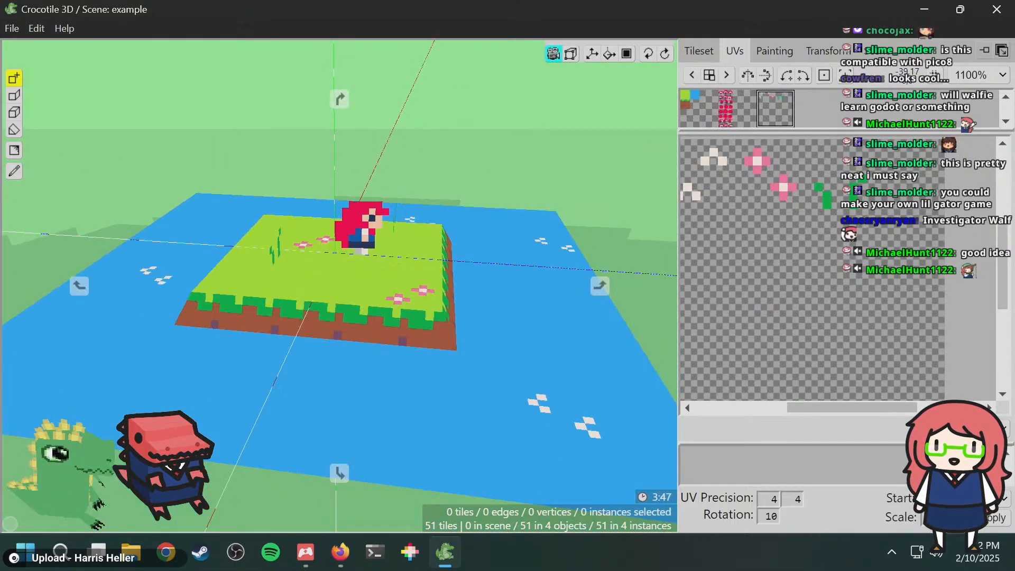
{"action": "middle_click_drag", "start_coordinate": [415, 291], "coordinate": [968, 137]}
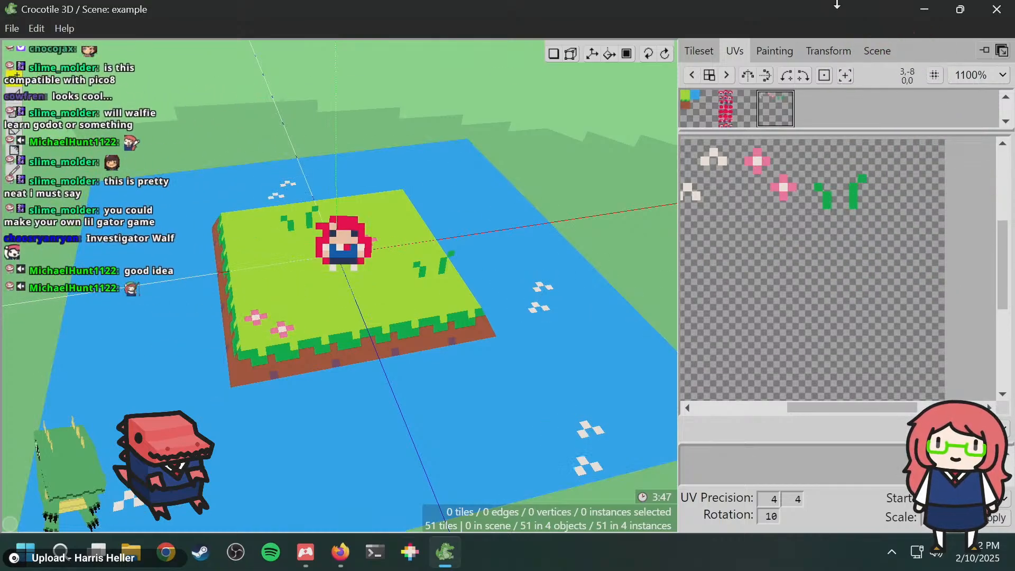
{"action": "left_click", "coordinate": [876, 55]}
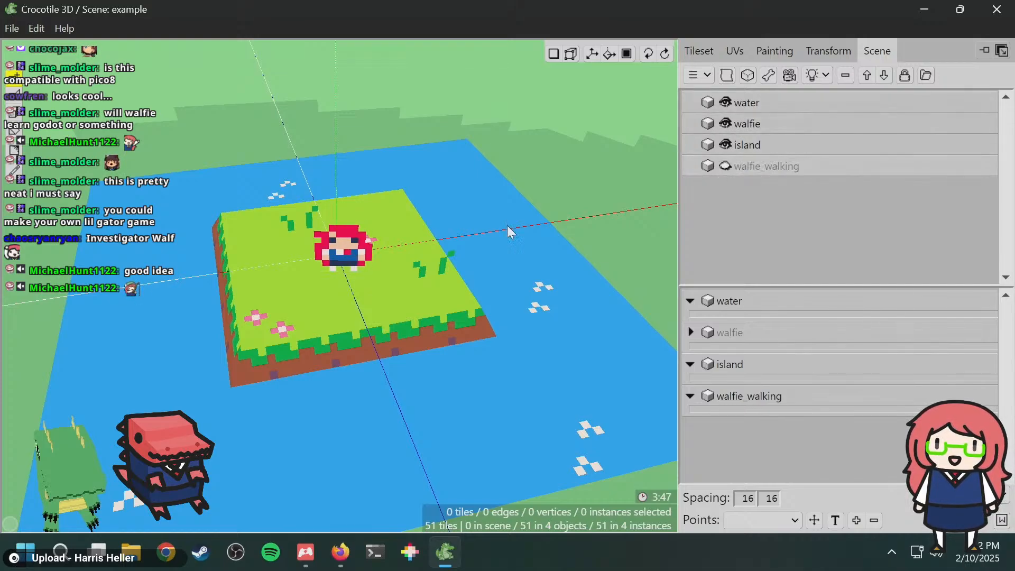
{"action": "middle_click_drag", "start_coordinate": [507, 225], "coordinate": [667, 177]}
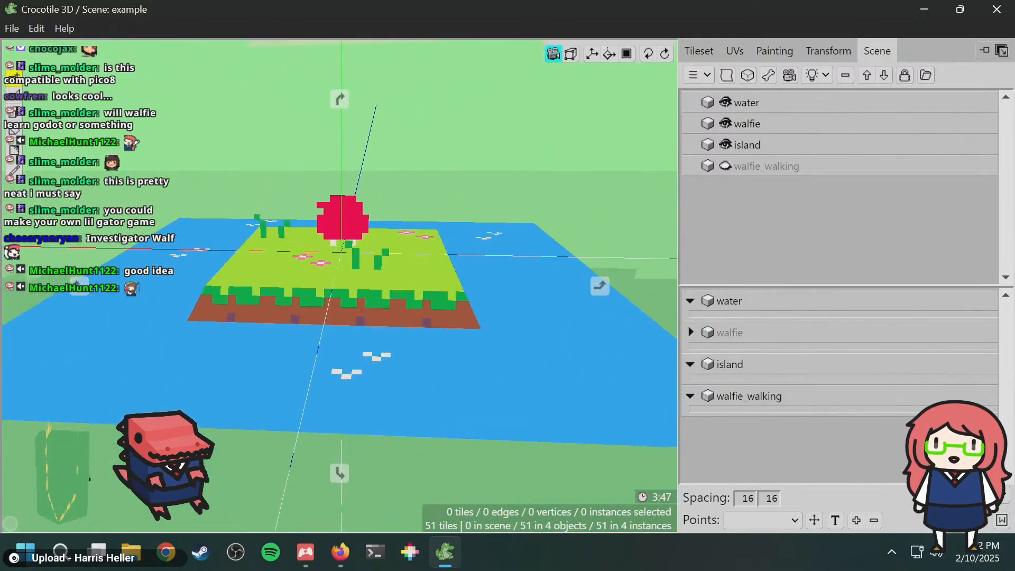
{"action": "middle_click_drag", "start_coordinate": [275, 228], "coordinate": [427, 242]}
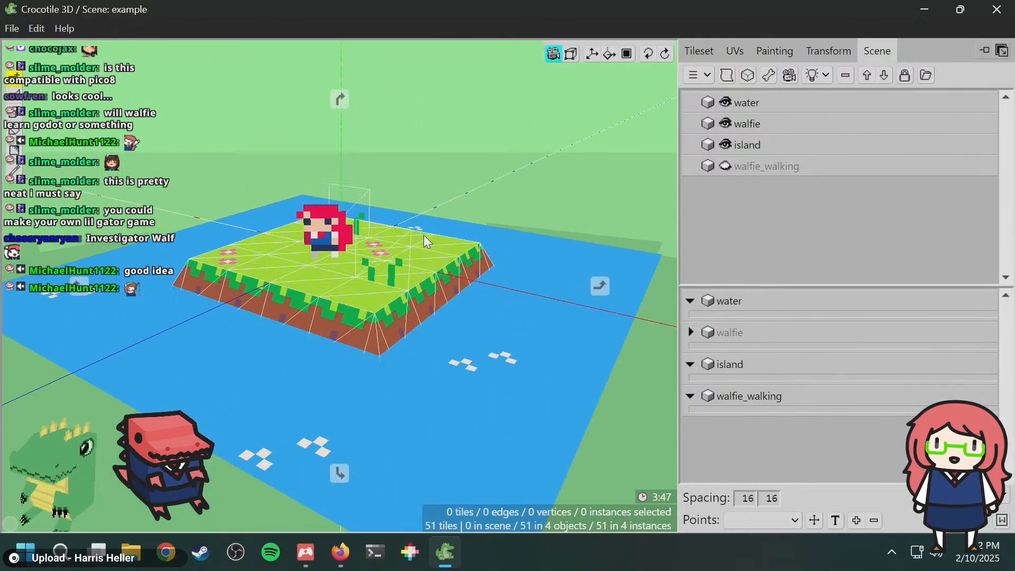
- Review the Billboarding and 8-direction settings in the walfie_walking object's properties
{"action": "right_click", "coordinate": [784, 167]}
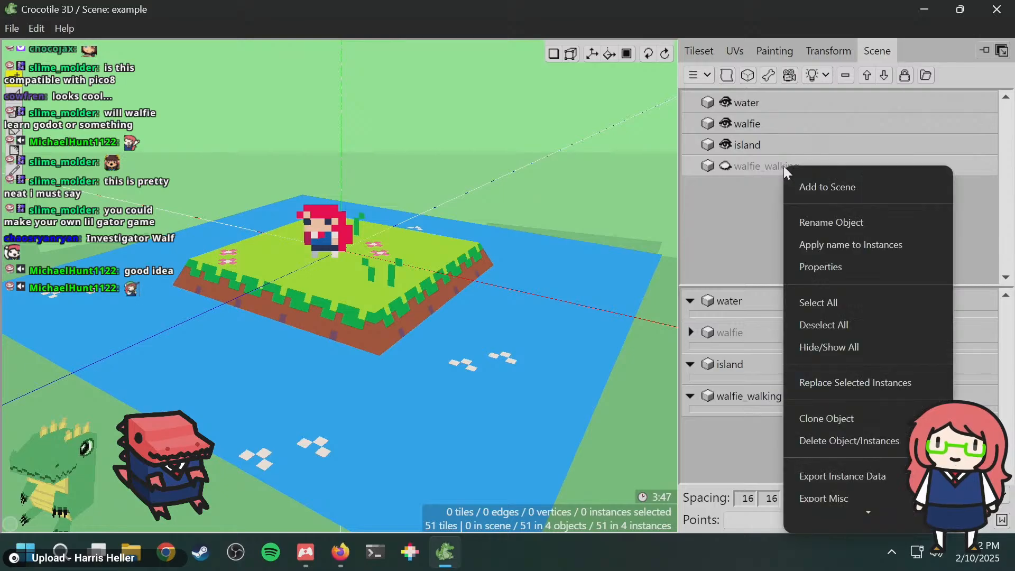
{"action": "left_click", "coordinate": [811, 267]}
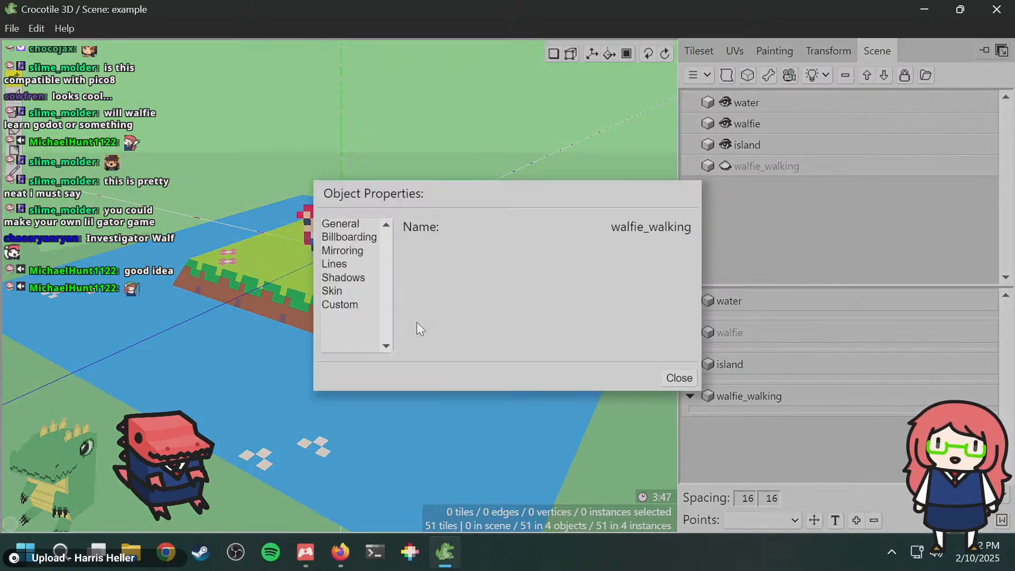
{"action": "left_click", "coordinate": [354, 238]}
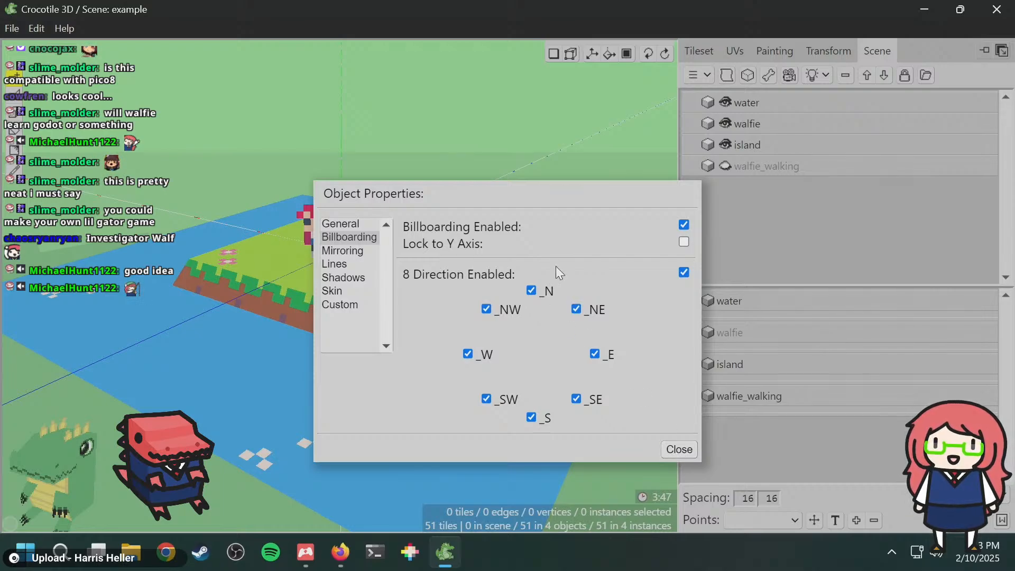
{"action": "left_click", "coordinate": [680, 449]}
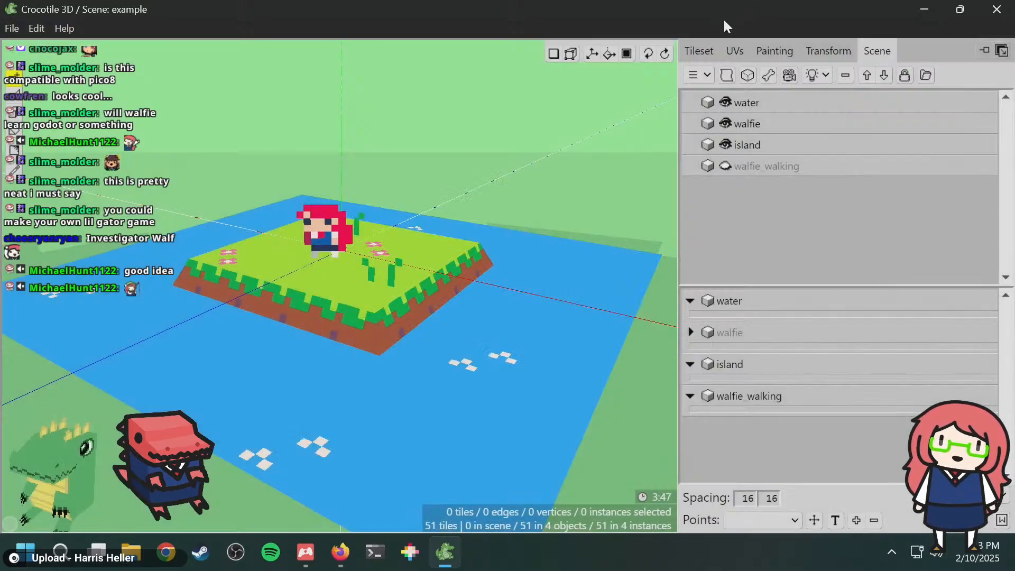
- Examine the character tileset's saved directional UVs, including walfie_N, walfie_SW and walfie_SE, against the character in the scene
{"action": "left_click", "coordinate": [738, 51]}
{"action": "left_click", "coordinate": [740, 111]}
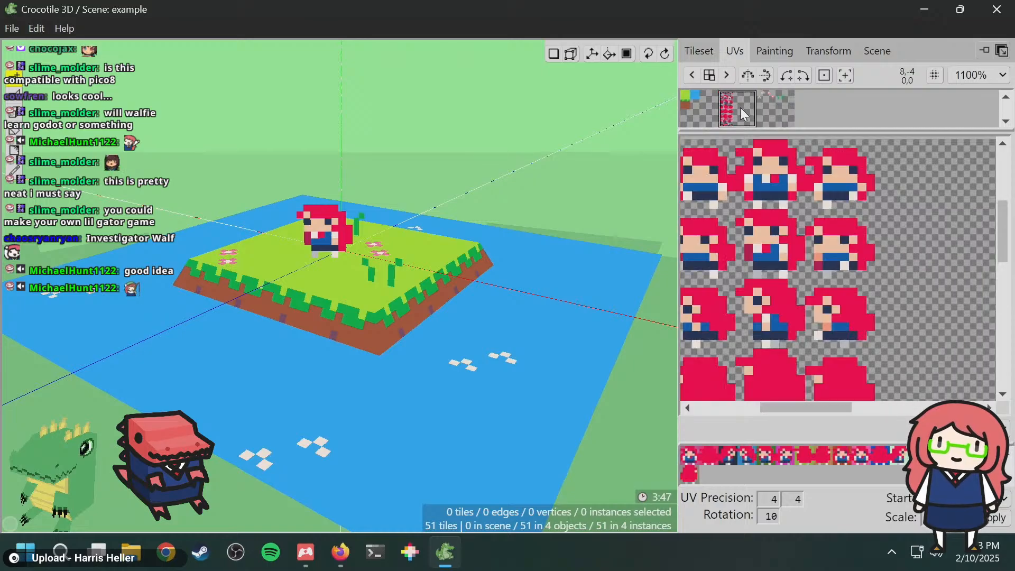
{"action": "left_click", "coordinate": [689, 457]}
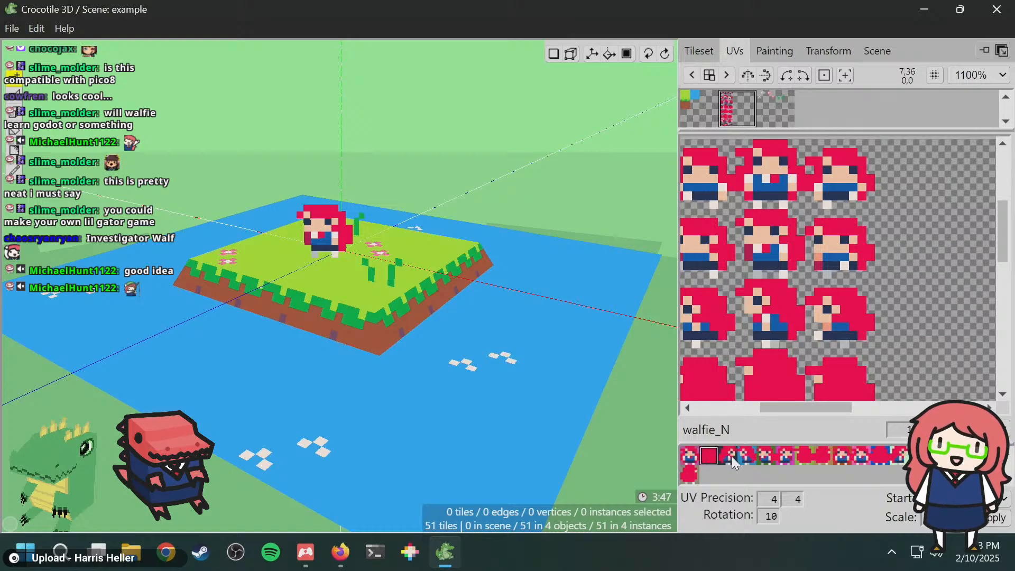
{"action": "left_click", "coordinate": [747, 455]}
{"action": "left_click", "coordinate": [766, 455]}
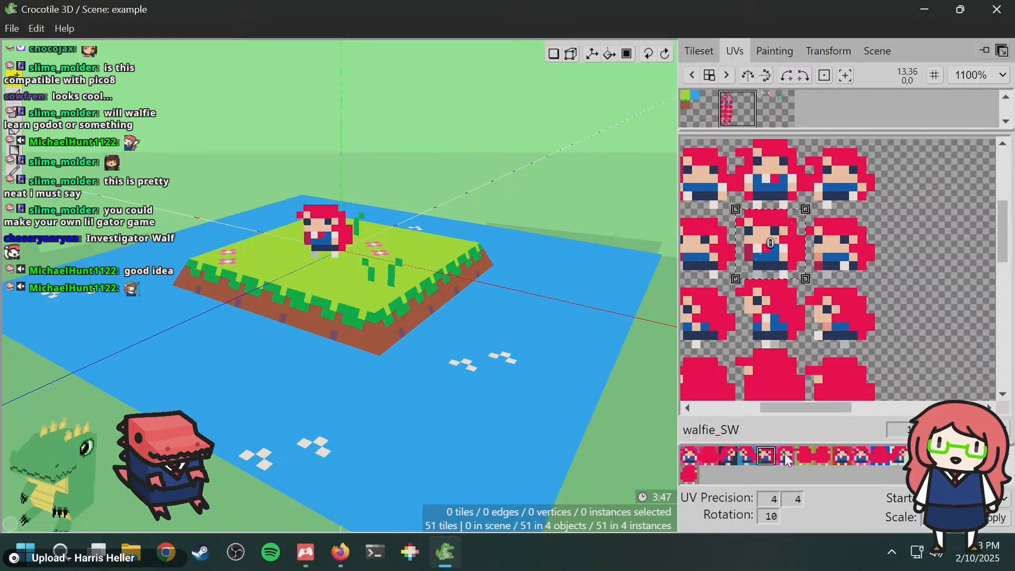
{"action": "key", "text": "space"}
{"action": "mouse_move", "coordinate": [283, 259]}
{"action": "left_mouse_down"}
{"action": "mouse_move", "coordinate": [389, 296]}
{"action": "mouse_move", "coordinate": [547, 259]}
{"action": "mouse_move", "coordinate": [280, 265]}
{"action": "left_mouse_up"}
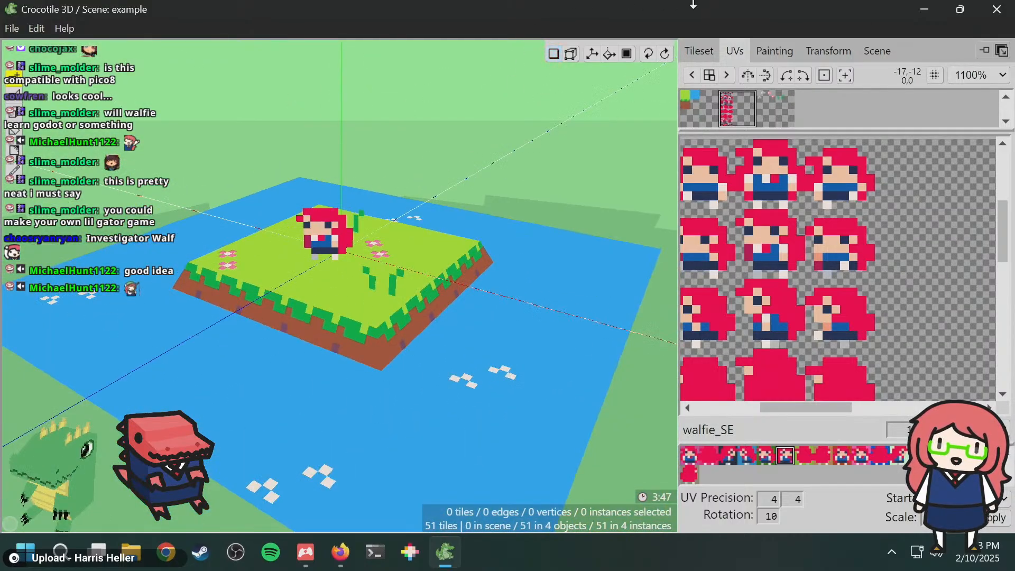
- Hide the island object and the water object in turn, restoring each one
{"action": "left_click", "coordinate": [877, 51]}
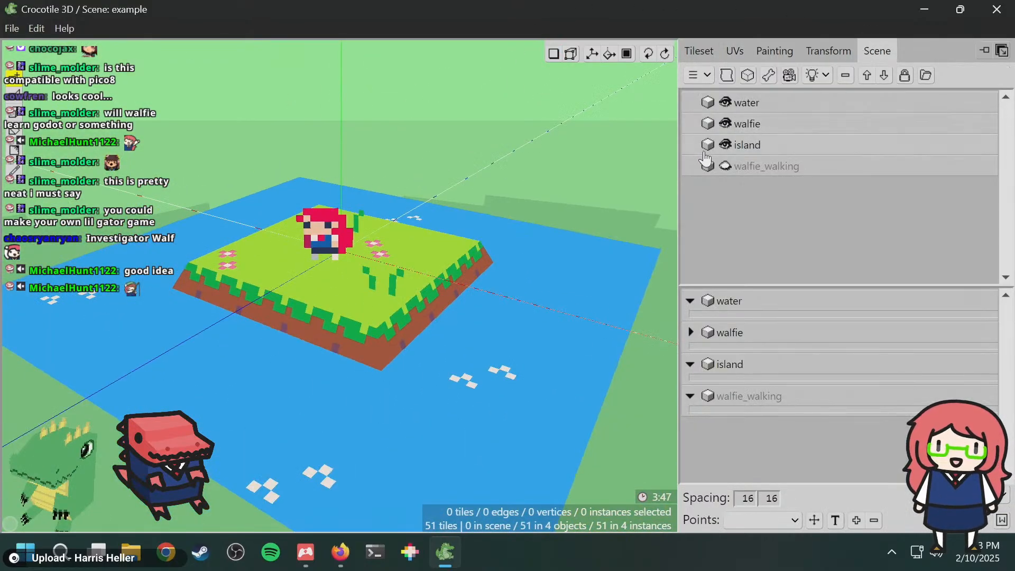
{"action": "left_click", "coordinate": [726, 146]}
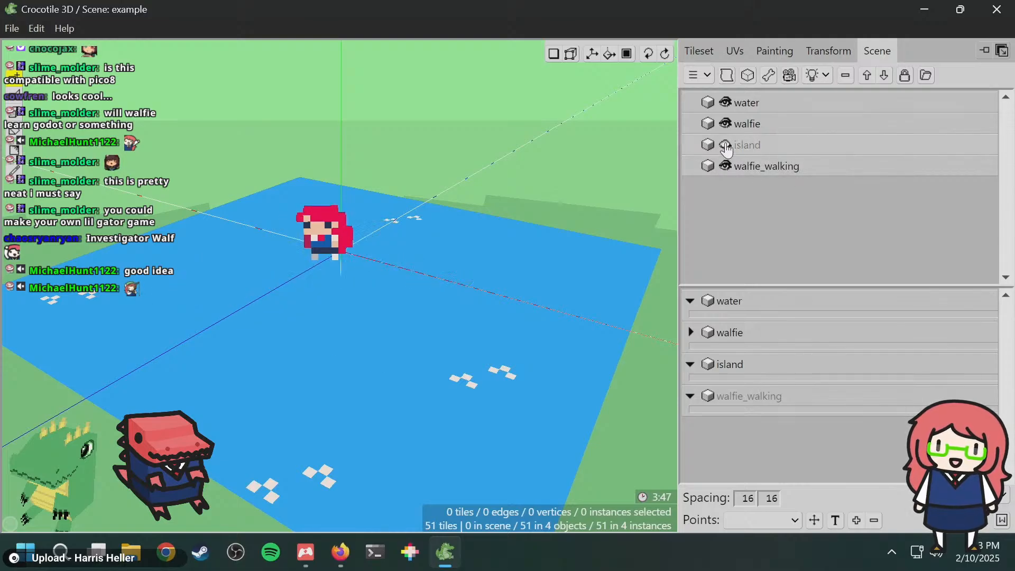
{"action": "left_click", "coordinate": [725, 146]}
{"action": "left_click", "coordinate": [726, 103]}
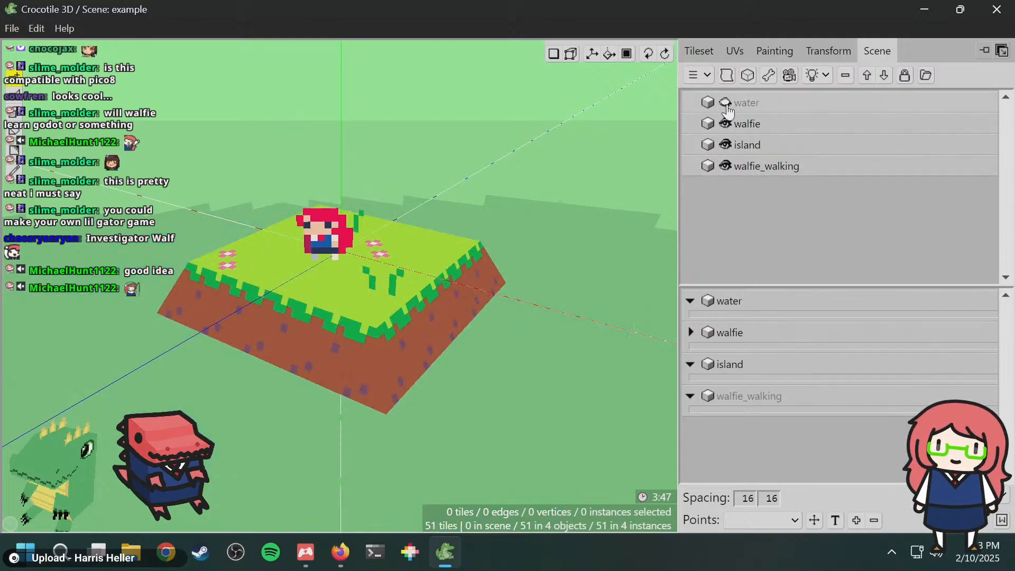
{"action": "left_click", "coordinate": [725, 102]}
- Make the walfie_walking object visible and hide the static walfie object
{"action": "left_click", "coordinate": [554, 54]}
{"action": "left_click_drag", "start_coordinate": [306, 248], "coordinate": [375, 423]}
{"action": "left_click", "coordinate": [553, 54]}
{"action": "left_click", "coordinate": [725, 163]}
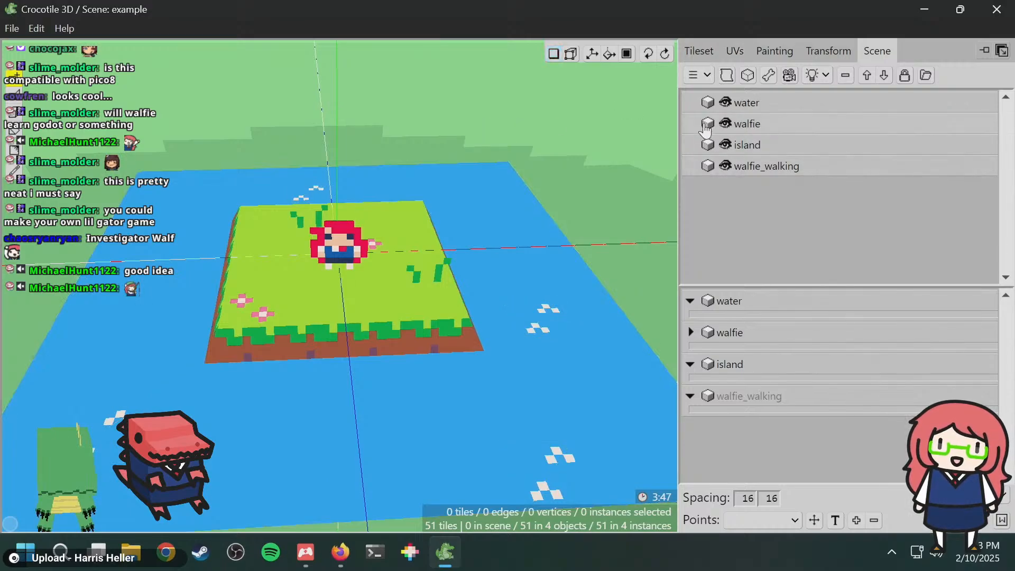
{"action": "left_click", "coordinate": [725, 125]}
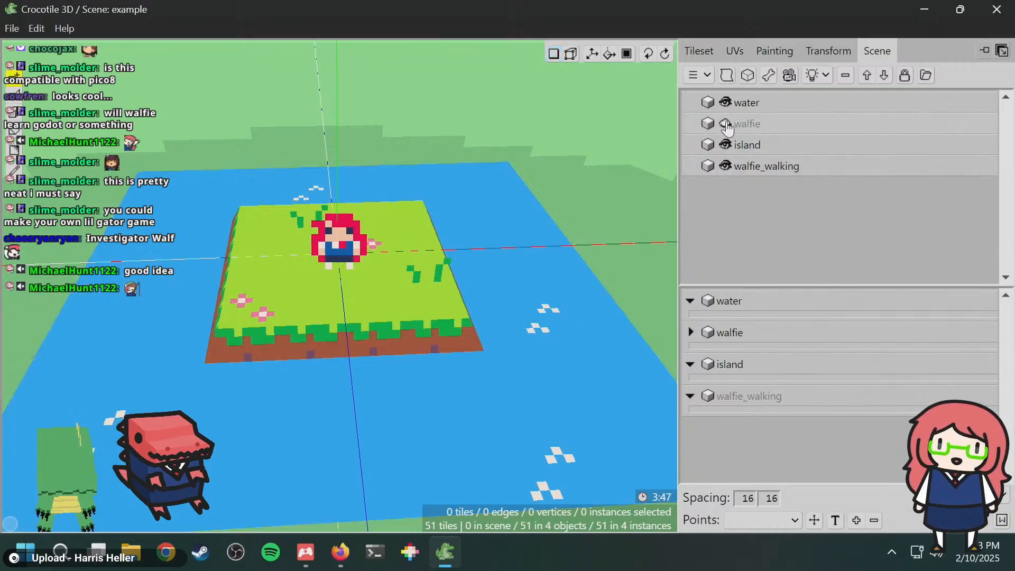
- Examine the grass, dirt and water tileset together with the colour palette used for painting
{"action": "left_click", "coordinate": [773, 49]}
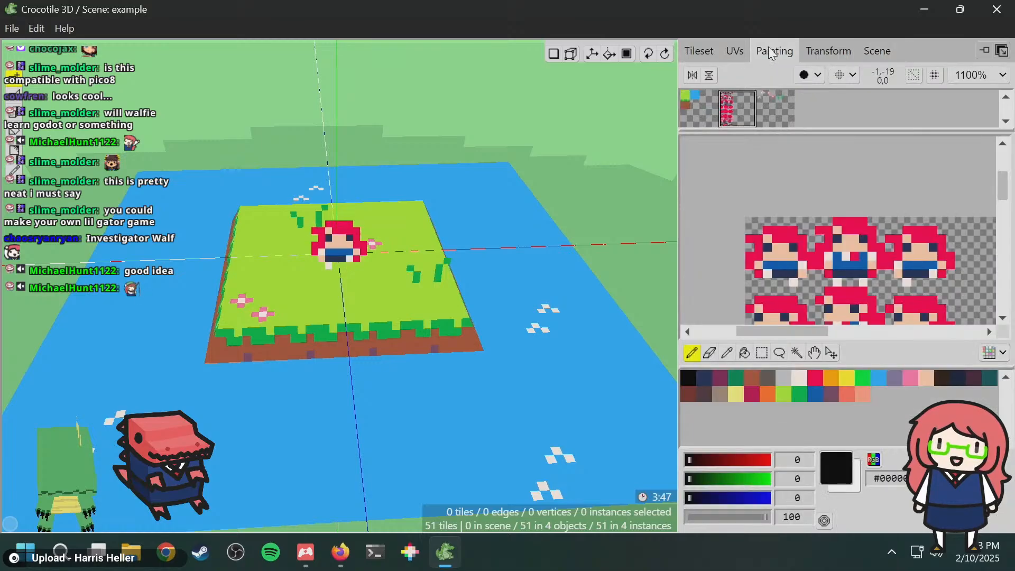
{"action": "left_click", "coordinate": [711, 101]}
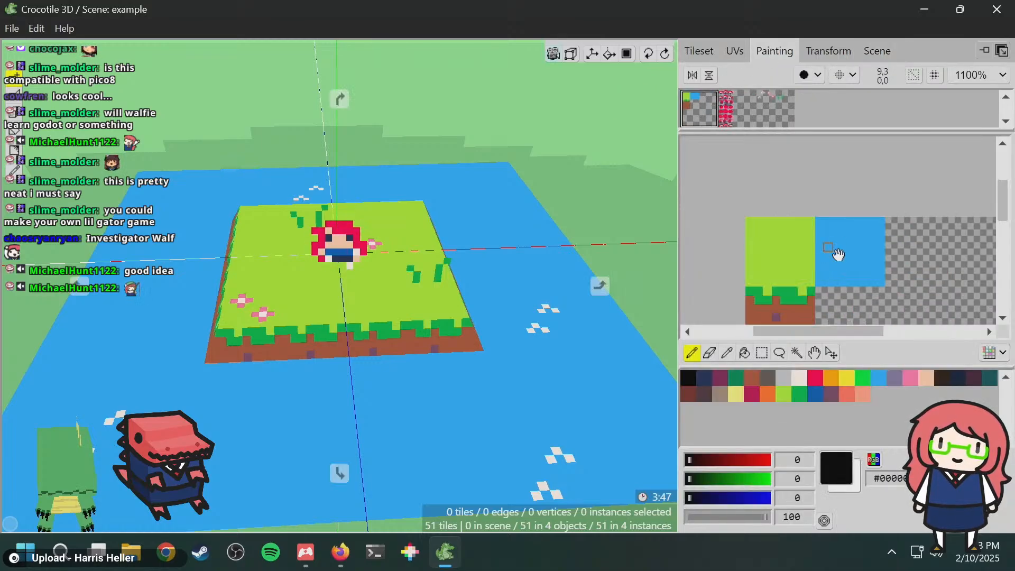
{"action": "mouse_move", "coordinate": [835, 243]}
{"action": "middle_mouse_down"}
{"action": "mouse_move", "coordinate": [802, 216]}
{"action": "mouse_move", "coordinate": [802, 189]}
{"action": "middle_mouse_up"}
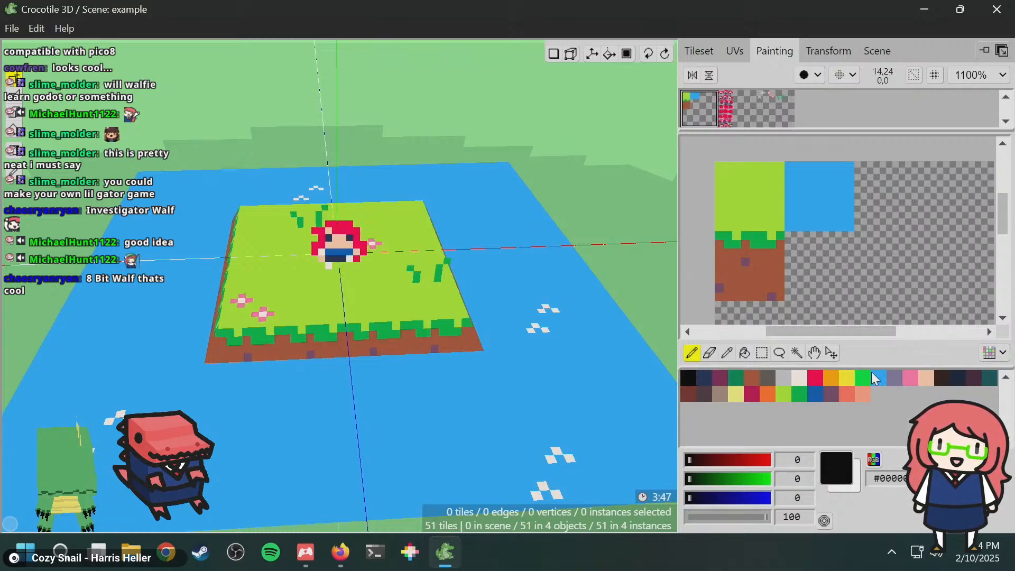
{"action": "scroll", "coordinate": [231, 213], "scroll_direction": "up", "scroll_amount": 3}
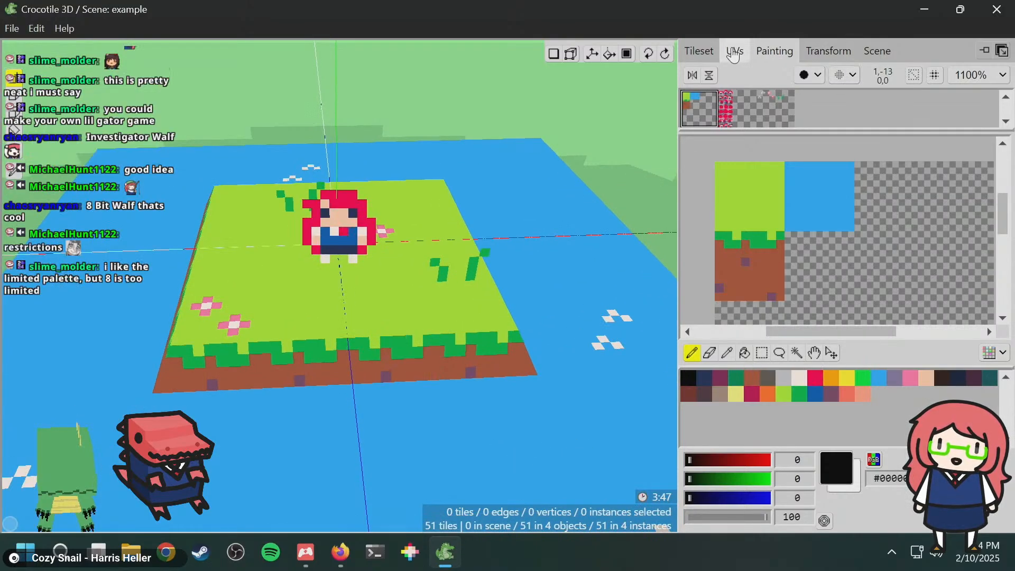
- Examine the front- and side-facing walking frames on the character tileset
{"action": "left_click", "coordinate": [699, 51]}
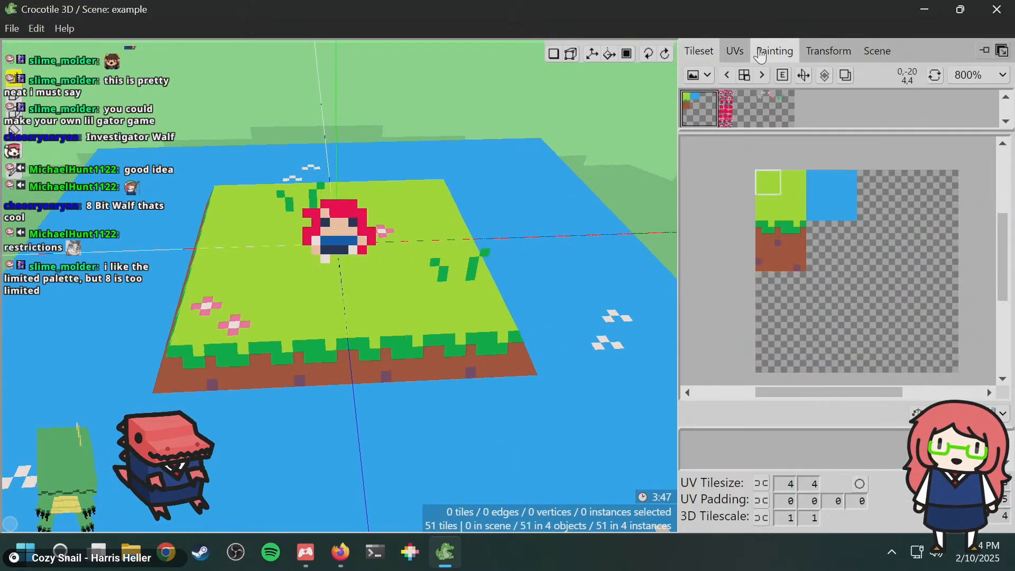
{"action": "left_click", "coordinate": [731, 107]}
{"action": "scroll", "coordinate": [825, 215], "scroll_direction": "up", "scroll_amount": 5}
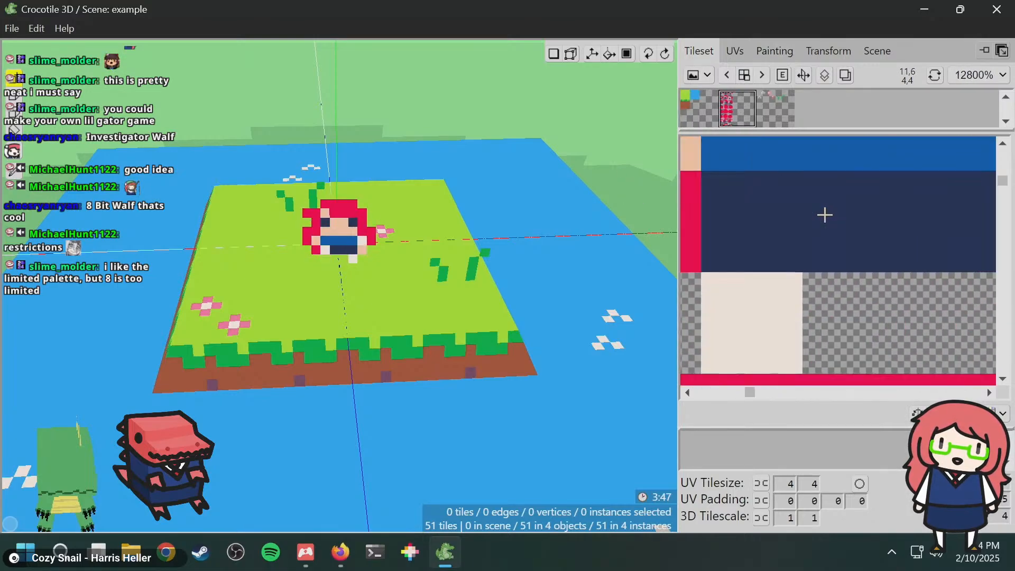
{"action": "scroll", "coordinate": [829, 271], "scroll_direction": "down", "scroll_amount": 3}
{"action": "middle_click_drag", "start_coordinate": [829, 272], "coordinate": [753, 237]}
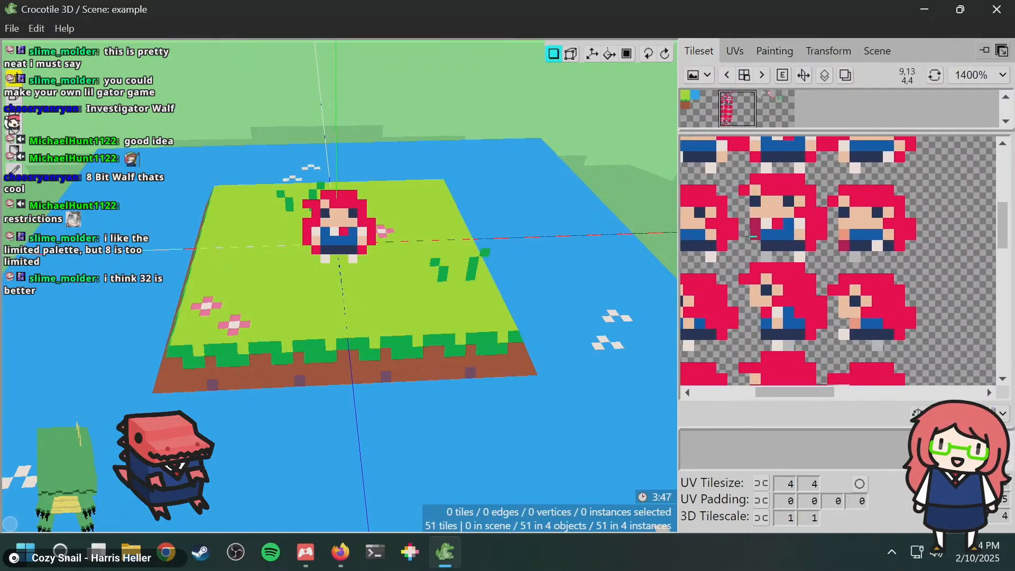
{"action": "left_click", "coordinate": [753, 223]}
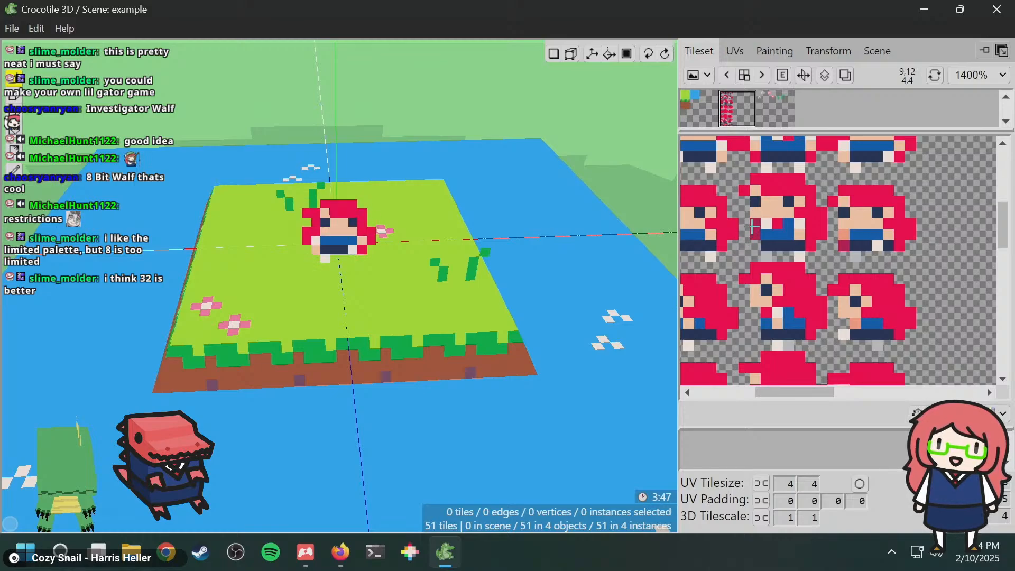
{"action": "scroll", "coordinate": [846, 275], "scroll_direction": "down", "scroll_amount": 2}
{"action": "left_click", "coordinate": [850, 281]}
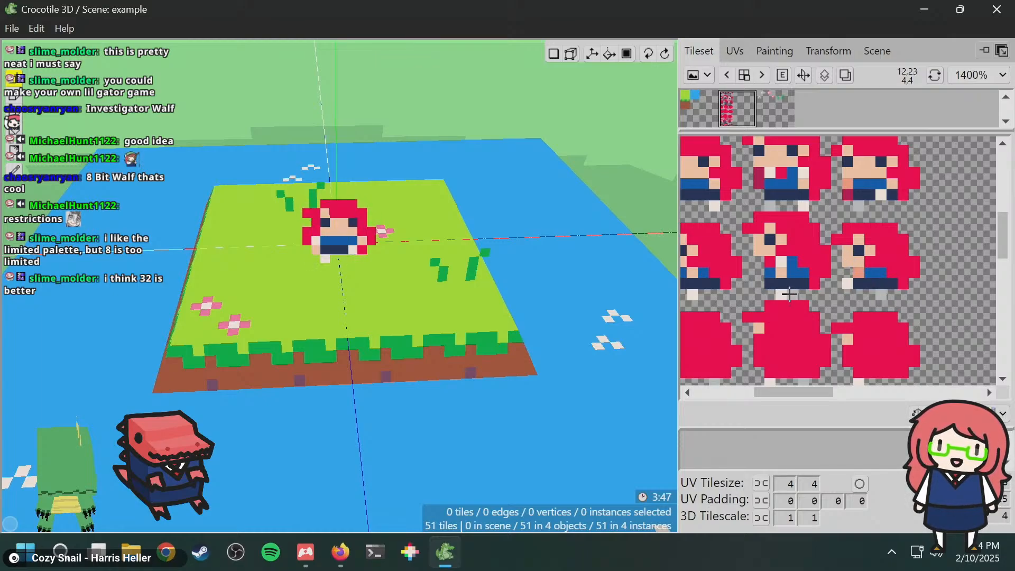
- Examine the character tileset's remaining walking frames, from the back-facing sprites to those facing the opposite side
{"action": "key", "text": "space"}
{"action": "left_click_drag", "start_coordinate": [789, 298], "coordinate": [811, 271]}
{"action": "key", "text": "space"}
{"action": "left_click", "coordinate": [782, 229]}
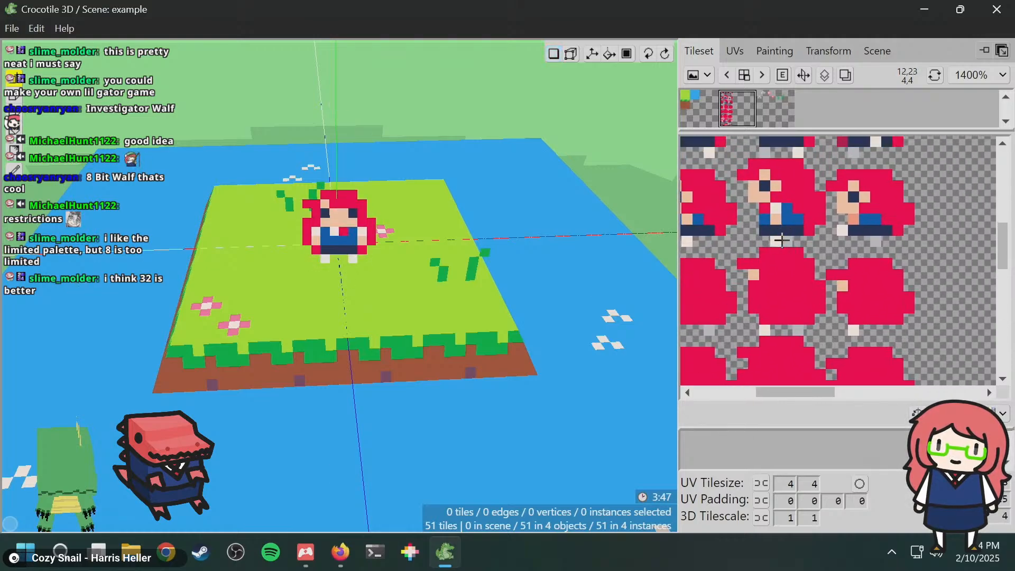
{"action": "key", "text": "space"}
{"action": "left_click_drag", "start_coordinate": [745, 304], "coordinate": [748, 222]}
{"action": "left_click_drag", "start_coordinate": [748, 257], "coordinate": [817, 152]}
{"action": "left_click_drag", "start_coordinate": [825, 269], "coordinate": [794, 150]}
{"action": "left_click_drag", "start_coordinate": [835, 249], "coordinate": [875, 261]}
{"action": "left_click_drag", "start_coordinate": [851, 210], "coordinate": [840, 298]}
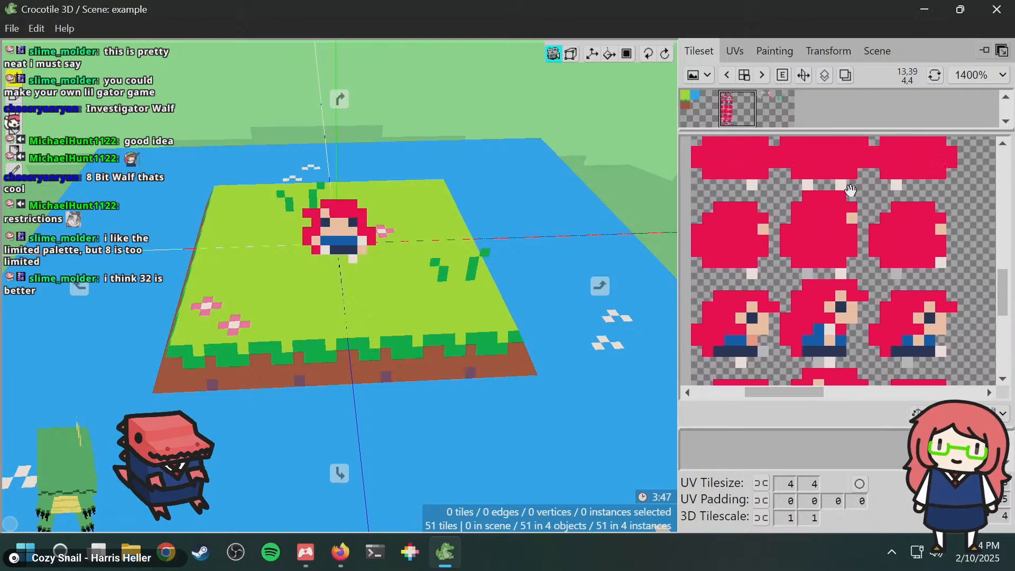
- Return to the front-facing walking frames and open the character tileset for painting, keeping the walking sprite close in view
{"action": "left_click_drag", "start_coordinate": [851, 191], "coordinate": [795, 336]}
{"action": "left_click_drag", "start_coordinate": [825, 196], "coordinate": [817, 310]}
{"action": "left_click_drag", "start_coordinate": [817, 227], "coordinate": [827, 297]}
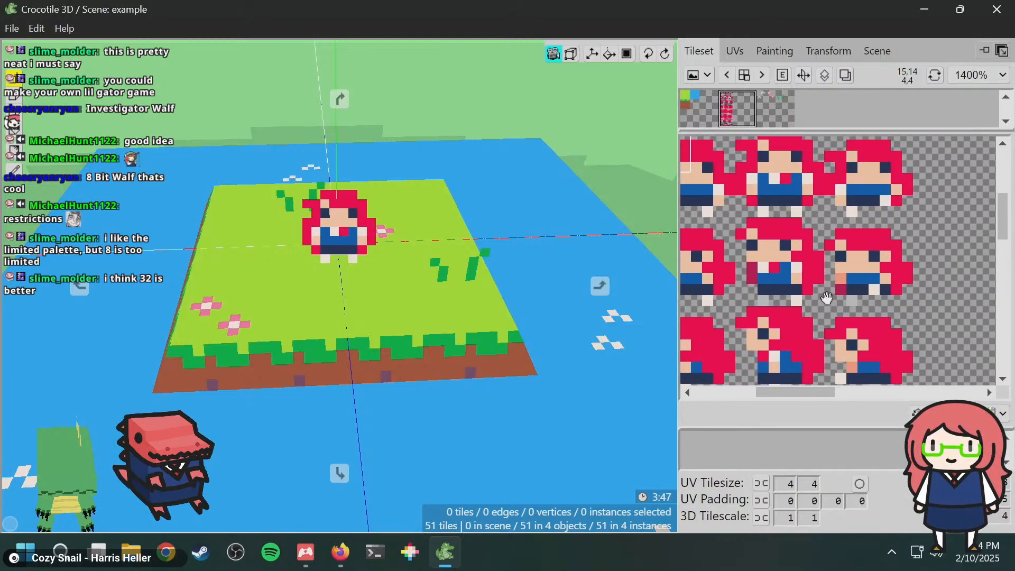
{"action": "key", "text": "space"}
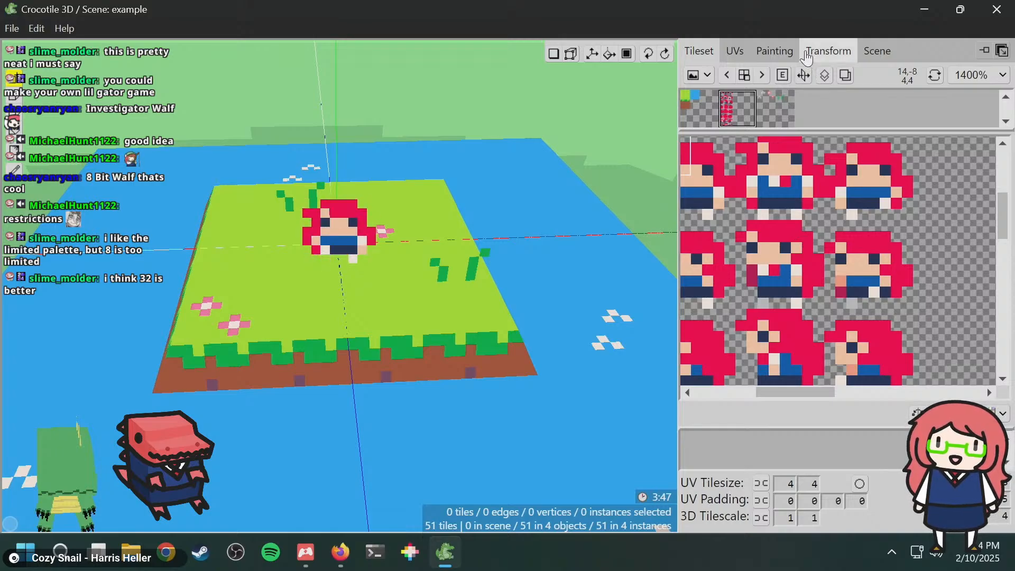
{"action": "left_click", "coordinate": [773, 52]}
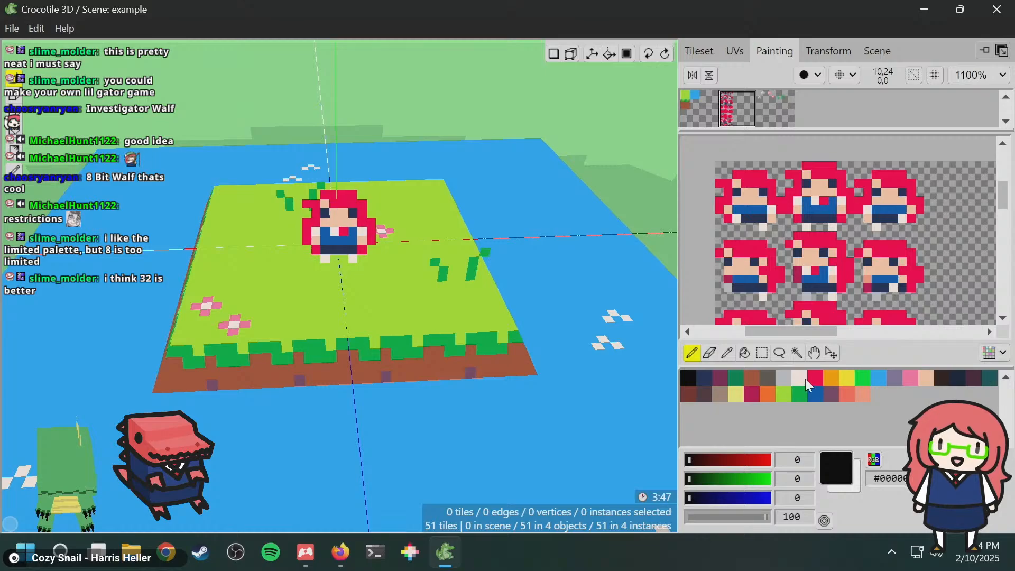
{"action": "scroll", "coordinate": [383, 247], "scroll_direction": "up", "scroll_amount": 3}
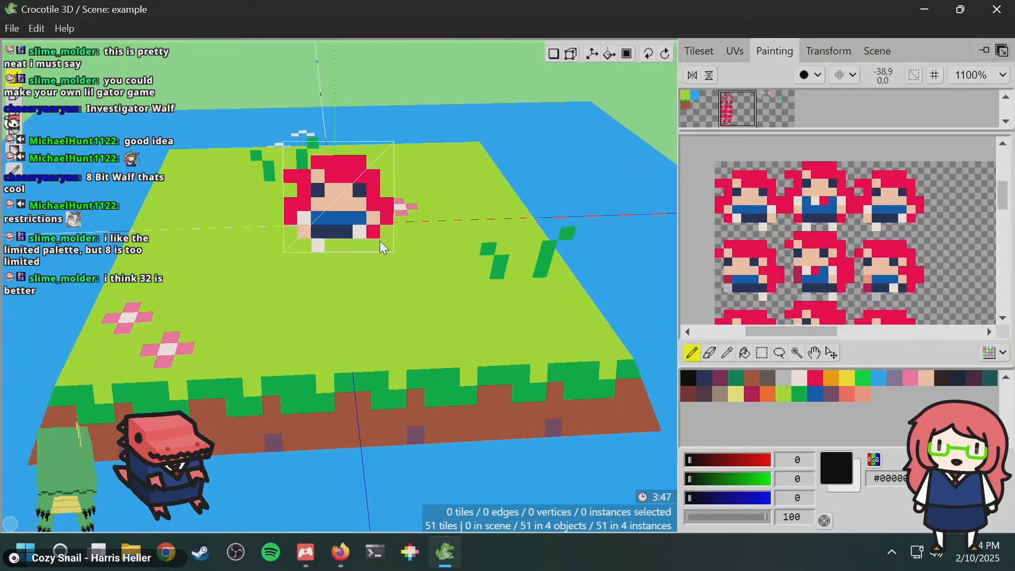
{"action": "scroll", "coordinate": [383, 247], "scroll_direction": "up", "scroll_amount": 1}
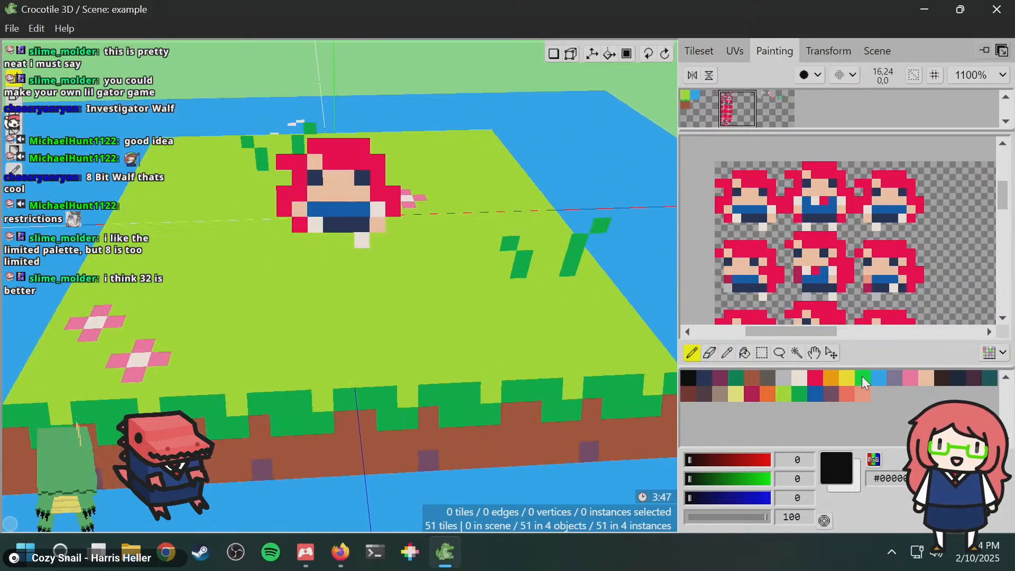
- Test-paint the first front-facing frame's shirt and then the surrounding walking frames in light blue #29adff, undoing each stroke
{"action": "left_click", "coordinate": [879, 378]}
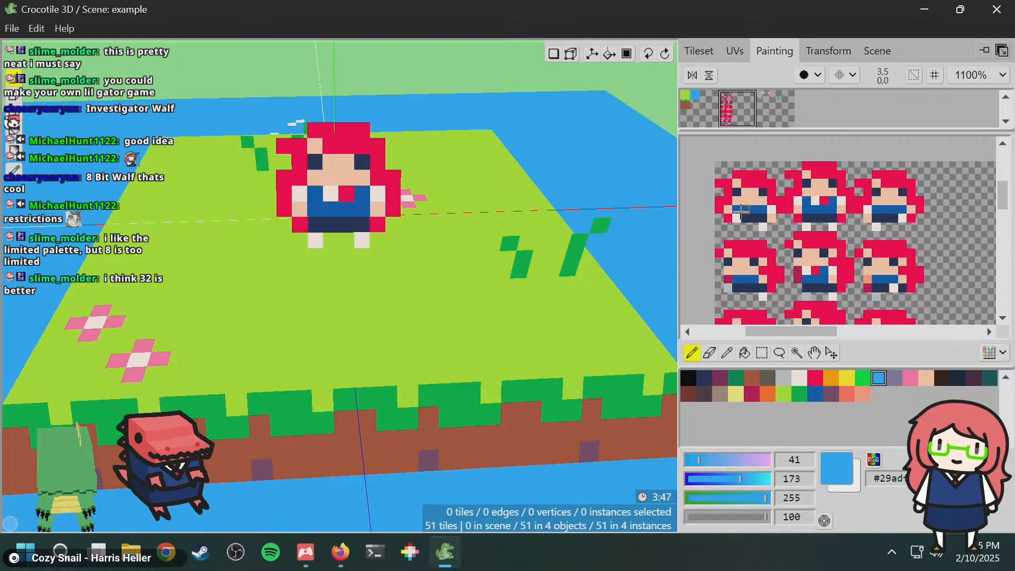
{"action": "left_click_drag", "start_coordinate": [742, 210], "coordinate": [767, 211]}
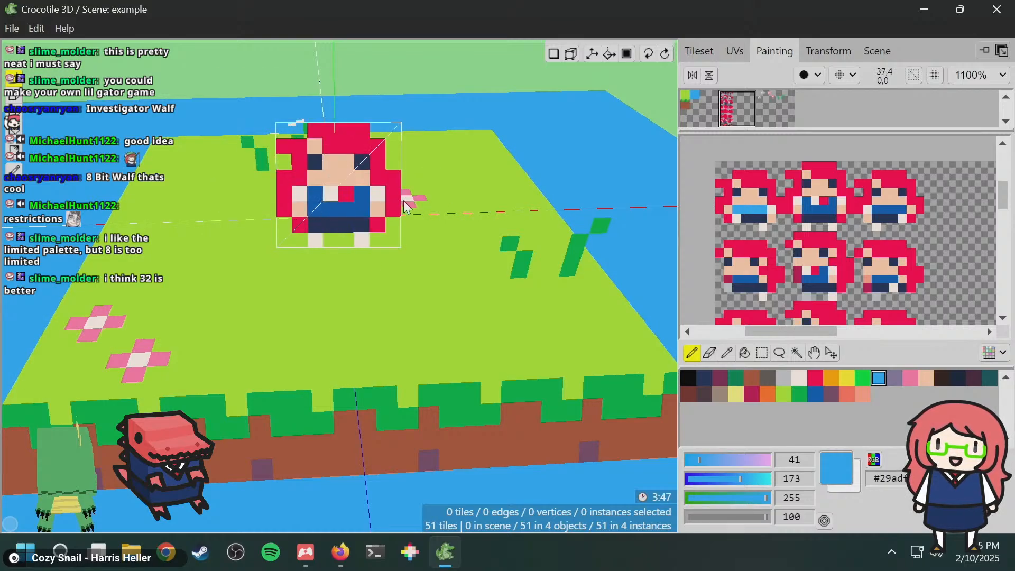
{"action": "key", "text": "ctrl+z"}
{"action": "mouse_move", "coordinate": [815, 201]}
{"action": "left_mouse_down"}
{"action": "mouse_move", "coordinate": [782, 226]}
{"action": "mouse_move", "coordinate": [888, 201]}
{"action": "mouse_move", "coordinate": [894, 264]}
{"action": "mouse_move", "coordinate": [794, 312]}
{"action": "mouse_move", "coordinate": [848, 251]}
{"action": "left_mouse_up"}
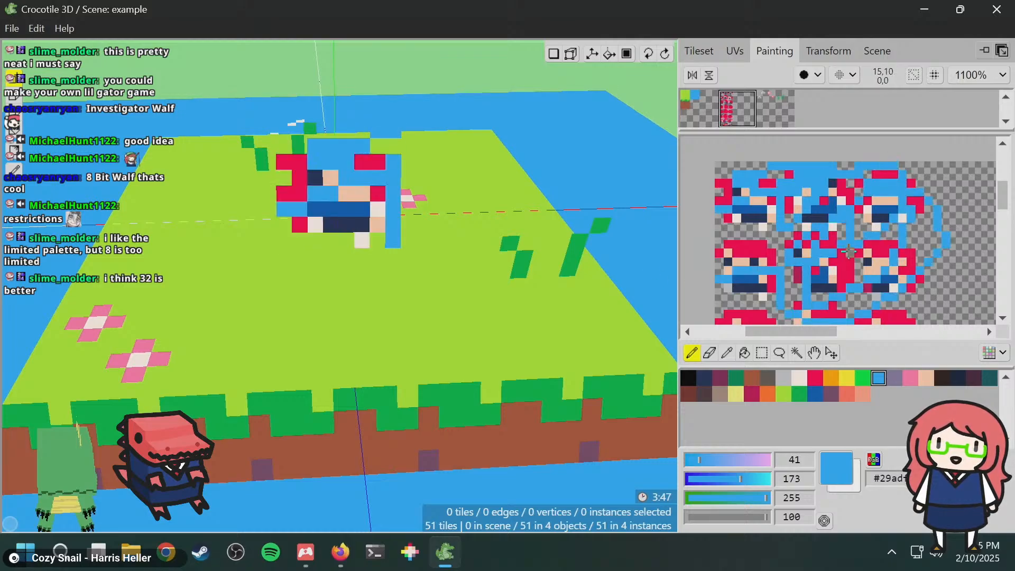
{"action": "key", "text": "ctrl+z"}
- Create a new scene, discarding the unsaved changes in the example scene
{"action": "scroll", "coordinate": [438, 216], "scroll_direction": "down", "scroll_amount": 3}
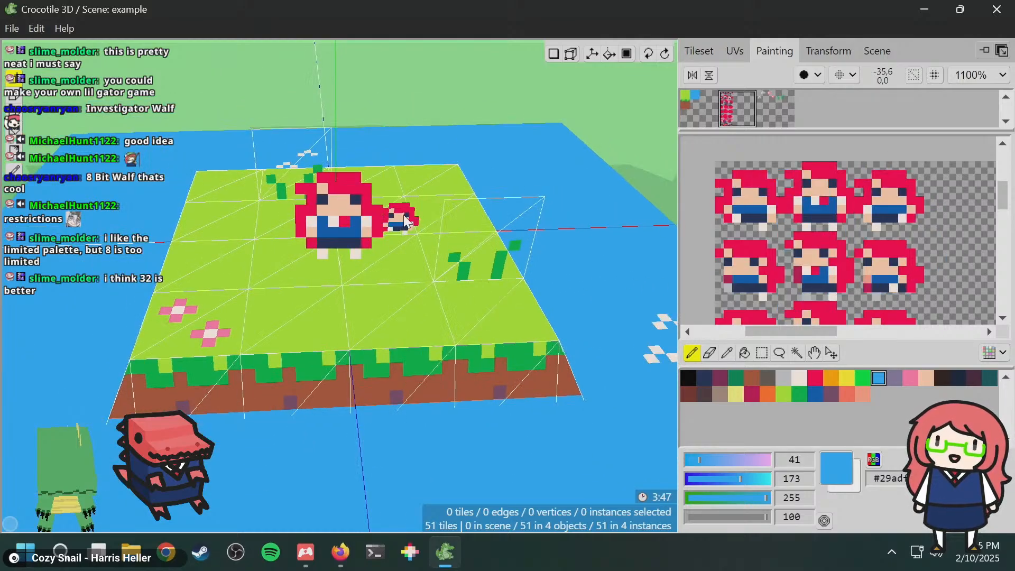
{"action": "middle_click_drag", "start_coordinate": [437, 257], "coordinate": [571, 338]}
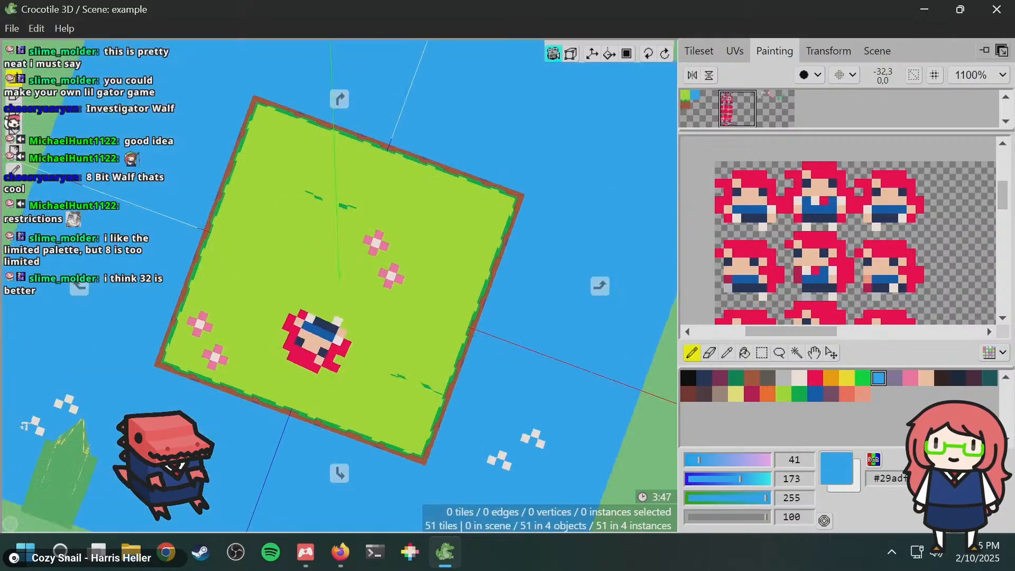
{"action": "middle_click_drag", "start_coordinate": [391, 296], "coordinate": [435, 192]}
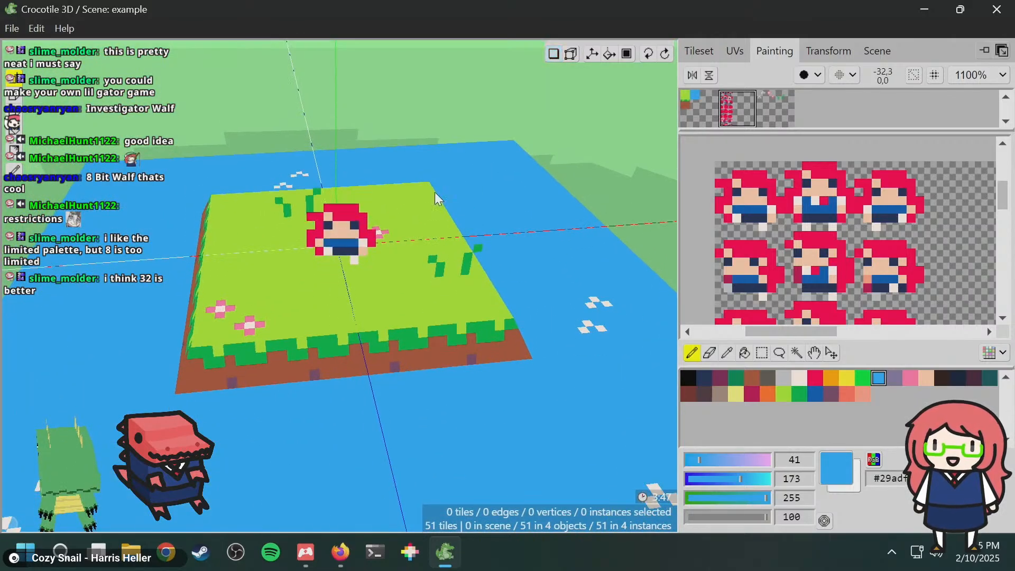
{"action": "scroll", "coordinate": [420, 236], "scroll_direction": "down", "scroll_amount": 2}
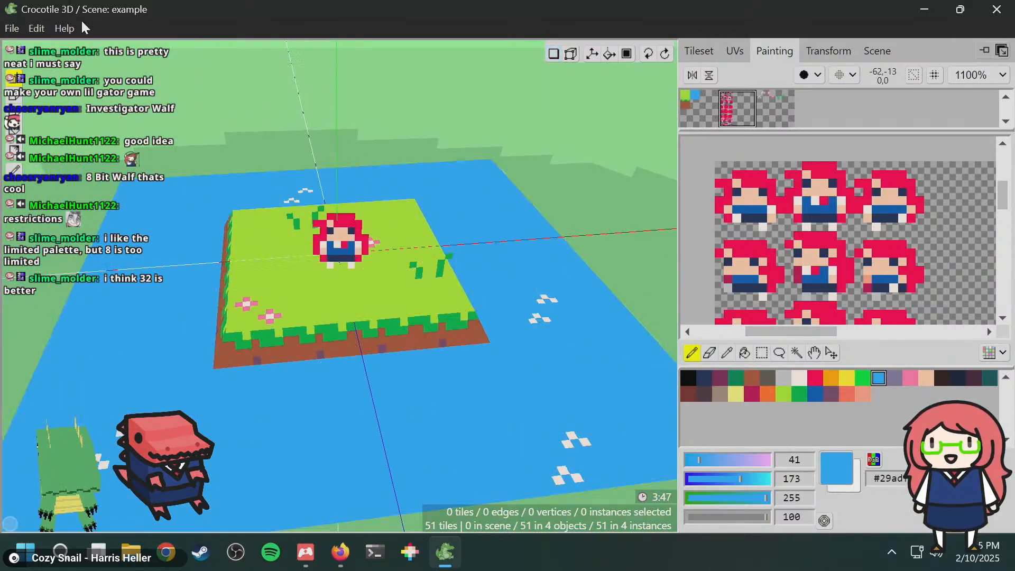
{"action": "left_click", "coordinate": [13, 29]}
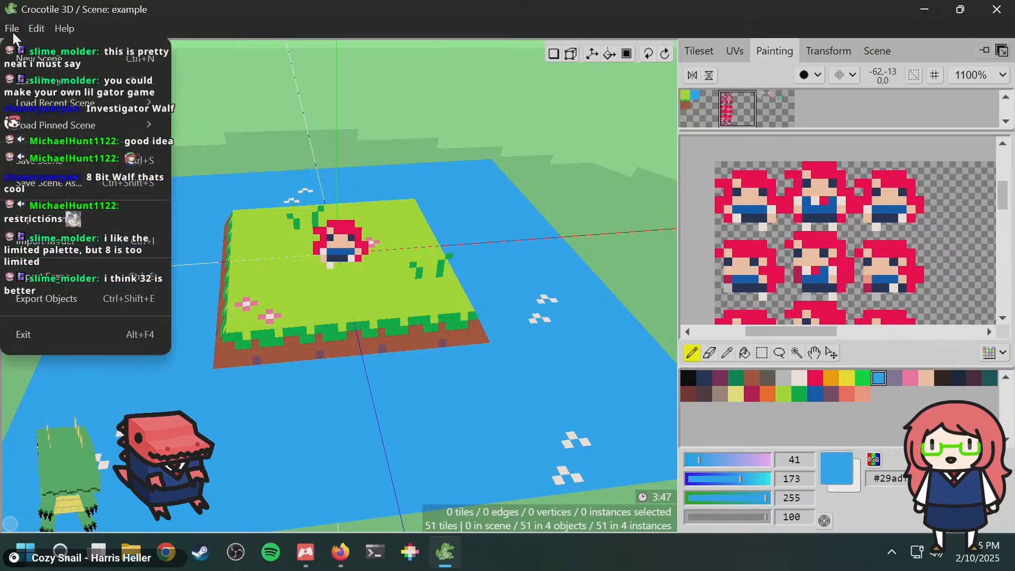
{"action": "left_click", "coordinate": [33, 65]}
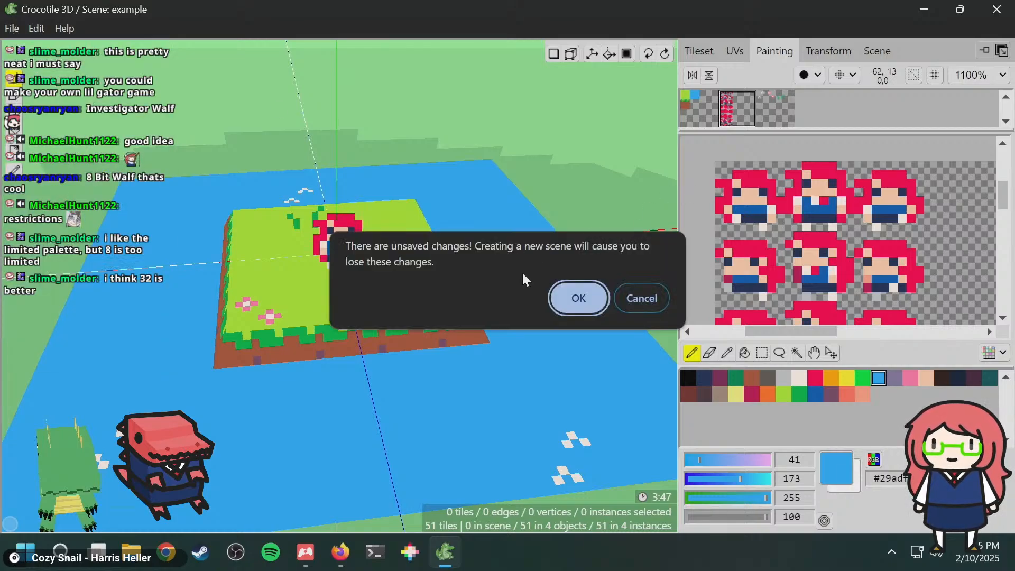
{"action": "left_click", "coordinate": [580, 297]}
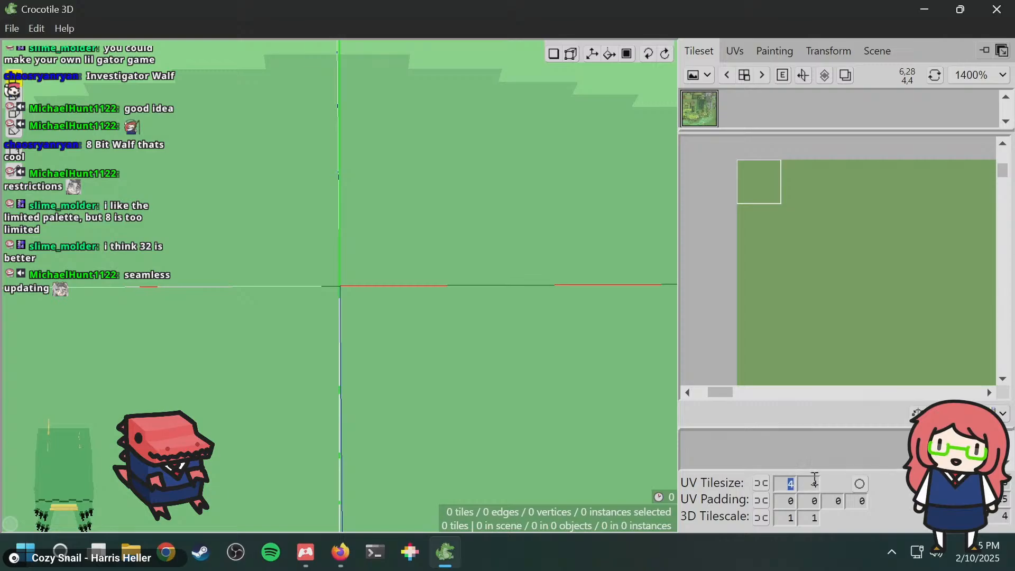
- Set the UV tile size to 8 by 8
{"action": "type", "text": "8"}
{"action": "key", "text": "Tab"}
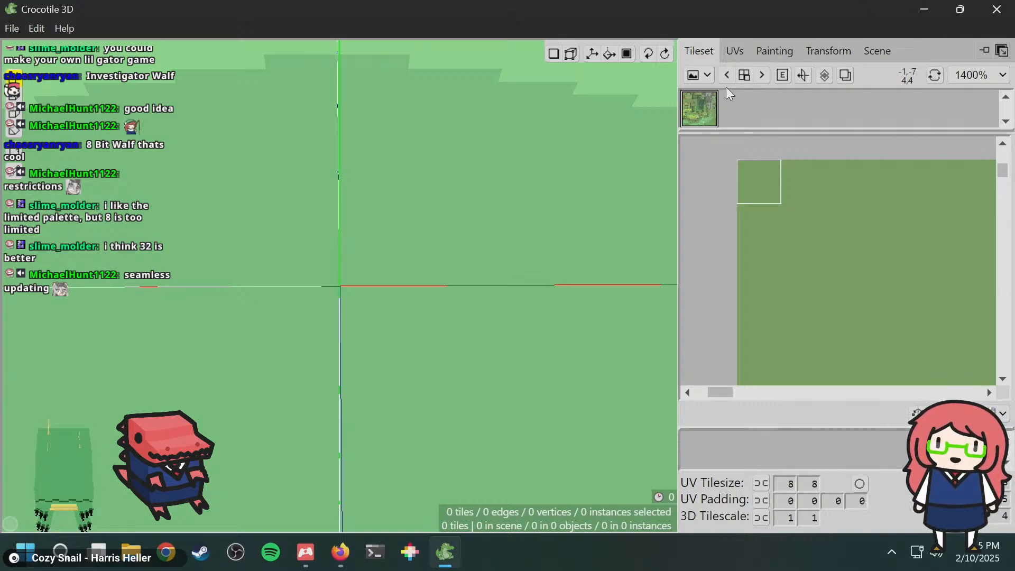
{"action": "left_click", "coordinate": [707, 76]}
{"action": "left_click", "coordinate": [708, 78]}
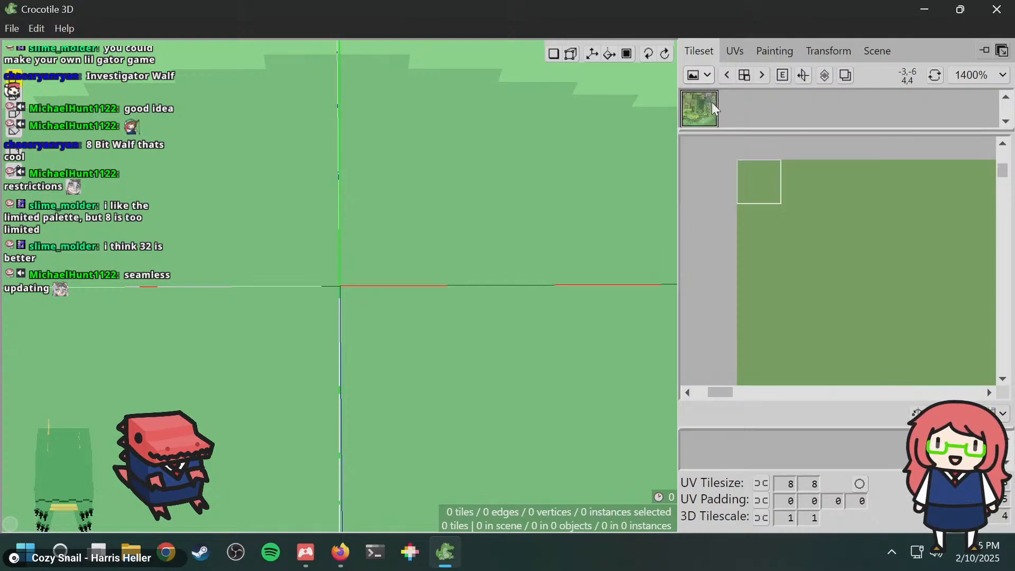
- Examine the new scene's default tileset with its wooden cabins, tree trunks and plants
{"action": "scroll", "coordinate": [826, 270], "scroll_direction": "down", "scroll_amount": 12}
{"action": "key", "text": "space"}
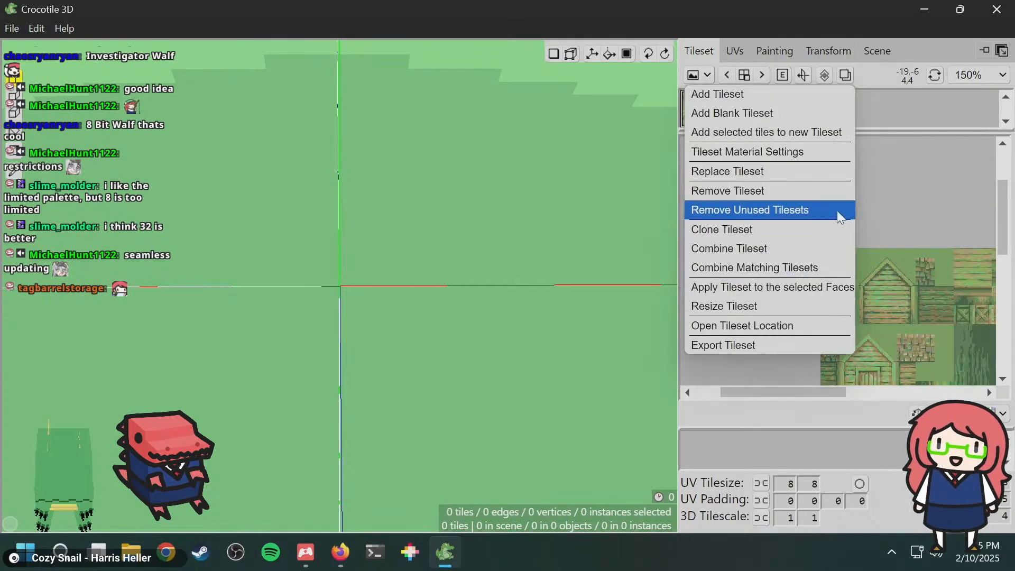
{"action": "left_click", "coordinate": [921, 190]}
{"action": "key", "text": "space"}
{"action": "key", "text": "space"}
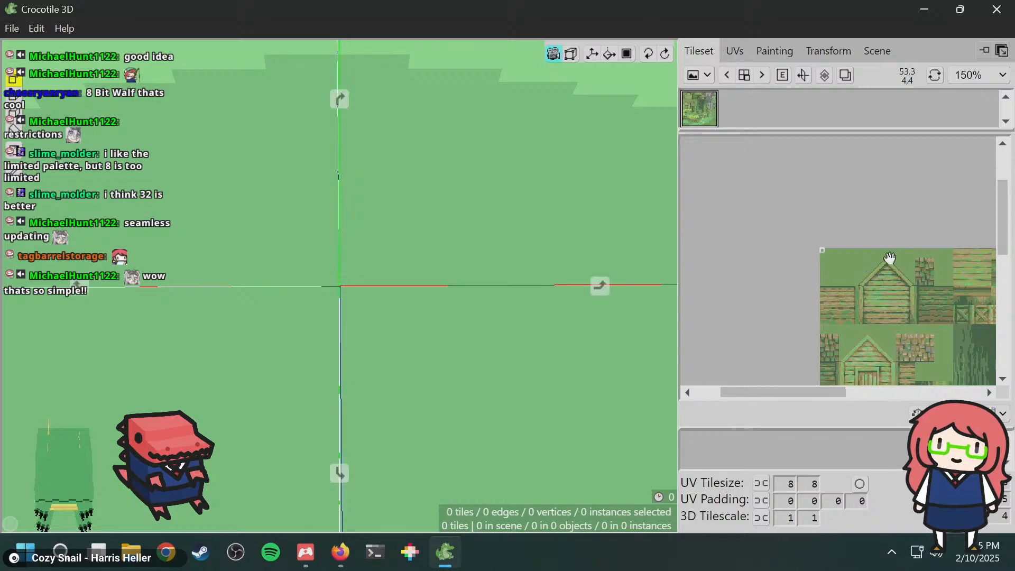
{"action": "left_click_drag", "start_coordinate": [886, 255], "coordinate": [699, 169]}
{"action": "scroll", "coordinate": [770, 202], "scroll_direction": "down", "scroll_amount": 4}
{"action": "scroll", "coordinate": [792, 241], "scroll_direction": "up", "scroll_amount": 3}
{"action": "scroll", "coordinate": [782, 183], "scroll_direction": "up", "scroll_amount": 5}
{"action": "key", "text": "space"}
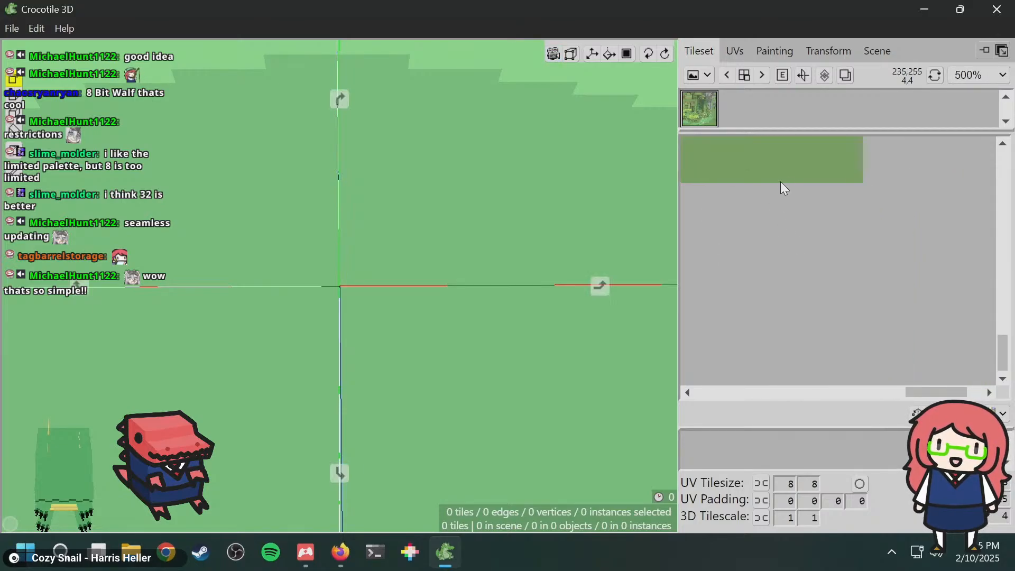
{"action": "left_click_drag", "start_coordinate": [780, 182], "coordinate": [915, 319]}
{"action": "scroll", "coordinate": [857, 259], "scroll_direction": "down", "scroll_amount": 5}
{"action": "key", "text": "space"}
{"action": "left_click_drag", "start_coordinate": [823, 235], "coordinate": [875, 311]}
{"action": "mouse_move", "coordinate": [815, 248]}
{"action": "left_mouse_down"}
{"action": "mouse_move", "coordinate": [865, 314]}
{"action": "mouse_move", "coordinate": [796, 279]}
{"action": "left_mouse_up"}
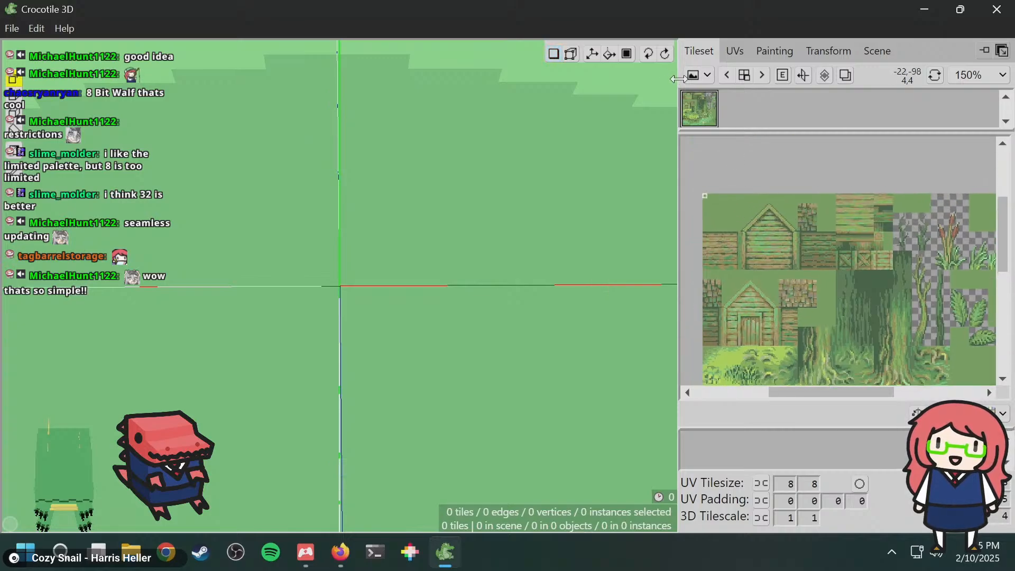
- Add a blank transparent tileset 8 tiles wide and 8 tiles high
{"action": "left_click", "coordinate": [697, 76]}
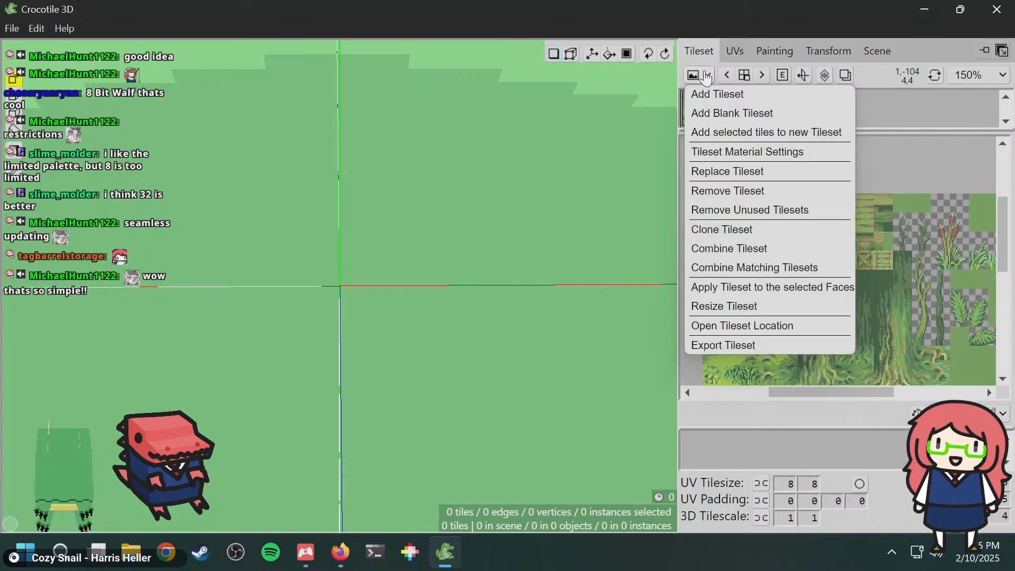
{"action": "left_click", "coordinate": [724, 113]}
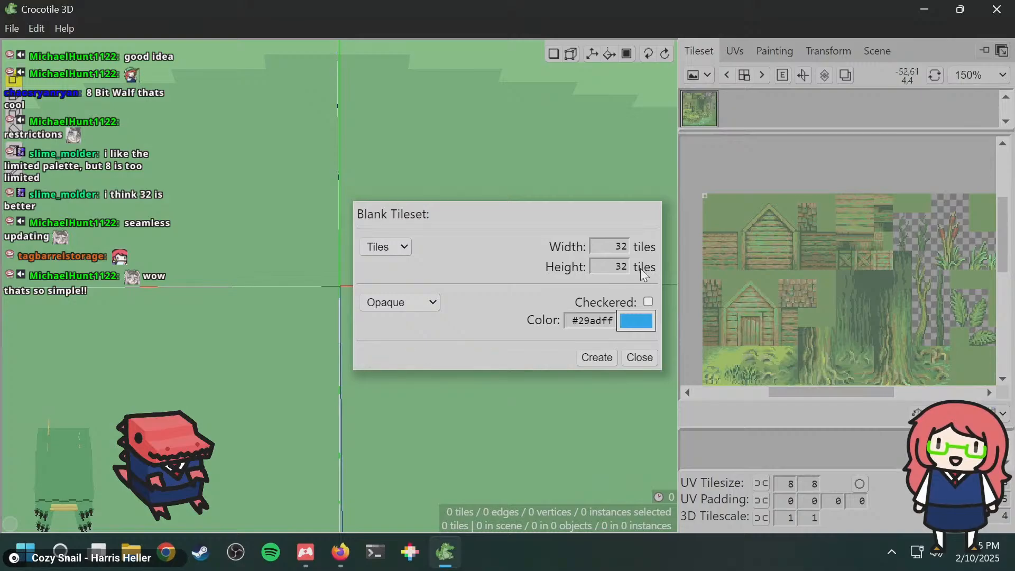
{"action": "double_click", "coordinate": [614, 246]}
{"action": "type", "text": "8"}
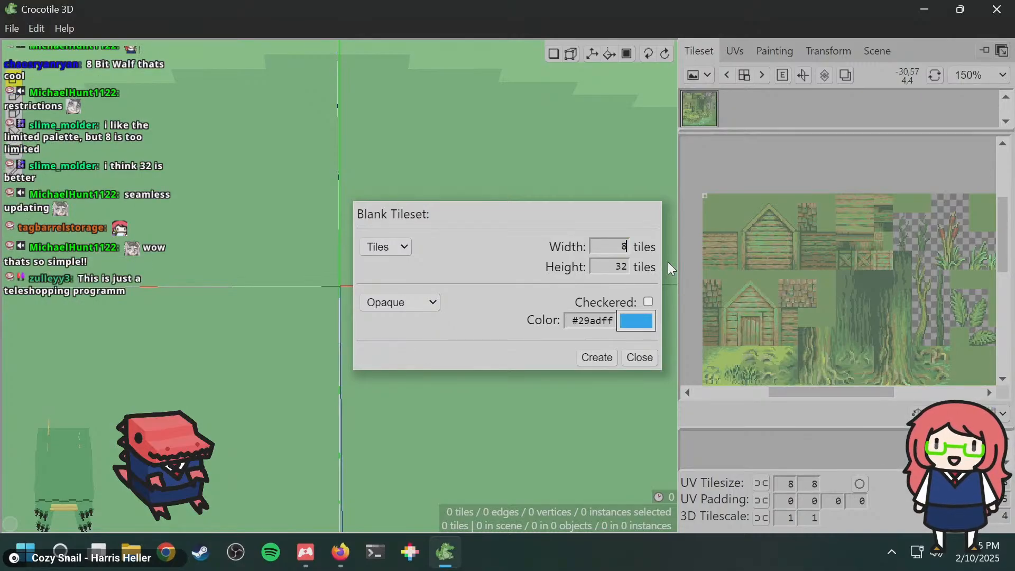
{"action": "key", "text": "Tab"}
{"action": "type", "text": "8"}
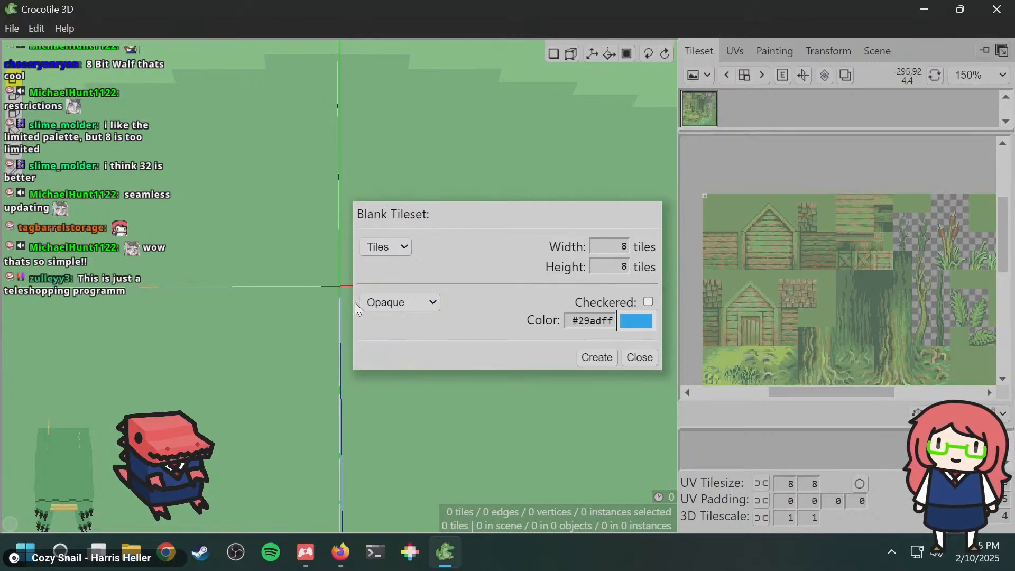
{"action": "left_click", "coordinate": [370, 304]}
{"action": "left_click", "coordinate": [381, 335]}
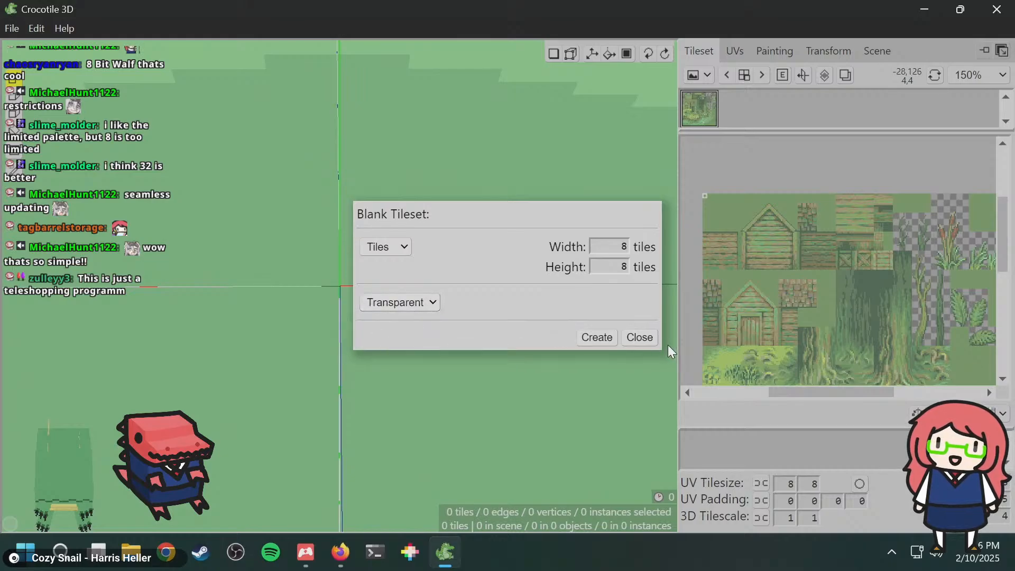
{"action": "left_click", "coordinate": [598, 338]}
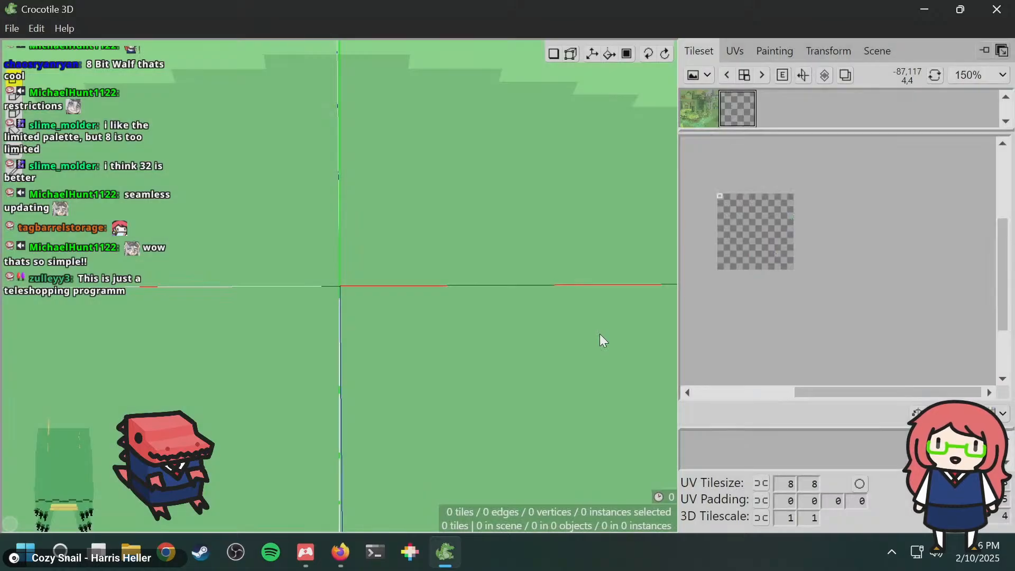
- Remove the default cabin and forest tileset from the scene
{"action": "left_click", "coordinate": [700, 109]}
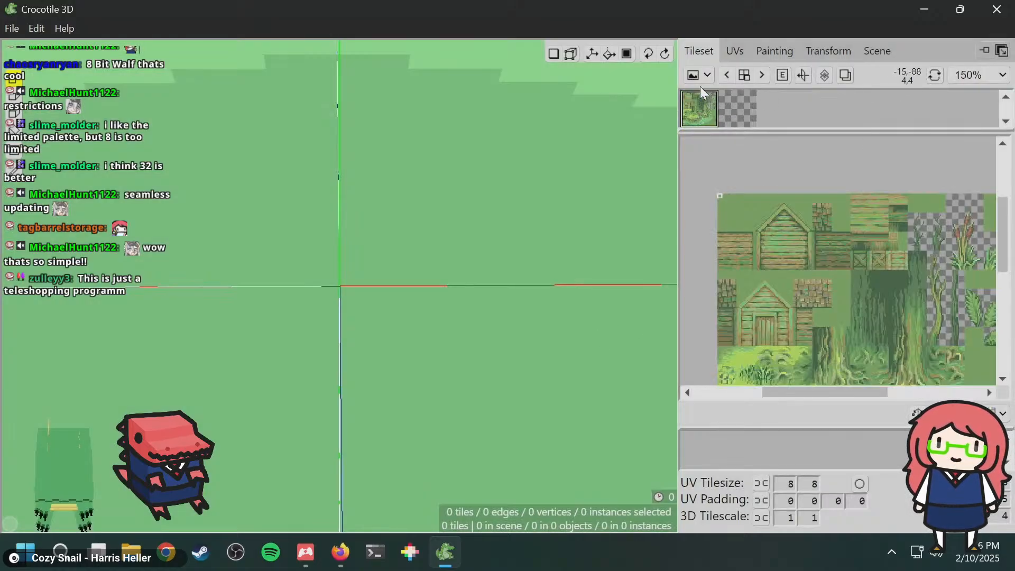
{"action": "left_click", "coordinate": [699, 75]}
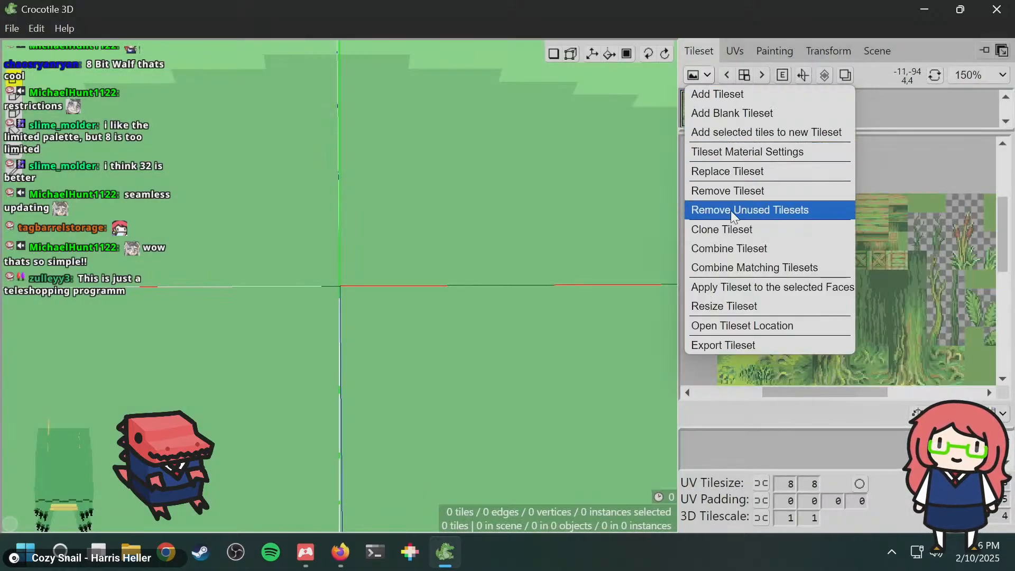
{"action": "left_click", "coordinate": [737, 191]}
- Open the blank tileset for painting and turn on the grid that marks its tile boundaries
{"action": "scroll", "coordinate": [769, 234], "scroll_direction": "up", "scroll_amount": 8}
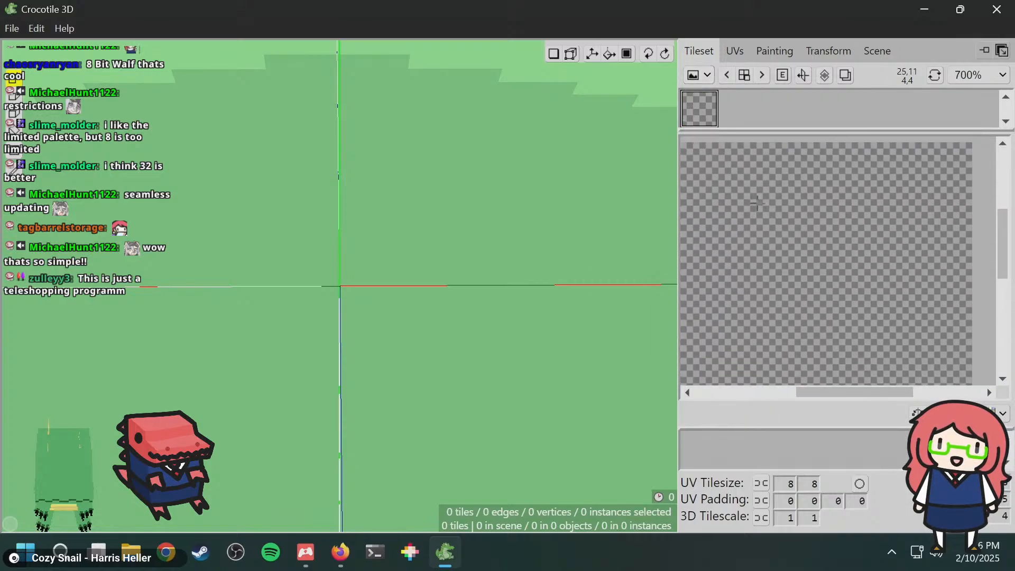
{"action": "scroll", "coordinate": [801, 211], "scroll_direction": "up", "scroll_amount": 1}
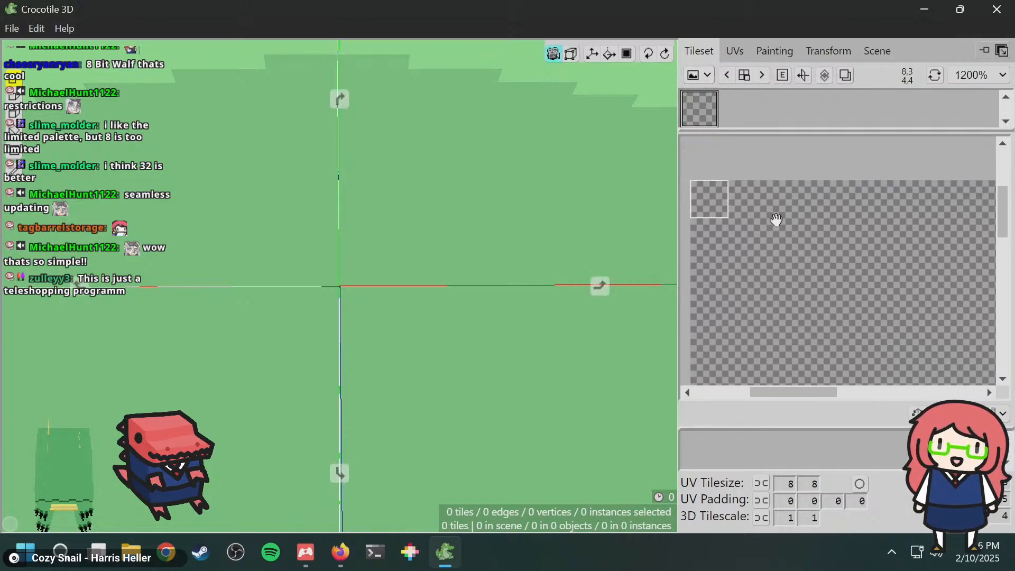
{"action": "left_click", "coordinate": [775, 55]}
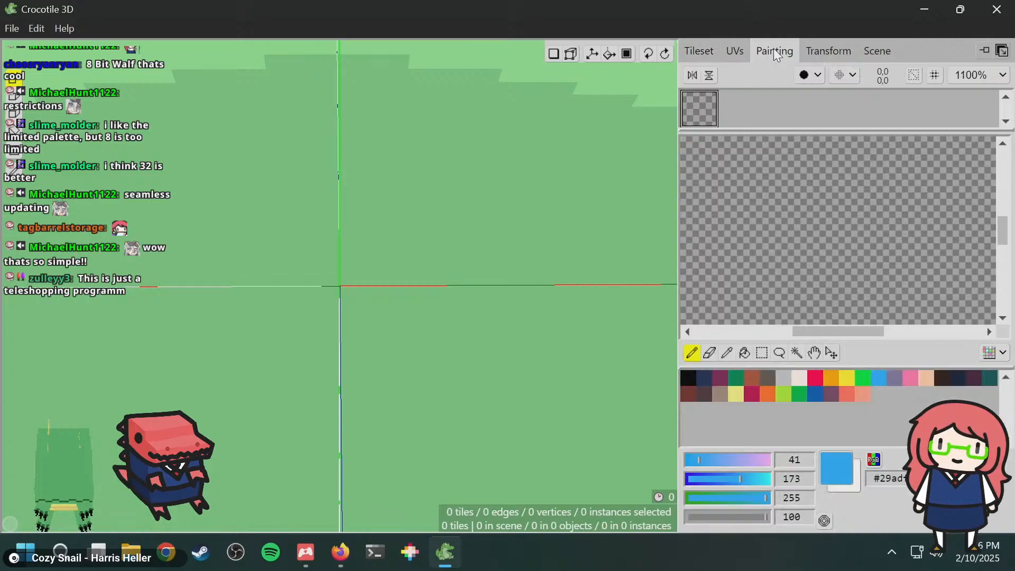
{"action": "scroll", "coordinate": [816, 206], "scroll_direction": "down", "scroll_amount": 4}
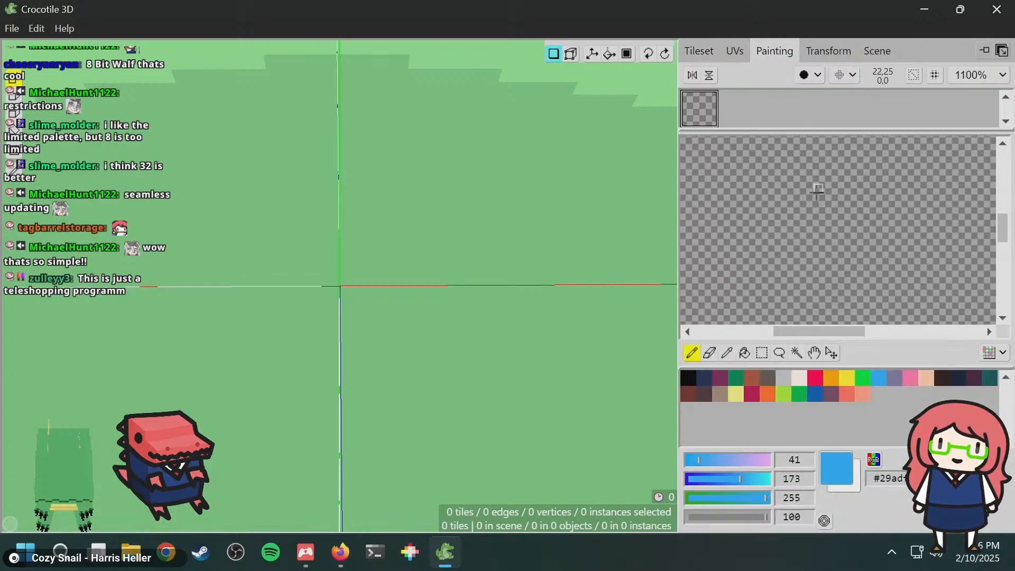
{"action": "middle_click_drag", "start_coordinate": [816, 192], "coordinate": [840, 292]}
{"action": "scroll", "coordinate": [804, 222], "scroll_direction": "up", "scroll_amount": 6}
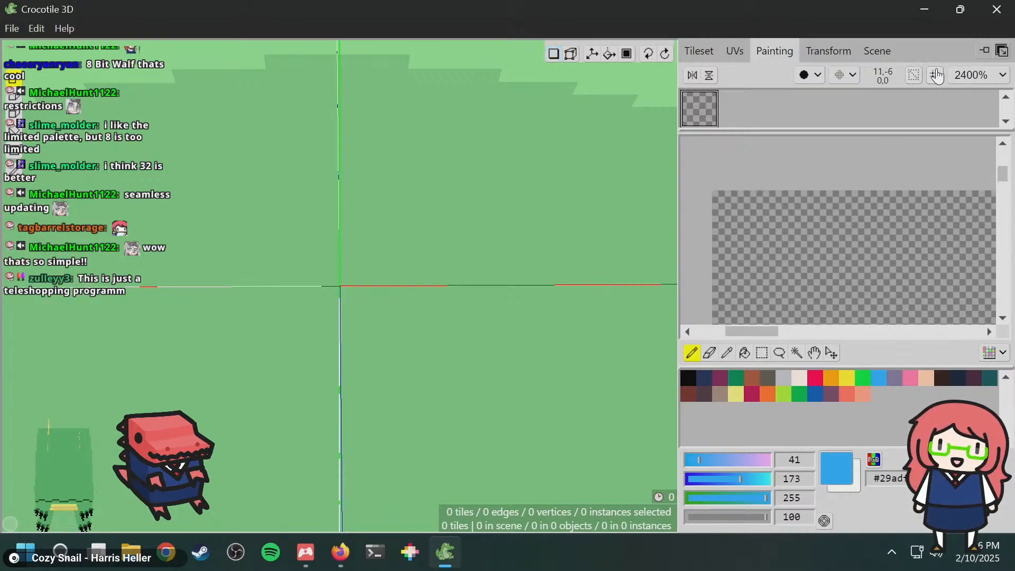
{"action": "scroll", "coordinate": [779, 238], "scroll_direction": "down", "scroll_amount": 3}
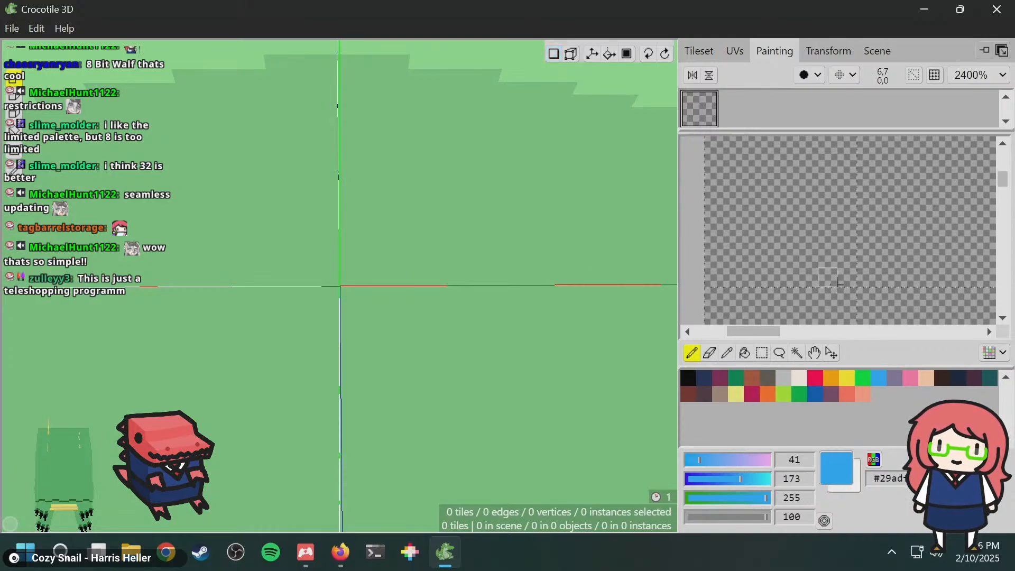
- Outline the first 8 by 8 pixel tile of the blank tileset in lime green with the pencil
{"action": "scroll", "coordinate": [846, 190], "scroll_direction": "up", "scroll_amount": 1}
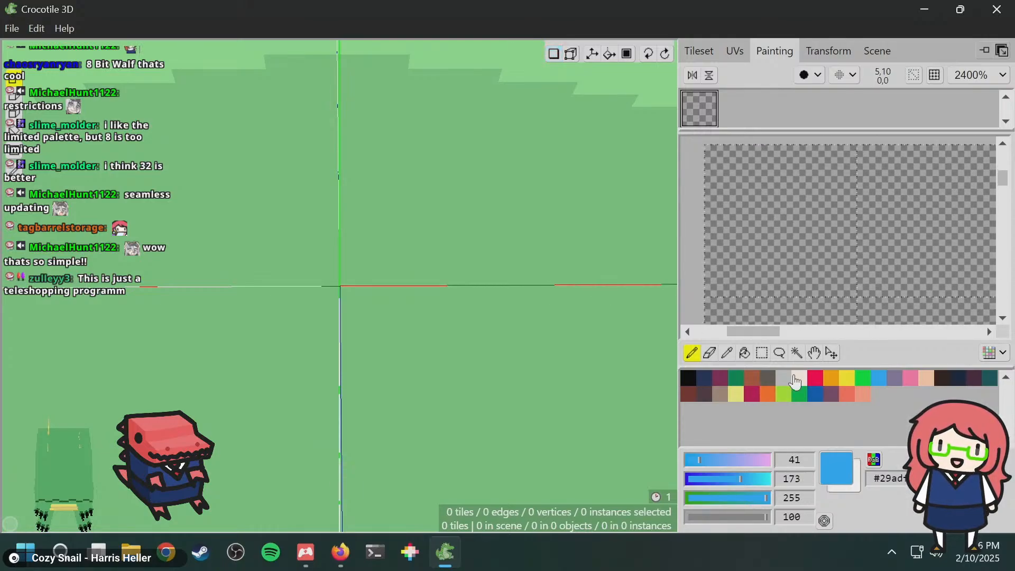
{"action": "left_click", "coordinate": [783, 394]}
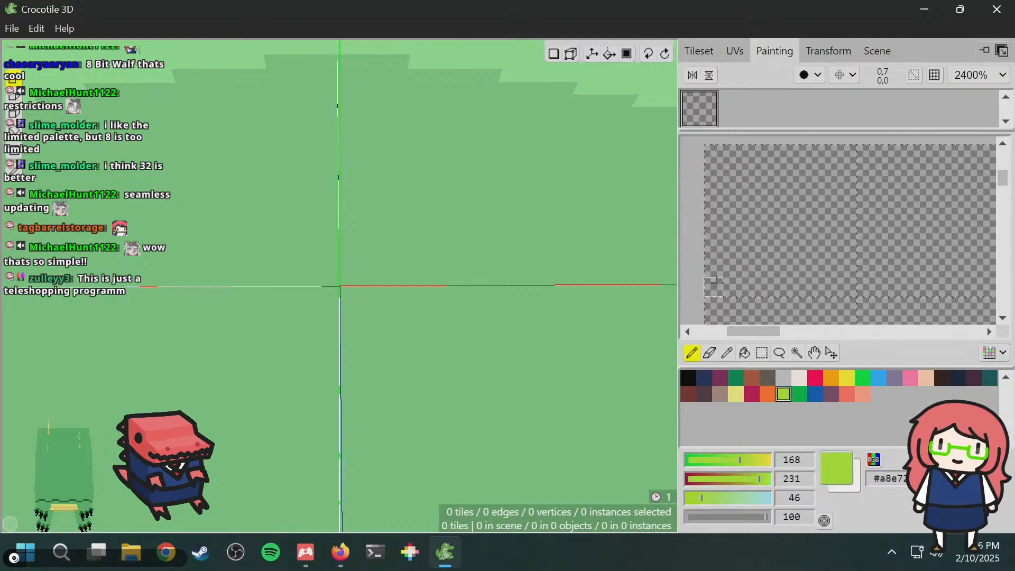
{"action": "left_click_drag", "start_coordinate": [717, 156], "coordinate": [789, 155]}
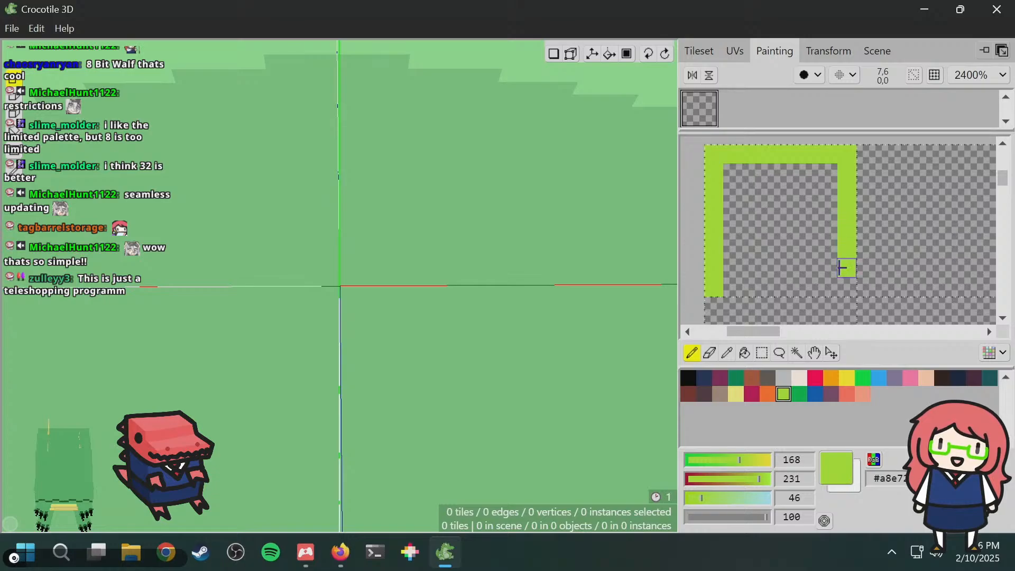
{"action": "left_click_drag", "start_coordinate": [846, 290], "coordinate": [783, 283]}
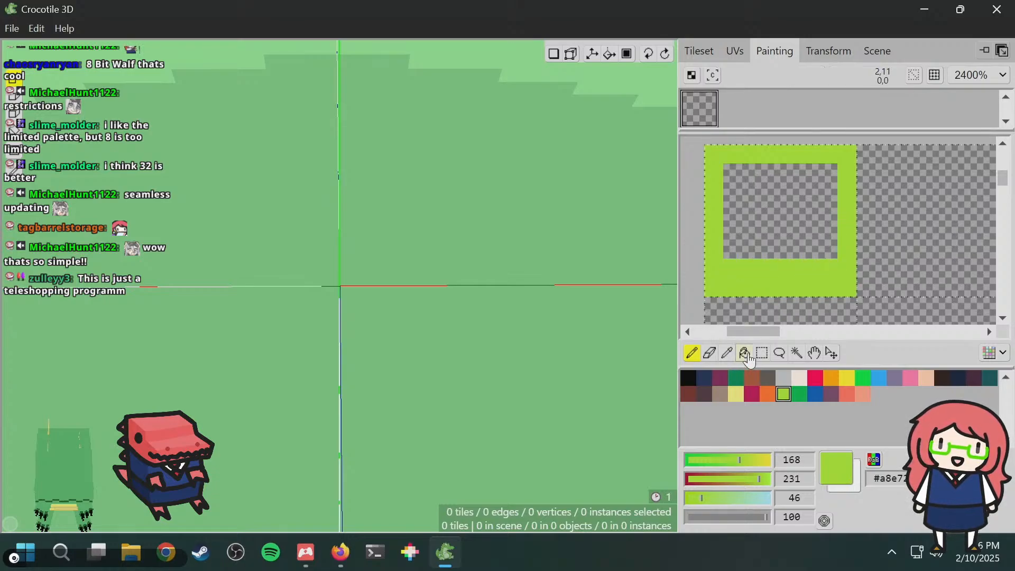
- Fill the inside of the outlined tile with the same lime green, limiting the bucket fill to contiguous pixels
{"action": "left_click", "coordinate": [775, 229]}
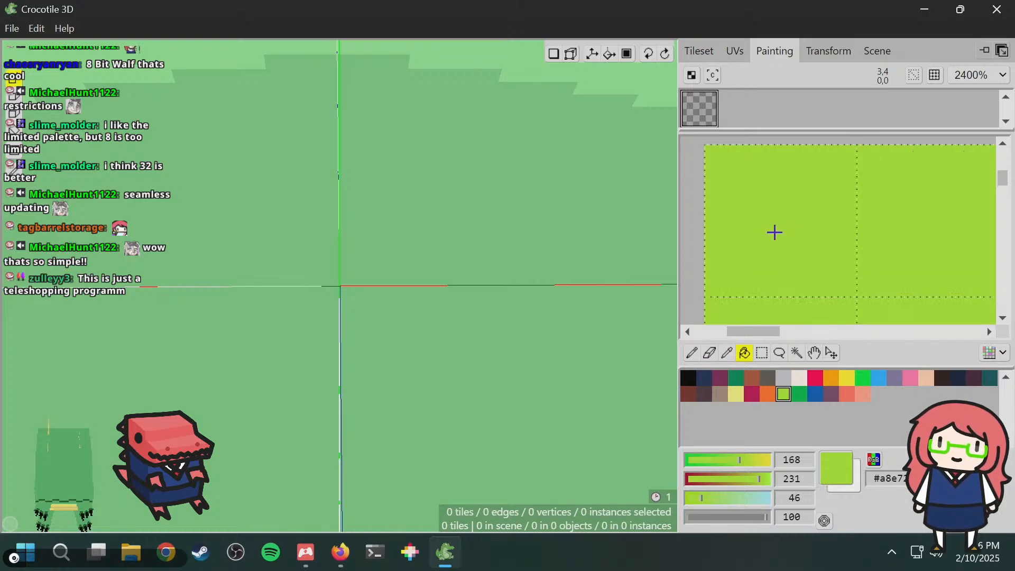
{"action": "key", "text": "ctrl+z"}
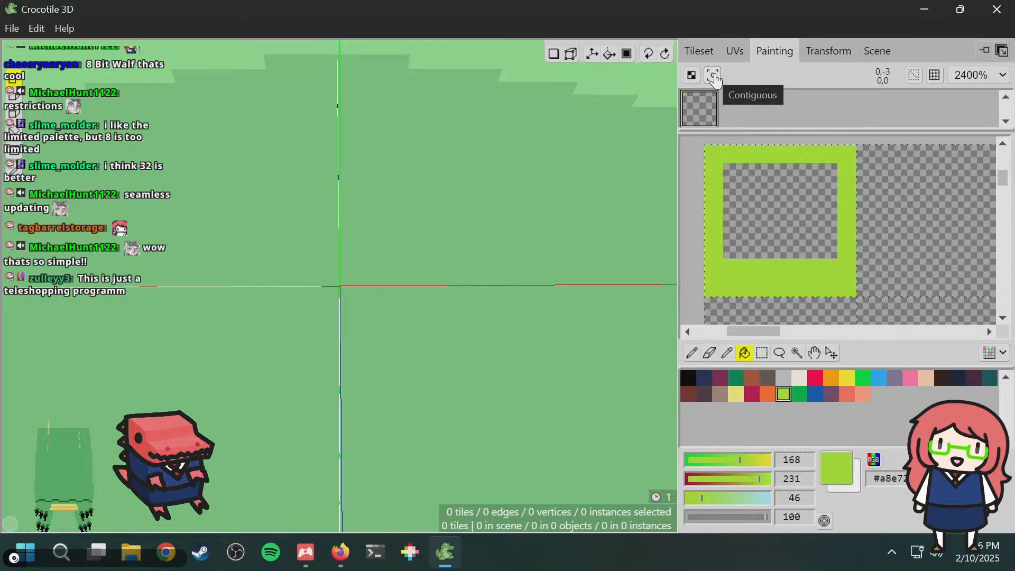
{"action": "left_click", "coordinate": [741, 231]}
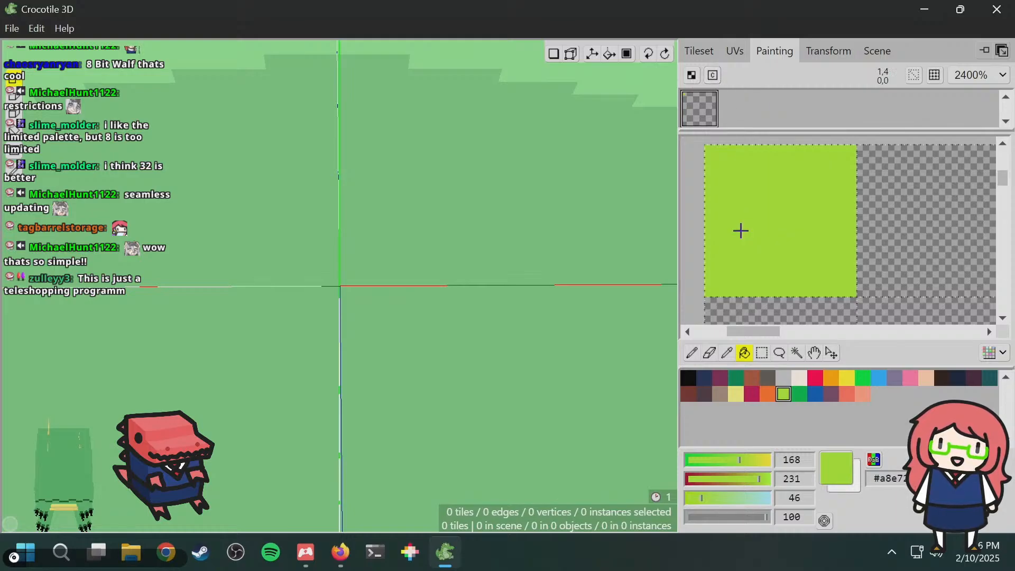
{"action": "left_click", "coordinate": [713, 77]}
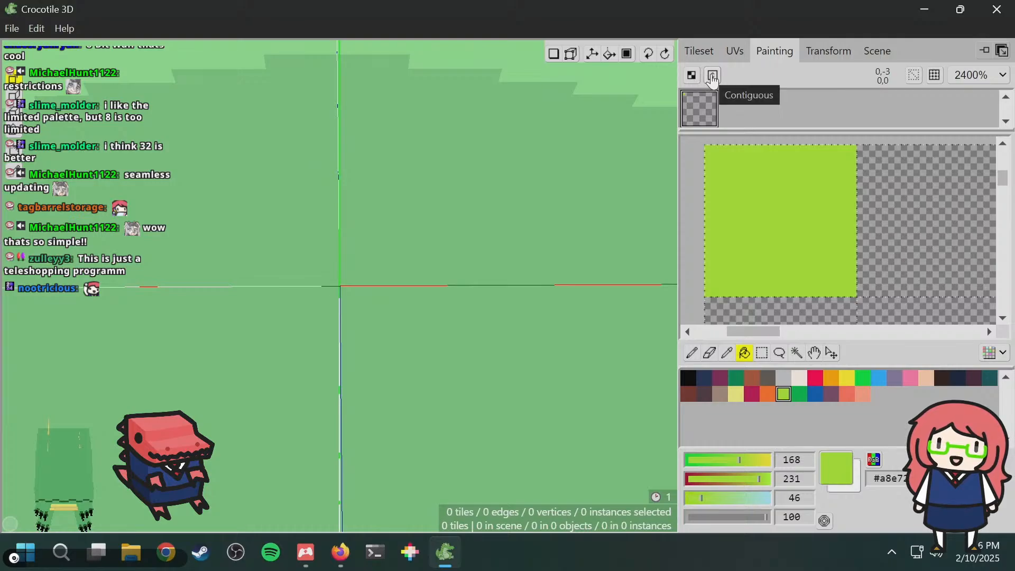
{"action": "left_click", "coordinate": [717, 79]}
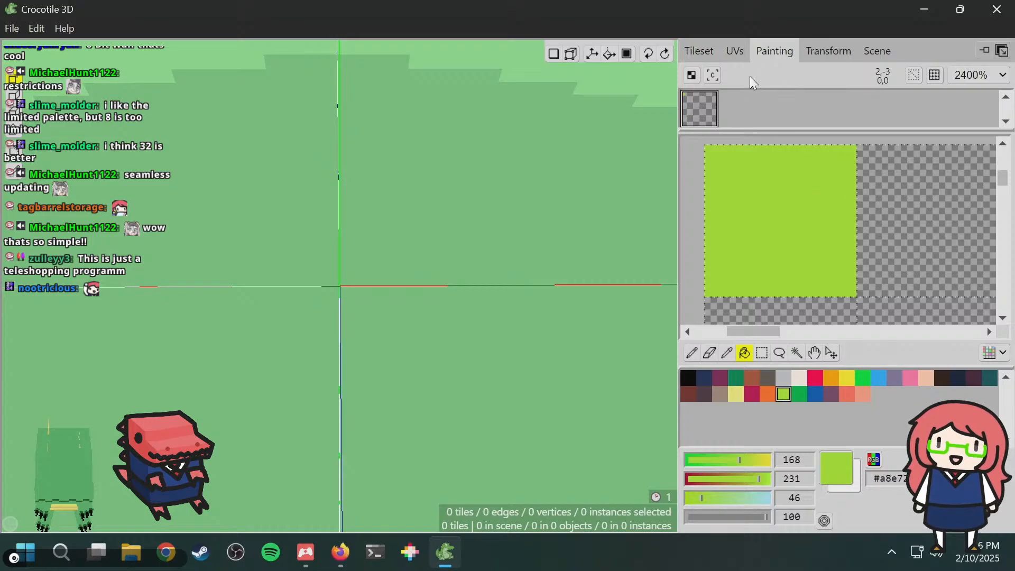
- Examine how the green tile preview snaps to the different grid planes as the camera orbits the origin
{"action": "key", "text": "space"}
{"action": "left_click_drag", "start_coordinate": [389, 324], "coordinate": [433, 291]}
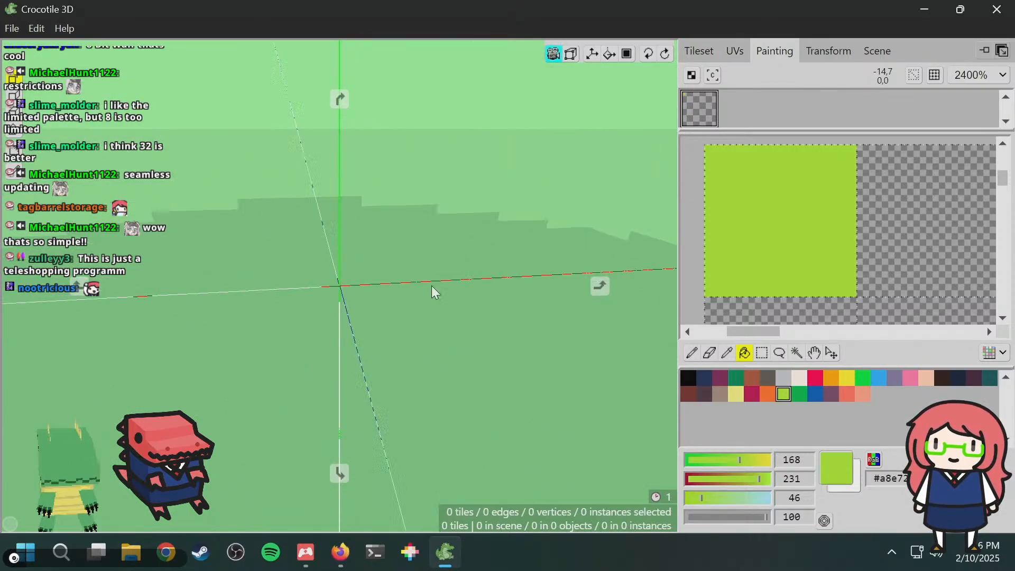
{"action": "key", "text": "space"}
{"action": "key", "text": "space"}
{"action": "left_click_drag", "start_coordinate": [178, 352], "coordinate": [238, 344]}
{"action": "key", "text": "space"}
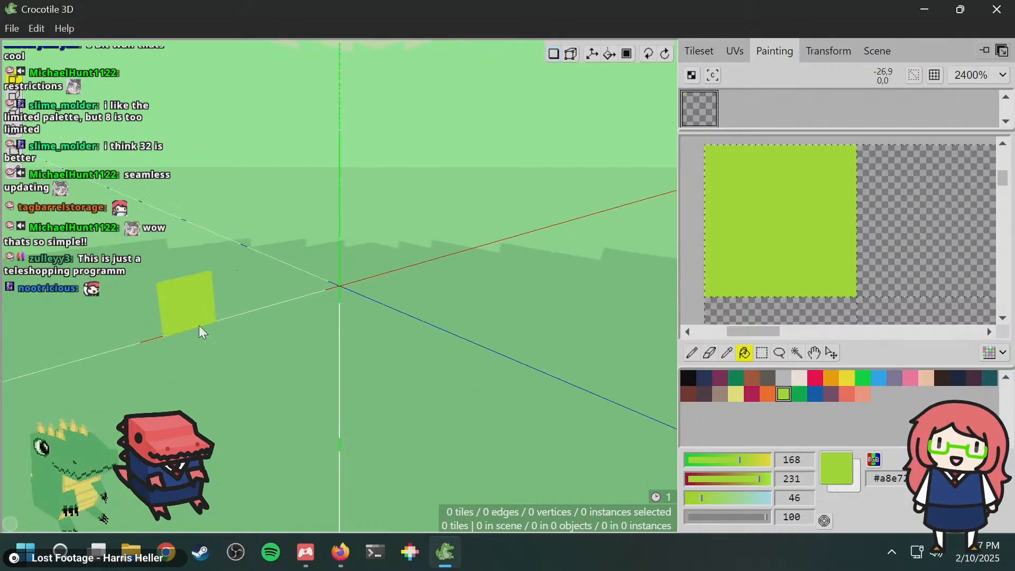
{"action": "key", "text": "space"}
{"action": "left_click_drag", "start_coordinate": [293, 306], "coordinate": [267, 280]}
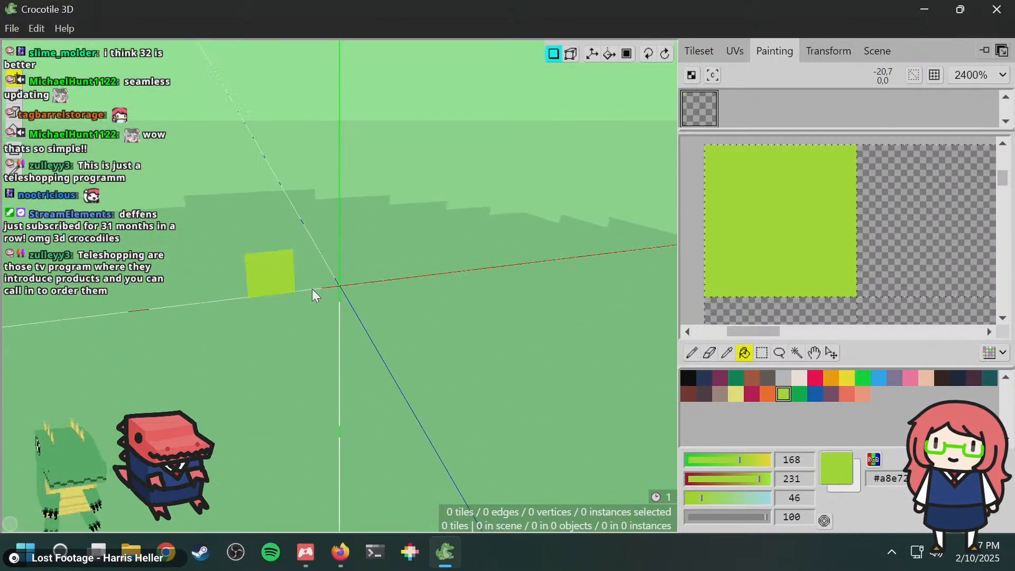
{"action": "key", "text": "space"}
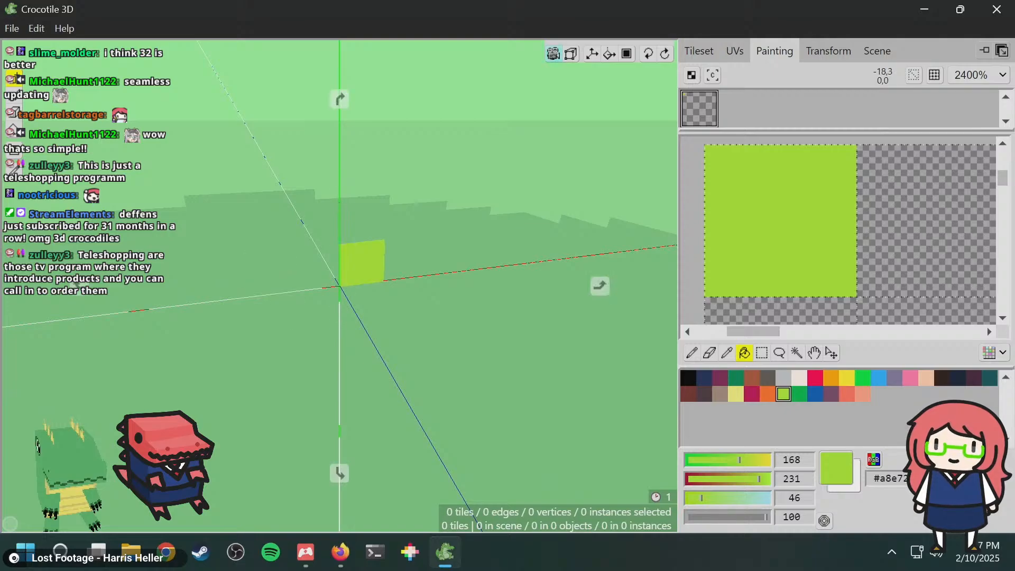
{"action": "left_click_drag", "start_coordinate": [314, 302], "coordinate": [331, 290]}
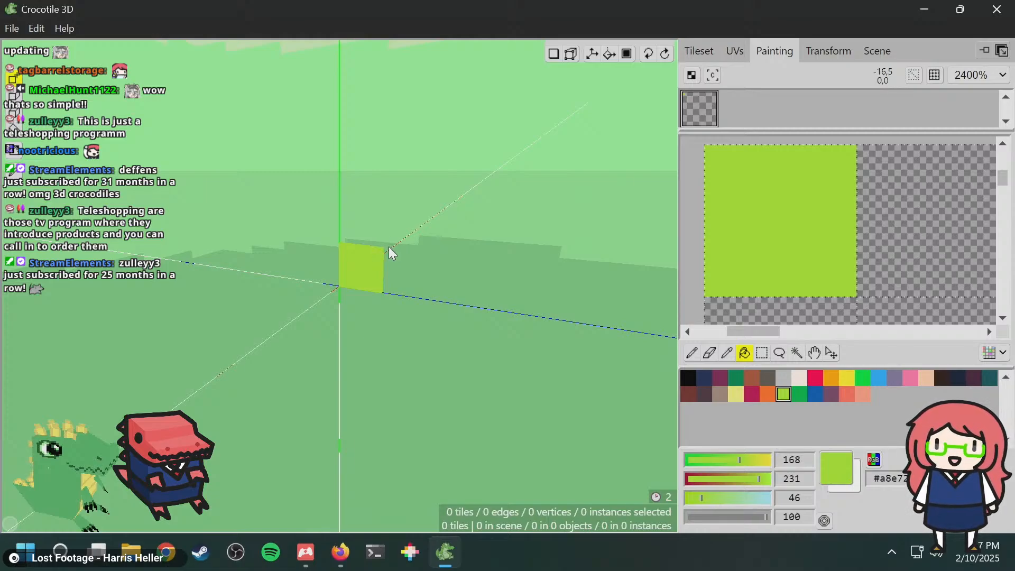
{"action": "right_click_drag", "start_coordinate": [459, 227], "coordinate": [458, 227]}
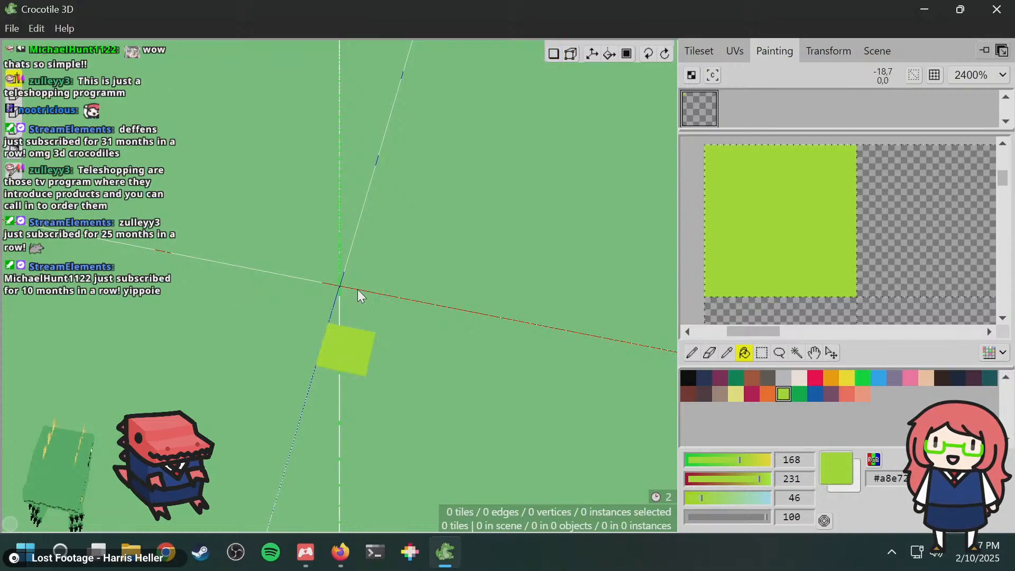
{"action": "right_click_drag", "start_coordinate": [421, 294], "coordinate": [408, 293]}
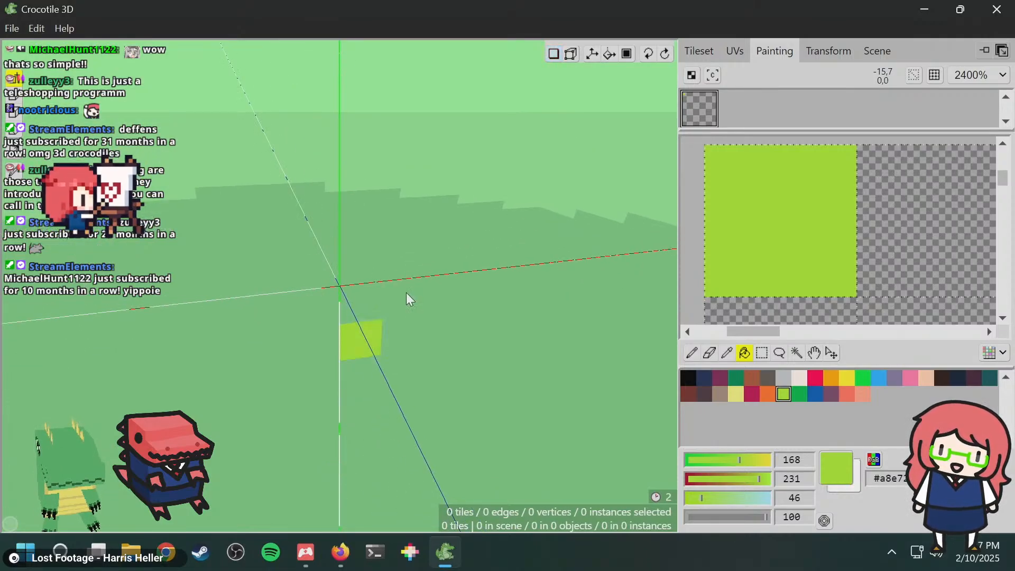
{"action": "key", "text": "space"}
{"action": "left_click_drag", "start_coordinate": [401, 287], "coordinate": [402, 308]}
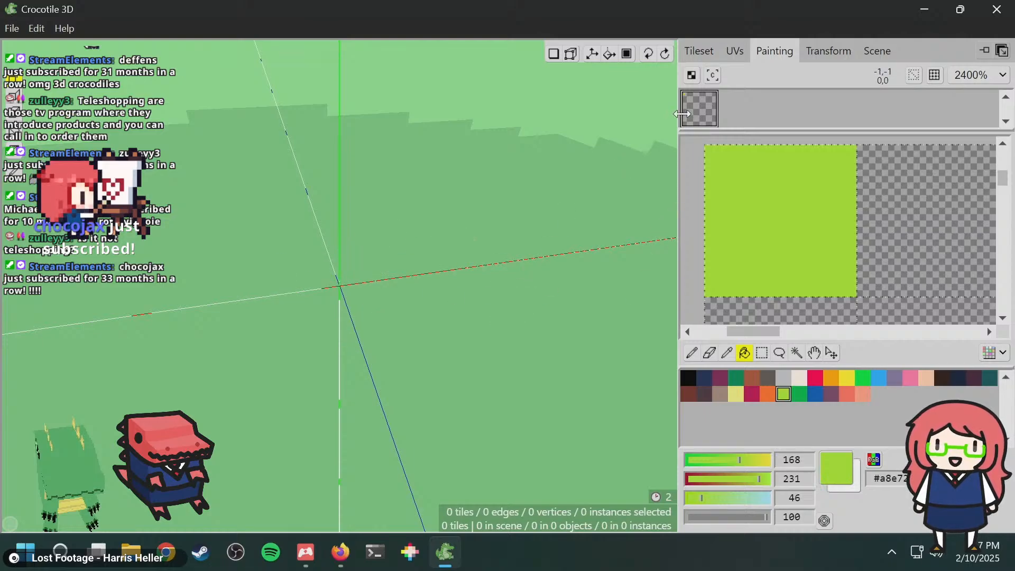
- Show the tileset beside the scene and examine how the tile preview shifts with the 3D cursor between parallel drawing planes
{"action": "left_click", "coordinate": [699, 51]}
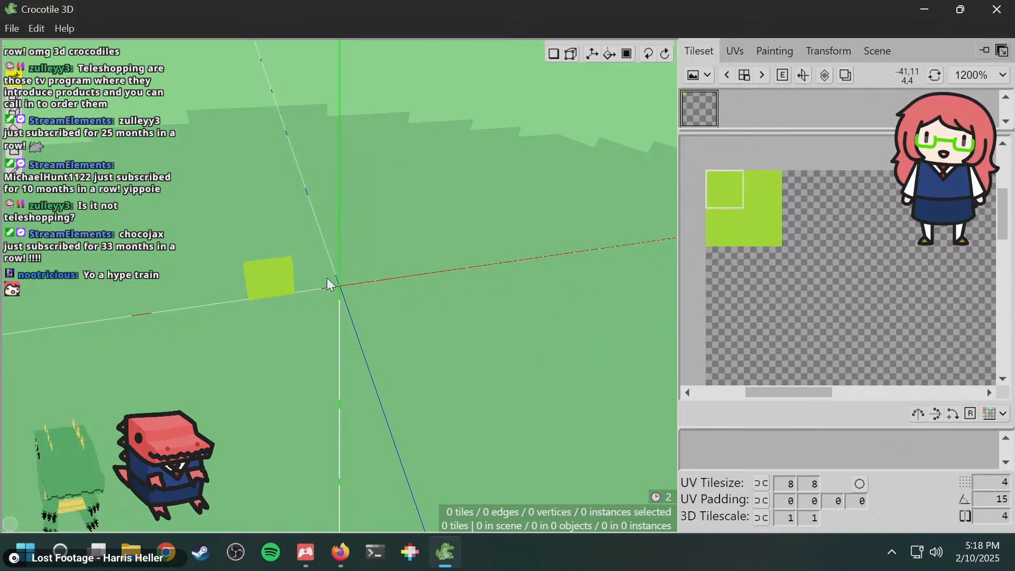
{"action": "middle_click_drag", "start_coordinate": [345, 264], "coordinate": [363, 234]}
{"action": "key", "text": "w"}
{"action": "key", "text": "w"}
{"action": "key", "text": "w"}
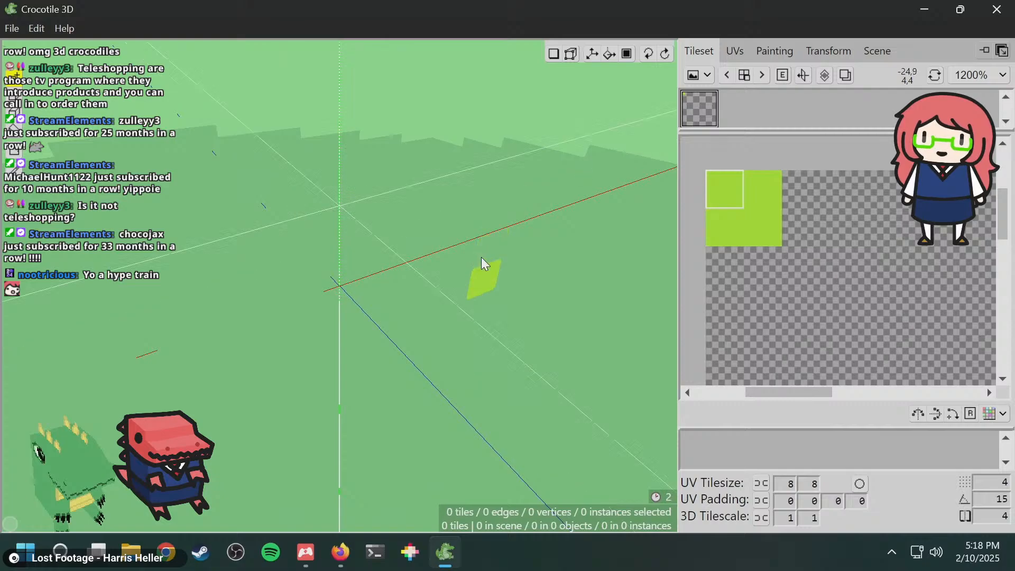
{"action": "key", "text": "s"}
{"action": "key", "text": "s"}
{"action": "key", "text": "s"}
{"action": "key", "text": "w"}
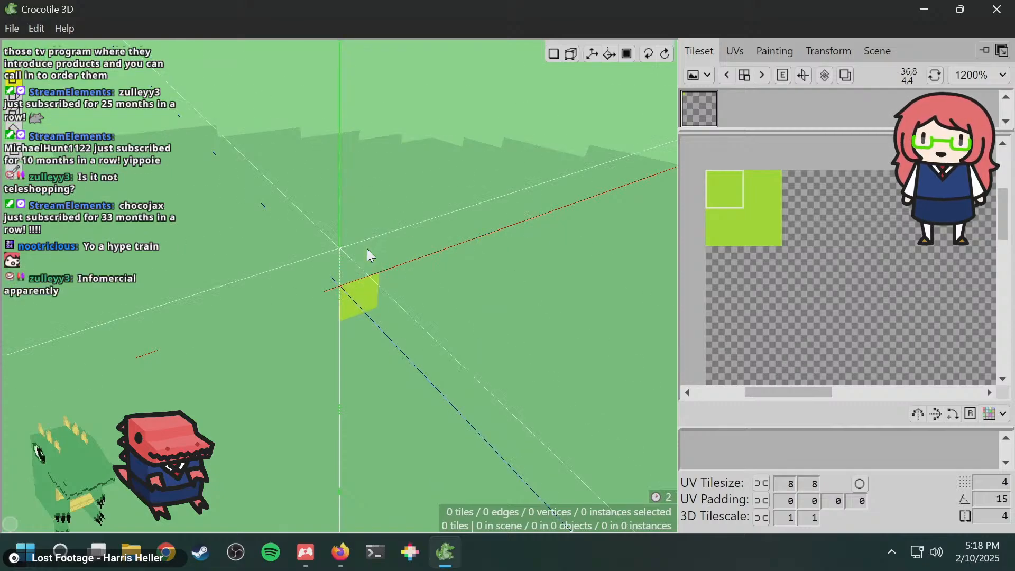
{"action": "key", "text": "s"}
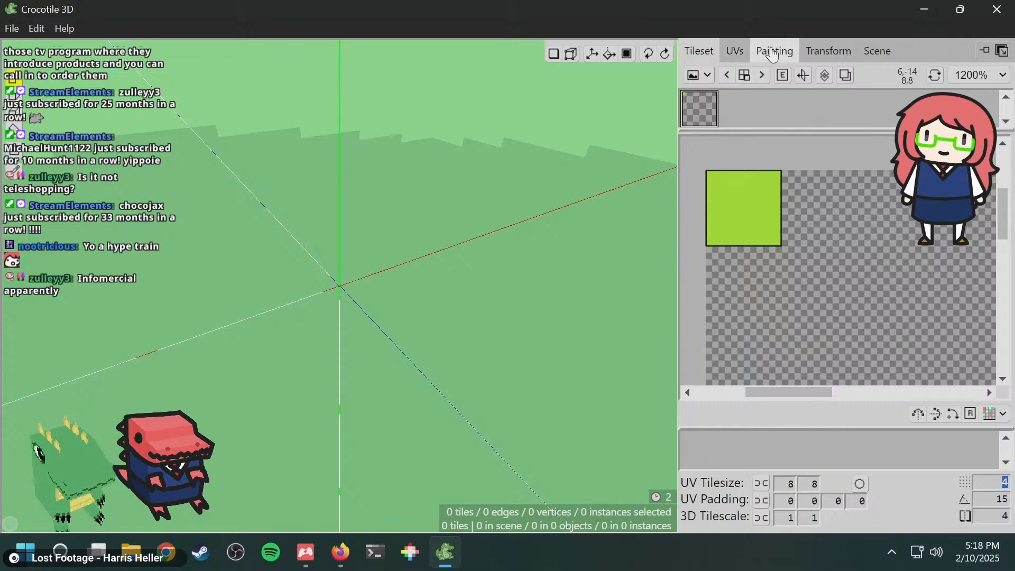
- Pick the whole 8 by 8 green tile for drawing and try placing it upright near the origin
{"action": "left_click", "coordinate": [810, 223]}
{"action": "left_click", "coordinate": [761, 214]}
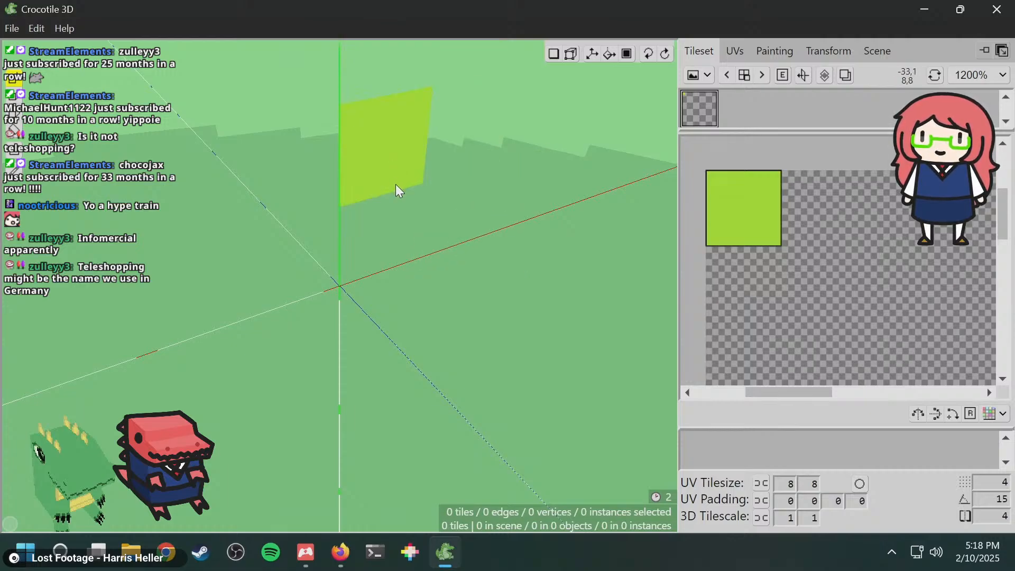
{"action": "left_click", "coordinate": [396, 224]}
{"action": "key", "text": "ctrl+z"}
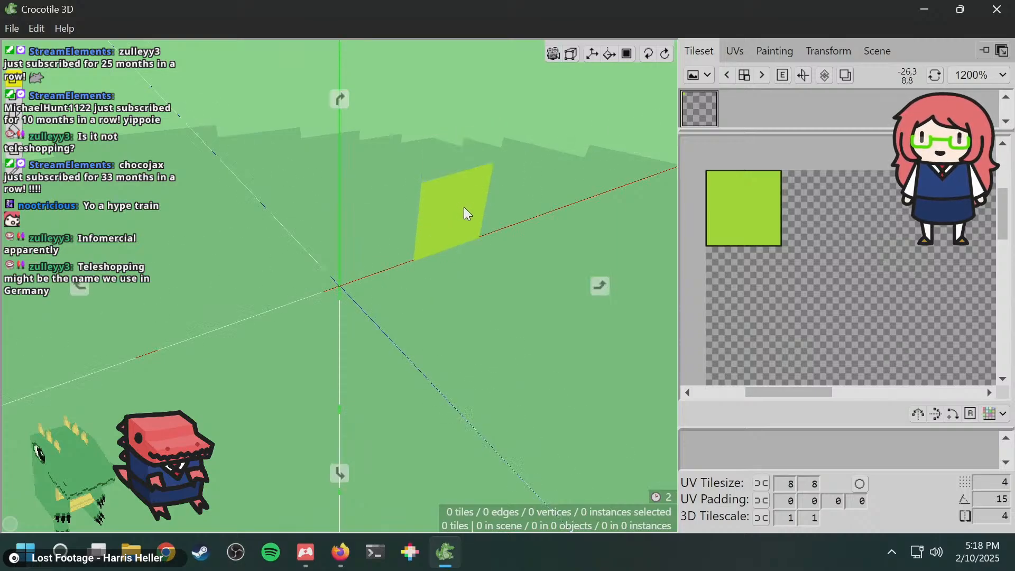
- Examine the full green tile's preview while orbiting the view and shifting the 3D cursor sideways, forward and back
{"action": "right_click_drag", "start_coordinate": [464, 208], "coordinate": [456, 207]}
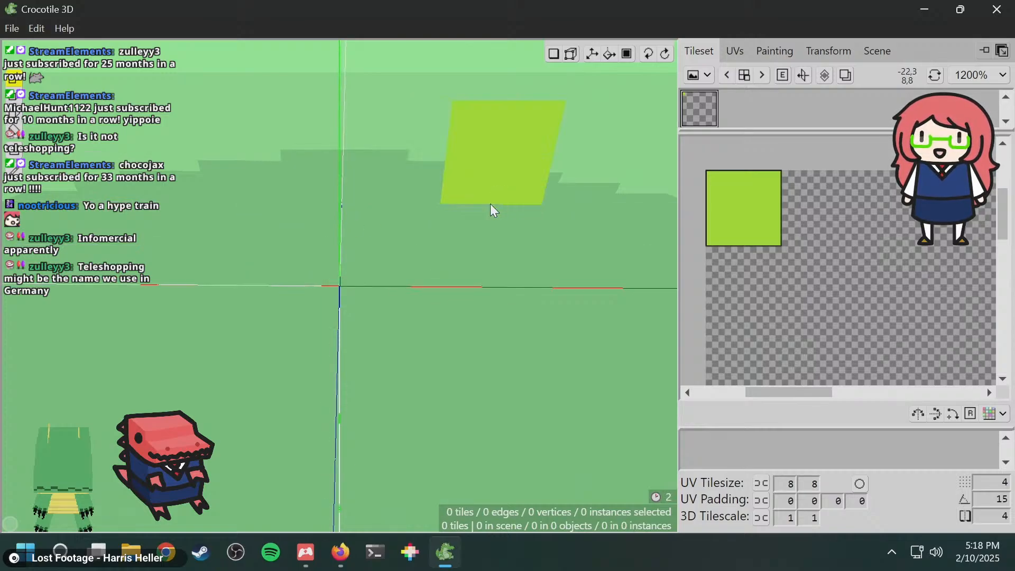
{"action": "mouse_move", "coordinate": [490, 204]}
{"action": "right_mouse_down"}
{"action": "mouse_move", "coordinate": [571, 208]}
{"action": "mouse_move", "coordinate": [473, 210]}
{"action": "right_mouse_up"}
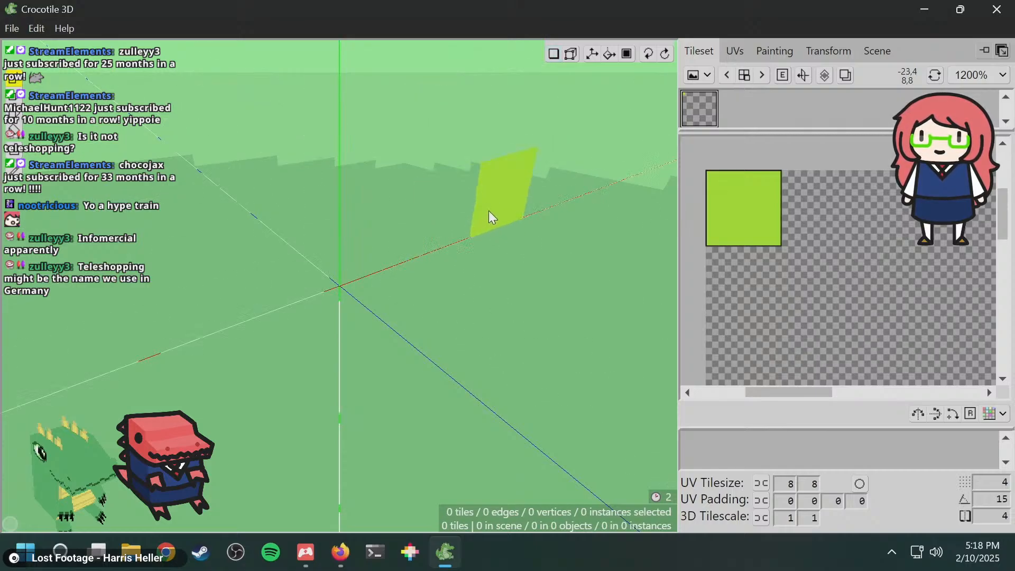
{"action": "key", "text": "a"}
{"action": "key", "text": "a"}
{"action": "key", "text": "a"}
{"action": "key", "text": "space"}
{"action": "left_click_drag", "start_coordinate": [489, 211], "coordinate": [423, 210]}
{"action": "key", "text": "space"}
{"action": "key", "text": "s"}
{"action": "key", "text": "s"}
{"action": "key", "text": "s"}
{"action": "key", "text": "s"}
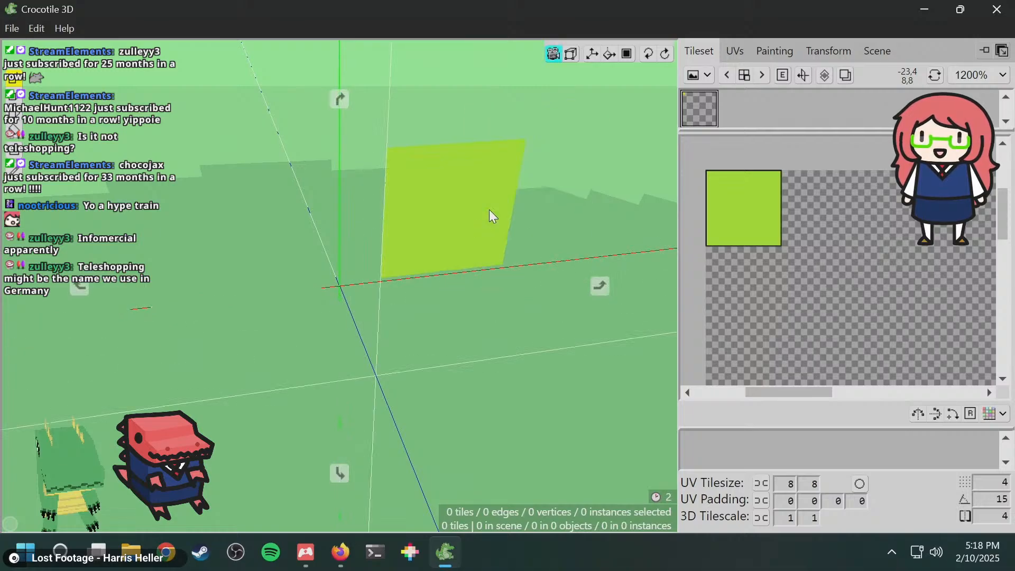
{"action": "key", "text": "w"}
{"action": "key", "text": "w"}
{"action": "key", "text": "w"}
{"action": "key", "text": "w"}
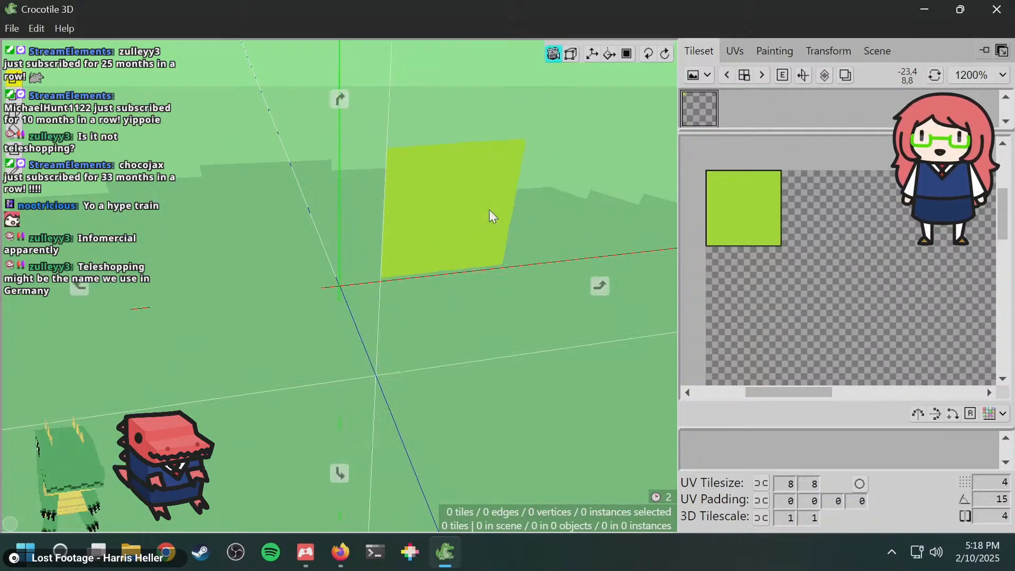
{"action": "key", "text": "s"}
{"action": "key", "text": "s"}
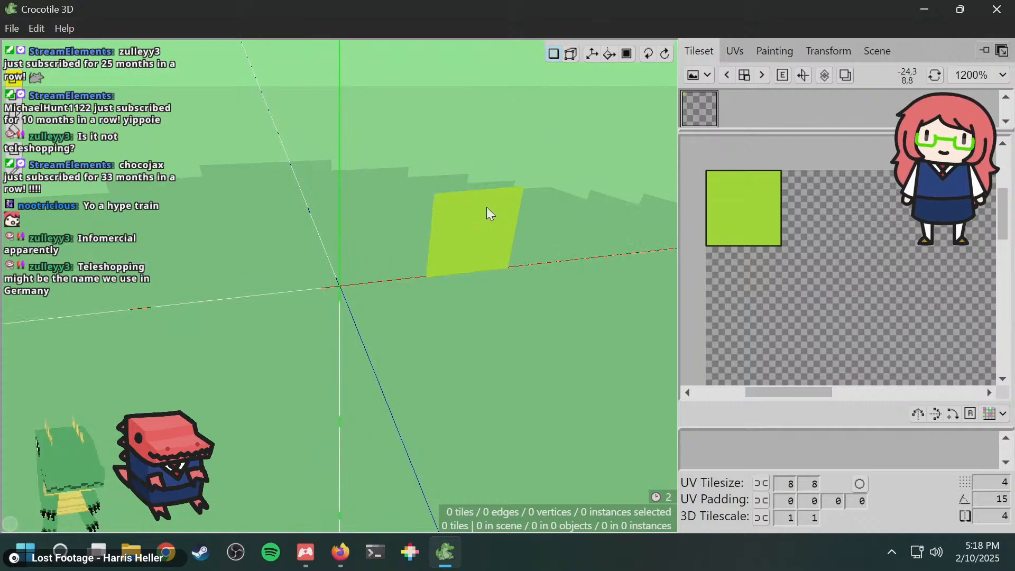
{"action": "key", "text": "w"}
{"action": "key", "text": "s"}
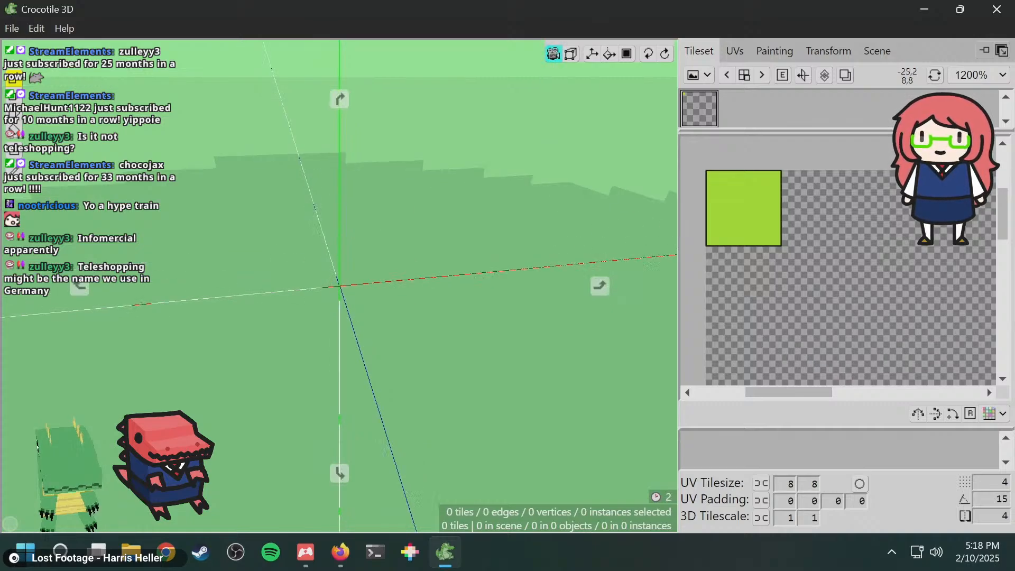
- Place four green tiles flat on the ground plane as a two-by-two square with one corner at the origin
{"action": "right_click_drag", "start_coordinate": [484, 204], "coordinate": [414, 261]}
{"action": "key", "text": "space"}
{"action": "mouse_move", "coordinate": [487, 207]}
{"action": "left_mouse_down"}
{"action": "mouse_move", "coordinate": [531, 177]}
{"action": "mouse_move", "coordinate": [534, 148]}
{"action": "mouse_move", "coordinate": [488, 207]}
{"action": "left_mouse_up"}
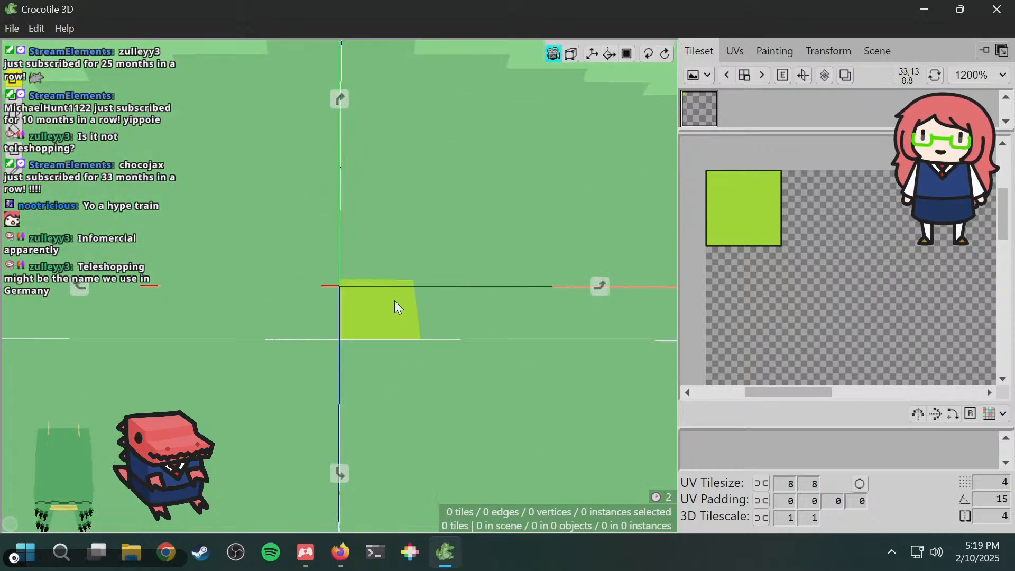
{"action": "left_click_drag", "start_coordinate": [418, 271], "coordinate": [500, 203]}
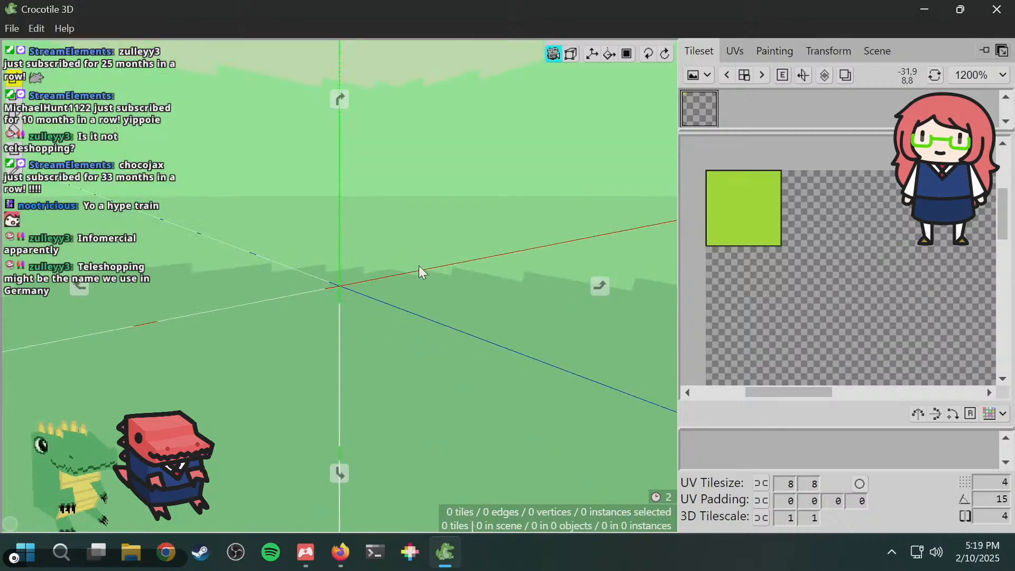
{"action": "left_click_drag", "start_coordinate": [397, 320], "coordinate": [317, 388]}
{"action": "left_click", "coordinate": [370, 317]}
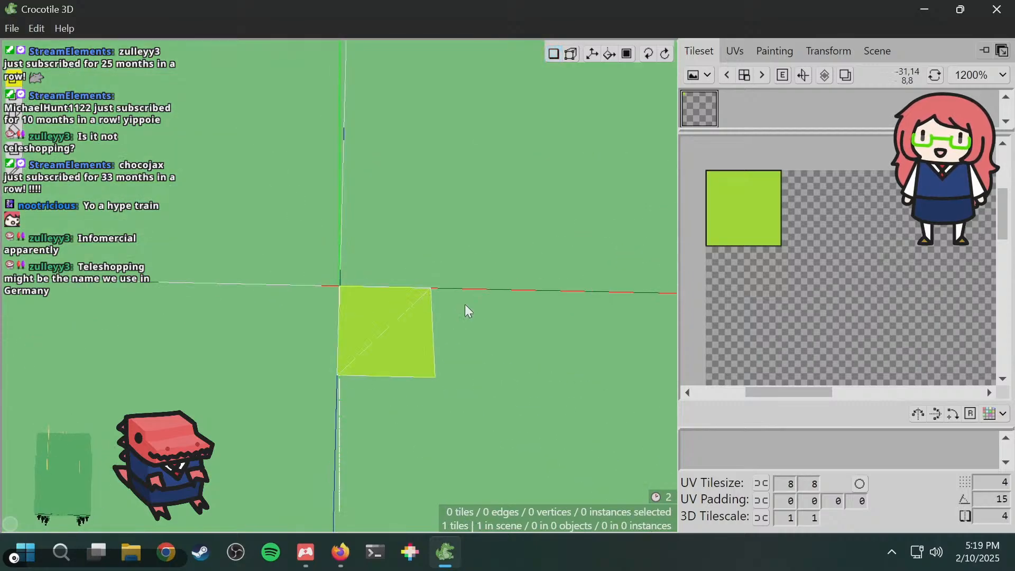
{"action": "left_click", "coordinate": [482, 313]}
{"action": "left_click", "coordinate": [400, 403]}
{"action": "left_click", "coordinate": [482, 402]}
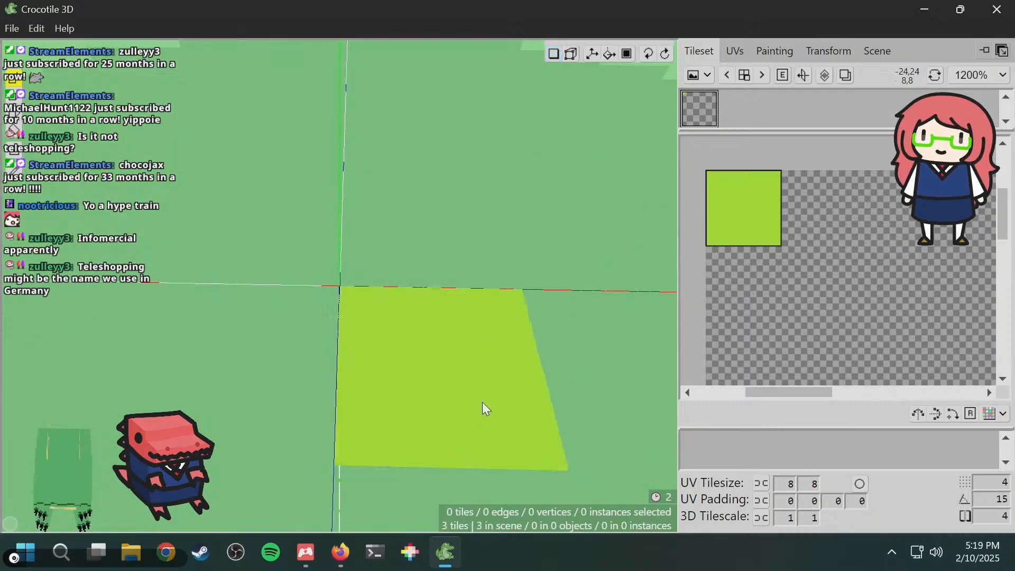
{"action": "right_click_drag", "start_coordinate": [484, 403], "coordinate": [460, 370]}
{"action": "right_click_drag", "start_coordinate": [397, 298], "coordinate": [406, 269]}
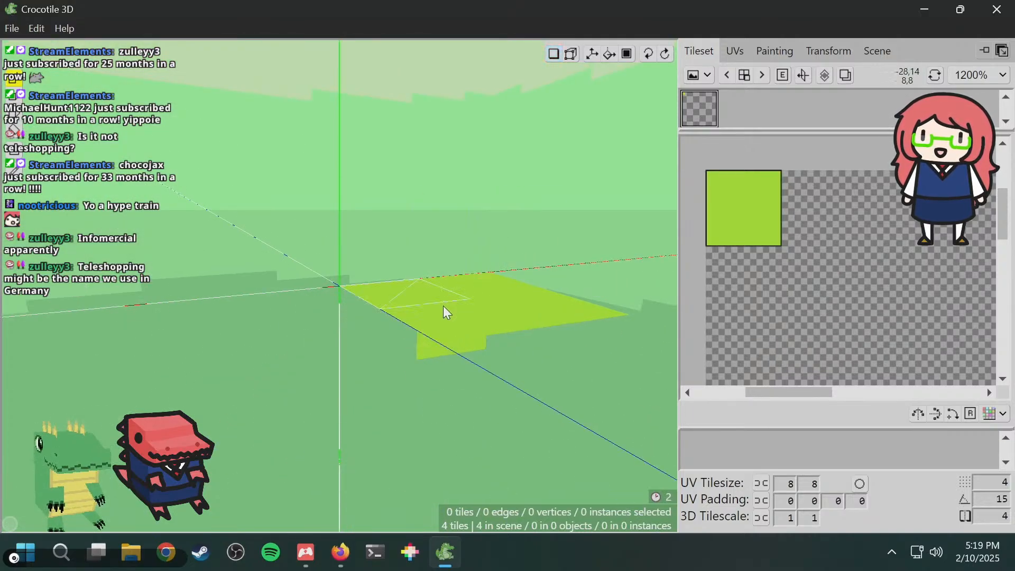
{"action": "right_click_drag", "start_coordinate": [443, 306], "coordinate": [465, 289]}
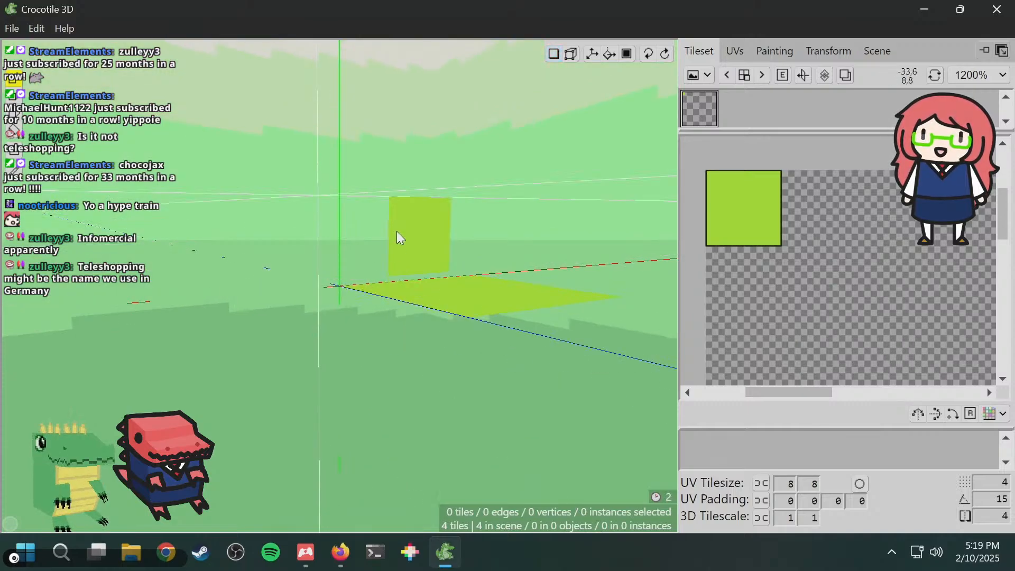
- Place a fifth green tile flat on a plane above the two-by-two ground square and view the two levels from different angles
{"action": "right_click_drag", "start_coordinate": [396, 230], "coordinate": [354, 259]}
{"action": "left_click", "coordinate": [354, 183]}
{"action": "mouse_move", "coordinate": [427, 250]}
{"action": "right_mouse_down"}
{"action": "mouse_move", "coordinate": [426, 289]}
{"action": "mouse_move", "coordinate": [423, 217]}
{"action": "mouse_move", "coordinate": [427, 261]}
{"action": "right_mouse_up"}
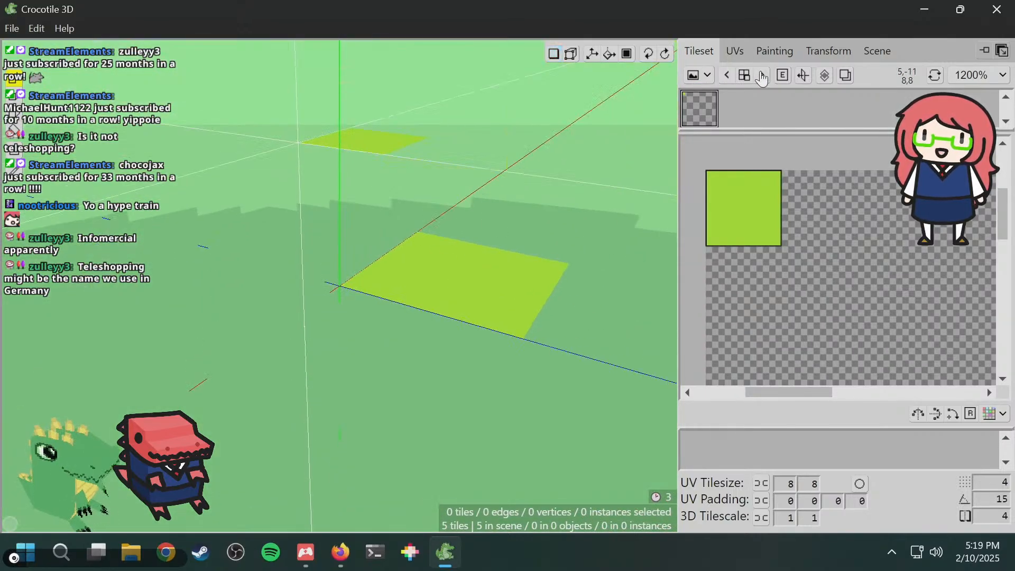
{"action": "left_click", "coordinate": [774, 51]}
{"action": "left_click", "coordinate": [699, 51]}
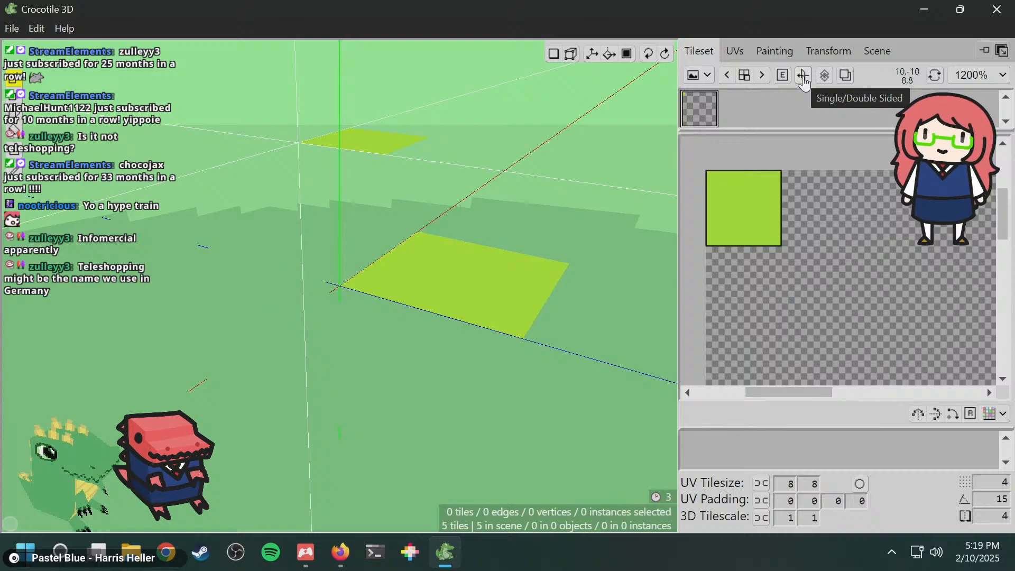
{"action": "key", "text": "space"}
{"action": "mouse_move", "coordinate": [484, 240]}
{"action": "left_mouse_down"}
{"action": "mouse_move", "coordinate": [480, 138]}
{"action": "mouse_move", "coordinate": [487, 243]}
{"action": "mouse_move", "coordinate": [425, 151]}
{"action": "mouse_move", "coordinate": [421, 227]}
{"action": "mouse_move", "coordinate": [477, 252]}
{"action": "left_mouse_up"}
{"action": "key", "text": "space"}
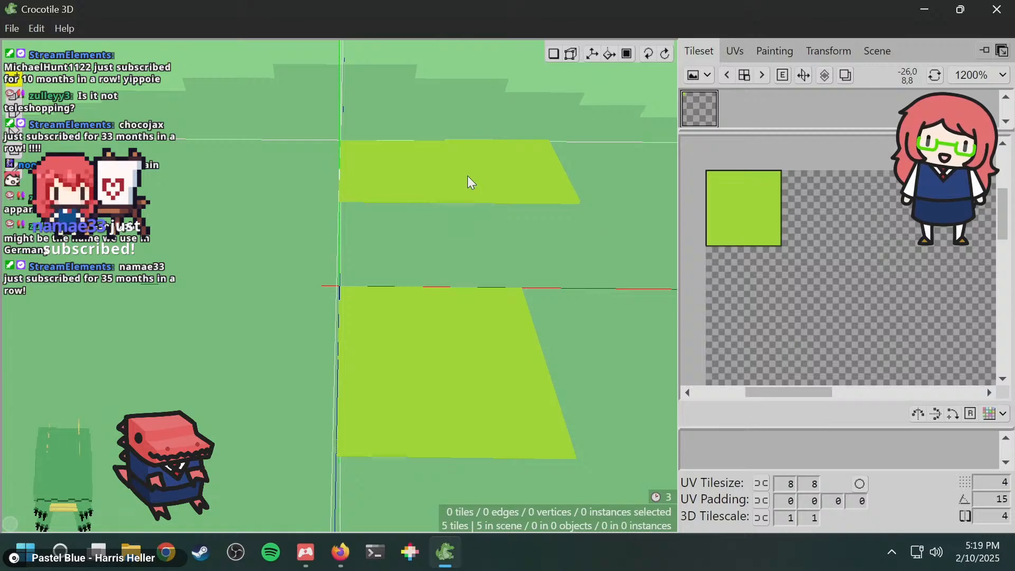
{"action": "right_click_drag", "start_coordinate": [467, 218], "coordinate": [539, 204]}
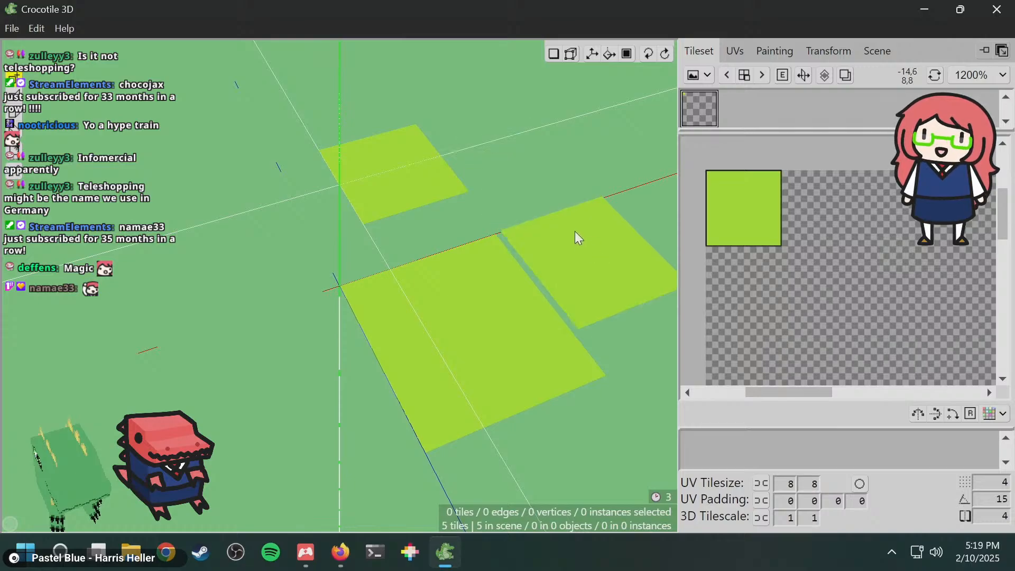
- Select the raised green tile in edit mode and delete it, keeping only the two-by-two square
{"action": "key", "text": "Tab"}
{"action": "mouse_move", "coordinate": [542, 206]}
{"action": "right_mouse_down"}
{"action": "mouse_move", "coordinate": [480, 198]}
{"action": "mouse_move", "coordinate": [512, 171]}
{"action": "right_mouse_up"}
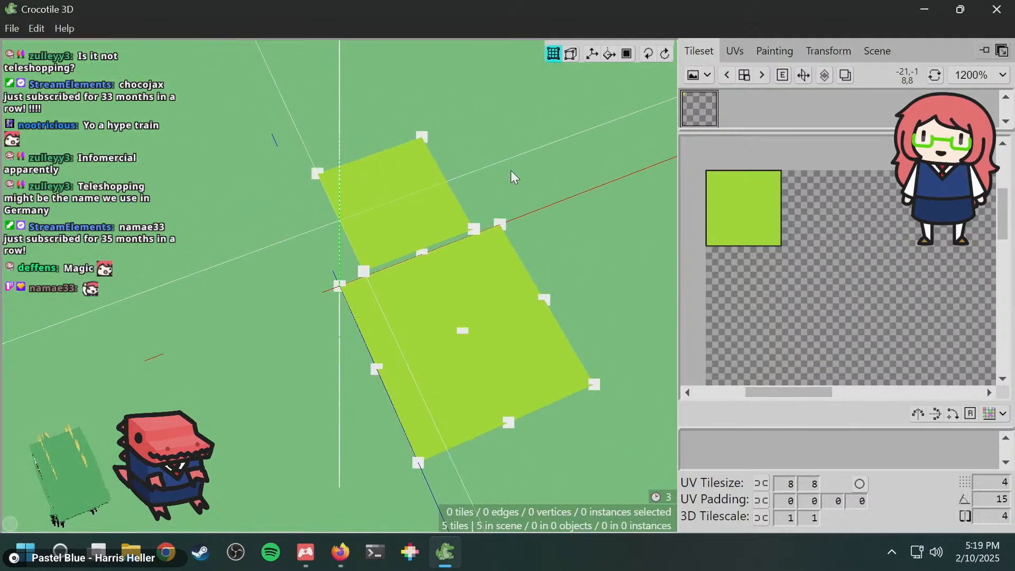
{"action": "left_click", "coordinate": [398, 193]}
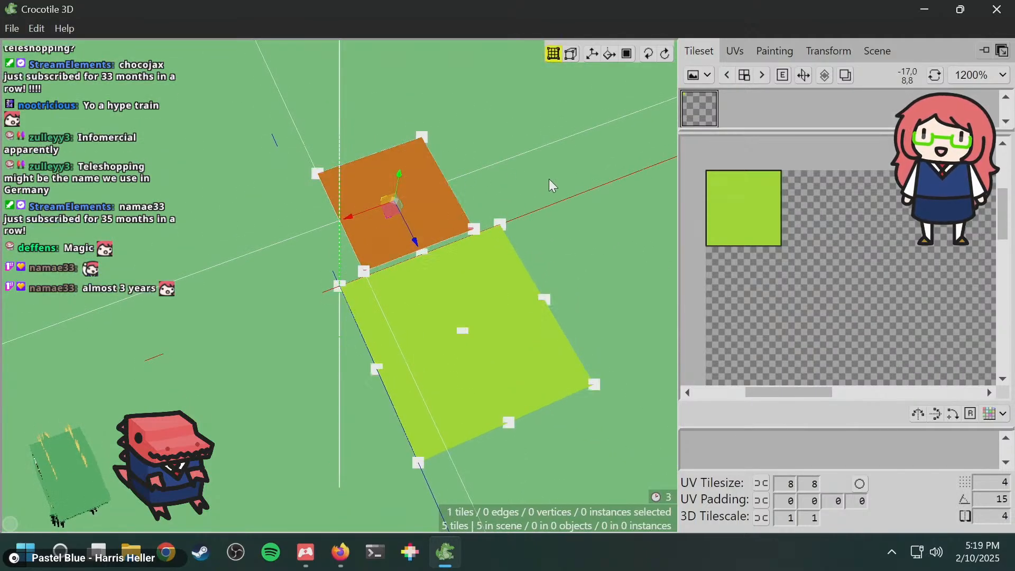
{"action": "key", "text": "Delete"}
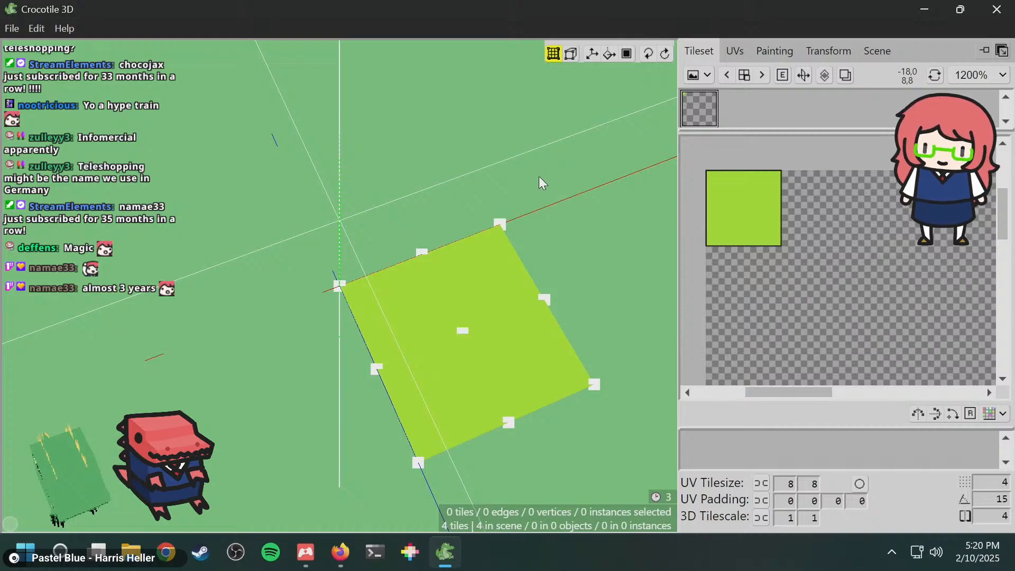
{"action": "middle_click_drag", "start_coordinate": [532, 180], "coordinate": [576, 132]}
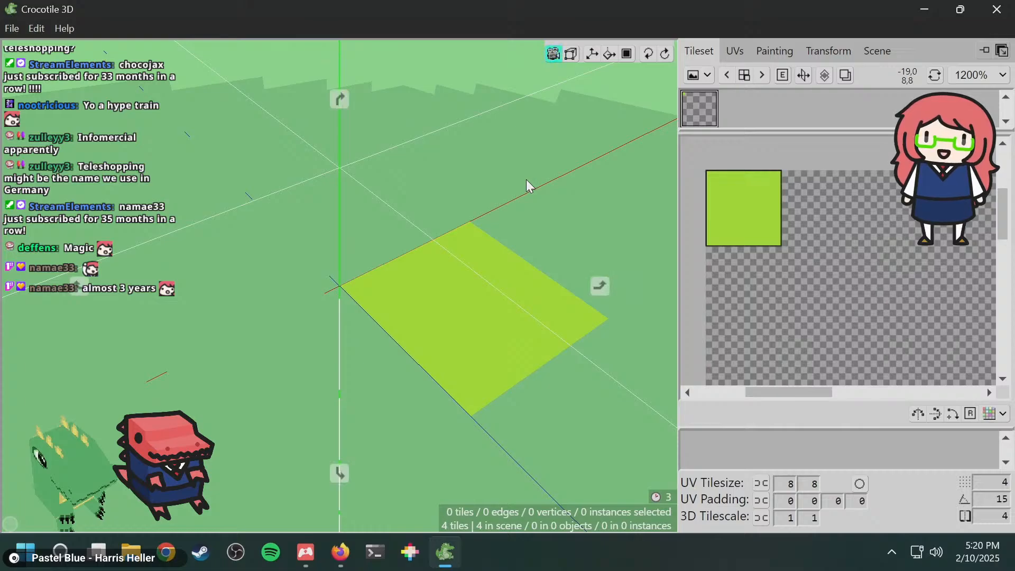
- Select the shared vertices at the centre of the green square and raise them into a tall peak
{"action": "left_click_drag", "start_coordinate": [521, 173], "coordinate": [512, 137]}
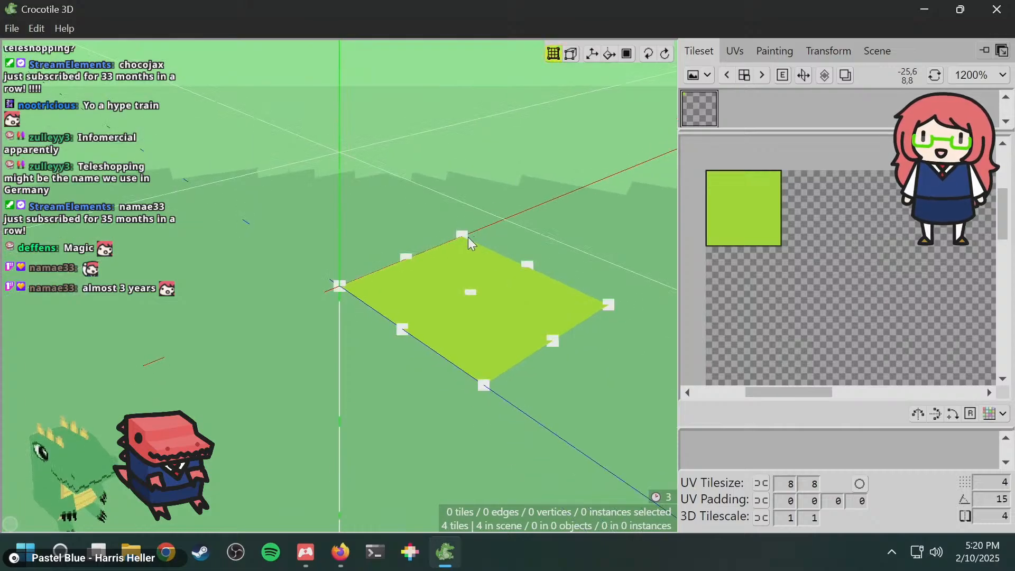
{"action": "left_click_drag", "start_coordinate": [503, 230], "coordinate": [517, 200]}
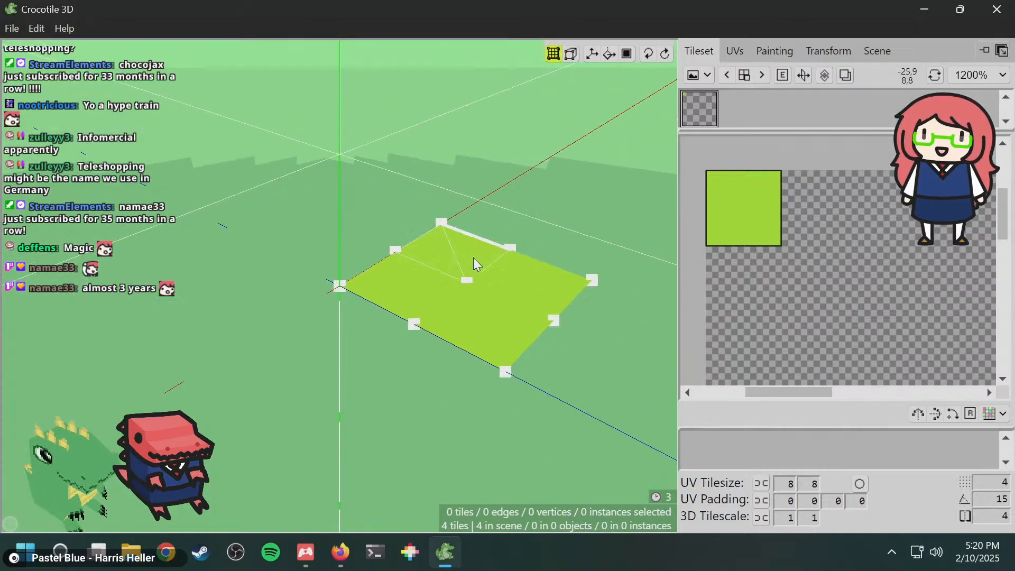
{"action": "mouse_move", "coordinate": [438, 296]}
{"action": "left_mouse_down"}
{"action": "mouse_move", "coordinate": [447, 249]}
{"action": "mouse_move", "coordinate": [447, 288]}
{"action": "left_mouse_up"}
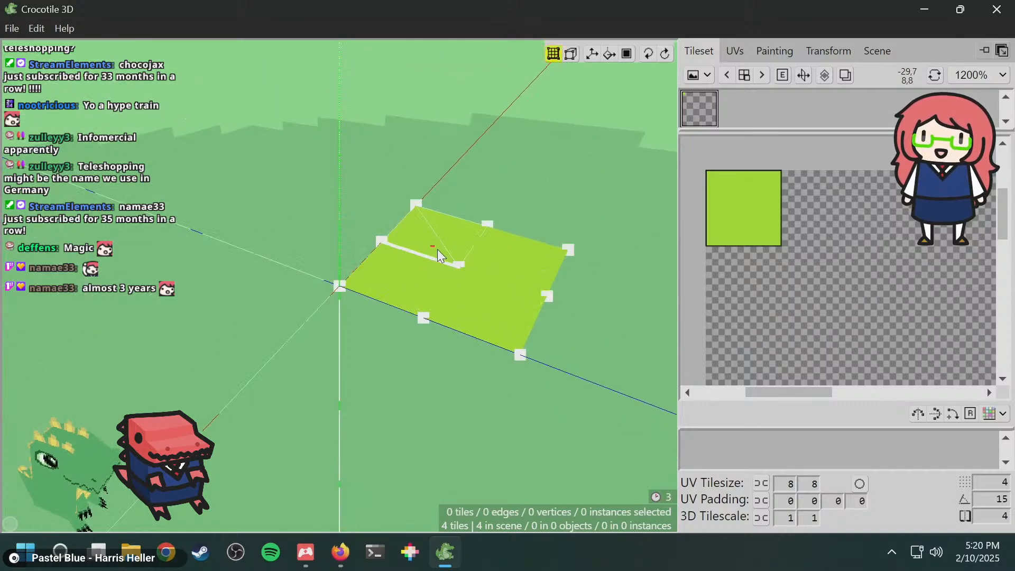
{"action": "left_click_drag", "start_coordinate": [437, 249], "coordinate": [482, 288]}
{"action": "key", "text": "r"}
{"action": "key", "text": "r"}
{"action": "key", "text": "r"}
{"action": "key", "text": "r"}
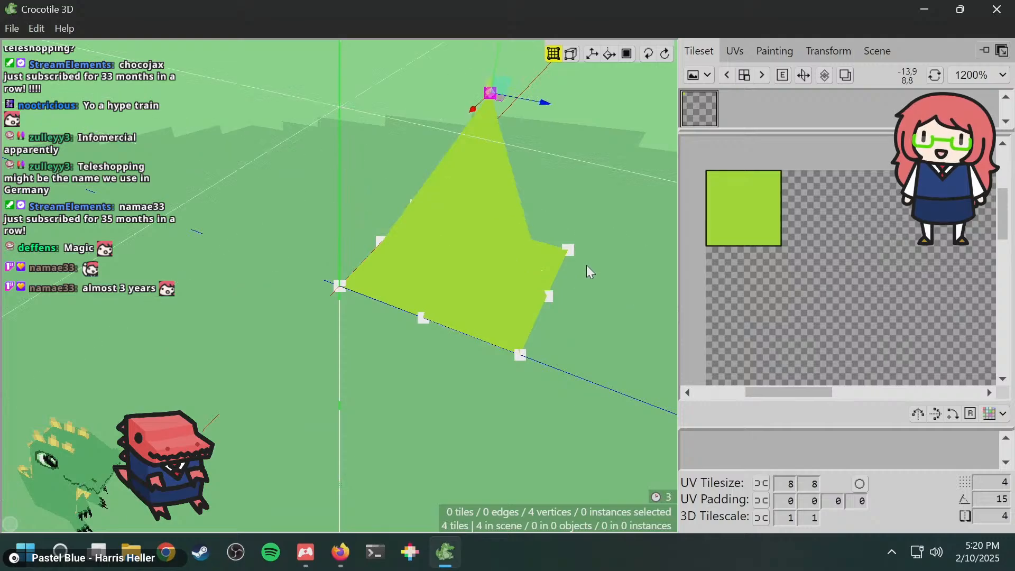
- Lower and raise the selected centre vertices in turn to demonstrate vertical vertex movement
{"action": "mouse_move", "coordinate": [588, 268]}
{"action": "middle_mouse_down"}
{"action": "mouse_move", "coordinate": [476, 233]}
{"action": "mouse_move", "coordinate": [381, 238]}
{"action": "mouse_move", "coordinate": [534, 248]}
{"action": "mouse_move", "coordinate": [587, 276]}
{"action": "middle_mouse_up"}
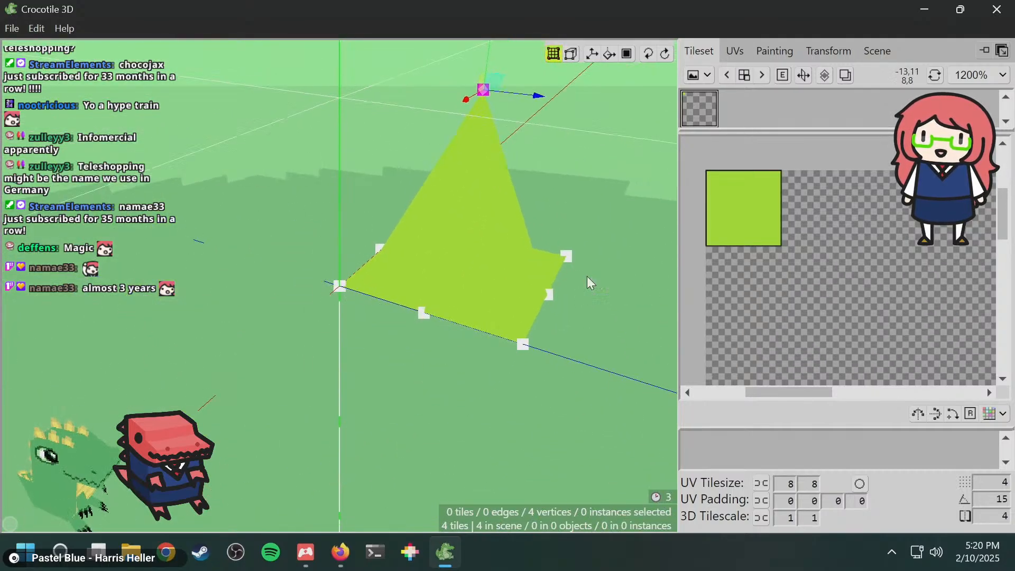
{"action": "key", "text": "f"}
{"action": "key", "text": "f"}
{"action": "key", "text": "f"}
{"action": "key", "text": "r"}
{"action": "key", "text": "r"}
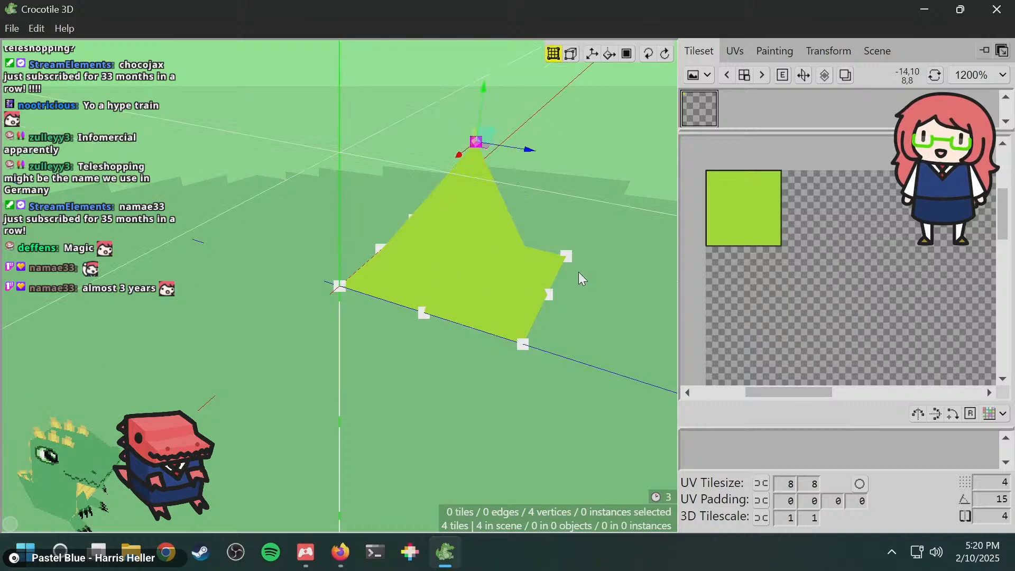
{"action": "key", "text": "f"}
{"action": "key", "text": "f"}
{"action": "key", "text": "r"}
{"action": "key", "text": "r"}
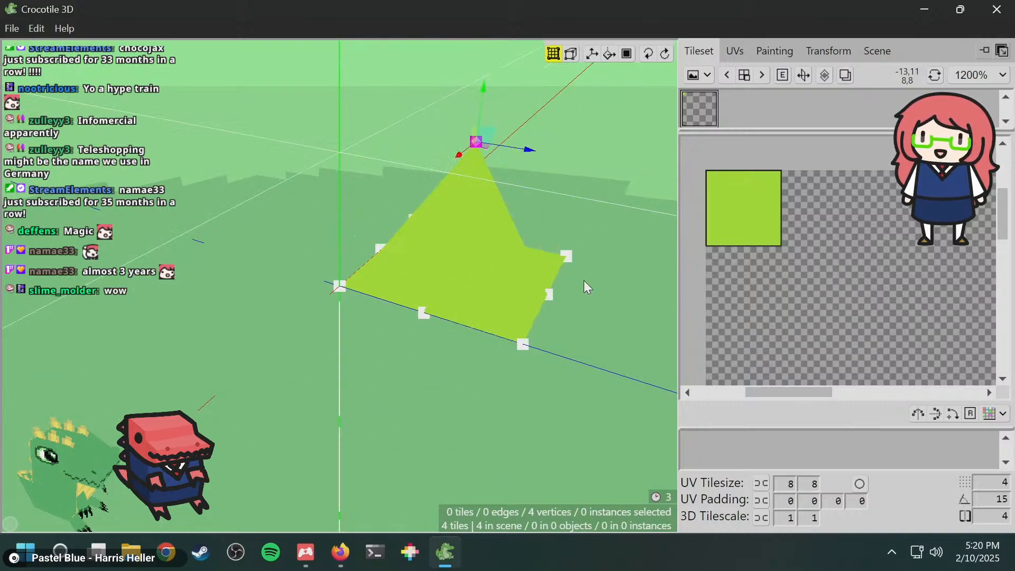
- Shift the centre vertices sideways and back, lower them until the green square is flat, and deselect them
{"action": "key", "text": "a"}
{"action": "key", "text": "a"}
{"action": "key", "text": "a"}
{"action": "key", "text": "a"}
{"action": "key", "text": "d"}
{"action": "key", "text": "d"}
{"action": "key", "text": "d"}
{"action": "key", "text": "d"}
{"action": "key", "text": "f"}
{"action": "key", "text": "f"}
{"action": "key", "text": "f"}
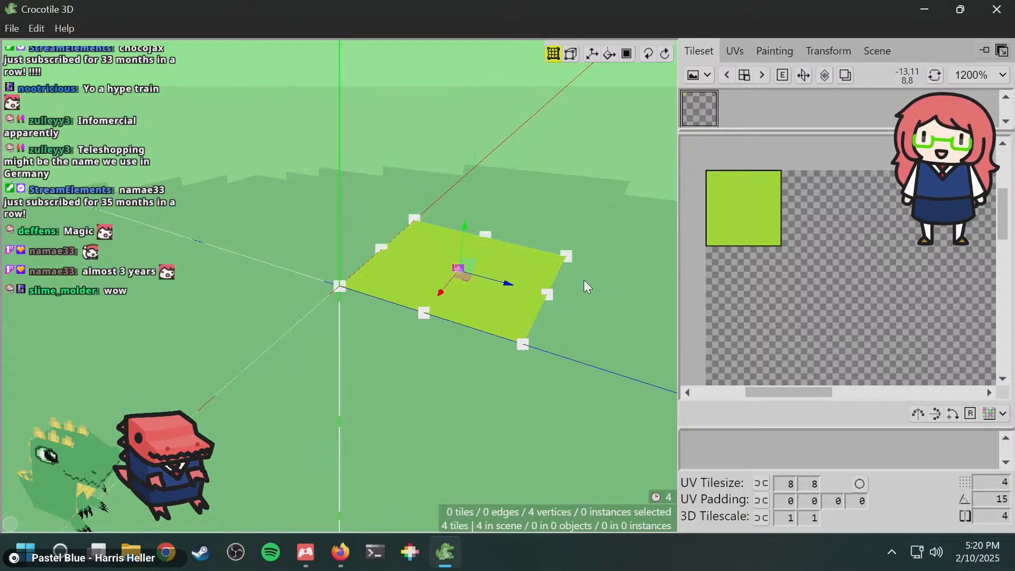
{"action": "left_click", "coordinate": [583, 277]}
{"action": "middle_click_drag", "start_coordinate": [601, 265], "coordinate": [540, 288]}
{"action": "scroll", "coordinate": [543, 288], "scroll_direction": "down", "scroll_amount": 1}
{"action": "mouse_move", "coordinate": [510, 325]}
{"action": "middle_mouse_down"}
{"action": "mouse_move", "coordinate": [552, 264]}
{"action": "mouse_move", "coordinate": [558, 307]}
{"action": "middle_mouse_up"}
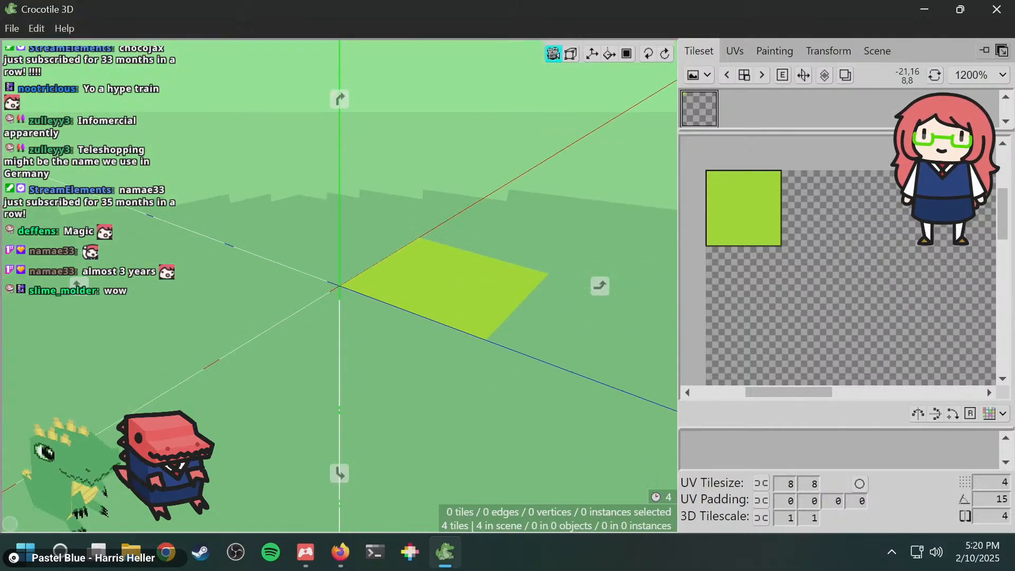
- Outline the empty 8 by 8 cell beside the green tile in light blue #29adff with the pencil
{"action": "left_click", "coordinate": [763, 53]}
{"action": "scroll", "coordinate": [758, 236], "scroll_direction": "down", "scroll_amount": 2}
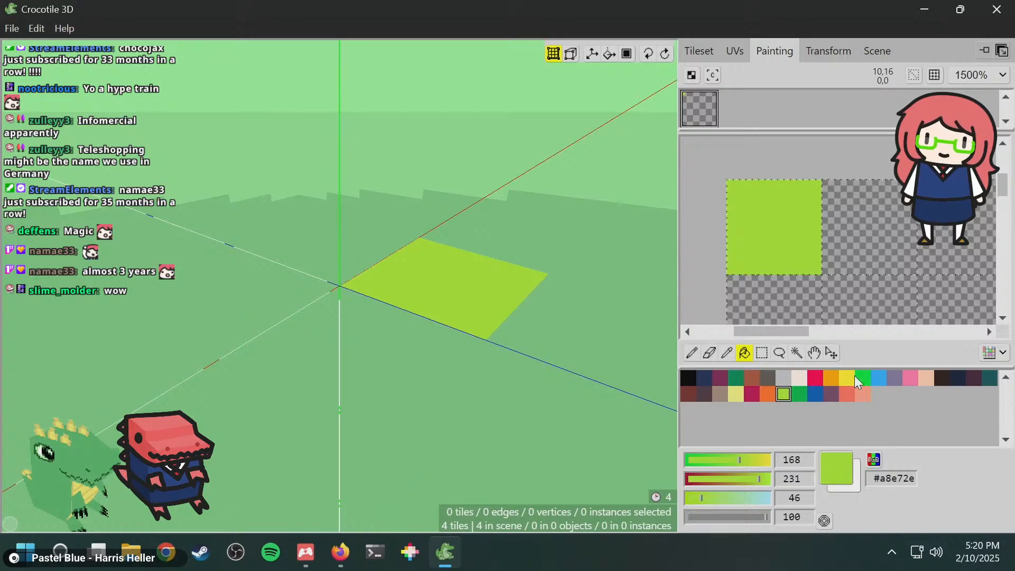
{"action": "left_click", "coordinate": [878, 378]}
{"action": "middle_click_drag", "start_coordinate": [822, 187], "coordinate": [784, 183]}
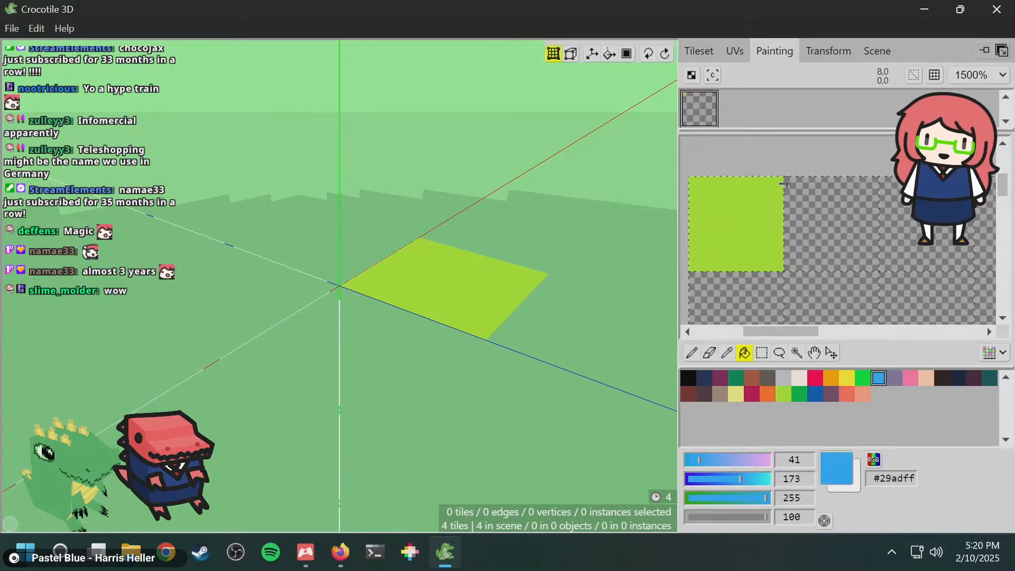
{"action": "left_click", "coordinate": [693, 353]}
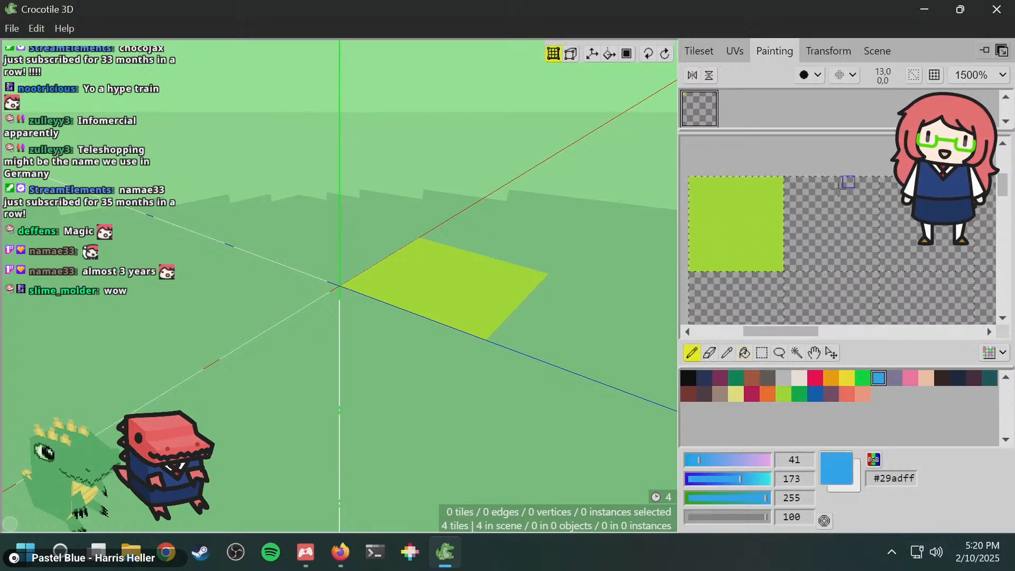
{"action": "mouse_move", "coordinate": [789, 182]}
{"action": "left_mouse_down"}
{"action": "mouse_move", "coordinate": [788, 261]}
{"action": "mouse_move", "coordinate": [835, 265]}
{"action": "mouse_move", "coordinate": [873, 206]}
{"action": "left_mouse_up"}
{"action": "key", "text": "ctrl+z"}
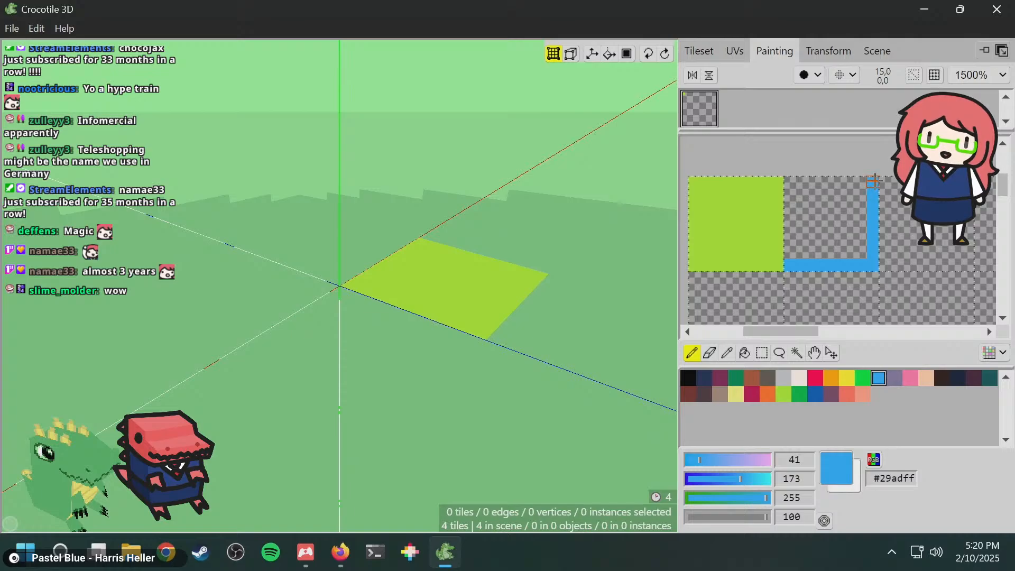
- Fill the outlined cell solid with the same light blue, limiting the fill to connected pixels within the outline
{"action": "left_click", "coordinate": [745, 354]}
{"action": "left_click", "coordinate": [799, 210]}
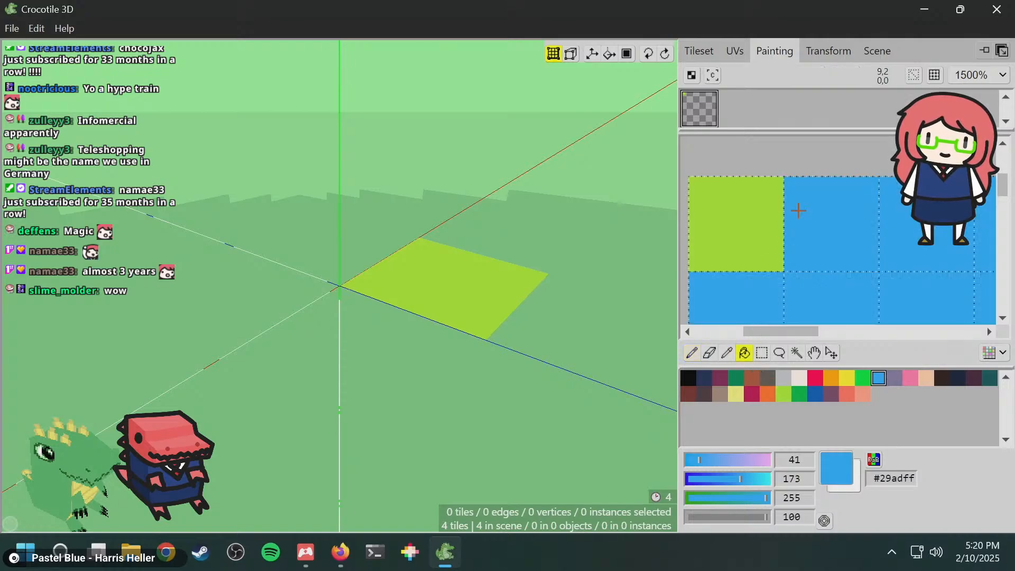
{"action": "key", "text": "ctrl+z"}
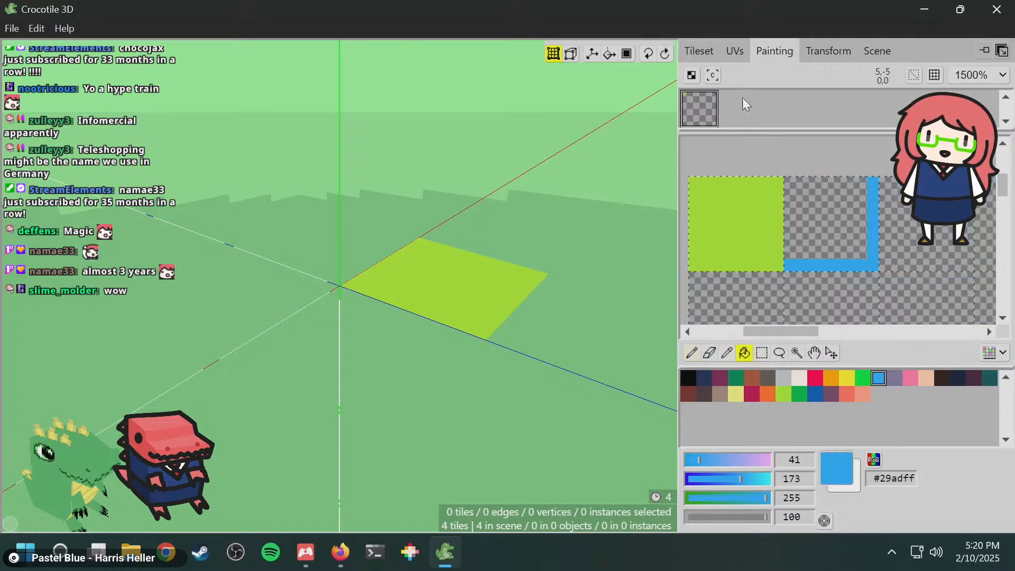
{"action": "left_click", "coordinate": [812, 210]}
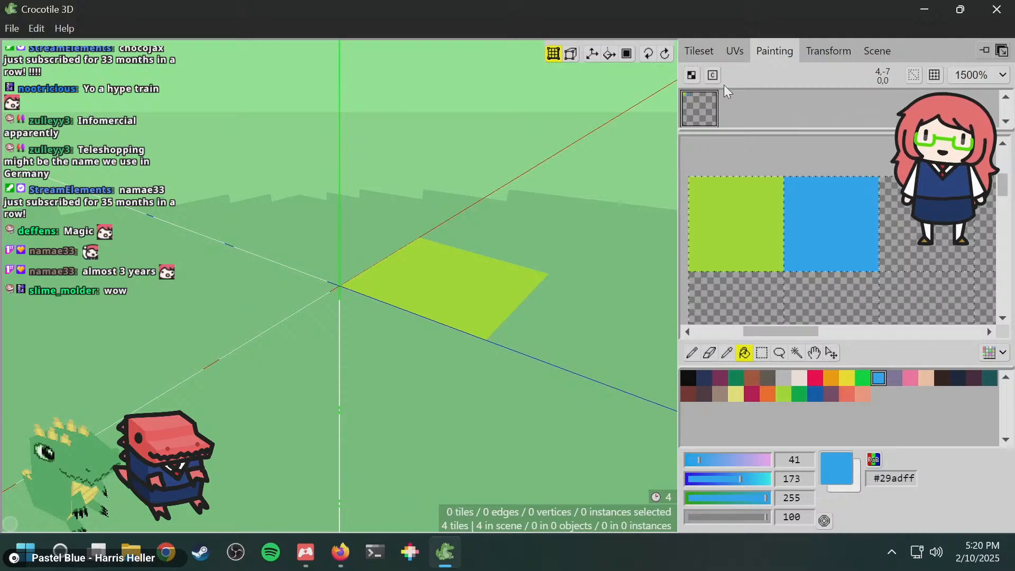
- Pick the blue 8 by 8 tile for drawing and place one flat near the origin, beside and below the green square
{"action": "left_click", "coordinate": [699, 51]}
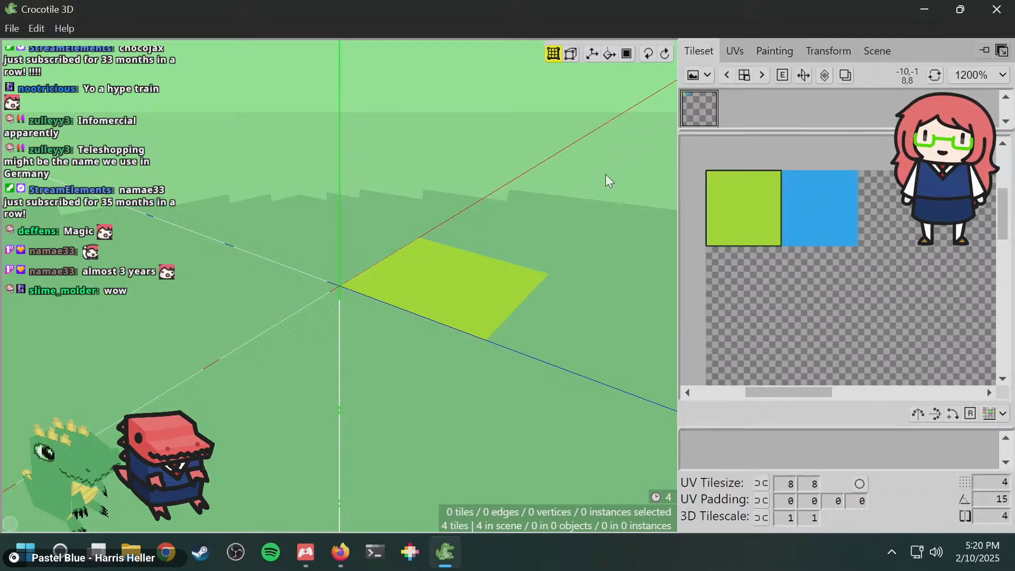
{"action": "left_click", "coordinate": [802, 214]}
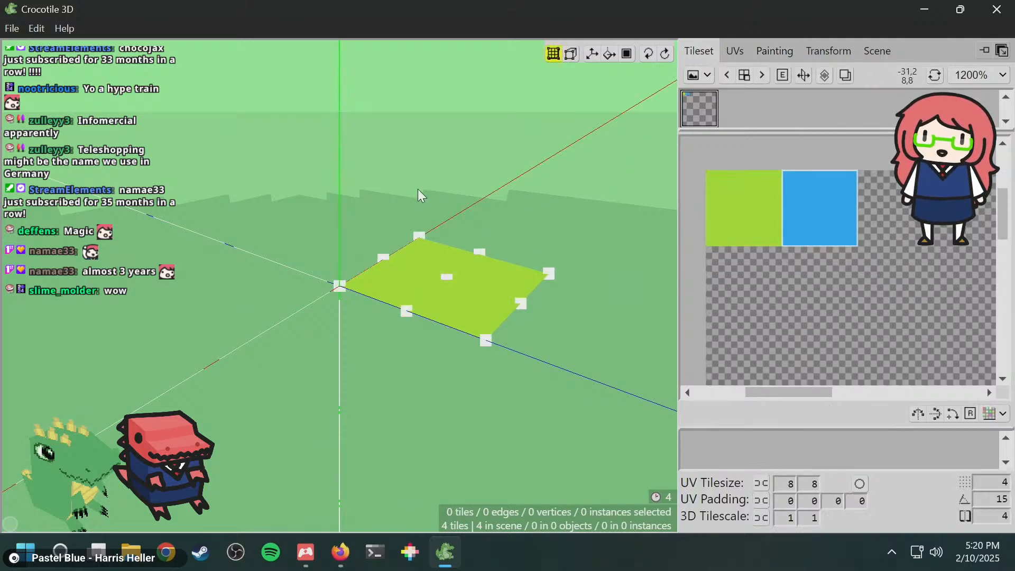
{"action": "middle_click_drag", "start_coordinate": [418, 189], "coordinate": [358, 309]}
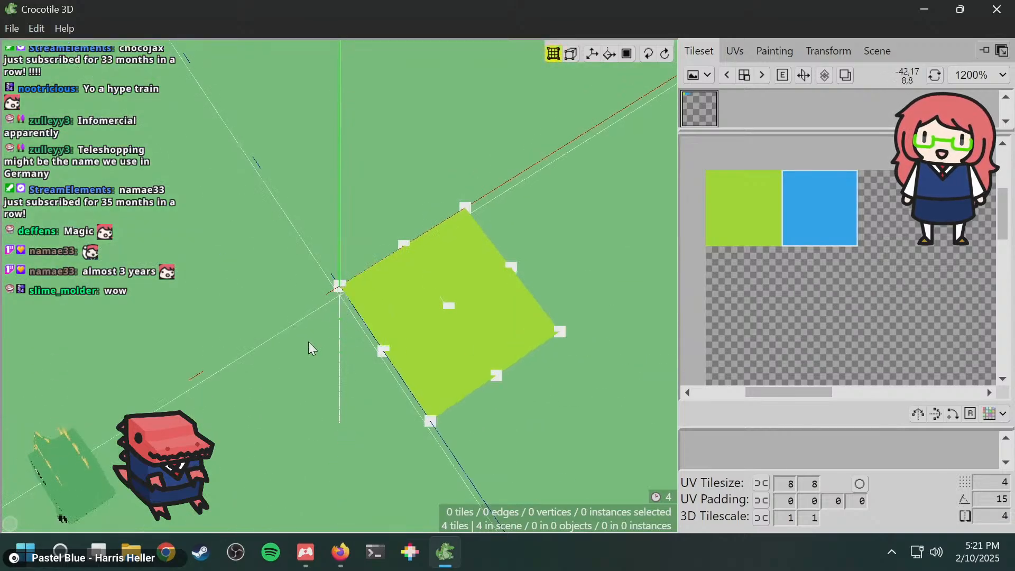
{"action": "key", "text": "Tab"}
{"action": "left_click", "coordinate": [312, 328]}
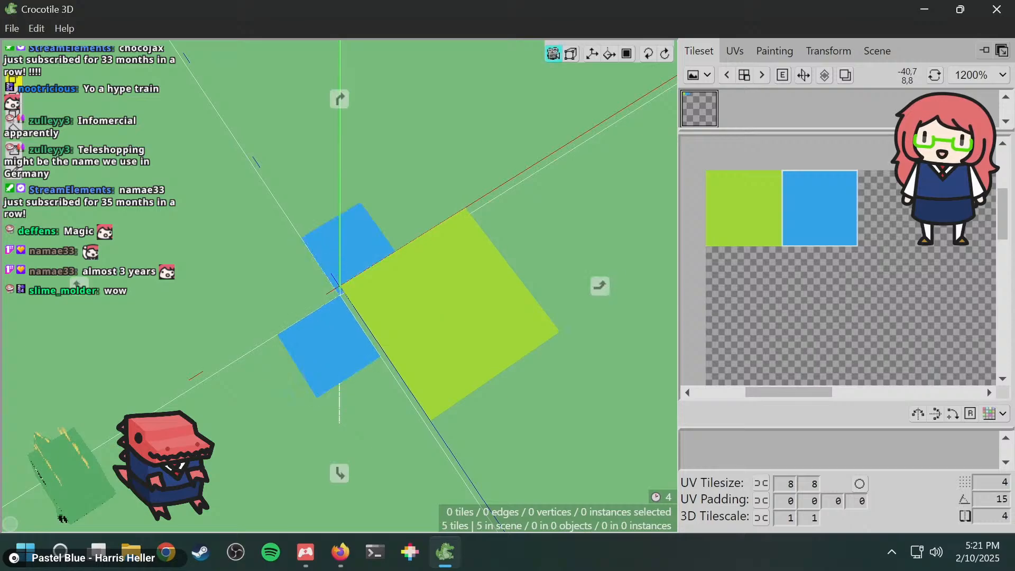
- Try drawing a larger area of blue tiles on the lower plane and undo that stroke
{"action": "middle_click_drag", "start_coordinate": [313, 327], "coordinate": [443, 347]}
{"action": "mouse_move", "coordinate": [562, 347]}
{"action": "left_mouse_down"}
{"action": "mouse_move", "coordinate": [543, 233]}
{"action": "mouse_move", "coordinate": [507, 332]}
{"action": "left_mouse_up"}
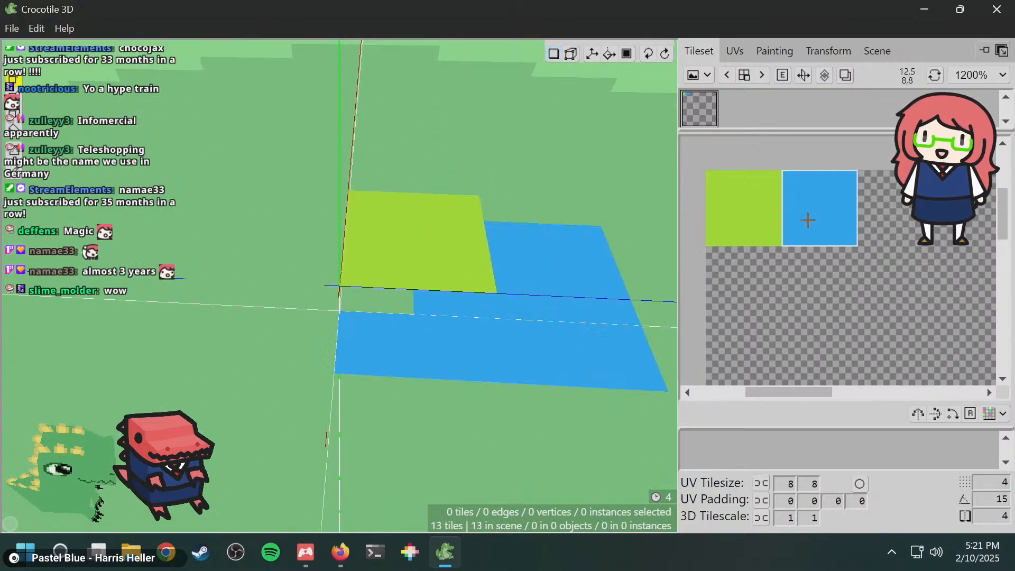
{"action": "key", "text": "ctrl+z"}
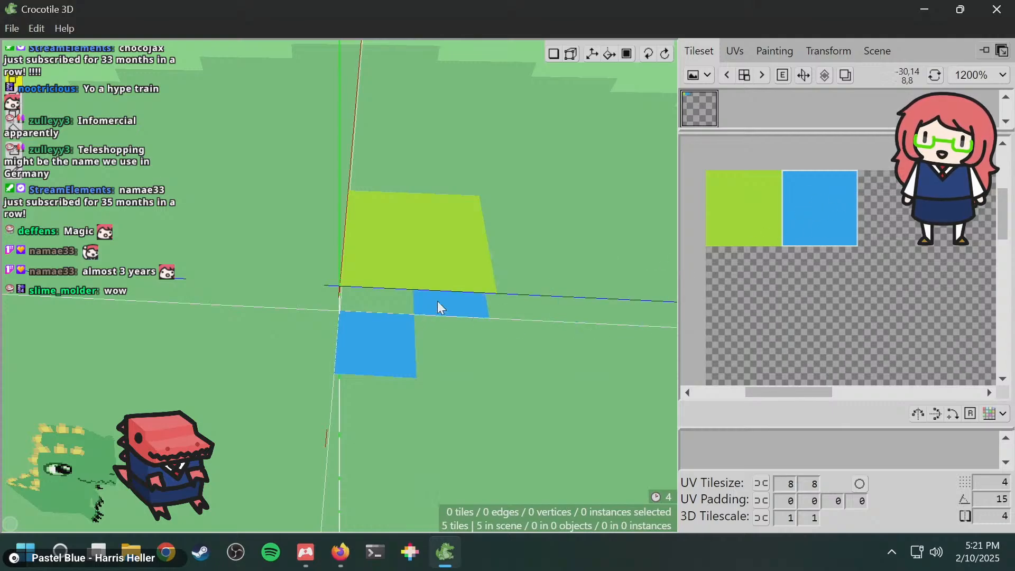
- Select the two vertices along one edge of the blue tile in edit mode and move them outward to stretch it
{"action": "middle_click_drag", "start_coordinate": [545, 299], "coordinate": [468, 319]}
{"action": "key", "text": "Tab"}
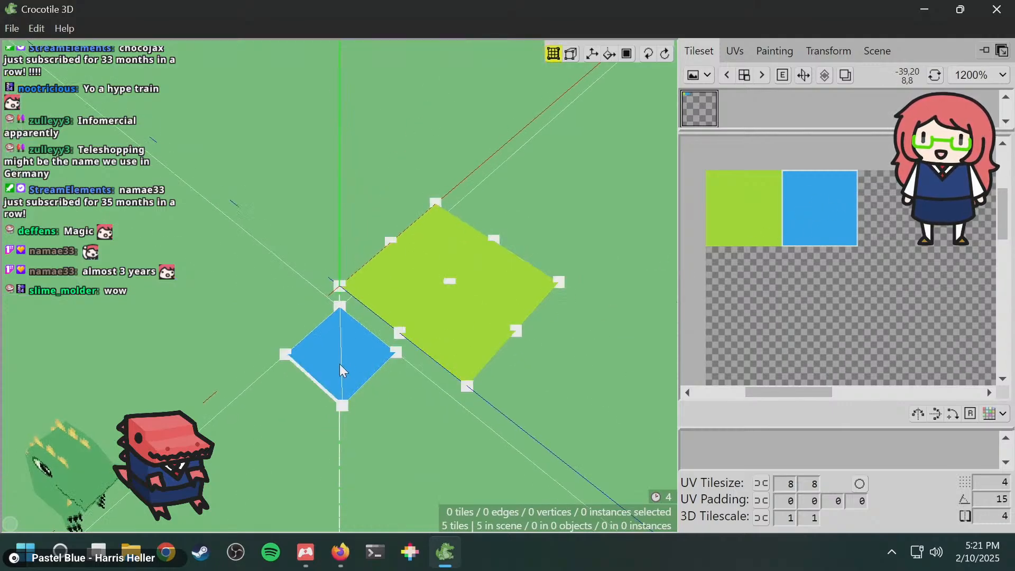
{"action": "left_click_drag", "start_coordinate": [328, 423], "coordinate": [410, 346]}
{"action": "key", "text": "s"}
{"action": "key", "text": "s"}
{"action": "key", "text": "d"}
{"action": "key", "text": "d"}
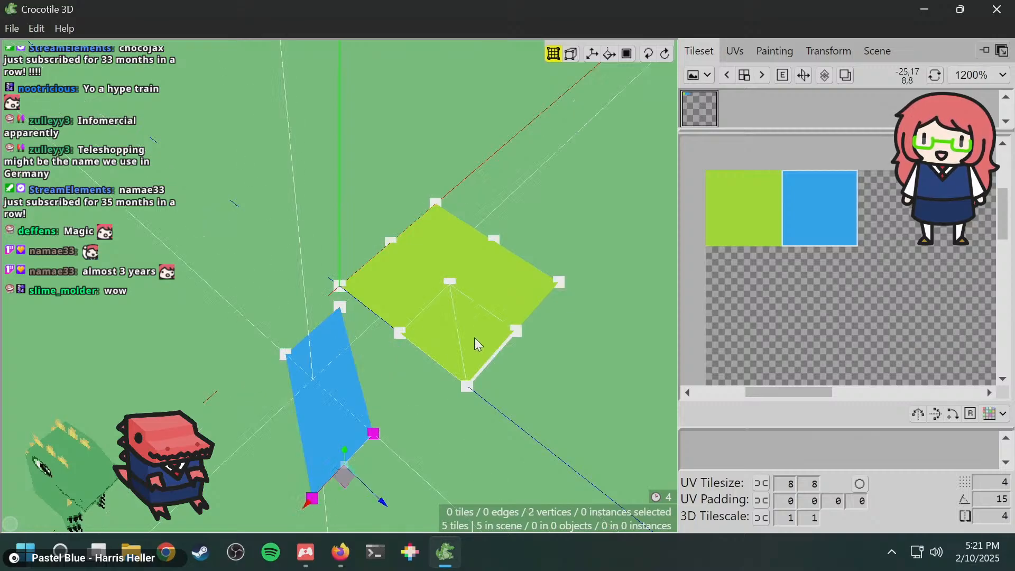
- Move the selected edge vertices of the blue tile around in several directions and bring them back to form a square
{"action": "key", "text": "w"}
{"action": "middle_click_drag", "start_coordinate": [485, 338], "coordinate": [522, 354]}
{"action": "key", "text": "s"}
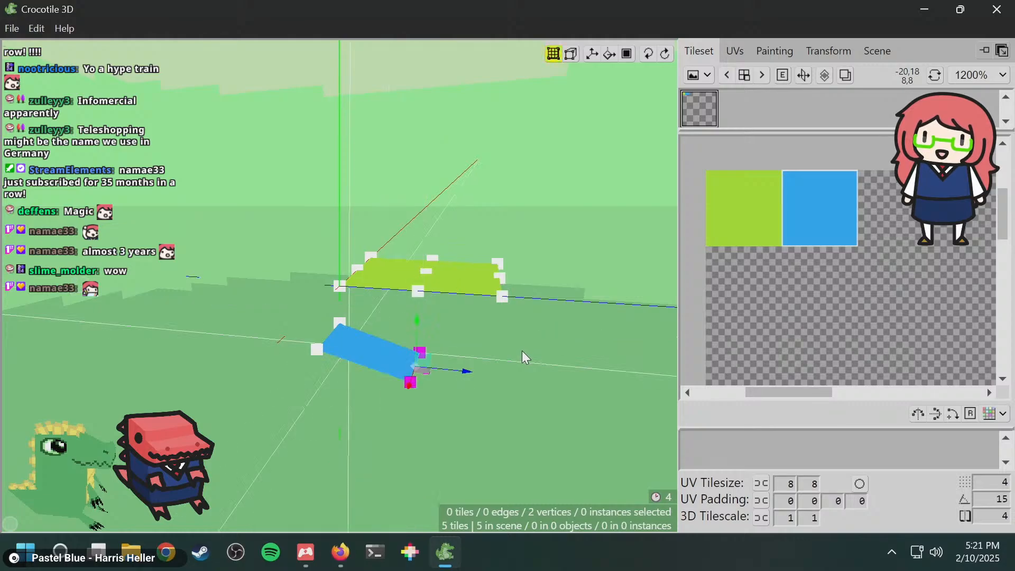
{"action": "key", "text": "w"}
{"action": "key", "text": "d"}
{"action": "key", "text": "s"}
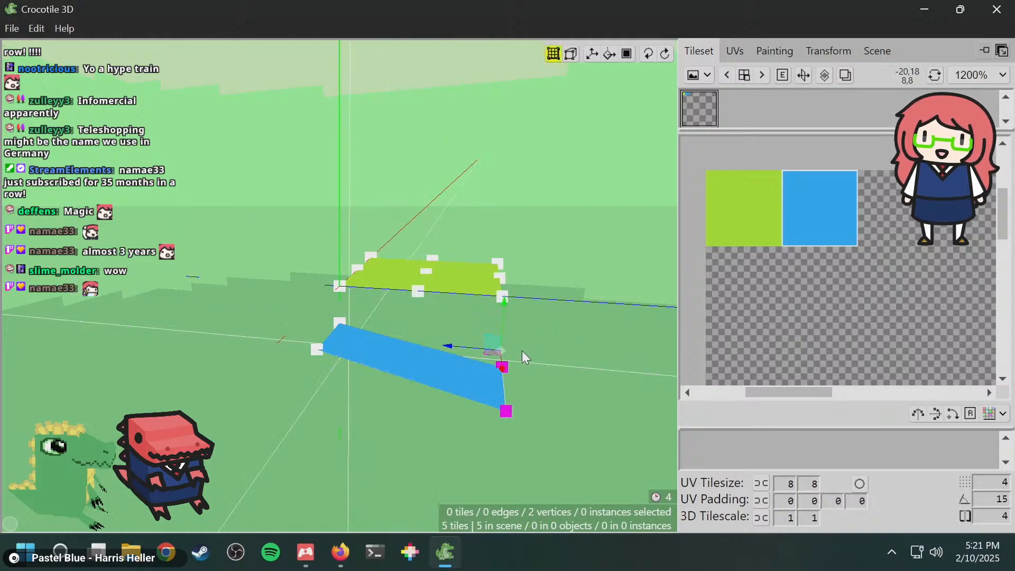
{"action": "key", "text": "a"}
{"action": "key", "text": "w"}
{"action": "mouse_move", "coordinate": [541, 335]}
{"action": "middle_mouse_down"}
{"action": "mouse_move", "coordinate": [503, 365]}
{"action": "mouse_move", "coordinate": [507, 342]}
{"action": "mouse_move", "coordinate": [540, 325]}
{"action": "middle_mouse_up"}
{"action": "scroll", "coordinate": [491, 347], "scroll_direction": "down", "scroll_amount": 3}
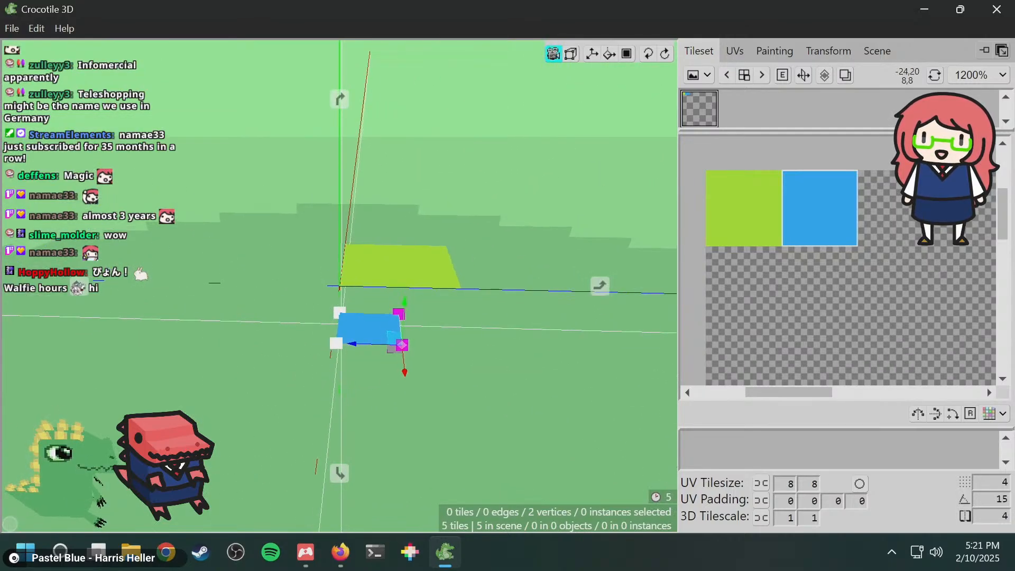
- Stretch the blue tile into a long strip by moving its two selected end vertices far outward, and clear the selection
{"action": "key", "text": "d"}
{"action": "key", "text": "d"}
{"action": "key", "text": "d"}
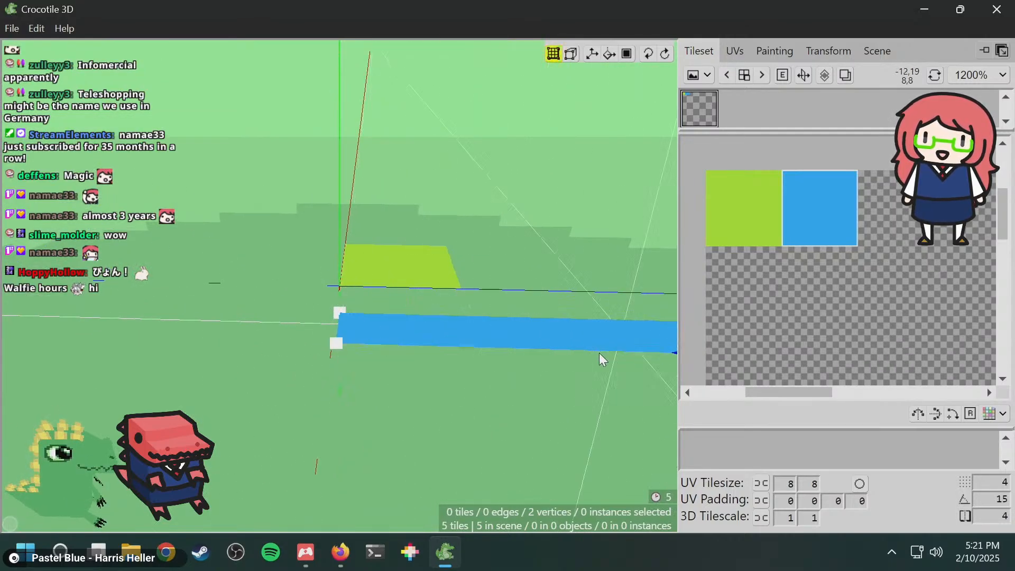
{"action": "middle_click_drag", "start_coordinate": [594, 352], "coordinate": [553, 373]}
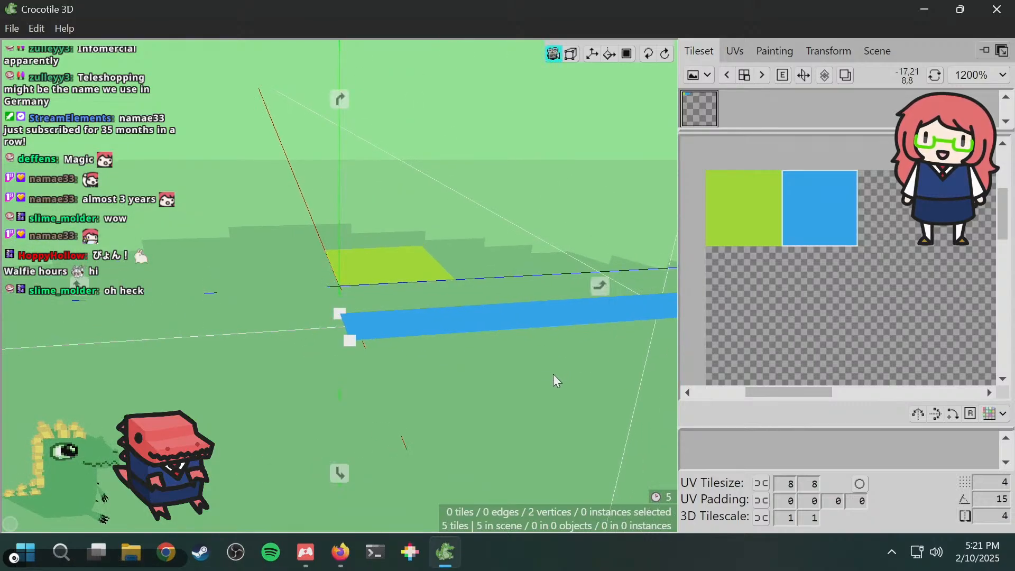
{"action": "right_click_drag", "start_coordinate": [546, 357], "coordinate": [300, 391]}
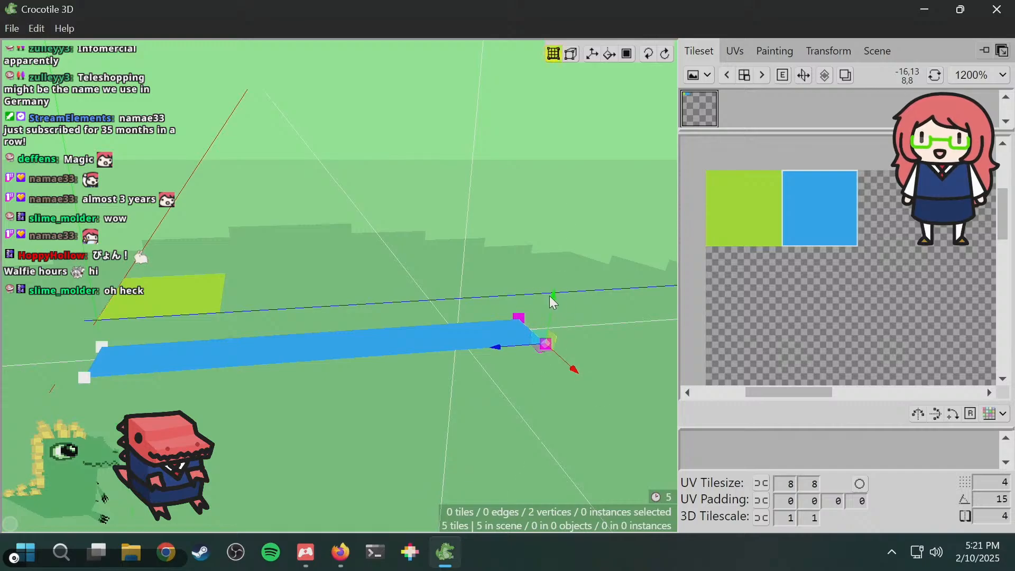
{"action": "left_click", "coordinate": [445, 244]}
{"action": "middle_click_drag", "start_coordinate": [445, 244], "coordinate": [479, 279]}
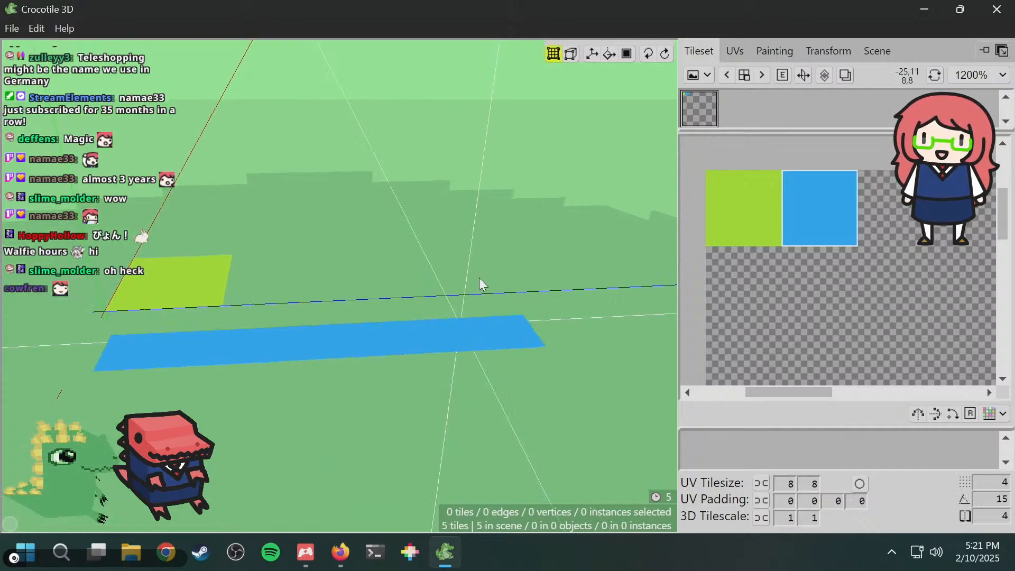
- Select the two vertices on the long far edge of the blue strip and move them back to form a large square
{"action": "left_click_drag", "start_coordinate": [534, 299], "coordinate": [319, 330]}
{"action": "left_click", "coordinate": [113, 332], "text": "shift"}
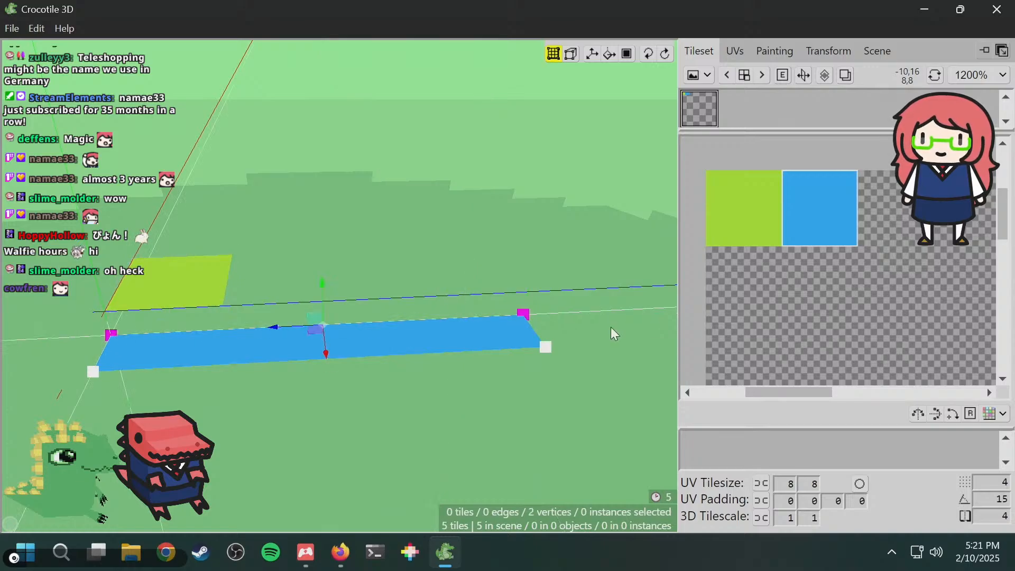
{"action": "key", "text": "Up"}
{"action": "key", "text": "Up"}
{"action": "key", "text": "Up"}
{"action": "key", "text": "Up"}
{"action": "key", "text": "Up"}
{"action": "key", "text": "Up"}
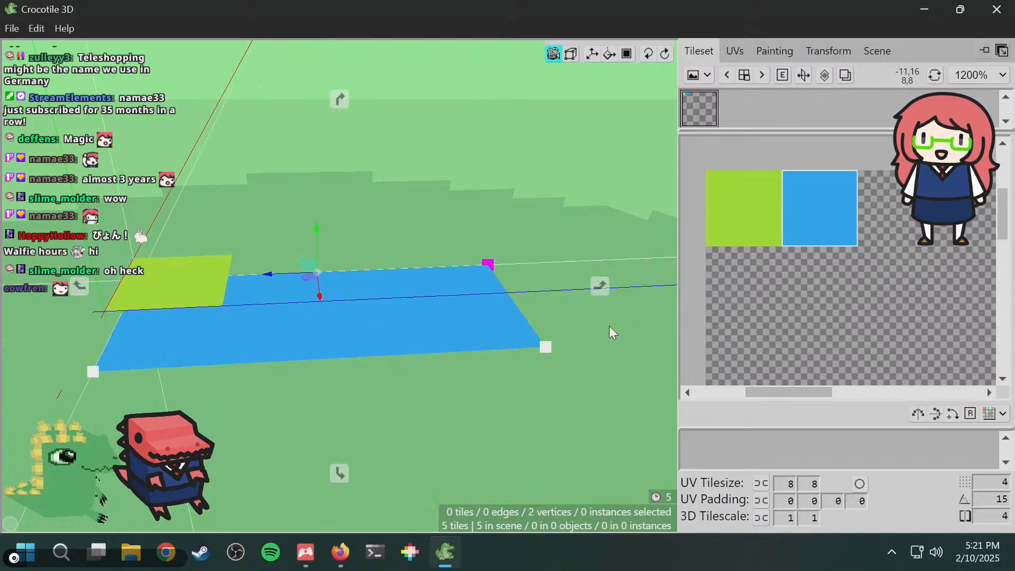
{"action": "key", "text": "Up"}
{"action": "key", "text": "Up"}
{"action": "key", "text": "Up"}
{"action": "key", "text": "Up"}
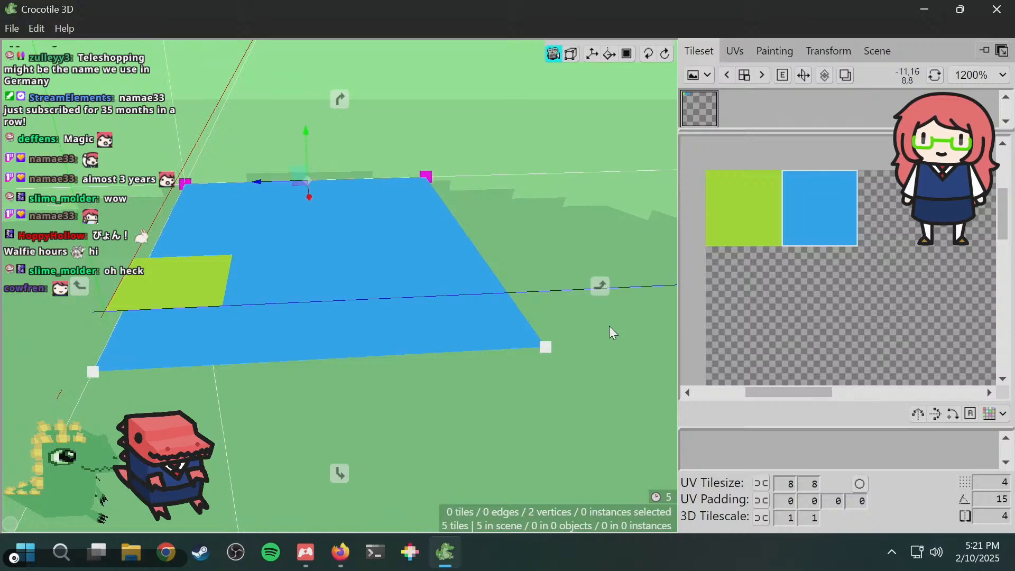
- Switch to selecting whole faces, select the large blue tile and move it sideways and forward so it surrounds the green square
{"action": "left_click", "coordinate": [523, 275]}
{"action": "key", "text": "2"}
{"action": "key", "text": "1"}
{"action": "key", "text": "2"}
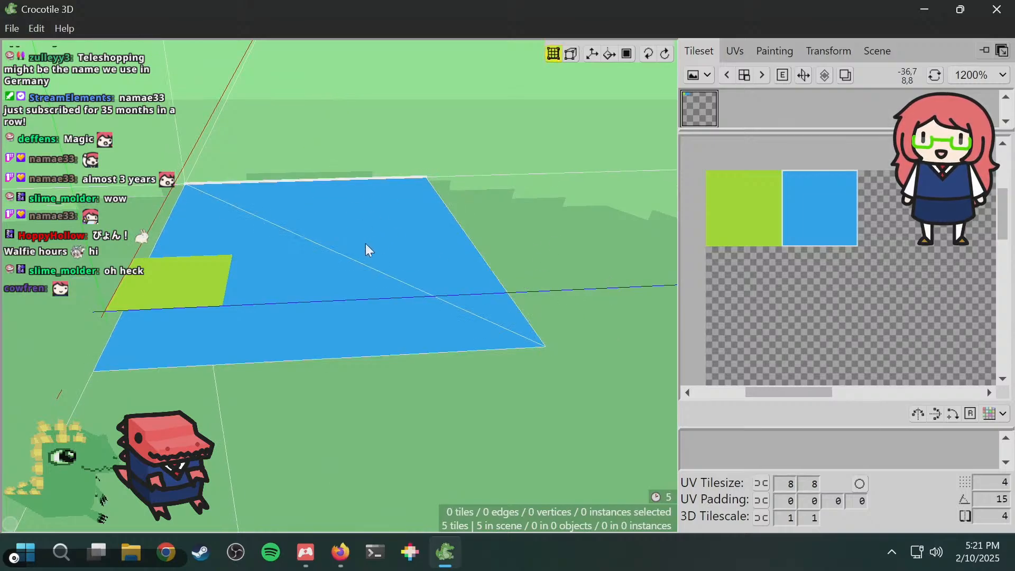
{"action": "left_click", "coordinate": [364, 241]}
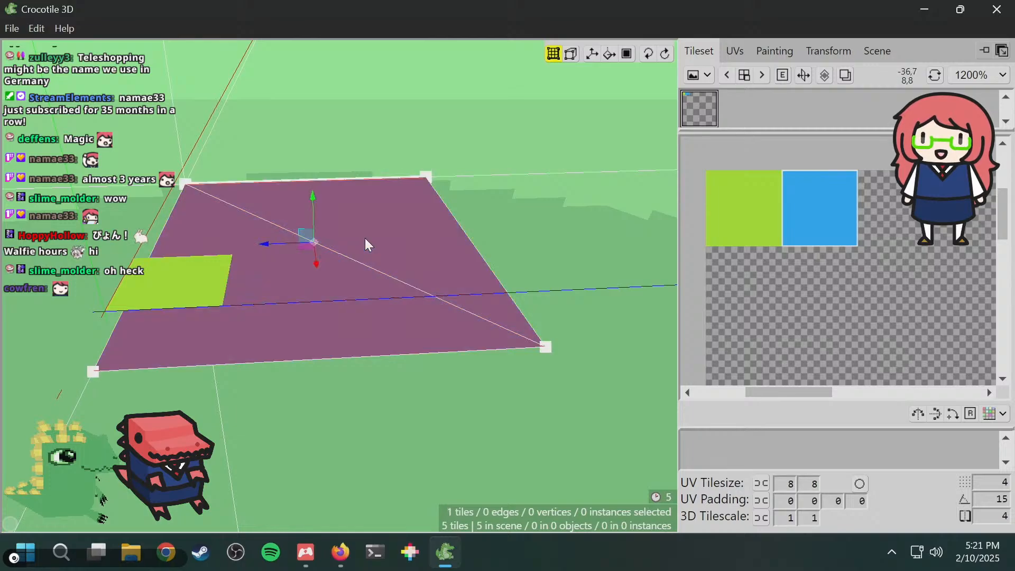
{"action": "key", "text": "Left"}
{"action": "key", "text": "Left"}
{"action": "key", "text": "Left"}
{"action": "key", "text": "Left"}
{"action": "key", "text": "Down"}
{"action": "key", "text": "Down"}
{"action": "key", "text": "Left"}
{"action": "key", "text": "Left"}
{"action": "key", "text": "Left"}
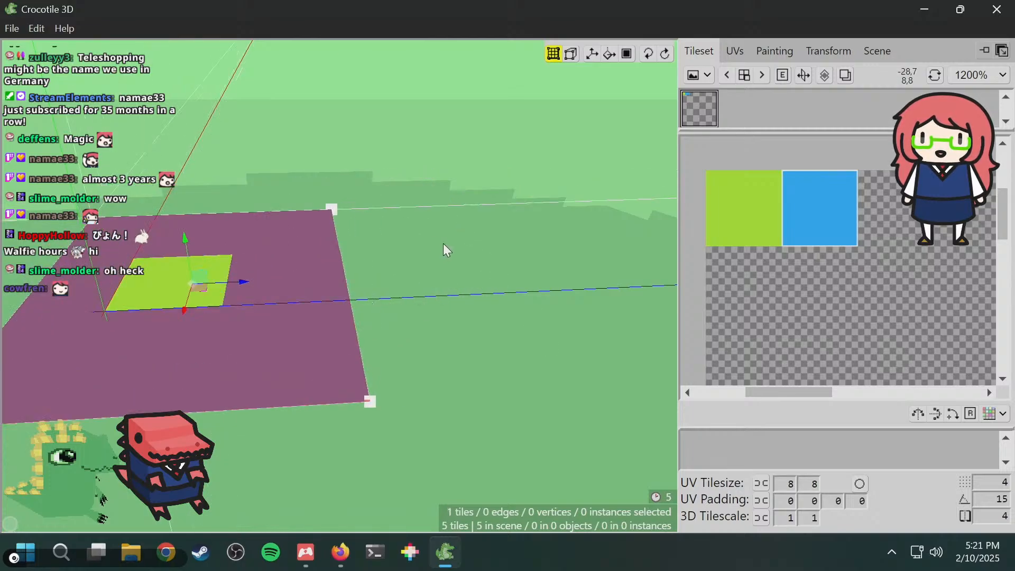
- Select the blue tile again and shift it several steps along the red axis around the green square
{"action": "key", "text": "space"}
{"action": "left_click_drag", "start_coordinate": [437, 249], "coordinate": [378, 213]}
{"action": "key", "text": "space"}
{"action": "left_click", "coordinate": [419, 233]}
{"action": "key", "text": "space"}
{"action": "key", "text": "space"}
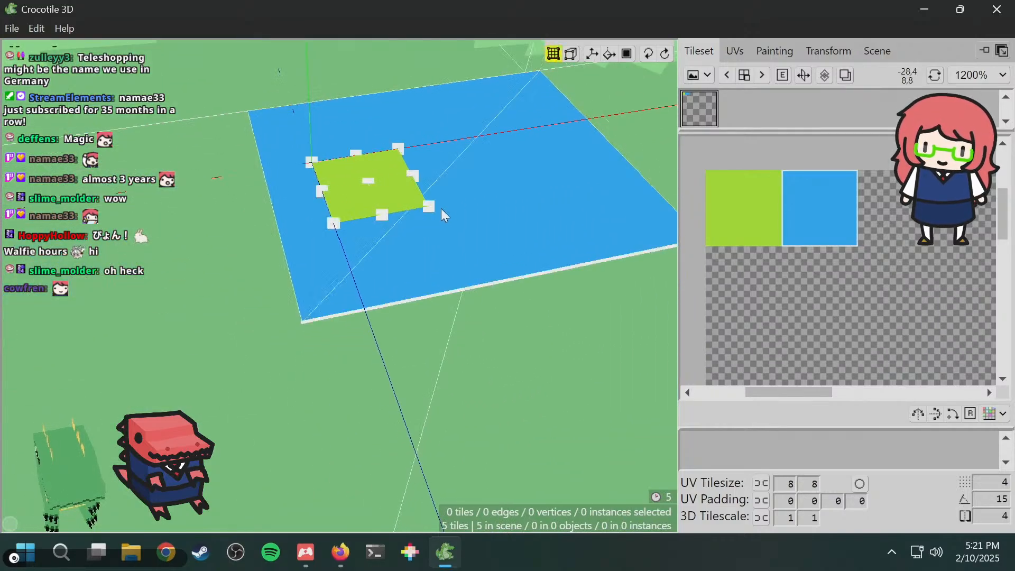
{"action": "key", "text": "space"}
{"action": "left_click_drag", "start_coordinate": [503, 218], "coordinate": [584, 185]}
{"action": "key", "text": "space"}
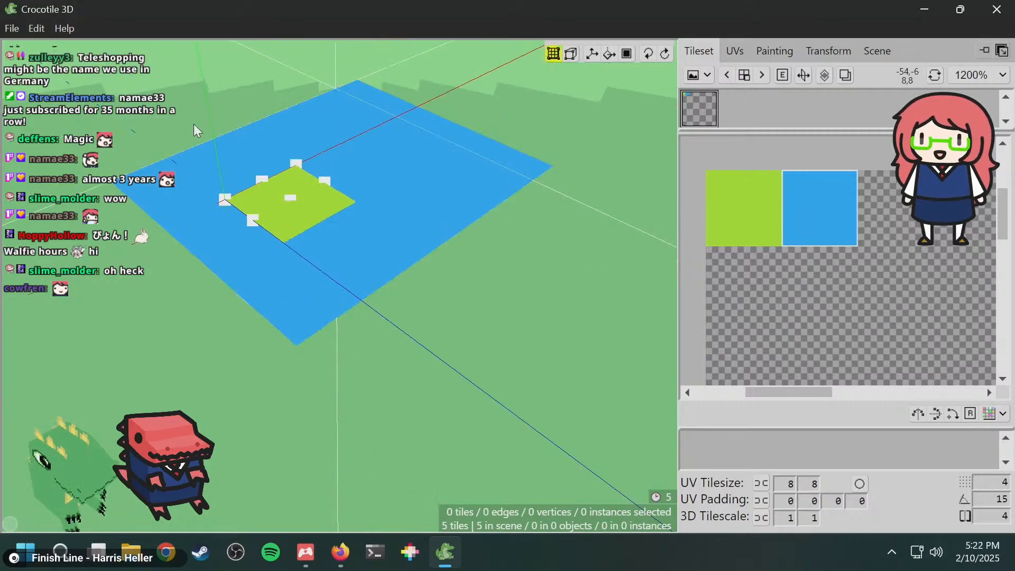
{"action": "left_click", "coordinate": [438, 159]}
{"action": "key", "text": "a"}
{"action": "key", "text": "a"}
{"action": "key", "text": "a"}
{"action": "key", "text": "a"}
{"action": "key", "text": "a"}
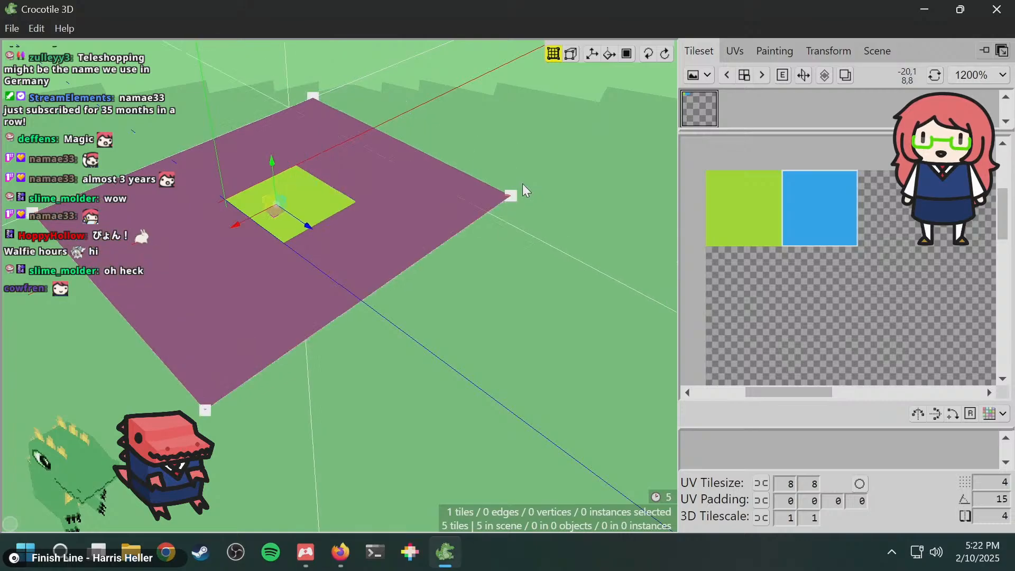
- Fine-tune the blue tile's position along the red axis so it is centred on the origin, and deselect it
{"action": "key", "text": "space"}
{"action": "left_click_drag", "start_coordinate": [532, 199], "coordinate": [545, 220]}
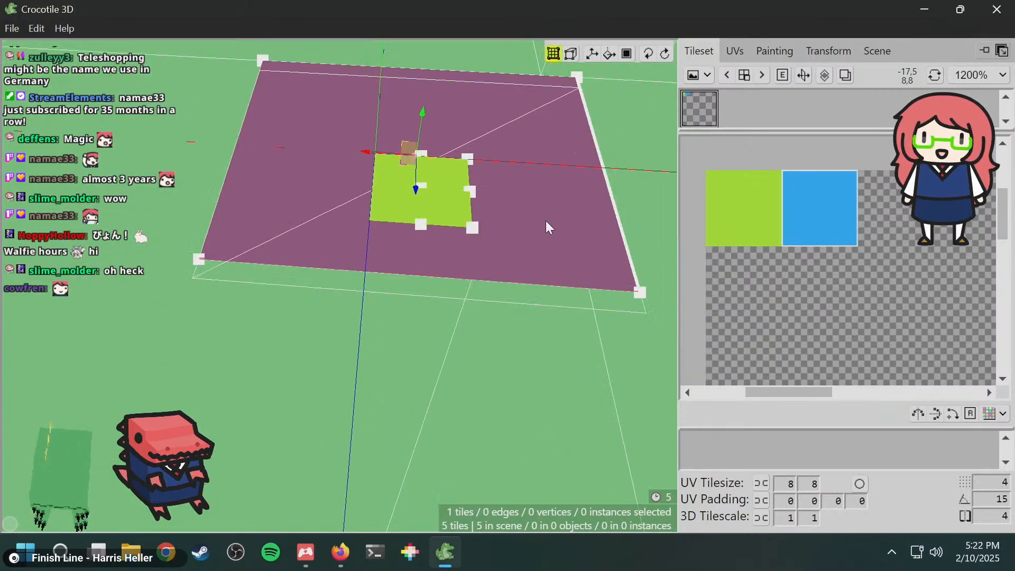
{"action": "key", "text": "a"}
{"action": "key", "text": "a"}
{"action": "key", "text": "d"}
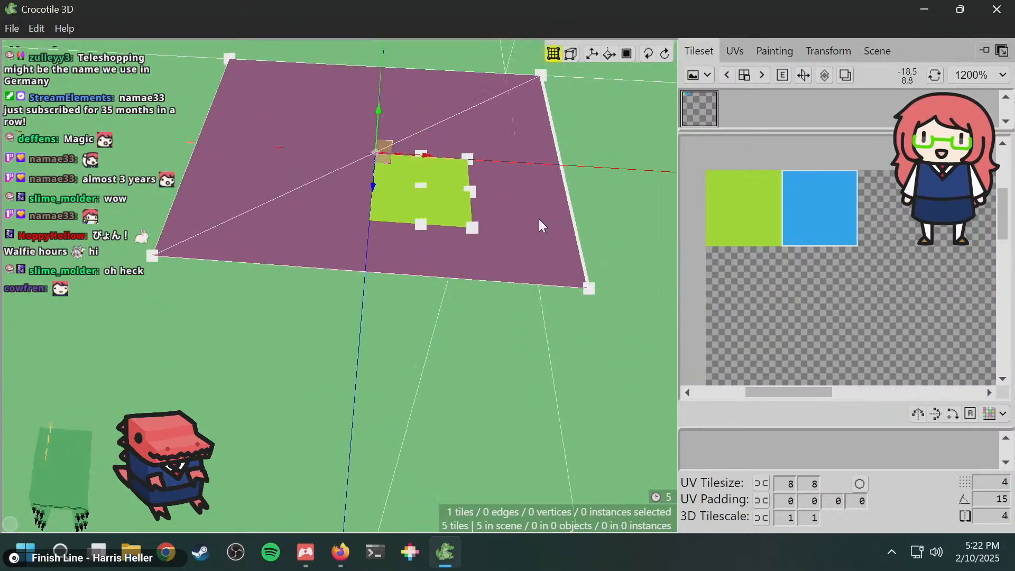
{"action": "key", "text": "Escape"}
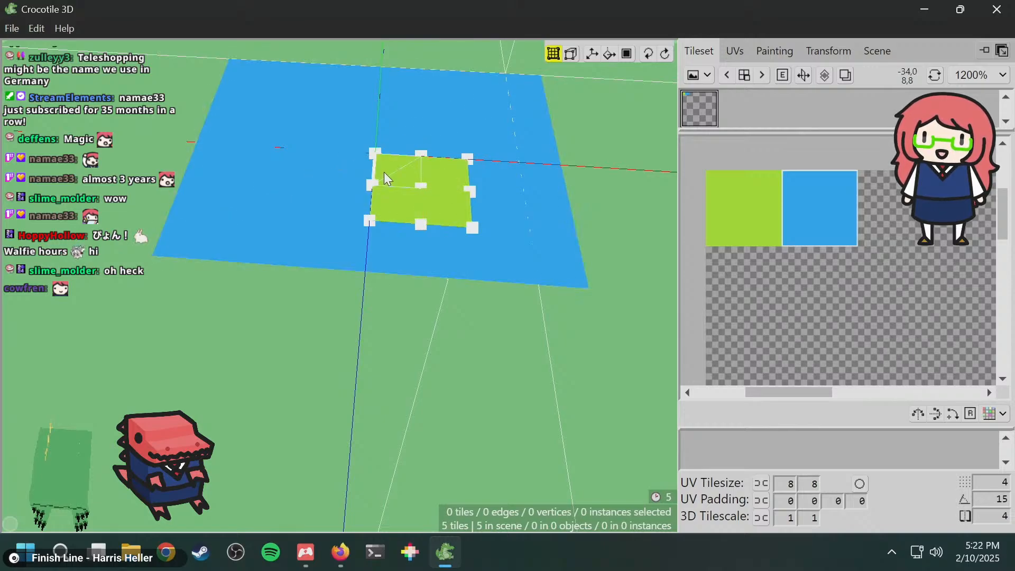
- Select the four green tiles and move them across the blue tile to sit near its middle
{"action": "left_click", "coordinate": [445, 205]}
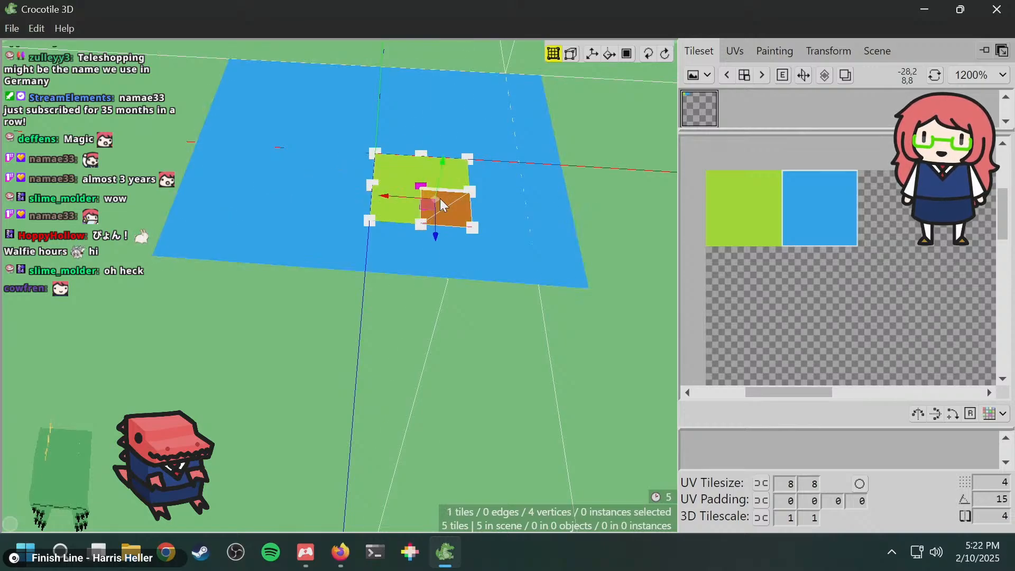
{"action": "left_click_drag", "start_coordinate": [406, 166], "coordinate": [437, 199]}
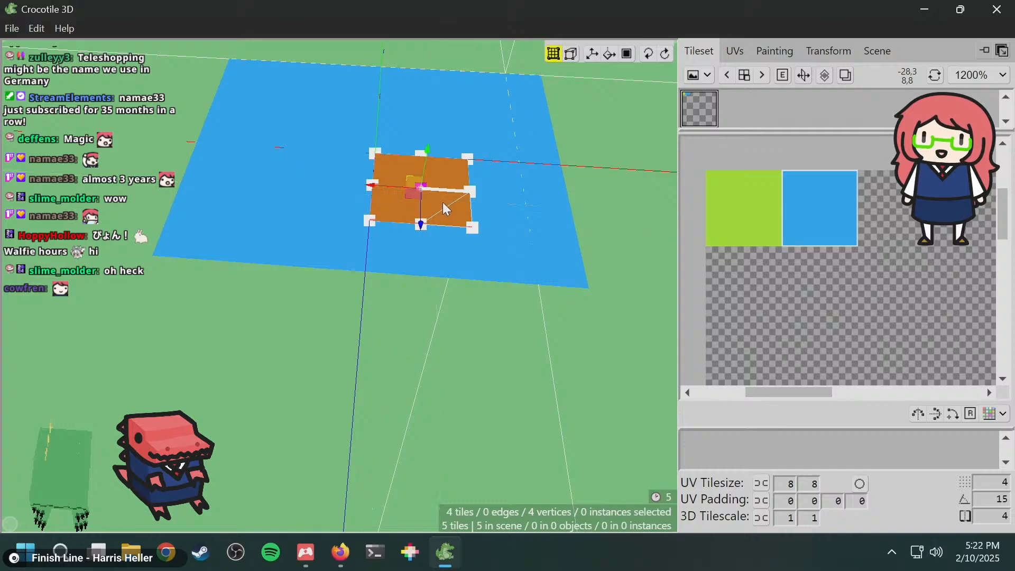
{"action": "key", "text": "a"}
{"action": "key", "text": "a"}
{"action": "key", "text": "w"}
{"action": "key", "text": "w"}
{"action": "key", "text": "w"}
{"action": "key", "text": "w"}
{"action": "key", "text": "w"}
{"action": "key", "text": "w"}
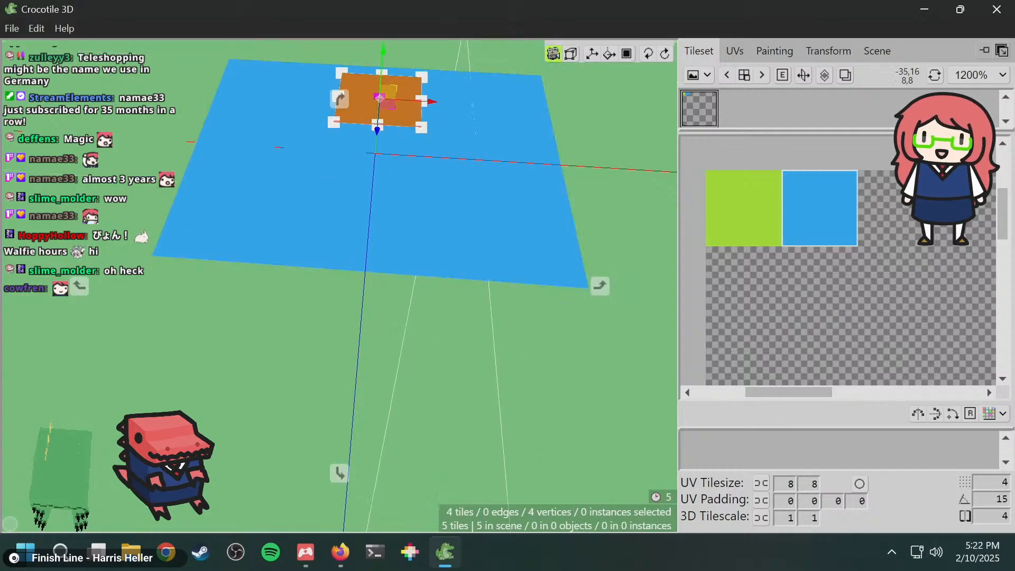
{"action": "middle_click_drag", "start_coordinate": [382, 332], "coordinate": [513, 330]}
{"action": "key", "text": "w"}
{"action": "middle_click_drag", "start_coordinate": [333, 310], "coordinate": [312, 358]}
- Shift all five tiles onto the origin and nudge the blue tile one step to centre it beneath the green square
{"action": "left_click", "coordinate": [361, 347], "text": "shift"}
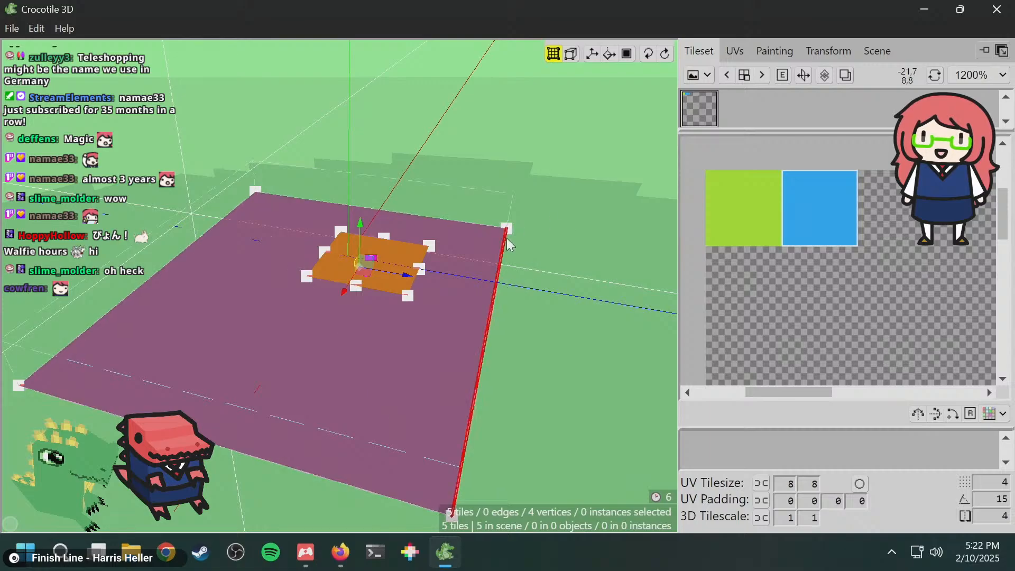
{"action": "left_click", "coordinate": [346, 340]}
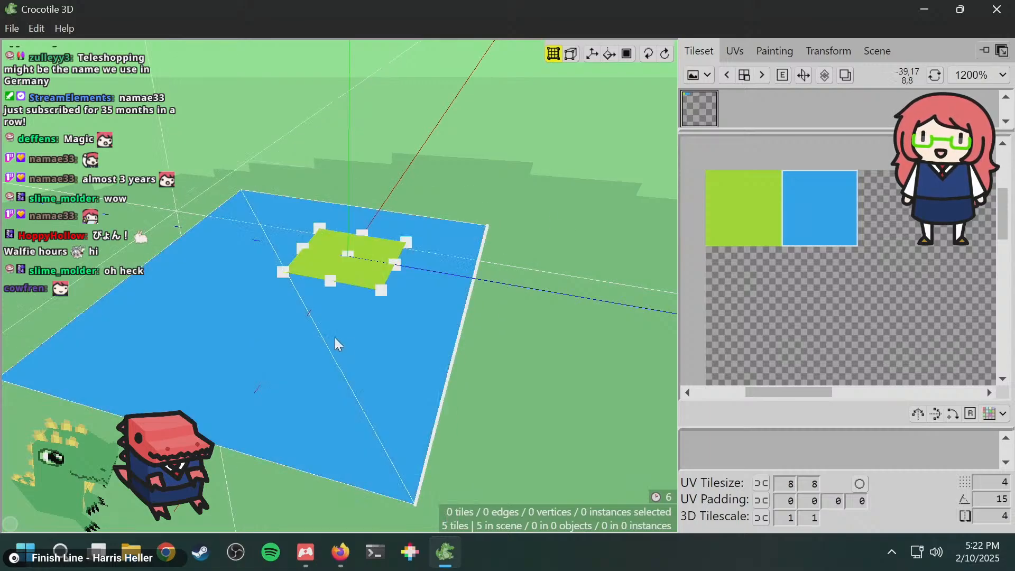
{"action": "left_click", "coordinate": [280, 320]}
{"action": "key", "text": "d"}
{"action": "middle_click_drag", "start_coordinate": [567, 310], "coordinate": [568, 309]}
{"action": "middle_click_drag", "start_coordinate": [296, 274], "coordinate": [297, 275]}
{"action": "left_click", "coordinate": [326, 305]}
- Select the four green tiles and lower them one step towards the blue plane
{"action": "middle_click_drag", "start_coordinate": [325, 306], "coordinate": [314, 234]}
{"action": "left_click_drag", "start_coordinate": [328, 215], "coordinate": [363, 246]}
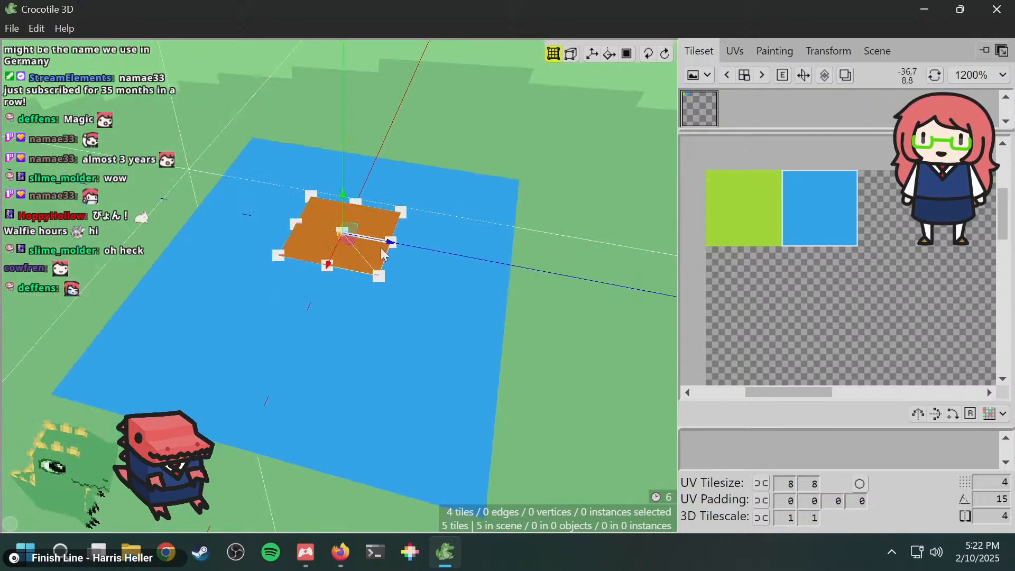
{"action": "middle_click_drag", "start_coordinate": [365, 244], "coordinate": [417, 201]}
{"action": "middle_click_drag", "start_coordinate": [495, 288], "coordinate": [496, 267]}
{"action": "key", "text": "f"}
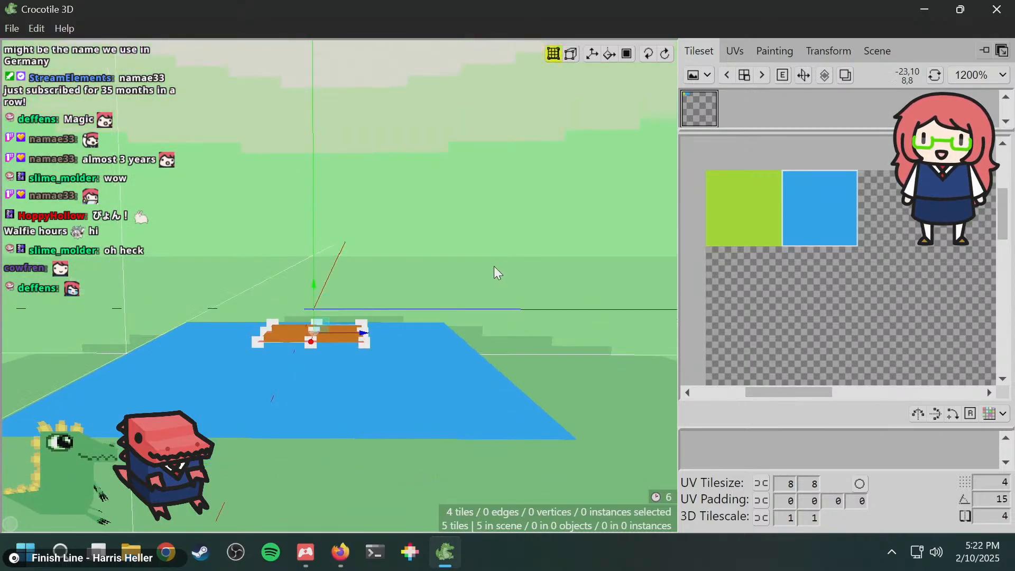
{"action": "left_click", "coordinate": [534, 248]}
{"action": "middle_click_drag", "start_coordinate": [669, 306], "coordinate": [601, 284]}
- Paint a jagged green (#00b543) fringe with two light-green (#a8e72e) pixels along the top of the empty tile below the light-green tile
{"action": "left_click", "coordinate": [745, 255]}
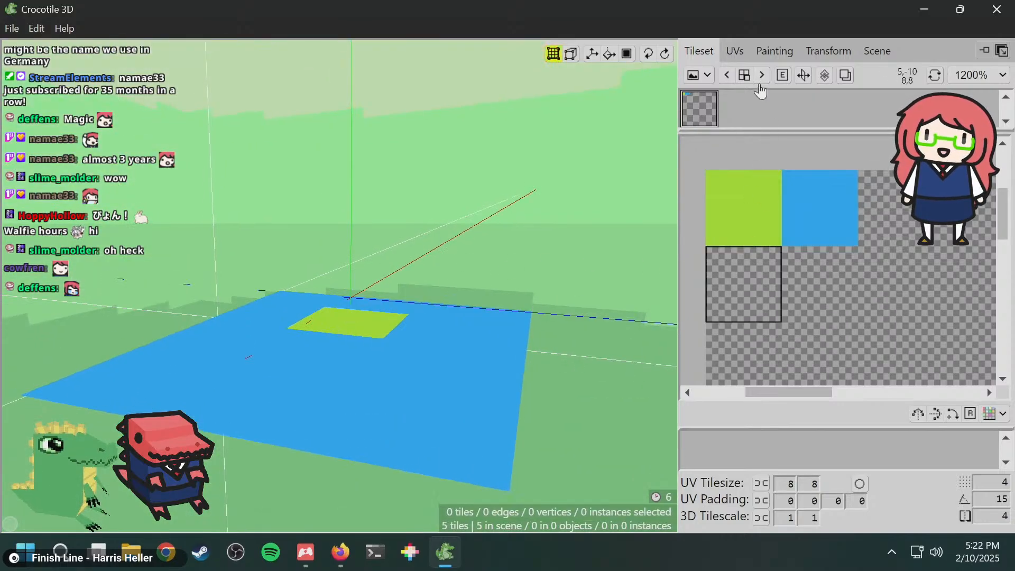
{"action": "left_click", "coordinate": [768, 57]}
{"action": "scroll", "coordinate": [861, 244], "scroll_direction": "down", "scroll_amount": 1}
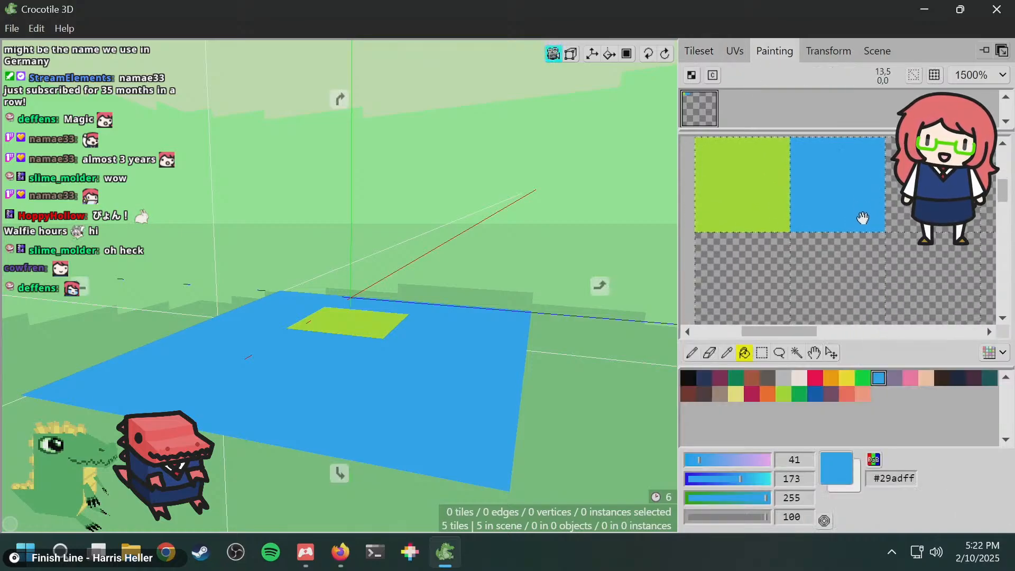
{"action": "left_click", "coordinate": [782, 395]}
{"action": "left_click", "coordinate": [799, 394]}
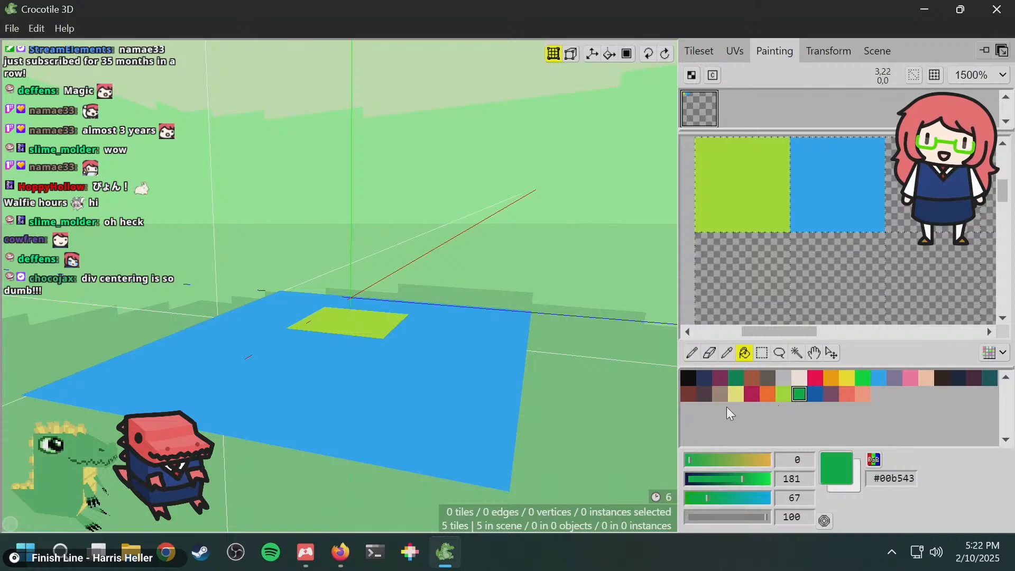
{"action": "left_click", "coordinate": [692, 354]}
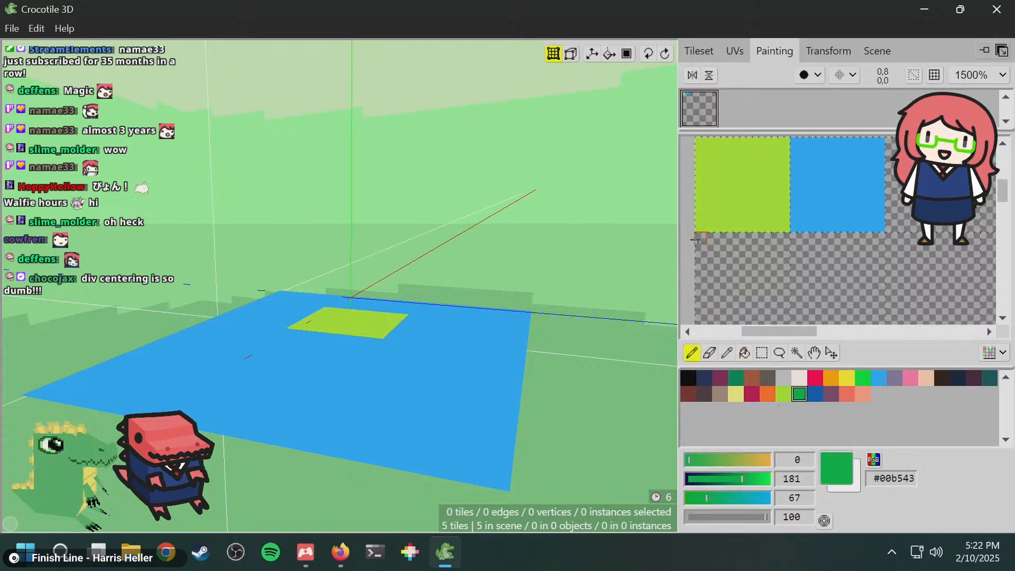
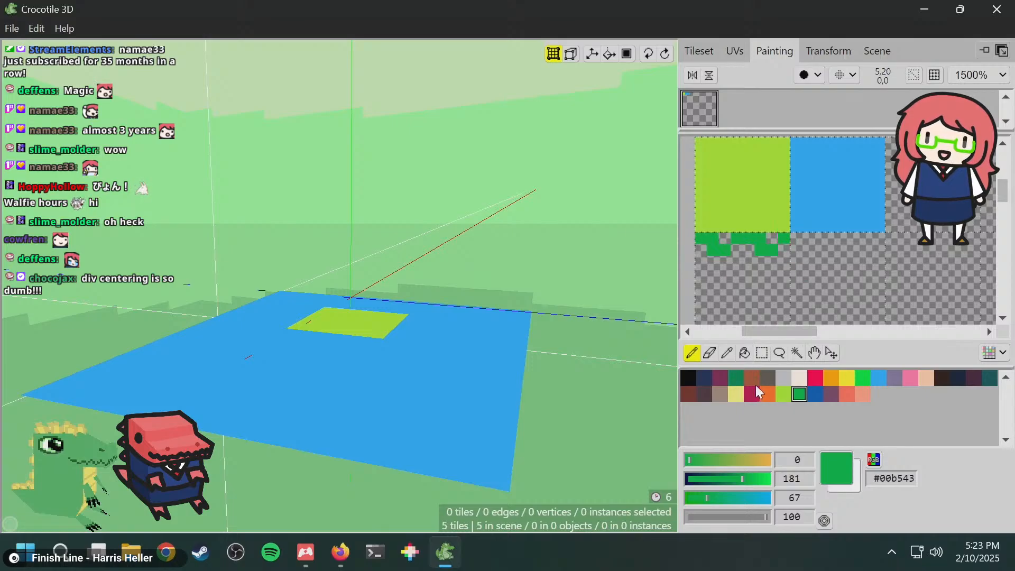
{"action": "left_click", "coordinate": [782, 395]}
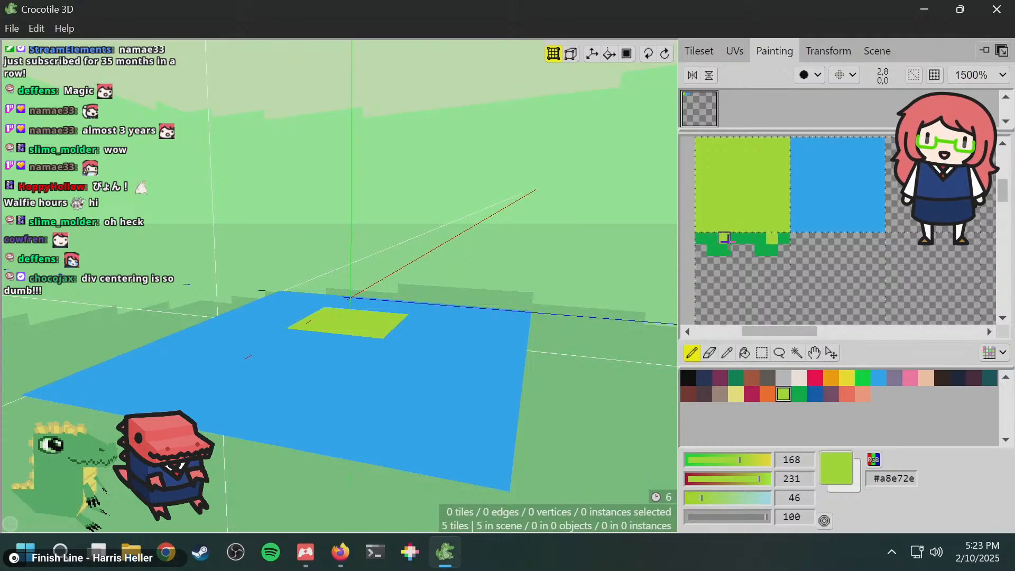
- Outline the area beneath the green fringe in brown (#ab5236) and bucket-fill its empty interior with the same brown
{"action": "left_click", "coordinate": [737, 381]}
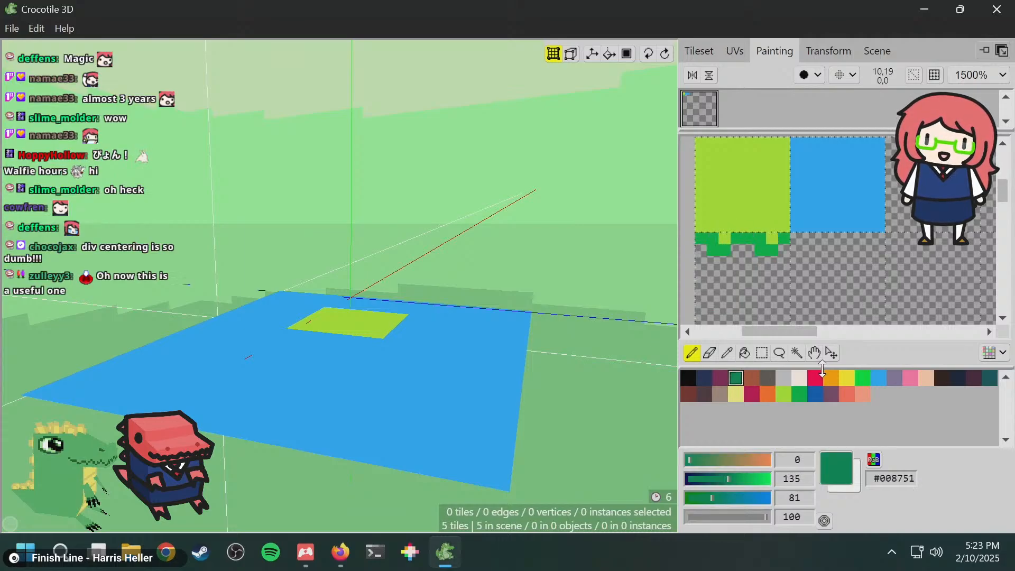
{"action": "left_click", "coordinate": [754, 378]}
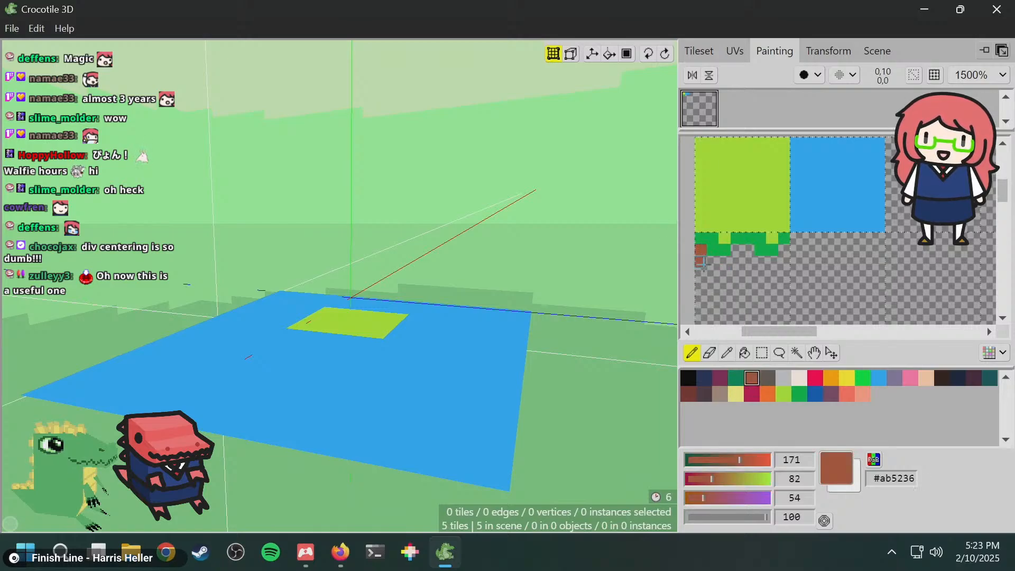
{"action": "mouse_move", "coordinate": [738, 286]}
{"action": "middle_mouse_down"}
{"action": "mouse_move", "coordinate": [733, 264]}
{"action": "mouse_move", "coordinate": [710, 249]}
{"action": "middle_mouse_up"}
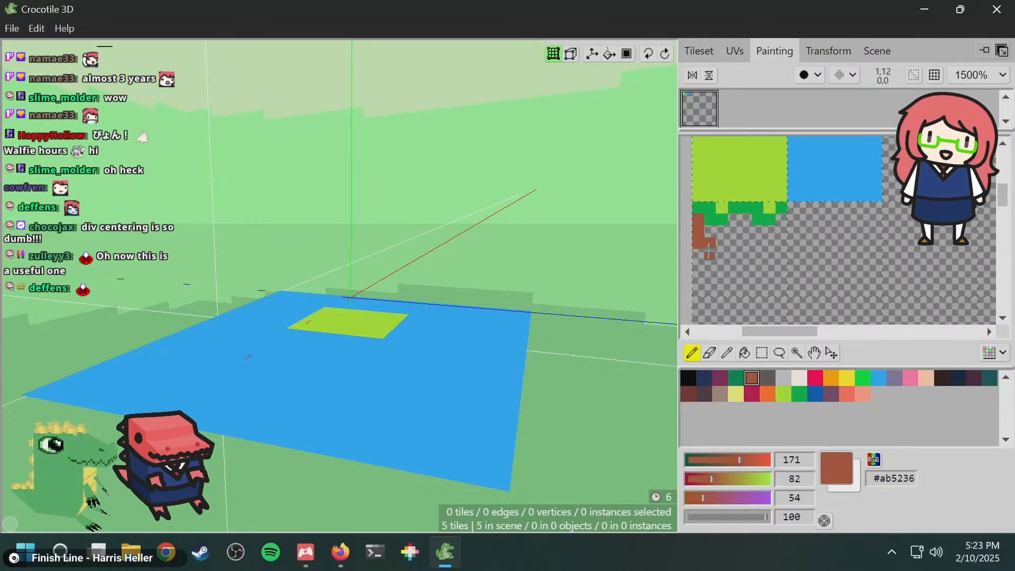
{"action": "left_click_drag", "start_coordinate": [698, 292], "coordinate": [759, 282]}
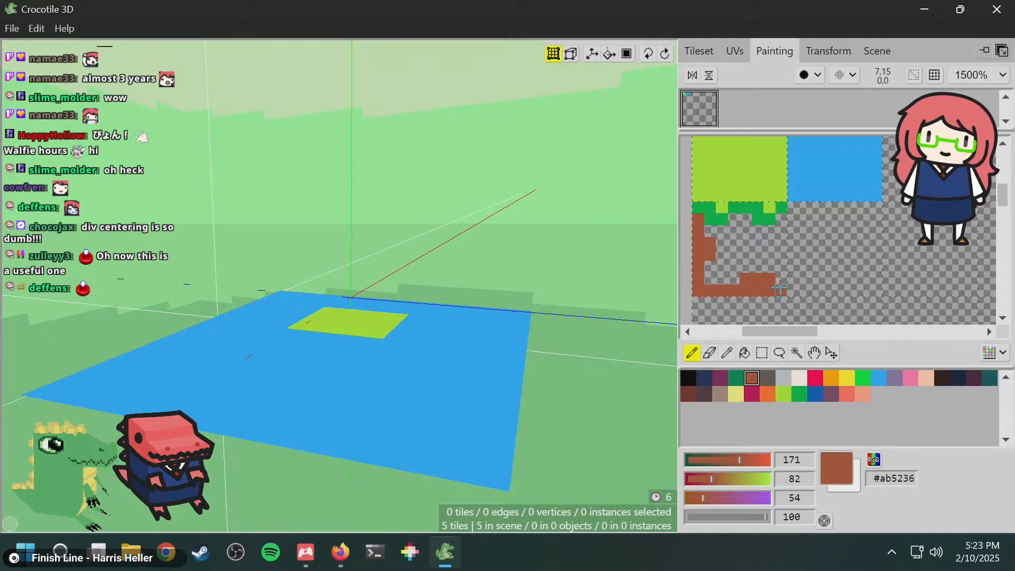
{"action": "left_click_drag", "start_coordinate": [776, 259], "coordinate": [780, 234]}
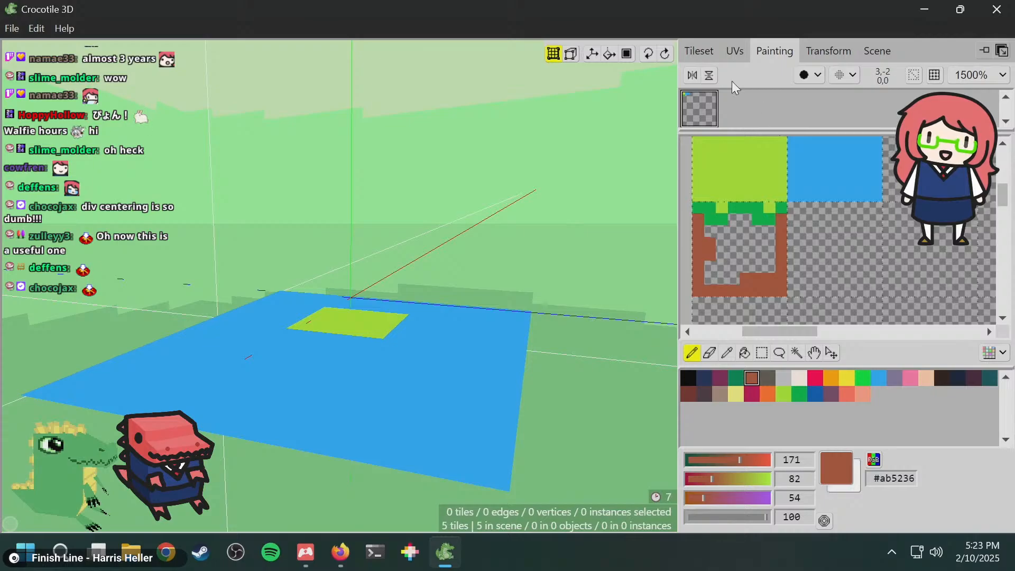
{"action": "left_click", "coordinate": [745, 355]}
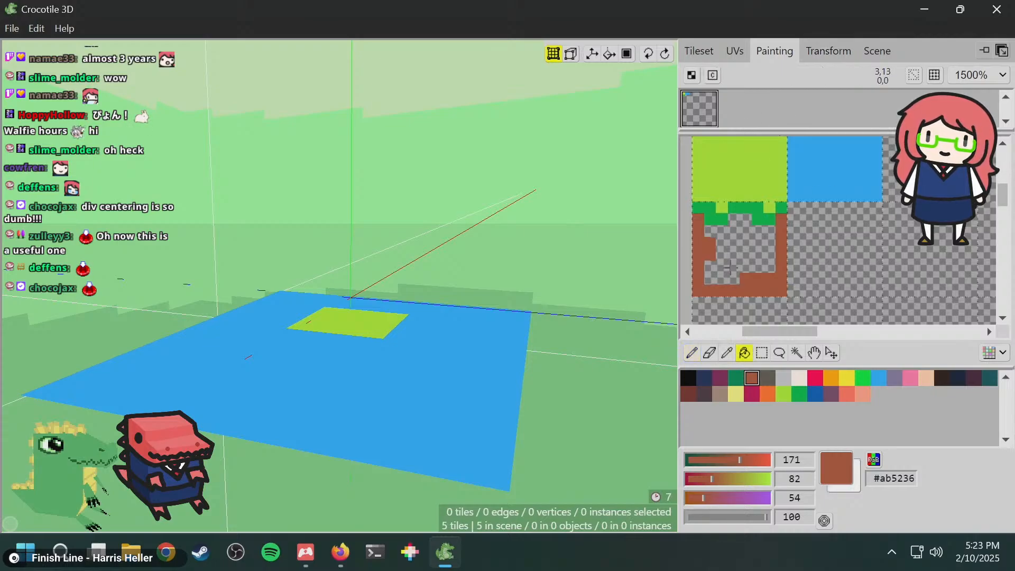
{"action": "left_click", "coordinate": [739, 277]}
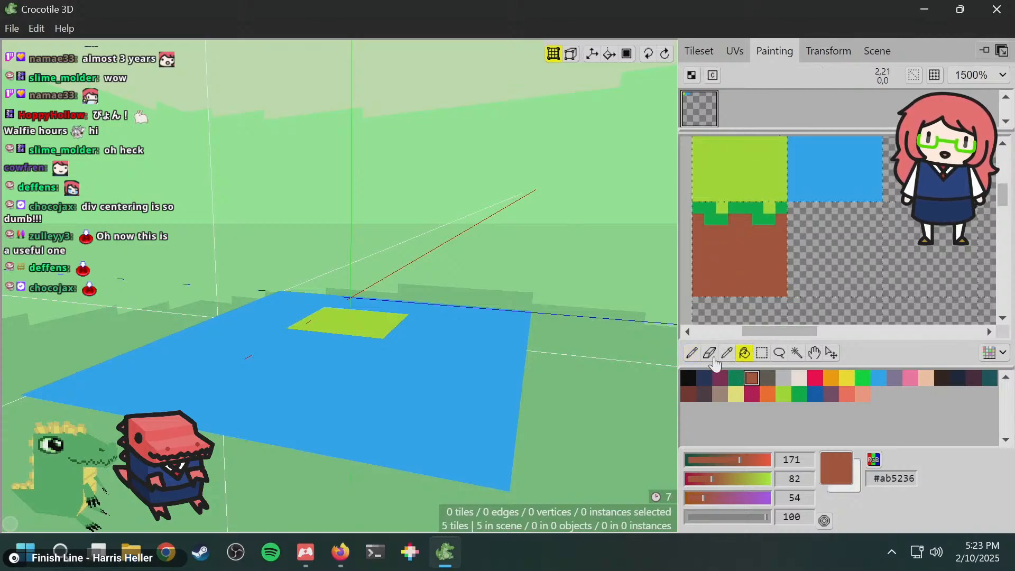
- Dot the brown dirt tile with three scattered single pixels in dark purple (#7e2553) using the pencil
{"action": "left_click", "coordinate": [693, 355]}
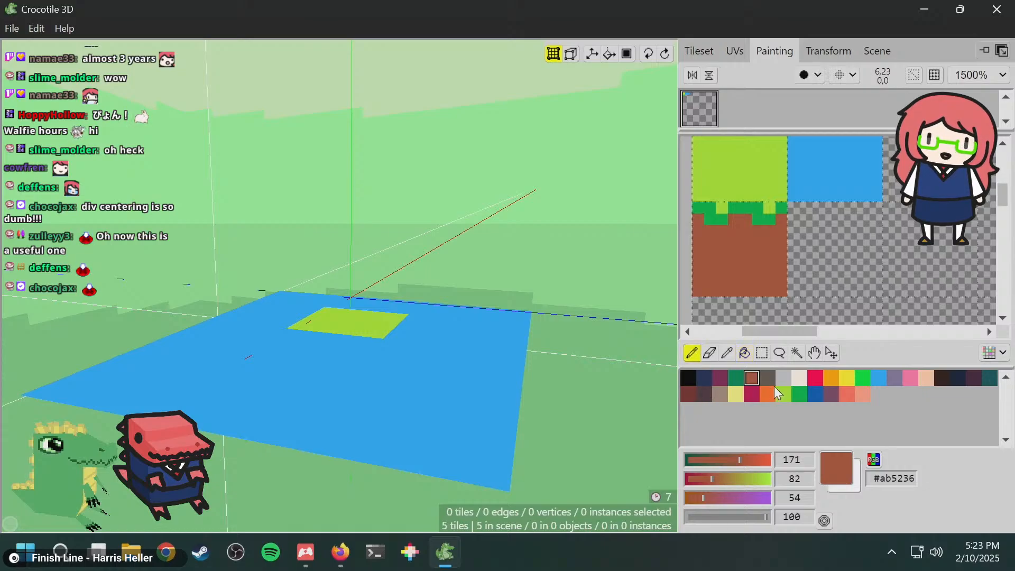
{"action": "left_click", "coordinate": [720, 378]}
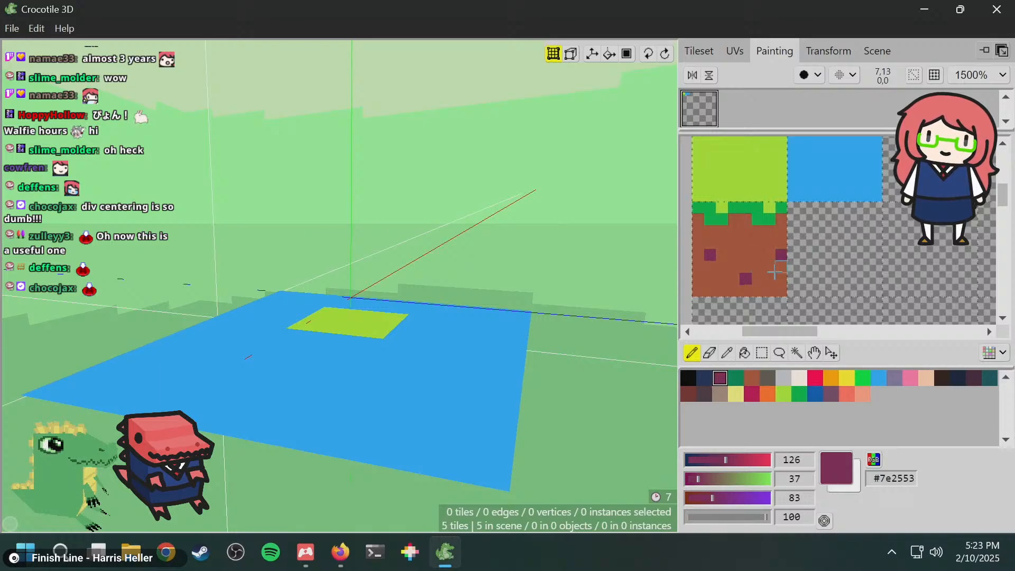
{"action": "key", "text": "ctrl+z"}
{"action": "left_click", "coordinate": [738, 282]}
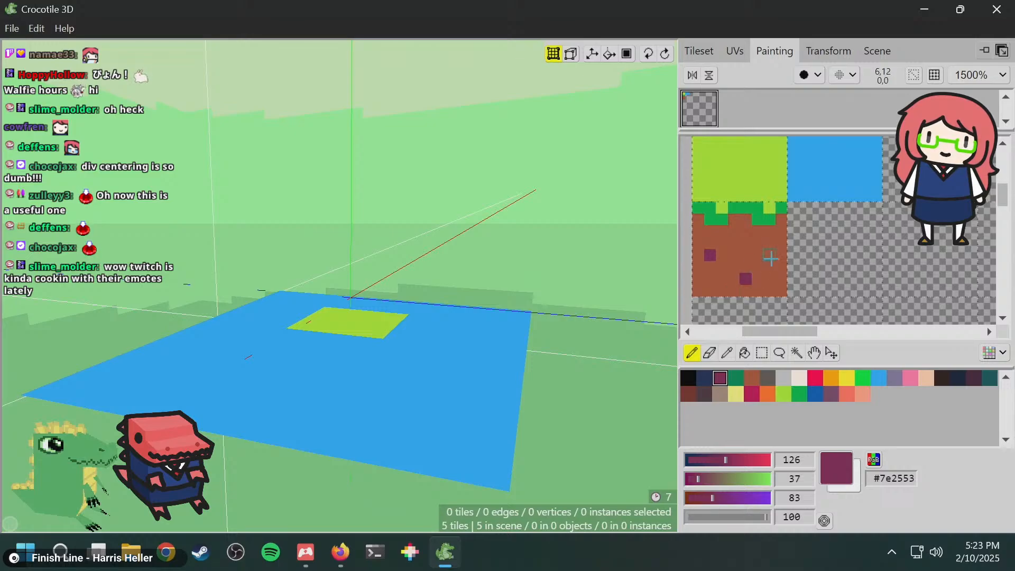
{"action": "left_click", "coordinate": [770, 255]}
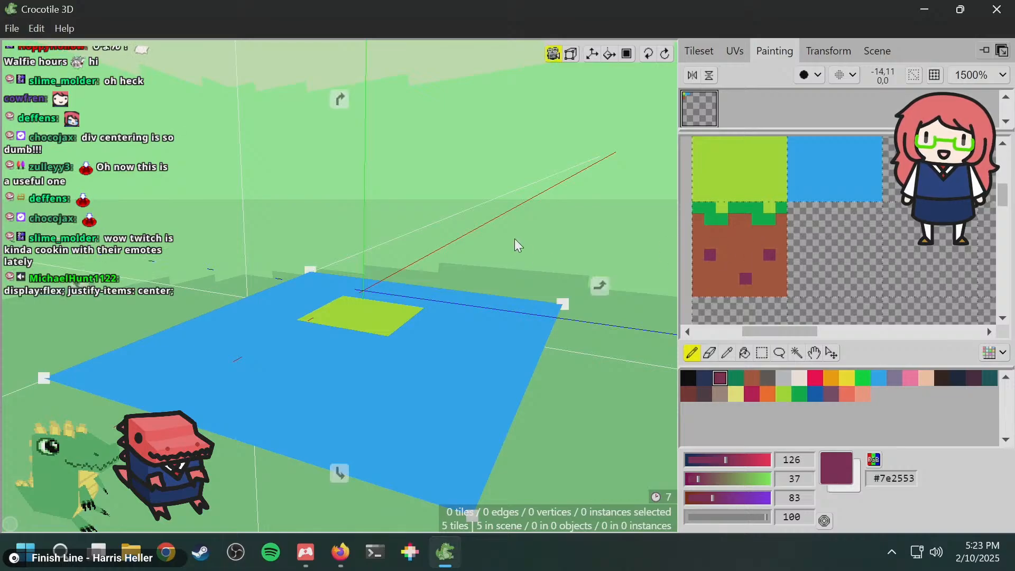
- Pick the 8 by 8 dirt tile from the tileset and place two upright copies side by side along the green square's front edge
{"action": "middle_click_drag", "start_coordinate": [517, 245], "coordinate": [568, 277]}
{"action": "left_click", "coordinate": [699, 51]}
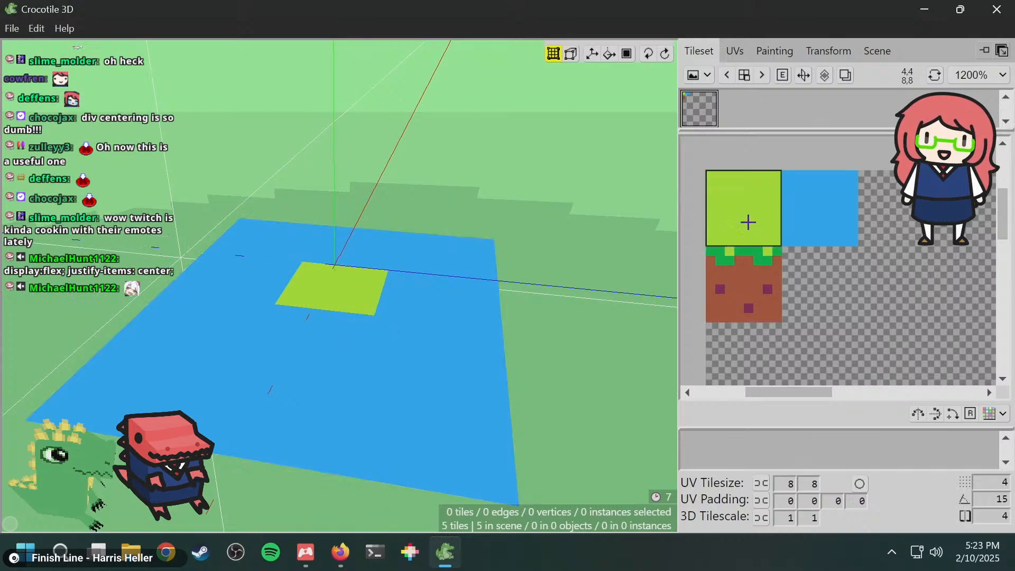
{"action": "middle_click_drag", "start_coordinate": [214, 387], "coordinate": [408, 324]}
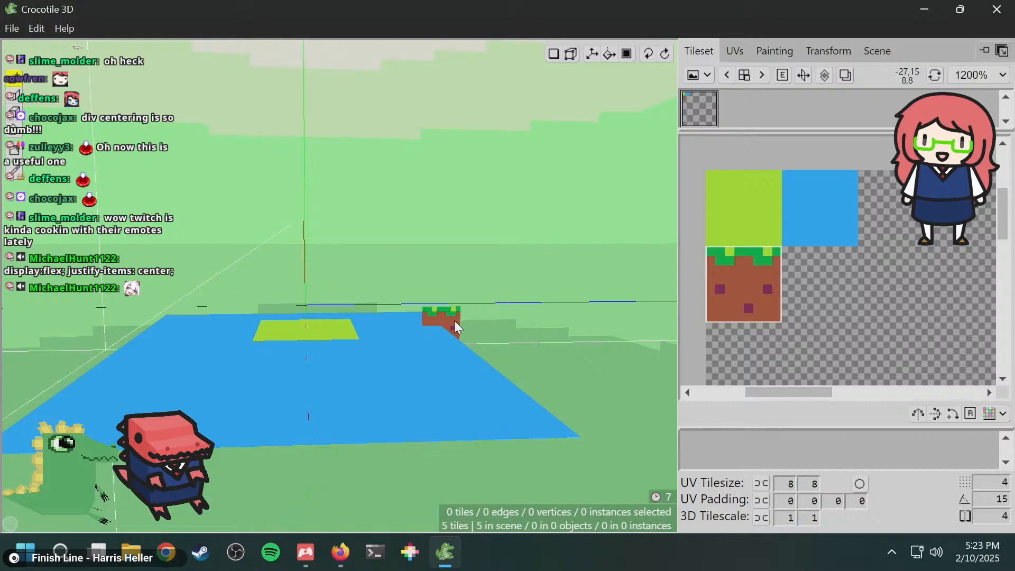
{"action": "scroll", "coordinate": [349, 356], "scroll_direction": "up", "scroll_amount": 1}
{"action": "middle_click_drag", "start_coordinate": [331, 376], "coordinate": [327, 388]}
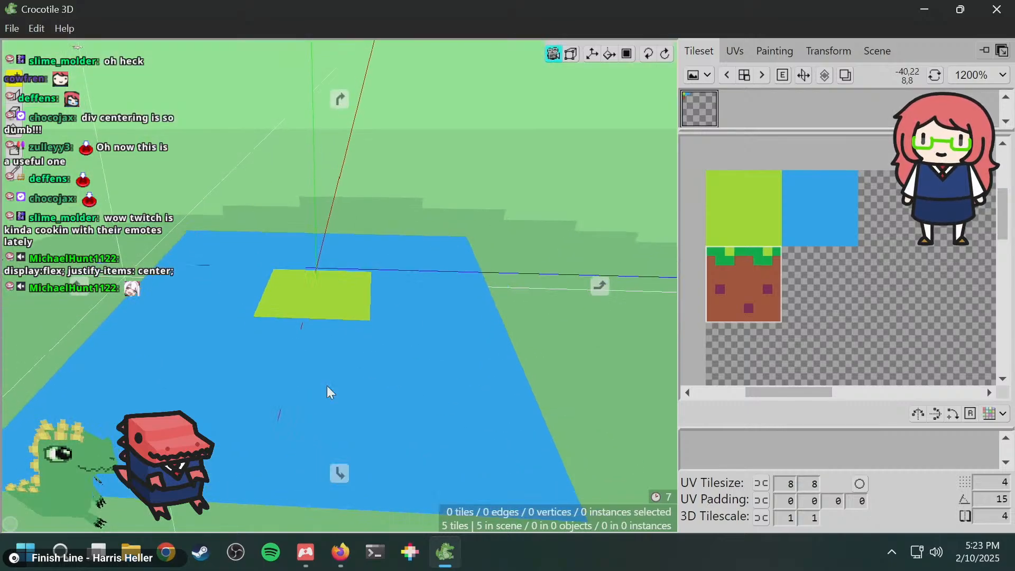
{"action": "mouse_move", "coordinate": [548, 281]}
{"action": "middle_mouse_down"}
{"action": "mouse_move", "coordinate": [545, 249]}
{"action": "mouse_move", "coordinate": [544, 281]}
{"action": "middle_mouse_up"}
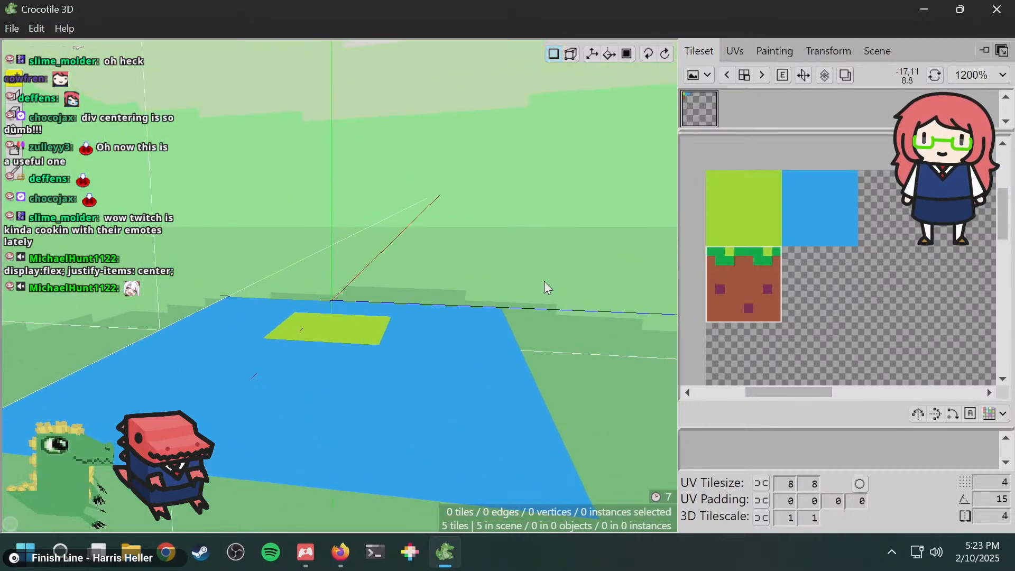
{"action": "middle_click_drag", "start_coordinate": [443, 308], "coordinate": [379, 347]}
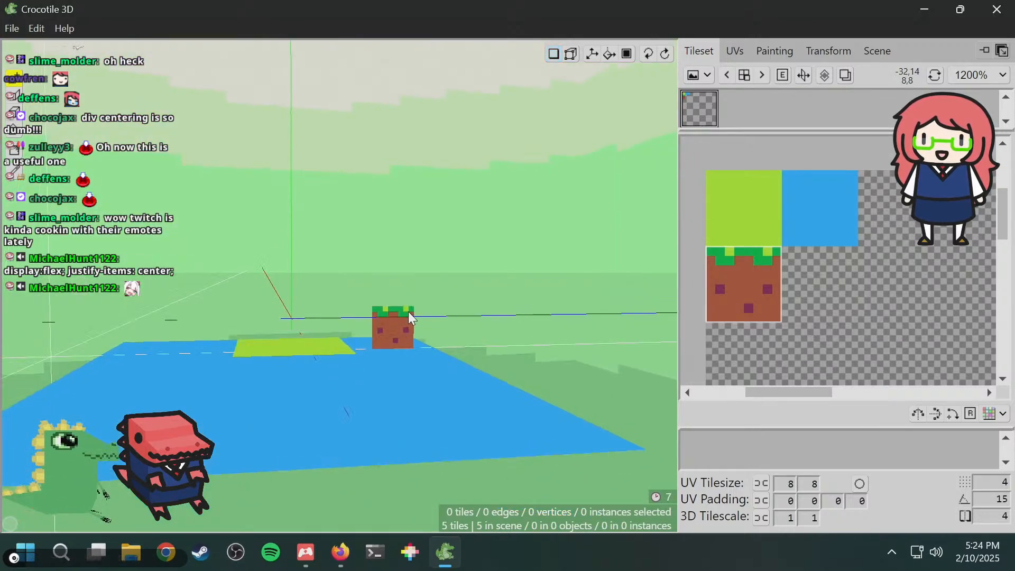
{"action": "middle_click_drag", "start_coordinate": [433, 326], "coordinate": [420, 303]}
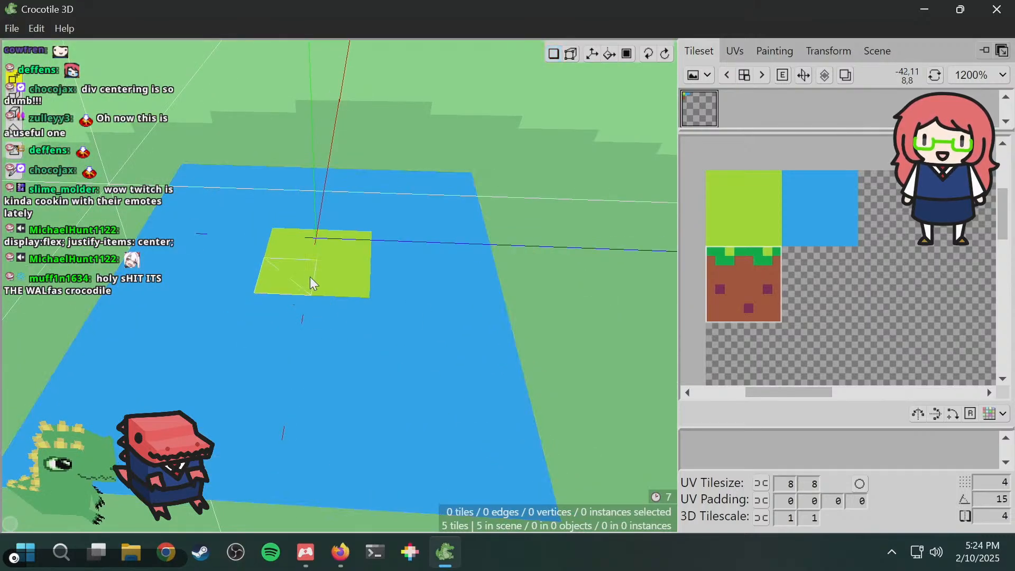
{"action": "middle_click_drag", "start_coordinate": [335, 297], "coordinate": [363, 317]}
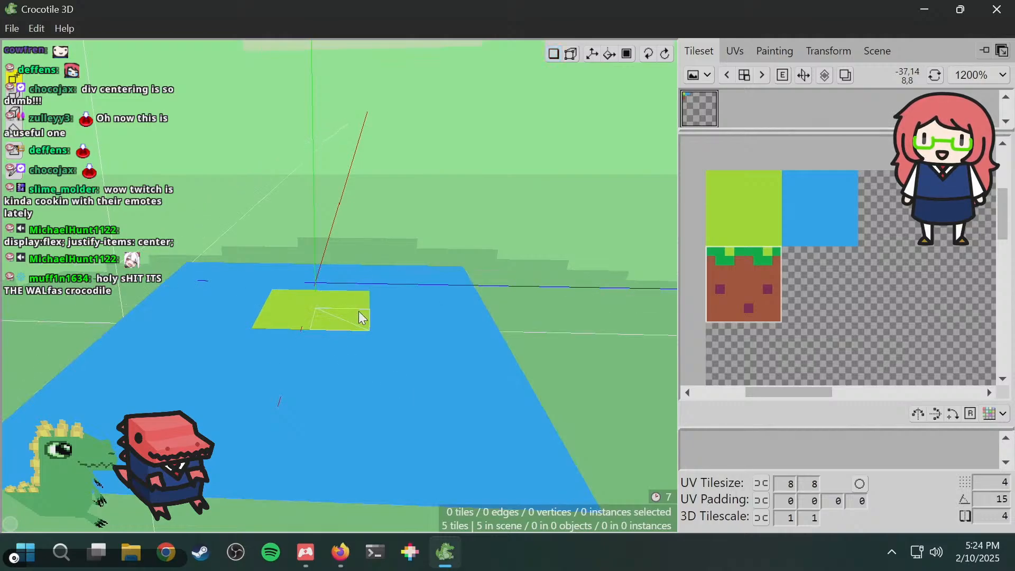
{"action": "key", "text": "space"}
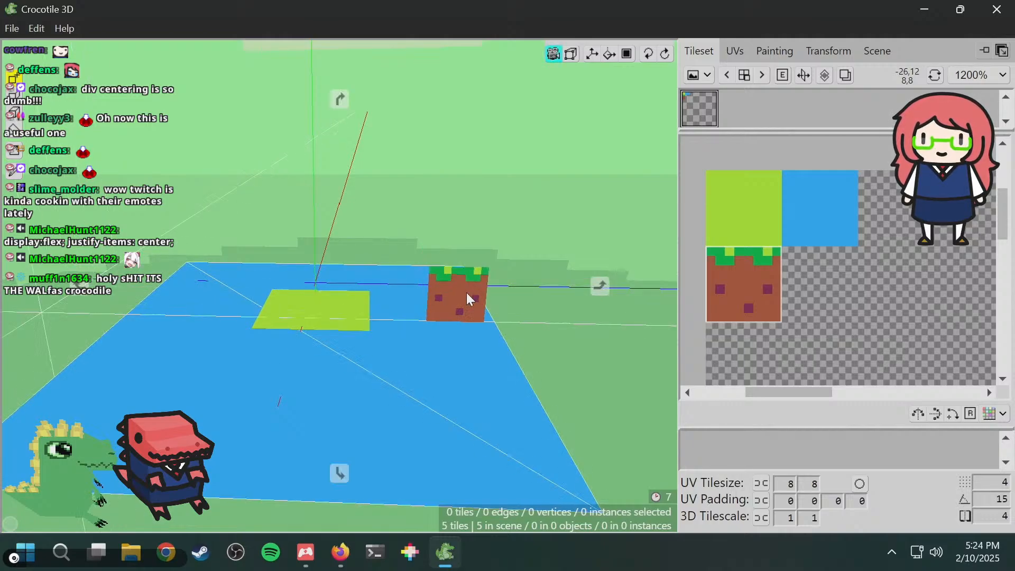
{"action": "middle_click_drag", "start_coordinate": [448, 277], "coordinate": [416, 263]}
{"action": "key", "text": "space"}
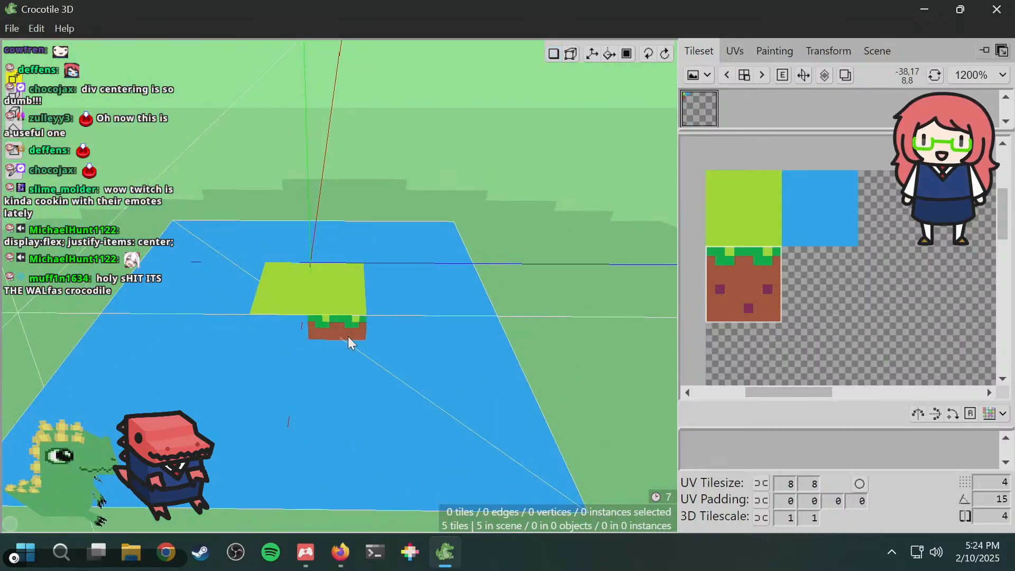
{"action": "key", "text": "space"}
{"action": "mouse_move", "coordinate": [348, 336]}
{"action": "middle_mouse_down"}
{"action": "mouse_move", "coordinate": [346, 286]}
{"action": "mouse_move", "coordinate": [322, 259]}
{"action": "mouse_move", "coordinate": [254, 290]}
{"action": "mouse_move", "coordinate": [358, 332]}
{"action": "middle_mouse_up"}
{"action": "key", "text": "space"}
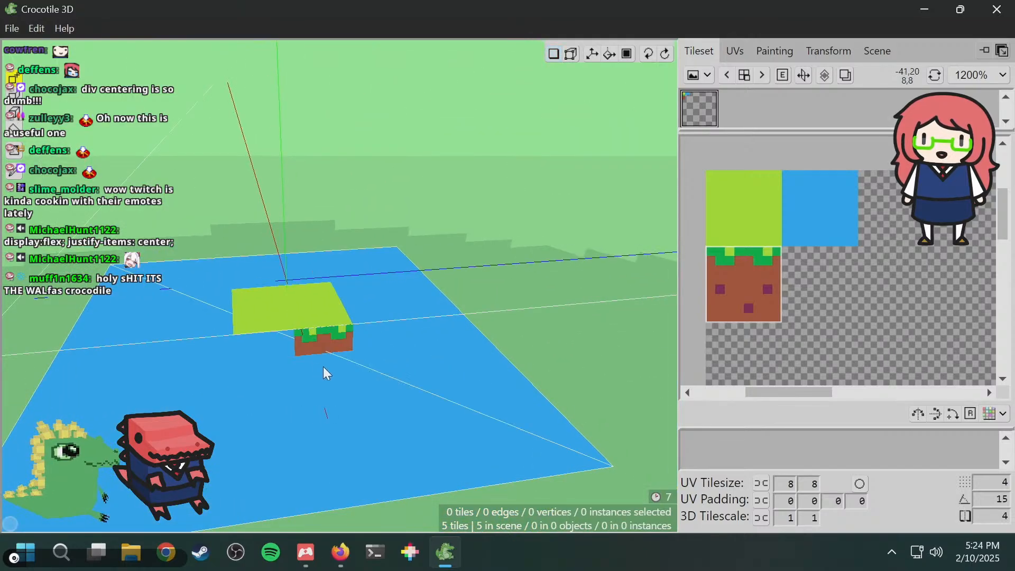
{"action": "left_click", "coordinate": [335, 357]}
{"action": "left_click", "coordinate": [280, 358]}
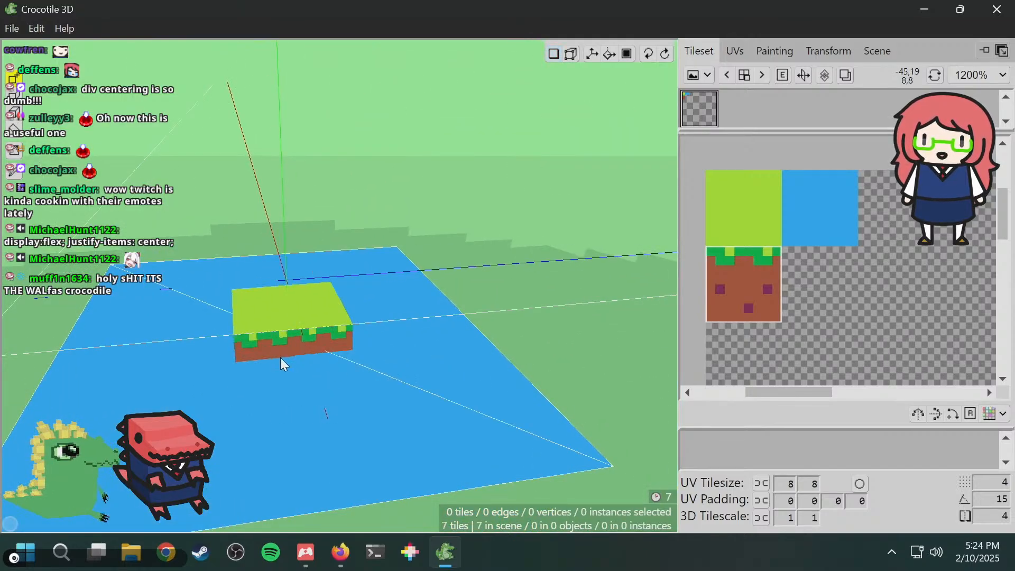
- Select the large blue plane in edit mode and create a separate object from its face
{"action": "key", "text": "space"}
{"action": "middle_click_drag", "start_coordinate": [281, 358], "coordinate": [373, 351]}
{"action": "key", "text": "space"}
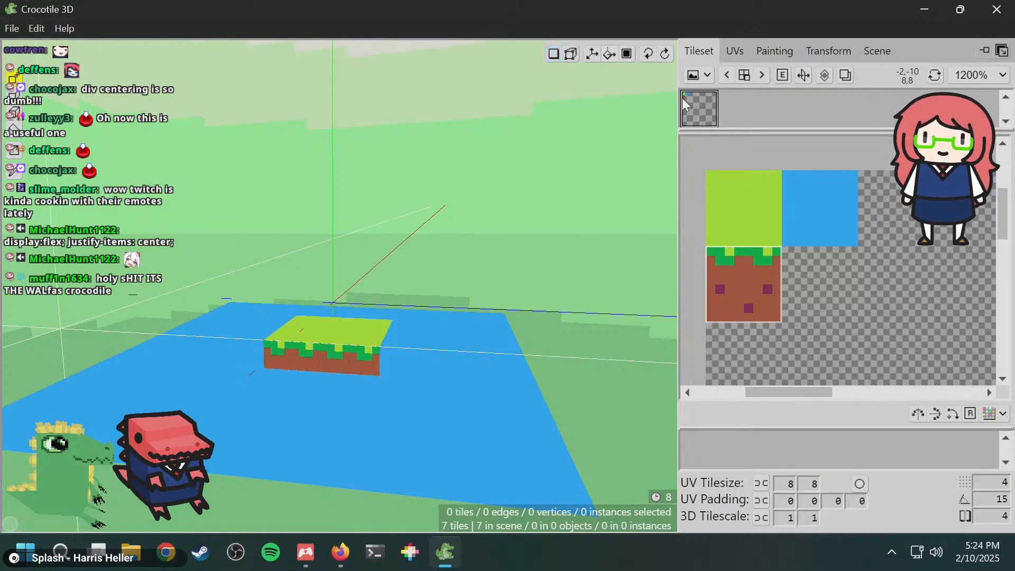
{"action": "key", "text": "Tab"}
{"action": "left_click", "coordinate": [462, 352]}
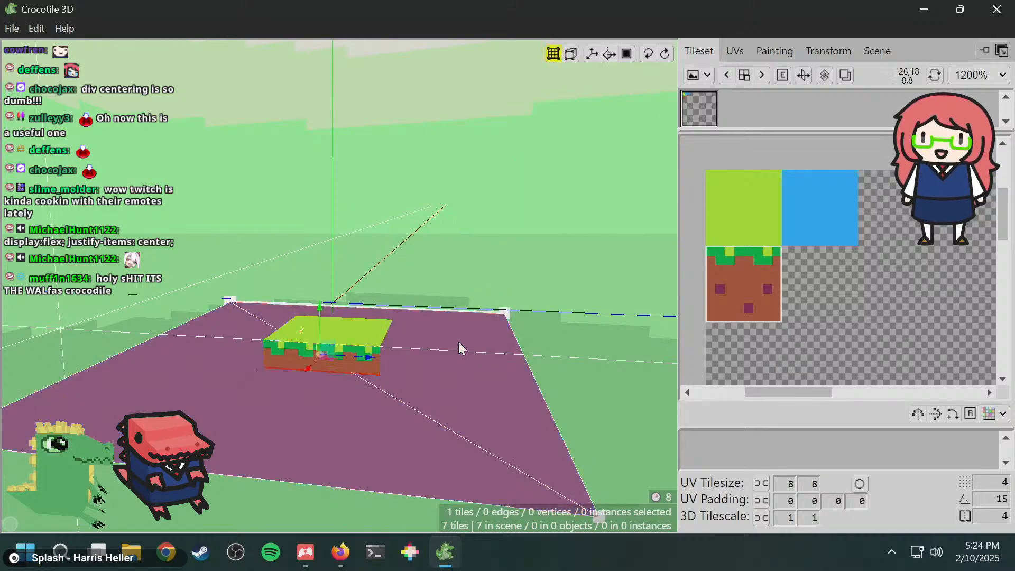
{"action": "right_click", "coordinate": [458, 341]}
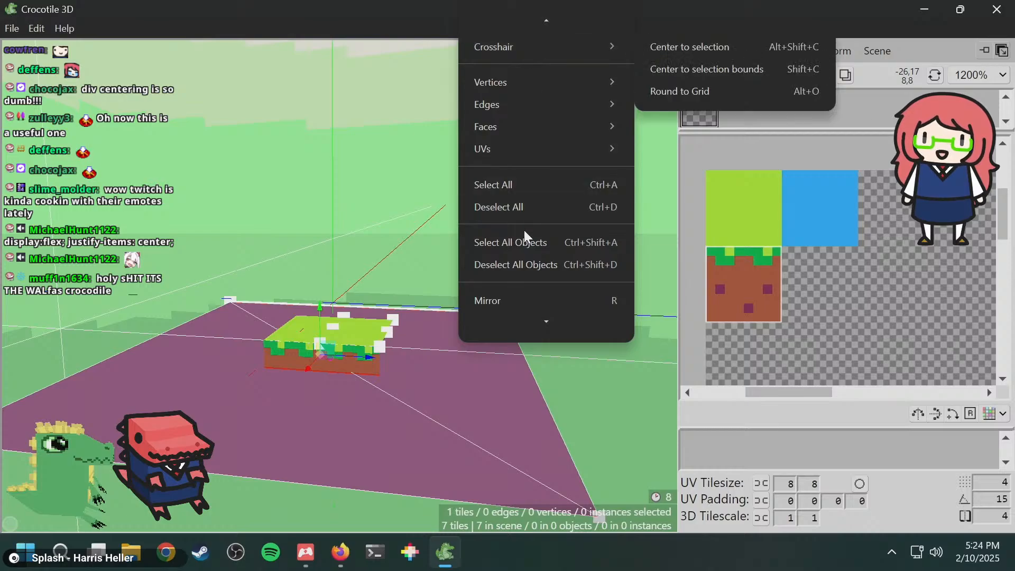
{"action": "scroll", "coordinate": [523, 230], "scroll_direction": "down", "scroll_amount": 3}
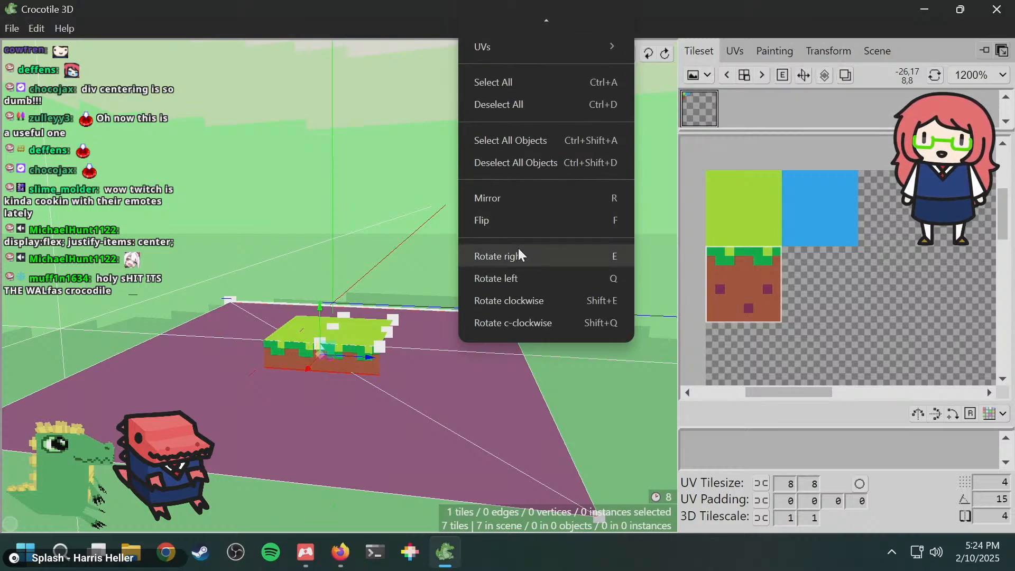
{"action": "scroll", "coordinate": [543, 193], "scroll_direction": "up", "scroll_amount": 3}
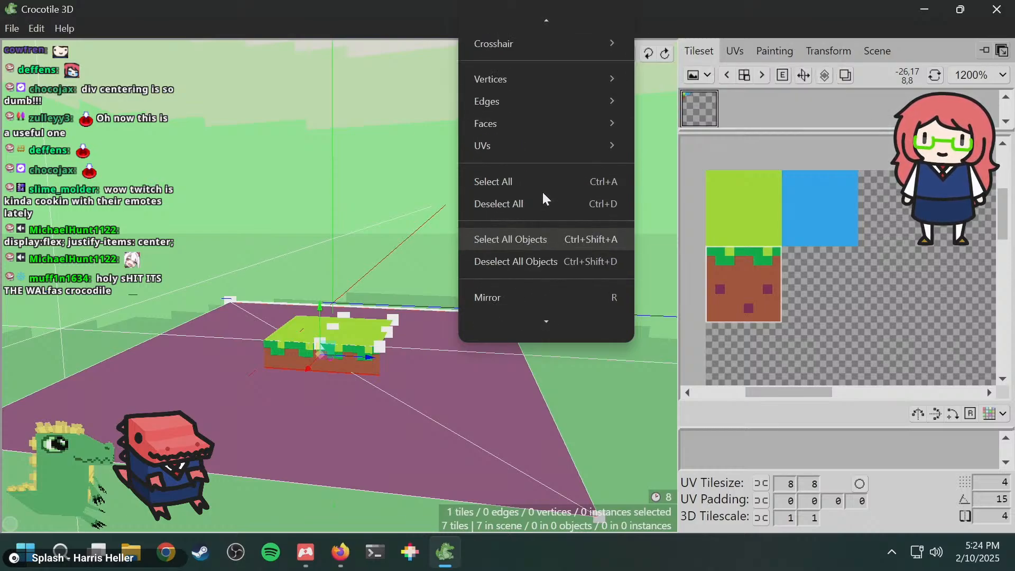
{"action": "scroll", "coordinate": [517, 97], "scroll_direction": "up", "scroll_amount": 1}
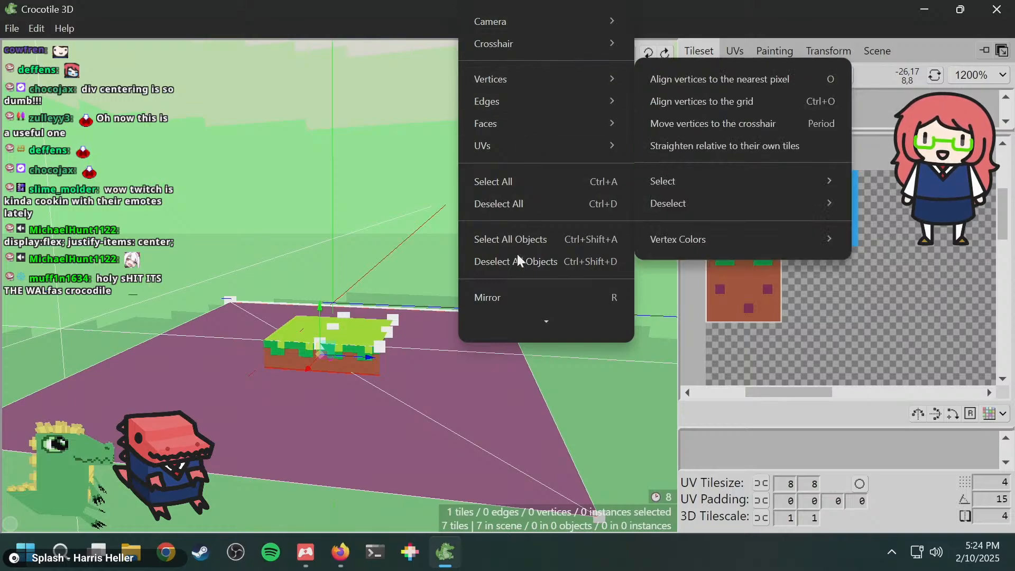
{"action": "scroll", "coordinate": [518, 255], "scroll_direction": "down", "scroll_amount": 3}
{"action": "scroll", "coordinate": [542, 242], "scroll_direction": "down", "scroll_amount": 1}
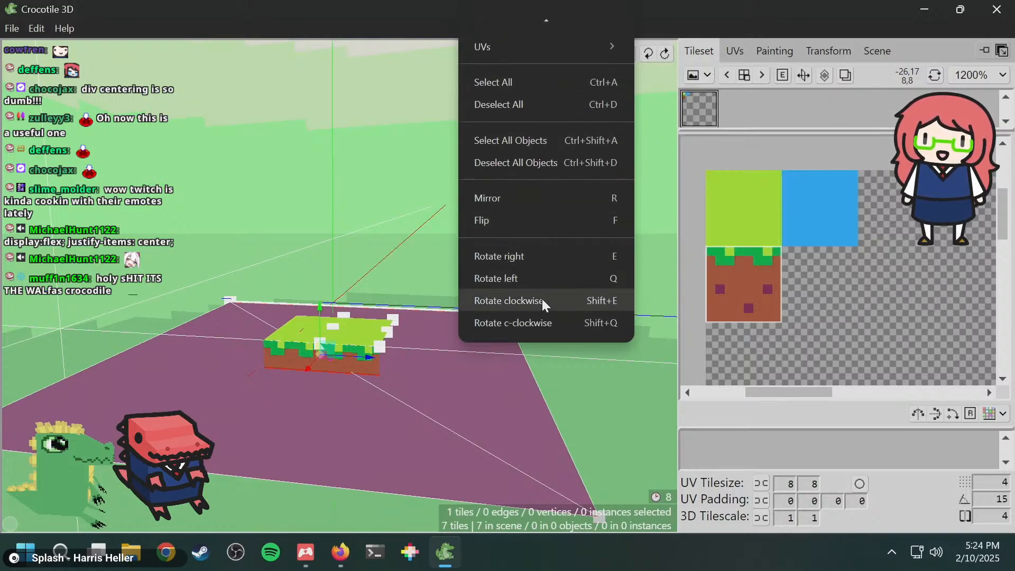
{"action": "scroll", "coordinate": [552, 116], "scroll_direction": "up", "scroll_amount": 4}
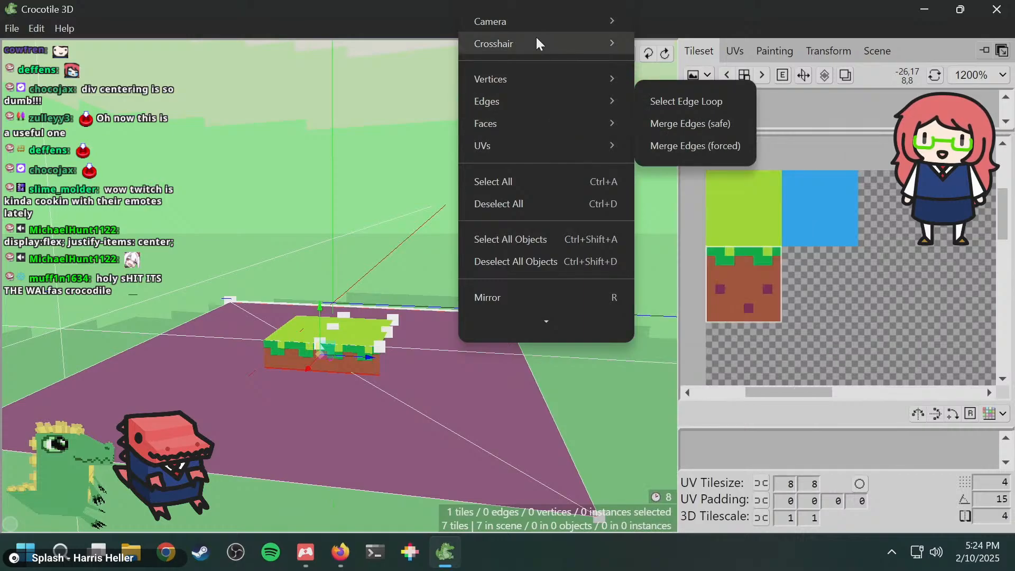
{"action": "mouse_move", "coordinate": [538, 122]}
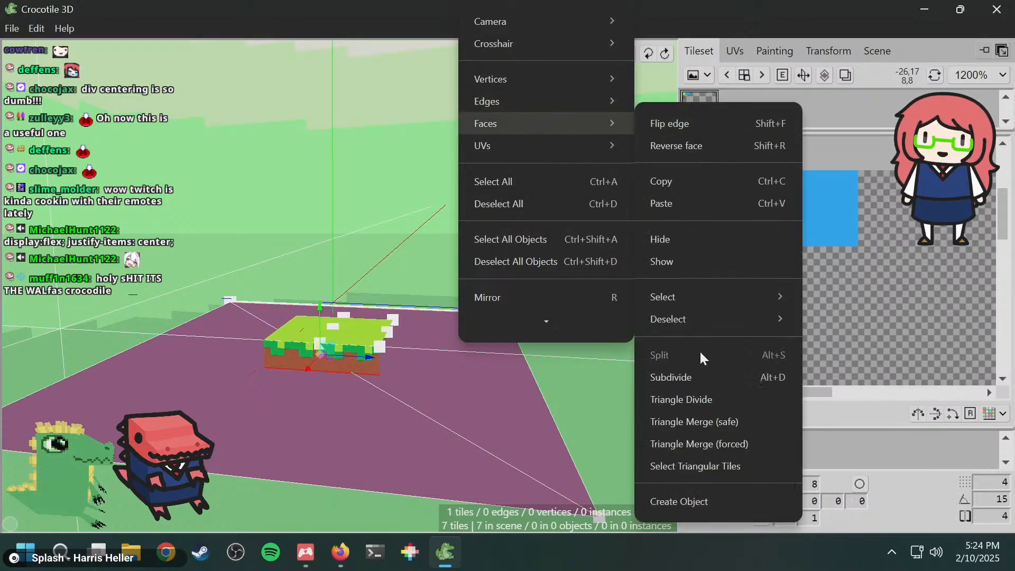
{"action": "left_click", "coordinate": [685, 500]}
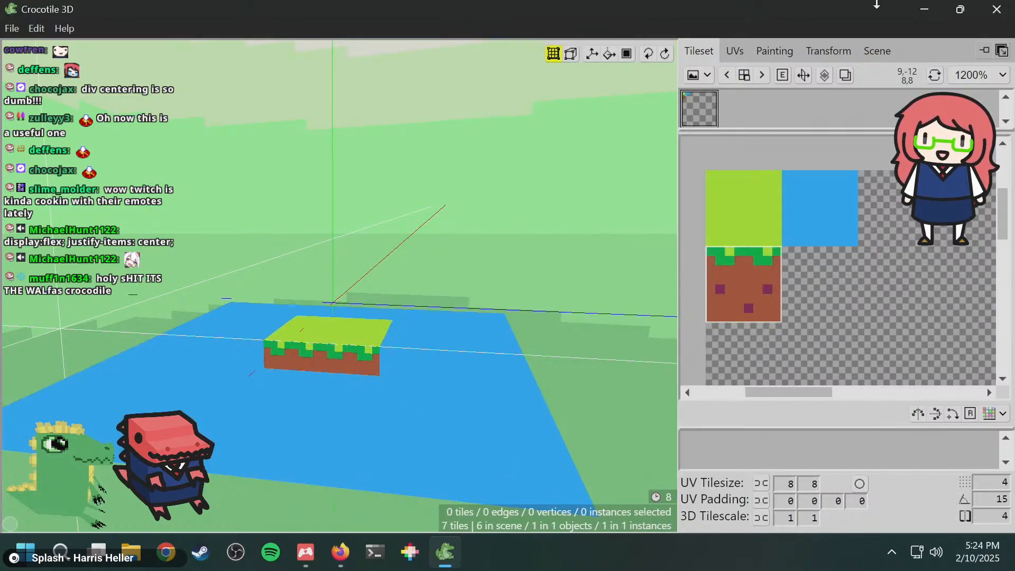
- Rename the newly created object in the scene list as "water"
{"action": "left_click", "coordinate": [885, 49]}
{"action": "double_click", "coordinate": [770, 104]}
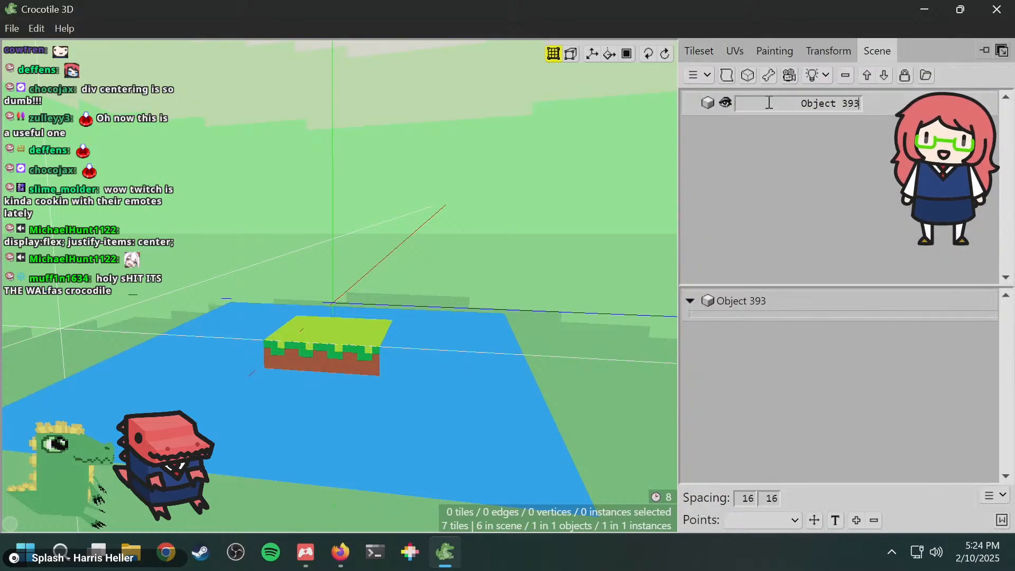
{"action": "key", "text": "BackSpace"}
{"action": "key", "text": "BackSpace"}
{"action": "key", "text": "BackSpace"}
{"action": "key", "text": "BackSpace"}
{"action": "key", "text": "BackSpace"}
{"action": "key", "text": "BackSpace"}
{"action": "key", "text": "BackSpace"}
{"action": "key", "text": "BackSpace"}
{"action": "key", "text": "BackSpace"}
{"action": "key", "text": "BackSpace"}
{"action": "type", "text": "water"}
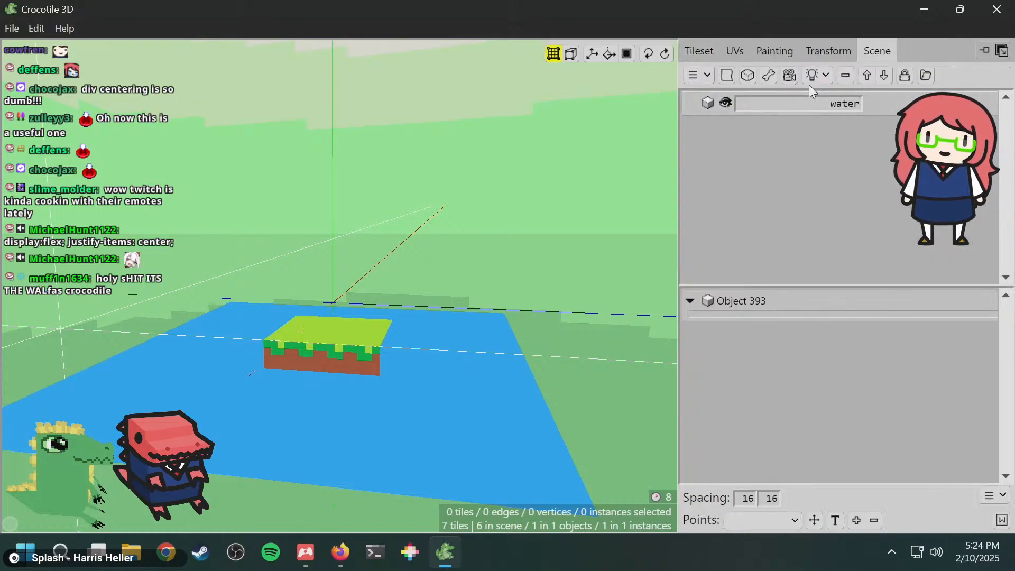
{"action": "key", "text": "Return"}
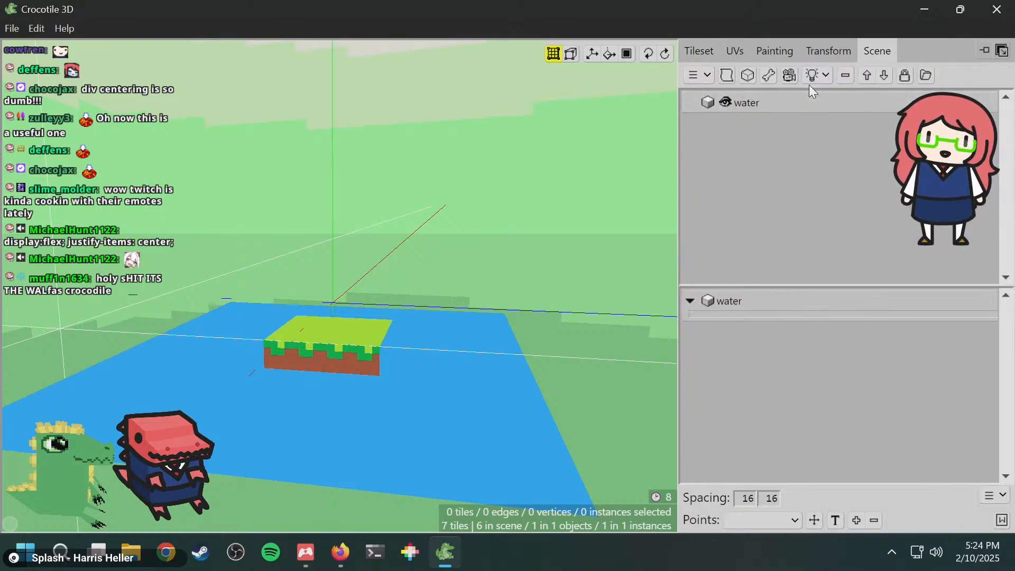
- Hide the "water" object in the scene list so only the grass-and-dirt block shows
{"action": "left_click", "coordinate": [726, 103]}
{"action": "left_click", "coordinate": [725, 103]}
{"action": "left_click", "coordinate": [726, 104]}
{"action": "left_click", "coordinate": [726, 104]}
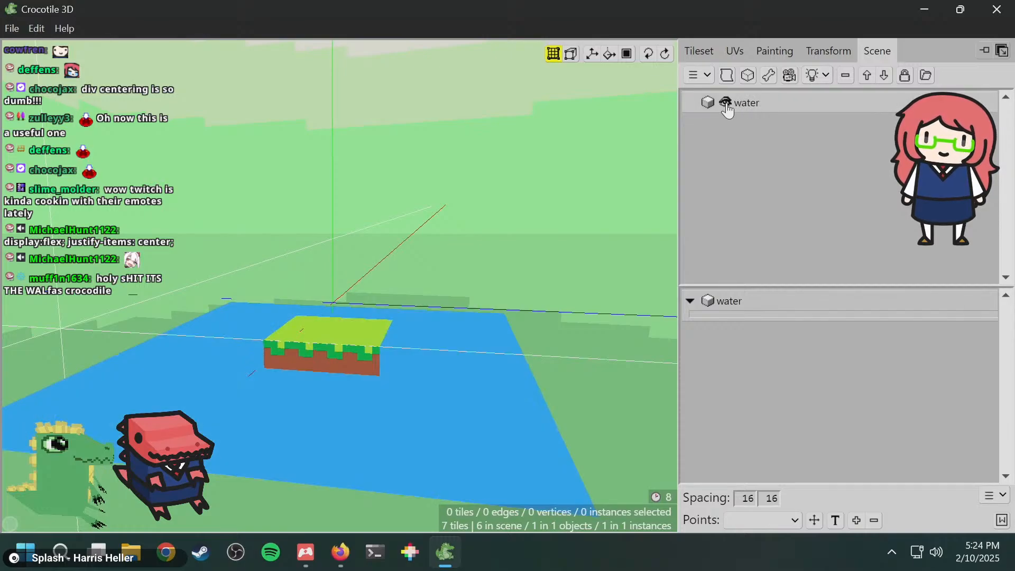
{"action": "left_click", "coordinate": [726, 104]}
{"action": "key", "text": "space"}
{"action": "left_click_drag", "start_coordinate": [243, 243], "coordinate": [327, 234]}
- Place two upright 8 by 8 dirt tiles side by side along a second edge of the green square
{"action": "left_click", "coordinate": [709, 53]}
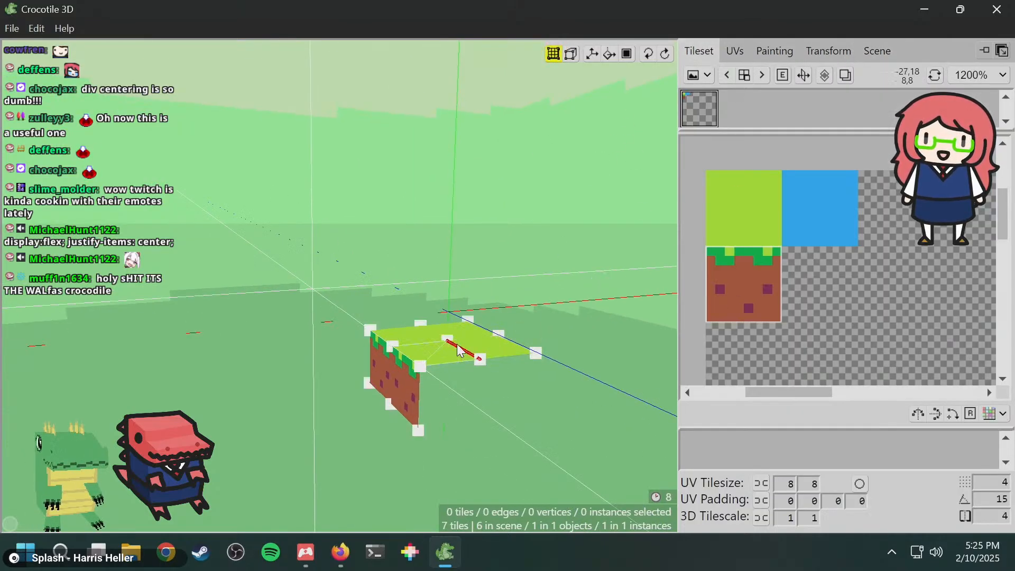
{"action": "key", "text": "space"}
{"action": "mouse_move", "coordinate": [468, 346]}
{"action": "left_mouse_down"}
{"action": "mouse_move", "coordinate": [455, 365]}
{"action": "mouse_move", "coordinate": [465, 382]}
{"action": "mouse_move", "coordinate": [446, 388]}
{"action": "mouse_move", "coordinate": [465, 341]}
{"action": "mouse_move", "coordinate": [452, 347]}
{"action": "left_mouse_up"}
{"action": "key", "text": "Tab"}
{"action": "key", "text": "space"}
{"action": "key", "text": "space"}
{"action": "key", "text": "space"}
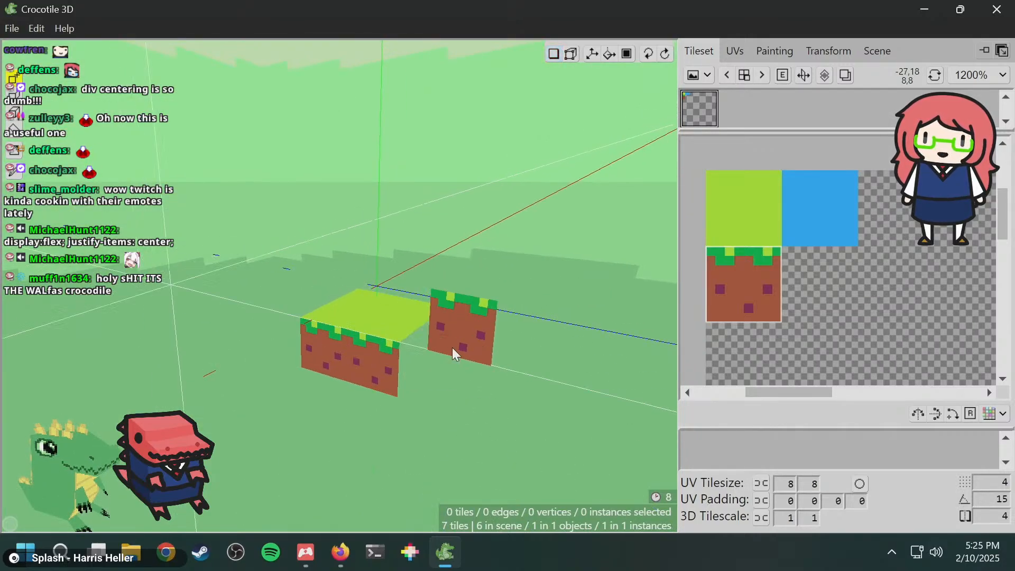
{"action": "key", "text": "space"}
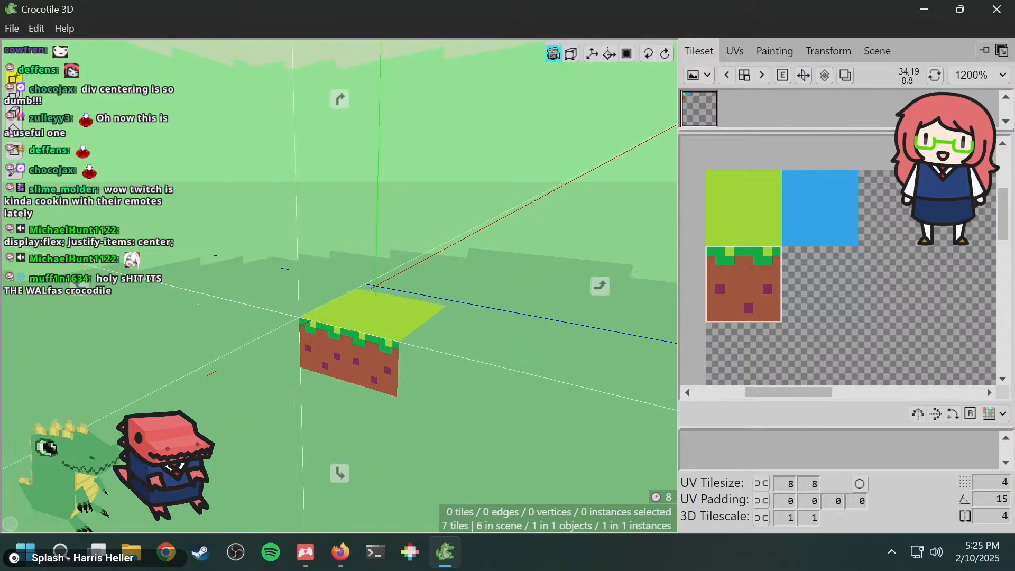
{"action": "left_click_drag", "start_coordinate": [494, 347], "coordinate": [343, 369]}
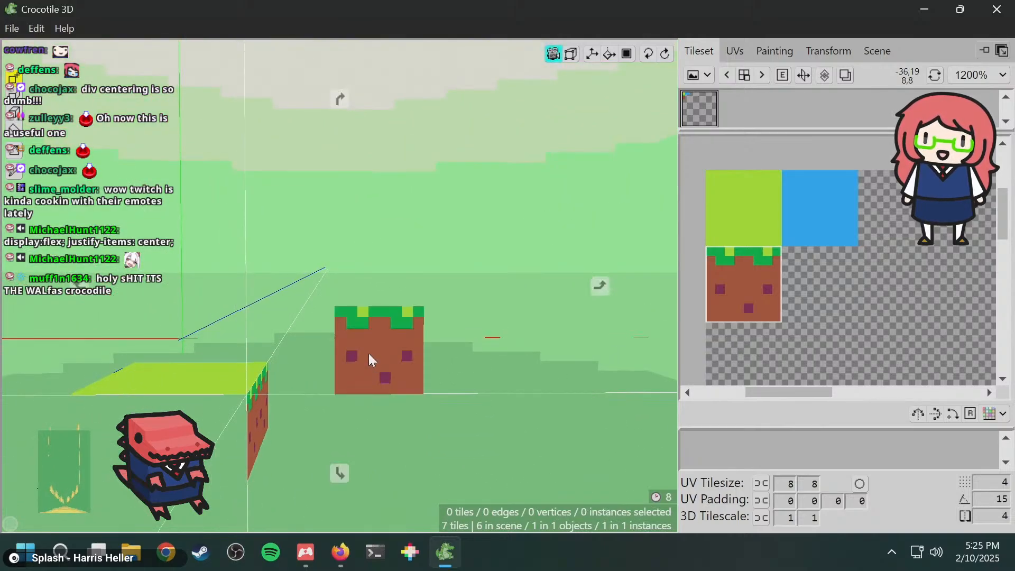
{"action": "key", "text": "space"}
{"action": "right_click_drag", "start_coordinate": [379, 329], "coordinate": [527, 243]}
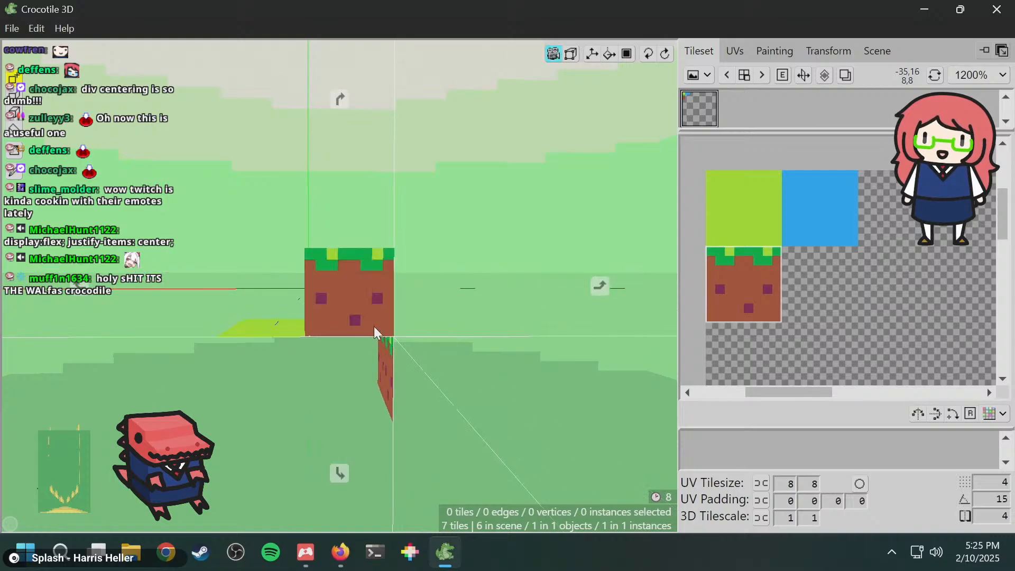
{"action": "key", "text": "space"}
{"action": "left_click_drag", "start_coordinate": [473, 238], "coordinate": [471, 239]}
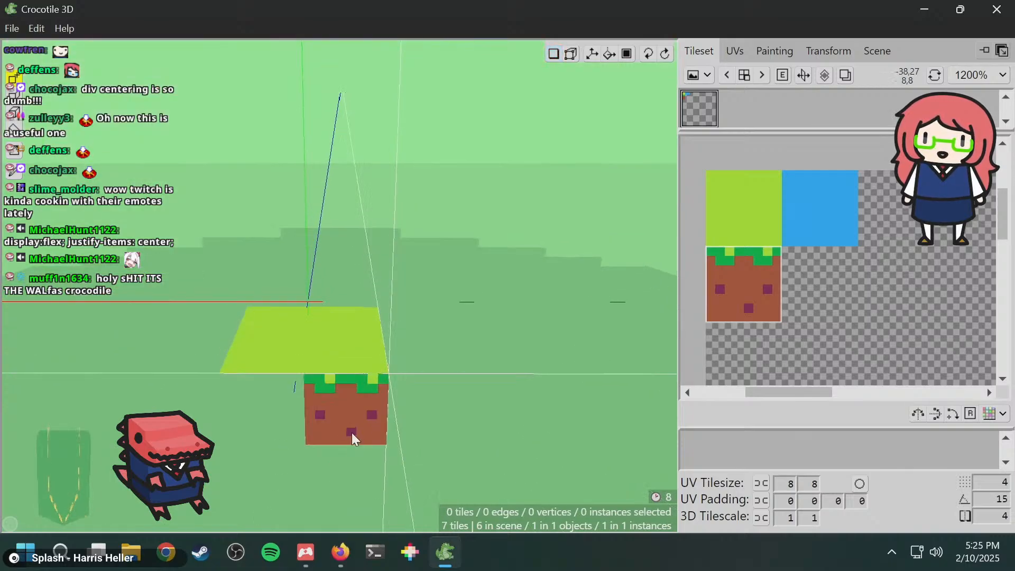
{"action": "left_click", "coordinate": [284, 414]}
- Place two upright dirt tiles side by side along the third edge of the green square
{"action": "key", "text": "space"}
{"action": "left_click_drag", "start_coordinate": [332, 369], "coordinate": [330, 379]}
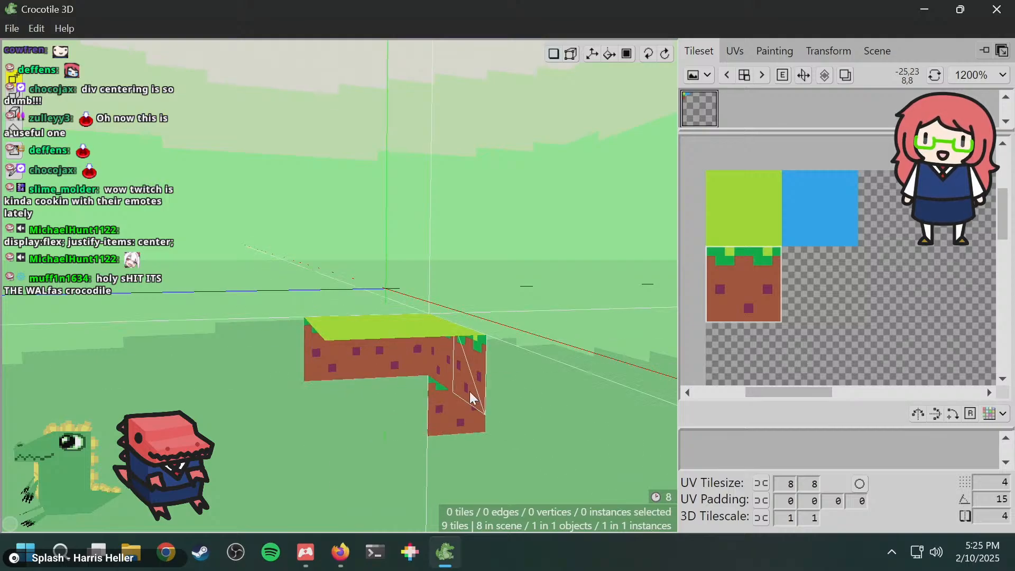
{"action": "key", "text": "space"}
{"action": "left_click_drag", "start_coordinate": [469, 391], "coordinate": [457, 388]}
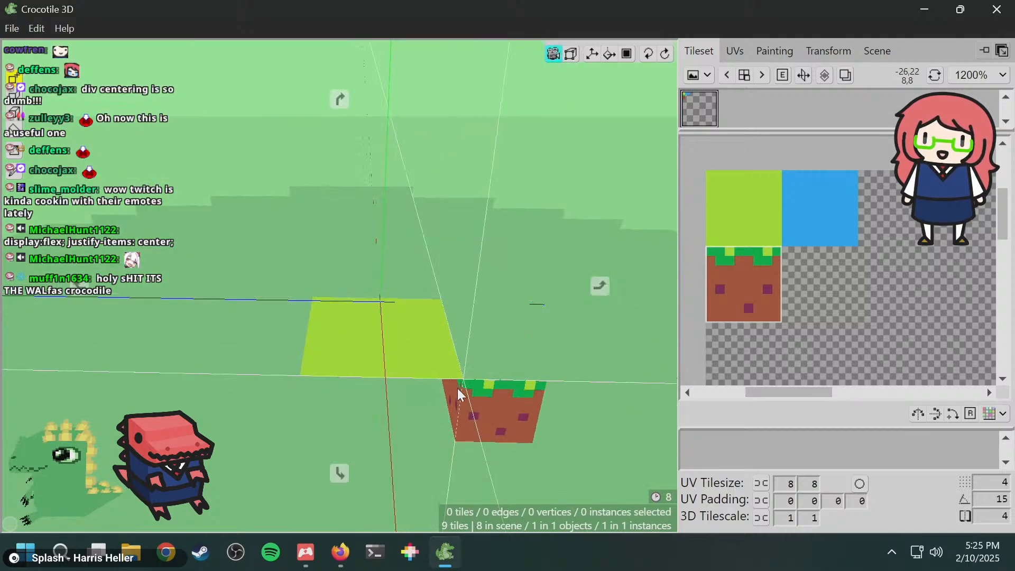
{"action": "left_click", "coordinate": [424, 405]}
{"action": "left_click", "coordinate": [332, 402]}
- Close the last open side of the block with two upright dirt tiles under the grass edge
{"action": "key", "text": "space"}
{"action": "left_click_drag", "start_coordinate": [287, 380], "coordinate": [358, 361]}
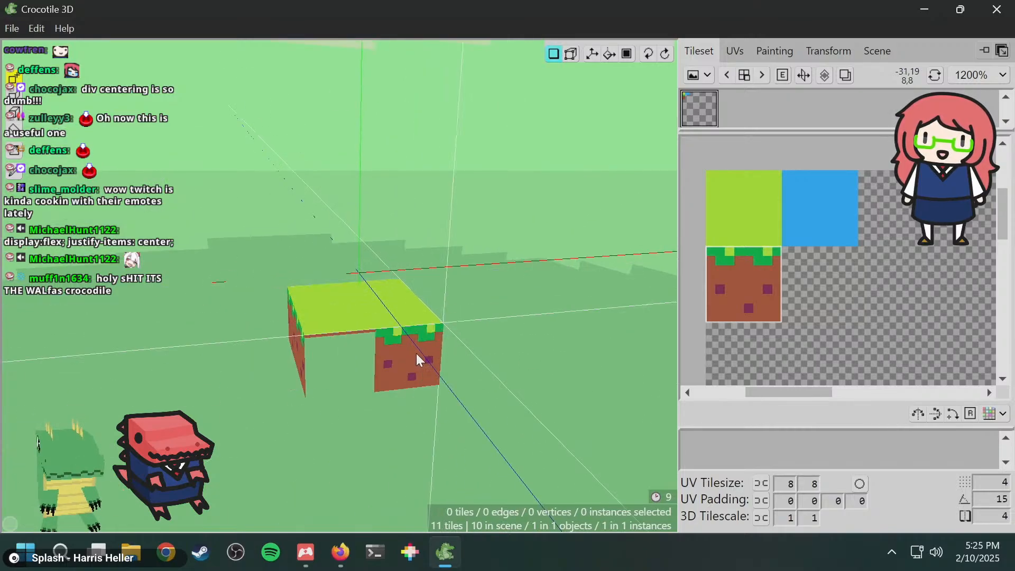
{"action": "left_click", "coordinate": [308, 363]}
{"action": "left_click", "coordinate": [324, 361]}
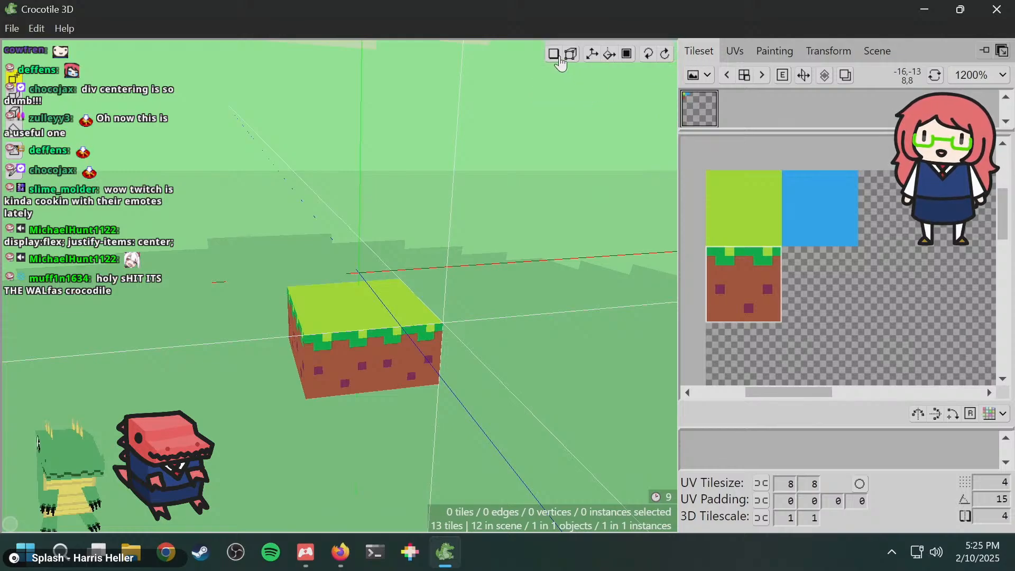
- In edit mode, select all the bottom vertices of one dirt side and move them outward to slope it, then deselect them
{"action": "right_click_drag", "start_coordinate": [497, 205], "coordinate": [490, 205]}
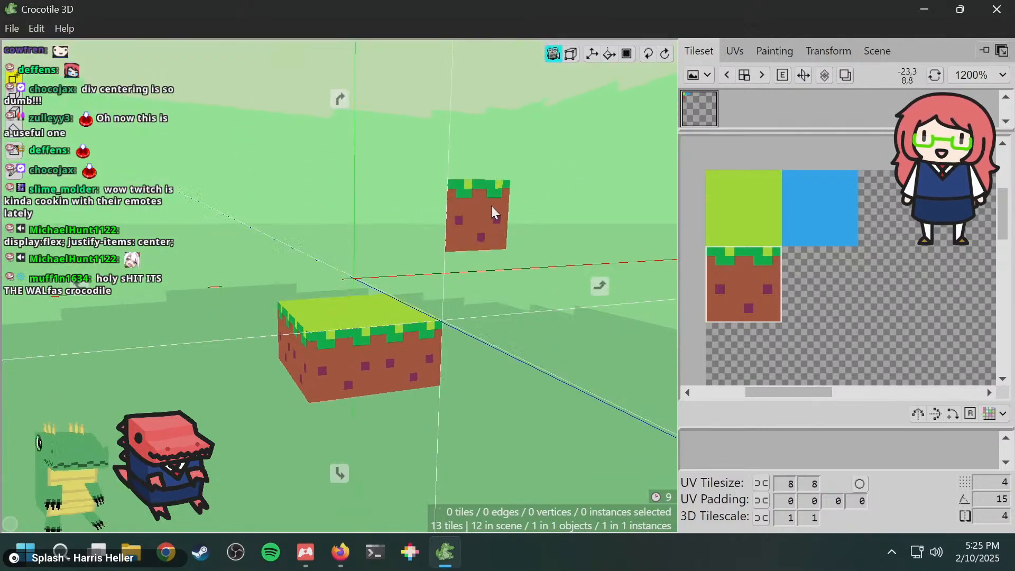
{"action": "key", "text": "Tab"}
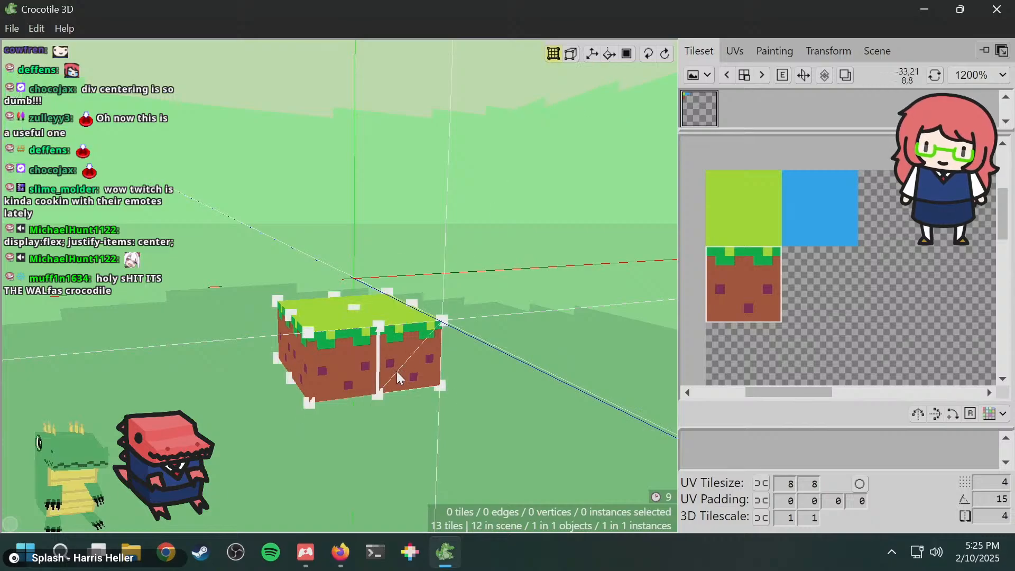
{"action": "left_click", "coordinate": [379, 395]}
{"action": "right_click_drag", "start_coordinate": [325, 384], "coordinate": [294, 416]}
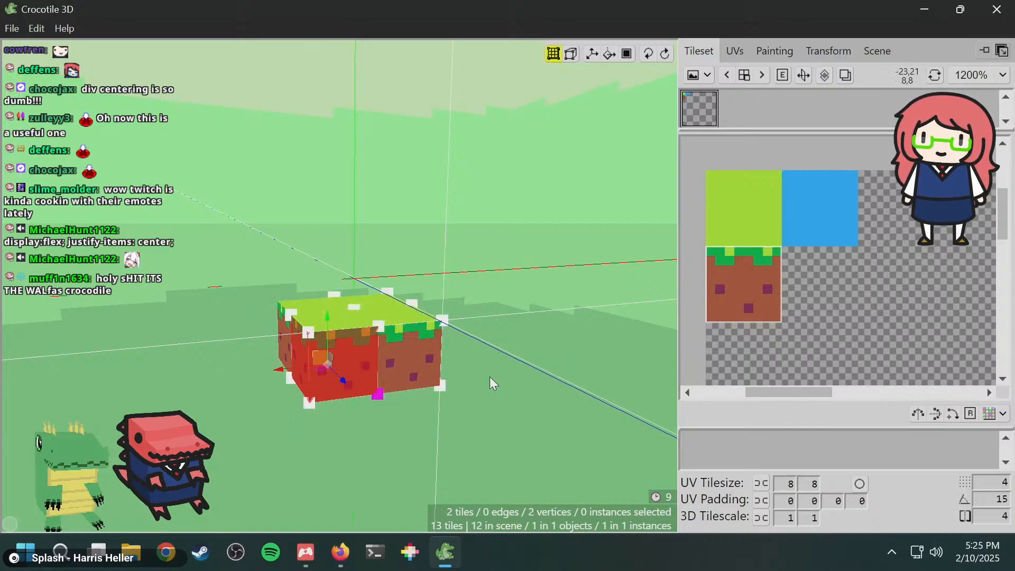
{"action": "left_click", "coordinate": [439, 349]}
{"action": "right_click", "coordinate": [401, 375]}
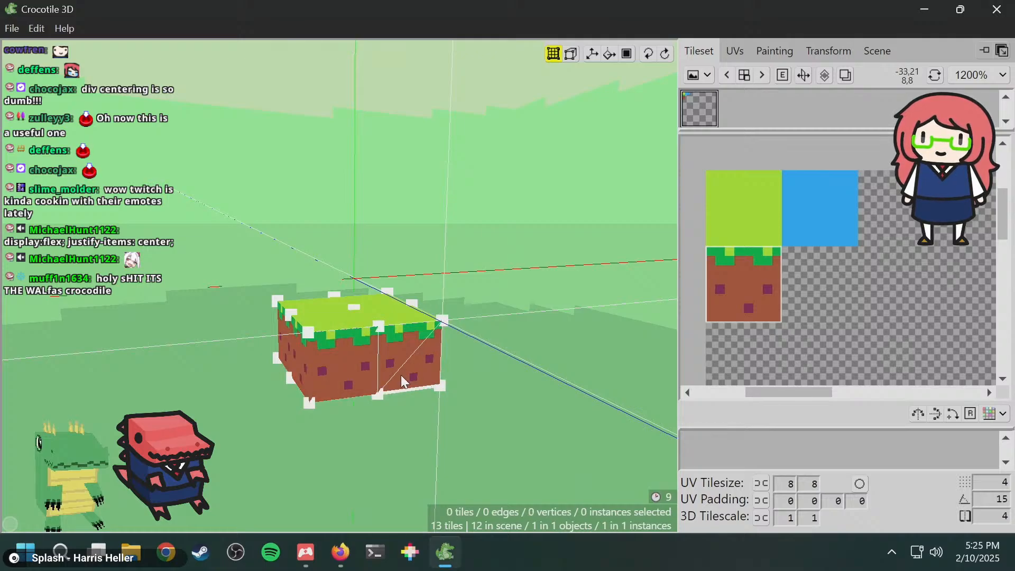
{"action": "left_click_drag", "start_coordinate": [294, 392], "coordinate": [432, 417]}
{"action": "left_click_drag", "start_coordinate": [475, 380], "coordinate": [424, 395]}
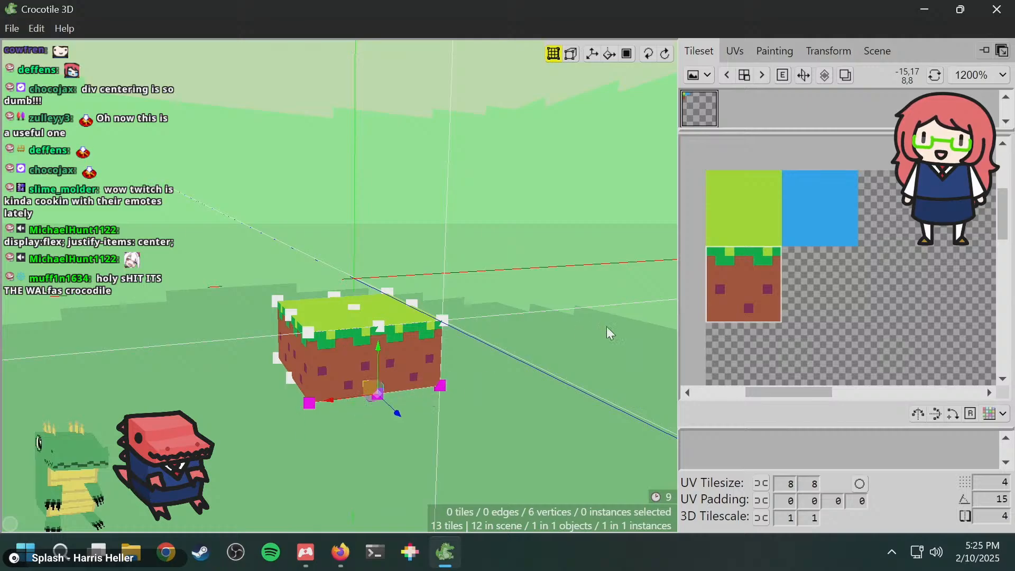
{"action": "middle_click_drag", "start_coordinate": [607, 313], "coordinate": [537, 327]}
{"action": "key", "text": "s"}
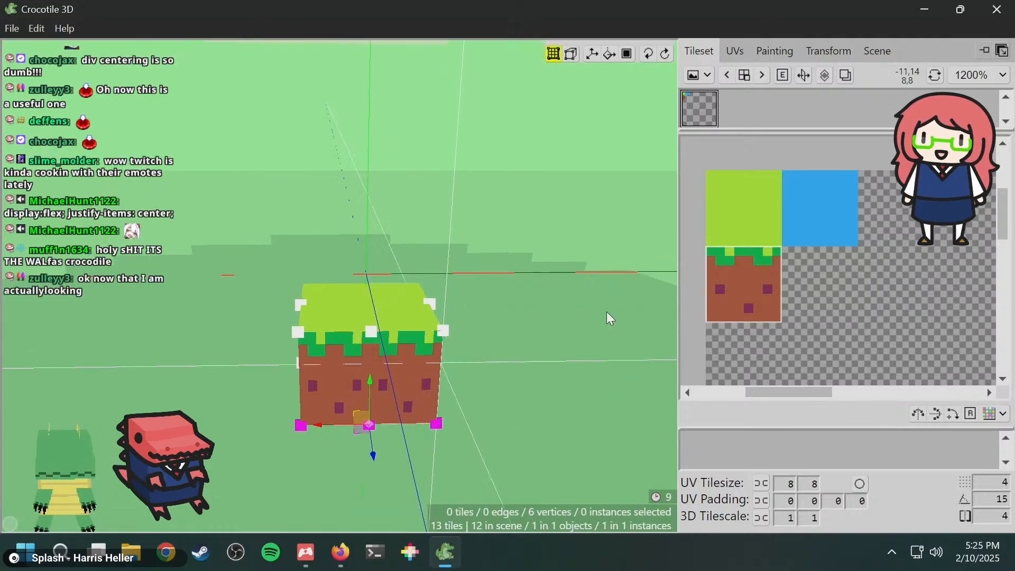
{"action": "middle_click_drag", "start_coordinate": [607, 312], "coordinate": [674, 304]}
{"action": "middle_click_drag", "start_coordinate": [557, 310], "coordinate": [535, 308]}
{"action": "key", "text": "w"}
{"action": "key", "text": "d"}
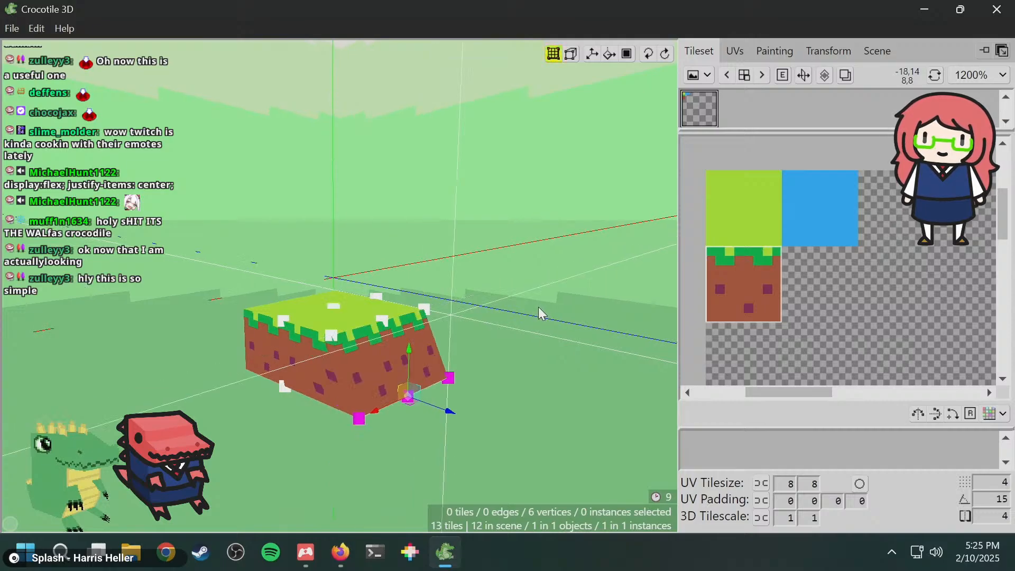
{"action": "left_click", "coordinate": [485, 275]}
- Select the bottom vertices of a second dirt side and move them outward to slope it, then clear the selection
{"action": "middle_click_drag", "start_coordinate": [485, 275], "coordinate": [486, 276]}
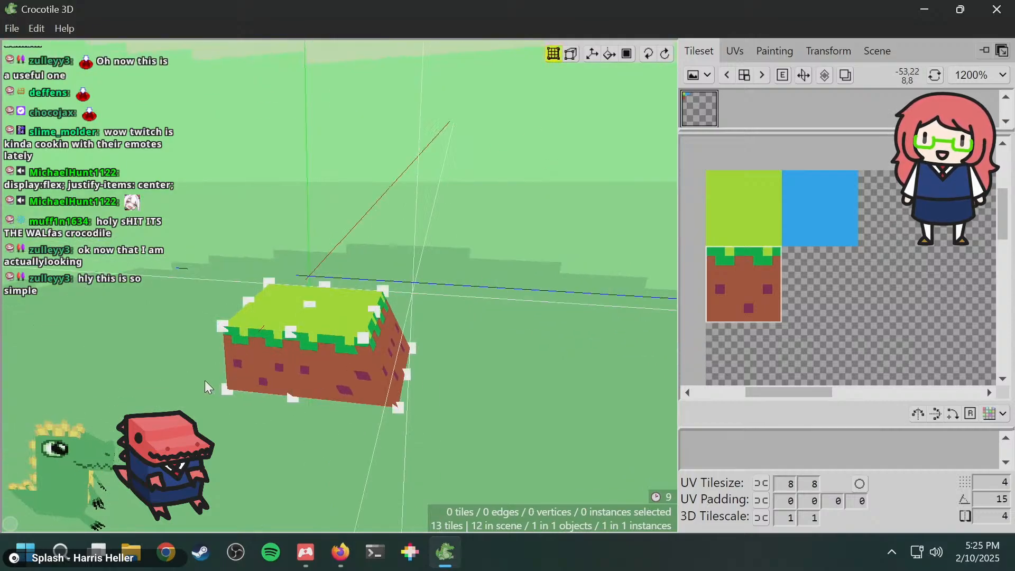
{"action": "left_click_drag", "start_coordinate": [207, 386], "coordinate": [408, 423]}
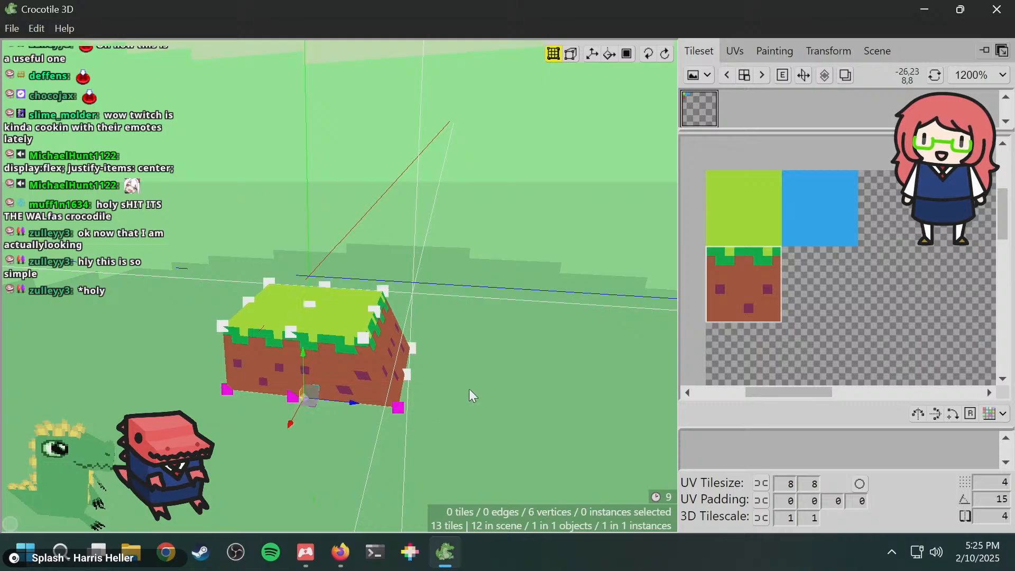
{"action": "key", "text": "space"}
{"action": "key", "text": "s"}
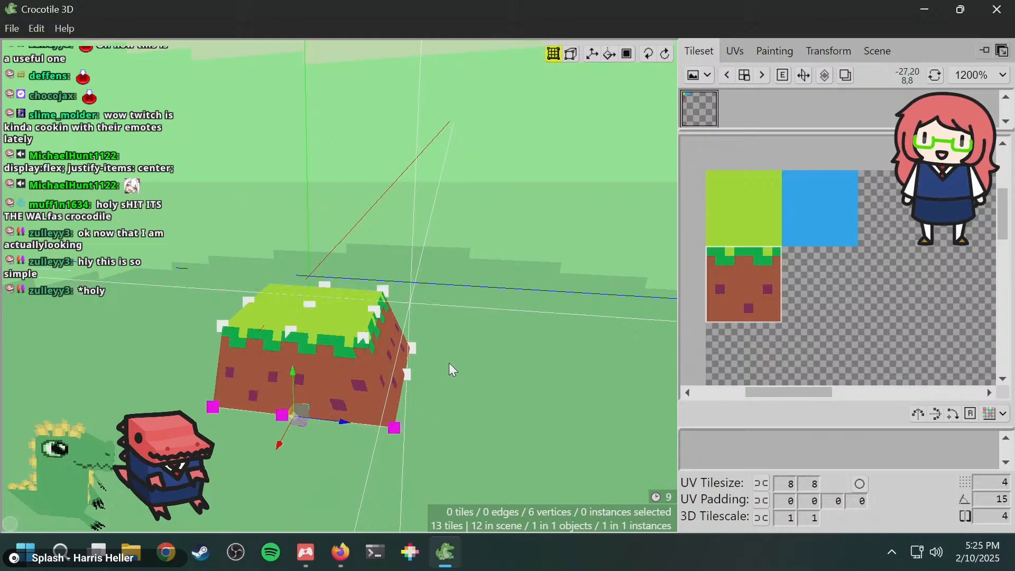
{"action": "left_click", "coordinate": [449, 363]}
- Select the bottom vertices of the third dirt side and move them outward to slope it
{"action": "key", "text": "space"}
{"action": "left_click_drag", "start_coordinate": [425, 337], "coordinate": [560, 320]}
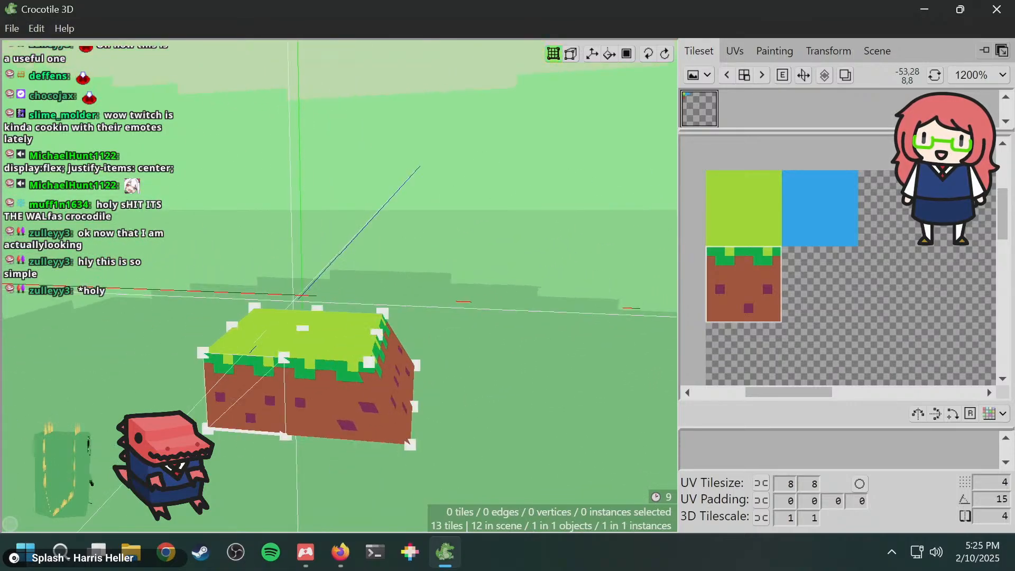
{"action": "left_click_drag", "start_coordinate": [200, 418], "coordinate": [417, 469]}
{"action": "key", "text": "space"}
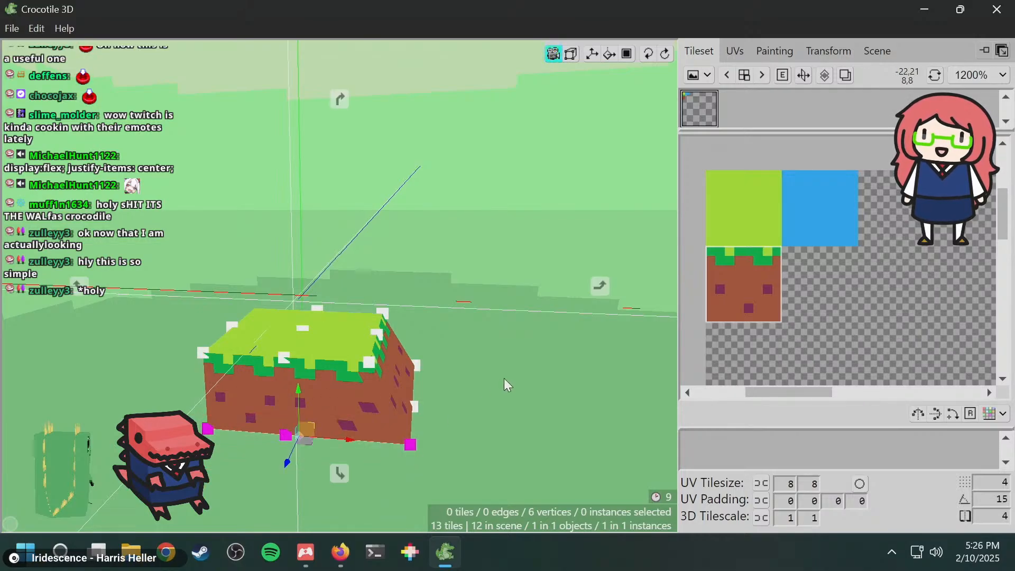
{"action": "key", "text": "space"}
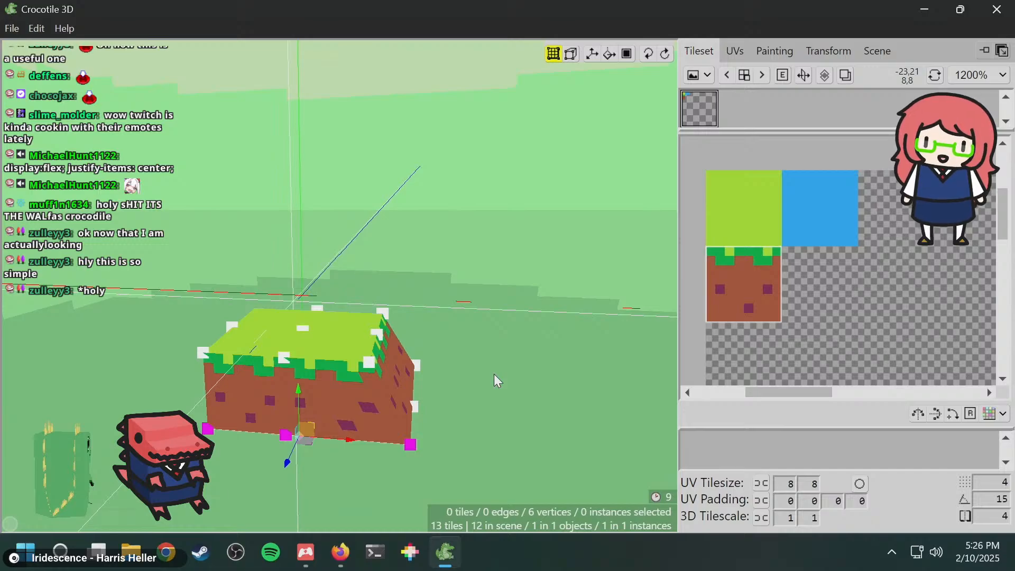
{"action": "key", "text": "space"}
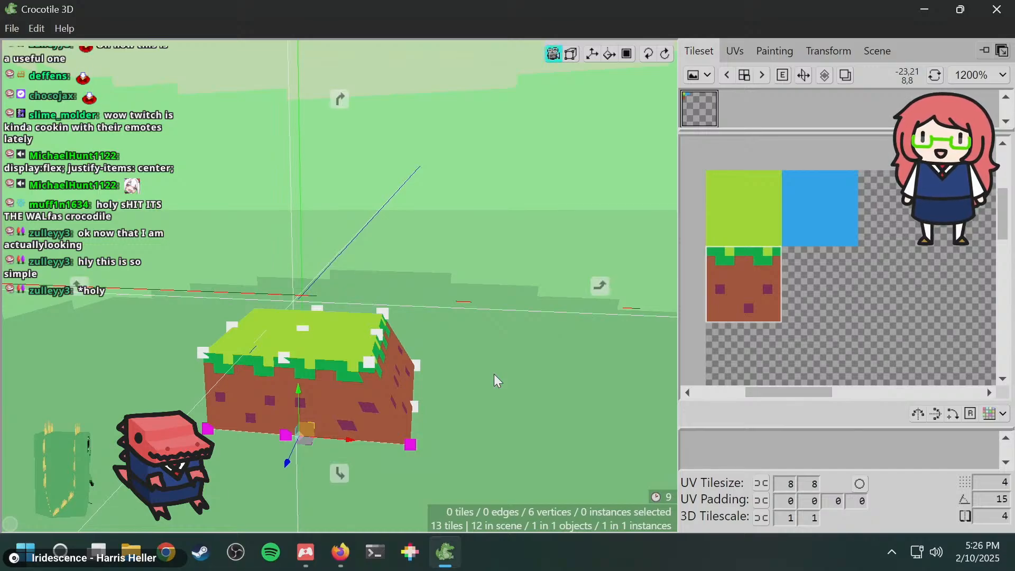
{"action": "key", "text": "s"}
{"action": "key", "text": "space"}
- Select the bottom vertices of the remaining upright dirt side and move them outward to slope it
{"action": "key", "text": "space"}
{"action": "mouse_move", "coordinate": [425, 337]}
{"action": "left_mouse_down"}
{"action": "mouse_move", "coordinate": [571, 335]}
{"action": "mouse_move", "coordinate": [429, 354]}
{"action": "left_mouse_up"}
{"action": "key", "text": "space"}
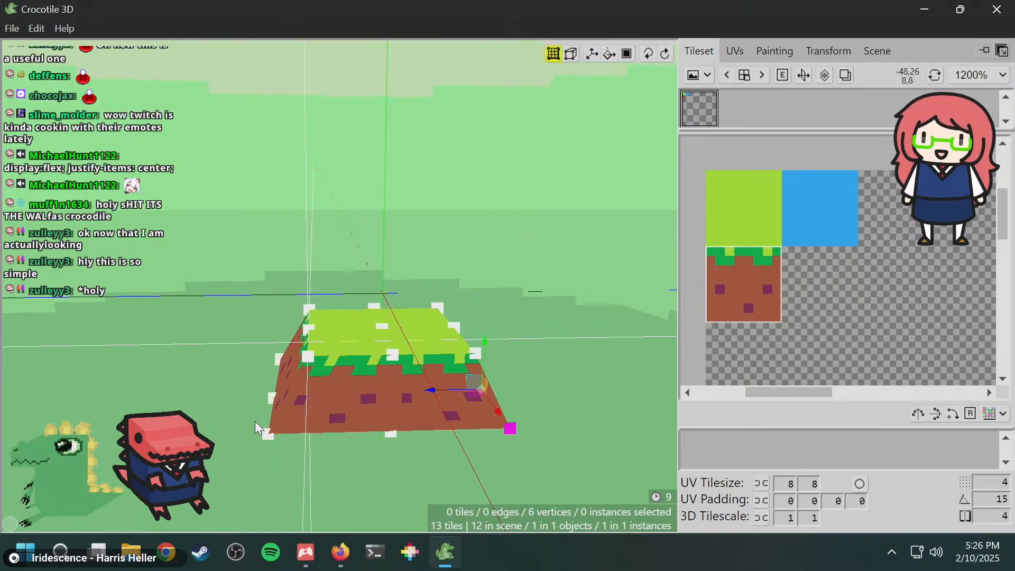
{"action": "left_click_drag", "start_coordinate": [254, 421], "coordinate": [419, 432]}
{"action": "left_click", "coordinate": [304, 425]}
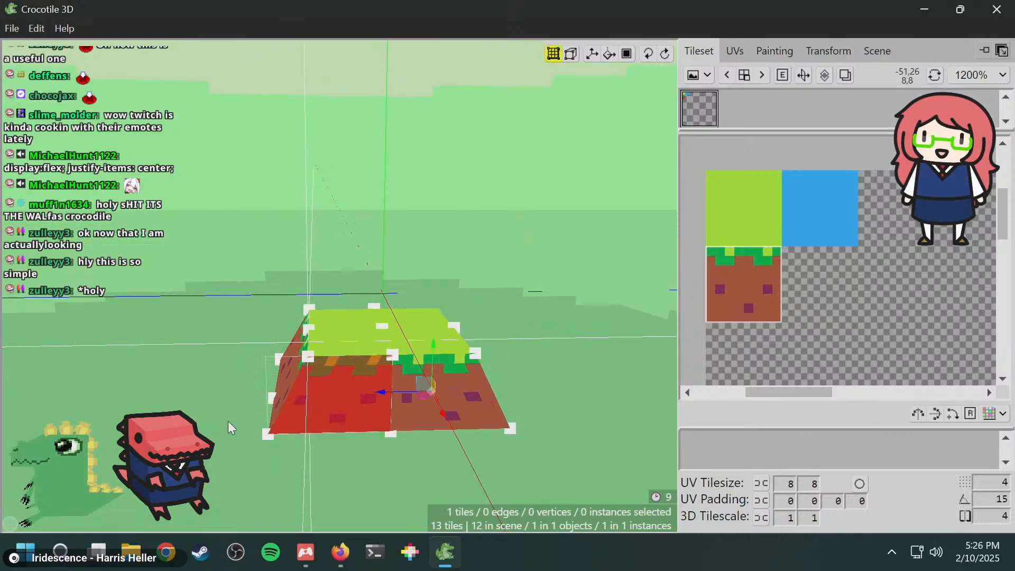
{"action": "left_click_drag", "start_coordinate": [229, 421], "coordinate": [593, 451]}
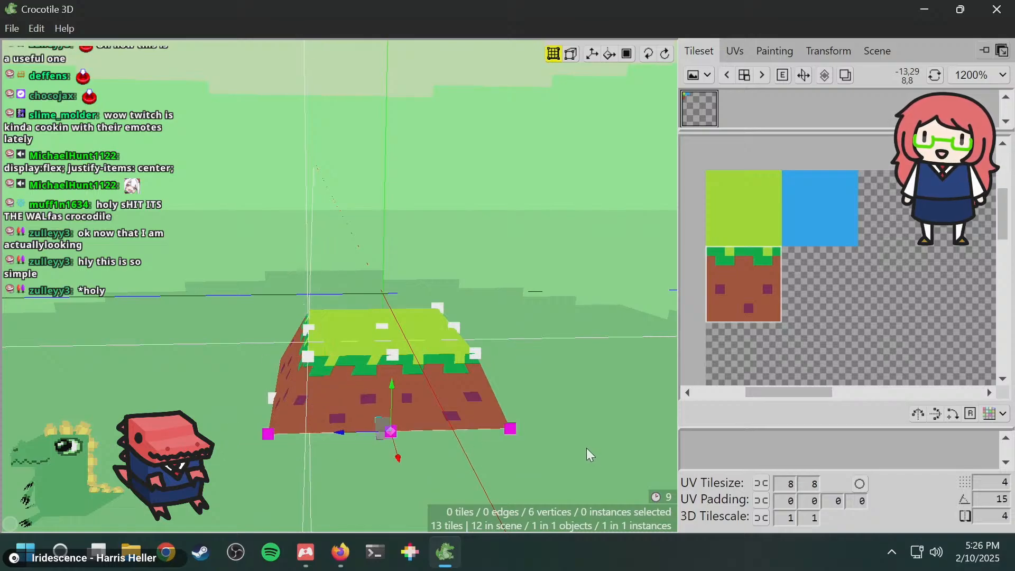
{"action": "key", "text": "space"}
{"action": "key", "text": "s"}
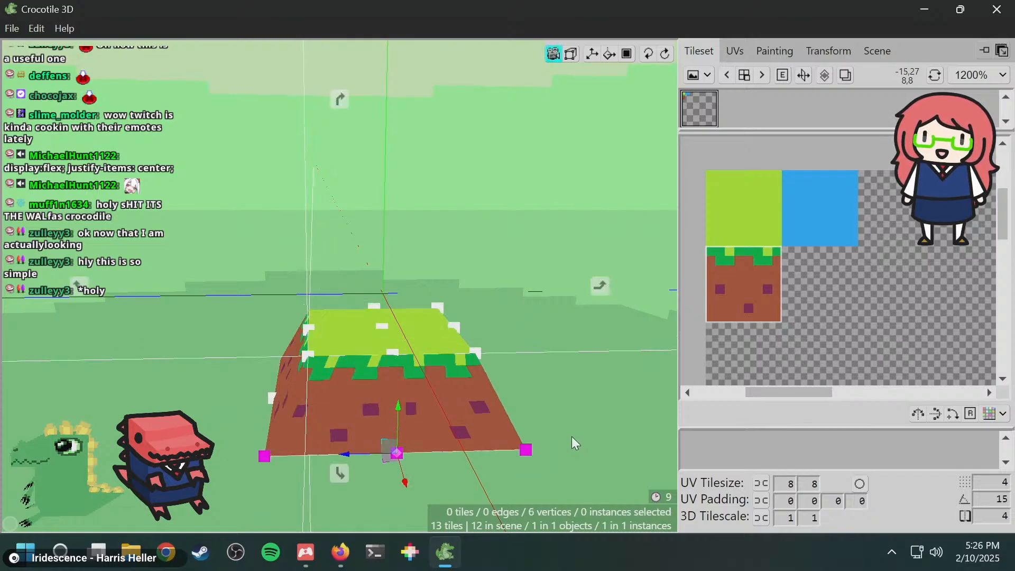
{"action": "key", "text": "space"}
{"action": "left_click_drag", "start_coordinate": [425, 384], "coordinate": [592, 418]}
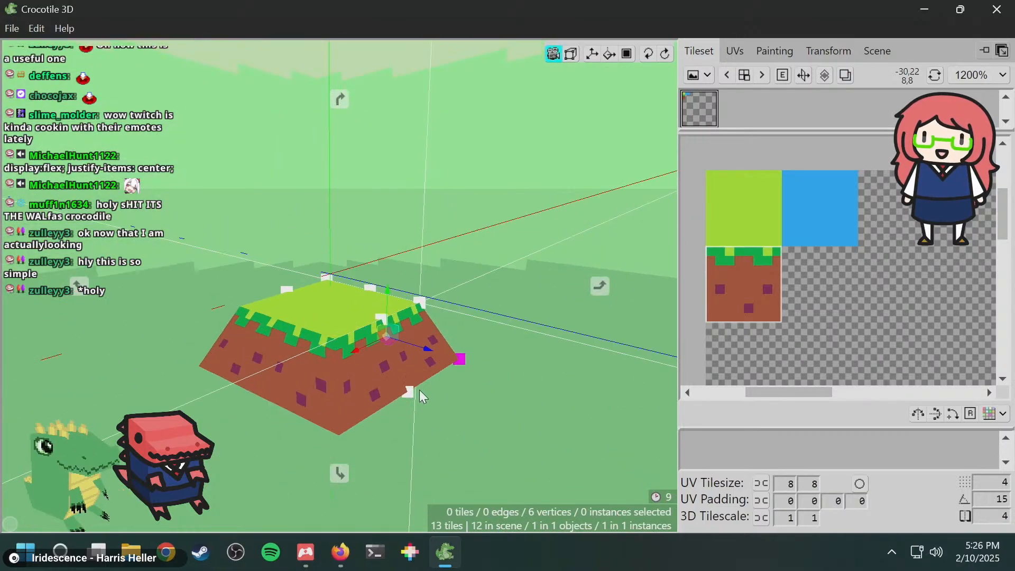
{"action": "key", "text": "space"}
- Show the "water" object and examine the sloped island against it
{"action": "left_click", "coordinate": [878, 51]}
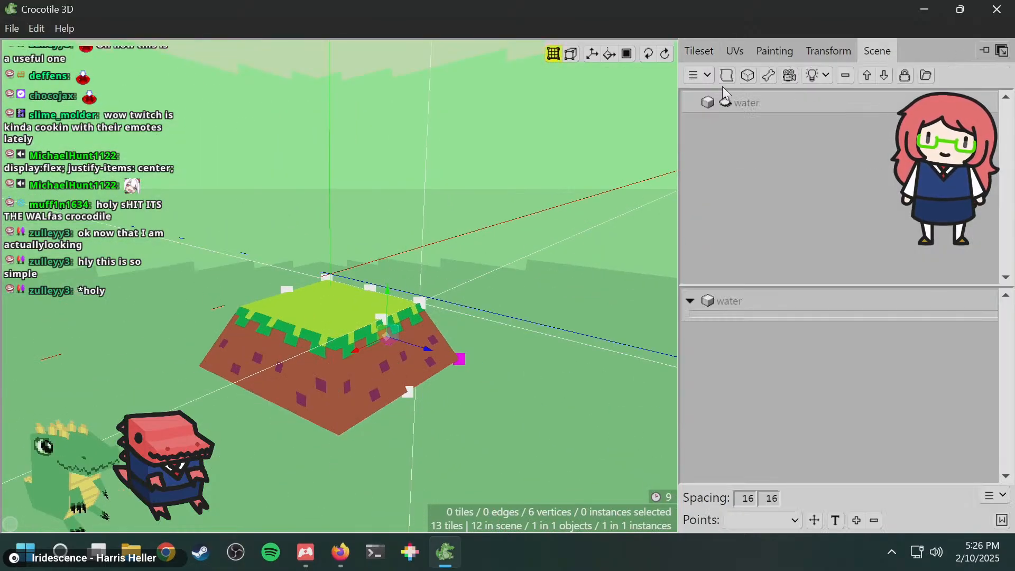
{"action": "left_click", "coordinate": [727, 104]}
{"action": "left_click_drag", "start_coordinate": [339, 286], "coordinate": [296, 286]}
{"action": "key", "text": "space"}
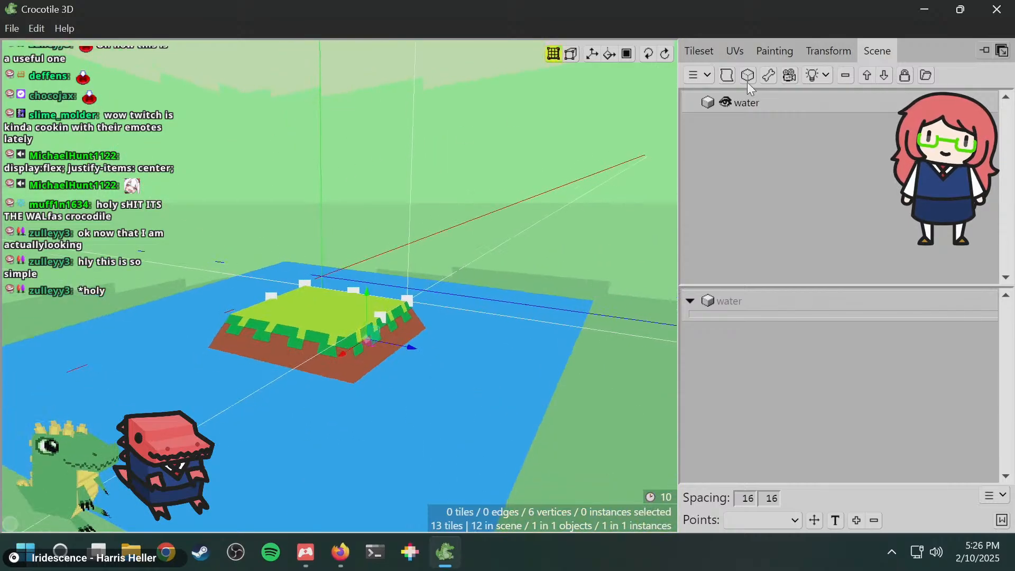
- Hide the "water" object again, leaving only the sloped island in view
{"action": "left_click", "coordinate": [698, 57]}
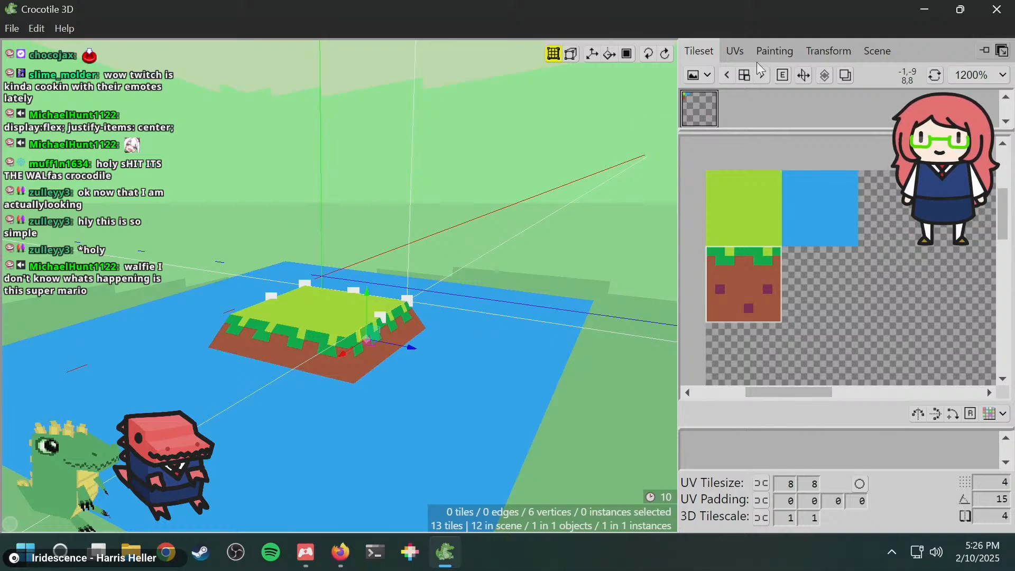
{"action": "left_click", "coordinate": [878, 51]}
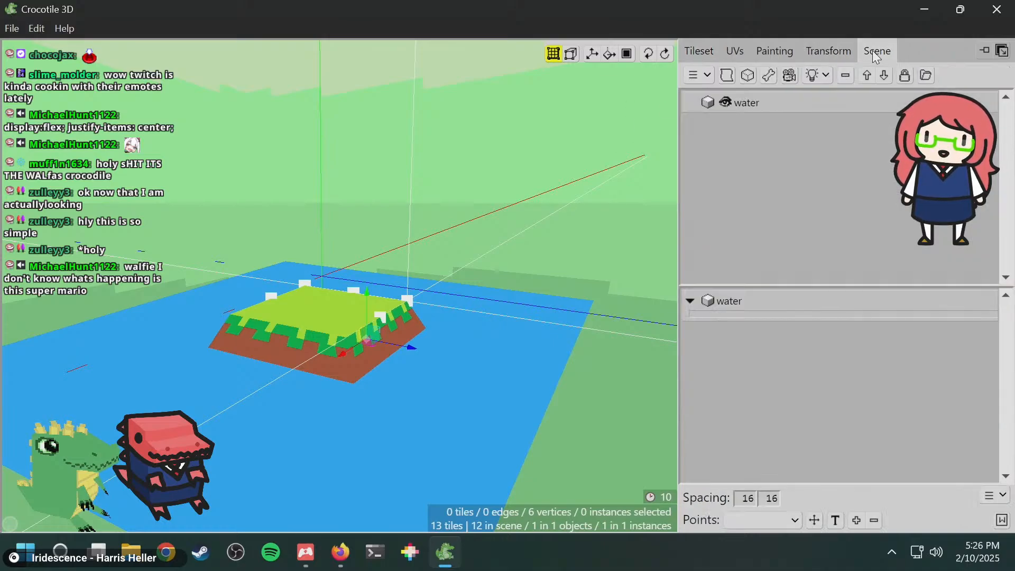
{"action": "left_click", "coordinate": [725, 104]}
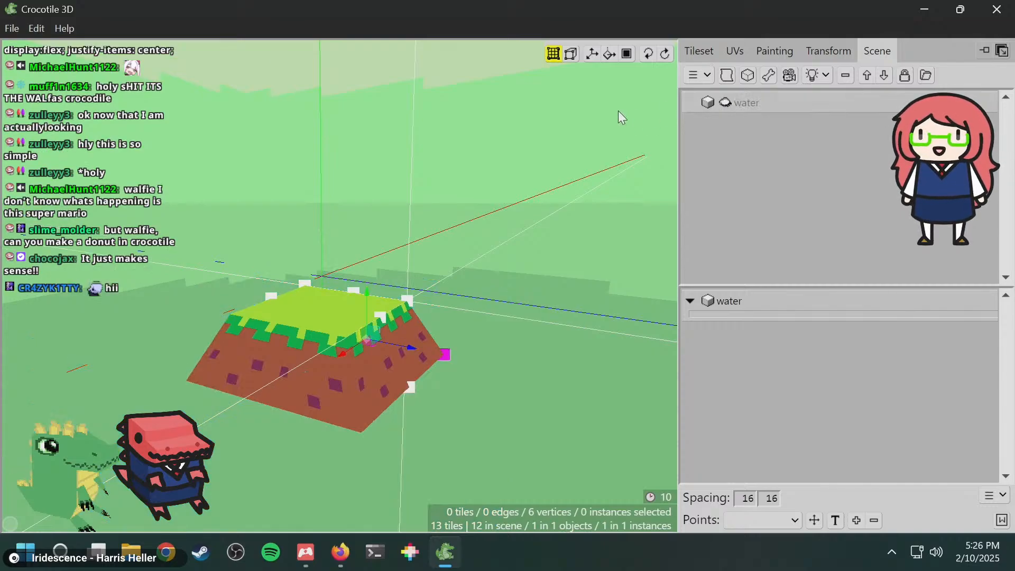
- Select the bottom vertices of the island's dirt sides and shift them far sideways to skew the slopes
{"action": "right_click_drag", "start_coordinate": [426, 169], "coordinate": [369, 420]}
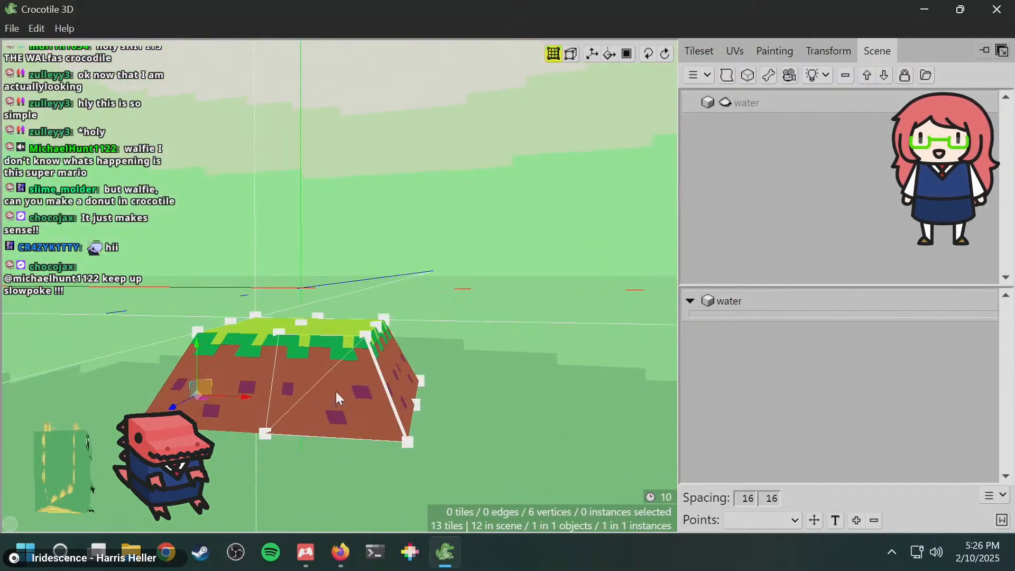
{"action": "right_click_drag", "start_coordinate": [388, 376], "coordinate": [423, 385]}
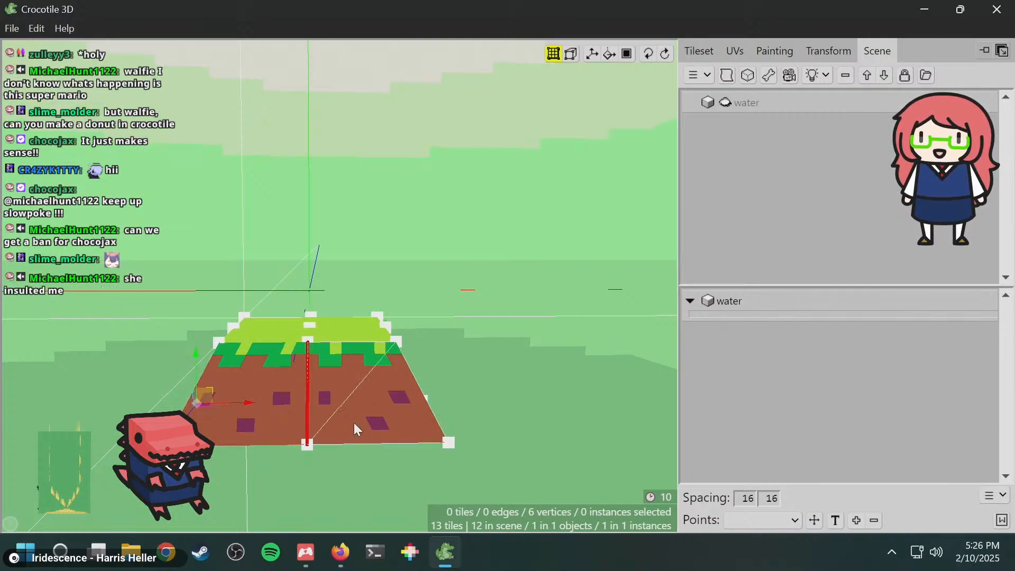
{"action": "key", "text": "space"}
{"action": "left_click_drag", "start_coordinate": [459, 300], "coordinate": [444, 317]}
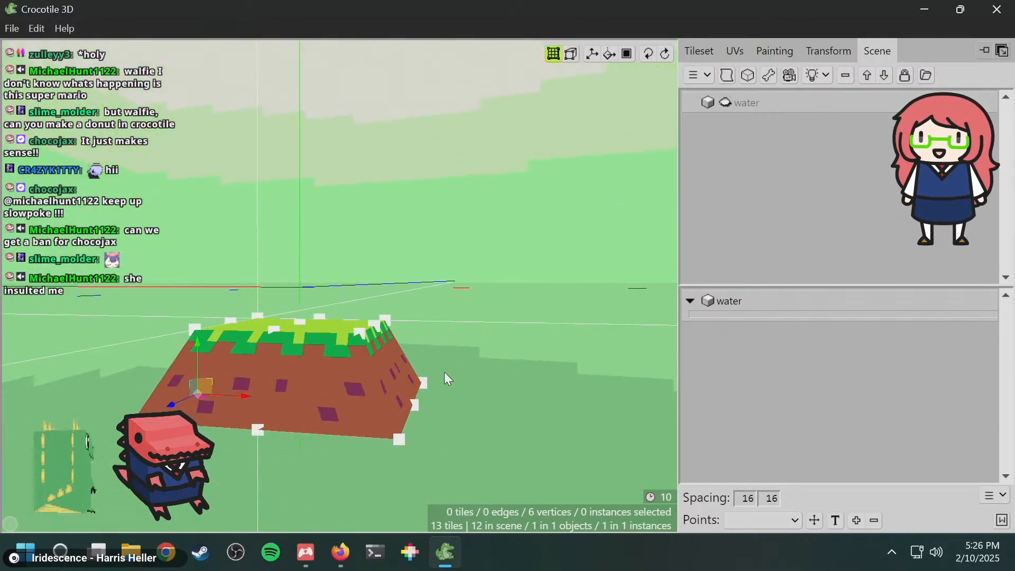
{"action": "key", "text": "space"}
{"action": "left_click_drag", "start_coordinate": [445, 373], "coordinate": [413, 436]}
{"action": "left_click_drag", "start_coordinate": [481, 427], "coordinate": [395, 477], "text": "shift"}
{"action": "key", "text": "space"}
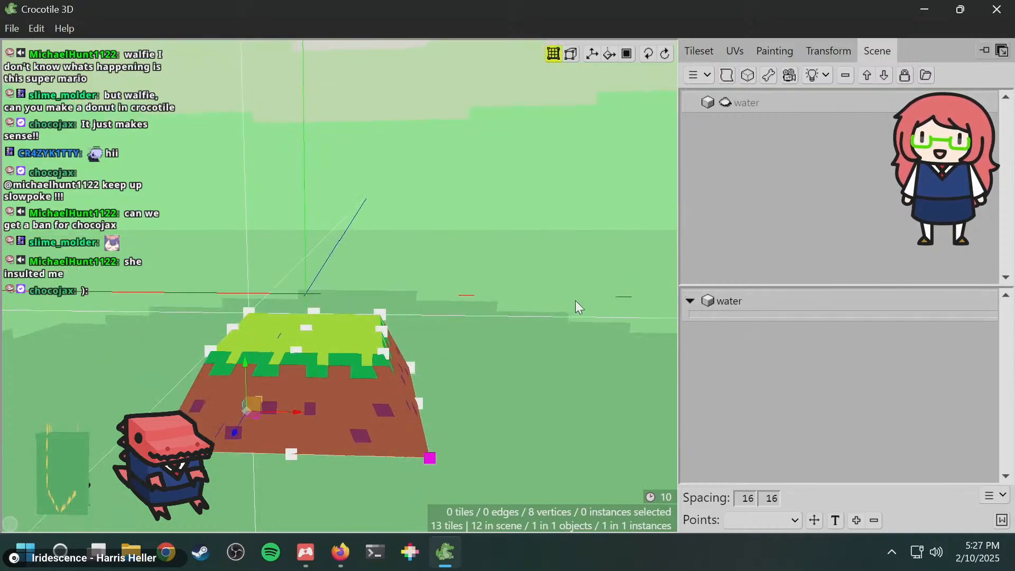
{"action": "key", "text": "d"}
{"action": "key", "text": "d"}
{"action": "key", "text": "a"}
{"action": "key", "text": "a"}
{"action": "key", "text": "a"}
{"action": "key", "text": "a"}
{"action": "key", "text": "a"}
{"action": "key", "text": "a"}
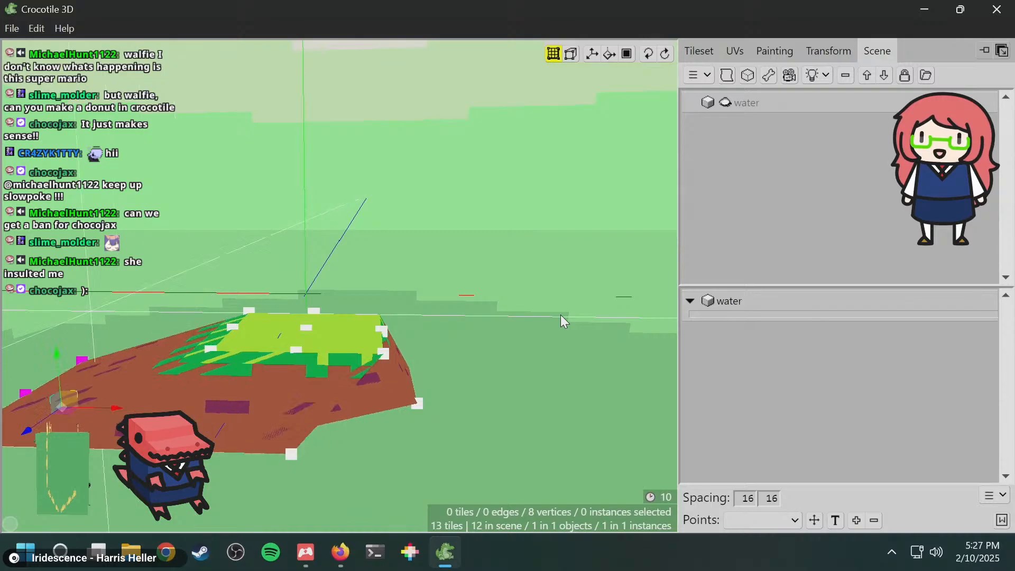
- Move the selected bottom vertices back into place under the grass top and clear the selection
{"action": "key", "text": "d"}
{"action": "key", "text": "d"}
{"action": "key", "text": "d"}
{"action": "key", "text": "d"}
{"action": "key", "text": "d"}
{"action": "key", "text": "a"}
{"action": "key", "text": "a"}
{"action": "key", "text": "a"}
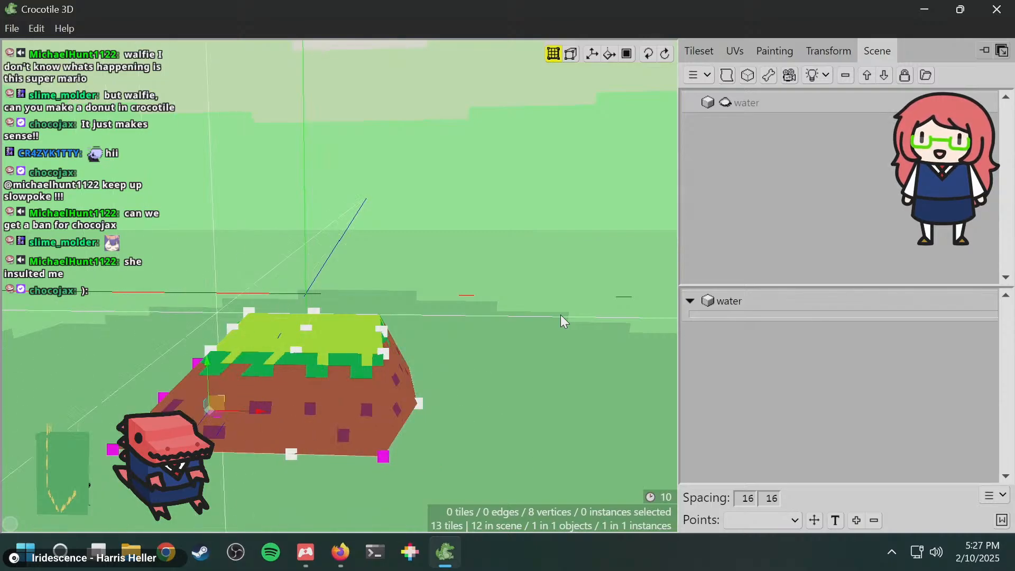
{"action": "key", "text": "d"}
{"action": "left_click", "coordinate": [561, 315]}
- Select the dirt tile at one corner of the island's front side and display its UV outline close up on the grass-and-dirt texture
{"action": "key", "text": "space"}
{"action": "left_click_drag", "start_coordinate": [434, 287], "coordinate": [529, 299]}
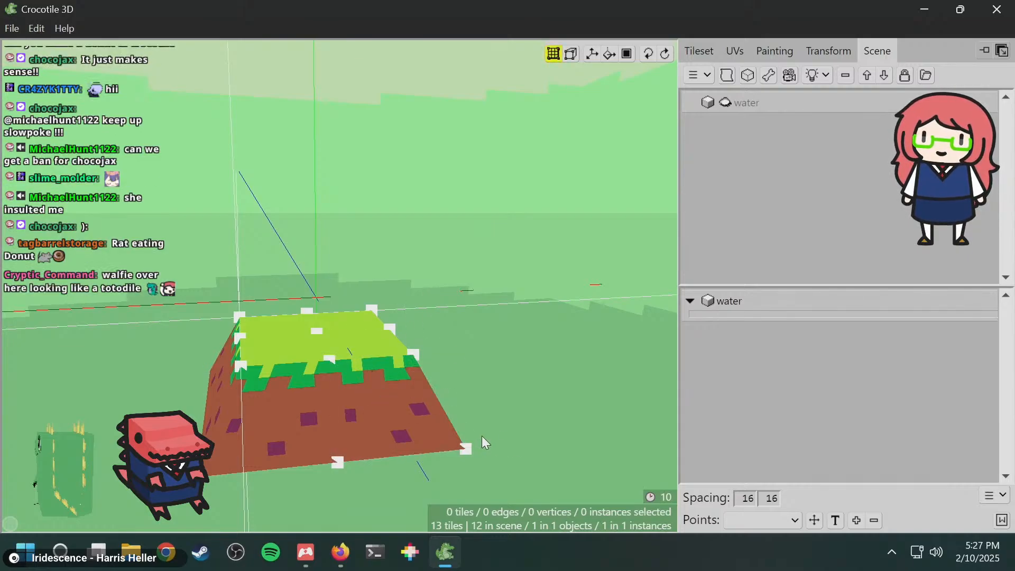
{"action": "left_click_drag", "start_coordinate": [481, 436], "coordinate": [390, 430]}
{"action": "scroll", "coordinate": [481, 429], "scroll_direction": "down", "scroll_amount": 3}
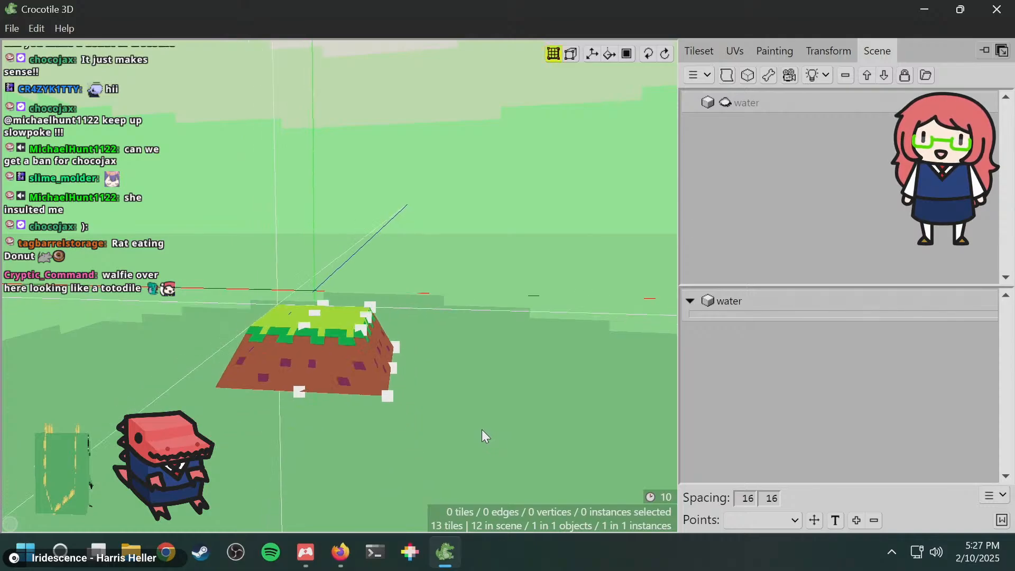
{"action": "left_click_drag", "start_coordinate": [481, 429], "coordinate": [411, 389]}
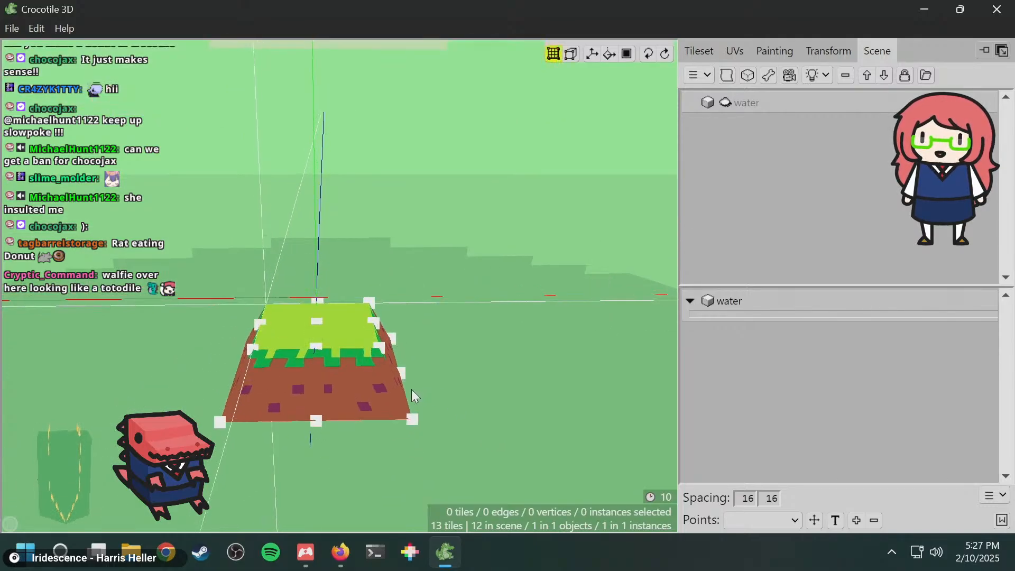
{"action": "left_click", "coordinate": [359, 388]}
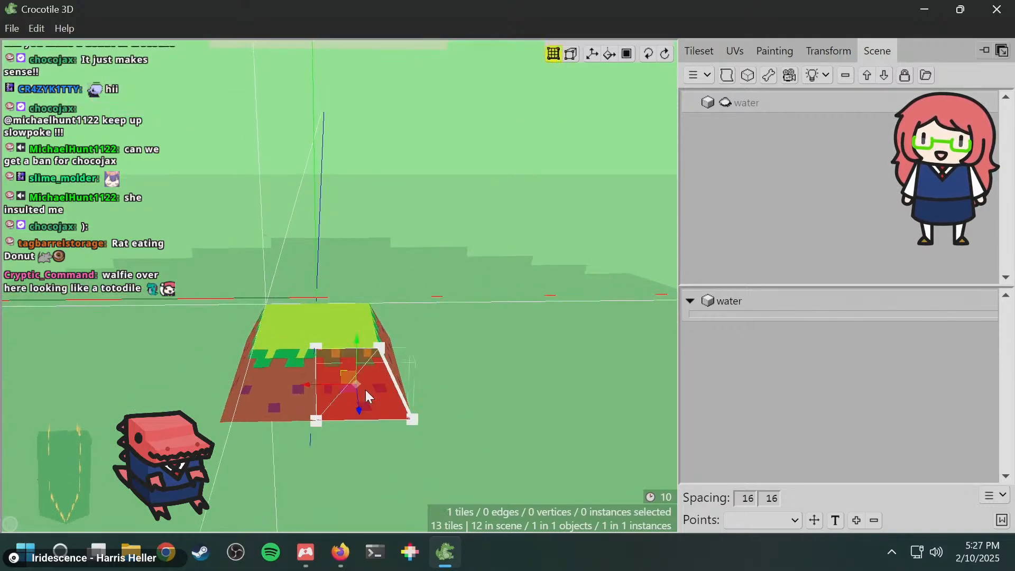
{"action": "left_click", "coordinate": [735, 53]}
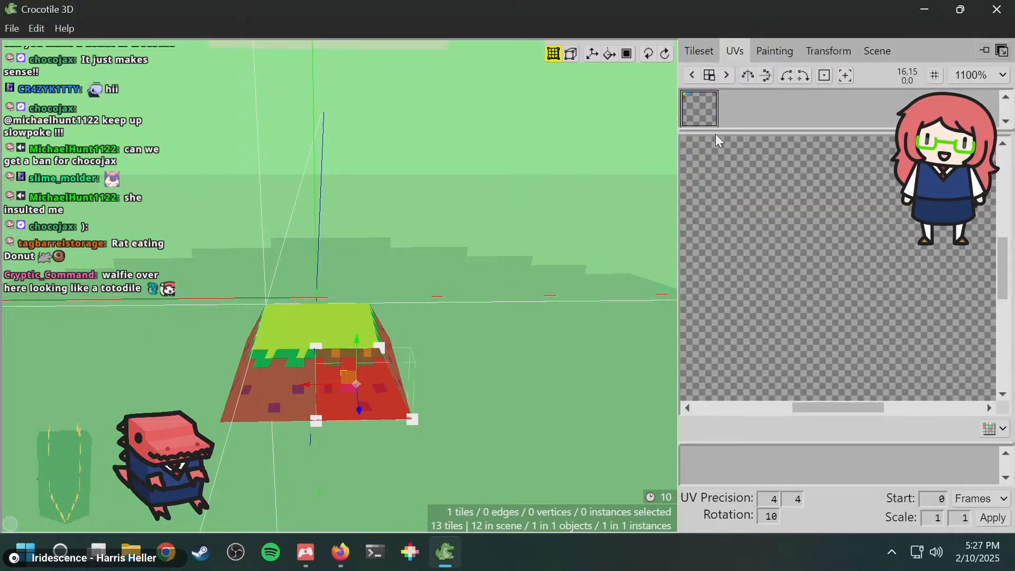
{"action": "scroll", "coordinate": [740, 158], "scroll_direction": "up", "scroll_amount": 5}
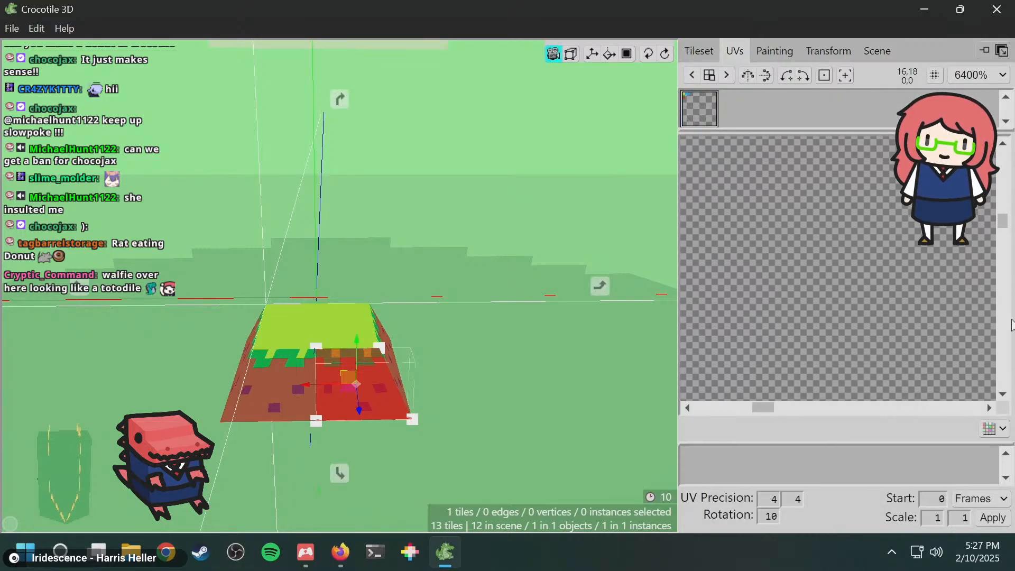
{"action": "left_click_drag", "start_coordinate": [833, 225], "coordinate": [986, 335]}
{"action": "left_click_drag", "start_coordinate": [799, 222], "coordinate": [936, 340]}
{"action": "mouse_move", "coordinate": [840, 254]}
{"action": "left_mouse_down"}
{"action": "mouse_move", "coordinate": [873, 233]}
{"action": "mouse_move", "coordinate": [788, 239]}
{"action": "left_mouse_up"}
{"action": "scroll", "coordinate": [859, 224], "scroll_direction": "down", "scroll_amount": 2}
{"action": "scroll", "coordinate": [857, 224], "scroll_direction": "up", "scroll_amount": 1}
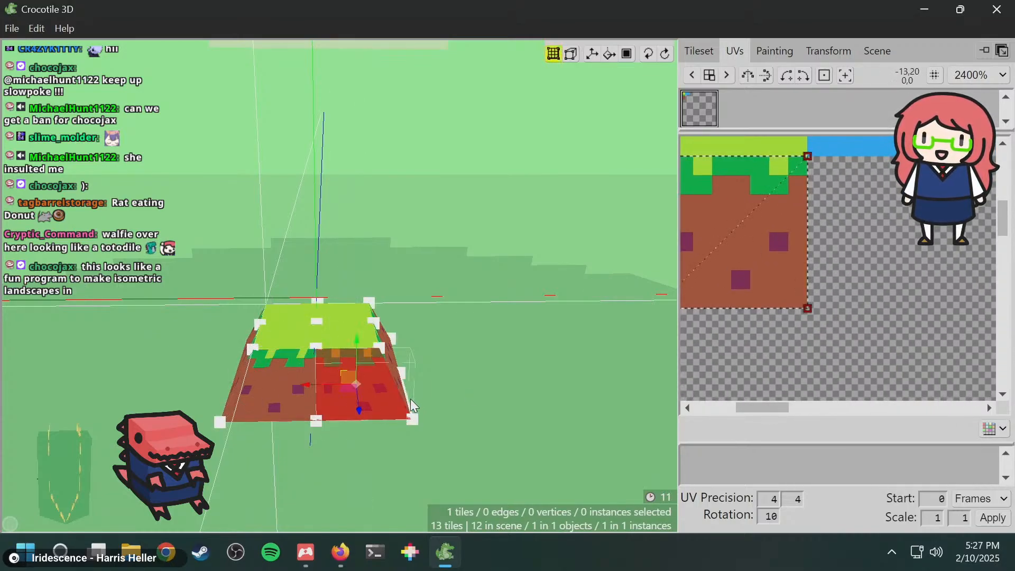
- Move the tile's outer bottom UV point outward past the dirt texture's edge, then deselect the tile and inspect that corner
{"action": "left_click_drag", "start_coordinate": [743, 266], "coordinate": [754, 265]}
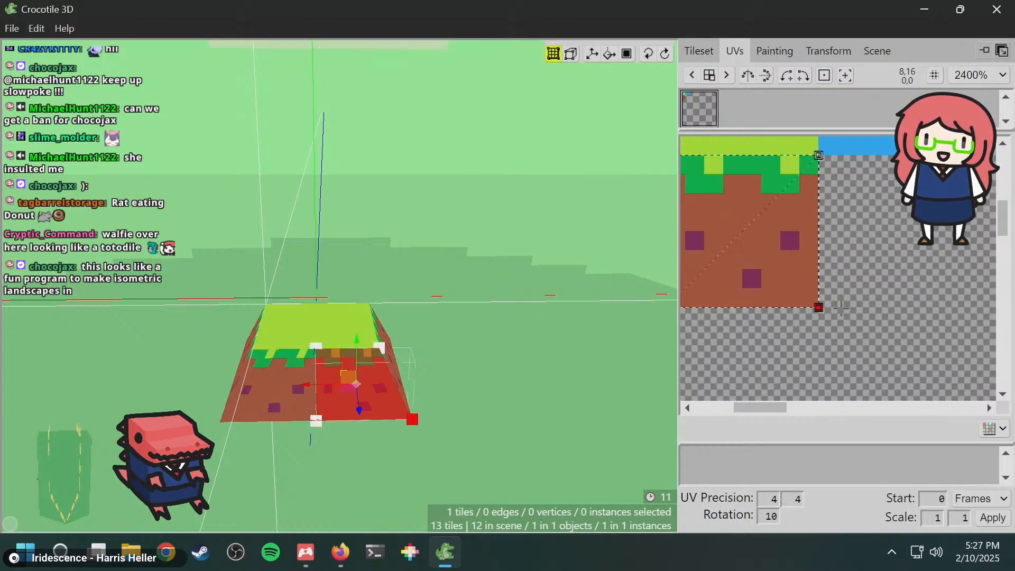
{"action": "left_click_drag", "start_coordinate": [841, 308], "coordinate": [896, 307]}
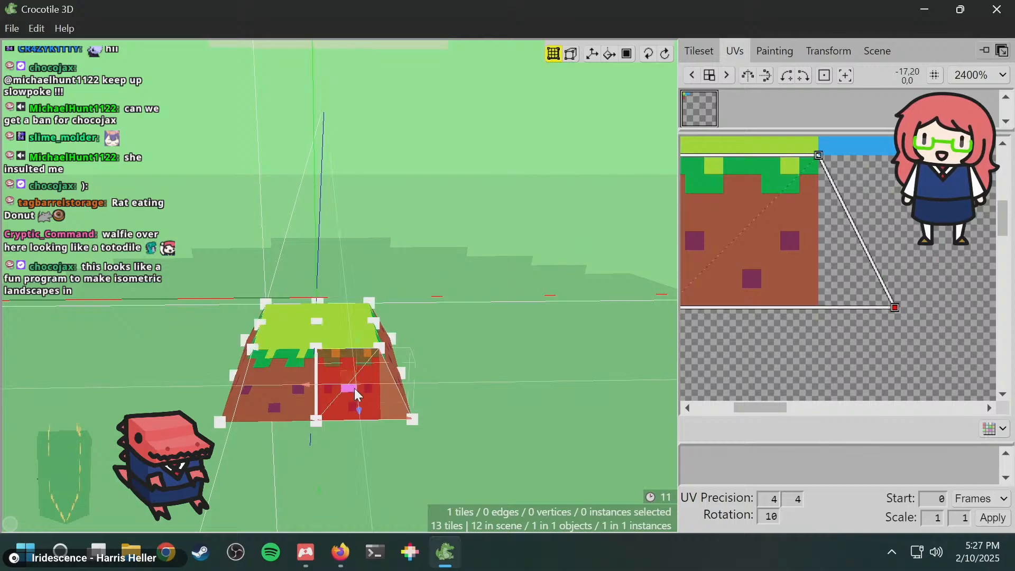
{"action": "middle_click_drag", "start_coordinate": [472, 331], "coordinate": [386, 316]}
{"action": "key", "text": "Escape"}
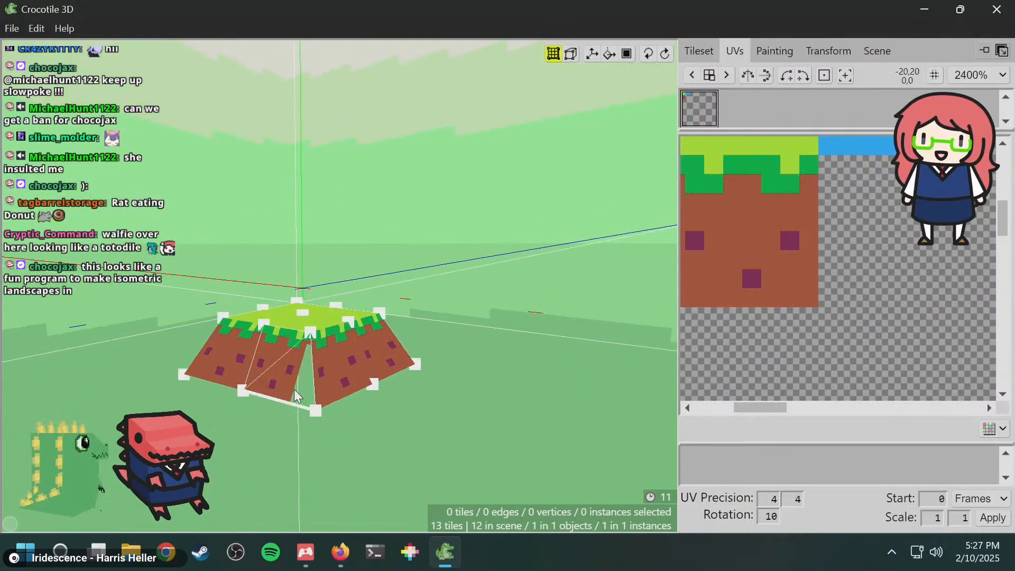
{"action": "middle_click_drag", "start_coordinate": [299, 378], "coordinate": [435, 384]}
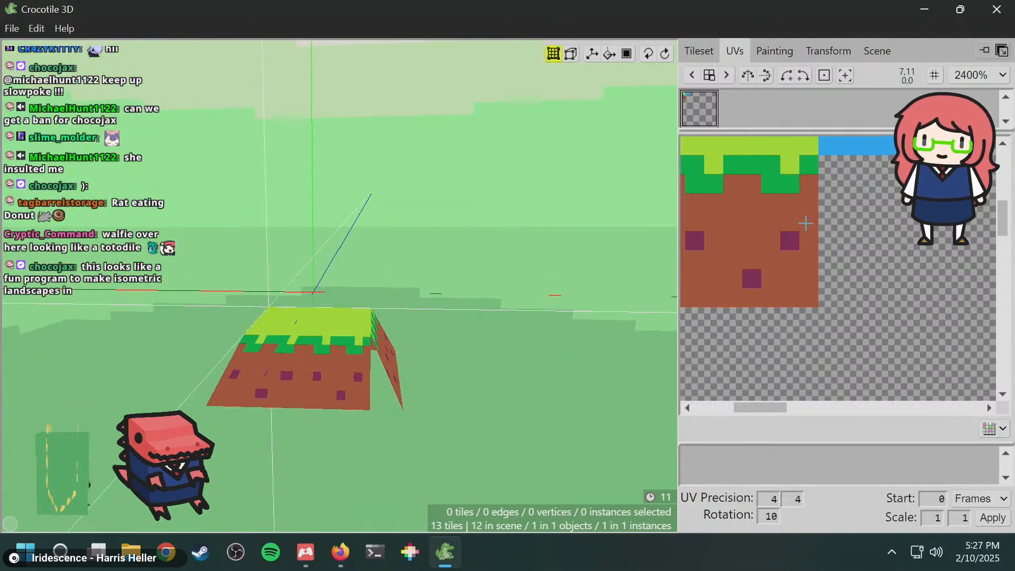
- Try to extend the front slope tile's lower outer corner to meet the neighbouring slope, undoing the UV stretch
{"action": "left_click", "coordinate": [349, 366]}
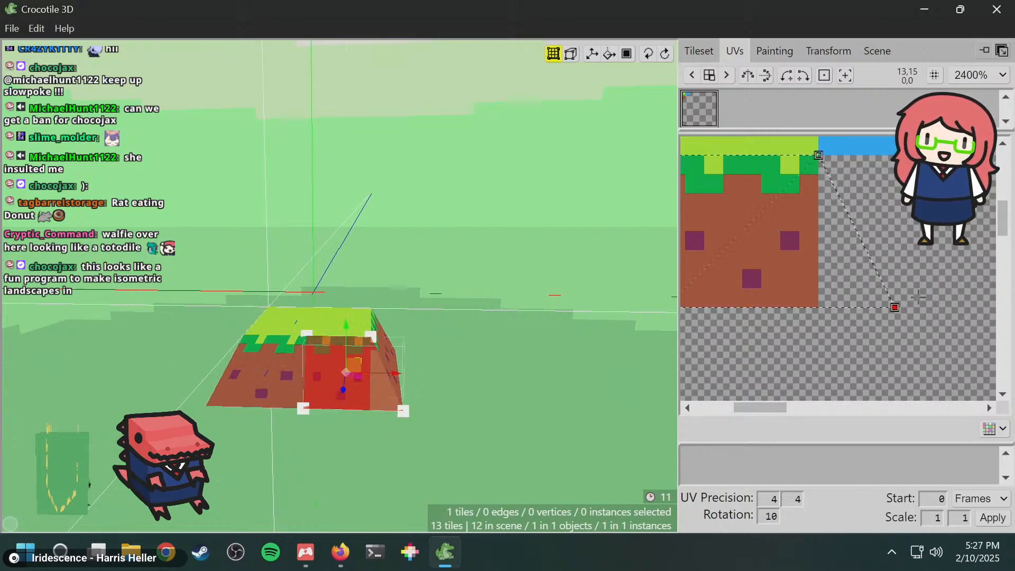
{"action": "middle_click_drag", "start_coordinate": [477, 306], "coordinate": [531, 322]}
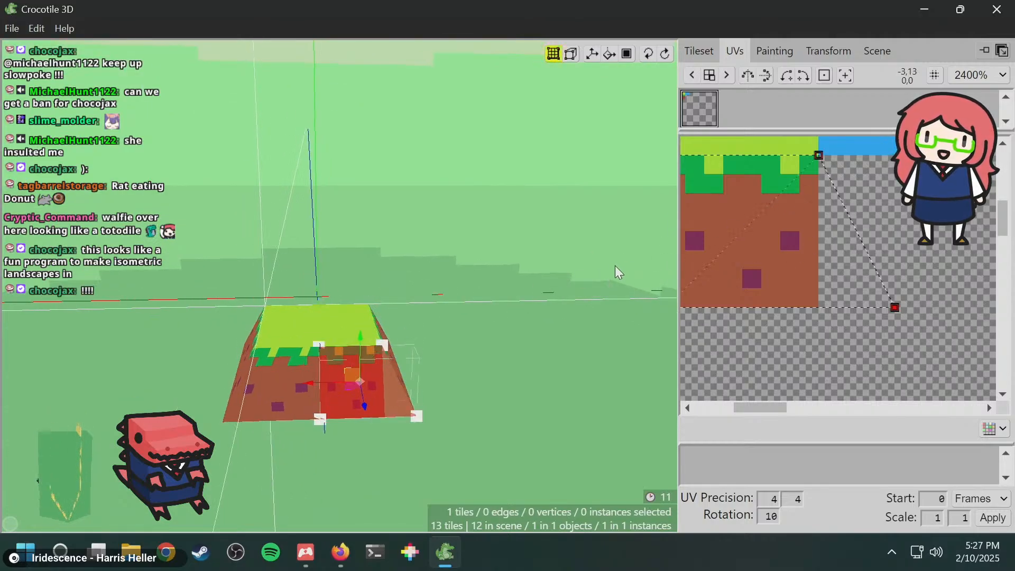
{"action": "key", "text": "ctrl+z"}
{"action": "left_click", "coordinate": [551, 259]}
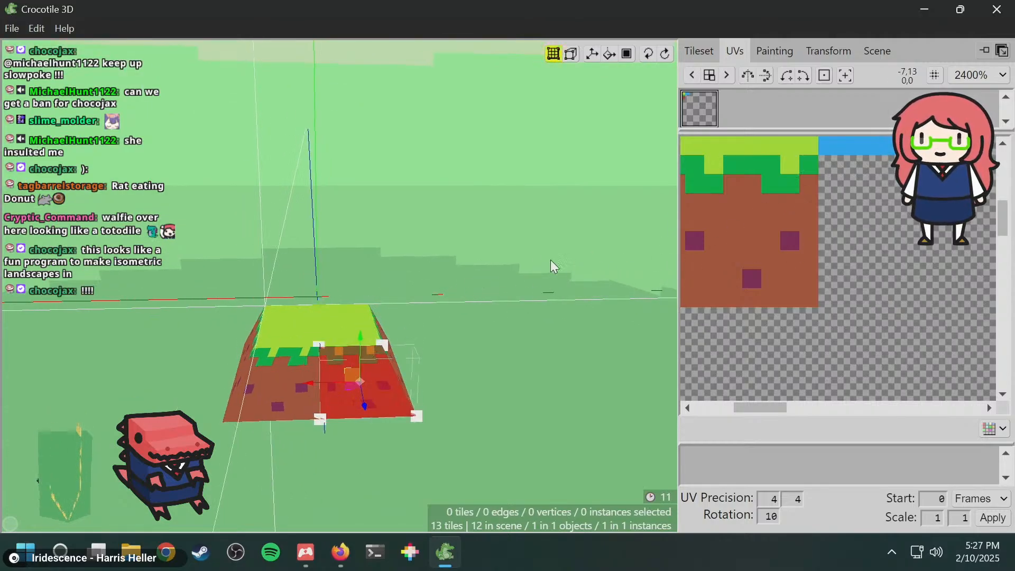
{"action": "left_click", "coordinate": [372, 396]}
{"action": "left_click", "coordinate": [415, 418]}
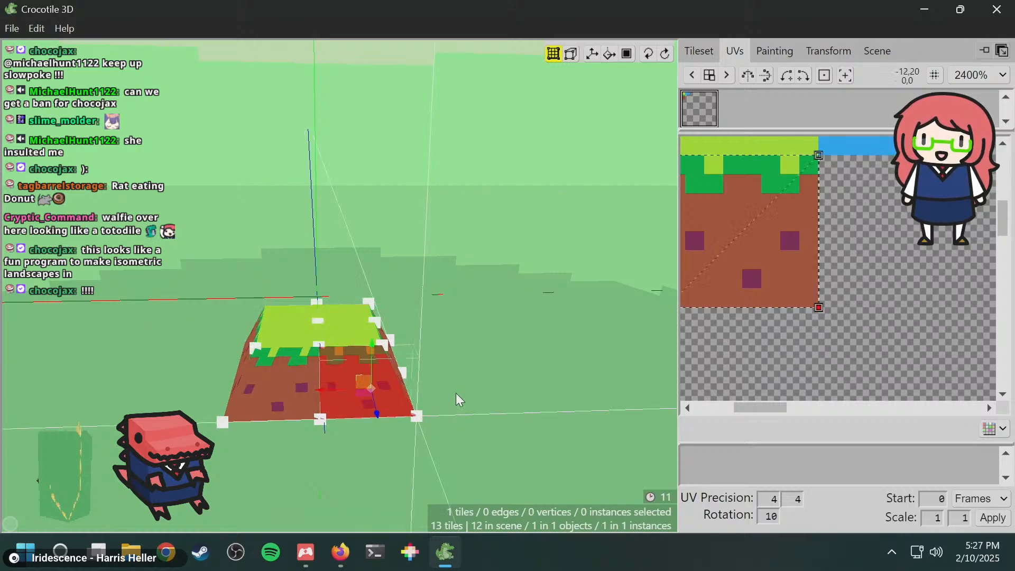
{"action": "left_click", "coordinate": [439, 400]}
{"action": "left_click", "coordinate": [414, 418]}
{"action": "key", "text": "a"}
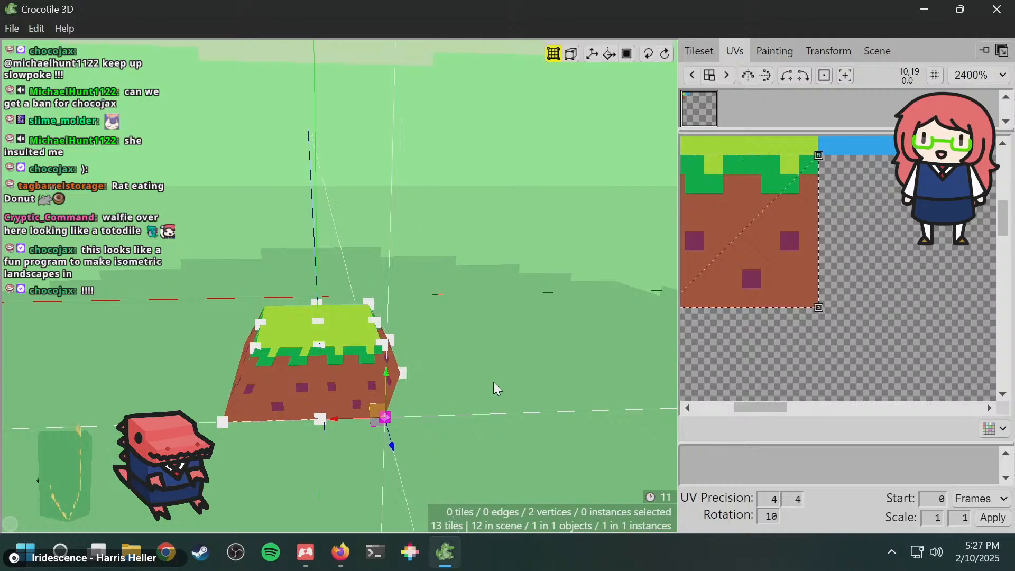
- Try to close the gap at another corner by moving a slope tile's bottom vertex onto the adjacent slope
{"action": "left_click", "coordinate": [493, 382]}
{"action": "key", "text": "space"}
{"action": "left_click_drag", "start_coordinate": [493, 373], "coordinate": [412, 365]}
{"action": "key", "text": "space"}
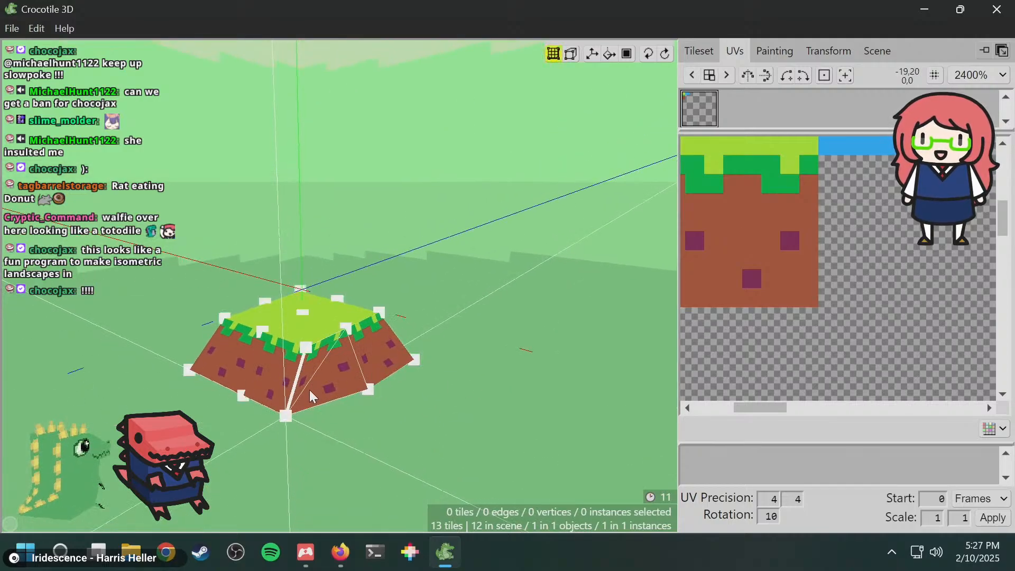
{"action": "left_click", "coordinate": [285, 416]}
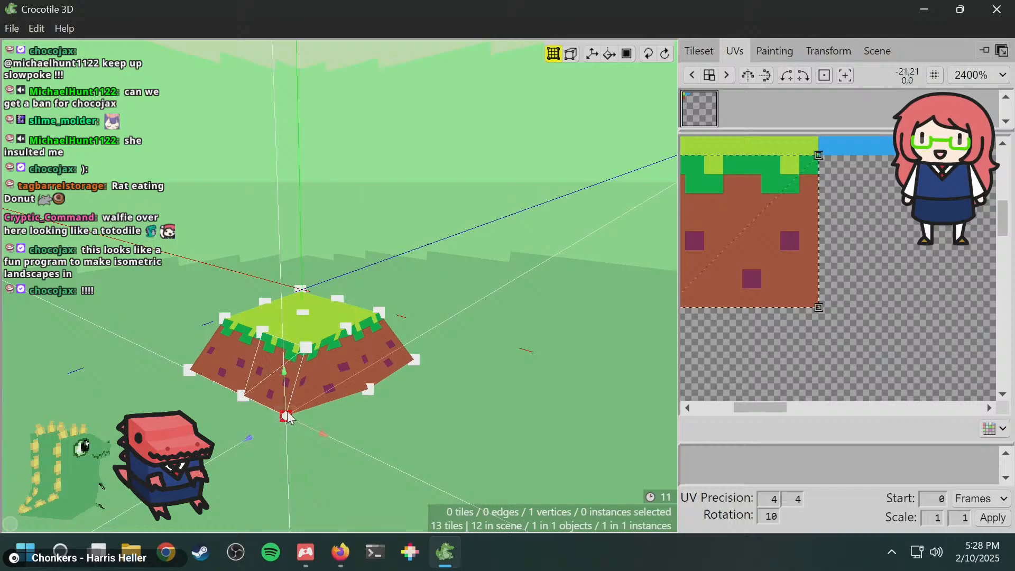
{"action": "middle_click_drag", "start_coordinate": [486, 379], "coordinate": [423, 362]}
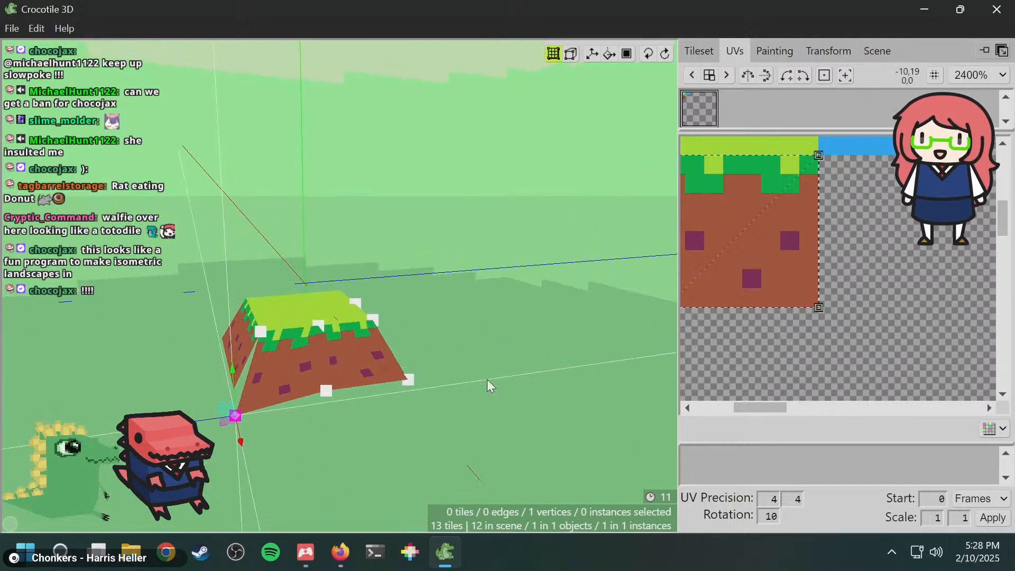
{"action": "middle_click_drag", "start_coordinate": [462, 391], "coordinate": [398, 385]}
{"action": "left_click", "coordinate": [494, 373]}
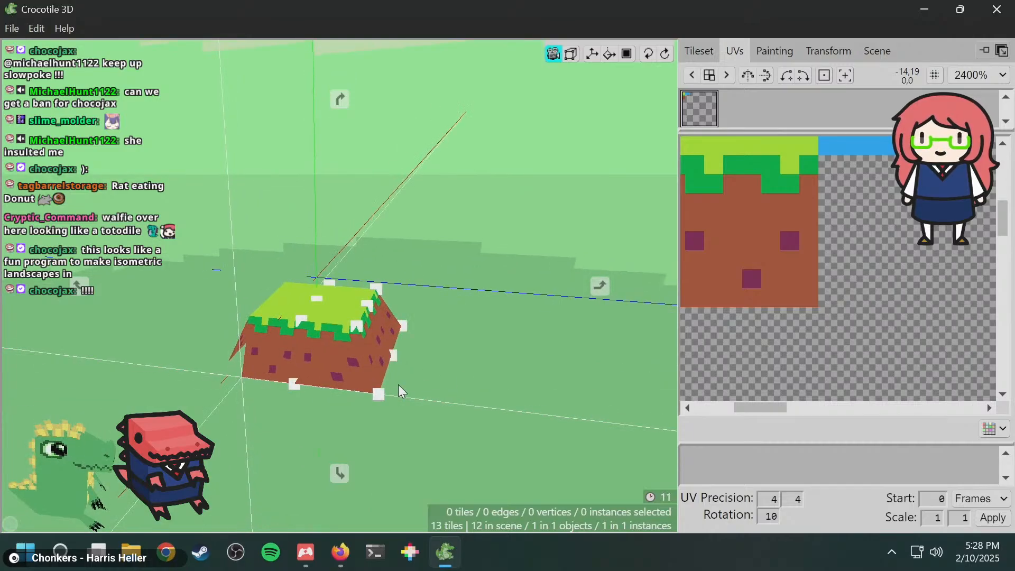
{"action": "left_click", "coordinate": [378, 394]}
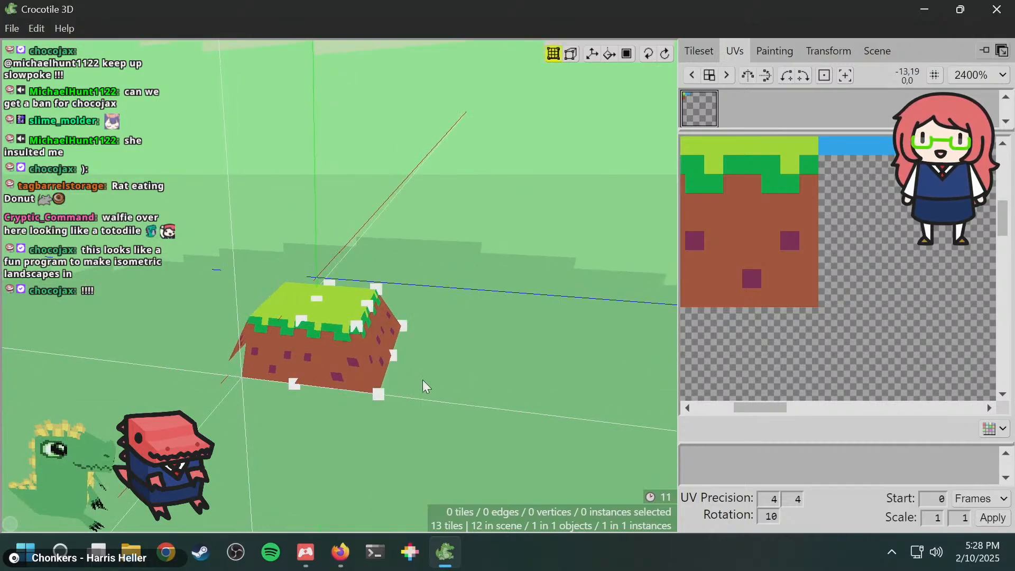
- Undo the bottom vertex move at the closed corner between the two slopes
{"action": "key", "text": "ctrl+z"}
{"action": "key", "text": "ctrl+z"}
{"action": "key", "text": "ctrl+z"}
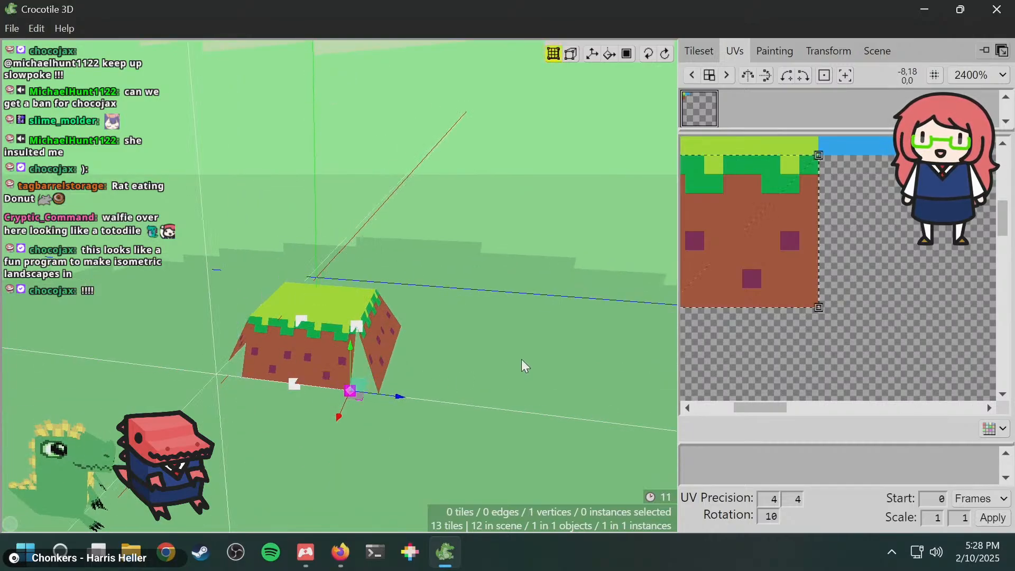
{"action": "left_click", "coordinate": [519, 359]}
{"action": "middle_click_drag", "start_coordinate": [520, 359], "coordinate": [421, 354]}
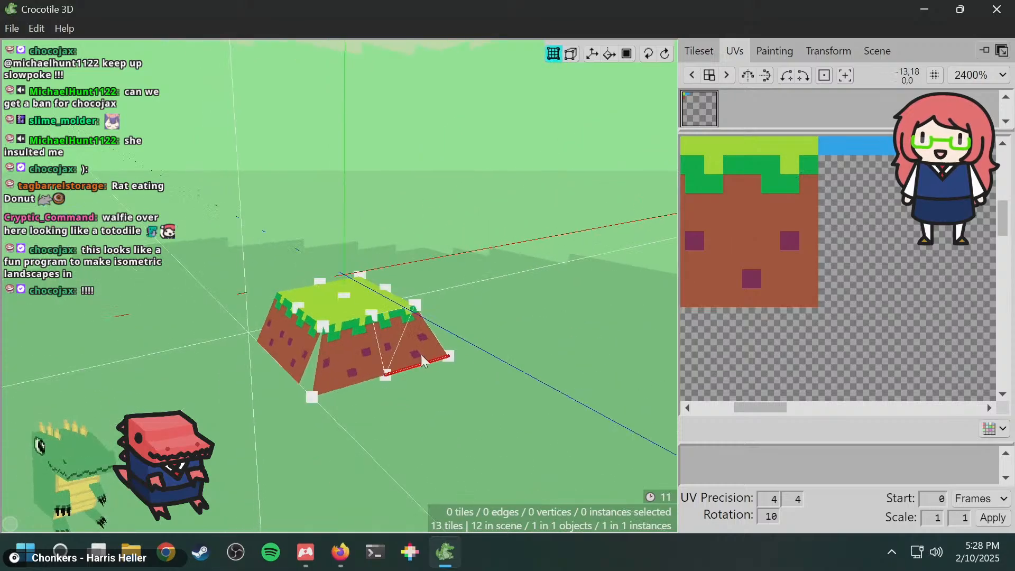
- Try joining the bottom corner vertices of two adjacent slopes, and undo the join
{"action": "left_click", "coordinate": [334, 375]}
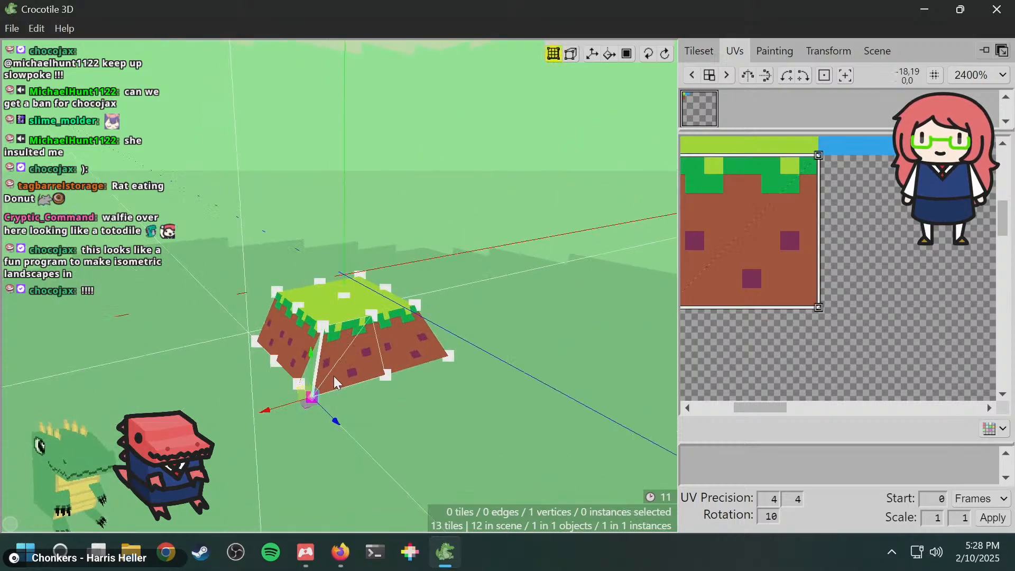
{"action": "left_click", "coordinate": [440, 367]}
{"action": "middle_click_drag", "start_coordinate": [440, 367], "coordinate": [424, 354]}
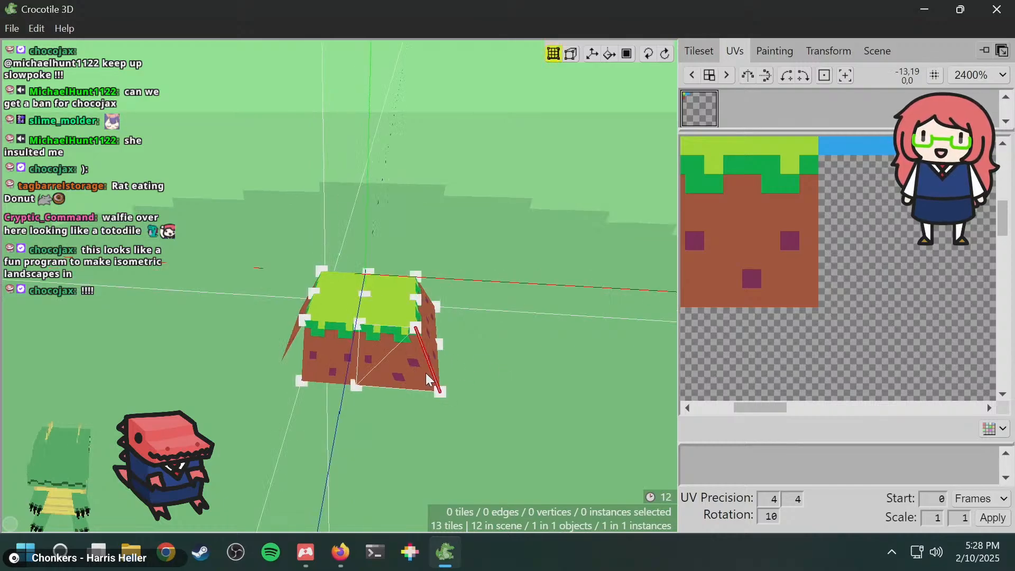
{"action": "left_click", "coordinate": [423, 380]}
{"action": "key", "text": "ctrl+z"}
{"action": "key", "text": "ctrl+z"}
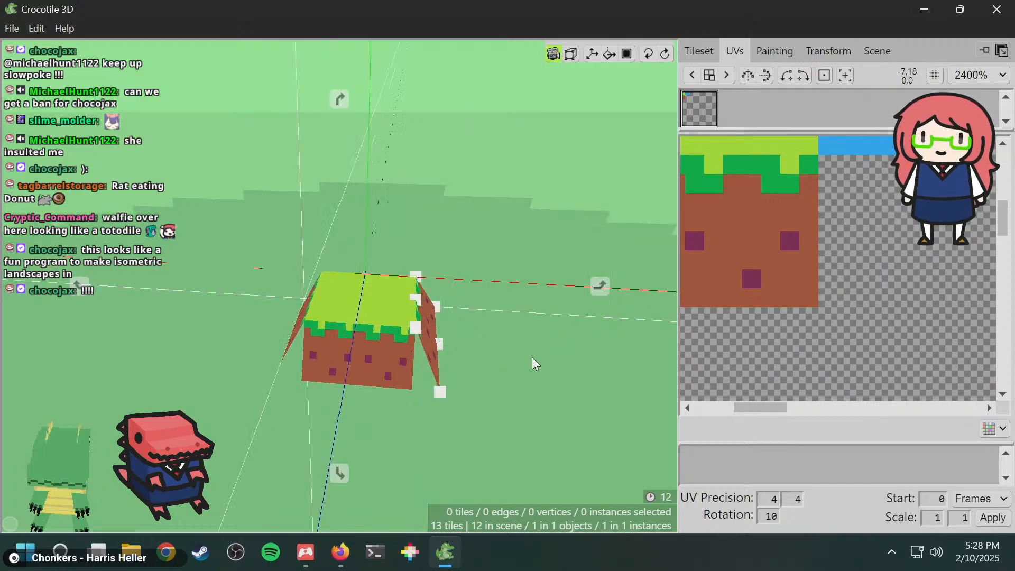
- Try stretching a slope tile's bottom corner vertex to the neighbouring slope from the opposite side, and undo it
{"action": "middle_click_drag", "start_coordinate": [532, 356], "coordinate": [423, 341]}
{"action": "middle_click_drag", "start_coordinate": [404, 379], "coordinate": [393, 380]}
{"action": "left_click", "coordinate": [347, 427]}
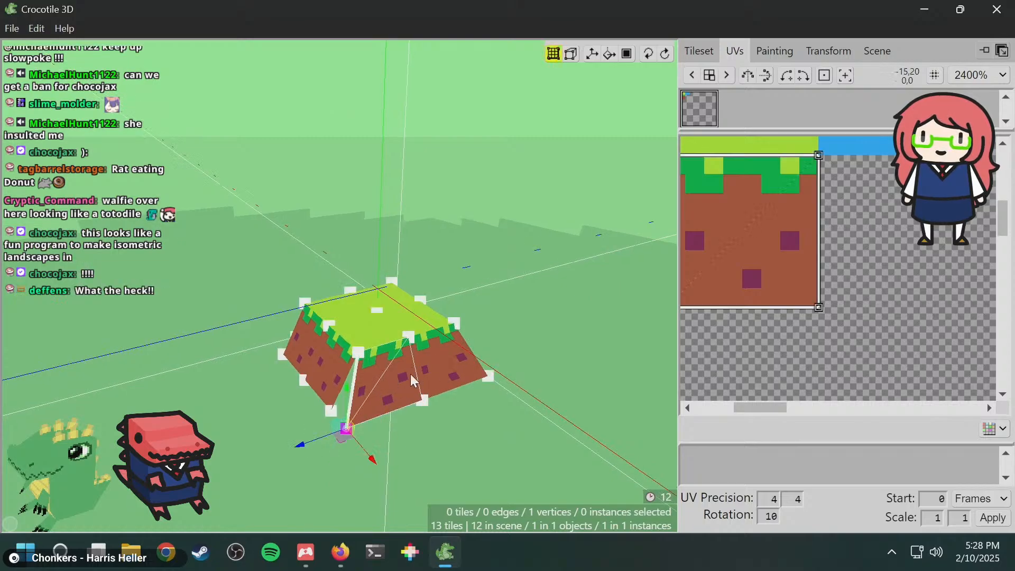
{"action": "key", "text": "d"}
{"action": "mouse_move", "coordinate": [544, 339]}
{"action": "middle_mouse_down"}
{"action": "mouse_move", "coordinate": [555, 337]}
{"action": "mouse_move", "coordinate": [526, 341]}
{"action": "middle_mouse_up"}
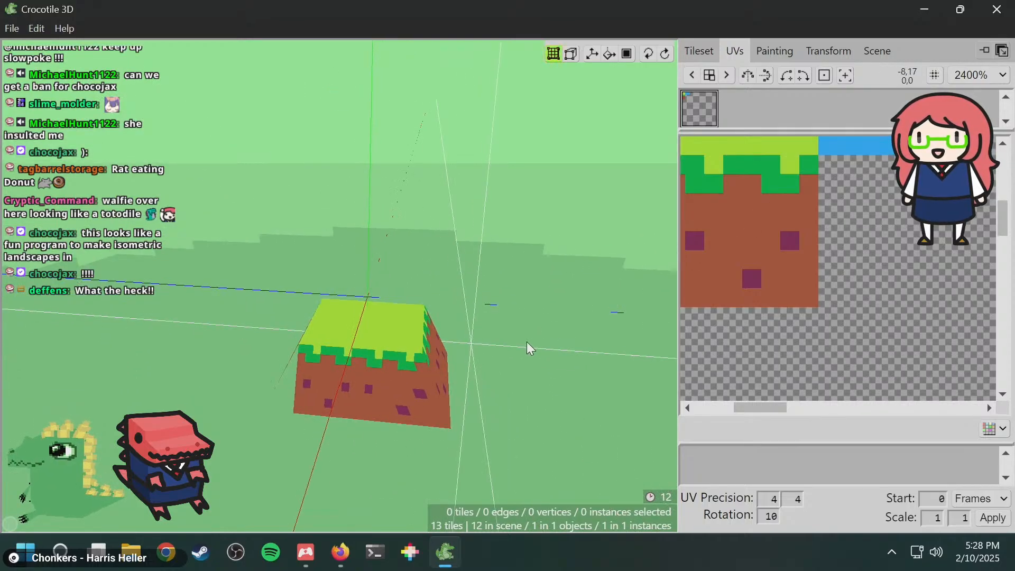
{"action": "left_click", "coordinate": [417, 404]}
{"action": "key", "text": "d"}
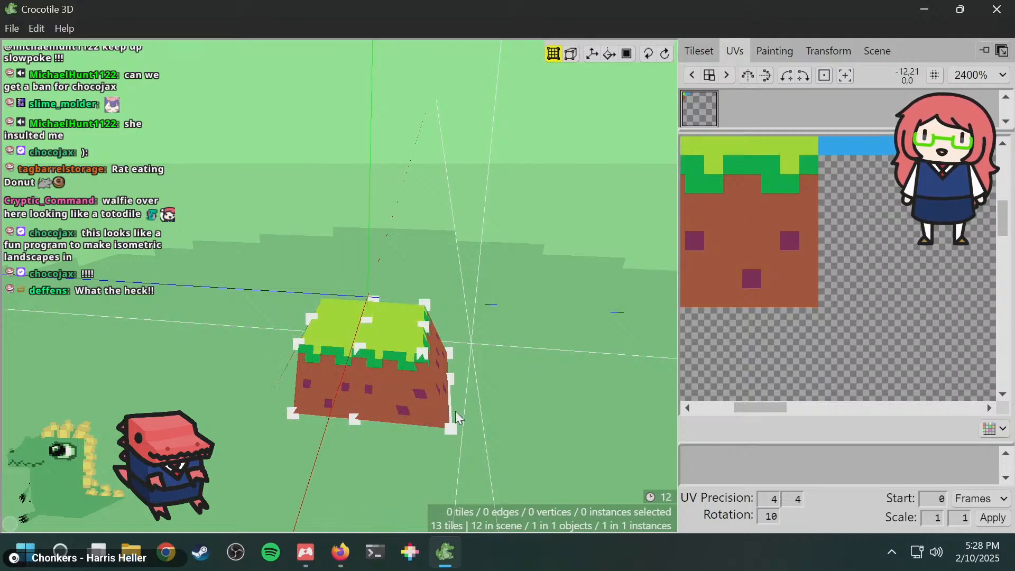
{"action": "left_click", "coordinate": [451, 427]}
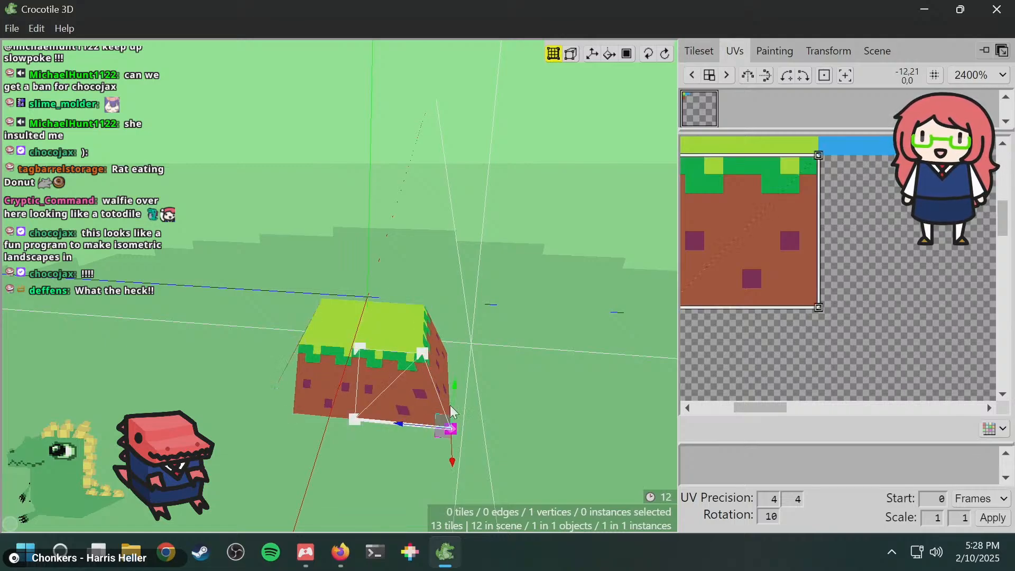
{"action": "key", "text": "ctrl+z"}
{"action": "left_click", "coordinate": [494, 403]}
- Undo the remaining corner vertex stretch on the front slope
{"action": "middle_click_drag", "start_coordinate": [518, 396], "coordinate": [306, 442]}
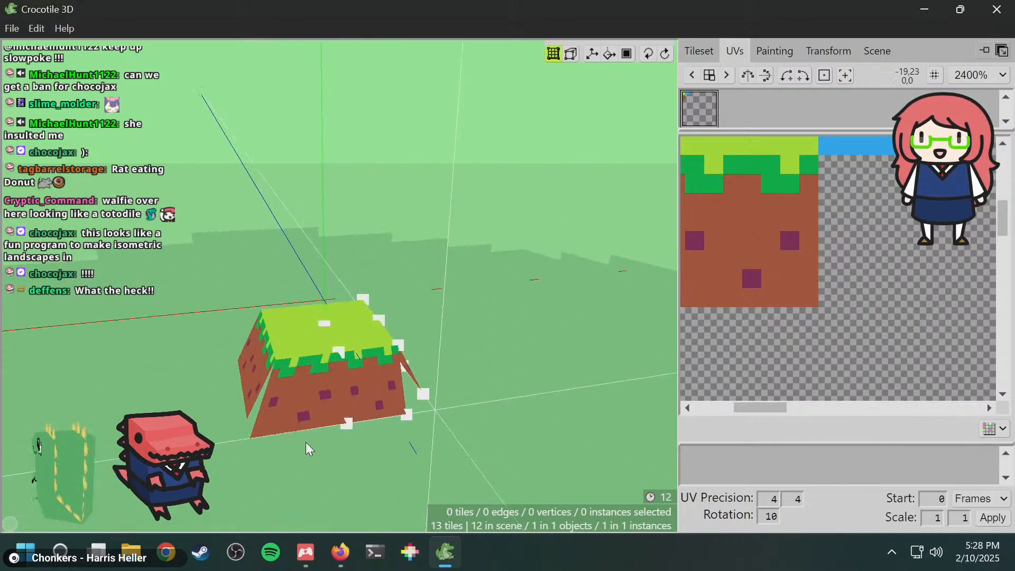
{"action": "left_click", "coordinate": [280, 416]}
{"action": "key", "text": "ctrl+z"}
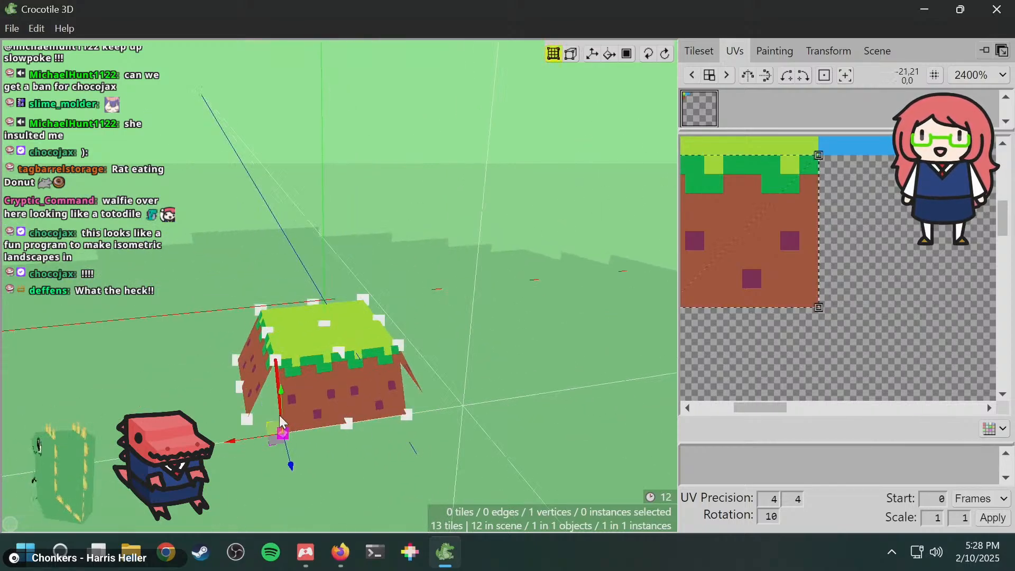
{"action": "key", "text": "ctrl+z"}
{"action": "middle_click_drag", "start_coordinate": [306, 408], "coordinate": [602, 407]}
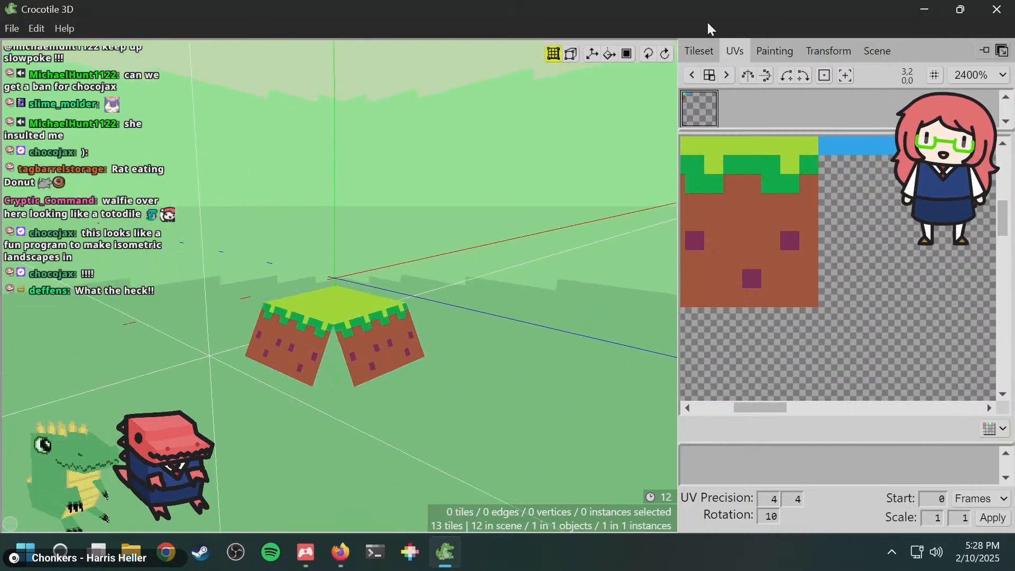
- Switch from UV editing to drawing tiles, using the grass-topped dirt tile from the tileset
{"action": "left_click", "coordinate": [698, 53]}
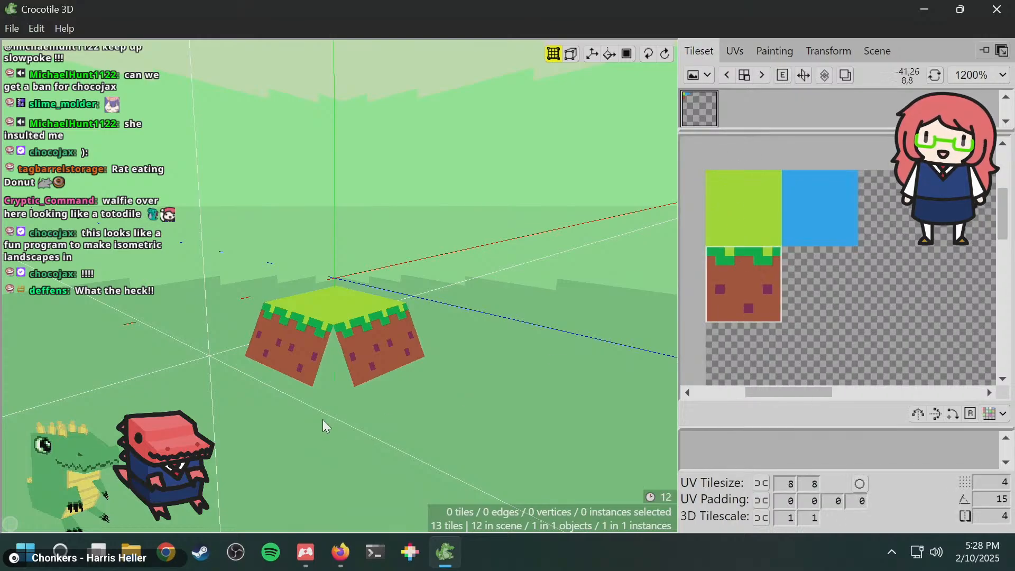
{"action": "middle_click_drag", "start_coordinate": [344, 337], "coordinate": [428, 281]}
{"action": "key", "text": "Return"}
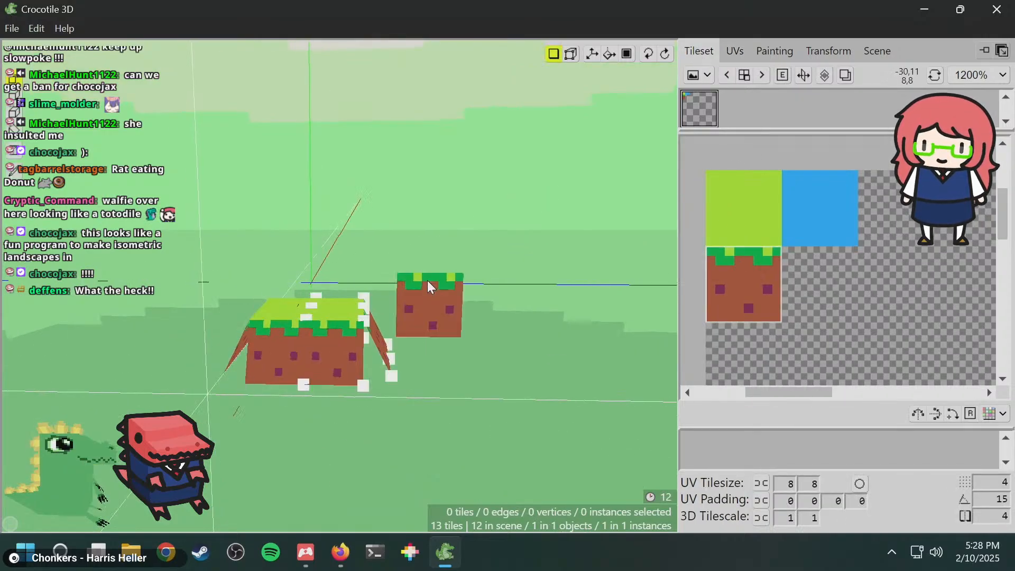
{"action": "key", "text": "Return"}
{"action": "key", "text": "Return"}
{"action": "key", "text": "w"}
{"action": "key", "text": "space"}
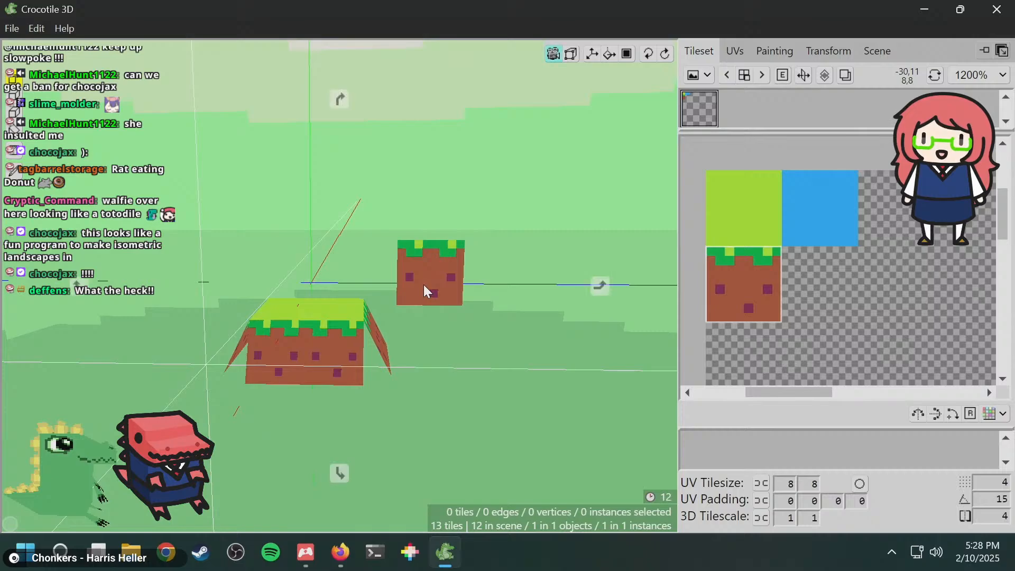
{"action": "key", "text": "s"}
{"action": "key", "text": "w"}
{"action": "middle_click_drag", "start_coordinate": [423, 284], "coordinate": [399, 273]}
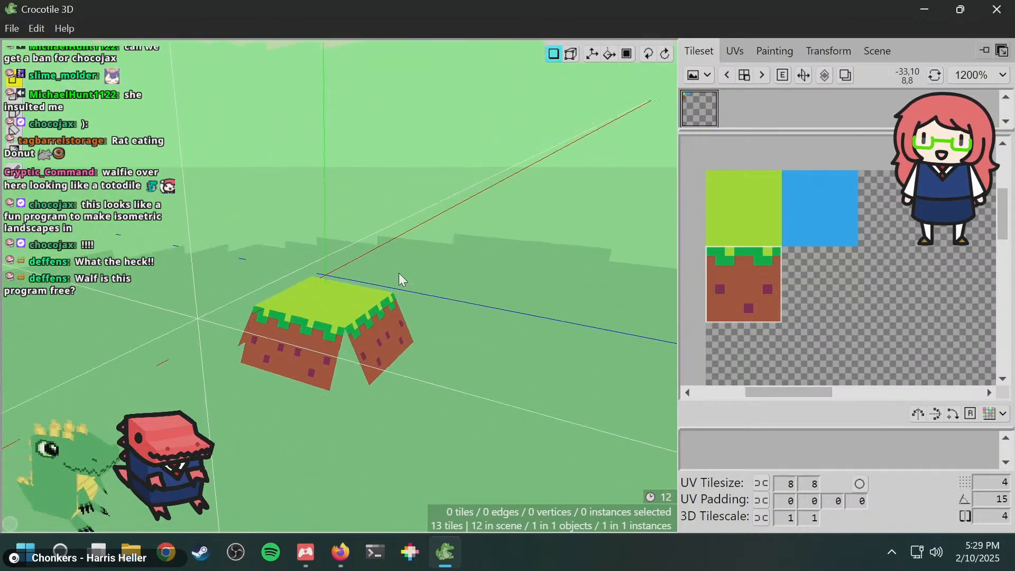
- Move the drawing cursor to the open corner between the slopes and place one upright grass-topped dirt tile there
{"action": "key", "text": "space"}
{"action": "key", "text": "w"}
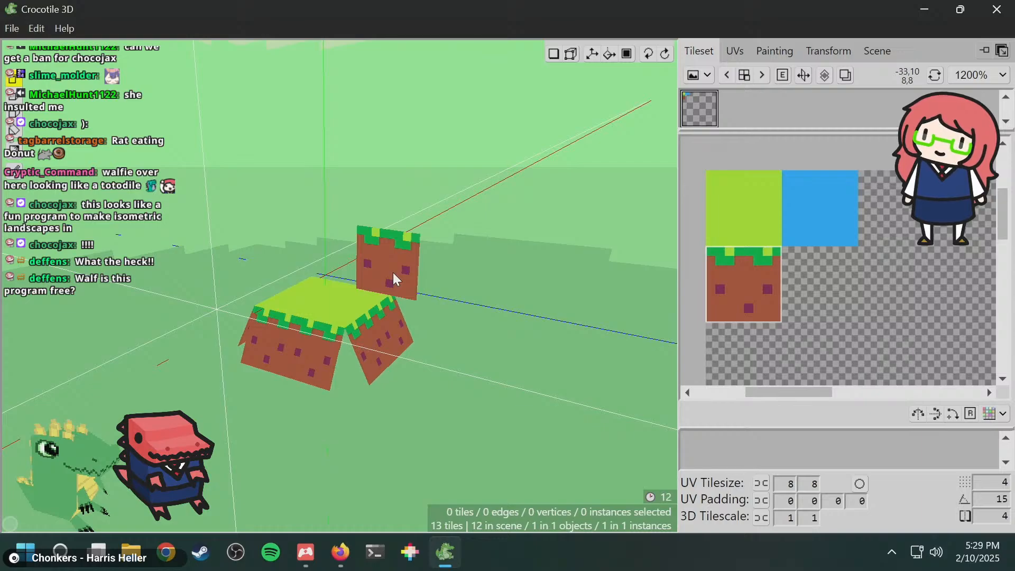
{"action": "middle_click_drag", "start_coordinate": [393, 272], "coordinate": [392, 271]}
{"action": "key", "text": "space"}
{"action": "key", "text": "d"}
{"action": "key", "text": "space"}
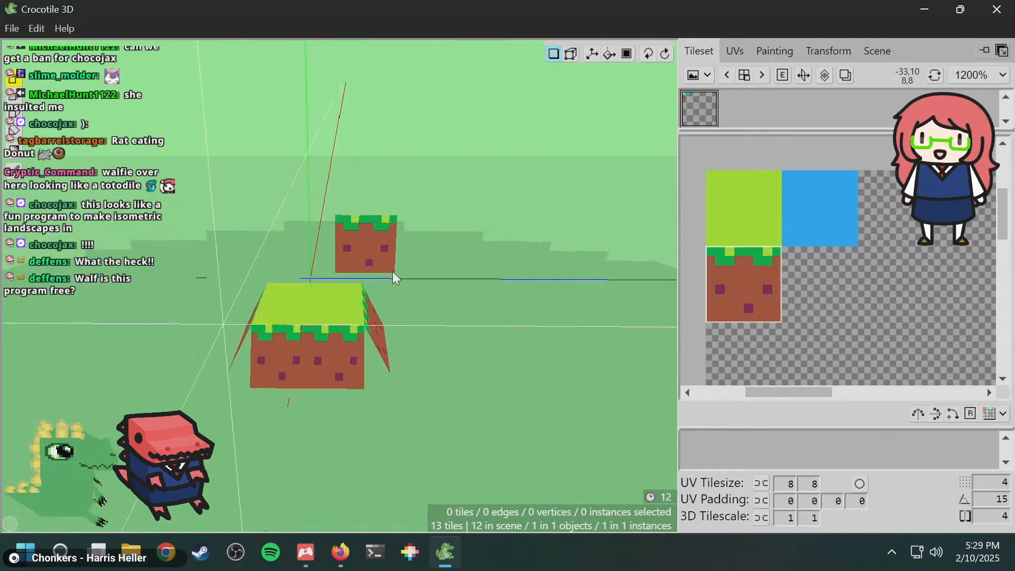
{"action": "key", "text": "d"}
{"action": "key", "text": "s"}
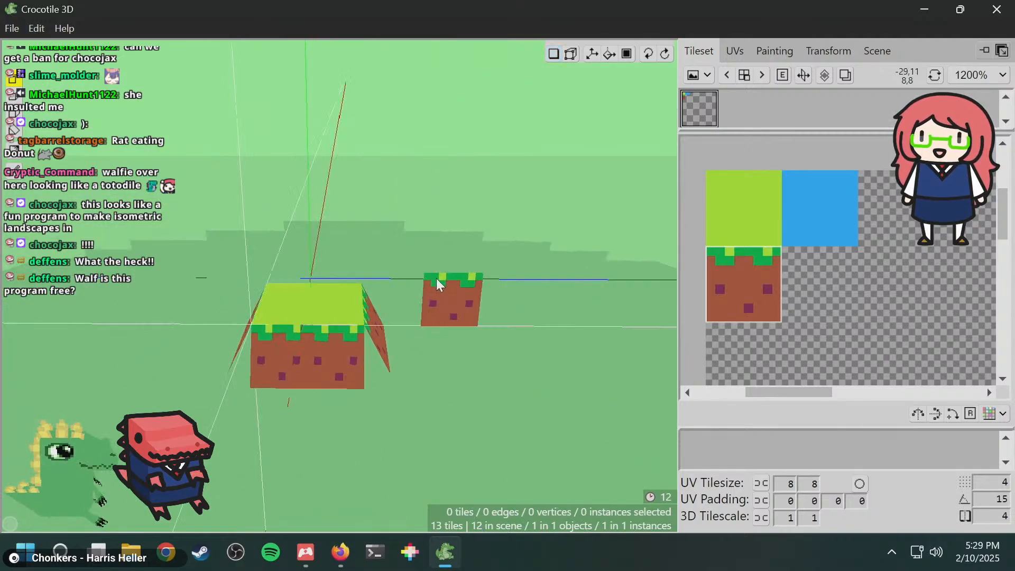
{"action": "middle_click_drag", "start_coordinate": [440, 282], "coordinate": [436, 281]}
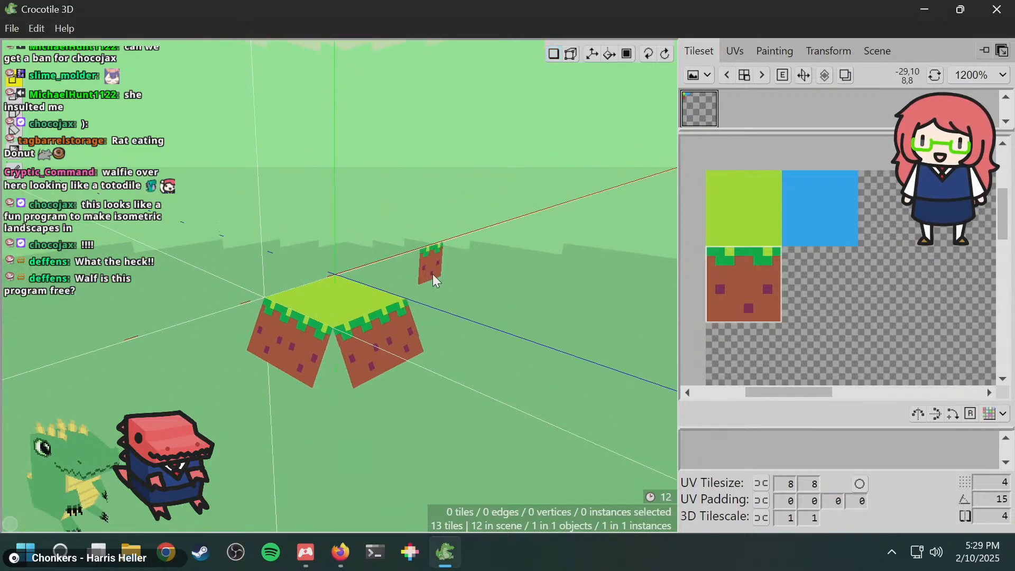
{"action": "middle_click_drag", "start_coordinate": [443, 290], "coordinate": [425, 294]}
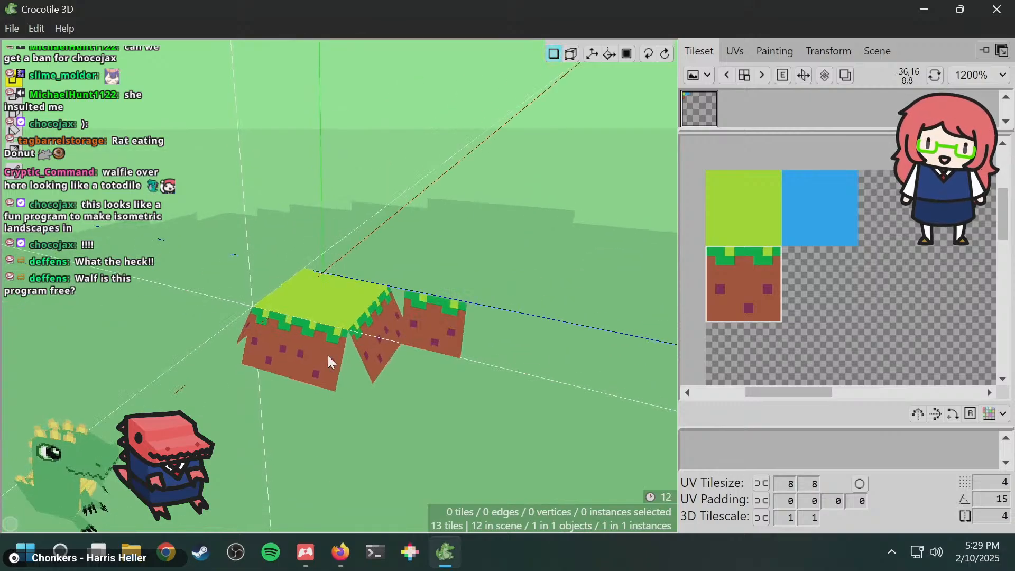
{"action": "left_click", "coordinate": [377, 348]}
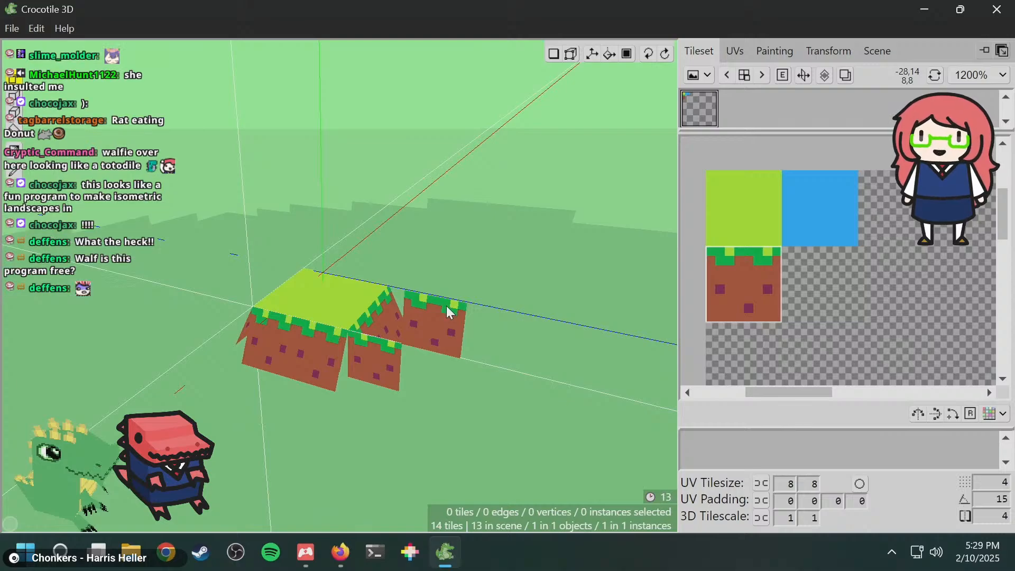
{"action": "middle_click_drag", "start_coordinate": [489, 298], "coordinate": [478, 255]}
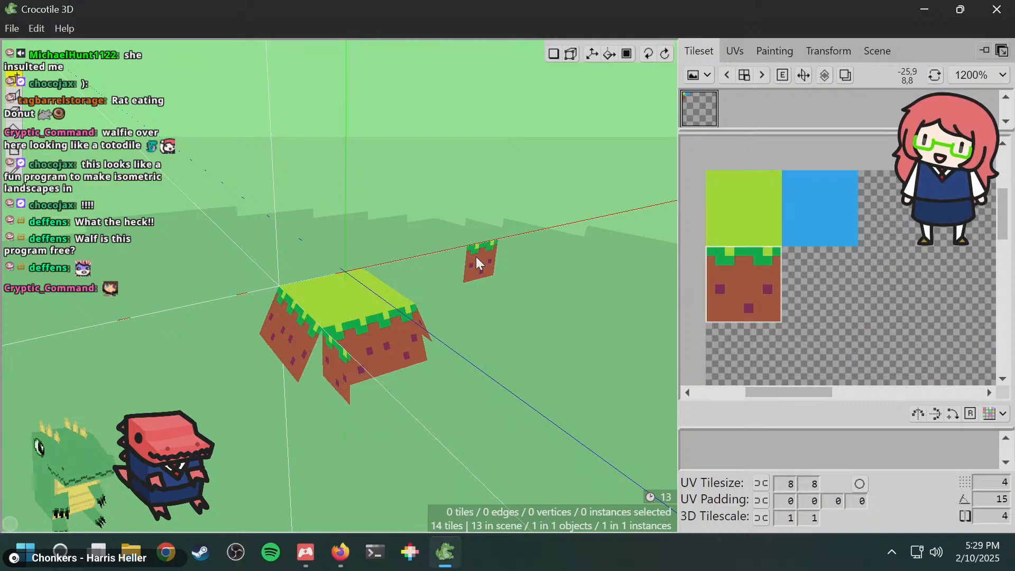
{"action": "scroll", "coordinate": [468, 259], "scroll_direction": "up", "scroll_amount": 3}
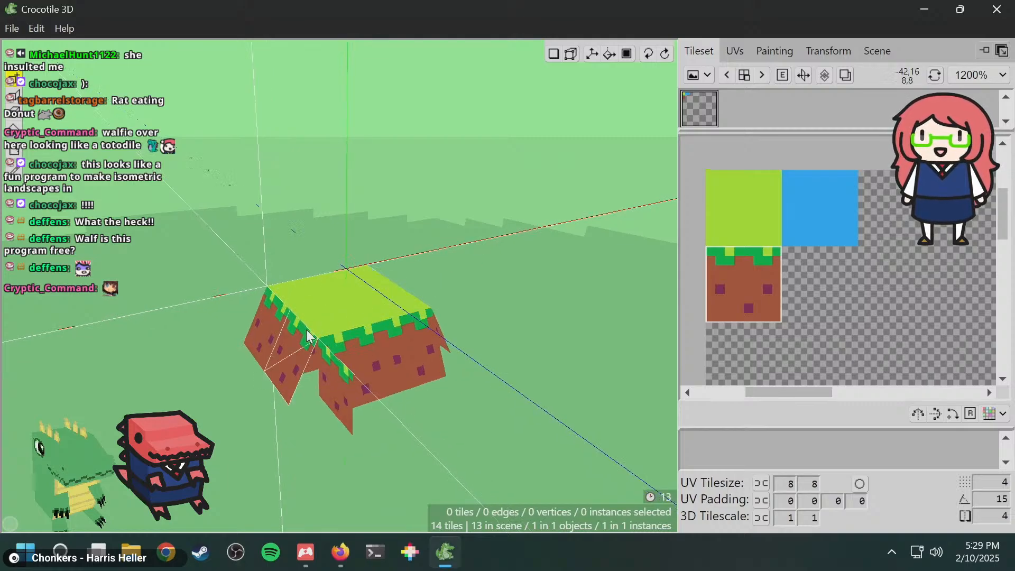
{"action": "scroll", "coordinate": [430, 275], "scroll_direction": "down", "scroll_amount": 3}
{"action": "middle_click_drag", "start_coordinate": [364, 308], "coordinate": [423, 296]}
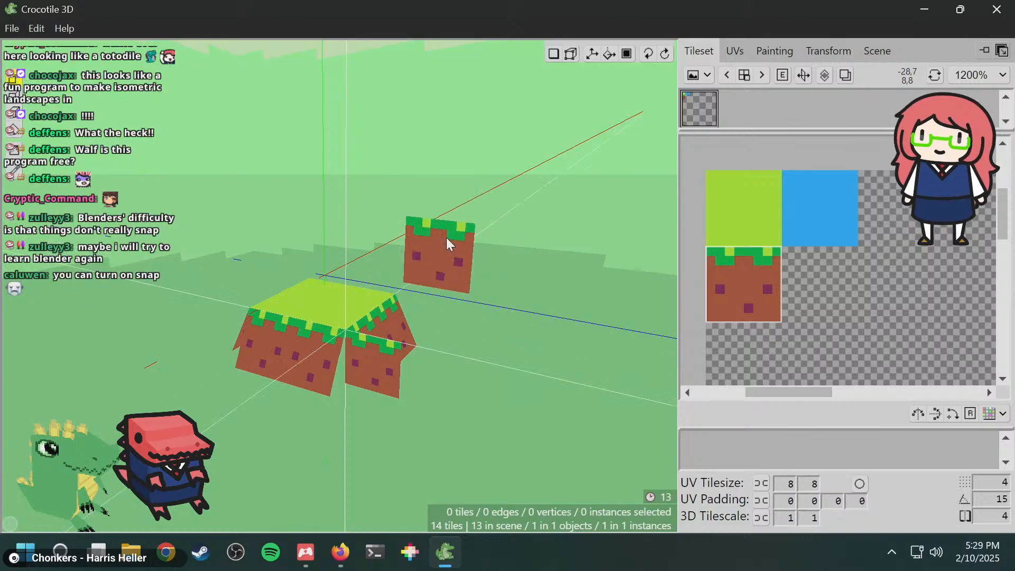
{"action": "left_click_drag", "start_coordinate": [446, 242], "coordinate": [418, 181]}
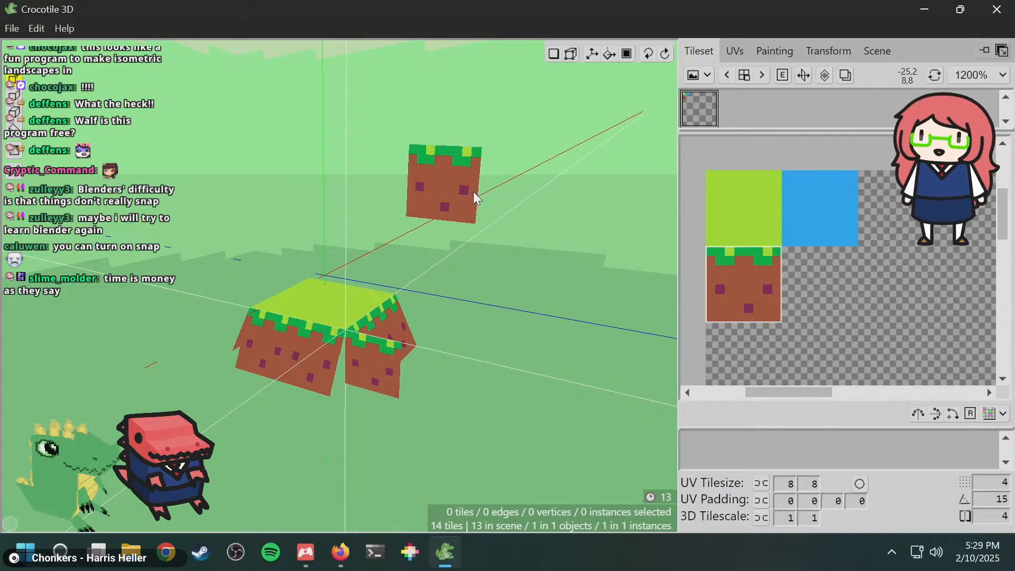
{"action": "middle_click_drag", "start_coordinate": [446, 296], "coordinate": [478, 271]}
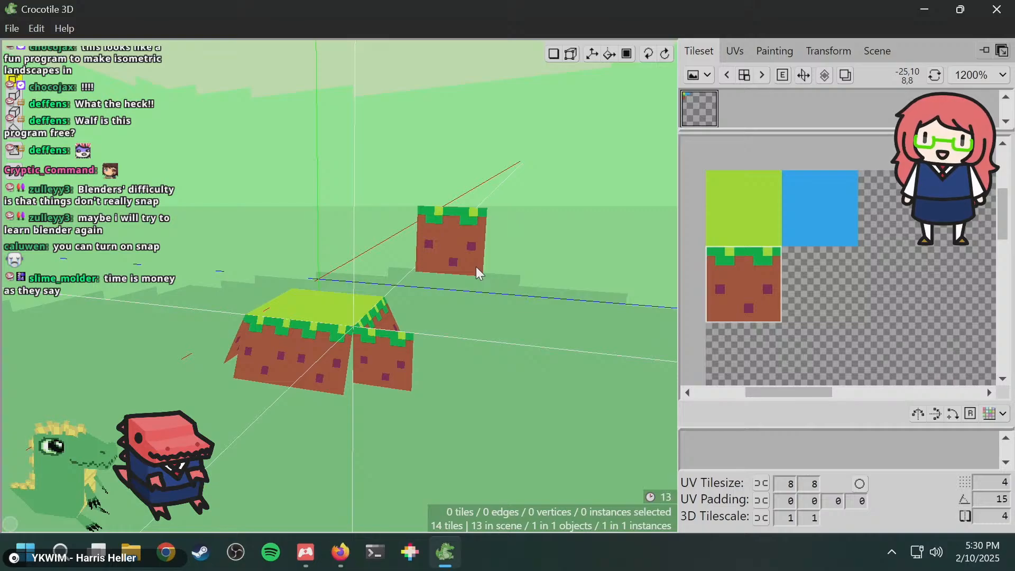
{"action": "middle_click_drag", "start_coordinate": [494, 271], "coordinate": [513, 271]}
{"action": "middle_click_drag", "start_coordinate": [473, 309], "coordinate": [390, 300]}
{"action": "middle_click_drag", "start_coordinate": [480, 280], "coordinate": [535, 307]}
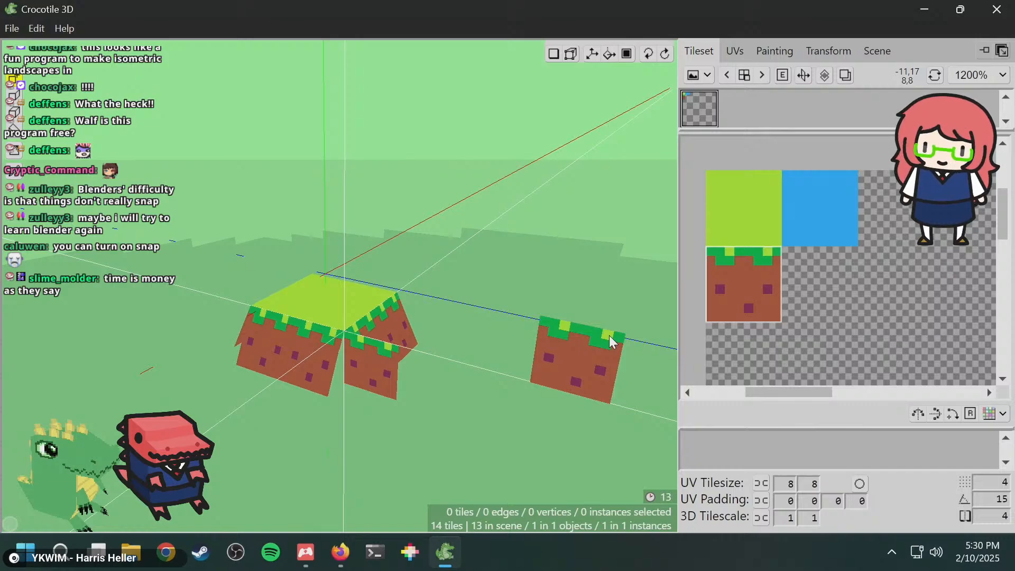
{"action": "middle_click_drag", "start_coordinate": [469, 329], "coordinate": [452, 357]}
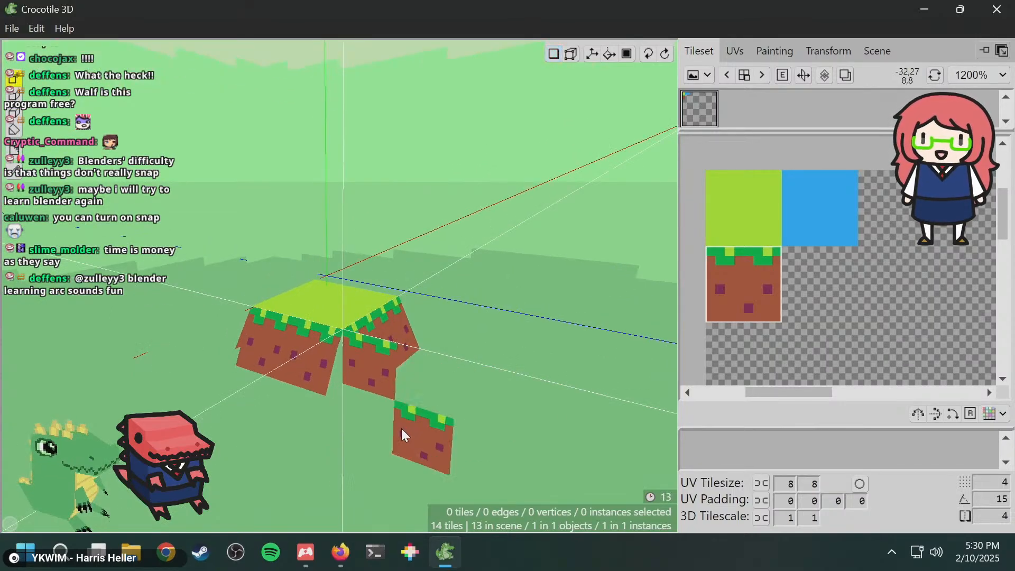
- Stretch the upright corner tile's bottom vertex onto the neighbouring slope's bottom corner and collapse its outer top vertex onto the block's top corner
{"action": "key", "text": "Tab"}
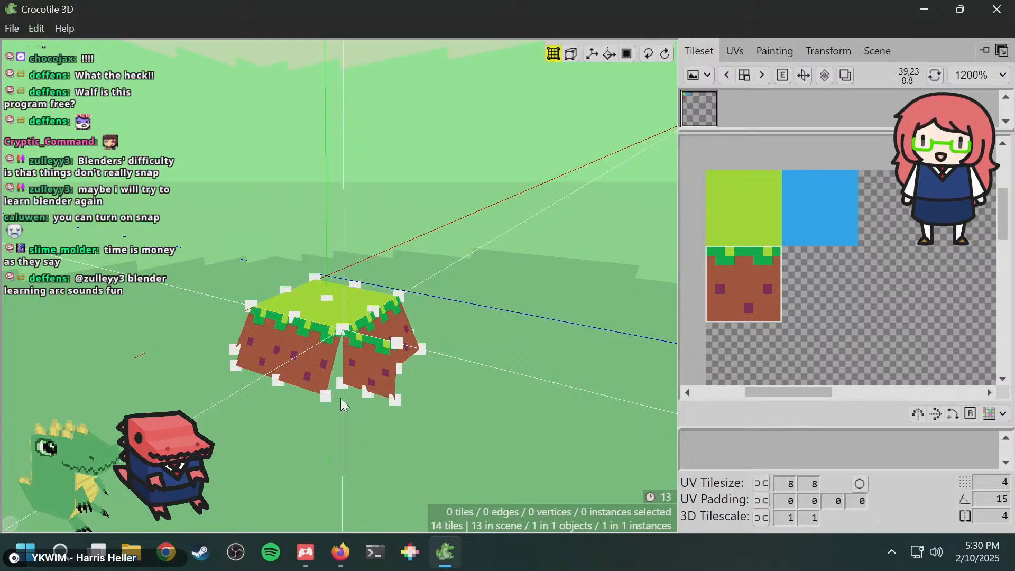
{"action": "mouse_move", "coordinate": [341, 404]}
{"action": "left_mouse_down"}
{"action": "mouse_move", "coordinate": [328, 395]}
{"action": "mouse_move", "coordinate": [343, 393]}
{"action": "mouse_move", "coordinate": [326, 400]}
{"action": "mouse_move", "coordinate": [293, 320]}
{"action": "mouse_move", "coordinate": [284, 391]}
{"action": "mouse_move", "coordinate": [344, 388]}
{"action": "mouse_move", "coordinate": [324, 401]}
{"action": "left_mouse_up"}
{"action": "middle_click_drag", "start_coordinate": [370, 403], "coordinate": [379, 412]}
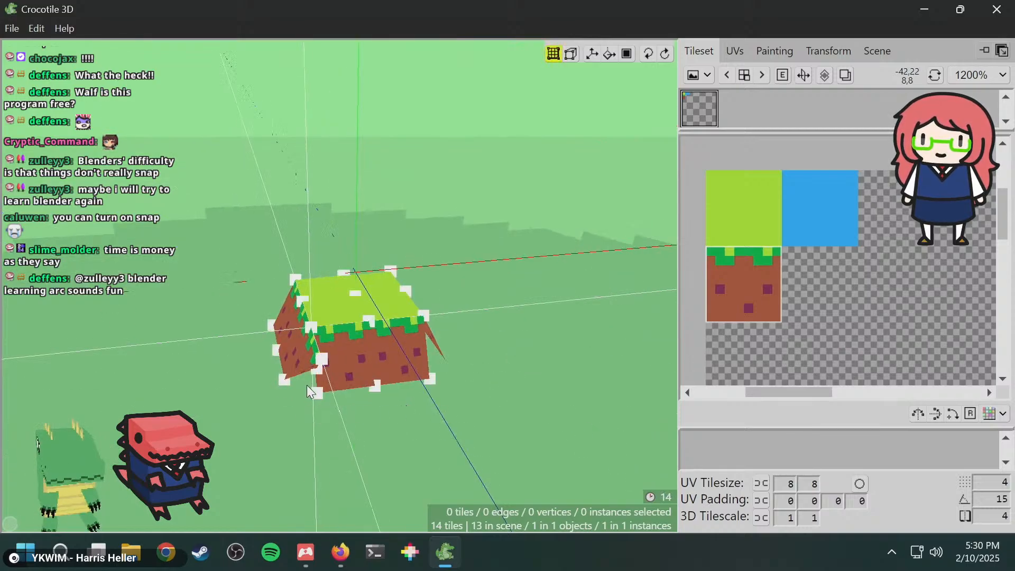
{"action": "middle_click_drag", "start_coordinate": [342, 432], "coordinate": [331, 369]}
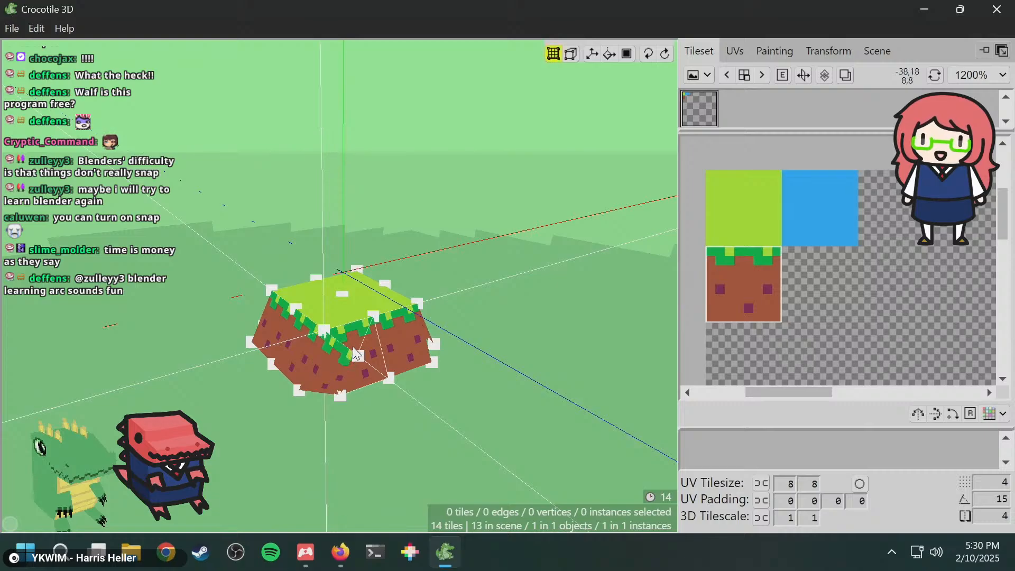
{"action": "left_click_drag", "start_coordinate": [356, 363], "coordinate": [323, 331]}
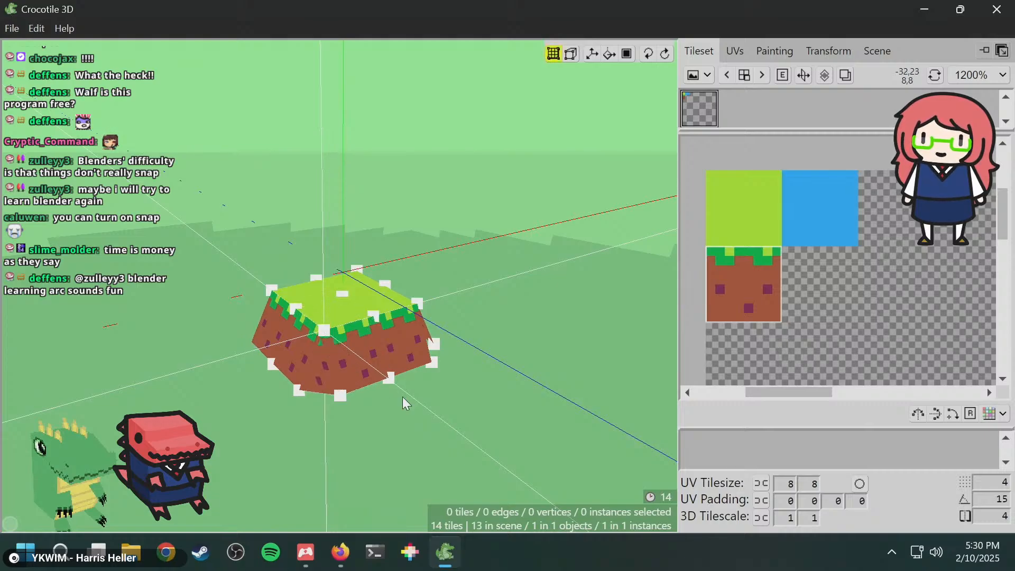
- Shift the triangular corner tile's upper-right UV vertex to the middle of the grass-topped tile's upper edge
{"action": "mouse_move", "coordinate": [361, 411]}
{"action": "middle_mouse_down"}
{"action": "mouse_move", "coordinate": [332, 383]}
{"action": "mouse_move", "coordinate": [376, 370]}
{"action": "mouse_move", "coordinate": [324, 447]}
{"action": "mouse_move", "coordinate": [341, 415]}
{"action": "middle_mouse_up"}
{"action": "scroll", "coordinate": [321, 348], "scroll_direction": "up", "scroll_amount": 5}
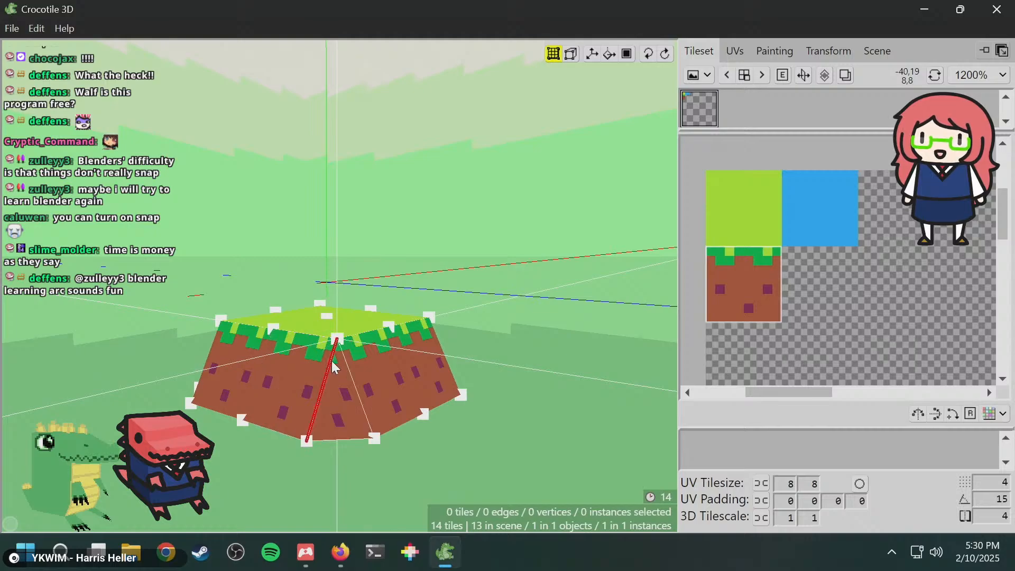
{"action": "left_click", "coordinate": [339, 395]}
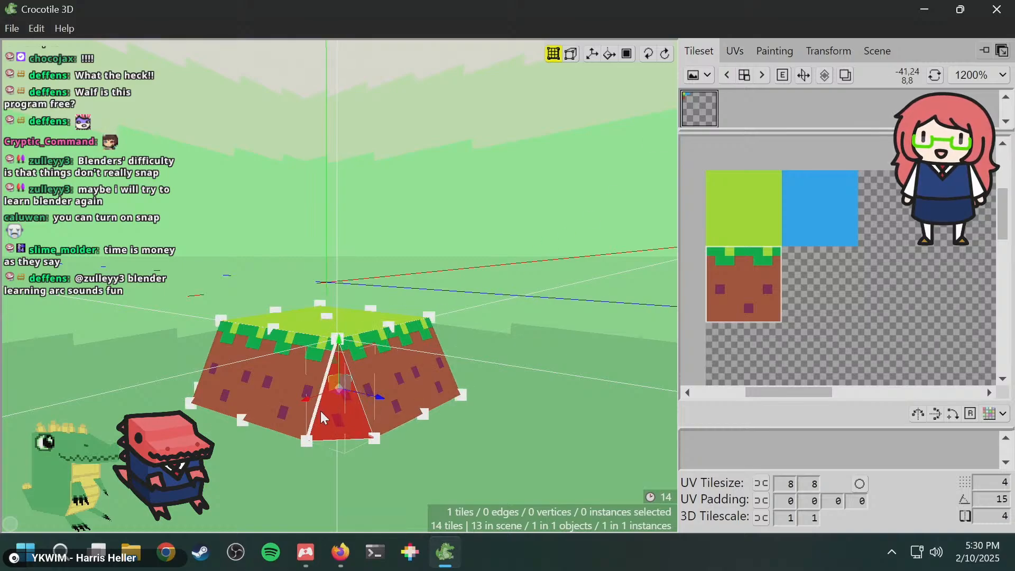
{"action": "left_click", "coordinate": [736, 50]}
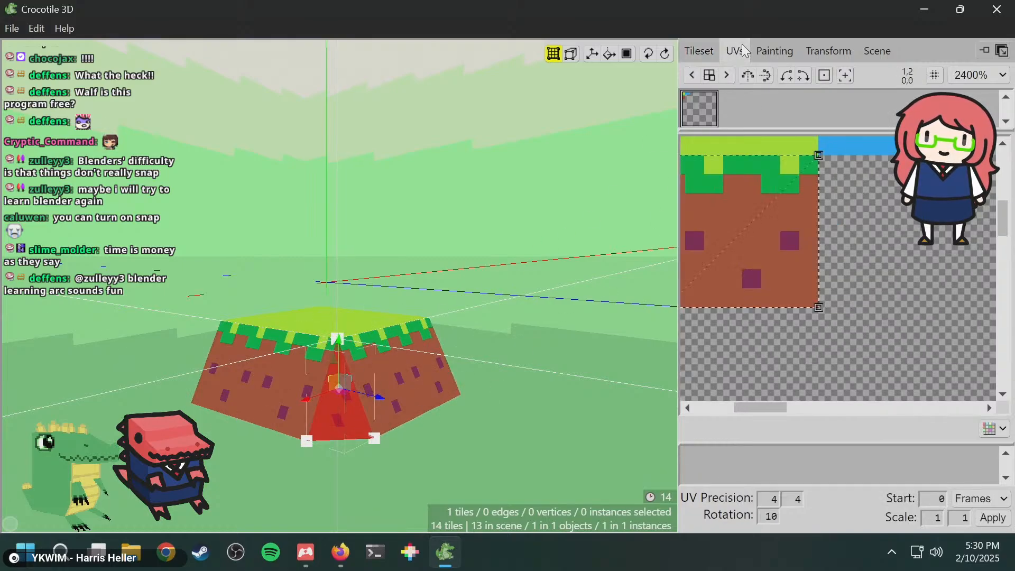
{"action": "middle_click_drag", "start_coordinate": [815, 250], "coordinate": [852, 265]}
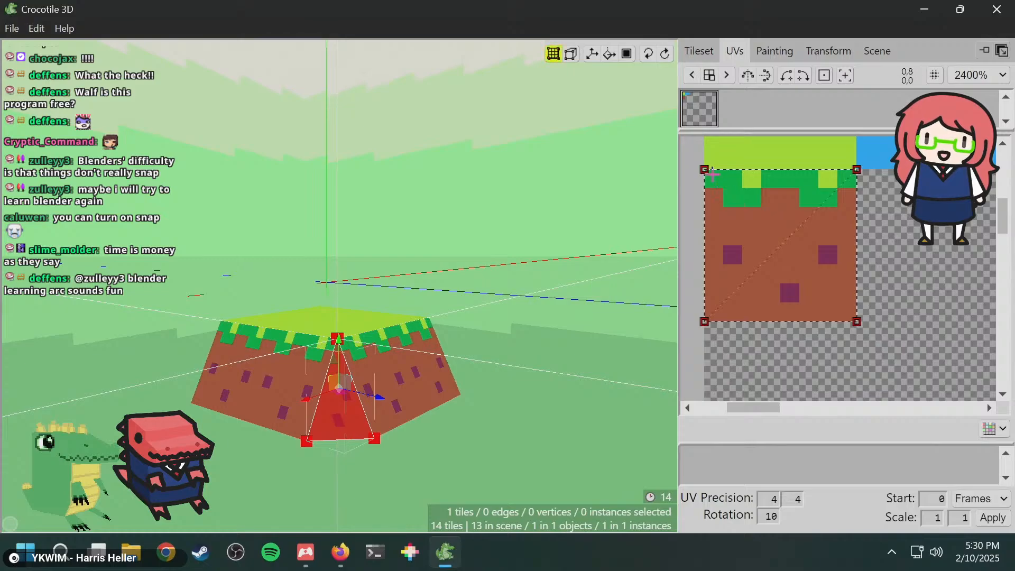
{"action": "left_click", "coordinate": [706, 170]}
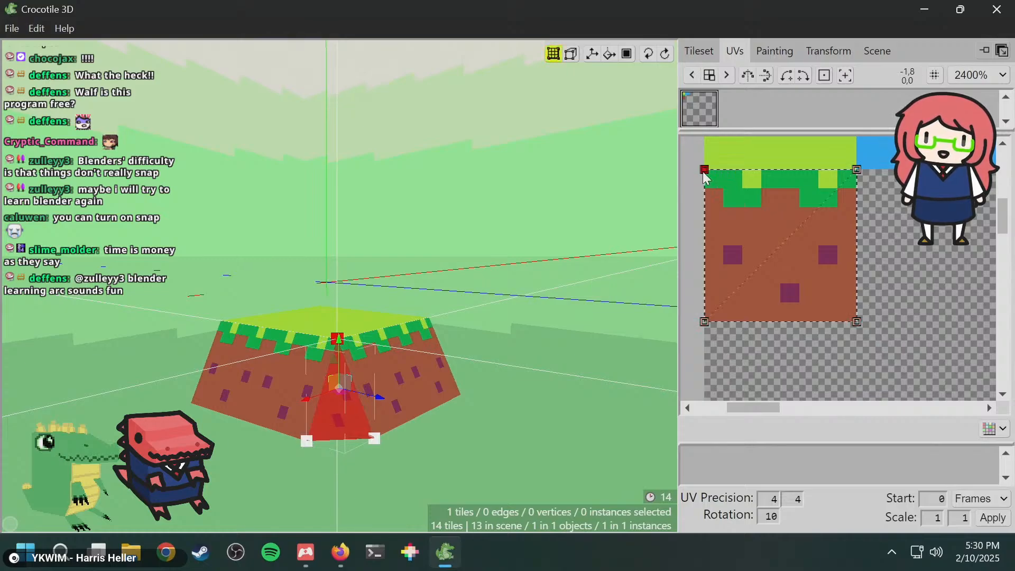
{"action": "left_click_drag", "start_coordinate": [725, 171], "coordinate": [781, 169]}
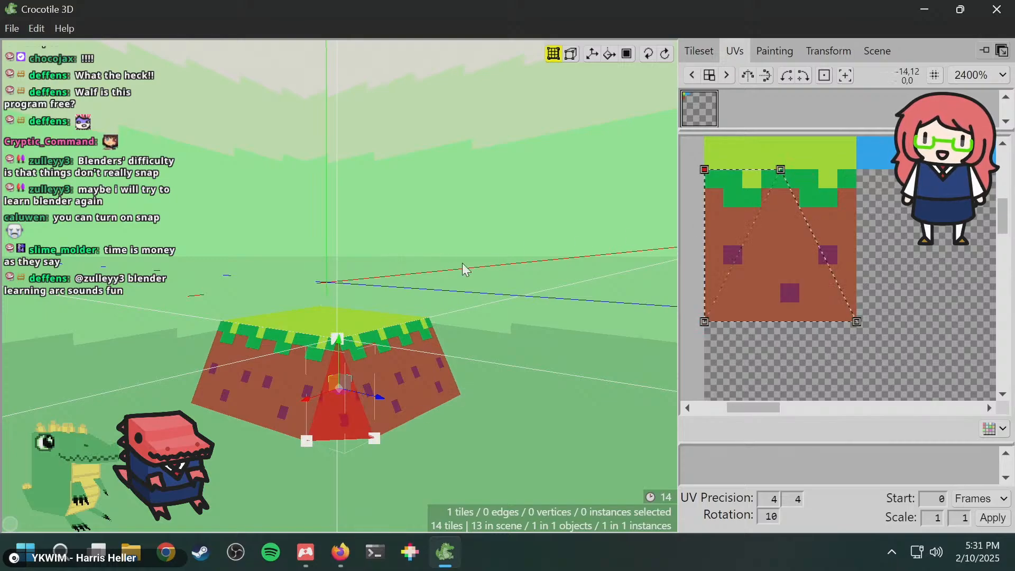
{"action": "left_click", "coordinate": [464, 280]}
{"action": "key", "text": "space"}
{"action": "left_click_drag", "start_coordinate": [502, 276], "coordinate": [296, 370]}
{"action": "scroll", "coordinate": [315, 421], "scroll_direction": "up", "scroll_amount": 3}
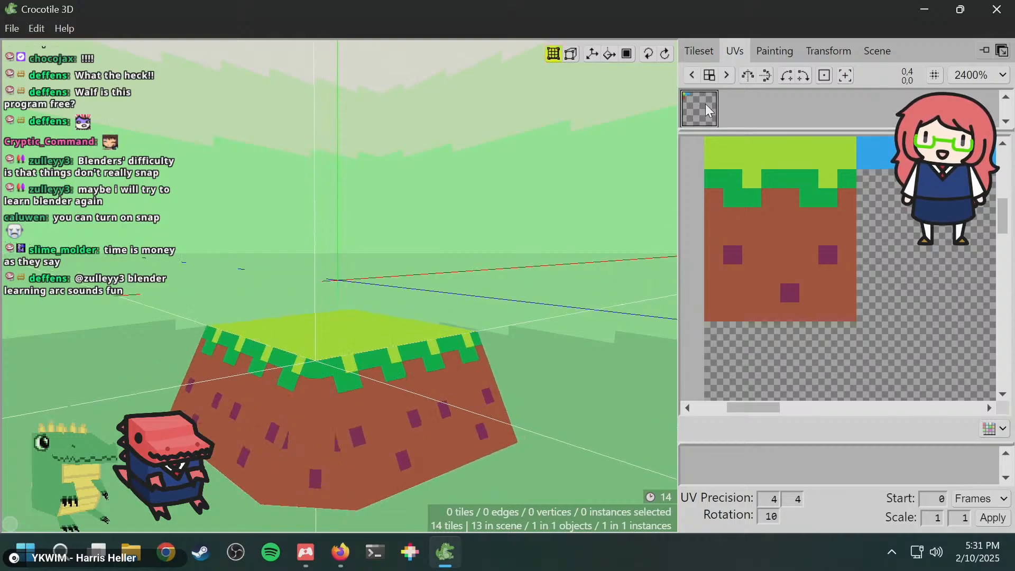
- Paint over the dirt texture's left purple spot with brown #ab5236 and paint a #7e2553 spot against the texture's left edge
{"action": "left_click", "coordinate": [773, 51]}
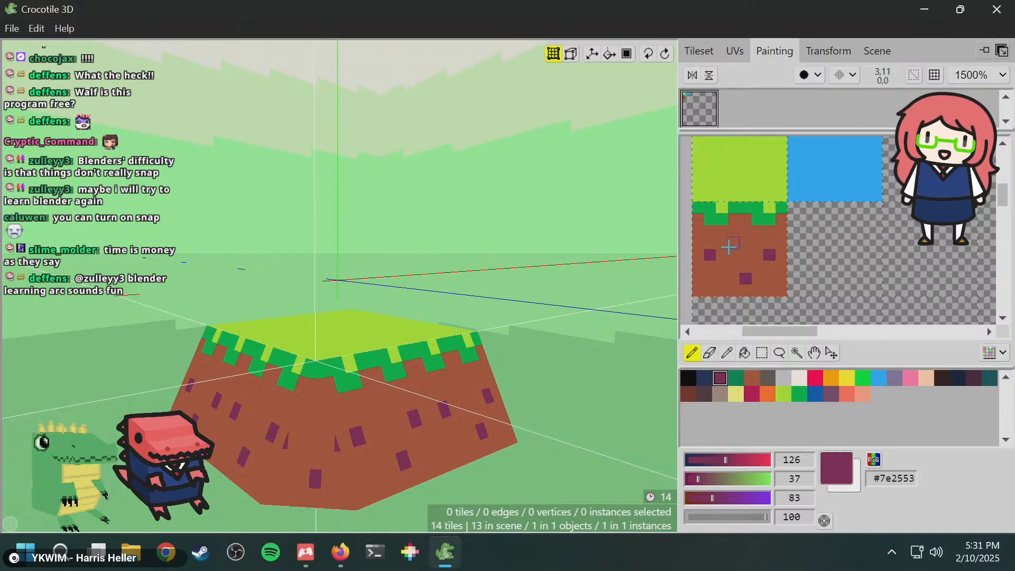
{"action": "key", "text": "super"}
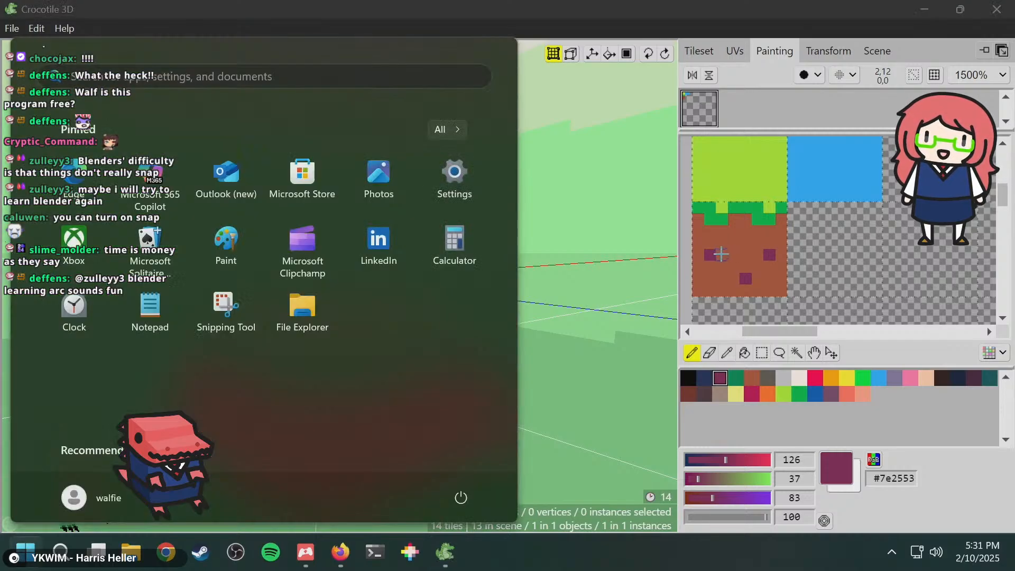
{"action": "key", "text": "super"}
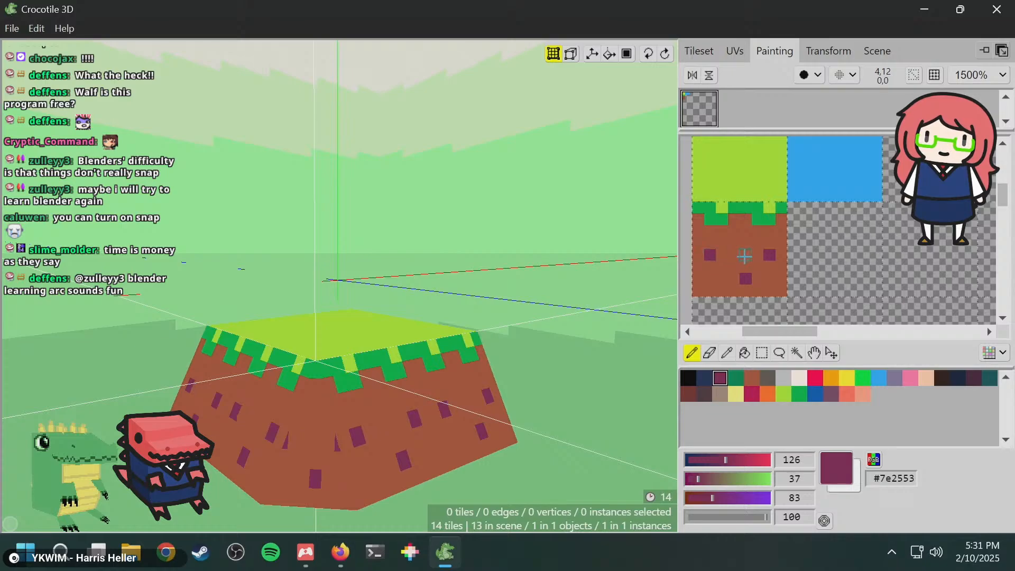
{"action": "left_click", "coordinate": [742, 252], "text": "alt"}
{"action": "left_click", "coordinate": [711, 253]}
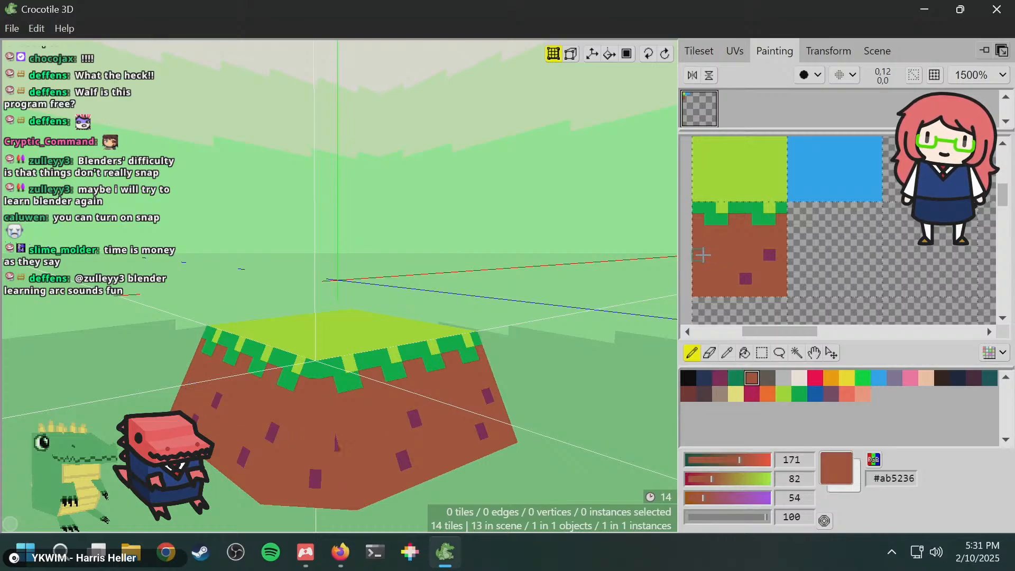
{"action": "left_click", "coordinate": [745, 278], "text": "alt"}
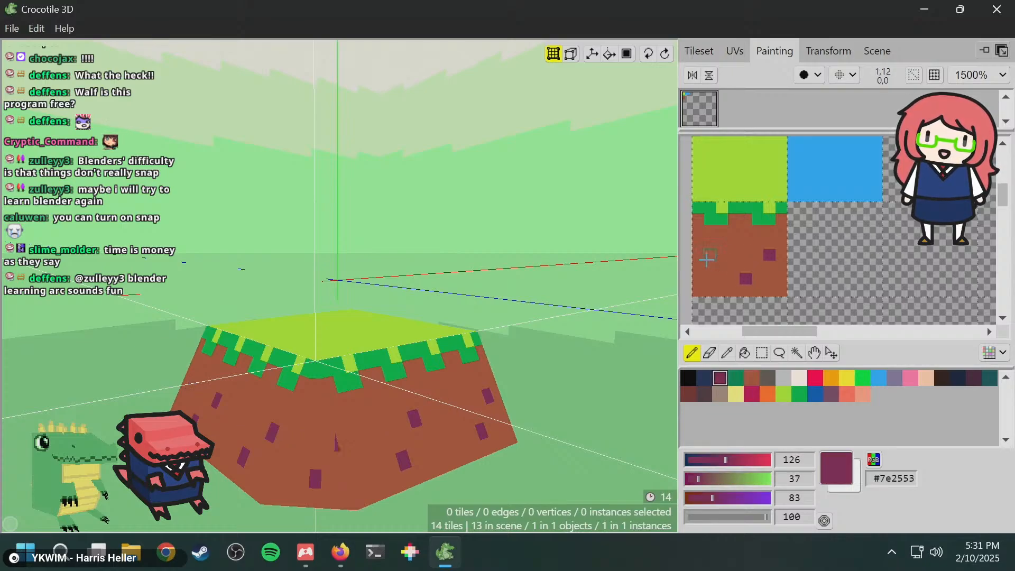
{"action": "left_click", "coordinate": [698, 254]}
- Cover the dirt texture's right purple spot with brown #ab5236 and paint a #7e2553 spot one pixel higher and further left
{"action": "key", "text": "space"}
{"action": "mouse_move", "coordinate": [483, 248]}
{"action": "left_mouse_down"}
{"action": "mouse_move", "coordinate": [523, 240]}
{"action": "mouse_move", "coordinate": [365, 264]}
{"action": "mouse_move", "coordinate": [383, 263]}
{"action": "left_mouse_up"}
{"action": "key", "text": "space"}
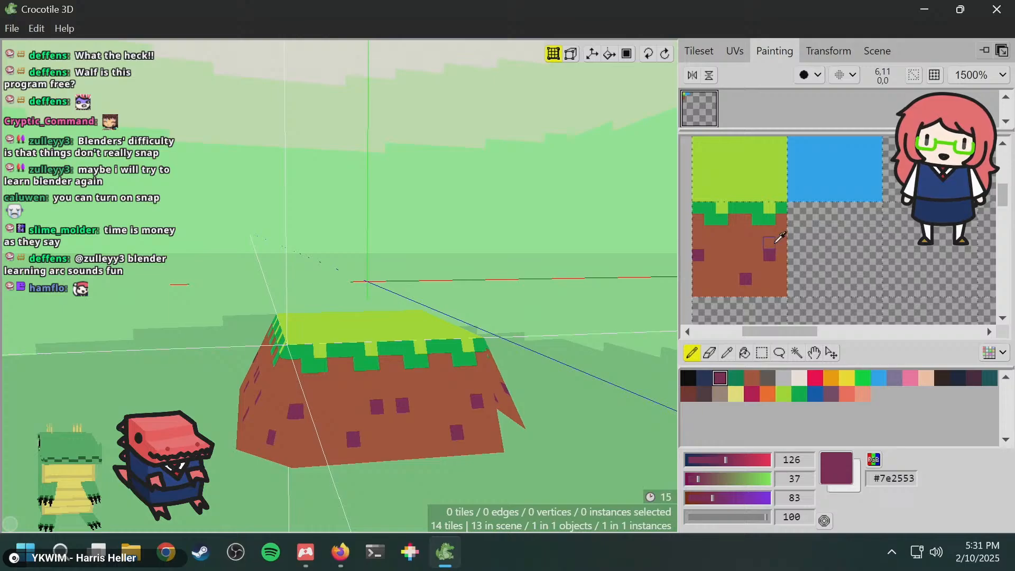
{"action": "left_click", "coordinate": [775, 242], "text": "alt"}
{"action": "left_click", "coordinate": [769, 253]}
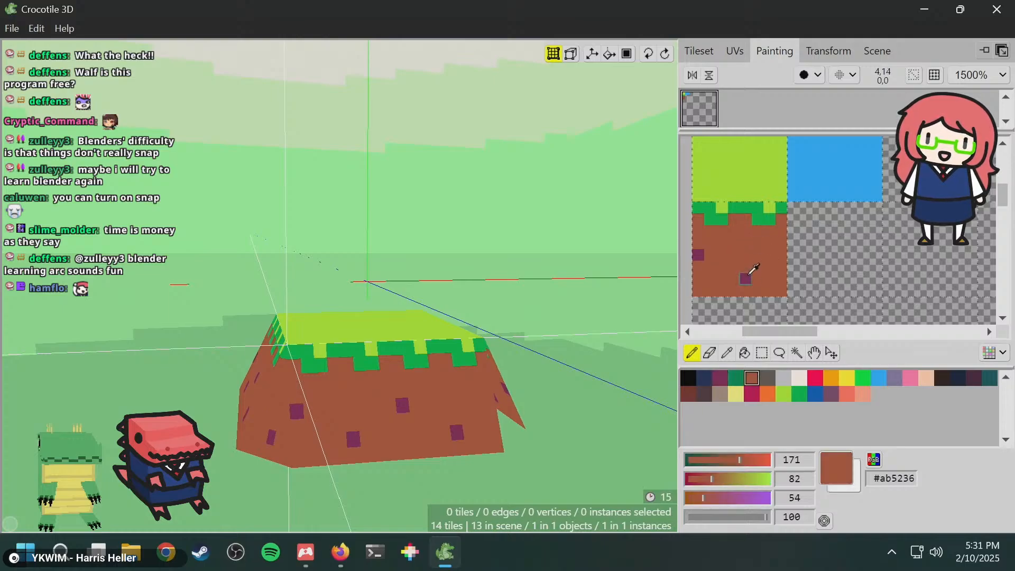
{"action": "left_click", "coordinate": [749, 275], "text": "alt"}
{"action": "left_click", "coordinate": [762, 242]}
{"action": "key", "text": "space"}
{"action": "left_click_drag", "start_coordinate": [460, 232], "coordinate": [525, 233]}
{"action": "key", "text": "ctrl+z"}
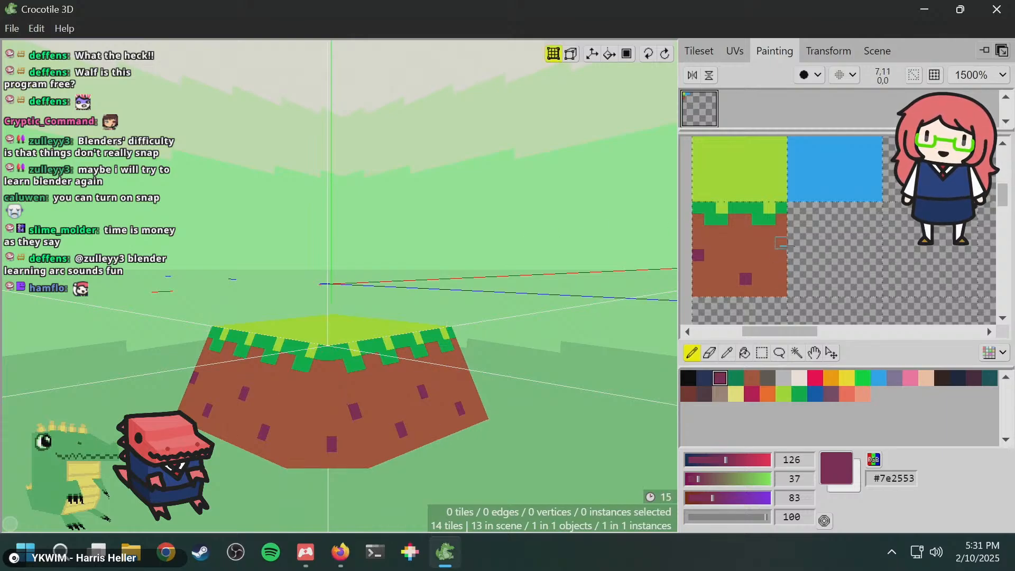
{"action": "left_click", "coordinate": [760, 242]}
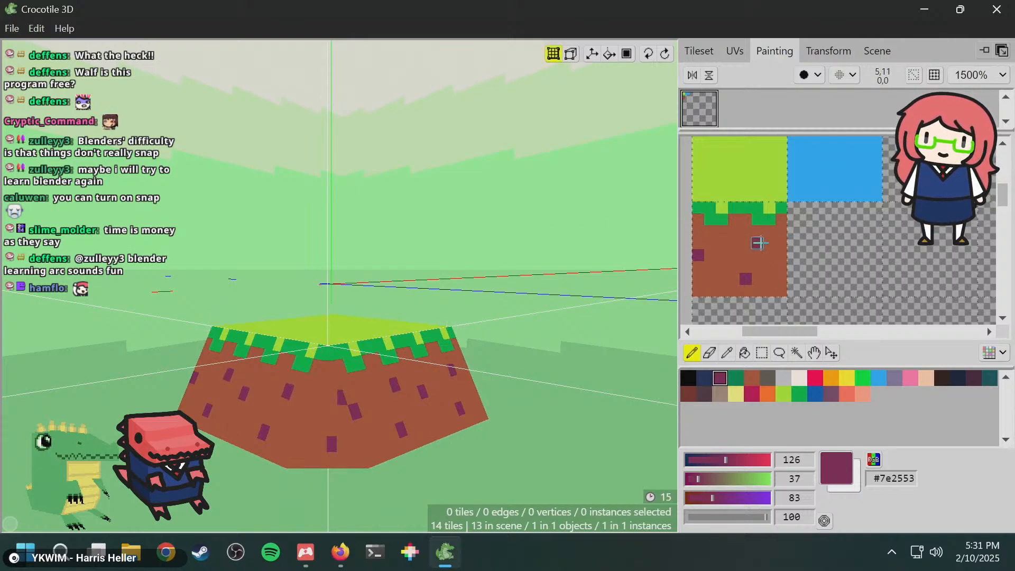
{"action": "key", "text": "space"}
{"action": "left_click_drag", "start_coordinate": [396, 298], "coordinate": [369, 296]}
{"action": "scroll", "coordinate": [360, 240], "scroll_direction": "down", "scroll_amount": 3}
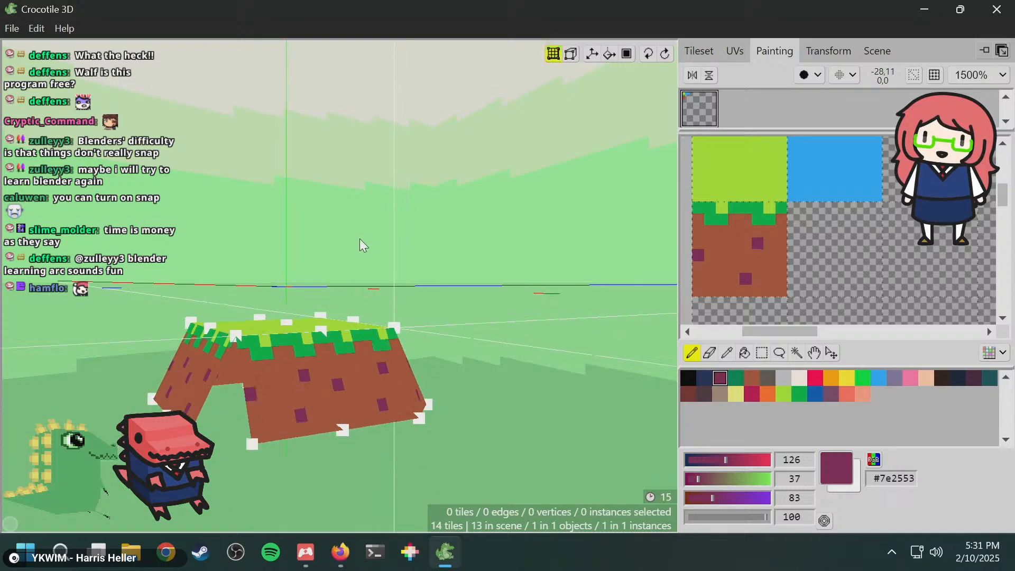
{"action": "key", "text": "space"}
{"action": "left_click_drag", "start_coordinate": [358, 248], "coordinate": [346, 351]}
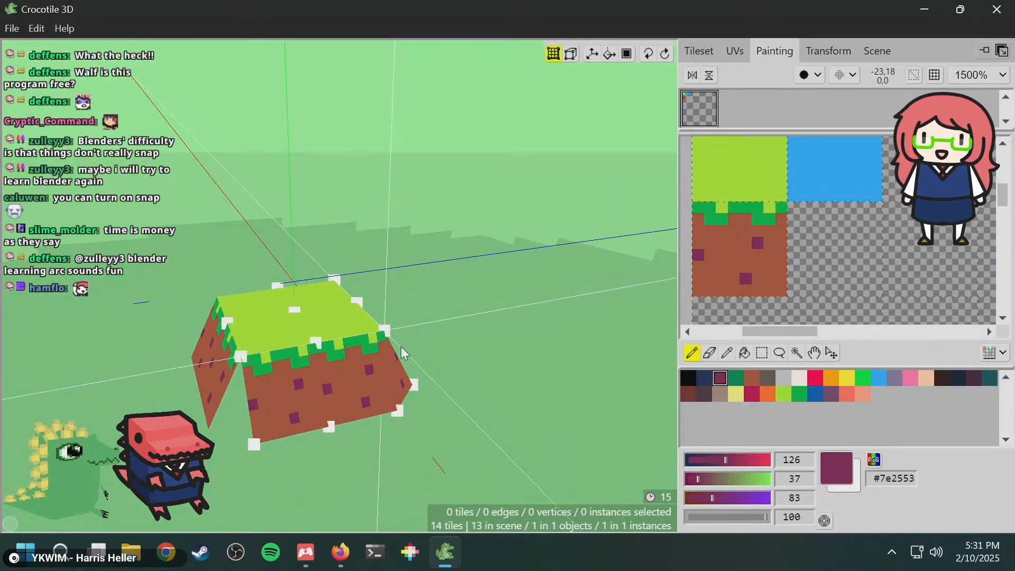
{"action": "key", "text": "space"}
{"action": "left_click_drag", "start_coordinate": [398, 351], "coordinate": [347, 346]}
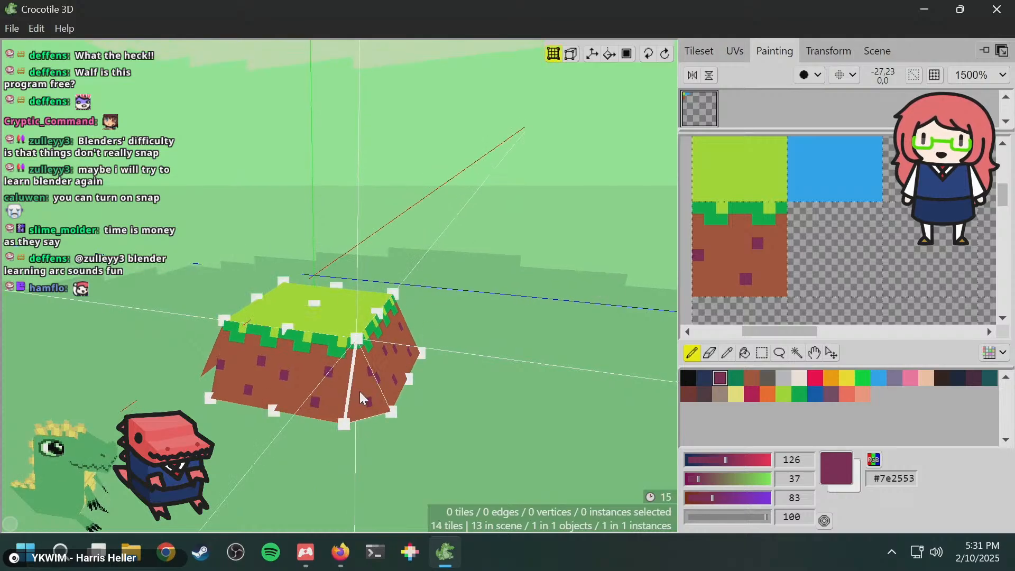
{"action": "left_click", "coordinate": [360, 393]}
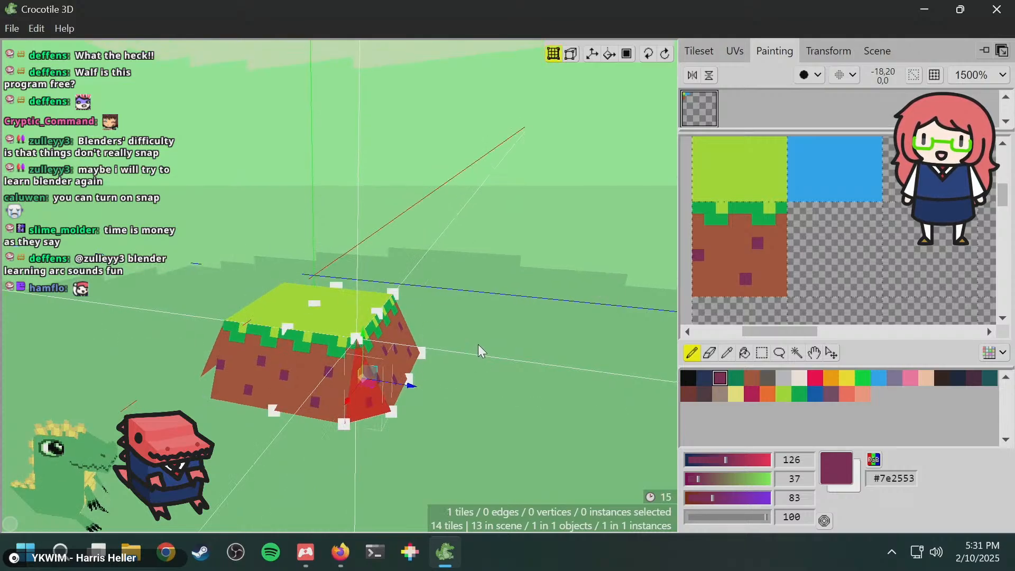
{"action": "key", "text": "Delete"}
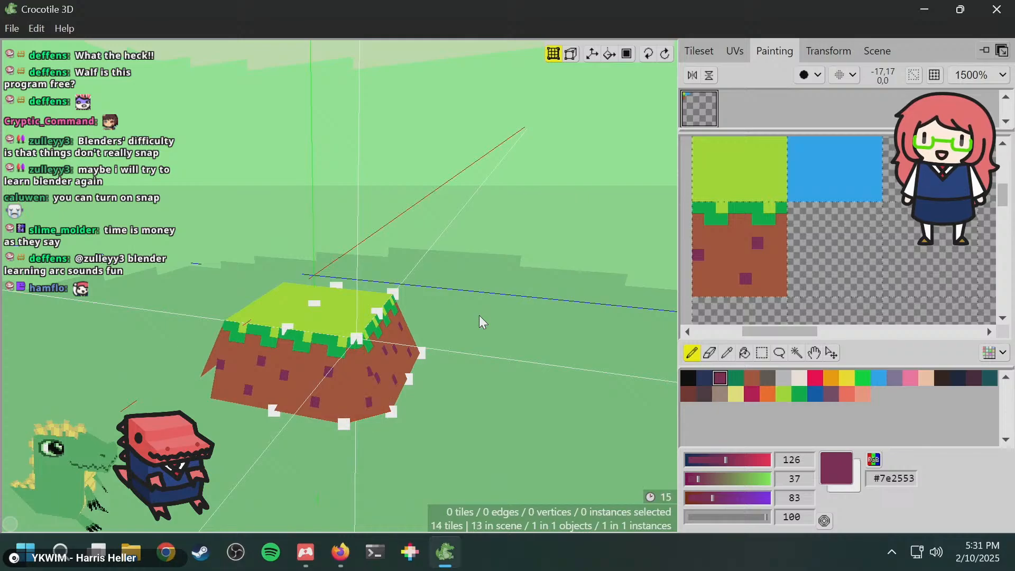
- Duplicate the triangular corner tile in place and mirror the copy onto the open corner at the slope's other end
{"action": "key", "text": "space"}
{"action": "left_click_drag", "start_coordinate": [479, 315], "coordinate": [466, 303]}
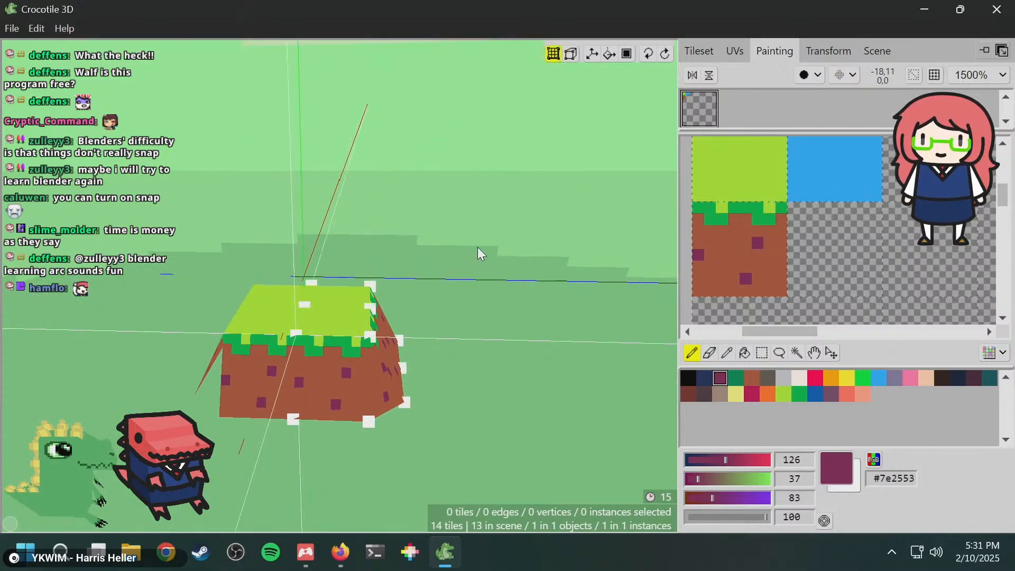
{"action": "key", "text": "space"}
{"action": "left_click_drag", "start_coordinate": [478, 247], "coordinate": [461, 288]}
{"action": "key", "text": "space"}
{"action": "key", "text": "v"}
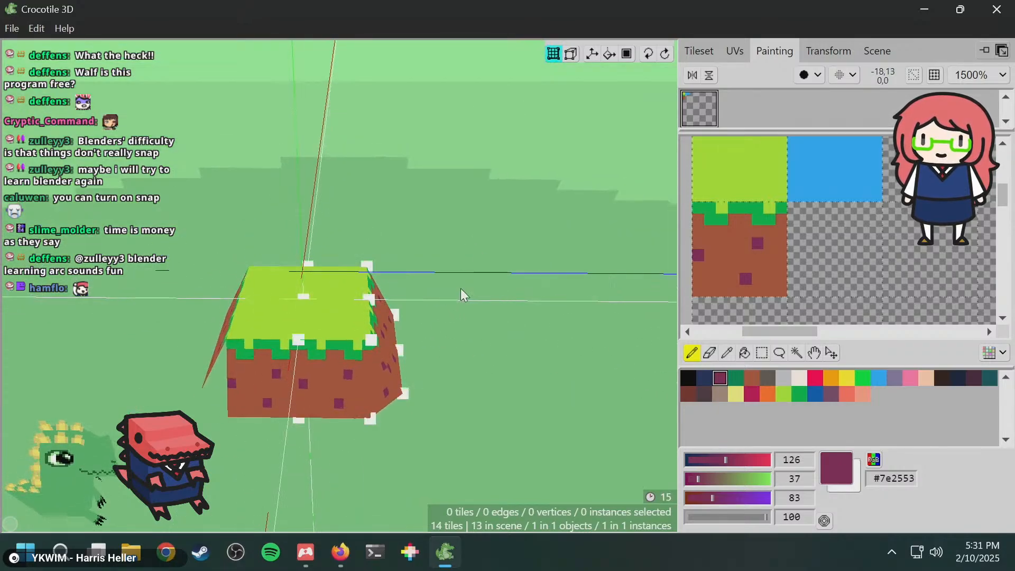
{"action": "left_click", "coordinate": [380, 381]}
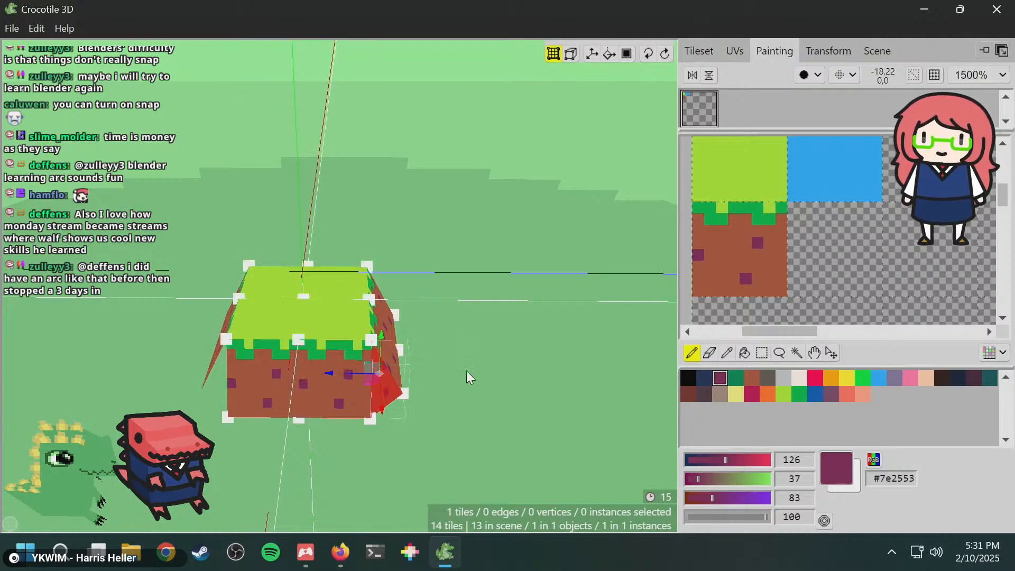
{"action": "key", "text": "ctrl+v"}
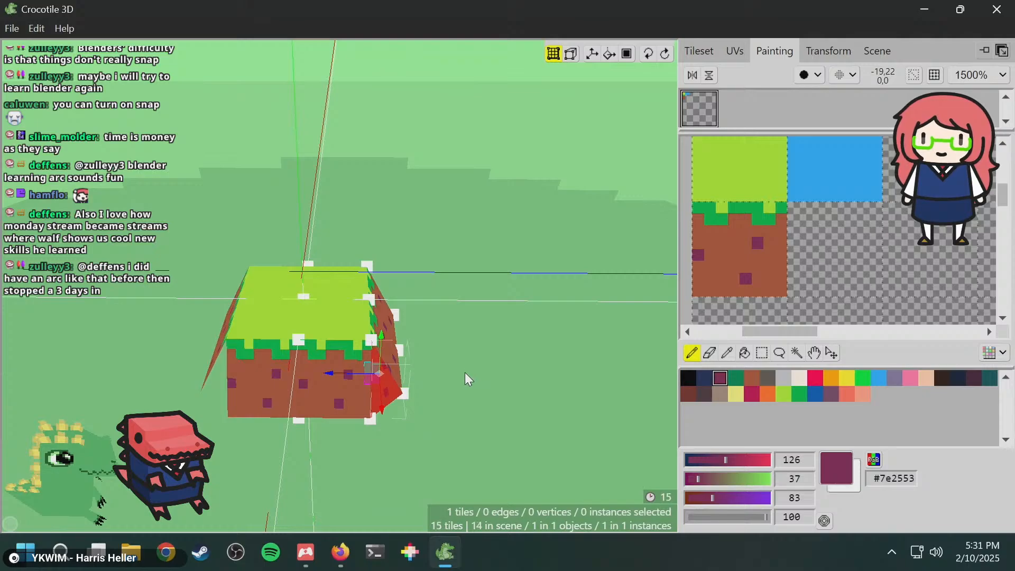
{"action": "key", "text": "m"}
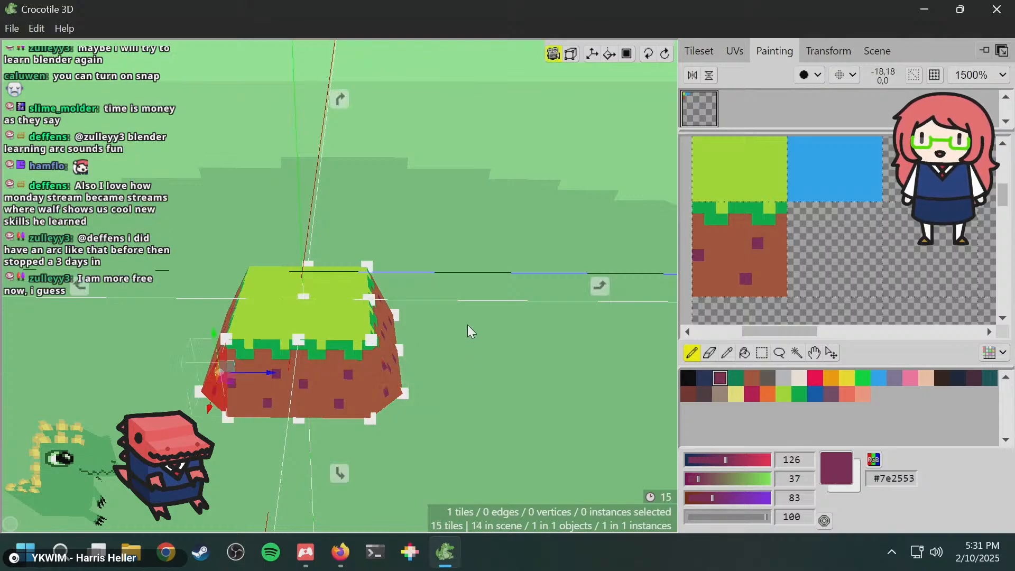
{"action": "right_click_drag", "start_coordinate": [468, 325], "coordinate": [470, 322]}
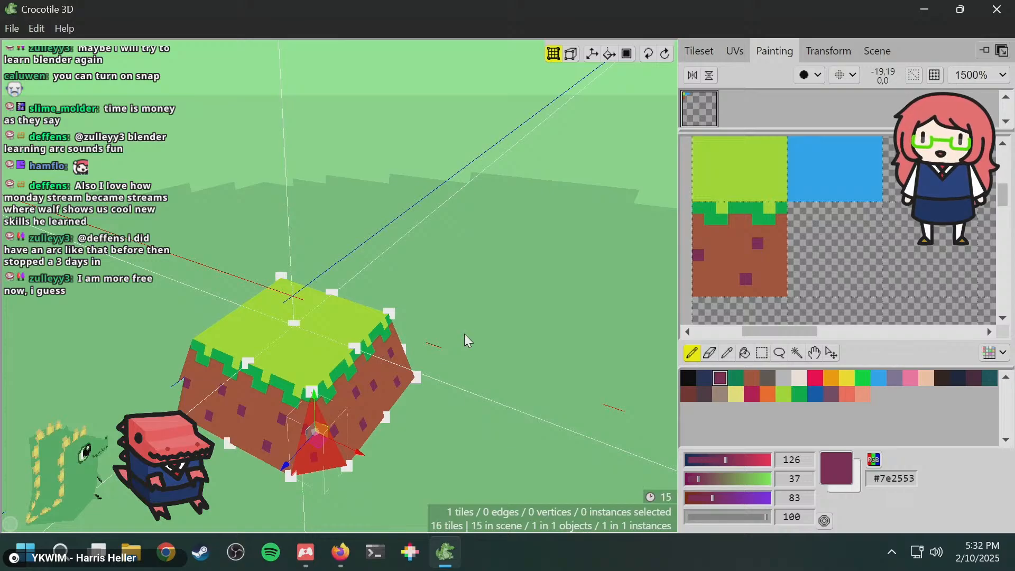
- Duplicate the triangular corner tile in place, mirror the copy onto the last open corner, and clear the selection
{"action": "right_click_drag", "start_coordinate": [464, 335], "coordinate": [456, 335]}
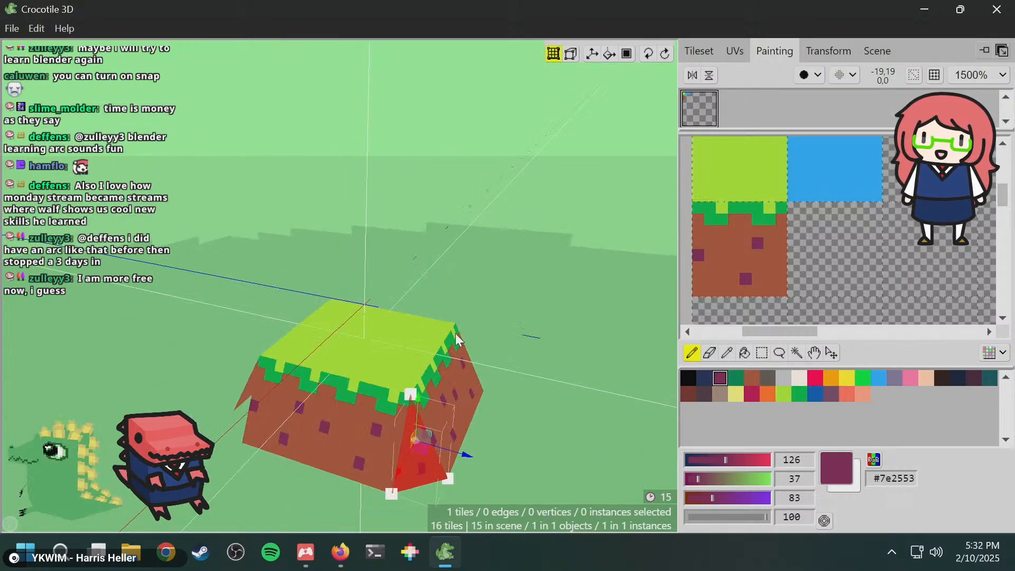
{"action": "key", "text": "ctrl+v"}
{"action": "key", "text": "m"}
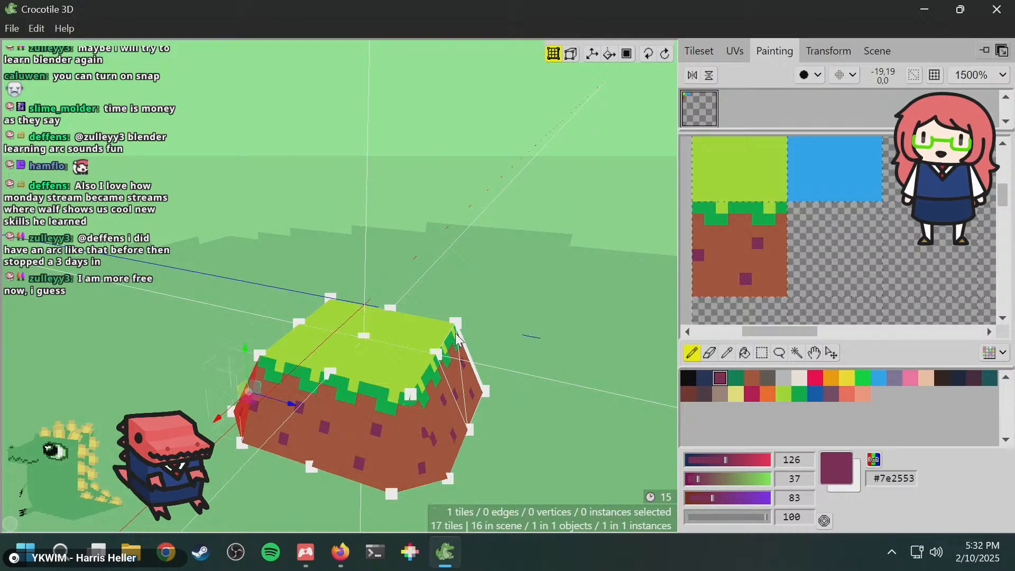
{"action": "middle_click_drag", "start_coordinate": [445, 306], "coordinate": [449, 240]}
{"action": "left_click", "coordinate": [415, 278]}
{"action": "middle_click_drag", "start_coordinate": [351, 243], "coordinate": [423, 243]}
{"action": "key", "text": "v"}
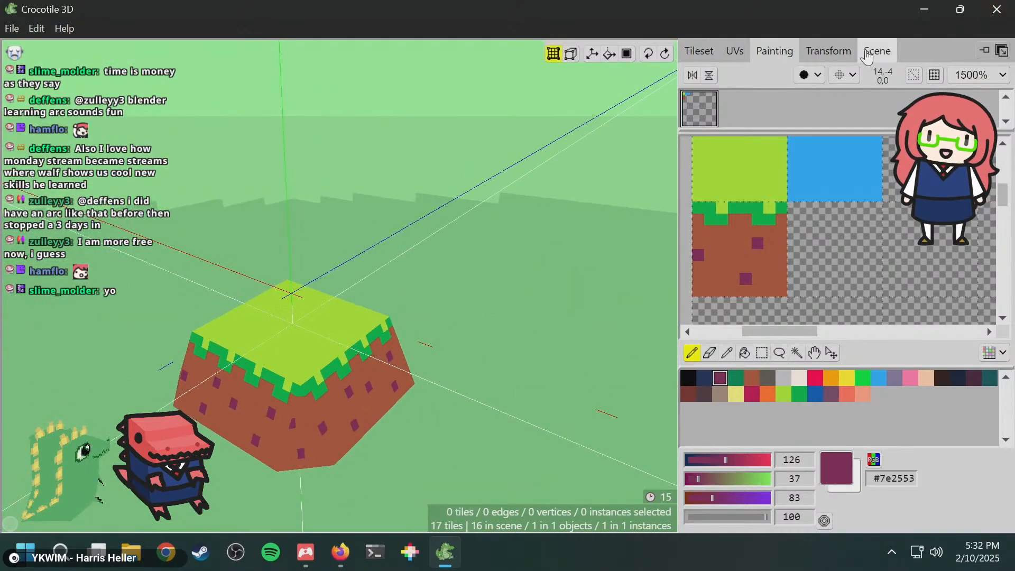
- Make the hidden water object visible in the scene and view the block surrounded by it
{"action": "left_click", "coordinate": [877, 50]}
{"action": "left_click", "coordinate": [725, 102]}
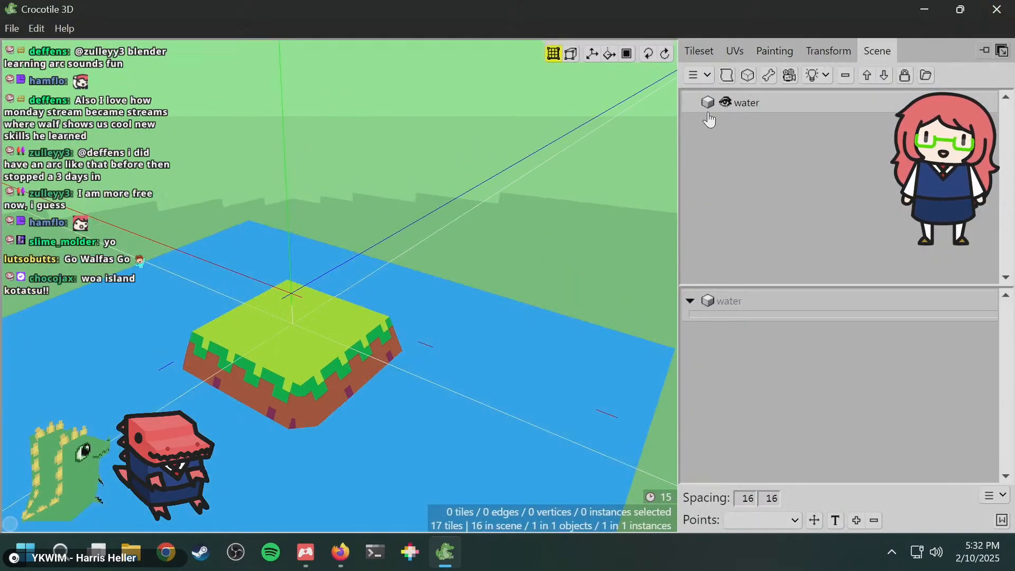
{"action": "middle_click_drag", "start_coordinate": [370, 249], "coordinate": [332, 271]}
{"action": "middle_click_drag", "start_coordinate": [422, 258], "coordinate": [225, 238]}
{"action": "middle_click_drag", "start_coordinate": [449, 172], "coordinate": [527, 179]}
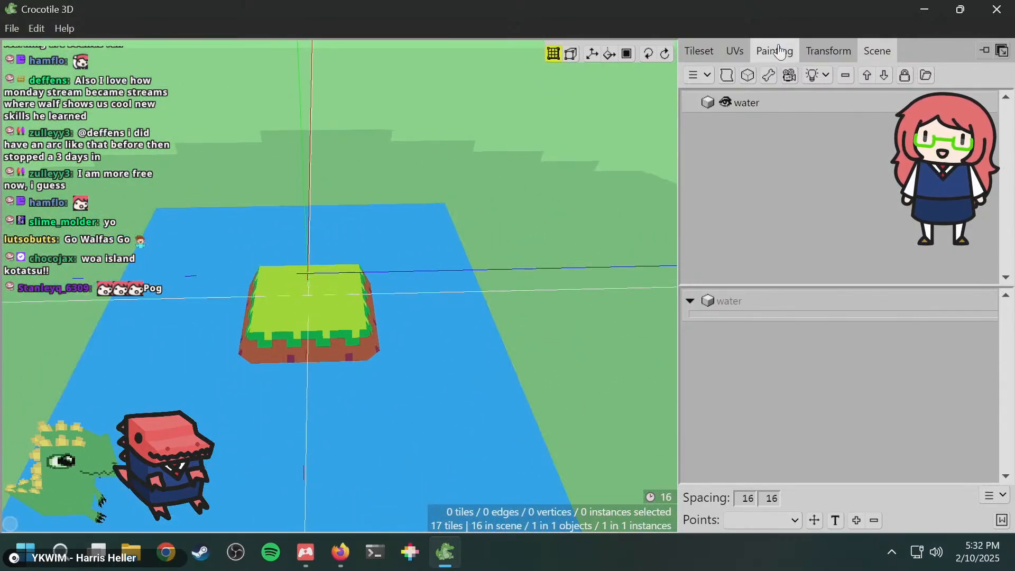
{"action": "left_click", "coordinate": [699, 51]}
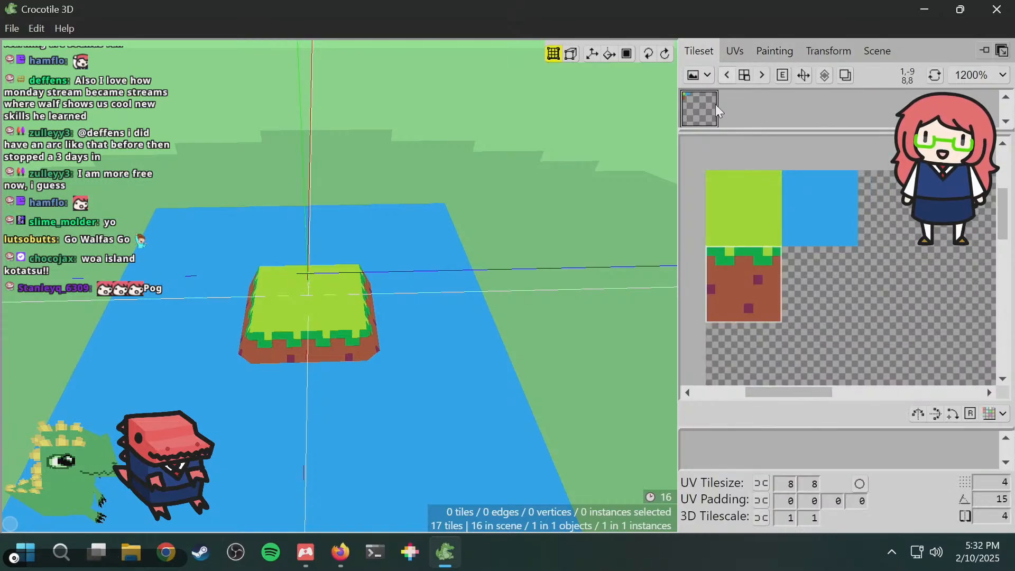
{"action": "scroll", "coordinate": [772, 236], "scroll_direction": "down", "scroll_amount": 3}
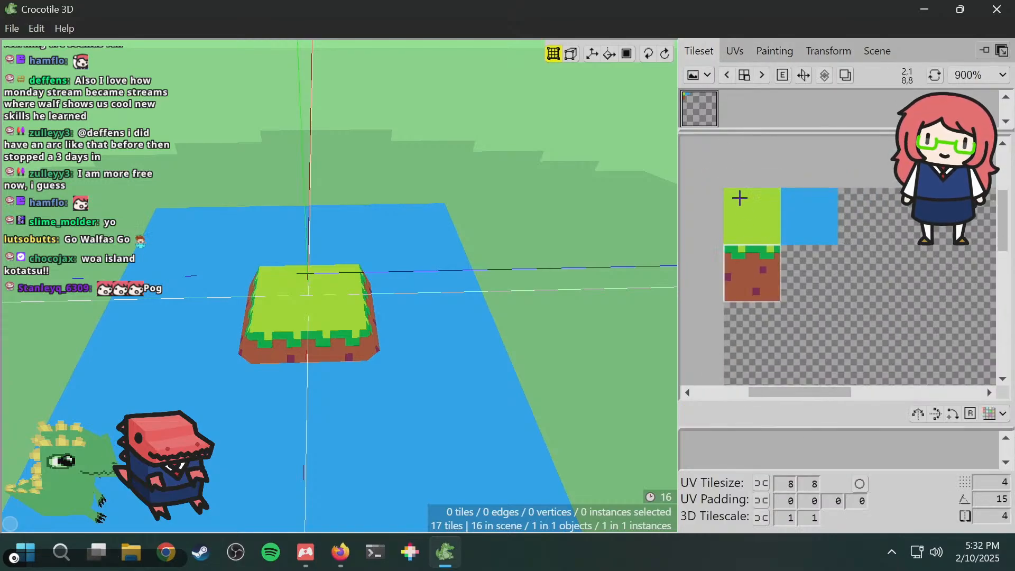
{"action": "scroll", "coordinate": [281, 331], "scroll_direction": "up", "scroll_amount": 3}
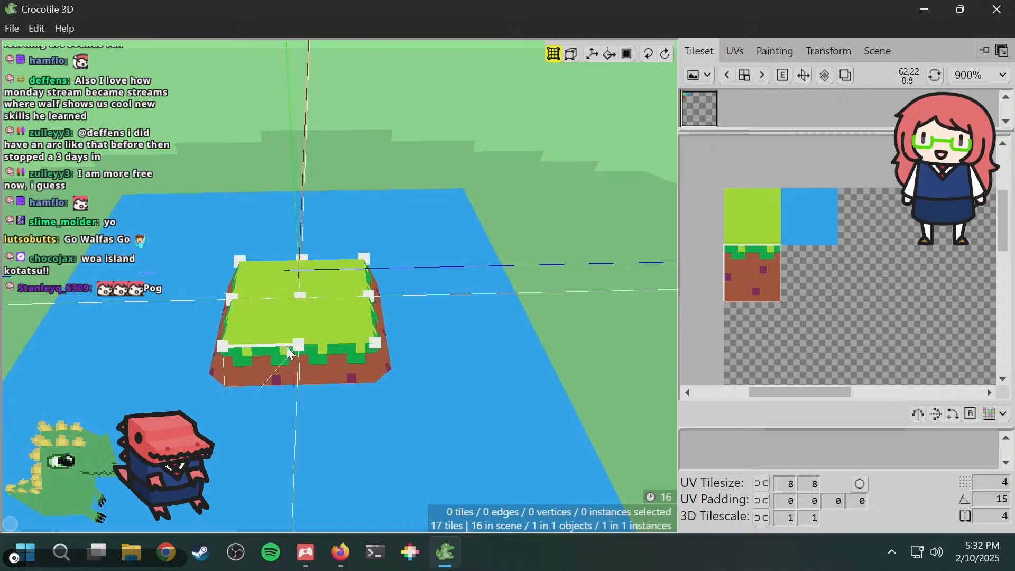
{"action": "left_click", "coordinate": [707, 76]}
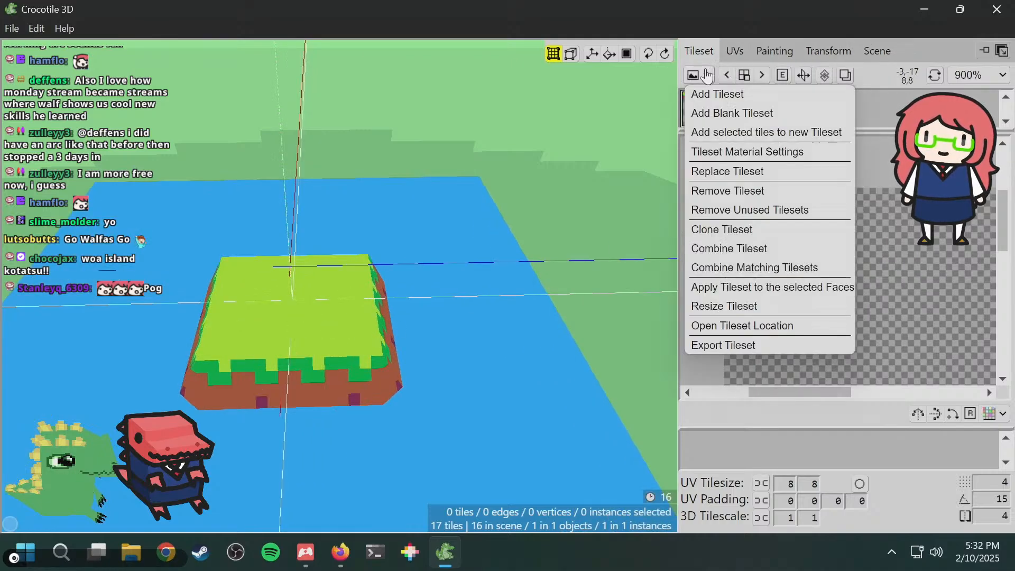
{"action": "left_click", "coordinate": [710, 91]}
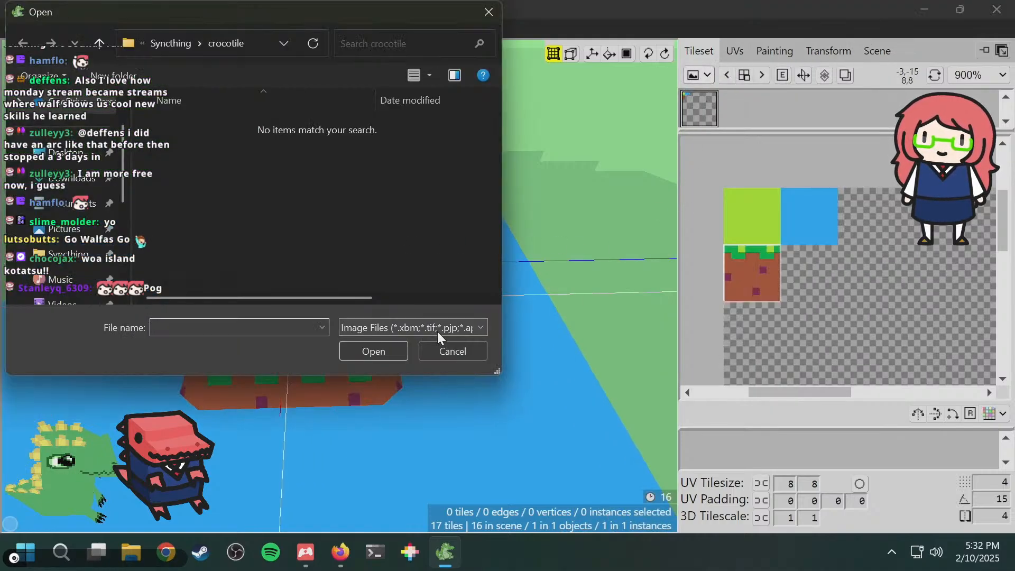
{"action": "left_click", "coordinate": [445, 349]}
- Add a blank transparent tileset 8 tiles wide and 8 tiles high
{"action": "left_click", "coordinate": [707, 75]}
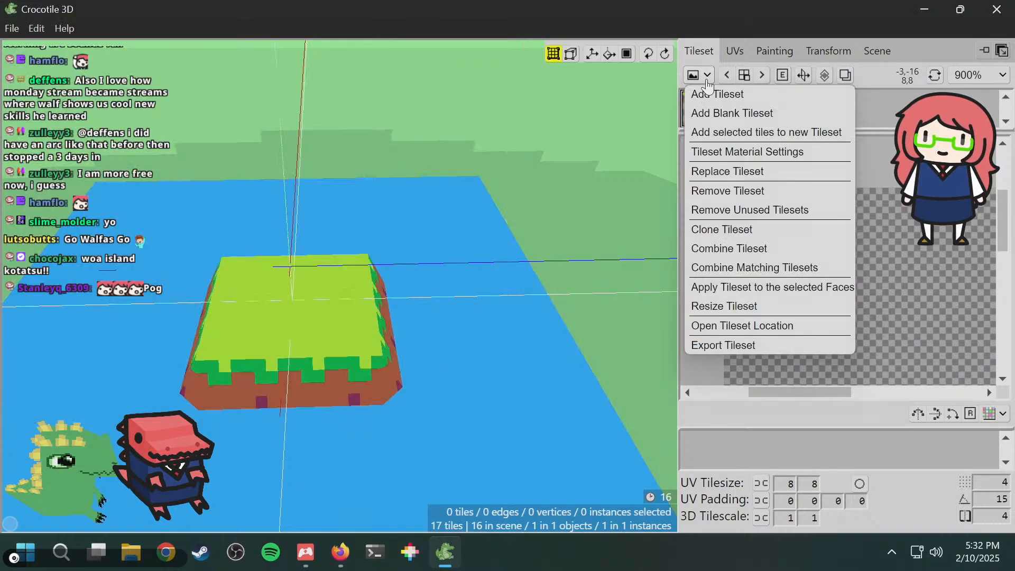
{"action": "left_click", "coordinate": [715, 113]}
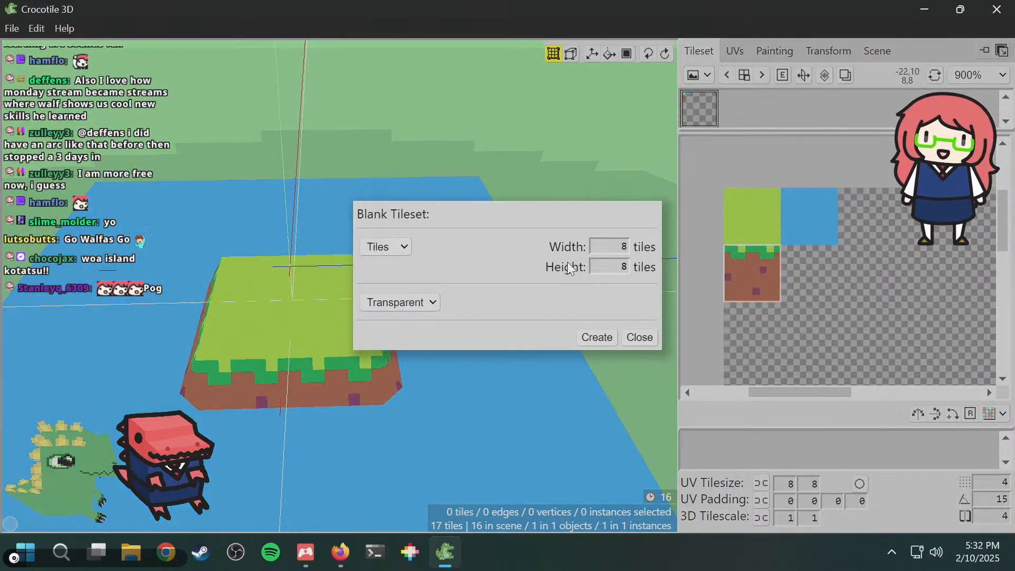
{"action": "double_click", "coordinate": [610, 242]}
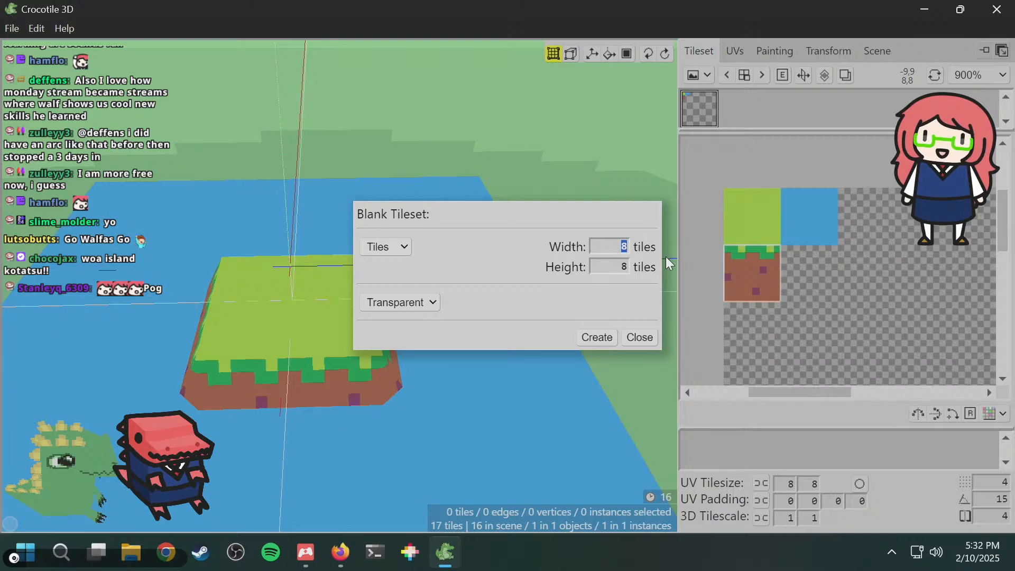
{"action": "left_click", "coordinate": [595, 337]}
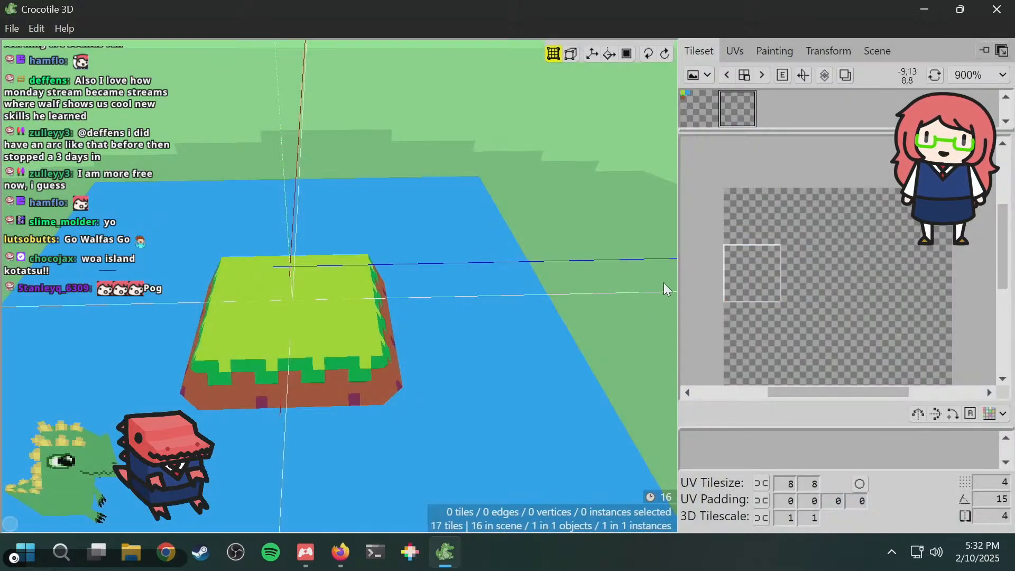
- Paint two small grass sprouts in green #00b543 in the blank tileset's first tile
{"action": "scroll", "coordinate": [748, 215], "scroll_direction": "up", "scroll_amount": 5}
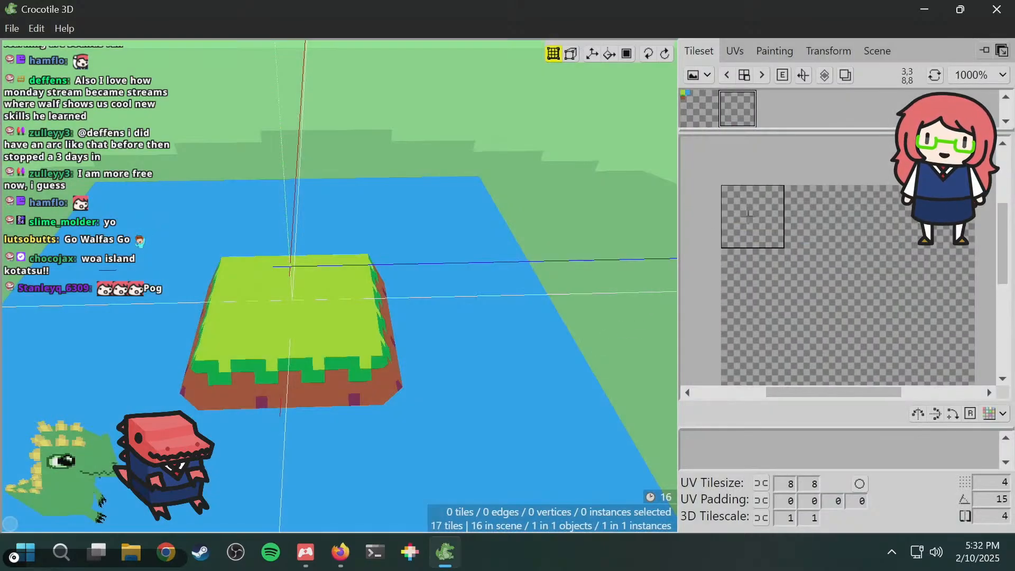
{"action": "left_click", "coordinate": [775, 52]}
{"action": "scroll", "coordinate": [799, 260], "scroll_direction": "up", "scroll_amount": 3}
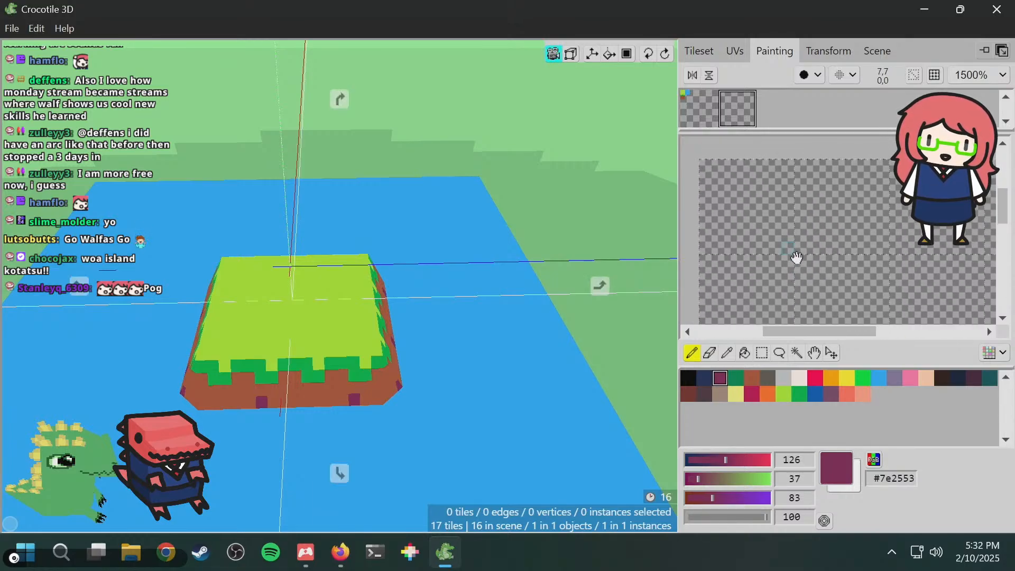
{"action": "left_click", "coordinate": [800, 397]}
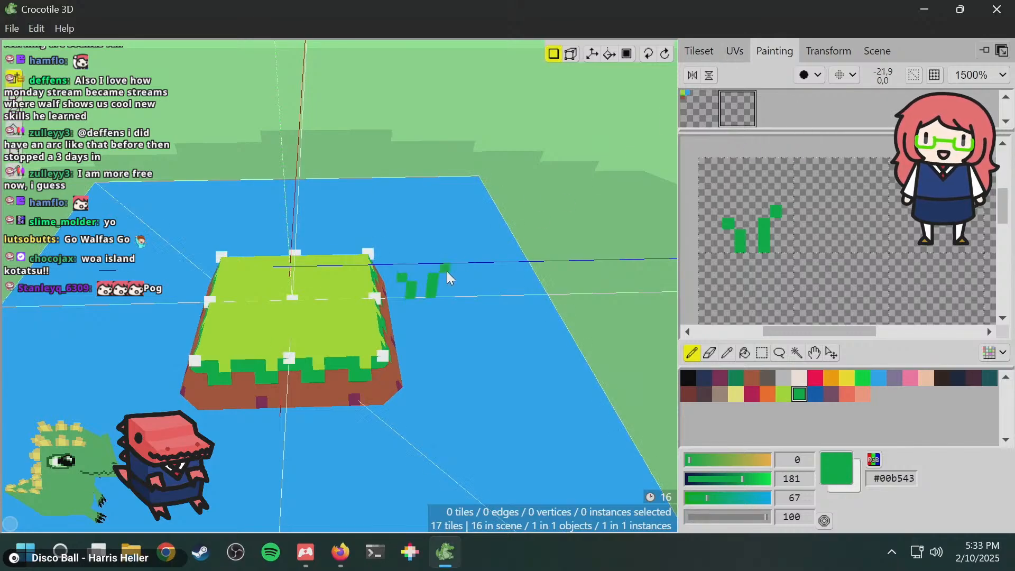
- Place the grass sprout tile upright on the block's grass top
{"action": "mouse_move", "coordinate": [370, 294]}
{"action": "middle_mouse_down"}
{"action": "mouse_move", "coordinate": [455, 288]}
{"action": "mouse_move", "coordinate": [471, 238]}
{"action": "mouse_move", "coordinate": [460, 211]}
{"action": "middle_mouse_up"}
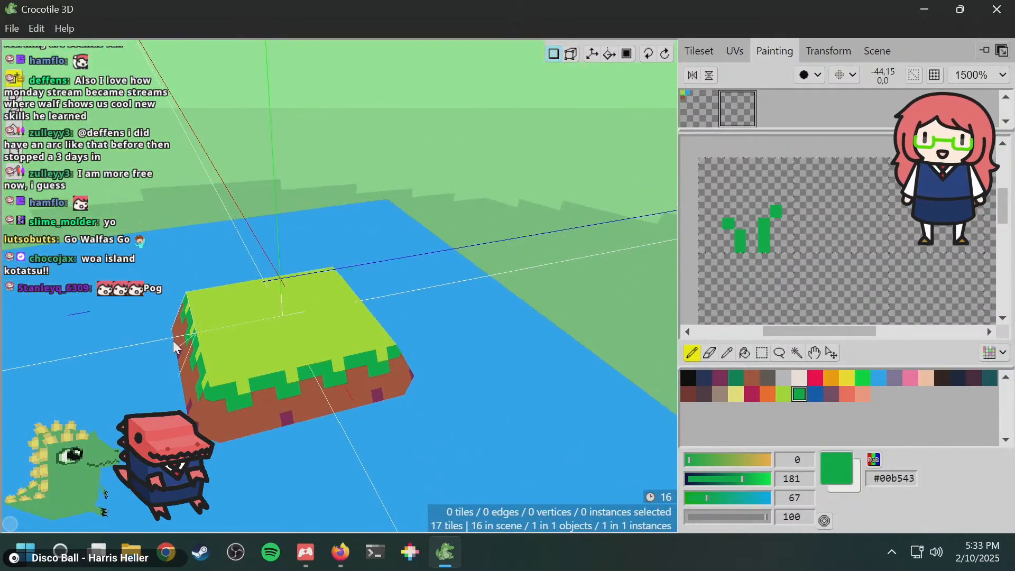
{"action": "left_click", "coordinate": [335, 298]}
{"action": "key", "text": "space"}
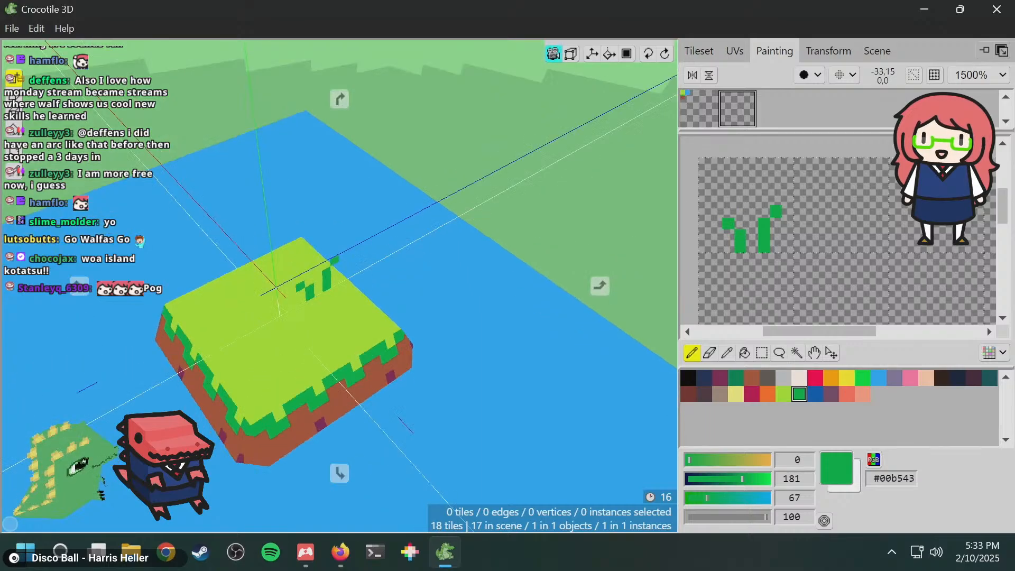
{"action": "key", "text": "space"}
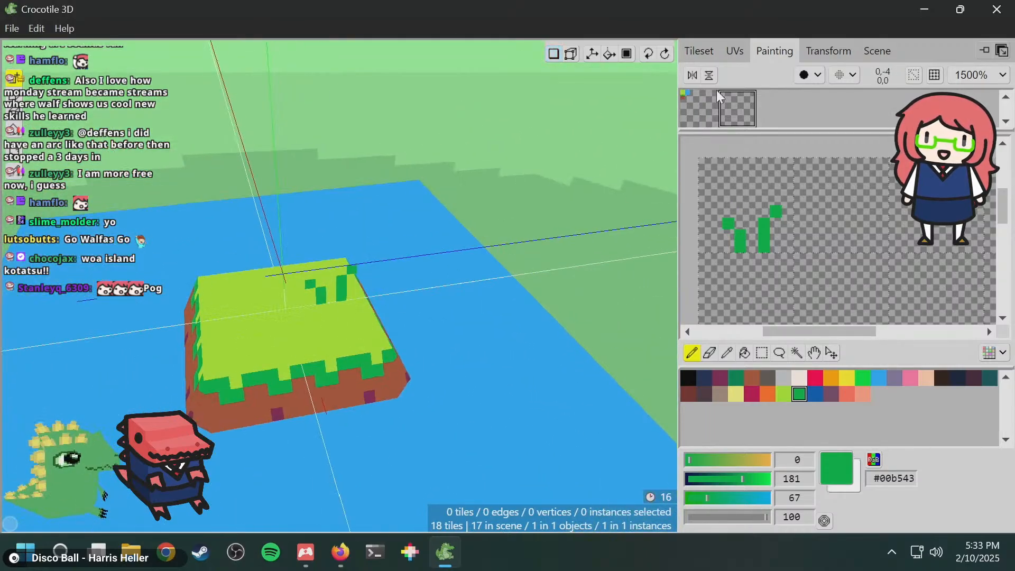
{"action": "key", "text": "space"}
- Paint two four-petal flowers in coral #ff6e59 in the tile beside the sprouts and recolor the petals pink #ff77a8
{"action": "left_click_drag", "start_coordinate": [839, 220], "coordinate": [814, 226]}
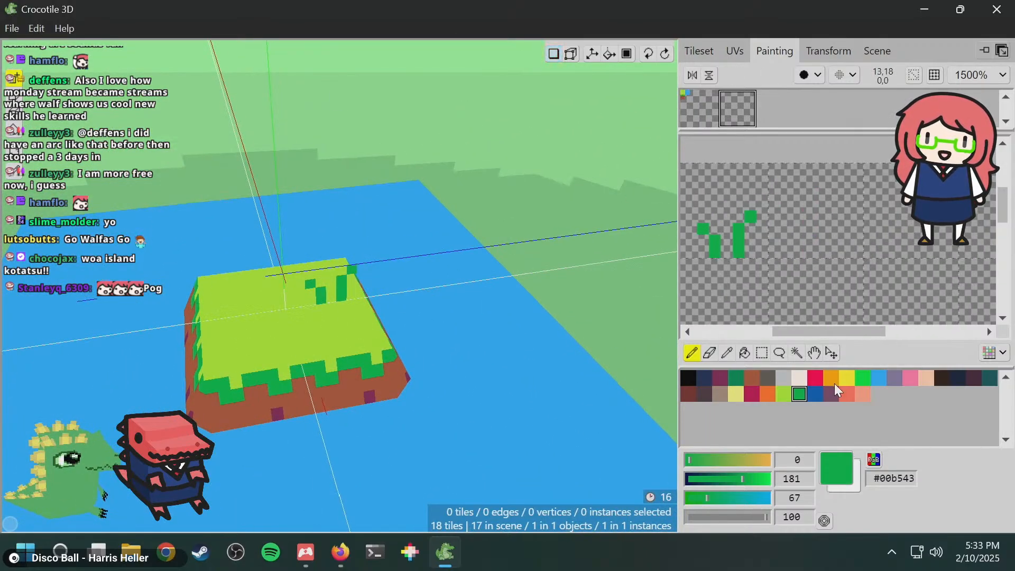
{"action": "left_click", "coordinate": [847, 394]}
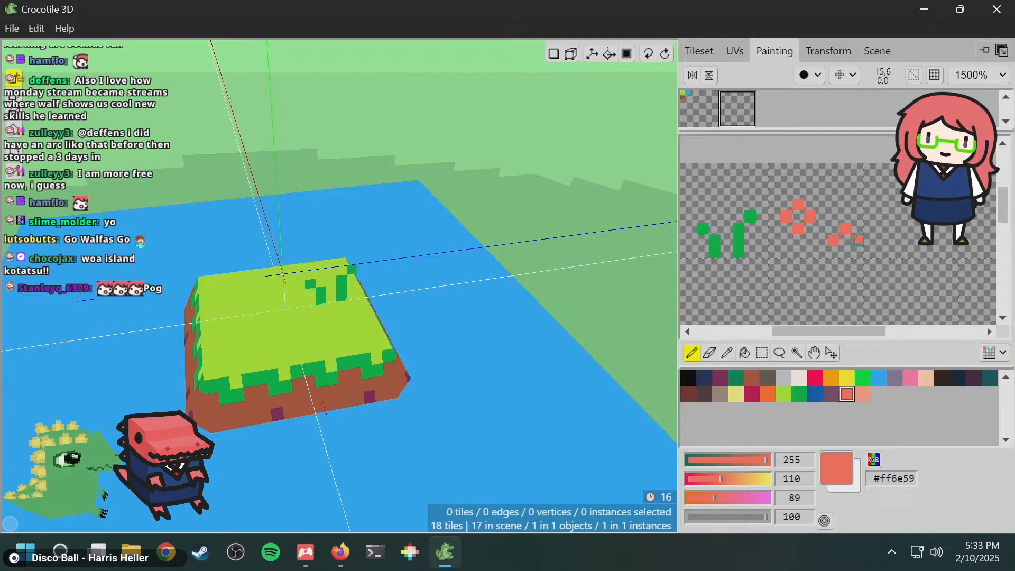
{"action": "left_click", "coordinate": [845, 252]}
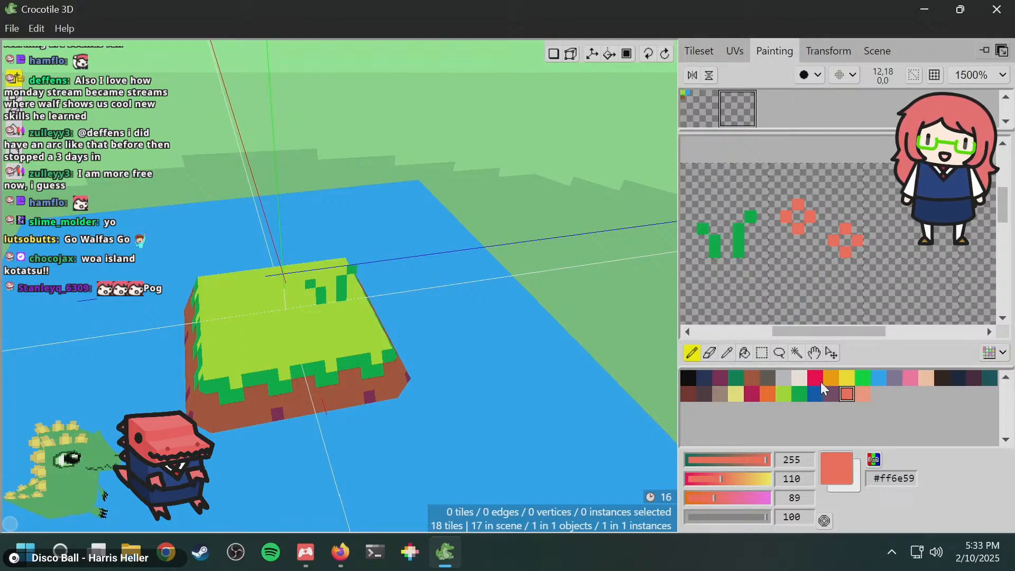
{"action": "left_click", "coordinate": [914, 377]}
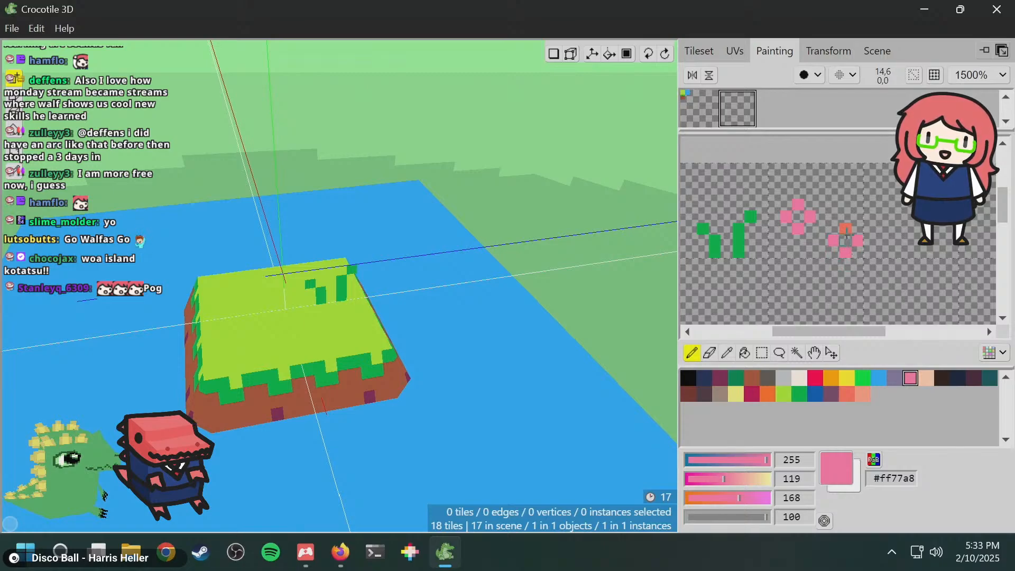
- Fill the centers of both pink flowers with off-white #fff1e8
{"action": "left_click", "coordinate": [799, 379]}
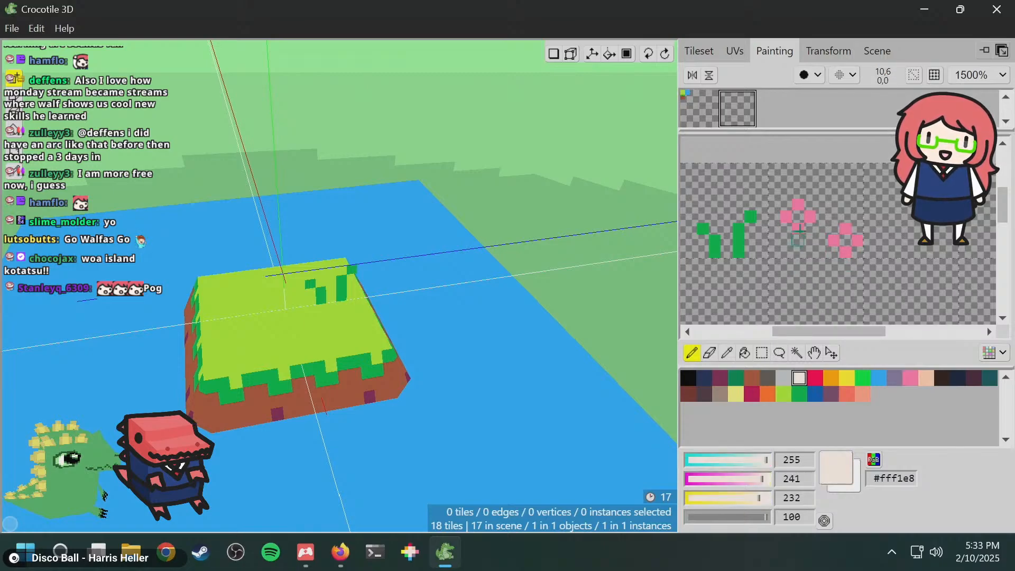
{"action": "left_click", "coordinate": [799, 217]}
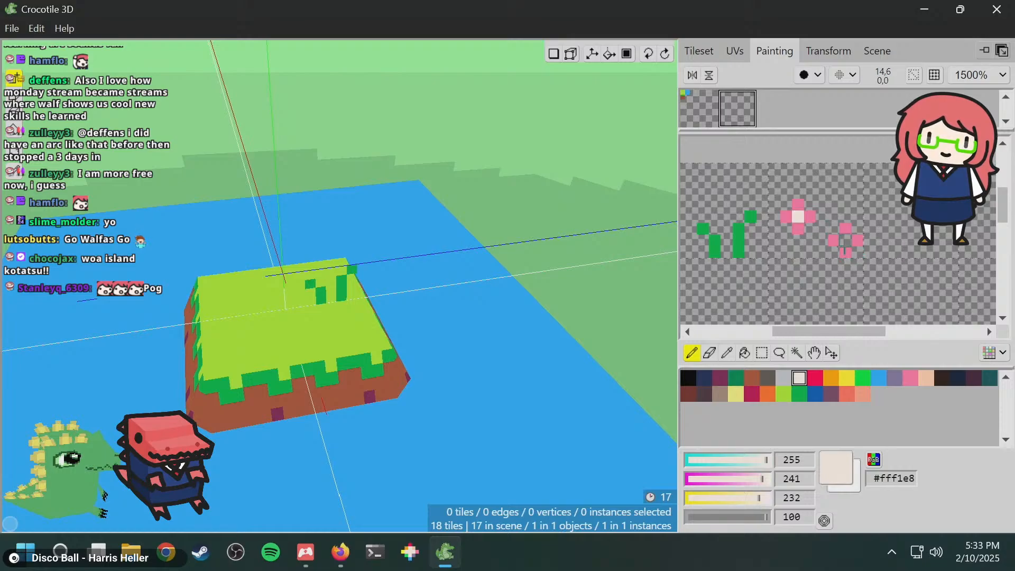
{"action": "key", "text": "Tab"}
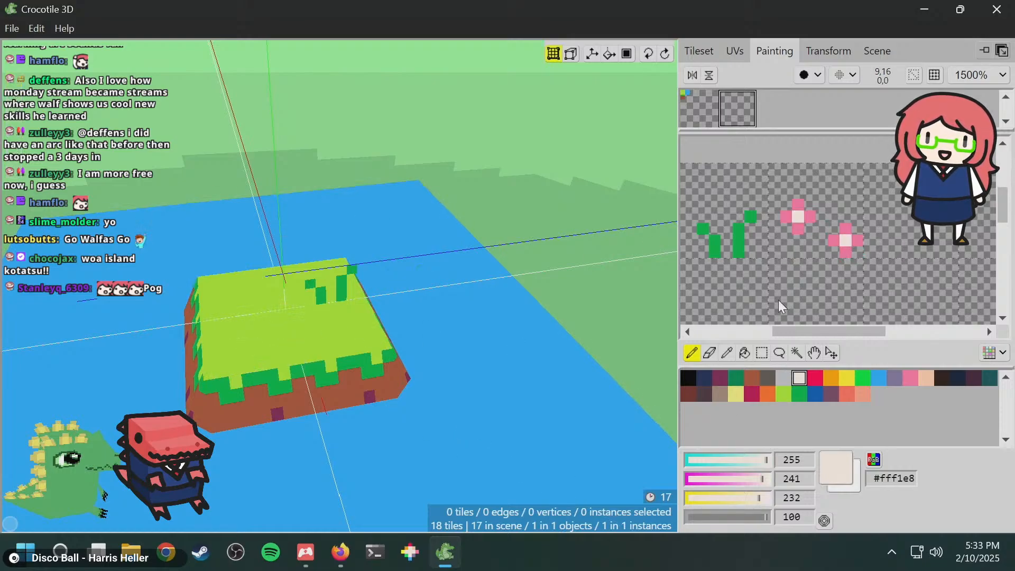
- Try to place the two-flower tile flat on one quadrant of the block's grass top
{"action": "left_click", "coordinate": [699, 51]}
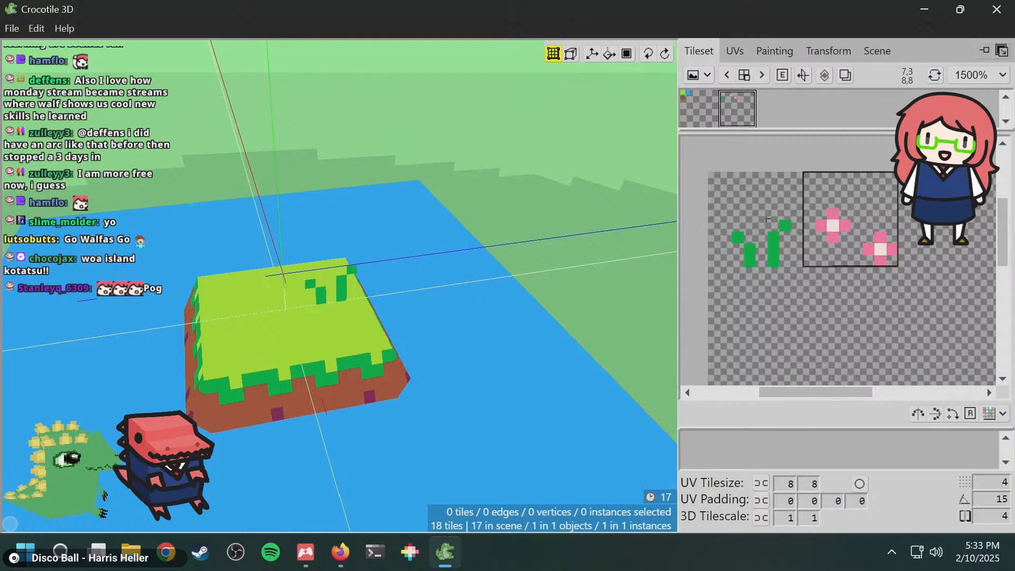
{"action": "middle_click_drag", "start_coordinate": [310, 286], "coordinate": [265, 365]}
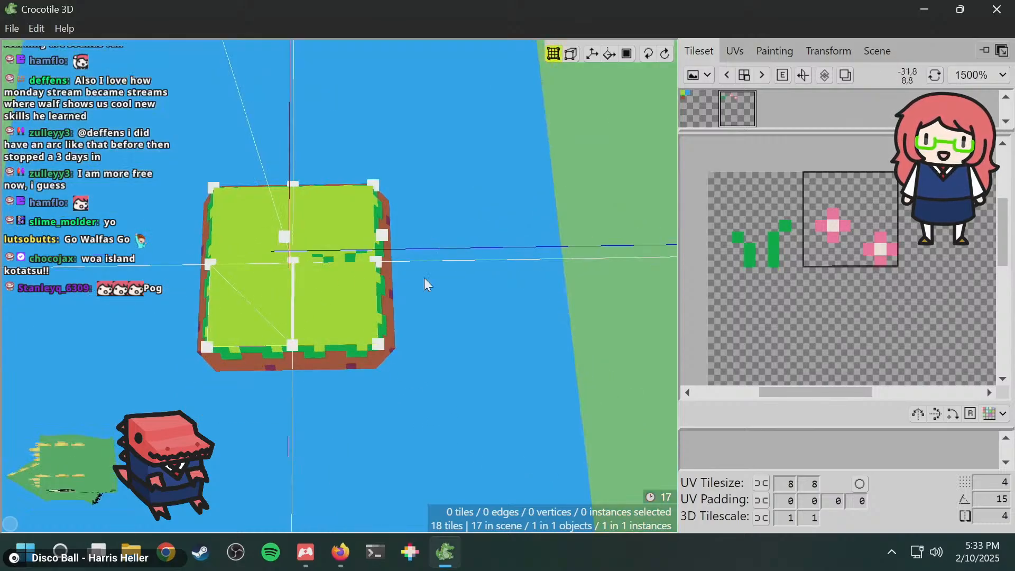
{"action": "middle_click_drag", "start_coordinate": [522, 294], "coordinate": [428, 327]}
{"action": "middle_click_drag", "start_coordinate": [401, 294], "coordinate": [390, 301]}
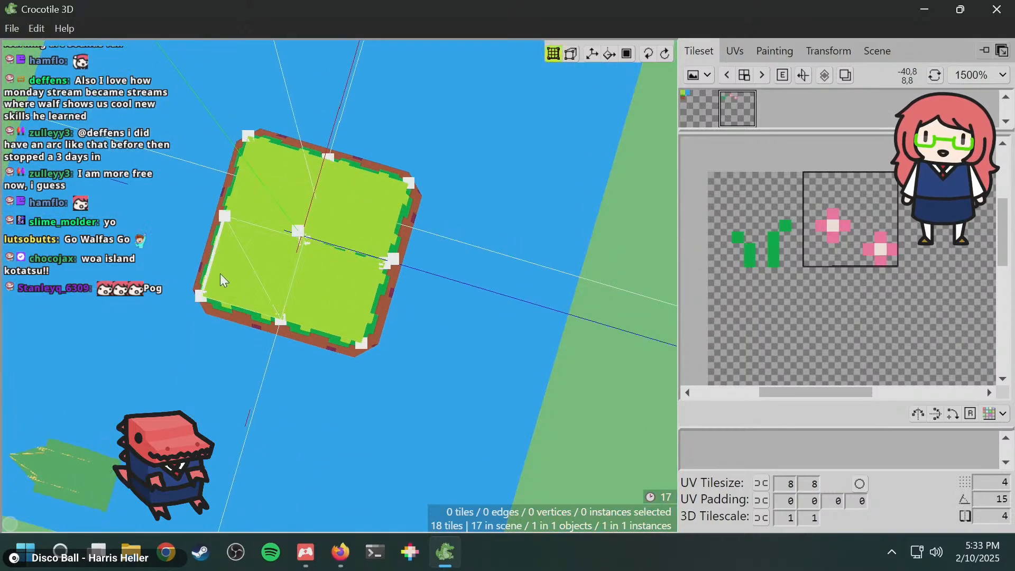
{"action": "key", "text": "Tab"}
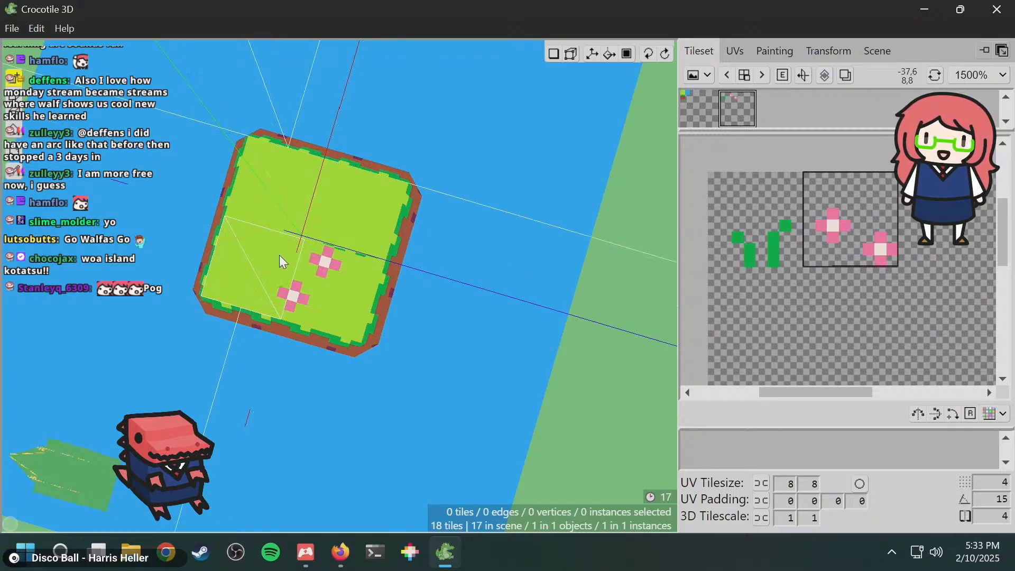
{"action": "left_click", "coordinate": [262, 256]}
{"action": "key", "text": "space"}
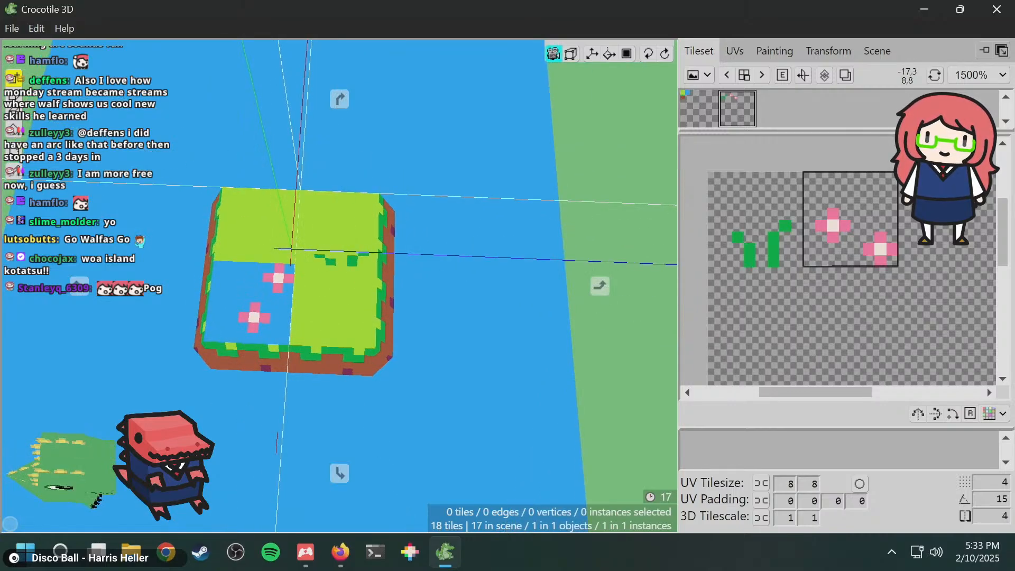
- Undo the flower tile's placement on the block's grass top
{"action": "mouse_move", "coordinate": [510, 226]}
{"action": "left_mouse_down"}
{"action": "mouse_move", "coordinate": [516, 275]}
{"action": "mouse_move", "coordinate": [511, 232]}
{"action": "mouse_move", "coordinate": [565, 246]}
{"action": "mouse_move", "coordinate": [511, 227]}
{"action": "left_mouse_up"}
{"action": "key", "text": "space"}
{"action": "scroll", "coordinate": [208, 351], "scroll_direction": "up", "scroll_amount": 3}
{"action": "key", "text": "space"}
{"action": "left_click_drag", "start_coordinate": [294, 309], "coordinate": [253, 296]}
{"action": "key", "text": "space"}
{"action": "key", "text": "ctrl+z"}
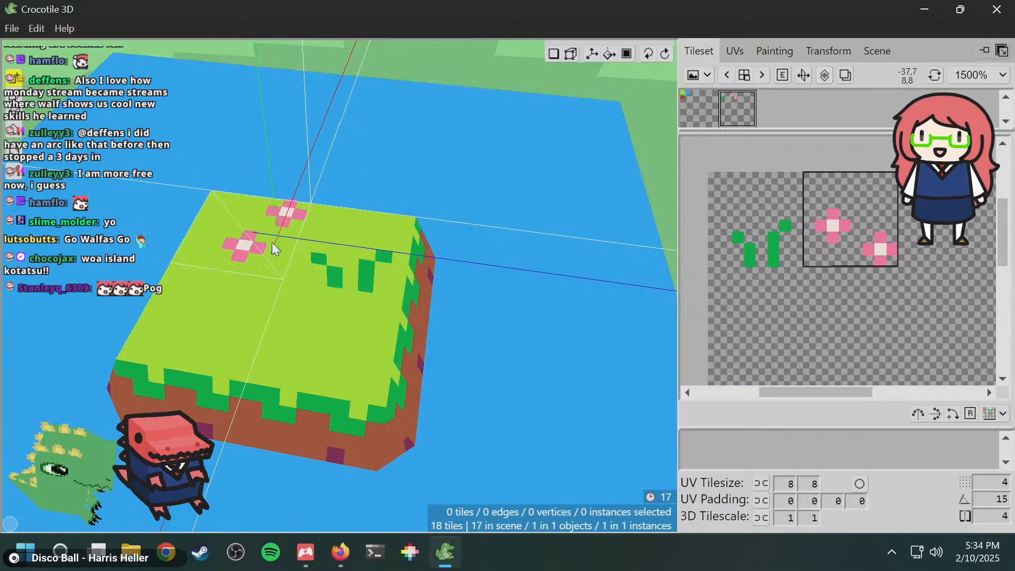
- Toggle the tileset's tile overlap option so new tiles can be laid over the grass instead of replacing it
{"action": "key", "text": "space"}
{"action": "mouse_move", "coordinate": [279, 279]}
{"action": "left_mouse_down"}
{"action": "mouse_move", "coordinate": [307, 217]}
{"action": "mouse_move", "coordinate": [308, 261]}
{"action": "mouse_move", "coordinate": [216, 353]}
{"action": "left_mouse_up"}
{"action": "key", "text": "space"}
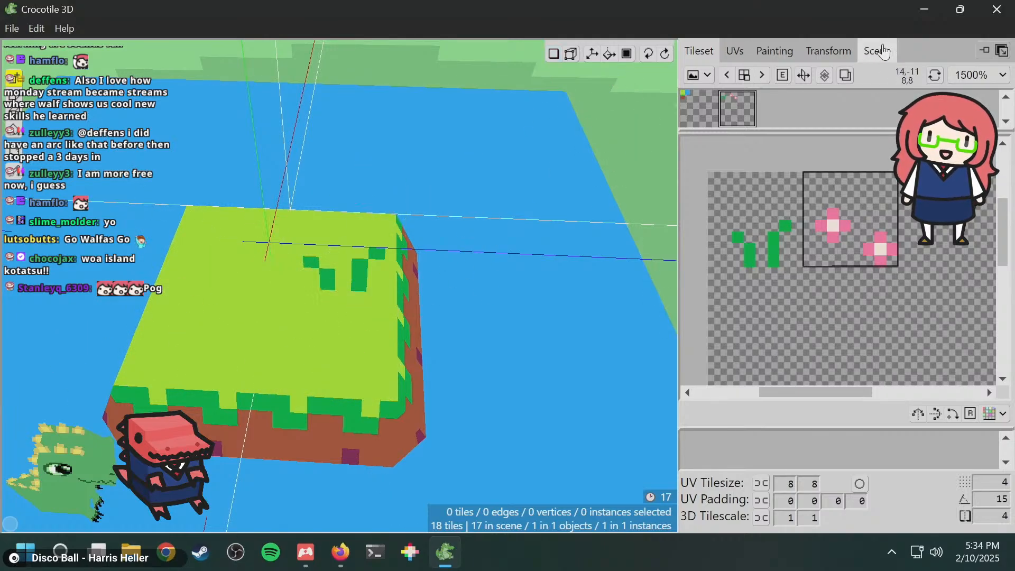
{"action": "left_click", "coordinate": [820, 76]}
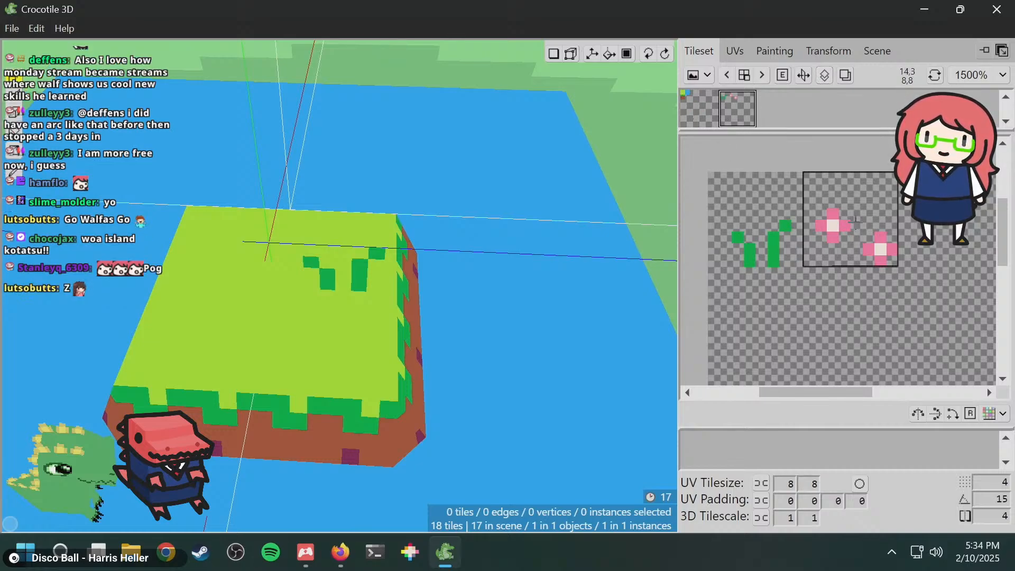
- Lay the two-flower tile over the grass on the quadrant of the block's top diagonal to the sprout
{"action": "left_click", "coordinate": [221, 330]}
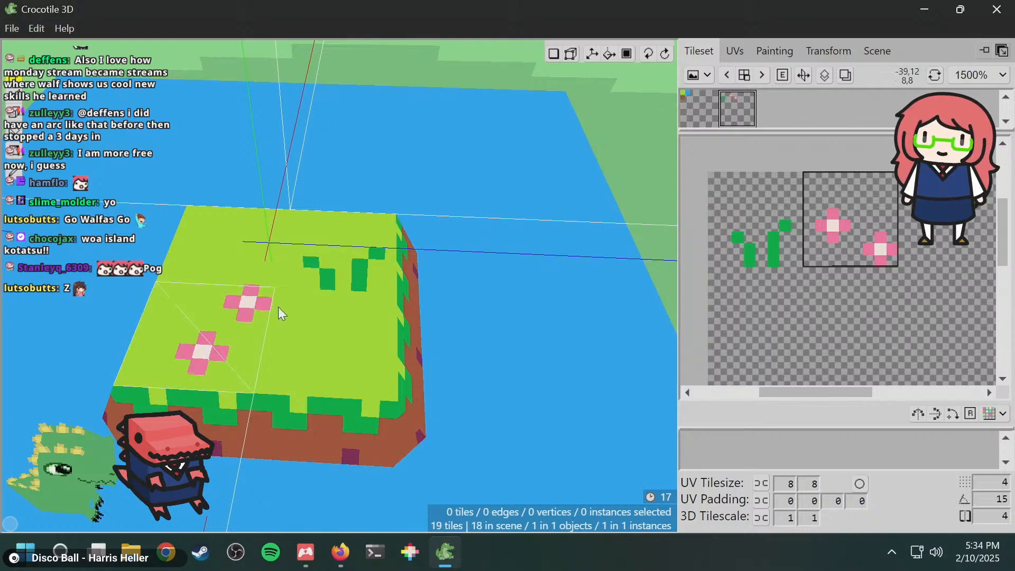
{"action": "key", "text": "space"}
{"action": "mouse_move", "coordinate": [283, 287]}
{"action": "left_mouse_down"}
{"action": "mouse_move", "coordinate": [360, 211]}
{"action": "mouse_move", "coordinate": [380, 227]}
{"action": "mouse_move", "coordinate": [336, 238]}
{"action": "mouse_move", "coordinate": [299, 294]}
{"action": "left_mouse_up"}
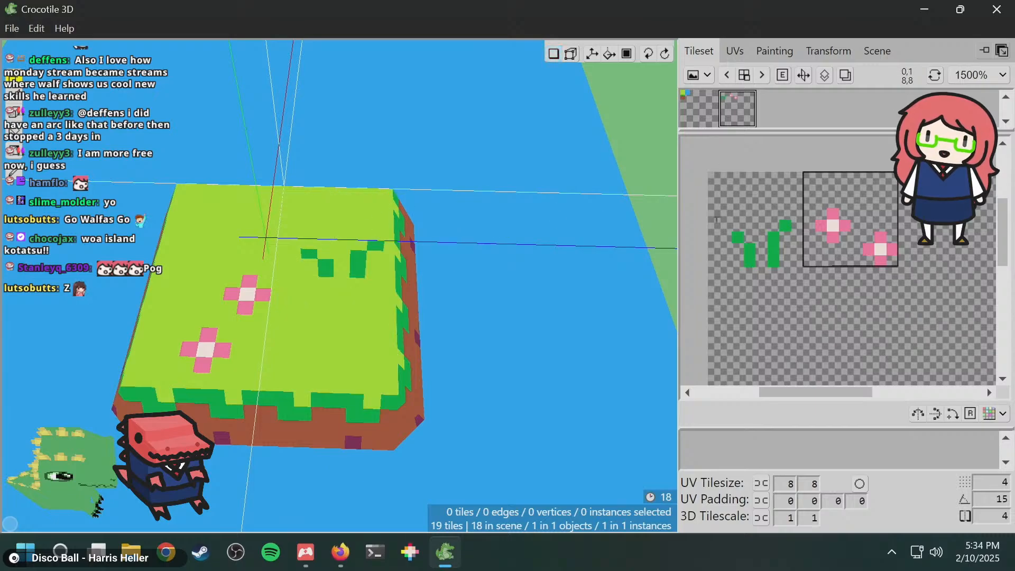
- Select both pink flowers in the texture and shift them one pixel left and one pixel up
{"action": "left_click", "coordinate": [767, 50]}
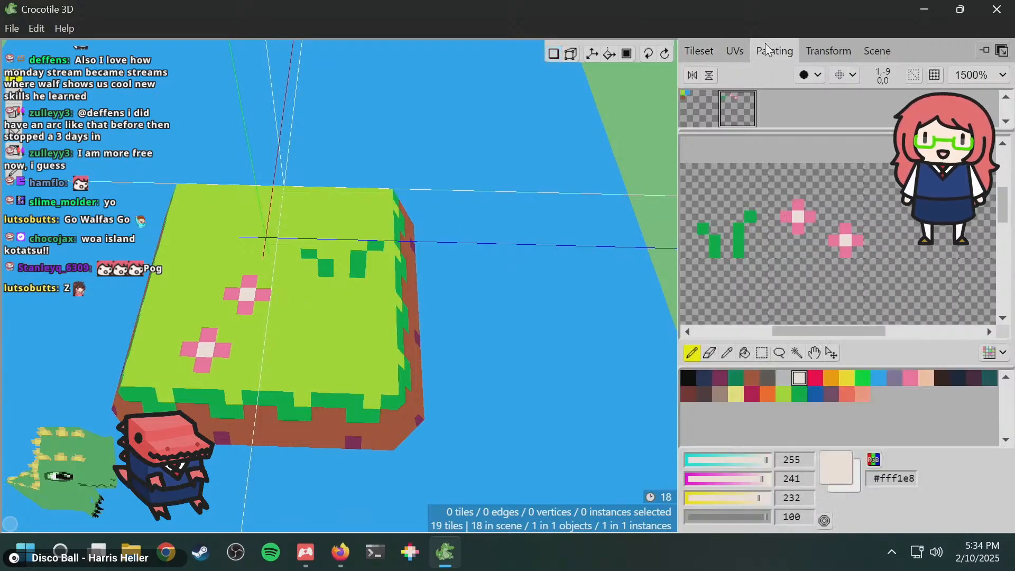
{"action": "left_click", "coordinate": [762, 352]}
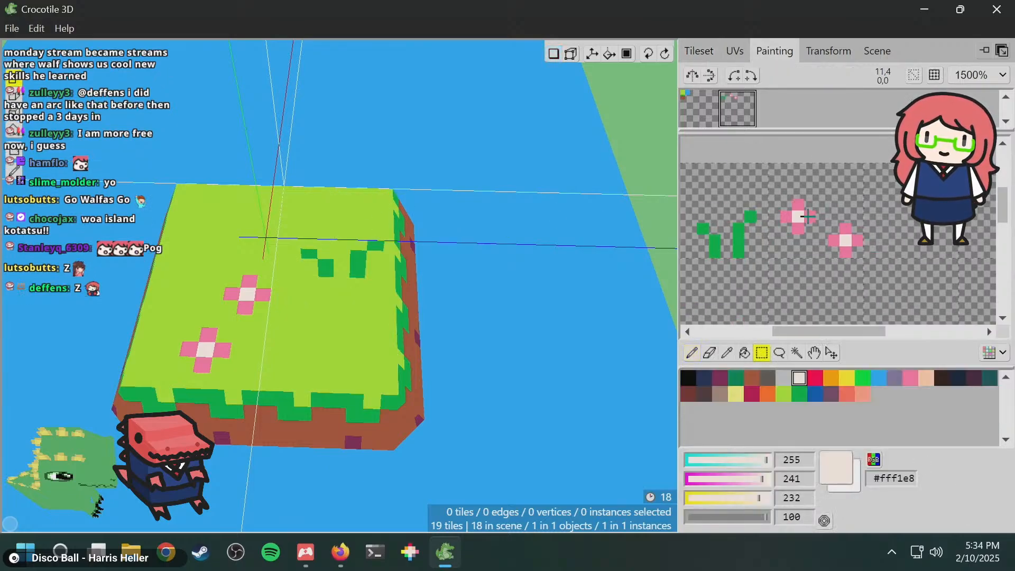
{"action": "left_click_drag", "start_coordinate": [784, 258], "coordinate": [864, 176]}
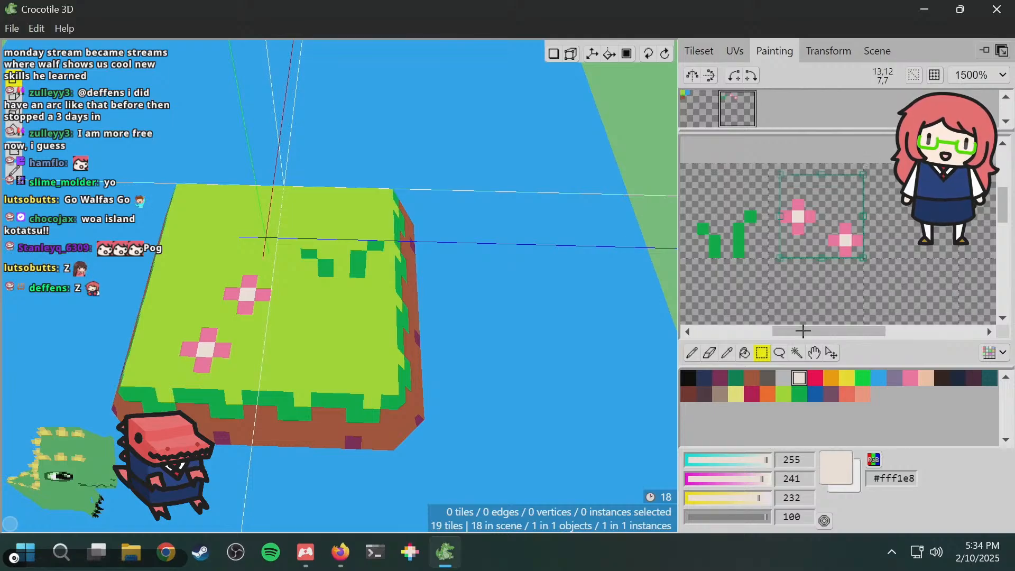
{"action": "left_click", "coordinate": [831, 353]}
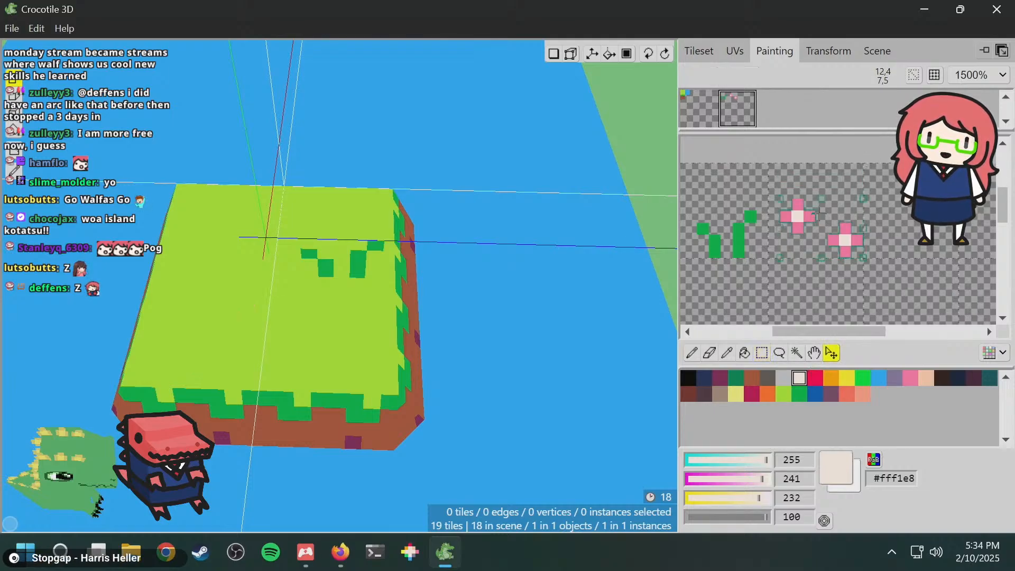
{"action": "left_click_drag", "start_coordinate": [820, 213], "coordinate": [809, 209]}
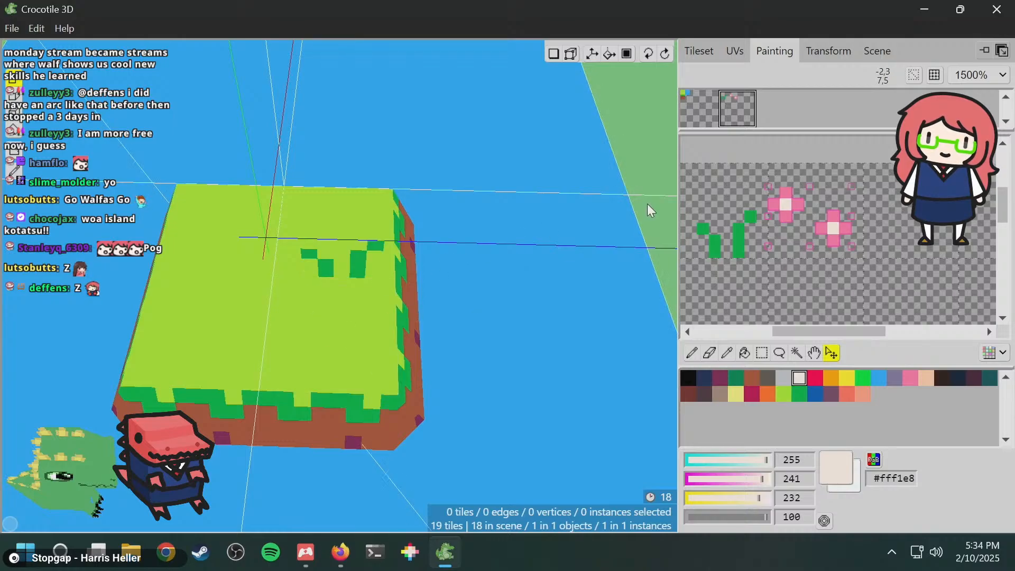
{"action": "key", "text": "ctrl+s"}
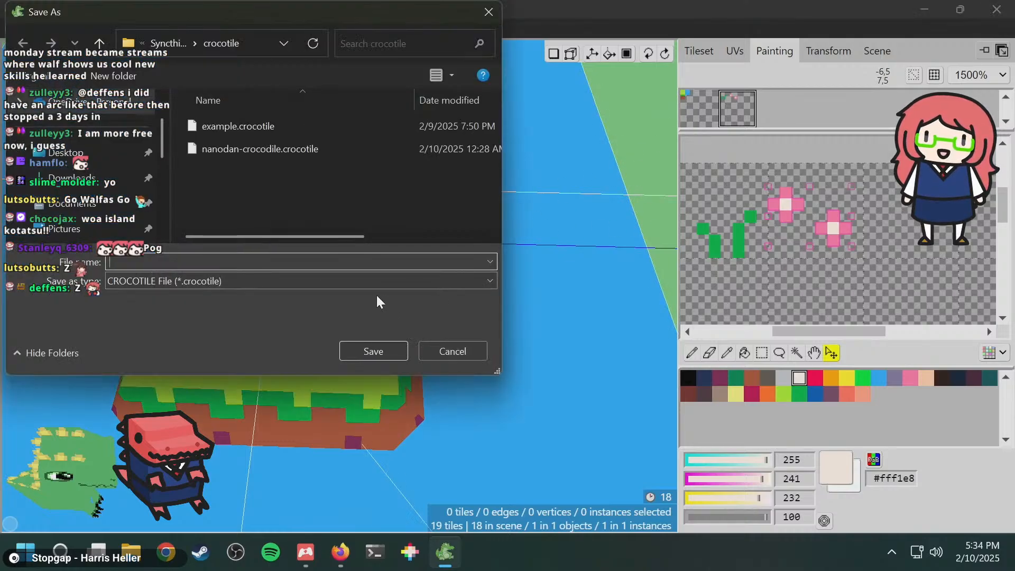
{"action": "left_click", "coordinate": [456, 346]}
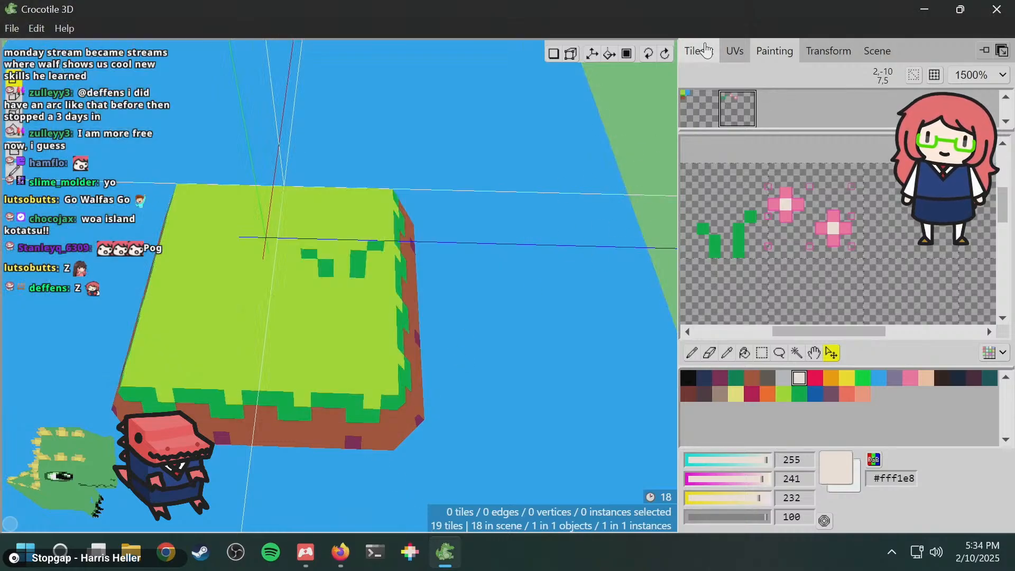
- Shift the selected pair of pink flowers one more pixel up within their tile
{"action": "left_click", "coordinate": [691, 354]}
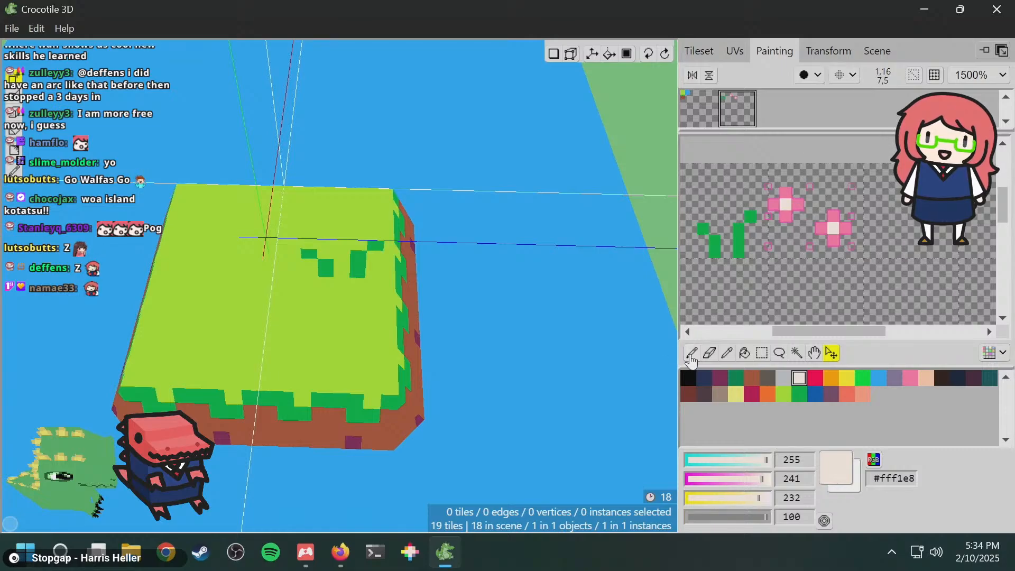
{"action": "key", "text": "space"}
{"action": "mouse_move", "coordinate": [367, 239]}
{"action": "left_mouse_down"}
{"action": "mouse_move", "coordinate": [423, 251]}
{"action": "mouse_move", "coordinate": [372, 240]}
{"action": "left_mouse_up"}
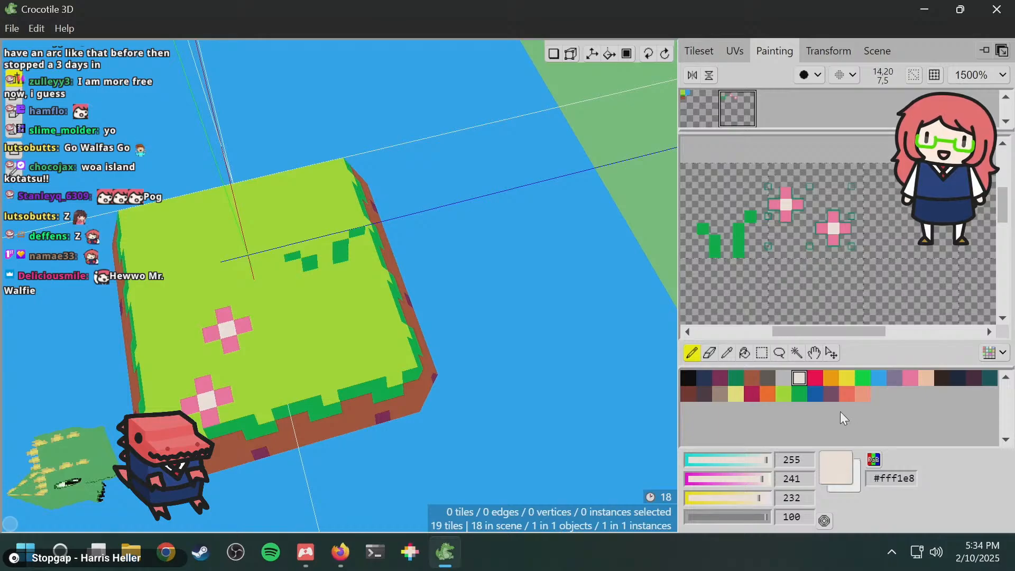
{"action": "left_click", "coordinate": [835, 356]}
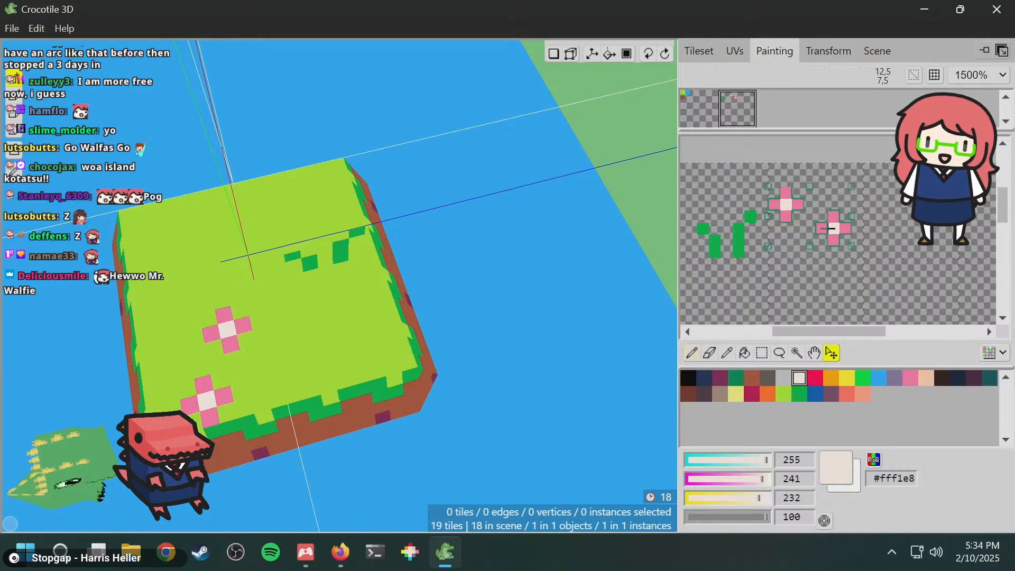
{"action": "left_click_drag", "start_coordinate": [831, 229], "coordinate": [826, 215]}
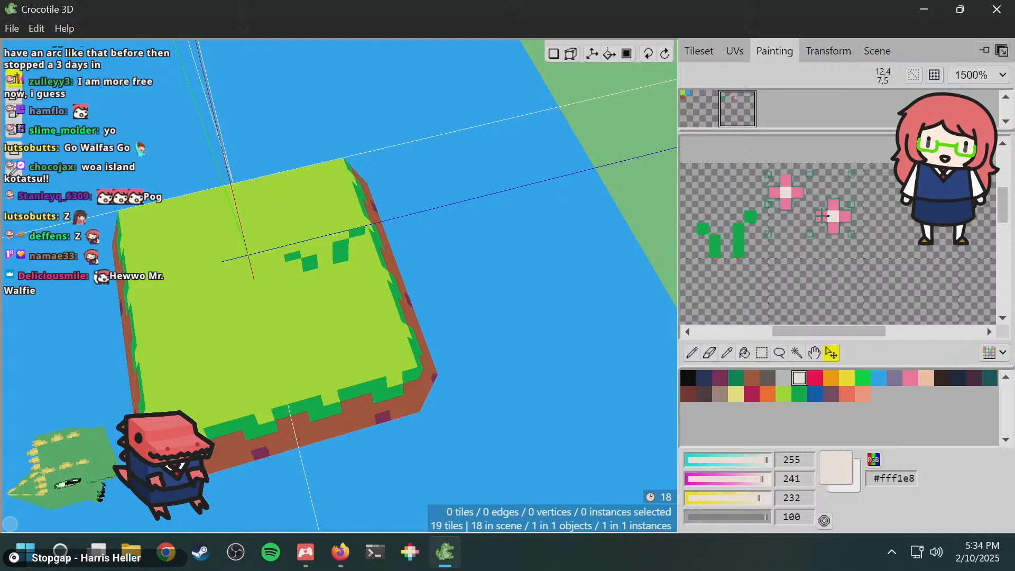
{"action": "left_click", "coordinate": [693, 352]}
{"action": "mouse_move", "coordinate": [265, 324]}
{"action": "left_mouse_down"}
{"action": "mouse_move", "coordinate": [343, 285]}
{"action": "mouse_move", "coordinate": [272, 320]}
{"action": "left_mouse_up"}
{"action": "mouse_move", "coordinate": [418, 313]}
{"action": "left_mouse_down"}
{"action": "mouse_move", "coordinate": [360, 275]}
{"action": "mouse_move", "coordinate": [416, 312]}
{"action": "left_mouse_up"}
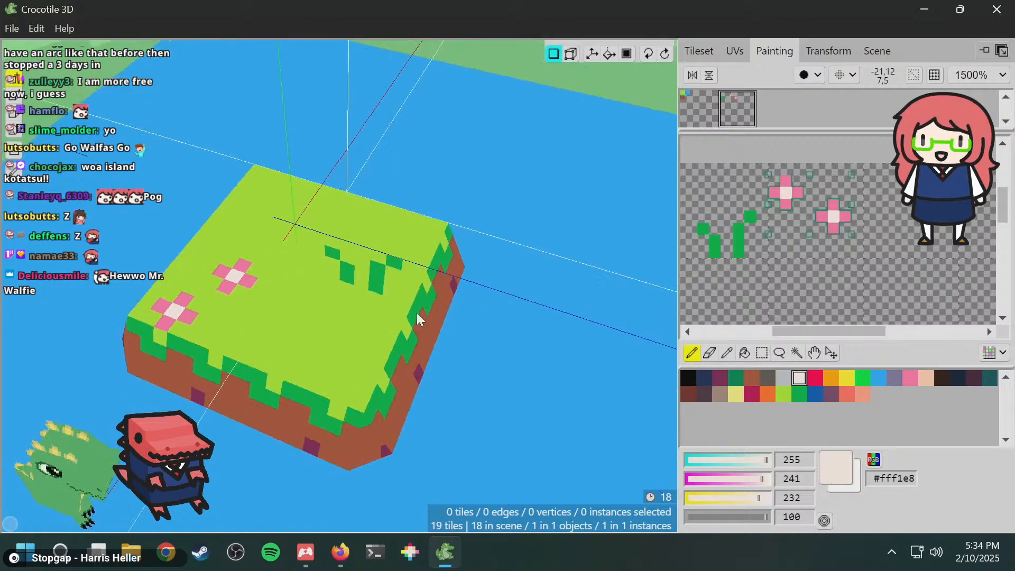
{"action": "scroll", "coordinate": [396, 279], "scroll_direction": "down", "scroll_amount": 2}
{"action": "mouse_move", "coordinate": [340, 367]}
{"action": "right_mouse_down"}
{"action": "mouse_move", "coordinate": [362, 350]}
{"action": "mouse_move", "coordinate": [366, 309]}
{"action": "mouse_move", "coordinate": [365, 343]}
{"action": "right_mouse_up"}
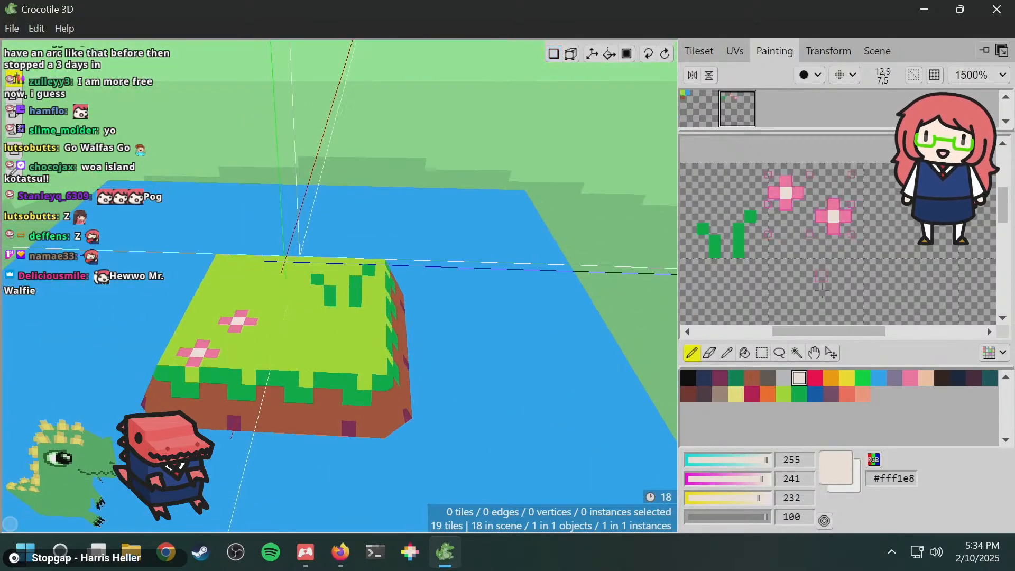
- Paint two small three-pixel wave marks in off-white #fff1e8 in the empty tile beside the flowers
{"action": "key", "text": "space"}
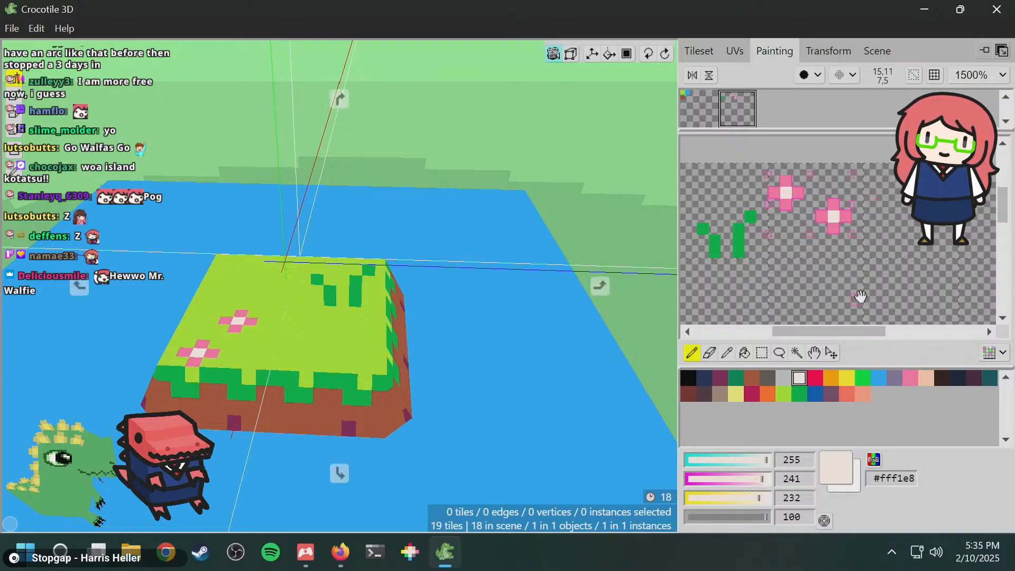
{"action": "left_click_drag", "start_coordinate": [851, 264], "coordinate": [795, 268]}
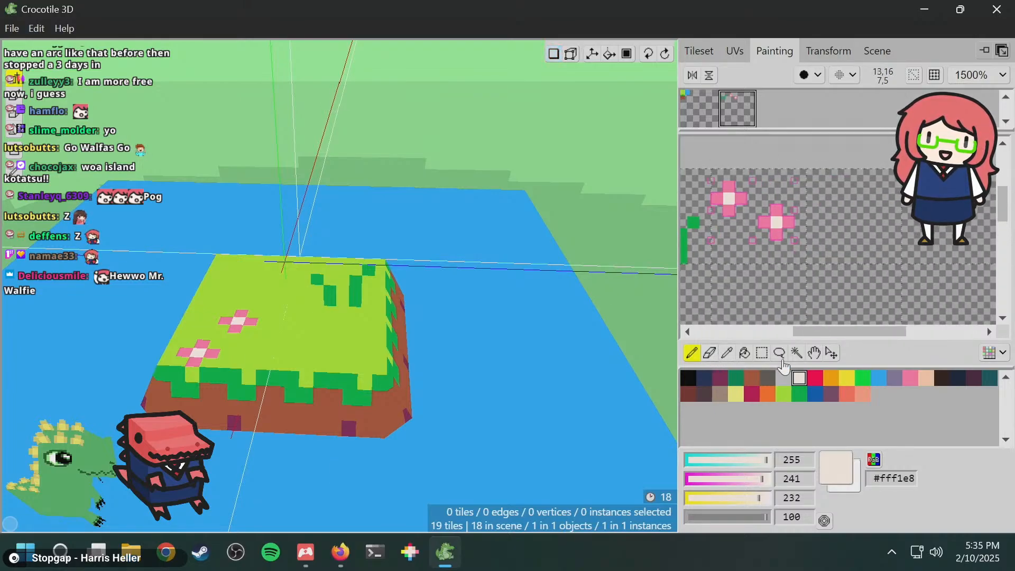
{"action": "left_click", "coordinate": [762, 352]}
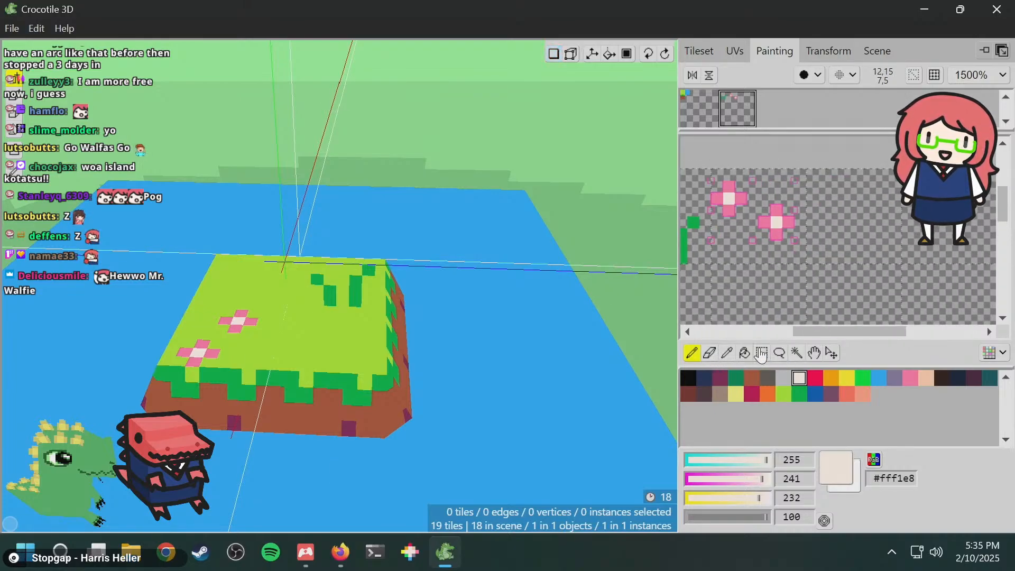
{"action": "left_click", "coordinate": [691, 353]}
{"action": "key", "text": "space"}
{"action": "left_click_drag", "start_coordinate": [820, 257], "coordinate": [755, 262]}
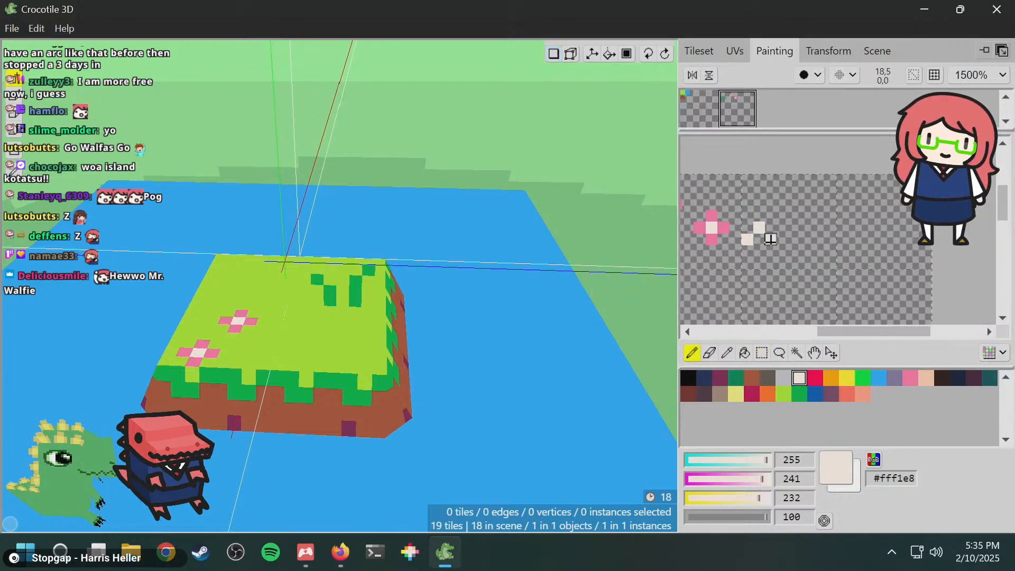
{"action": "left_click", "coordinate": [795, 216]}
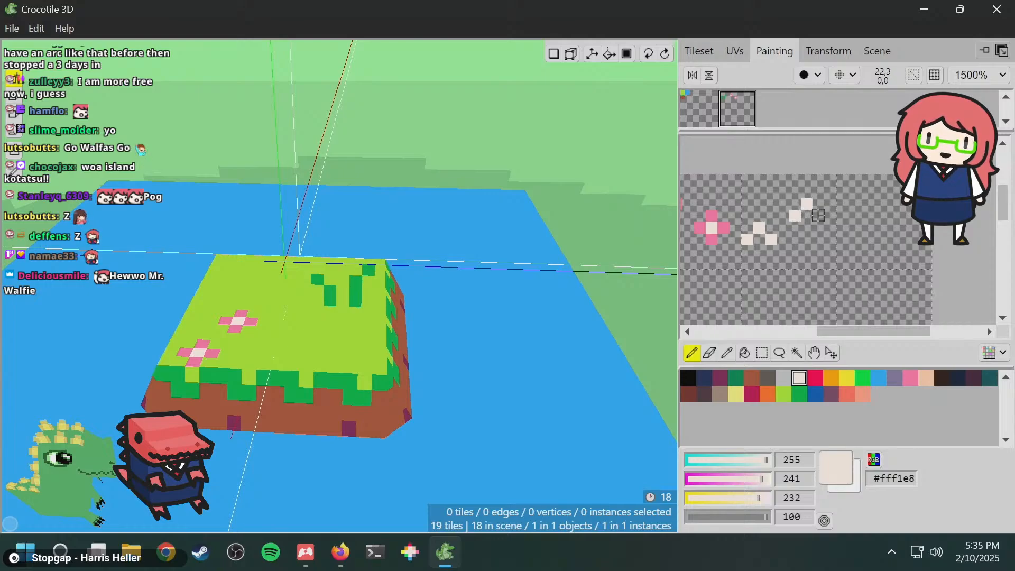
{"action": "left_click", "coordinate": [819, 216]}
- Place the off-white wave tile flat on the water at four spots around the island
{"action": "key", "text": "space"}
{"action": "mouse_move", "coordinate": [416, 293]}
{"action": "left_mouse_down"}
{"action": "mouse_move", "coordinate": [472, 290]}
{"action": "mouse_move", "coordinate": [584, 208]}
{"action": "left_mouse_up"}
{"action": "left_click", "coordinate": [705, 49]}
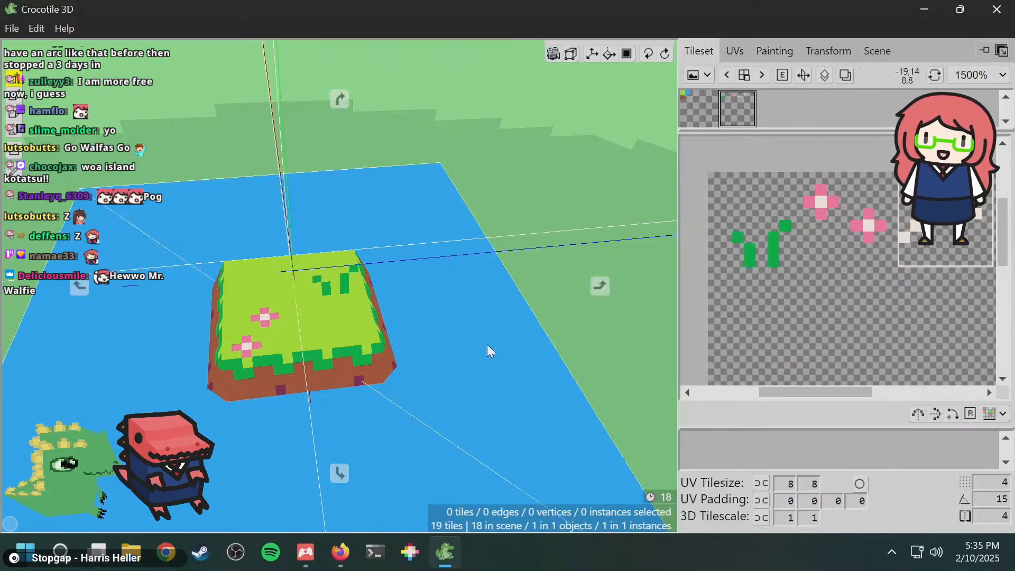
{"action": "left_click_drag", "start_coordinate": [487, 344], "coordinate": [376, 391]}
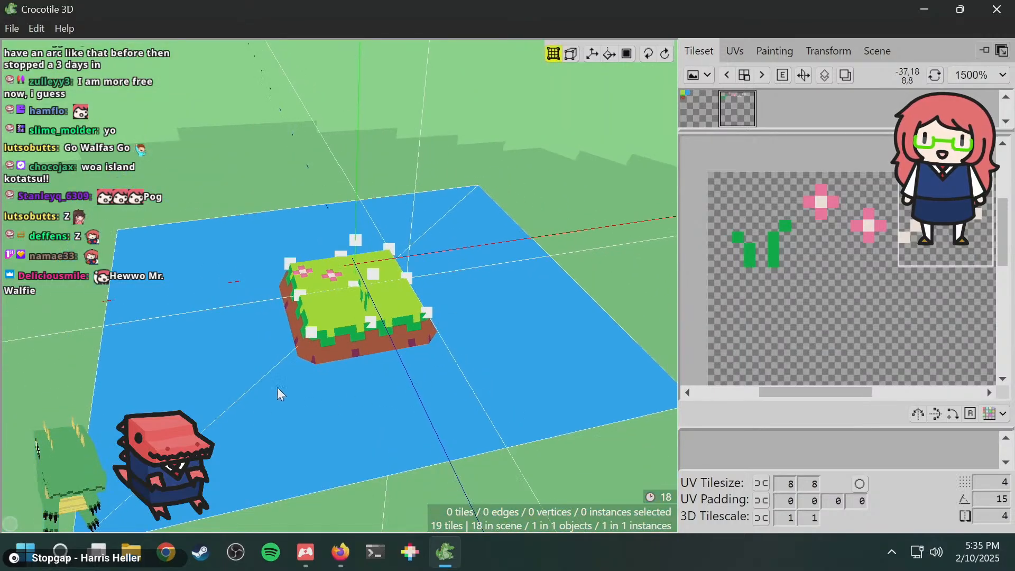
{"action": "key", "text": "space"}
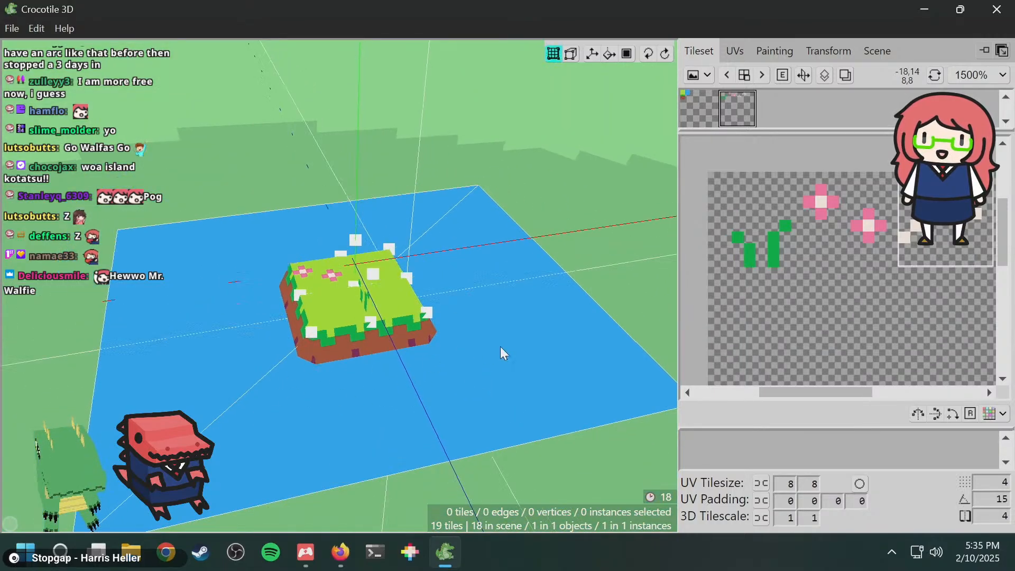
{"action": "key", "text": "space"}
{"action": "mouse_move", "coordinate": [500, 346]}
{"action": "left_mouse_down"}
{"action": "mouse_move", "coordinate": [534, 304]}
{"action": "mouse_move", "coordinate": [505, 275]}
{"action": "mouse_move", "coordinate": [521, 227]}
{"action": "mouse_move", "coordinate": [476, 339]}
{"action": "mouse_move", "coordinate": [516, 328]}
{"action": "mouse_move", "coordinate": [422, 364]}
{"action": "left_mouse_up"}
{"action": "key", "text": "space"}
{"action": "key", "text": "2"}
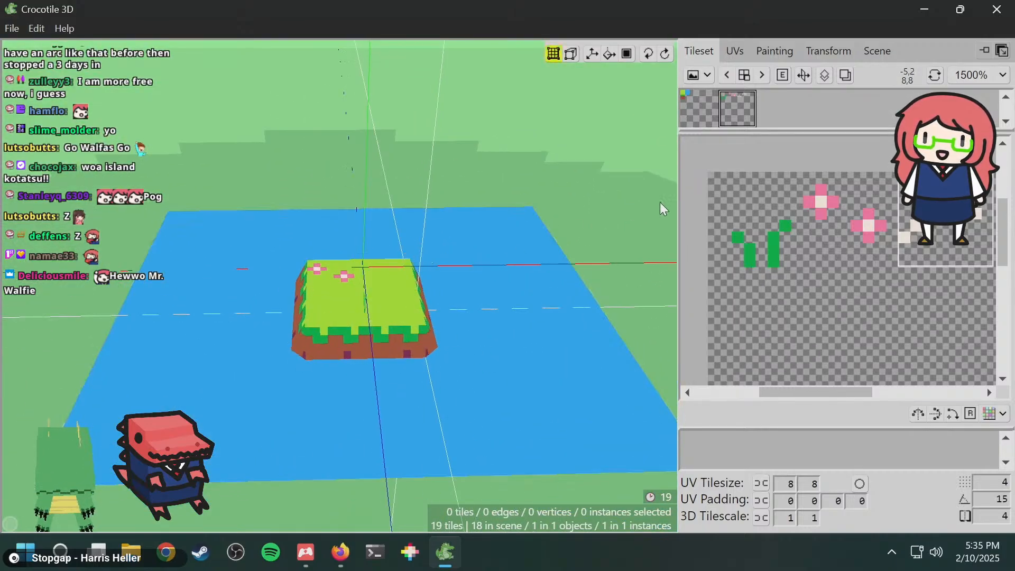
{"action": "key", "text": "1"}
{"action": "key", "text": "space"}
{"action": "left_click_drag", "start_coordinate": [510, 369], "coordinate": [463, 319]}
{"action": "key", "text": "space"}
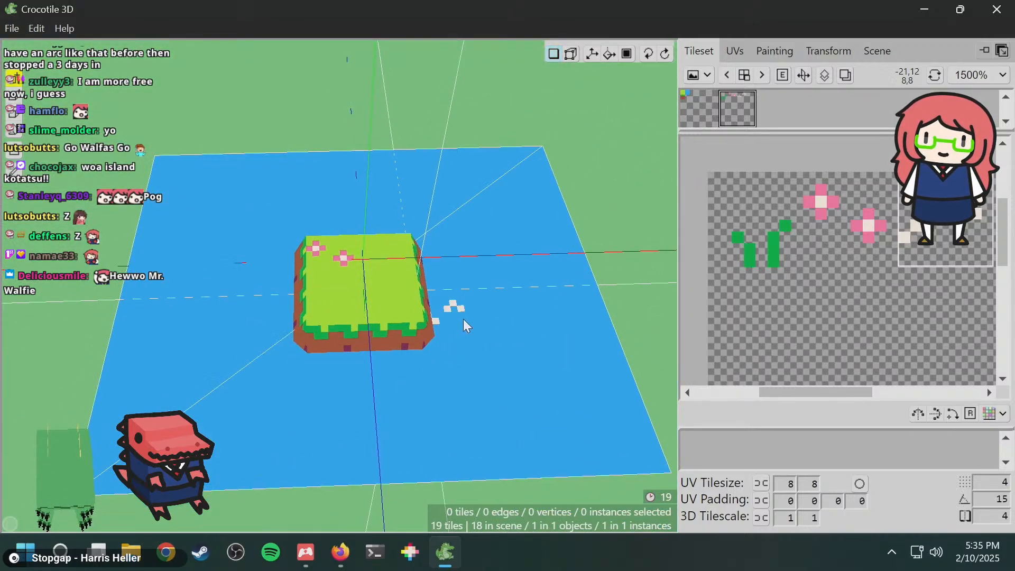
{"action": "left_click", "coordinate": [493, 365]}
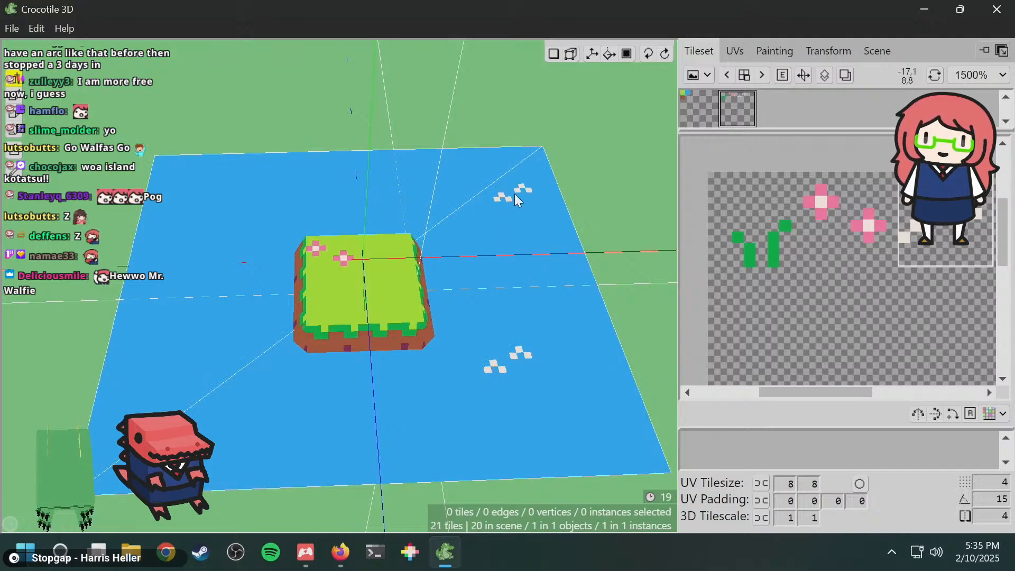
{"action": "left_click", "coordinate": [335, 430]}
- Examine the island and the wave marks on the surrounding water from a lower, closer viewpoint
{"action": "key", "text": "space"}
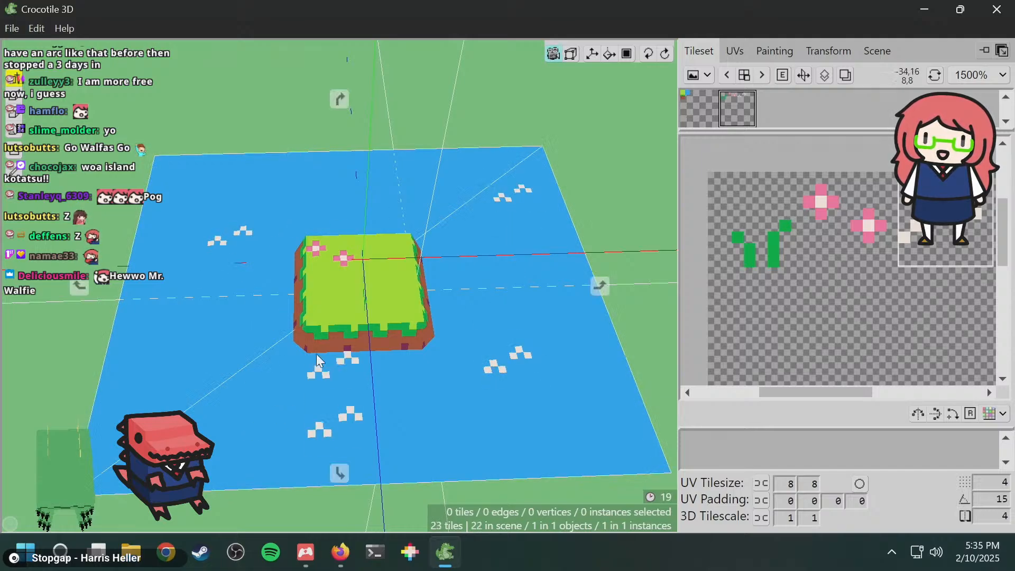
{"action": "left_click_drag", "start_coordinate": [318, 360], "coordinate": [407, 293]}
{"action": "key", "text": "space"}
{"action": "key", "text": "space"}
{"action": "key", "text": "space"}
{"action": "scroll", "coordinate": [510, 301], "scroll_direction": "up", "scroll_amount": 3}
{"action": "scroll", "coordinate": [509, 301], "scroll_direction": "up", "scroll_amount": 1}
- Copy both off-white wave marks eight pixels to the right into the adjacent empty tile and clear the selection
{"action": "key", "text": "space"}
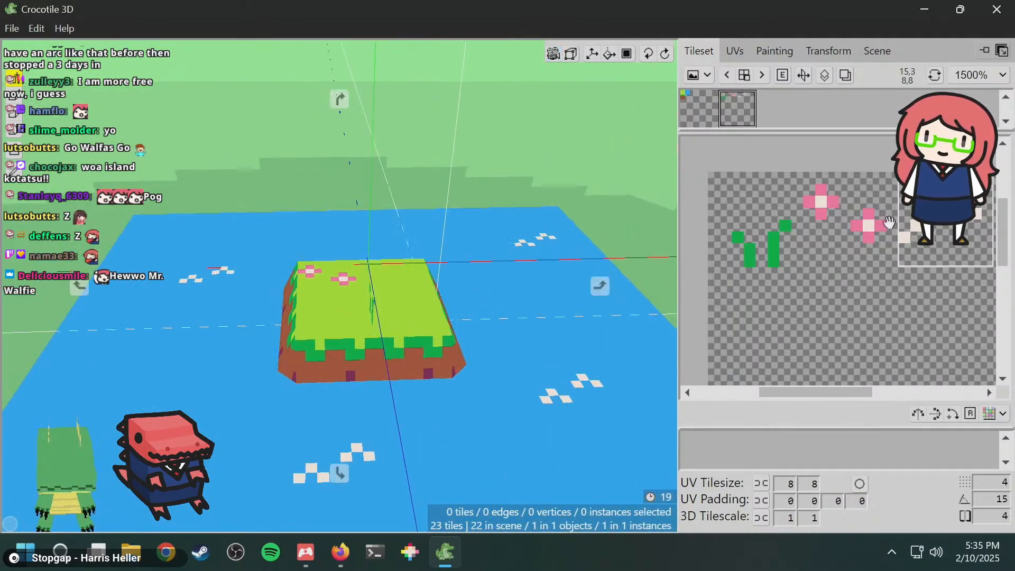
{"action": "middle_click_drag", "start_coordinate": [865, 258], "coordinate": [702, 268]}
{"action": "key", "text": "space"}
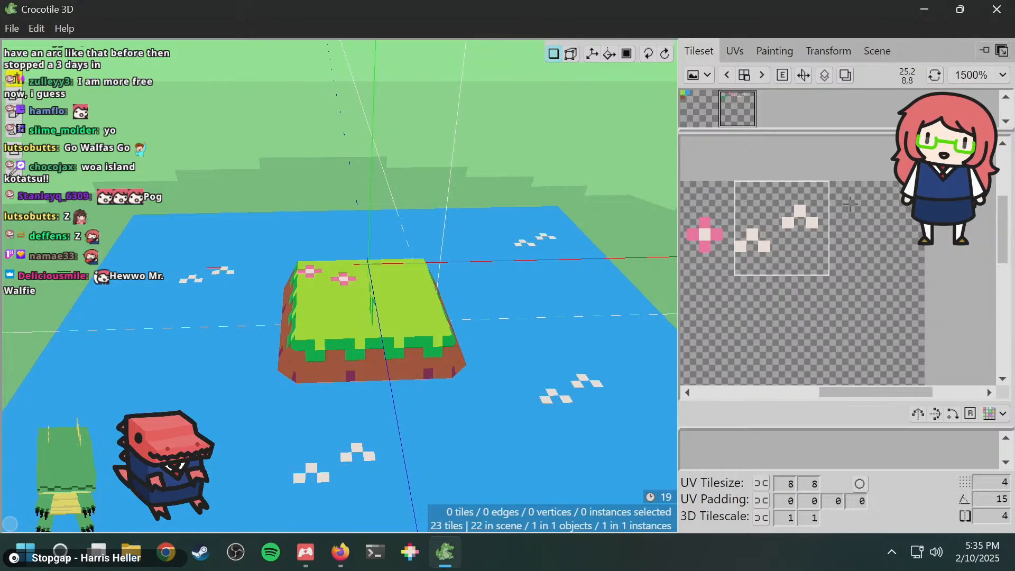
{"action": "left_click", "coordinate": [775, 51]}
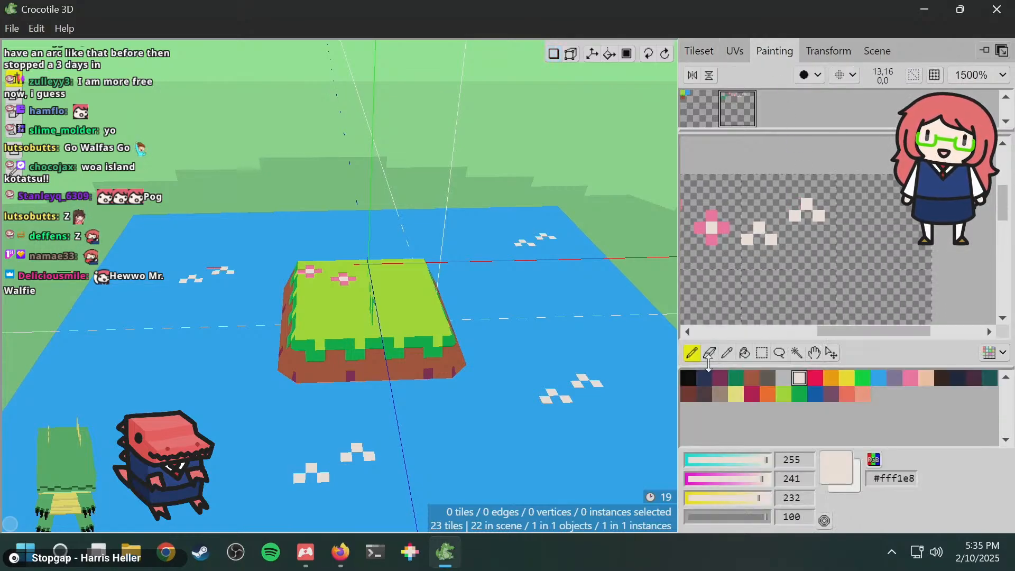
{"action": "left_click", "coordinate": [762, 353]}
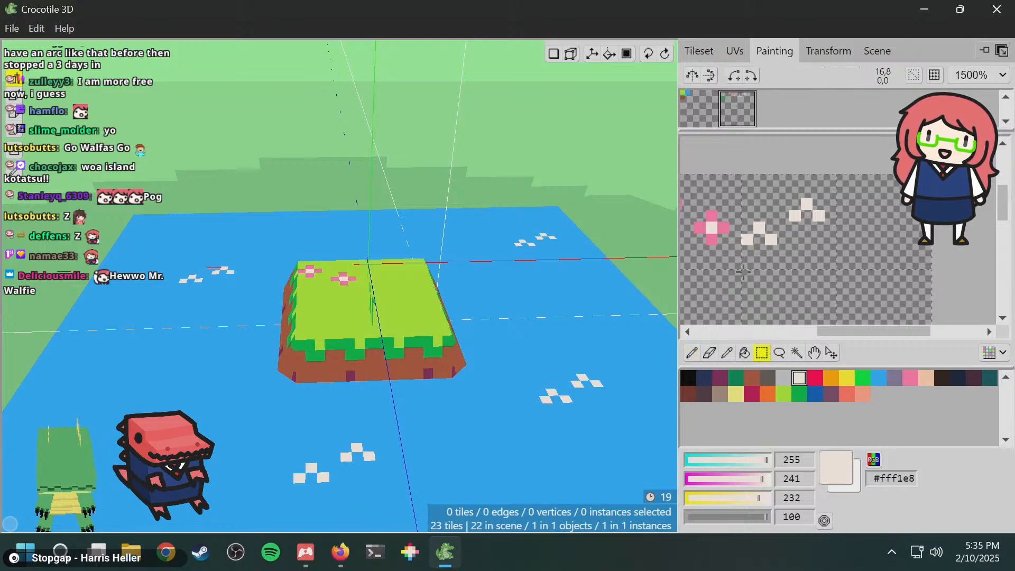
{"action": "left_click_drag", "start_coordinate": [743, 271], "coordinate": [834, 174]}
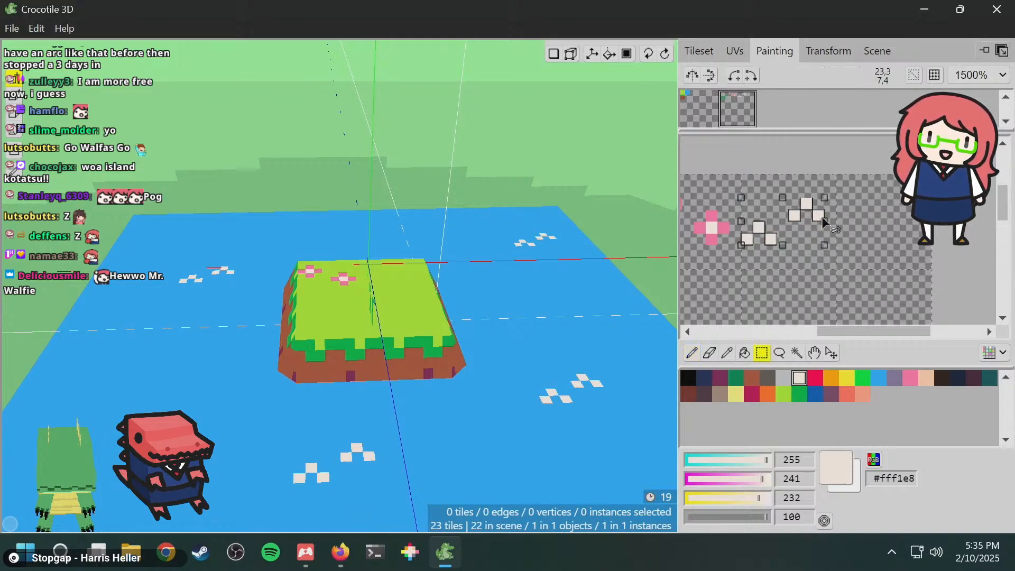
{"action": "left_click", "coordinate": [832, 352]}
{"action": "left_click_drag", "start_coordinate": [794, 215], "coordinate": [890, 215]}
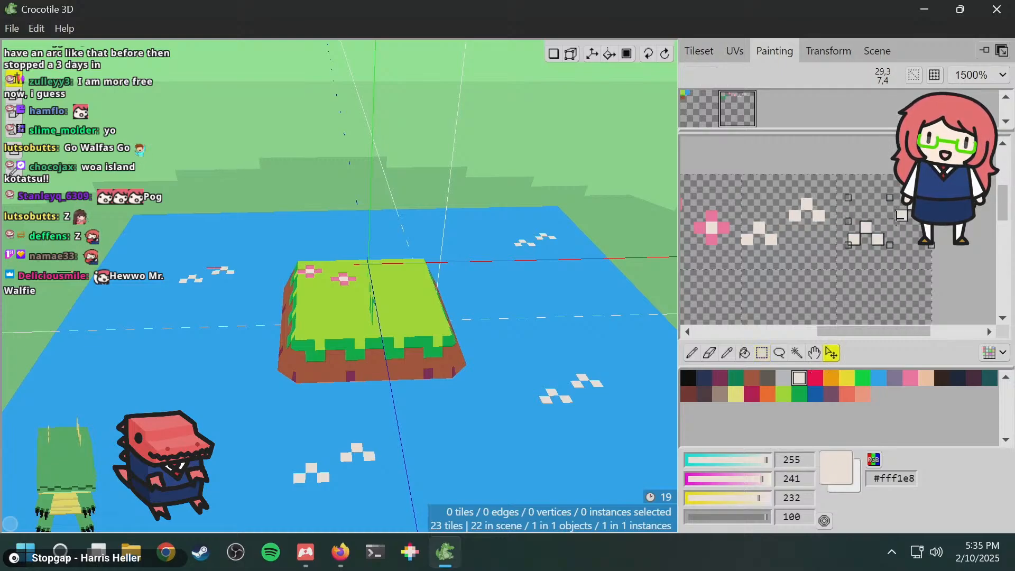
{"action": "left_click_drag", "start_coordinate": [815, 273], "coordinate": [737, 268]}
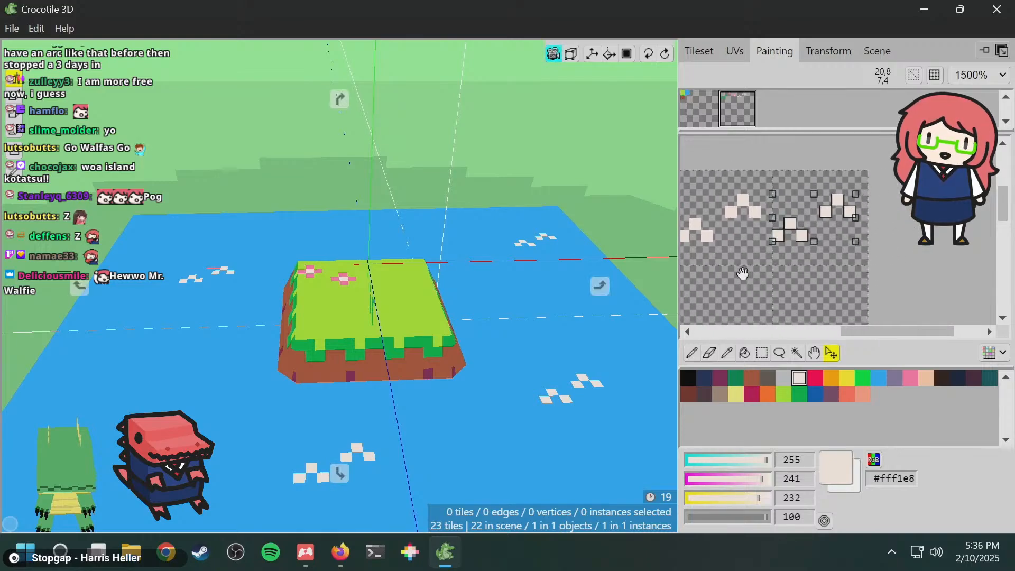
{"action": "key", "text": "Escape"}
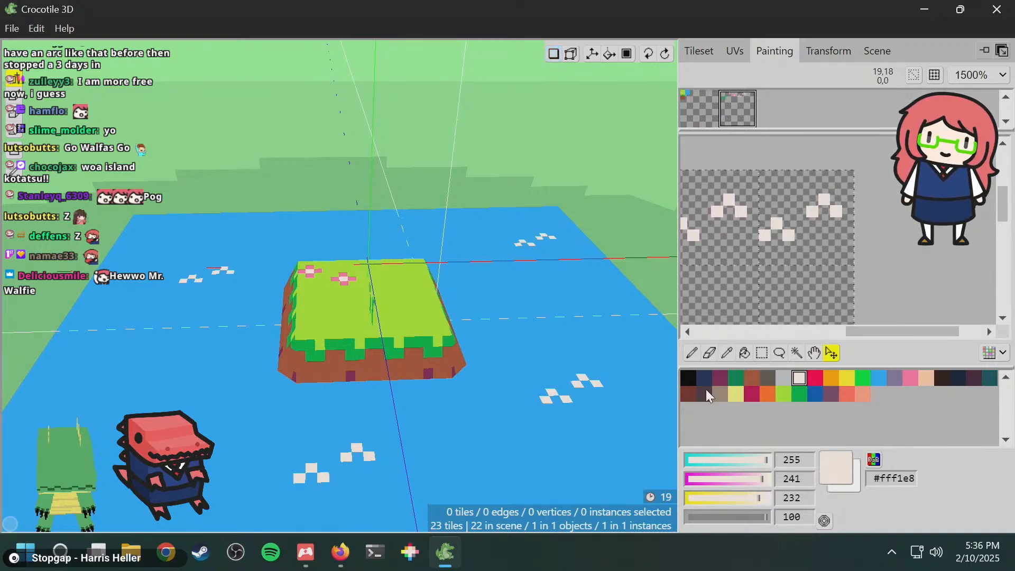
- Try to reshape the copied lower wave mark with off-white pixels and by adjusting the paint colour's transparency
{"action": "left_click", "coordinate": [691, 353]}
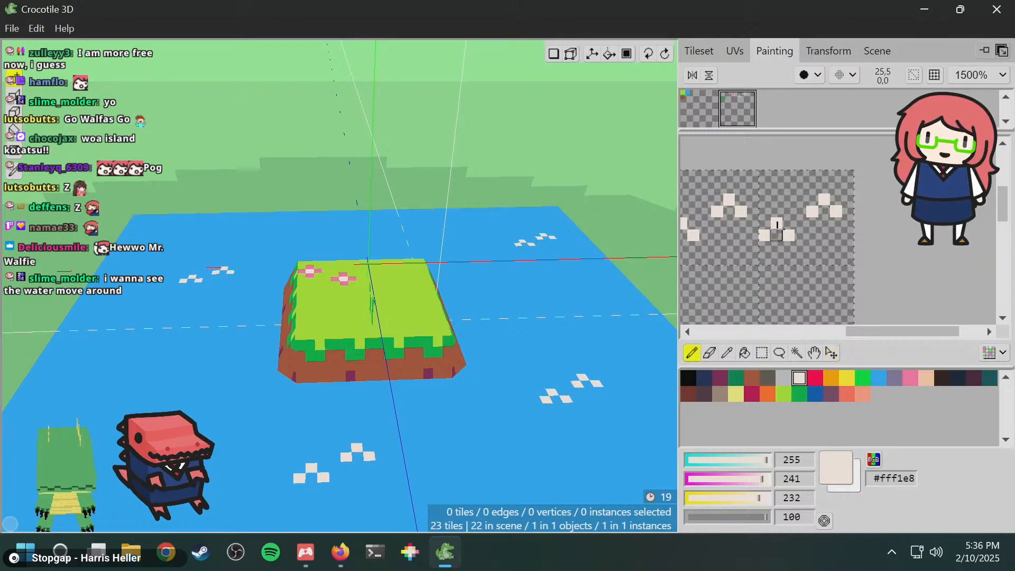
{"action": "left_click", "coordinate": [766, 224]}
{"action": "left_click", "coordinate": [781, 232]}
{"action": "left_click", "coordinate": [801, 223]}
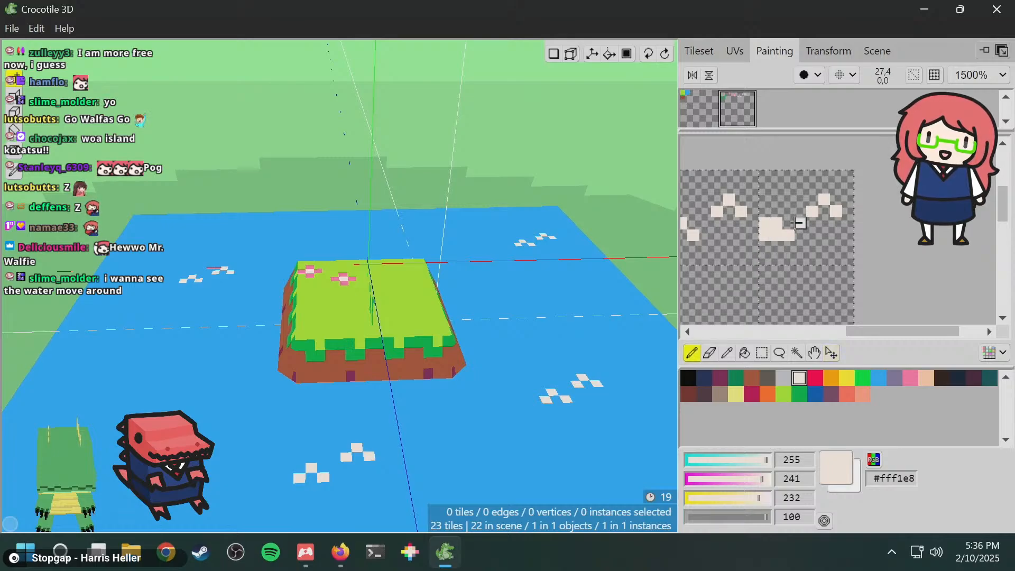
{"action": "left_click", "coordinate": [788, 223]}
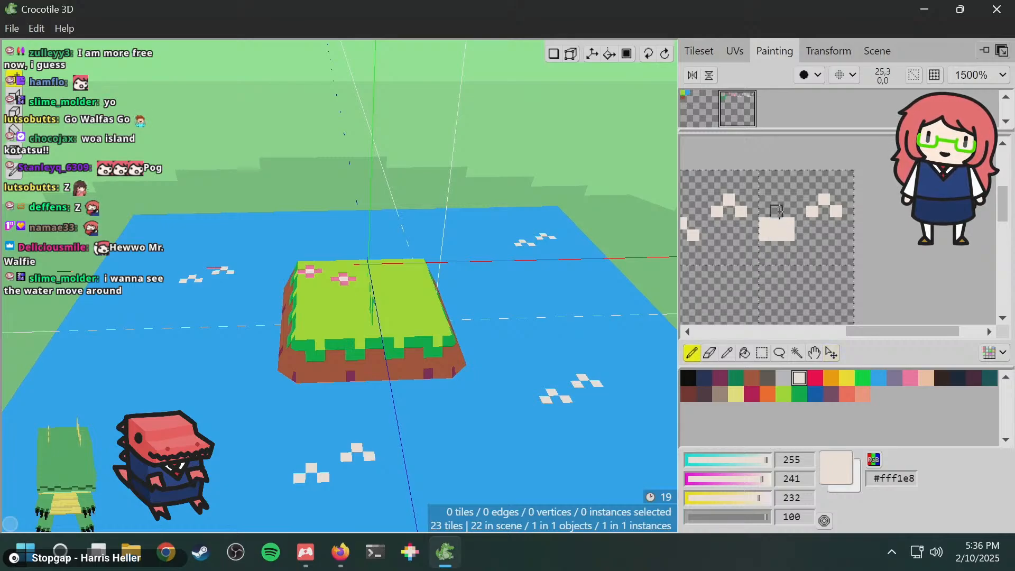
{"action": "left_click", "coordinate": [776, 210], "text": "alt"}
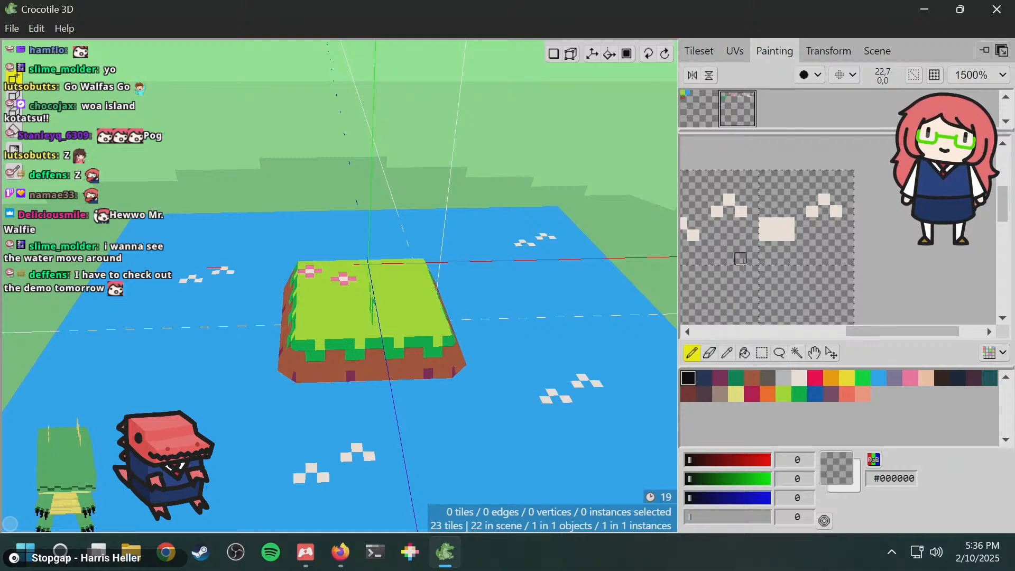
{"action": "left_click", "coordinate": [802, 380]}
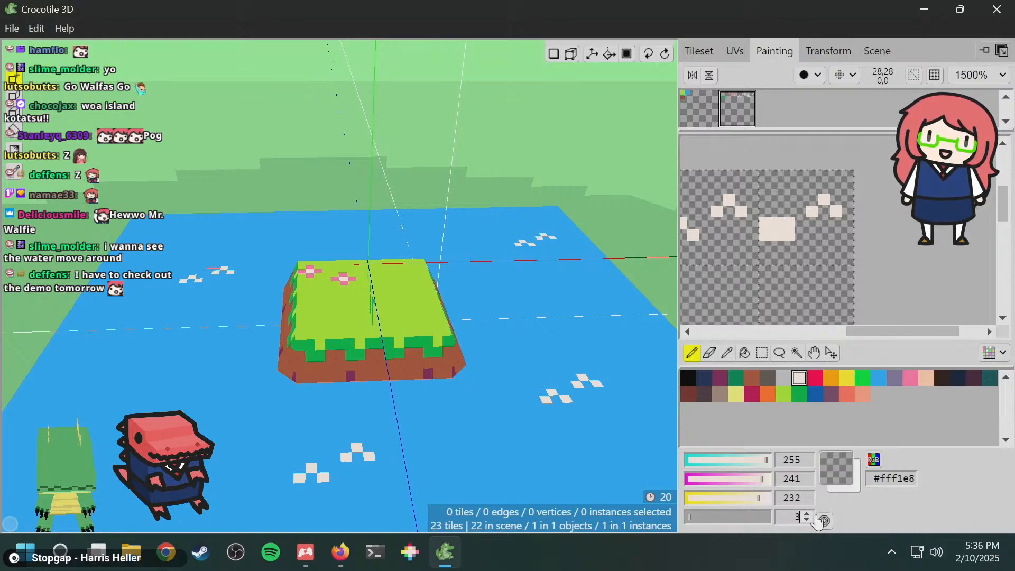
{"action": "left_click", "coordinate": [663, 227]}
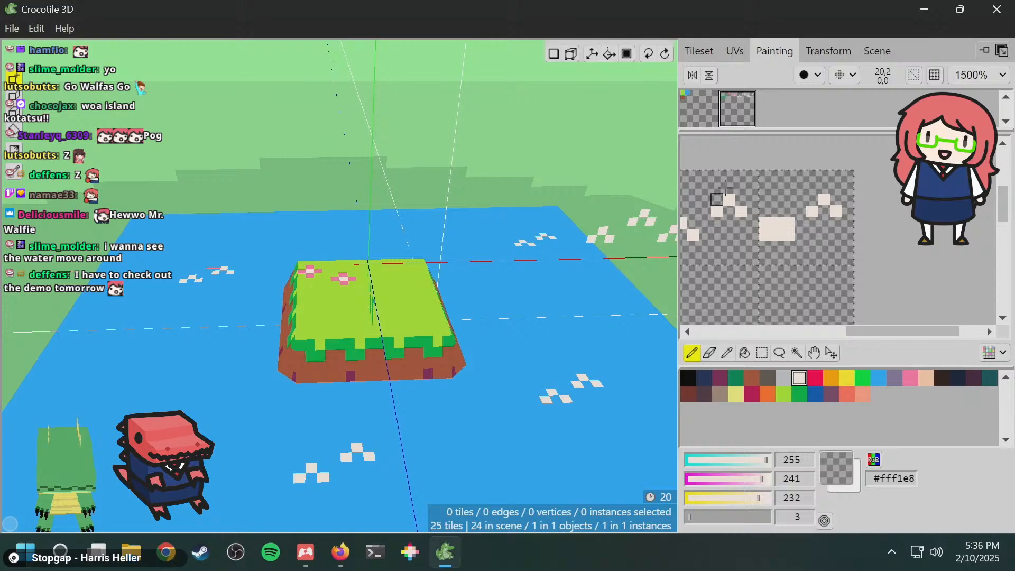
- Clear both copied wave marks from the last tile in the row and remove the selection
{"action": "left_click", "coordinate": [764, 354]}
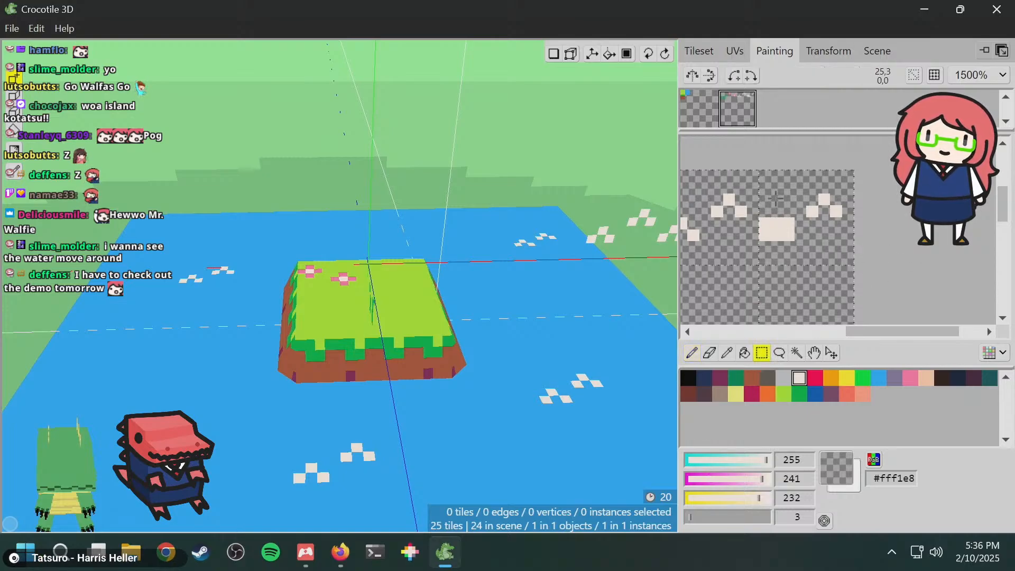
{"action": "left_click_drag", "start_coordinate": [757, 184], "coordinate": [818, 230]}
{"action": "left_click", "coordinate": [826, 255]}
{"action": "left_click", "coordinate": [697, 355]}
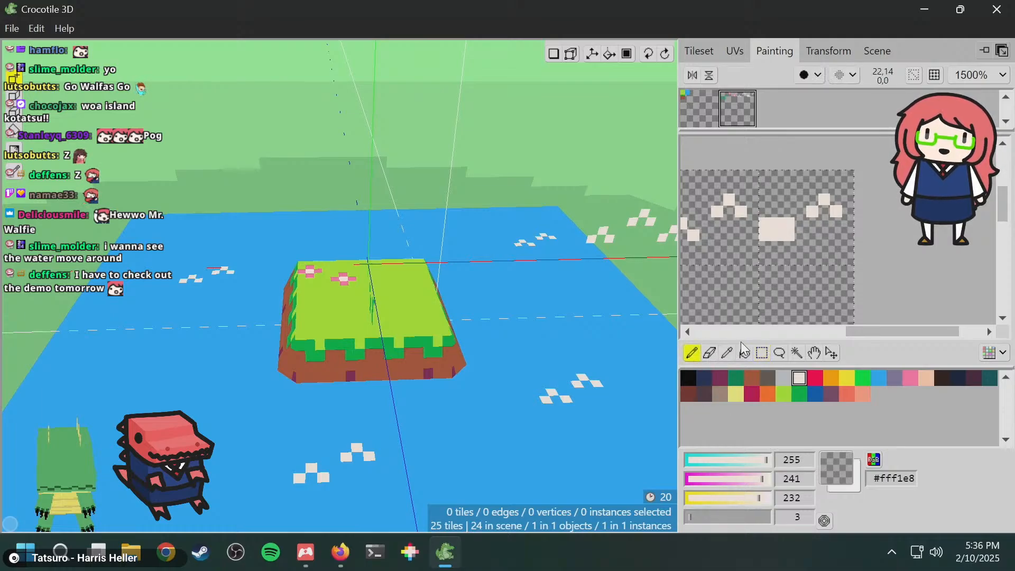
{"action": "left_click", "coordinate": [762, 353]}
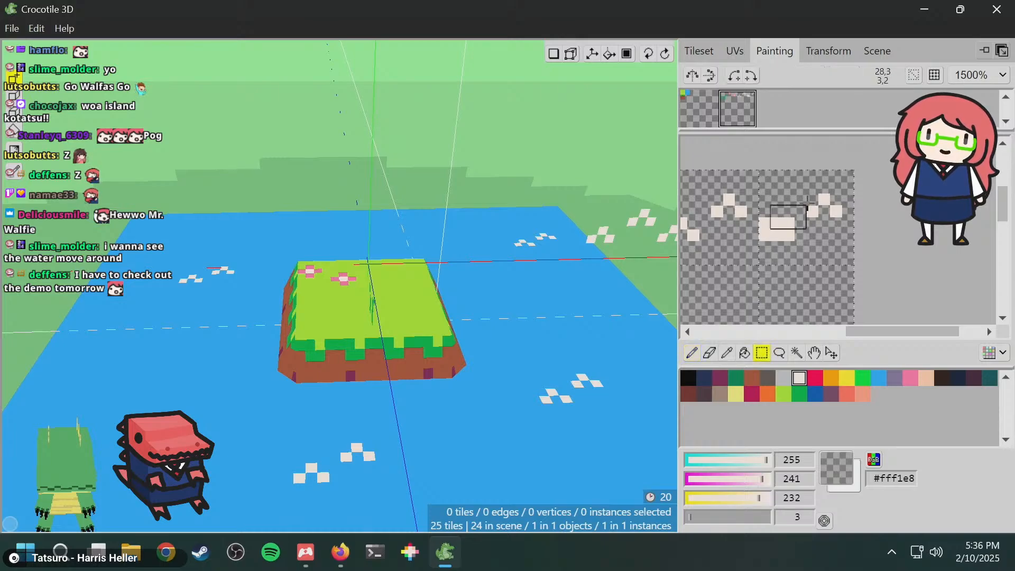
{"action": "left_click_drag", "start_coordinate": [805, 251], "coordinate": [814, 256]}
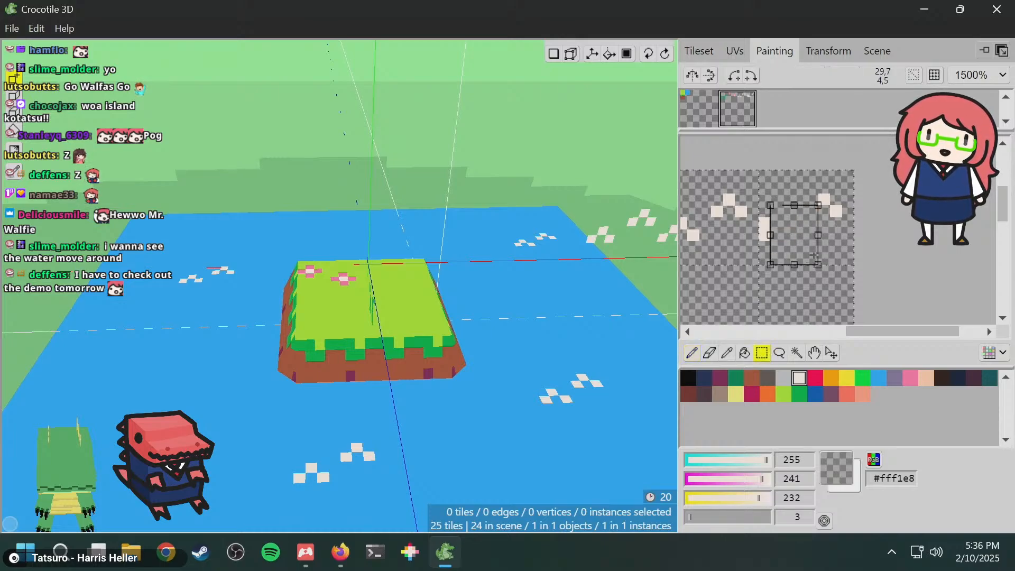
{"action": "left_click_drag", "start_coordinate": [820, 193], "coordinate": [759, 253]}
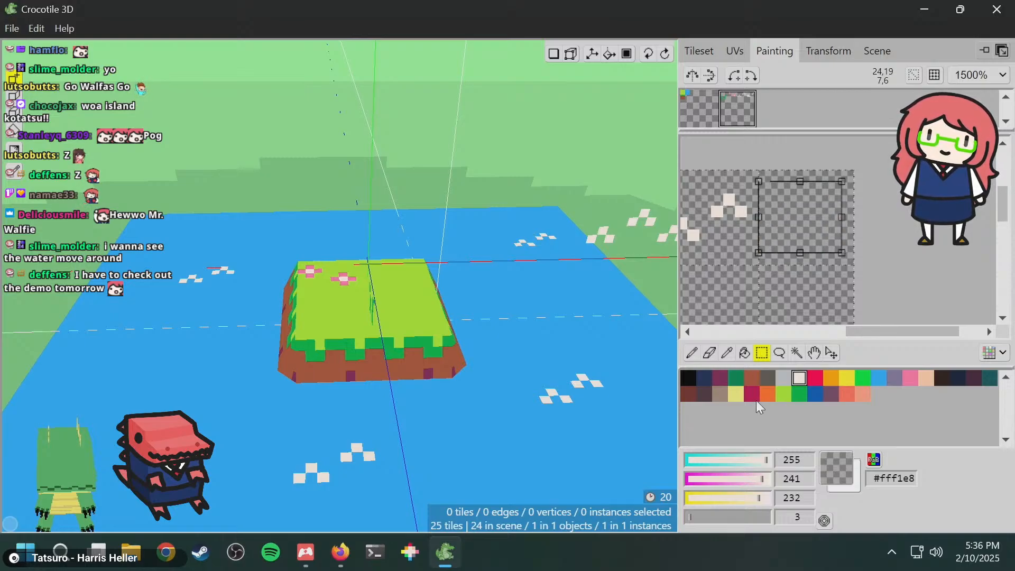
{"action": "key", "text": "Escape"}
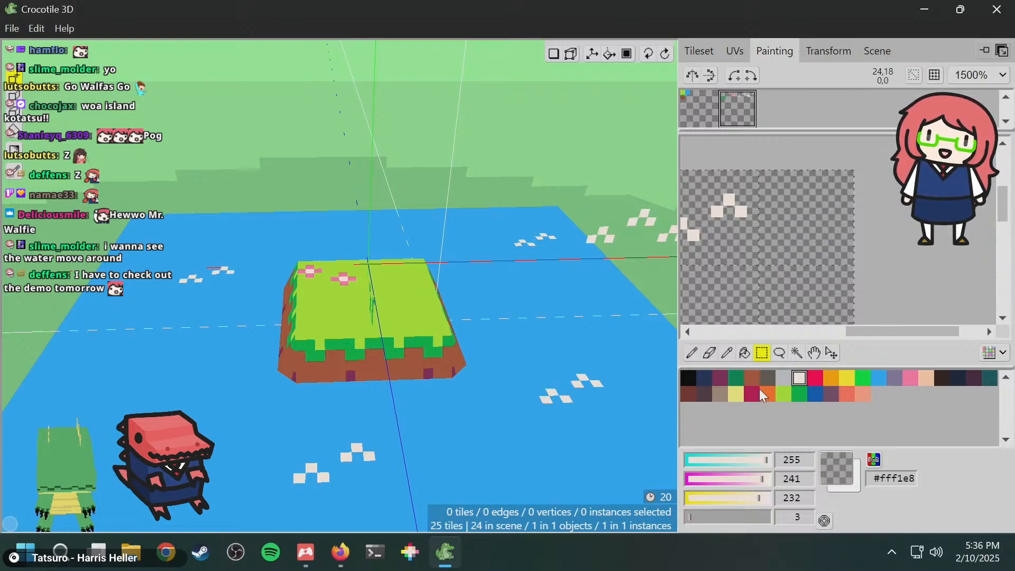
- Set the off-white #fff1e8 opacity to 100 and paint two inverted three-pixel wave marks in the cleared tile
{"action": "left_click", "coordinate": [695, 354]}
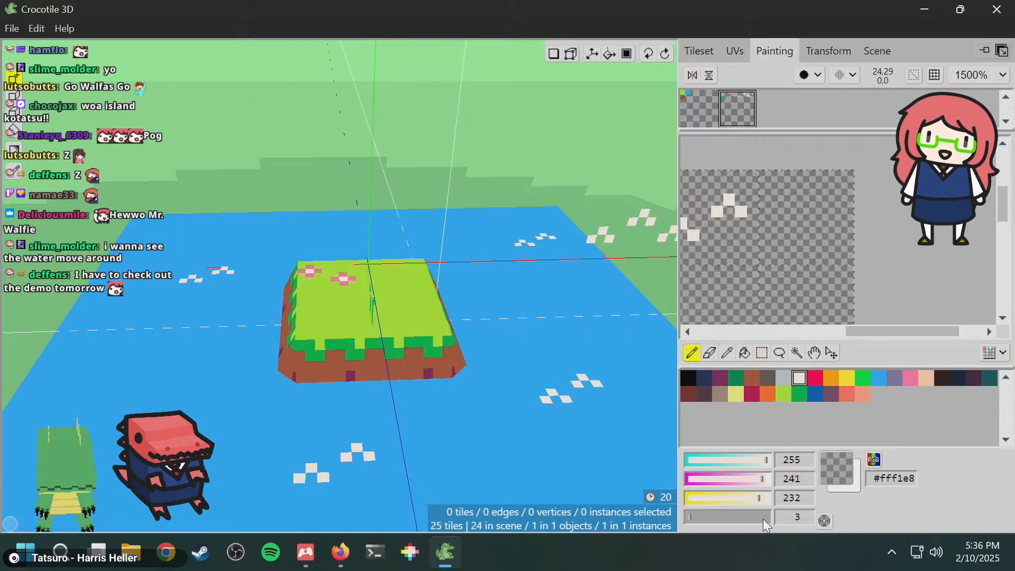
{"action": "left_click", "coordinate": [763, 519]}
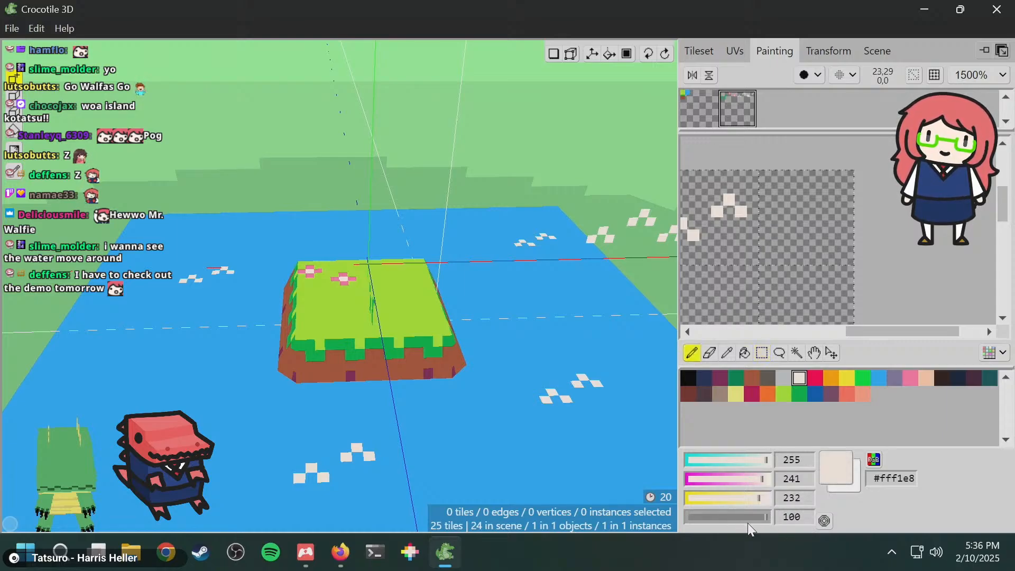
{"action": "left_click_drag", "start_coordinate": [748, 521], "coordinate": [782, 513]}
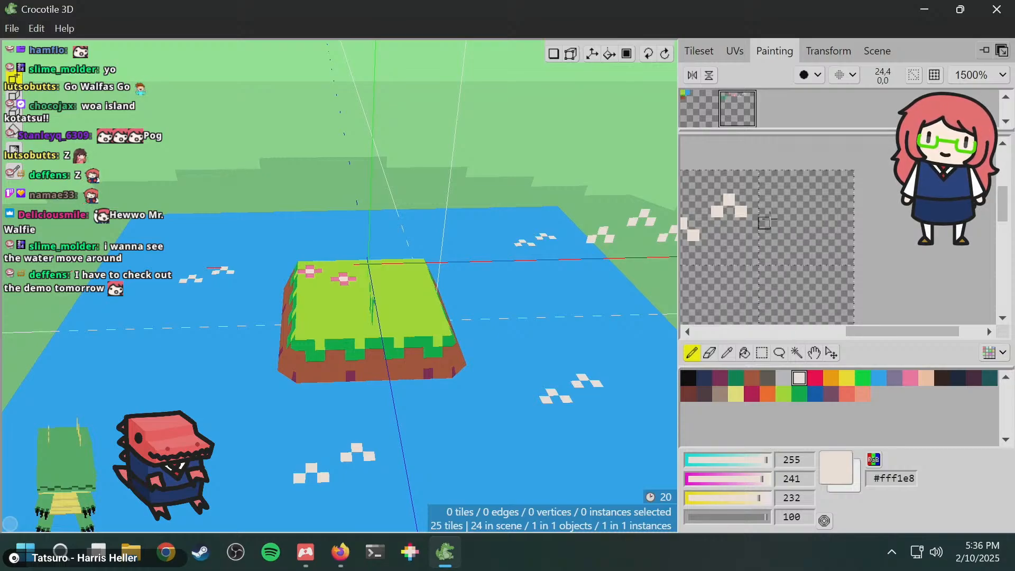
{"action": "left_click", "coordinate": [788, 235]}
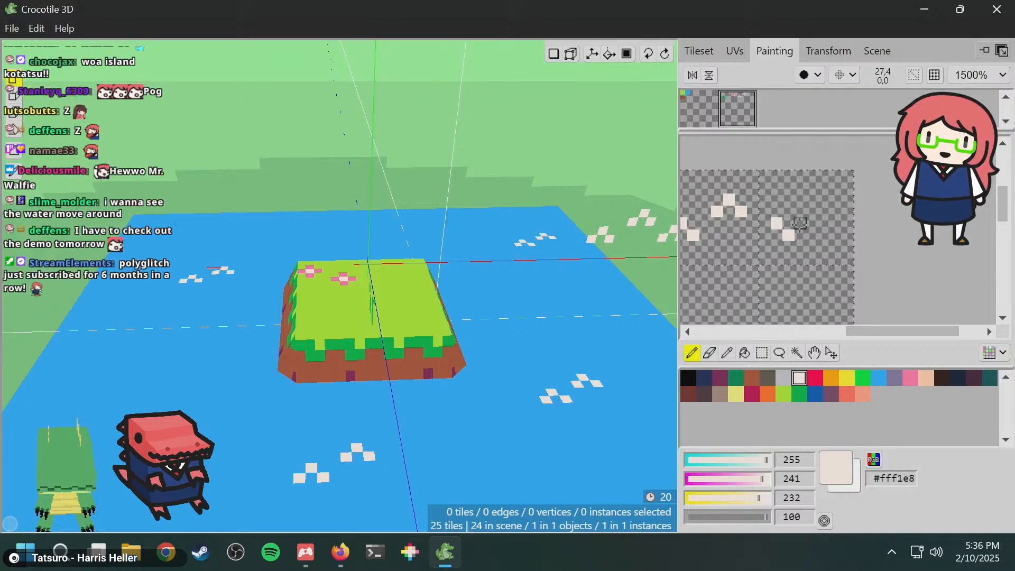
{"action": "left_click", "coordinate": [800, 223]}
{"action": "left_click", "coordinate": [824, 199]}
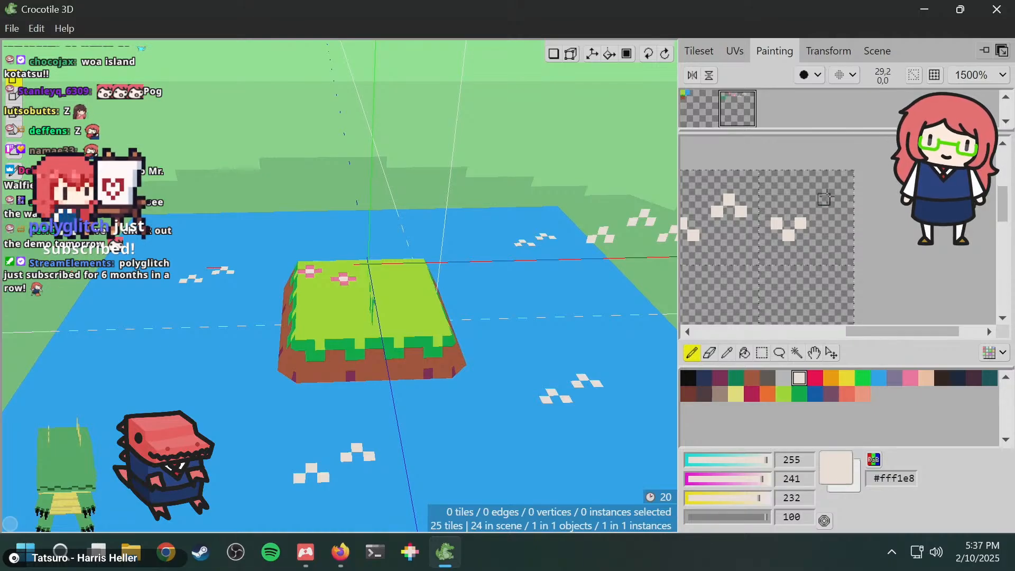
{"action": "left_click", "coordinate": [835, 210]}
{"action": "left_click", "coordinate": [837, 200]}
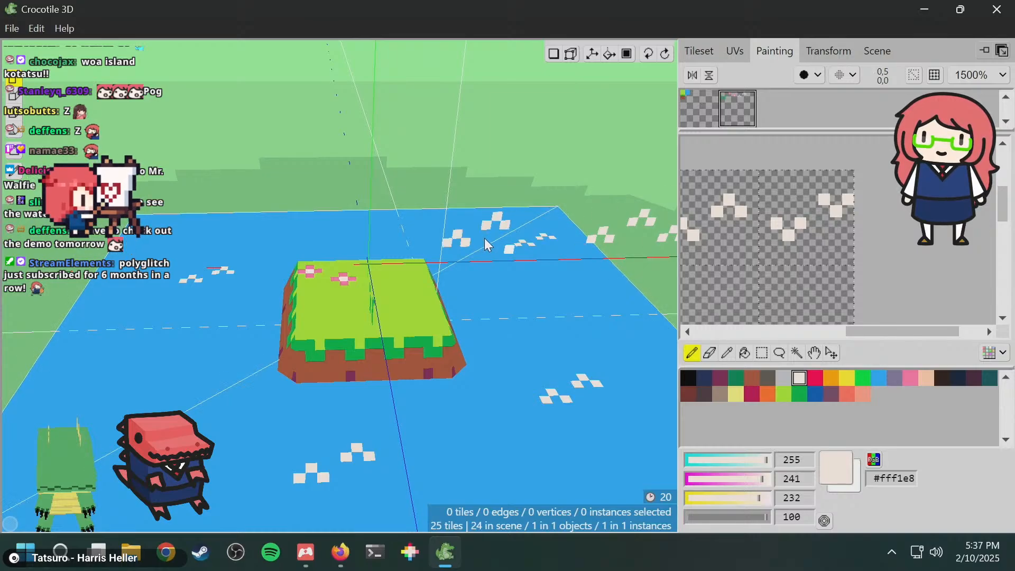
- Add a new custom tile to the empty UV tile list and select it for editing
{"action": "key", "text": "space"}
{"action": "left_click_drag", "start_coordinate": [491, 228], "coordinate": [491, 249]}
{"action": "scroll", "coordinate": [490, 250], "scroll_direction": "down", "scroll_amount": 2}
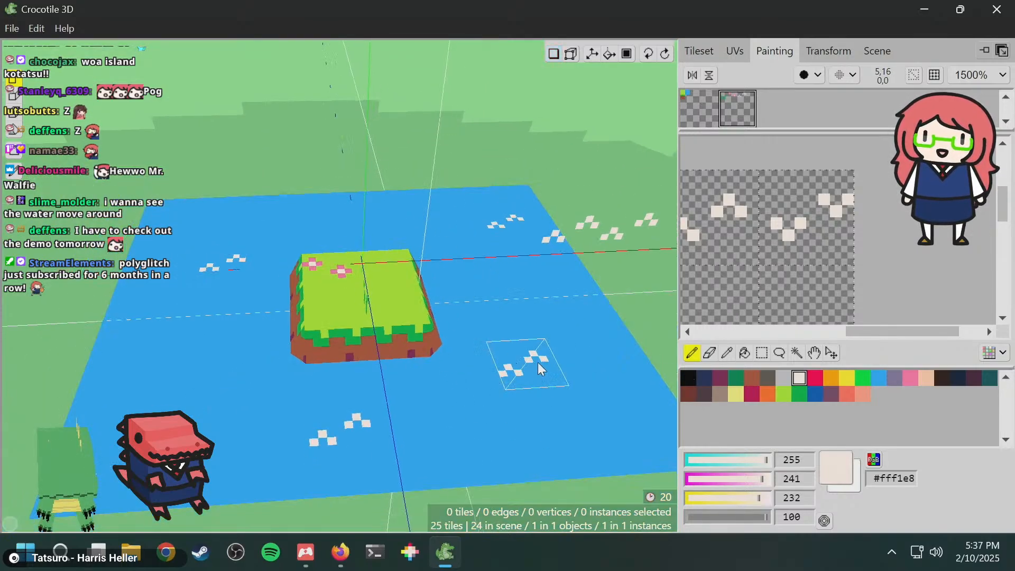
{"action": "key", "text": "space"}
{"action": "left_click_drag", "start_coordinate": [814, 226], "coordinate": [834, 225]}
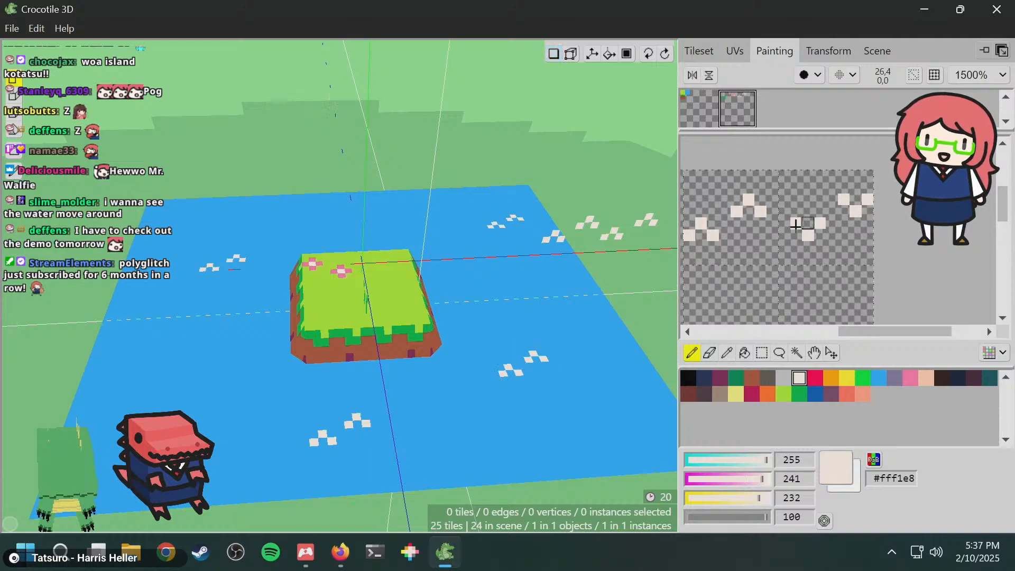
{"action": "left_click", "coordinate": [737, 58]}
{"action": "scroll", "coordinate": [793, 212], "scroll_direction": "down", "scroll_amount": 3}
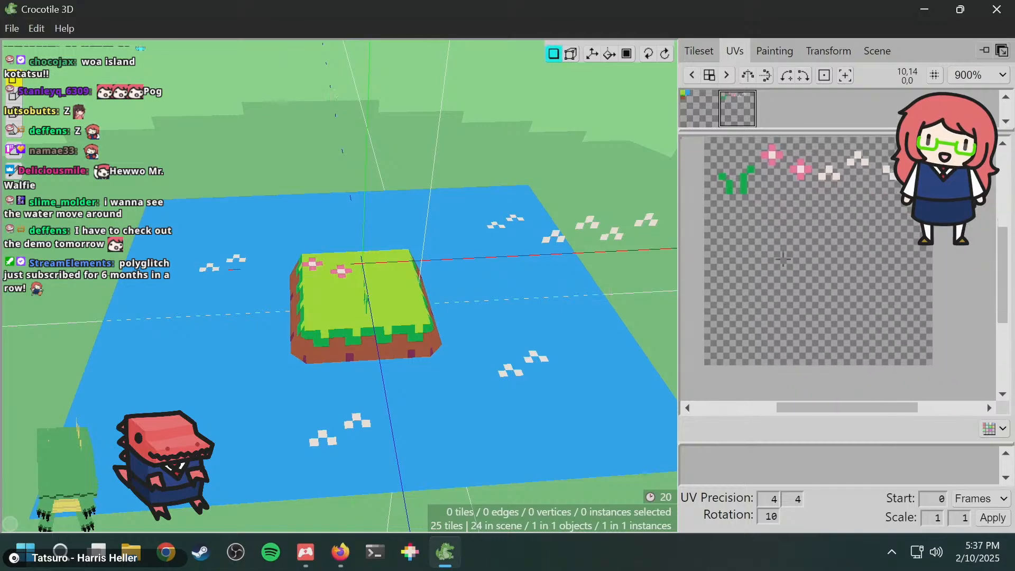
{"action": "right_click", "coordinate": [702, 456]}
{"action": "left_click", "coordinate": [745, 392]}
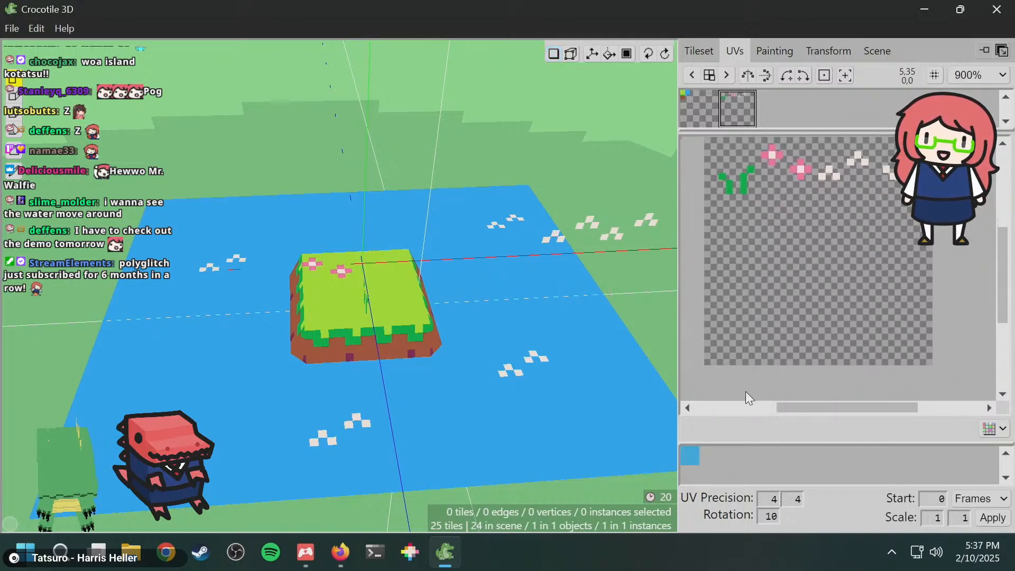
{"action": "left_click", "coordinate": [690, 457]}
- Move the custom tile's UV square up so it covers the original wave tile beside the flowers
{"action": "key", "text": "space"}
{"action": "left_click_drag", "start_coordinate": [878, 286], "coordinate": [841, 319]}
{"action": "left_click", "coordinate": [815, 320]}
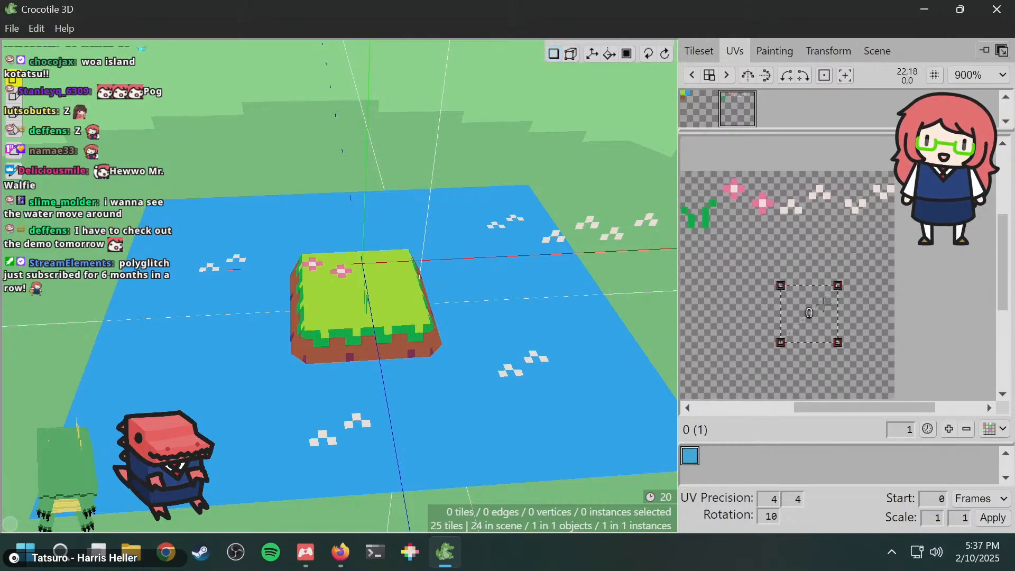
{"action": "left_click", "coordinate": [837, 286]}
{"action": "mouse_move", "coordinate": [838, 286]}
{"action": "left_mouse_down"}
{"action": "mouse_move", "coordinate": [837, 230]}
{"action": "mouse_move", "coordinate": [835, 282]}
{"action": "left_mouse_up"}
{"action": "left_click", "coordinate": [815, 297]}
{"action": "left_click", "coordinate": [785, 277]}
{"action": "left_click_drag", "start_coordinate": [764, 269], "coordinate": [859, 364]}
{"action": "left_click_drag", "start_coordinate": [809, 313], "coordinate": [809, 198]}
{"action": "key", "text": "space"}
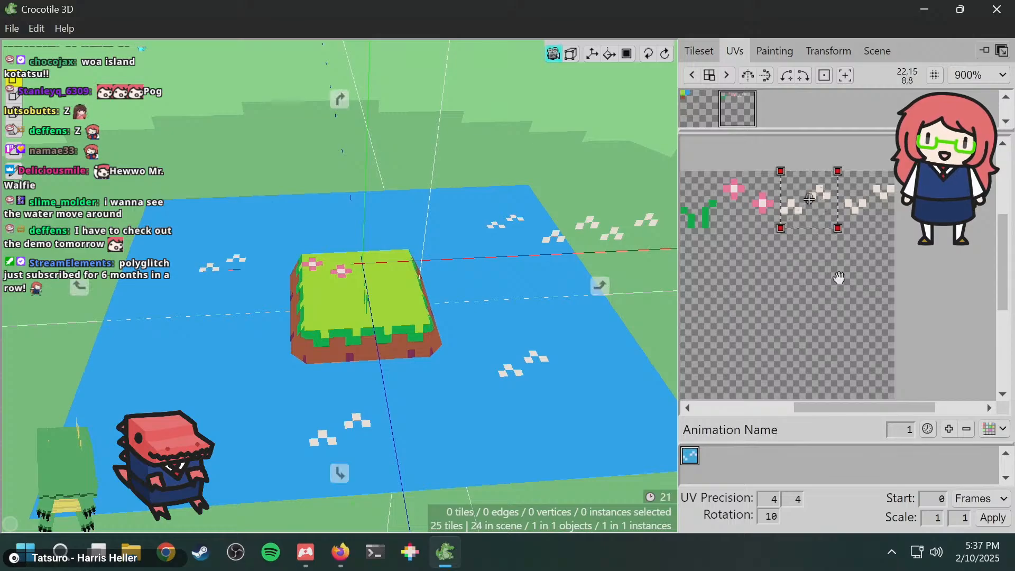
- Add a second animation frame over the inverted wave tile and set the custom tile's frame time to .5
{"action": "scroll", "coordinate": [836, 268], "scroll_direction": "up", "scroll_amount": 5}
{"action": "key", "text": "space"}
{"action": "left_click_drag", "start_coordinate": [831, 238], "coordinate": [835, 307]}
{"action": "scroll", "coordinate": [829, 270], "scroll_direction": "up", "scroll_amount": 1}
{"action": "scroll", "coordinate": [826, 268], "scroll_direction": "up", "scroll_amount": 10}
{"action": "scroll", "coordinate": [812, 277], "scroll_direction": "down", "scroll_amount": 11}
{"action": "key", "text": "space"}
{"action": "key", "text": "space"}
{"action": "key", "text": "space"}
{"action": "left_click_drag", "start_coordinate": [766, 333], "coordinate": [723, 332]}
{"action": "key", "text": "space"}
{"action": "scroll", "coordinate": [823, 280], "scroll_direction": "up", "scroll_amount": 10}
{"action": "scroll", "coordinate": [839, 296], "scroll_direction": "down", "scroll_amount": 10}
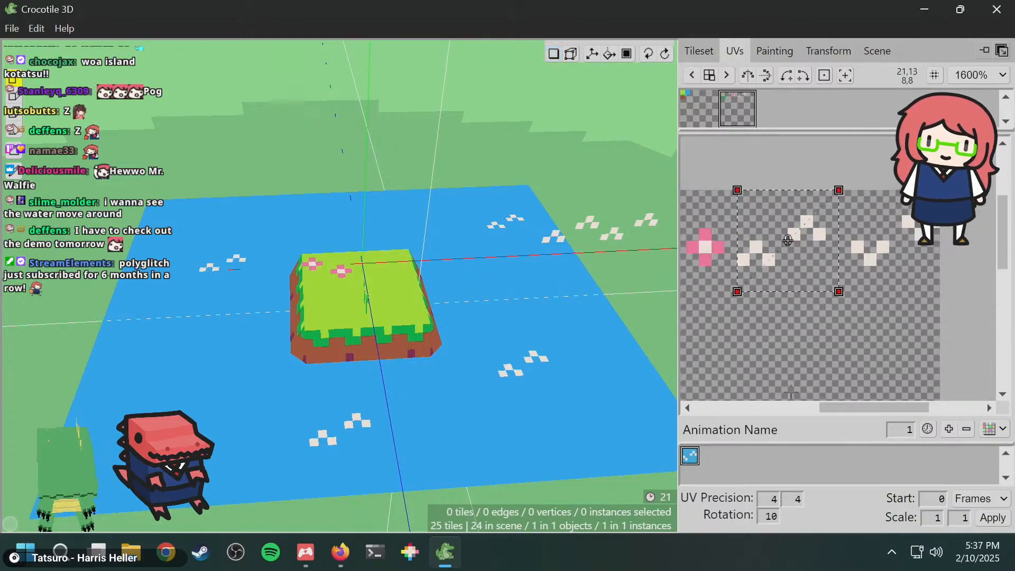
{"action": "right_click", "coordinate": [713, 462]}
{"action": "left_click", "coordinate": [759, 399]}
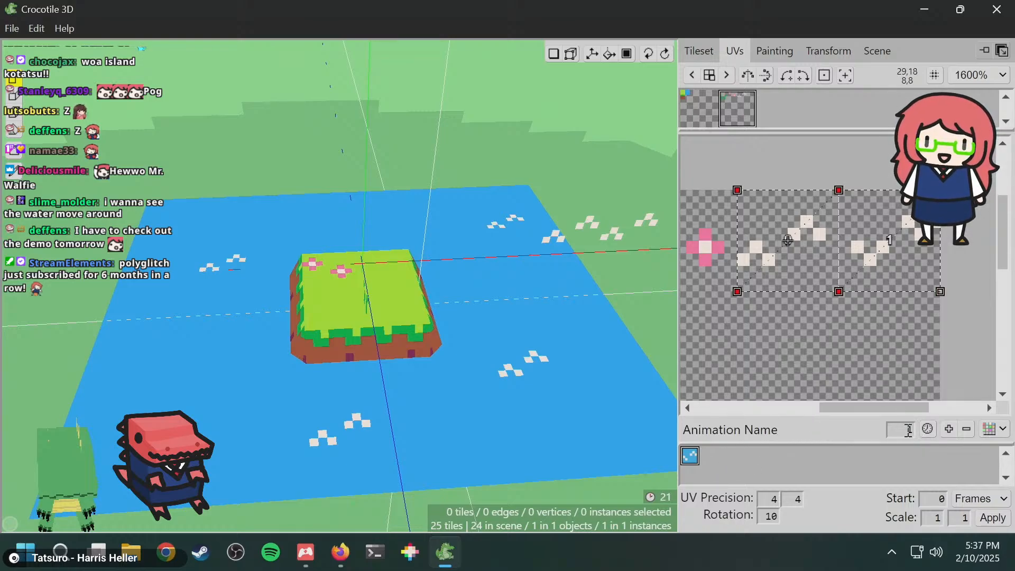
{"action": "type", "text": ".5"}
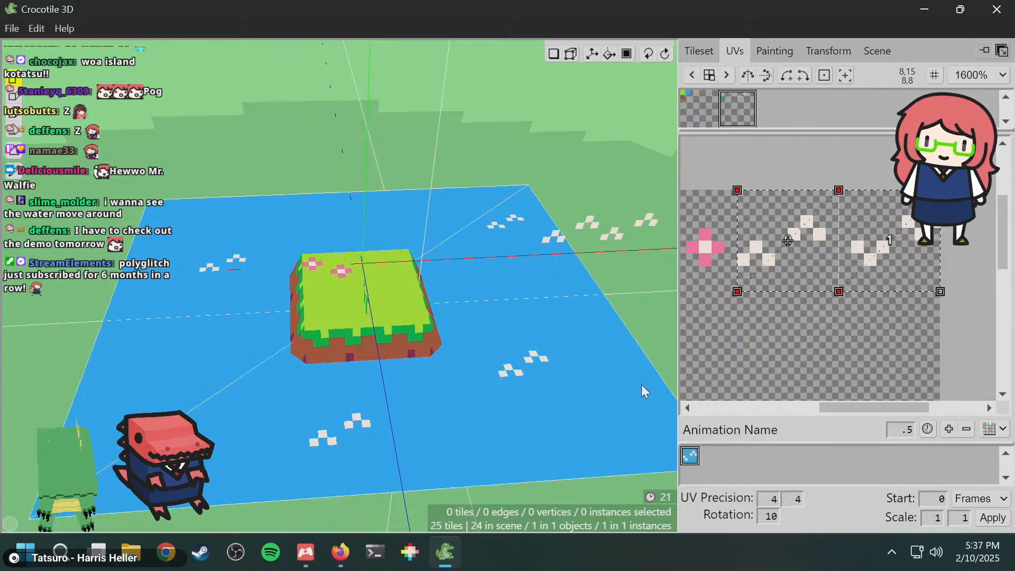
- Try placing the animated wave tile flat on the water in front of the island and undo the placement
{"action": "left_click_drag", "start_coordinate": [695, 460], "coordinate": [457, 406]}
{"action": "middle_click_drag", "start_coordinate": [583, 319], "coordinate": [575, 336]}
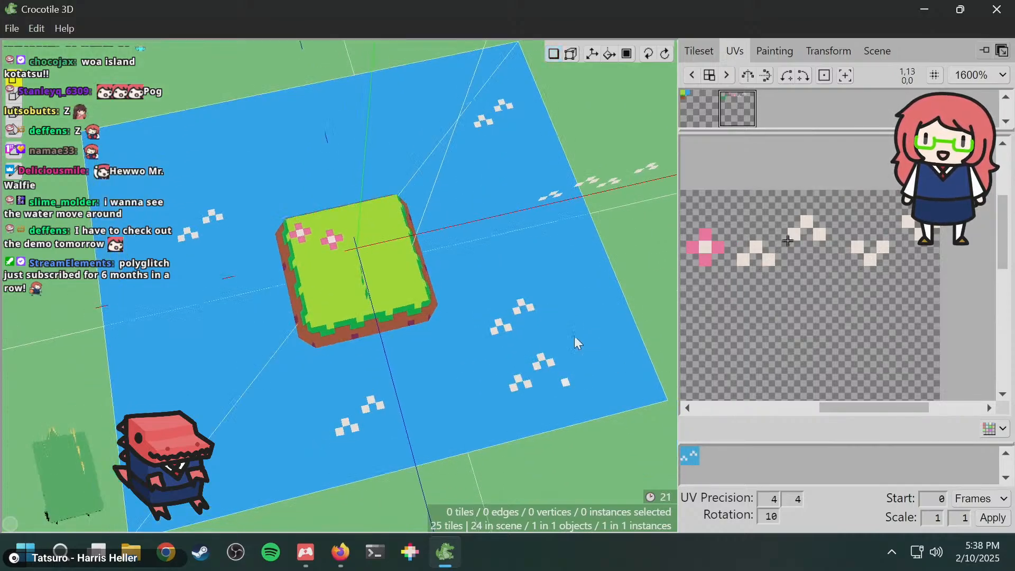
{"action": "left_click", "coordinate": [465, 373]}
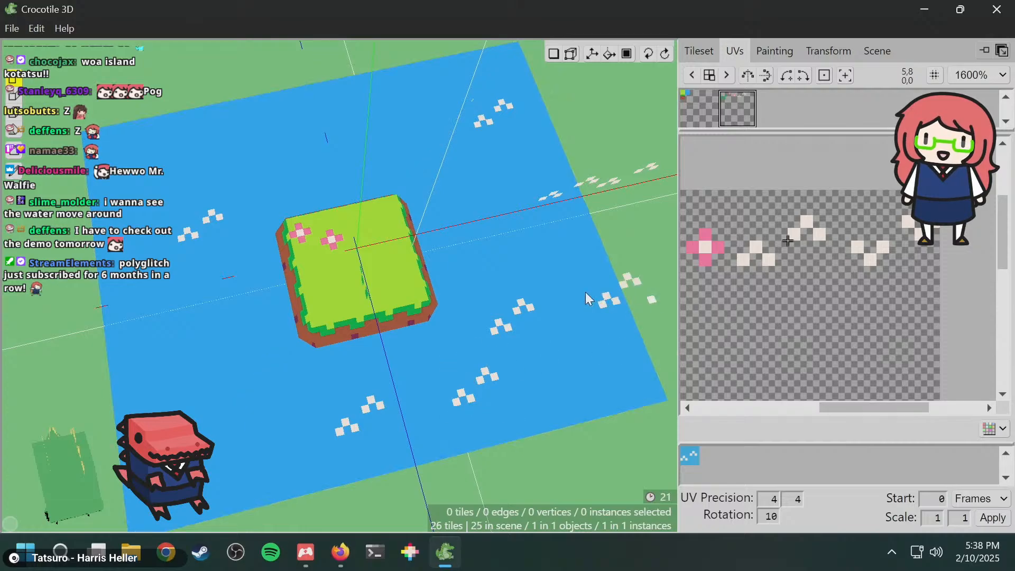
{"action": "middle_click_drag", "start_coordinate": [590, 297], "coordinate": [598, 306]}
{"action": "middle_click_drag", "start_coordinate": [619, 350], "coordinate": [605, 318]}
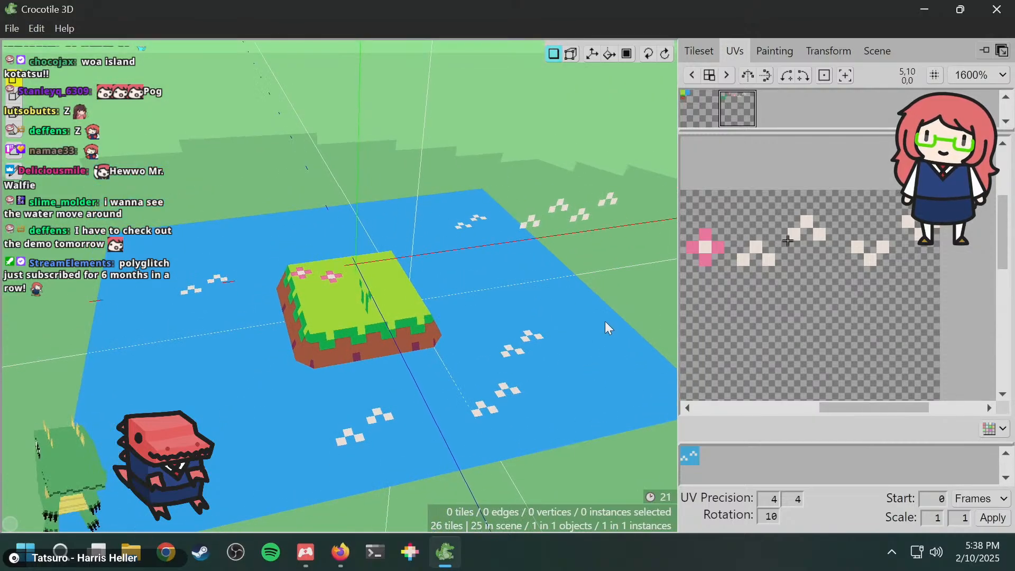
{"action": "key", "text": "ctrl+z"}
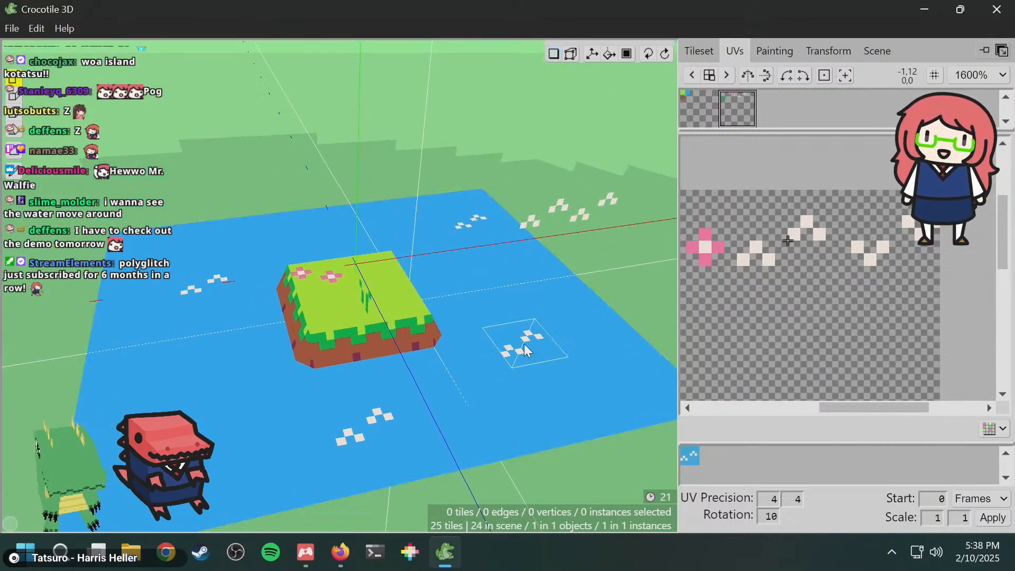
- Select the animated wave tile again and place one flat on the water in front of the island
{"action": "middle_click_drag", "start_coordinate": [541, 363], "coordinate": [619, 392]}
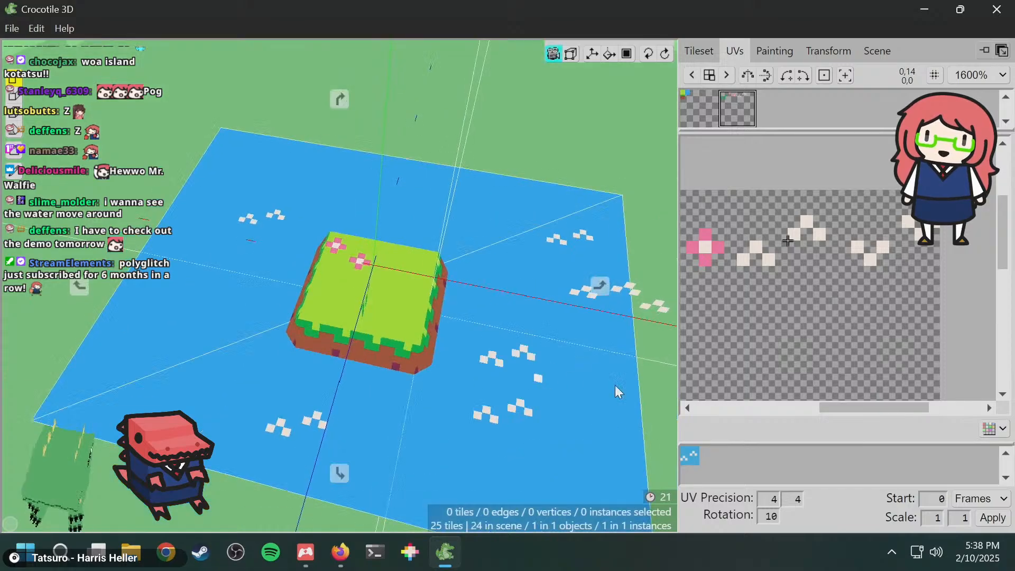
{"action": "left_click", "coordinate": [690, 456]}
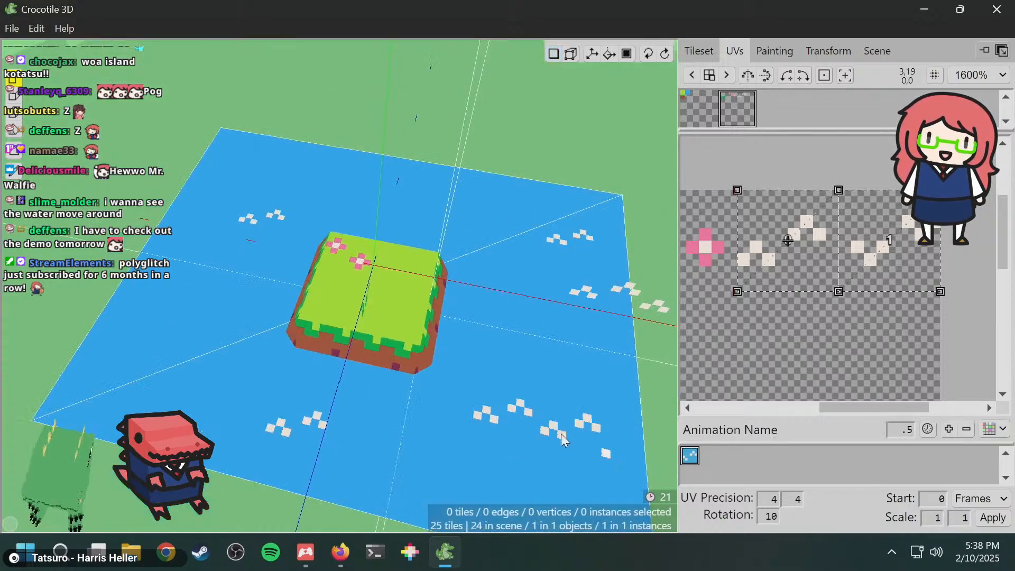
{"action": "middle_click_drag", "start_coordinate": [560, 434], "coordinate": [491, 308]}
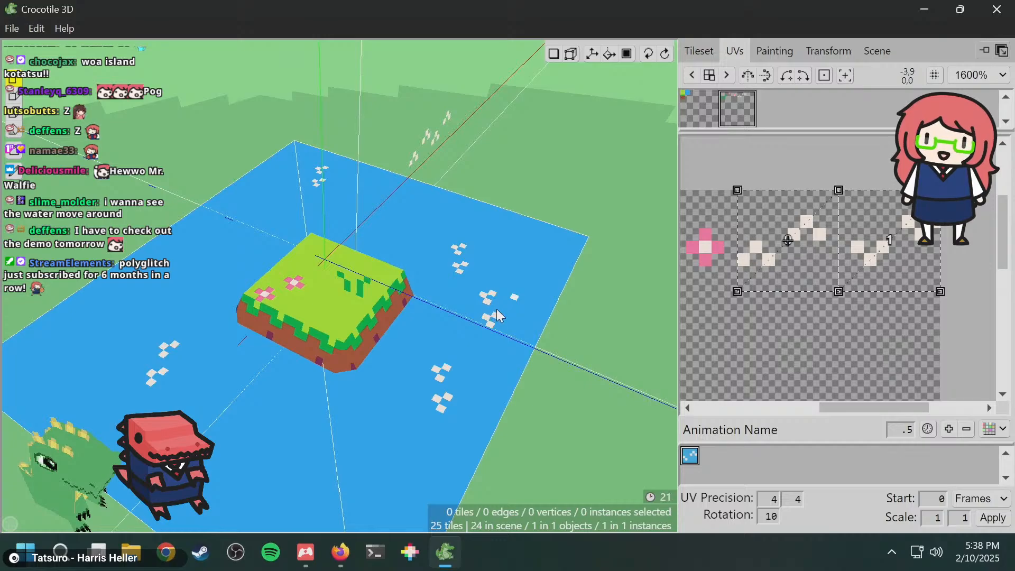
{"action": "middle_click_drag", "start_coordinate": [554, 372], "coordinate": [553, 456]}
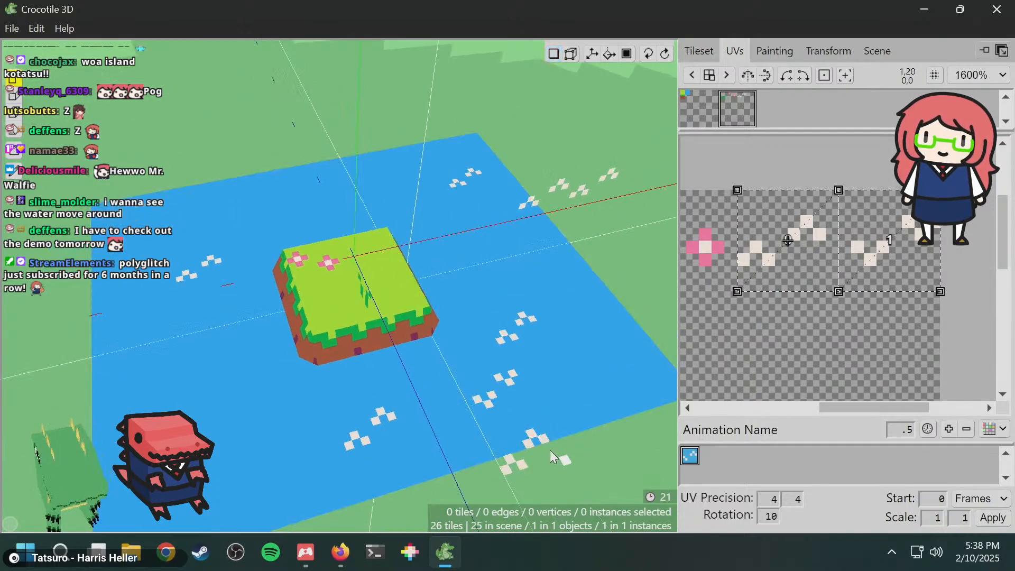
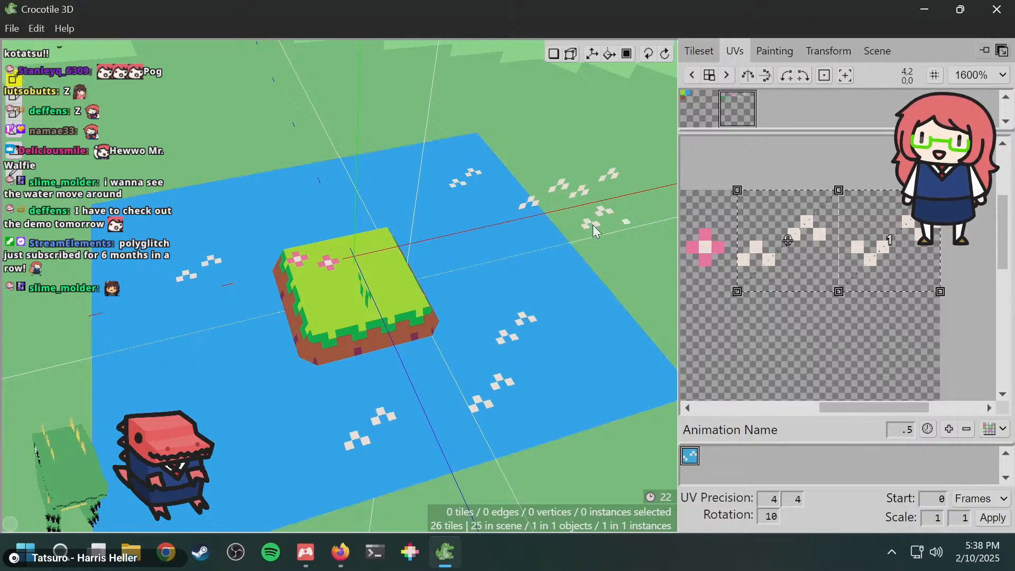
{"action": "middle_click_drag", "start_coordinate": [446, 273], "coordinate": [634, 227]}
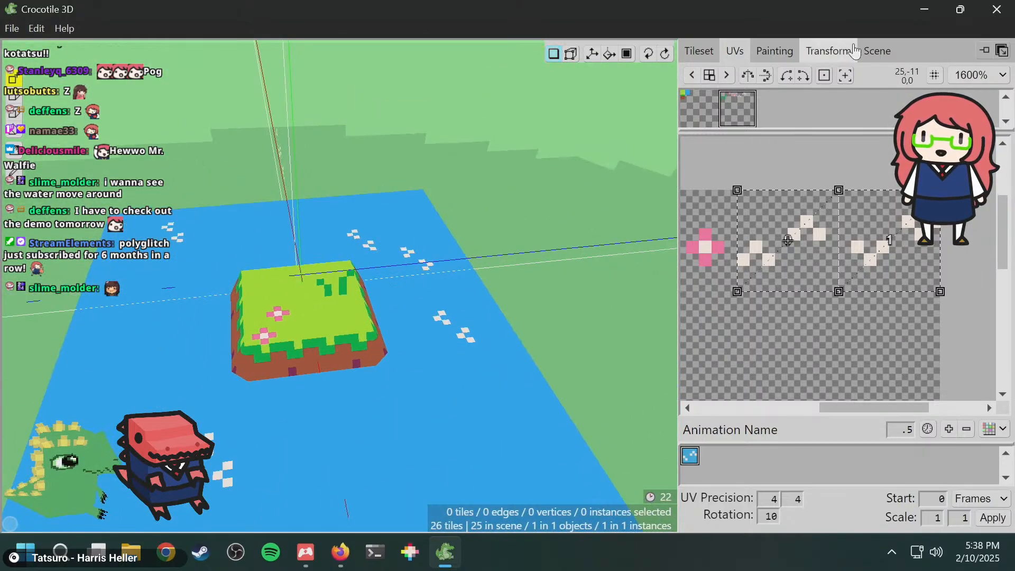
{"action": "left_click", "coordinate": [706, 53]}
{"action": "middle_click_drag", "start_coordinate": [268, 331], "coordinate": [270, 304]}
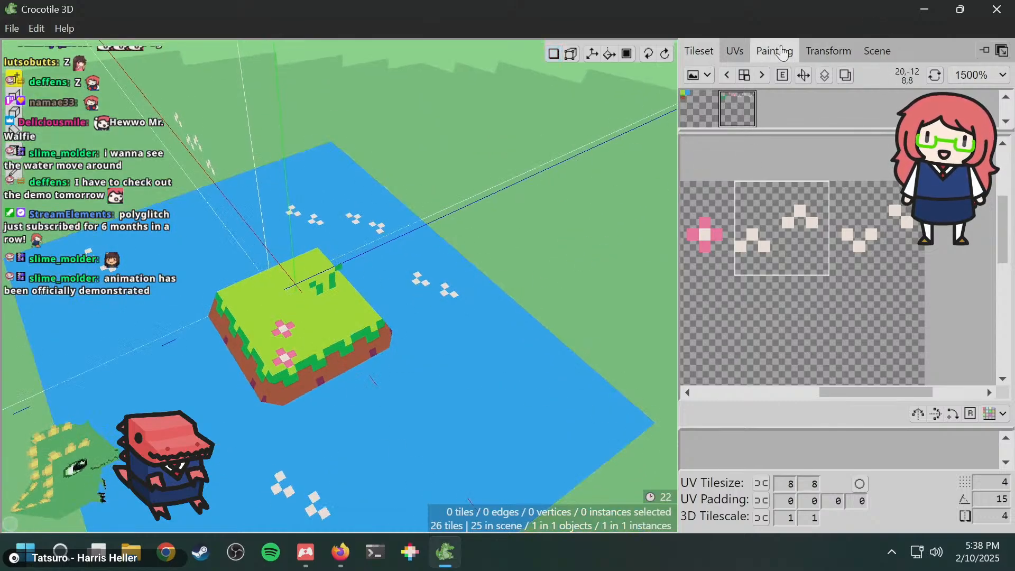
{"action": "left_click", "coordinate": [735, 52]}
- Select the grass tile in the first tileset and place two flat, adjoining tiles above the water beside the island
{"action": "left_click", "coordinate": [699, 51]}
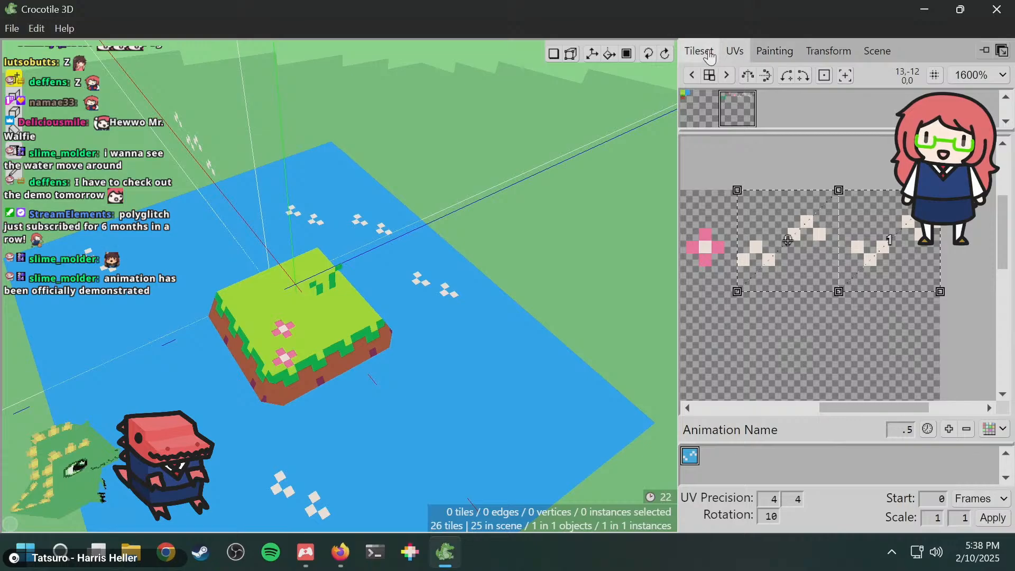
{"action": "left_click", "coordinate": [698, 109]}
{"action": "middle_click_drag", "start_coordinate": [742, 255], "coordinate": [946, 285]}
{"action": "left_click", "coordinate": [760, 229]}
{"action": "middle_click_drag", "start_coordinate": [345, 316], "coordinate": [454, 272]}
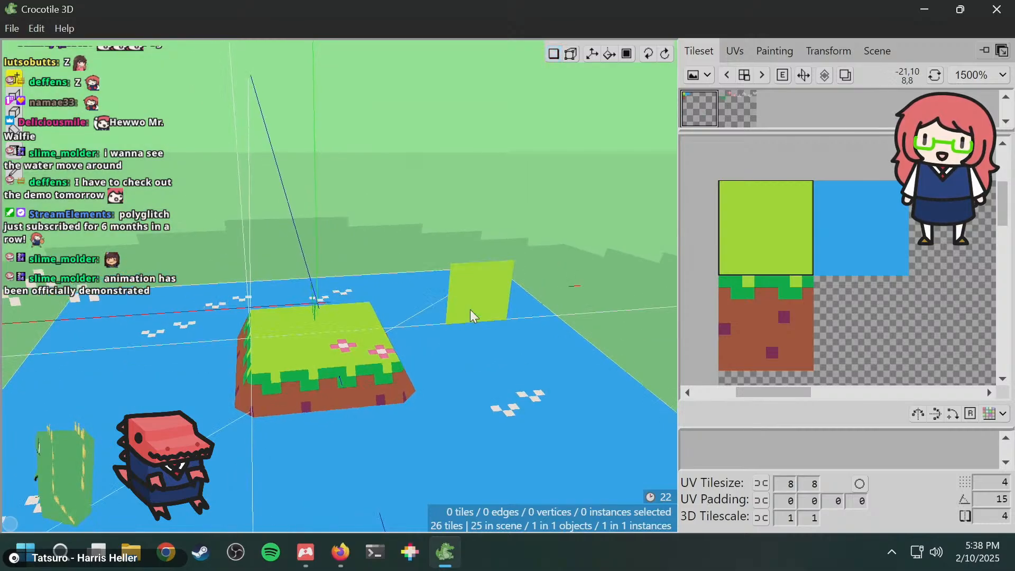
{"action": "middle_click_drag", "start_coordinate": [470, 309], "coordinate": [484, 269]}
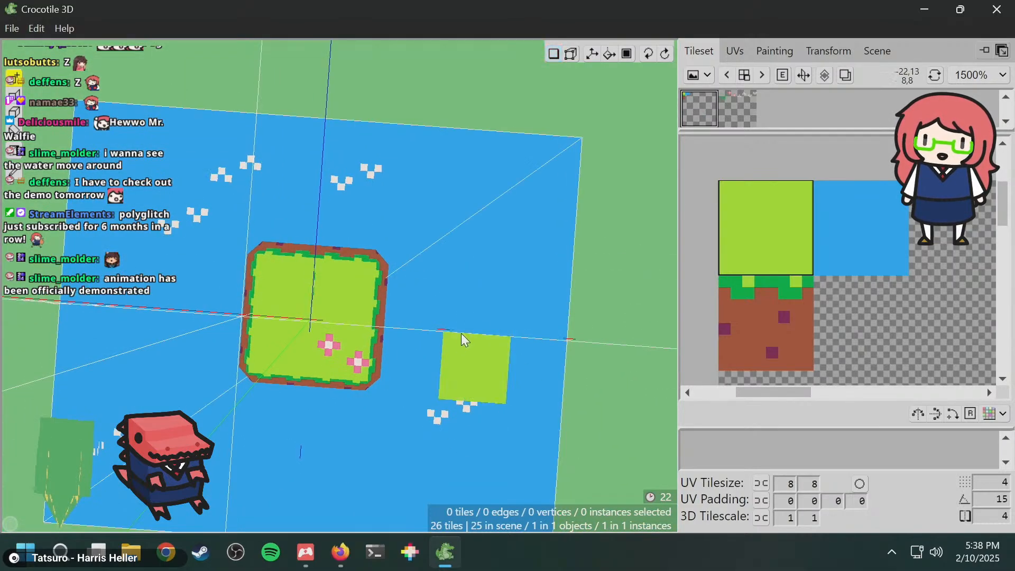
{"action": "left_click", "coordinate": [537, 311]}
{"action": "left_click", "coordinate": [543, 372]}
- Extend the two grass tiles with eight more into a flat platform with stepped corners reaching past the water's edge
{"action": "middle_click_drag", "start_coordinate": [543, 372], "coordinate": [497, 320]}
{"action": "middle_click_drag", "start_coordinate": [498, 285], "coordinate": [564, 310]}
{"action": "key", "text": "space"}
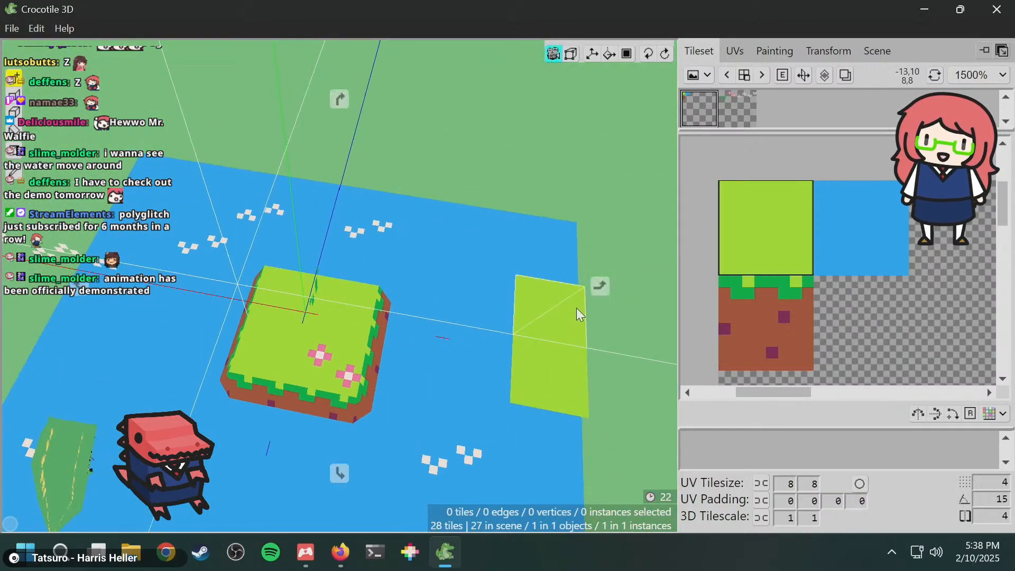
{"action": "right_click_drag", "start_coordinate": [591, 327], "coordinate": [365, 302]}
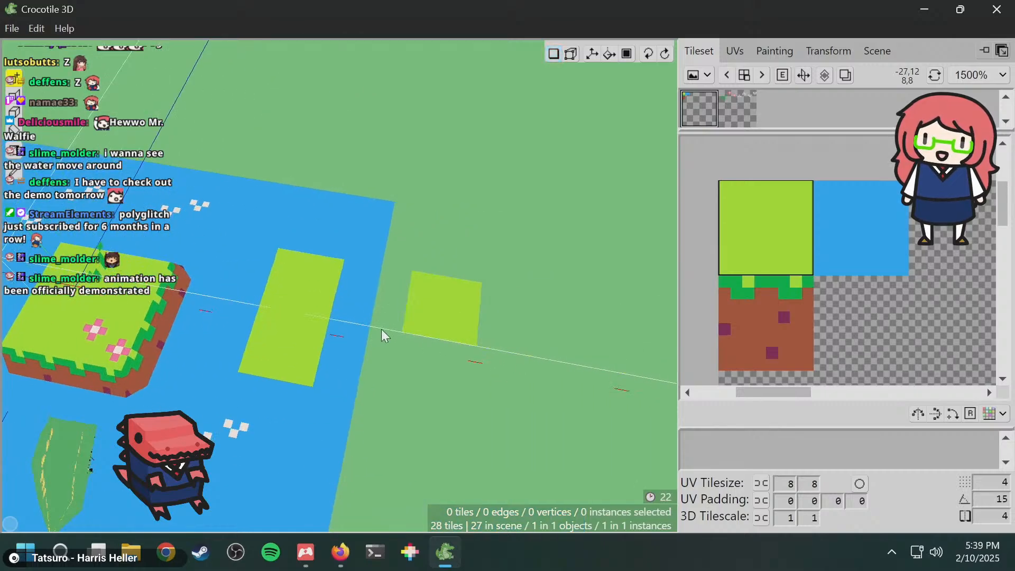
{"action": "mouse_move", "coordinate": [377, 300]}
{"action": "left_mouse_down"}
{"action": "mouse_move", "coordinate": [365, 360]}
{"action": "mouse_move", "coordinate": [449, 278]}
{"action": "mouse_move", "coordinate": [401, 252]}
{"action": "left_mouse_up"}
{"action": "middle_click_drag", "start_coordinate": [400, 251], "coordinate": [494, 379]}
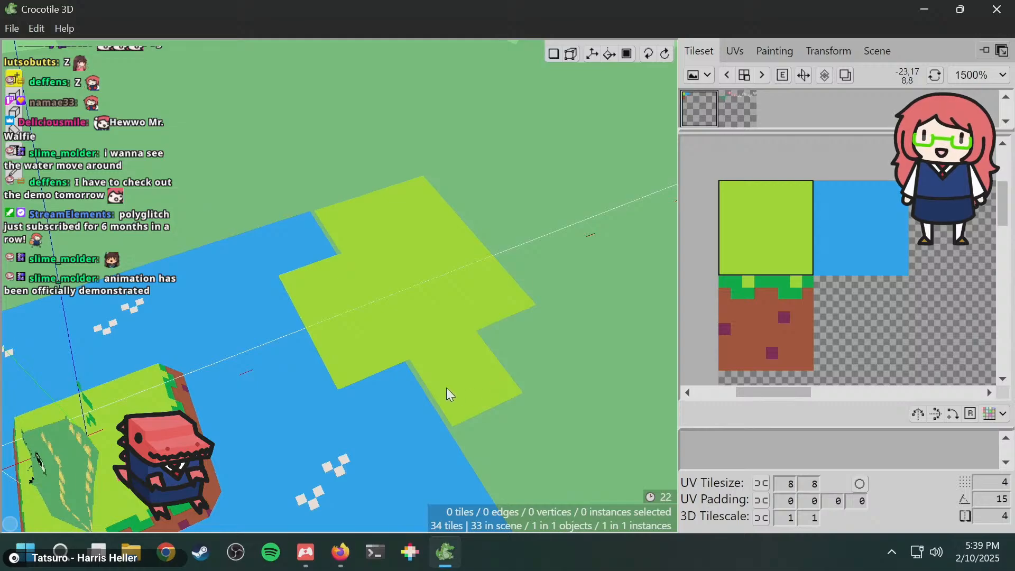
{"action": "mouse_move", "coordinate": [423, 392]}
{"action": "left_mouse_down"}
{"action": "mouse_move", "coordinate": [389, 401]}
{"action": "mouse_move", "coordinate": [417, 356]}
{"action": "left_mouse_up"}
{"action": "key", "text": "space"}
{"action": "mouse_move", "coordinate": [457, 297]}
{"action": "left_mouse_down"}
{"action": "mouse_move", "coordinate": [534, 249]}
{"action": "mouse_move", "coordinate": [469, 334]}
{"action": "mouse_move", "coordinate": [511, 328]}
{"action": "mouse_move", "coordinate": [555, 233]}
{"action": "left_mouse_up"}
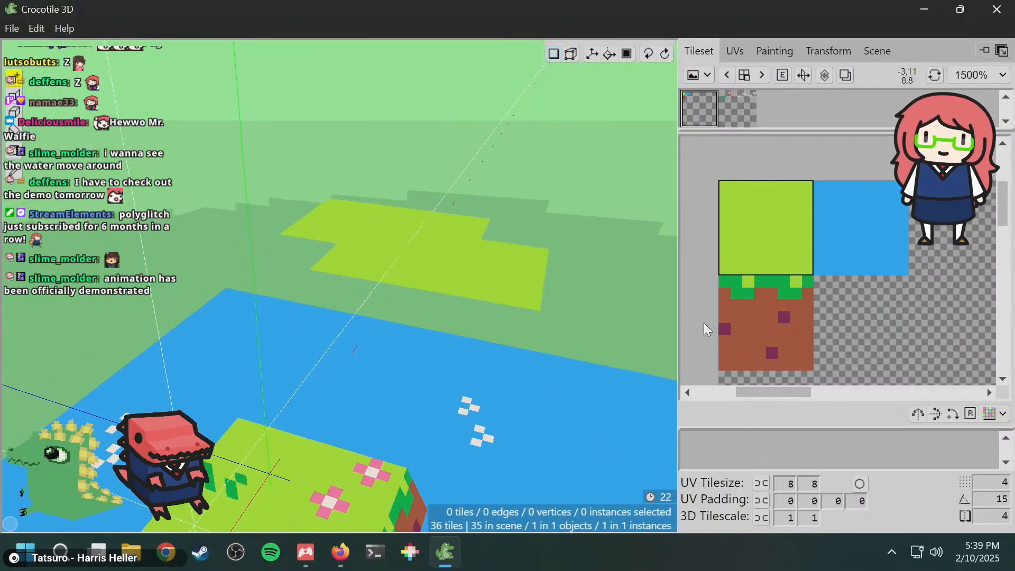
- Select the grass-topped dirt tile and try to line it up upright with an outer edge of the new platform
{"action": "left_click", "coordinate": [741, 328]}
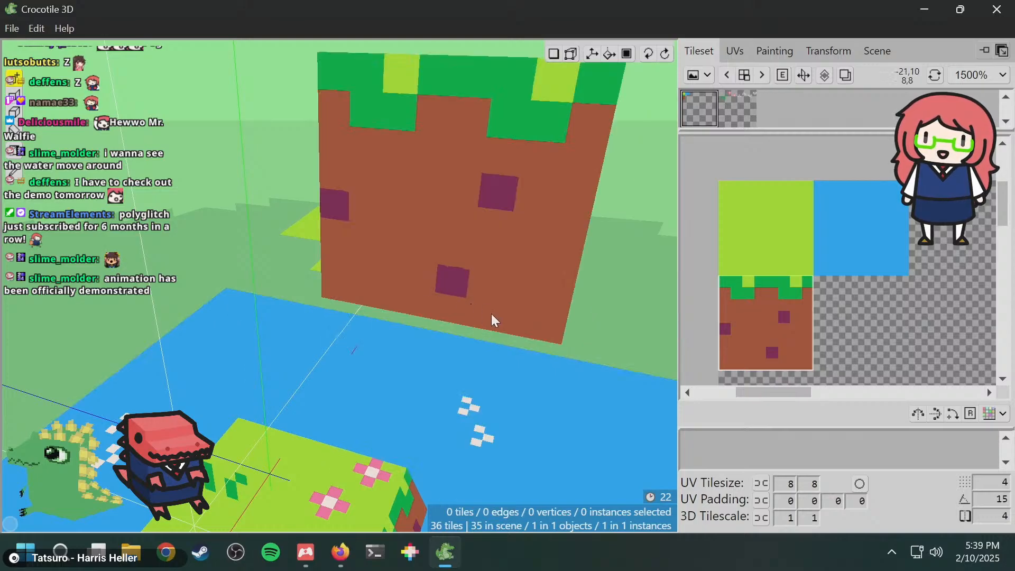
{"action": "key", "text": "space"}
{"action": "left_click_drag", "start_coordinate": [550, 69], "coordinate": [414, 283]}
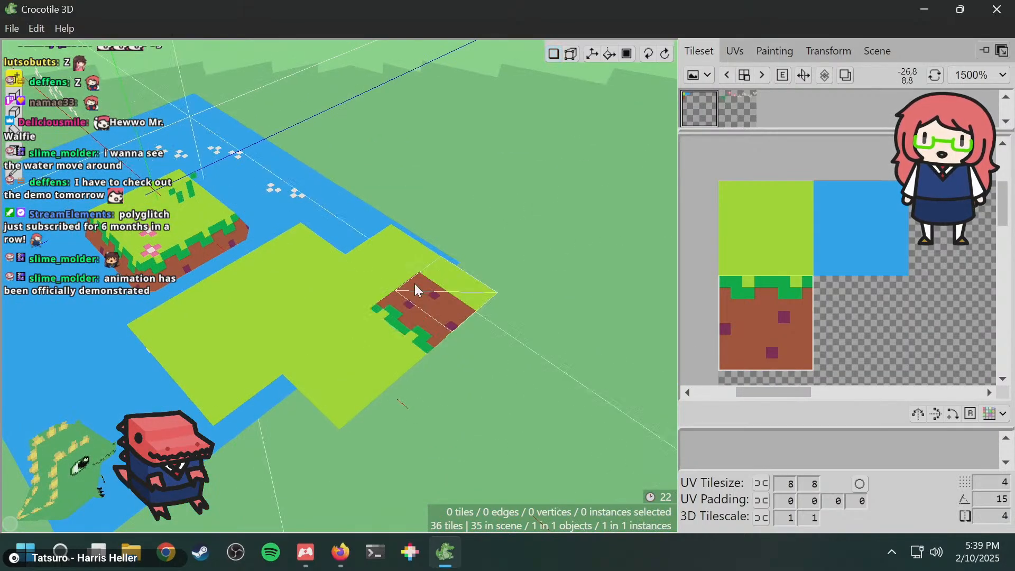
{"action": "key", "text": "space"}
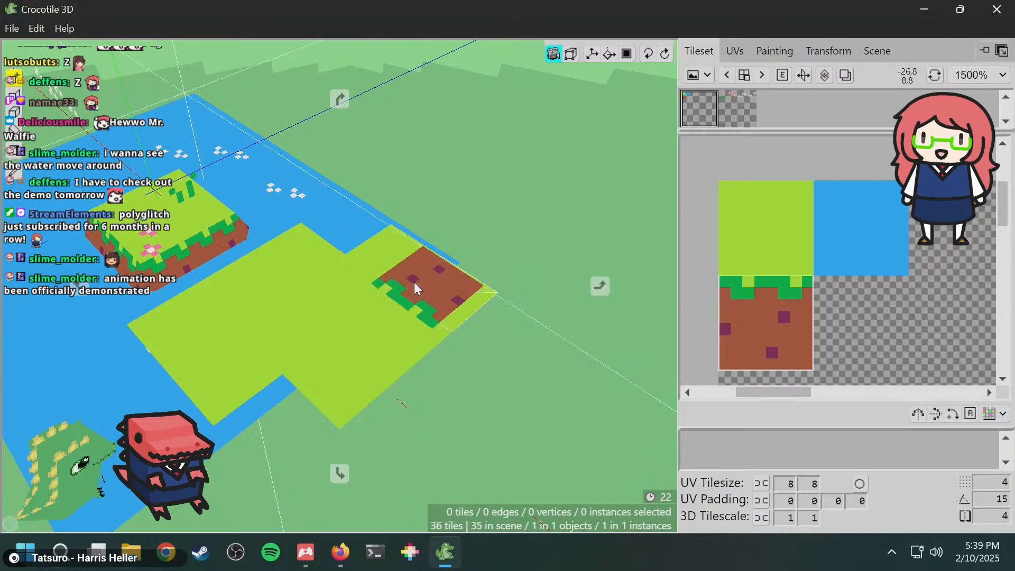
{"action": "left_click_drag", "start_coordinate": [414, 281], "coordinate": [454, 269]}
{"action": "scroll", "coordinate": [452, 262], "scroll_direction": "down", "scroll_amount": 8}
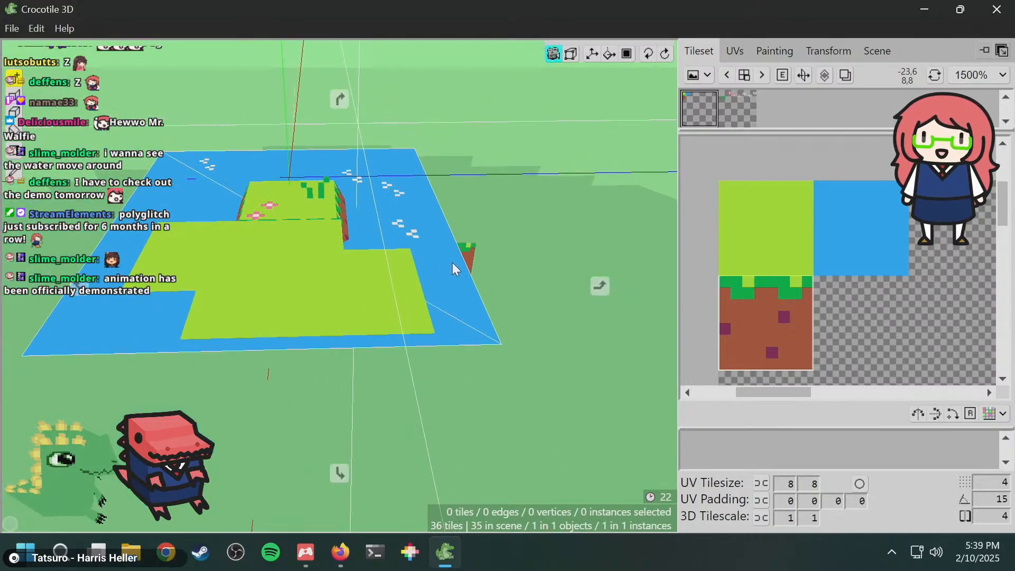
{"action": "key", "text": "space"}
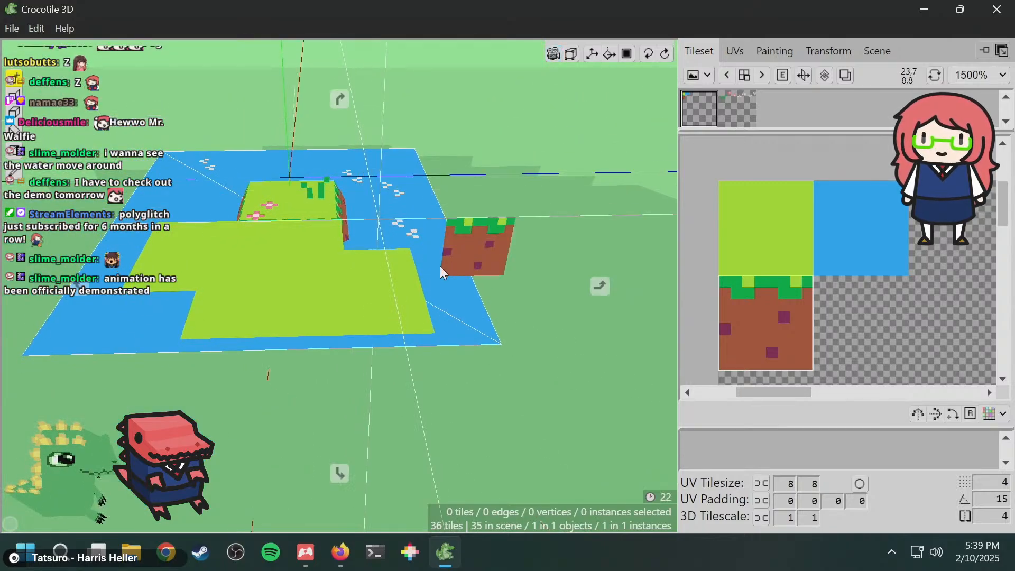
{"action": "left_click_drag", "start_coordinate": [440, 266], "coordinate": [241, 294]}
{"action": "key", "text": "space"}
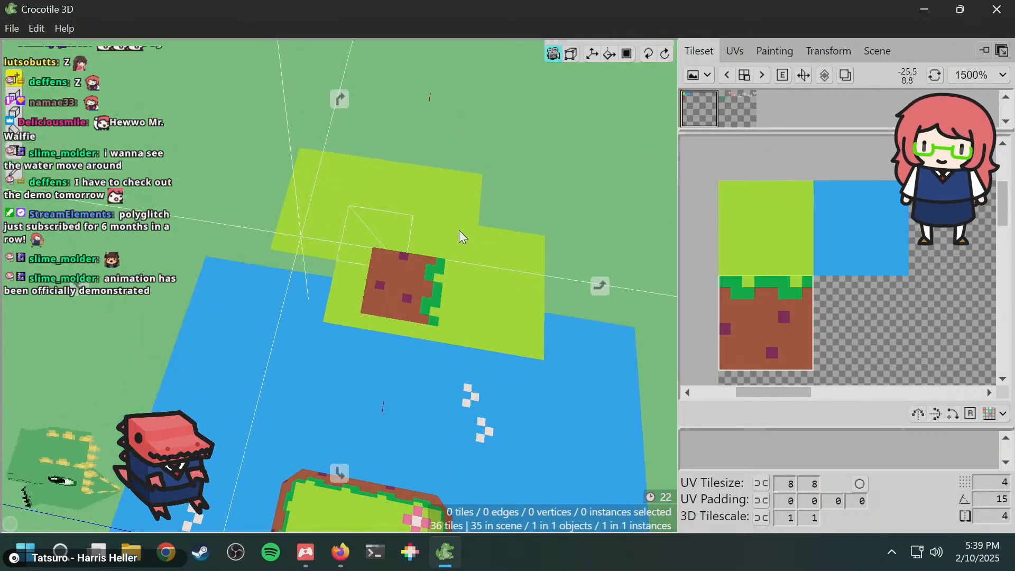
- Try to line up the grass-topped dirt tile upright beneath the middle of the grass platform
{"action": "key", "text": "space"}
{"action": "left_click_drag", "start_coordinate": [443, 232], "coordinate": [459, 172]}
{"action": "left_click_drag", "start_coordinate": [421, 280], "coordinate": [421, 254]}
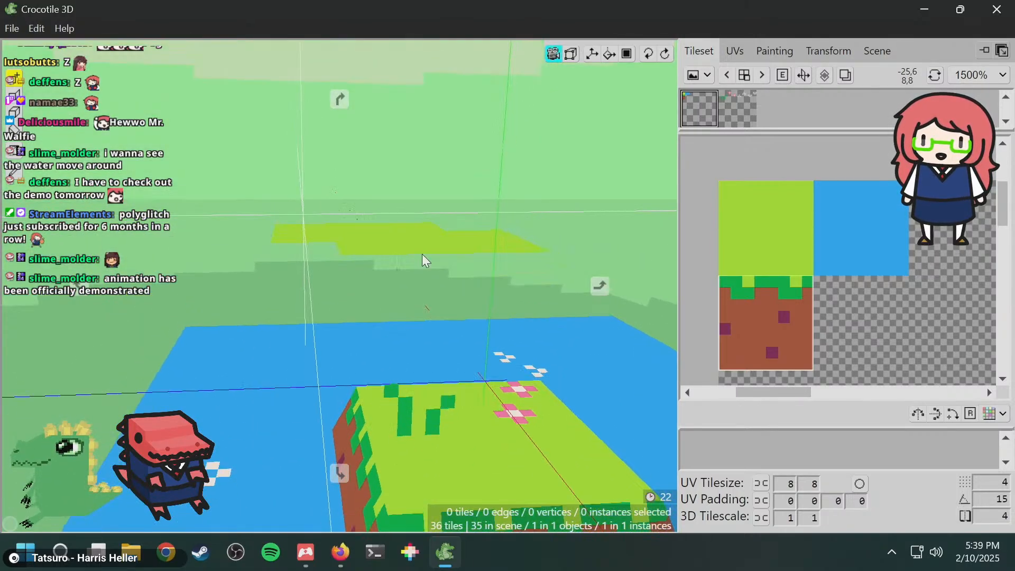
{"action": "left_click_drag", "start_coordinate": [433, 216], "coordinate": [429, 294]}
{"action": "key", "text": "space"}
{"action": "scroll", "coordinate": [434, 218], "scroll_direction": "up", "scroll_amount": 3}
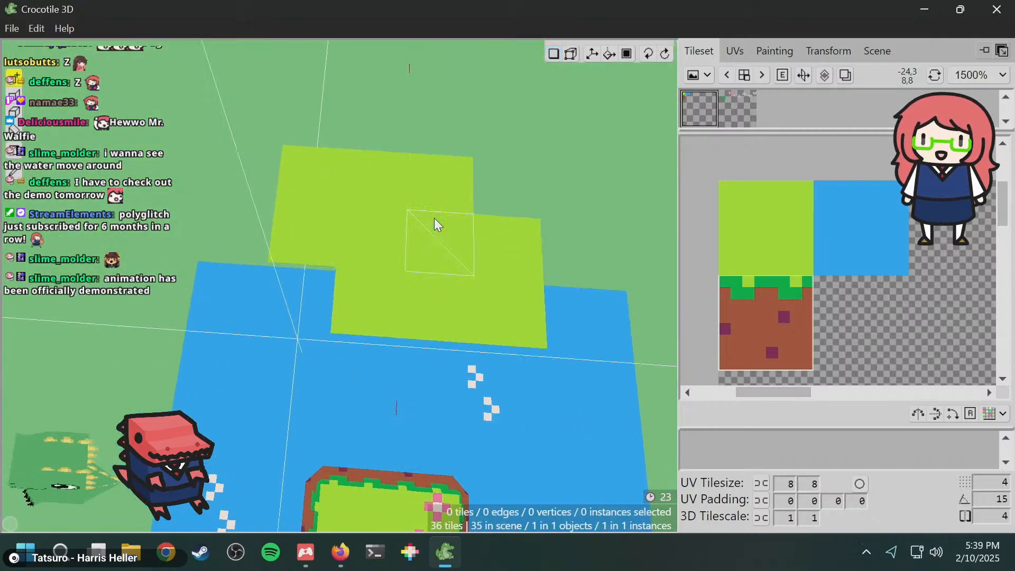
{"action": "scroll", "coordinate": [433, 218], "scroll_direction": "down", "scroll_amount": 1}
{"action": "key", "text": "space"}
{"action": "left_click_drag", "start_coordinate": [434, 218], "coordinate": [447, 164]}
{"action": "left_click_drag", "start_coordinate": [423, 265], "coordinate": [419, 239]}
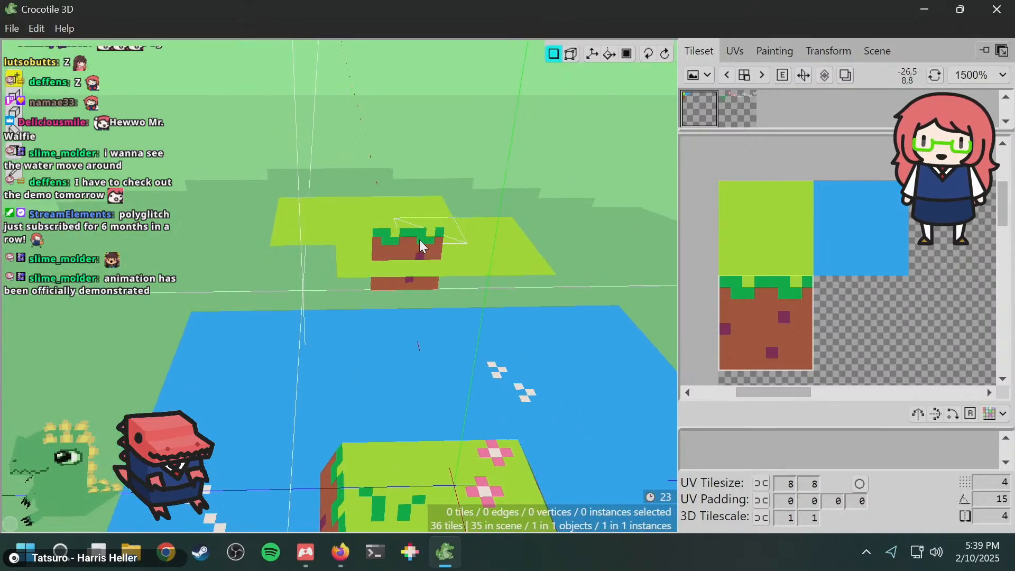
{"action": "key", "text": "space"}
{"action": "left_click_drag", "start_coordinate": [470, 285], "coordinate": [466, 232]}
{"action": "key", "text": "space"}
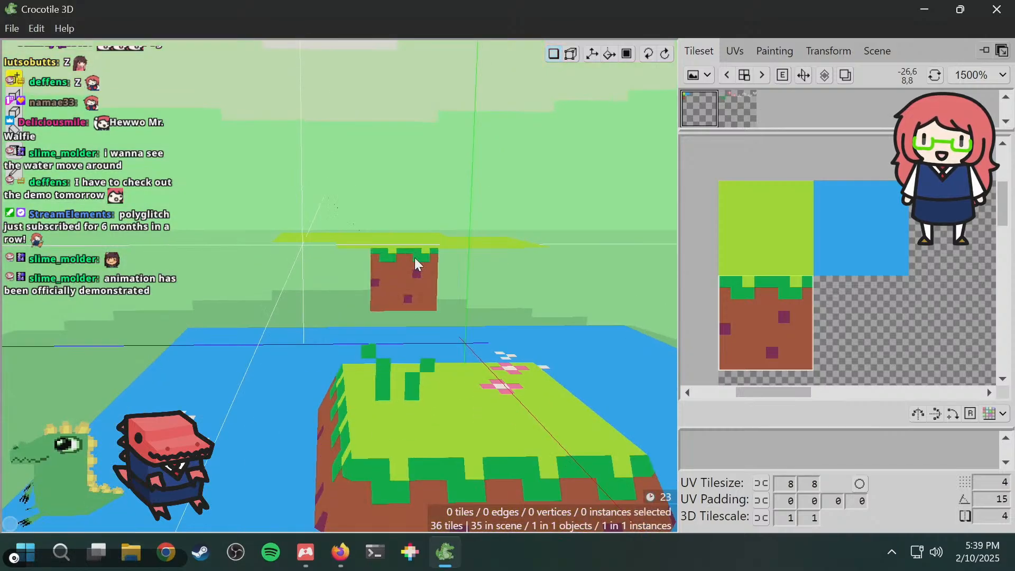
{"action": "key", "text": "space"}
{"action": "left_click_drag", "start_coordinate": [416, 262], "coordinate": [413, 318]}
{"action": "key", "text": "space"}
{"action": "key", "text": "space"}
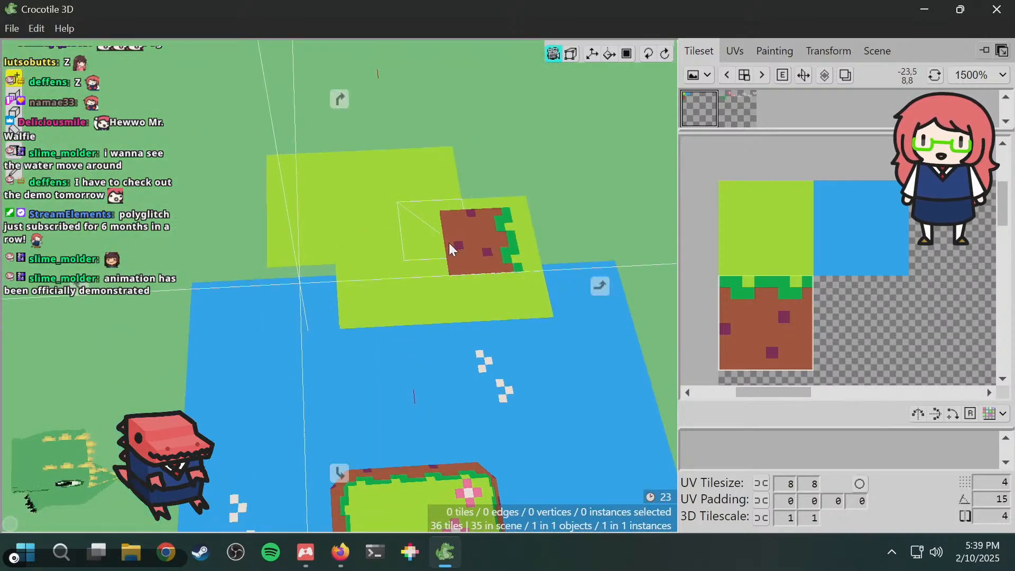
- Place three grass-topped dirt tiles upright beneath the platform edge that faces the flower island
{"action": "key", "text": "space"}
{"action": "key", "text": "space"}
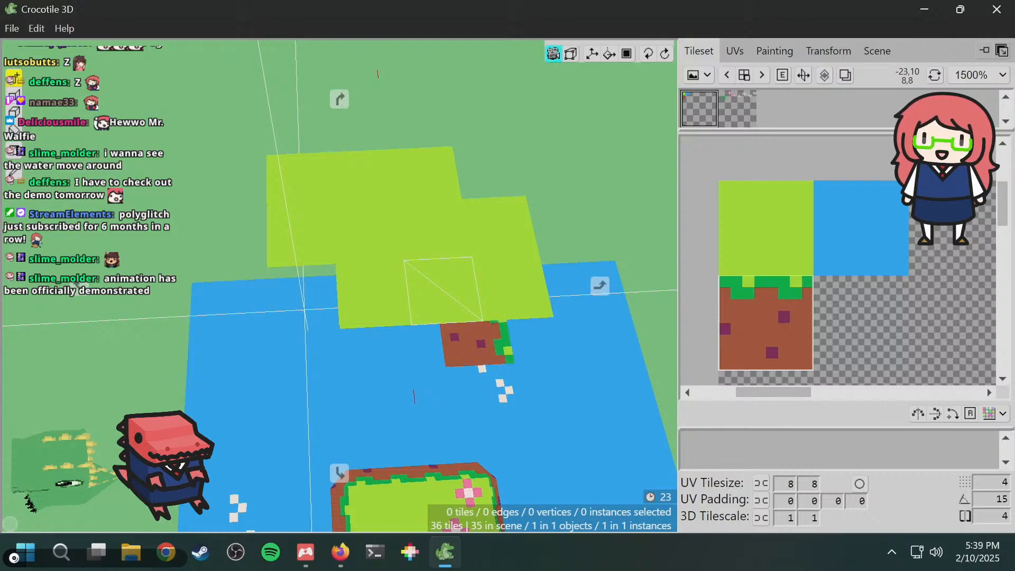
{"action": "left_click_drag", "start_coordinate": [447, 343], "coordinate": [513, 294]}
{"action": "key", "text": "space"}
{"action": "key", "text": "space"}
{"action": "key", "text": "space"}
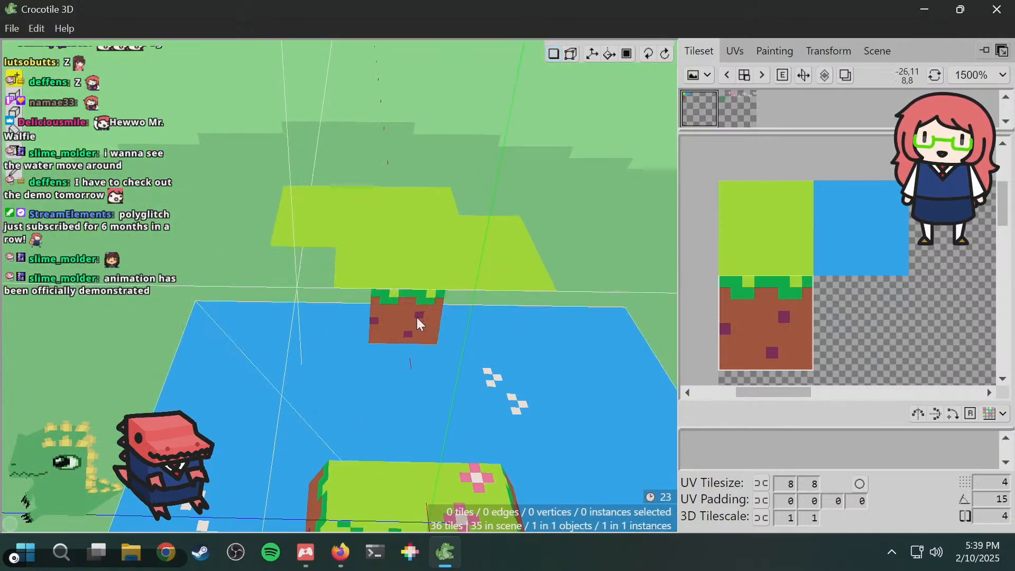
{"action": "key", "text": "d"}
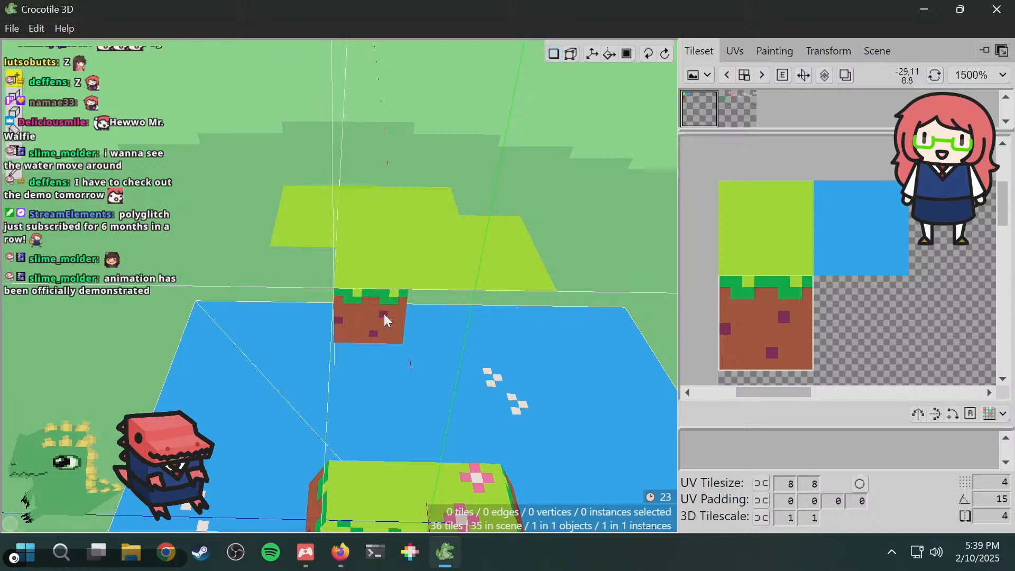
{"action": "left_click", "coordinate": [384, 313]}
{"action": "left_click", "coordinate": [445, 312]}
{"action": "left_click", "coordinate": [496, 310]}
- Place two grass-topped dirt tiles upright beneath the adjacent side of the platform to continue the wall around its corner
{"action": "key", "text": "space"}
{"action": "left_click_drag", "start_coordinate": [577, 312], "coordinate": [487, 315]}
{"action": "key", "text": "space"}
{"action": "right_click_drag", "start_coordinate": [317, 432], "coordinate": [328, 395]}
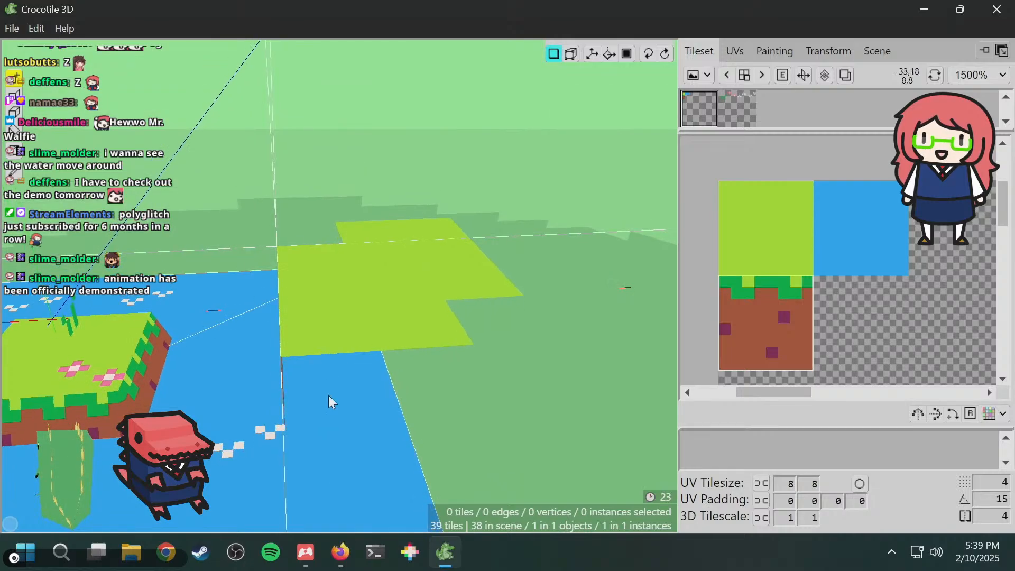
{"action": "left_click", "coordinate": [328, 377]}
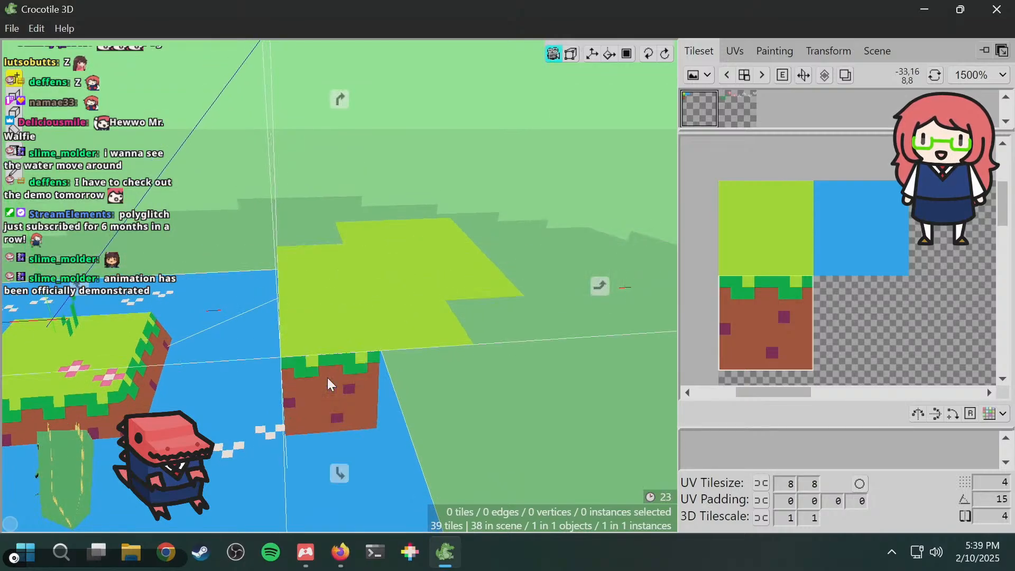
{"action": "left_click", "coordinate": [329, 385]}
{"action": "left_click", "coordinate": [400, 377]}
- Wall the platform's inward-stepped corner with two upright grass-topped dirt tiles
{"action": "key", "text": "space"}
{"action": "left_click_drag", "start_coordinate": [441, 373], "coordinate": [232, 367]}
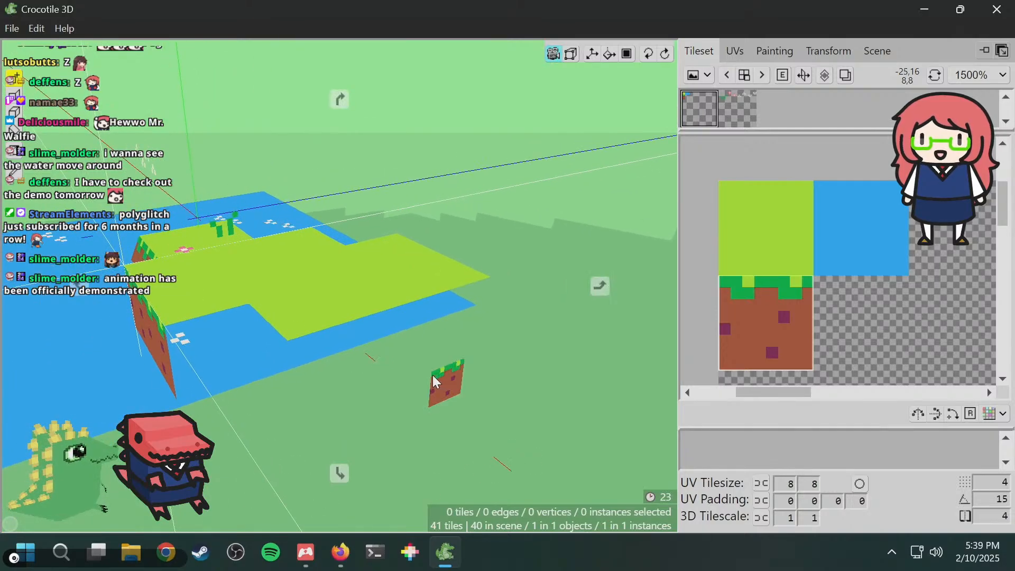
{"action": "key", "text": "space"}
{"action": "left_click", "coordinate": [211, 341]}
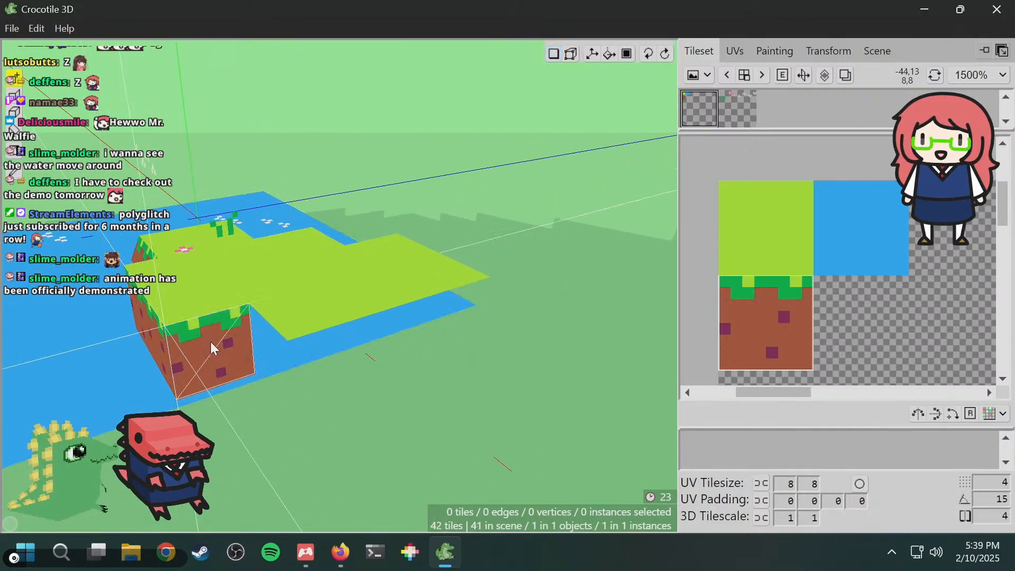
{"action": "key", "text": "space"}
{"action": "left_click_drag", "start_coordinate": [212, 342], "coordinate": [429, 337]}
{"action": "key", "text": "space"}
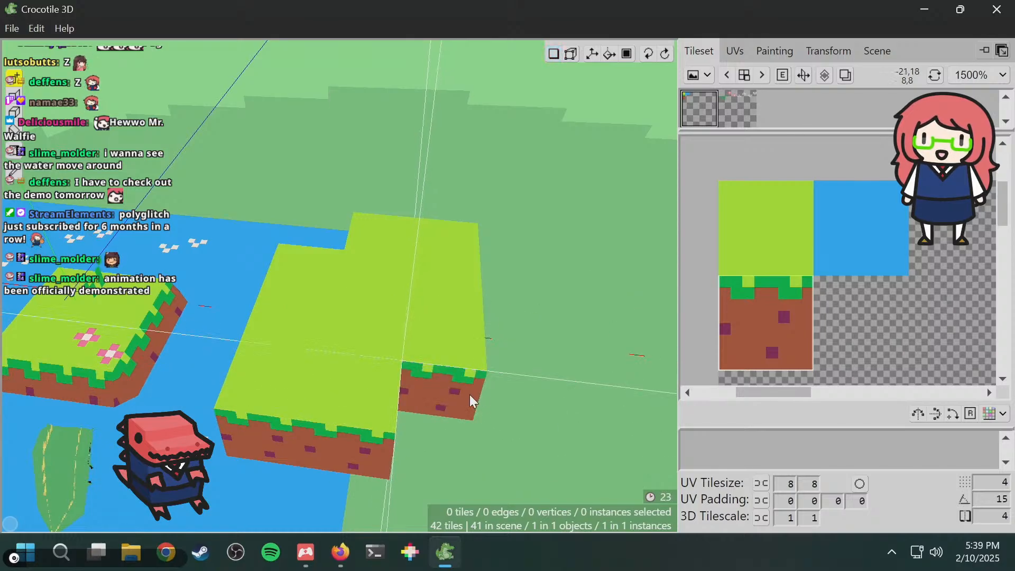
- Place three grass-topped dirt tiles upright along the platform's outer edge, facing away from the flower island
{"action": "key", "text": "space"}
{"action": "left_click_drag", "start_coordinate": [550, 371], "coordinate": [439, 365]}
{"action": "key", "text": "space"}
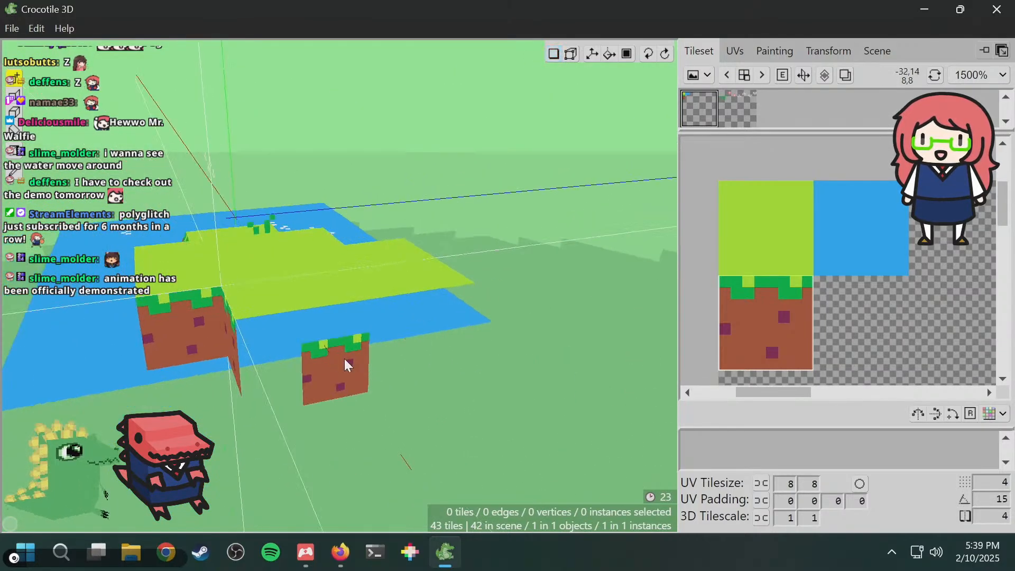
{"action": "key", "text": "space"}
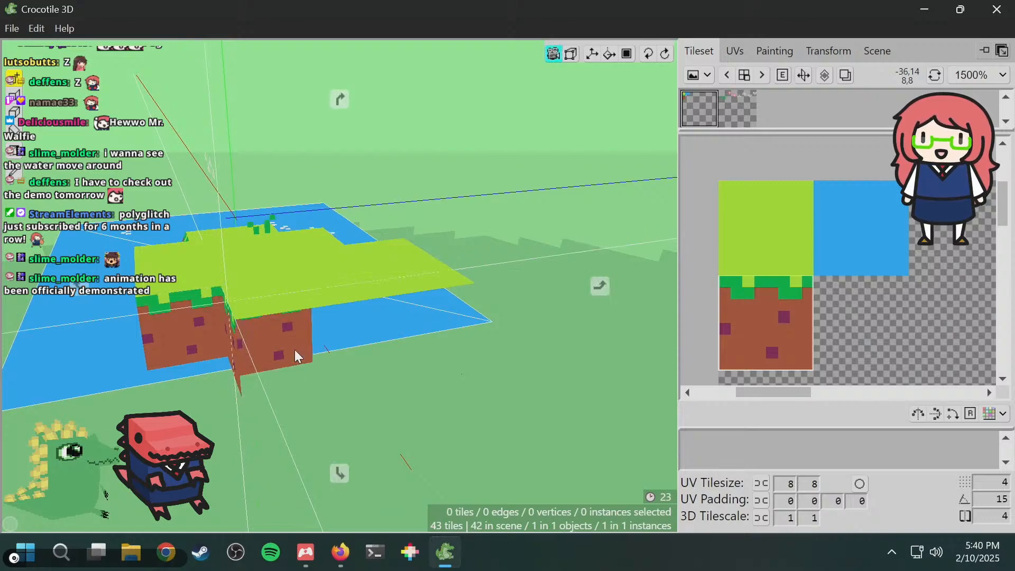
{"action": "key", "text": "space"}
{"action": "left_click", "coordinate": [282, 345]}
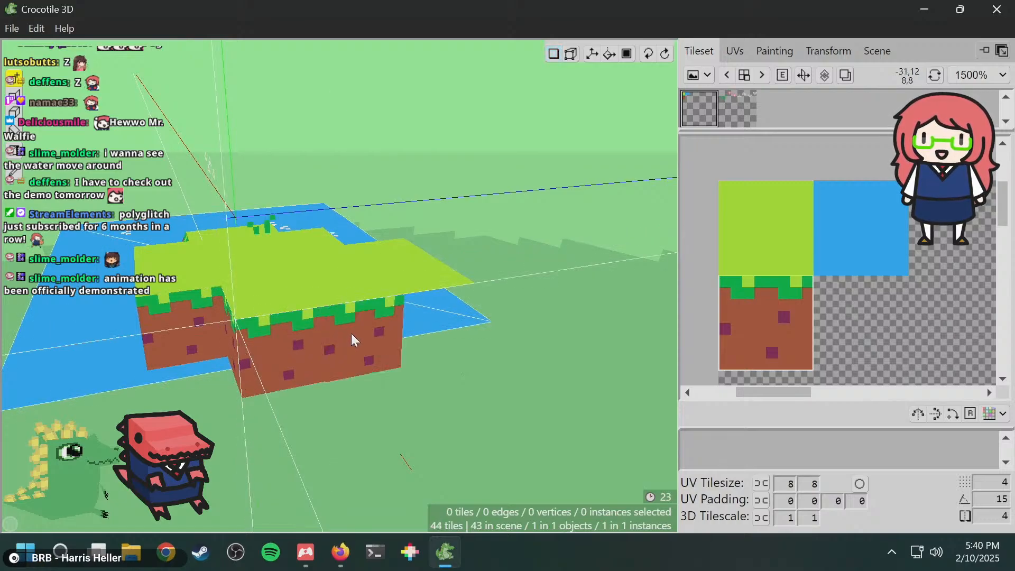
{"action": "left_click", "coordinate": [352, 334]}
{"action": "left_click", "coordinate": [428, 323]}
- Place two grass-topped dirt tiles upright beneath the platform's remaining outer side, leading toward the unwalled stepped corner
{"action": "key", "text": "space"}
{"action": "mouse_move", "coordinate": [451, 323]}
{"action": "left_mouse_down"}
{"action": "mouse_move", "coordinate": [339, 338]}
{"action": "mouse_move", "coordinate": [370, 315]}
{"action": "mouse_move", "coordinate": [359, 313]}
{"action": "left_mouse_up"}
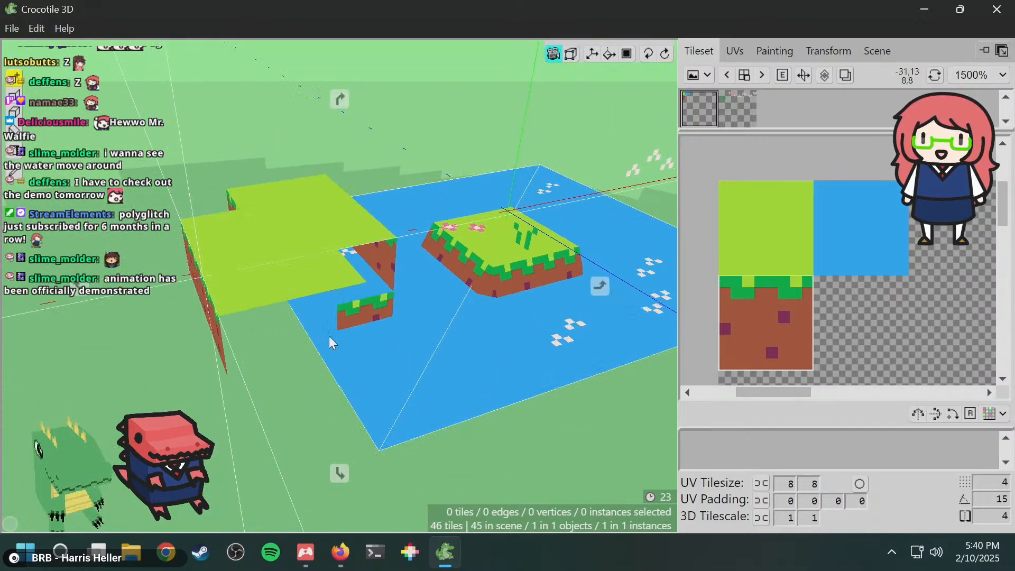
{"action": "key", "text": "space"}
{"action": "left_click", "coordinate": [266, 336]}
{"action": "left_click", "coordinate": [324, 319]}
- Try to move the inner vertex of the platform's inward-stepped corner nearest the flower island outward to flatten the step
{"action": "key", "text": "space"}
{"action": "mouse_move", "coordinate": [330, 318]}
{"action": "left_mouse_down"}
{"action": "mouse_move", "coordinate": [275, 320]}
{"action": "mouse_move", "coordinate": [275, 328]}
{"action": "left_mouse_up"}
{"action": "key", "text": "space"}
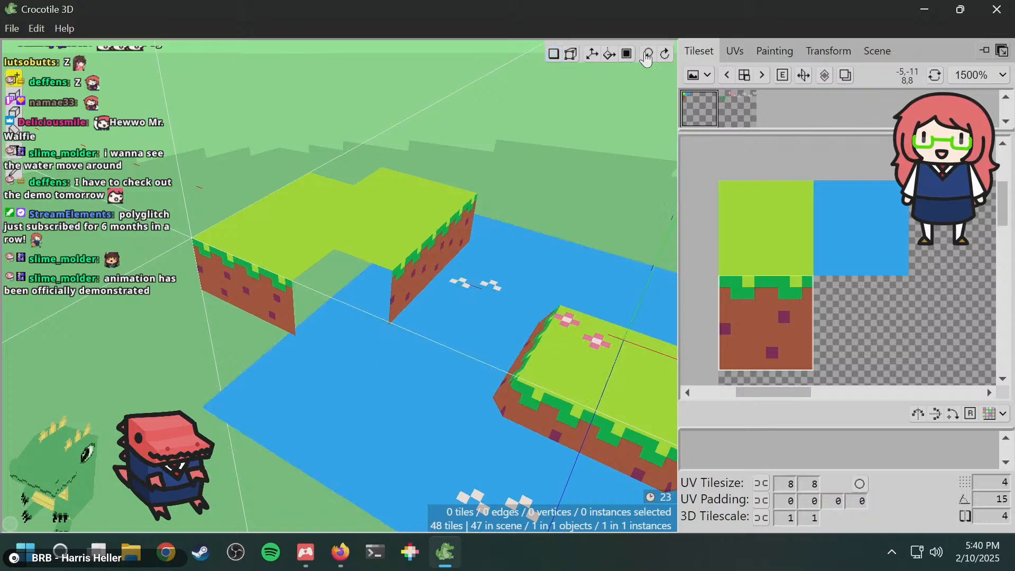
{"action": "left_click", "coordinate": [553, 55]}
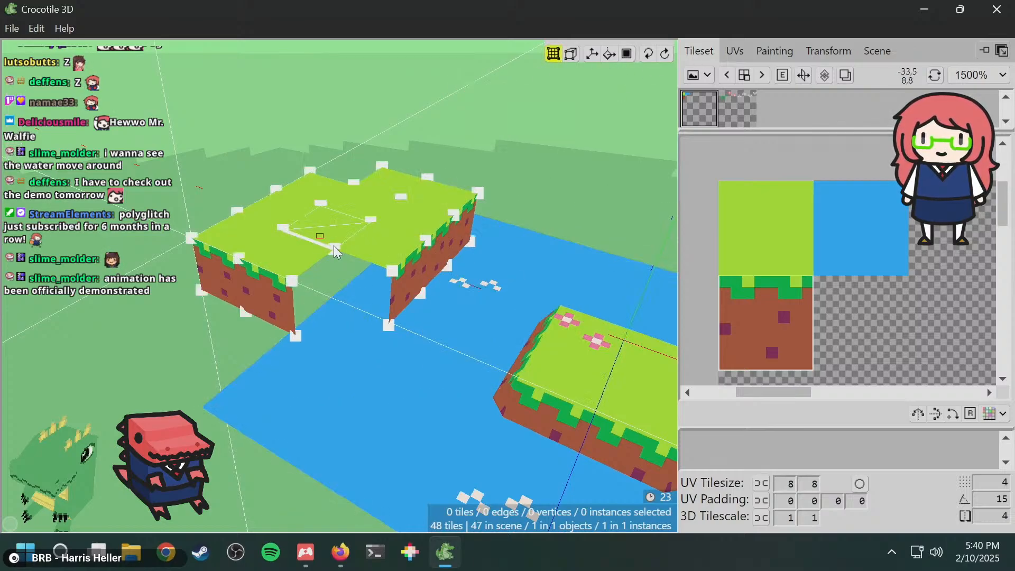
{"action": "left_click_drag", "start_coordinate": [349, 263], "coordinate": [351, 264]}
{"action": "key", "text": "space"}
{"action": "left_click_drag", "start_coordinate": [511, 205], "coordinate": [484, 227]}
{"action": "key", "text": "space"}
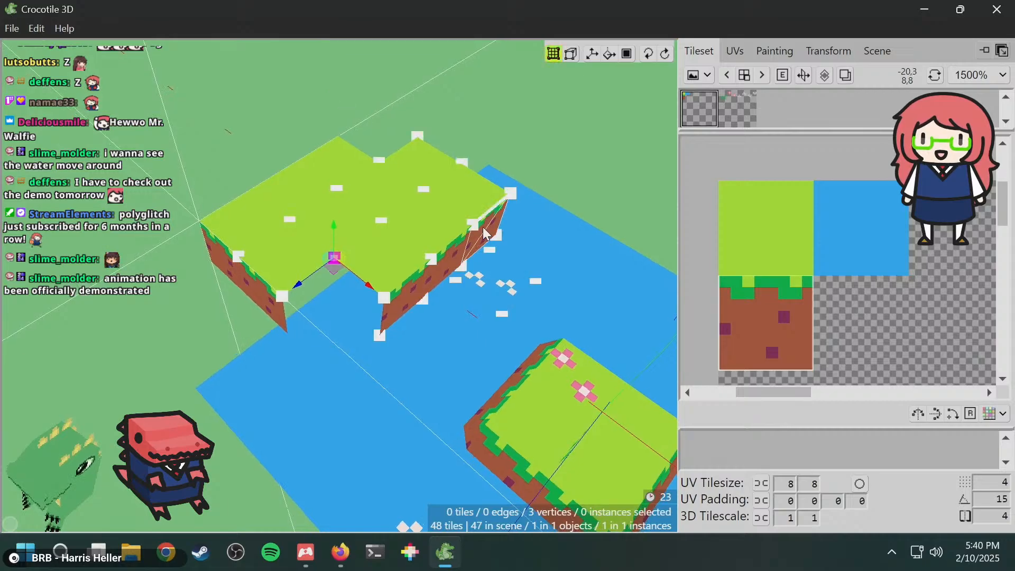
{"action": "key", "text": "Page_Down"}
{"action": "key", "text": "Page_Down"}
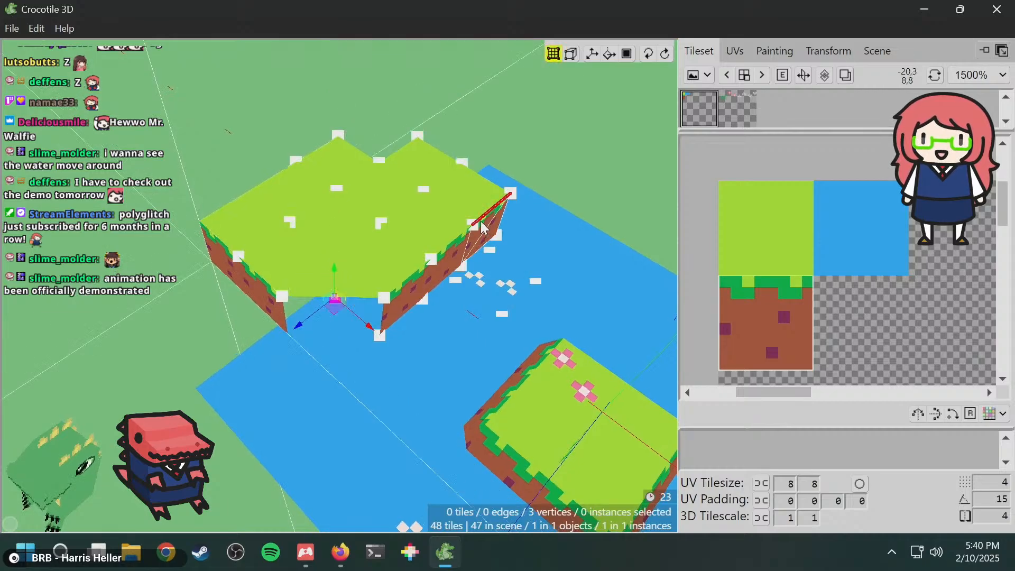
{"action": "key", "text": "Escape"}
{"action": "key", "text": "space"}
{"action": "left_click_drag", "start_coordinate": [482, 227], "coordinate": [529, 169]}
{"action": "left_click_drag", "start_coordinate": [423, 222], "coordinate": [447, 235]}
{"action": "key", "text": "space"}
- Move the inner vertex of the platform's island-side stepped corner outward so the two short edges form one straight diagonal edge
{"action": "left_click_drag", "start_coordinate": [356, 262], "coordinate": [360, 265]}
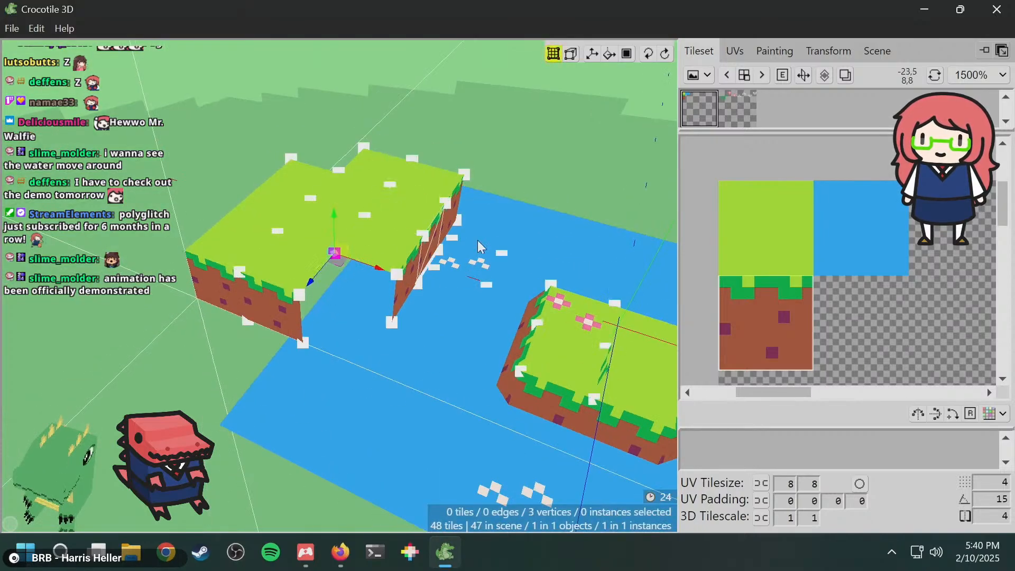
{"action": "key", "text": "space"}
{"action": "left_click_drag", "start_coordinate": [528, 233], "coordinate": [490, 229]}
{"action": "key", "text": "a"}
{"action": "key", "text": "s"}
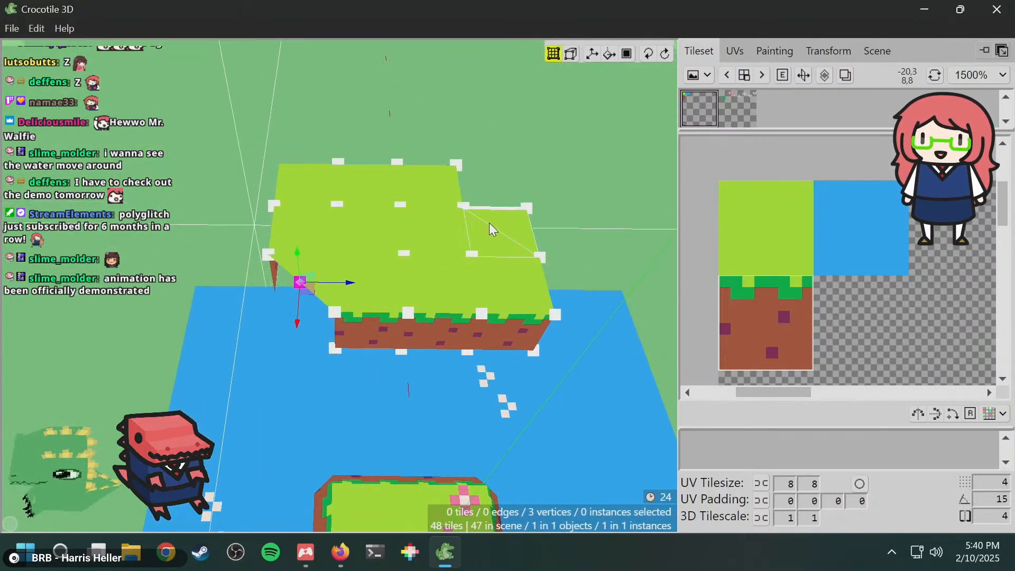
{"action": "left_click", "coordinate": [496, 216]}
- Delete the two upright grass-topped dirt tiles walling the opposite inward-stepped corner of the platform
{"action": "key", "text": "space"}
{"action": "left_click_drag", "start_coordinate": [496, 216], "coordinate": [380, 177]}
{"action": "key", "text": "space"}
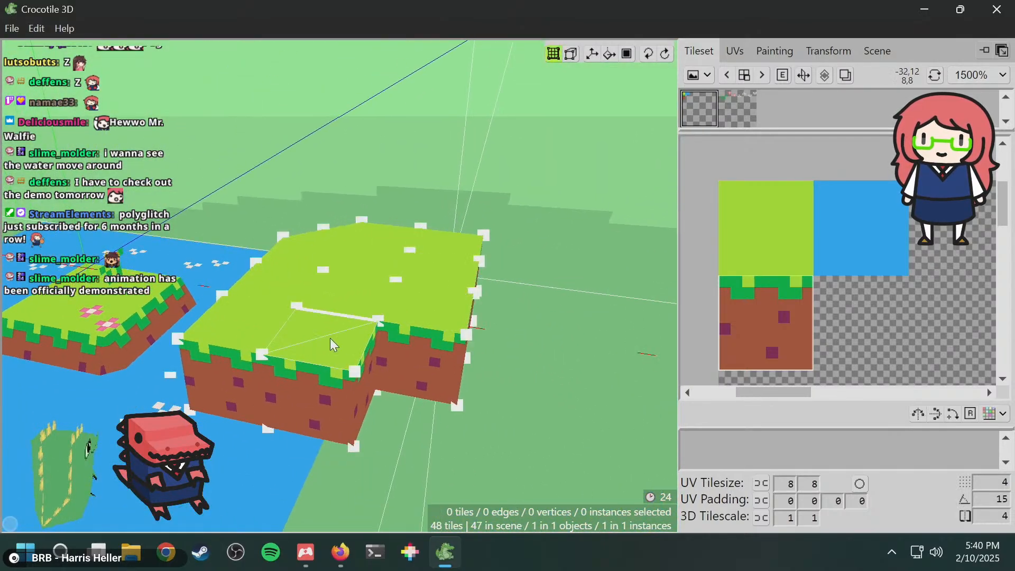
{"action": "key", "text": "space"}
{"action": "left_click_drag", "start_coordinate": [358, 389], "coordinate": [312, 376]}
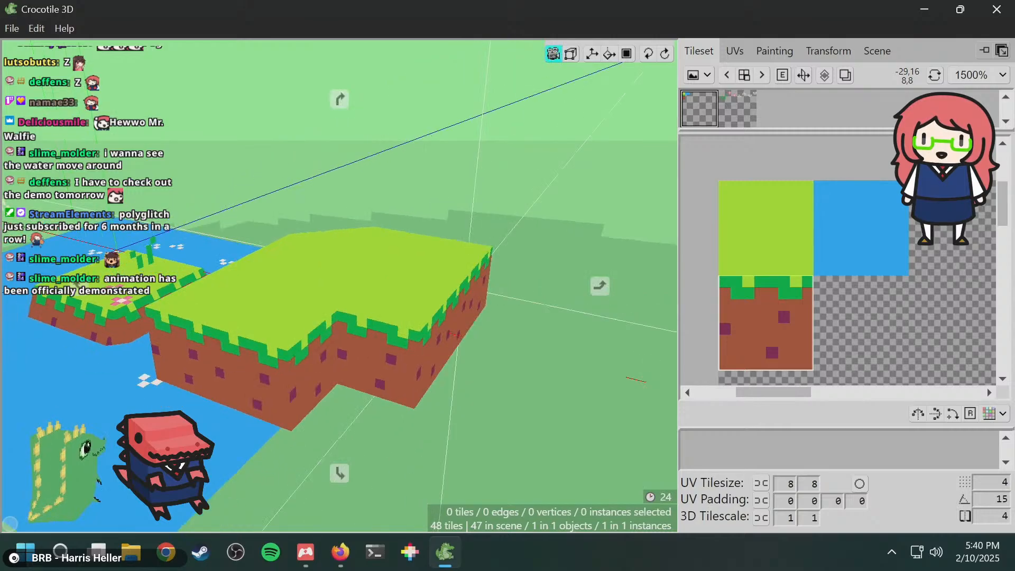
{"action": "key", "text": "space"}
{"action": "left_click", "coordinate": [382, 362]}
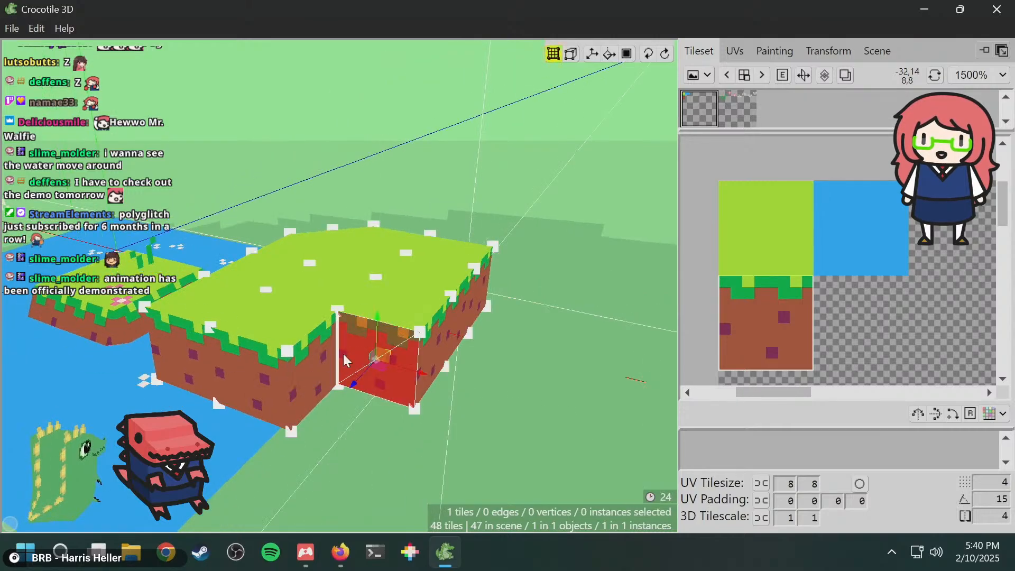
{"action": "left_click", "coordinate": [317, 368], "text": "shift"}
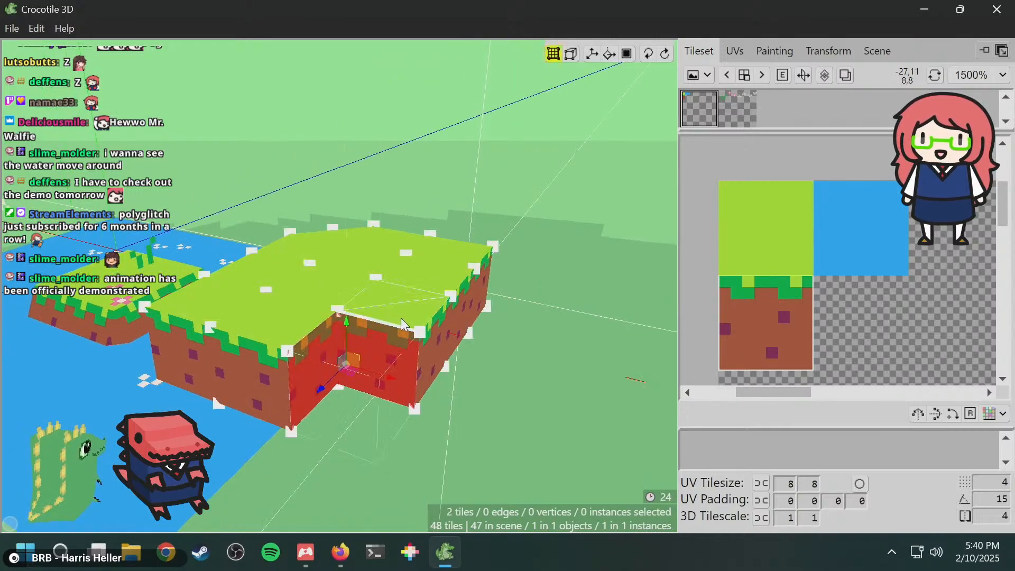
{"action": "key", "text": "Delete"}
- Move the inner grass vertex of the opposite stepped corner outward so that corner also becomes a straight diagonal edge
{"action": "key", "text": "space"}
{"action": "left_click_drag", "start_coordinate": [320, 298], "coordinate": [309, 319]}
{"action": "key", "text": "space"}
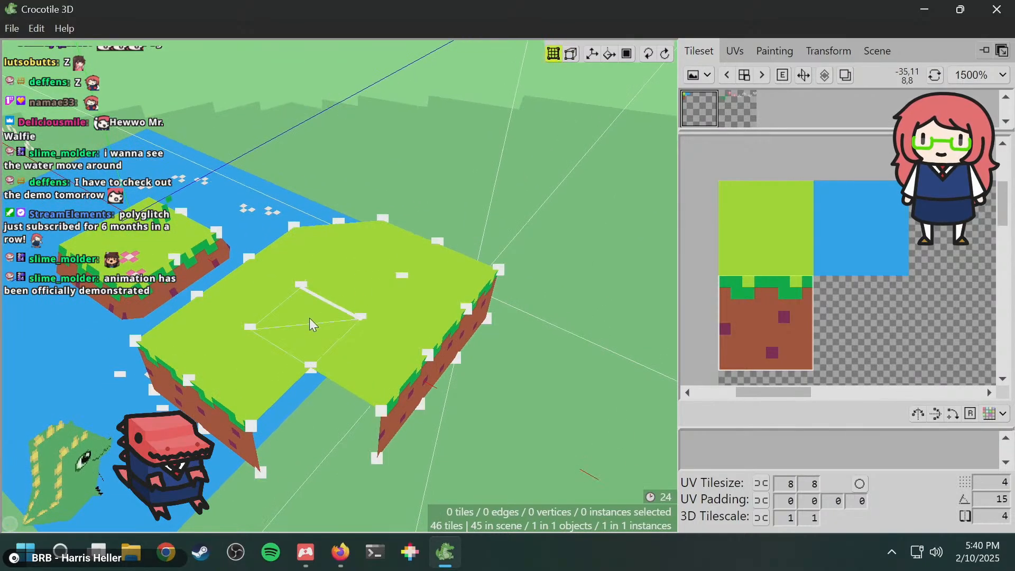
{"action": "key", "text": "space"}
{"action": "left_click_drag", "start_coordinate": [434, 332], "coordinate": [438, 322]}
{"action": "key", "text": "space"}
{"action": "key", "text": "a"}
{"action": "key", "text": "s"}
{"action": "left_click", "coordinate": [436, 318]}
- Place one upright grass-topped dirt tile extending the two-tile outer wall past the island-side diagonal corner
{"action": "key", "text": "space"}
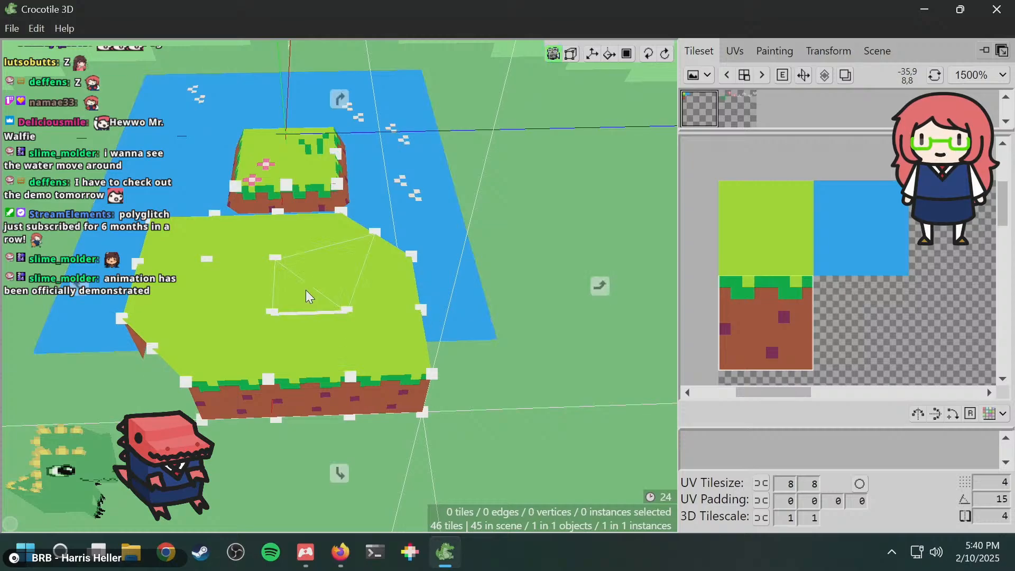
{"action": "left_click_drag", "start_coordinate": [306, 290], "coordinate": [581, 253]}
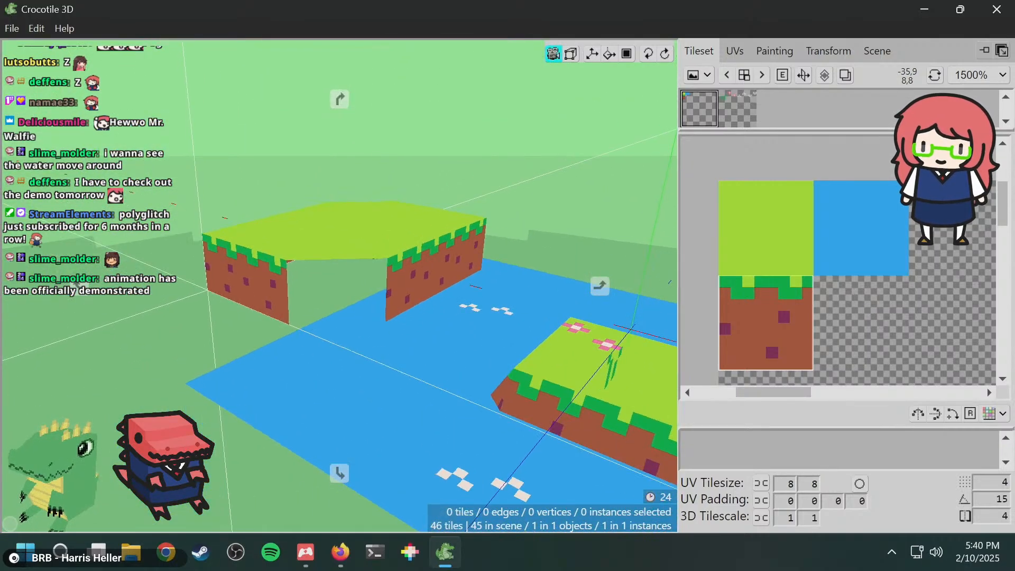
{"action": "key", "text": "space"}
{"action": "scroll", "coordinate": [245, 297], "scroll_direction": "up", "scroll_amount": 3}
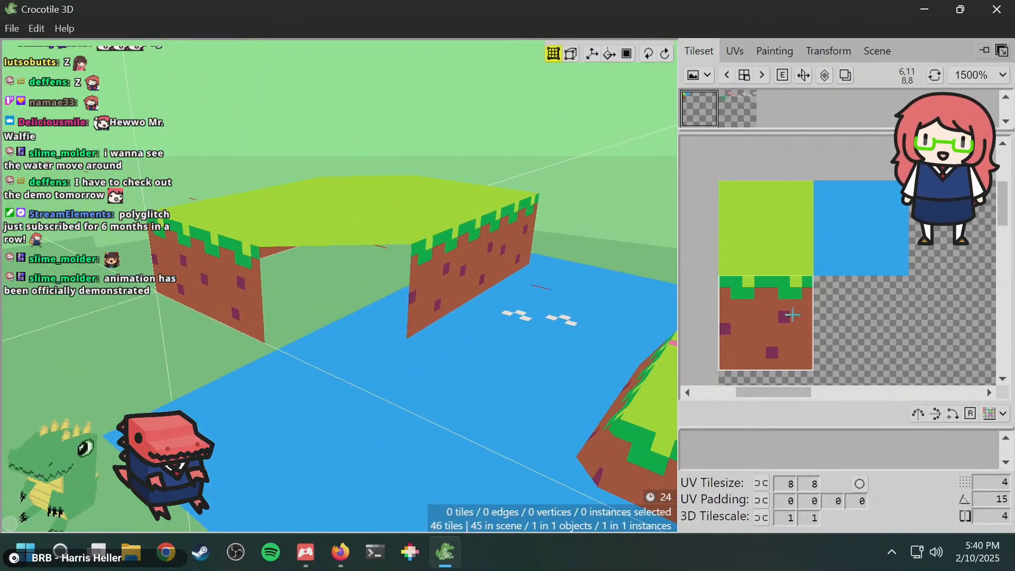
{"action": "key", "text": "space"}
{"action": "left_click_drag", "start_coordinate": [530, 249], "coordinate": [522, 268]}
{"action": "key", "text": "space"}
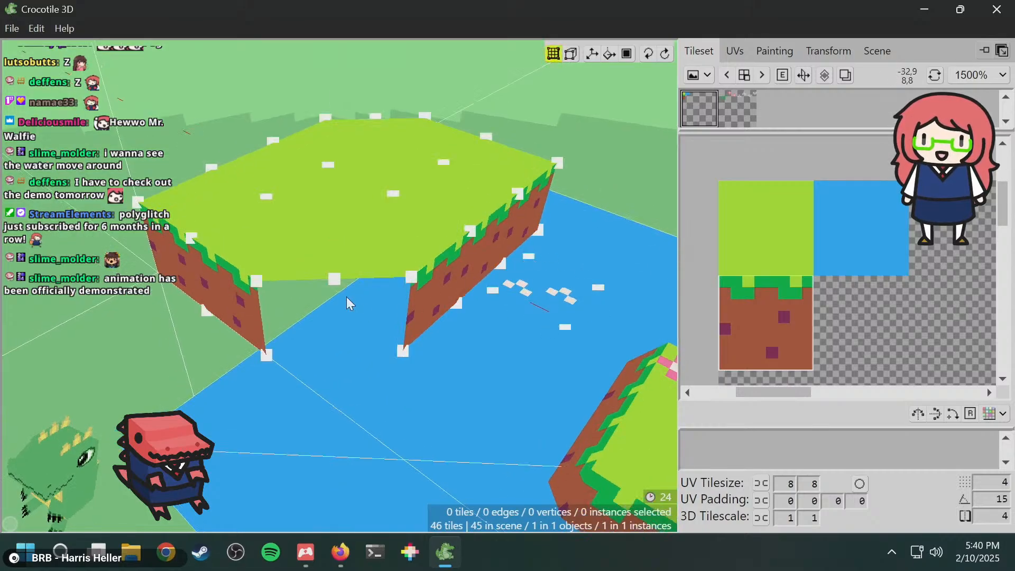
{"action": "key", "text": "Tab"}
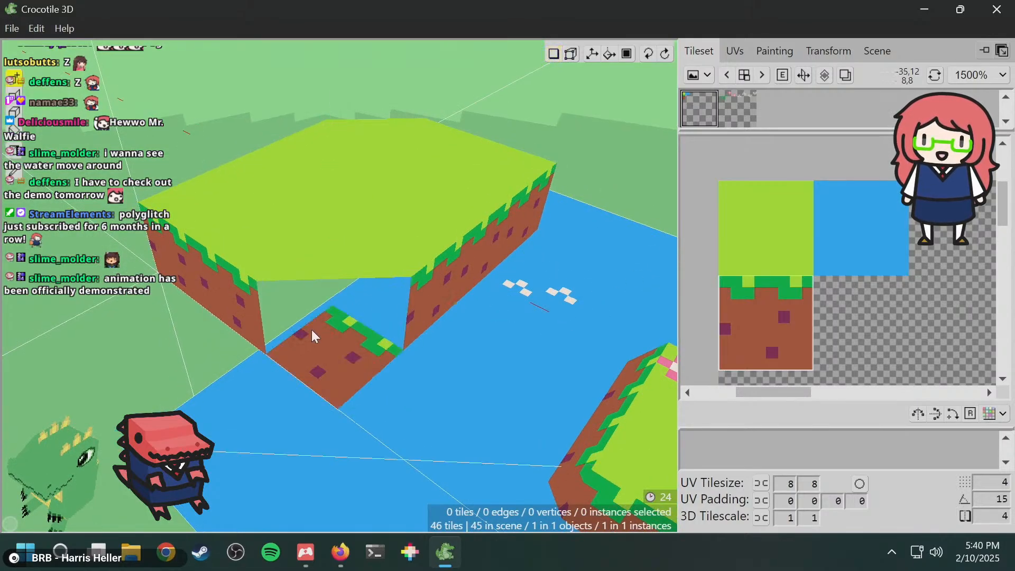
{"action": "key", "text": "space"}
{"action": "mouse_move", "coordinate": [312, 334]}
{"action": "left_mouse_down"}
{"action": "mouse_move", "coordinate": [310, 386]}
{"action": "mouse_move", "coordinate": [341, 370]}
{"action": "mouse_move", "coordinate": [326, 312]}
{"action": "mouse_move", "coordinate": [259, 296]}
{"action": "left_mouse_up"}
{"action": "key", "text": "space"}
{"action": "key", "text": "space"}
{"action": "key", "text": "space"}
{"action": "left_click", "coordinate": [310, 329]}
{"action": "key", "text": "space"}
{"action": "left_click_drag", "start_coordinate": [378, 312], "coordinate": [346, 317]}
{"action": "key", "text": "space"}
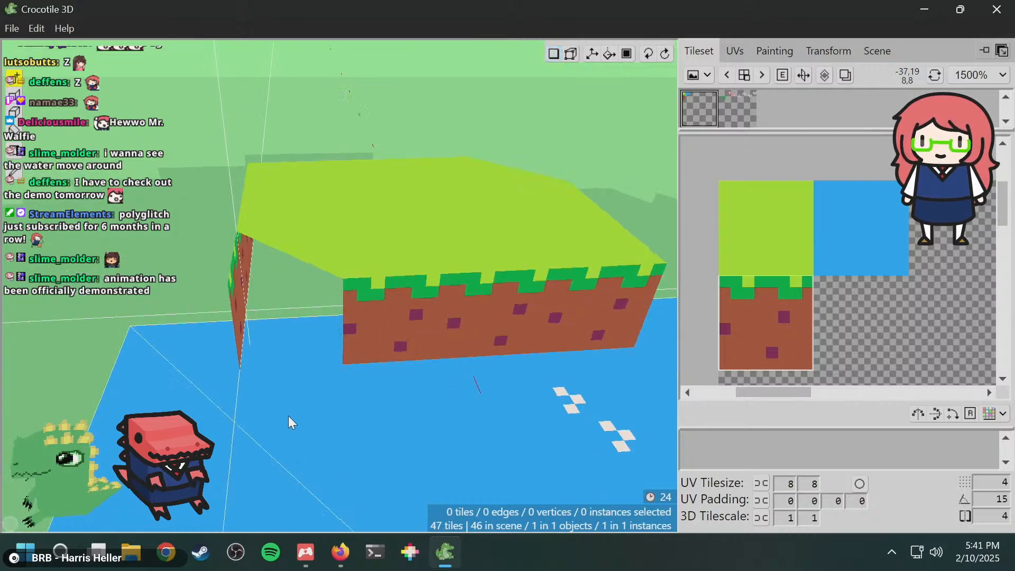
- Extend the adjoining three-tile wall with one upright grass-topped dirt tile so both walls meet at a square corner
{"action": "key", "text": "space"}
{"action": "left_click_drag", "start_coordinate": [279, 344], "coordinate": [78, 284]}
{"action": "left_click_drag", "start_coordinate": [378, 362], "coordinate": [369, 345]}
{"action": "key", "text": "space"}
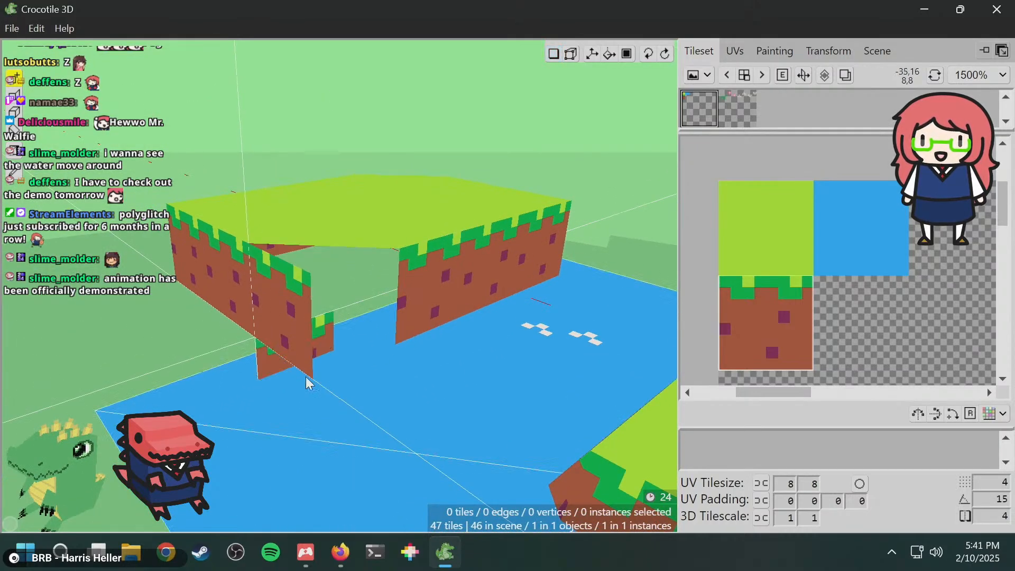
{"action": "key", "text": "w"}
{"action": "key", "text": "space+s"}
{"action": "key", "text": "space+s"}
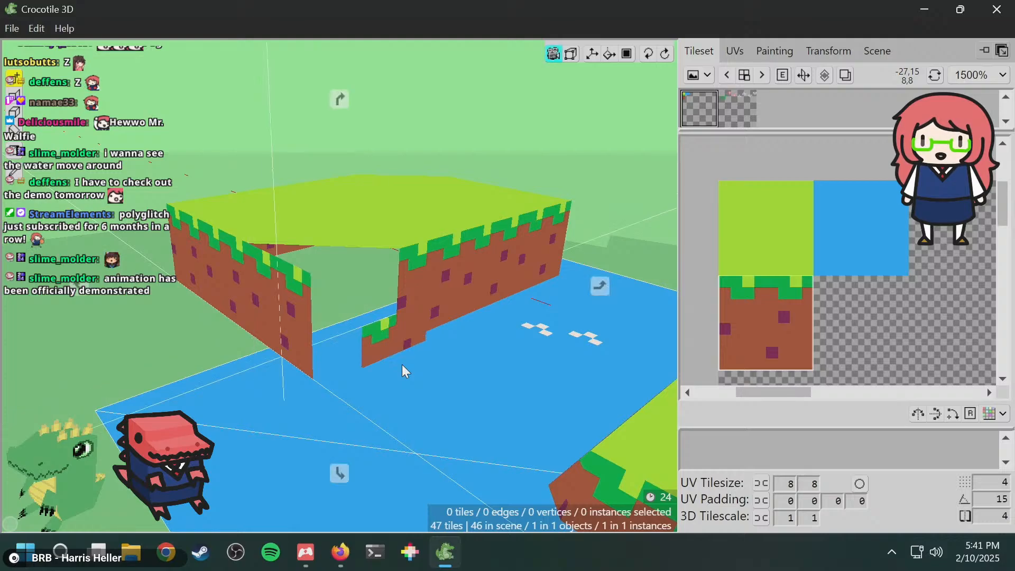
{"action": "left_click", "coordinate": [333, 327]}
{"action": "key", "text": "space"}
{"action": "left_click_drag", "start_coordinate": [334, 328], "coordinate": [600, 294]}
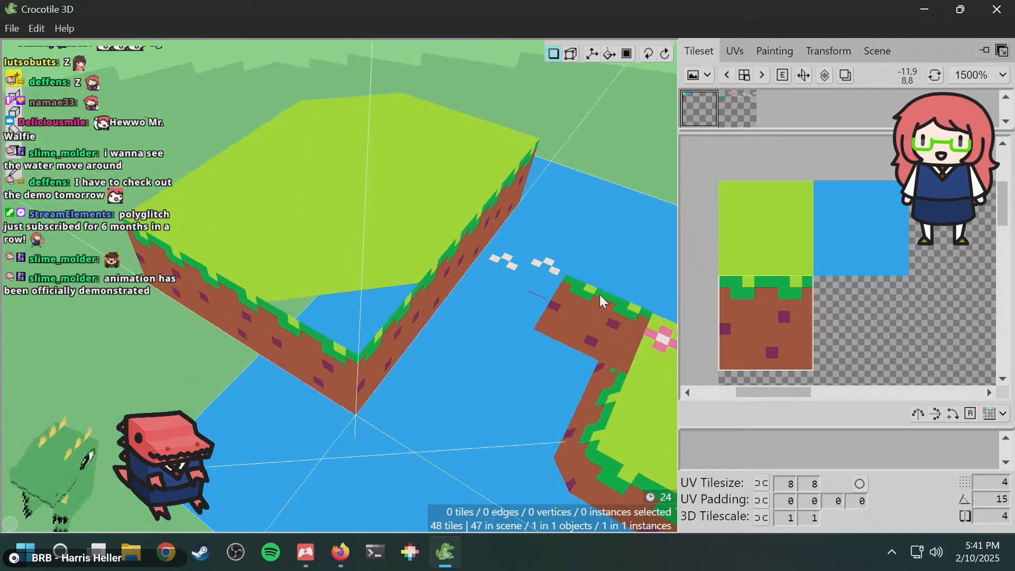
- Select the four vertices where the two new wall tiles meet and nudge them toward the platform's diagonal edge
{"action": "key", "text": "Tab"}
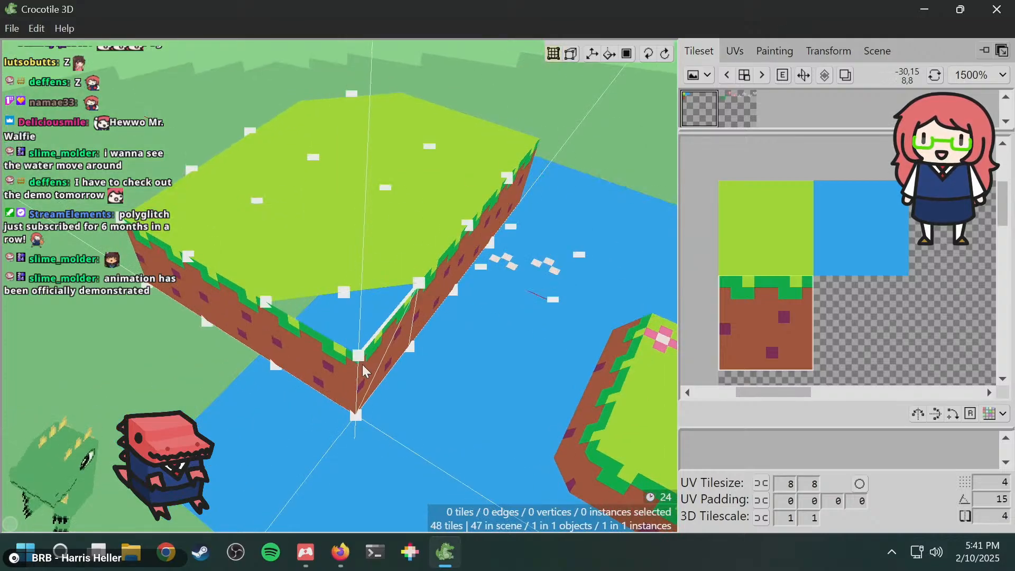
{"action": "left_click_drag", "start_coordinate": [342, 334], "coordinate": [374, 421]}
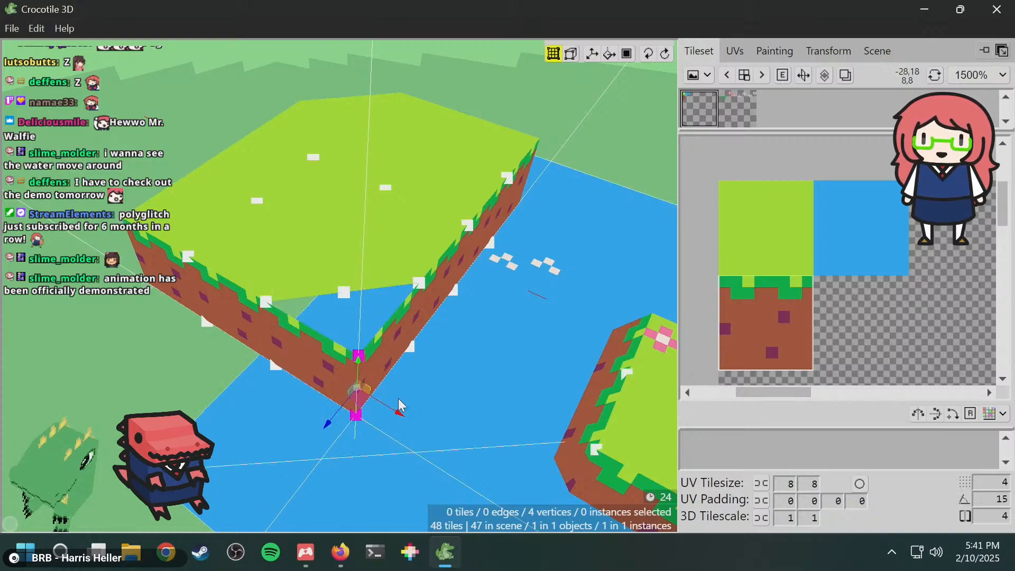
{"action": "key", "text": "a"}
{"action": "key", "text": "w"}
{"action": "key", "text": "d"}
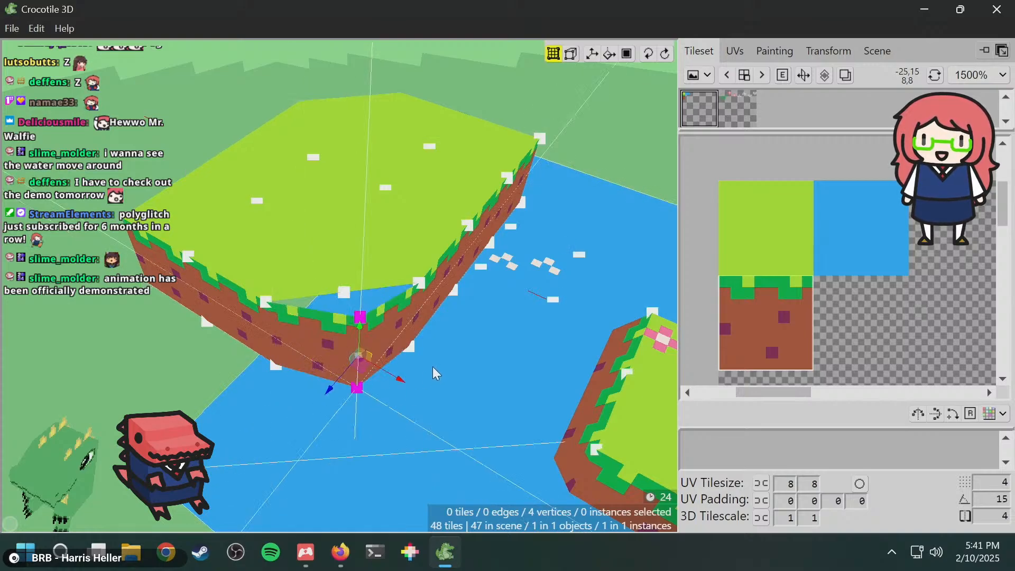
{"action": "key", "text": "a"}
{"action": "key", "text": "d"}
{"action": "key", "text": "w"}
{"action": "key", "text": "s"}
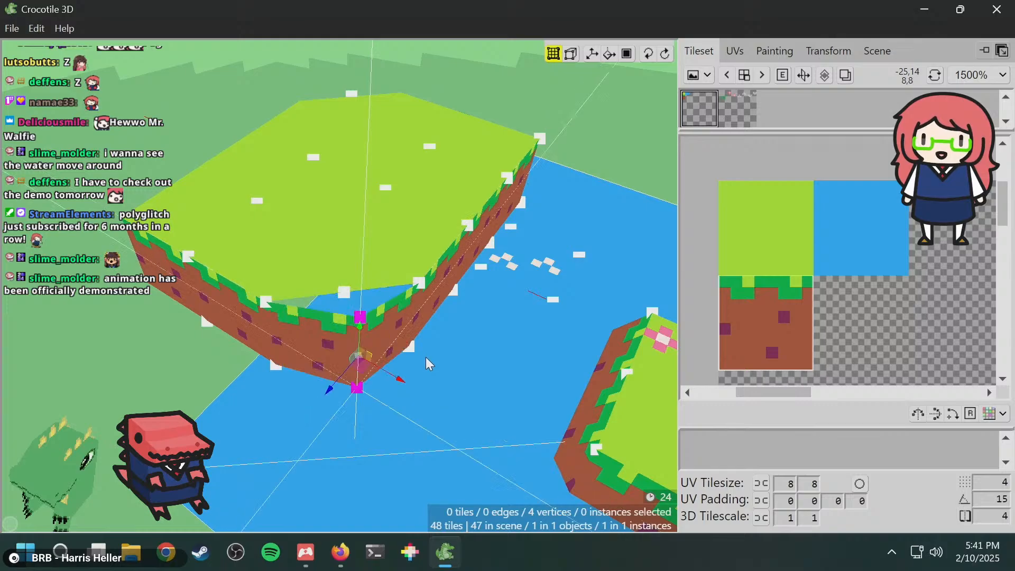
- Try different nudges of the selected wall-corner vertices to line them up with the platform's diagonal edge
{"action": "key", "text": "space"}
{"action": "left_click_drag", "start_coordinate": [426, 356], "coordinate": [317, 355]}
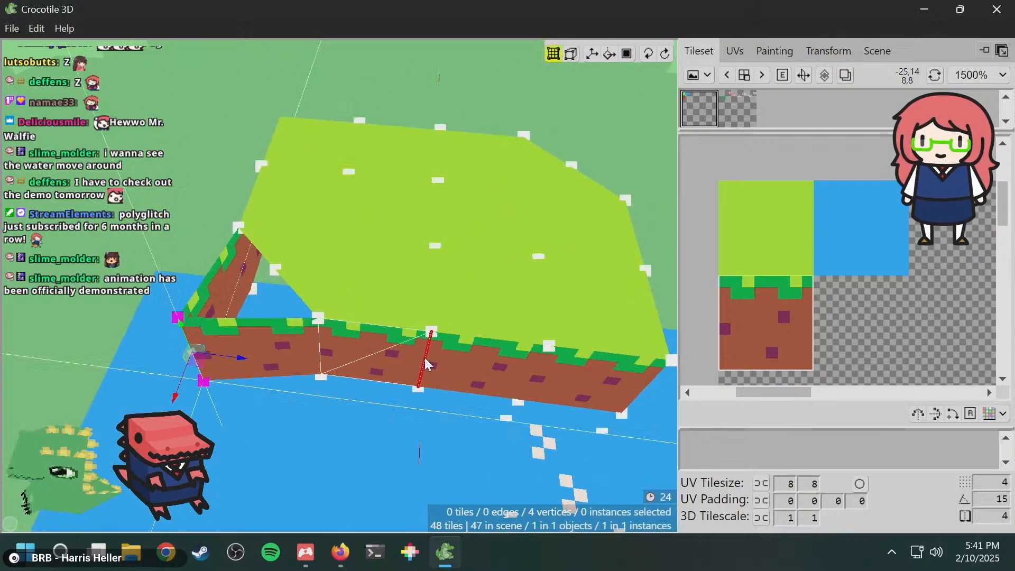
{"action": "key", "text": "d"}
{"action": "key", "text": "w"}
{"action": "key", "text": "a"}
{"action": "key", "text": "space"}
{"action": "left_click_drag", "start_coordinate": [425, 358], "coordinate": [468, 373]}
{"action": "key", "text": "d"}
{"action": "key", "text": "s"}
{"action": "key", "text": "a"}
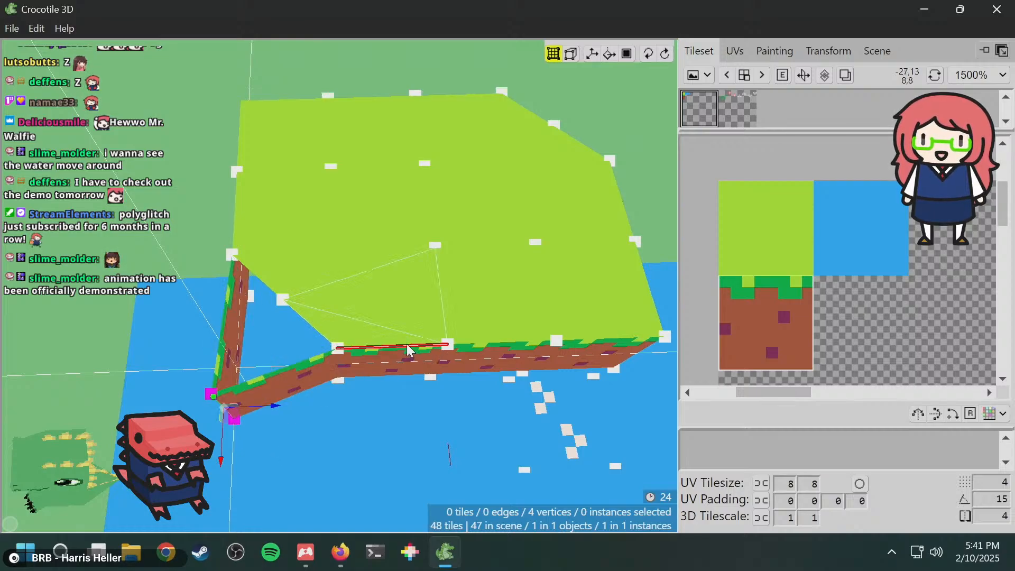
{"action": "key", "text": "w"}
{"action": "key", "text": "e"}
{"action": "key", "text": "q"}
{"action": "key", "text": "w"}
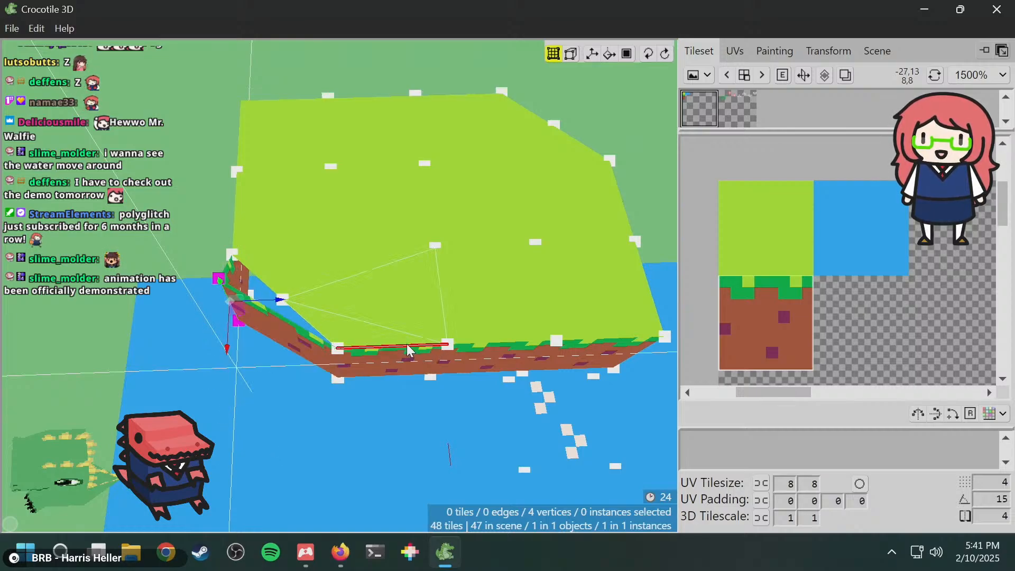
{"action": "key", "text": "s"}
{"action": "key", "text": "w"}
{"action": "key", "text": "q"}
{"action": "key", "text": "s"}
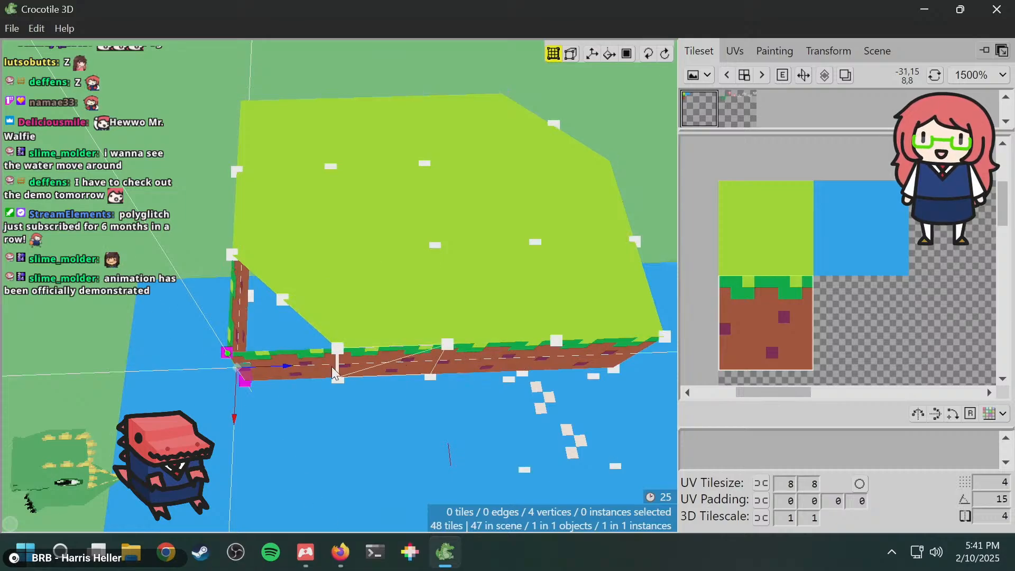
- Move the selected wall-corner vertices inward to the midpoint of the platform's diagonal edge, then clear the selection
{"action": "key", "text": "d"}
{"action": "key", "text": "w"}
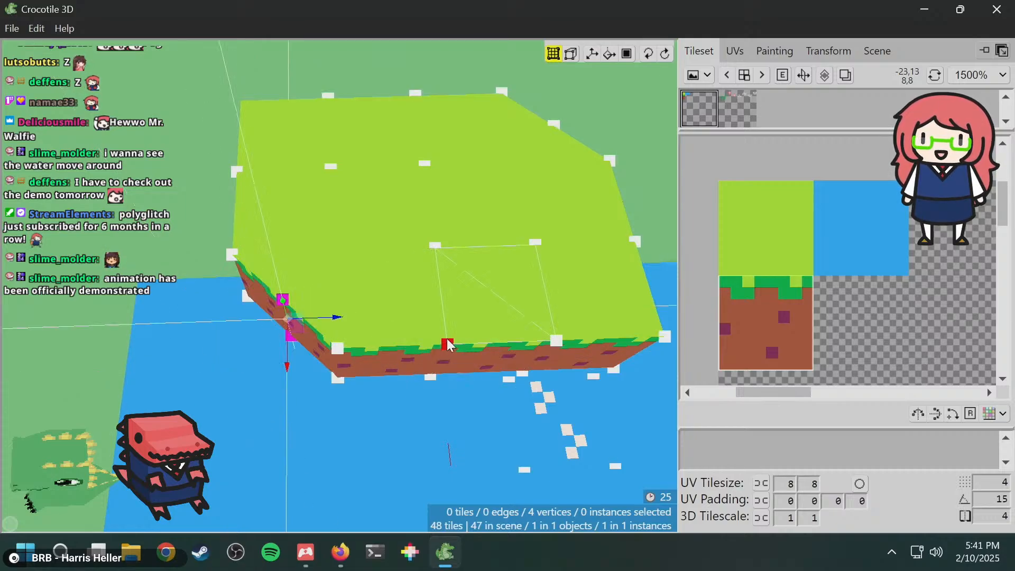
{"action": "left_click", "coordinate": [405, 355]}
{"action": "key", "text": "space"}
{"action": "left_click_drag", "start_coordinate": [406, 355], "coordinate": [410, 380]}
{"action": "key", "text": "space"}
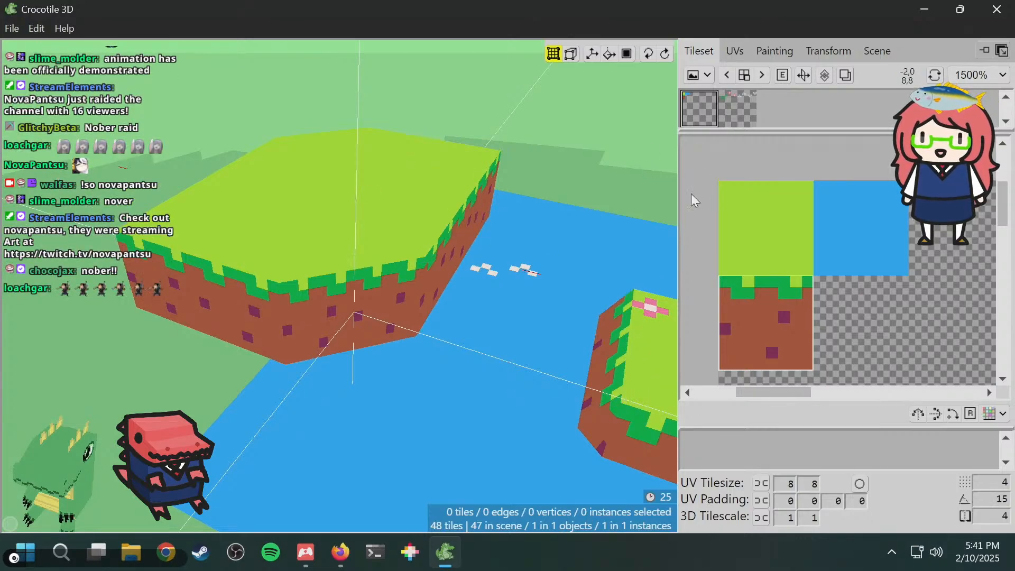
- Examine the platform's walls from several sides, including the reshaped diagonal corner and the opposite corner that still lacks a wall
{"action": "middle_click_drag", "start_coordinate": [543, 237], "coordinate": [503, 241]}
{"action": "middle_click_drag", "start_coordinate": [308, 256], "coordinate": [310, 249]}
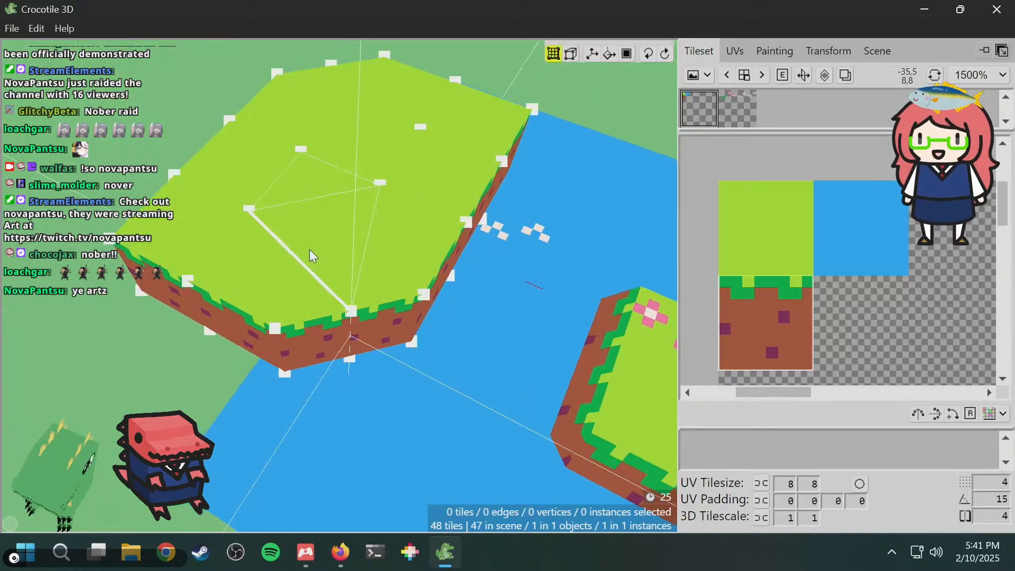
{"action": "middle_click_drag", "start_coordinate": [309, 246], "coordinate": [206, 203]}
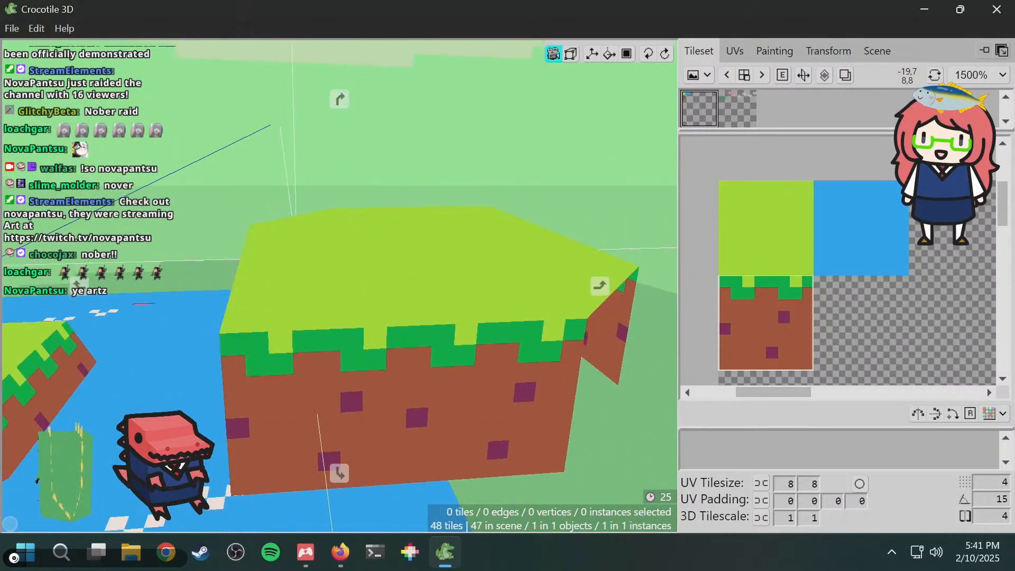
{"action": "middle_click_drag", "start_coordinate": [492, 266], "coordinate": [440, 261]}
{"action": "scroll", "coordinate": [493, 266], "scroll_direction": "down", "scroll_amount": 3}
{"action": "middle_click_drag", "start_coordinate": [517, 239], "coordinate": [497, 265]}
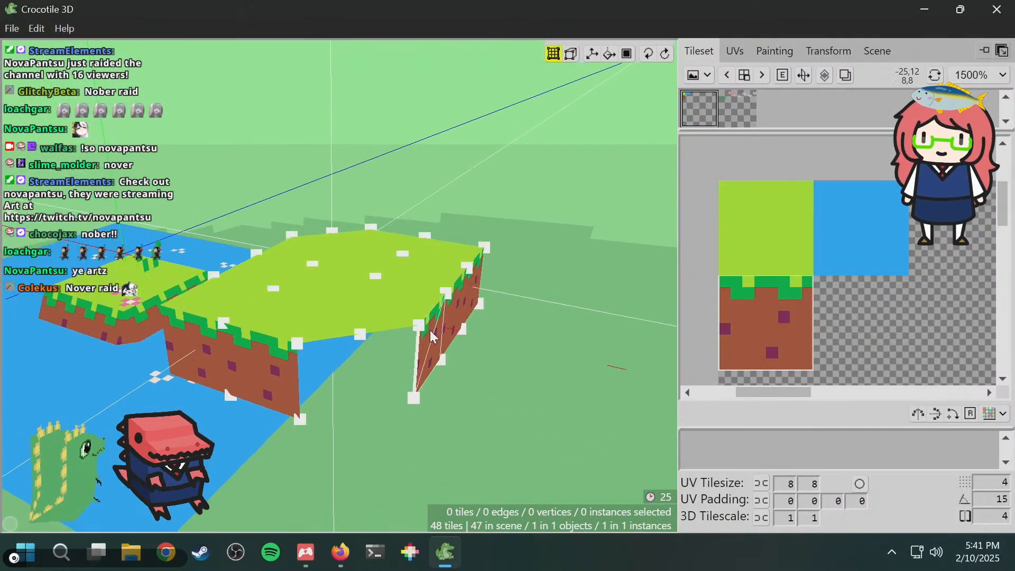
{"action": "mouse_move", "coordinate": [430, 331]}
{"action": "middle_mouse_down"}
{"action": "mouse_move", "coordinate": [429, 343]}
{"action": "mouse_move", "coordinate": [426, 330]}
{"action": "middle_mouse_up"}
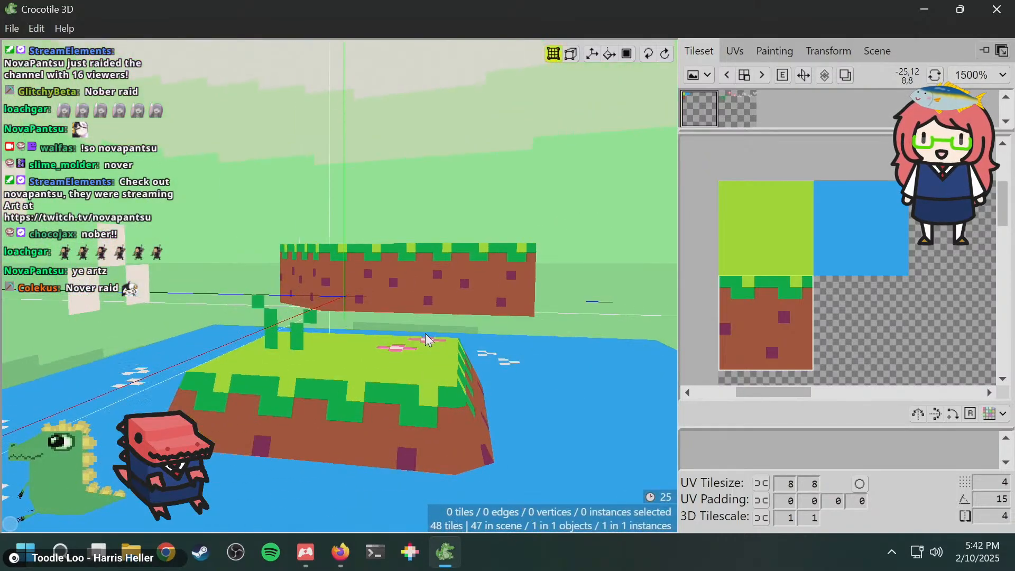
{"action": "mouse_move", "coordinate": [512, 364]}
{"action": "middle_mouse_down"}
{"action": "mouse_move", "coordinate": [465, 371]}
{"action": "mouse_move", "coordinate": [507, 364]}
{"action": "middle_mouse_up"}
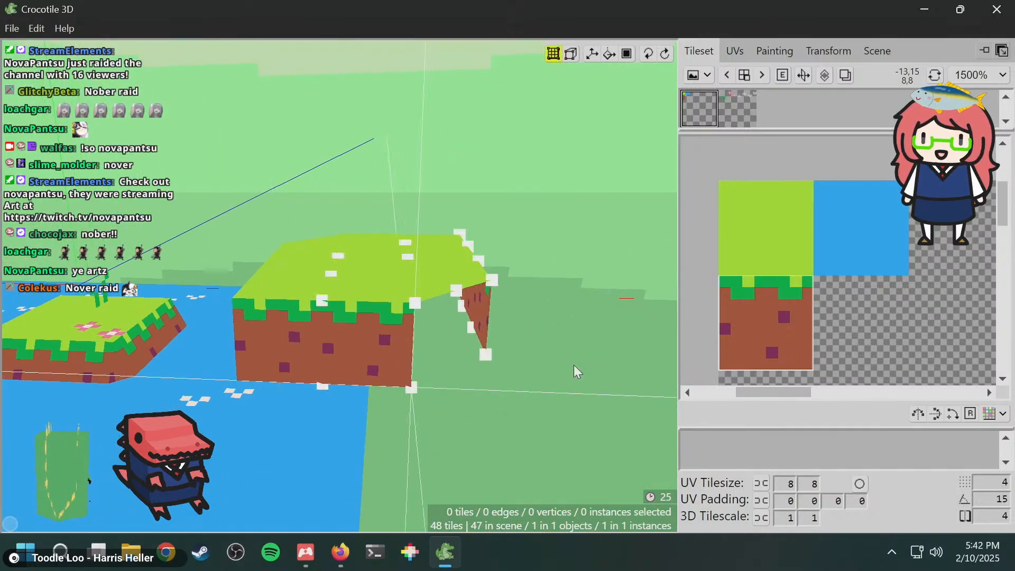
- Add two grass-topped dirt wall tiles at the platform's open diagonal corner so the adjoining walls meet
{"action": "middle_click_drag", "start_coordinate": [572, 365], "coordinate": [559, 366]}
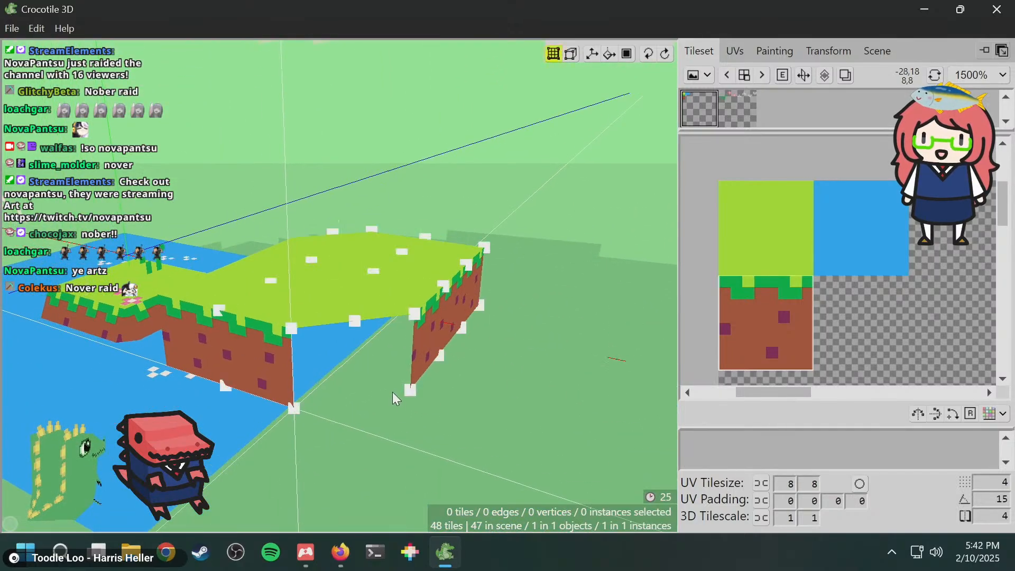
{"action": "left_click", "coordinate": [319, 397]}
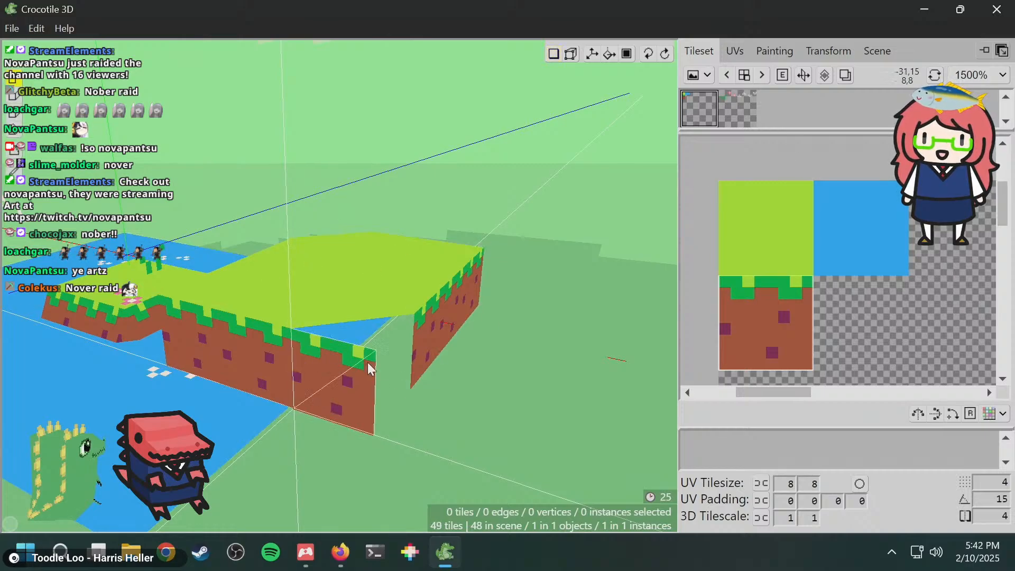
{"action": "middle_click_drag", "start_coordinate": [371, 369], "coordinate": [413, 369]}
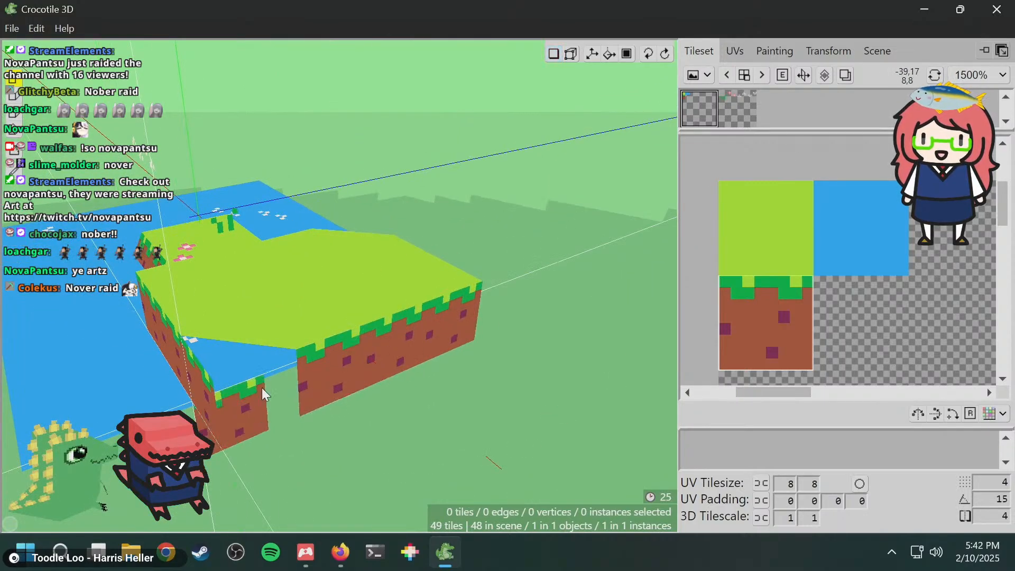
{"action": "key", "text": "space"}
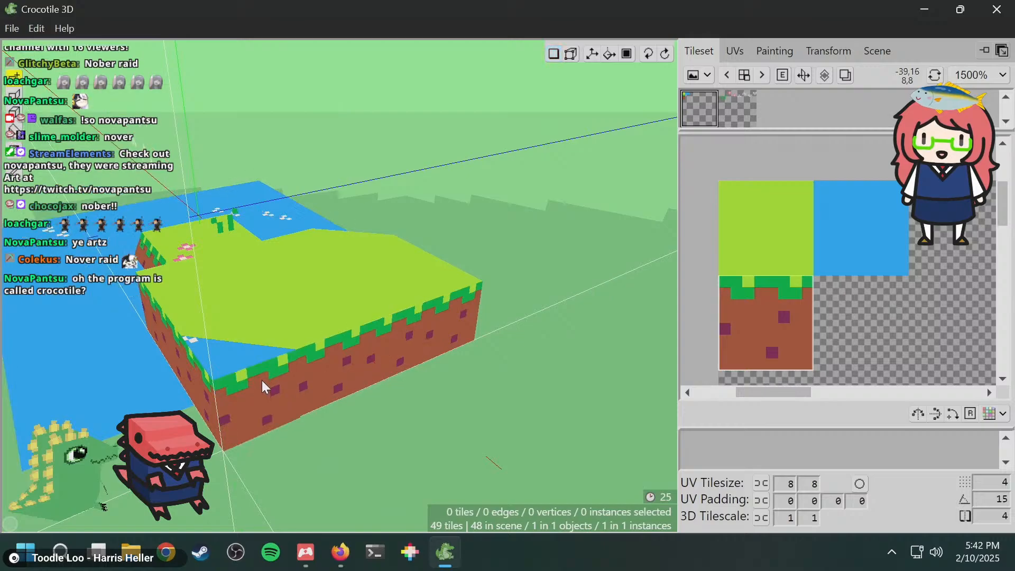
{"action": "left_click", "coordinate": [262, 382]}
- Select the four vertices where the new wall tiles meet and try nudging them toward the platform's diagonal edge
{"action": "middle_click_drag", "start_coordinate": [328, 347], "coordinate": [486, 342]}
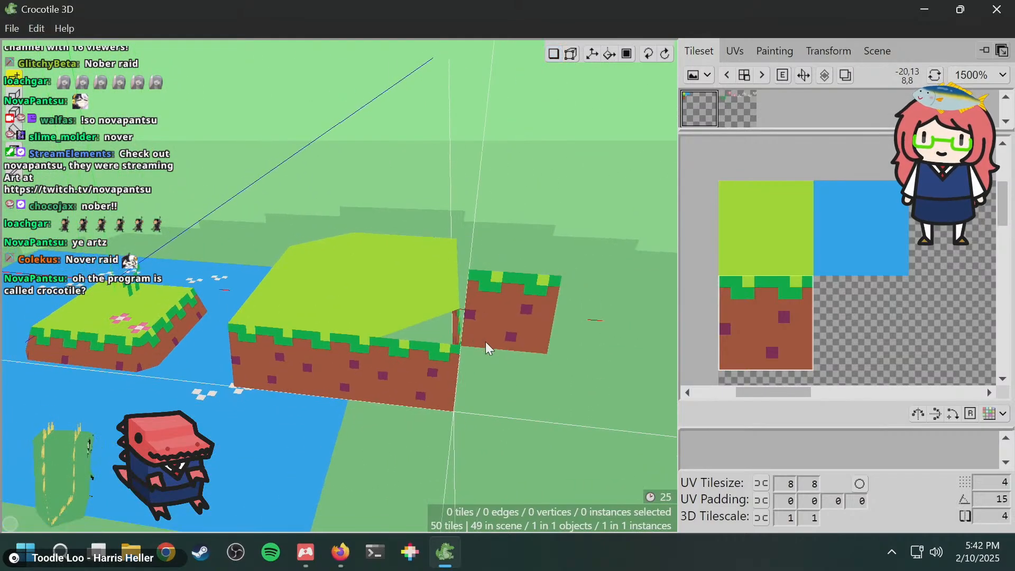
{"action": "mouse_move", "coordinate": [512, 271]}
{"action": "middle_mouse_down"}
{"action": "mouse_move", "coordinate": [511, 222]}
{"action": "mouse_move", "coordinate": [511, 269]}
{"action": "middle_mouse_up"}
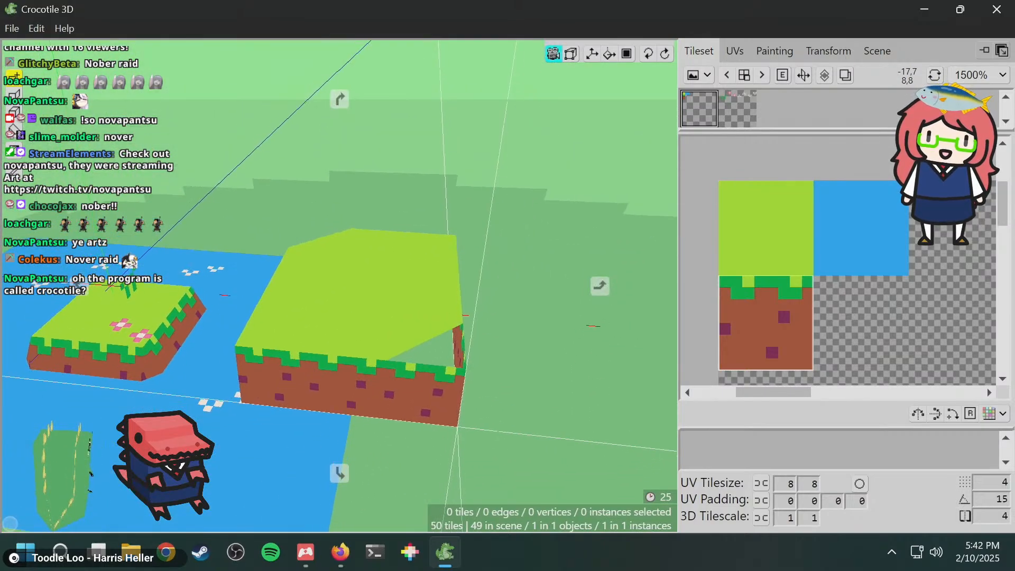
{"action": "middle_click_drag", "start_coordinate": [344, 328], "coordinate": [349, 222]}
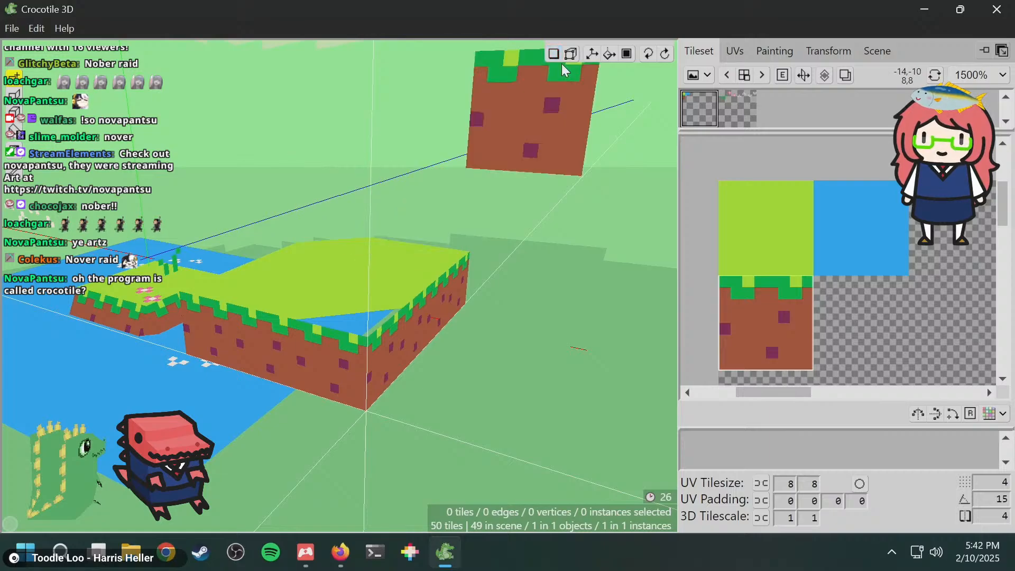
{"action": "left_click_drag", "start_coordinate": [356, 328], "coordinate": [373, 415]}
{"action": "middle_click_drag", "start_coordinate": [373, 415], "coordinate": [462, 360]}
{"action": "key", "text": "w"}
{"action": "key", "text": "w"}
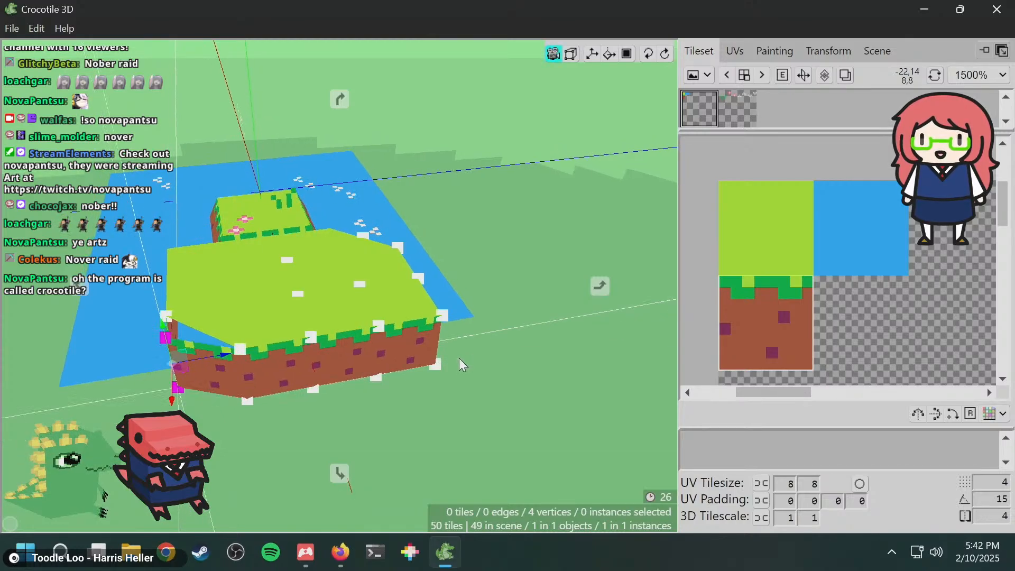
{"action": "key", "text": "space"}
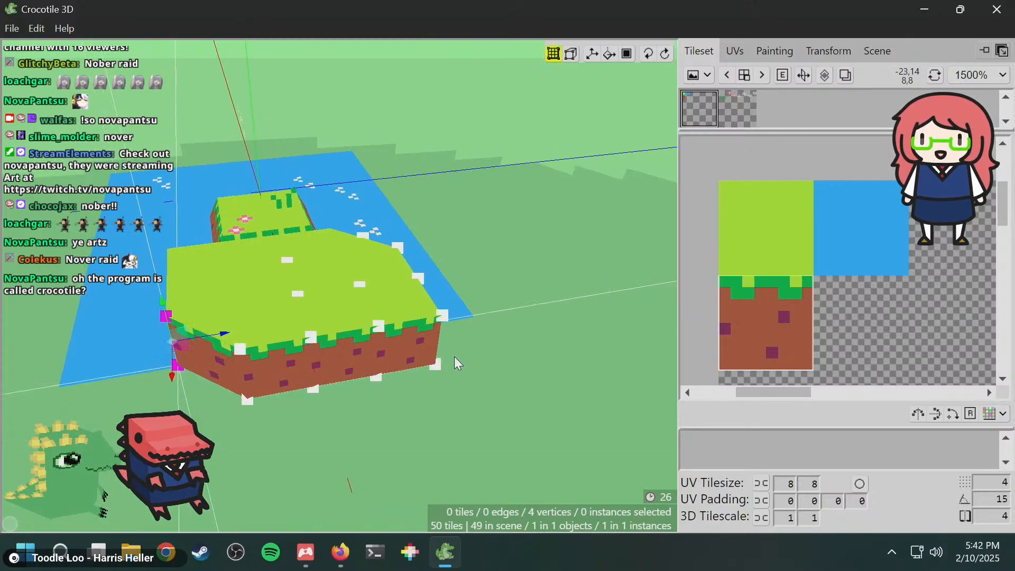
- Try other nudges of the selected wall-corner vertices and undo them
{"action": "key", "text": "space"}
{"action": "middle_click_drag", "start_coordinate": [453, 355], "coordinate": [394, 354]}
{"action": "key", "text": "space"}
{"action": "left_click", "coordinate": [391, 353]}
{"action": "key", "text": "space"}
{"action": "key", "text": "space"}
{"action": "middle_click_drag", "start_coordinate": [416, 311], "coordinate": [447, 306]}
{"action": "key", "text": "space"}
{"action": "key", "text": "space"}
{"action": "key", "text": "ctrl+z"}
{"action": "key", "text": "space"}
{"action": "key", "text": "space"}
{"action": "key", "text": "ctrl+z"}
{"action": "key", "text": "space"}
{"action": "key", "text": "space"}
{"action": "key", "text": "ctrl+z"}
{"action": "key", "text": "space"}
- Move the four wall-corner vertices inward to the midpoint of the platform's diagonal edge, then clear the selection
{"action": "middle_click_drag", "start_coordinate": [308, 317], "coordinate": [324, 303]}
{"action": "left_click_drag", "start_coordinate": [267, 375], "coordinate": [293, 462]}
{"action": "key", "text": "space"}
{"action": "middle_click_drag", "start_coordinate": [553, 269], "coordinate": [529, 265]}
{"action": "key", "text": "space"}
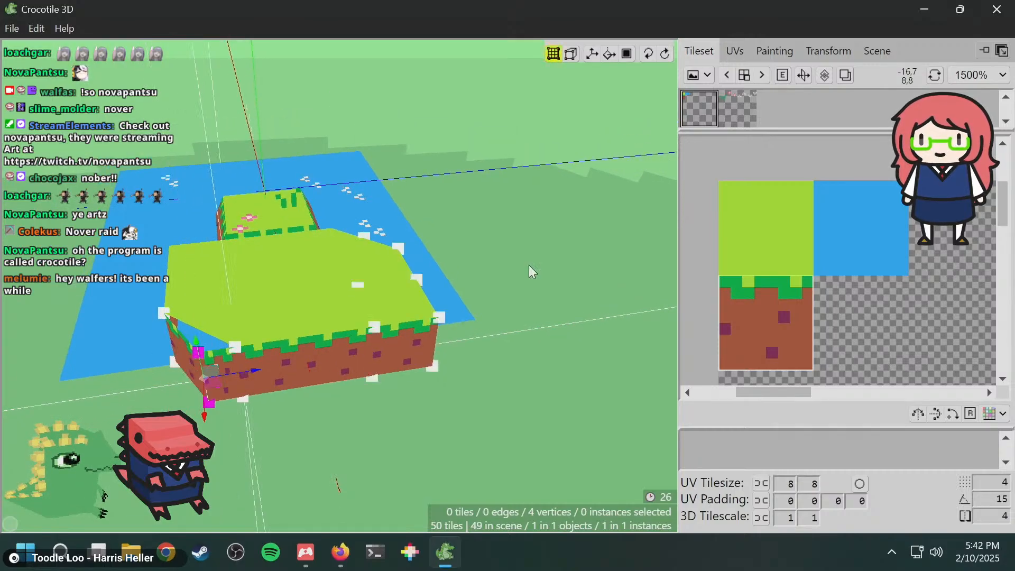
{"action": "key", "text": "space"}
{"action": "key", "text": "w"}
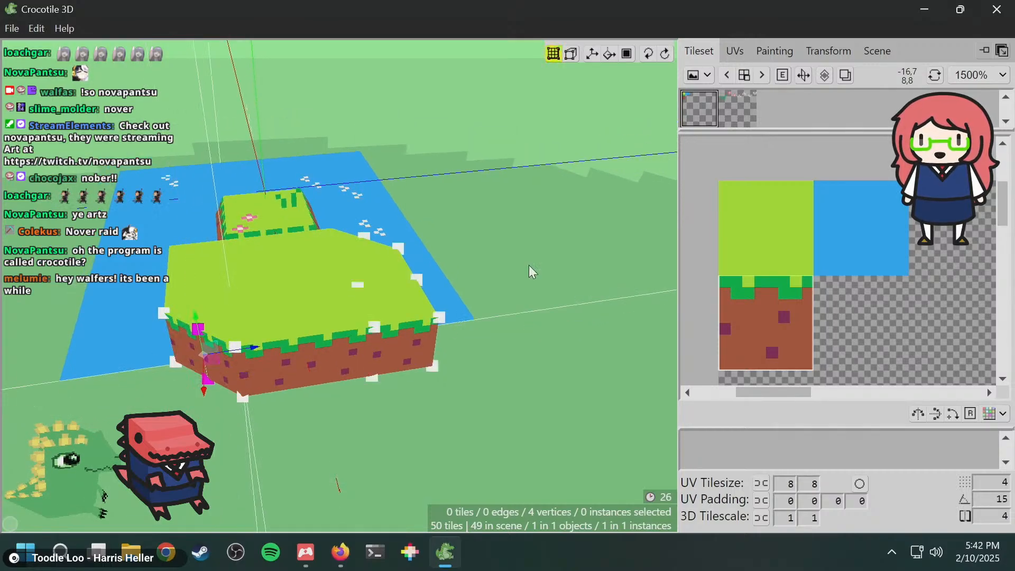
{"action": "left_click", "coordinate": [529, 264]}
{"action": "key", "text": "space"}
{"action": "middle_click_drag", "start_coordinate": [411, 293], "coordinate": [465, 170]}
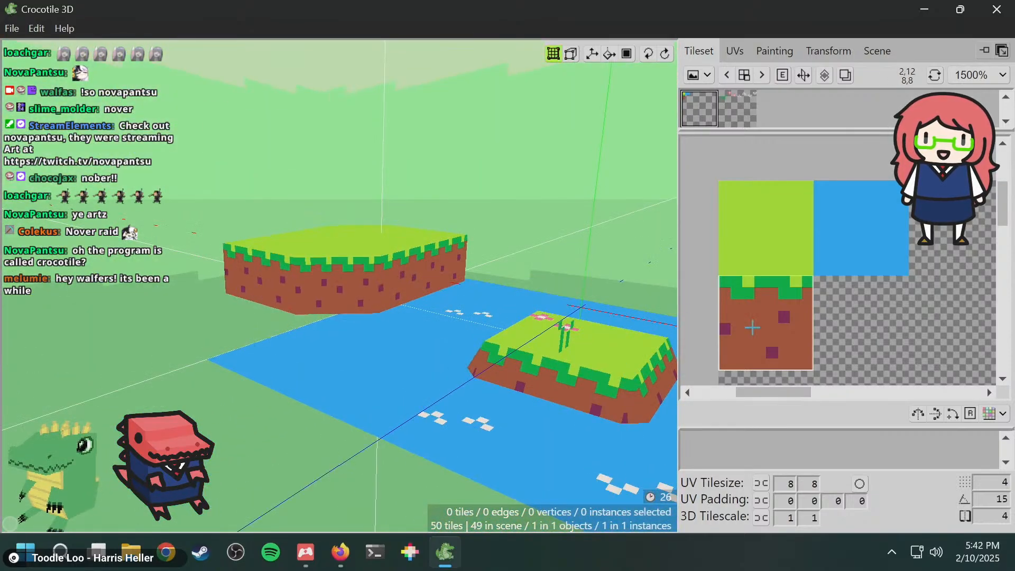
- Select the empty 8 × 8 pixel area directly below the dirt wall tile in the tileset and fill it with brown #ab5236
{"action": "left_click", "coordinate": [758, 52]}
{"action": "mouse_move", "coordinate": [764, 261]}
{"action": "middle_mouse_down"}
{"action": "mouse_move", "coordinate": [984, 168]}
{"action": "mouse_move", "coordinate": [969, 184]}
{"action": "middle_mouse_up"}
{"action": "left_click", "coordinate": [762, 353]}
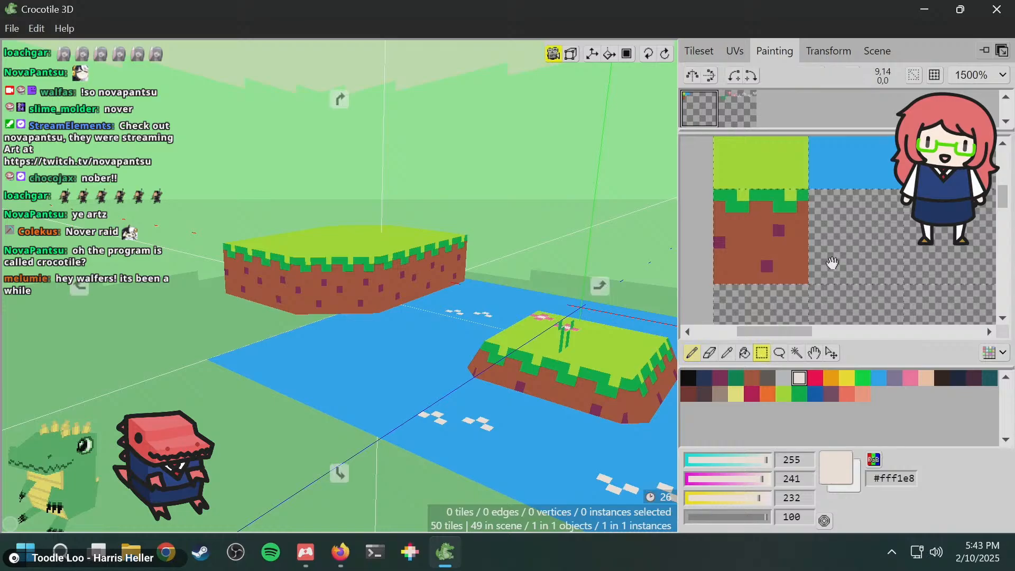
{"action": "scroll", "coordinate": [787, 260], "scroll_direction": "right", "scroll_amount": 1}
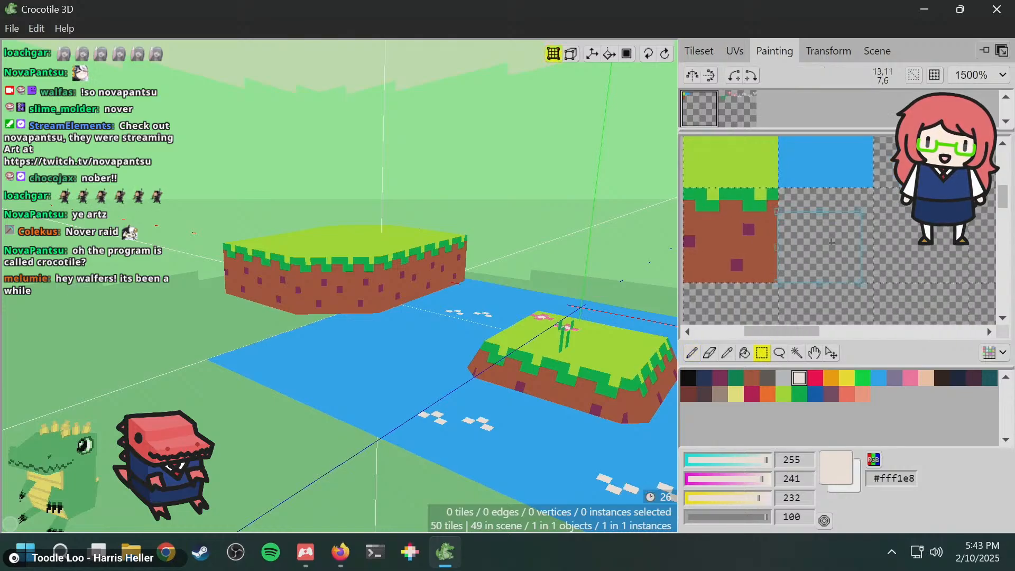
{"action": "left_click_drag", "start_coordinate": [796, 282], "coordinate": [829, 256]}
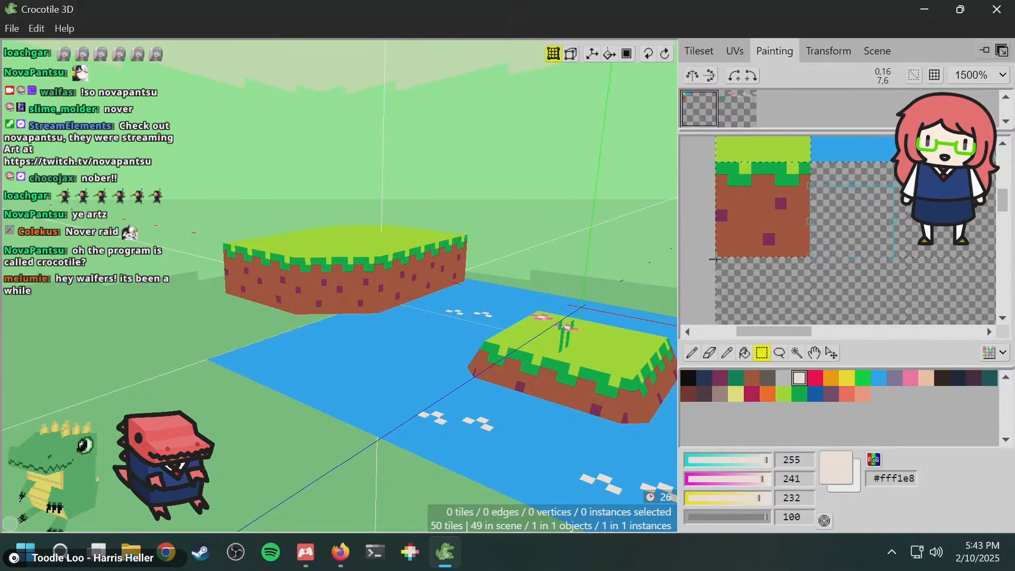
{"action": "left_click_drag", "start_coordinate": [715, 259], "coordinate": [782, 311]}
{"action": "key", "text": "space"}
{"action": "left_click_drag", "start_coordinate": [842, 281], "coordinate": [826, 205]}
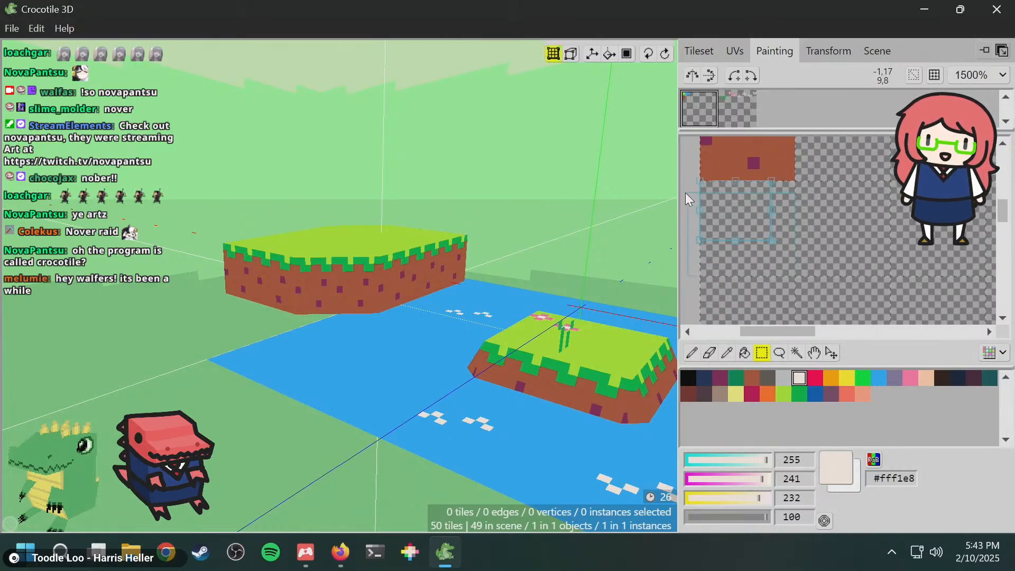
{"action": "left_click_drag", "start_coordinate": [687, 180], "coordinate": [795, 276]}
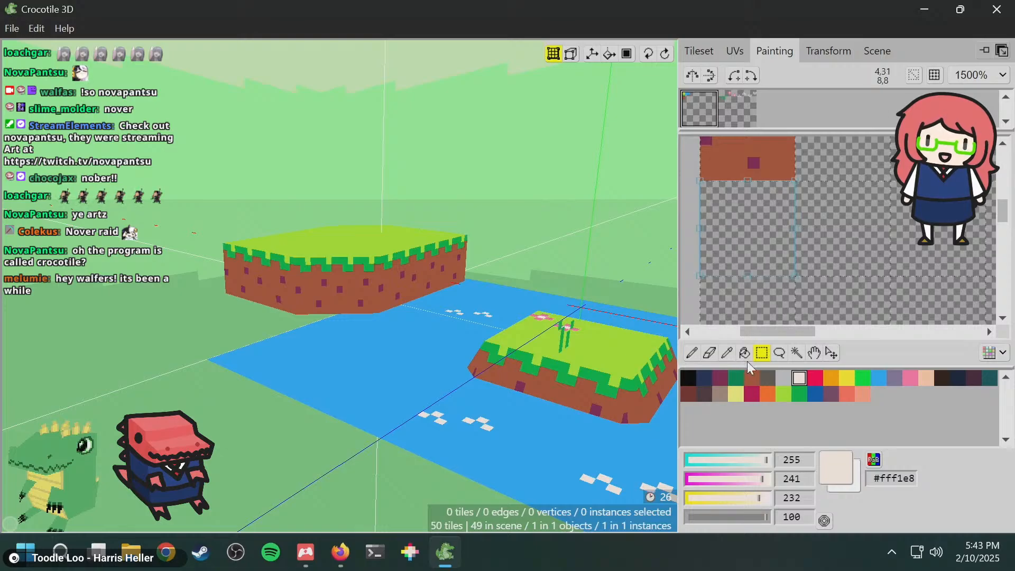
{"action": "left_click", "coordinate": [745, 354]}
{"action": "left_click", "coordinate": [752, 378]}
{"action": "left_click", "coordinate": [742, 255]}
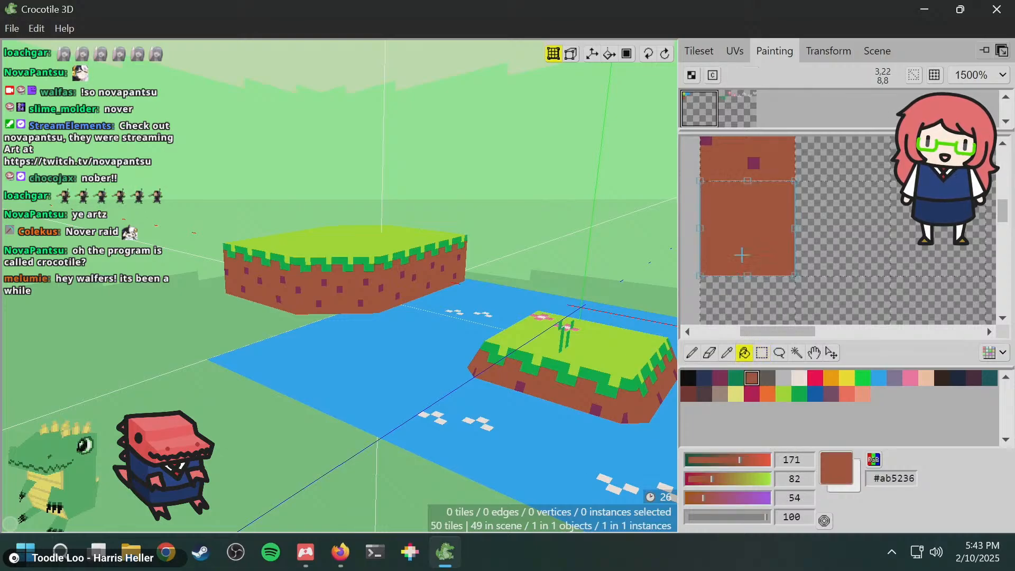
- Paint three scattered single-pixel spots in purple #7e2553 on the new brown dirt tile with the pencil
{"action": "left_click", "coordinate": [688, 395]}
{"action": "left_click", "coordinate": [693, 353]}
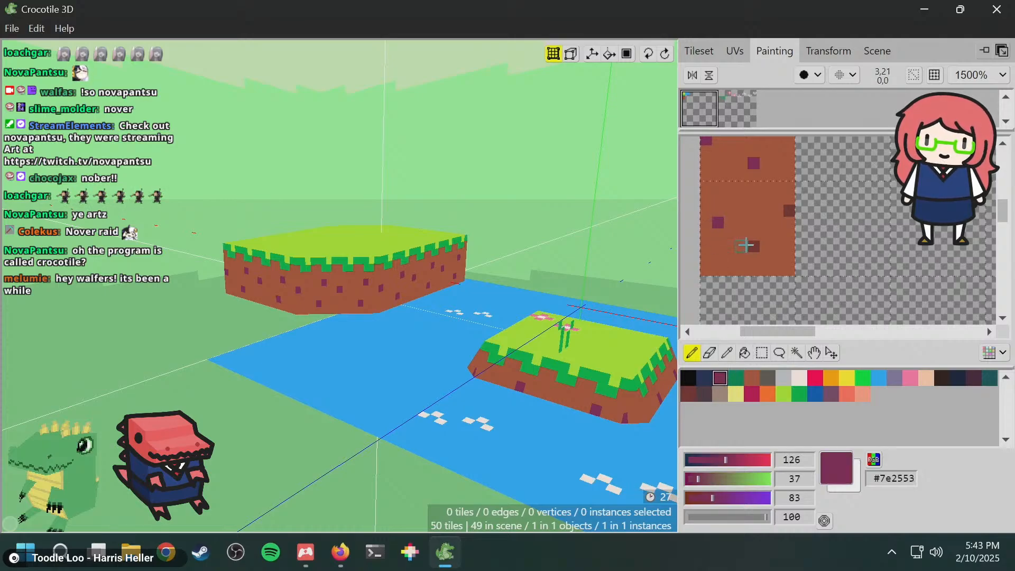
{"action": "key", "text": "space"}
{"action": "left_click_drag", "start_coordinate": [764, 175], "coordinate": [768, 215]}
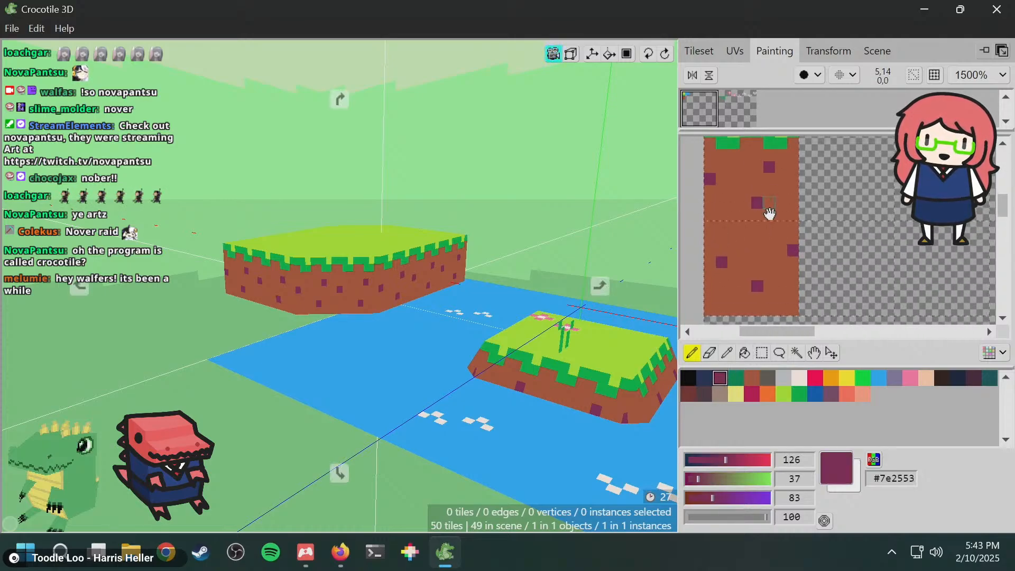
- Draw two tiles beside the base of the raised platform, near the smaller island
{"action": "key", "text": "space"}
{"action": "mouse_move", "coordinate": [460, 275]}
{"action": "left_mouse_down"}
{"action": "mouse_move", "coordinate": [394, 252]}
{"action": "mouse_move", "coordinate": [451, 276]}
{"action": "mouse_move", "coordinate": [456, 248]}
{"action": "mouse_move", "coordinate": [534, 265]}
{"action": "left_mouse_up"}
{"action": "key", "text": "space"}
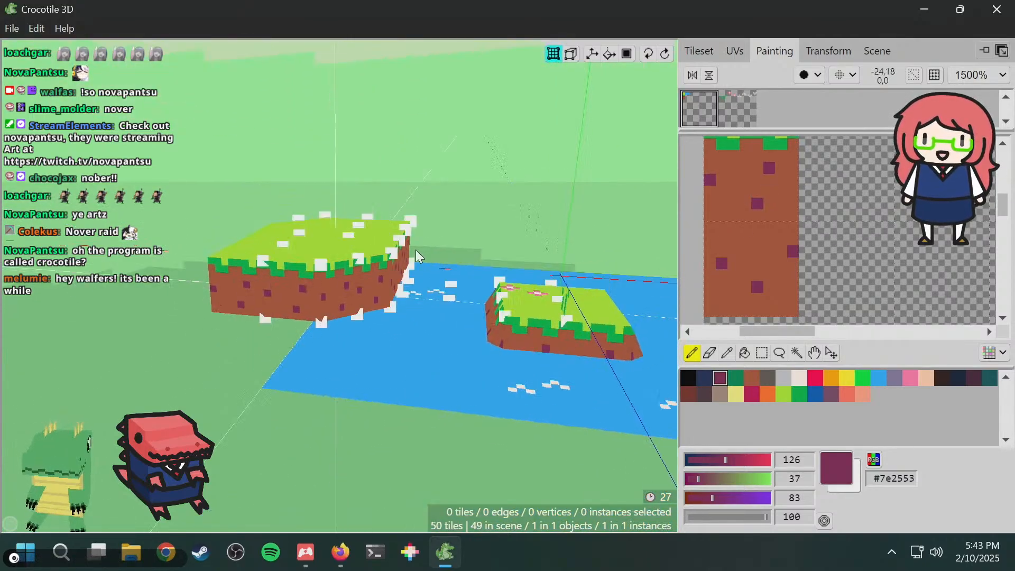
{"action": "key", "text": "space"}
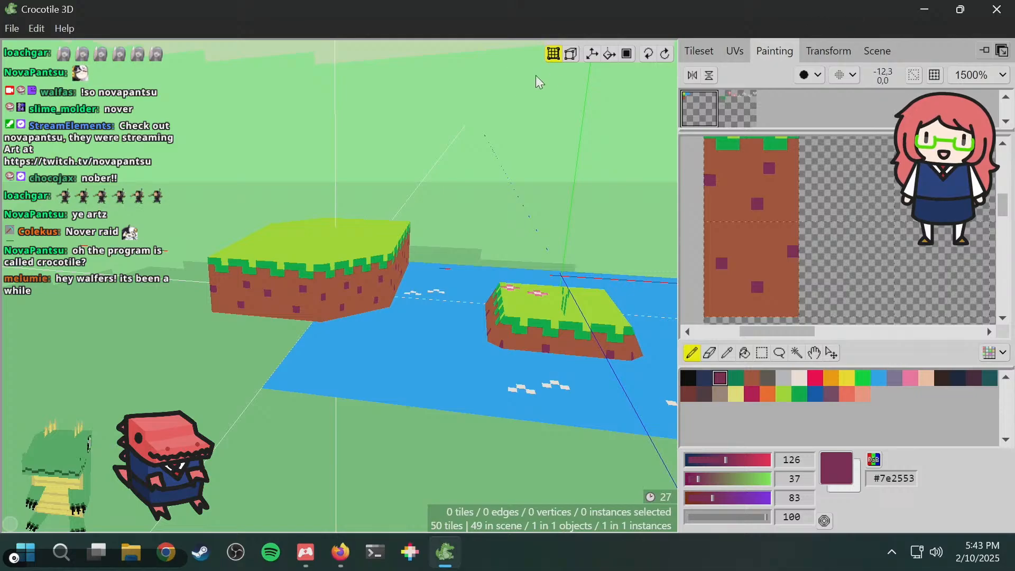
{"action": "left_click_drag", "start_coordinate": [224, 323], "coordinate": [353, 371]}
{"action": "key", "text": "space"}
{"action": "right_click_drag", "start_coordinate": [395, 338], "coordinate": [430, 313]}
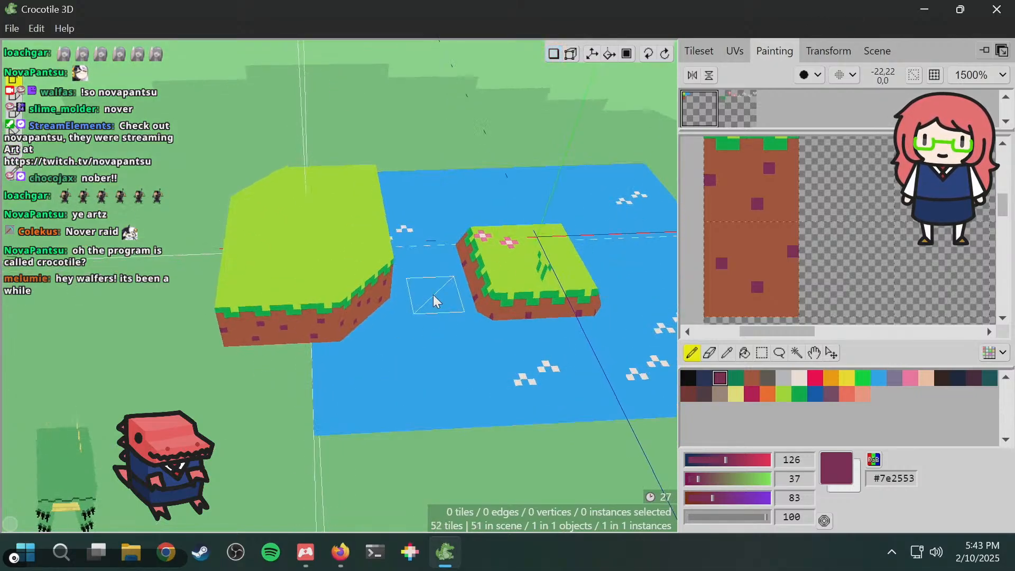
{"action": "left_click", "coordinate": [439, 297]}
{"action": "left_click", "coordinate": [425, 285]}
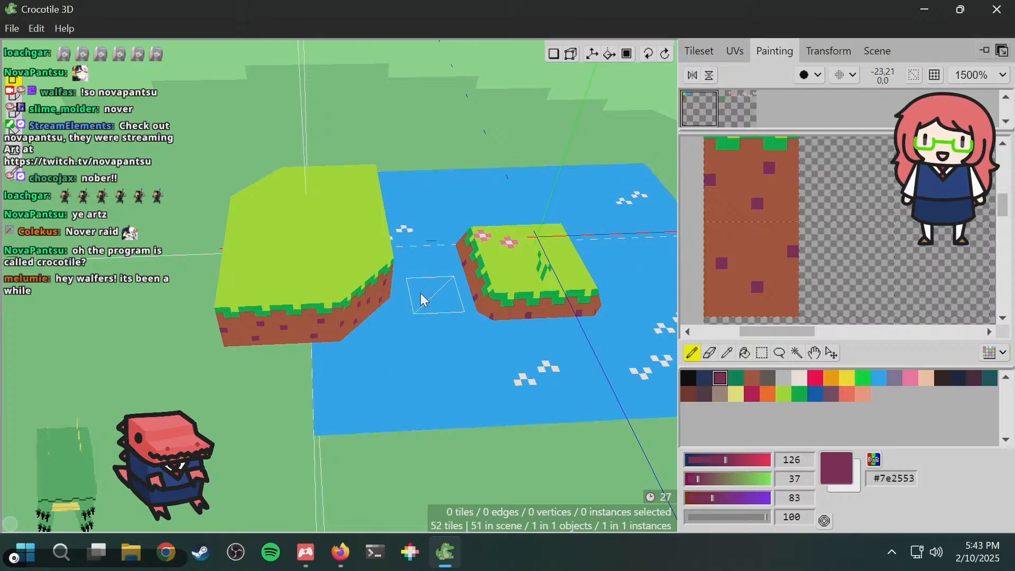
{"action": "key", "text": "space"}
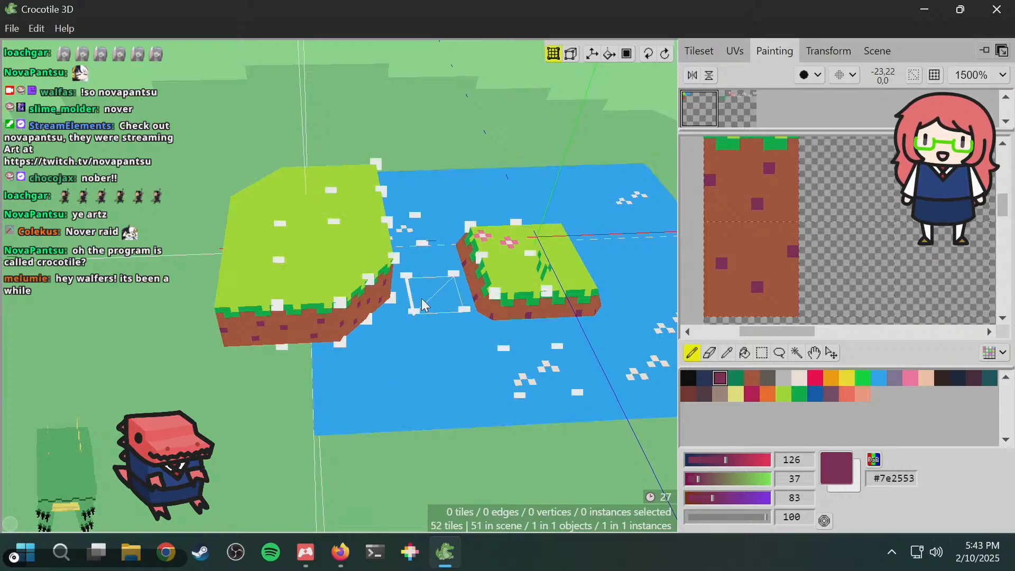
- Open the water plane object for editing and select its two corner vertices on the raised platform's side
{"action": "left_click", "coordinate": [403, 381]}
{"action": "right_click", "coordinate": [429, 329]}
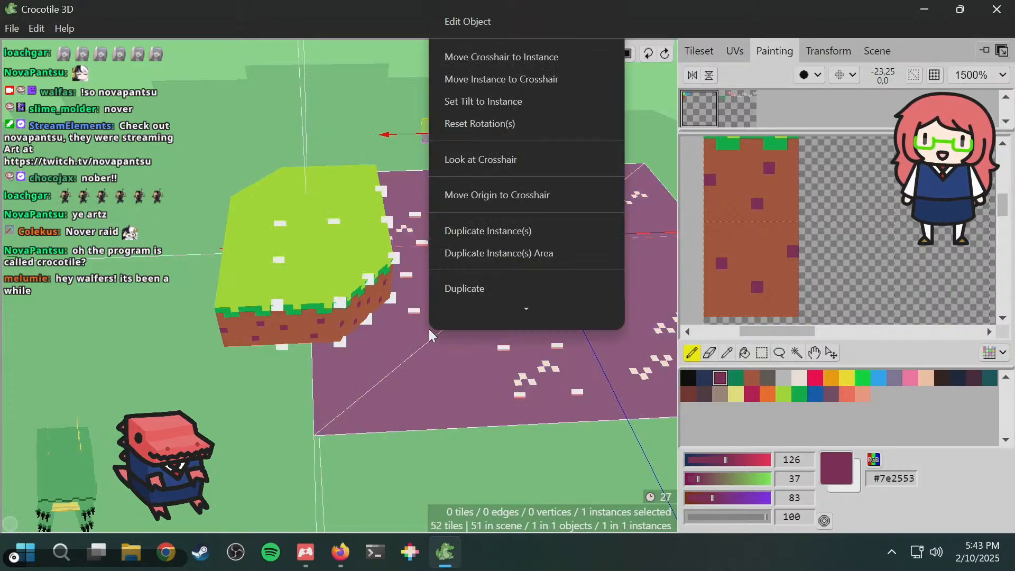
{"action": "left_click", "coordinate": [515, 24]}
{"action": "middle_click_drag", "start_coordinate": [370, 206], "coordinate": [453, 251]}
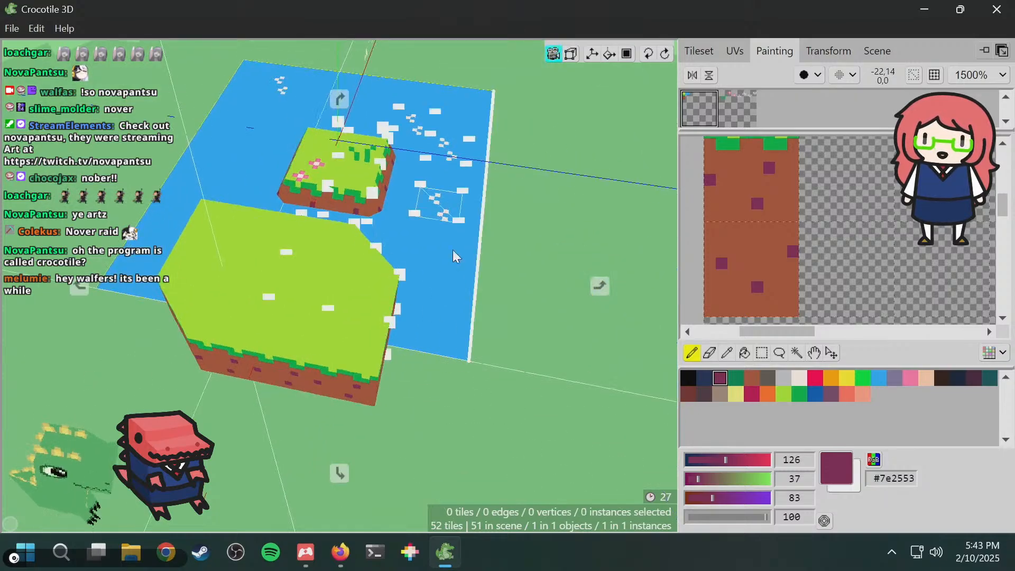
{"action": "key", "text": "space"}
{"action": "left_click_drag", "start_coordinate": [505, 346], "coordinate": [440, 384]}
{"action": "middle_click_drag", "start_coordinate": [328, 312], "coordinate": [359, 328]}
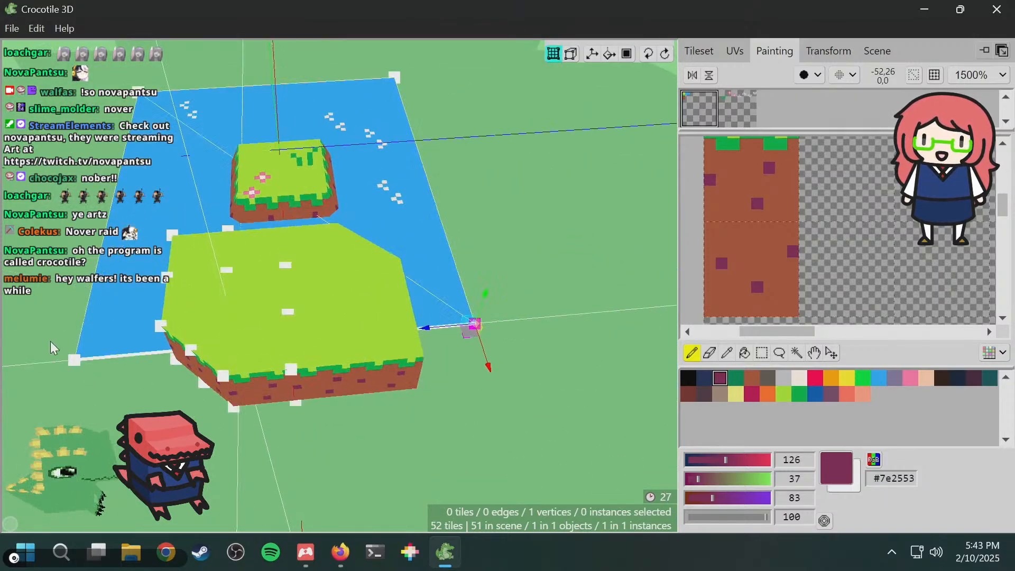
{"action": "left_click_drag", "start_coordinate": [88, 383], "coordinate": [89, 382], "text": "shift"}
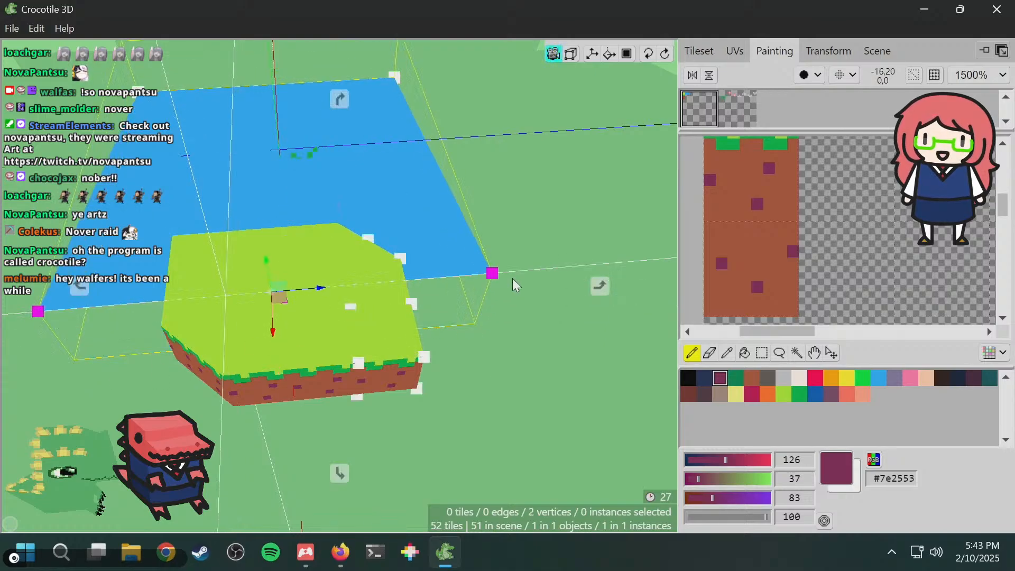
{"action": "key", "text": "space"}
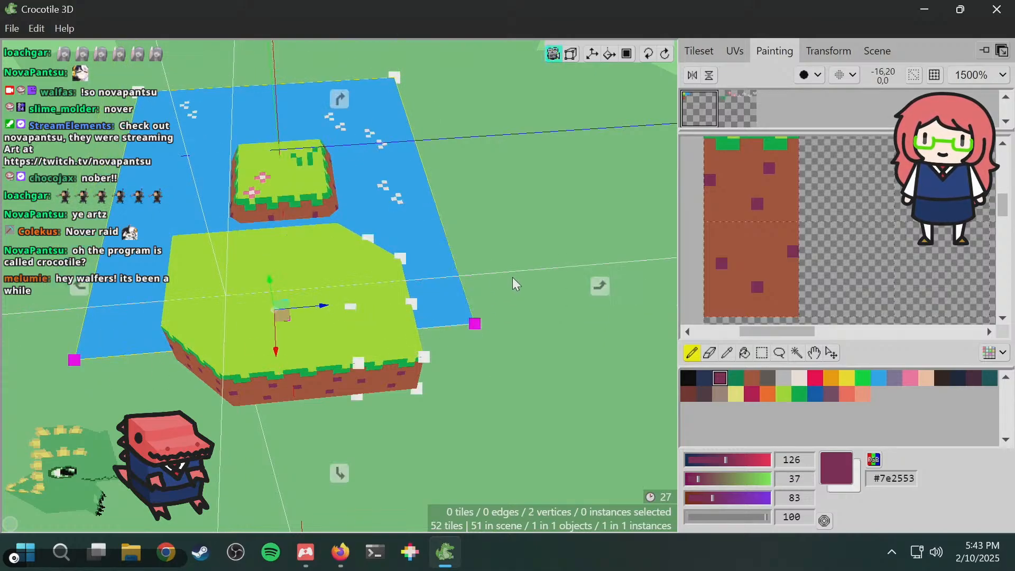
- Move the two selected water vertices outward so the water extends well past the raised platform, then clear the selection
{"action": "key", "text": "w"}
{"action": "key", "text": "s"}
{"action": "key", "text": "space"}
{"action": "key", "text": "s"}
{"action": "key", "text": "s"}
{"action": "key", "text": "s"}
{"action": "key", "text": "s"}
{"action": "key", "text": "s"}
{"action": "key", "text": "s"}
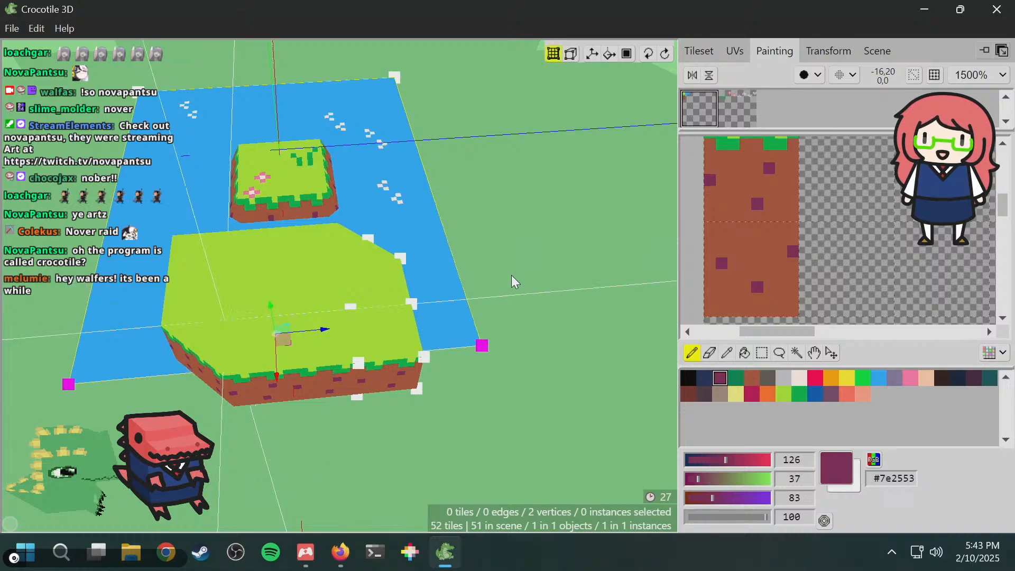
{"action": "key", "text": "s"}
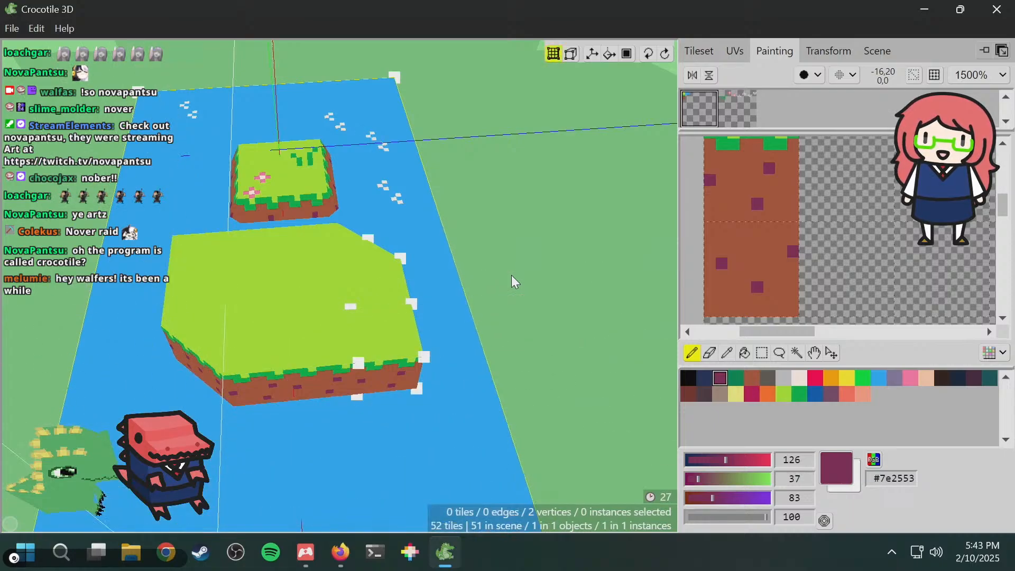
{"action": "key", "text": "space"}
{"action": "left_click_drag", "start_coordinate": [509, 275], "coordinate": [501, 253]}
{"action": "key", "text": "Escape"}
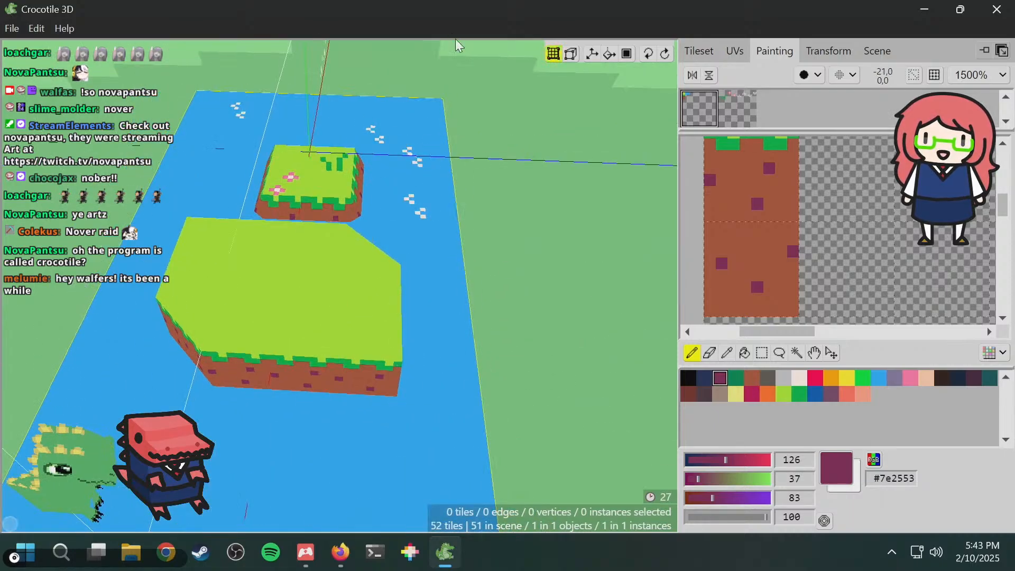
- Select the two water corner vertices along one long side and try shifting that edge inward and back outward
{"action": "left_click", "coordinate": [446, 100]}
{"action": "key", "text": "space"}
{"action": "left_click_drag", "start_coordinate": [446, 100], "coordinate": [471, 186]}
{"action": "key", "text": "space"}
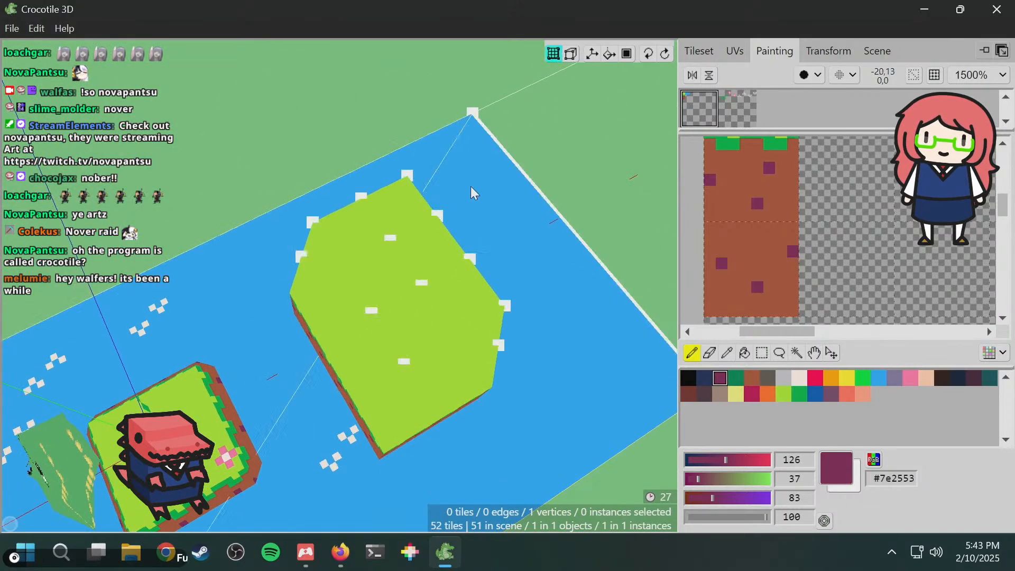
{"action": "left_click", "coordinate": [475, 121]}
{"action": "right_click", "coordinate": [583, 225]}
{"action": "key", "text": "space"}
{"action": "key", "text": "s"}
{"action": "key", "text": "s"}
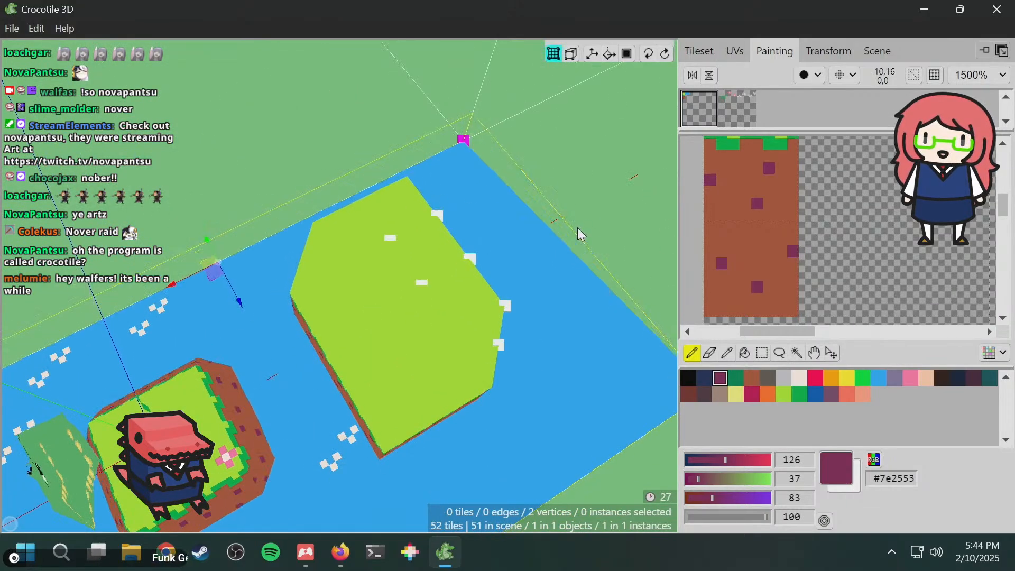
{"action": "key", "text": "s"}
{"action": "key", "text": "w"}
{"action": "key", "text": "w"}
{"action": "key", "text": "w"}
{"action": "key", "text": "w"}
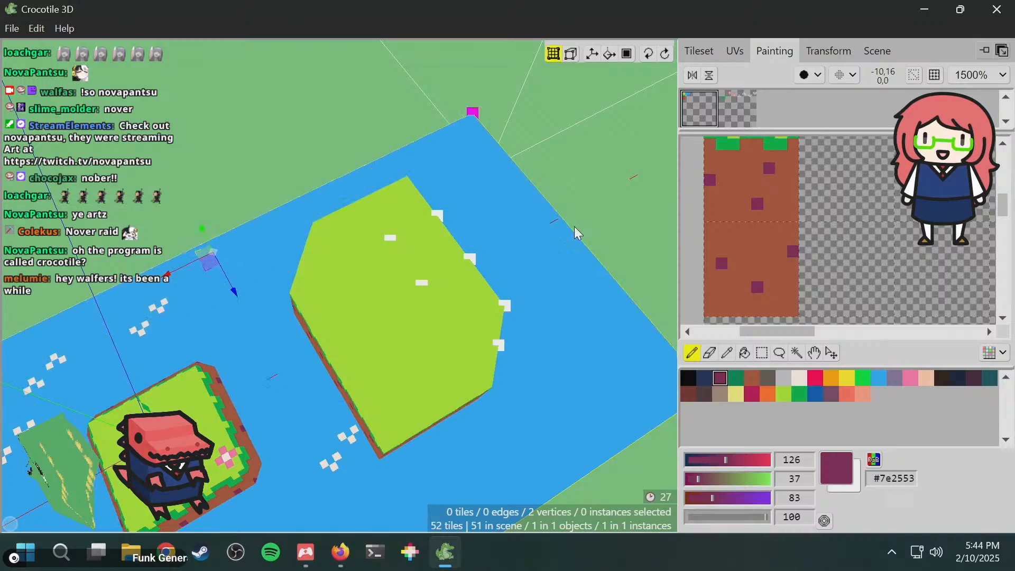
- Move the two selected water vertices farther outward to widen the water beside both islands, and clear the selection
{"action": "key", "text": "space"}
{"action": "left_click_drag", "start_coordinate": [573, 226], "coordinate": [455, 185]}
{"action": "key", "text": "space"}
{"action": "key", "text": "space"}
{"action": "key", "text": "space"}
{"action": "key", "text": "space"}
{"action": "key", "text": "w"}
{"action": "key", "text": "w"}
{"action": "key", "text": "w"}
{"action": "key", "text": "w"}
{"action": "key", "text": "w"}
{"action": "key", "text": "space"}
{"action": "left_click", "coordinate": [560, 212]}
{"action": "key", "text": "space"}
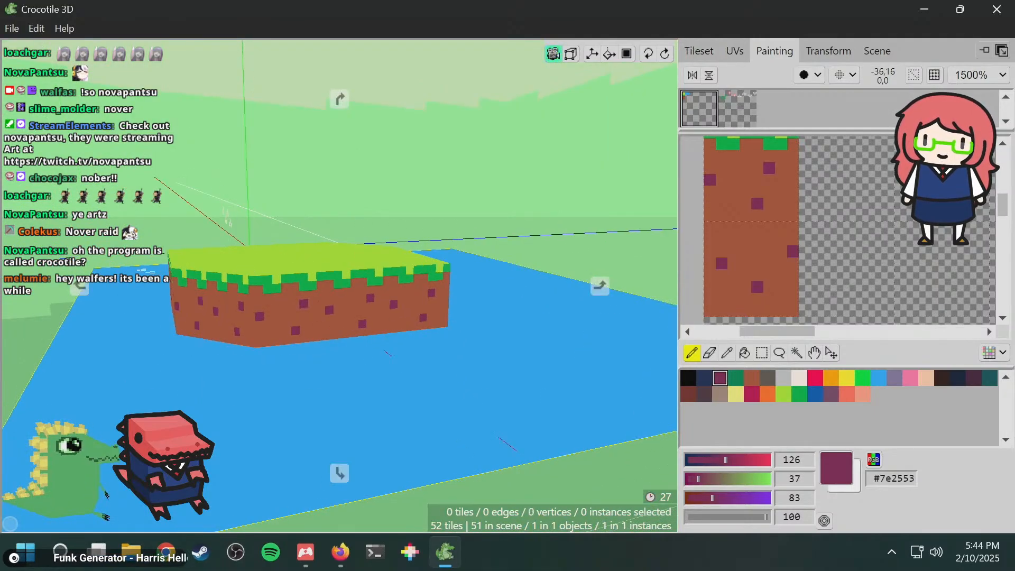
{"action": "left_click_drag", "start_coordinate": [282, 228], "coordinate": [402, 201]}
{"action": "left_click_drag", "start_coordinate": [232, 211], "coordinate": [277, 232]}
{"action": "left_click_drag", "start_coordinate": [204, 246], "coordinate": [312, 286]}
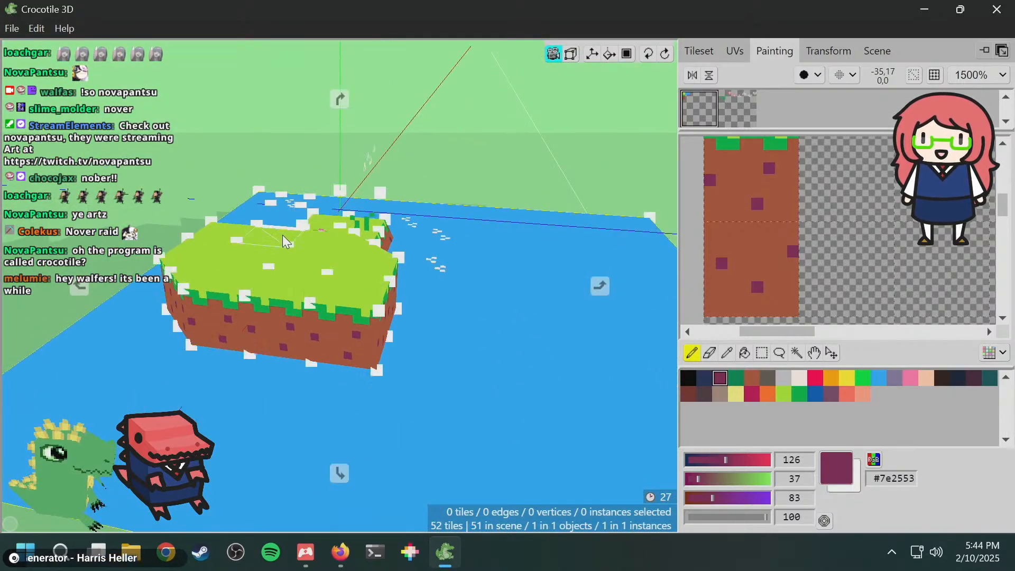
{"action": "left_click_drag", "start_coordinate": [287, 241], "coordinate": [386, 185]}
{"action": "middle_click_drag", "start_coordinate": [287, 242], "coordinate": [272, 255]}
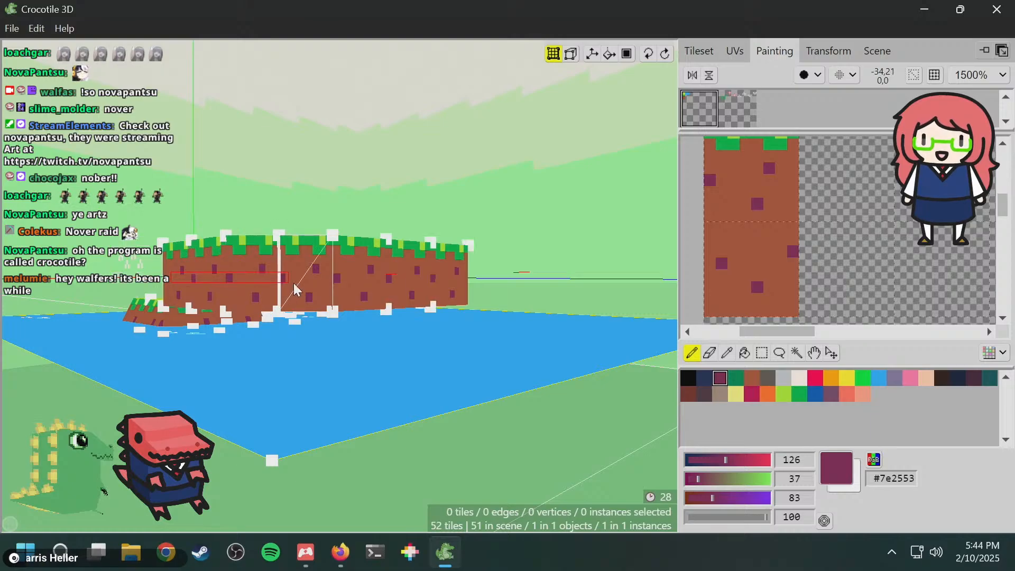
{"action": "middle_click_drag", "start_coordinate": [342, 289], "coordinate": [387, 305]}
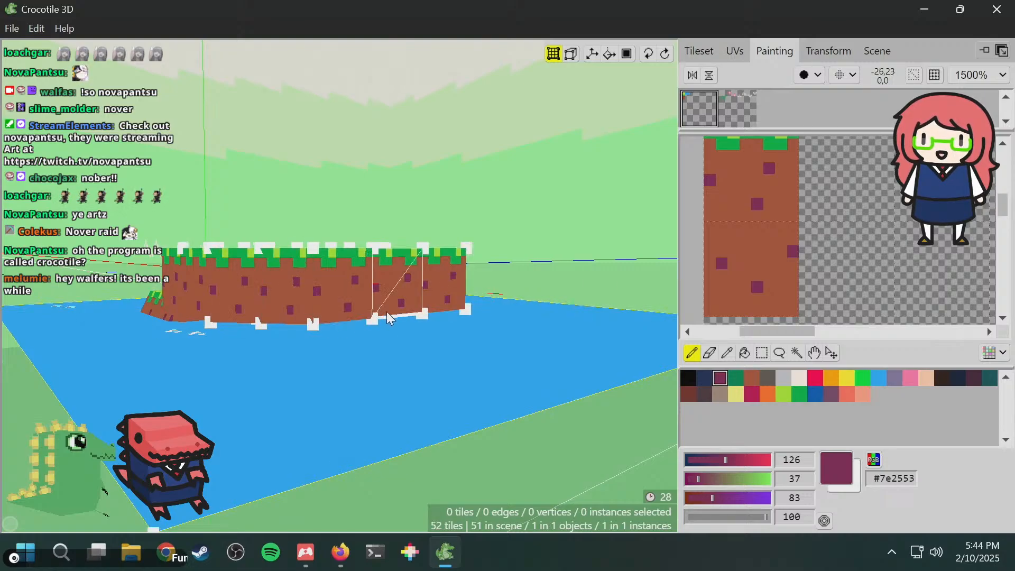
{"action": "middle_click_drag", "start_coordinate": [398, 302], "coordinate": [383, 320]}
{"action": "key", "text": "Tab"}
{"action": "left_click", "coordinate": [462, 325]}
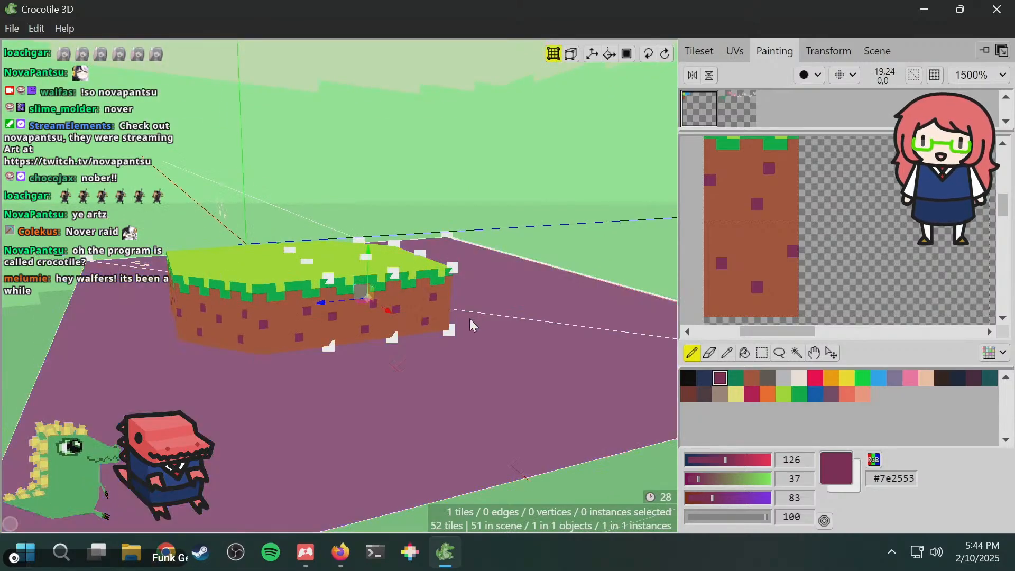
{"action": "key", "text": "Tab"}
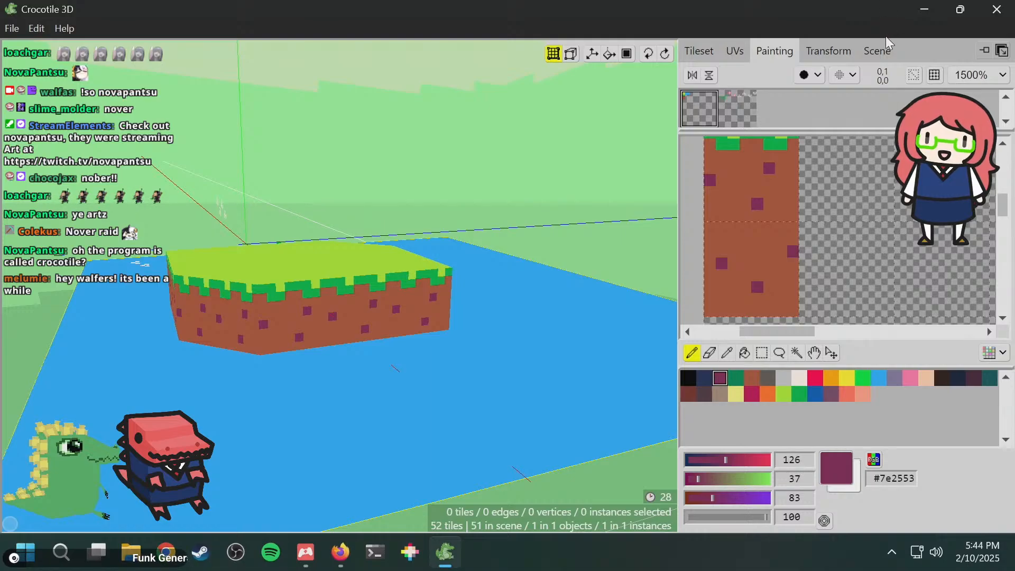
- Hide the water object in the scene and return to editing the tiles
{"action": "left_click", "coordinate": [879, 50]}
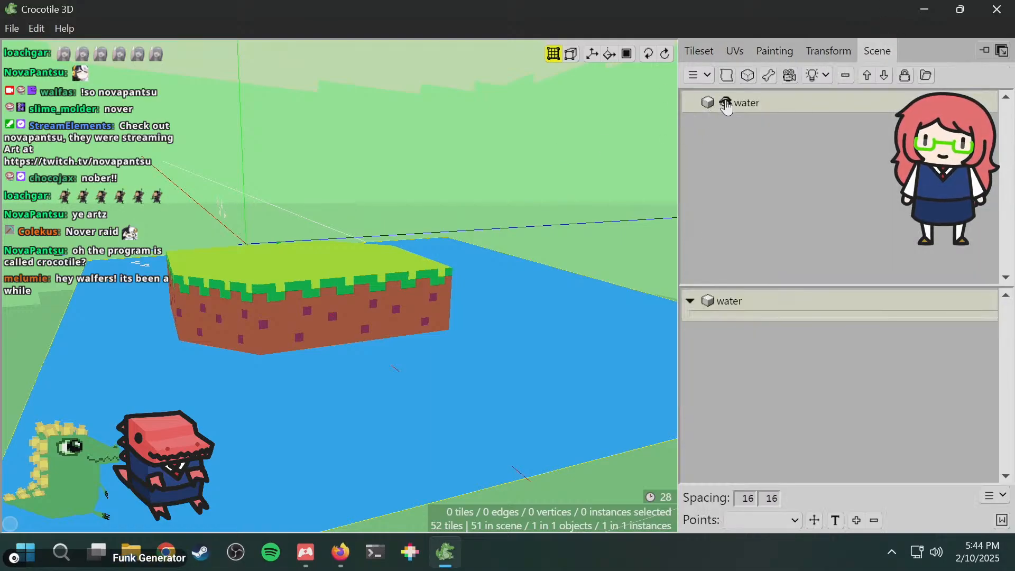
{"action": "left_click", "coordinate": [727, 106]}
{"action": "key", "text": "Tab"}
- Select the raised platform's wall tiles along the front, corner and adjoining sides, leaving out the foam tile near the smaller island
{"action": "left_click", "coordinate": [235, 334]}
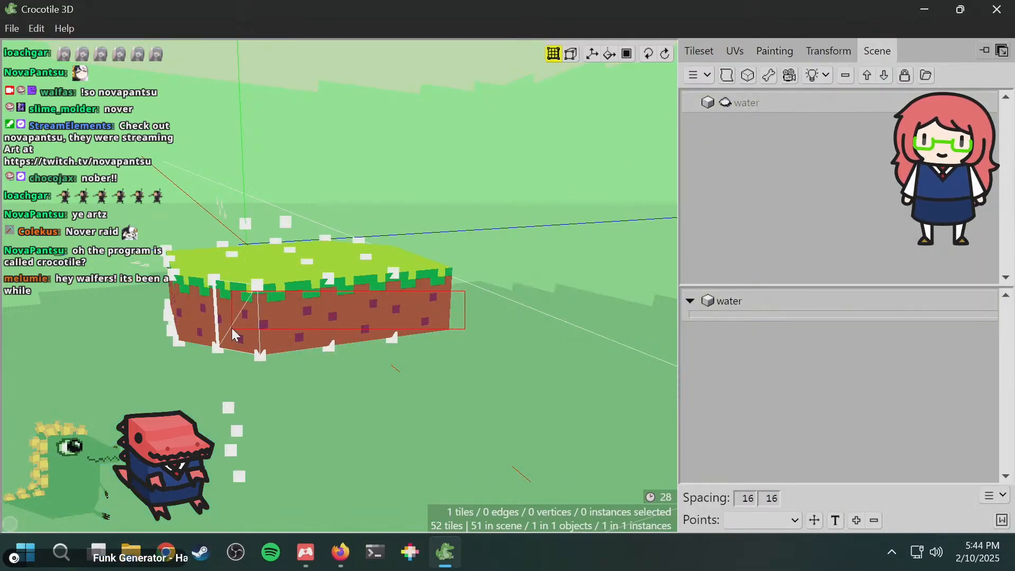
{"action": "left_click", "coordinate": [295, 312], "text": "shift"}
{"action": "left_click", "coordinate": [369, 313], "text": "shift"}
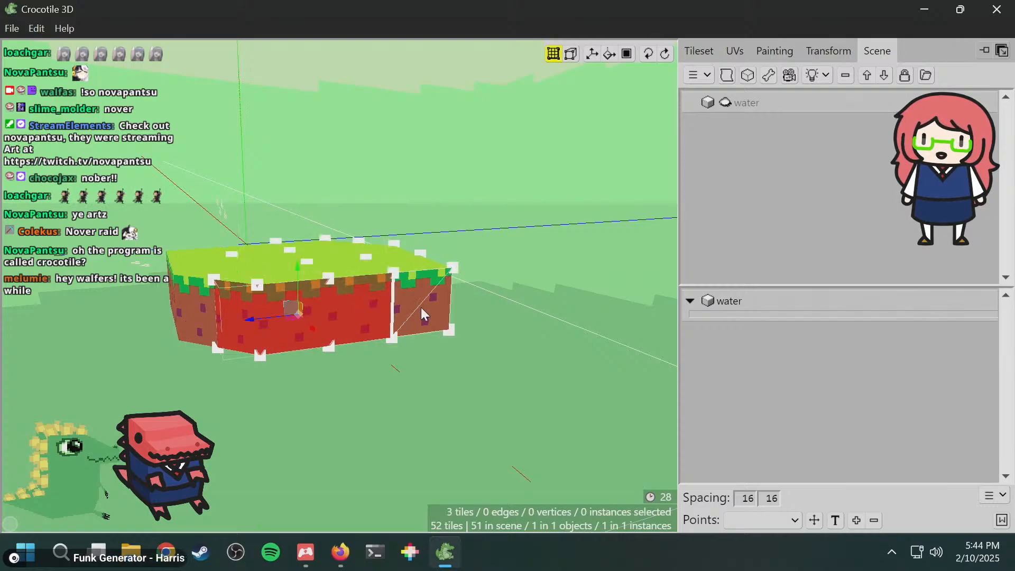
{"action": "left_click", "coordinate": [423, 316], "text": "shift"}
{"action": "right_click_drag", "start_coordinate": [423, 315], "coordinate": [275, 321]}
{"action": "left_click", "coordinate": [262, 306], "text": "shift"}
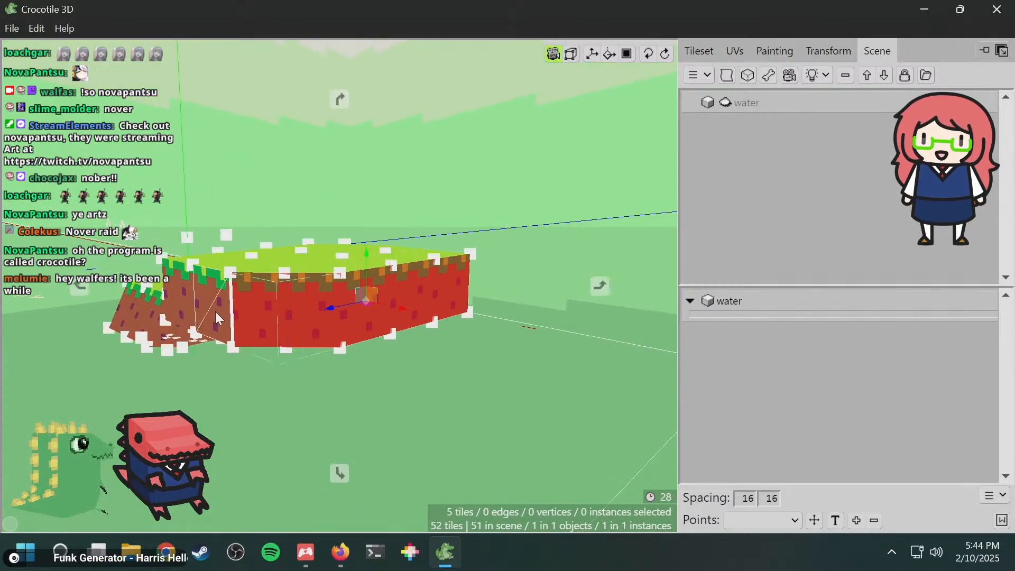
{"action": "right_click_drag", "start_coordinate": [214, 312], "coordinate": [258, 318]}
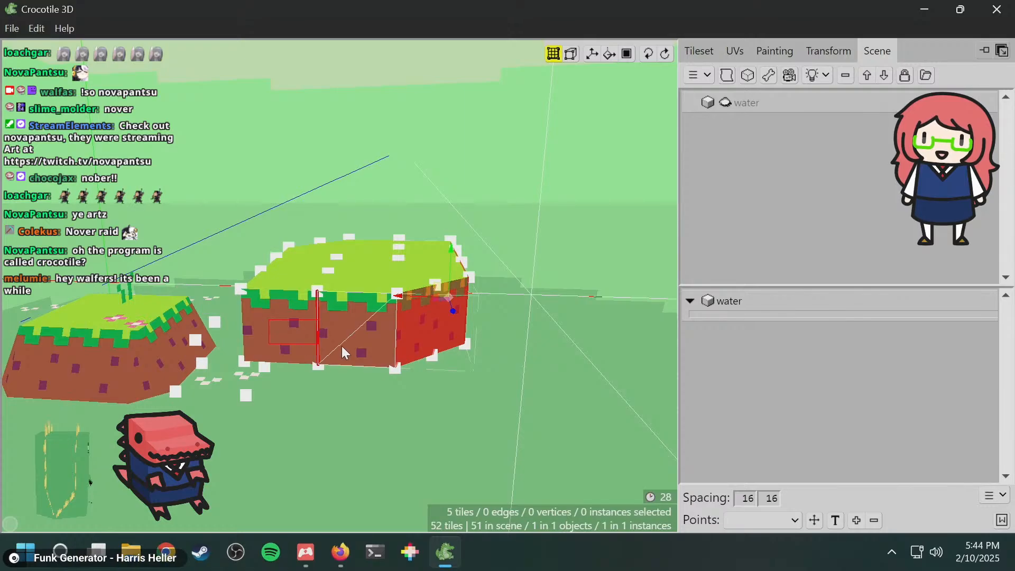
{"action": "left_click", "coordinate": [397, 365], "text": "shift"}
{"action": "right_click_drag", "start_coordinate": [408, 383], "coordinate": [342, 321]}
{"action": "left_click", "coordinate": [385, 322], "text": "shift"}
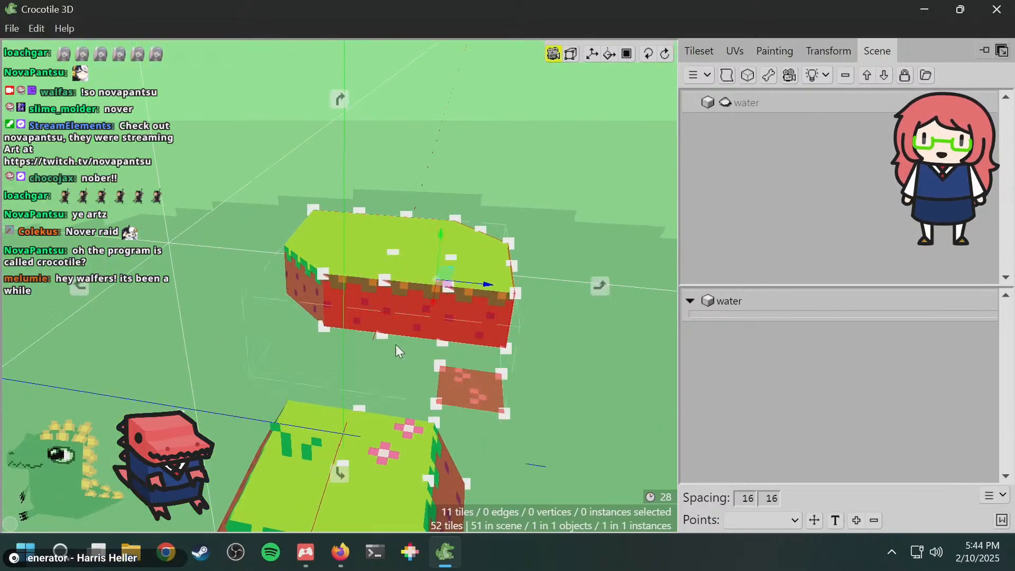
{"action": "left_click", "coordinate": [469, 387], "text": "shift"}
{"action": "left_click", "coordinate": [470, 389], "text": "shift"}
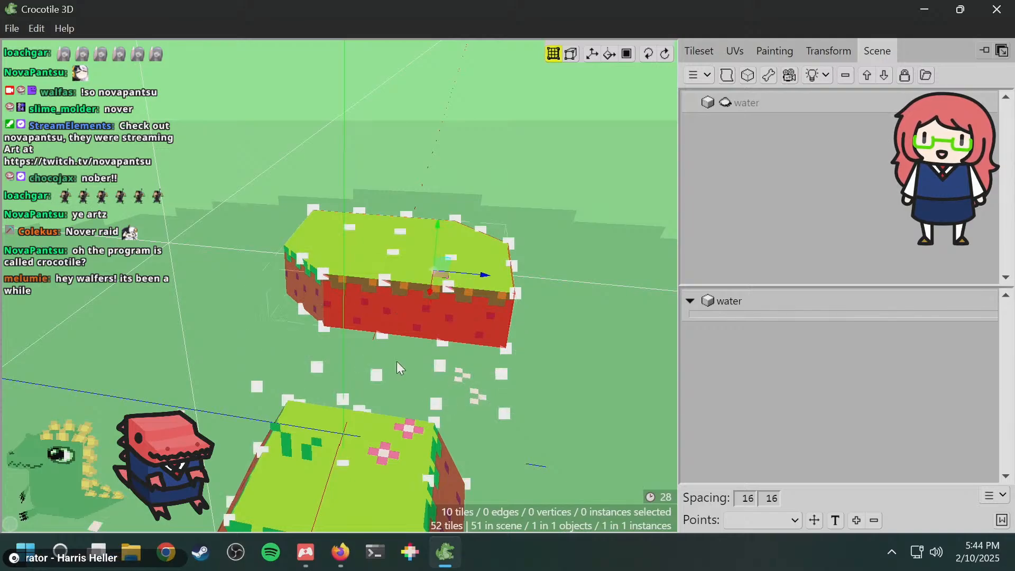
- Add the remaining wall tiles of the raised platform to the selection and deselect the stray tile below them
{"action": "right_click_drag", "start_coordinate": [397, 361], "coordinate": [332, 322]}
{"action": "left_click_drag", "start_coordinate": [332, 322], "coordinate": [375, 346]}
{"action": "right_click_drag", "start_coordinate": [376, 346], "coordinate": [258, 297]}
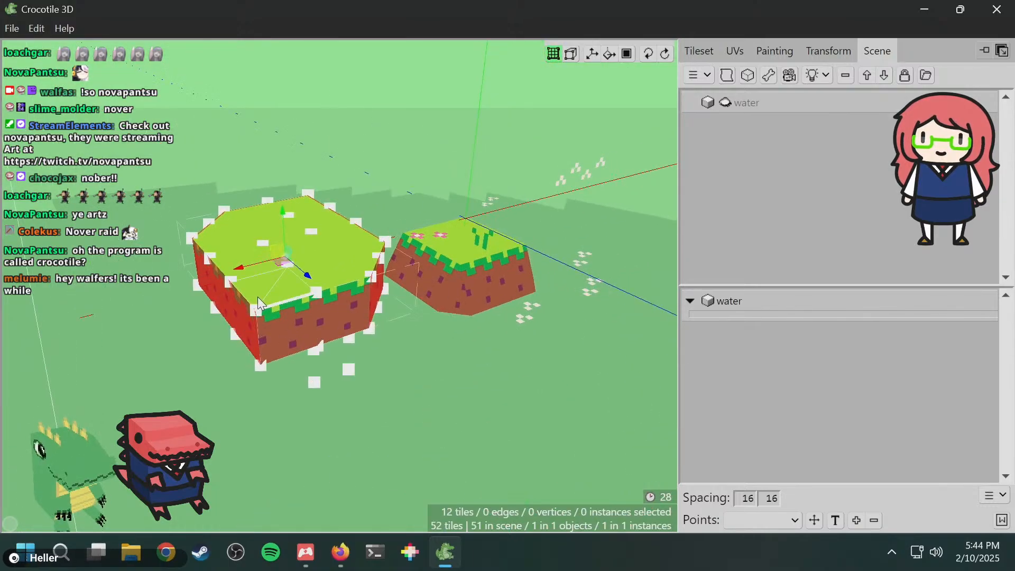
{"action": "left_click_drag", "start_coordinate": [247, 348], "coordinate": [353, 358]}
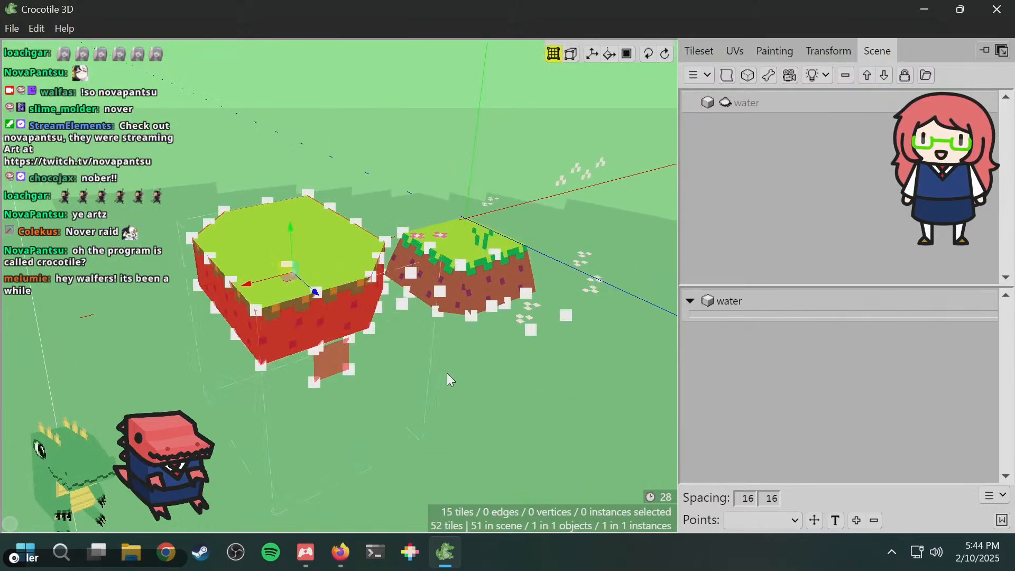
{"action": "right_click_drag", "start_coordinate": [449, 379], "coordinate": [430, 366]}
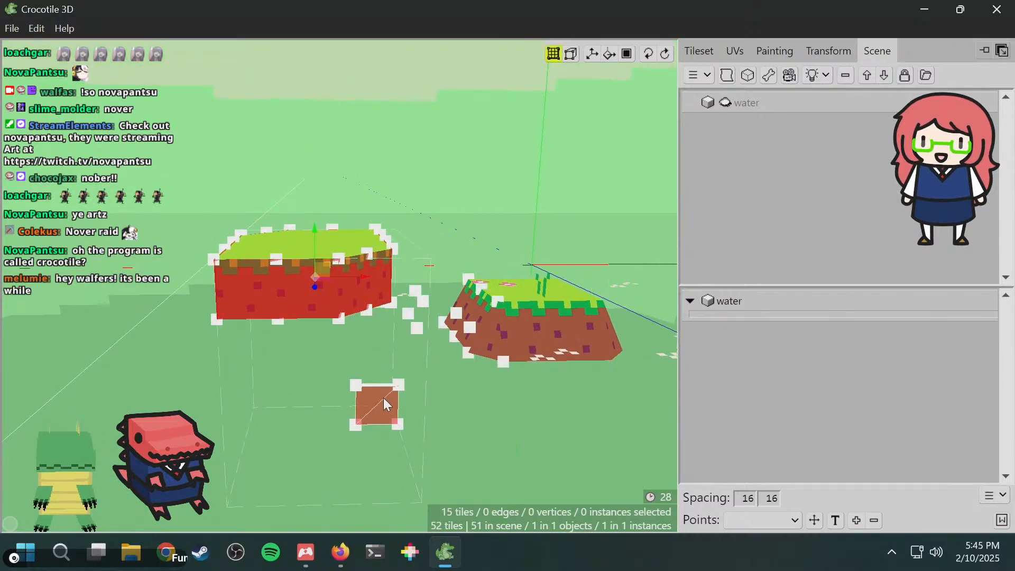
{"action": "middle_click_drag", "start_coordinate": [387, 405], "coordinate": [365, 413]}
{"action": "mouse_move", "coordinate": [439, 431]}
{"action": "middle_mouse_down"}
{"action": "mouse_move", "coordinate": [431, 420]}
{"action": "mouse_move", "coordinate": [430, 433]}
{"action": "middle_mouse_up"}
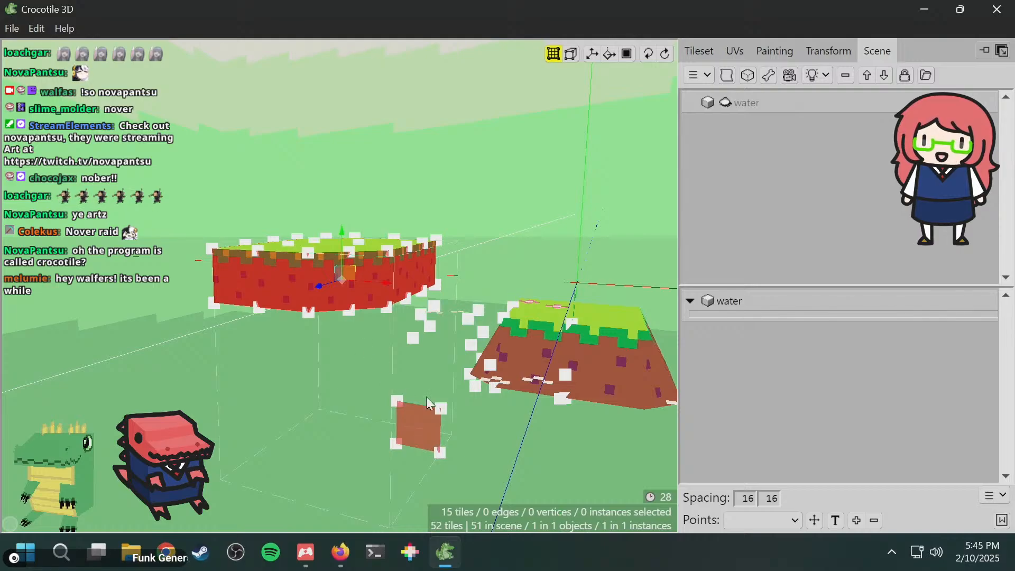
{"action": "left_click", "coordinate": [420, 423], "text": "ctrl"}
{"action": "middle_click_drag", "start_coordinate": [420, 422], "coordinate": [351, 378]}
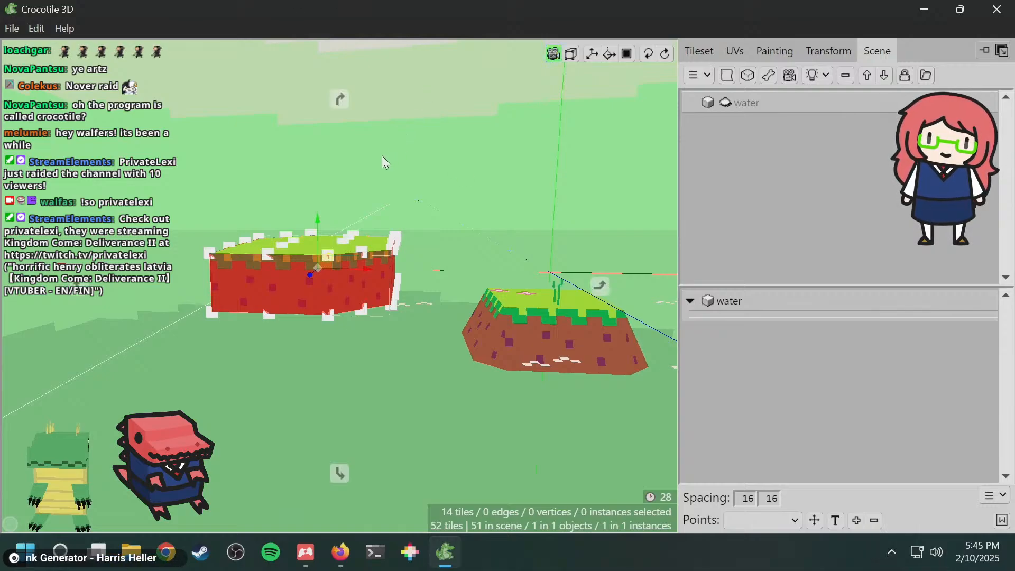
- Duplicate the 14 selected wall tiles and move the copy down to form a second row directly beneath the original walls
{"action": "right_click_drag", "start_coordinate": [382, 156], "coordinate": [512, 120]}
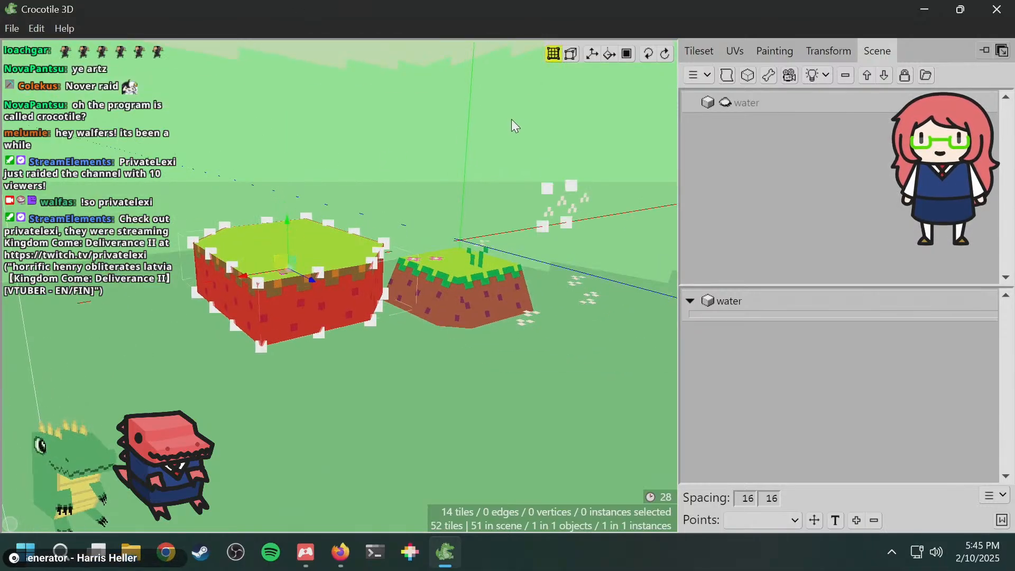
{"action": "key", "text": "ctrl+v"}
{"action": "right_click_drag", "start_coordinate": [511, 119], "coordinate": [365, 87]}
{"action": "right_click_drag", "start_coordinate": [476, 58], "coordinate": [493, 112]}
{"action": "key", "text": "s"}
{"action": "key", "text": "s"}
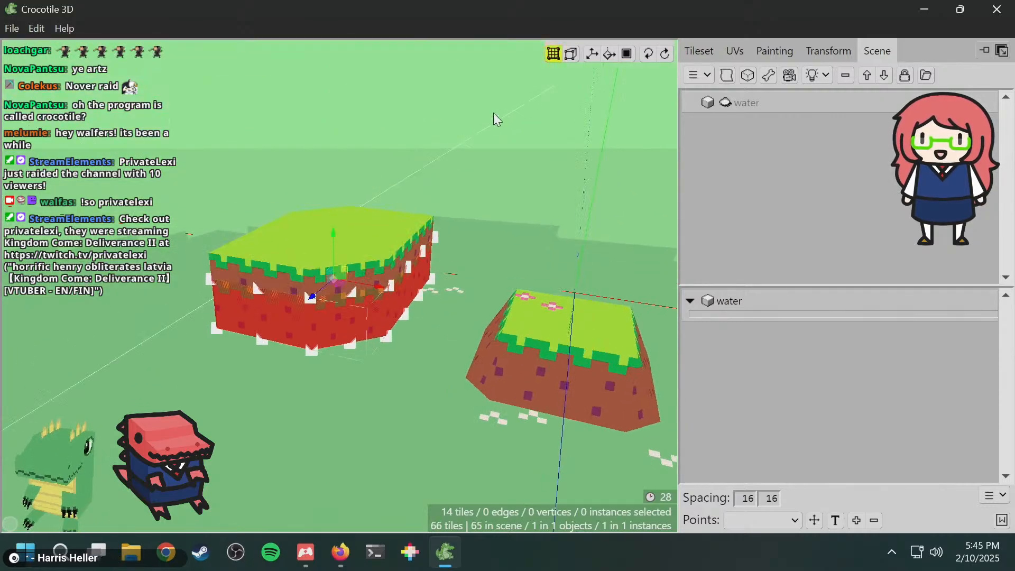
{"action": "key", "text": "s"}
{"action": "key", "text": "w"}
{"action": "right_click_drag", "start_coordinate": [491, 118], "coordinate": [487, 130]}
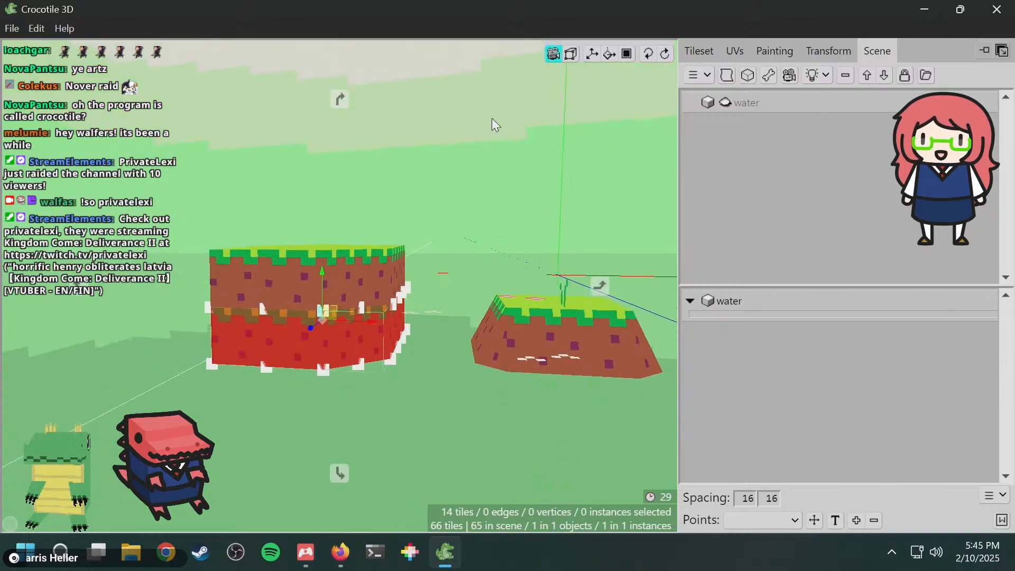
- Bring up the UV editor and clear the selection of the duplicated wall tiles
{"action": "left_click", "coordinate": [782, 53]}
{"action": "left_click", "coordinate": [724, 58]}
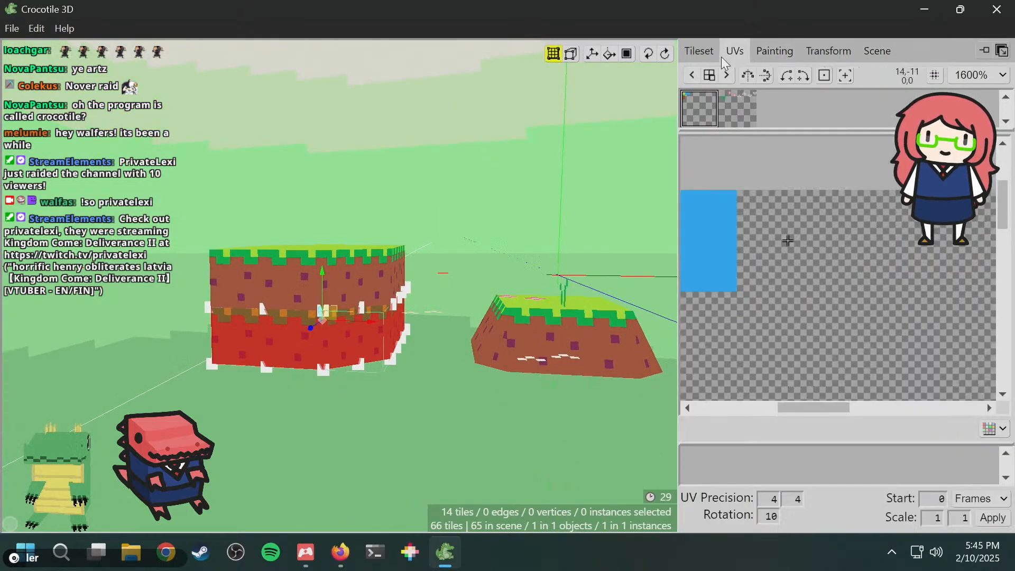
{"action": "right_click_drag", "start_coordinate": [360, 325], "coordinate": [340, 286]}
{"action": "middle_click_drag", "start_coordinate": [415, 281], "coordinate": [423, 284]}
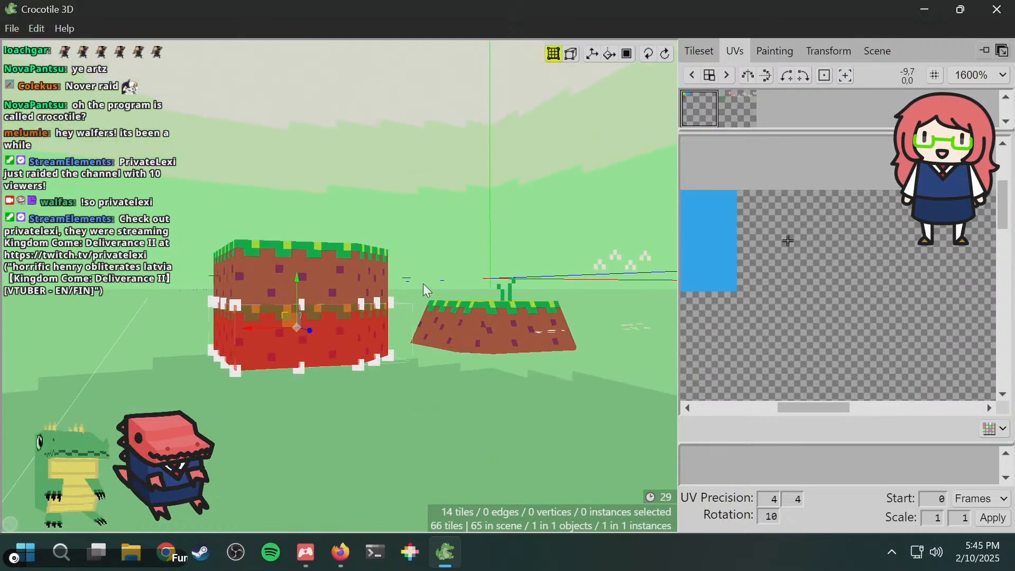
{"action": "left_click", "coordinate": [423, 284]}
{"action": "middle_click_drag", "start_coordinate": [343, 184], "coordinate": [333, 302]}
{"action": "key", "text": "Tab"}
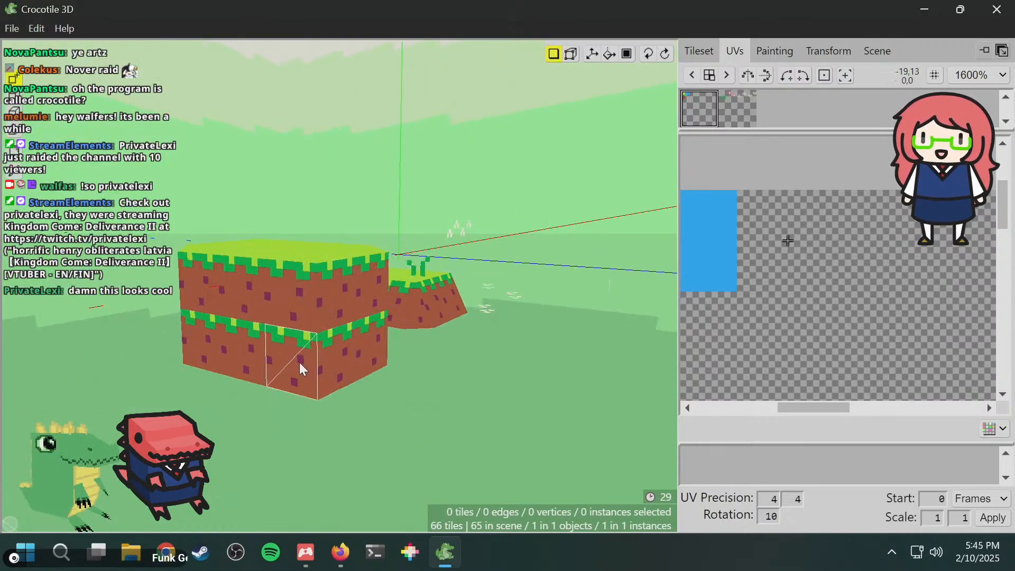
{"action": "key", "text": "Tab"}
{"action": "left_click_drag", "start_coordinate": [181, 350], "coordinate": [343, 418]}
{"action": "left_click", "coordinate": [344, 357]}
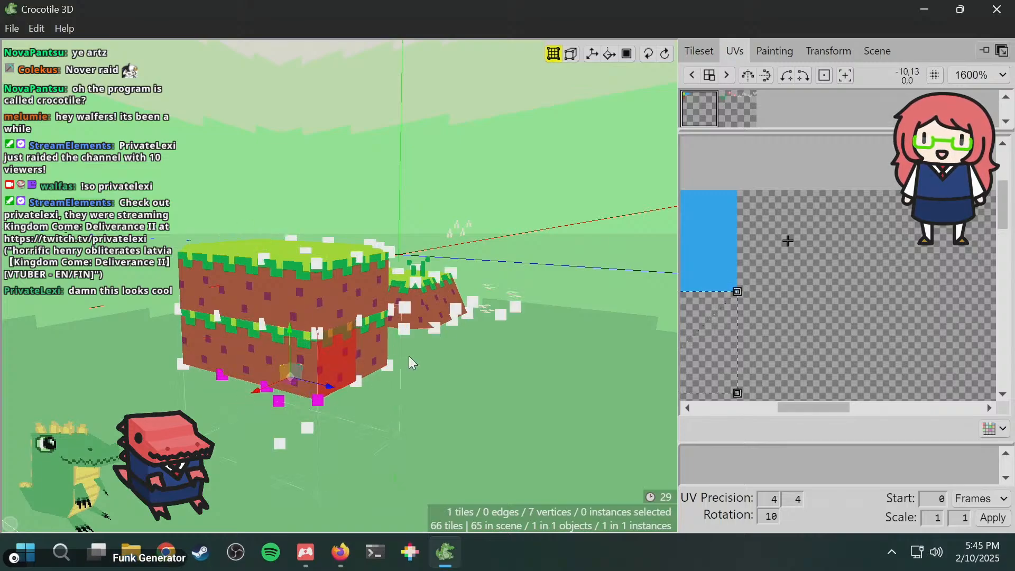
{"action": "left_click", "coordinate": [195, 353]}
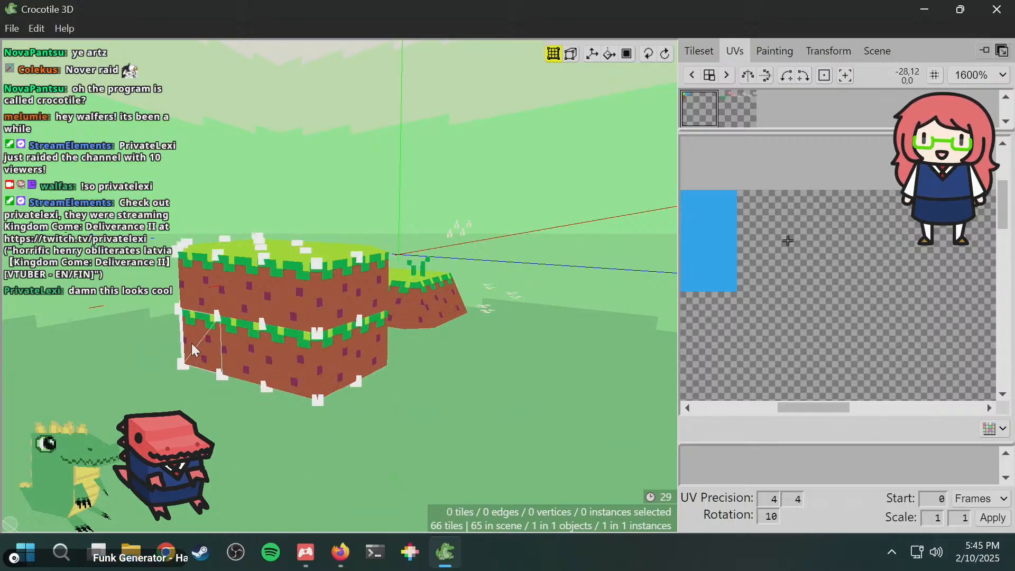
{"action": "left_click_drag", "start_coordinate": [192, 344], "coordinate": [338, 412]}
{"action": "key", "text": "ctrl+z"}
{"action": "key", "text": "Delete"}
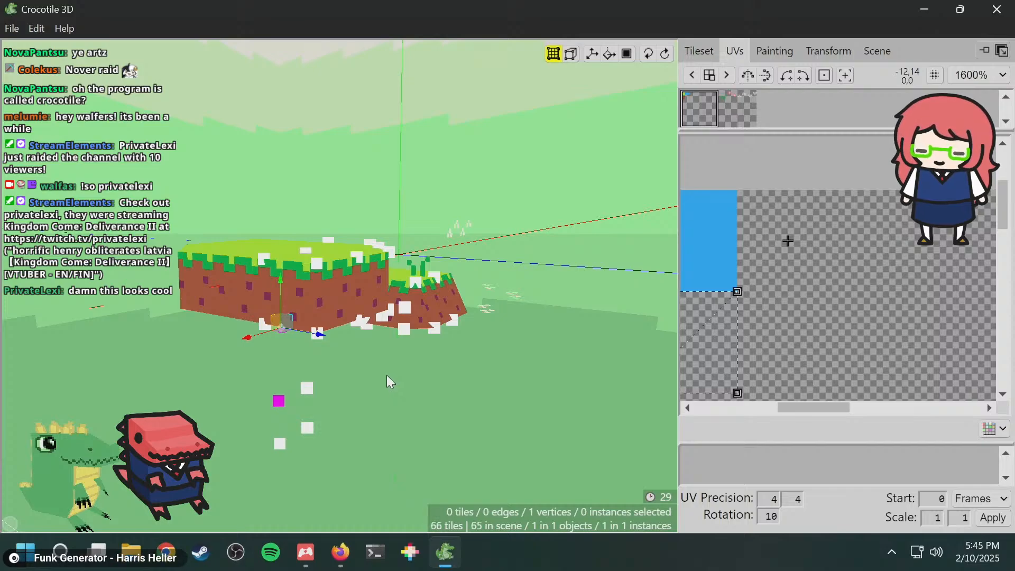
{"action": "key", "text": "ctrl+z"}
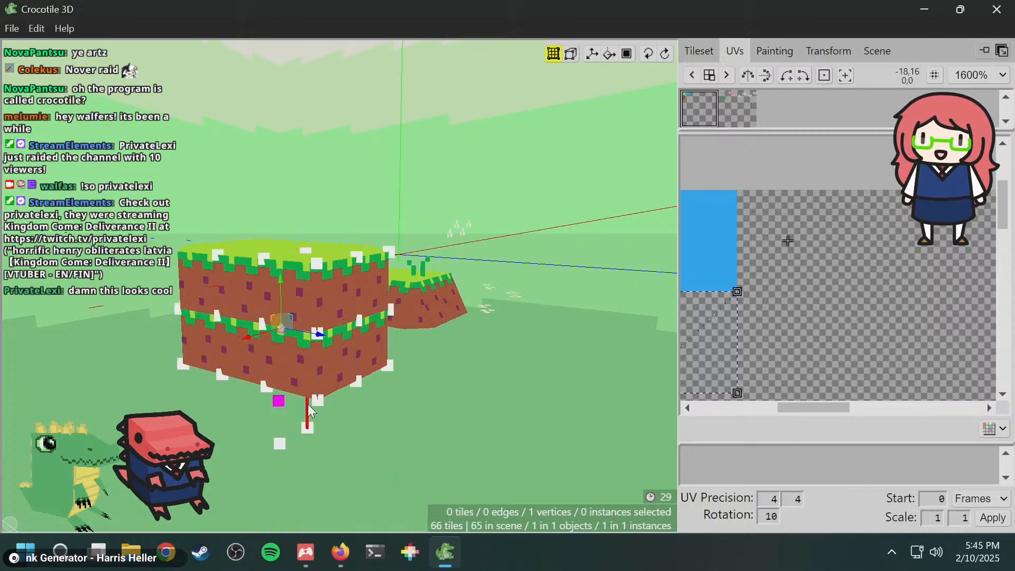
- Delete the stray tile hanging below the raised platform and box-select the lower-row wall tiles around its near corner
{"action": "left_click", "coordinate": [288, 417]}
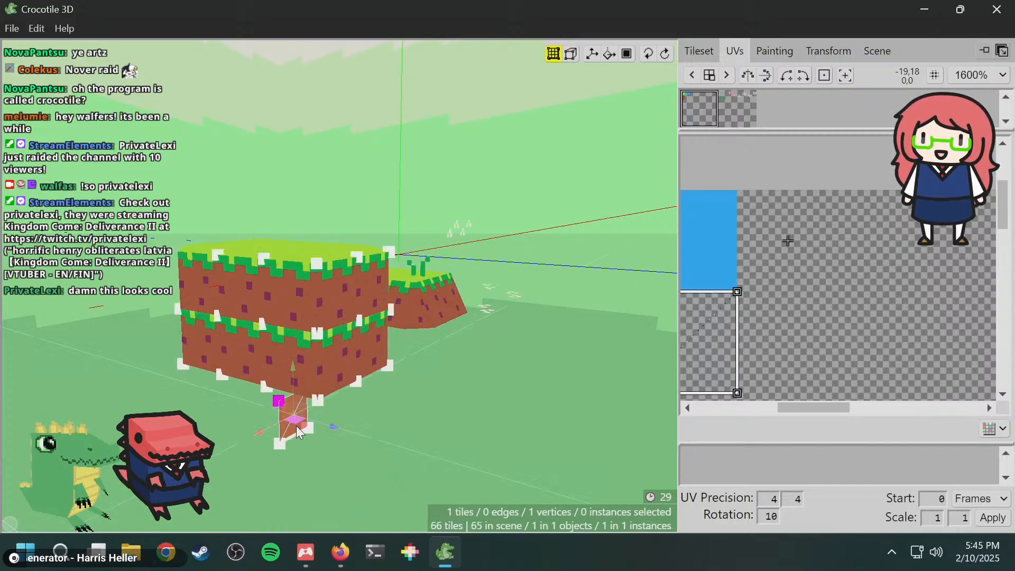
{"action": "key", "text": "Delete"}
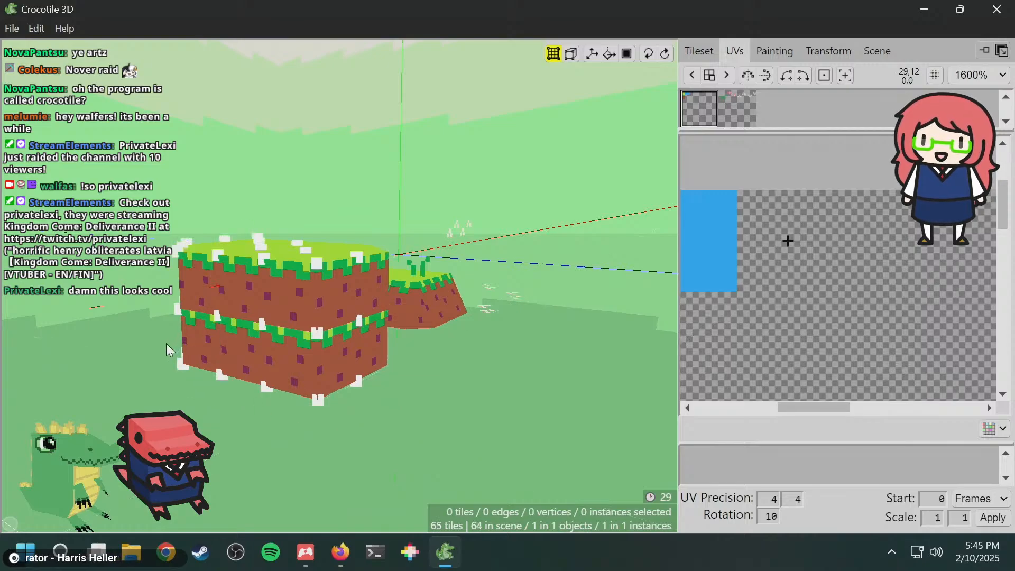
{"action": "left_click_drag", "start_coordinate": [166, 344], "coordinate": [365, 463]}
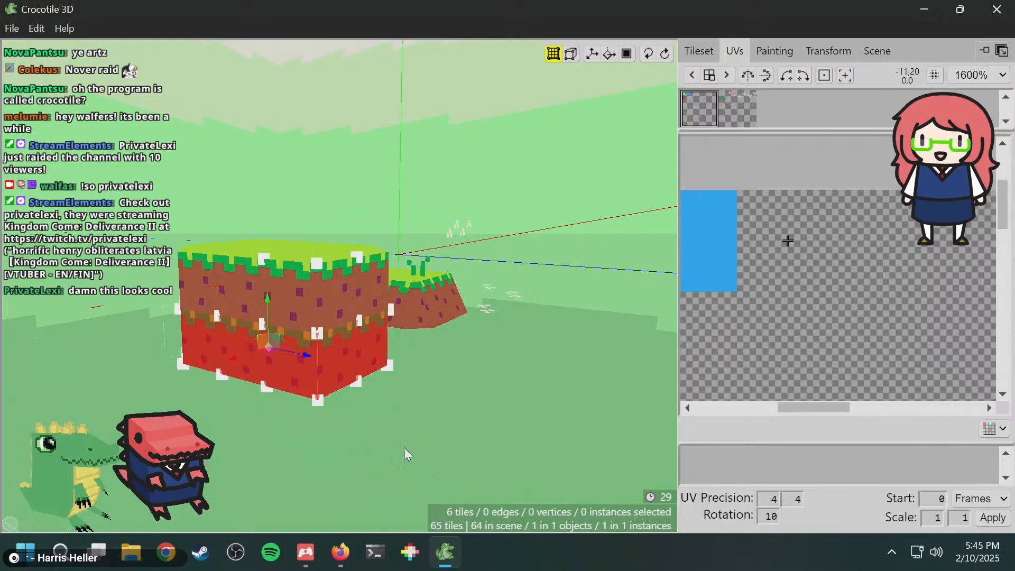
- Add the remaining lower-row wall tiles around the platform to the selection, 14 in all, leaving out the foam tile
{"action": "middle_click_drag", "start_coordinate": [404, 448], "coordinate": [328, 363]}
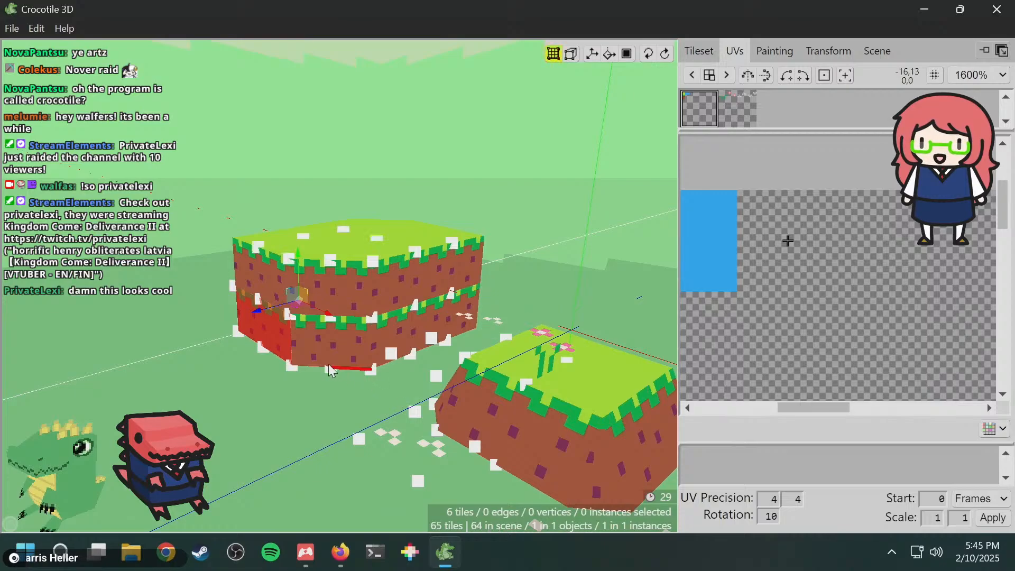
{"action": "left_click_drag", "start_coordinate": [285, 333], "coordinate": [402, 366], "text": "shift"}
{"action": "middle_click_drag", "start_coordinate": [412, 357], "coordinate": [386, 391]}
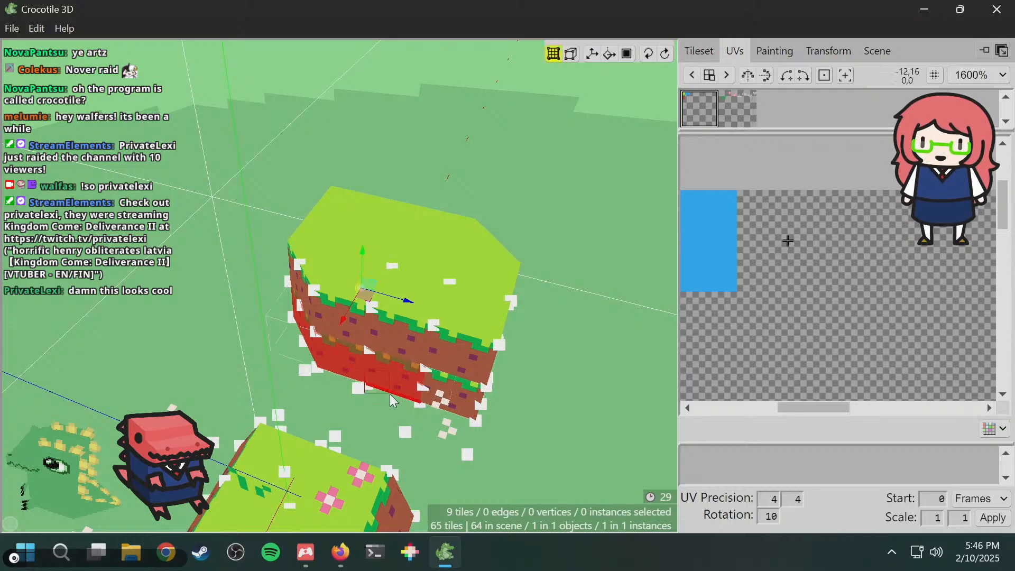
{"action": "left_click_drag", "start_coordinate": [390, 394], "coordinate": [402, 406], "text": "shift"}
{"action": "middle_click_drag", "start_coordinate": [469, 409], "coordinate": [439, 420]}
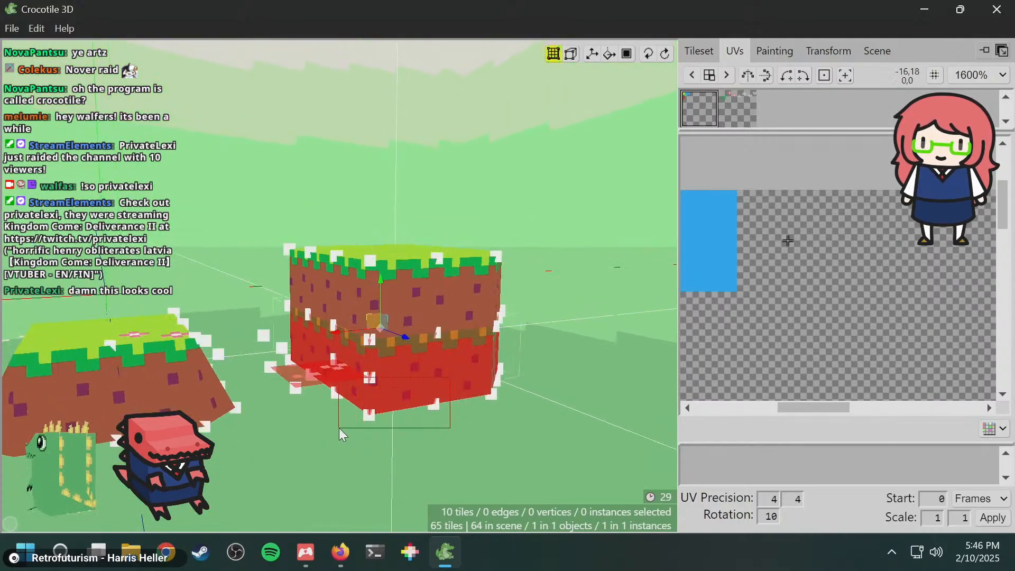
{"action": "left_click_drag", "start_coordinate": [377, 431], "coordinate": [371, 430], "text": "shift"}
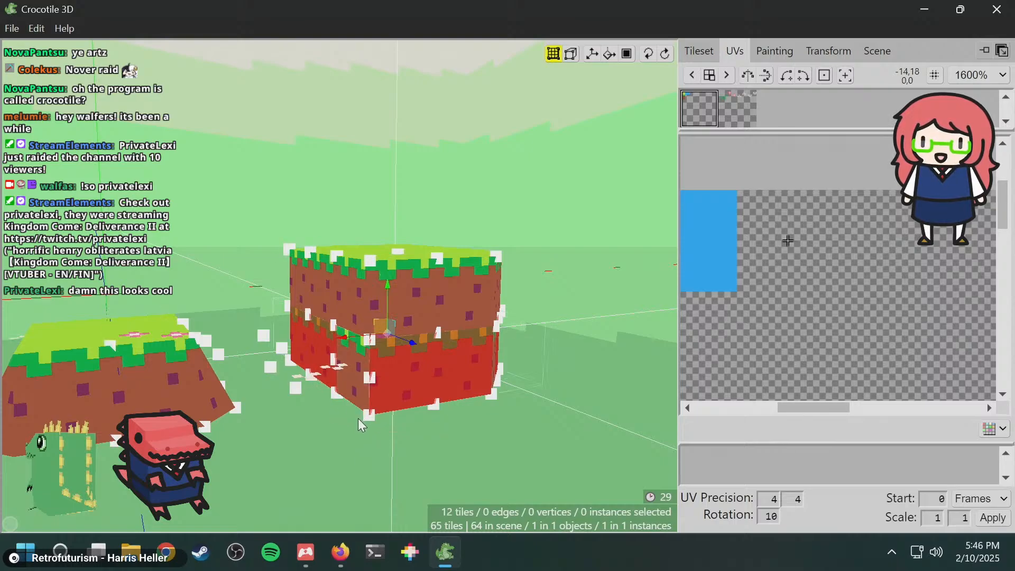
{"action": "left_click", "coordinate": [388, 407], "text": "shift"}
{"action": "middle_click_drag", "start_coordinate": [470, 418], "coordinate": [418, 399]}
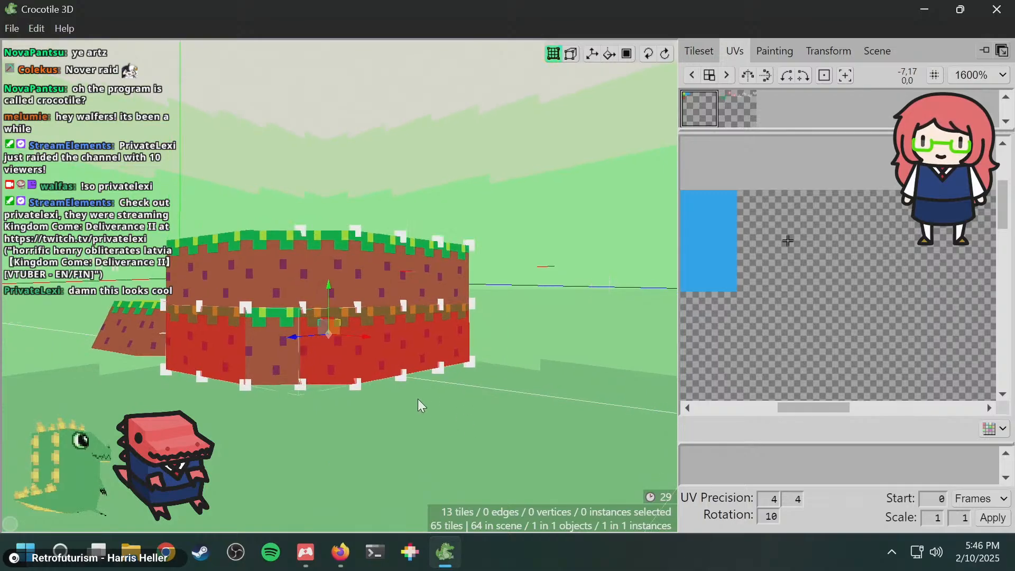
{"action": "left_click_drag", "start_coordinate": [315, 389], "coordinate": [315, 403]}
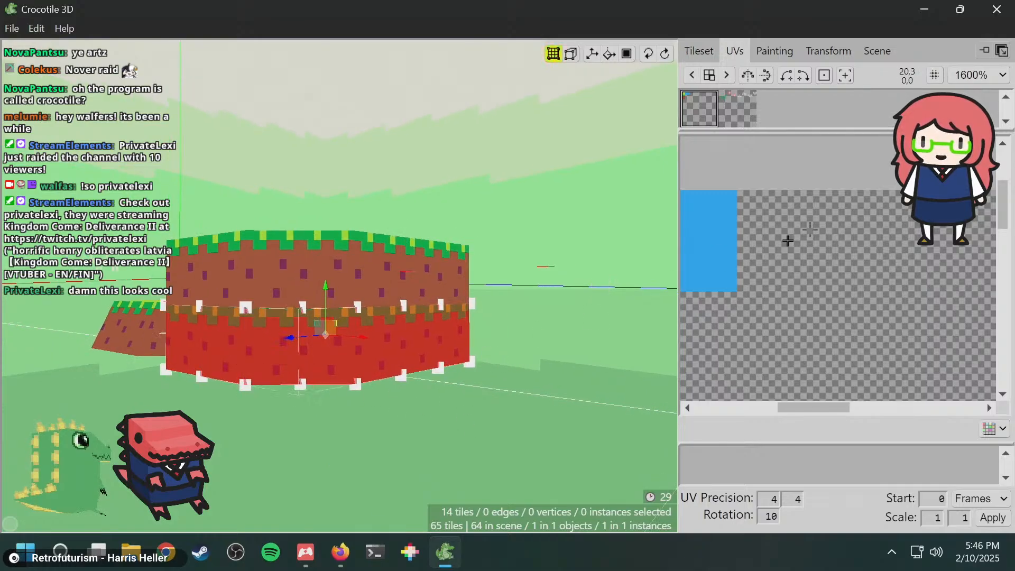
- Shift the UVs of the 14 lower wall tiles from the grass-edged tile down to the plain dirt tile and clear the selection
{"action": "key", "text": "space"}
{"action": "left_click_drag", "start_coordinate": [773, 266], "coordinate": [999, 195]}
{"action": "left_click_drag", "start_coordinate": [737, 214], "coordinate": [909, 356]}
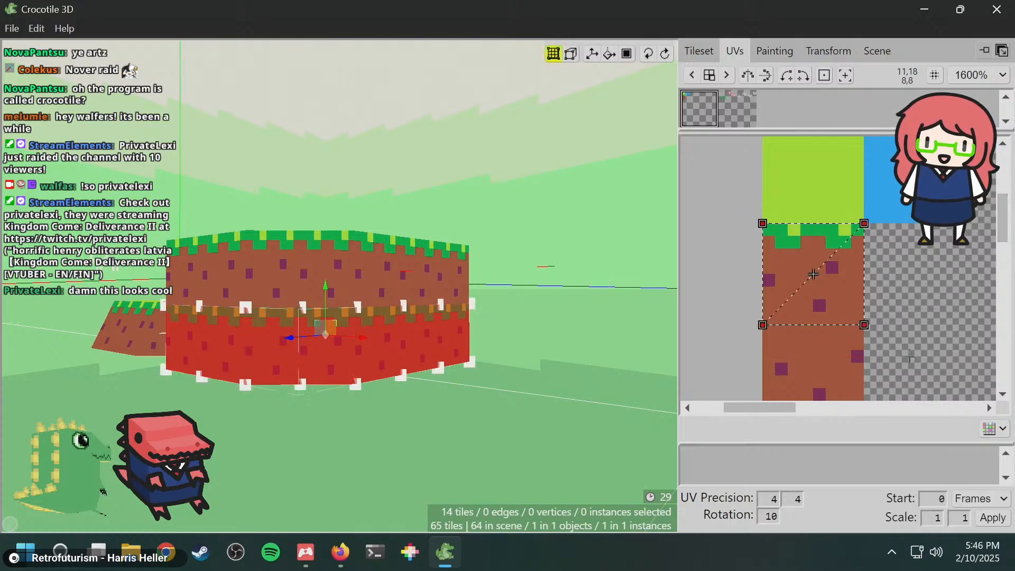
{"action": "left_click_drag", "start_coordinate": [813, 274], "coordinate": [813, 375]}
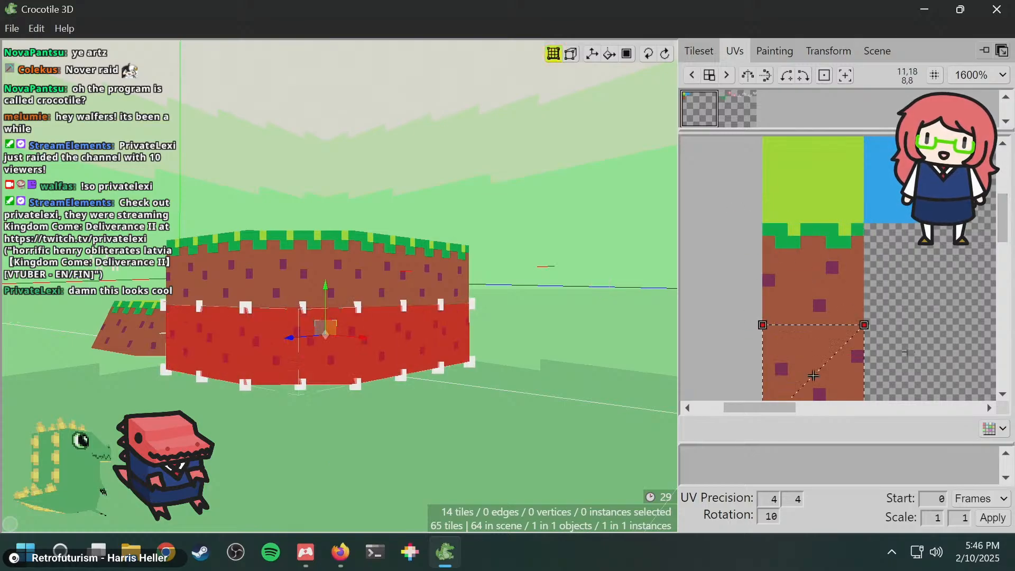
{"action": "key", "text": "Return"}
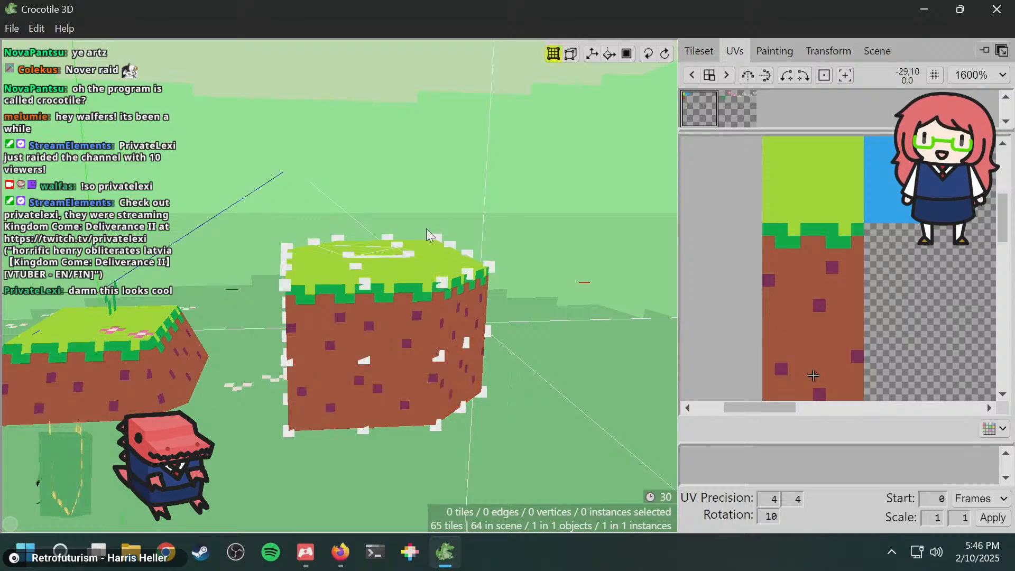
- Show the water object to inspect the taller platform against the water surface, and hide it again
{"action": "key", "text": "space"}
{"action": "left_click_drag", "start_coordinate": [490, 195], "coordinate": [675, 251]}
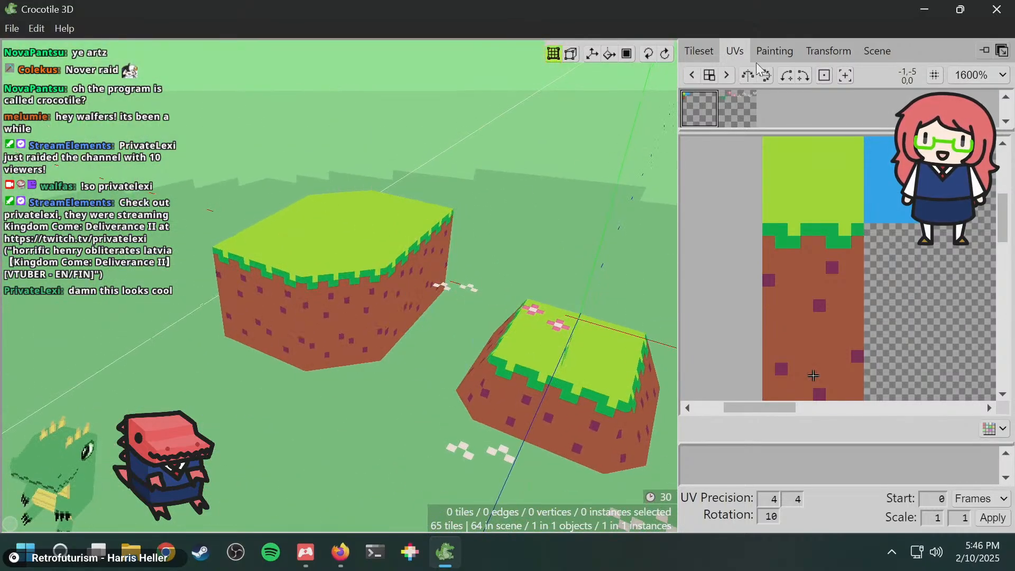
{"action": "left_click", "coordinate": [878, 50]}
{"action": "left_click", "coordinate": [726, 103]}
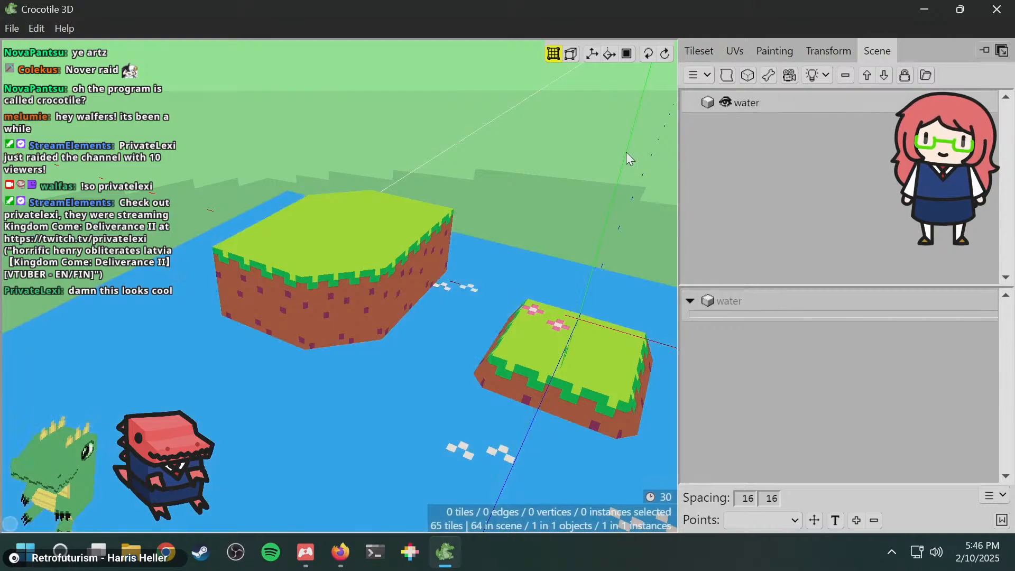
{"action": "left_click_drag", "start_coordinate": [451, 221], "coordinate": [375, 327]}
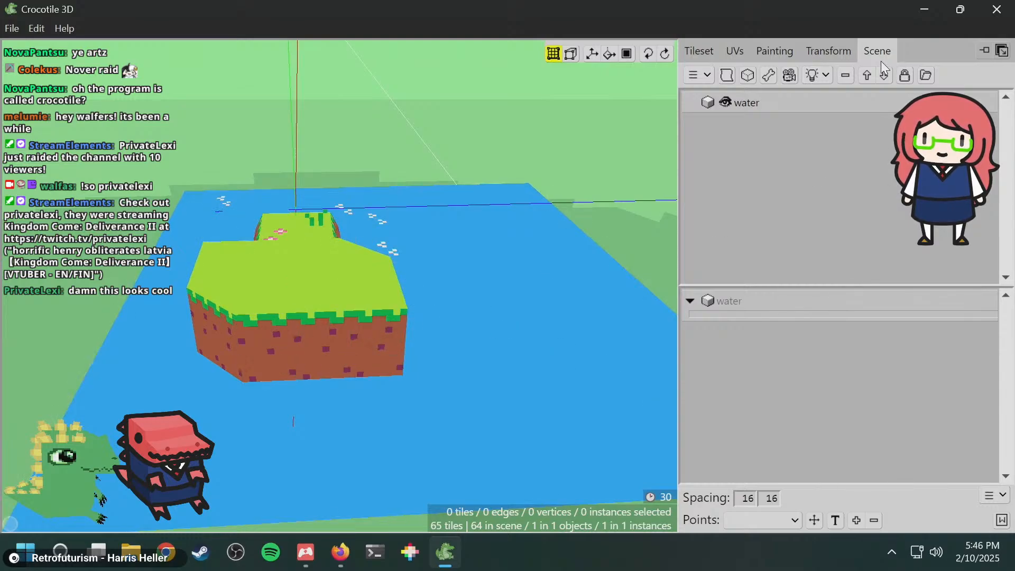
{"action": "left_click", "coordinate": [727, 105]}
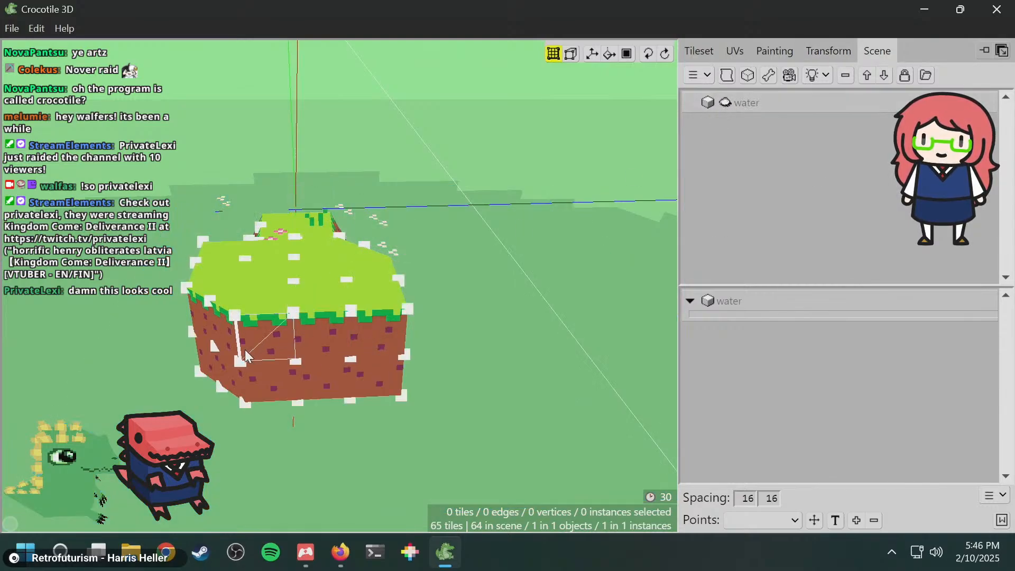
{"action": "left_click_drag", "start_coordinate": [259, 347], "coordinate": [440, 415]}
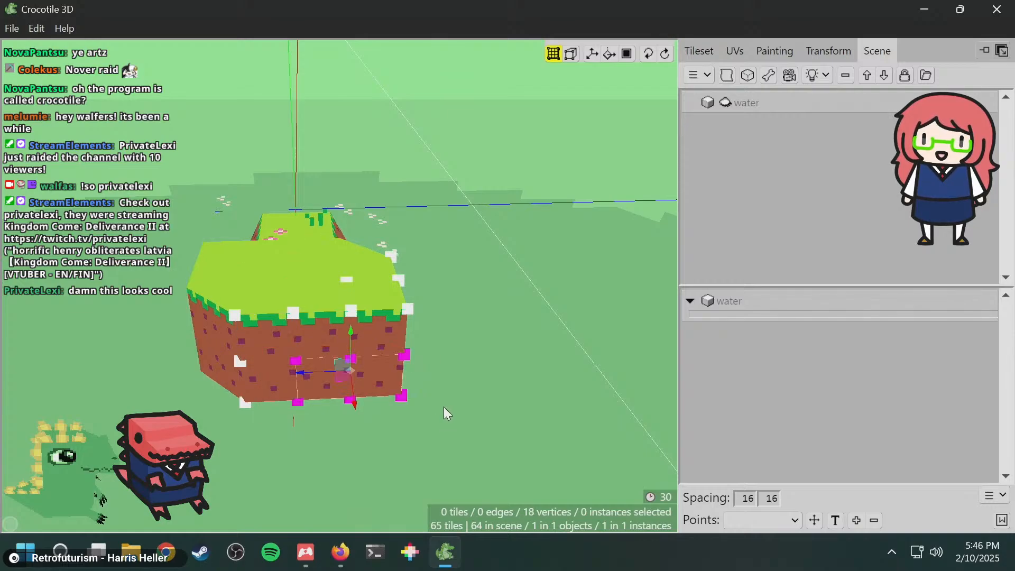
{"action": "key", "text": "s"}
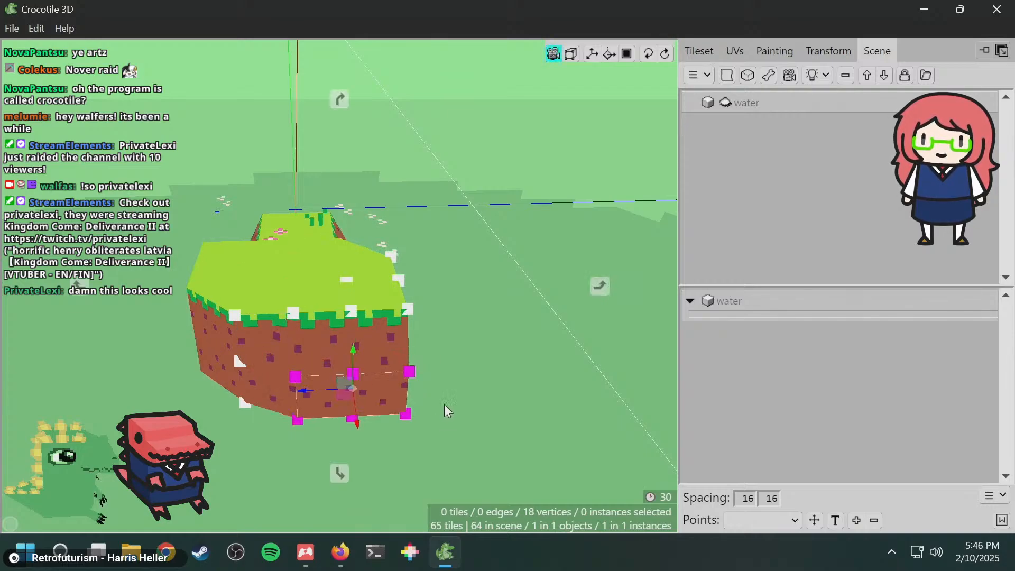
{"action": "key", "text": "ctrl+z"}
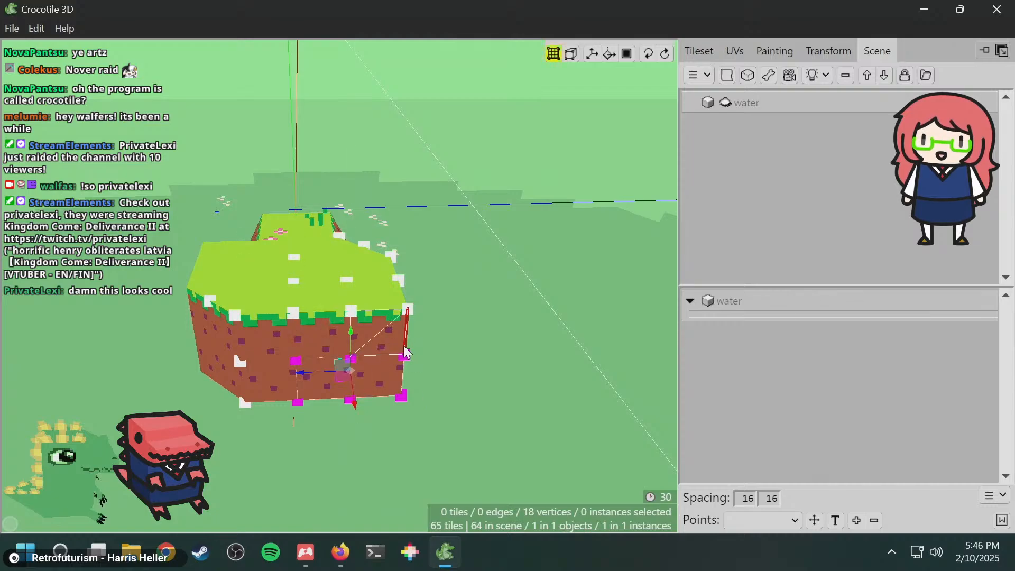
- Move the middle lower-wall vertices on the side away from the smaller island outward, and push their bottom edge out further
{"action": "left_click_drag", "start_coordinate": [294, 349], "coordinate": [374, 409]}
{"action": "key", "text": "s"}
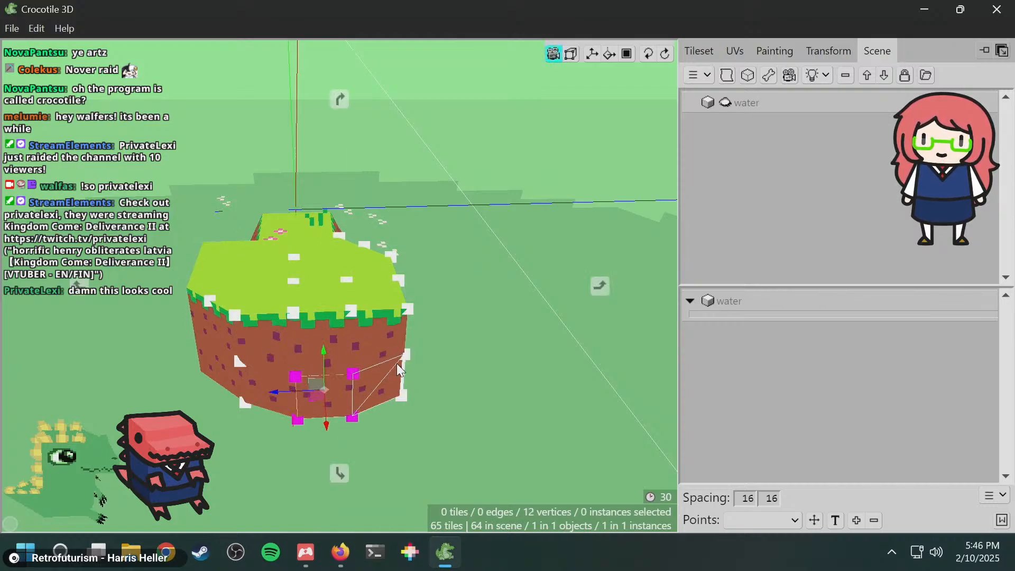
{"action": "left_click", "coordinate": [288, 395]}
{"action": "left_click_drag", "start_coordinate": [276, 404], "coordinate": [375, 442]}
{"action": "key", "text": "s"}
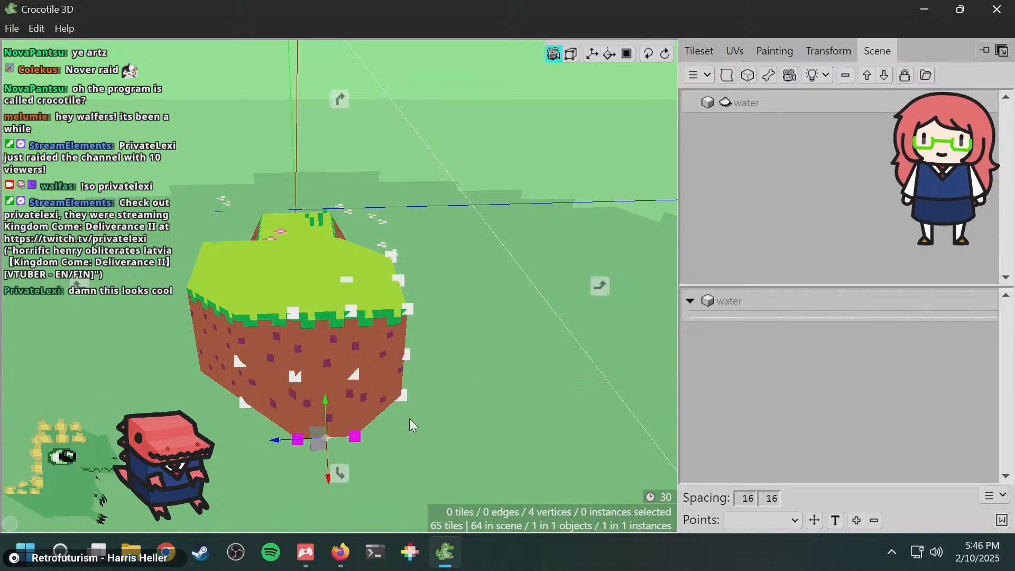
- Move the six lower vertices at the adjacent wall corner outward and clear the selection
{"action": "mouse_move", "coordinate": [522, 374]}
{"action": "middle_mouse_down"}
{"action": "mouse_move", "coordinate": [381, 364]}
{"action": "mouse_move", "coordinate": [377, 333]}
{"action": "mouse_move", "coordinate": [365, 364]}
{"action": "mouse_move", "coordinate": [523, 375]}
{"action": "middle_mouse_up"}
{"action": "left_click", "coordinate": [376, 354]}
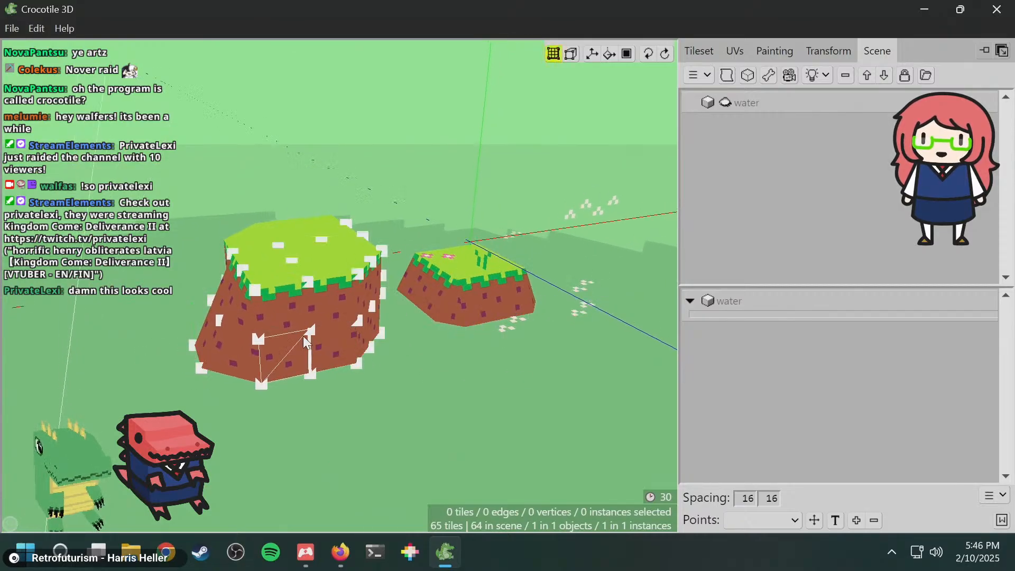
{"action": "left_click_drag", "start_coordinate": [294, 320], "coordinate": [248, 399]}
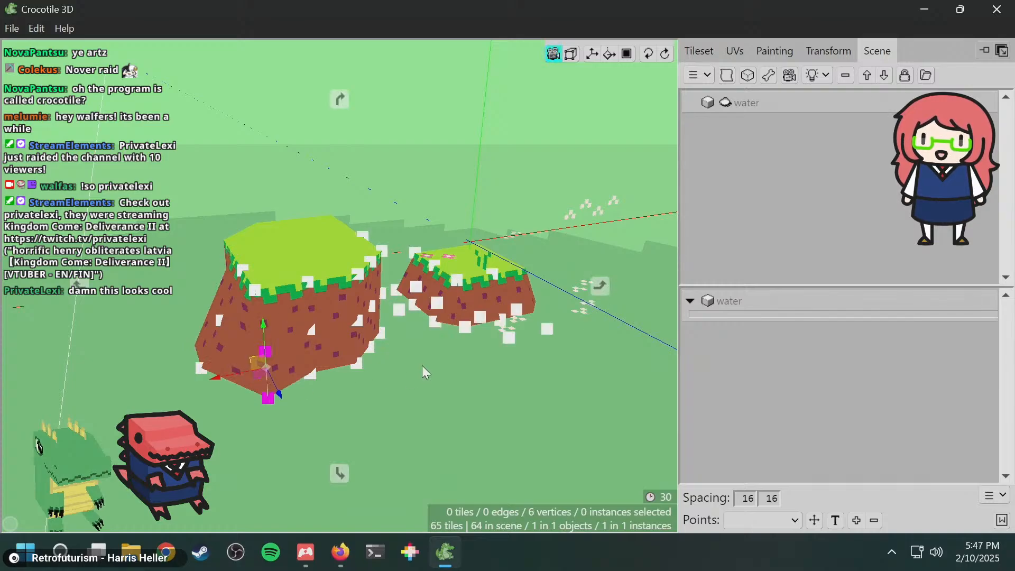
{"action": "middle_click_drag", "start_coordinate": [421, 364], "coordinate": [374, 395]}
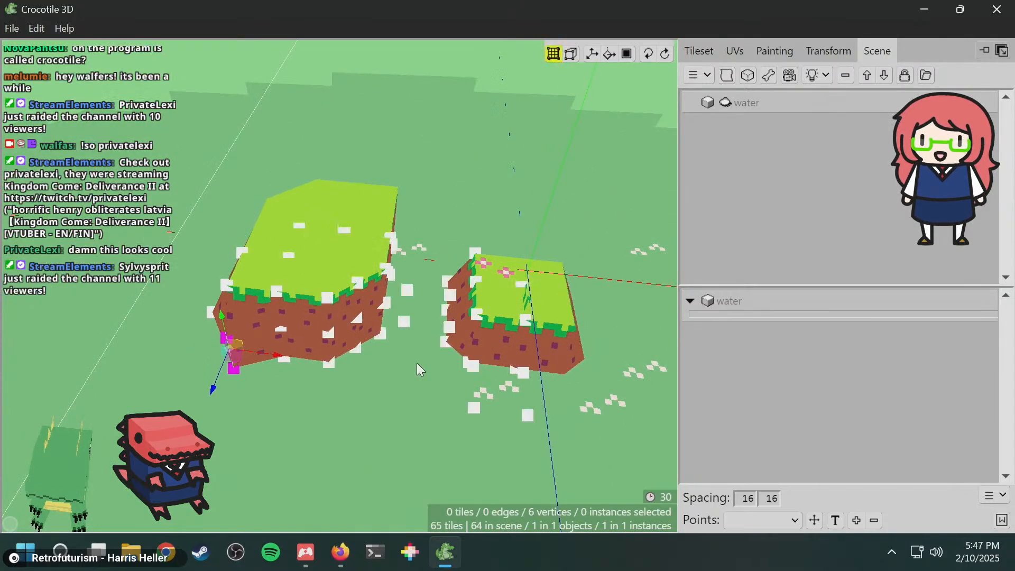
{"action": "middle_click_drag", "start_coordinate": [383, 348], "coordinate": [502, 317]}
{"action": "left_click", "coordinate": [508, 287]}
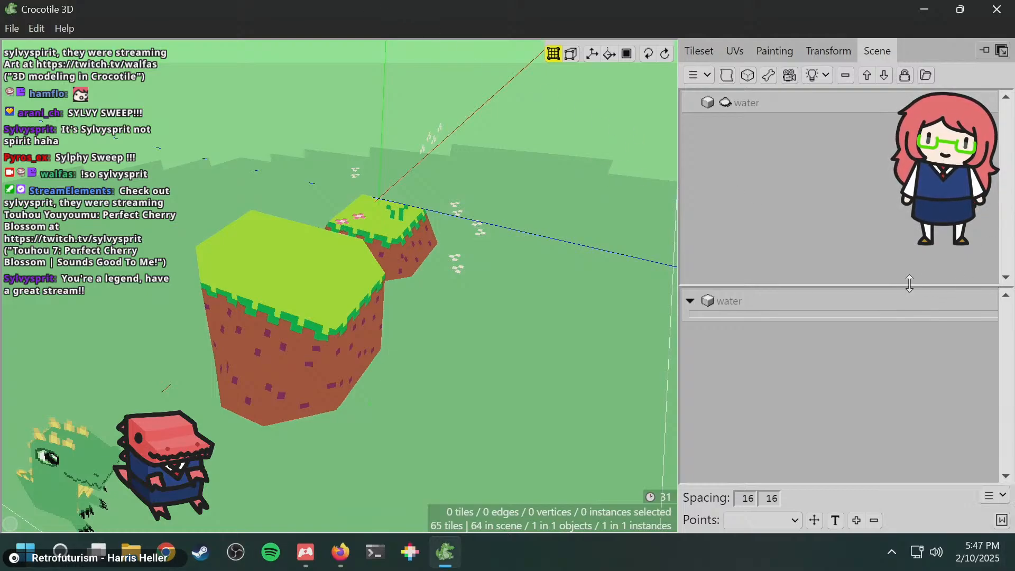
- Move the six lower vertices in the middle of the platform's opposite wall outward and deselect them
{"action": "middle_click_drag", "start_coordinate": [464, 239], "coordinate": [623, 209]}
{"action": "middle_click_drag", "start_coordinate": [312, 396], "coordinate": [382, 369]}
{"action": "left_click_drag", "start_coordinate": [372, 351], "coordinate": [416, 415]}
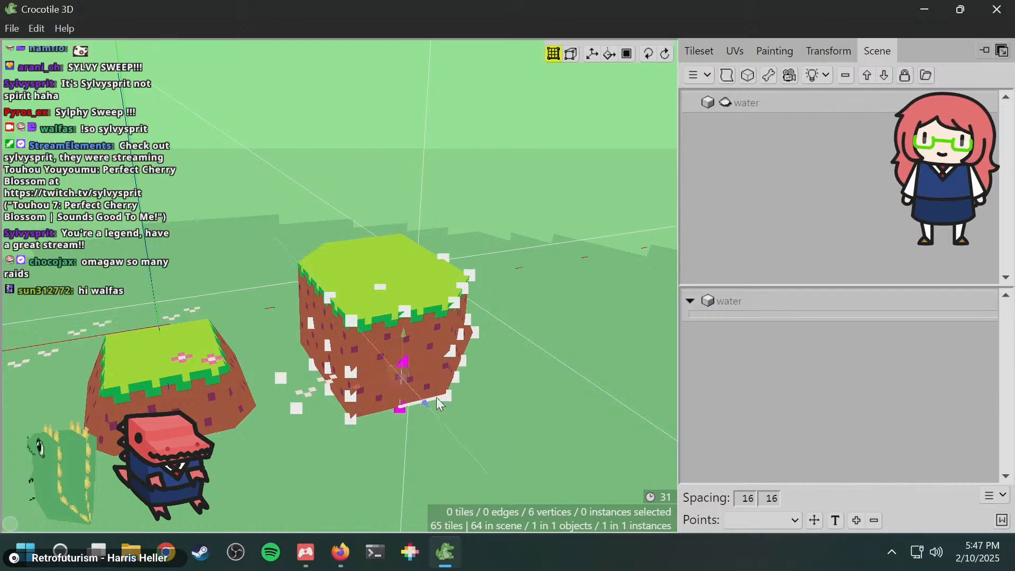
{"action": "key", "text": "s"}
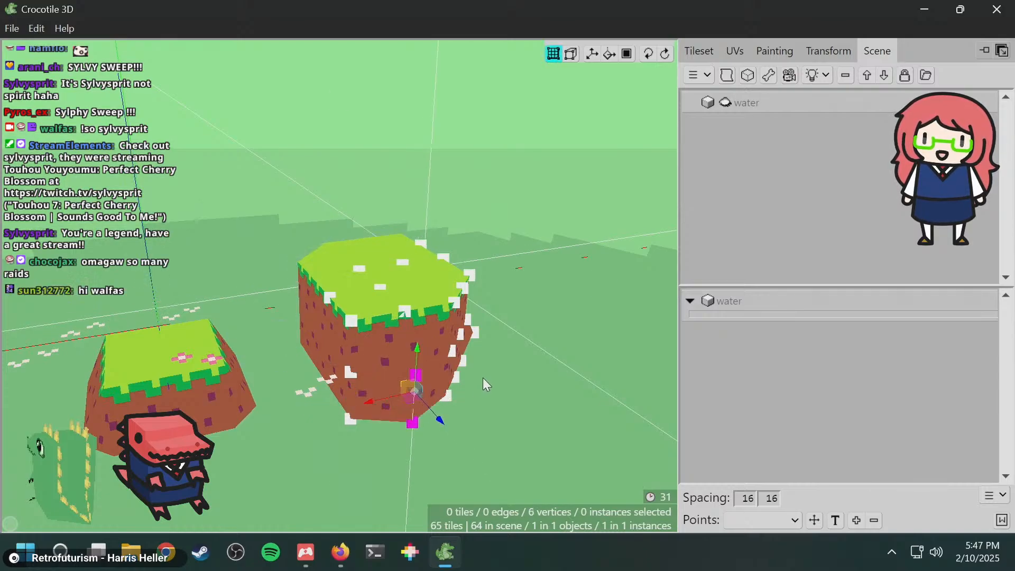
{"action": "left_click", "coordinate": [483, 378]}
- Bulge the remaining flat wall by moving the six lower vertices at its middle outward, and deselect them
{"action": "middle_click_drag", "start_coordinate": [387, 411], "coordinate": [408, 424]}
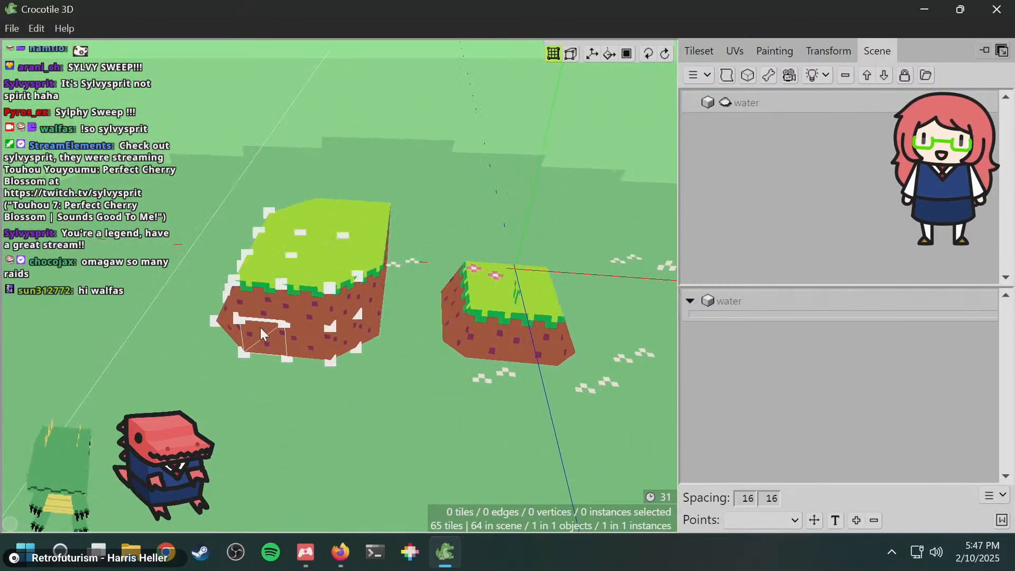
{"action": "left_click_drag", "start_coordinate": [268, 315], "coordinate": [298, 379]}
{"action": "key", "text": "space"}
{"action": "key", "text": "s"}
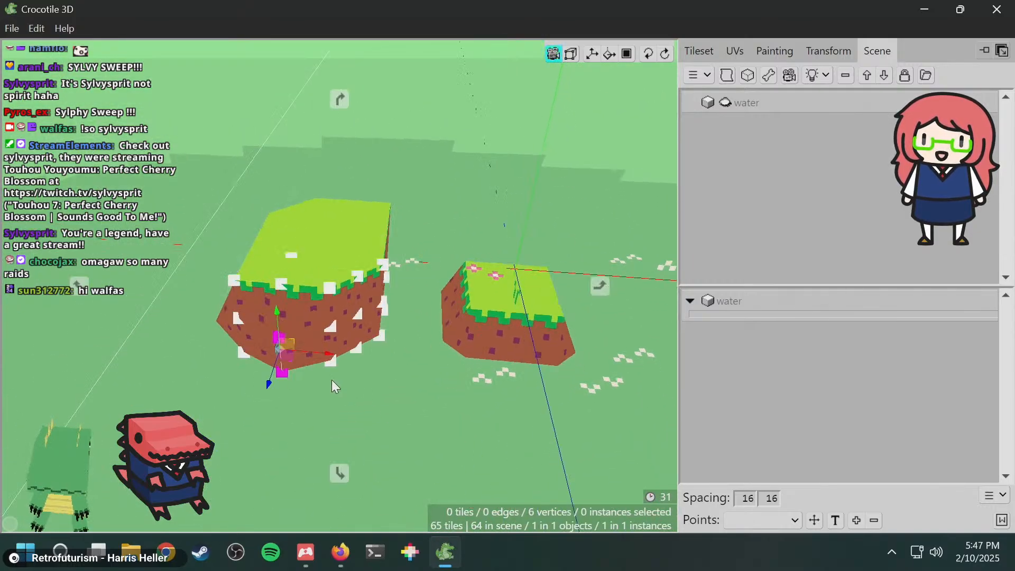
{"action": "middle_click_drag", "start_coordinate": [327, 377], "coordinate": [386, 378]}
{"action": "left_click", "coordinate": [338, 376]}
- Pull the sharp outer corner of the platform's grass top inward to round its outline, and clear the selection
{"action": "middle_click_drag", "start_coordinate": [381, 326], "coordinate": [444, 341]}
{"action": "key", "text": "space"}
{"action": "left_click", "coordinate": [320, 343]}
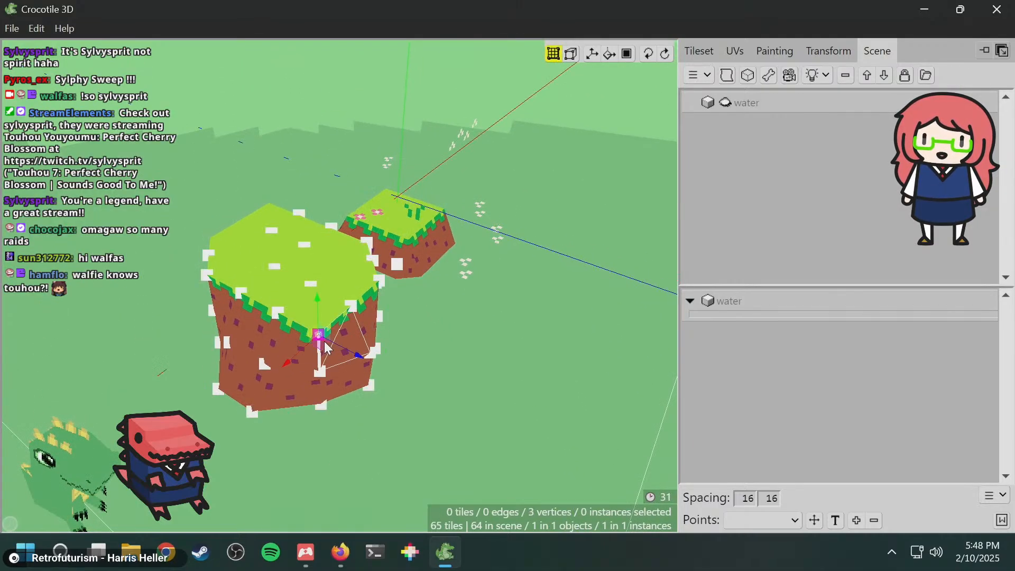
{"action": "mouse_move", "coordinate": [424, 331]}
{"action": "middle_mouse_down"}
{"action": "mouse_move", "coordinate": [333, 315]}
{"action": "mouse_move", "coordinate": [317, 327]}
{"action": "mouse_move", "coordinate": [430, 320]}
{"action": "middle_mouse_up"}
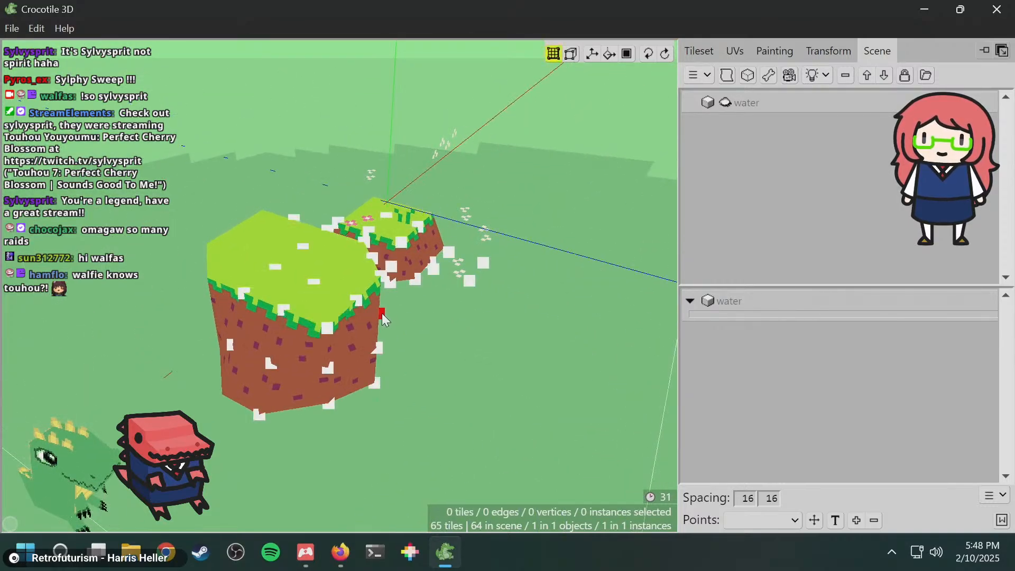
{"action": "middle_click_drag", "start_coordinate": [389, 281], "coordinate": [391, 300]}
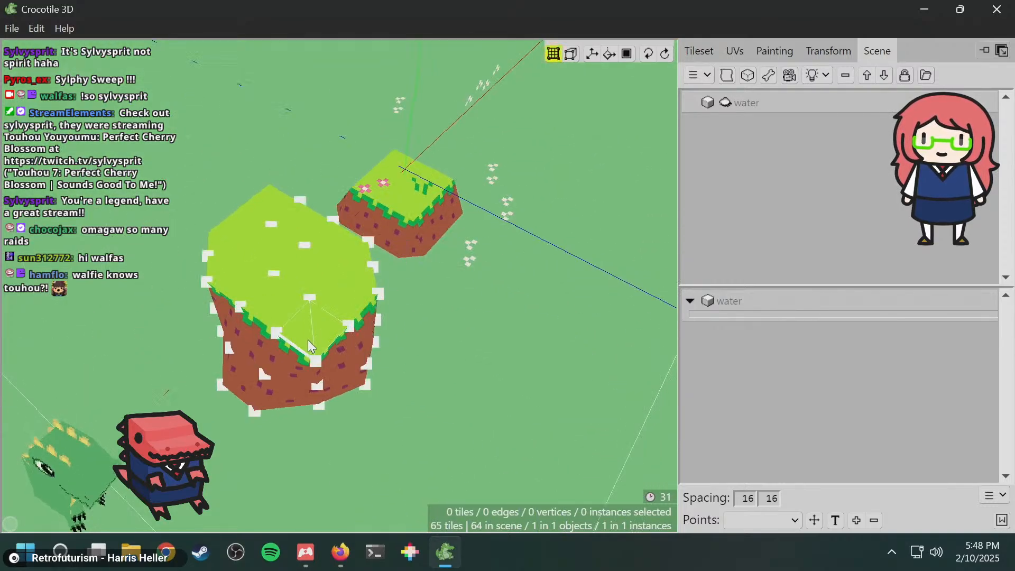
{"action": "left_click_drag", "start_coordinate": [308, 339], "coordinate": [333, 354]}
{"action": "key", "text": "a"}
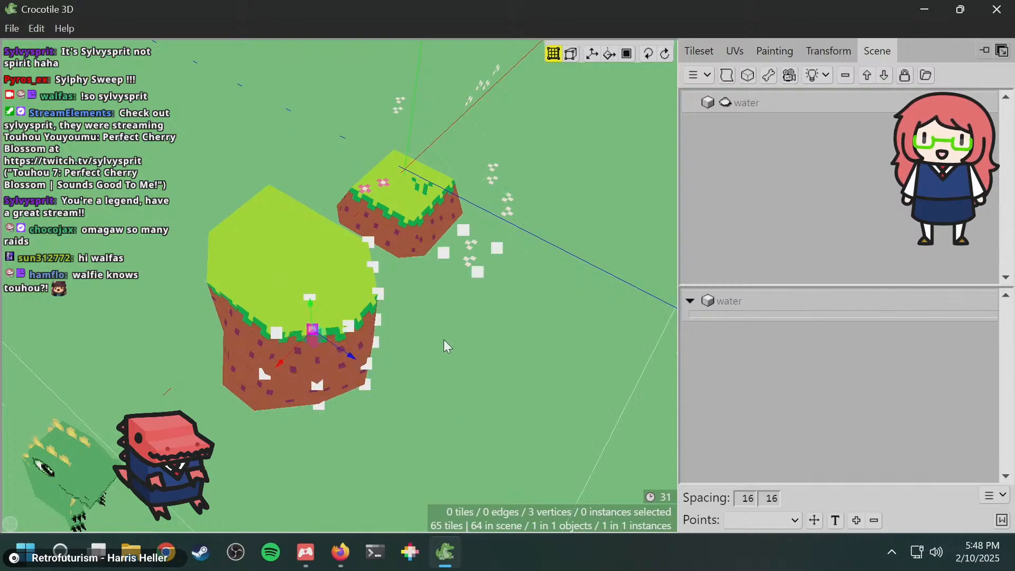
{"action": "left_click", "coordinate": [443, 338]}
{"action": "middle_click_drag", "start_coordinate": [438, 331], "coordinate": [363, 319]}
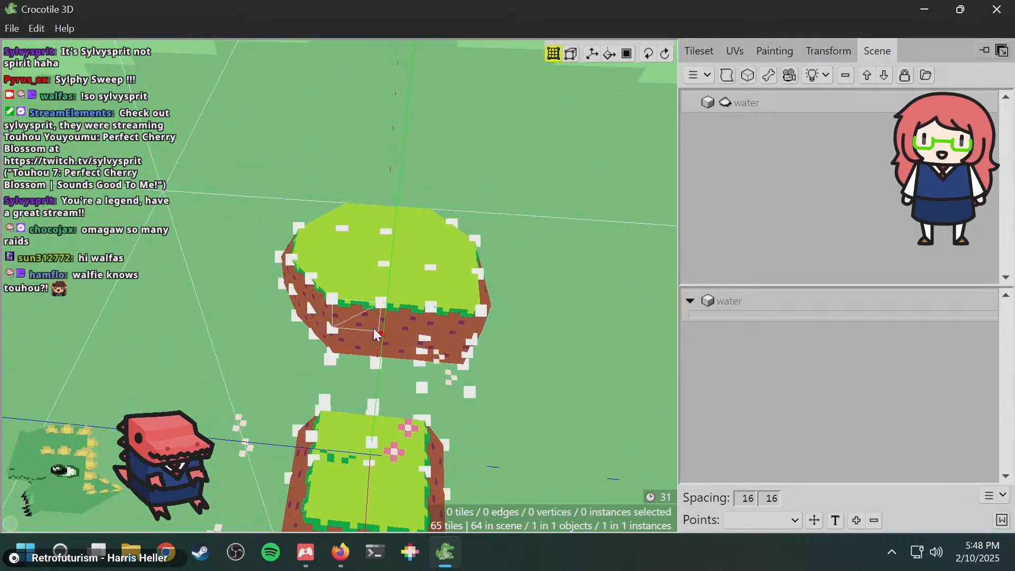
{"action": "left_click_drag", "start_coordinate": [369, 326], "coordinate": [431, 366]}
{"action": "middle_click_drag", "start_coordinate": [529, 350], "coordinate": [470, 261]}
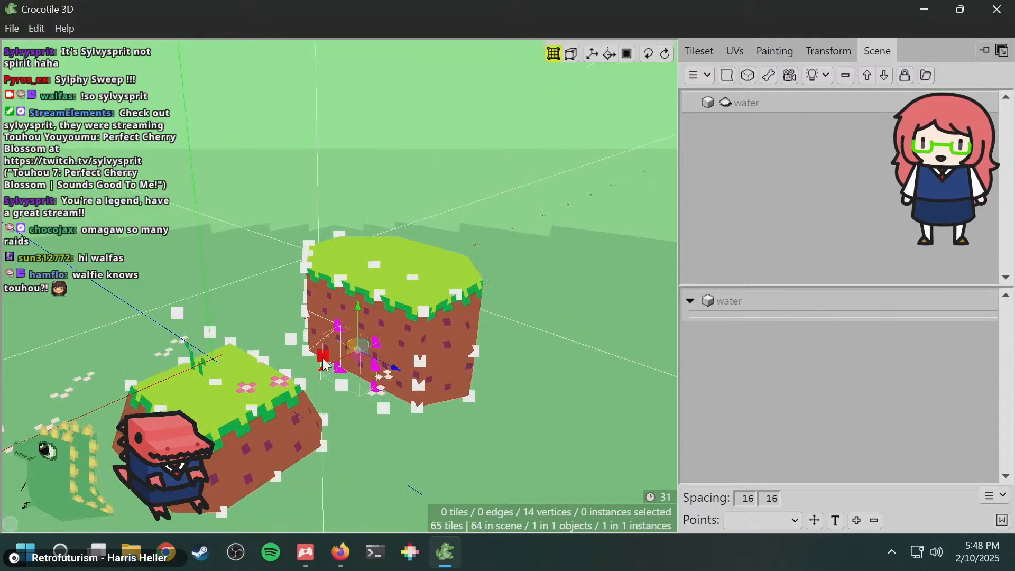
{"action": "left_click", "coordinate": [322, 360], "text": "ctrl"}
{"action": "middle_click_drag", "start_coordinate": [323, 364], "coordinate": [415, 357]}
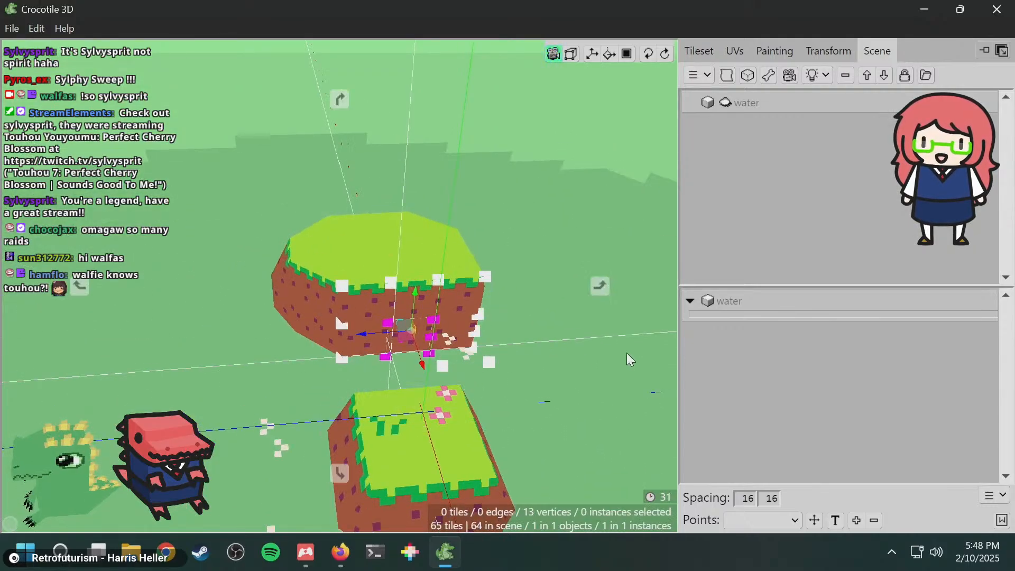
{"action": "middle_click_drag", "start_coordinate": [627, 353], "coordinate": [484, 382]}
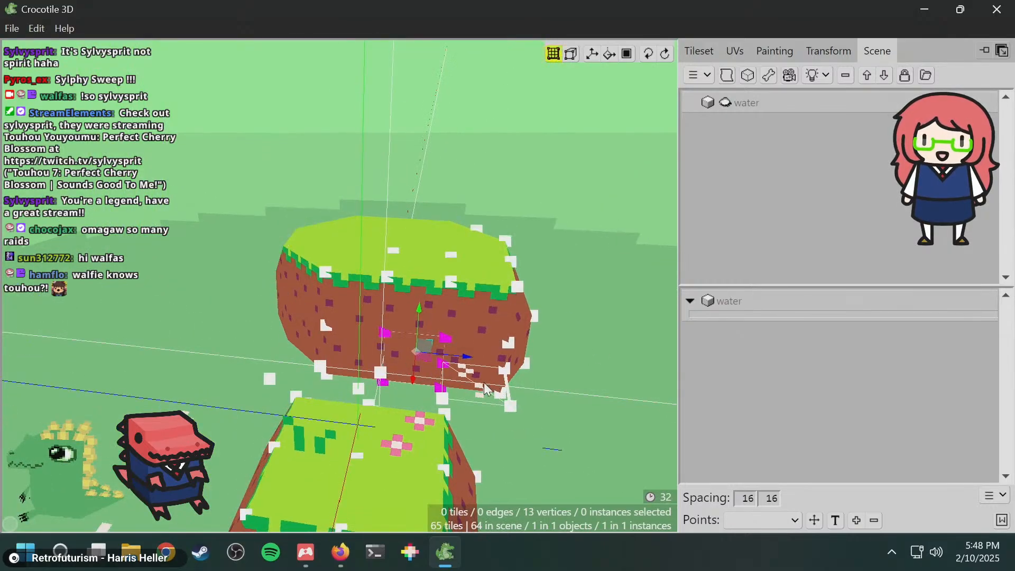
{"action": "left_click", "coordinate": [558, 379]}
- Delete the stray dirt tile at the foot of the platform's wall facing the small island, and briefly show the water to check the result
{"action": "middle_click_drag", "start_coordinate": [559, 379], "coordinate": [496, 400]}
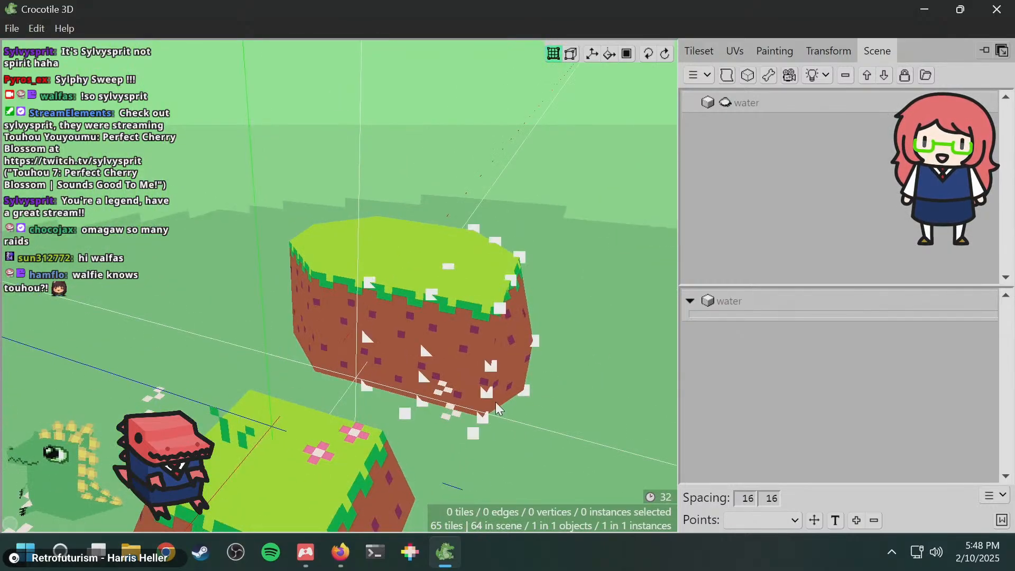
{"action": "left_click", "coordinate": [438, 416]}
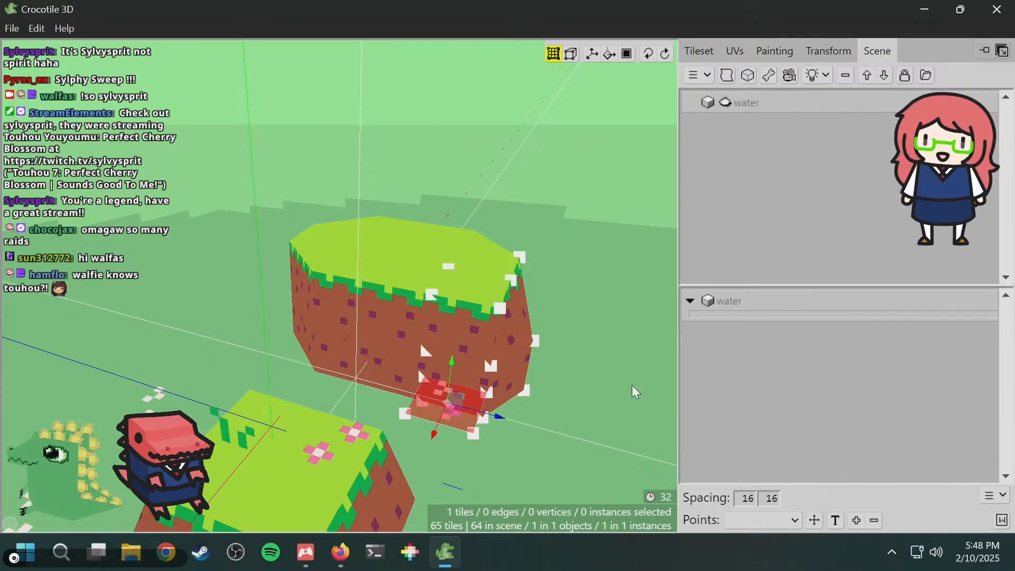
{"action": "key", "text": "Delete"}
{"action": "middle_click_drag", "start_coordinate": [436, 356], "coordinate": [418, 352]}
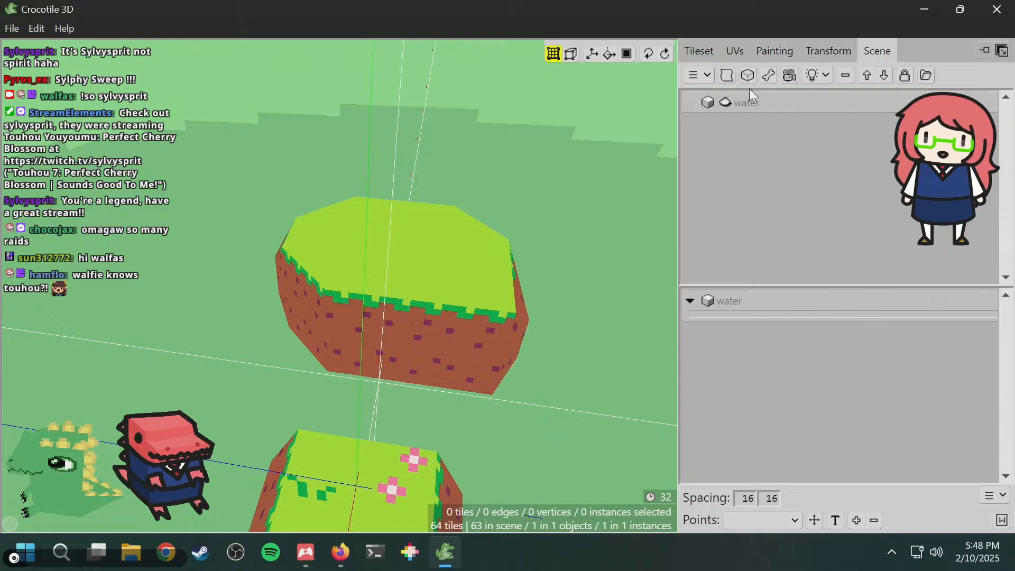
{"action": "left_click", "coordinate": [726, 104]}
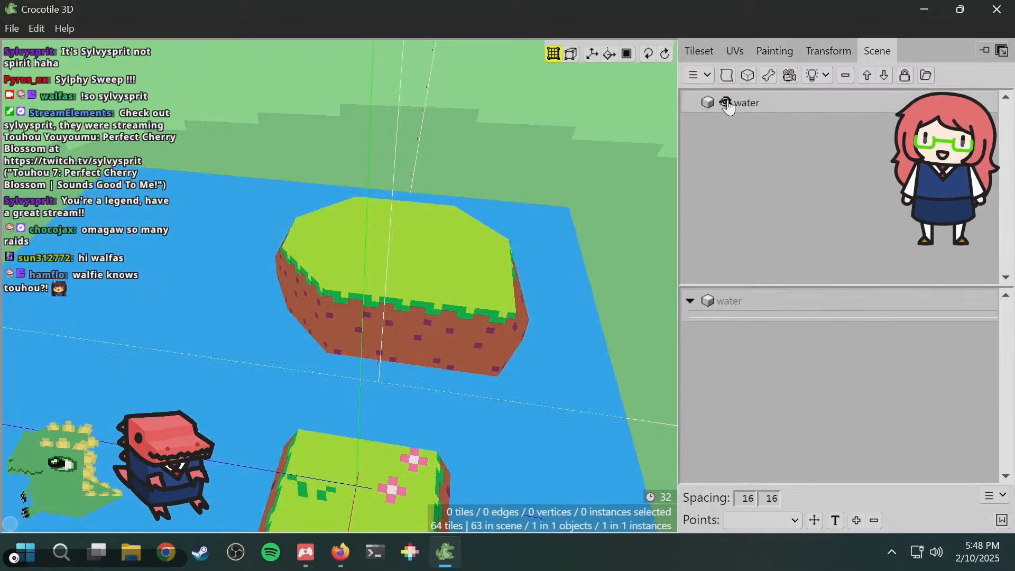
{"action": "left_click", "coordinate": [727, 103]}
- Bulge the platform's wall facing the small island by moving the lower vertices at its middle outward, and deselect them
{"action": "left_click_drag", "start_coordinate": [369, 332], "coordinate": [459, 398]}
{"action": "key", "text": "s"}
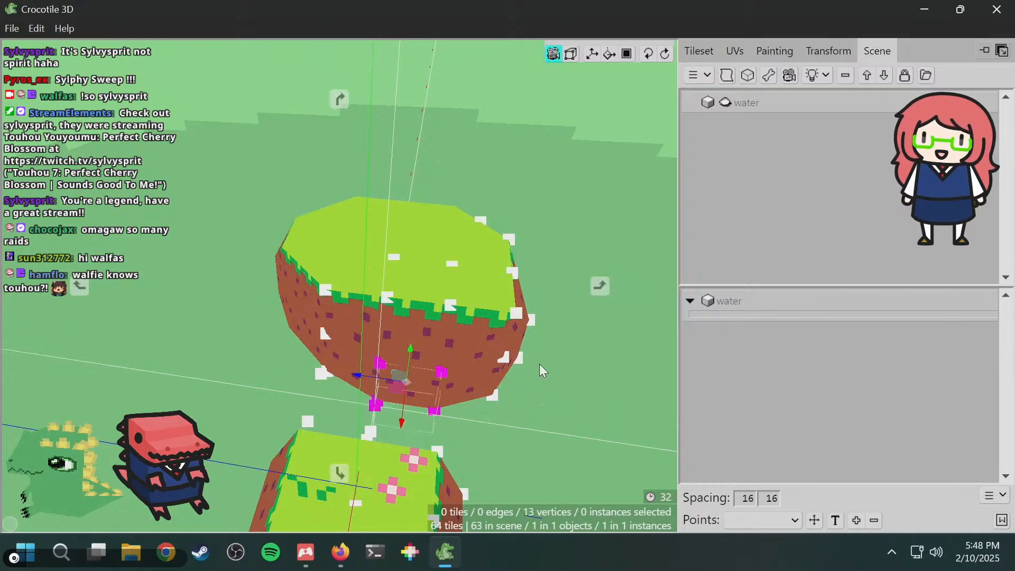
{"action": "right_click_drag", "start_coordinate": [538, 363], "coordinate": [592, 357]}
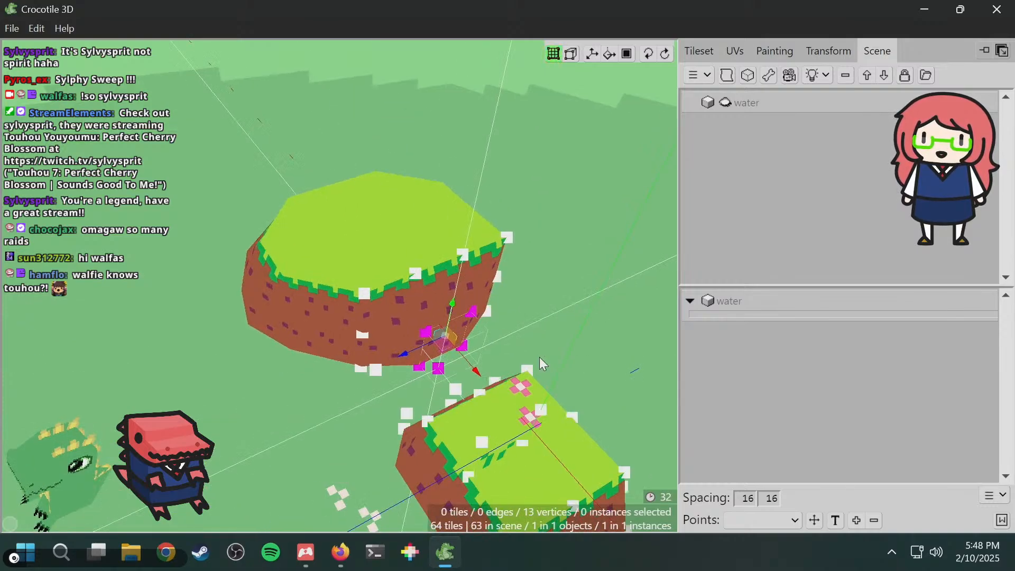
{"action": "left_click", "coordinate": [539, 357]}
{"action": "key", "text": "Tab"}
- Try to pull the sharp grass-top corner near the small island inward to round the platform's outline
{"action": "right_click_drag", "start_coordinate": [451, 336], "coordinate": [372, 355]}
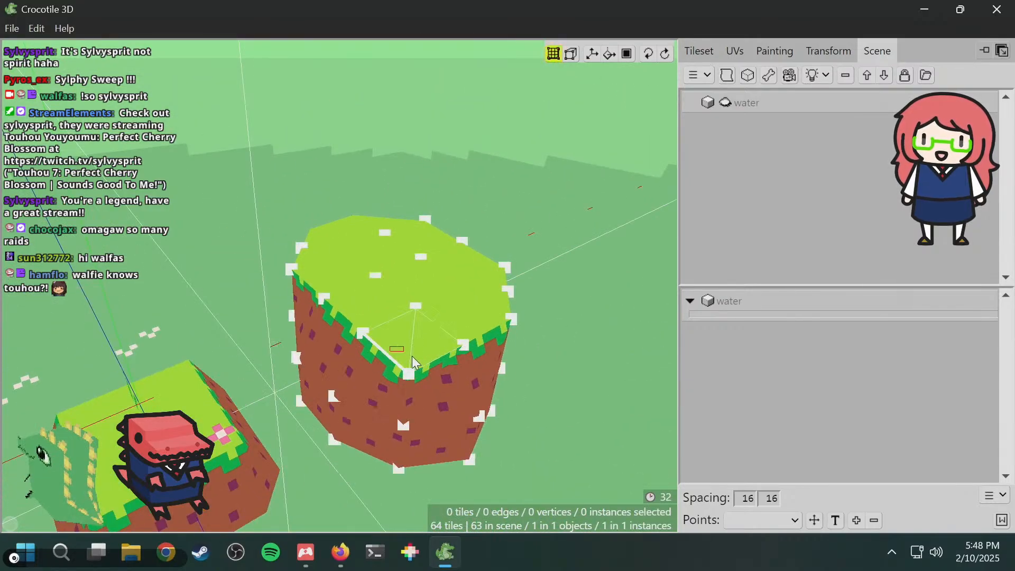
{"action": "left_click_drag", "start_coordinate": [390, 345], "coordinate": [426, 381]}
{"action": "key", "text": "a"}
{"action": "key", "text": "w"}
{"action": "key", "text": "d"}
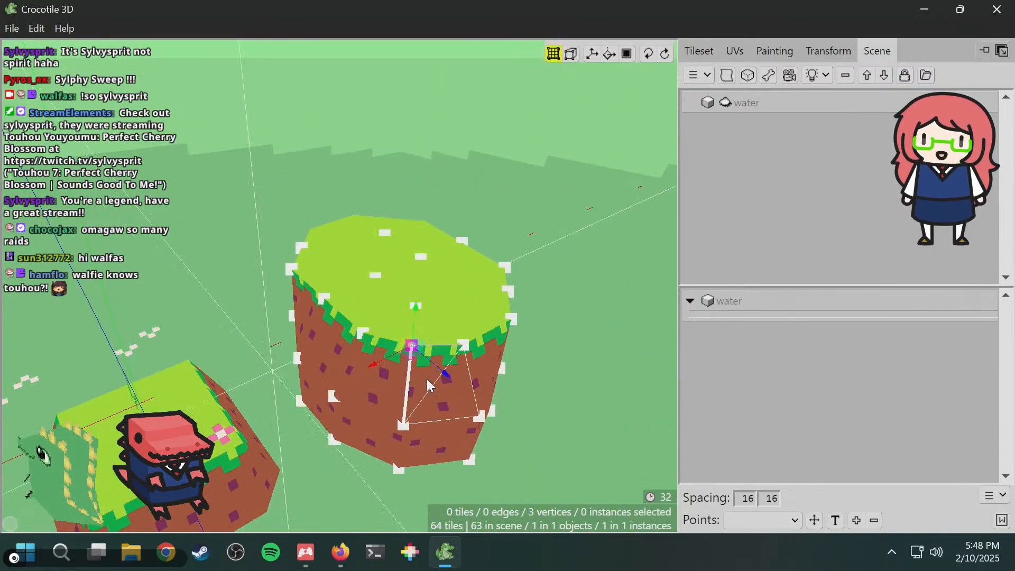
{"action": "left_click", "coordinate": [427, 377]}
{"action": "right_click_drag", "start_coordinate": [427, 376], "coordinate": [539, 407]}
{"action": "right_click_drag", "start_coordinate": [391, 249], "coordinate": [418, 280]}
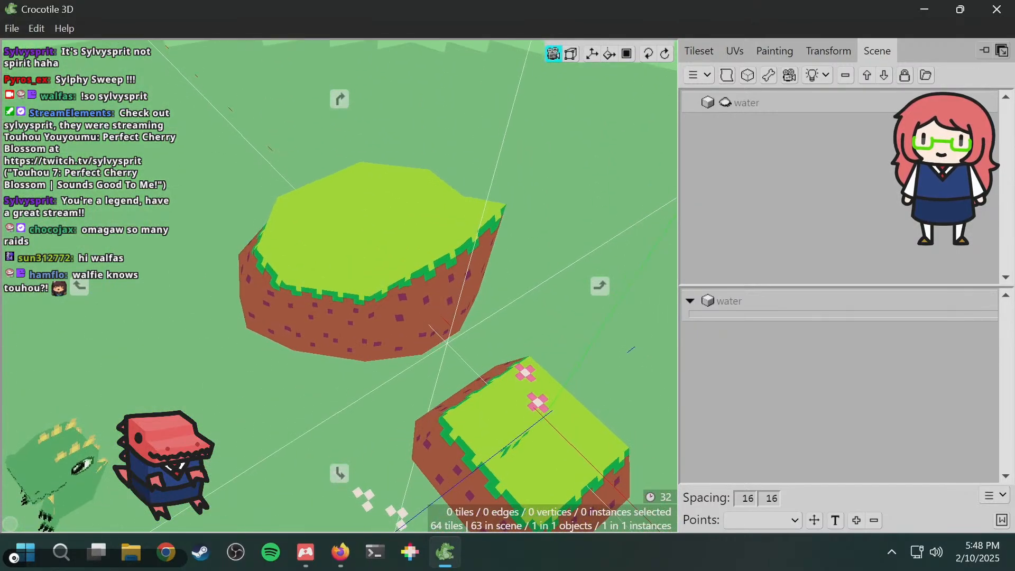
- Undo the moves of the platform's grass-top corner vertices
{"action": "key", "text": "ctrl+z"}
{"action": "key", "text": "ctrl+z"}
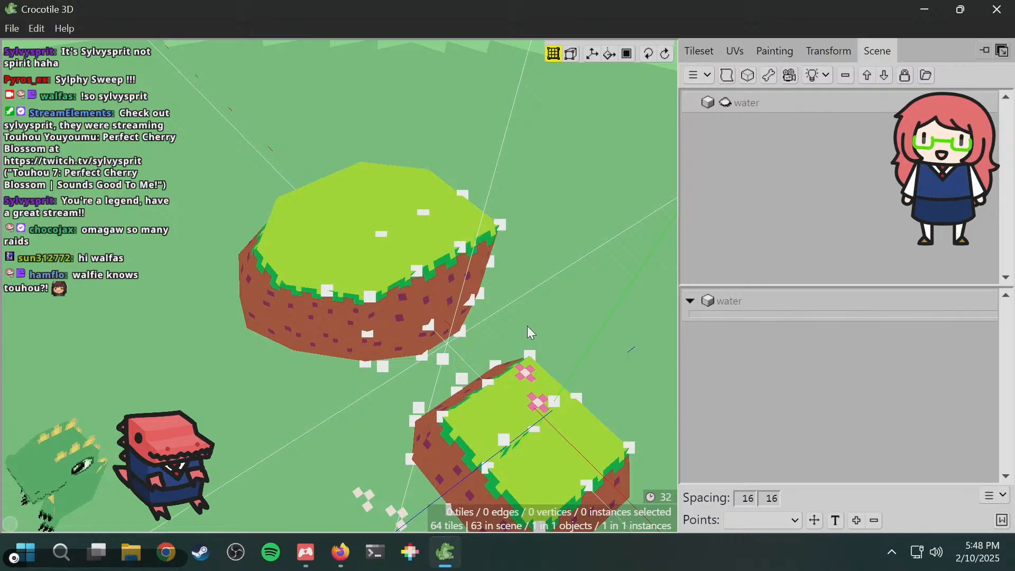
{"action": "key", "text": "ctrl+z"}
{"action": "key", "text": "ctrl+z"}
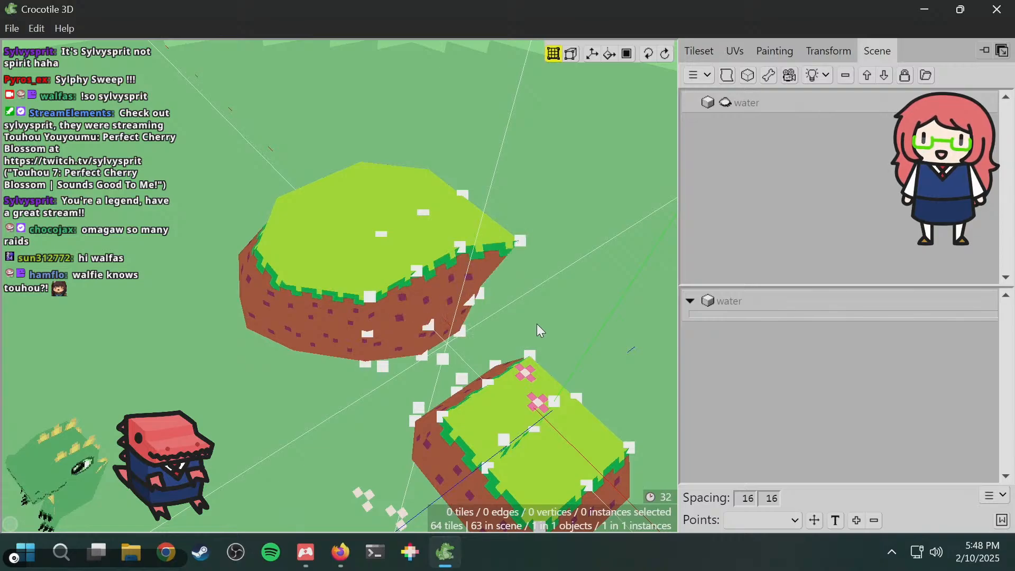
- Select the three vertices at the sharp grass-top corner and try nudging them inward from different view angles, undoing the moves
{"action": "right_click_drag", "start_coordinate": [538, 324], "coordinate": [535, 319]}
{"action": "left_click_drag", "start_coordinate": [455, 336], "coordinate": [491, 369]}
{"action": "key", "text": "space"}
{"action": "left_click_drag", "start_coordinate": [546, 390], "coordinate": [547, 417]}
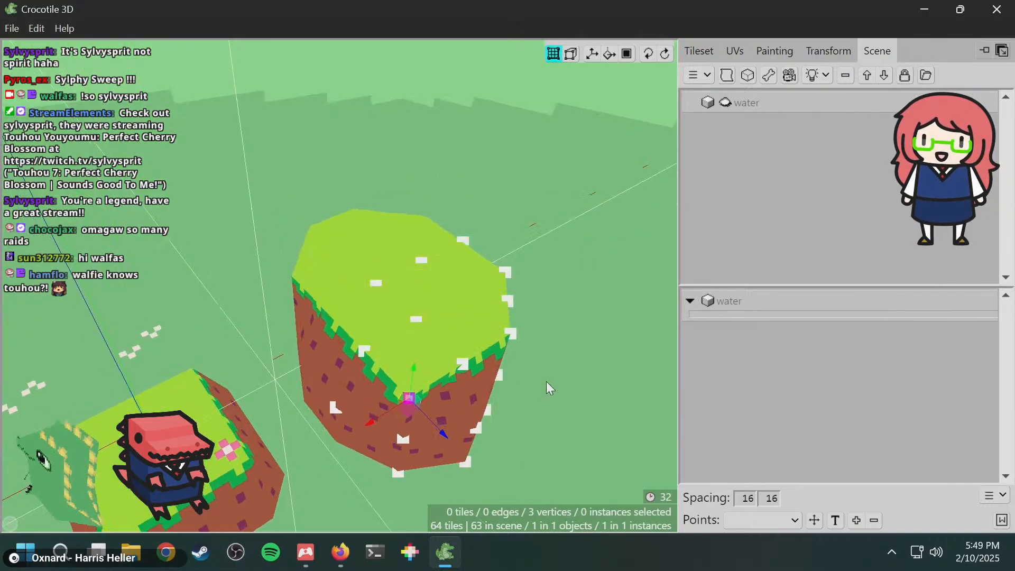
{"action": "key", "text": "s"}
{"action": "key", "text": "ctrl+z"}
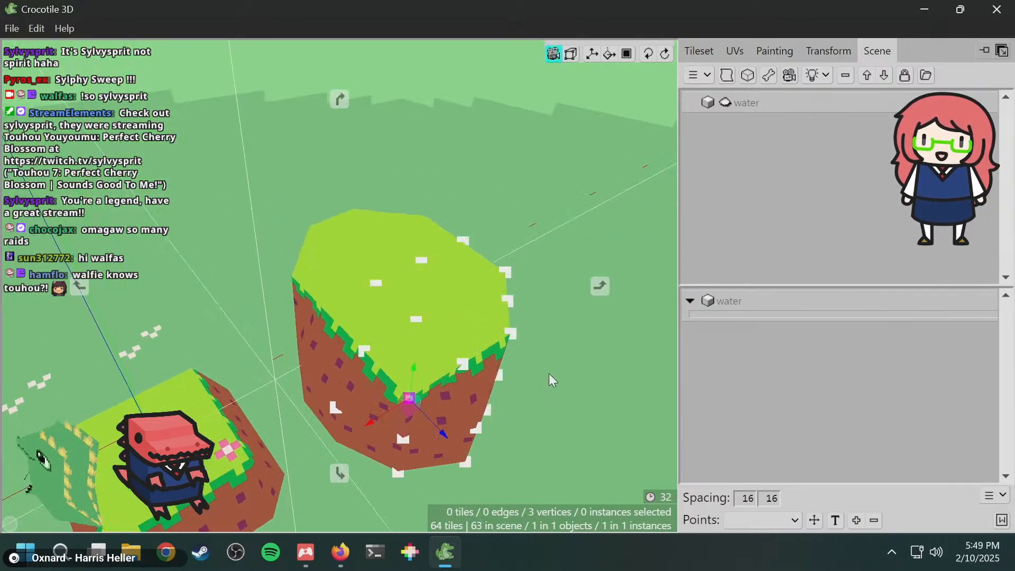
{"action": "key", "text": "space"}
{"action": "key", "text": "space"}
{"action": "left_click_drag", "start_coordinate": [548, 376], "coordinate": [543, 375]}
{"action": "key", "text": "space"}
{"action": "key", "text": "a"}
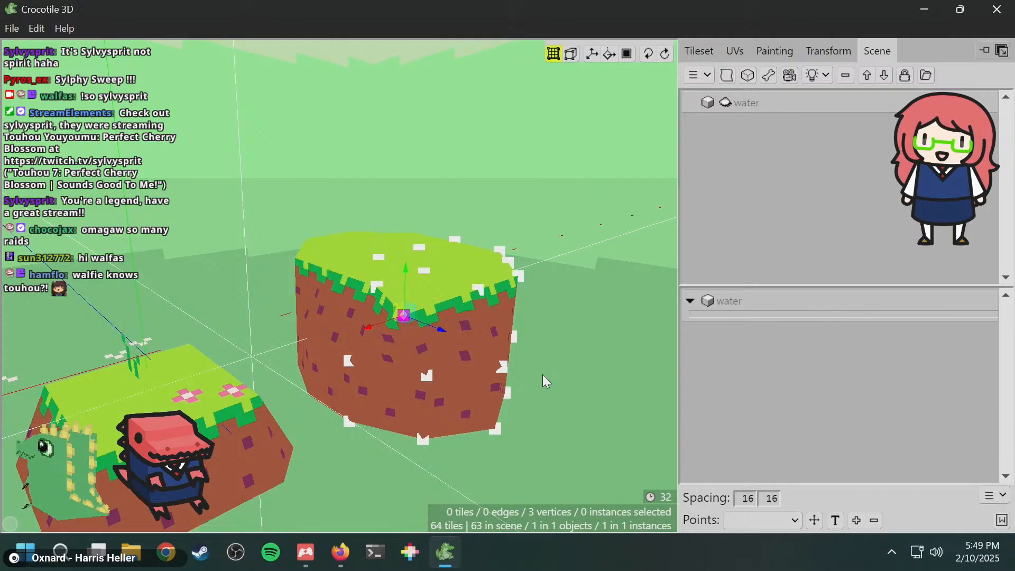
{"action": "key", "text": "w"}
{"action": "key", "text": "ctrl+z"}
- Try another position for the selected grass-top corner vertices, and undo the moves
{"action": "key", "text": "space"}
{"action": "left_click_drag", "start_coordinate": [501, 366], "coordinate": [570, 369]}
{"action": "key", "text": "space"}
{"action": "key", "text": "d"}
{"action": "key", "text": "ctrl+z"}
{"action": "key", "text": "w"}
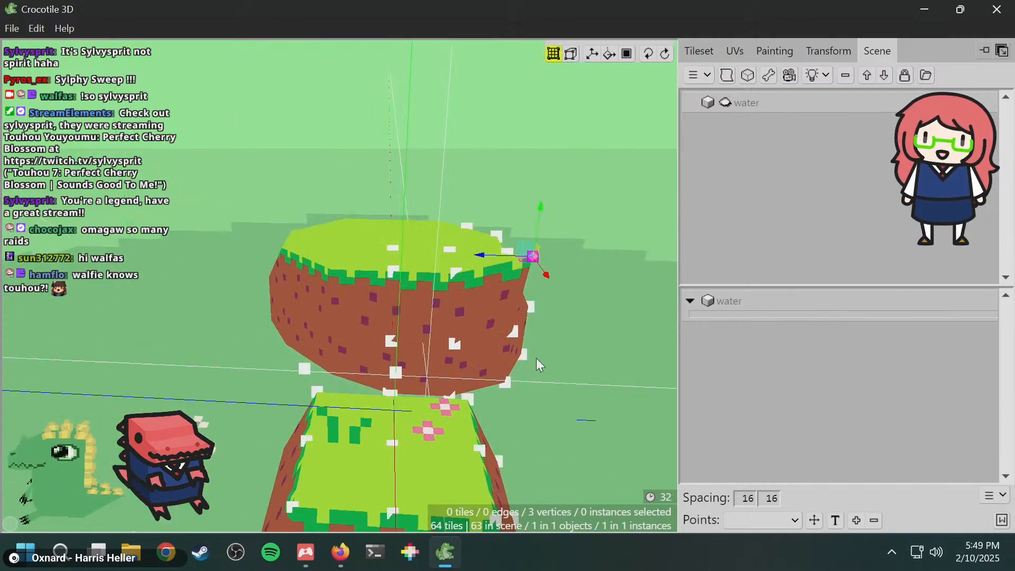
{"action": "key", "text": "ctrl+z"}
{"action": "key", "text": "ctrl+z"}
- Move the three selected corner vertices inward to round the platform's grass outline, clear the selection, and inspect the shape
{"action": "key", "text": "space"}
{"action": "mouse_move", "coordinate": [563, 311]}
{"action": "left_mouse_down"}
{"action": "mouse_move", "coordinate": [499, 338]}
{"action": "mouse_move", "coordinate": [556, 313]}
{"action": "left_mouse_up"}
{"action": "key", "text": "space"}
{"action": "key", "text": "space"}
{"action": "key", "text": "w"}
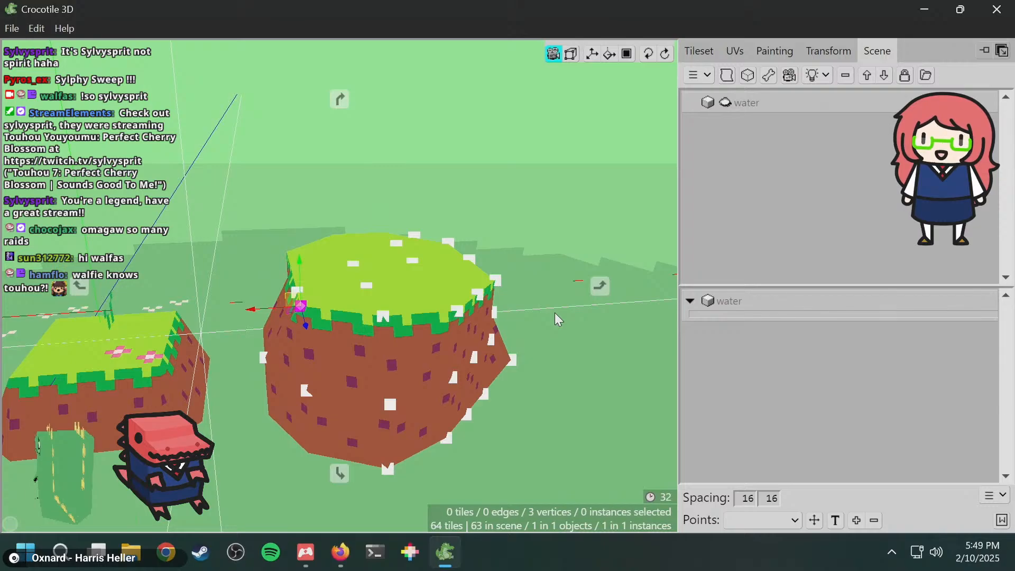
{"action": "key", "text": "space"}
{"action": "key", "text": "d"}
{"action": "key", "text": "space"}
{"action": "left_click_drag", "start_coordinate": [434, 328], "coordinate": [529, 326]}
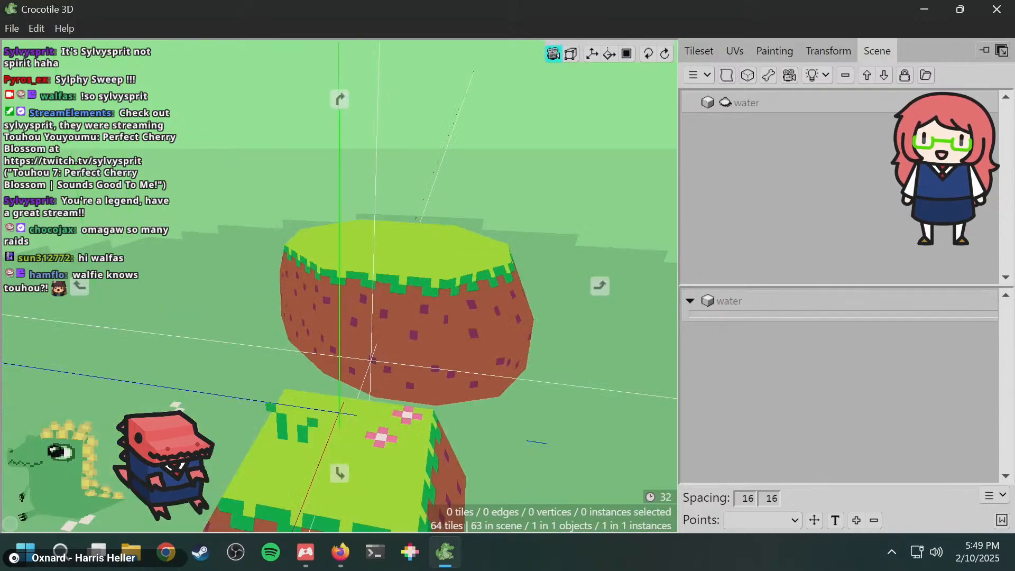
- Switch to texture painting on the tileset and choose brown #ab5236 as the paint colour
{"action": "left_click_drag", "start_coordinate": [339, 285], "coordinate": [409, 320]}
{"action": "key", "text": "space"}
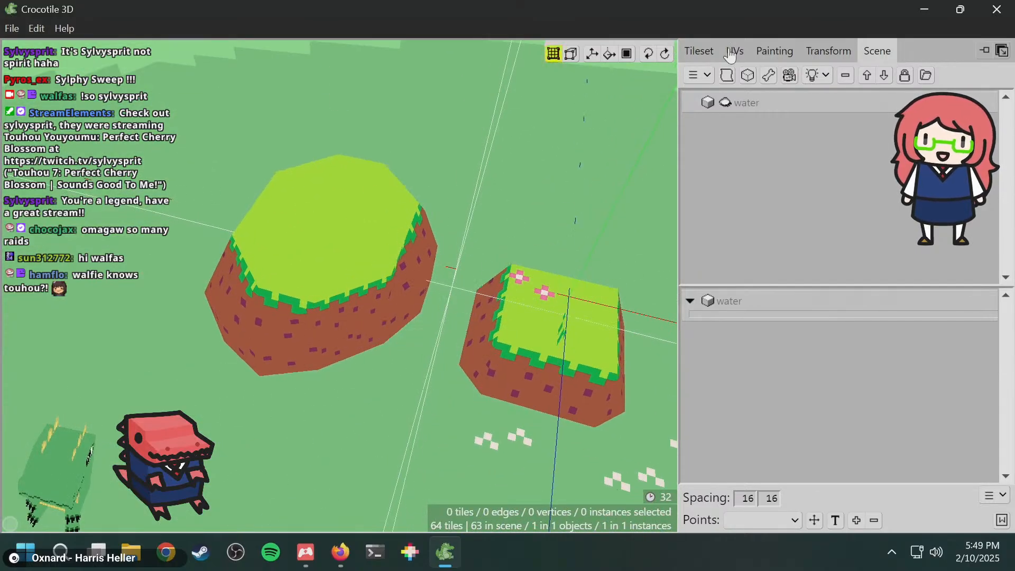
{"action": "left_click", "coordinate": [785, 52]}
{"action": "key", "text": "space"}
{"action": "mouse_move", "coordinate": [817, 217]}
{"action": "left_mouse_down"}
{"action": "mouse_move", "coordinate": [762, 216]}
{"action": "mouse_move", "coordinate": [724, 265]}
{"action": "mouse_move", "coordinate": [737, 255]}
{"action": "left_mouse_up"}
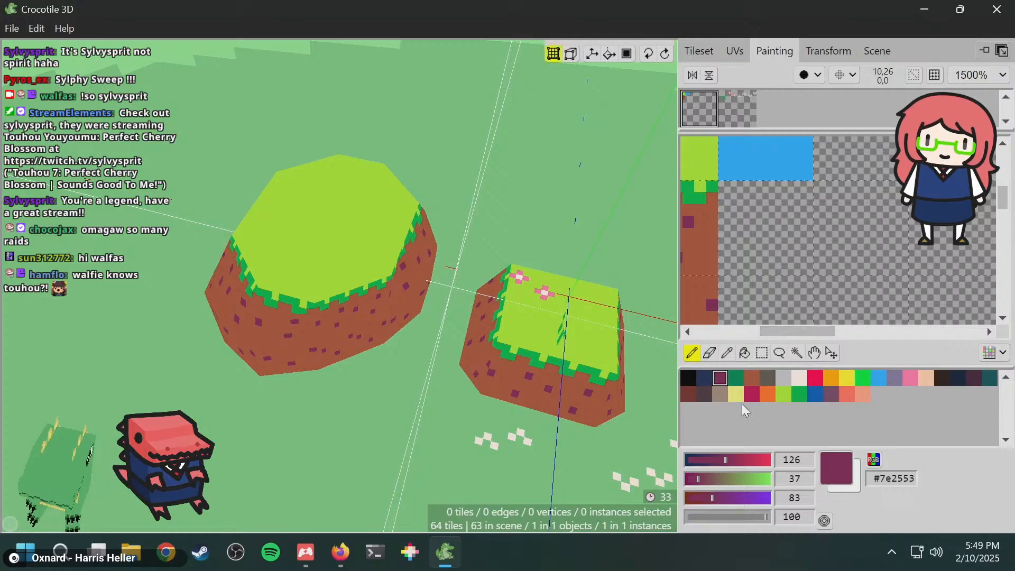
{"action": "left_click", "coordinate": [755, 379]}
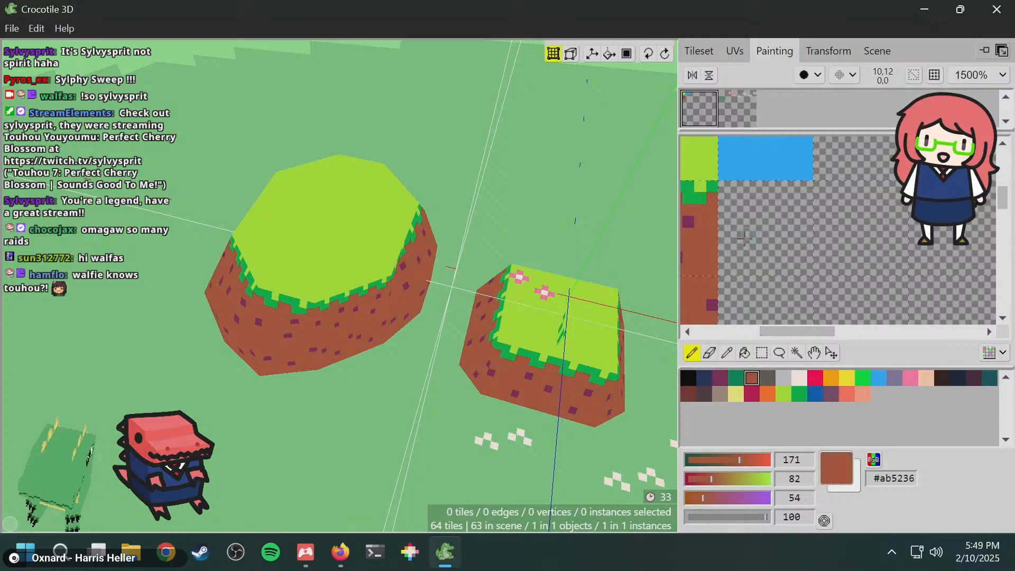
{"action": "key", "text": "space"}
{"action": "mouse_move", "coordinate": [737, 222]}
{"action": "left_mouse_down"}
{"action": "mouse_move", "coordinate": [803, 281]}
{"action": "mouse_move", "coordinate": [789, 212]}
{"action": "mouse_move", "coordinate": [805, 267]}
{"action": "mouse_move", "coordinate": [783, 218]}
{"action": "left_mouse_up"}
{"action": "scroll", "coordinate": [797, 267], "scroll_direction": "down", "scroll_amount": 2}
{"action": "key", "text": "space"}
{"action": "scroll", "coordinate": [780, 227], "scroll_direction": "up", "scroll_amount": 6}
{"action": "scroll", "coordinate": [780, 227], "scroll_direction": "down", "scroll_amount": 5}
{"action": "key", "text": "space"}
{"action": "key", "text": "ctrl+z"}
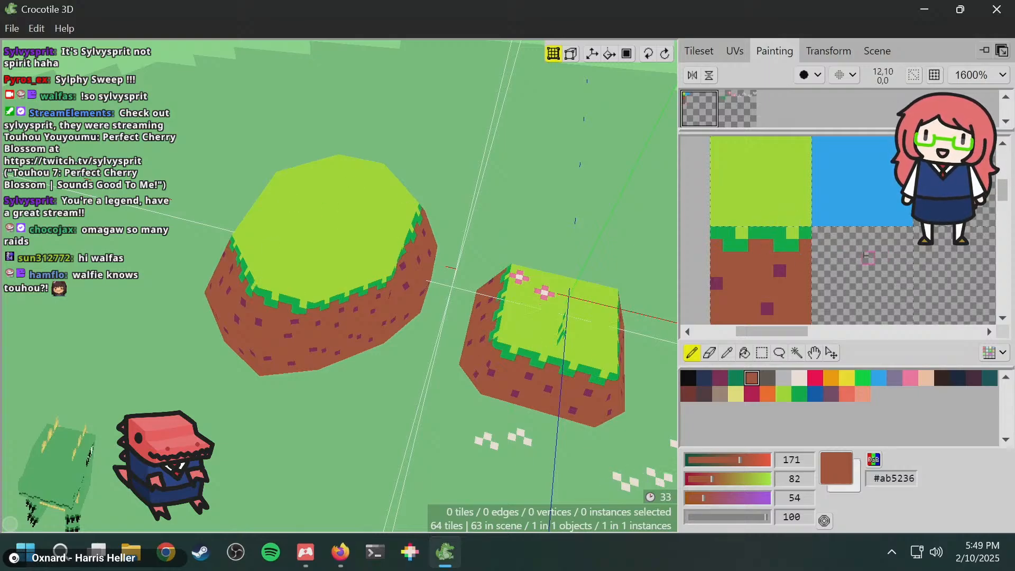
{"action": "middle_click_drag", "start_coordinate": [823, 273], "coordinate": [786, 239]}
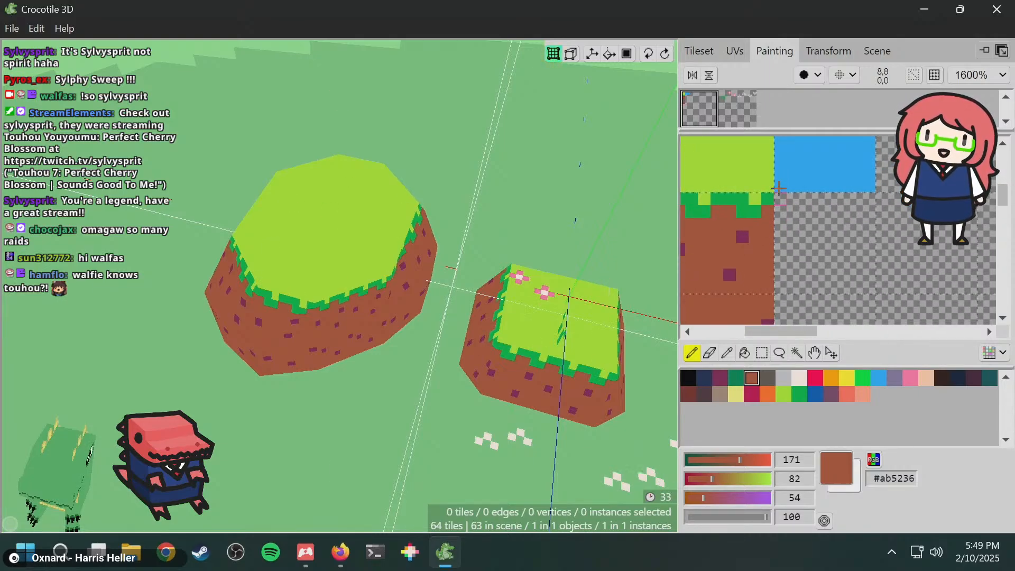
{"action": "key", "text": "space"}
{"action": "left_click_drag", "start_coordinate": [808, 238], "coordinate": [822, 237]}
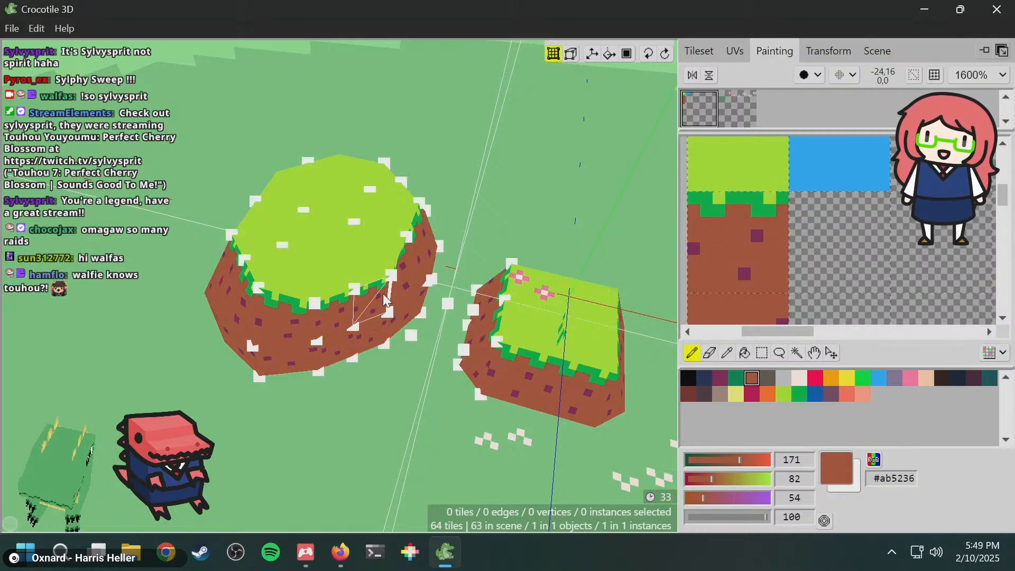
{"action": "scroll", "coordinate": [444, 283], "scroll_direction": "up", "scroll_amount": 4}
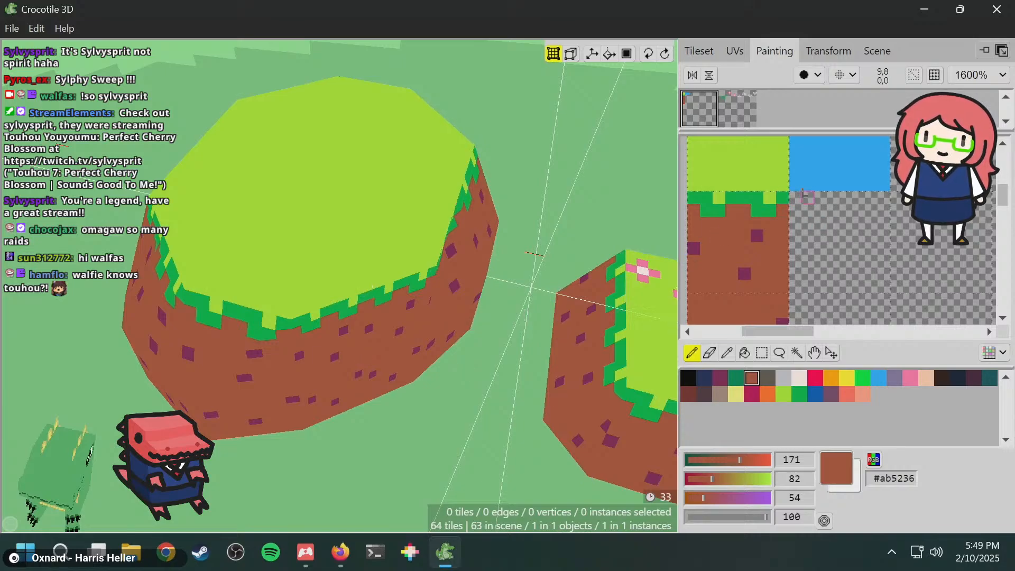
{"action": "key", "text": "space"}
{"action": "left_click_drag", "start_coordinate": [815, 212], "coordinate": [806, 211]}
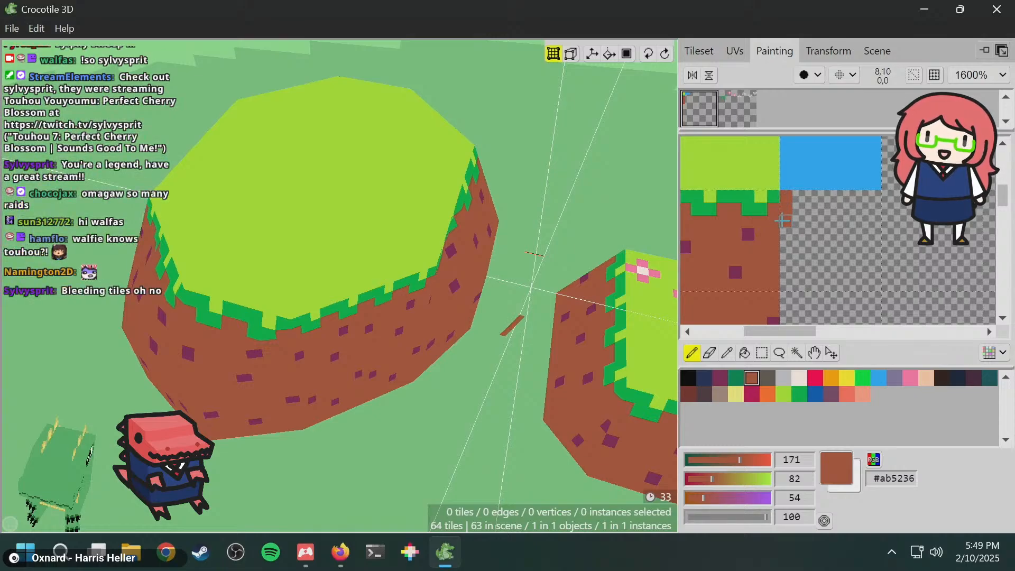
{"action": "key", "text": "space"}
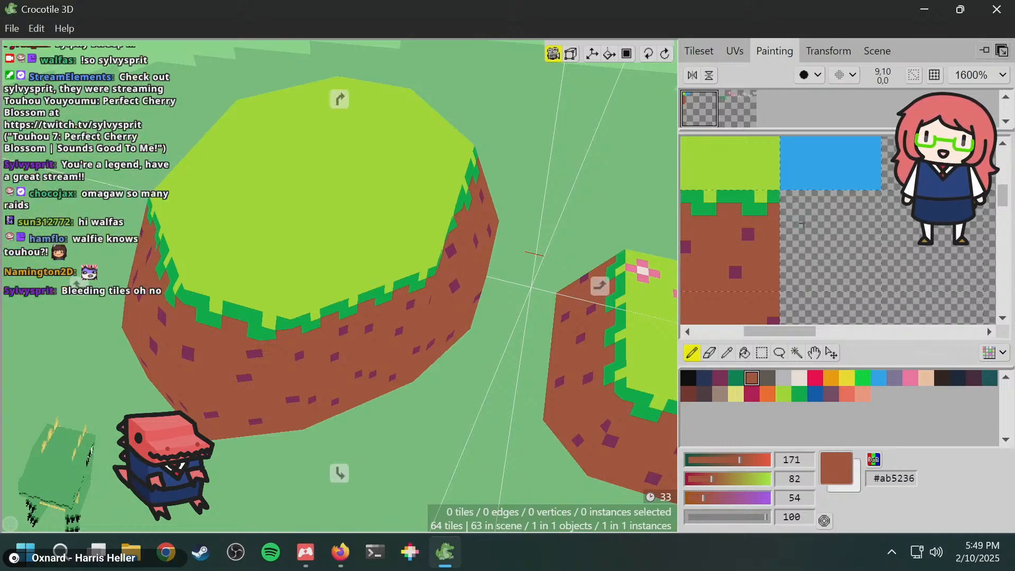
{"action": "left_click_drag", "start_coordinate": [792, 217], "coordinate": [866, 186]}
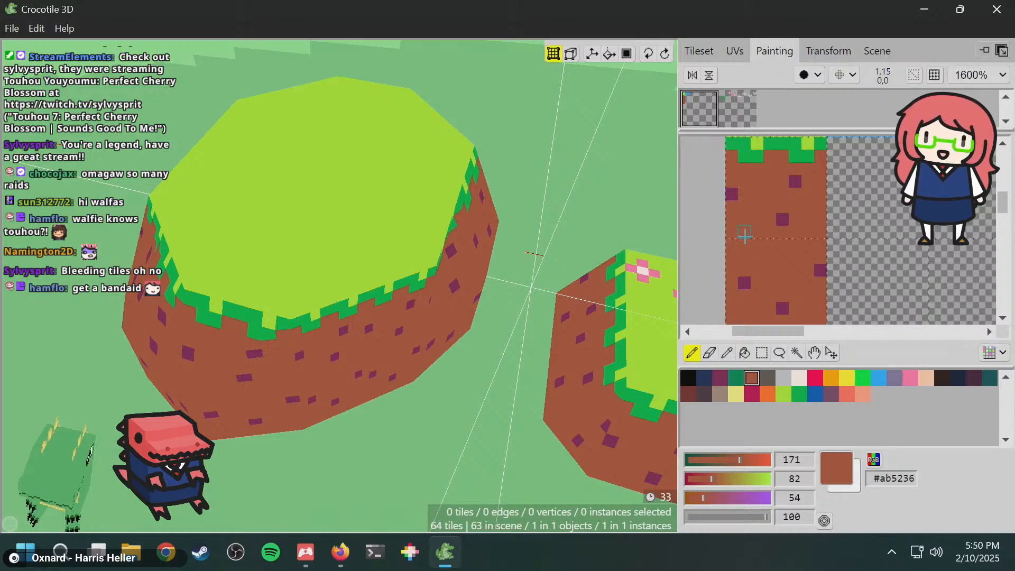
{"action": "middle_click_drag", "start_coordinate": [759, 227], "coordinate": [767, 280]}
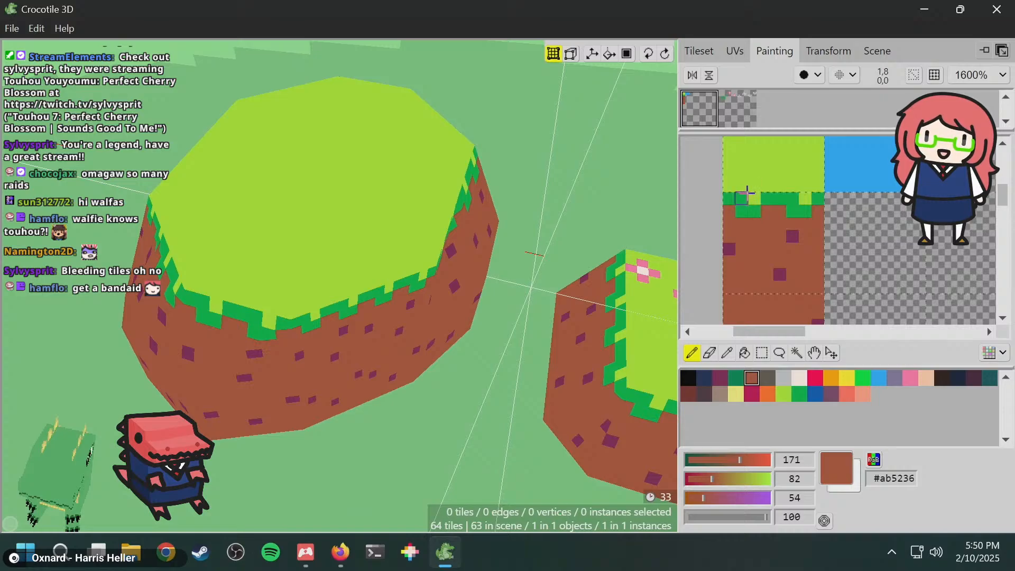
{"action": "middle_click_drag", "start_coordinate": [820, 236], "coordinate": [757, 233]}
{"action": "scroll", "coordinate": [780, 229], "scroll_direction": "down", "scroll_amount": 1}
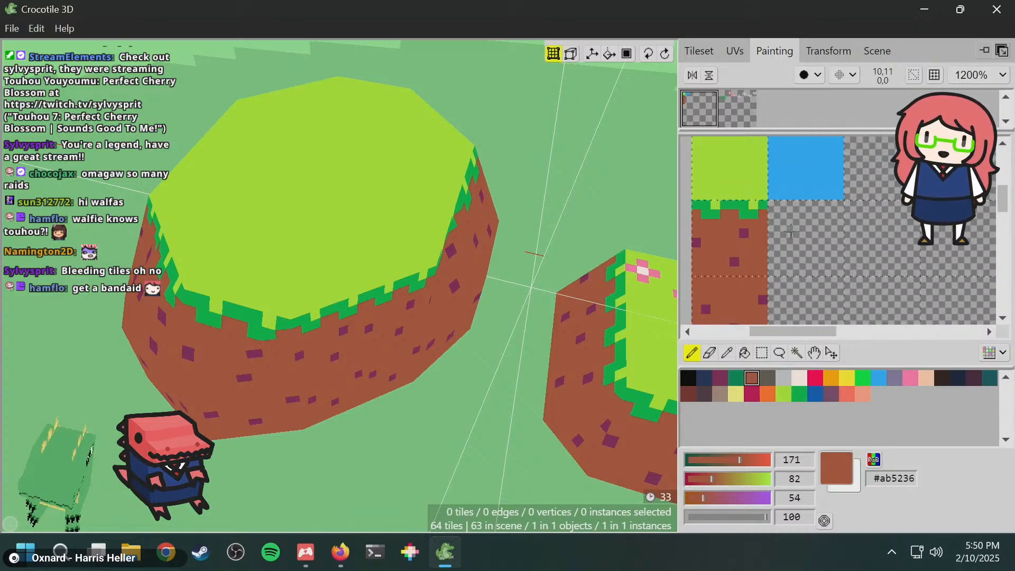
{"action": "key", "text": "space"}
{"action": "left_click_drag", "start_coordinate": [801, 237], "coordinate": [764, 212]}
{"action": "key", "text": "space"}
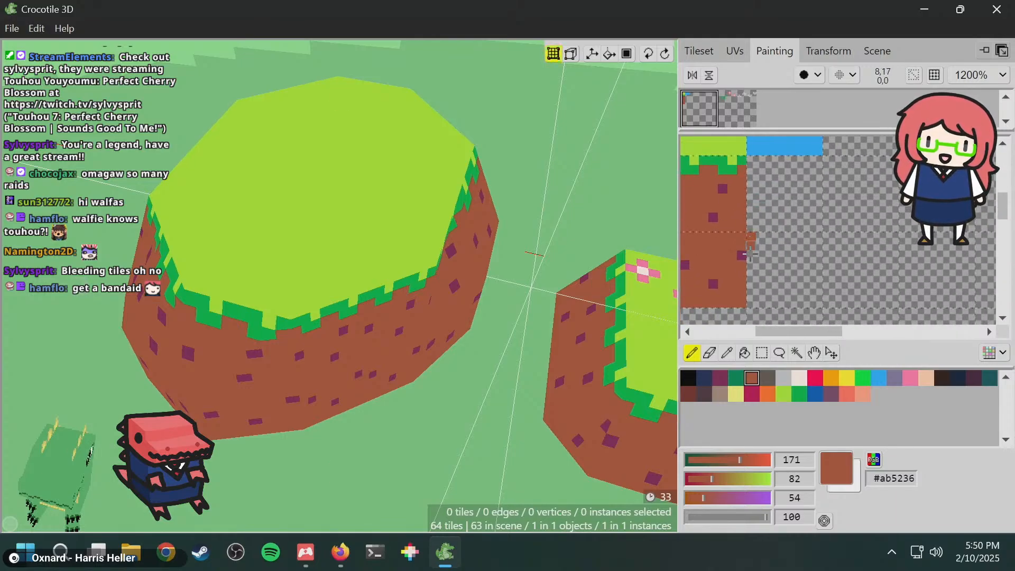
{"action": "left_click_drag", "start_coordinate": [750, 254], "coordinate": [752, 291]}
{"action": "key", "text": "ctrl+z"}
- Outline the empty 8 × 8 tile beside the lower dirt tile in dark brown #742f29 and fill its interior with the same colour
{"action": "left_click", "coordinate": [687, 393]}
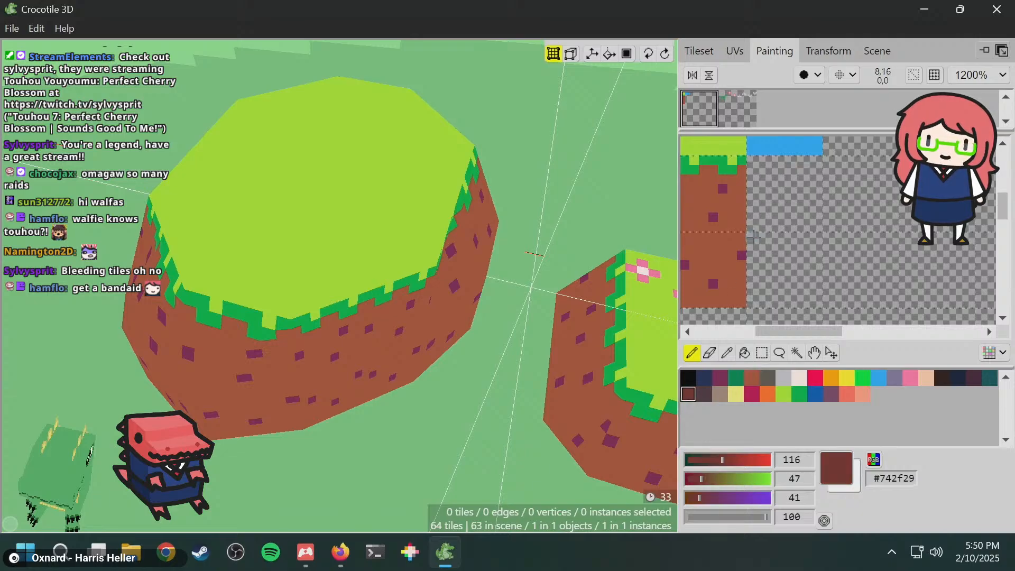
{"action": "mouse_move", "coordinate": [753, 237]}
{"action": "left_mouse_down"}
{"action": "mouse_move", "coordinate": [751, 302]}
{"action": "mouse_move", "coordinate": [797, 303]}
{"action": "mouse_move", "coordinate": [818, 271]}
{"action": "mouse_move", "coordinate": [818, 245]}
{"action": "mouse_move", "coordinate": [750, 238]}
{"action": "left_mouse_up"}
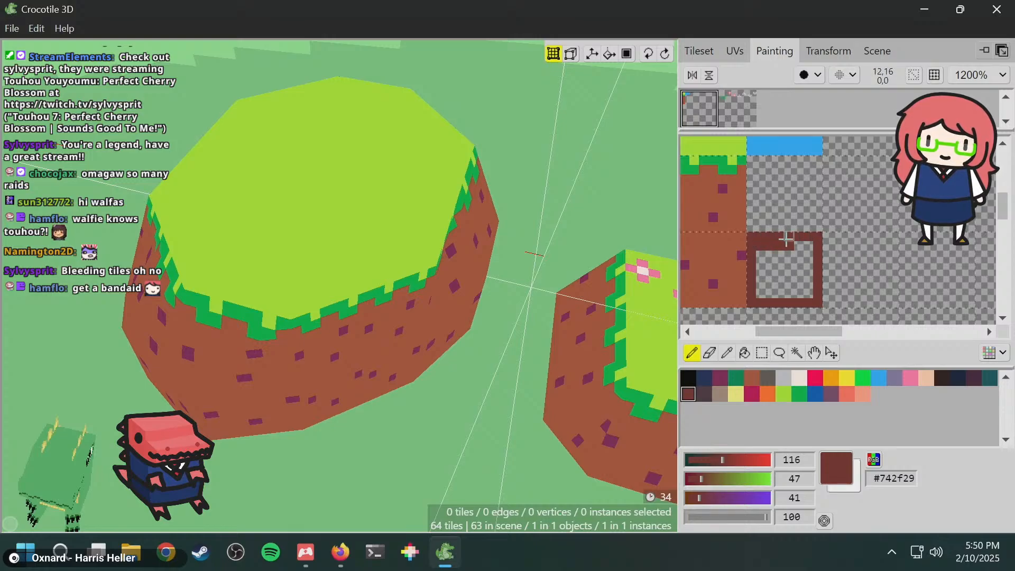
{"action": "left_click", "coordinate": [745, 353]}
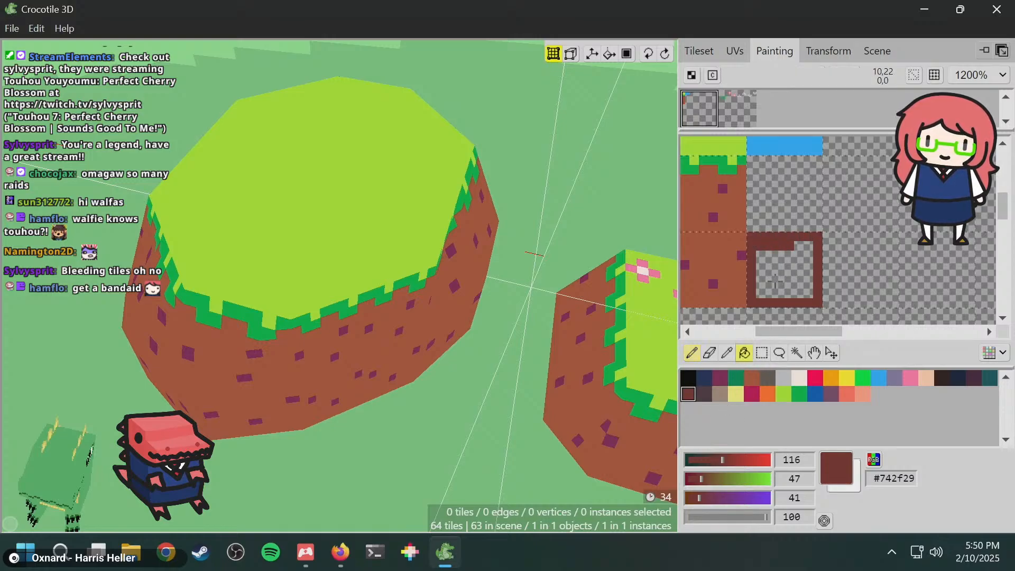
{"action": "left_click", "coordinate": [772, 290]}
- Pencil three one-pixel horizontal stripes in lighter brown #ab5236 across the dark brown tile
{"action": "left_click", "coordinate": [752, 377]}
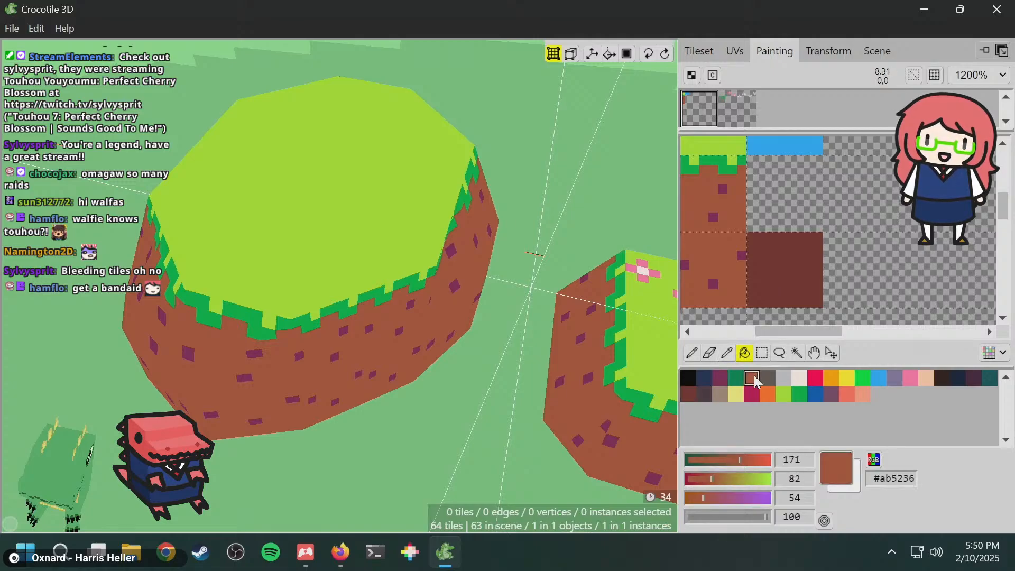
{"action": "left_click", "coordinate": [692, 352]}
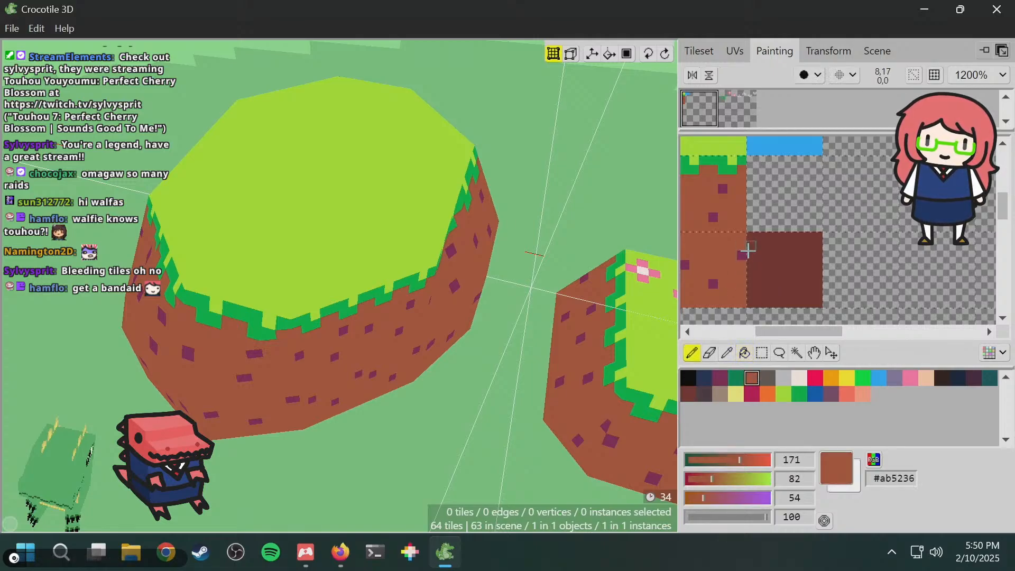
{"action": "mouse_move", "coordinate": [753, 238]}
{"action": "left_mouse_down"}
{"action": "mouse_move", "coordinate": [801, 237]}
{"action": "mouse_move", "coordinate": [770, 272]}
{"action": "mouse_move", "coordinate": [818, 259]}
{"action": "mouse_move", "coordinate": [759, 271]}
{"action": "left_mouse_up"}
{"action": "key", "text": "ctrl+z"}
{"action": "key", "text": "ctrl+z"}
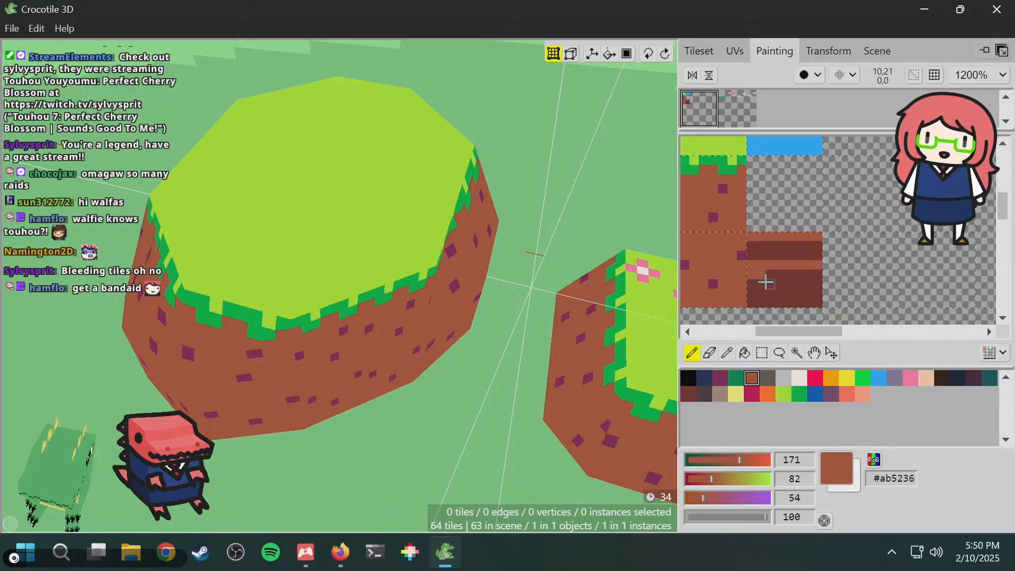
{"action": "key", "text": "super"}
{"action": "key", "text": "super"}
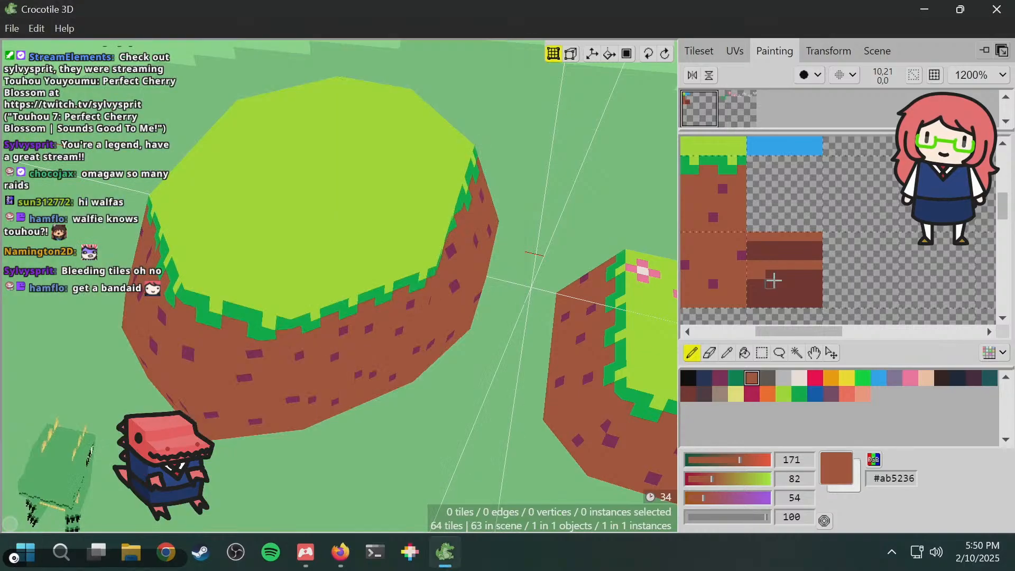
{"action": "right_click", "coordinate": [762, 278]}
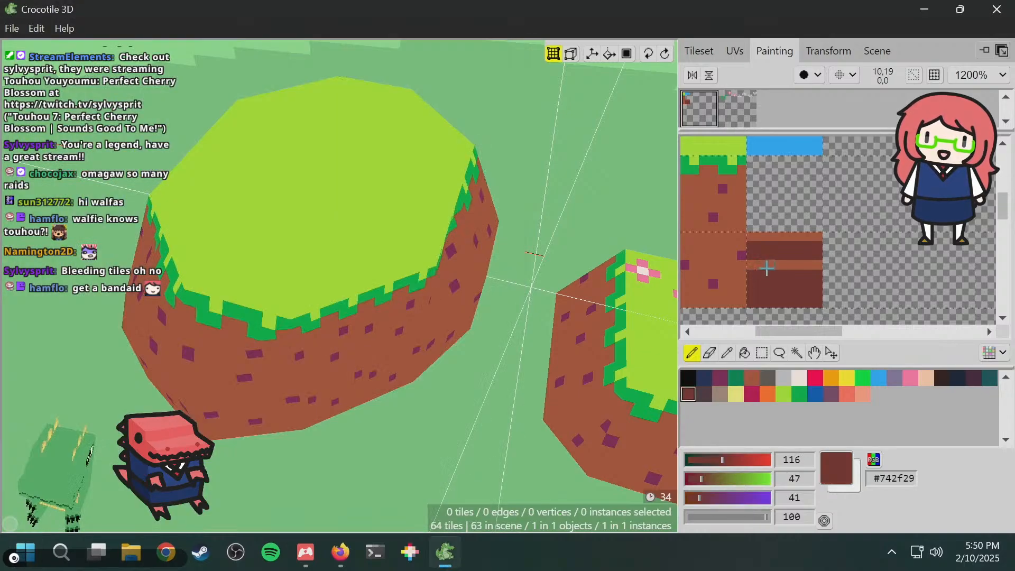
{"action": "right_click", "coordinate": [770, 266]}
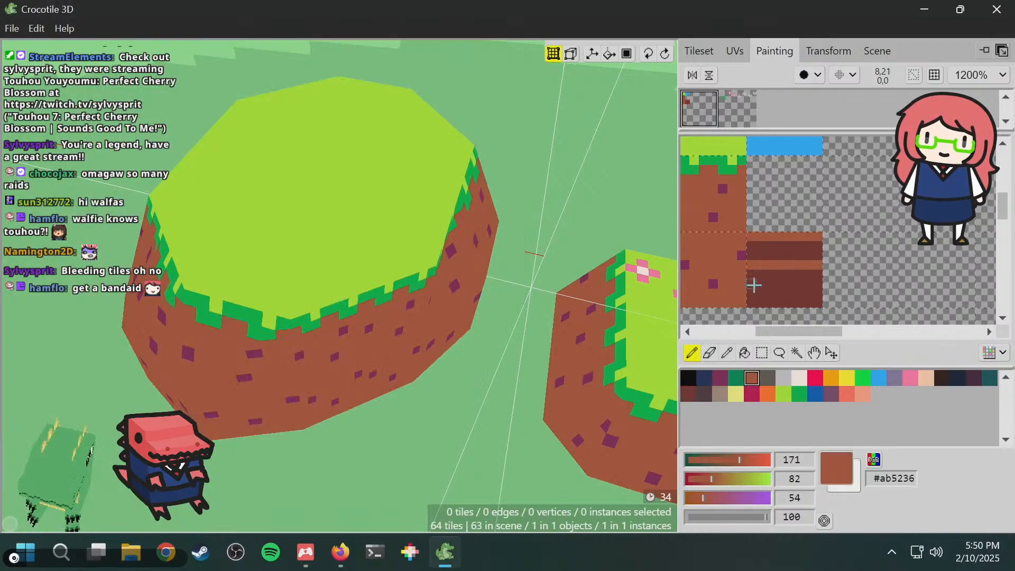
{"action": "left_click_drag", "start_coordinate": [754, 290], "coordinate": [806, 291]}
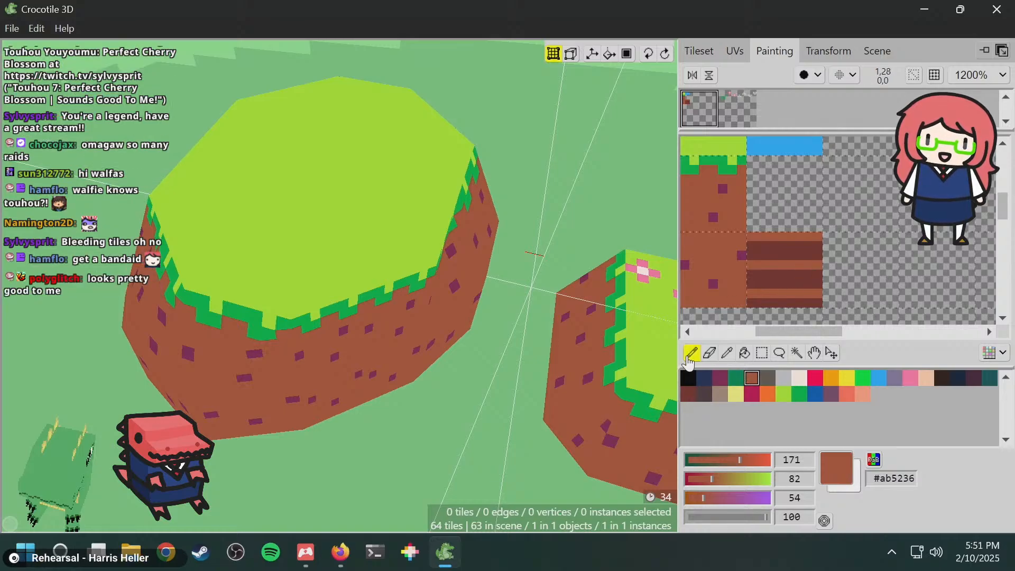
- Fill the remaining dark bands of the striped tile with brown #ab5236 so the whole tile is one colour
{"action": "left_click", "coordinate": [744, 353]}
{"action": "left_click", "coordinate": [772, 304]}
{"action": "left_click", "coordinate": [776, 284]}
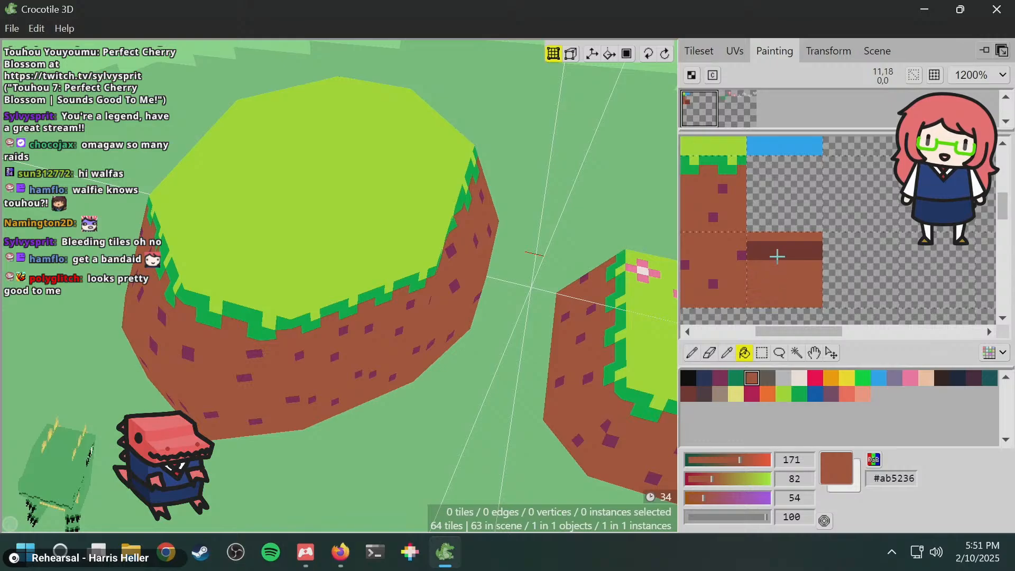
{"action": "left_click", "coordinate": [778, 256]}
- Pencil three evenly spaced one-pixel horizontal stripes in dark brown #742f29 across the brown tile to form wooden planks
{"action": "left_click", "coordinate": [689, 395]}
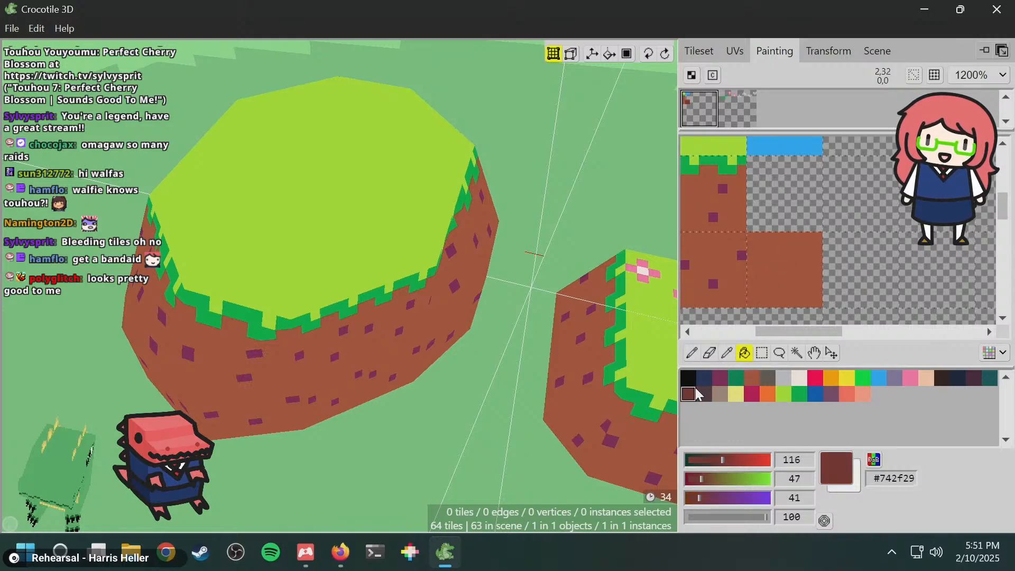
{"action": "left_click", "coordinate": [691, 354]}
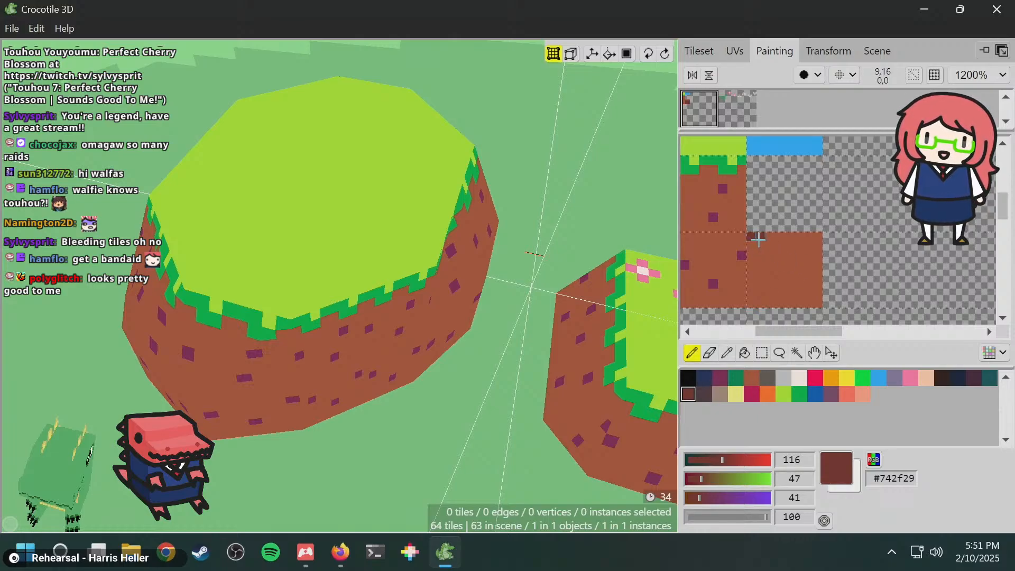
{"action": "mouse_move", "coordinate": [759, 240]}
{"action": "left_mouse_down"}
{"action": "mouse_move", "coordinate": [801, 240]}
{"action": "mouse_move", "coordinate": [752, 238]}
{"action": "left_mouse_up"}
{"action": "key", "text": "ctrl+z"}
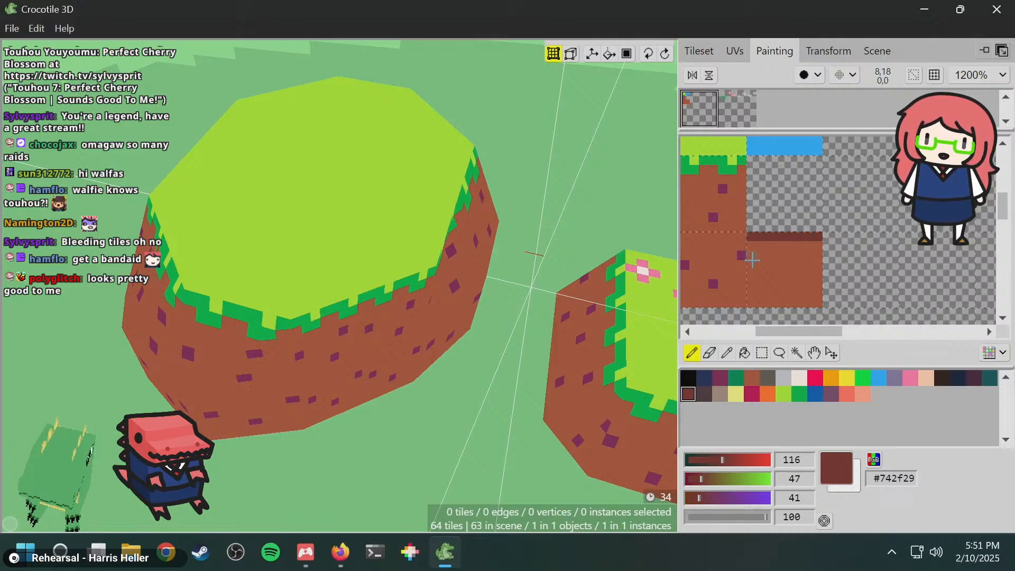
{"action": "left_click_drag", "start_coordinate": [752, 263], "coordinate": [814, 263]}
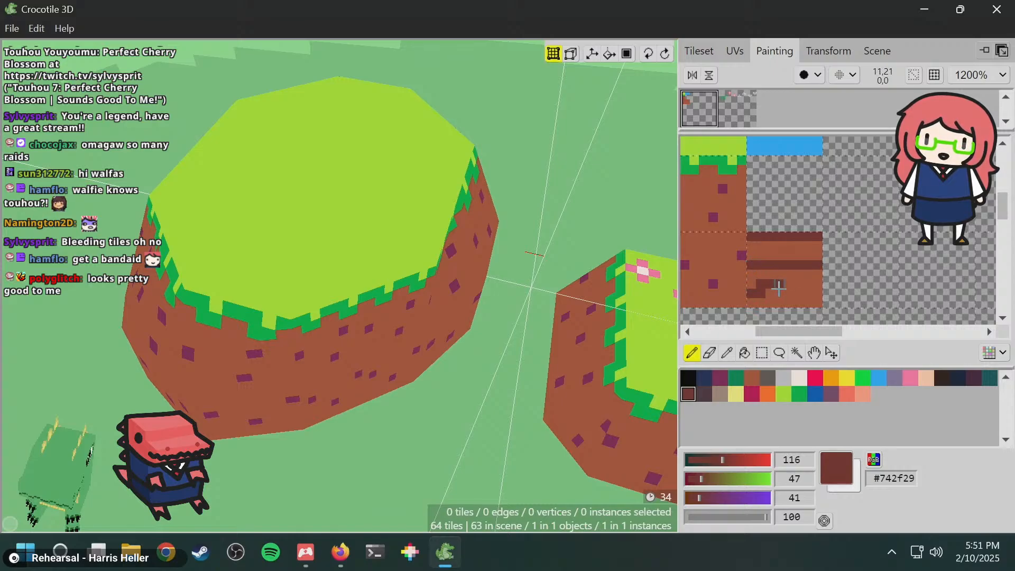
{"action": "left_click_drag", "start_coordinate": [751, 290], "coordinate": [814, 290]}
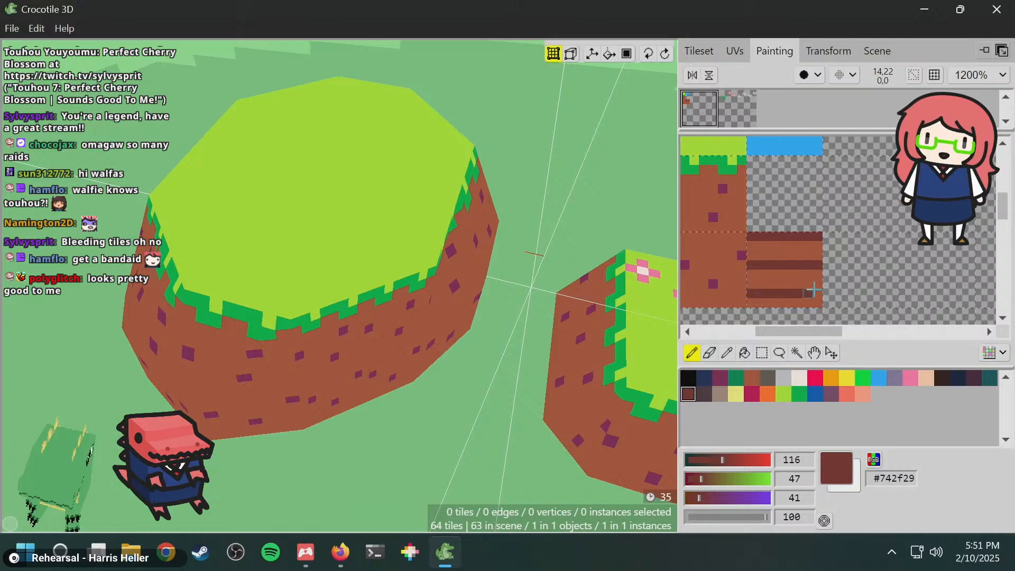
- Enter tile drawing mode and select the new striped plank tile from the tileset
{"action": "key", "text": "space"}
{"action": "left_click_drag", "start_coordinate": [374, 244], "coordinate": [301, 214]}
{"action": "scroll", "coordinate": [368, 270], "scroll_direction": "down", "scroll_amount": 2}
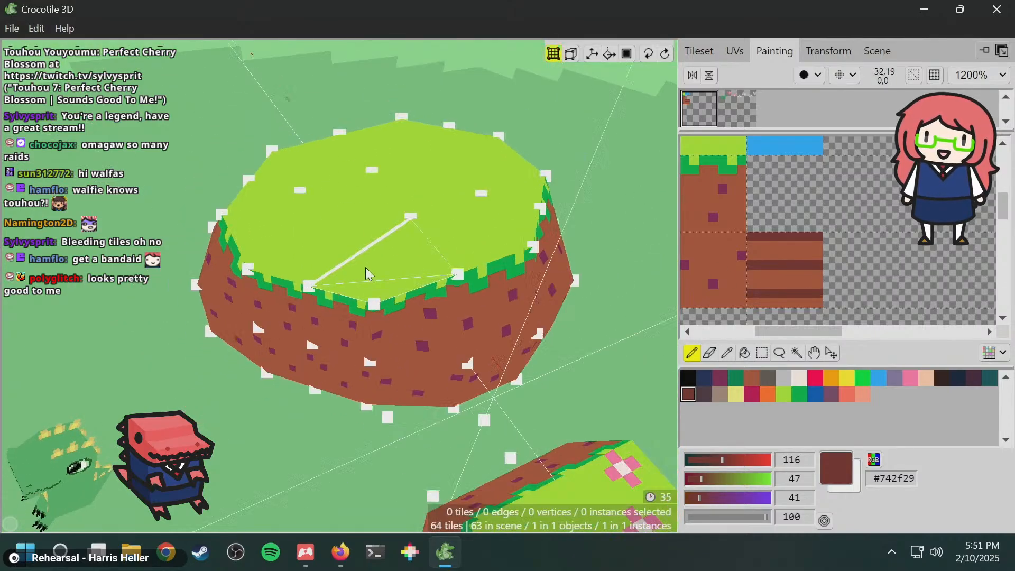
{"action": "key", "text": "space"}
{"action": "left_click_drag", "start_coordinate": [466, 264], "coordinate": [464, 227]}
{"action": "scroll", "coordinate": [449, 280], "scroll_direction": "down", "scroll_amount": 2}
{"action": "key", "text": "space"}
{"action": "left_click_drag", "start_coordinate": [435, 294], "coordinate": [443, 333]}
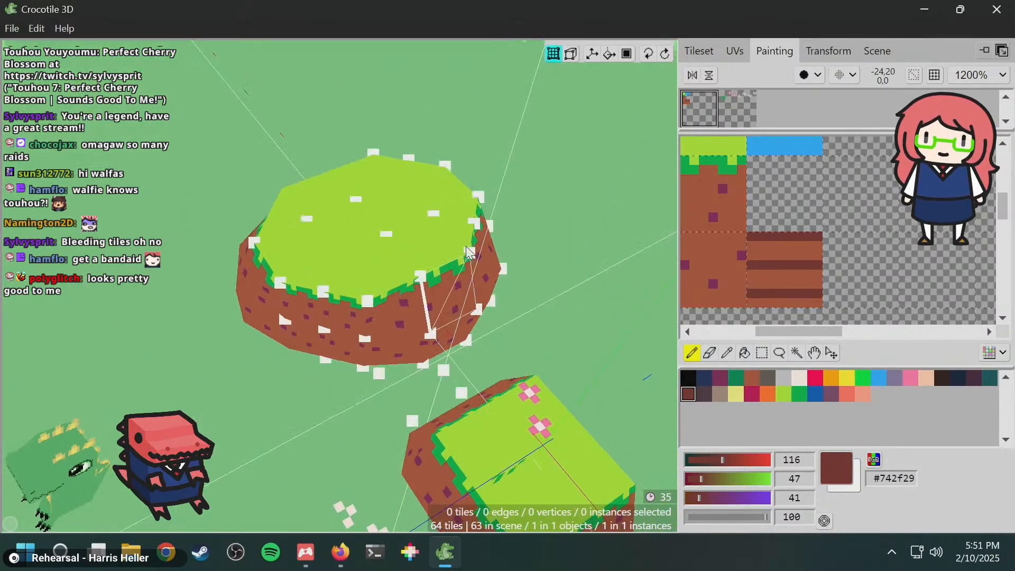
{"action": "key", "text": "Tab"}
{"action": "left_click", "coordinate": [709, 52]}
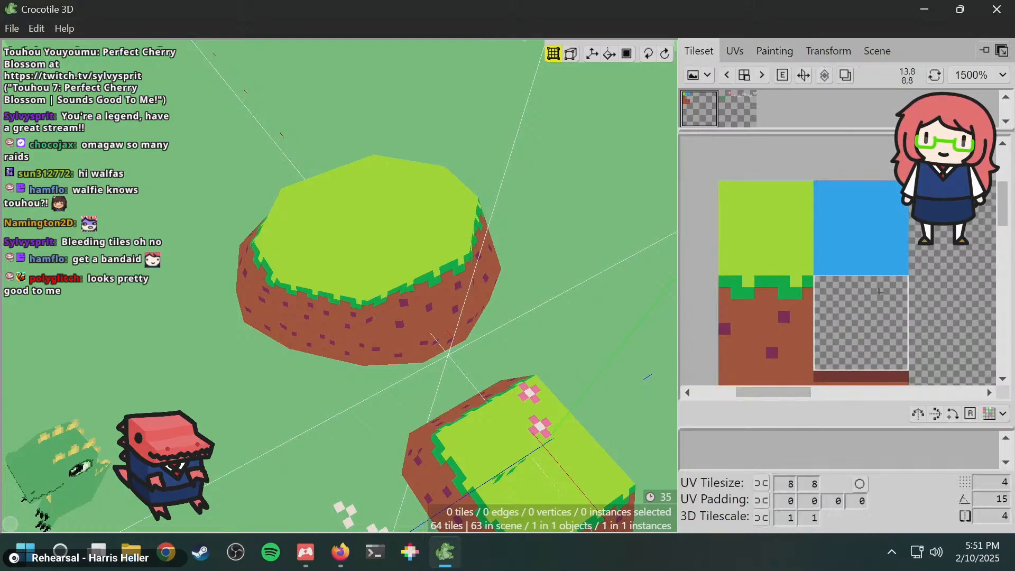
{"action": "key", "text": "space"}
{"action": "left_click_drag", "start_coordinate": [869, 298], "coordinate": [822, 197]}
{"action": "key", "text": "space"}
{"action": "left_click", "coordinate": [795, 297]}
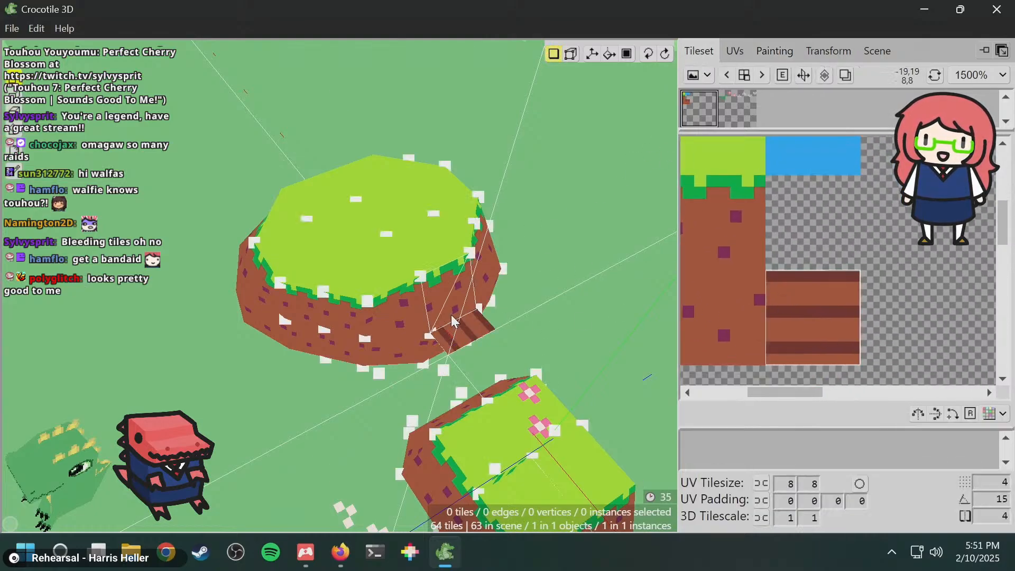
{"action": "key", "text": "space"}
{"action": "left_click_drag", "start_coordinate": [452, 317], "coordinate": [464, 353]}
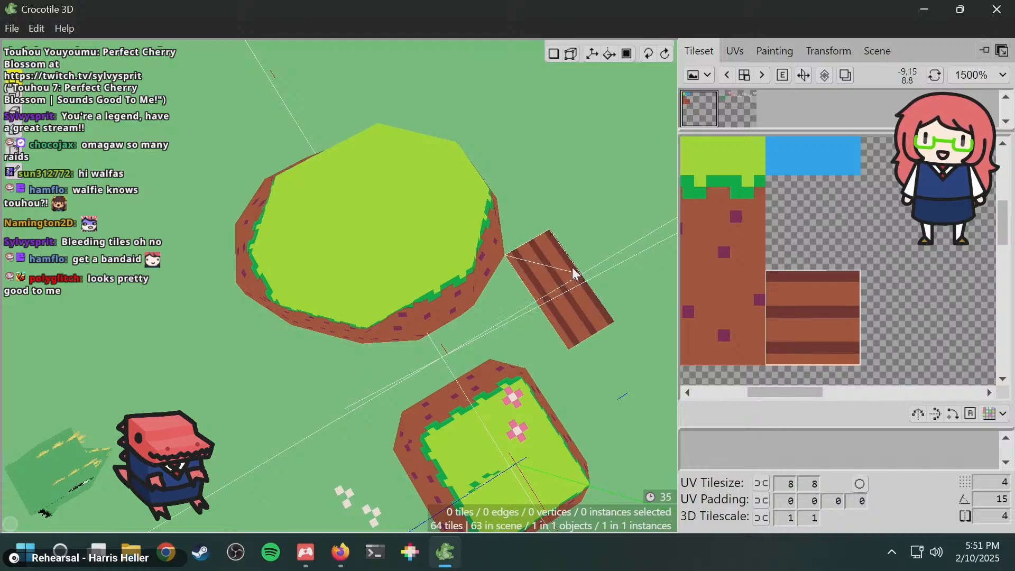
{"action": "key", "text": "ctrl+z"}
{"action": "key", "text": "space"}
{"action": "left_click_drag", "start_coordinate": [471, 349], "coordinate": [438, 331]}
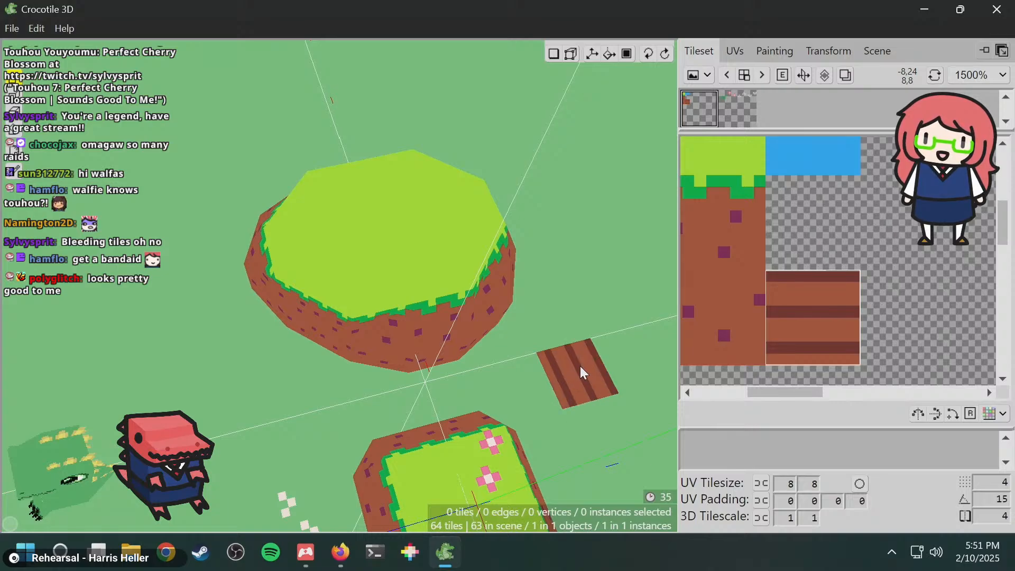
{"action": "key", "text": "space"}
{"action": "left_click_drag", "start_coordinate": [500, 313], "coordinate": [433, 240]}
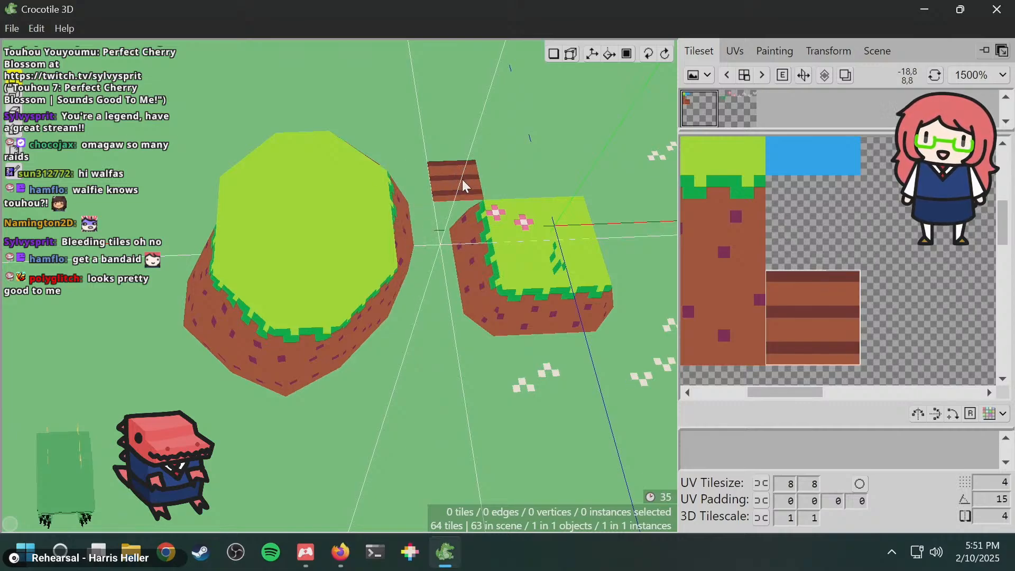
{"action": "middle_click_drag", "start_coordinate": [462, 183], "coordinate": [461, 183]}
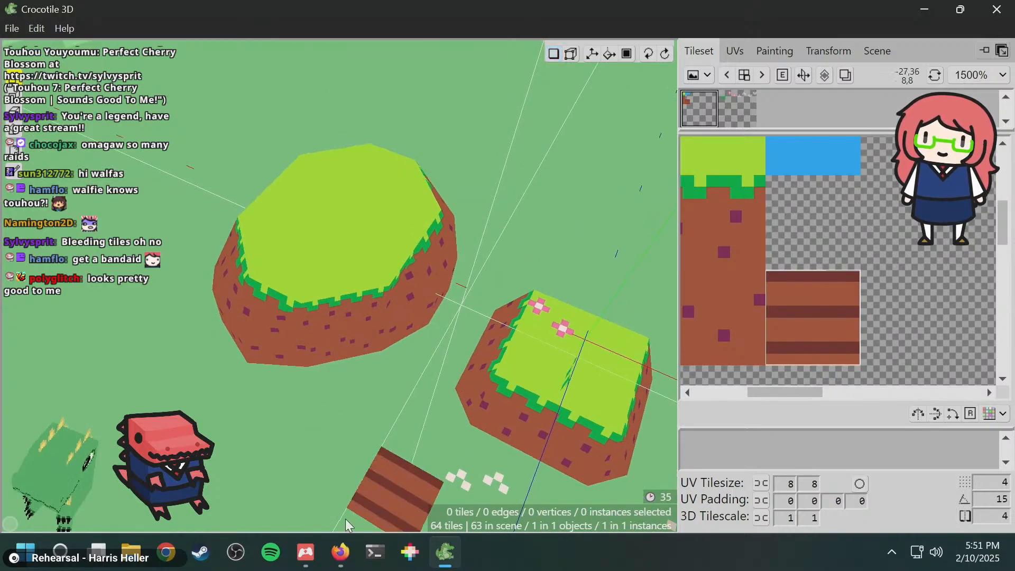
- Switch to the browser and open the Commands section of the Crocotile 3D documentation
{"action": "left_click", "coordinate": [340, 552]}
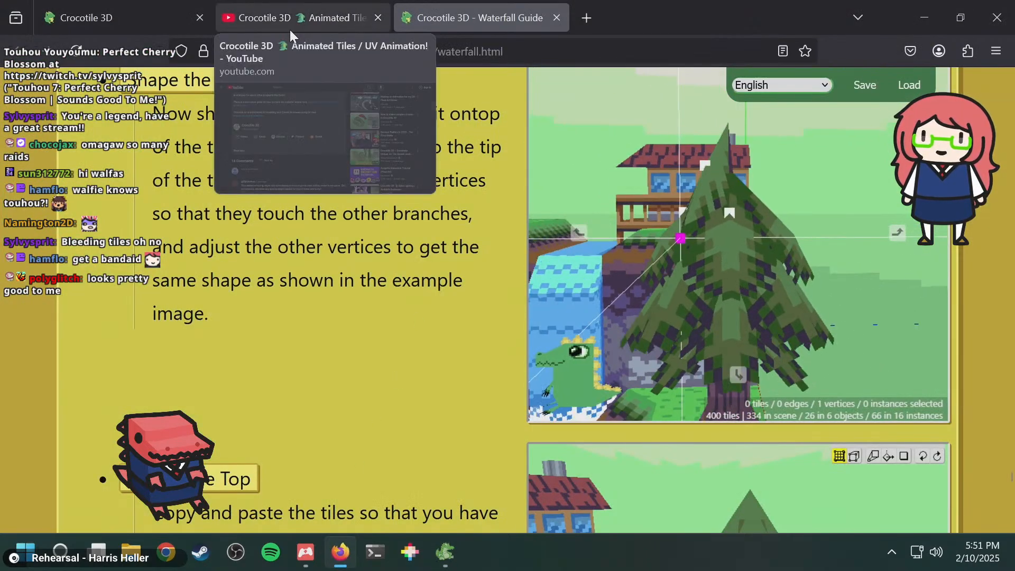
{"action": "left_click", "coordinate": [138, 17]}
{"action": "scroll", "coordinate": [413, 259], "scroll_direction": "up", "scroll_amount": 20}
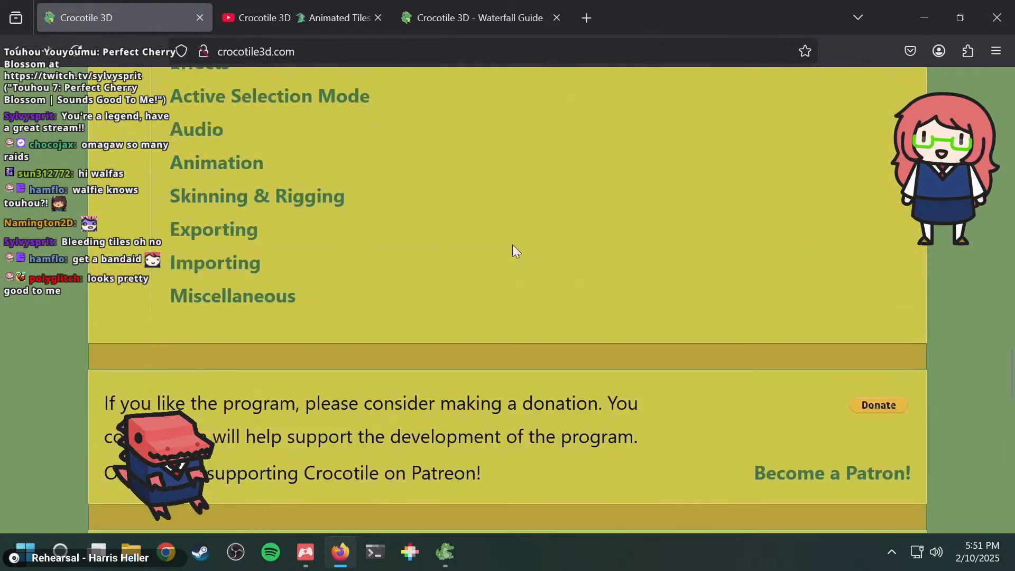
{"action": "scroll", "coordinate": [319, 287], "scroll_direction": "down", "scroll_amount": 6}
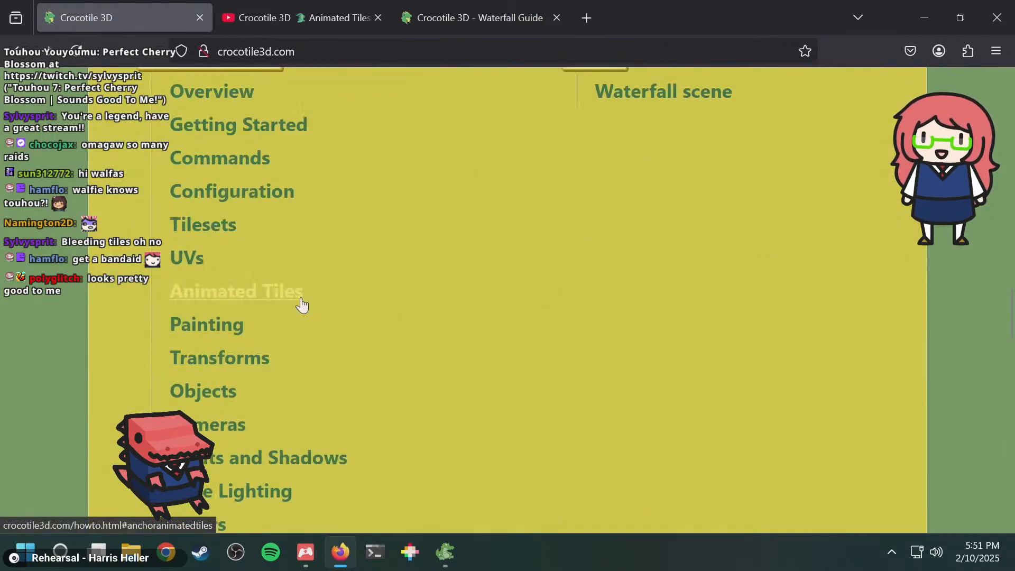
{"action": "left_click", "coordinate": [216, 165]}
- Search the documentation page for "rotate" and go through the matches to the hotkey for rotating a tile's UV
{"action": "key", "text": "ctrl+f"}
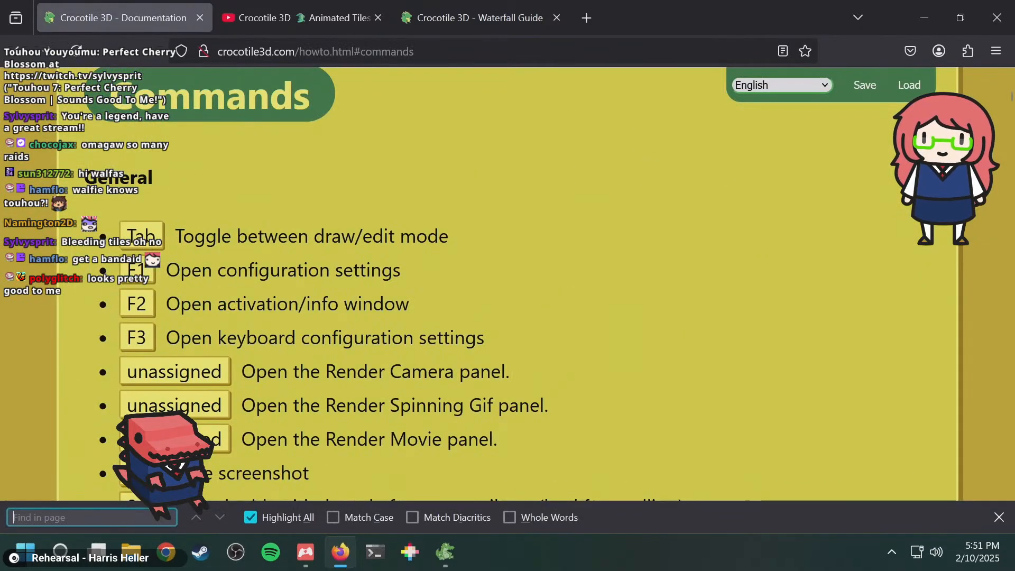
{"action": "type", "text": "rotate"}
{"action": "key", "text": "Return"}
{"action": "key", "text": "Return"}
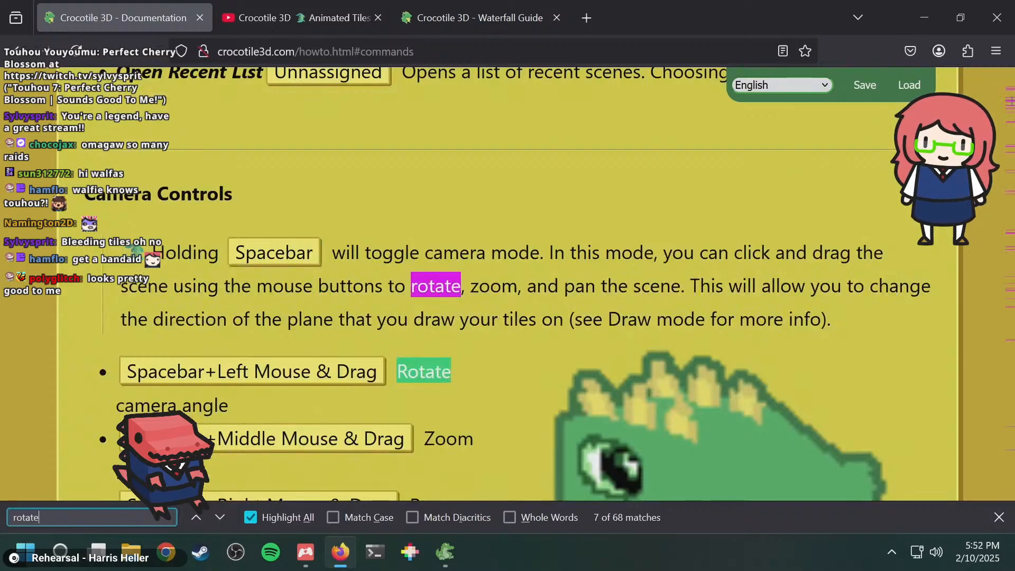
{"action": "key", "text": "Return"}
{"action": "key", "text": "Return"}
{"action": "key", "text": "Return"}
{"action": "key", "text": "Return"}
{"action": "key", "text": "Return"}
{"action": "key", "text": "Return"}
{"action": "key", "text": "Return"}
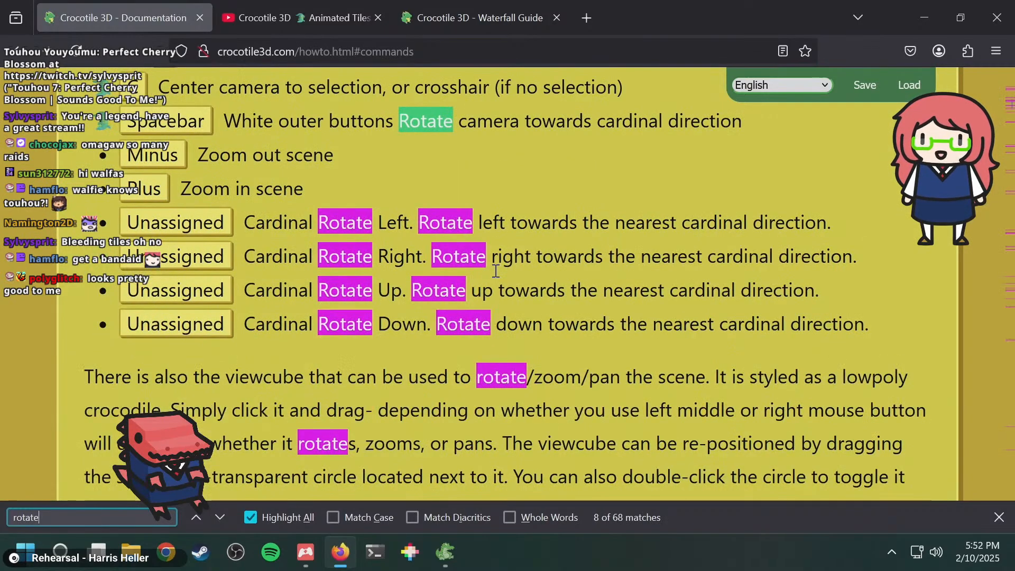
{"action": "key", "text": "Return"}
{"action": "key", "text": "Return"}
{"action": "key", "text": "Return"}
{"action": "key", "text": "Return"}
{"action": "key", "text": "Return"}
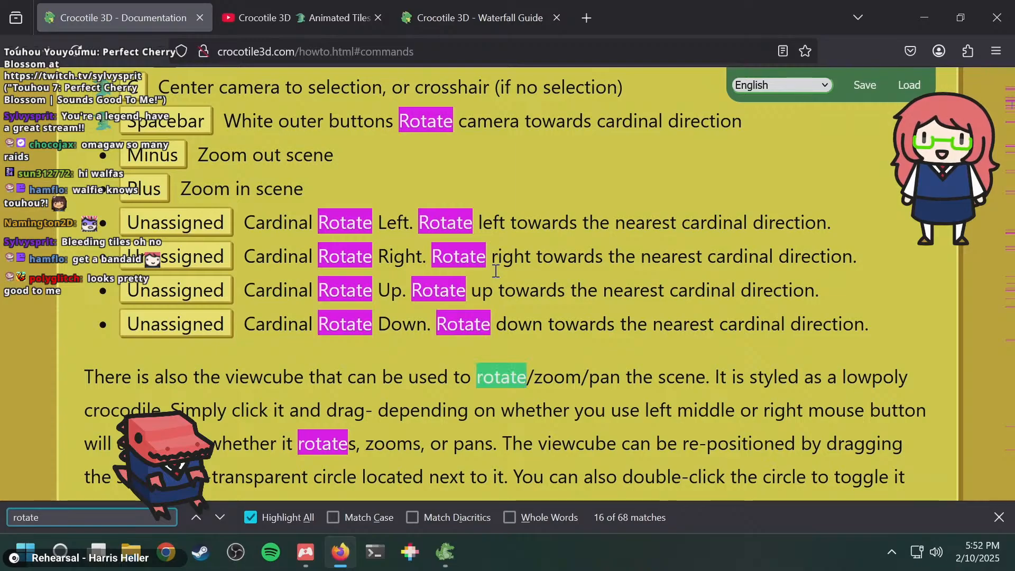
{"action": "key", "text": "Return"}
{"action": "key", "text": "Return"}
{"action": "key", "text": "Return"}
{"action": "key", "text": "Return"}
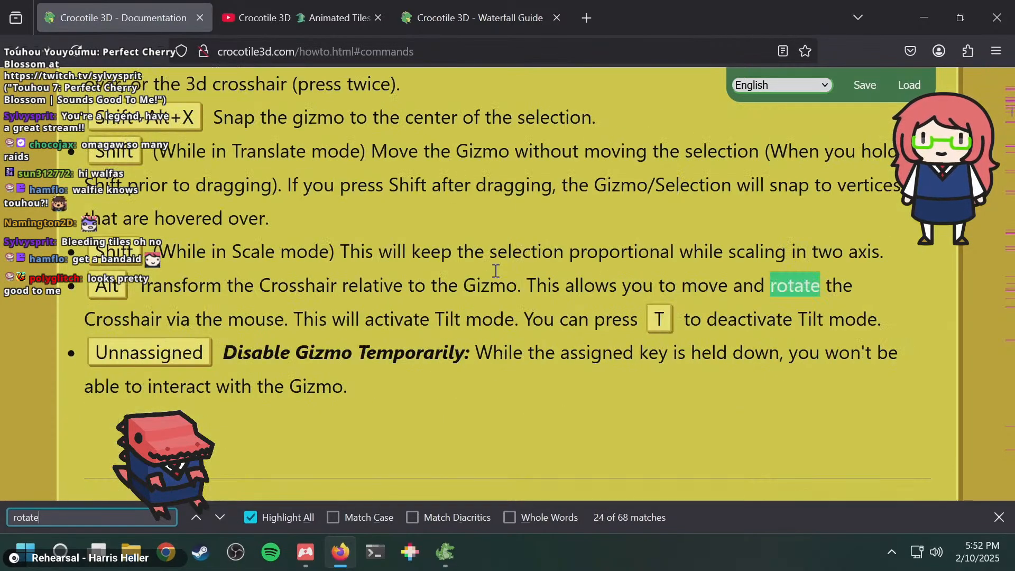
{"action": "key", "text": "shift+Return"}
{"action": "key", "text": "Return"}
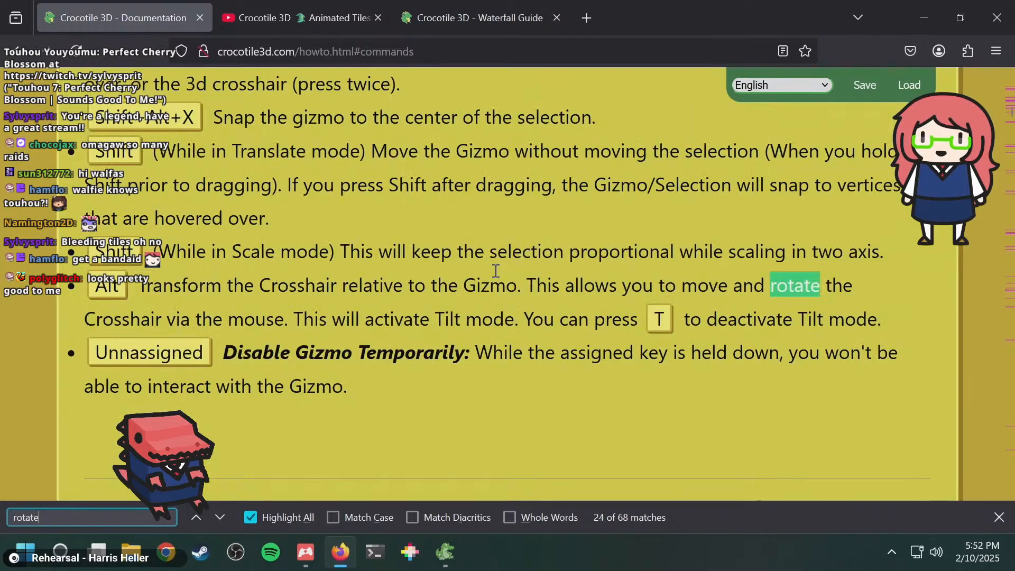
{"action": "key", "text": "Return"}
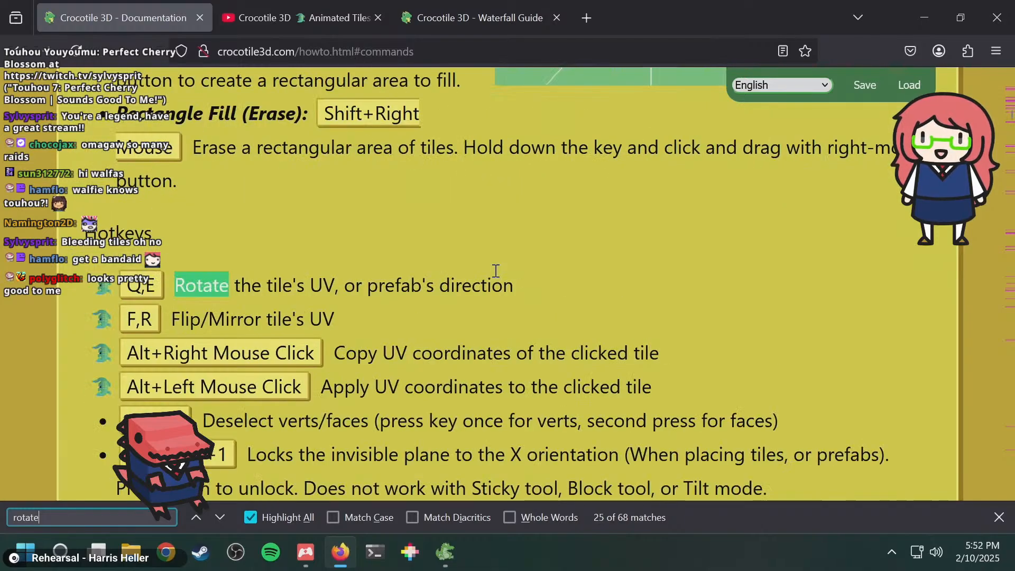
- Switch back to Crocotile 3D, turn the plank tile so its stripes run crosswise, and place two tiles in a row near the islands
{"action": "key", "text": "alt+Tab"}
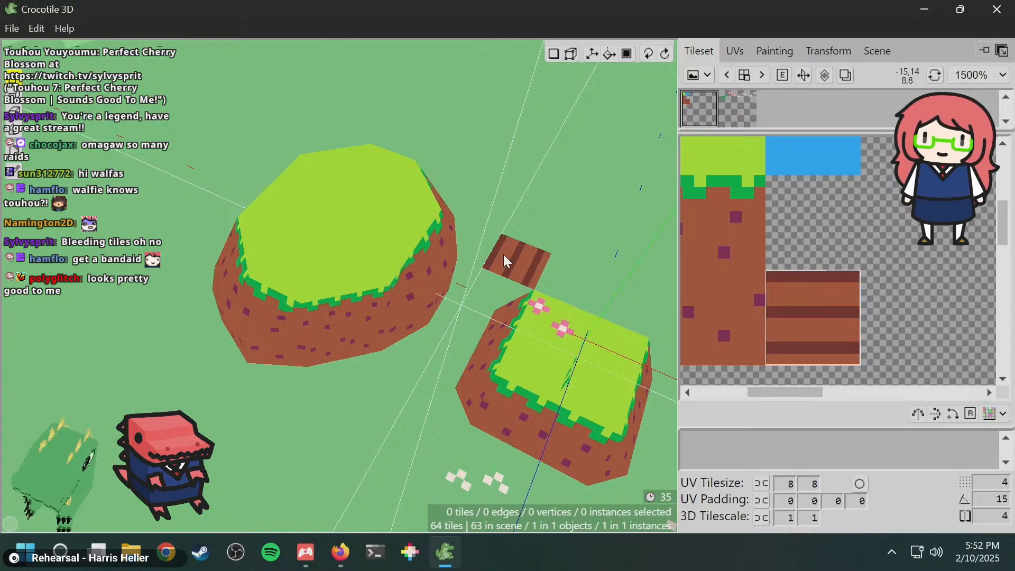
{"action": "key", "text": "r"}
{"action": "key", "text": "r"}
{"action": "key", "text": "space"}
{"action": "left_click_drag", "start_coordinate": [463, 277], "coordinate": [407, 288]}
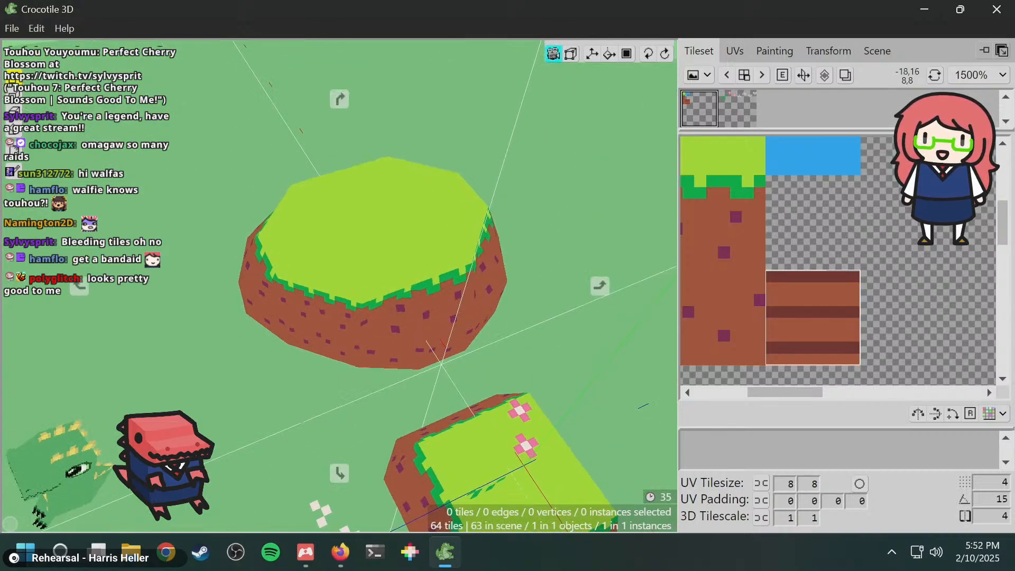
{"action": "left_click", "coordinate": [478, 378]}
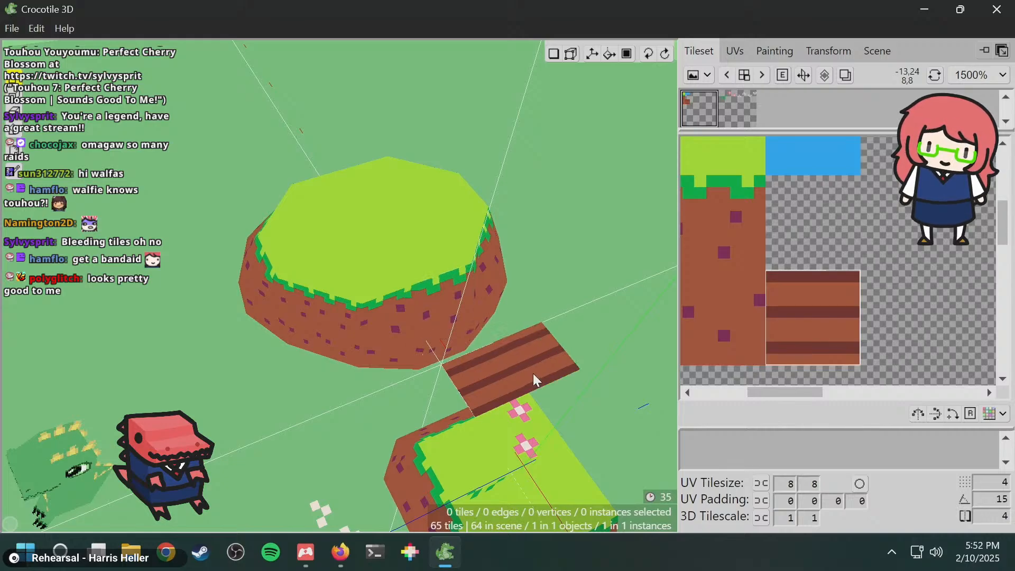
{"action": "left_click_drag", "start_coordinate": [574, 350], "coordinate": [524, 324]}
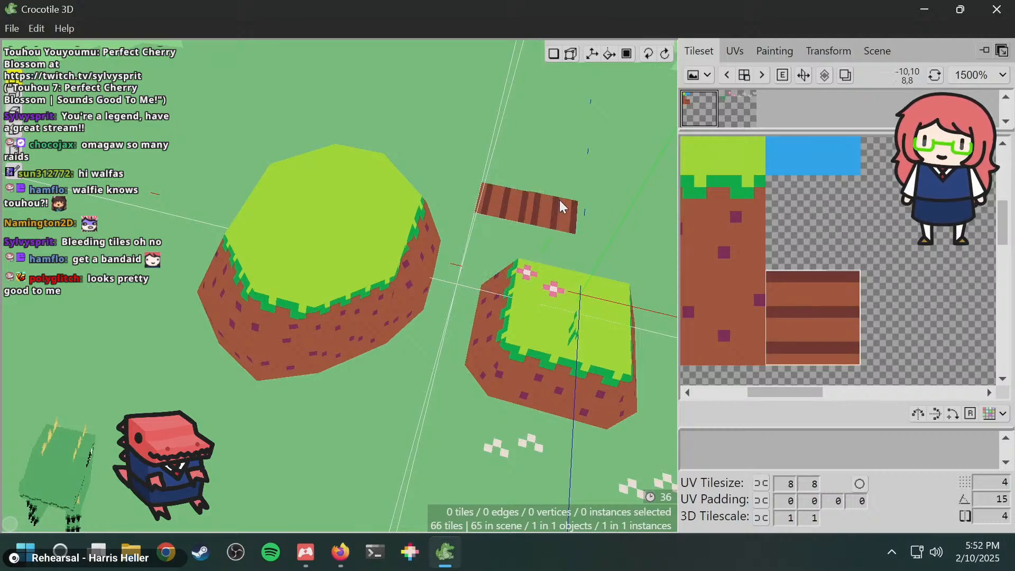
{"action": "left_click", "coordinate": [603, 259]}
{"action": "key", "text": "Tab"}
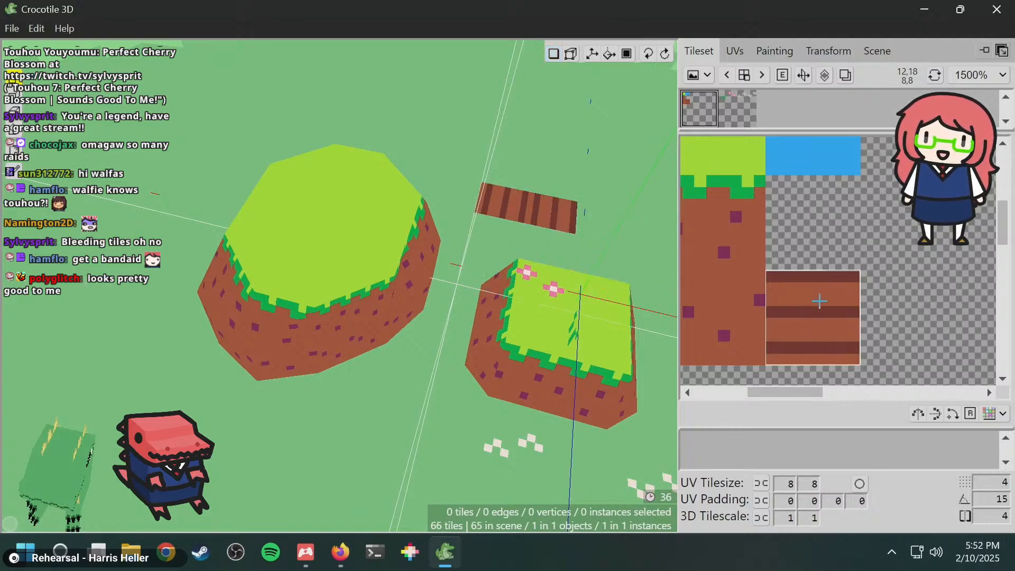
- Repaint the plank tile with only two evenly spaced dark brown #742f29 horizontal stripes, at its top edge and middle, on the brown base
{"action": "left_click", "coordinate": [777, 51]}
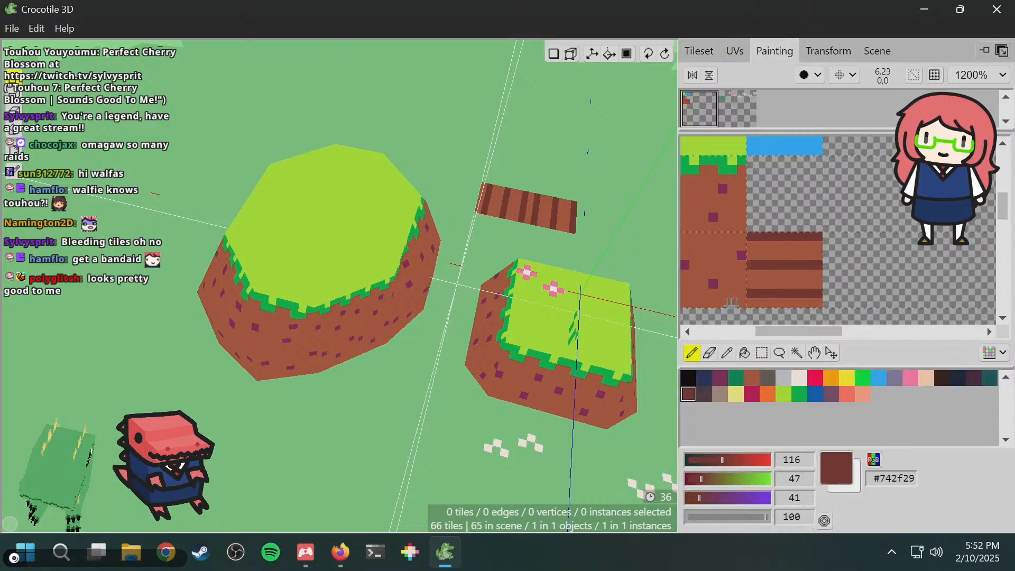
{"action": "right_click", "coordinate": [750, 272]}
{"action": "mouse_move", "coordinate": [752, 268]}
{"action": "left_mouse_down"}
{"action": "mouse_move", "coordinate": [819, 264]}
{"action": "mouse_move", "coordinate": [748, 294]}
{"action": "mouse_move", "coordinate": [818, 275]}
{"action": "left_mouse_up"}
{"action": "right_click", "coordinate": [773, 236]}
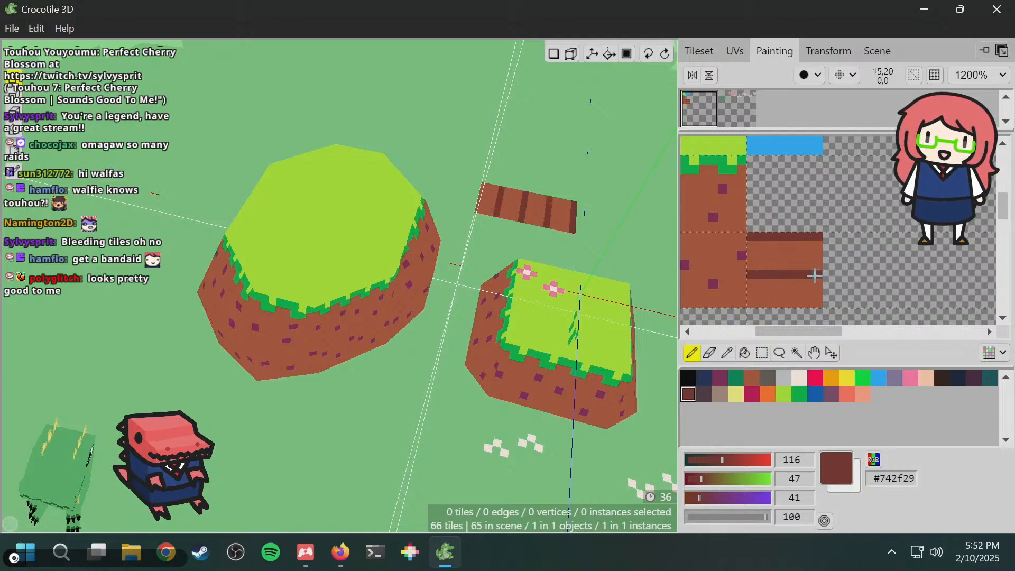
{"action": "middle_click_drag", "start_coordinate": [515, 221], "coordinate": [589, 222]}
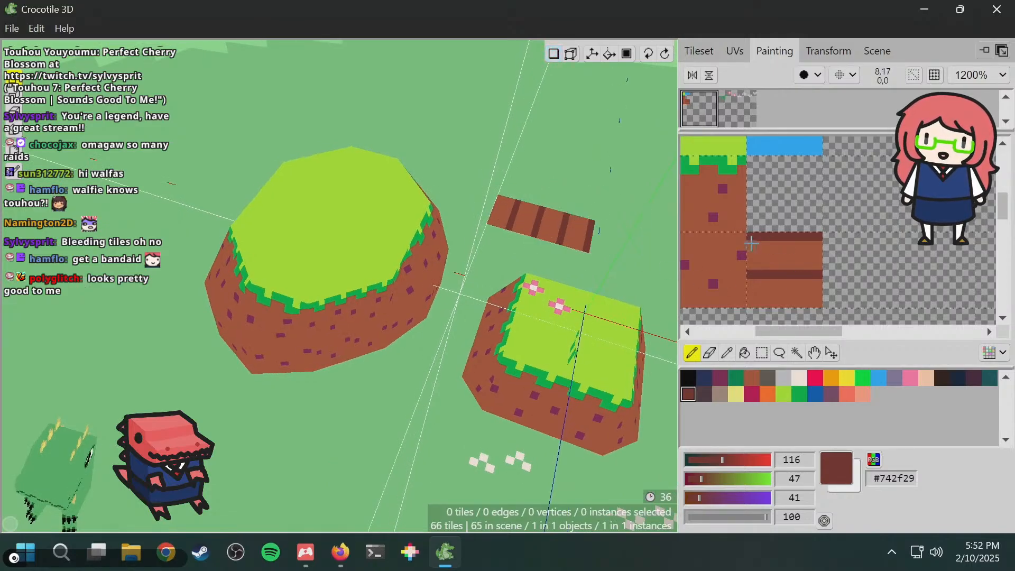
- Pencil one-pixel dark brown #742f29 vertical borders along both side edges of the plank tile
{"action": "left_click_drag", "start_coordinate": [751, 243], "coordinate": [753, 302]}
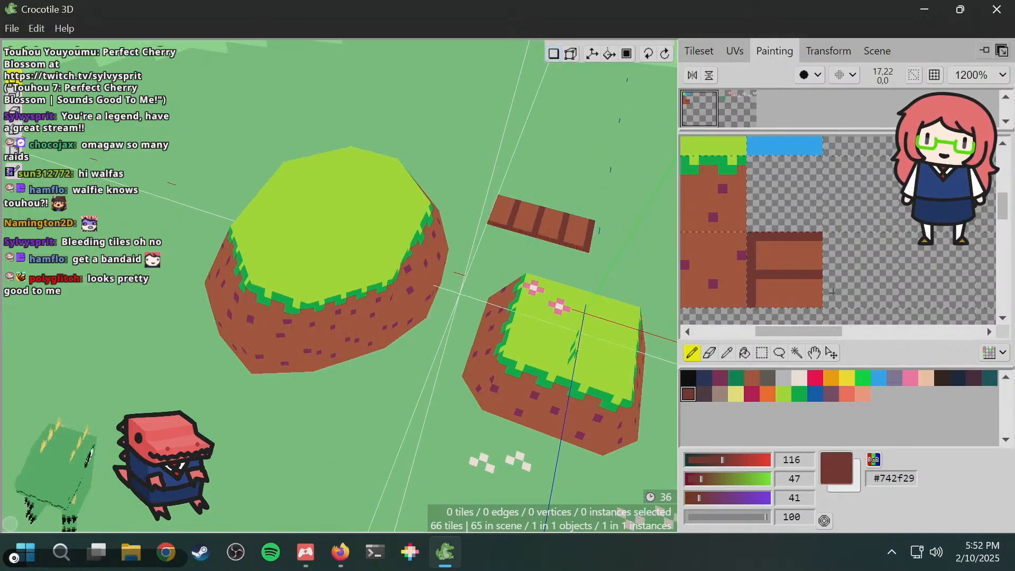
{"action": "left_click_drag", "start_coordinate": [819, 309], "coordinate": [819, 237]}
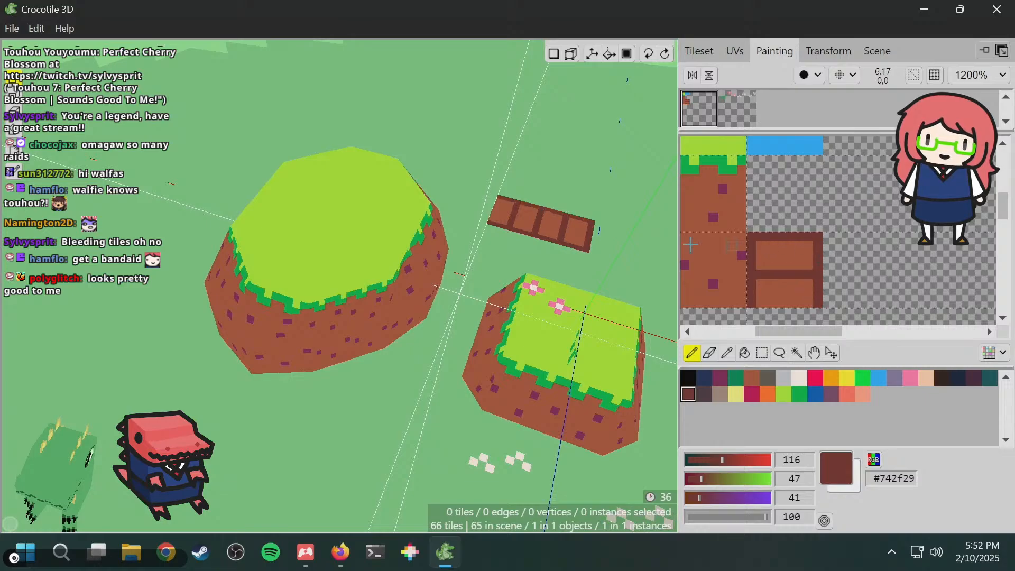
{"action": "right_click_drag", "start_coordinate": [507, 248], "coordinate": [531, 224]}
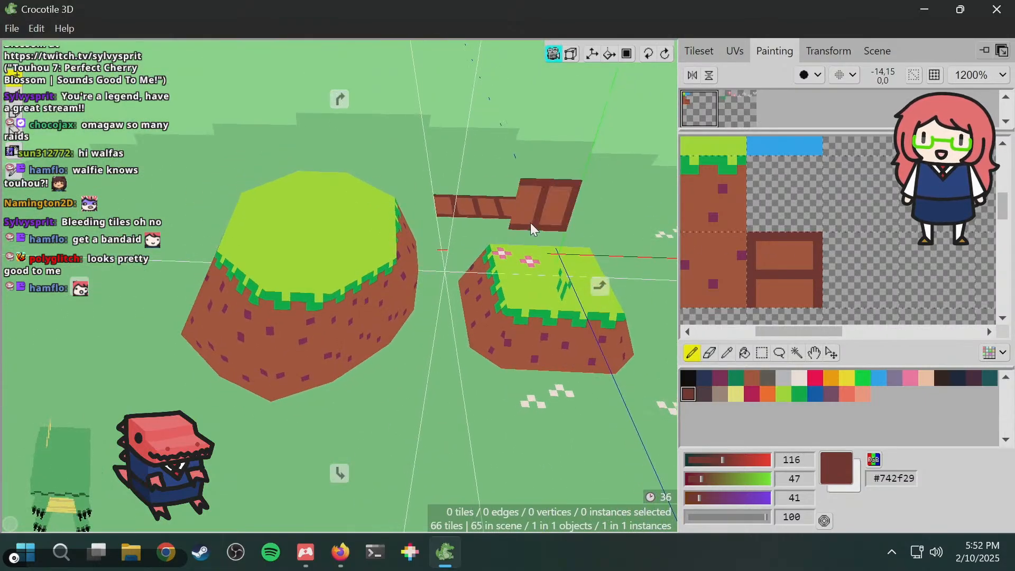
- Recolour the plank tile's two horizontal stripes between the side borders in purple #7e2553
{"action": "left_click", "coordinate": [721, 377]}
{"action": "left_click_drag", "start_coordinate": [756, 275], "coordinate": [815, 274]}
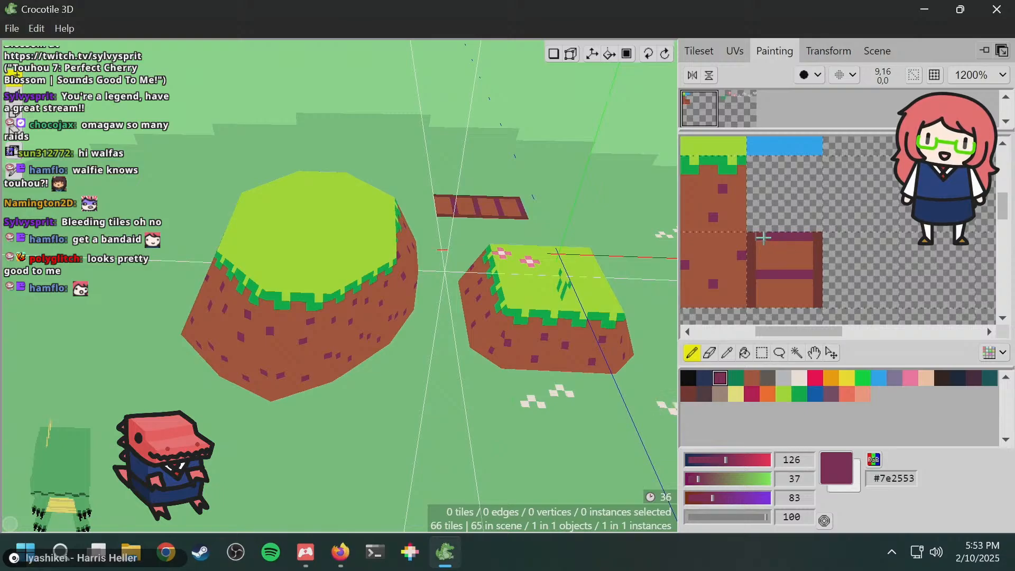
{"action": "middle_click_drag", "start_coordinate": [582, 212], "coordinate": [534, 238]}
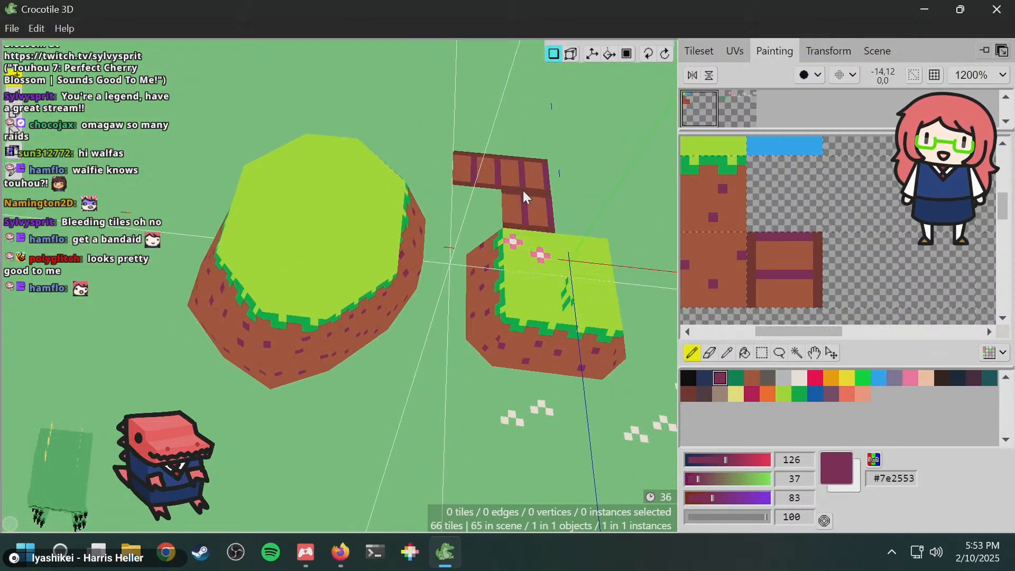
- Raise the middle and large-island-end vertices of the two-tile plank strip, with the end vertices highest, to form an even slope
{"action": "key", "text": "Tab"}
{"action": "left_click_drag", "start_coordinate": [512, 195], "coordinate": [513, 194]}
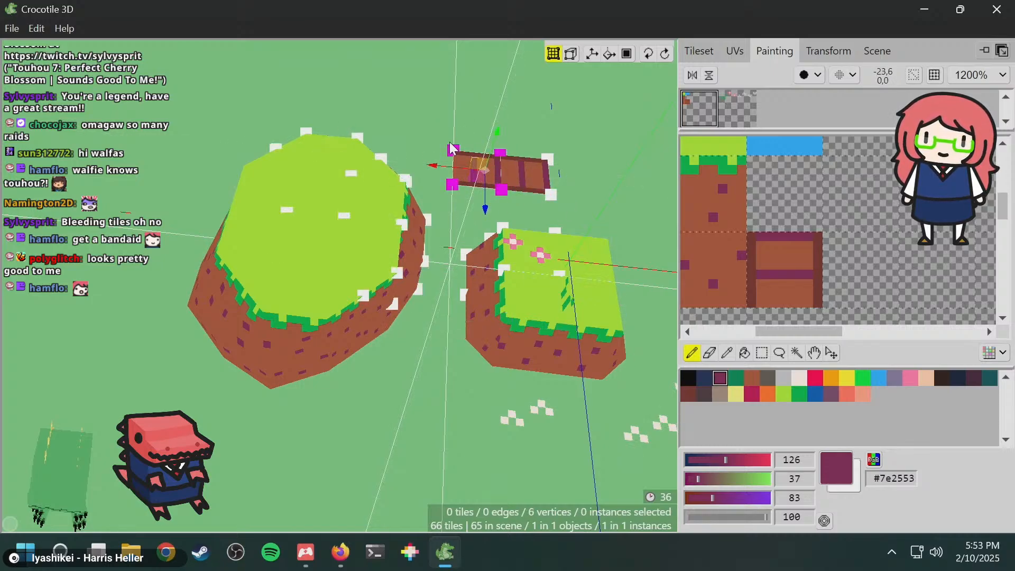
{"action": "mouse_move", "coordinate": [454, 150]}
{"action": "right_mouse_down"}
{"action": "mouse_move", "coordinate": [451, 175]}
{"action": "mouse_move", "coordinate": [446, 150]}
{"action": "right_mouse_up"}
{"action": "key", "text": "e"}
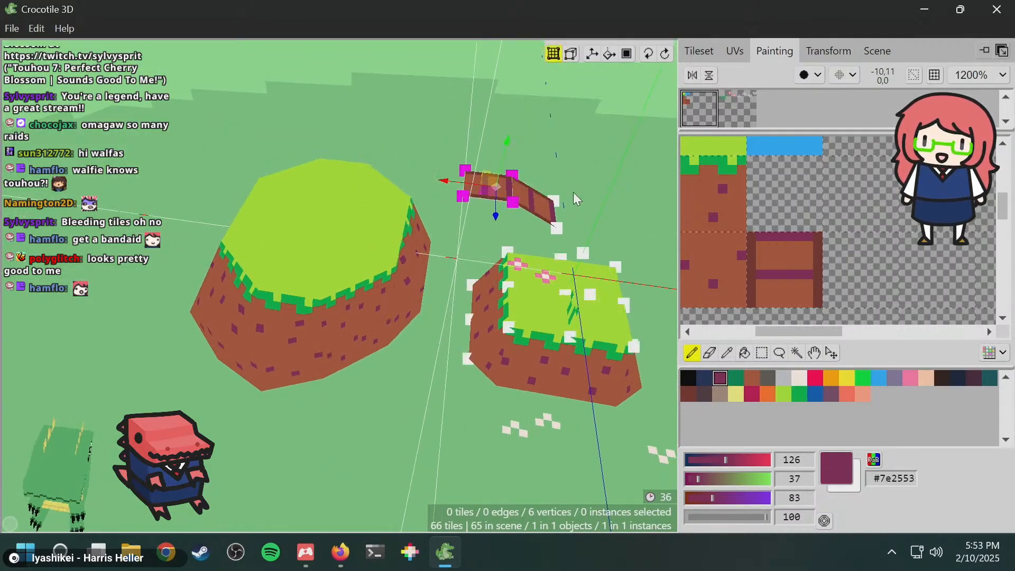
{"action": "left_click_drag", "start_coordinate": [437, 148], "coordinate": [473, 203]}
{"action": "key", "text": "e"}
{"action": "left_click", "coordinate": [585, 205]}
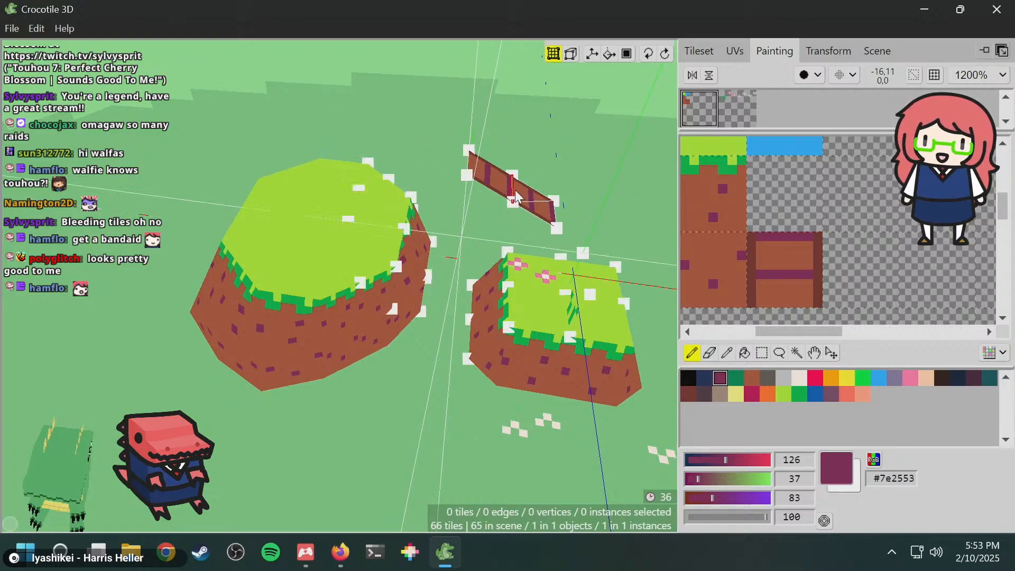
- Select the sloped plank strip's vertices and move it between the islands so it bridges their grassy tops
{"action": "right_click_drag", "start_coordinate": [511, 196], "coordinate": [515, 191]}
{"action": "left_click_drag", "start_coordinate": [515, 151], "coordinate": [633, 287]}
{"action": "right_click_drag", "start_coordinate": [634, 287], "coordinate": [527, 243]}
{"action": "key", "text": "a"}
{"action": "key", "text": "a"}
{"action": "key", "text": "a"}
{"action": "key", "text": "a"}
{"action": "key", "text": "space"}
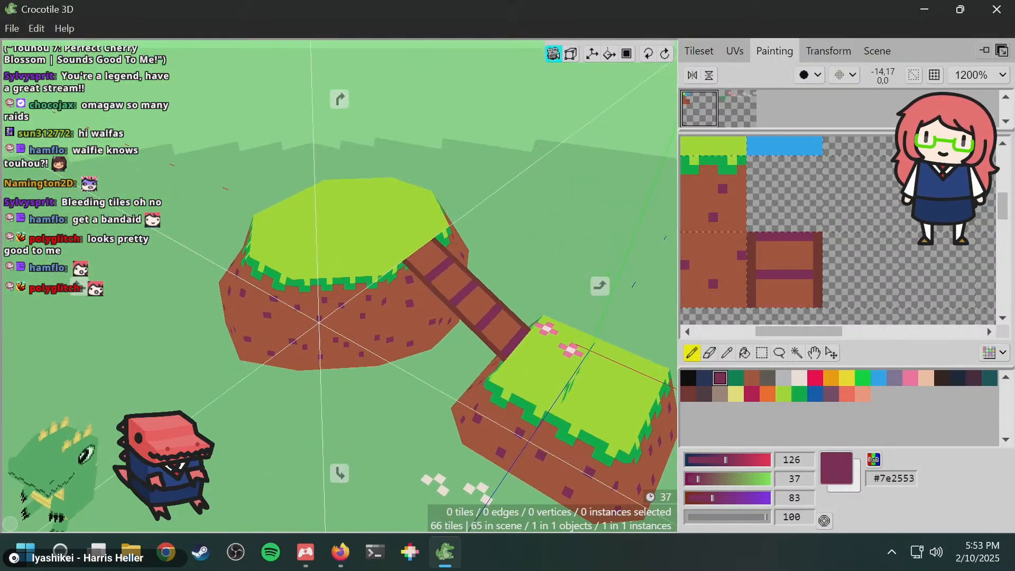
{"action": "key", "text": "space"}
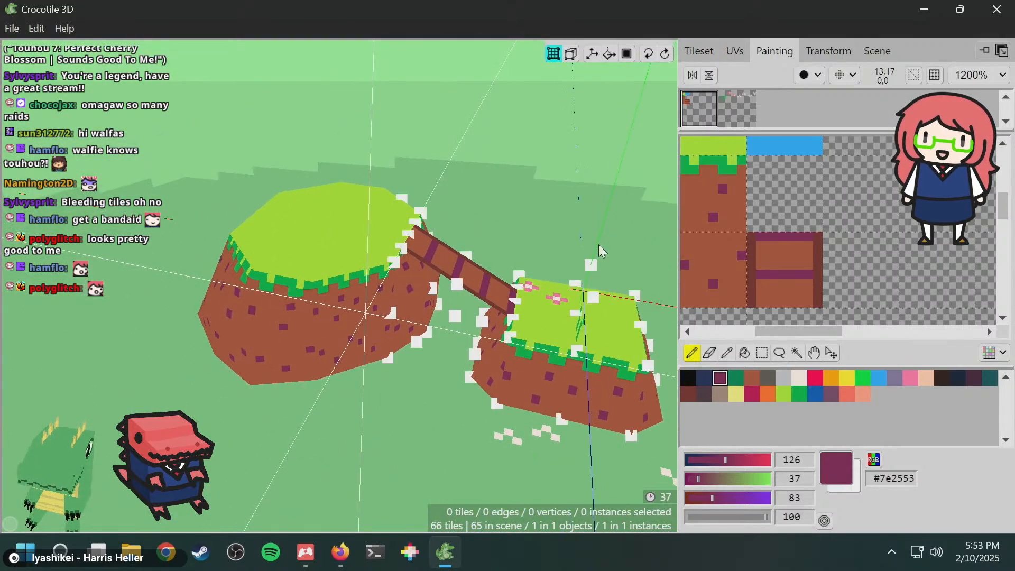
- Paint a two-pixel-high brown #ab5236 rail across the top of the empty tile beside the plank tile
{"action": "key", "text": "space"}
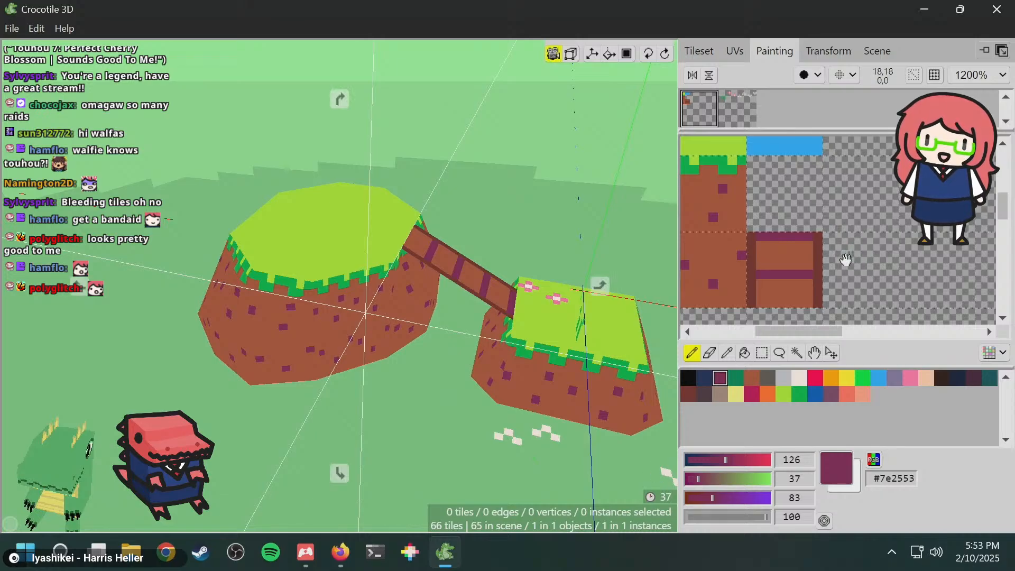
{"action": "left_click_drag", "start_coordinate": [845, 258], "coordinate": [774, 236]}
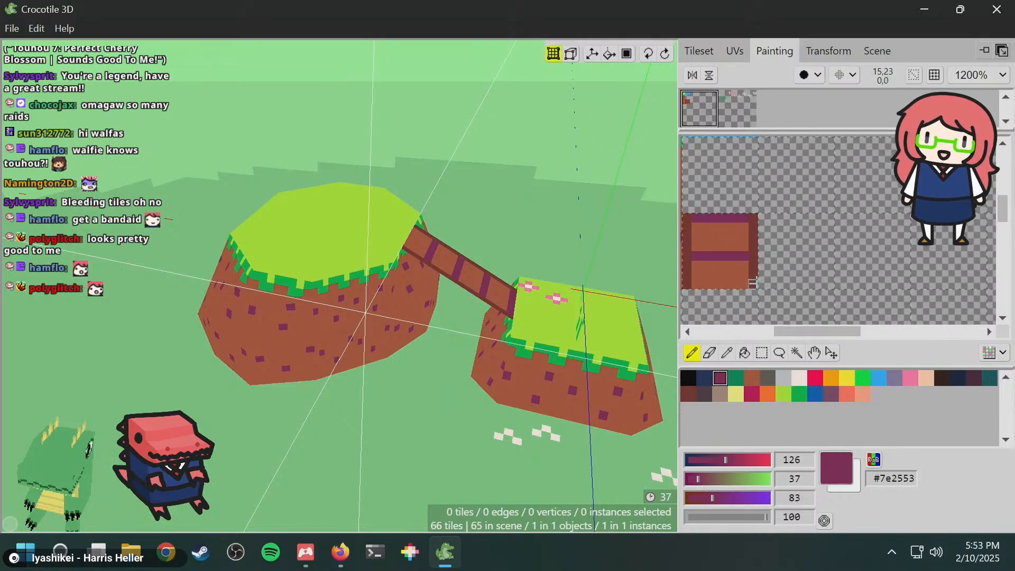
{"action": "left_click", "coordinate": [754, 373]}
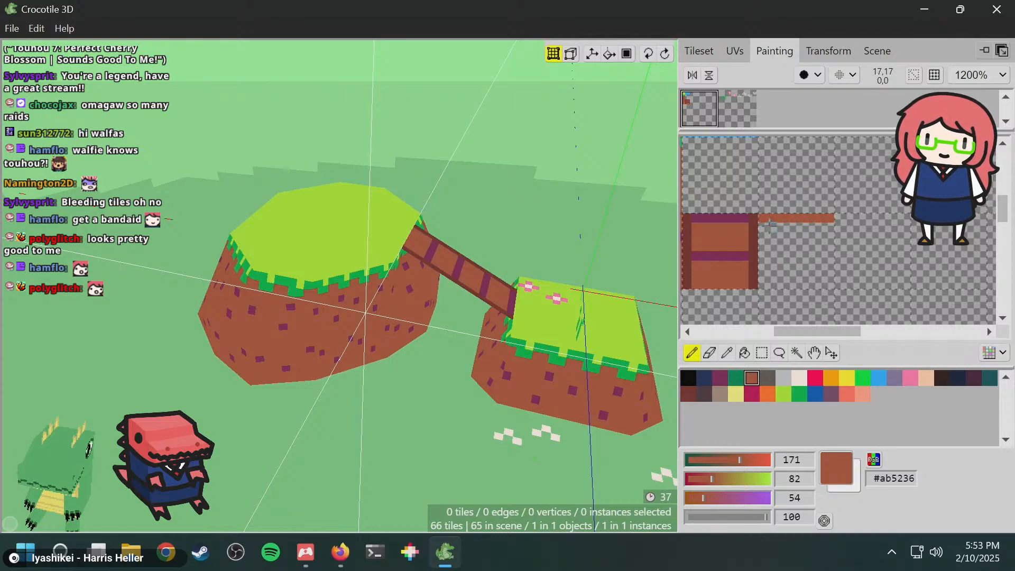
{"action": "left_click_drag", "start_coordinate": [761, 226], "coordinate": [802, 226]}
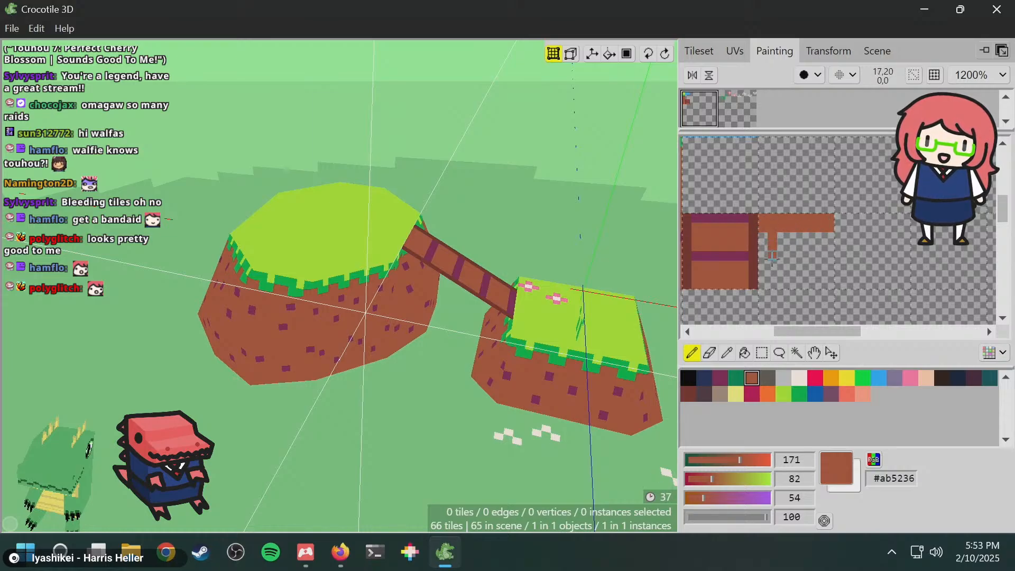
- Pencil two one-pixel-wide brown posts from the rail down to the tile's bottom edge, undoing misplaced strokes
{"action": "left_click_drag", "start_coordinate": [772, 259], "coordinate": [772, 275]}
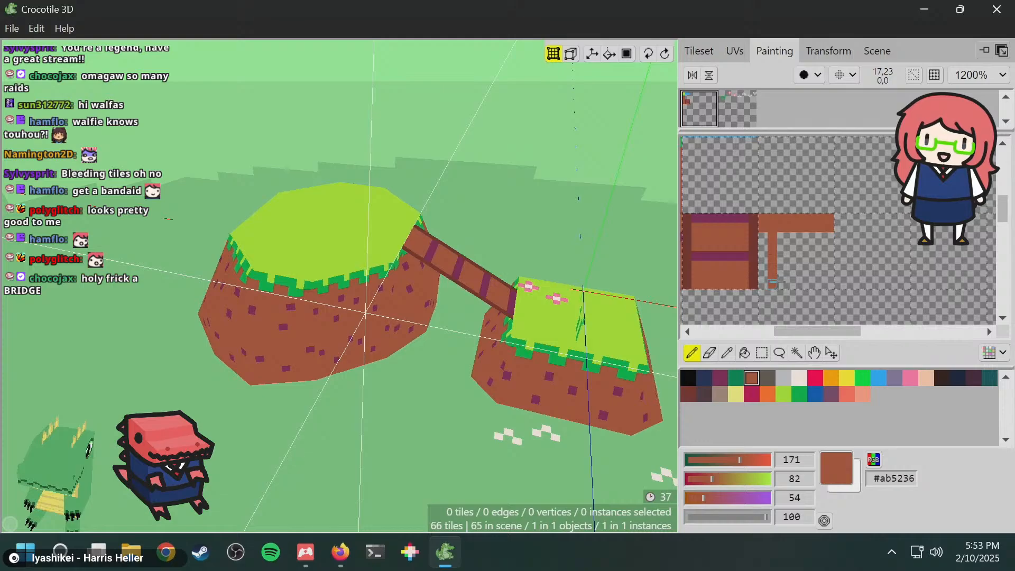
{"action": "key", "text": "ctrl+z"}
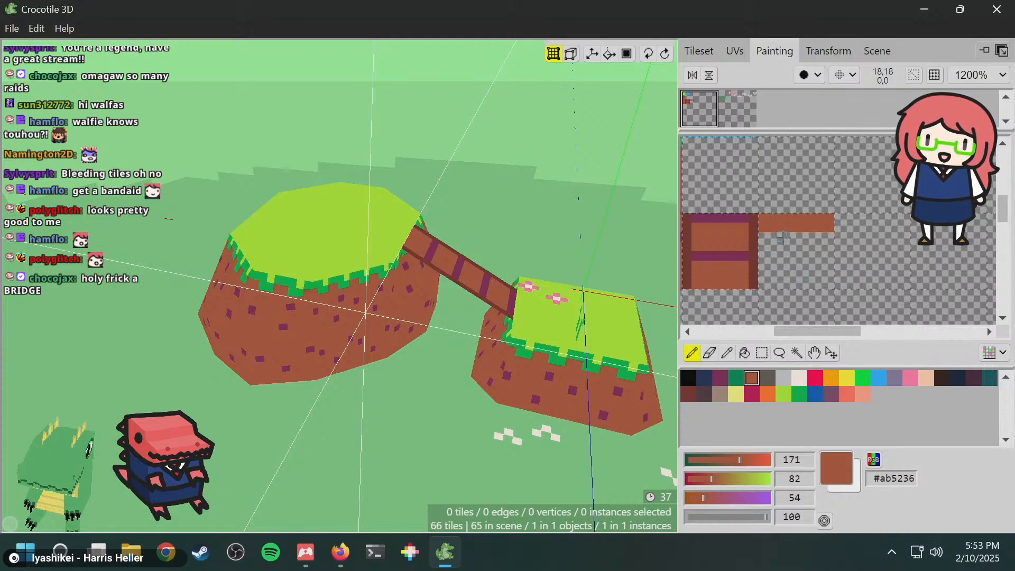
{"action": "left_click_drag", "start_coordinate": [782, 236], "coordinate": [781, 270]}
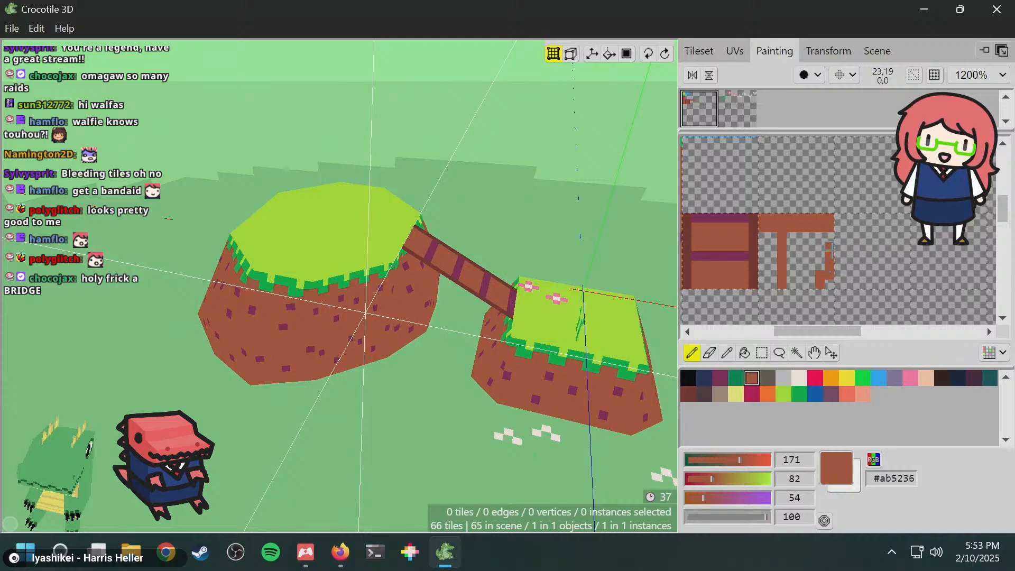
{"action": "key", "text": "ctrl+z"}
{"action": "left_click_drag", "start_coordinate": [821, 237], "coordinate": [820, 283]}
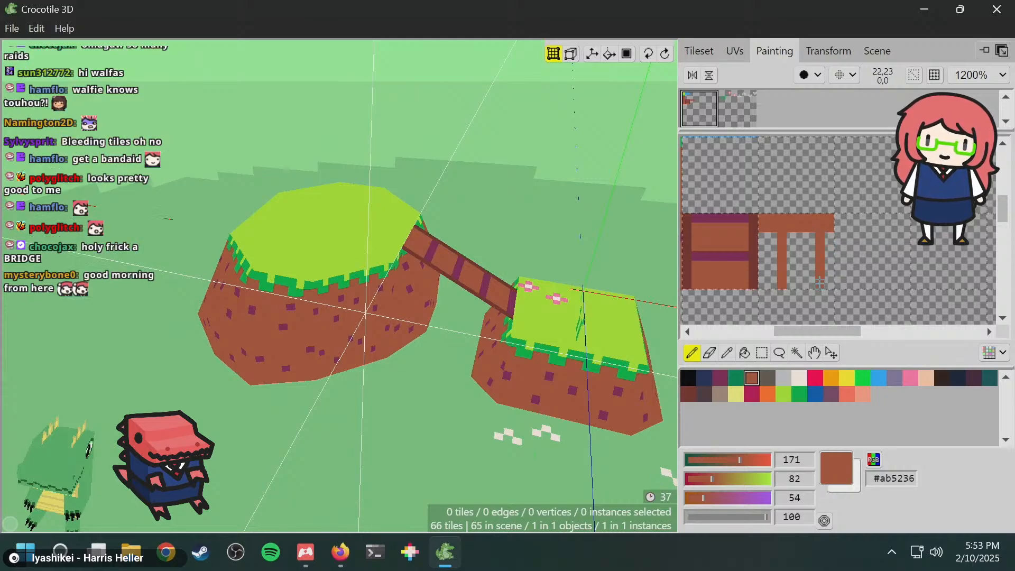
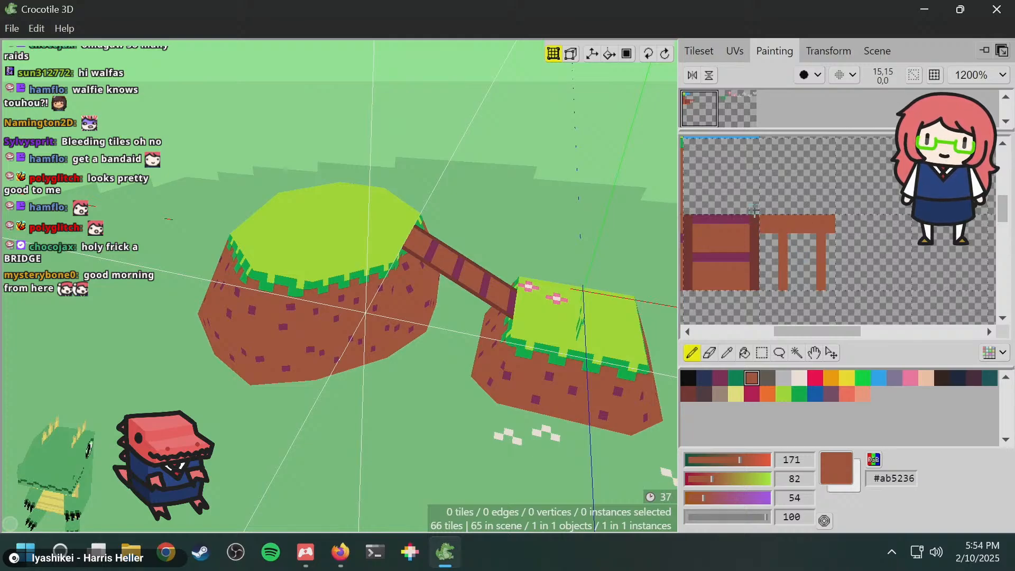
- Place two copies of the railing tile end to end, standing upright along one long edge of the plank bridge
{"action": "right_click_drag", "start_coordinate": [582, 190], "coordinate": [550, 179]}
{"action": "left_click", "coordinate": [699, 51]}
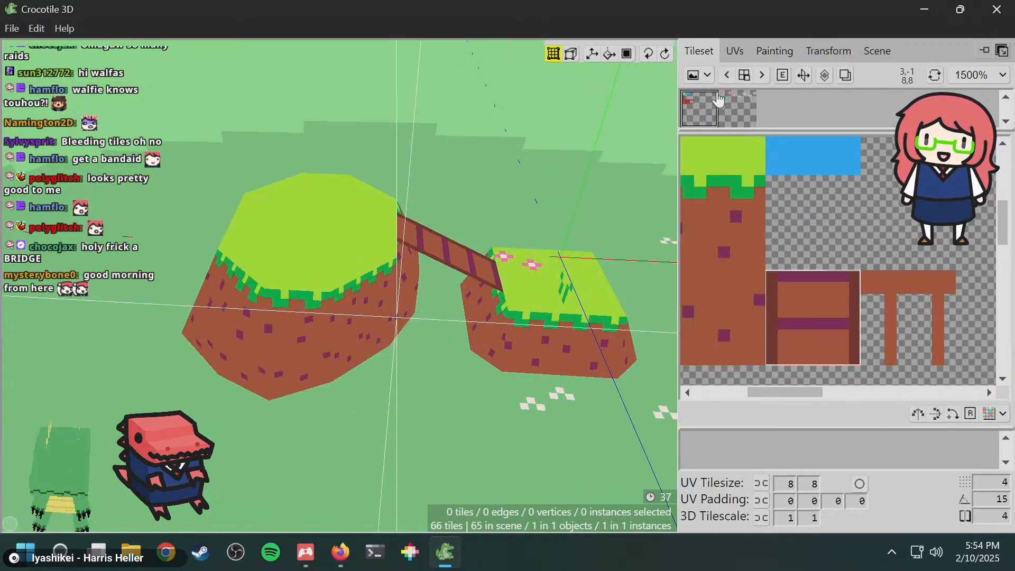
{"action": "left_click", "coordinate": [914, 312]}
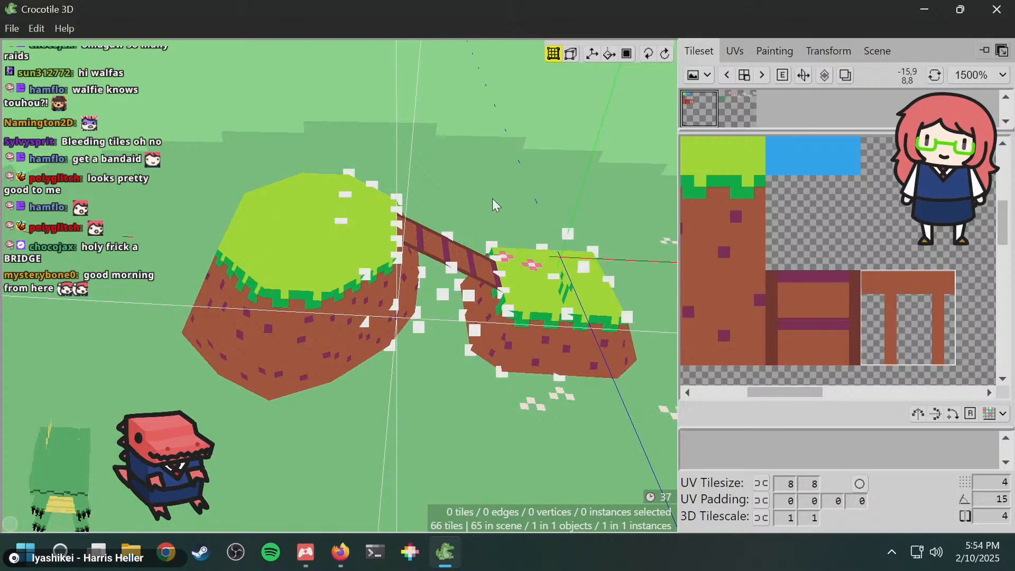
{"action": "key", "text": "v"}
{"action": "right_click_drag", "start_coordinate": [493, 199], "coordinate": [509, 175]}
{"action": "key", "text": "Tab"}
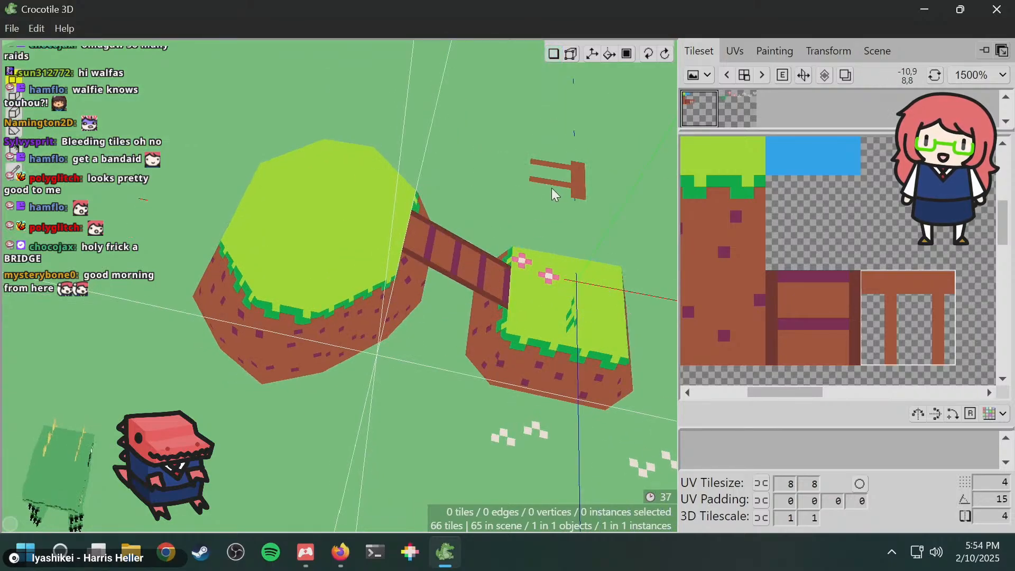
{"action": "key", "text": "r"}
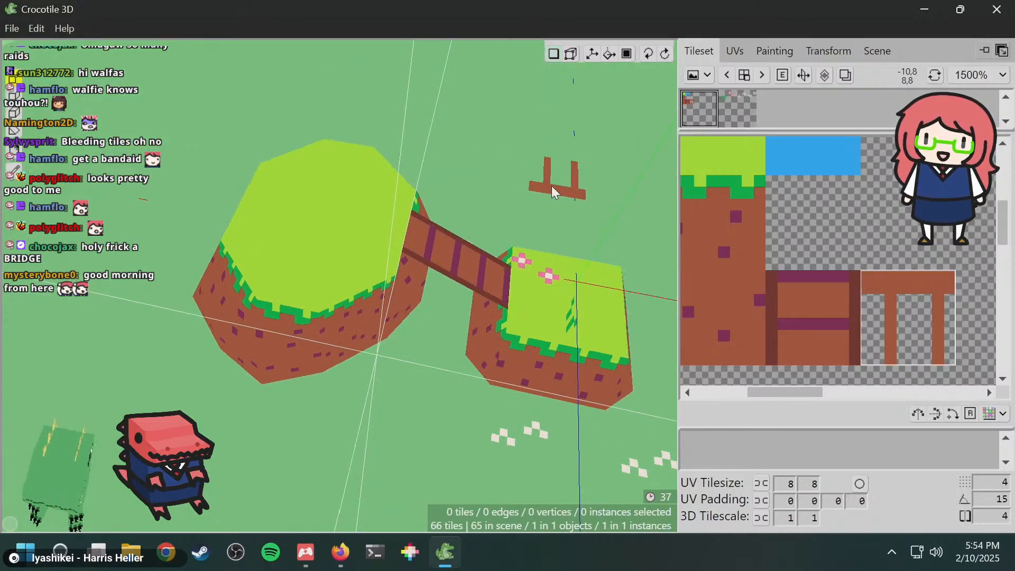
{"action": "right_click_drag", "start_coordinate": [549, 199], "coordinate": [495, 202]}
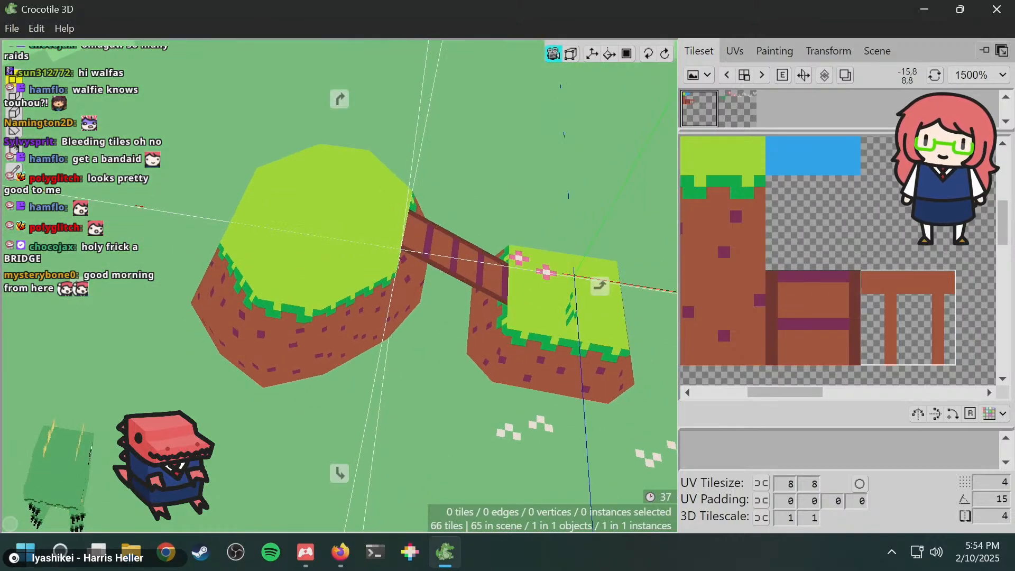
{"action": "right_click_drag", "start_coordinate": [454, 230], "coordinate": [507, 259]}
{"action": "left_click", "coordinate": [416, 236]}
{"action": "left_click", "coordinate": [494, 233]}
{"action": "key", "text": "c"}
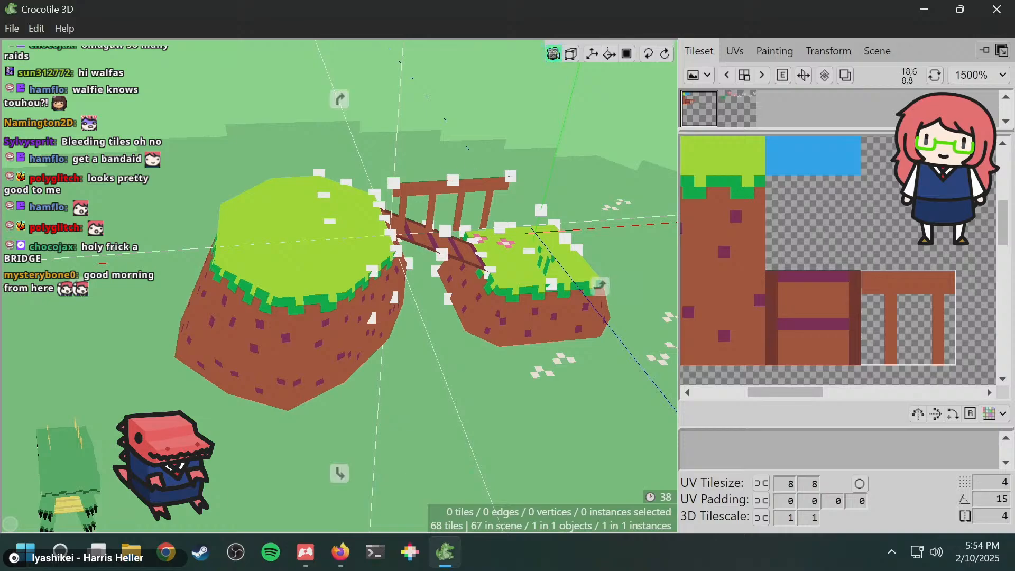
- Select the railing's middle and small-island-end vertices and lower them so the first section follows the bridge's slope
{"action": "right_click_drag", "start_coordinate": [429, 158], "coordinate": [459, 163]}
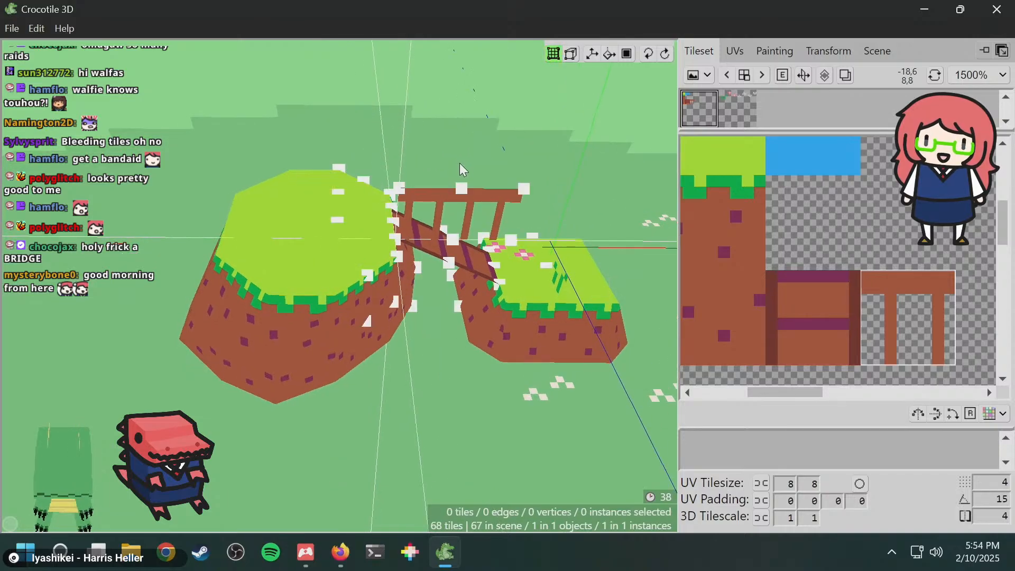
{"action": "left_click", "coordinate": [453, 239]}
{"action": "right_click_drag", "start_coordinate": [452, 239], "coordinate": [402, 266]}
{"action": "left_click", "coordinate": [475, 234], "text": "shift"}
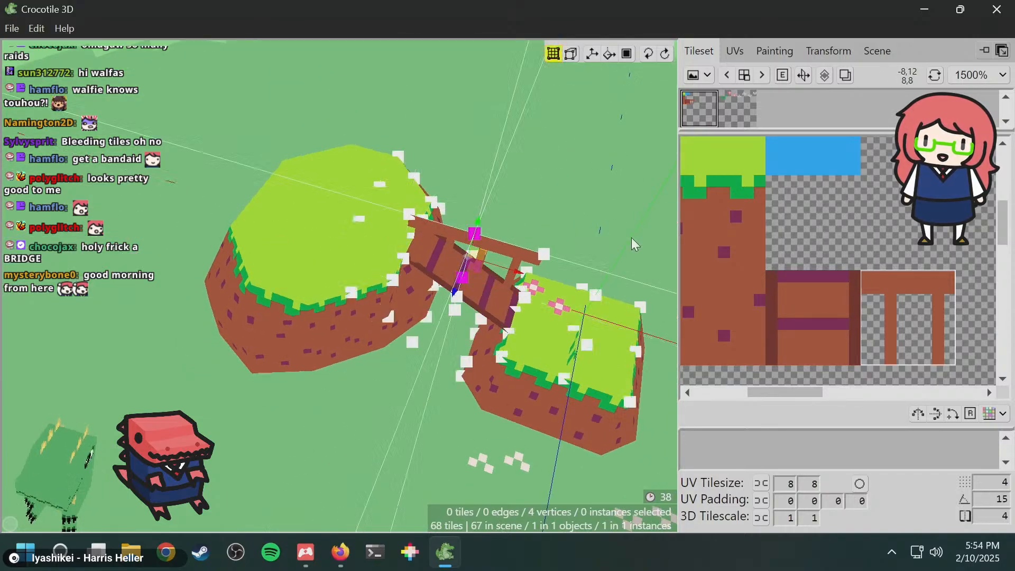
{"action": "left_click", "coordinate": [544, 254], "text": "shift"}
{"action": "left_click", "coordinate": [525, 297], "text": "shift"}
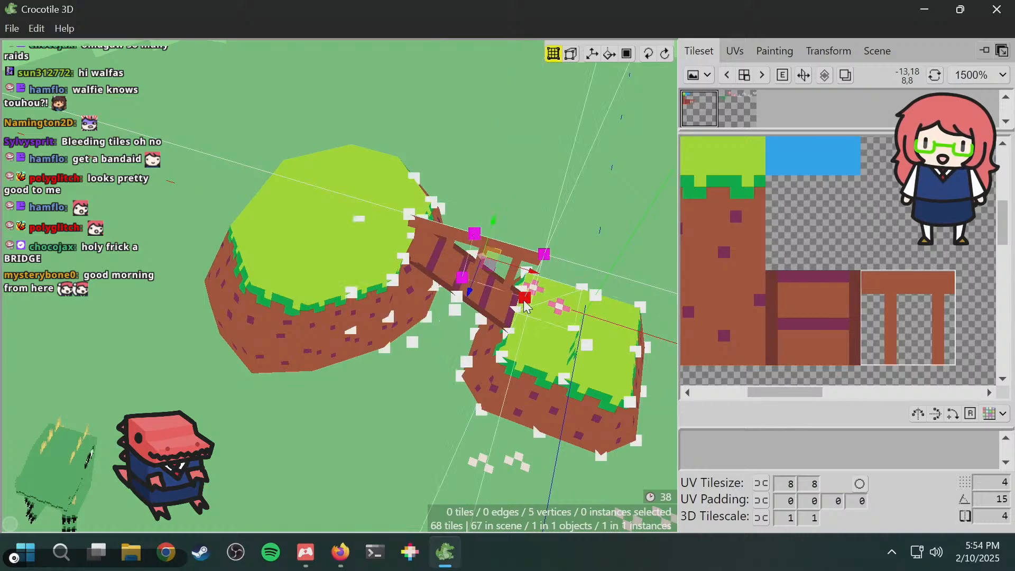
{"action": "key", "text": "s"}
{"action": "right_click_drag", "start_coordinate": [570, 191], "coordinate": [561, 121]}
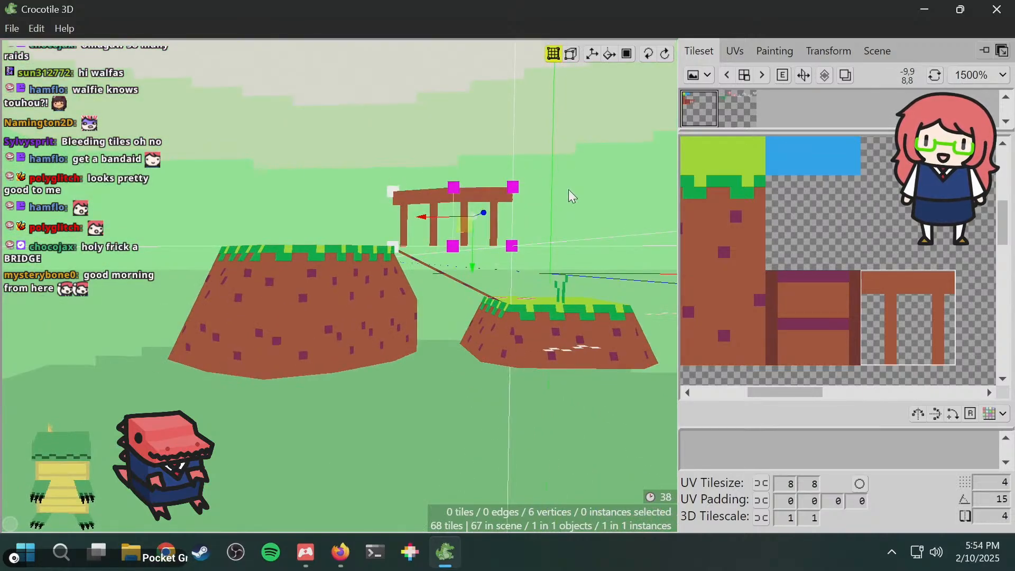
{"action": "right_click_drag", "start_coordinate": [570, 191], "coordinate": [571, 228]}
{"action": "mouse_move", "coordinate": [553, 170]}
{"action": "right_mouse_down"}
{"action": "mouse_move", "coordinate": [502, 199]}
{"action": "mouse_move", "coordinate": [553, 166]}
{"action": "right_mouse_up"}
{"action": "key", "text": "s"}
{"action": "left_click", "coordinate": [554, 165]}
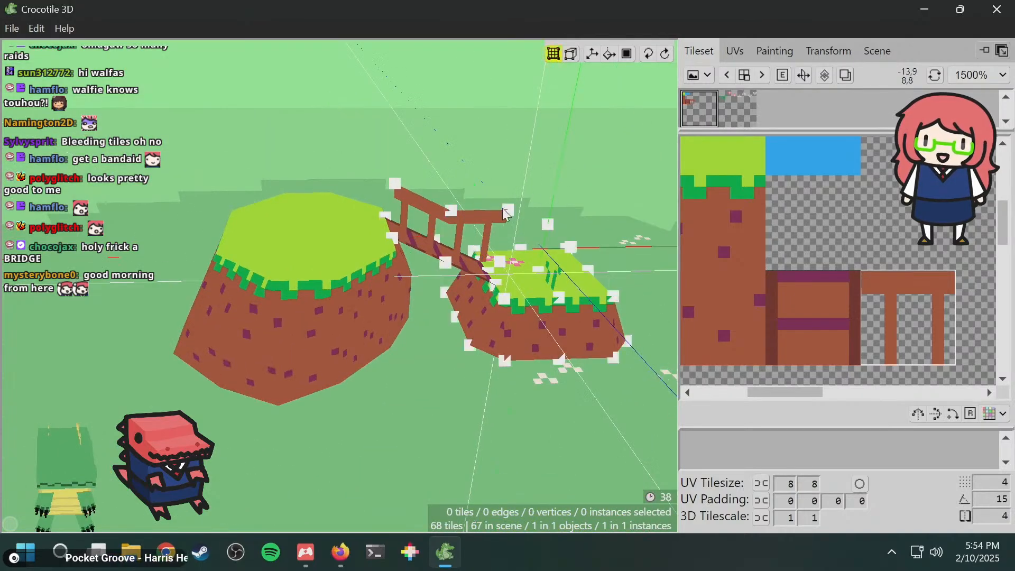
- Lower the railing's two small-island-end vertices so the second section also follows the bridge's slope
{"action": "left_click", "coordinate": [508, 211]}
{"action": "left_click", "coordinate": [500, 261], "text": "shift"}
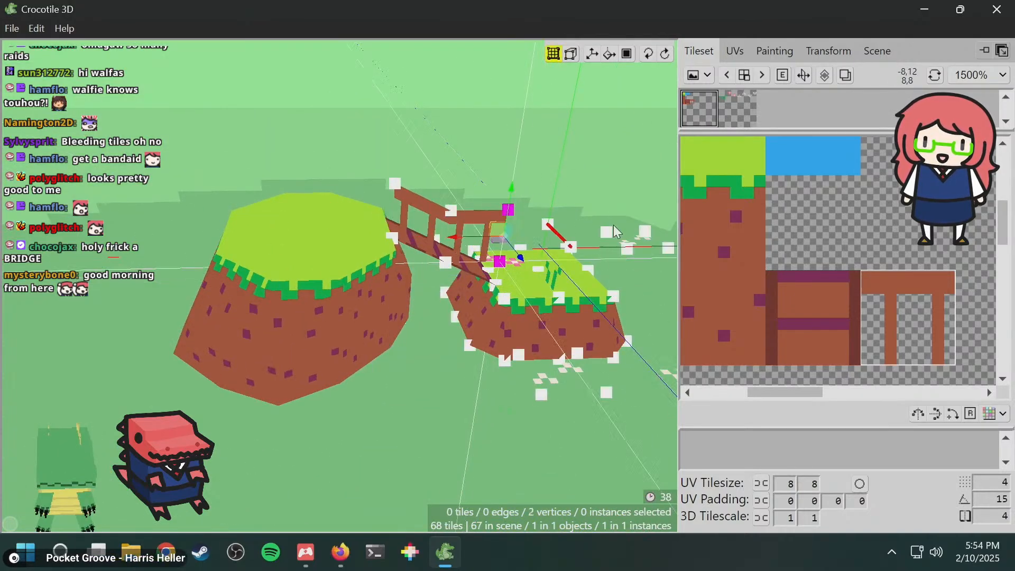
{"action": "key", "text": "s"}
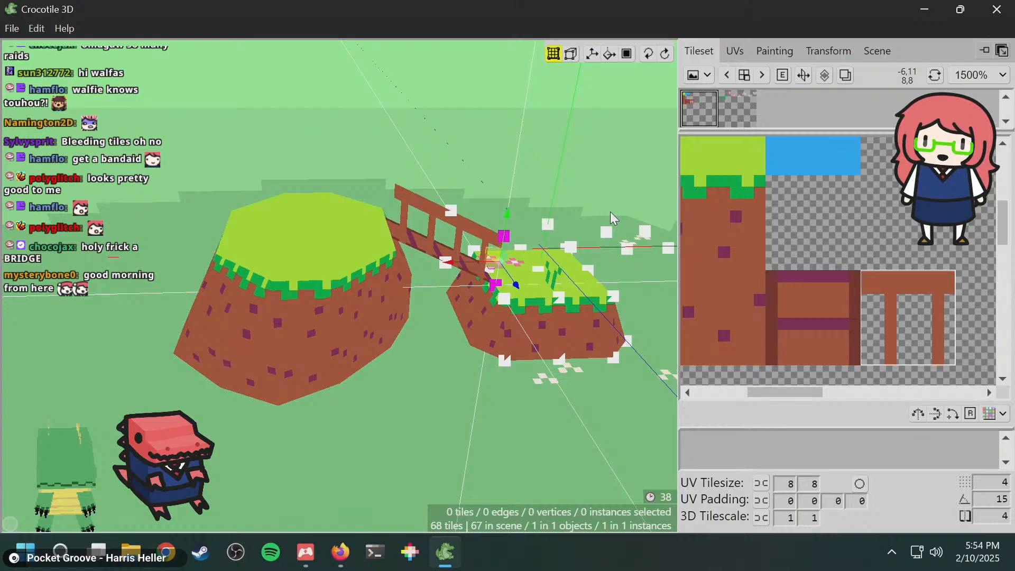
{"action": "left_click", "coordinate": [610, 212]}
- Select the upper 8 by 4 pixels of the railing tile and move them down three pixels to shorten the railing
{"action": "mouse_move", "coordinate": [611, 211]}
{"action": "right_mouse_down"}
{"action": "mouse_move", "coordinate": [291, 227]}
{"action": "mouse_move", "coordinate": [587, 217]}
{"action": "right_mouse_up"}
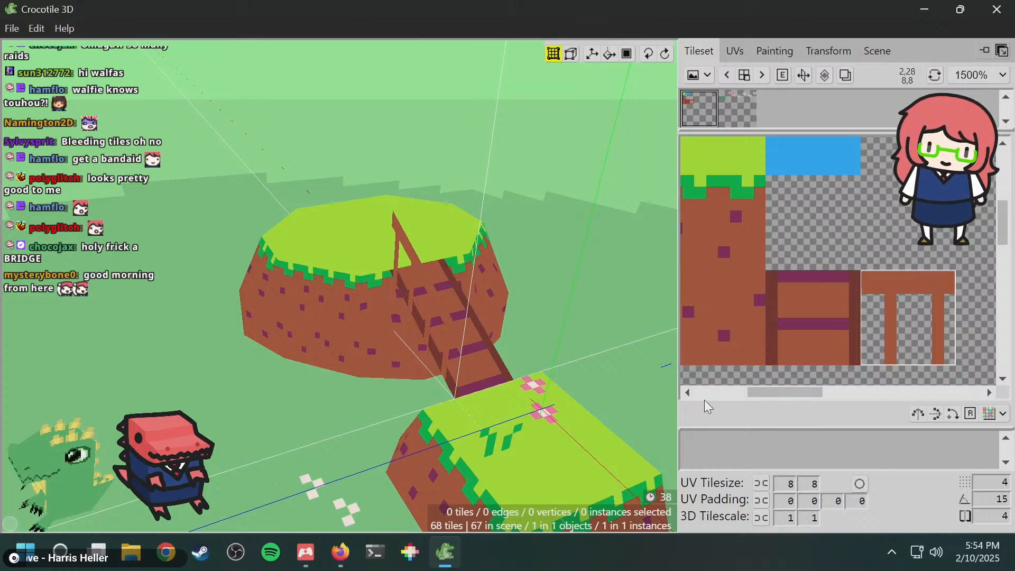
{"action": "left_click", "coordinate": [775, 52]}
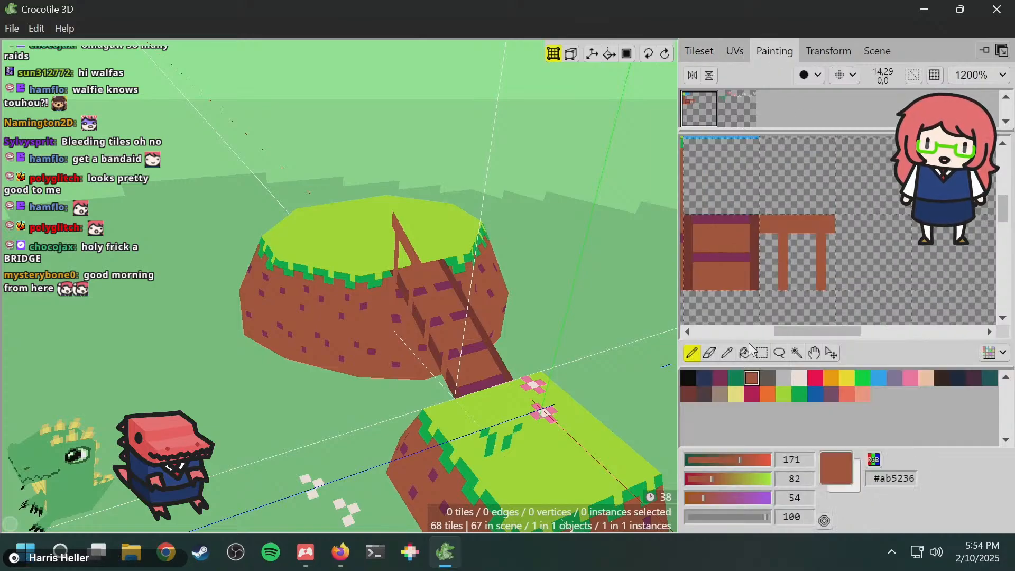
{"action": "left_click", "coordinate": [762, 353]}
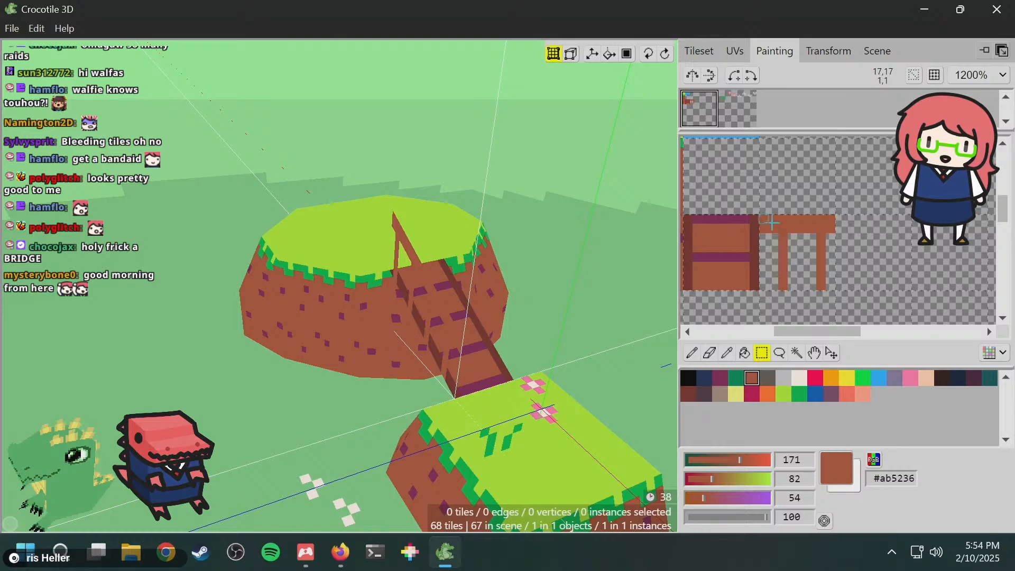
{"action": "left_click", "coordinate": [833, 355]}
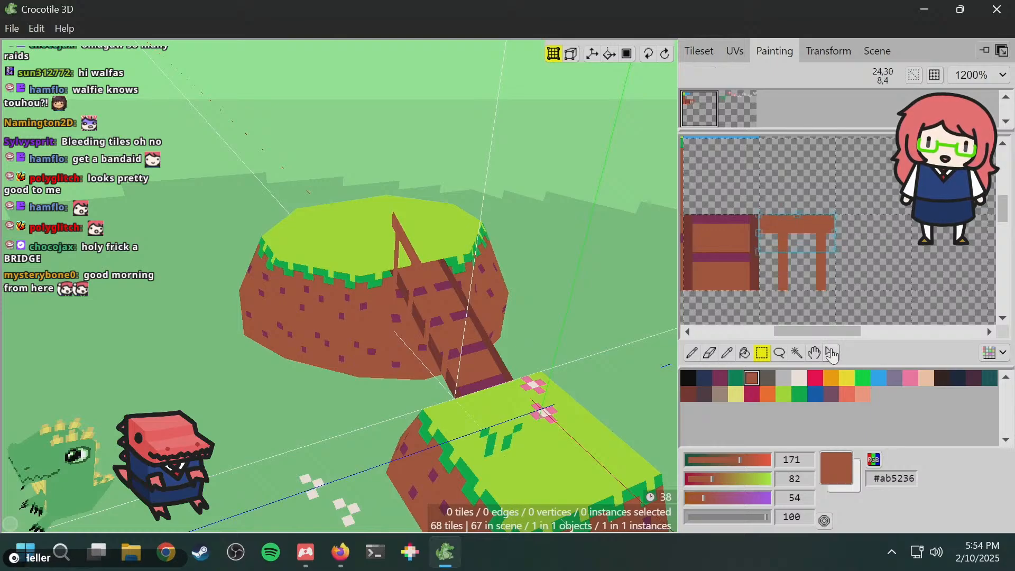
{"action": "left_click_drag", "start_coordinate": [823, 242], "coordinate": [820, 255]}
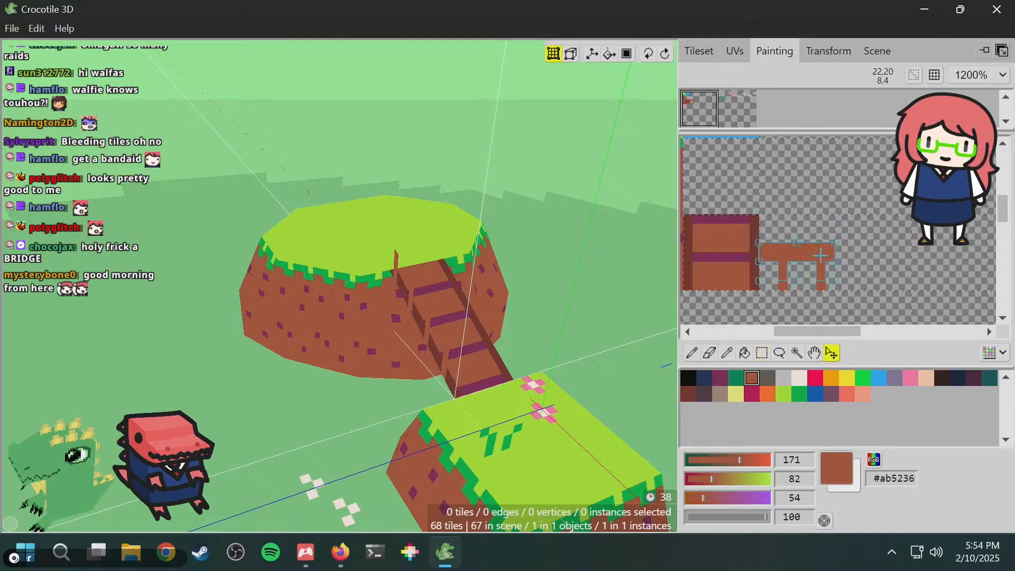
{"action": "left_click", "coordinate": [897, 247]}
- Duplicate the two sloped railing tiles and move the copy to the opposite long edge of the bridge
{"action": "key", "text": "space"}
{"action": "left_click_drag", "start_coordinate": [352, 286], "coordinate": [592, 325]}
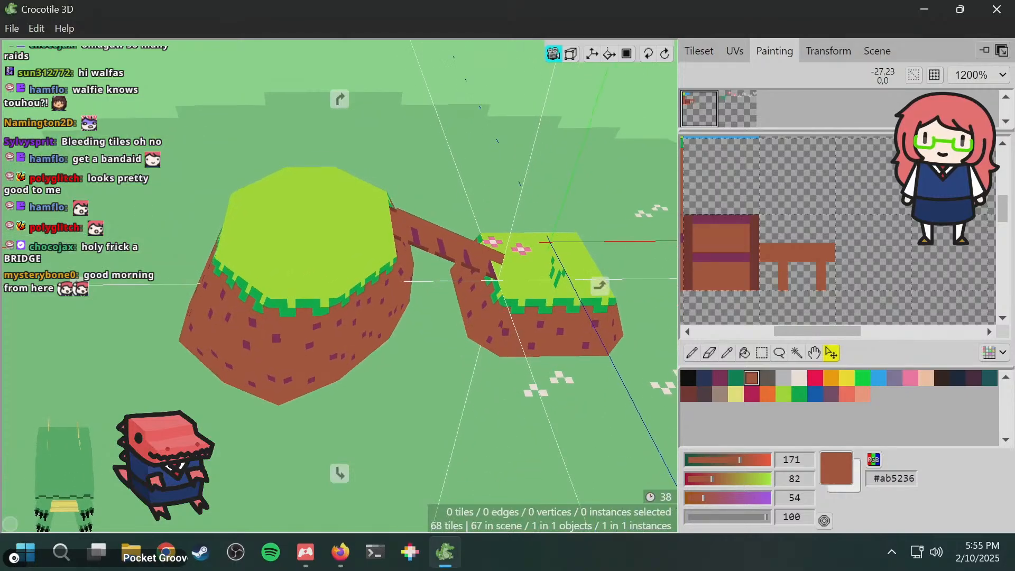
{"action": "left_click_drag", "start_coordinate": [301, 254], "coordinate": [293, 206]}
{"action": "key", "text": "space"}
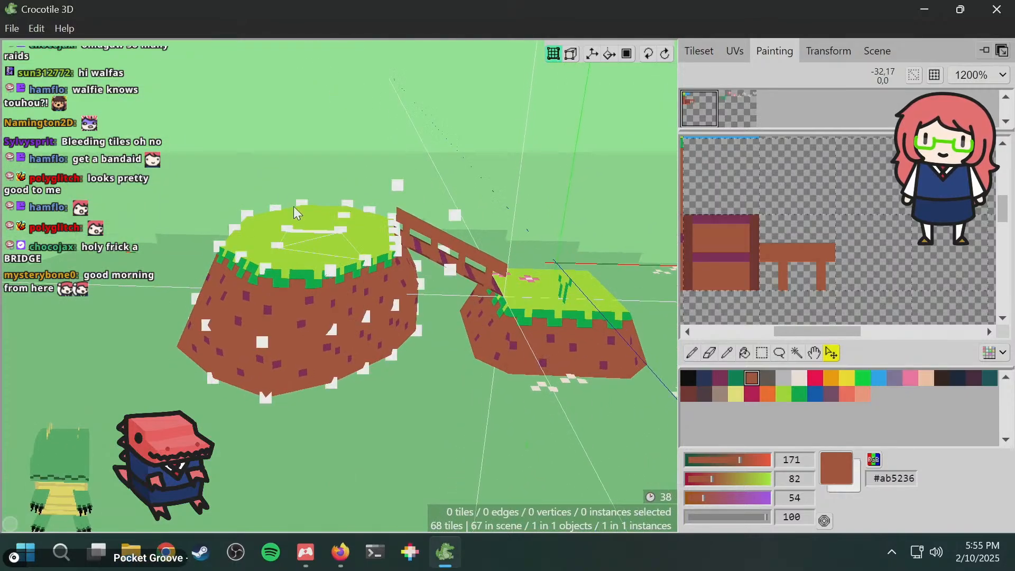
{"action": "left_click", "coordinate": [423, 238]}
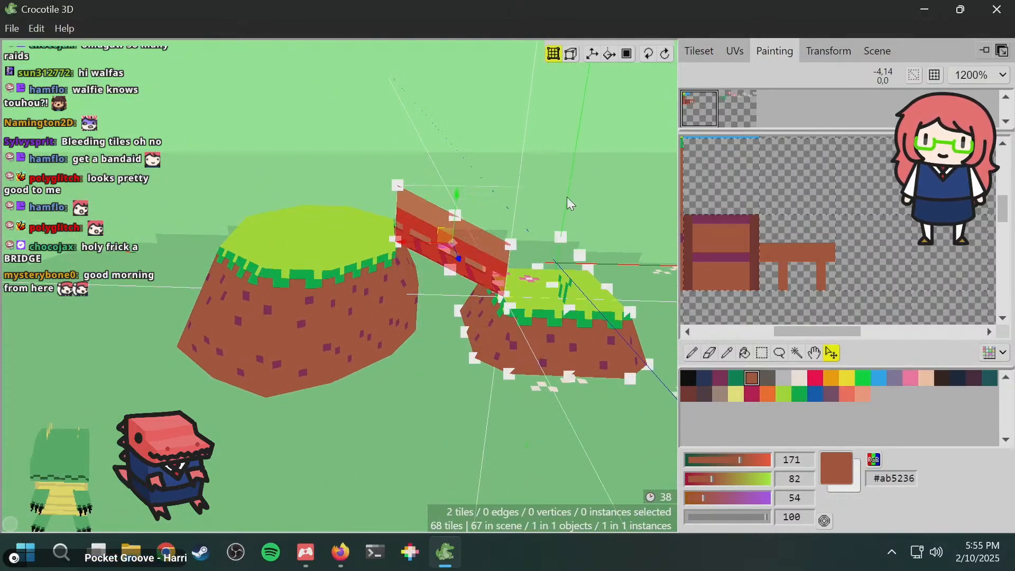
{"action": "key", "text": "ctrl+d"}
{"action": "key", "text": "space"}
{"action": "left_click_drag", "start_coordinate": [569, 185], "coordinate": [518, 217]}
{"action": "key", "text": "w"}
{"action": "key", "text": "w"}
{"action": "key", "text": "space"}
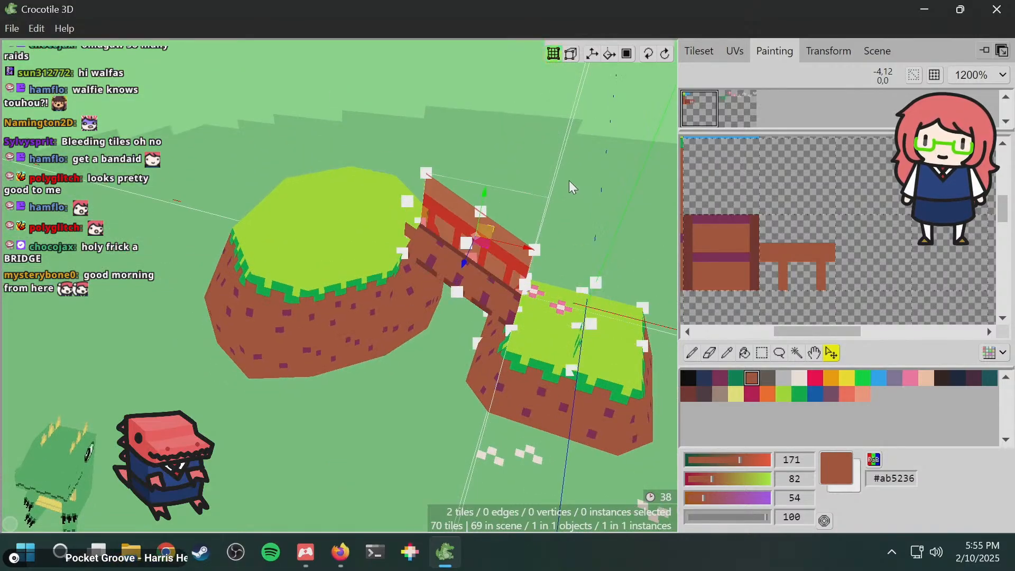
{"action": "left_click", "coordinate": [575, 168]}
- Inspect the bridge and its two railings from both sides of the islands
{"action": "key", "text": "space"}
{"action": "left_click_drag", "start_coordinate": [576, 167], "coordinate": [471, 238]}
{"action": "key", "text": "space"}
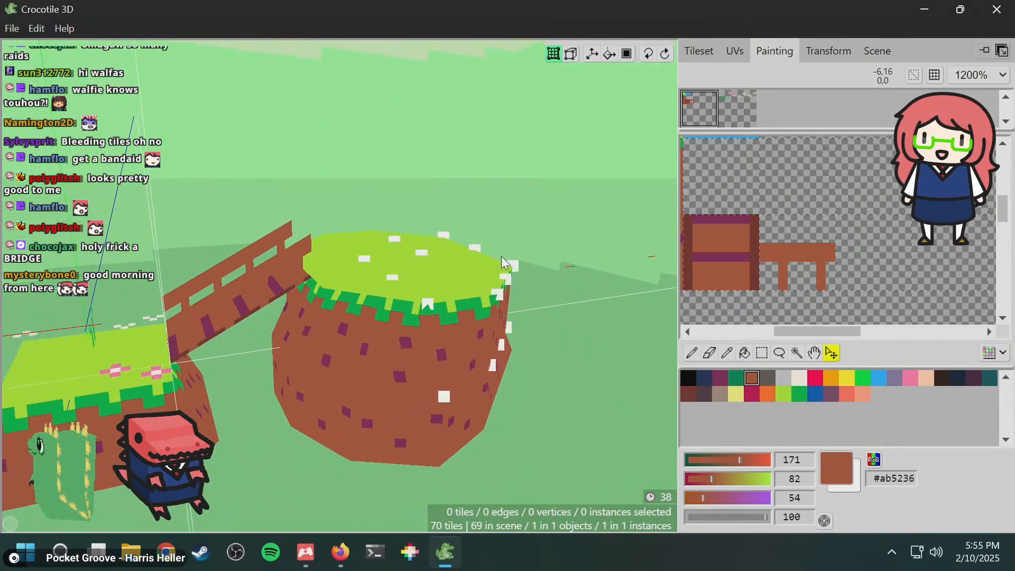
{"action": "scroll", "coordinate": [463, 288], "scroll_direction": "down", "scroll_amount": 2}
{"action": "key", "text": "space"}
{"action": "left_click_drag", "start_coordinate": [462, 289], "coordinate": [196, 330]}
{"action": "key", "text": "space"}
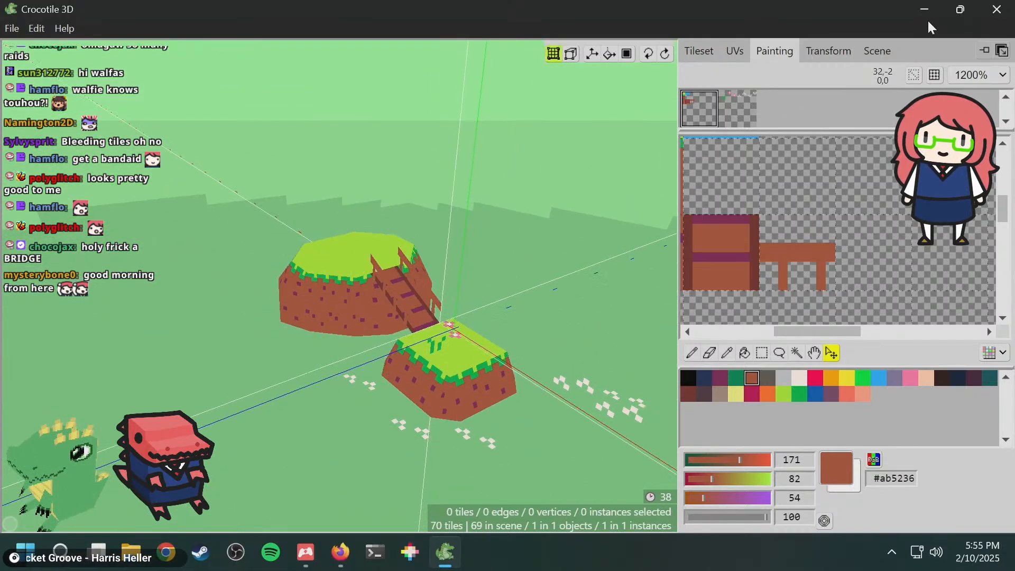
- Make the water object visible in the scene and check the islands and bridge above it
{"action": "left_click", "coordinate": [880, 50]}
{"action": "left_click", "coordinate": [728, 103]}
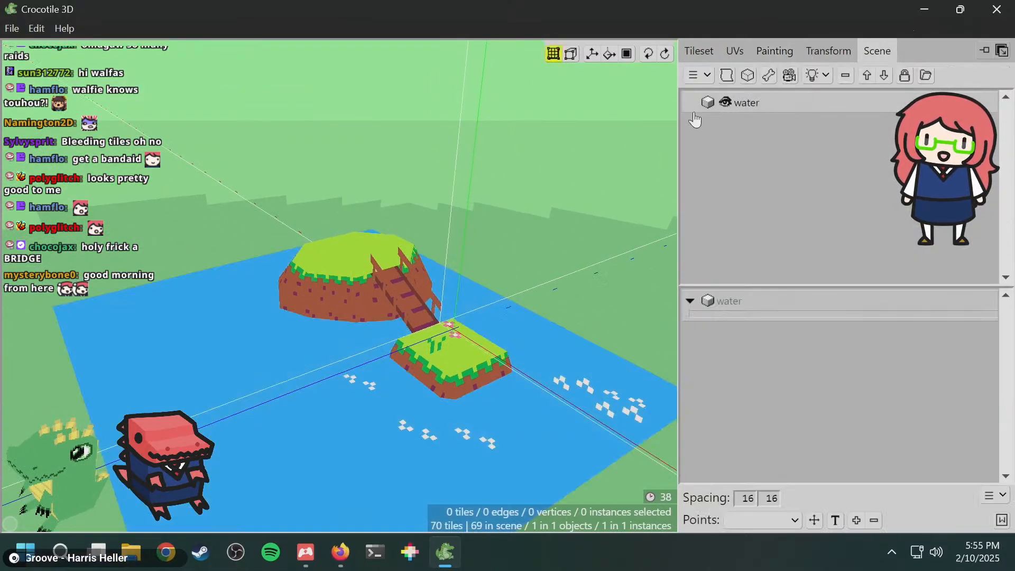
{"action": "key", "text": "space"}
{"action": "left_click_drag", "start_coordinate": [423, 285], "coordinate": [608, 260]}
{"action": "left_click_drag", "start_coordinate": [338, 286], "coordinate": [435, 227]}
{"action": "key", "text": "space"}
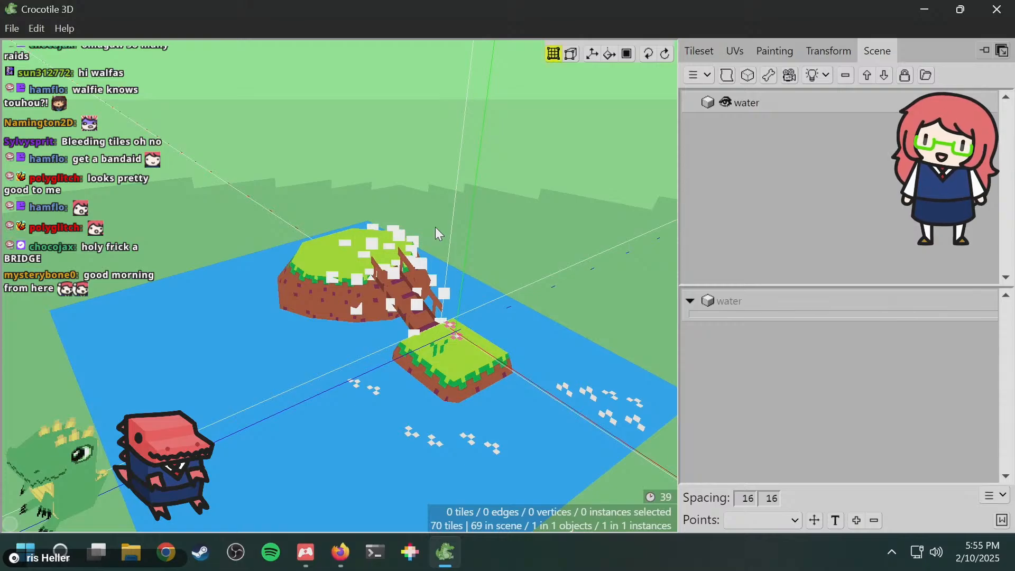
- Inspect the two islands, the bridge and its railings from above and from a low angle
{"action": "key", "text": "space"}
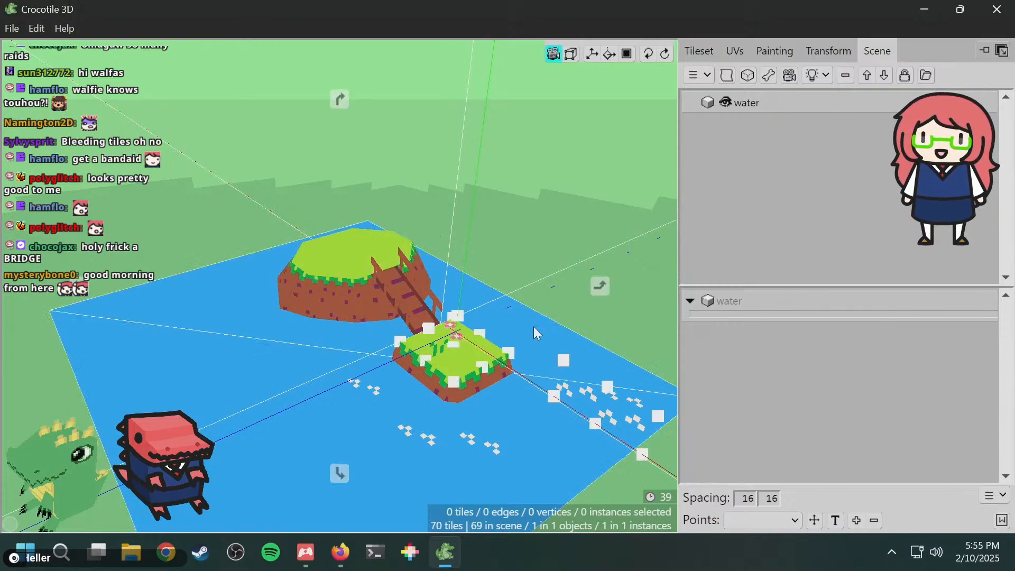
{"action": "left_click_drag", "start_coordinate": [535, 328], "coordinate": [344, 254]}
{"action": "key", "text": "space"}
{"action": "key", "text": "space"}
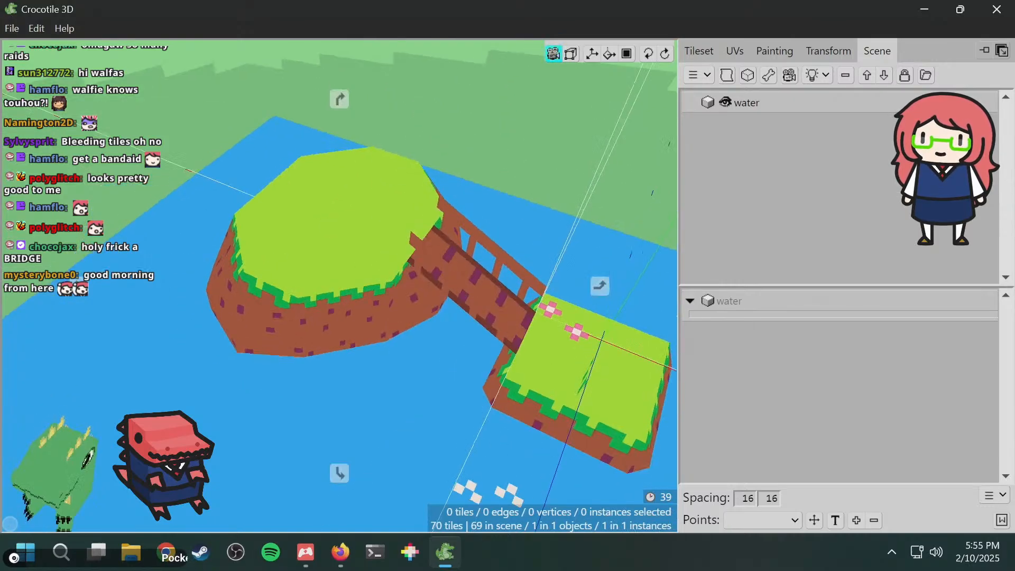
{"action": "left_click_drag", "start_coordinate": [441, 389], "coordinate": [450, 309]}
{"action": "key", "text": "space"}
- Review the artwork on the terrain and bridge tileset and on the plant and flower tileset
{"action": "left_click", "coordinate": [737, 54]}
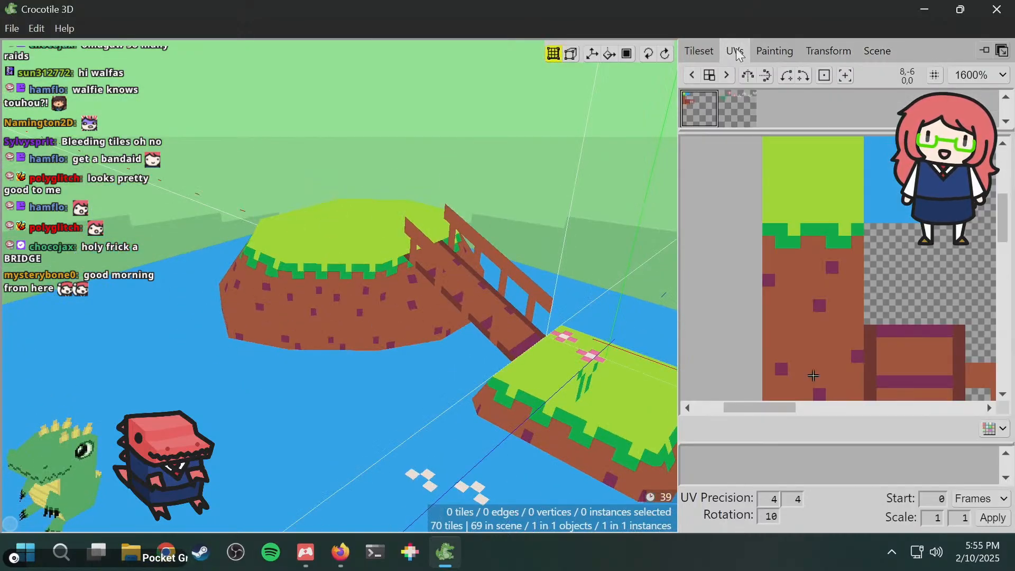
{"action": "left_click", "coordinate": [732, 78]}
{"action": "left_click", "coordinate": [697, 104]}
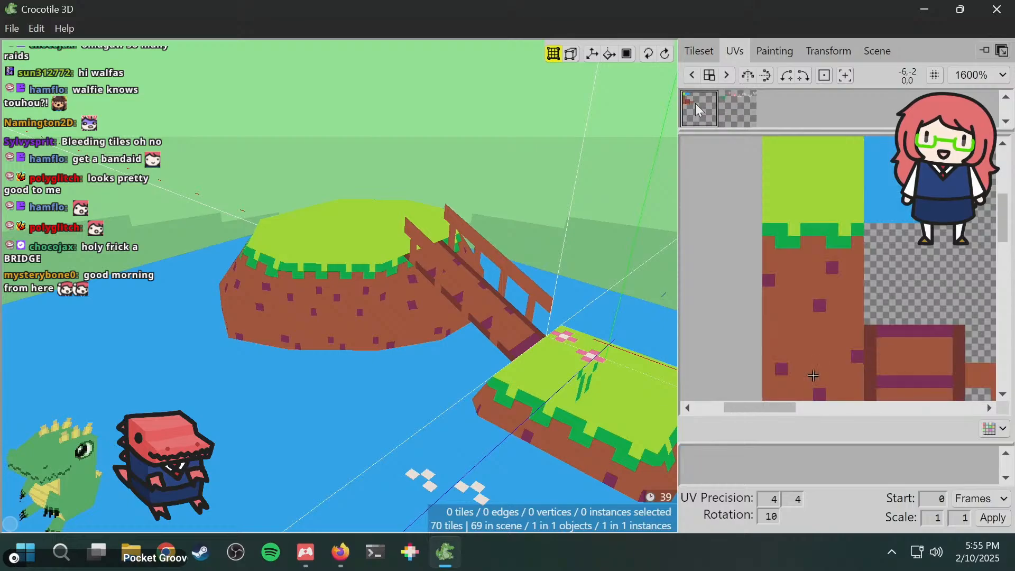
{"action": "left_click", "coordinate": [755, 114]}
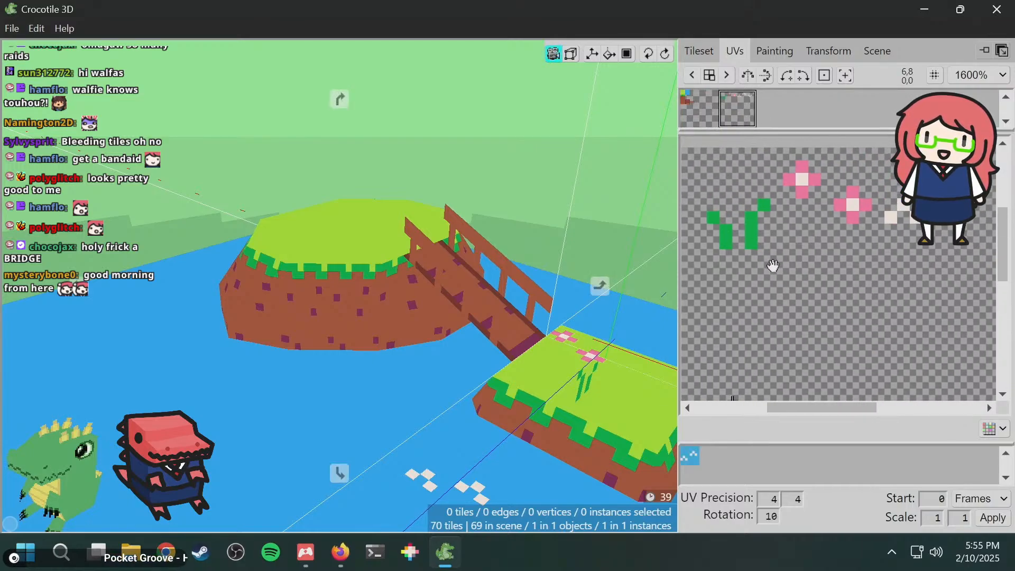
{"action": "left_click", "coordinate": [709, 120]}
{"action": "key", "text": "space"}
{"action": "left_click_drag", "start_coordinate": [802, 240], "coordinate": [829, 208]}
{"action": "scroll", "coordinate": [811, 215], "scroll_direction": "down", "scroll_amount": 5}
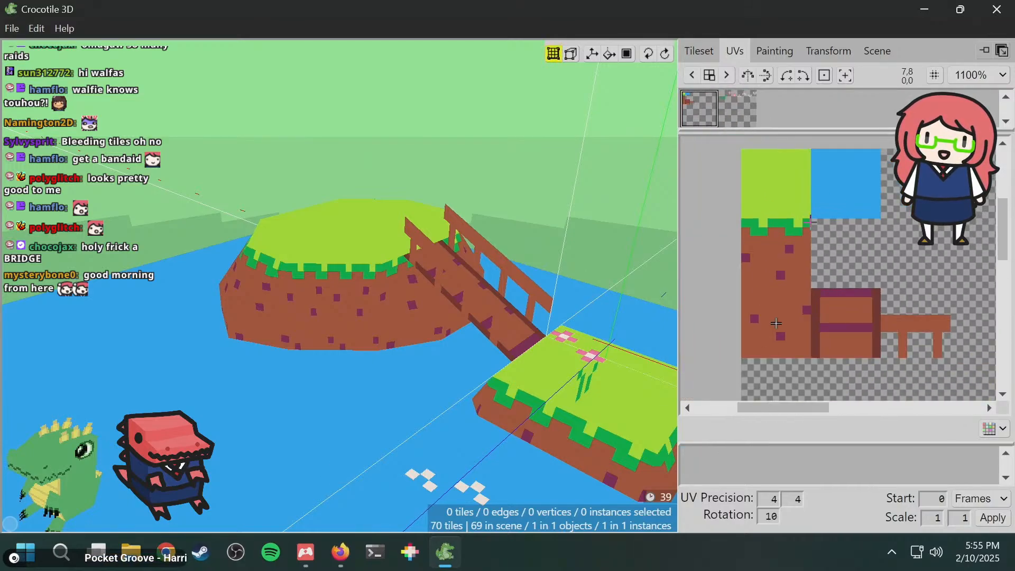
{"action": "key", "text": "space"}
{"action": "left_click_drag", "start_coordinate": [843, 269], "coordinate": [822, 280]}
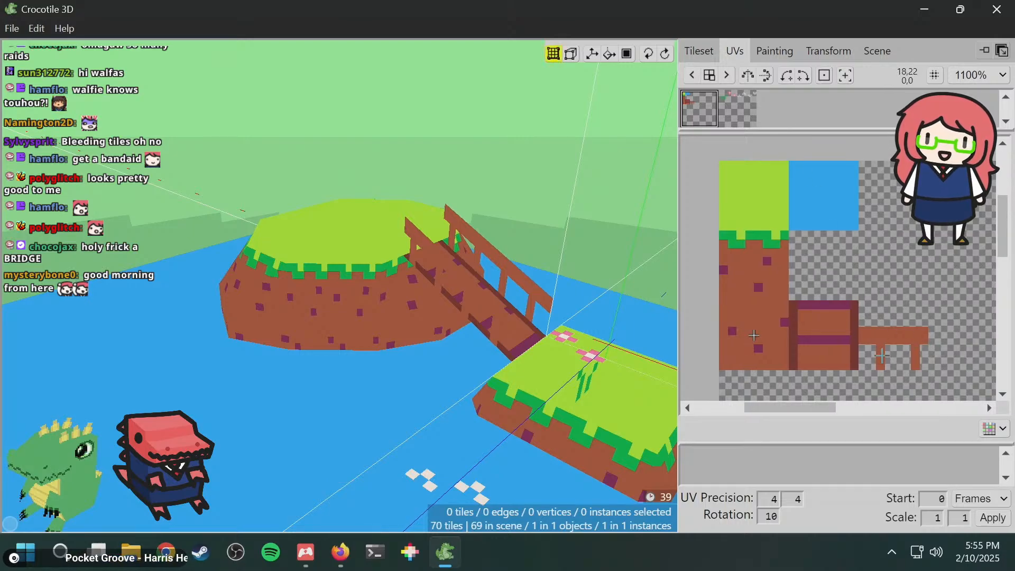
{"action": "left_click", "coordinate": [741, 113]}
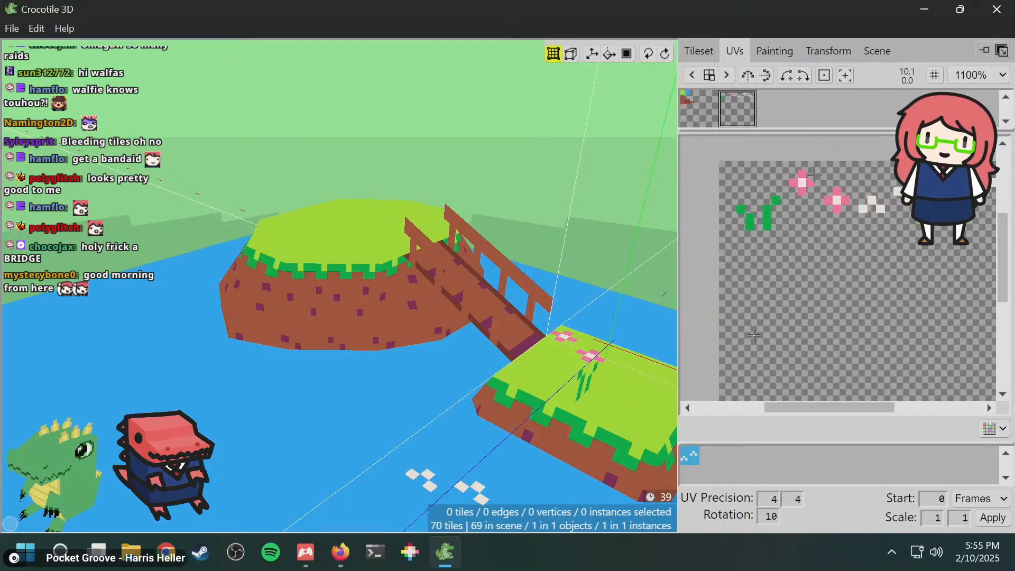
- Add a blank transparent tileset 4 tiles wide and 4 tiles high
{"action": "left_click", "coordinate": [702, 56]}
{"action": "left_click", "coordinate": [709, 76]}
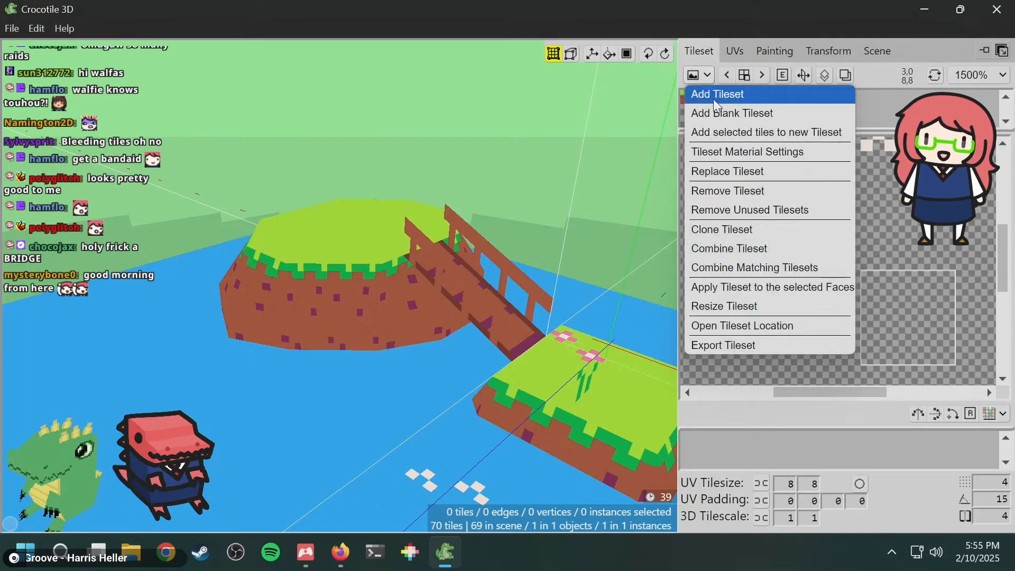
{"action": "left_click", "coordinate": [720, 113]}
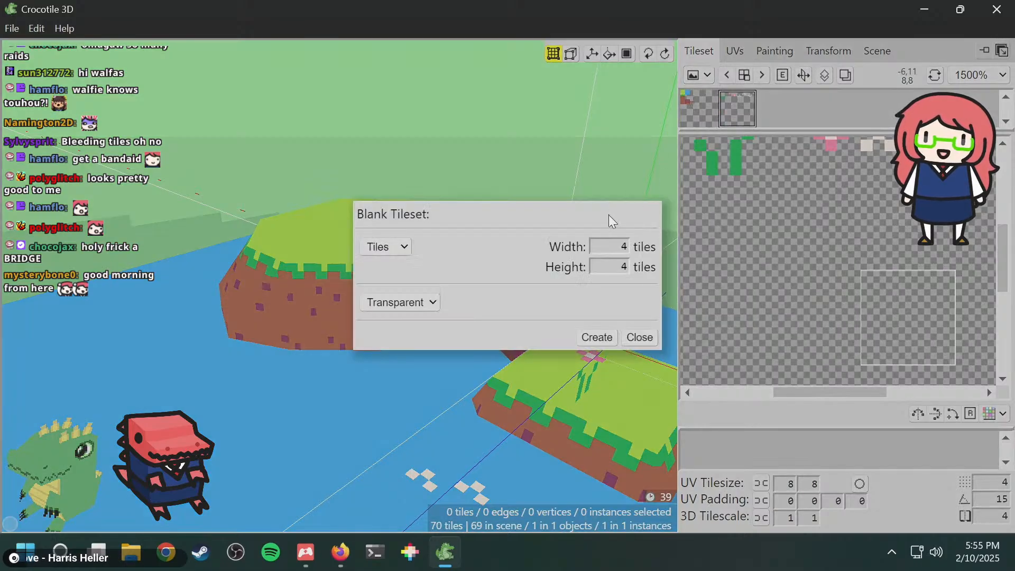
{"action": "left_click", "coordinate": [595, 339]}
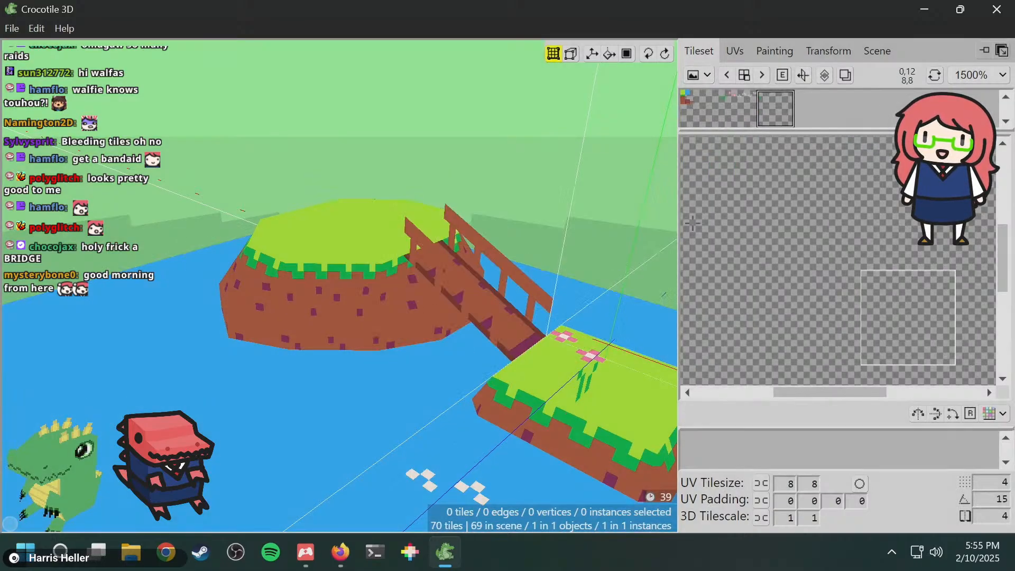
{"action": "middle_click_drag", "start_coordinate": [783, 217], "coordinate": [804, 306]}
{"action": "scroll", "coordinate": [782, 219], "scroll_direction": "up", "scroll_amount": 1}
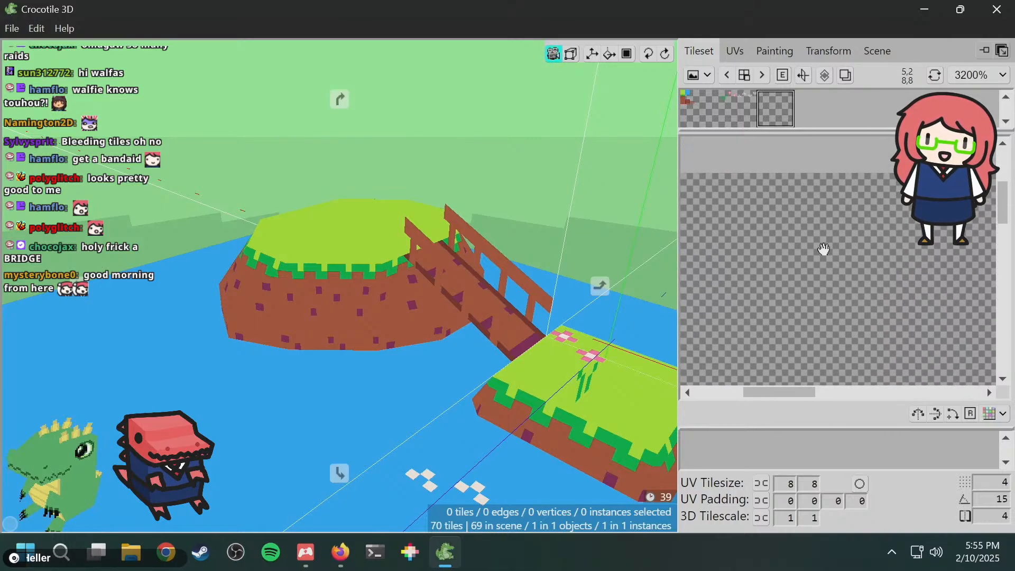
- Paint the outline of a small dog in brown #ab5236 in the first tile of the blank tileset
{"action": "left_click", "coordinate": [775, 51]}
{"action": "middle_click_drag", "start_coordinate": [795, 216], "coordinate": [790, 291]}
{"action": "scroll", "coordinate": [774, 249], "scroll_direction": "up", "scroll_amount": 4}
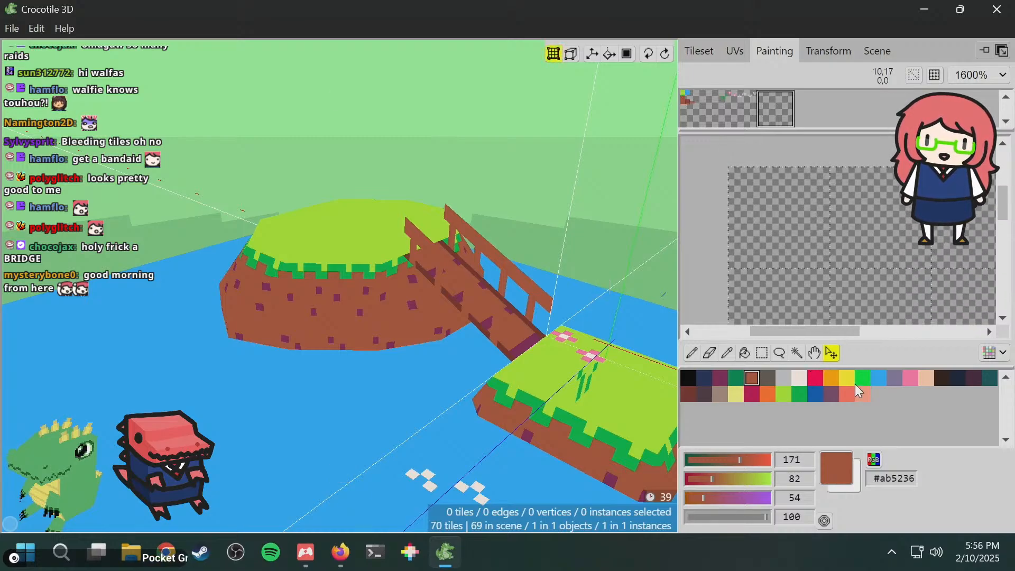
{"action": "left_click", "coordinate": [927, 378]}
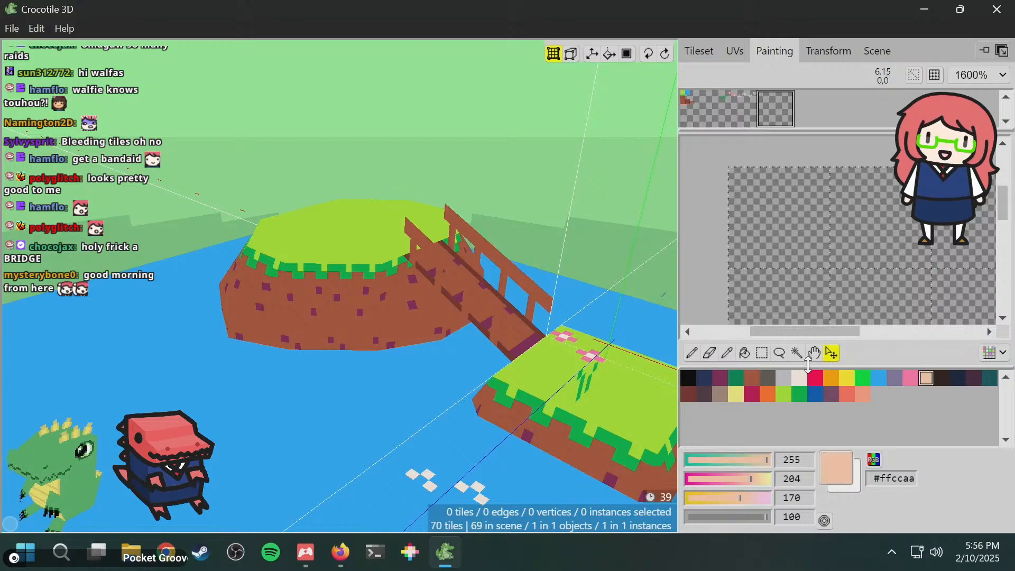
{"action": "left_click", "coordinate": [753, 378]}
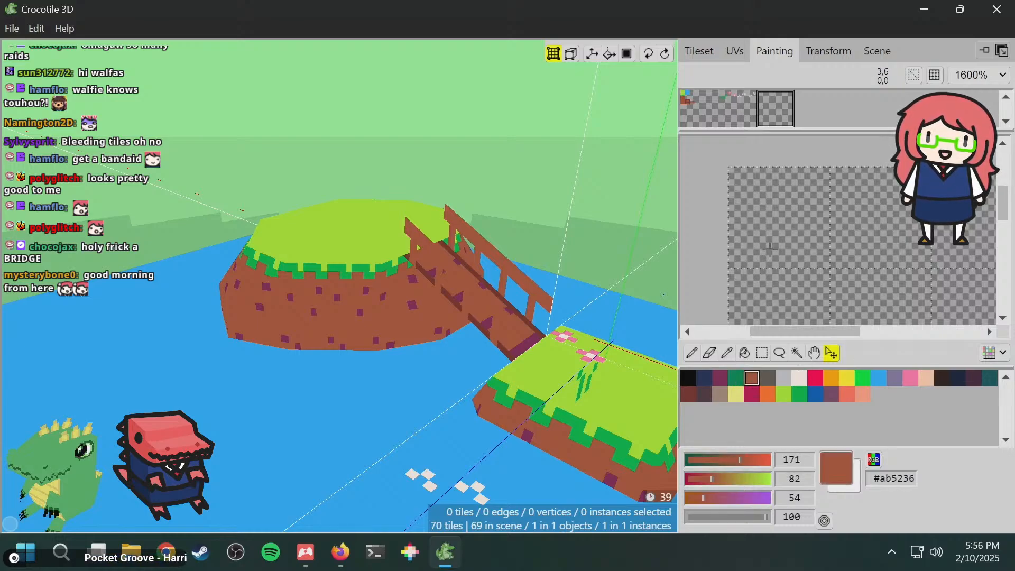
{"action": "left_click", "coordinate": [693, 353]}
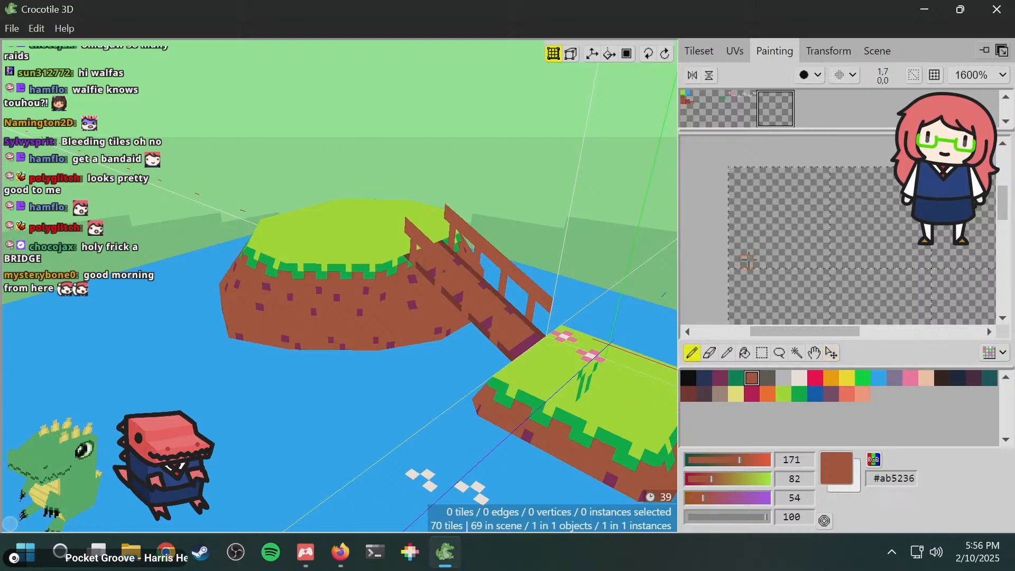
{"action": "mouse_move", "coordinate": [748, 262]}
{"action": "left_mouse_down"}
{"action": "mouse_move", "coordinate": [811, 263]}
{"action": "mouse_move", "coordinate": [811, 249]}
{"action": "left_mouse_up"}
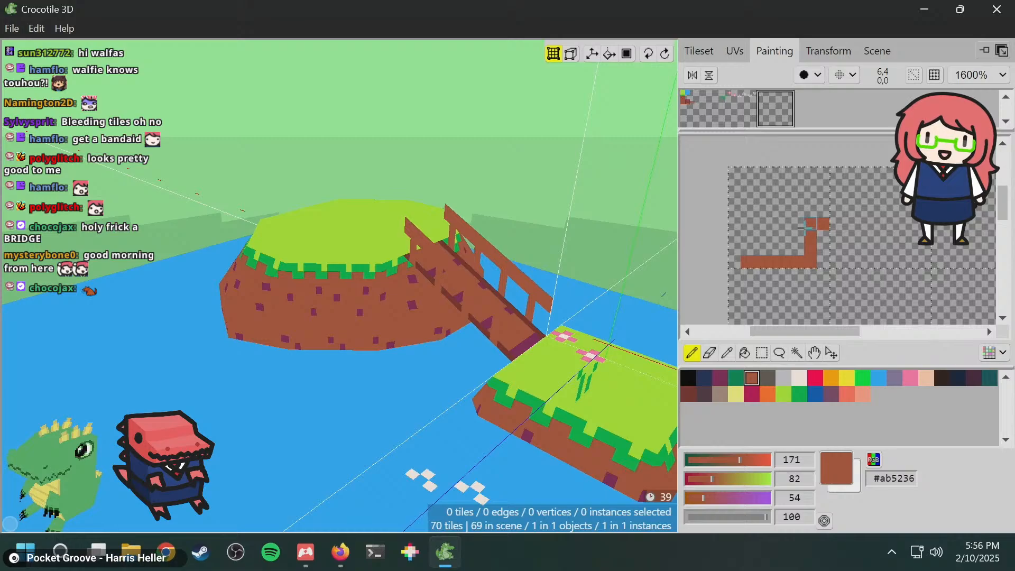
{"action": "left_click", "coordinate": [802, 221]}
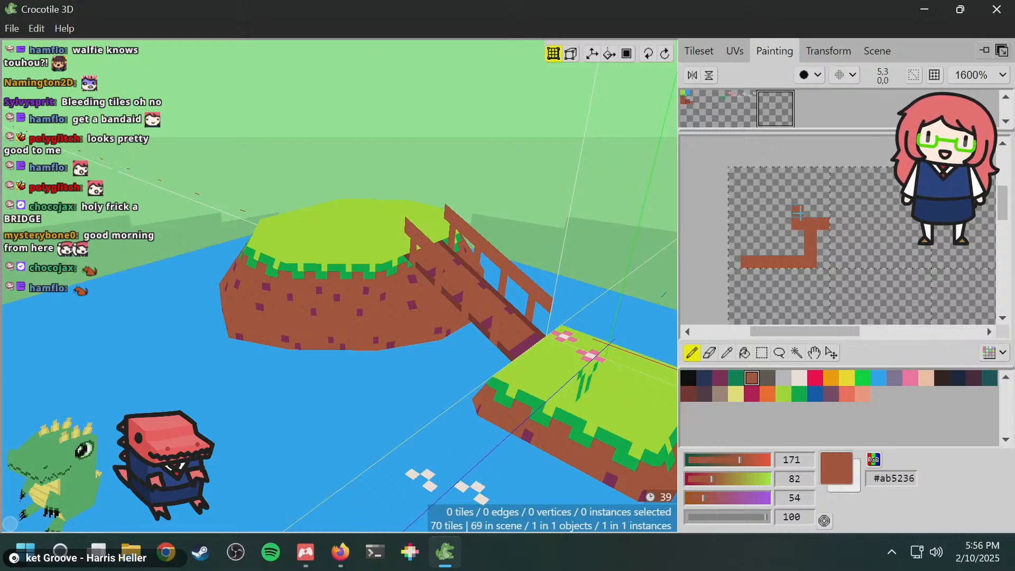
{"action": "key", "text": "ctrl+z"}
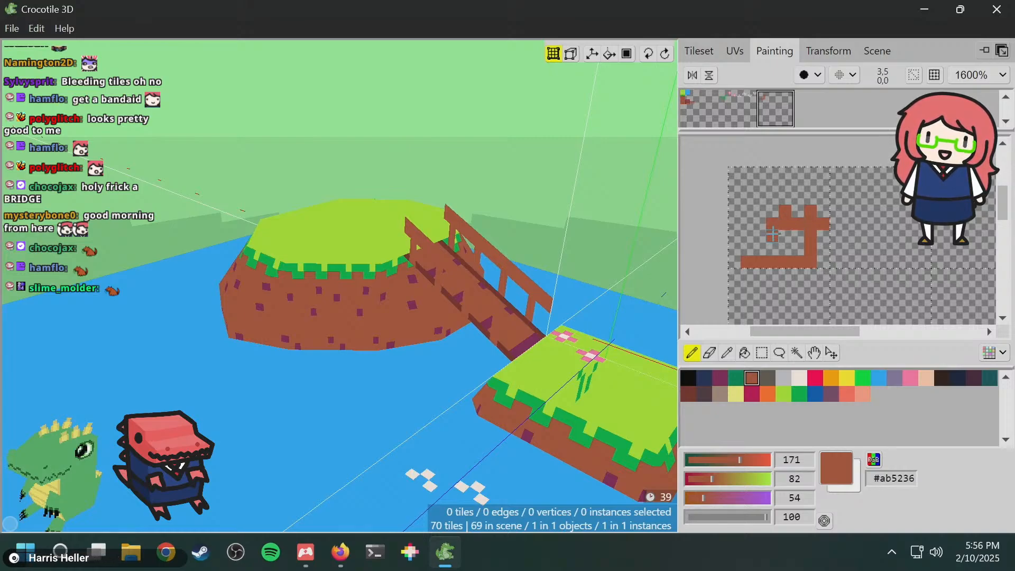
- Fill in the dog's body with brown #ab5236 and give it a snout two pixels high
{"action": "mouse_move", "coordinate": [760, 252]}
{"action": "left_mouse_down"}
{"action": "mouse_move", "coordinate": [793, 233]}
{"action": "mouse_move", "coordinate": [798, 249]}
{"action": "mouse_move", "coordinate": [795, 237]}
{"action": "left_mouse_up"}
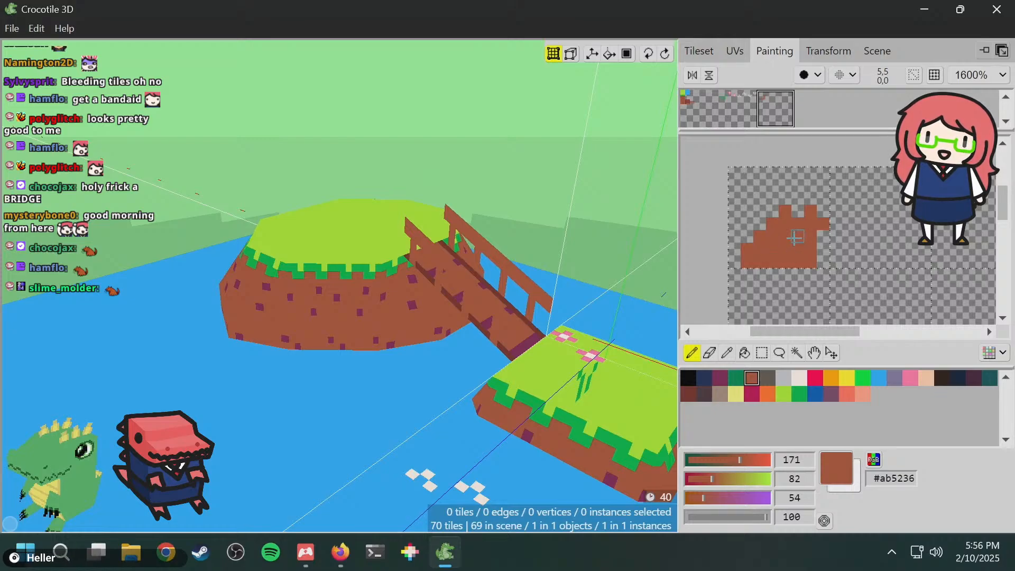
{"action": "left_click", "coordinate": [823, 235]}
{"action": "left_click", "coordinate": [810, 223]}
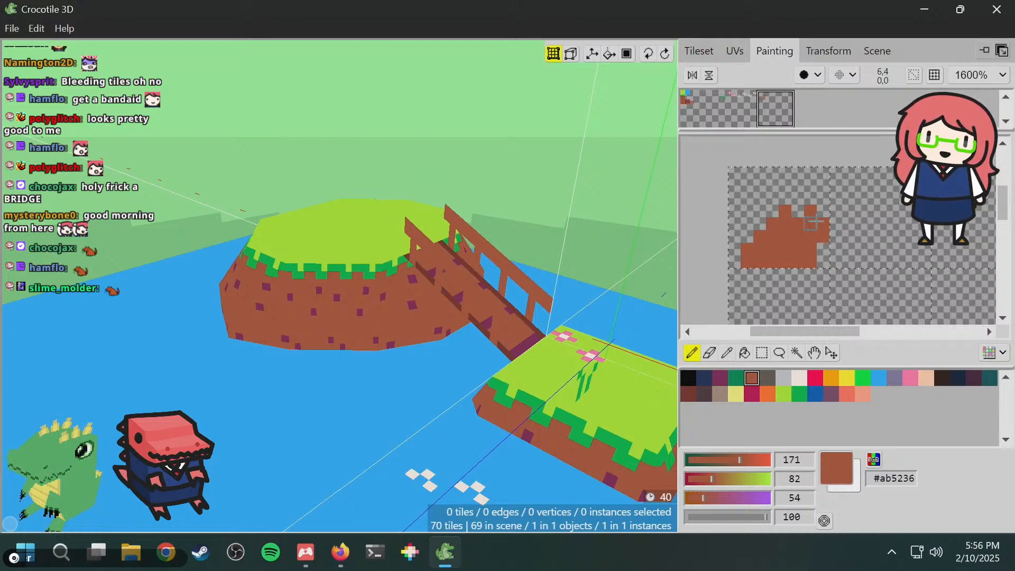
{"action": "left_click", "coordinate": [825, 211], "text": "alt"}
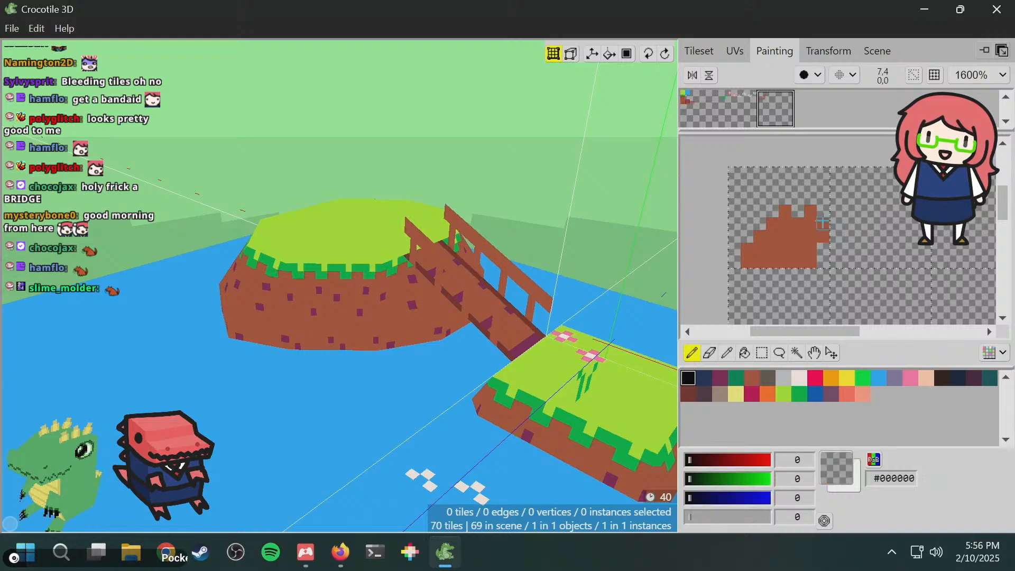
{"action": "left_click", "coordinate": [797, 260], "text": "alt"}
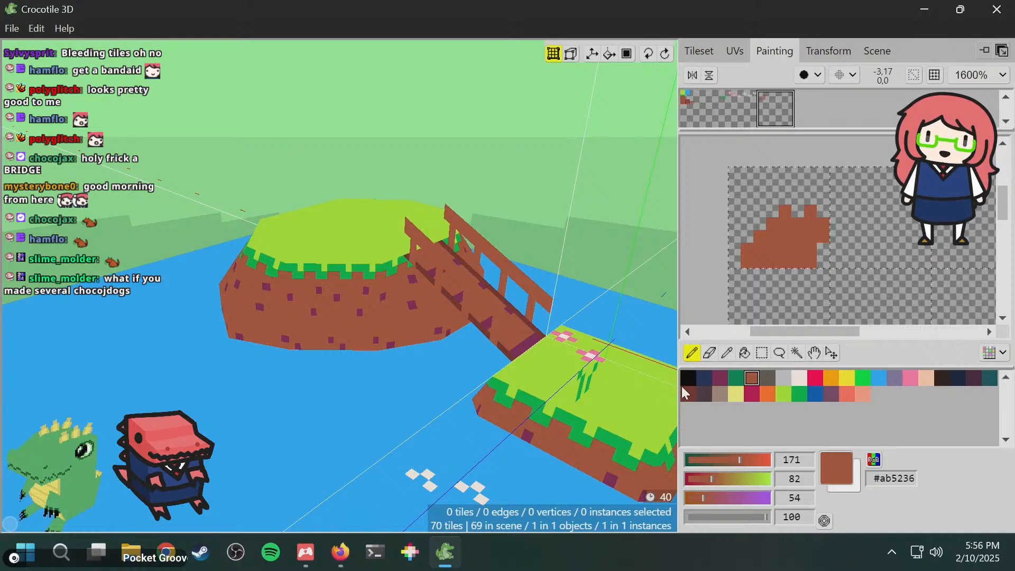
- Paint a raised tail behind the dog, make both ears one pixel taller and fill the gap between them
{"action": "left_click_drag", "start_coordinate": [735, 249], "coordinate": [735, 222]}
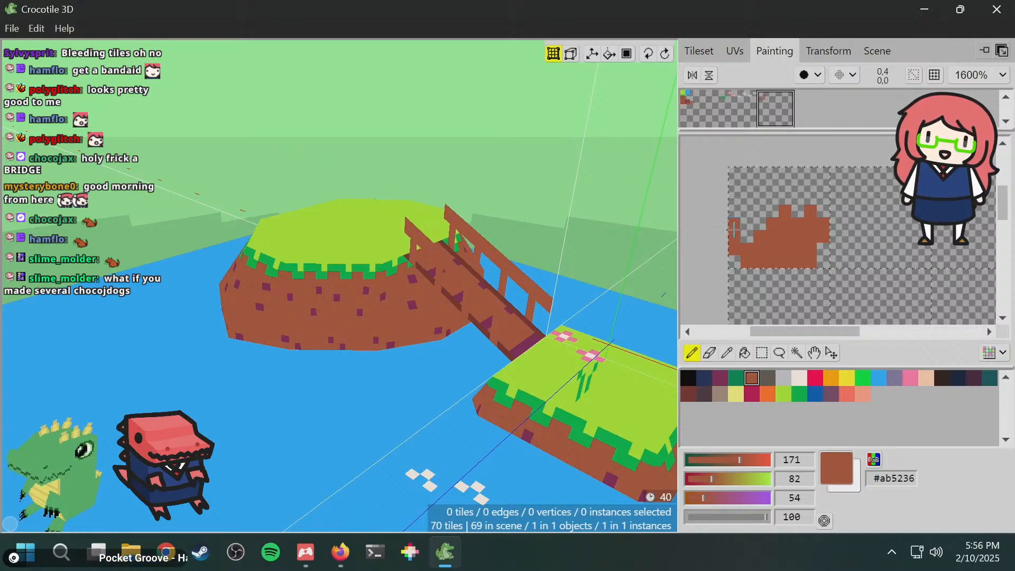
{"action": "left_click", "coordinate": [785, 198]}
{"action": "left_click", "coordinate": [798, 211]}
{"action": "left_click", "coordinate": [811, 198]}
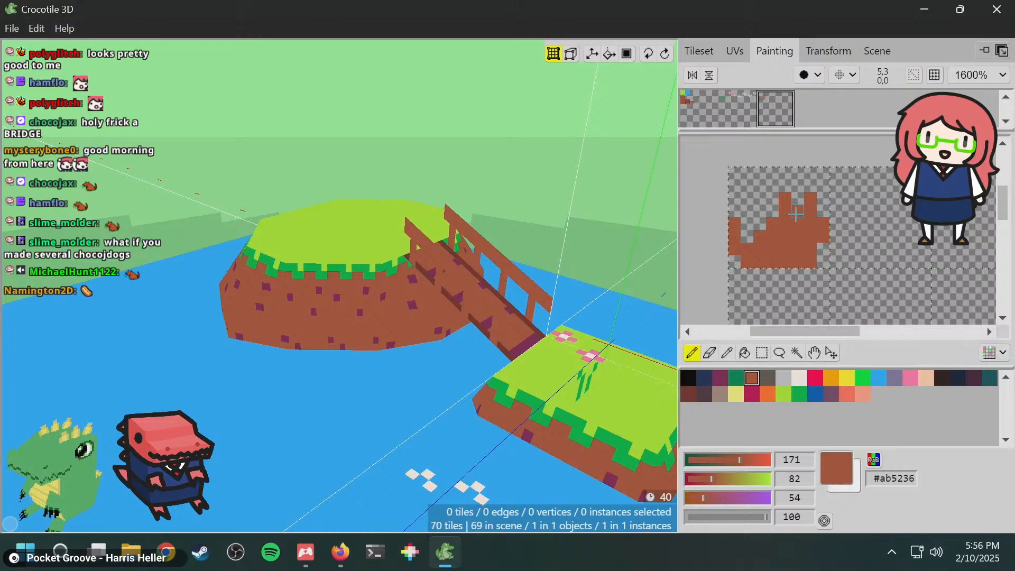
- Paint two single-pixel eyes on the dog's head in purple #7e2553
{"action": "left_click", "coordinate": [703, 394]}
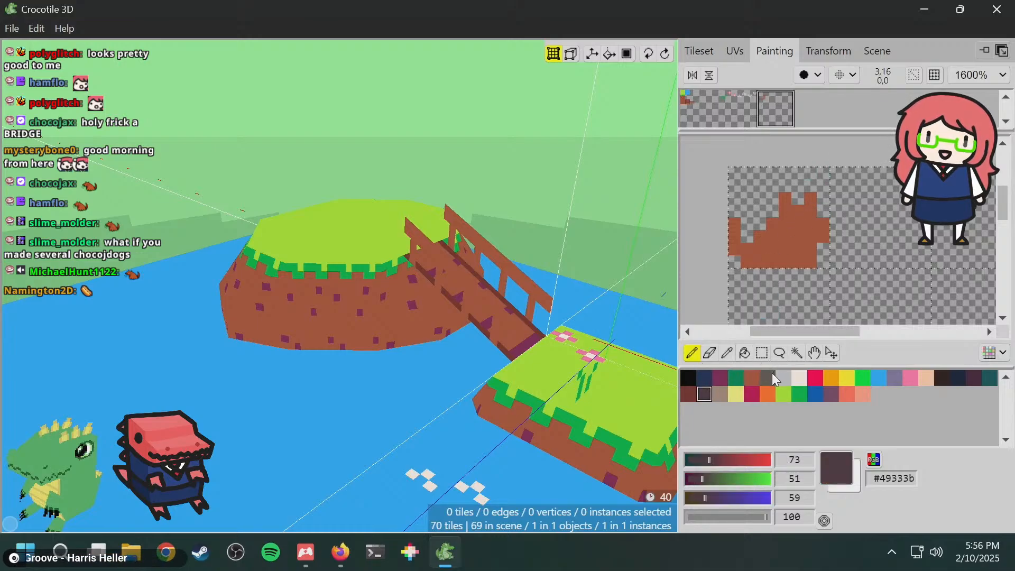
{"action": "left_click", "coordinate": [720, 377]}
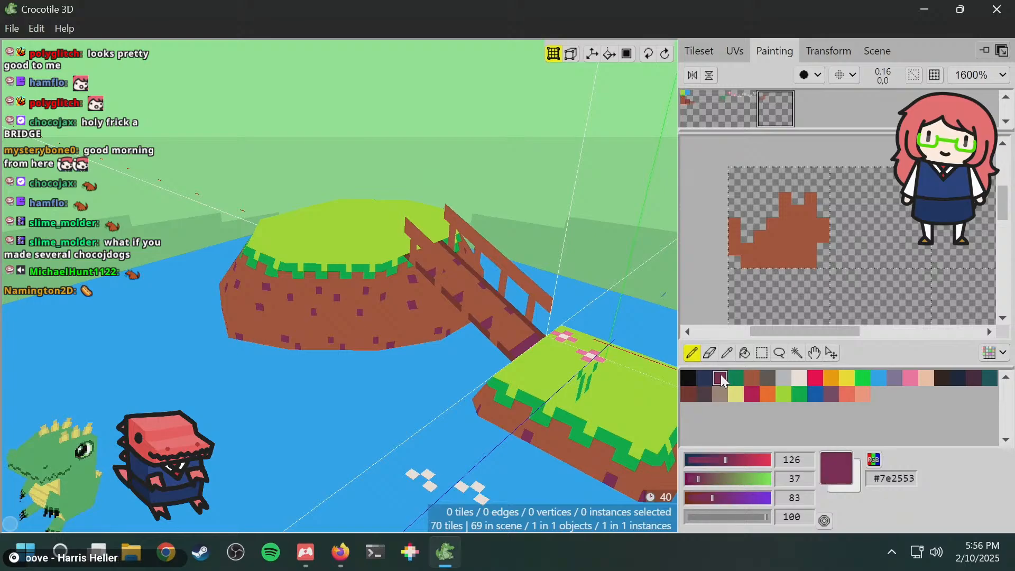
{"action": "left_click", "coordinate": [786, 223]}
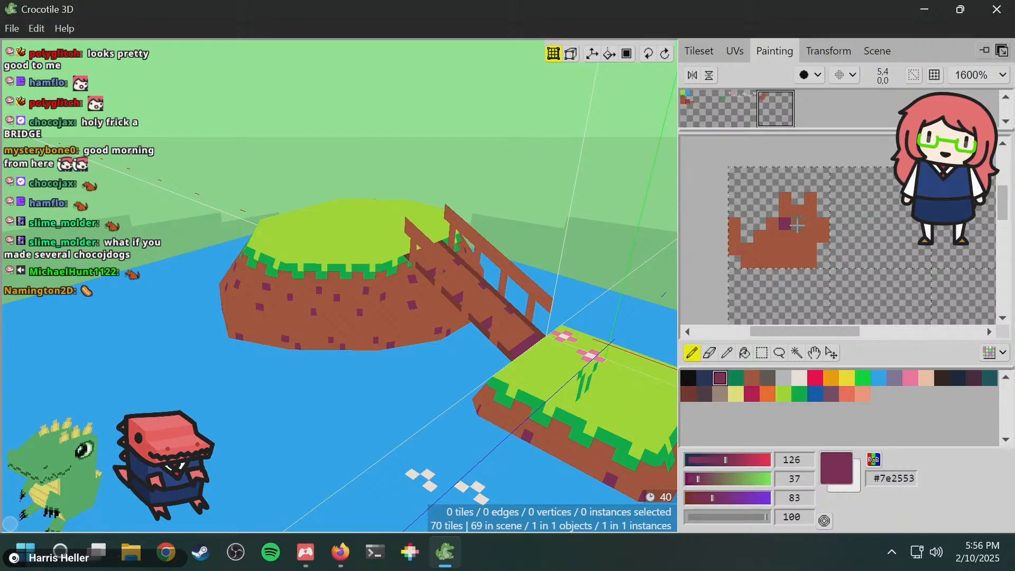
{"action": "left_click", "coordinate": [810, 225]}
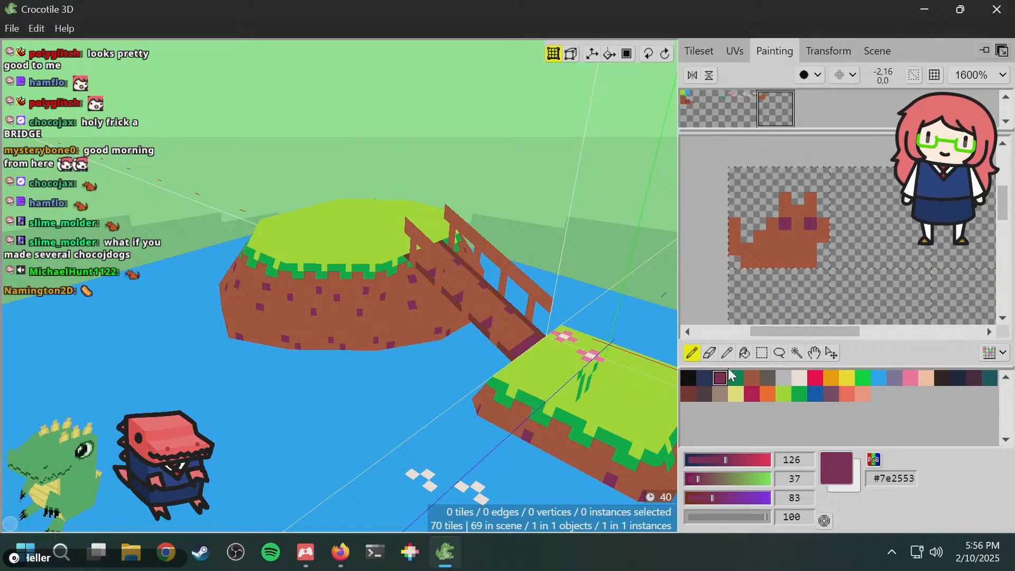
- Paint a one-pixel nose in grey #5f574f on the lower pixel of the dog's snout
{"action": "left_click", "coordinate": [823, 236]}
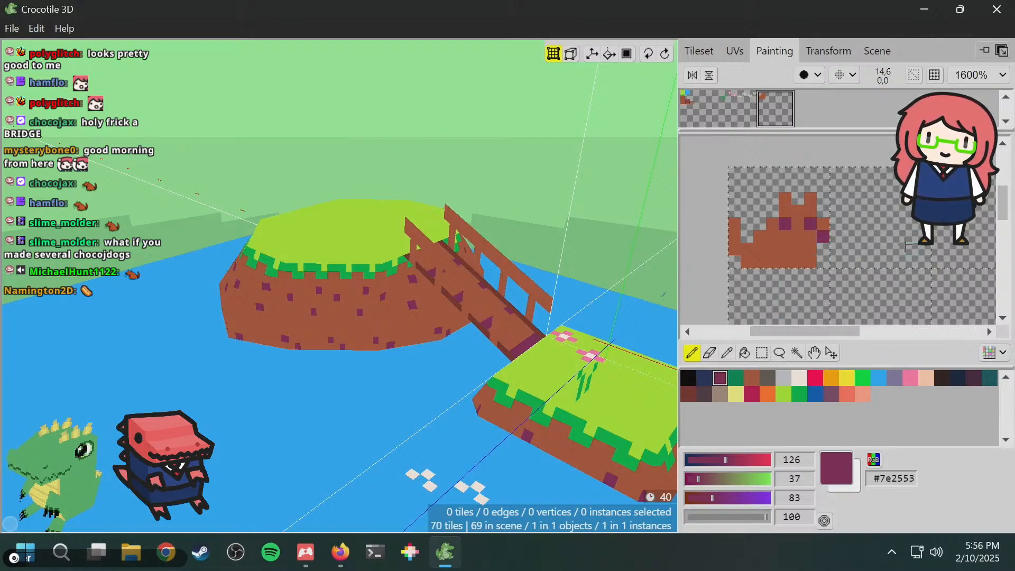
{"action": "left_click", "coordinate": [768, 377]}
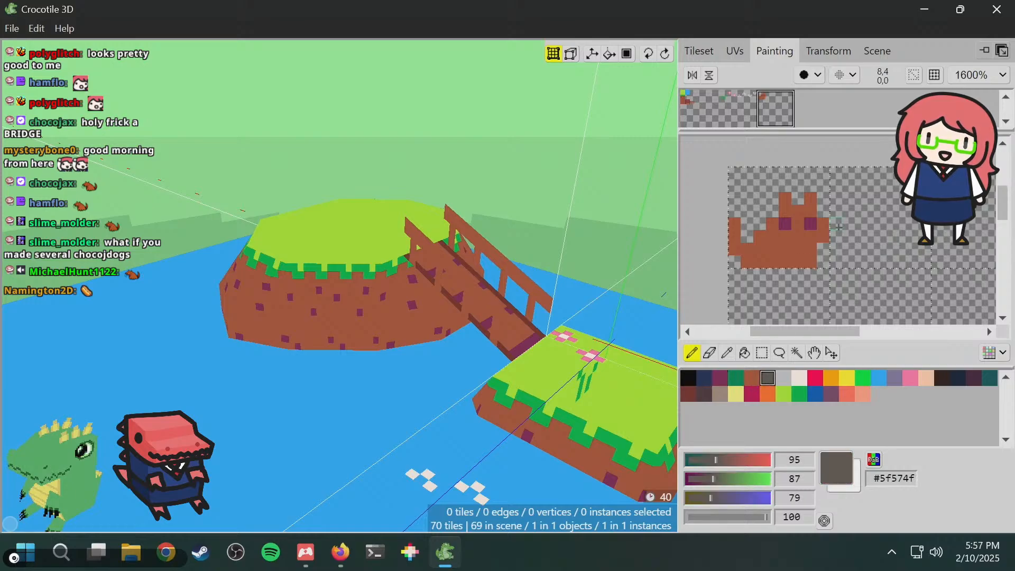
{"action": "left_click", "coordinate": [823, 237]}
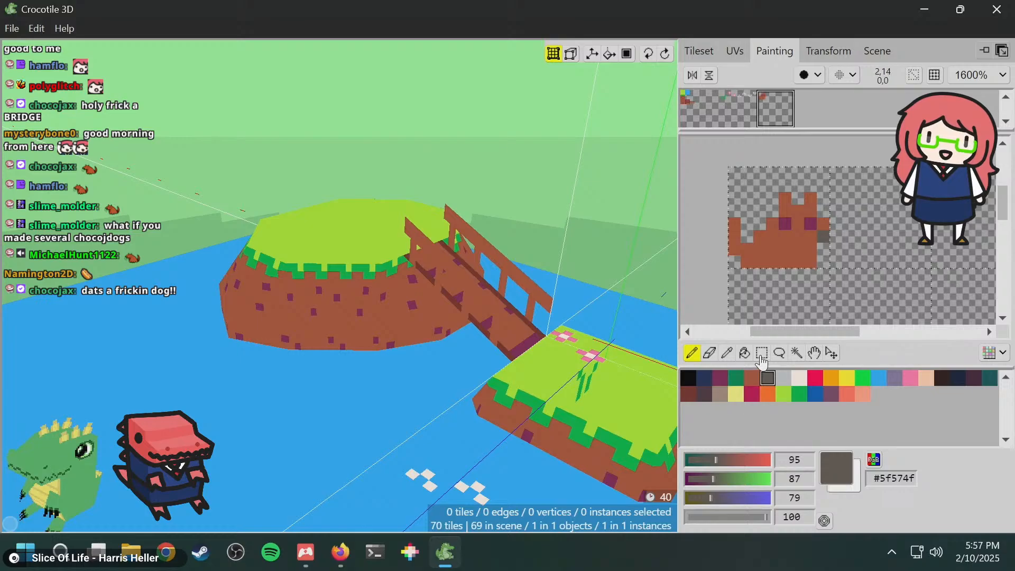
- Select the dog's head with its ears and eyes and move it up one pixel
{"action": "left_click", "coordinate": [761, 355]}
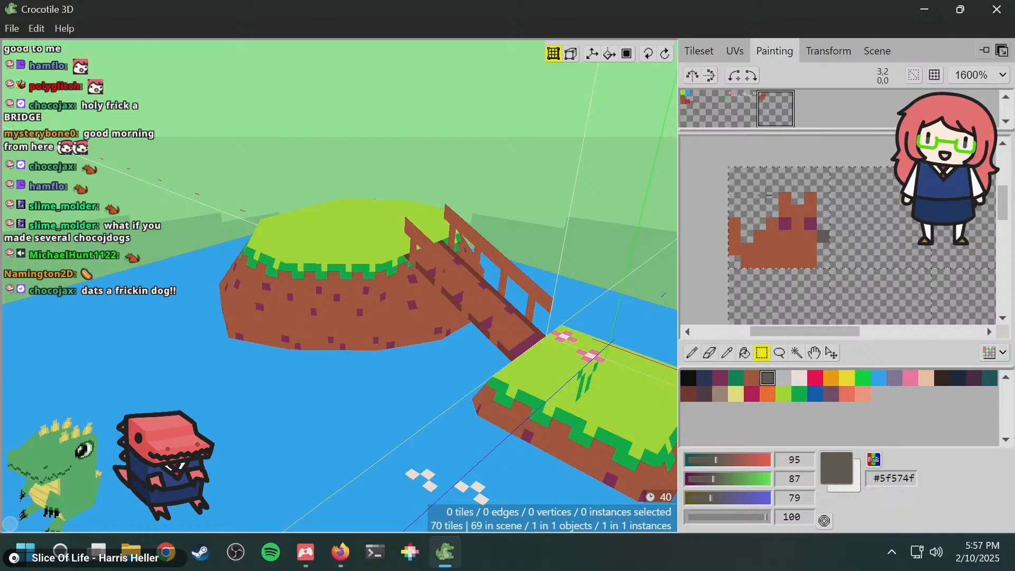
{"action": "left_click_drag", "start_coordinate": [818, 229], "coordinate": [819, 230]}
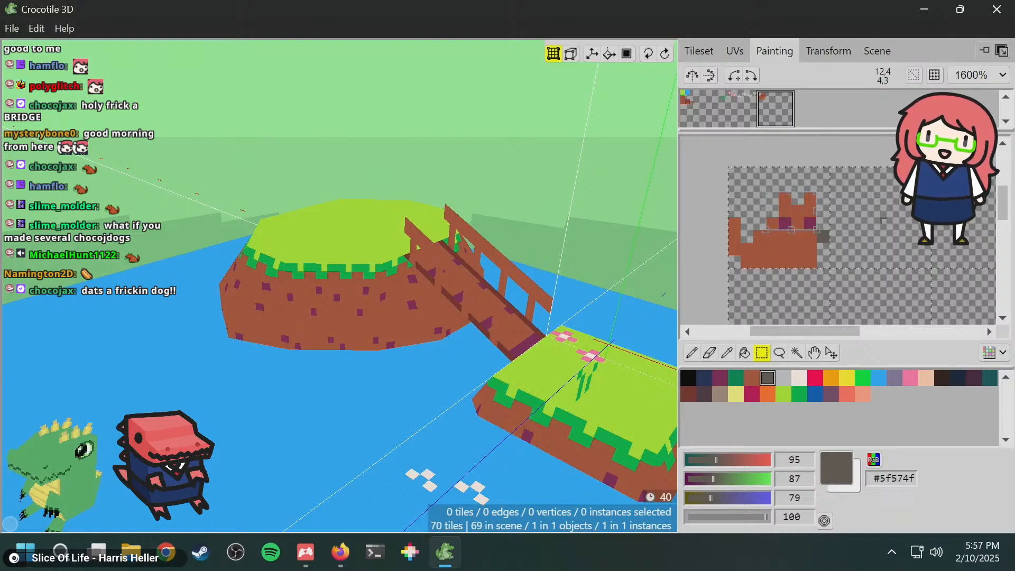
{"action": "left_click", "coordinate": [831, 353]}
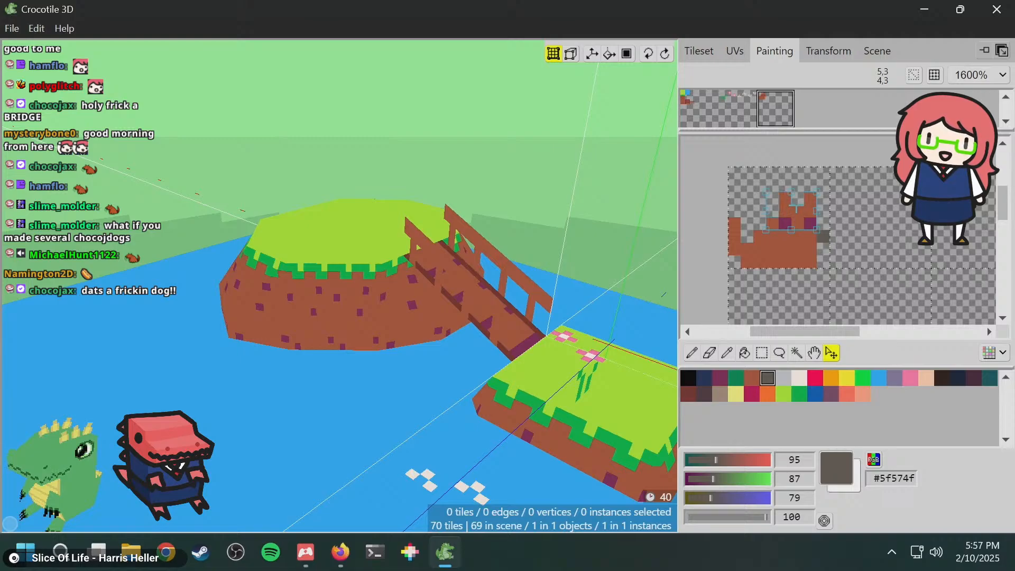
{"action": "left_click_drag", "start_coordinate": [796, 208], "coordinate": [794, 200]}
{"action": "left_click", "coordinate": [827, 233]}
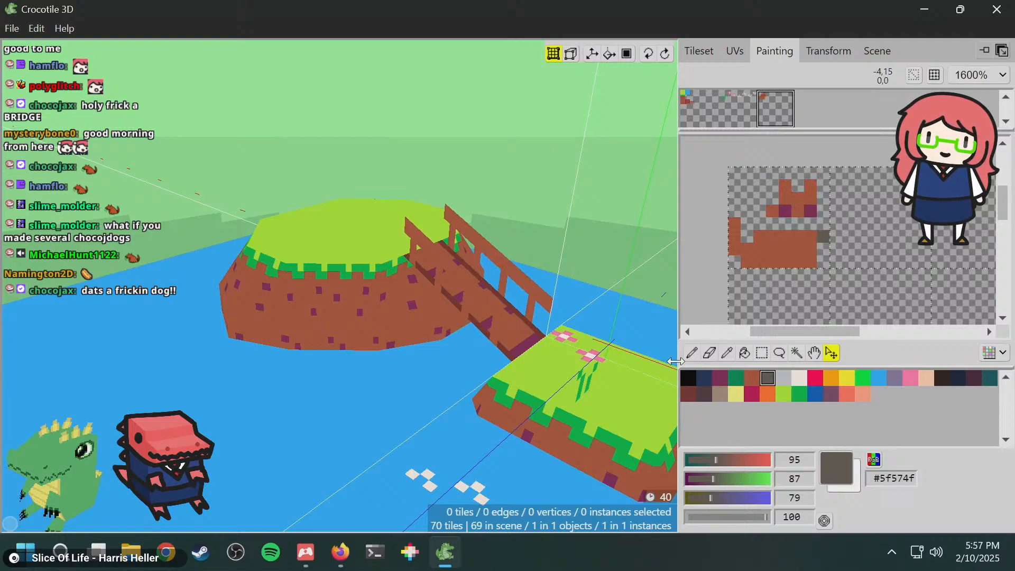
- Paint the empty row between the dog's head and body, including the upper snout pixel, in brown #ab5236
{"action": "left_click", "coordinate": [751, 378]}
{"action": "left_click", "coordinate": [692, 352]}
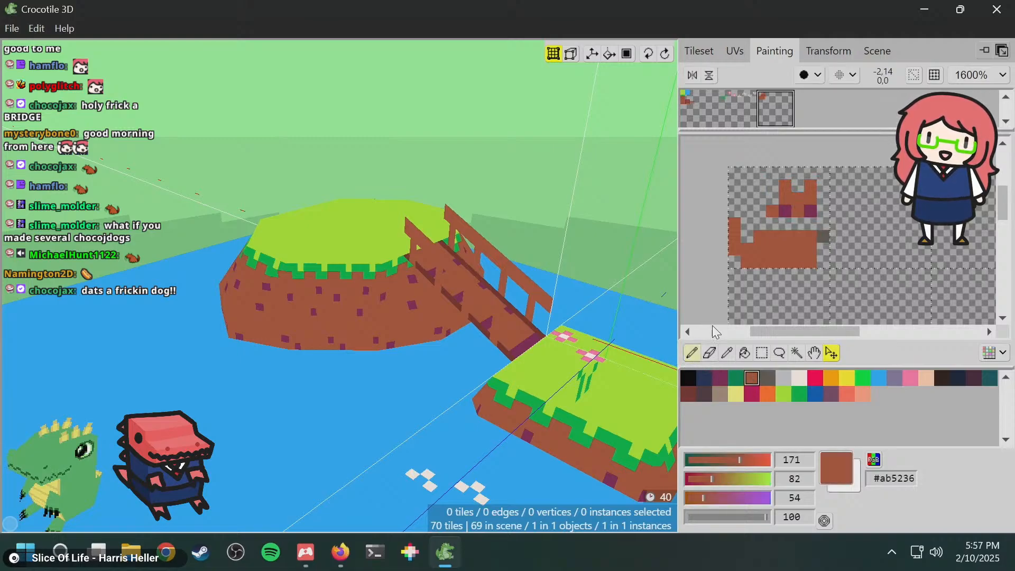
{"action": "left_click_drag", "start_coordinate": [760, 223], "coordinate": [819, 226]}
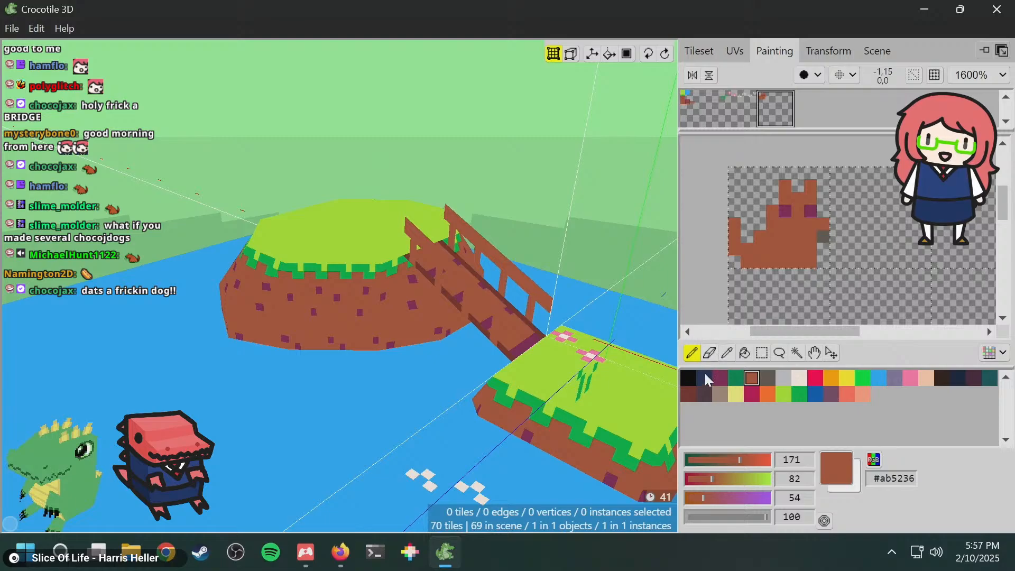
- Raise the dog's nose one pixel by painting the upper snout pixel grey #5f574f and deleting the lower one
{"action": "left_click", "coordinate": [768, 378]}
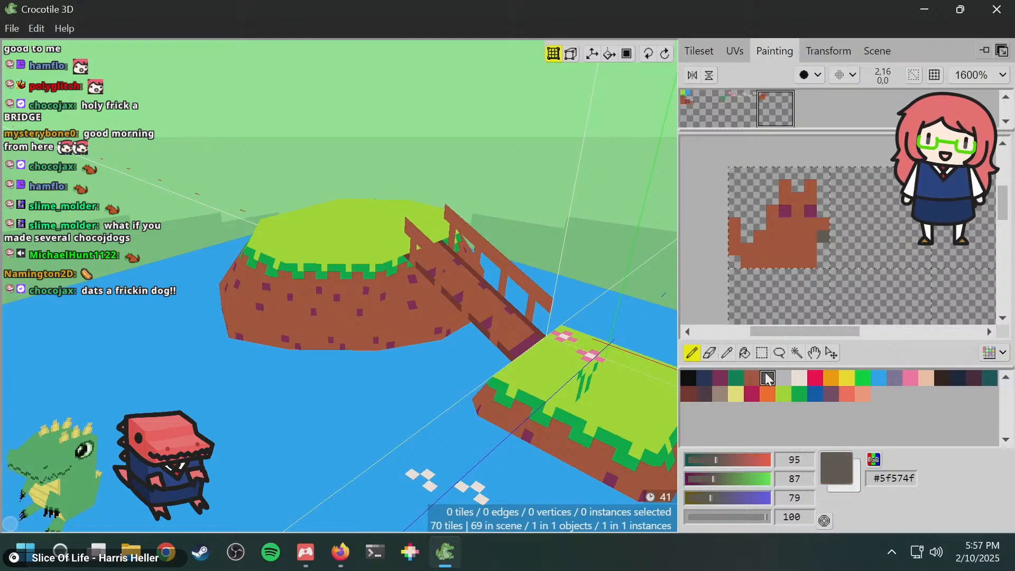
{"action": "left_click", "coordinate": [823, 222]}
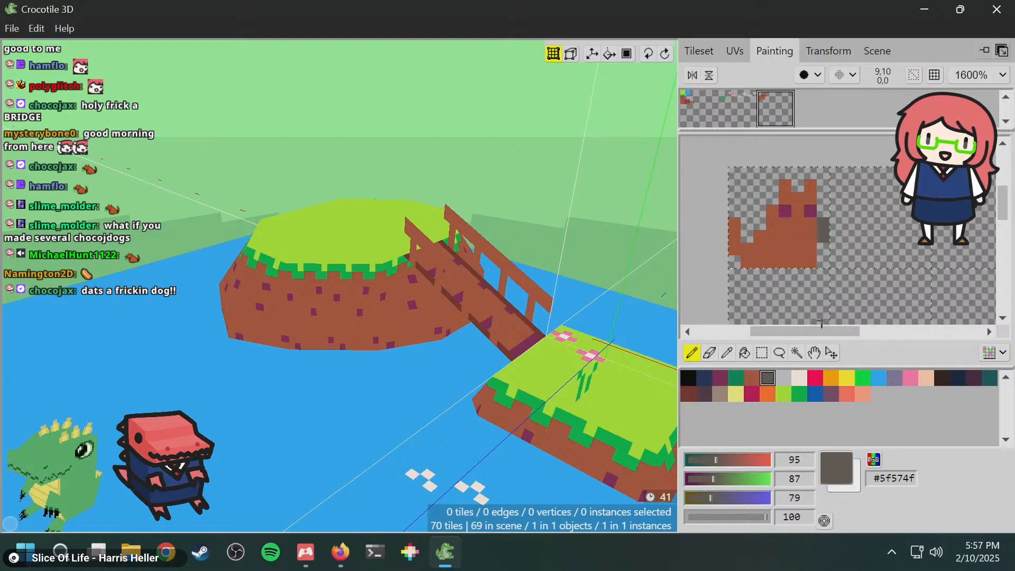
{"action": "left_click", "coordinate": [761, 353]}
{"action": "left_click_drag", "start_coordinate": [829, 233], "coordinate": [831, 235]}
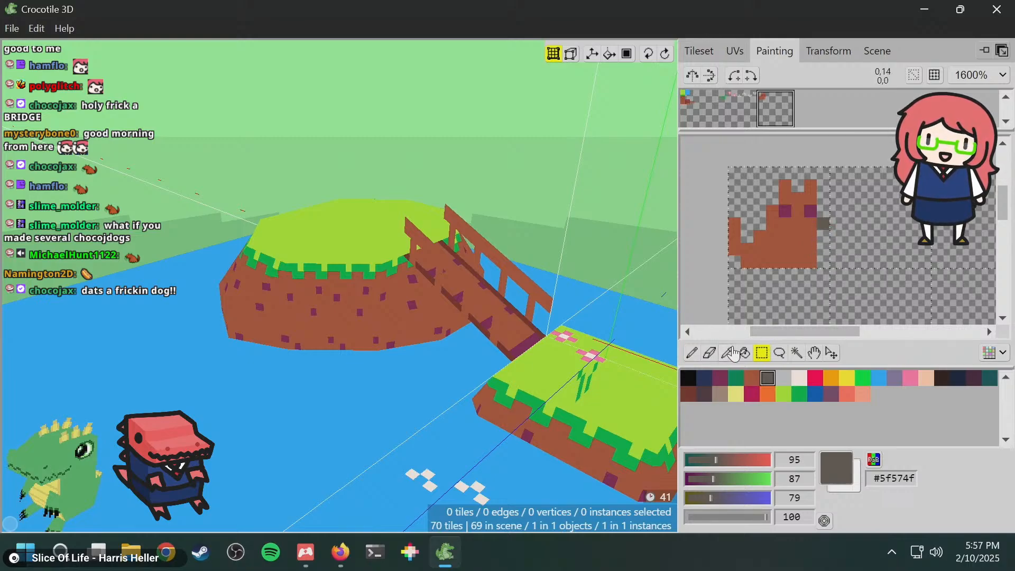
- Cut two one-pixel gaps in the dog's underside to form legs and fill the pixel between tail and body with brown #ab5236
{"action": "left_click_drag", "start_coordinate": [772, 261], "coordinate": [785, 262]}
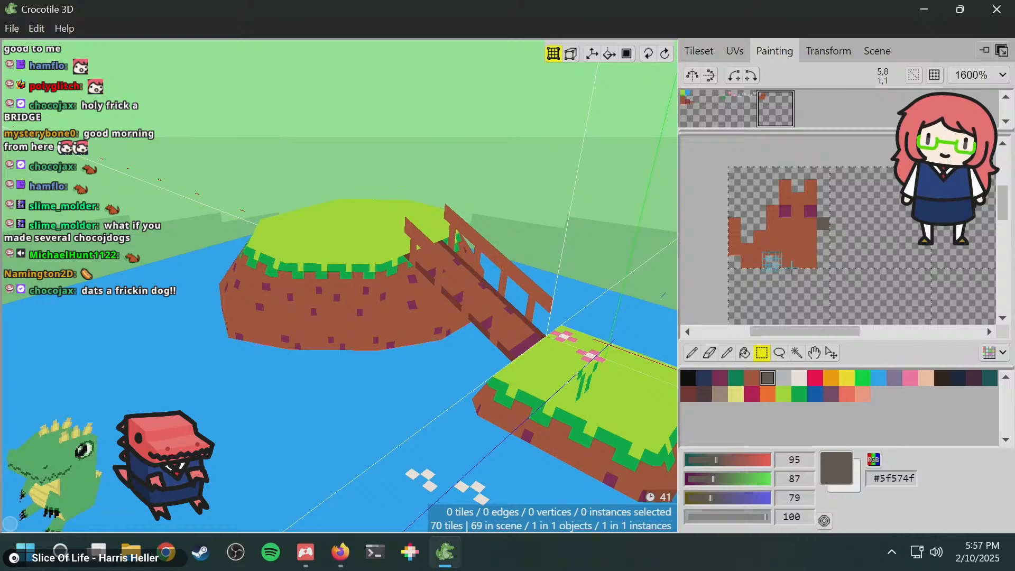
{"action": "left_click", "coordinate": [850, 277]}
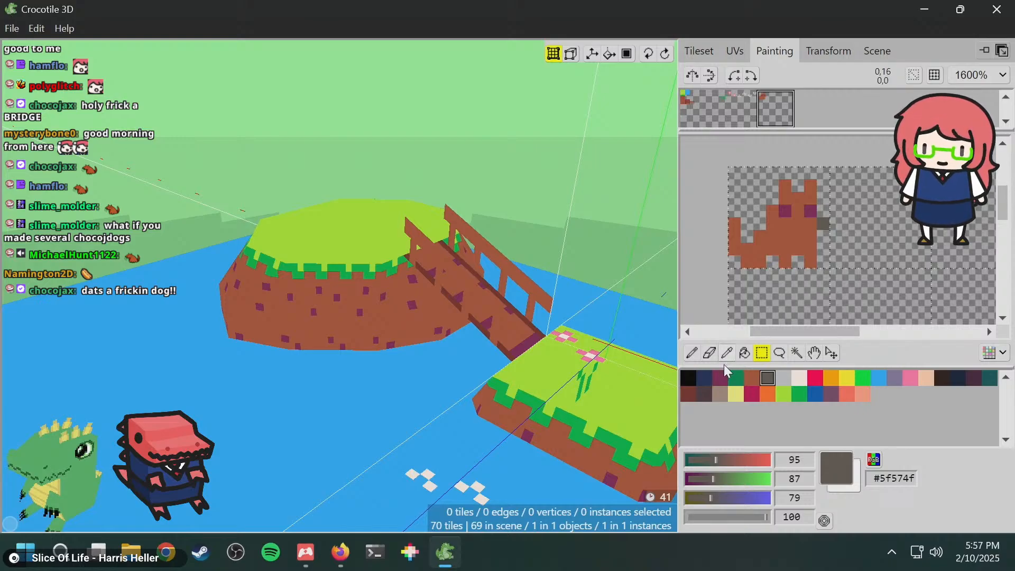
{"action": "left_click", "coordinate": [753, 378]}
{"action": "left_click", "coordinate": [692, 352]}
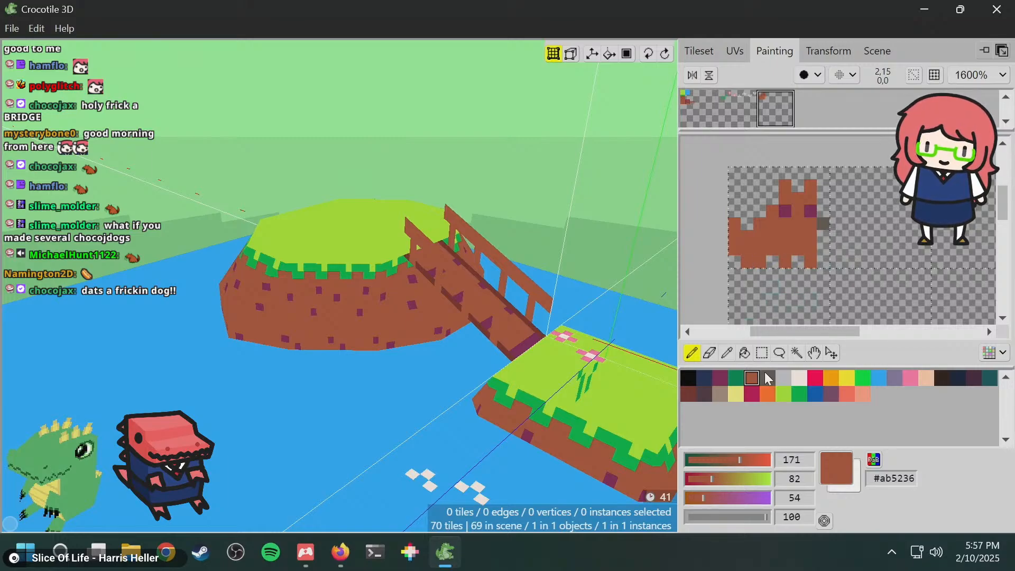
- Try painting the dog's tail in dark brown #742f29, and undo the stroke
{"action": "left_click", "coordinate": [689, 393]}
{"action": "left_click_drag", "start_coordinate": [738, 221], "coordinate": [735, 251]}
{"action": "key", "text": "ctrl+z"}
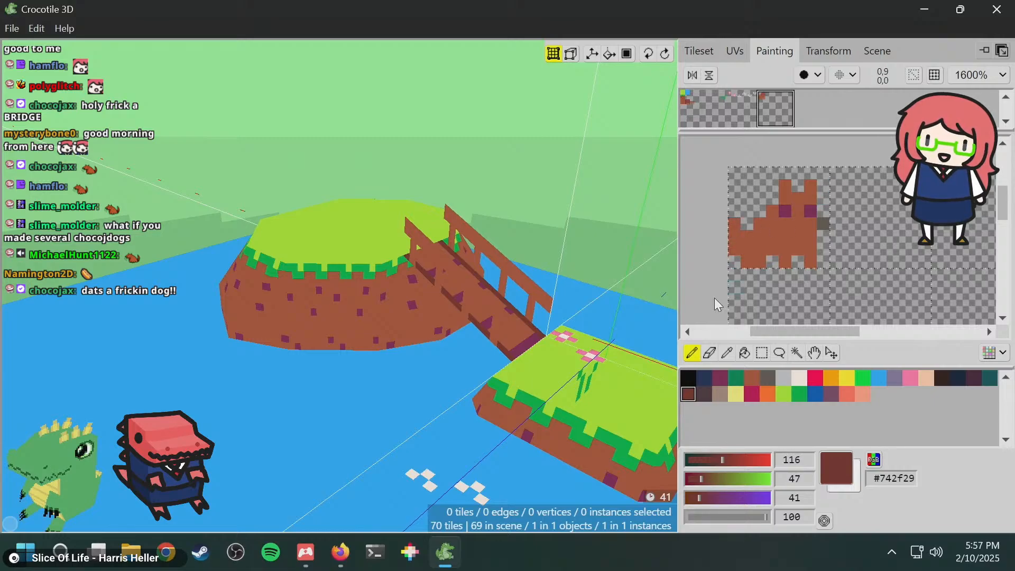
- Delete the lowest pixel of the dog's tail
{"action": "left_click", "coordinate": [763, 353]}
{"action": "left_click_drag", "start_coordinate": [730, 247], "coordinate": [736, 258]}
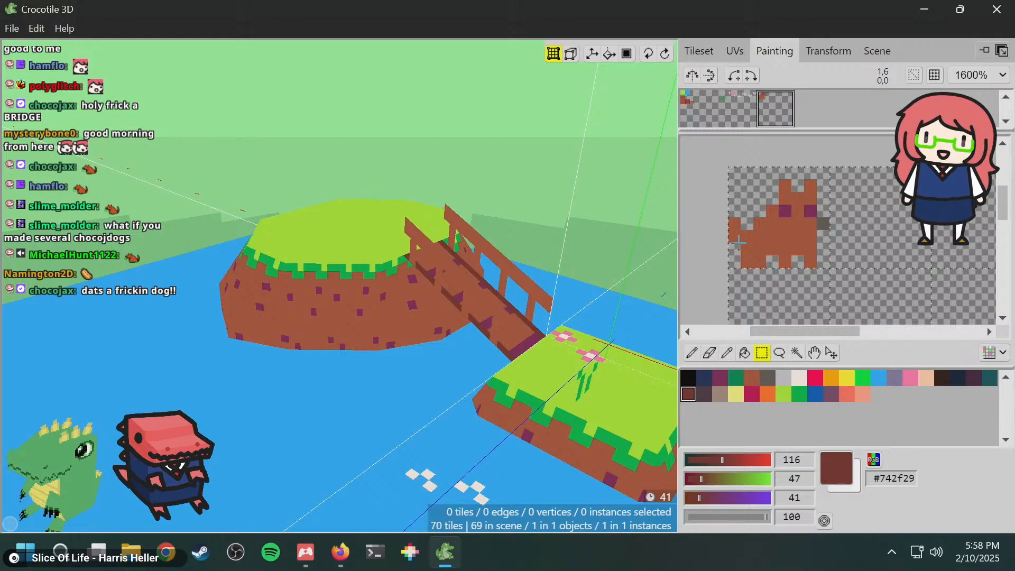
- Select the whole dog and place a copy of it in the neighbouring tile on its nose side
{"action": "key", "text": "space"}
{"action": "left_click_drag", "start_coordinate": [782, 241], "coordinate": [758, 237]}
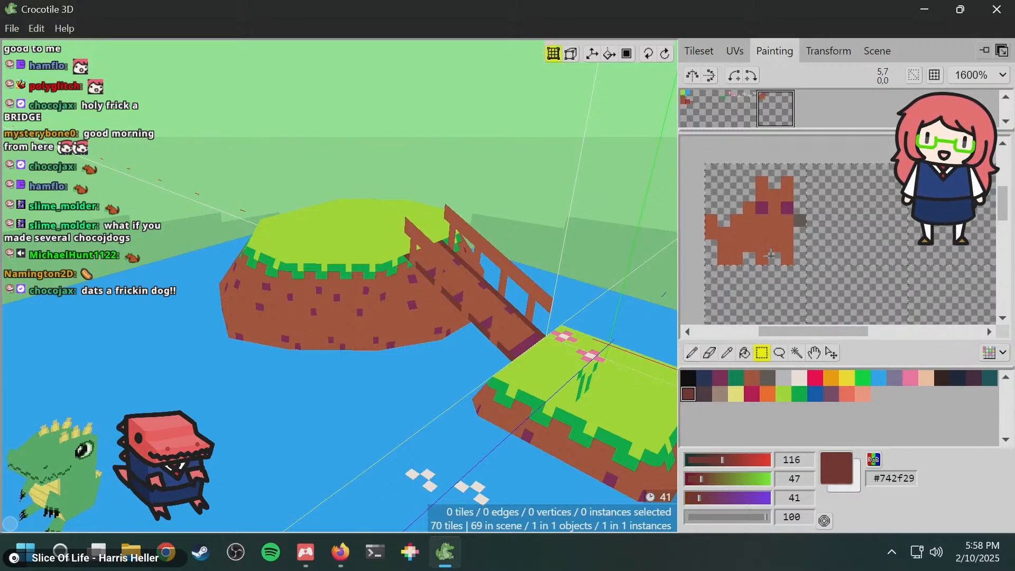
{"action": "left_click_drag", "start_coordinate": [797, 255], "coordinate": [680, 154]}
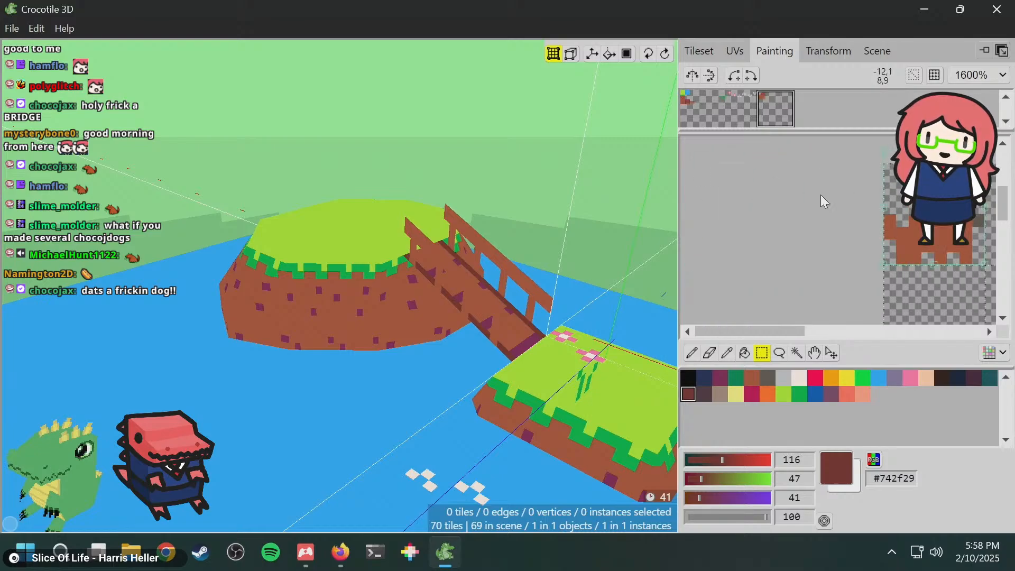
{"action": "key", "text": "space"}
{"action": "mouse_move", "coordinate": [826, 263]}
{"action": "left_mouse_down"}
{"action": "mouse_move", "coordinate": [793, 256]}
{"action": "mouse_move", "coordinate": [650, 264]}
{"action": "left_mouse_up"}
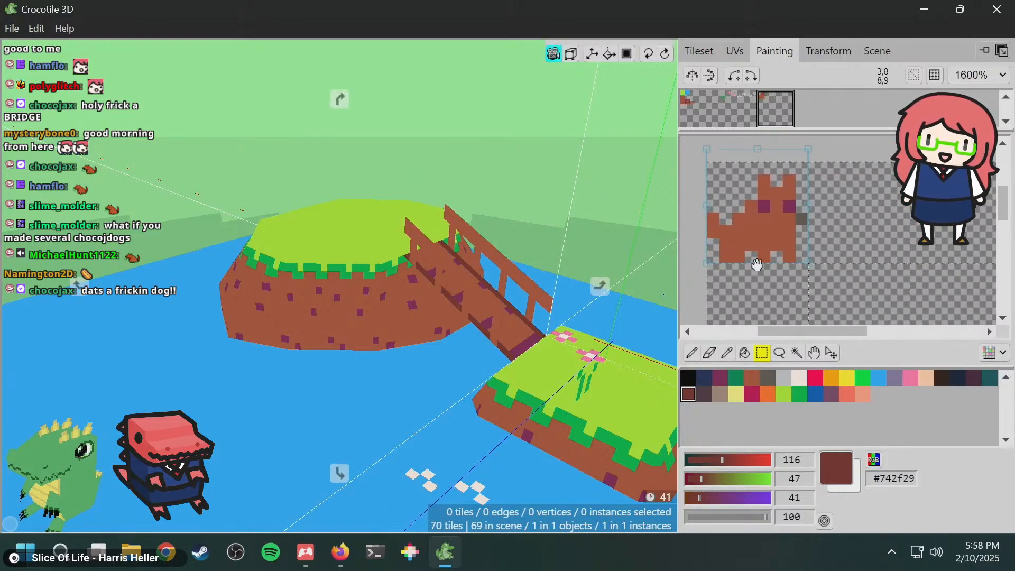
{"action": "left_click_drag", "start_coordinate": [880, 287], "coordinate": [873, 266]}
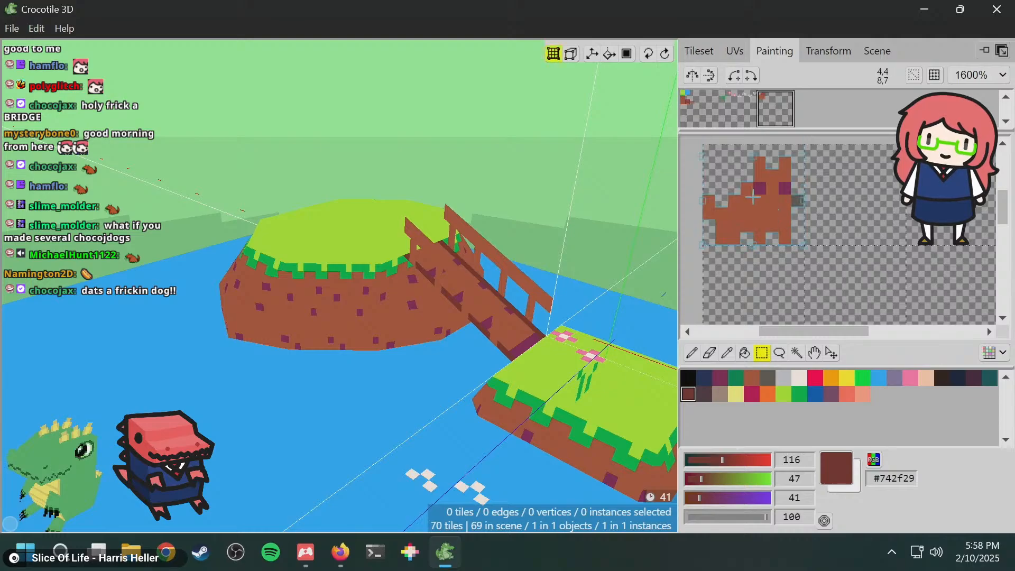
{"action": "left_click", "coordinate": [831, 352]}
{"action": "mouse_move", "coordinate": [777, 220]}
{"action": "left_mouse_down"}
{"action": "mouse_move", "coordinate": [861, 206]}
{"action": "mouse_move", "coordinate": [880, 206]}
{"action": "mouse_move", "coordinate": [880, 218]}
{"action": "left_mouse_up"}
- Flip the copied dog horizontally so it faces the original, and clear the selection
{"action": "left_click_drag", "start_coordinate": [867, 260], "coordinate": [843, 265]}
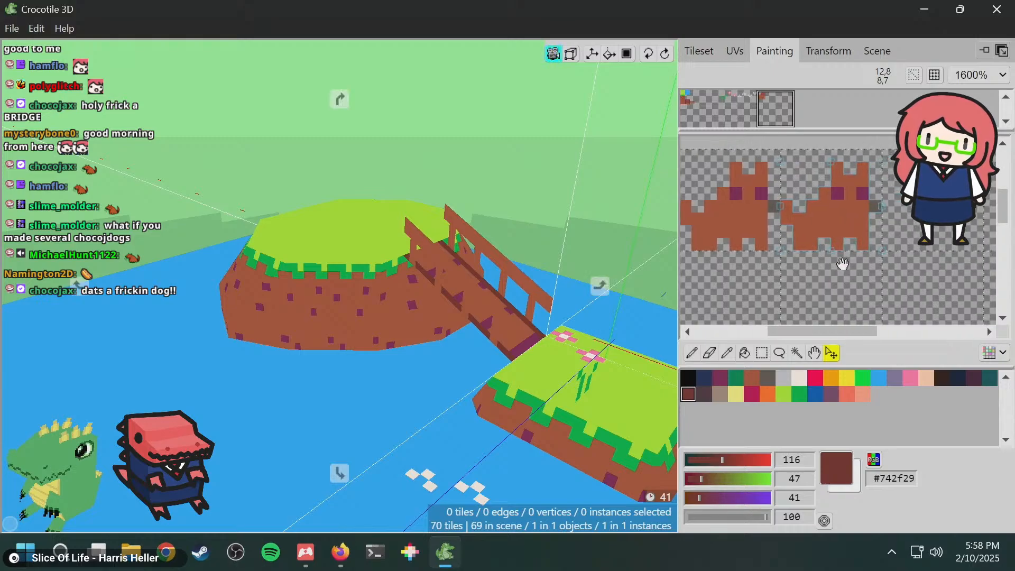
{"action": "key", "text": "f"}
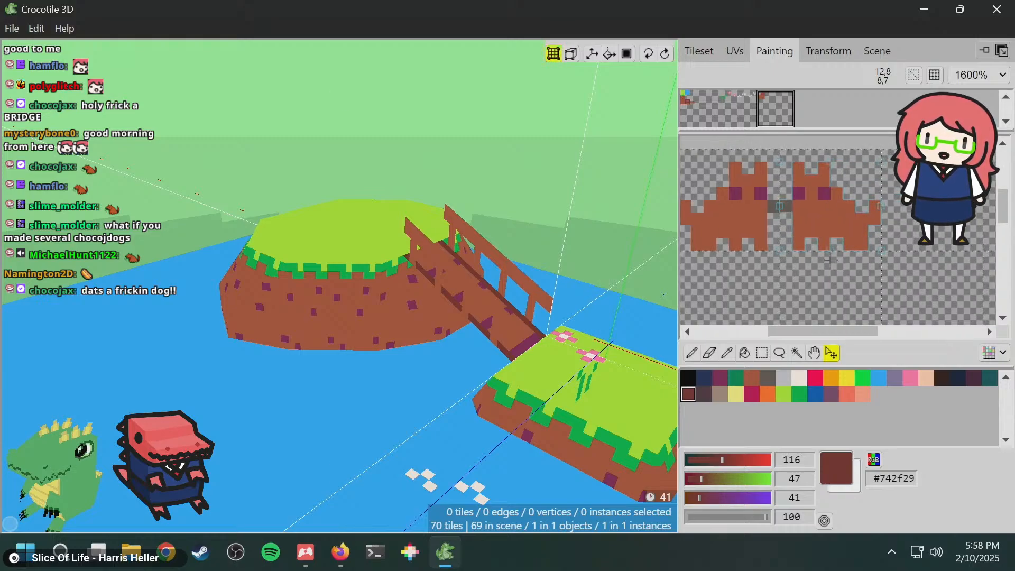
{"action": "left_click", "coordinate": [826, 262]}
{"action": "left_click_drag", "start_coordinate": [819, 272], "coordinate": [835, 262]}
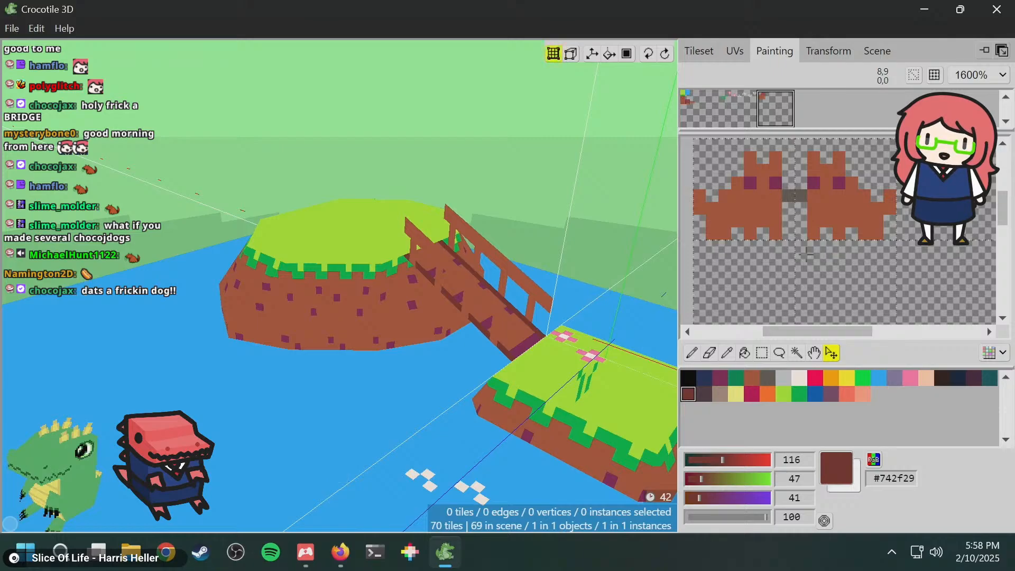
- Swap the two dog tiles in the tileset so the left-facing dog occupies the first tile
{"action": "left_click", "coordinate": [703, 53]}
{"action": "scroll", "coordinate": [872, 273], "scroll_direction": "down", "scroll_amount": 5}
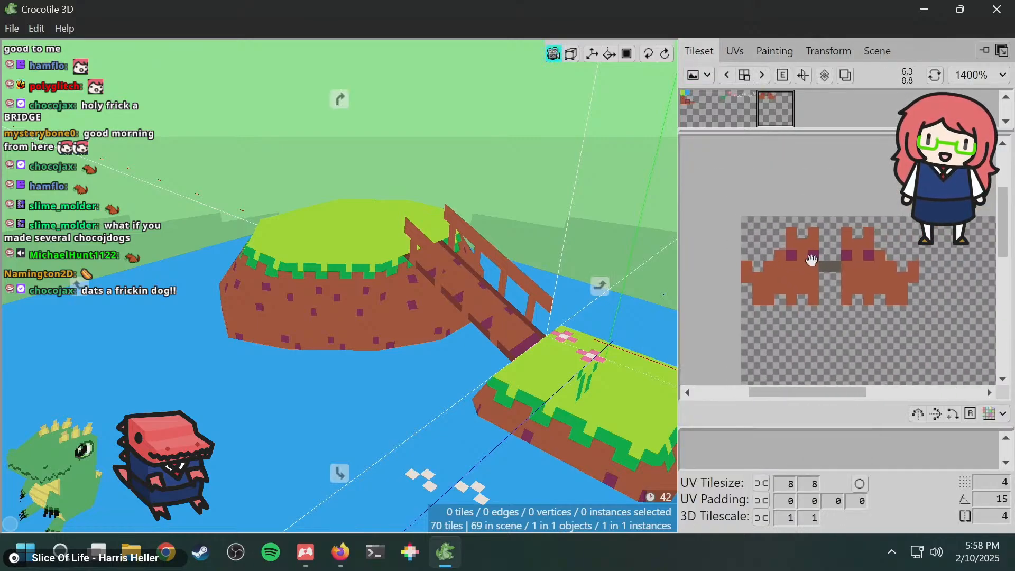
{"action": "left_click", "coordinate": [798, 260]}
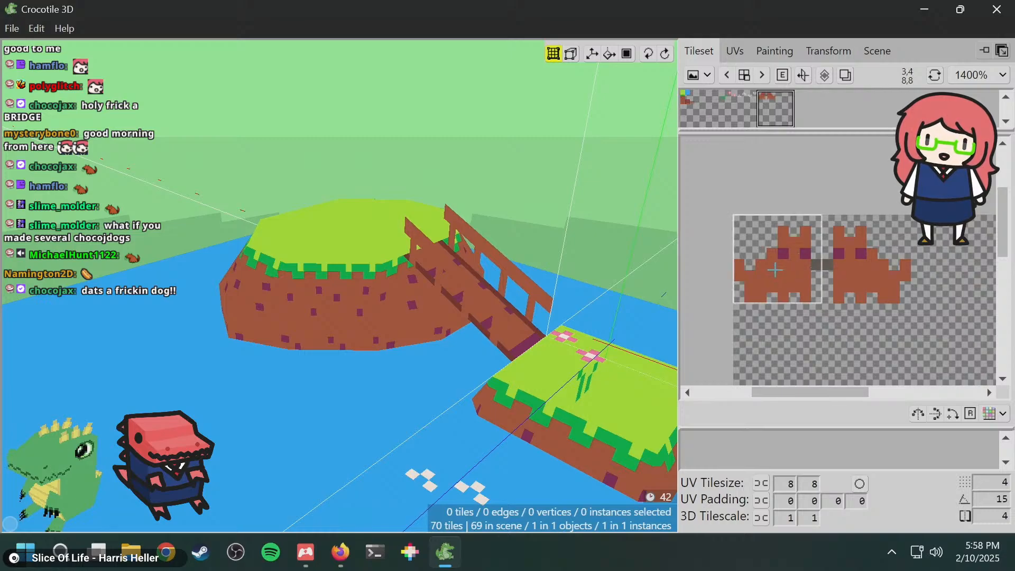
{"action": "left_click_drag", "start_coordinate": [774, 253], "coordinate": [881, 254]}
{"action": "left_click_drag", "start_coordinate": [863, 345], "coordinate": [777, 260]}
- Look over the terrain tileset in the tile, UV and painting views, and return to the dog tileset
{"action": "left_click", "coordinate": [691, 105]}
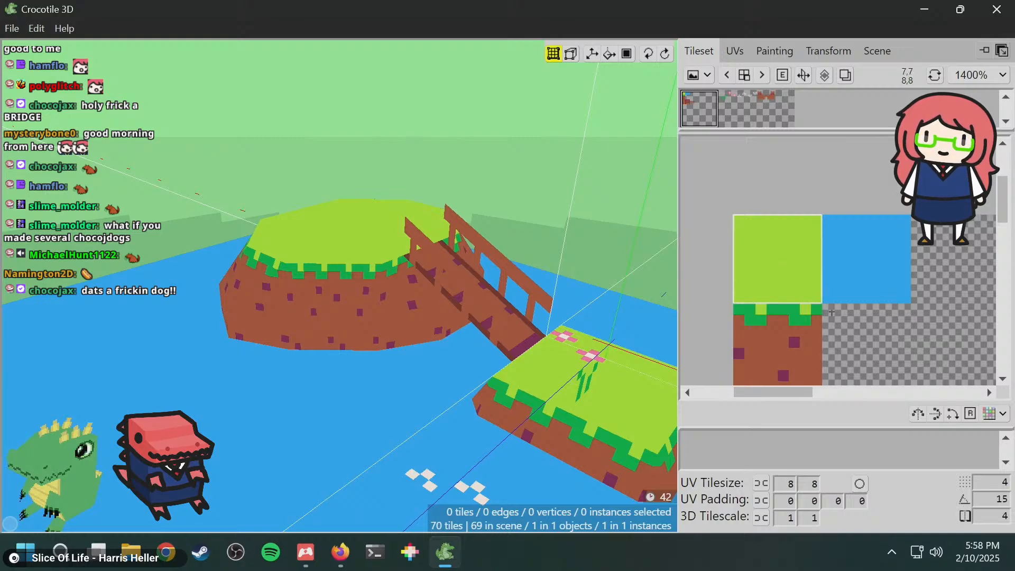
{"action": "left_click_drag", "start_coordinate": [832, 312], "coordinate": [791, 270]}
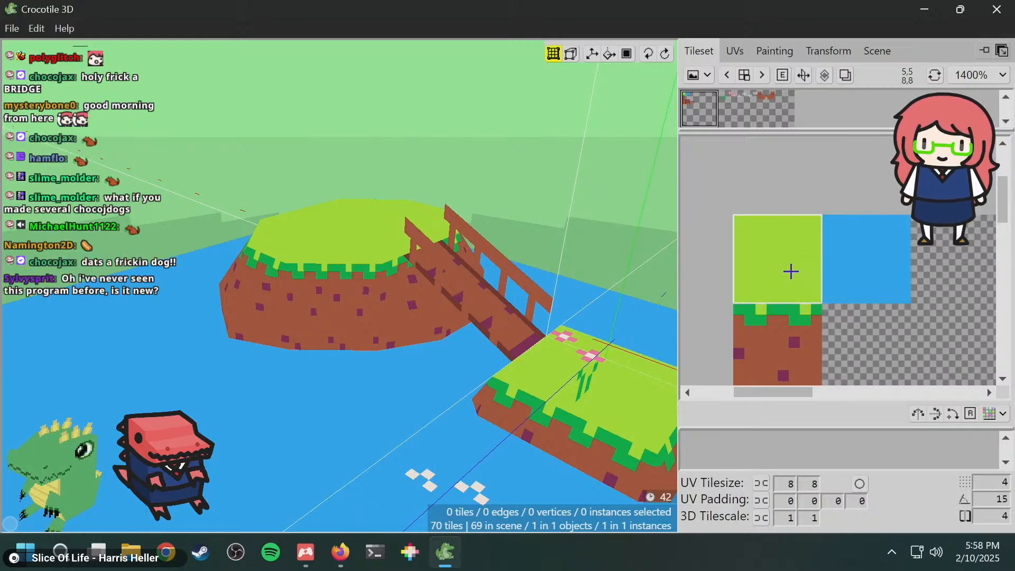
{"action": "left_click", "coordinate": [736, 52]}
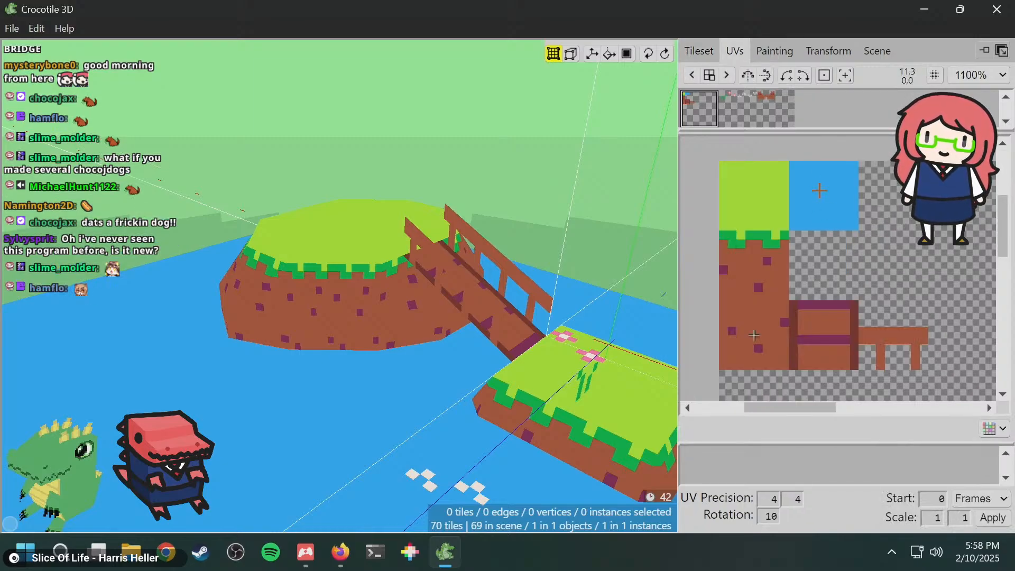
{"action": "left_click", "coordinate": [775, 51]}
{"action": "scroll", "coordinate": [840, 195], "scroll_direction": "down", "scroll_amount": 3}
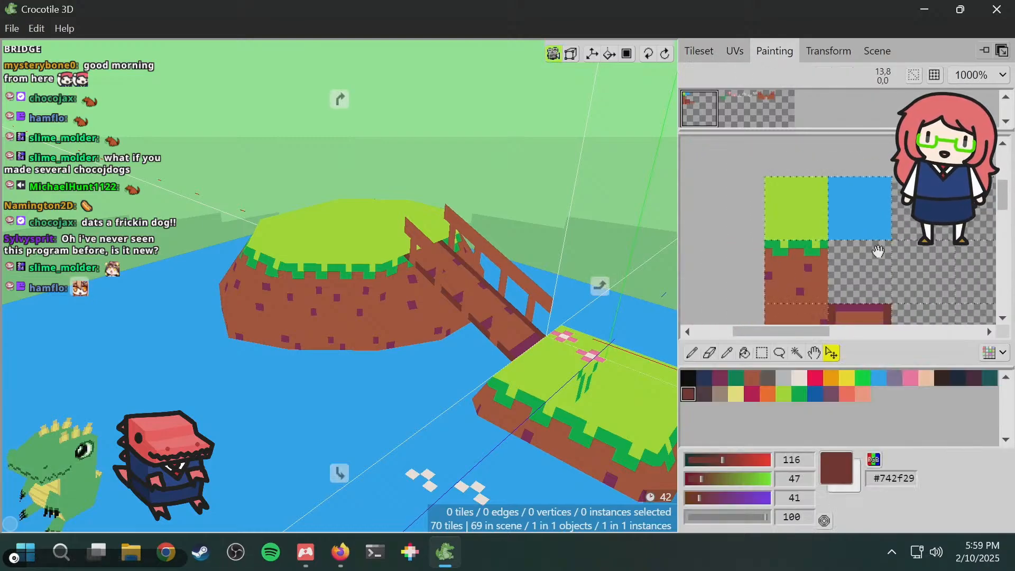
{"action": "left_click", "coordinate": [777, 108]}
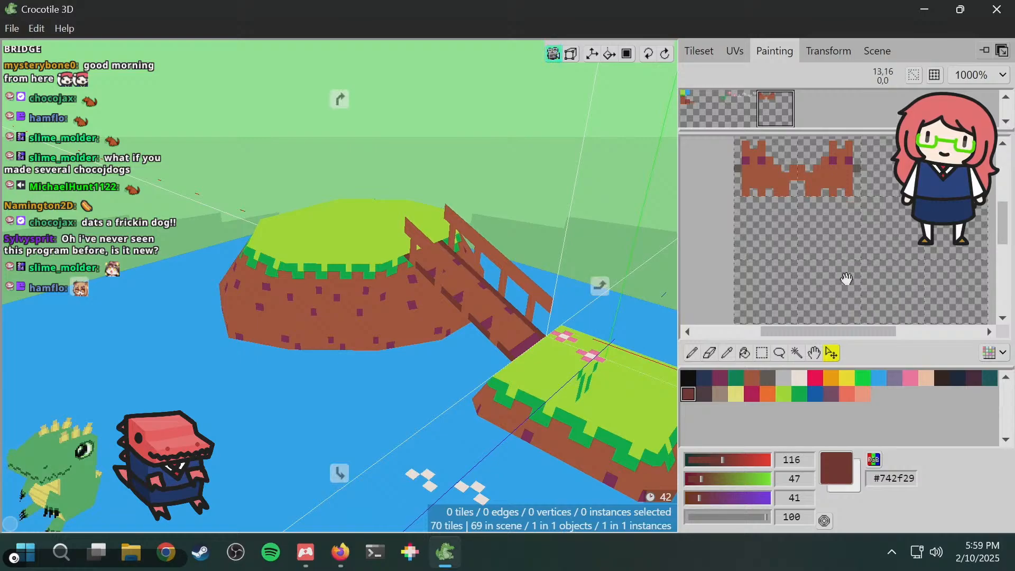
{"action": "scroll", "coordinate": [819, 256], "scroll_direction": "up", "scroll_amount": 2}
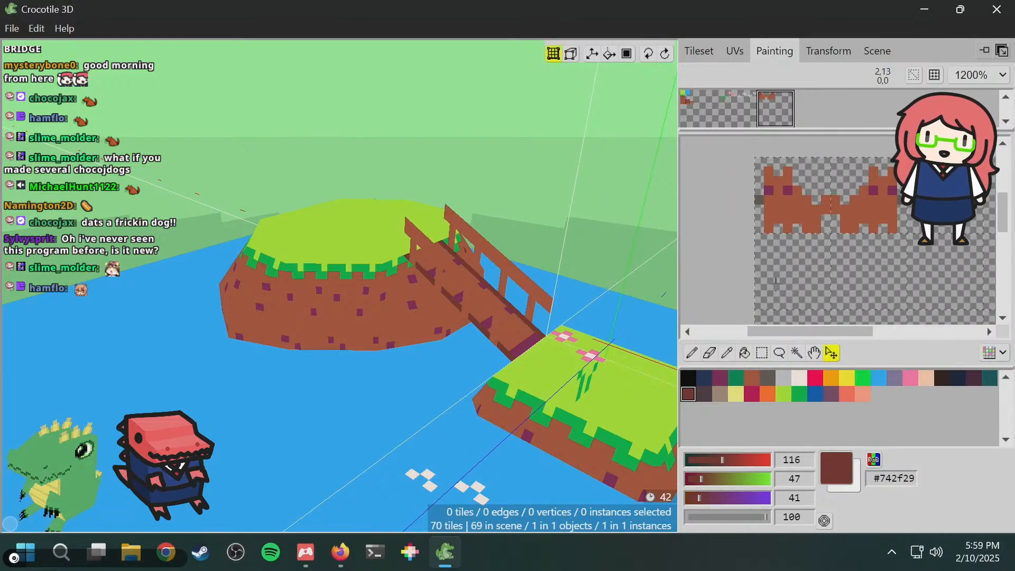
{"action": "left_click", "coordinate": [762, 352]}
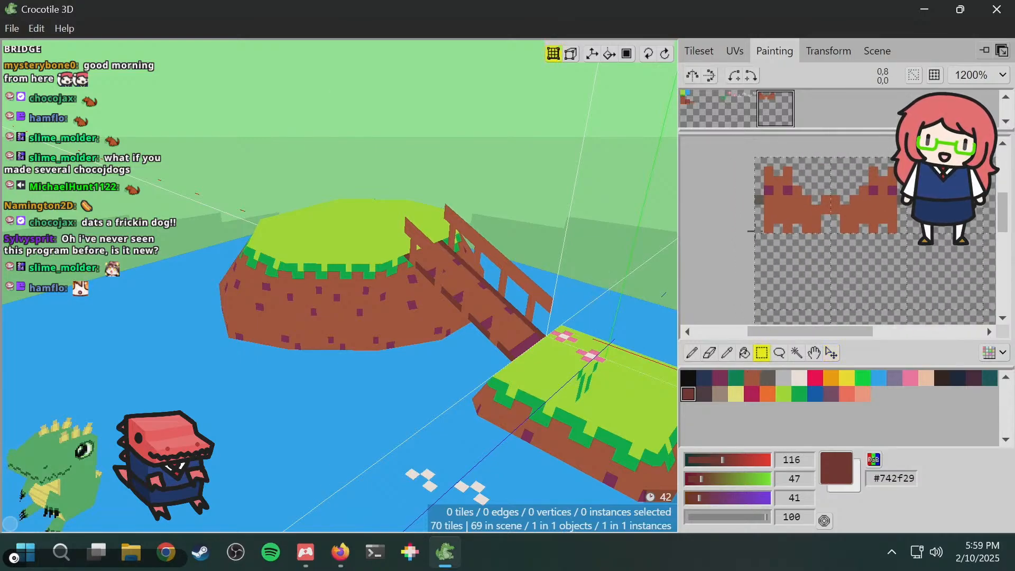
{"action": "left_click_drag", "start_coordinate": [757, 231], "coordinate": [831, 157]}
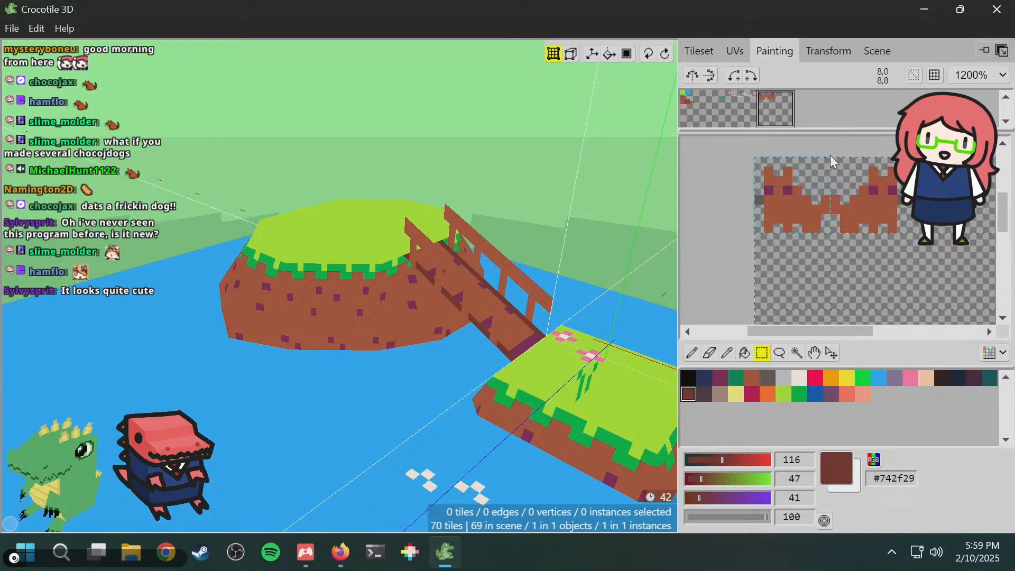
{"action": "scroll", "coordinate": [798, 271], "scroll_direction": "down", "scroll_amount": 1}
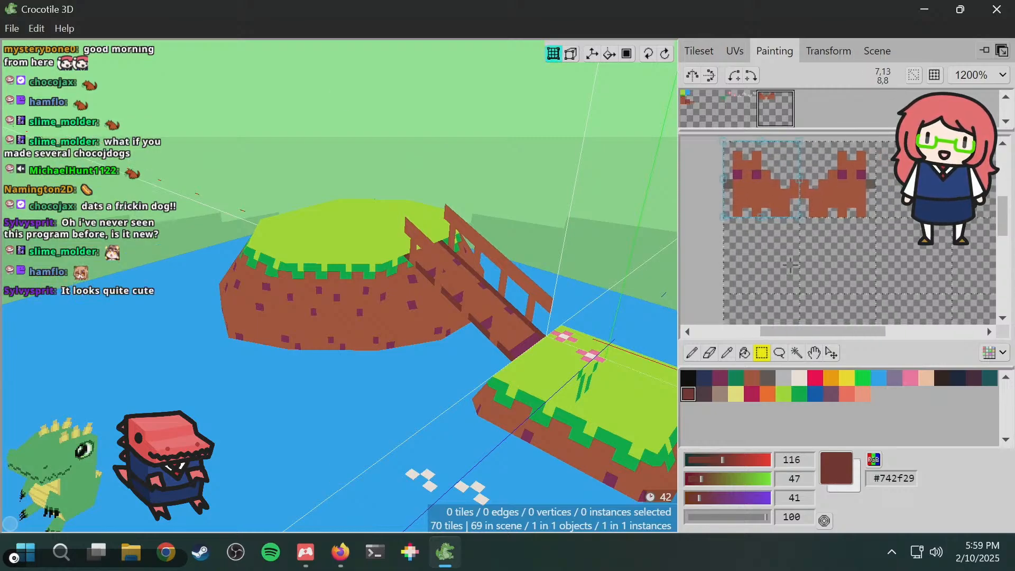
{"action": "left_click_drag", "start_coordinate": [798, 271], "coordinate": [794, 277]}
{"action": "left_click", "coordinate": [787, 296]}
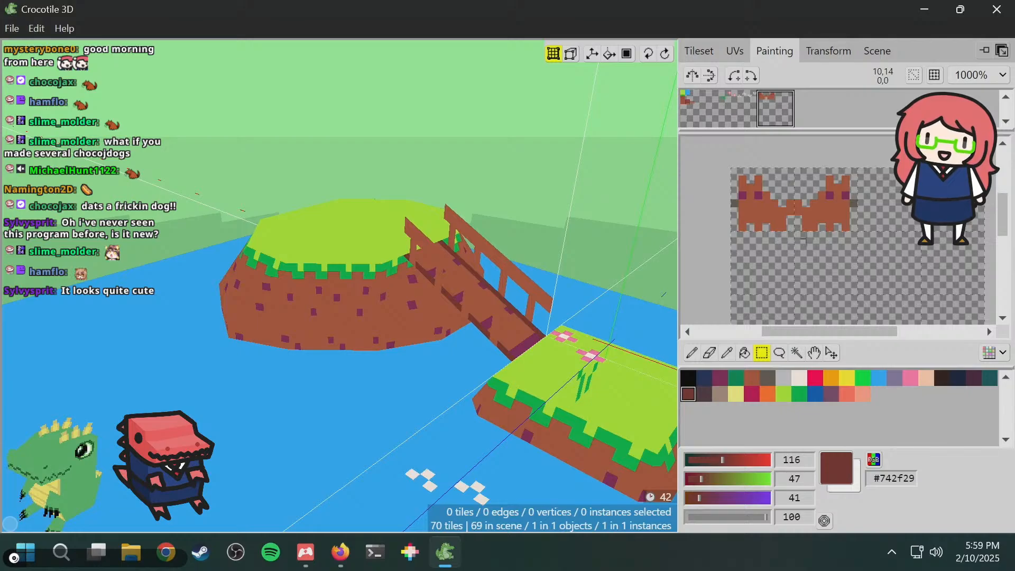
- Move the right-facing dog tile away from the left-facing one in the tileset, leaving an empty gap between them
{"action": "left_click", "coordinate": [699, 51]}
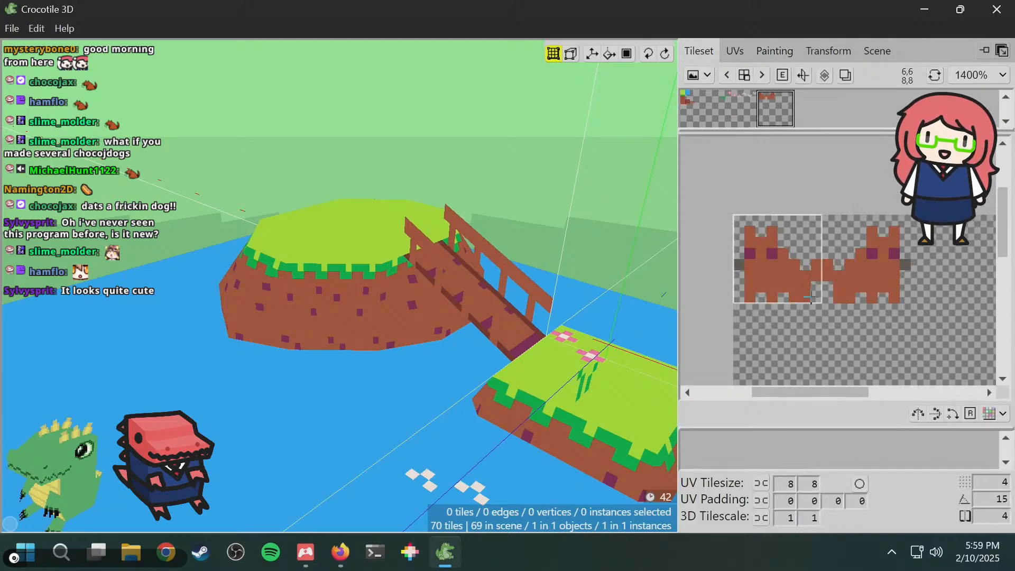
{"action": "left_click_drag", "start_coordinate": [811, 298], "coordinate": [776, 247]}
{"action": "scroll", "coordinate": [769, 230], "scroll_direction": "down", "scroll_amount": 1}
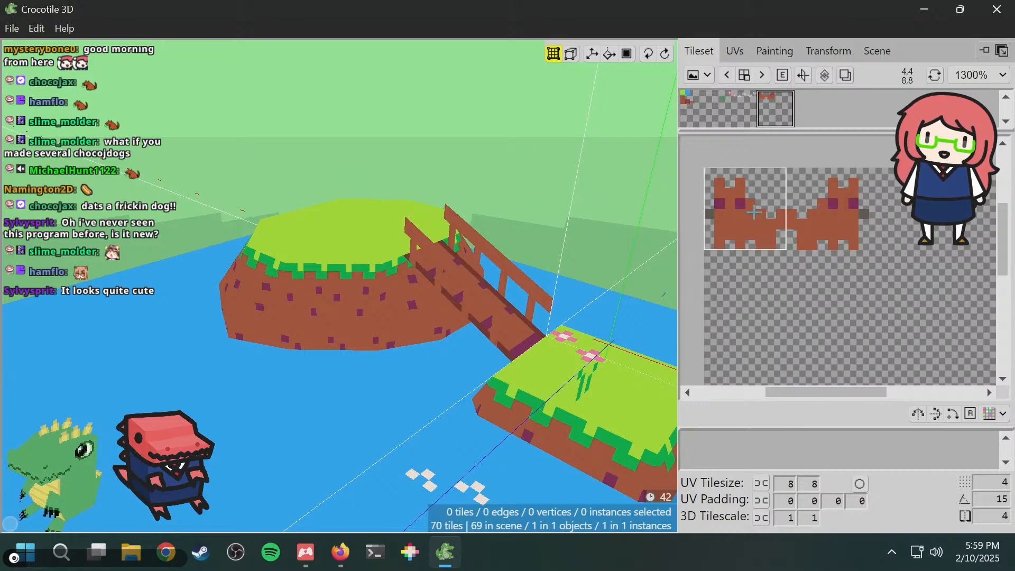
{"action": "left_click_drag", "start_coordinate": [755, 212], "coordinate": [756, 295]}
{"action": "left_click_drag", "start_coordinate": [831, 227], "coordinate": [910, 312]}
{"action": "key", "text": "space"}
{"action": "left_click_drag", "start_coordinate": [834, 285], "coordinate": [818, 246]}
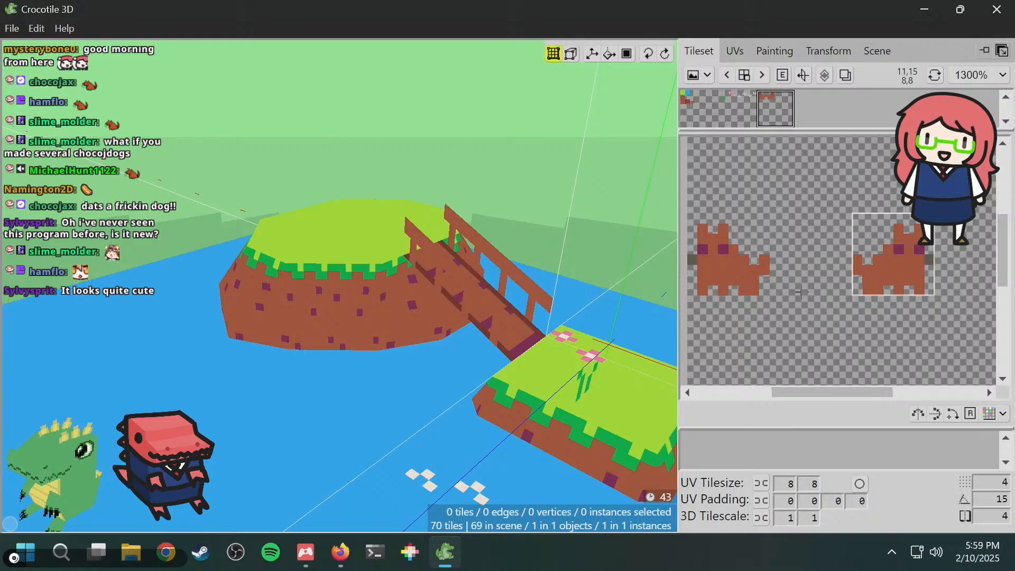
{"action": "key", "text": "space"}
{"action": "left_click_drag", "start_coordinate": [803, 179], "coordinate": [814, 214]}
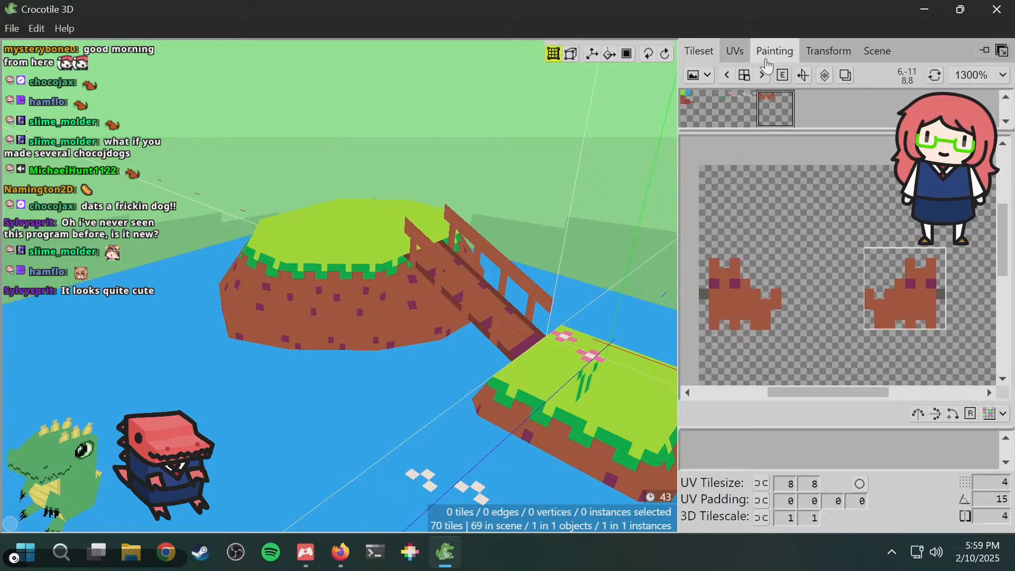
- Choose the dog's brown #ab5236 and pencil a single starting pixel in the empty area below the gap between the dogs
{"action": "left_click", "coordinate": [771, 53]}
{"action": "key", "text": "space"}
{"action": "left_click_drag", "start_coordinate": [820, 275], "coordinate": [809, 212]}
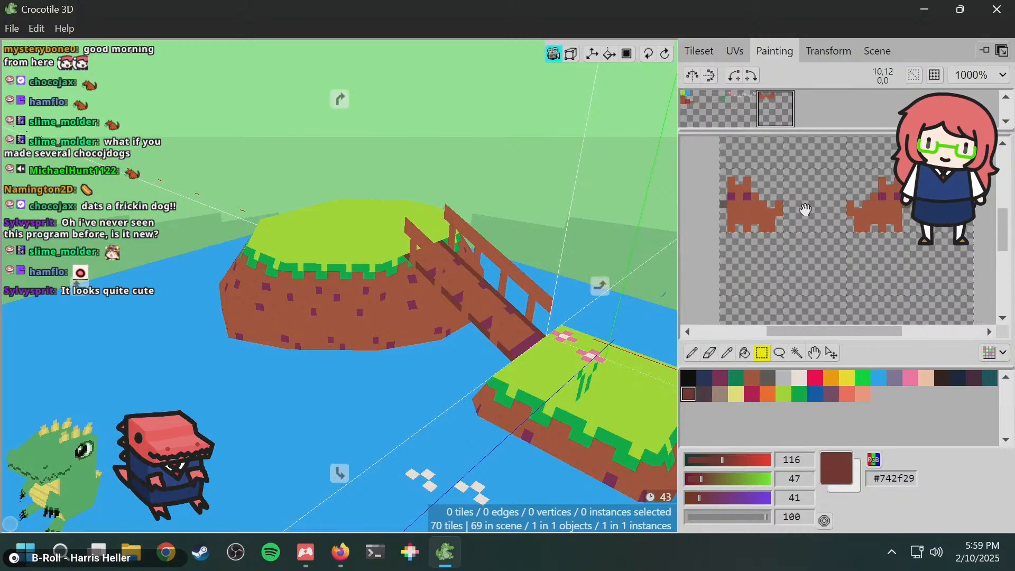
{"action": "left_click", "coordinate": [751, 377]}
{"action": "scroll", "coordinate": [805, 250], "scroll_direction": "up", "scroll_amount": 1}
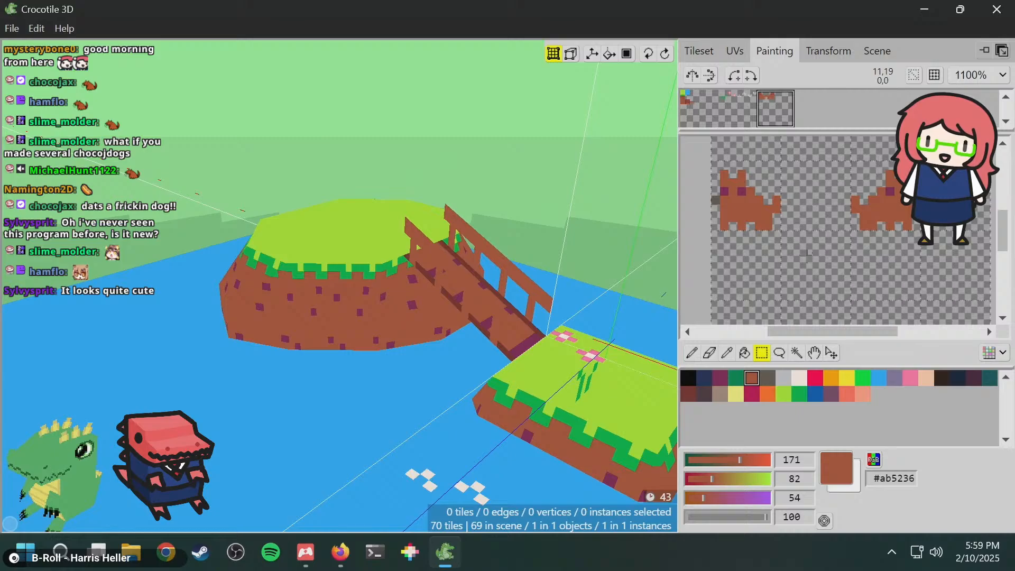
{"action": "left_click", "coordinate": [692, 352]}
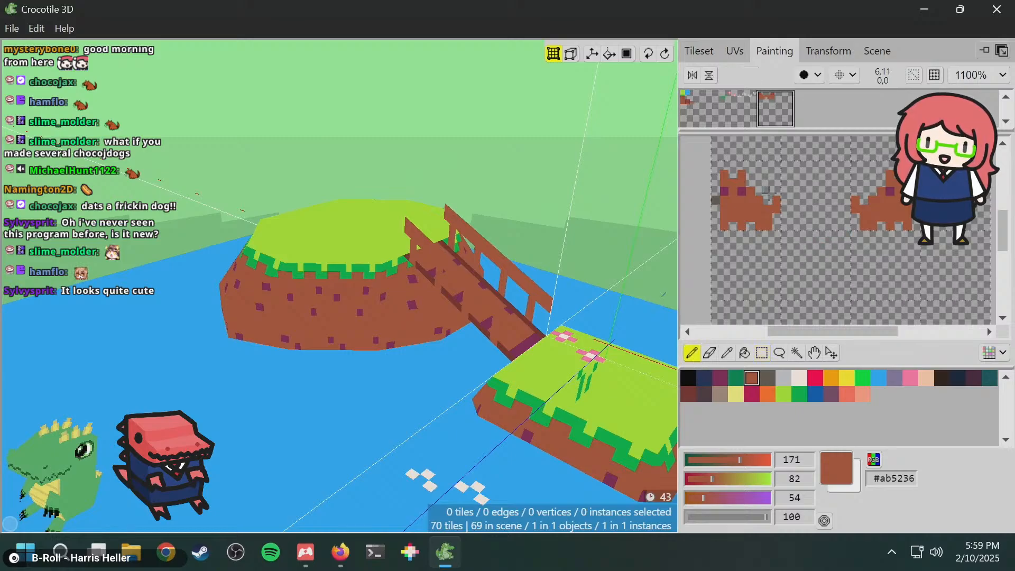
{"action": "left_click", "coordinate": [793, 243]}
- Examine where the new brown pixel sits relative to the two side-facing dogs
{"action": "scroll", "coordinate": [794, 241], "scroll_direction": "up", "scroll_amount": 2}
{"action": "key", "text": "space"}
{"action": "left_click_drag", "start_coordinate": [804, 230], "coordinate": [830, 255]}
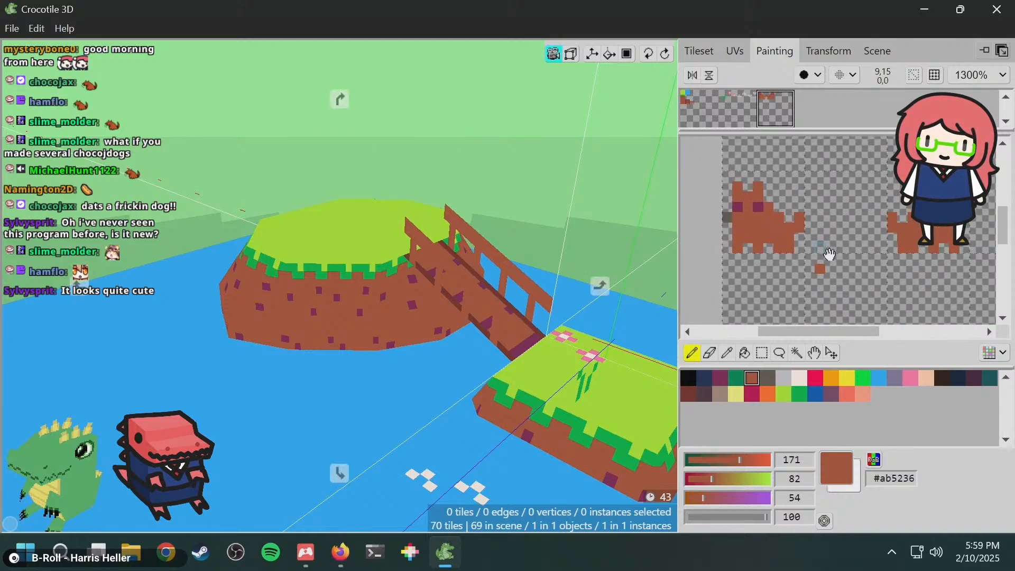
{"action": "scroll", "coordinate": [775, 205], "scroll_direction": "up", "scroll_amount": 9}
{"action": "key", "text": "space"}
{"action": "mouse_move", "coordinate": [771, 198]}
{"action": "left_mouse_down"}
{"action": "mouse_move", "coordinate": [800, 197]}
{"action": "mouse_move", "coordinate": [775, 162]}
{"action": "left_mouse_up"}
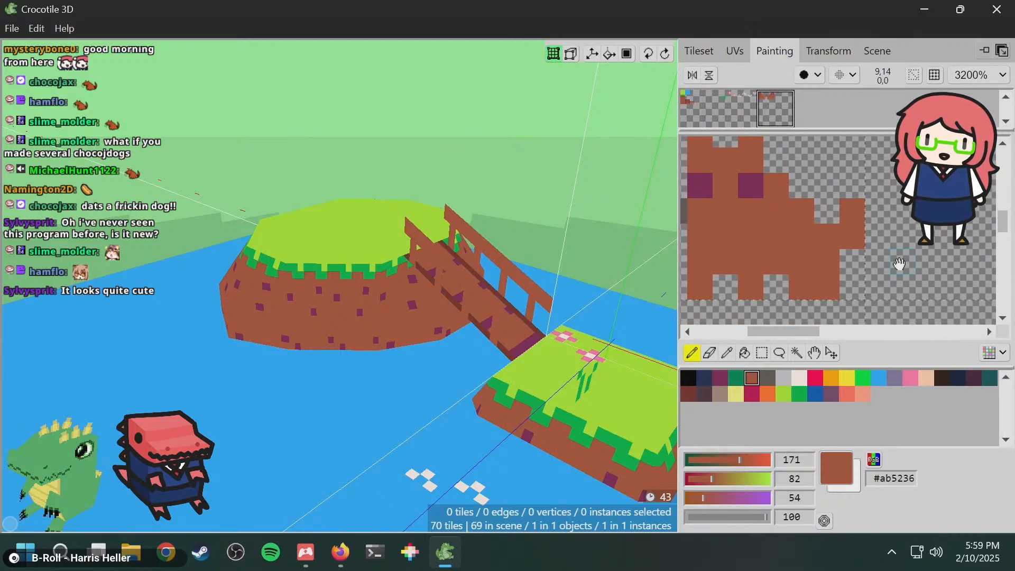
{"action": "scroll", "coordinate": [899, 263], "scroll_direction": "down", "scroll_amount": 4}
{"action": "scroll", "coordinate": [845, 269], "scroll_direction": "up", "scroll_amount": 3}
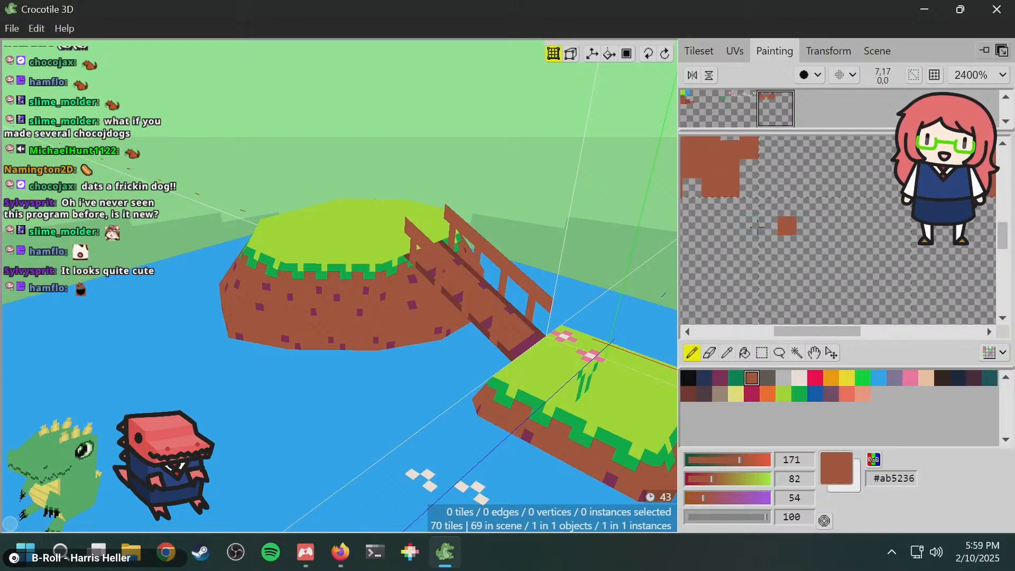
{"action": "scroll", "coordinate": [764, 194], "scroll_direction": "up", "scroll_amount": 3}
{"action": "middle_click_drag", "start_coordinate": [764, 194], "coordinate": [776, 194]}
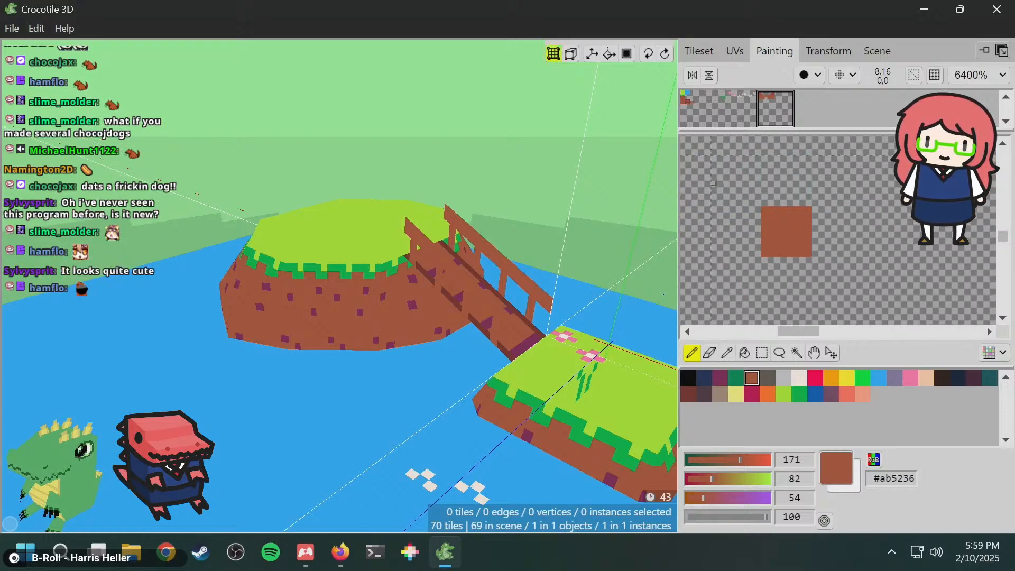
{"action": "scroll", "coordinate": [720, 182], "scroll_direction": "down", "scroll_amount": 3}
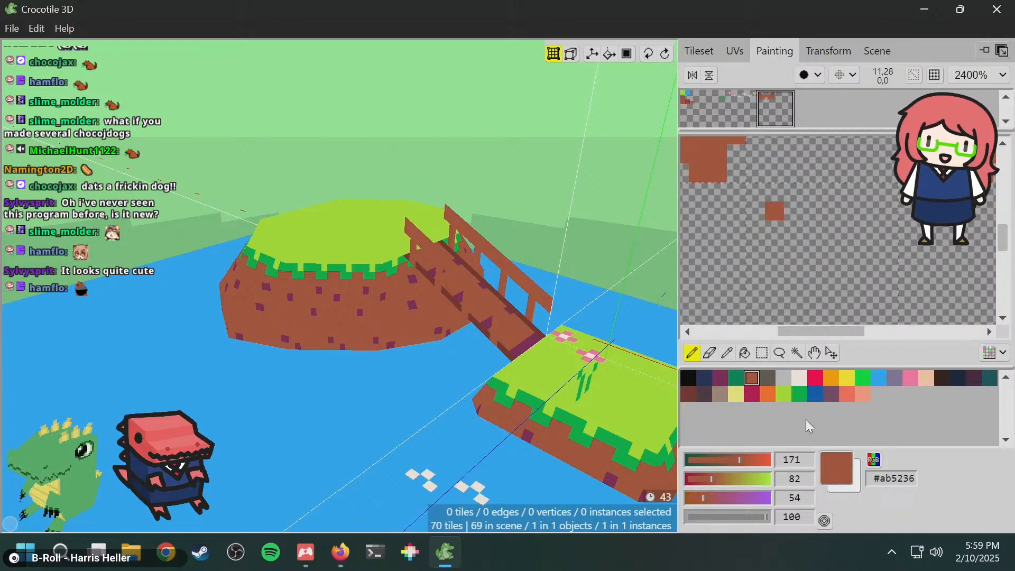
{"action": "left_click", "coordinate": [811, 397]}
{"action": "mouse_move", "coordinate": [737, 192]}
{"action": "left_mouse_down"}
{"action": "mouse_move", "coordinate": [773, 174]}
{"action": "mouse_move", "coordinate": [760, 189]}
{"action": "left_mouse_up"}
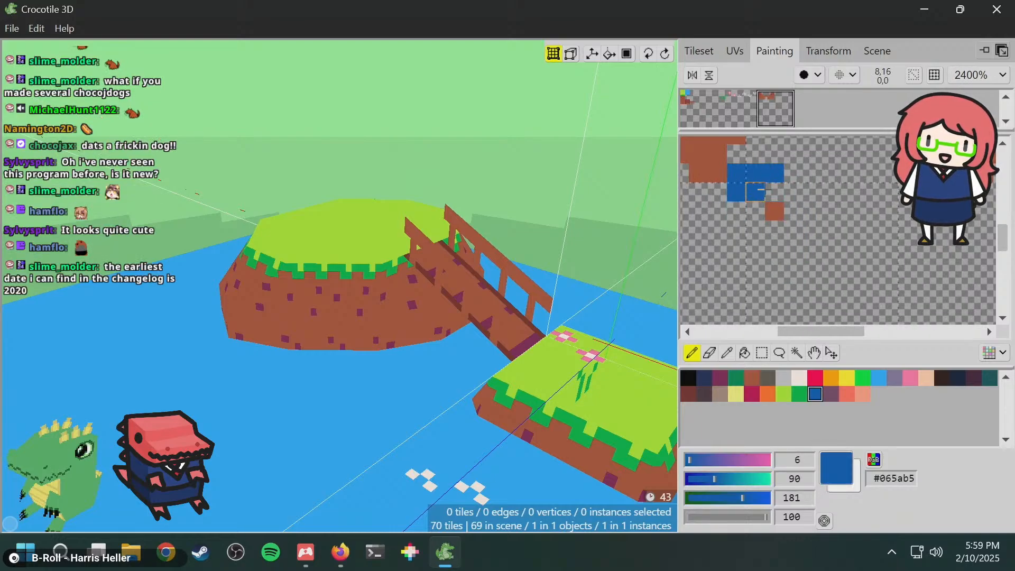
{"action": "key", "text": "ctrl+z"}
{"action": "key", "text": "ctrl+z"}
{"action": "key", "text": "ctrl+z"}
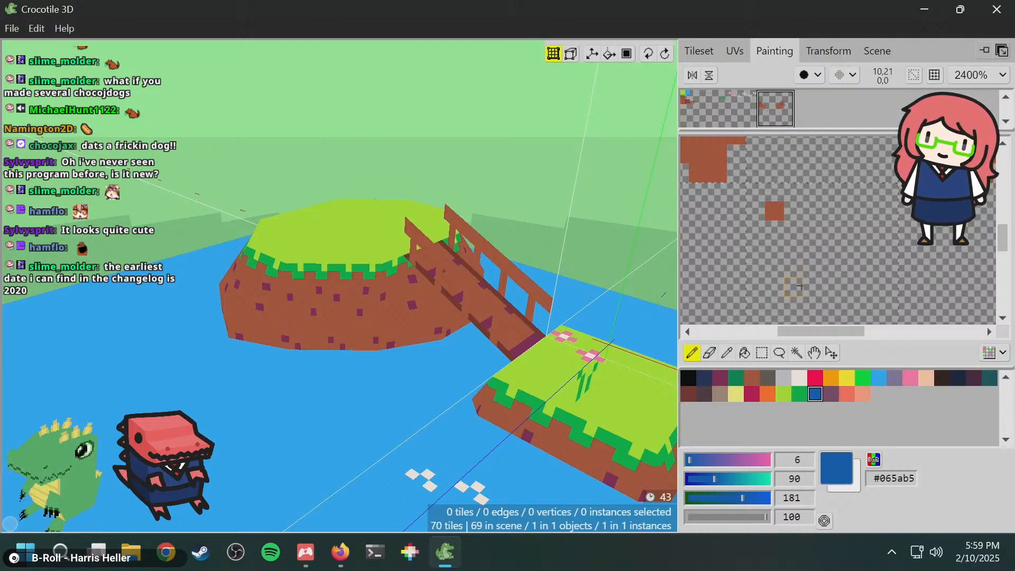
- Pencil a solid front-facing dog silhouette with two upright ears in brown #ab5236, about 6 by 7 pixels
{"action": "left_click", "coordinate": [751, 378]}
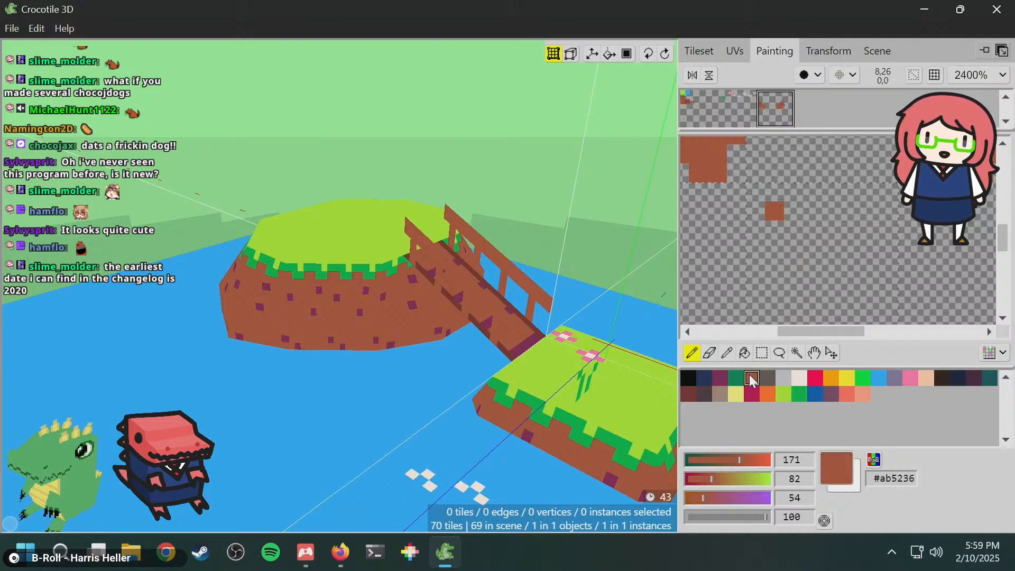
{"action": "mouse_move", "coordinate": [800, 231]}
{"action": "left_mouse_down"}
{"action": "mouse_move", "coordinate": [816, 231]}
{"action": "mouse_move", "coordinate": [775, 240]}
{"action": "mouse_move", "coordinate": [775, 249]}
{"action": "mouse_move", "coordinate": [782, 241]}
{"action": "left_mouse_up"}
{"action": "left_click", "coordinate": [828, 211]}
{"action": "left_click_drag", "start_coordinate": [751, 289], "coordinate": [839, 289]}
{"action": "mouse_move", "coordinate": [821, 195]}
{"action": "left_mouse_down"}
{"action": "mouse_move", "coordinate": [820, 258]}
{"action": "mouse_move", "coordinate": [803, 212]}
{"action": "mouse_move", "coordinate": [785, 233]}
{"action": "mouse_move", "coordinate": [784, 273]}
{"action": "mouse_move", "coordinate": [747, 212]}
{"action": "mouse_move", "coordinate": [747, 277]}
{"action": "mouse_move", "coordinate": [841, 211]}
{"action": "mouse_move", "coordinate": [844, 271]}
{"action": "left_mouse_up"}
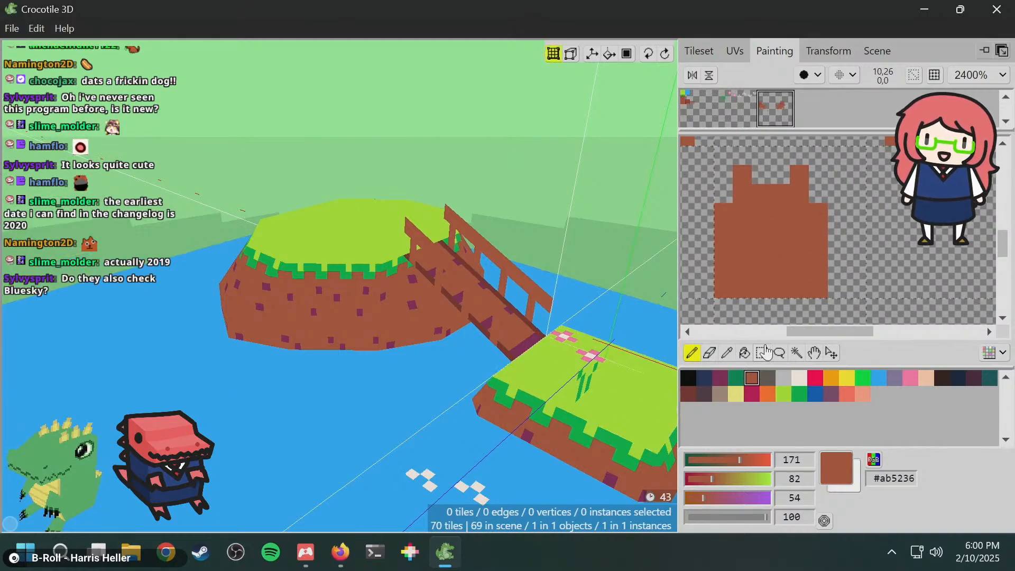
- Select the whole front-facing silhouette, move it one pixel to the right, and clear the selection
{"action": "left_click", "coordinate": [762, 353]}
{"action": "left_click_drag", "start_coordinate": [719, 170], "coordinate": [821, 292]}
{"action": "left_click", "coordinate": [832, 353]}
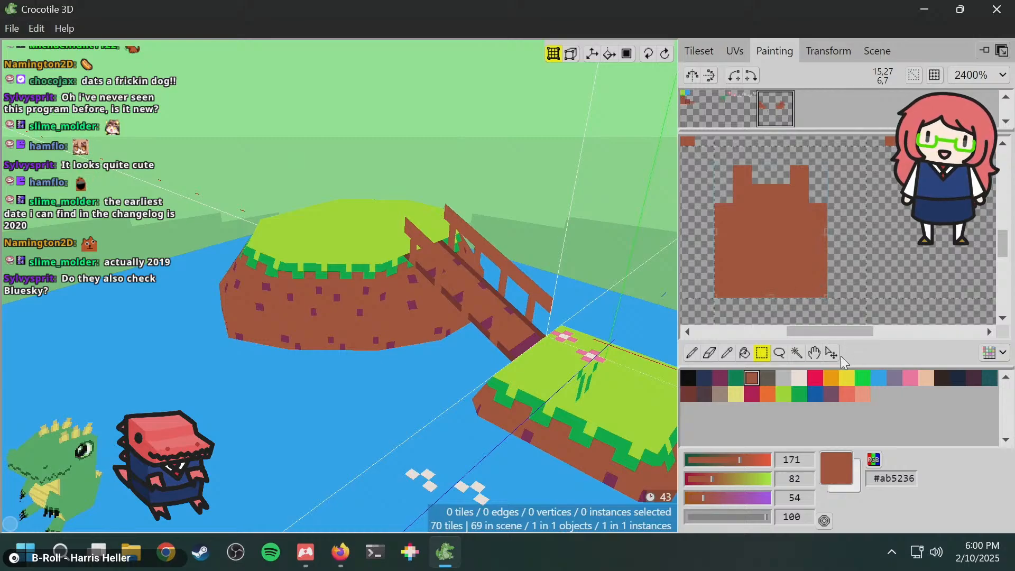
{"action": "left_click_drag", "start_coordinate": [800, 254], "coordinate": [819, 256]}
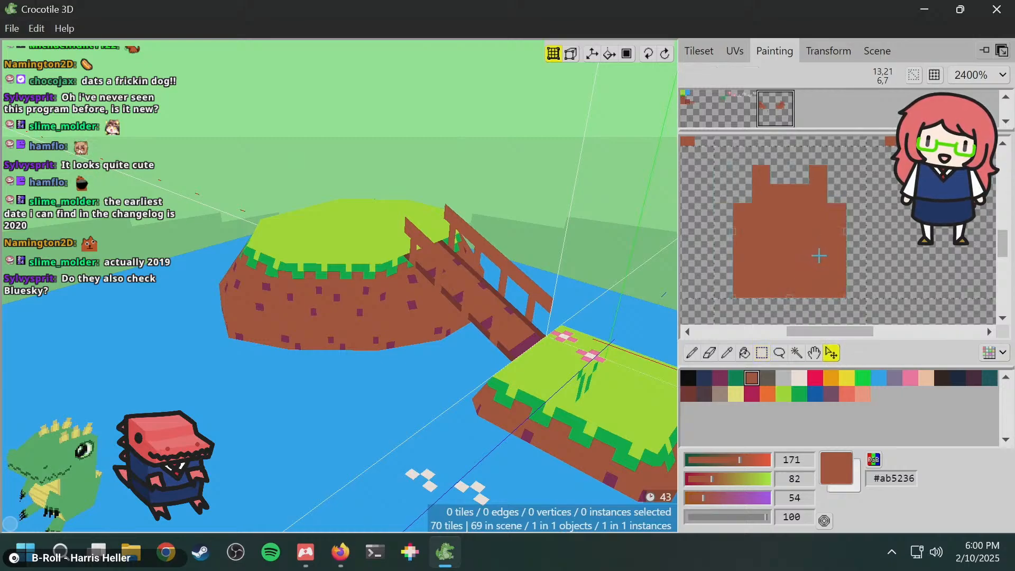
{"action": "key", "text": "Escape"}
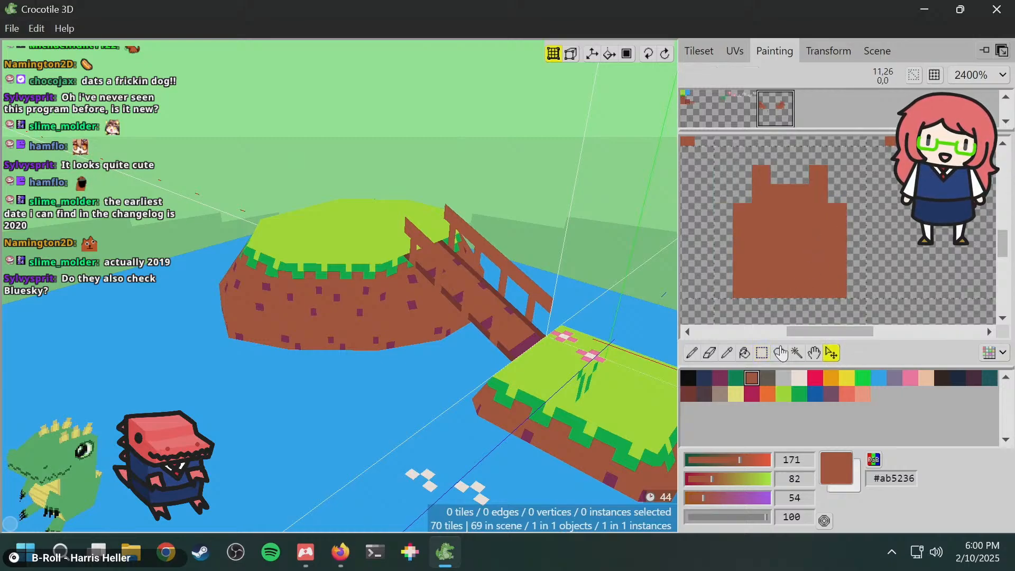
- Pencil a two-pixel-wide nose in dark #49333b on the middle of the front-facing dog's face
{"action": "left_click", "coordinate": [705, 395]}
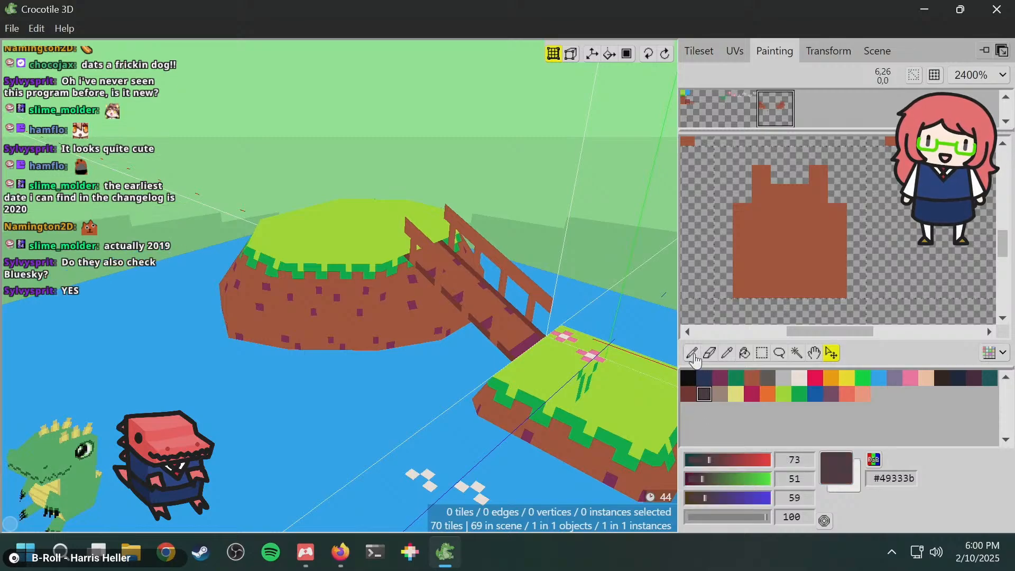
{"action": "left_click", "coordinate": [693, 355]}
{"action": "left_click_drag", "start_coordinate": [782, 251], "coordinate": [799, 251]}
{"action": "key", "text": "space"}
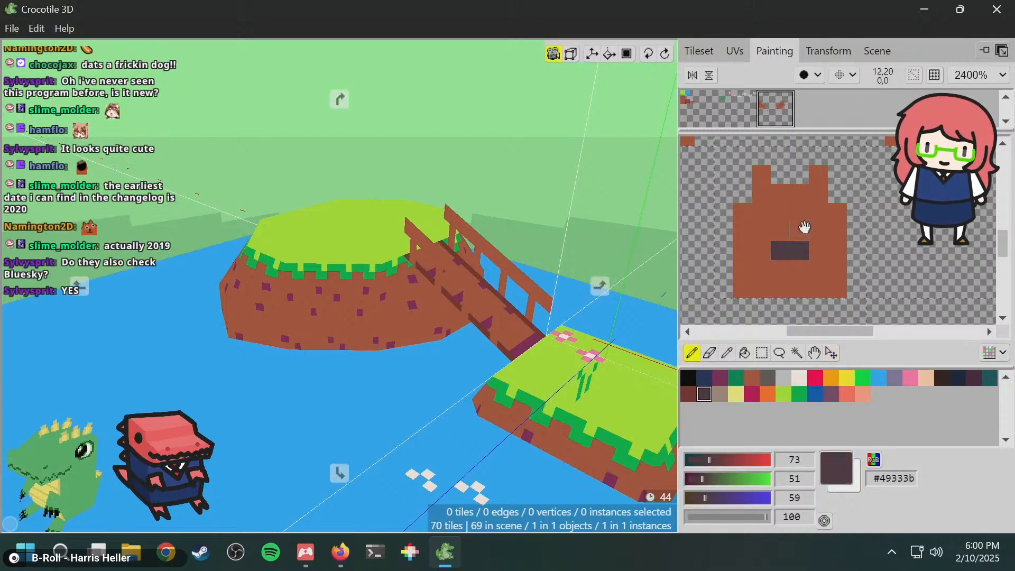
{"action": "left_click_drag", "start_coordinate": [802, 207], "coordinate": [803, 321]}
{"action": "left_click_drag", "start_coordinate": [807, 268], "coordinate": [682, 280]}
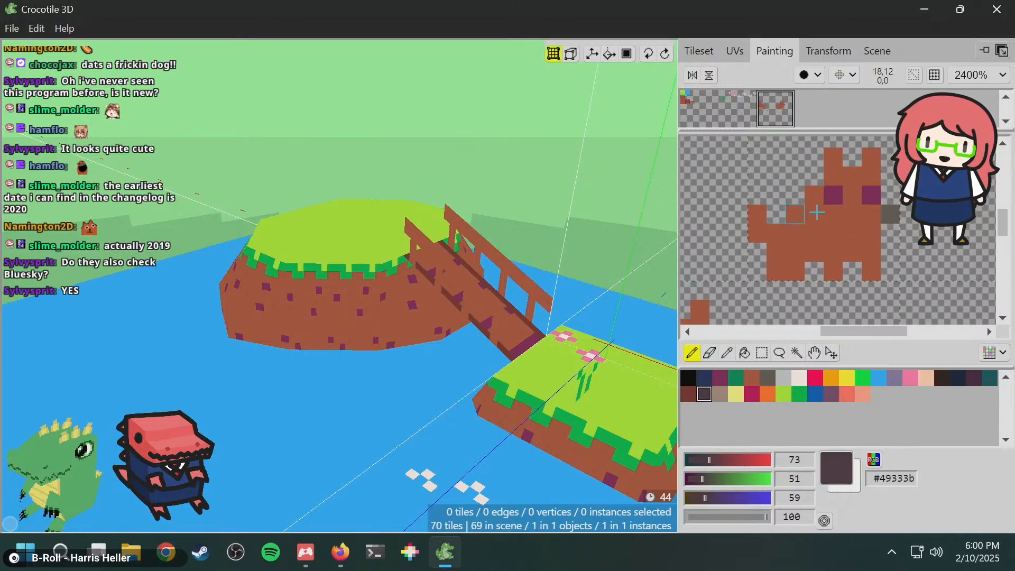
- Sample the purple eye colour #7e2553 from the right-facing dog and paint one eye pixel on each side above the front-facing dog's nose
{"action": "key", "text": "super"}
{"action": "key", "text": "super"}
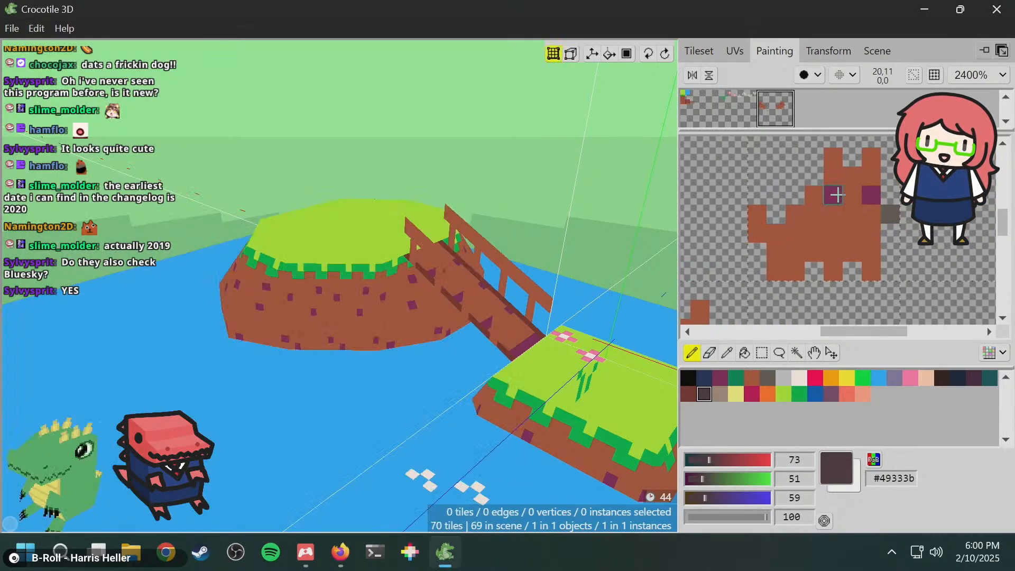
{"action": "left_click", "coordinate": [837, 195], "text": "alt"}
{"action": "key", "text": "space"}
{"action": "mouse_move", "coordinate": [770, 239]}
{"action": "left_mouse_down"}
{"action": "mouse_move", "coordinate": [834, 206]}
{"action": "mouse_move", "coordinate": [848, 158]}
{"action": "left_mouse_up"}
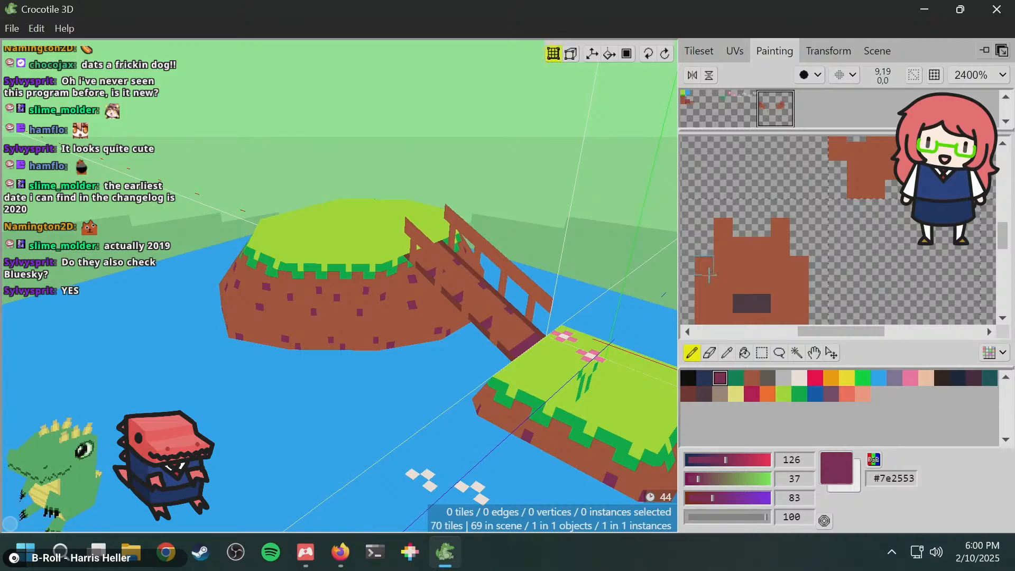
{"action": "left_click", "coordinate": [722, 285]}
{"action": "left_click", "coordinate": [780, 284]}
- Look over the front-facing dog up close and compare it with the two side-facing dogs
{"action": "mouse_move", "coordinate": [798, 257]}
{"action": "left_mouse_down"}
{"action": "mouse_move", "coordinate": [823, 186]}
{"action": "mouse_move", "coordinate": [820, 200]}
{"action": "left_mouse_up"}
{"action": "mouse_move", "coordinate": [766, 256]}
{"action": "left_mouse_down"}
{"action": "mouse_move", "coordinate": [776, 233]}
{"action": "mouse_move", "coordinate": [732, 310]}
{"action": "left_mouse_up"}
{"action": "key", "text": "space"}
{"action": "mouse_move", "coordinate": [798, 218]}
{"action": "left_mouse_down"}
{"action": "mouse_move", "coordinate": [765, 257]}
{"action": "mouse_move", "coordinate": [825, 167]}
{"action": "left_mouse_up"}
{"action": "key", "text": "space"}
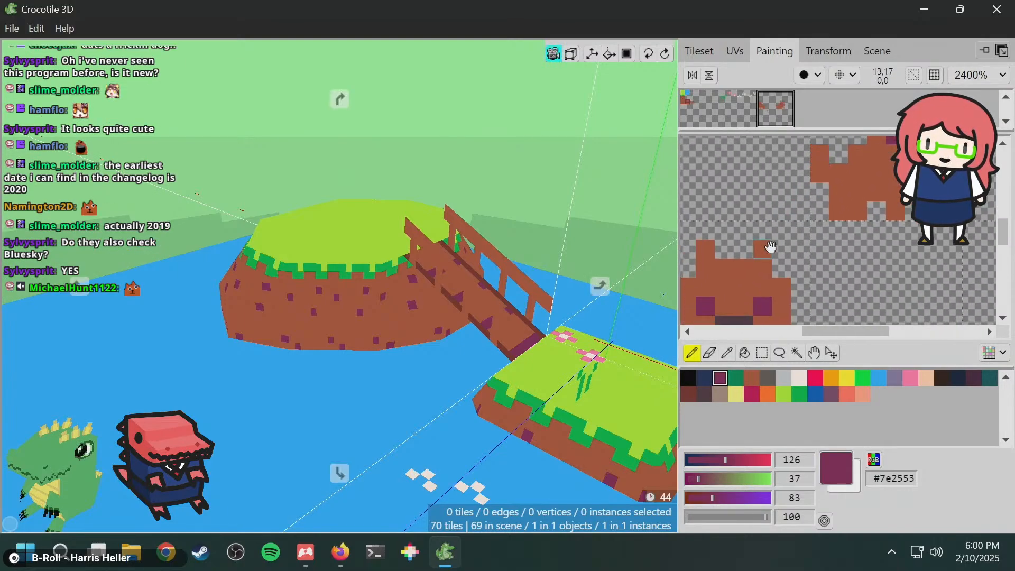
{"action": "left_click_drag", "start_coordinate": [768, 247], "coordinate": [816, 153]}
{"action": "left_click_drag", "start_coordinate": [797, 227], "coordinate": [812, 199]}
{"action": "left_click_drag", "start_coordinate": [849, 234], "coordinate": [843, 255]}
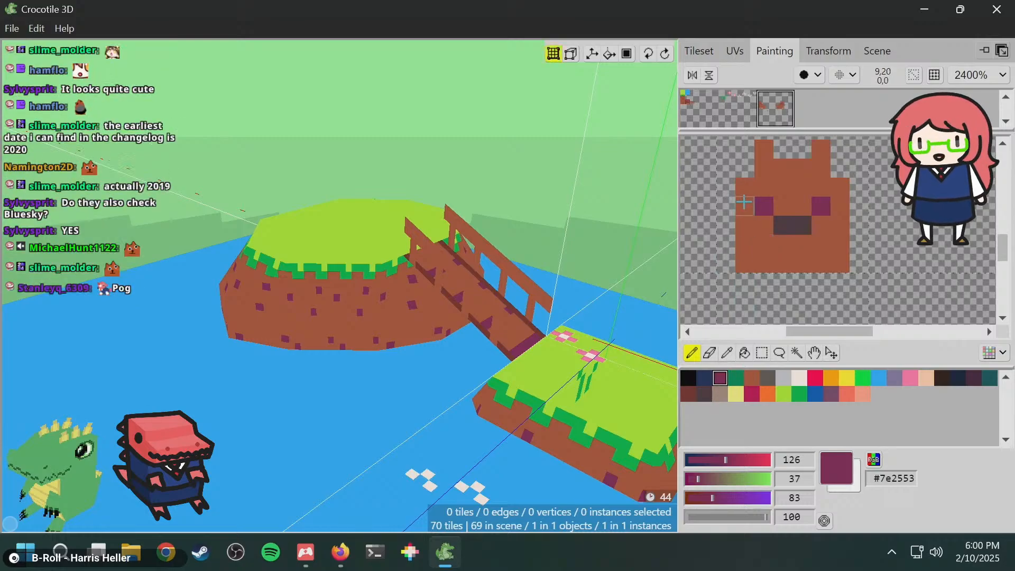
{"action": "scroll", "coordinate": [732, 263], "scroll_direction": "down", "scroll_amount": 3}
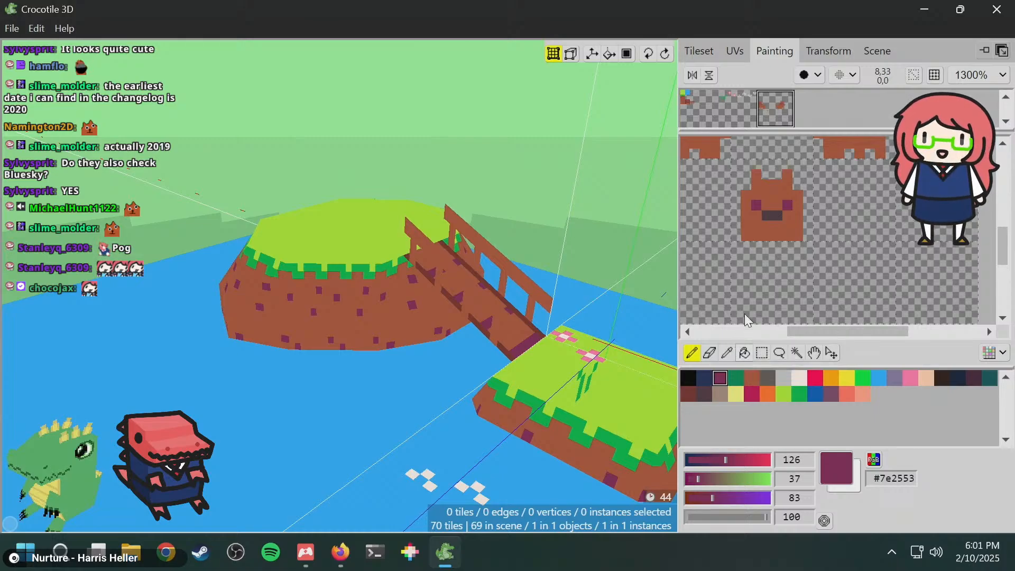
{"action": "scroll", "coordinate": [794, 244], "scroll_direction": "up", "scroll_amount": 1}
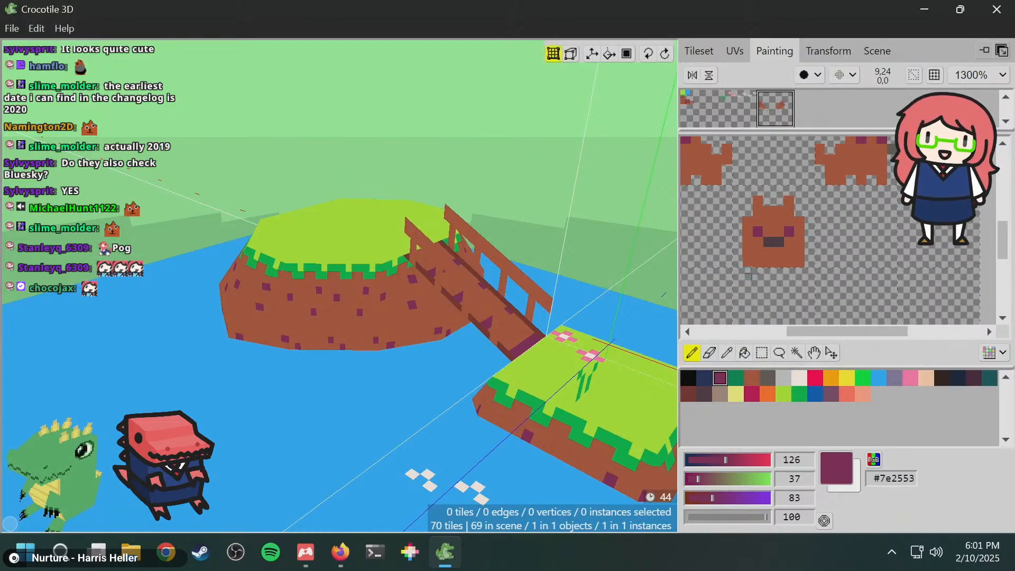
{"action": "left_click", "coordinate": [762, 353]}
{"action": "left_click_drag", "start_coordinate": [756, 262], "coordinate": [761, 258]}
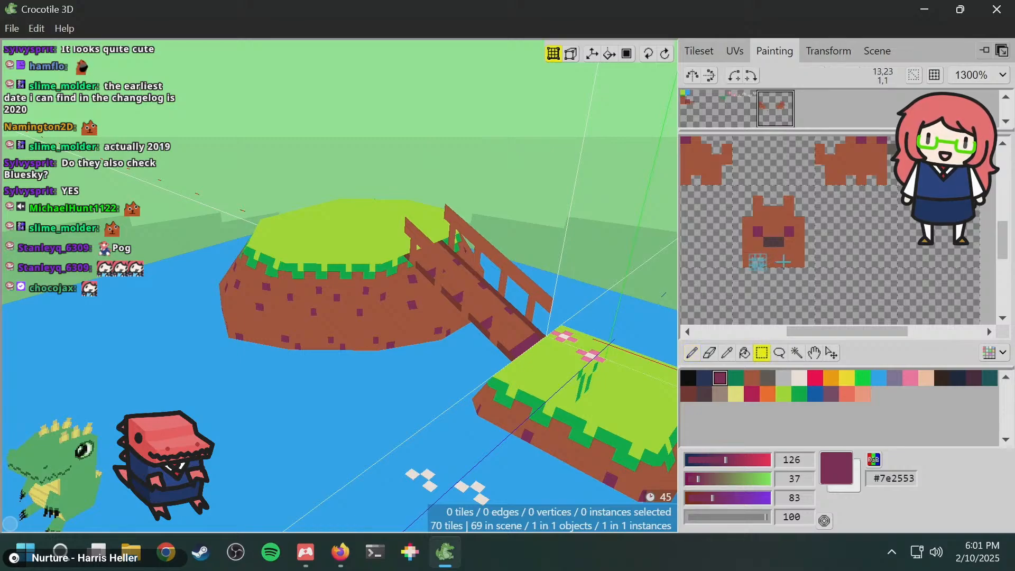
{"action": "left_click", "coordinate": [812, 273]}
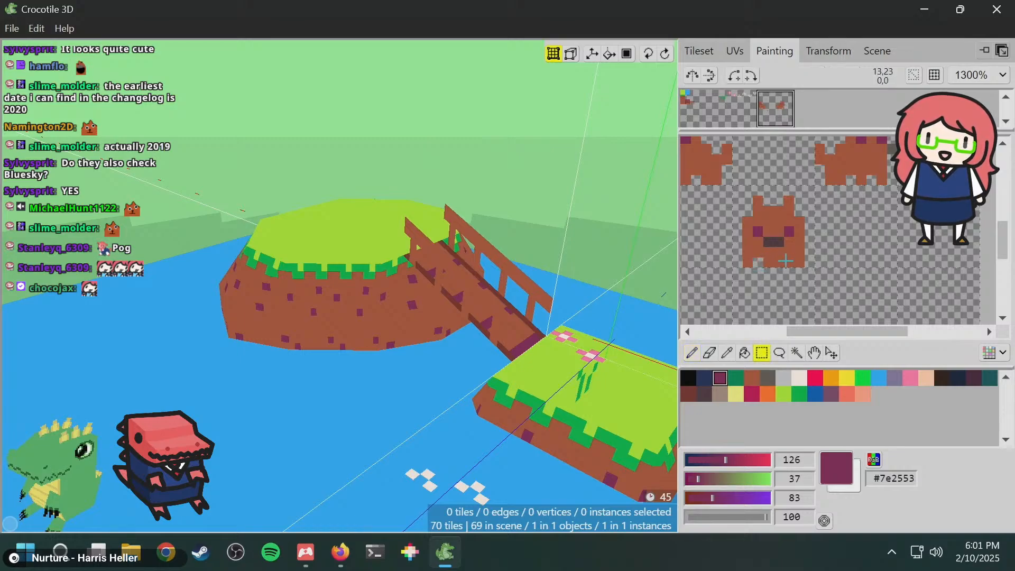
{"action": "left_click_drag", "start_coordinate": [795, 274], "coordinate": [794, 273]}
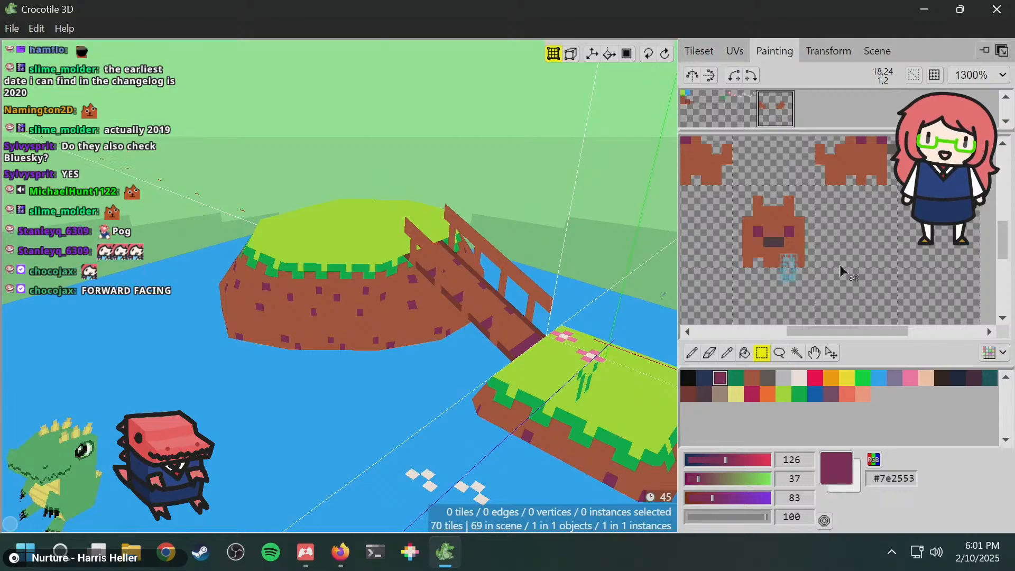
{"action": "key", "text": "ctrl+z"}
{"action": "key", "text": "ctrl+z"}
- Select the front-facing dog's 8 by 8 area and place a copy of it in the gap between the two side-facing dogs
{"action": "key", "text": "space"}
{"action": "left_click_drag", "start_coordinate": [843, 206], "coordinate": [850, 232]}
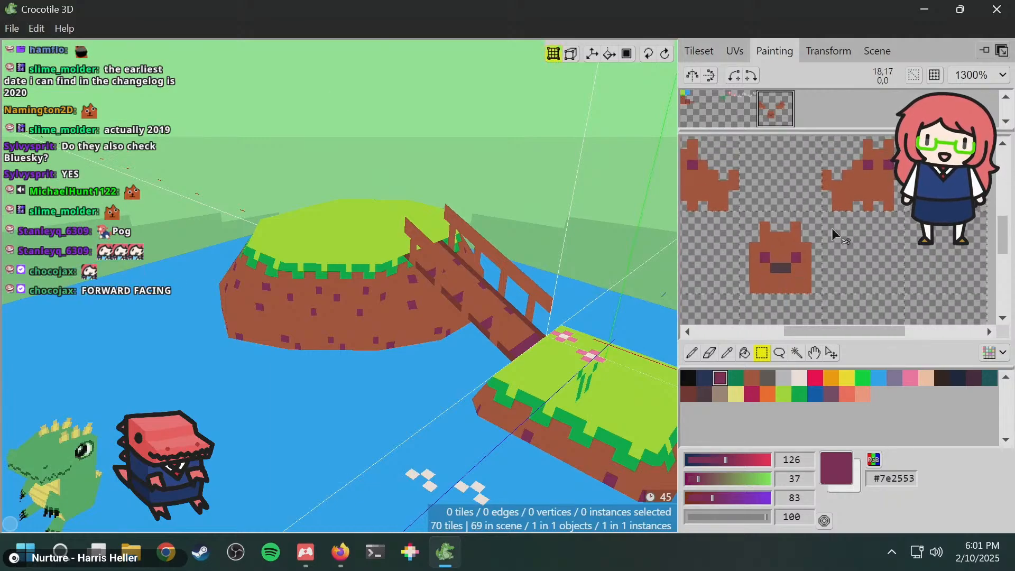
{"action": "left_click_drag", "start_coordinate": [741, 291], "coordinate": [823, 213]}
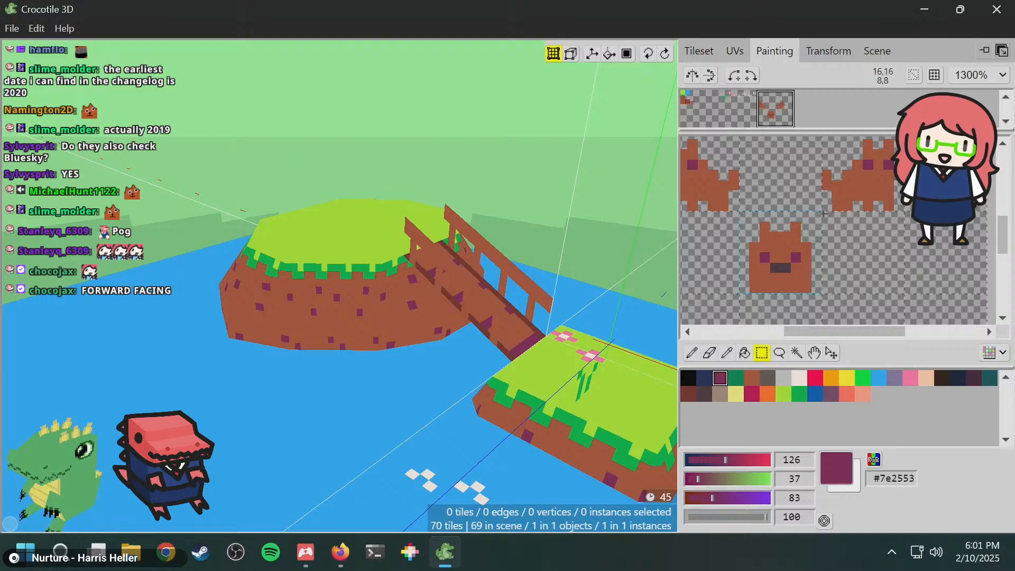
{"action": "scroll", "coordinate": [823, 222], "scroll_direction": "up", "scroll_amount": 3}
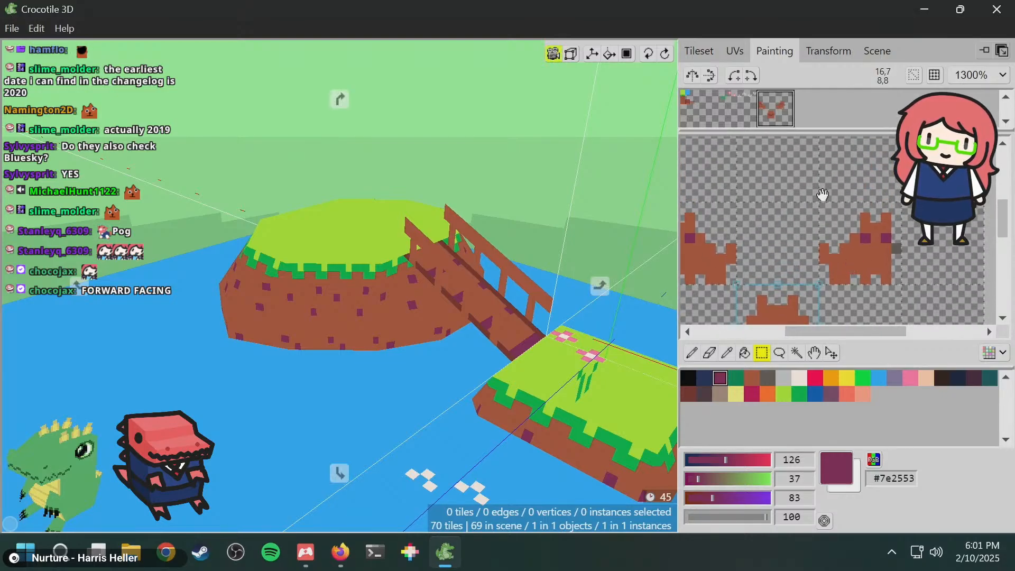
{"action": "left_click", "coordinate": [832, 352]}
{"action": "middle_click_drag", "start_coordinate": [848, 263], "coordinate": [844, 154]}
{"action": "left_click_drag", "start_coordinate": [784, 262], "coordinate": [785, 170]}
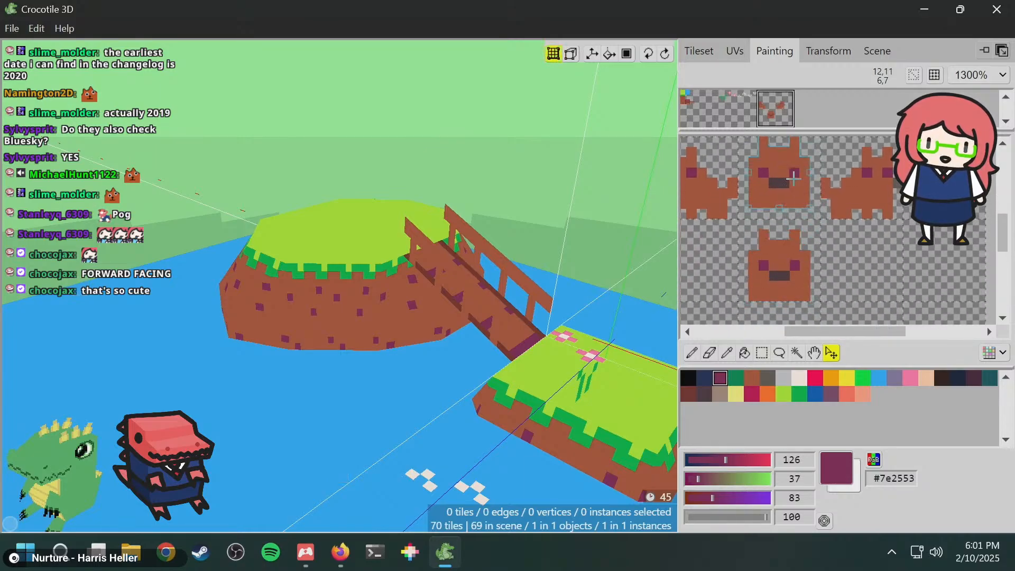
- Move the copied front-facing dog up to the empty area above the two side-facing dogs and deselect it
{"action": "middle_click_drag", "start_coordinate": [889, 224], "coordinate": [876, 282]}
{"action": "left_click_drag", "start_coordinate": [787, 259], "coordinate": [786, 193]}
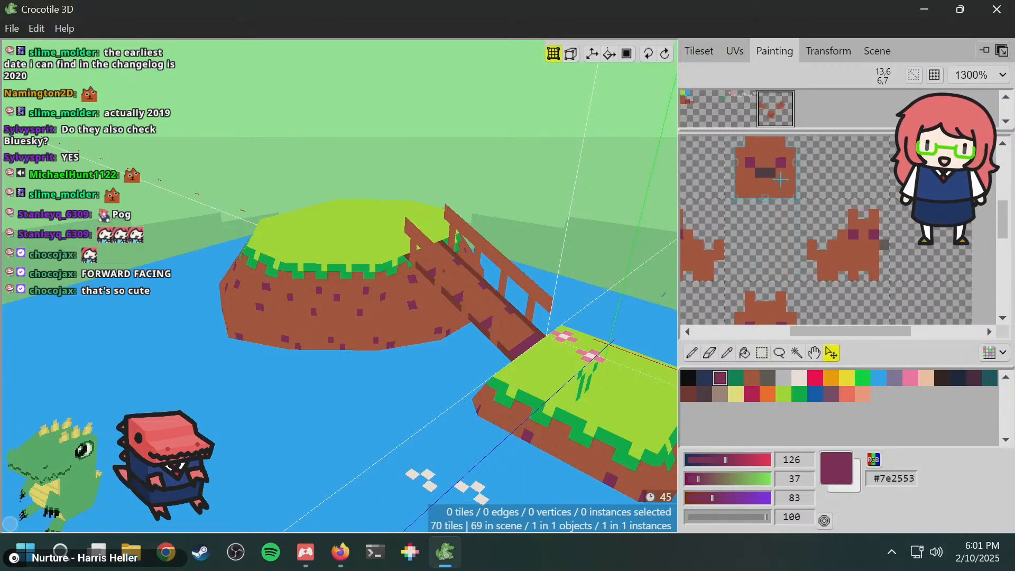
{"action": "left_click", "coordinate": [825, 258]}
{"action": "left_click_drag", "start_coordinate": [814, 234], "coordinate": [835, 261]}
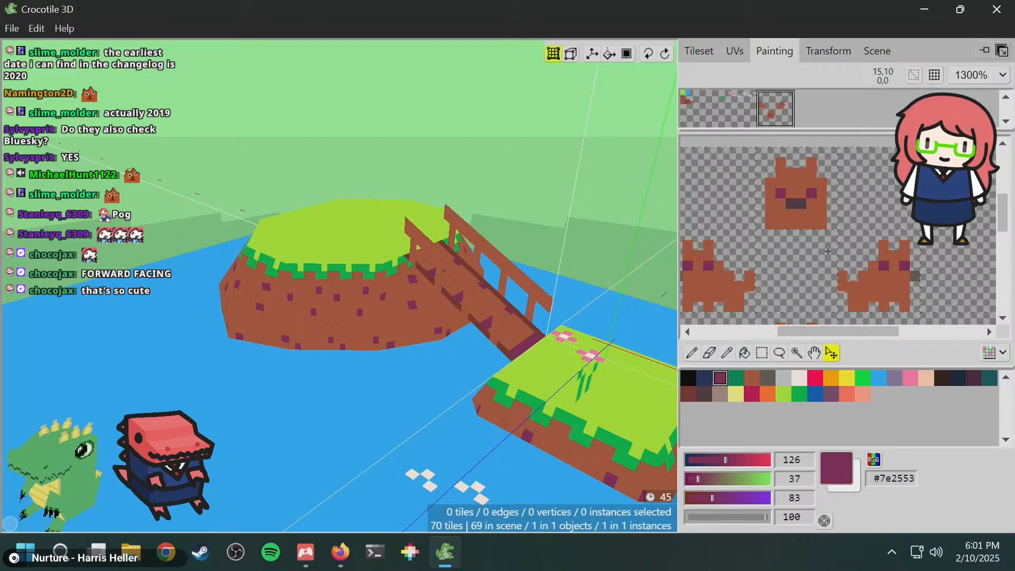
{"action": "scroll", "coordinate": [829, 249], "scroll_direction": "up", "scroll_amount": 2}
{"action": "left_click_drag", "start_coordinate": [824, 182], "coordinate": [834, 220]}
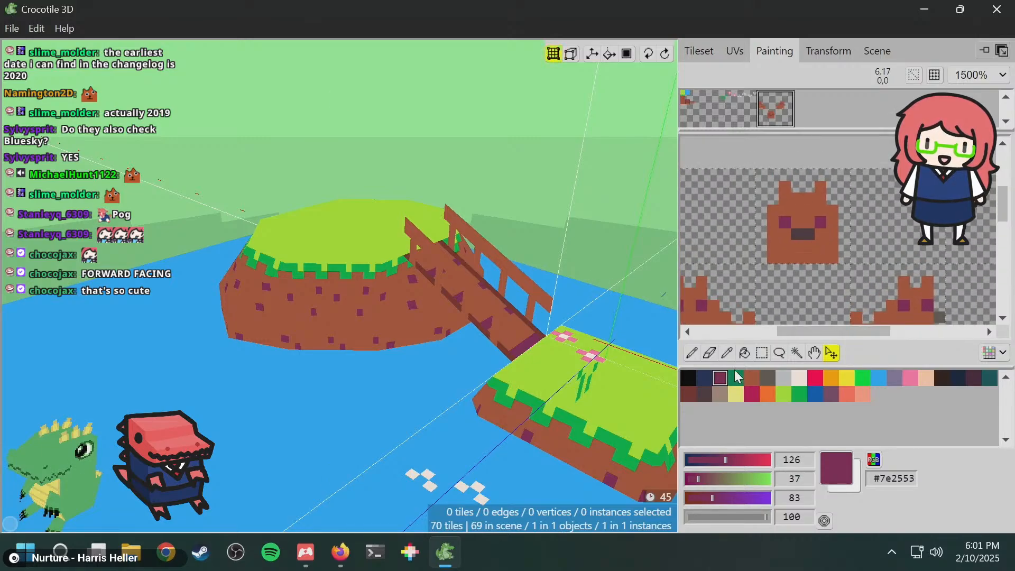
- Paint over the eyes and nose of the topmost dog with brown #ab5236 to make a back-facing dog
{"action": "left_click", "coordinate": [751, 379]}
{"action": "left_click", "coordinate": [692, 353]}
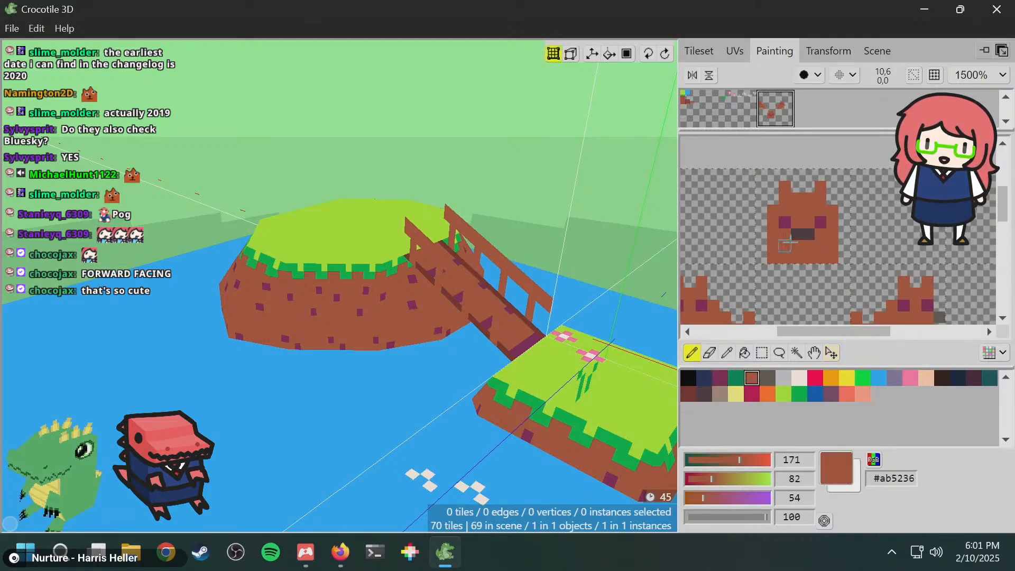
{"action": "left_click", "coordinate": [784, 224]}
{"action": "mouse_move", "coordinate": [785, 224]}
{"action": "left_mouse_down"}
{"action": "mouse_move", "coordinate": [804, 236]}
{"action": "mouse_move", "coordinate": [822, 221]}
{"action": "left_mouse_up"}
{"action": "left_click_drag", "start_coordinate": [795, 260], "coordinate": [849, 207]}
{"action": "scroll", "coordinate": [834, 204], "scroll_direction": "down", "scroll_amount": 4}
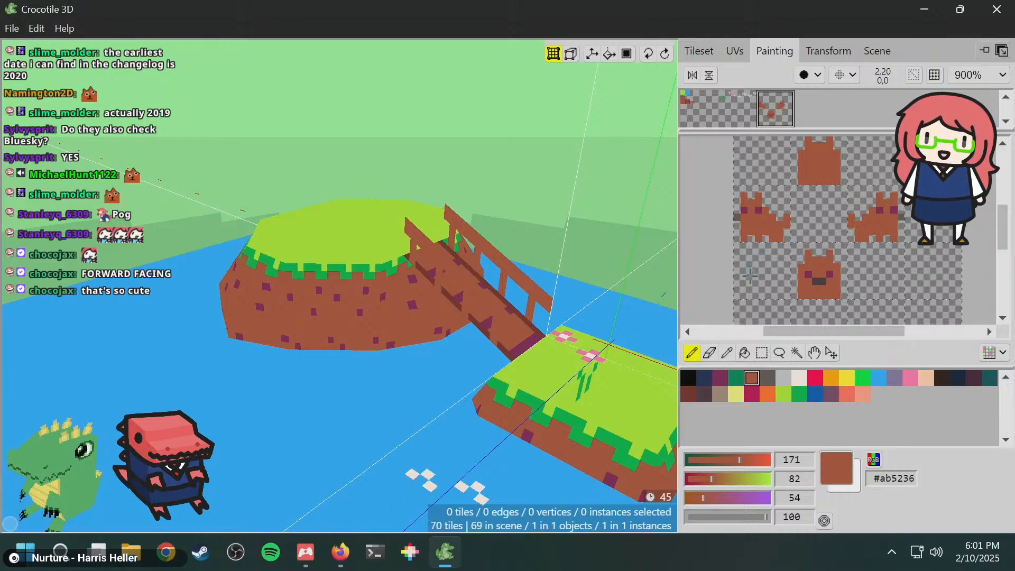
{"action": "scroll", "coordinate": [862, 238], "scroll_direction": "up", "scroll_amount": 2}
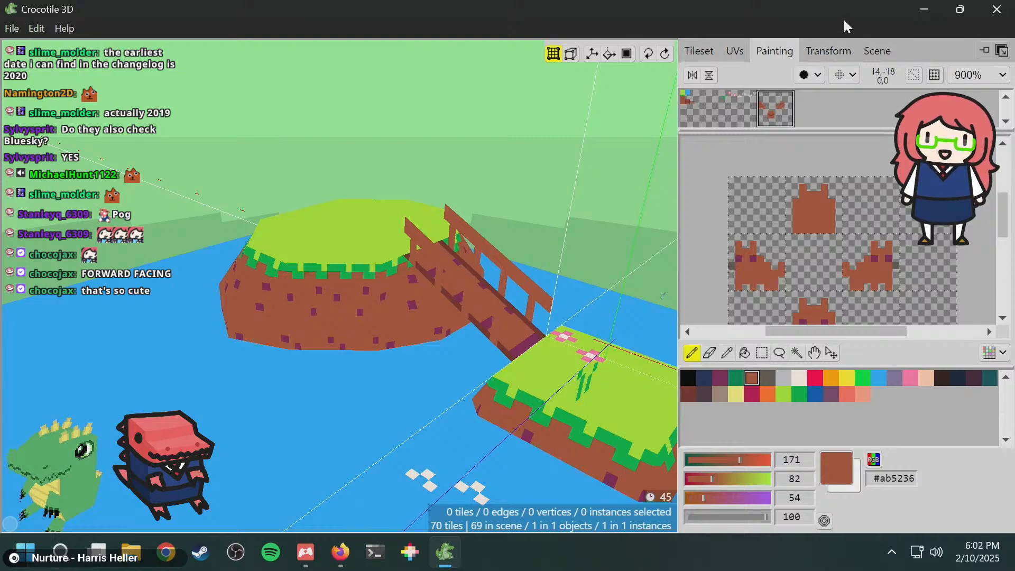
- Add a UV animation named dog_S and place its frame over the front-facing dog
{"action": "left_click", "coordinate": [736, 52]}
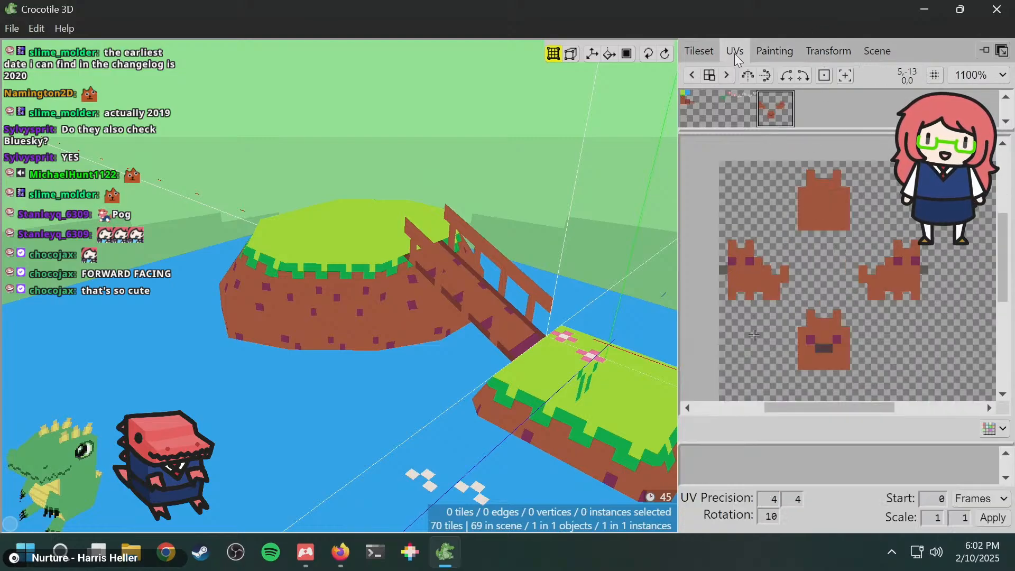
{"action": "right_click", "coordinate": [690, 453]}
{"action": "left_click", "coordinate": [740, 386]}
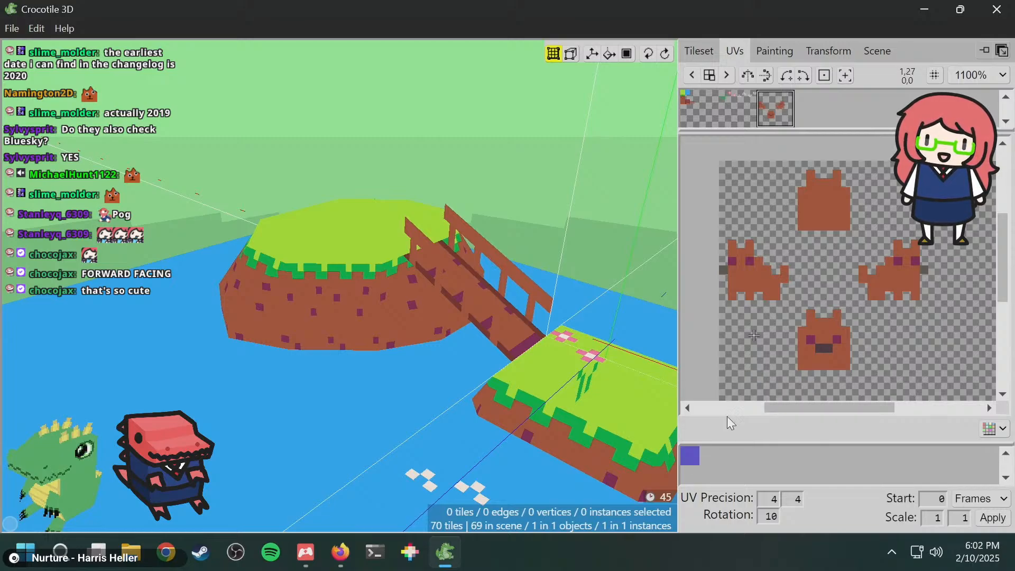
{"action": "left_click", "coordinate": [689, 458]}
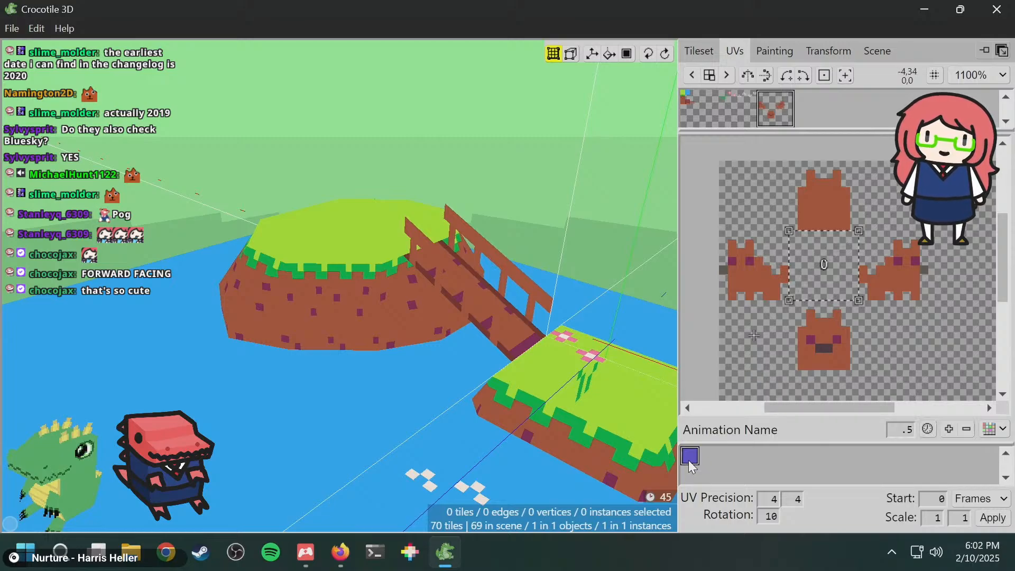
{"action": "left_click", "coordinate": [757, 431]}
{"action": "left_click_drag", "start_coordinate": [726, 431], "coordinate": [855, 438]}
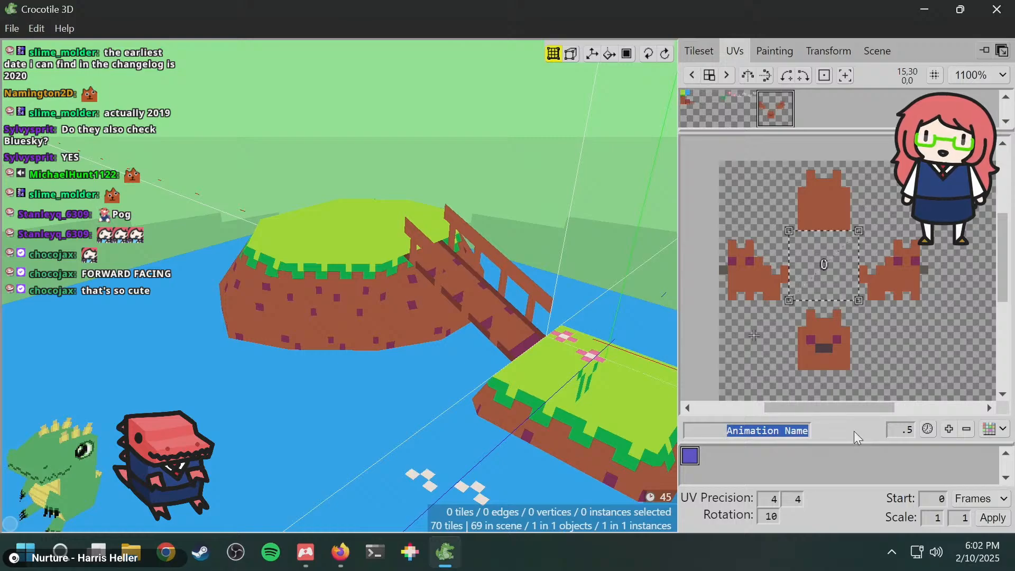
{"action": "type", "text": "dog_S"}
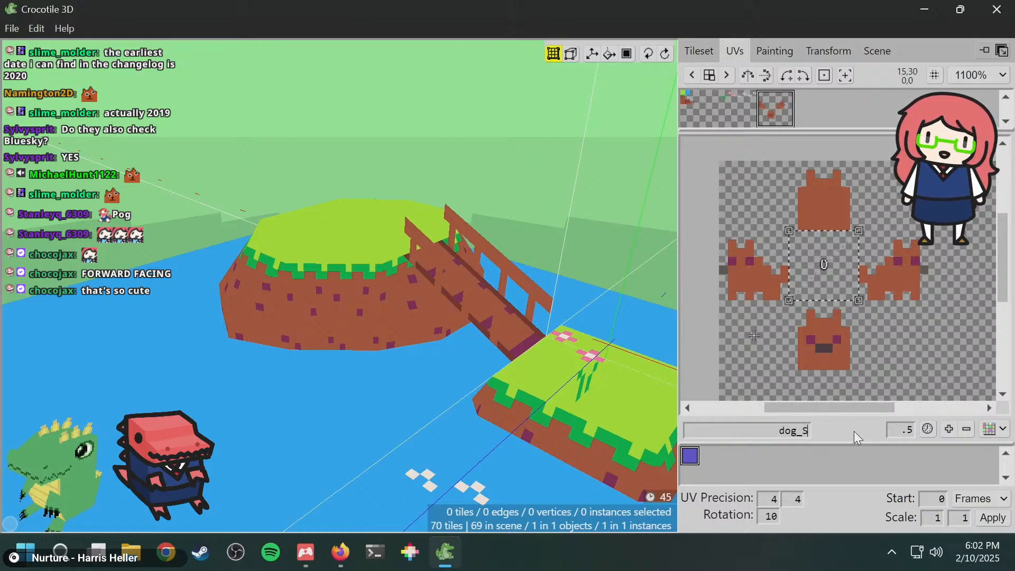
{"action": "key", "text": "Return"}
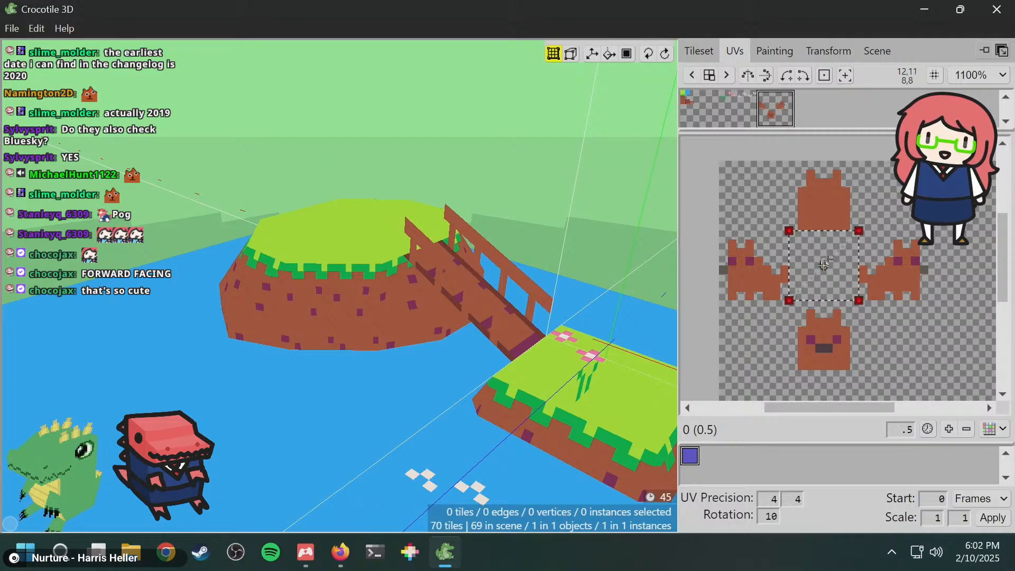
{"action": "left_click_drag", "start_coordinate": [824, 264], "coordinate": [824, 335]}
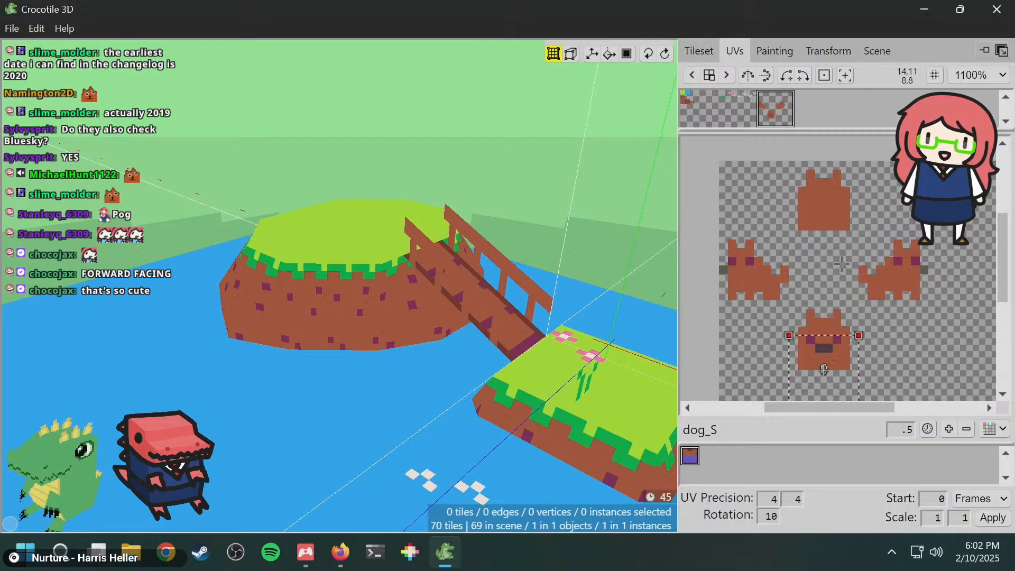
- Add a second UV animation named dog_E and place its frame over the right-facing dog
{"action": "right_click", "coordinate": [707, 451]}
{"action": "left_click", "coordinate": [753, 384]}
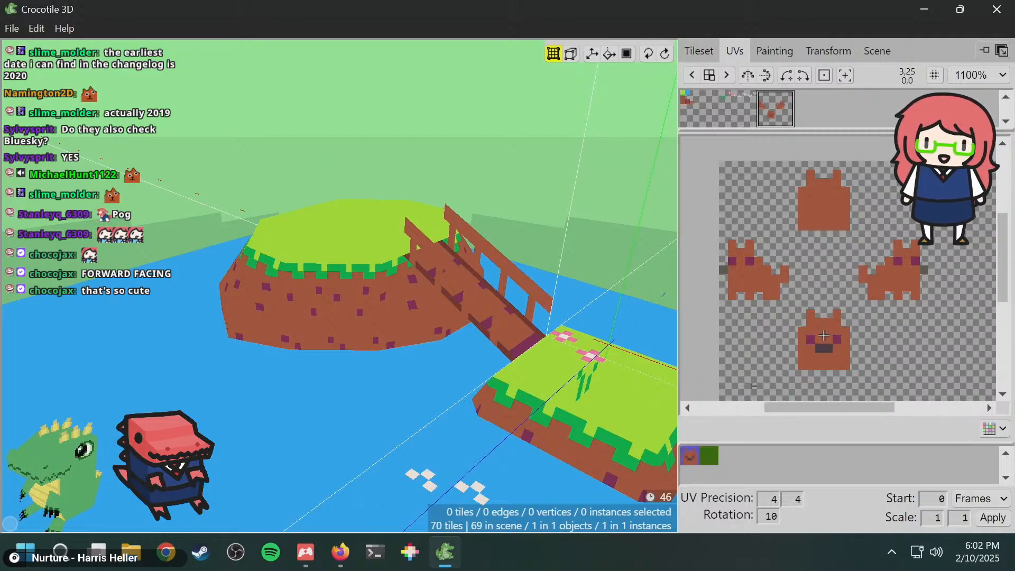
{"action": "left_click", "coordinate": [709, 452]}
{"action": "double_click", "coordinate": [718, 431]}
{"action": "key", "text": "BackSpace"}
{"action": "key", "text": "BackSpace"}
{"action": "key", "text": "BackSpace"}
{"action": "key", "text": "BackSpace"}
{"action": "key", "text": "BackSpace"}
{"action": "key", "text": "BackSpace"}
{"action": "key", "text": "BackSpace"}
{"action": "key", "text": "BackSpace"}
{"action": "key", "text": "BackSpace"}
{"action": "key", "text": "BackSpace"}
{"action": "key", "text": "BackSpace"}
{"action": "key", "text": "BackSpace"}
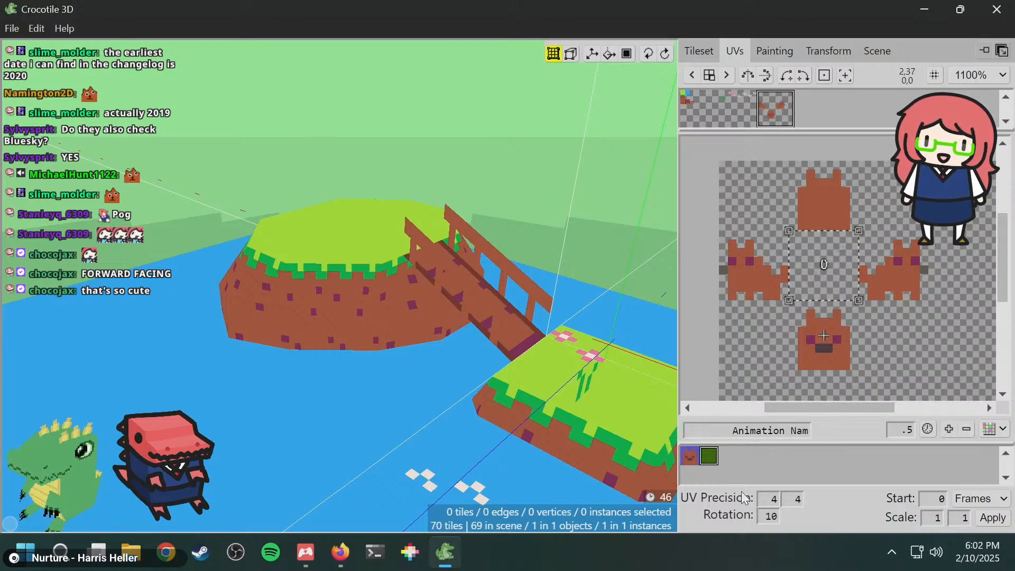
{"action": "type", "text": "dog_e"}
{"action": "key", "text": "Return"}
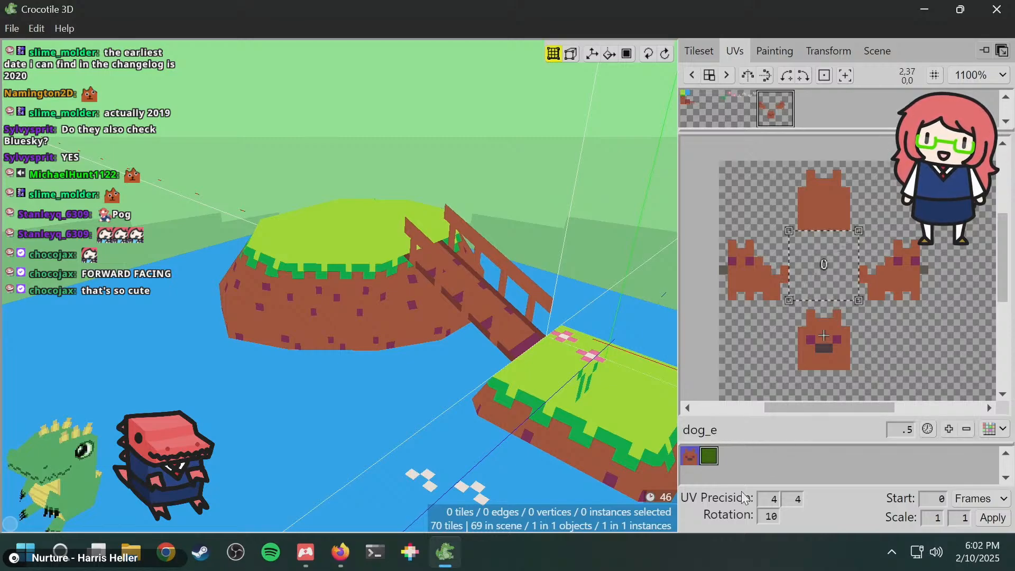
{"action": "double_click", "coordinate": [708, 431]}
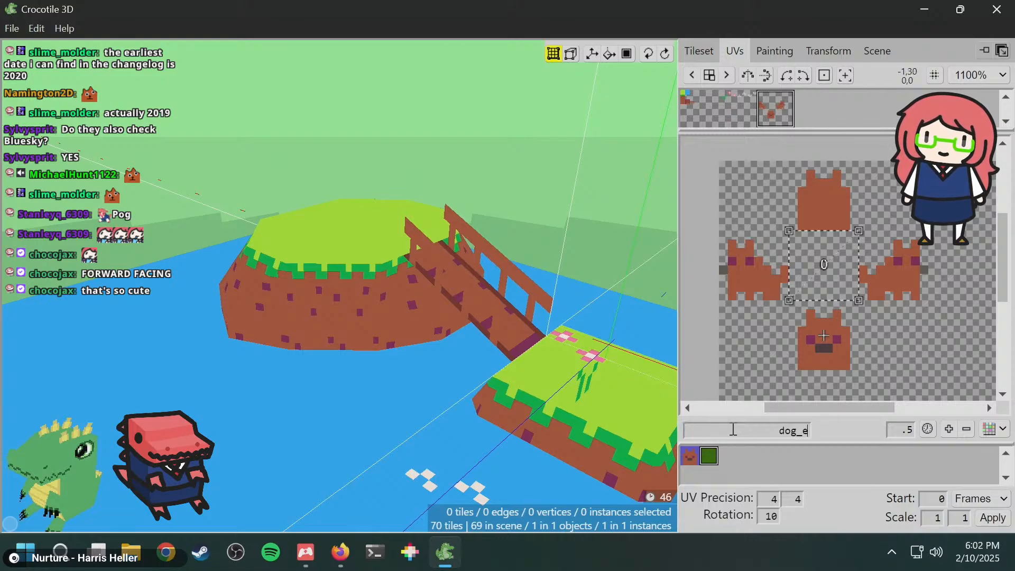
{"action": "key", "text": "BackSpace"}
{"action": "type", "text": "E"}
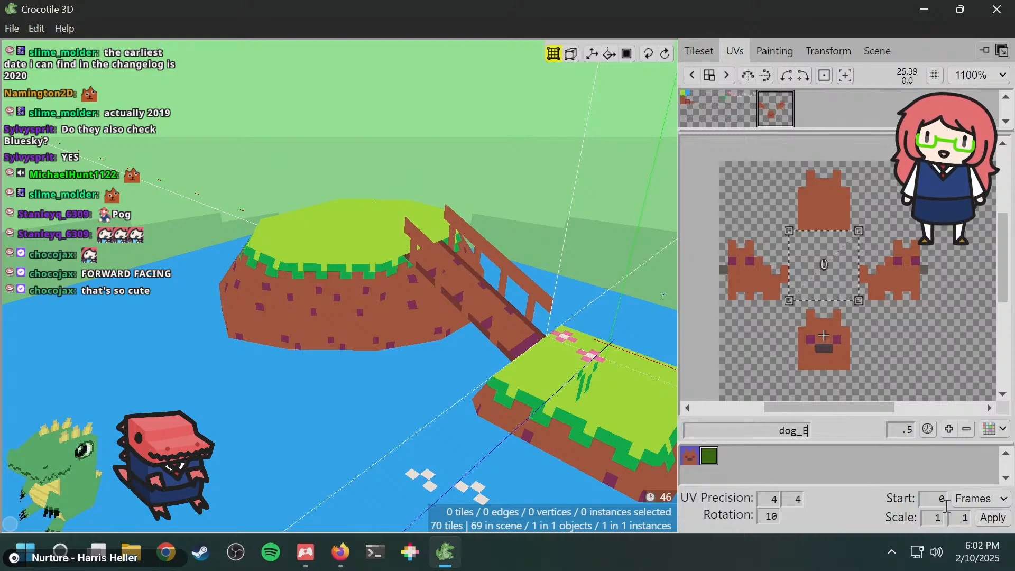
{"action": "key", "text": "Return"}
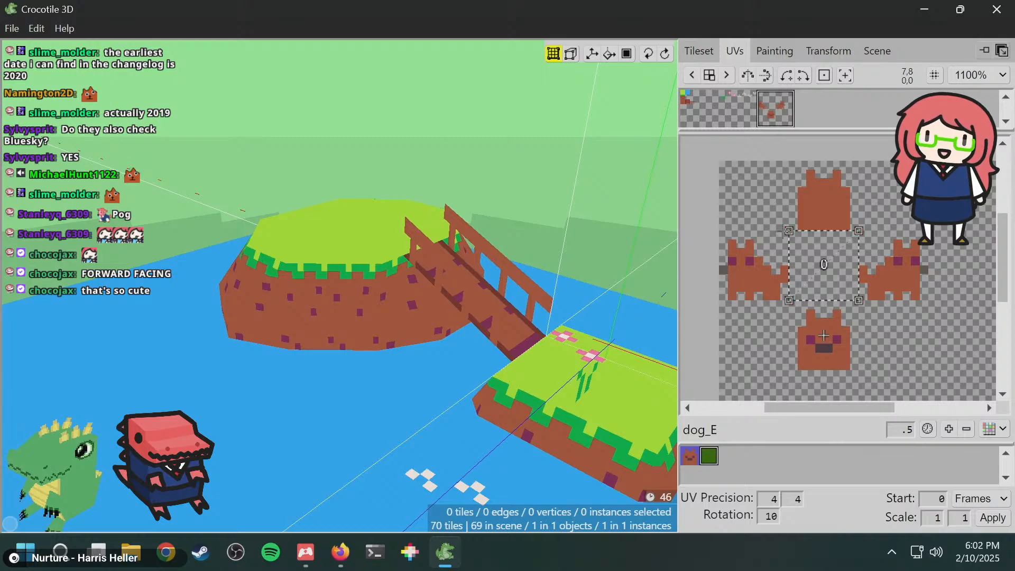
{"action": "left_click_drag", "start_coordinate": [823, 264], "coordinate": [894, 264]}
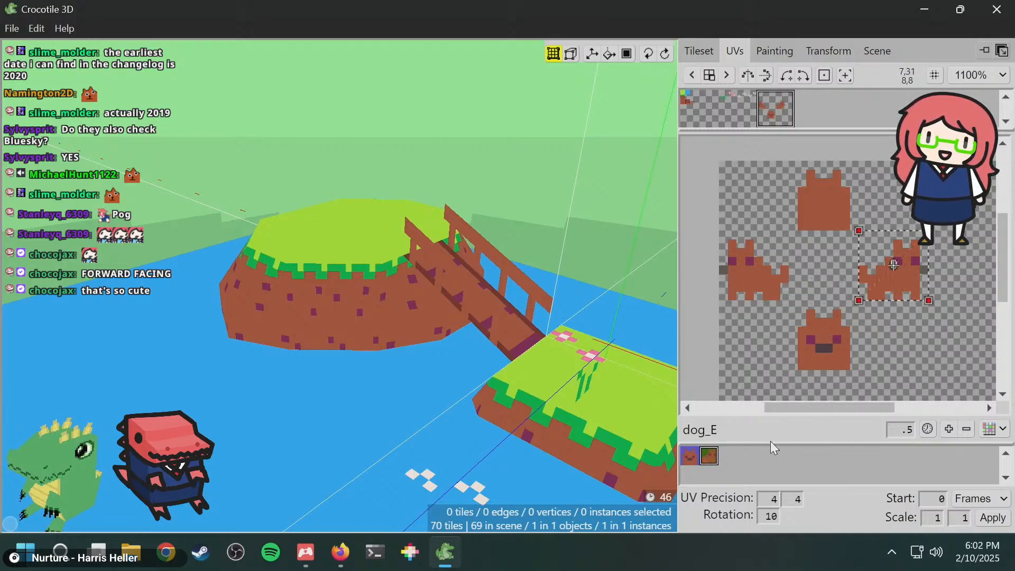
- Add a third UV animation named dog_W with its frame over the left-facing dog
{"action": "right_click", "coordinate": [721, 453]}
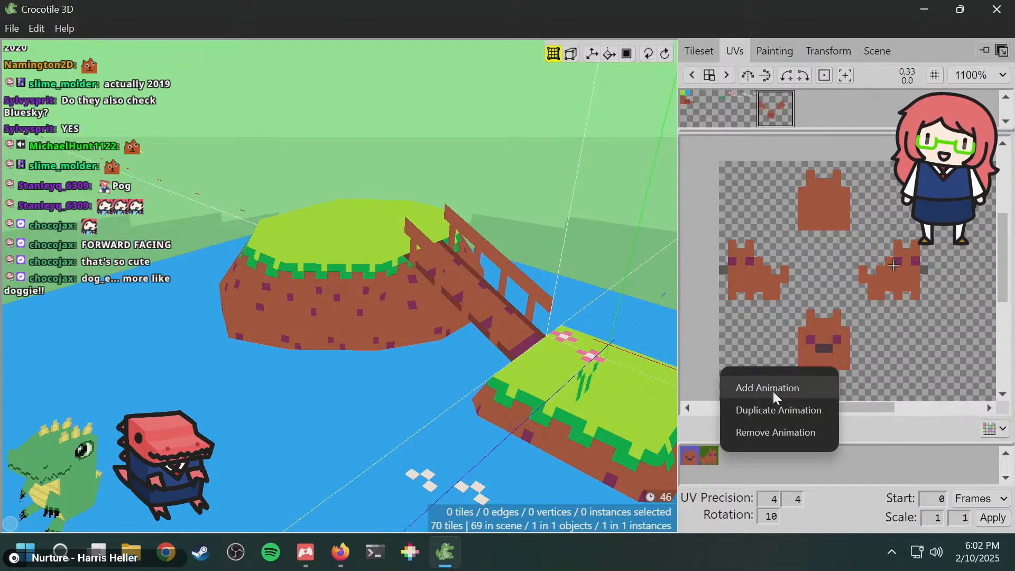
{"action": "left_click", "coordinate": [773, 392]}
{"action": "left_click", "coordinate": [734, 458]}
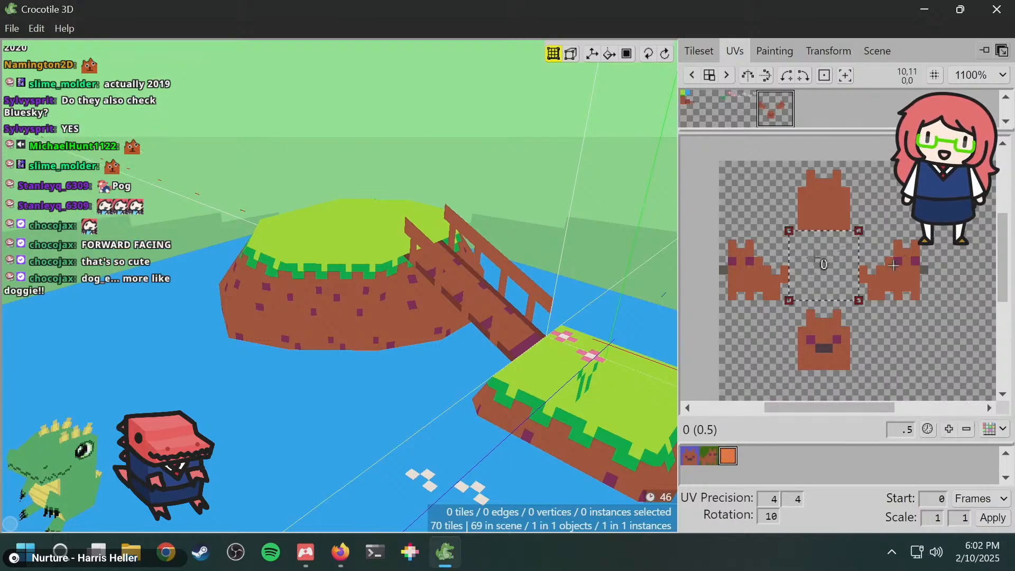
{"action": "left_click_drag", "start_coordinate": [845, 280], "coordinate": [868, 311]}
{"action": "key", "text": "a"}
{"action": "key", "text": "a"}
{"action": "key", "text": "a"}
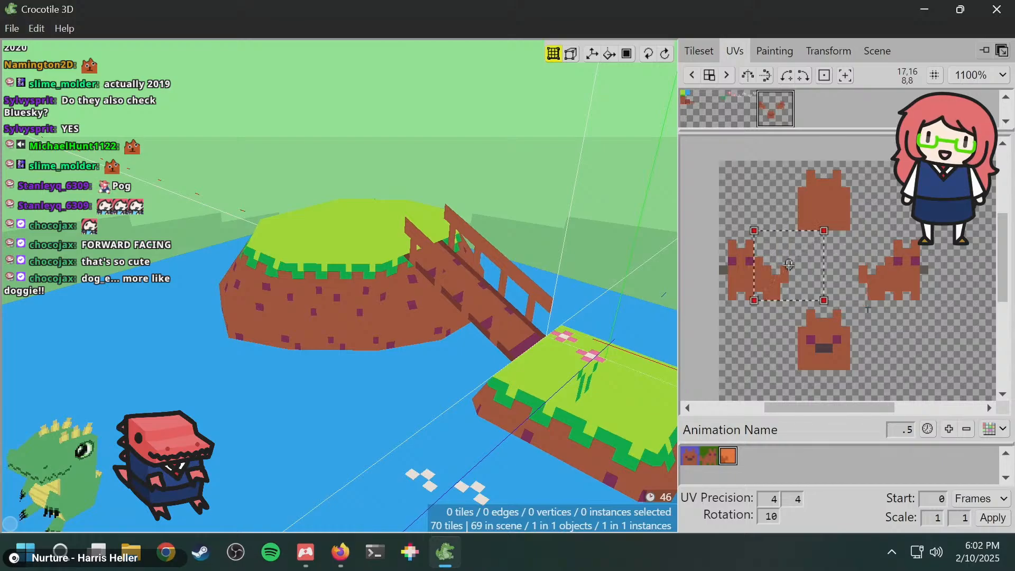
{"action": "key", "text": "d"}
{"action": "left_click", "coordinate": [748, 425]}
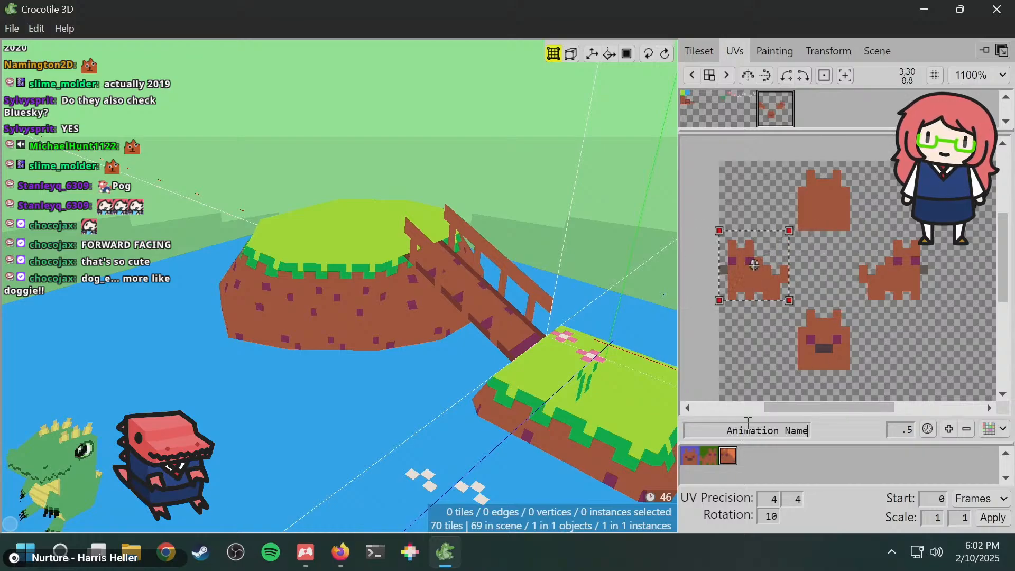
{"action": "key", "text": "ctrl+a"}
{"action": "key", "text": "BackSpace"}
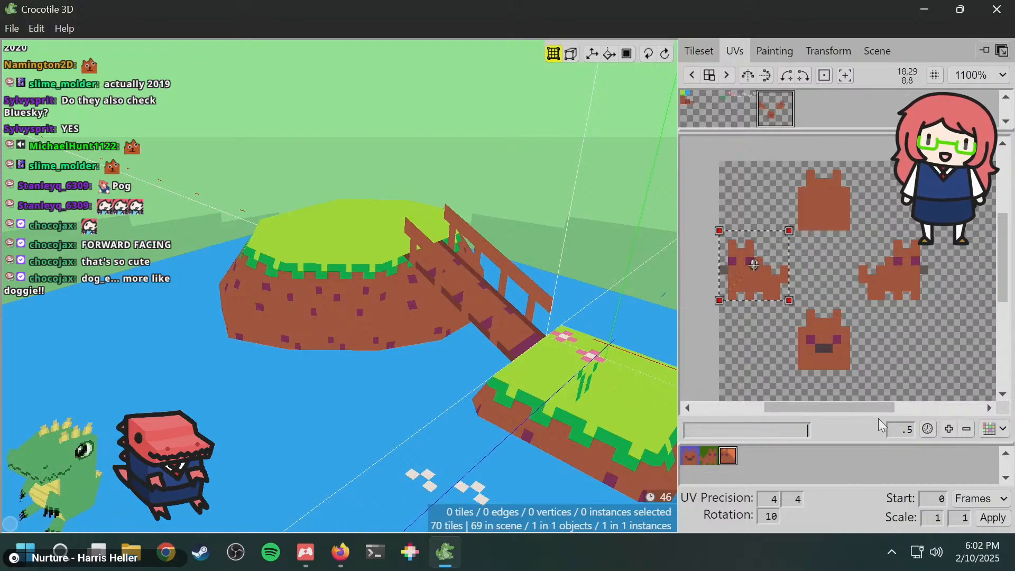
{"action": "type", "text": "dog_W"}
{"action": "key", "text": "Return"}
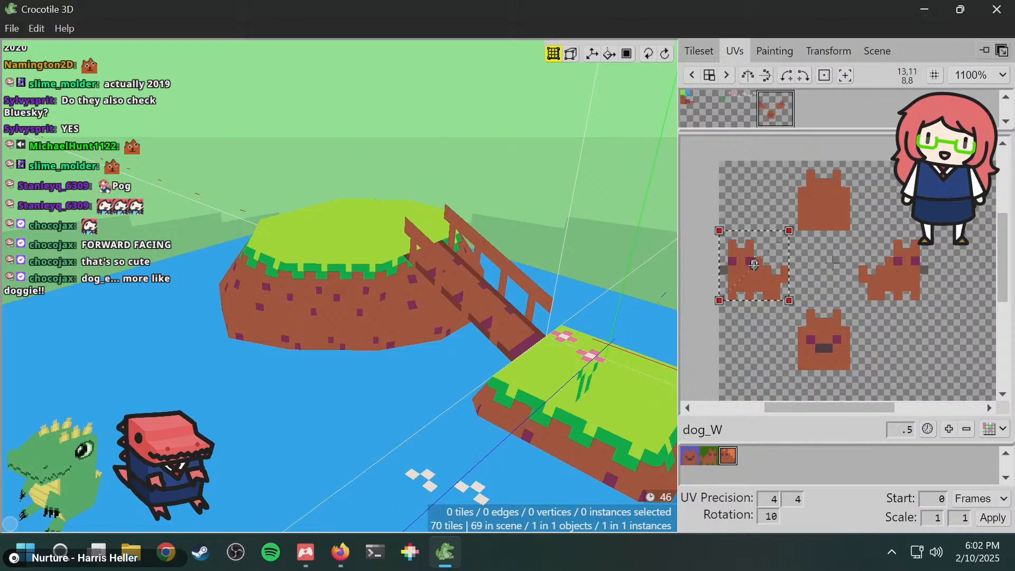
- Add a fourth UV animation named dog_N with its frame over the back-facing dog
{"action": "right_click", "coordinate": [756, 454]}
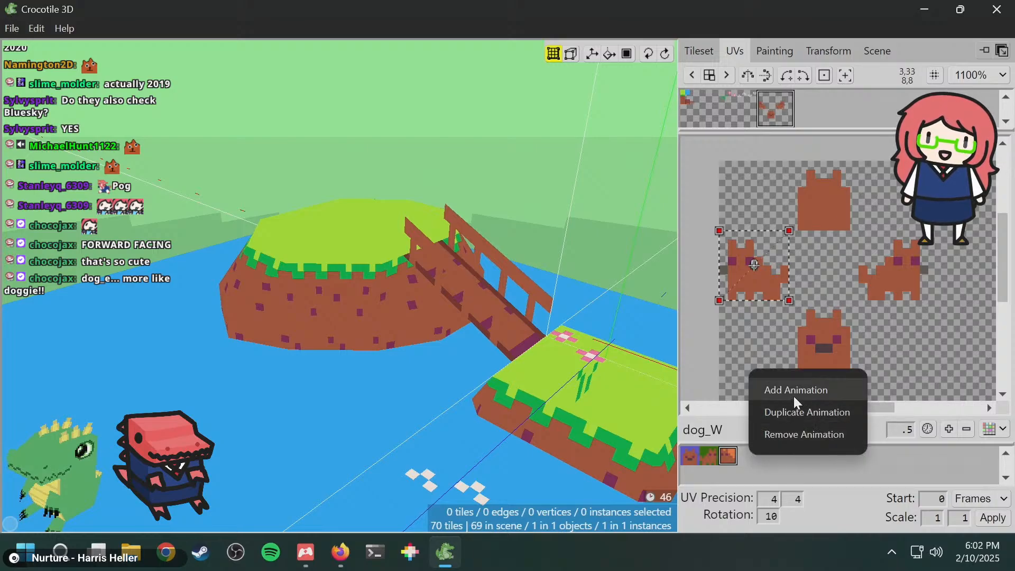
{"action": "left_click", "coordinate": [794, 394]}
{"action": "left_click", "coordinate": [752, 459]}
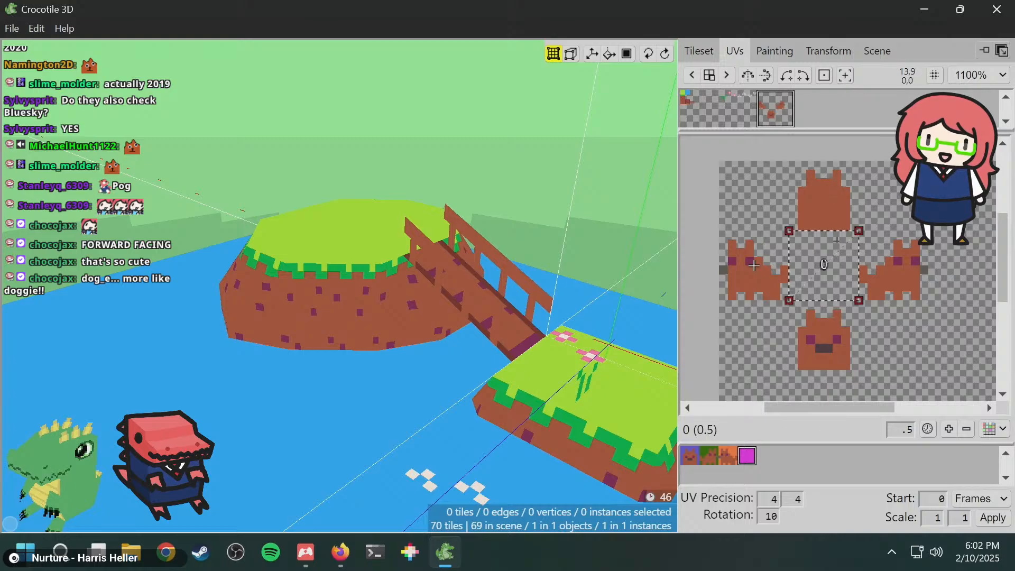
{"action": "left_click_drag", "start_coordinate": [763, 211], "coordinate": [859, 231]}
{"action": "left_click", "coordinate": [758, 433]}
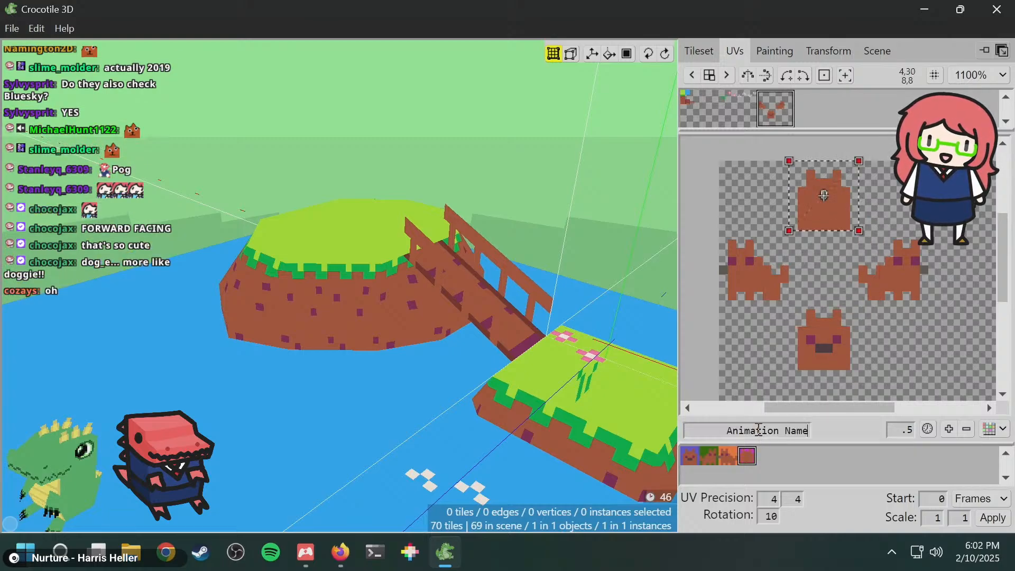
{"action": "key", "text": "BackSpace"}
{"action": "key", "text": "BackSpace"}
{"action": "key", "text": "BackSpace"}
{"action": "key", "text": "BackSpace"}
{"action": "key", "text": "BackSpace"}
{"action": "key", "text": "BackSpace"}
{"action": "key", "text": "BackSpace"}
{"action": "key", "text": "BackSpace"}
{"action": "key", "text": "BackSpace"}
{"action": "key", "text": "BackSpace"}
{"action": "key", "text": "BackSpace"}
{"action": "key", "text": "BackSpace"}
{"action": "key", "text": "BackSpace"}
{"action": "key", "text": "BackSpace"}
{"action": "type", "text": "dog_N"}
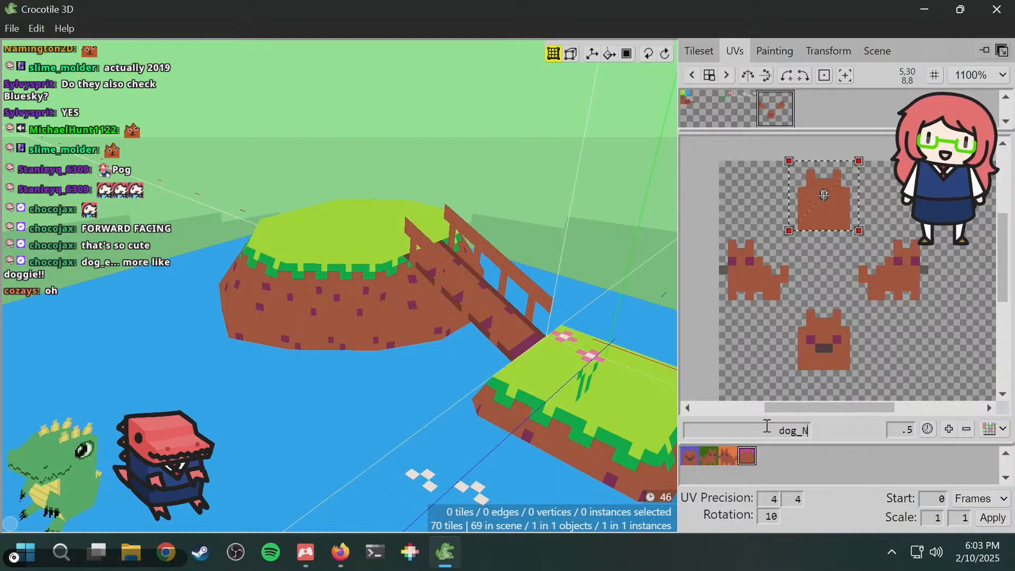
{"action": "key", "text": "Return"}
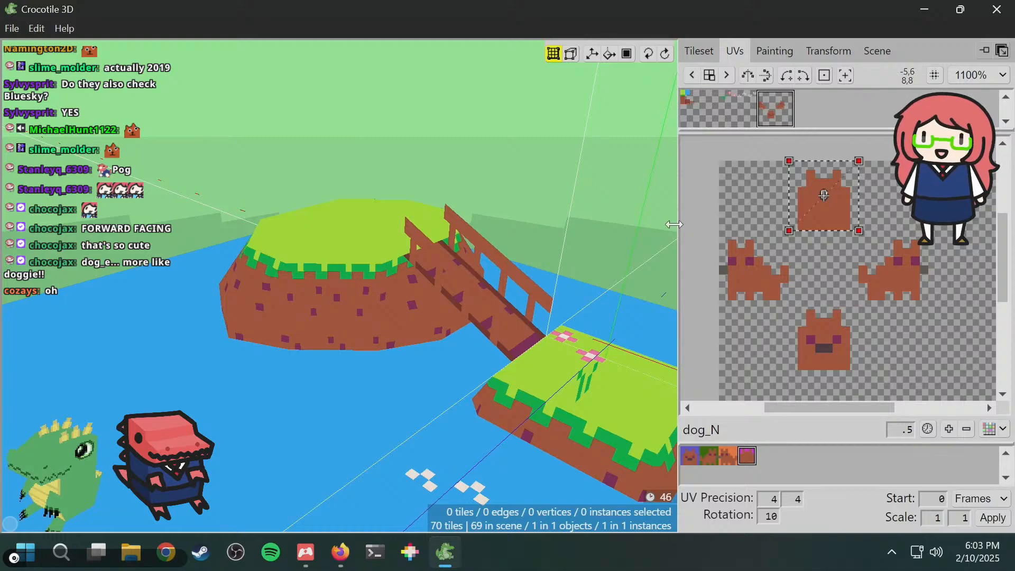
- Place the right-facing dog tile upright on the grass of the larger island
{"action": "right_click_drag", "start_coordinate": [673, 224], "coordinate": [468, 199]}
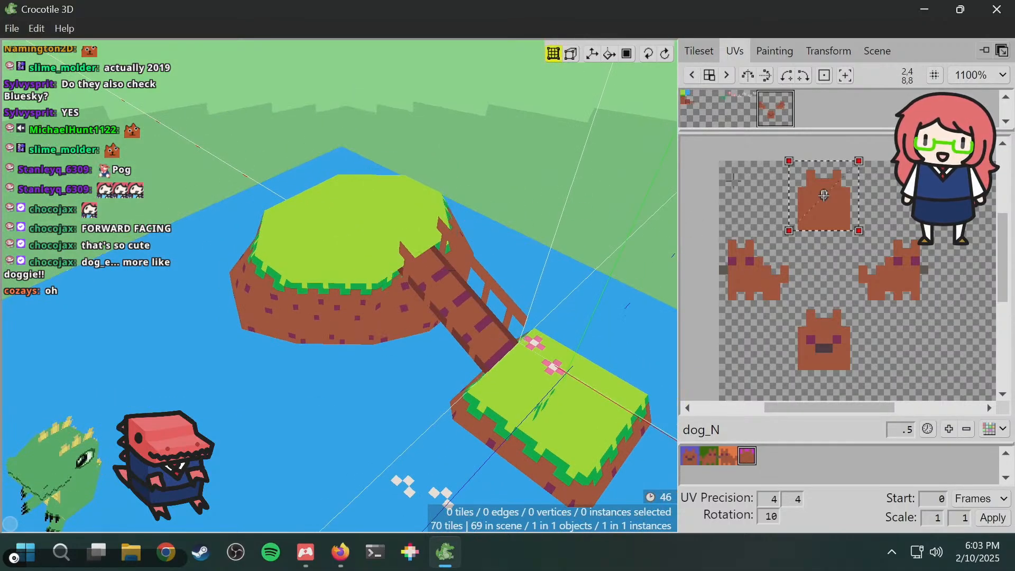
{"action": "left_click", "coordinate": [699, 53]}
{"action": "middle_click_drag", "start_coordinate": [840, 274], "coordinate": [804, 259]}
{"action": "key", "text": "space"}
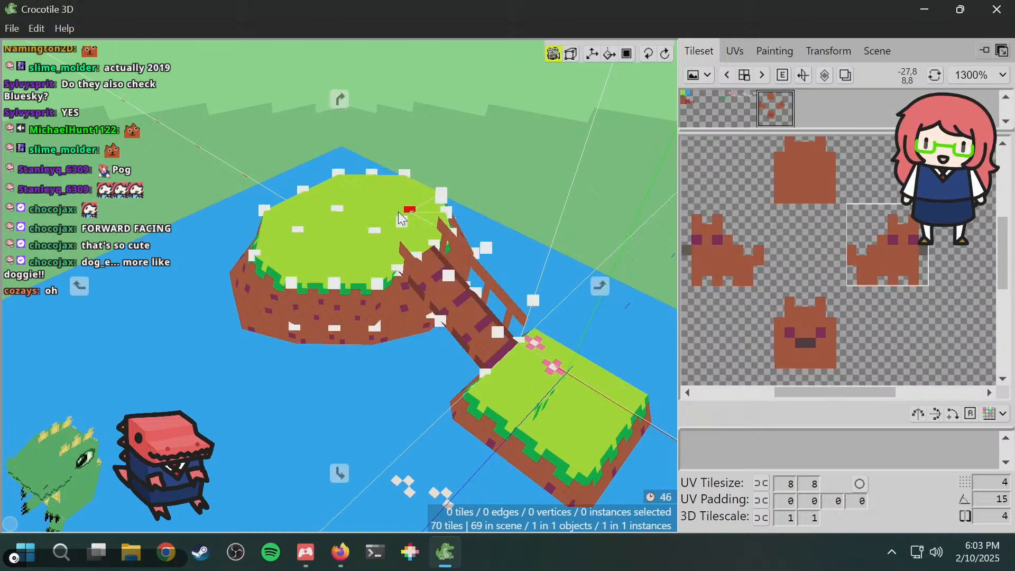
{"action": "left_click_drag", "start_coordinate": [398, 211], "coordinate": [338, 159]}
{"action": "left_click_drag", "start_coordinate": [313, 309], "coordinate": [254, 323]}
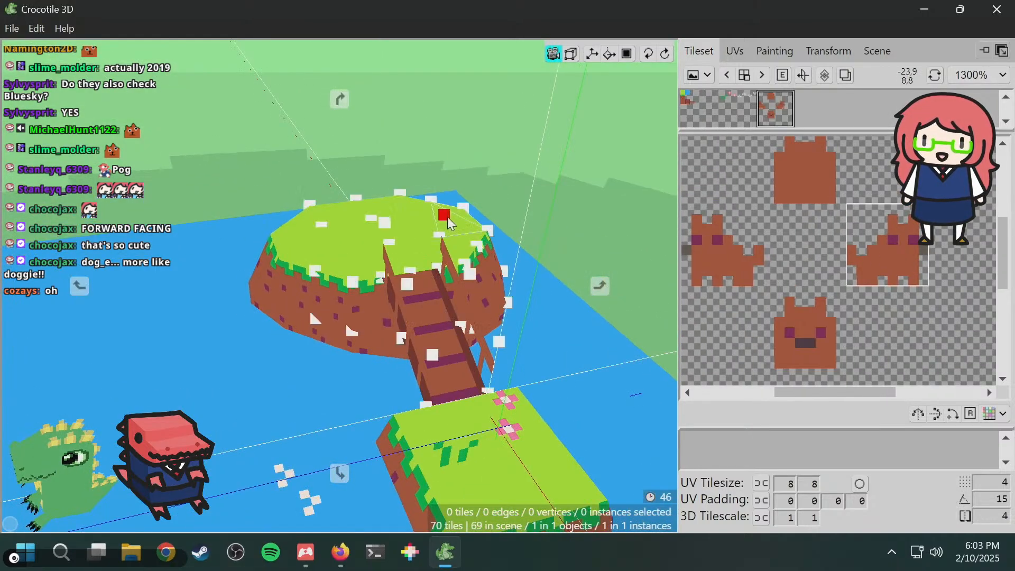
{"action": "left_click_drag", "start_coordinate": [444, 217], "coordinate": [465, 248]}
{"action": "right_click_drag", "start_coordinate": [466, 248], "coordinate": [474, 174]}
{"action": "right_click_drag", "start_coordinate": [473, 230], "coordinate": [473, 259]}
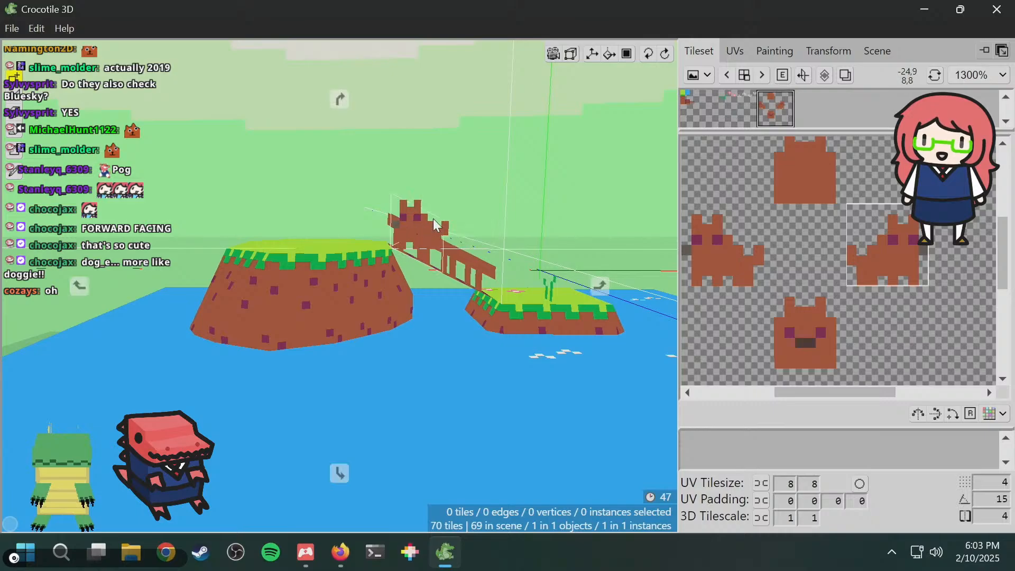
{"action": "right_click_drag", "start_coordinate": [433, 217], "coordinate": [370, 214]}
{"action": "left_click", "coordinate": [324, 222]}
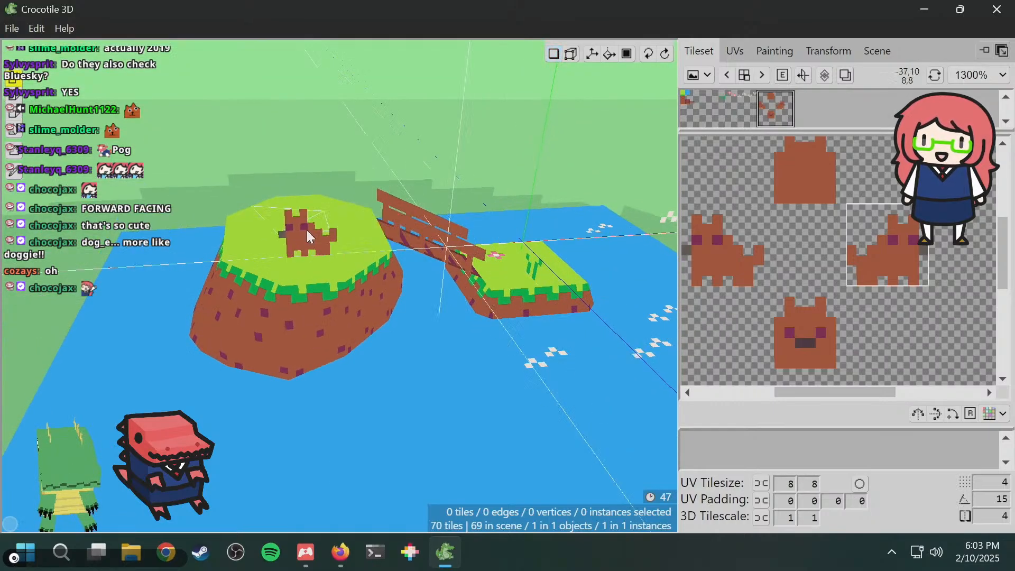
{"action": "left_click", "coordinate": [323, 222]}
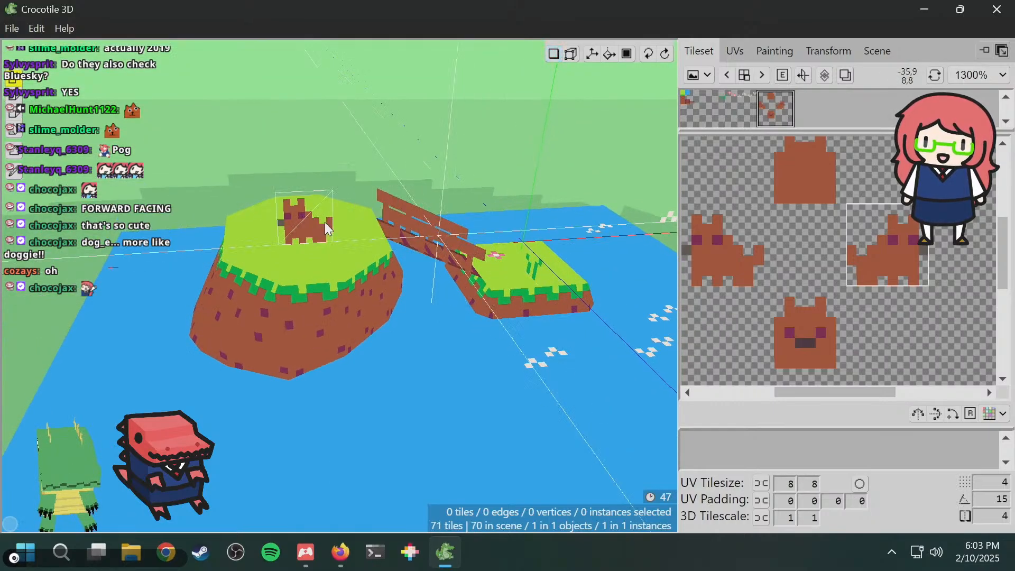
- Select the dog tile on the larger island and create a separate object from its face
{"action": "key", "text": "space"}
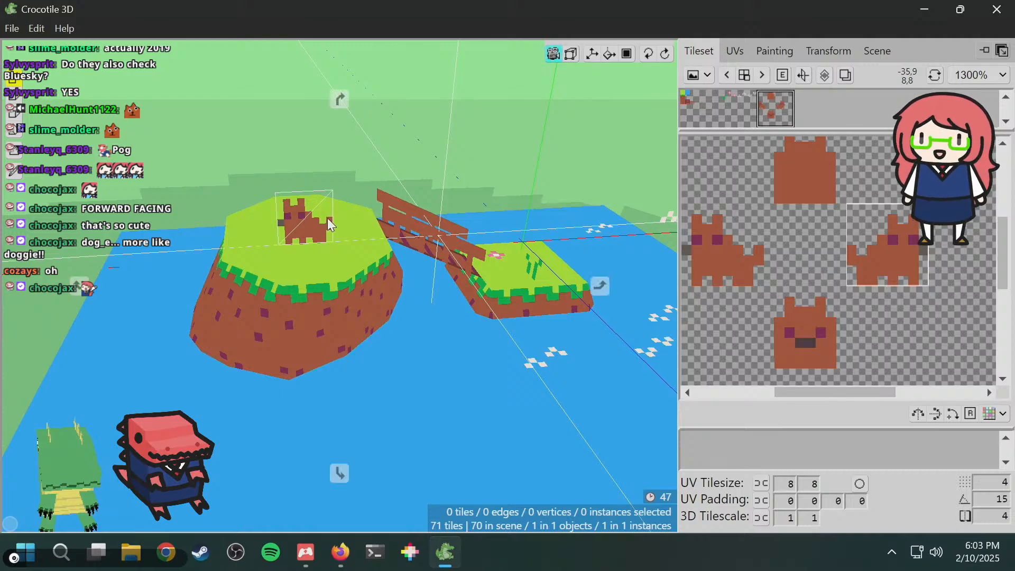
{"action": "mouse_move", "coordinate": [328, 217]}
{"action": "left_mouse_down"}
{"action": "mouse_move", "coordinate": [465, 204]}
{"action": "mouse_move", "coordinate": [471, 227]}
{"action": "mouse_move", "coordinate": [264, 219]}
{"action": "left_mouse_up"}
{"action": "key", "text": "space"}
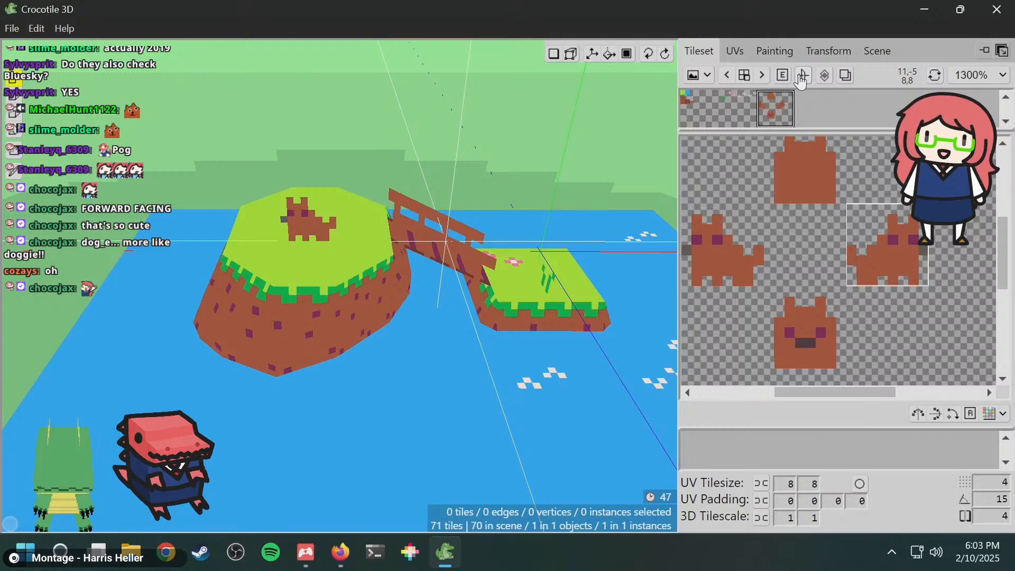
{"action": "key", "text": "space"}
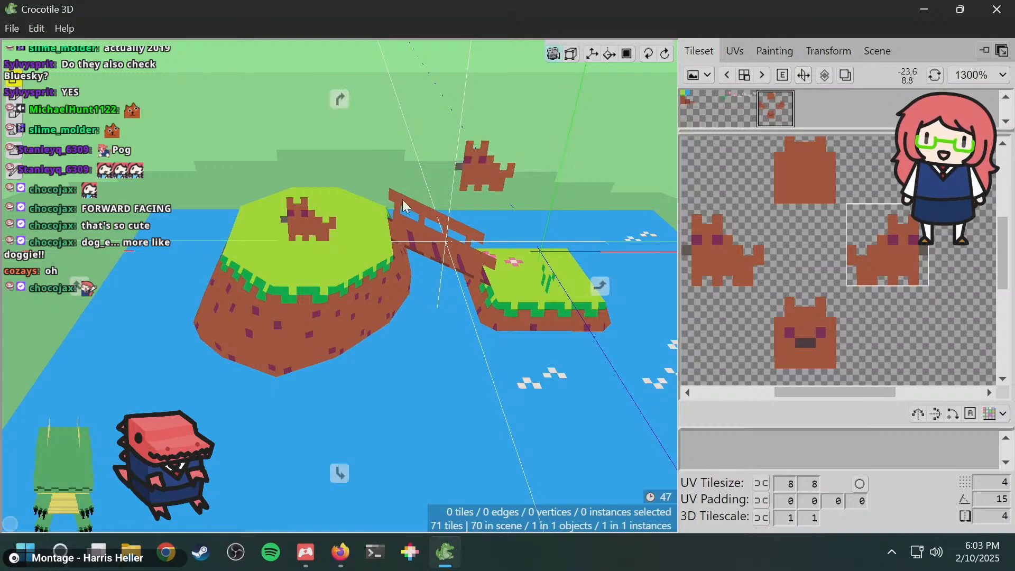
{"action": "mouse_move", "coordinate": [285, 224]}
{"action": "left_mouse_down"}
{"action": "mouse_move", "coordinate": [497, 228]}
{"action": "mouse_move", "coordinate": [291, 225]}
{"action": "left_mouse_up"}
{"action": "key", "text": "space"}
{"action": "key", "text": "c"}
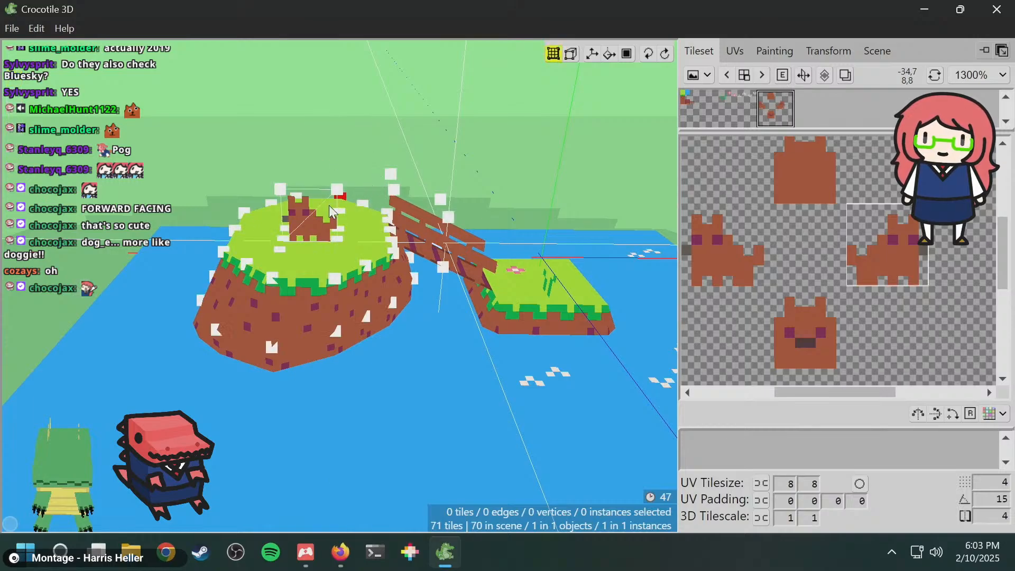
{"action": "left_click", "coordinate": [316, 212]}
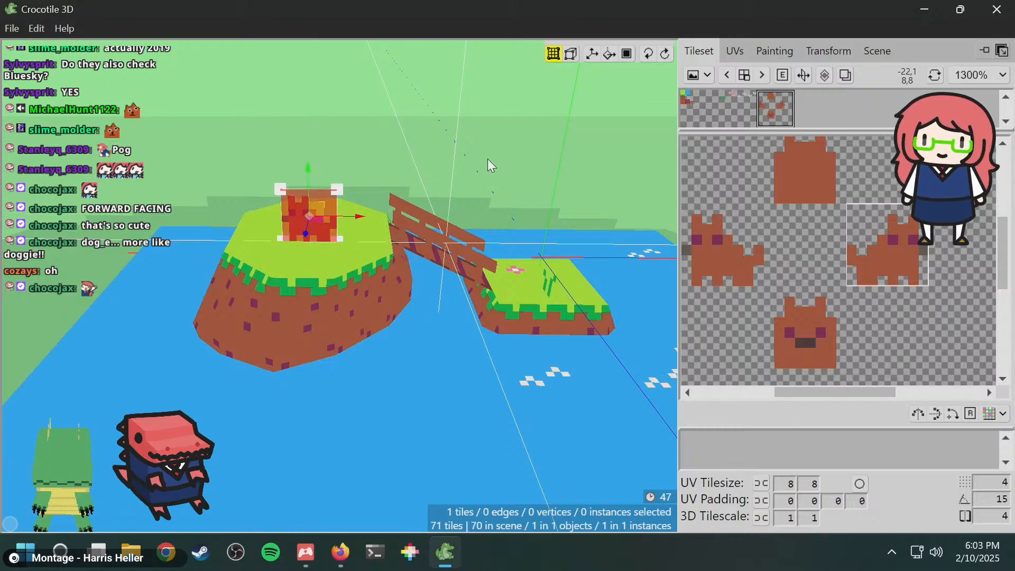
{"action": "right_click", "coordinate": [297, 207]}
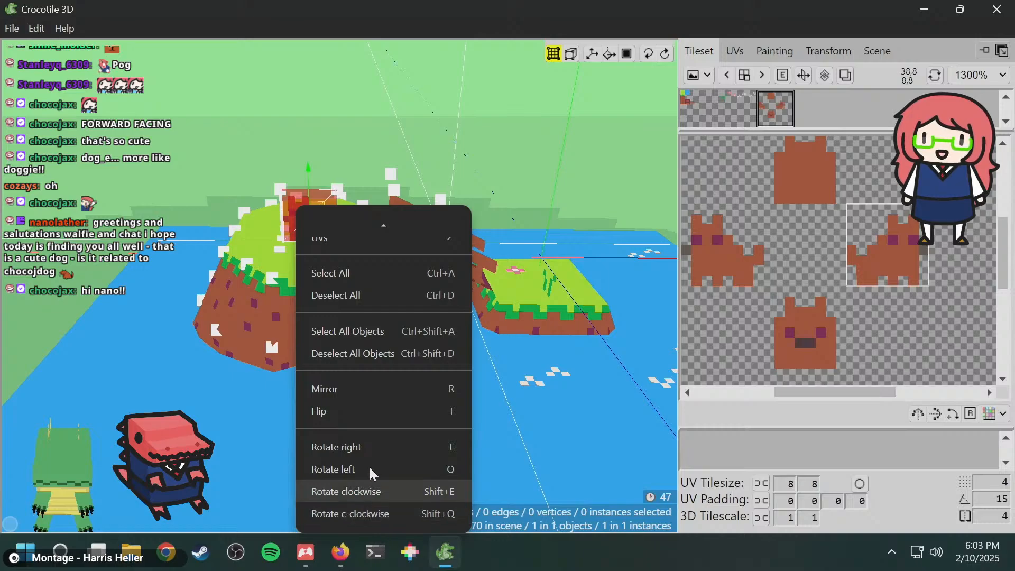
{"action": "mouse_move", "coordinate": [370, 222]}
{"action": "mouse_move", "coordinate": [362, 331]}
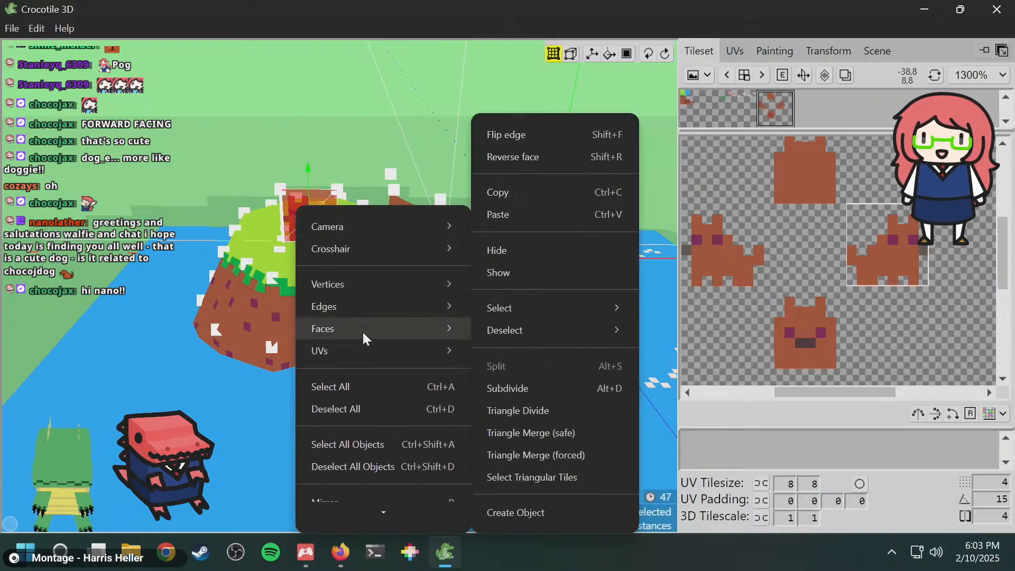
{"action": "left_click", "coordinate": [521, 509]}
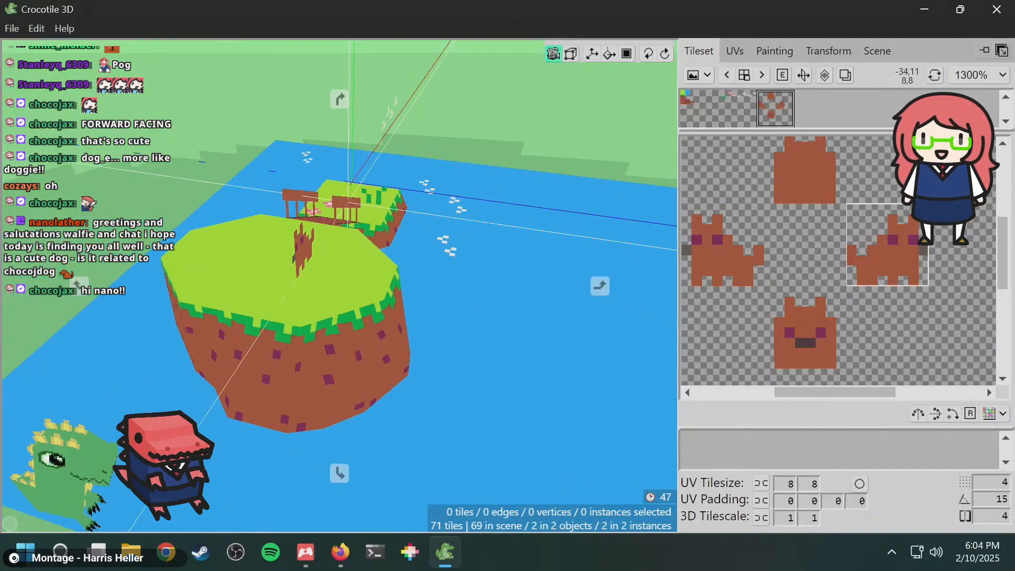
- Rename the new object in the scene list as dog
{"action": "left_click_drag", "start_coordinate": [347, 246], "coordinate": [185, 223]}
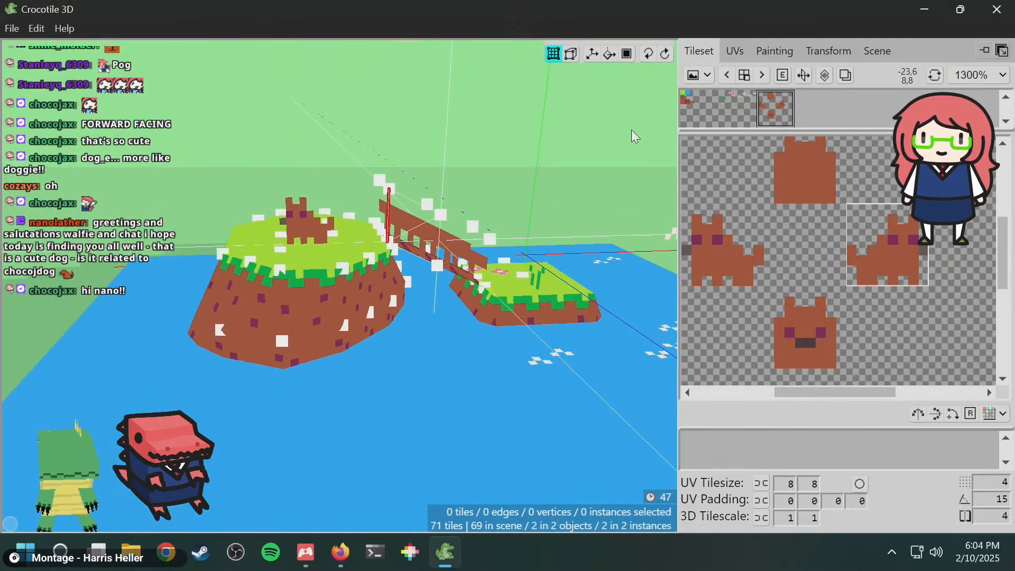
{"action": "left_click", "coordinate": [874, 53]}
{"action": "double_click", "coordinate": [756, 127]}
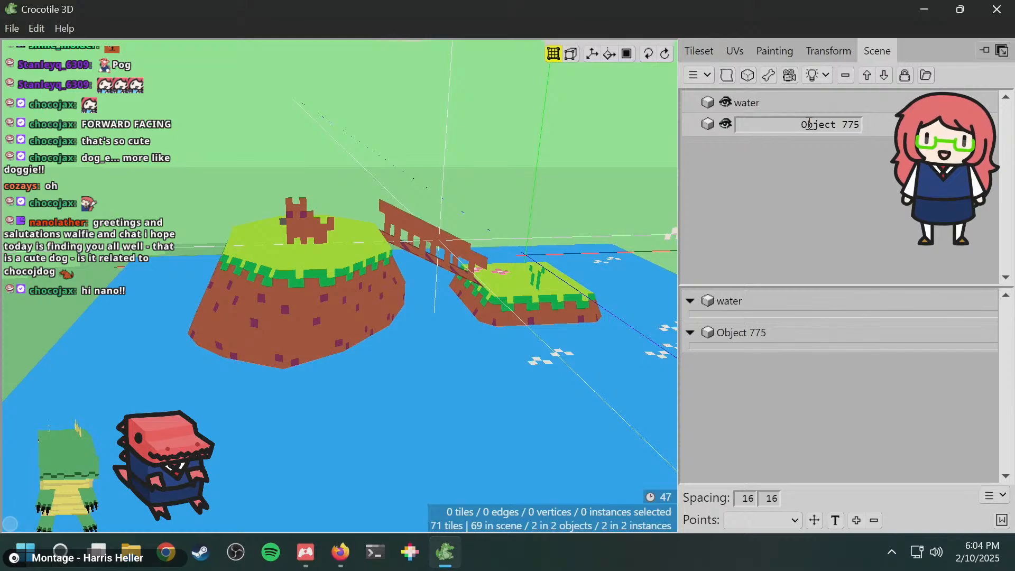
{"action": "type", "text": "dog"}
{"action": "key", "text": "Return"}
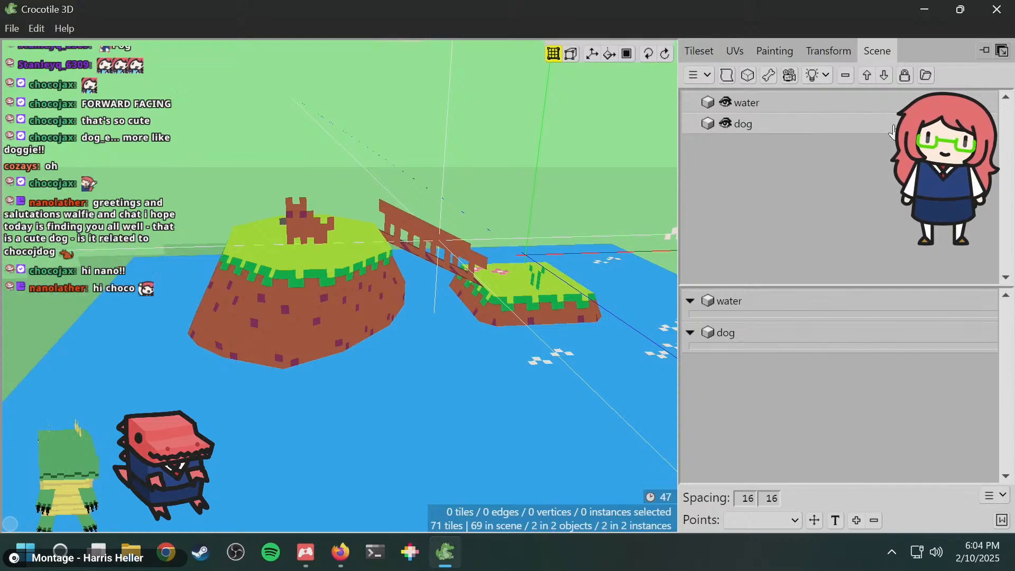
- Enable billboarding in the dog object's properties and leave only the _N, _E, _S and _W directions checked
{"action": "right_click", "coordinate": [772, 122]}
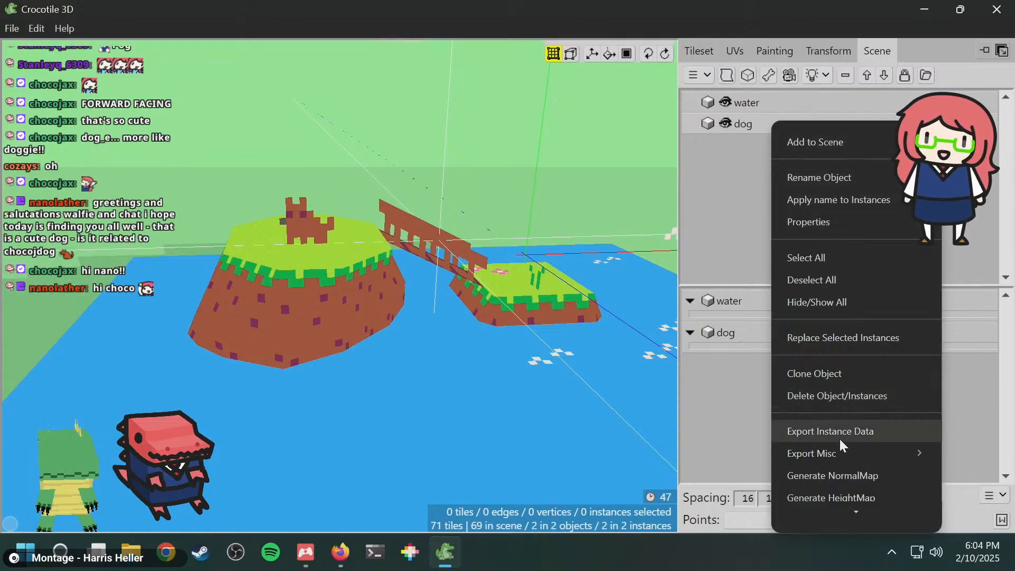
{"action": "left_click", "coordinate": [821, 222]}
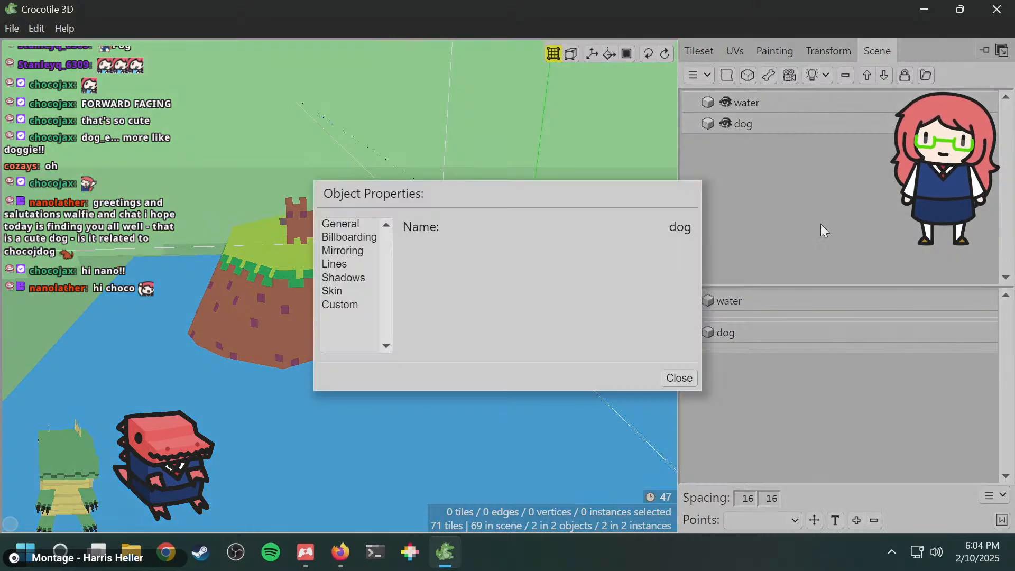
{"action": "left_click", "coordinate": [341, 238]}
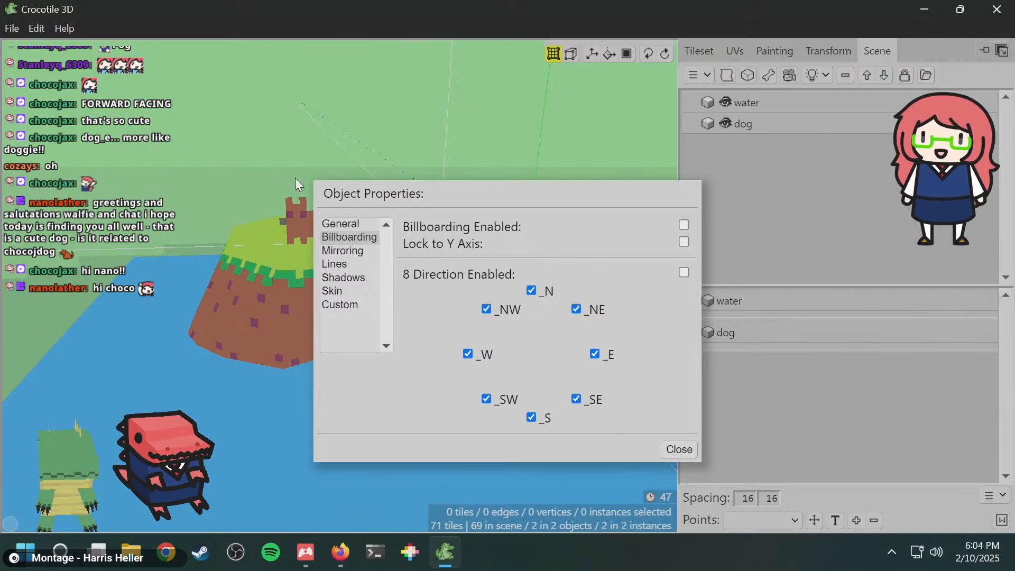
{"action": "left_click", "coordinate": [684, 224]}
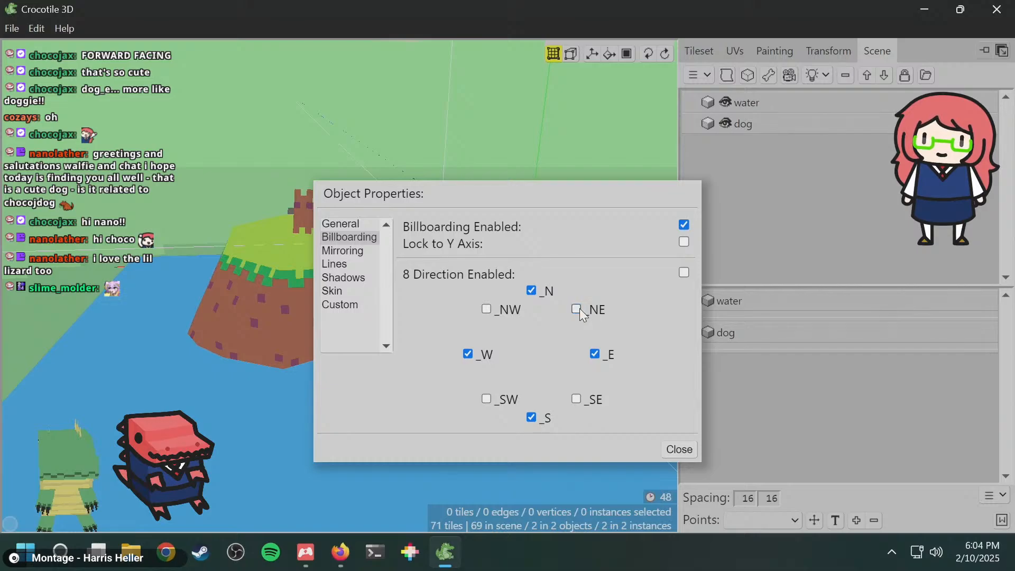
{"action": "left_click", "coordinate": [683, 456]}
- Examine from several camera angles how the billboarded dog turns on the larger island
{"action": "key", "text": "space"}
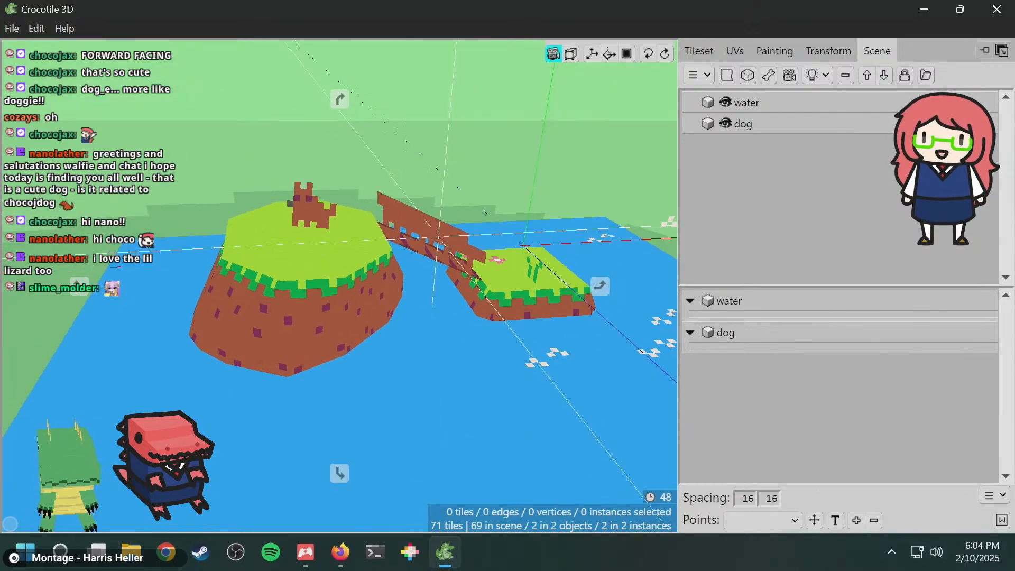
{"action": "key", "text": "space"}
{"action": "scroll", "coordinate": [365, 203], "scroll_direction": "up", "scroll_amount": 3}
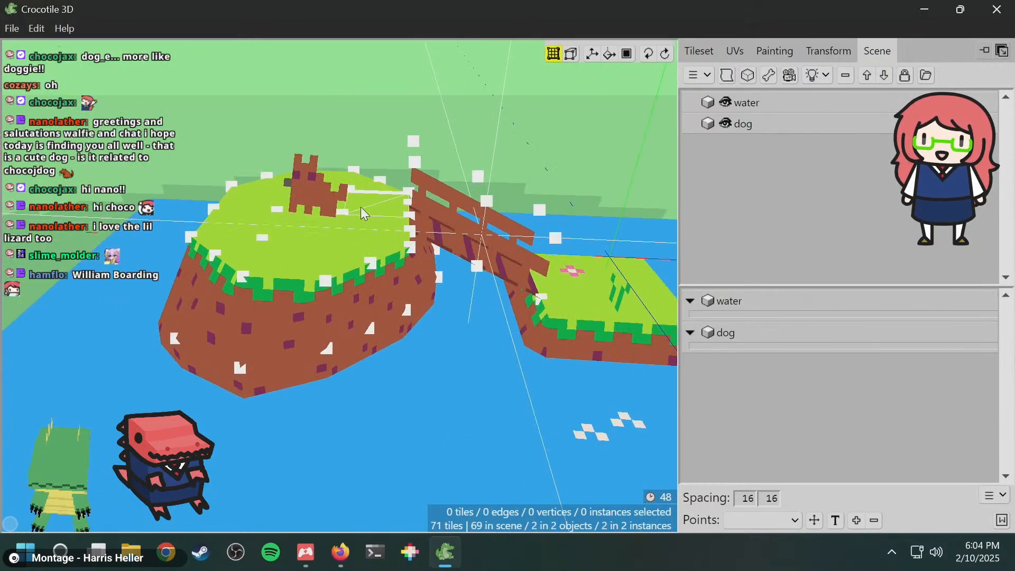
{"action": "scroll", "coordinate": [361, 207], "scroll_direction": "up", "scroll_amount": 2}
{"action": "key", "text": "space"}
{"action": "scroll", "coordinate": [357, 181], "scroll_direction": "down", "scroll_amount": 4}
{"action": "key", "text": "space"}
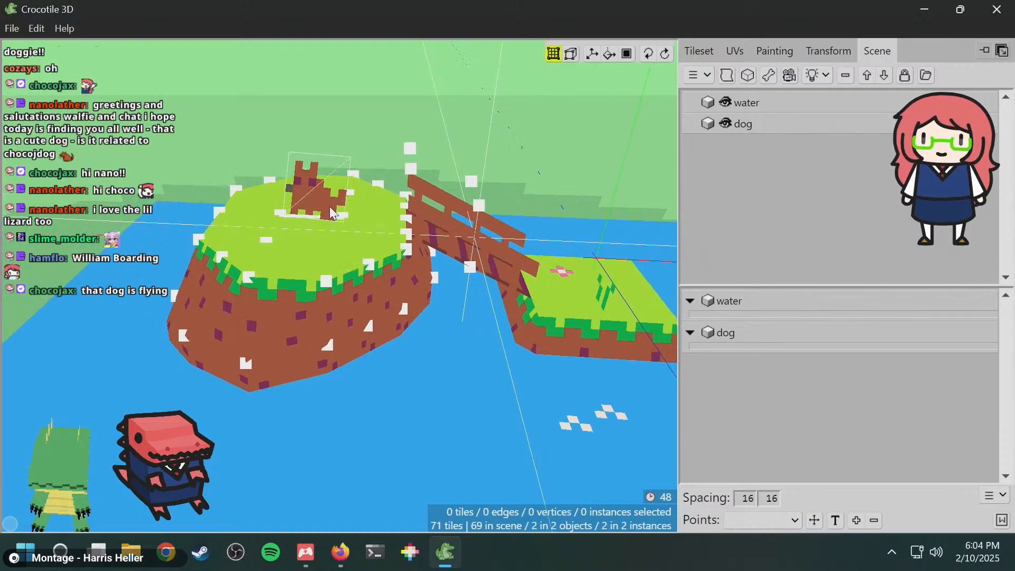
- Select the dog instance on the larger island and open its object for editing
{"action": "left_click", "coordinate": [316, 195]}
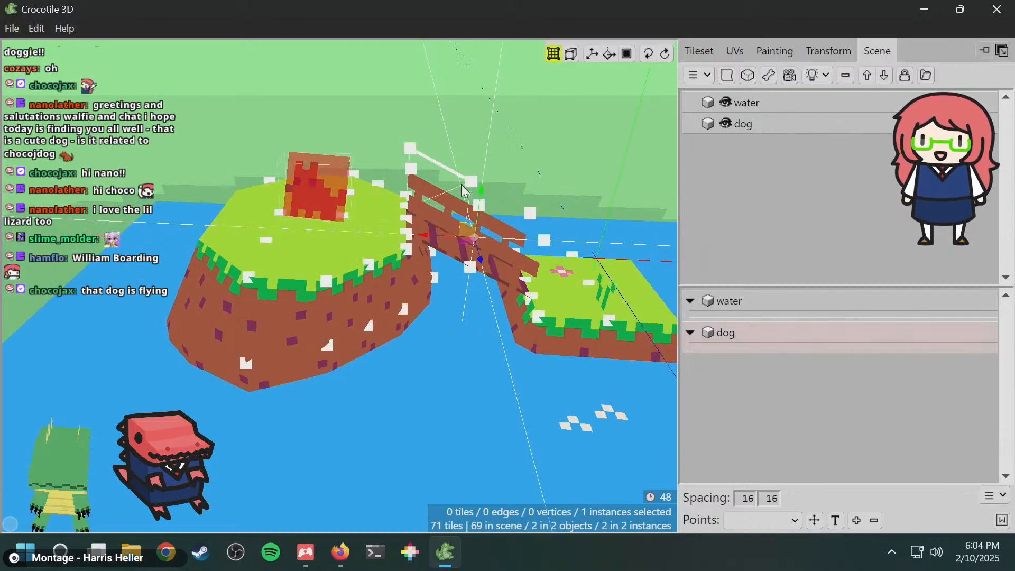
{"action": "key", "text": "space"}
{"action": "mouse_move", "coordinate": [323, 207]}
{"action": "left_mouse_down"}
{"action": "mouse_move", "coordinate": [353, 186]}
{"action": "mouse_move", "coordinate": [331, 198]}
{"action": "left_mouse_up"}
{"action": "key", "text": "space"}
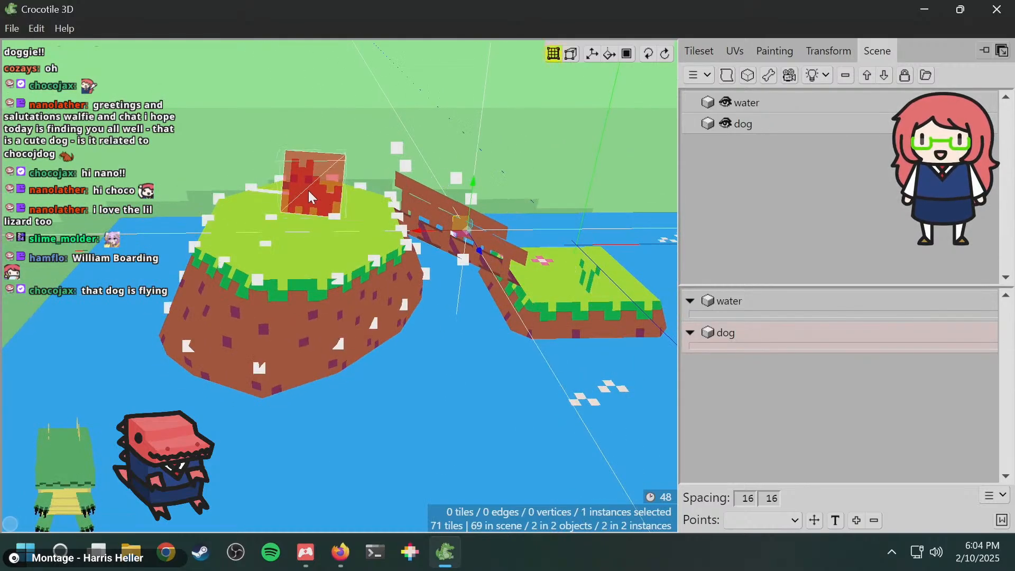
{"action": "right_click", "coordinate": [309, 190]}
{"action": "left_click", "coordinate": [349, 210]}
{"action": "key", "text": "space"}
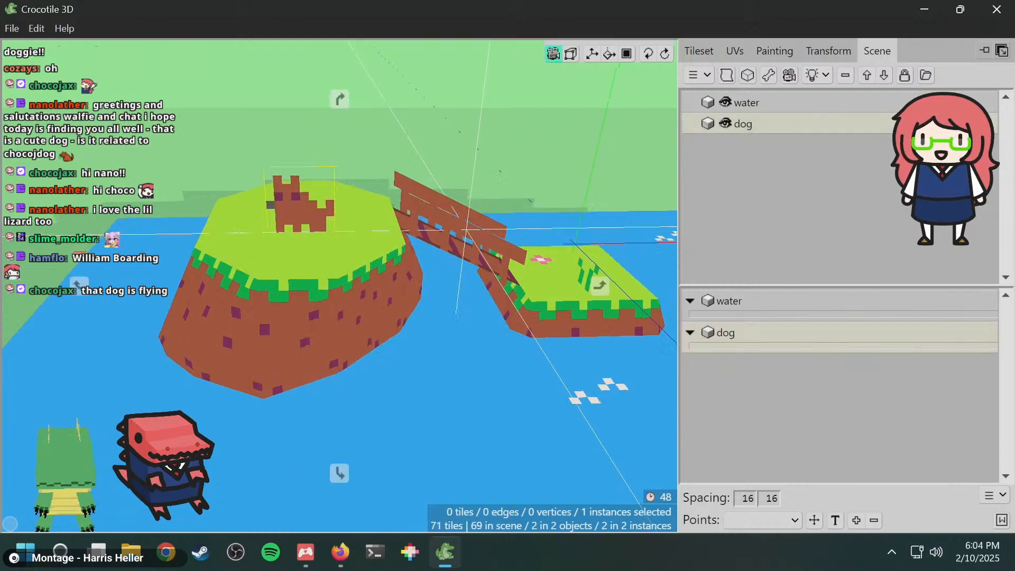
- Place the crosshair at the middle of the dog tile's bottom edge
{"action": "left_click_drag", "start_coordinate": [469, 222], "coordinate": [483, 251]}
{"action": "key", "text": "space"}
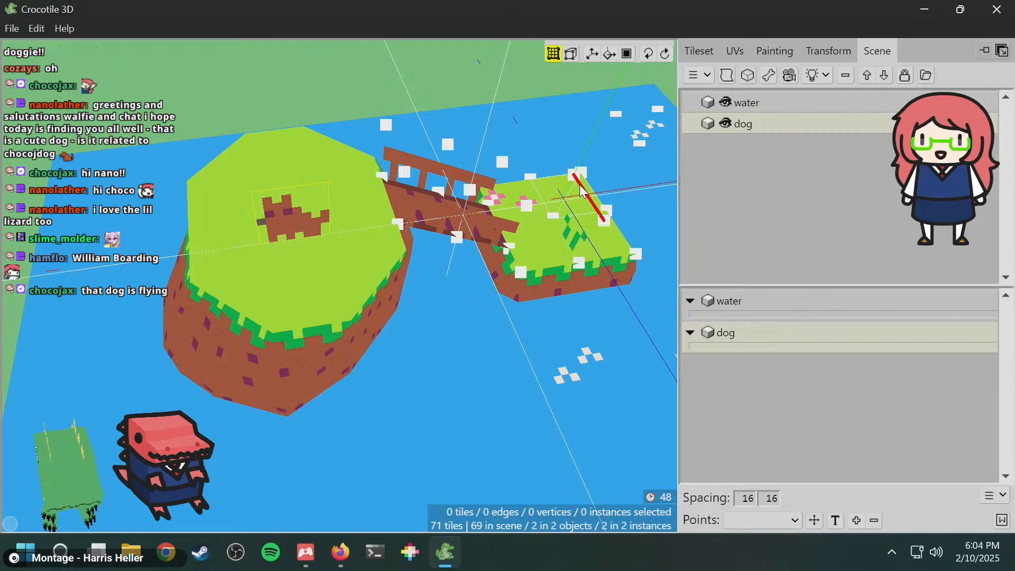
{"action": "key", "text": "space"}
{"action": "left_click_drag", "start_coordinate": [573, 234], "coordinate": [546, 205]}
{"action": "key", "text": "space"}
{"action": "key", "text": "space"}
{"action": "key", "text": "space"}
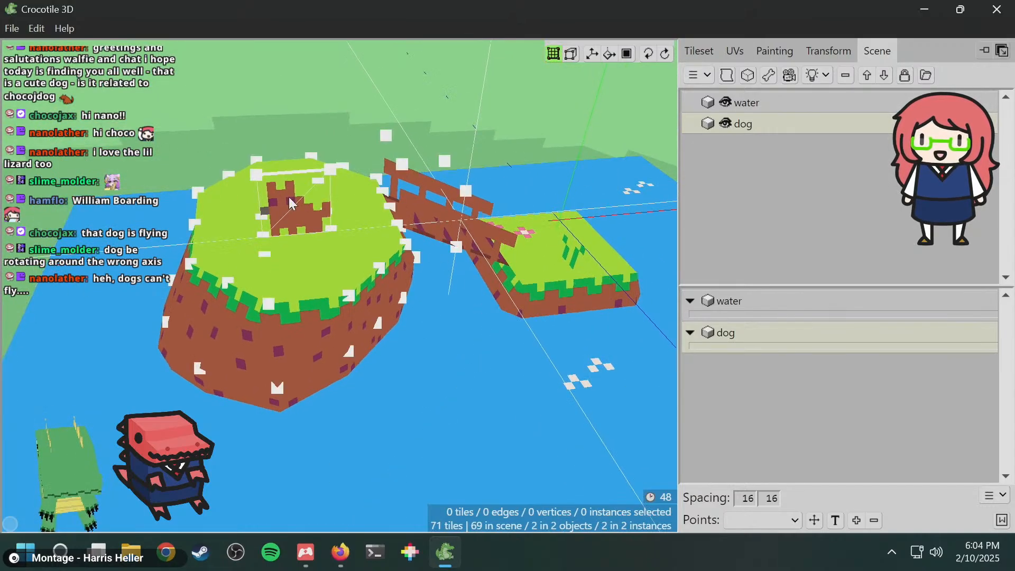
{"action": "key", "text": "space"}
{"action": "left_click_drag", "start_coordinate": [308, 211], "coordinate": [246, 189]}
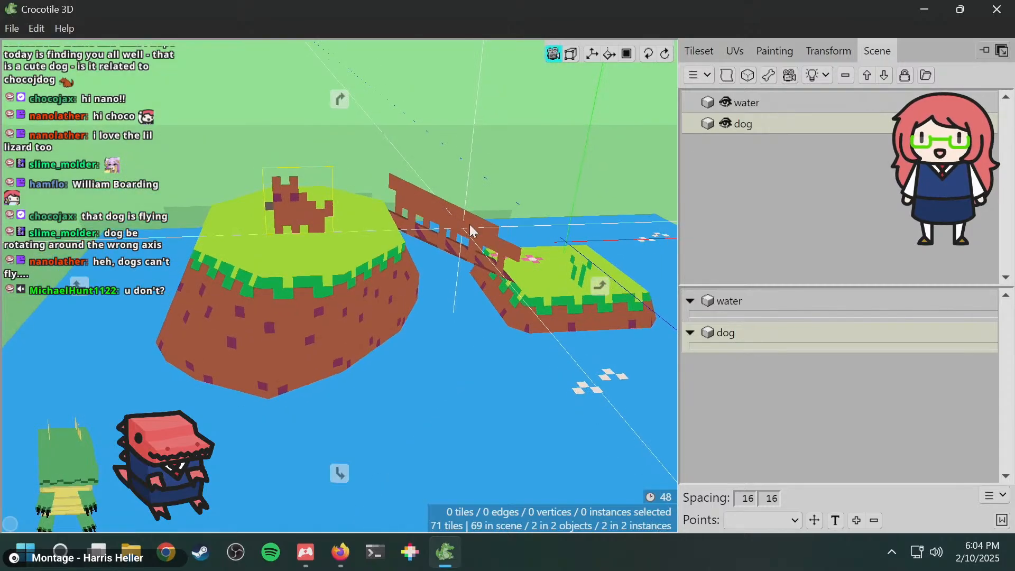
{"action": "key", "text": "space"}
{"action": "key", "text": "space"}
{"action": "mouse_move", "coordinate": [335, 205]}
{"action": "left_mouse_down"}
{"action": "mouse_move", "coordinate": [335, 259]}
{"action": "mouse_move", "coordinate": [337, 208]}
{"action": "left_mouse_up"}
{"action": "key", "text": "space"}
{"action": "key", "text": "space"}
{"action": "mouse_move", "coordinate": [589, 226]}
{"action": "left_mouse_down"}
{"action": "mouse_move", "coordinate": [590, 206]}
{"action": "mouse_move", "coordinate": [596, 233]}
{"action": "left_mouse_up"}
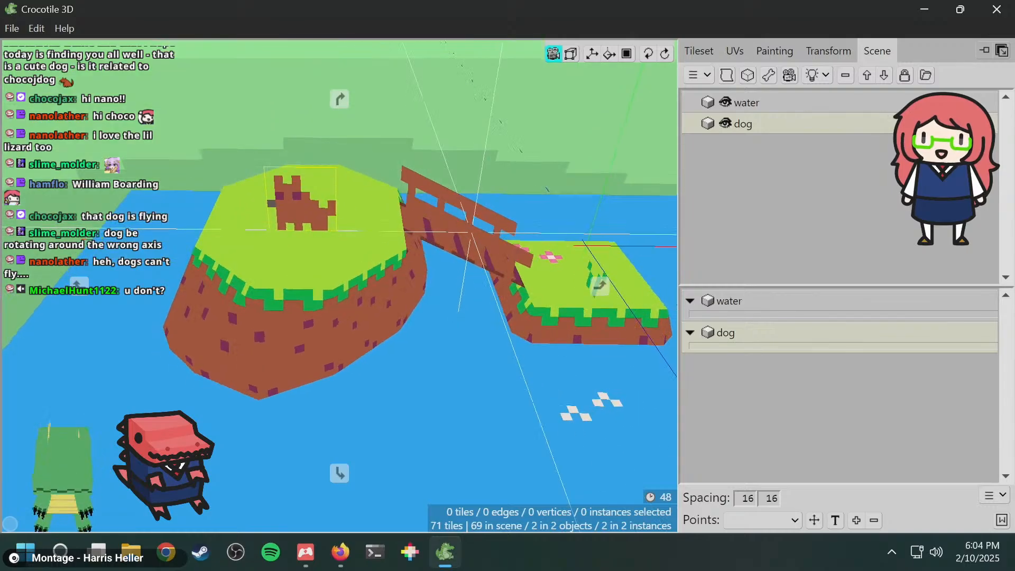
{"action": "key", "text": "space"}
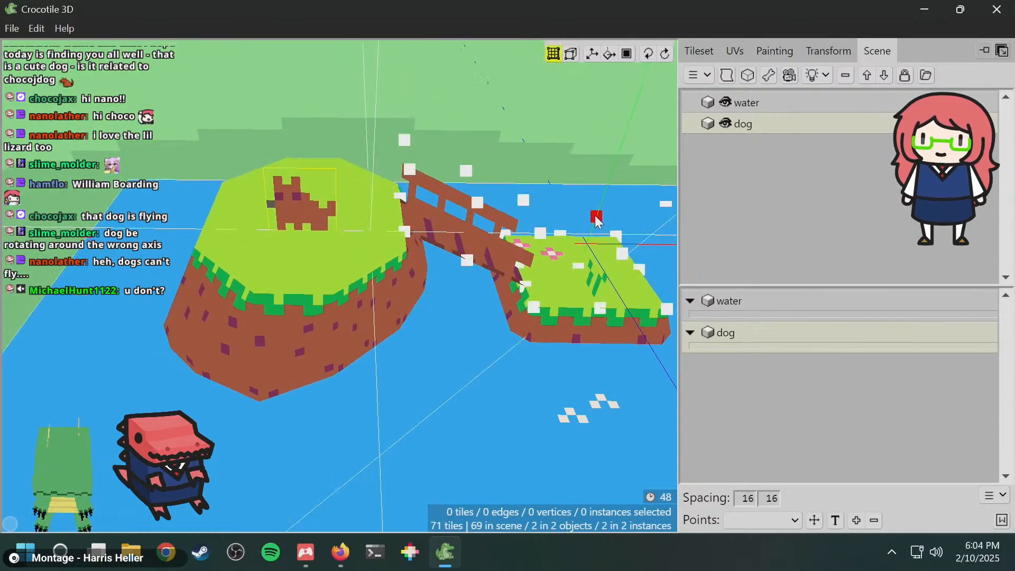
{"action": "key", "text": "space"}
{"action": "mouse_move", "coordinate": [470, 219]}
{"action": "left_mouse_down"}
{"action": "mouse_move", "coordinate": [471, 174]}
{"action": "mouse_move", "coordinate": [465, 214]}
{"action": "left_mouse_up"}
{"action": "key", "text": "space"}
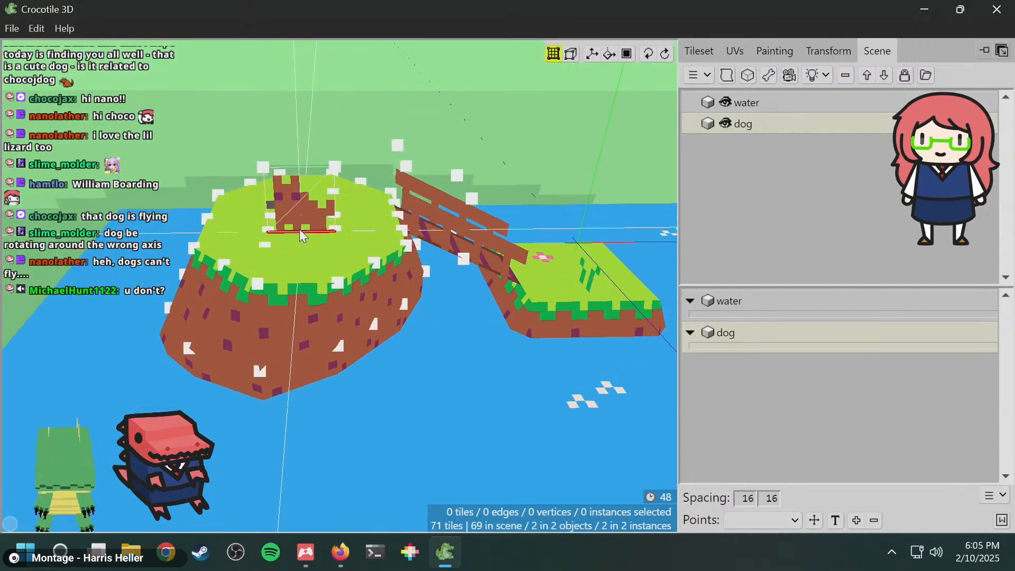
- Choose the dog object's 0: Origin point and move it to the crosshair
{"action": "left_click", "coordinate": [772, 526]}
{"action": "left_click", "coordinate": [753, 504]}
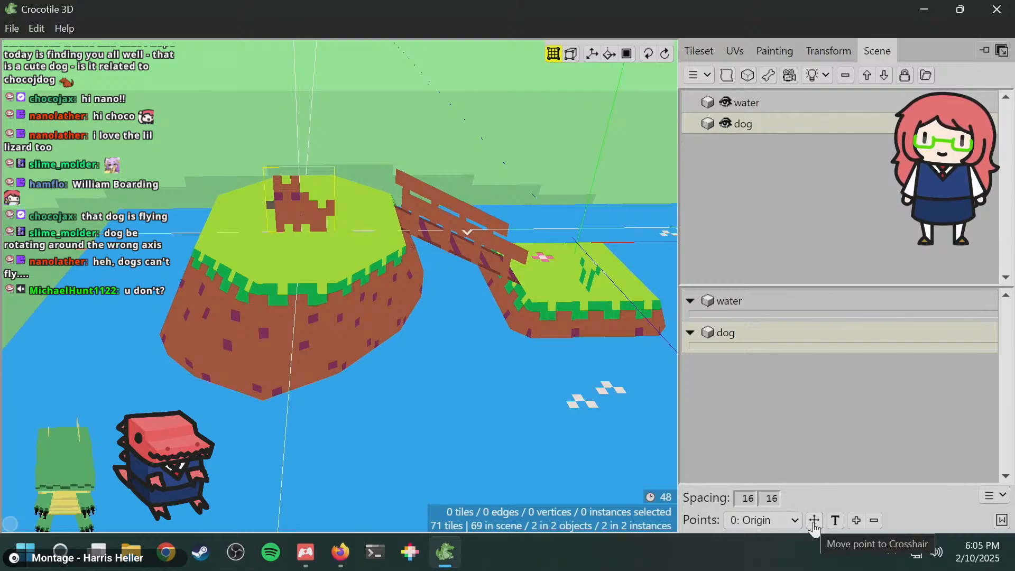
{"action": "key", "text": "space"}
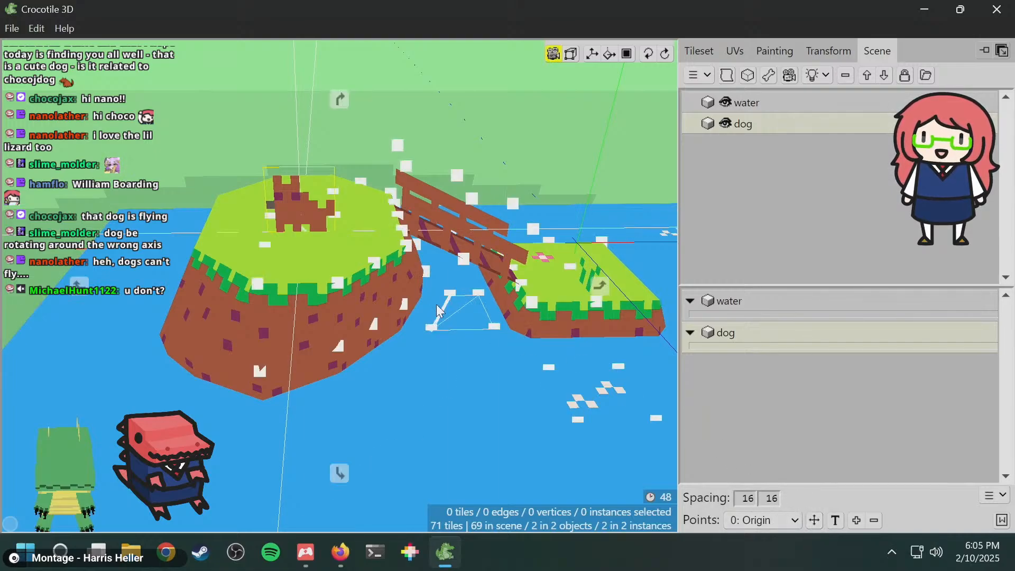
- Set the dog object's 0: Origin point to the crosshair at the dog's feet once more
{"action": "left_click_drag", "start_coordinate": [465, 312], "coordinate": [444, 296]}
{"action": "left_click_drag", "start_coordinate": [364, 235], "coordinate": [408, 262]}
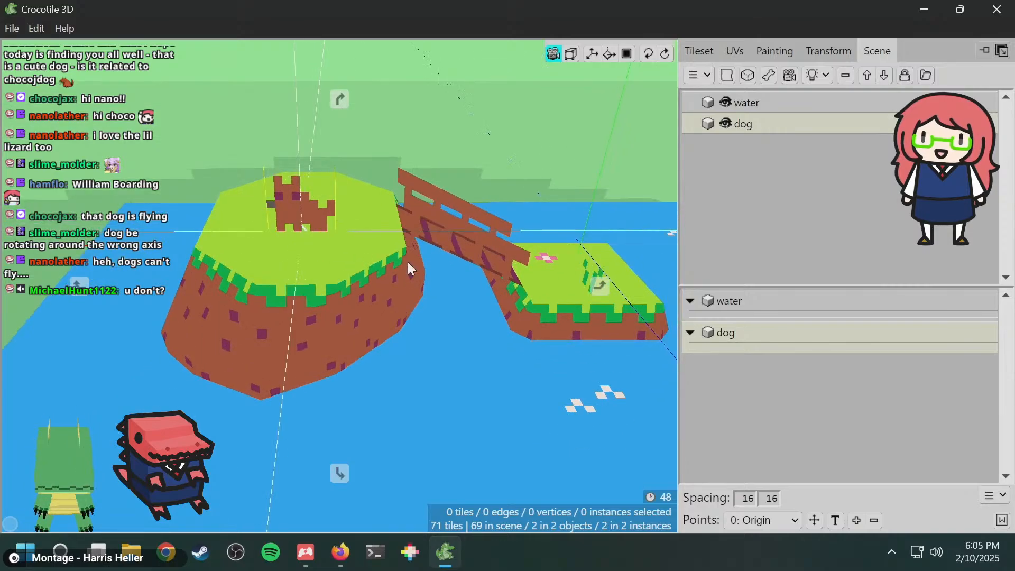
{"action": "key", "text": "space"}
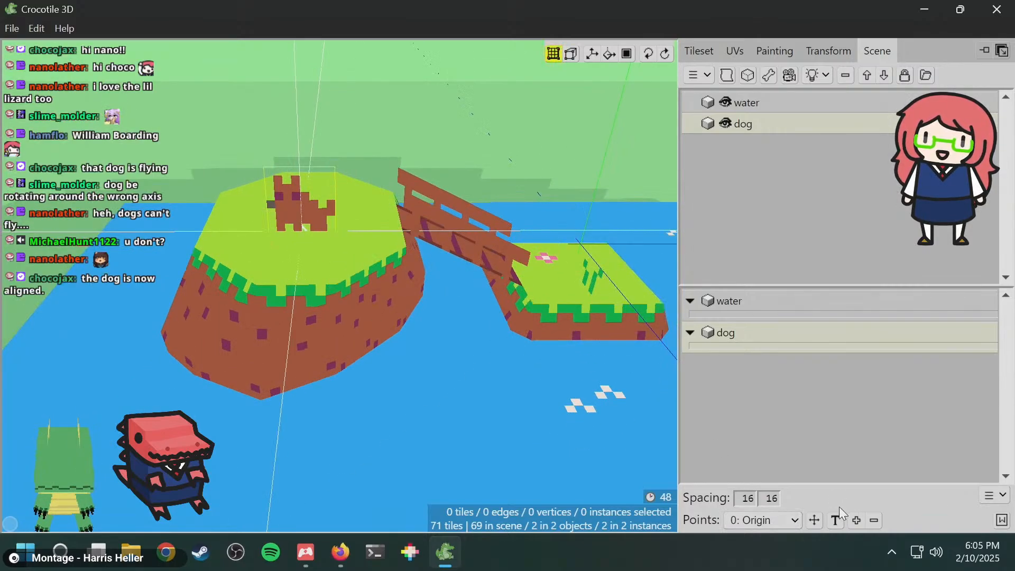
{"action": "left_click", "coordinate": [816, 521]}
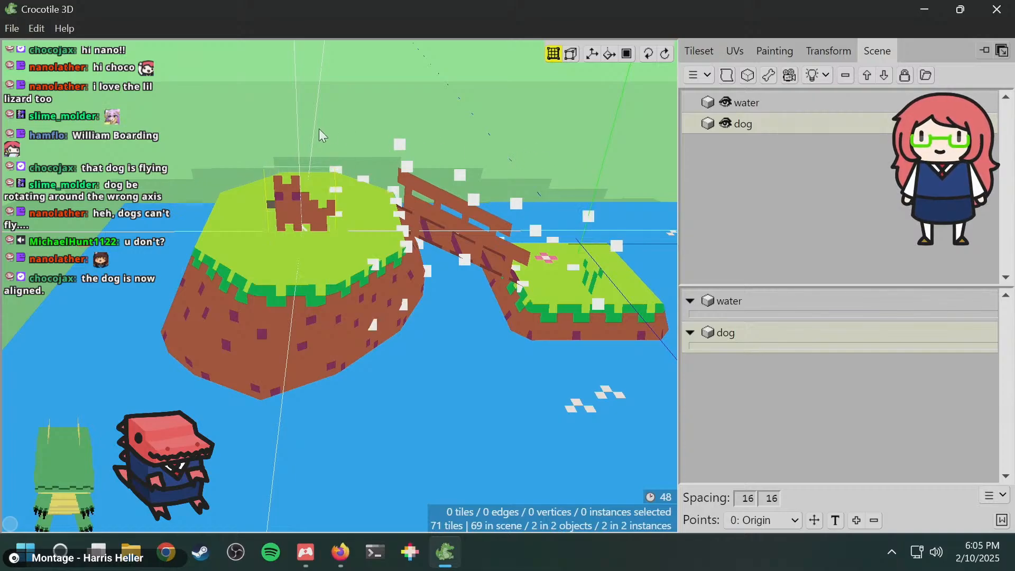
- Leave the dog object's editing and view the dog instance from the far side of the larger island
{"action": "key", "text": "Tab"}
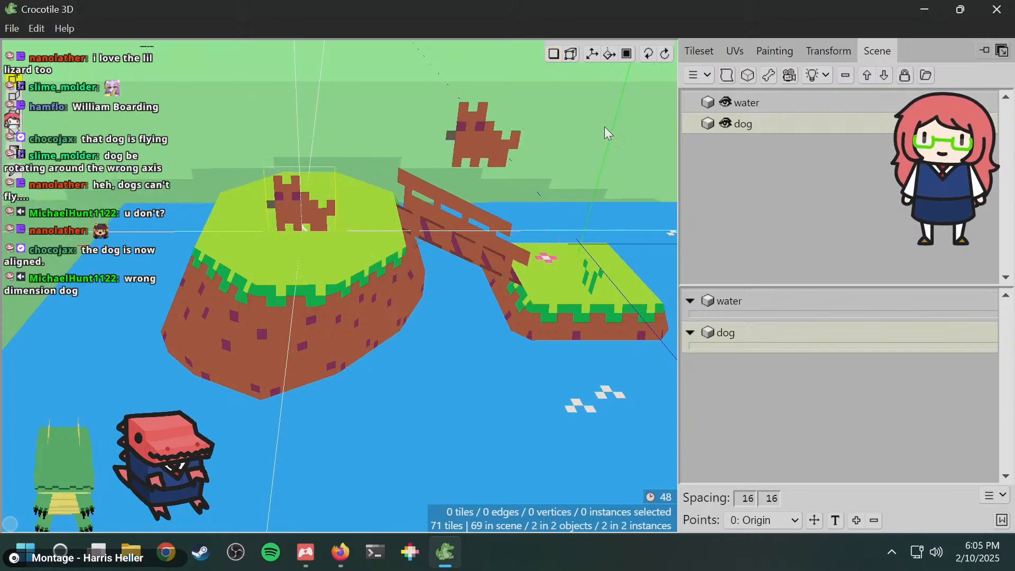
{"action": "key", "text": "space"}
{"action": "mouse_move", "coordinate": [528, 139]}
{"action": "left_mouse_down"}
{"action": "mouse_move", "coordinate": [608, 159]}
{"action": "mouse_move", "coordinate": [528, 138]}
{"action": "left_mouse_up"}
{"action": "key", "text": "Escape"}
{"action": "key", "text": "space"}
{"action": "left_click_drag", "start_coordinate": [351, 148], "coordinate": [534, 164]}
{"action": "left_click_drag", "start_coordinate": [423, 248], "coordinate": [302, 259]}
{"action": "key", "text": "Tab"}
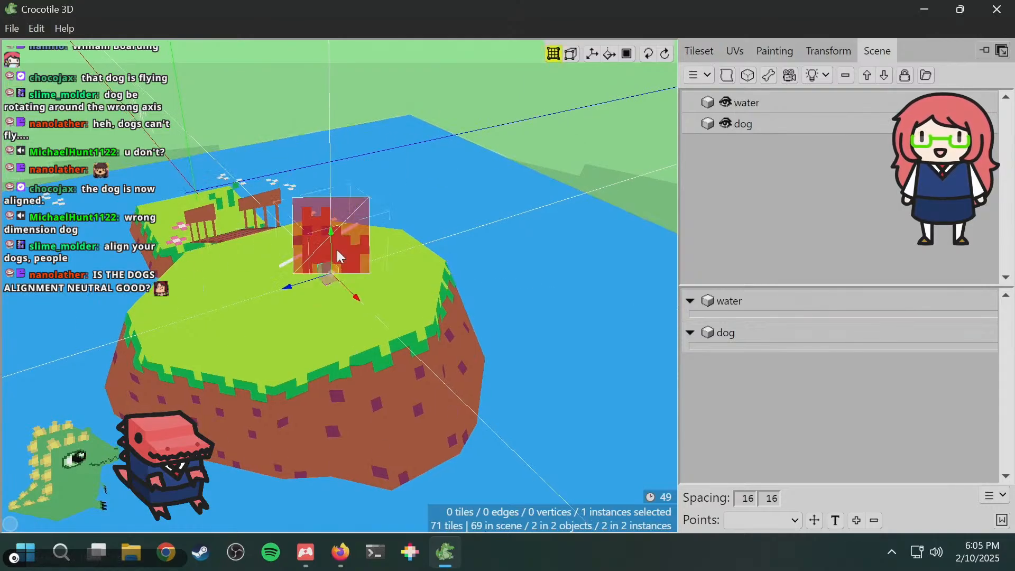
- Select the dog instance on the larger island and open its object for editing
{"action": "left_click", "coordinate": [341, 248]}
{"action": "key", "text": "space"}
{"action": "left_click_drag", "start_coordinate": [630, 204], "coordinate": [597, 211]}
{"action": "key", "text": "space"}
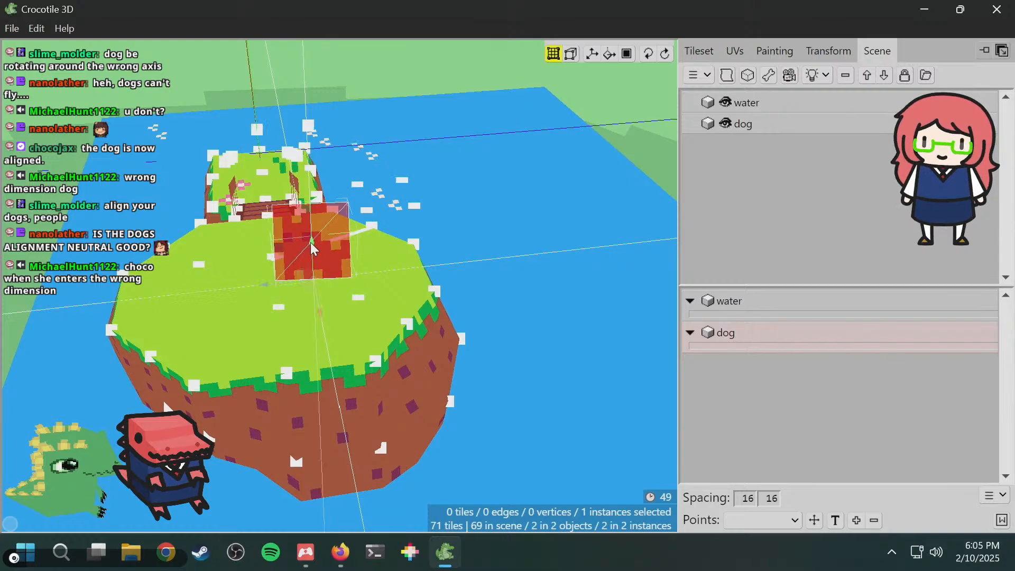
{"action": "right_click", "coordinate": [290, 240]}
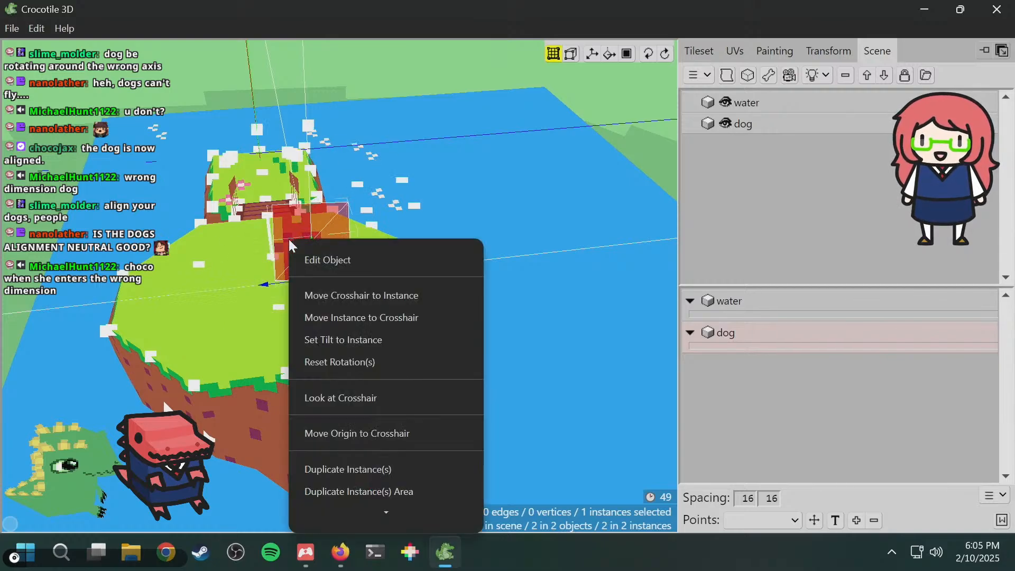
{"action": "left_click", "coordinate": [333, 263]}
- Select the dog's tile inside the object and bring up its UVs
{"action": "key", "text": "space"}
{"action": "left_click_drag", "start_coordinate": [333, 254], "coordinate": [297, 201]}
{"action": "key", "text": "space"}
{"action": "key", "text": "space"}
{"action": "left_click", "coordinate": [300, 205]}
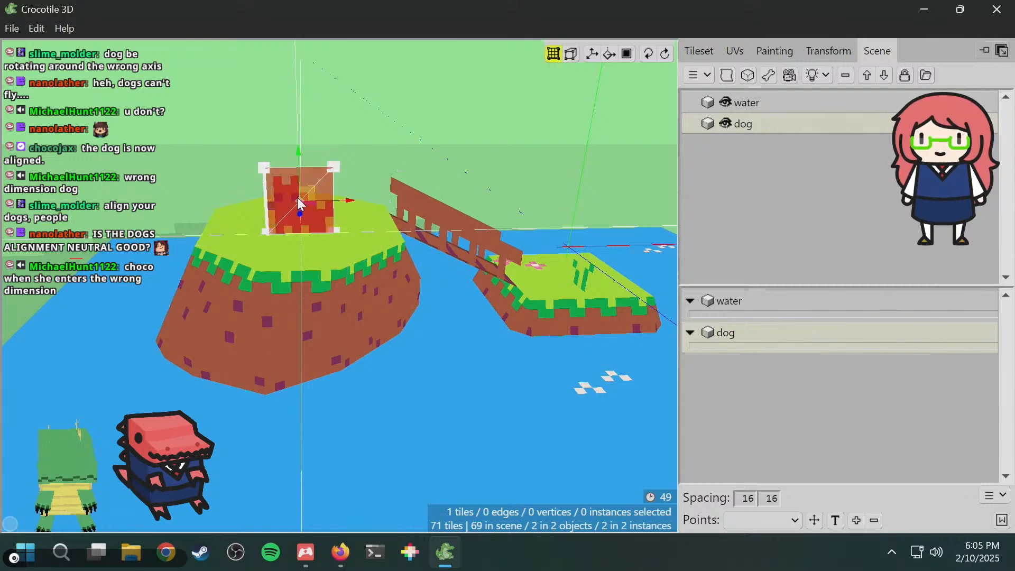
{"action": "right_click", "coordinate": [300, 206]}
{"action": "left_click", "coordinate": [735, 52]}
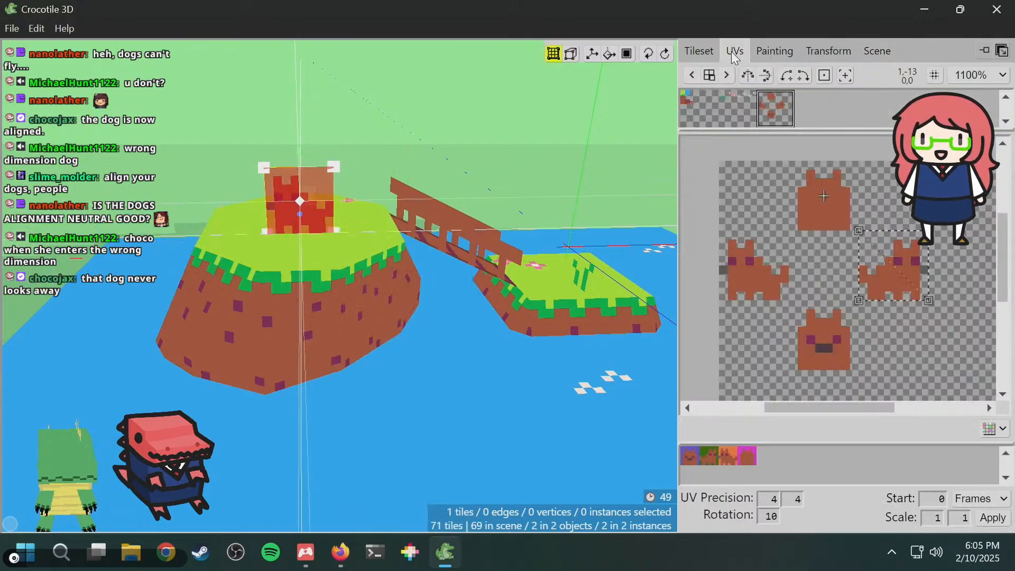
{"action": "left_click", "coordinate": [766, 76]}
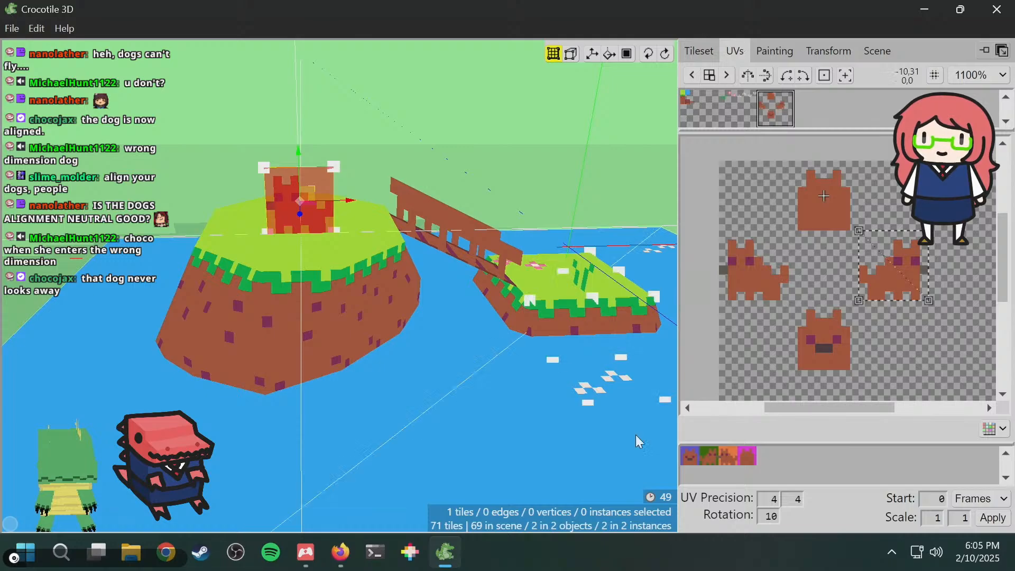
- Choose the front-facing dog_S animation and apply its tilebrush UVs to the selected dog face
{"action": "left_click", "coordinate": [690, 457]}
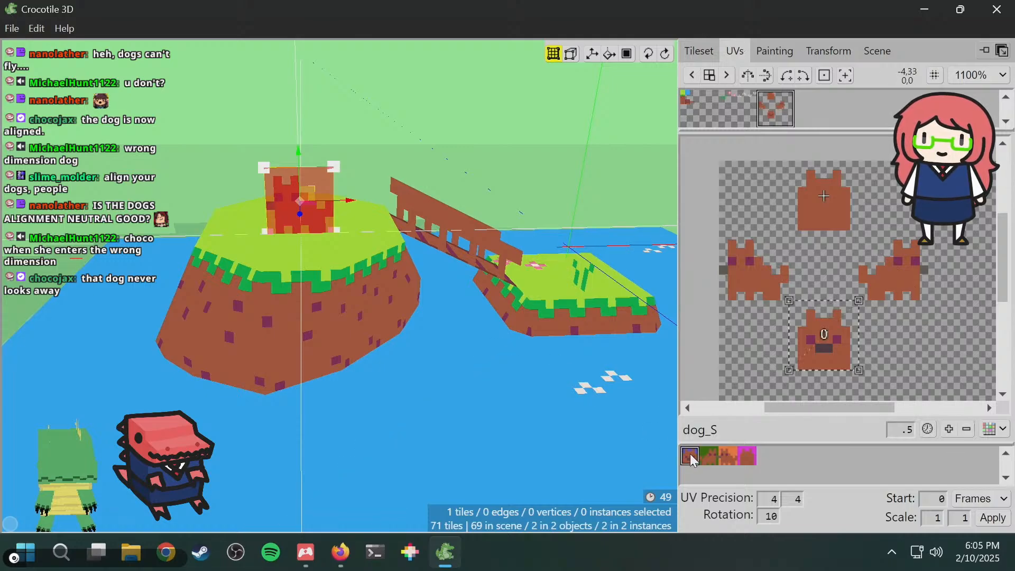
{"action": "right_click", "coordinate": [290, 191]}
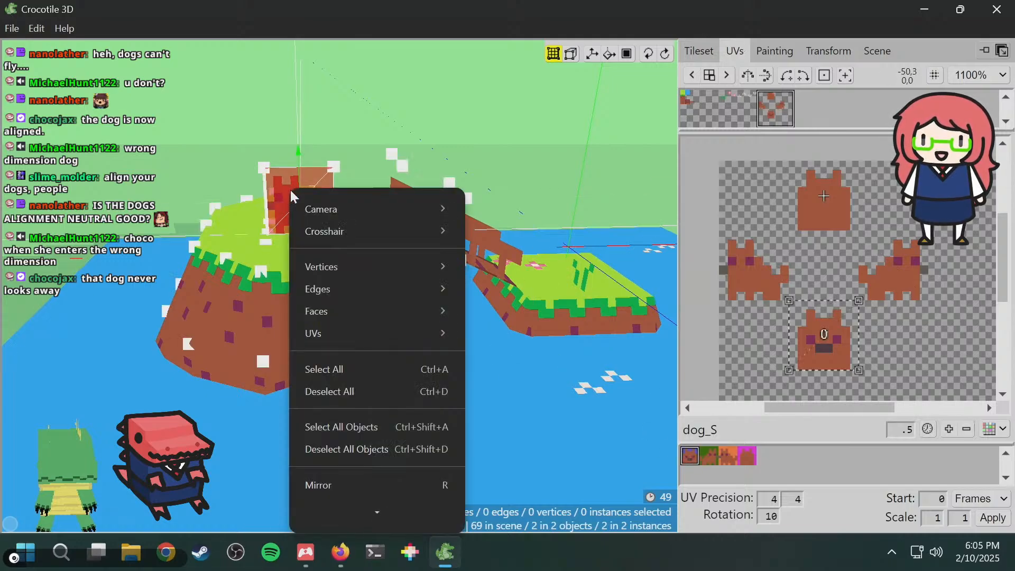
{"action": "mouse_move", "coordinate": [354, 313]}
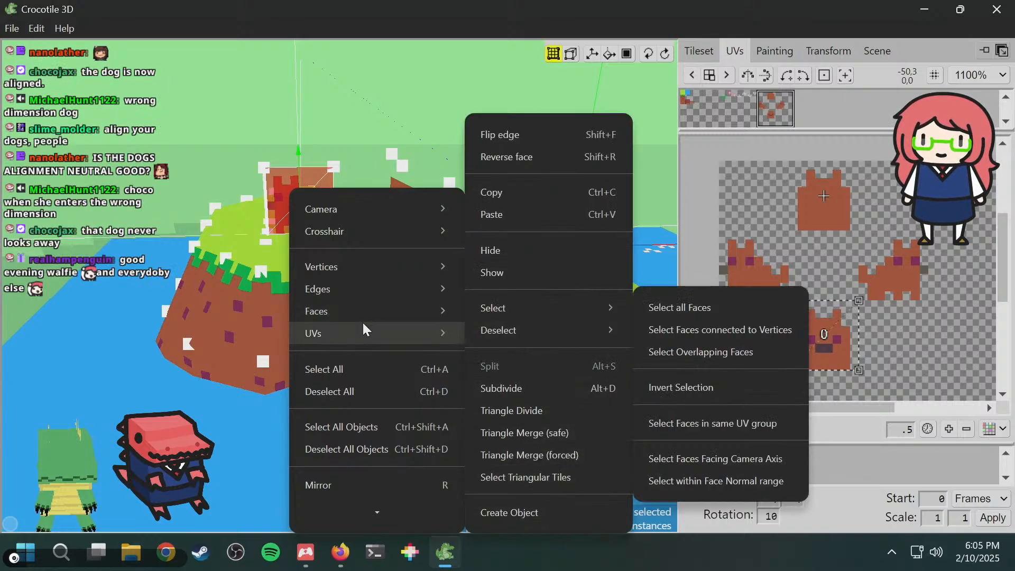
{"action": "mouse_move", "coordinate": [358, 332]}
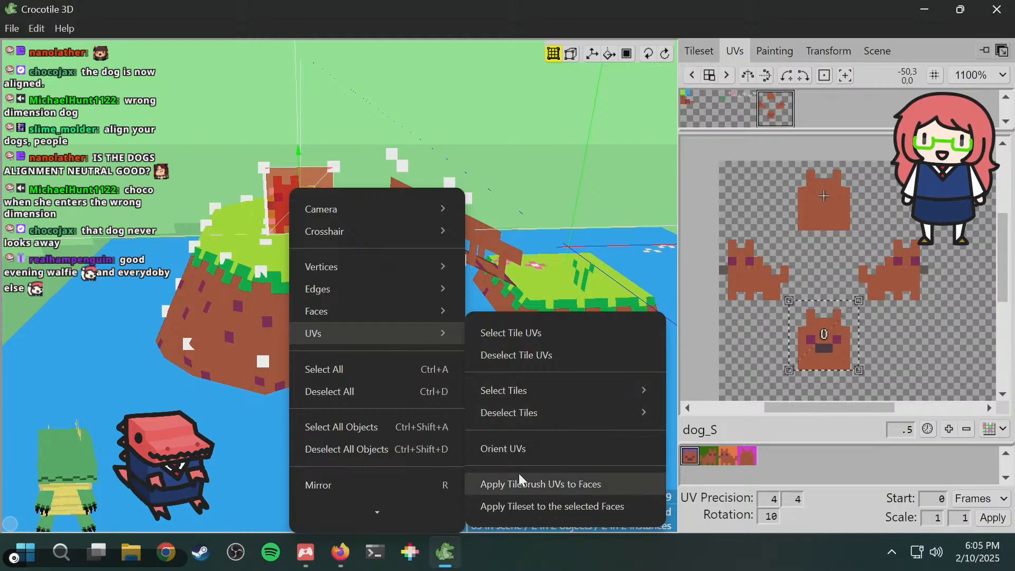
{"action": "left_click", "coordinate": [551, 483]}
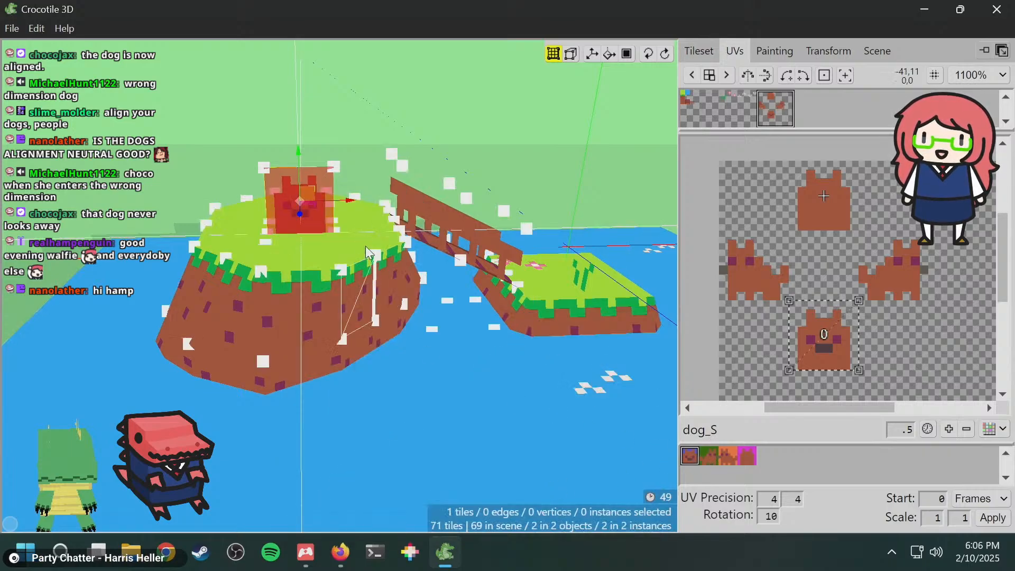
- Deselect the tile, leave the object's editing and check the front-facing dog from different angles
{"action": "left_click", "coordinate": [434, 123]}
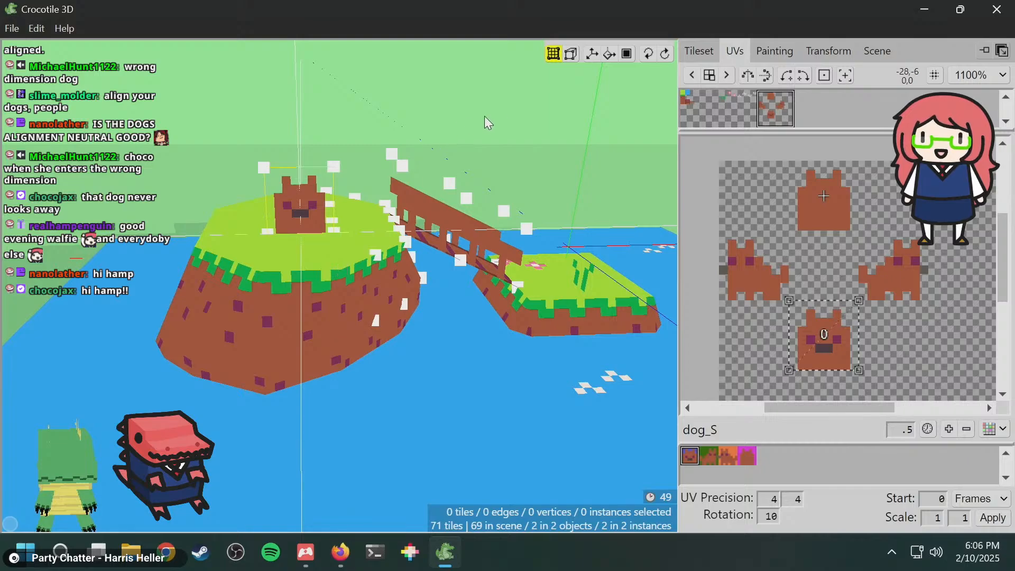
{"action": "middle_click_drag", "start_coordinate": [524, 109], "coordinate": [376, 127]}
{"action": "middle_click_drag", "start_coordinate": [516, 111], "coordinate": [427, 132]}
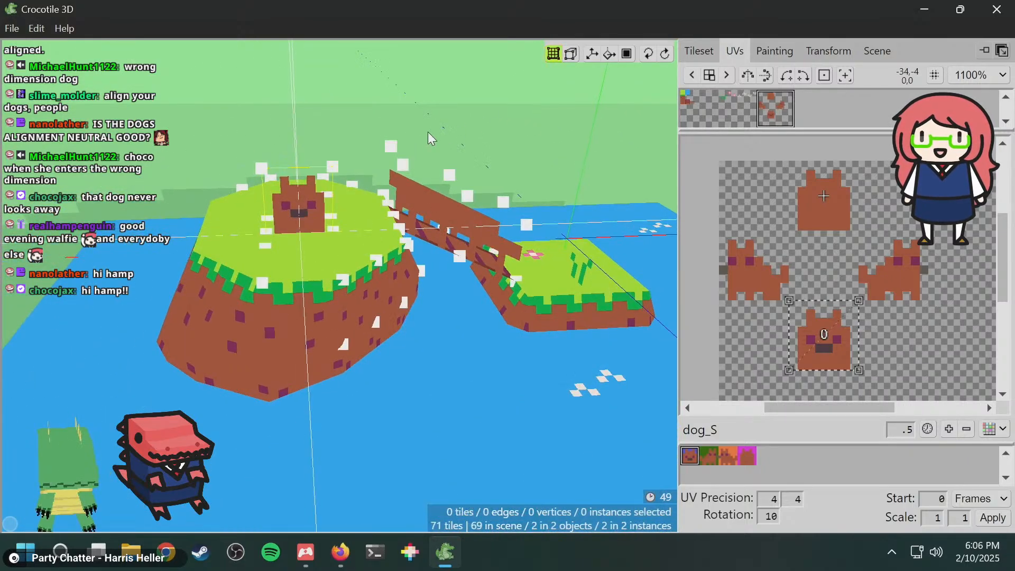
{"action": "key", "text": "space"}
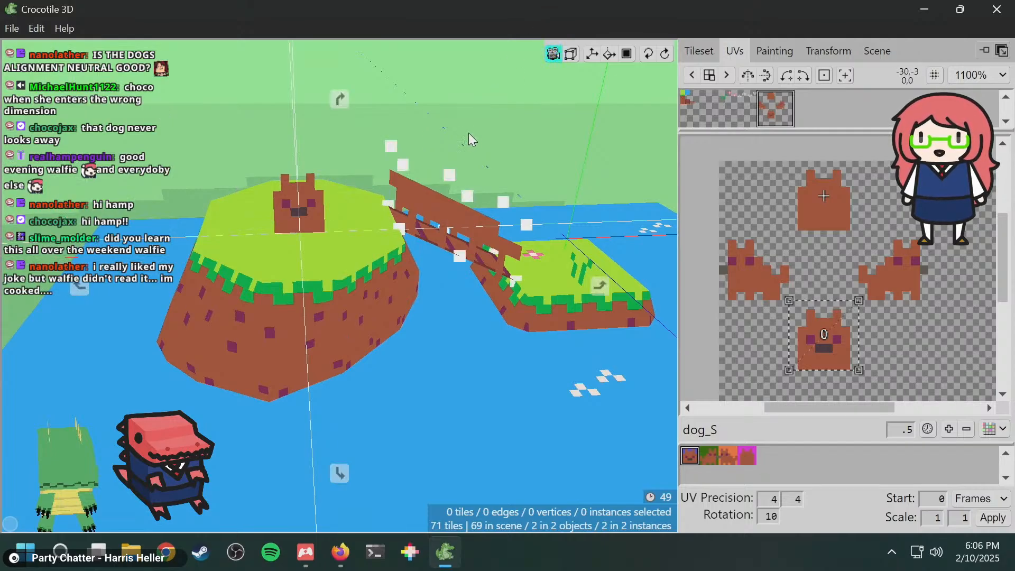
{"action": "left_click_drag", "start_coordinate": [469, 136], "coordinate": [100, 134]}
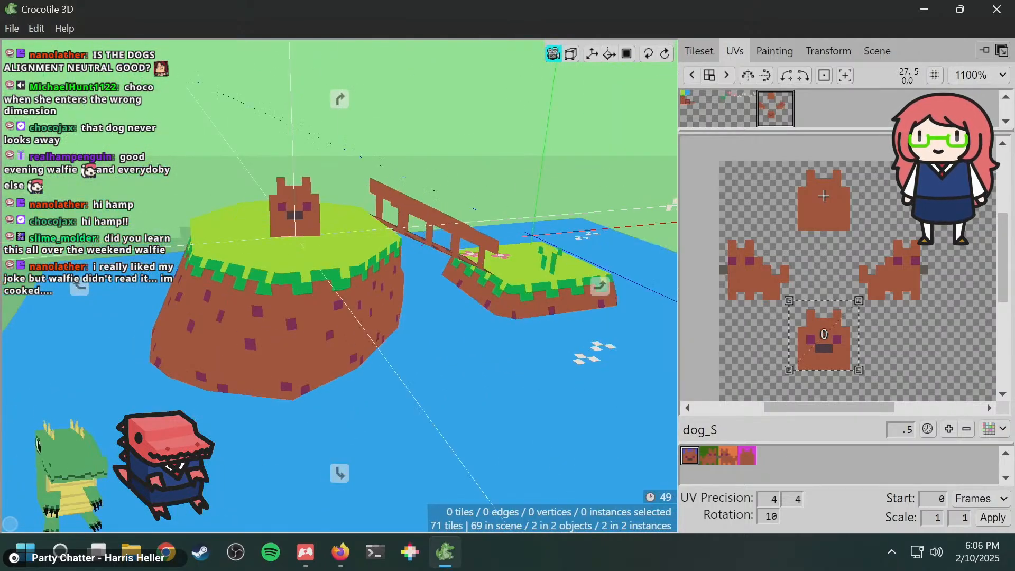
{"action": "key", "text": "space"}
- Try Lock to Y Axis in the dog object's billboarding properties and turn it back off
{"action": "left_click", "coordinate": [298, 214]}
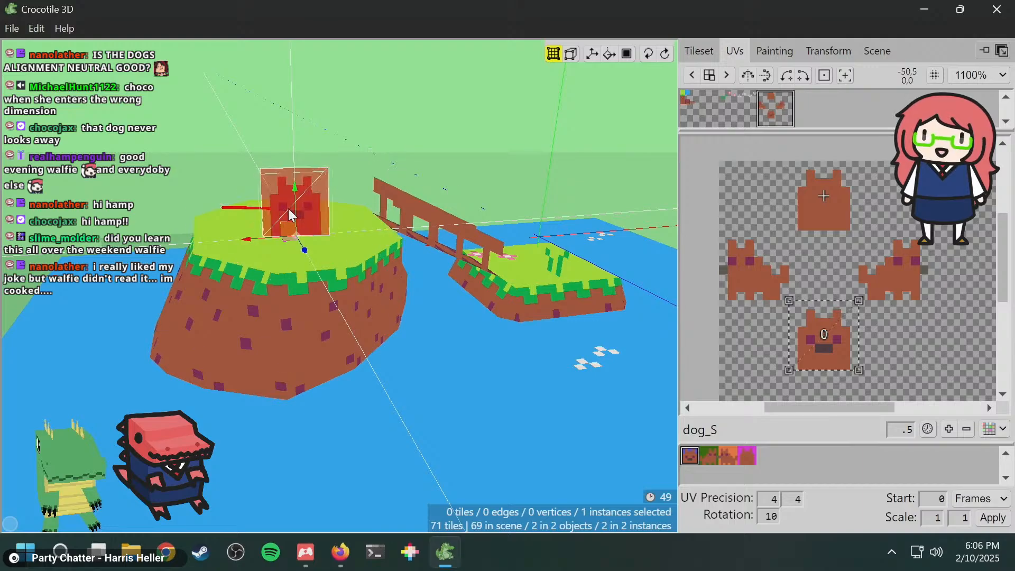
{"action": "left_click", "coordinate": [873, 50]}
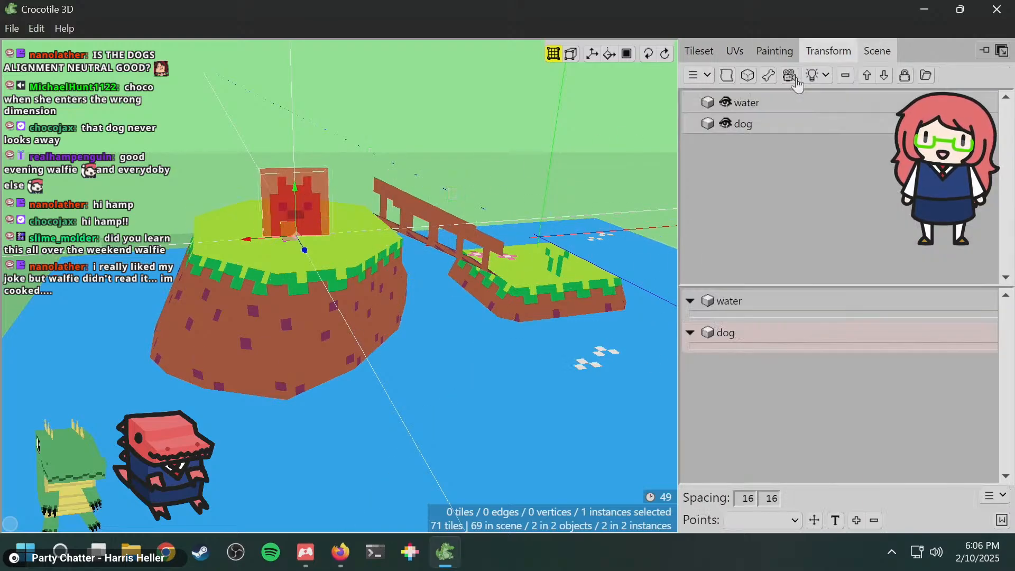
{"action": "right_click", "coordinate": [748, 126]}
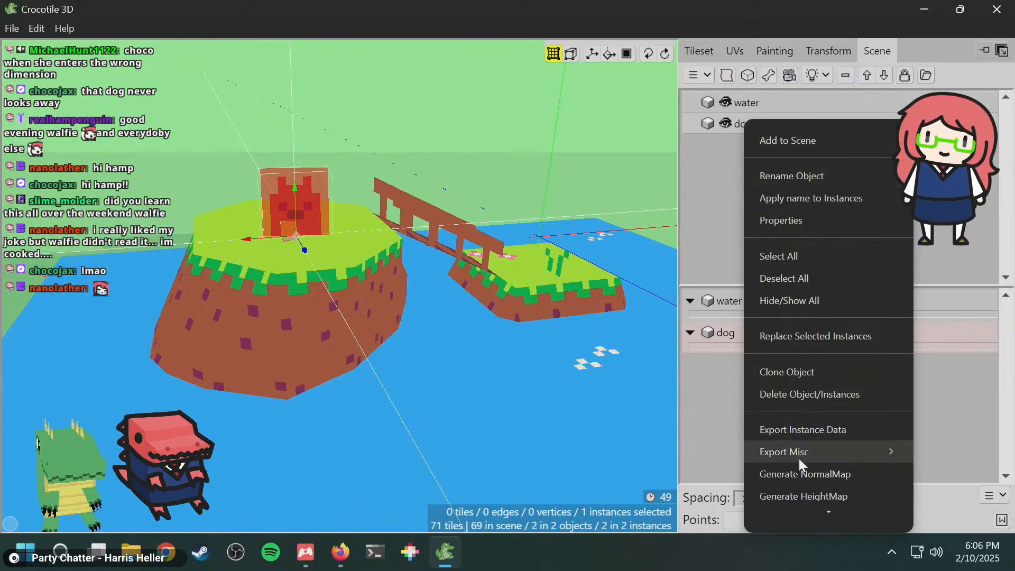
{"action": "mouse_move", "coordinate": [807, 526]}
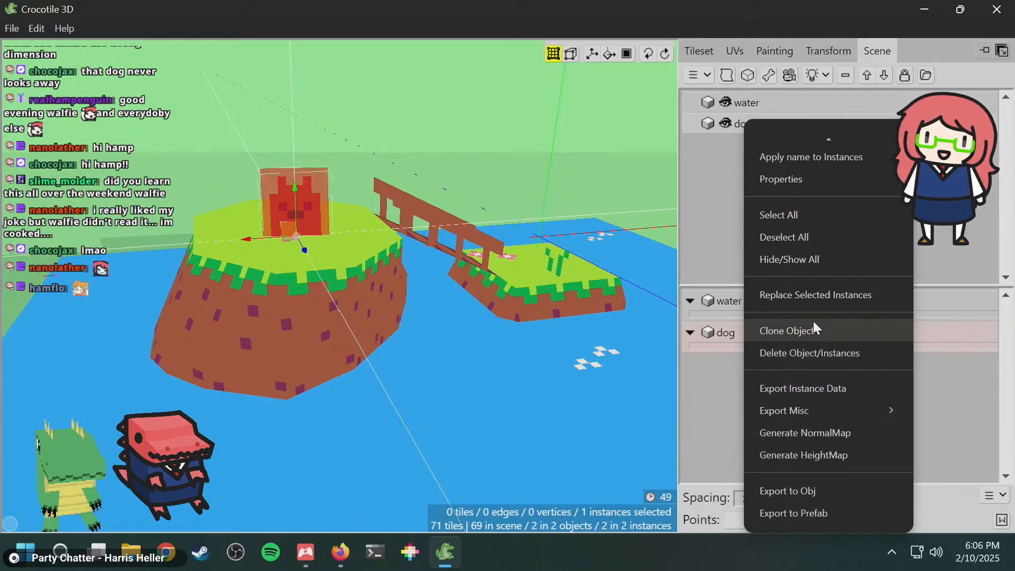
{"action": "scroll", "coordinate": [825, 222], "scroll_direction": "up", "scroll_amount": 2}
{"action": "left_click", "coordinate": [812, 225]}
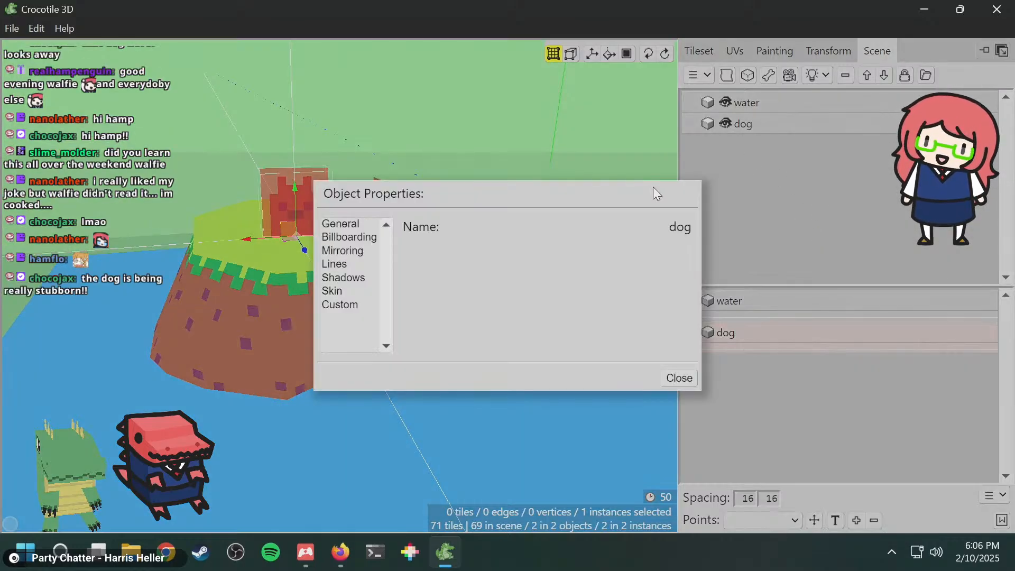
{"action": "left_click", "coordinate": [352, 238]}
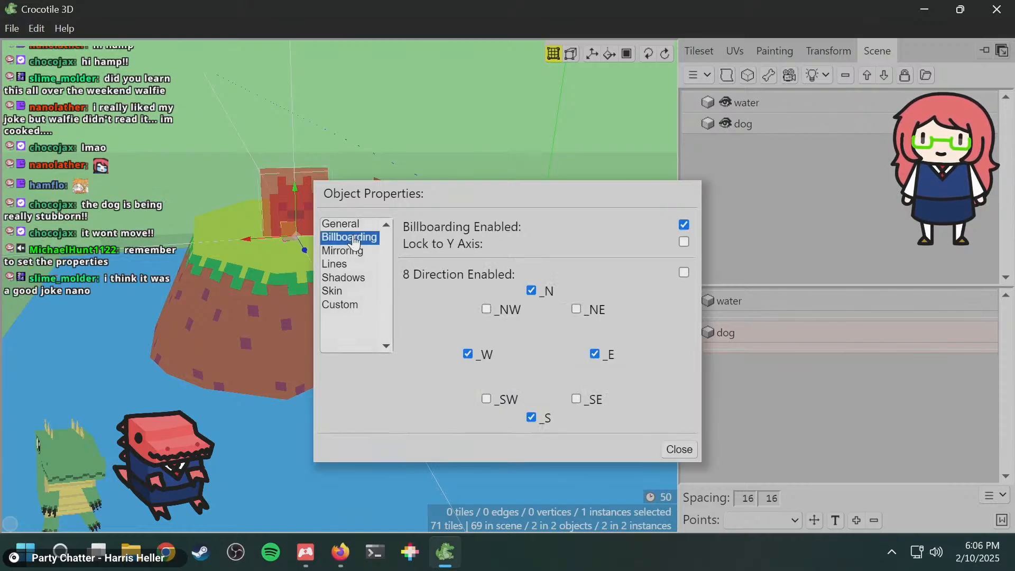
{"action": "left_click", "coordinate": [687, 241]}
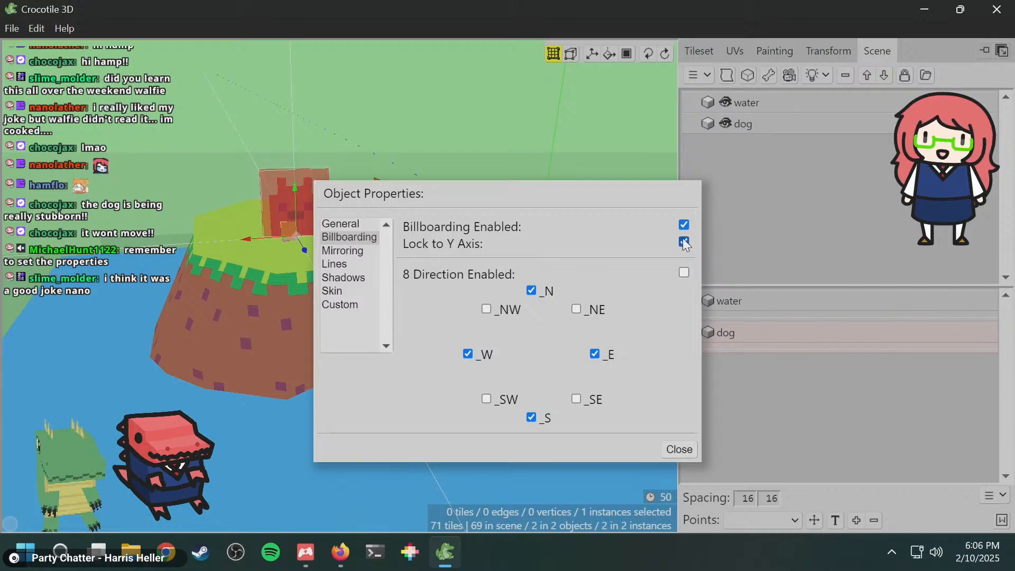
{"action": "left_click", "coordinate": [685, 242]}
{"action": "left_click", "coordinate": [668, 451]}
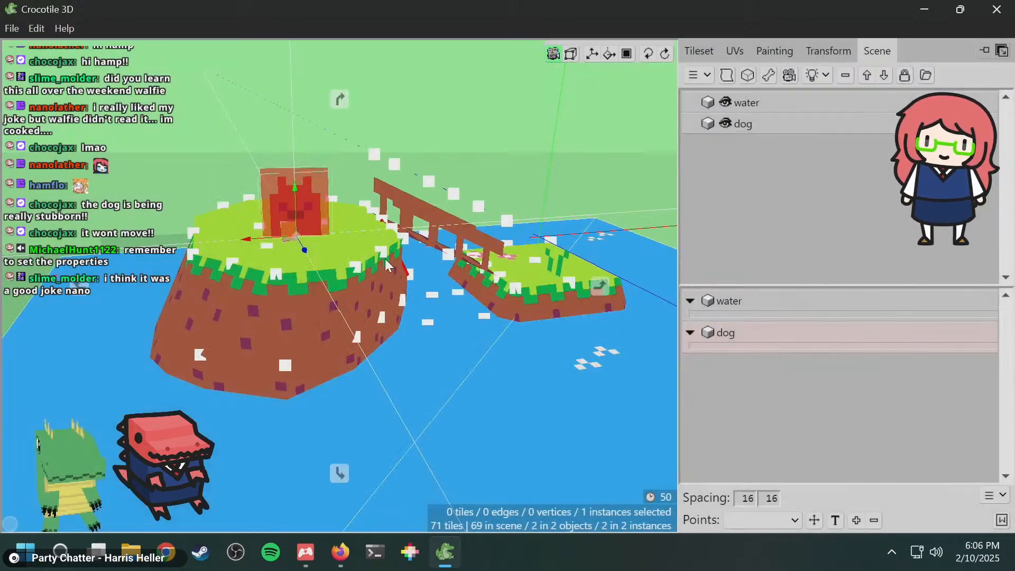
- Examine from several camera angles whether the billboarded dog changes its facing direction
{"action": "middle_click_drag", "start_coordinate": [404, 240], "coordinate": [382, 258]}
{"action": "middle_click_drag", "start_coordinate": [350, 207], "coordinate": [423, 211]}
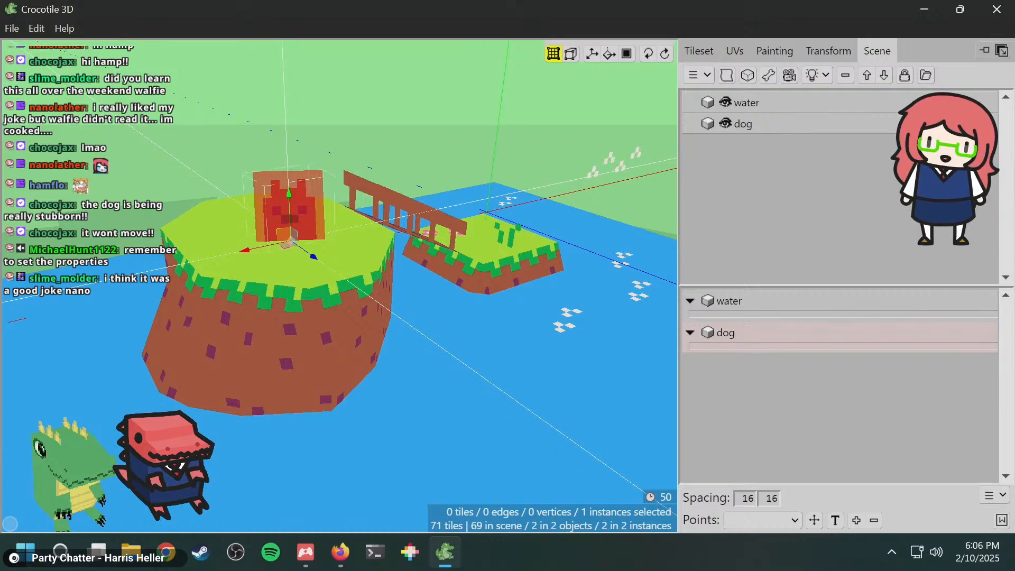
{"action": "key", "text": "space"}
{"action": "left_click_drag", "start_coordinate": [370, 201], "coordinate": [312, 201]}
{"action": "mouse_move", "coordinate": [434, 180]}
{"action": "left_mouse_down"}
{"action": "mouse_move", "coordinate": [254, 164]}
{"action": "mouse_move", "coordinate": [380, 174]}
{"action": "mouse_move", "coordinate": [427, 166]}
{"action": "left_mouse_up"}
{"action": "key", "text": "space"}
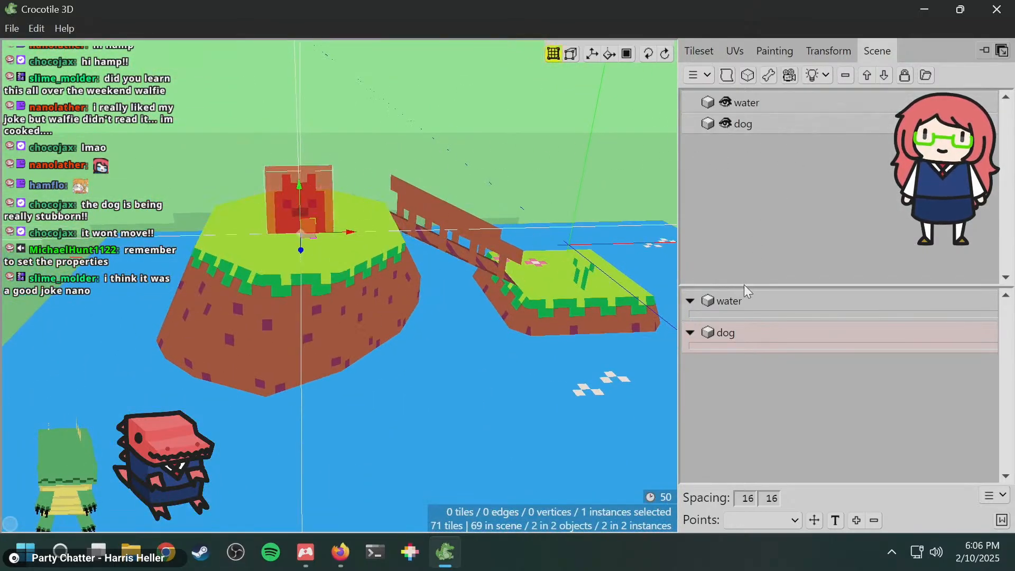
{"action": "key", "text": "space"}
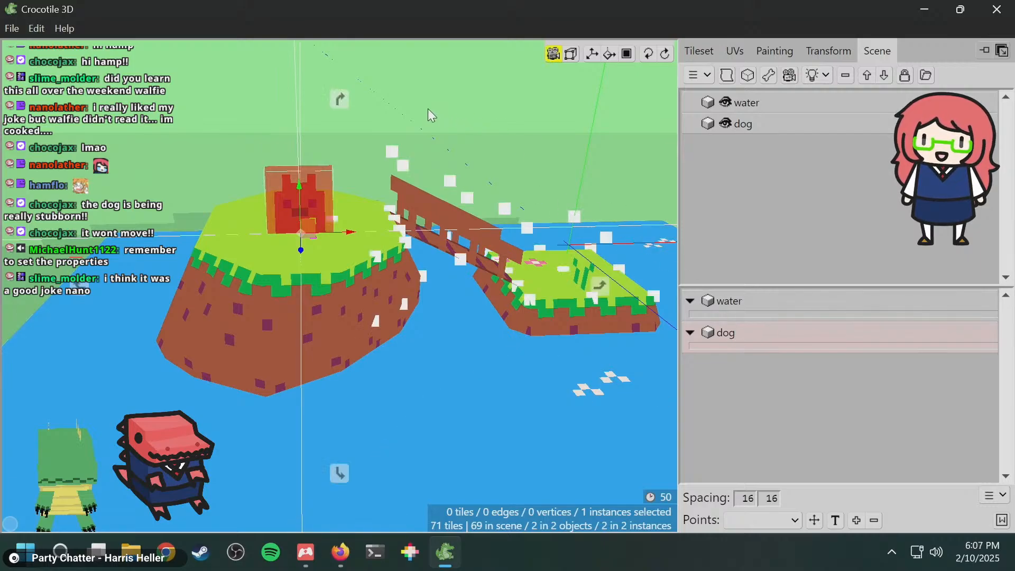
{"action": "left_click_drag", "start_coordinate": [427, 109], "coordinate": [337, 148]}
{"action": "key", "text": "space"}
{"action": "key", "text": "space"}
{"action": "key", "text": "space"}
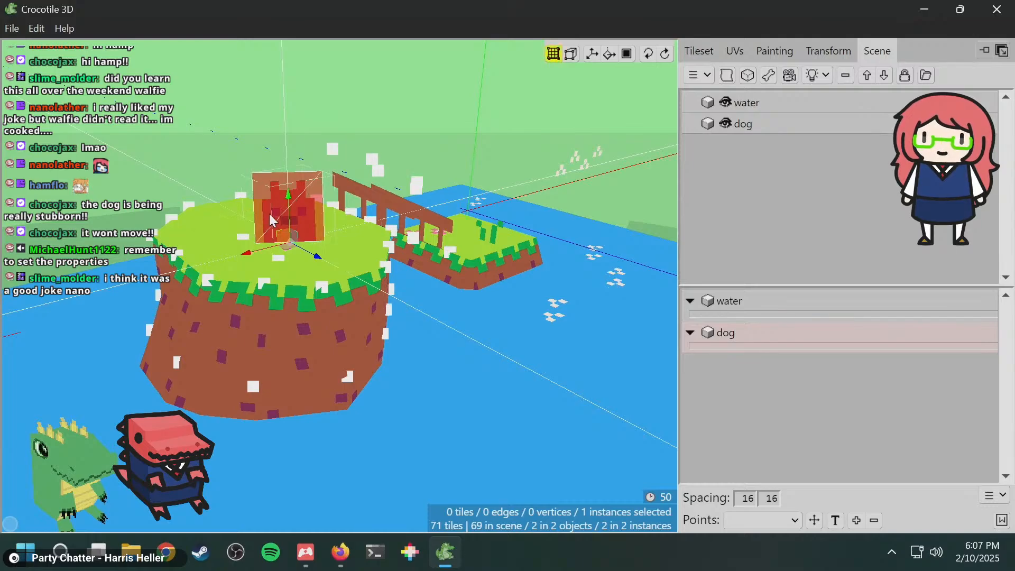
- Edit the dog object, select its tile and apply the dog_S tilebrush UVs to the face
{"action": "right_click", "coordinate": [269, 213]}
{"action": "left_click", "coordinate": [288, 233]}
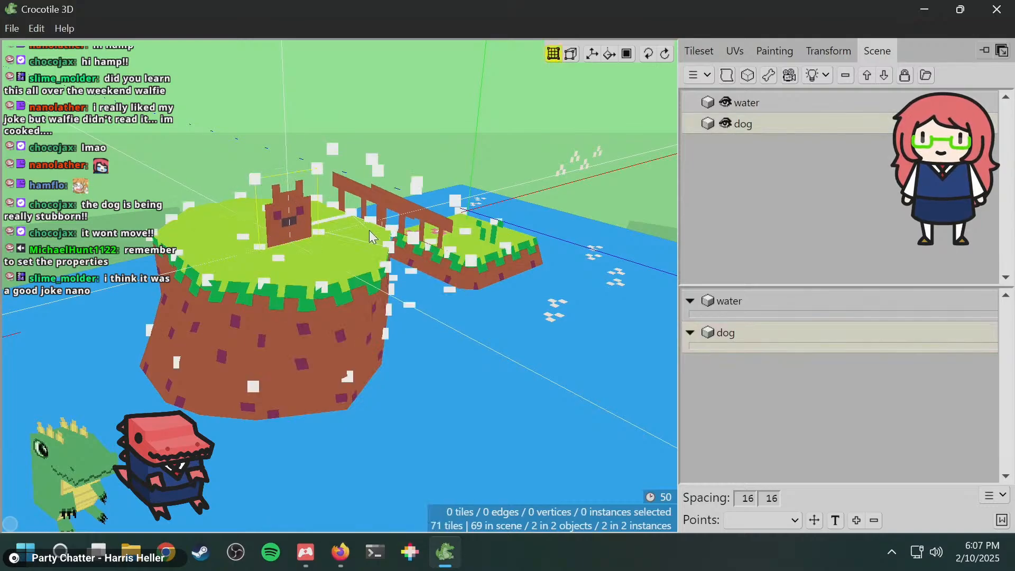
{"action": "key", "text": "space"}
{"action": "left_click_drag", "start_coordinate": [266, 216], "coordinate": [227, 182]}
{"action": "key", "text": "space"}
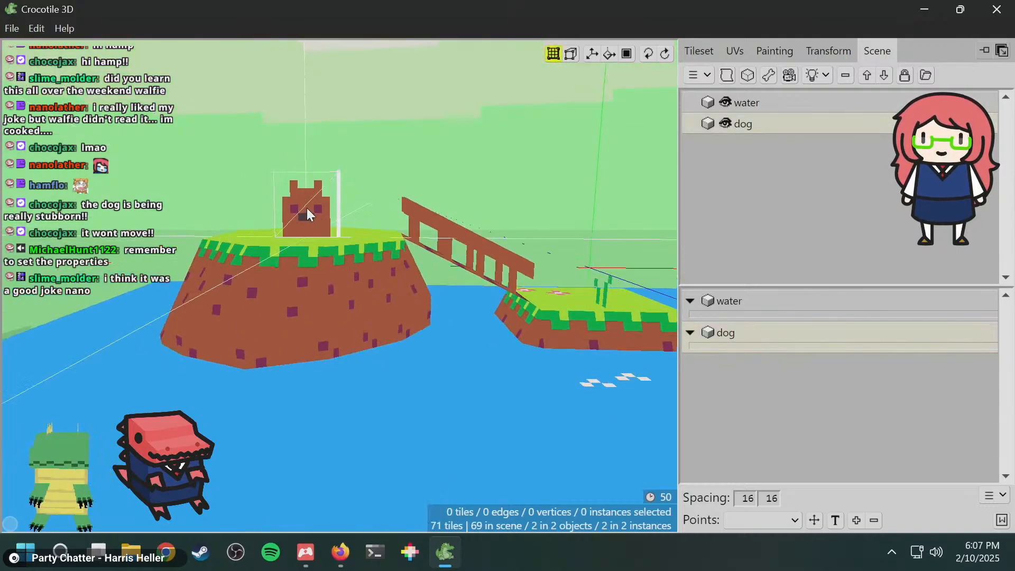
{"action": "left_click", "coordinate": [299, 217]}
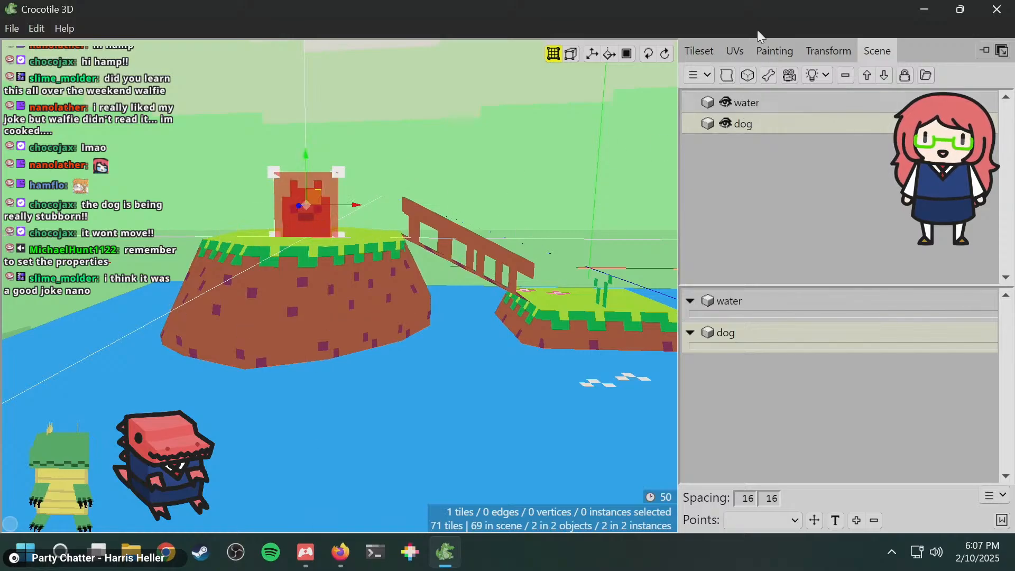
{"action": "left_click", "coordinate": [735, 51]}
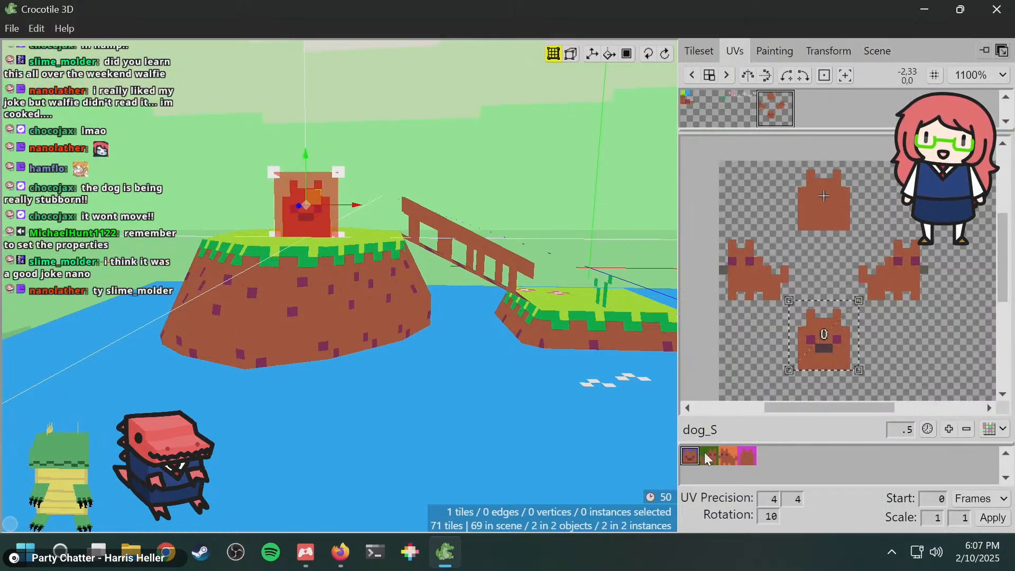
{"action": "right_click", "coordinate": [298, 216]}
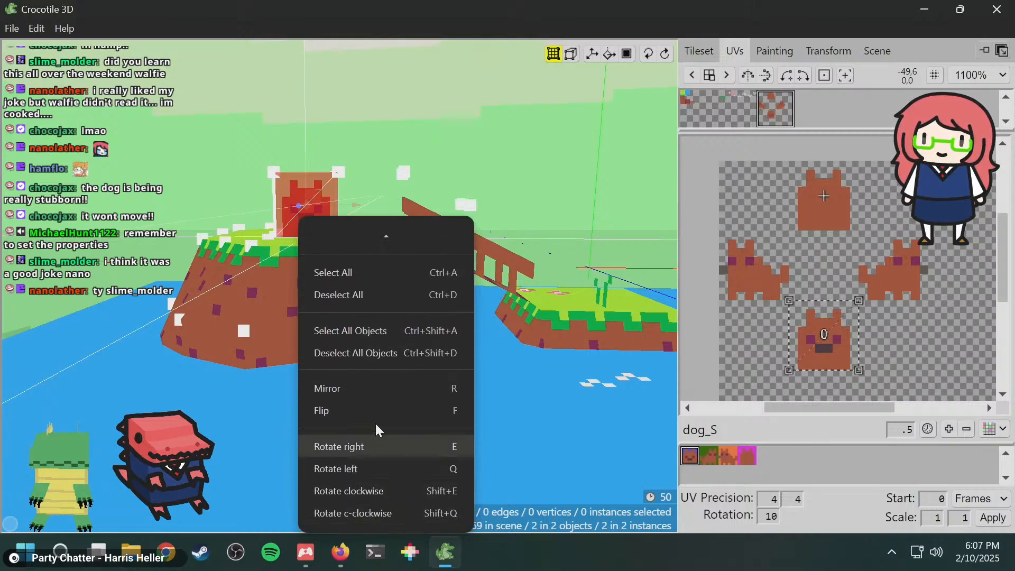
{"action": "mouse_move", "coordinate": [366, 360]}
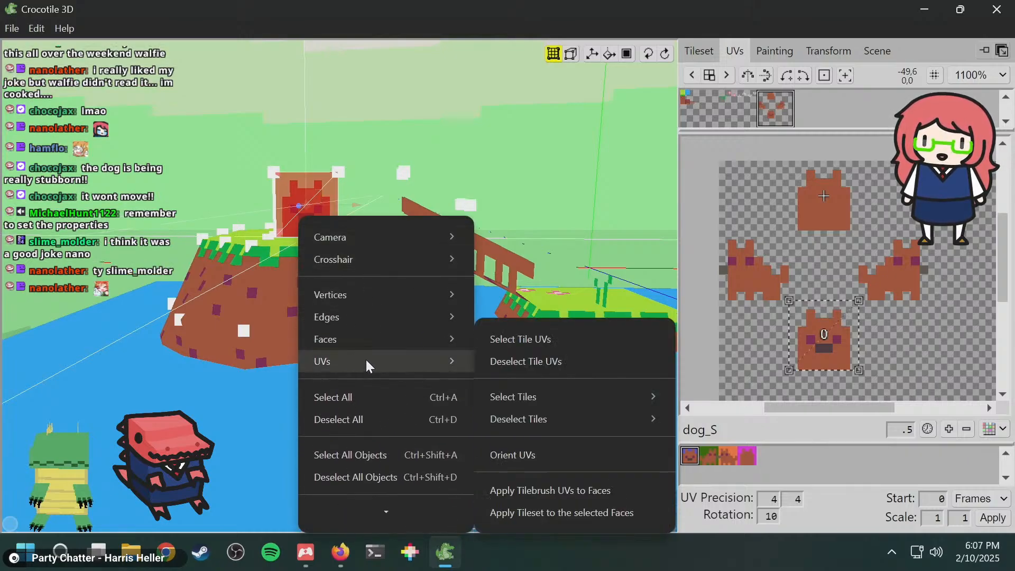
{"action": "left_click", "coordinate": [550, 491]}
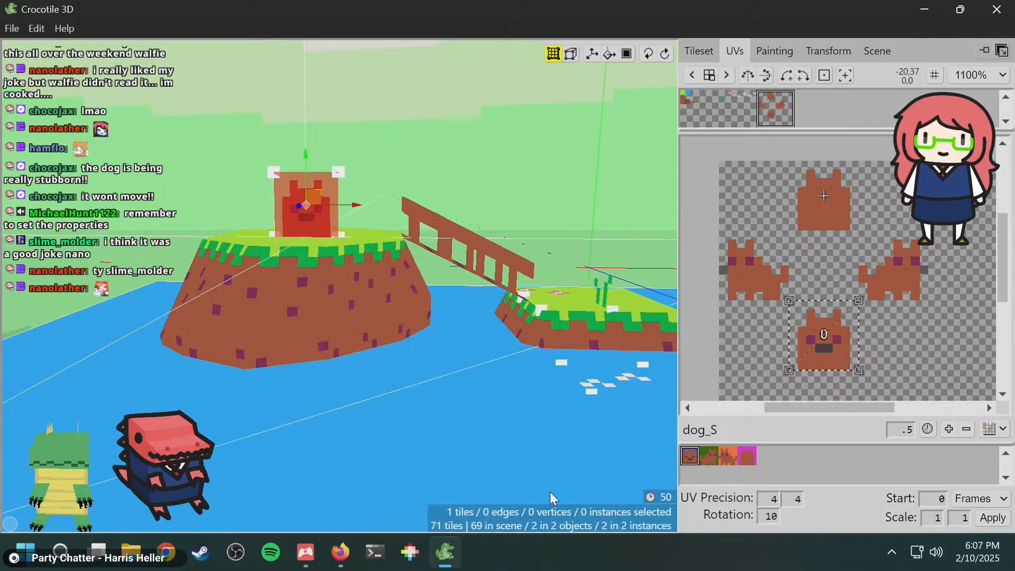
- Review the dog_E, dog_W and back-facing animations, return to dog_S and view the dog outside object editing
{"action": "right_click_drag", "start_coordinate": [401, 268], "coordinate": [318, 301]}
{"action": "left_click", "coordinate": [709, 456]}
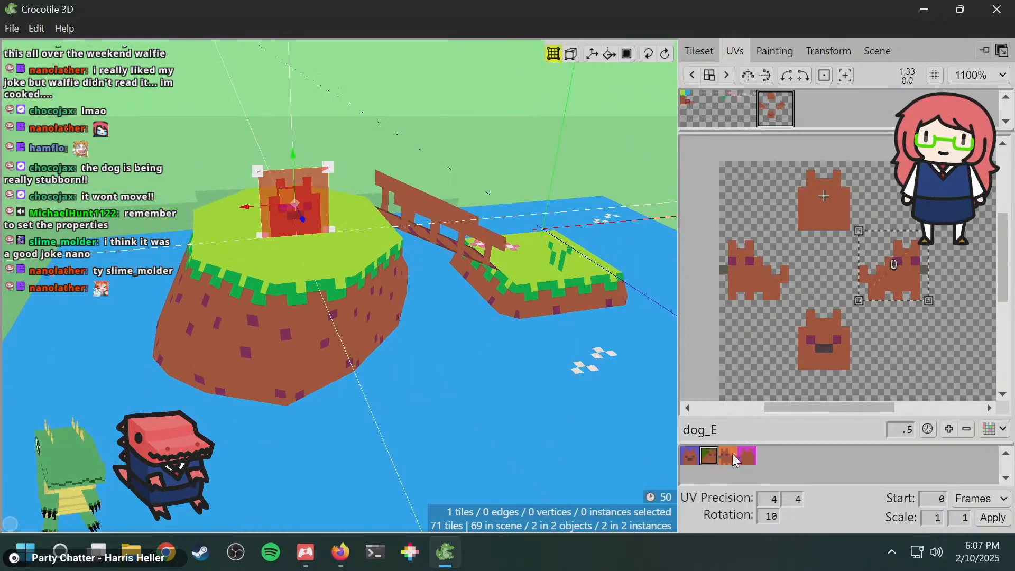
{"action": "left_click", "coordinate": [733, 457]}
{"action": "left_click", "coordinate": [748, 457]}
{"action": "left_click", "coordinate": [692, 457]}
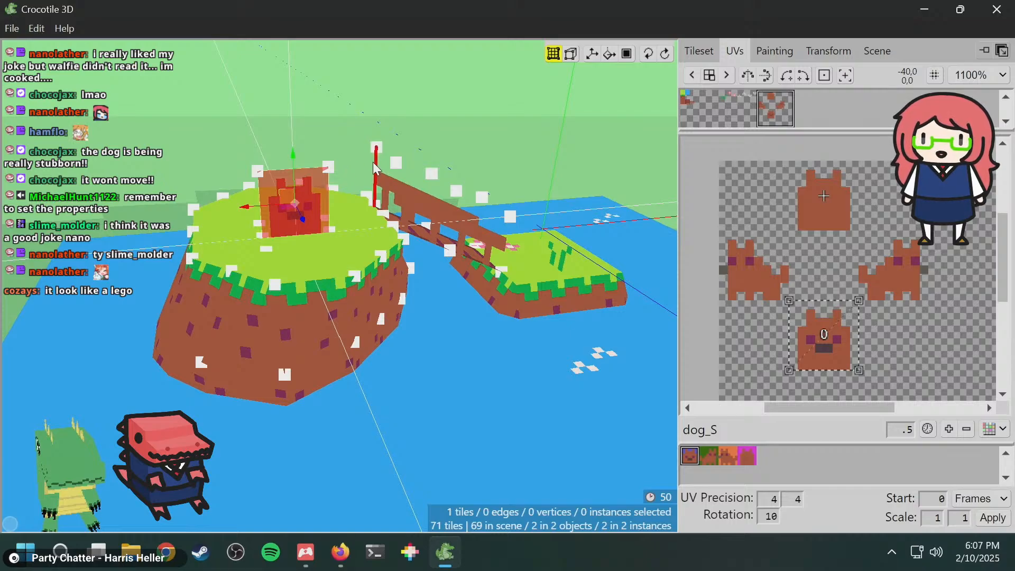
{"action": "right_click_drag", "start_coordinate": [392, 127], "coordinate": [395, 115]}
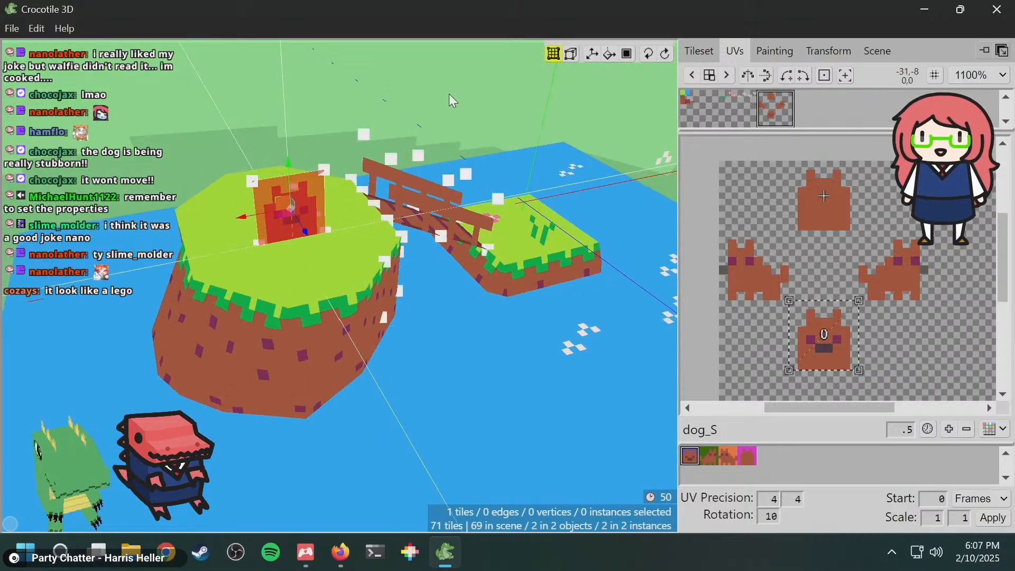
{"action": "right_click_drag", "start_coordinate": [449, 94], "coordinate": [297, 202]}
{"action": "left_click", "coordinate": [279, 192]}
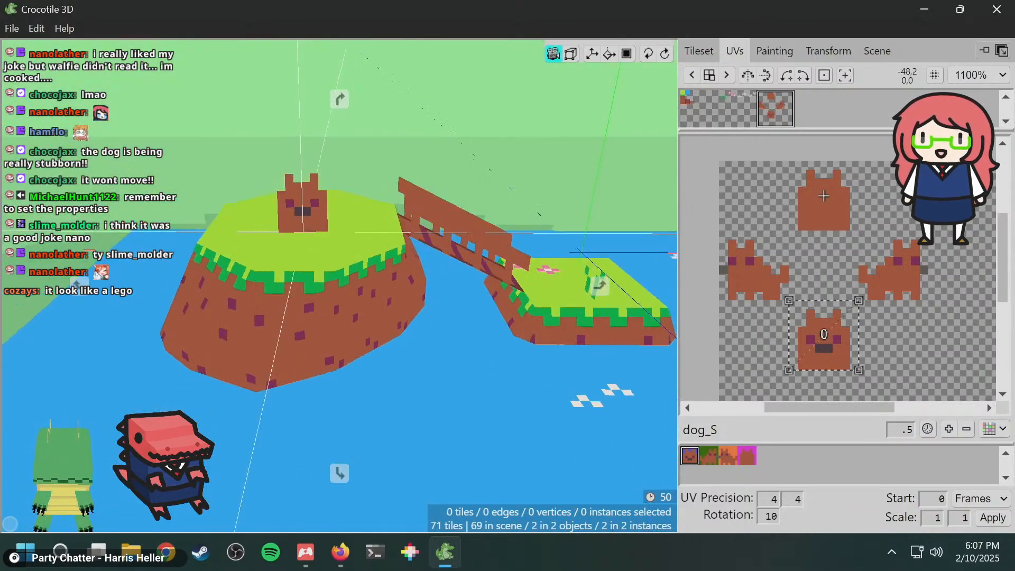
- Edit the dog object and delete its tile
{"action": "left_click", "coordinate": [299, 206]}
{"action": "right_click", "coordinate": [303, 207]}
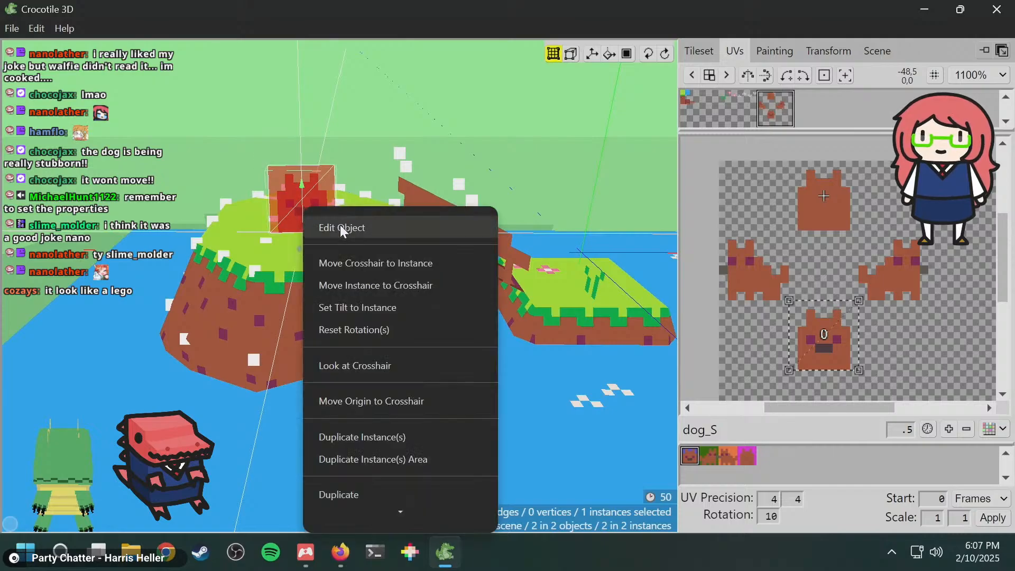
{"action": "left_click", "coordinate": [341, 229]}
{"action": "left_click", "coordinate": [305, 207]}
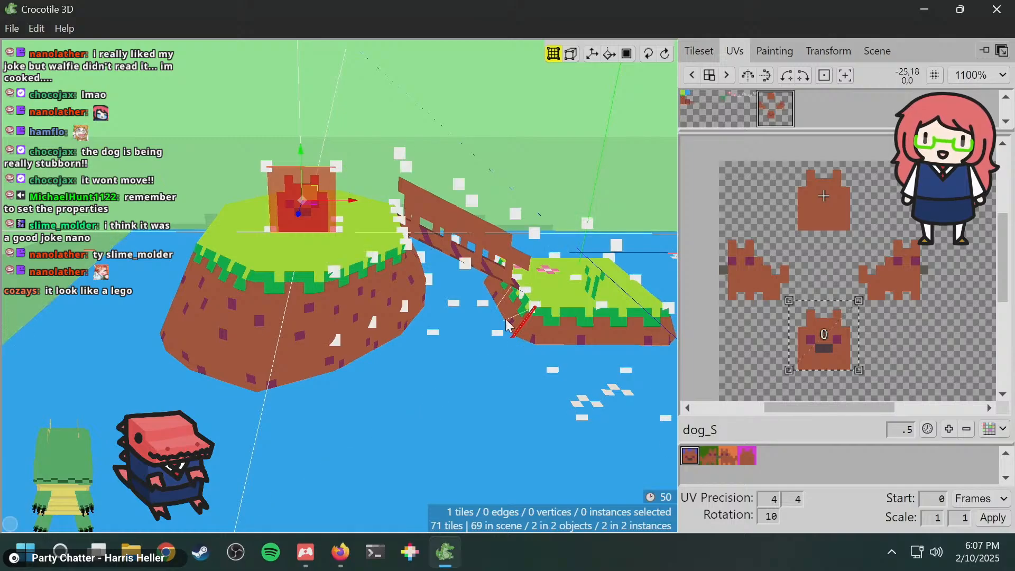
{"action": "key", "text": "Delete"}
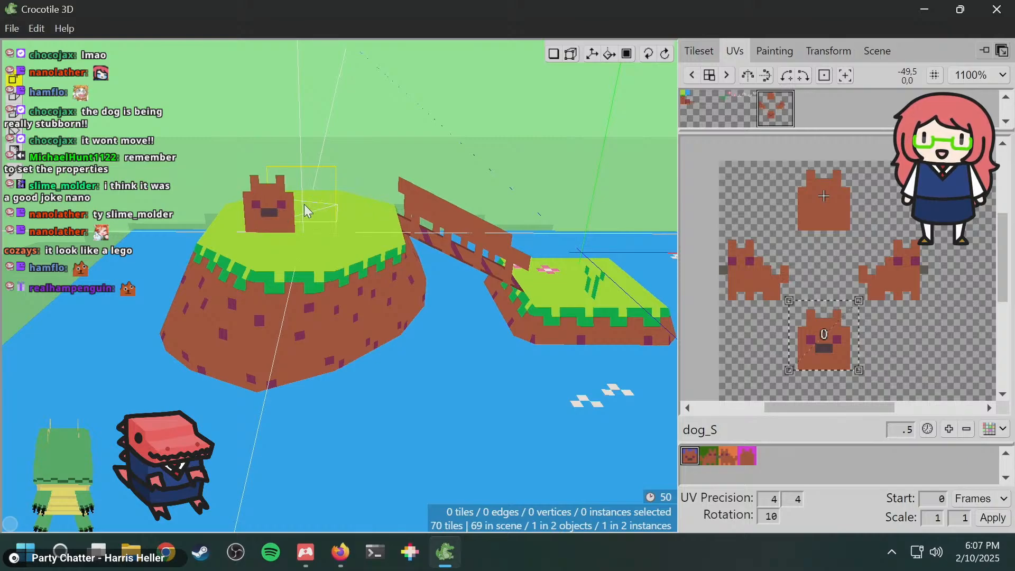
- Place a new dog tile on top of the larger island using the front-facing dog_S animation
{"action": "middle_click_drag", "start_coordinate": [427, 182], "coordinate": [430, 161]}
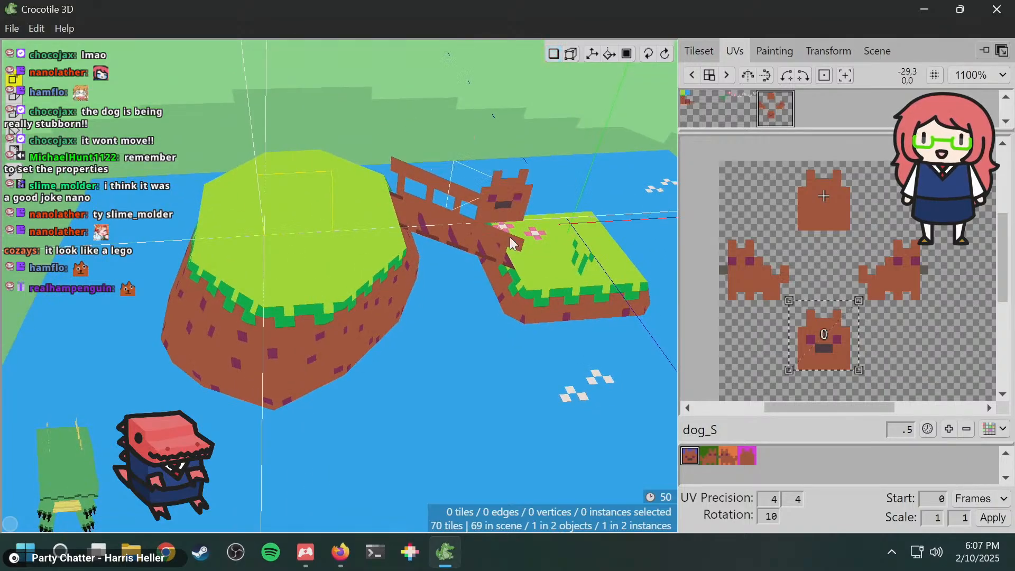
{"action": "left_click", "coordinate": [698, 459]}
{"action": "left_click", "coordinate": [708, 456]}
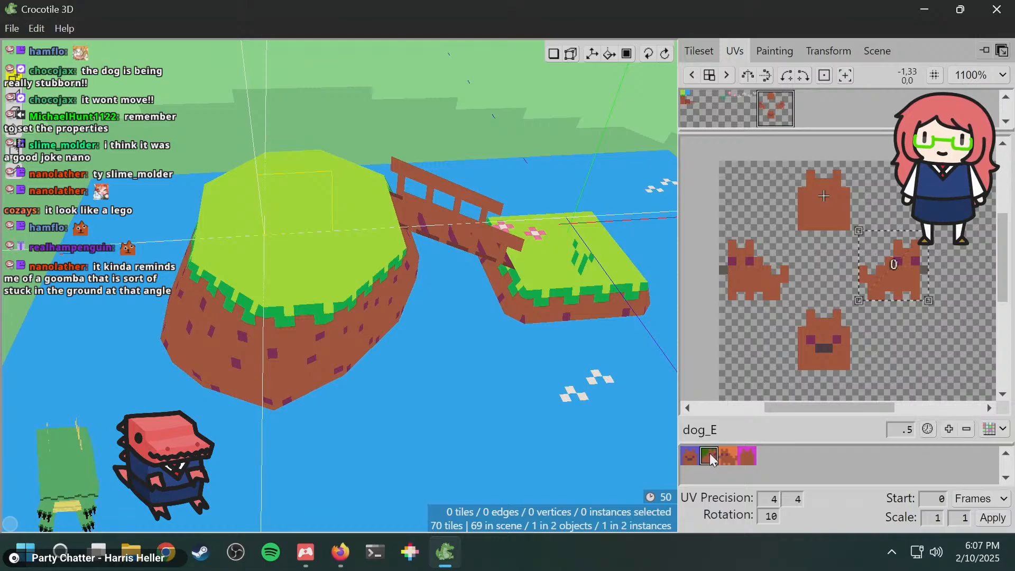
{"action": "left_click", "coordinate": [690, 456]}
{"action": "left_click", "coordinate": [296, 213]}
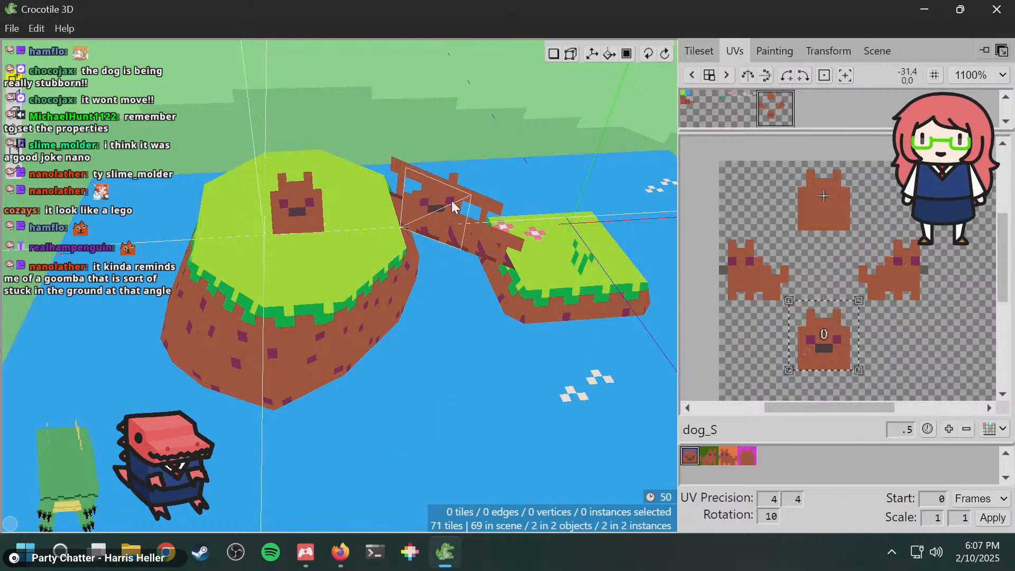
- Leave the object's editing and check the newly placed billboarded dog from different camera angles
{"action": "key", "text": "space"}
{"action": "left_click_drag", "start_coordinate": [452, 204], "coordinate": [300, 173]}
{"action": "left_click", "coordinate": [293, 207]}
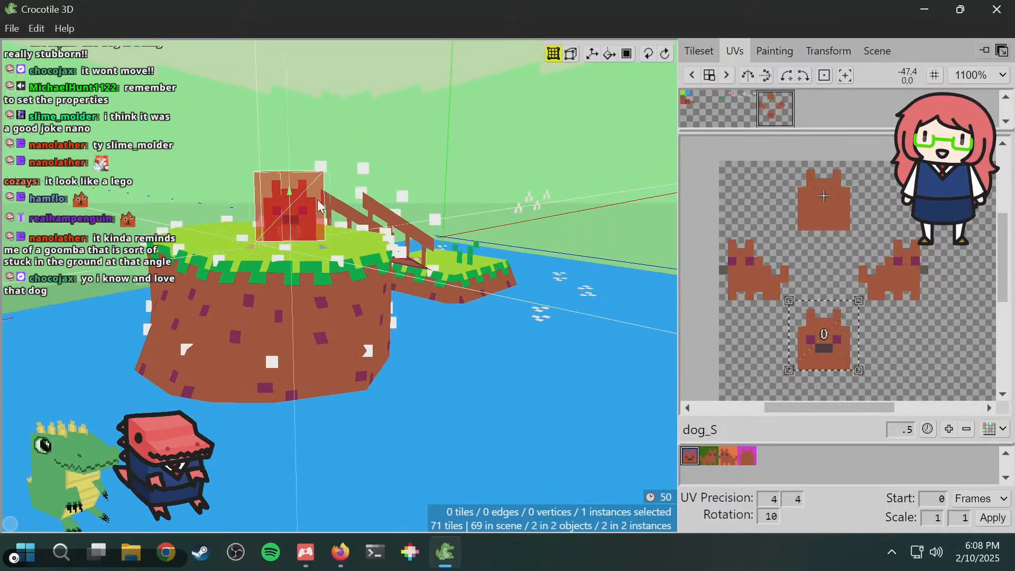
{"action": "left_click_drag", "start_coordinate": [285, 210], "coordinate": [328, 194]}
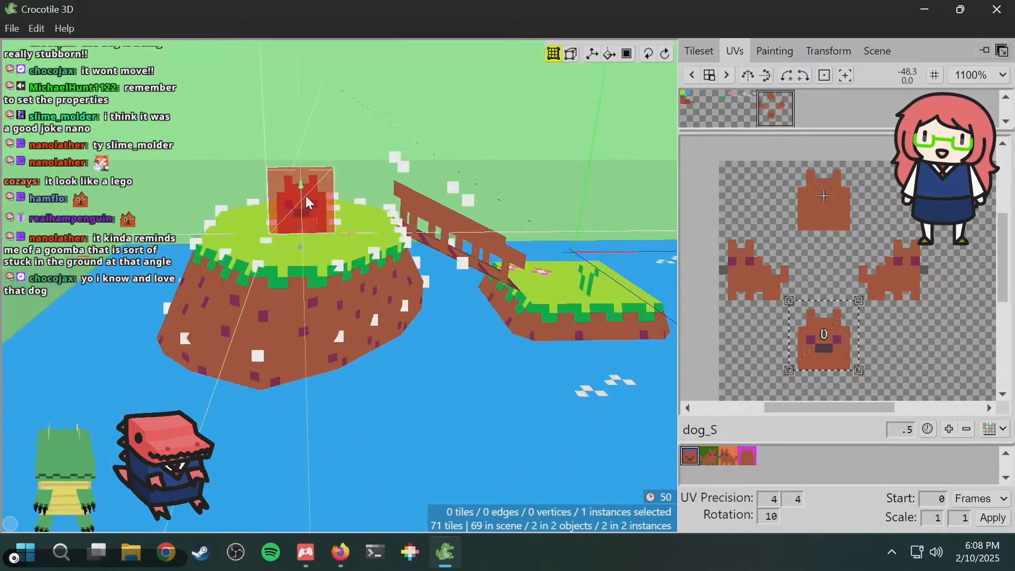
- Edit the dog object again and select its new tile
{"action": "right_click", "coordinate": [299, 193]}
{"action": "left_click", "coordinate": [329, 209]}
{"action": "left_click", "coordinate": [307, 205]}
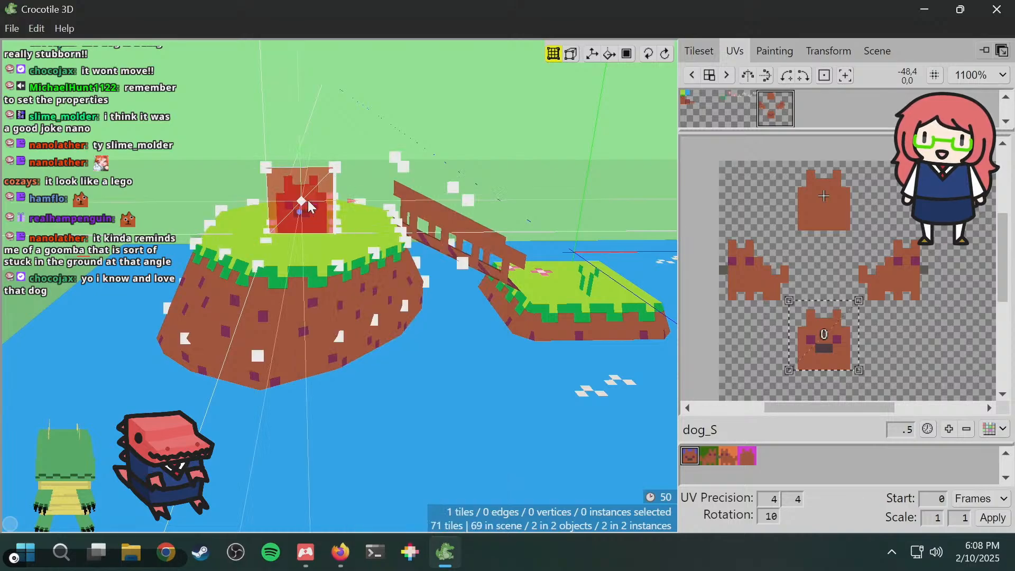
{"action": "right_click", "coordinate": [309, 218]}
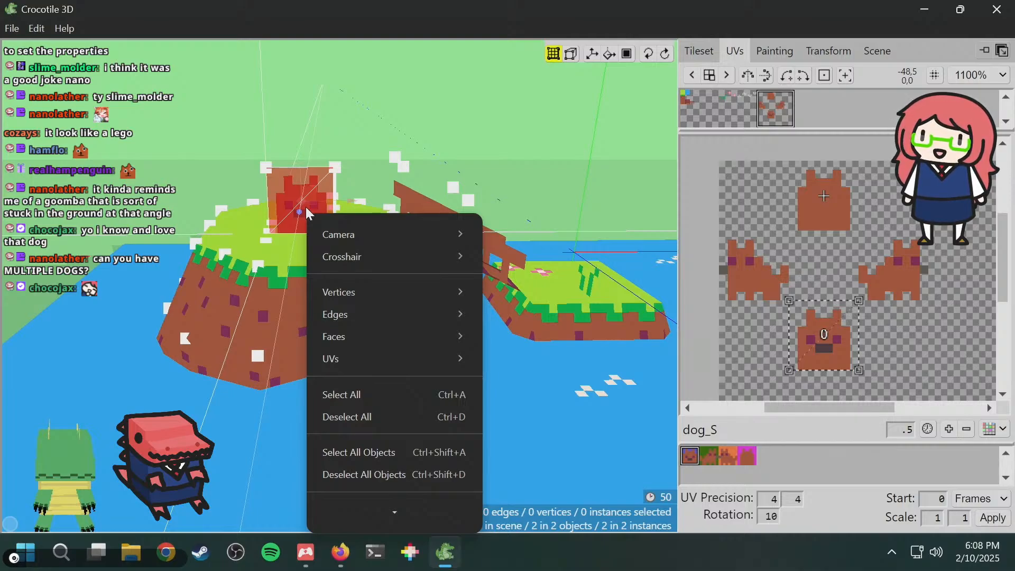
{"action": "mouse_move", "coordinate": [356, 516]}
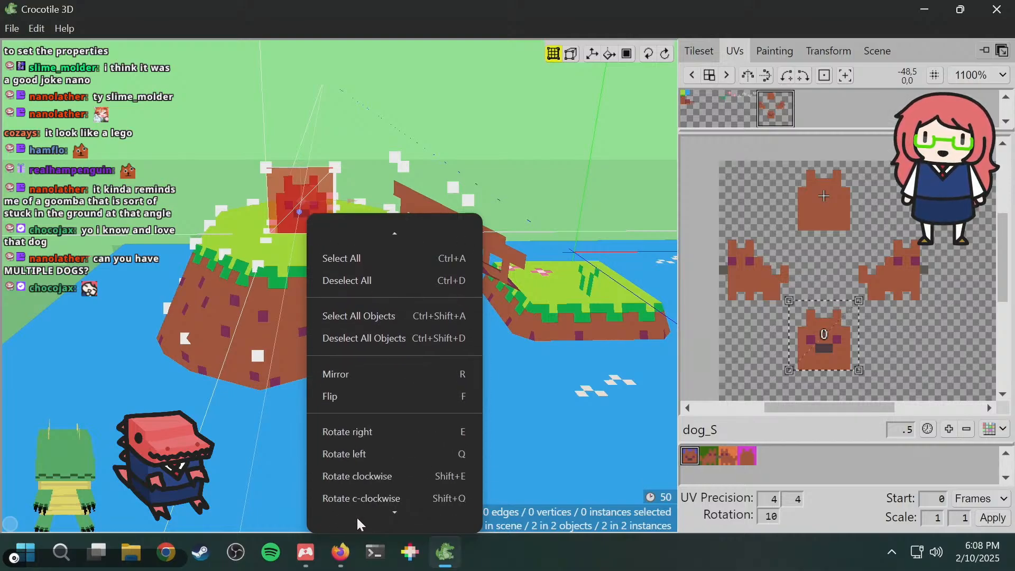
{"action": "left_click", "coordinate": [410, 411]}
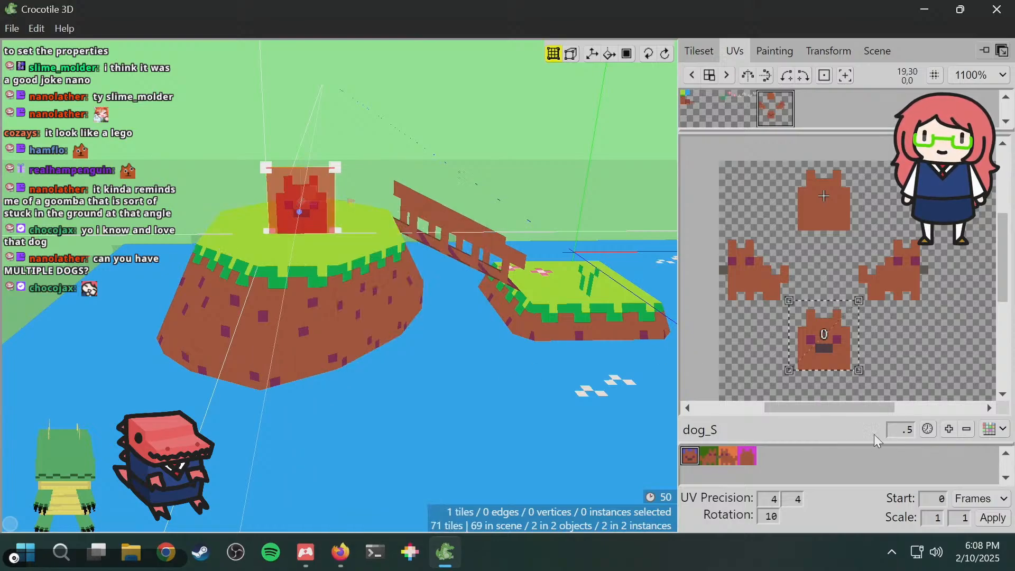
- Step through the dog's four directional animations with the tile selected, return to dog_S and check the scene's object list
{"action": "left_click", "coordinate": [702, 458]}
{"action": "left_click", "coordinate": [694, 458]}
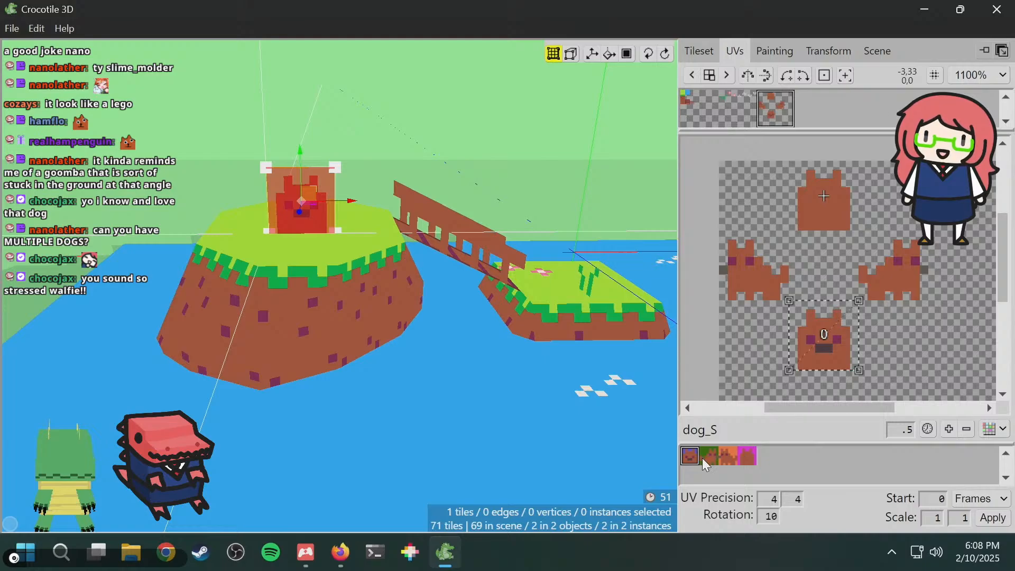
{"action": "left_click", "coordinate": [703, 458]}
{"action": "left_click", "coordinate": [694, 458]}
{"action": "left_click", "coordinate": [707, 458]}
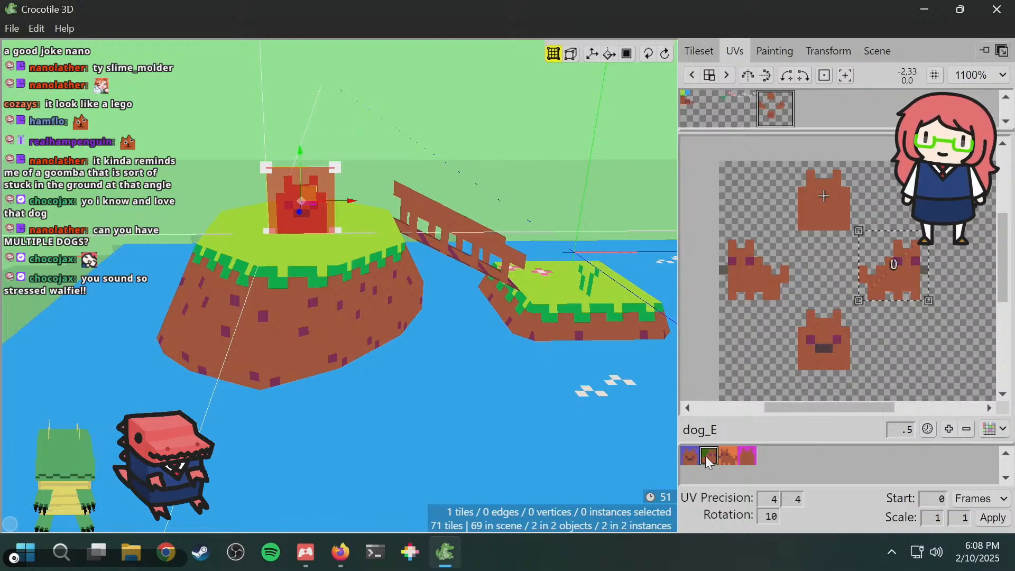
{"action": "left_click", "coordinate": [728, 458]}
{"action": "left_click", "coordinate": [747, 458]}
{"action": "left_click", "coordinate": [692, 456]}
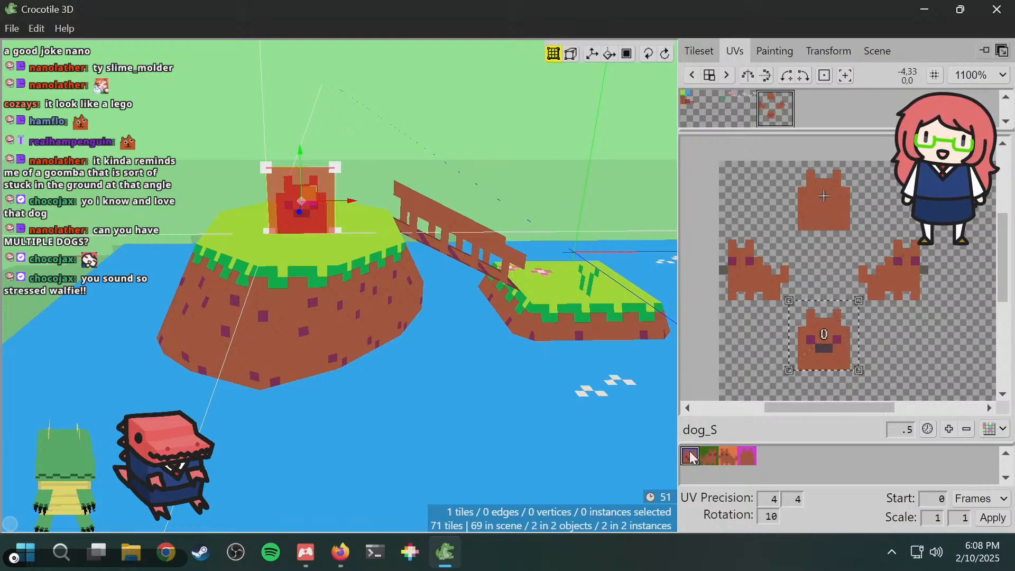
{"action": "left_click", "coordinate": [878, 50]}
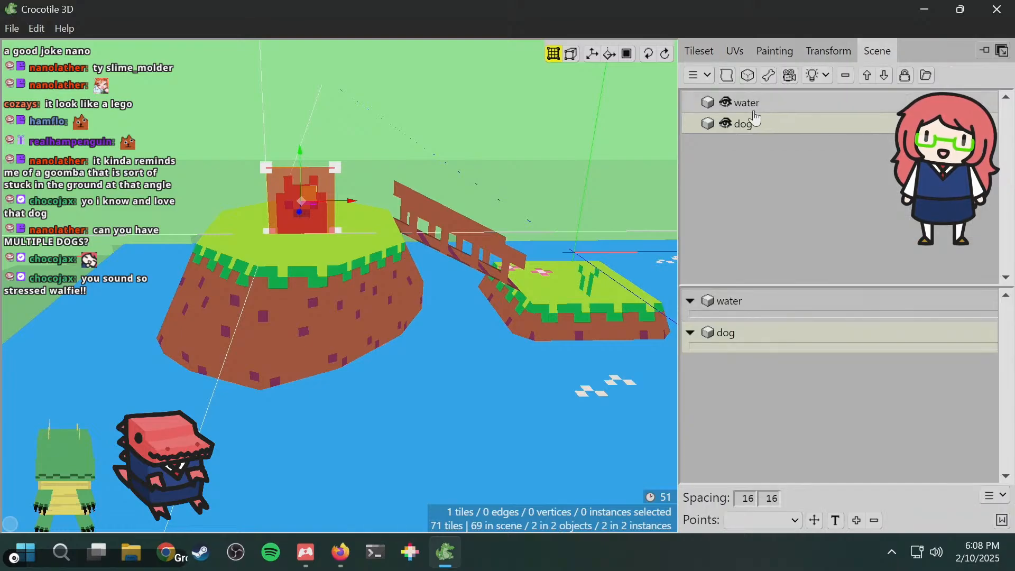
{"action": "left_click", "coordinate": [735, 51]}
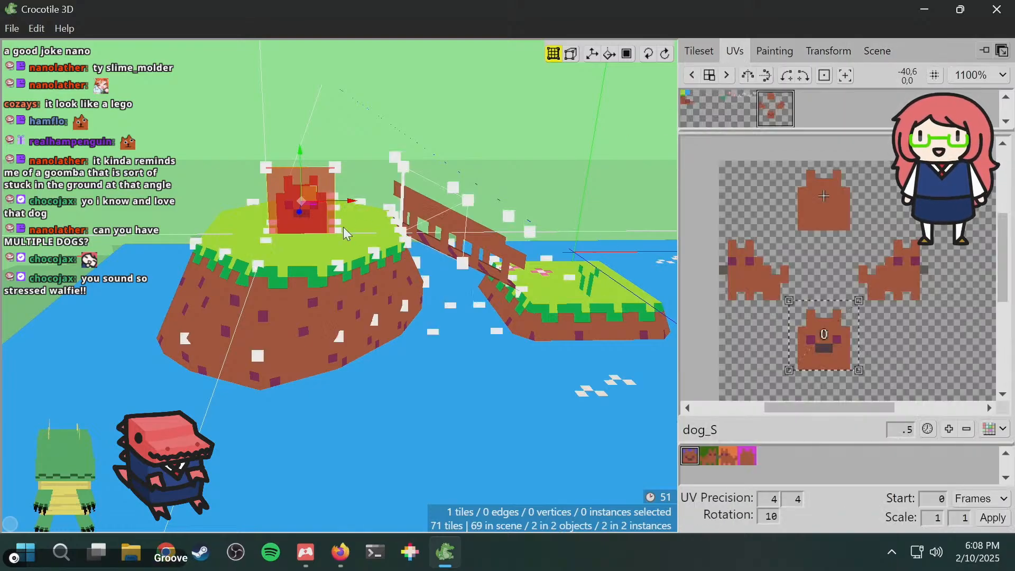
- Compare the dog_E, dog_W, back-facing and dog_S animations again and examine the selected dog tile from other angles
{"action": "left_click_drag", "start_coordinate": [337, 146], "coordinate": [365, 170]}
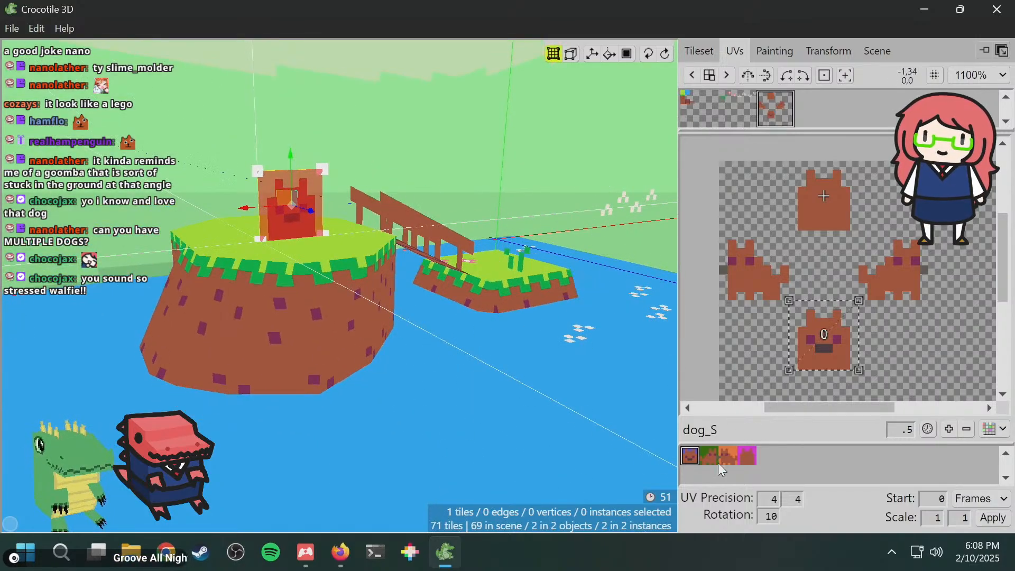
{"action": "left_click", "coordinate": [712, 462]}
{"action": "left_click", "coordinate": [726, 459]}
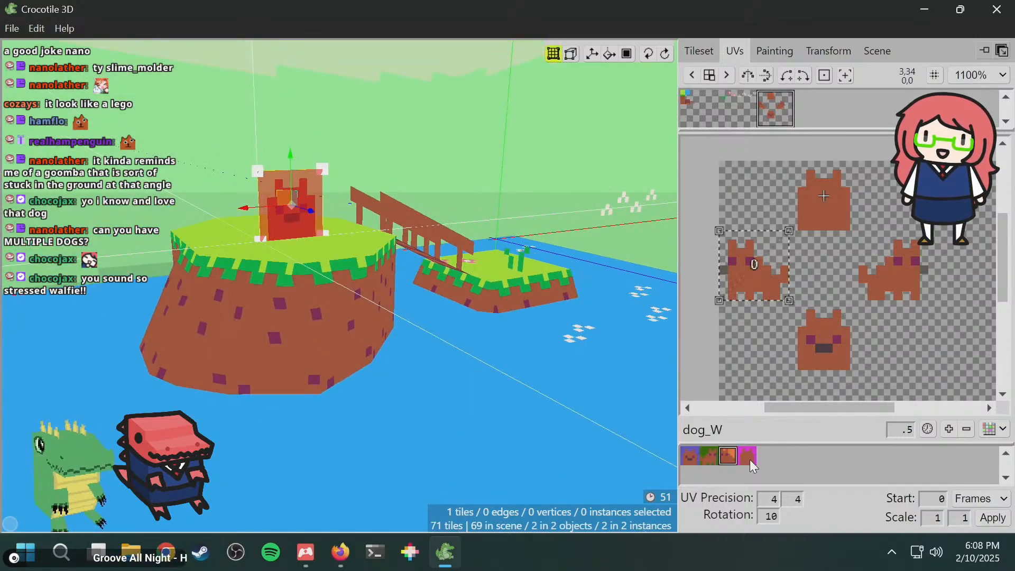
{"action": "left_click", "coordinate": [749, 458]}
{"action": "left_click", "coordinate": [690, 456]}
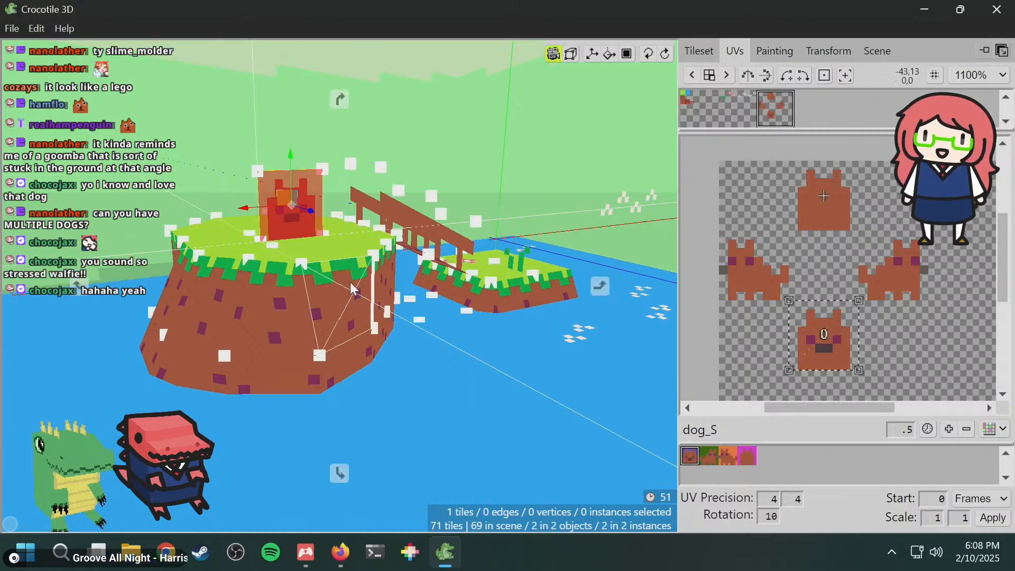
{"action": "middle_click_drag", "start_coordinate": [233, 312], "coordinate": [402, 275]}
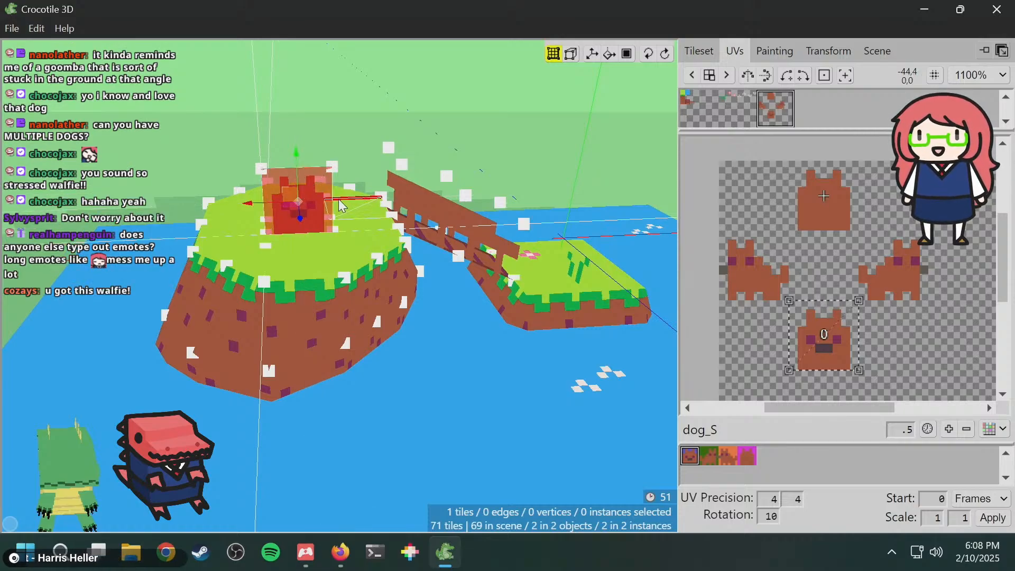
{"action": "middle_click_drag", "start_coordinate": [340, 201], "coordinate": [394, 214]}
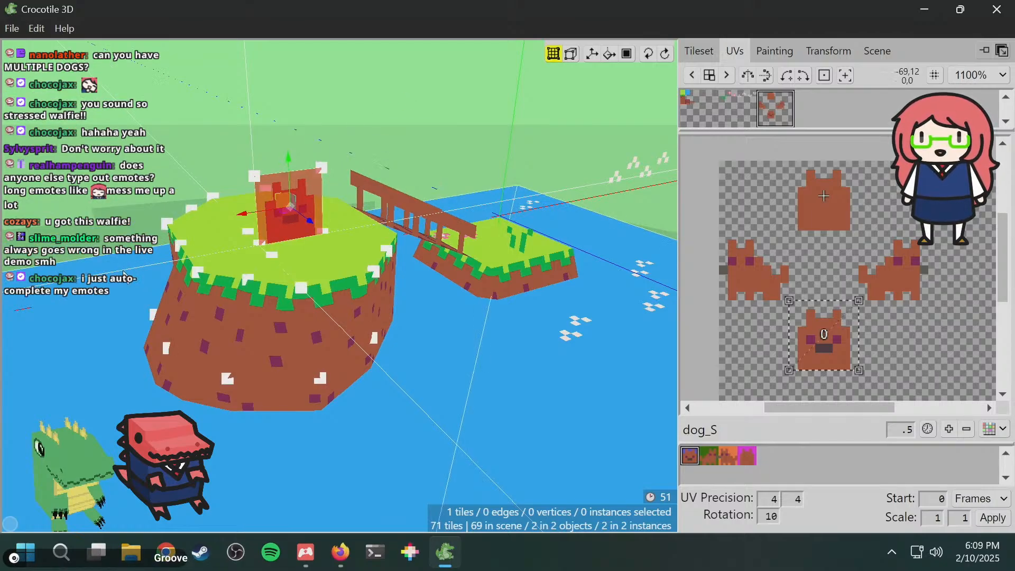
{"action": "right_click", "coordinate": [285, 191]}
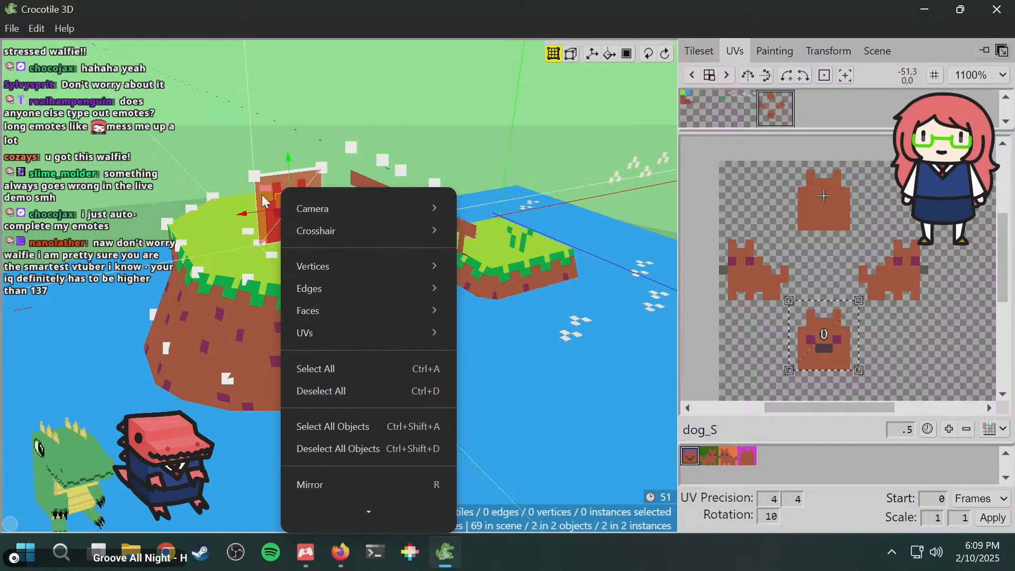
{"action": "left_click", "coordinate": [350, 93]}
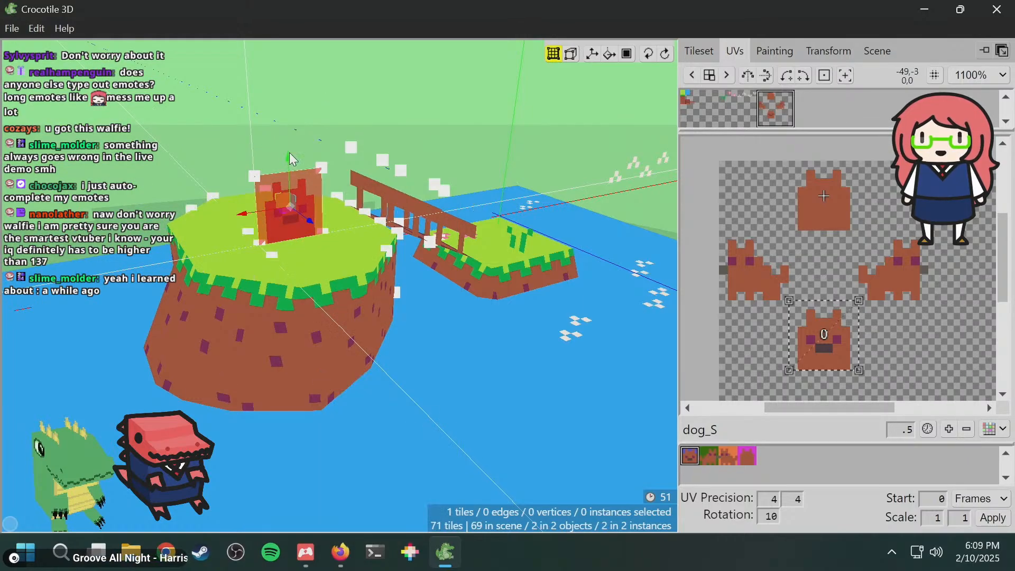
- Apply the dog_S tilebrush UVs to the face of the selected dog tile
{"action": "right_click", "coordinate": [294, 190]}
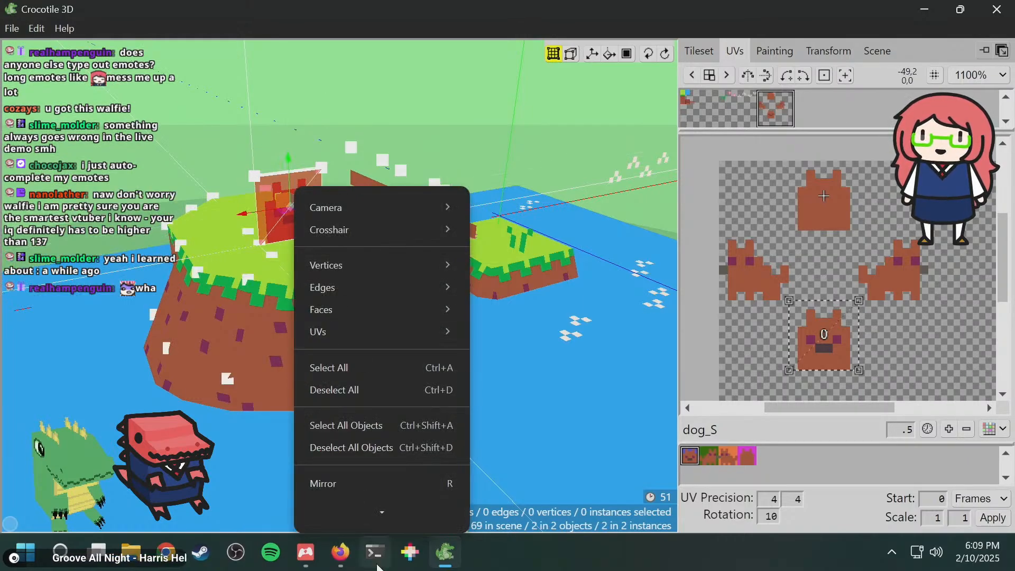
{"action": "mouse_move", "coordinate": [395, 509]}
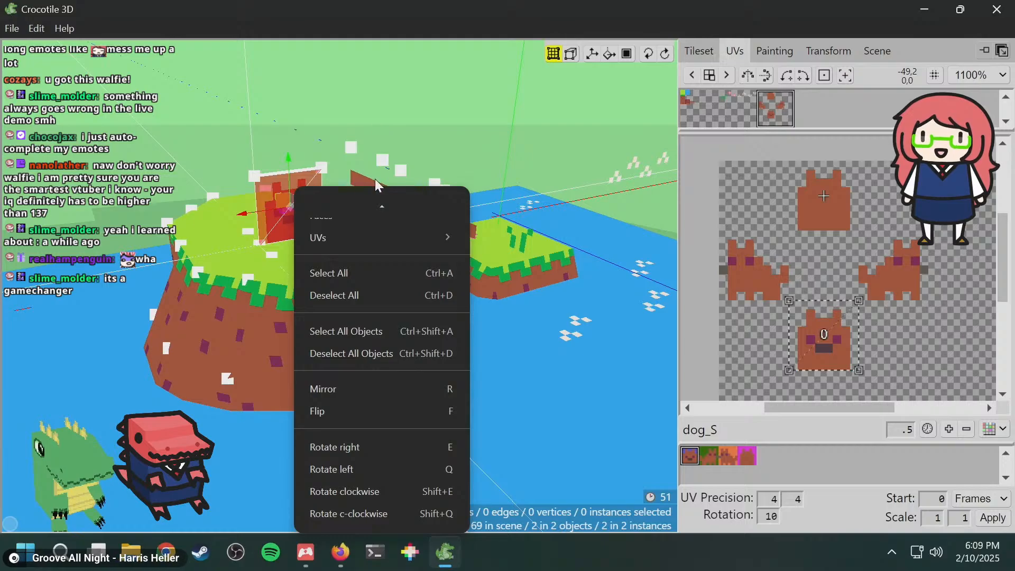
{"action": "mouse_move", "coordinate": [381, 208]}
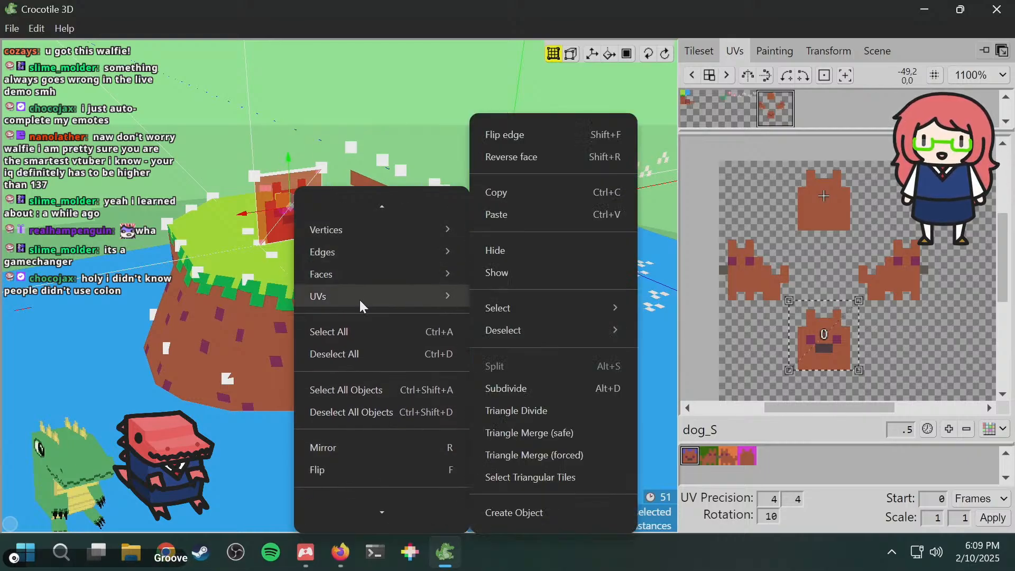
{"action": "mouse_move", "coordinate": [454, 305]}
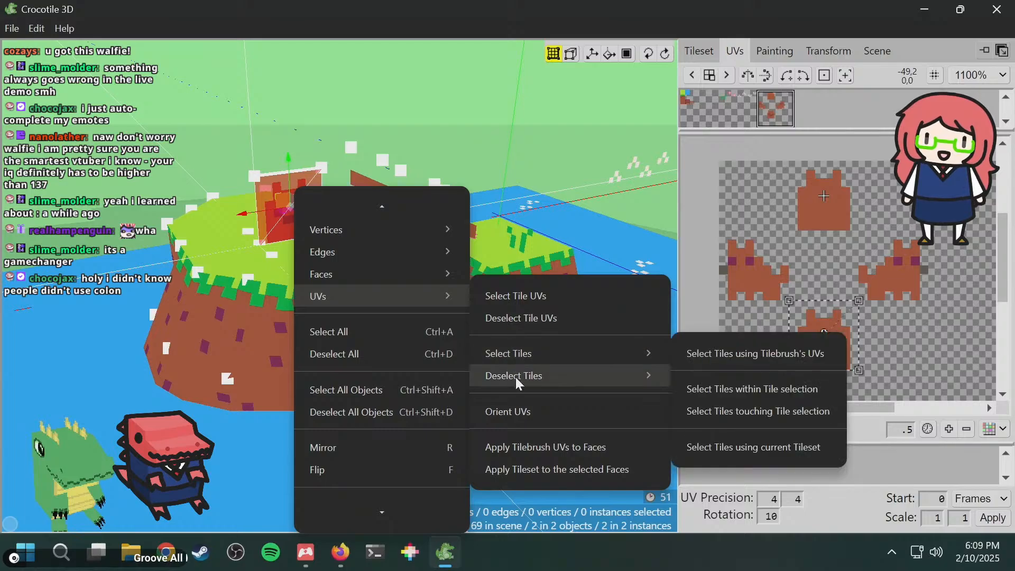
{"action": "left_click", "coordinate": [557, 449]}
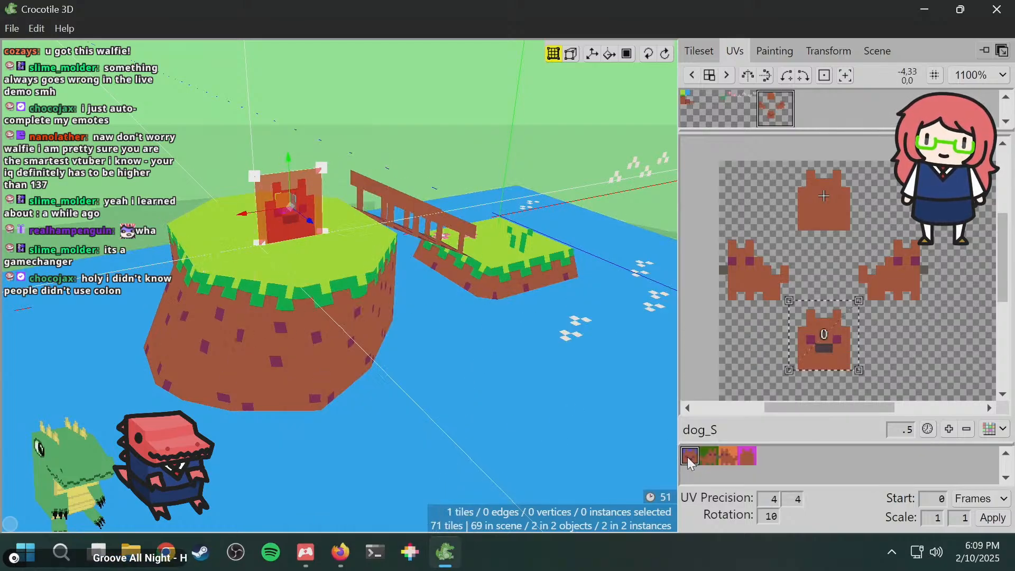
- Switch to the dog_E animation and apply its tilebrush UVs to the selected dog tile
{"action": "left_click", "coordinate": [709, 456]}
{"action": "right_click", "coordinate": [286, 211]}
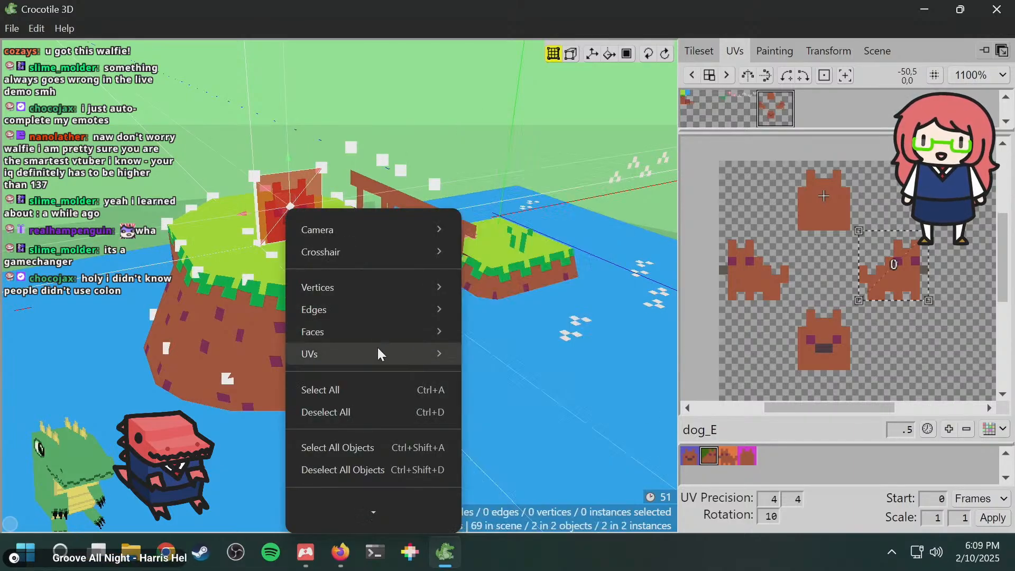
{"action": "mouse_move", "coordinate": [378, 349]}
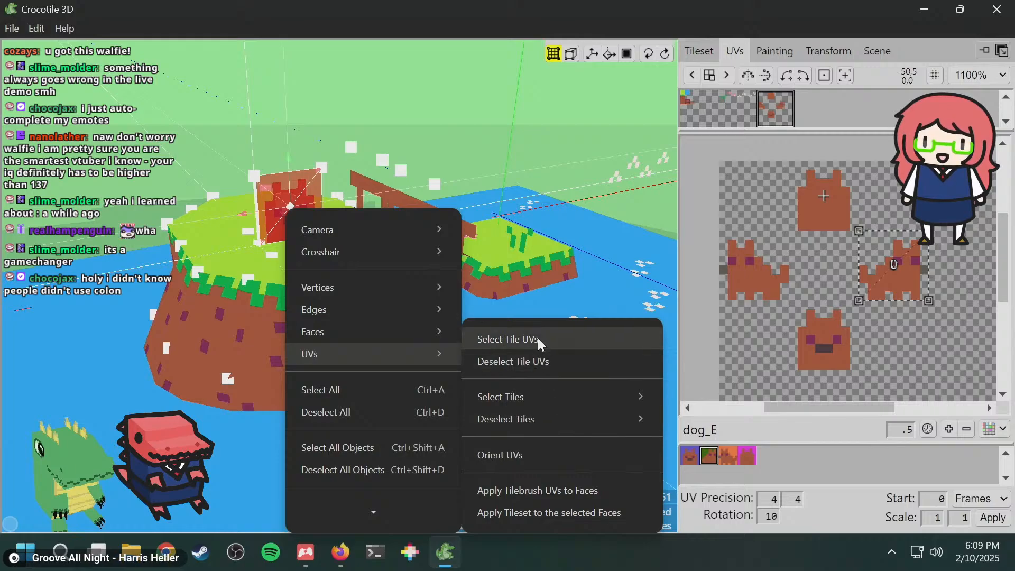
{"action": "left_click", "coordinate": [518, 493]}
- Leave the dog object's editing, examine the billboard from several angles and select the dog instance
{"action": "middle_click_drag", "start_coordinate": [306, 271], "coordinate": [582, 365]}
{"action": "key", "text": "Tab"}
{"action": "mouse_move", "coordinate": [339, 265]}
{"action": "middle_mouse_down"}
{"action": "mouse_move", "coordinate": [338, 185]}
{"action": "mouse_move", "coordinate": [338, 317]}
{"action": "mouse_move", "coordinate": [338, 185]}
{"action": "mouse_move", "coordinate": [349, 296]}
{"action": "mouse_move", "coordinate": [333, 259]}
{"action": "mouse_move", "coordinate": [332, 269]}
{"action": "middle_mouse_up"}
{"action": "key", "text": "Tab"}
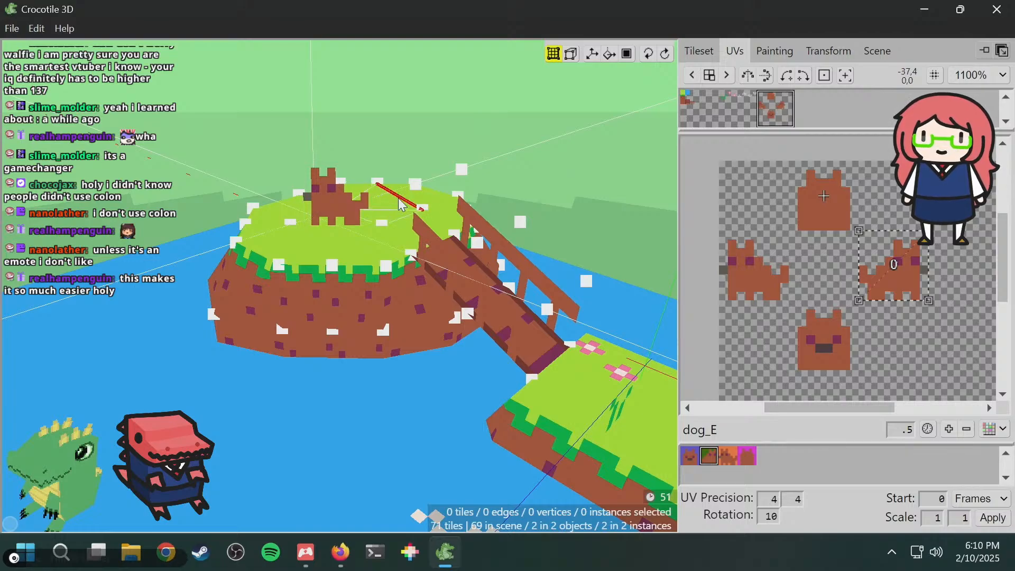
{"action": "right_click_drag", "start_coordinate": [402, 204], "coordinate": [324, 201]}
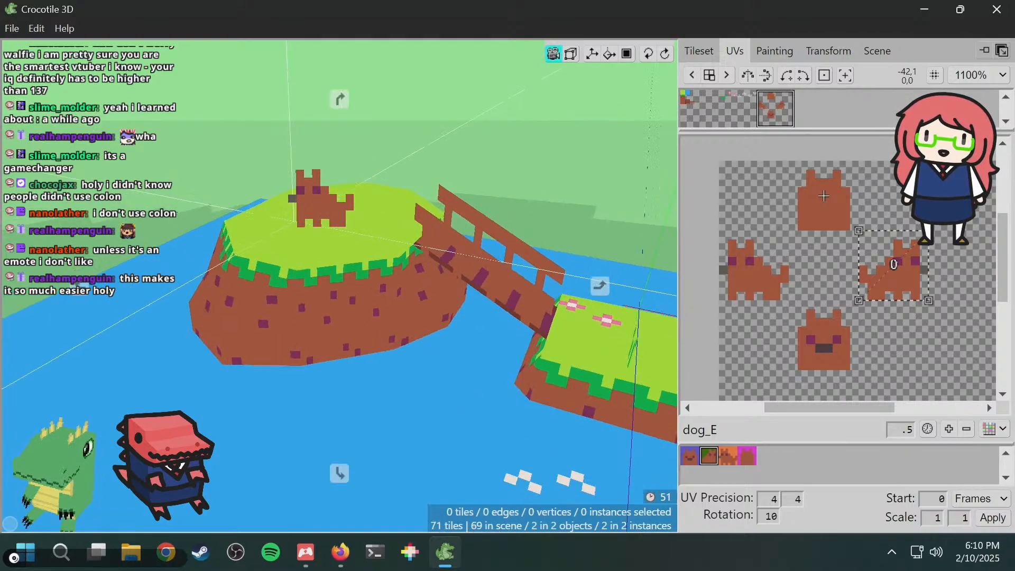
{"action": "left_click", "coordinate": [324, 201]}
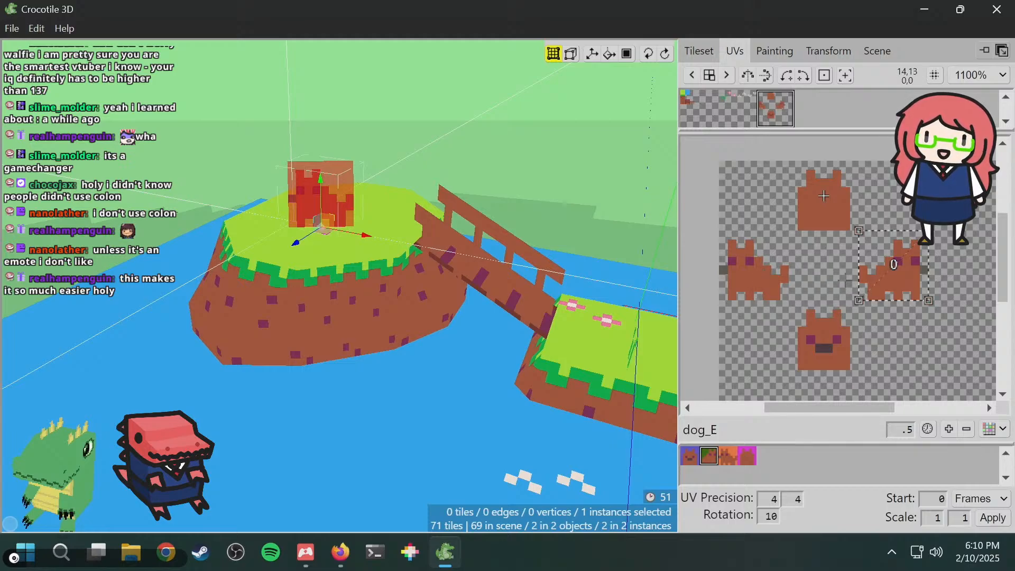
- Add a new animation named dog_spin with its frame 0 on the front-facing dog sprite
{"action": "left_click", "coordinate": [689, 457]}
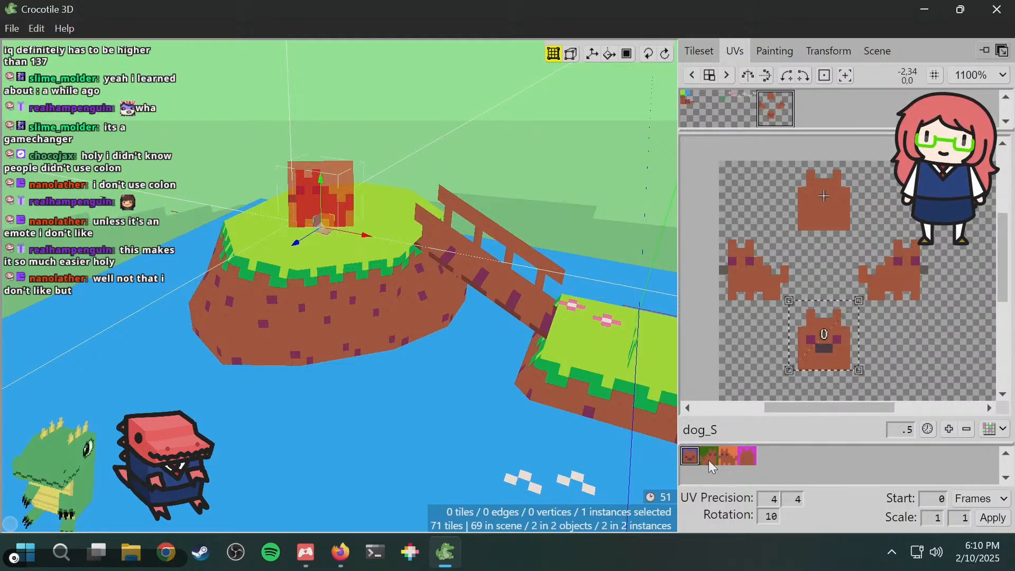
{"action": "right_click", "coordinate": [762, 453]}
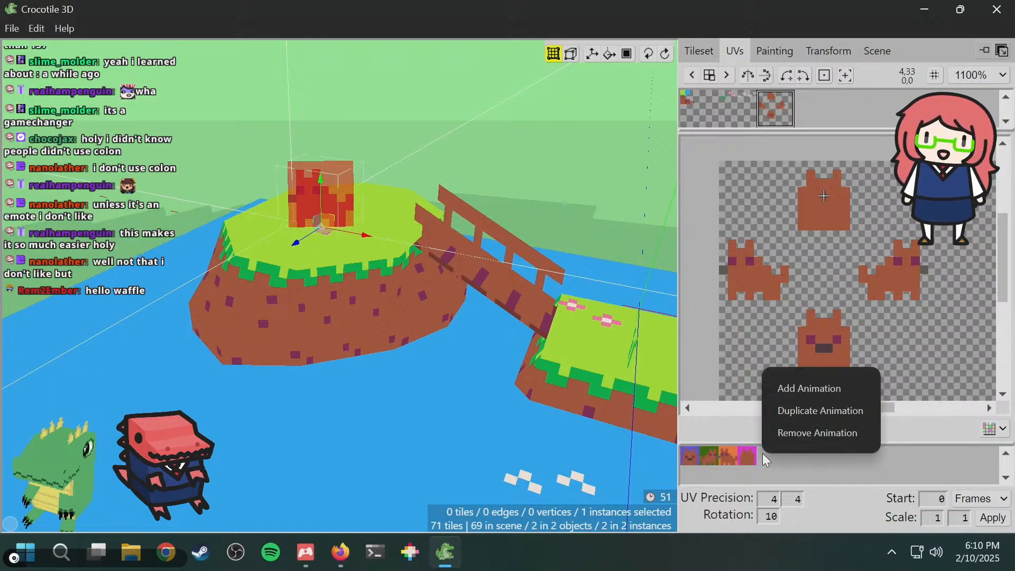
{"action": "left_click", "coordinate": [802, 395]}
{"action": "left_click", "coordinate": [767, 457]}
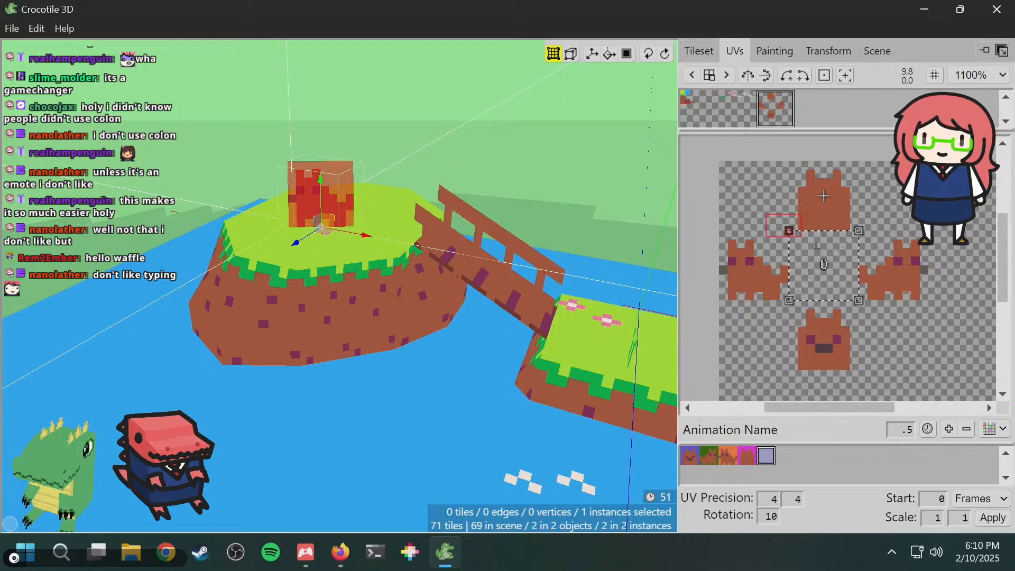
{"action": "left_click_drag", "start_coordinate": [879, 316], "coordinate": [880, 317]}
{"action": "left_click_drag", "start_coordinate": [823, 265], "coordinate": [824, 335]}
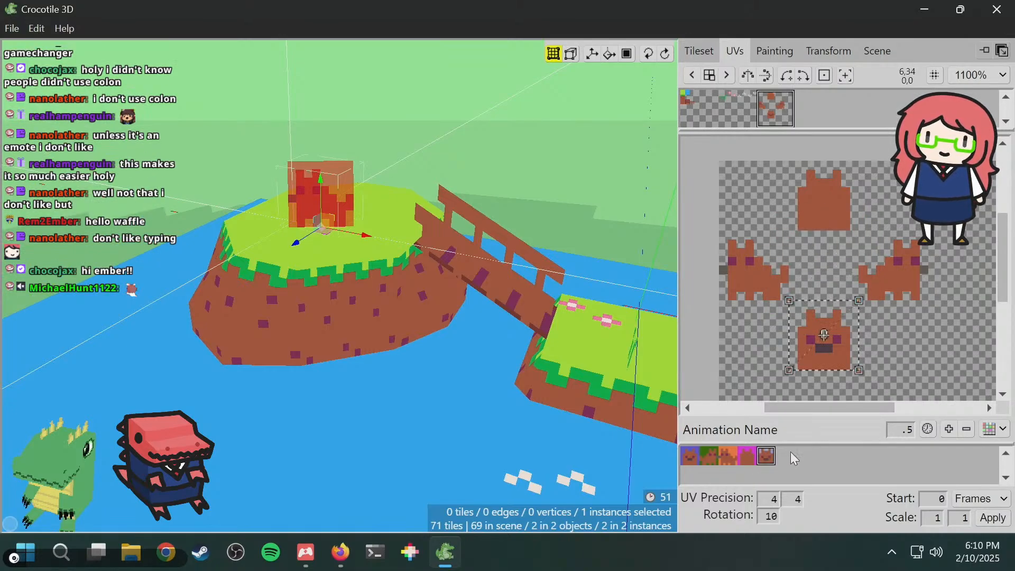
{"action": "left_click", "coordinate": [752, 432]}
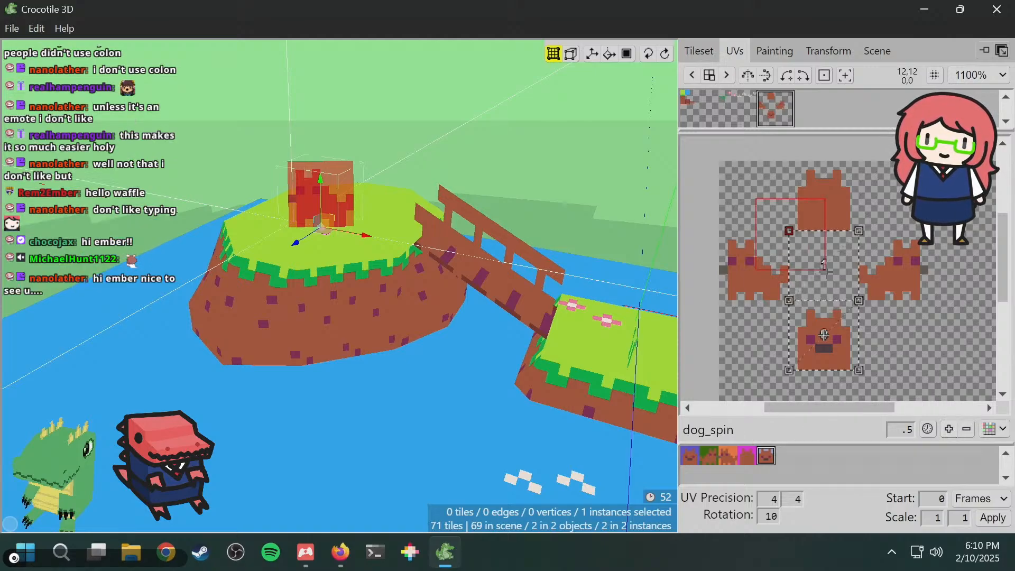
- Try to move dog_spin's second frame onto the right-facing dog sprite and undo the move
{"action": "left_click_drag", "start_coordinate": [825, 269], "coordinate": [859, 301]}
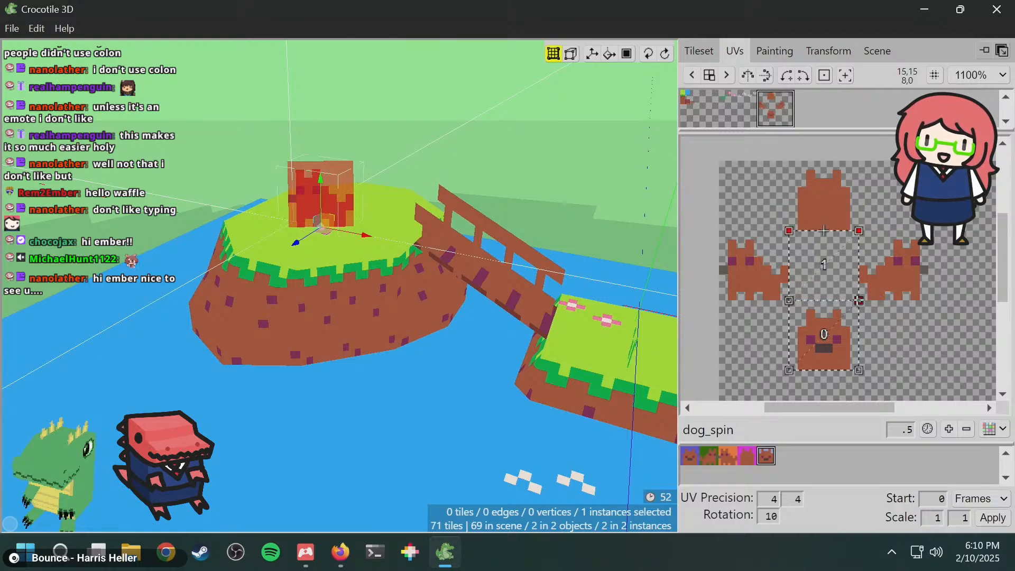
{"action": "left_click_drag", "start_coordinate": [824, 264], "coordinate": [893, 266]}
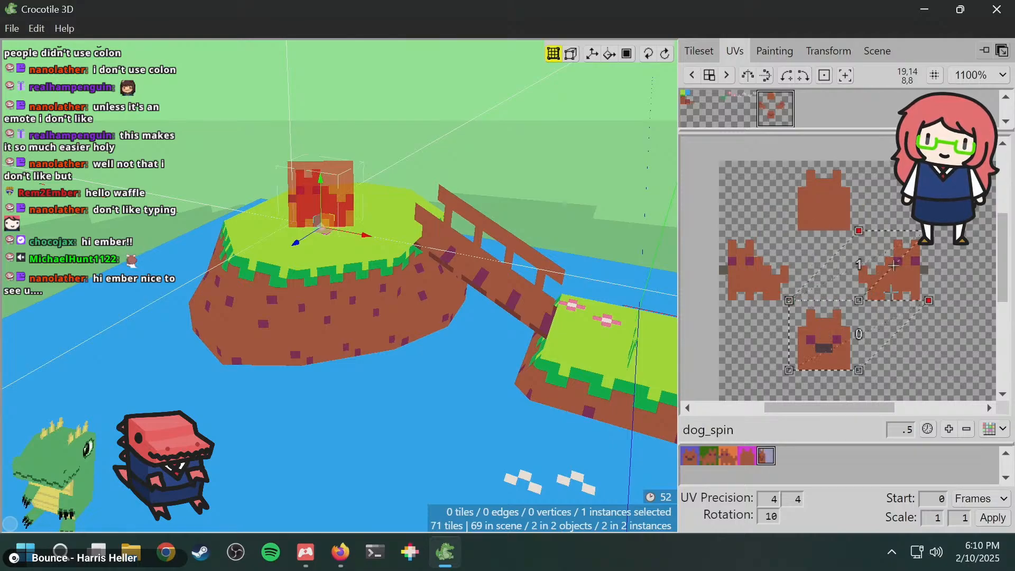
{"action": "key", "text": "ctrl+z"}
{"action": "key", "text": "ctrl+z"}
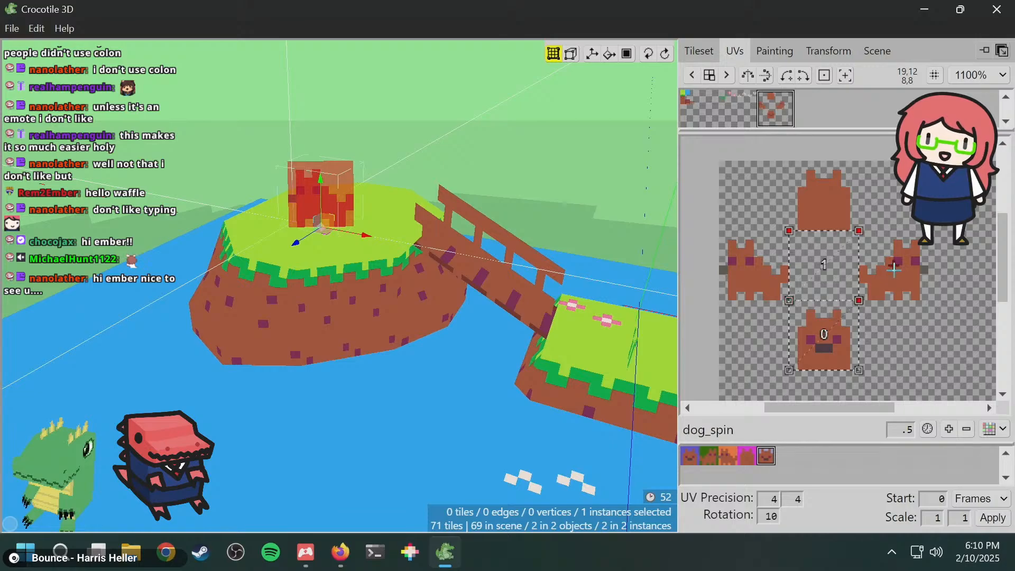
- Place dog_spin's frame 1 on the right-facing dog, frame 2 on the back-facing dog and frame 3 on the left-facing dog
{"action": "left_click_drag", "start_coordinate": [823, 264], "coordinate": [894, 264]}
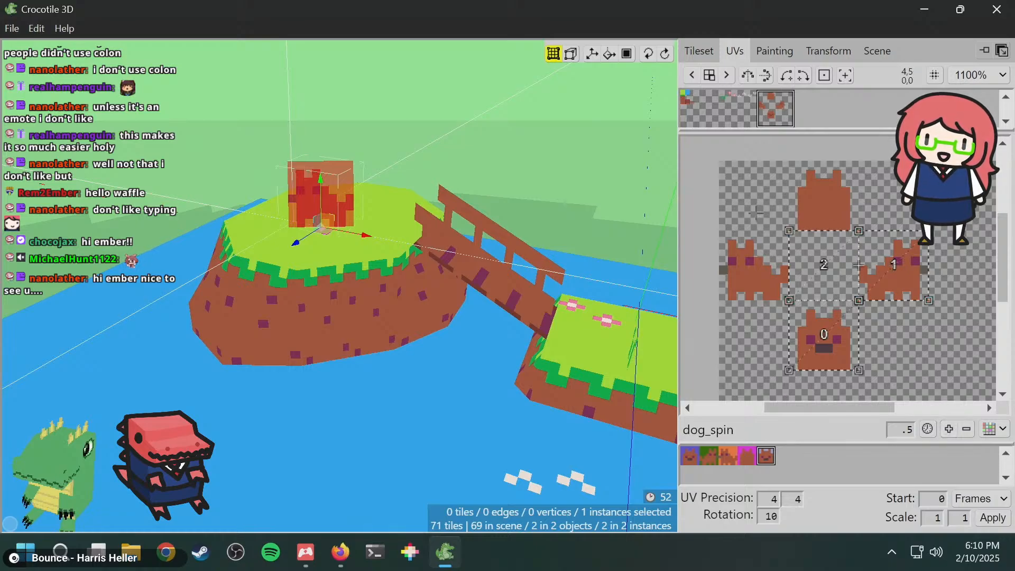
{"action": "left_click_drag", "start_coordinate": [824, 264], "coordinate": [824, 196]}
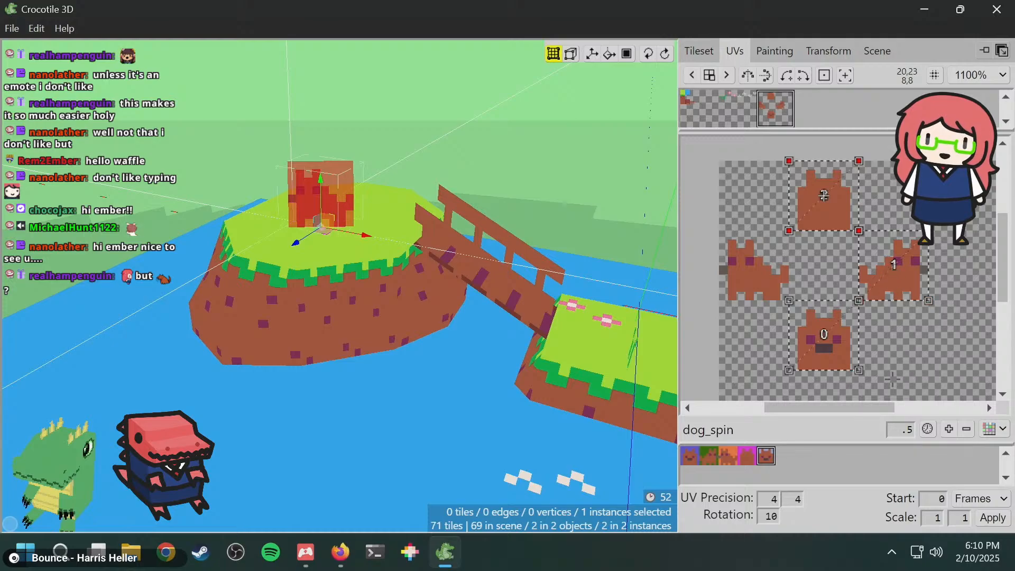
{"action": "left_click", "coordinate": [833, 278]}
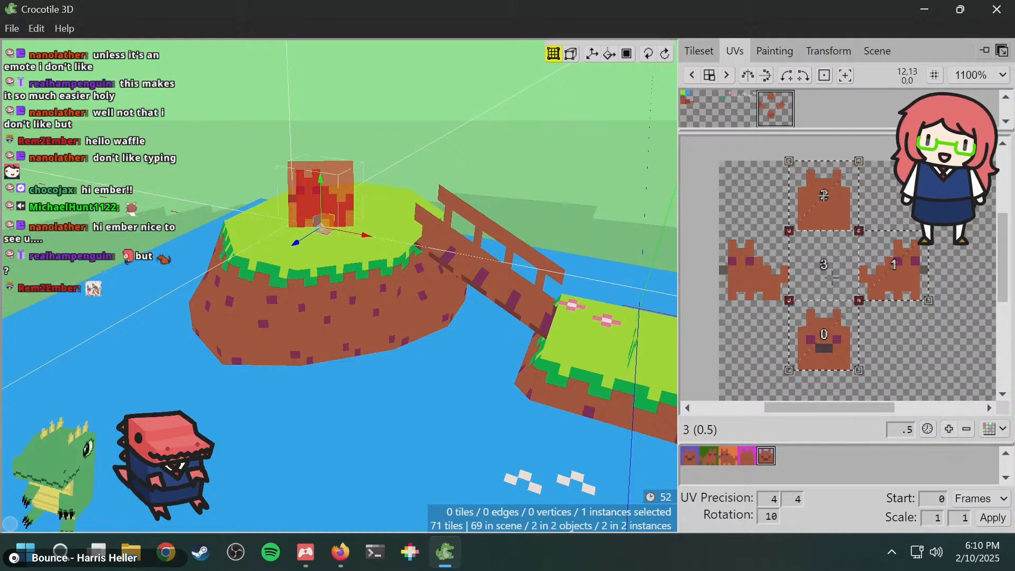
{"action": "left_click_drag", "start_coordinate": [824, 265], "coordinate": [754, 265]}
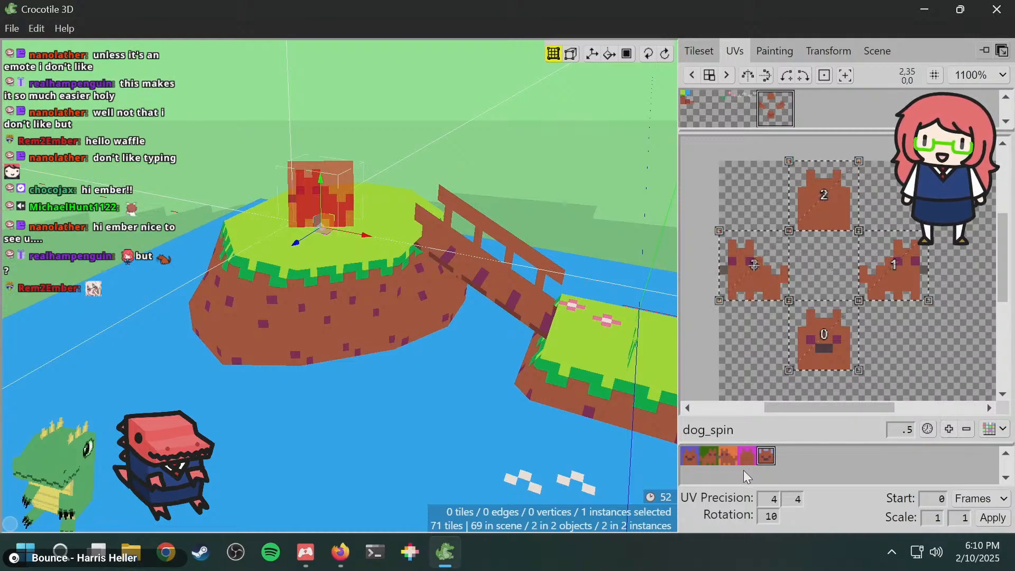
- Draw a dog_spin tile on the larger island beside the existing dog and view it from another angle
{"action": "middle_click_drag", "start_coordinate": [484, 253], "coordinate": [534, 256]}
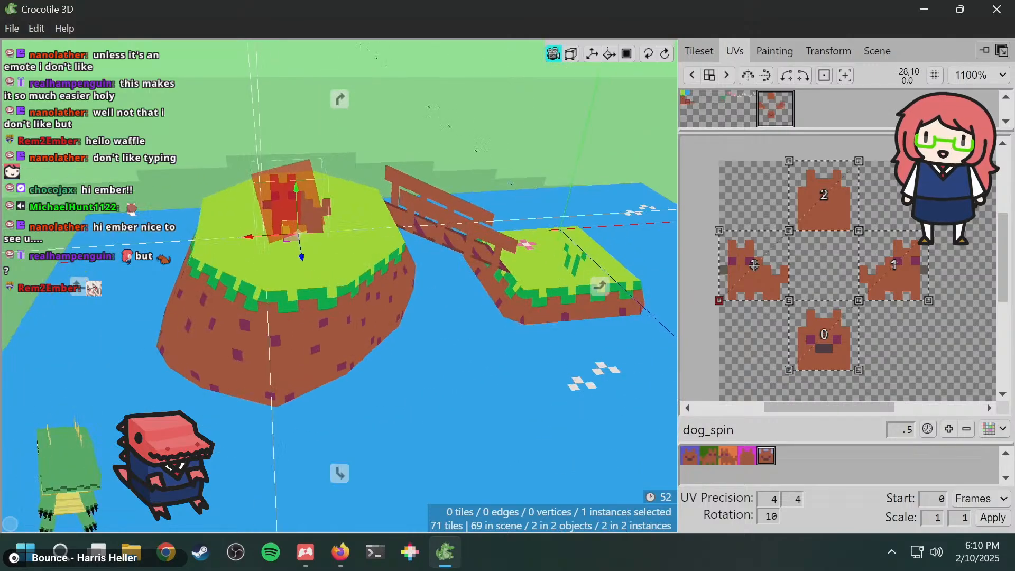
{"action": "left_click", "coordinate": [769, 455]}
{"action": "left_click", "coordinate": [769, 458]}
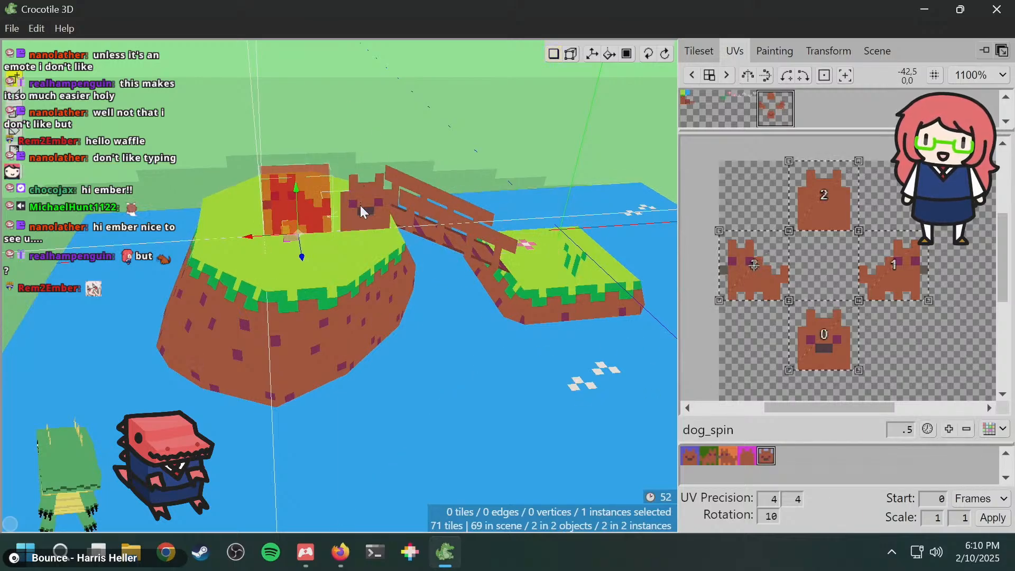
{"action": "left_click", "coordinate": [360, 205]}
{"action": "key", "text": "space"}
{"action": "left_click_drag", "start_coordinate": [465, 240], "coordinate": [418, 241]}
{"action": "key", "text": "space"}
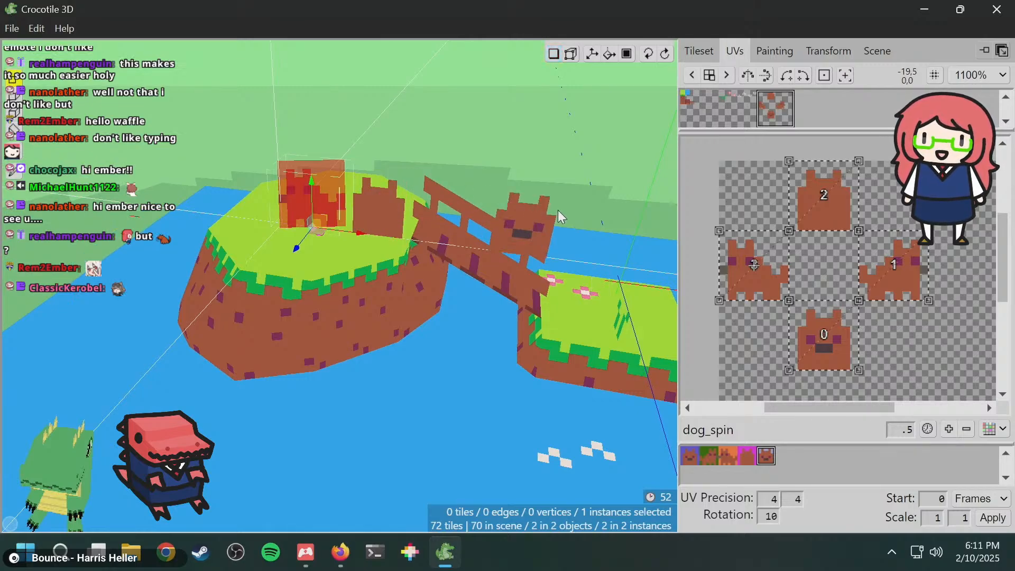
- Try placing another dog_spin tile above the bridge and undo it
{"action": "left_click", "coordinate": [483, 143]}
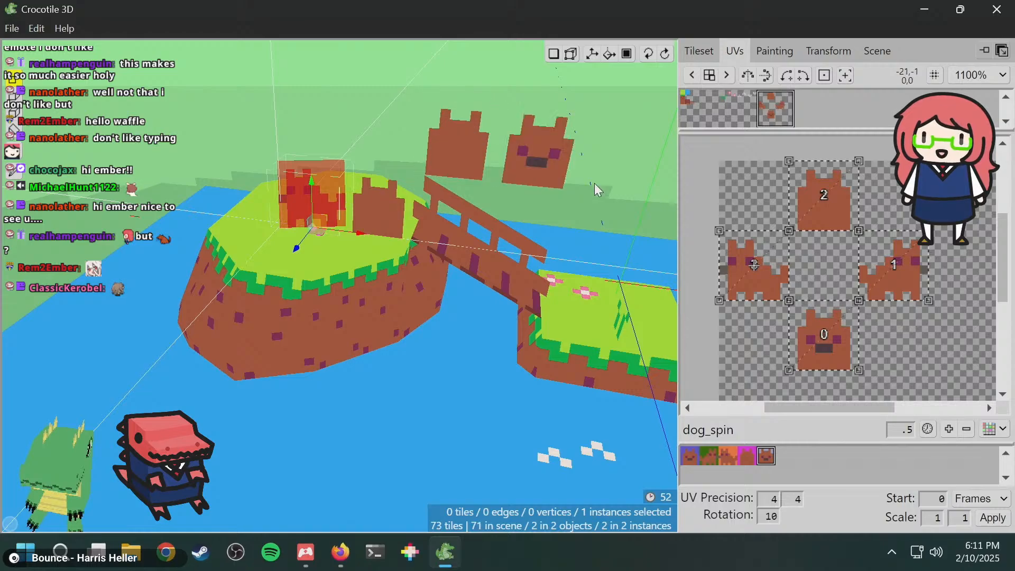
{"action": "key", "text": "ctrl+z"}
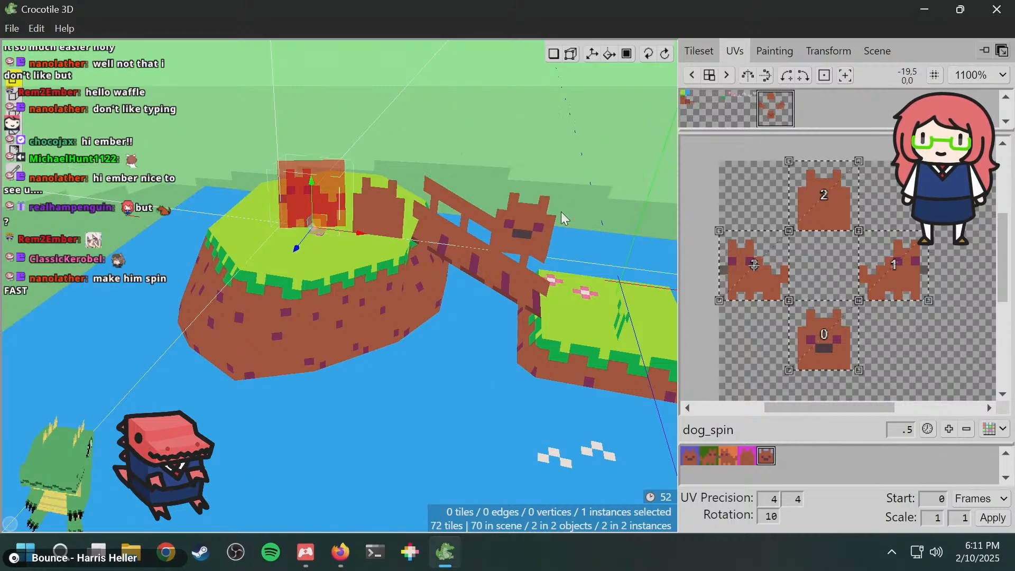
{"action": "key", "text": "space"}
{"action": "left_click_drag", "start_coordinate": [560, 211], "coordinate": [463, 204]}
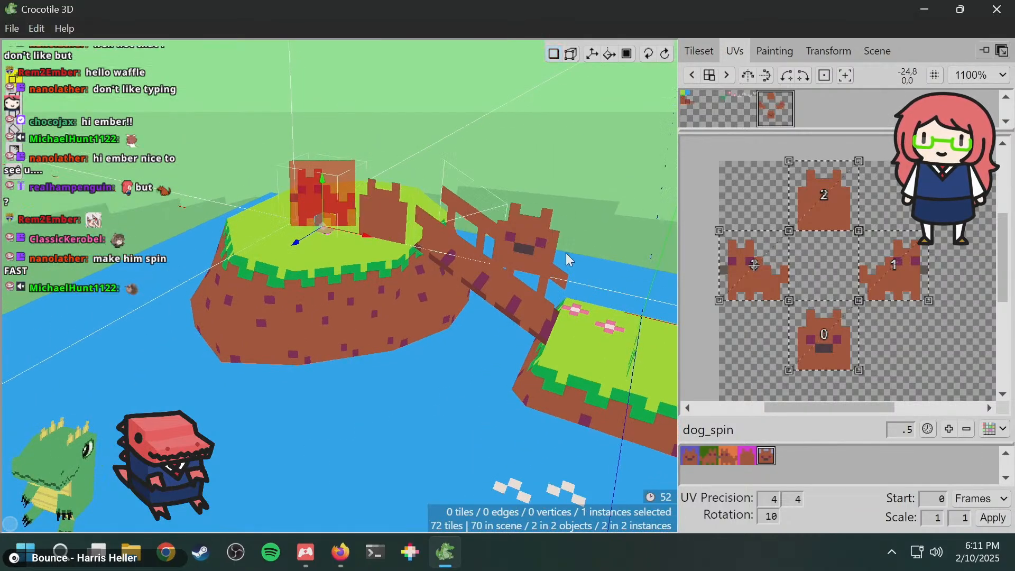
- Set the frame duration of the dog_spin tile animation to .05
{"action": "left_click_drag", "start_coordinate": [897, 434], "coordinate": [924, 426]}
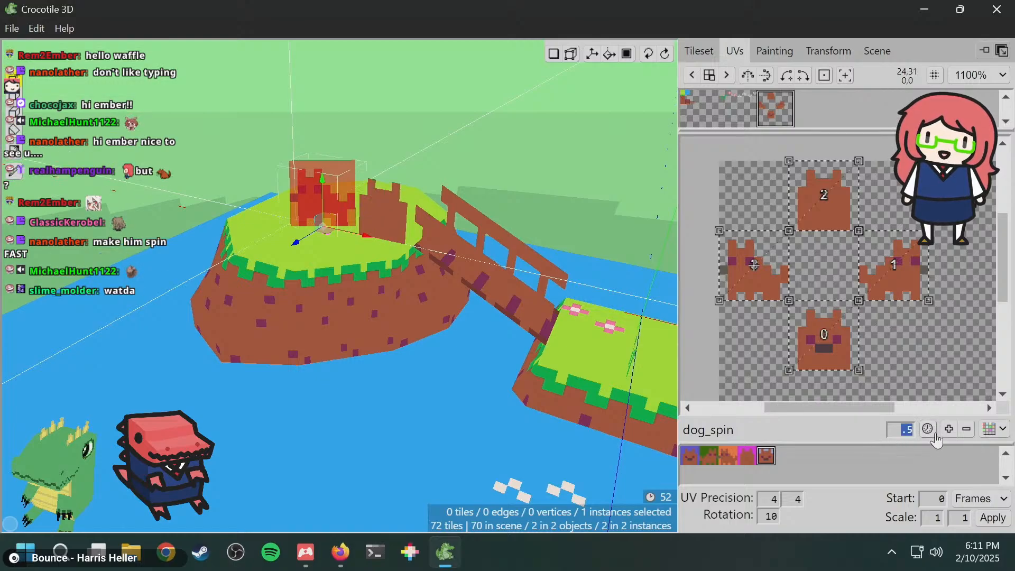
{"action": "type", "text": ".1"}
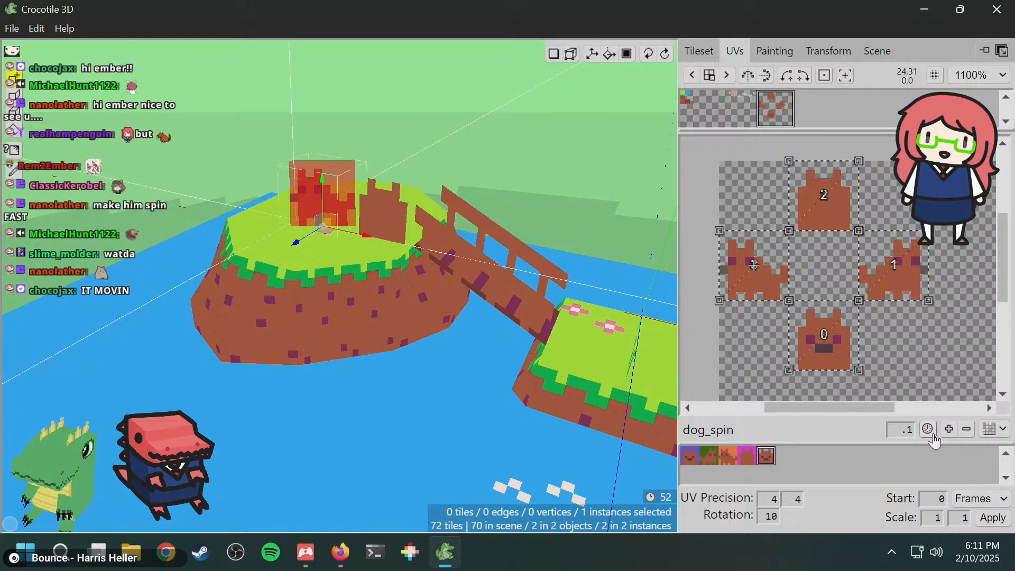
{"action": "key", "text": "Tab"}
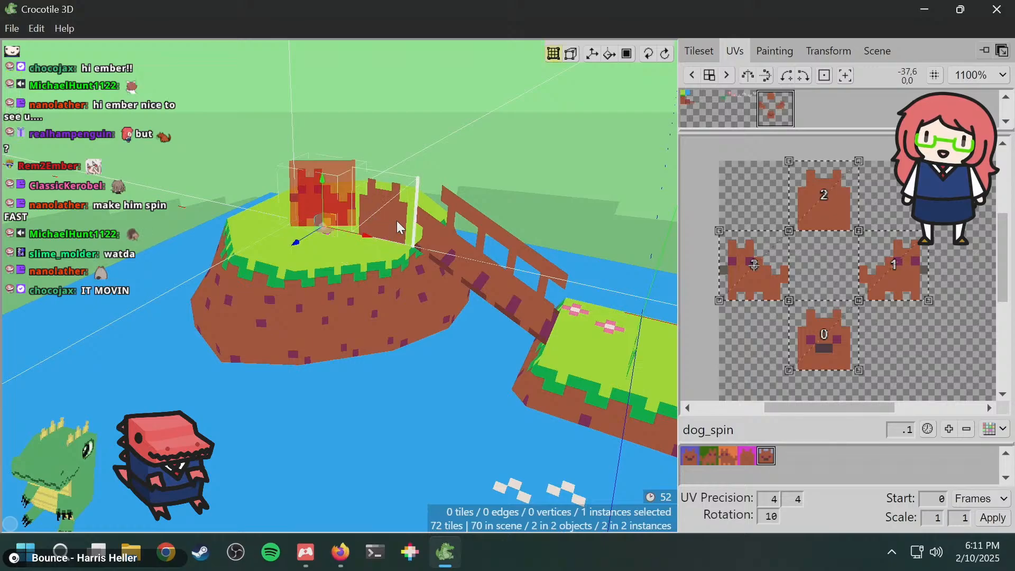
{"action": "left_click", "coordinate": [390, 215]}
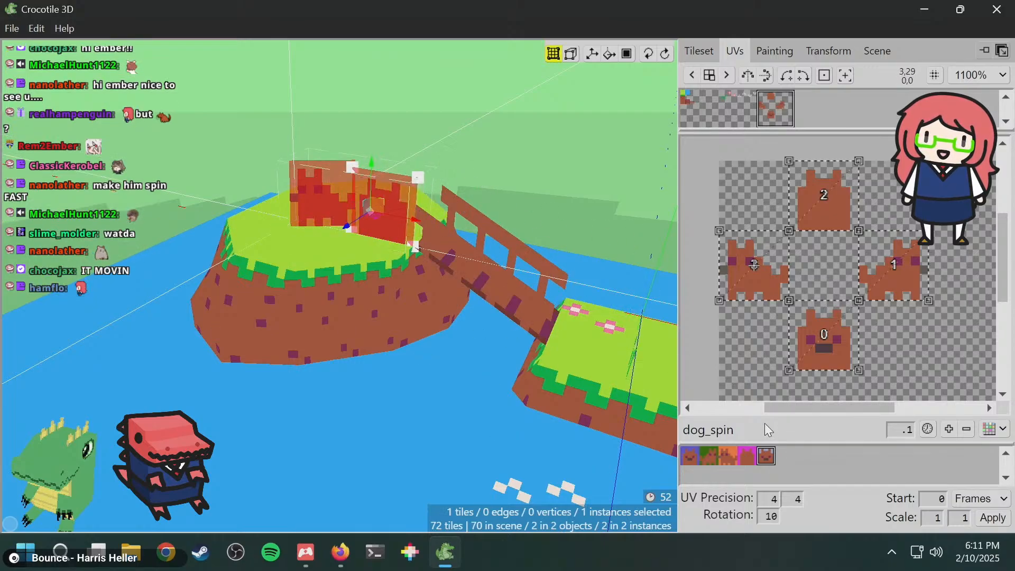
{"action": "double_click", "coordinate": [903, 429]}
{"action": "type", "text": ".05"}
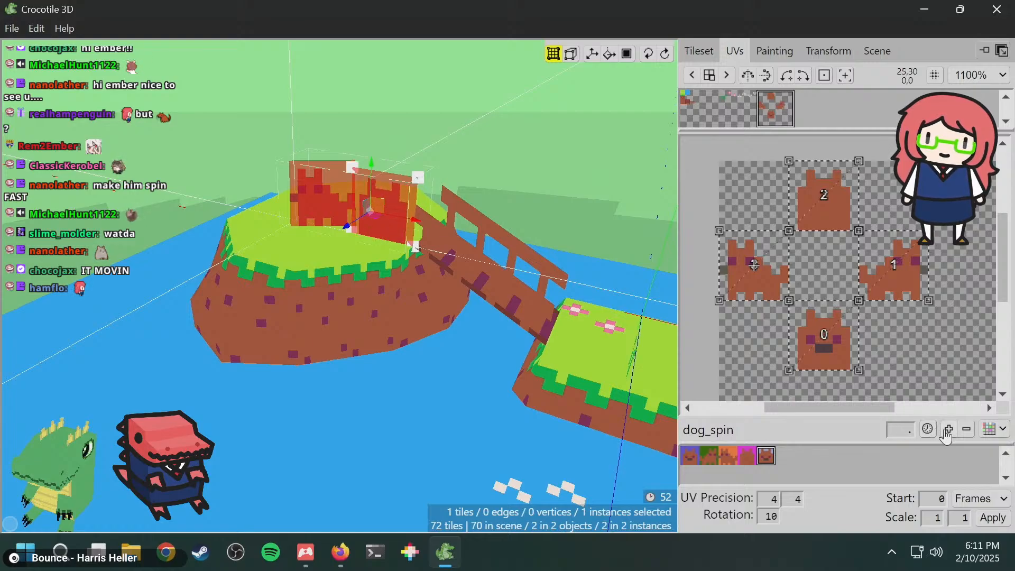
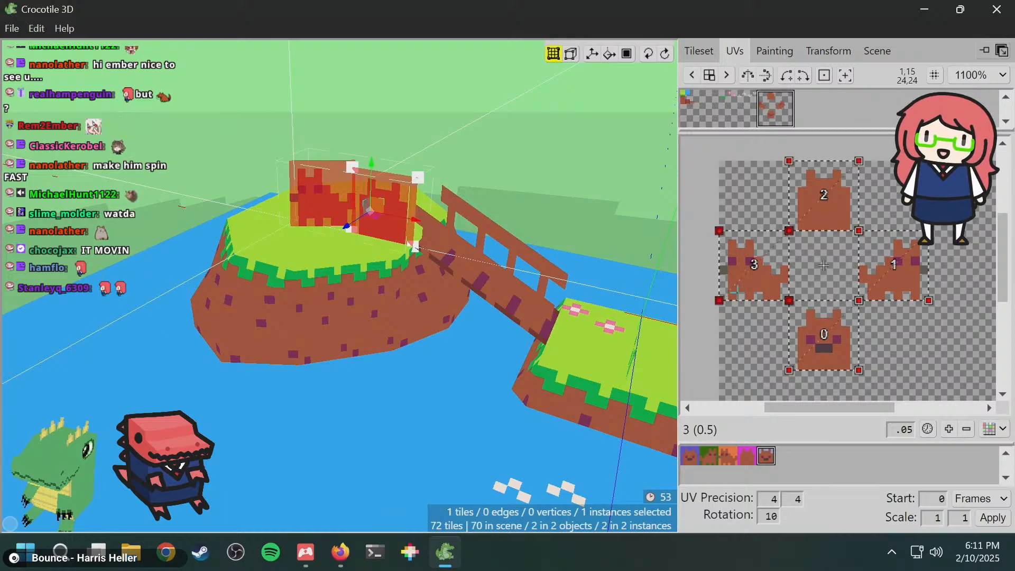
- Try to replace the two dogs on the round island with the dog_S tile
{"action": "right_click_drag", "start_coordinate": [469, 252], "coordinate": [377, 189]}
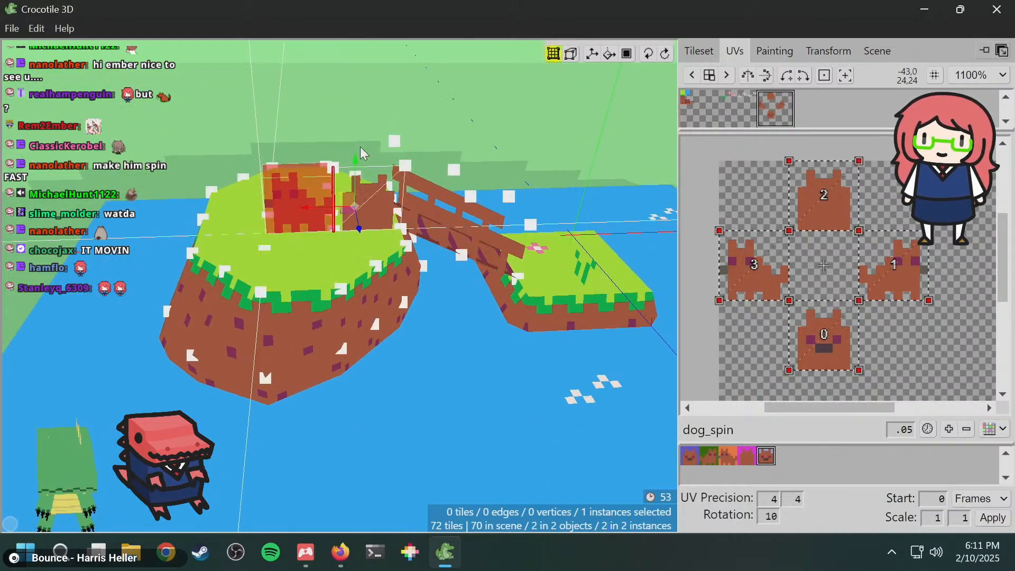
{"action": "left_click", "coordinate": [354, 199]}
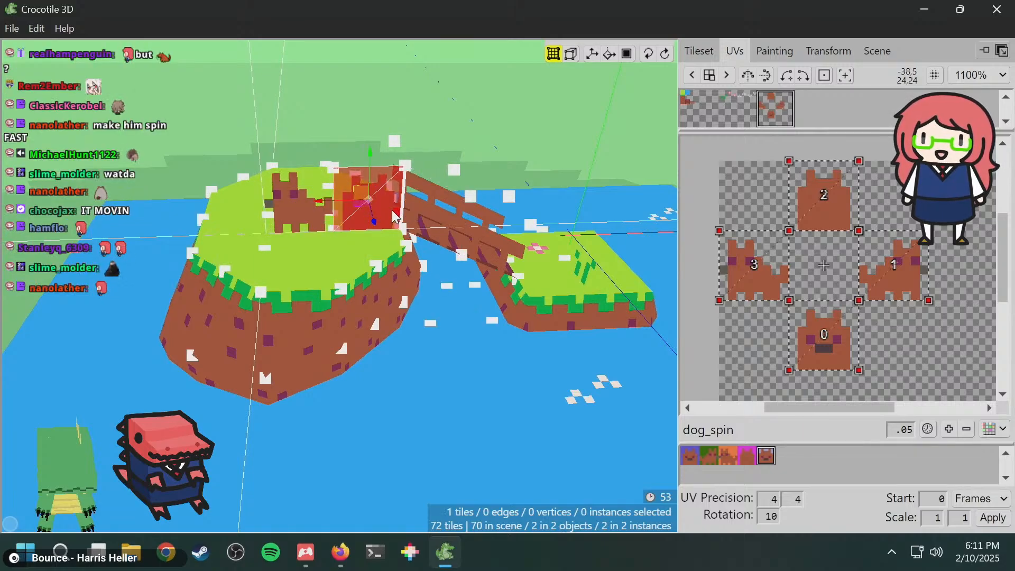
{"action": "key", "text": "Delete"}
{"action": "left_click", "coordinate": [306, 211]}
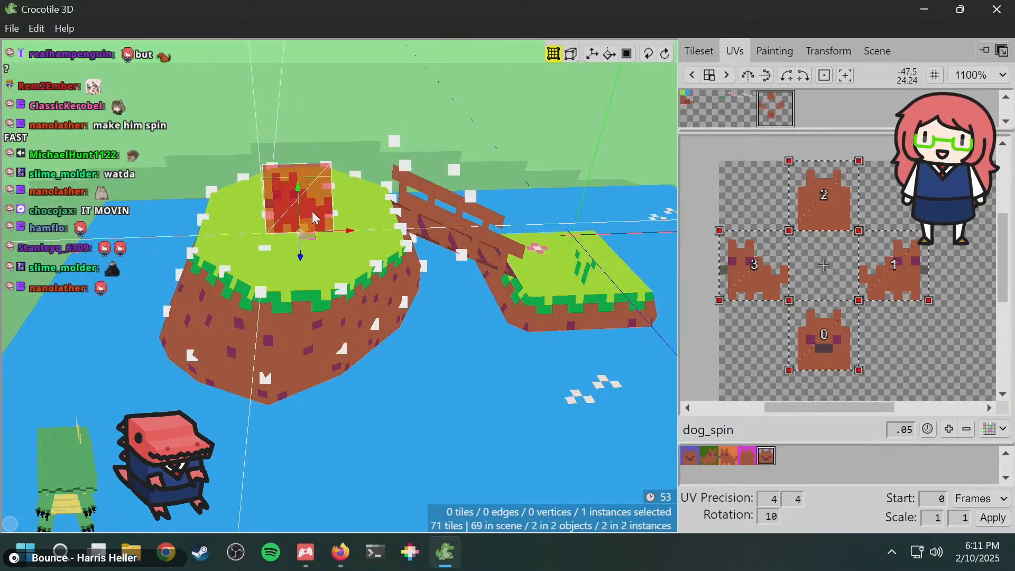
{"action": "key", "text": "Delete"}
{"action": "left_click", "coordinate": [690, 456]}
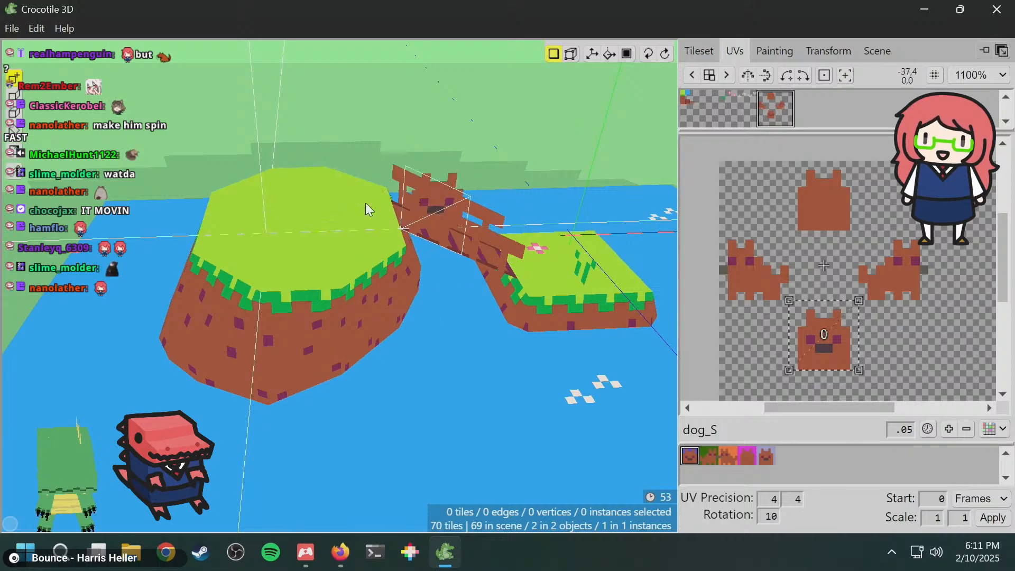
{"action": "left_click", "coordinate": [333, 188]}
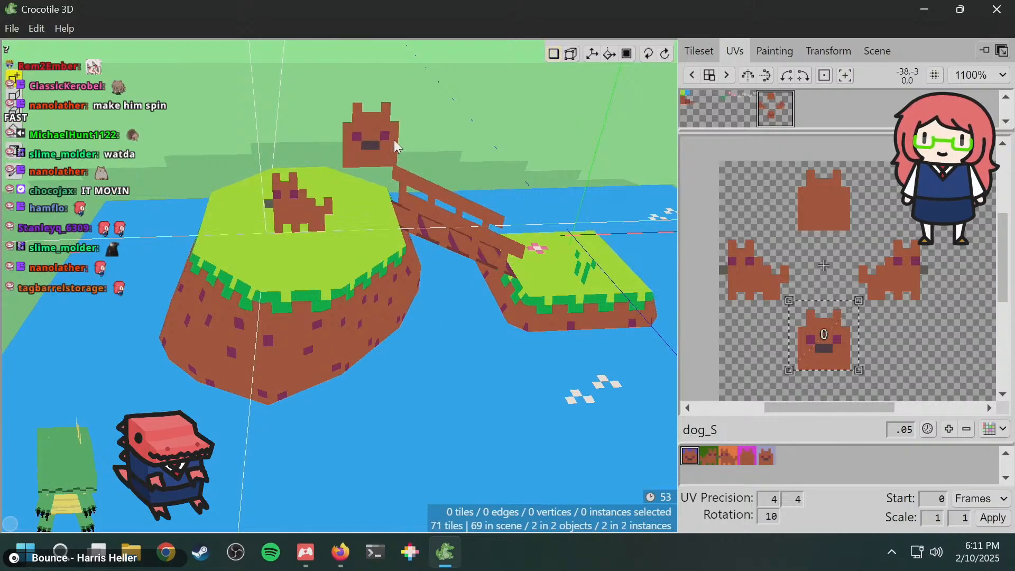
- Delete the side-facing dog from the round island, keeping the dog nearer the bridge
{"action": "key", "text": "Tab"}
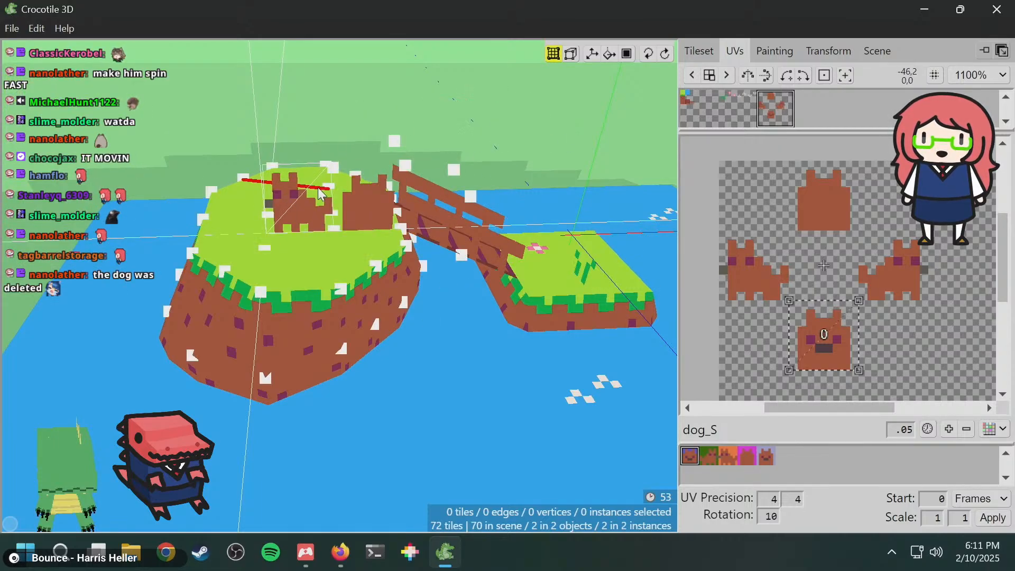
{"action": "left_click", "coordinate": [303, 196]}
{"action": "right_click", "coordinate": [297, 203]}
{"action": "left_click", "coordinate": [347, 222]}
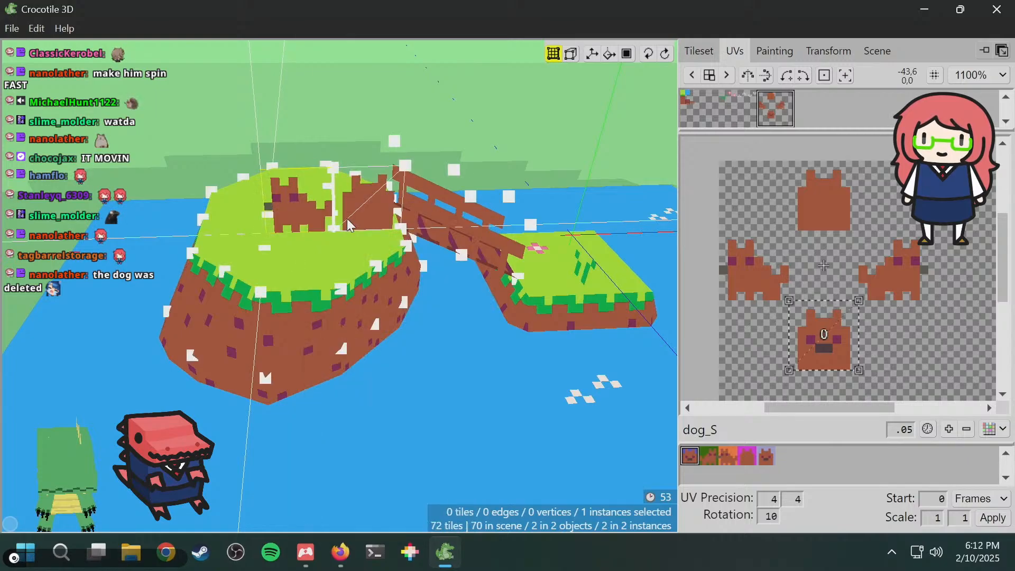
{"action": "left_click", "coordinate": [294, 199]}
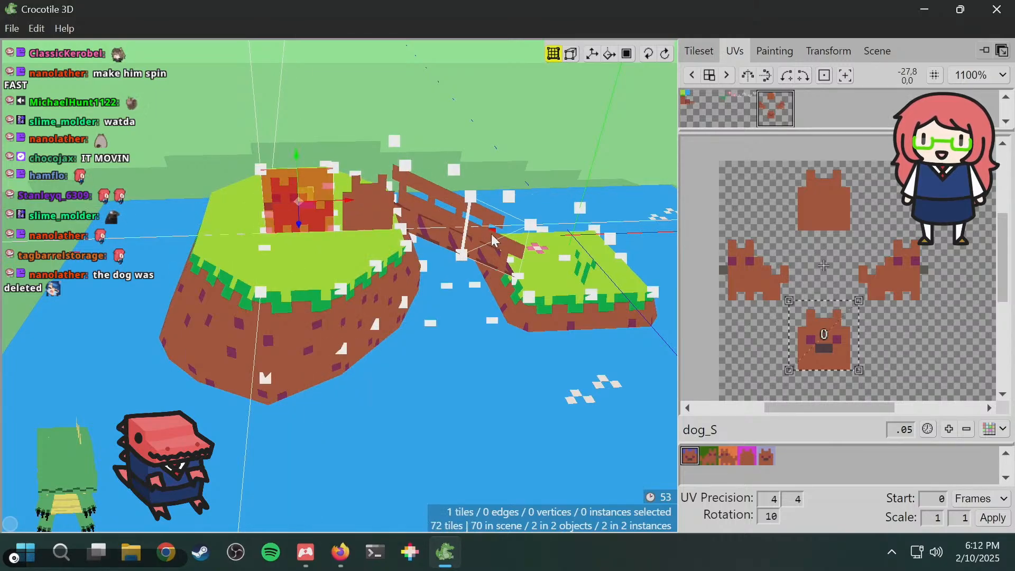
{"action": "key", "text": "Delete"}
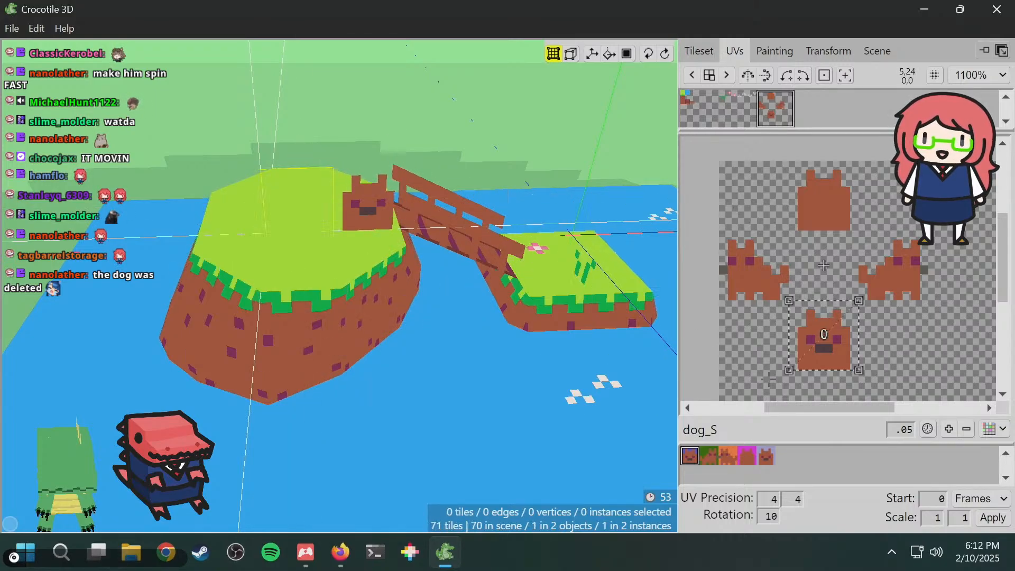
- Place the dog_S tile in the empty spot beside the remaining dog on the round island
{"action": "left_click", "coordinate": [686, 458]}
{"action": "left_click", "coordinate": [689, 455]}
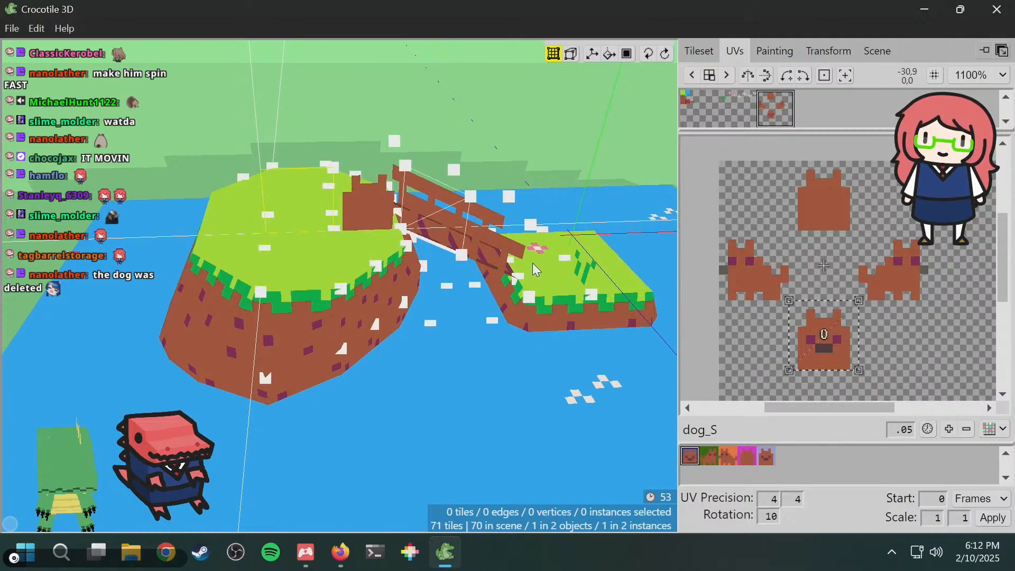
{"action": "key", "text": "Tab"}
{"action": "left_click", "coordinate": [288, 199]}
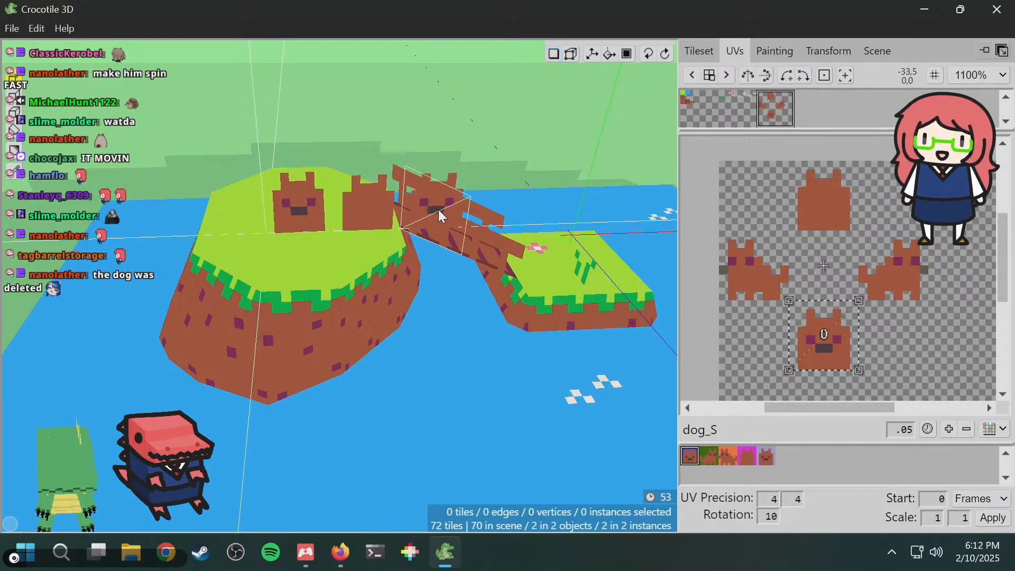
- Undo the dog_S placement and the deletion of the side-facing dog
{"action": "middle_click_drag", "start_coordinate": [439, 210], "coordinate": [587, 233]}
{"action": "middle_click_drag", "start_coordinate": [384, 210], "coordinate": [174, 185]}
{"action": "key", "text": "ctrl+z"}
{"action": "middle_click_drag", "start_coordinate": [366, 210], "coordinate": [300, 214]}
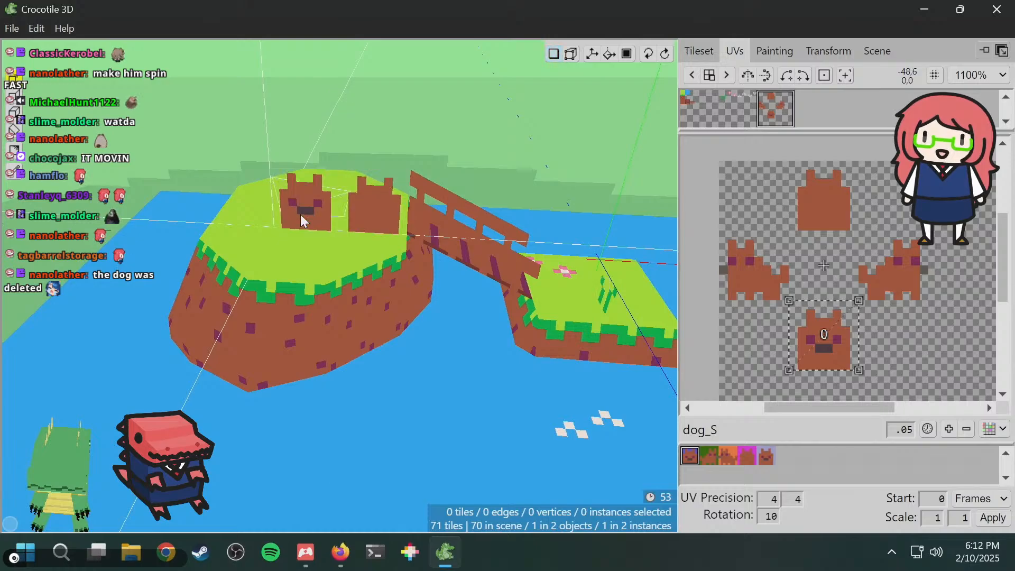
{"action": "left_click", "coordinate": [431, 214]}
{"action": "key", "text": "ctrl+z"}
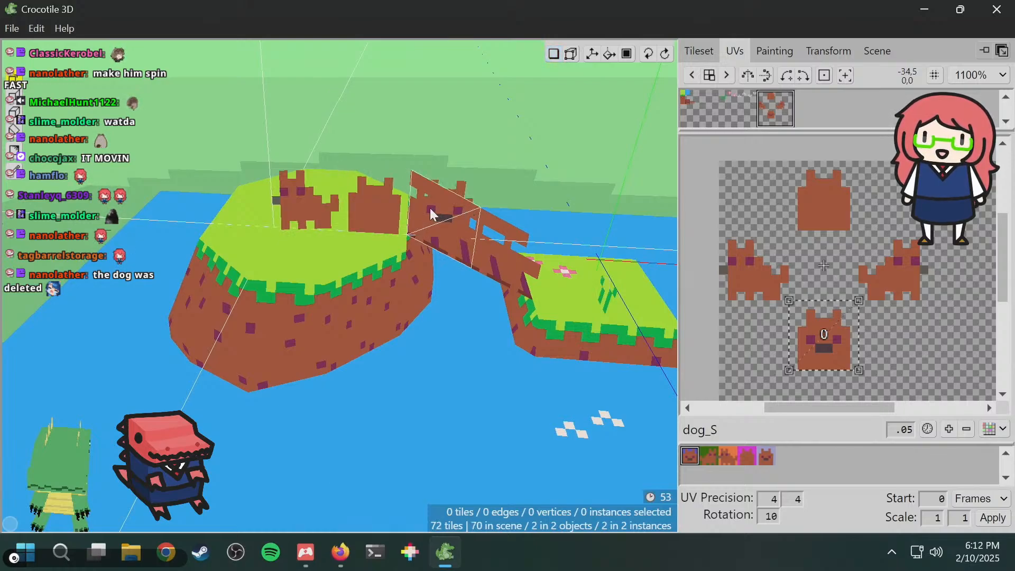
- Open the side-facing dog instance on the round island for object editing
{"action": "key", "text": "space"}
{"action": "left_click", "coordinate": [310, 202]}
{"action": "right_click", "coordinate": [323, 193]}
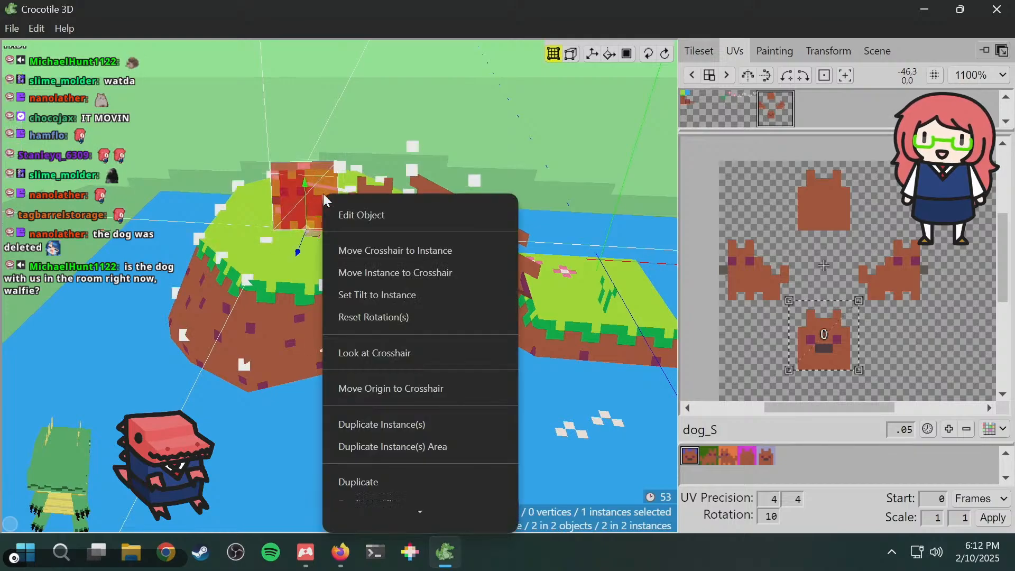
{"action": "left_click", "coordinate": [353, 212]}
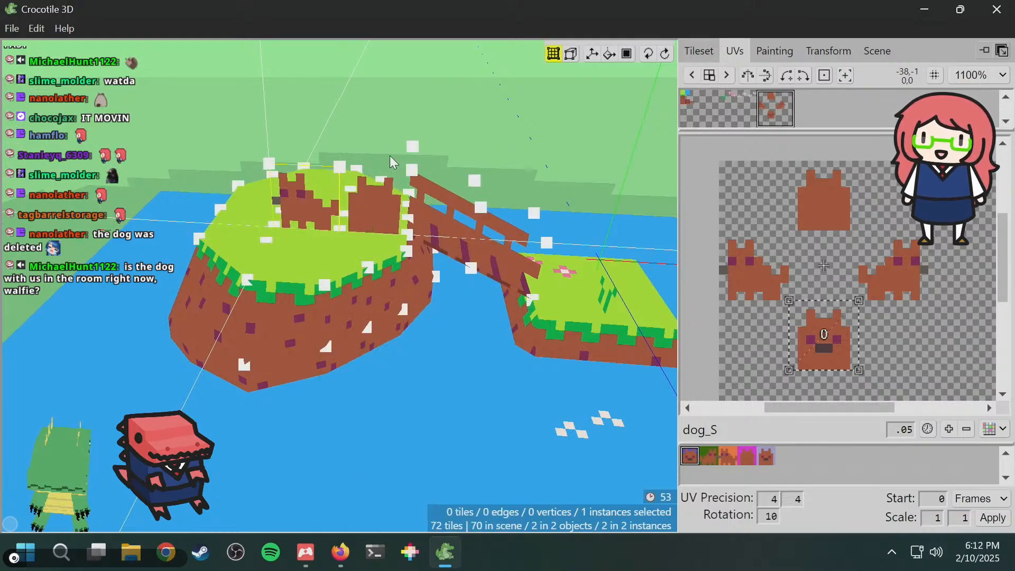
{"action": "middle_click_drag", "start_coordinate": [390, 156], "coordinate": [415, 161]}
{"action": "left_click", "coordinate": [288, 192]}
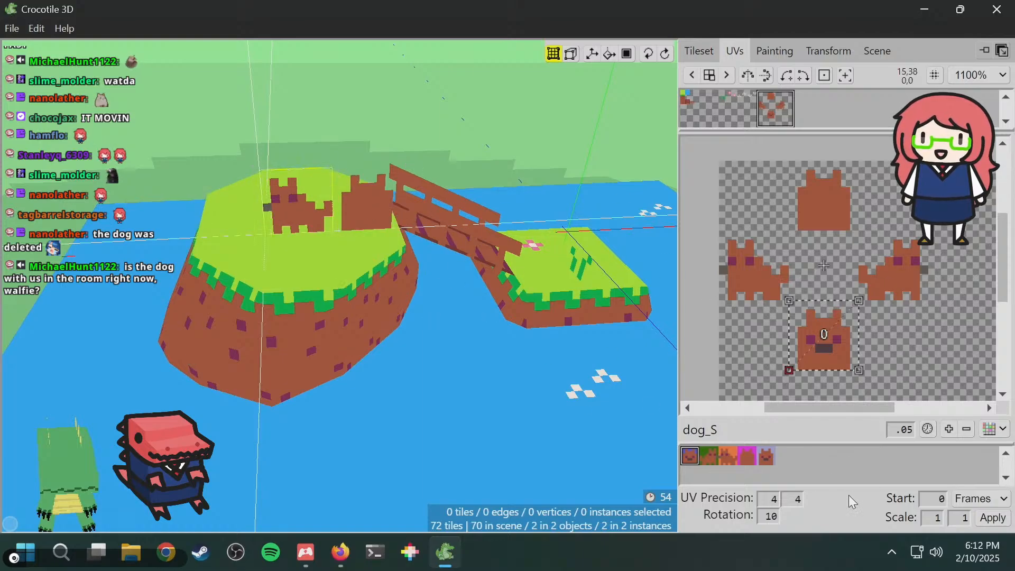
- Place the dog_W tile directly above the side-facing dog on the round island
{"action": "left_click", "coordinate": [709, 460]}
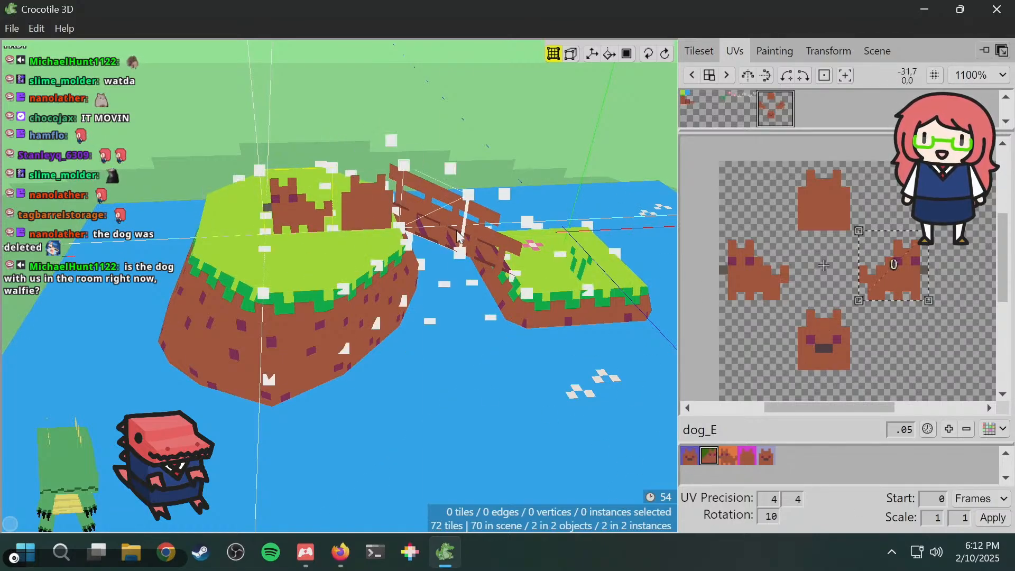
{"action": "left_click", "coordinate": [690, 457]}
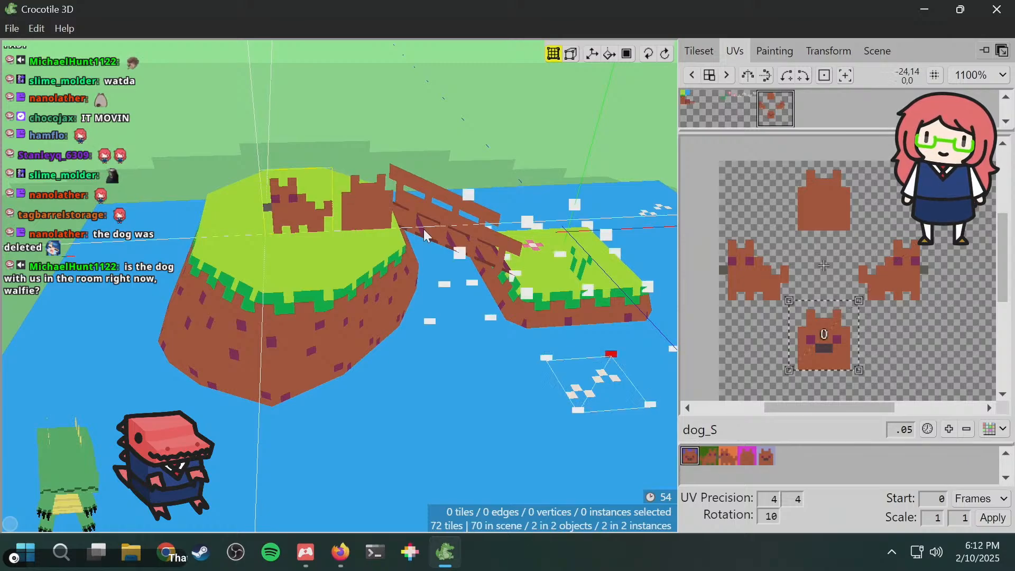
{"action": "middle_click_drag", "start_coordinate": [311, 159], "coordinate": [258, 110]}
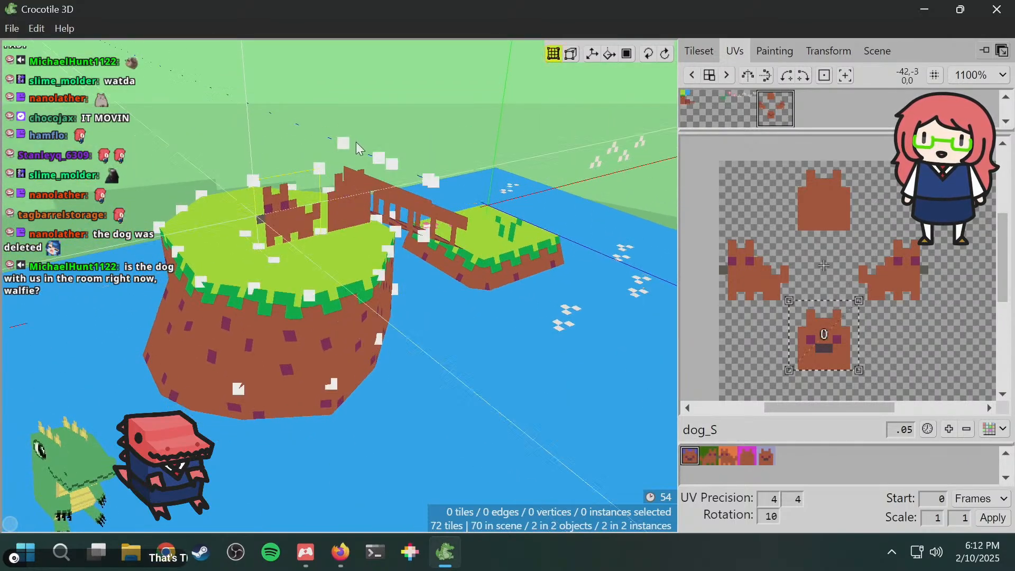
{"action": "left_click", "coordinate": [730, 456]}
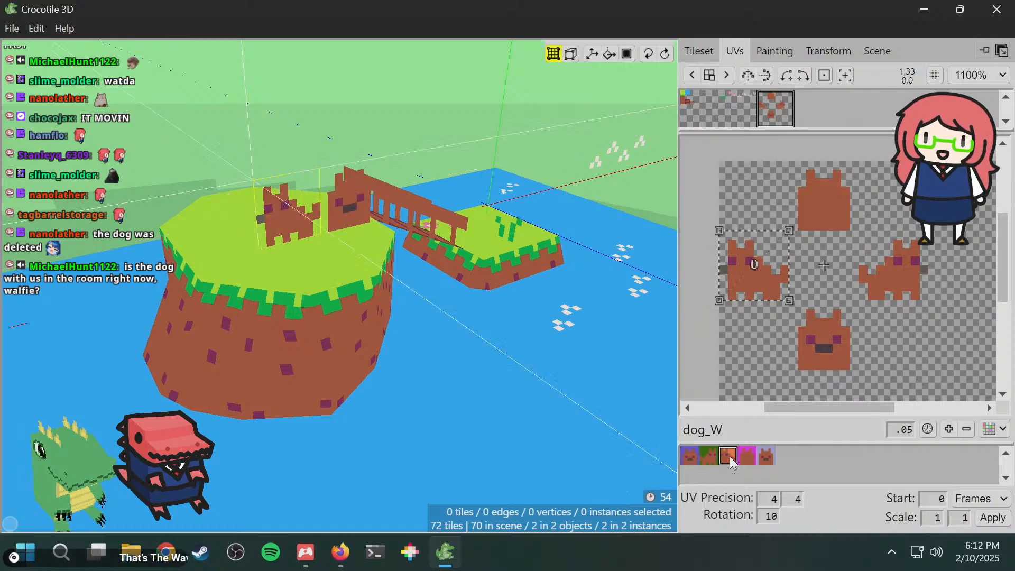
{"action": "key", "text": "space"}
{"action": "left_click", "coordinate": [292, 141]}
{"action": "mouse_move", "coordinate": [471, 127]}
{"action": "right_mouse_down"}
{"action": "mouse_move", "coordinate": [444, 161]}
{"action": "mouse_move", "coordinate": [430, 156]}
{"action": "mouse_move", "coordinate": [407, 211]}
{"action": "mouse_move", "coordinate": [407, 138]}
{"action": "right_mouse_up"}
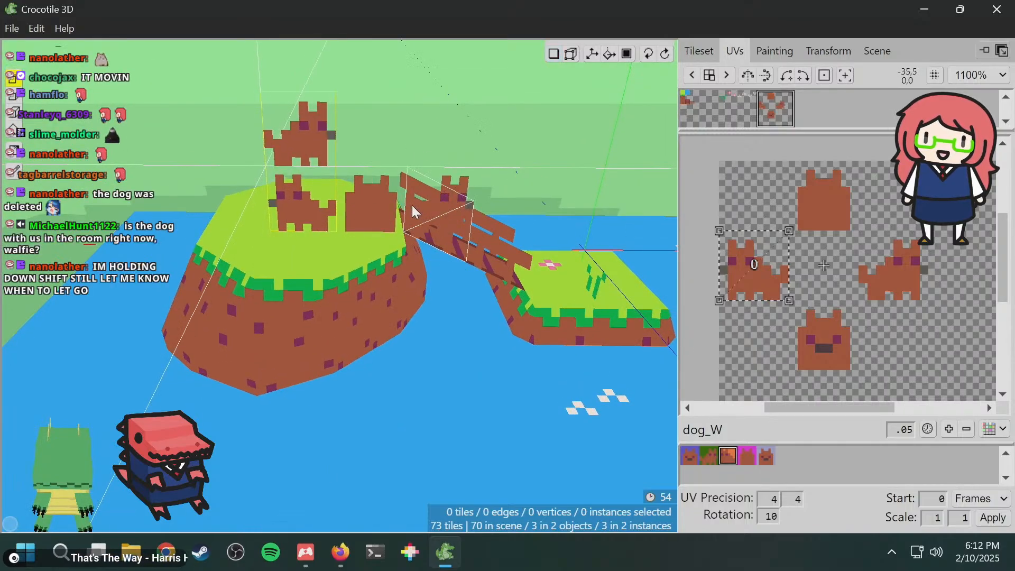
- Stack the dog_N tile on top of the newly placed dog_W tile
{"action": "key", "text": "space"}
{"action": "middle_click_drag", "start_coordinate": [411, 196], "coordinate": [420, 271]}
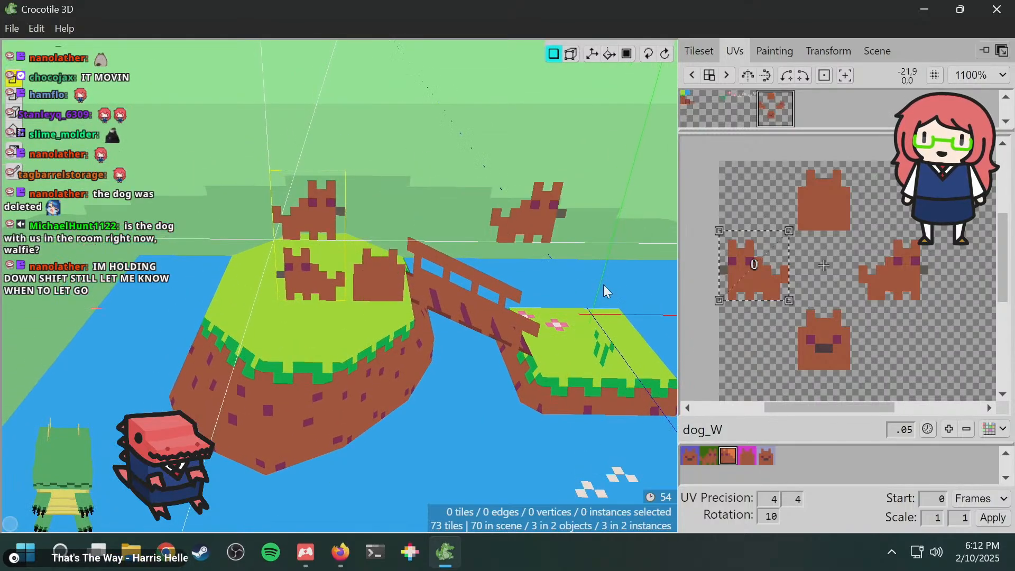
{"action": "key", "text": "space"}
{"action": "left_click", "coordinate": [747, 456]}
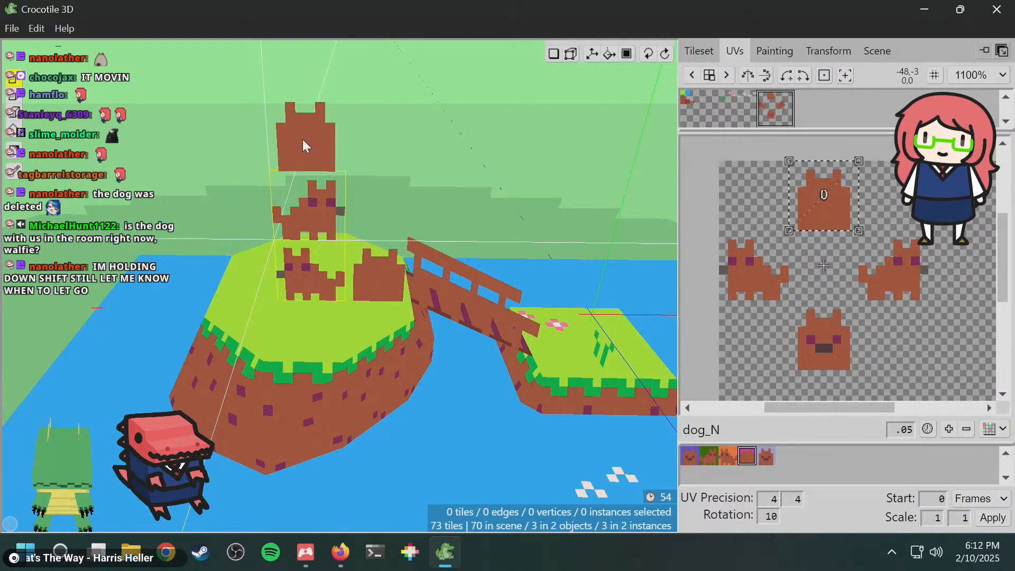
{"action": "left_click", "coordinate": [302, 139]}
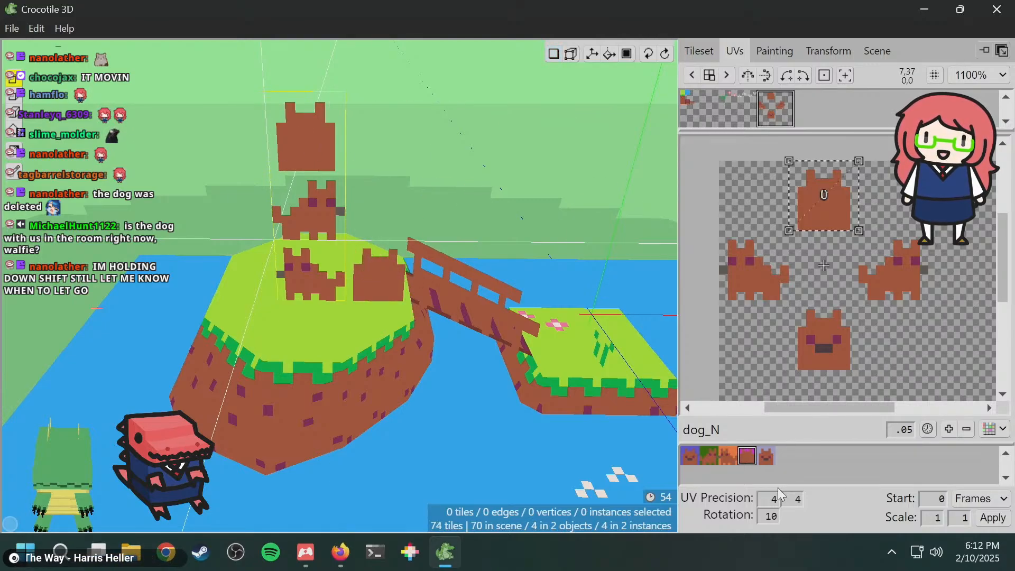
- Compare the black arrow image with the dog tileset, and view the stacked dogs from another angle
{"action": "left_click", "coordinate": [765, 456]}
{"action": "key", "text": "space"}
{"action": "left_click_drag", "start_coordinate": [344, 100], "coordinate": [337, 98]}
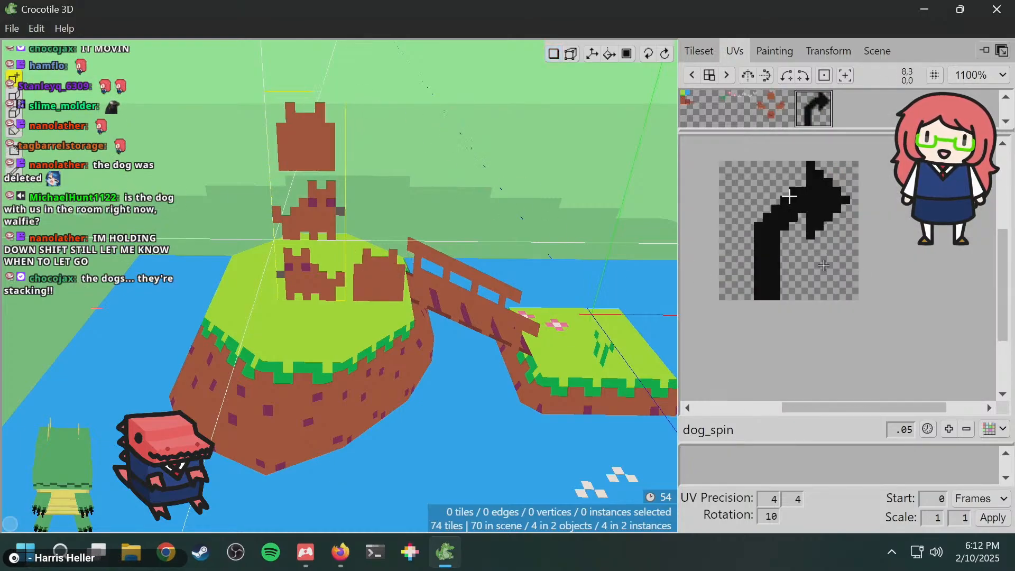
{"action": "scroll", "coordinate": [790, 196], "scroll_direction": "up", "scroll_amount": 3}
{"action": "scroll", "coordinate": [772, 200], "scroll_direction": "down", "scroll_amount": 4}
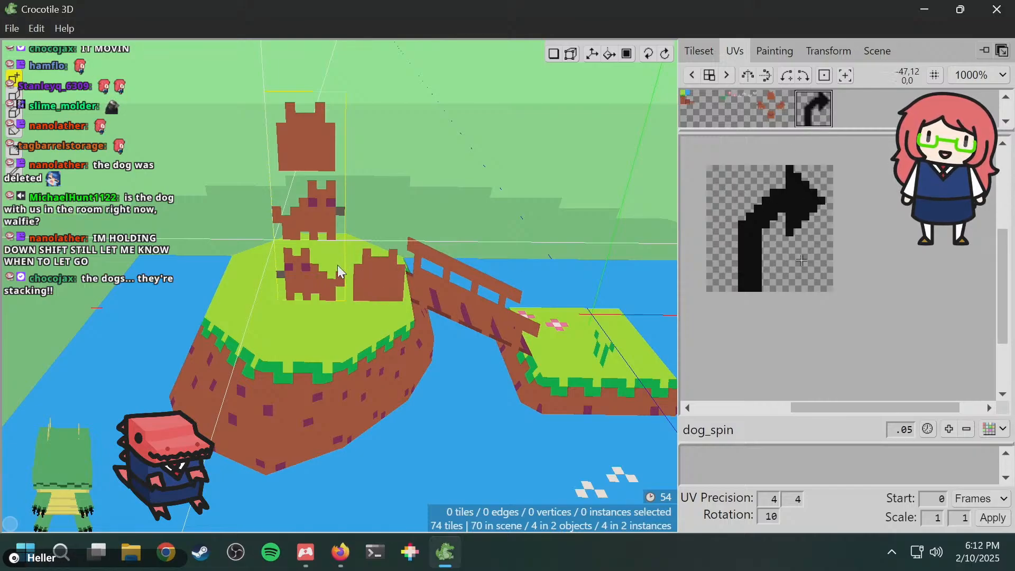
{"action": "left_click", "coordinate": [778, 109]}
{"action": "left_click", "coordinate": [808, 107]}
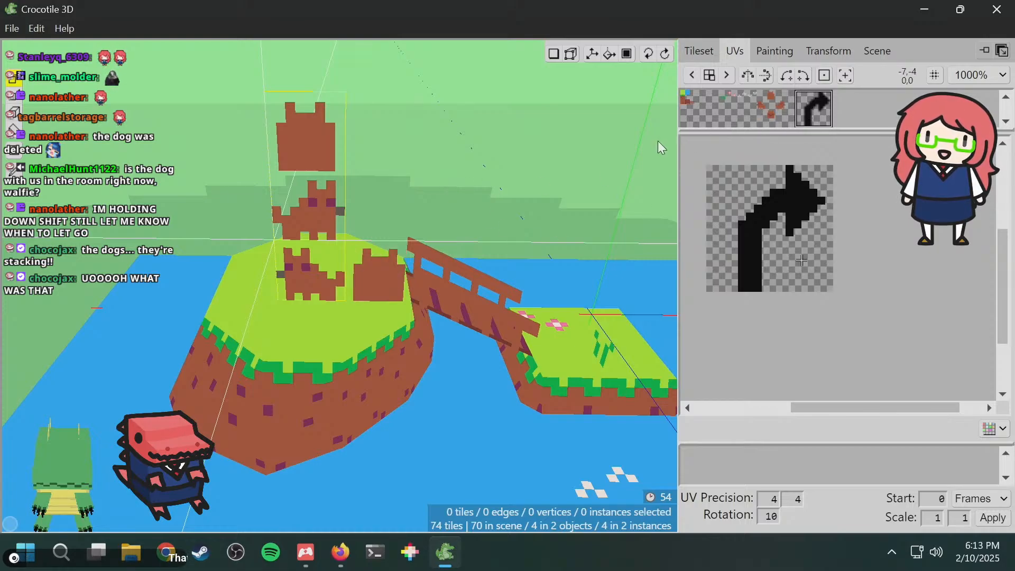
{"action": "left_click", "coordinate": [771, 108]}
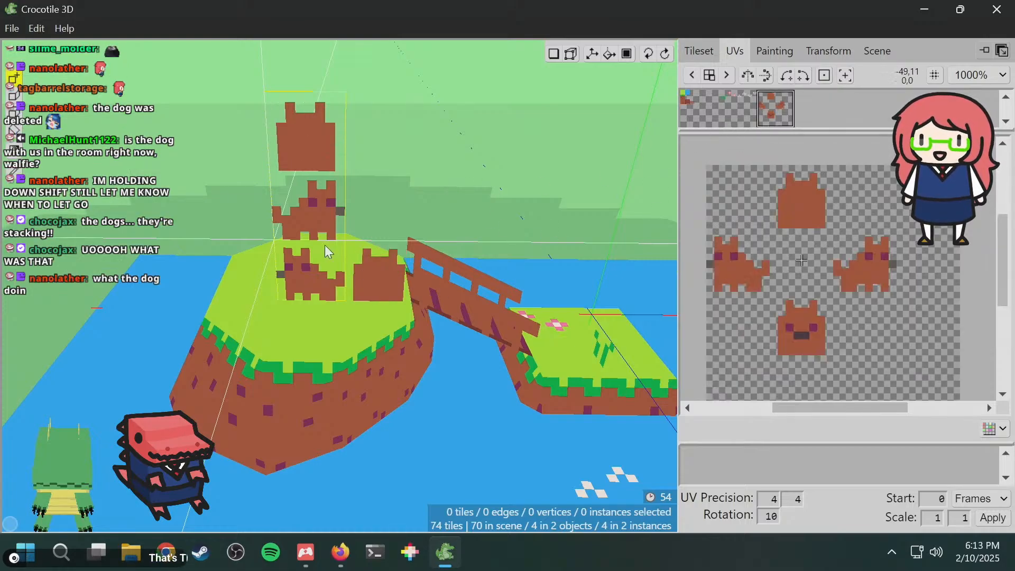
{"action": "middle_click_drag", "start_coordinate": [324, 245], "coordinate": [478, 154]}
{"action": "left_click_drag", "start_coordinate": [481, 165], "coordinate": [480, 150]}
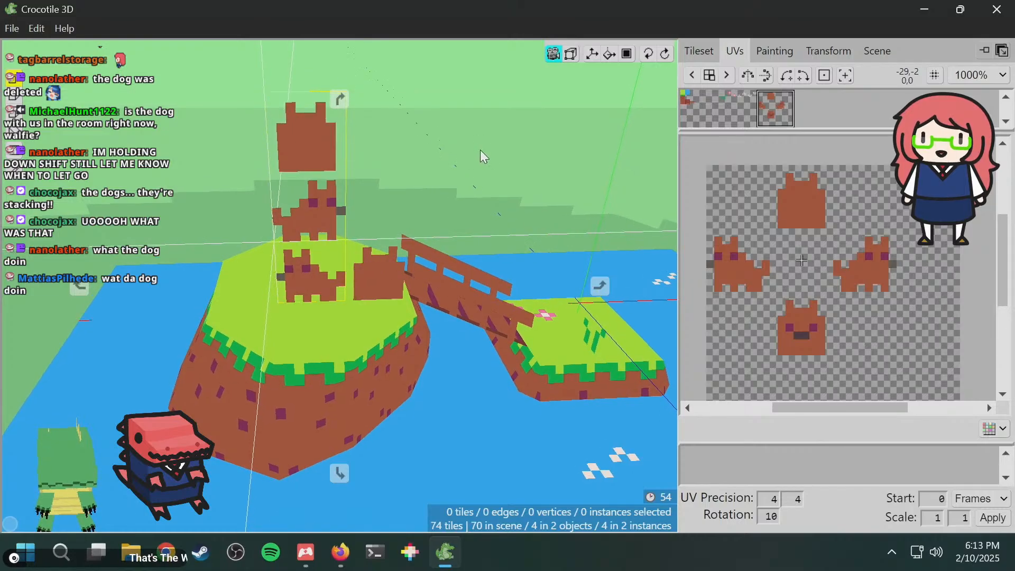
- Select the dog_spin animated tile from the dog tileset's saved tiles
{"action": "key", "text": "space"}
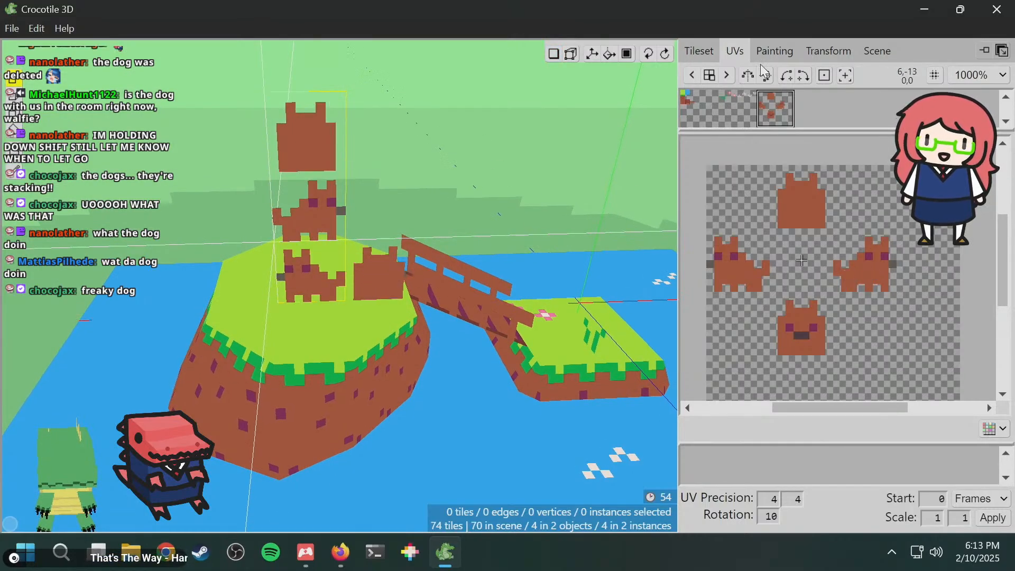
{"action": "left_click", "coordinate": [714, 49]}
{"action": "left_click", "coordinate": [737, 53]}
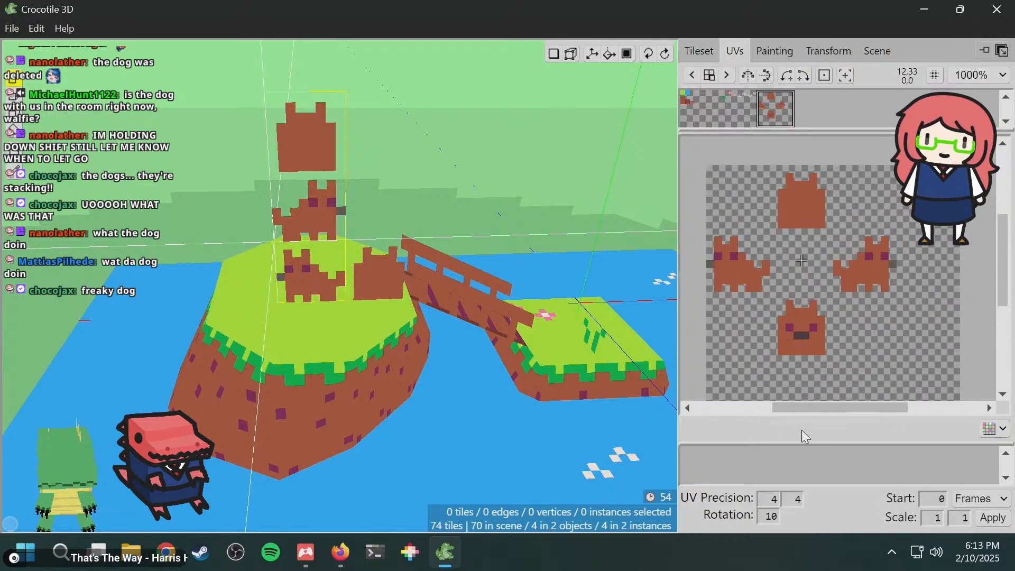
{"action": "scroll", "coordinate": [857, 306], "scroll_direction": "down", "scroll_amount": 1}
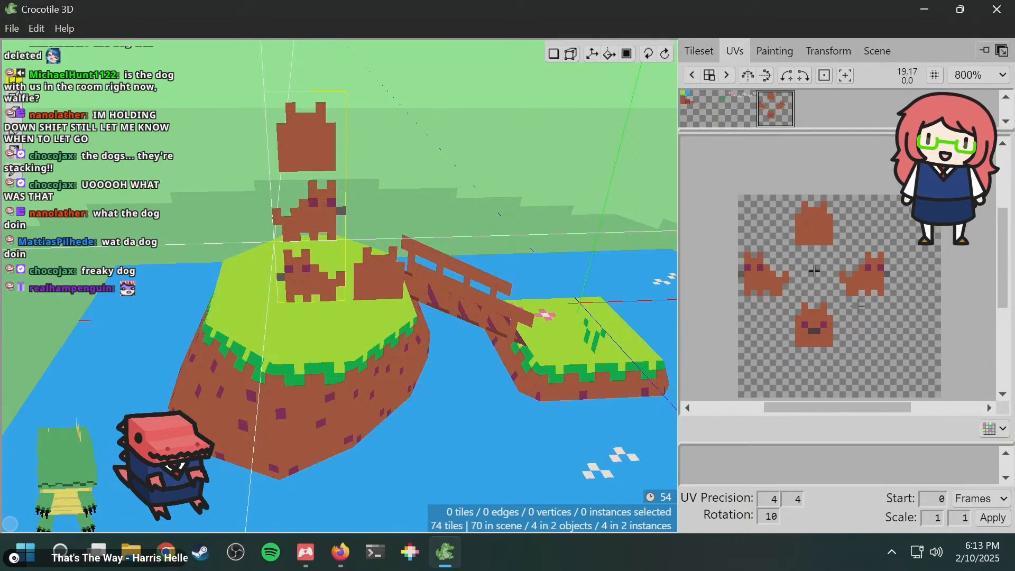
{"action": "scroll", "coordinate": [858, 306], "scroll_direction": "up", "scroll_amount": 1}
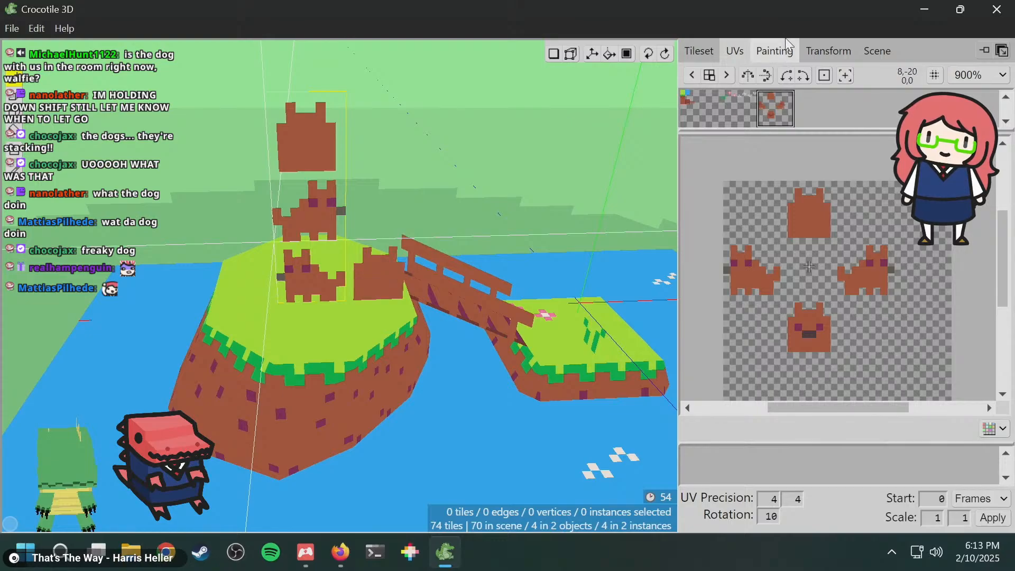
{"action": "left_click", "coordinate": [741, 103]}
{"action": "left_click", "coordinate": [775, 102]}
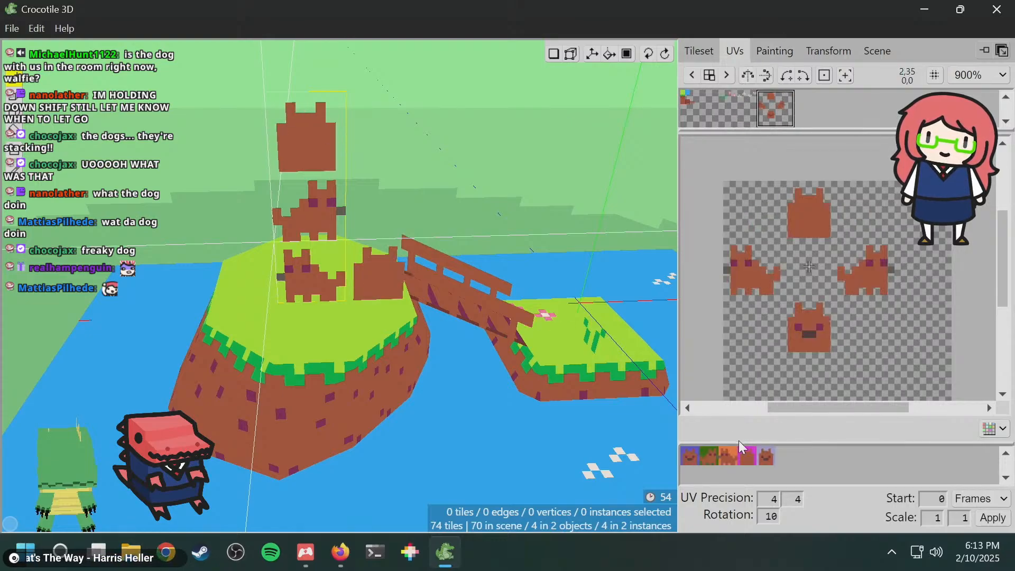
{"action": "left_click", "coordinate": [767, 458]}
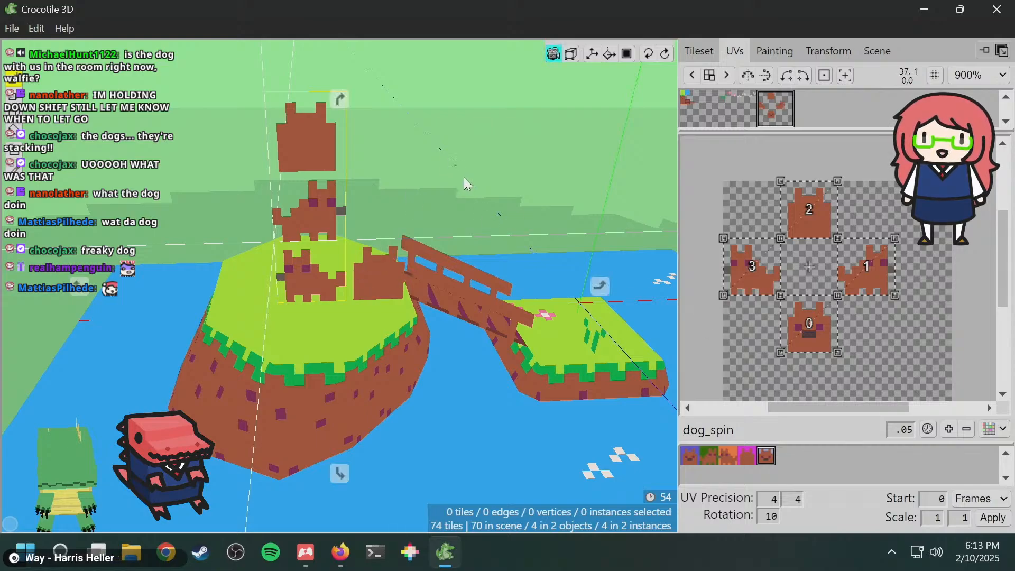
- Place the dog_spin tile on top of the dog_N tile in the dog stack on the round island
{"action": "middle_click_drag", "start_coordinate": [464, 176], "coordinate": [480, 247]}
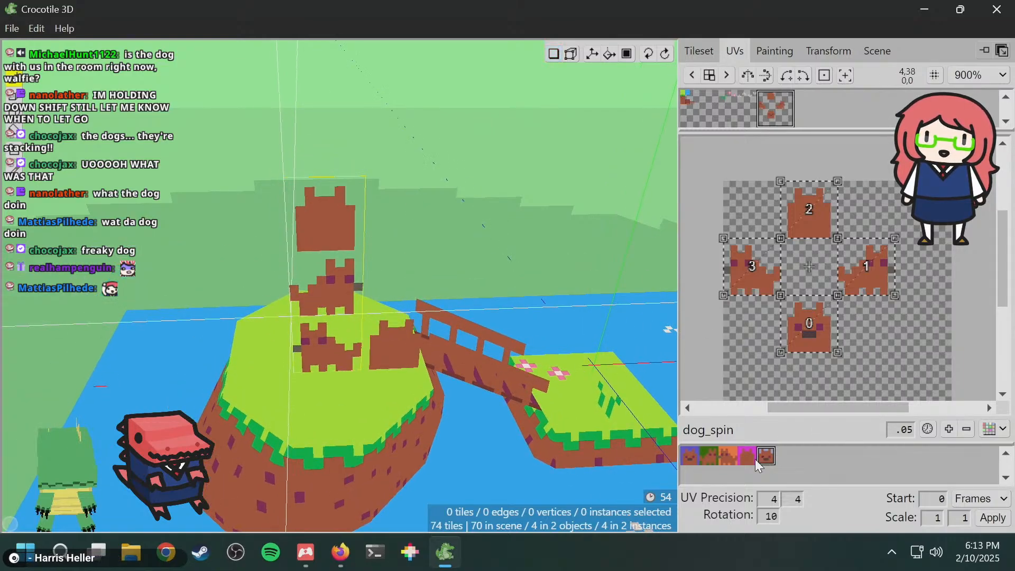
{"action": "left_click", "coordinate": [329, 151]}
{"action": "key", "text": "ctrl+z"}
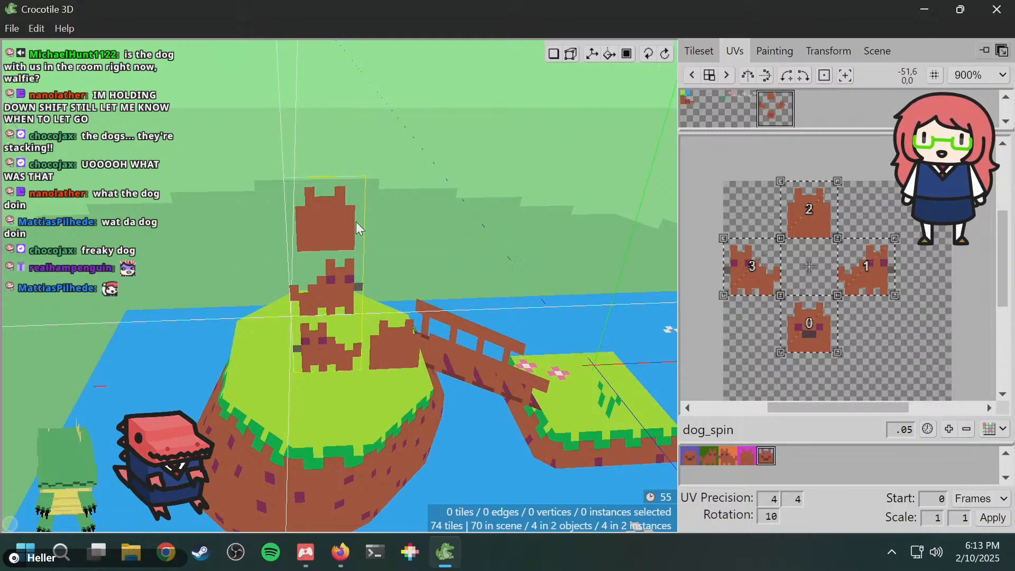
{"action": "right_click", "coordinate": [334, 207]}
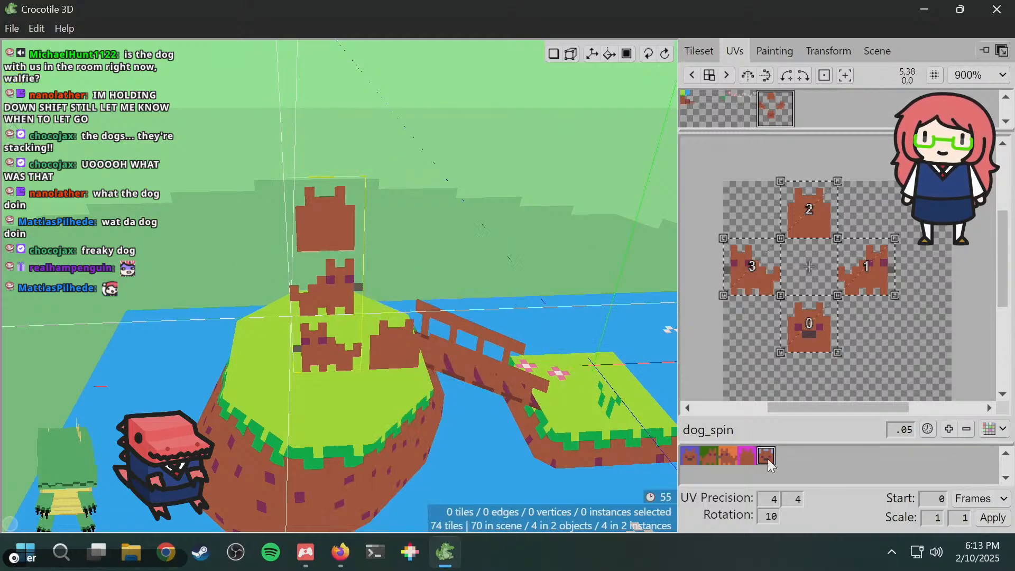
{"action": "left_click", "coordinate": [322, 133]}
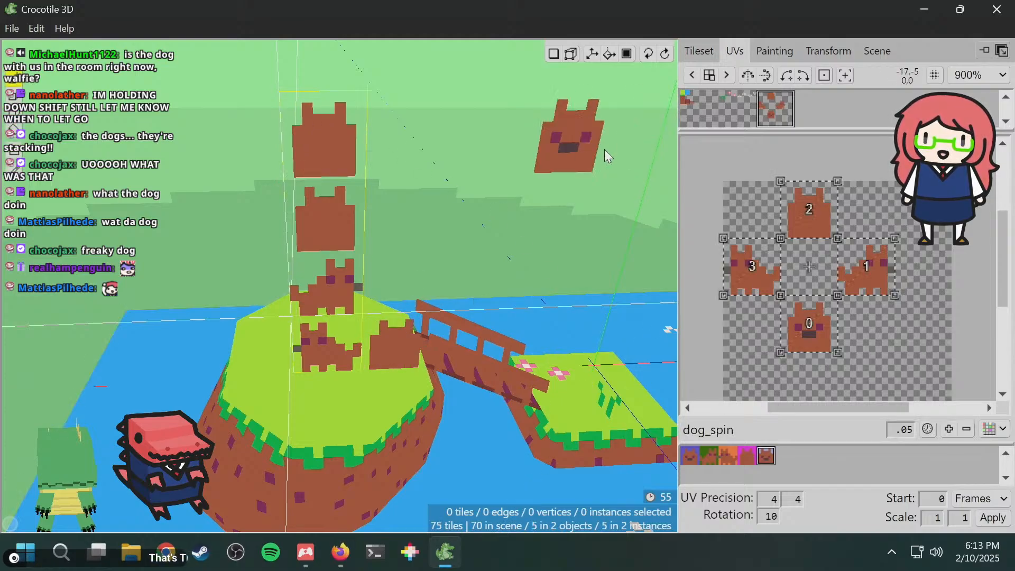
{"action": "left_click", "coordinate": [184, 139]}
- Examine the full dog stack from the other side of the round island
{"action": "key", "text": "space"}
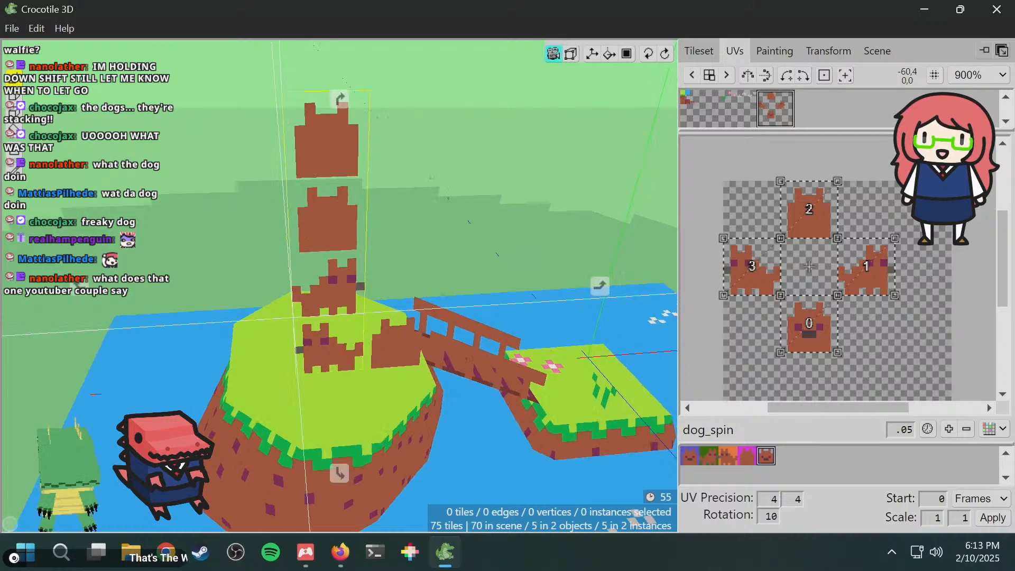
{"action": "mouse_move", "coordinate": [298, 212]}
{"action": "left_mouse_down"}
{"action": "mouse_move", "coordinate": [401, 232]}
{"action": "mouse_move", "coordinate": [476, 227]}
{"action": "mouse_move", "coordinate": [290, 198]}
{"action": "left_mouse_up"}
{"action": "key", "text": "space"}
{"action": "key", "text": "space"}
{"action": "left_click_drag", "start_coordinate": [568, 193], "coordinate": [431, 186]}
{"action": "key", "text": "space"}
{"action": "key", "text": "space"}
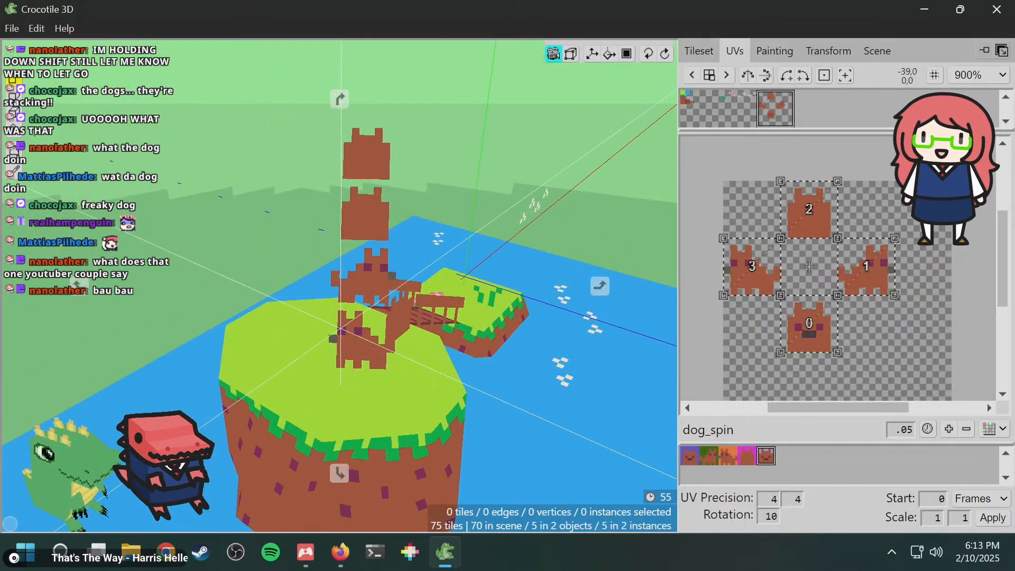
{"action": "key", "text": "space"}
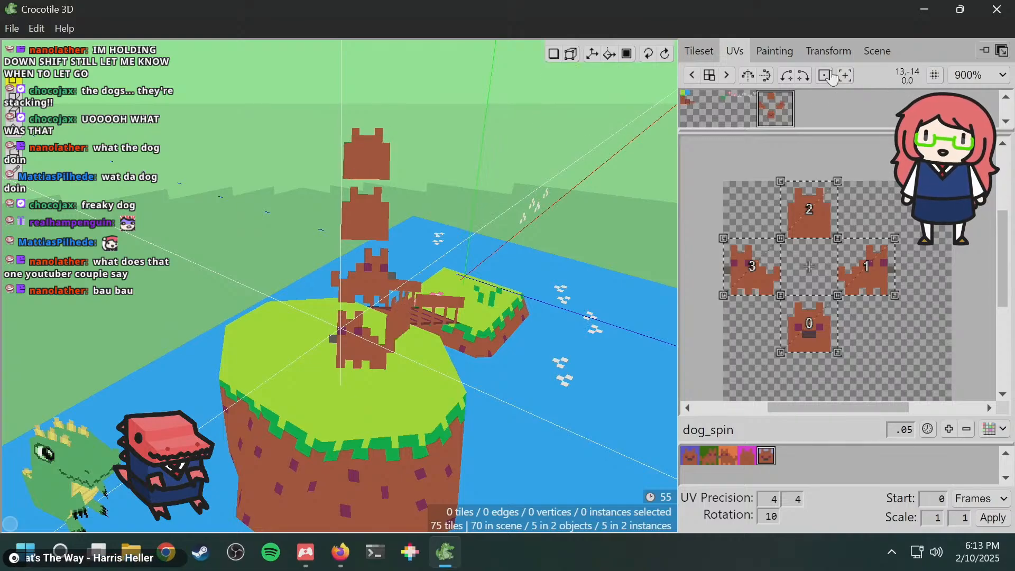
- Hide and show the dog object again, comparing the scene's object list with the dog_spin tile frames
{"action": "left_click", "coordinate": [887, 51]}
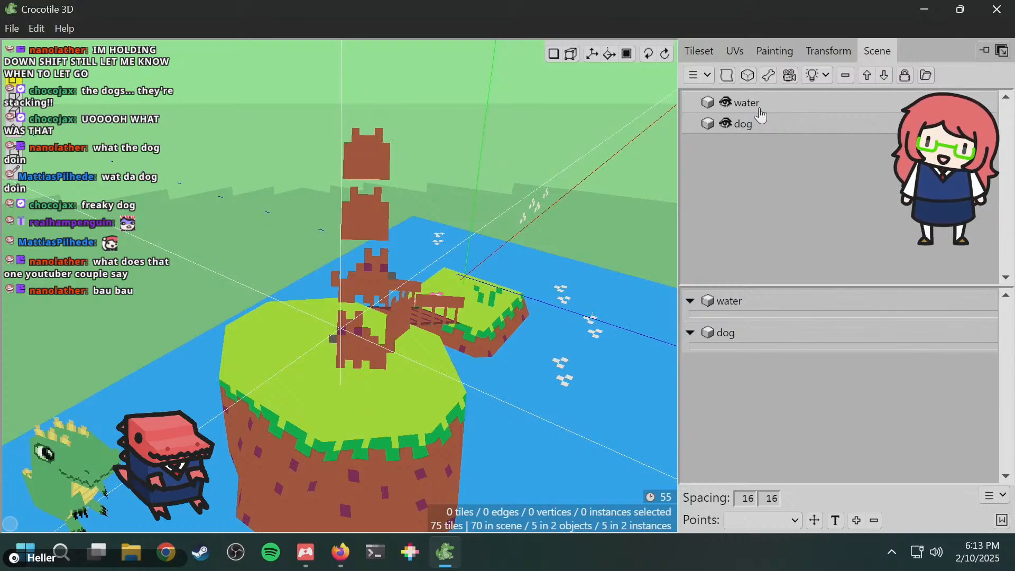
{"action": "left_click", "coordinate": [725, 125]}
{"action": "left_click", "coordinate": [727, 125]}
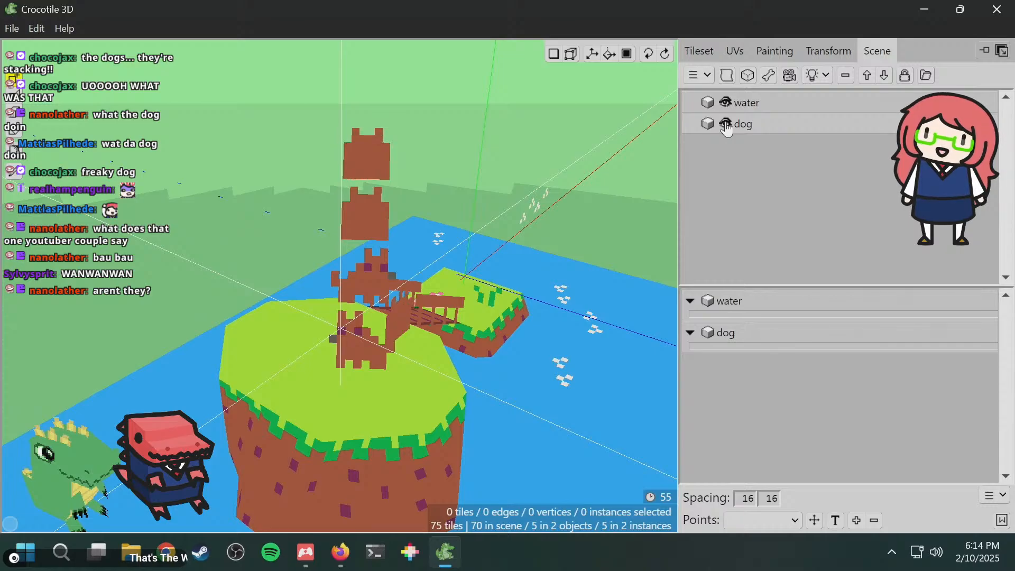
{"action": "left_click", "coordinate": [735, 52]}
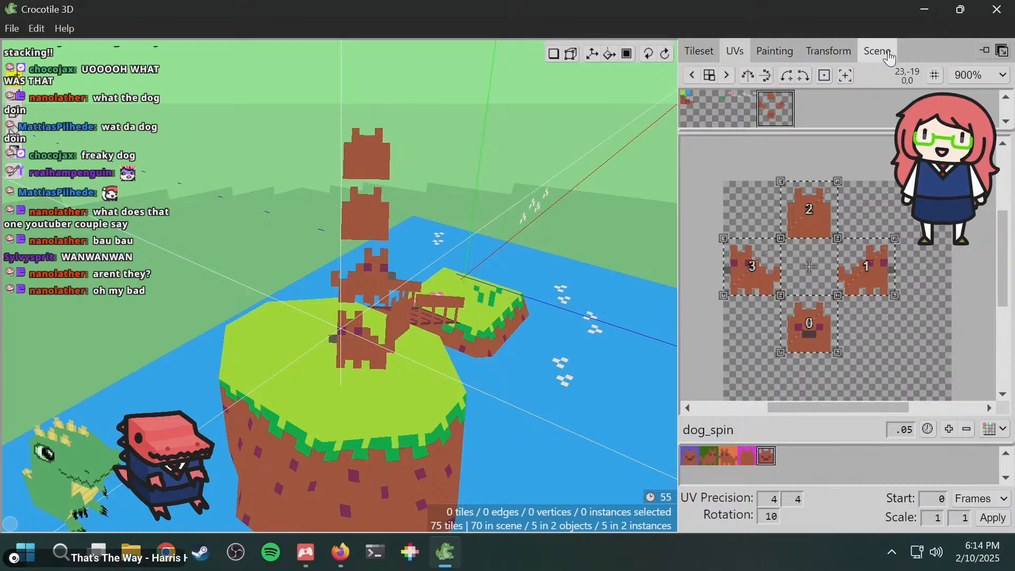
{"action": "left_click", "coordinate": [886, 54]}
{"action": "left_click", "coordinate": [736, 53]}
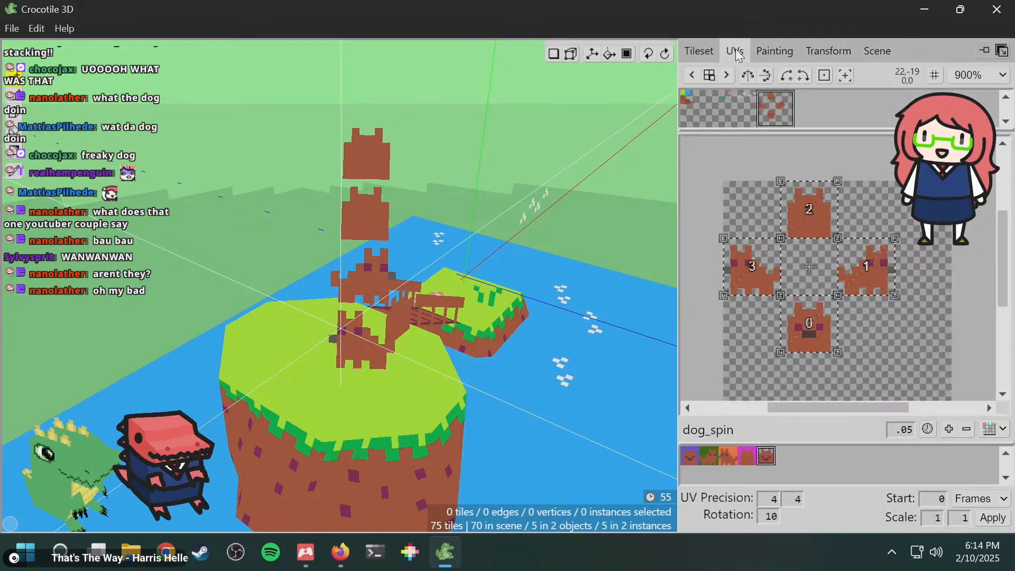
{"action": "left_click", "coordinate": [877, 54]}
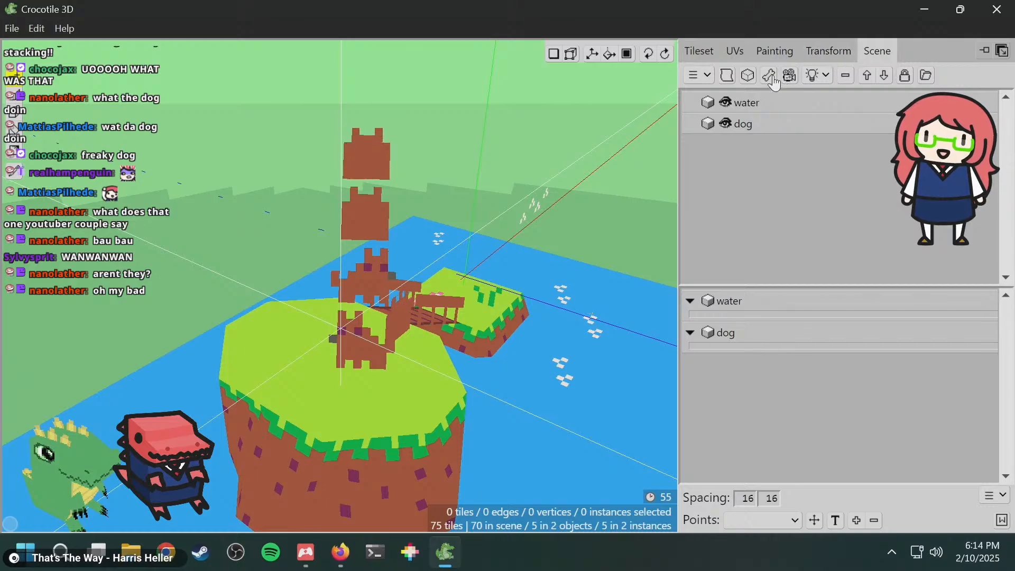
{"action": "left_click", "coordinate": [738, 54]}
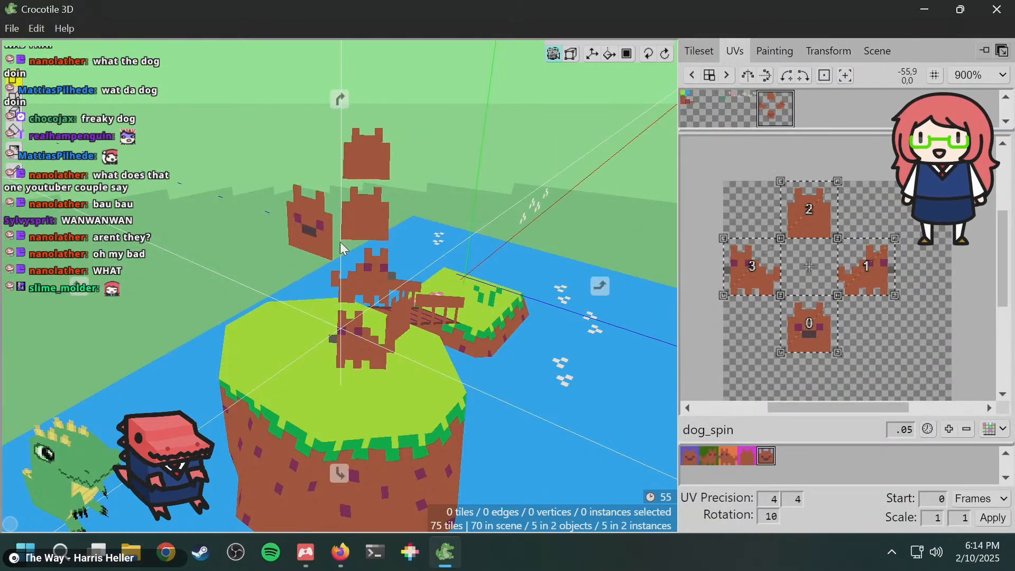
- Inspect how the stacked dogs face the camera by viewing them from several directions around the island
{"action": "mouse_move", "coordinate": [349, 242]}
{"action": "middle_mouse_down"}
{"action": "mouse_move", "coordinate": [383, 233]}
{"action": "mouse_move", "coordinate": [357, 244]}
{"action": "middle_mouse_up"}
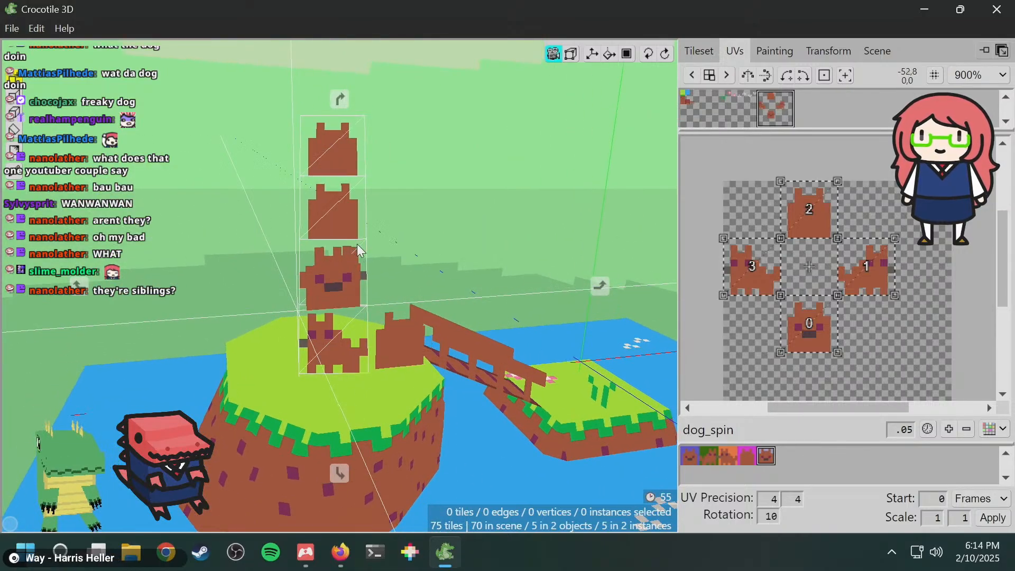
{"action": "middle_click_drag", "start_coordinate": [195, 249], "coordinate": [444, 249]}
{"action": "middle_click_drag", "start_coordinate": [339, 265], "coordinate": [481, 277]}
{"action": "middle_click_drag", "start_coordinate": [371, 224], "coordinate": [419, 214]}
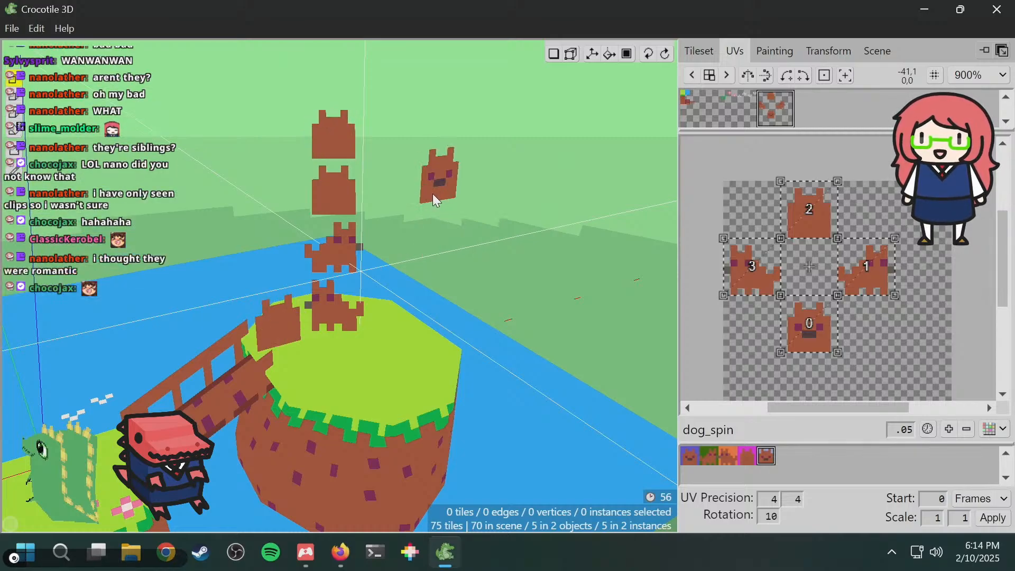
{"action": "key", "text": "space"}
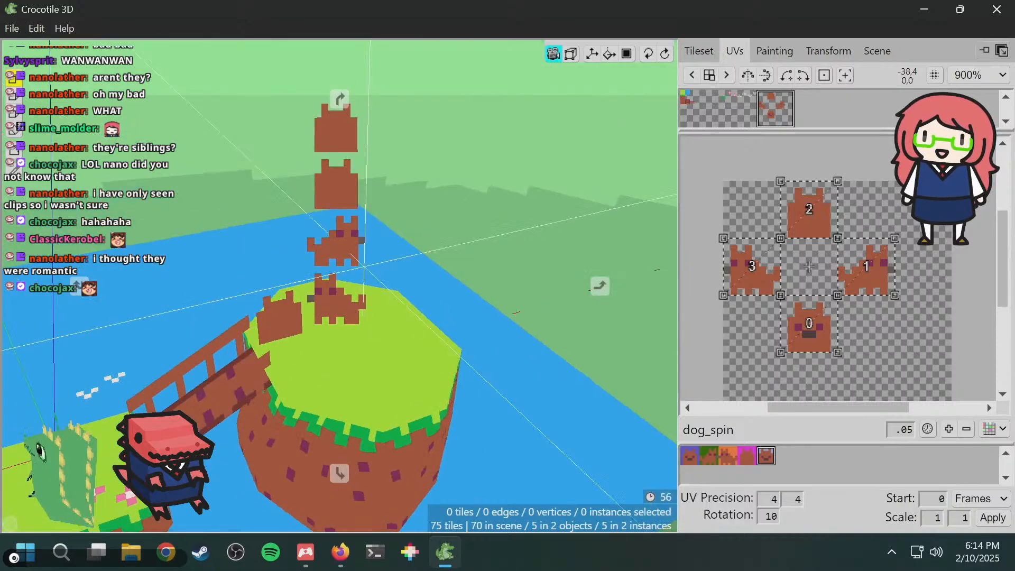
{"action": "left_click_drag", "start_coordinate": [455, 211], "coordinate": [414, 285]}
{"action": "scroll", "coordinate": [425, 231], "scroll_direction": "down", "scroll_amount": 2}
{"action": "key", "text": "space"}
{"action": "scroll", "coordinate": [414, 229], "scroll_direction": "up", "scroll_amount": 2}
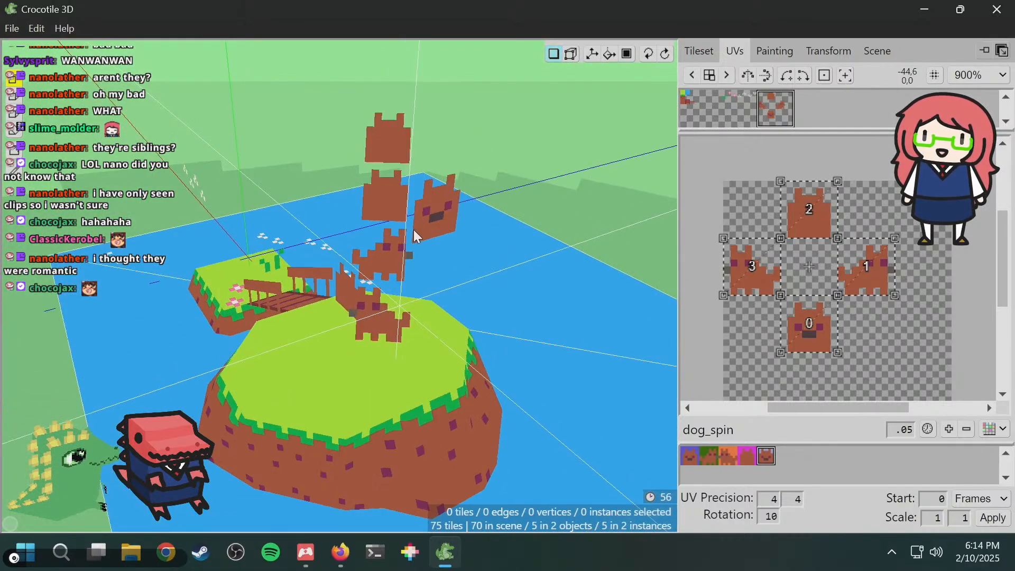
{"action": "scroll", "coordinate": [414, 230], "scroll_direction": "up", "scroll_amount": 2}
{"action": "key", "text": "space"}
{"action": "left_click_drag", "start_coordinate": [405, 245], "coordinate": [476, 233]}
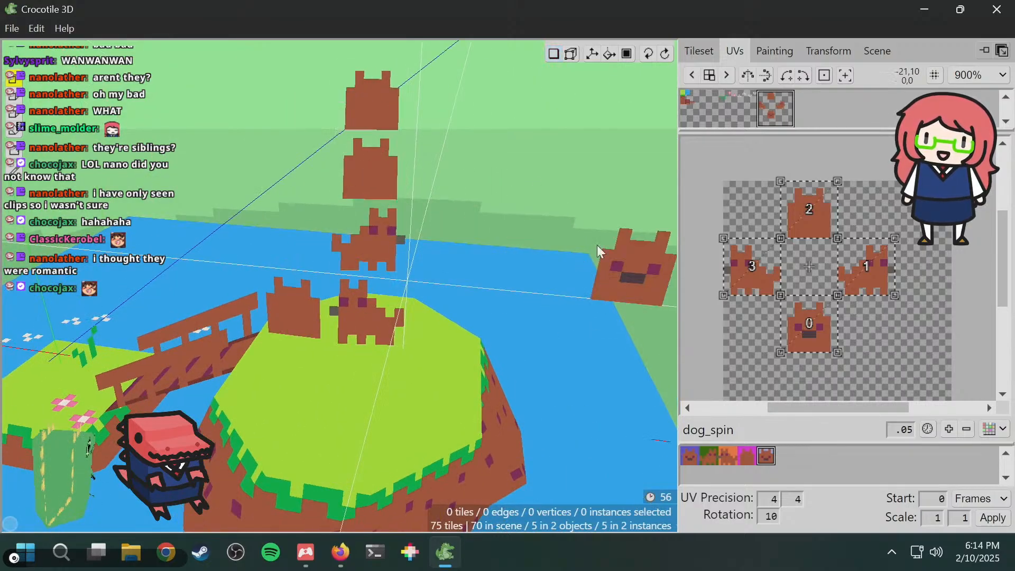
- Open the dog object's billboarding properties and switch the _W and _S directions off and back on
{"action": "left_click", "coordinate": [877, 50]}
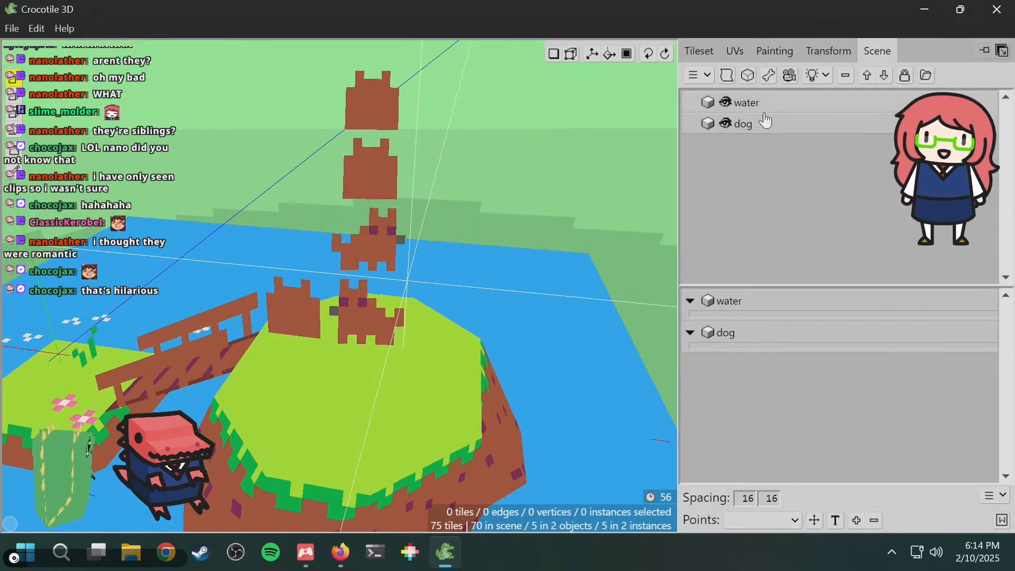
{"action": "right_click", "coordinate": [754, 127]}
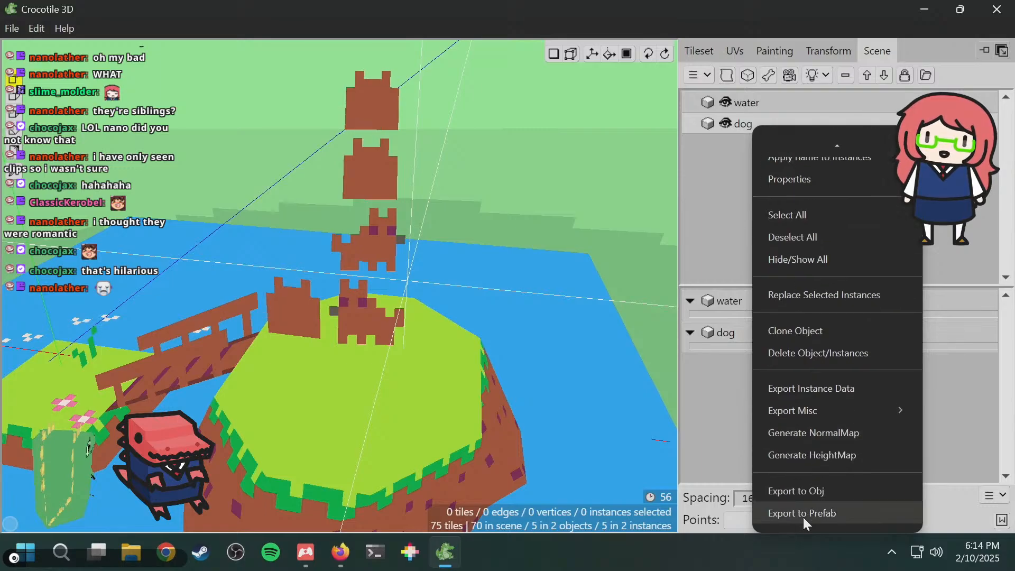
{"action": "left_click", "coordinate": [815, 222]}
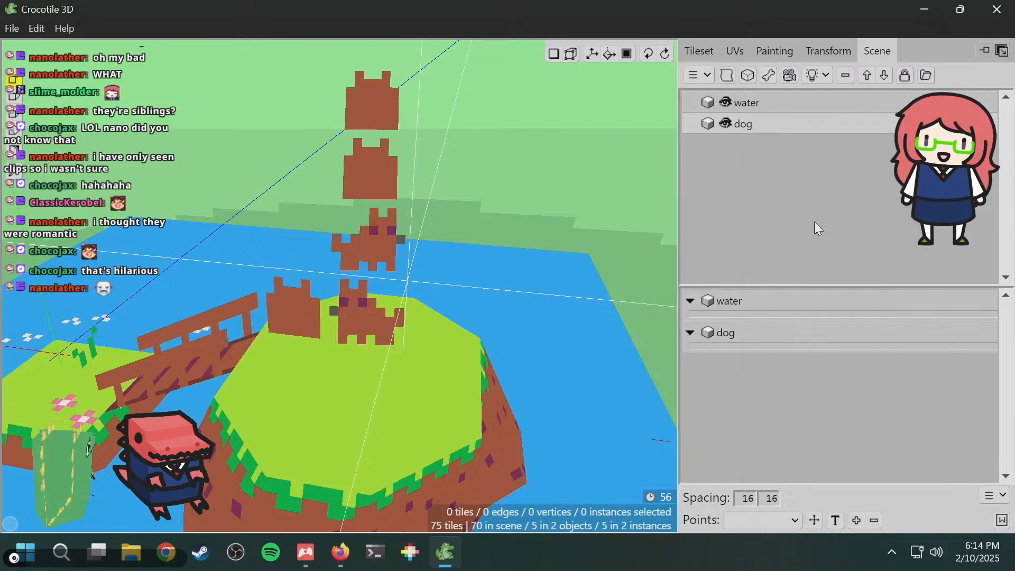
{"action": "left_click", "coordinate": [349, 238]}
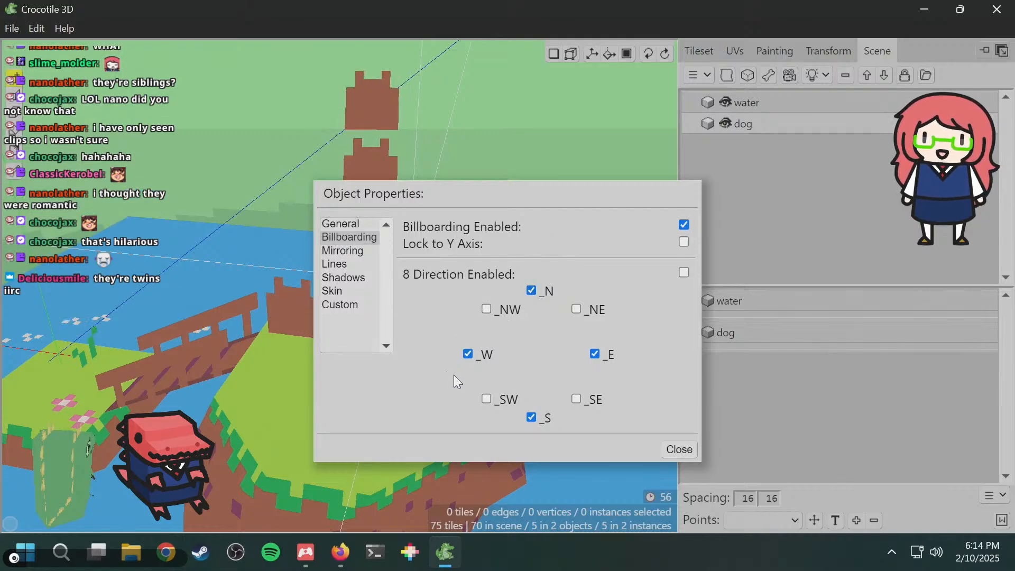
{"action": "left_click", "coordinate": [468, 354]}
{"action": "left_click", "coordinate": [468, 354]}
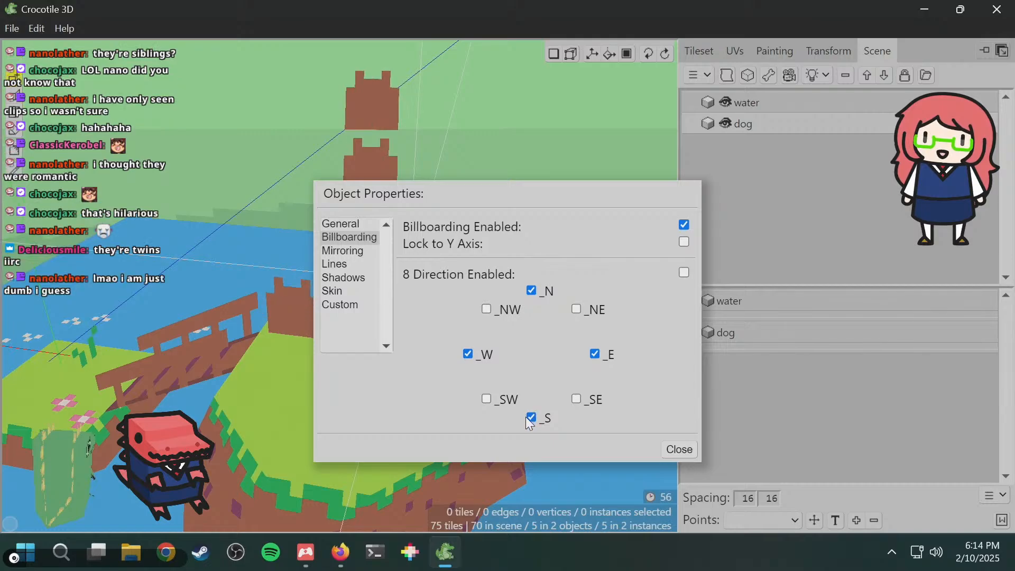
{"action": "left_click", "coordinate": [531, 418]}
{"action": "left_click", "coordinate": [531, 418]}
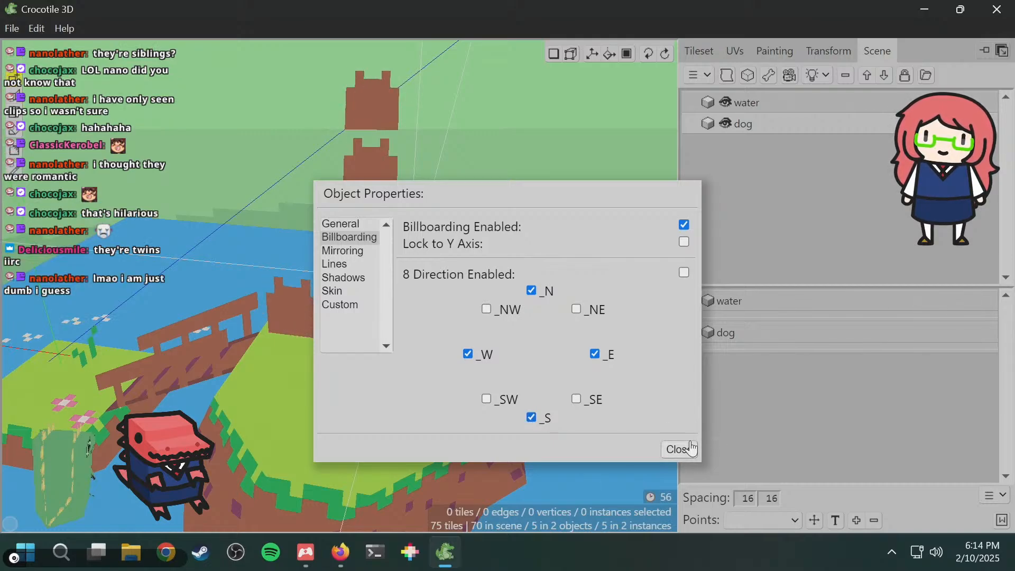
{"action": "left_click", "coordinate": [680, 448]}
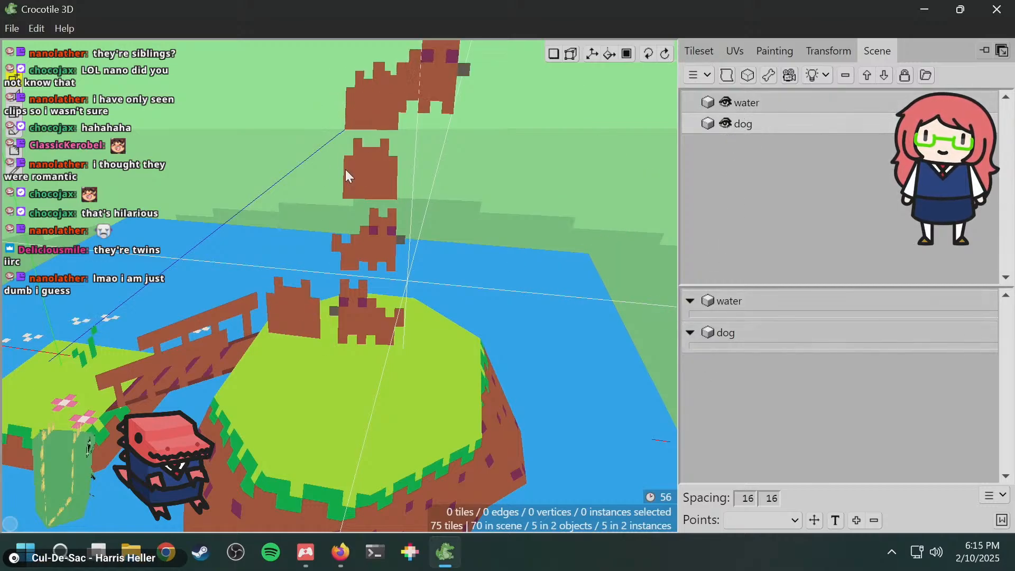
- Open the stacked dog object on the round island for editing
{"action": "left_click", "coordinate": [369, 162]}
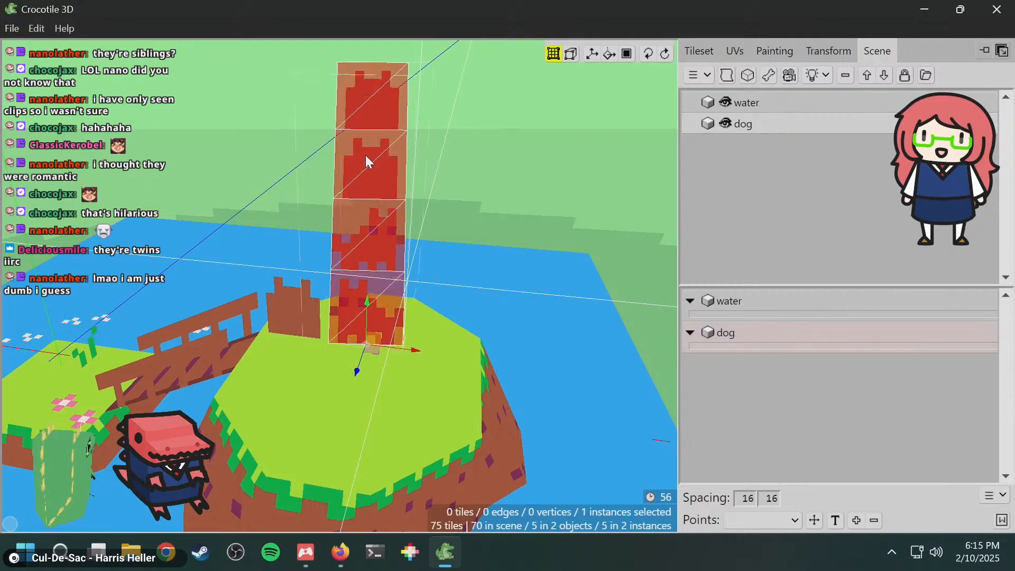
{"action": "right_click", "coordinate": [365, 154]}
{"action": "left_click", "coordinate": [389, 166]}
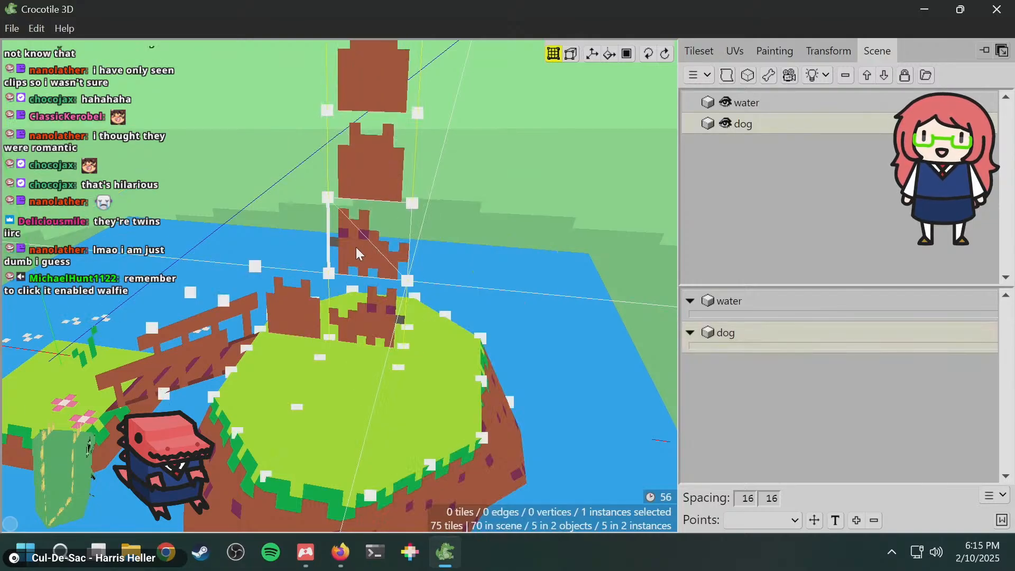
- Enable 8 Direction in the dog object's billboarding properties and close them
{"action": "left_click", "coordinate": [807, 123]}
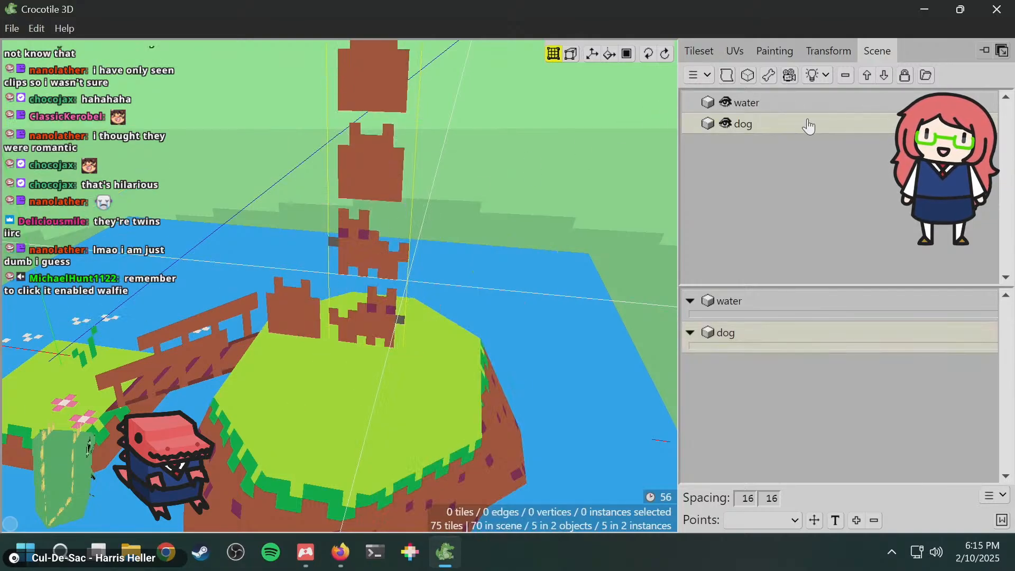
{"action": "right_click", "coordinate": [809, 127]}
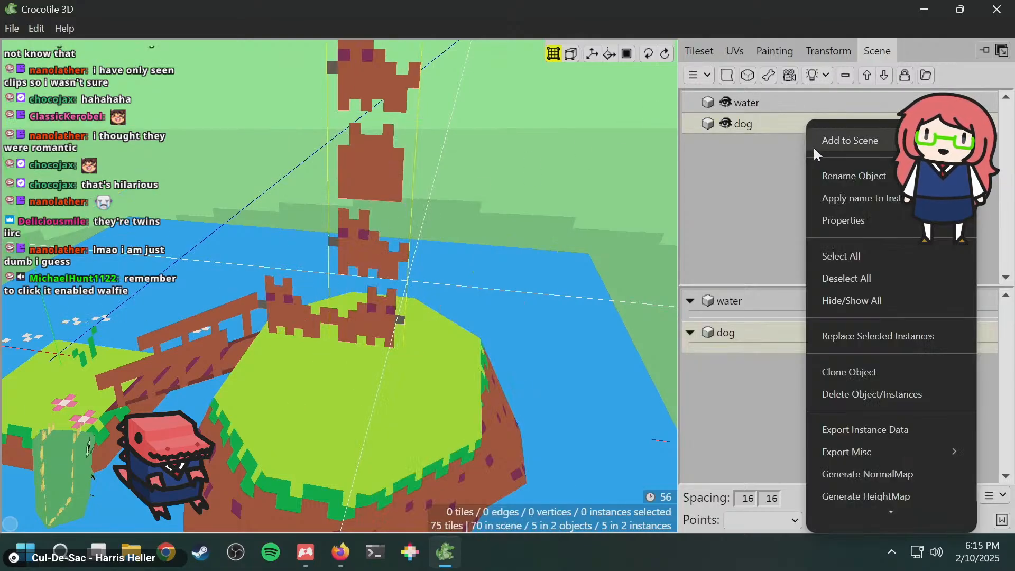
{"action": "left_click", "coordinate": [845, 220]}
{"action": "left_click", "coordinate": [349, 236]}
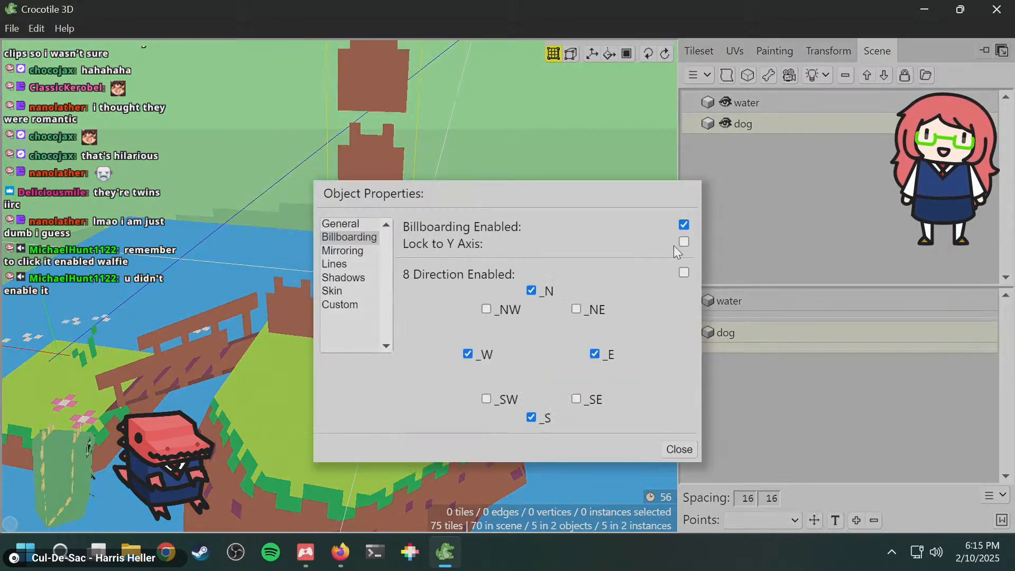
{"action": "left_click", "coordinate": [684, 273]}
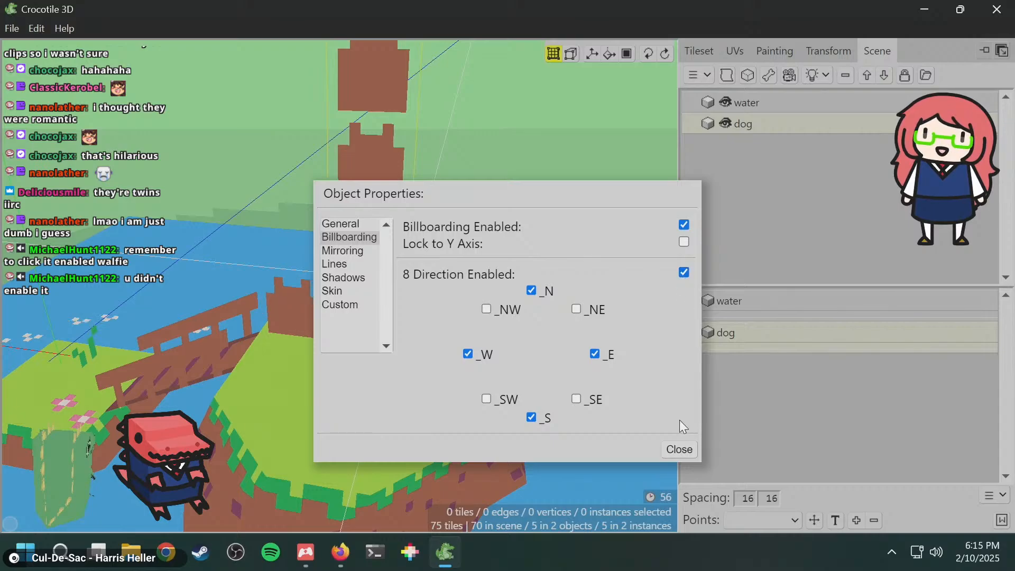
{"action": "left_click", "coordinate": [679, 448]}
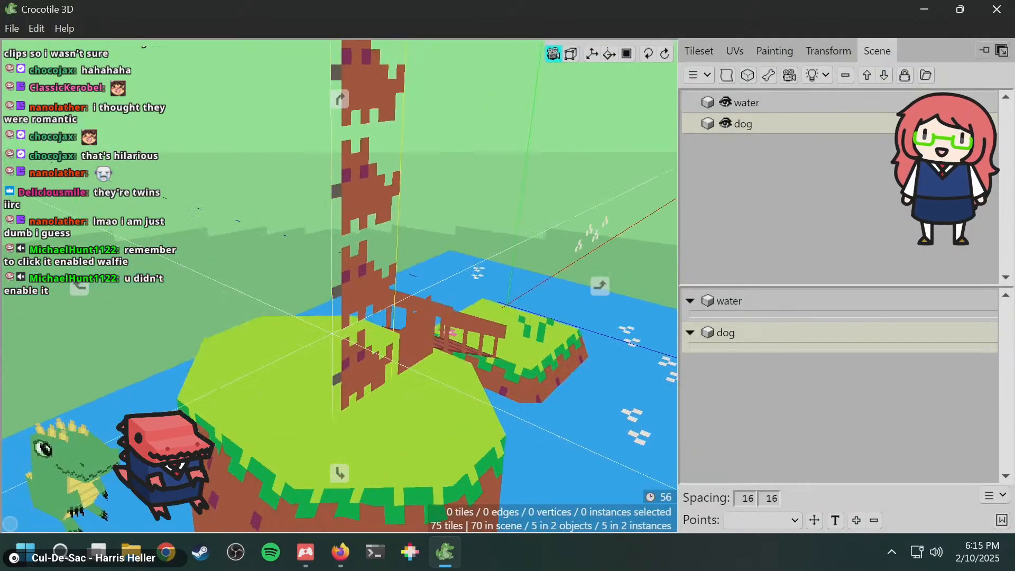
- Delete the three upper dog tiles from the dog object, keeping only the lowest one
{"action": "left_click_drag", "start_coordinate": [338, 286], "coordinate": [572, 227]}
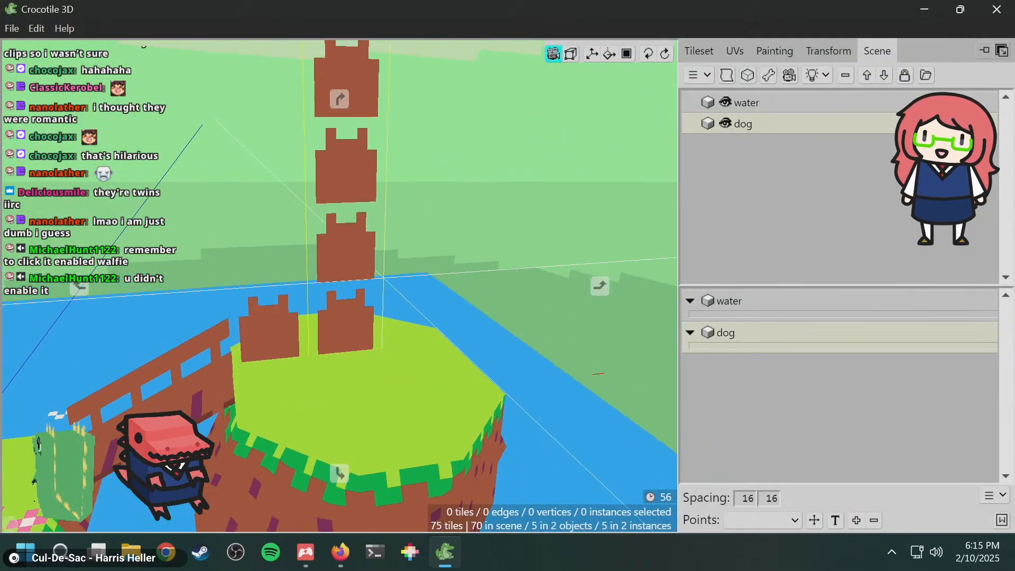
{"action": "key", "text": "Return"}
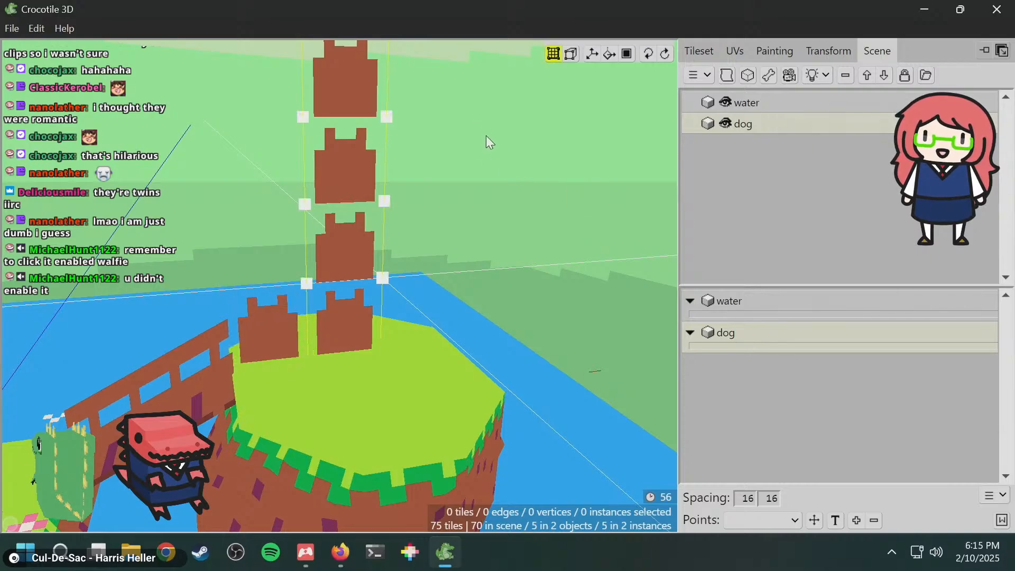
{"action": "key", "text": "space"}
{"action": "mouse_move", "coordinate": [487, 136]}
{"action": "left_mouse_down"}
{"action": "mouse_move", "coordinate": [493, 172]}
{"action": "mouse_move", "coordinate": [490, 116]}
{"action": "left_mouse_up"}
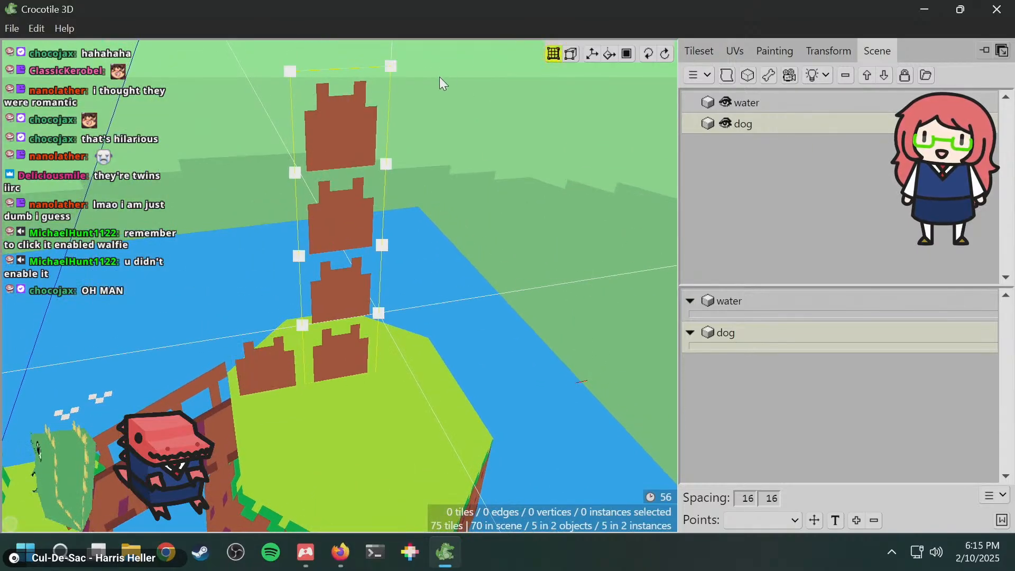
{"action": "left_click_drag", "start_coordinate": [443, 71], "coordinate": [412, 108]}
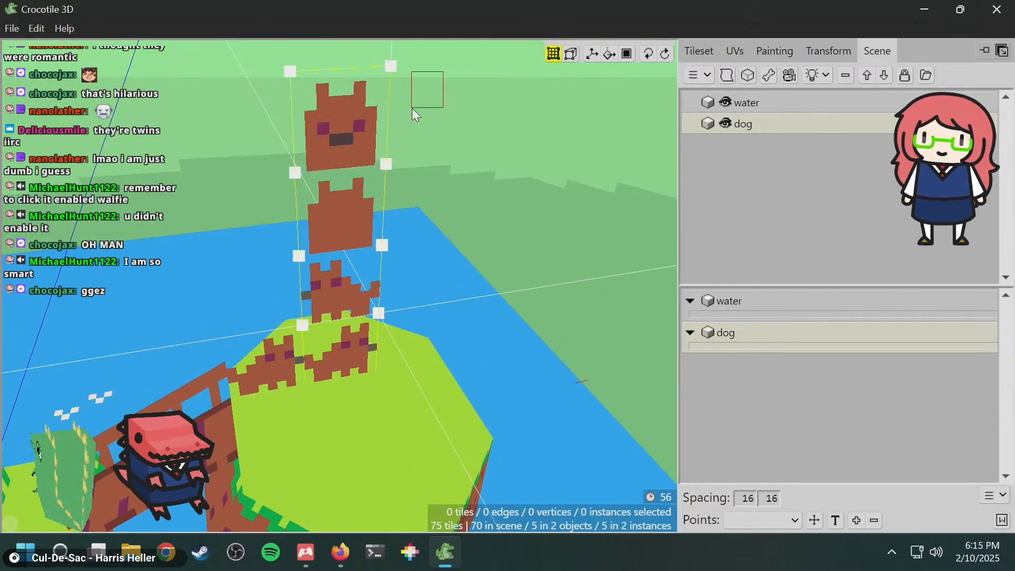
{"action": "left_click", "coordinate": [356, 109]}
{"action": "left_click", "coordinate": [342, 201], "text": "shift"}
{"action": "left_click", "coordinate": [344, 272], "text": "shift"}
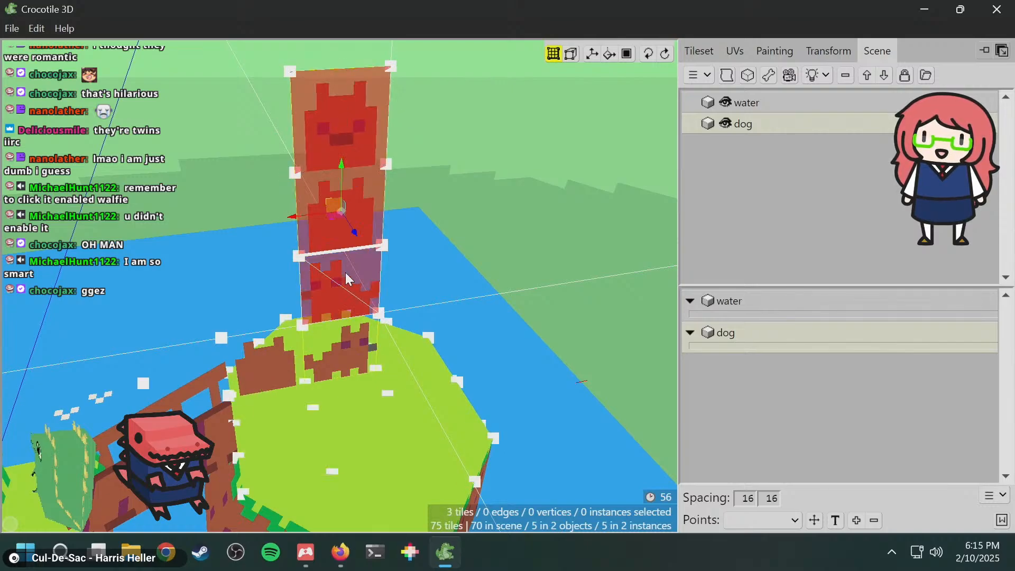
{"action": "key", "text": "Delete"}
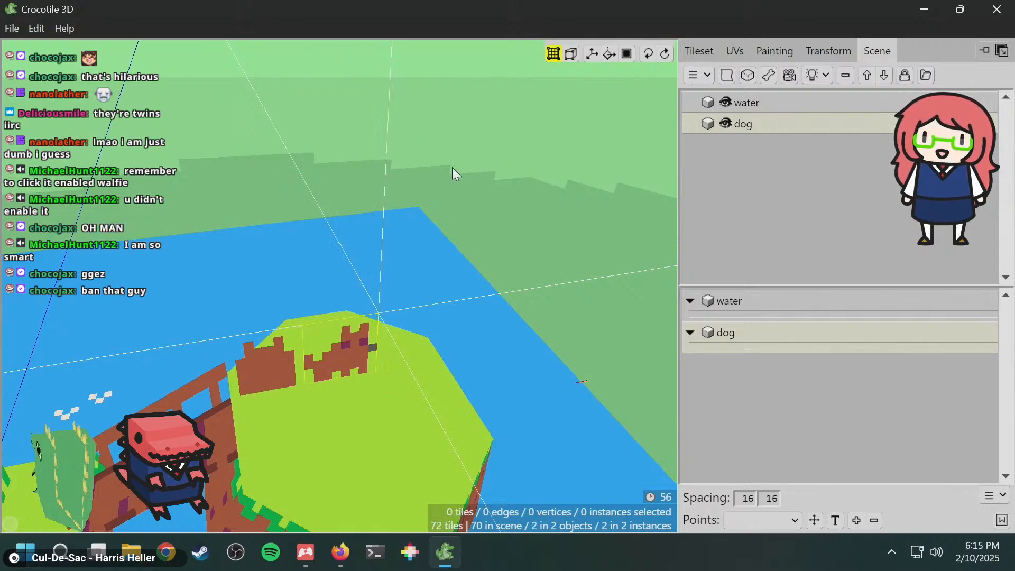
- Review the dog object's billboarding properties and close them without changes
{"action": "right_click", "coordinate": [759, 126]}
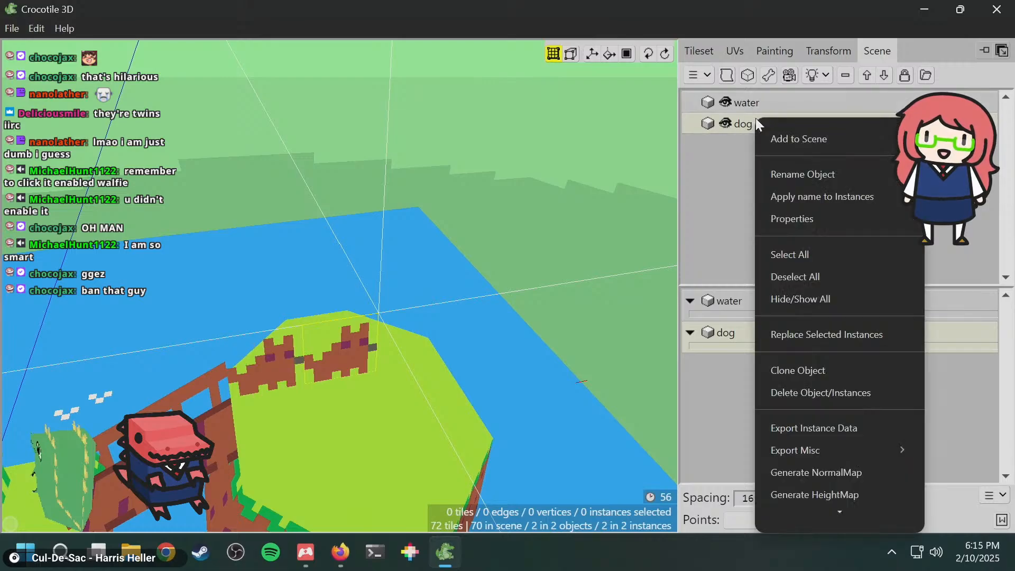
{"action": "left_click", "coordinate": [790, 219]}
{"action": "left_click", "coordinate": [349, 236]}
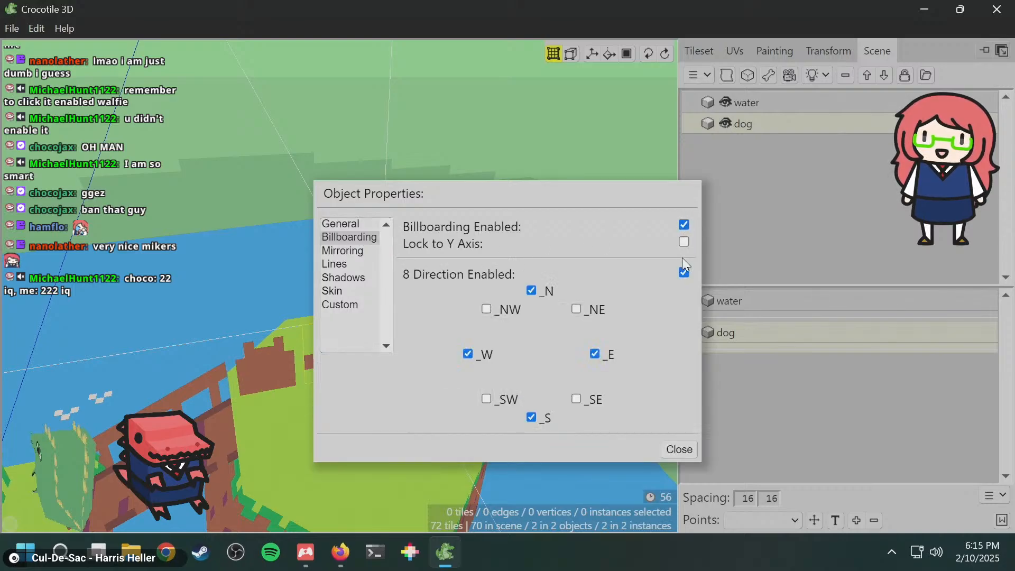
{"action": "left_click", "coordinate": [678, 449]}
- Inspect how the remaining dog object and the separate dog tile face the camera from several directions around the island
{"action": "right_click_drag", "start_coordinate": [517, 332], "coordinate": [383, 266]}
{"action": "scroll", "coordinate": [382, 265], "scroll_direction": "down", "scroll_amount": 4}
{"action": "key", "text": "space"}
{"action": "left_click_drag", "start_coordinate": [329, 214], "coordinate": [350, 321]}
{"action": "key", "text": "space"}
{"action": "key", "text": "space"}
{"action": "key", "text": "space"}
{"action": "key", "text": "space"}
{"action": "left_click_drag", "start_coordinate": [290, 340], "coordinate": [439, 270]}
{"action": "left_click_drag", "start_coordinate": [635, 119], "coordinate": [552, 138]}
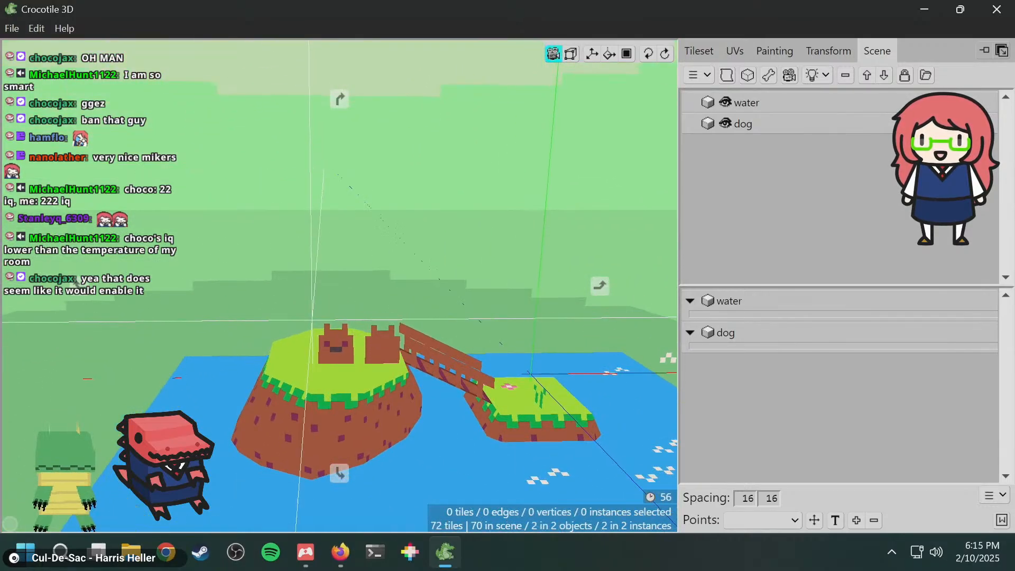
- Compare the dog_S, dog_W and dog_N tile frames with the dogs seen from different sides of the island
{"action": "left_click", "coordinate": [734, 51]}
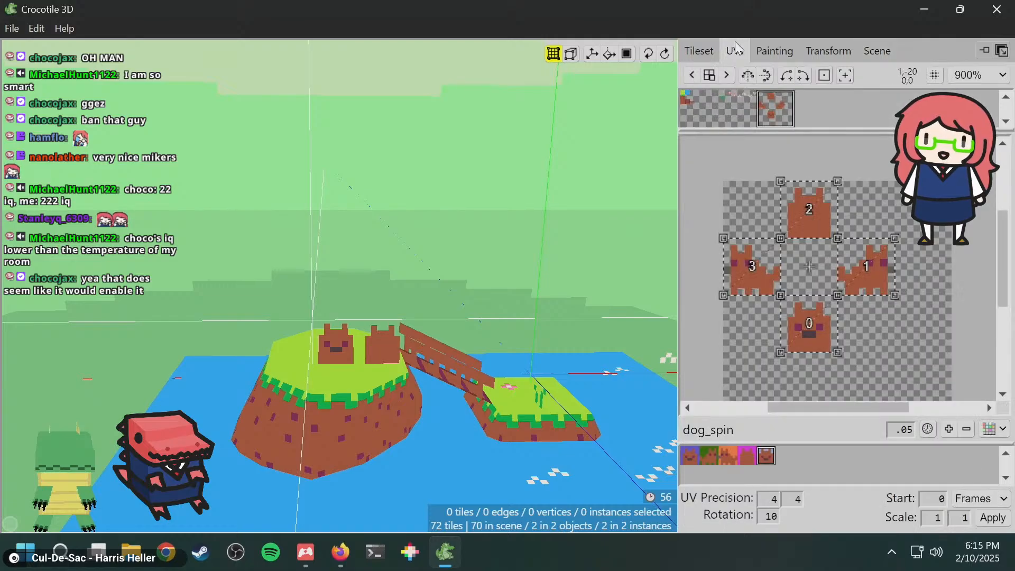
{"action": "left_click", "coordinate": [710, 455]}
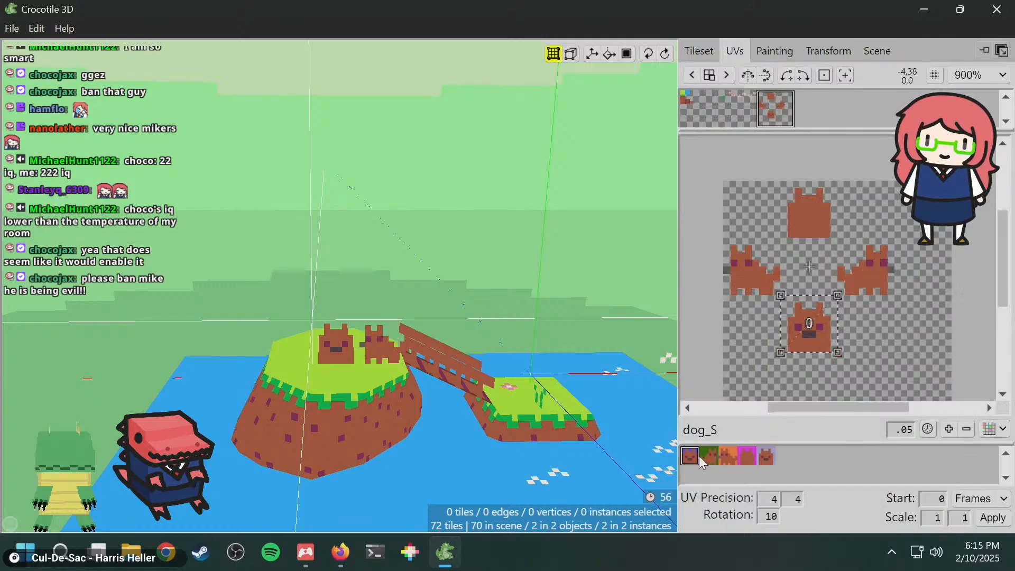
{"action": "left_click", "coordinate": [728, 457]}
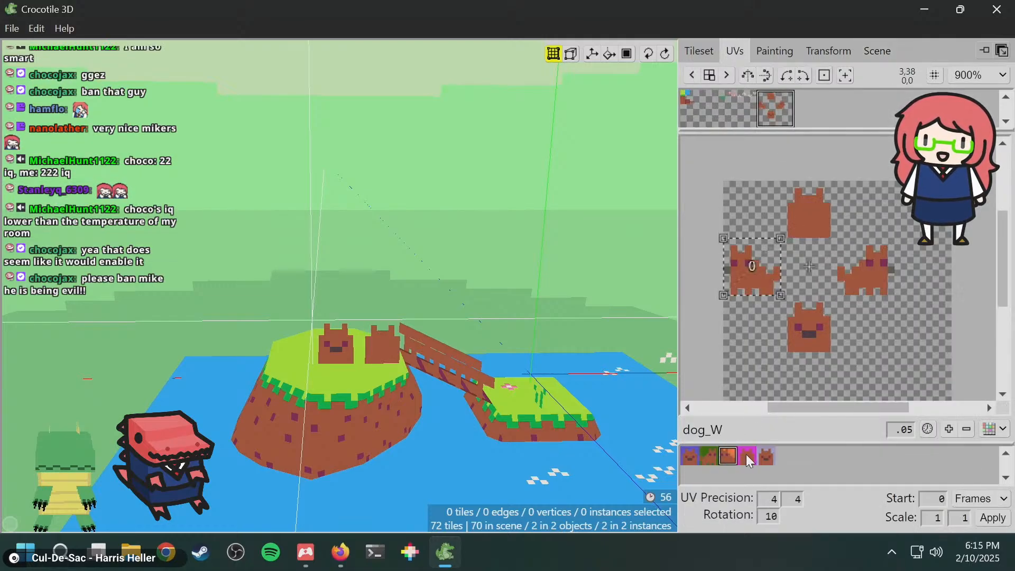
{"action": "left_click", "coordinate": [749, 458]}
{"action": "key", "text": "space"}
{"action": "left_click_drag", "start_coordinate": [453, 292], "coordinate": [123, 364]}
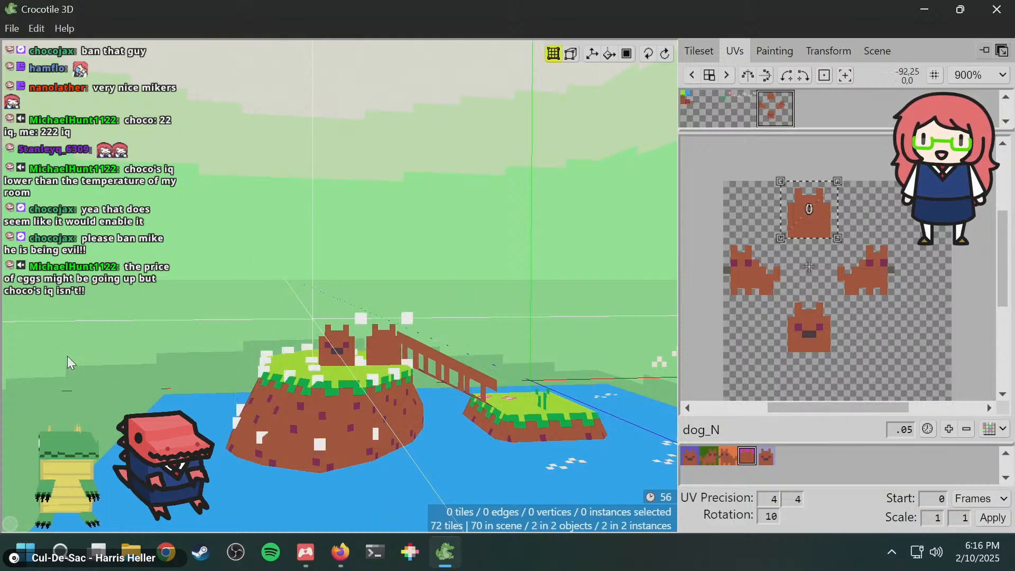
{"action": "left_click_drag", "start_coordinate": [328, 346], "coordinate": [499, 411]}
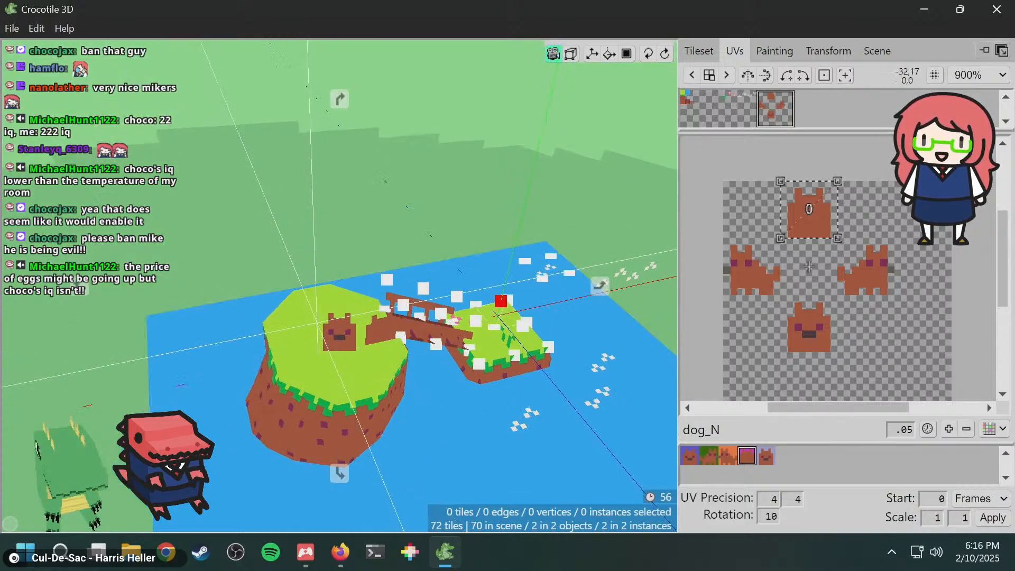
{"action": "left_click_drag", "start_coordinate": [500, 304], "coordinate": [460, 305]}
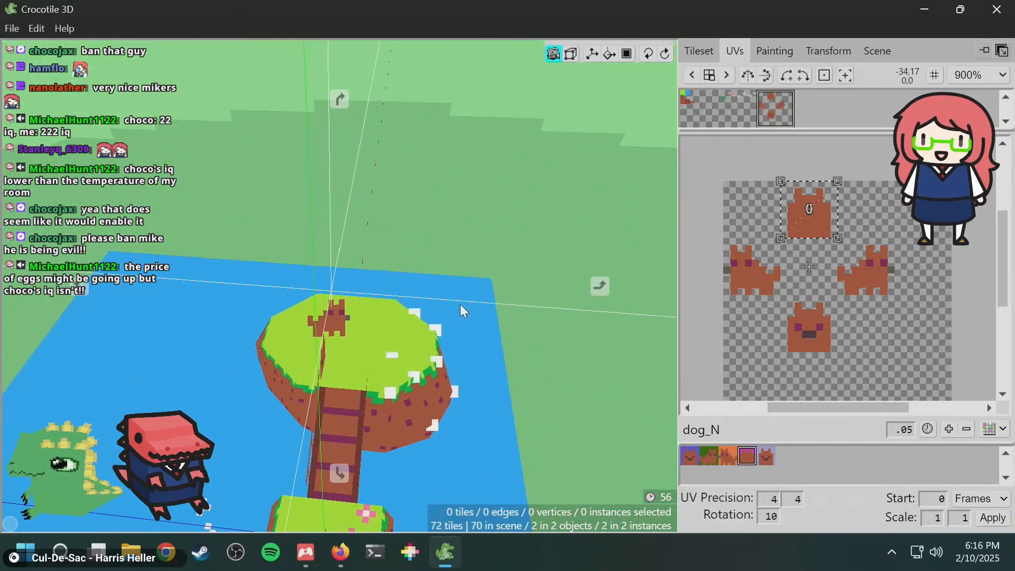
- Select the dog instance on the island, open its object for editing and view it from the front
{"action": "left_click", "coordinate": [327, 321]}
{"action": "left_click_drag", "start_coordinate": [340, 304], "coordinate": [363, 277]}
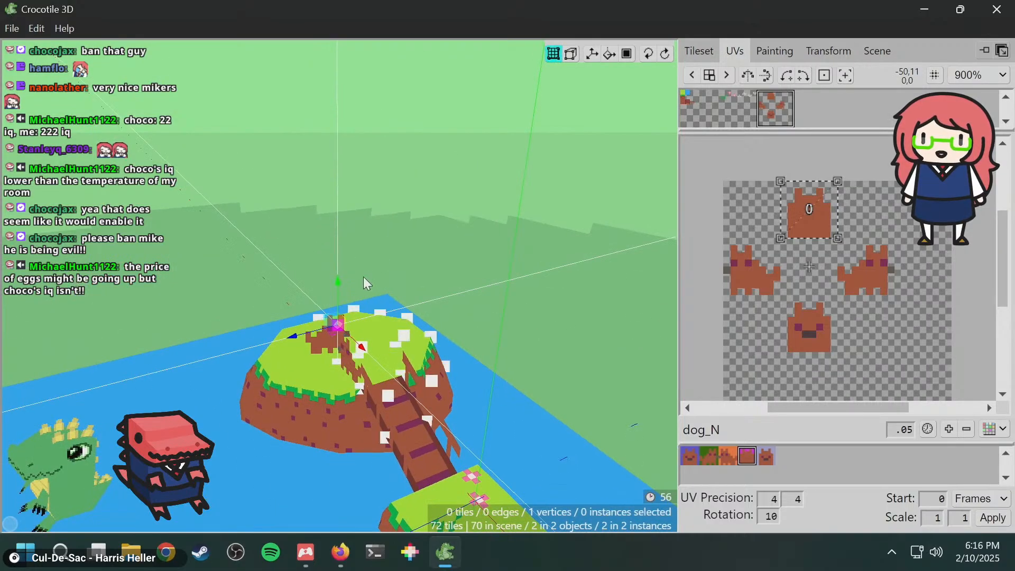
{"action": "left_click", "coordinate": [321, 343]}
{"action": "scroll", "coordinate": [320, 343], "scroll_direction": "up", "scroll_amount": 3}
{"action": "right_click", "coordinate": [311, 330]}
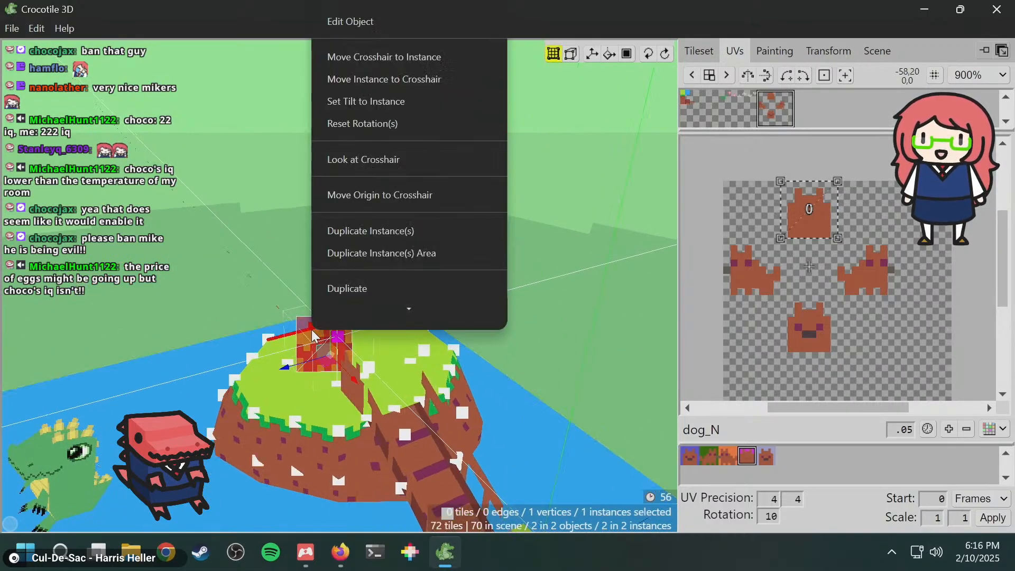
{"action": "left_click", "coordinate": [384, 16]}
{"action": "left_click_drag", "start_coordinate": [411, 245], "coordinate": [412, 242]}
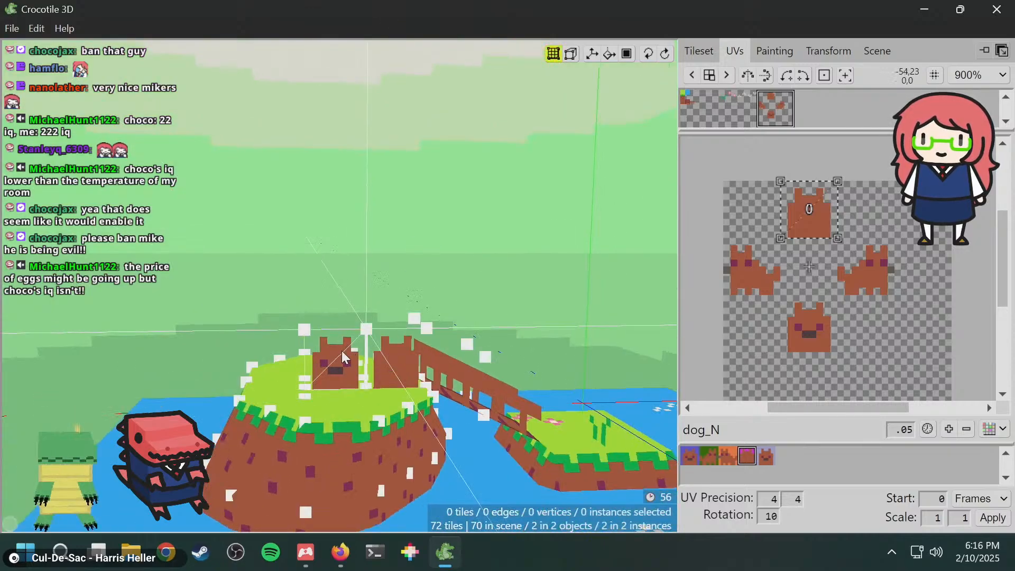
- Test moving the dog object's tile one cell up and down, and one cell toward the neighbouring dog and back
{"action": "left_click", "coordinate": [331, 363]}
{"action": "key", "text": "w"}
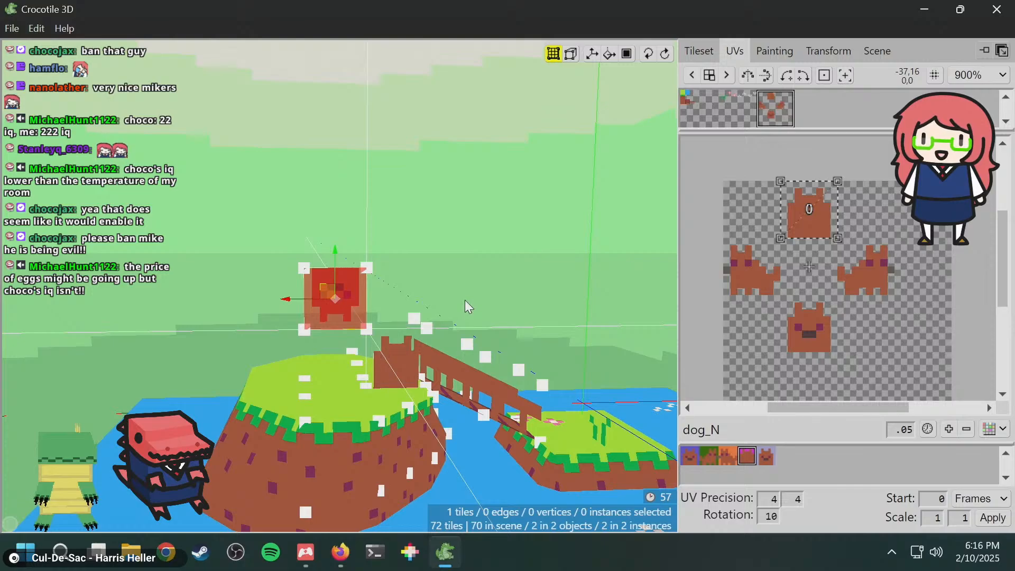
{"action": "key", "text": "s"}
{"action": "key", "text": "d"}
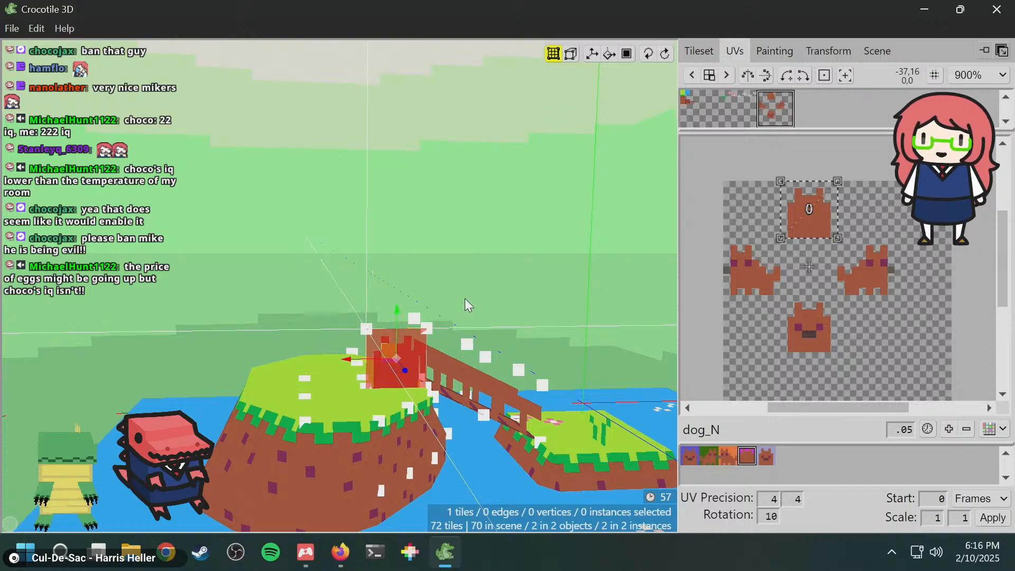
{"action": "key", "text": "a"}
{"action": "left_click", "coordinate": [465, 299]}
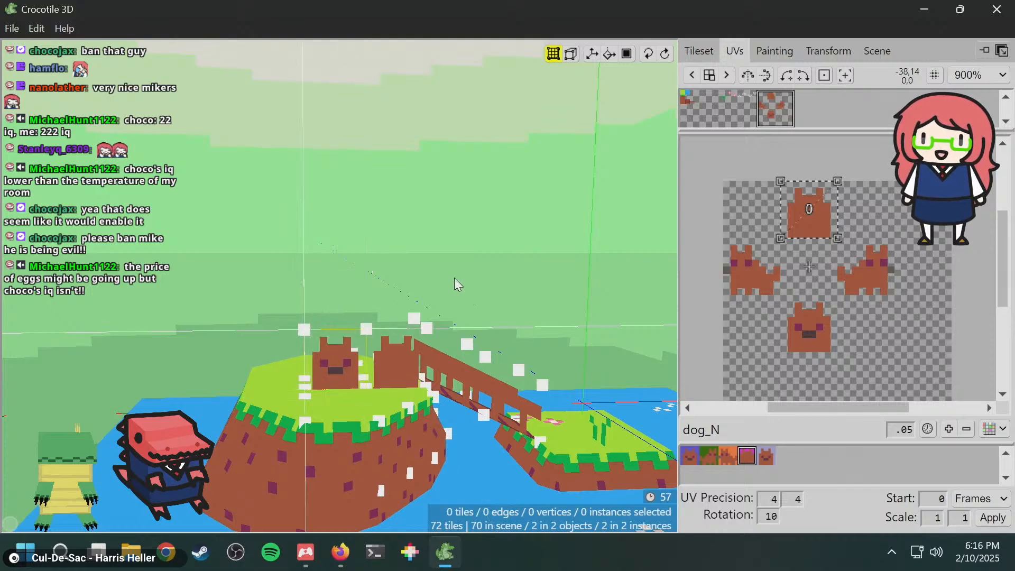
- Create a new object from the separate spinning dog tile beside the bridge
{"action": "right_click_drag", "start_coordinate": [454, 277], "coordinate": [299, 212]}
{"action": "right_click_drag", "start_coordinate": [208, 261], "coordinate": [374, 351]}
{"action": "left_click", "coordinate": [374, 350]}
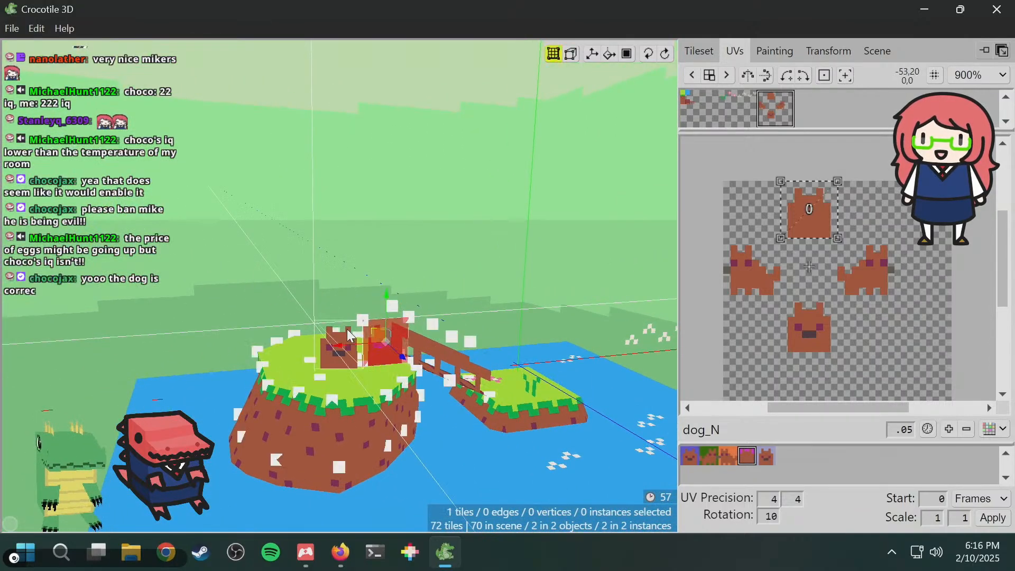
{"action": "right_click", "coordinate": [393, 326]}
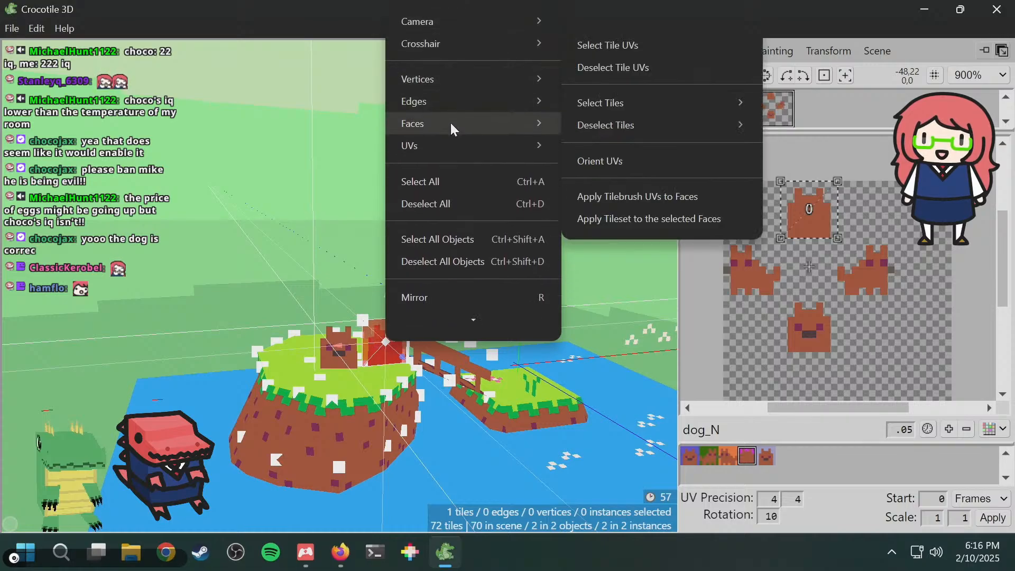
{"action": "mouse_move", "coordinate": [451, 123]}
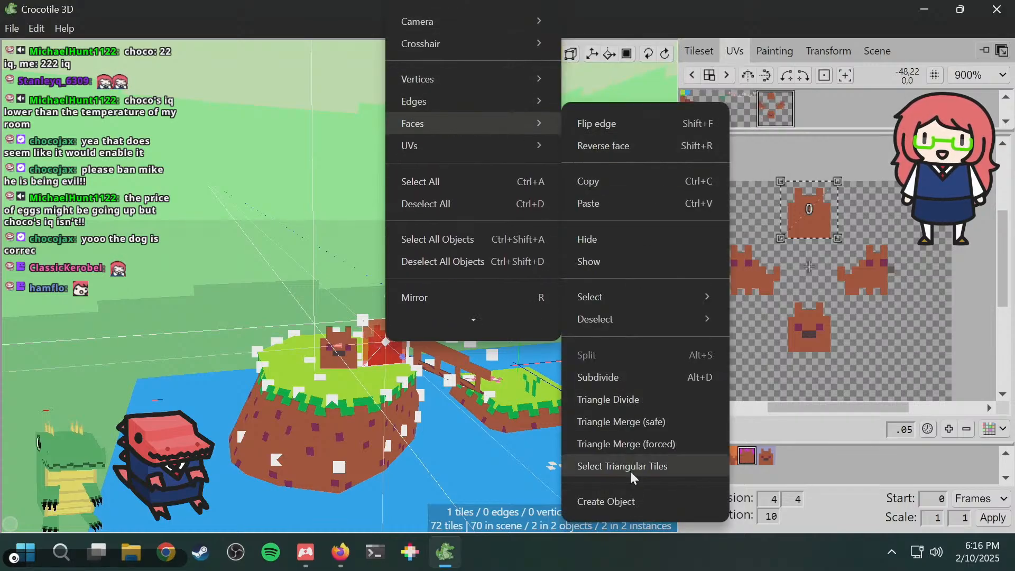
{"action": "left_click", "coordinate": [616, 500]}
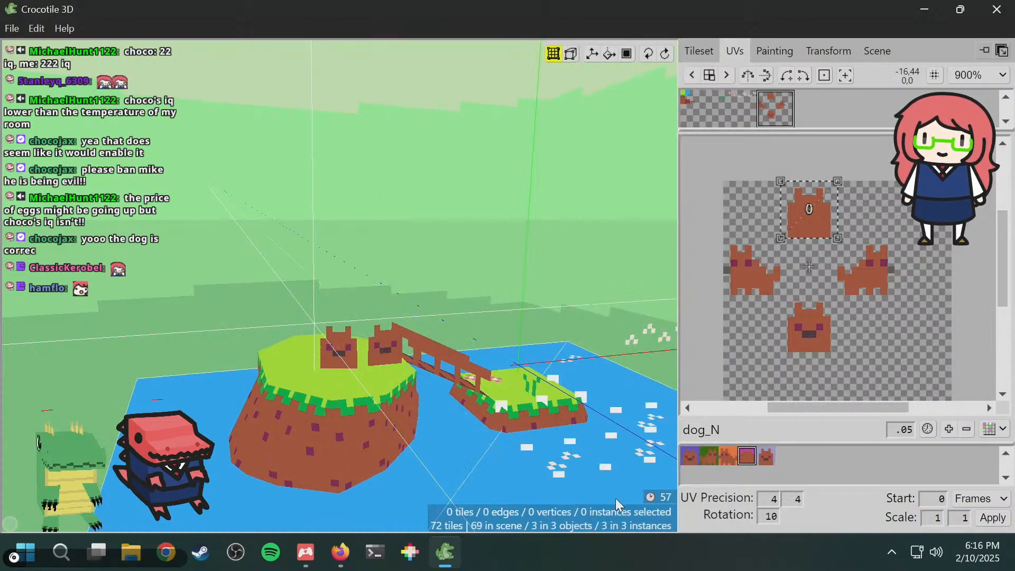
- Rename the newly created object to dog_spin in the scene's object list
{"action": "left_click", "coordinate": [875, 51]}
{"action": "double_click", "coordinate": [772, 147]}
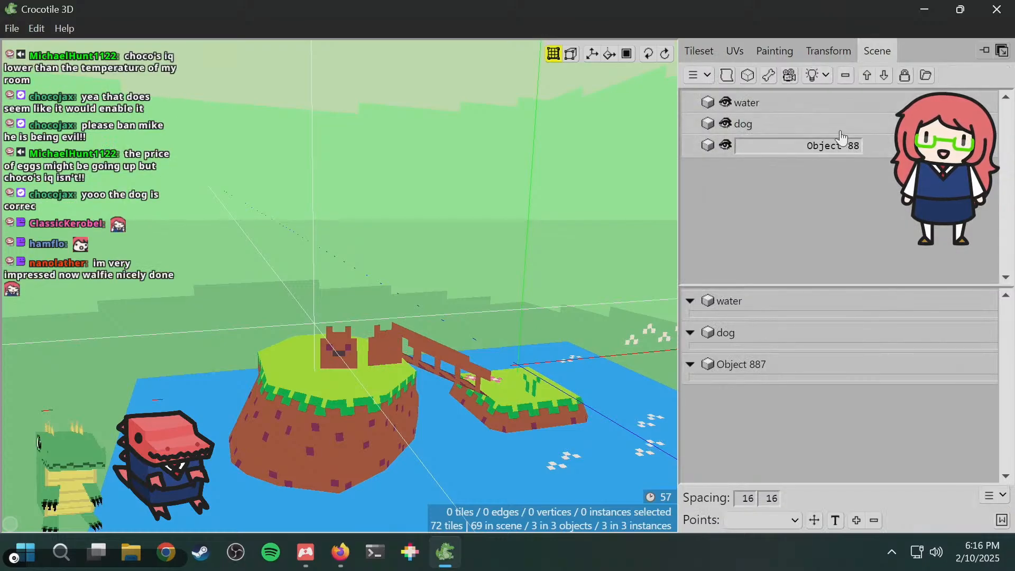
{"action": "type", "text": "dog_spin"}
{"action": "key", "text": "Return"}
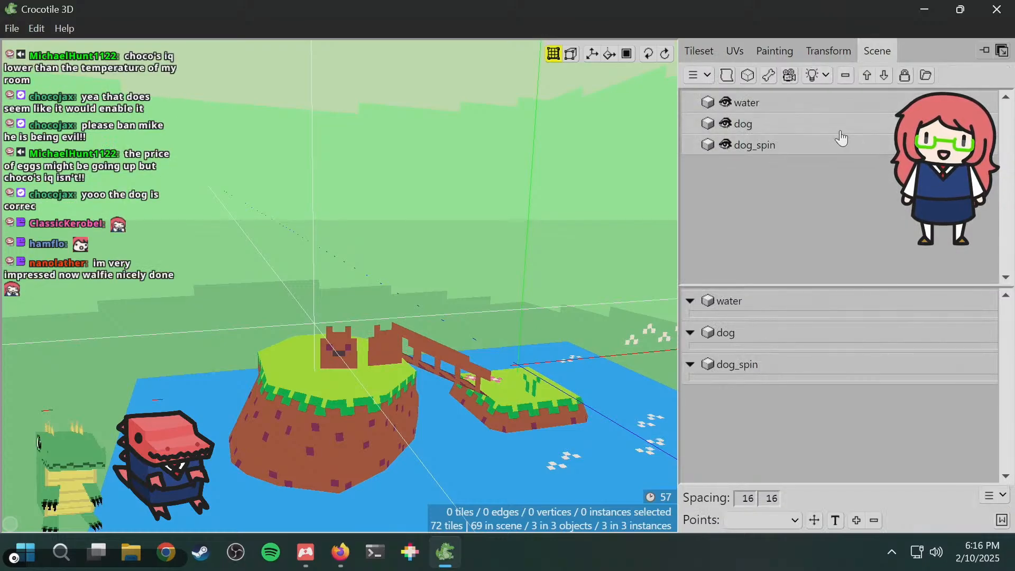
- Enable billboarding for the dog_spin object in its object properties
{"action": "right_click", "coordinate": [797, 144]}
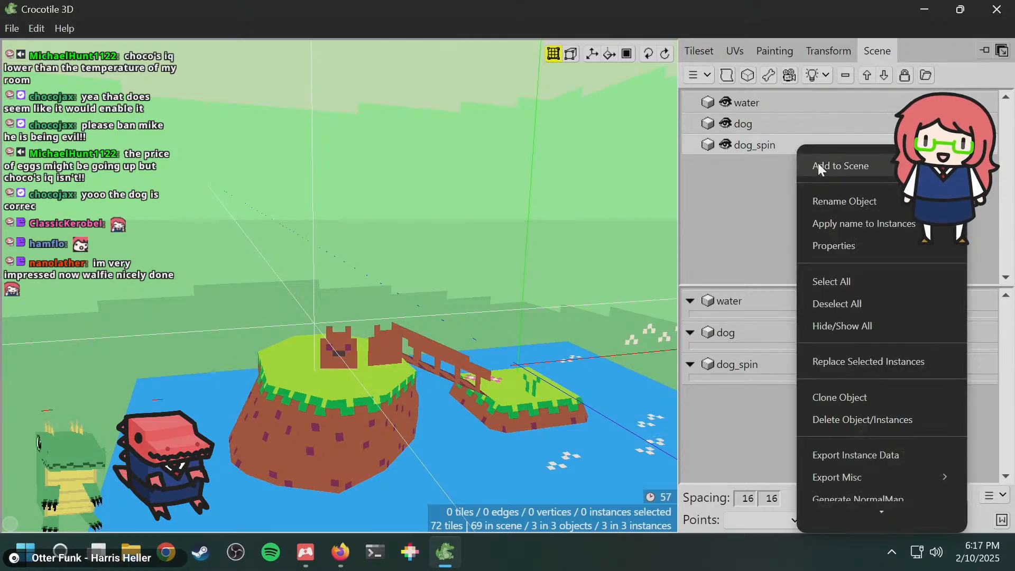
{"action": "left_click", "coordinate": [817, 247]}
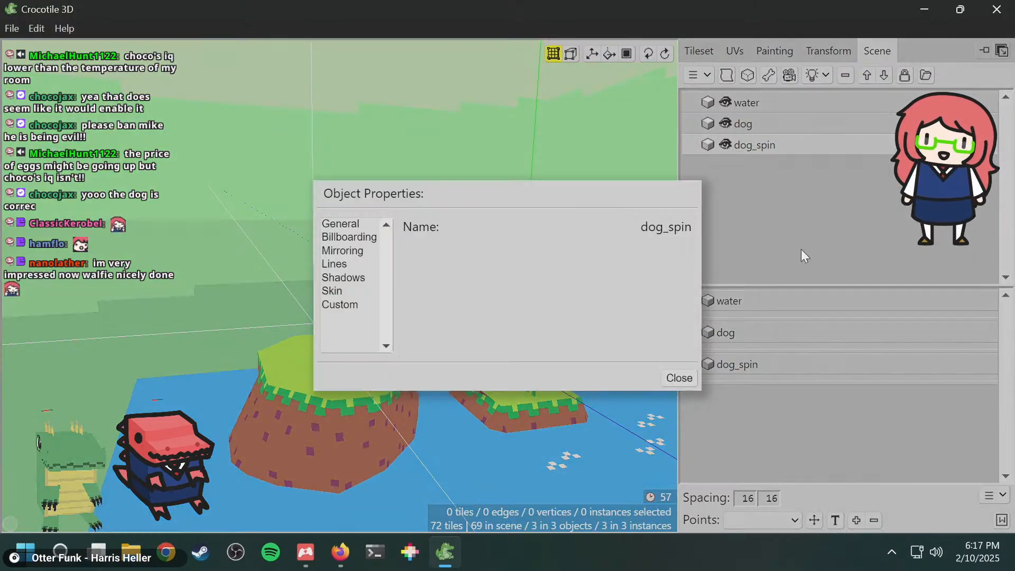
{"action": "left_click", "coordinate": [367, 240]}
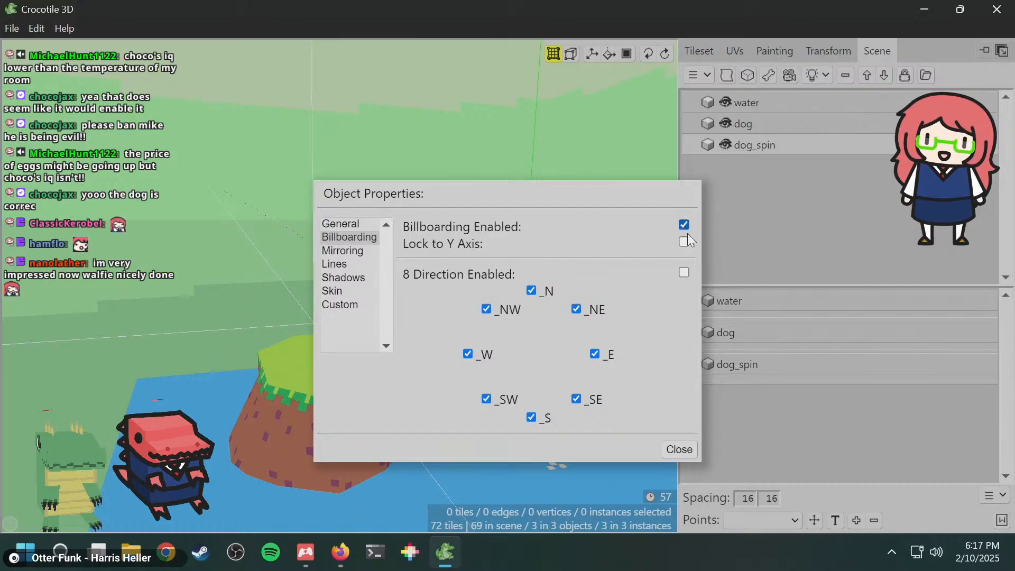
{"action": "left_click", "coordinate": [678, 449]}
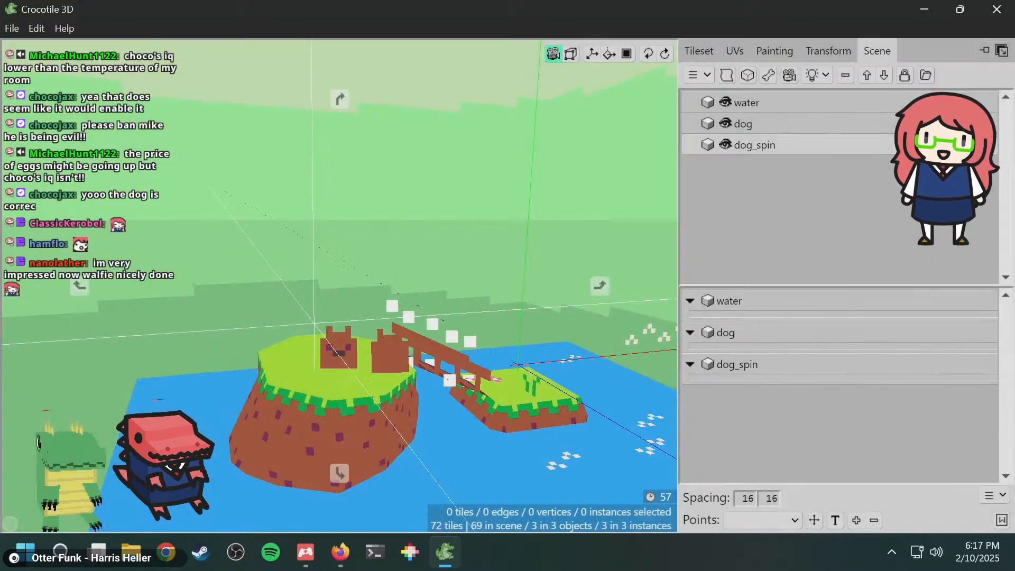
{"action": "middle_click_drag", "start_coordinate": [444, 296], "coordinate": [395, 243]}
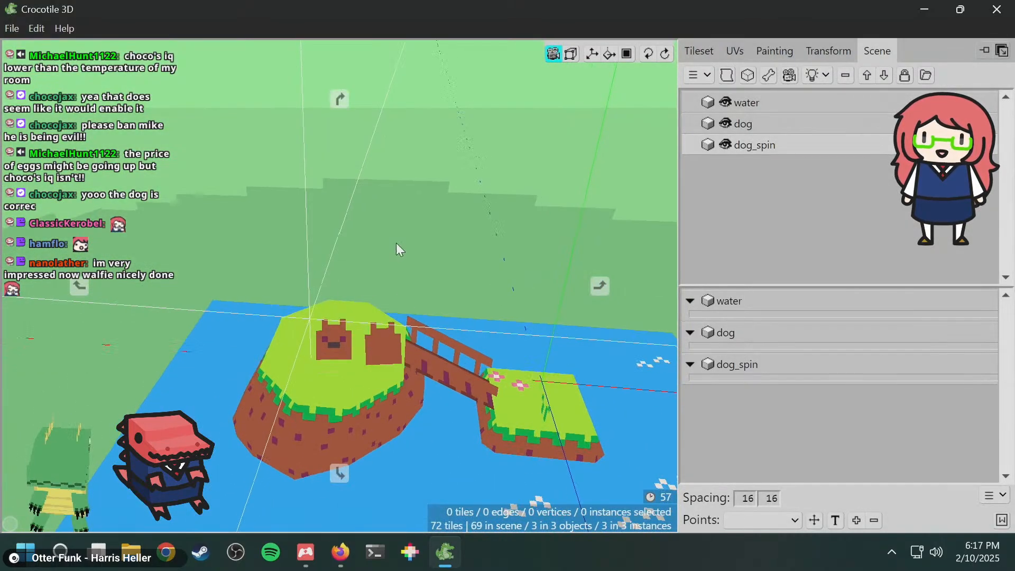
- Select the dog_spin instance, examine its billboarding from several angles, and choose its Origin point
{"action": "right_click", "coordinate": [373, 350]}
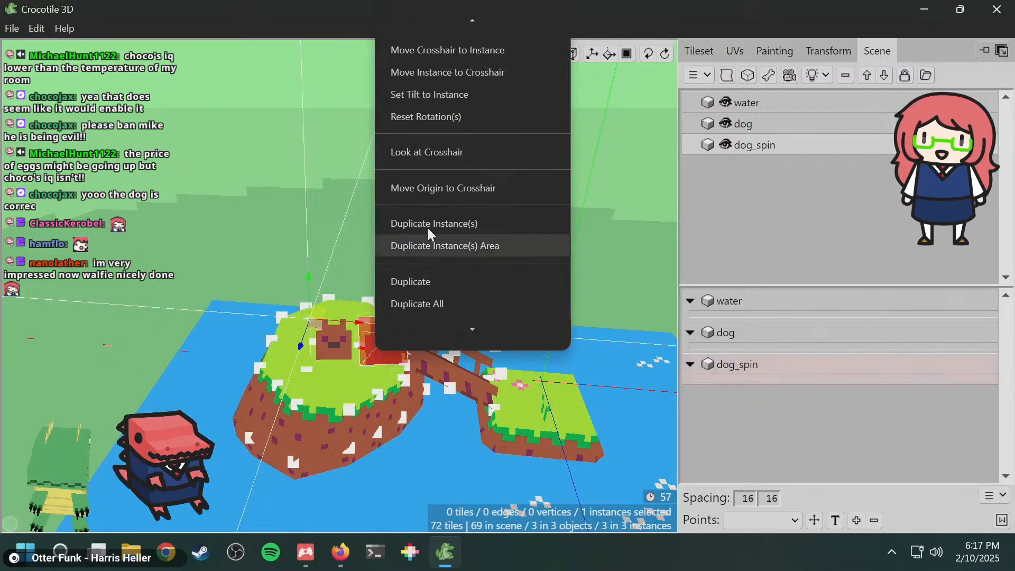
{"action": "left_click", "coordinate": [446, 25]}
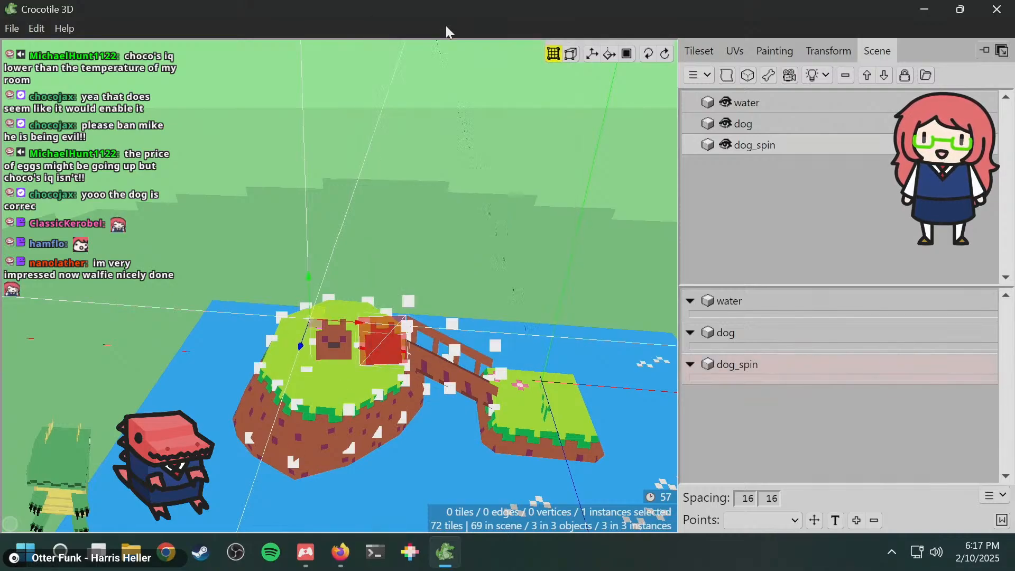
{"action": "middle_click_drag", "start_coordinate": [455, 195], "coordinate": [420, 114]}
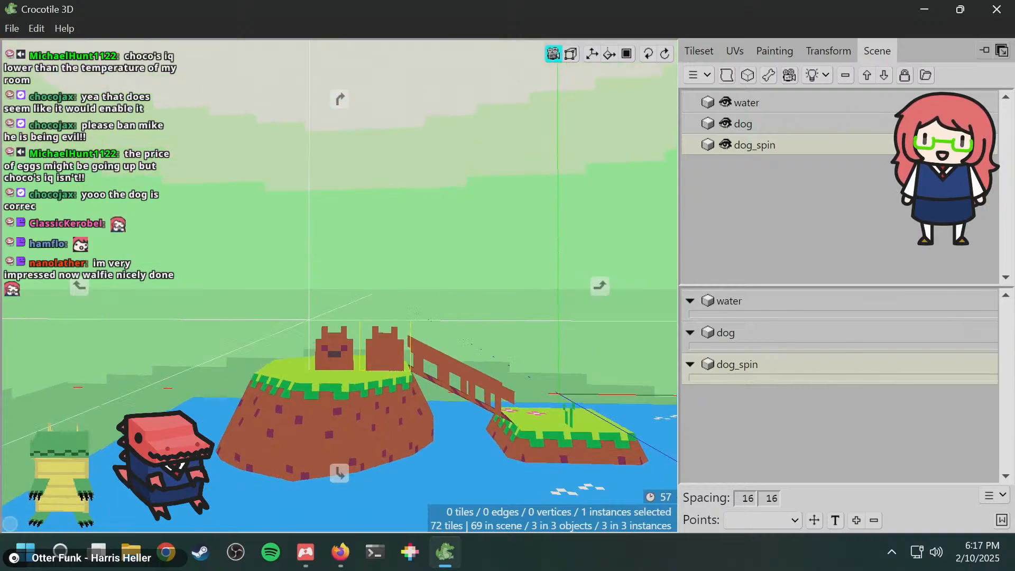
{"action": "middle_click_drag", "start_coordinate": [459, 193], "coordinate": [458, 226]}
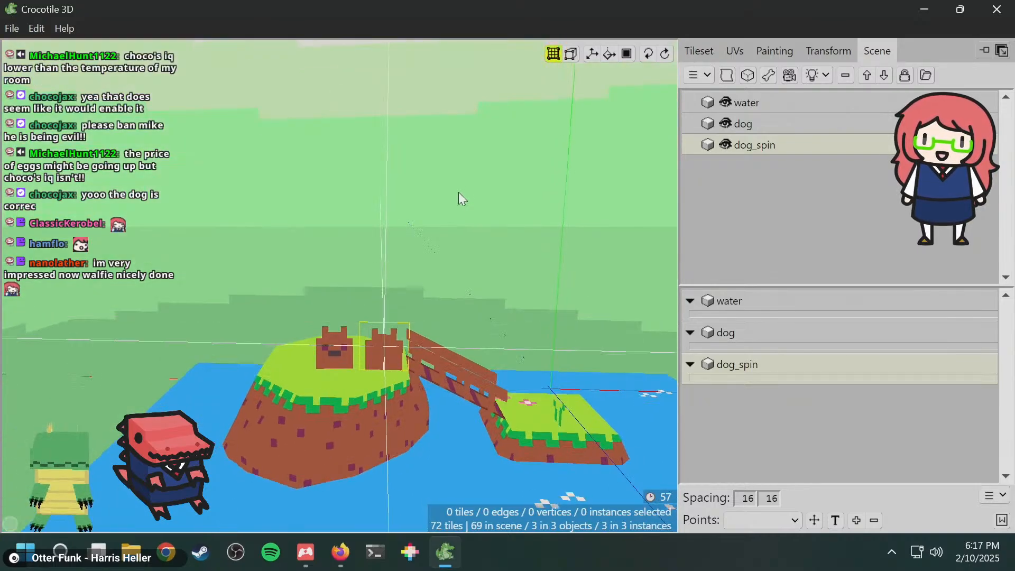
{"action": "middle_click_drag", "start_coordinate": [458, 185], "coordinate": [458, 208]}
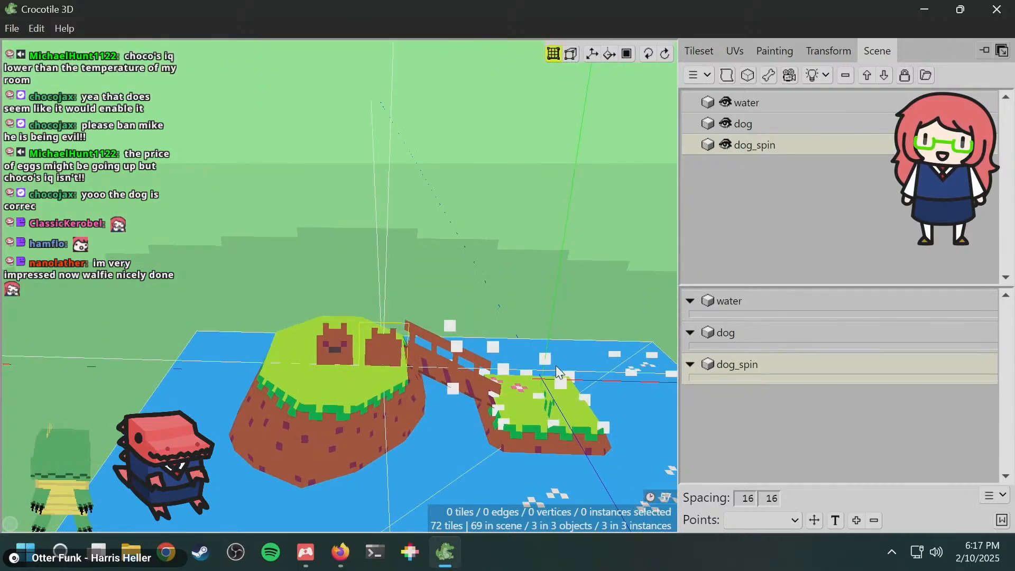
{"action": "left_click", "coordinate": [787, 520]}
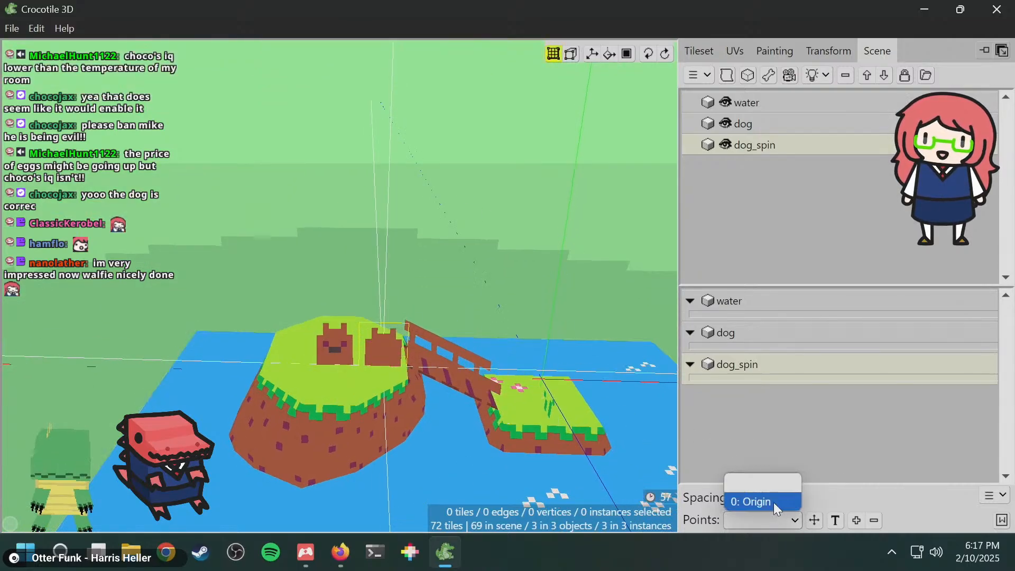
{"action": "left_click", "coordinate": [777, 501]}
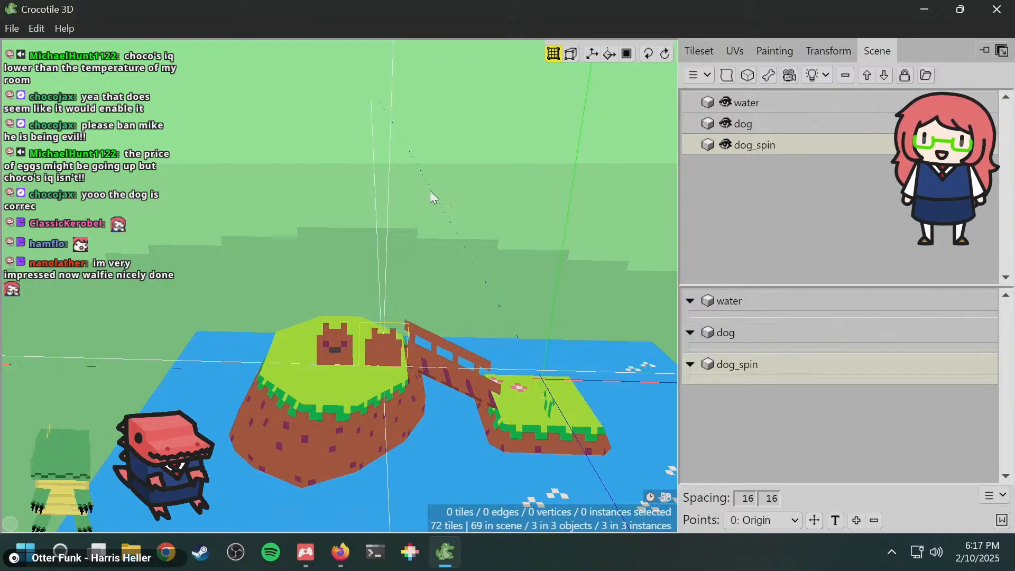
{"action": "key", "text": "Escape"}
{"action": "key", "text": "space"}
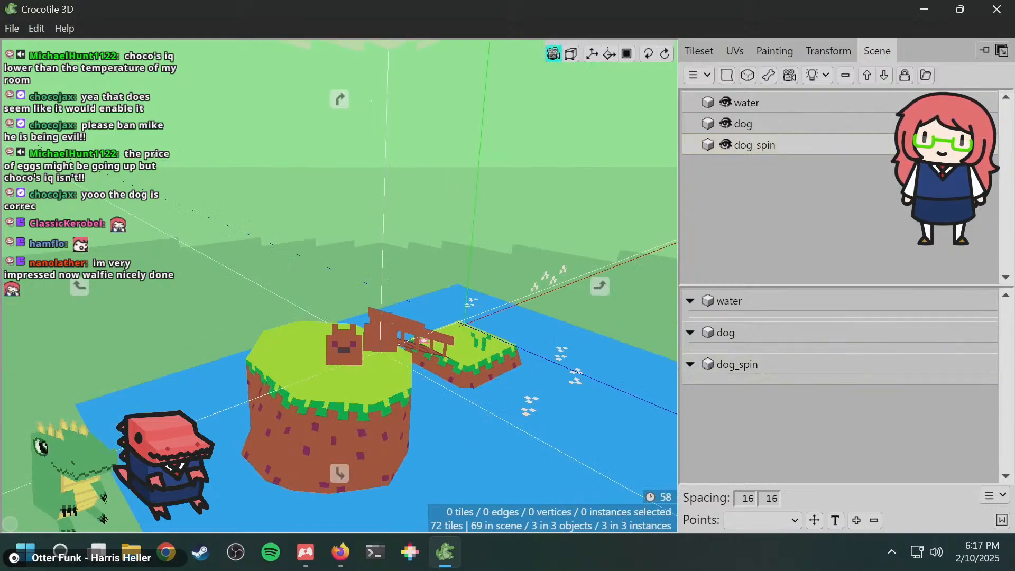
{"action": "left_click_drag", "start_coordinate": [340, 285], "coordinate": [312, 265]}
{"action": "left_click_drag", "start_coordinate": [185, 335], "coordinate": [183, 324]}
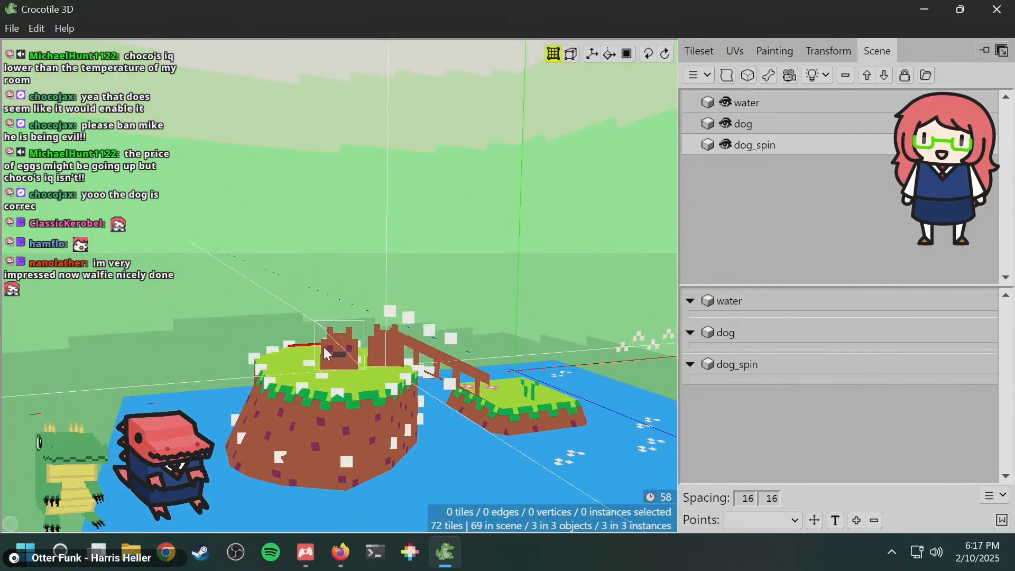
- Review the dog object's billboarding properties and examine how both dogs face the camera from different angles
{"action": "right_click", "coordinate": [753, 127]}
{"action": "left_click", "coordinate": [804, 239]}
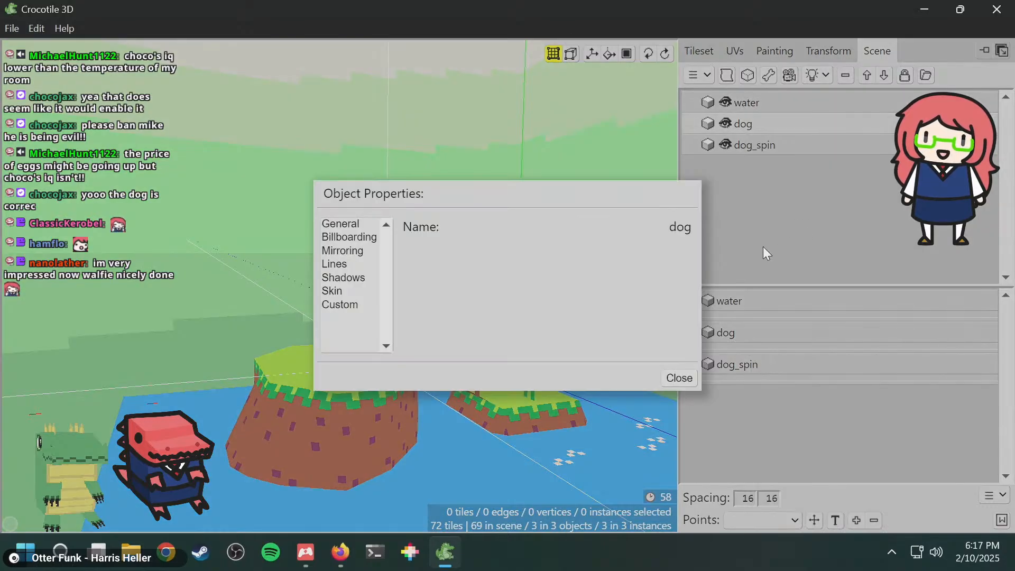
{"action": "left_click", "coordinate": [368, 239]}
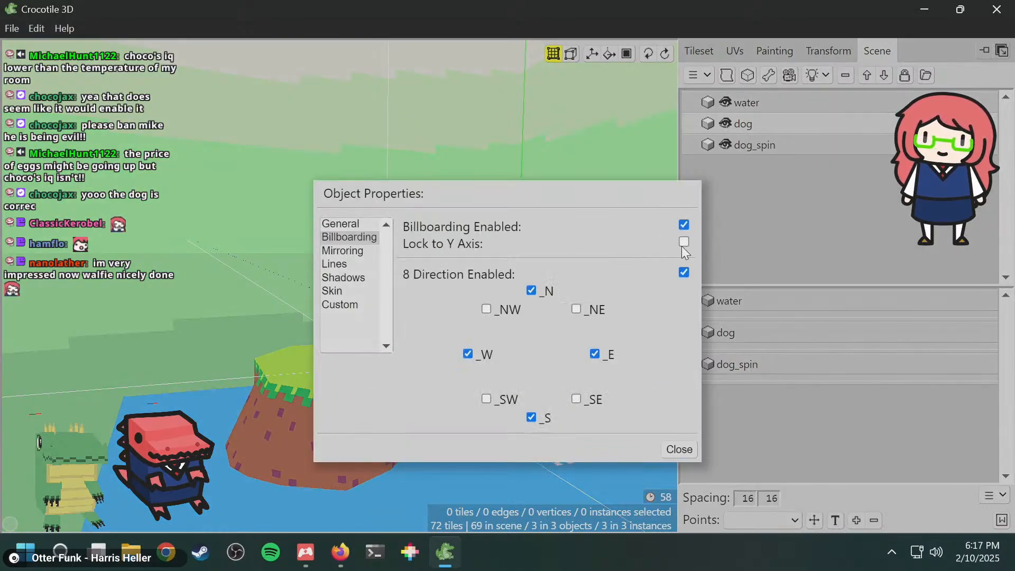
{"action": "left_click", "coordinate": [679, 454]}
{"action": "middle_click_drag", "start_coordinate": [379, 294], "coordinate": [450, 211]}
{"action": "middle_click_drag", "start_coordinate": [338, 264], "coordinate": [524, 298]}
{"action": "middle_click_drag", "start_coordinate": [338, 286], "coordinate": [404, 301]}
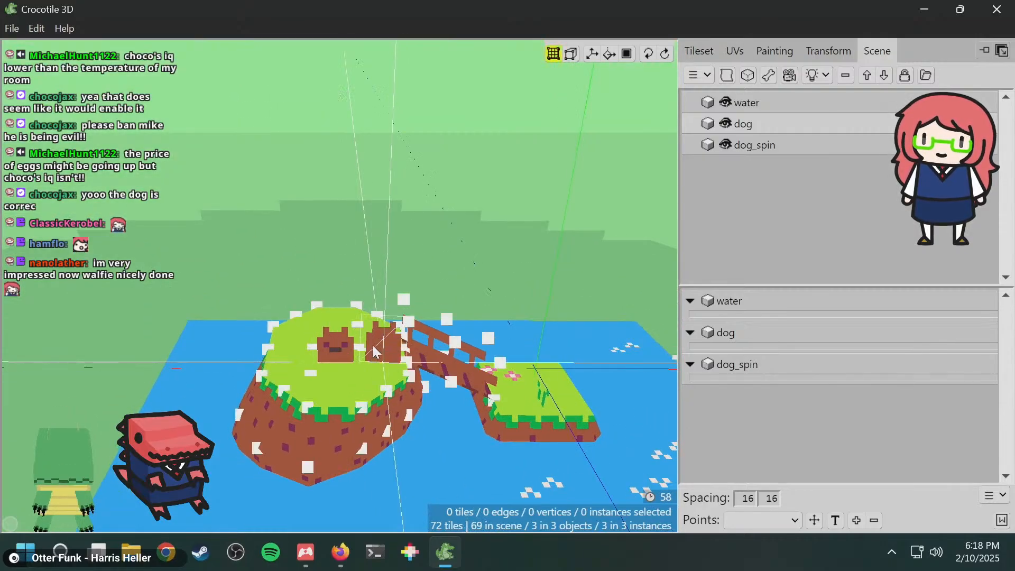
- Select the dog instance and, in its texture, move the front-facing dog's eyes and snout up one pixel
{"action": "left_click", "coordinate": [335, 342]}
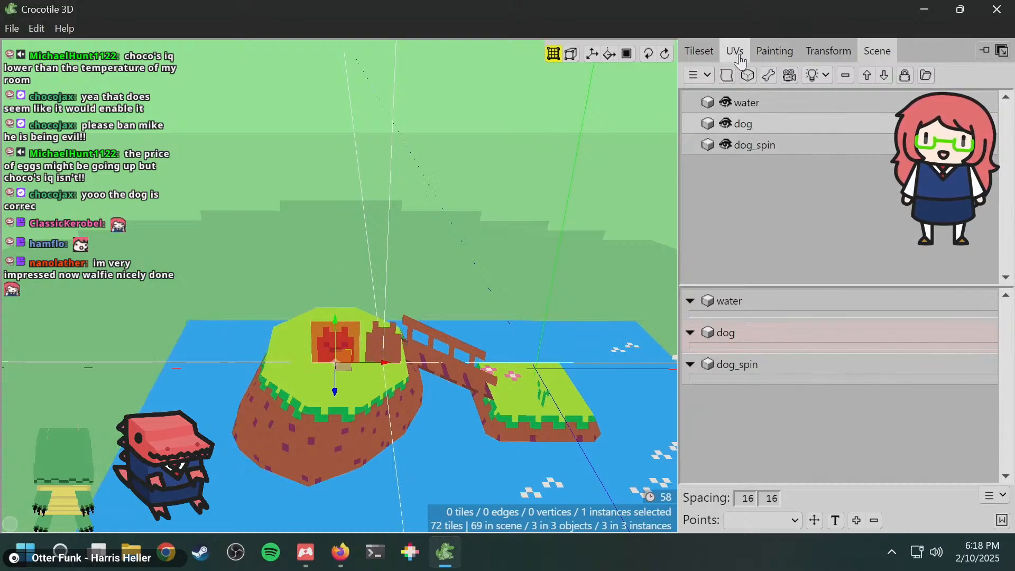
{"action": "middle_click_drag", "start_coordinate": [377, 328], "coordinate": [369, 278]}
{"action": "scroll", "coordinate": [369, 278], "scroll_direction": "up", "scroll_amount": 3}
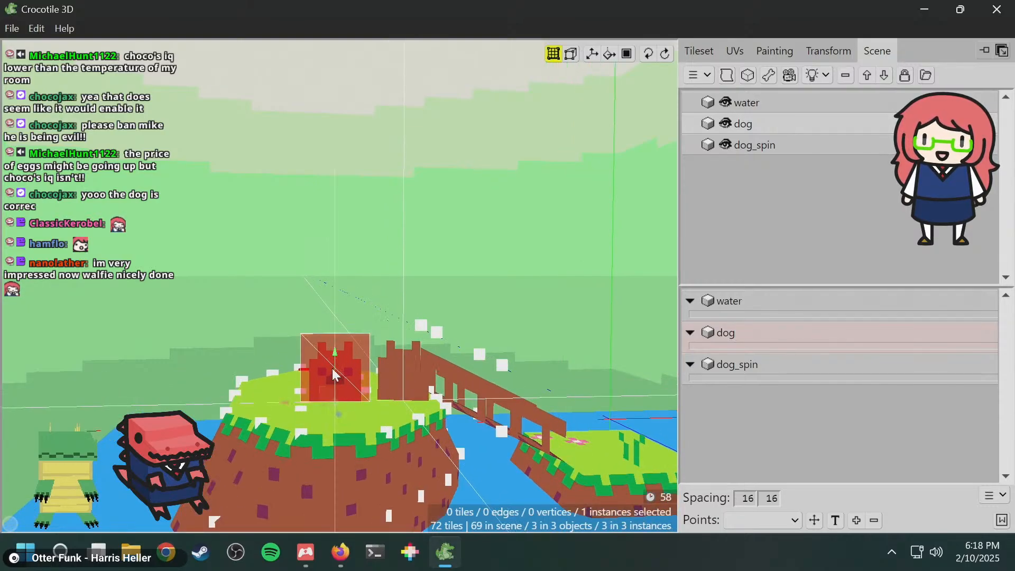
{"action": "left_click", "coordinate": [740, 50]}
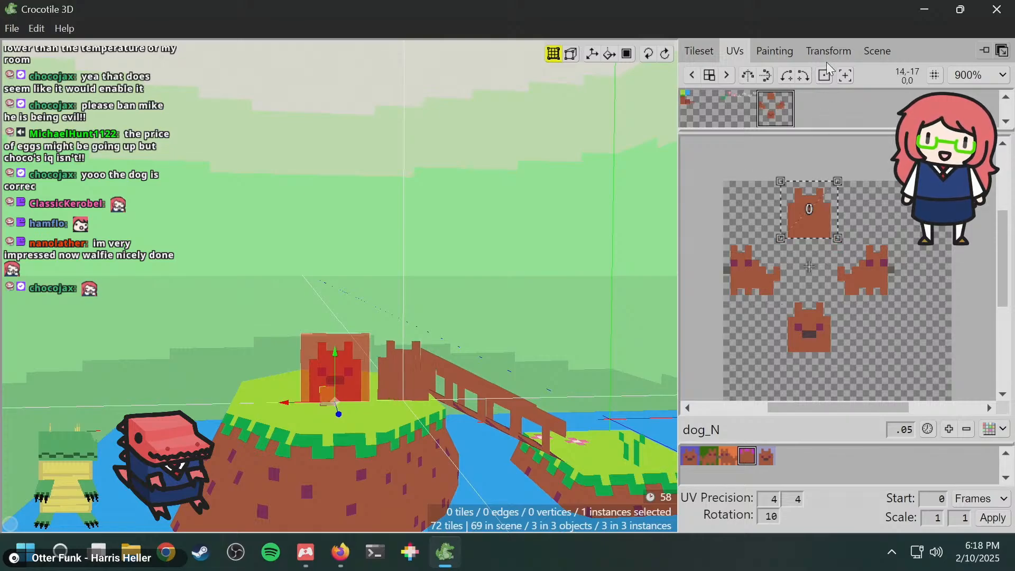
{"action": "left_click", "coordinate": [774, 51]}
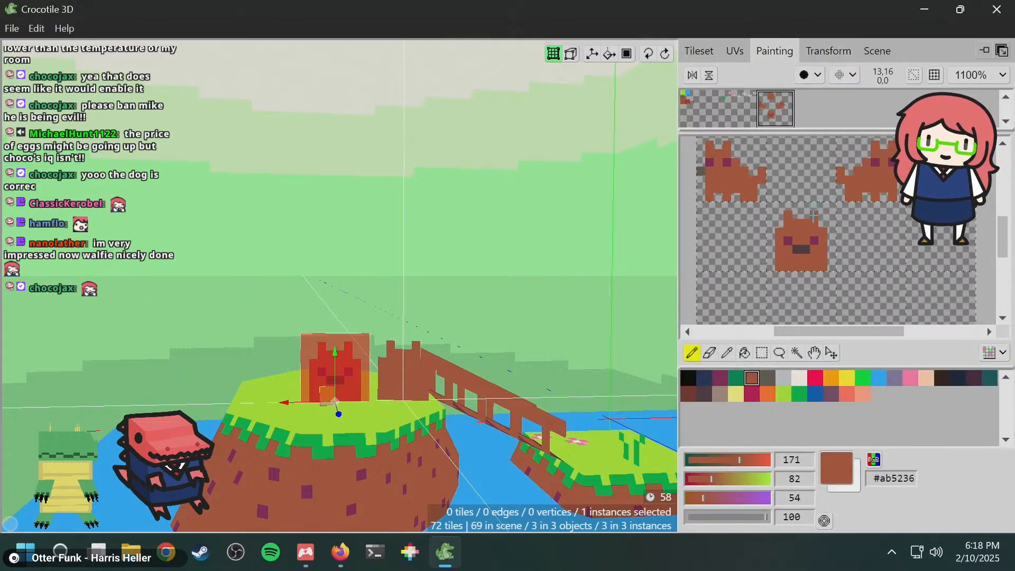
{"action": "scroll", "coordinate": [814, 213], "scroll_direction": "up", "scroll_amount": 4}
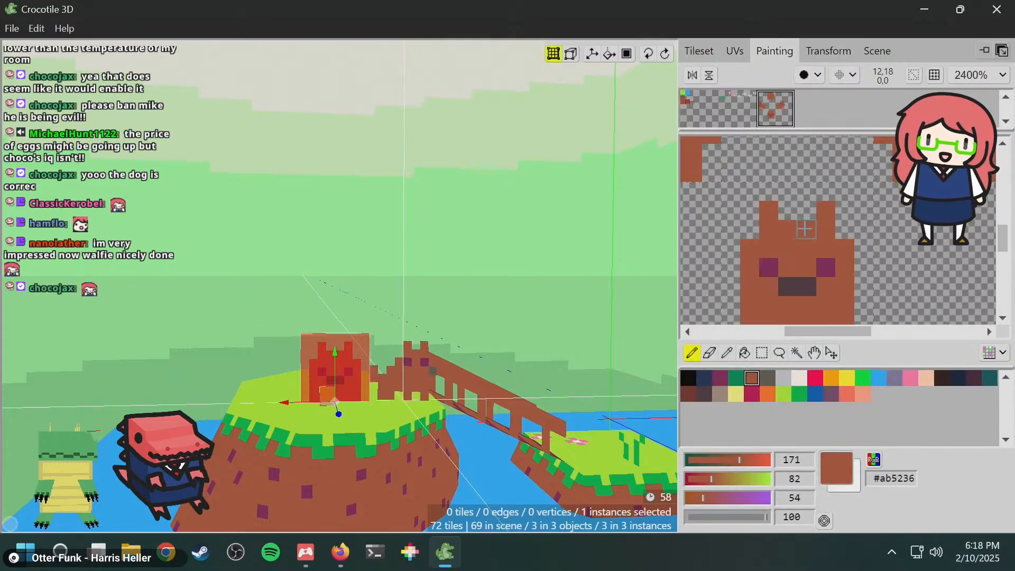
{"action": "left_click", "coordinate": [761, 354]}
{"action": "left_click_drag", "start_coordinate": [772, 252], "coordinate": [819, 227]}
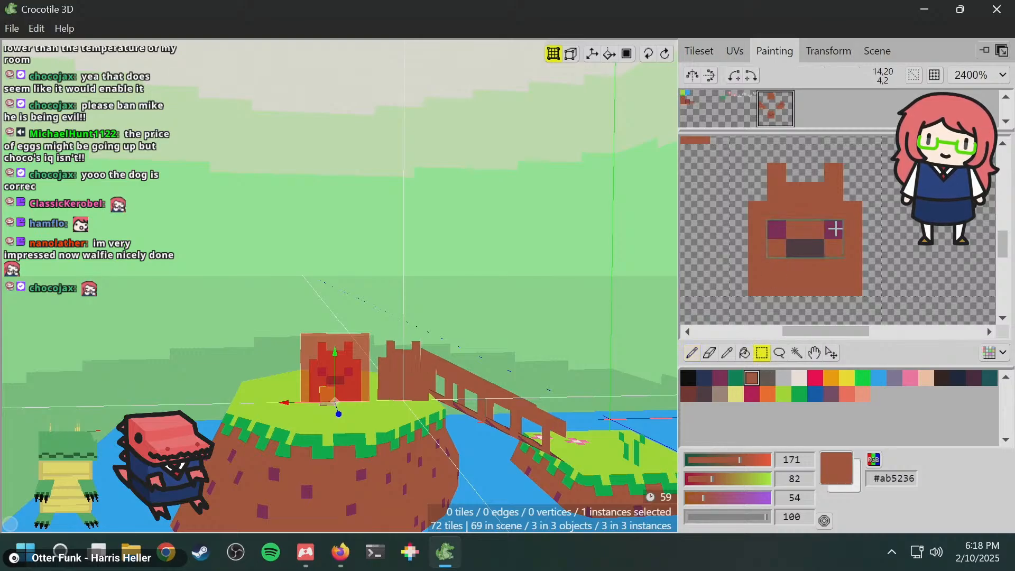
{"action": "left_click", "coordinate": [832, 353]}
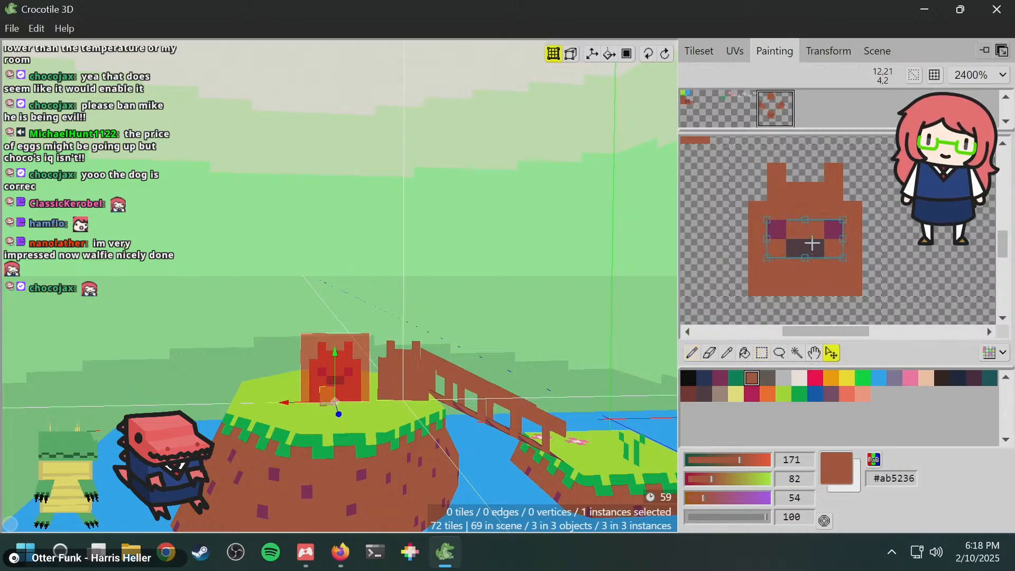
{"action": "left_click_drag", "start_coordinate": [812, 244], "coordinate": [812, 225]}
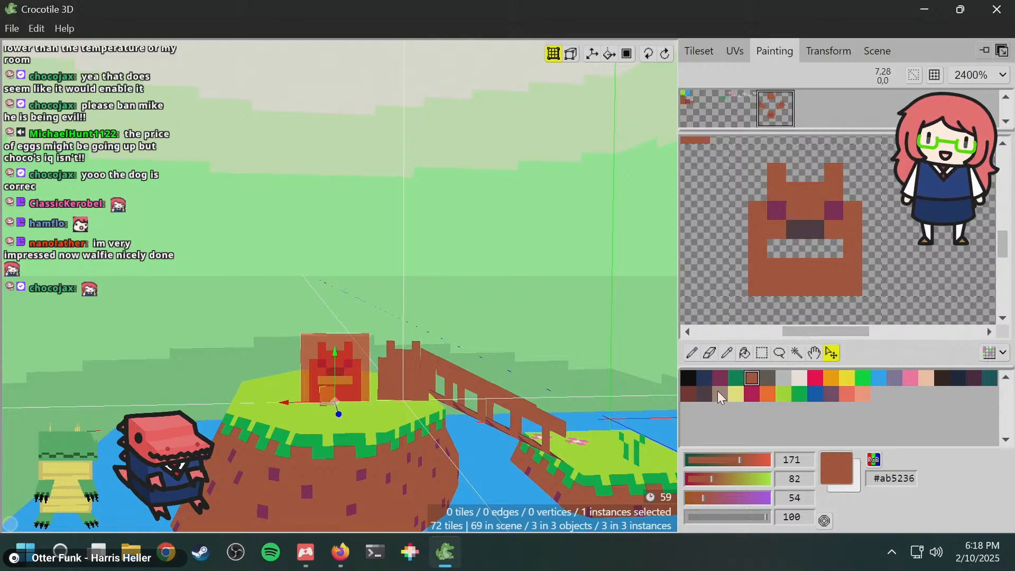
- Paint the transparent gap beneath the front-facing dog's snout with brown #ab5236
{"action": "key", "text": "space"}
{"action": "left_click_drag", "start_coordinate": [442, 244], "coordinate": [498, 240]}
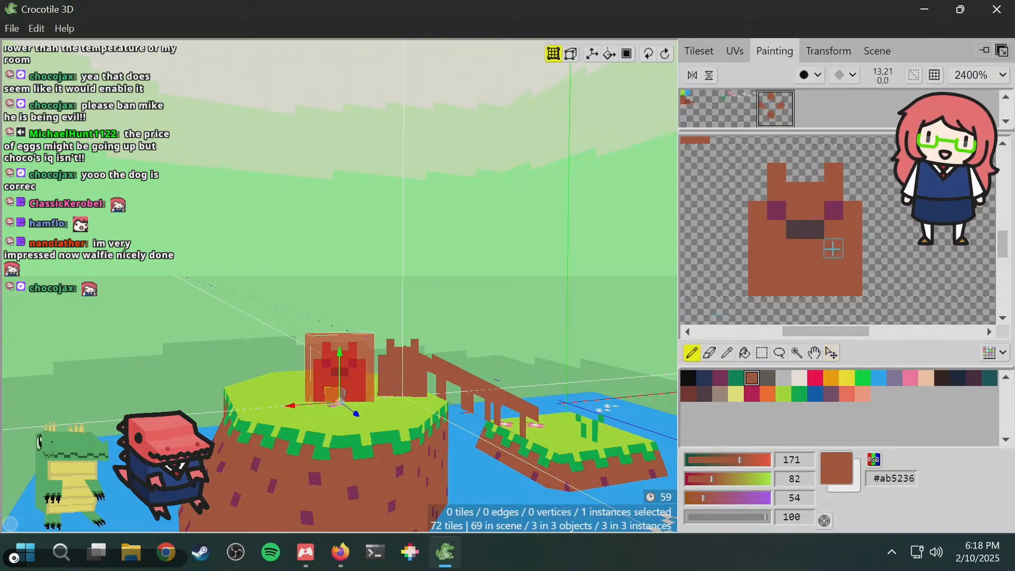
{"action": "key", "text": "space"}
{"action": "mouse_move", "coordinate": [461, 220]}
{"action": "left_mouse_down"}
{"action": "mouse_move", "coordinate": [412, 238]}
{"action": "mouse_move", "coordinate": [461, 220]}
{"action": "left_mouse_up"}
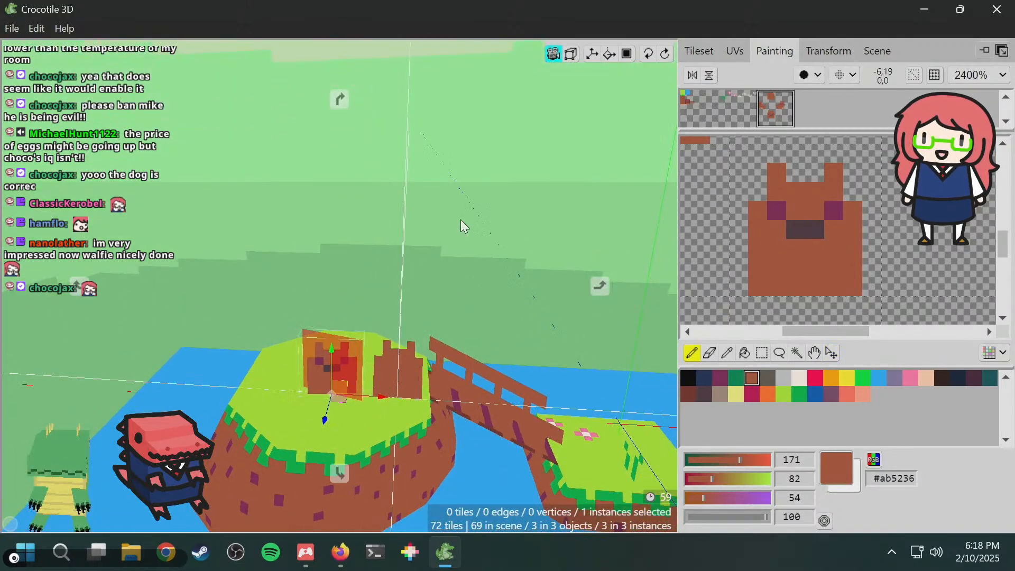
- Examine the repainted dog on the island from different angles and distances
{"action": "scroll", "coordinate": [461, 219], "scroll_direction": "down", "scroll_amount": 2}
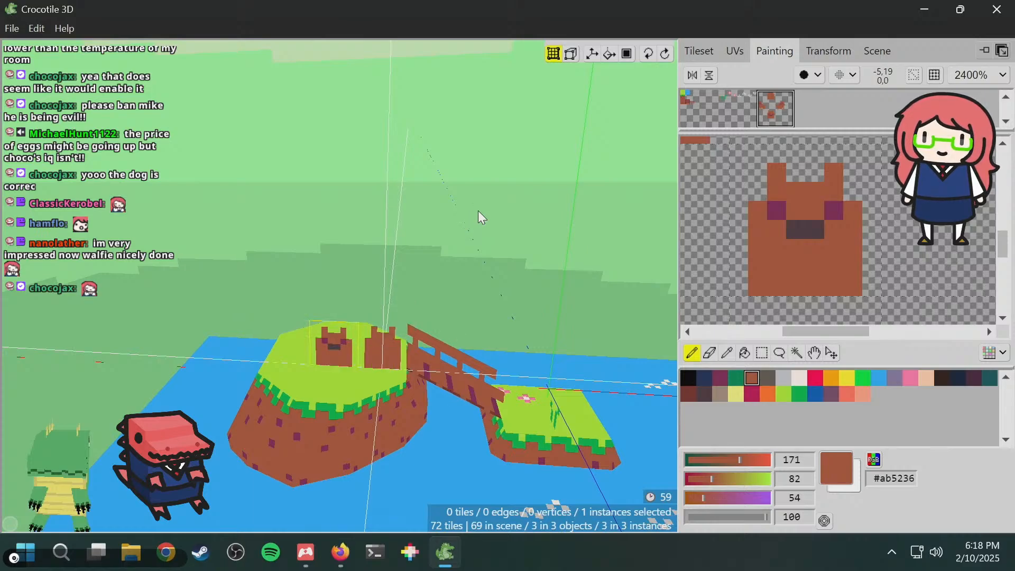
{"action": "key", "text": "space"}
{"action": "left_click_drag", "start_coordinate": [446, 211], "coordinate": [397, 225]}
{"action": "scroll", "coordinate": [430, 213], "scroll_direction": "down", "scroll_amount": 2}
{"action": "key", "text": "space"}
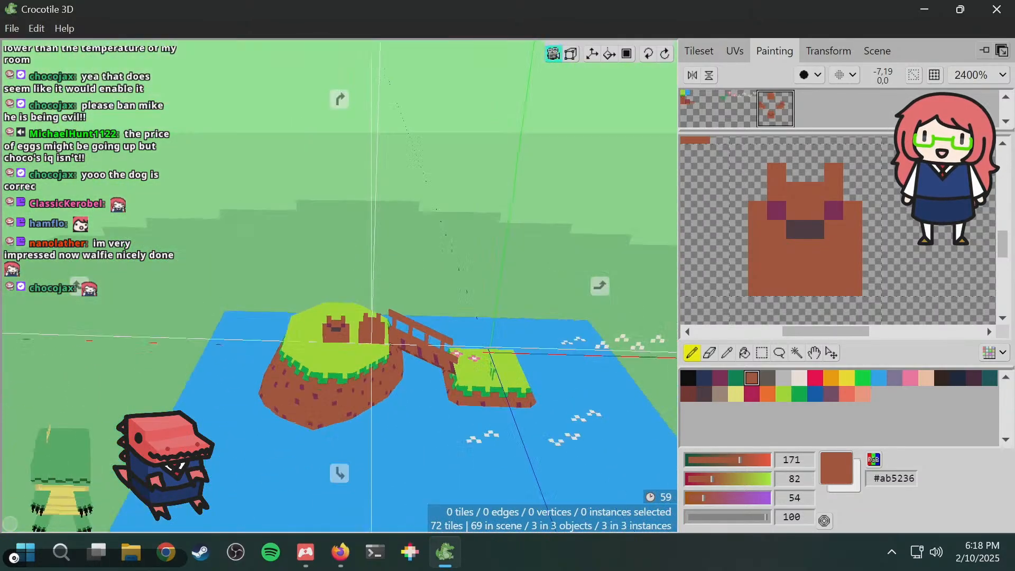
{"action": "scroll", "coordinate": [432, 206], "scroll_direction": "down", "scroll_amount": 2}
{"action": "middle_click_drag", "start_coordinate": [430, 213], "coordinate": [414, 237]}
- Save the scene as a CROCOTILE file named dog in the crocotile folder
{"action": "key", "text": "ctrl+s"}
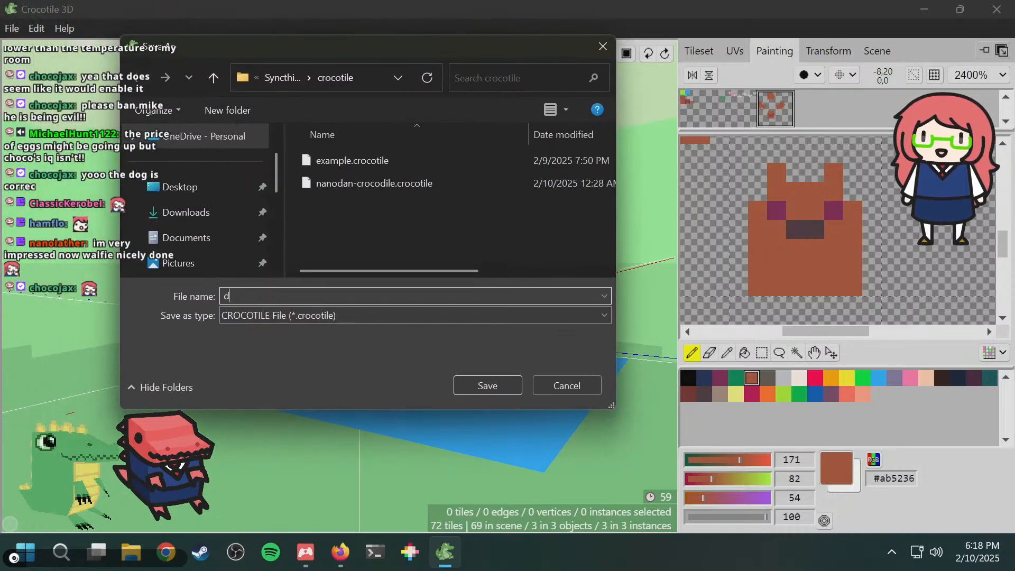
{"action": "type", "text": "dog"}
{"action": "key", "text": "Return"}
- Examine the saved island scene with its two dogs from several angles, near and far
{"action": "middle_click_drag", "start_coordinate": [455, 195], "coordinate": [388, 242]}
{"action": "scroll", "coordinate": [401, 235], "scroll_direction": "up", "scroll_amount": 3}
{"action": "middle_click_drag", "start_coordinate": [306, 238], "coordinate": [385, 233]}
{"action": "scroll", "coordinate": [385, 233], "scroll_direction": "down", "scroll_amount": 4}
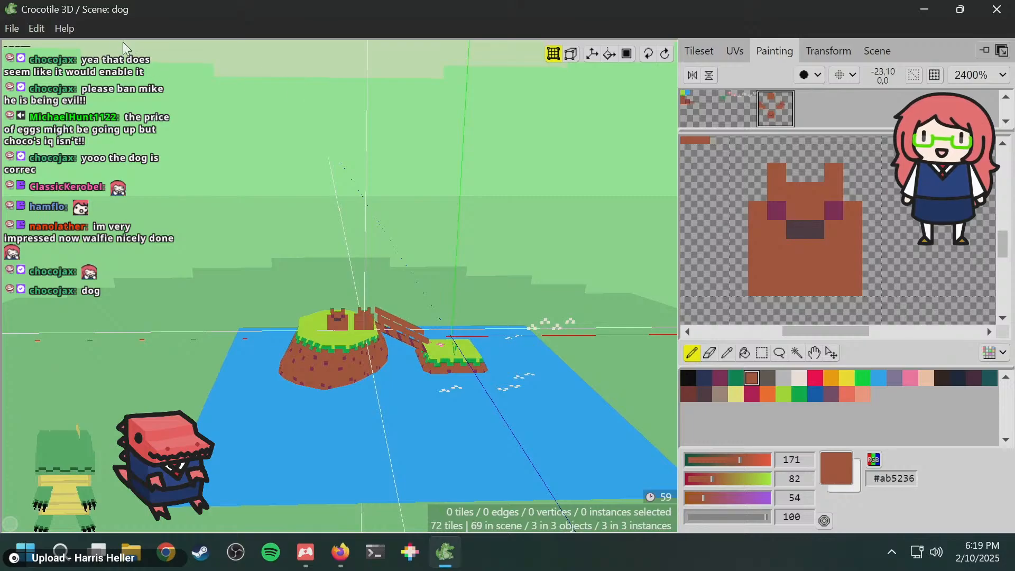
{"action": "left_click", "coordinate": [35, 28]}
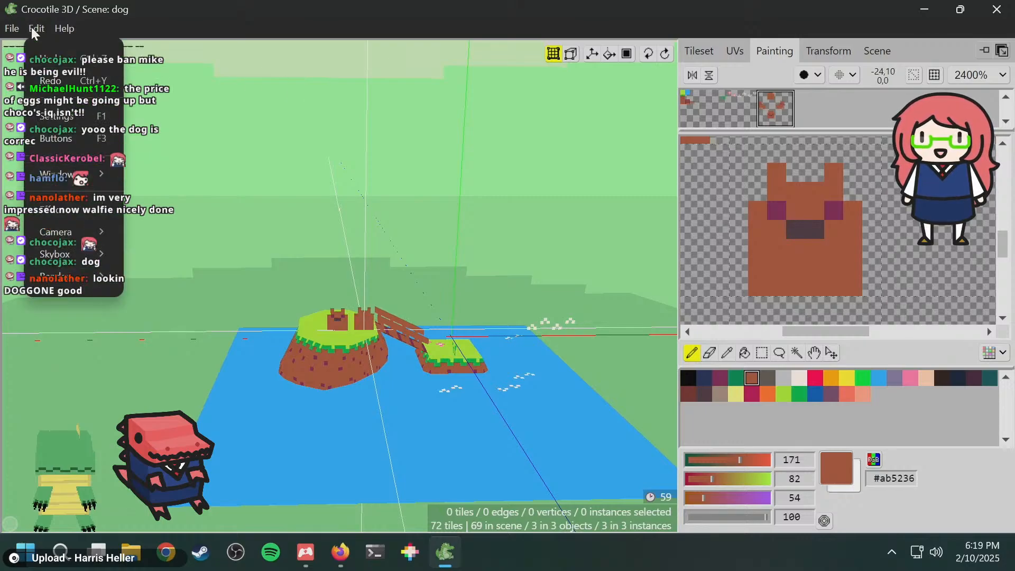
{"action": "left_click", "coordinate": [33, 29]}
{"action": "middle_click_drag", "start_coordinate": [280, 214], "coordinate": [314, 197]}
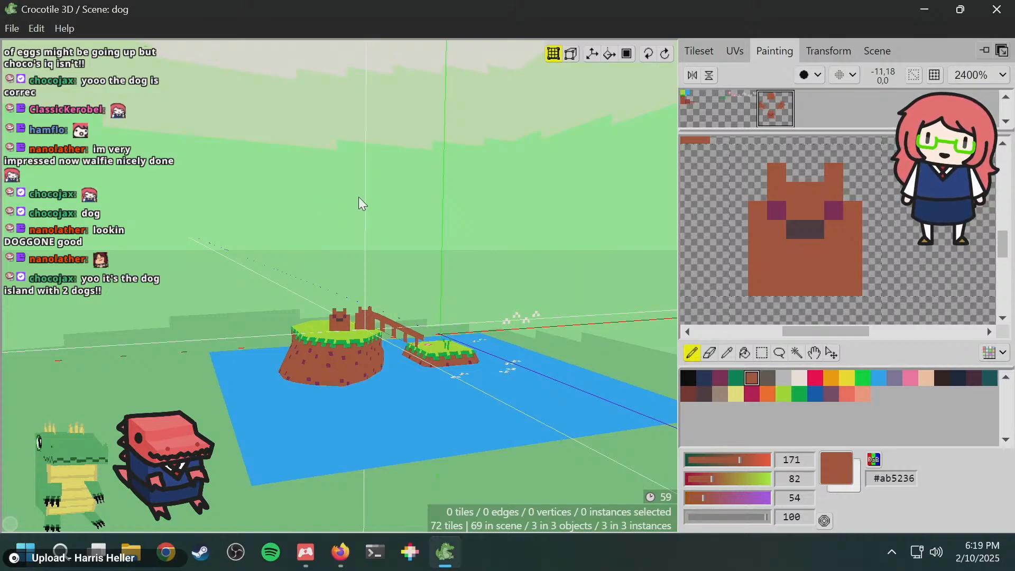
{"action": "scroll", "coordinate": [363, 248], "scroll_direction": "up", "scroll_amount": 1}
{"action": "scroll", "coordinate": [362, 249], "scroll_direction": "up", "scroll_amount": 3}
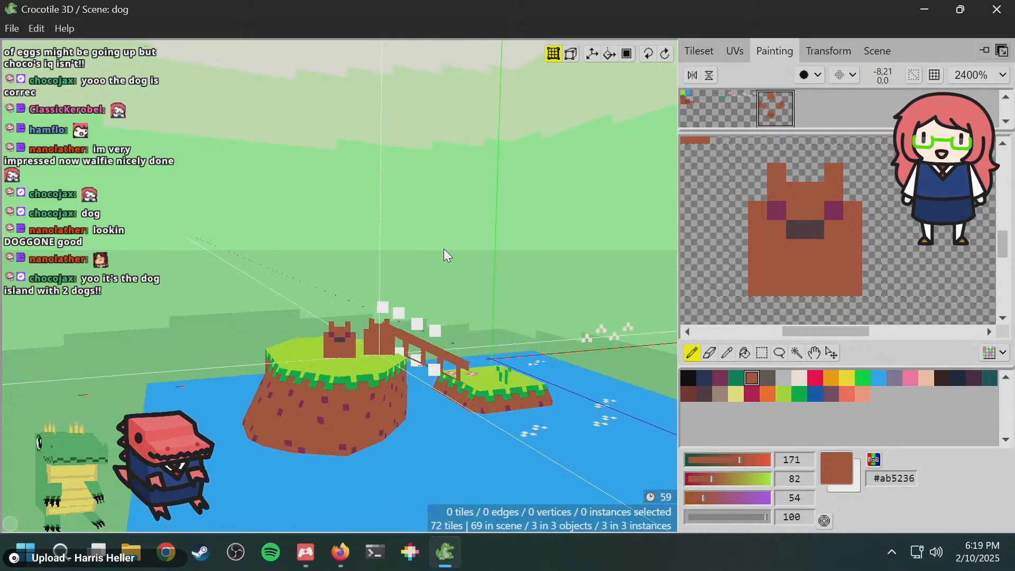
{"action": "key", "text": "space"}
{"action": "mouse_move", "coordinate": [466, 254]}
{"action": "left_mouse_down"}
{"action": "mouse_move", "coordinate": [434, 380]}
{"action": "mouse_move", "coordinate": [453, 267]}
{"action": "left_mouse_up"}
{"action": "key", "text": "space"}
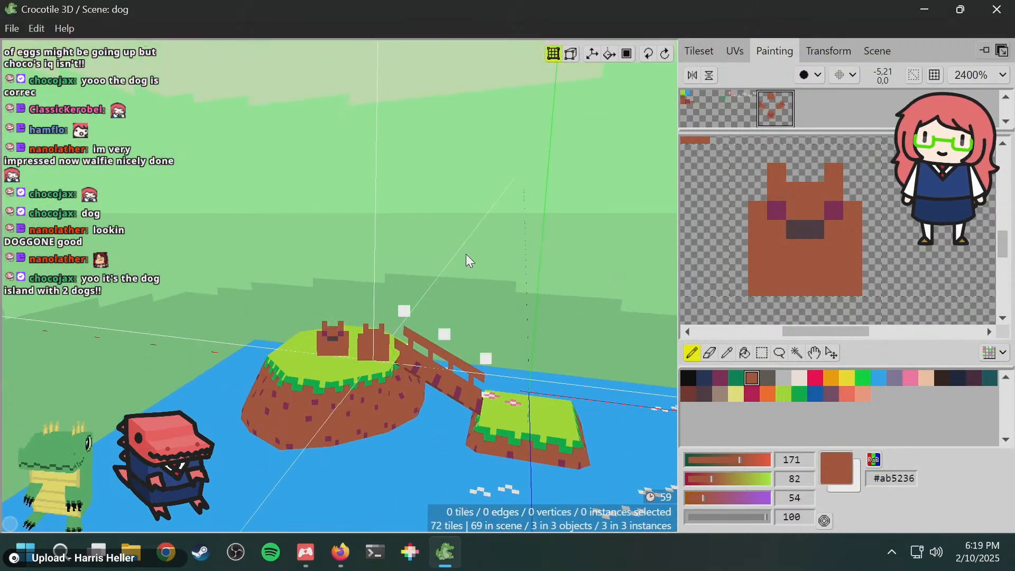
- Load the nanodan-crocodile scene from the crocotile folder and examine the crocodile model from different angles
{"action": "key", "text": "space"}
{"action": "left_click_drag", "start_coordinate": [493, 227], "coordinate": [443, 281]}
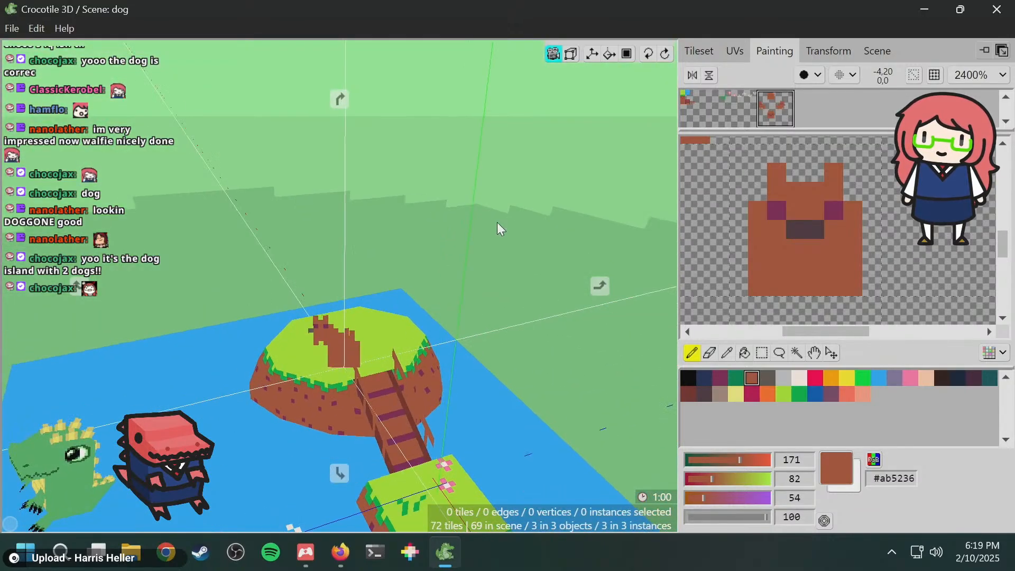
{"action": "key", "text": "space"}
{"action": "left_click", "coordinate": [12, 30]}
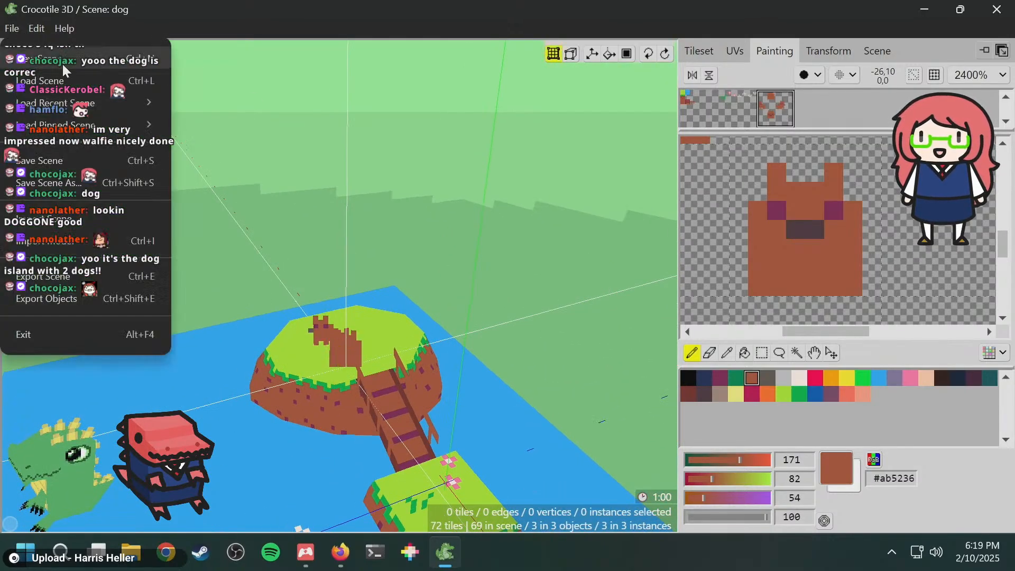
{"action": "left_click", "coordinate": [40, 77]}
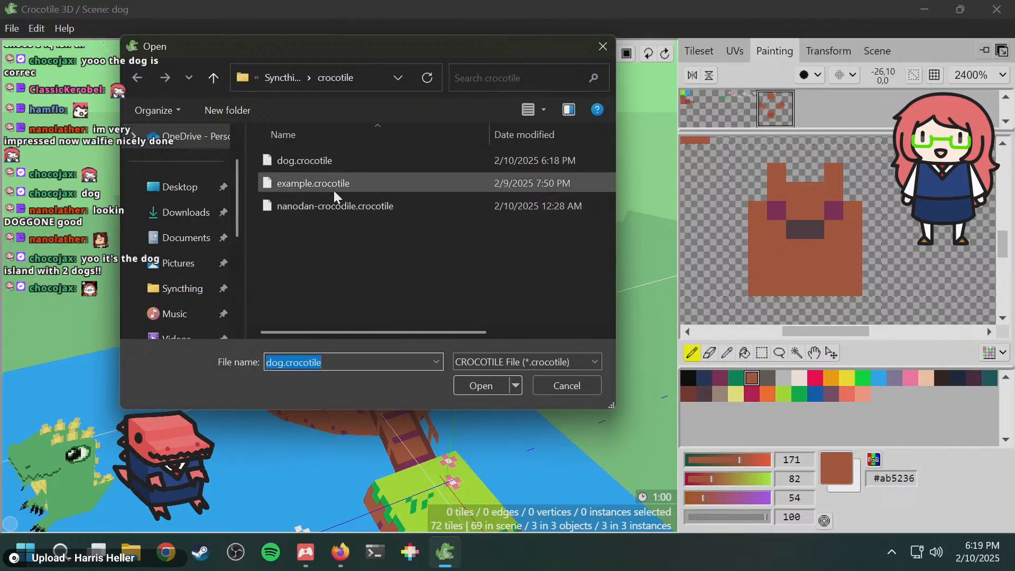
{"action": "double_click", "coordinate": [326, 204]}
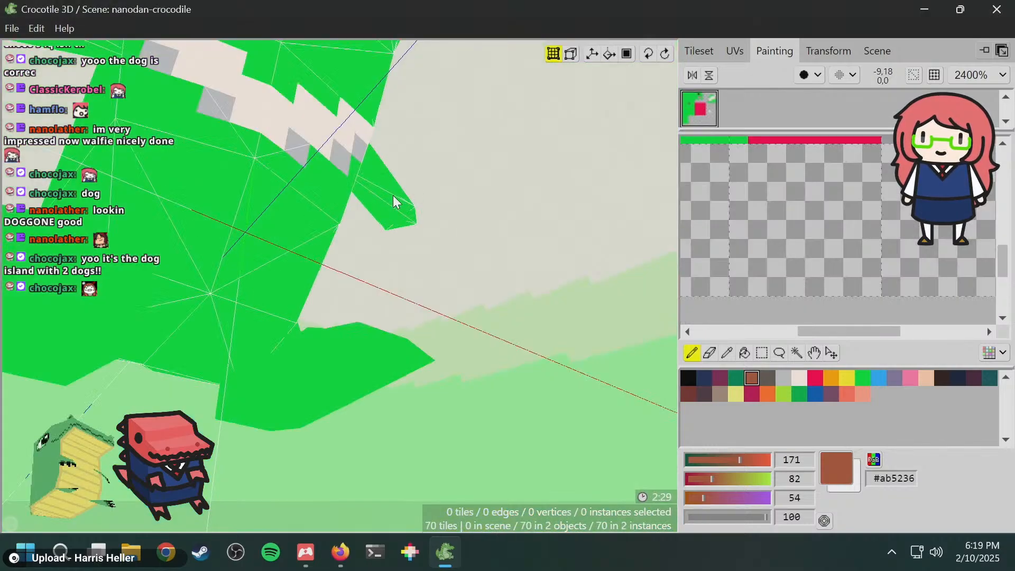
{"action": "scroll", "coordinate": [394, 197], "scroll_direction": "down", "scroll_amount": 5}
{"action": "key", "text": "space"}
{"action": "left_click_drag", "start_coordinate": [390, 193], "coordinate": [437, 191]}
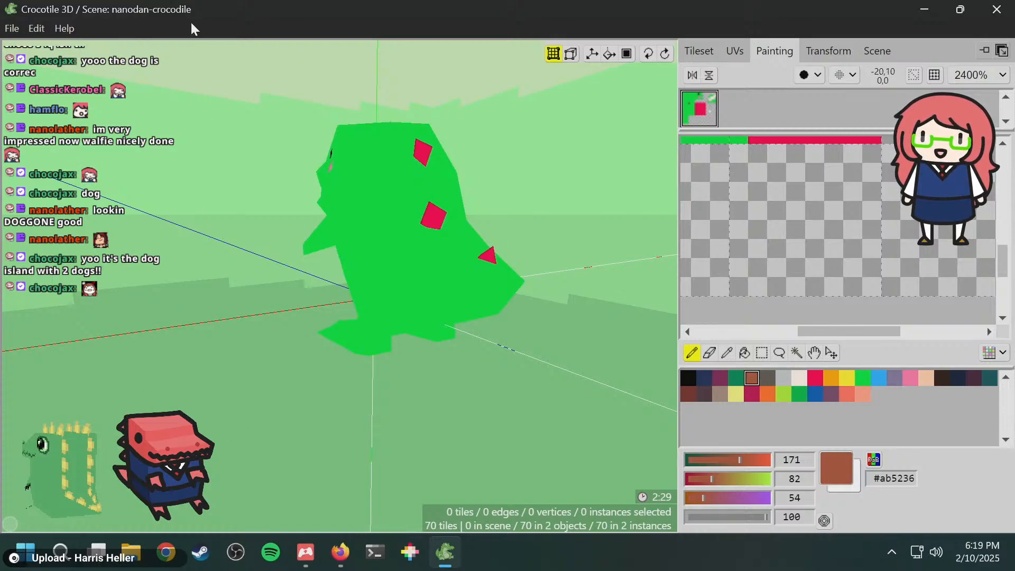
- Load the dog.crocotile scene from the crocotile folder
{"action": "left_click", "coordinate": [12, 28]}
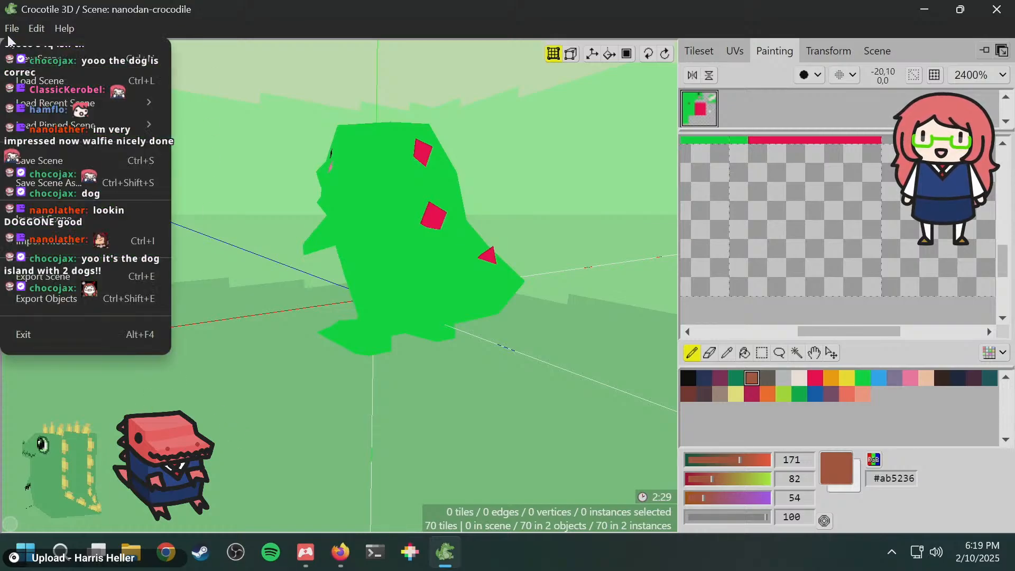
{"action": "left_click", "coordinate": [60, 84]}
{"action": "double_click", "coordinate": [314, 160]}
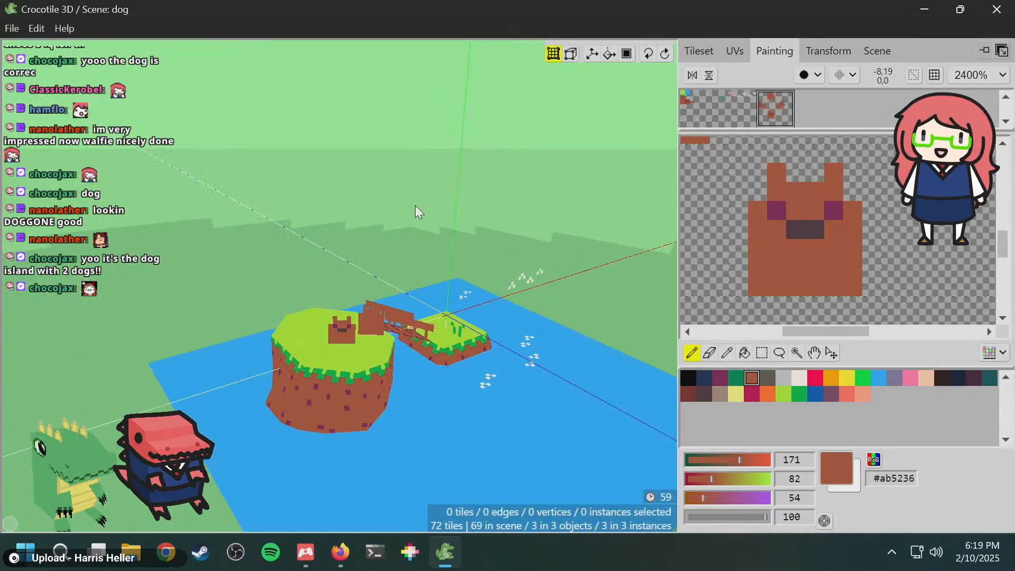
{"action": "right_click_drag", "start_coordinate": [415, 211], "coordinate": [318, 313]}
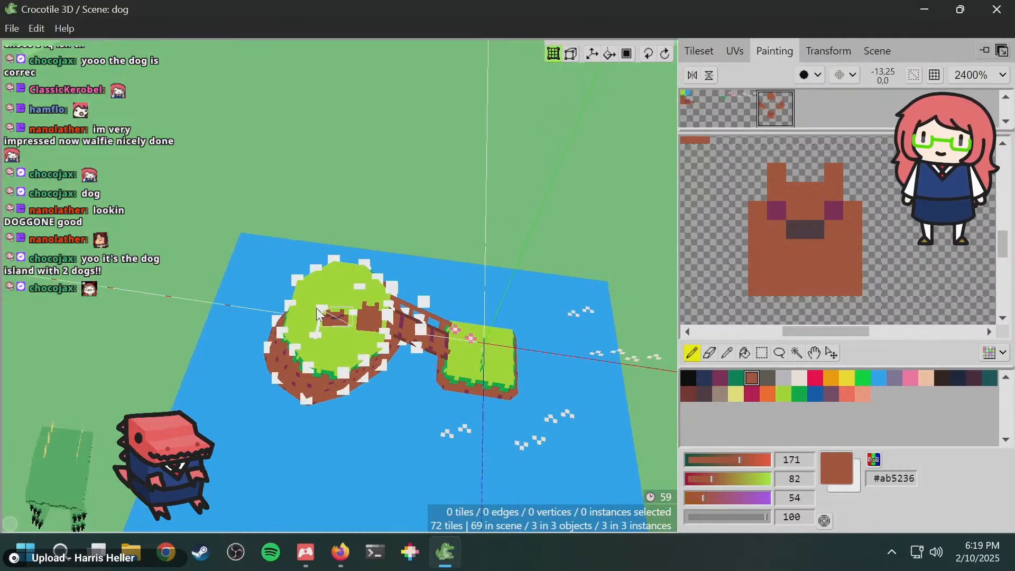
{"action": "right_click_drag", "start_coordinate": [375, 236], "coordinate": [391, 177]}
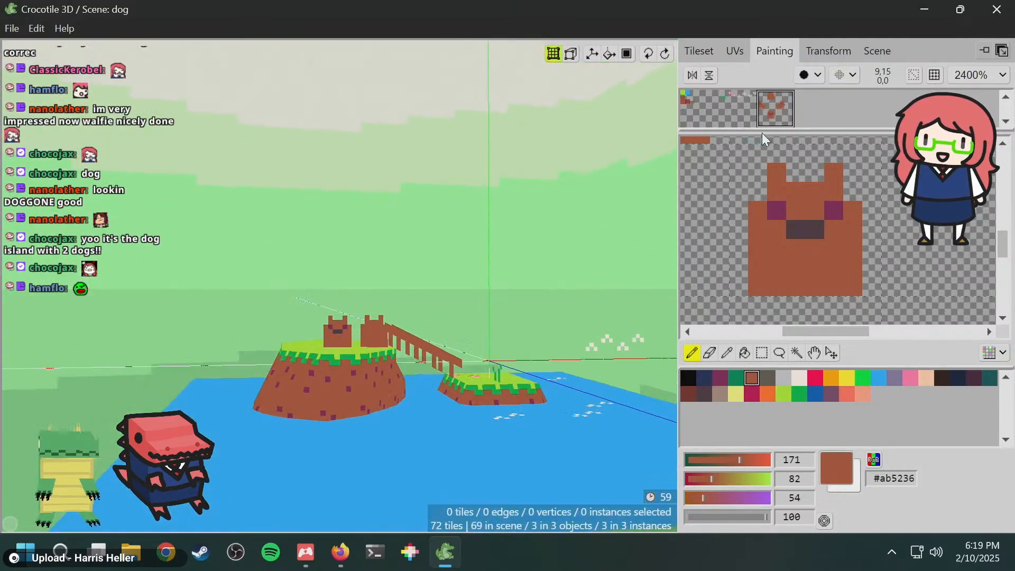
- Look over the scene's tilesets with the dog sprites and examine the island with its two dogs from several angles and distances
{"action": "left_click", "coordinate": [744, 100]}
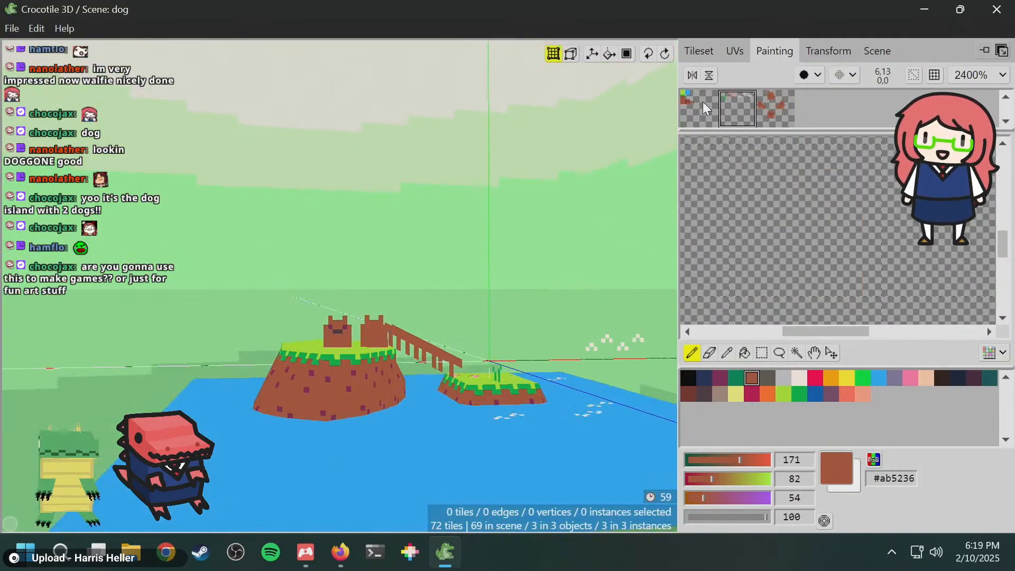
{"action": "left_click", "coordinate": [776, 112]}
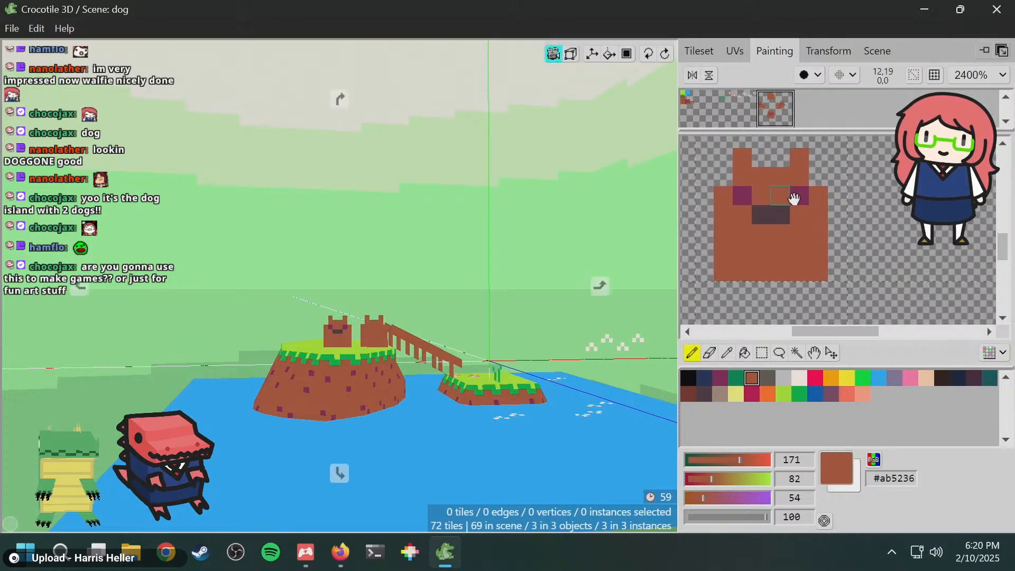
{"action": "scroll", "coordinate": [794, 199], "scroll_direction": "down", "scroll_amount": 3}
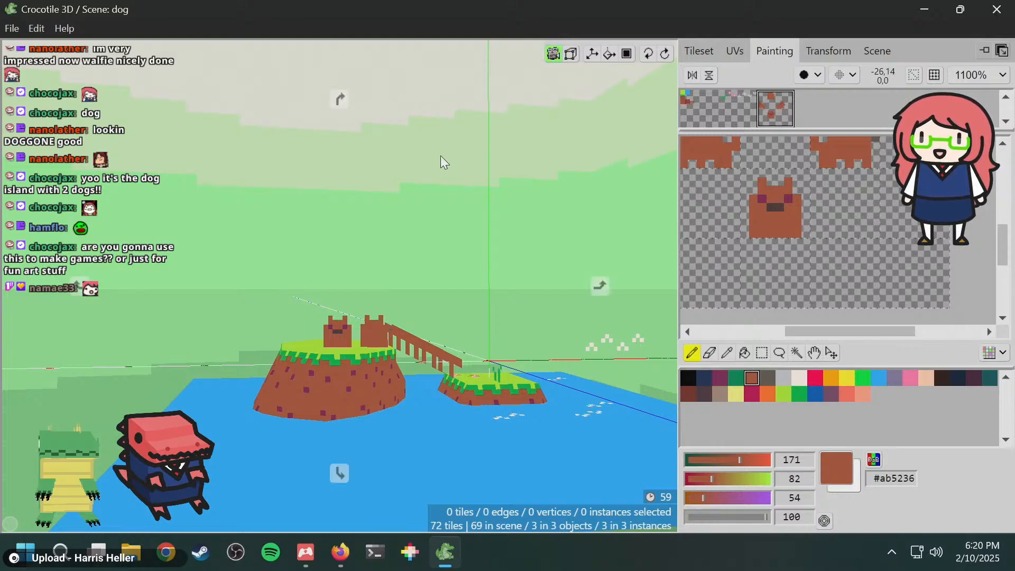
{"action": "right_click_drag", "start_coordinate": [440, 155], "coordinate": [402, 175]}
{"action": "right_click_drag", "start_coordinate": [402, 232], "coordinate": [429, 279]}
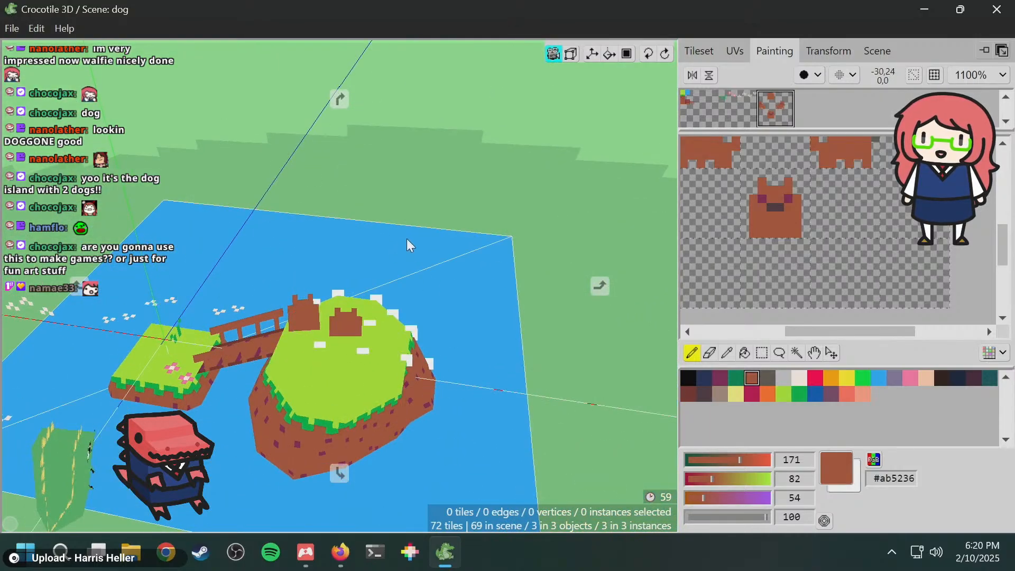
{"action": "mouse_move", "coordinate": [408, 241]}
{"action": "right_mouse_down"}
{"action": "mouse_move", "coordinate": [407, 211]}
{"action": "mouse_move", "coordinate": [402, 236]}
{"action": "right_mouse_up"}
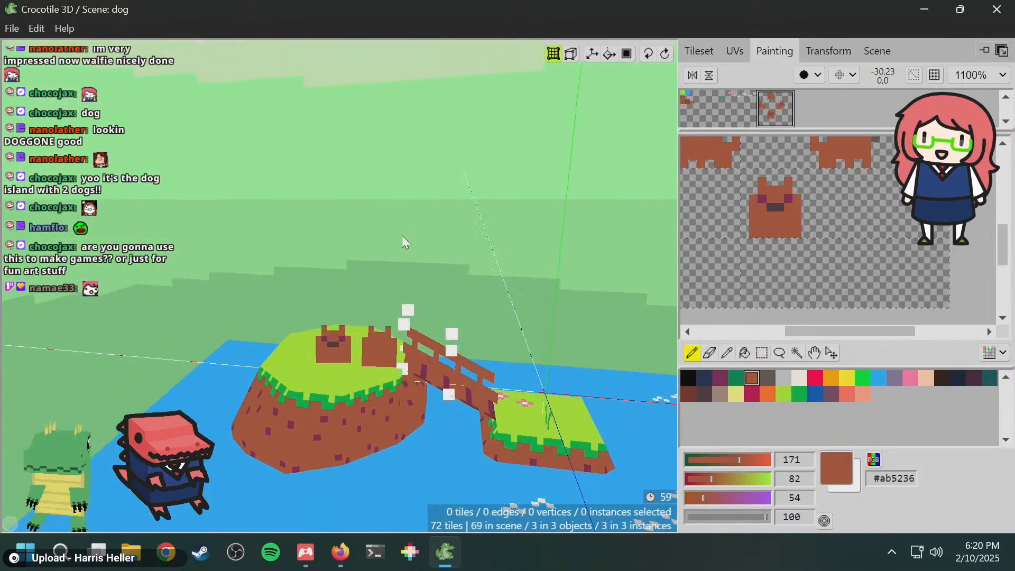
{"action": "scroll", "coordinate": [400, 232], "scroll_direction": "up", "scroll_amount": 5}
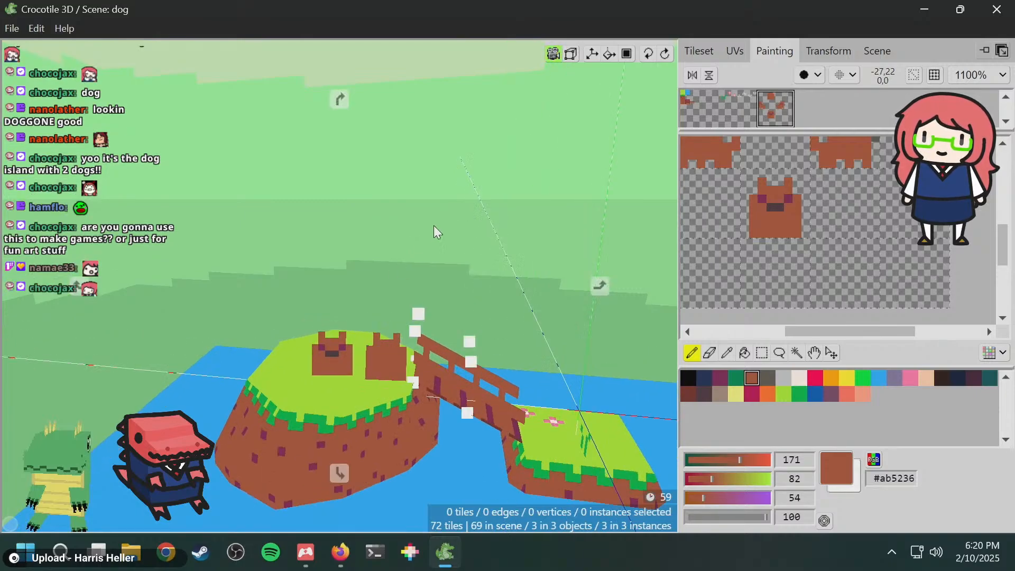
{"action": "left_click_drag", "start_coordinate": [434, 225], "coordinate": [444, 224]}
{"action": "right_click_drag", "start_coordinate": [456, 226], "coordinate": [378, 251]}
{"action": "scroll", "coordinate": [403, 237], "scroll_direction": "down", "scroll_amount": 3}
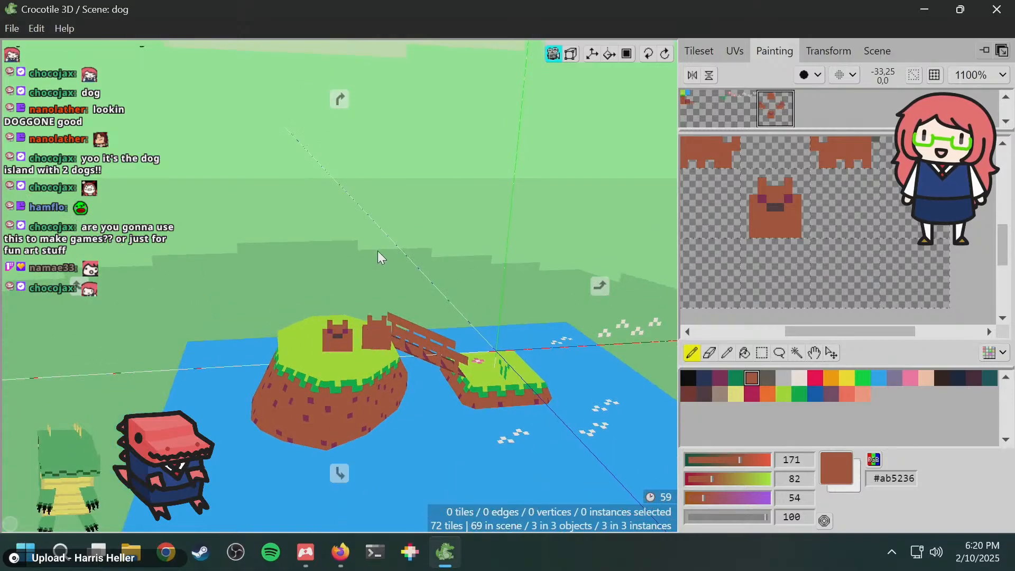
{"action": "scroll", "coordinate": [378, 249], "scroll_direction": "up", "scroll_amount": 2}
{"action": "scroll", "coordinate": [373, 243], "scroll_direction": "up", "scroll_amount": 2}
{"action": "scroll", "coordinate": [372, 235], "scroll_direction": "down", "scroll_amount": 4}
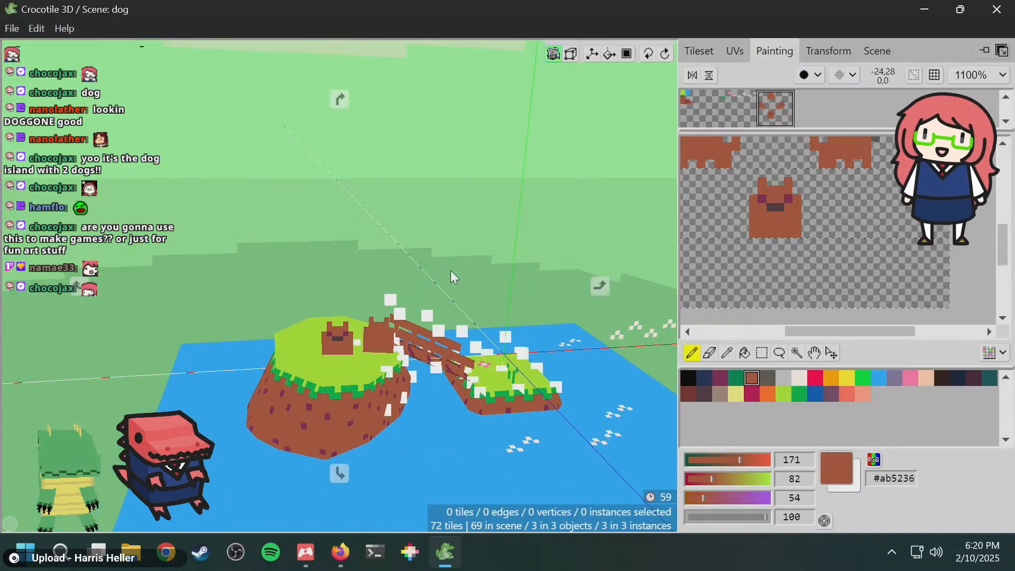
{"action": "mouse_move", "coordinate": [450, 270]}
{"action": "right_mouse_down"}
{"action": "mouse_move", "coordinate": [391, 270]}
{"action": "mouse_move", "coordinate": [444, 258]}
{"action": "mouse_move", "coordinate": [435, 262]}
{"action": "right_mouse_up"}
{"action": "scroll", "coordinate": [443, 259], "scroll_direction": "down", "scroll_amount": 3}
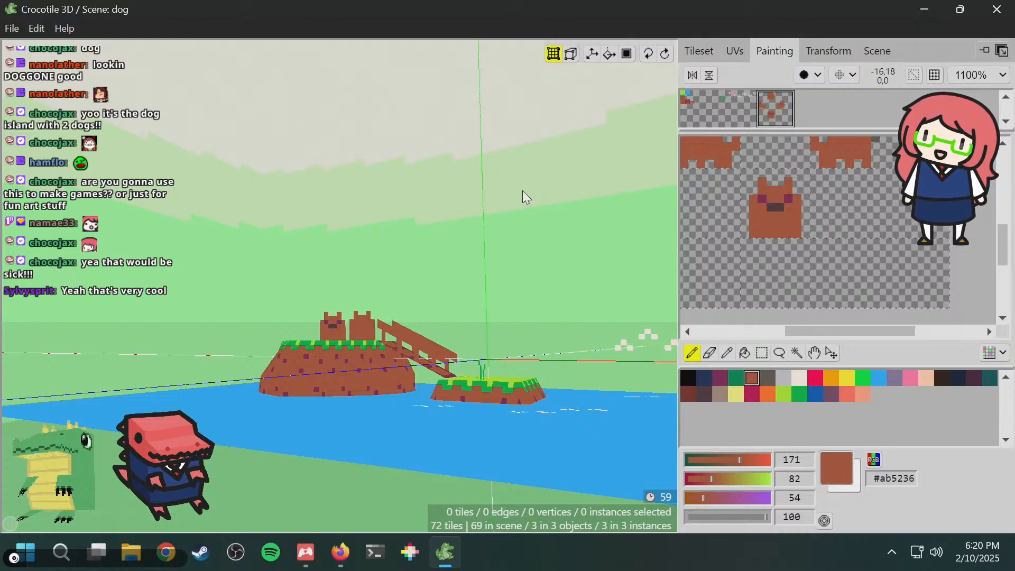
{"action": "right_click_drag", "start_coordinate": [522, 190], "coordinate": [454, 273]}
{"action": "scroll", "coordinate": [456, 274], "scroll_direction": "up", "scroll_amount": 5}
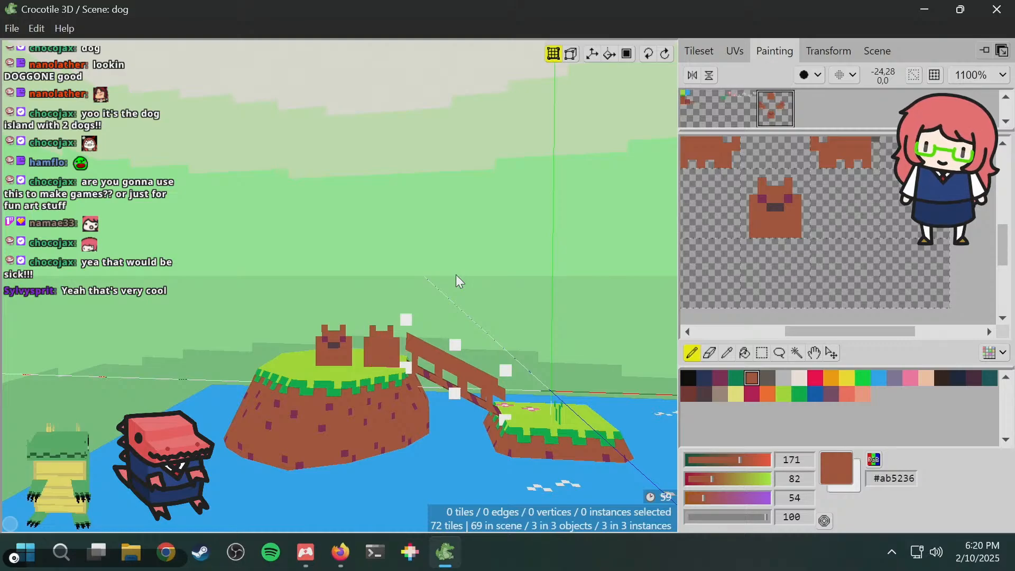
{"action": "scroll", "coordinate": [455, 274], "scroll_direction": "down", "scroll_amount": 4}
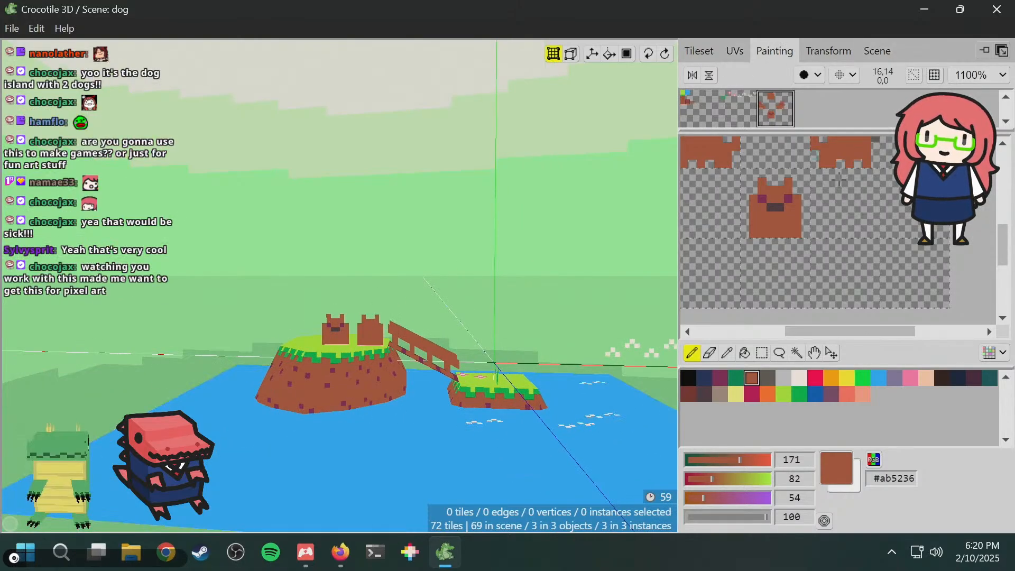
{"action": "left_click", "coordinate": [693, 53]}
{"action": "left_click", "coordinate": [696, 75]}
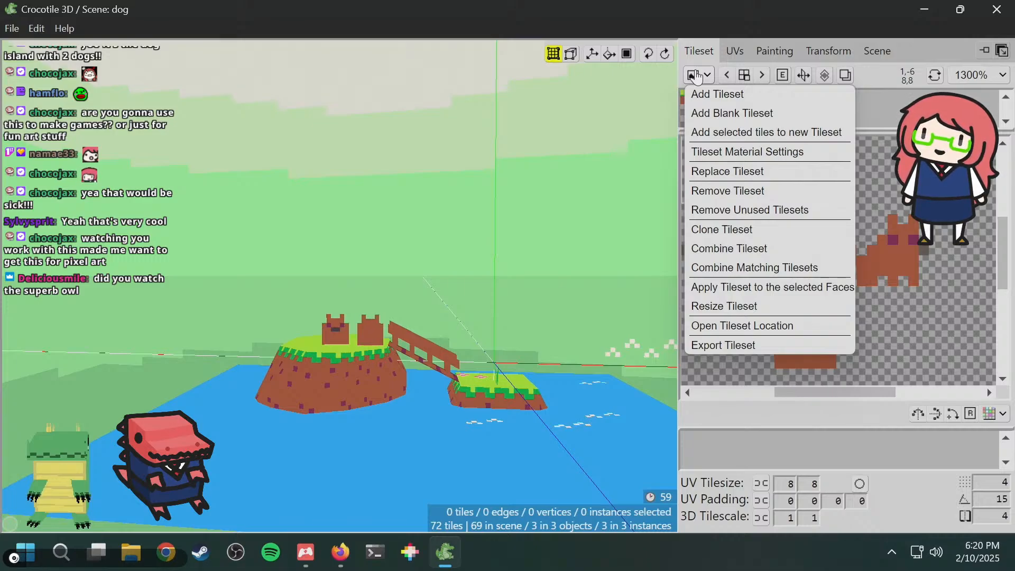
{"action": "left_click", "coordinate": [723, 112]}
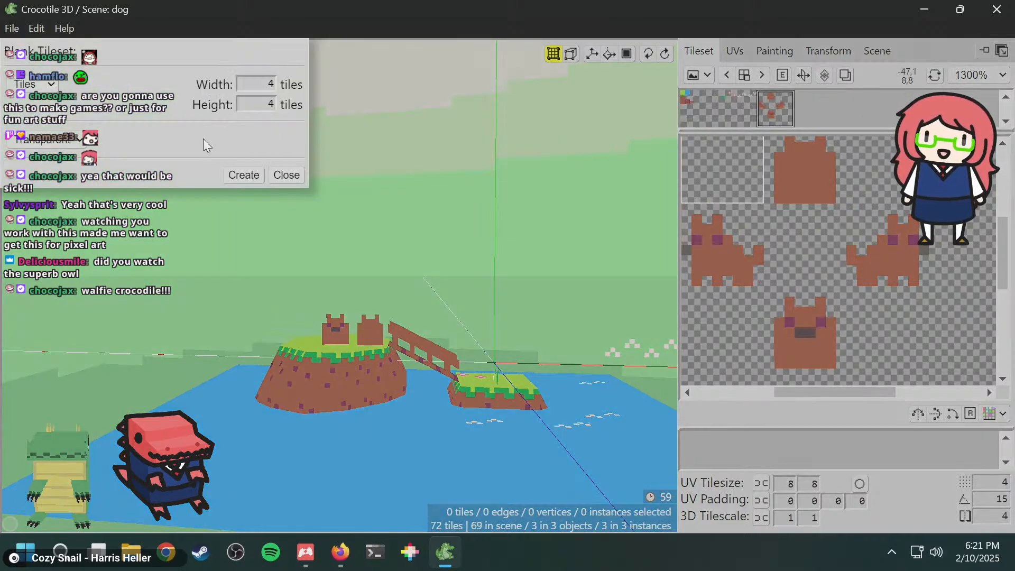
{"action": "left_click", "coordinate": [286, 175]}
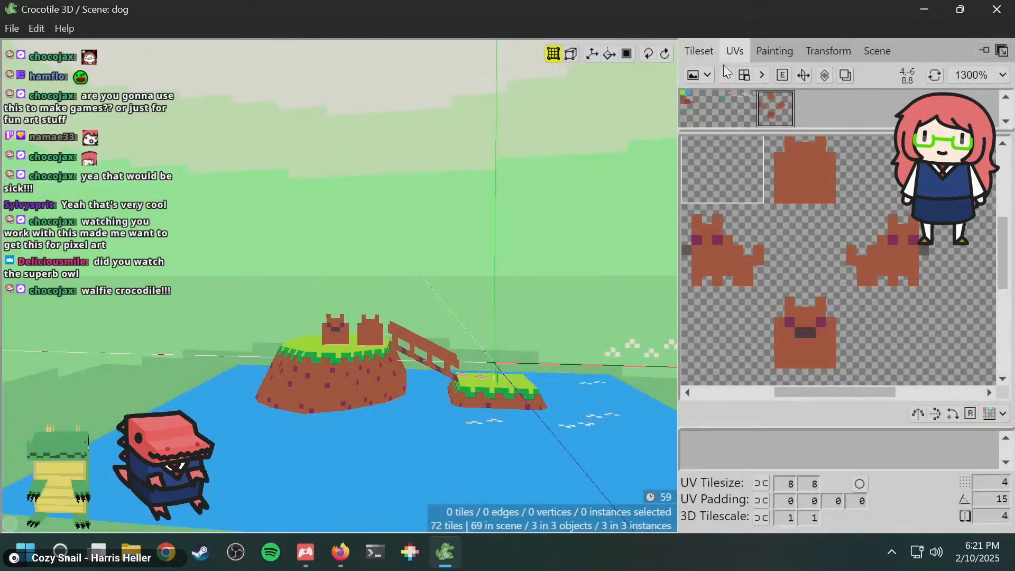
- Add a blank transparent tileset 8 tiles wide and 8 tiles high
{"action": "left_click", "coordinate": [698, 75]}
{"action": "left_click", "coordinate": [728, 113]}
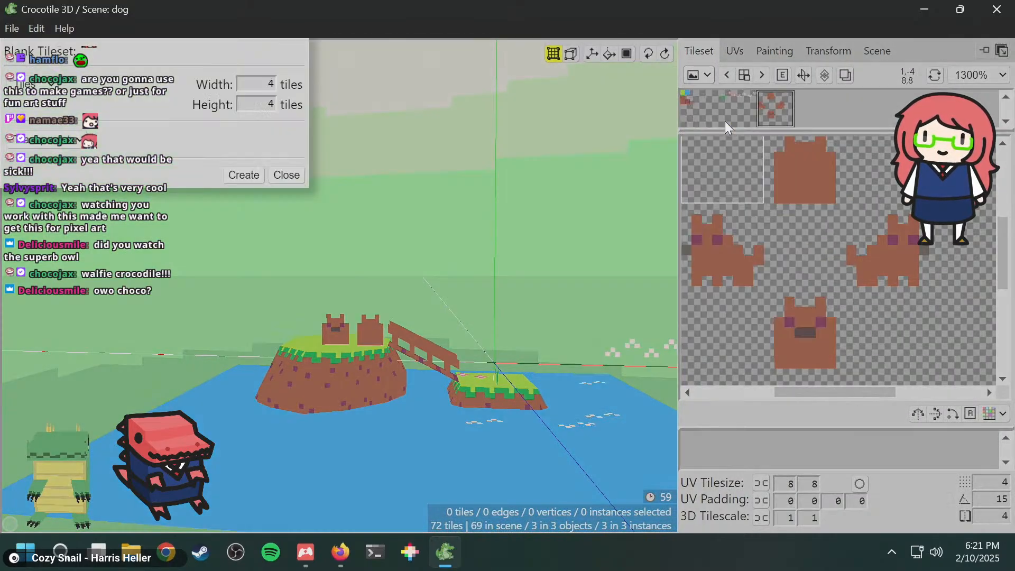
{"action": "left_click_drag", "start_coordinate": [161, 47], "coordinate": [406, 125]}
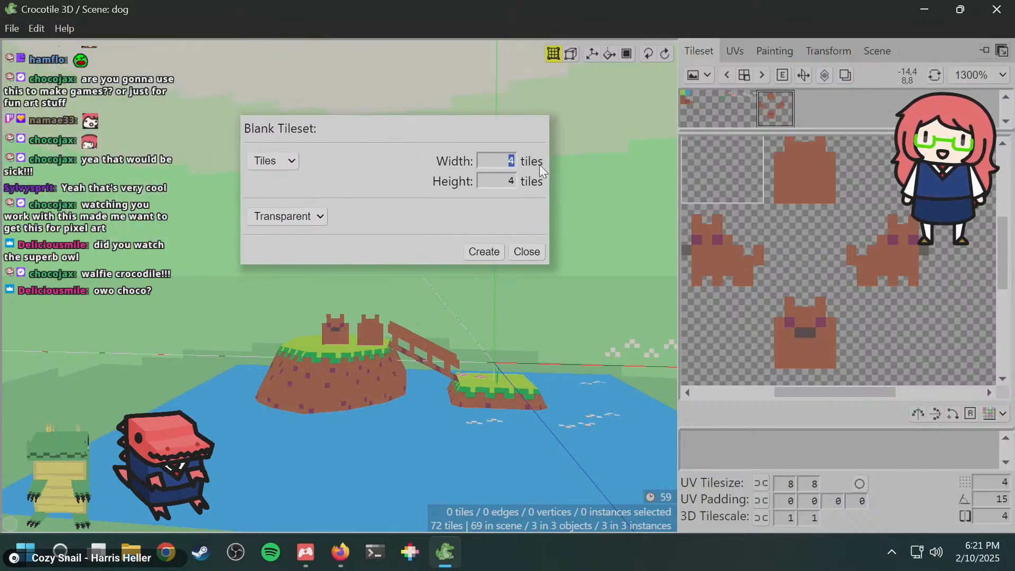
{"action": "type", "text": "8"}
{"action": "key", "text": "Tab"}
{"action": "type", "text": "8"}
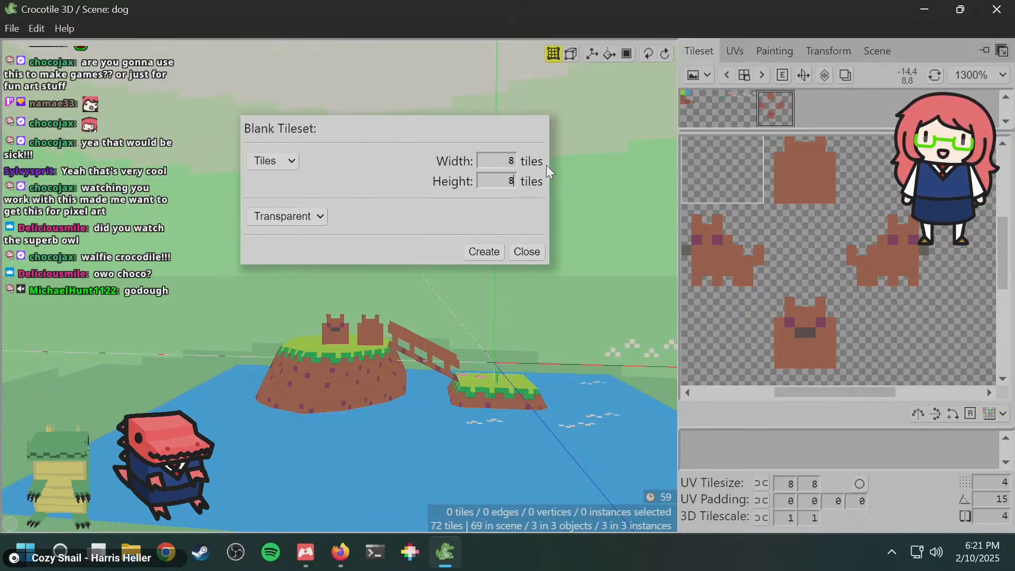
{"action": "left_click", "coordinate": [483, 252]}
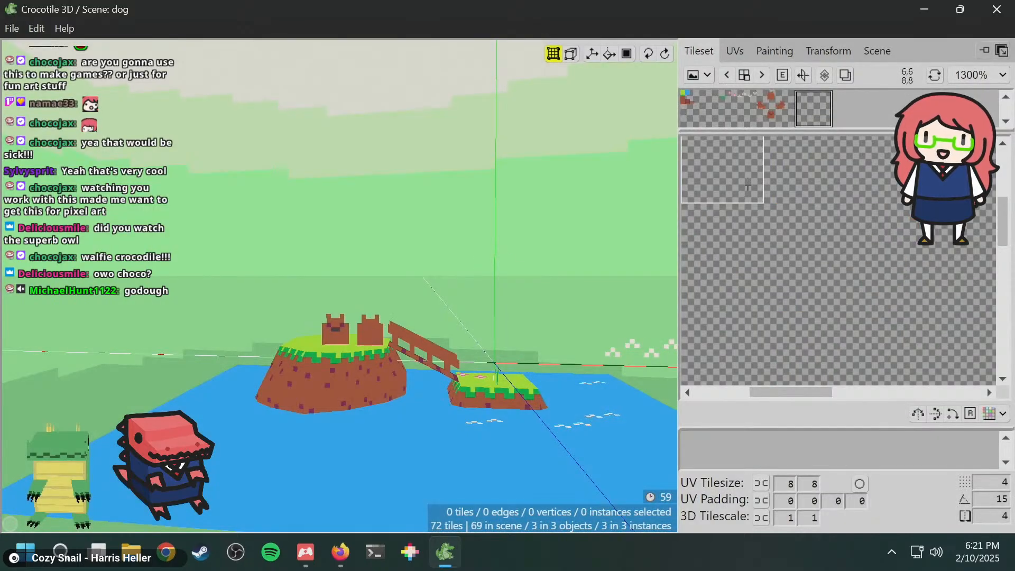
- Examine the dogs, the bridge and the small flower island from all around, near and far
{"action": "key", "text": "space"}
{"action": "left_click_drag", "start_coordinate": [370, 338], "coordinate": [486, 296]}
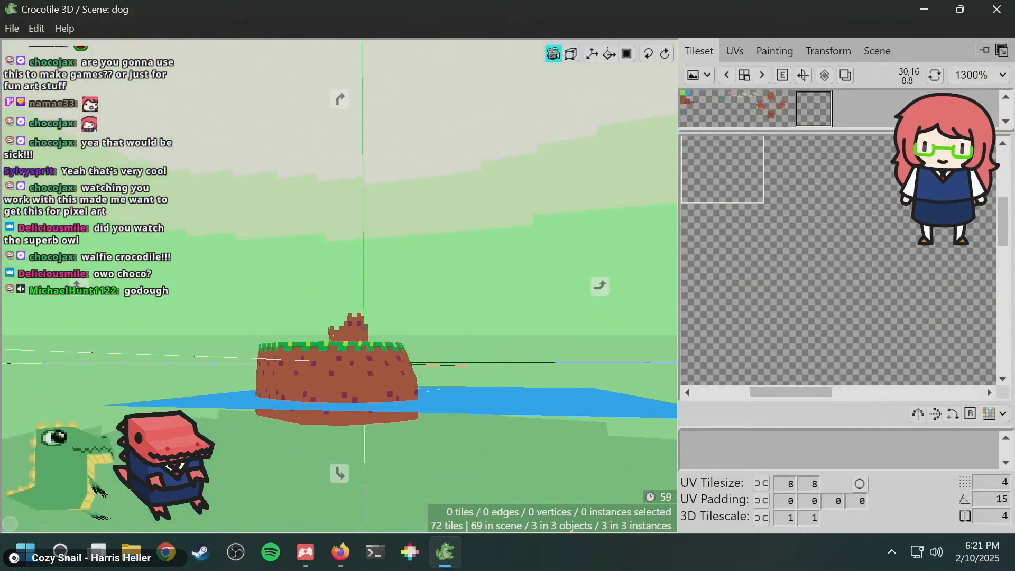
{"action": "left_click_drag", "start_coordinate": [371, 288], "coordinate": [129, 306]}
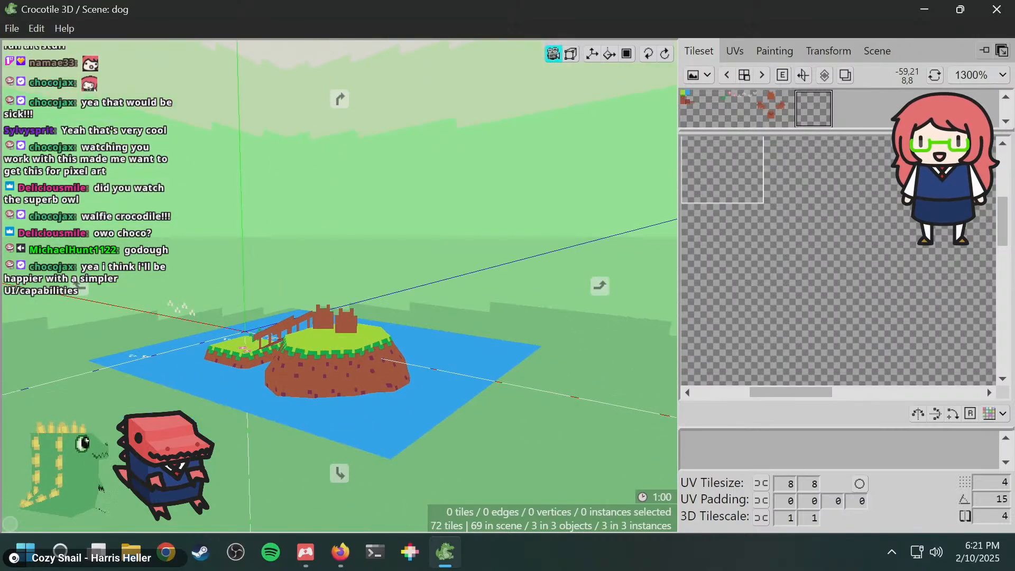
{"action": "left_click_drag", "start_coordinate": [127, 401], "coordinate": [37, 436]}
{"action": "key", "text": "space"}
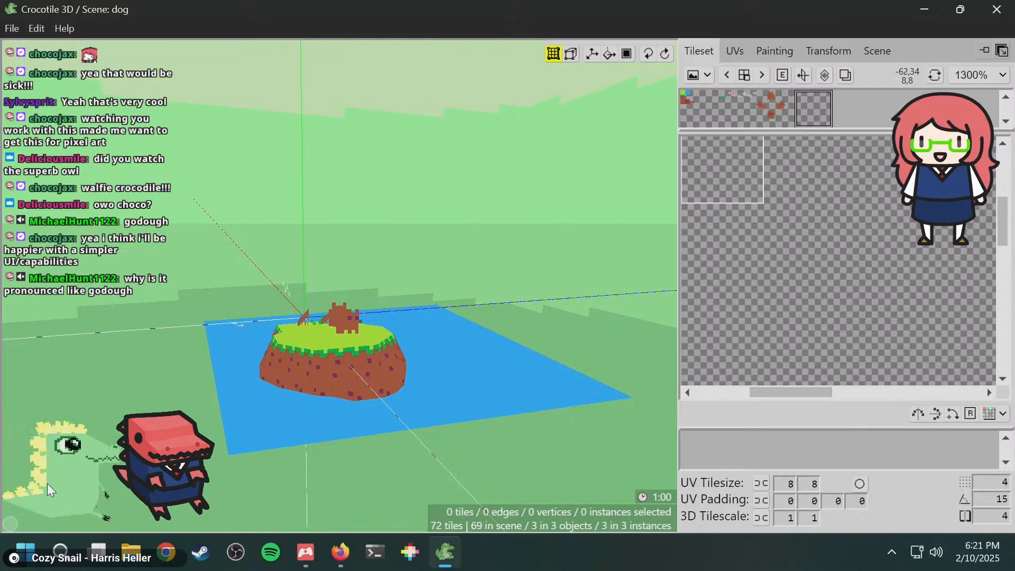
{"action": "key", "text": "space"}
{"action": "left_click_drag", "start_coordinate": [149, 391], "coordinate": [176, 334]}
{"action": "scroll", "coordinate": [455, 232], "scroll_direction": "up", "scroll_amount": 3}
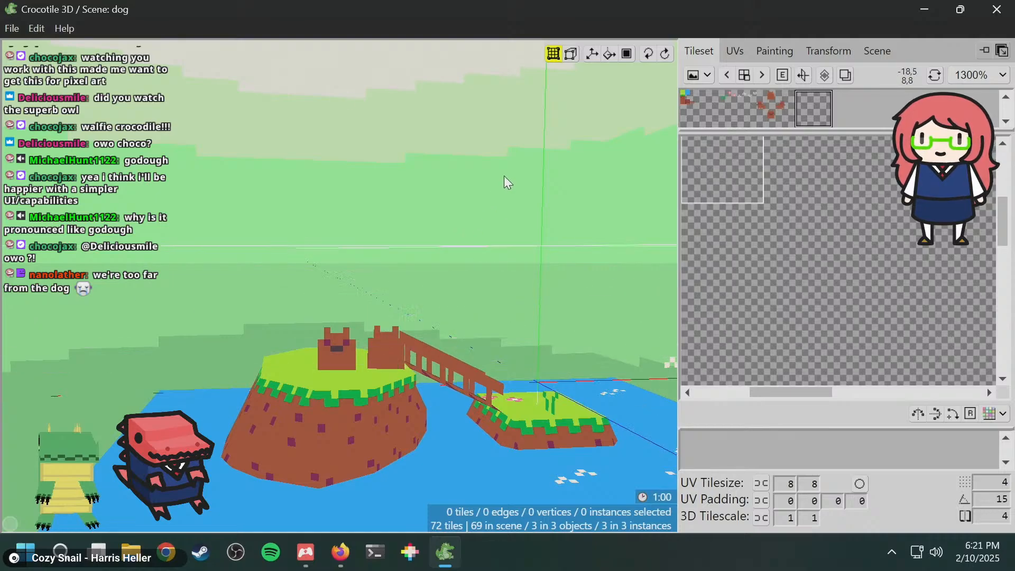
{"action": "middle_click_drag", "start_coordinate": [504, 175], "coordinate": [476, 222]}
{"action": "key", "text": "s"}
{"action": "key", "text": "s"}
{"action": "key", "text": "s"}
{"action": "key", "text": "s"}
{"action": "key", "text": "s"}
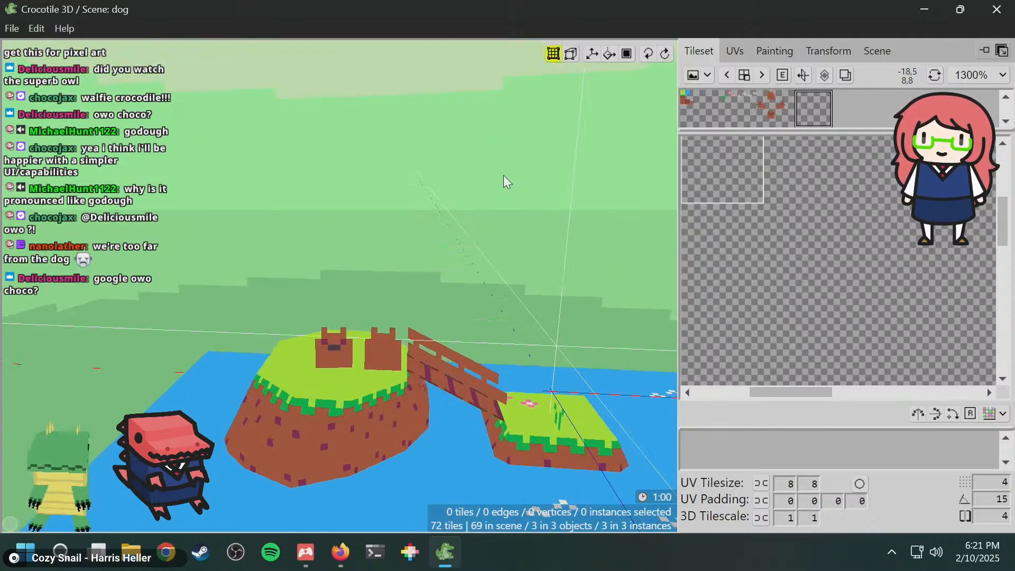
{"action": "key", "text": "space"}
{"action": "middle_click_drag", "start_coordinate": [546, 188], "coordinate": [542, 147]}
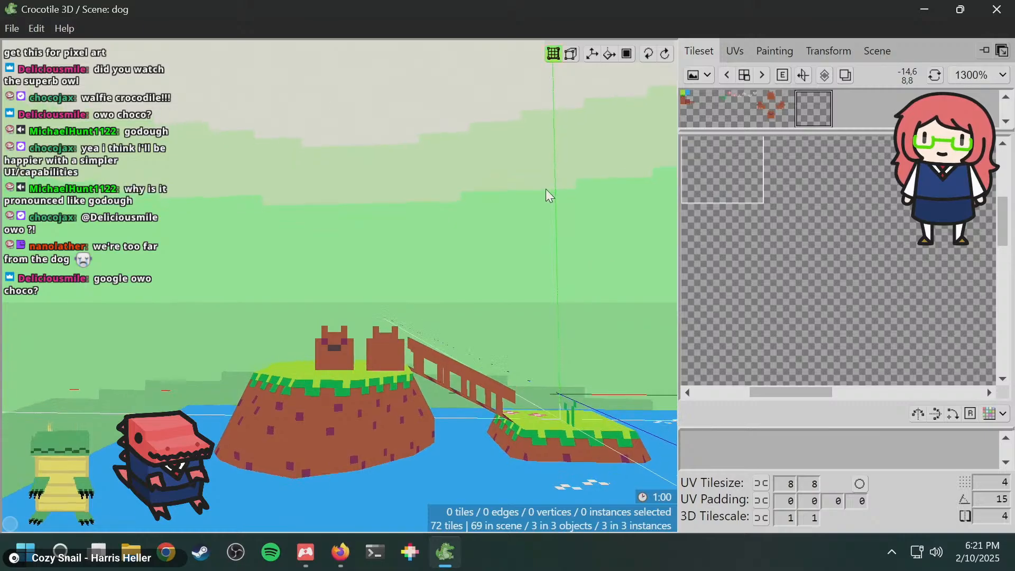
{"action": "middle_click_drag", "start_coordinate": [546, 188], "coordinate": [548, 211]}
{"action": "right_click_drag", "start_coordinate": [546, 189], "coordinate": [547, 201]}
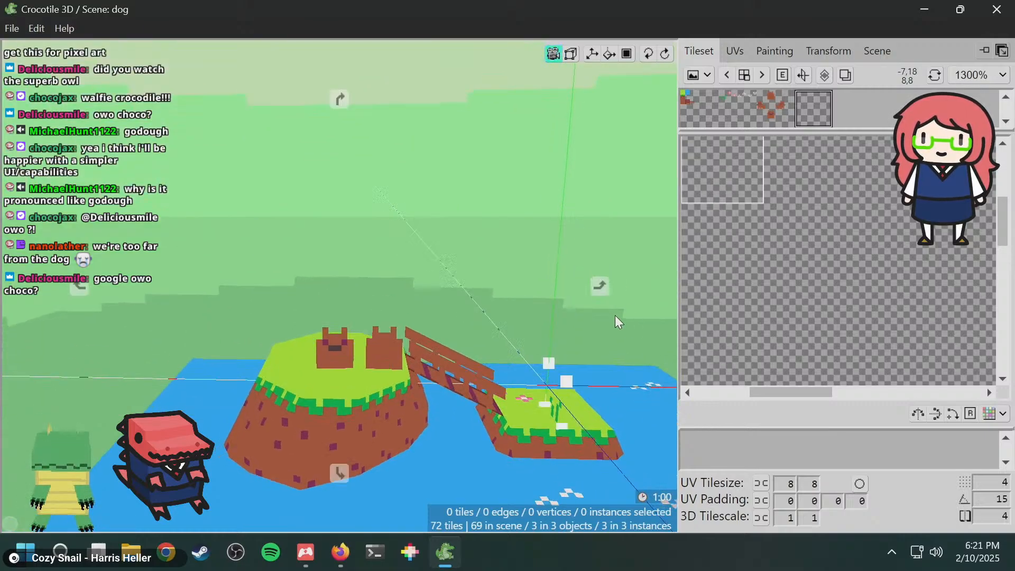
{"action": "middle_click_drag", "start_coordinate": [577, 308], "coordinate": [443, 221]}
{"action": "scroll", "coordinate": [577, 309], "scroll_direction": "up", "scroll_amount": 3}
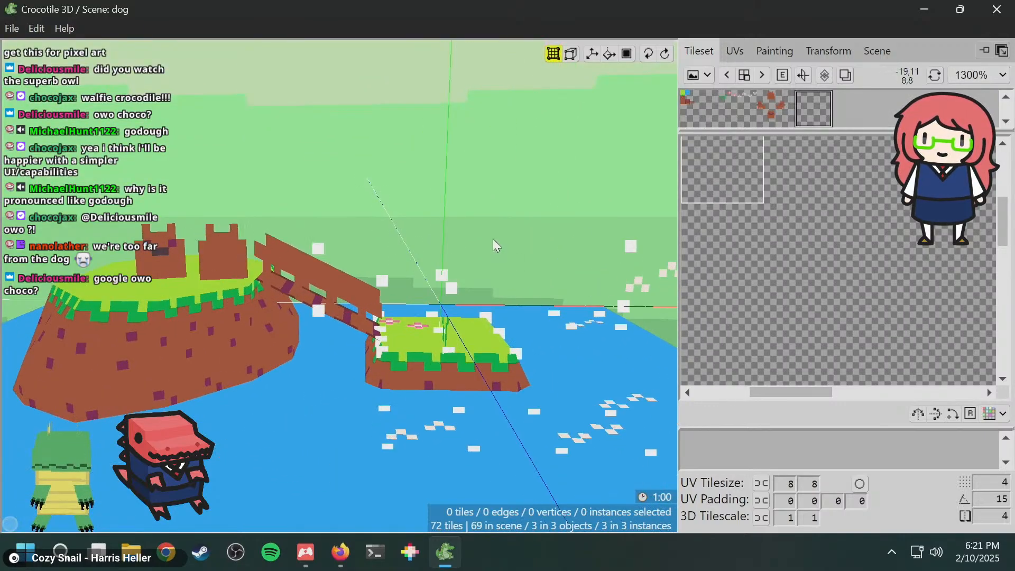
- Paint a solid blue (#065ab5) square of 8 by 8 pixels in the top-left tile of the blank tileset
{"action": "middle_click_drag", "start_coordinate": [503, 218], "coordinate": [449, 238]}
{"action": "mouse_move", "coordinate": [503, 218]}
{"action": "middle_mouse_down"}
{"action": "mouse_move", "coordinate": [454, 227]}
{"action": "mouse_move", "coordinate": [502, 218]}
{"action": "middle_mouse_up"}
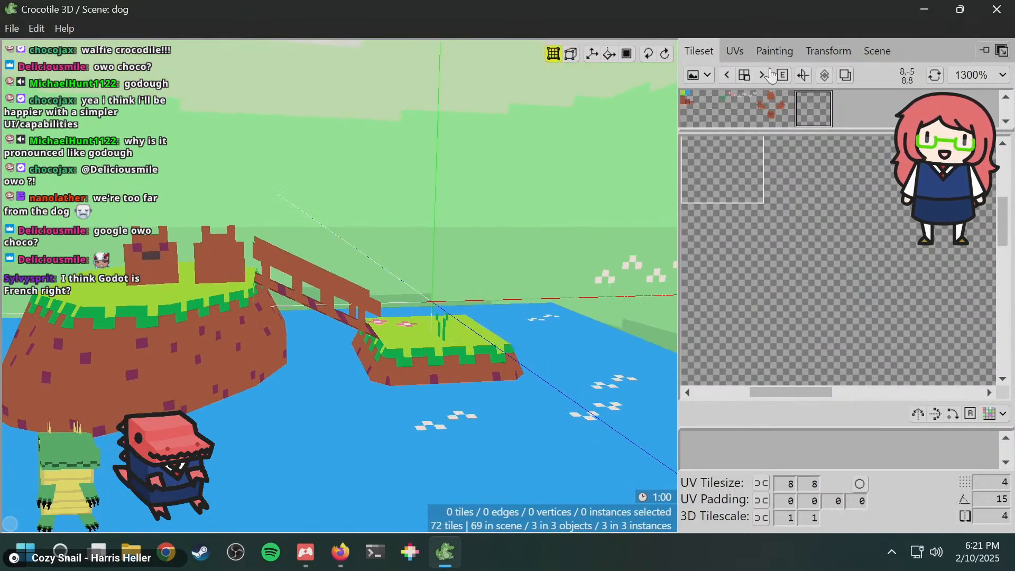
{"action": "left_click", "coordinate": [774, 51]}
{"action": "mouse_move", "coordinate": [771, 169]}
{"action": "middle_mouse_down"}
{"action": "mouse_move", "coordinate": [868, 313]}
{"action": "mouse_move", "coordinate": [823, 306]}
{"action": "middle_mouse_up"}
{"action": "scroll", "coordinate": [784, 237], "scroll_direction": "up", "scroll_amount": 3}
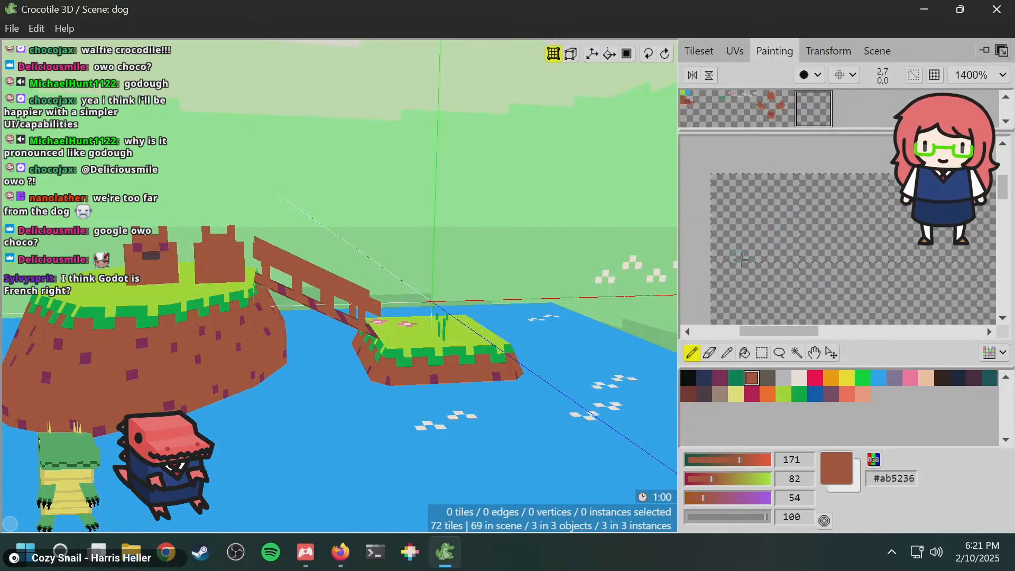
{"action": "left_click", "coordinate": [815, 394]}
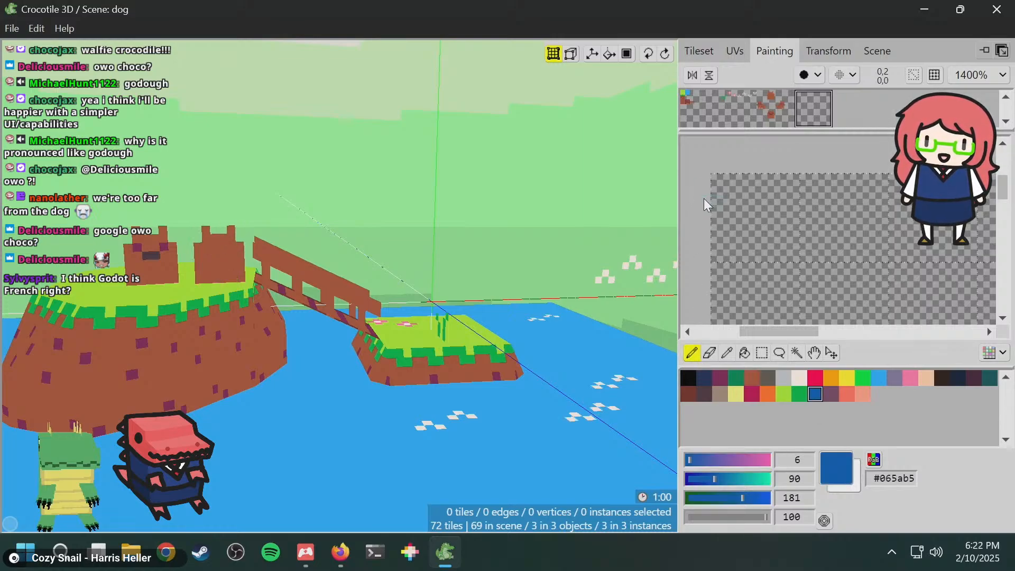
{"action": "mouse_move", "coordinate": [717, 177]}
{"action": "left_mouse_down"}
{"action": "mouse_move", "coordinate": [716, 258]}
{"action": "mouse_move", "coordinate": [803, 257]}
{"action": "mouse_move", "coordinate": [793, 201]}
{"action": "left_mouse_up"}
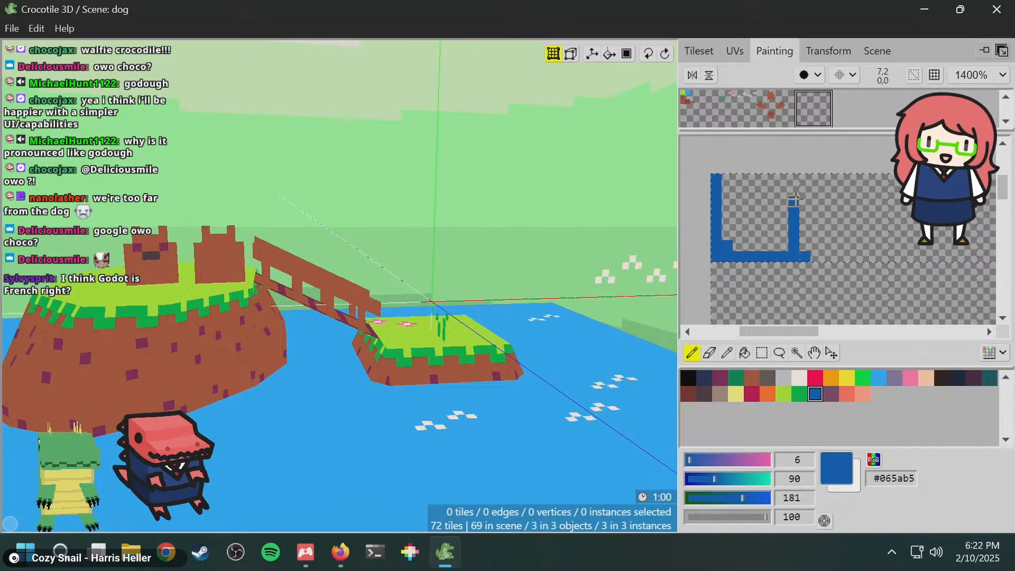
{"action": "left_click", "coordinate": [745, 353]}
{"action": "left_click", "coordinate": [771, 248]}
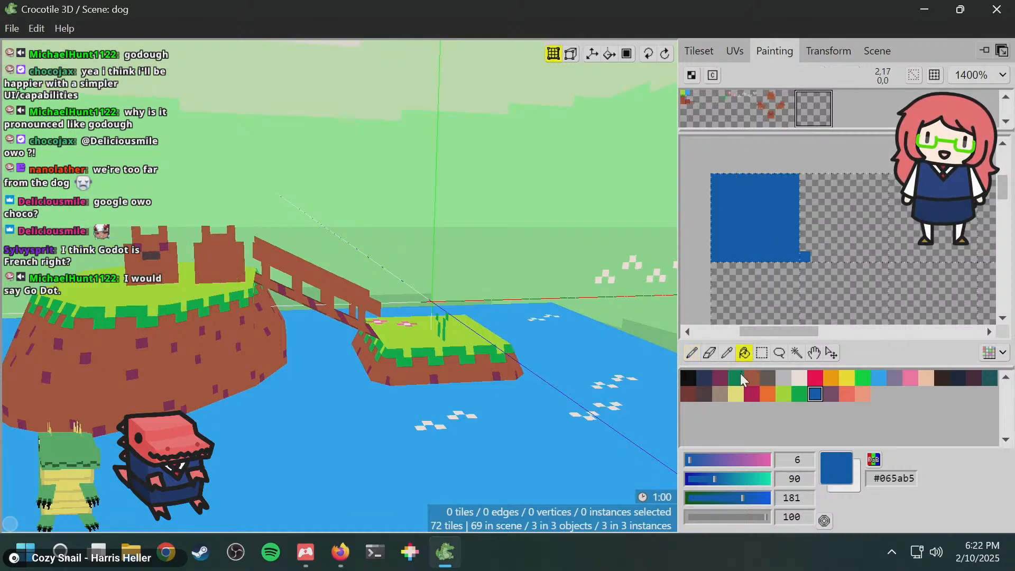
- Paint a cream (#fff1e8) collar at the blue tile's top centre, four pixels wide narrowing to two in the third row
{"action": "left_click", "coordinate": [800, 379]}
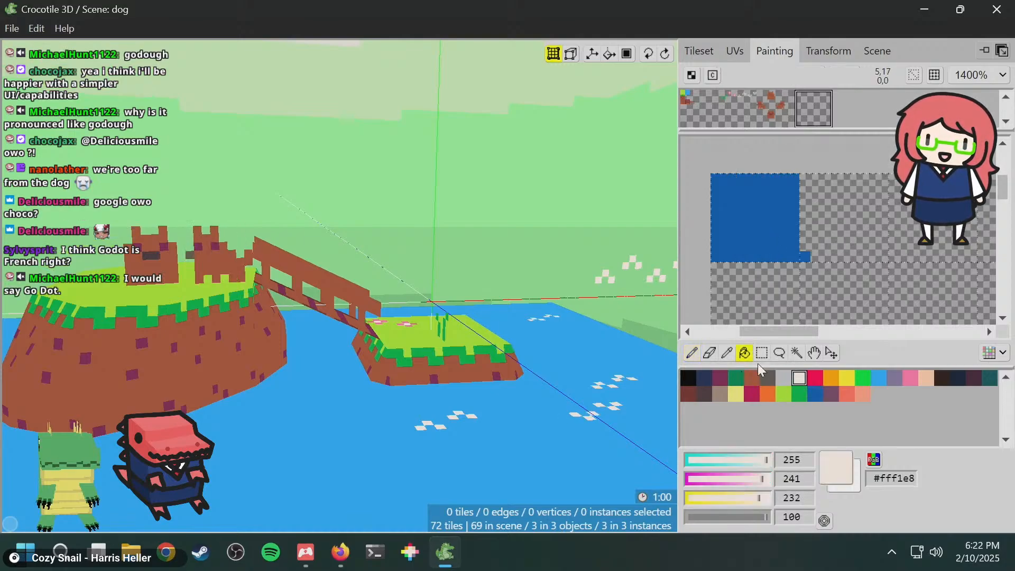
{"action": "left_click", "coordinate": [693, 352]}
{"action": "left_click", "coordinate": [738, 179]}
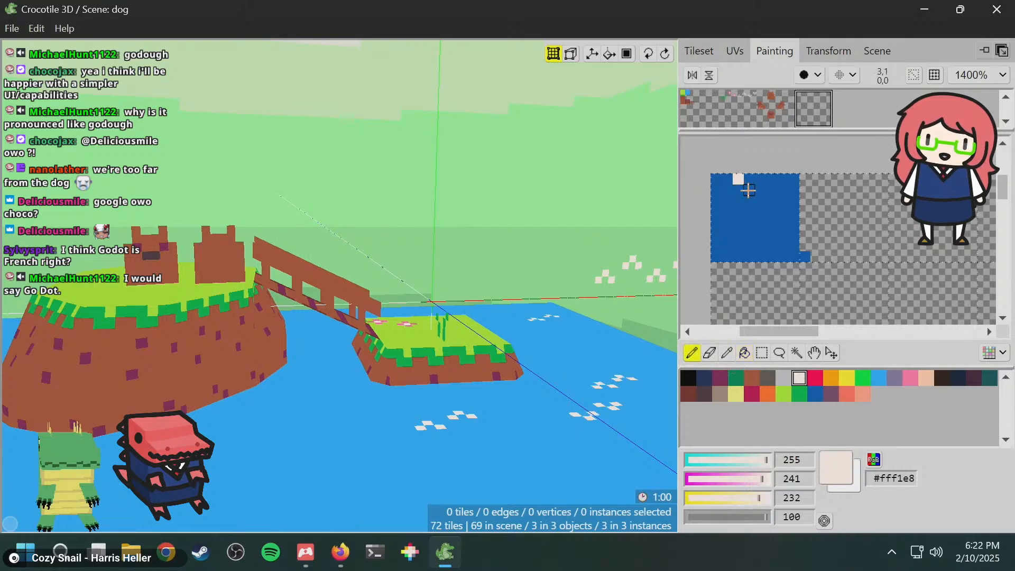
{"action": "mouse_move", "coordinate": [756, 191]}
{"action": "left_mouse_down"}
{"action": "mouse_move", "coordinate": [772, 185]}
{"action": "mouse_move", "coordinate": [762, 180]}
{"action": "left_mouse_up"}
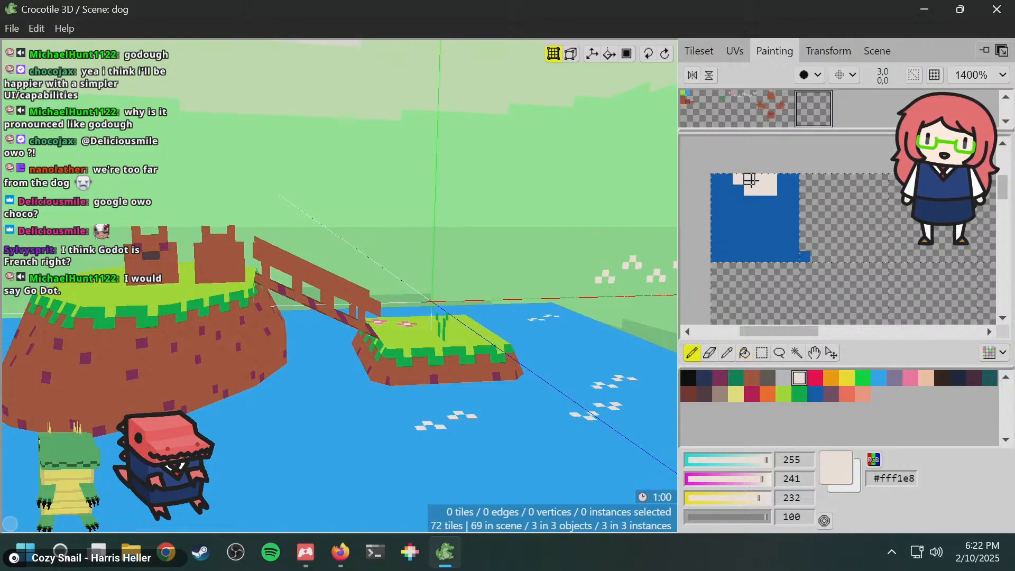
{"action": "left_click", "coordinate": [773, 213], "text": "alt"}
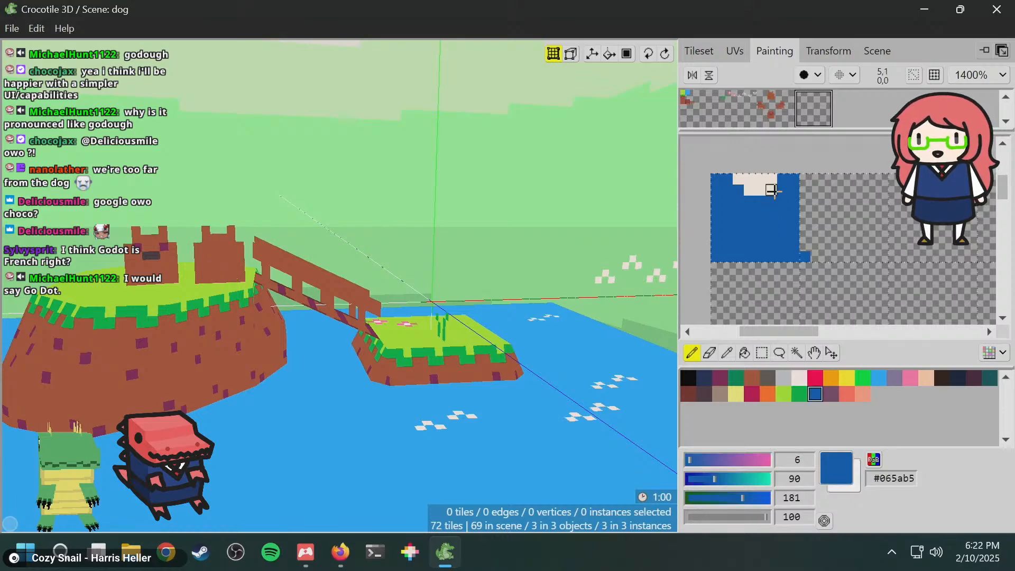
{"action": "mouse_move", "coordinate": [773, 189]}
{"action": "left_mouse_down"}
{"action": "mouse_move", "coordinate": [739, 189]}
{"action": "mouse_move", "coordinate": [758, 201]}
{"action": "left_mouse_up"}
{"action": "left_click", "coordinate": [758, 192], "text": "alt"}
{"action": "left_click", "coordinate": [770, 191]}
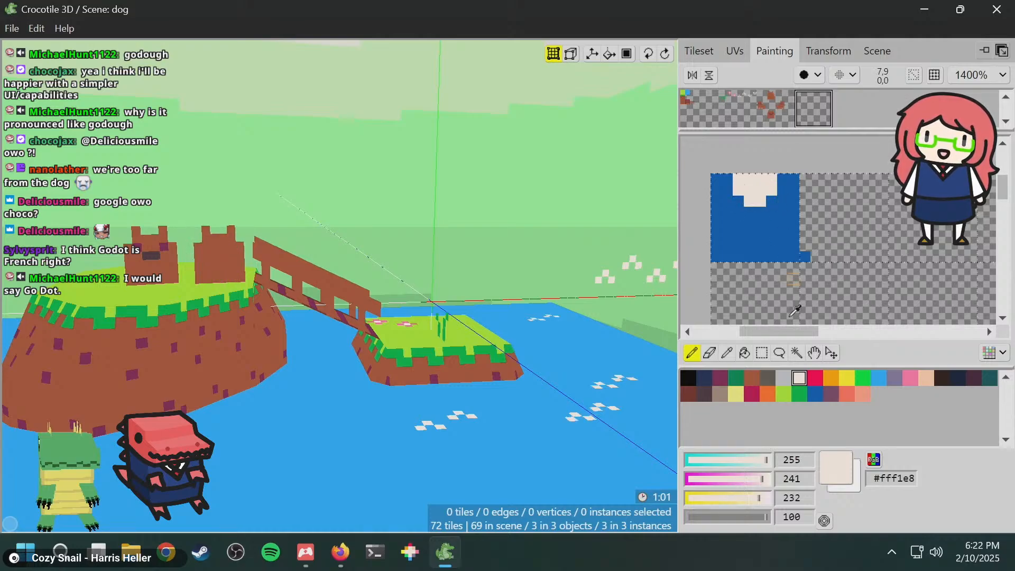
- Paint a red (#ff004d) strip two pixels wide and three pixels tall down the middle of the cream collar
{"action": "left_click", "coordinate": [815, 378]}
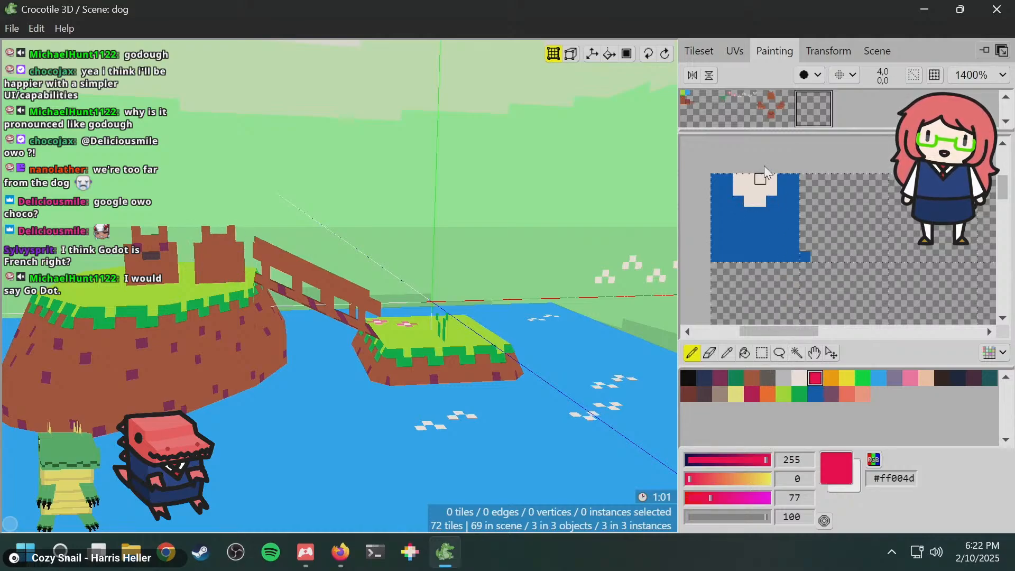
{"action": "left_click", "coordinate": [752, 178]}
{"action": "left_click", "coordinate": [759, 179]}
{"action": "left_click", "coordinate": [760, 193]}
{"action": "left_click", "coordinate": [752, 202]}
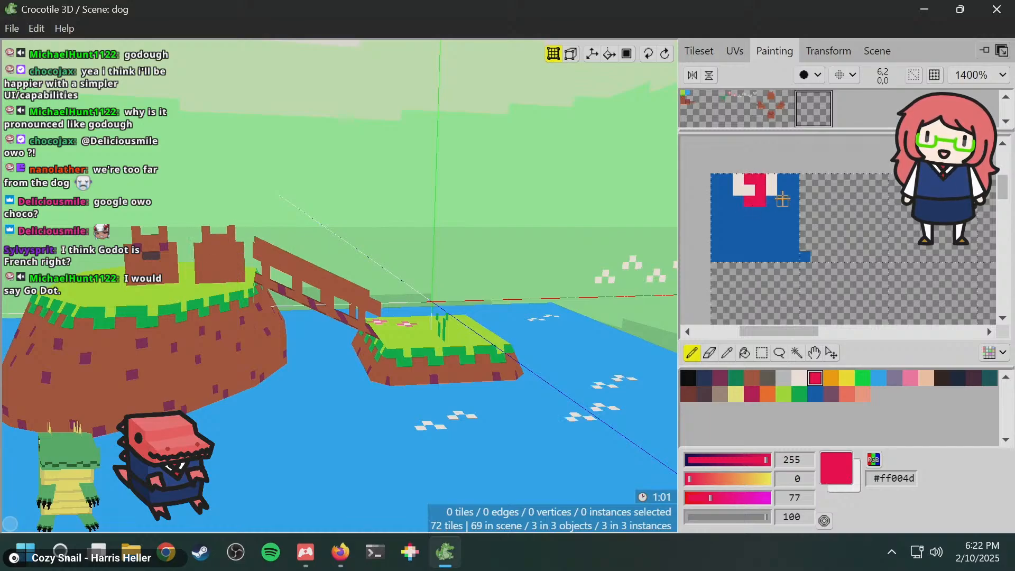
{"action": "left_click", "coordinate": [750, 191]}
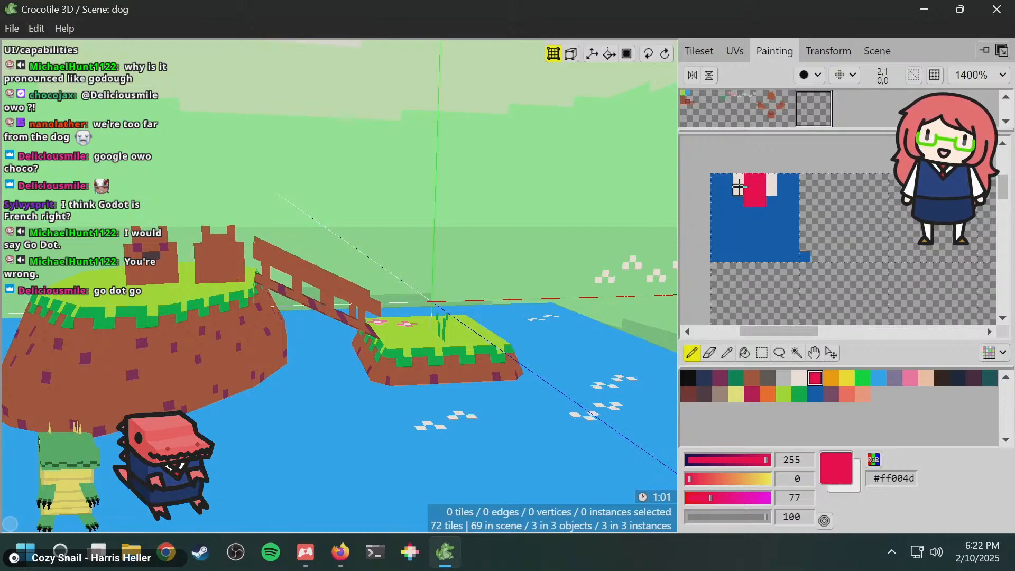
- Undo and redo the red collar strokes to compare the collar with and without them
{"action": "key", "text": "super"}
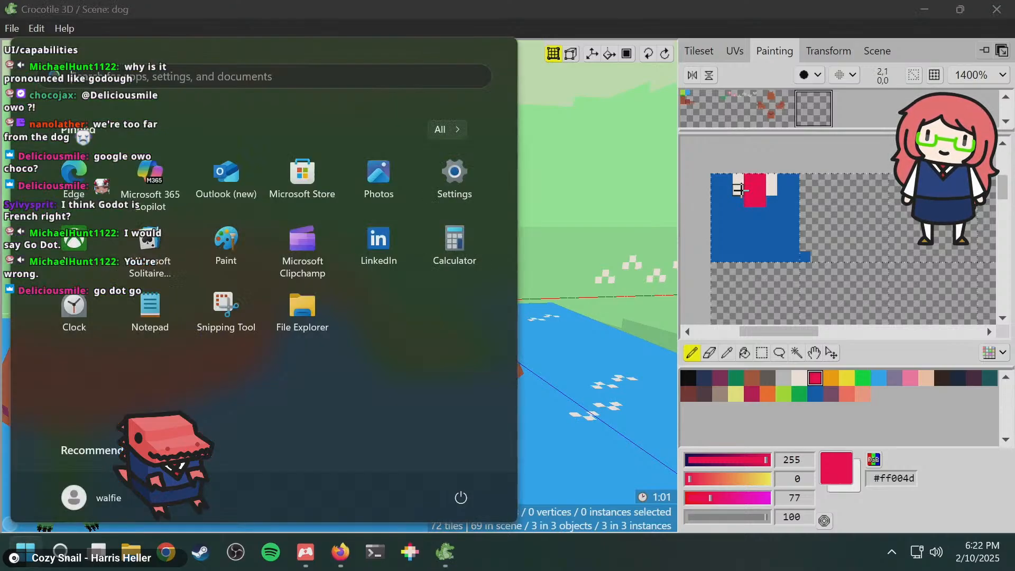
{"action": "key", "text": "super"}
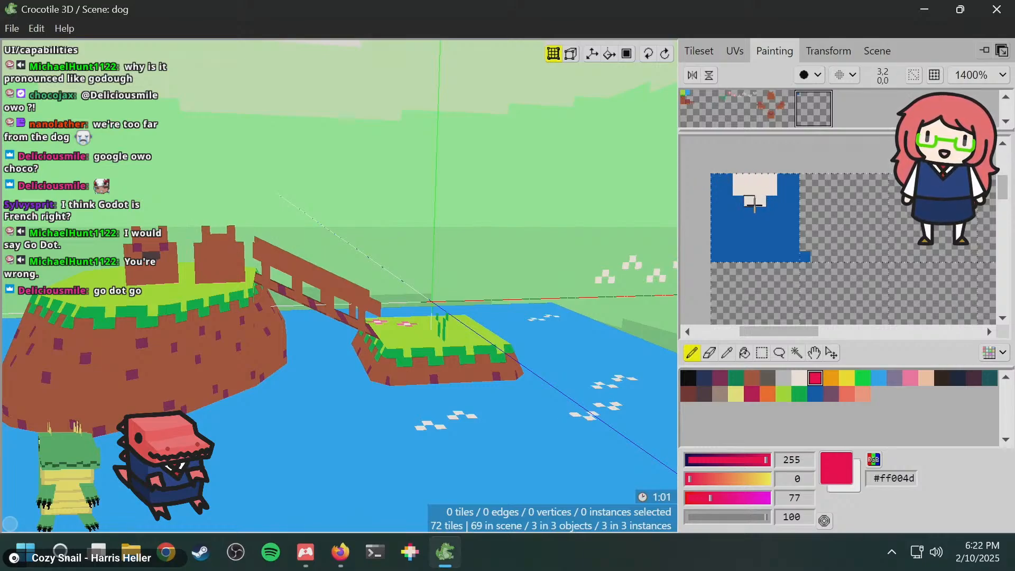
{"action": "key", "text": "space"}
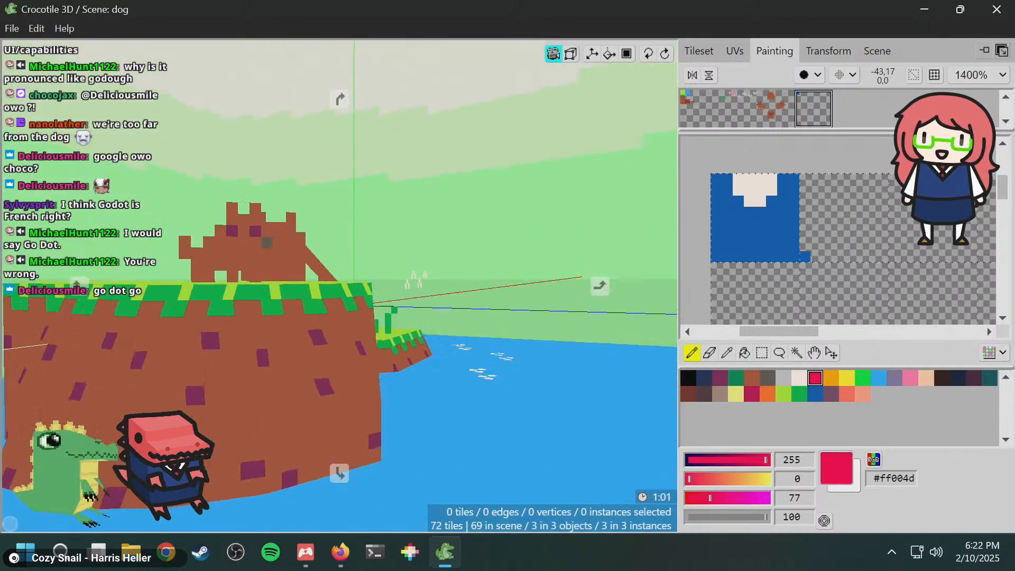
{"action": "key", "text": "space"}
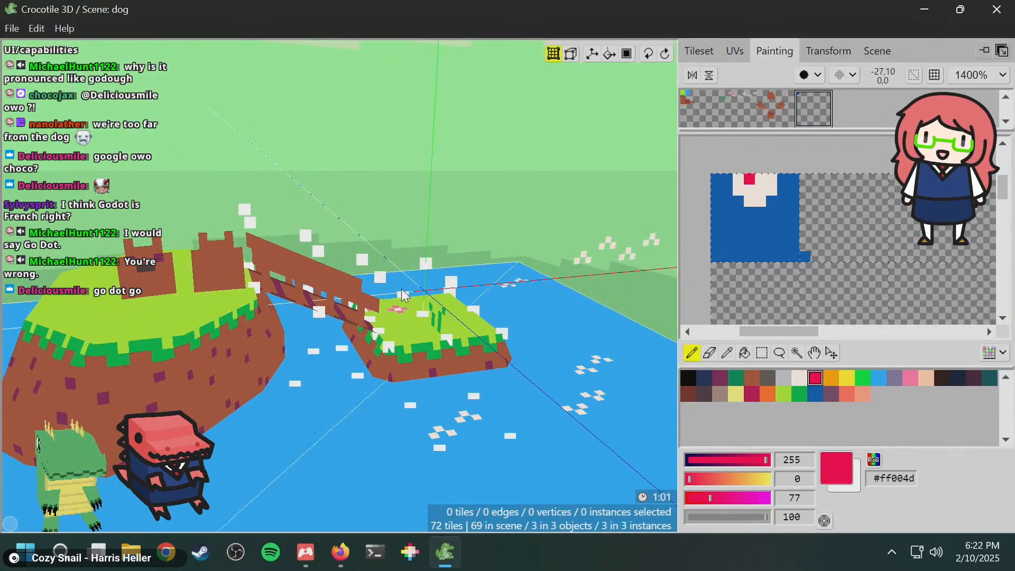
{"action": "key", "text": "ctrl+y"}
{"action": "key", "text": "ctrl+y"}
{"action": "key", "text": "ctrl+y"}
{"action": "key", "text": "ctrl+y"}
{"action": "key", "text": "ctrl+y"}
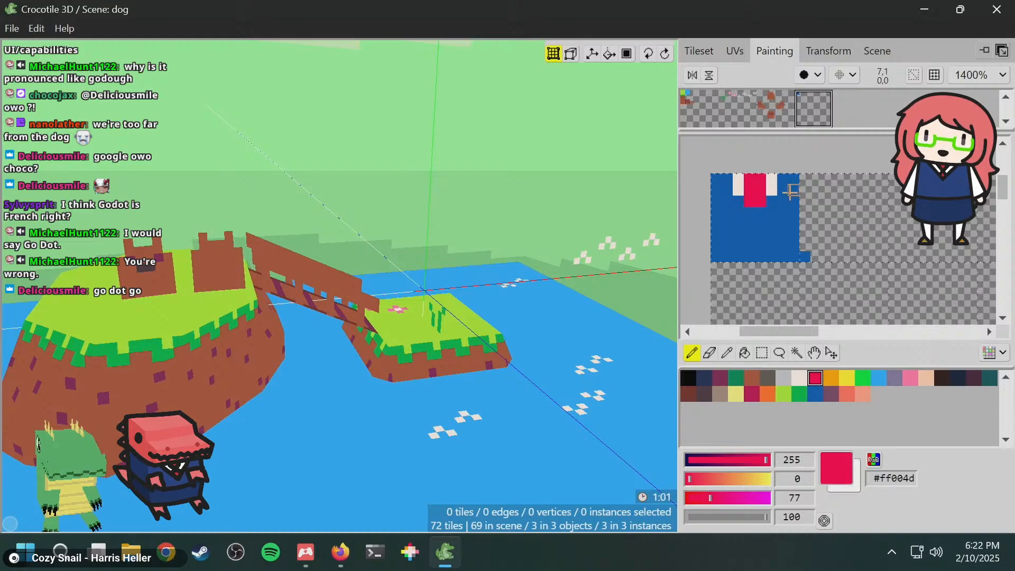
{"action": "key", "text": "ctrl+z"}
{"action": "key", "text": "ctrl+z"}
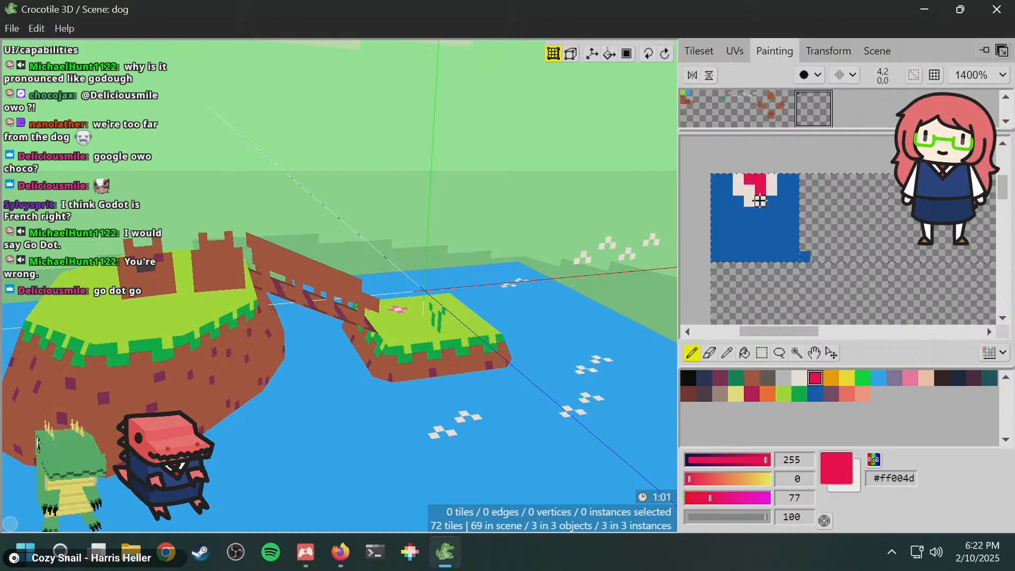
{"action": "key", "text": "ctrl+y"}
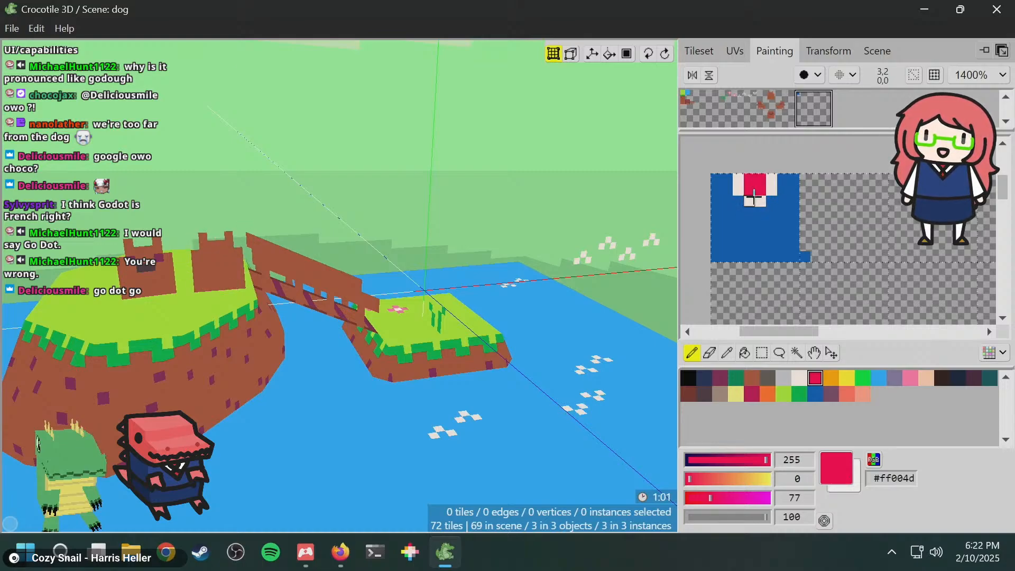
{"action": "key", "text": "super"}
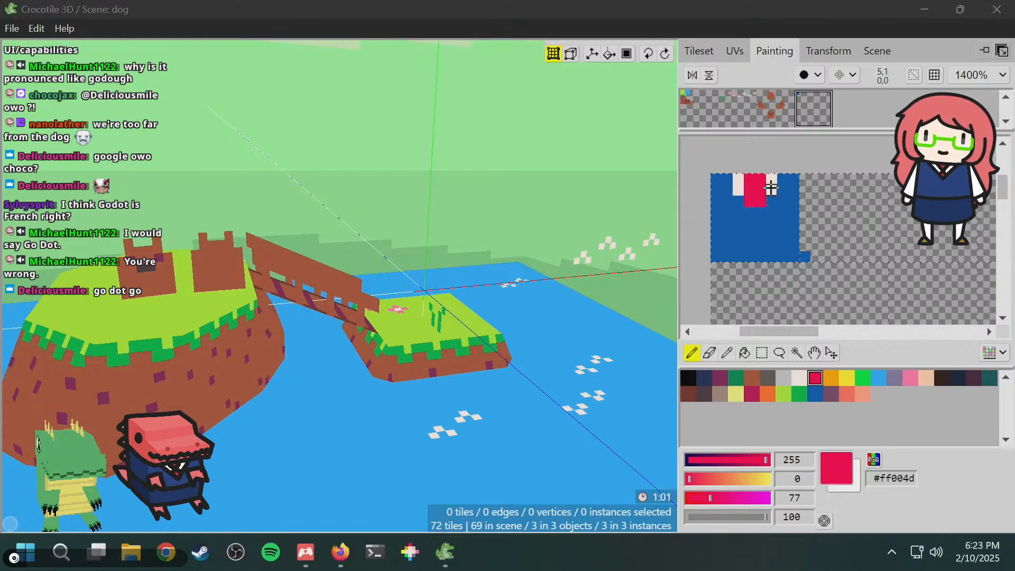
{"action": "key", "text": "super"}
- Repaint the collar cream (#fff1e8) below its two top red pixels, and paint the tile's bottom three rows navy (#1d2b53)
{"action": "left_click", "coordinate": [773, 192], "text": "alt"}
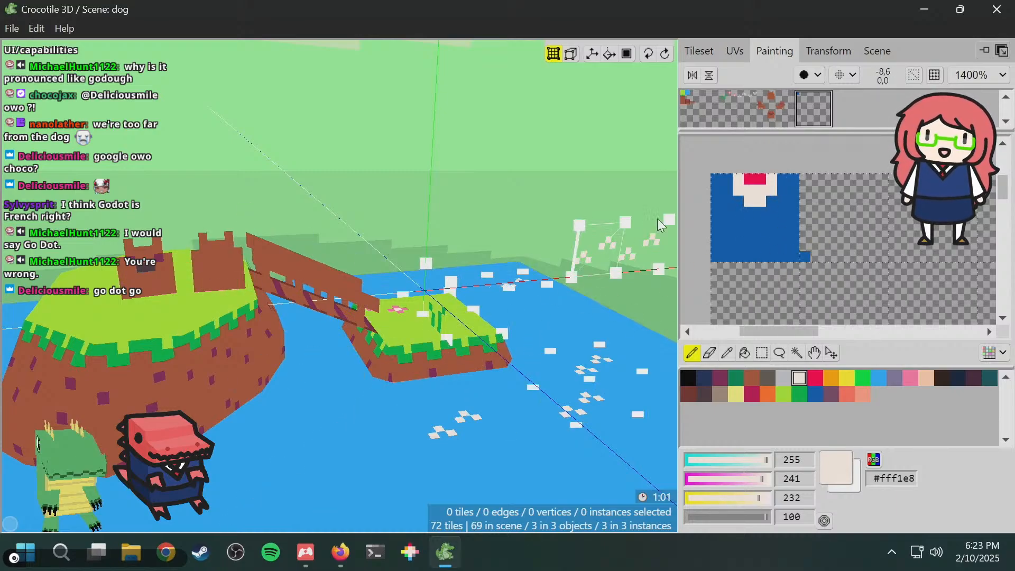
{"action": "key", "text": "space"}
{"action": "mouse_move", "coordinate": [483, 216]}
{"action": "left_mouse_down"}
{"action": "mouse_move", "coordinate": [497, 233]}
{"action": "mouse_move", "coordinate": [529, 220]}
{"action": "mouse_move", "coordinate": [518, 220]}
{"action": "left_mouse_up"}
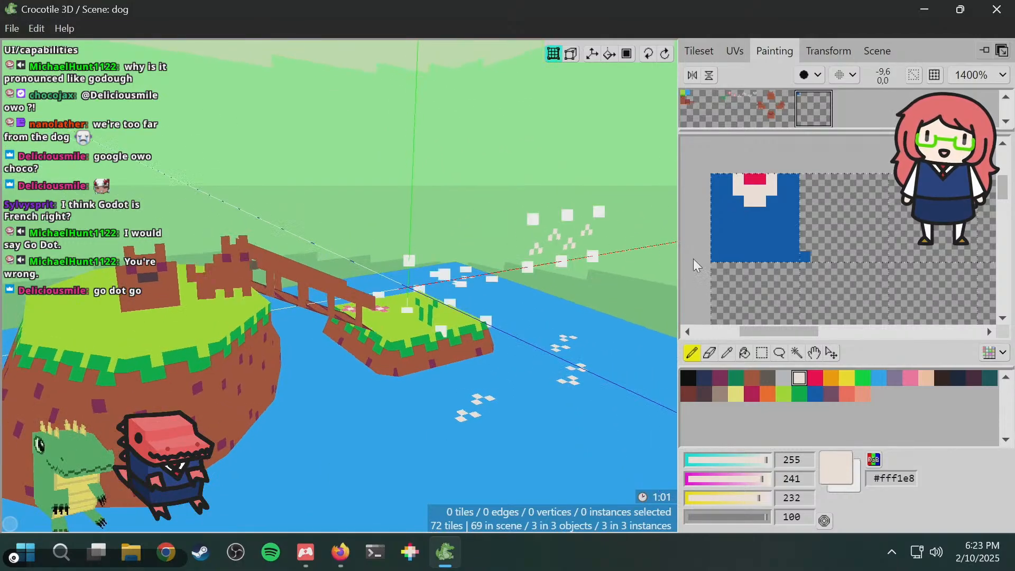
{"action": "left_click", "coordinate": [703, 378]}
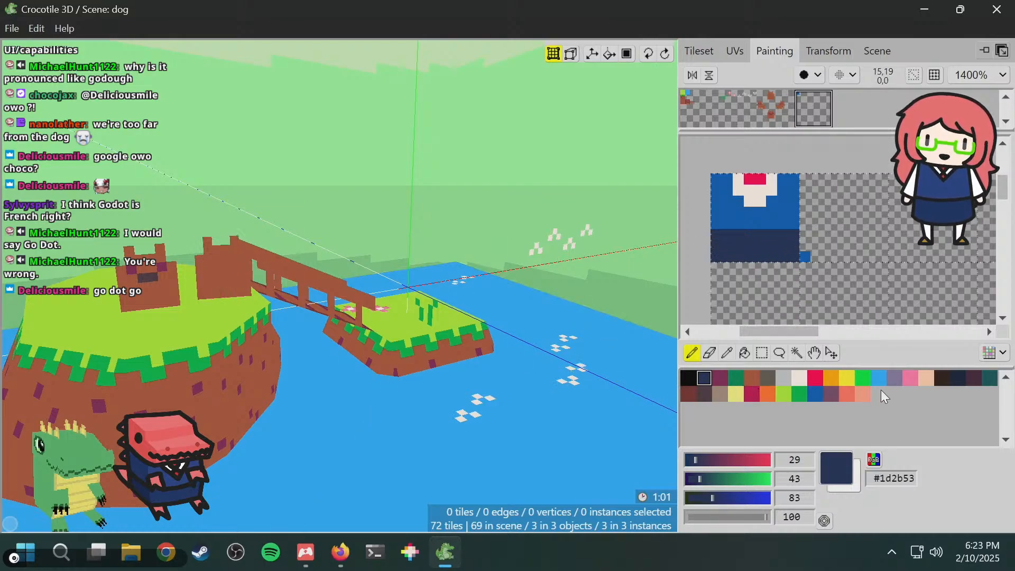
- Fill the 8 by 8 tile right of the clothing tile with red (#ff004d), and recolour the collar's two red pixels crimson (#be1250)
{"action": "left_click", "coordinate": [815, 378]}
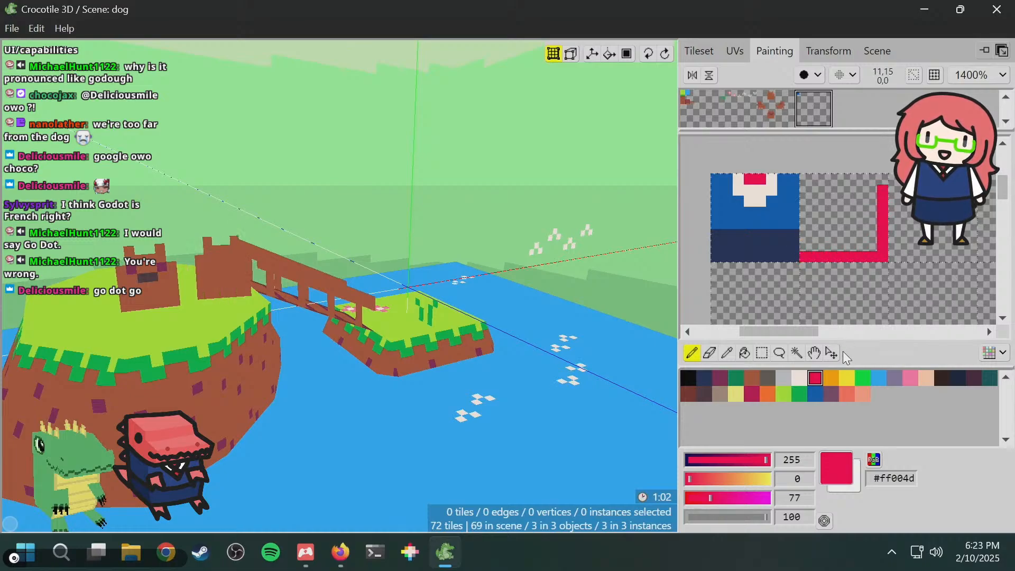
{"action": "left_click", "coordinate": [752, 394]}
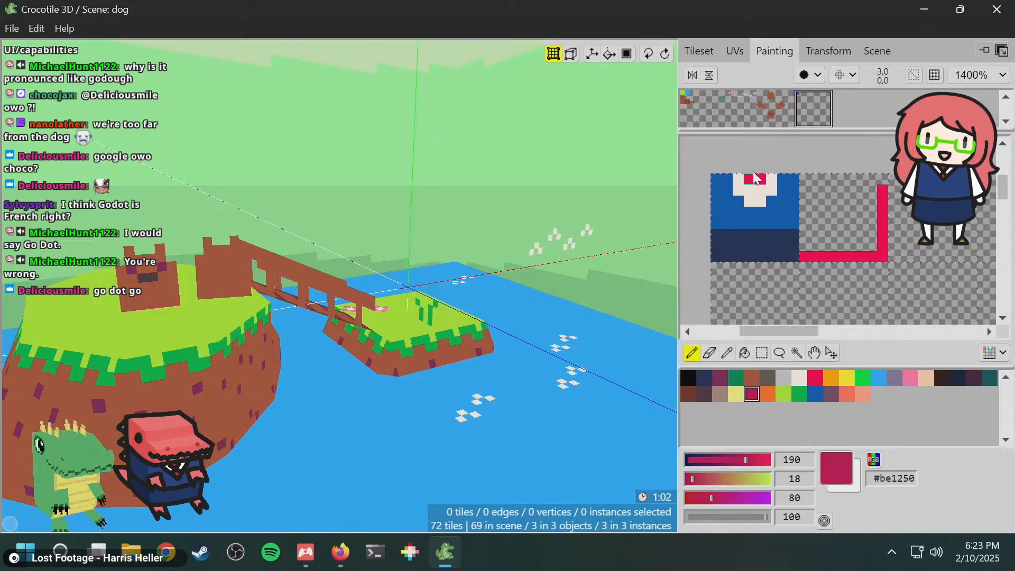
{"action": "left_click", "coordinate": [755, 177]}
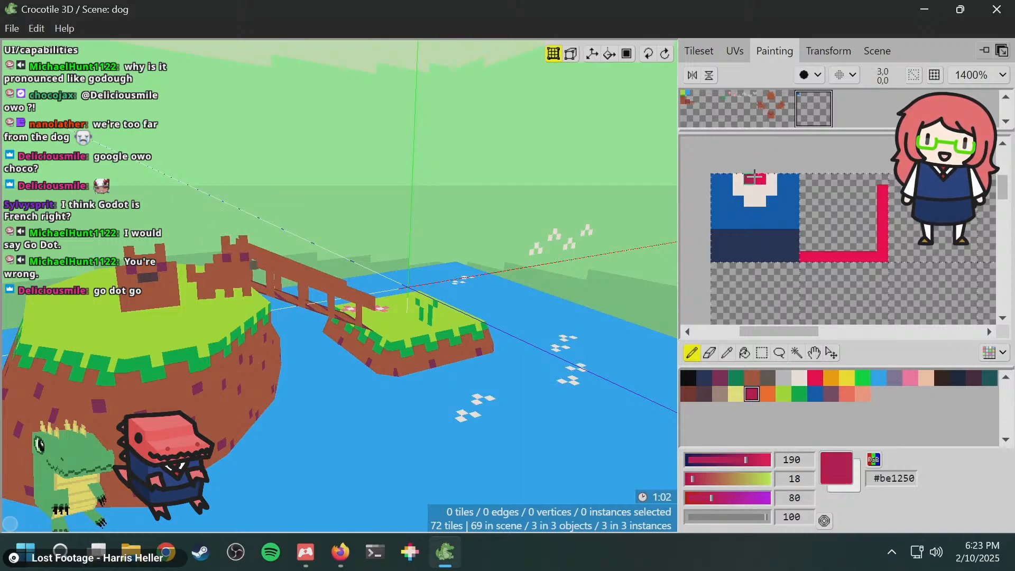
{"action": "left_click", "coordinate": [815, 378]}
{"action": "left_click_drag", "start_coordinate": [805, 244], "coordinate": [805, 181]}
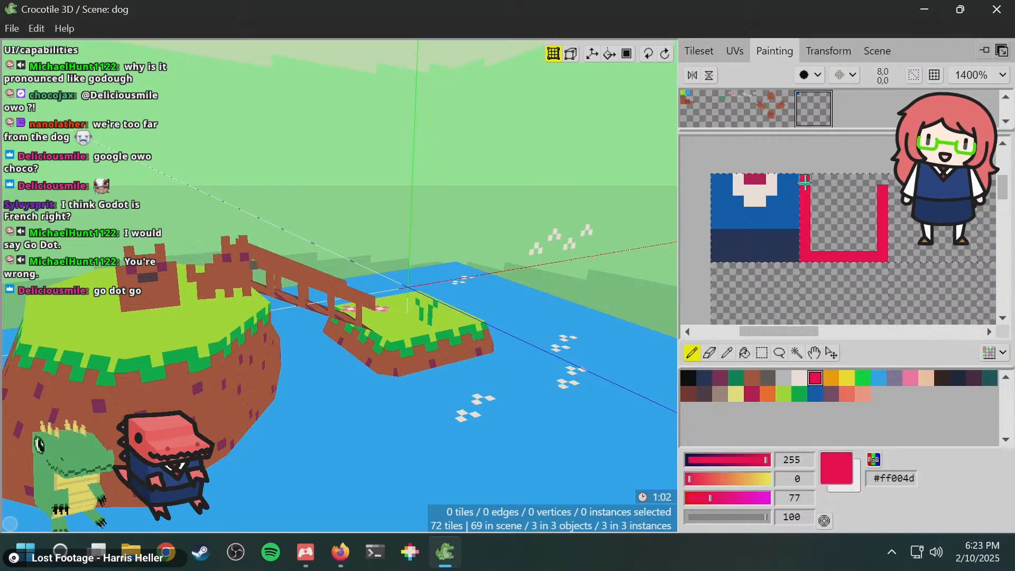
{"action": "left_click", "coordinate": [873, 192]}
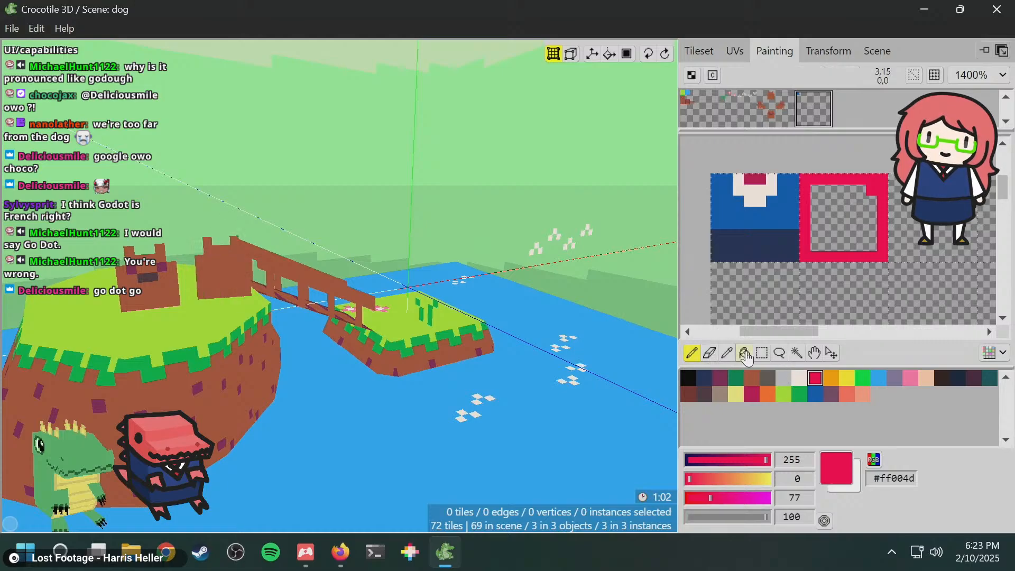
{"action": "left_click", "coordinate": [852, 214]}
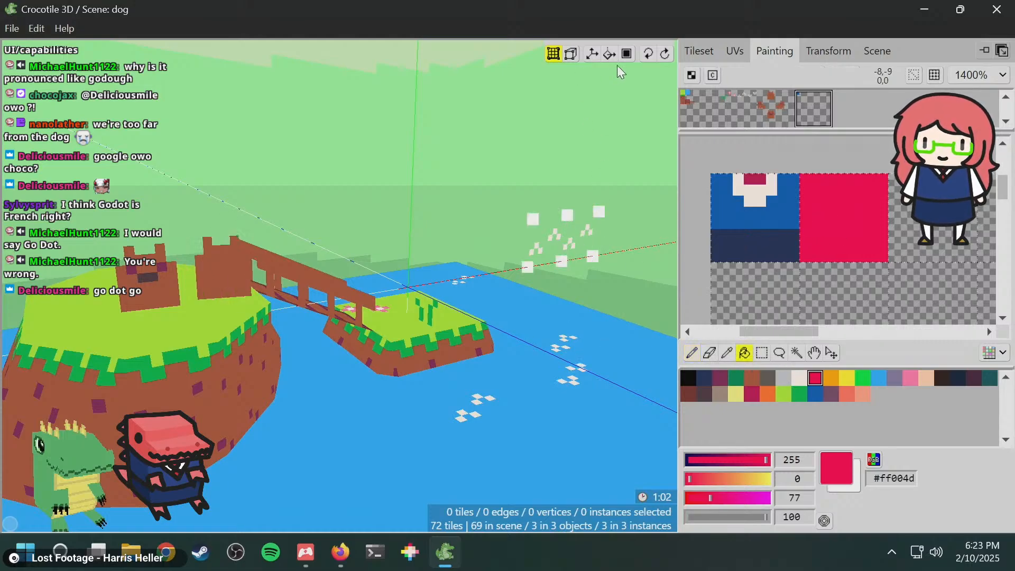
- Move the red tile directly below the blue clothing tile, and copy the clothing tile into the vacated space on its right
{"action": "left_click", "coordinate": [762, 352]}
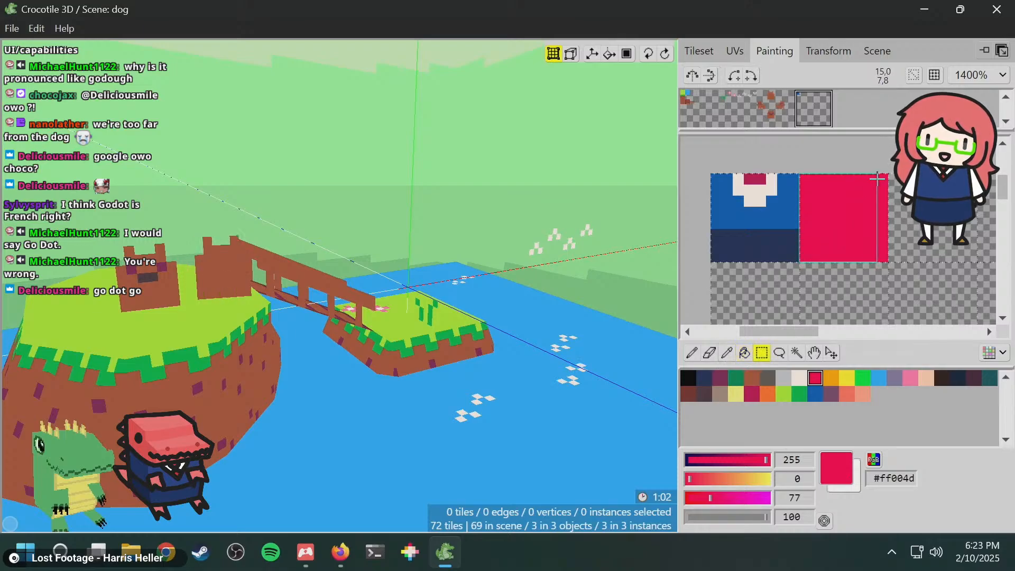
{"action": "left_click_drag", "start_coordinate": [886, 175], "coordinate": [800, 262]}
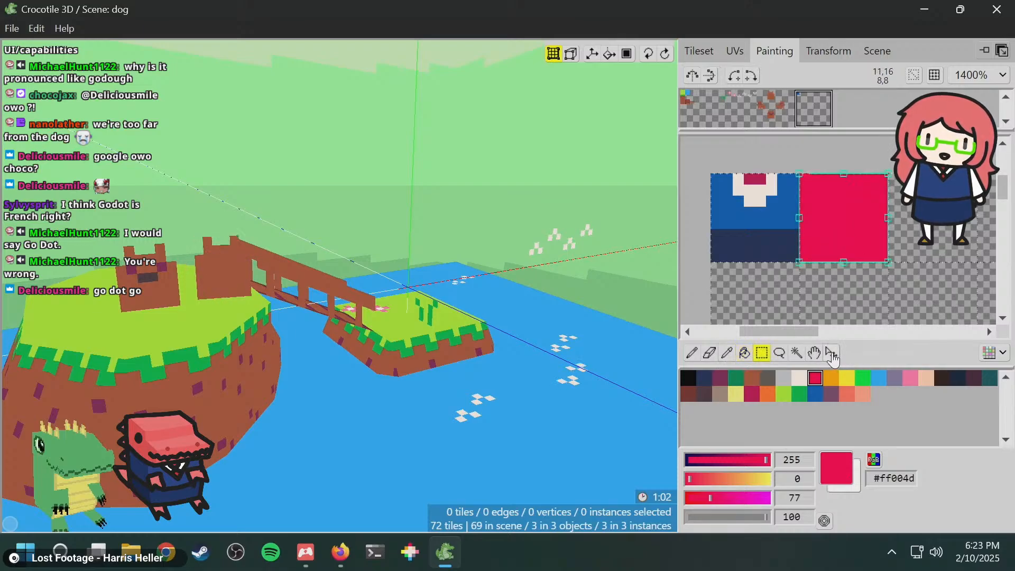
{"action": "left_click_drag", "start_coordinate": [834, 227], "coordinate": [749, 317]}
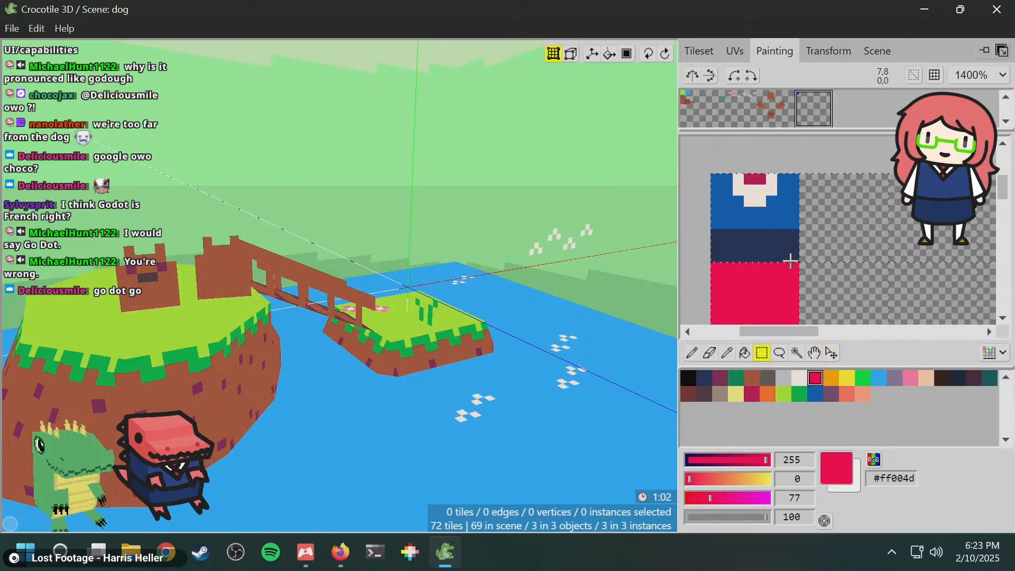
{"action": "left_click_drag", "start_coordinate": [793, 257], "coordinate": [712, 174]}
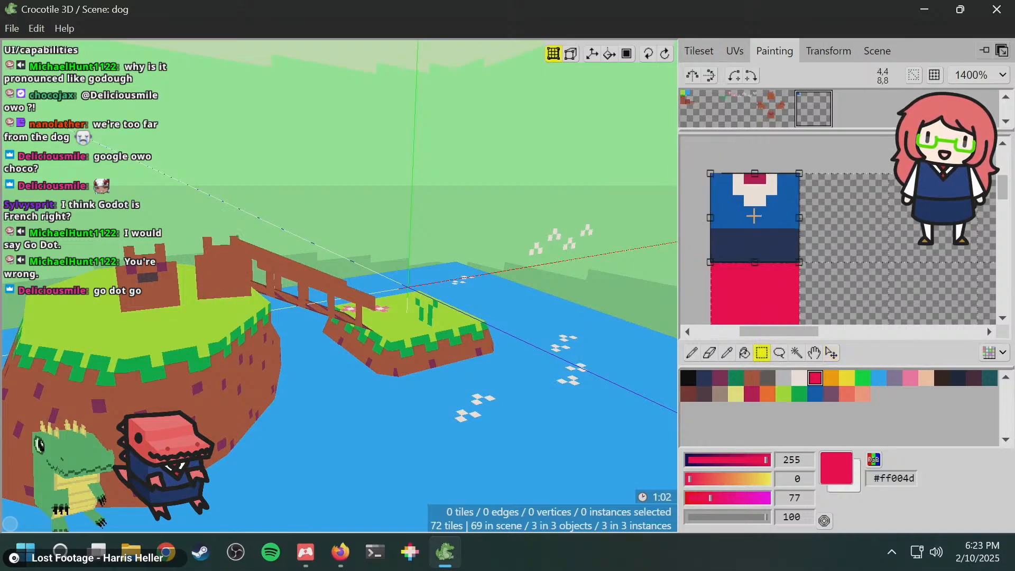
{"action": "left_click_drag", "start_coordinate": [754, 216], "coordinate": [844, 218]}
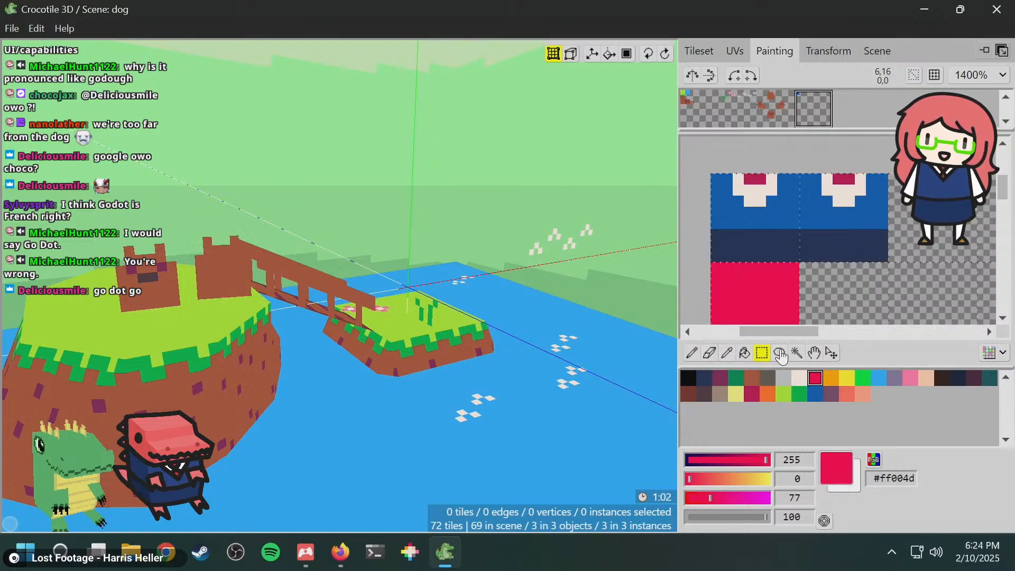
- Fill the collar pixels of the copied clothing tile with blue (#065ab5)
{"action": "left_click", "coordinate": [745, 353]}
{"action": "left_click", "coordinate": [814, 393]}
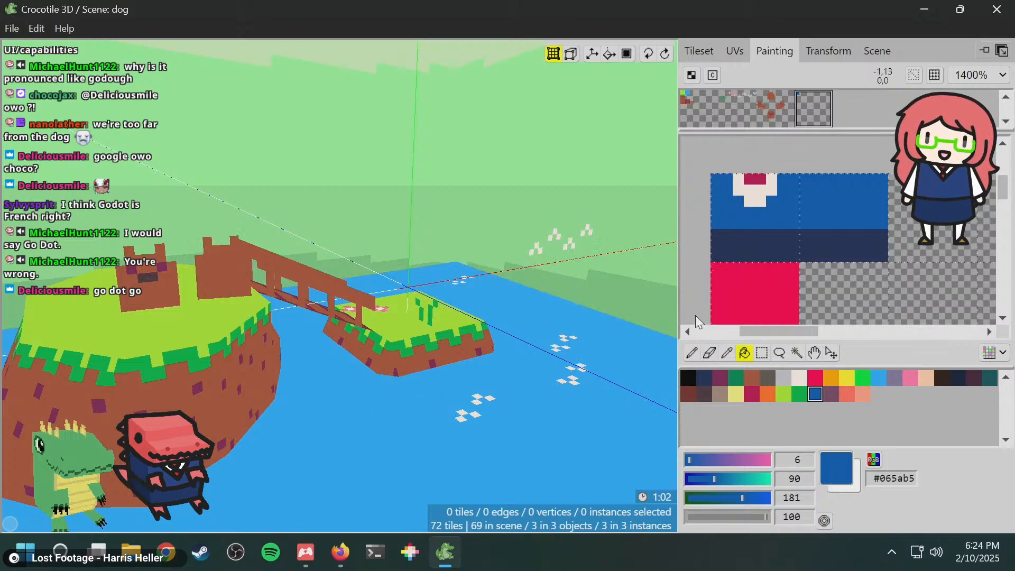
- Place the collared clothing tile upright in the scene above the small island
{"action": "left_click", "coordinate": [699, 51]}
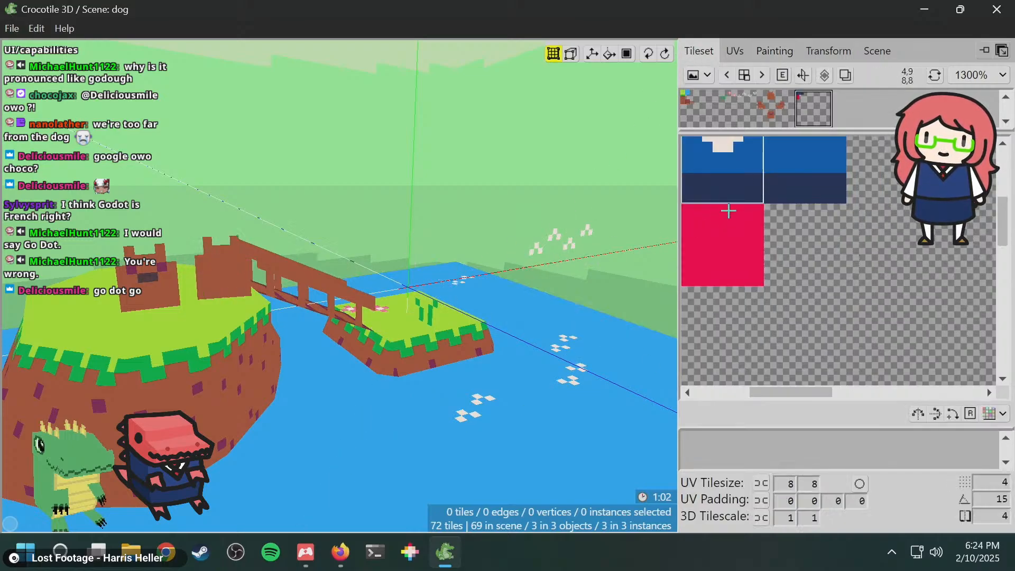
{"action": "key", "text": "space"}
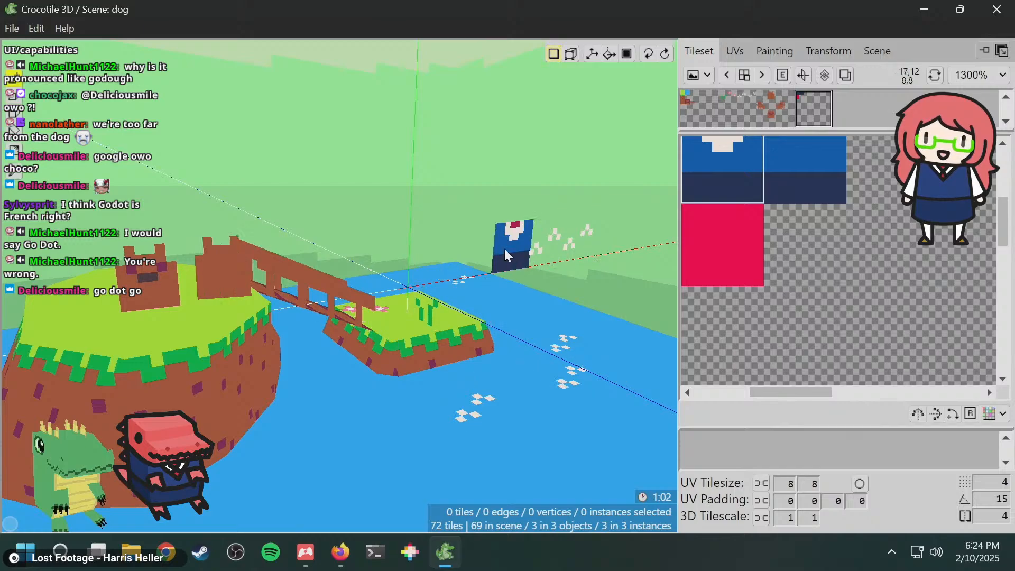
{"action": "middle_click_drag", "start_coordinate": [420, 261], "coordinate": [393, 232]}
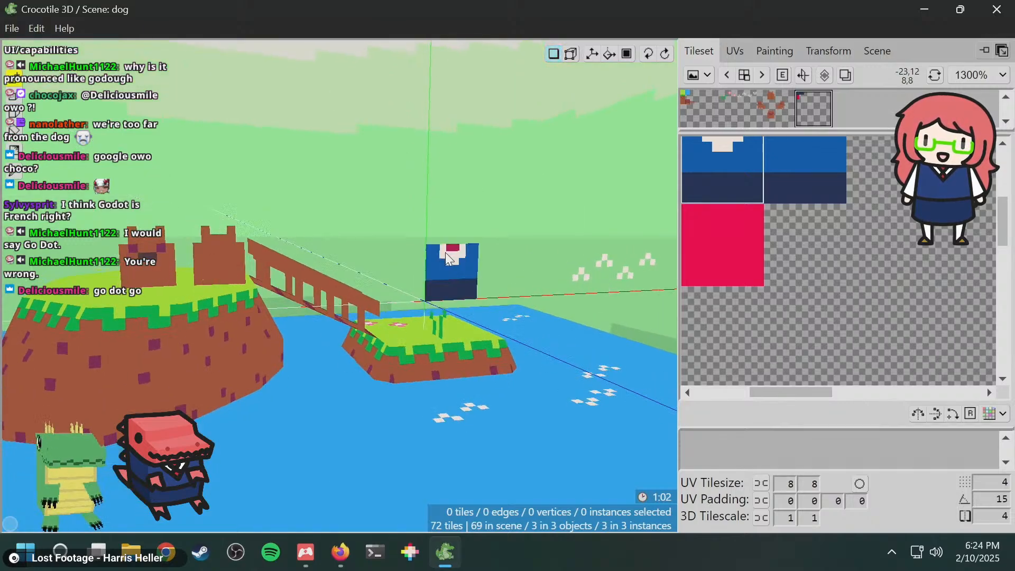
{"action": "left_click", "coordinate": [442, 269]}
- Create an object from the placed clothing tile's face and open that object for editing
{"action": "middle_click_drag", "start_coordinate": [515, 264], "coordinate": [510, 280]}
{"action": "key", "text": "space"}
{"action": "left_click", "coordinate": [468, 268]}
{"action": "right_click", "coordinate": [477, 262]}
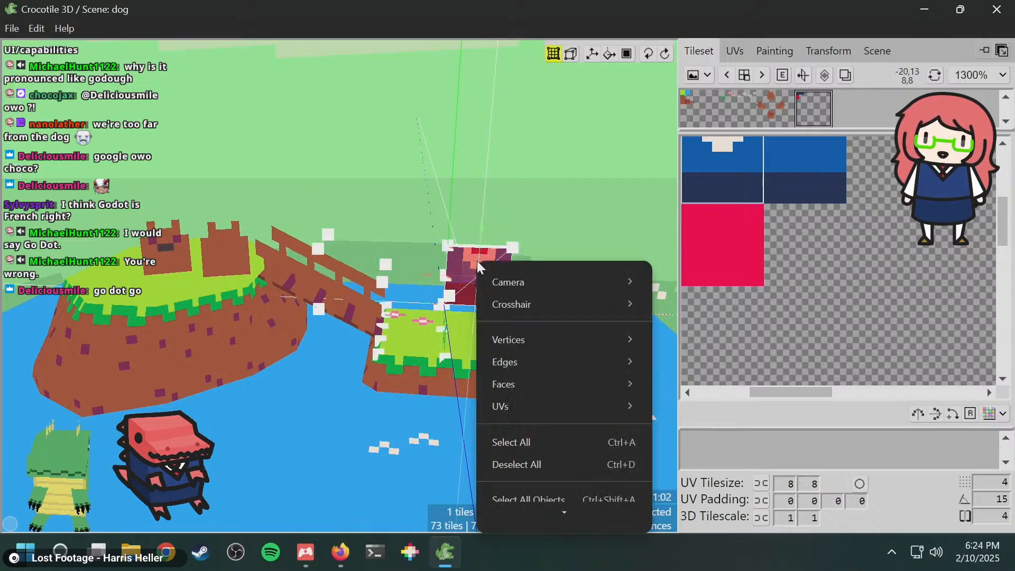
{"action": "mouse_move", "coordinate": [529, 384]}
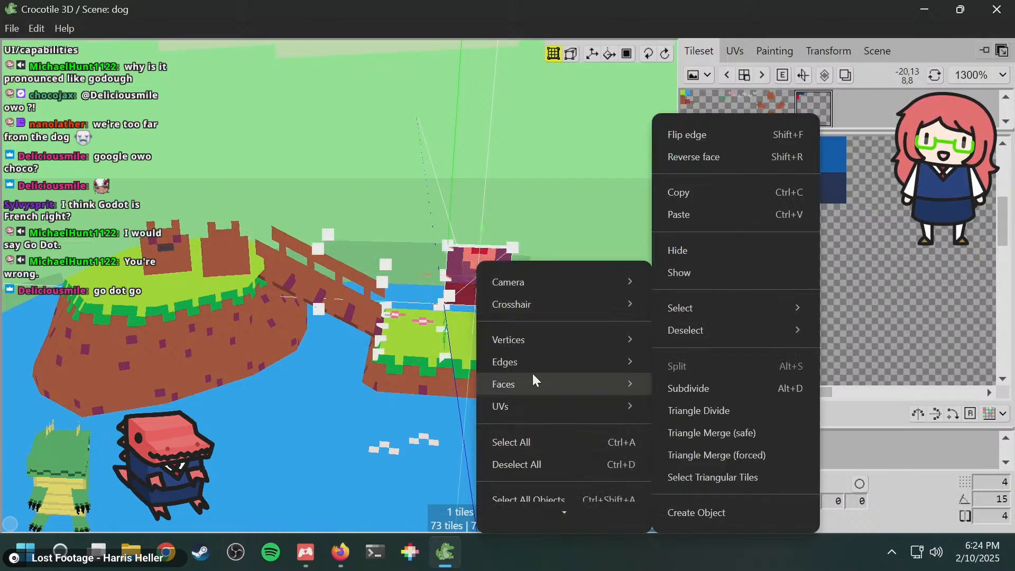
{"action": "left_click", "coordinate": [682, 510]}
{"action": "left_click", "coordinate": [478, 271]}
{"action": "right_click", "coordinate": [479, 269]}
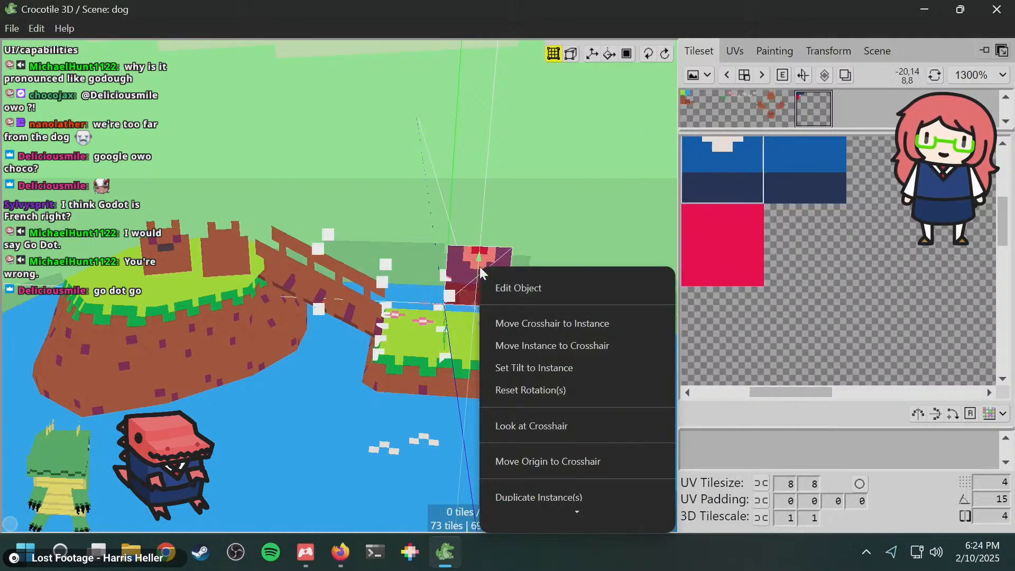
{"action": "left_click", "coordinate": [505, 287]}
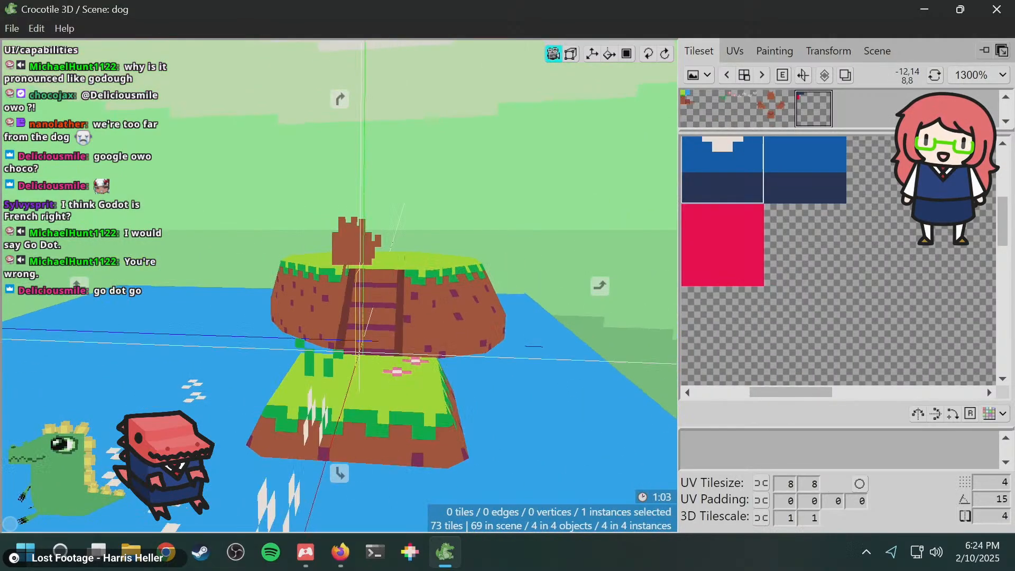
- Add the plain blue clothing tile as a side wall at a right angle to the collared front, undoing misplaced attempts
{"action": "left_click", "coordinate": [804, 177]}
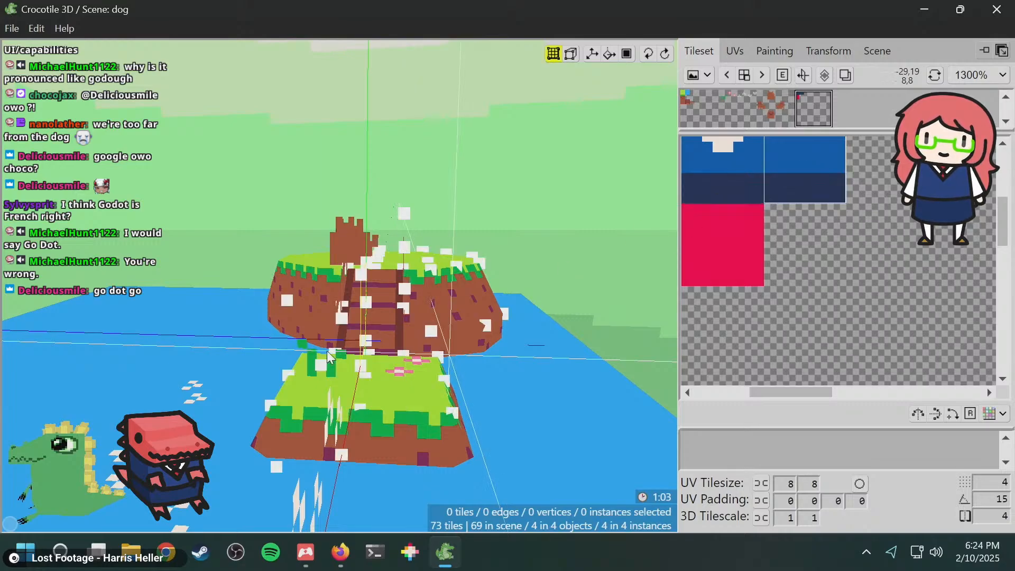
{"action": "left_click", "coordinate": [407, 321]}
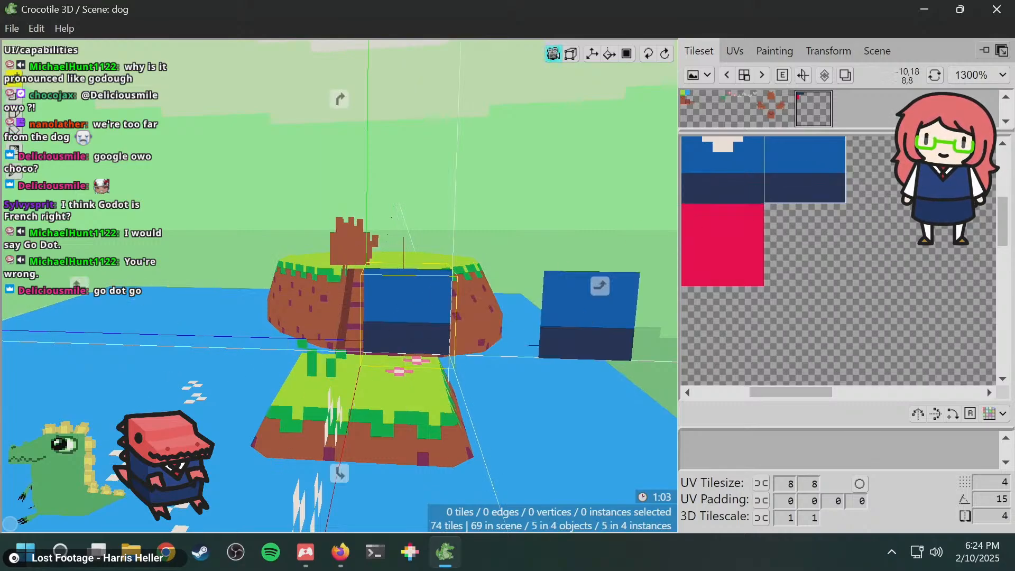
{"action": "right_click_drag", "start_coordinate": [508, 296], "coordinate": [583, 319]}
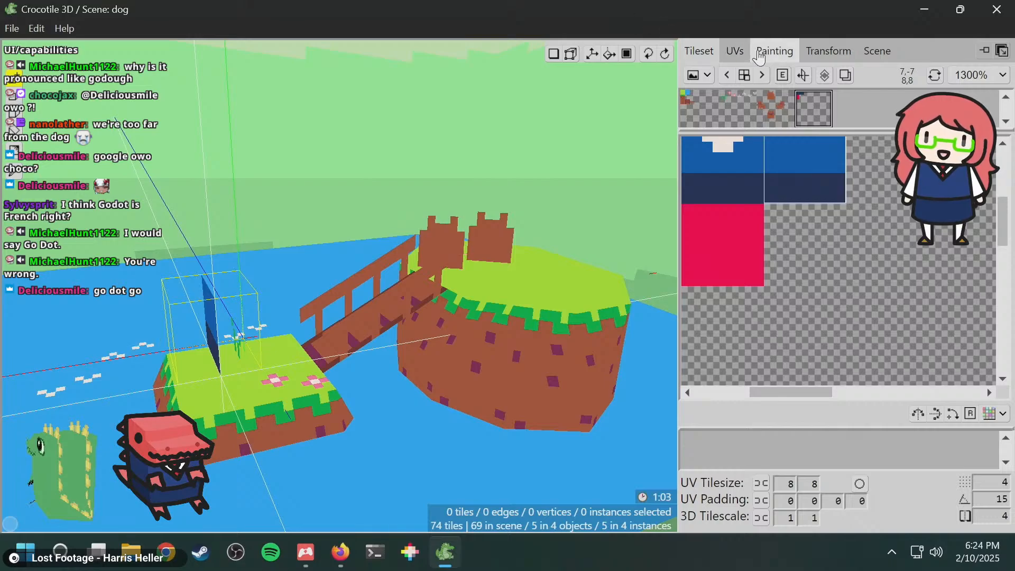
{"action": "left_click", "coordinate": [805, 76]}
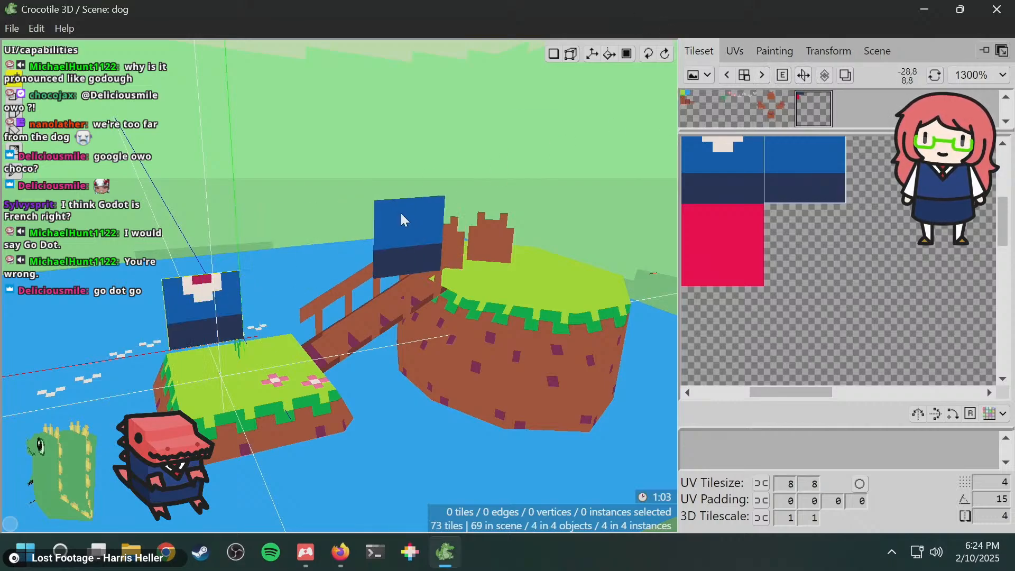
{"action": "middle_click_drag", "start_coordinate": [252, 275], "coordinate": [376, 314]}
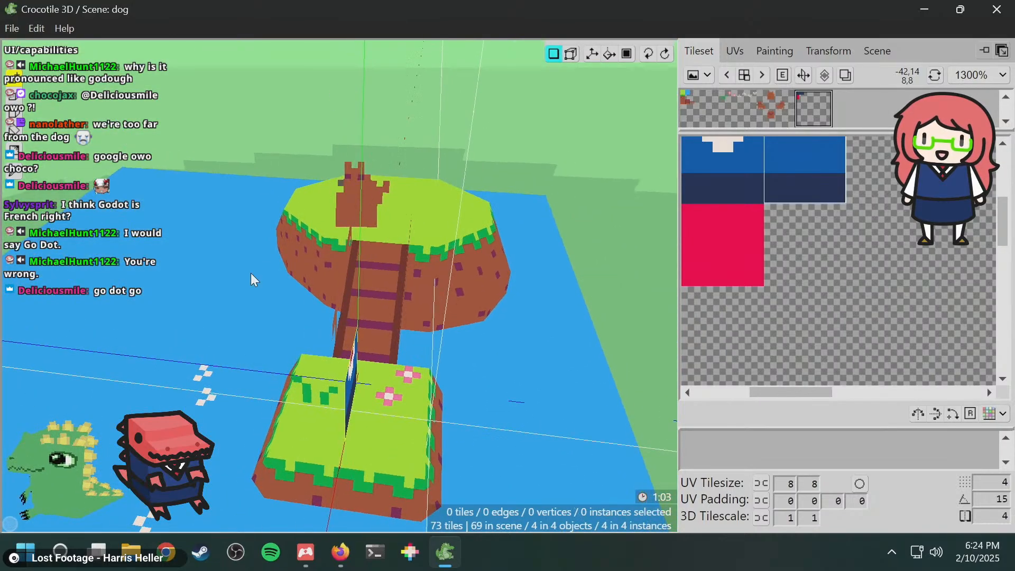
{"action": "left_click", "coordinate": [387, 402]}
{"action": "middle_click_drag", "start_coordinate": [402, 386], "coordinate": [338, 375]}
{"action": "mouse_move", "coordinate": [497, 317]}
{"action": "middle_mouse_down"}
{"action": "mouse_move", "coordinate": [465, 301]}
{"action": "mouse_move", "coordinate": [491, 269]}
{"action": "mouse_move", "coordinate": [443, 316]}
{"action": "mouse_move", "coordinate": [499, 307]}
{"action": "middle_mouse_up"}
{"action": "key", "text": "ctrl+z"}
{"action": "left_click", "coordinate": [432, 321]}
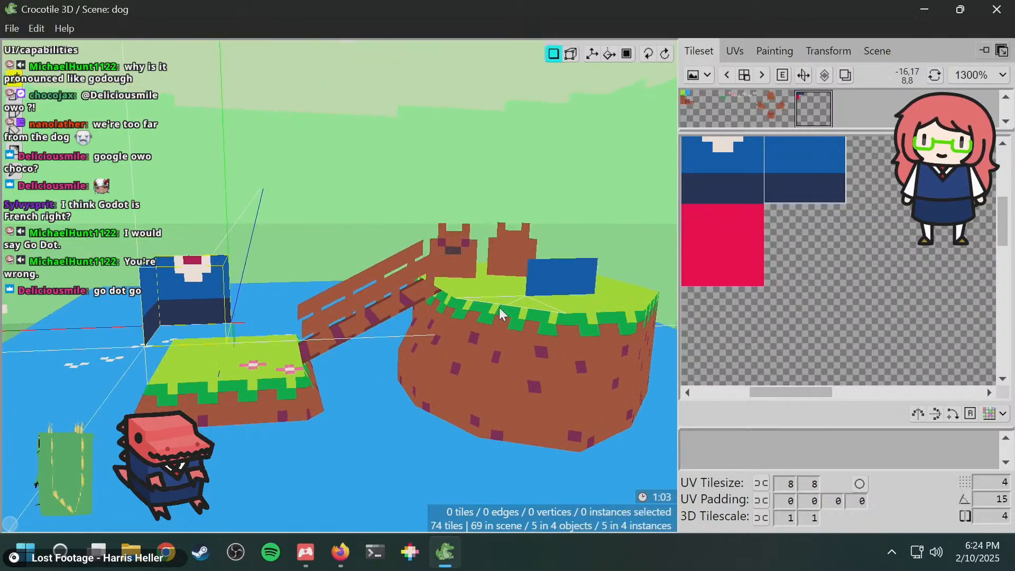
- Add the plain blue clothing tile as the two remaining walls to close the four-sided body
{"action": "left_click", "coordinate": [173, 324]}
{"action": "middle_click_drag", "start_coordinate": [173, 324], "coordinate": [208, 291]}
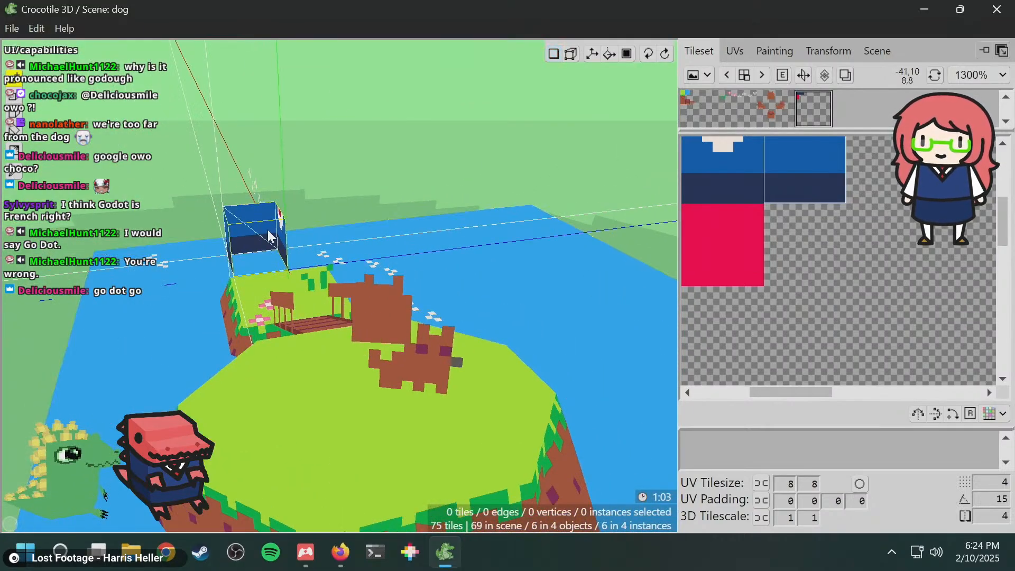
{"action": "middle_click_drag", "start_coordinate": [270, 236], "coordinate": [282, 230]}
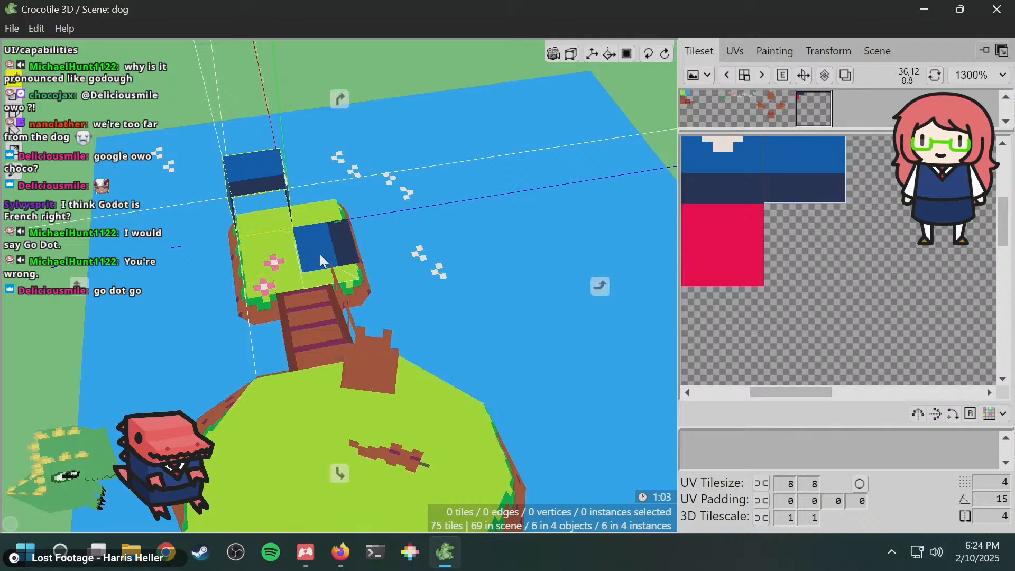
{"action": "middle_click_drag", "start_coordinate": [356, 246], "coordinate": [264, 266]}
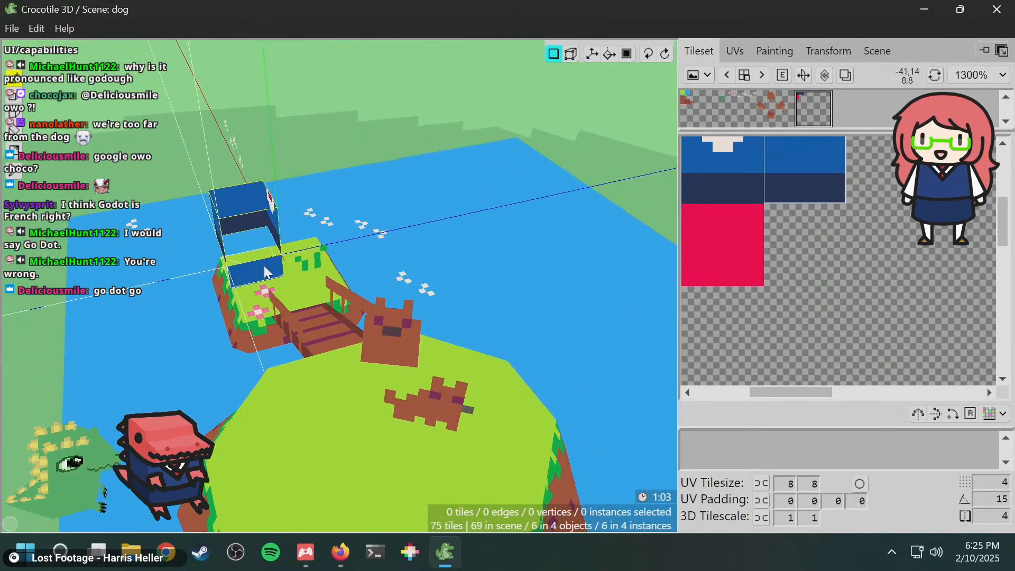
{"action": "left_click", "coordinate": [258, 230]}
{"action": "middle_click_drag", "start_coordinate": [259, 230], "coordinate": [597, 275]}
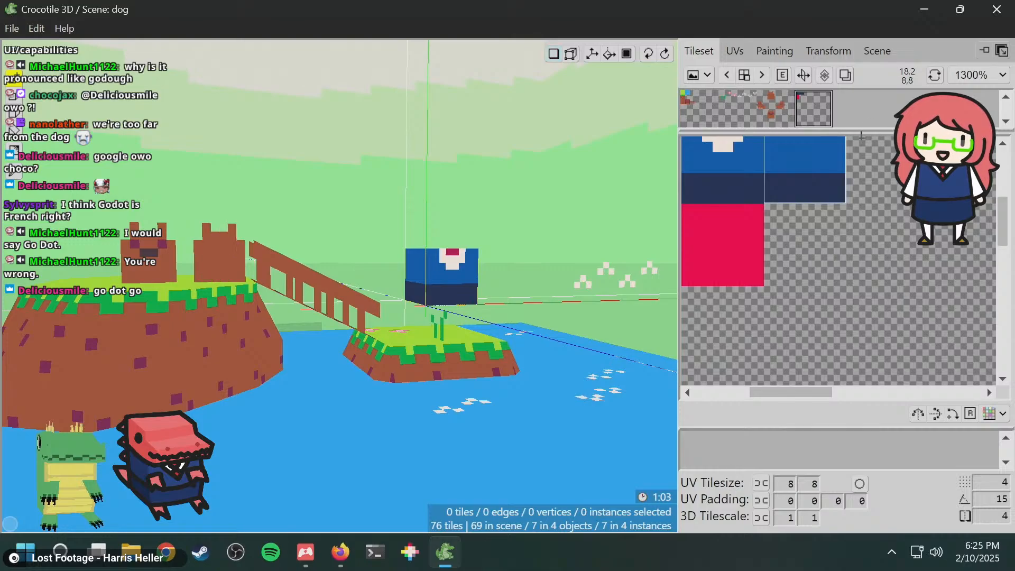
- Select the plain blue 8 by 8 tile in the painting and copy it into the empty space on its right
{"action": "middle_click_drag", "start_coordinate": [863, 191], "coordinate": [816, 256]}
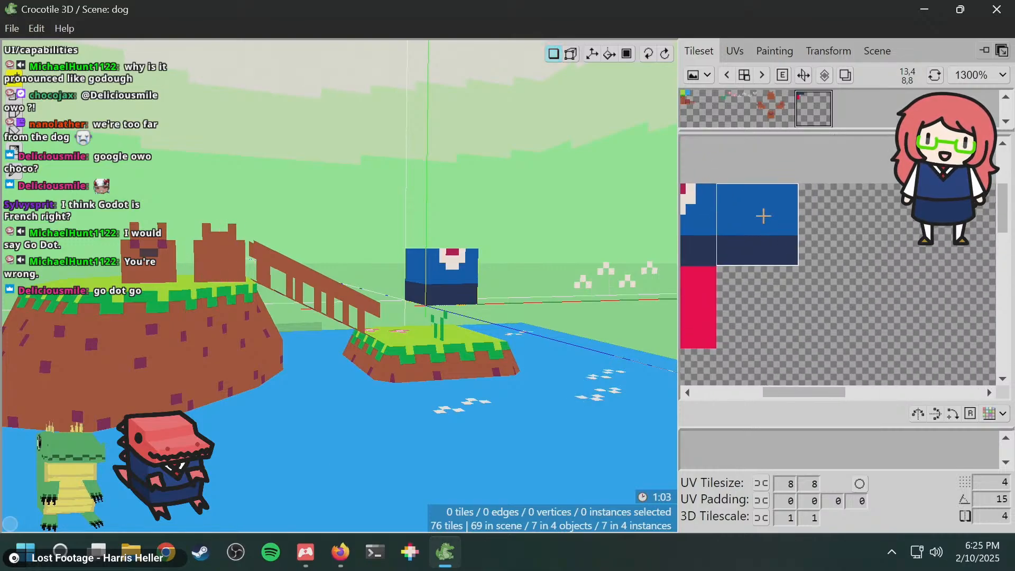
{"action": "right_click", "coordinate": [763, 216]}
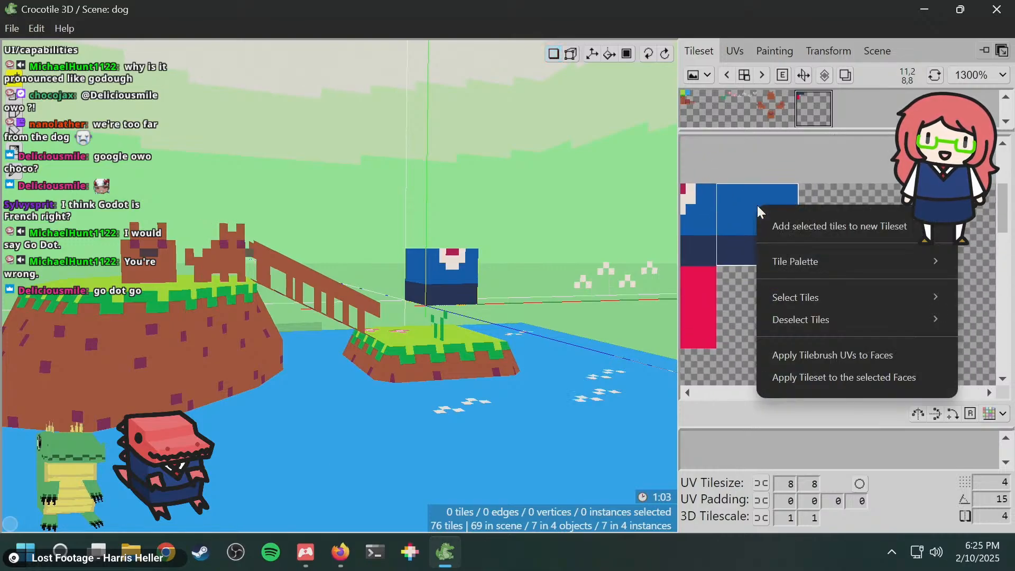
{"action": "left_click", "coordinate": [772, 52]}
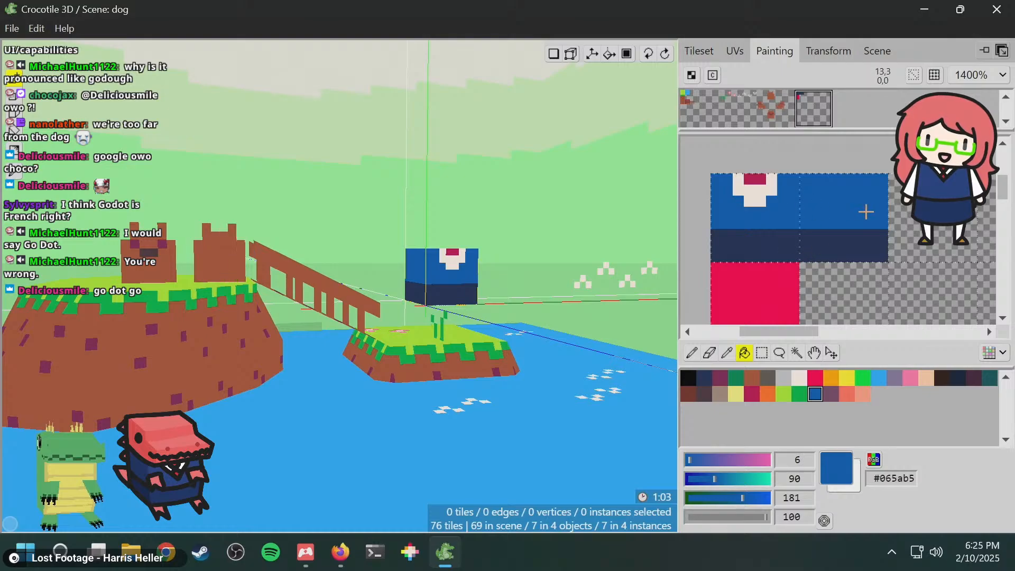
{"action": "left_click", "coordinate": [761, 353]}
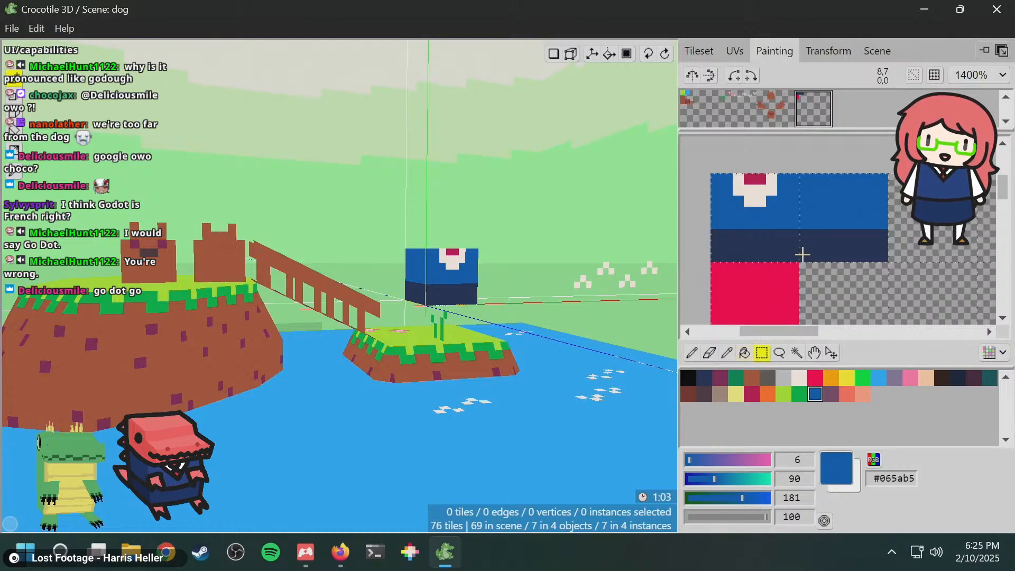
{"action": "left_click_drag", "start_coordinate": [802, 254], "coordinate": [866, 185]}
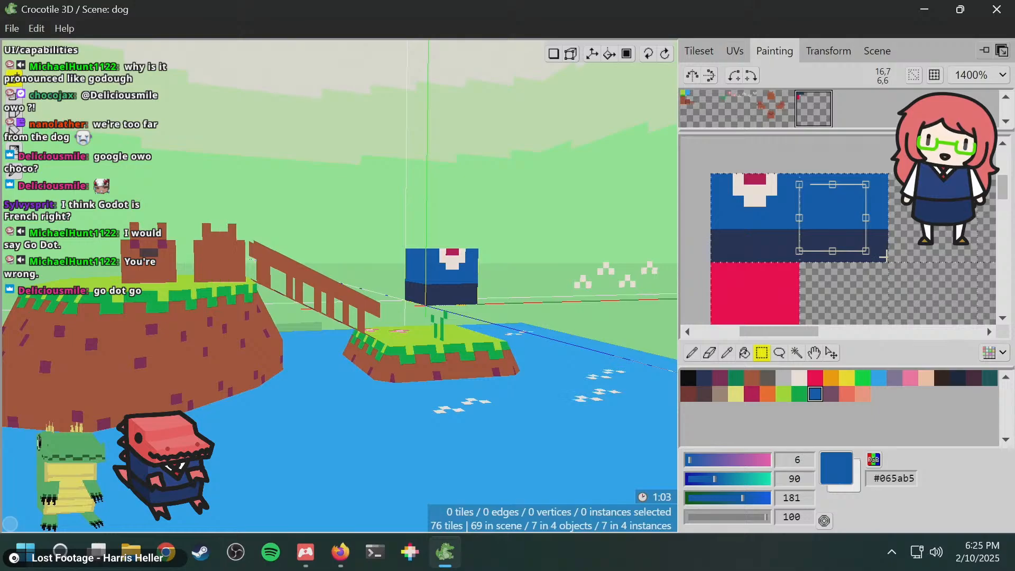
{"action": "left_click_drag", "start_coordinate": [884, 256], "coordinate": [799, 156]}
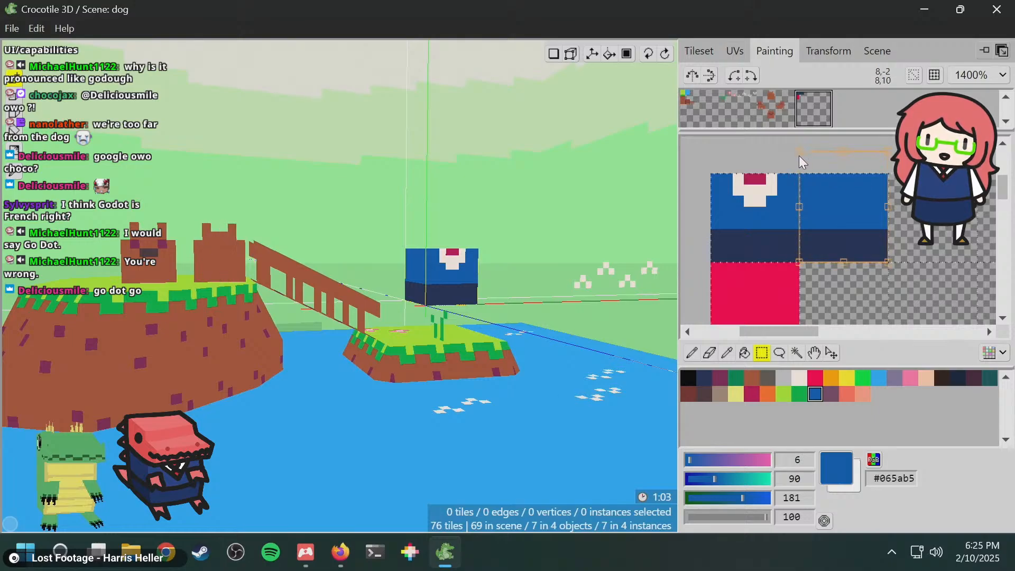
{"action": "middle_click_drag", "start_coordinate": [958, 269], "coordinate": [800, 273]}
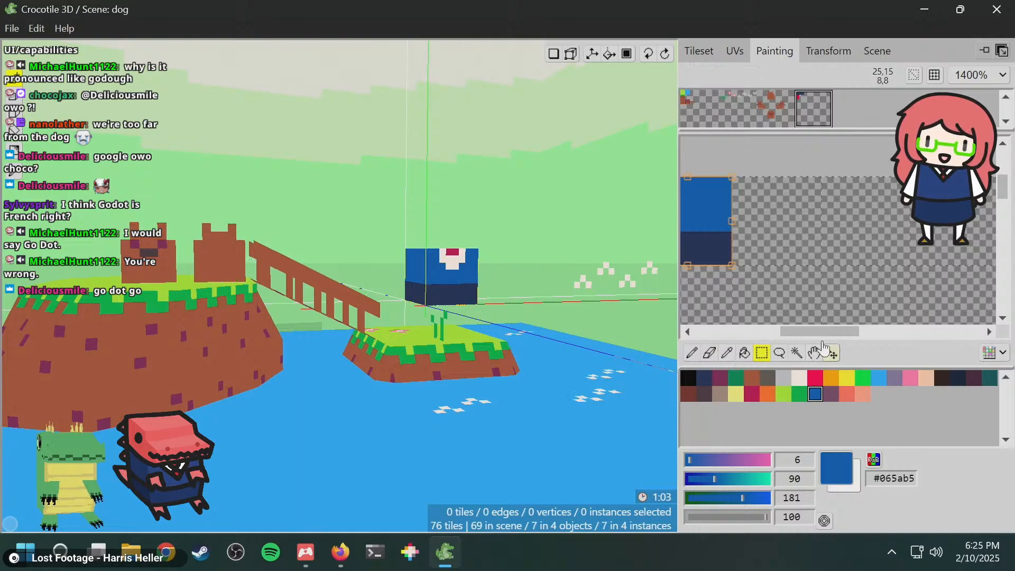
{"action": "left_click_drag", "start_coordinate": [710, 241], "coordinate": [906, 230]}
- Select the red 8 by 8 tile and place a copy of it further down the same column of the tileset
{"action": "key", "text": "space"}
{"action": "scroll", "coordinate": [905, 230], "scroll_direction": "down", "scroll_amount": 1}
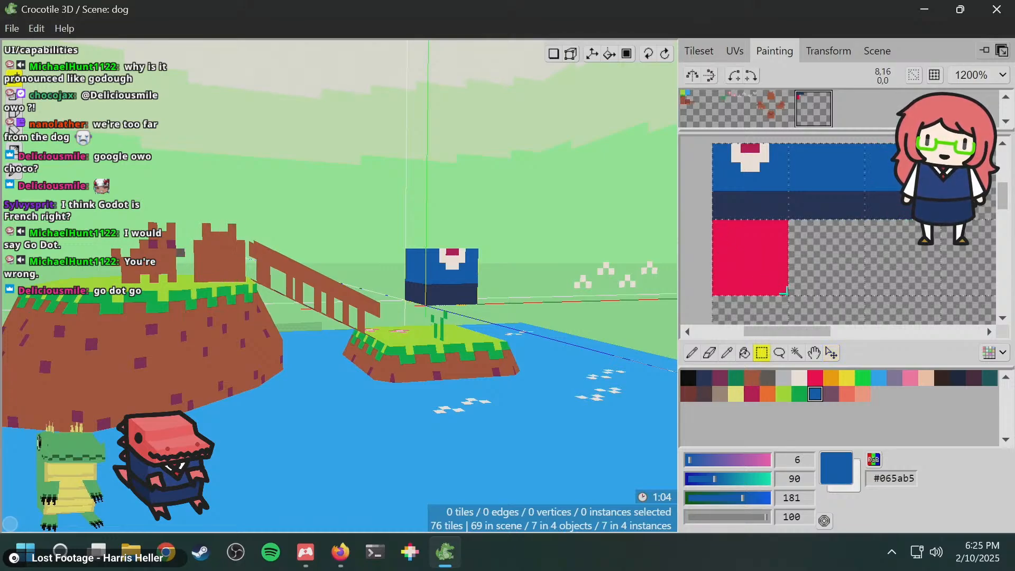
{"action": "left_click_drag", "start_coordinate": [702, 225], "coordinate": [703, 224]}
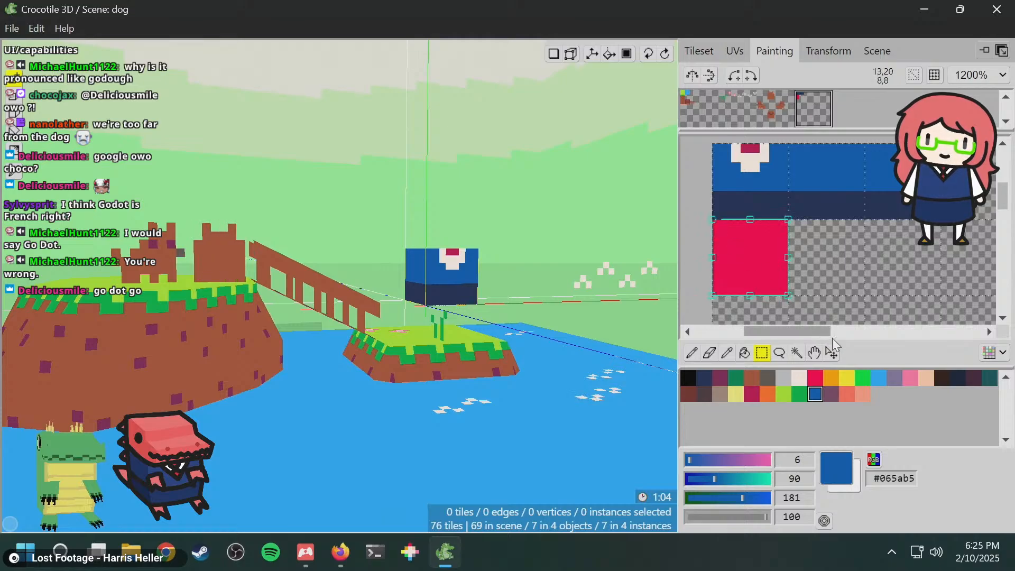
{"action": "left_click_drag", "start_coordinate": [773, 274], "coordinate": [778, 209]}
{"action": "middle_click_drag", "start_coordinate": [864, 232], "coordinate": [889, 318]}
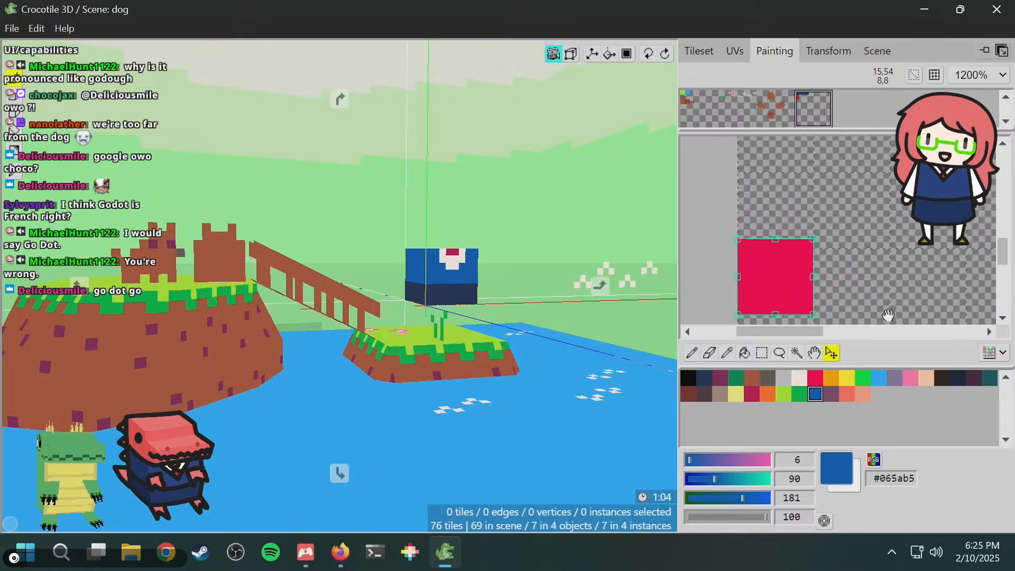
{"action": "middle_click_drag", "start_coordinate": [882, 254], "coordinate": [846, 336]}
{"action": "key", "text": "space"}
{"action": "left_click_drag", "start_coordinate": [783, 277], "coordinate": [809, 241]}
{"action": "scroll", "coordinate": [814, 227], "scroll_direction": "down", "scroll_amount": 1}
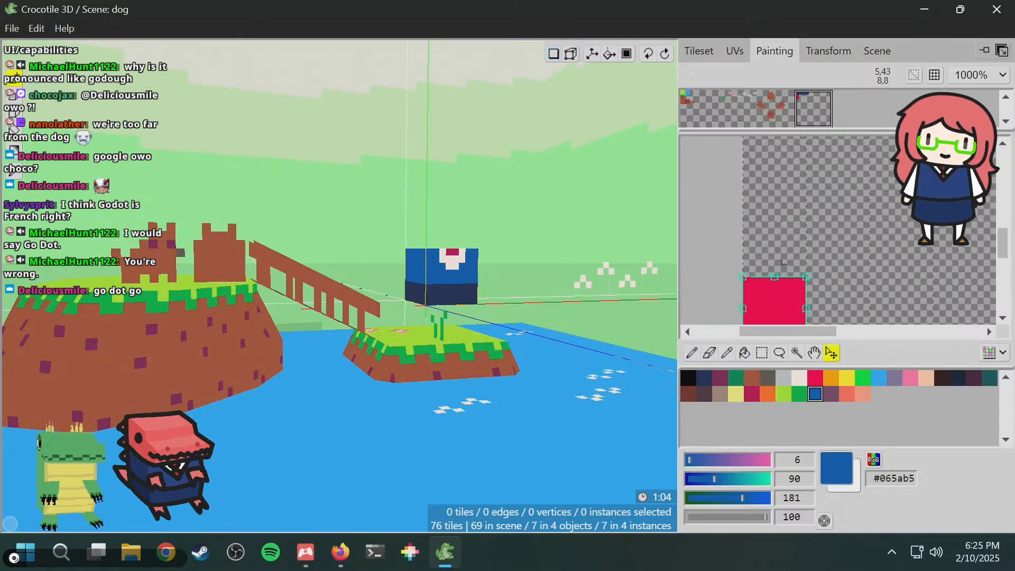
{"action": "left_click_drag", "start_coordinate": [771, 300], "coordinate": [785, 196]}
{"action": "key", "text": "space"}
{"action": "left_click_drag", "start_coordinate": [874, 172], "coordinate": [852, 296]}
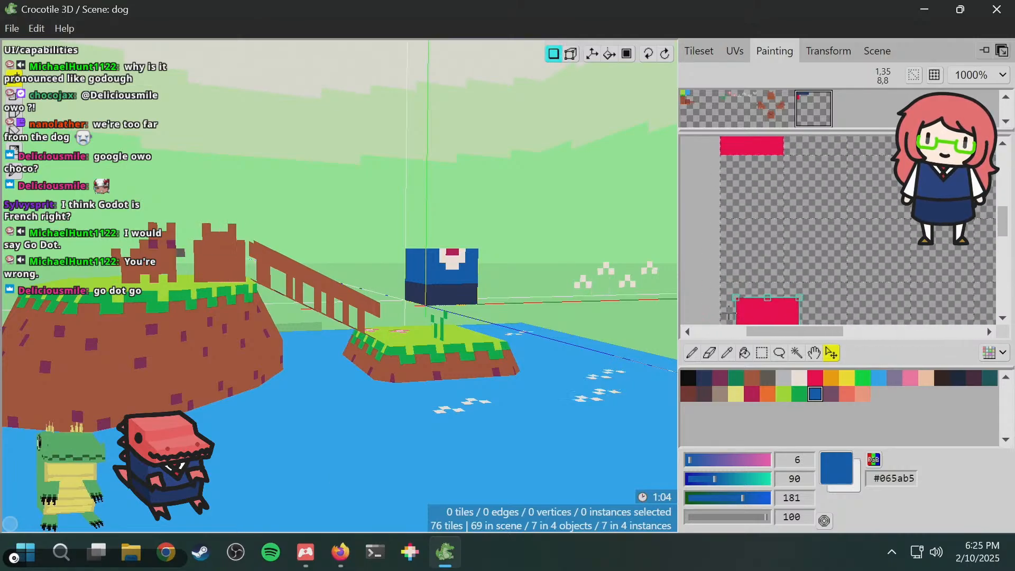
{"action": "mouse_move", "coordinate": [782, 311]}
{"action": "left_mouse_down"}
{"action": "mouse_move", "coordinate": [761, 218]}
{"action": "mouse_move", "coordinate": [762, 231]}
{"action": "left_mouse_up"}
{"action": "left_click", "coordinate": [878, 205]}
- Move the third blue clothing tile over the red tile directly below the collared tile
{"action": "key", "text": "space"}
{"action": "left_click_drag", "start_coordinate": [874, 198], "coordinate": [811, 303]}
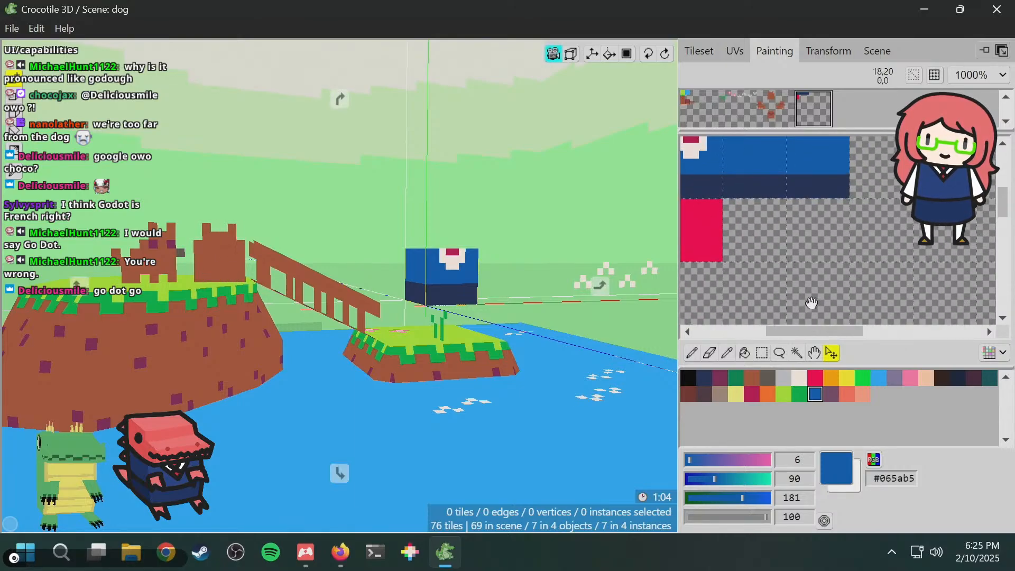
{"action": "key", "text": "space"}
{"action": "mouse_move", "coordinate": [796, 230]}
{"action": "left_mouse_down"}
{"action": "mouse_move", "coordinate": [806, 259]}
{"action": "mouse_move", "coordinate": [840, 252]}
{"action": "mouse_move", "coordinate": [842, 166]}
{"action": "mouse_move", "coordinate": [814, 232]}
{"action": "left_mouse_up"}
{"action": "key", "text": "space"}
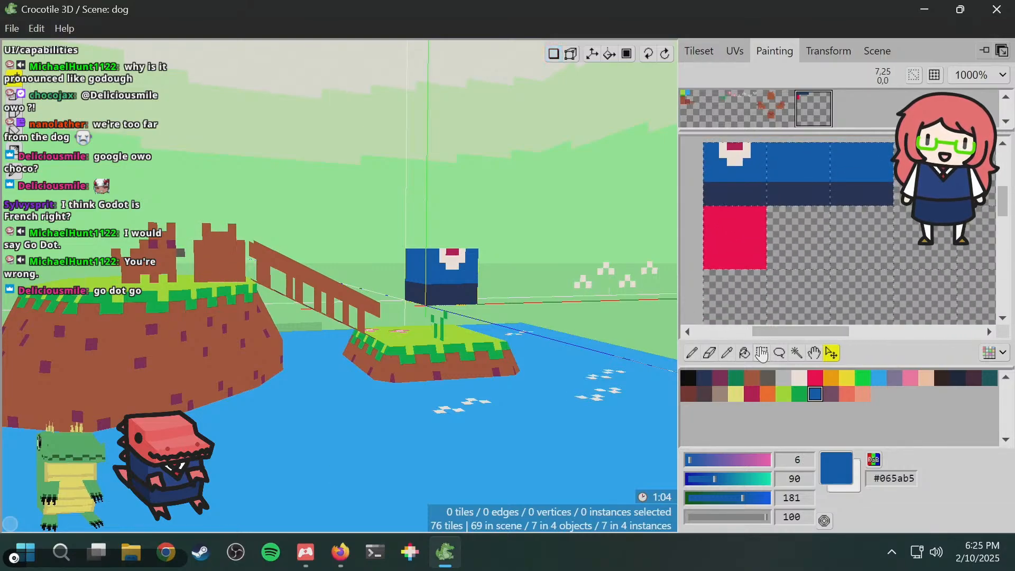
{"action": "left_click", "coordinate": [761, 354]}
{"action": "key", "text": "space"}
{"action": "mouse_move", "coordinate": [871, 194]}
{"action": "left_mouse_down"}
{"action": "mouse_move", "coordinate": [842, 229]}
{"action": "mouse_move", "coordinate": [883, 163]}
{"action": "left_mouse_up"}
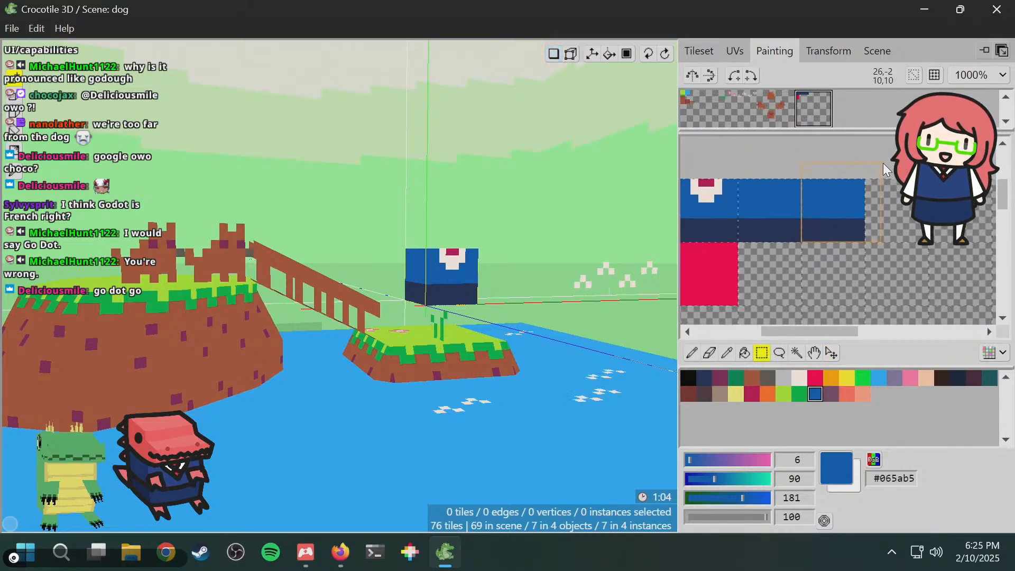
{"action": "left_click", "coordinate": [814, 353]}
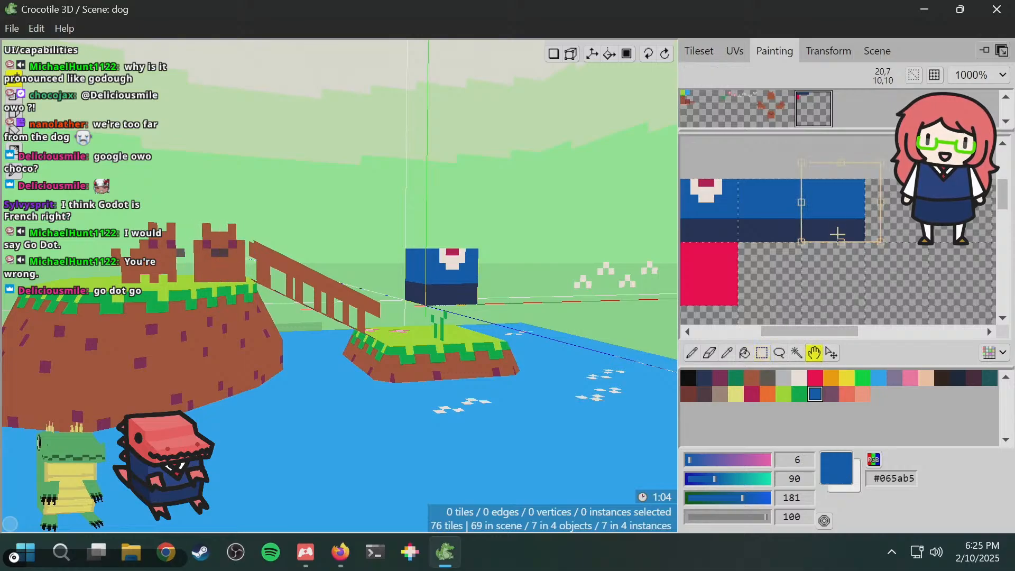
{"action": "left_click", "coordinate": [831, 353]}
{"action": "left_click_drag", "start_coordinate": [853, 212], "coordinate": [733, 277]}
{"action": "key", "text": "Escape"}
{"action": "key", "text": "space"}
{"action": "left_click_drag", "start_coordinate": [832, 278], "coordinate": [856, 277]}
{"action": "left_click", "coordinate": [745, 353]}
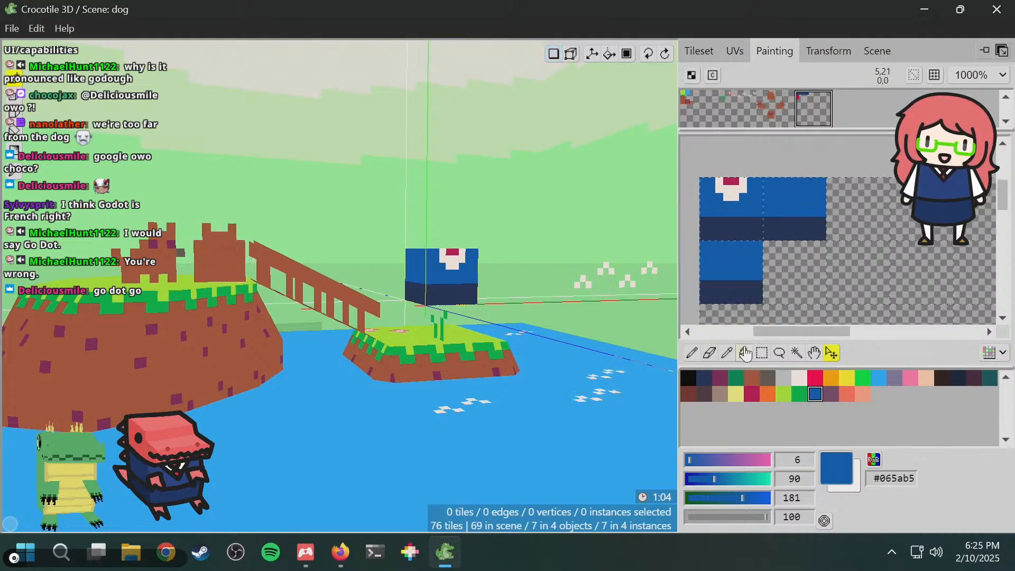
- Fill the blue part of the lower clothing tile with dark navy #1d2b53 to make it a solid navy tile
{"action": "left_click", "coordinate": [745, 353]}
{"action": "left_click", "coordinate": [704, 378]}
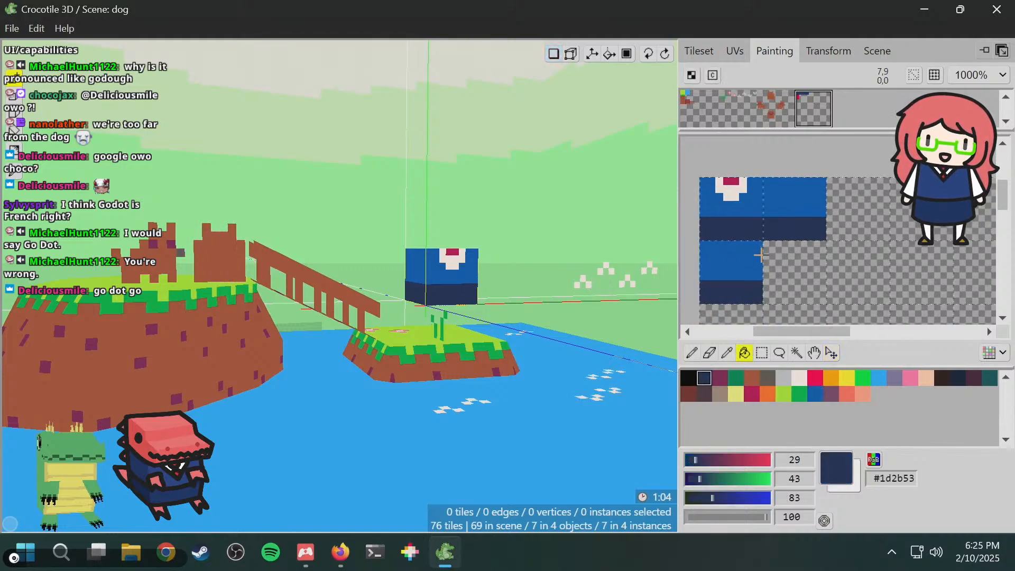
{"action": "left_click", "coordinate": [747, 265]}
- Hide the water object so the underside of the floating body can be reached
{"action": "key", "text": "space"}
{"action": "mouse_move", "coordinate": [414, 233]}
{"action": "left_mouse_down"}
{"action": "mouse_move", "coordinate": [412, 158]}
{"action": "mouse_move", "coordinate": [423, 269]}
{"action": "mouse_move", "coordinate": [408, 242]}
{"action": "left_mouse_up"}
{"action": "key", "text": "space"}
{"action": "scroll", "coordinate": [476, 251], "scroll_direction": "up", "scroll_amount": 4}
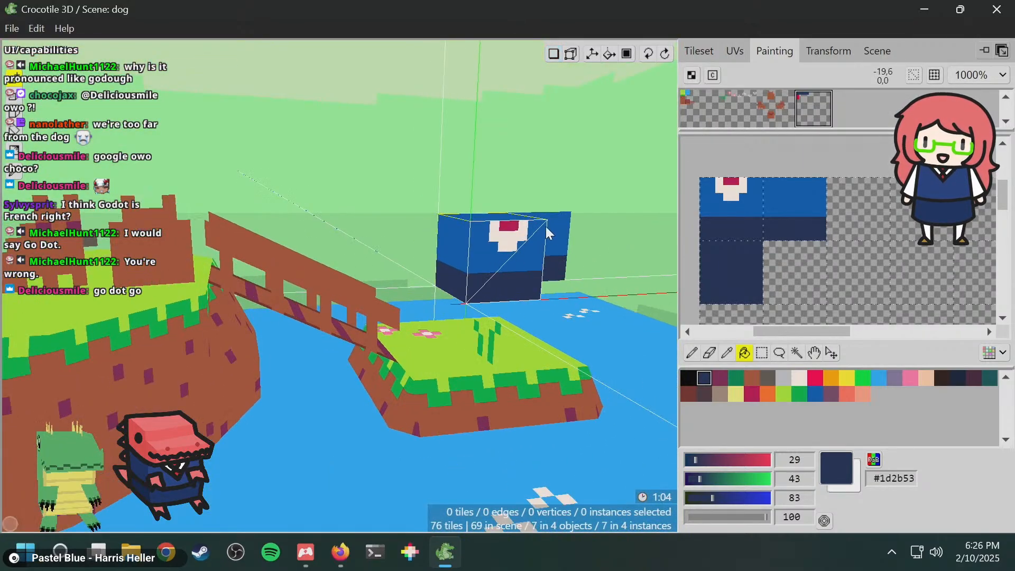
{"action": "left_click", "coordinate": [897, 53]}
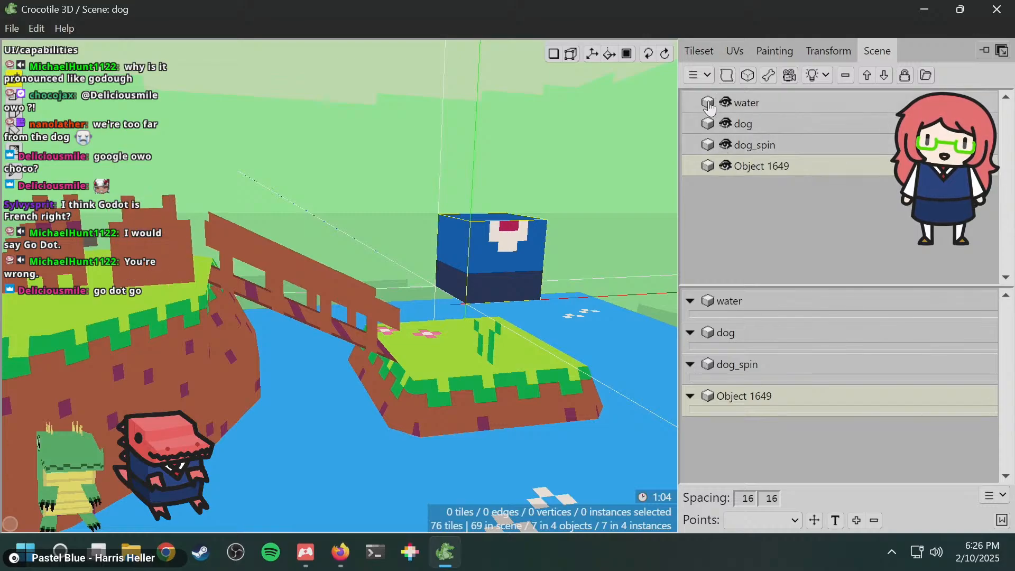
{"action": "left_click", "coordinate": [726, 103]}
- Add the solid navy 8 by 8 tile as the floor closing the underside of the blue body
{"action": "key", "text": "space"}
{"action": "left_click_drag", "start_coordinate": [592, 237], "coordinate": [595, 164]}
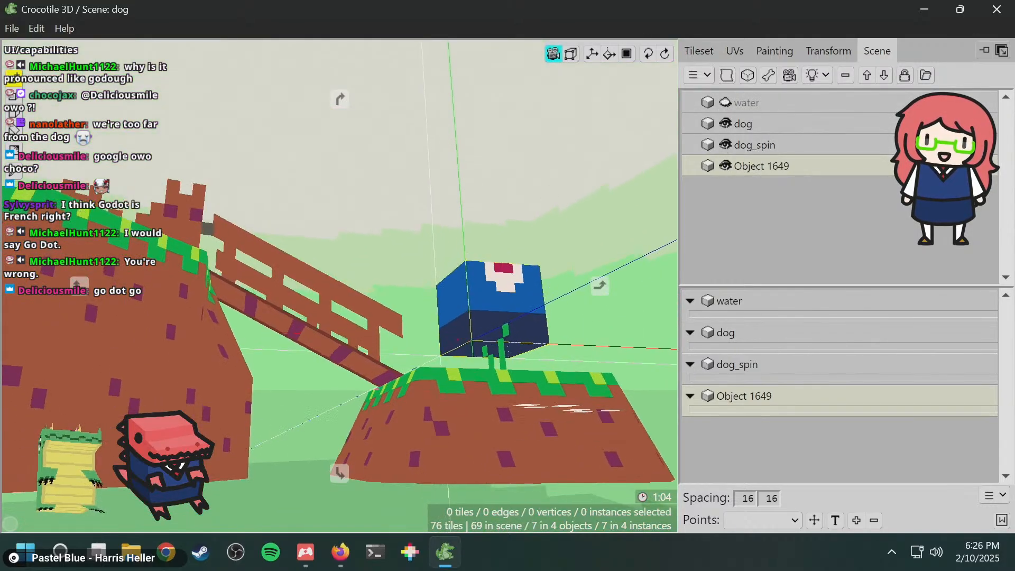
{"action": "left_click", "coordinate": [699, 51]}
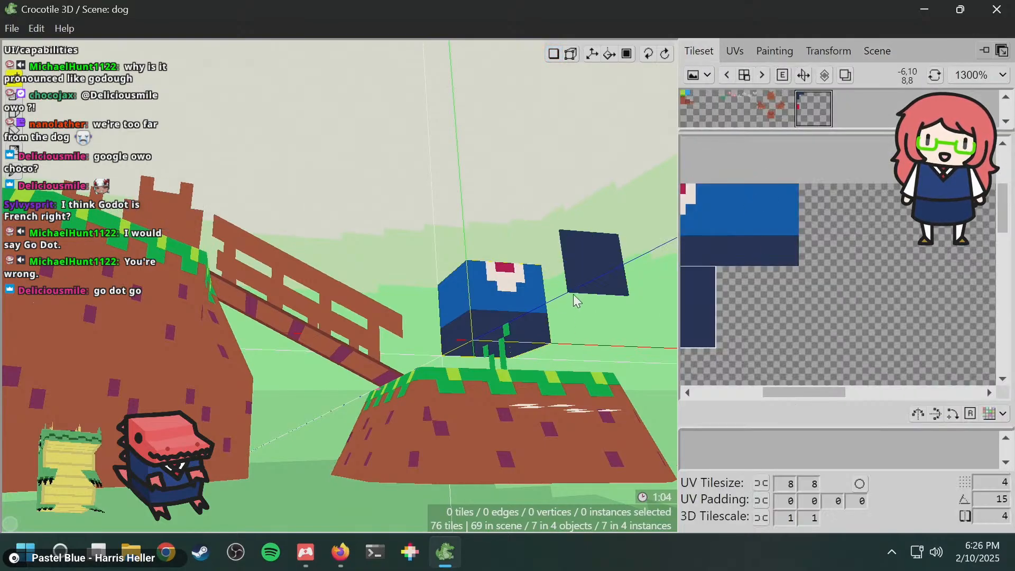
{"action": "key", "text": "space"}
{"action": "scroll", "coordinate": [598, 317], "scroll_direction": "up", "scroll_amount": 3}
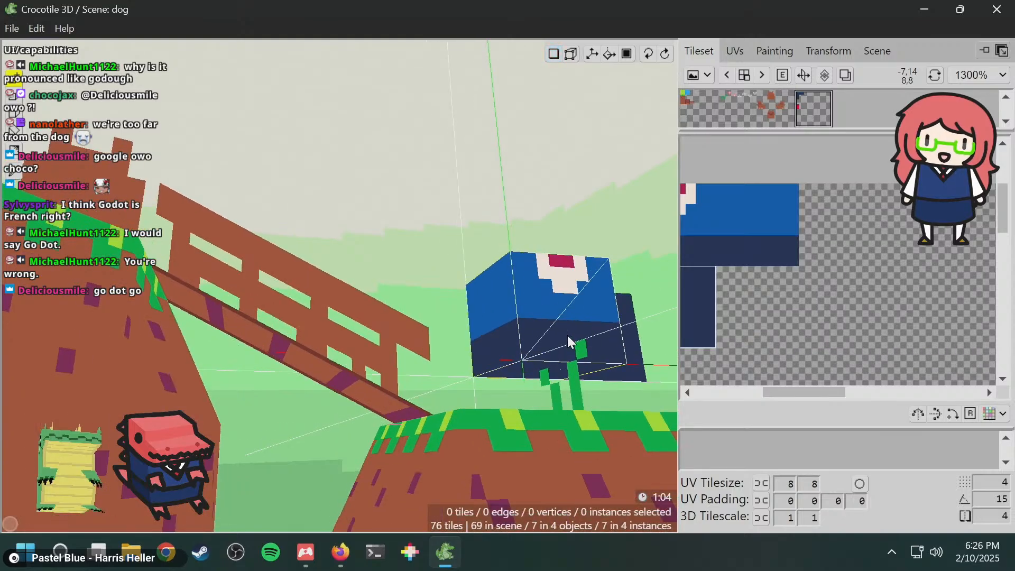
{"action": "key", "text": "space"}
{"action": "left_click_drag", "start_coordinate": [601, 296], "coordinate": [579, 415]}
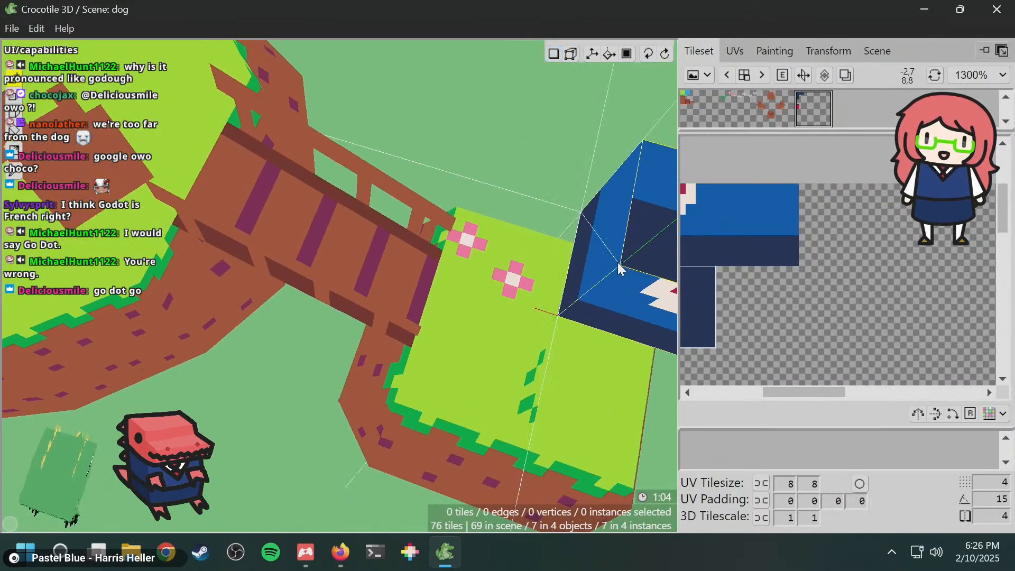
{"action": "key", "text": "space"}
{"action": "left_click_drag", "start_coordinate": [619, 228], "coordinate": [629, 262]}
{"action": "key", "text": "space"}
{"action": "scroll", "coordinate": [626, 263], "scroll_direction": "down", "scroll_amount": 2}
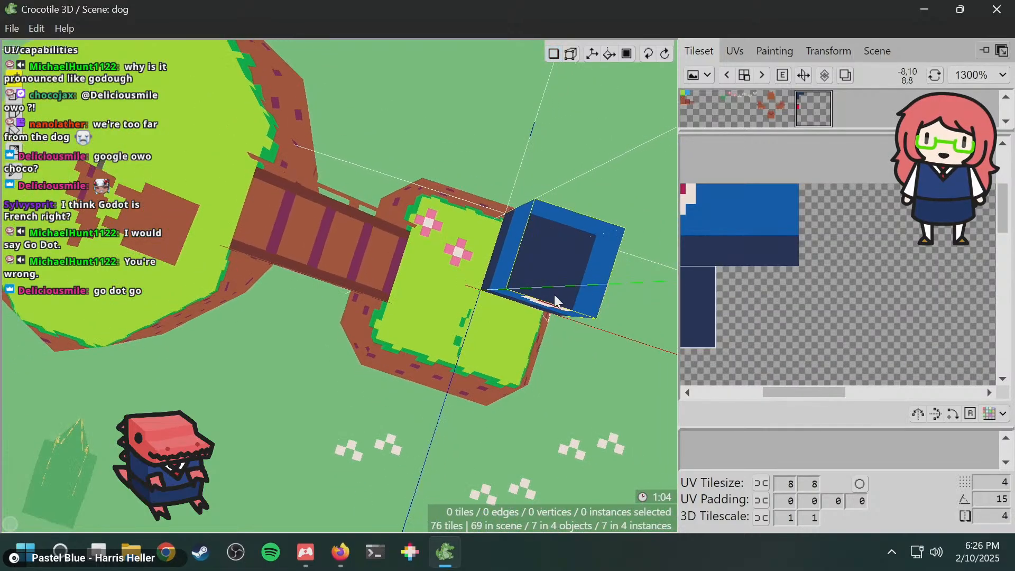
{"action": "left_click", "coordinate": [551, 273]}
- Try the full 8 by 8 red tile as a head wall above the body's bridge-facing side, and undo it
{"action": "key", "text": "space"}
{"action": "left_click_drag", "start_coordinate": [551, 272], "coordinate": [370, 164]}
{"action": "middle_click_drag", "start_coordinate": [418, 318], "coordinate": [561, 312]}
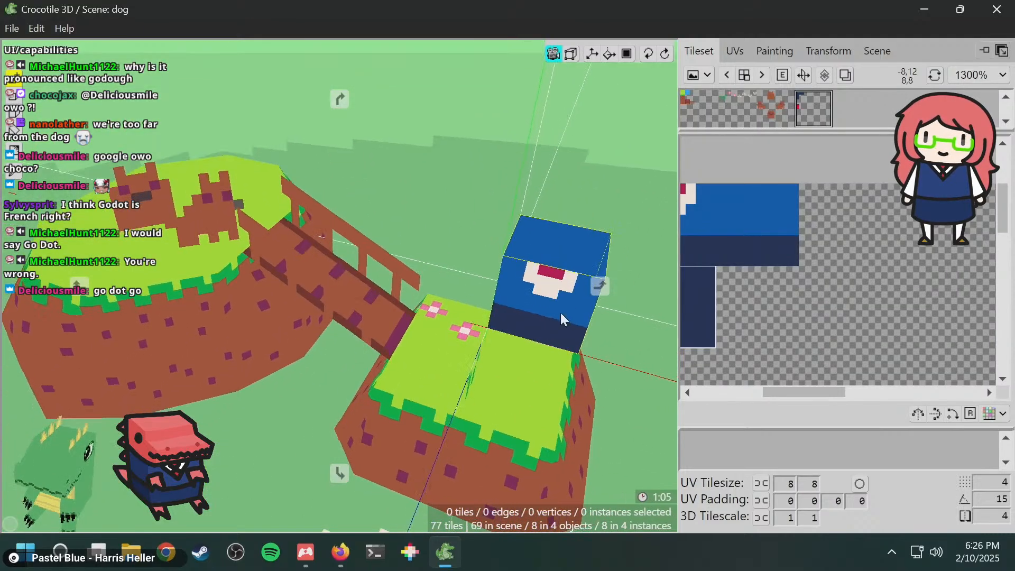
{"action": "left_click", "coordinate": [735, 58]}
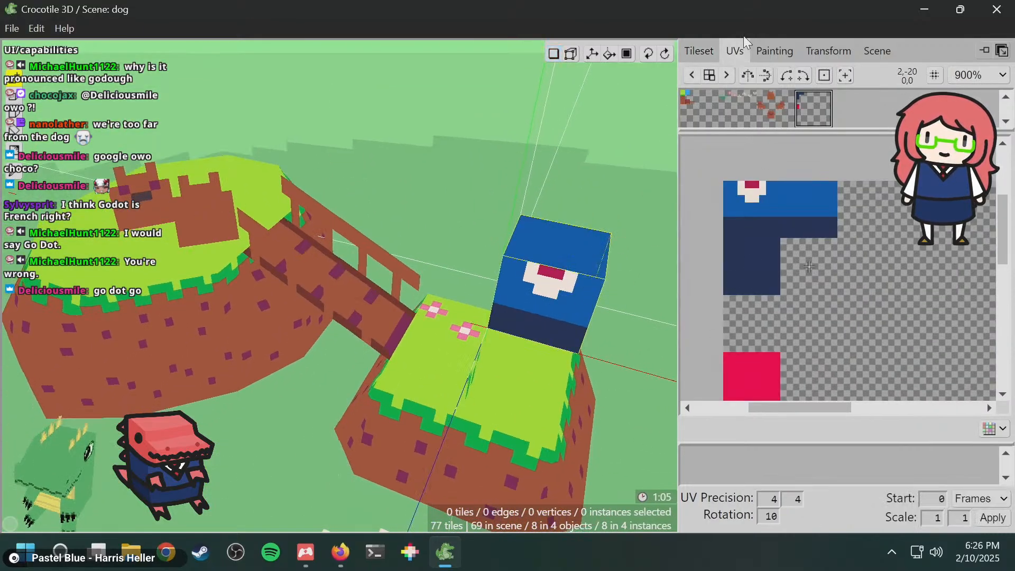
{"action": "left_click", "coordinate": [698, 51]}
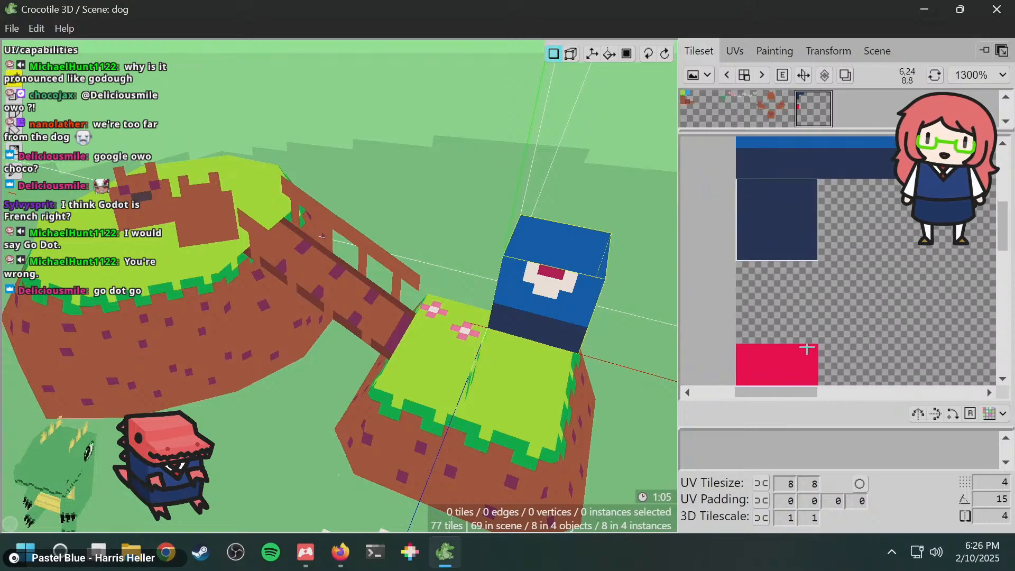
{"action": "left_click", "coordinate": [778, 354]}
{"action": "mouse_move", "coordinate": [511, 234]}
{"action": "middle_mouse_down"}
{"action": "mouse_move", "coordinate": [550, 212]}
{"action": "mouse_move", "coordinate": [516, 221]}
{"action": "middle_mouse_up"}
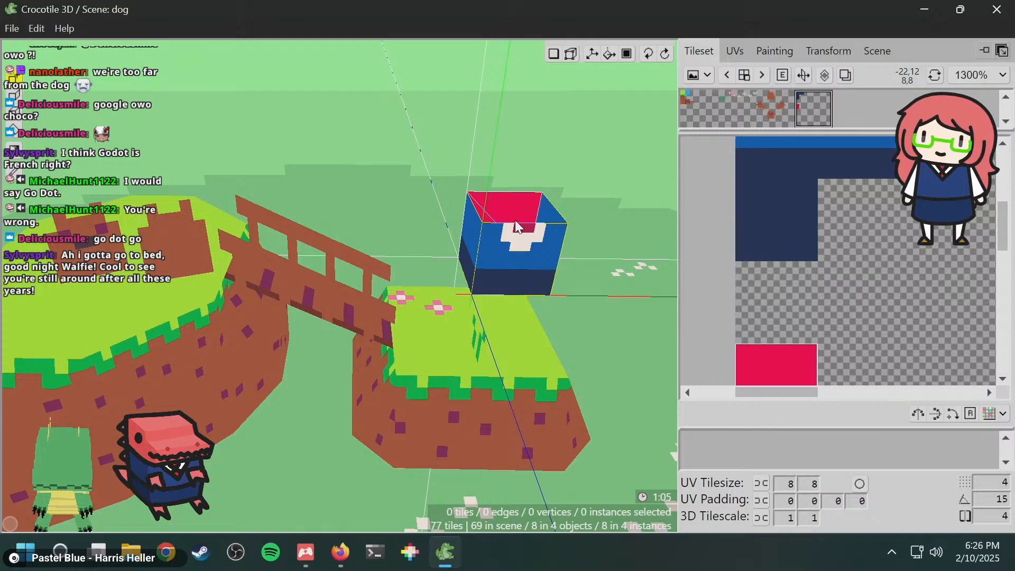
{"action": "middle_click_drag", "start_coordinate": [504, 200], "coordinate": [553, 53]}
{"action": "middle_click_drag", "start_coordinate": [95, 177], "coordinate": [275, 153]}
{"action": "left_click", "coordinate": [201, 167]}
{"action": "middle_click_drag", "start_coordinate": [492, 167], "coordinate": [446, 206]}
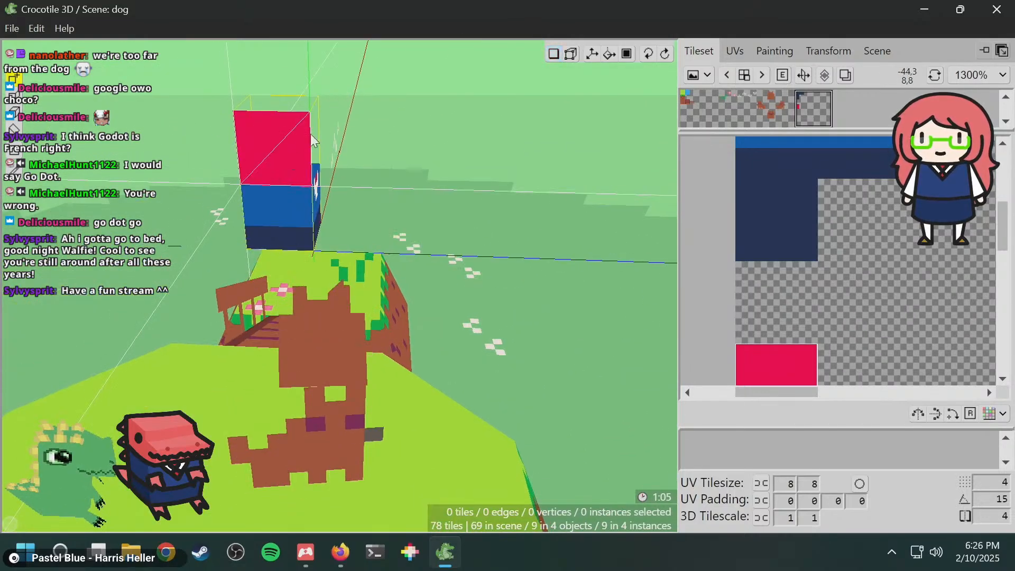
{"action": "middle_click_drag", "start_coordinate": [312, 140], "coordinate": [425, 212]}
{"action": "key", "text": "ctrl+z"}
- Set the UV tile size to 8 by 4 and add the lower half of the red tile above the body's bridge-facing wall
{"action": "middle_click_drag", "start_coordinate": [873, 293], "coordinate": [866, 217]}
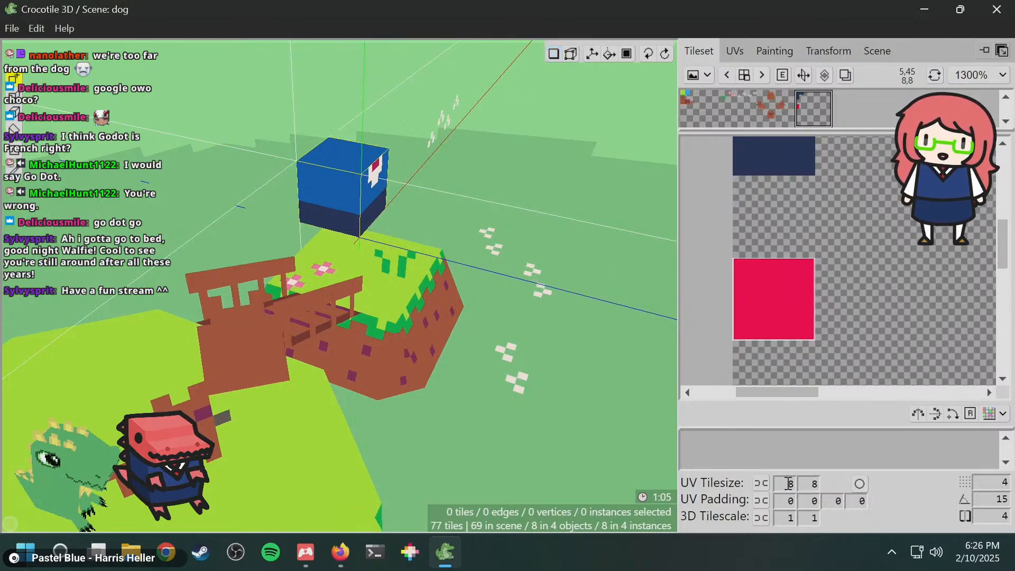
{"action": "left_click", "coordinate": [818, 483]}
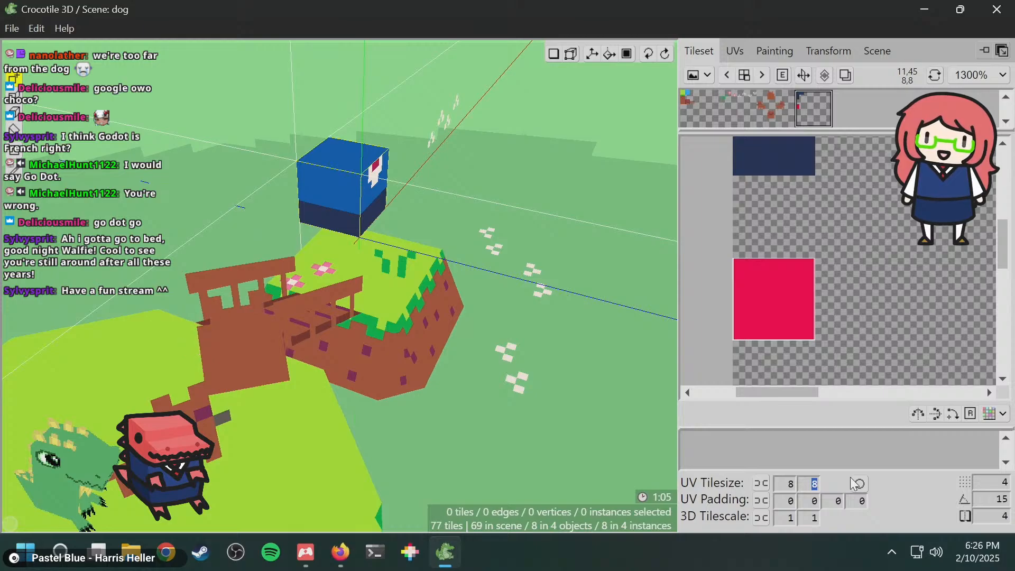
{"action": "type", "text": "4"}
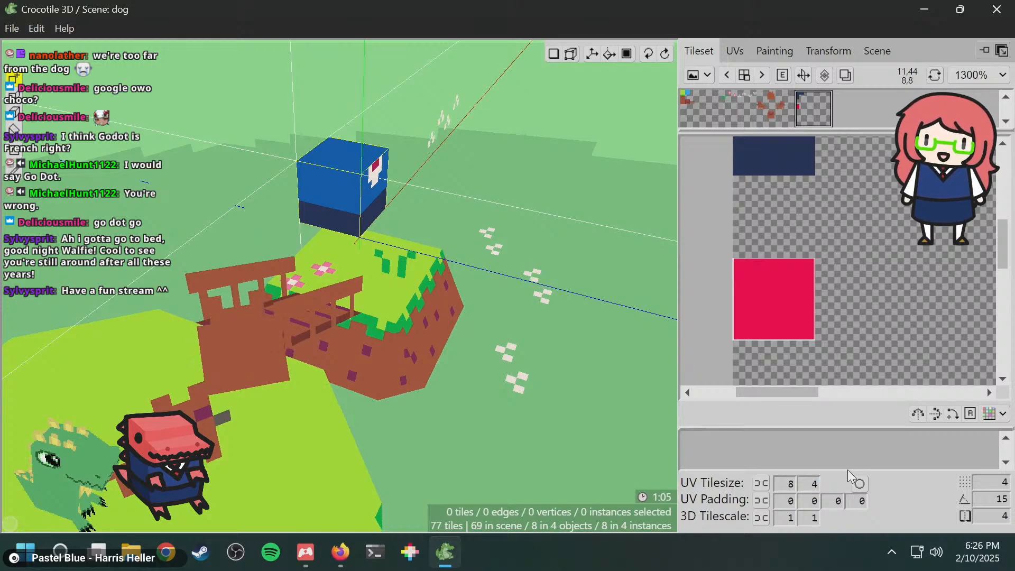
{"action": "left_click", "coordinate": [810, 320]}
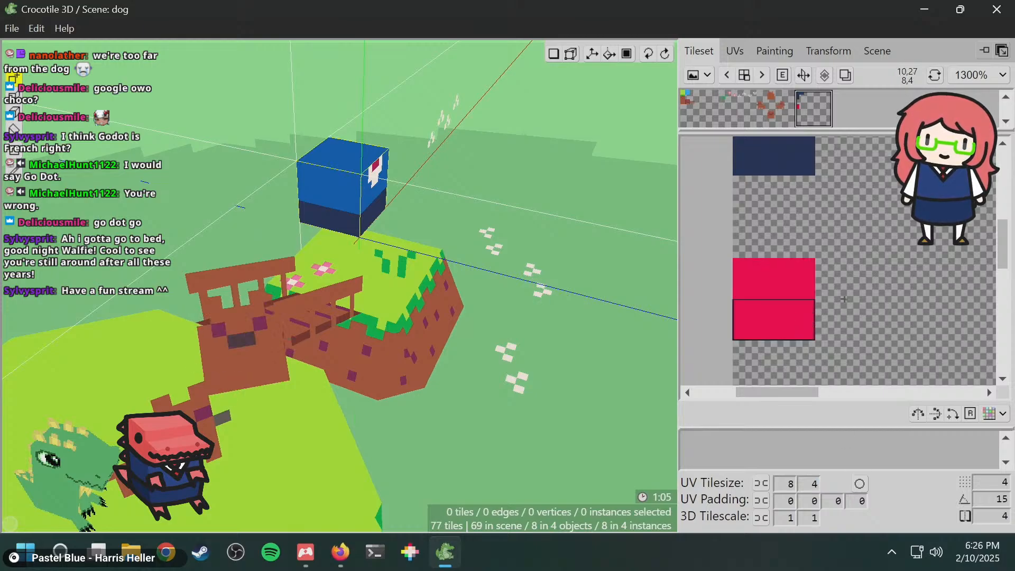
{"action": "left_click", "coordinate": [320, 149]}
{"action": "key", "text": "space"}
{"action": "left_click_drag", "start_coordinate": [418, 173], "coordinate": [253, 148]}
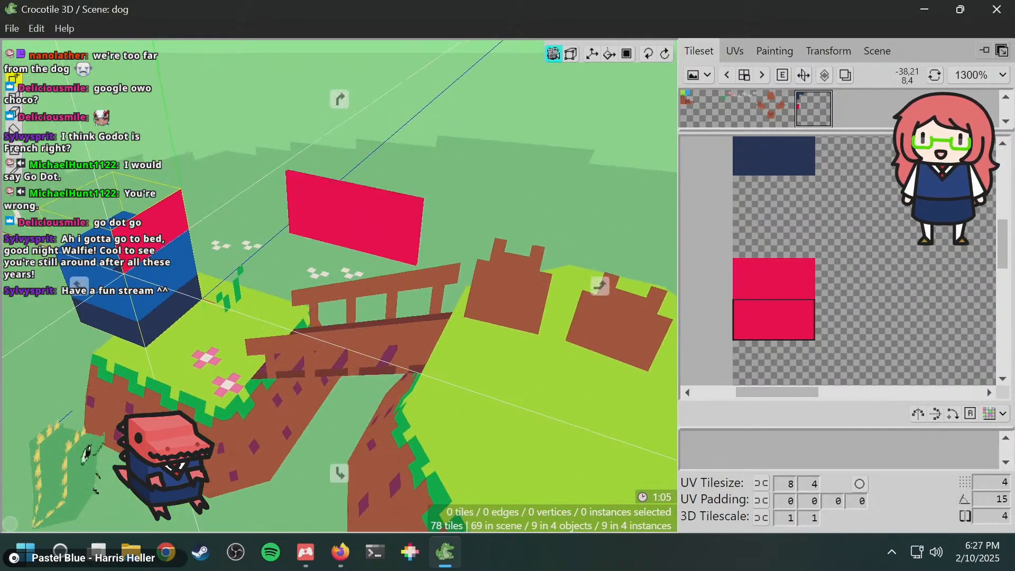
{"action": "right_click_drag", "start_coordinate": [380, 205], "coordinate": [576, 138]}
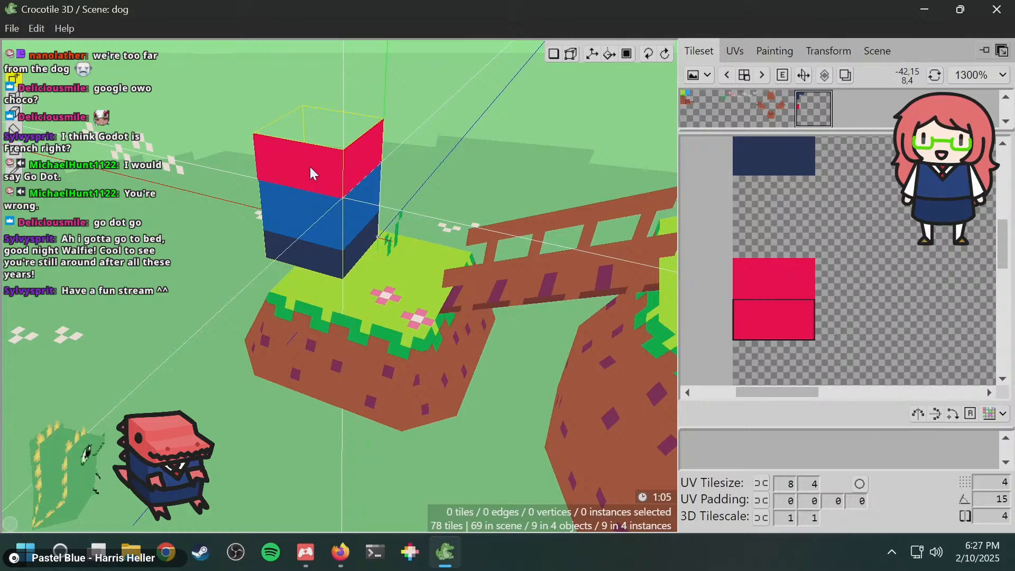
- Add the same 8 by 4 red tile above the opposite body wall as the second side of the head
{"action": "key", "text": "space"}
{"action": "left_click_drag", "start_coordinate": [293, 171], "coordinate": [286, 223]}
{"action": "left_click_drag", "start_coordinate": [249, 191], "coordinate": [335, 205]}
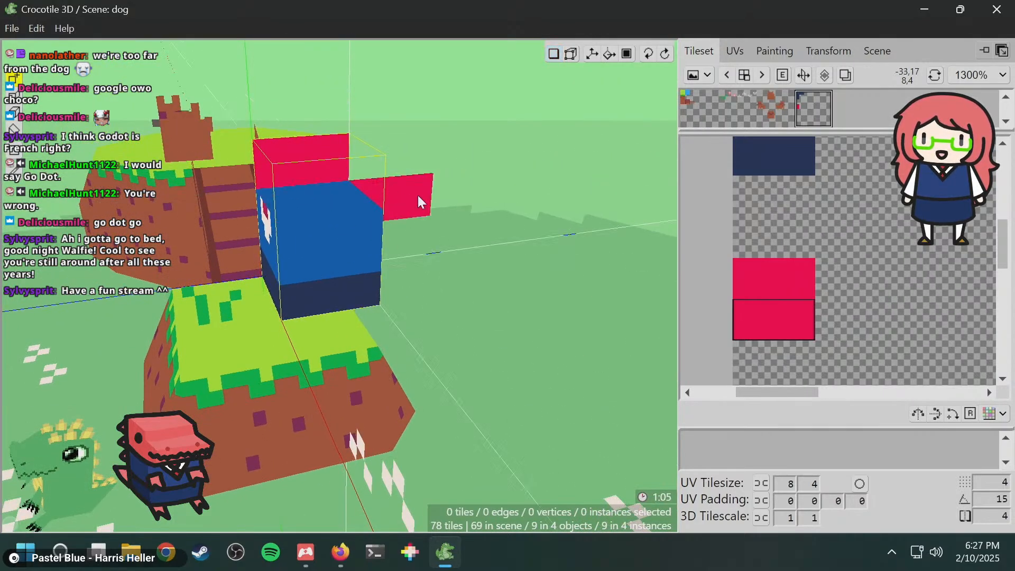
{"action": "left_click", "coordinate": [336, 195]}
{"action": "key", "text": "space"}
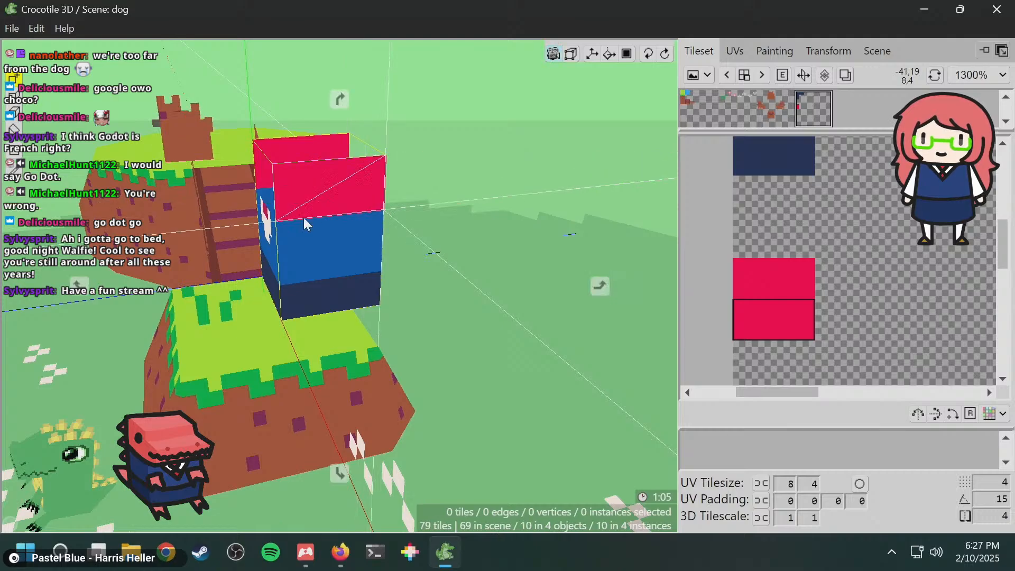
{"action": "left_click_drag", "start_coordinate": [304, 217], "coordinate": [290, 239]}
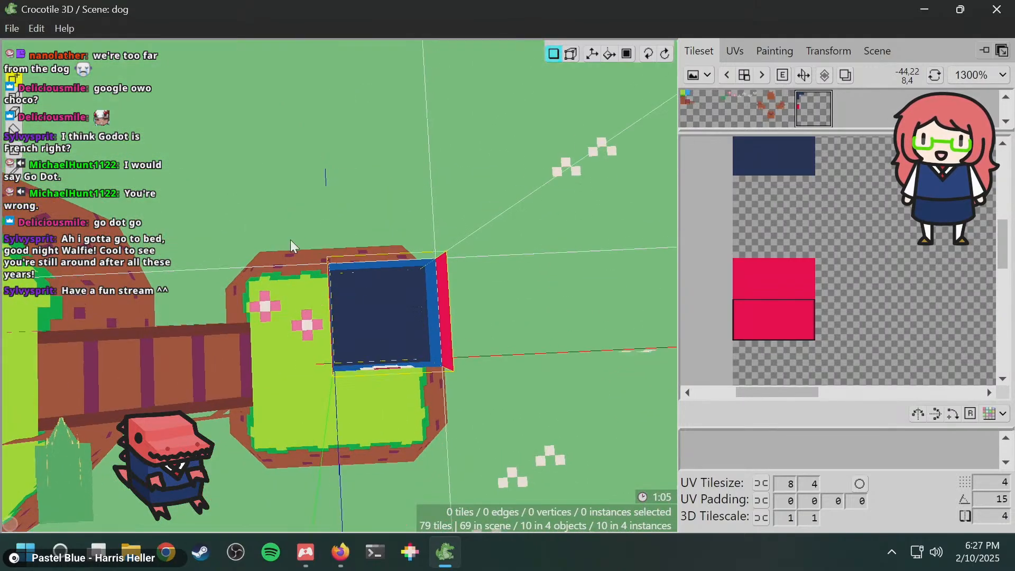
- Add the 8 by 4 red tile horizontally in front of the collared wall as the underside of the snout
{"action": "key", "text": "space"}
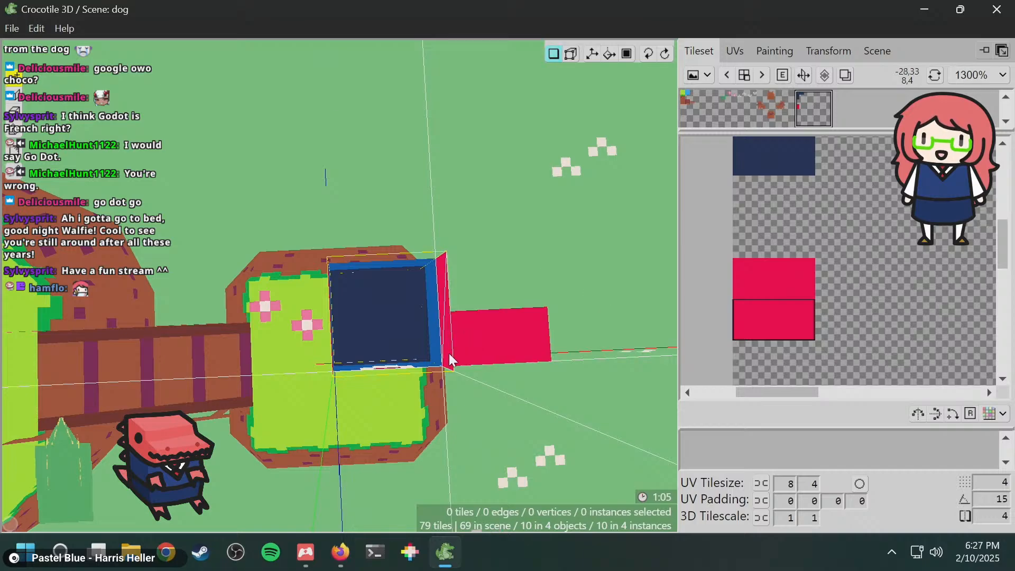
{"action": "left_click", "coordinate": [405, 394]}
{"action": "key", "text": "space"}
{"action": "mouse_move", "coordinate": [412, 384]}
{"action": "left_mouse_down"}
{"action": "mouse_move", "coordinate": [492, 275]}
{"action": "mouse_move", "coordinate": [423, 382]}
{"action": "left_mouse_up"}
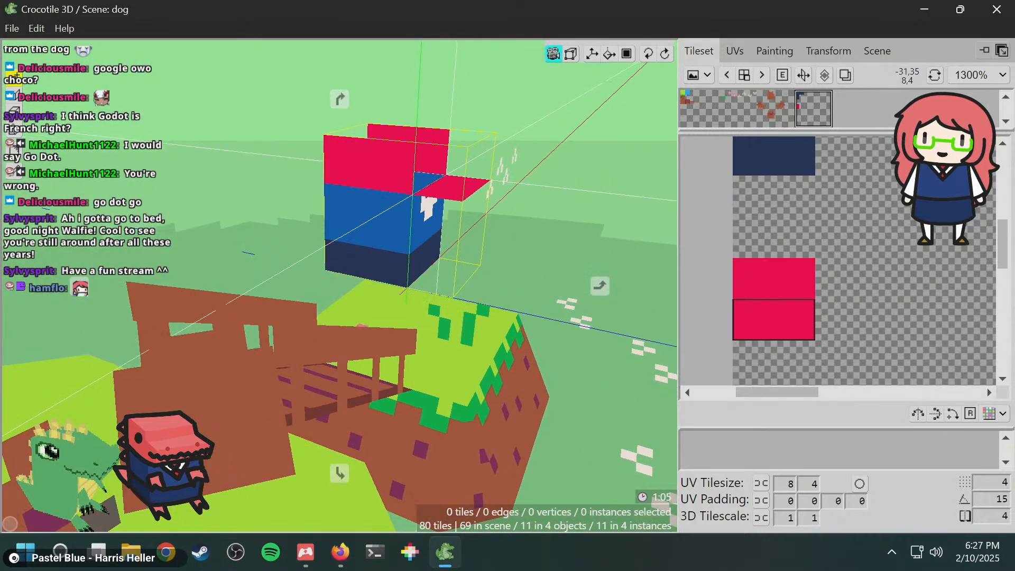
{"action": "key", "text": "space"}
{"action": "key", "text": "space"}
{"action": "mouse_move", "coordinate": [481, 277]}
{"action": "left_mouse_down"}
{"action": "mouse_move", "coordinate": [565, 294]}
{"action": "mouse_move", "coordinate": [478, 267]}
{"action": "left_mouse_up"}
{"action": "key", "text": "space"}
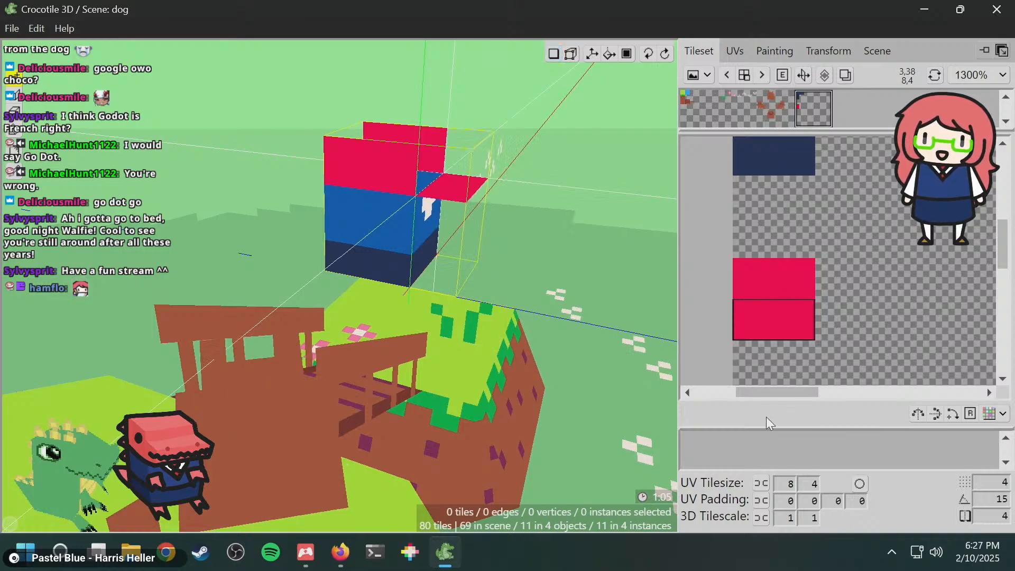
- Set the UV tile size to 4 by 4 and add a red square as the snout's side wall away from the bridge
{"action": "left_click", "coordinate": [800, 485]}
{"action": "left_click_drag", "start_coordinate": [788, 484], "coordinate": [800, 485]}
{"action": "type", "text": "4"}
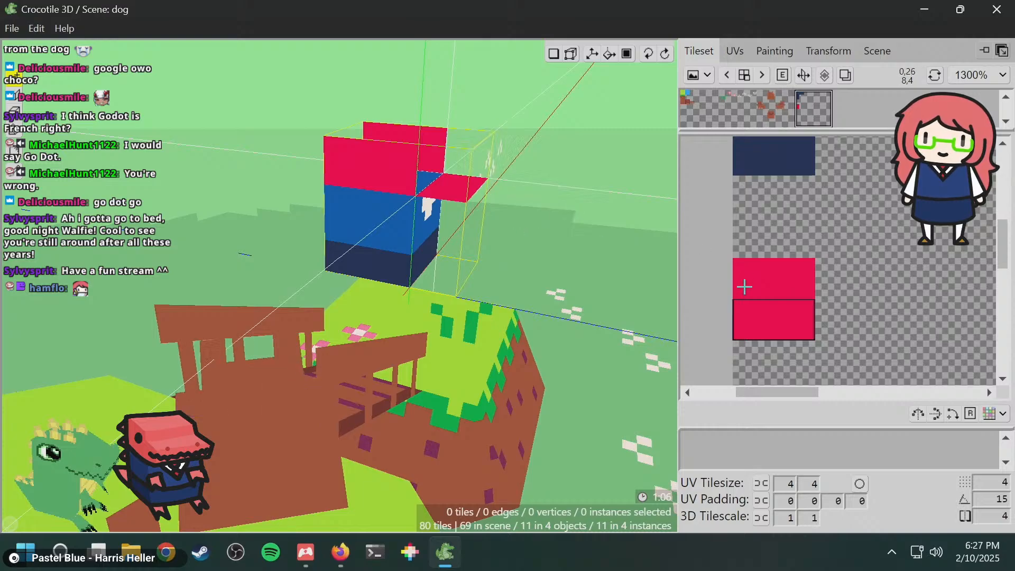
{"action": "left_click", "coordinate": [757, 317]}
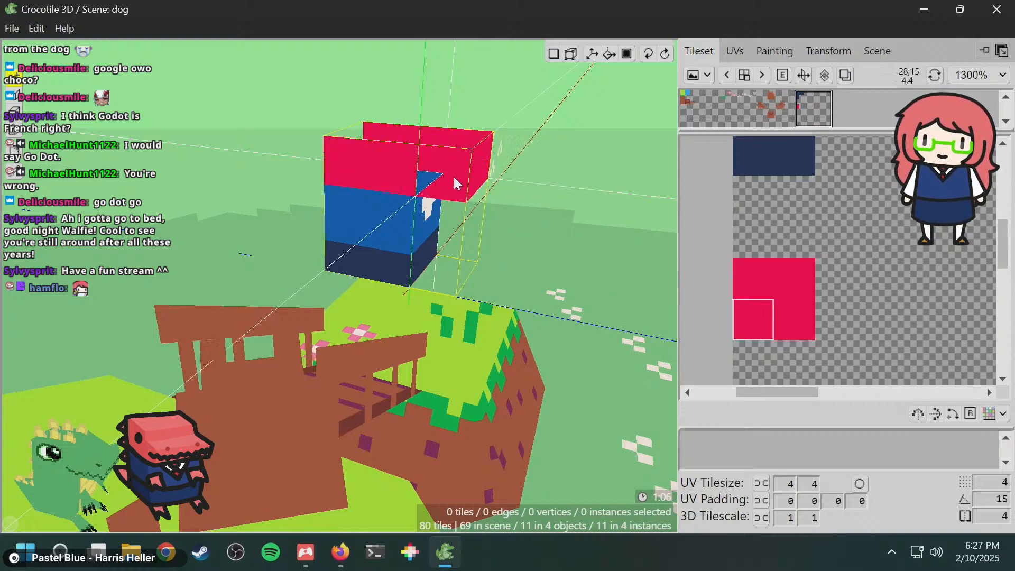
{"action": "left_click", "coordinate": [452, 157]}
{"action": "key", "text": "space"}
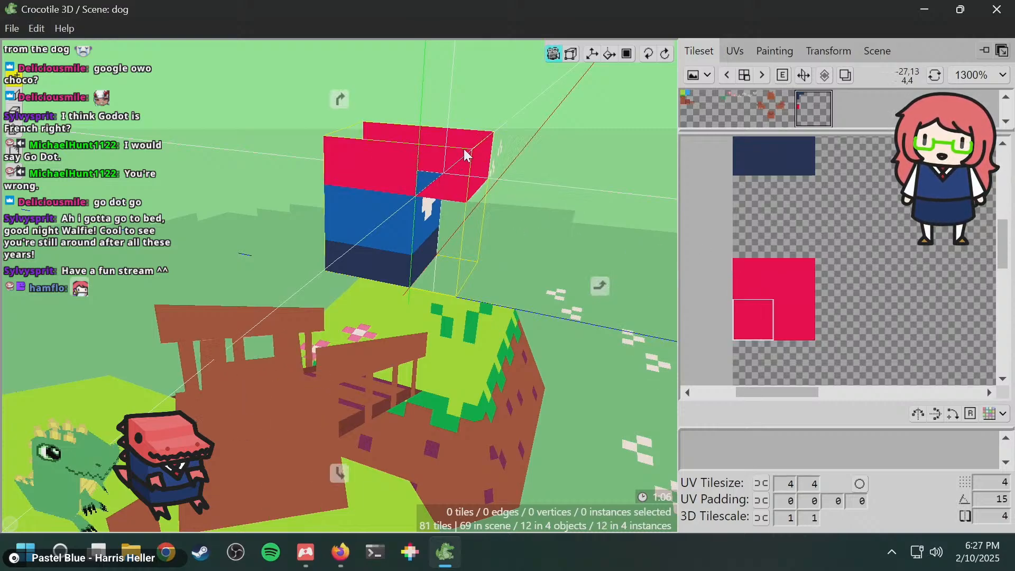
{"action": "key", "text": "space"}
- Add the 4 by 4 red square as the snout's side wall facing the bridge
{"action": "left_click_drag", "start_coordinate": [451, 228], "coordinate": [507, 253]}
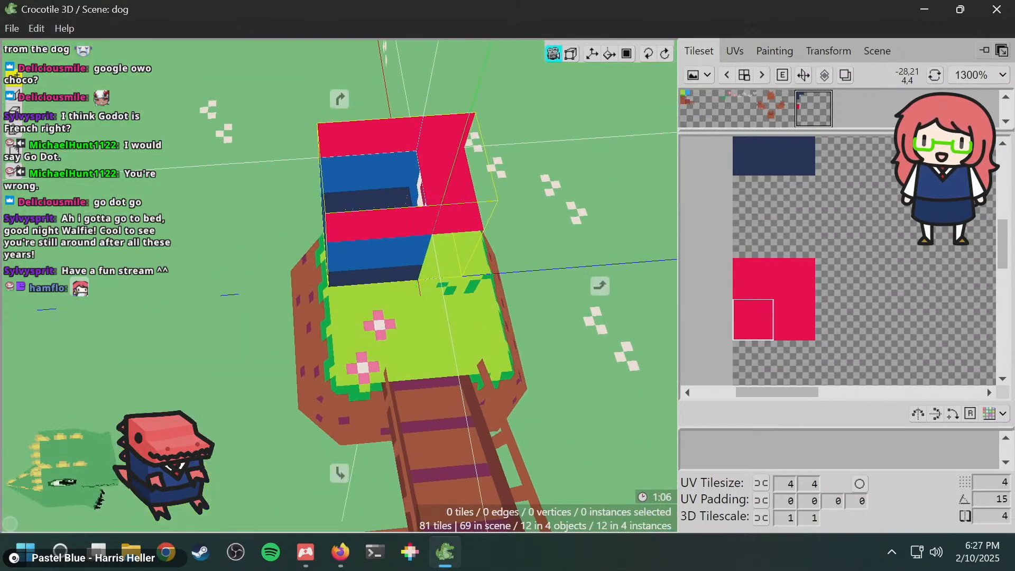
{"action": "key", "text": "space"}
{"action": "key", "text": "space"}
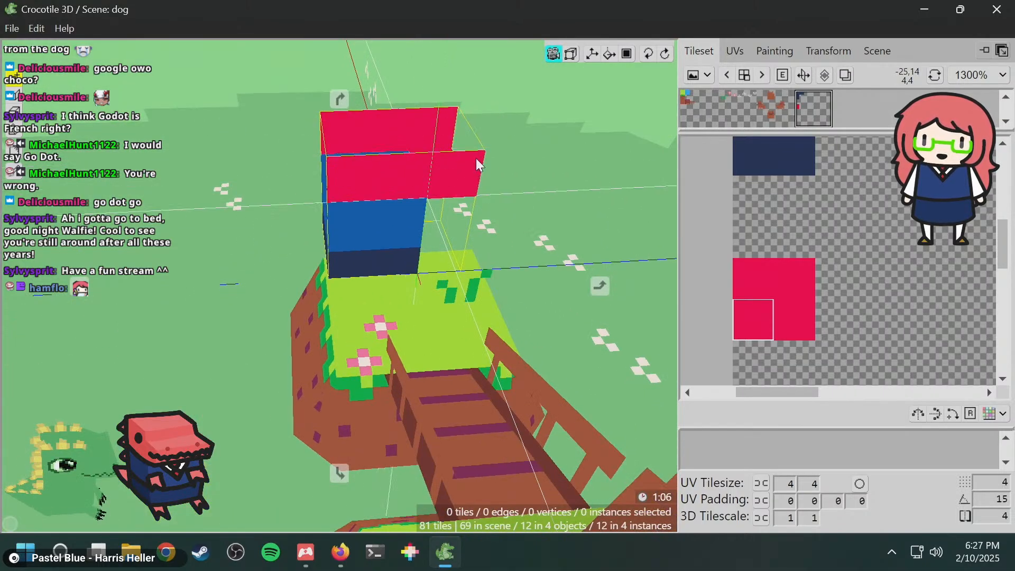
{"action": "key", "text": "space"}
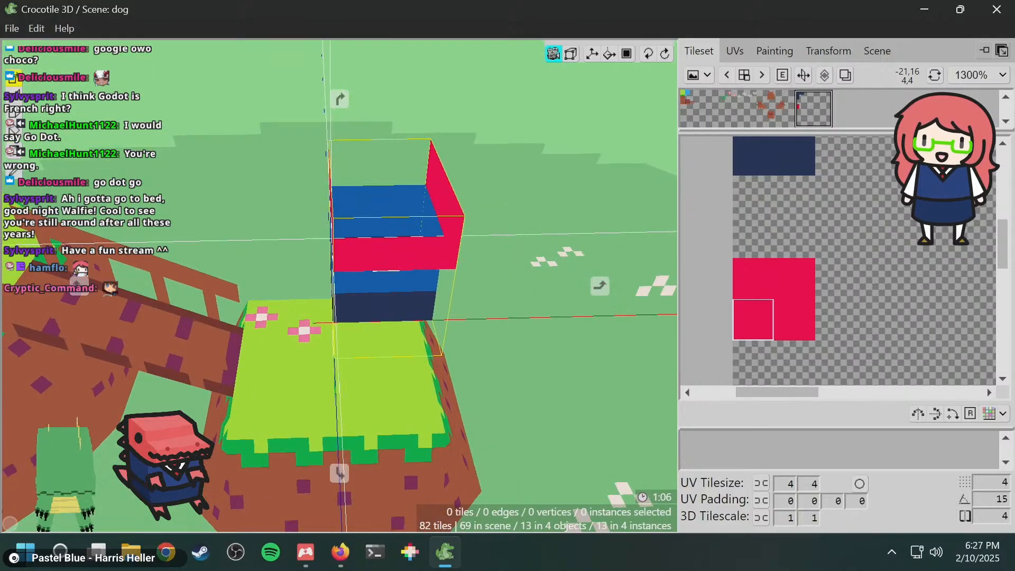
{"action": "key", "text": "space"}
{"action": "key", "text": "space"}
{"action": "key", "text": "space"}
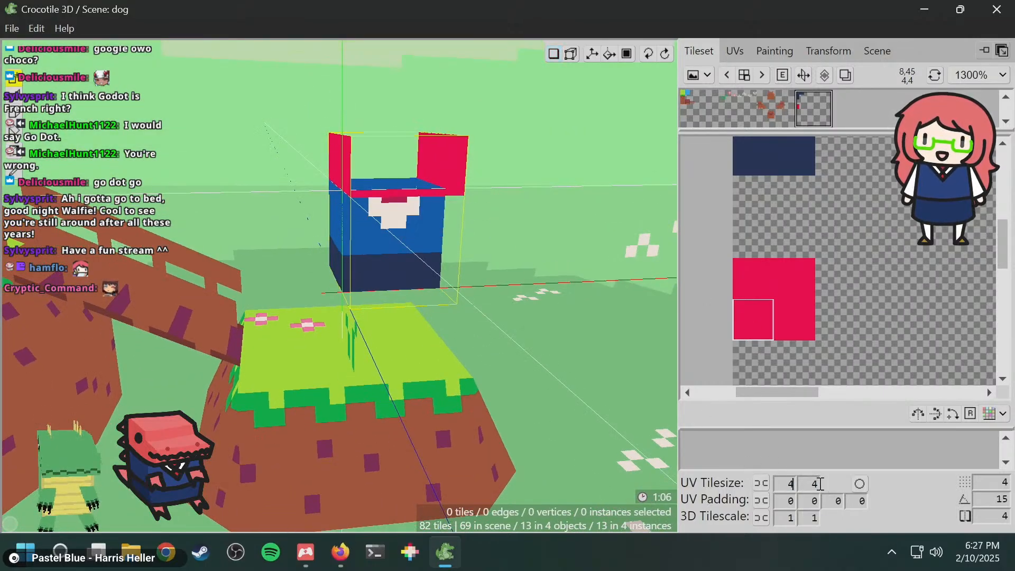
- Set the UV tile size to 8 by 4 and try placing the red tile on the head, undoing the placement
{"action": "key", "text": "BackSpace"}
{"action": "type", "text": "8"}
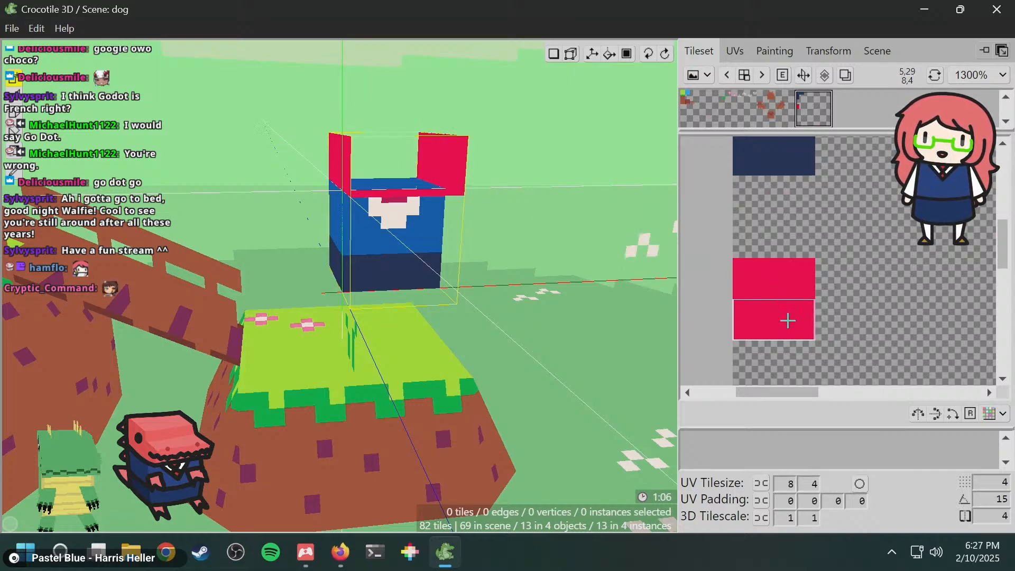
{"action": "left_click", "coordinate": [398, 173]}
{"action": "right_click_drag", "start_coordinate": [398, 173], "coordinate": [347, 151]}
{"action": "key", "text": "ctrl+z"}
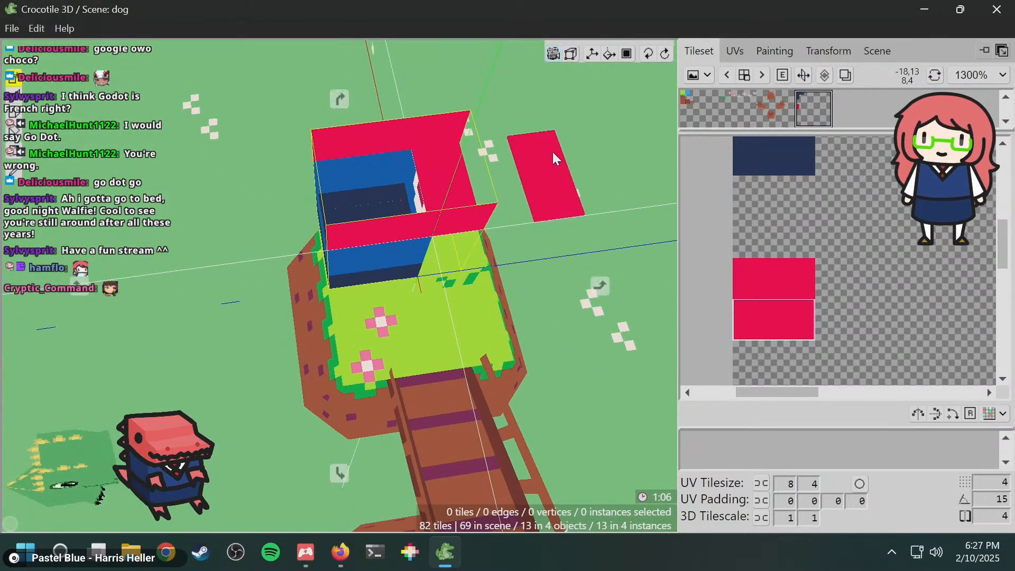
- Add the 8 by 4 red tile upright between the snout's side walls as its front wall
{"action": "right_click_drag", "start_coordinate": [552, 151], "coordinate": [449, 101]}
{"action": "key", "text": "f"}
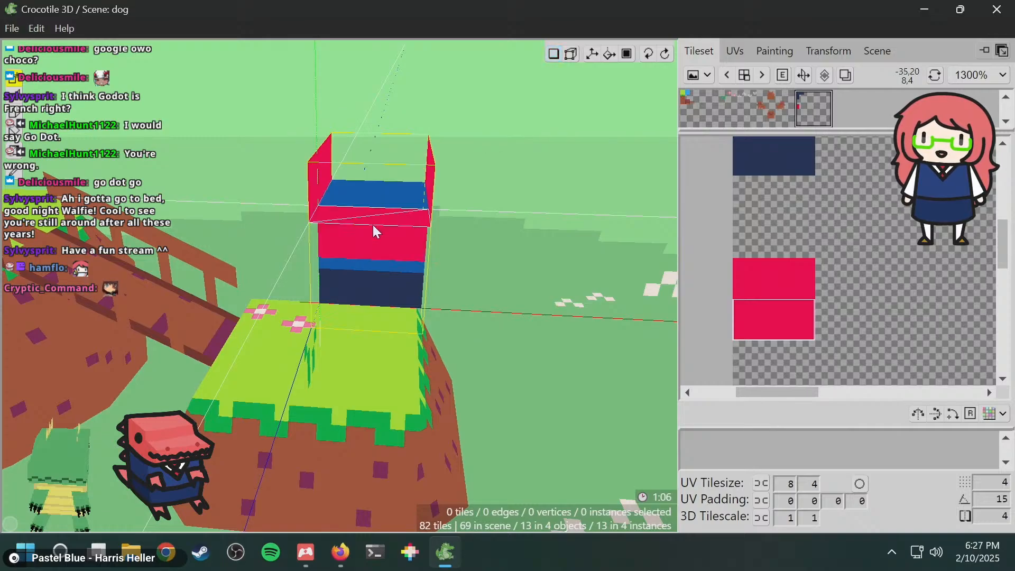
{"action": "right_click_drag", "start_coordinate": [373, 224], "coordinate": [686, 199]}
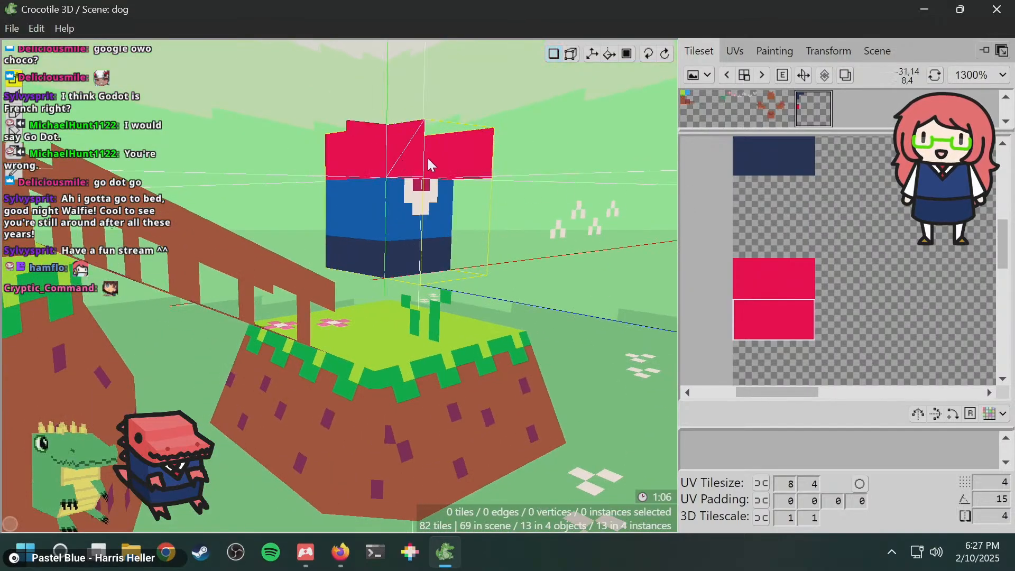
{"action": "right_click_drag", "start_coordinate": [458, 157], "coordinate": [534, 208]}
{"action": "right_click_drag", "start_coordinate": [455, 343], "coordinate": [452, 227]}
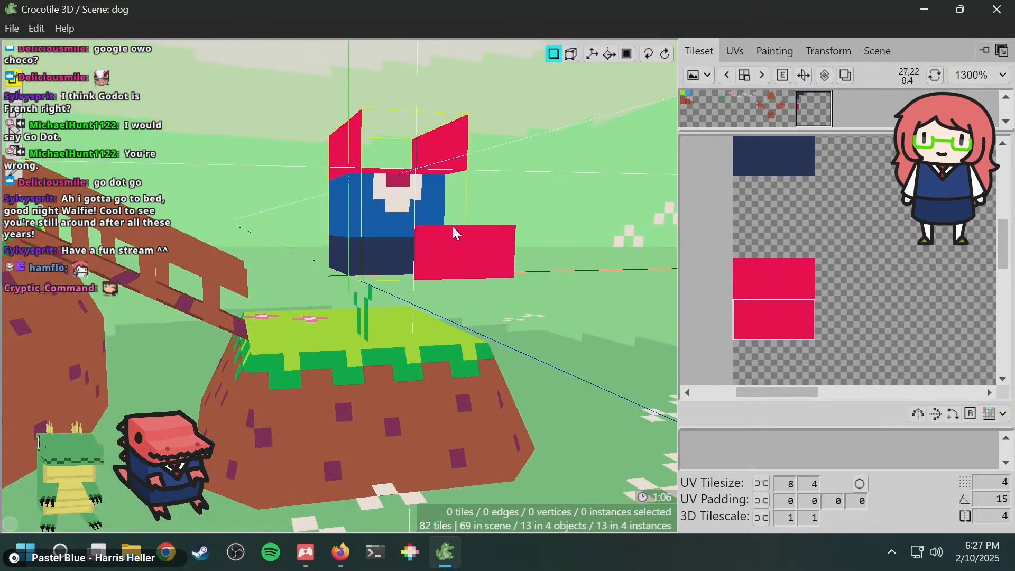
{"action": "left_click", "coordinate": [430, 146]}
{"action": "right_click_drag", "start_coordinate": [430, 146], "coordinate": [363, 120]}
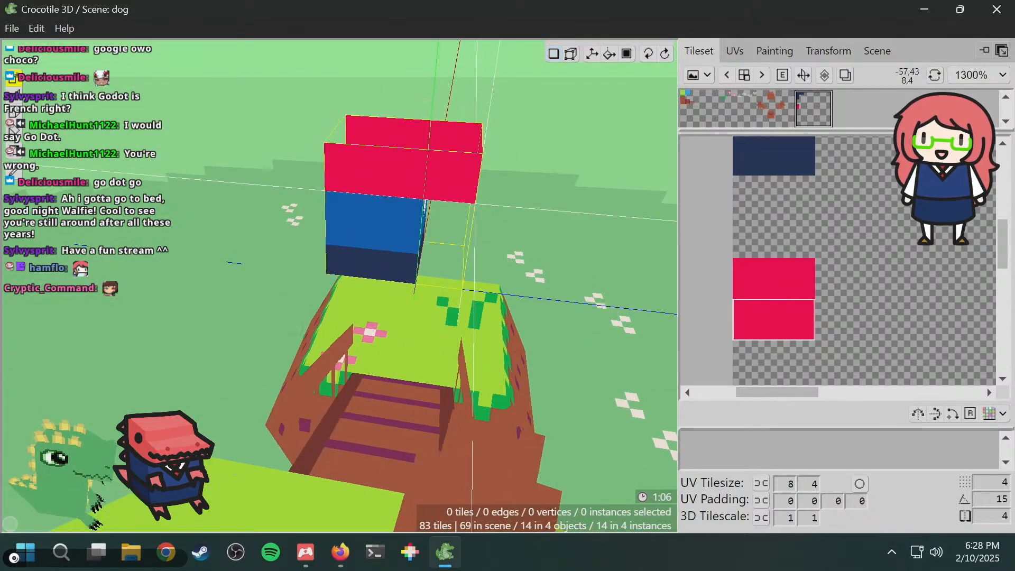
{"action": "right_click_drag", "start_coordinate": [492, 158], "coordinate": [478, 185]}
{"action": "right_click_drag", "start_coordinate": [615, 108], "coordinate": [579, 138]}
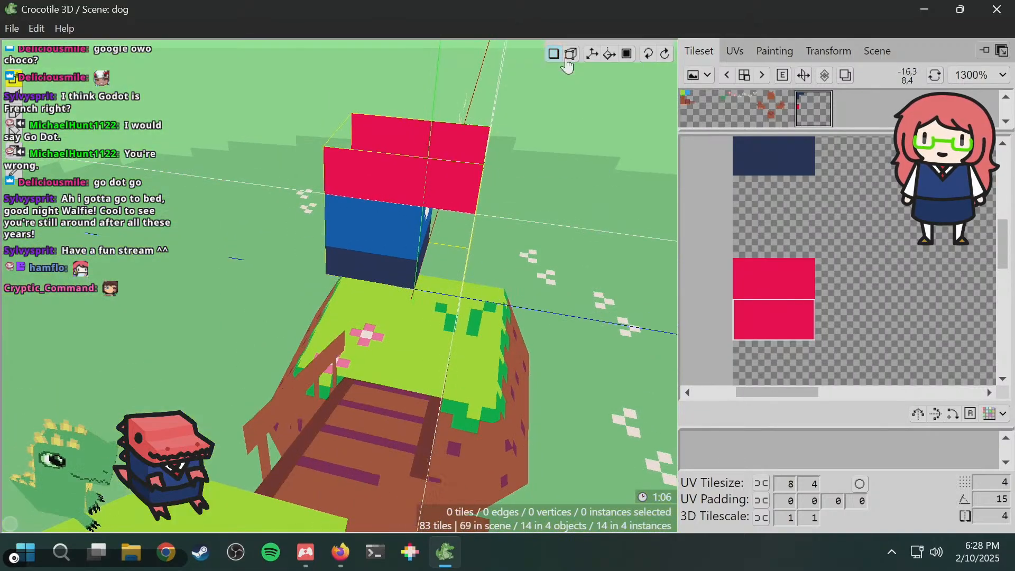
- Try to lay the 8 by 4 red tile over the snout as its top side
{"action": "key", "text": "Tab"}
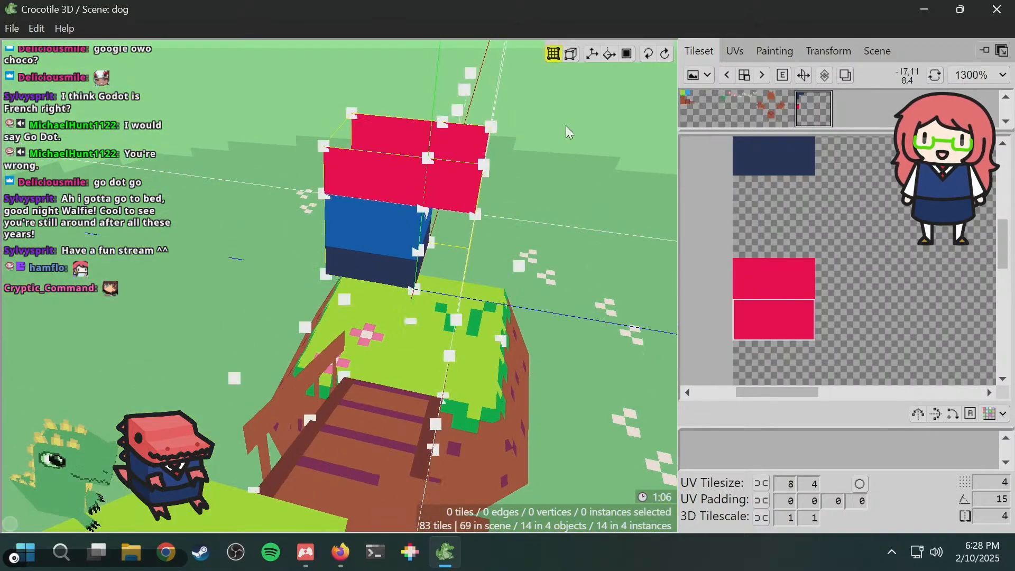
{"action": "right_click_drag", "start_coordinate": [566, 125], "coordinate": [756, 317]}
{"action": "mouse_move", "coordinate": [587, 185]}
{"action": "right_mouse_down"}
{"action": "mouse_move", "coordinate": [415, 262]}
{"action": "mouse_move", "coordinate": [529, 212]}
{"action": "mouse_move", "coordinate": [388, 313]}
{"action": "right_mouse_up"}
{"action": "key", "text": "Tab"}
{"action": "left_click", "coordinate": [371, 290]}
{"action": "key", "text": "ctrl+z"}
{"action": "right_click_drag", "start_coordinate": [460, 202], "coordinate": [624, 168]}
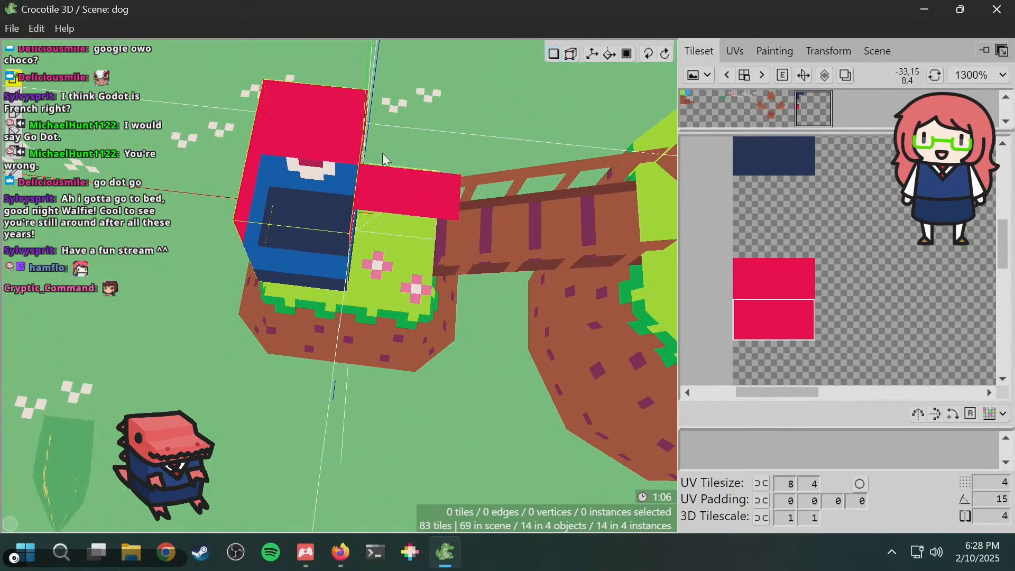
{"action": "right_click_drag", "start_coordinate": [302, 117], "coordinate": [459, 238]}
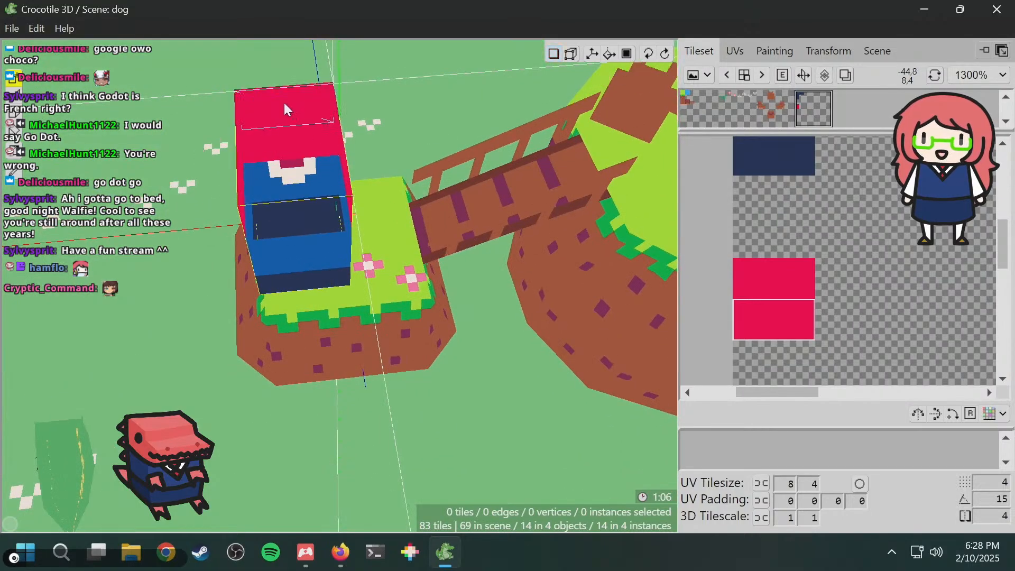
{"action": "left_click", "coordinate": [283, 103]}
{"action": "right_click_drag", "start_coordinate": [284, 103], "coordinate": [311, 172]}
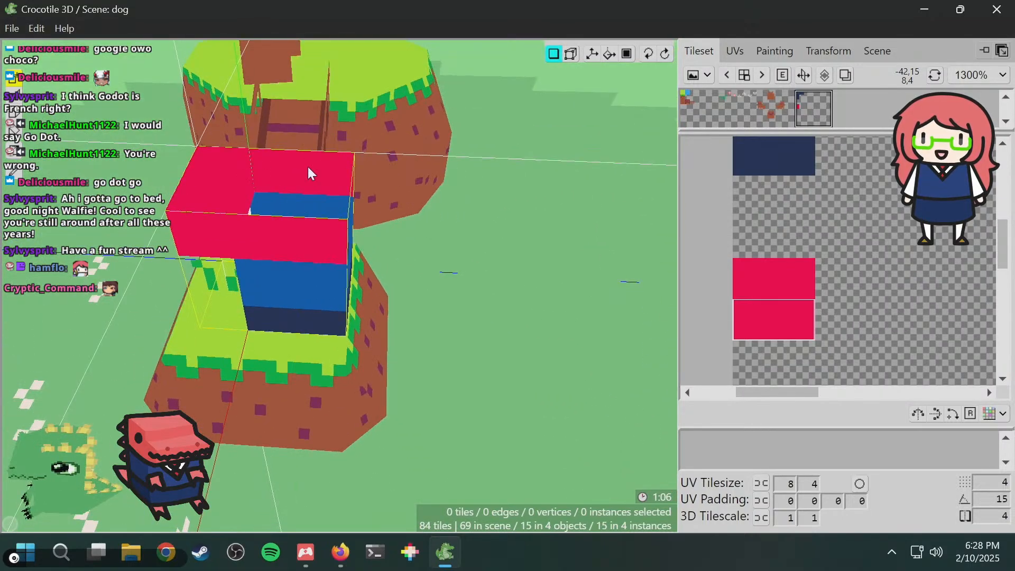
- Enable the wireframe display in the general settings and close the settings
{"action": "left_click", "coordinate": [11, 29]}
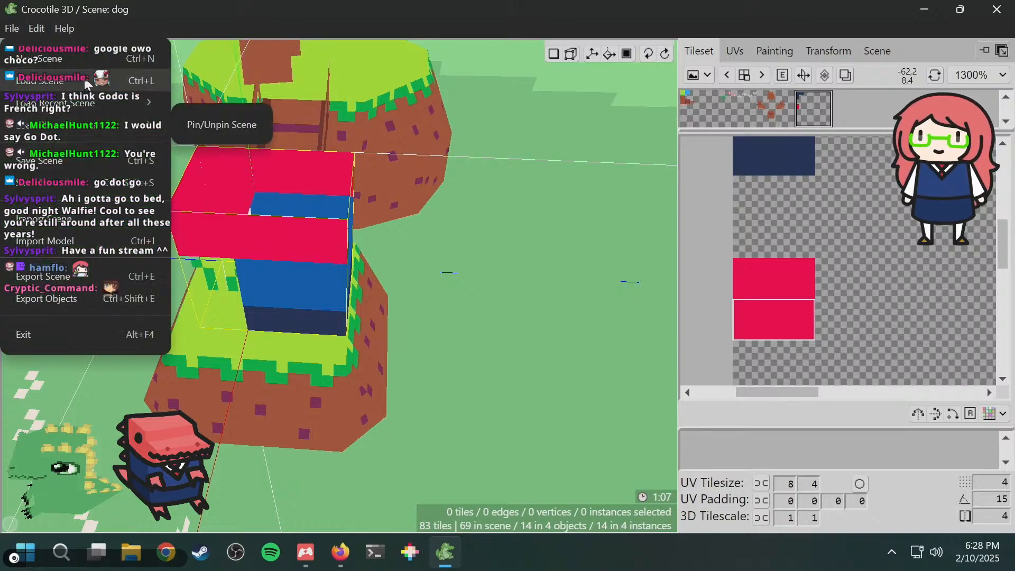
{"action": "left_click", "coordinate": [36, 28]}
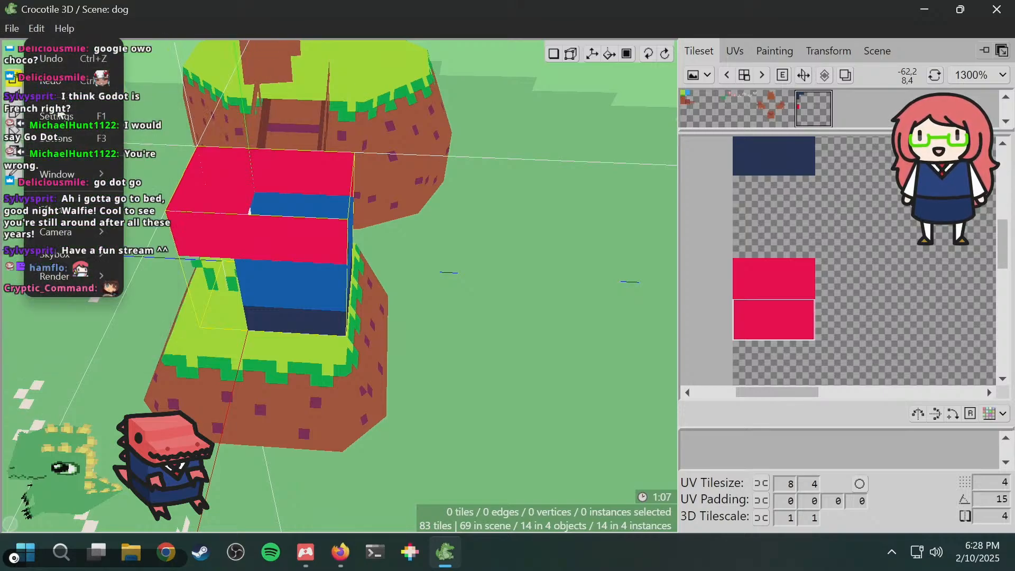
{"action": "left_click", "coordinate": [130, 129]}
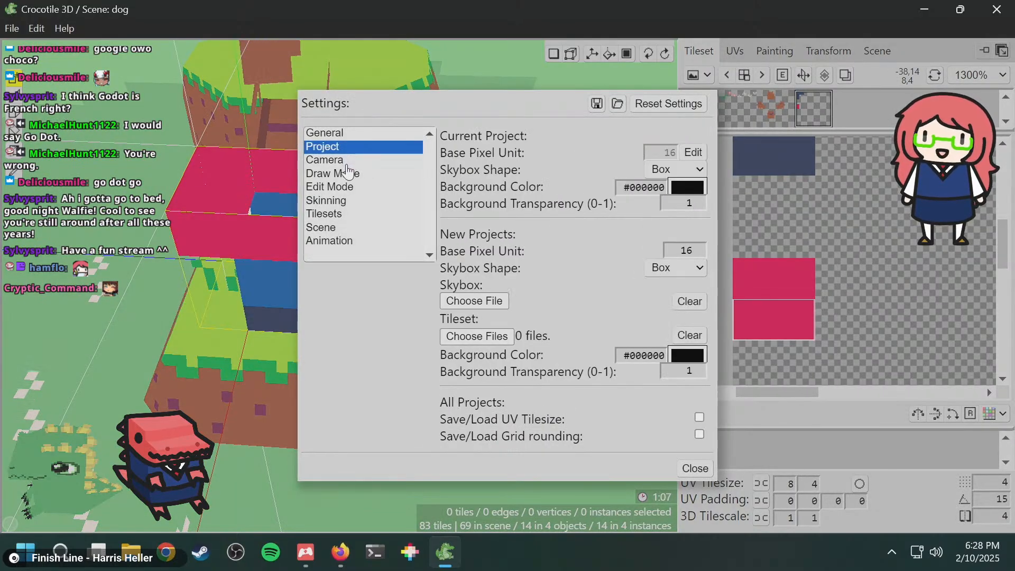
{"action": "left_click", "coordinate": [342, 134]}
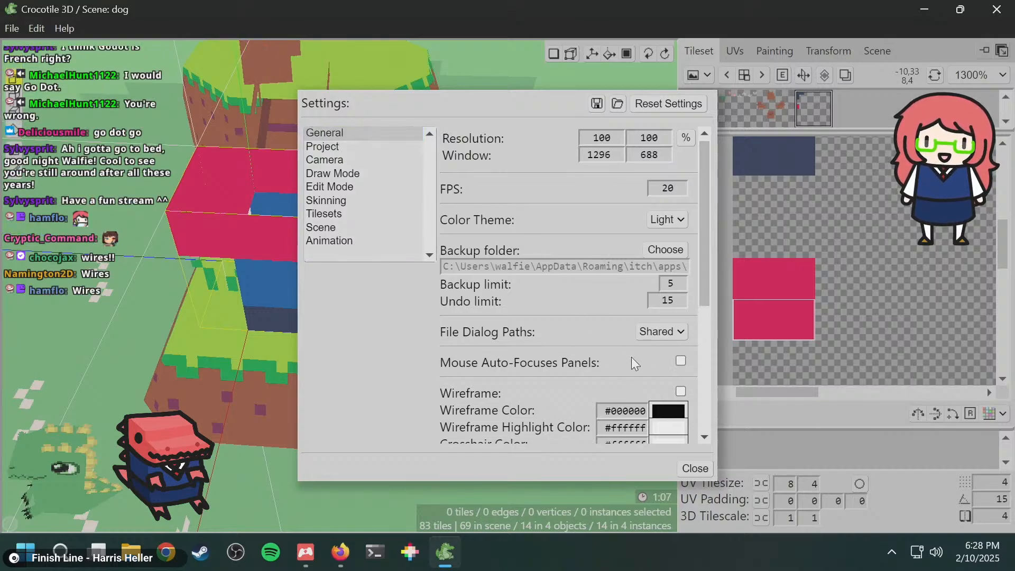
{"action": "left_click", "coordinate": [681, 391]}
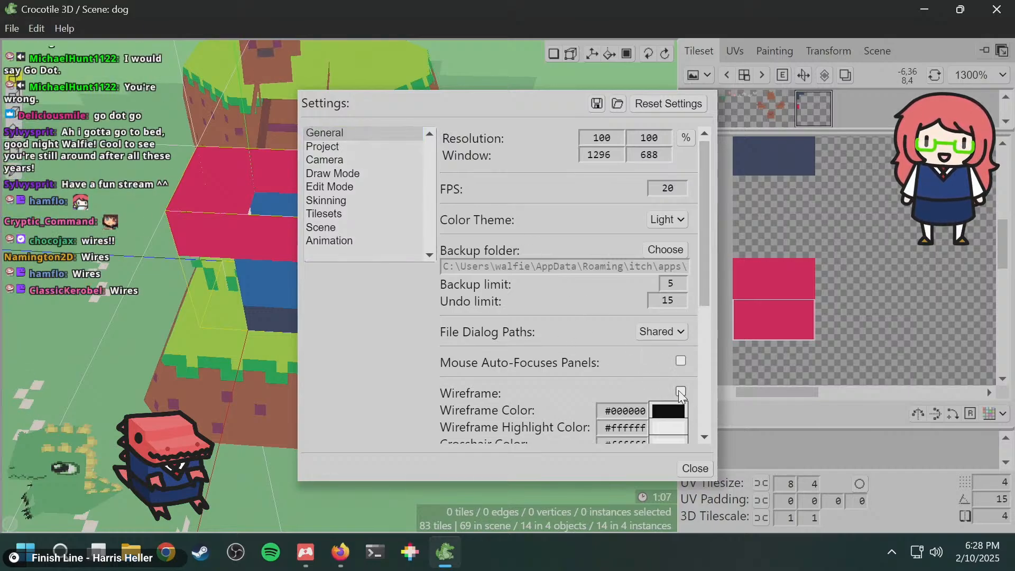
{"action": "left_click", "coordinate": [698, 470]}
- Add the 8 by 4 red tile horizontally over the snout as its top side
{"action": "key", "text": "space"}
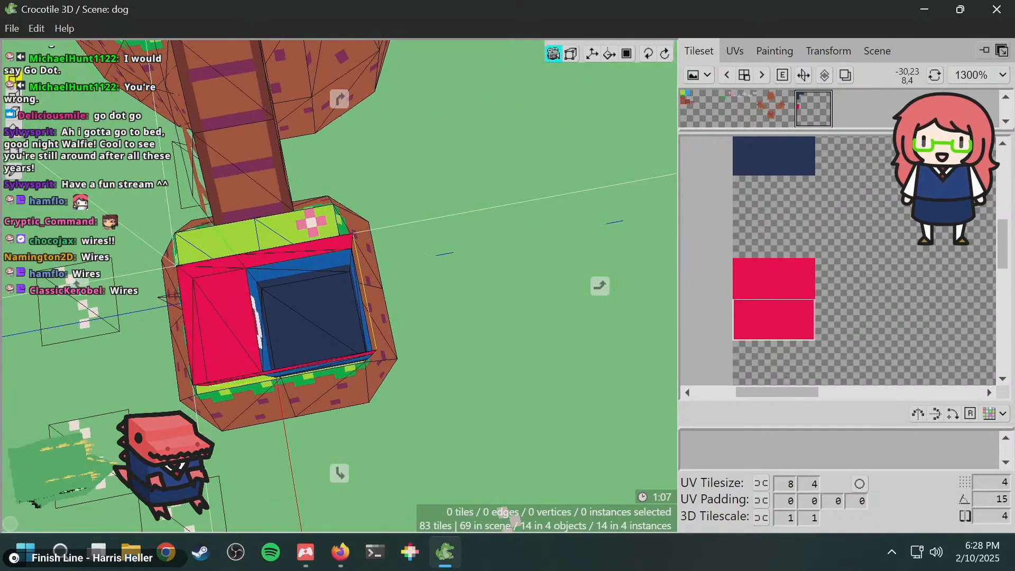
{"action": "key", "text": "space"}
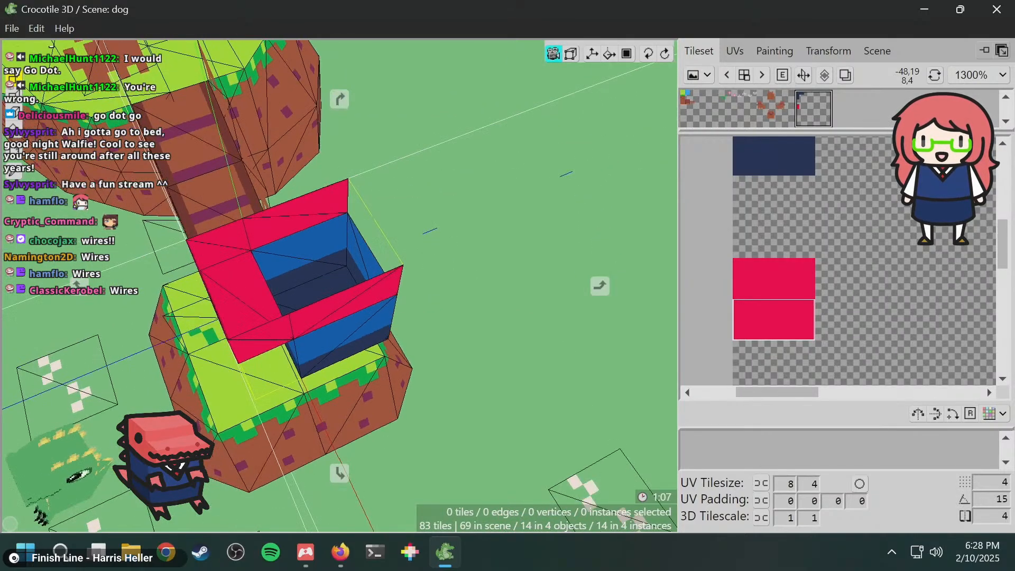
{"action": "key", "text": "space"}
{"action": "left_click", "coordinate": [236, 257]}
{"action": "key", "text": "space"}
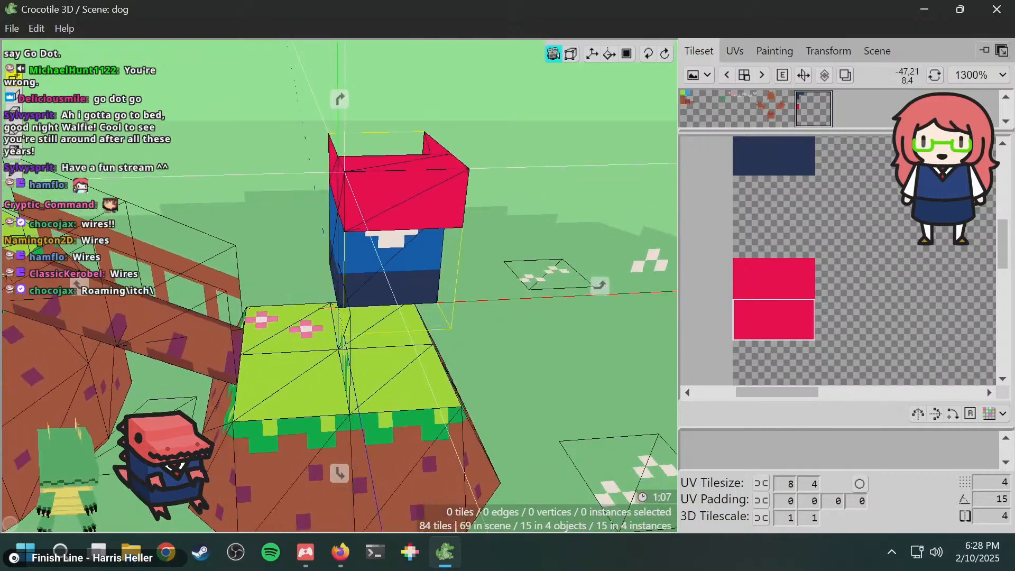
{"action": "key", "text": "space"}
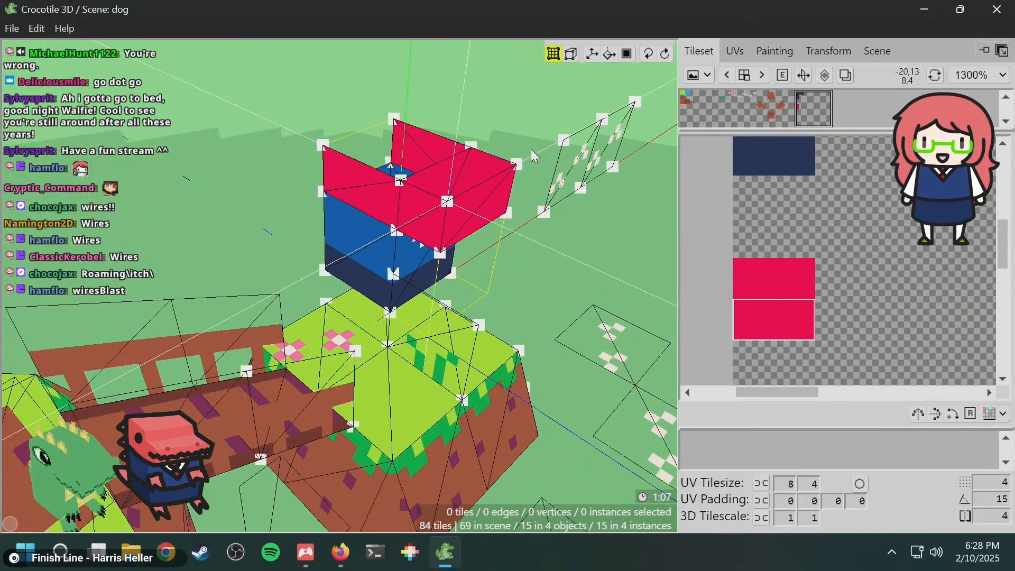
- Select the vertices at both upper front corners of the snout in edit mode
{"action": "left_click", "coordinate": [517, 164]}
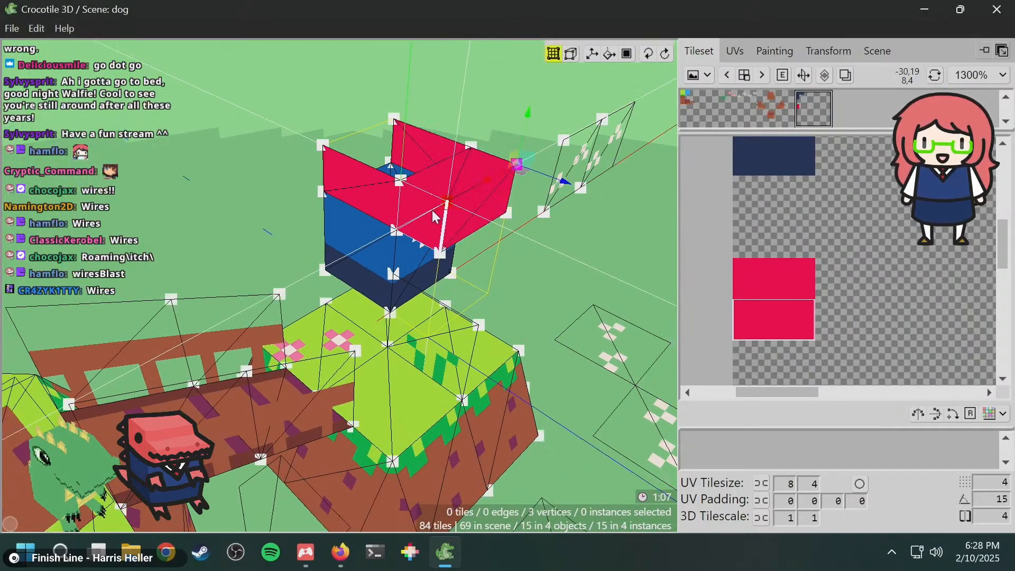
{"action": "left_click", "coordinate": [446, 202], "text": "shift"}
{"action": "key", "text": "space"}
{"action": "key", "text": "space"}
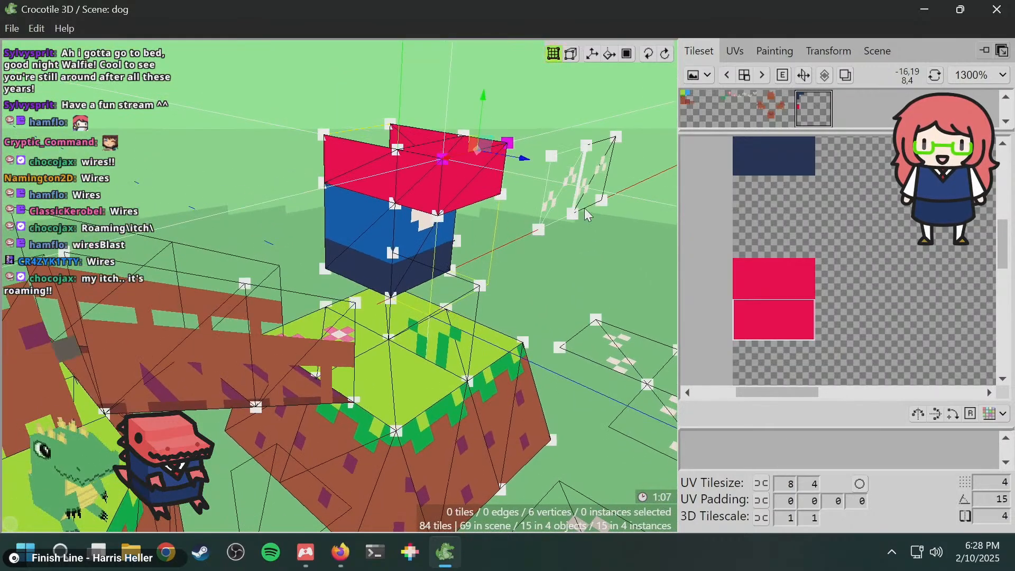
{"action": "key", "text": "space"}
{"action": "key", "text": "space"}
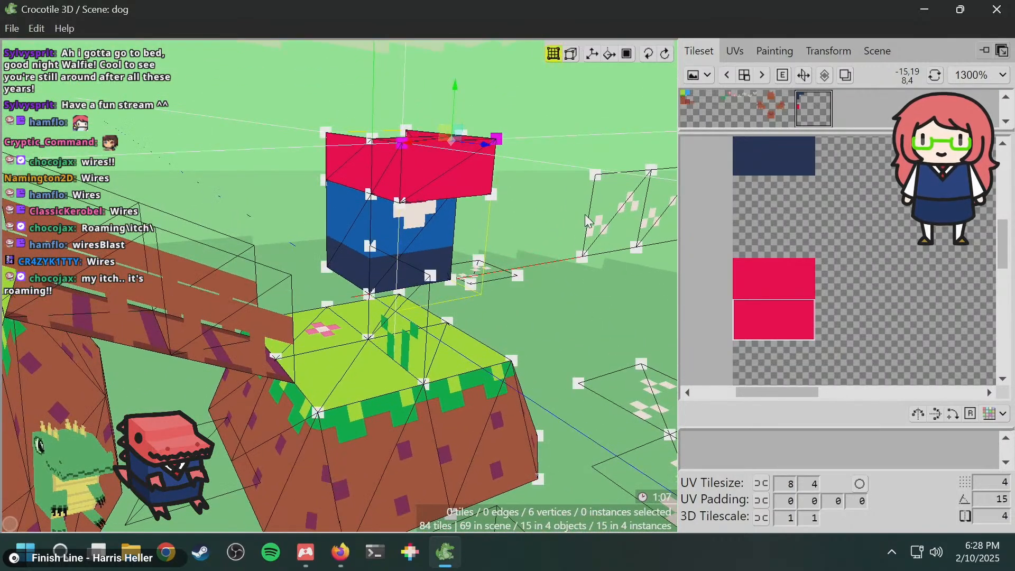
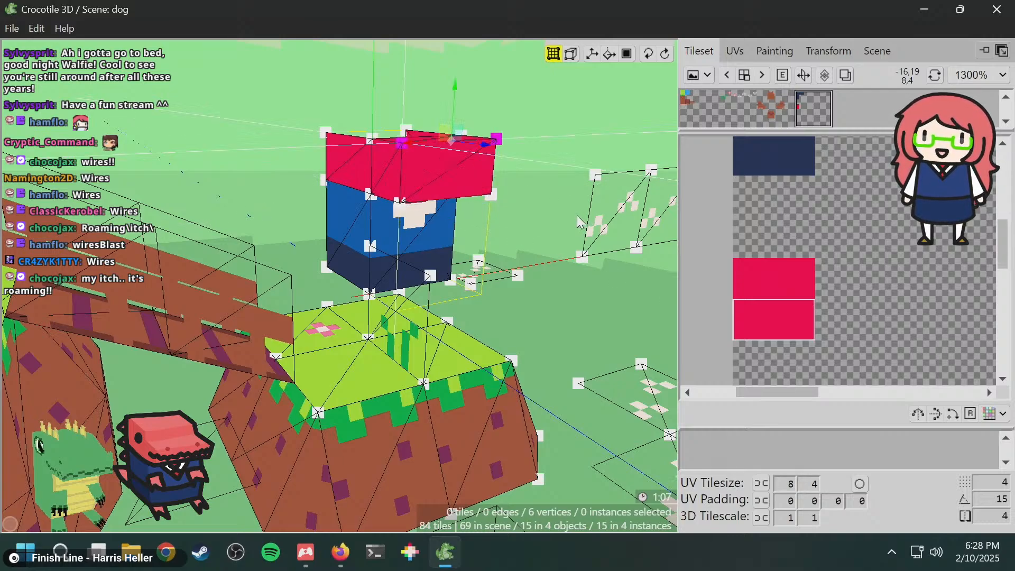
- Try lowering the snout's upper front corners by one grid step of 4, and move them back up
{"action": "key", "text": "space"}
{"action": "key", "text": "space"}
{"action": "key", "text": "s"}
{"action": "key", "text": "space"}
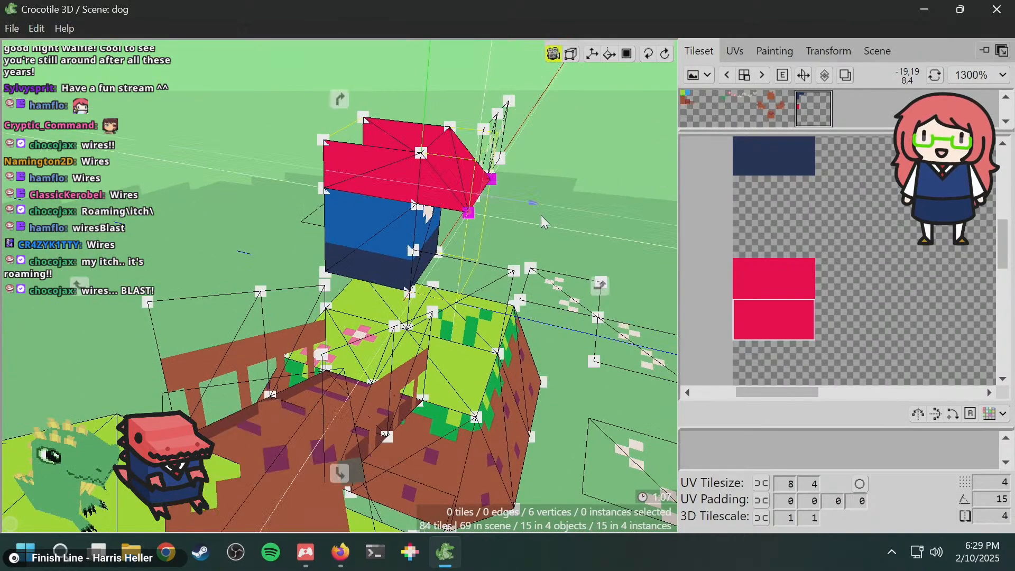
{"action": "key", "text": "space"}
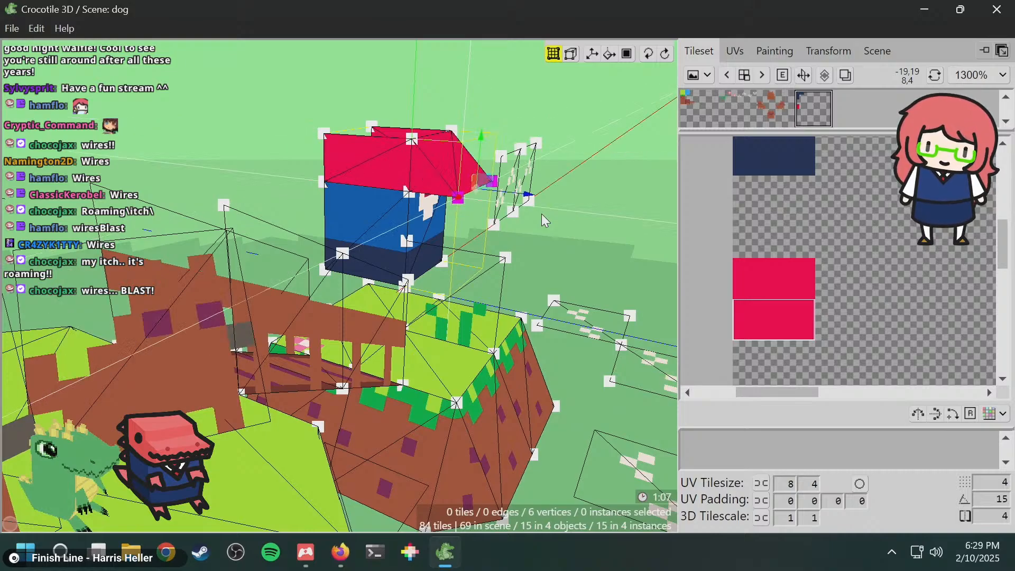
{"action": "key", "text": "w"}
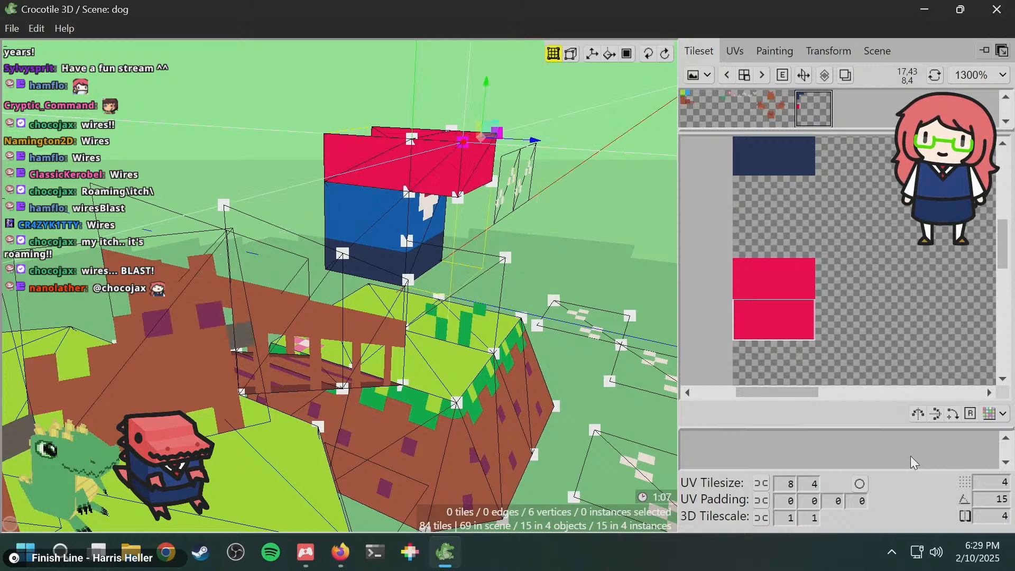
- Set the grid size to 2 and lower the snout's upper front corners by one grid step so the top slopes forward
{"action": "left_click_drag", "start_coordinate": [985, 486], "coordinate": [1014, 487]}
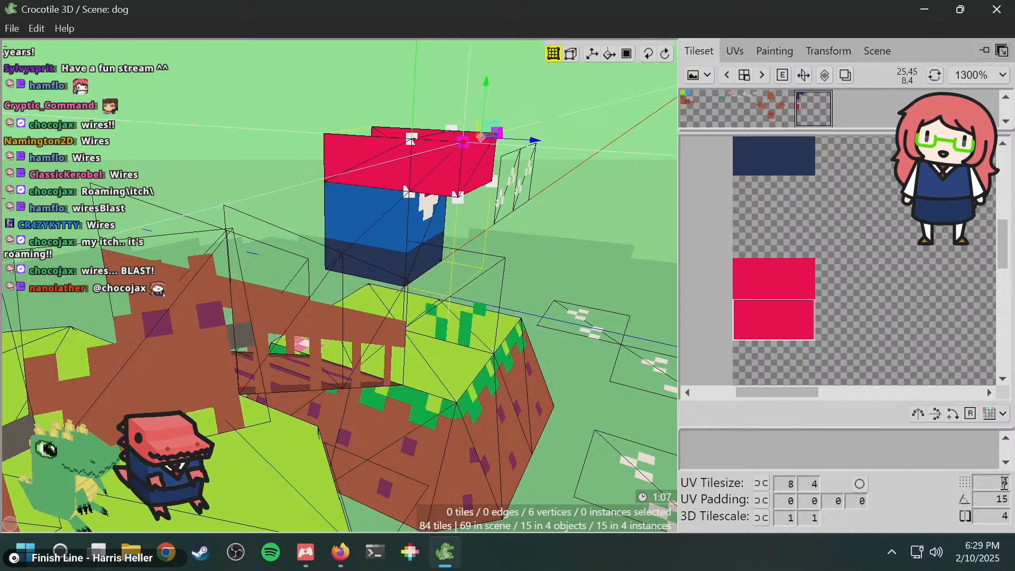
{"action": "type", "text": "2"}
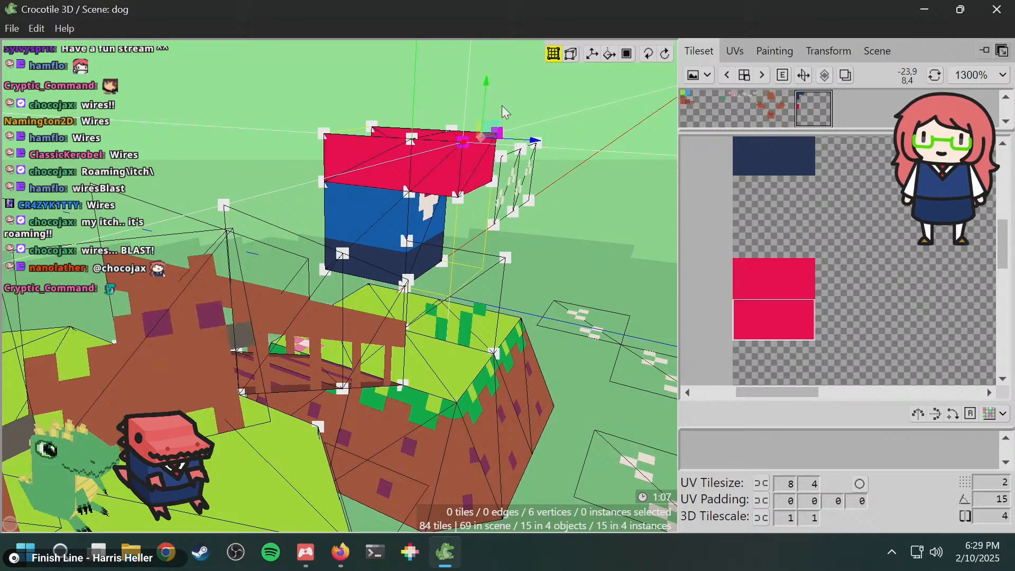
{"action": "left_click_drag", "start_coordinate": [516, 104], "coordinate": [540, 115]}
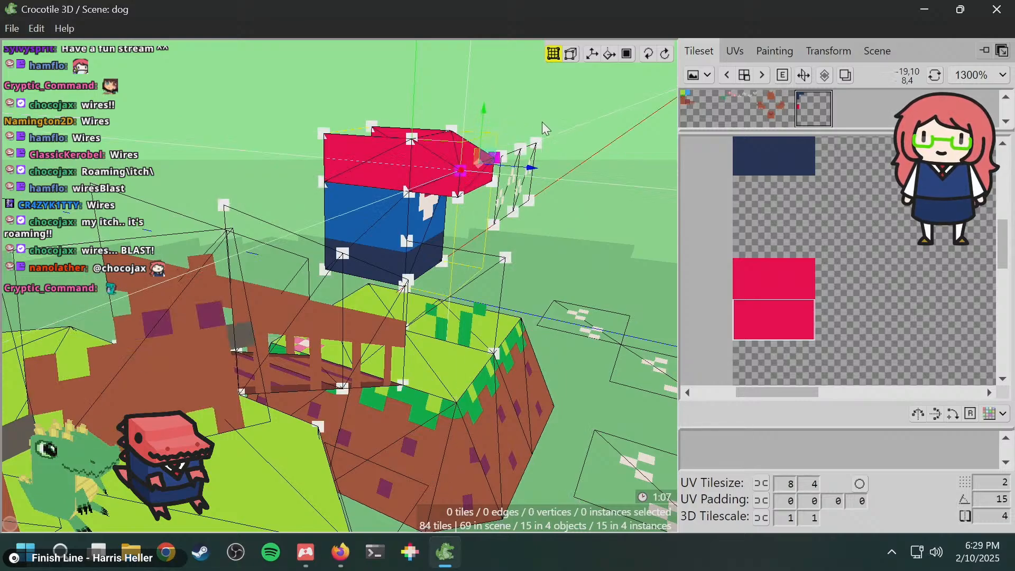
- Select the vertices at the snout's two upper rear corners and lower them by one grid step of 2
{"action": "middle_click_drag", "start_coordinate": [541, 122], "coordinate": [521, 106]}
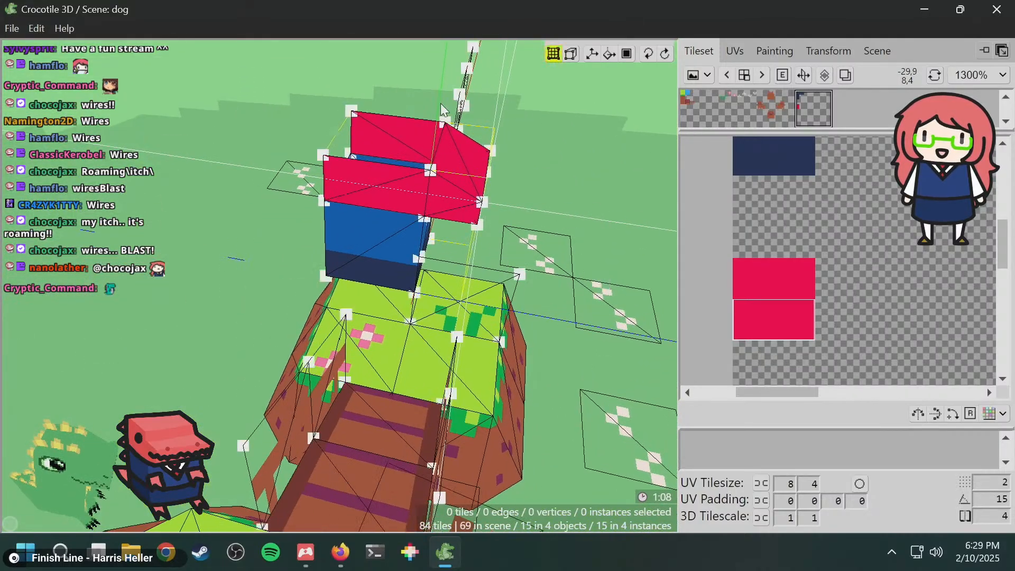
{"action": "left_click", "coordinate": [440, 124]}
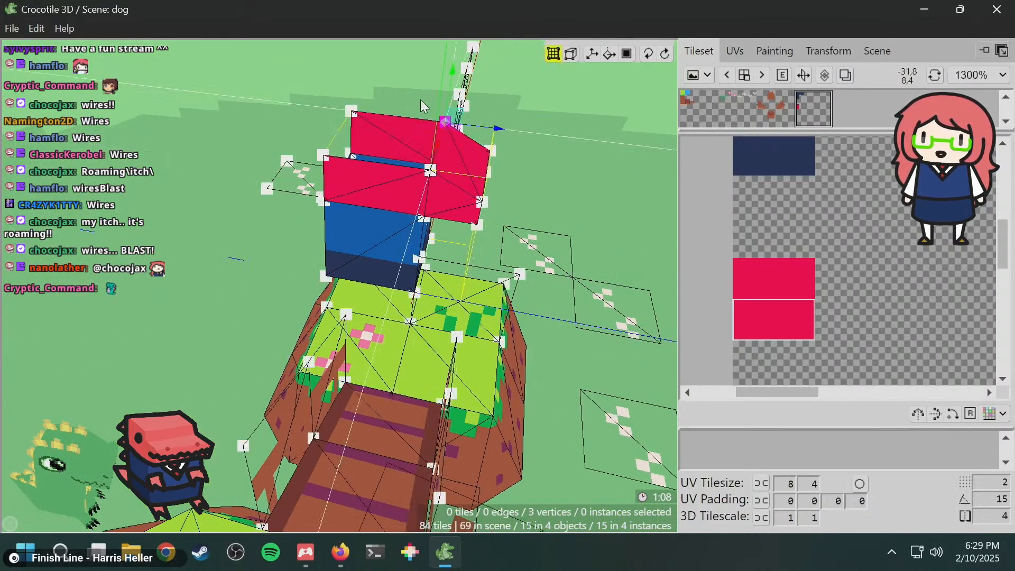
{"action": "middle_click_drag", "start_coordinate": [420, 99], "coordinate": [416, 106]}
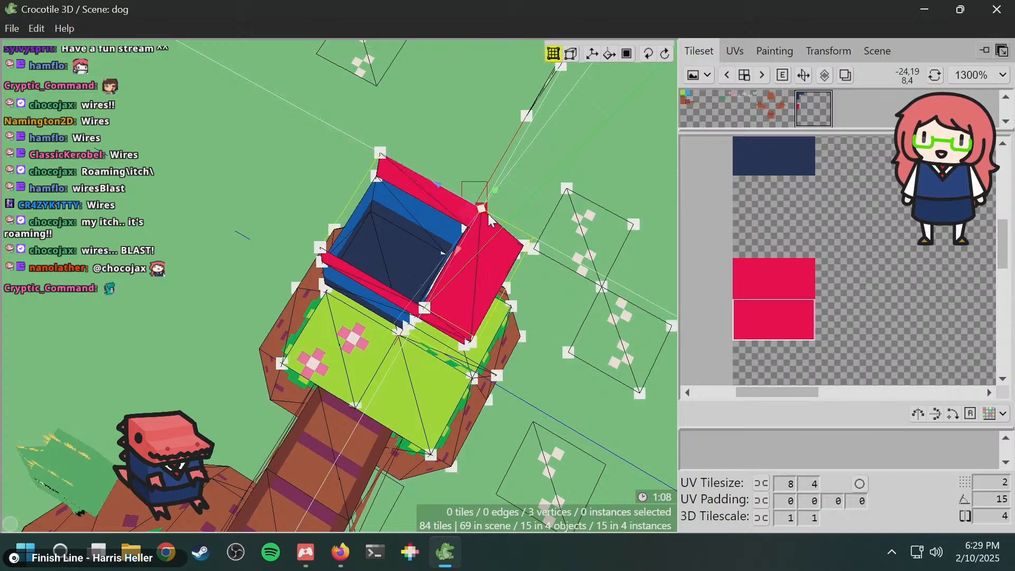
{"action": "middle_click_drag", "start_coordinate": [426, 316], "coordinate": [461, 235]}
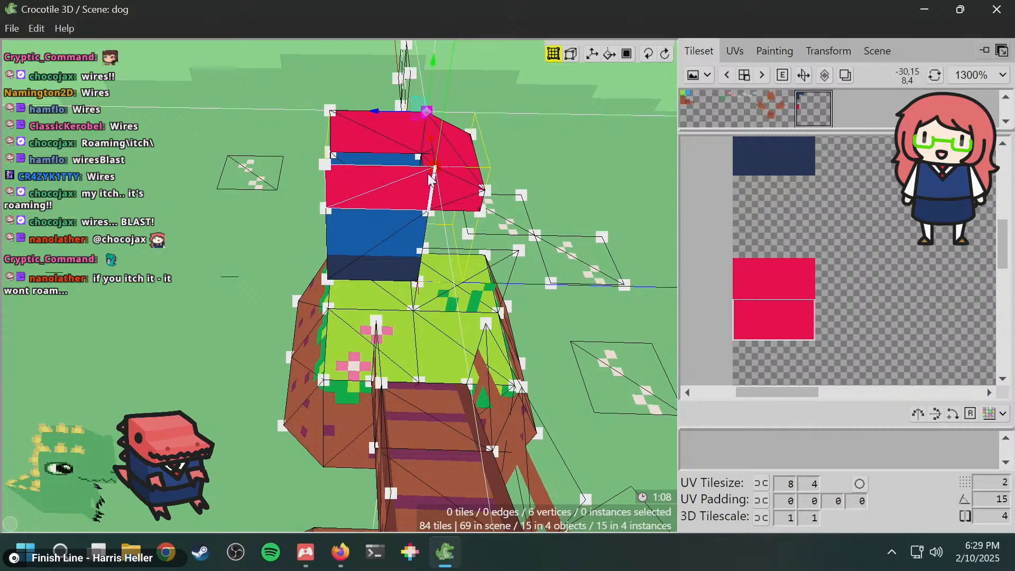
{"action": "middle_click_drag", "start_coordinate": [431, 180], "coordinate": [539, 197]}
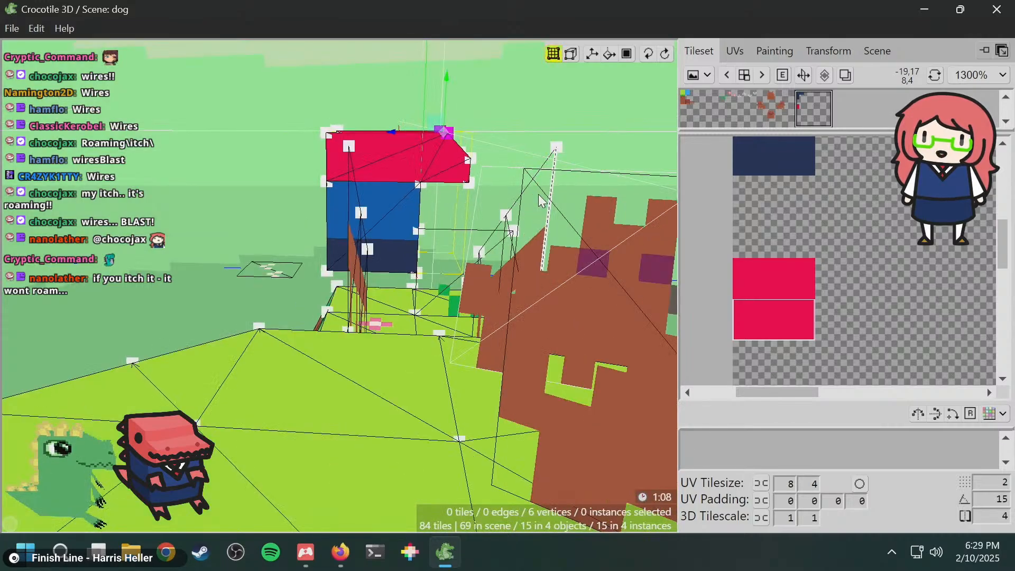
{"action": "key", "text": "a"}
{"action": "key", "text": "s"}
{"action": "key", "text": "w"}
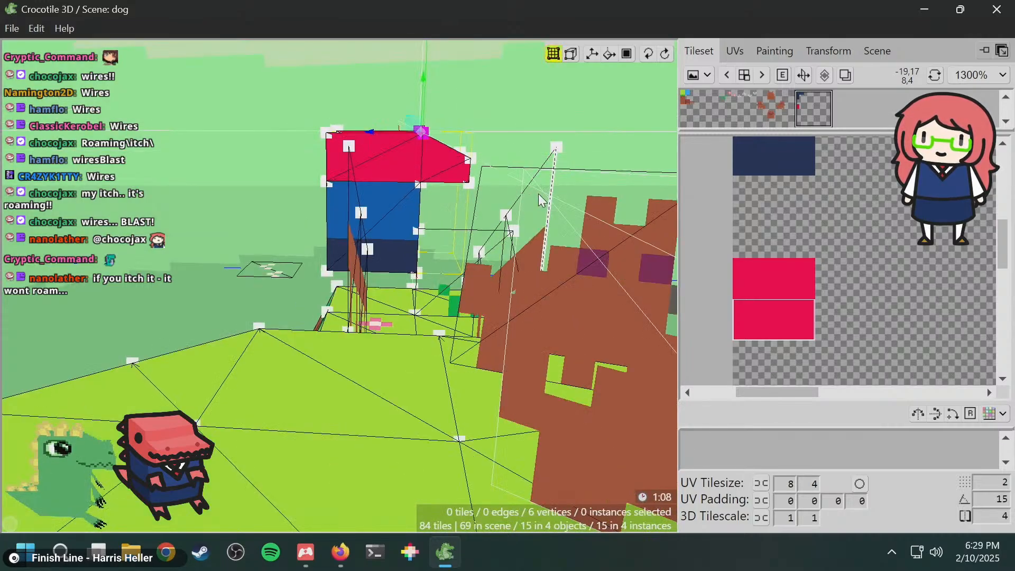
{"action": "key", "text": "s"}
{"action": "key", "text": "w"}
{"action": "key", "text": "s"}
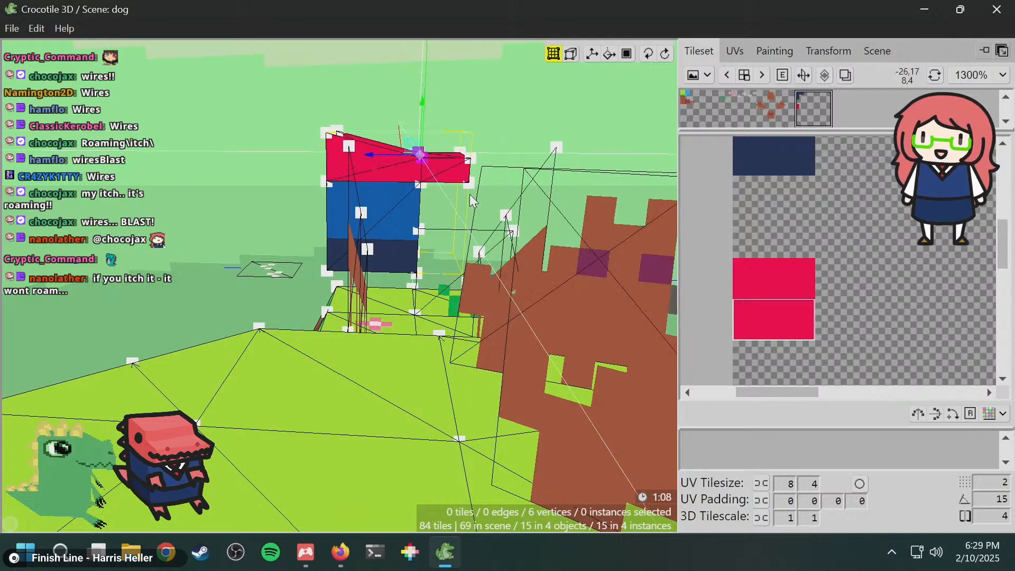
- Try shifting the lowered rear corners of the snout up and forward by one grid step, move them back and deselect them
{"action": "key", "text": "w"}
{"action": "key", "text": "s"}
{"action": "key", "text": "d"}
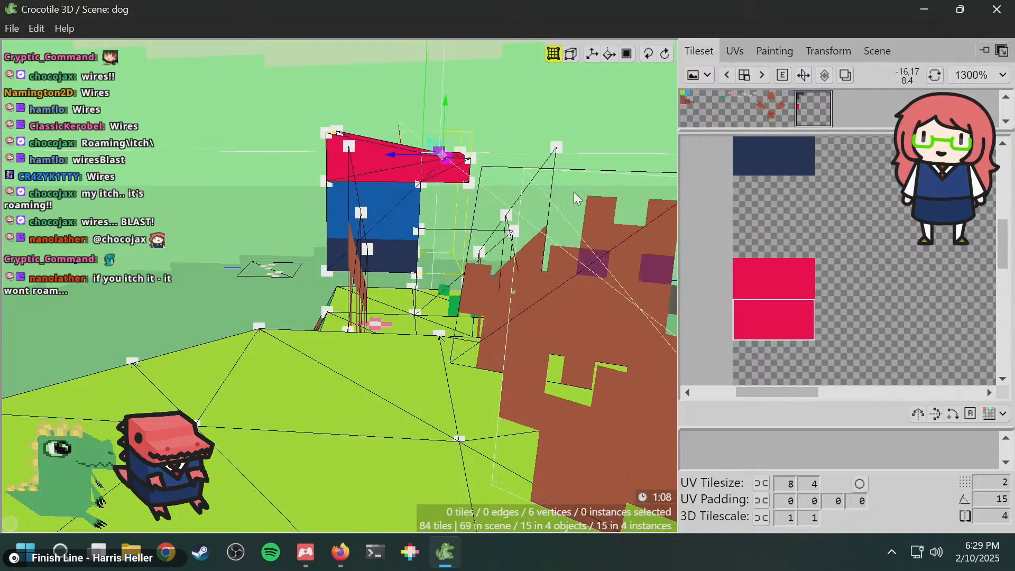
{"action": "key", "text": "a"}
{"action": "left_click", "coordinate": [480, 147]}
{"action": "mouse_move", "coordinate": [561, 69]}
{"action": "middle_mouse_down"}
{"action": "mouse_move", "coordinate": [535, 120]}
{"action": "mouse_move", "coordinate": [418, 146]}
{"action": "mouse_move", "coordinate": [516, 128]}
{"action": "middle_mouse_up"}
{"action": "key", "text": "Tab"}
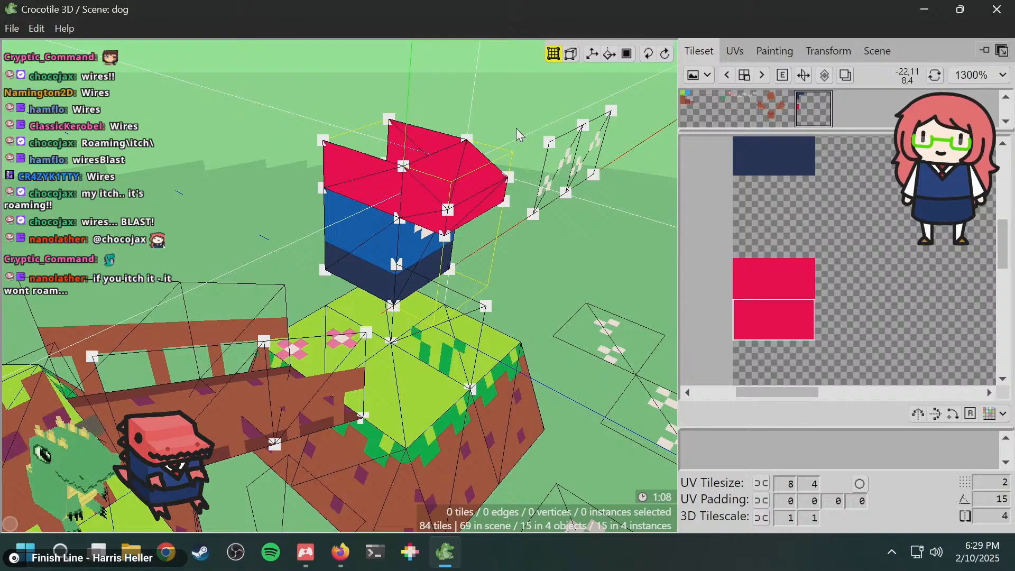
- Select the snout's sloped top tile and set the grid size to 1
{"action": "middle_click_drag", "start_coordinate": [357, 142], "coordinate": [392, 251]}
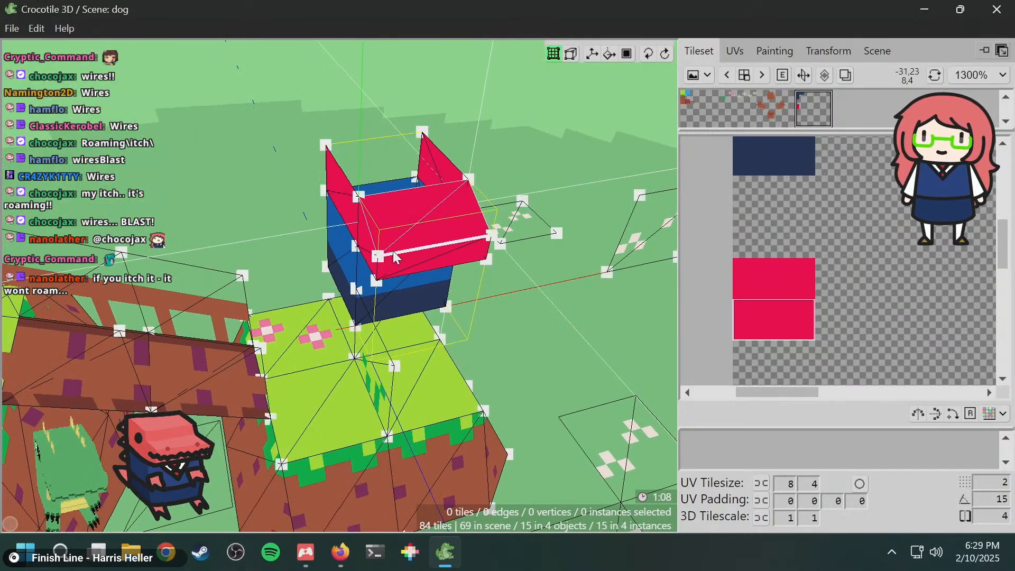
{"action": "left_click", "coordinate": [420, 210]}
{"action": "middle_click_drag", "start_coordinate": [530, 200], "coordinate": [461, 239]}
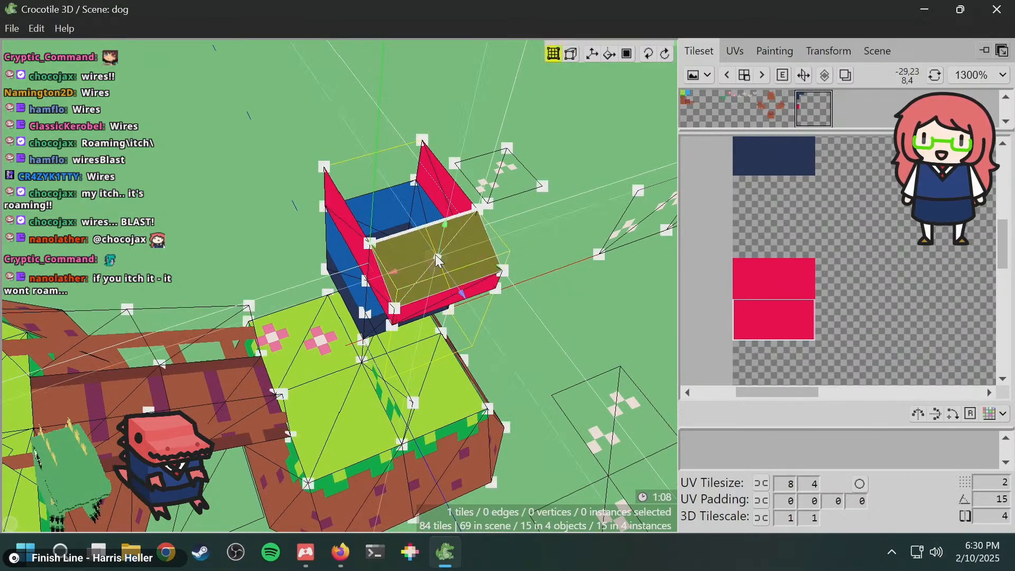
{"action": "mouse_move", "coordinate": [477, 236]}
{"action": "middle_mouse_down"}
{"action": "mouse_move", "coordinate": [507, 211]}
{"action": "mouse_move", "coordinate": [484, 234]}
{"action": "mouse_move", "coordinate": [468, 232]}
{"action": "middle_mouse_up"}
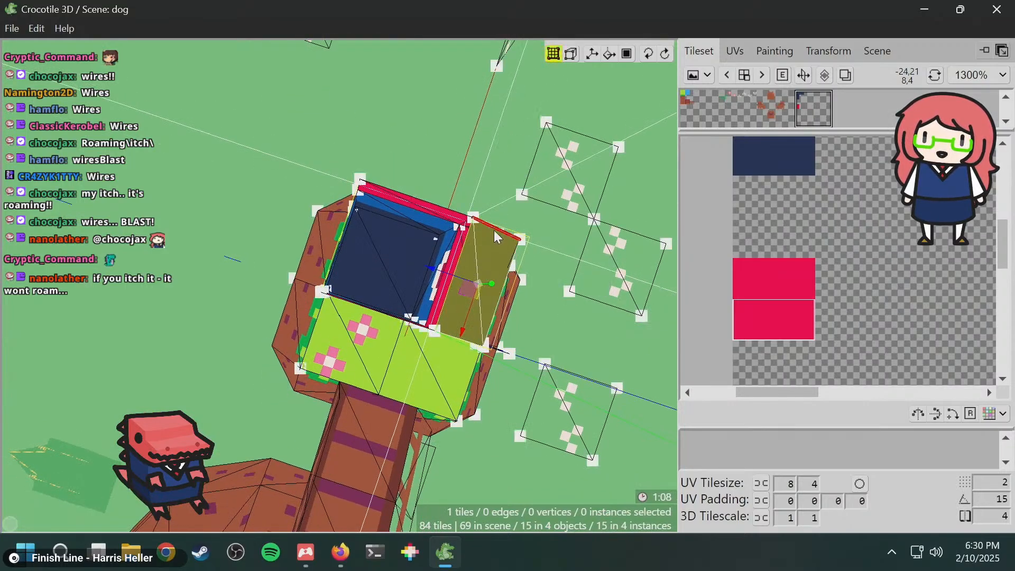
{"action": "left_click", "coordinate": [484, 264]}
{"action": "middle_click_drag", "start_coordinate": [487, 256], "coordinate": [530, 195]}
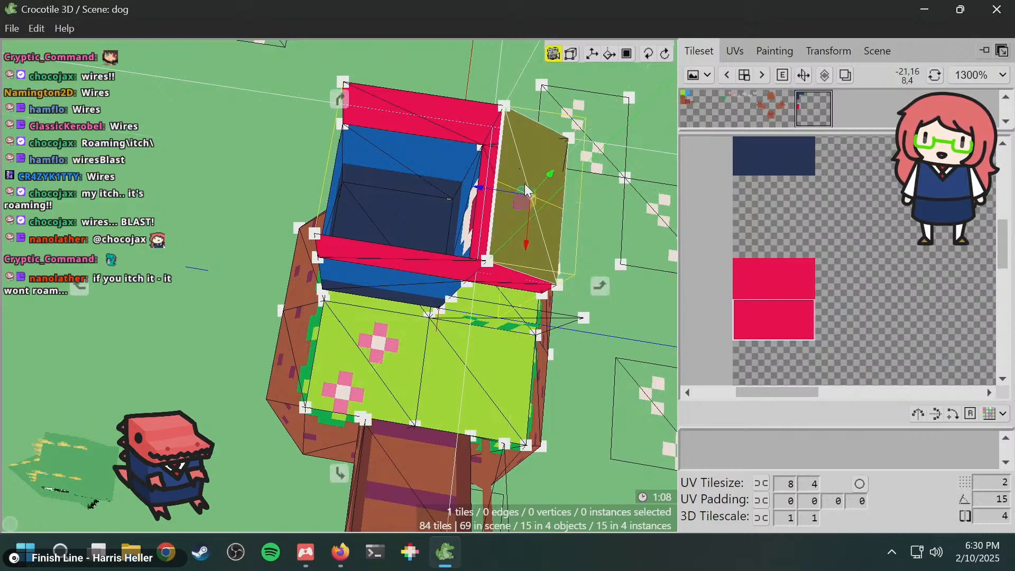
{"action": "middle_click_drag", "start_coordinate": [518, 153], "coordinate": [522, 184]}
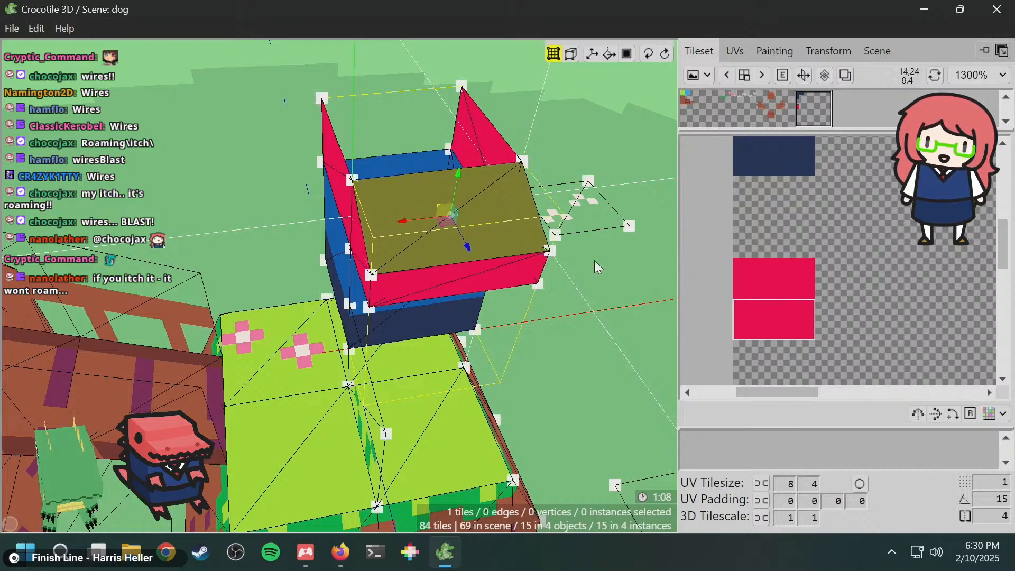
{"action": "middle_click_drag", "start_coordinate": [594, 260], "coordinate": [525, 233]}
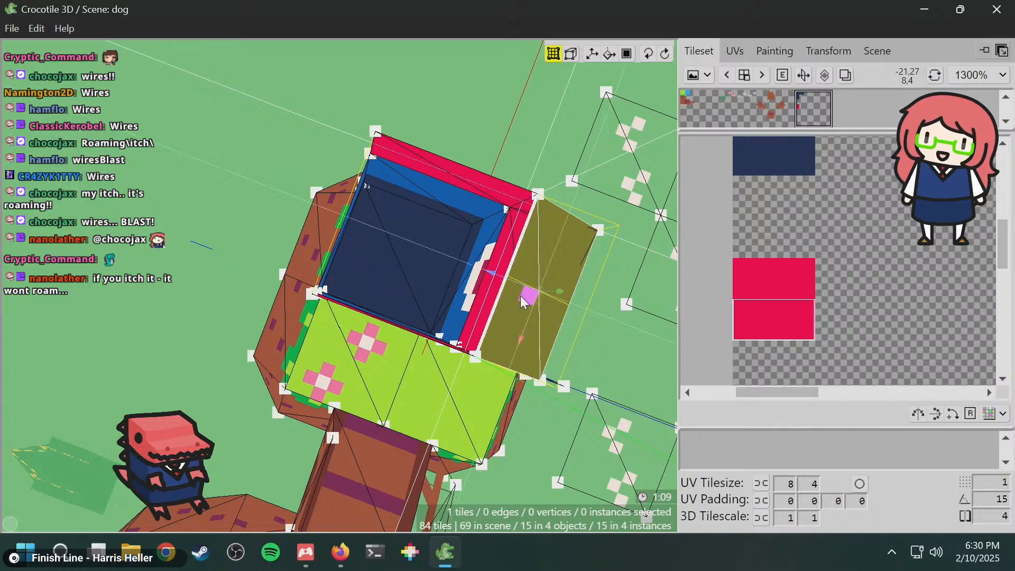
{"action": "middle_click_drag", "start_coordinate": [520, 296], "coordinate": [540, 275]}
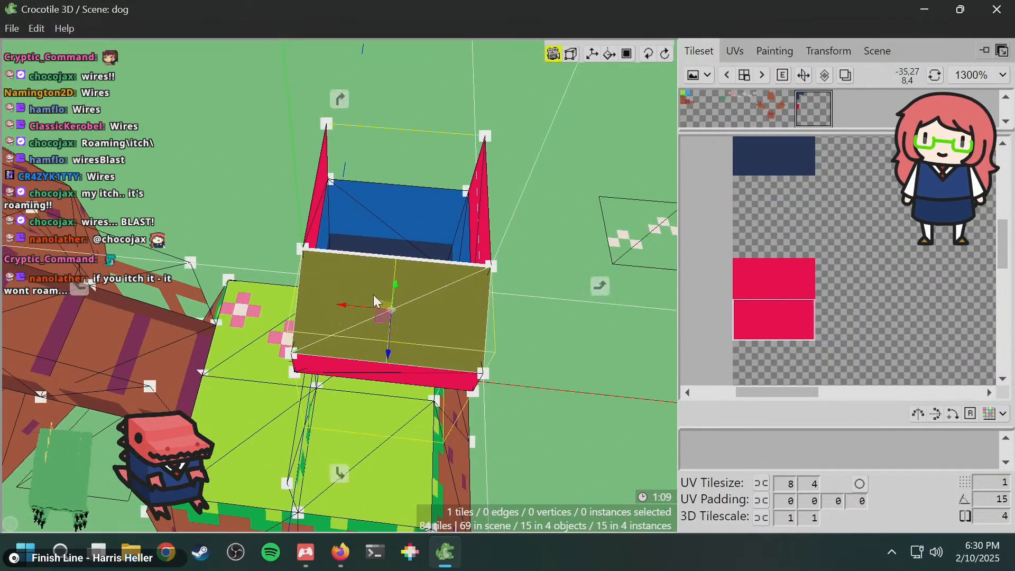
{"action": "middle_click_drag", "start_coordinate": [373, 294], "coordinate": [461, 248]}
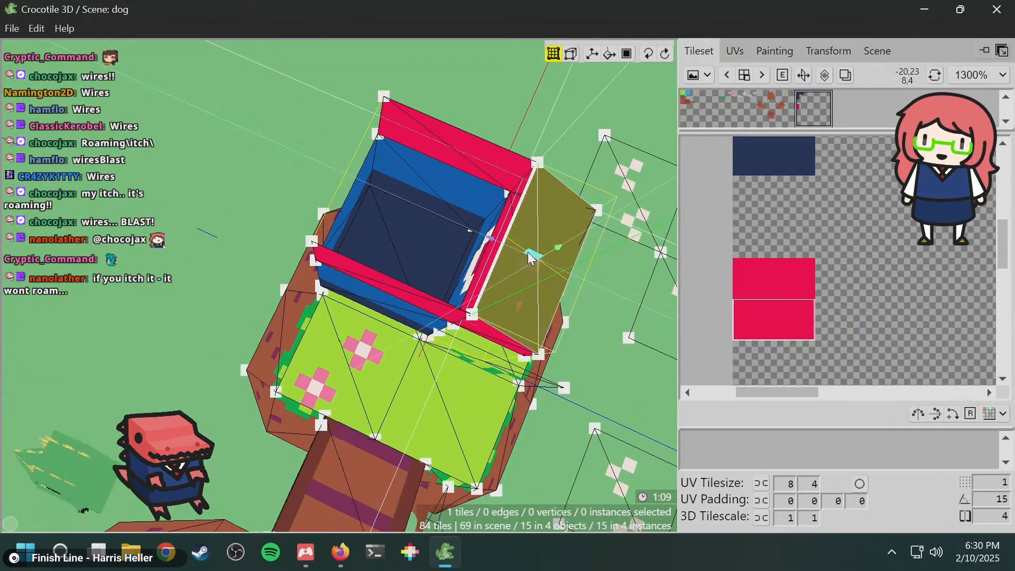
{"action": "middle_click_drag", "start_coordinate": [556, 252], "coordinate": [544, 253]}
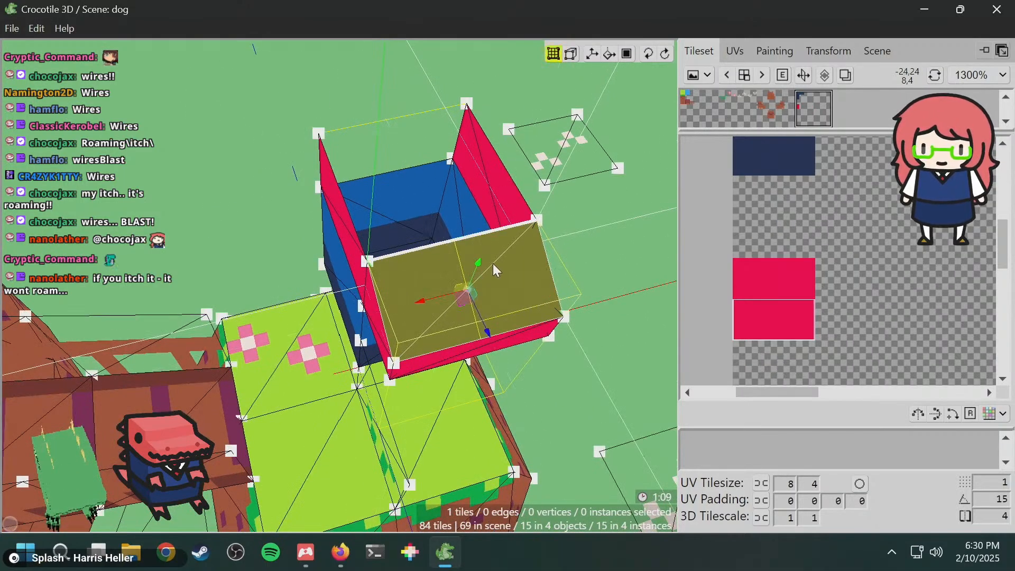
- Try subdividing the snout's top tile by segments with 2 columns, and undo it
{"action": "right_click", "coordinate": [520, 261]}
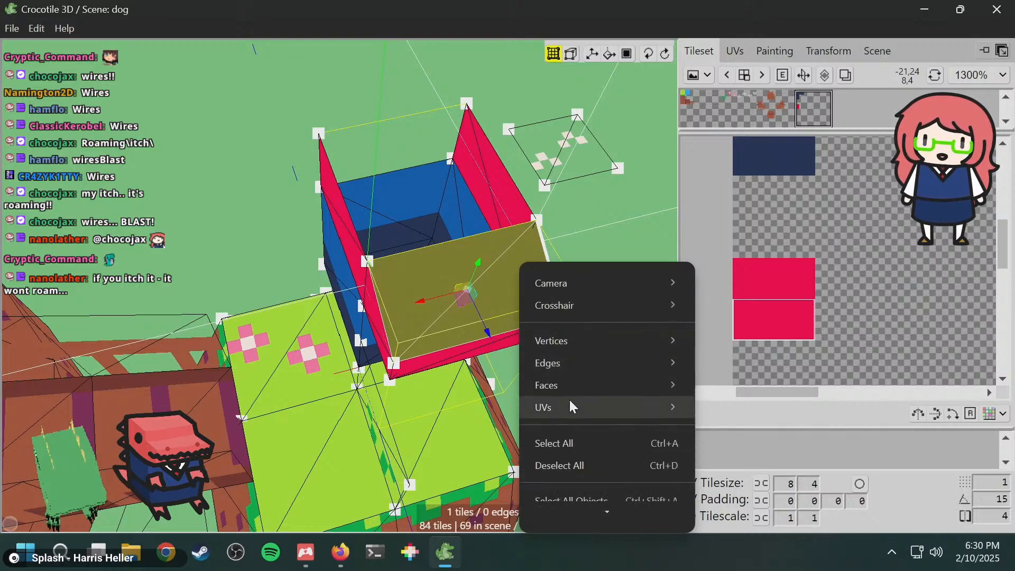
{"action": "mouse_move", "coordinate": [570, 385]}
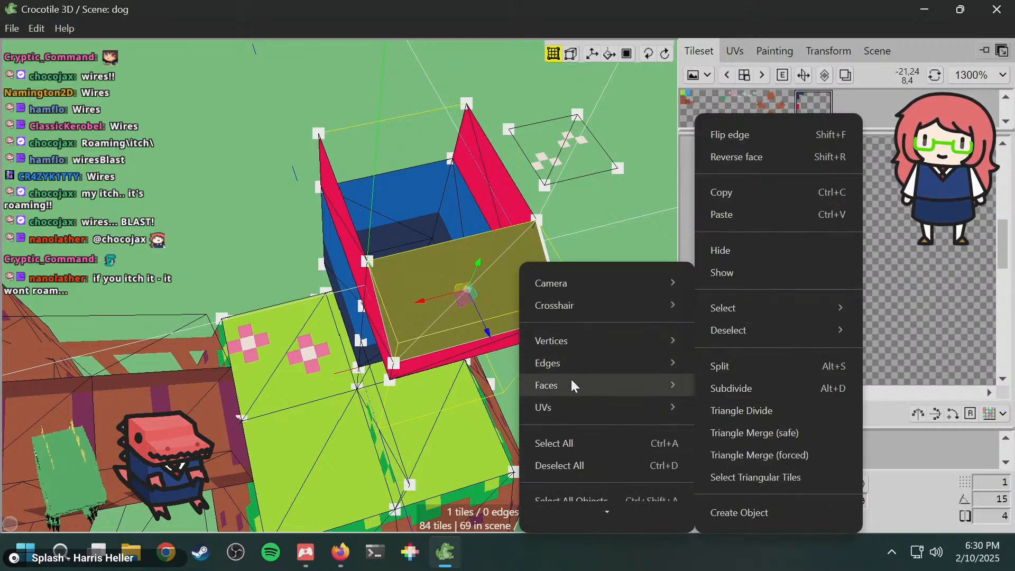
{"action": "left_click", "coordinate": [739, 390]}
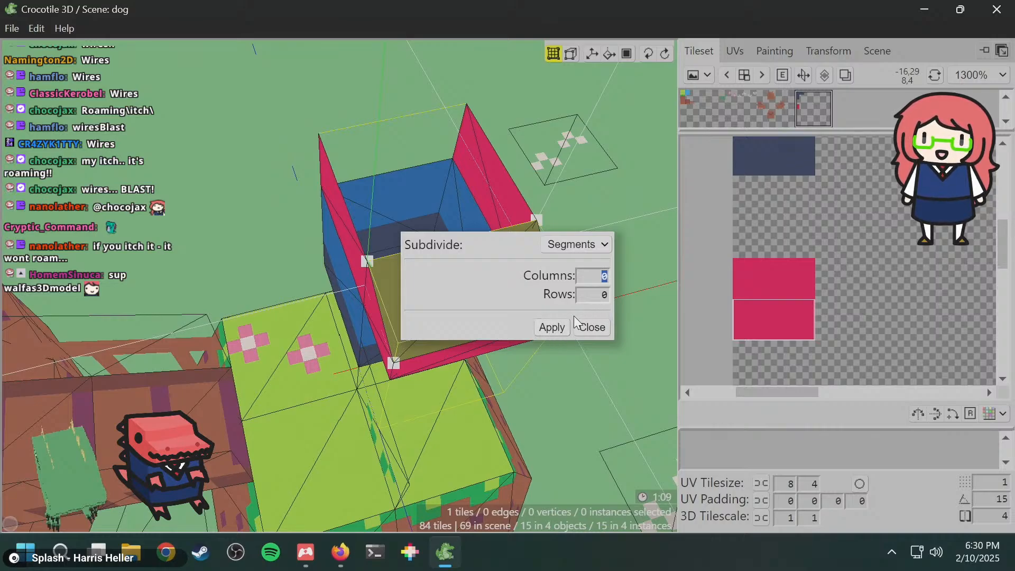
{"action": "type", "text": "2"}
{"action": "left_click", "coordinate": [549, 327]}
{"action": "key", "text": "ctrl+z"}
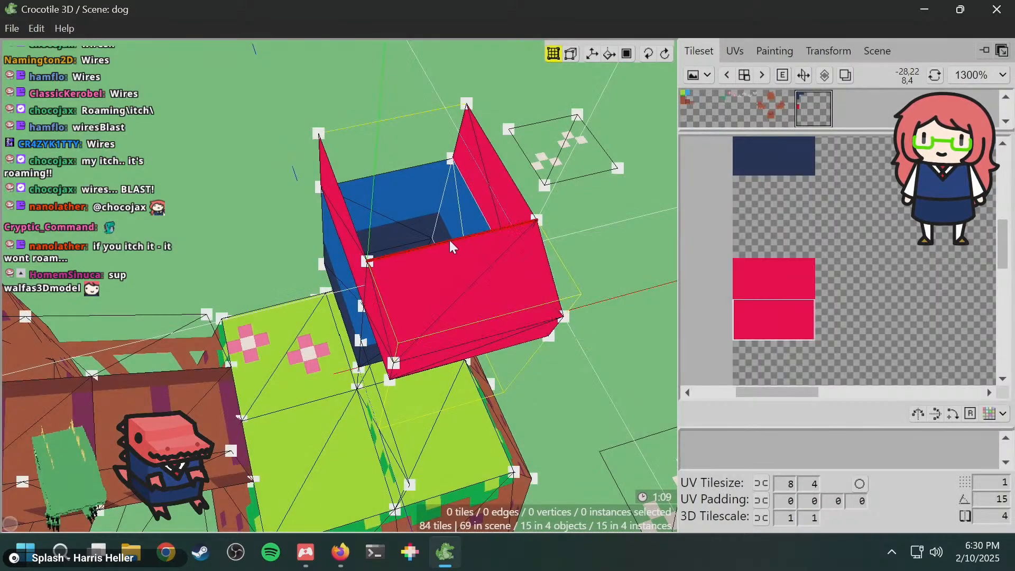
- Subdivide the snout's sloped top tile into two tiles from front to back and save the scene
{"action": "right_click", "coordinate": [497, 270]}
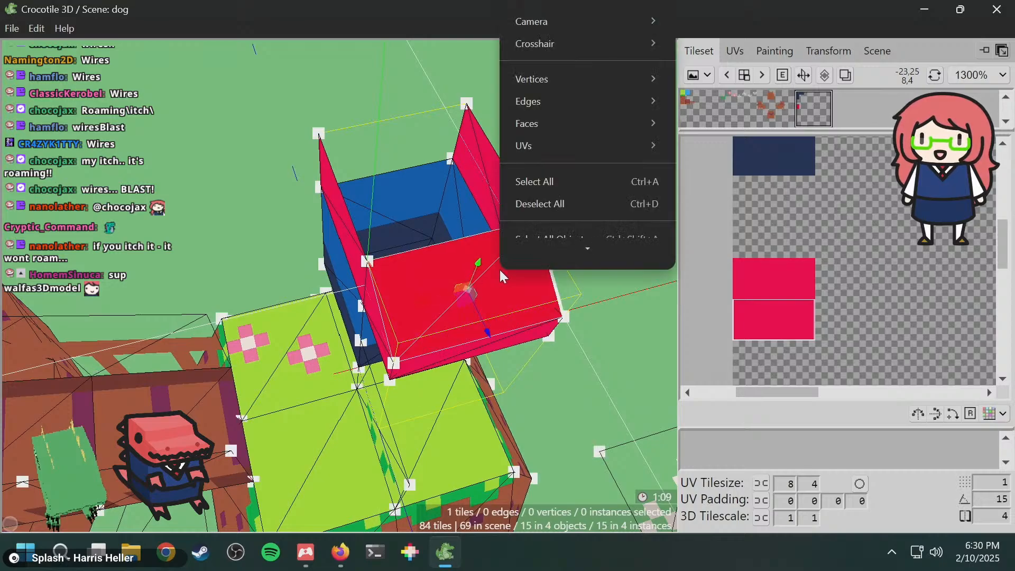
{"action": "scroll", "coordinate": [574, 252], "scroll_direction": "down", "scroll_amount": 5}
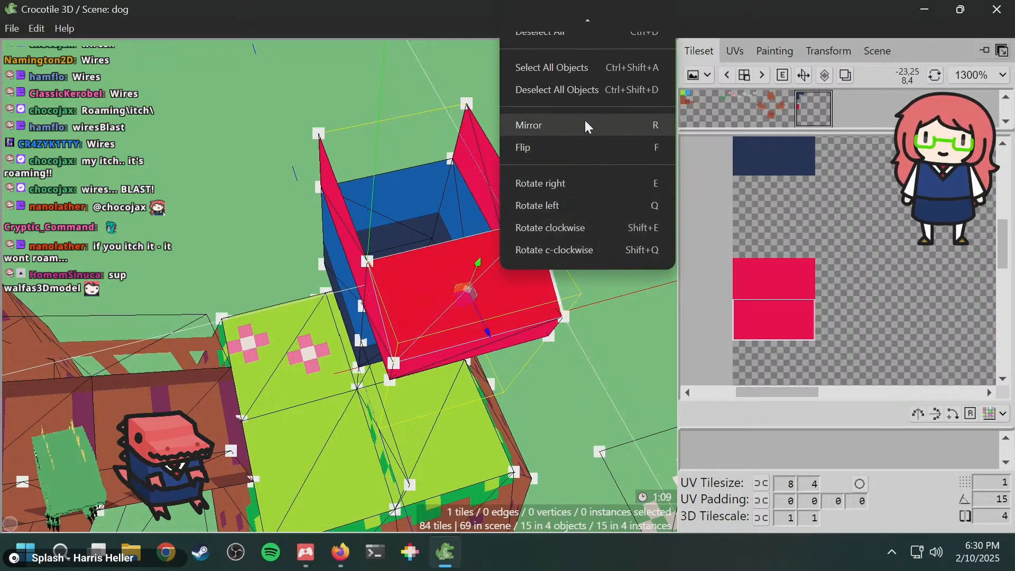
{"action": "mouse_move", "coordinate": [581, 31]}
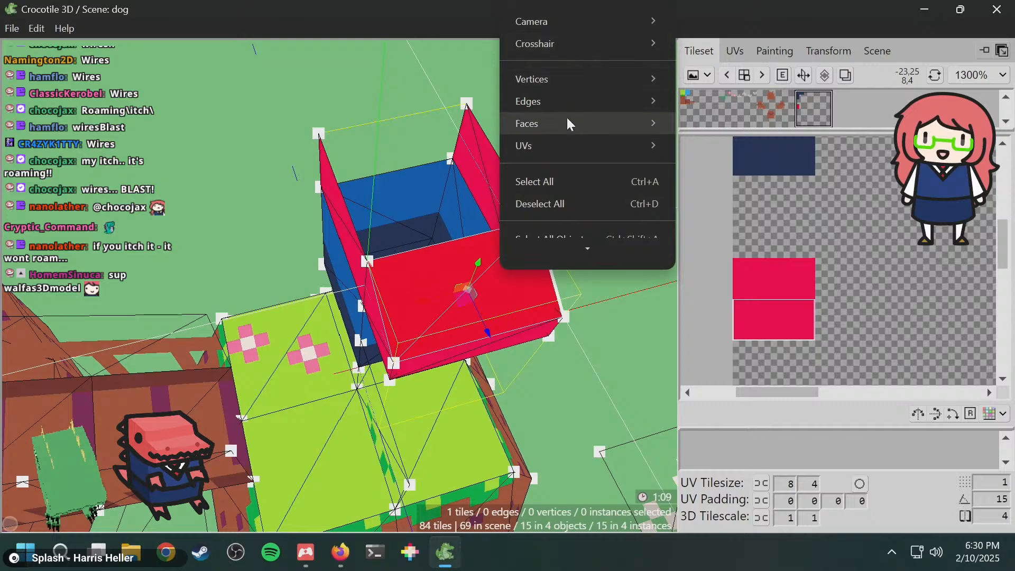
{"action": "mouse_move", "coordinate": [567, 123]}
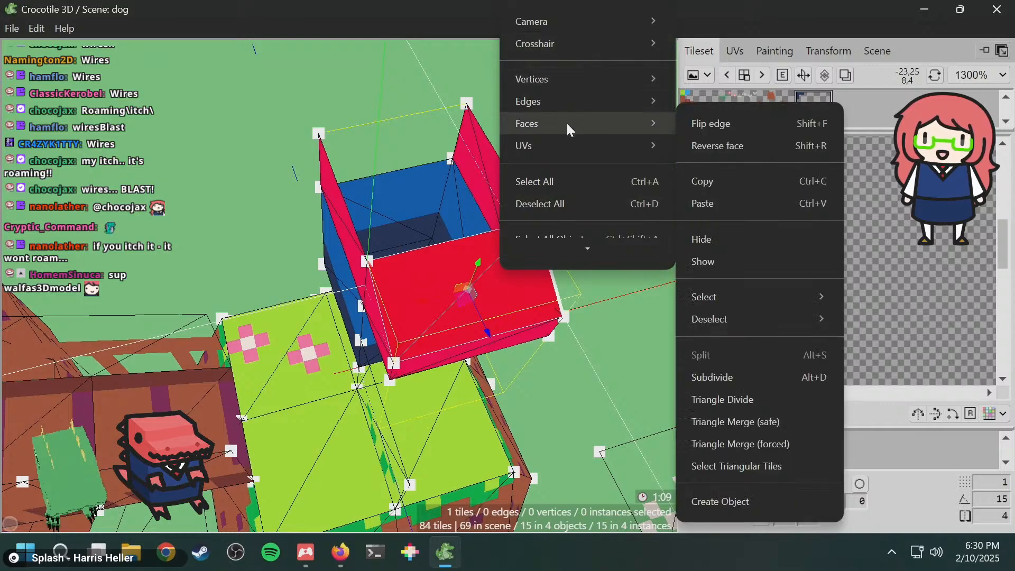
{"action": "left_click", "coordinate": [740, 377]}
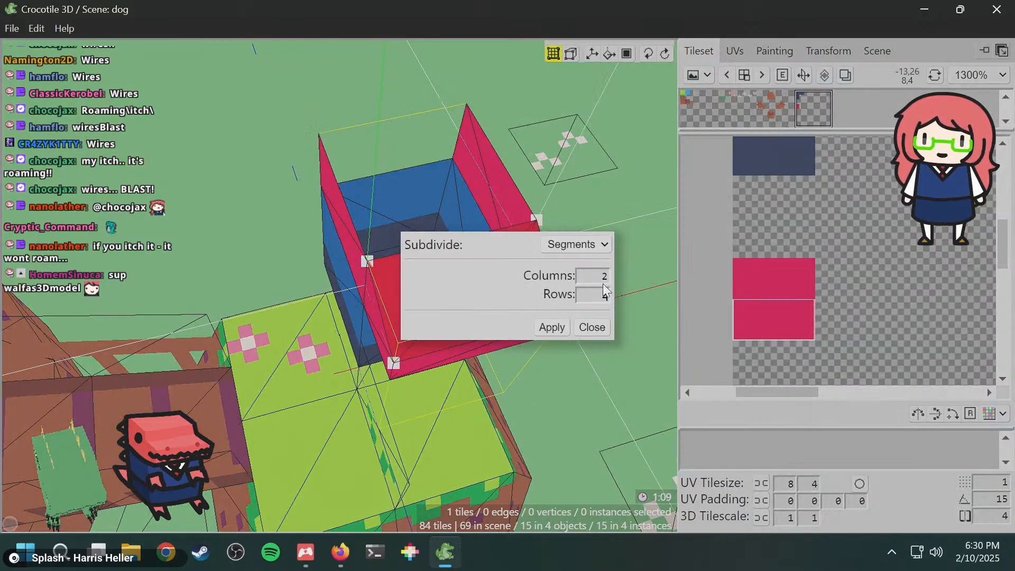
{"action": "left_click", "coordinate": [552, 327]}
{"action": "right_click_drag", "start_coordinate": [493, 286], "coordinate": [502, 216]}
{"action": "key", "text": "ctrl+s"}
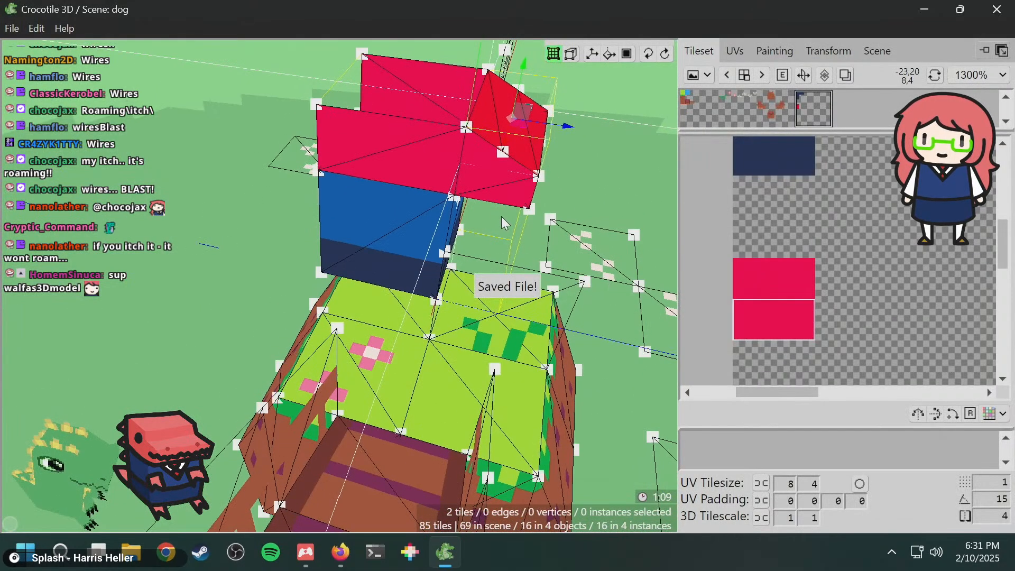
- Add the tiles on both sides of the snout to the selected top tiles
{"action": "left_click", "coordinate": [501, 179], "text": "shift"}
{"action": "key", "text": "space"}
{"action": "left_click_drag", "start_coordinate": [556, 194], "coordinate": [204, 189]}
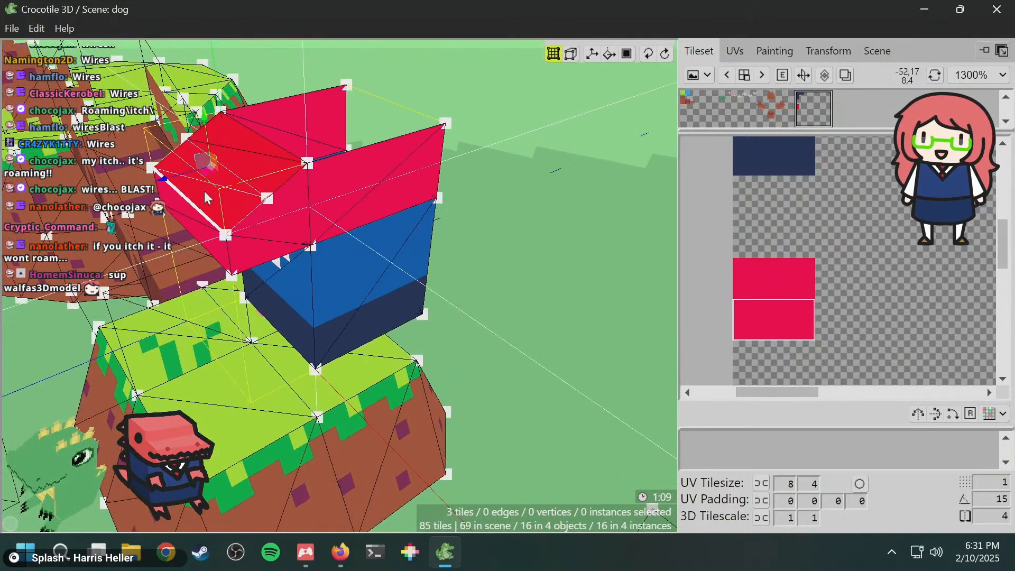
{"action": "left_click", "coordinate": [272, 227], "text": "shift"}
{"action": "key", "text": "space"}
{"action": "left_click_drag", "start_coordinate": [85, 228], "coordinate": [262, 231]}
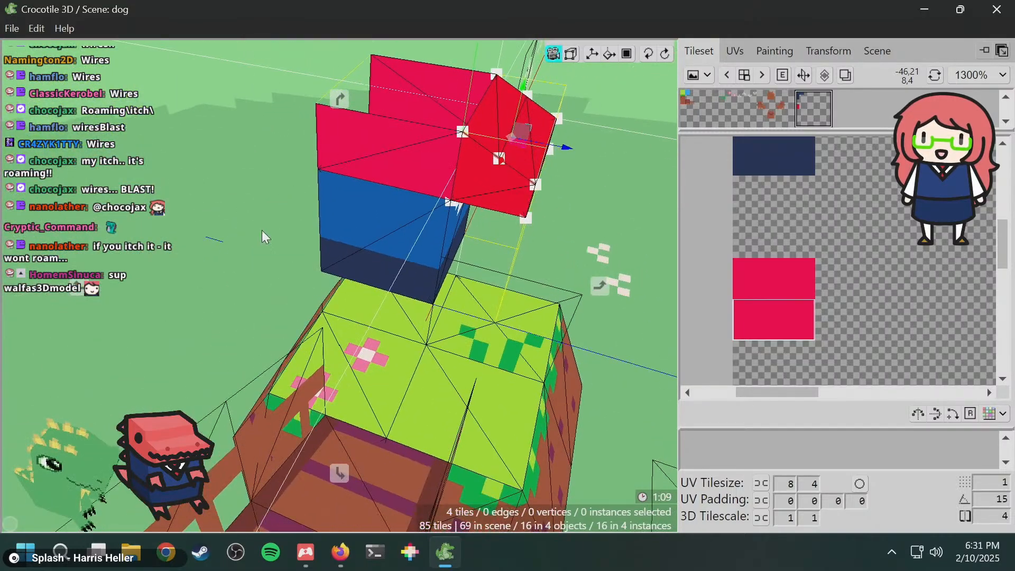
- Examine the snout's subdivided top and its sides from several angles and clear the tile selection
{"action": "scroll", "coordinate": [552, 210], "scroll_direction": "up", "scroll_amount": 2}
{"action": "scroll", "coordinate": [551, 210], "scroll_direction": "down", "scroll_amount": 2}
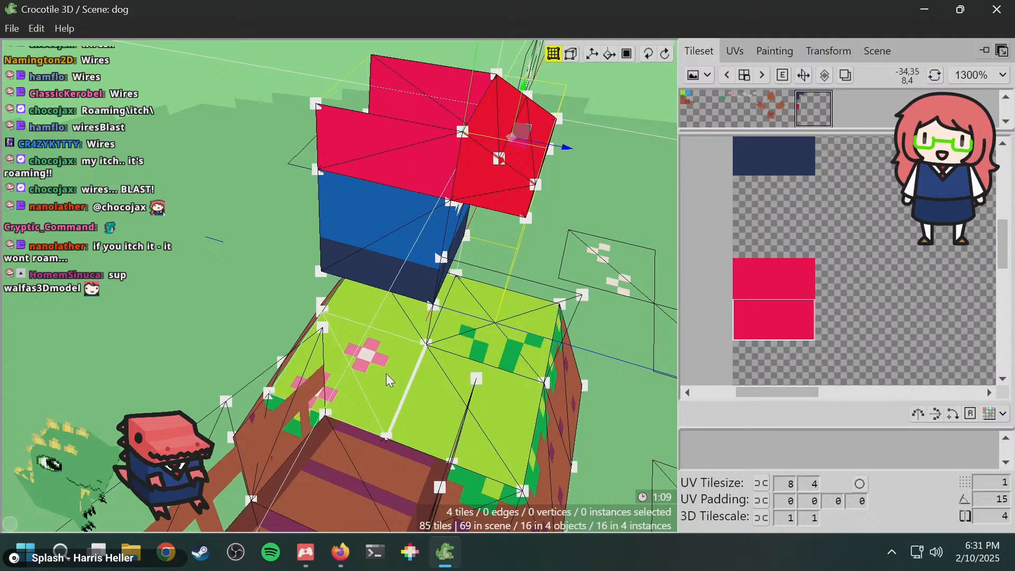
{"action": "right_click_drag", "start_coordinate": [386, 373], "coordinate": [500, 160]}
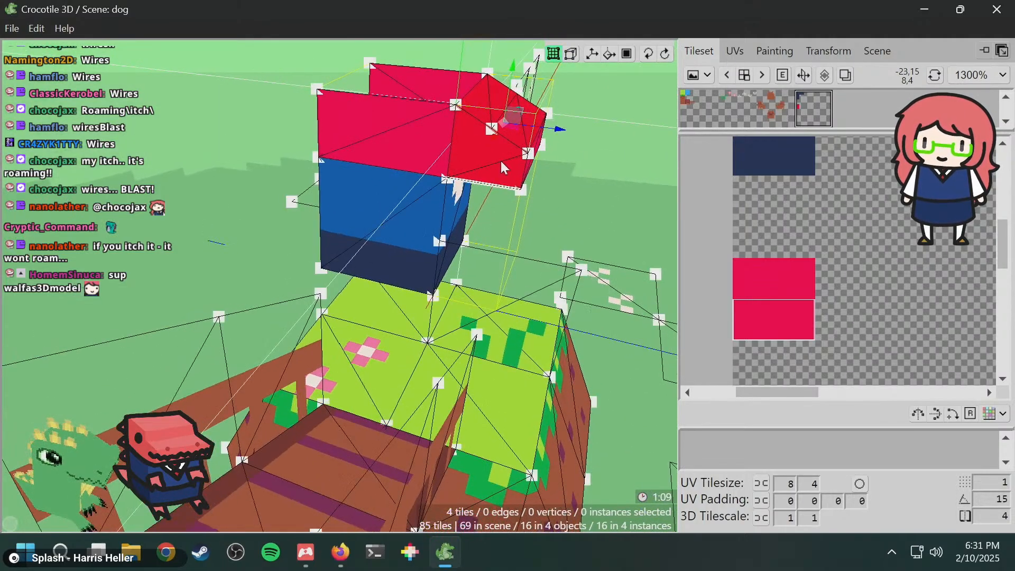
{"action": "key", "text": "3"}
{"action": "right_click_drag", "start_coordinate": [541, 190], "coordinate": [541, 202]}
{"action": "key", "text": "1"}
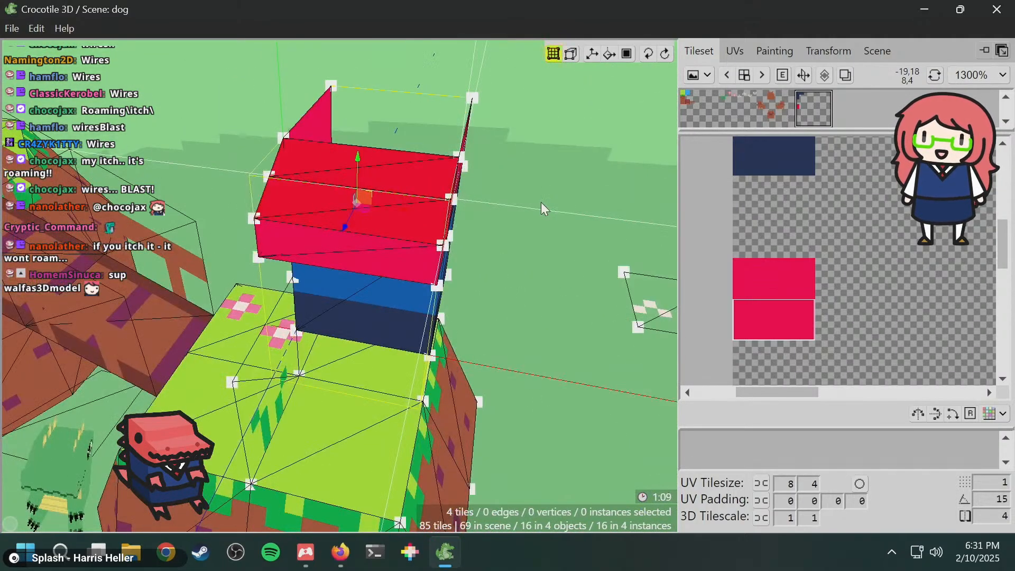
{"action": "left_click", "coordinate": [540, 201]}
{"action": "key", "text": "space"}
{"action": "left_click_drag", "start_coordinate": [407, 222], "coordinate": [518, 208]}
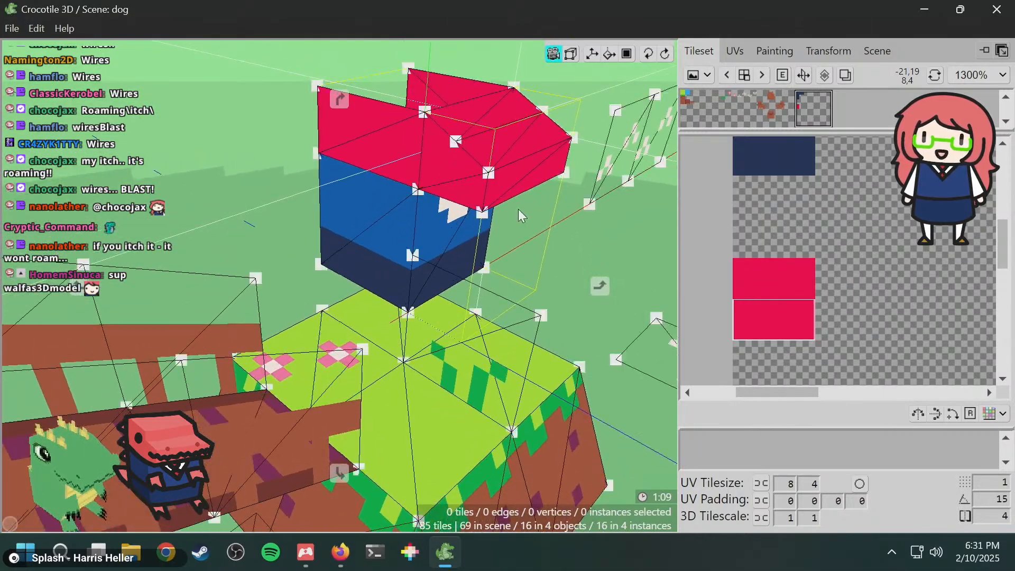
{"action": "key", "text": "space"}
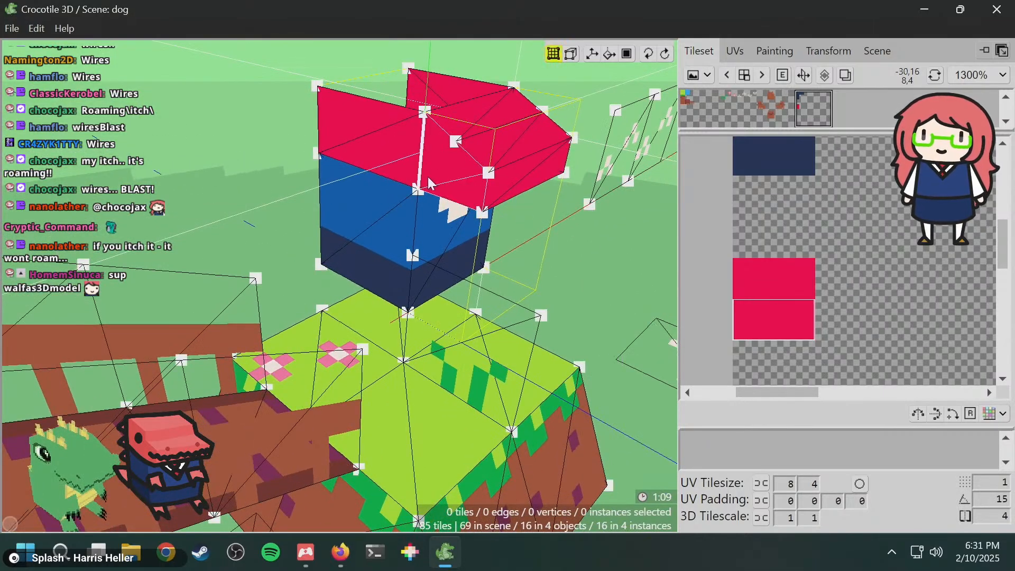
{"action": "left_click", "coordinate": [445, 169]}
{"action": "key", "text": "v"}
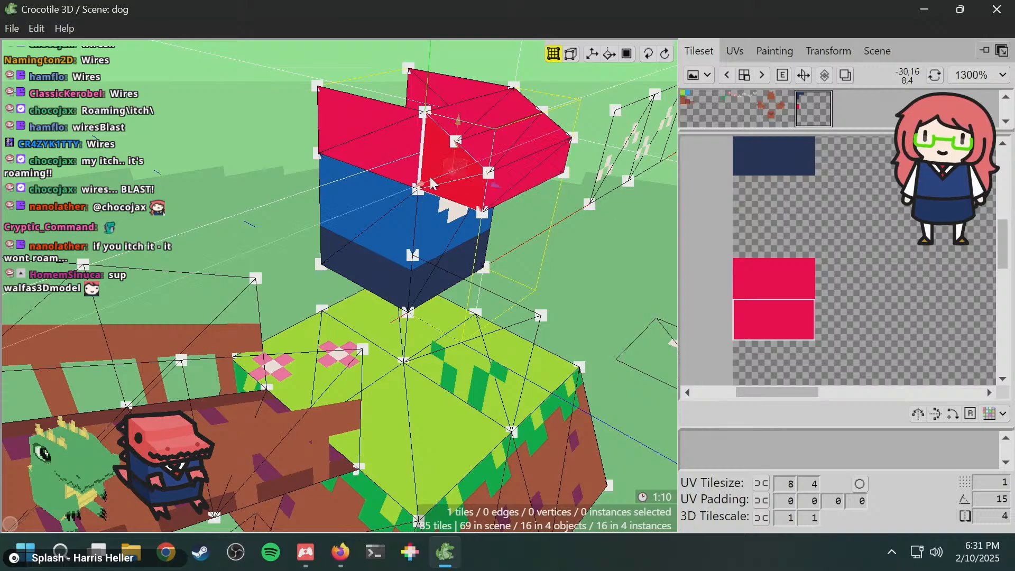
{"action": "key", "text": "space"}
{"action": "left_click_drag", "start_coordinate": [447, 186], "coordinate": [496, 194]}
{"action": "key", "text": "space"}
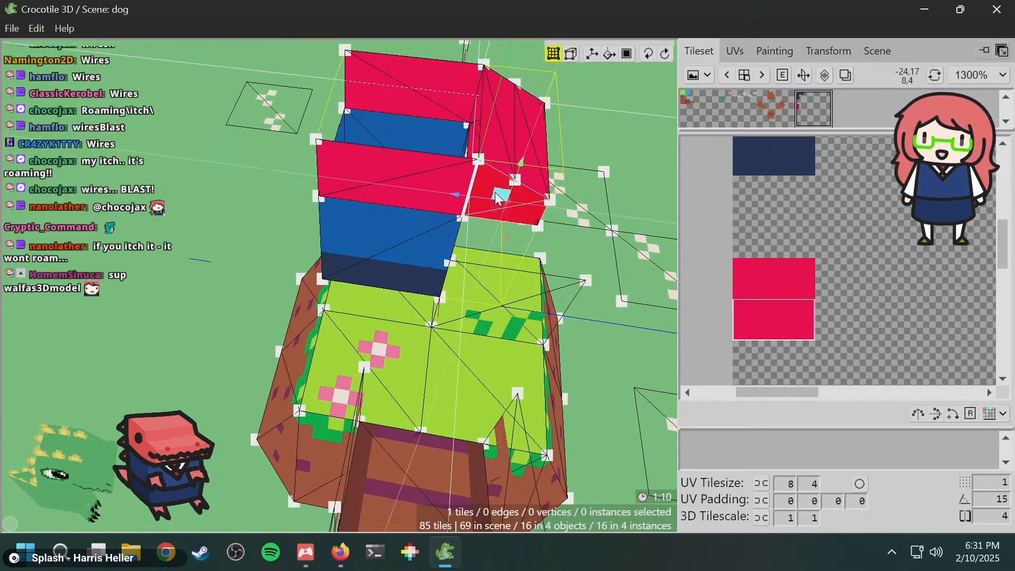
{"action": "key", "text": "Escape"}
{"action": "key", "text": "v"}
{"action": "key", "text": "space"}
{"action": "left_click_drag", "start_coordinate": [551, 196], "coordinate": [558, 179]}
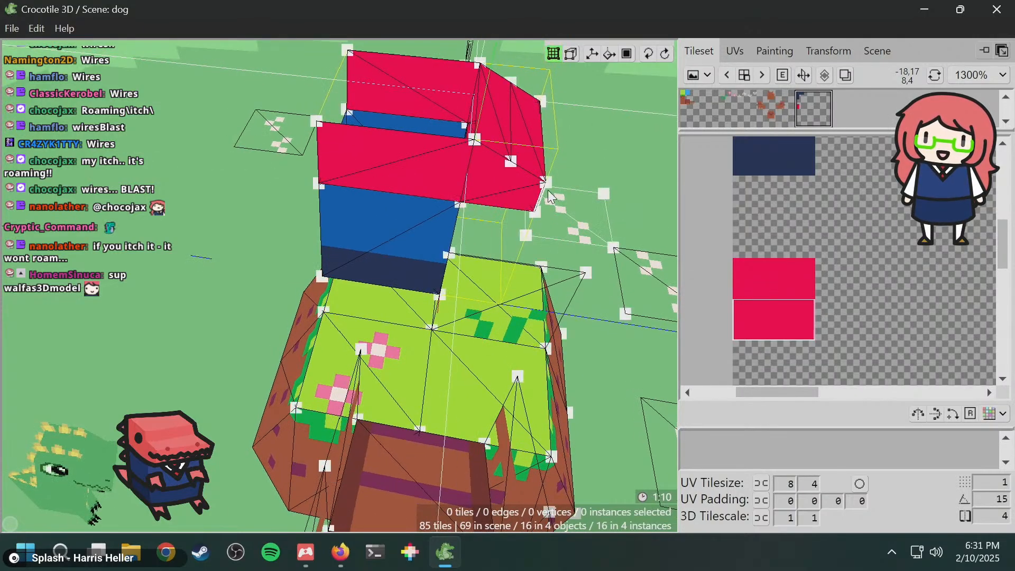
{"action": "scroll", "coordinate": [559, 177], "scroll_direction": "up", "scroll_amount": 2}
- Subdivide the tile on one side of the snout by segments with 2 columns and 1 row
{"action": "left_click", "coordinate": [547, 140]}
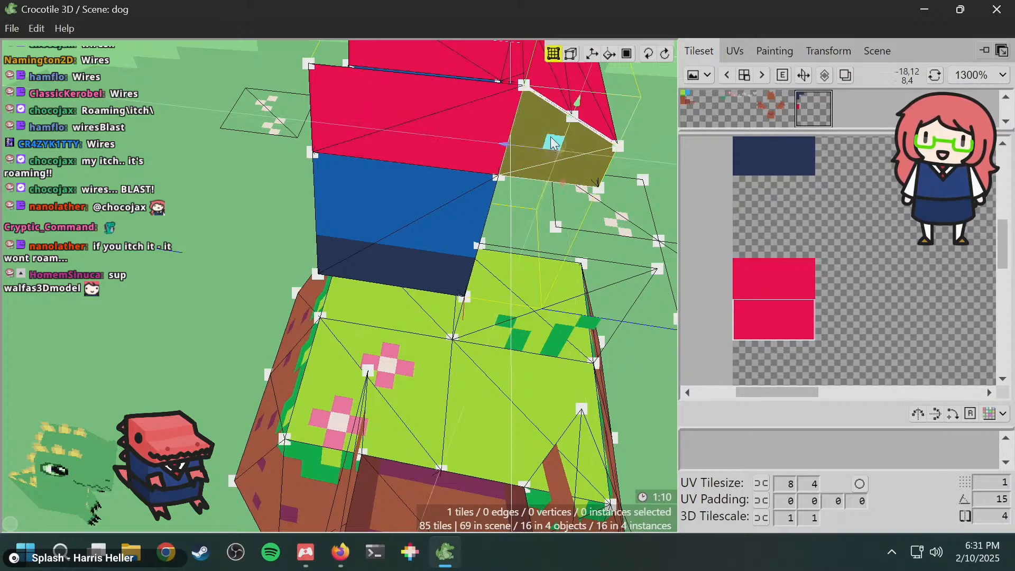
{"action": "right_click", "coordinate": [596, 167]}
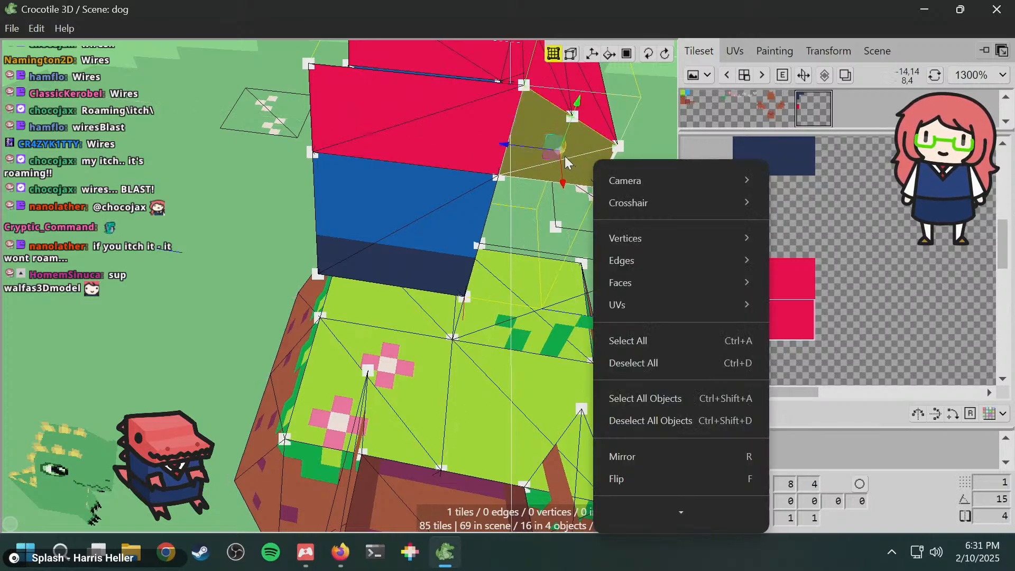
{"action": "mouse_move", "coordinate": [686, 283]}
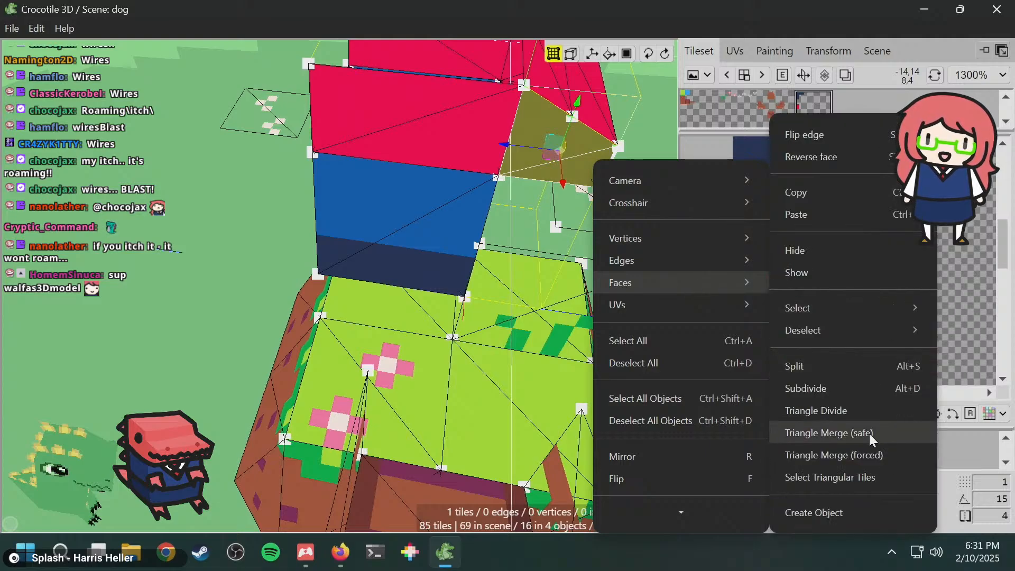
{"action": "left_click", "coordinate": [852, 390]}
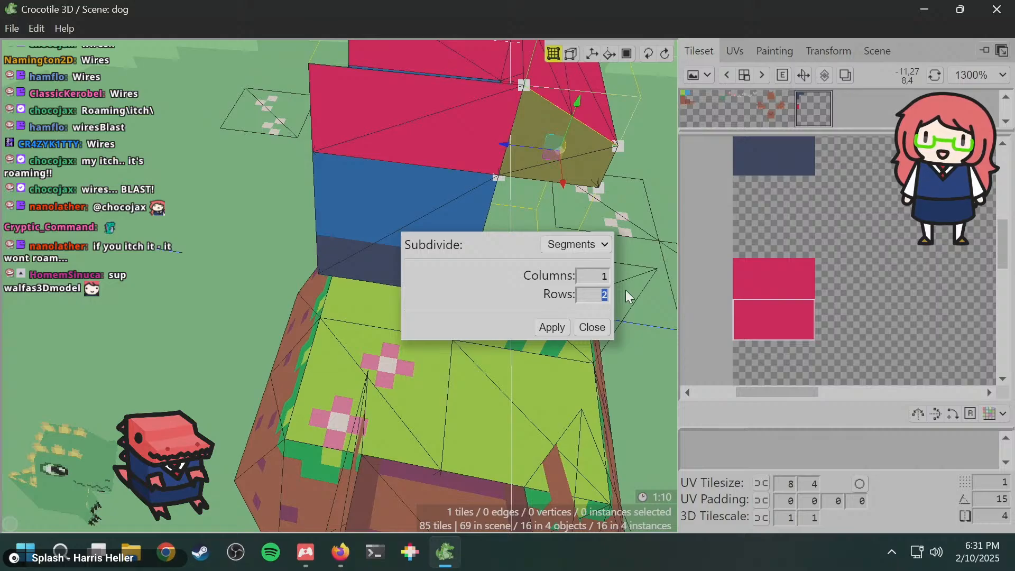
{"action": "type", "text": "2"}
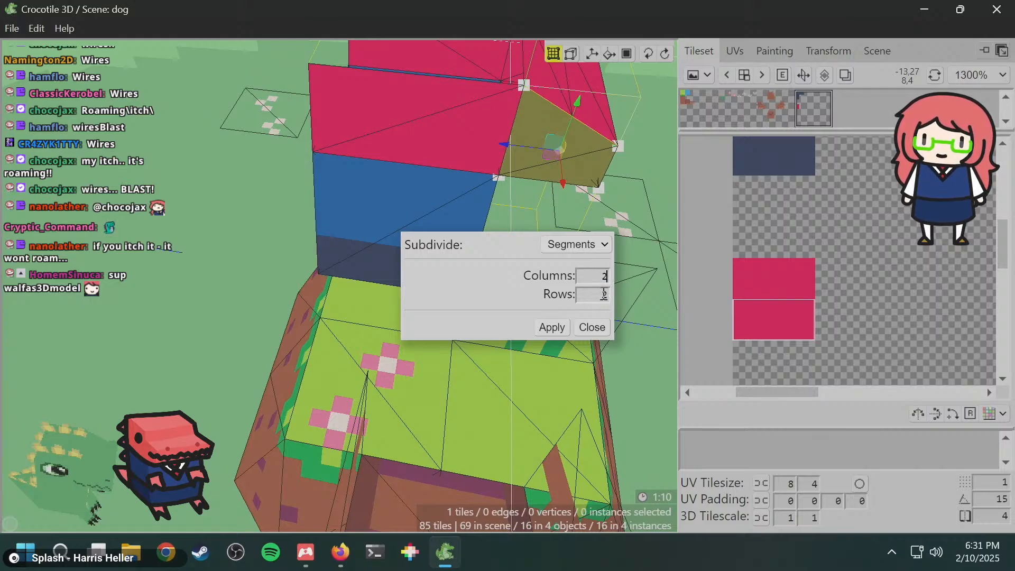
{"action": "left_click", "coordinate": [552, 328]}
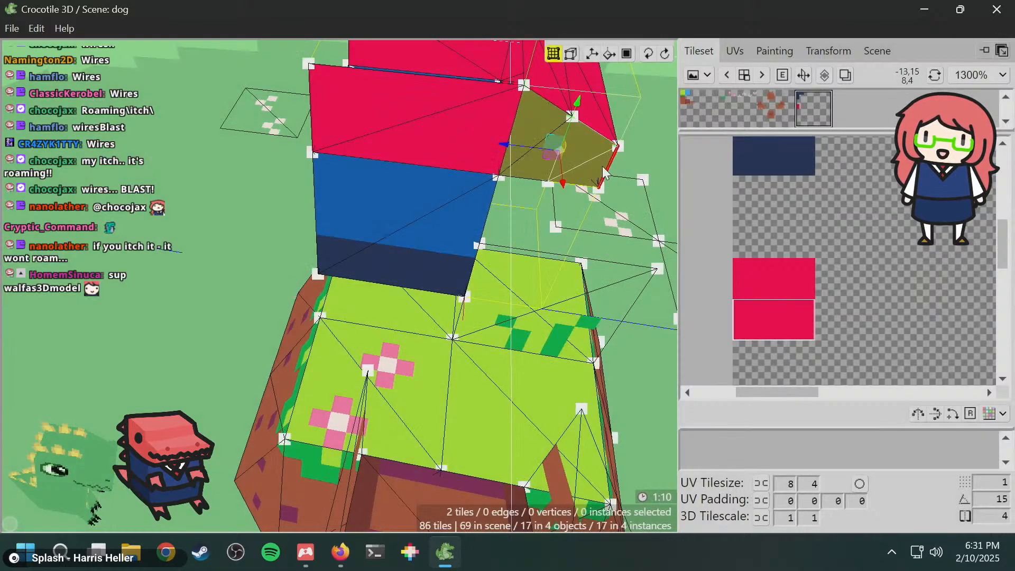
- Add the snout's opposite side tile to the selection, subdivide the selected tiles with 2 columns and 1 row, and clear the selection
{"action": "left_click_drag", "start_coordinate": [601, 163], "coordinate": [413, 163]}
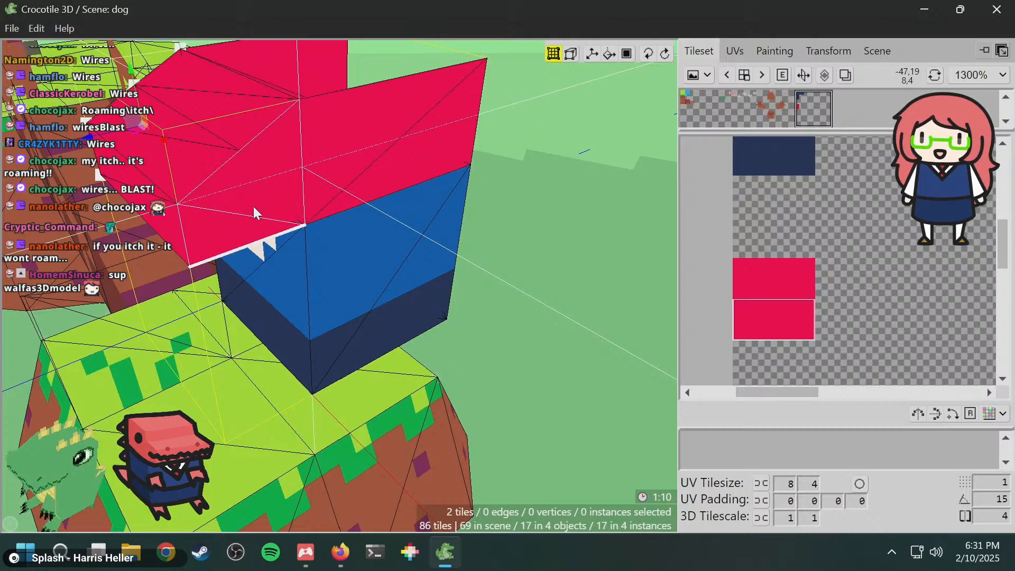
{"action": "left_click", "coordinate": [280, 202], "text": "shift"}
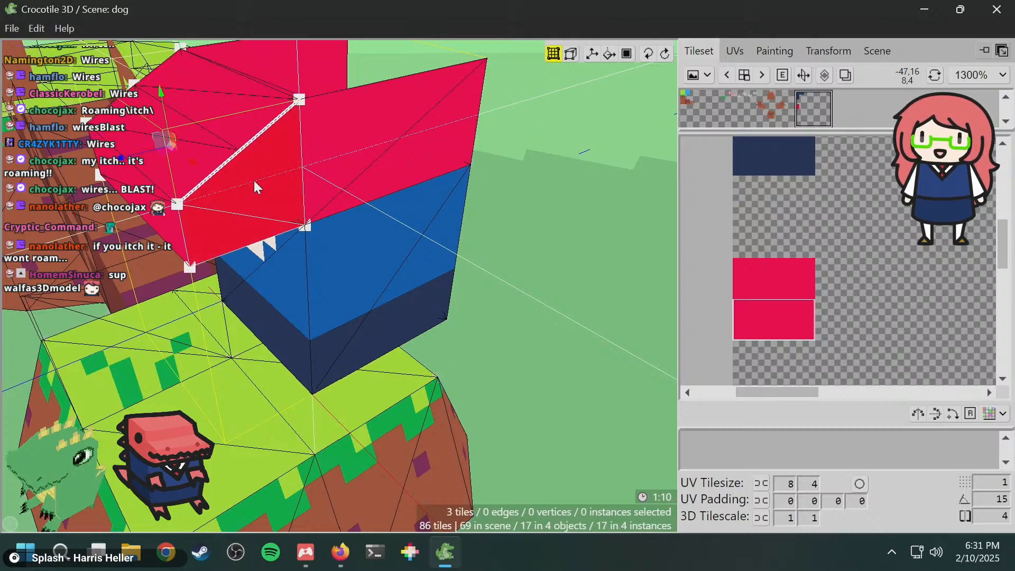
{"action": "right_click", "coordinate": [270, 214]}
{"action": "mouse_move", "coordinate": [372, 316]}
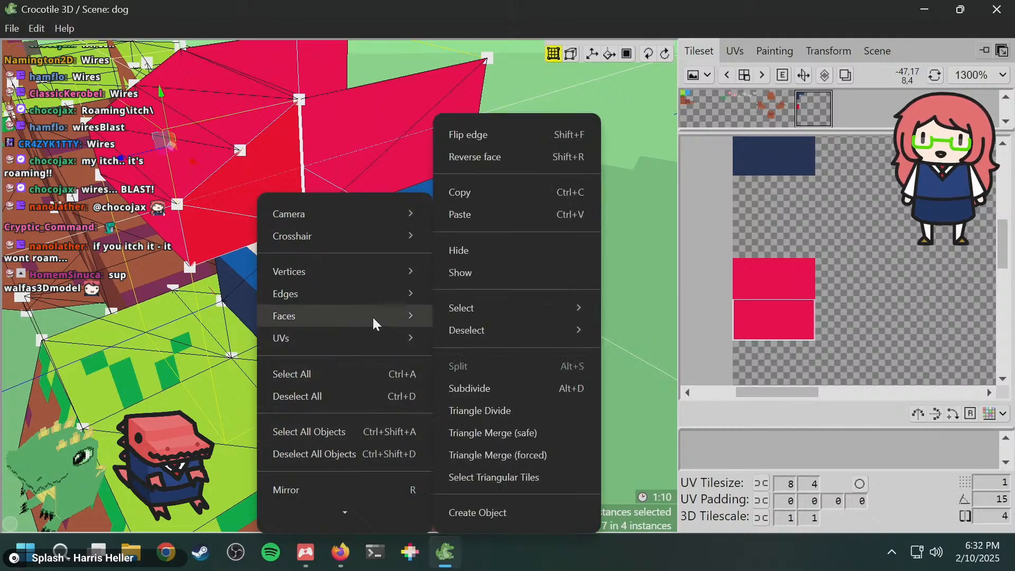
{"action": "left_click", "coordinate": [506, 388]}
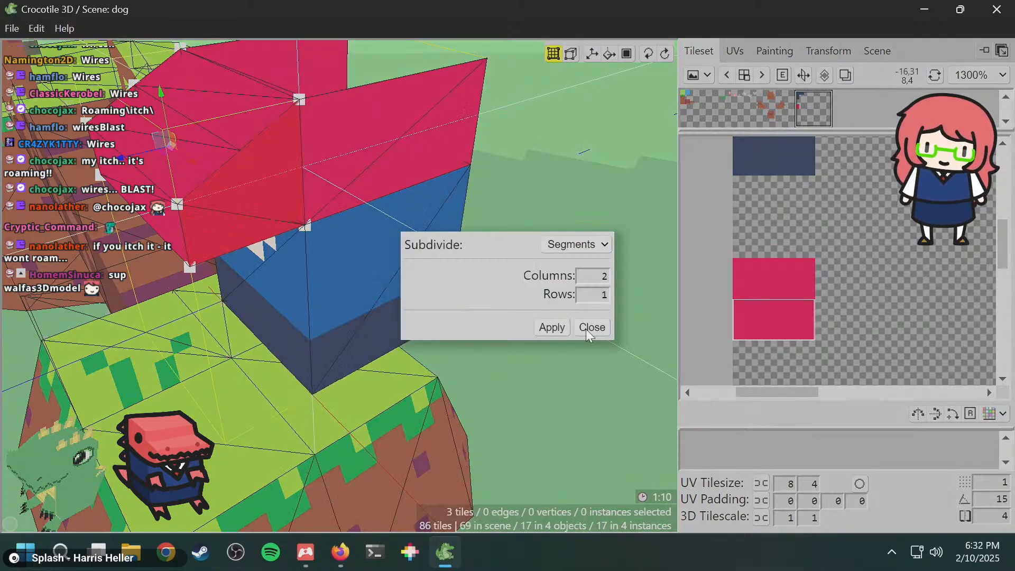
{"action": "left_click", "coordinate": [555, 329]}
{"action": "middle_click_drag", "start_coordinate": [390, 271], "coordinate": [342, 269]}
{"action": "key", "text": "Escape"}
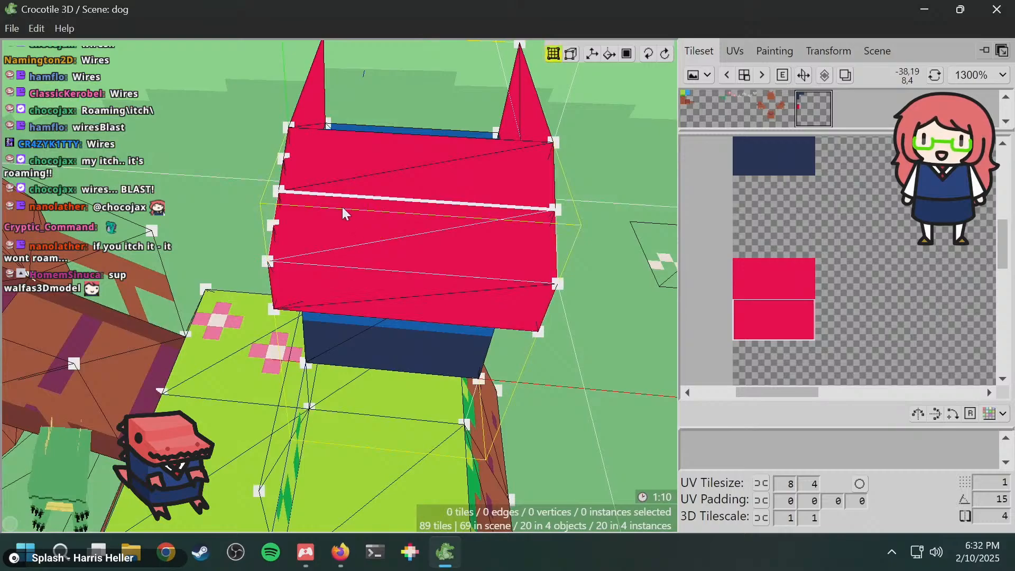
- Check the vertices where the snout's top and side tiles meet and undo the last subdivision
{"action": "middle_click_drag", "start_coordinate": [342, 208], "coordinate": [492, 197]}
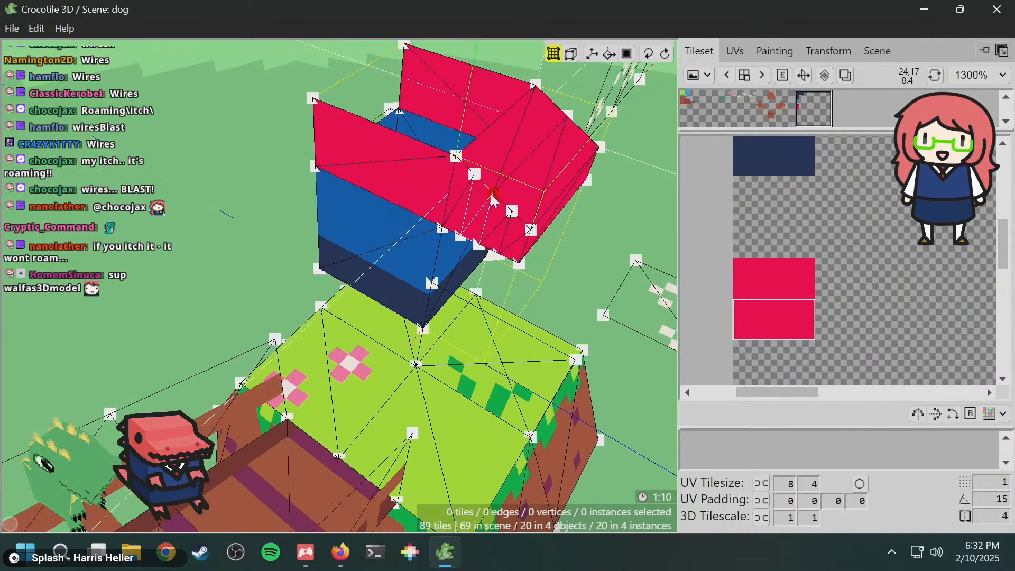
{"action": "left_click_drag", "start_coordinate": [499, 187], "coordinate": [488, 196]}
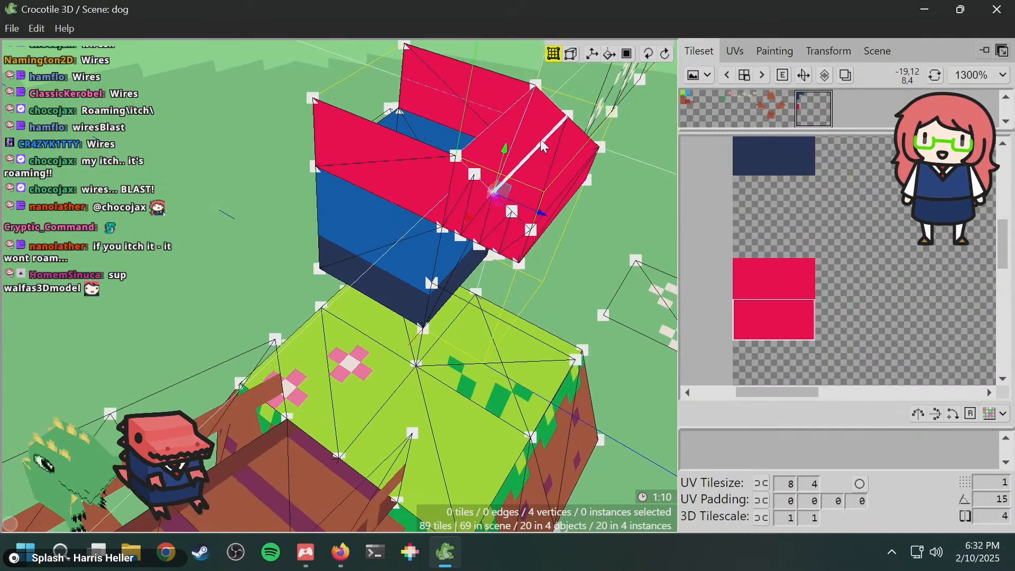
{"action": "key", "text": "space"}
{"action": "left_click_drag", "start_coordinate": [594, 207], "coordinate": [338, 175]}
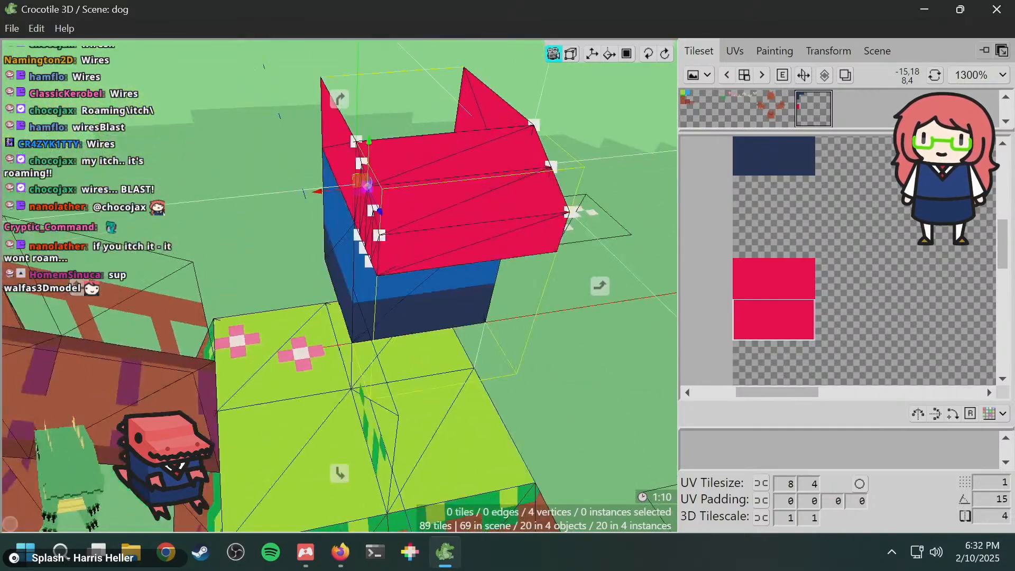
{"action": "key", "text": "space"}
{"action": "key", "text": "m"}
{"action": "key", "text": "space"}
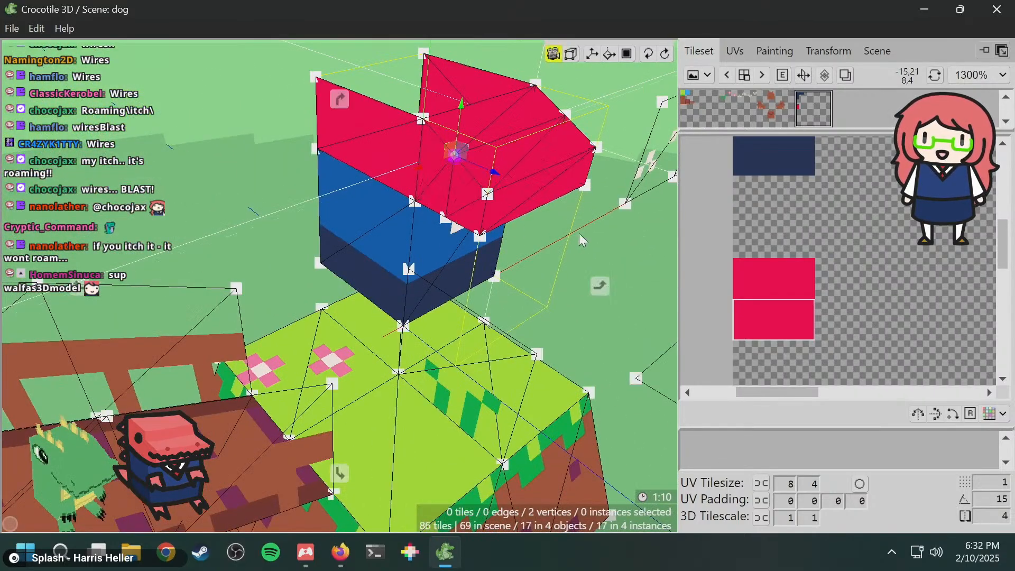
- Try to subdivide only the snout's undivided side tile by segments with 2 columns and 1 row
{"action": "left_click_drag", "start_coordinate": [579, 233], "coordinate": [287, 244]}
{"action": "key", "text": "space"}
{"action": "left_click", "coordinate": [310, 195], "text": "shift"}
{"action": "key", "text": "space"}
{"action": "key", "text": "space"}
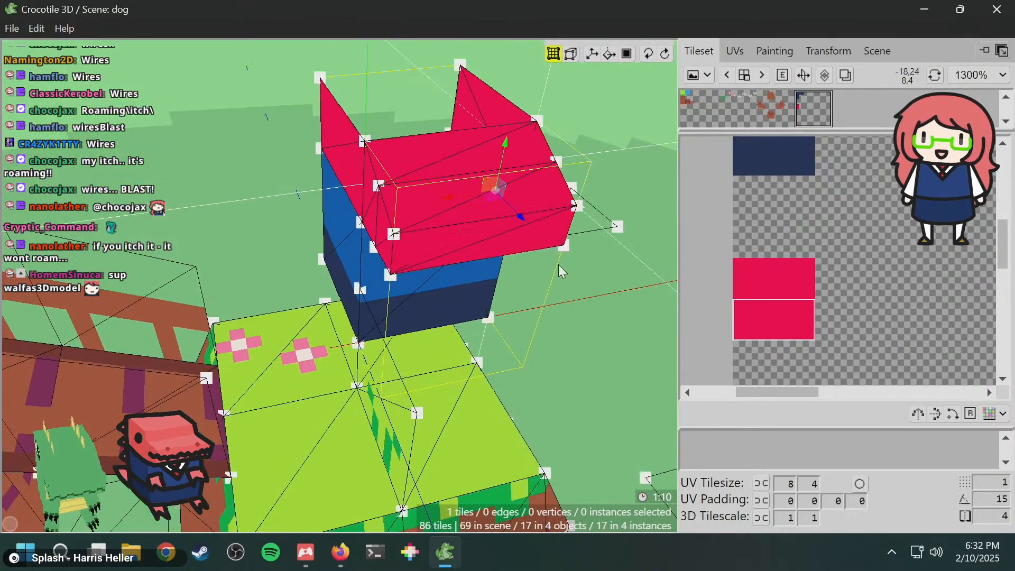
{"action": "key", "text": "space"}
{"action": "left_click_drag", "start_coordinate": [559, 264], "coordinate": [488, 245]}
{"action": "key", "text": "space"}
{"action": "left_click", "coordinate": [488, 245]}
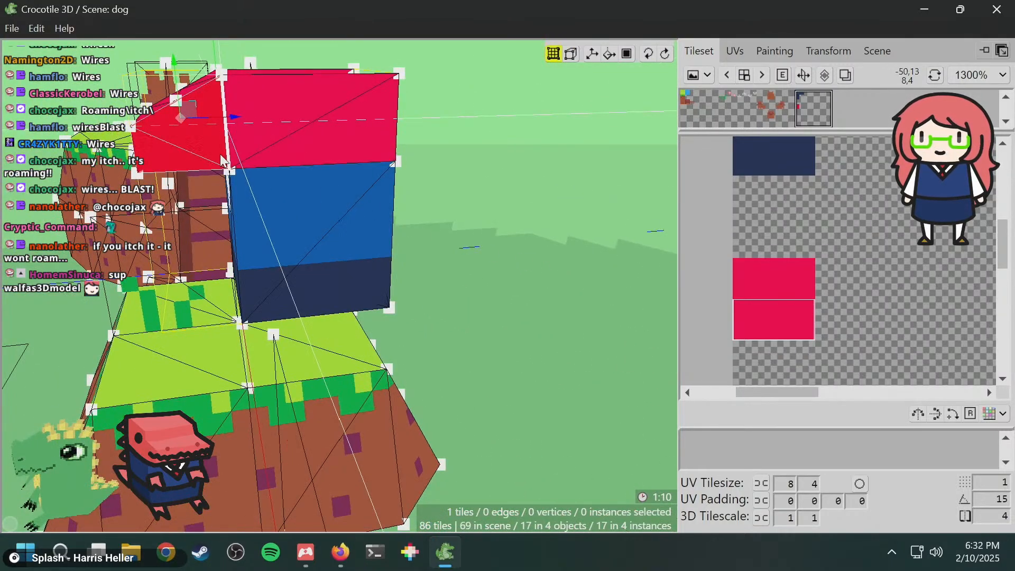
{"action": "right_click", "coordinate": [192, 141]}
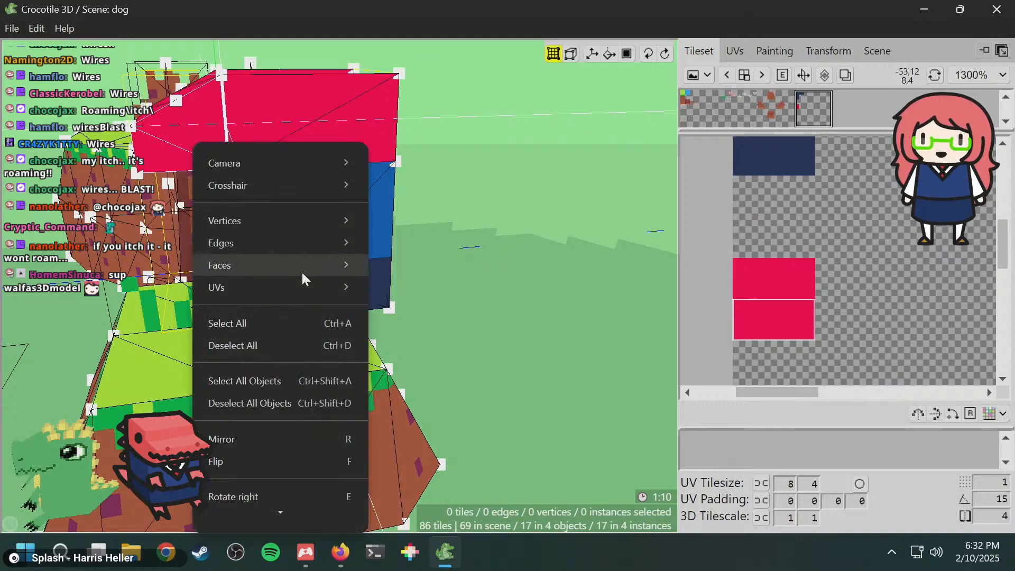
{"action": "mouse_move", "coordinate": [354, 267]}
{"action": "left_click", "coordinate": [442, 385]}
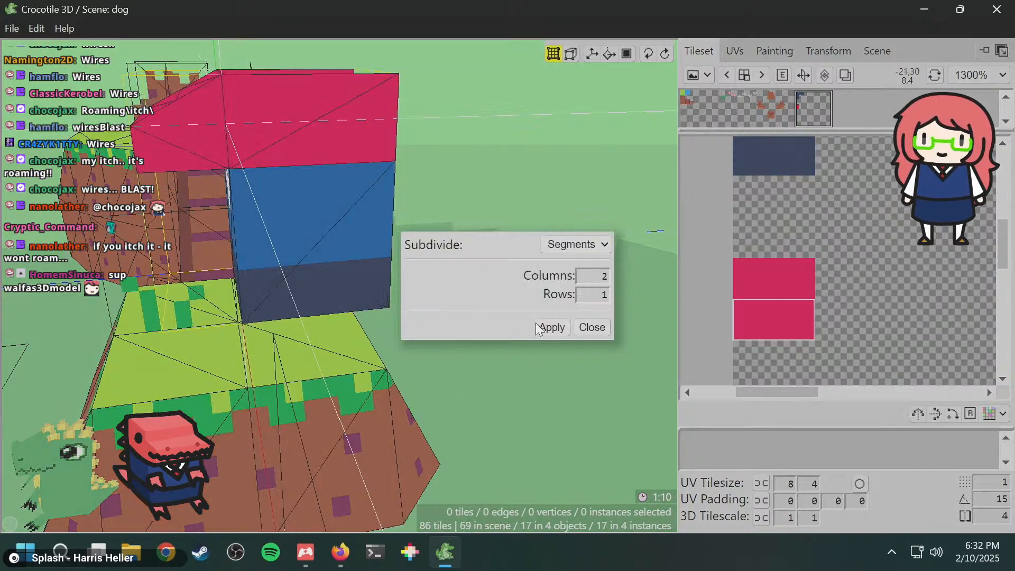
{"action": "left_click", "coordinate": [549, 328]}
- Select the undivided tile on the side of the snout
{"action": "key", "text": "space"}
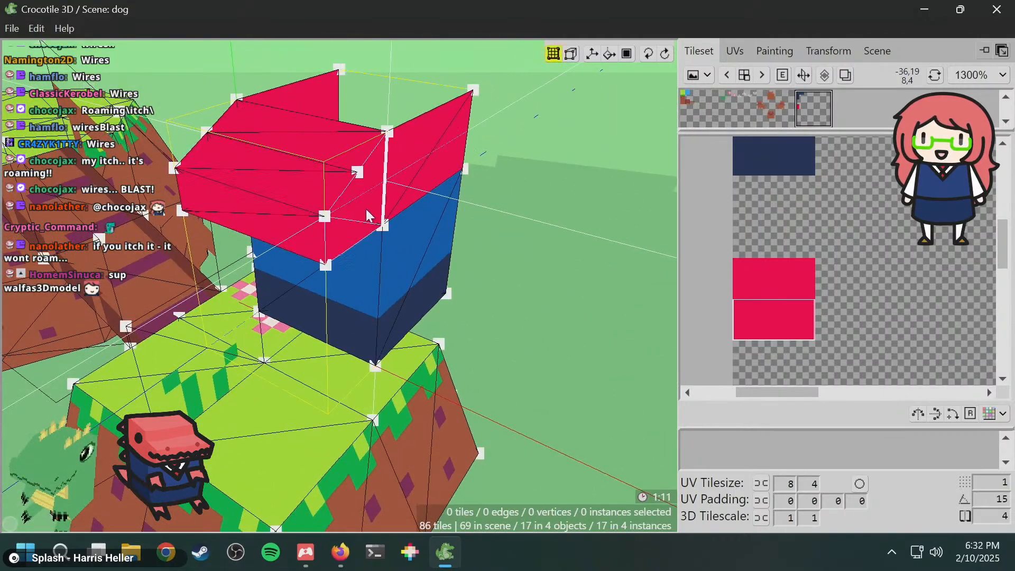
{"action": "left_click", "coordinate": [353, 207]}
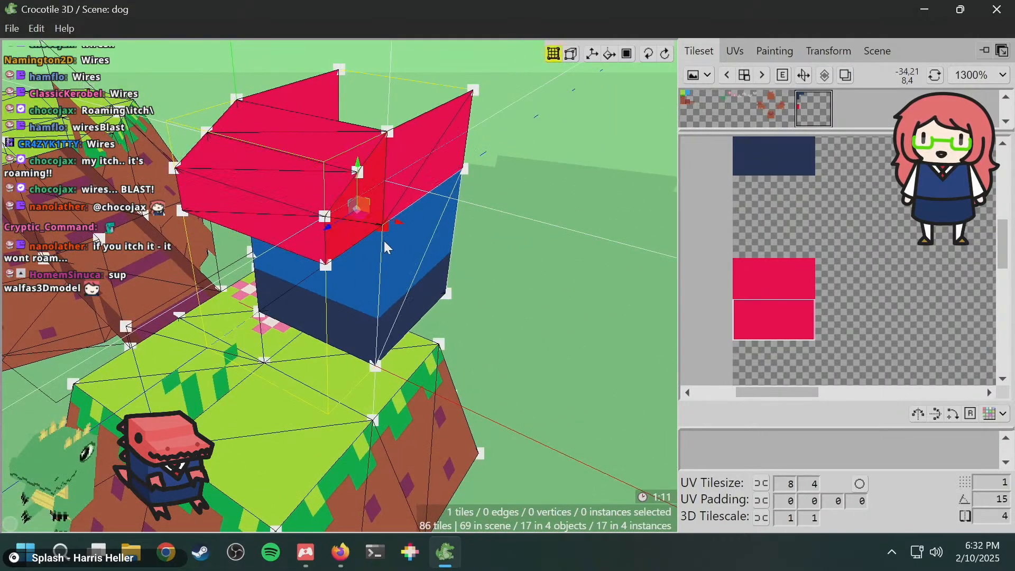
- Subdivide the selected side face of the red snout into 2 columns and 1 row
{"action": "right_click", "coordinate": [347, 223]}
{"action": "mouse_move", "coordinate": [433, 513]}
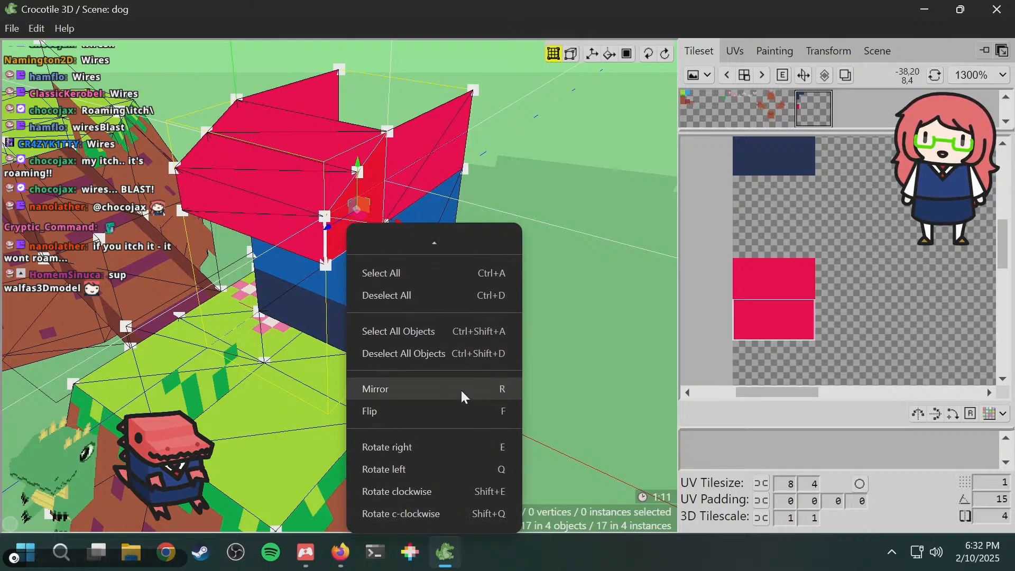
{"action": "mouse_move", "coordinate": [439, 247]}
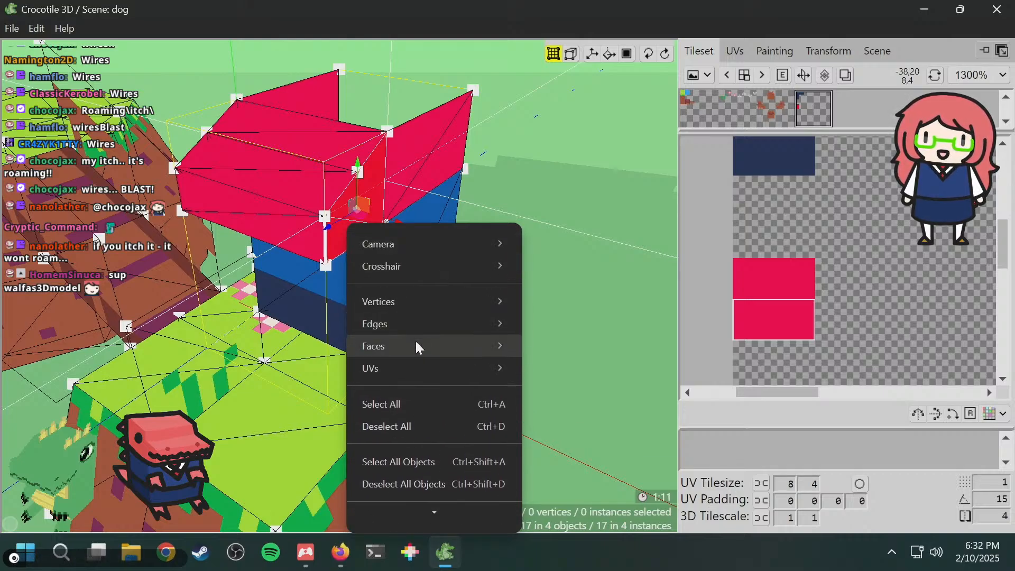
{"action": "mouse_move", "coordinate": [416, 344]}
{"action": "left_click", "coordinate": [592, 392]}
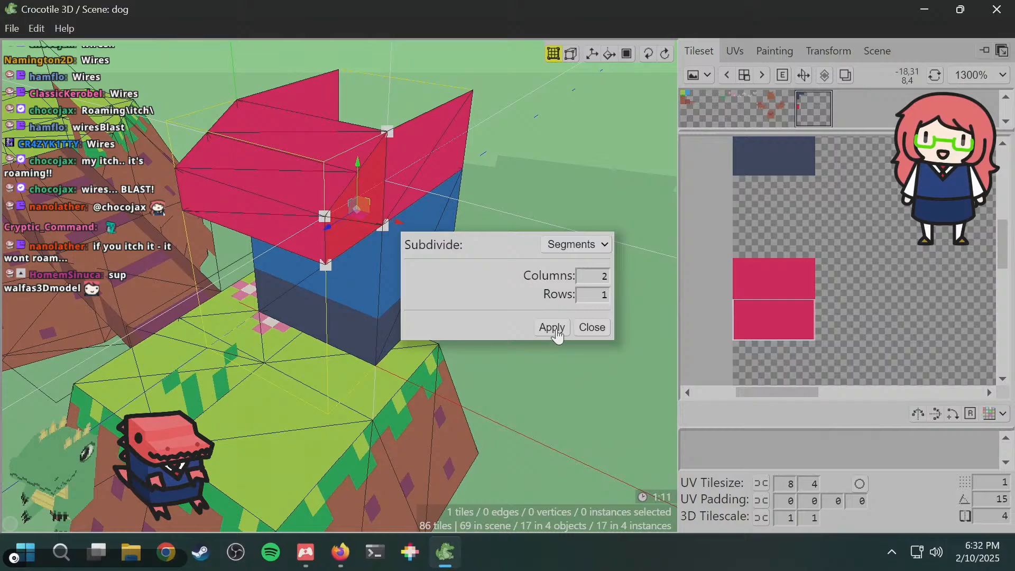
{"action": "left_click", "coordinate": [551, 328]}
{"action": "middle_click_drag", "start_coordinate": [518, 312], "coordinate": [313, 249]}
{"action": "left_click", "coordinate": [449, 294]}
{"action": "left_click", "coordinate": [303, 240]}
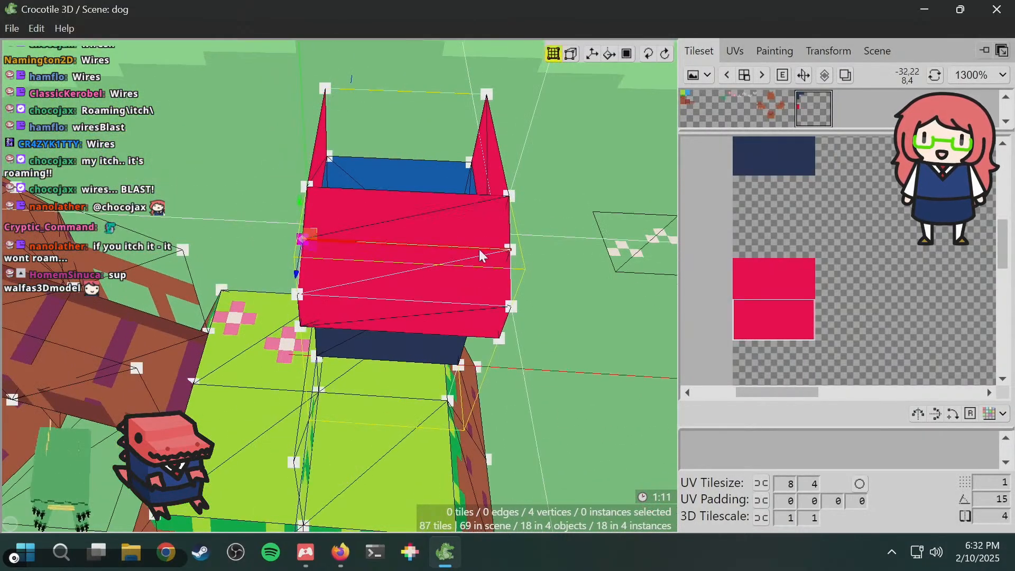
{"action": "left_click", "coordinate": [508, 246], "text": "shift"}
{"action": "middle_click_drag", "start_coordinate": [597, 273], "coordinate": [458, 275]}
{"action": "key", "text": "Delete"}
{"action": "key", "text": "ctrl+z"}
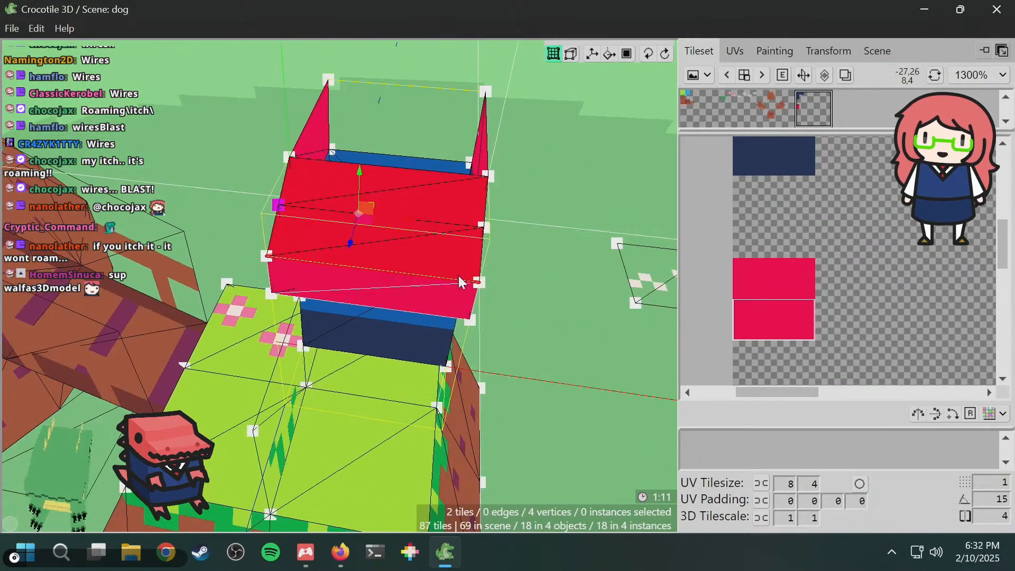
- Try to lower the middle of the snout's top by moving its two middle vertices down with the selected faces
{"action": "left_click", "coordinate": [483, 228]}
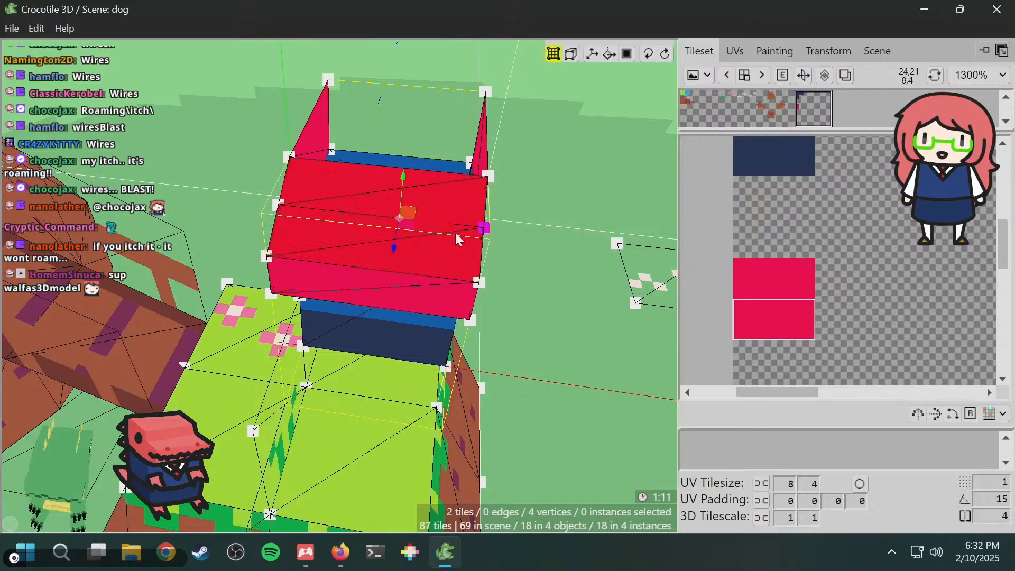
{"action": "left_click", "coordinate": [277, 207], "text": "shift"}
{"action": "middle_click_drag", "start_coordinate": [277, 208], "coordinate": [219, 282]}
{"action": "middle_click_drag", "start_coordinate": [152, 290], "coordinate": [154, 289]}
{"action": "key", "text": "space"}
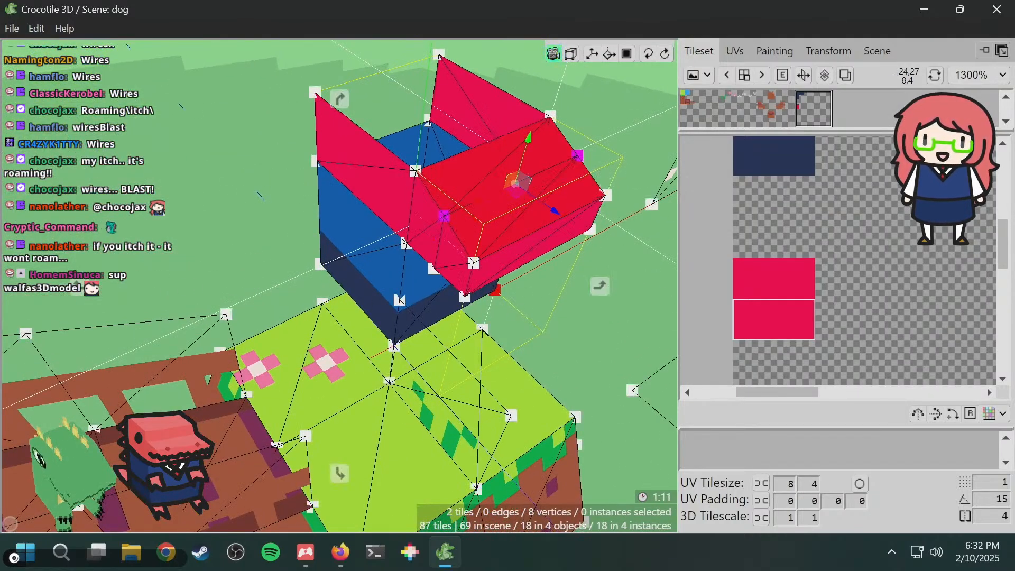
{"action": "left_click_drag", "start_coordinate": [490, 294], "coordinate": [404, 233]}
{"action": "mouse_move", "coordinate": [493, 288]}
{"action": "middle_mouse_down"}
{"action": "mouse_move", "coordinate": [524, 286]}
{"action": "mouse_move", "coordinate": [488, 292]}
{"action": "middle_mouse_up"}
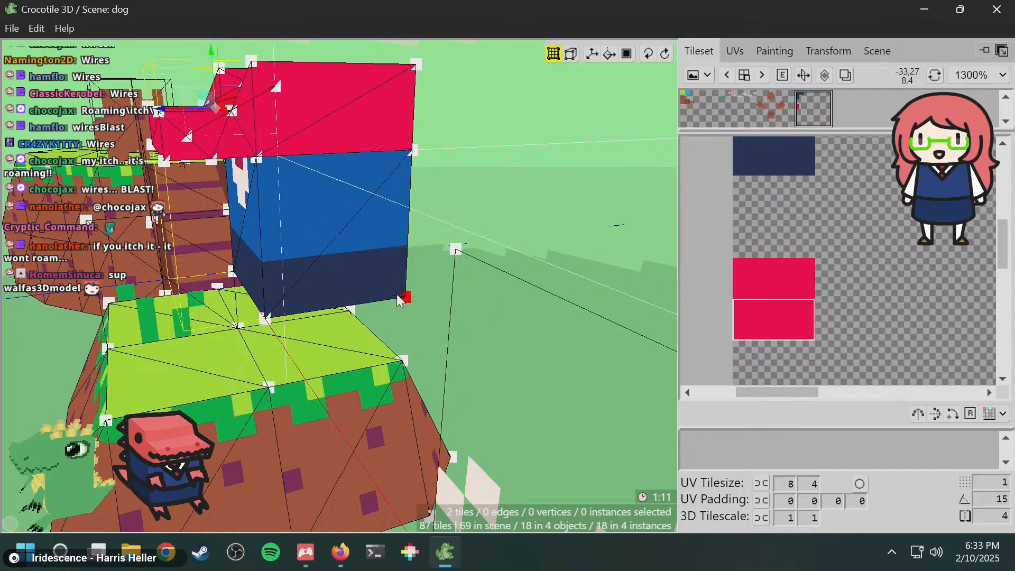
- Examine the lowered top faces of the snout from the side, front and above
{"action": "right_click_drag", "start_coordinate": [397, 294], "coordinate": [185, 372]}
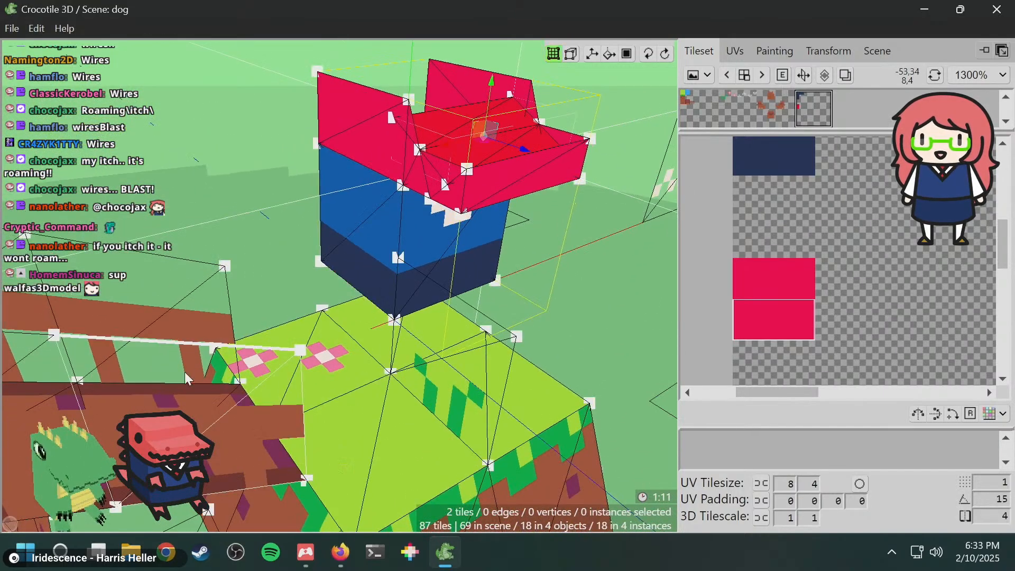
{"action": "key", "text": "space"}
{"action": "mouse_move", "coordinate": [332, 280]}
{"action": "left_mouse_down"}
{"action": "mouse_move", "coordinate": [402, 233]}
{"action": "mouse_move", "coordinate": [422, 185]}
{"action": "mouse_move", "coordinate": [364, 259]}
{"action": "mouse_move", "coordinate": [334, 278]}
{"action": "left_mouse_up"}
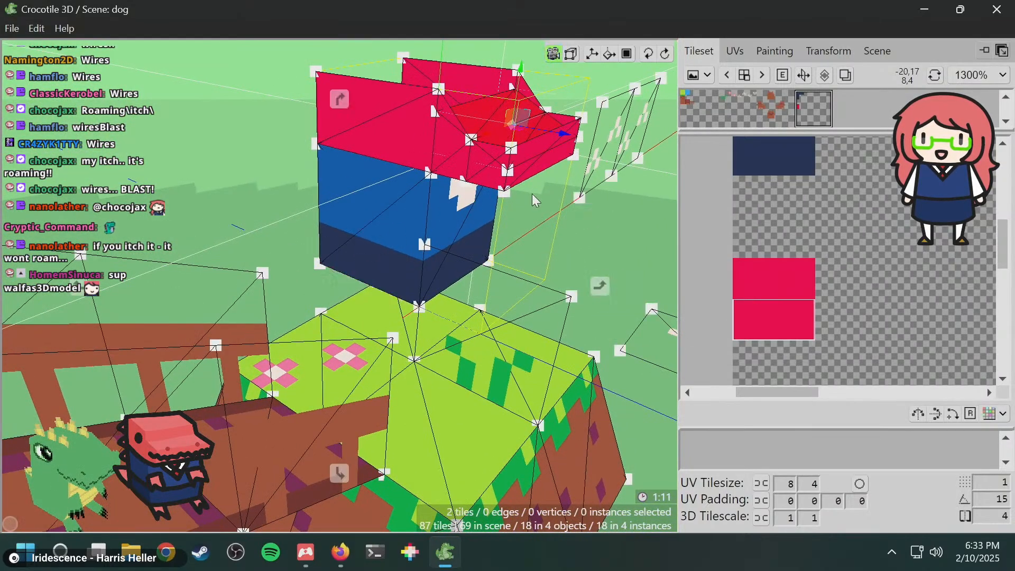
{"action": "left_click_drag", "start_coordinate": [532, 194], "coordinate": [481, 232]}
{"action": "key", "text": "space"}
{"action": "key", "text": "space"}
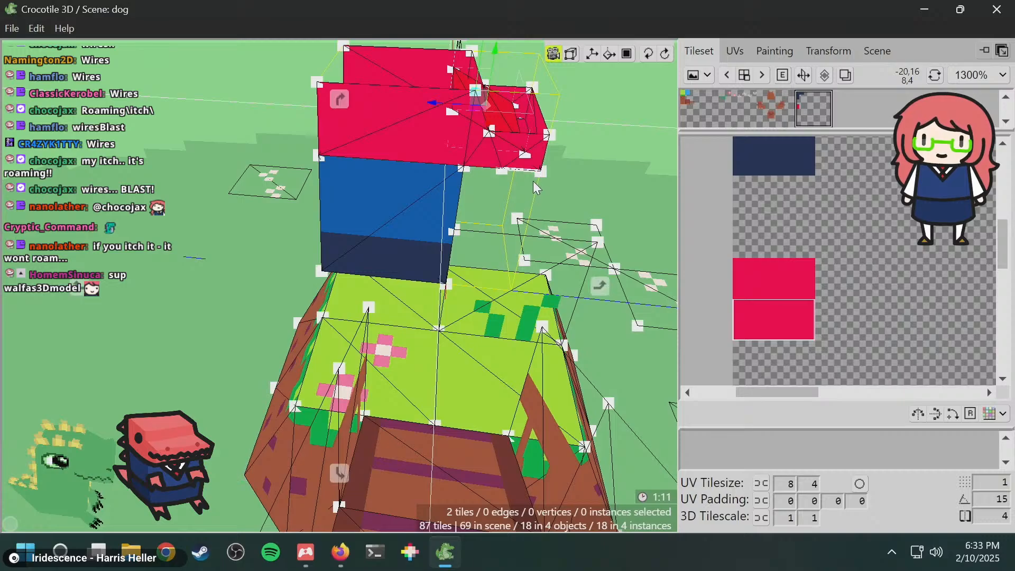
{"action": "left_click_drag", "start_coordinate": [533, 180], "coordinate": [476, 216]}
{"action": "key", "text": "space"}
{"action": "key", "text": "space"}
{"action": "left_click_drag", "start_coordinate": [521, 163], "coordinate": [422, 206]}
{"action": "key", "text": "space"}
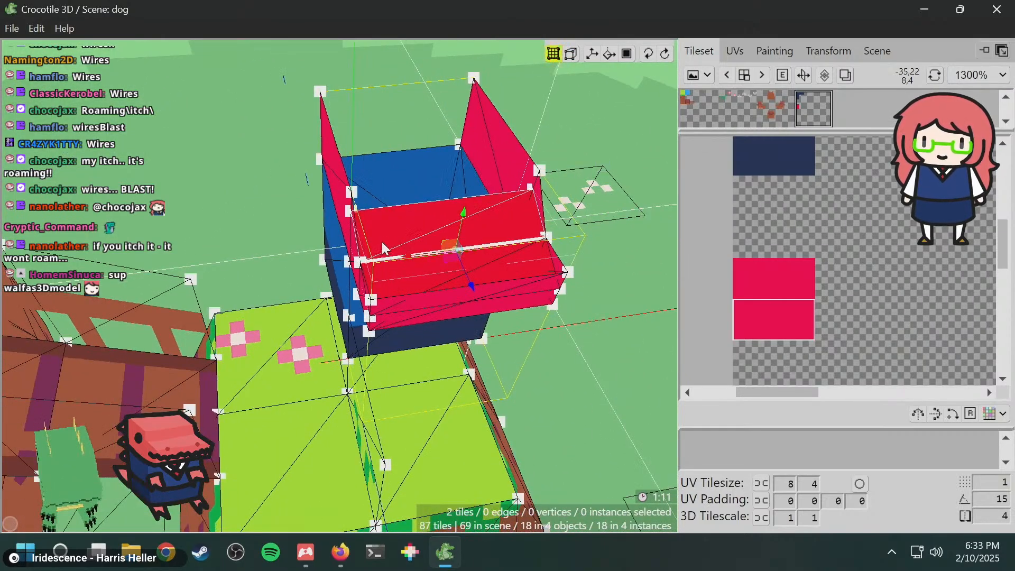
- Select both middle vertices of the snout's top and raise them level with the surrounding edges
{"action": "left_click", "coordinate": [507, 240]}
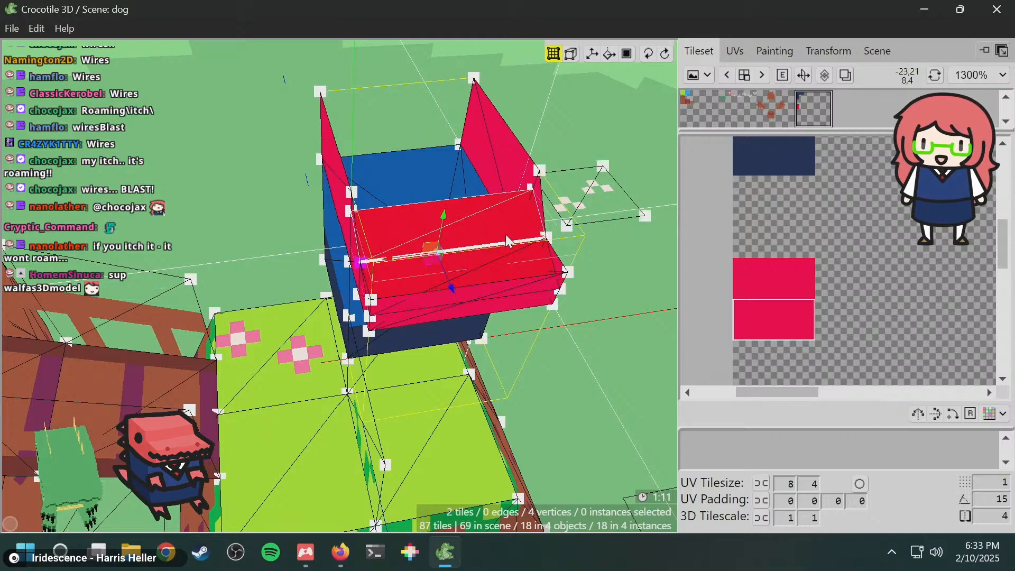
{"action": "left_click", "coordinate": [549, 238], "text": "shift"}
{"action": "key", "text": "space"}
{"action": "key", "text": "w"}
{"action": "key", "text": "space"}
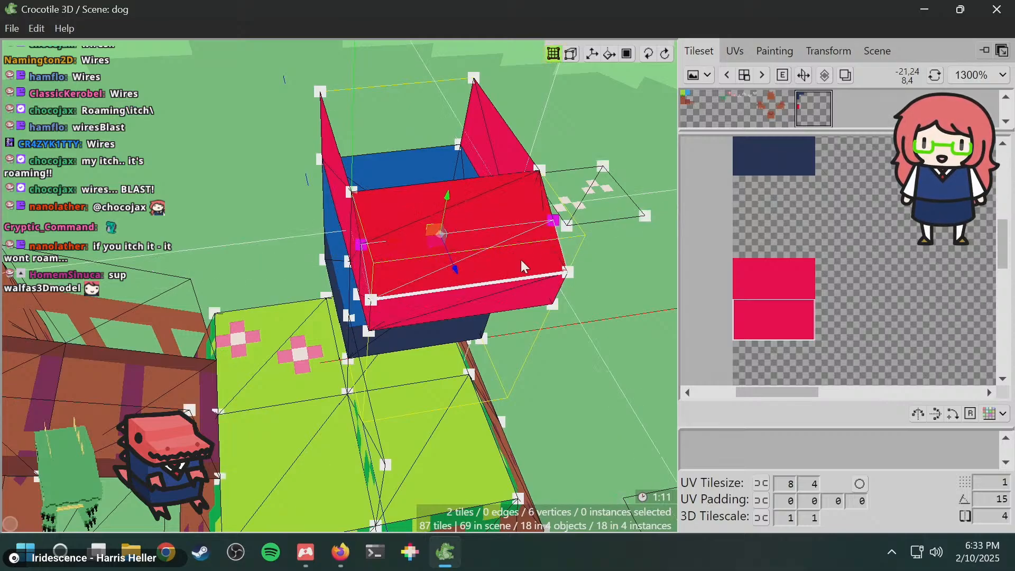
- Try to shift the selected top faces and middle vertices of the snout forward and down
{"action": "key", "text": "space"}
{"action": "left_click_drag", "start_coordinate": [459, 284], "coordinate": [560, 232]}
{"action": "key", "text": "space"}
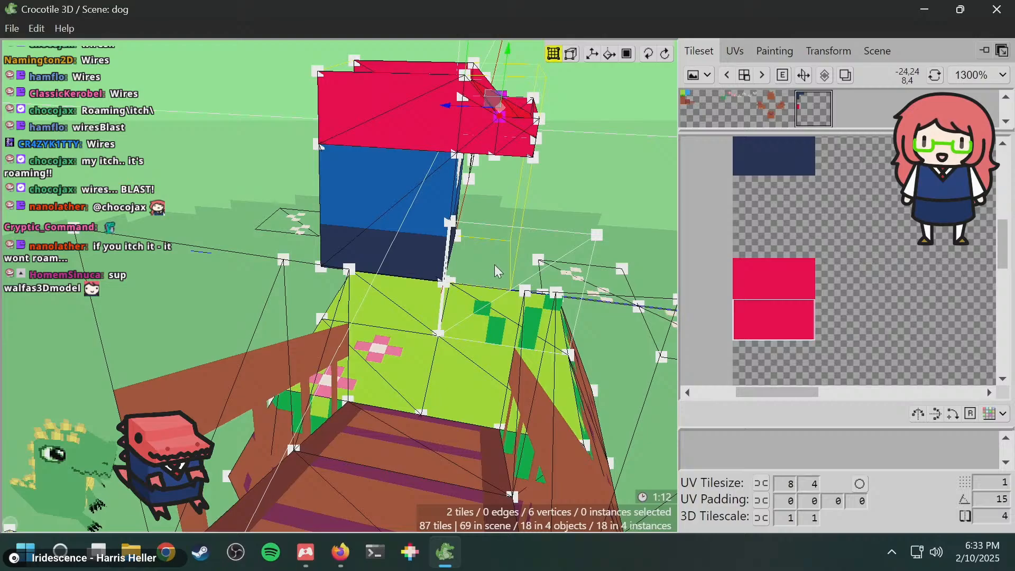
{"action": "key", "text": "d"}
{"action": "key", "text": "s"}
{"action": "key", "text": "a"}
{"action": "key", "text": "d"}
{"action": "key", "text": "d"}
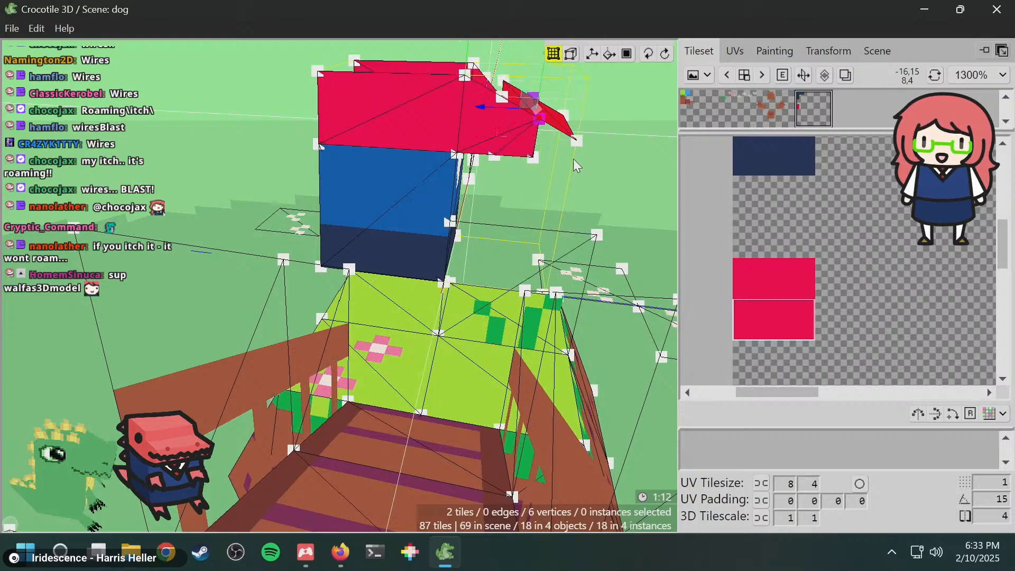
- Move the shifted top faces back and up into line with the sides of the snout
{"action": "key", "text": "space"}
{"action": "left_click_drag", "start_coordinate": [575, 145], "coordinate": [492, 195]}
{"action": "key", "text": "space"}
{"action": "key", "text": "a"}
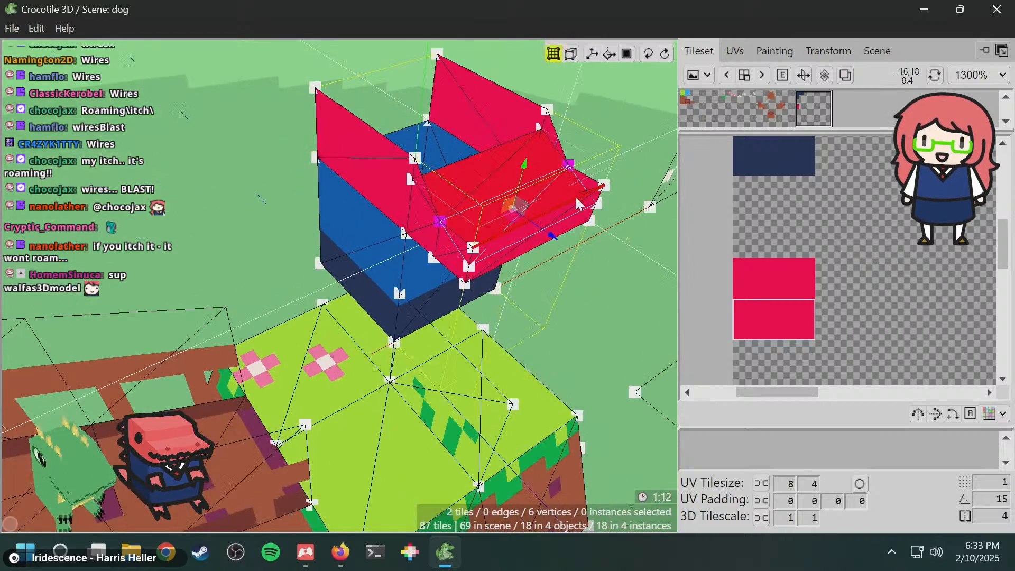
{"action": "key", "text": "d"}
{"action": "key", "text": "a"}
{"action": "key", "text": "w"}
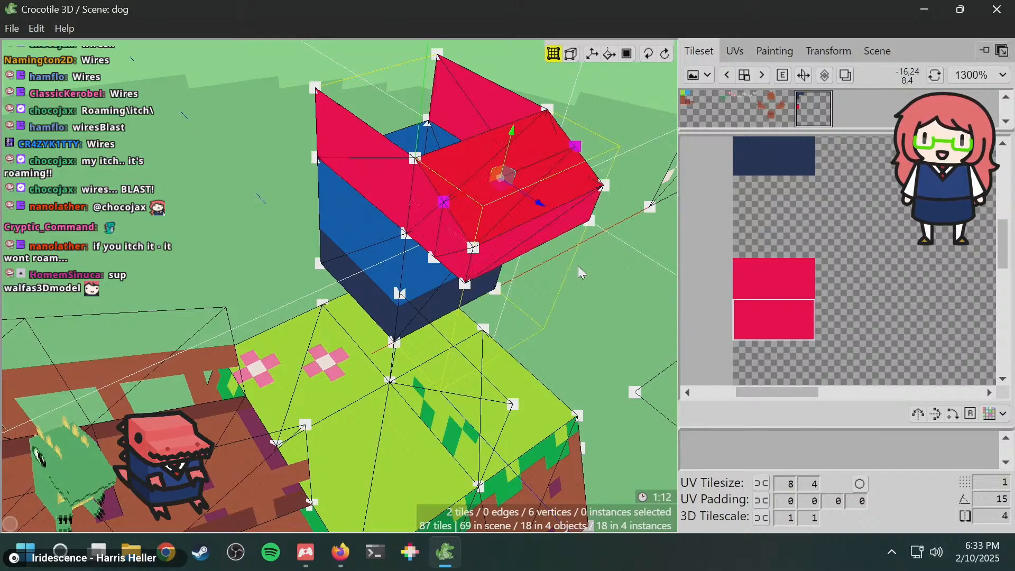
- Deselect the faces, select only the two middle vertices of the snout's top, and lower them to form a dip
{"action": "left_click", "coordinate": [621, 198]}
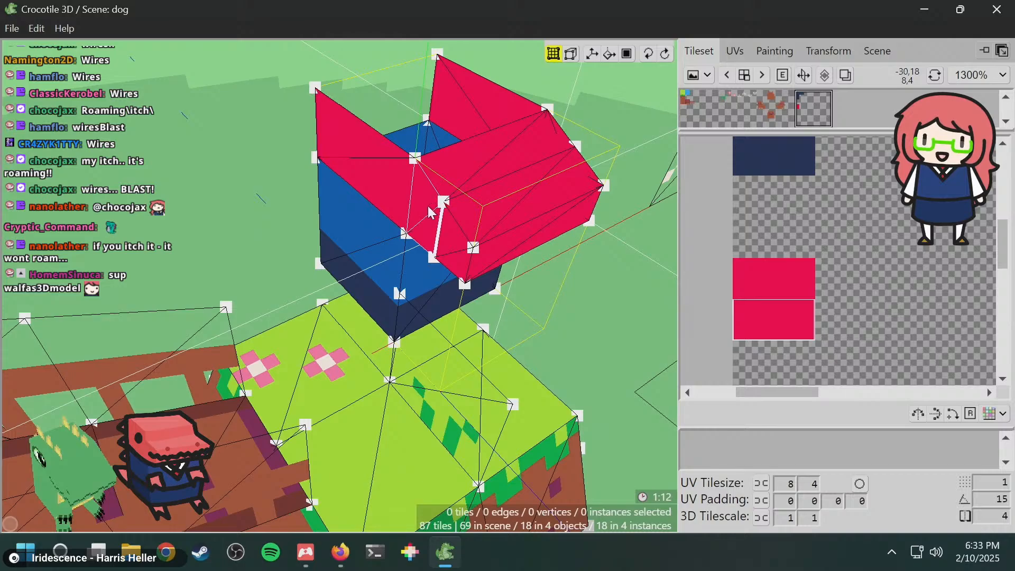
{"action": "left_click", "coordinate": [461, 198]}
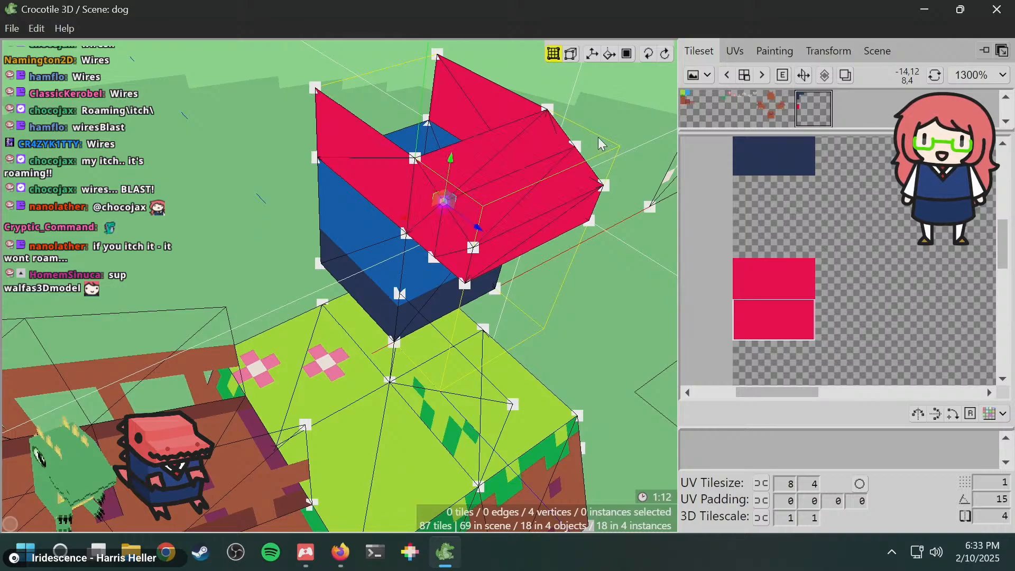
{"action": "left_click_drag", "start_coordinate": [599, 138], "coordinate": [571, 155], "text": "shift"}
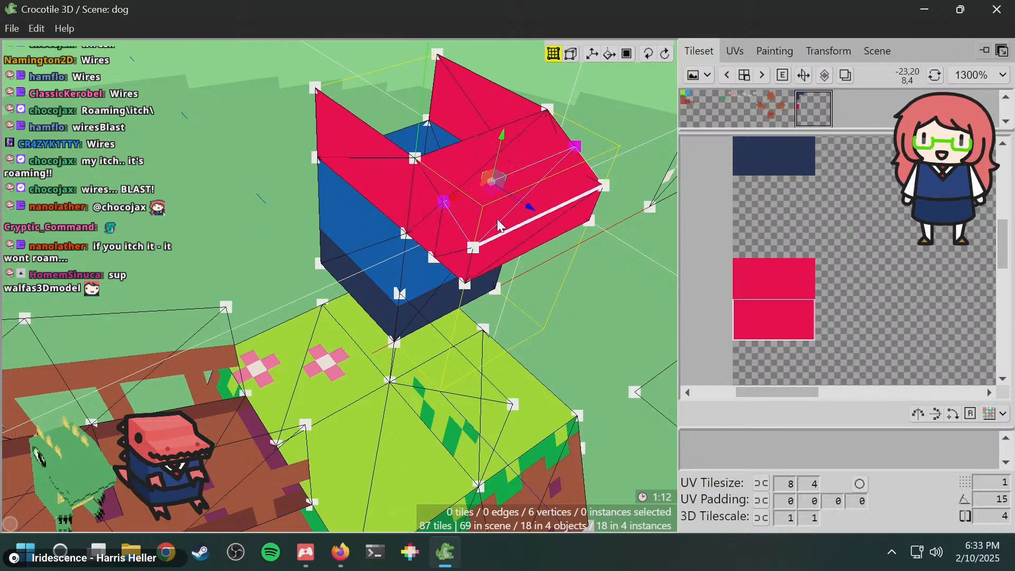
{"action": "key", "text": "space"}
{"action": "left_click_drag", "start_coordinate": [459, 289], "coordinate": [458, 295]}
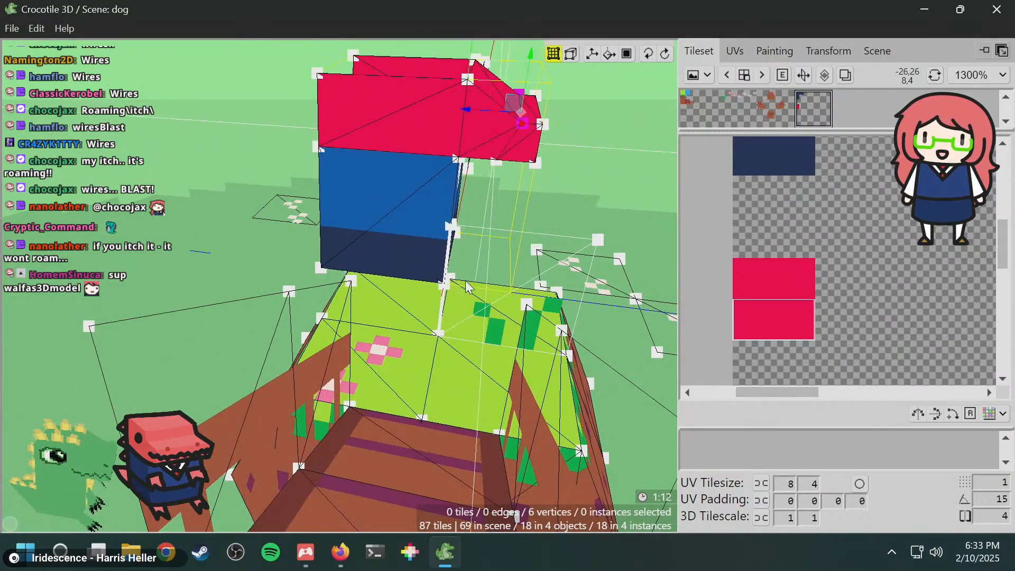
{"action": "key", "text": "space"}
{"action": "left_click_drag", "start_coordinate": [538, 248], "coordinate": [541, 227]}
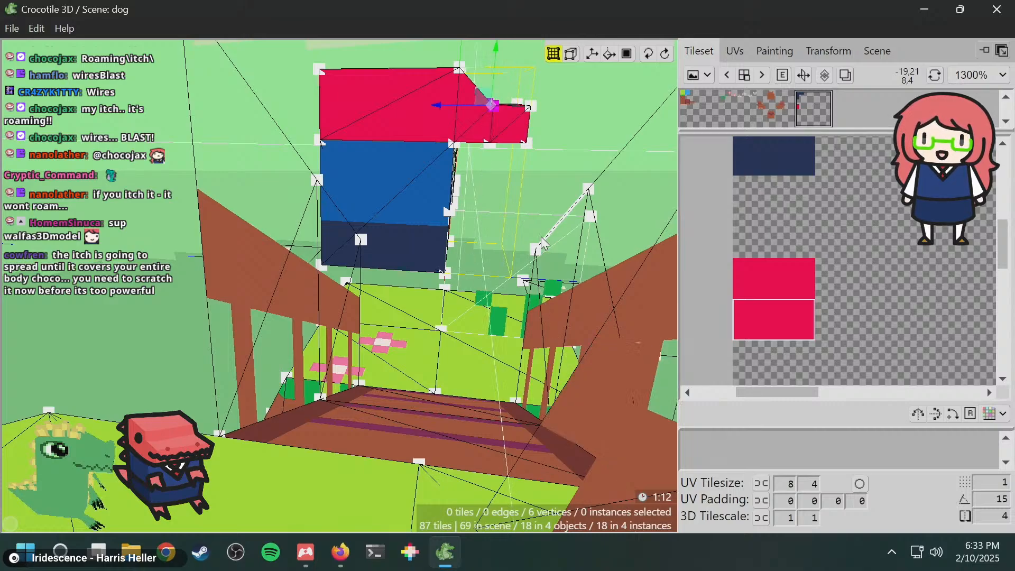
- Select the top vertices along the snout's front edge and lower them to taper the tip
{"action": "key", "text": "space"}
{"action": "key", "text": "space"}
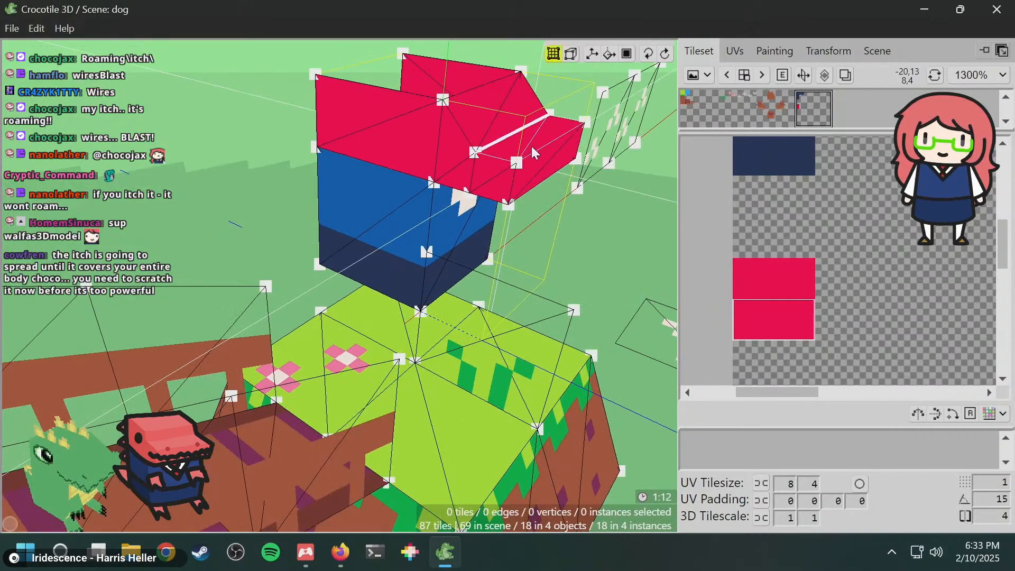
{"action": "left_click", "coordinate": [584, 123], "text": "shift"}
{"action": "key", "text": "space"}
{"action": "key", "text": "space"}
{"action": "key", "text": "space"}
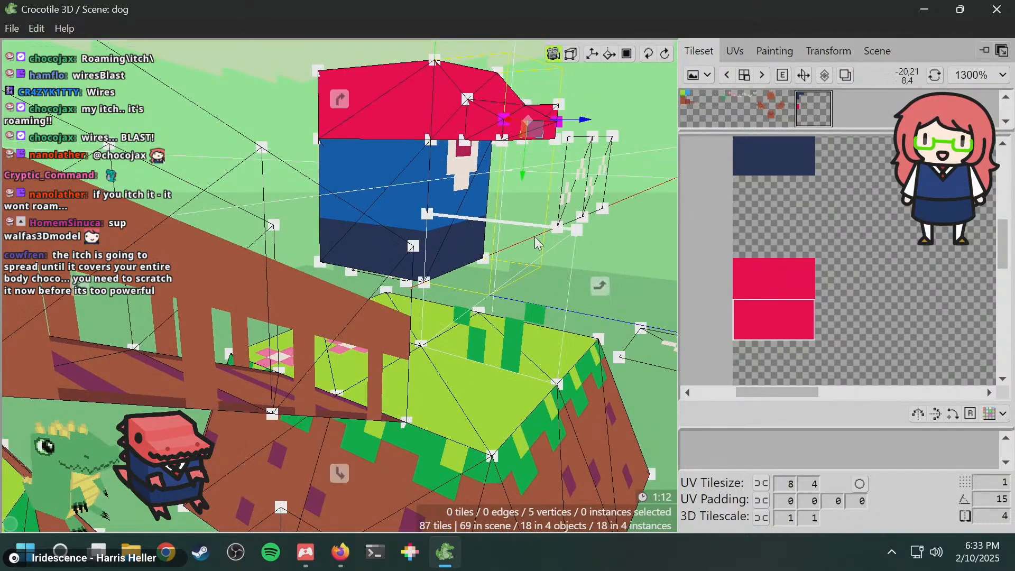
{"action": "key", "text": "space"}
{"action": "left_click", "coordinate": [534, 236]}
{"action": "key", "text": "space"}
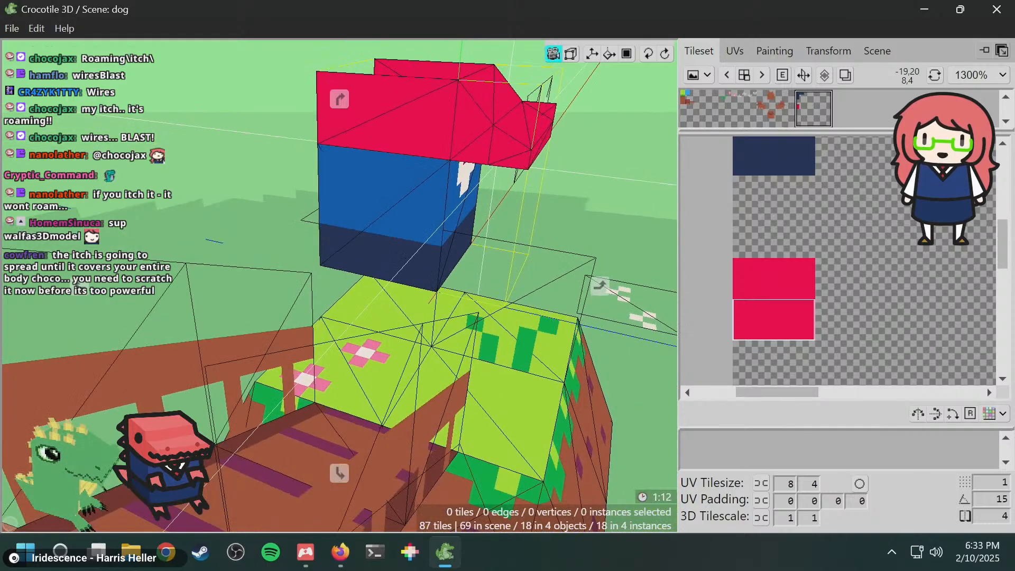
- Select the remaining raised vertex at the snout's front corner and lower it to match the tapered edge
{"action": "key", "text": "space"}
{"action": "left_click", "coordinate": [594, 142]}
{"action": "key", "text": "g"}
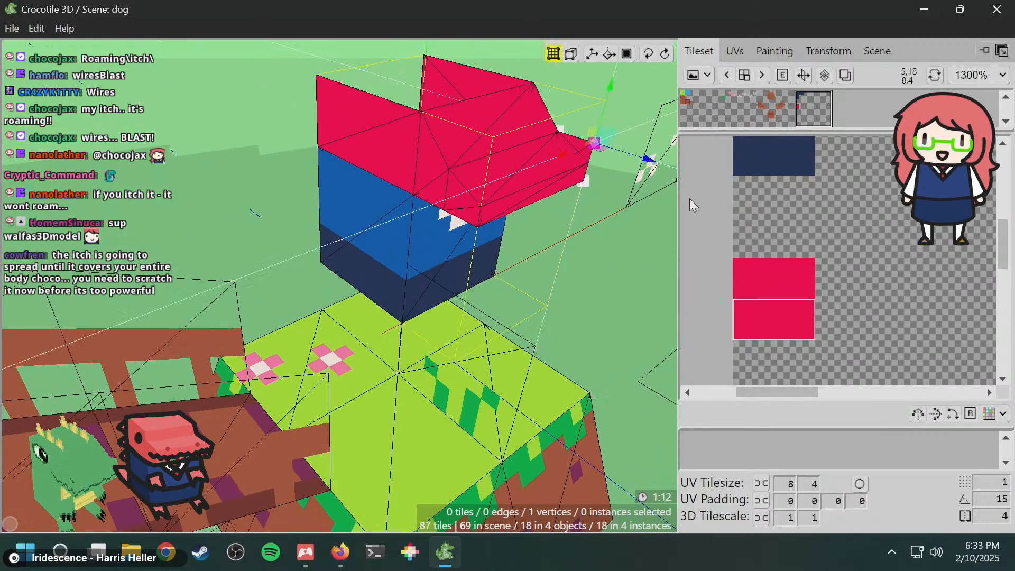
{"action": "left_click", "coordinate": [686, 201]}
{"action": "left_click", "coordinate": [614, 239]}
- Set the UV tile size to 8 by 8 and select the full red square in the tileset
{"action": "key", "text": "space"}
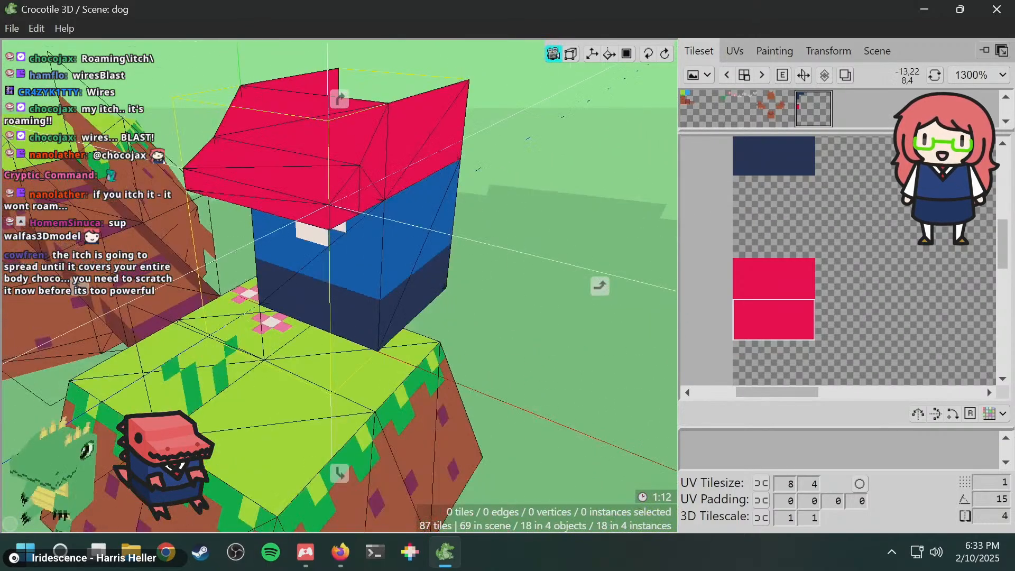
{"action": "key", "text": "space"}
{"action": "key", "text": "space"}
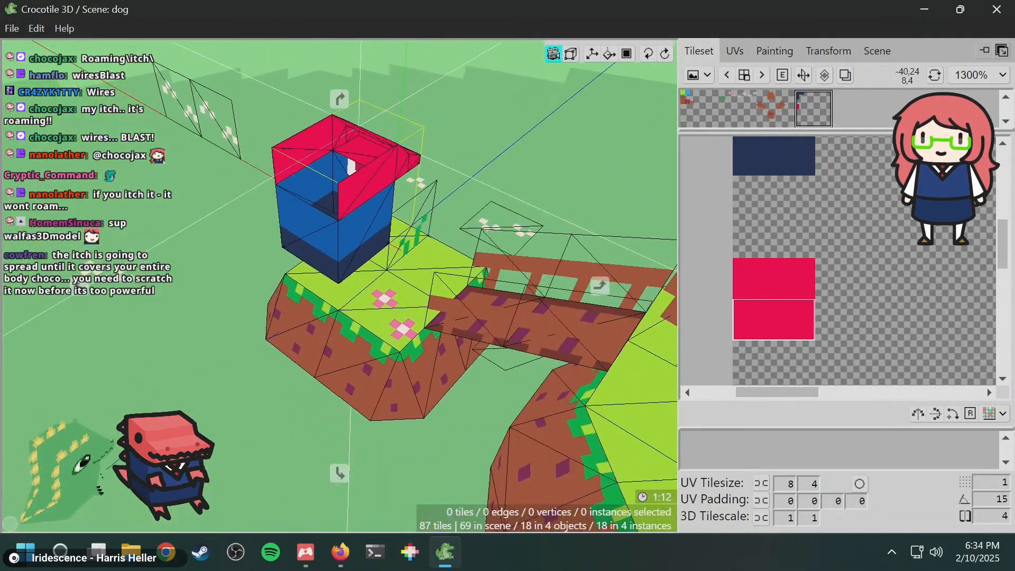
{"action": "key", "text": "space"}
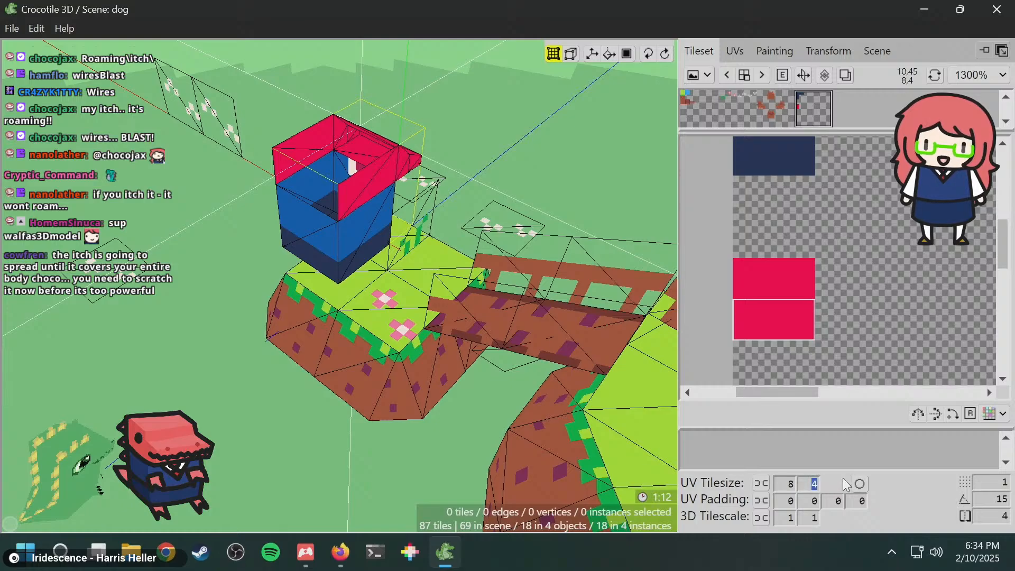
{"action": "type", "text": "8"}
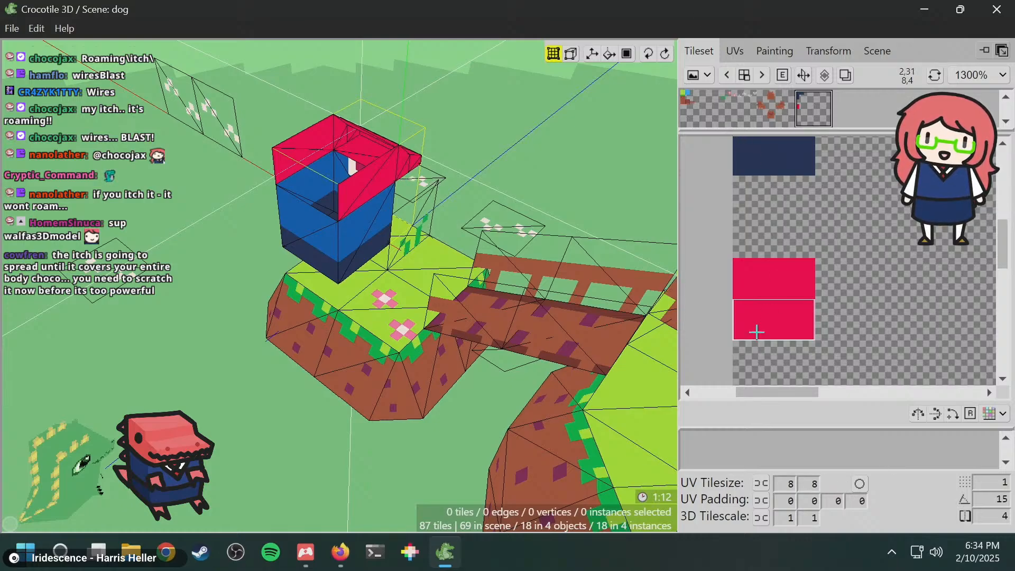
{"action": "key", "text": "space"}
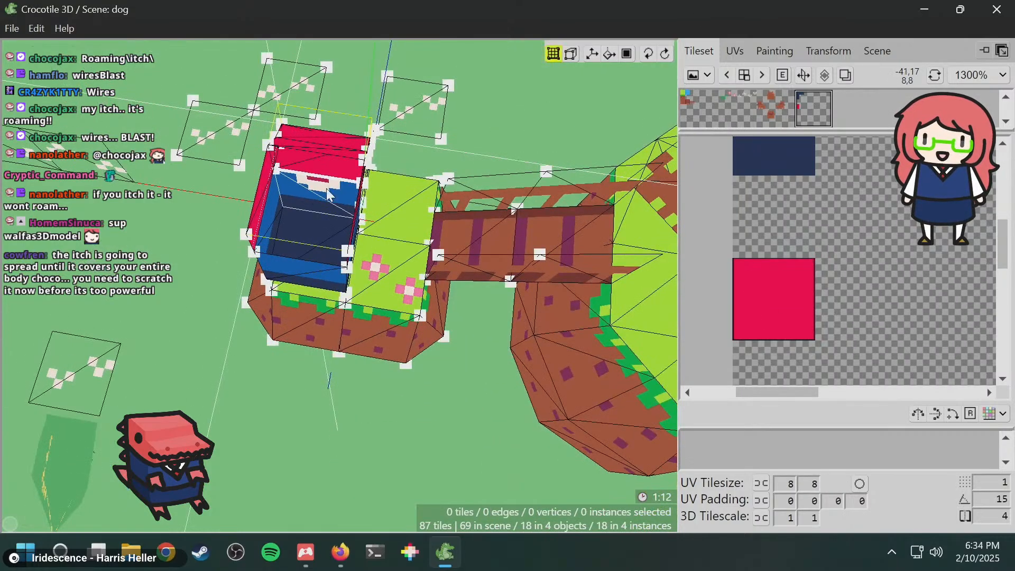
{"action": "key", "text": "space"}
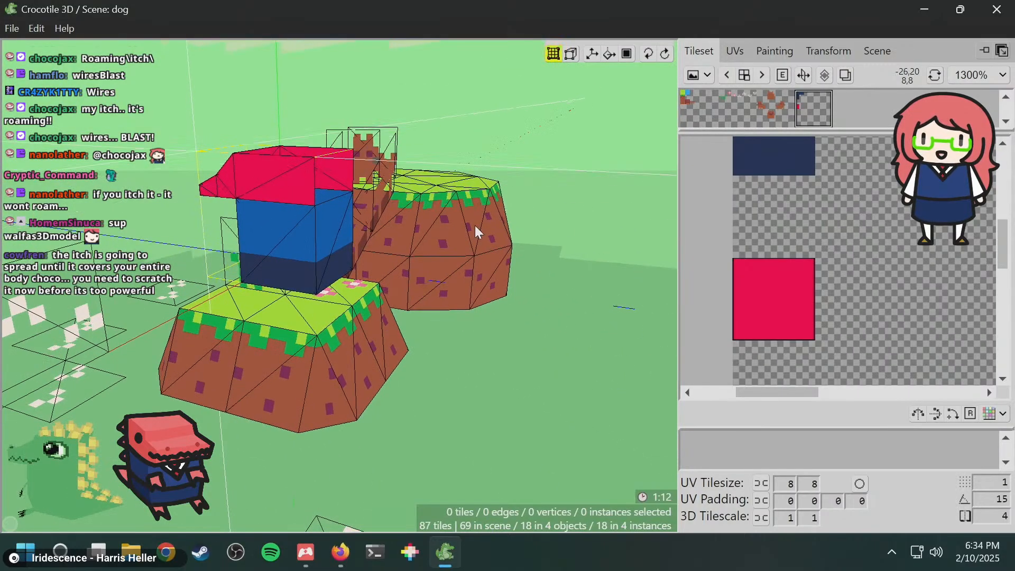
{"action": "left_click_drag", "start_coordinate": [461, 224], "coordinate": [457, 226]}
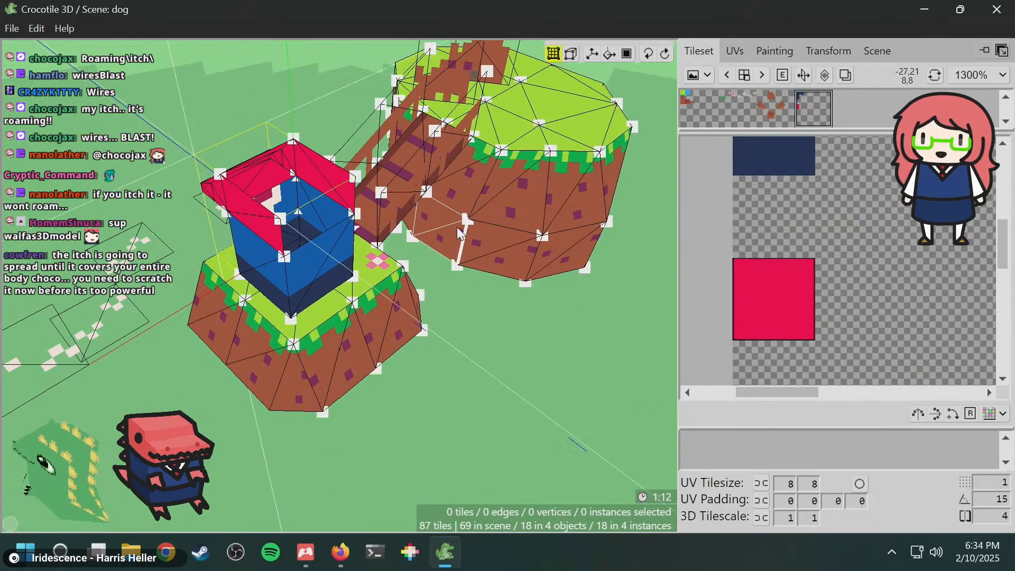
{"action": "key", "text": "space"}
{"action": "key", "text": "space"}
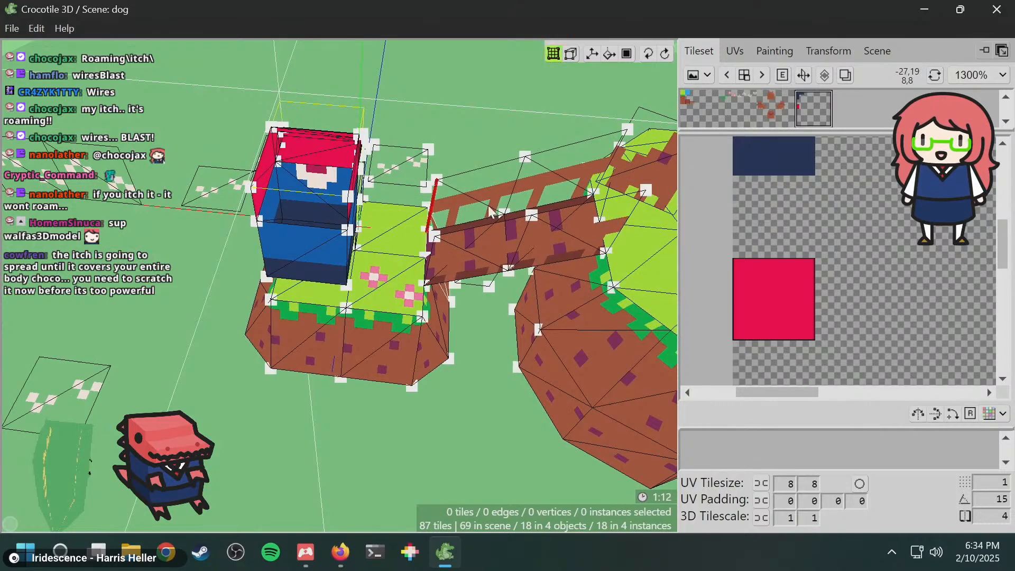
- Place the 8 by 8 red tile over the opening on top of the character's head
{"action": "left_click_drag", "start_coordinate": [521, 206], "coordinate": [597, 171]}
{"action": "key", "text": "space"}
{"action": "left_click_drag", "start_coordinate": [463, 213], "coordinate": [395, 240]}
{"action": "key", "text": "space"}
{"action": "key", "text": "space"}
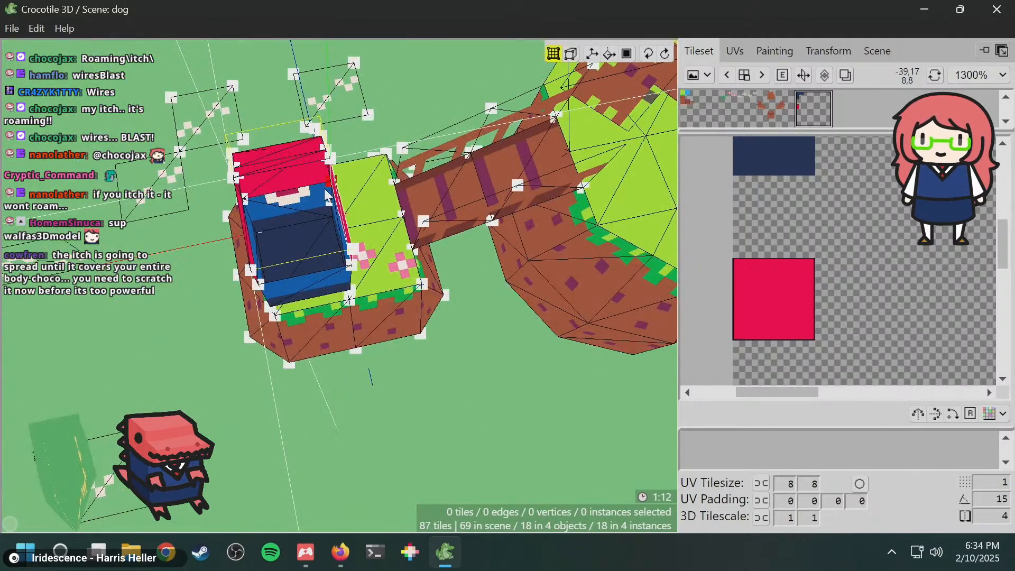
{"action": "key", "text": "Tab"}
{"action": "left_click", "coordinate": [303, 208]}
- Set the UV tile size to 8 by 4, select the lower half of the red square, and place it on the head's back
{"action": "key", "text": "space"}
{"action": "left_click_drag", "start_coordinate": [303, 207], "coordinate": [351, 158]}
{"action": "key", "text": "space"}
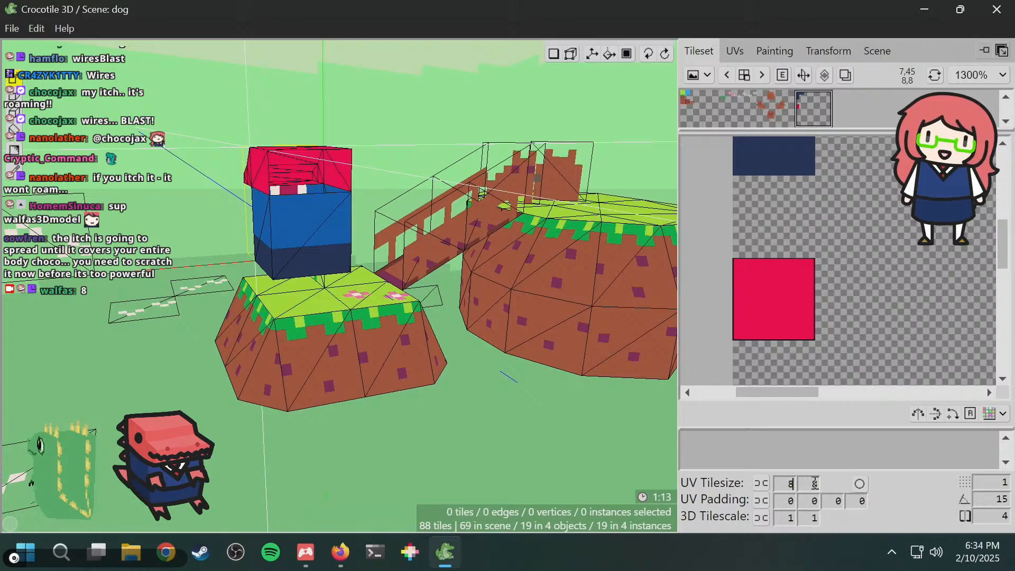
{"action": "type", "text": "4"}
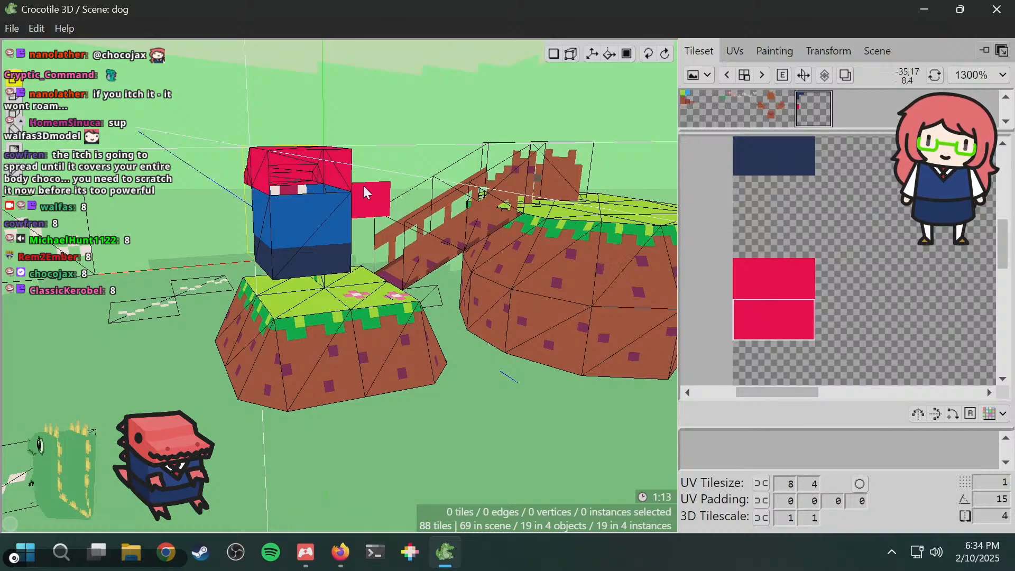
{"action": "right_click_drag", "start_coordinate": [304, 191], "coordinate": [314, 233]}
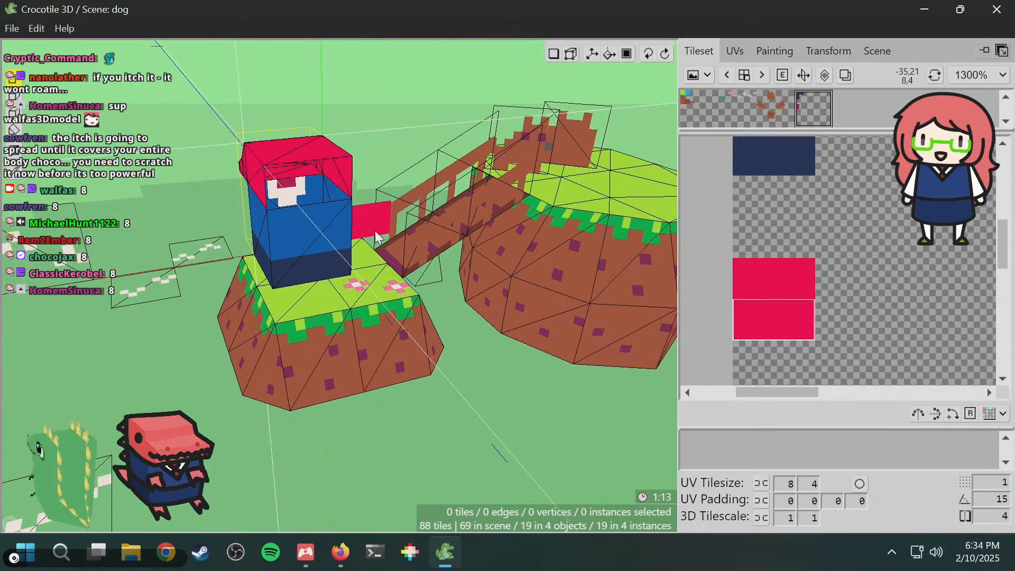
{"action": "key", "text": "space"}
{"action": "scroll", "coordinate": [424, 226], "scroll_direction": "down", "scroll_amount": 7}
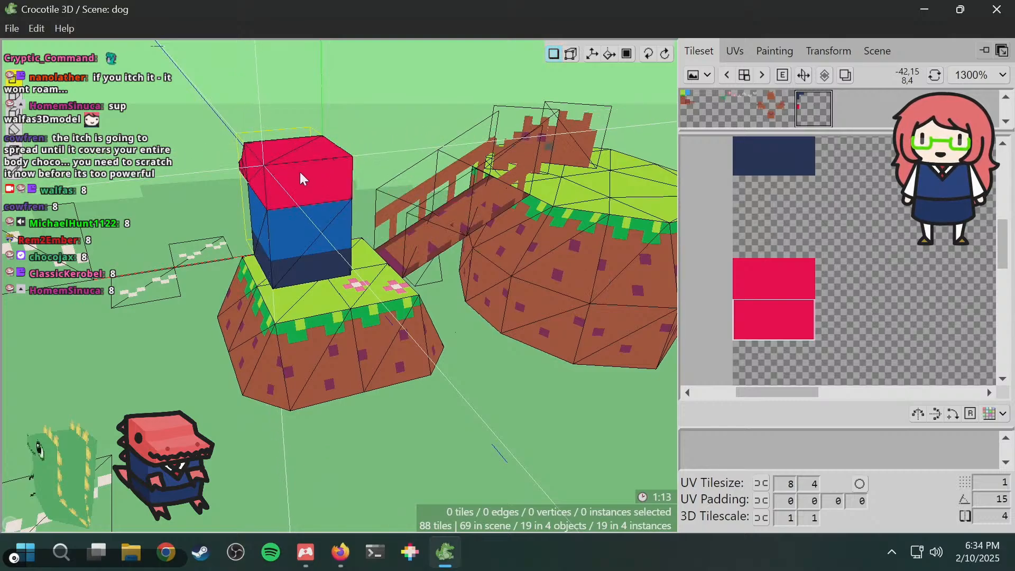
{"action": "left_click", "coordinate": [299, 172]}
- Try placing an 8 by 4 red tile horizontally behind the body as a tail surface, and undo it
{"action": "key", "text": "space"}
{"action": "left_click_drag", "start_coordinate": [300, 172], "coordinate": [740, 188]}
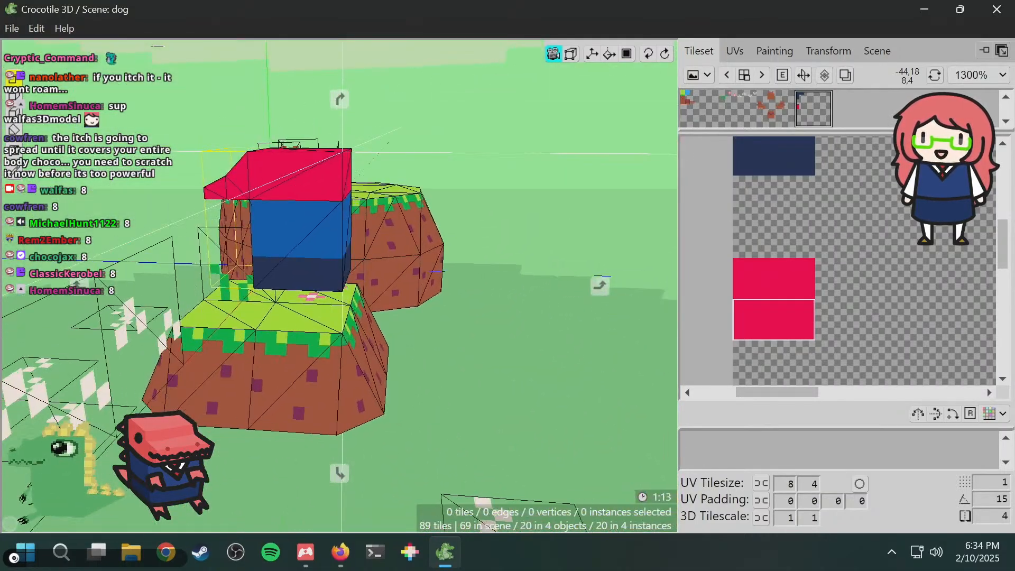
{"action": "middle_click_drag", "start_coordinate": [296, 182], "coordinate": [280, 201]}
{"action": "middle_click_drag", "start_coordinate": [348, 237], "coordinate": [286, 301]}
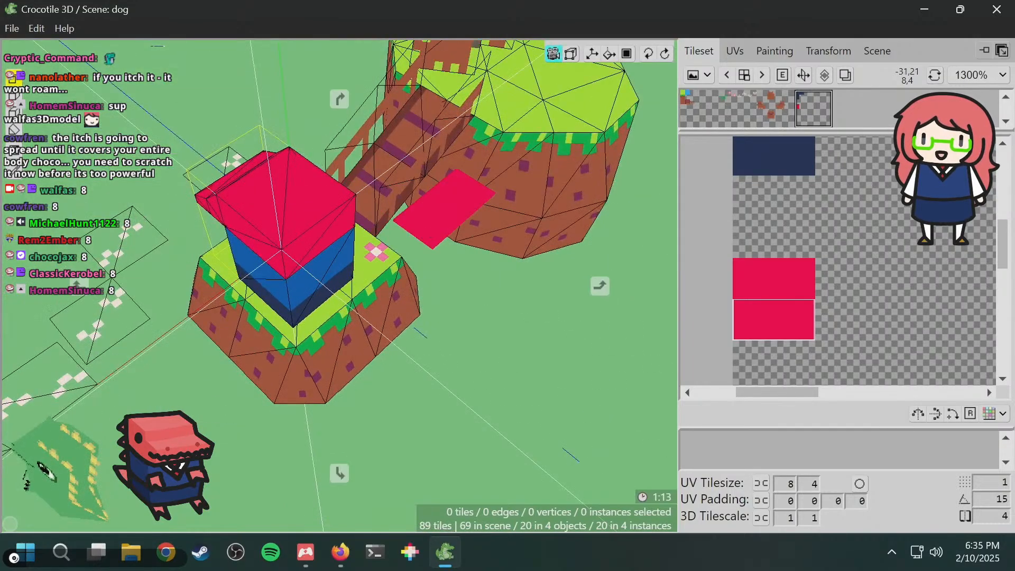
{"action": "middle_click_drag", "start_coordinate": [420, 234], "coordinate": [423, 148]}
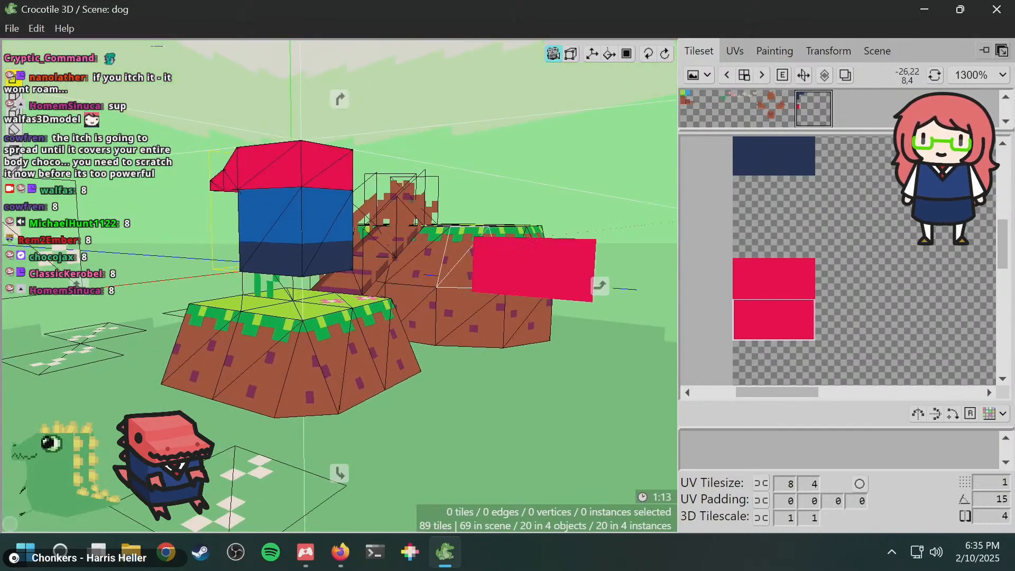
{"action": "middle_click_drag", "start_coordinate": [491, 177], "coordinate": [473, 303]}
{"action": "left_click", "coordinate": [312, 267]}
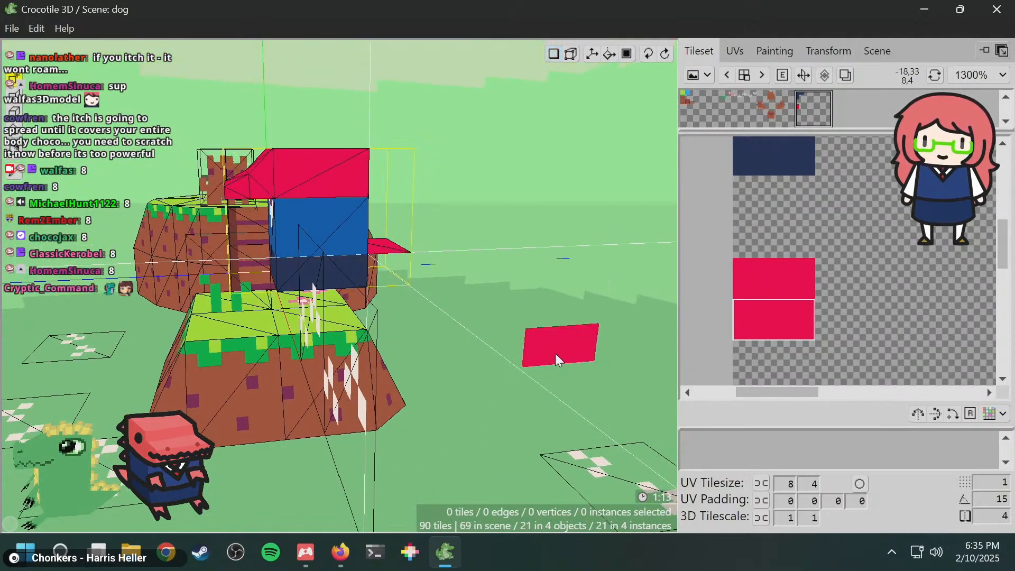
{"action": "middle_click_drag", "start_coordinate": [520, 315], "coordinate": [424, 272]}
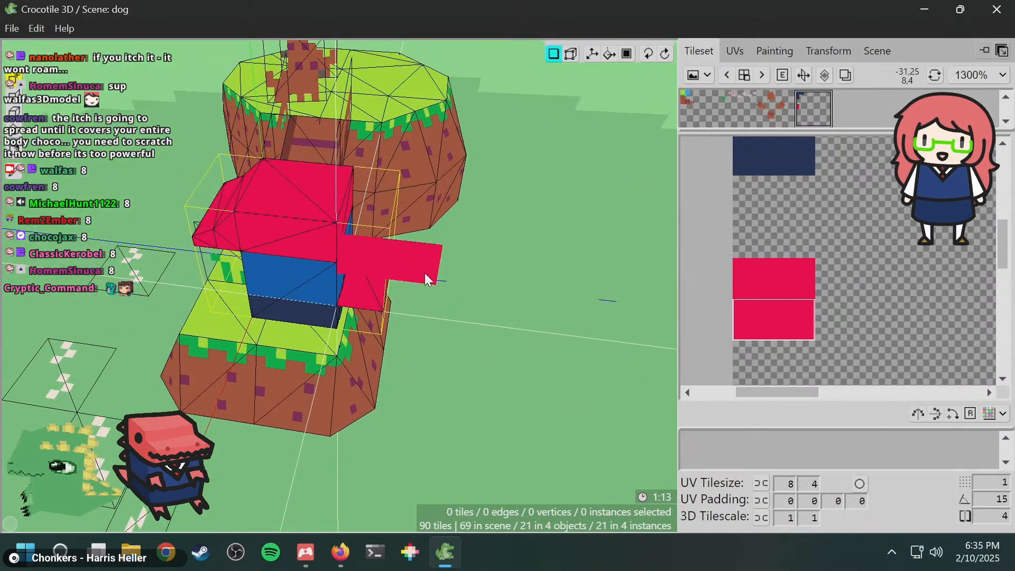
{"action": "key", "text": "ctrl+z"}
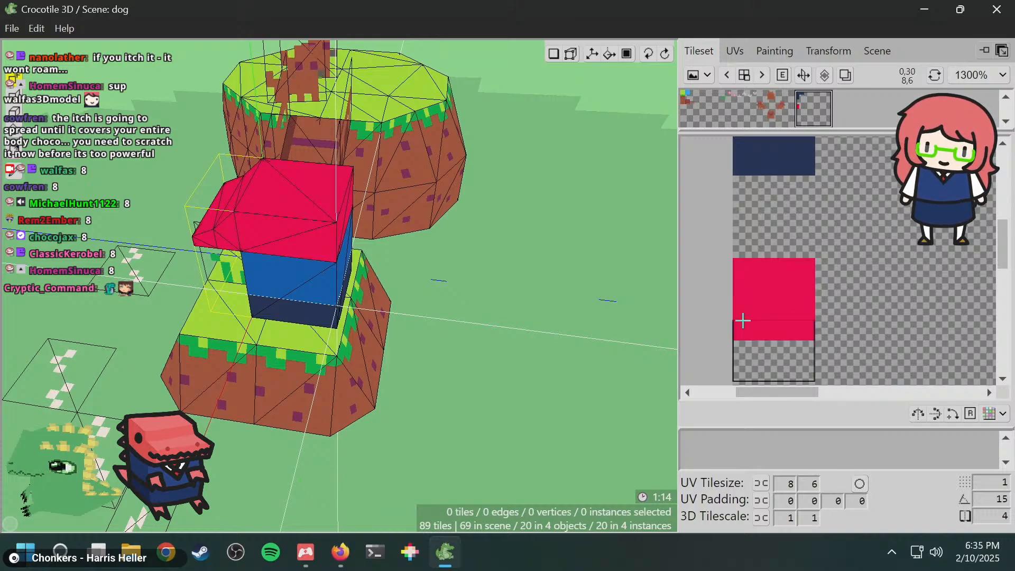
- Place two 8 by 6 red tiles horizontally behind the body's dark lower section as the tail's top and bottom
{"action": "left_click", "coordinate": [735, 275]}
{"action": "middle_click_drag", "start_coordinate": [395, 237], "coordinate": [310, 243]}
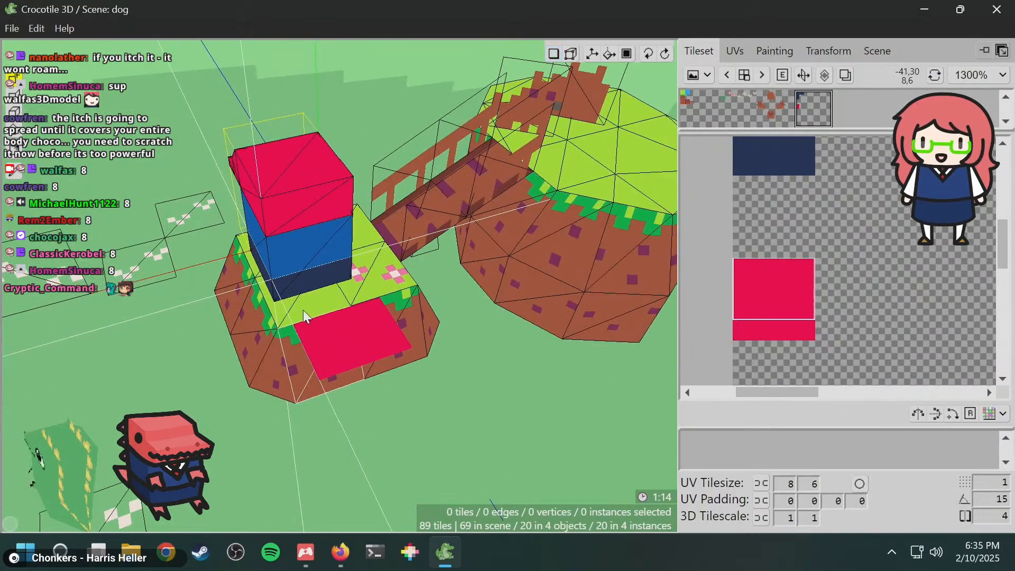
{"action": "left_click", "coordinate": [295, 288]}
{"action": "middle_click_drag", "start_coordinate": [316, 324], "coordinate": [401, 234]}
{"action": "left_click", "coordinate": [314, 331]}
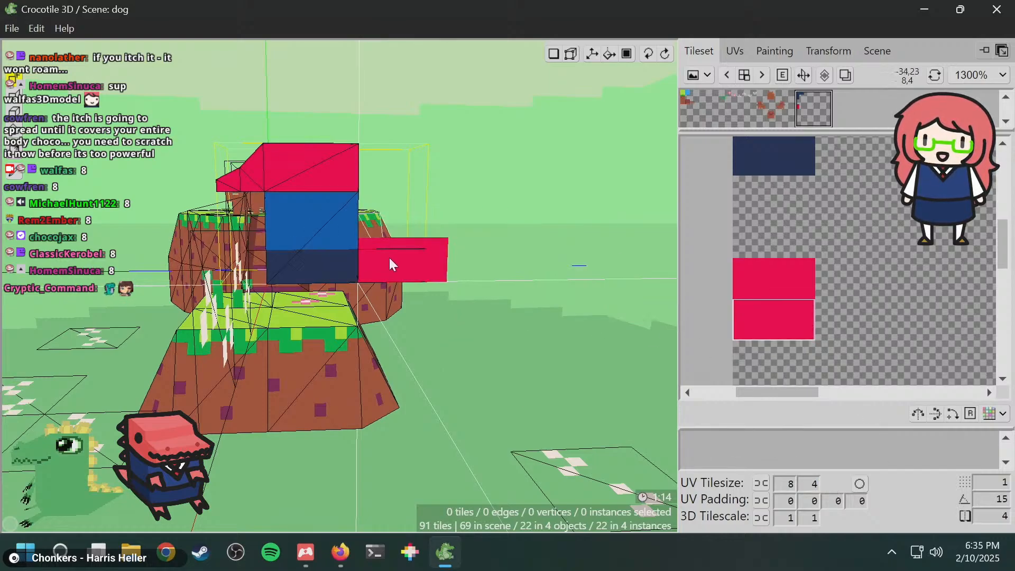
- Set the UV tile size to 6 by 3 and place red tiles on both sides of the tail
{"action": "key", "text": "space"}
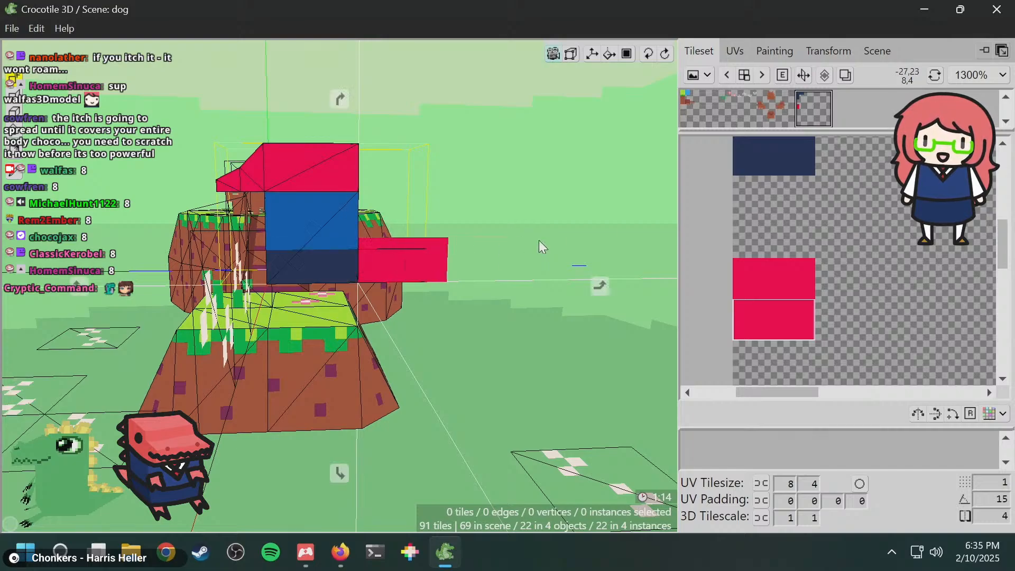
{"action": "left_click_drag", "start_coordinate": [568, 246], "coordinate": [797, 428]}
{"action": "key", "text": "space"}
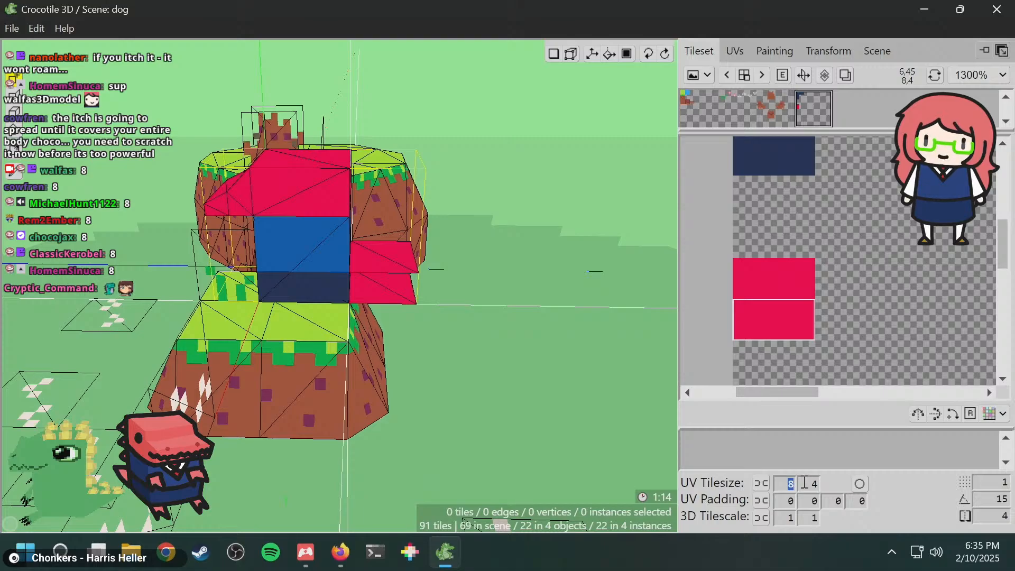
{"action": "type", "text": "7"}
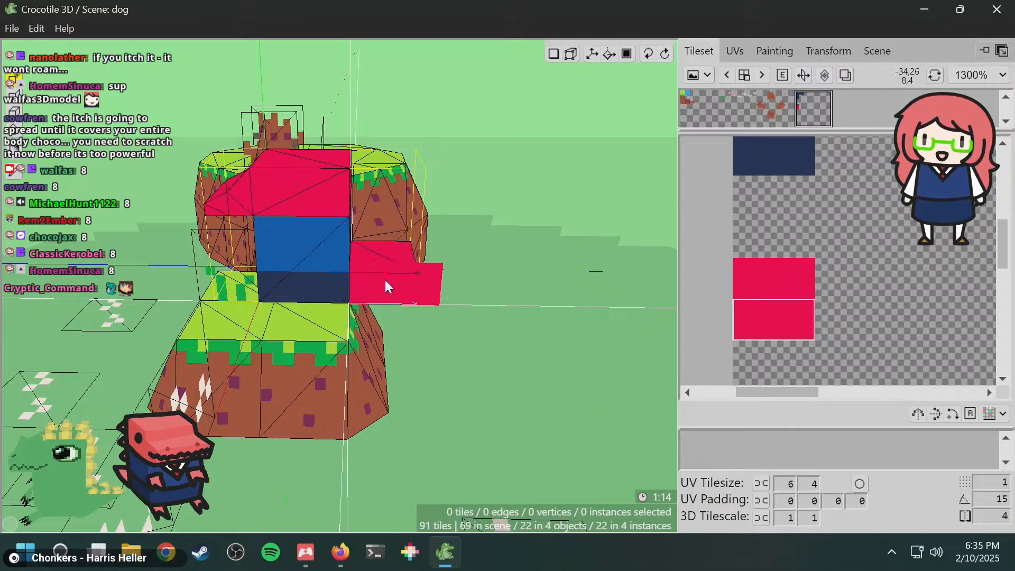
{"action": "key", "text": "space"}
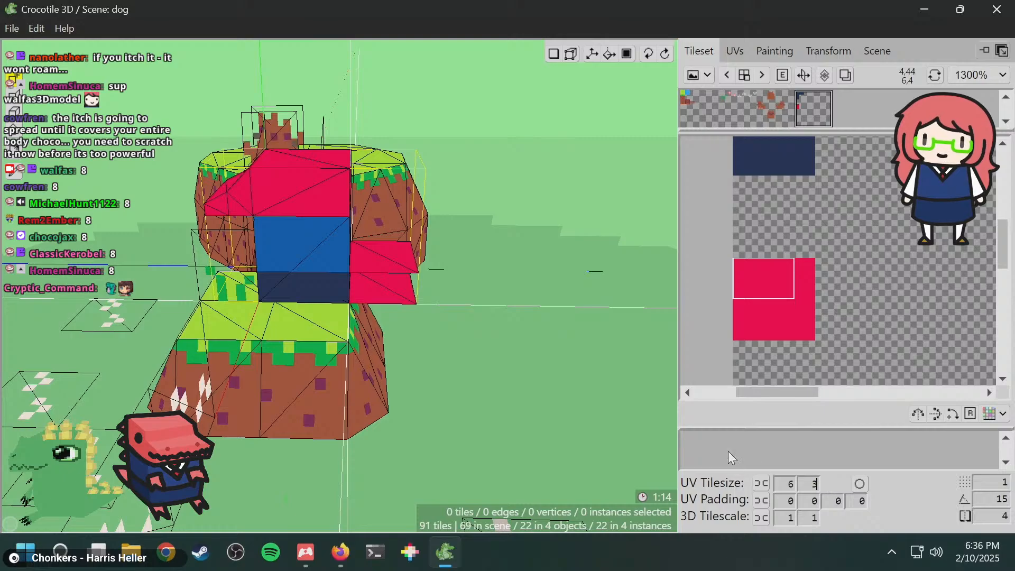
{"action": "key", "text": "space"}
{"action": "left_click_drag", "start_coordinate": [436, 309], "coordinate": [446, 282]}
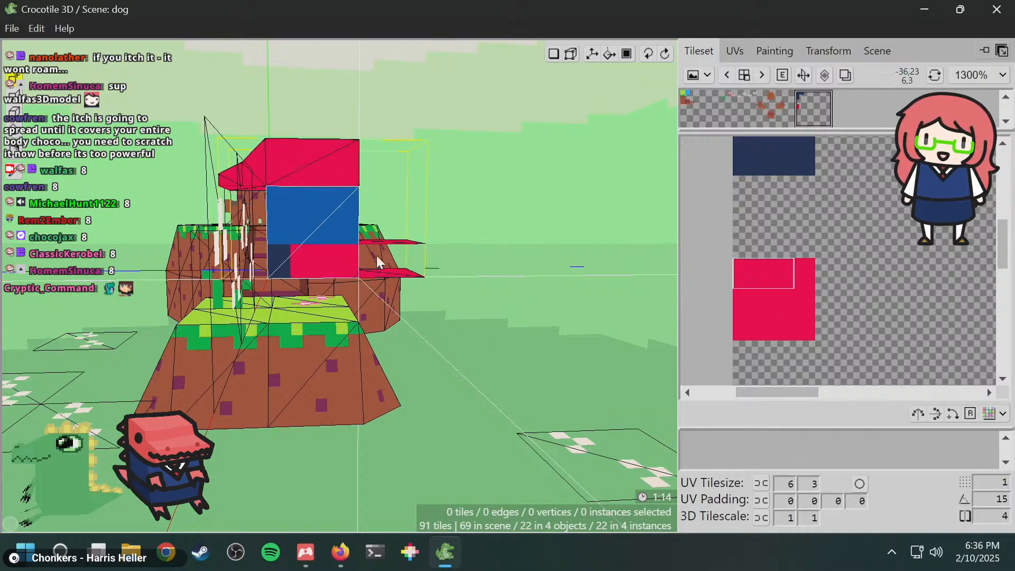
{"action": "left_click", "coordinate": [399, 259]}
{"action": "middle_click_drag", "start_coordinate": [458, 259], "coordinate": [344, 250]}
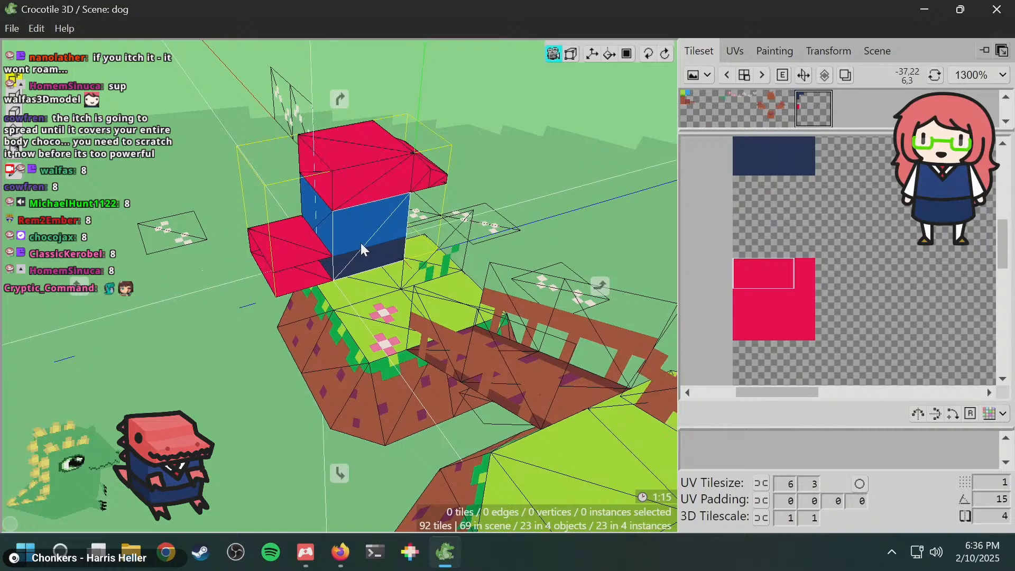
{"action": "key", "text": "space"}
{"action": "left_click", "coordinate": [309, 275]}
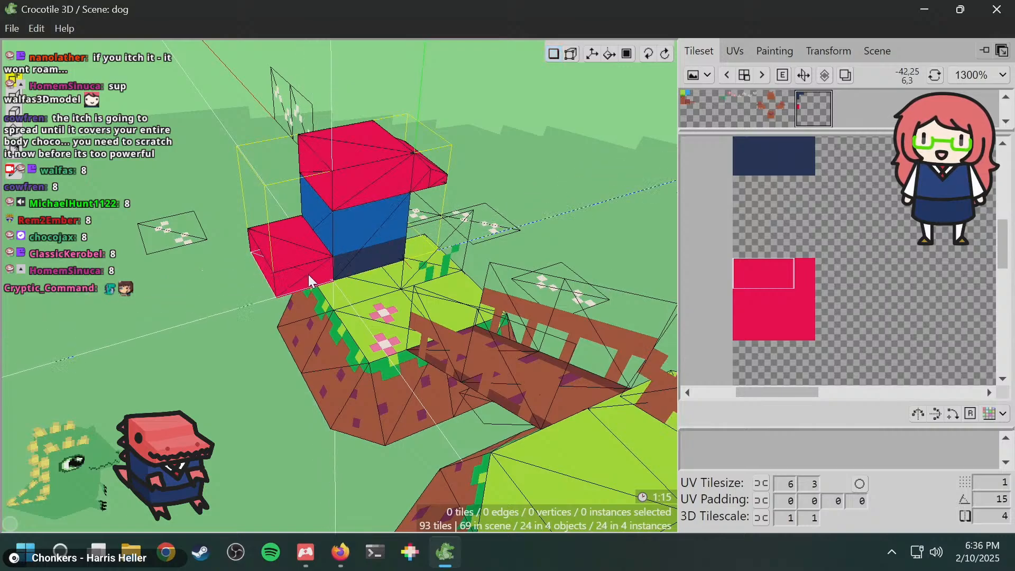
- Set the UV tile size to 8 by 3, select that part of the red square, and close the tail's rear end with it
{"action": "key", "text": "space"}
{"action": "left_click_drag", "start_coordinate": [310, 274], "coordinate": [378, 275]}
{"action": "key", "text": "space"}
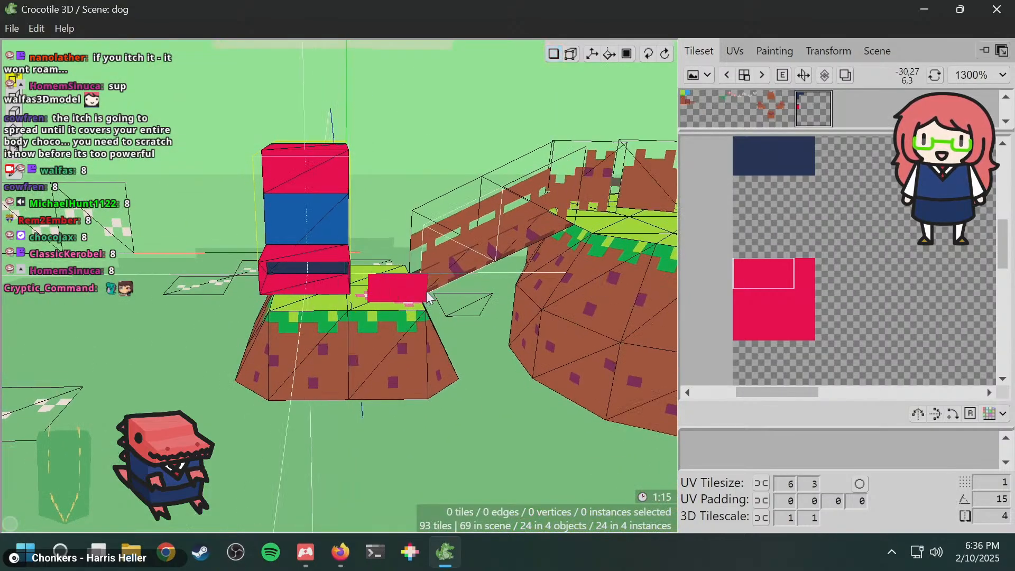
{"action": "key", "text": "space"}
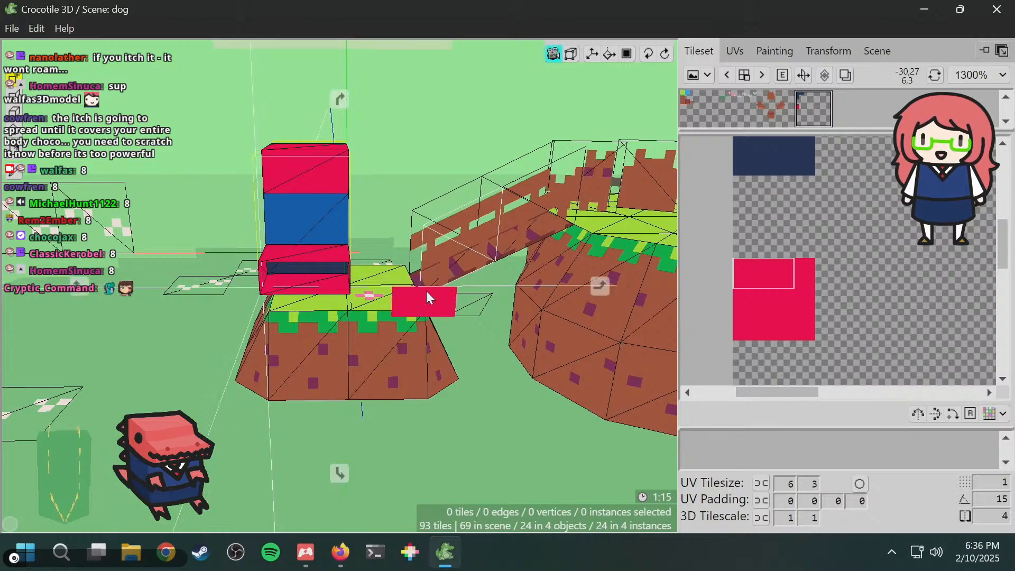
{"action": "key", "text": "space"}
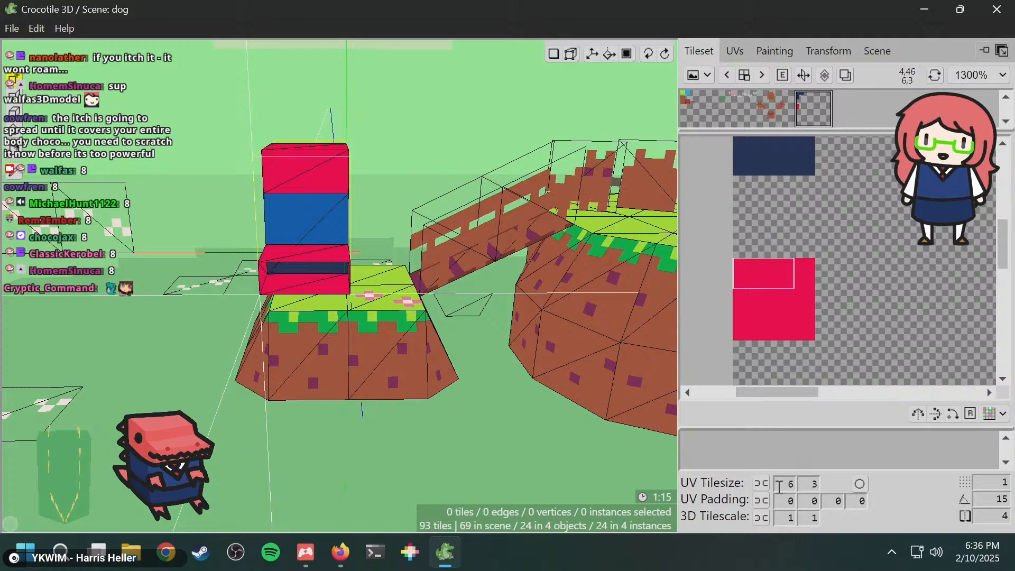
{"action": "left_click_drag", "start_coordinate": [780, 486], "coordinate": [835, 471]}
{"action": "type", "text": "8"}
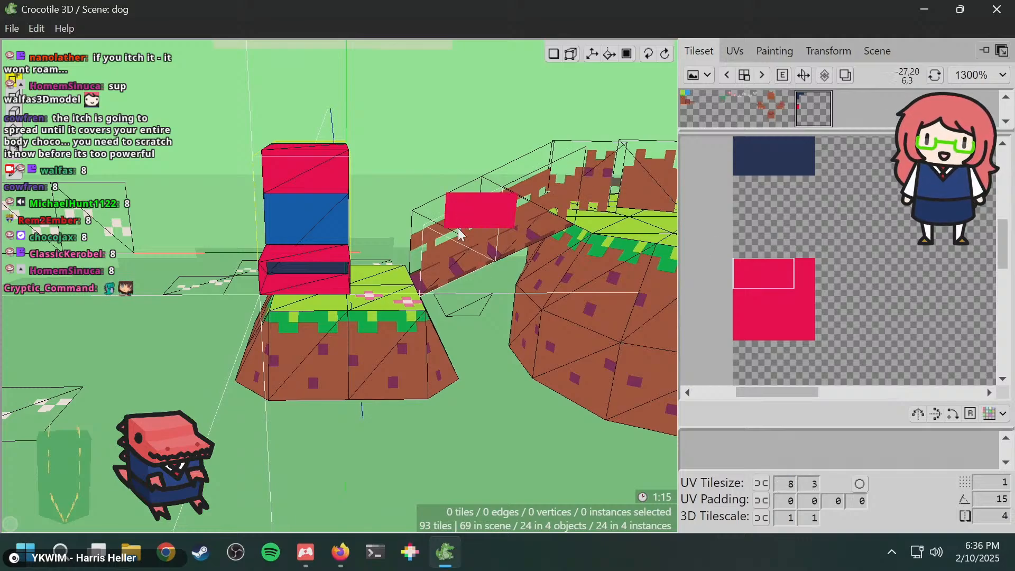
{"action": "left_click", "coordinate": [745, 268]}
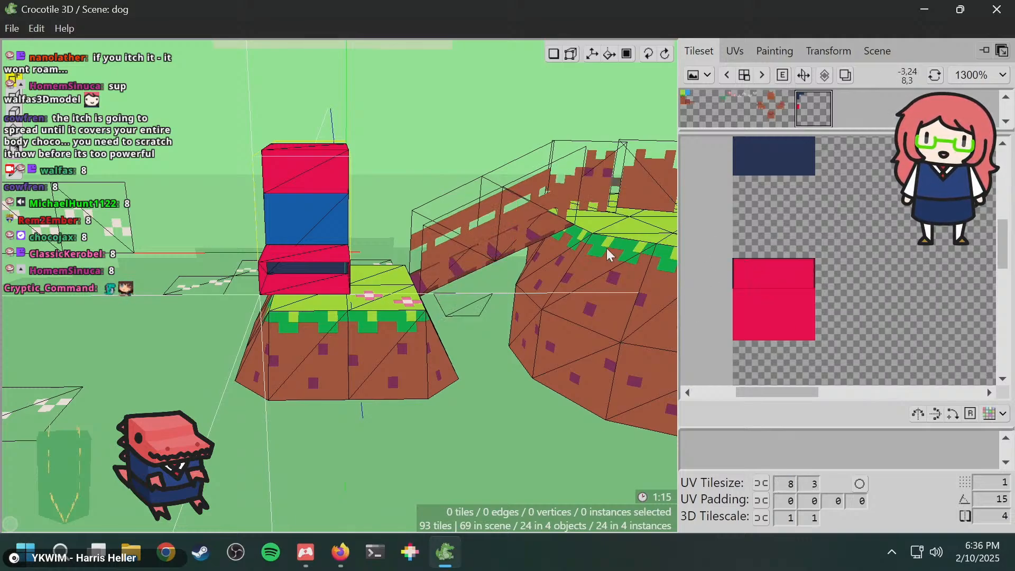
{"action": "left_click", "coordinate": [325, 271]}
- Select all the top vertices along the tail's rear end in edit mode and lower them to taper the tail
{"action": "key", "text": "space"}
{"action": "left_click_drag", "start_coordinate": [364, 273], "coordinate": [425, 280]}
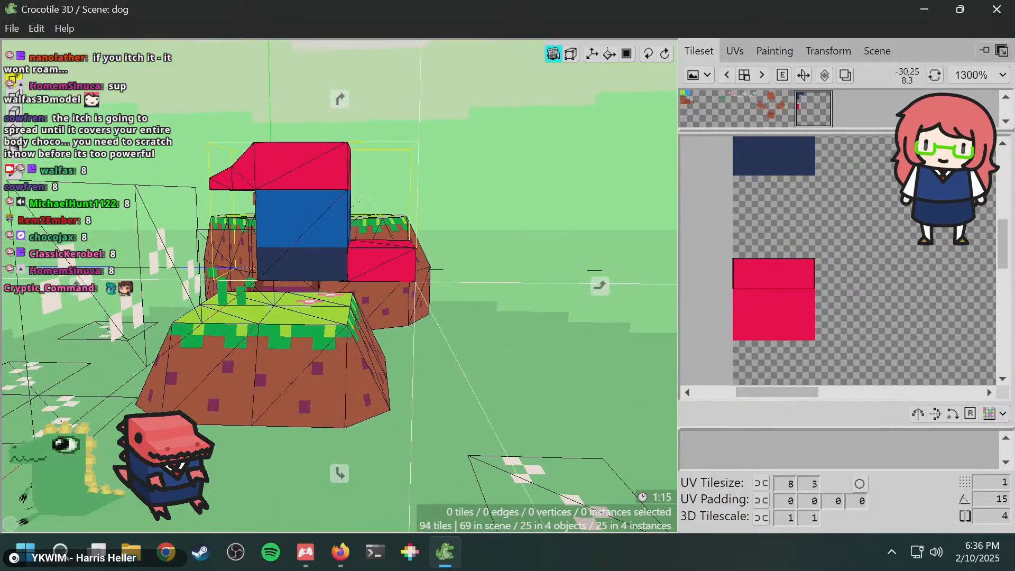
{"action": "key", "text": "space"}
{"action": "key", "text": "space"}
{"action": "left_click_drag", "start_coordinate": [507, 227], "coordinate": [515, 273]}
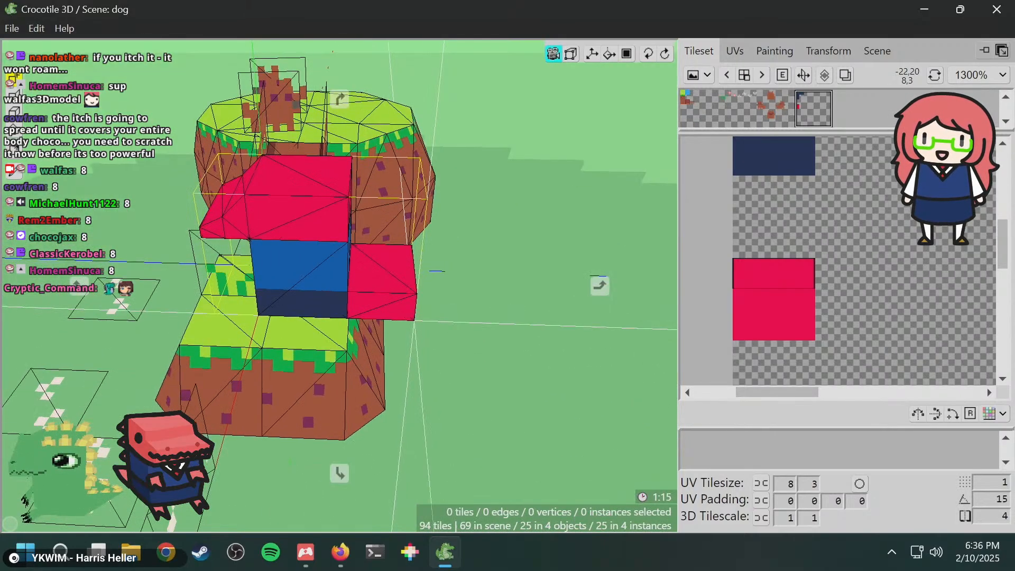
{"action": "key", "text": "space"}
{"action": "key", "text": "Tab"}
{"action": "key", "text": "space"}
{"action": "key", "text": "space"}
{"action": "left_click_drag", "start_coordinate": [433, 239], "coordinate": [403, 260]}
{"action": "left_click_drag", "start_coordinate": [406, 310], "coordinate": [439, 264], "text": "shift"}
{"action": "key", "text": "space"}
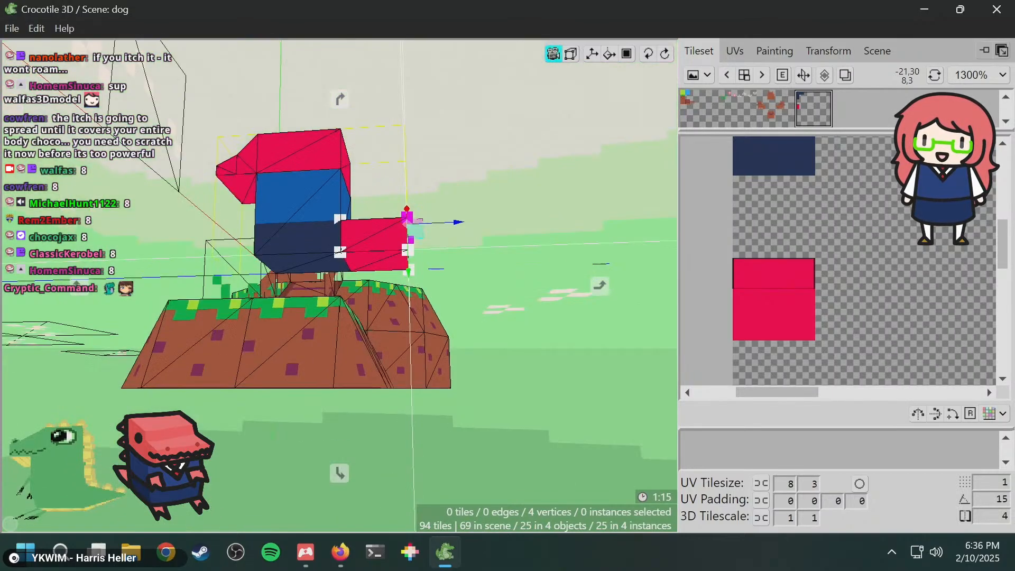
{"action": "left_click_drag", "start_coordinate": [515, 328], "coordinate": [509, 307]}
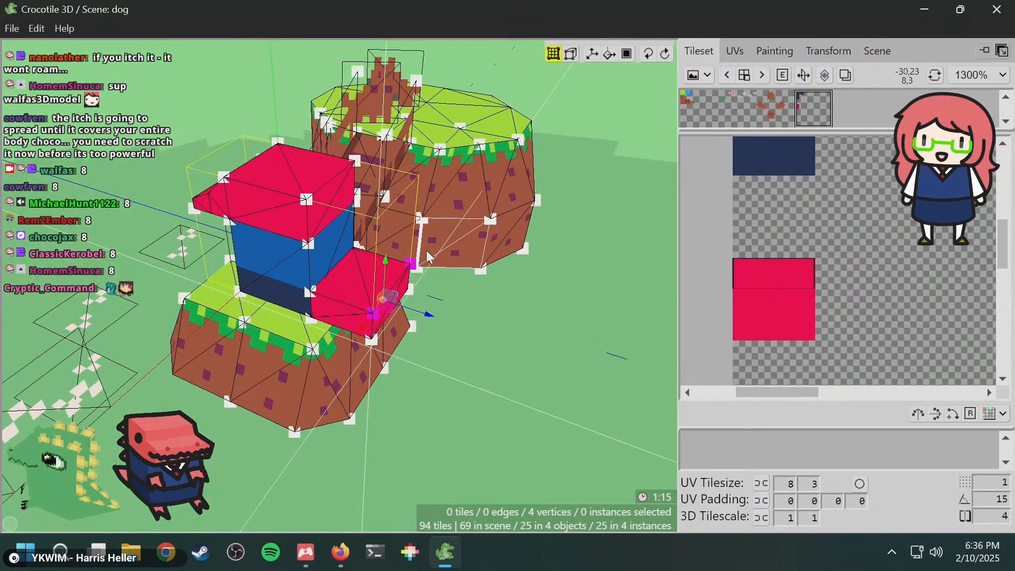
{"action": "key", "text": "space"}
{"action": "left_click_drag", "start_coordinate": [452, 264], "coordinate": [442, 288]}
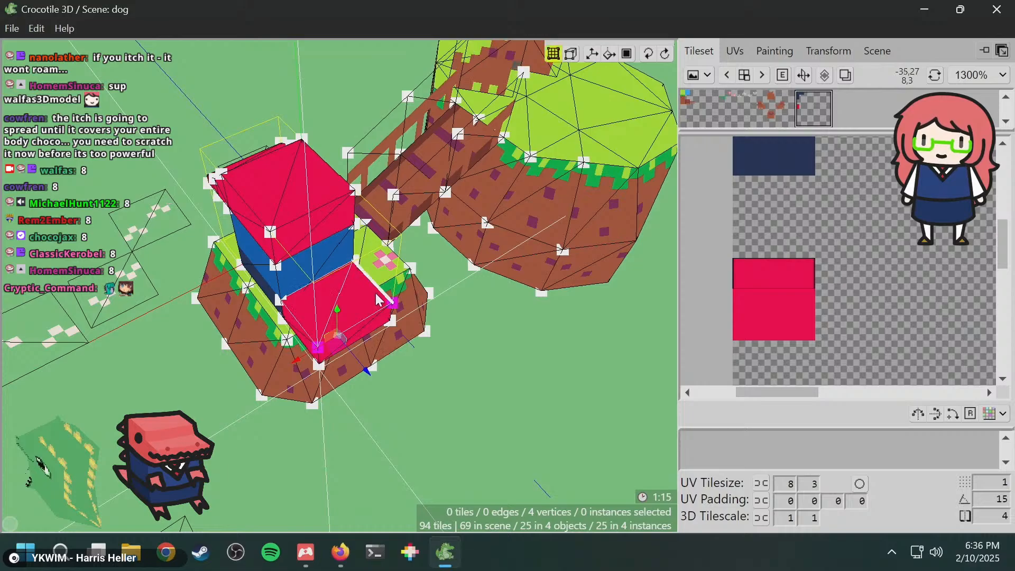
{"action": "left_click_drag", "start_coordinate": [376, 292], "coordinate": [470, 318], "text": "shift"}
{"action": "key", "text": "space"}
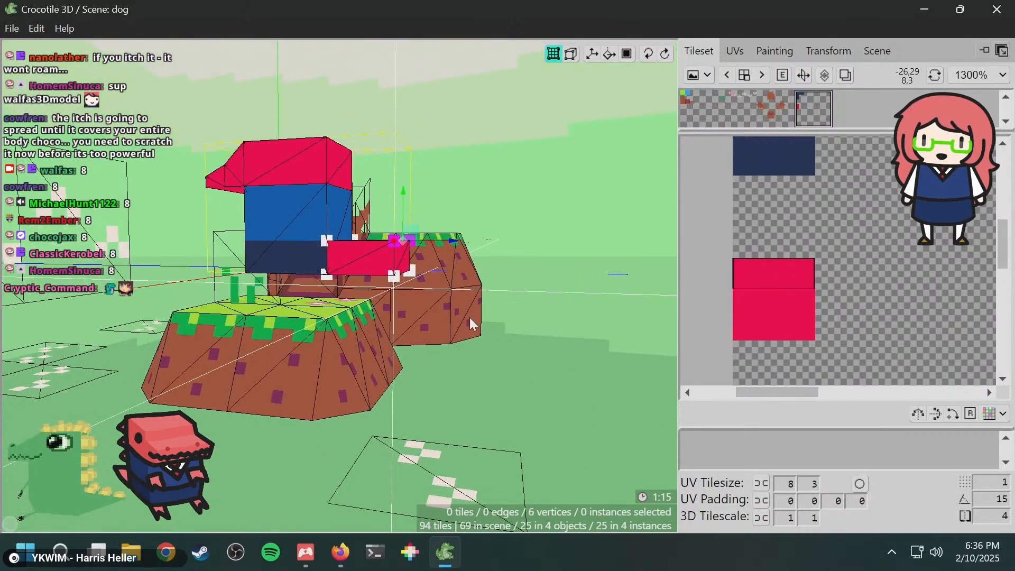
{"action": "left_click", "coordinate": [470, 317]}
- Select the bottom vertices along the tail's rear end, raise them to narrow the tip, and clear the selection
{"action": "key", "text": "space"}
{"action": "left_click_drag", "start_coordinate": [392, 296], "coordinate": [374, 328]}
{"action": "key", "text": "space"}
{"action": "left_click_drag", "start_coordinate": [374, 327], "coordinate": [423, 310]}
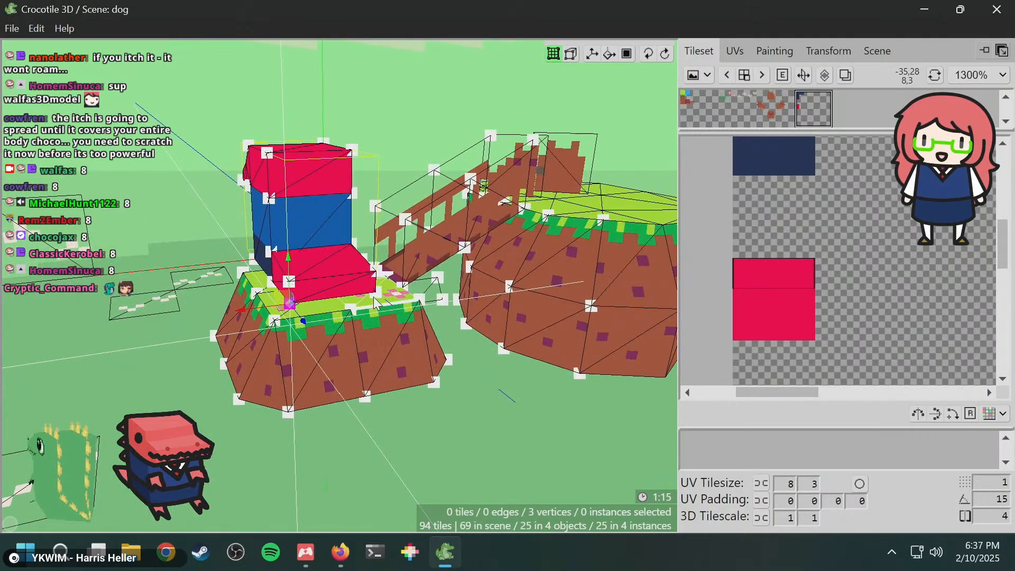
{"action": "left_click_drag", "start_coordinate": [366, 277], "coordinate": [392, 296], "text": "shift"}
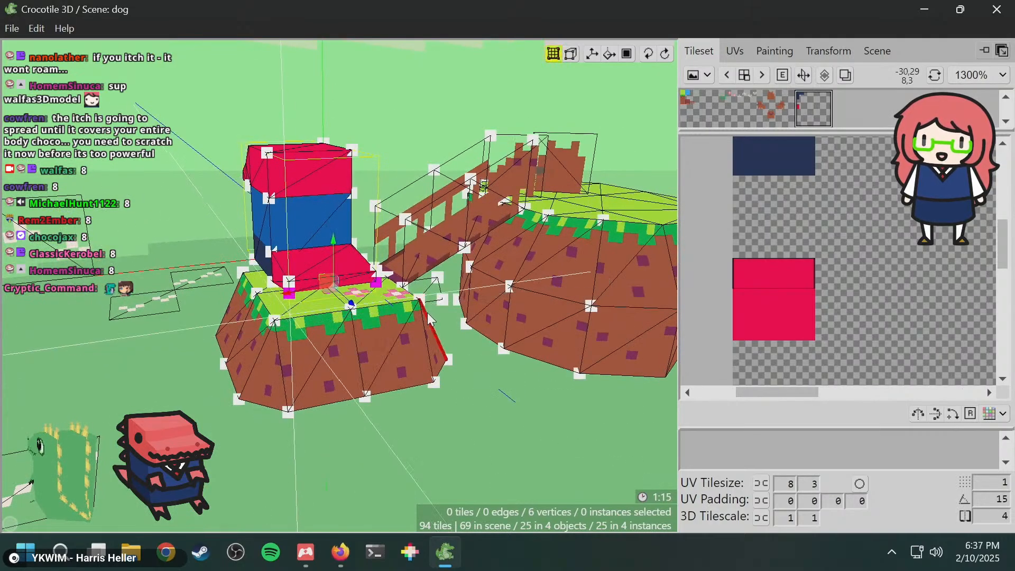
{"action": "key", "text": "space"}
{"action": "left_click_drag", "start_coordinate": [365, 334], "coordinate": [406, 322]}
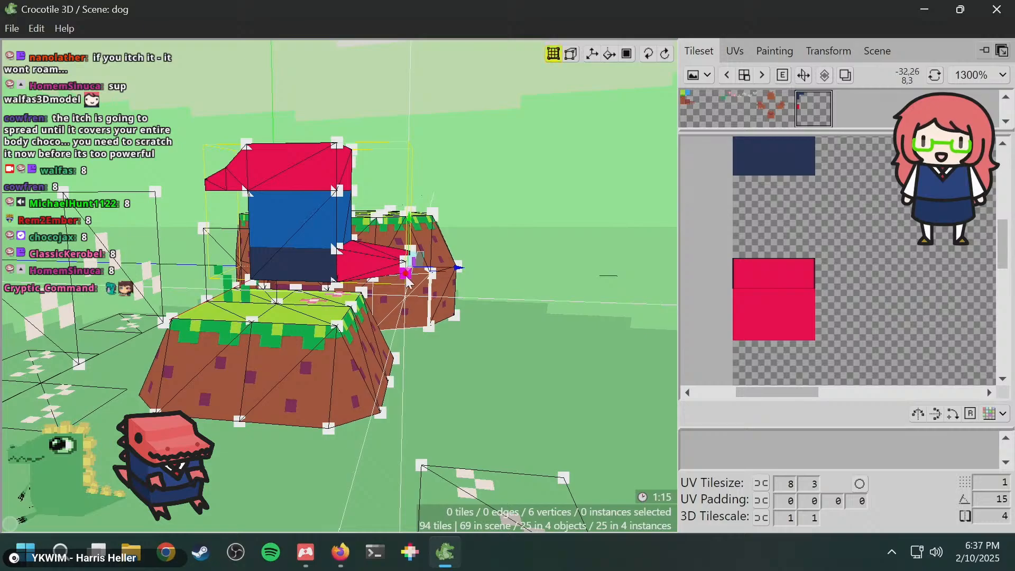
{"action": "key", "text": "Escape"}
{"action": "key", "text": "space"}
{"action": "left_click_drag", "start_coordinate": [407, 280], "coordinate": [368, 289]}
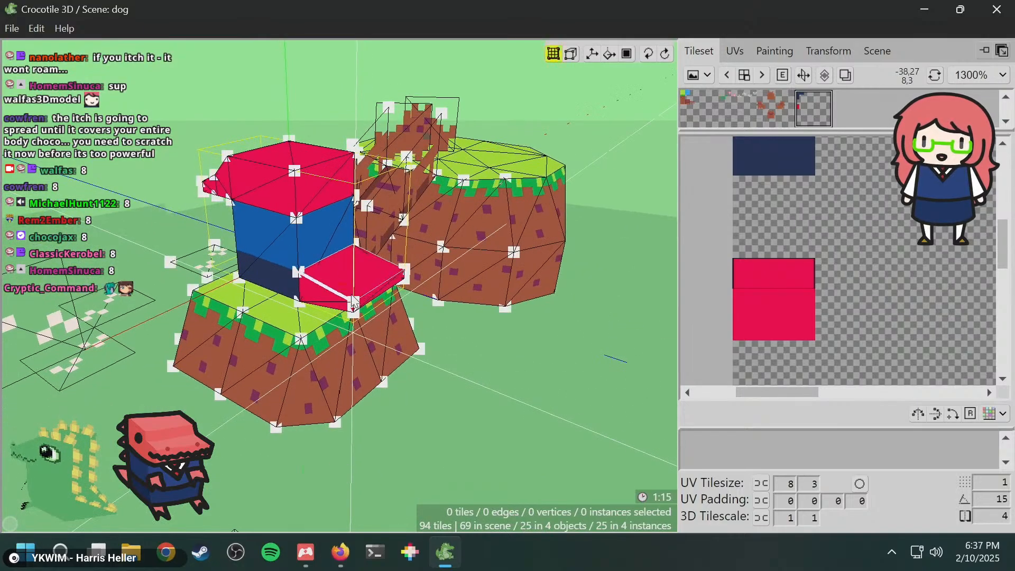
- Show the scene's object list and examine the character and the loose speckled tiles around the islands from several angles
{"action": "left_click", "coordinate": [379, 290]}
{"action": "key", "text": "space"}
{"action": "left_click_drag", "start_coordinate": [379, 289], "coordinate": [327, 316]}
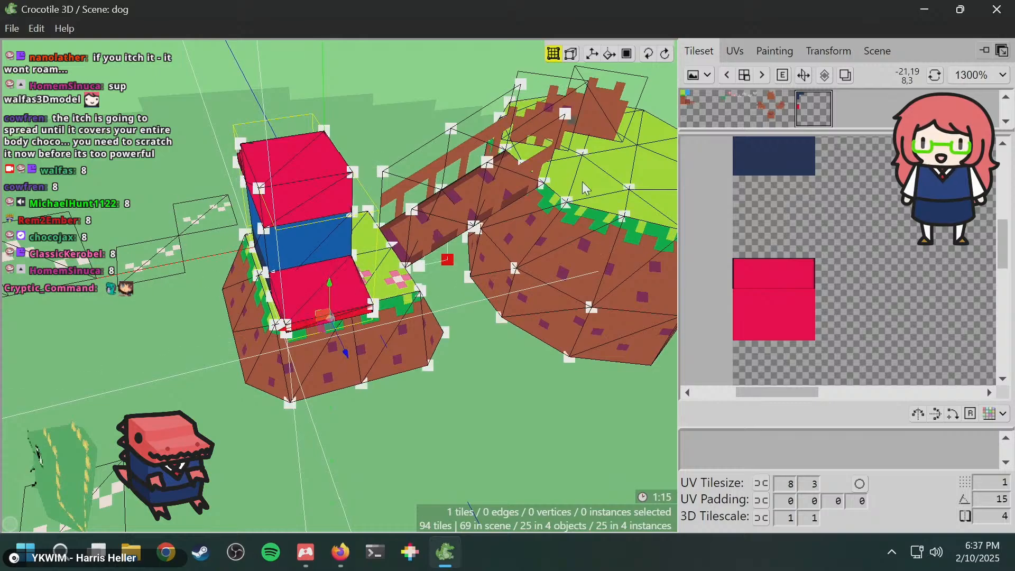
{"action": "left_click", "coordinate": [877, 50]}
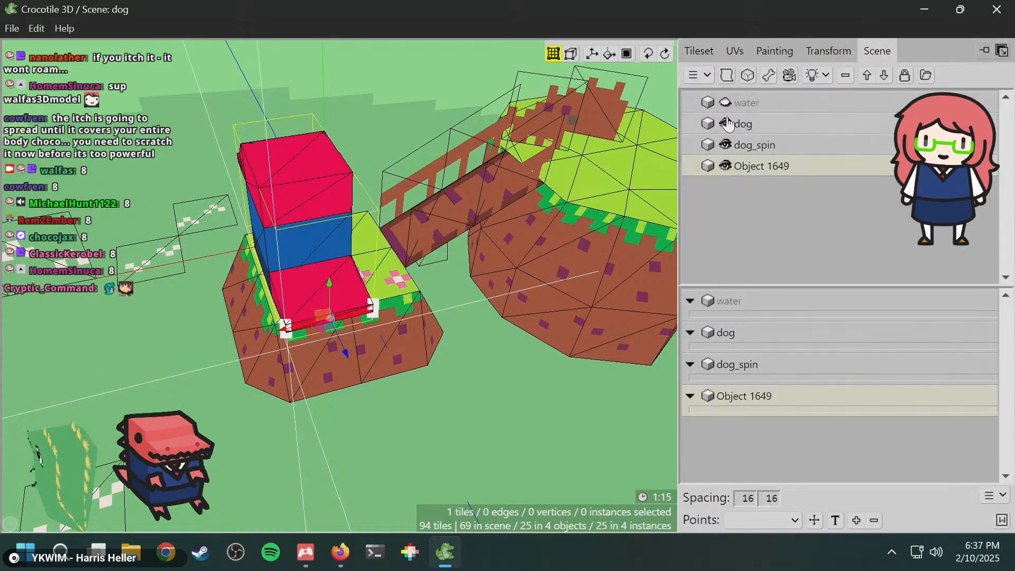
{"action": "key", "text": "space"}
{"action": "left_click_drag", "start_coordinate": [301, 329], "coordinate": [351, 288]}
{"action": "key", "text": "Escape"}
{"action": "key", "text": "space"}
{"action": "left_click_drag", "start_coordinate": [285, 285], "coordinate": [418, 366]}
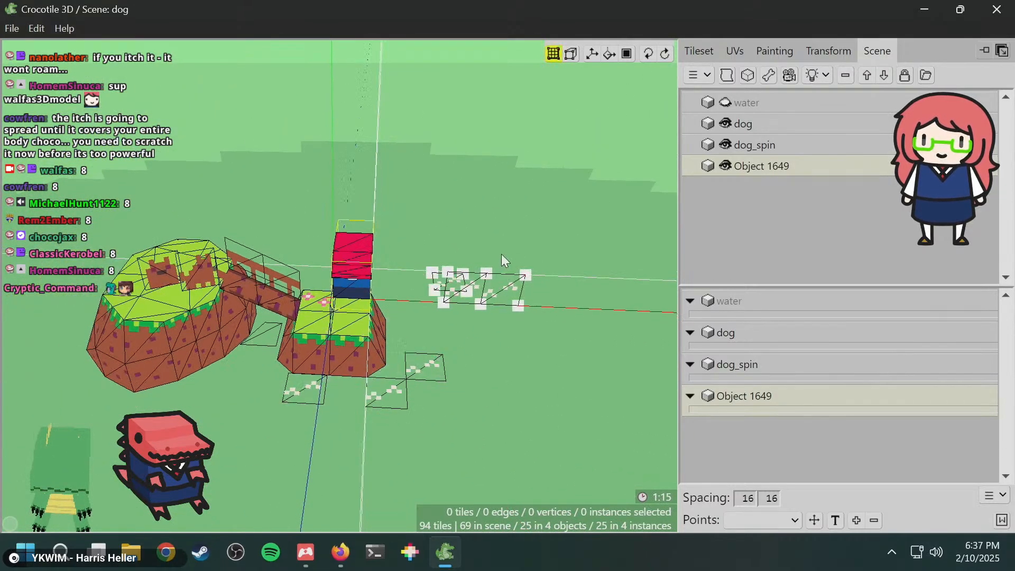
{"action": "left_click_drag", "start_coordinate": [496, 299], "coordinate": [516, 229]}
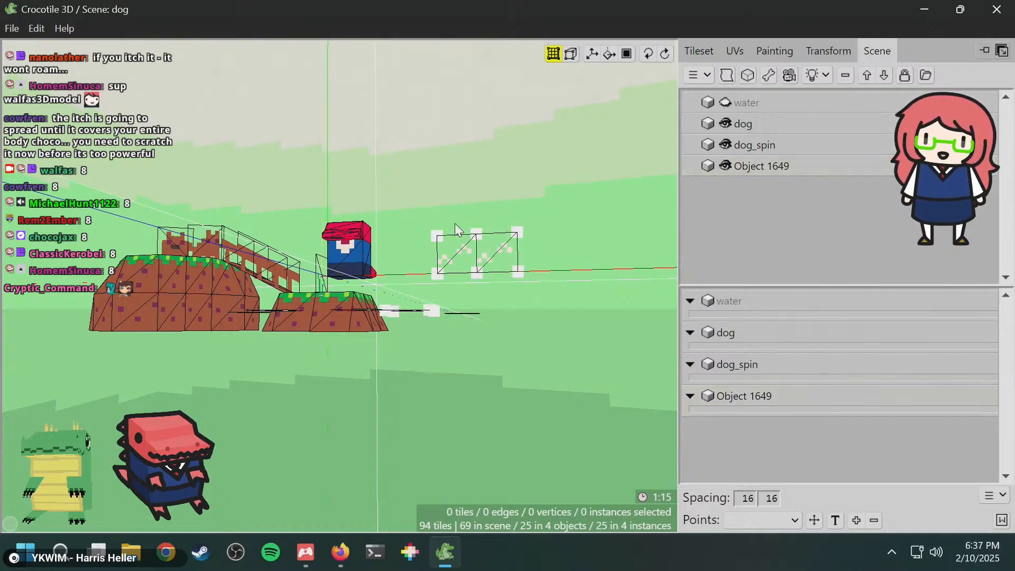
- Select the two upright white-speckled tiles standing beside the small island and delete them
{"action": "left_click_drag", "start_coordinate": [410, 209], "coordinate": [531, 278]}
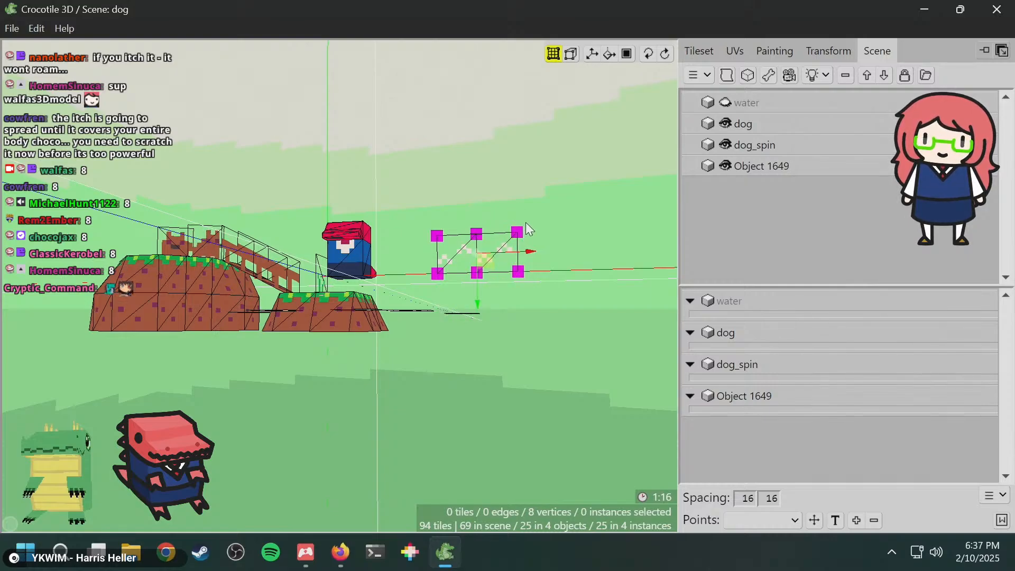
{"action": "right_click_drag", "start_coordinate": [537, 210], "coordinate": [442, 275]}
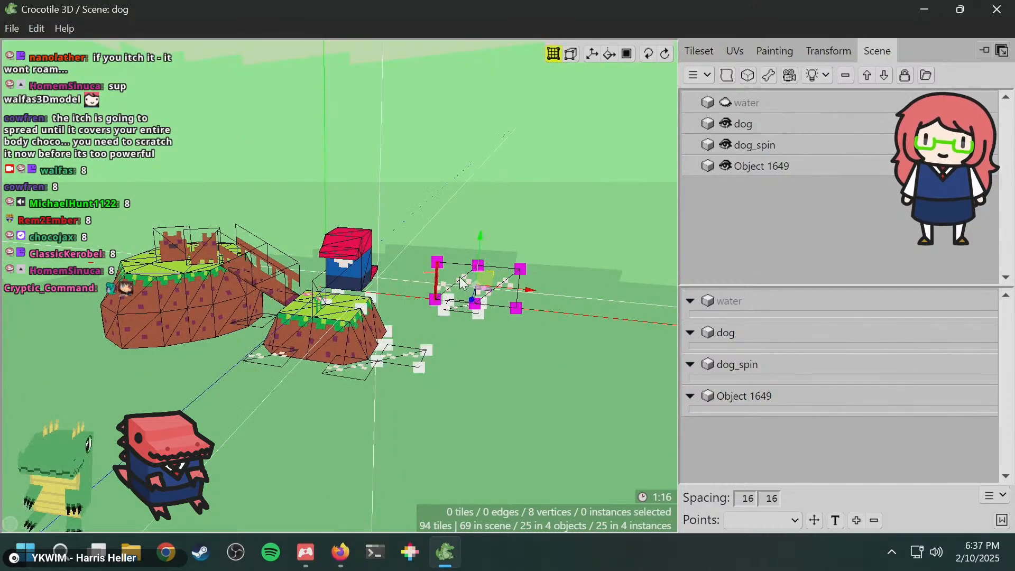
{"action": "left_click", "coordinate": [508, 284], "text": "shift"}
{"action": "left_click", "coordinate": [441, 283], "text": "shift"}
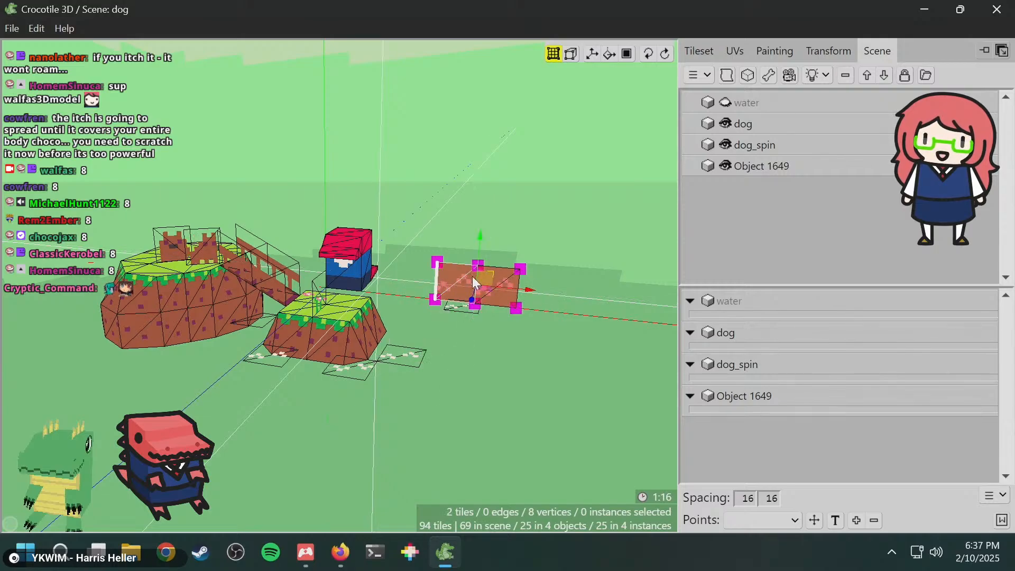
{"action": "right_click_drag", "start_coordinate": [598, 237], "coordinate": [506, 299]}
{"action": "key", "text": "Delete"}
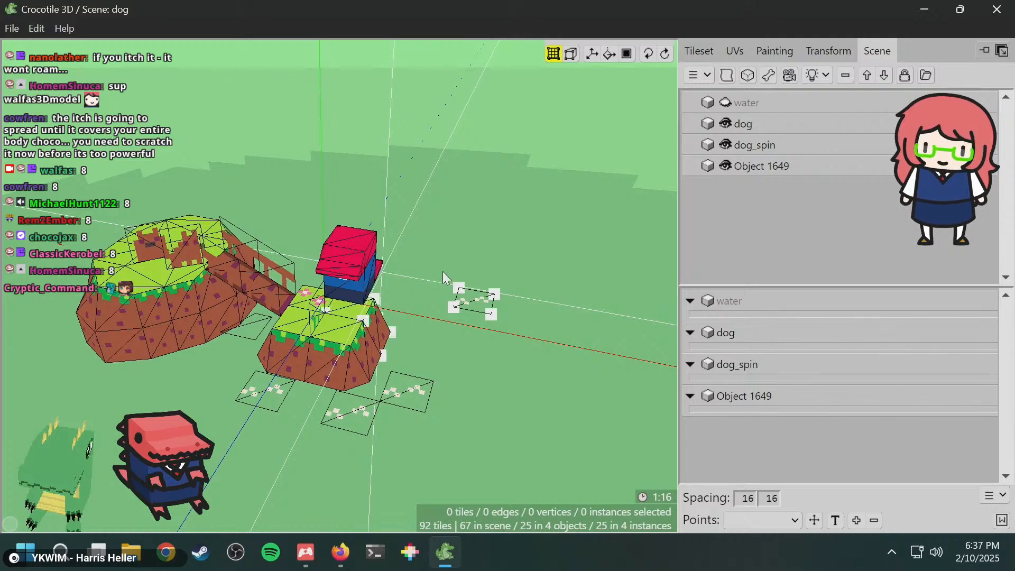
- Select the four flat white-speckled tiles lying around the small island and cut them from the scene
{"action": "left_click_drag", "start_coordinate": [442, 271], "coordinate": [508, 318]}
{"action": "left_click", "coordinate": [417, 387]}
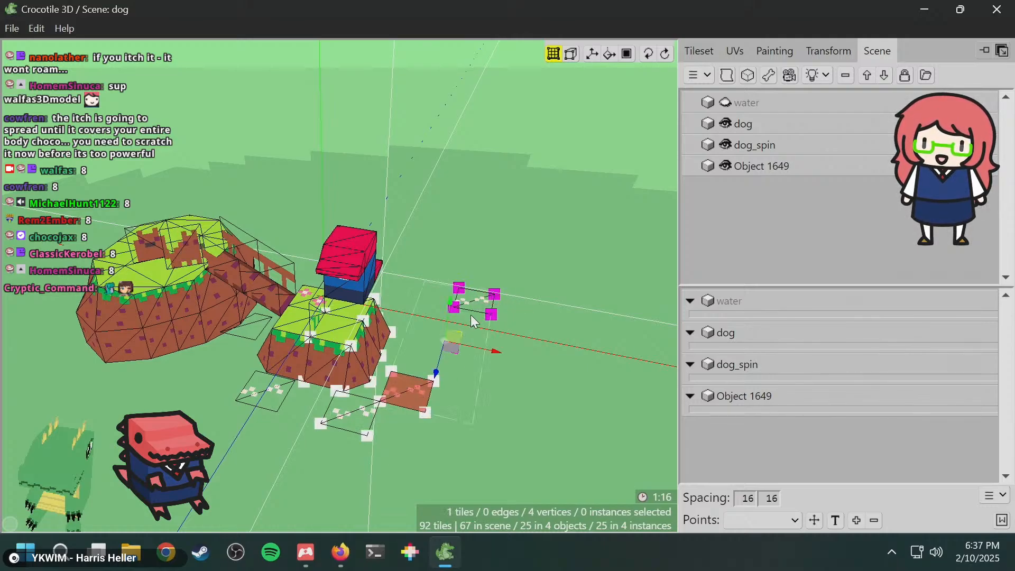
{"action": "left_click", "coordinate": [344, 413]}
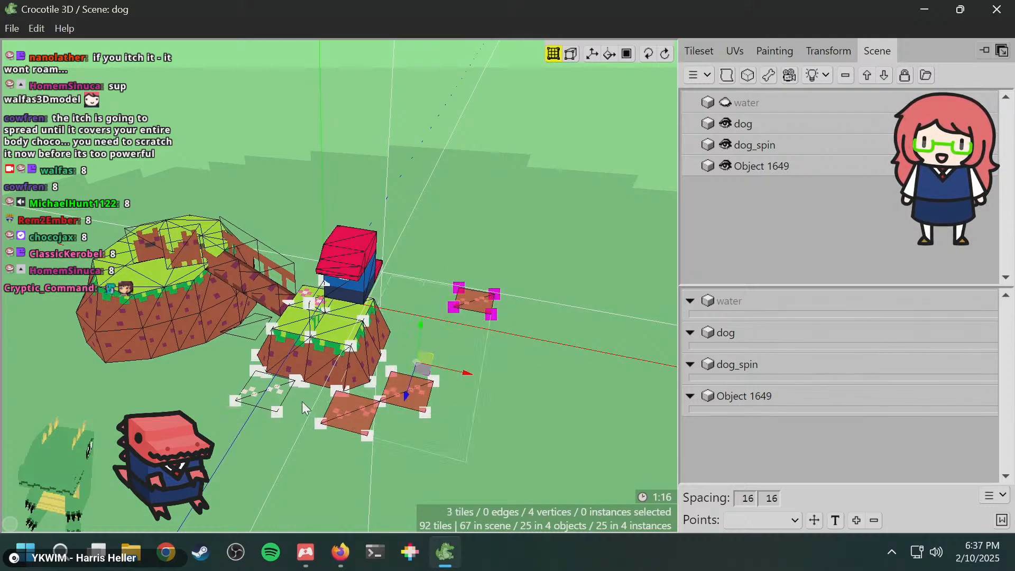
{"action": "left_click", "coordinate": [265, 393]}
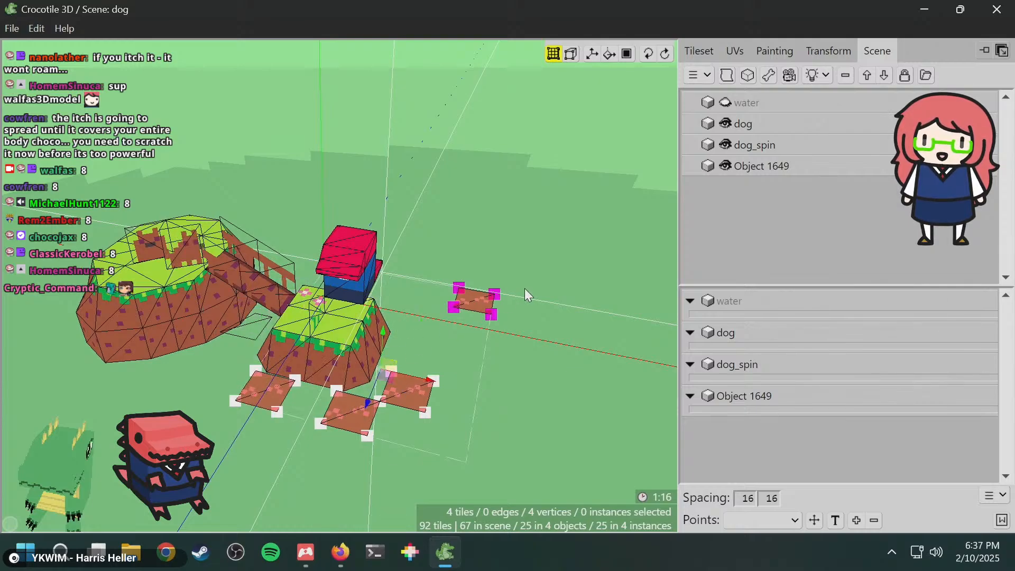
{"action": "right_click", "coordinate": [483, 295]}
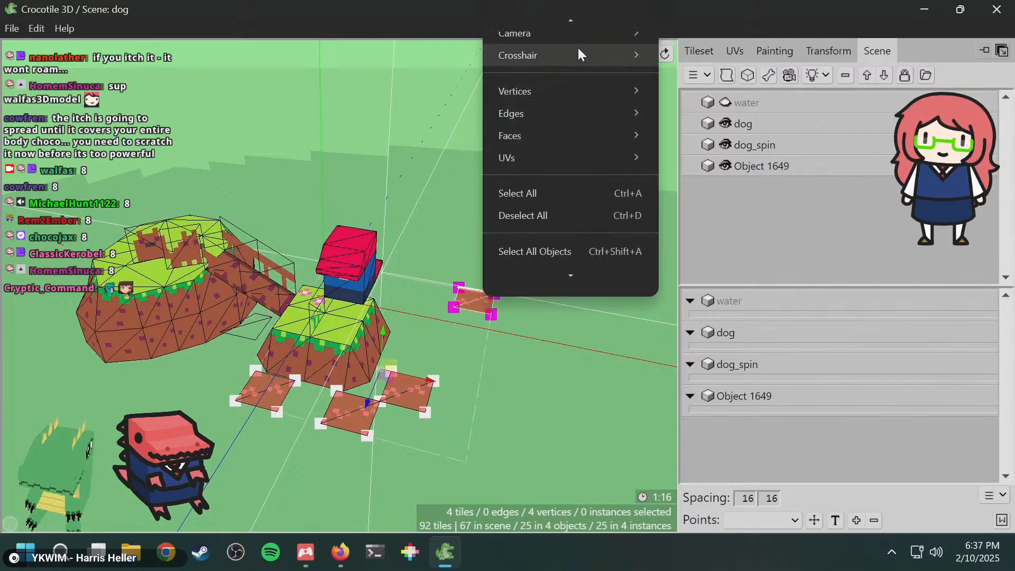
{"action": "mouse_move", "coordinate": [567, 271]}
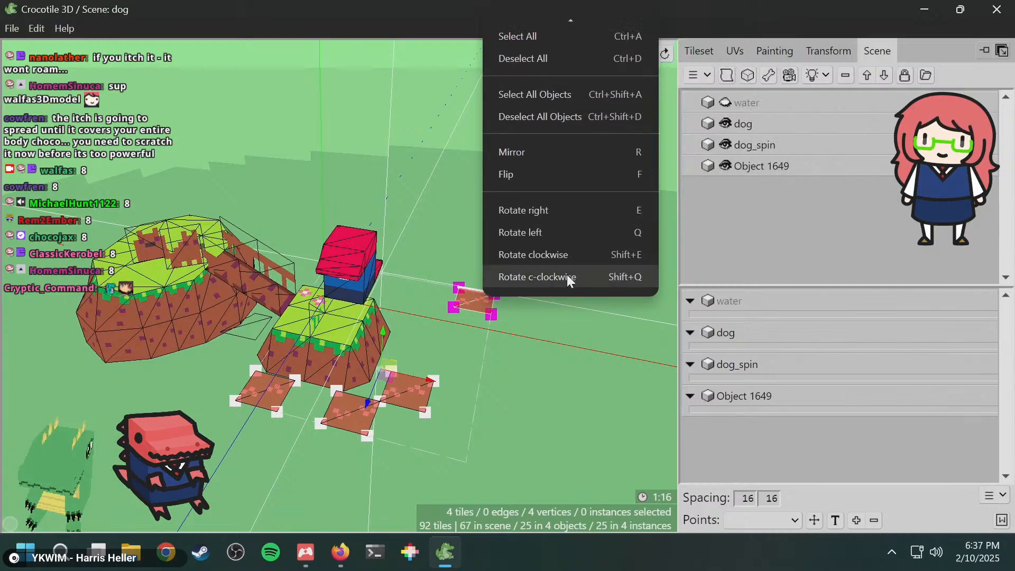
{"action": "left_click", "coordinate": [489, 306]}
{"action": "key", "text": "Delete"}
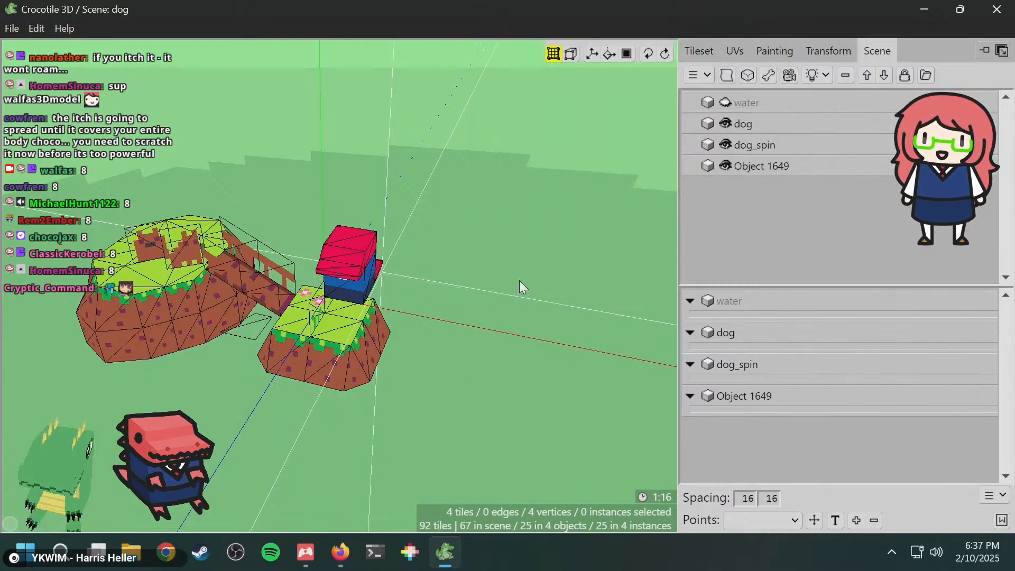
- Make the water object visible, open it for editing, and paste the four speckled tiles into it
{"action": "left_click", "coordinate": [735, 102]}
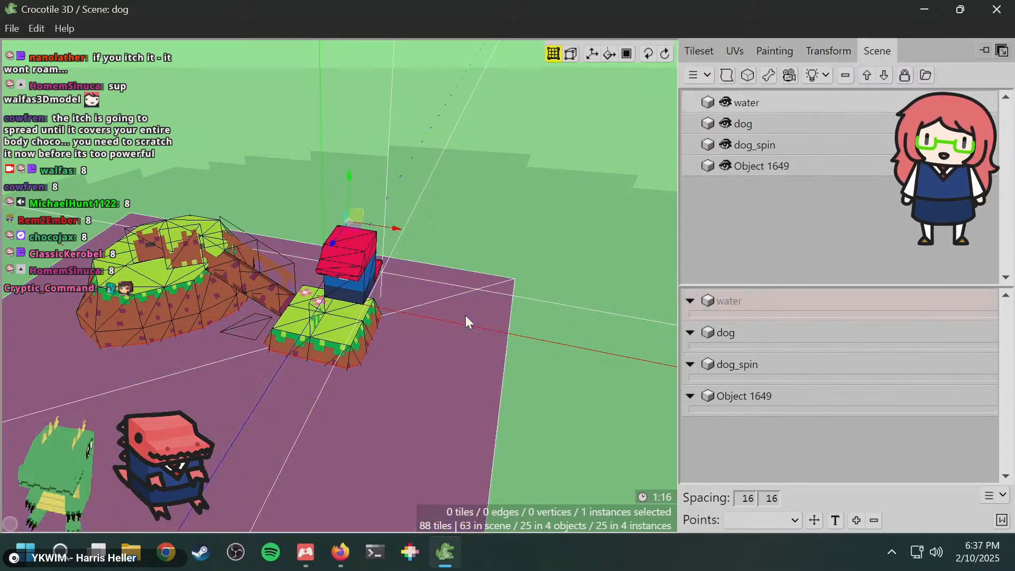
{"action": "right_click", "coordinate": [464, 316]}
{"action": "left_click", "coordinate": [386, 373]}
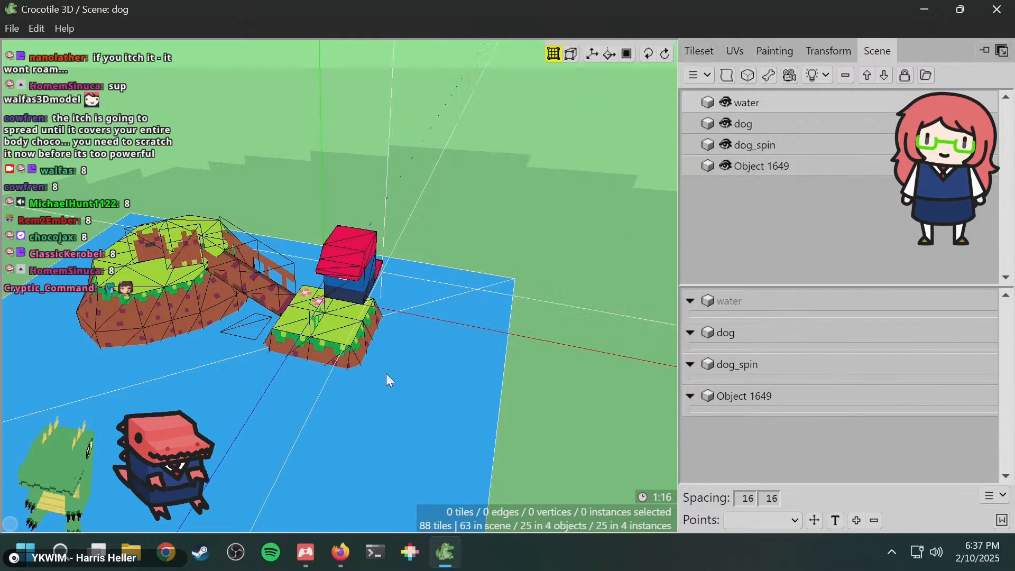
{"action": "left_click", "coordinate": [387, 372]}
{"action": "left_click", "coordinate": [443, 360]}
{"action": "right_click", "coordinate": [439, 350]}
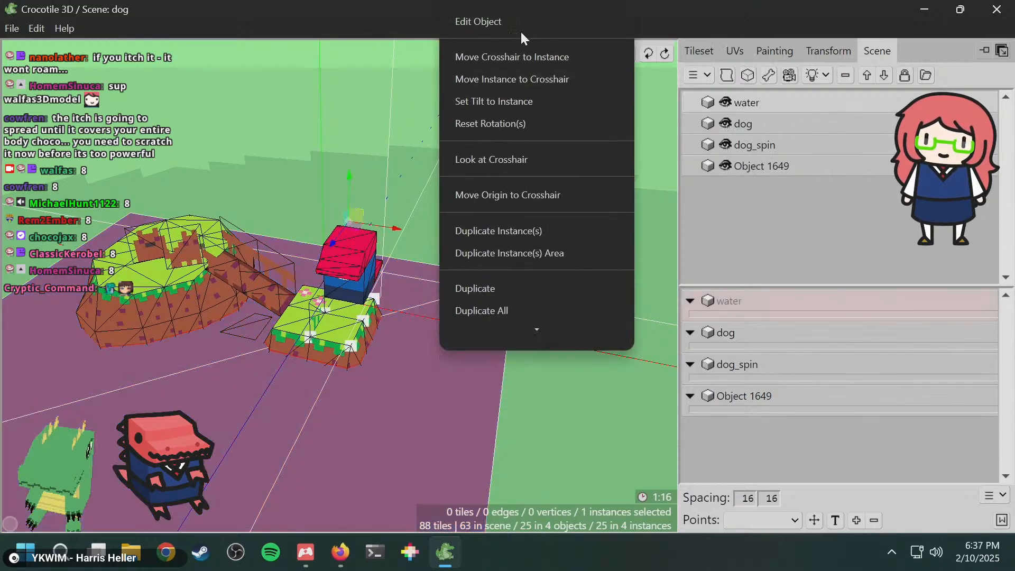
{"action": "left_click", "coordinate": [518, 28]}
{"action": "key", "text": "ctrl+v"}
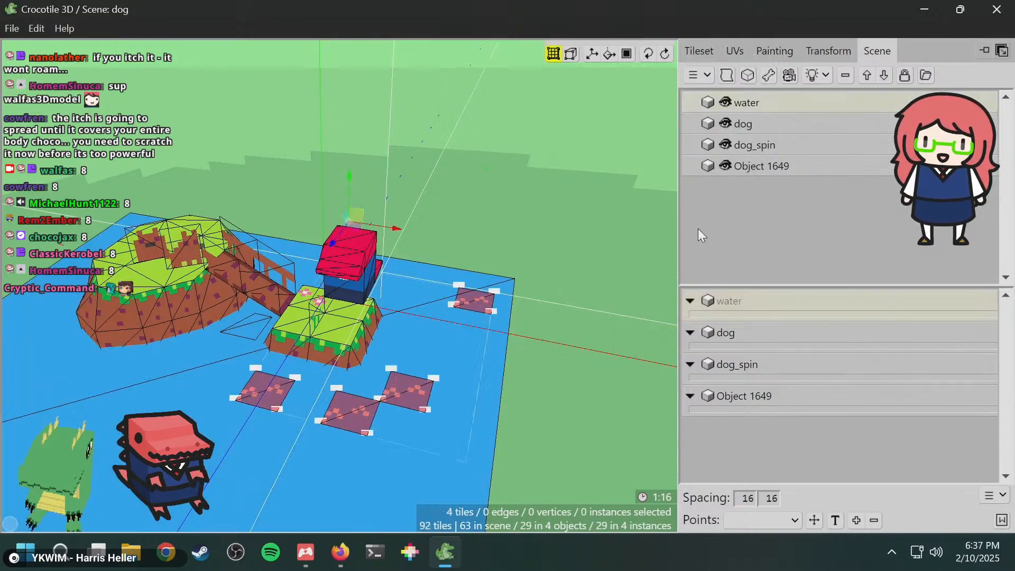
{"action": "middle_click_drag", "start_coordinate": [563, 248], "coordinate": [522, 248]}
{"action": "left_click", "coordinate": [522, 248]}
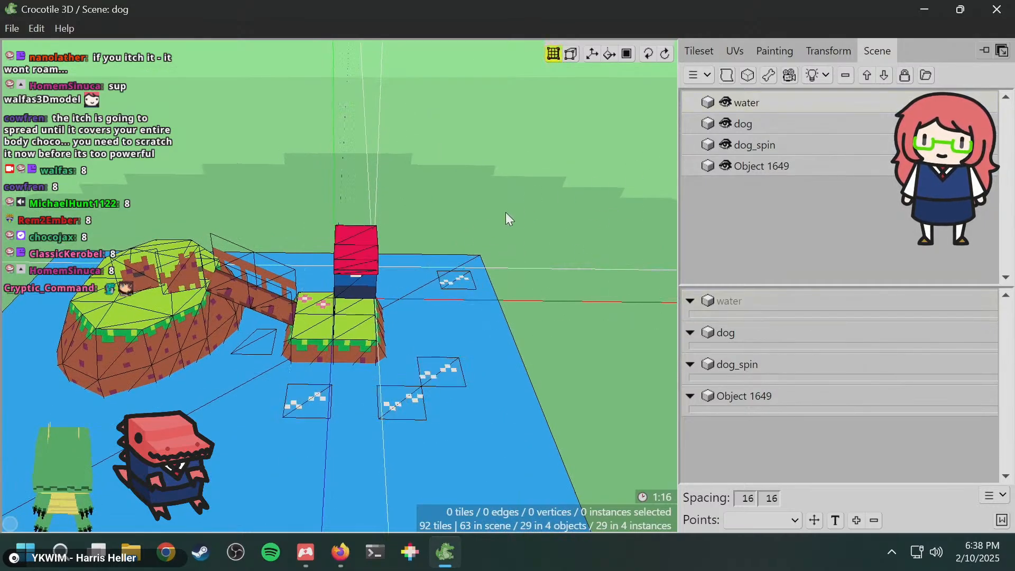
- Rename Object 1649 to crocodile
{"action": "key", "text": "space"}
{"action": "left_click_drag", "start_coordinate": [535, 217], "coordinate": [517, 211]}
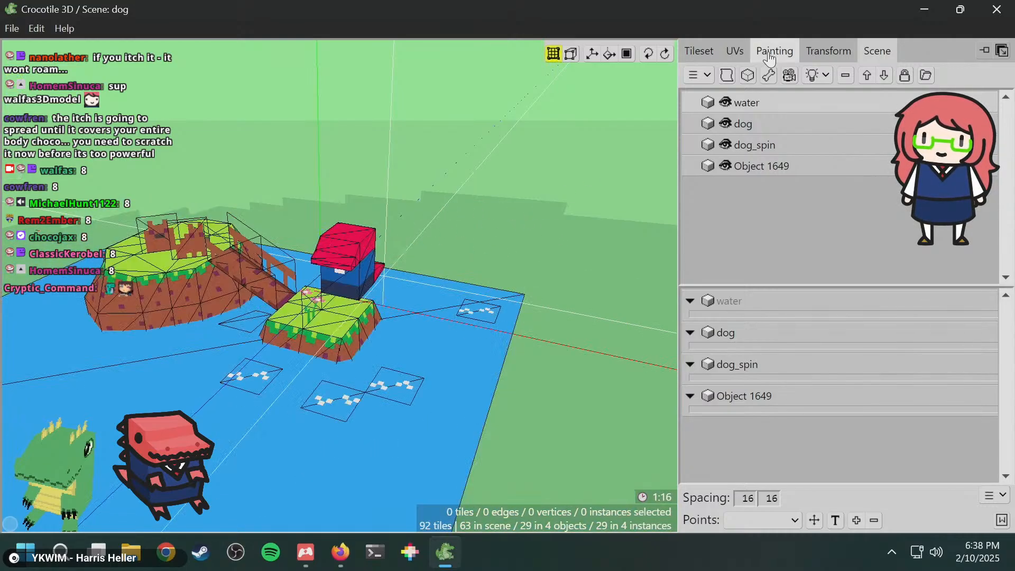
{"action": "double_click", "coordinate": [760, 167]}
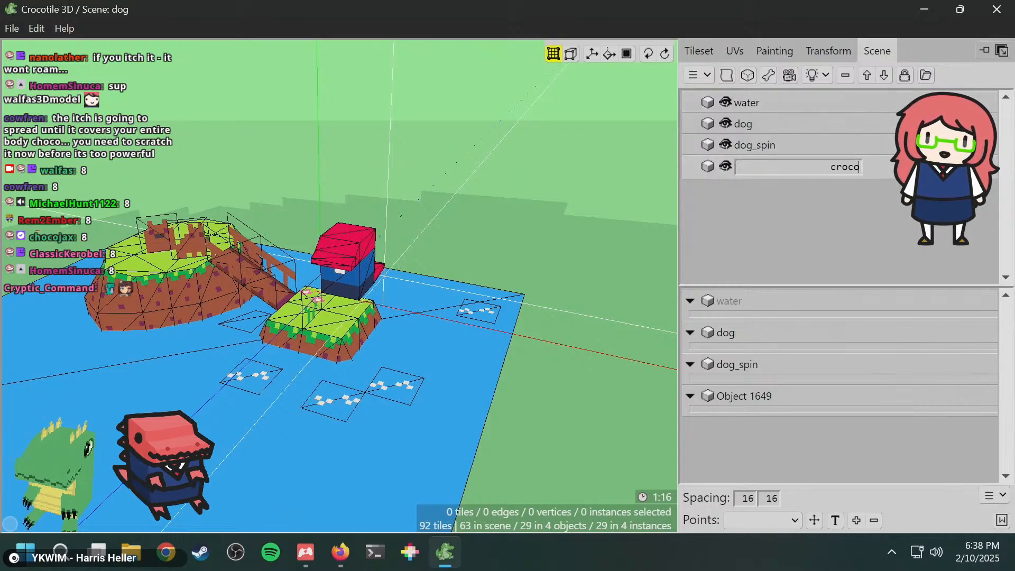
{"action": "key", "text": "Return"}
- Hide the water, dog, dog_spin and crocodile objects so only the loose island tiles are shown
{"action": "middle_click_drag", "start_coordinate": [458, 211], "coordinate": [292, 361]}
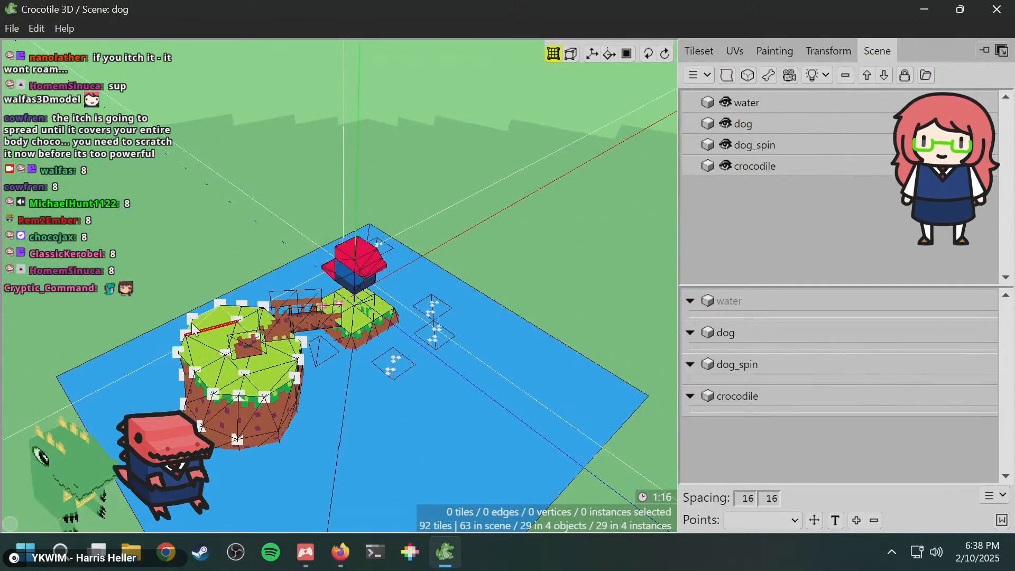
{"action": "key", "text": "space"}
{"action": "middle_click_drag", "start_coordinate": [200, 313], "coordinate": [207, 288]}
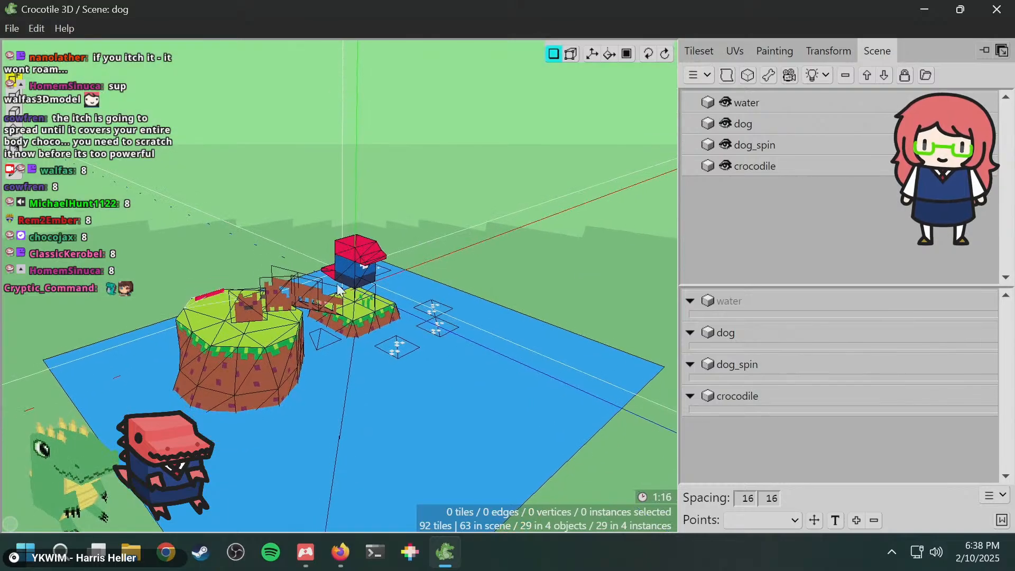
{"action": "left_click", "coordinate": [729, 102]}
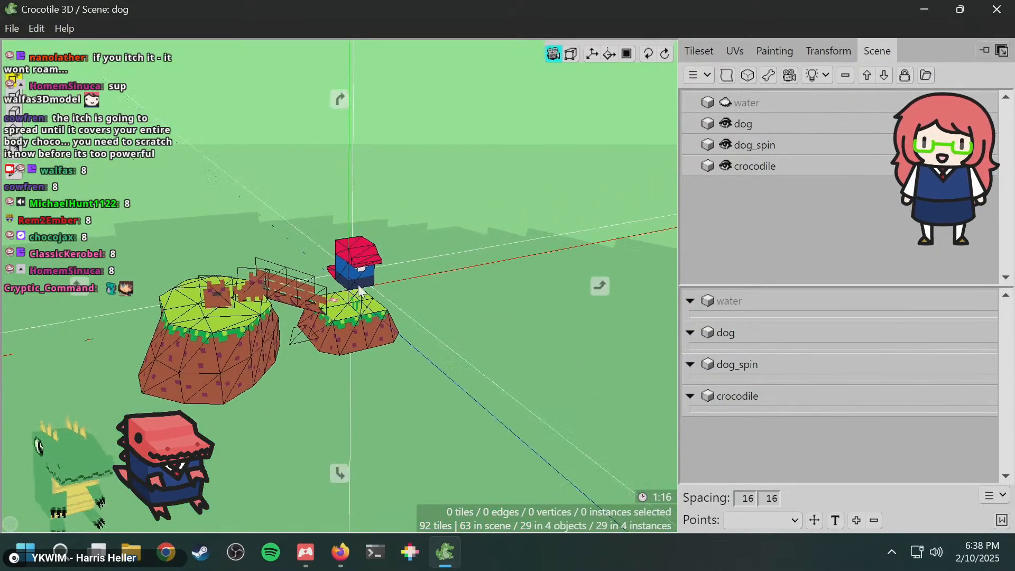
{"action": "left_click", "coordinate": [726, 124]}
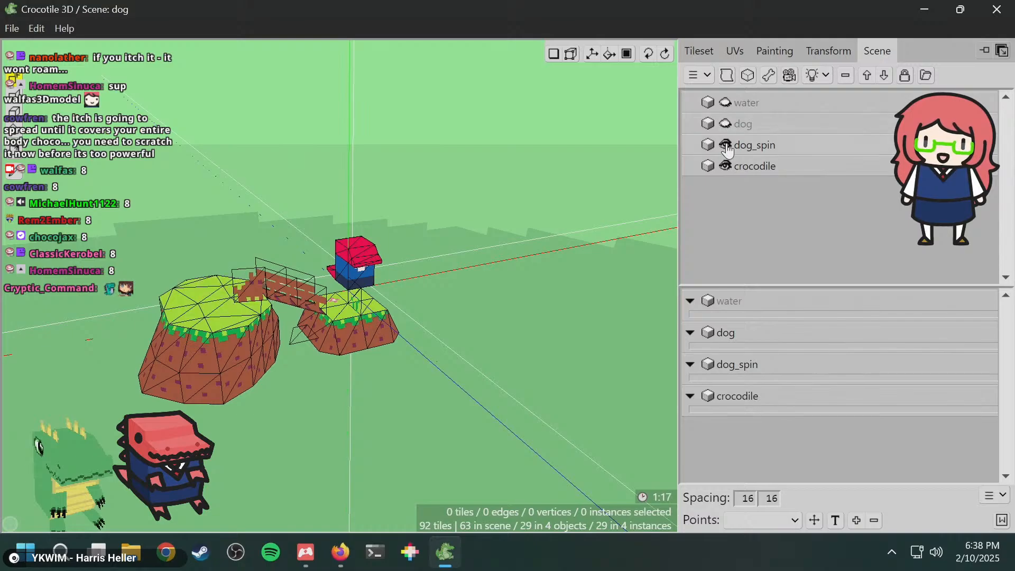
{"action": "left_click", "coordinate": [726, 144]}
{"action": "left_click", "coordinate": [724, 168]}
- Select the visible island and bridge tiles in edit mode together with their vertices
{"action": "middle_click_drag", "start_coordinate": [172, 246], "coordinate": [151, 297]}
{"action": "middle_click_drag", "start_coordinate": [292, 252], "coordinate": [425, 205]}
{"action": "left_click_drag", "start_coordinate": [425, 205], "coordinate": [94, 472]}
{"action": "middle_click_drag", "start_coordinate": [94, 472], "coordinate": [376, 369]}
{"action": "right_click", "coordinate": [423, 310]}
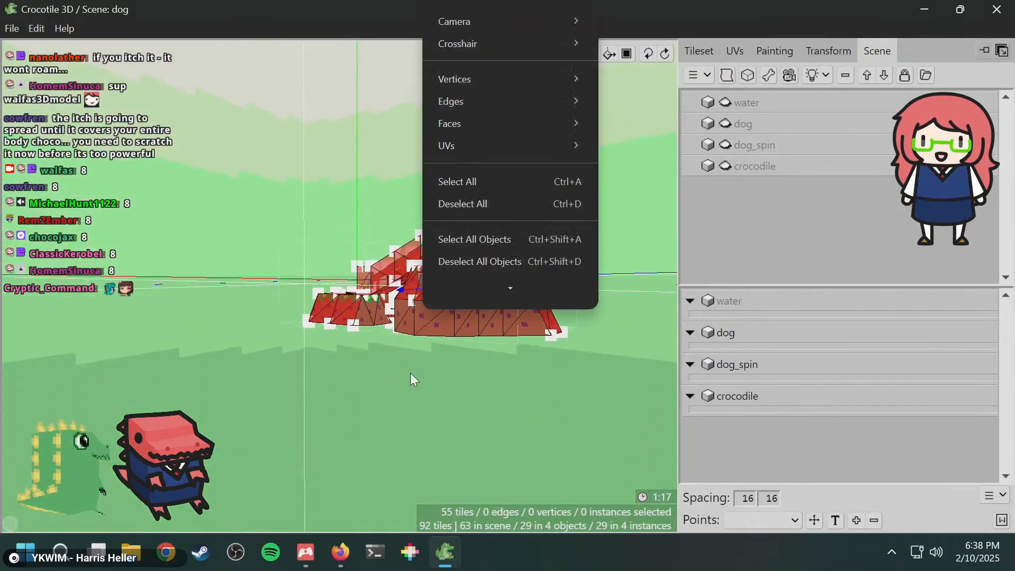
{"action": "left_click", "coordinate": [411, 372]}
{"action": "key", "text": "ctrl+a"}
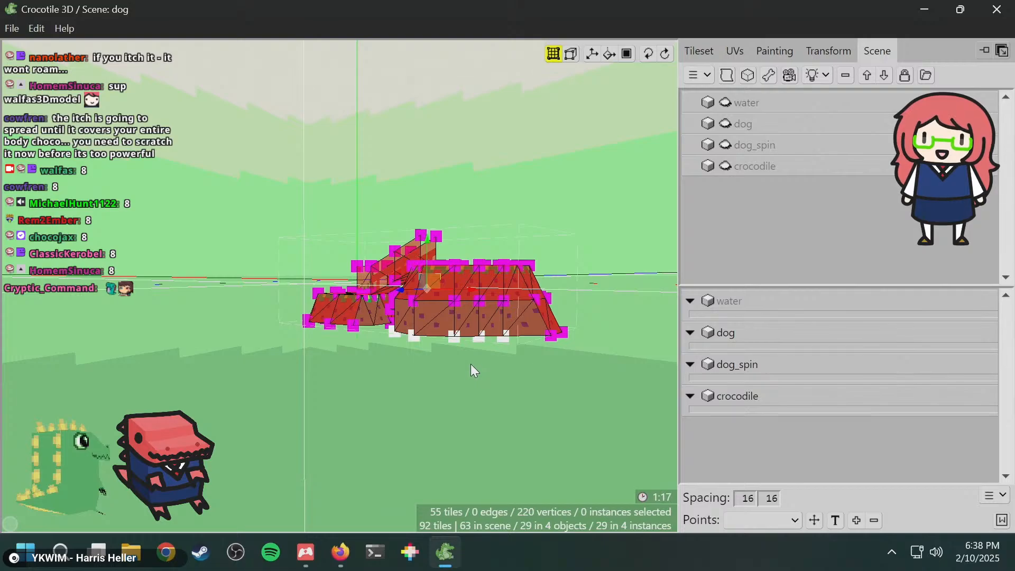
{"action": "middle_click_drag", "start_coordinate": [471, 364], "coordinate": [452, 362]}
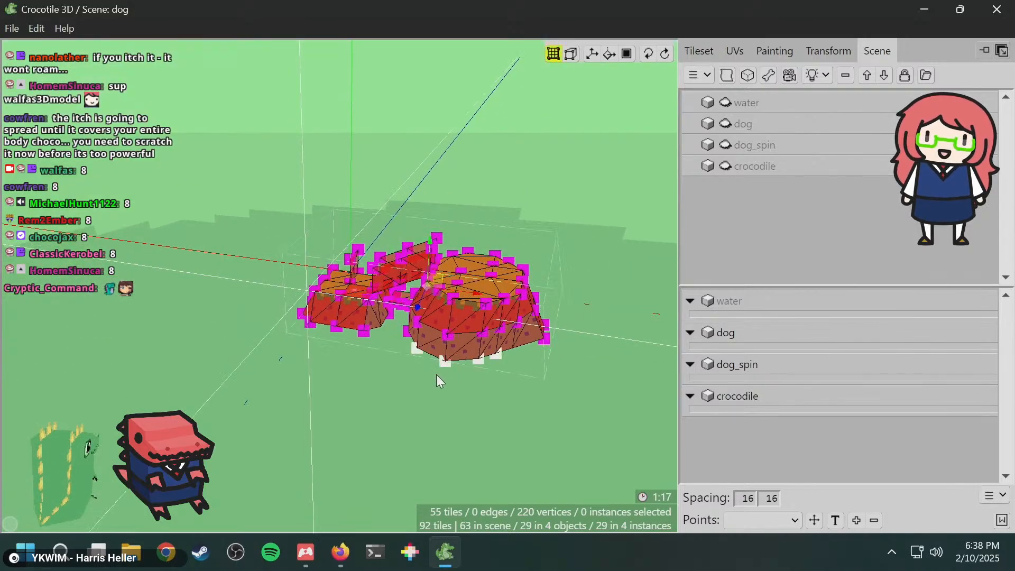
- Extend the selection to the missed tiles and lower vertices so both islands and the bridge are completely selected
{"action": "left_click_drag", "start_coordinate": [367, 399], "coordinate": [641, 182], "text": "shift"}
{"action": "middle_click_drag", "start_coordinate": [613, 284], "coordinate": [608, 174]}
{"action": "middle_click_drag", "start_coordinate": [317, 368], "coordinate": [288, 338]}
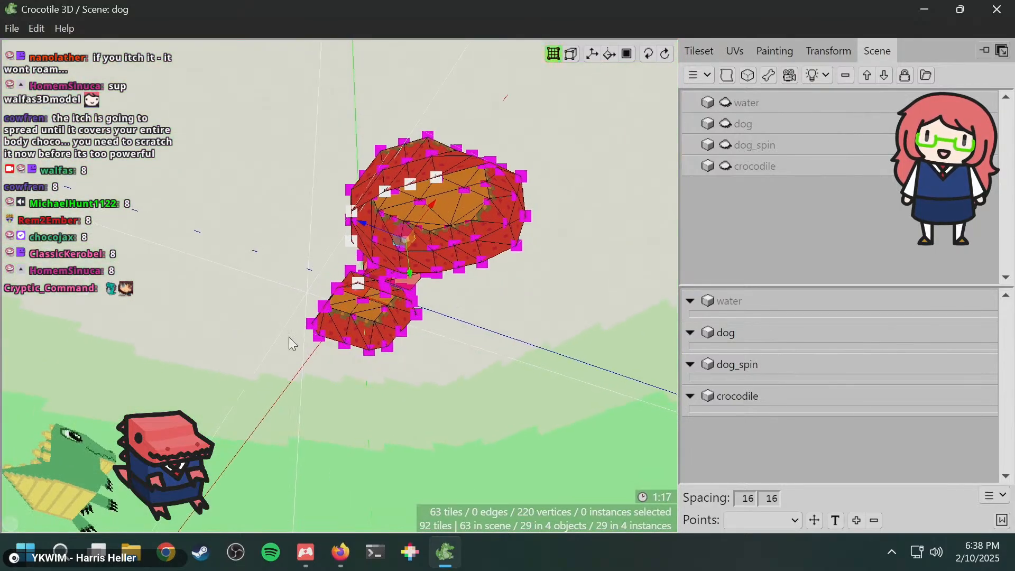
{"action": "left_click_drag", "start_coordinate": [257, 378], "coordinate": [608, 102], "text": "shift"}
{"action": "middle_click_drag", "start_coordinate": [494, 182], "coordinate": [372, 218]}
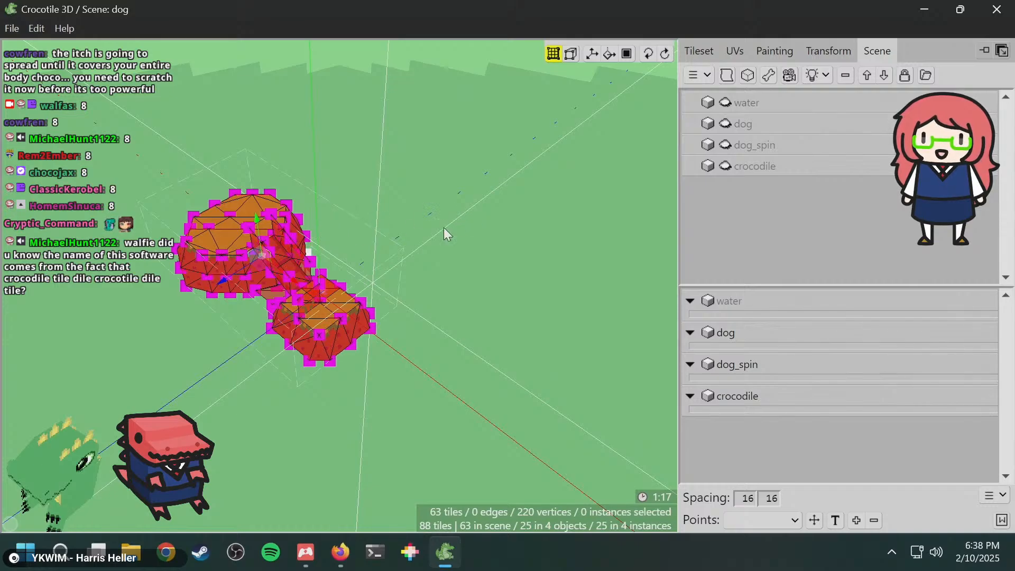
{"action": "middle_click_drag", "start_coordinate": [446, 234], "coordinate": [533, 268]}
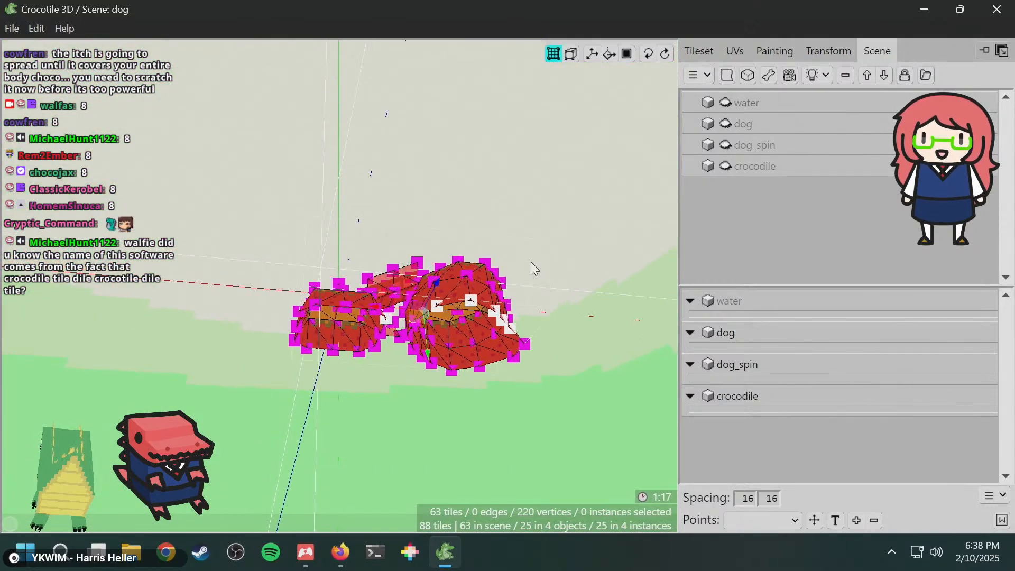
{"action": "left_click_drag", "start_coordinate": [318, 212], "coordinate": [564, 402]}
{"action": "middle_click_drag", "start_coordinate": [471, 268], "coordinate": [436, 262]}
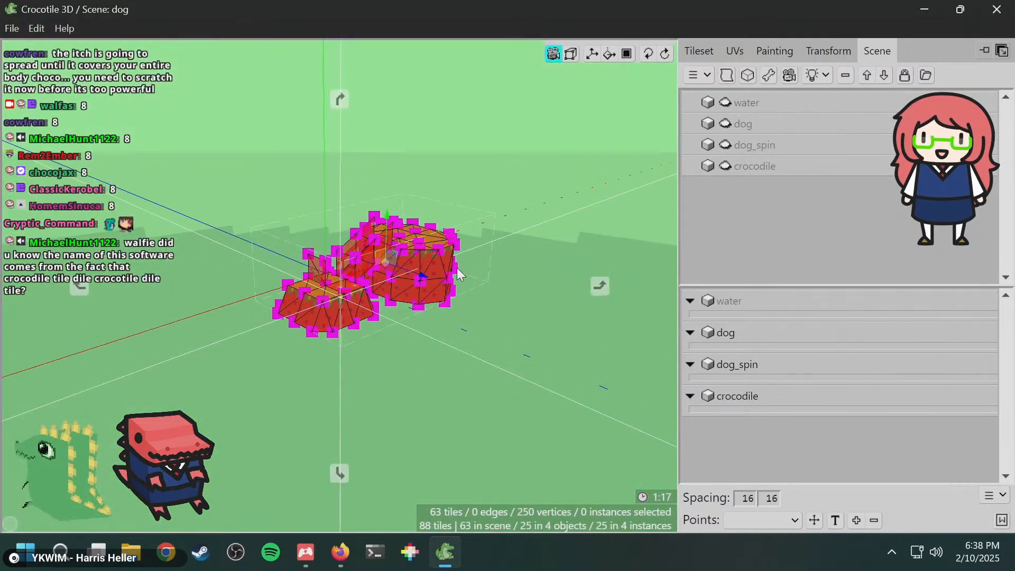
- Create a separate object from the selected island and bridge faces
{"action": "right_click", "coordinate": [434, 262]}
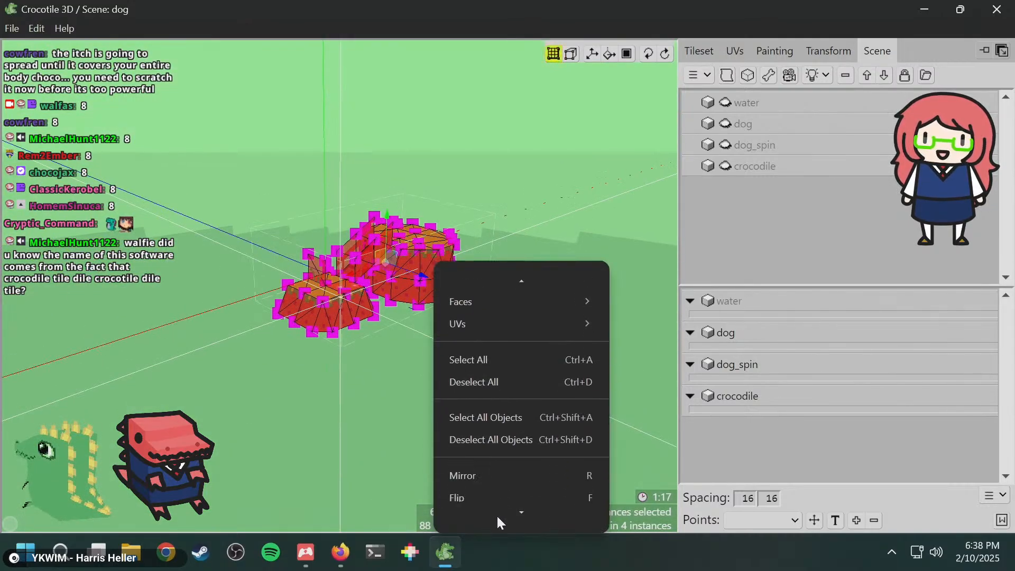
{"action": "mouse_move", "coordinate": [484, 281]}
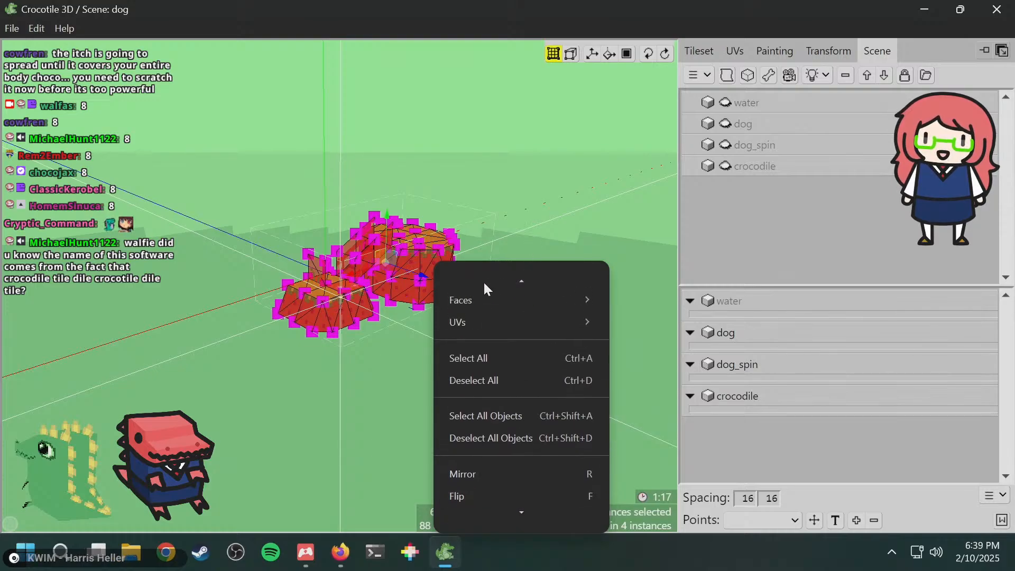
{"action": "mouse_move", "coordinate": [529, 281]}
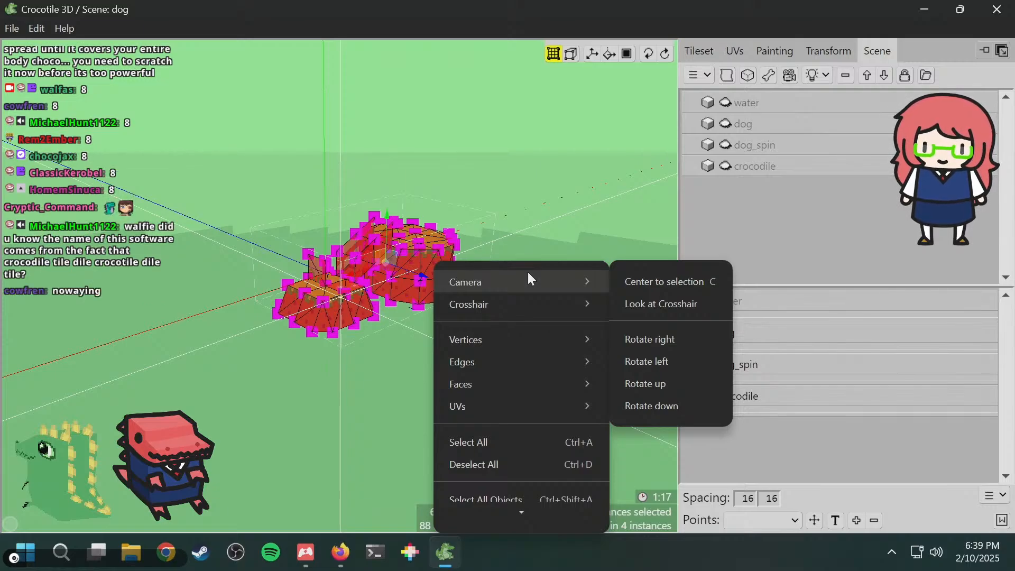
{"action": "mouse_move", "coordinate": [515, 362]}
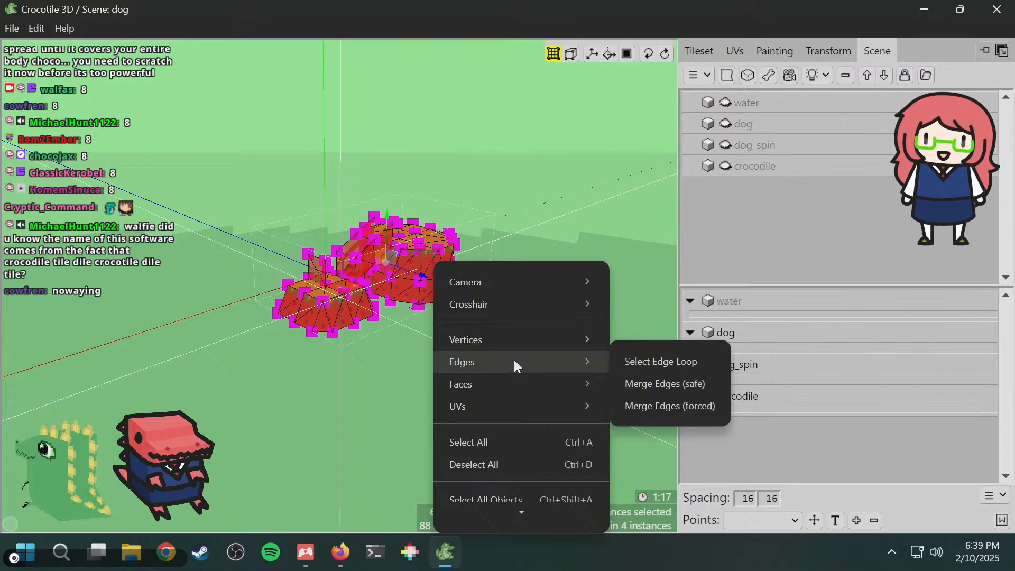
{"action": "mouse_move", "coordinate": [563, 385]}
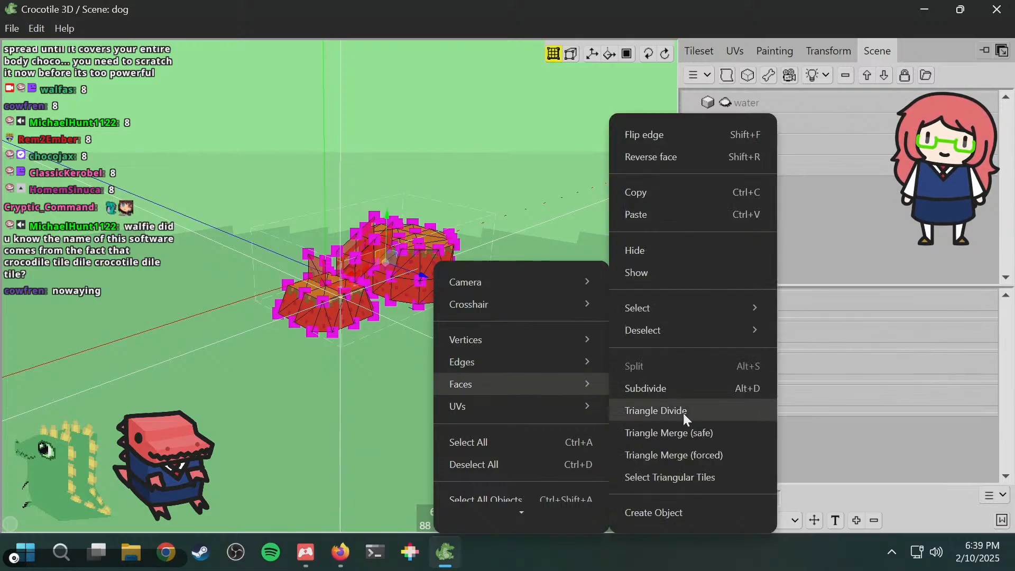
{"action": "left_click", "coordinate": [648, 510]}
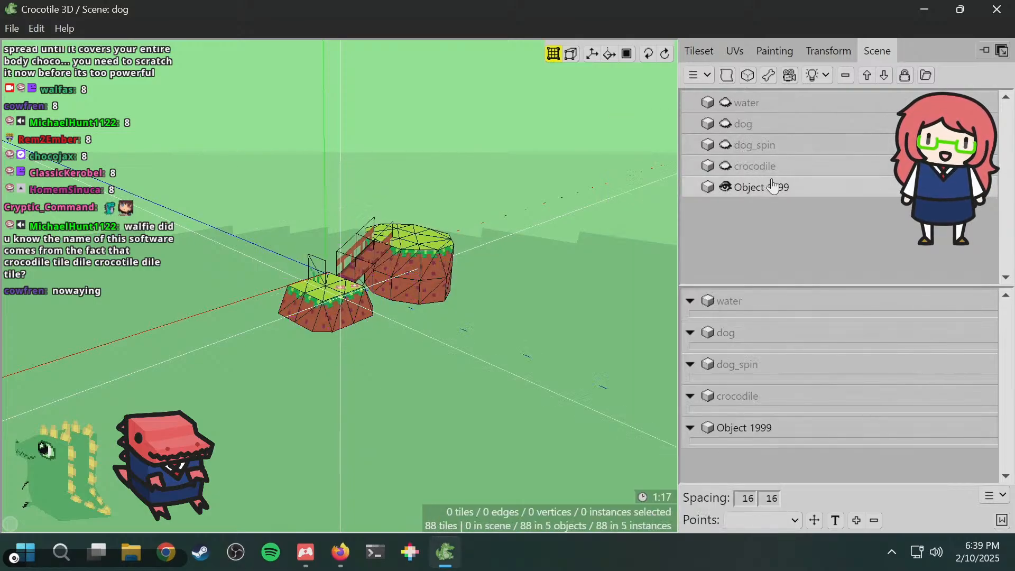
- Rename the newly created object to islands
{"action": "double_click", "coordinate": [773, 187]}
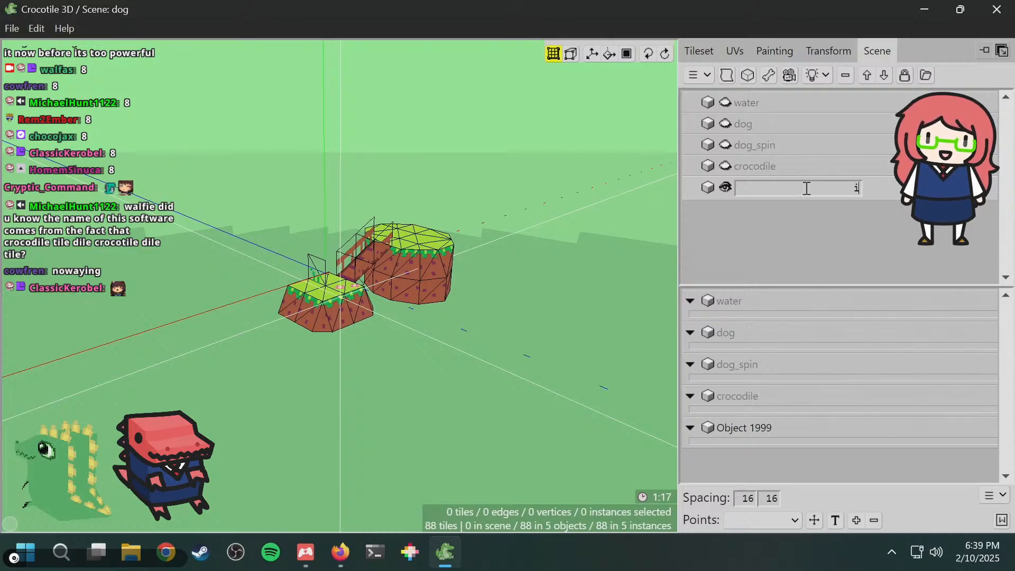
{"action": "type", "text": "islands"}
{"action": "key", "text": "Return"}
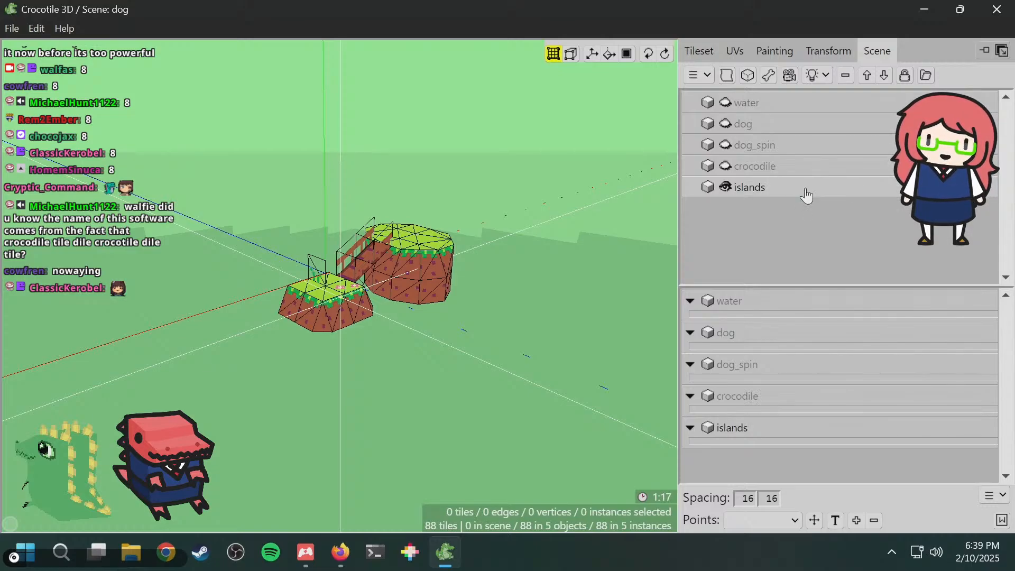
- Hide the islands object and show the crocodile object
{"action": "left_click", "coordinate": [727, 189]}
{"action": "left_click", "coordinate": [727, 168]}
- Examine the crocodile model from the front, side and back up close
{"action": "key", "text": "space"}
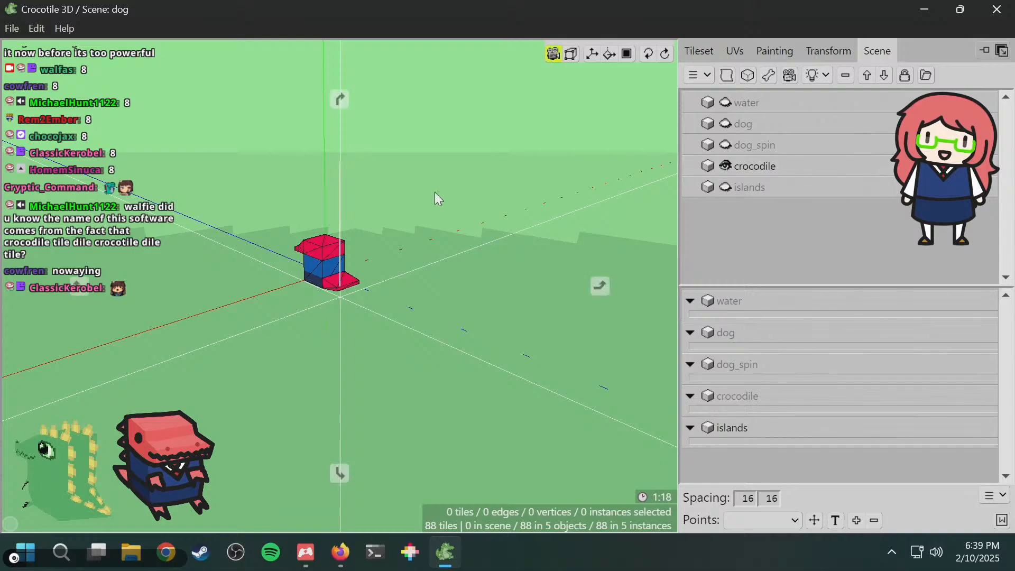
{"action": "left_click_drag", "start_coordinate": [435, 192], "coordinate": [571, 206]}
{"action": "left_click_drag", "start_coordinate": [296, 225], "coordinate": [389, 235]}
{"action": "key", "text": "space"}
{"action": "scroll", "coordinate": [389, 234], "scroll_direction": "up", "scroll_amount": 5}
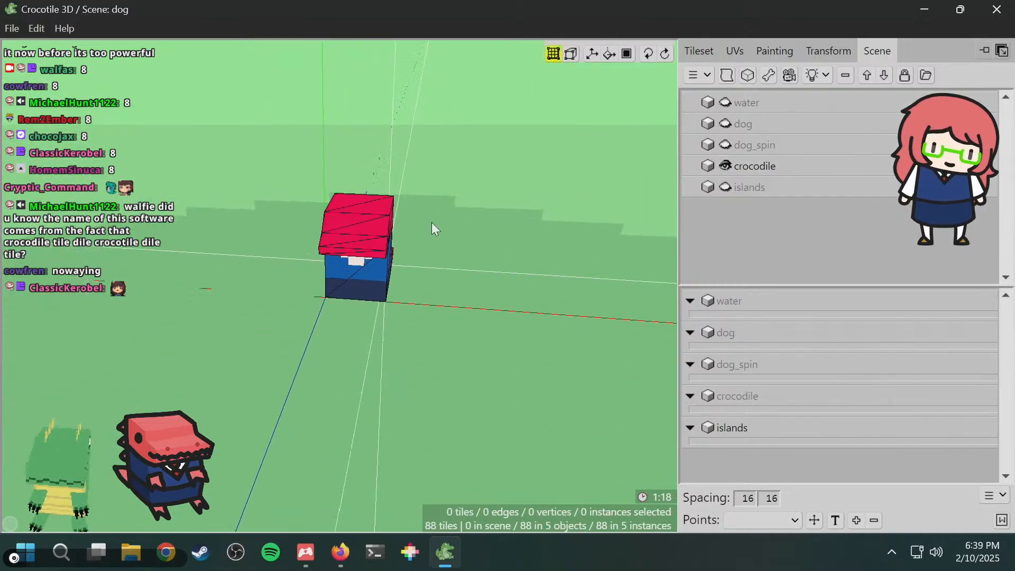
{"action": "key", "text": "space"}
{"action": "left_click_drag", "start_coordinate": [431, 222], "coordinate": [480, 243]}
{"action": "key", "text": "space"}
{"action": "scroll", "coordinate": [481, 243], "scroll_direction": "up", "scroll_amount": 5}
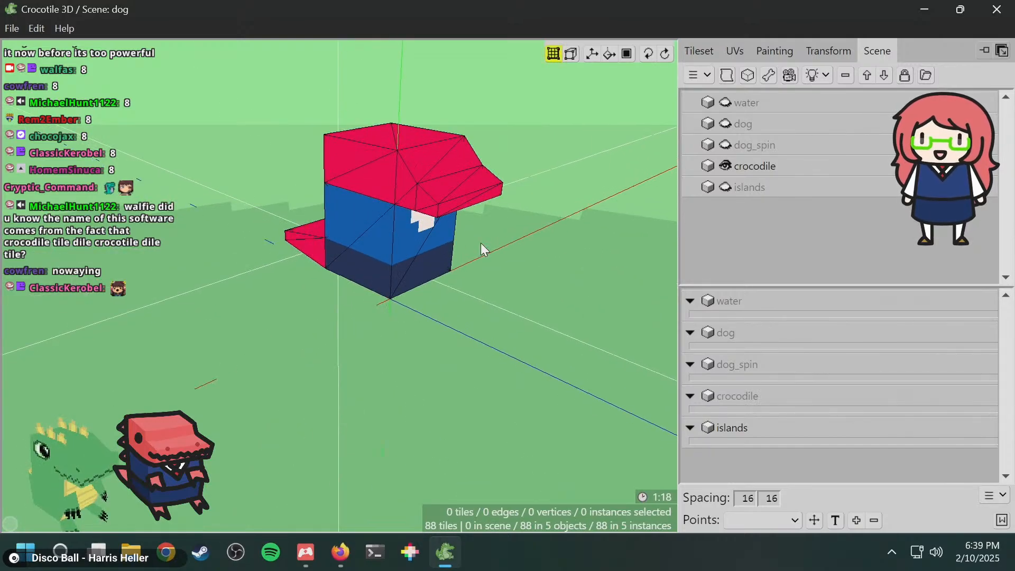
{"action": "key", "text": "space"}
{"action": "left_click_drag", "start_coordinate": [312, 231], "coordinate": [421, 272]}
{"action": "key", "text": "space"}
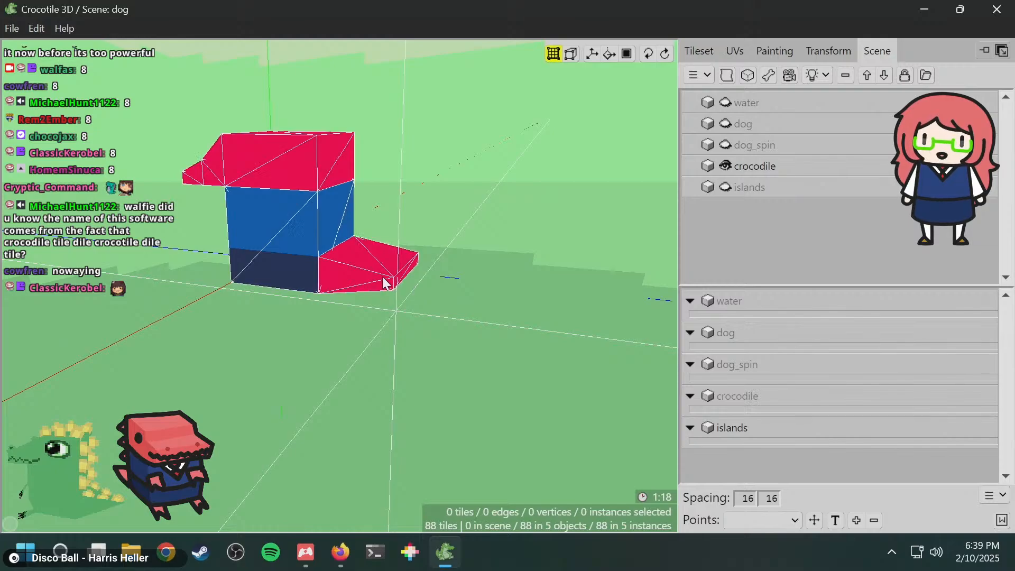
- Select the crocodile instance so its vertices can be edited around the tail
{"action": "right_click", "coordinate": [283, 208]}
{"action": "left_click", "coordinate": [313, 228]}
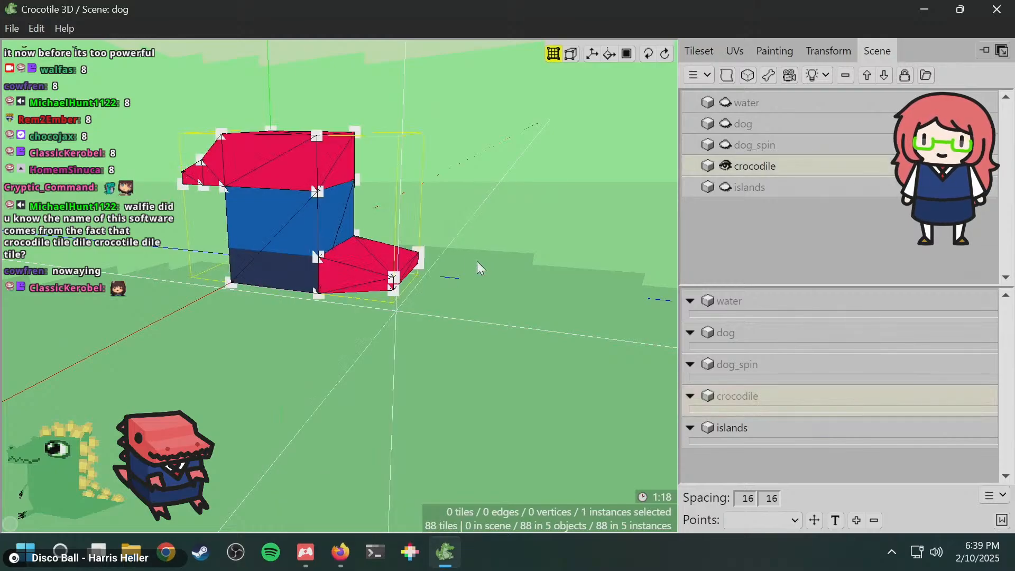
{"action": "key", "text": "space"}
{"action": "left_click_drag", "start_coordinate": [318, 265], "coordinate": [327, 336]}
{"action": "key", "text": "space"}
{"action": "key", "text": "space"}
{"action": "left_click_drag", "start_coordinate": [333, 396], "coordinate": [294, 338]}
{"action": "key", "text": "space"}
{"action": "key", "text": "space"}
{"action": "left_click_drag", "start_coordinate": [455, 209], "coordinate": [354, 291]}
{"action": "key", "text": "space"}
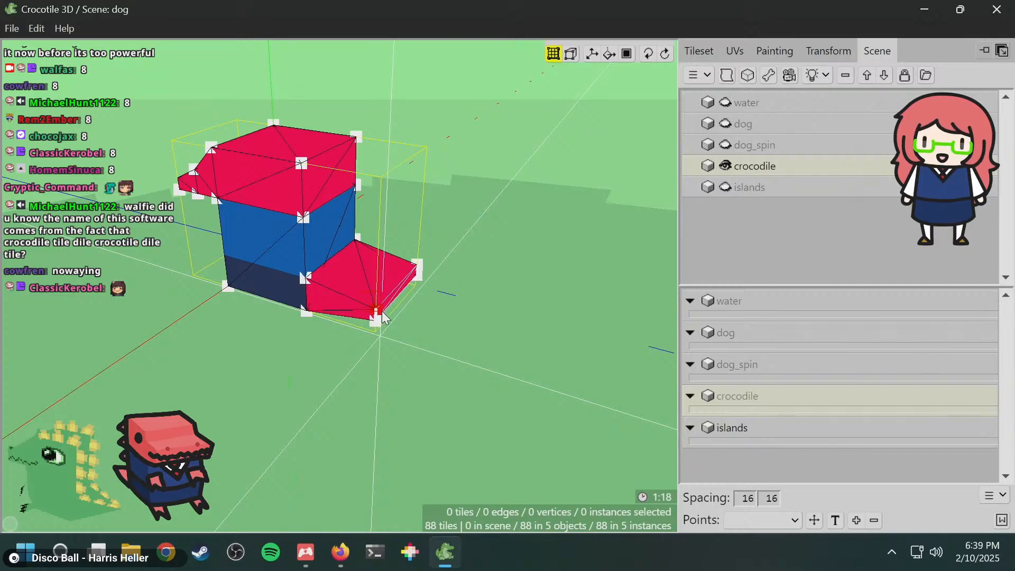
- Bring the upper and lower vertices at the tail's end together so the tail ends in a flat edge
{"action": "right_click_drag", "start_coordinate": [496, 286], "coordinate": [434, 280]}
{"action": "left_click_drag", "start_coordinate": [394, 280], "coordinate": [332, 298]}
{"action": "key", "text": "s"}
{"action": "right_click_drag", "start_coordinate": [399, 322], "coordinate": [306, 342]}
{"action": "left_click", "coordinate": [398, 322]}
- Move both corner vertices of the tail's end inward to the centre so the tail tapers to a single point
{"action": "left_click_drag", "start_coordinate": [348, 289], "coordinate": [306, 306]}
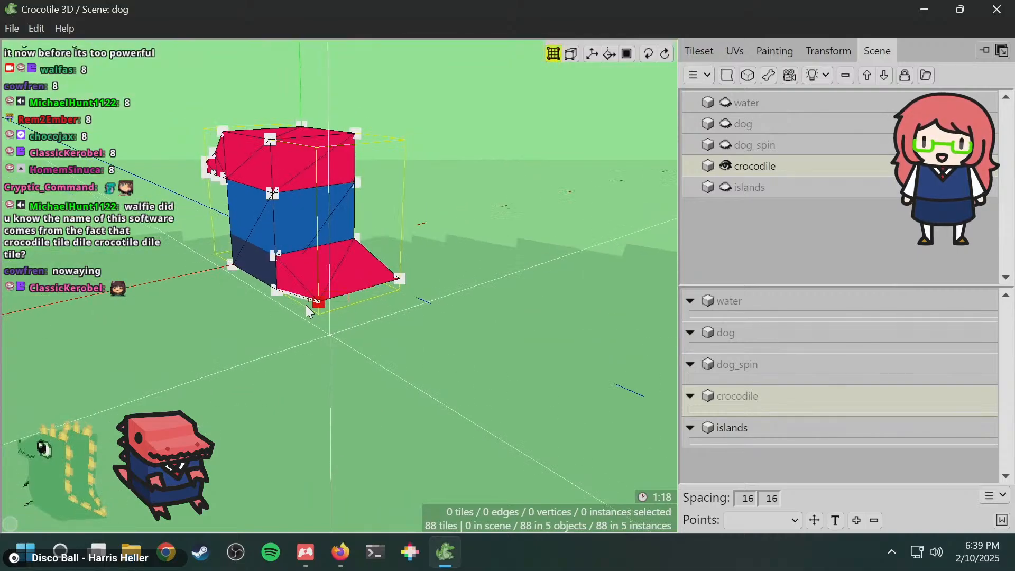
{"action": "right_click_drag", "start_coordinate": [443, 325], "coordinate": [395, 301]}
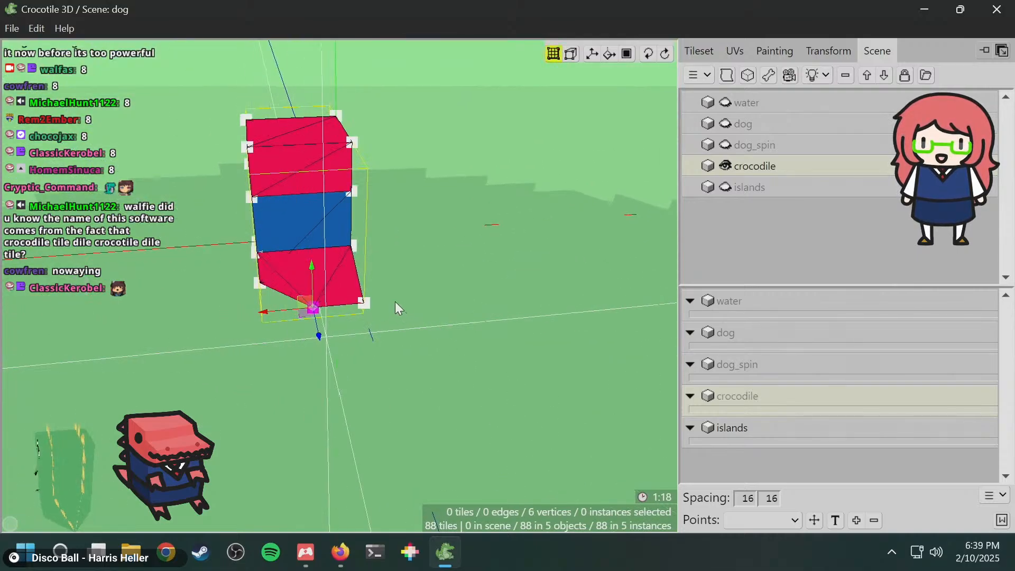
{"action": "left_click", "coordinate": [408, 276]}
{"action": "left_click_drag", "start_coordinate": [362, 312], "coordinate": [362, 313]}
{"action": "key", "text": "Left"}
{"action": "key", "text": "Left"}
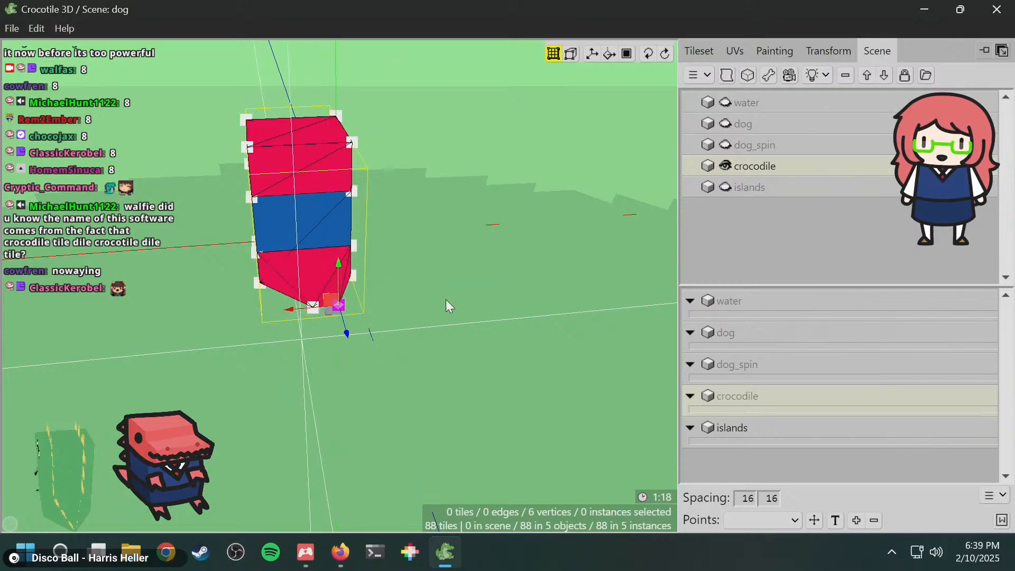
{"action": "right_click_drag", "start_coordinate": [443, 301], "coordinate": [383, 288]}
{"action": "left_click_drag", "start_coordinate": [465, 258], "coordinate": [397, 312]}
{"action": "key", "text": "Right"}
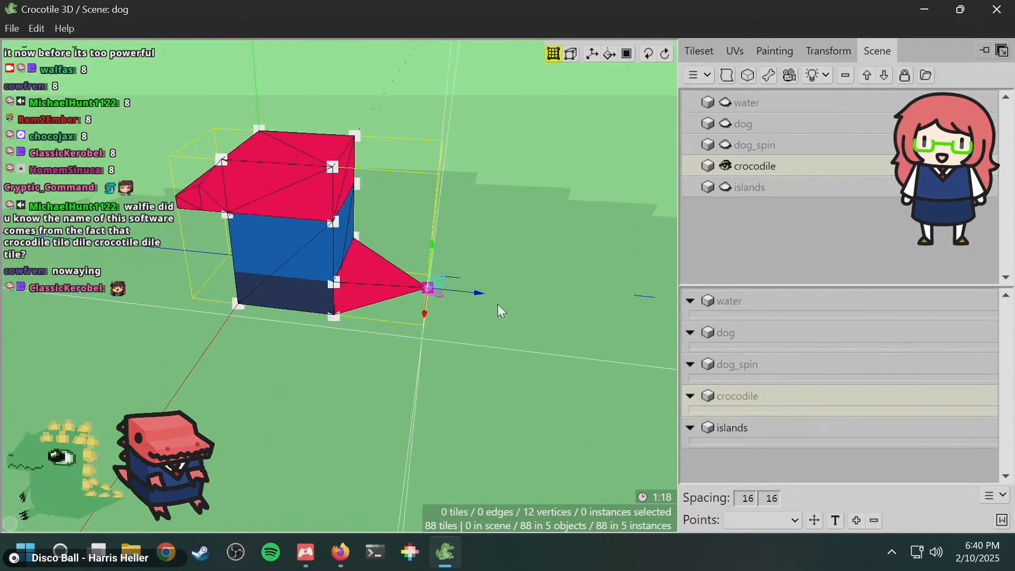
- Inspect the pointed tail from the side and from behind and clear the vertex selection
{"action": "left_click", "coordinate": [497, 304]}
{"action": "mouse_move", "coordinate": [366, 334]}
{"action": "middle_mouse_down"}
{"action": "mouse_move", "coordinate": [357, 291]}
{"action": "mouse_move", "coordinate": [365, 249]}
{"action": "mouse_move", "coordinate": [396, 236]}
{"action": "mouse_move", "coordinate": [389, 288]}
{"action": "mouse_move", "coordinate": [360, 302]}
{"action": "mouse_move", "coordinate": [402, 288]}
{"action": "mouse_move", "coordinate": [405, 304]}
{"action": "mouse_move", "coordinate": [369, 319]}
{"action": "middle_mouse_up"}
{"action": "left_click_drag", "start_coordinate": [473, 244], "coordinate": [407, 292]}
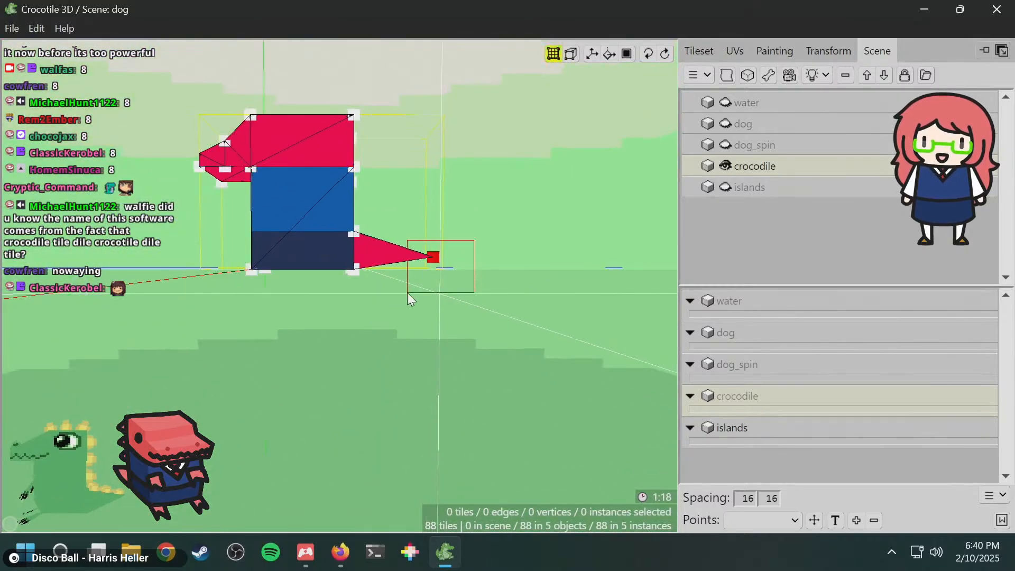
{"action": "left_click", "coordinate": [484, 301]}
{"action": "middle_click_drag", "start_coordinate": [483, 302], "coordinate": [423, 324]}
{"action": "mouse_move", "coordinate": [277, 299]}
{"action": "middle_mouse_down"}
{"action": "mouse_move", "coordinate": [268, 298]}
{"action": "mouse_move", "coordinate": [410, 300]}
{"action": "mouse_move", "coordinate": [266, 303]}
{"action": "middle_mouse_up"}
{"action": "middle_click_drag", "start_coordinate": [43, 460], "coordinate": [129, 459]}
{"action": "middle_click_drag", "start_coordinate": [98, 300], "coordinate": [157, 320]}
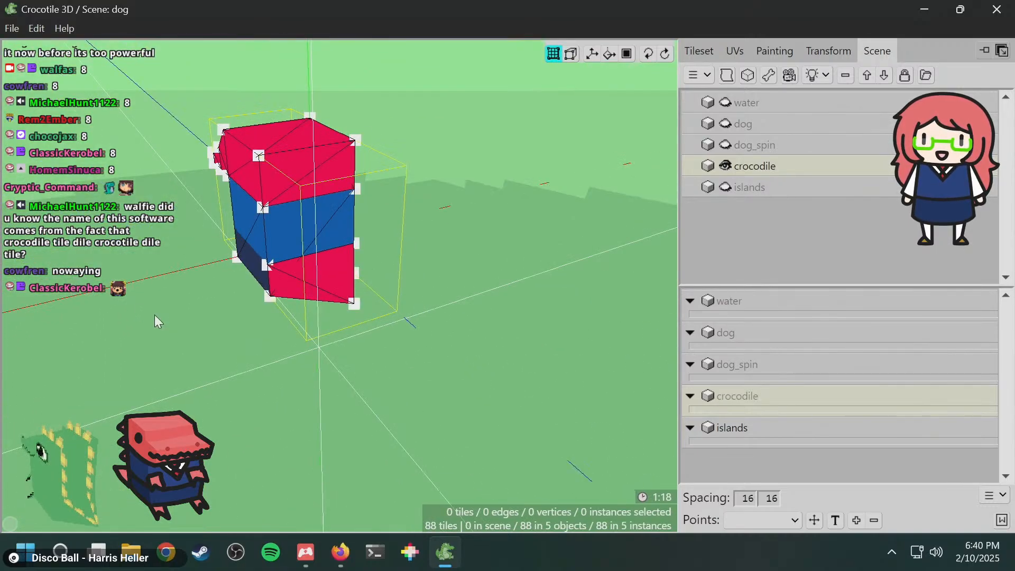
- Set the tileset's UV tile size to 8 by 8
{"action": "left_click", "coordinate": [825, 50]}
{"action": "left_click", "coordinate": [756, 53]}
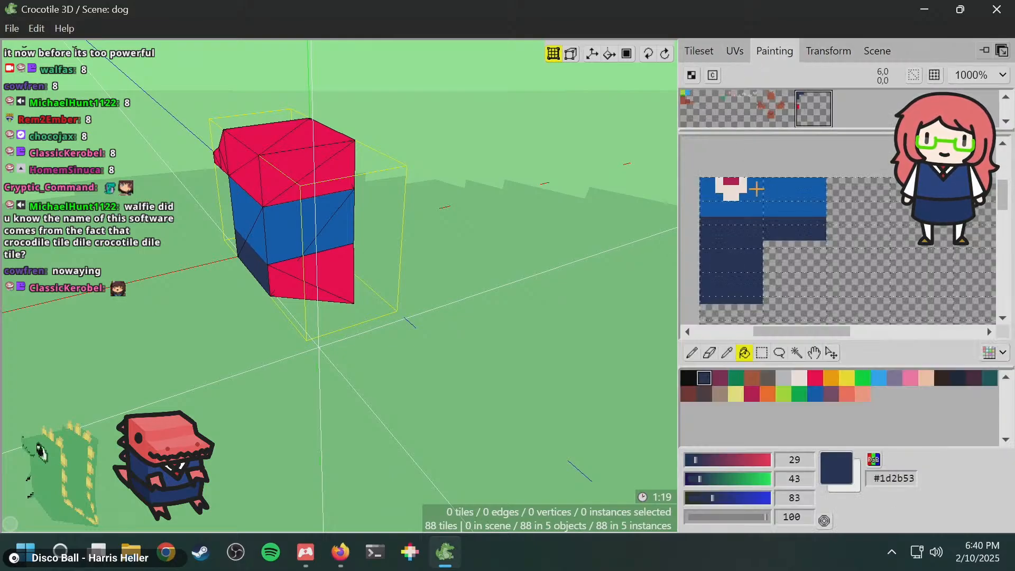
{"action": "middle_click_drag", "start_coordinate": [802, 273], "coordinate": [800, 232]}
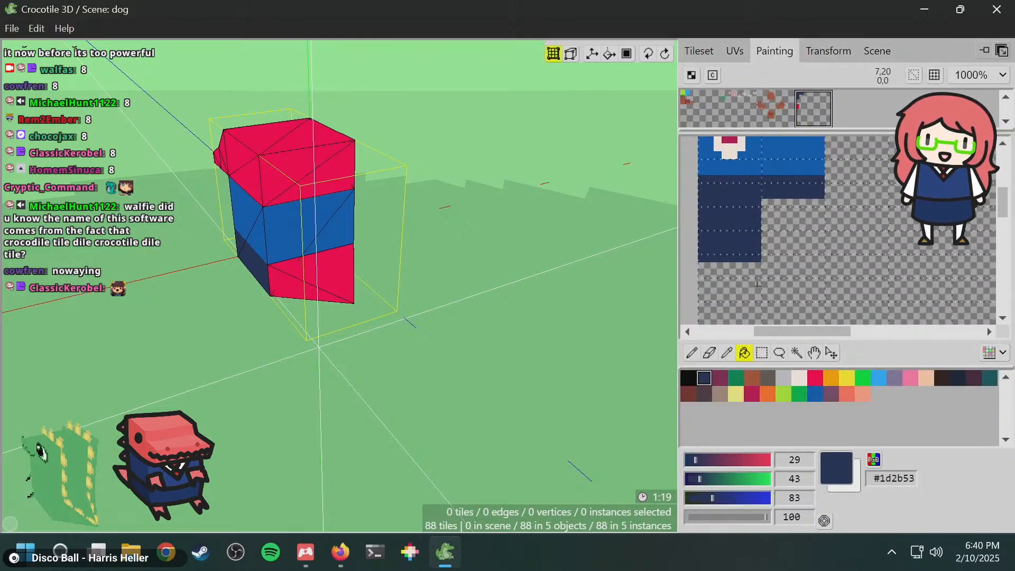
{"action": "left_click", "coordinate": [700, 51]}
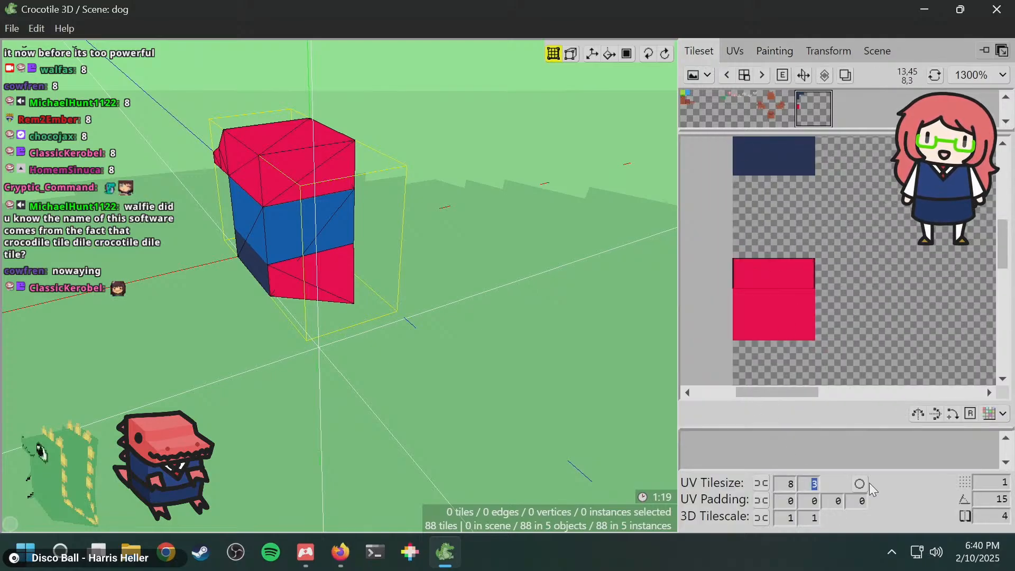
{"action": "type", "text": "8"}
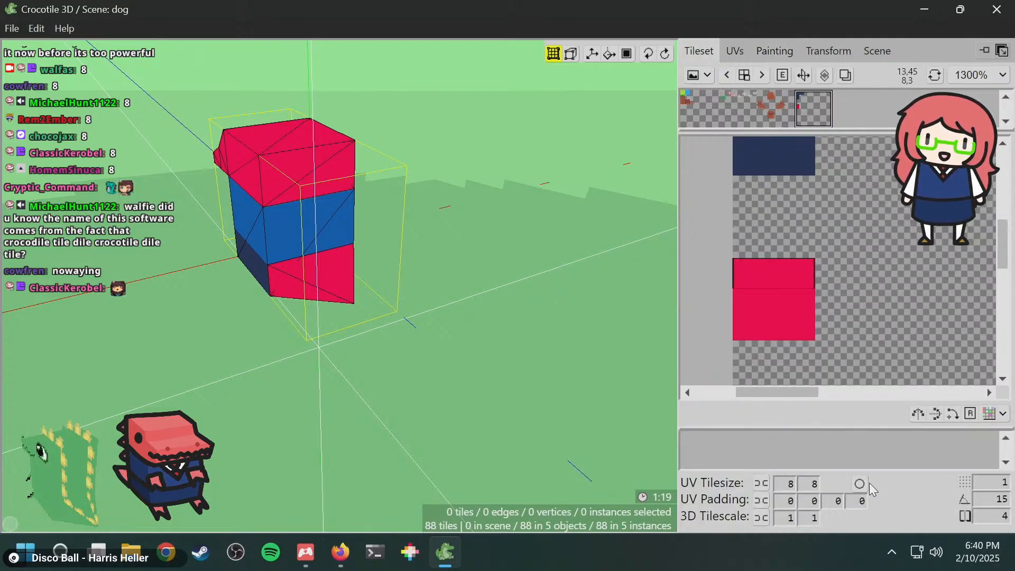
- Bring up the crocodile texture for painting at the empty area beside the red swatch and save the project
{"action": "left_click", "coordinate": [732, 51]}
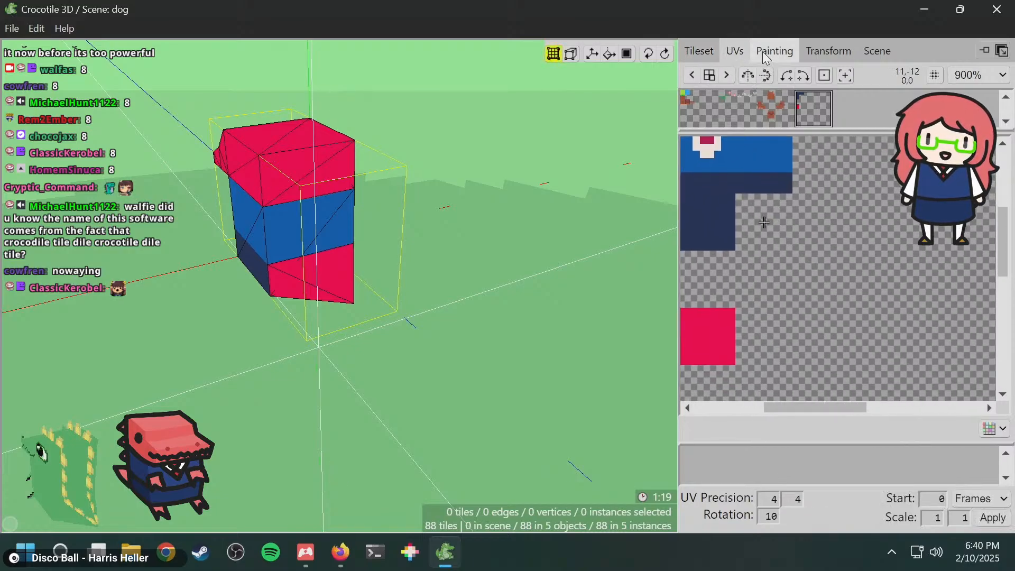
{"action": "left_click", "coordinate": [773, 51]}
{"action": "scroll", "coordinate": [769, 134], "scroll_direction": "down", "scroll_amount": 3}
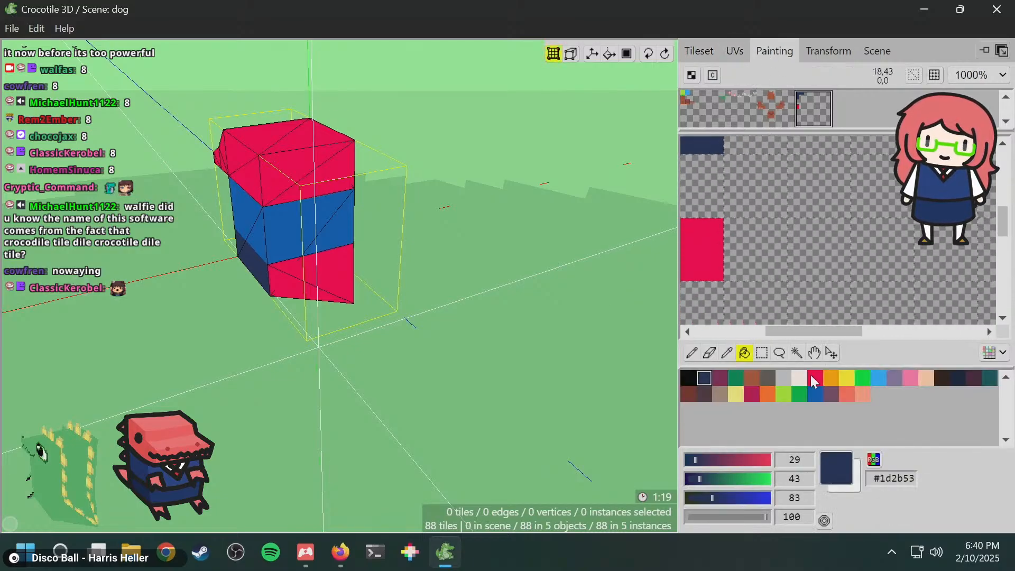
{"action": "key", "text": "ctrl+s"}
- Draw two small dark red (#be1250) spikes with the pencil in the texture's empty area, each three pixels wide with one pixel on top
{"action": "right_click_drag", "start_coordinate": [386, 335], "coordinate": [359, 314]}
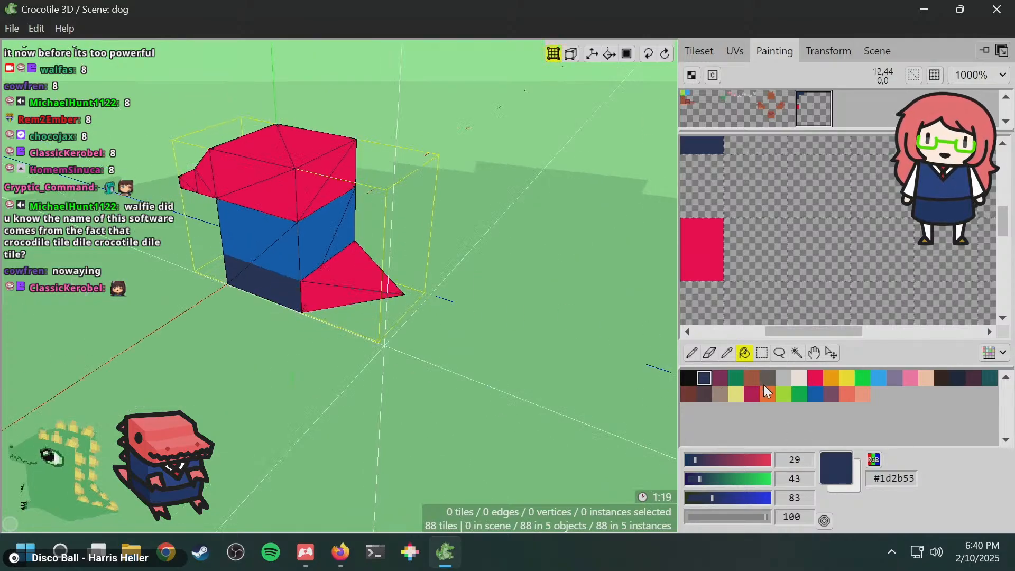
{"action": "left_click", "coordinate": [753, 393]}
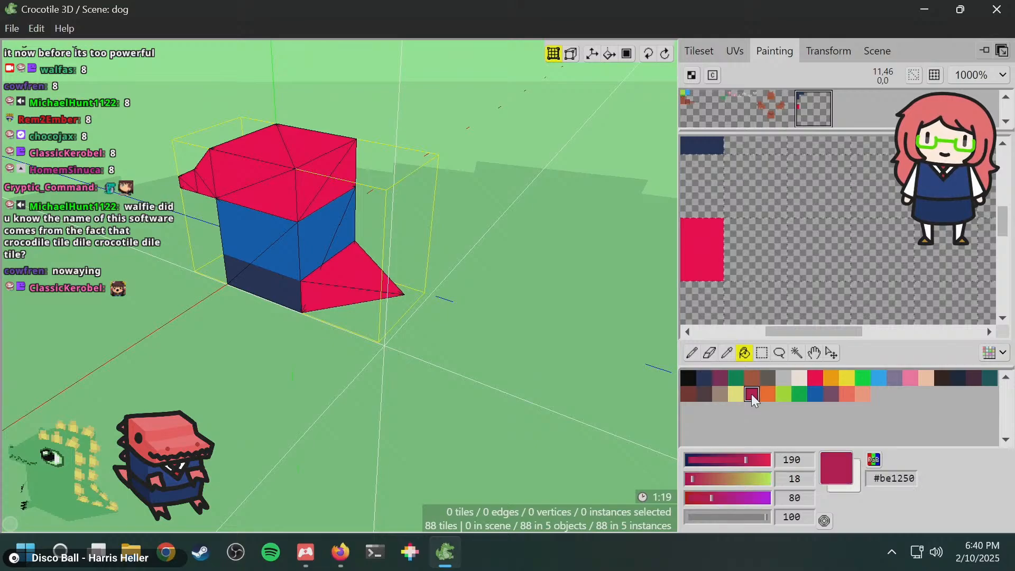
{"action": "left_click", "coordinate": [693, 353]}
{"action": "scroll", "coordinate": [759, 257], "scroll_direction": "down", "scroll_amount": 1}
{"action": "scroll", "coordinate": [741, 241], "scroll_direction": "up", "scroll_amount": 2}
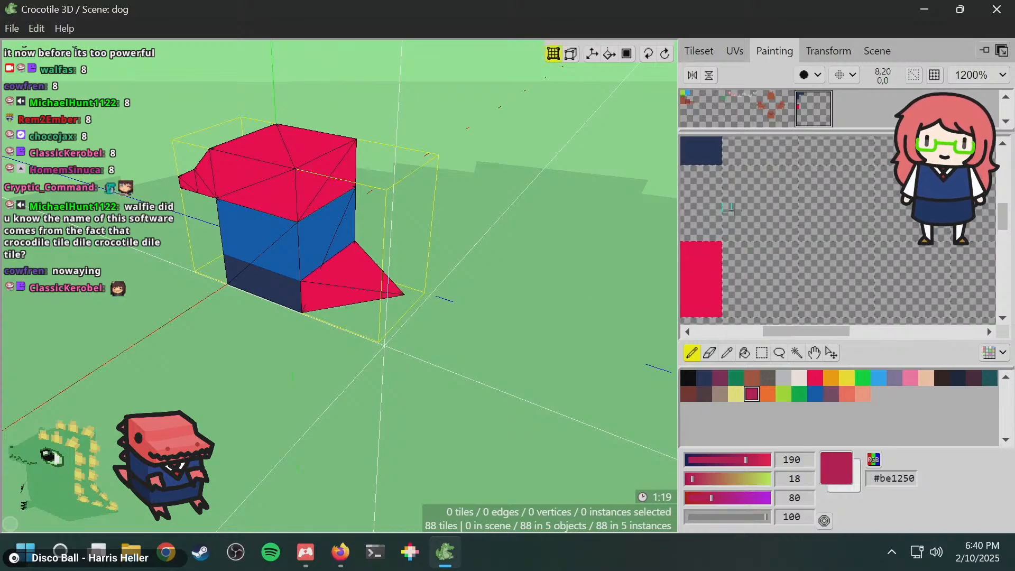
{"action": "scroll", "coordinate": [764, 188], "scroll_direction": "up", "scroll_amount": 1}
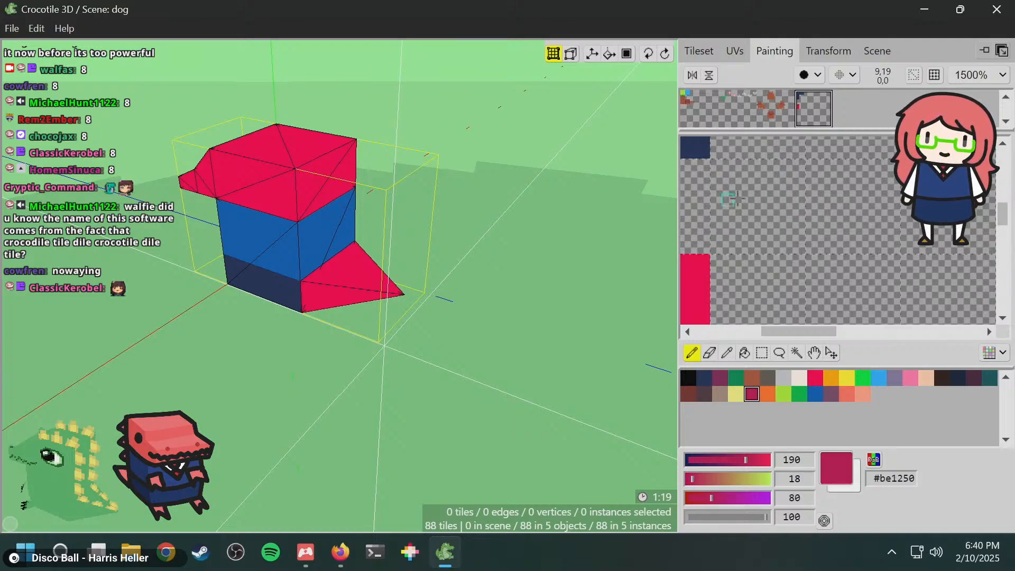
{"action": "left_click_drag", "start_coordinate": [802, 196], "coordinate": [778, 199]}
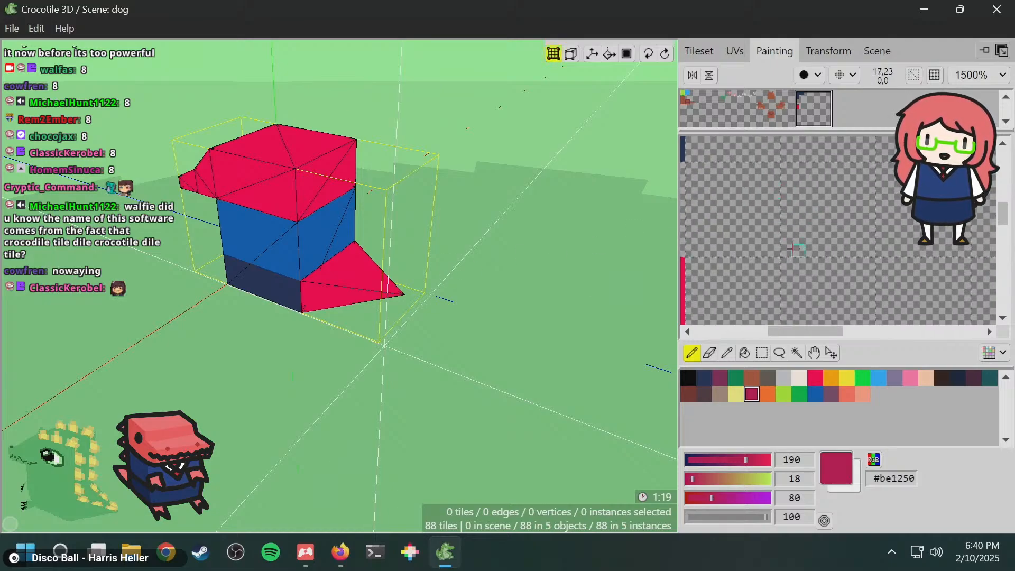
{"action": "left_click", "coordinate": [787, 252]}
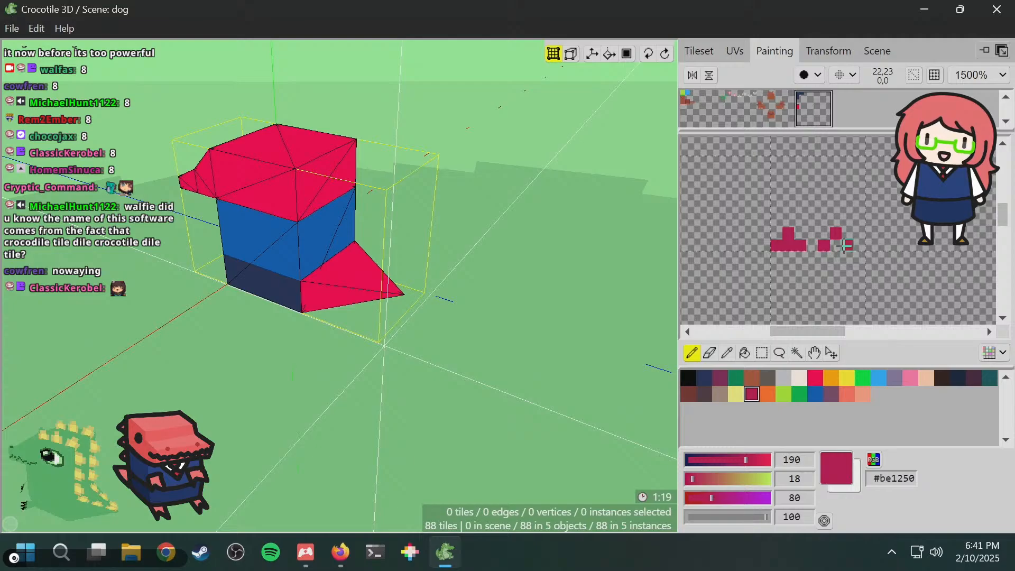
{"action": "mouse_move", "coordinate": [864, 257]}
{"action": "left_mouse_down"}
{"action": "mouse_move", "coordinate": [843, 258]}
{"action": "mouse_move", "coordinate": [836, 273]}
{"action": "left_mouse_up"}
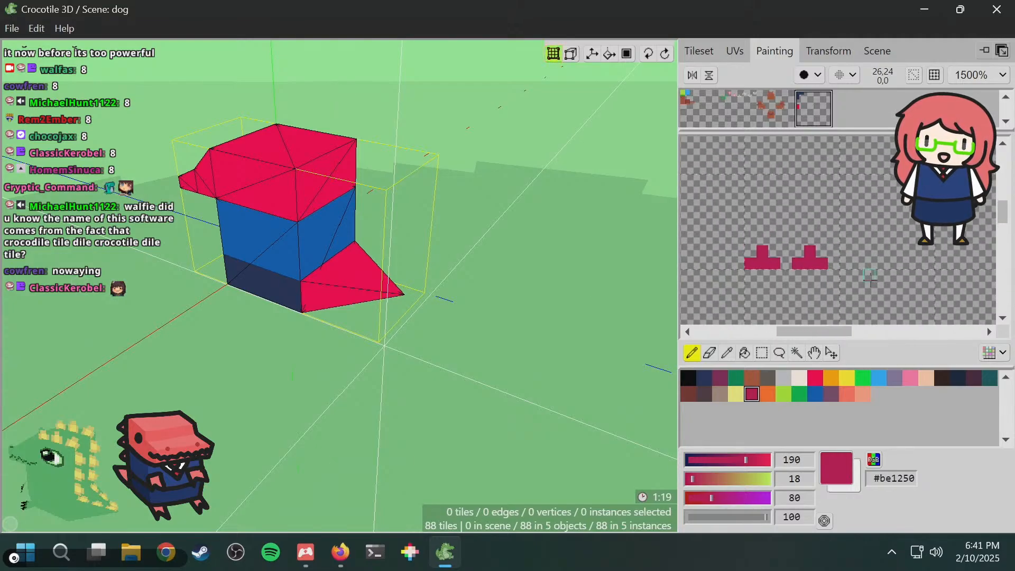
{"action": "left_click_drag", "start_coordinate": [789, 248], "coordinate": [819, 250]}
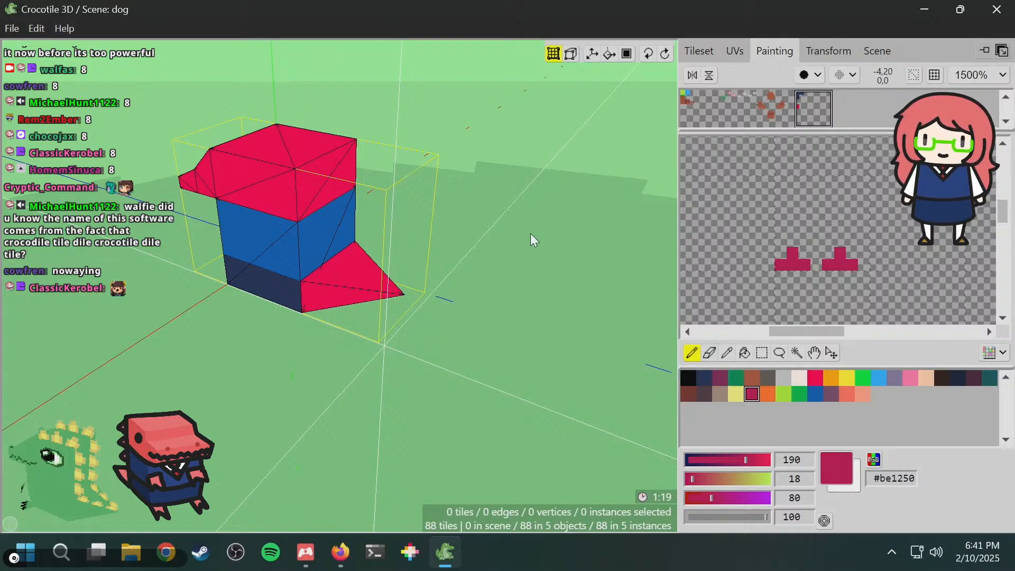
{"action": "left_click_drag", "start_coordinate": [551, 231], "coordinate": [584, 248]}
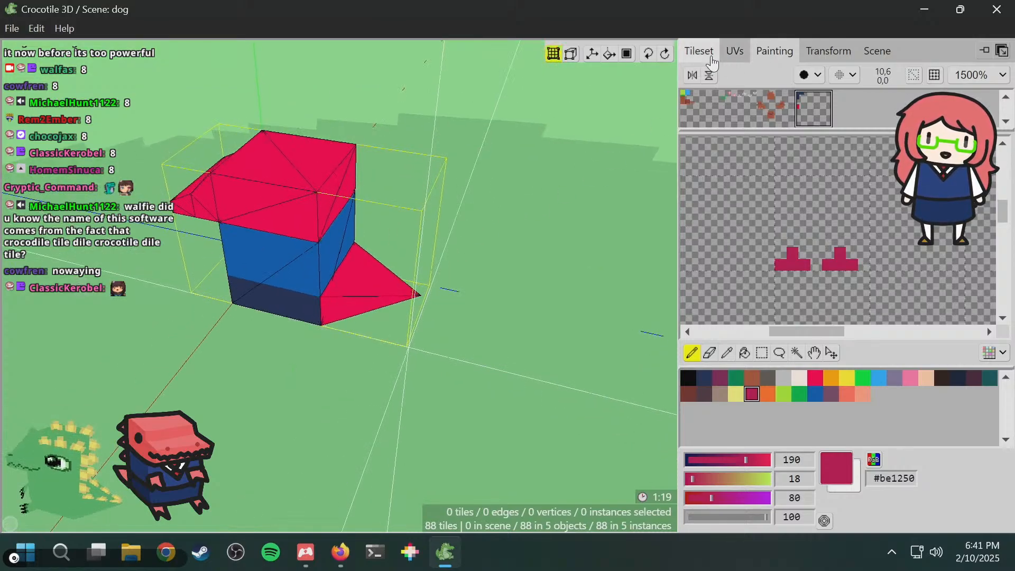
- Set the tileset's UV tile size to 8 by 2 and pick the tile containing both spikes
{"action": "left_click", "coordinate": [712, 58]}
{"action": "left_click", "coordinate": [913, 229]}
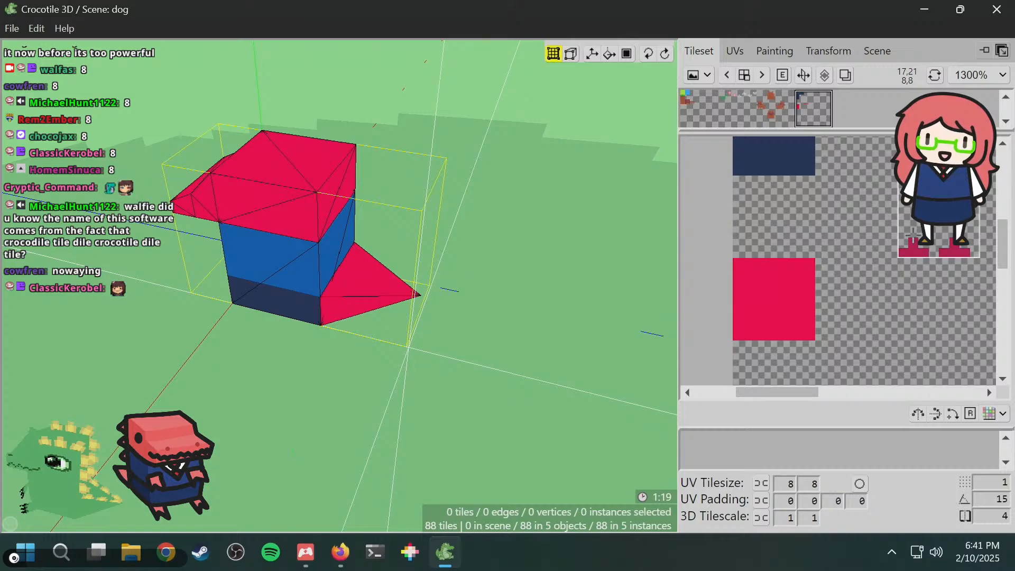
{"action": "left_click_drag", "start_coordinate": [759, 233], "coordinate": [660, 247]}
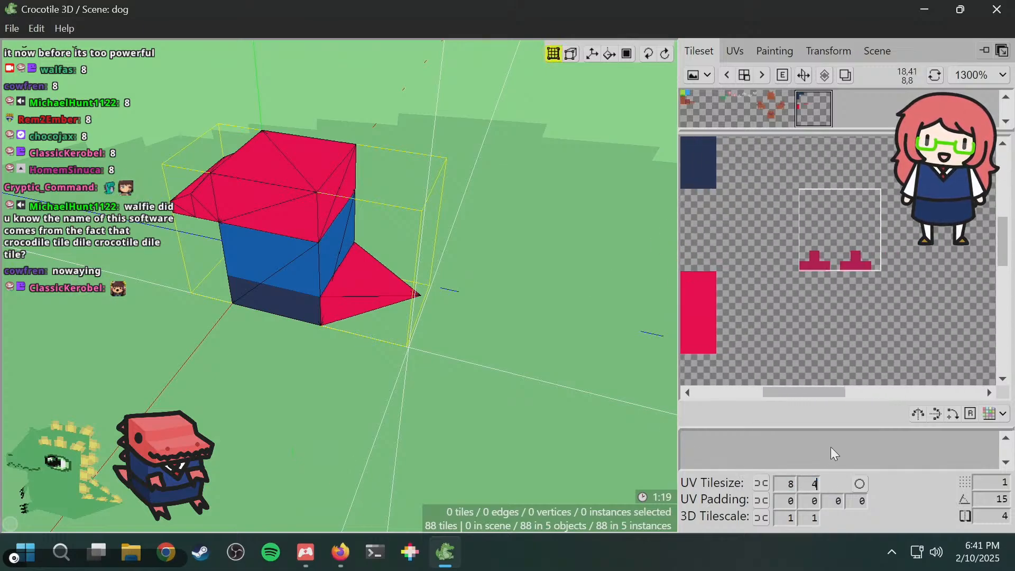
{"action": "left_click", "coordinate": [819, 242]}
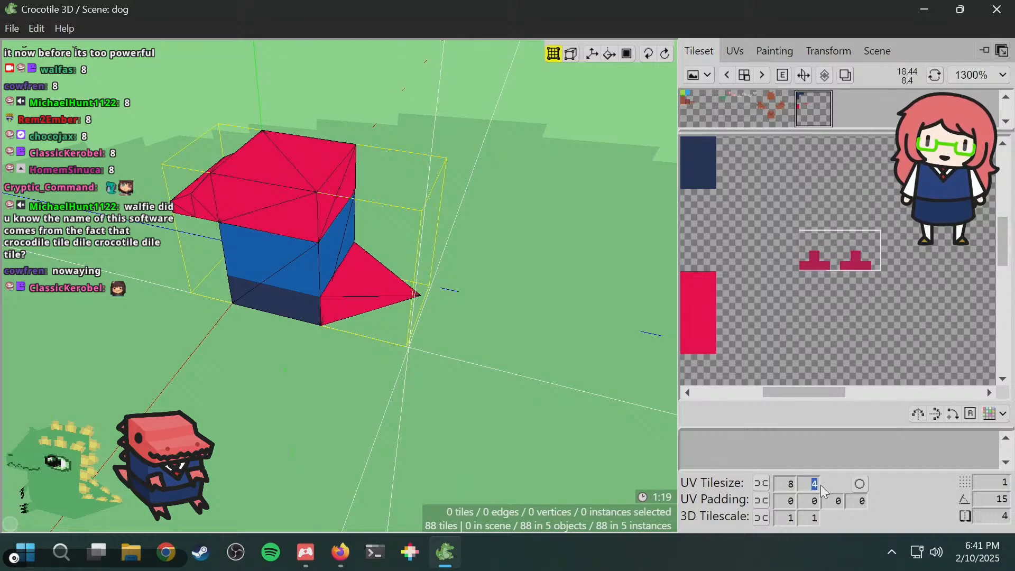
{"action": "type", "text": "2"}
{"action": "left_click", "coordinate": [804, 257]}
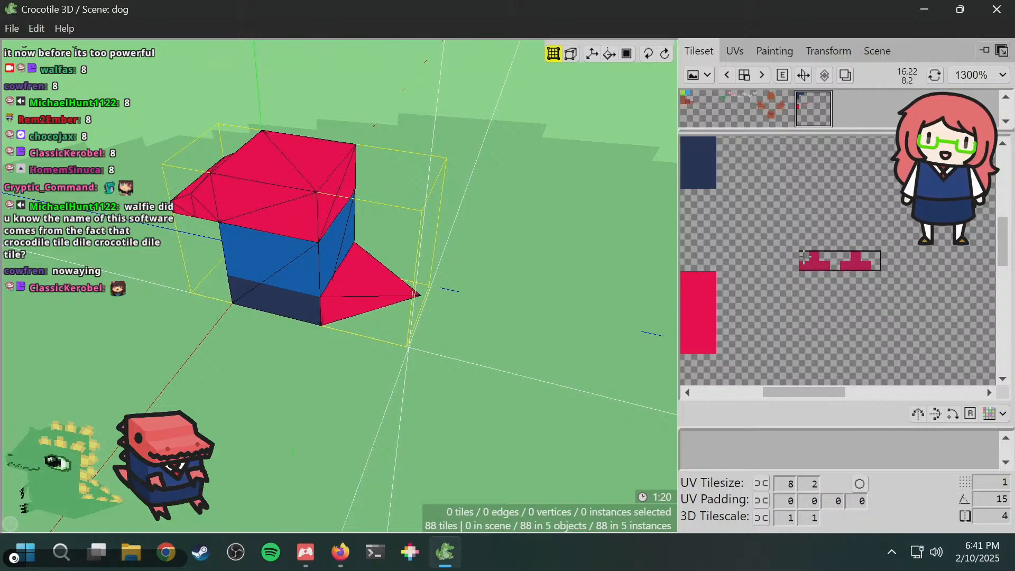
- Switch to drawing with the spike tile and move the 3D cursor from the tail area to the body's rear edge
{"action": "key", "text": "space"}
{"action": "left_click_drag", "start_coordinate": [370, 157], "coordinate": [343, 190]}
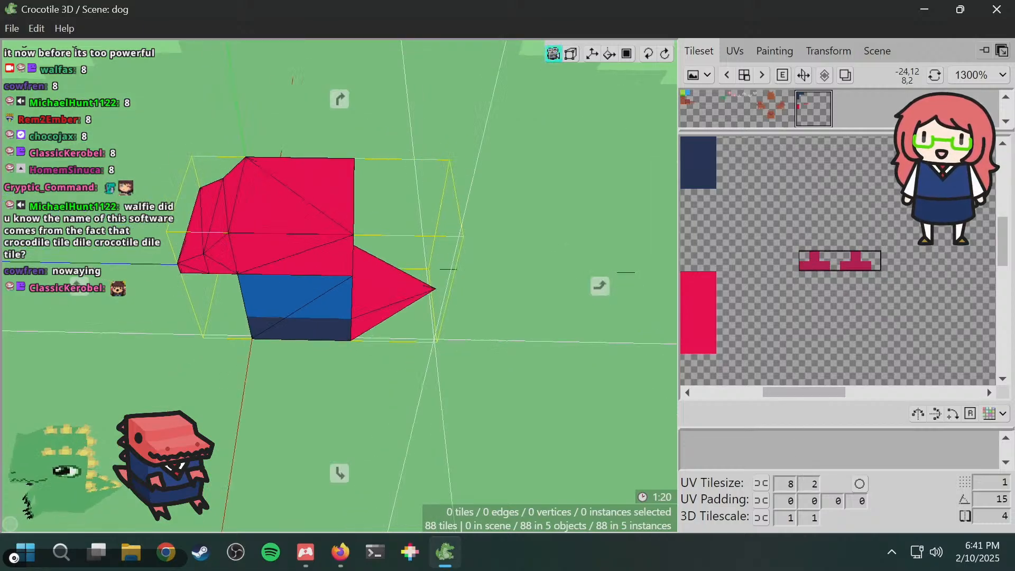
{"action": "key", "text": "Tab"}
{"action": "key", "text": "space"}
{"action": "left_click_drag", "start_coordinate": [349, 151], "coordinate": [360, 131]}
{"action": "key", "text": "a"}
{"action": "key", "text": "a"}
{"action": "key", "text": "a"}
{"action": "key", "text": "a"}
{"action": "key", "text": "a"}
{"action": "key", "text": "a"}
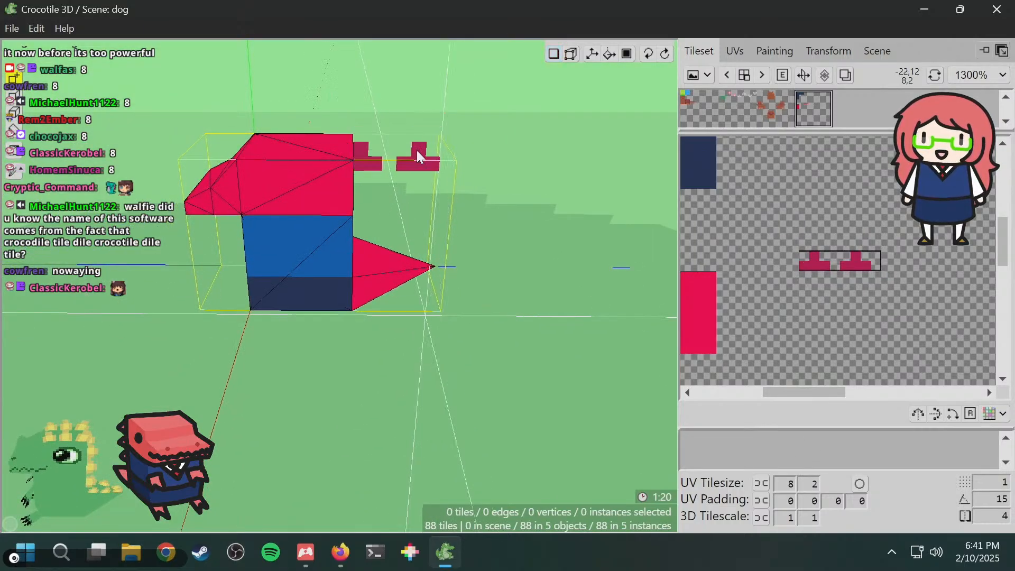
- Raise the 3D cursor to the top of the head at the crocodile's back
{"action": "key", "text": "space"}
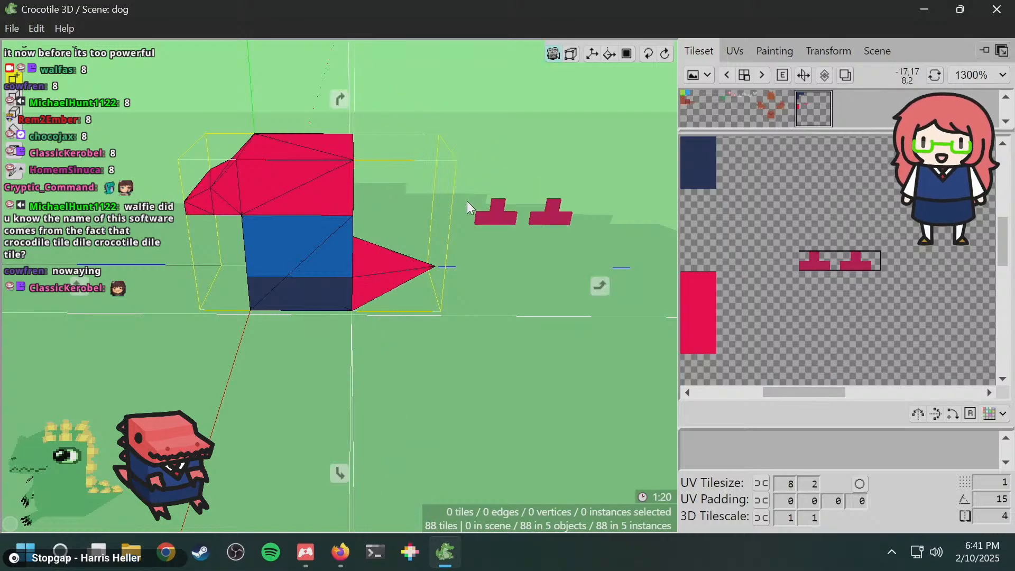
{"action": "left_click_drag", "start_coordinate": [467, 201], "coordinate": [436, 198]}
{"action": "key", "text": "space"}
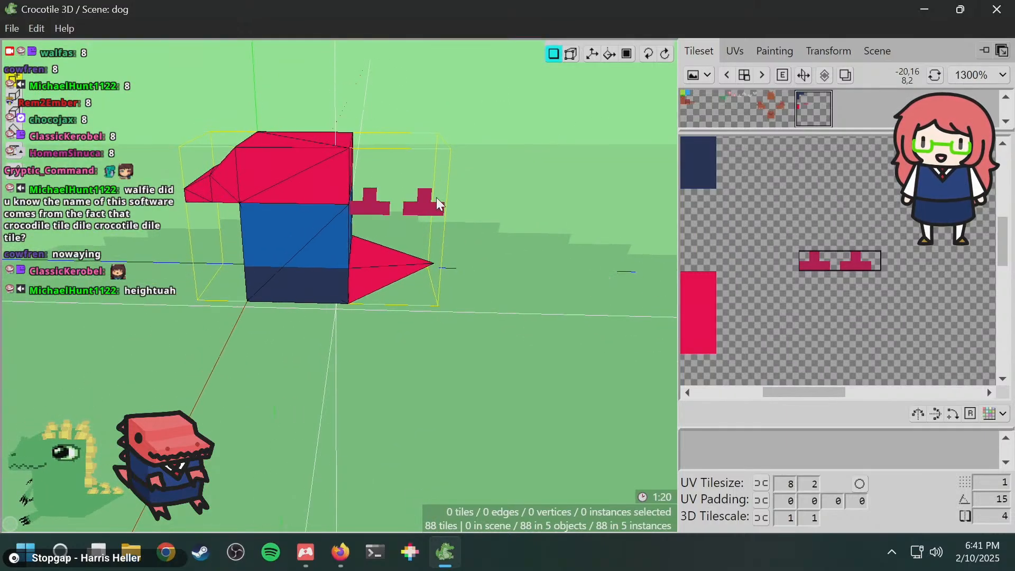
{"action": "key", "text": "d"}
{"action": "key", "text": "w"}
{"action": "key", "text": "w"}
{"action": "key", "text": "w"}
{"action": "key", "text": "w"}
{"action": "key", "text": "w"}
{"action": "key", "text": "w"}
{"action": "key", "text": "w"}
{"action": "key", "text": "w"}
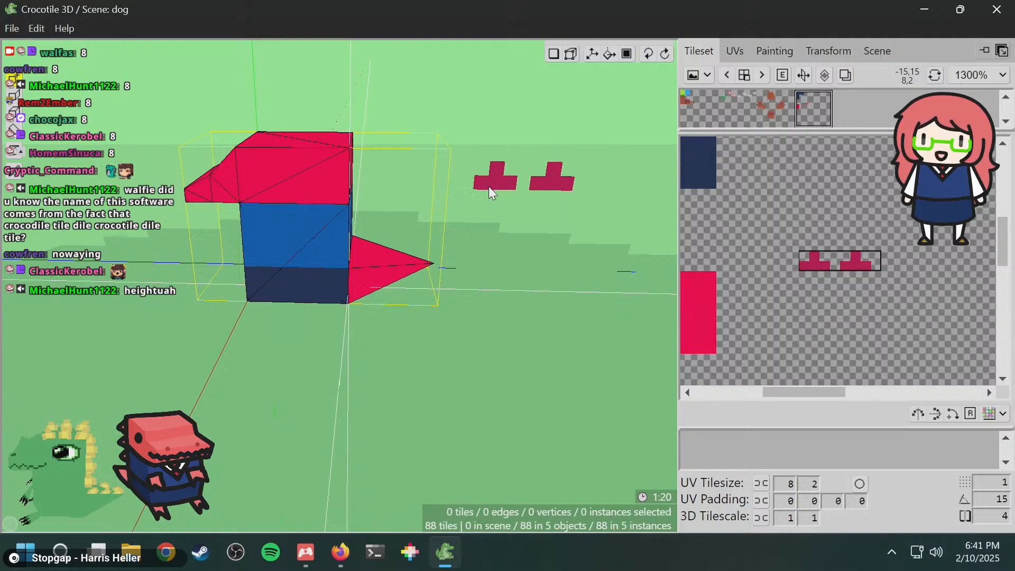
{"action": "key", "text": "w"}
{"action": "key", "text": "w"}
{"action": "key", "text": "w"}
{"action": "key", "text": "w"}
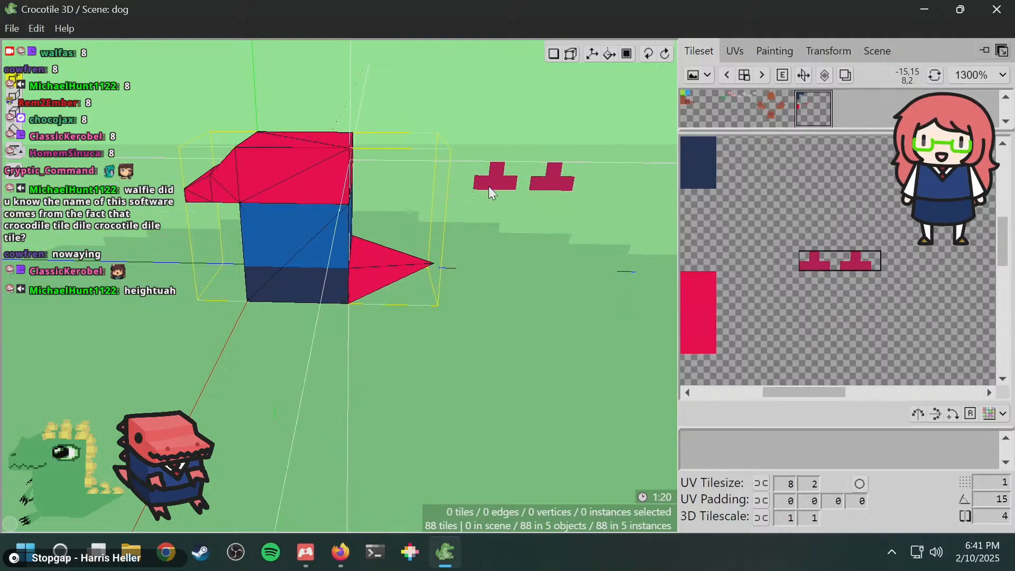
{"action": "key", "text": "space"}
{"action": "left_click_drag", "start_coordinate": [488, 186], "coordinate": [438, 188]}
{"action": "key", "text": "space"}
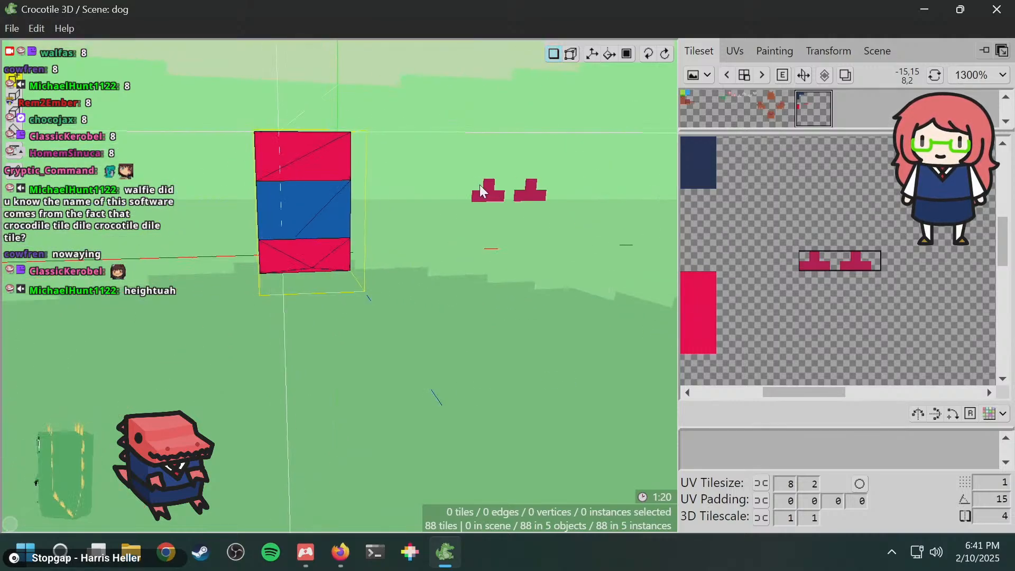
- Rotate and flip the spike tile so it stands vertically with the spikes pointing outward from the back
{"action": "key", "text": "space"}
{"action": "left_click_drag", "start_coordinate": [322, 161], "coordinate": [380, 185]}
{"action": "left_click_drag", "start_coordinate": [503, 174], "coordinate": [560, 193]}
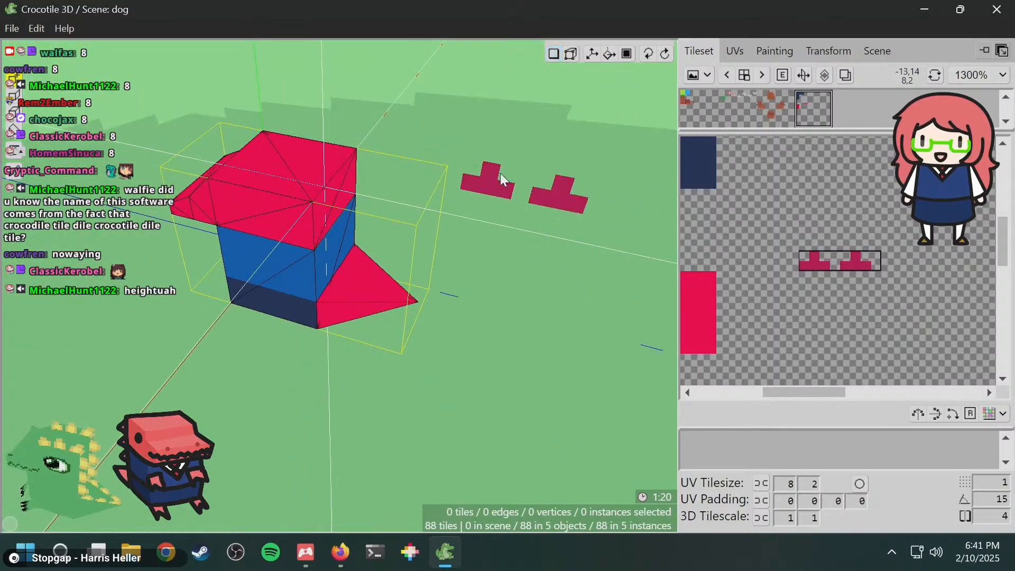
{"action": "key", "text": "r"}
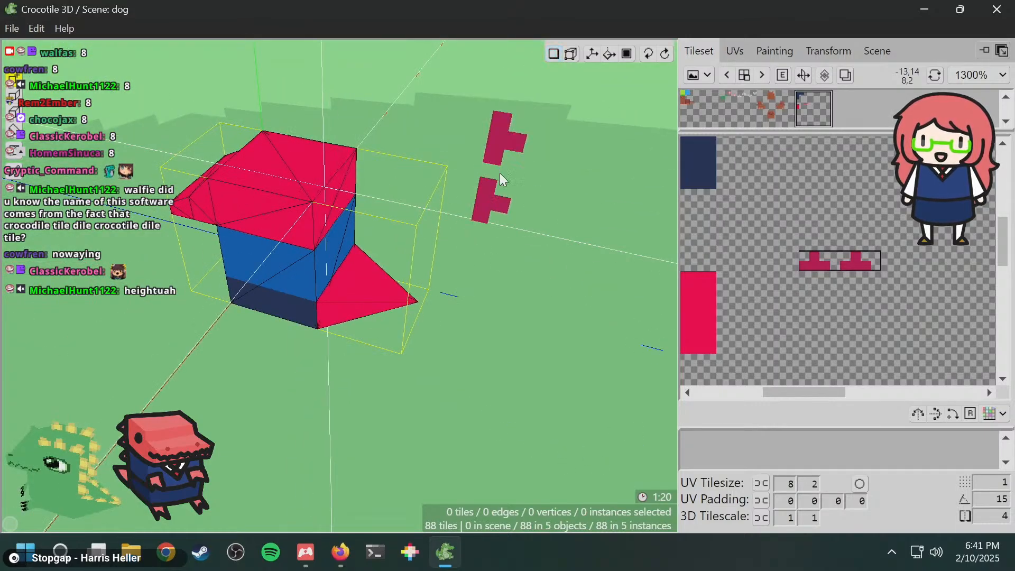
{"action": "key", "text": "space"}
{"action": "left_click_drag", "start_coordinate": [391, 164], "coordinate": [383, 116]}
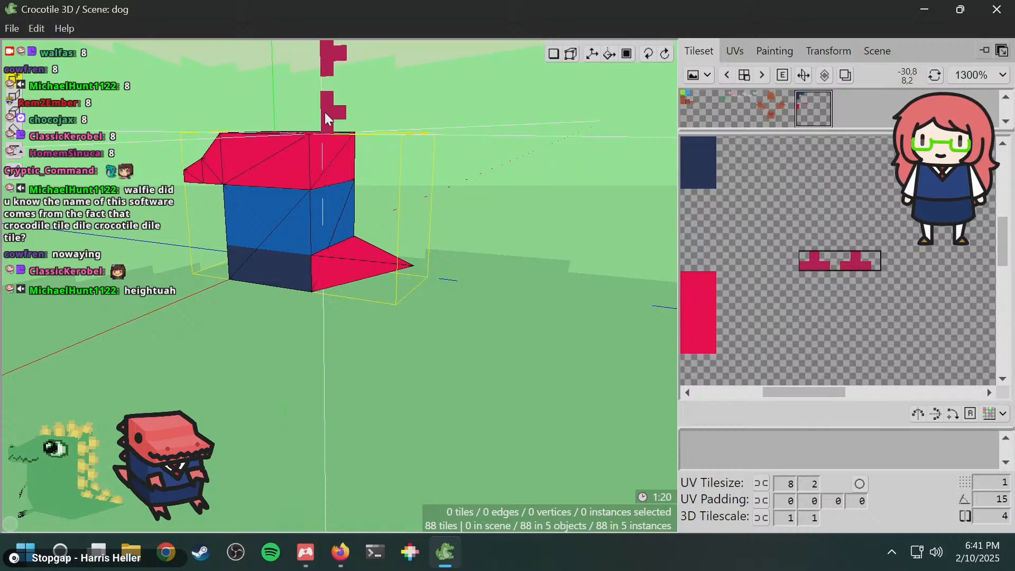
{"action": "key", "text": "f"}
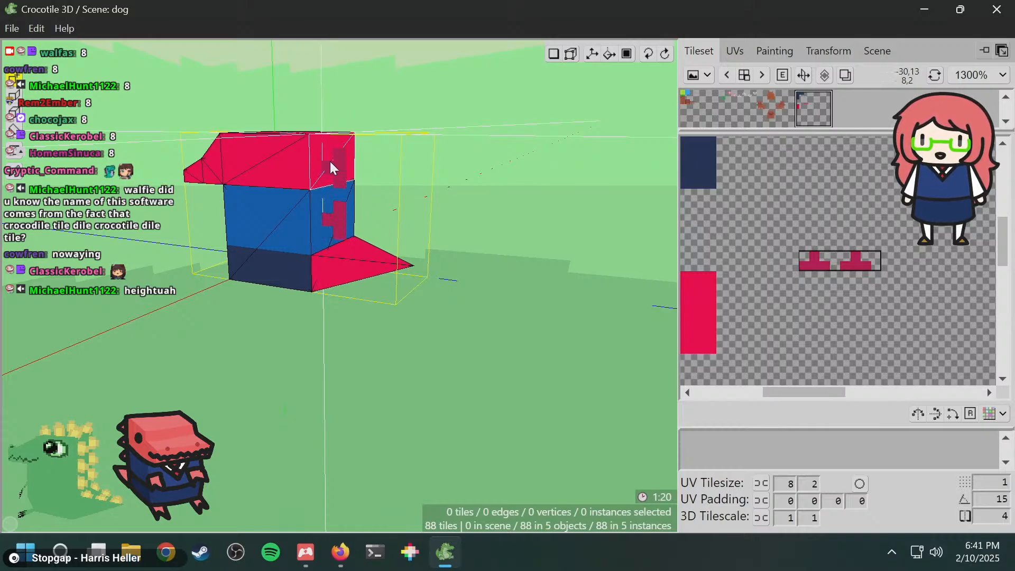
{"action": "key", "text": "r"}
{"action": "key", "text": "r"}
{"action": "key", "text": "r"}
{"action": "key", "text": "r"}
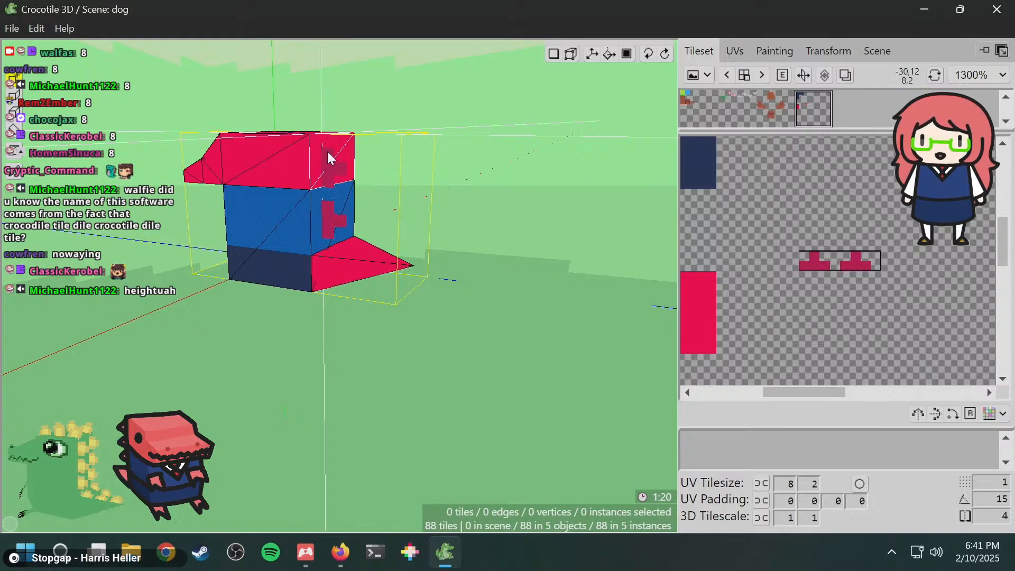
- Place two vertical spike tiles down the crocodile's back, one along each side of the rear face
{"action": "key", "text": "space"}
{"action": "left_click_drag", "start_coordinate": [327, 152], "coordinate": [392, 185]}
{"action": "key", "text": "space"}
{"action": "left_click", "coordinate": [355, 163]}
{"action": "key", "text": "space"}
{"action": "key", "text": "space"}
{"action": "key", "text": "space"}
{"action": "key", "text": "space"}
{"action": "key", "text": "space"}
{"action": "key", "text": "space"}
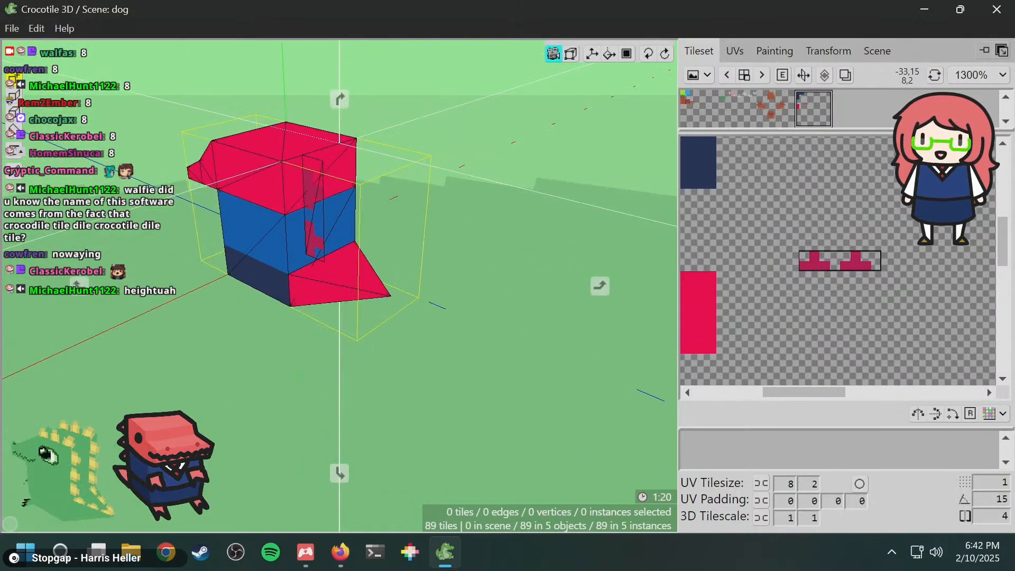
{"action": "left_click_drag", "start_coordinate": [314, 186], "coordinate": [327, 188]}
{"action": "left_click", "coordinate": [357, 197]}
{"action": "key", "text": "space"}
{"action": "mouse_move", "coordinate": [392, 210]}
{"action": "left_mouse_down"}
{"action": "mouse_move", "coordinate": [302, 183]}
{"action": "mouse_move", "coordinate": [265, 185]}
{"action": "mouse_move", "coordinate": [306, 209]}
{"action": "mouse_move", "coordinate": [408, 205]}
{"action": "left_mouse_up"}
{"action": "key", "text": "space"}
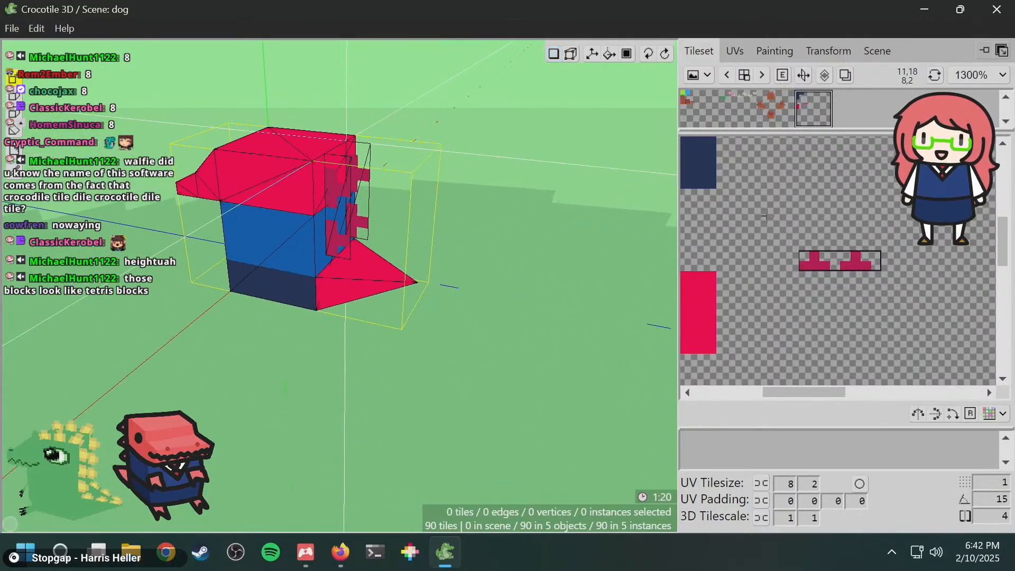
- Paint the lower middle pixel of both spikes bright red (#ff004d) in the texture
{"action": "left_click", "coordinate": [775, 51]}
{"action": "left_click", "coordinate": [814, 378]}
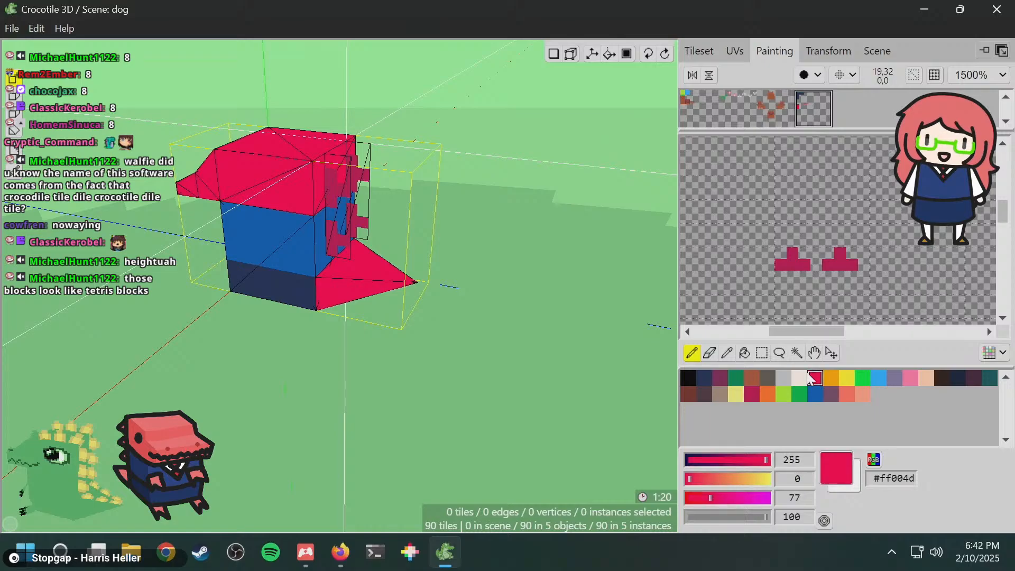
{"action": "left_click", "coordinate": [840, 263]}
{"action": "key", "text": "space"}
{"action": "left_click_drag", "start_coordinate": [376, 309], "coordinate": [400, 250]}
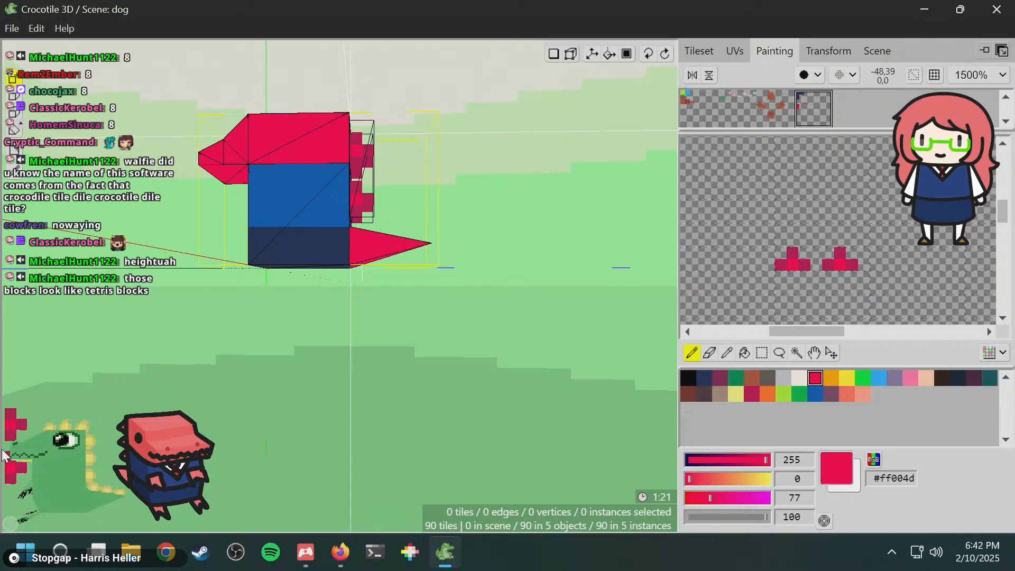
{"action": "key", "text": "space"}
{"action": "left_click_drag", "start_coordinate": [181, 239], "coordinate": [244, 150]}
{"action": "left_click", "coordinate": [246, 170]}
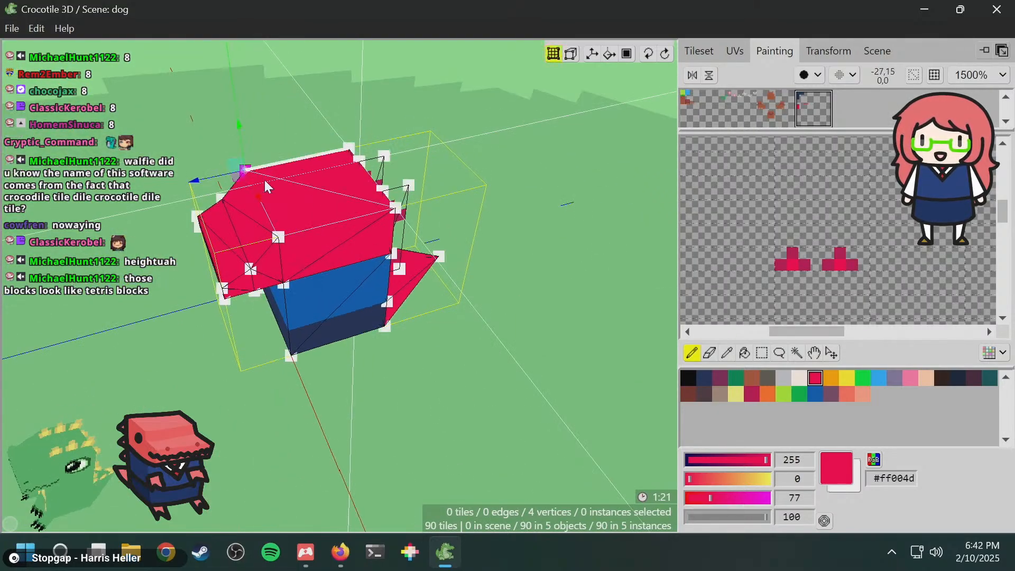
{"action": "left_click", "coordinate": [287, 239]}
{"action": "key", "text": "space"}
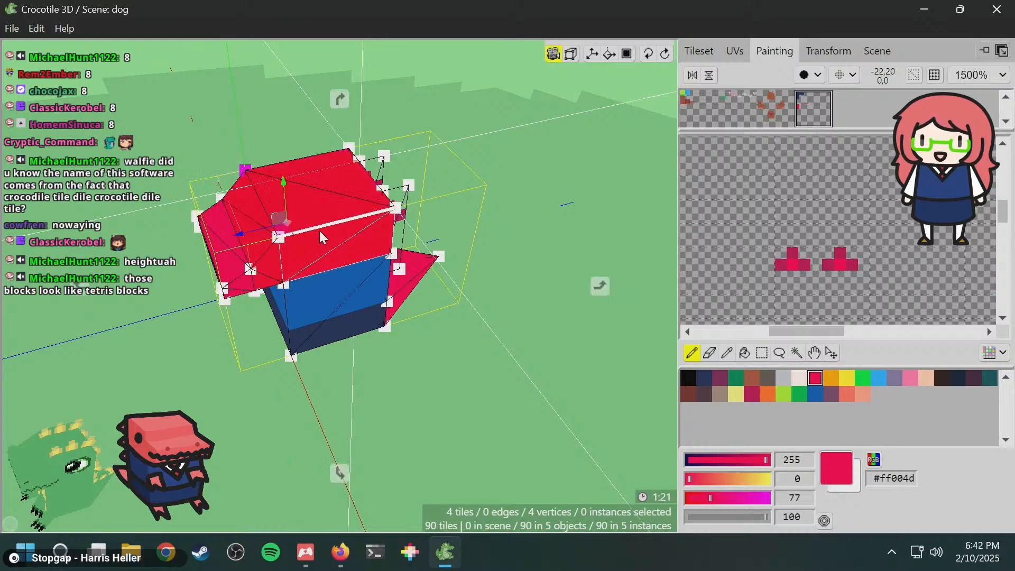
{"action": "left_click_drag", "start_coordinate": [319, 230], "coordinate": [318, 225]}
{"action": "key", "text": "space"}
{"action": "left_click_drag", "start_coordinate": [290, 176], "coordinate": [288, 232]}
{"action": "key", "text": "space"}
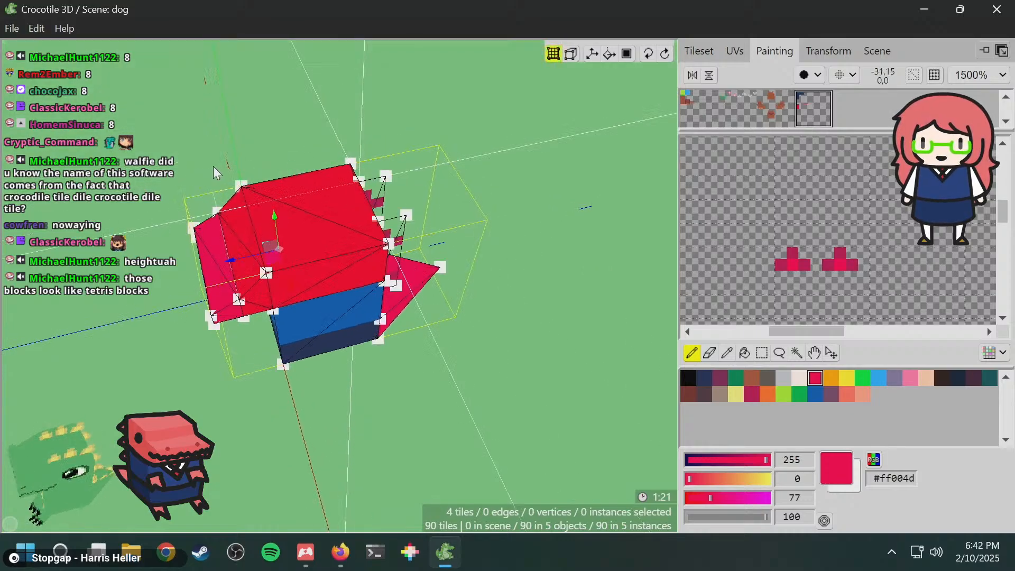
{"action": "left_click_drag", "start_coordinate": [214, 166], "coordinate": [262, 195]}
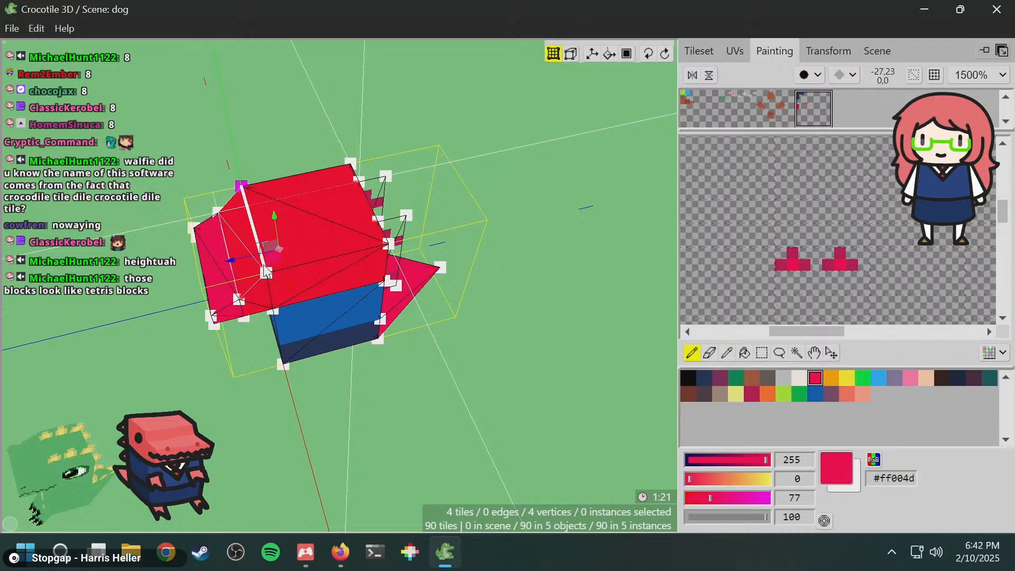
{"action": "left_click", "coordinate": [278, 271]}
{"action": "key", "text": "space"}
{"action": "key", "text": "space"}
{"action": "left_click_drag", "start_coordinate": [281, 247], "coordinate": [293, 212]}
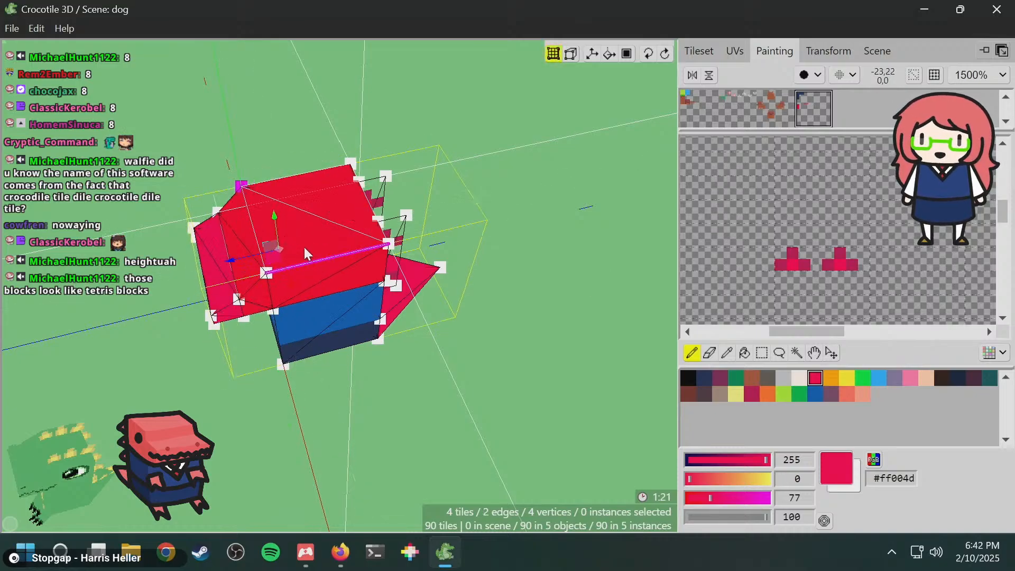
{"action": "left_click", "coordinate": [266, 276], "text": "shift"}
{"action": "key", "text": "space"}
{"action": "left_click_drag", "start_coordinate": [274, 279], "coordinate": [294, 211]}
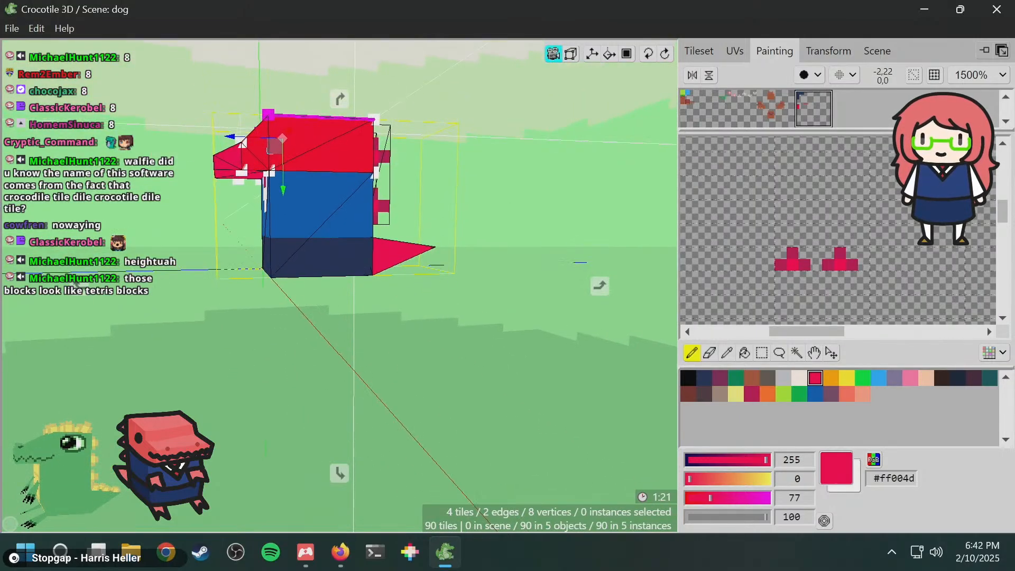
{"action": "left_click_drag", "start_coordinate": [563, 247], "coordinate": [558, 252]}
{"action": "key", "text": "space"}
{"action": "key", "text": "a"}
{"action": "key", "text": "space"}
{"action": "left_click_drag", "start_coordinate": [474, 198], "coordinate": [473, 172]}
{"action": "key", "text": "space"}
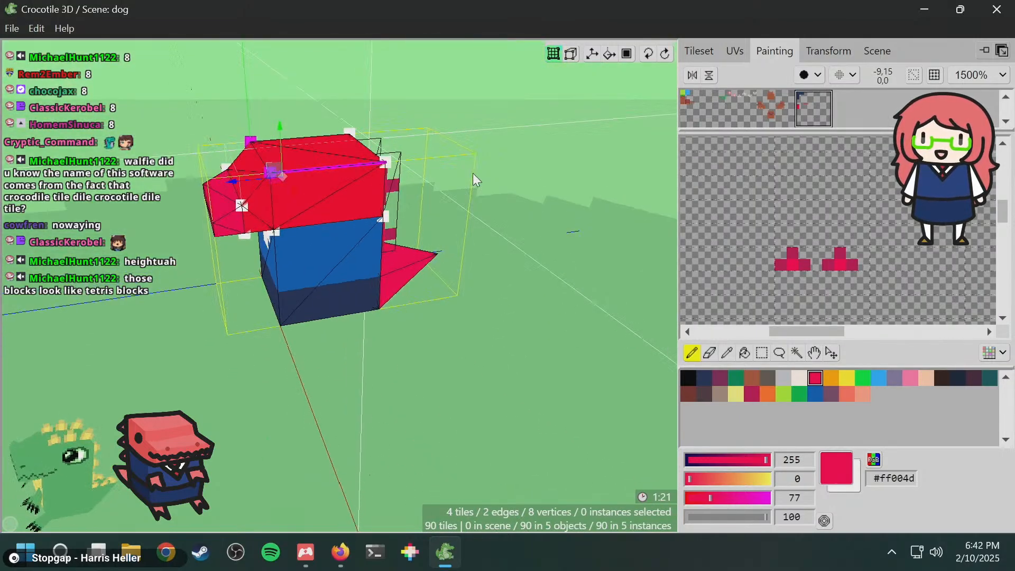
{"action": "left_click", "coordinate": [329, 105]}
- Select the two top front corner vertices of the head, move them slightly toward the back and clear the selection
{"action": "key", "text": "space"}
{"action": "left_click_drag", "start_coordinate": [293, 93], "coordinate": [239, 135]}
{"action": "key", "text": "space"}
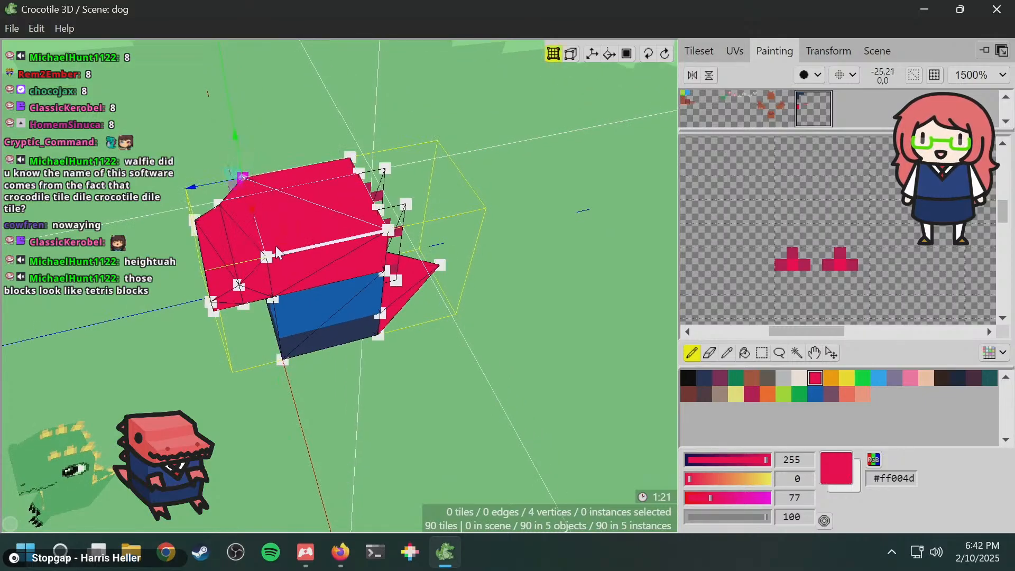
{"action": "left_click", "coordinate": [261, 265], "text": "shift"}
{"action": "key", "text": "space"}
{"action": "left_click_drag", "start_coordinate": [413, 207], "coordinate": [421, 137]}
{"action": "key", "text": "space"}
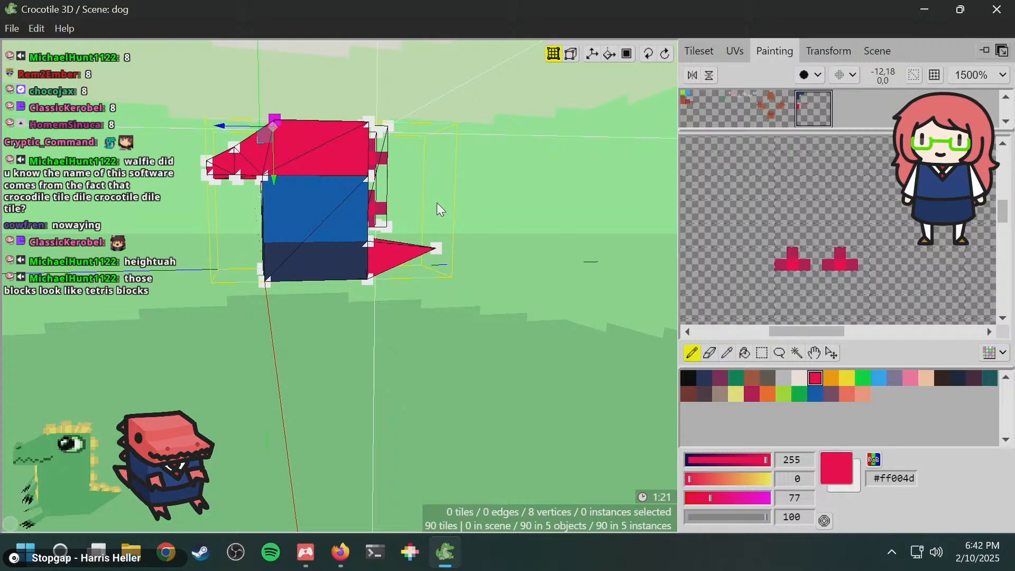
{"action": "key", "text": "space"}
{"action": "left_click_drag", "start_coordinate": [437, 202], "coordinate": [640, 201]}
{"action": "key", "text": "space"}
{"action": "left_click", "coordinate": [434, 195]}
{"action": "key", "text": "space"}
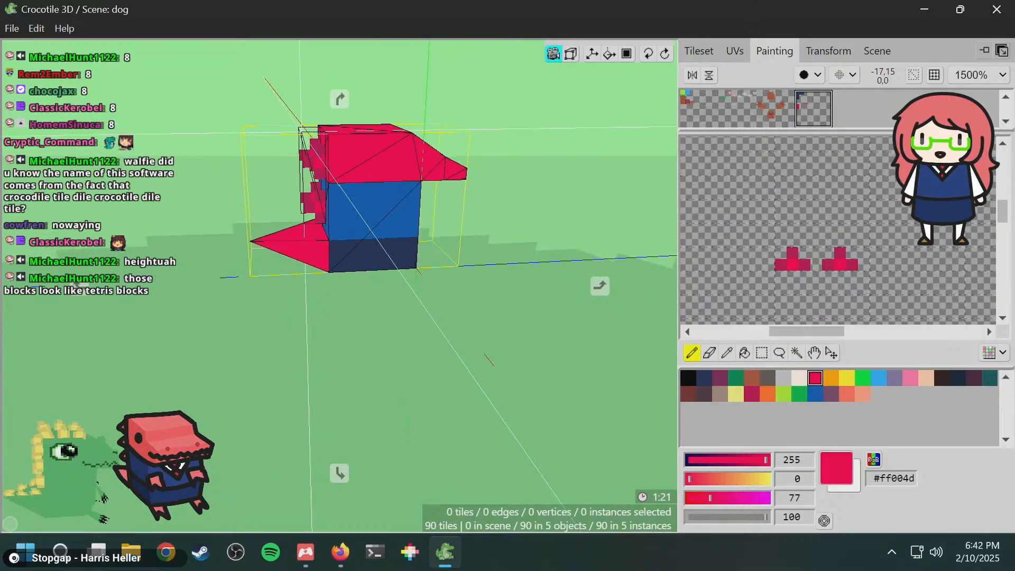
{"action": "left_click_drag", "start_coordinate": [487, 108], "coordinate": [412, 160]}
{"action": "key", "text": "space"}
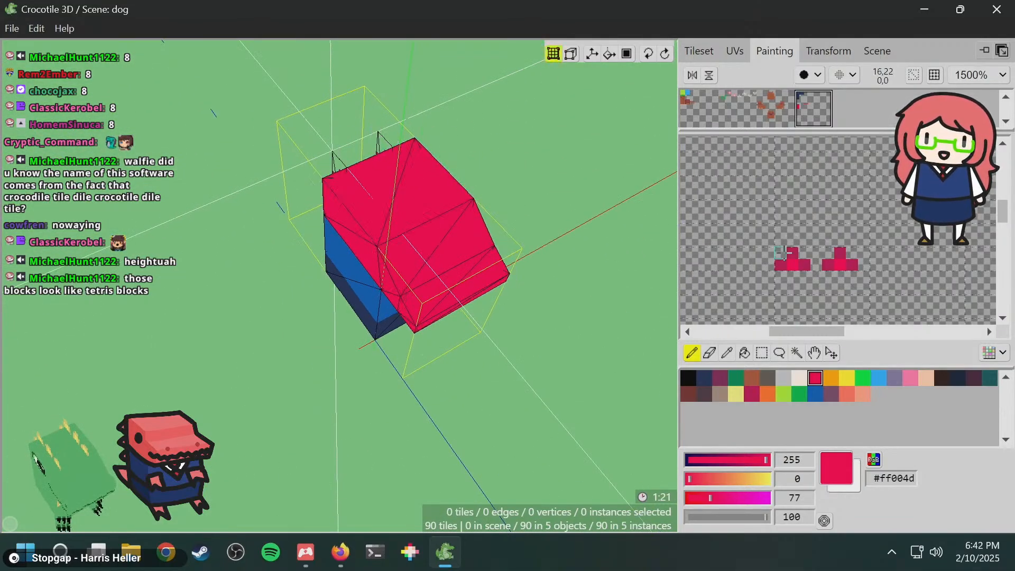
- Place a spike tile upright along one top side edge of the head with the spikes pointing up
{"action": "left_click", "coordinate": [696, 52]}
{"action": "mouse_move", "coordinate": [431, 179]}
{"action": "middle_mouse_down"}
{"action": "mouse_move", "coordinate": [479, 134]}
{"action": "mouse_move", "coordinate": [497, 85]}
{"action": "middle_mouse_up"}
{"action": "key", "text": "space"}
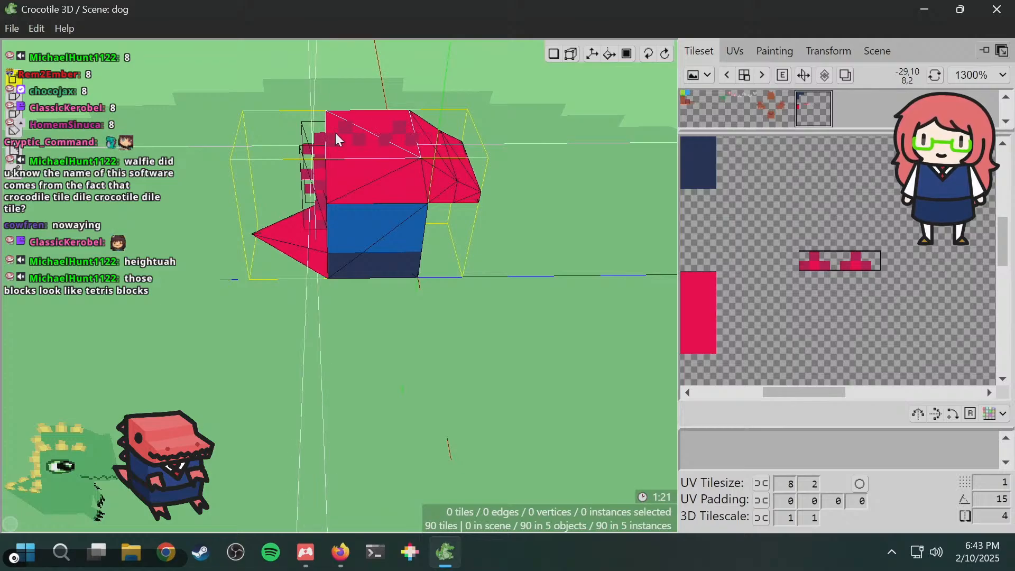
{"action": "mouse_move", "coordinate": [337, 137]}
{"action": "right_mouse_down"}
{"action": "mouse_move", "coordinate": [346, 122]}
{"action": "mouse_move", "coordinate": [212, 123]}
{"action": "mouse_move", "coordinate": [337, 115]}
{"action": "right_mouse_up"}
{"action": "left_click", "coordinate": [345, 120]}
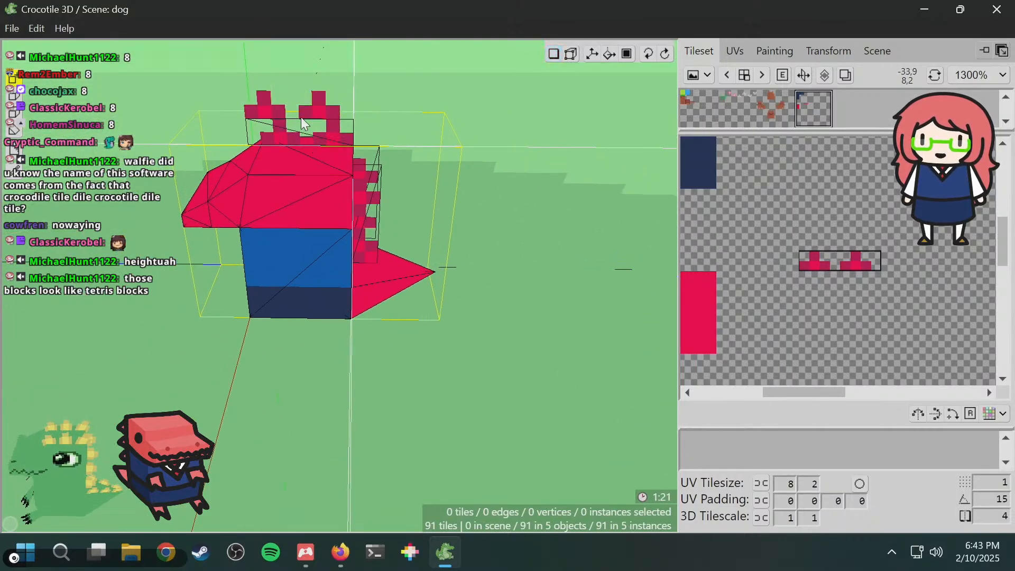
- Place a matching spike tile upright along the opposite top side edge of the head with the spikes pointing up
{"action": "scroll", "coordinate": [301, 116], "scroll_direction": "down", "scroll_amount": 3}
{"action": "scroll", "coordinate": [301, 116], "scroll_direction": "up", "scroll_amount": 3}
{"action": "key", "text": "space"}
{"action": "scroll", "coordinate": [300, 117], "scroll_direction": "down", "scroll_amount": 2}
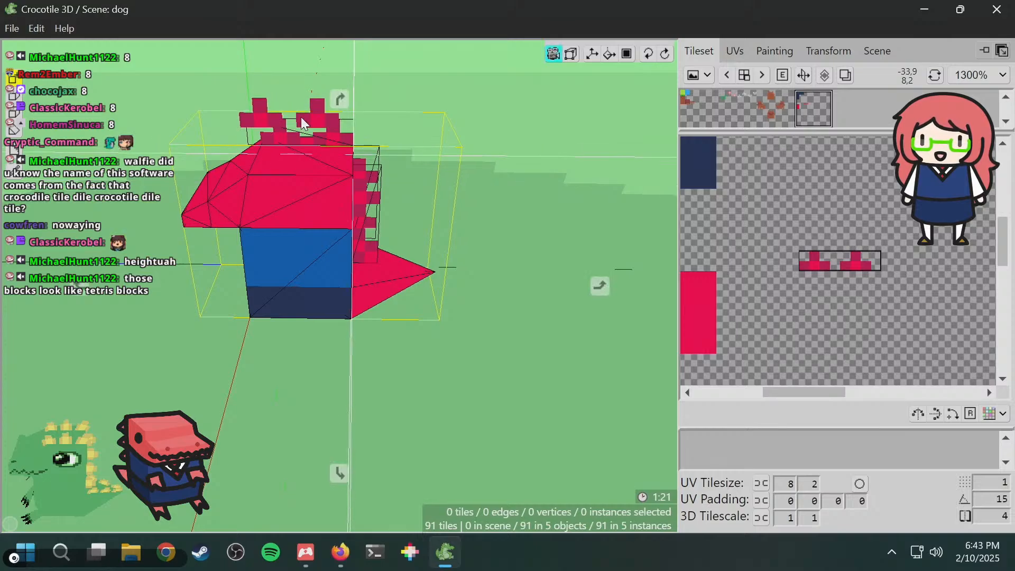
{"action": "scroll", "coordinate": [300, 117], "scroll_direction": "down", "scroll_amount": 1}
{"action": "mouse_move", "coordinate": [301, 116]}
{"action": "left_mouse_down"}
{"action": "mouse_move", "coordinate": [251, 130]}
{"action": "mouse_move", "coordinate": [303, 119]}
{"action": "left_mouse_up"}
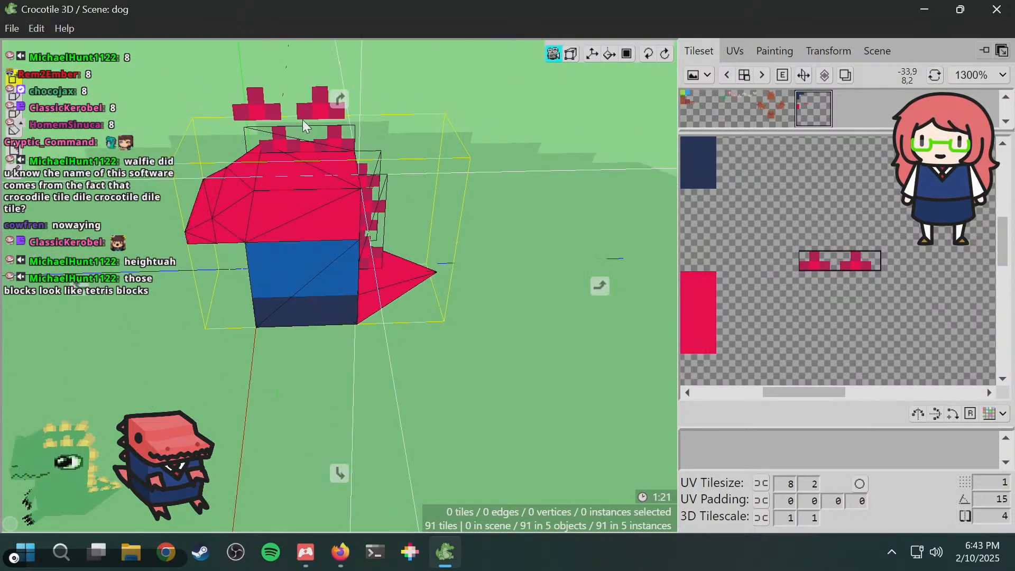
{"action": "key", "text": "space"}
{"action": "key", "text": "e"}
{"action": "key", "text": "e"}
{"action": "key", "text": "e"}
{"action": "key", "text": "e"}
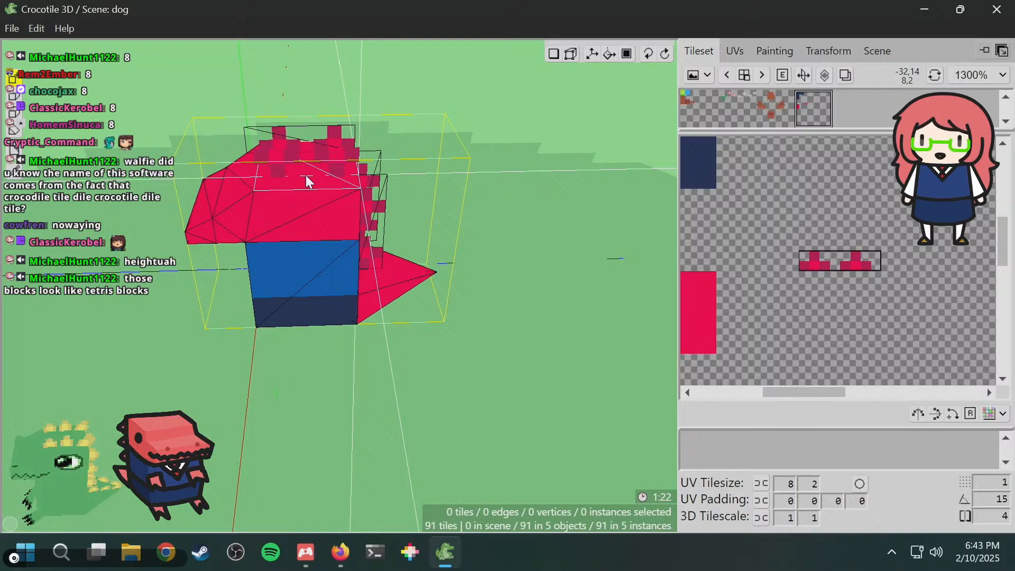
{"action": "key", "text": "space"}
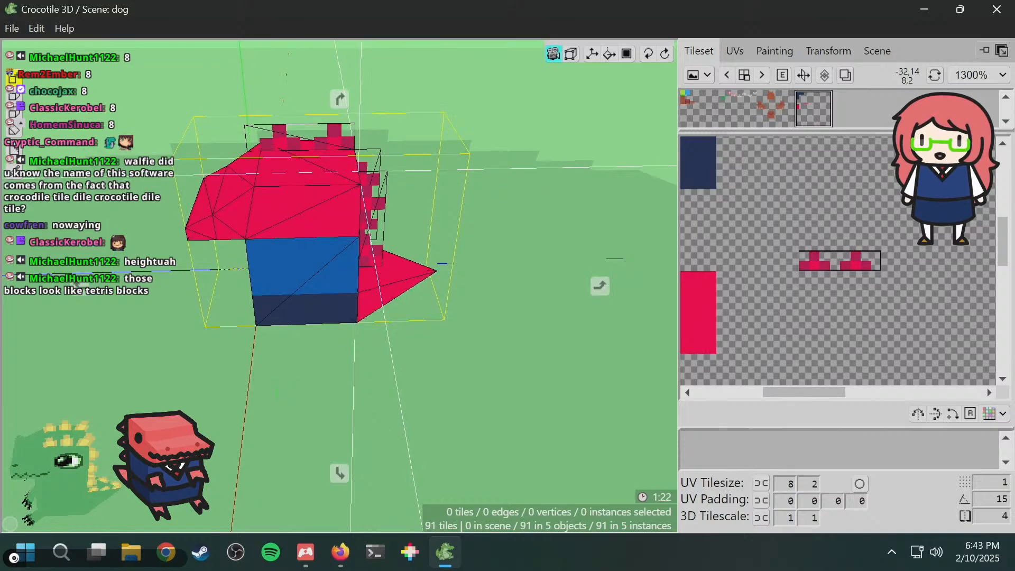
{"action": "key", "text": "space"}
{"action": "left_click_drag", "start_coordinate": [305, 176], "coordinate": [309, 178]}
{"action": "key", "text": "space"}
{"action": "key", "text": "space"}
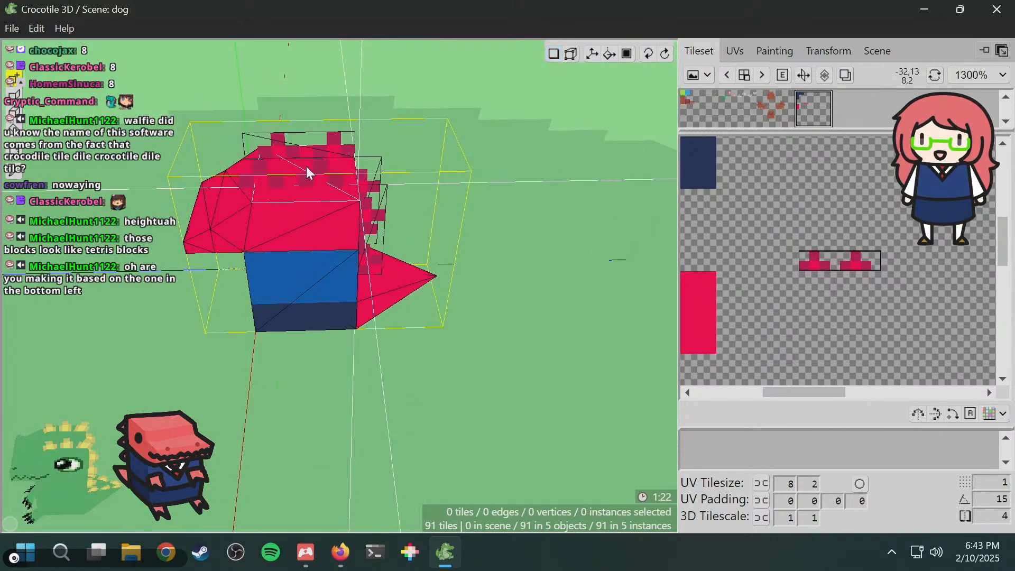
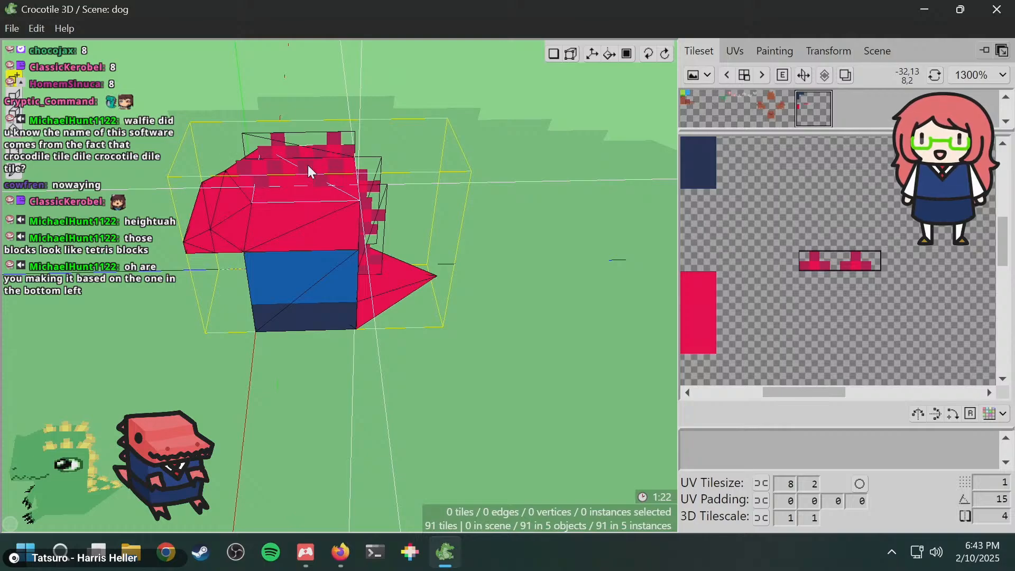
{"action": "key", "text": "r"}
{"action": "key", "text": "f"}
{"action": "key", "text": "r"}
{"action": "left_click", "coordinate": [299, 176]}
- Try placing another spike tile on the head and undo the extra placement, keeping the two head spike rows
{"action": "key", "text": "space"}
{"action": "left_click_drag", "start_coordinate": [298, 176], "coordinate": [370, 206]}
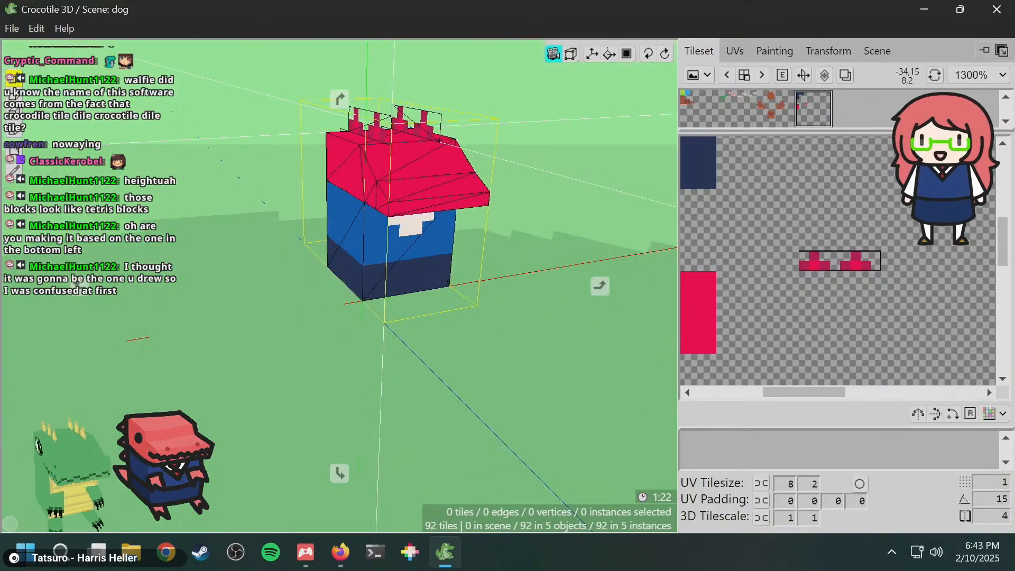
{"action": "left_click_drag", "start_coordinate": [232, 198], "coordinate": [291, 184]}
{"action": "key", "text": "space"}
{"action": "mouse_move", "coordinate": [407, 158]}
{"action": "left_mouse_down"}
{"action": "mouse_move", "coordinate": [470, 161]}
{"action": "mouse_move", "coordinate": [414, 147]}
{"action": "left_mouse_up"}
{"action": "key", "text": "space"}
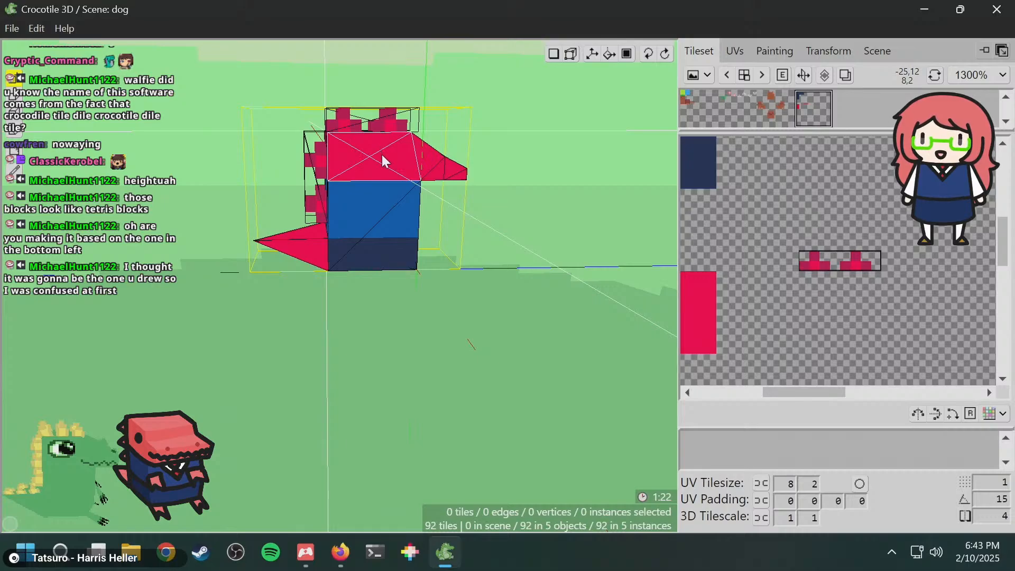
{"action": "left_click", "coordinate": [382, 154]}
{"action": "key", "text": "space"}
{"action": "left_click_drag", "start_coordinate": [497, 157], "coordinate": [471, 151]}
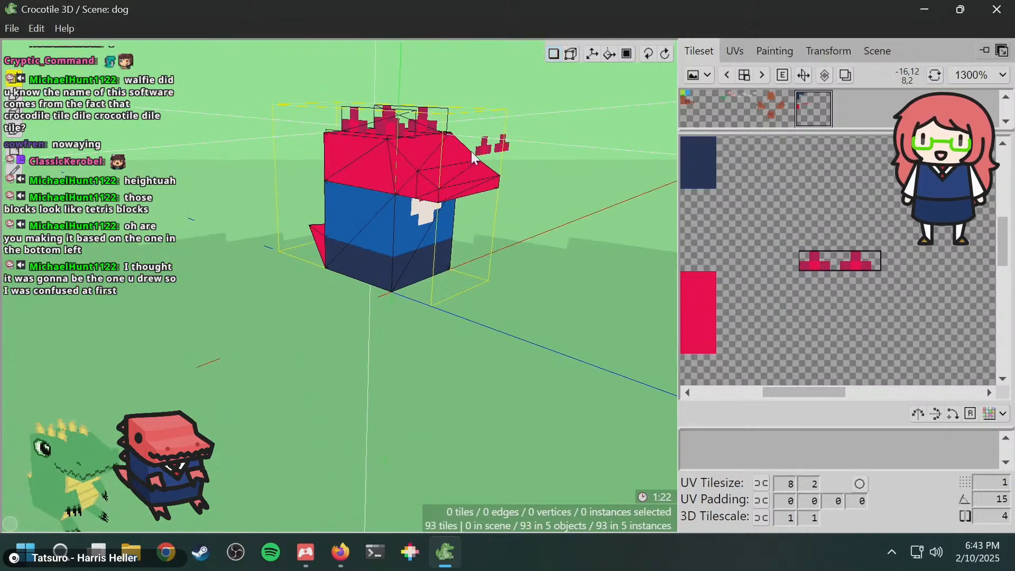
{"action": "key", "text": "ctrl+z"}
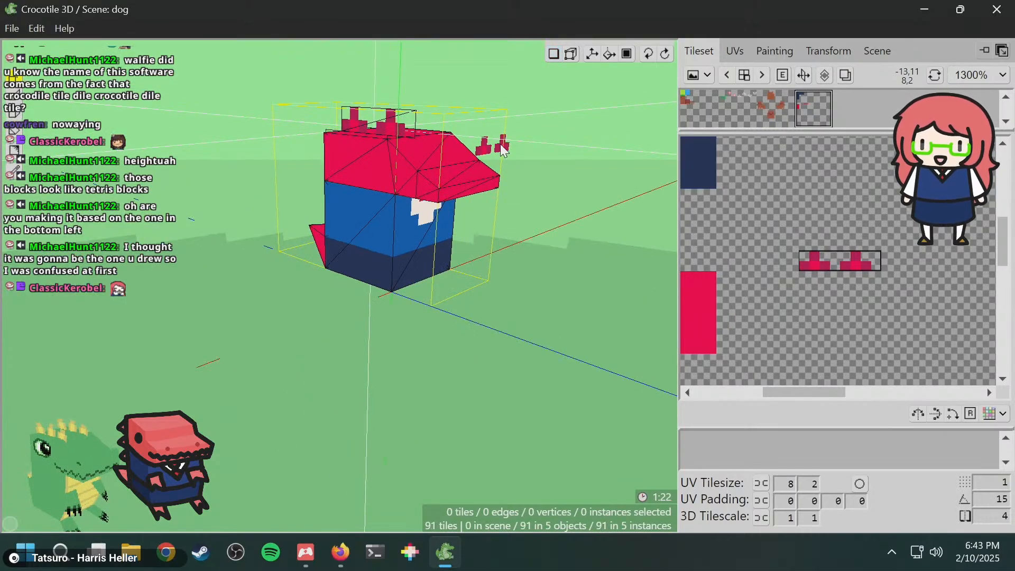
{"action": "key", "text": "ctrl+y"}
- Examine the head's side face and the snout profile in edit mode from several angles, leaving nothing selected
{"action": "key", "text": "space"}
{"action": "mouse_move", "coordinate": [412, 156]}
{"action": "left_mouse_down"}
{"action": "mouse_move", "coordinate": [454, 161]}
{"action": "mouse_move", "coordinate": [426, 151]}
{"action": "left_mouse_up"}
{"action": "key", "text": "Tab"}
{"action": "left_click", "coordinate": [386, 162]}
{"action": "key", "text": "space"}
{"action": "scroll", "coordinate": [426, 151], "scroll_direction": "up", "scroll_amount": 2}
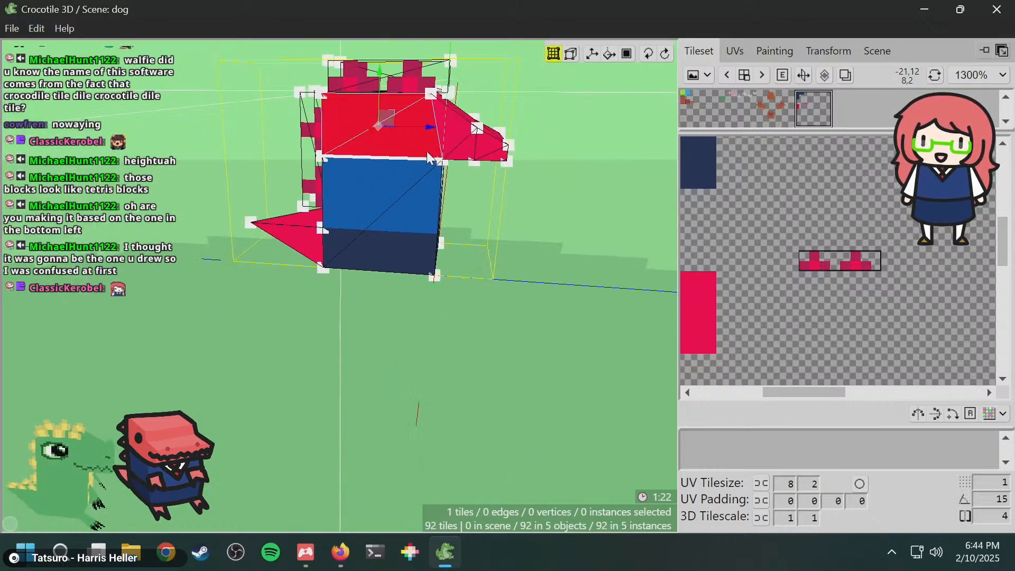
{"action": "key", "text": "space"}
{"action": "left_click_drag", "start_coordinate": [483, 135], "coordinate": [462, 129]}
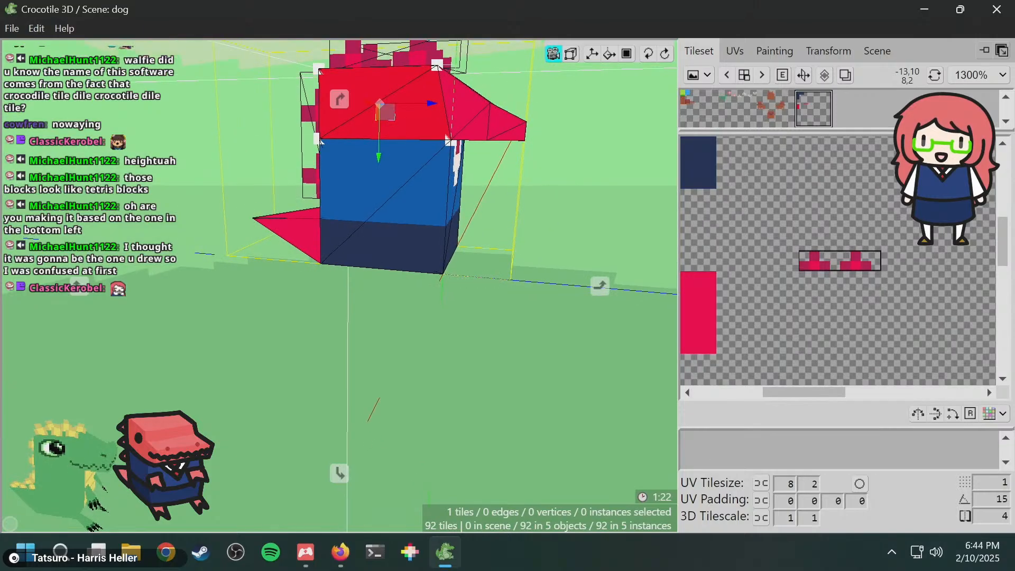
{"action": "key", "text": "space"}
{"action": "left_click_drag", "start_coordinate": [211, 299], "coordinate": [70, 399]}
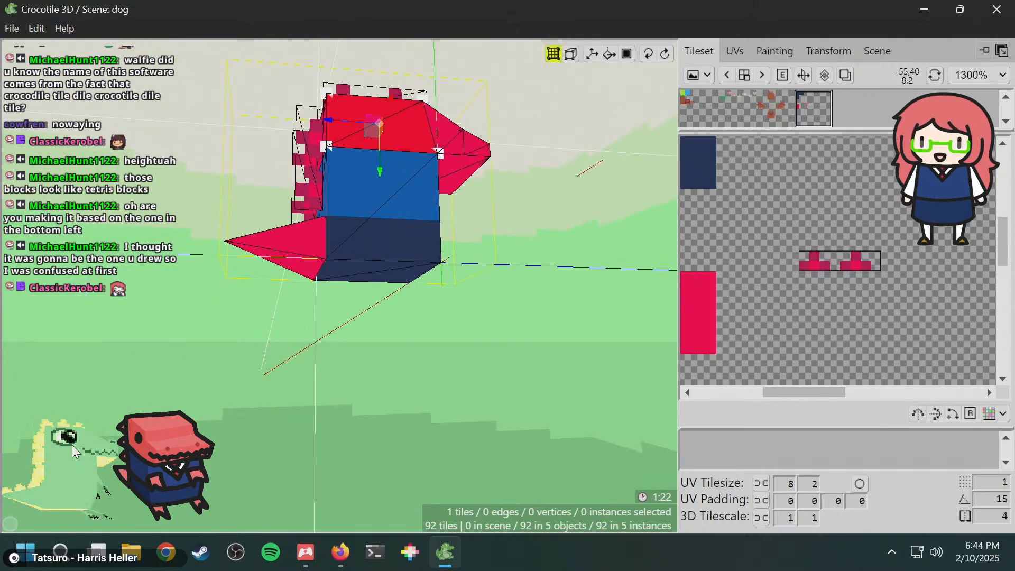
{"action": "key", "text": "space"}
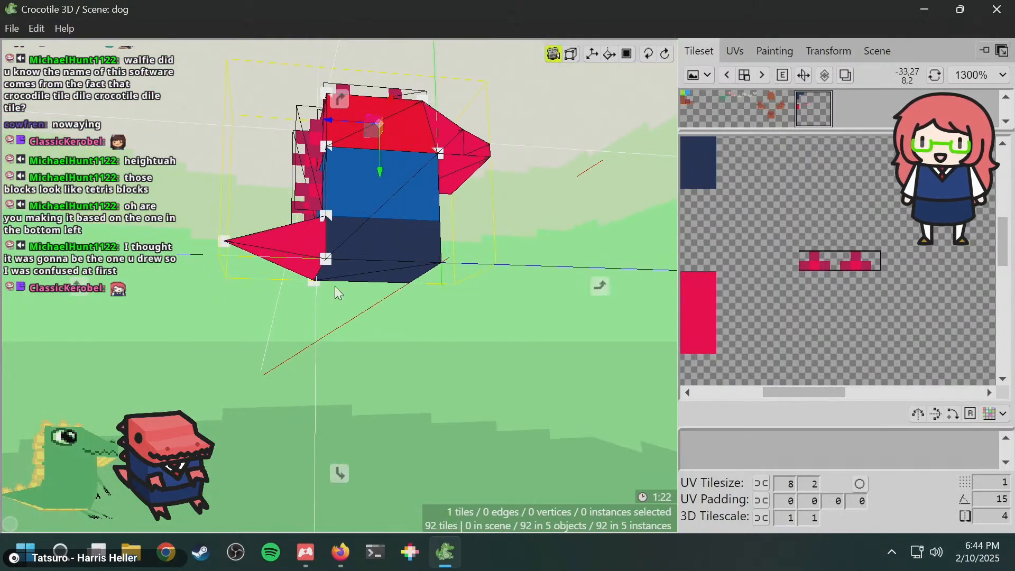
{"action": "mouse_move", "coordinate": [338, 292]}
{"action": "left_mouse_down"}
{"action": "mouse_move", "coordinate": [331, 196]}
{"action": "mouse_move", "coordinate": [346, 274]}
{"action": "mouse_move", "coordinate": [345, 246]}
{"action": "mouse_move", "coordinate": [331, 281]}
{"action": "left_mouse_up"}
{"action": "key", "text": "space"}
{"action": "key", "text": "space"}
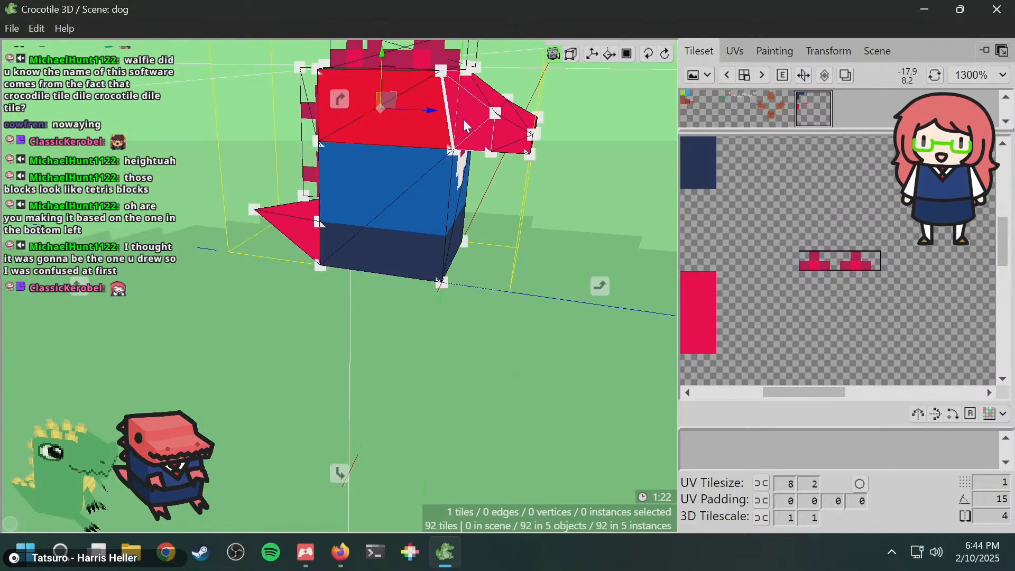
{"action": "left_click_drag", "start_coordinate": [463, 119], "coordinate": [447, 153]}
{"action": "key", "text": "space"}
{"action": "right_click", "coordinate": [512, 144]}
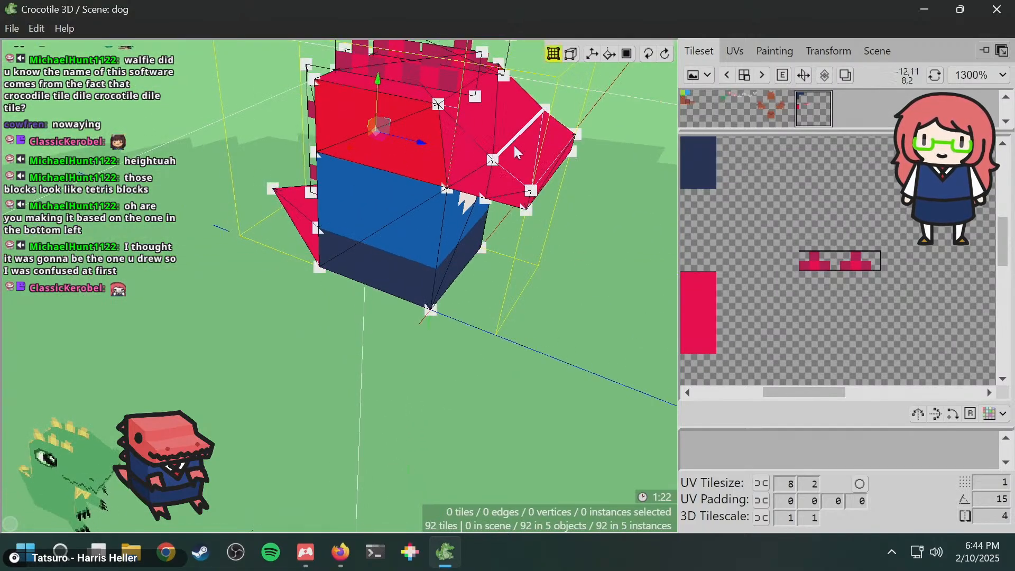
- Select the two upper middle corner points of the snout and try lowering them to flatten it
{"action": "left_click", "coordinate": [491, 161]}
{"action": "key", "text": "space"}
{"action": "key", "text": "space"}
{"action": "left_click", "coordinate": [545, 109], "text": "shift"}
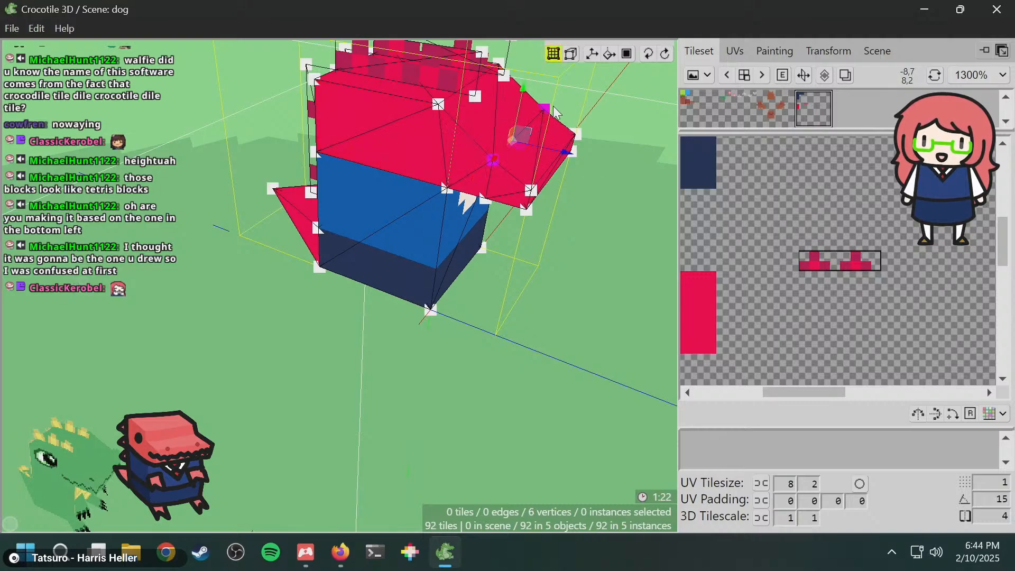
{"action": "key", "text": "space"}
{"action": "left_click_drag", "start_coordinate": [530, 182], "coordinate": [548, 151]}
{"action": "key", "text": "space"}
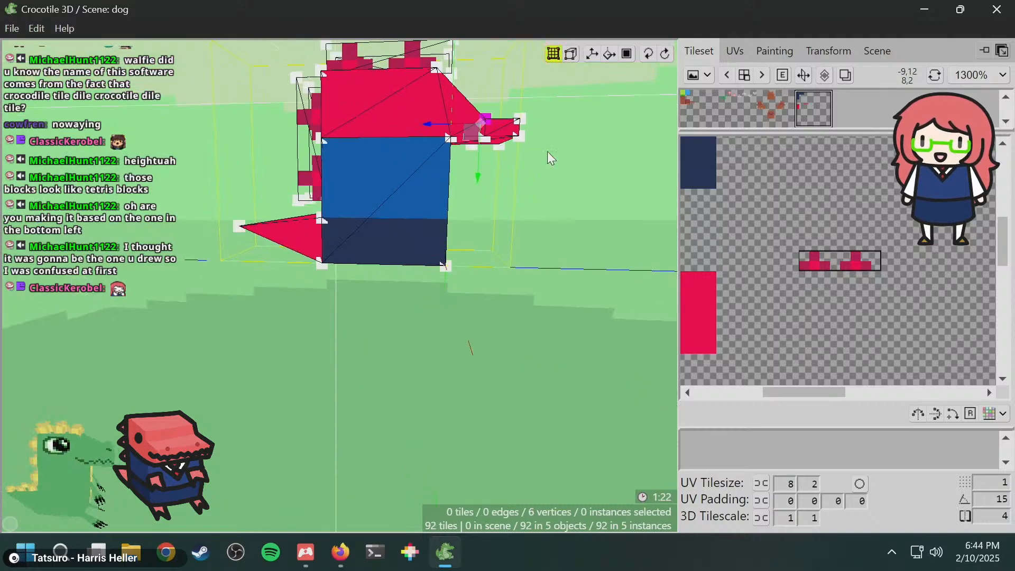
{"action": "key", "text": "space"}
{"action": "mouse_move", "coordinate": [507, 222]}
{"action": "left_mouse_down"}
{"action": "mouse_move", "coordinate": [459, 177]}
{"action": "mouse_move", "coordinate": [502, 228]}
{"action": "left_mouse_up"}
{"action": "key", "text": "space"}
{"action": "key", "text": "space"}
{"action": "left_click_drag", "start_coordinate": [536, 161], "coordinate": [310, 174]}
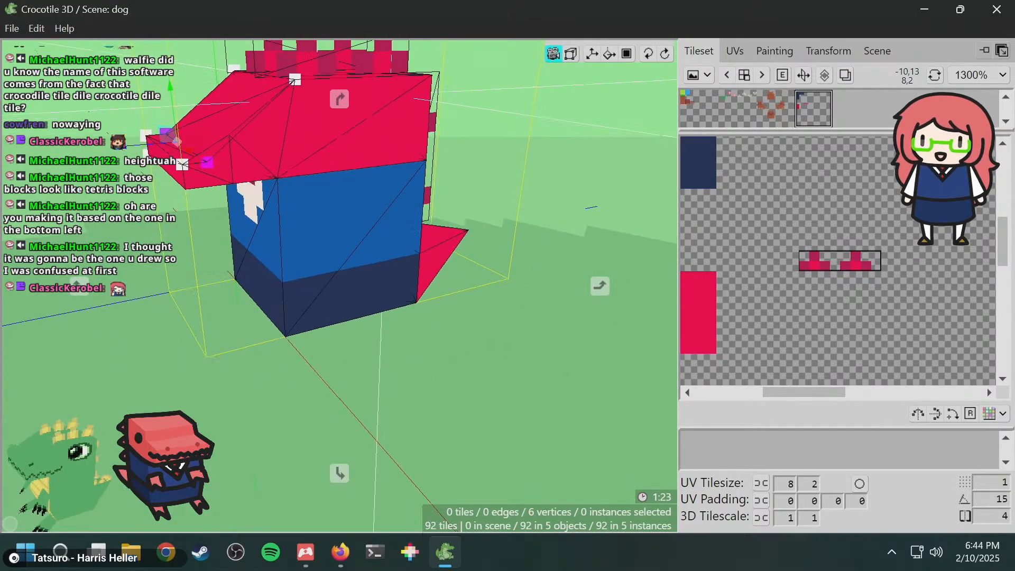
{"action": "key", "text": "space"}
- Undo the lowering of the snout's upper middle vertices
{"action": "key", "text": "ctrl+z"}
{"action": "key", "text": "ctrl+z"}
{"action": "left_click_drag", "start_coordinate": [350, 206], "coordinate": [289, 227]}
{"action": "key", "text": "space"}
{"action": "key", "text": "space"}
{"action": "key", "text": "space"}
{"action": "key", "text": "ctrl+z"}
{"action": "key", "text": "ctrl+z"}
- Reselect the upper middle vertices on both sides of the snout and try moving them down again
{"action": "key", "text": "space"}
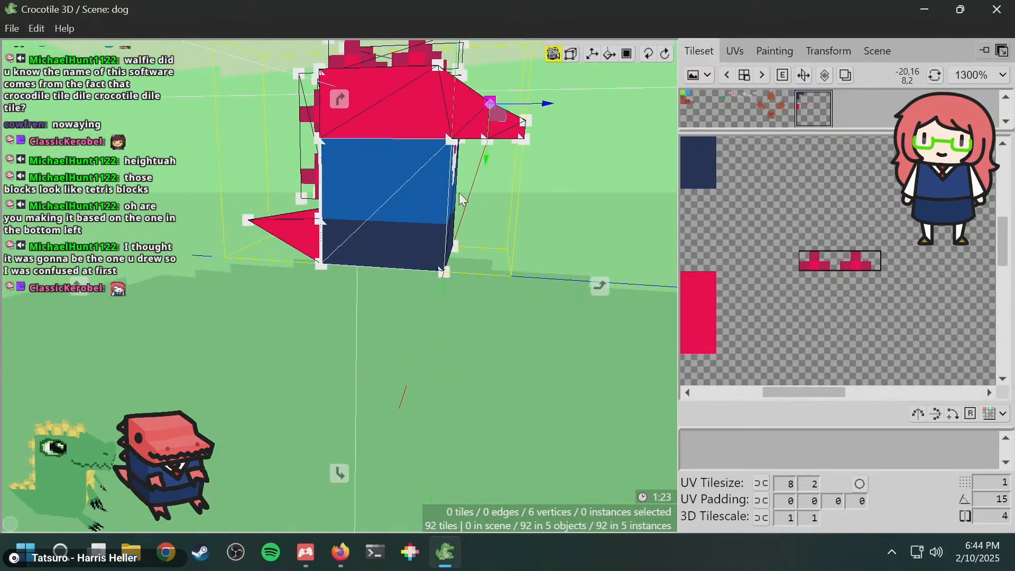
{"action": "left_click_drag", "start_coordinate": [296, 185], "coordinate": [364, 213]}
{"action": "key", "text": "space"}
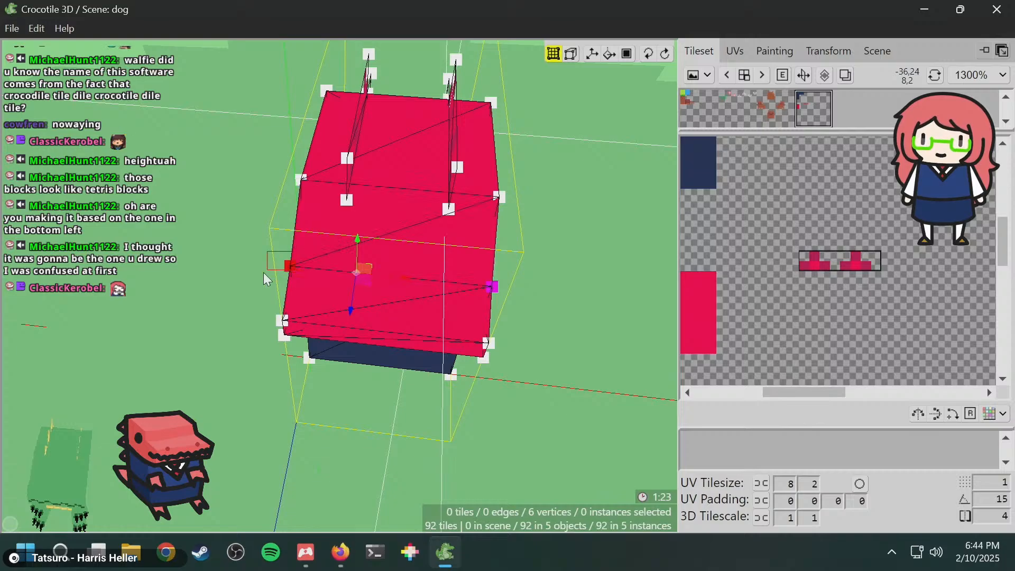
{"action": "key", "text": "space"}
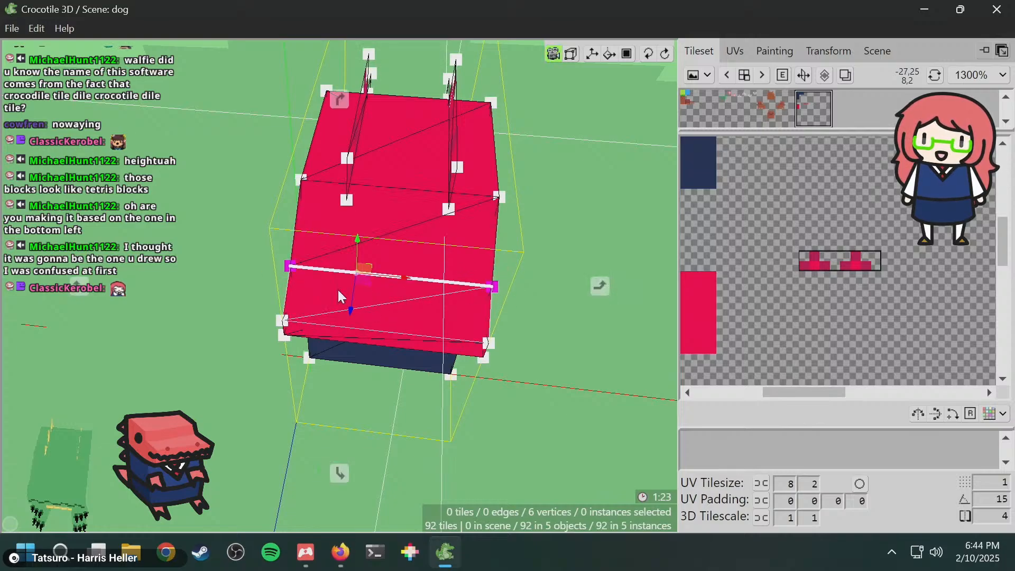
{"action": "left_click_drag", "start_coordinate": [339, 290], "coordinate": [445, 225]}
{"action": "key", "text": "space"}
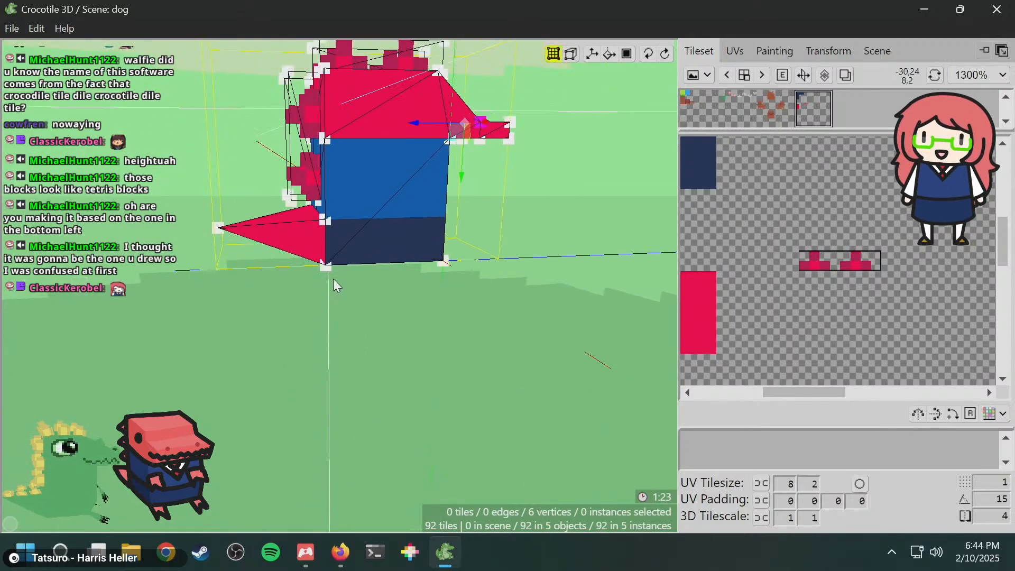
{"action": "key", "text": "space"}
{"action": "left_click_drag", "start_coordinate": [333, 278], "coordinate": [296, 312]}
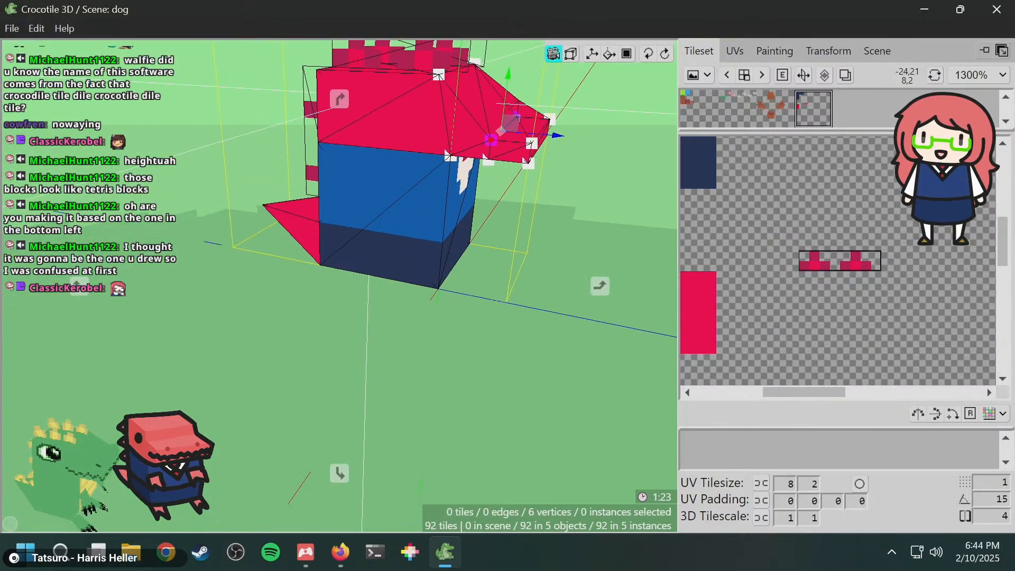
{"action": "left_click_drag", "start_coordinate": [444, 225], "coordinate": [410, 232]}
{"action": "key", "text": "space"}
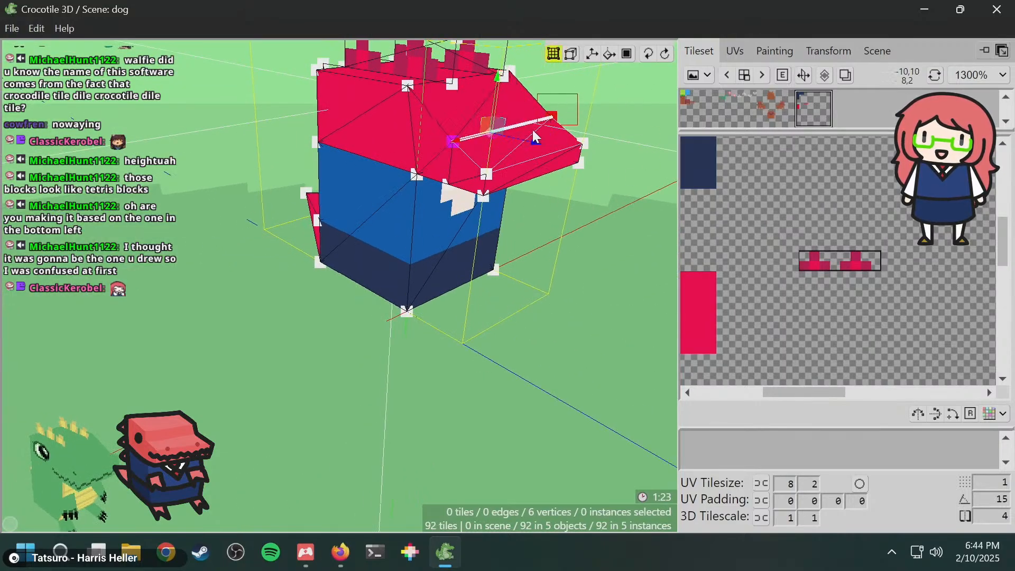
- Try the lowered snout shape once more, restore the sloped profile and clear the vertex selection
{"action": "key", "text": "space"}
{"action": "mouse_move", "coordinate": [532, 129]}
{"action": "left_mouse_down"}
{"action": "mouse_move", "coordinate": [518, 135]}
{"action": "mouse_move", "coordinate": [544, 124]}
{"action": "left_mouse_up"}
{"action": "key", "text": "space"}
{"action": "key", "text": "space"}
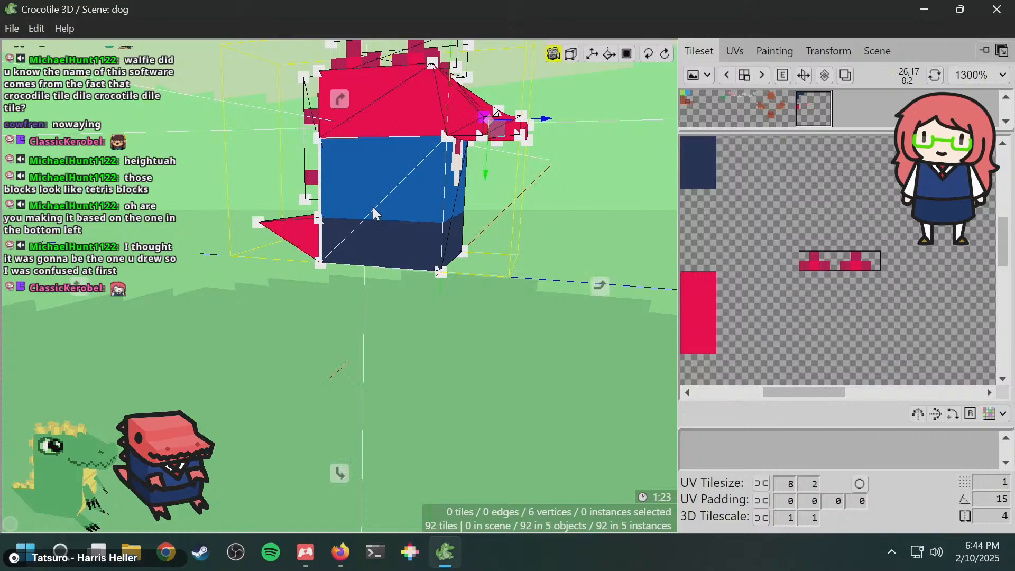
{"action": "left_click_drag", "start_coordinate": [372, 207], "coordinate": [333, 233]}
{"action": "key", "text": "space"}
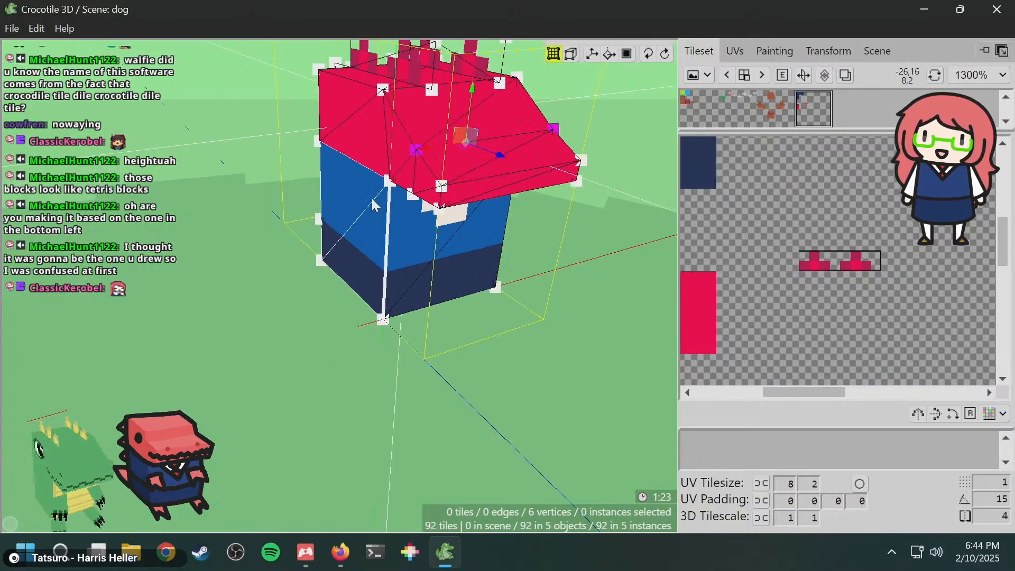
{"action": "left_click", "coordinate": [372, 199]}
{"action": "key", "text": "space"}
{"action": "left_click_drag", "start_coordinate": [407, 230], "coordinate": [444, 218]}
{"action": "key", "text": "space"}
{"action": "key", "text": "space"}
{"action": "key", "text": "space"}
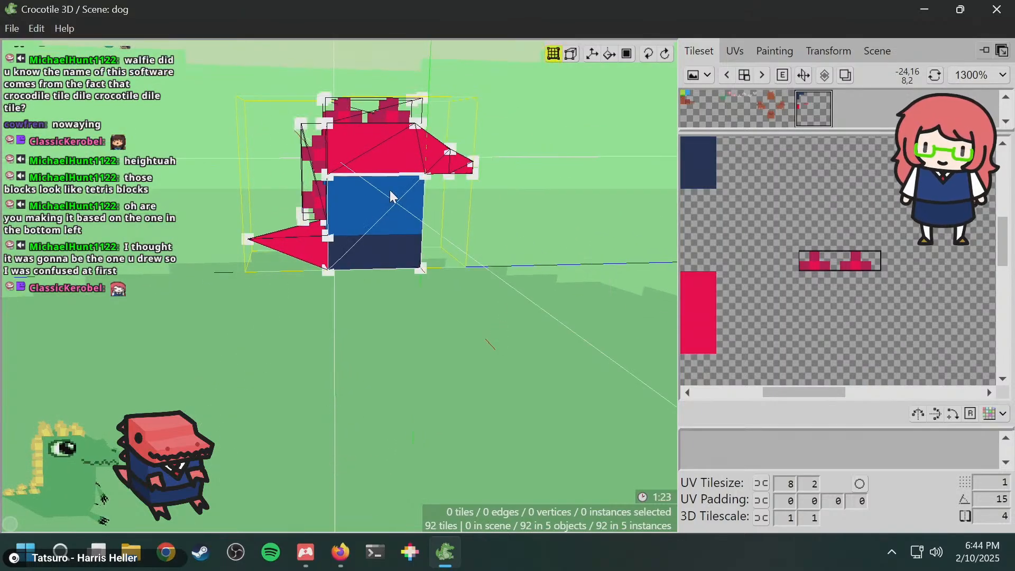
- Return to drawing tiles and place a spike tile upright along one side of the tail
{"action": "left_click", "coordinate": [396, 157]}
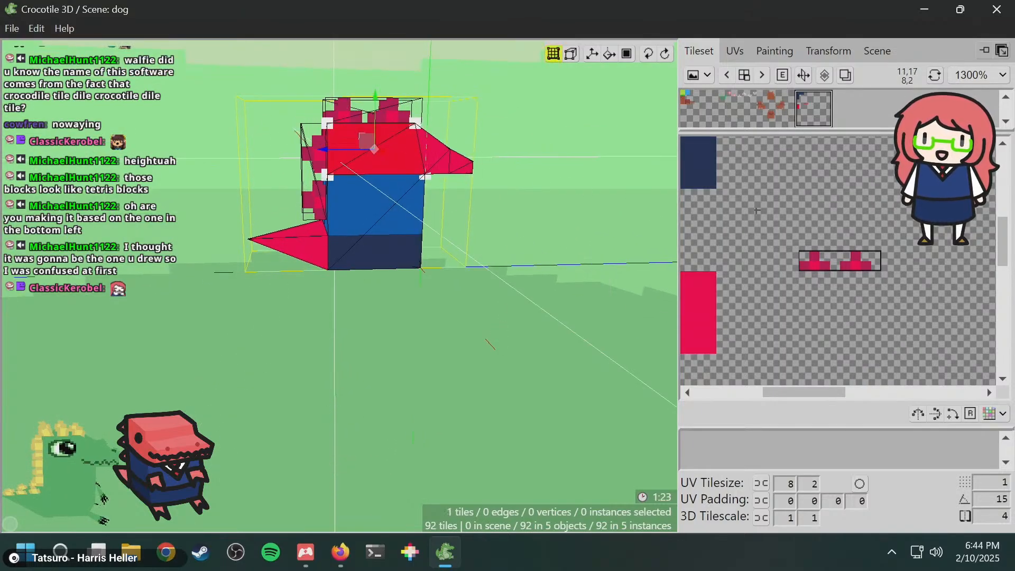
{"action": "key", "text": "space"}
{"action": "left_click_drag", "start_coordinate": [395, 211], "coordinate": [566, 238]}
{"action": "key", "text": "space"}
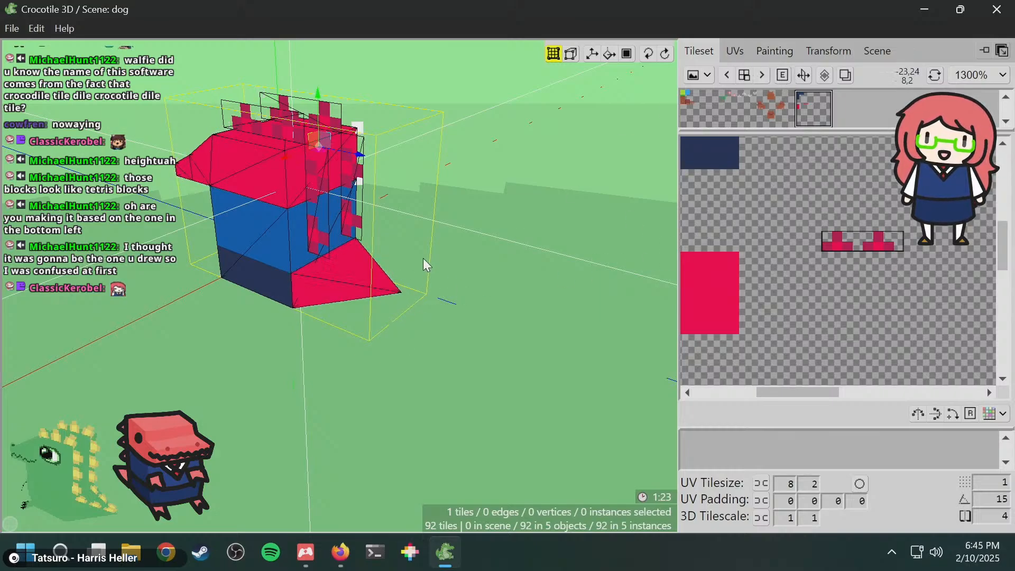
{"action": "key", "text": "Tab"}
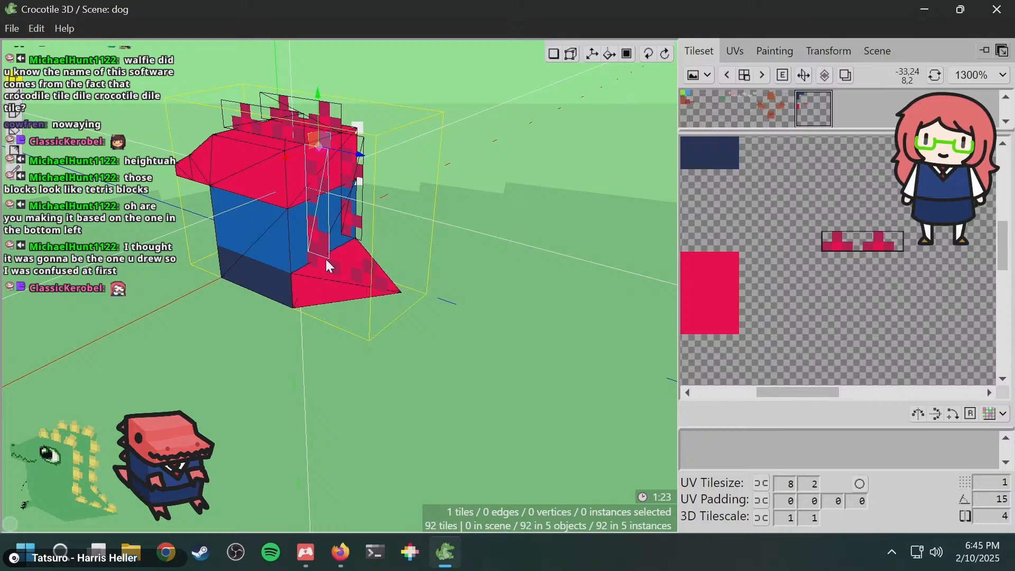
{"action": "left_click", "coordinate": [323, 259]}
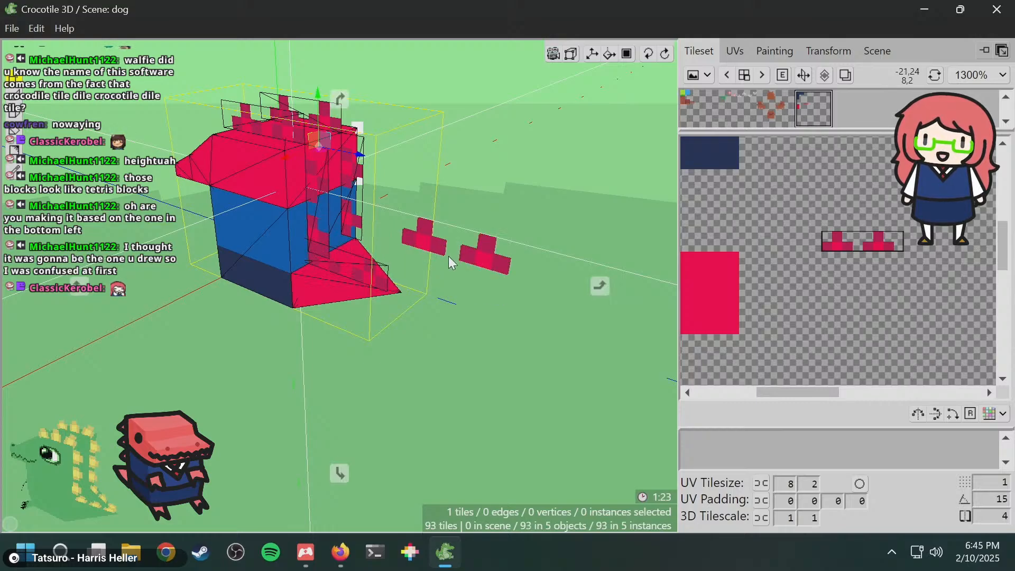
- Place a second upright spike tile along the opposite side of the tail
{"action": "middle_click_drag", "start_coordinate": [449, 257], "coordinate": [418, 275]}
{"action": "middle_click_drag", "start_coordinate": [346, 281], "coordinate": [437, 229]}
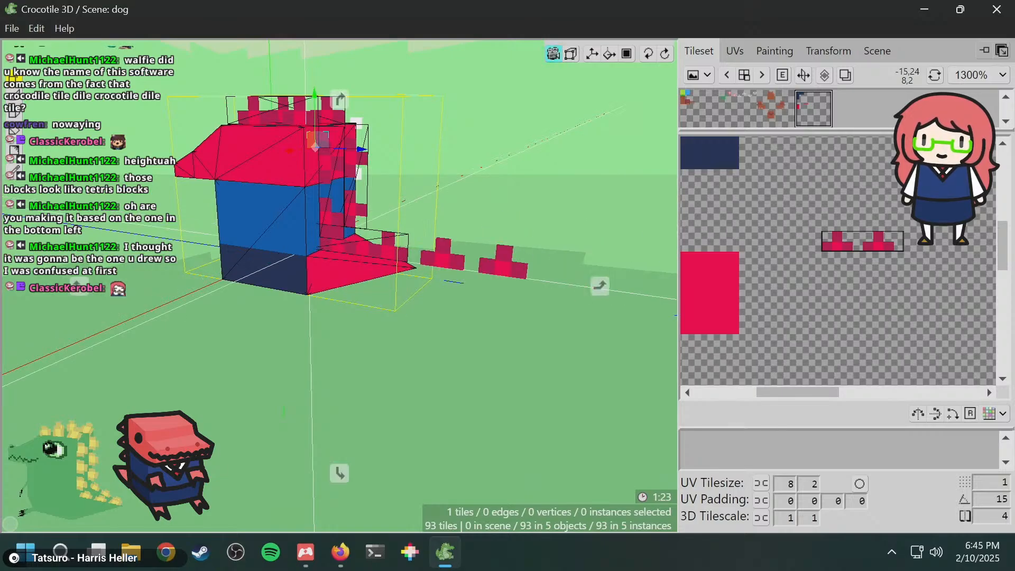
{"action": "middle_click_drag", "start_coordinate": [444, 237], "coordinate": [507, 257]}
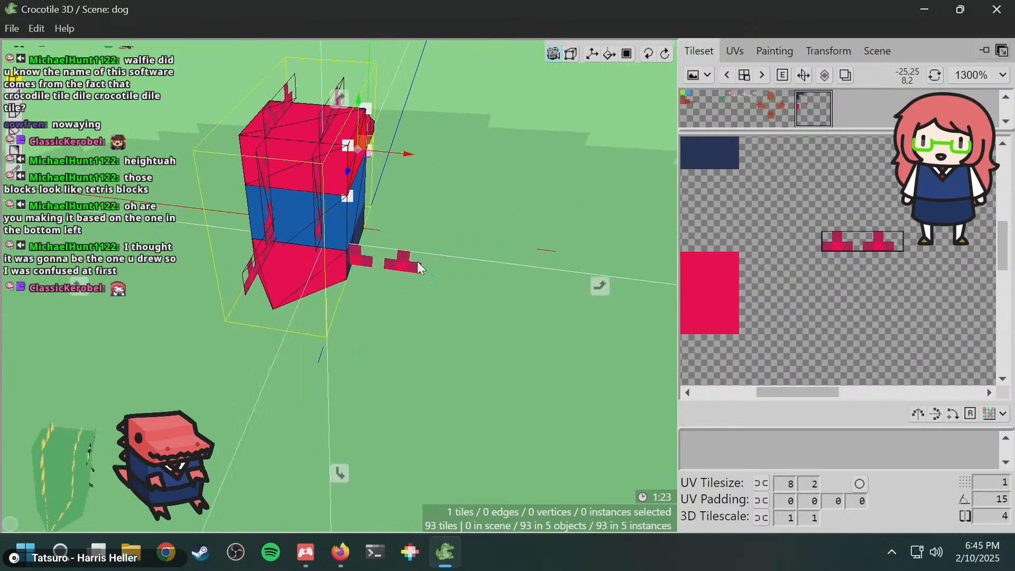
{"action": "middle_click_drag", "start_coordinate": [416, 267], "coordinate": [410, 302]}
{"action": "left_click", "coordinate": [380, 236]}
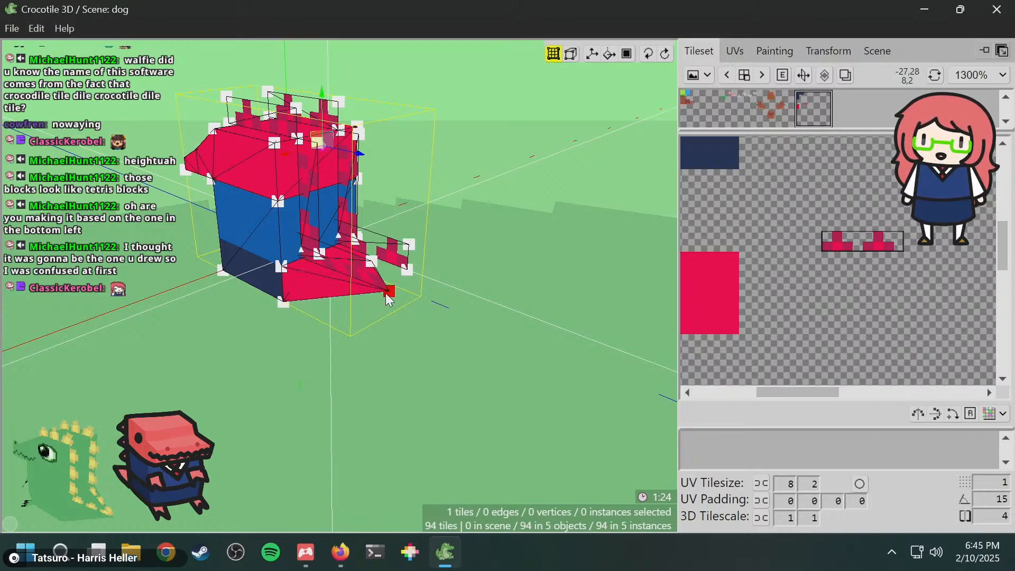
- Try snapping one tail spike's outer end to the tail tip while a spike tile is also selected, and undo the move
{"action": "middle_click_drag", "start_coordinate": [340, 286], "coordinate": [312, 291]}
{"action": "left_click", "coordinate": [328, 293]}
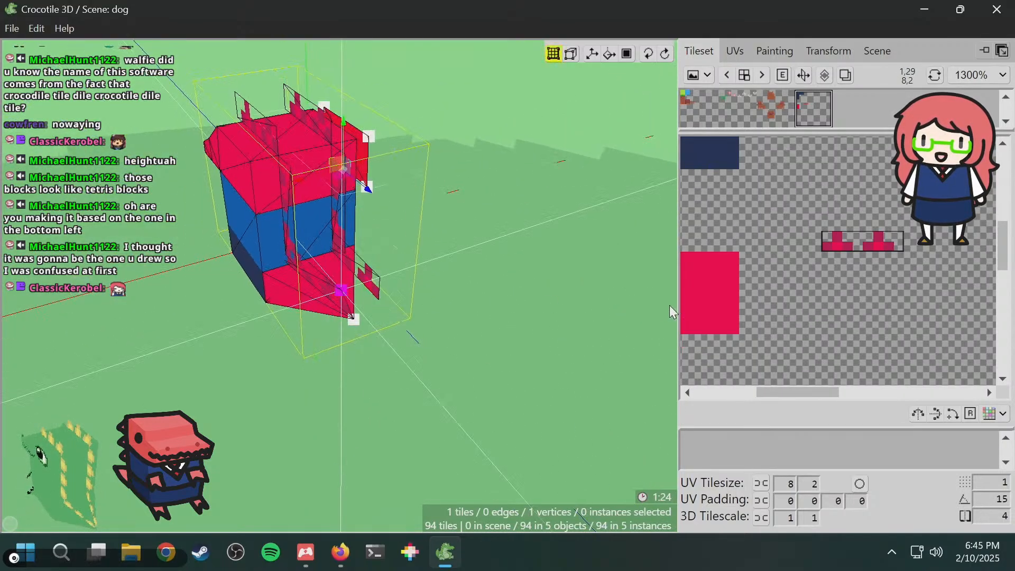
{"action": "middle_click_drag", "start_coordinate": [544, 309], "coordinate": [344, 315]}
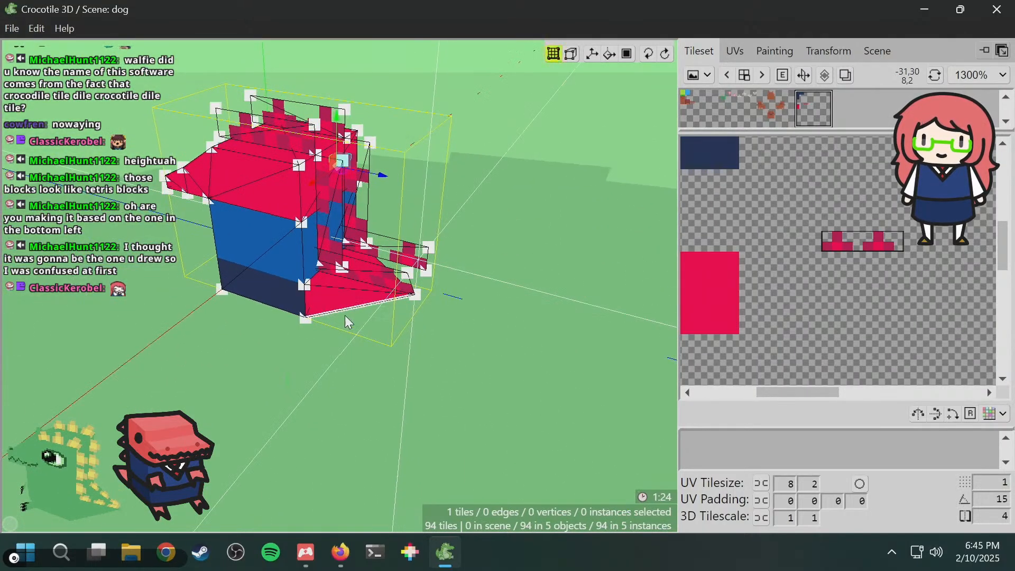
{"action": "left_click", "coordinate": [404, 283]}
{"action": "middle_click_drag", "start_coordinate": [404, 283], "coordinate": [500, 273]}
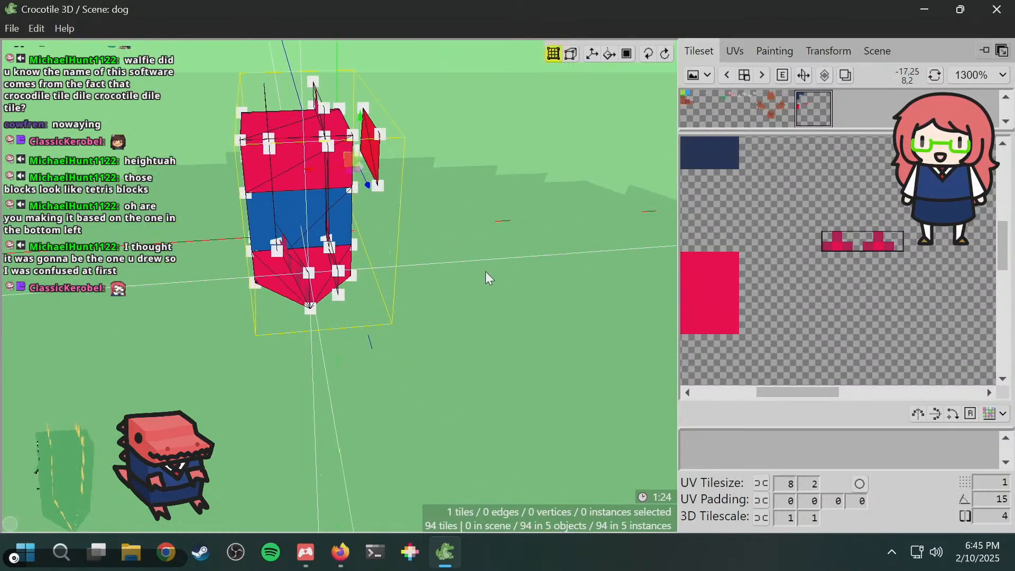
{"action": "key", "text": "ctrl+z"}
{"action": "left_click", "coordinate": [488, 278]}
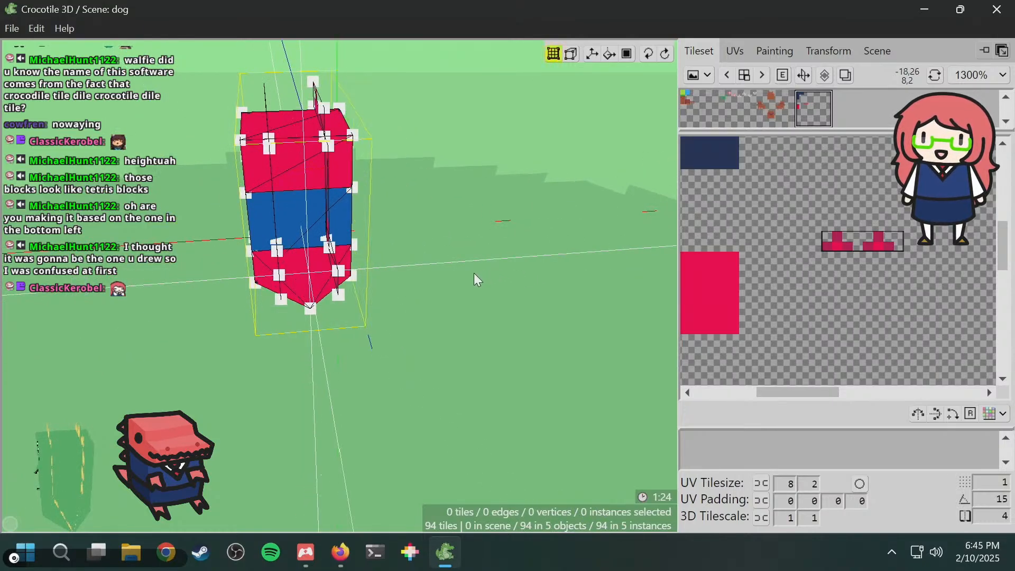
- Align the outer lower and upper vertices of one tail spike tile with the tail tip
{"action": "middle_click_drag", "start_coordinate": [476, 275], "coordinate": [330, 313]}
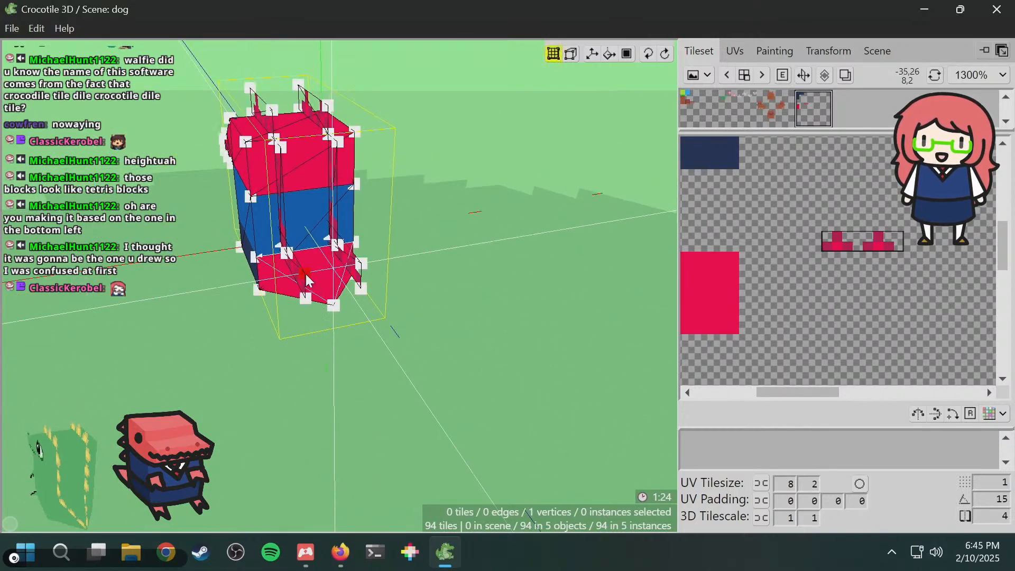
{"action": "left_click", "coordinate": [307, 299], "text": "shift"}
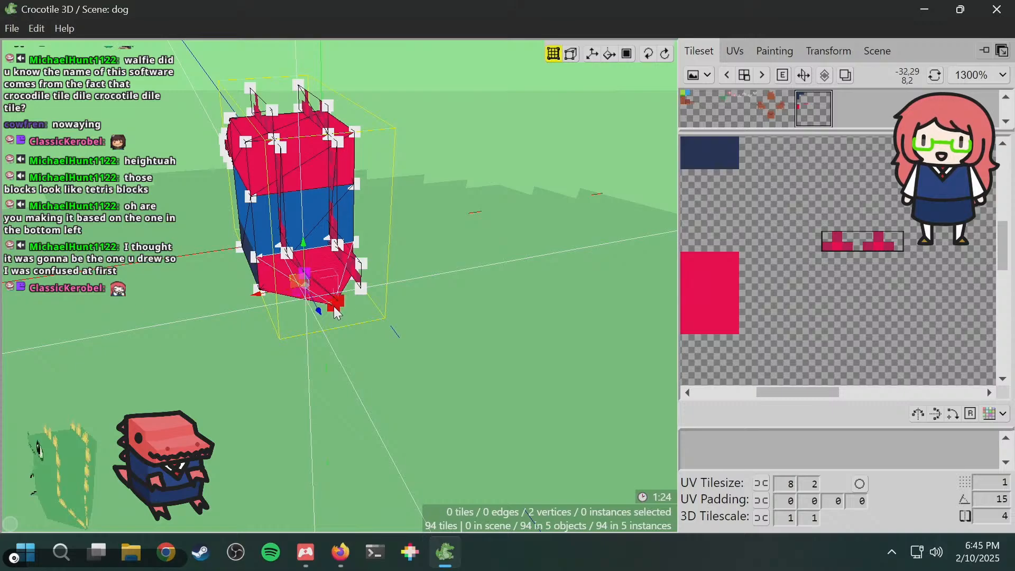
{"action": "left_click_drag", "start_coordinate": [332, 308], "coordinate": [334, 304]}
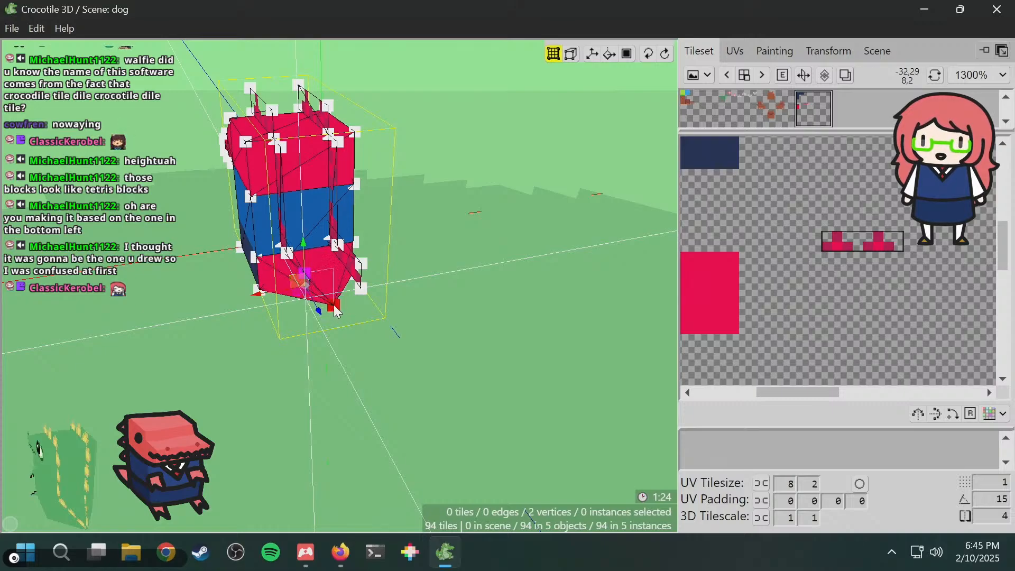
{"action": "middle_click_drag", "start_coordinate": [322, 340], "coordinate": [310, 300]}
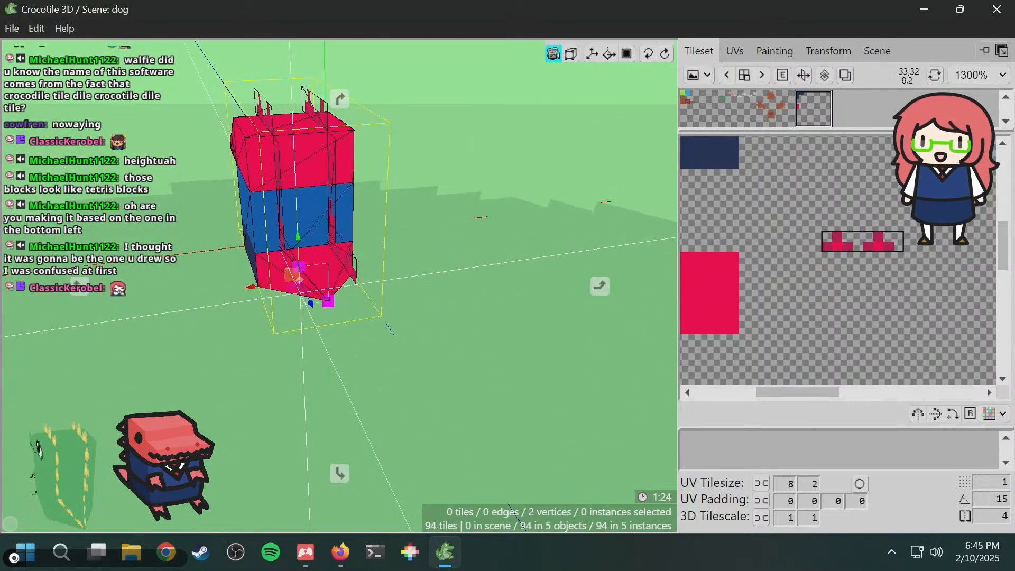
{"action": "left_click", "coordinate": [310, 300]}
{"action": "left_click", "coordinate": [300, 267]}
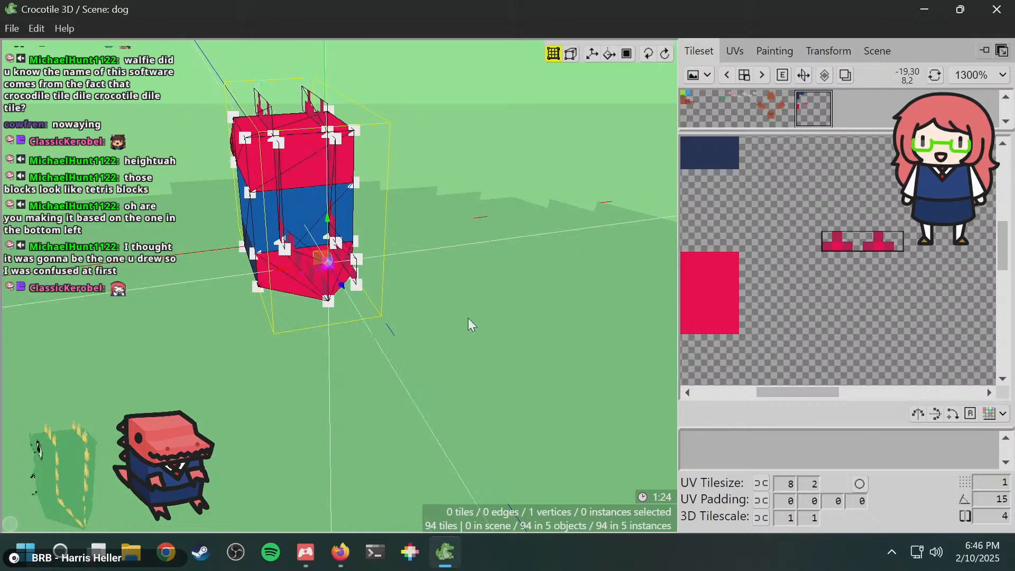
- Move the outer vertices of the opposite tail spike tile to the same tail tip position and clear the selection
{"action": "middle_click_drag", "start_coordinate": [467, 319], "coordinate": [438, 315]}
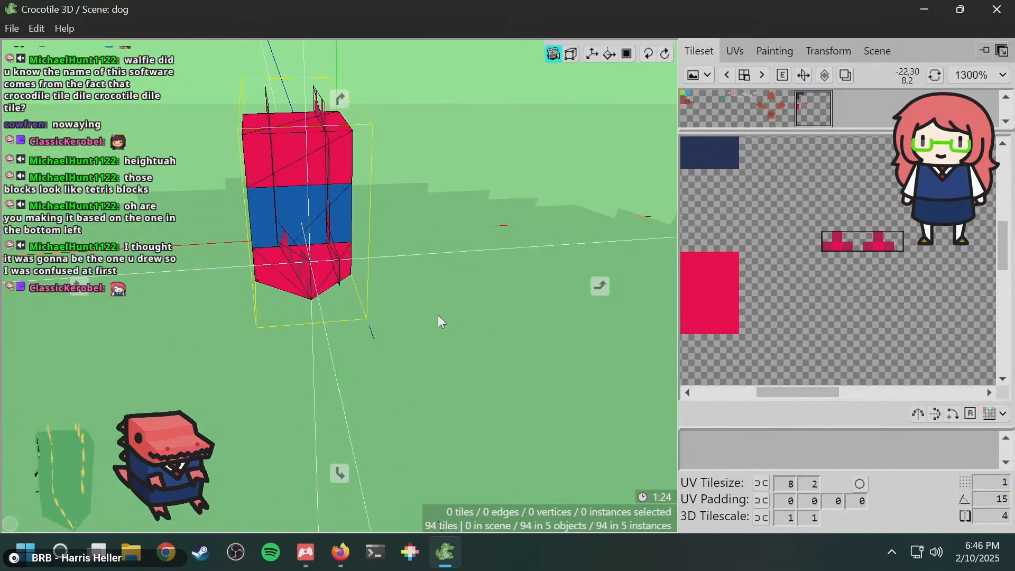
{"action": "left_click", "coordinate": [340, 287]}
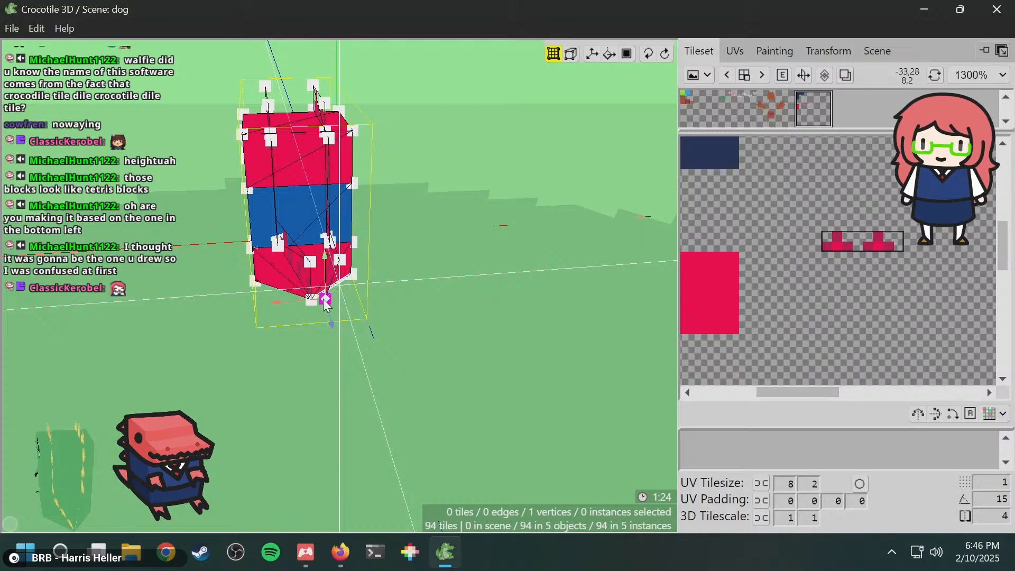
{"action": "left_click_drag", "start_coordinate": [339, 288], "coordinate": [311, 301]}
{"action": "left_click", "coordinate": [346, 280]}
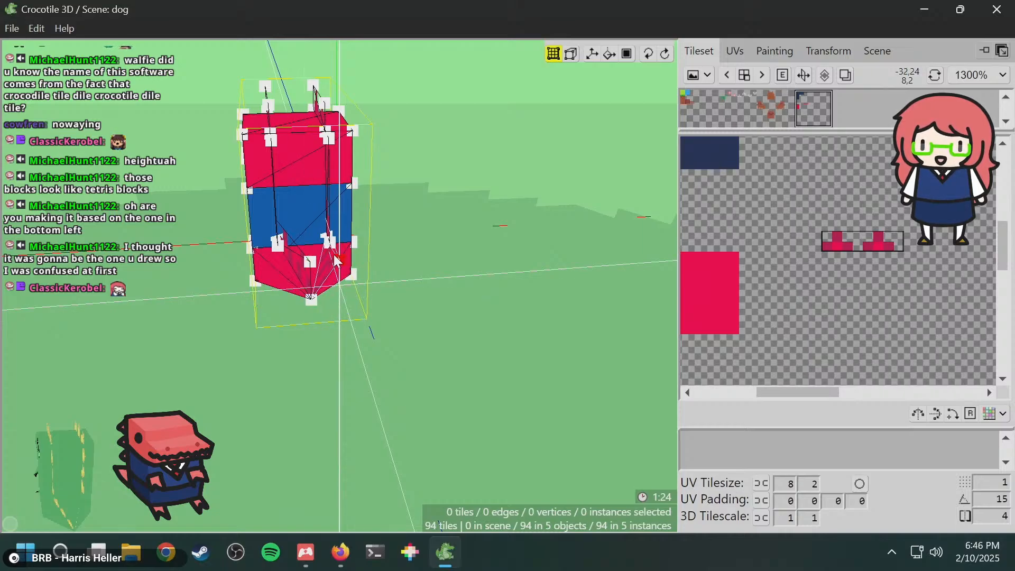
{"action": "left_click", "coordinate": [339, 263]}
{"action": "key", "text": "a"}
{"action": "key", "text": "a"}
{"action": "left_click", "coordinate": [401, 279]}
{"action": "right_click_drag", "start_coordinate": [400, 285], "coordinate": [412, 264]}
{"action": "scroll", "coordinate": [364, 297], "scroll_direction": "up", "scroll_amount": 2}
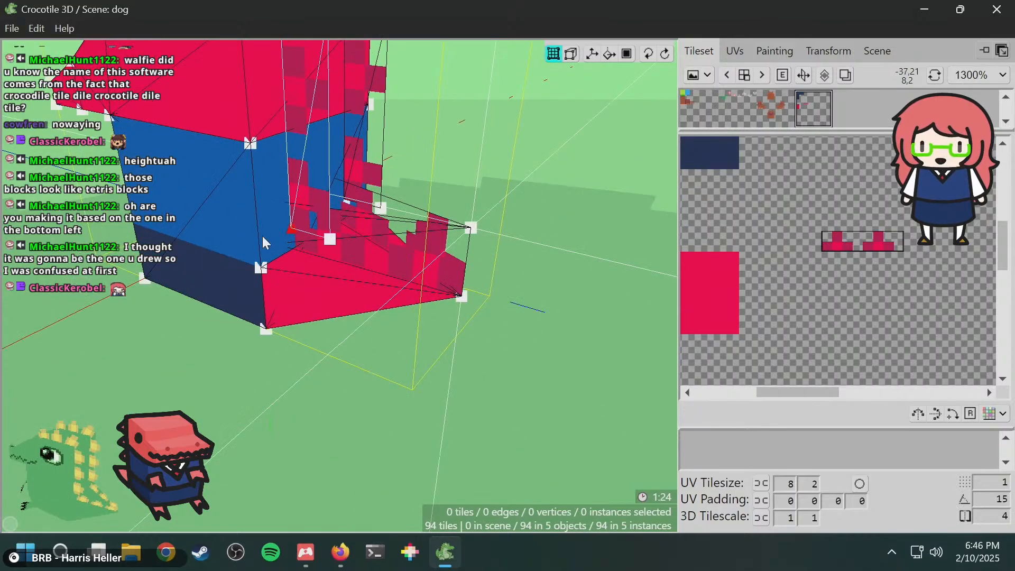
- Try shifting one whole tail spike tile outward, move it back and deselect it
{"action": "left_click", "coordinate": [303, 244]}
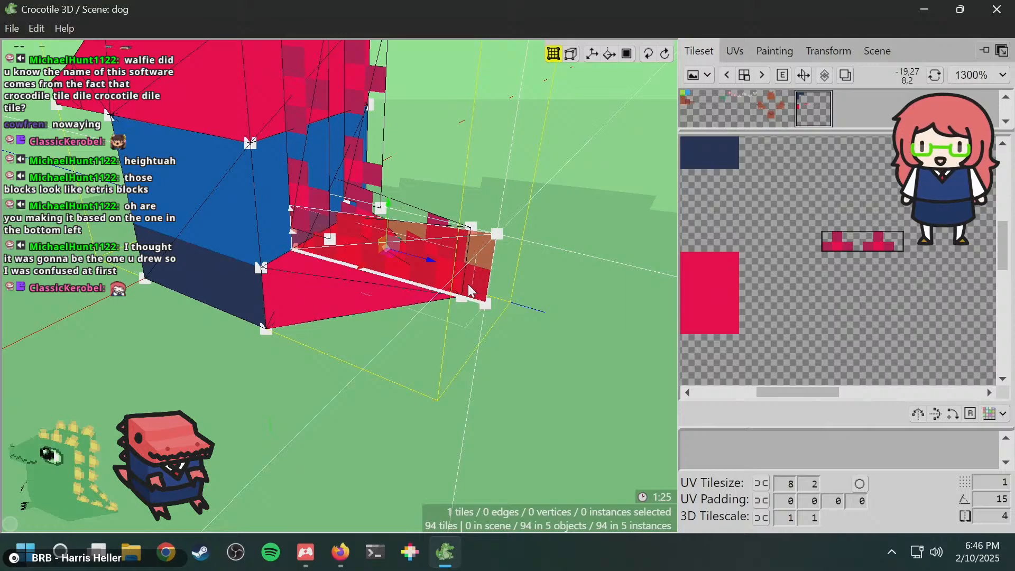
{"action": "key", "text": "a"}
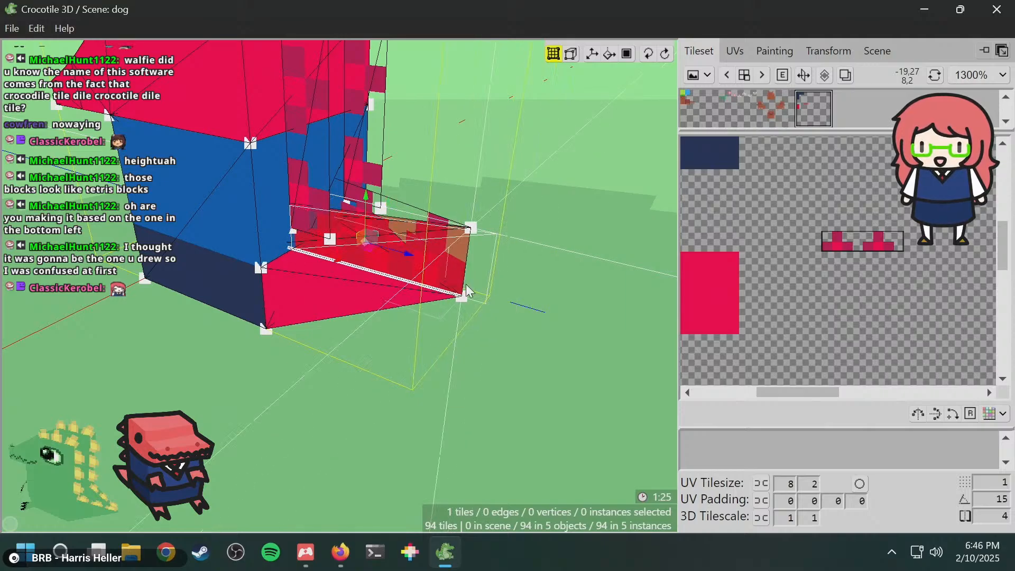
{"action": "key", "text": "space"}
{"action": "left_click_drag", "start_coordinate": [463, 292], "coordinate": [355, 257]}
{"action": "key", "text": "space"}
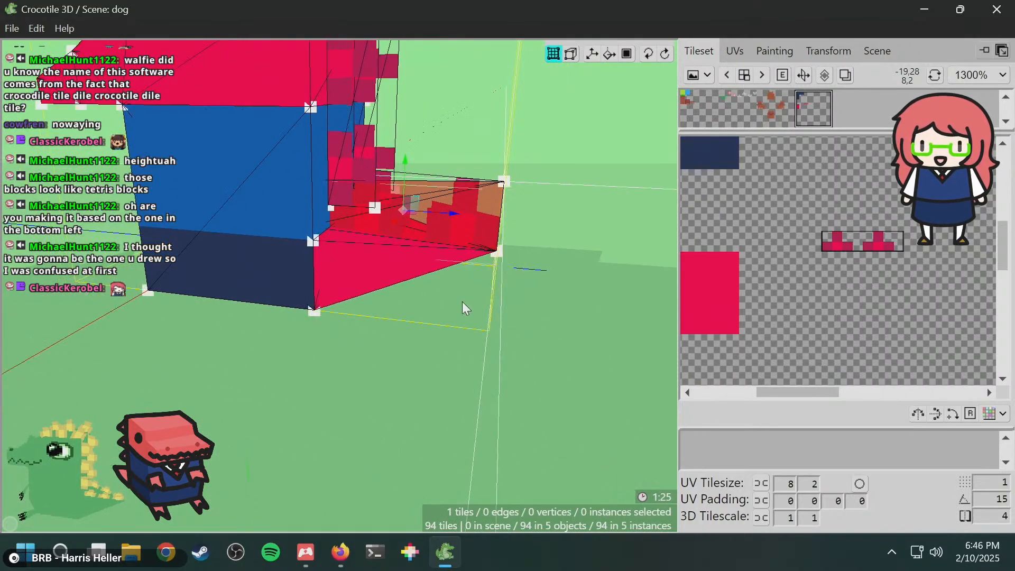
{"action": "left_click", "coordinate": [512, 246]}
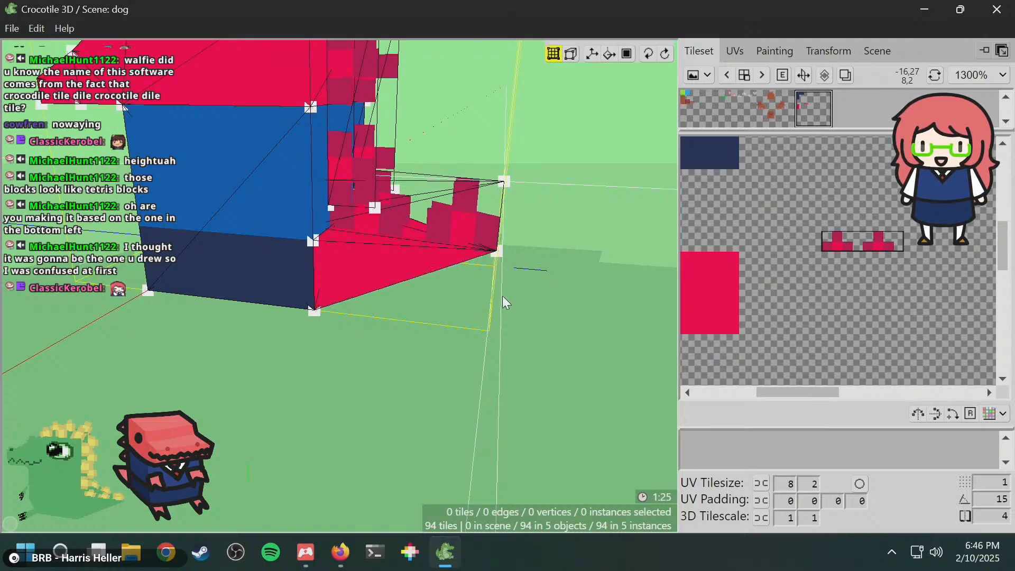
- Try pulling the tail tip vertices one step farther out, return them and clear the selection
{"action": "key", "text": "space"}
{"action": "left_click_drag", "start_coordinate": [505, 302], "coordinate": [454, 292]}
{"action": "key", "text": "space"}
{"action": "key", "text": "space"}
{"action": "key", "text": "space"}
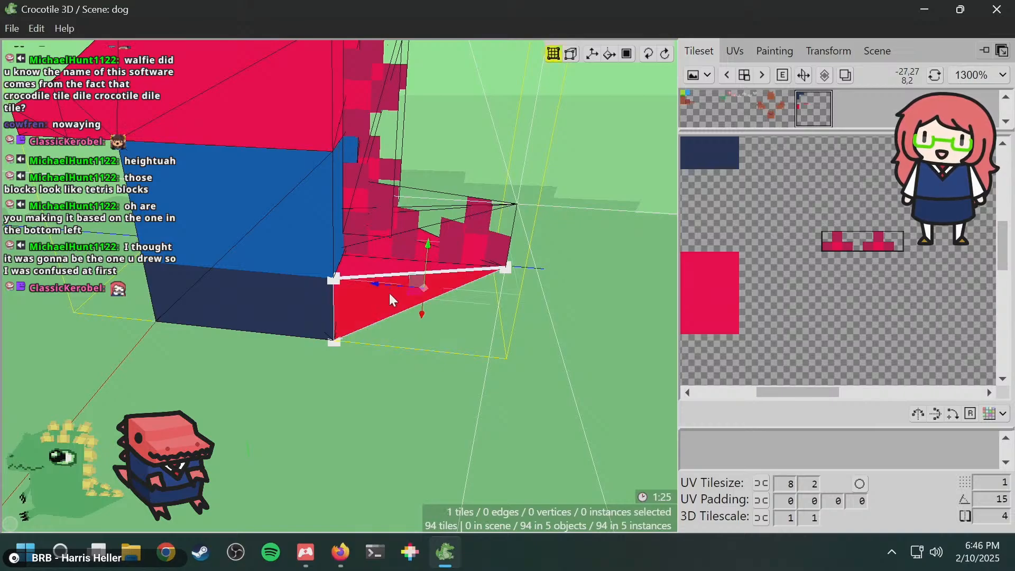
{"action": "left_click", "coordinate": [388, 291]}
{"action": "key", "text": "space"}
{"action": "left_click_drag", "start_coordinate": [578, 308], "coordinate": [505, 277]}
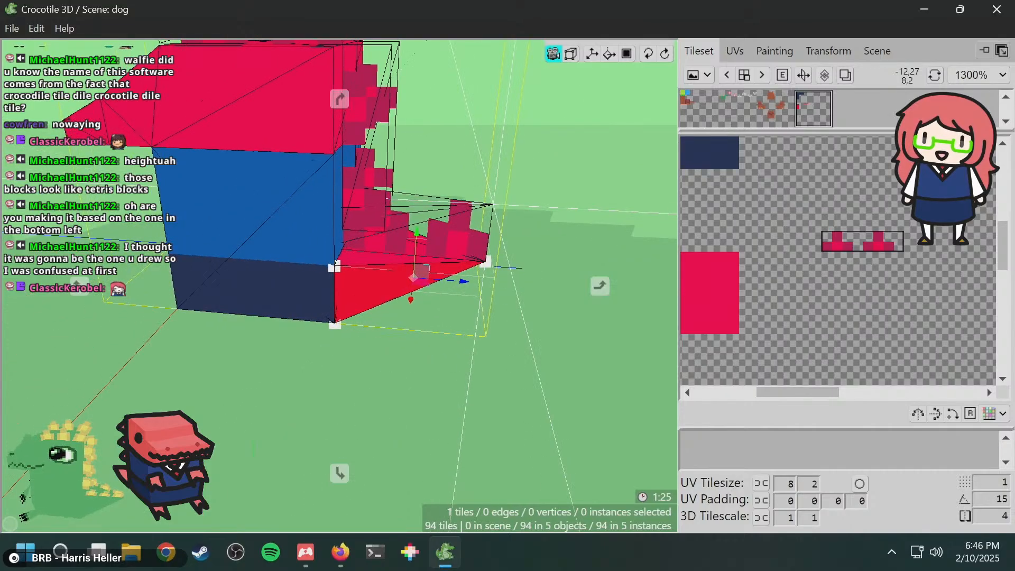
{"action": "left_click", "coordinate": [518, 262]}
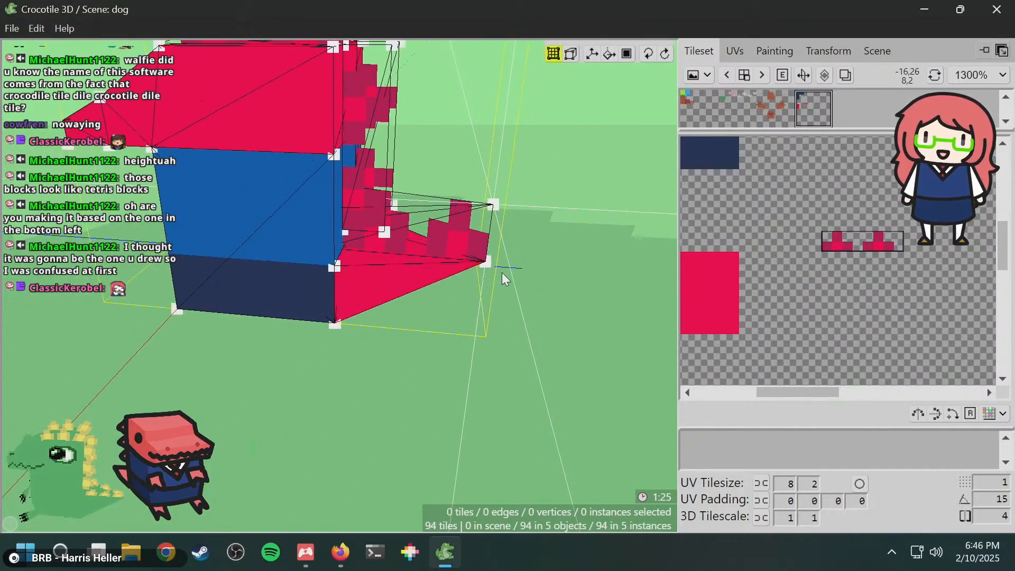
{"action": "left_click", "coordinate": [485, 263]}
{"action": "key", "text": "d"}
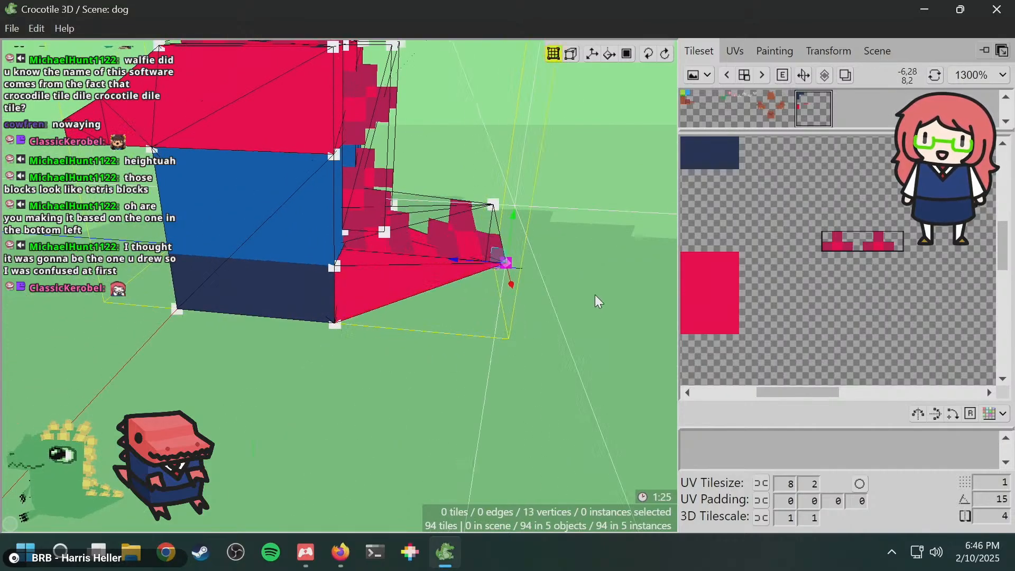
{"action": "key", "text": "a"}
{"action": "left_click", "coordinate": [535, 277]}
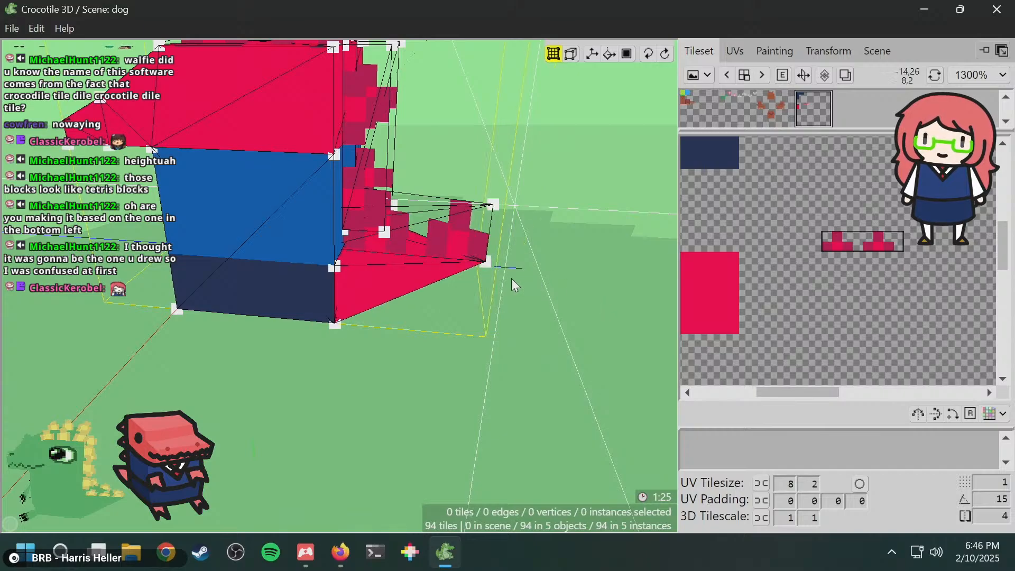
- Select the tail tip vertices together with both tail spike tiles, nudge them outward along the tail and clear the selection
{"action": "key", "text": "space"}
{"action": "left_click_drag", "start_coordinate": [494, 273], "coordinate": [379, 285]}
{"action": "key", "text": "space"}
{"action": "left_click", "coordinate": [433, 221]}
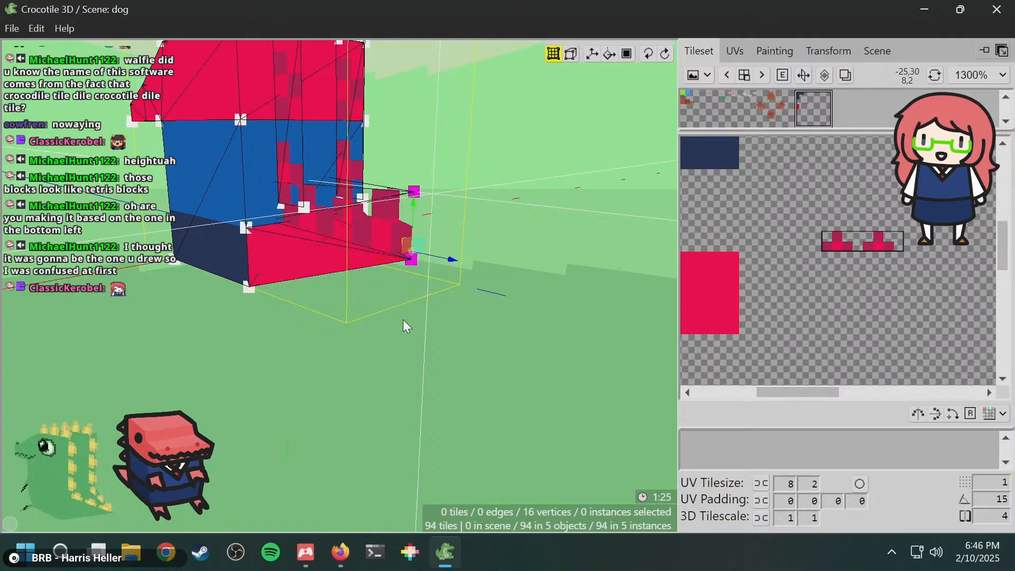
{"action": "left_click", "coordinate": [365, 231], "text": "shift"}
{"action": "key", "text": "space"}
{"action": "left_click_drag", "start_coordinate": [365, 230], "coordinate": [470, 238]}
{"action": "key", "text": "space"}
{"action": "left_click", "coordinate": [253, 217], "text": "shift"}
{"action": "key", "text": "space"}
{"action": "left_click_drag", "start_coordinate": [214, 271], "coordinate": [164, 257]}
{"action": "key", "text": "space"}
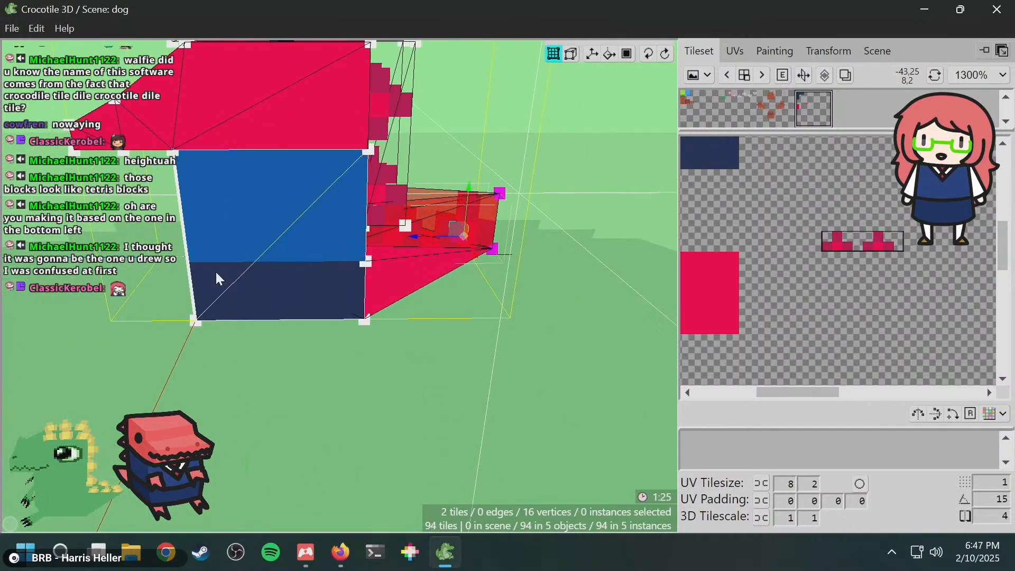
{"action": "key", "text": "d"}
{"action": "left_click", "coordinate": [526, 255]}
{"action": "key", "text": "space"}
{"action": "left_click_drag", "start_coordinate": [526, 255], "coordinate": [492, 253]}
{"action": "key", "text": "space"}
{"action": "left_click", "coordinate": [560, 249]}
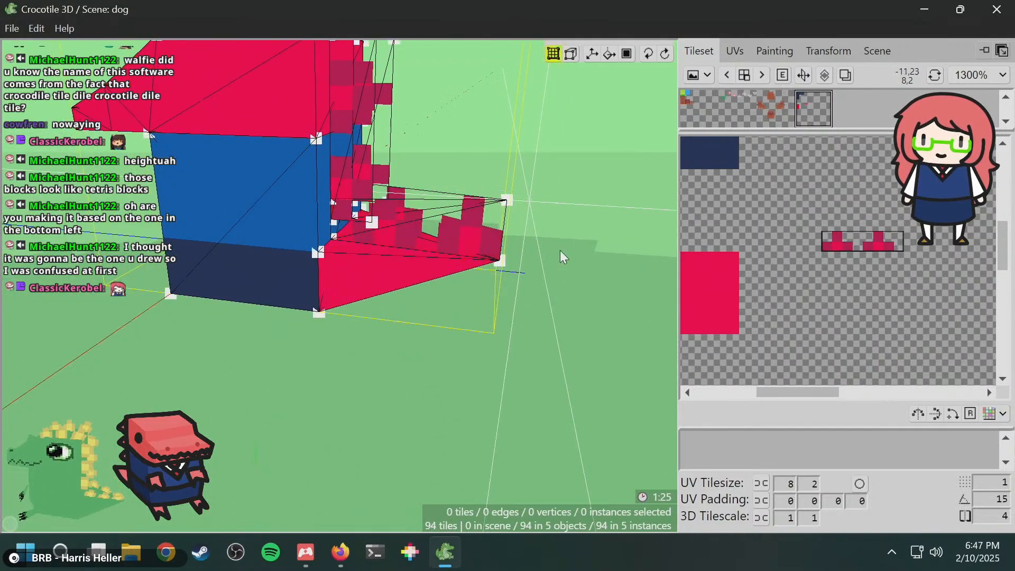
- Examine the tail spikes and the character's front from several angles and leave vertex editing
{"action": "key", "text": "space"}
{"action": "left_click_drag", "start_coordinate": [563, 248], "coordinate": [338, 280]}
{"action": "key", "text": "space"}
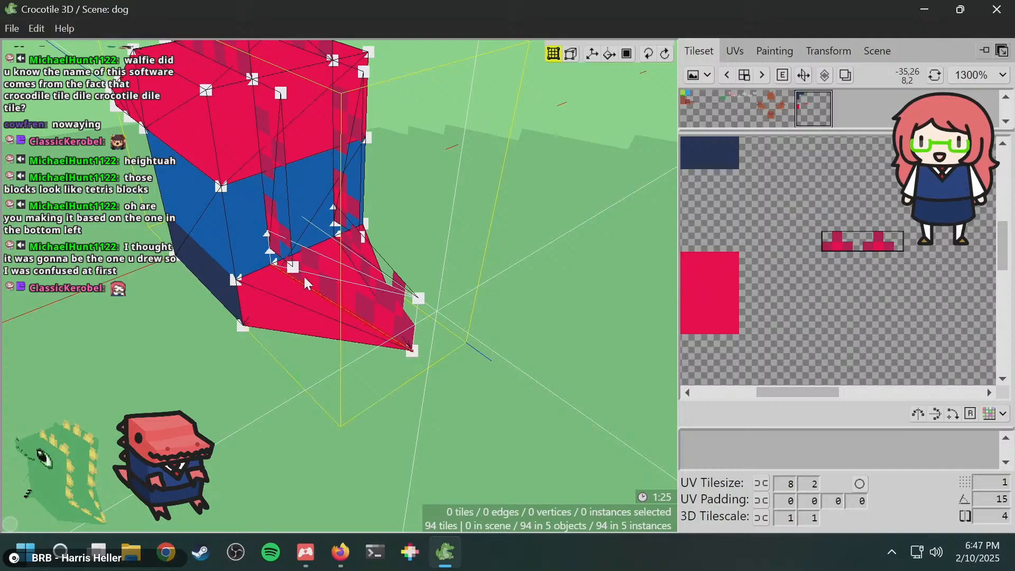
{"action": "key", "text": "space"}
{"action": "left_click_drag", "start_coordinate": [434, 275], "coordinate": [402, 283]}
{"action": "key", "text": "space"}
{"action": "key", "text": "space"}
{"action": "key", "text": "space"}
{"action": "key", "text": "space"}
{"action": "left_click_drag", "start_coordinate": [280, 318], "coordinate": [305, 313]}
{"action": "key", "text": "space"}
{"action": "key", "text": "Return"}
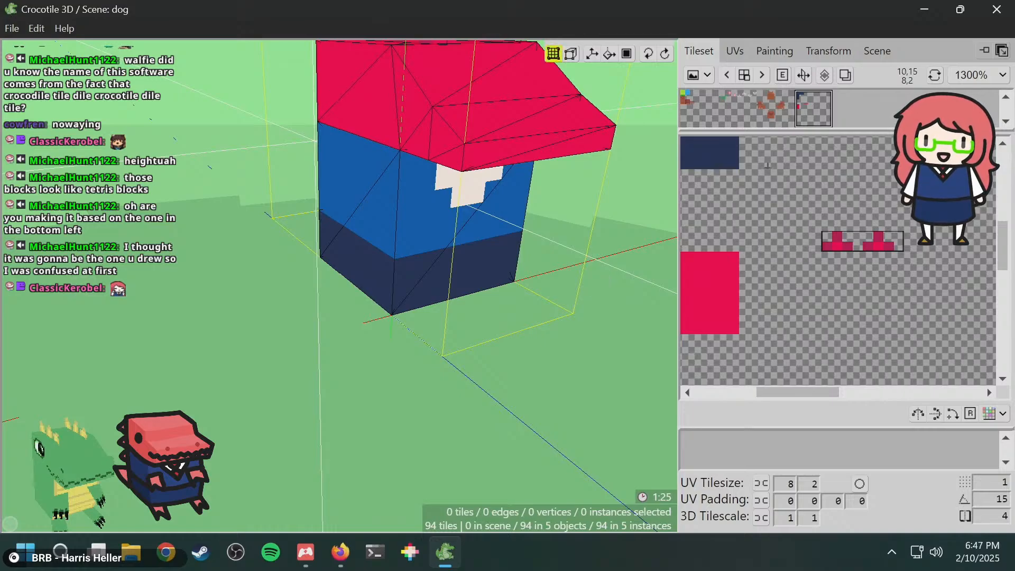
- Switch to painting the texture and choose dark crimson #be1250 as the paint color
{"action": "left_click", "coordinate": [775, 51]}
{"action": "left_click_drag", "start_coordinate": [876, 240], "coordinate": [878, 237]}
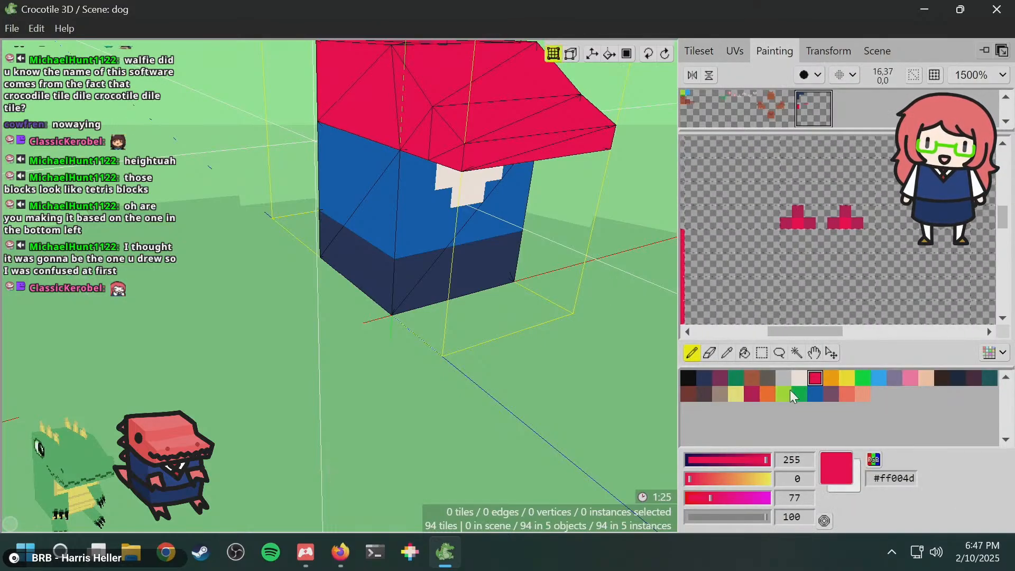
{"action": "left_click", "coordinate": [736, 393]}
{"action": "left_click", "coordinate": [752, 394]}
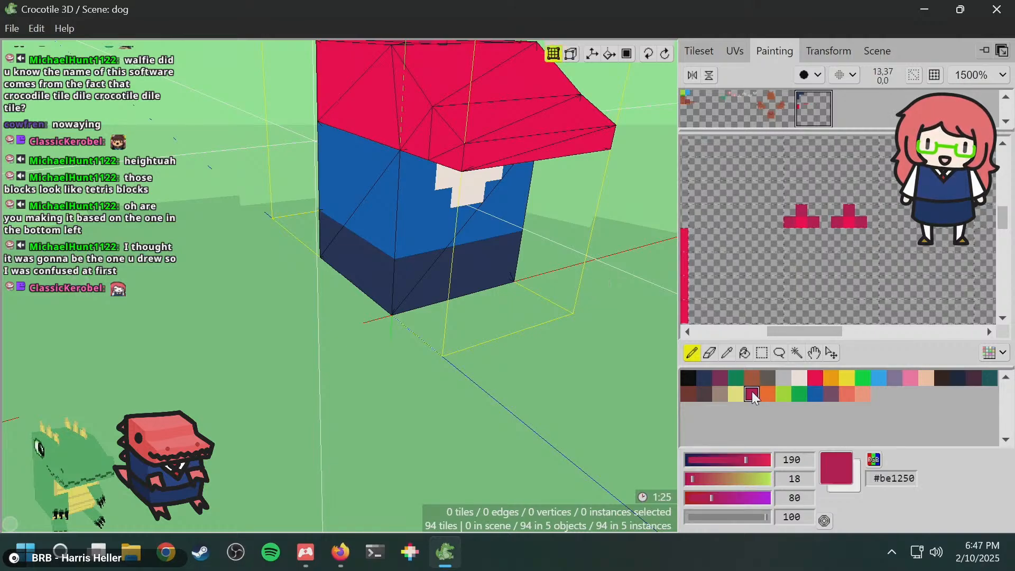
{"action": "left_click_drag", "start_coordinate": [852, 221], "coordinate": [840, 198]}
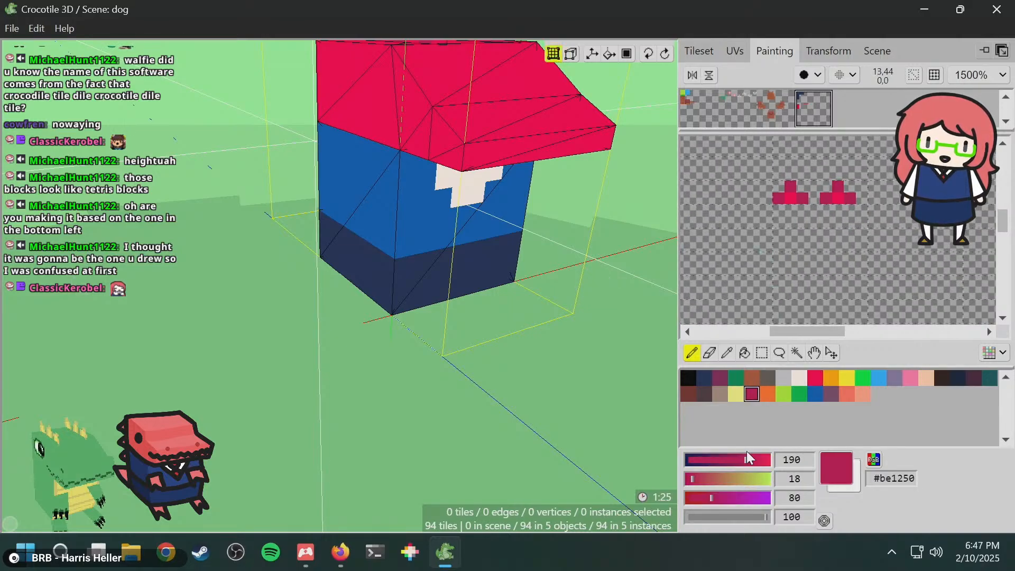
- Set the UV tile size to 8 by 8 and save the scene
{"action": "left_click", "coordinate": [698, 50]}
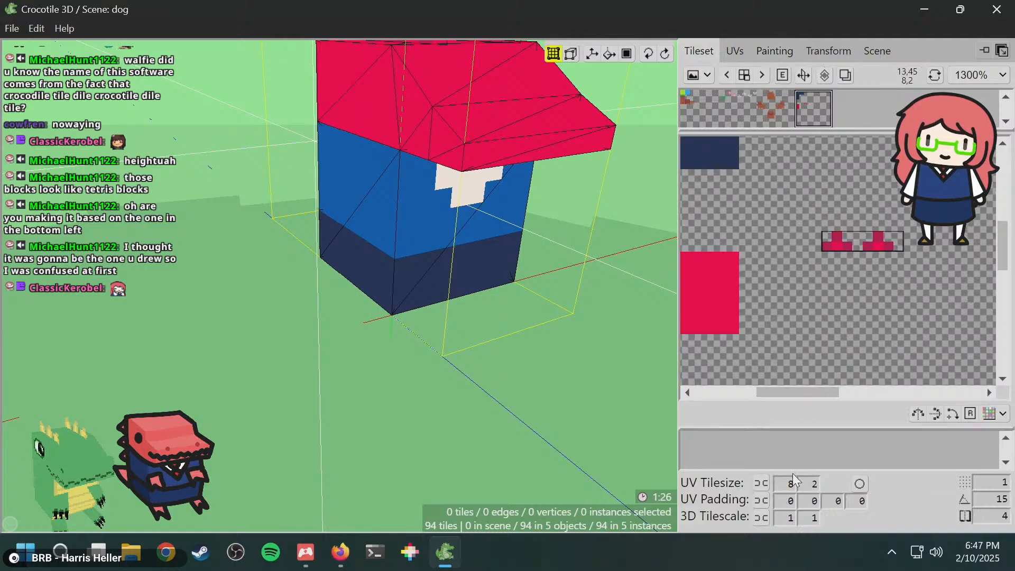
{"action": "type", "text": "8"}
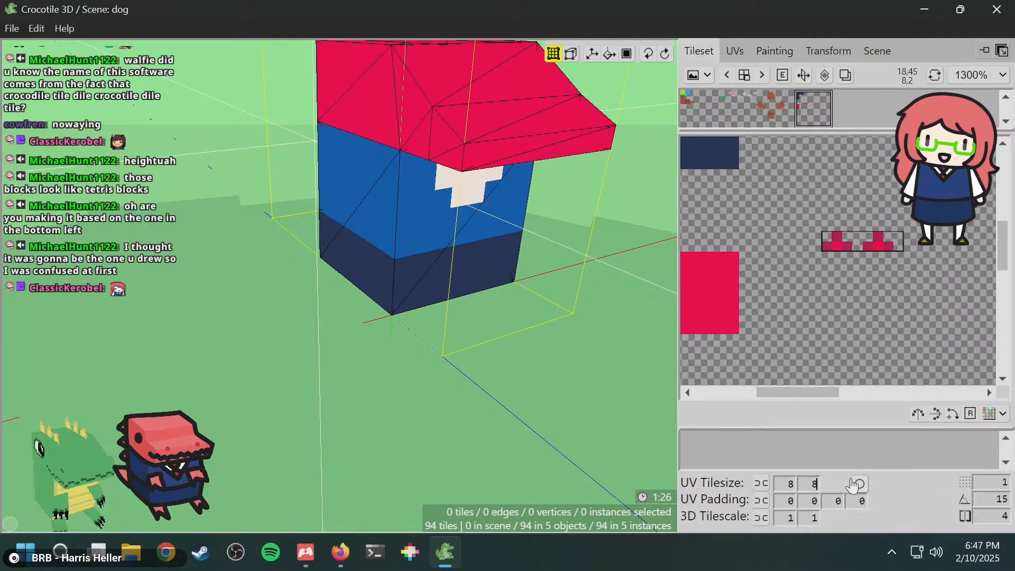
{"action": "key", "text": "ctrl+s"}
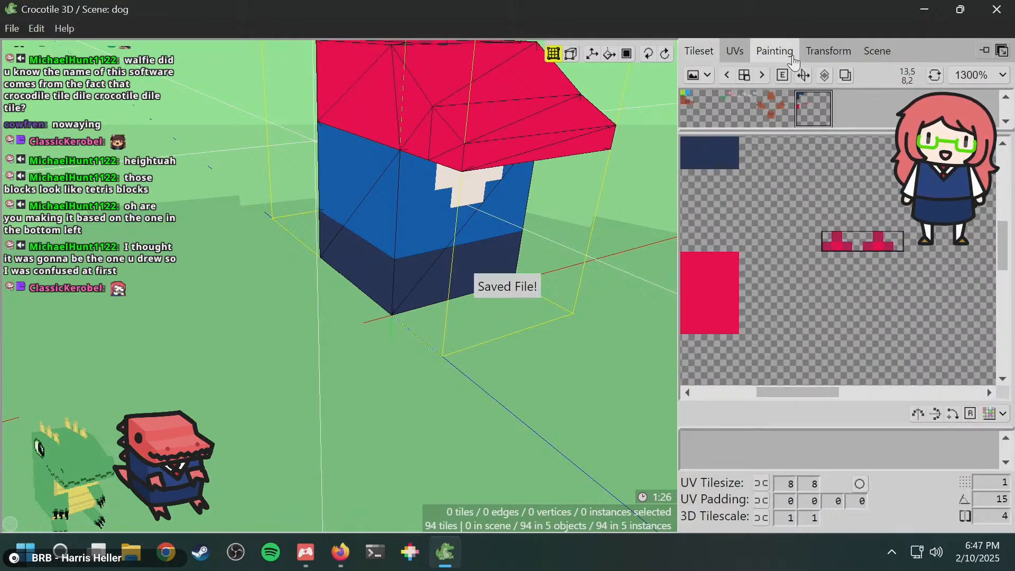
- Paint an H-shaped arm part 3 pixels wide and 4 pixels tall in dark crimson #be1250 below the spike tiles on the texture
{"action": "left_click", "coordinate": [792, 58]}
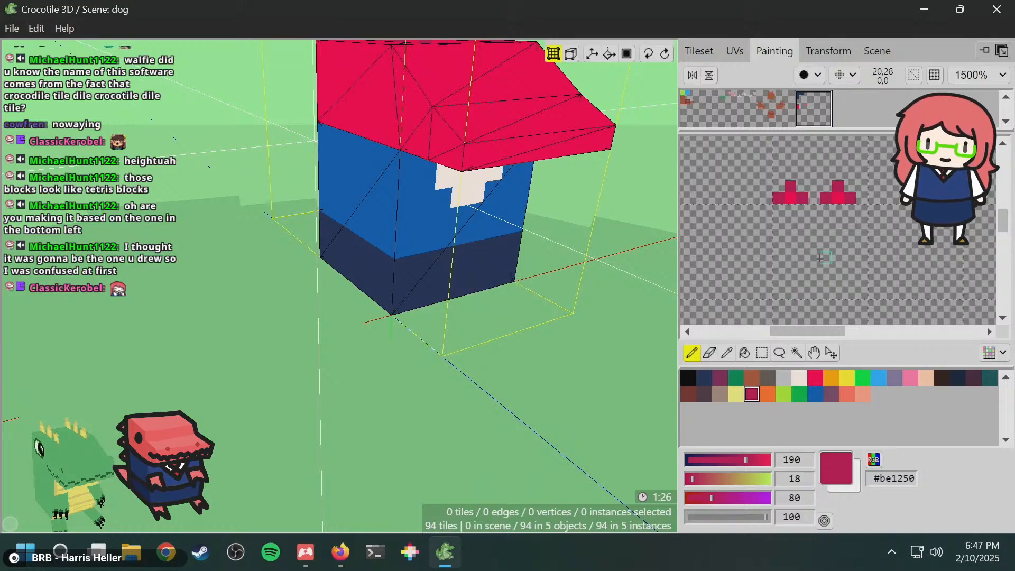
{"action": "scroll", "coordinate": [817, 259], "scroll_direction": "up", "scroll_amount": 1}
{"action": "key", "text": "space"}
{"action": "mouse_move", "coordinate": [815, 265]}
{"action": "left_mouse_down"}
{"action": "mouse_move", "coordinate": [839, 244]}
{"action": "mouse_move", "coordinate": [834, 212]}
{"action": "left_mouse_up"}
{"action": "key", "text": "space"}
{"action": "left_click_drag", "start_coordinate": [802, 273], "coordinate": [791, 249]}
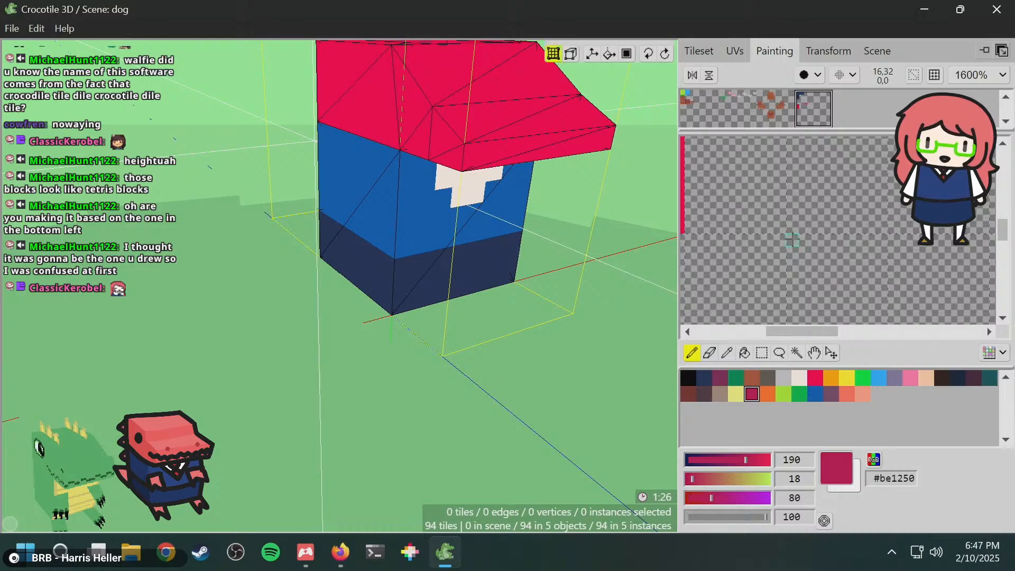
{"action": "left_click", "coordinate": [793, 239]}
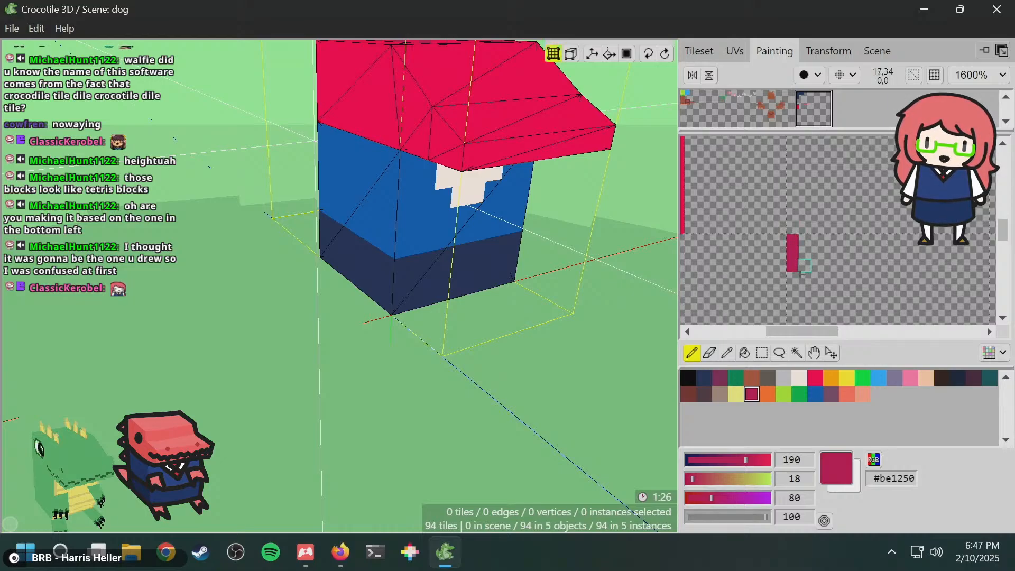
{"action": "left_click", "coordinate": [806, 266]}
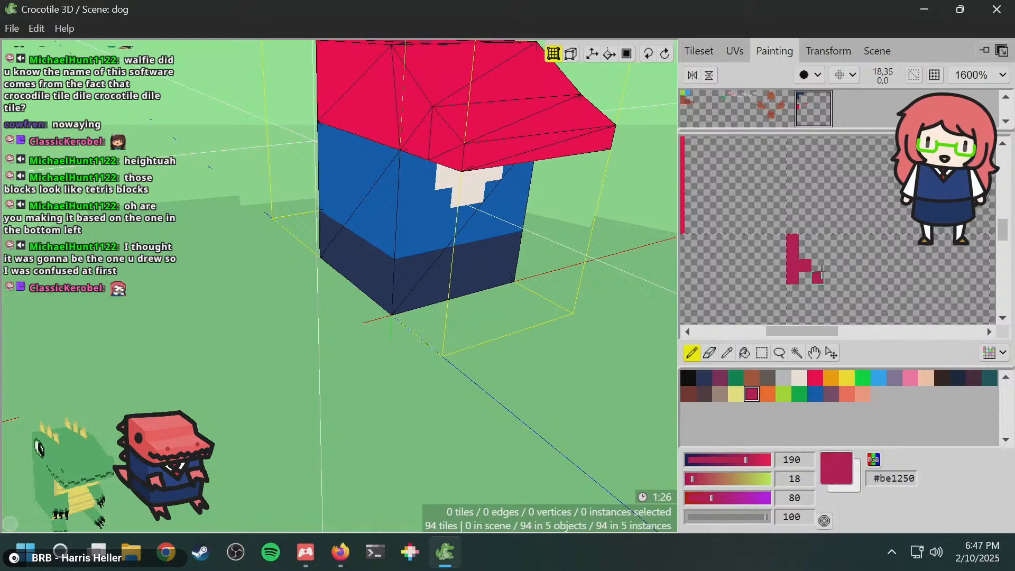
{"action": "left_click", "coordinate": [818, 244]}
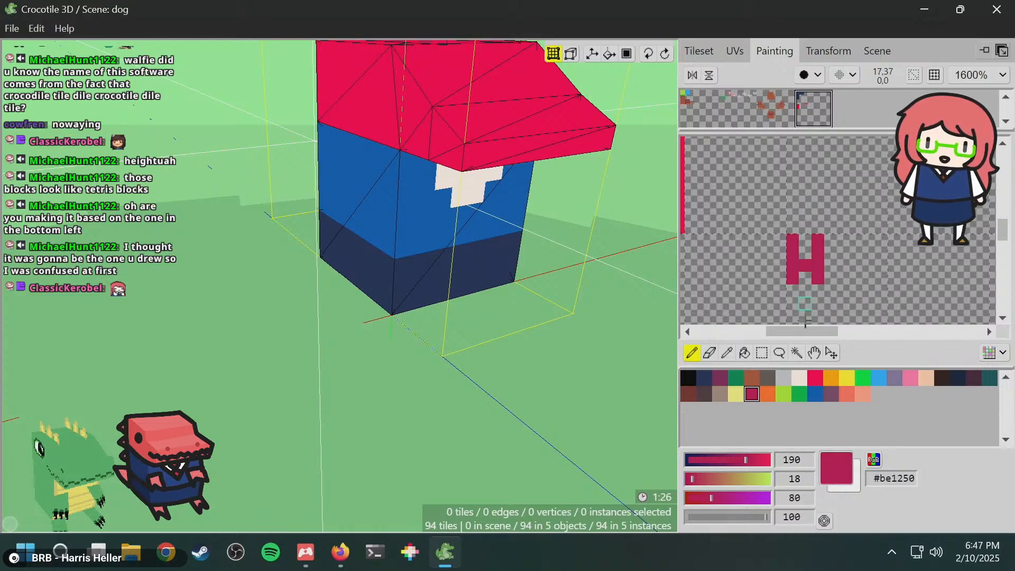
- Fill the middle column of the arm part above its lower notch with bright red #ff004d
{"action": "left_click", "coordinate": [815, 378]}
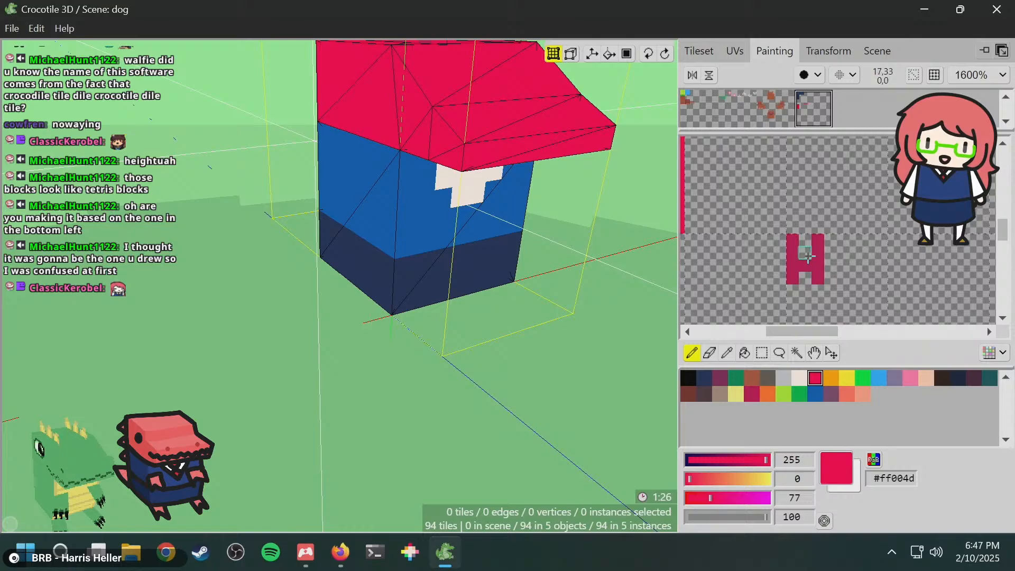
{"action": "key", "text": "space"}
{"action": "left_click_drag", "start_coordinate": [840, 293], "coordinate": [838, 285]}
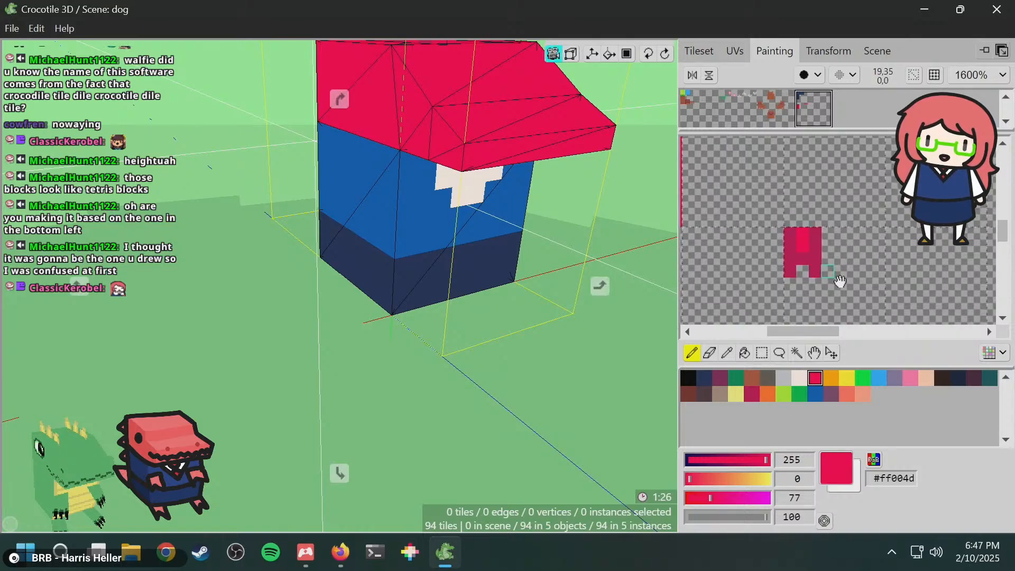
{"action": "key", "text": "space"}
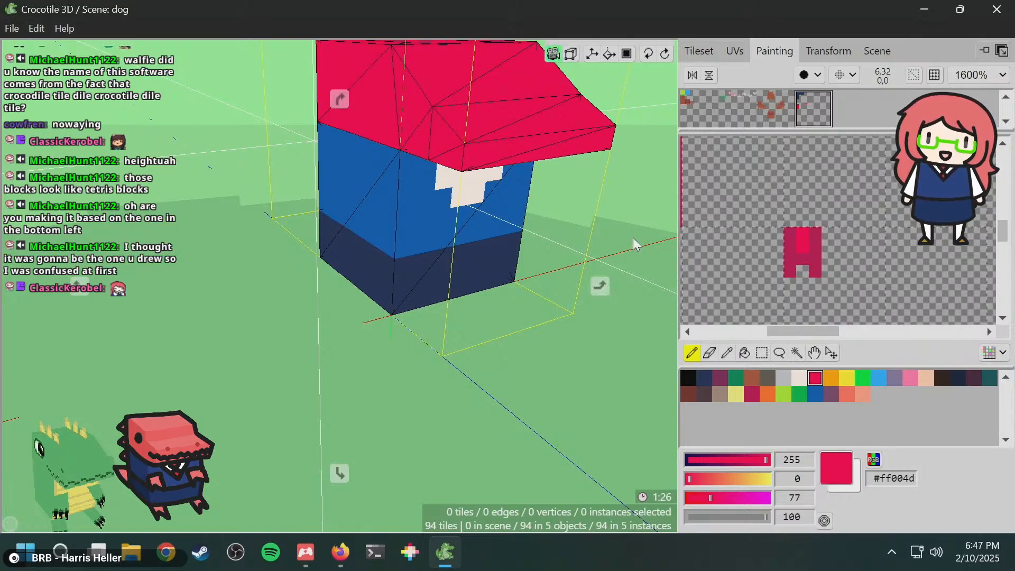
- Return to the tileset and examine the character's front and side where the arms attach
{"action": "left_click_drag", "start_coordinate": [536, 233], "coordinate": [402, 234]}
{"action": "left_click_drag", "start_coordinate": [505, 246], "coordinate": [531, 247]}
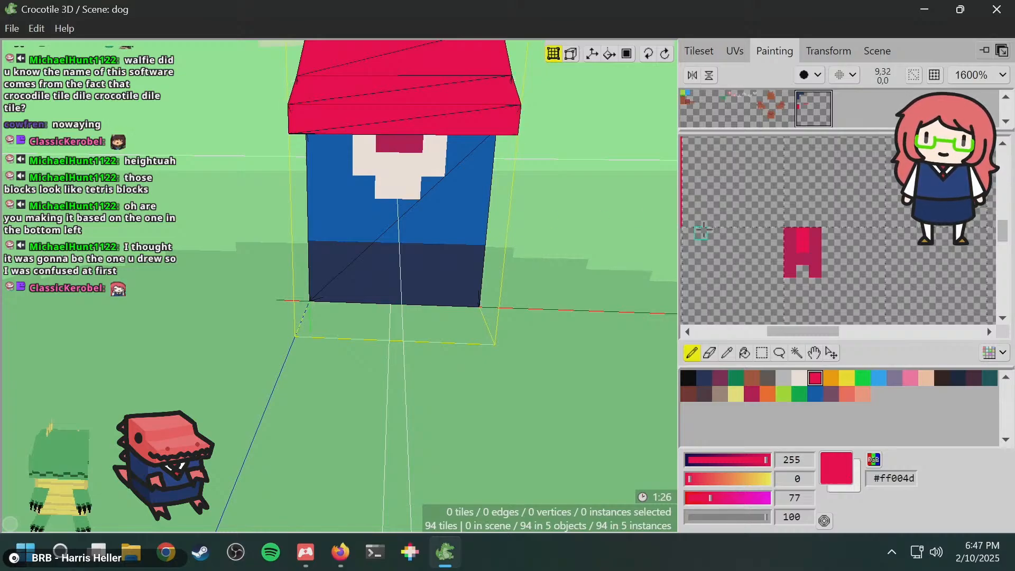
{"action": "left_click", "coordinate": [693, 58]}
{"action": "key", "text": "space"}
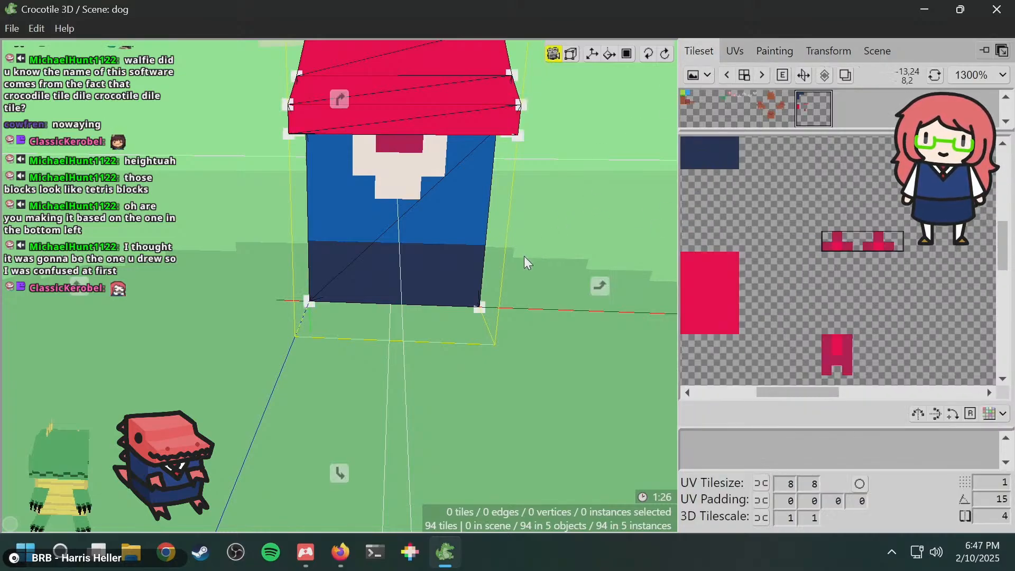
{"action": "left_click_drag", "start_coordinate": [525, 256], "coordinate": [550, 271]}
{"action": "key", "text": "space"}
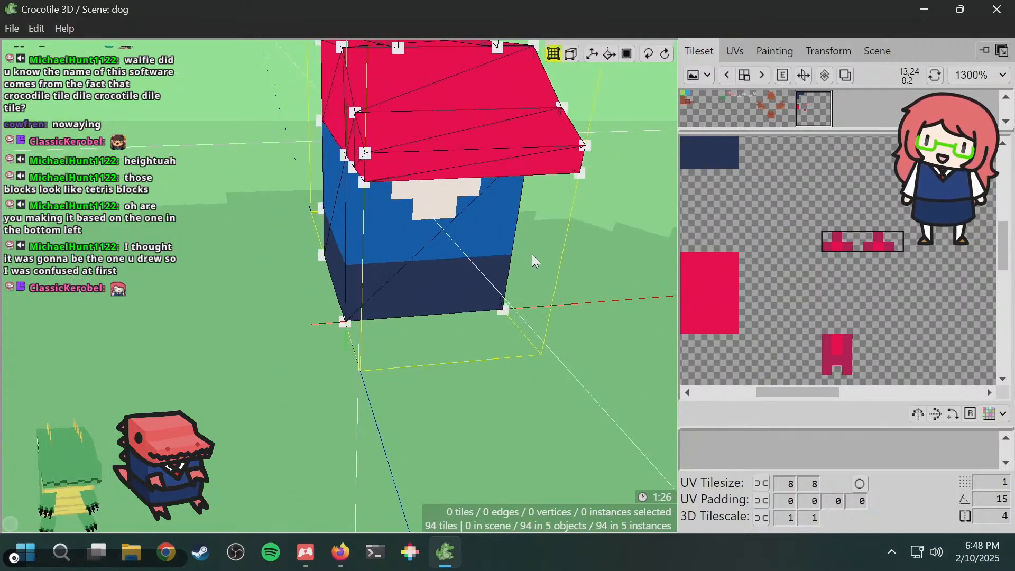
{"action": "key", "text": "space"}
{"action": "left_click_drag", "start_coordinate": [373, 288], "coordinate": [491, 257]}
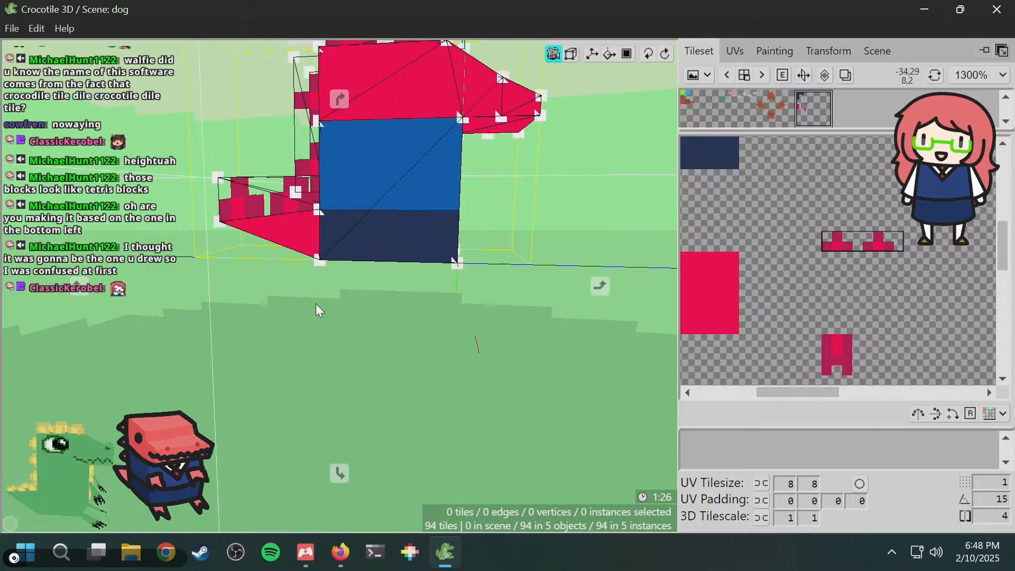
{"action": "left_click_drag", "start_coordinate": [315, 303], "coordinate": [185, 375]}
{"action": "key", "text": "space"}
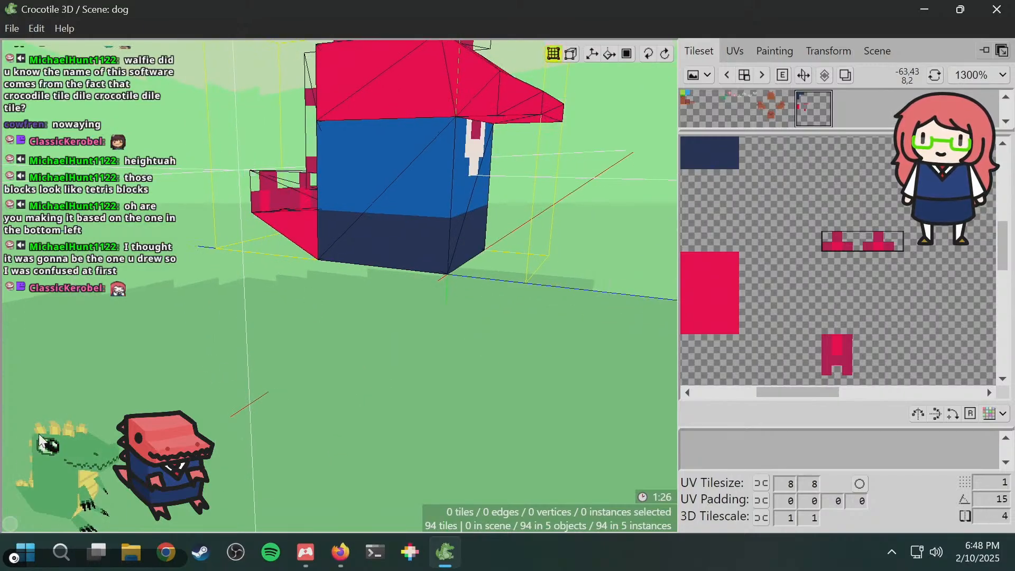
{"action": "key", "text": "space"}
{"action": "left_click_drag", "start_coordinate": [370, 312], "coordinate": [566, 280]}
{"action": "key", "text": "space"}
- Set the UV tile size to 4 by 4 and pick the newly painted arm part as the tile
{"action": "left_click", "coordinate": [833, 340]}
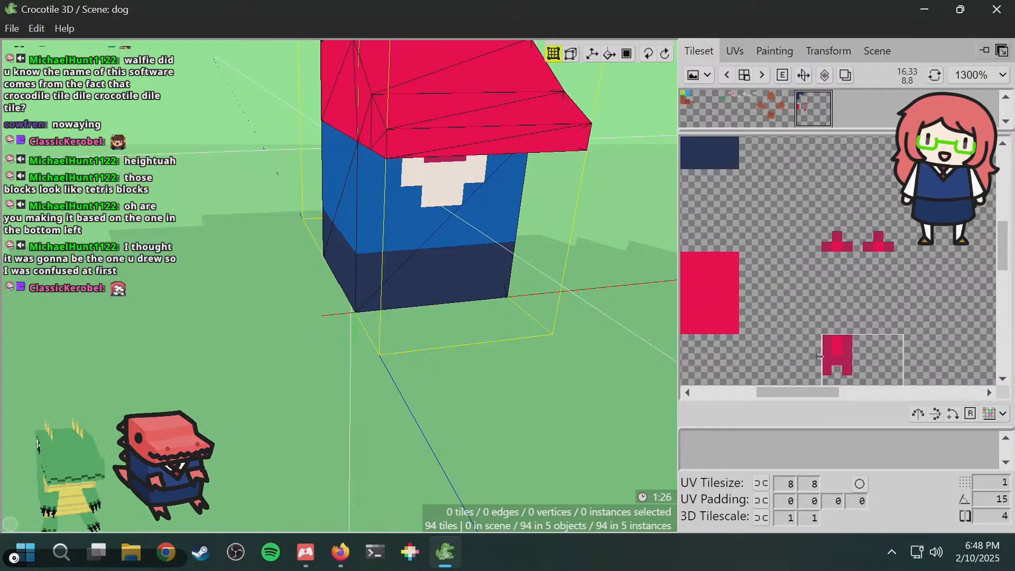
{"action": "scroll", "coordinate": [801, 275], "scroll_direction": "down", "scroll_amount": 2}
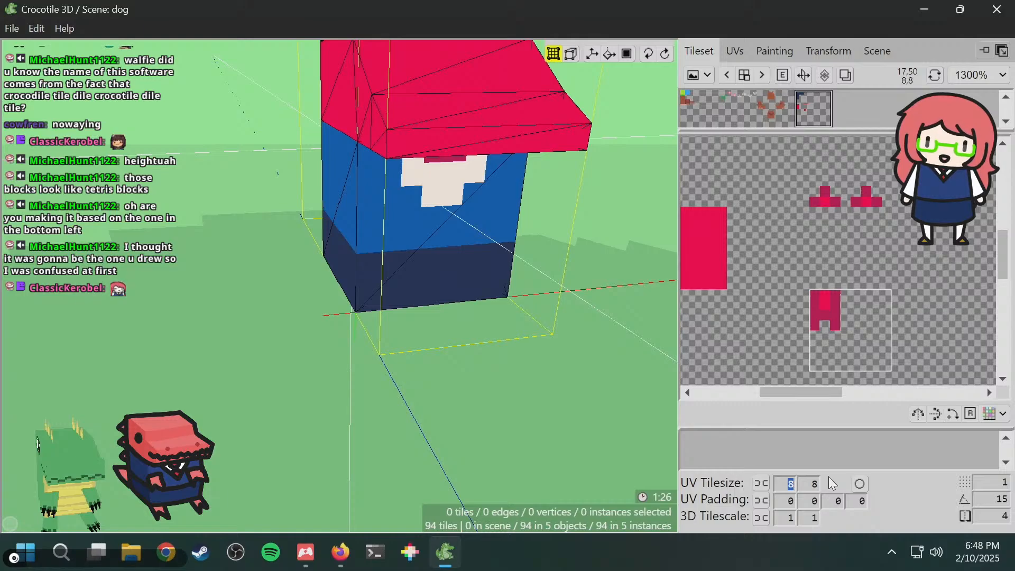
{"action": "type", "text": "3"}
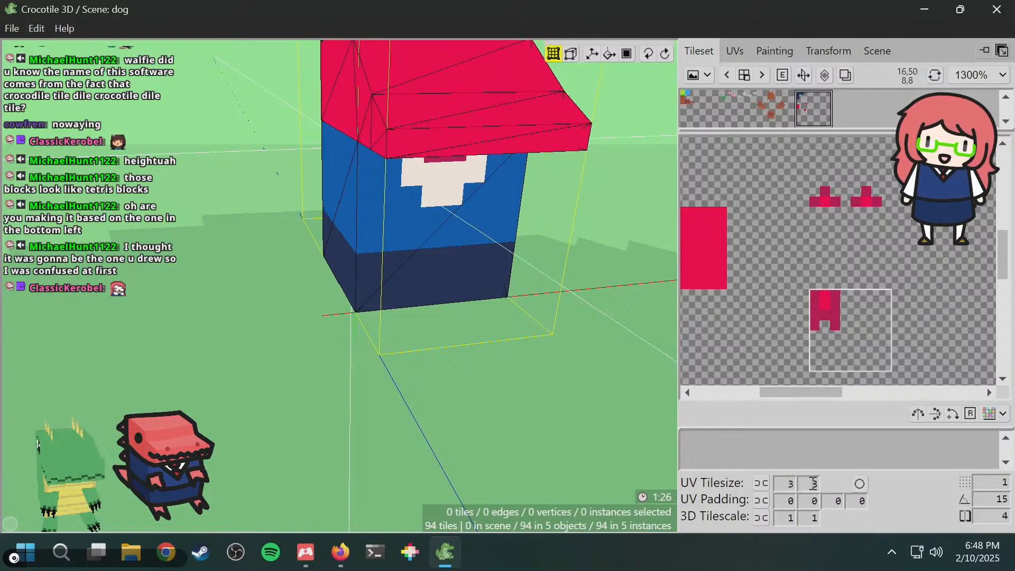
{"action": "left_click", "coordinate": [827, 286]}
{"action": "left_click", "coordinate": [822, 306]}
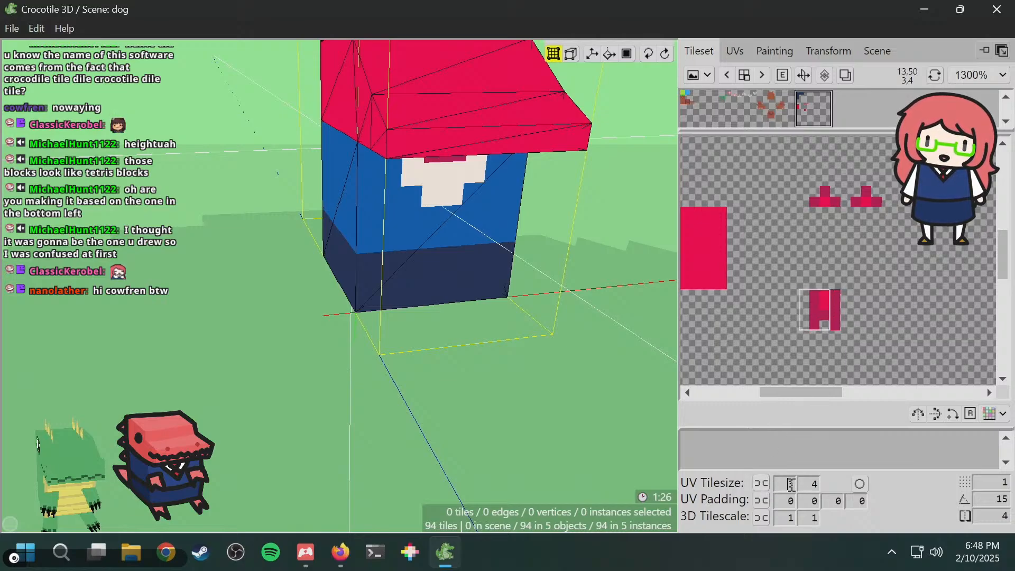
{"action": "left_click", "coordinate": [820, 296]}
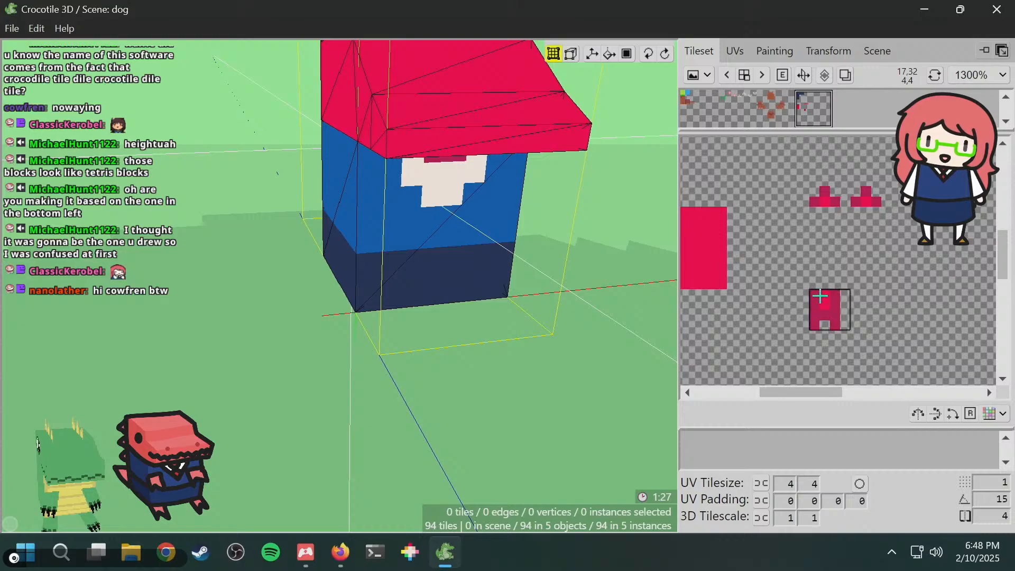
- Switch to tile drawing and place the arm tile upright on the body's front, flush with its left edge
{"action": "right_click_drag", "start_coordinate": [428, 195], "coordinate": [498, 243]}
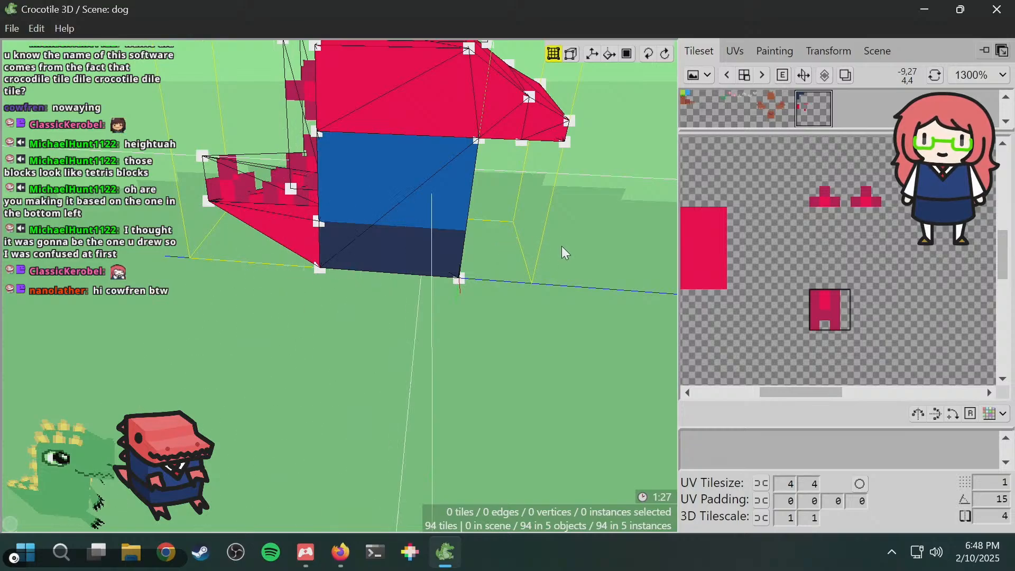
{"action": "right_click_drag", "start_coordinate": [561, 246], "coordinate": [629, 285]}
{"action": "key", "text": "Tab"}
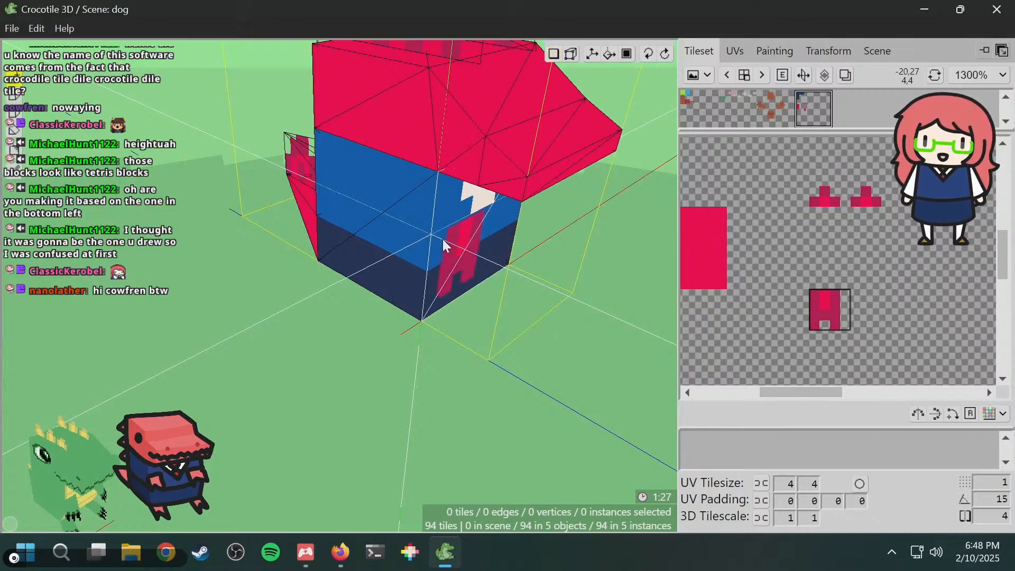
{"action": "right_click_drag", "start_coordinate": [435, 249], "coordinate": [508, 213]}
{"action": "right_click_drag", "start_coordinate": [420, 204], "coordinate": [347, 232]}
{"action": "key", "text": "z"}
{"action": "key", "text": "x"}
{"action": "key", "text": "x"}
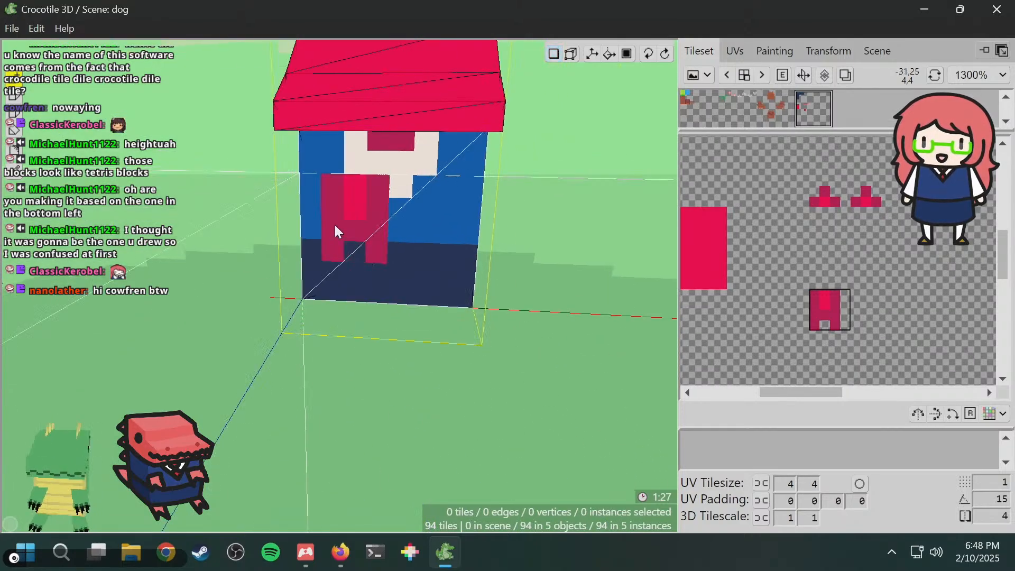
{"action": "key", "text": "c"}
{"action": "key", "text": "c"}
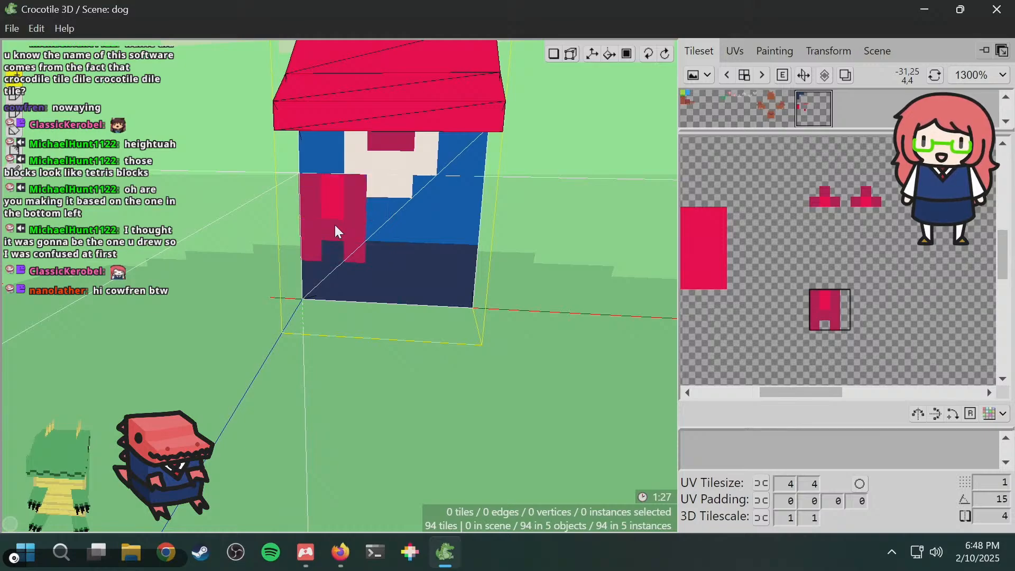
{"action": "left_click", "coordinate": [336, 223]}
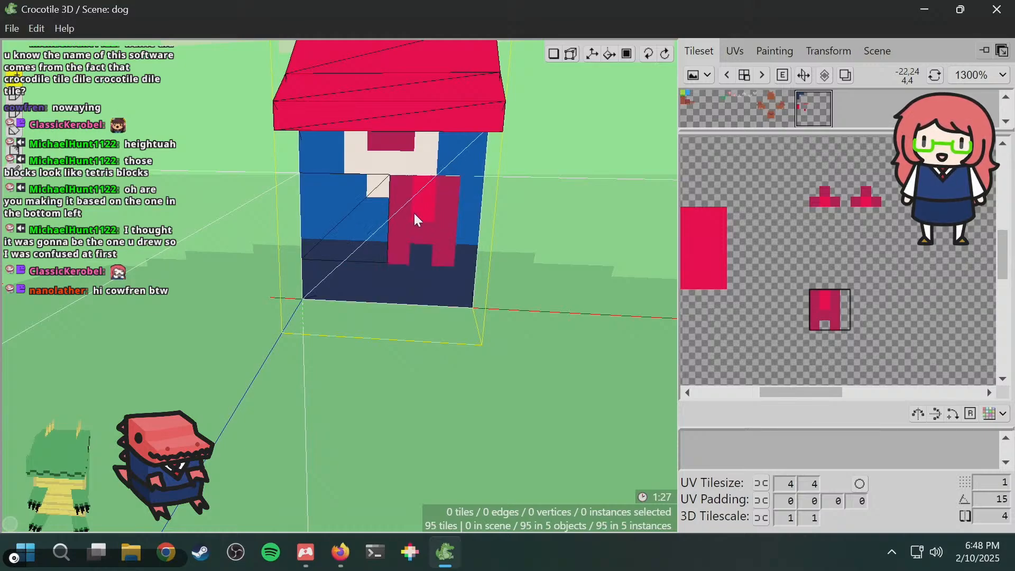
- Select the arm tile's two bottom vertices, move them forward so the arm slants away from the body, and clear the selection
{"action": "middle_click_drag", "start_coordinate": [366, 208], "coordinate": [555, 222]}
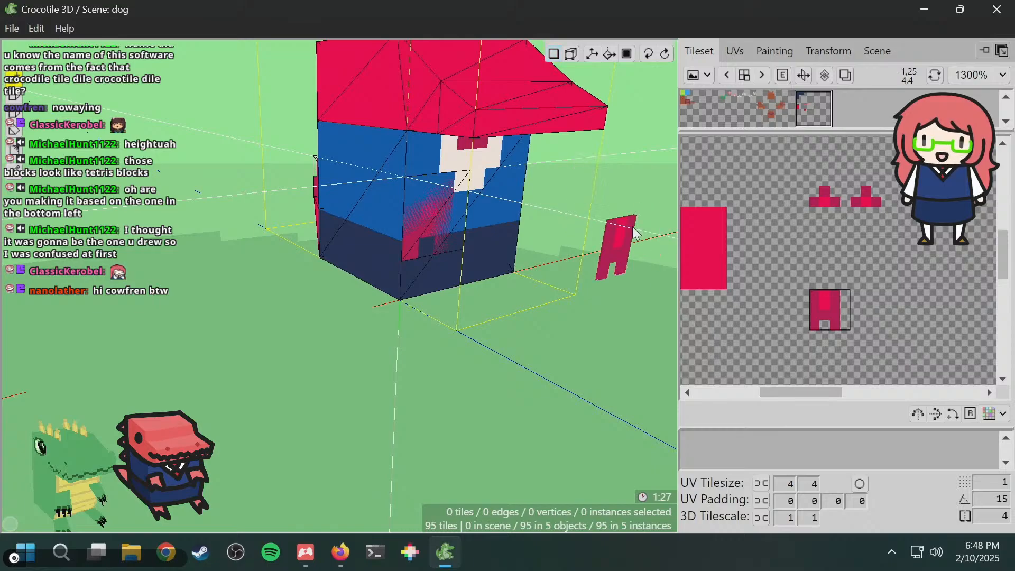
{"action": "key", "text": "Tab"}
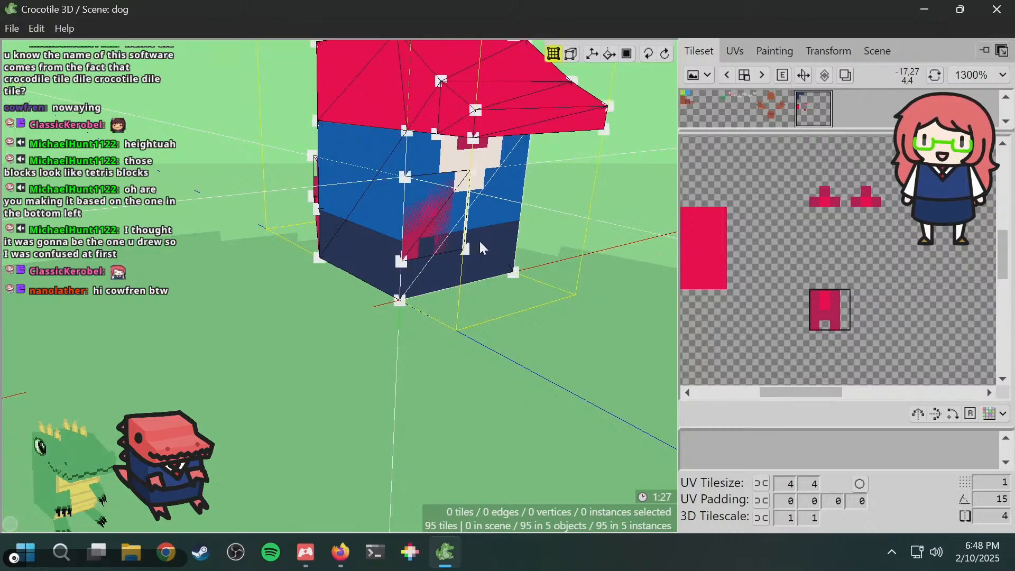
{"action": "left_click_drag", "start_coordinate": [466, 249], "coordinate": [397, 263]}
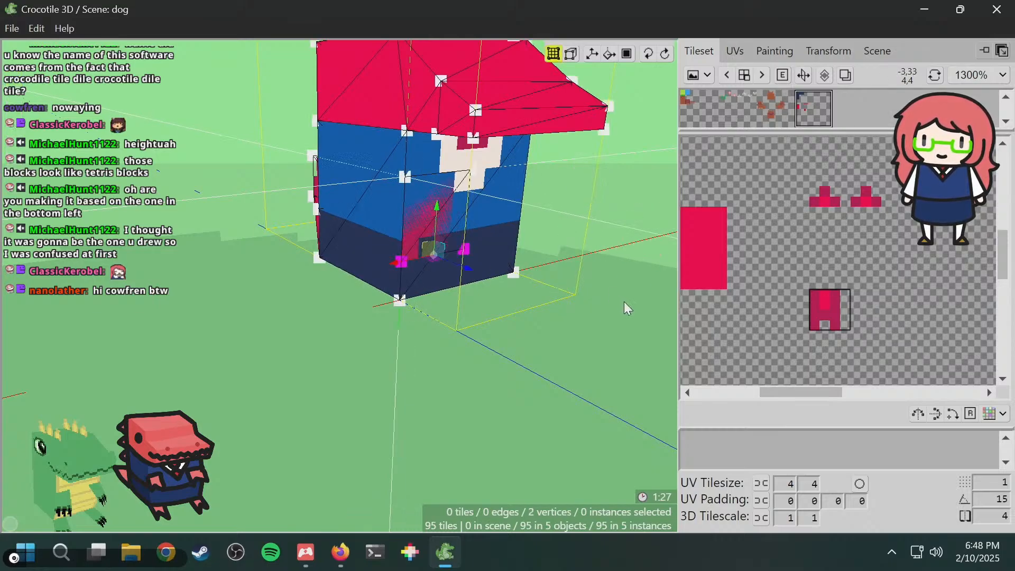
{"action": "mouse_move", "coordinate": [624, 301]}
{"action": "middle_mouse_down"}
{"action": "mouse_move", "coordinate": [579, 293]}
{"action": "mouse_move", "coordinate": [627, 304]}
{"action": "middle_mouse_up"}
{"action": "key", "text": "d"}
{"action": "key", "text": "d"}
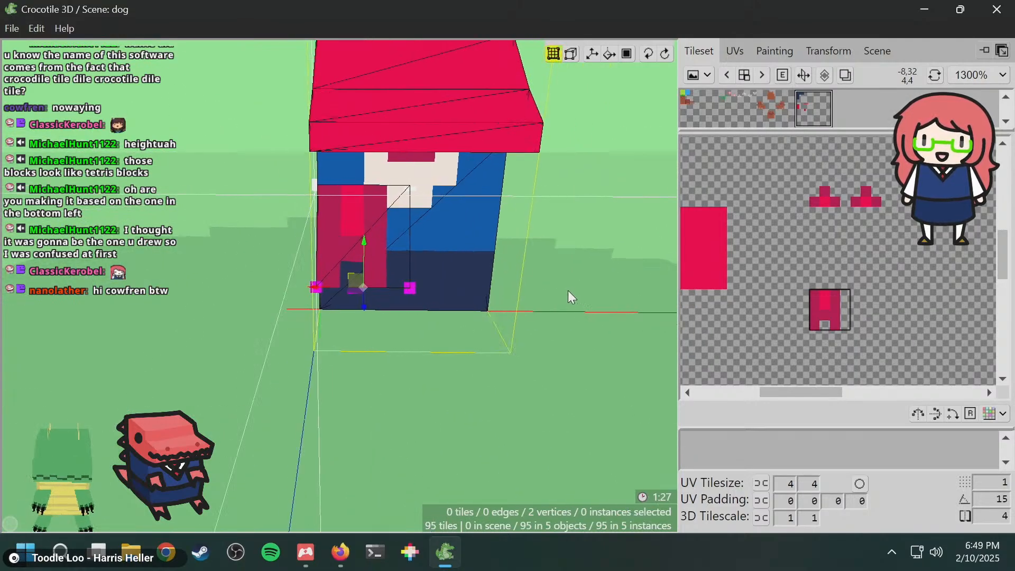
{"action": "mouse_move", "coordinate": [499, 319]}
{"action": "middle_mouse_down"}
{"action": "mouse_move", "coordinate": [465, 325]}
{"action": "mouse_move", "coordinate": [472, 337]}
{"action": "mouse_move", "coordinate": [510, 317]}
{"action": "middle_mouse_up"}
{"action": "left_click", "coordinate": [497, 325]}
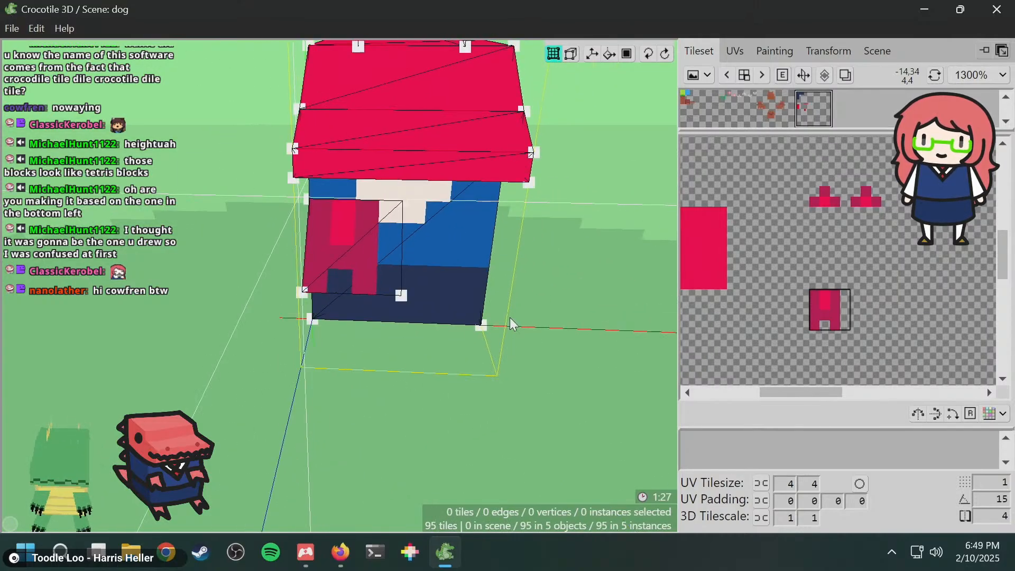
- Select the arm tile, delete the rightmost pixel column of its painted texture, and clear the selections
{"action": "mouse_move", "coordinate": [399, 270]}
{"action": "middle_mouse_down"}
{"action": "mouse_move", "coordinate": [492, 233]}
{"action": "mouse_move", "coordinate": [399, 256]}
{"action": "middle_mouse_up"}
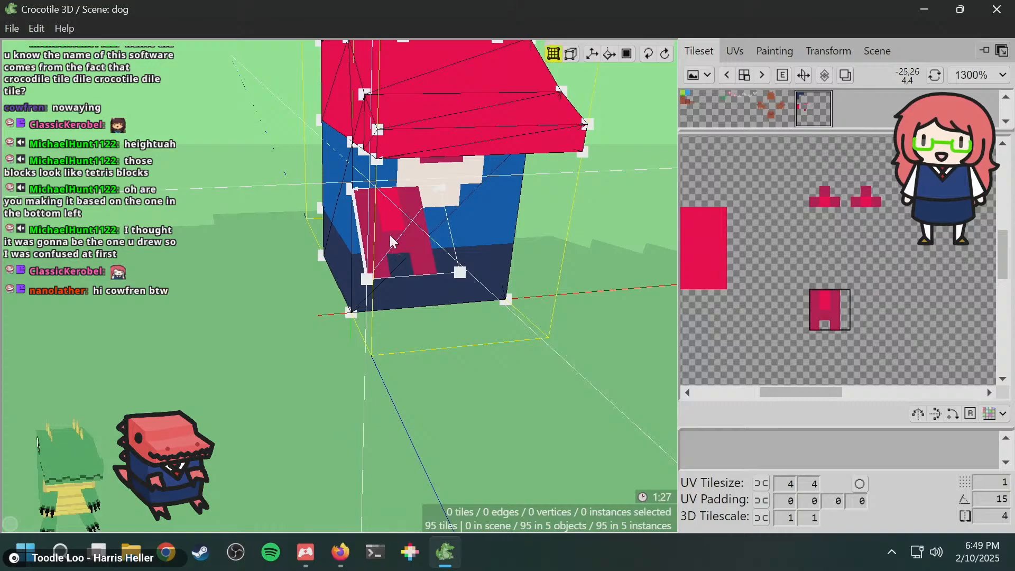
{"action": "left_click", "coordinate": [391, 237]}
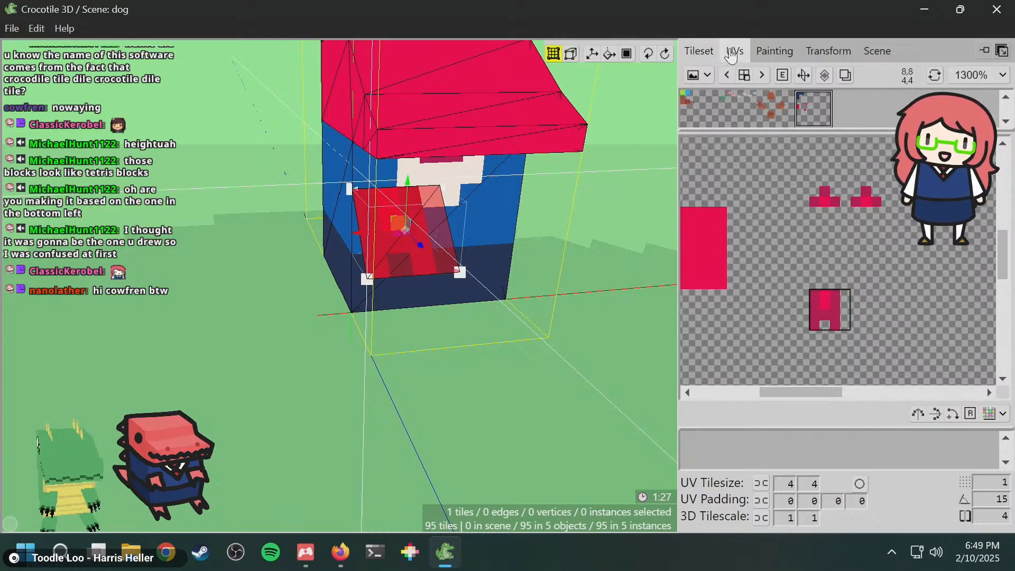
{"action": "left_click", "coordinate": [775, 50]}
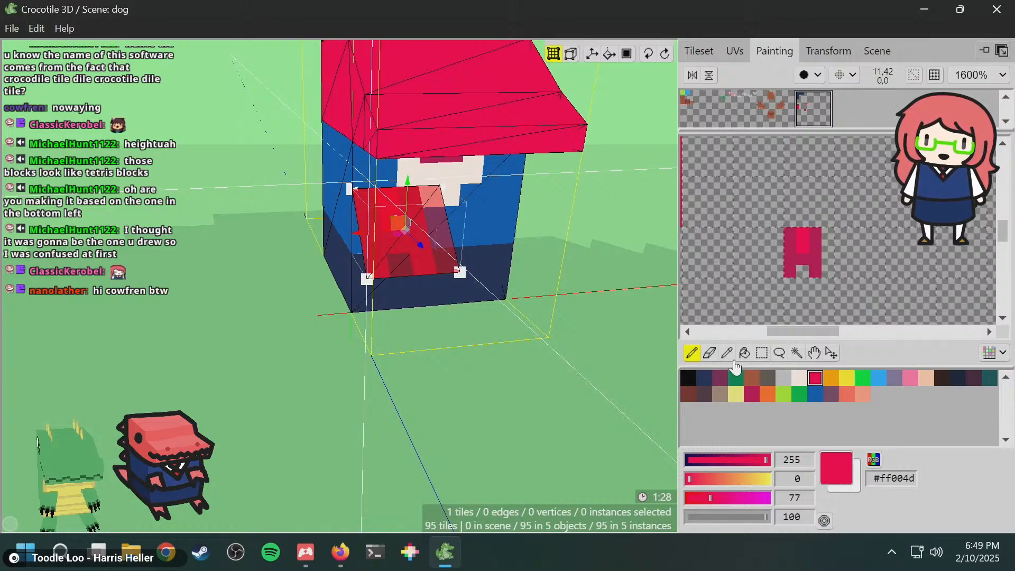
{"action": "left_click", "coordinate": [767, 353]}
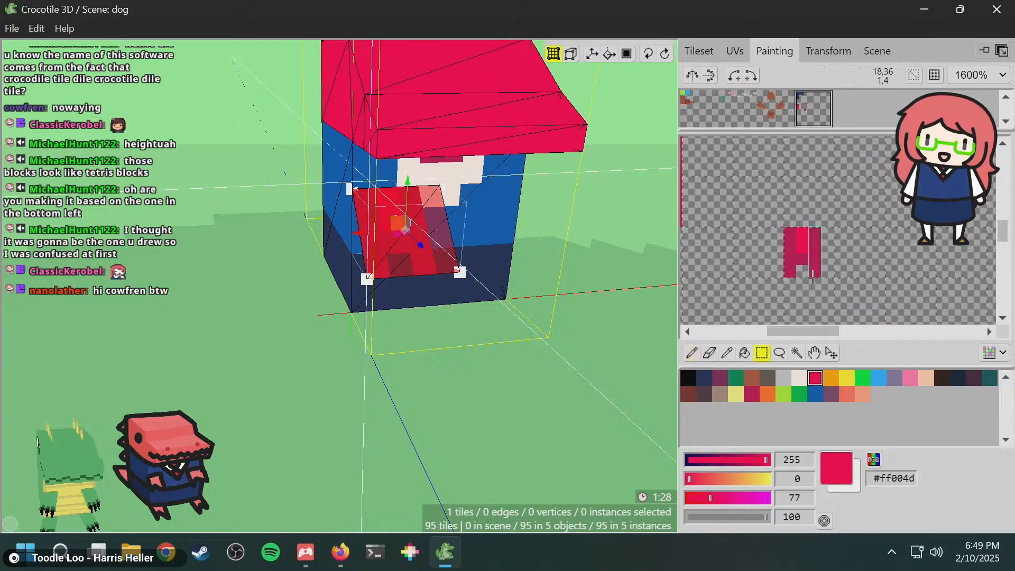
{"action": "key", "text": "Delete"}
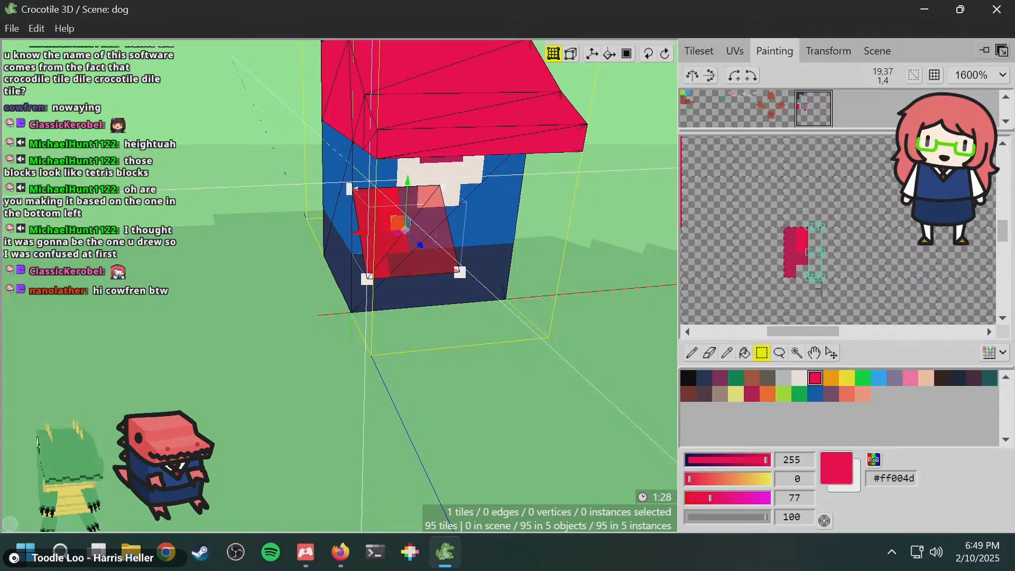
{"action": "left_click", "coordinate": [832, 260]}
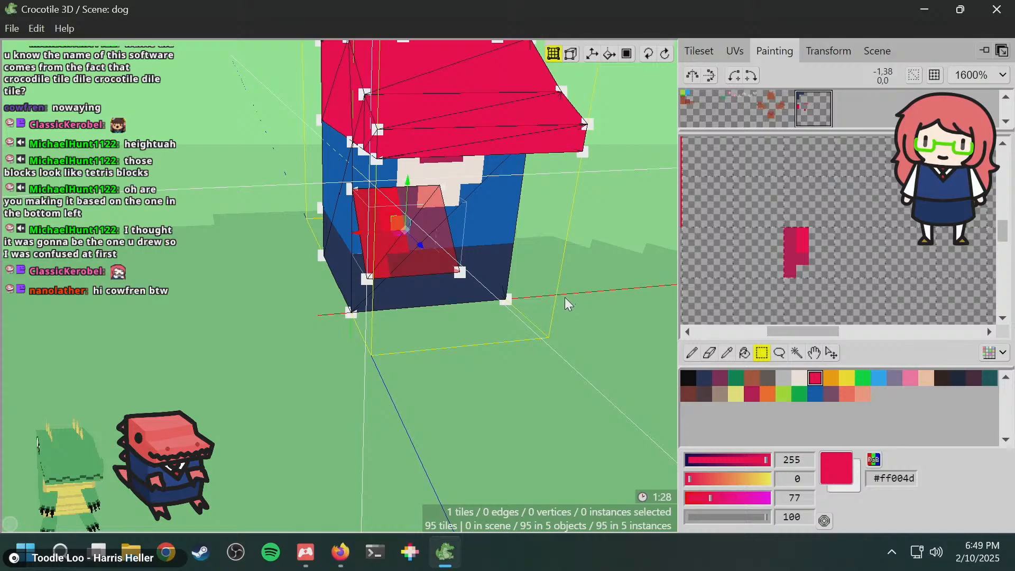
{"action": "left_click", "coordinate": [599, 261]}
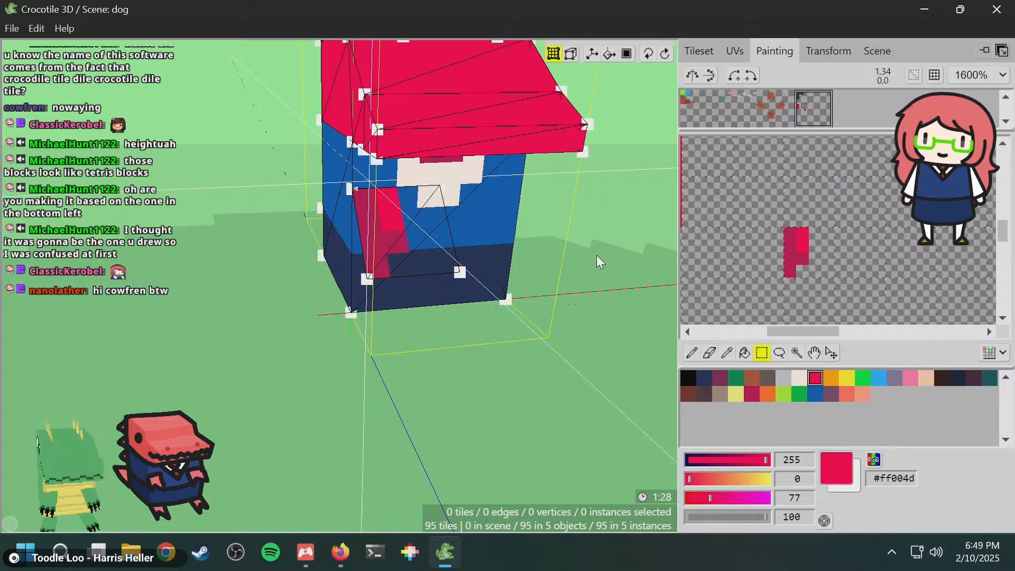
- Try the arm texture fully in dark red #be1250, restore the bright red #ff004d on its front part, and save the file
{"action": "mouse_move", "coordinate": [597, 255]}
{"action": "middle_mouse_down"}
{"action": "mouse_move", "coordinate": [492, 264]}
{"action": "mouse_move", "coordinate": [674, 246]}
{"action": "mouse_move", "coordinate": [592, 256]}
{"action": "mouse_move", "coordinate": [339, 255]}
{"action": "middle_mouse_up"}
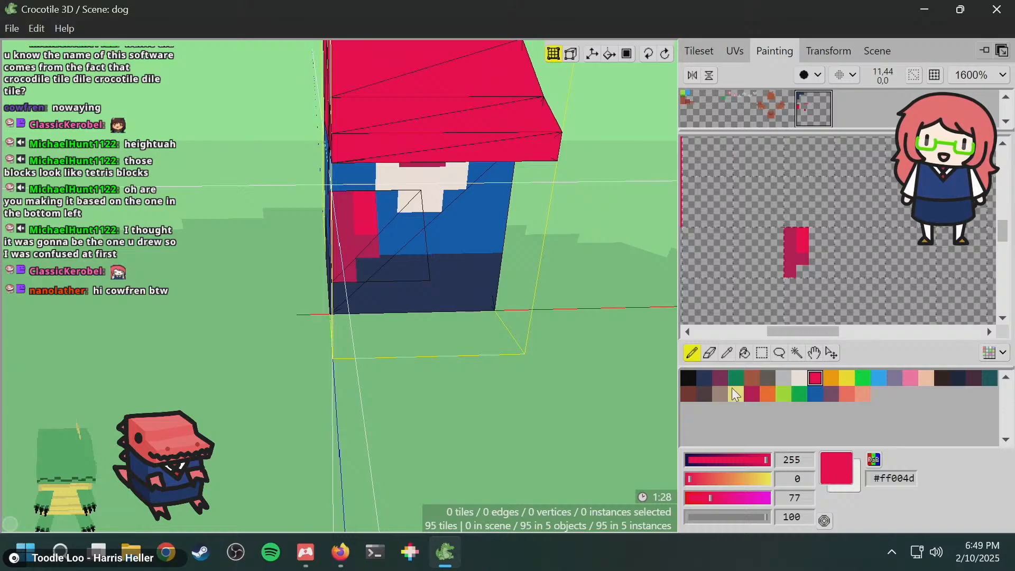
{"action": "left_click", "coordinate": [750, 394]}
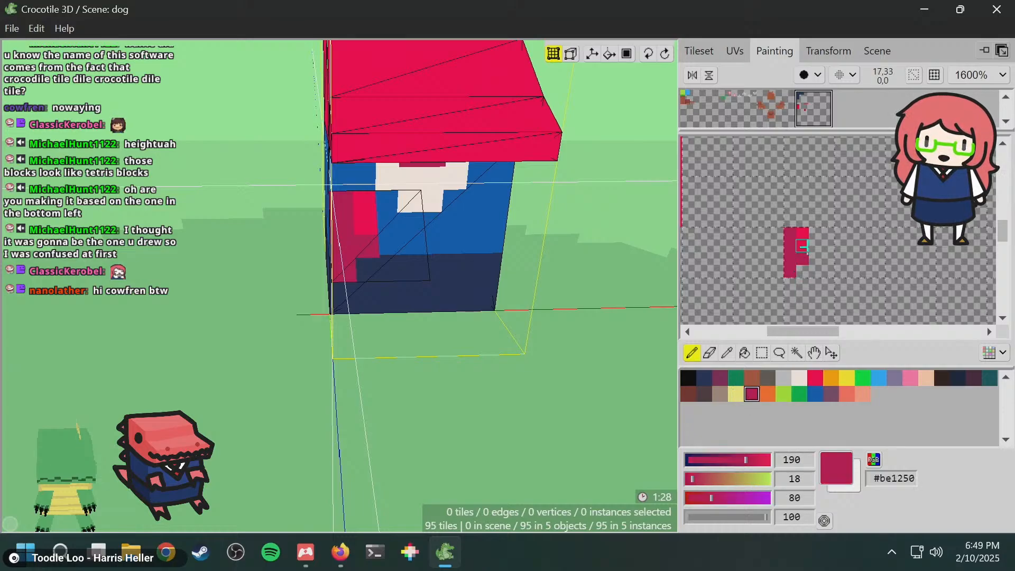
{"action": "mouse_move", "coordinate": [576, 297]}
{"action": "right_mouse_down"}
{"action": "mouse_move", "coordinate": [523, 349]}
{"action": "mouse_move", "coordinate": [454, 341]}
{"action": "mouse_move", "coordinate": [587, 328]}
{"action": "mouse_move", "coordinate": [497, 352]}
{"action": "right_mouse_up"}
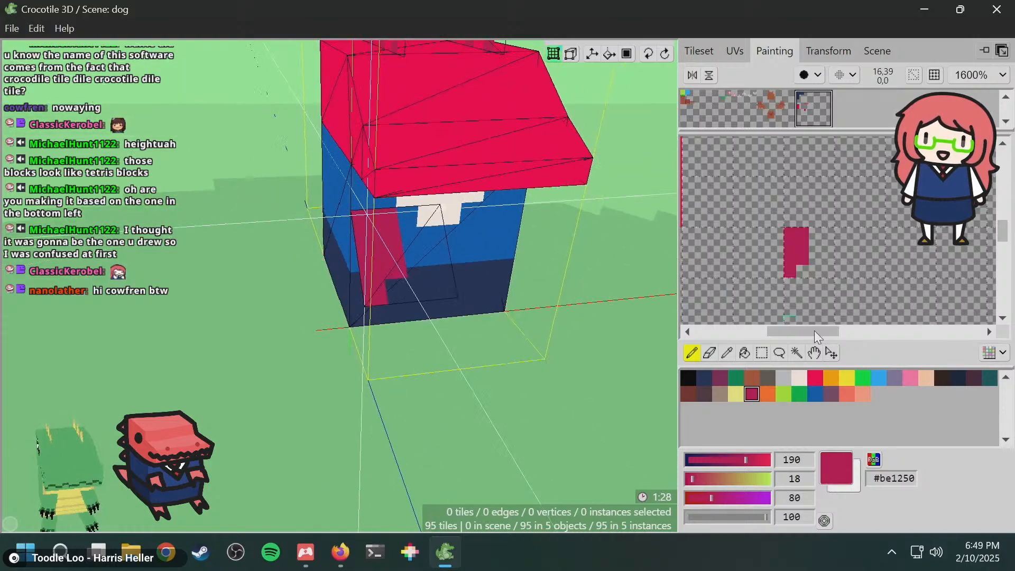
{"action": "left_click", "coordinate": [815, 378]}
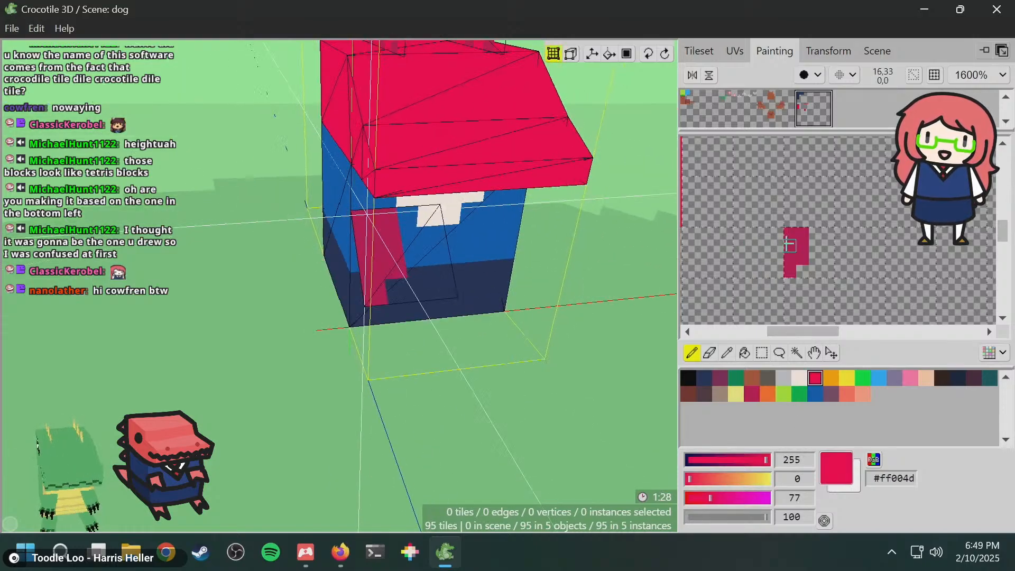
{"action": "key", "text": "ctrl+s"}
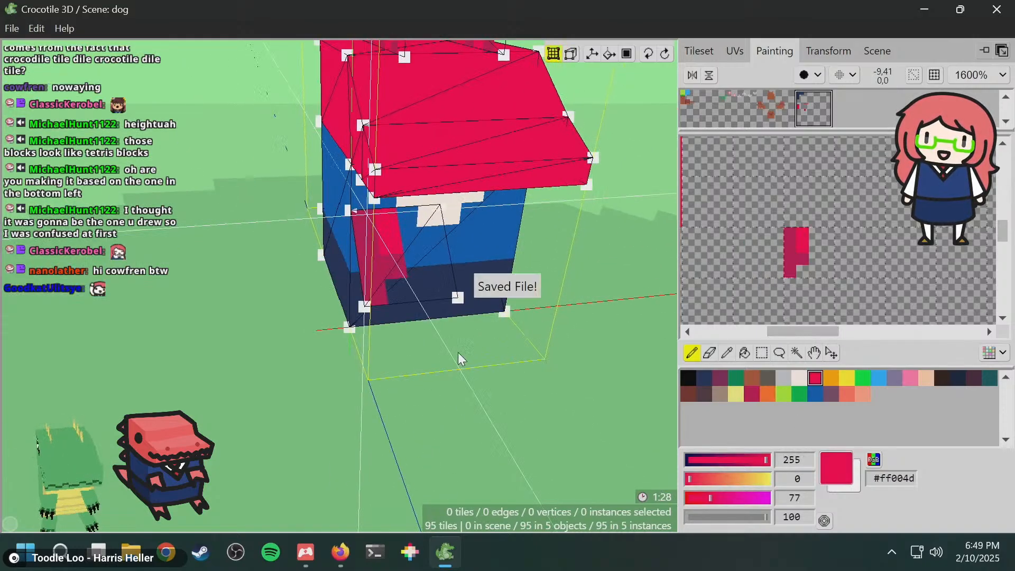
- Duplicate the arm tile, mirror the copy horizontally onto the opposite side of the body's front, and clear the selection
{"action": "mouse_move", "coordinate": [458, 352]}
{"action": "right_mouse_down"}
{"action": "mouse_move", "coordinate": [534, 343]}
{"action": "mouse_move", "coordinate": [464, 352]}
{"action": "right_mouse_up"}
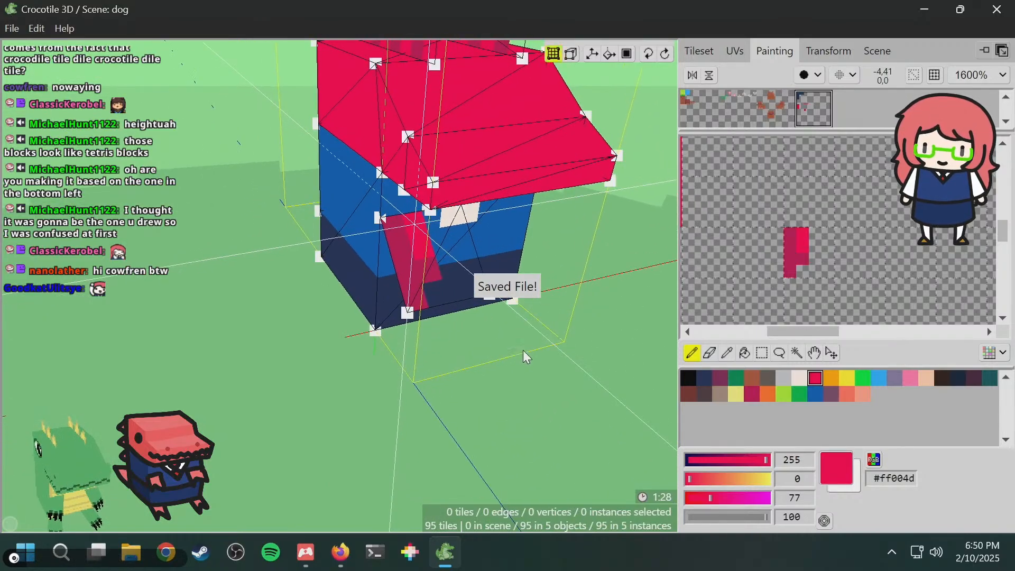
{"action": "mouse_move", "coordinate": [521, 335]}
{"action": "right_mouse_down"}
{"action": "mouse_move", "coordinate": [450, 338]}
{"action": "mouse_move", "coordinate": [456, 312]}
{"action": "mouse_move", "coordinate": [535, 331]}
{"action": "right_mouse_up"}
{"action": "right_click_drag", "start_coordinate": [592, 205], "coordinate": [571, 214]}
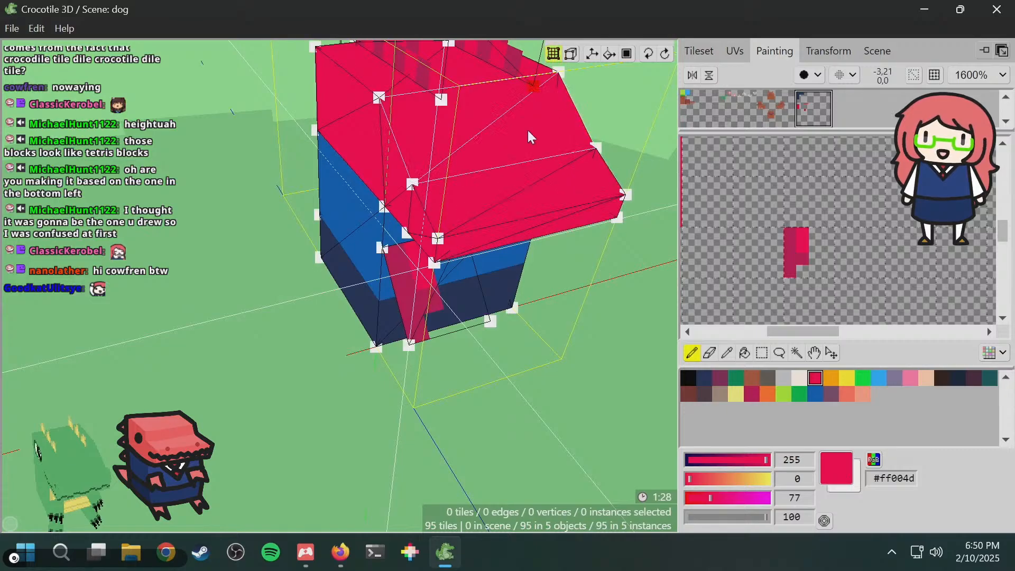
{"action": "right_click_drag", "start_coordinate": [578, 322], "coordinate": [528, 296]}
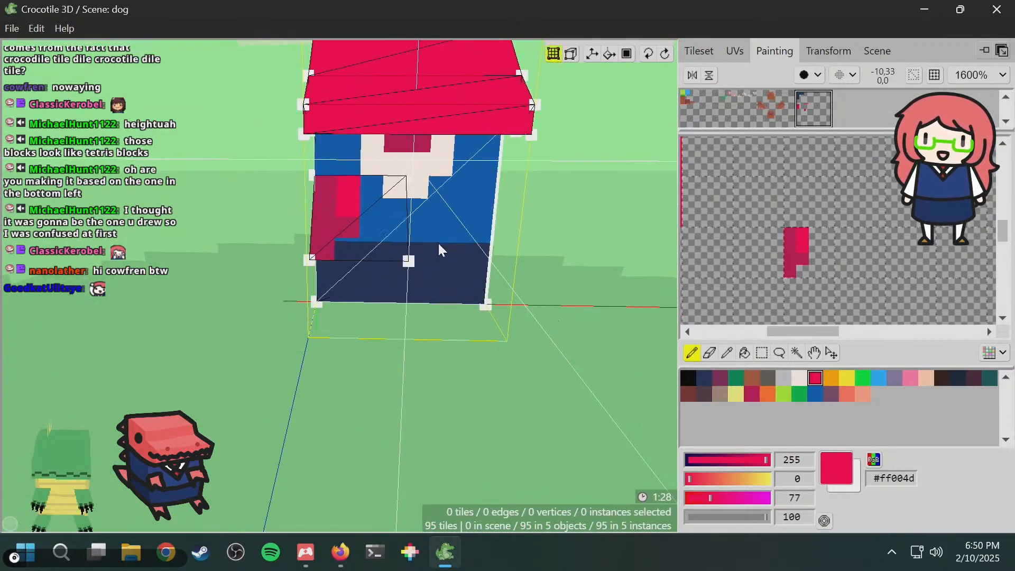
{"action": "left_click", "coordinate": [334, 227]}
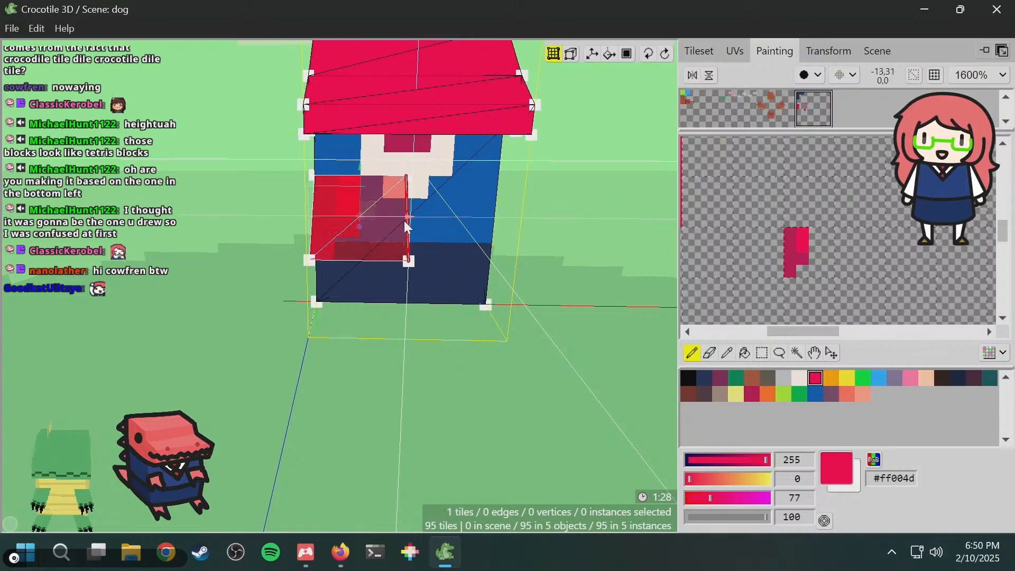
{"action": "key", "text": "ctrl+v"}
{"action": "key", "text": "v"}
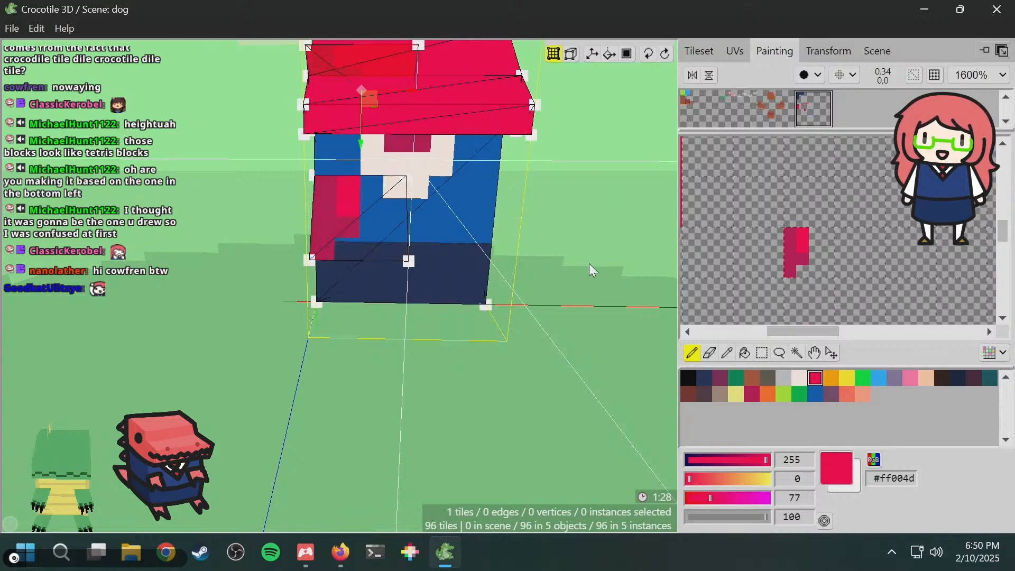
{"action": "key", "text": "ctrl+z"}
{"action": "key", "text": "c"}
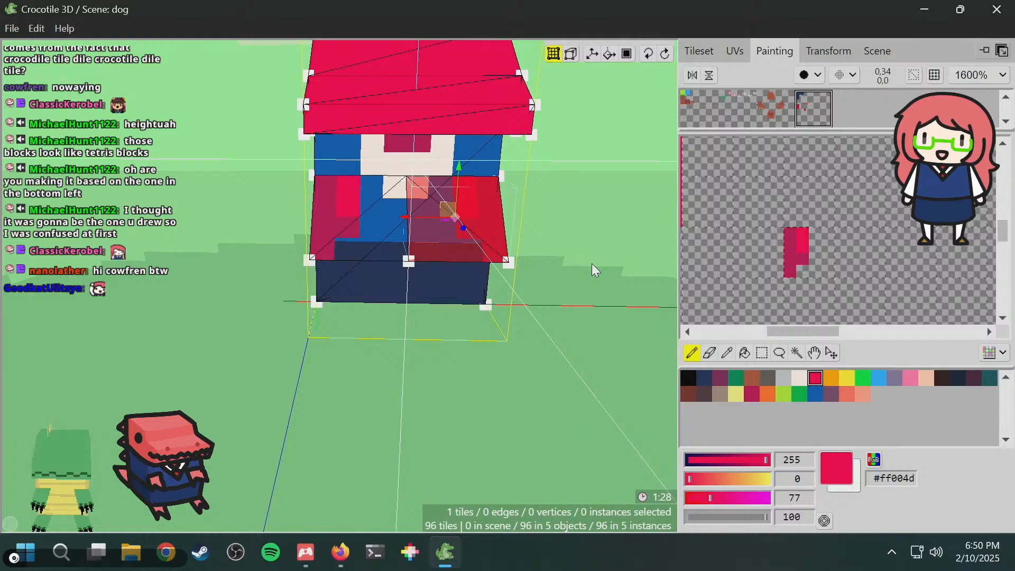
{"action": "left_click", "coordinate": [592, 263]}
- Select both arm tiles, duplicate them, move the copies down to the base of the body as feet, and clear the selection
{"action": "key", "text": "space"}
{"action": "mouse_move", "coordinate": [452, 370]}
{"action": "left_mouse_down"}
{"action": "mouse_move", "coordinate": [587, 365]}
{"action": "mouse_move", "coordinate": [555, 386]}
{"action": "mouse_move", "coordinate": [492, 349]}
{"action": "mouse_move", "coordinate": [460, 370]}
{"action": "left_mouse_up"}
{"action": "key", "text": "space"}
{"action": "left_click", "coordinate": [403, 213]}
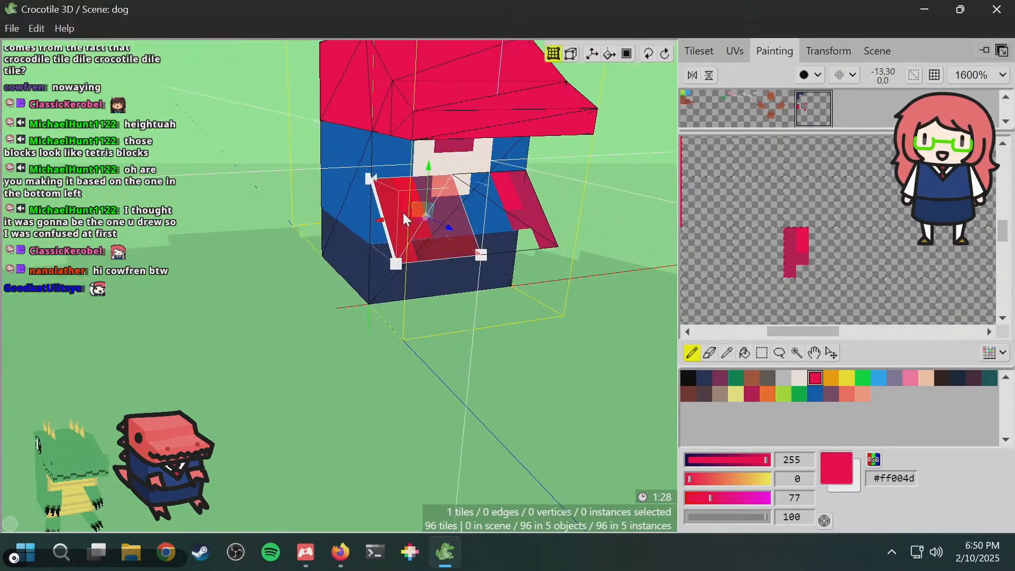
{"action": "left_click", "coordinate": [517, 214], "text": "shift"}
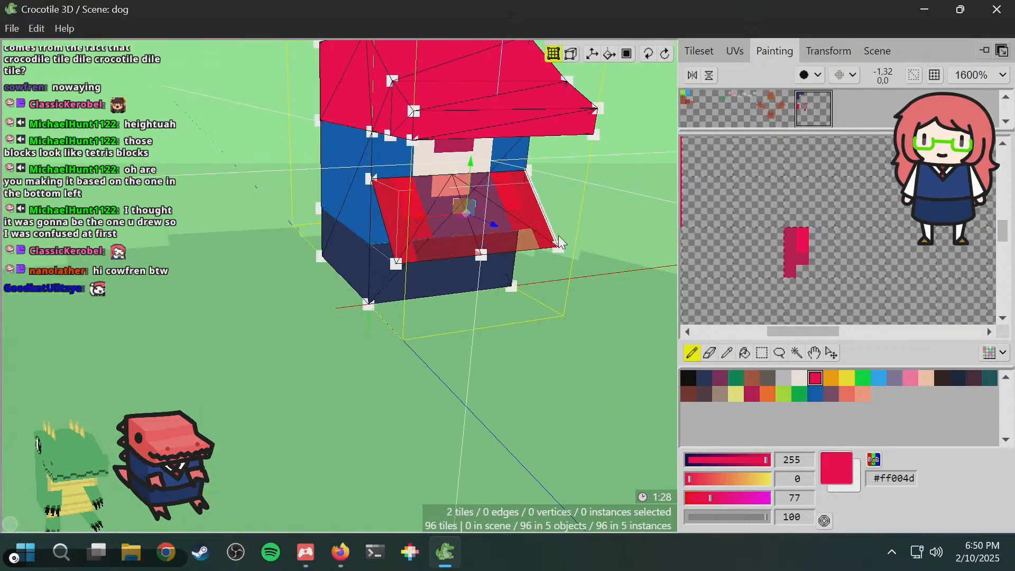
{"action": "key", "text": "ctrl+c"}
{"action": "key", "text": "ctrl+v"}
{"action": "key", "text": "s"}
{"action": "key", "text": "s"}
{"action": "key", "text": "s"}
{"action": "key", "text": "s"}
{"action": "key", "text": "s"}
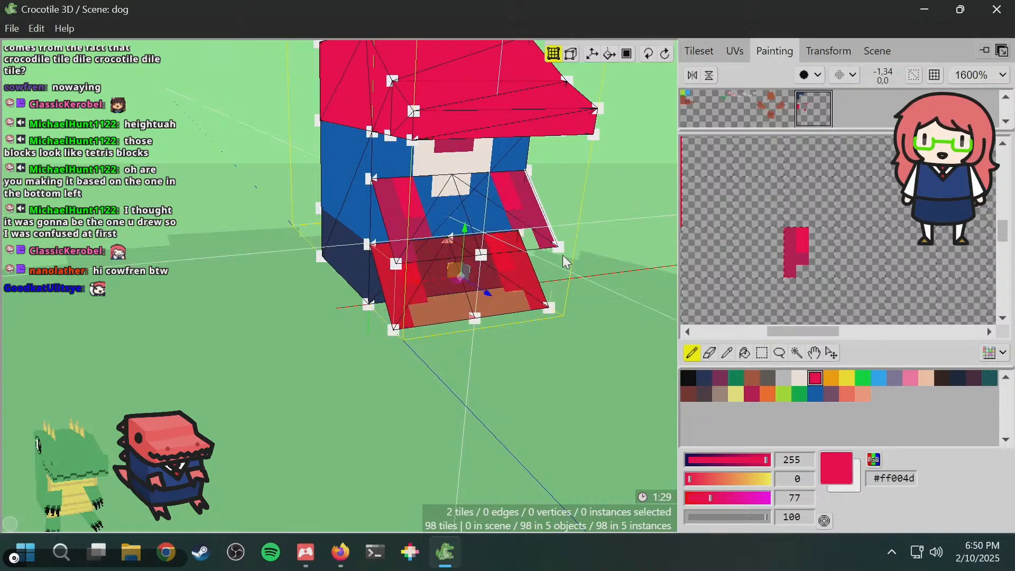
{"action": "key", "text": "s"}
{"action": "key", "text": "Escape"}
- Examine the placement of the arms and feet on the whole crocodile from the front and the sides
{"action": "key", "text": "space"}
{"action": "left_click_drag", "start_coordinate": [480, 328], "coordinate": [532, 333]}
{"action": "key", "text": "space"}
{"action": "left_click_drag", "start_coordinate": [572, 282], "coordinate": [455, 382]}
{"action": "key", "text": "space"}
{"action": "key", "text": "w"}
{"action": "key", "text": "space"}
{"action": "key", "text": "space"}
{"action": "key", "text": "w"}
{"action": "key", "text": "s"}
{"action": "key", "text": "space"}
{"action": "key", "text": "space"}
{"action": "left_click_drag", "start_coordinate": [526, 360], "coordinate": [506, 357]}
{"action": "scroll", "coordinate": [518, 355], "scroll_direction": "down", "scroll_amount": 3}
{"action": "key", "text": "space"}
{"action": "key", "text": "space"}
{"action": "scroll", "coordinate": [501, 355], "scroll_direction": "down", "scroll_amount": 3}
{"action": "key", "text": "space"}
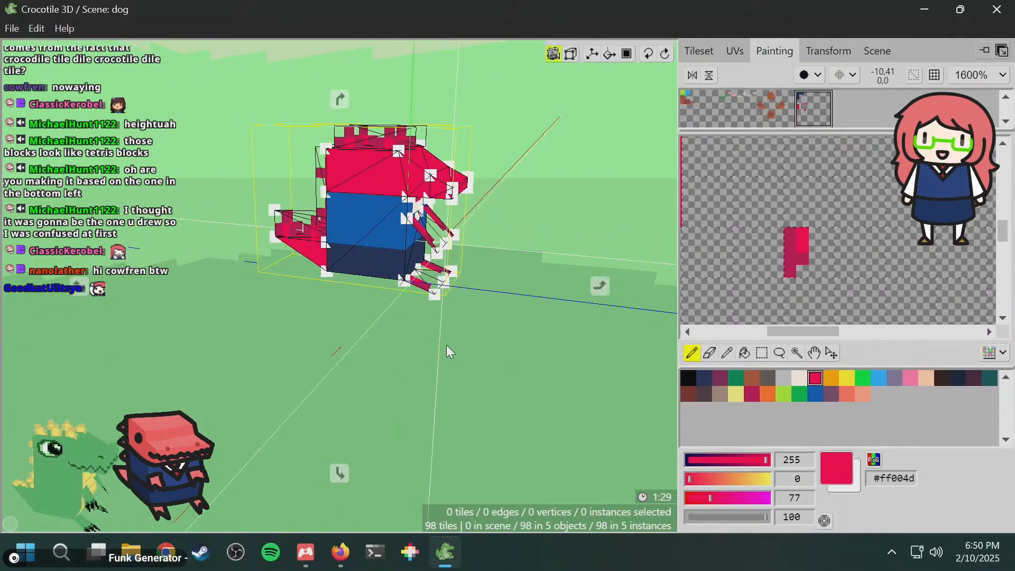
{"action": "left_click_drag", "start_coordinate": [446, 346], "coordinate": [476, 339]}
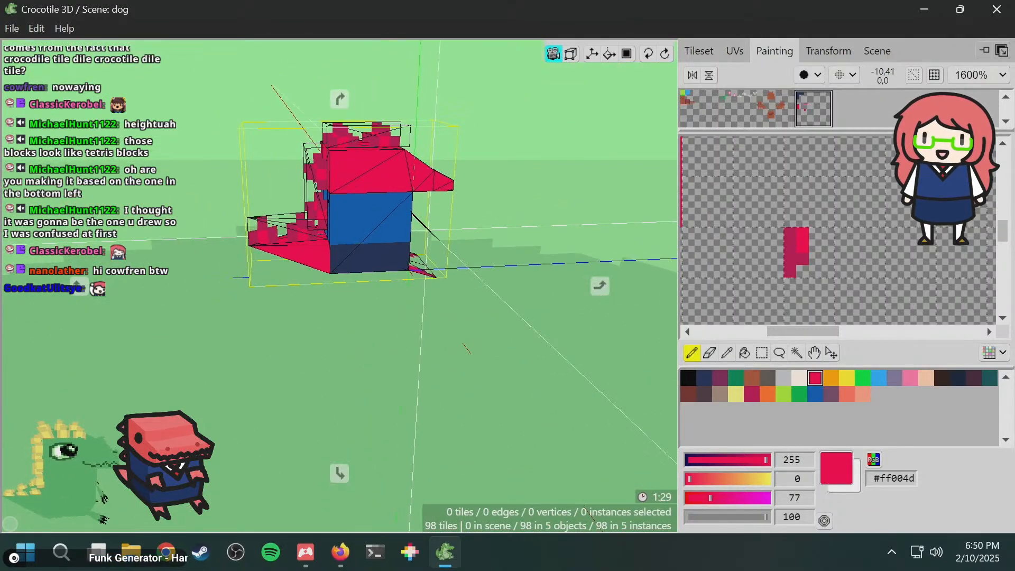
{"action": "key", "text": "space"}
{"action": "scroll", "coordinate": [446, 211], "scroll_direction": "up", "scroll_amount": 5}
{"action": "key", "text": "space"}
{"action": "left_click_drag", "start_coordinate": [444, 93], "coordinate": [447, 120]}
{"action": "left_click_drag", "start_coordinate": [438, 168], "coordinate": [378, 148]}
{"action": "key", "text": "space"}
{"action": "key", "text": "space"}
{"action": "key", "text": "space"}
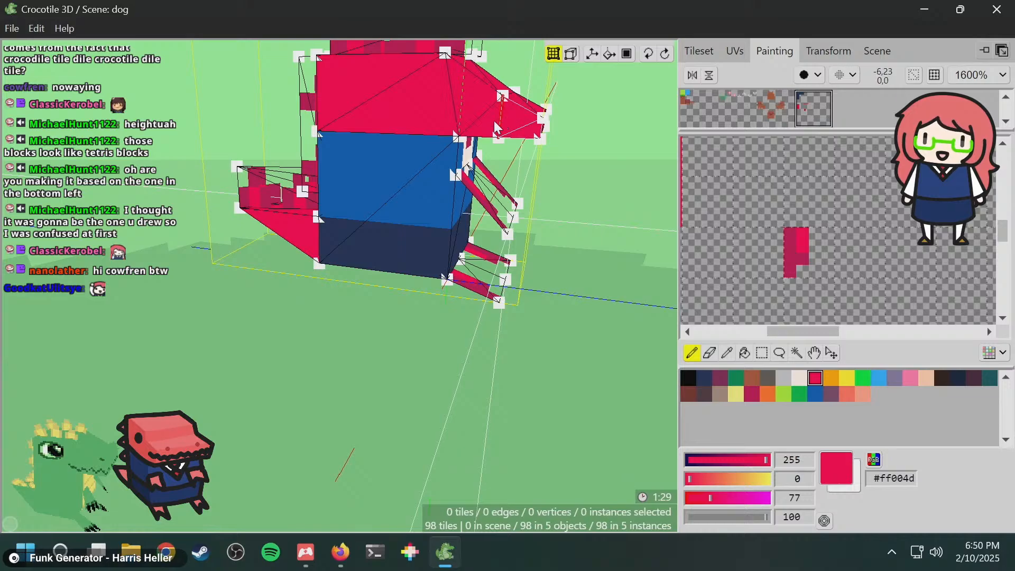
{"action": "key", "text": "space"}
{"action": "left_click_drag", "start_coordinate": [495, 128], "coordinate": [557, 136]}
{"action": "key", "text": "space"}
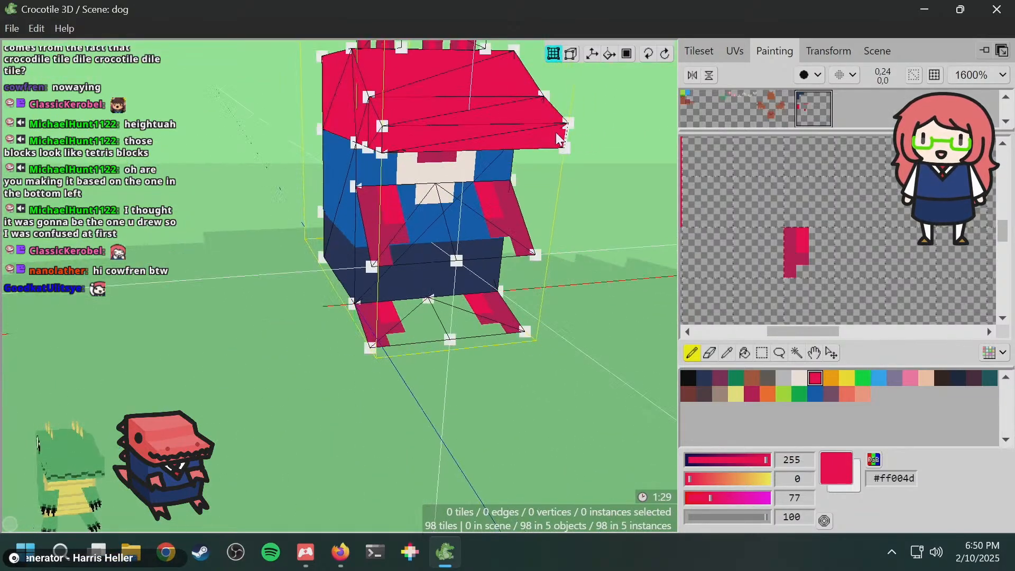
{"action": "key", "text": "space"}
{"action": "left_click_drag", "start_coordinate": [430, 139], "coordinate": [378, 135]}
{"action": "key", "text": "space"}
{"action": "key", "text": "space"}
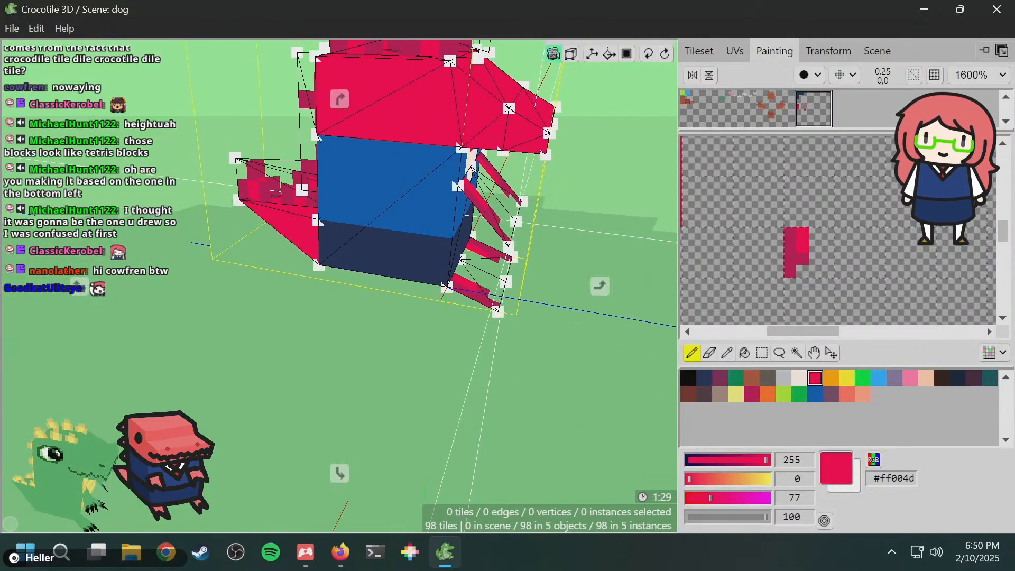
- Select the head's side tile and paint an 8 by 4 pixel block in red #ff004d directly below its texture region
{"action": "left_click_drag", "start_coordinate": [450, 132], "coordinate": [486, 110]}
{"action": "key", "text": "space"}
{"action": "left_click", "coordinate": [433, 92]}
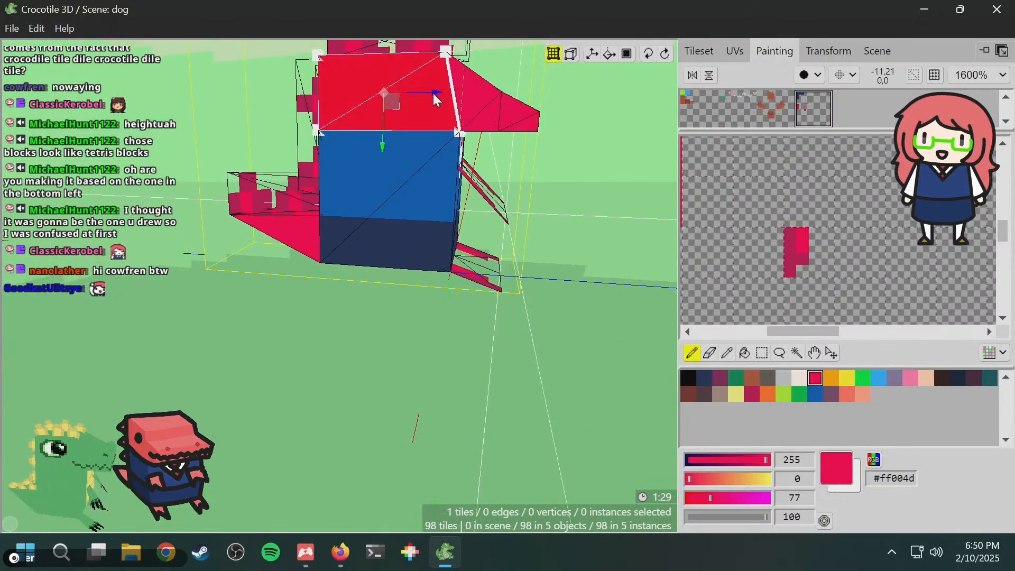
{"action": "left_click", "coordinate": [736, 51]}
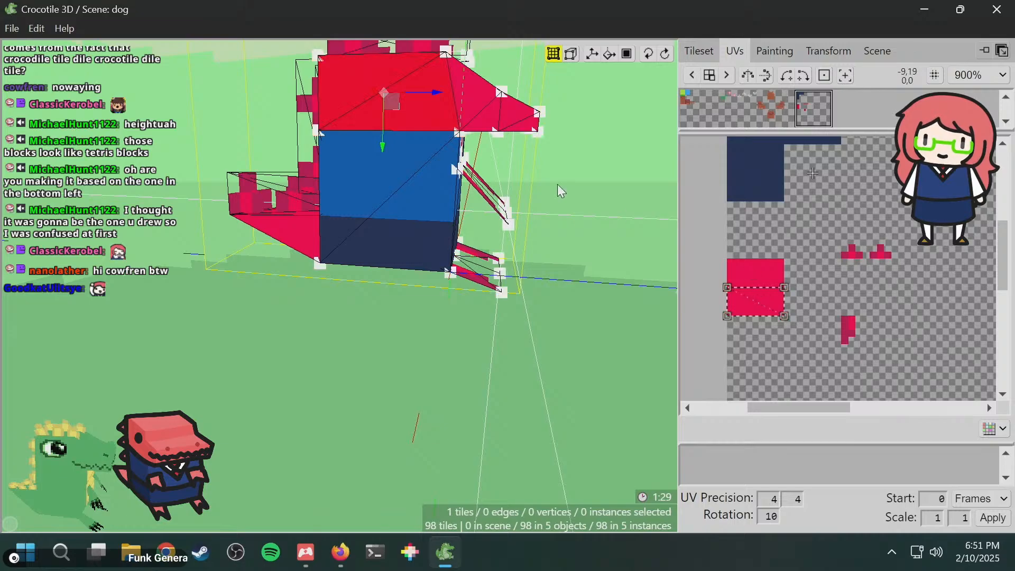
{"action": "left_click", "coordinate": [792, 53]}
{"action": "key", "text": "space"}
{"action": "mouse_move", "coordinate": [751, 224]}
{"action": "left_mouse_down"}
{"action": "mouse_move", "coordinate": [865, 229]}
{"action": "mouse_move", "coordinate": [882, 213]}
{"action": "left_mouse_up"}
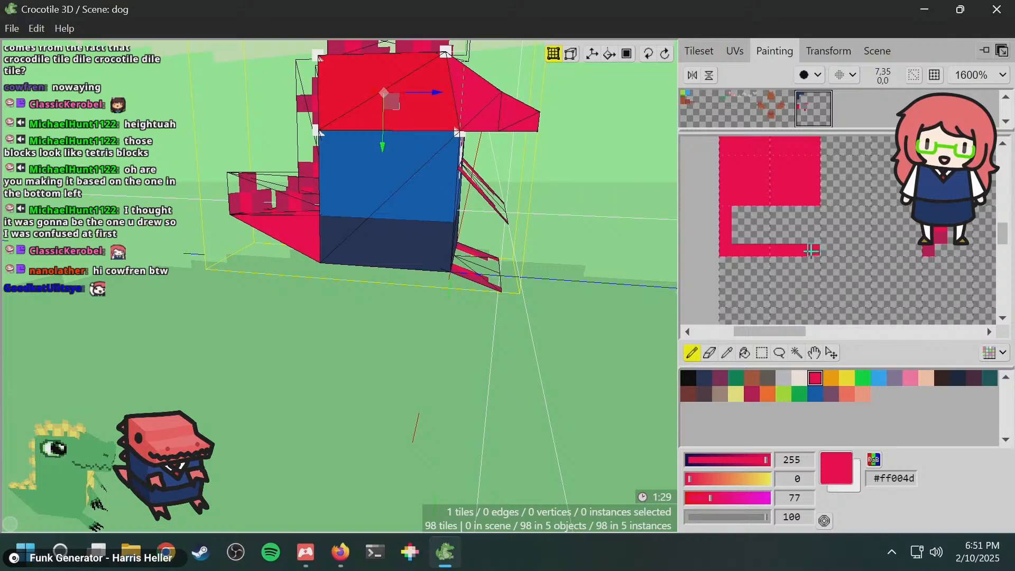
{"action": "left_click_drag", "start_coordinate": [814, 214], "coordinate": [738, 211]}
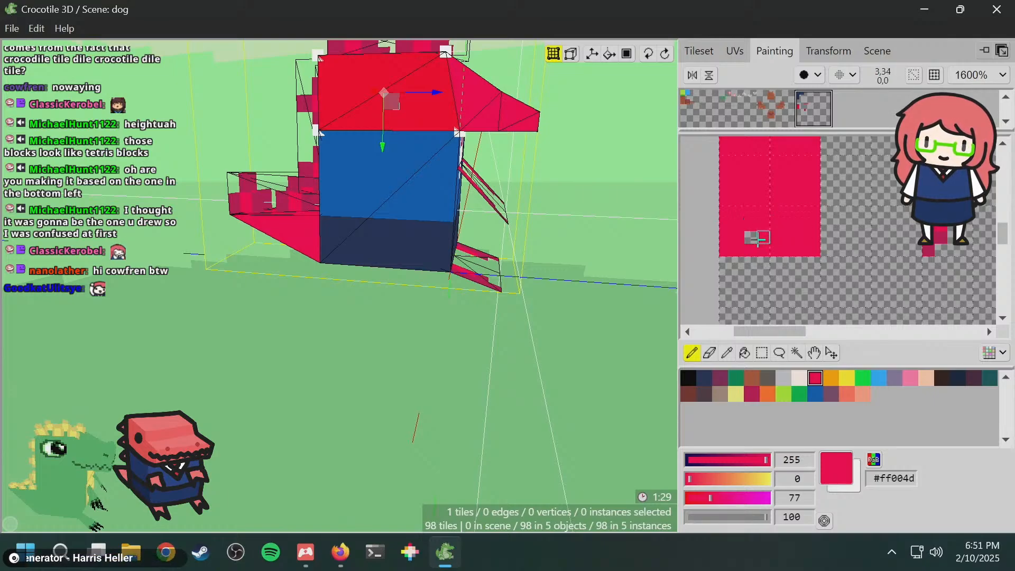
- Add the head's opposite side tile to the selection and move both tiles' UVs down onto the newly painted red block
{"action": "left_click", "coordinate": [735, 51]}
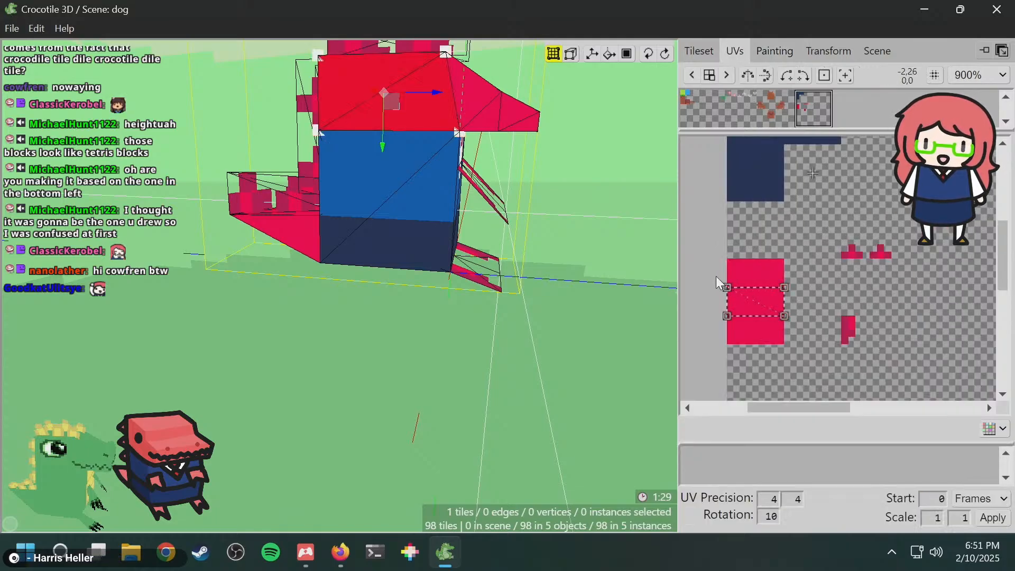
{"action": "middle_click_drag", "start_coordinate": [486, 163], "coordinate": [467, 136]}
{"action": "left_click", "coordinate": [413, 117], "text": "shift"}
{"action": "middle_click_drag", "start_coordinate": [232, 154], "coordinate": [347, 150]}
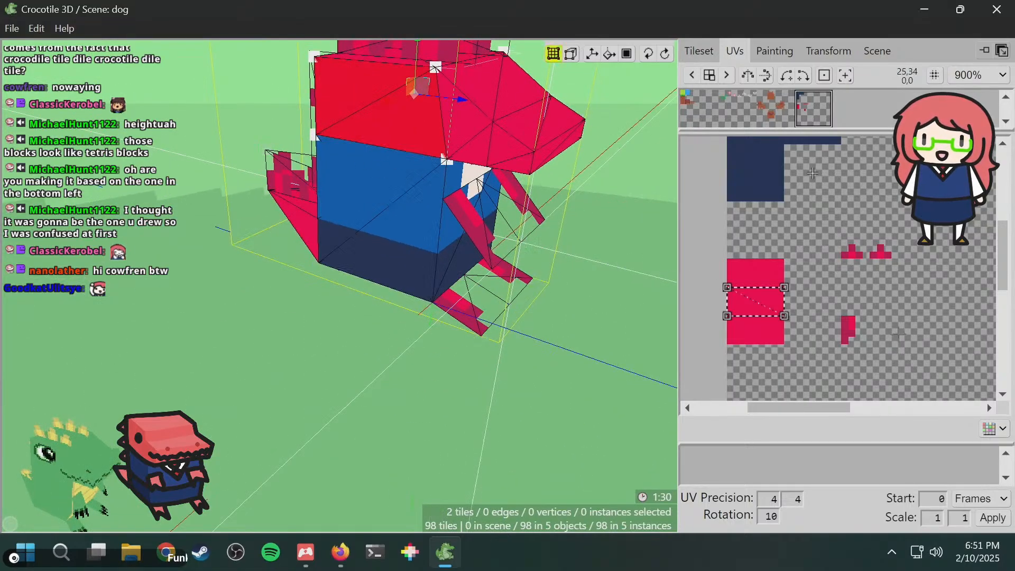
{"action": "left_click", "coordinate": [764, 297]}
{"action": "left_click_drag", "start_coordinate": [804, 277], "coordinate": [759, 304]}
{"action": "left_click_drag", "start_coordinate": [710, 329], "coordinate": [711, 329]}
{"action": "left_click_drag", "start_coordinate": [756, 302], "coordinate": [756, 331]}
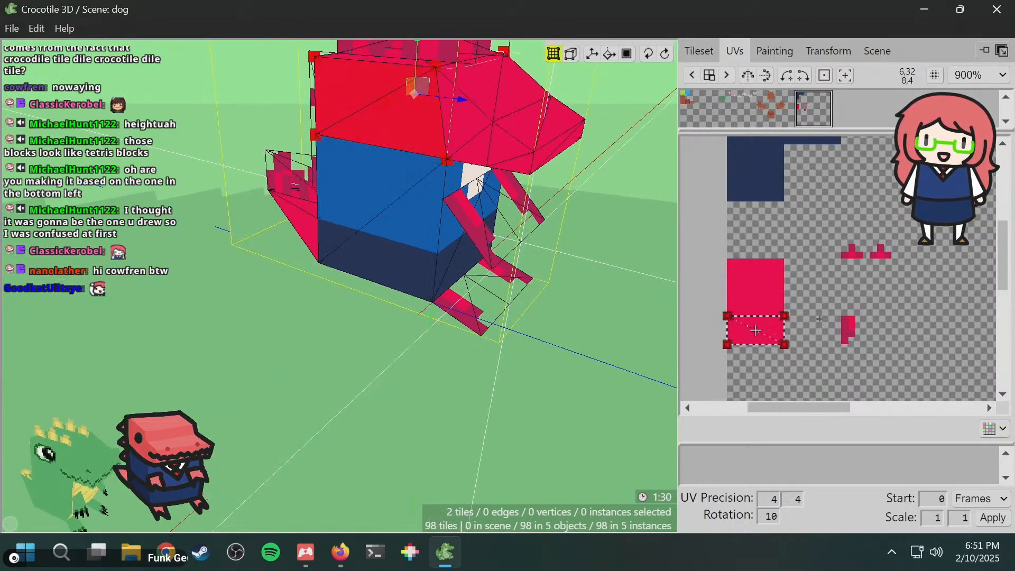
- Set the UV precision to 1 by 1 and move the head sides' upper-right UV corner one pixel inward
{"action": "scroll", "coordinate": [803, 324], "scroll_direction": "up", "scroll_amount": 2}
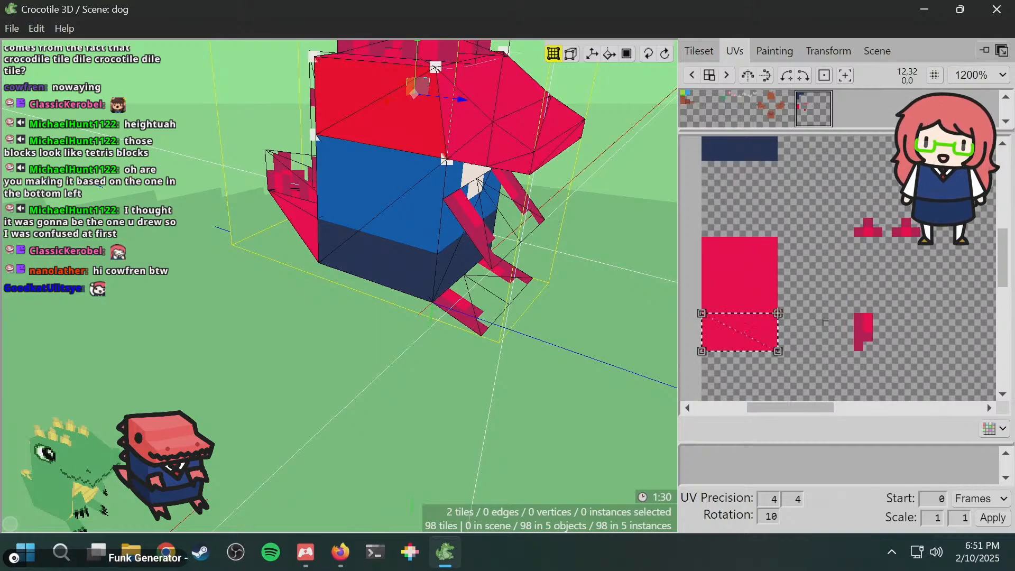
{"action": "scroll", "coordinate": [820, 316], "scroll_direction": "up", "scroll_amount": 4}
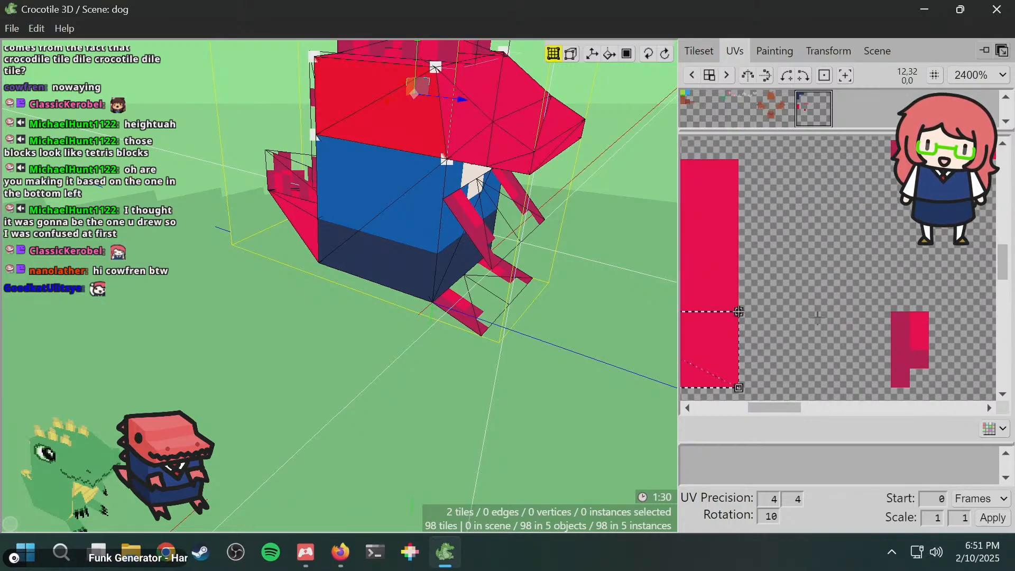
{"action": "scroll", "coordinate": [814, 323], "scroll_direction": "down", "scroll_amount": 4}
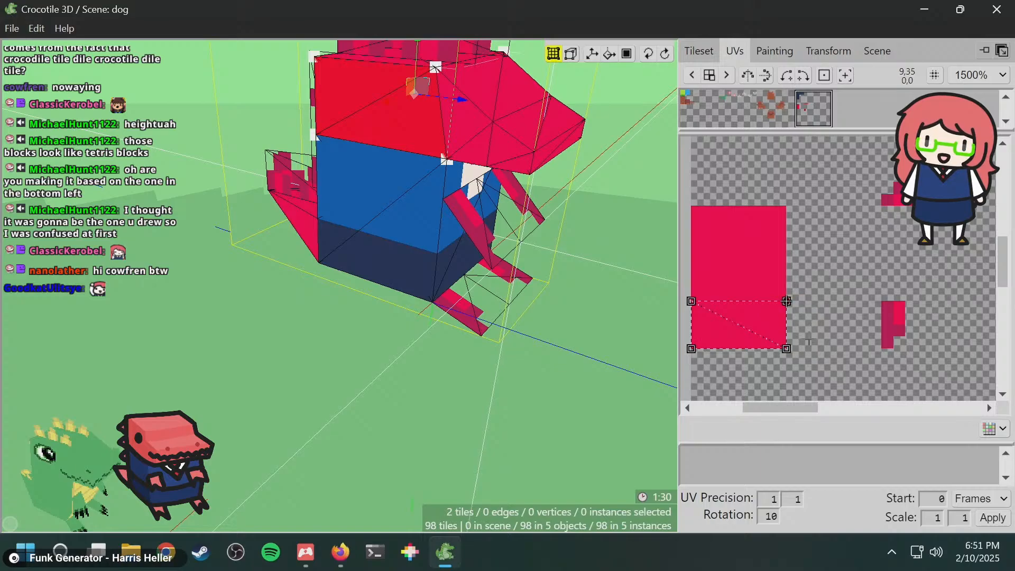
{"action": "middle_click_drag", "start_coordinate": [479, 232], "coordinate": [521, 196]}
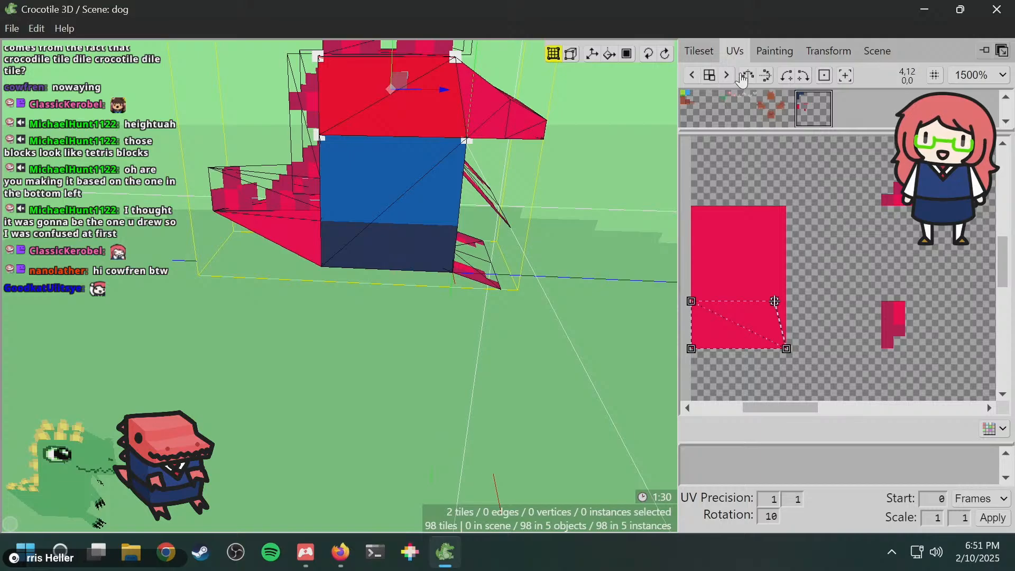
- Paint a one-pixel black #000000 eye on the head-side texture, trying it near the left end and placing it near the right end
{"action": "left_click", "coordinate": [709, 56]}
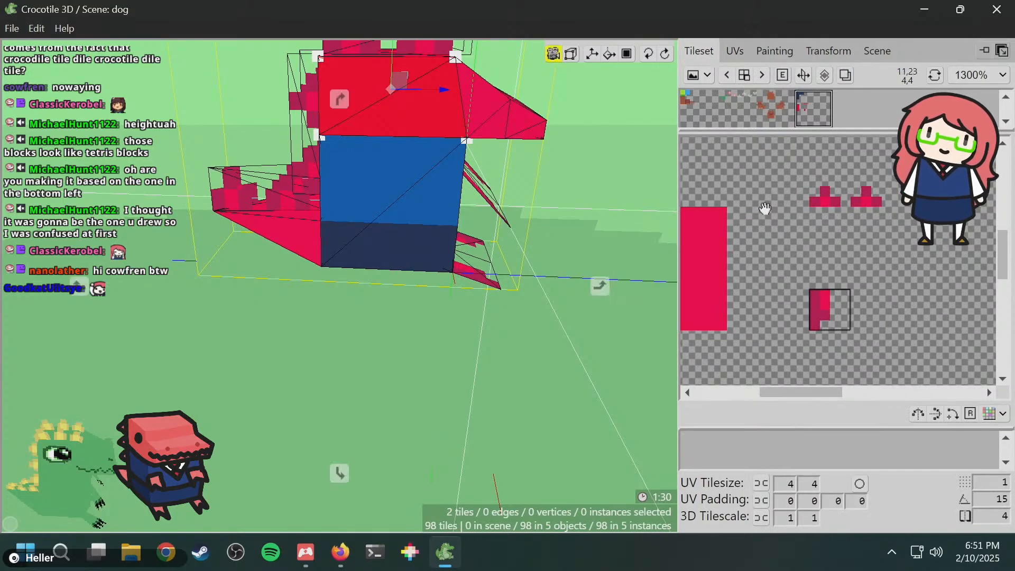
{"action": "middle_click_drag", "start_coordinate": [751, 207], "coordinate": [829, 207]}
{"action": "scroll", "coordinate": [829, 206], "scroll_direction": "up", "scroll_amount": 2}
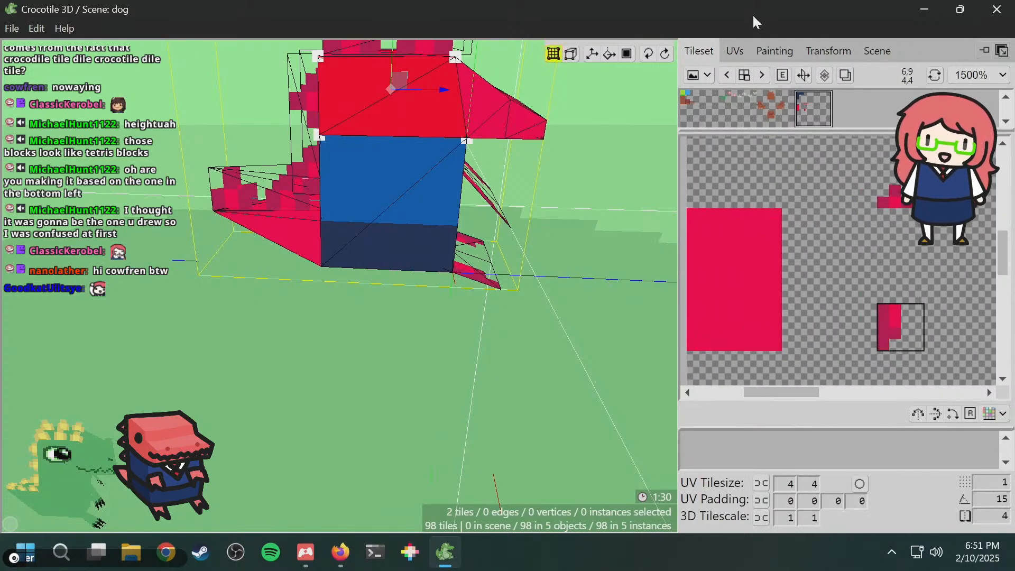
{"action": "left_click", "coordinate": [774, 52]}
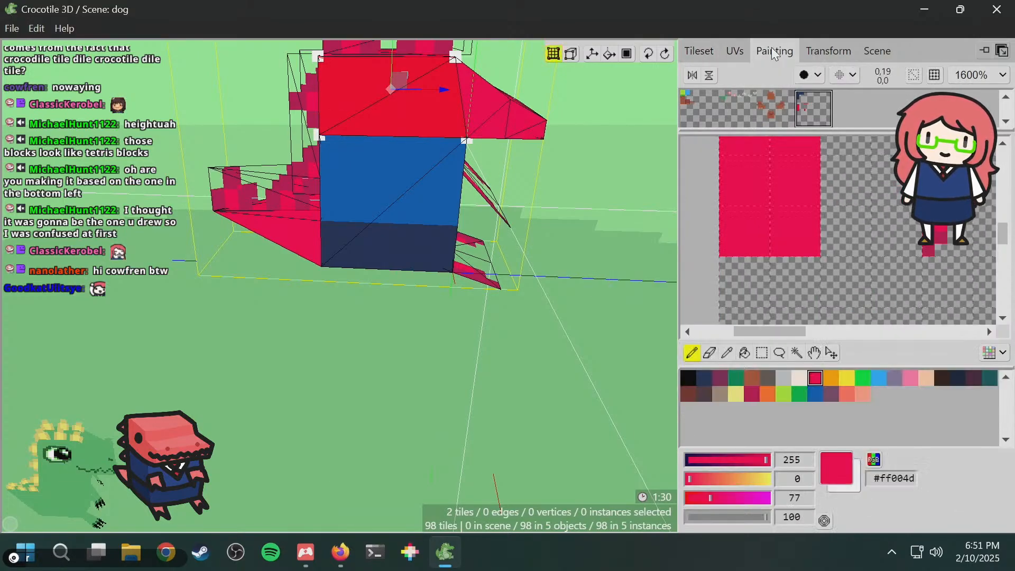
{"action": "left_click", "coordinate": [689, 377]}
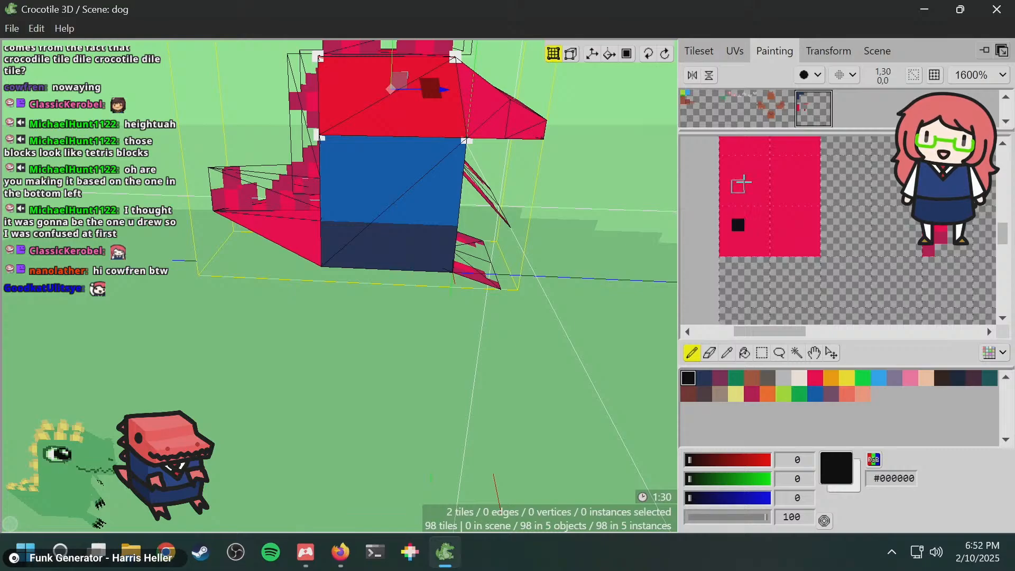
{"action": "left_click", "coordinate": [796, 230]}
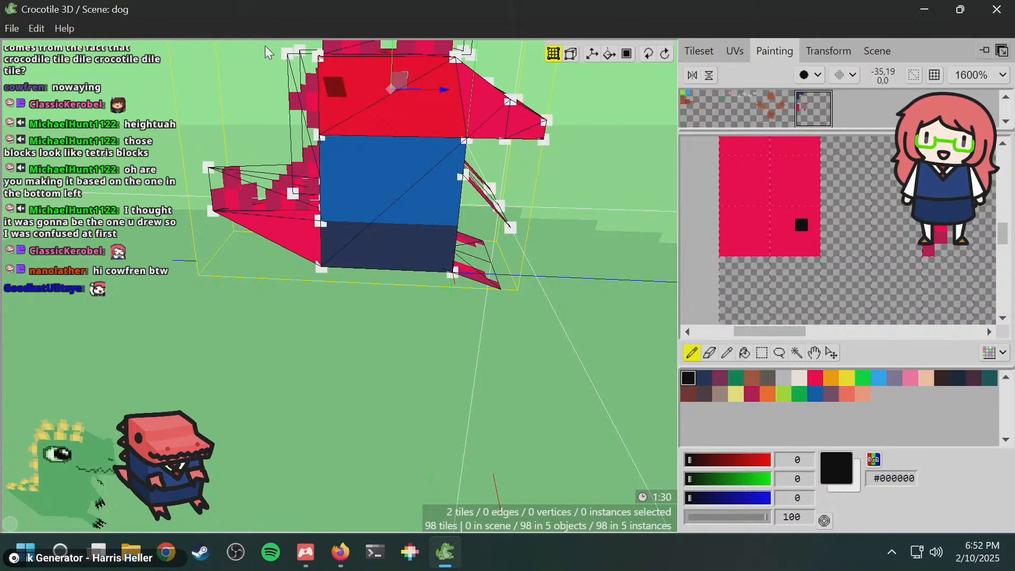
{"action": "left_click", "coordinate": [465, 122]}
{"action": "key", "text": "Tab"}
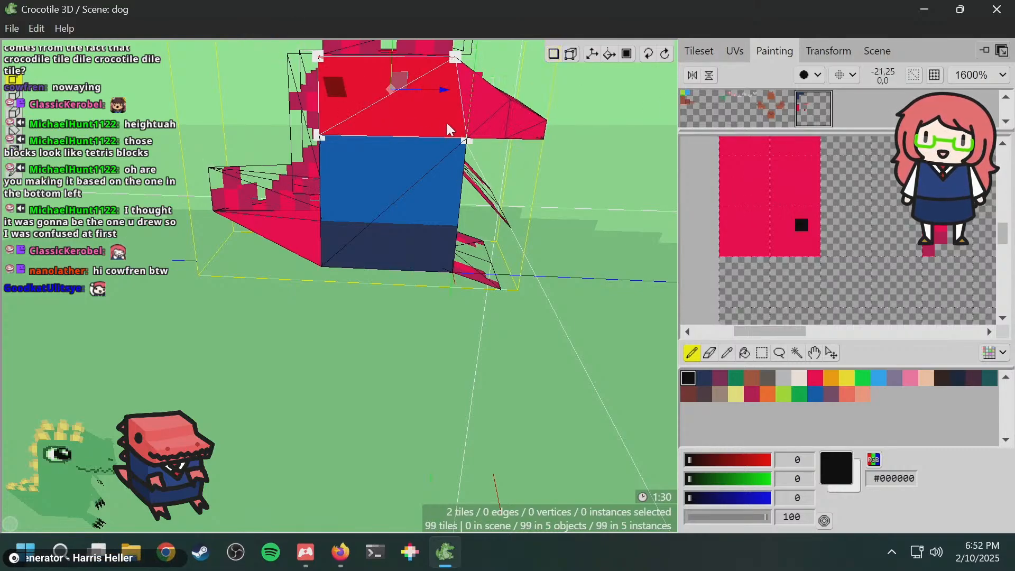
{"action": "left_click", "coordinate": [390, 108]}
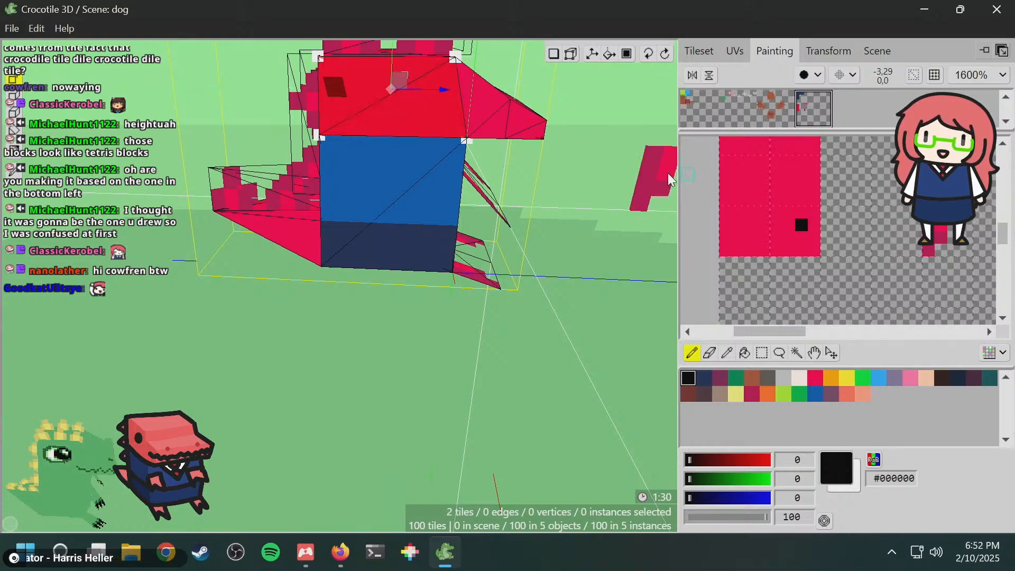
{"action": "key", "text": "ctrl+z"}
- Select the head's near side tile and turn it around so that its eye end faces the snout
{"action": "key", "text": "space"}
{"action": "left_click_drag", "start_coordinate": [621, 183], "coordinate": [592, 177]}
{"action": "key", "text": "space"}
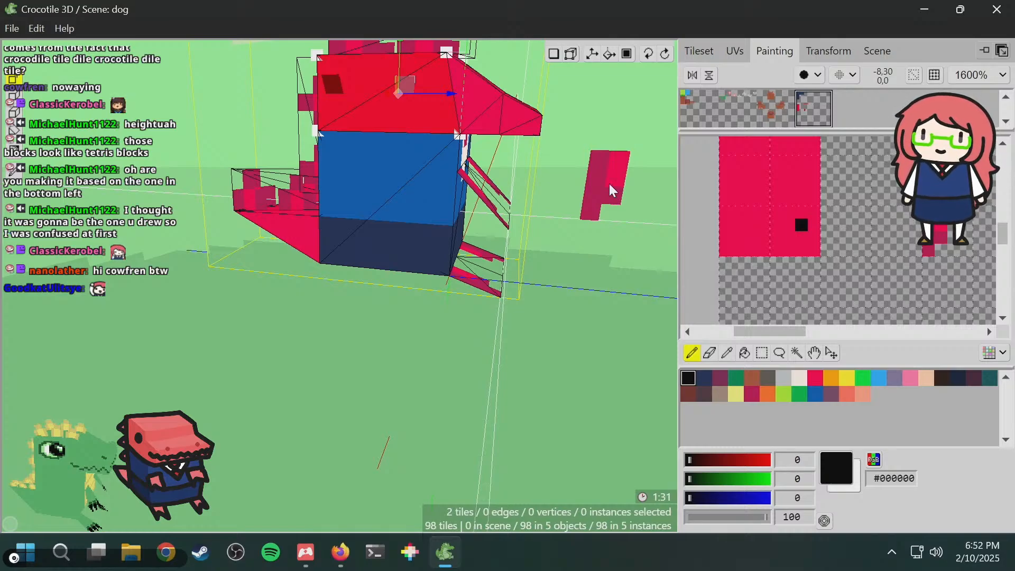
{"action": "key", "text": "space"}
{"action": "mouse_move", "coordinate": [544, 202]}
{"action": "left_mouse_down"}
{"action": "mouse_move", "coordinate": [402, 198]}
{"action": "mouse_move", "coordinate": [449, 224]}
{"action": "mouse_move", "coordinate": [523, 227]}
{"action": "mouse_move", "coordinate": [587, 197]}
{"action": "mouse_move", "coordinate": [541, 197]}
{"action": "left_mouse_up"}
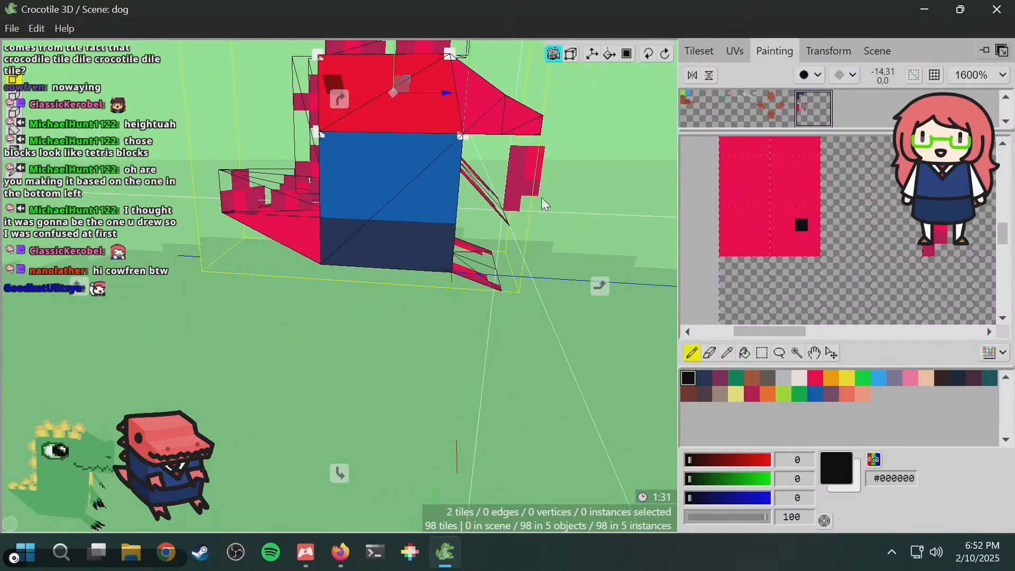
{"action": "key", "text": "space"}
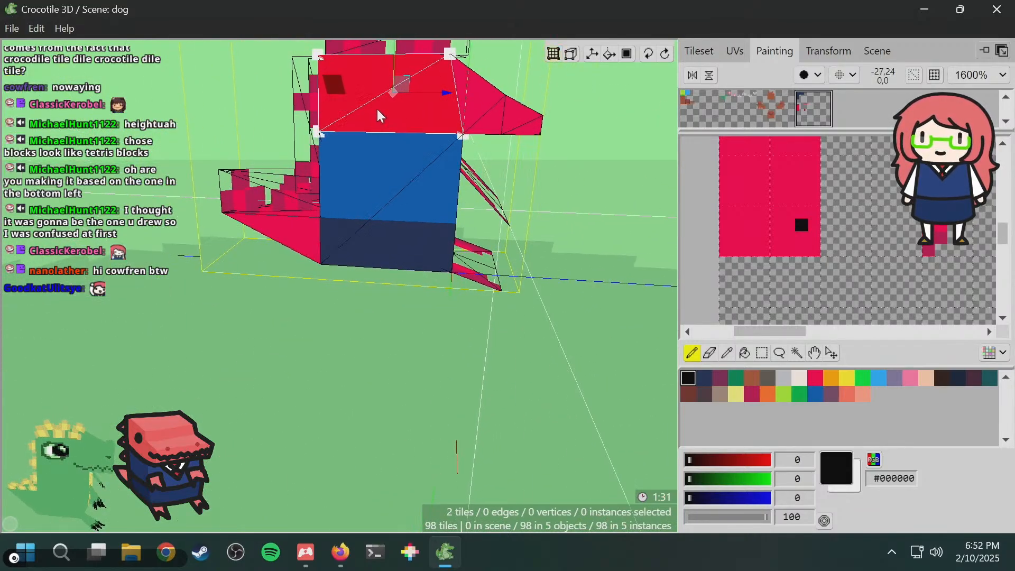
{"action": "key", "text": "Tab"}
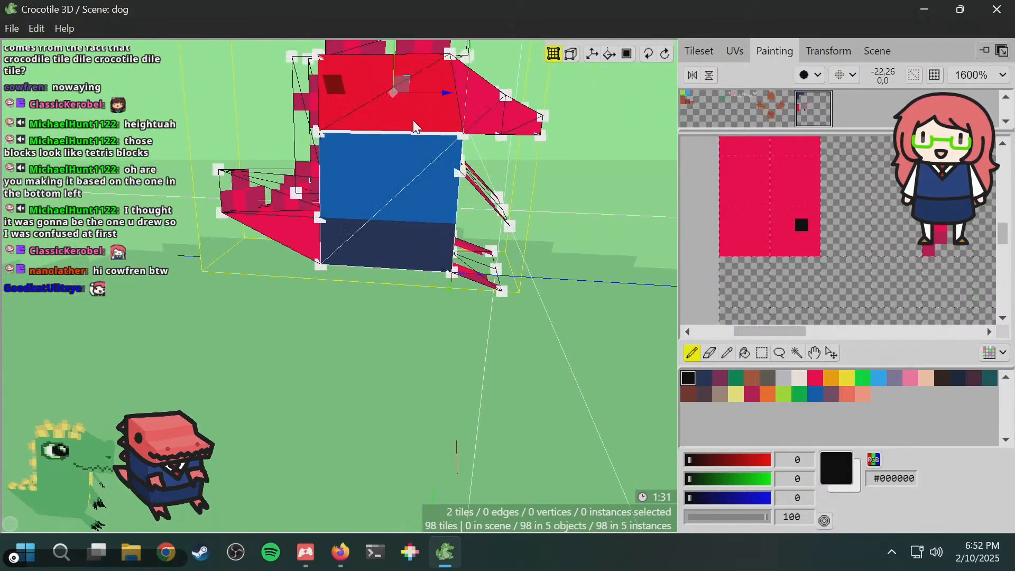
{"action": "left_click", "coordinate": [384, 99]}
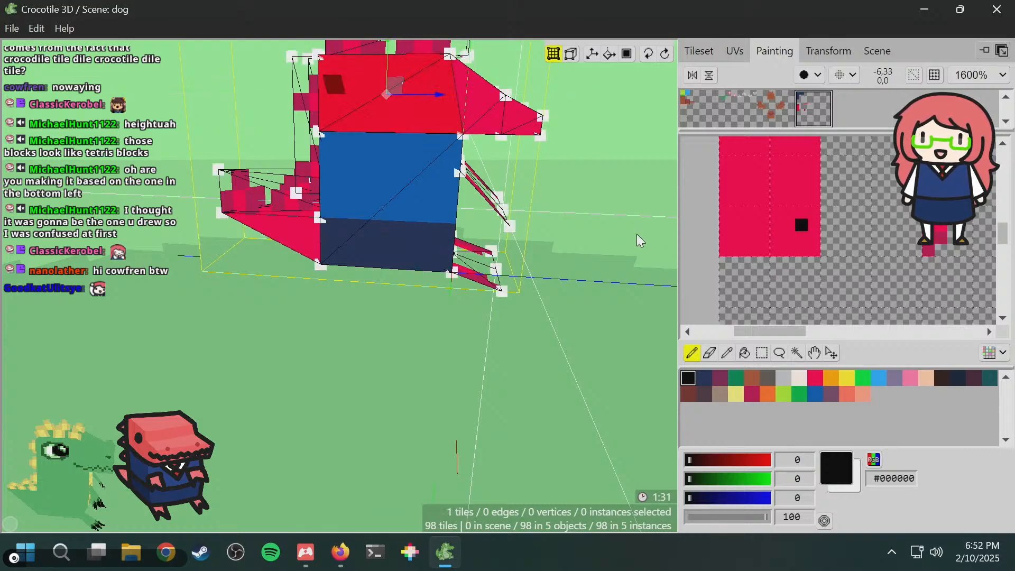
{"action": "key", "text": "v"}
{"action": "key", "text": "v"}
{"action": "key", "text": "v"}
{"action": "key", "text": "v"}
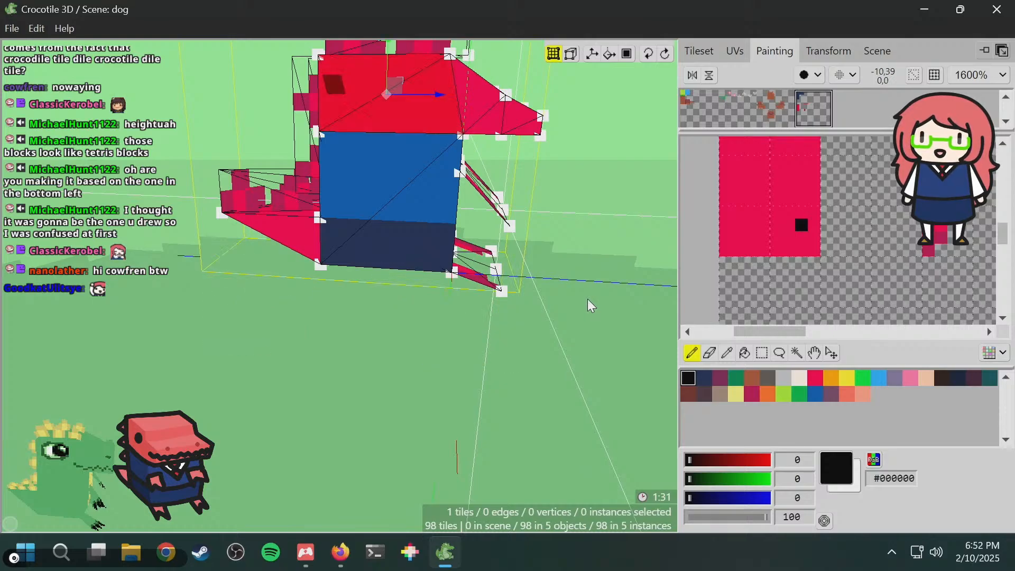
{"action": "key", "text": "x"}
{"action": "key", "text": "x"}
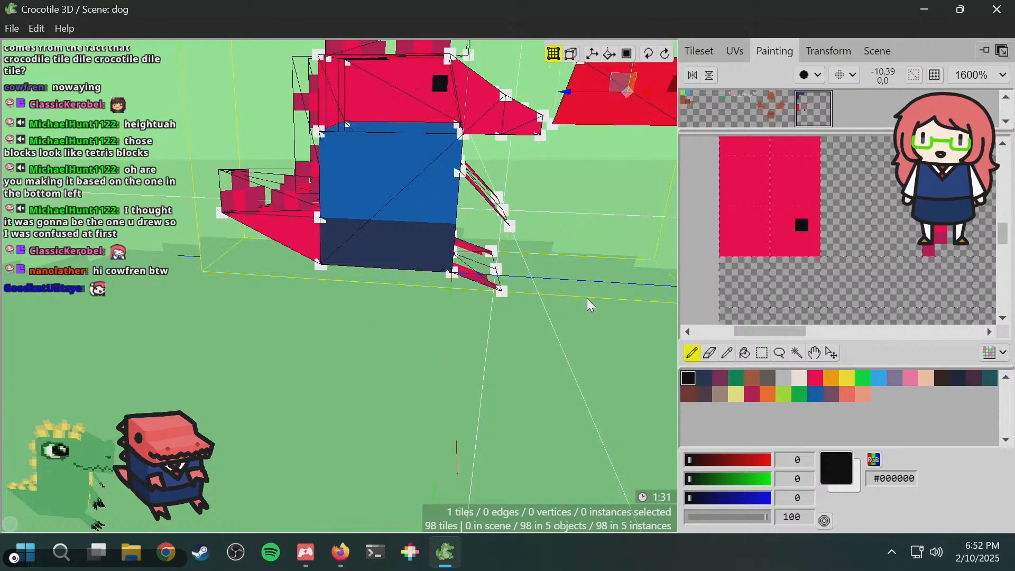
- Move the turned tile back onto the near side of the head, directly above the blue body
{"action": "key", "text": "a"}
{"action": "key", "text": "a"}
{"action": "key", "text": "a"}
{"action": "key", "text": "a"}
{"action": "key", "text": "a"}
{"action": "key", "text": "a"}
{"action": "key", "text": "a"}
{"action": "key", "text": "a"}
{"action": "key", "text": "a"}
{"action": "key", "text": "a"}
{"action": "key", "text": "a"}
{"action": "key", "text": "a"}
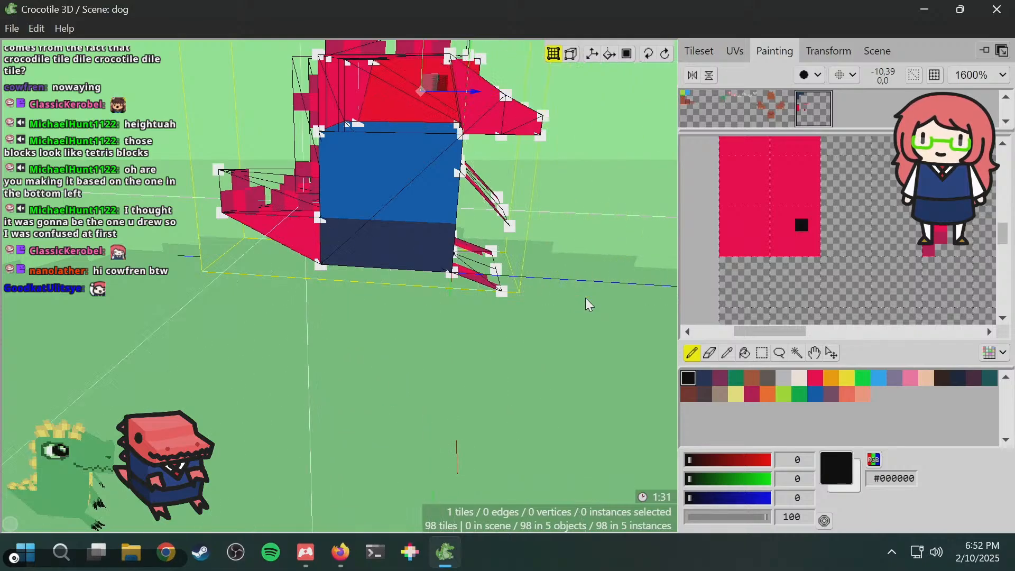
{"action": "key", "text": "a"}
{"action": "key", "text": "space+s"}
{"action": "key", "text": "space+s"}
{"action": "key", "text": "space+s"}
{"action": "key", "text": "space+s"}
{"action": "key", "text": "space+s"}
{"action": "key", "text": "space+s"}
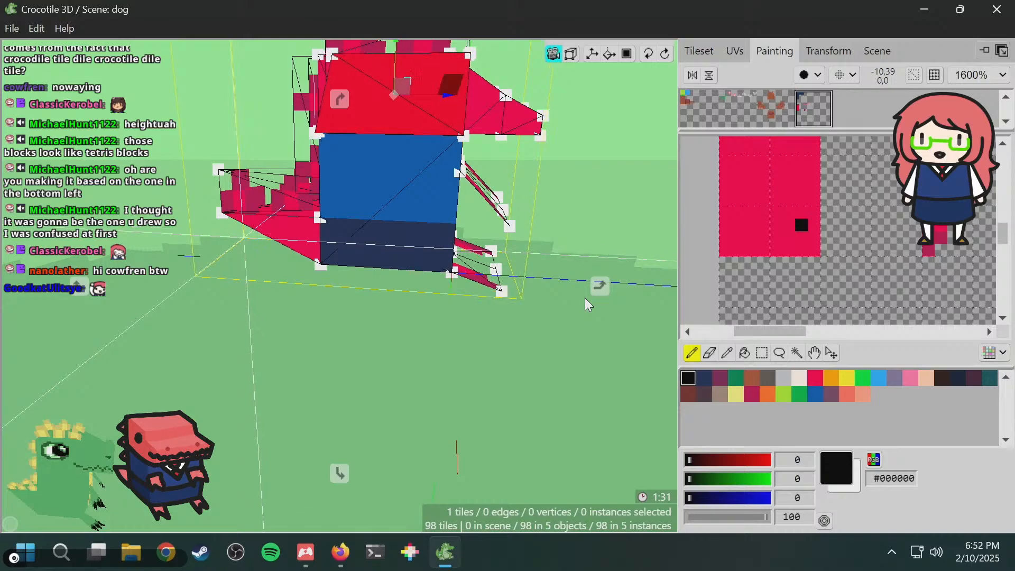
{"action": "mouse_move", "coordinate": [585, 297]}
{"action": "left_mouse_down"}
{"action": "mouse_move", "coordinate": [413, 328]}
{"action": "mouse_move", "coordinate": [327, 301]}
{"action": "mouse_move", "coordinate": [370, 322]}
{"action": "mouse_move", "coordinate": [585, 297]}
{"action": "left_mouse_up"}
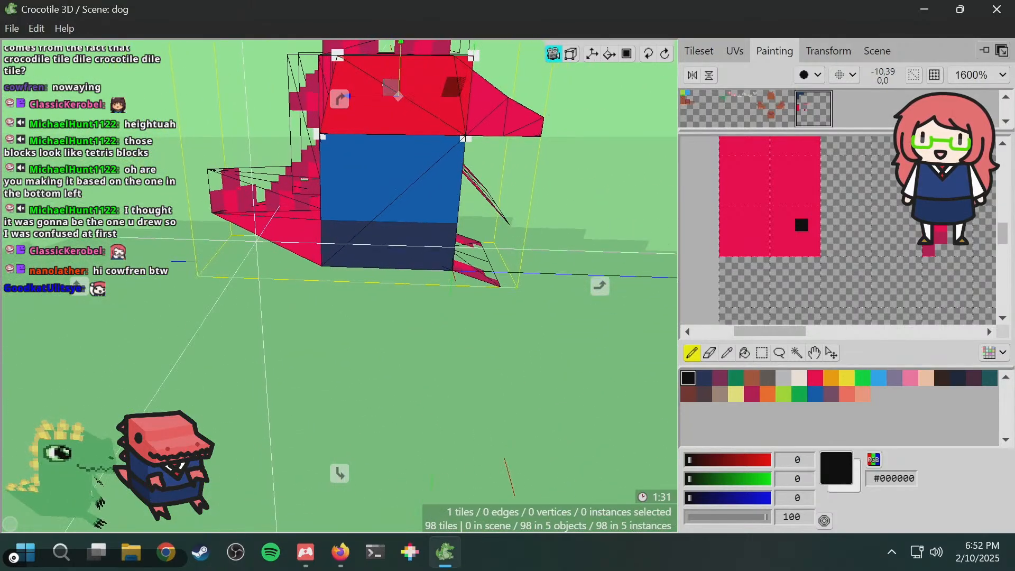
- Select the side tile's two upper vertices and shift them back to line up with the head's upper corners
{"action": "left_click", "coordinate": [337, 55]}
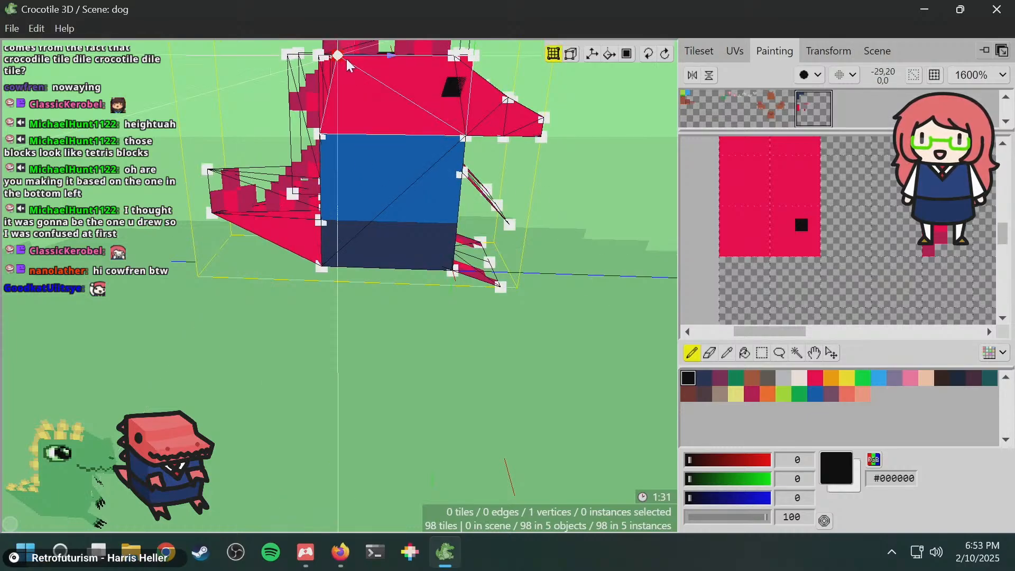
{"action": "left_click", "coordinate": [473, 55], "text": "shift"}
{"action": "left_click", "coordinate": [528, 75]}
{"action": "key", "text": "space"}
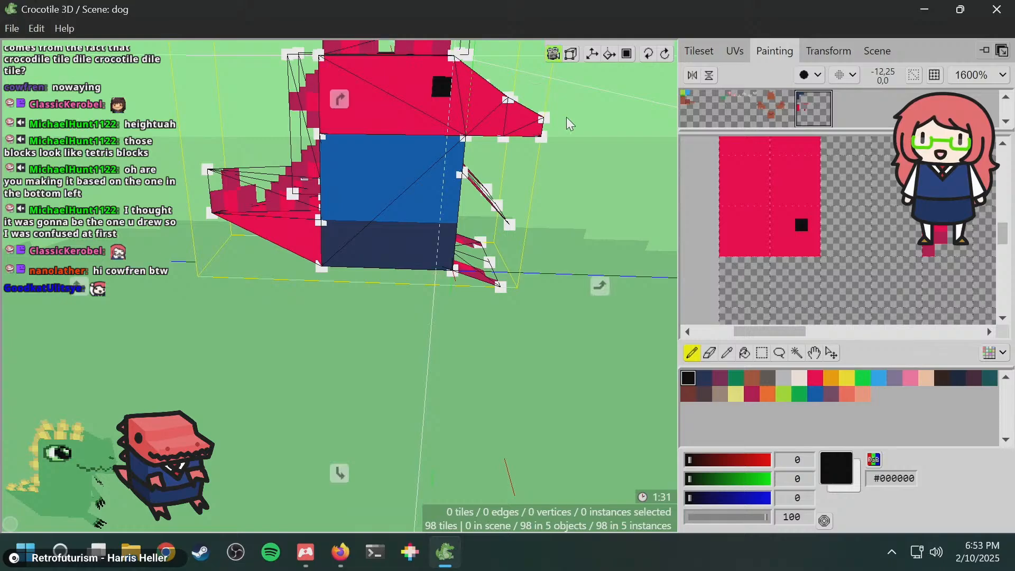
{"action": "left_click_drag", "start_coordinate": [566, 116], "coordinate": [423, 198]}
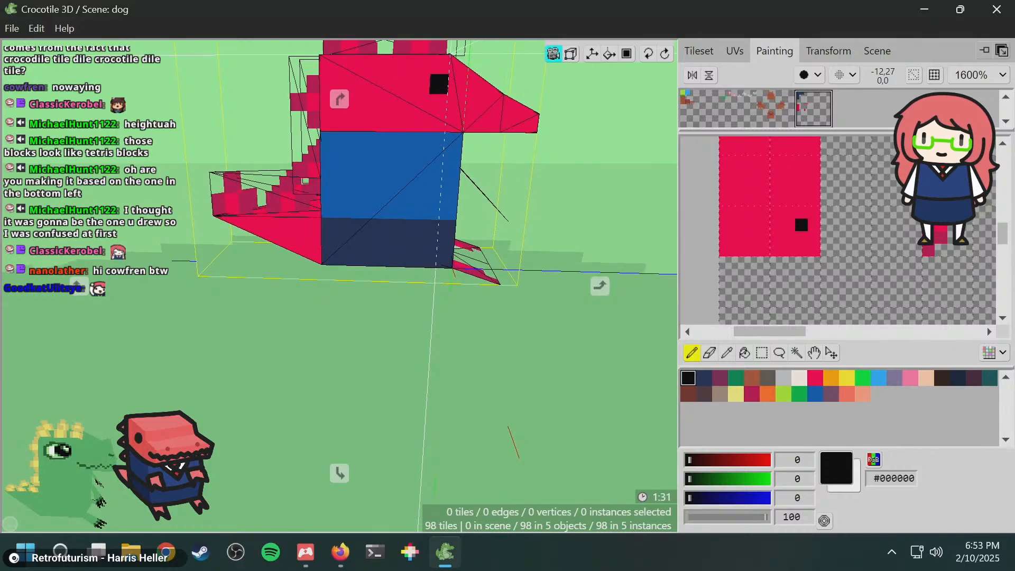
- Select the snout tip's side tile and paint a 4 by 4 pixel block in red #ff004d beside the eye end of the head-side texture
{"action": "key", "text": "Tab"}
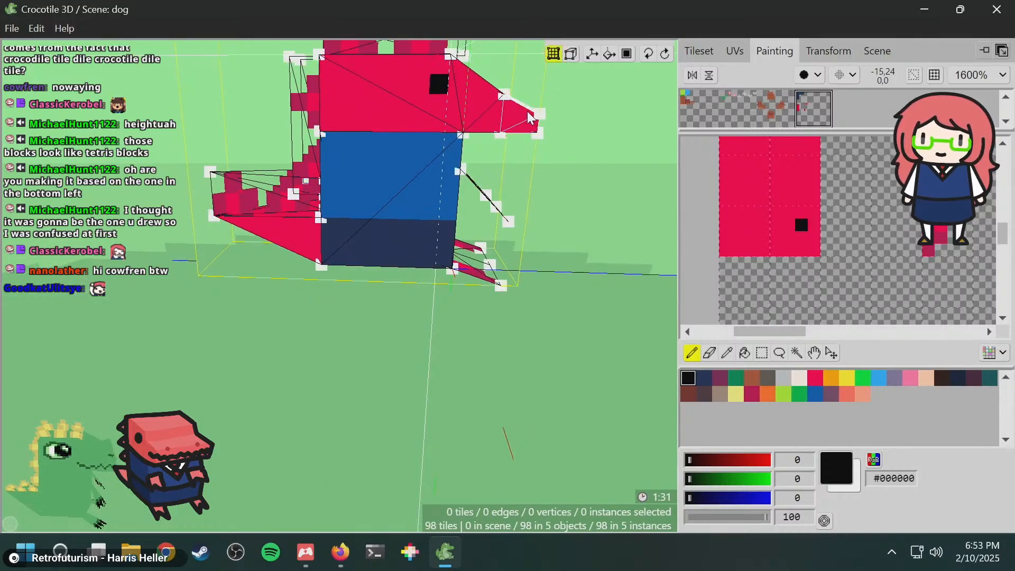
{"action": "left_click", "coordinate": [530, 129]}
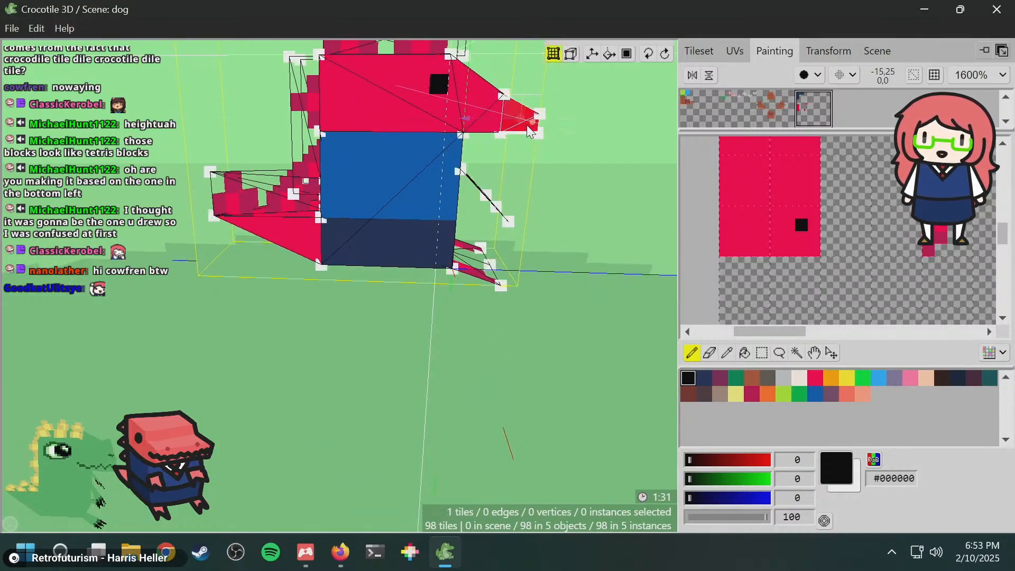
{"action": "key", "text": "space"}
{"action": "left_click_drag", "start_coordinate": [870, 230], "coordinate": [839, 254]}
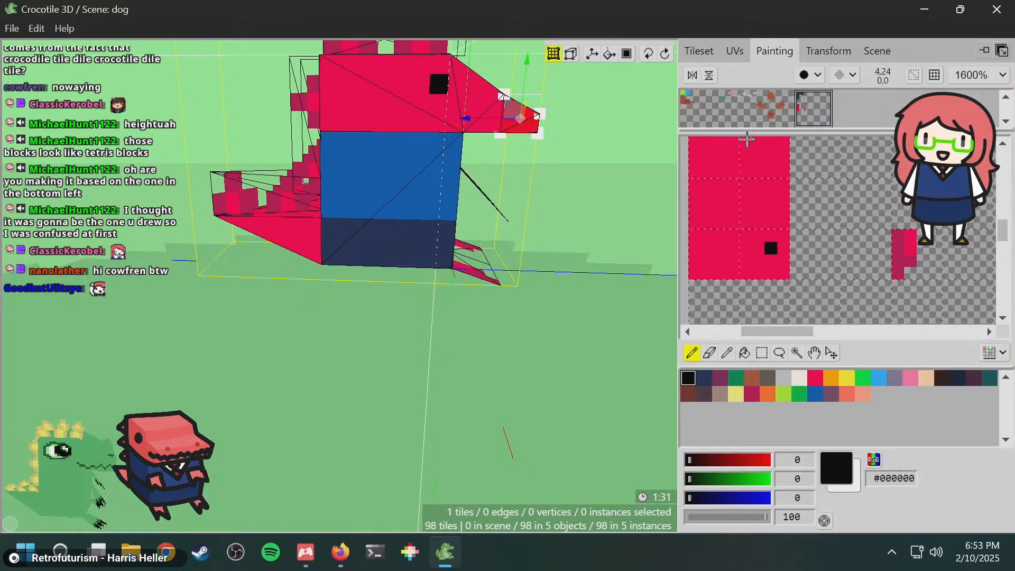
{"action": "middle_click_drag", "start_coordinate": [777, 258], "coordinate": [772, 246]}
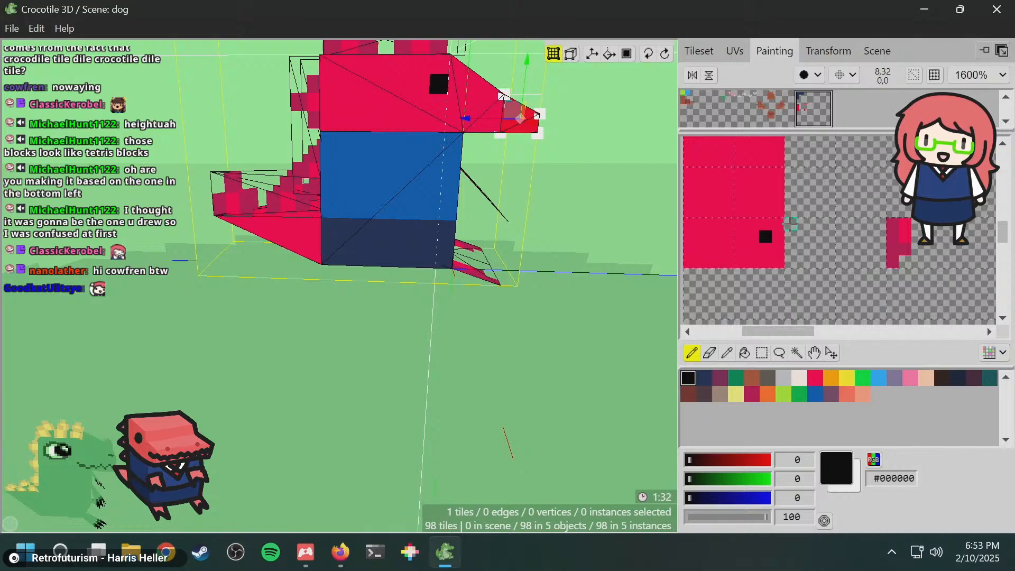
{"action": "left_click_drag", "start_coordinate": [791, 224], "coordinate": [826, 225]}
{"action": "key", "text": "ctrl+z"}
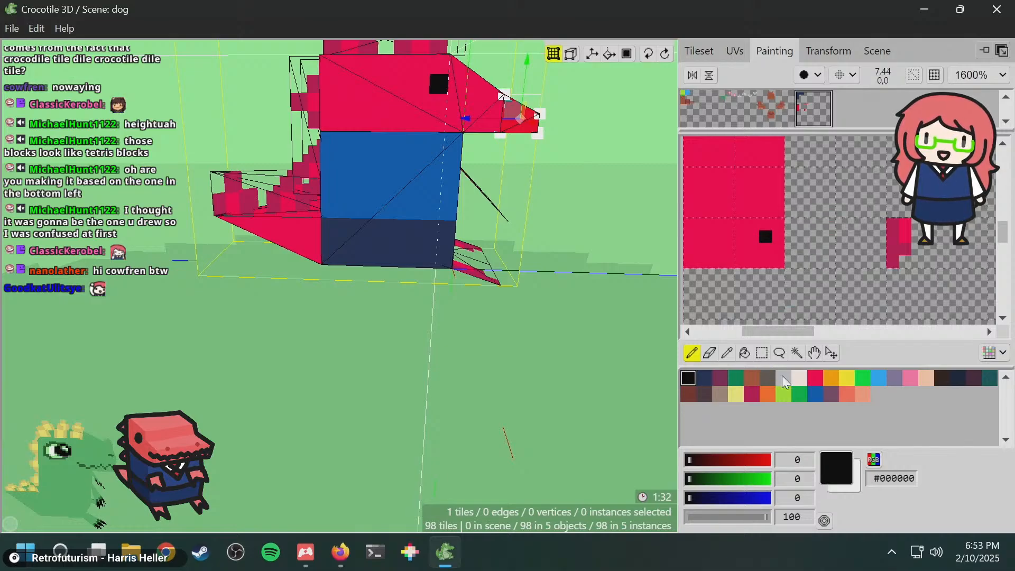
{"action": "left_click", "coordinate": [821, 377]}
{"action": "mouse_move", "coordinate": [791, 224]}
{"action": "left_mouse_down"}
{"action": "mouse_move", "coordinate": [797, 262]}
{"action": "mouse_move", "coordinate": [829, 249]}
{"action": "mouse_move", "coordinate": [828, 224]}
{"action": "mouse_move", "coordinate": [800, 224]}
{"action": "mouse_move", "coordinate": [807, 251]}
{"action": "left_mouse_up"}
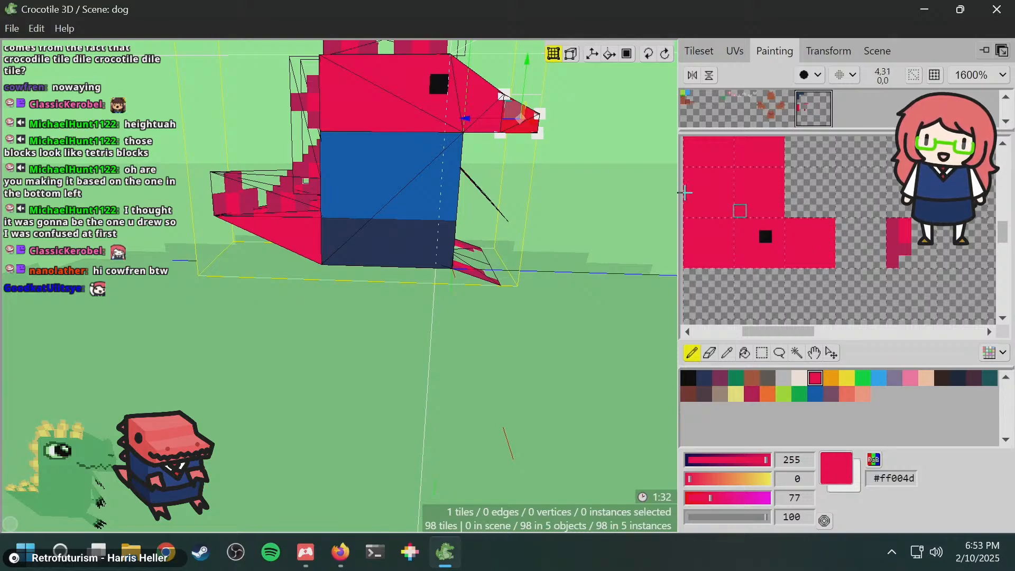
- Select all four side tiles of the snout, two on each side of the head
{"action": "middle_click_drag", "start_coordinate": [458, 94], "coordinate": [386, 78]}
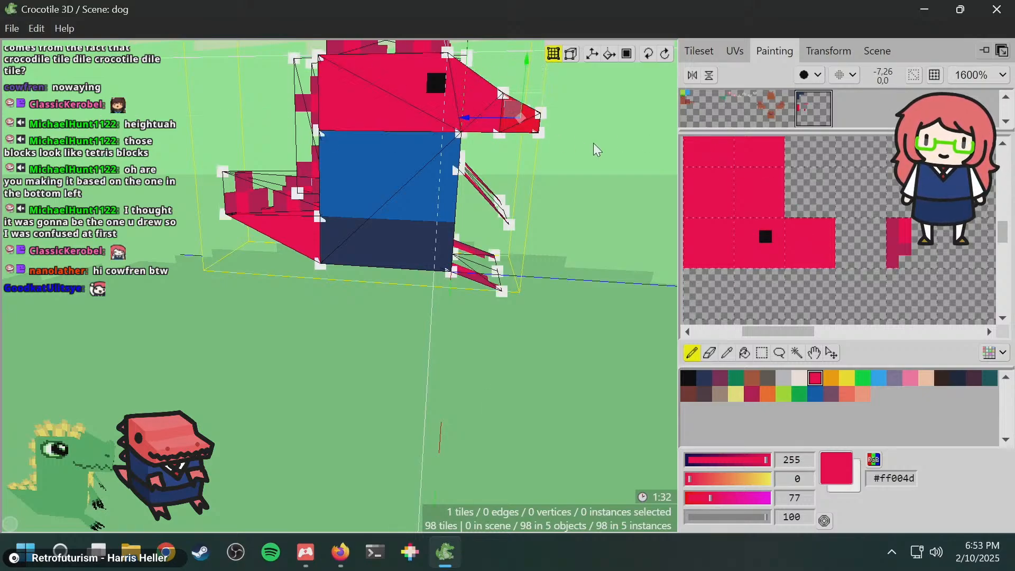
{"action": "key", "text": "Tab"}
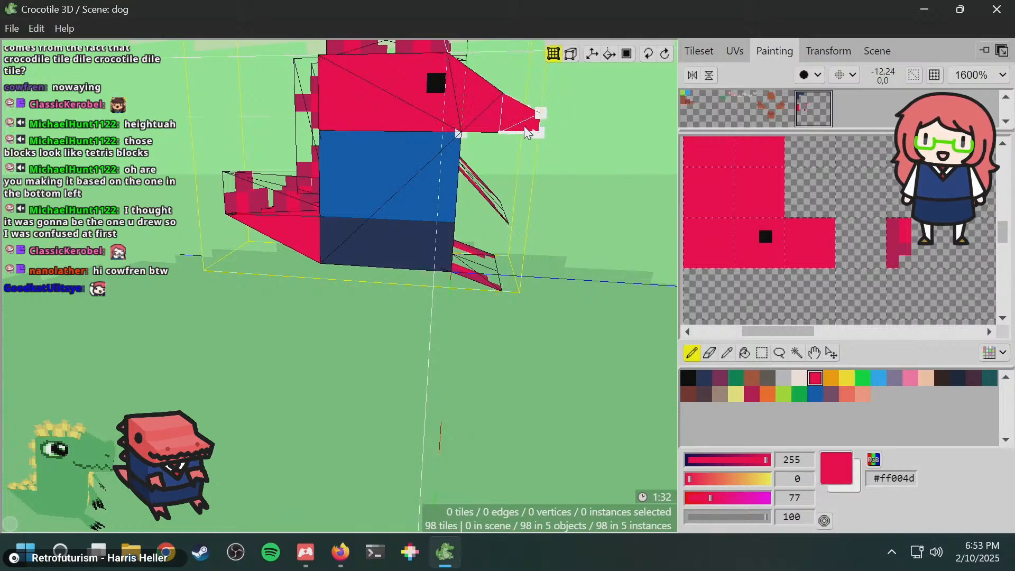
{"action": "left_click", "coordinate": [485, 118]}
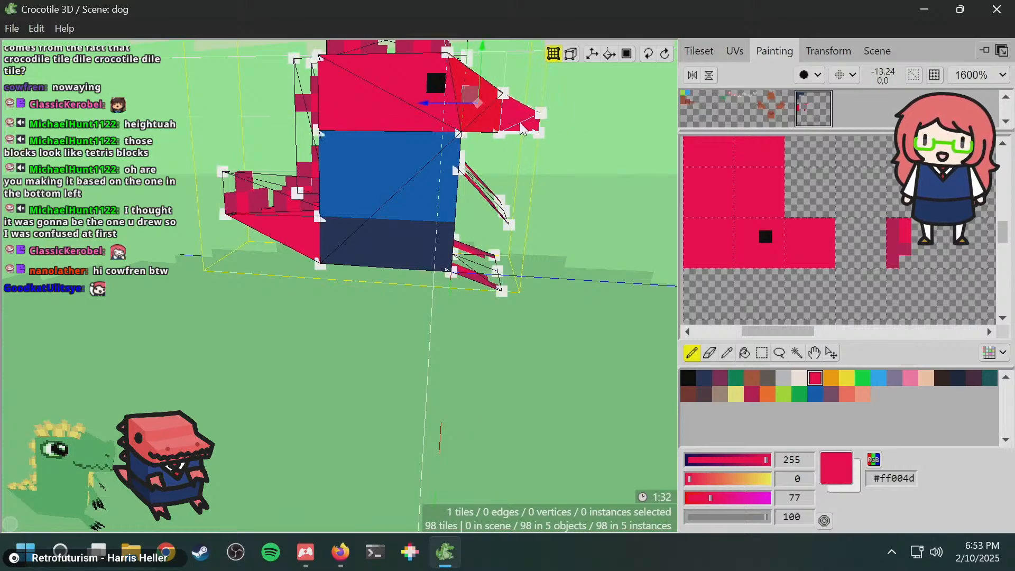
{"action": "left_click", "coordinate": [520, 123], "text": "shift"}
{"action": "key", "text": "space"}
{"action": "left_click_drag", "start_coordinate": [571, 157], "coordinate": [528, 161]}
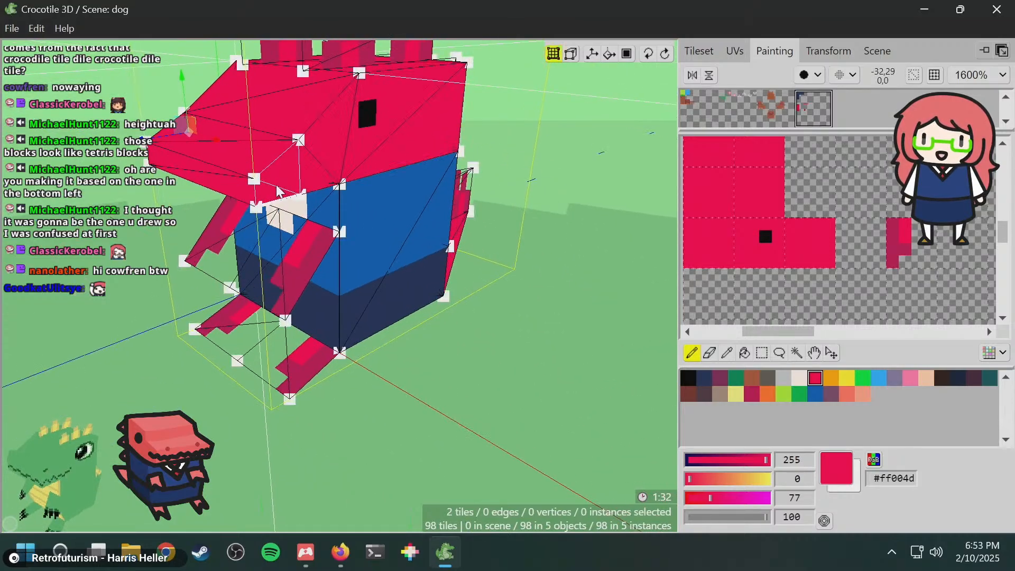
{"action": "left_click", "coordinate": [343, 158], "text": "shift"}
{"action": "left_click", "coordinate": [335, 151], "text": "shift"}
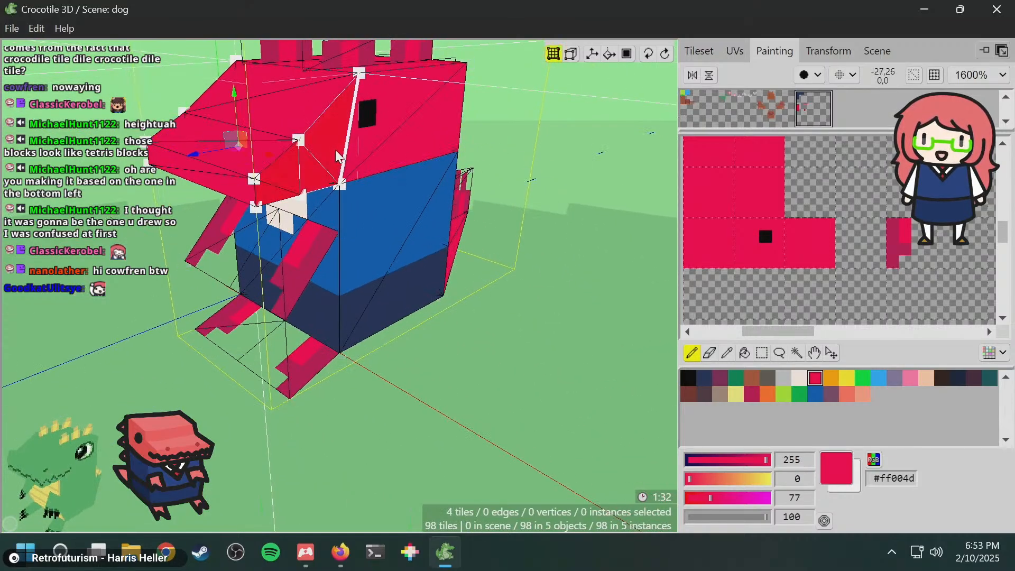
{"action": "key", "text": "space"}
{"action": "left_click_drag", "start_coordinate": [346, 196], "coordinate": [370, 197]}
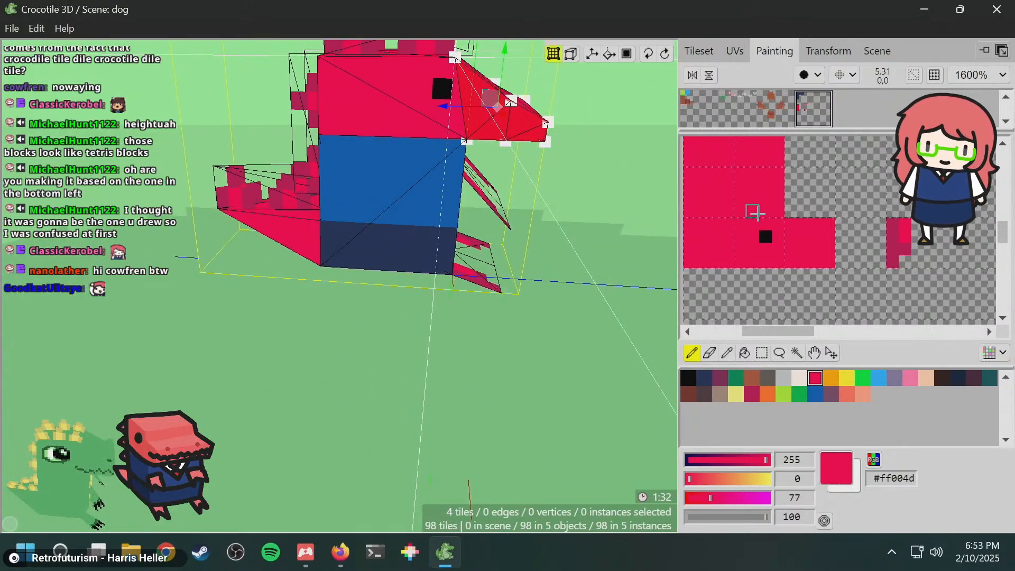
- Move the UVs of the four snout side tiles onto the newly painted red block beside the eye texture
{"action": "left_click", "coordinate": [725, 53]}
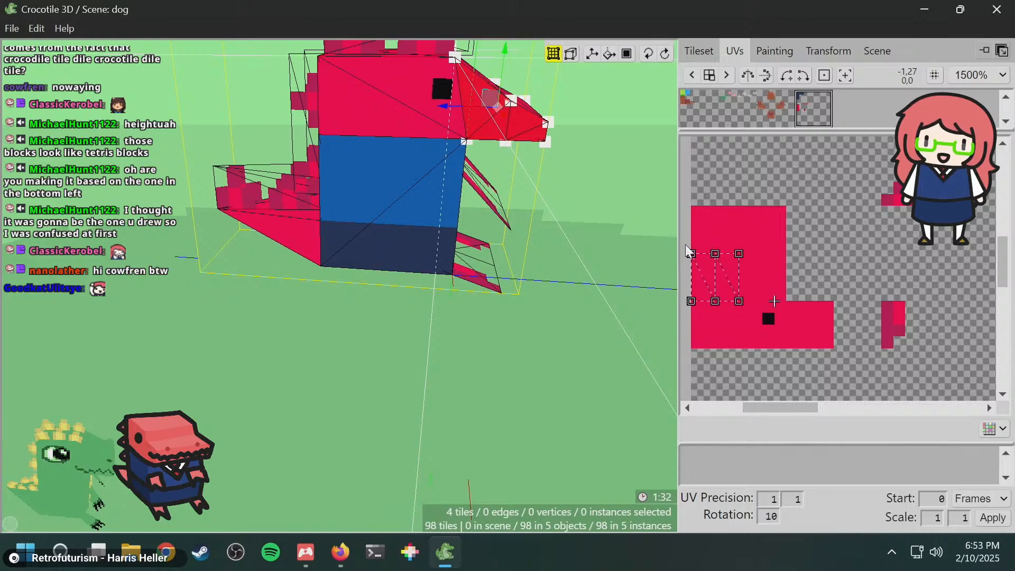
{"action": "left_click_drag", "start_coordinate": [687, 248], "coordinate": [757, 317]}
{"action": "key", "text": "d"}
{"action": "key", "text": "d"}
{"action": "key", "text": "d"}
{"action": "key", "text": "d"}
{"action": "key", "text": "d"}
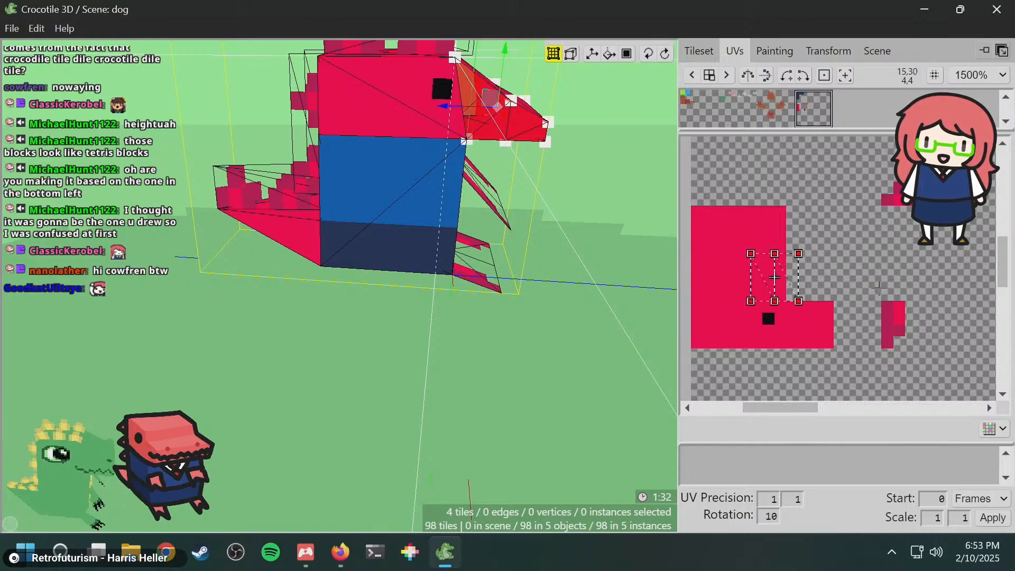
{"action": "key", "text": "s"}
{"action": "key", "text": "s"}
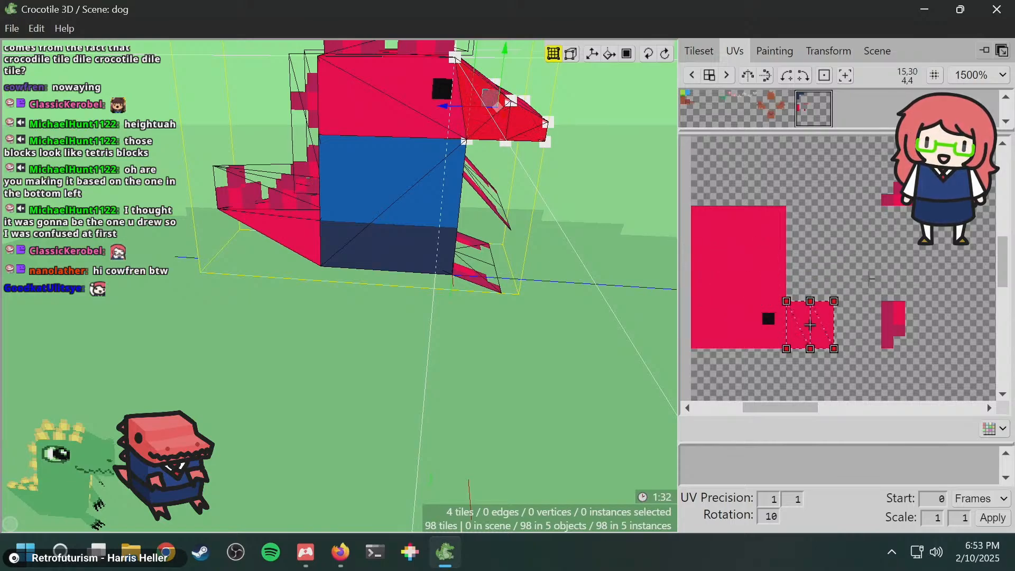
{"action": "right_click_drag", "start_coordinate": [587, 234], "coordinate": [508, 260]}
{"action": "scroll", "coordinate": [537, 173], "scroll_direction": "up", "scroll_amount": 1}
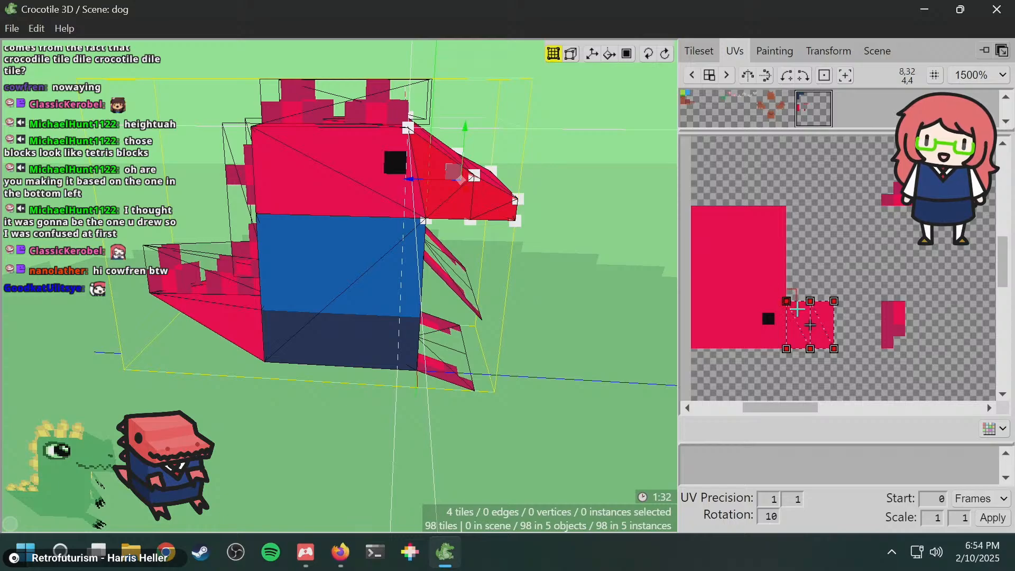
- Slope the snout UVs' upper edge by moving the point nearest the eye one pixel outward, the middle down two pixels and the far corner down three
{"action": "key", "text": "a"}
{"action": "key", "text": "d"}
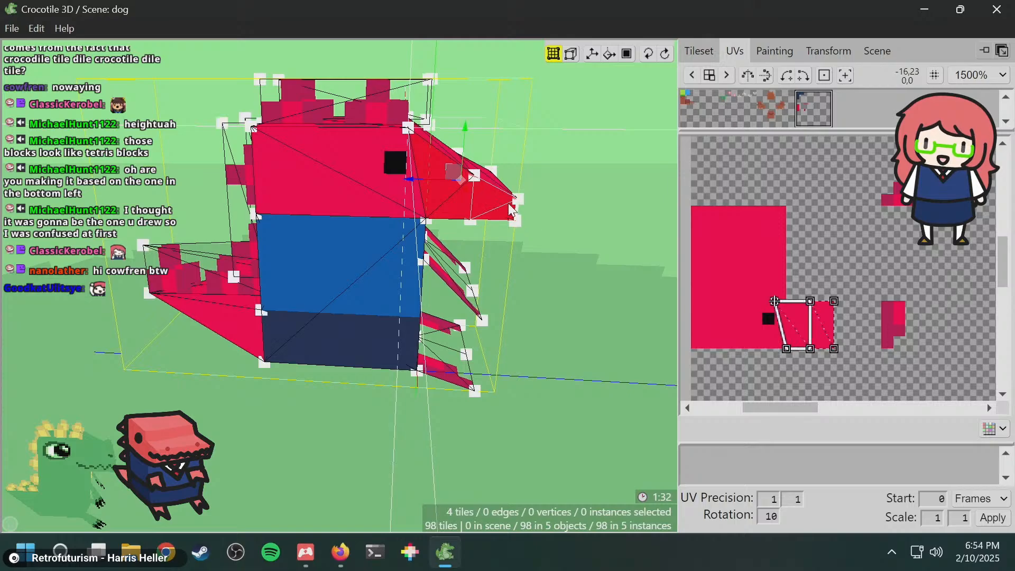
{"action": "left_click_drag", "start_coordinate": [834, 301], "coordinate": [834, 325]}
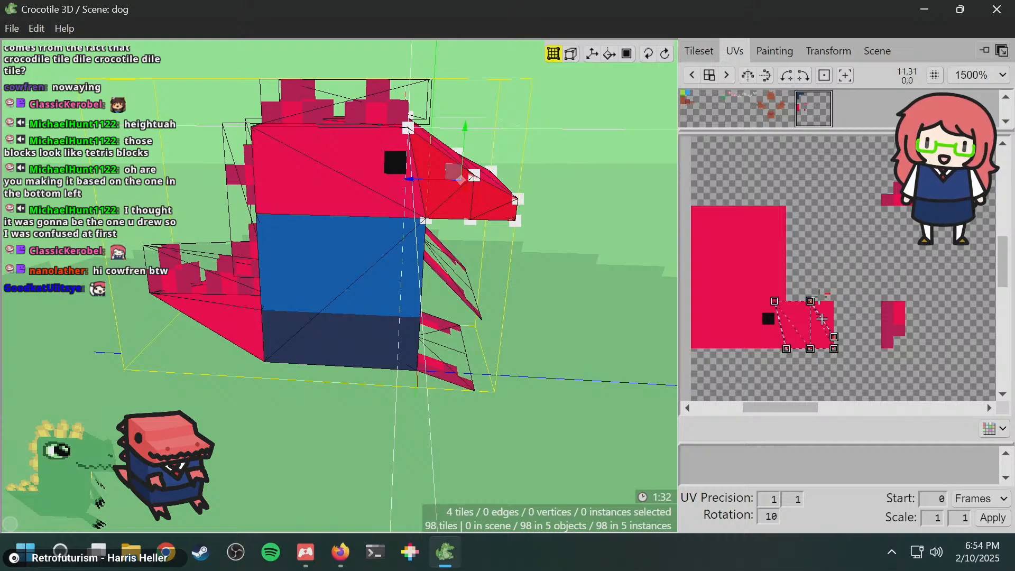
{"action": "left_click_drag", "start_coordinate": [810, 300], "coordinate": [811, 325]}
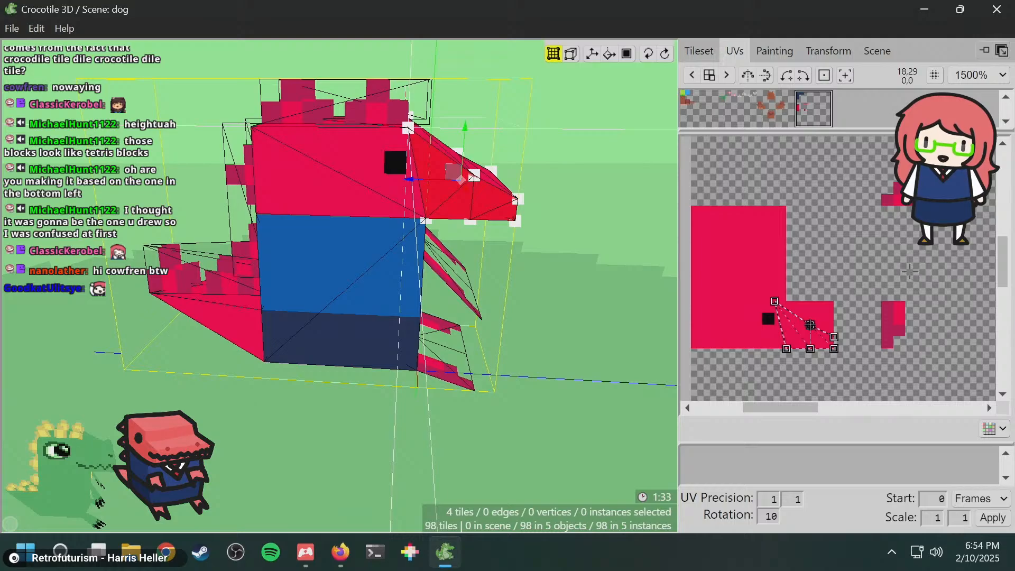
{"action": "key", "text": "space"}
{"action": "left_click_drag", "start_coordinate": [603, 295], "coordinate": [584, 274]}
{"action": "key", "text": "space"}
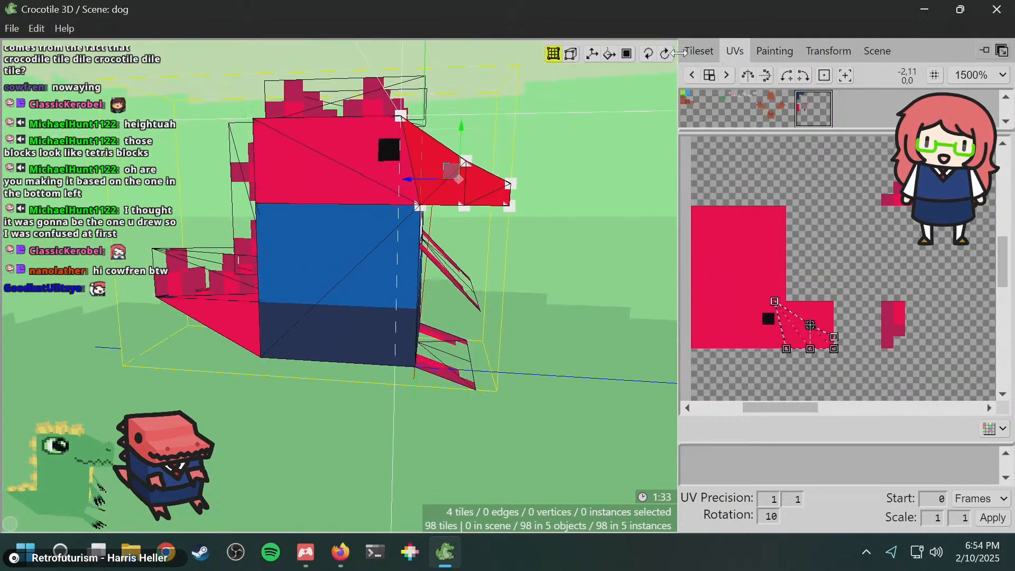
- Paint a black #000000 nostril pixel near the far end of the red snout block and check it on both sides of the head
{"action": "left_click", "coordinate": [775, 50]}
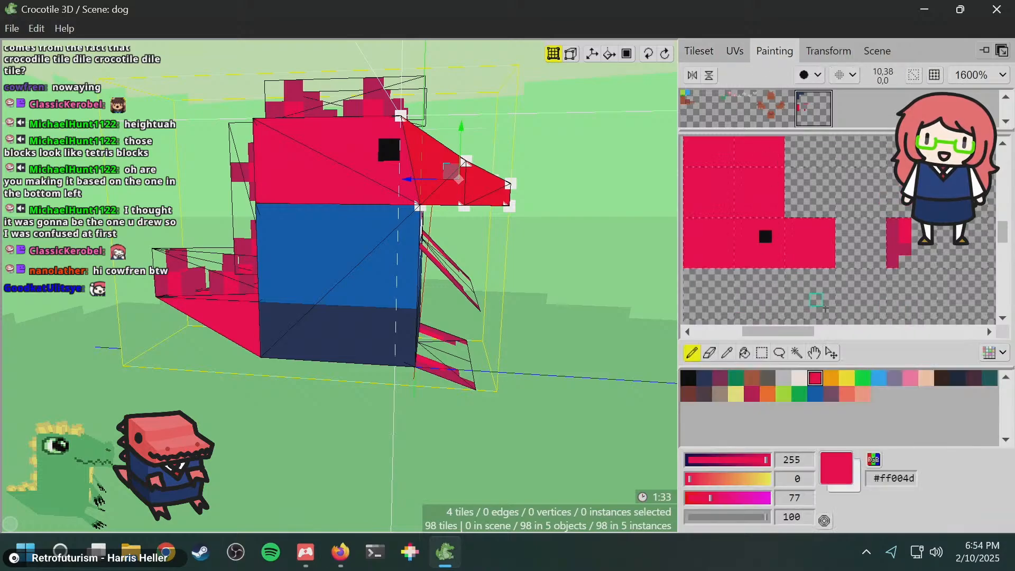
{"action": "left_click", "coordinate": [688, 378]}
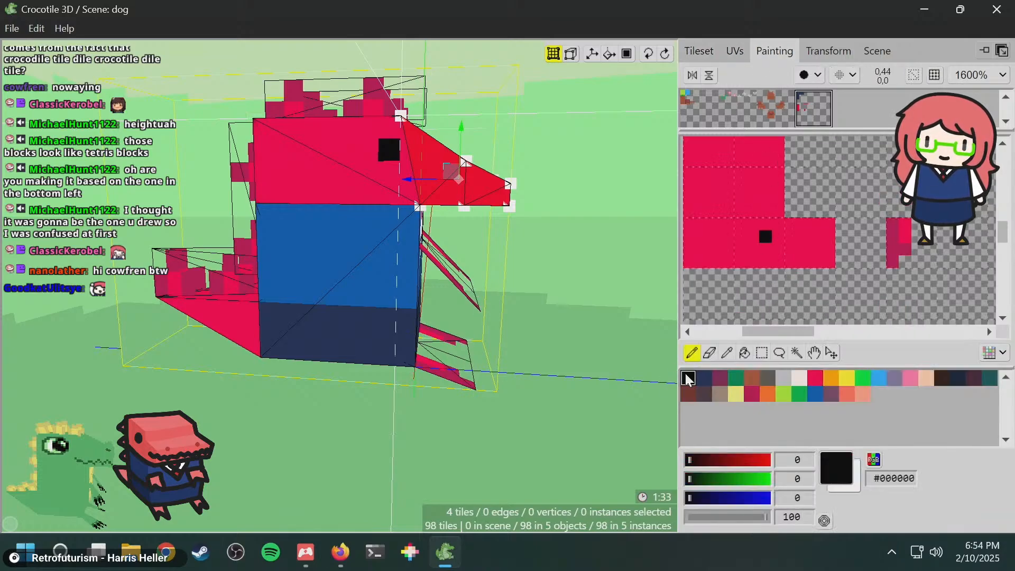
{"action": "left_click", "coordinate": [829, 249]}
{"action": "key", "text": "space"}
{"action": "left_click_drag", "start_coordinate": [497, 263], "coordinate": [532, 256]}
{"action": "key", "text": "space"}
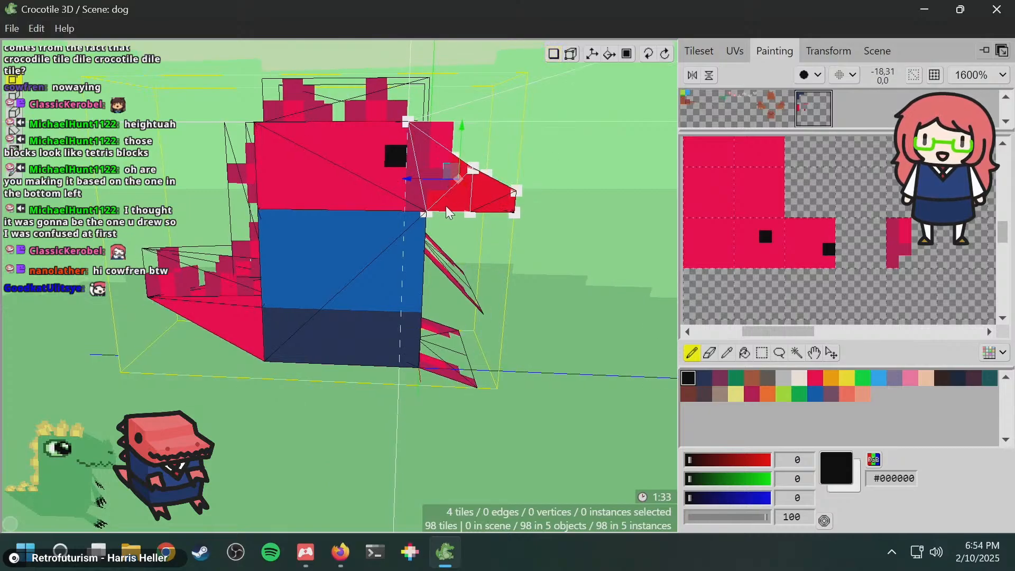
{"action": "key", "text": "space"}
{"action": "left_click_drag", "start_coordinate": [637, 203], "coordinate": [574, 219]}
{"action": "key", "text": "space"}
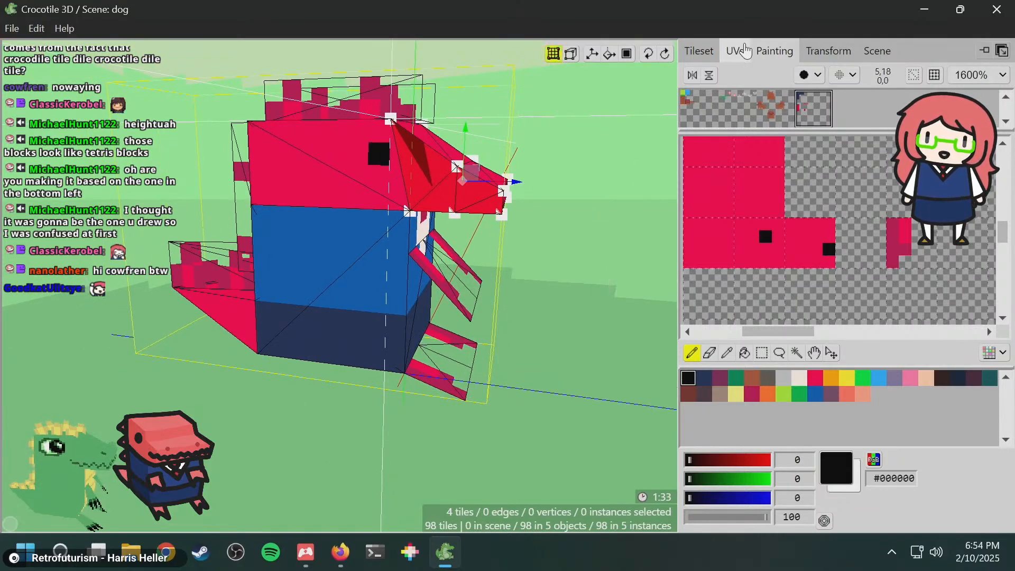
- Undo the black nostril pixel and the recent UV moves, returning the four snout side tiles' UVs to the middle of the red area
{"action": "left_click", "coordinate": [742, 50]}
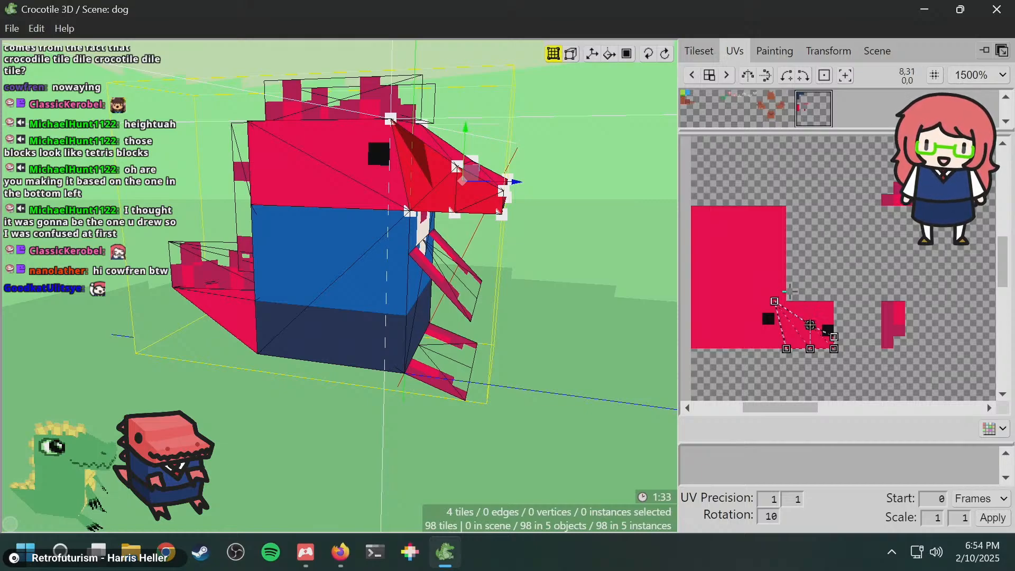
{"action": "left_click", "coordinate": [427, 185], "text": "ctrl"}
{"action": "left_click", "coordinate": [427, 185], "text": "shift"}
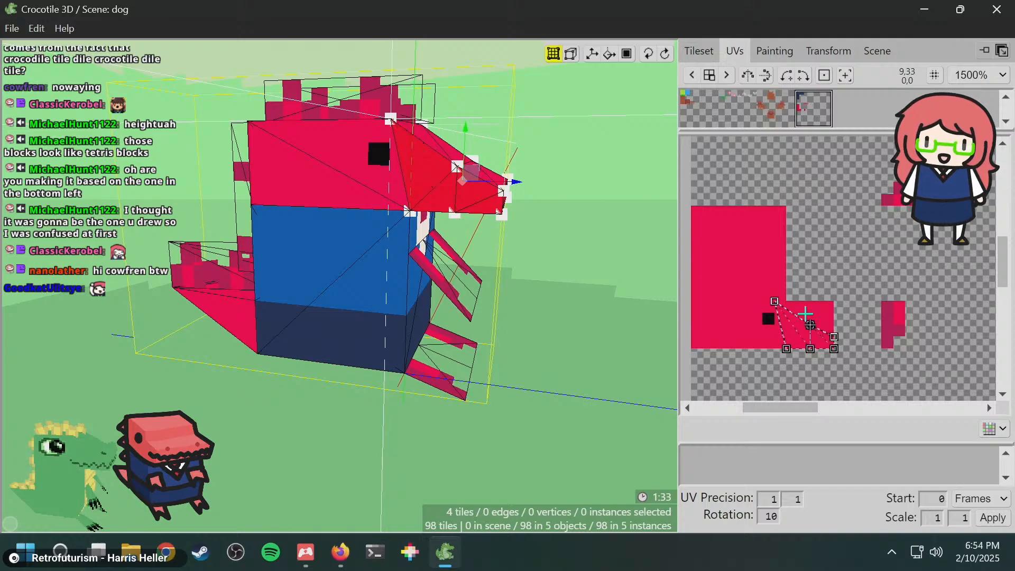
{"action": "key", "text": "ctrl+z"}
{"action": "key", "text": "ctrl+z"}
{"action": "key", "text": "ctrl+z"}
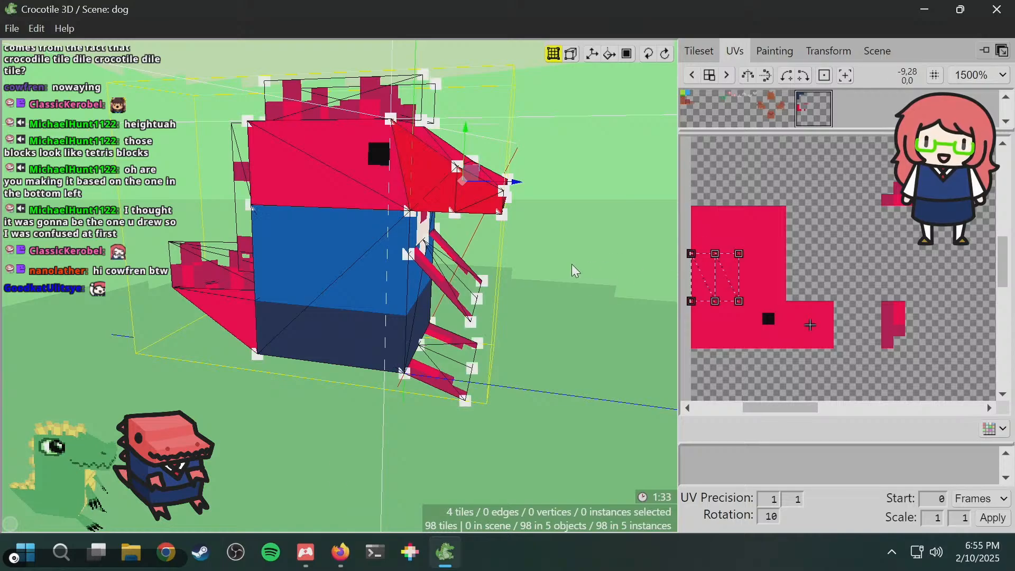
- Try to move all UVs of the four snout side tiles down and across onto the red block beside the eye
{"action": "middle_click_drag", "start_coordinate": [572, 264], "coordinate": [450, 285]}
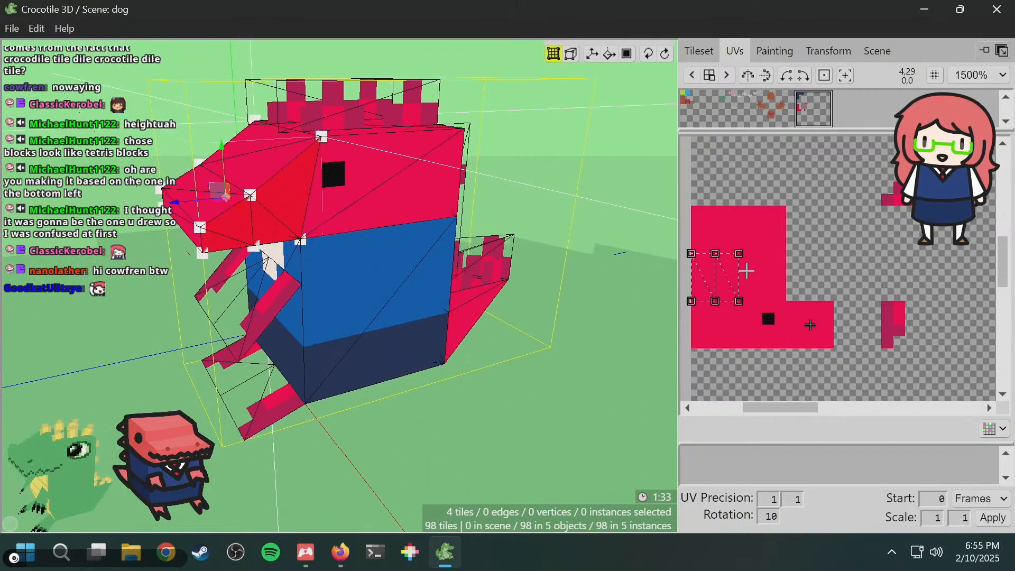
{"action": "key", "text": "ctrl+a"}
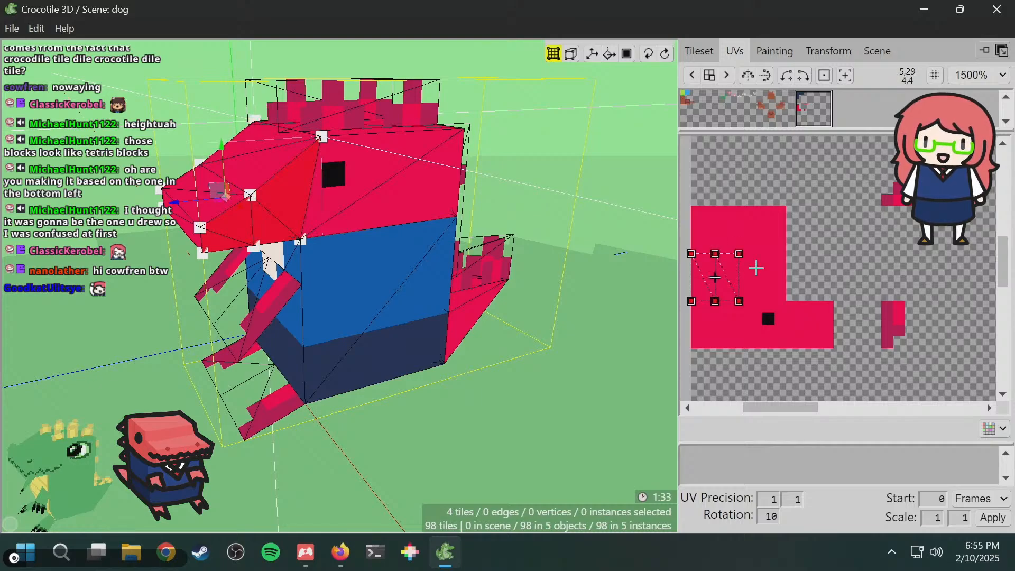
{"action": "right_click_drag", "start_coordinate": [755, 267], "coordinate": [770, 267]}
{"action": "key", "text": "ctrl+z"}
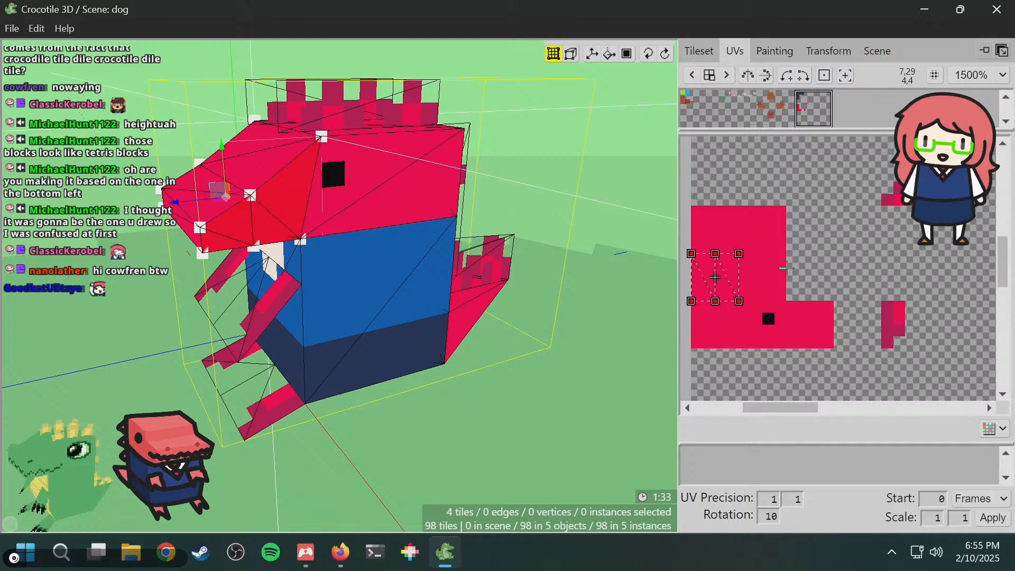
{"action": "key", "text": "Down"}
{"action": "key", "text": "Down"}
{"action": "key", "text": "Down"}
{"action": "key", "text": "Down"}
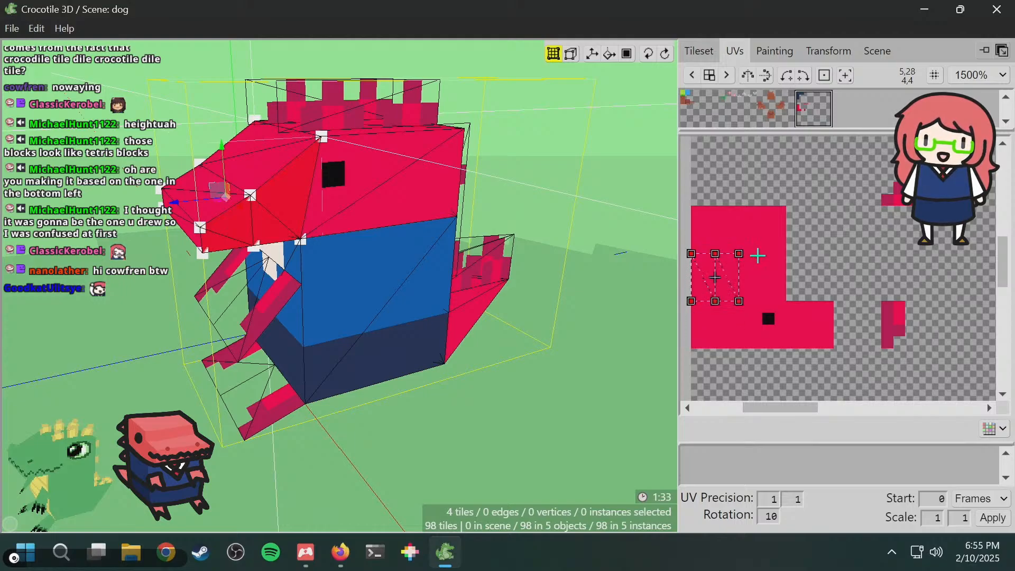
{"action": "key", "text": "Right"}
{"action": "key", "text": "Right"}
{"action": "key", "text": "Right"}
{"action": "key", "text": "Right"}
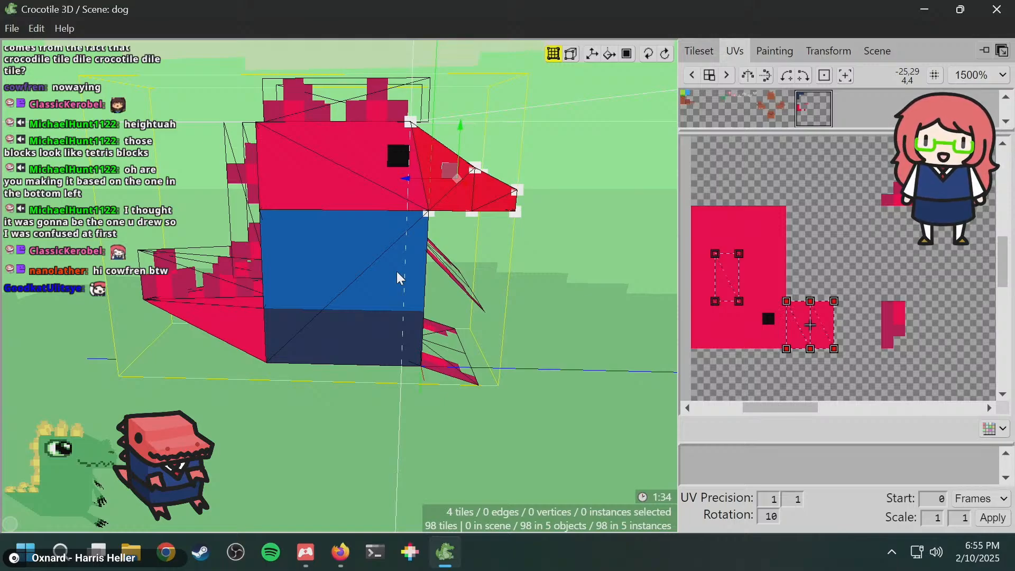
- Check the snout from the opposite side, undo the group UV move and clear the tile selection
{"action": "key", "text": "space"}
{"action": "left_click_drag", "start_coordinate": [533, 208], "coordinate": [489, 222]}
{"action": "key", "text": "space"}
{"action": "key", "text": "ctrl+z"}
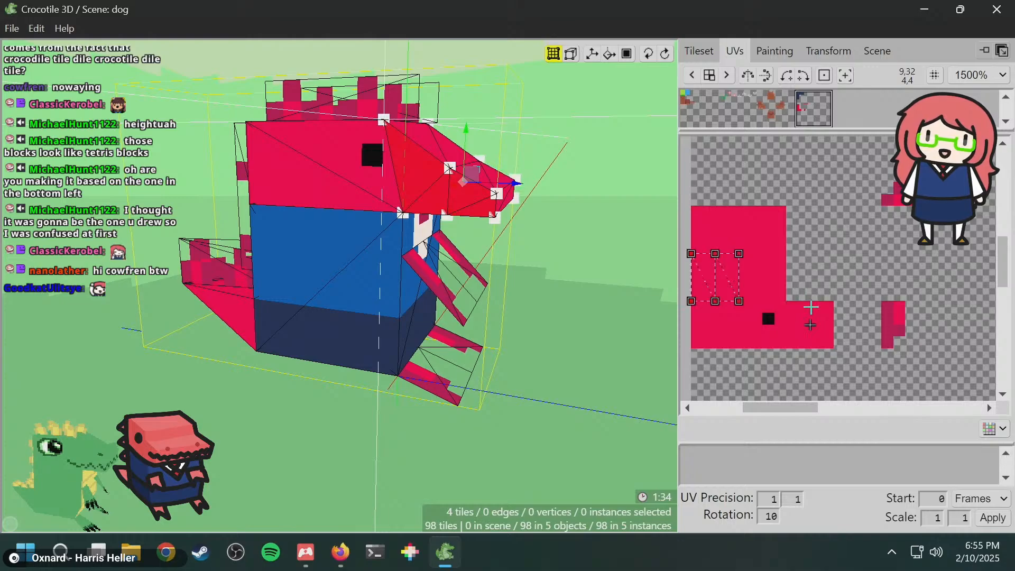
{"action": "key", "text": "ctrl+z"}
{"action": "key", "text": "ctrl+z"}
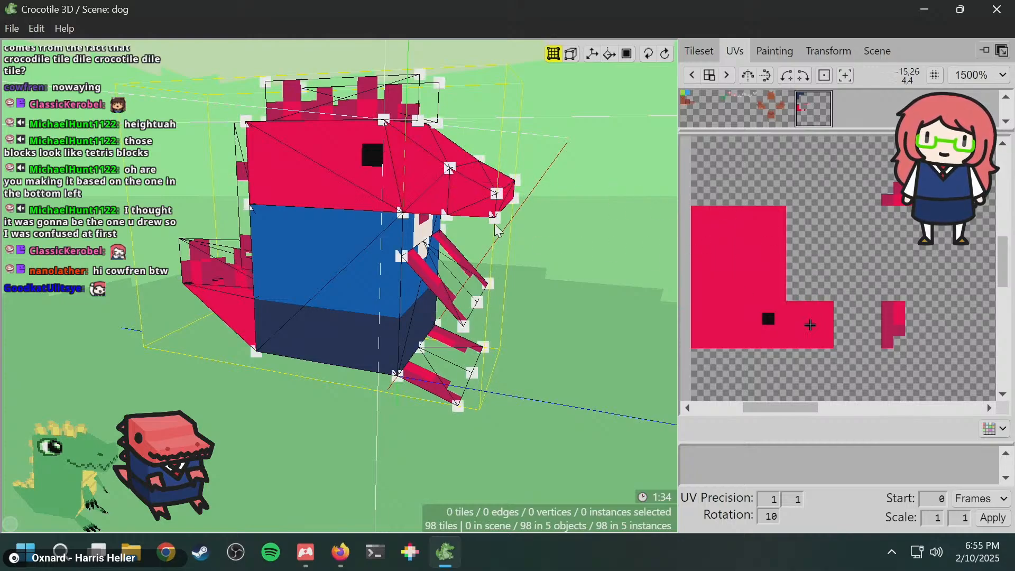
- Select only the snout side tile adjoining the head and move its UVs onto the near half of the red block beside the eye
{"action": "left_click", "coordinate": [419, 177]}
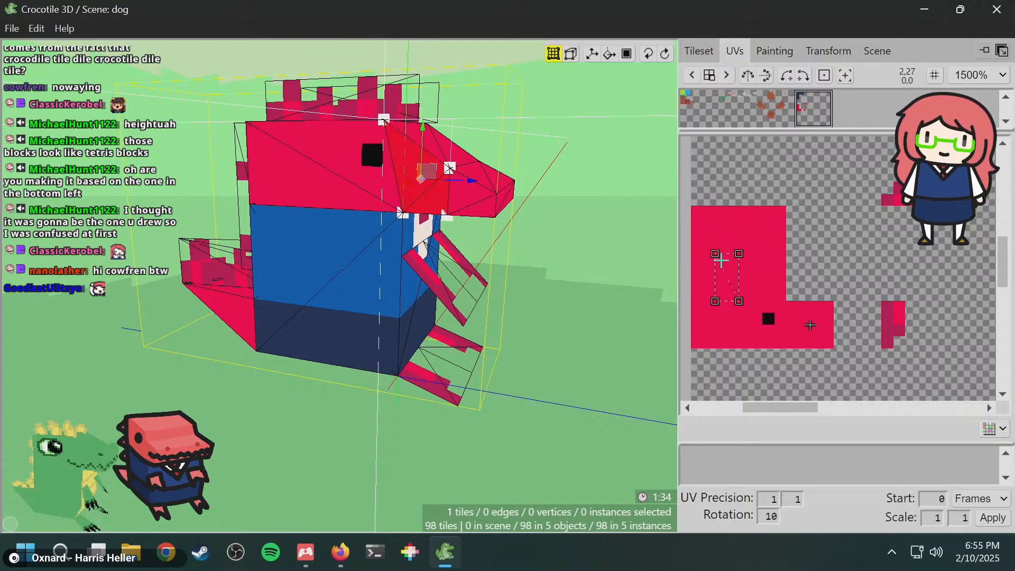
{"action": "left_click_drag", "start_coordinate": [726, 277], "coordinate": [786, 325]}
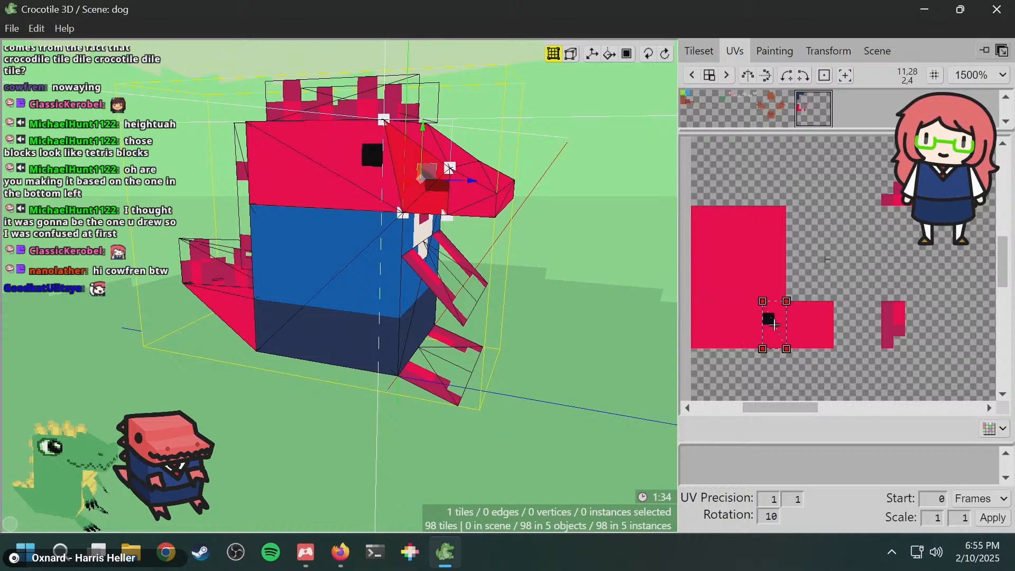
{"action": "key", "text": "Right"}
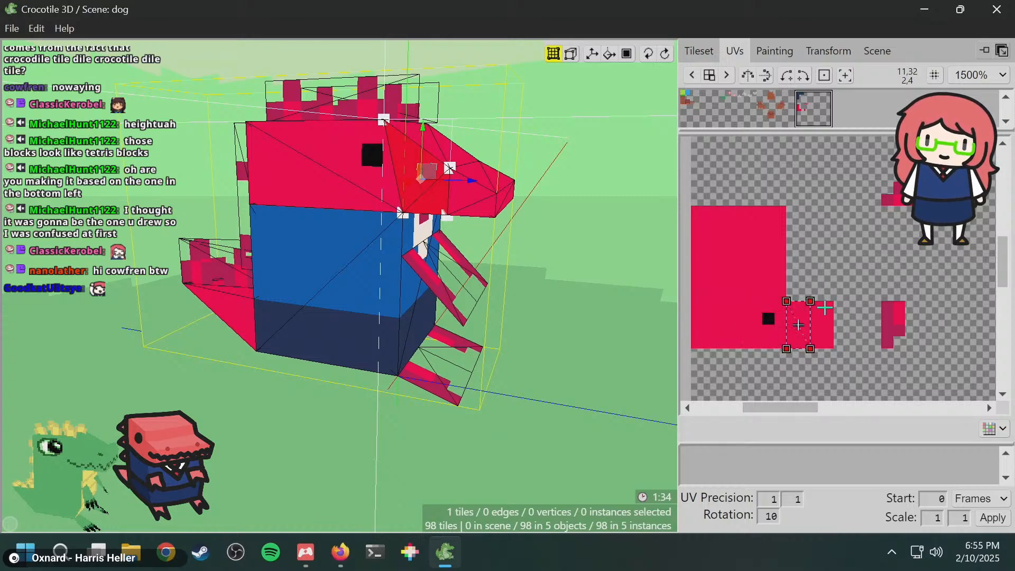
- Paint a black nostril pixel near the outer end of the snout area in the texture
{"action": "left_click", "coordinate": [773, 52]}
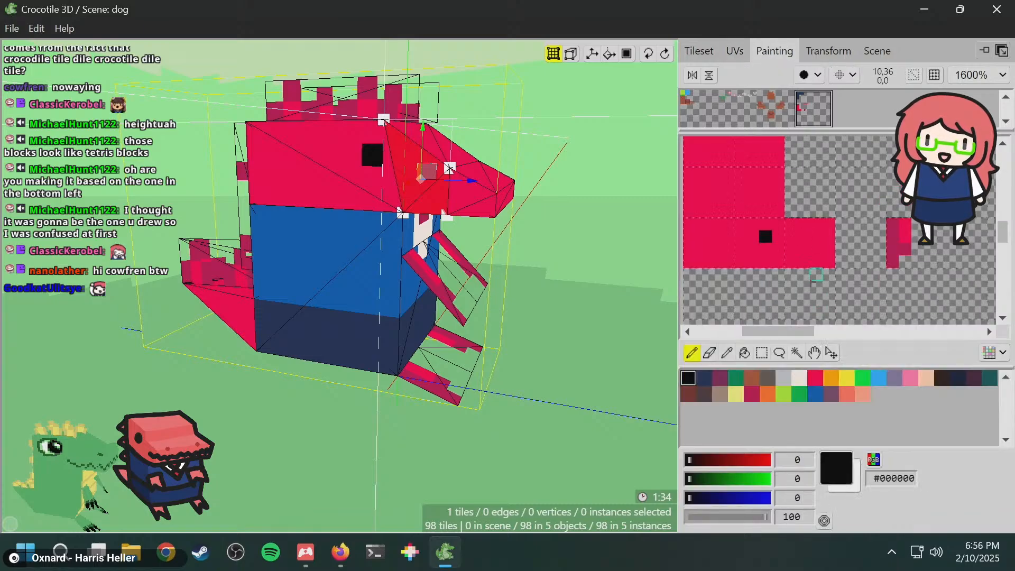
{"action": "left_click", "coordinate": [827, 249]}
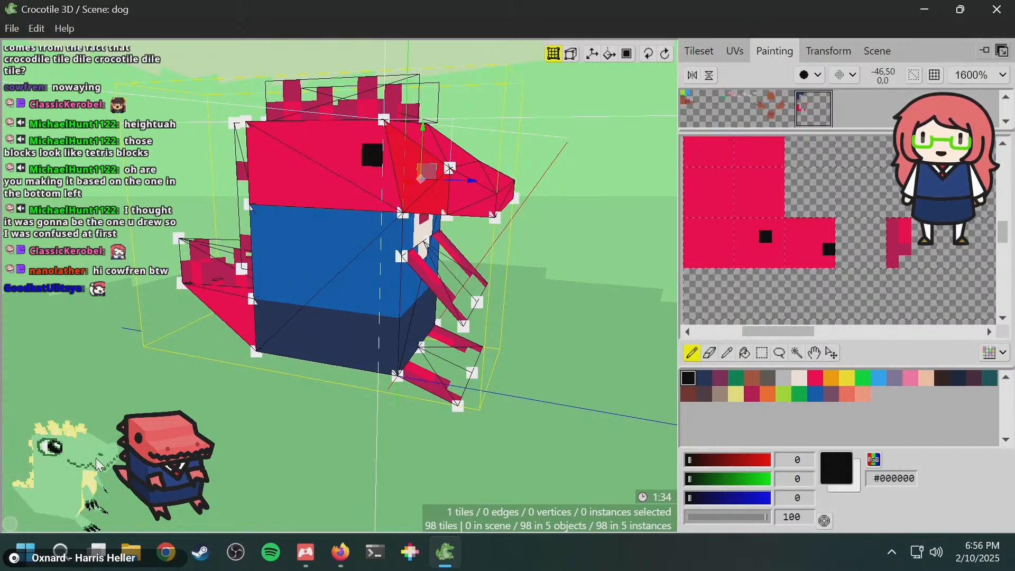
- Move the UVs of the snout-tip side tile onto the texture block containing the black nostril pixel
{"action": "left_click", "coordinate": [468, 206], "text": "shift"}
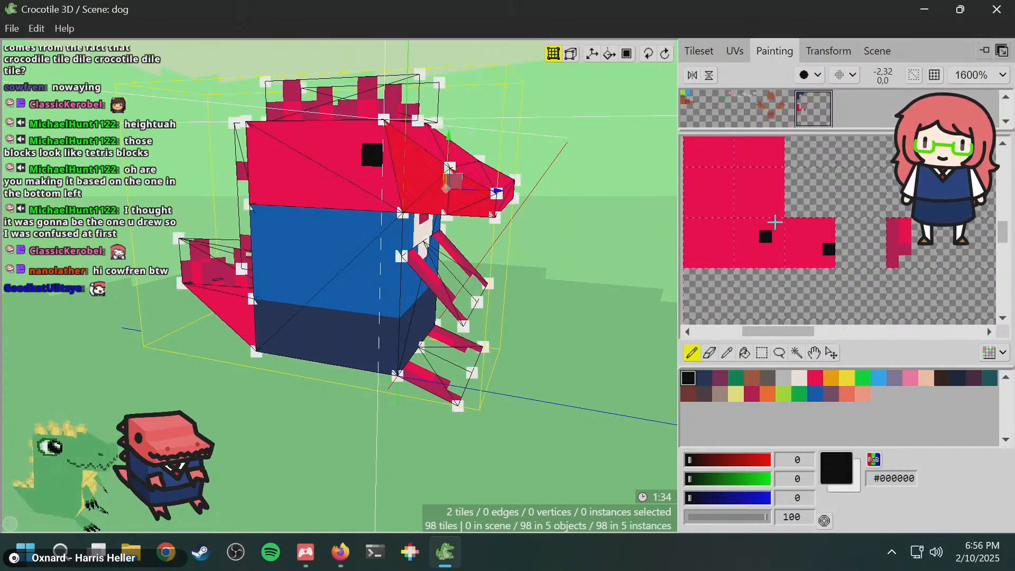
{"action": "left_click", "coordinate": [735, 50]}
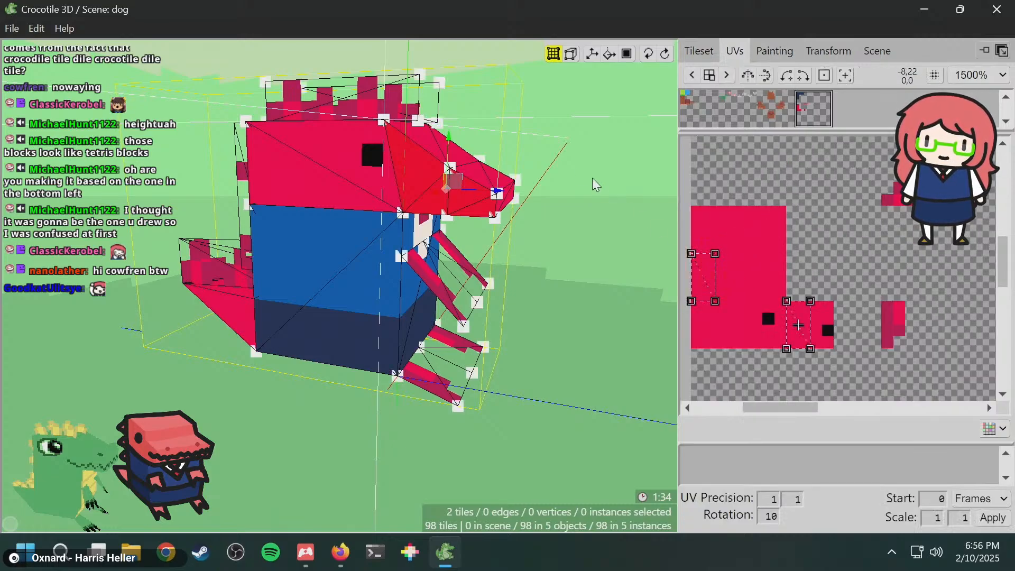
{"action": "left_click", "coordinate": [569, 157]}
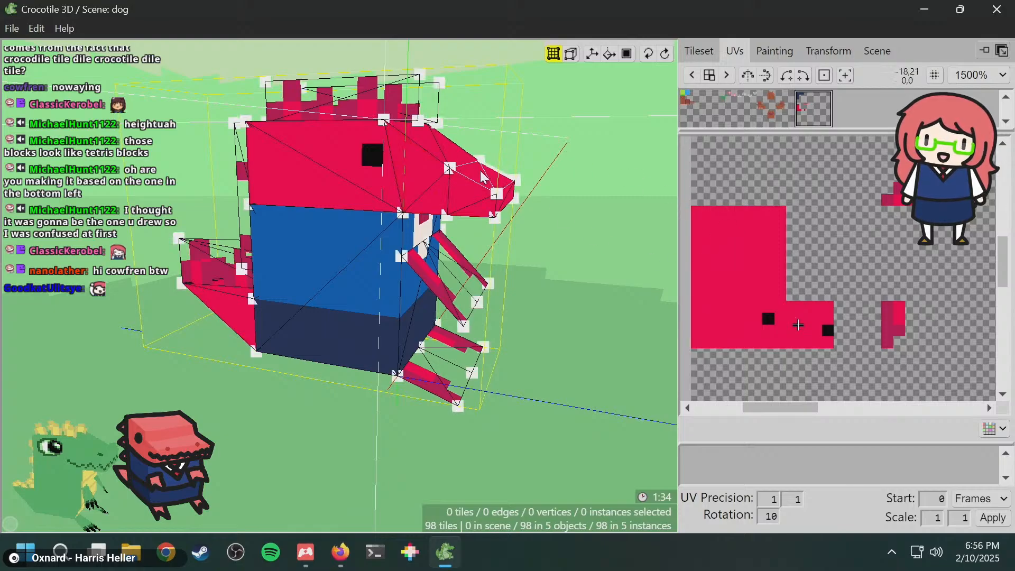
{"action": "left_click", "coordinate": [470, 194]}
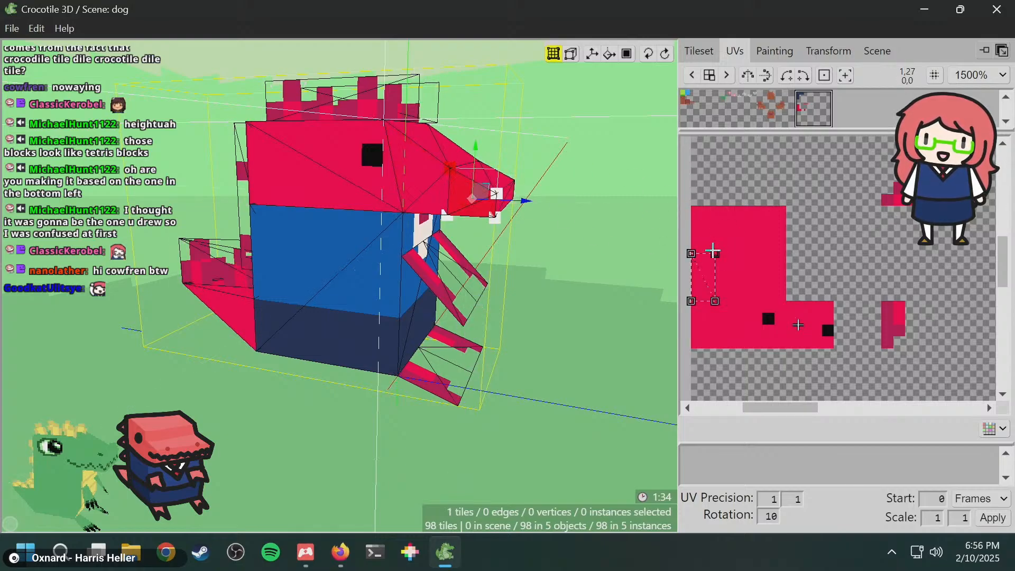
{"action": "left_click_drag", "start_coordinate": [727, 277], "coordinate": [822, 325]}
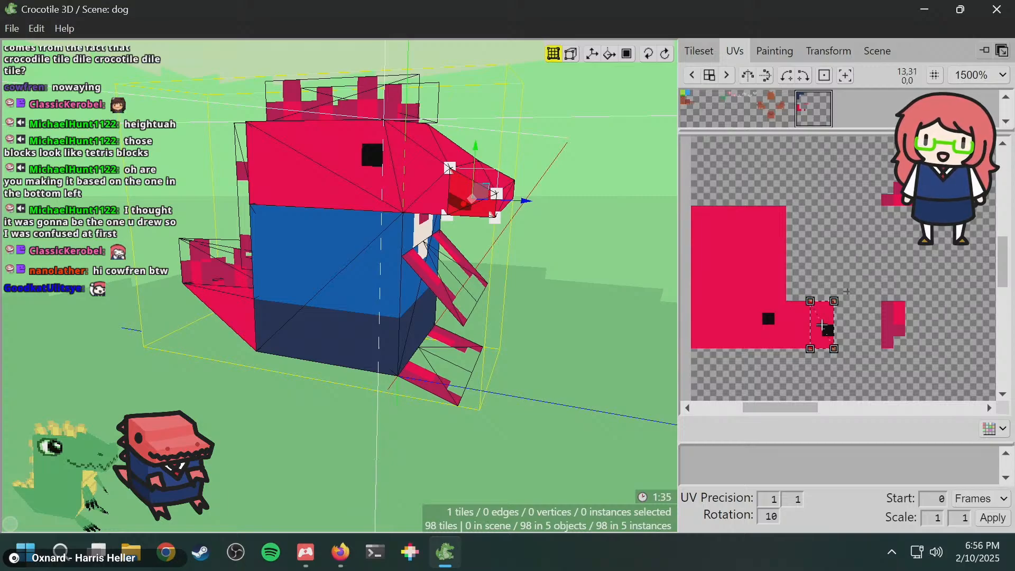
- Lower the snout-tip tile's upper UV corners, the left one by two pixels and the right one by one pixel
{"action": "middle_click_drag", "start_coordinate": [532, 278], "coordinate": [572, 259]}
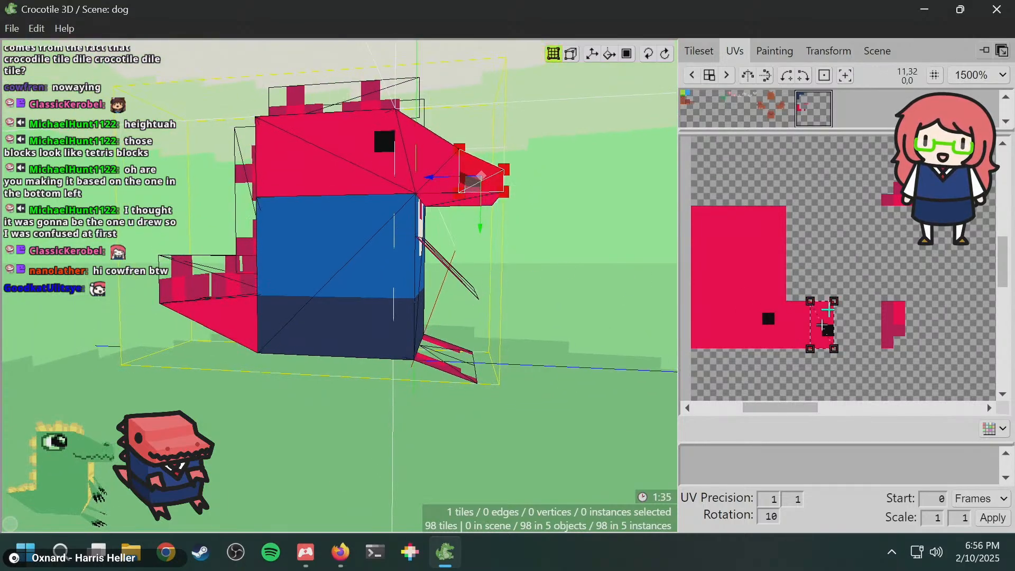
{"action": "left_click_drag", "start_coordinate": [805, 287], "coordinate": [855, 315]}
{"action": "key", "text": "s"}
{"action": "key", "text": "s"}
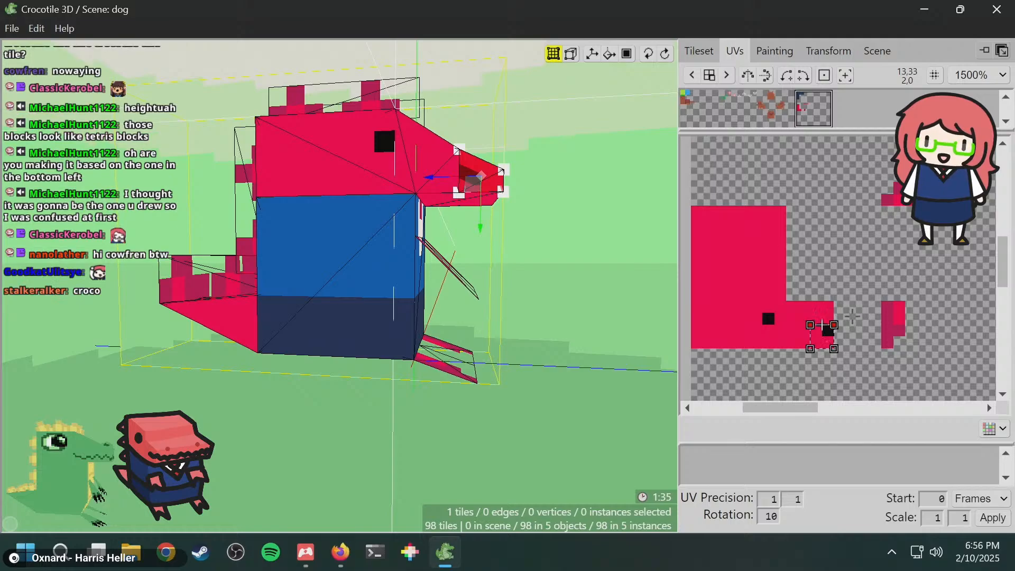
{"action": "key", "text": "w"}
{"action": "key", "text": "w"}
{"action": "key", "text": "s"}
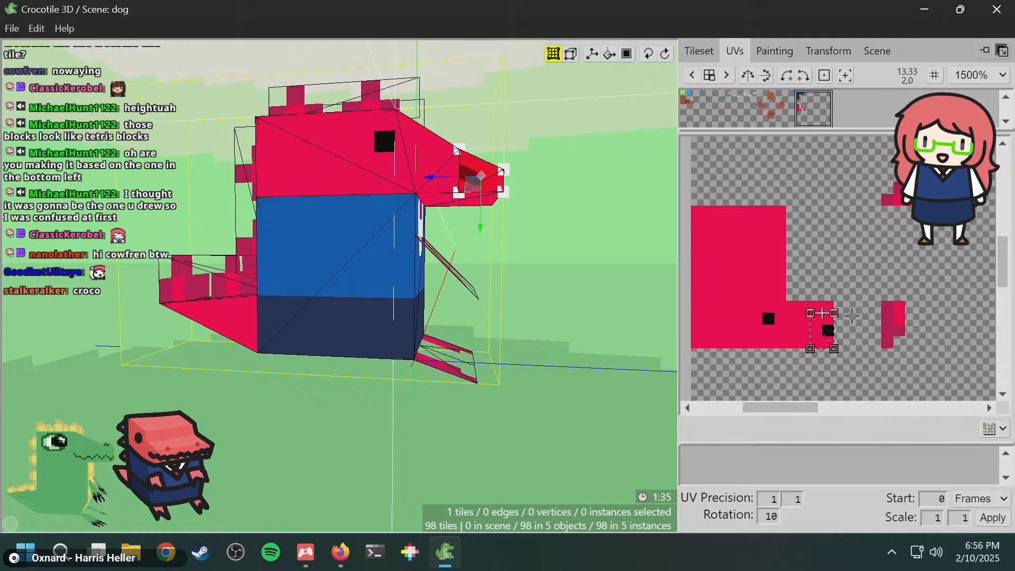
{"action": "key", "text": "s"}
{"action": "key", "text": "w"}
{"action": "key", "text": "s"}
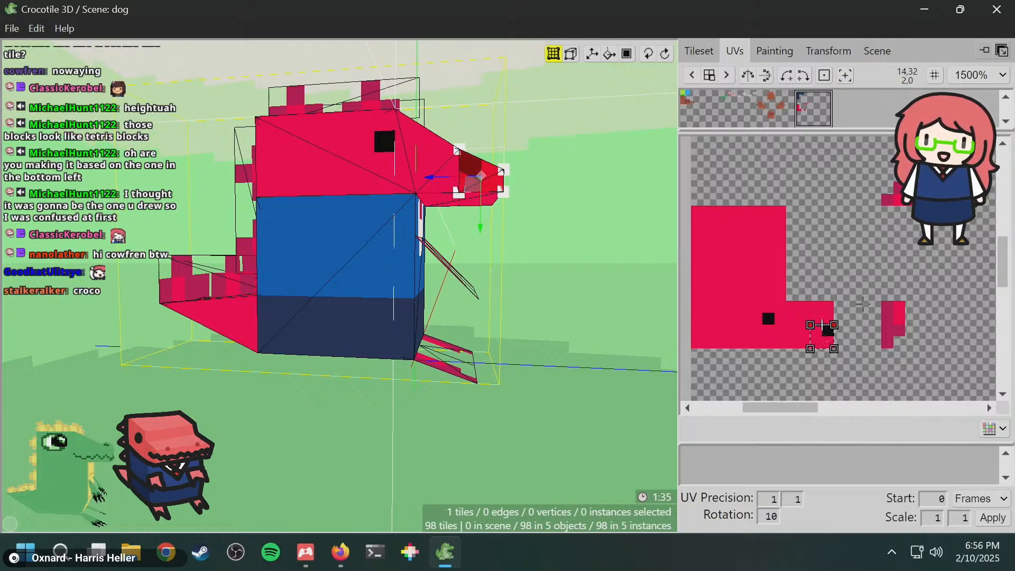
{"action": "key", "text": "w"}
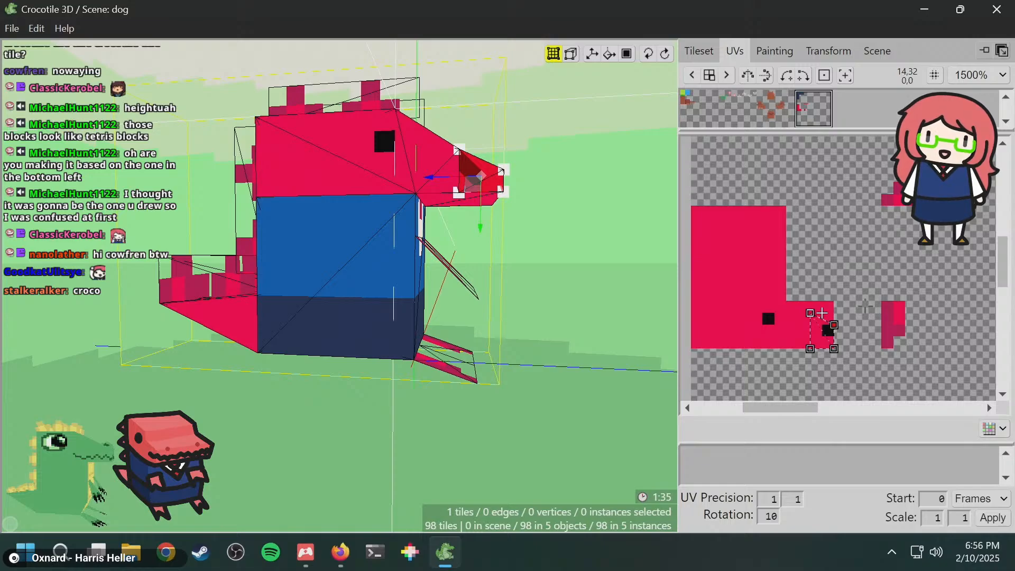
{"action": "key", "text": "w"}
{"action": "key", "text": "w"}
{"action": "key", "text": "w"}
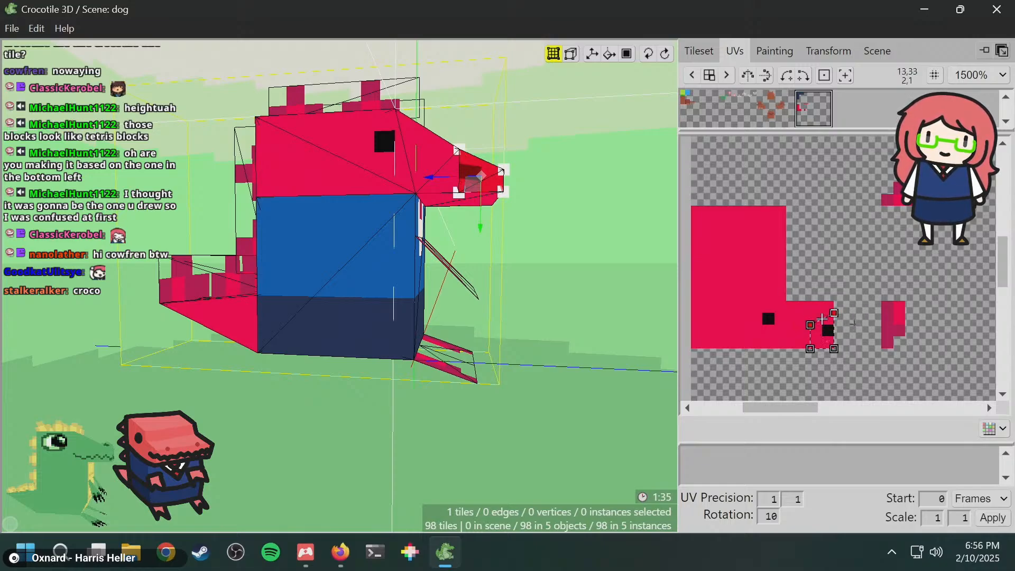
- Shift both upper UV corners of the snout-tip side tile down one more pixel and deselect the tile
{"action": "middle_click_drag", "start_coordinate": [495, 241], "coordinate": [498, 267]}
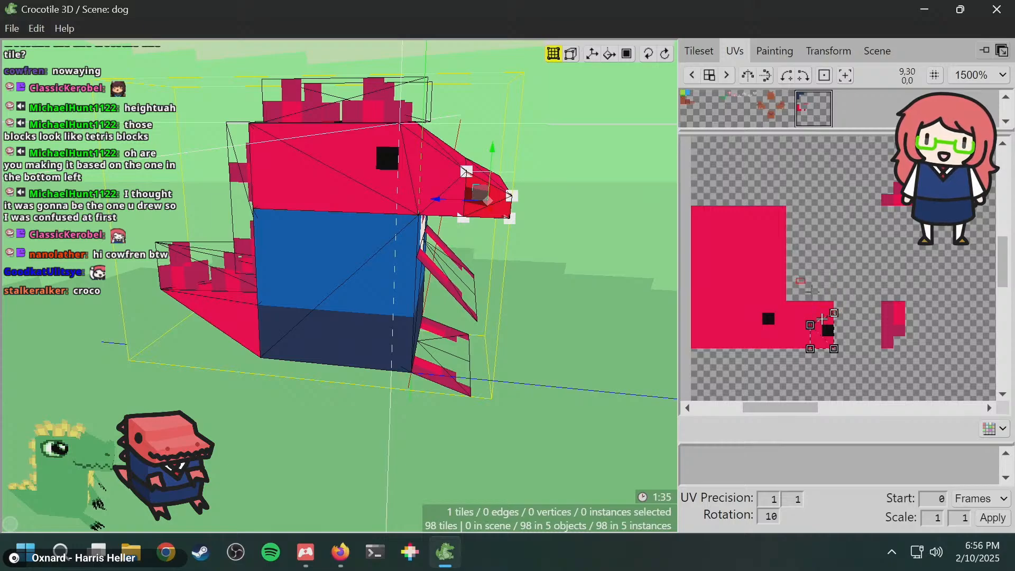
{"action": "left_click_drag", "start_coordinate": [822, 317], "coordinate": [824, 330]}
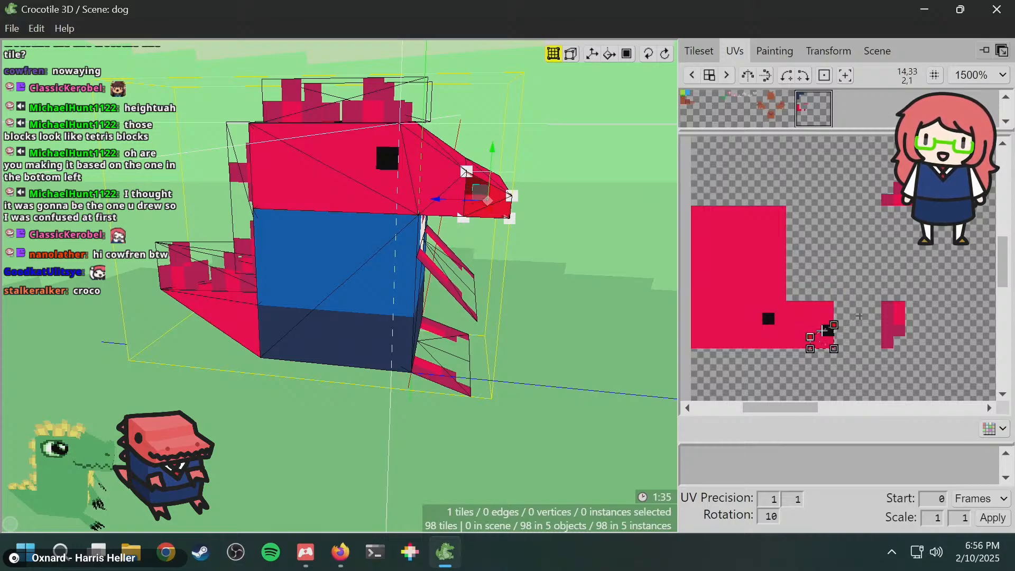
{"action": "middle_click_drag", "start_coordinate": [569, 243], "coordinate": [541, 247]}
{"action": "left_click", "coordinate": [562, 234]}
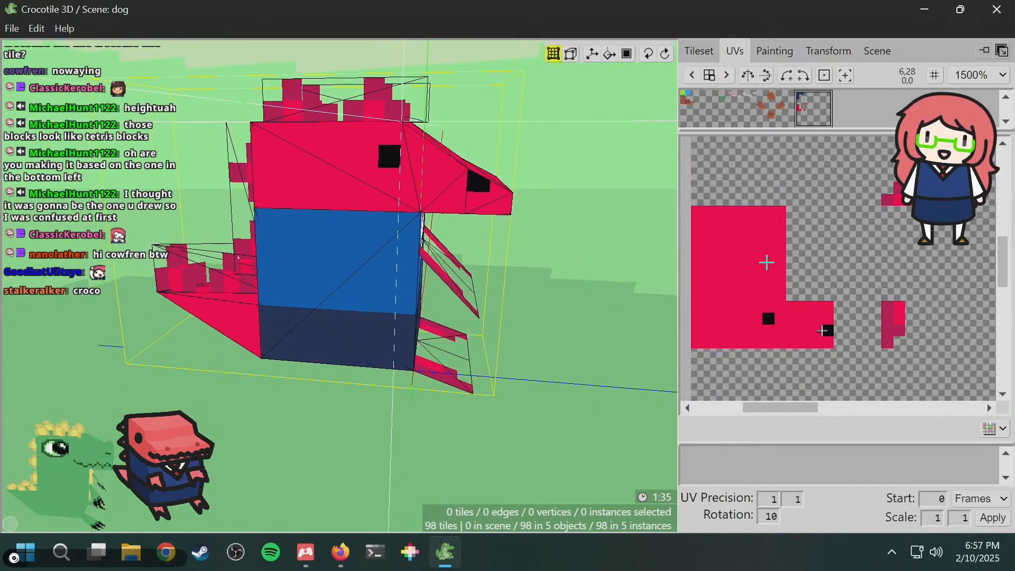
- Flip all UVs of the snout-tip side tile vertically
{"action": "left_click", "coordinate": [482, 195]}
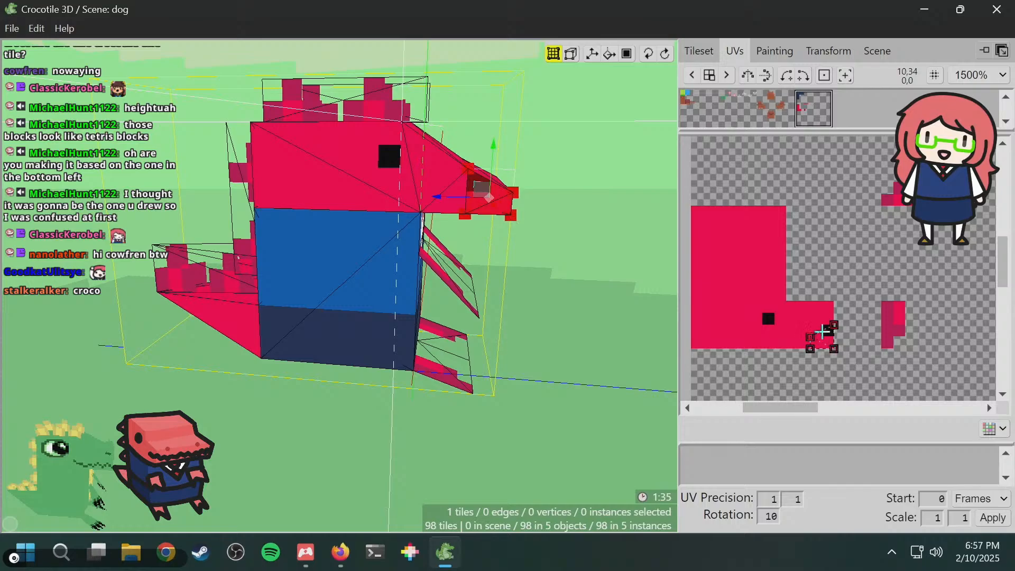
{"action": "left_click", "coordinate": [822, 333]}
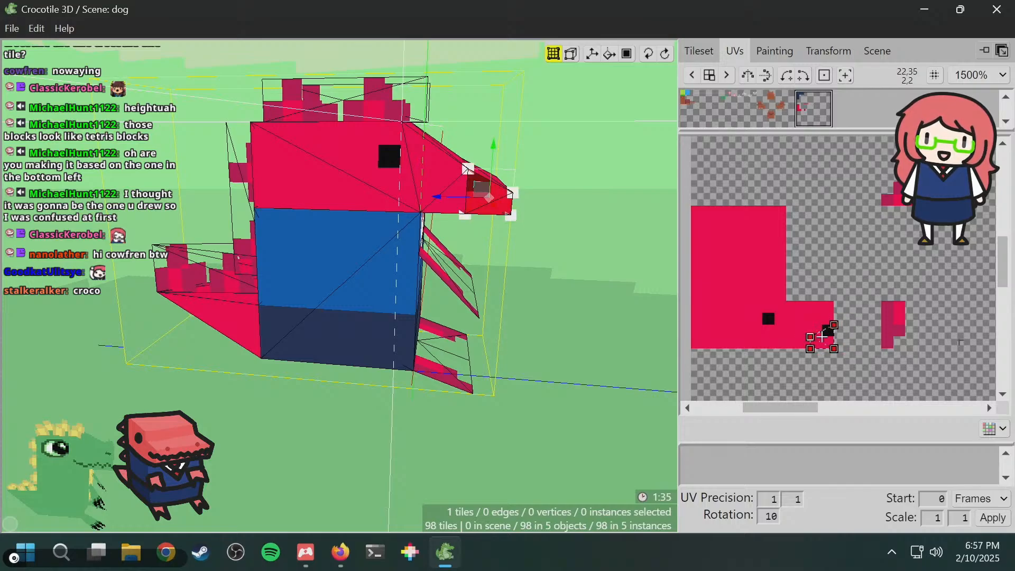
{"action": "key", "text": "v"}
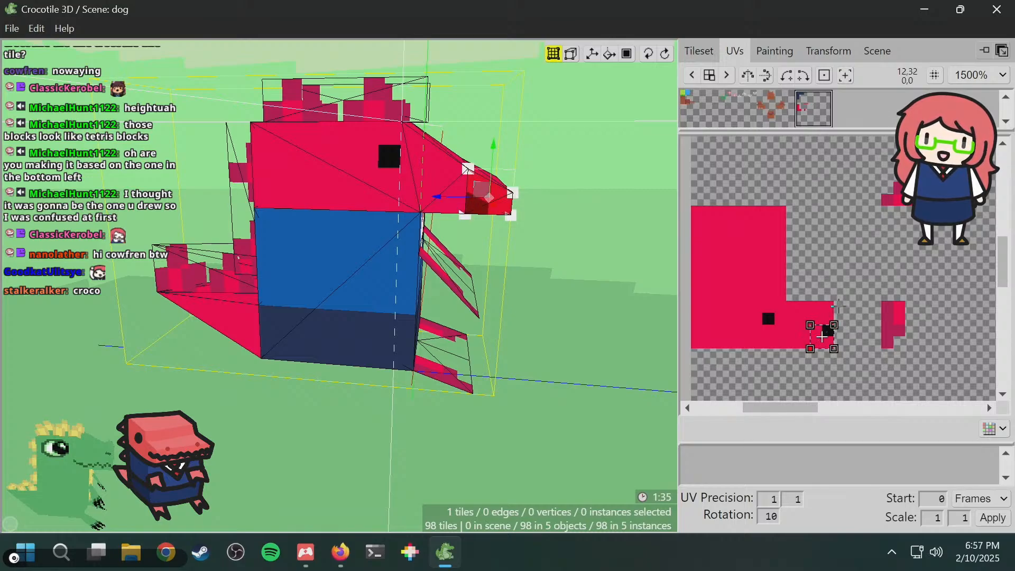
- Examine the nostril's placement on the snout from the front, the side and above, and compare it with the reference character
{"action": "key", "text": "space"}
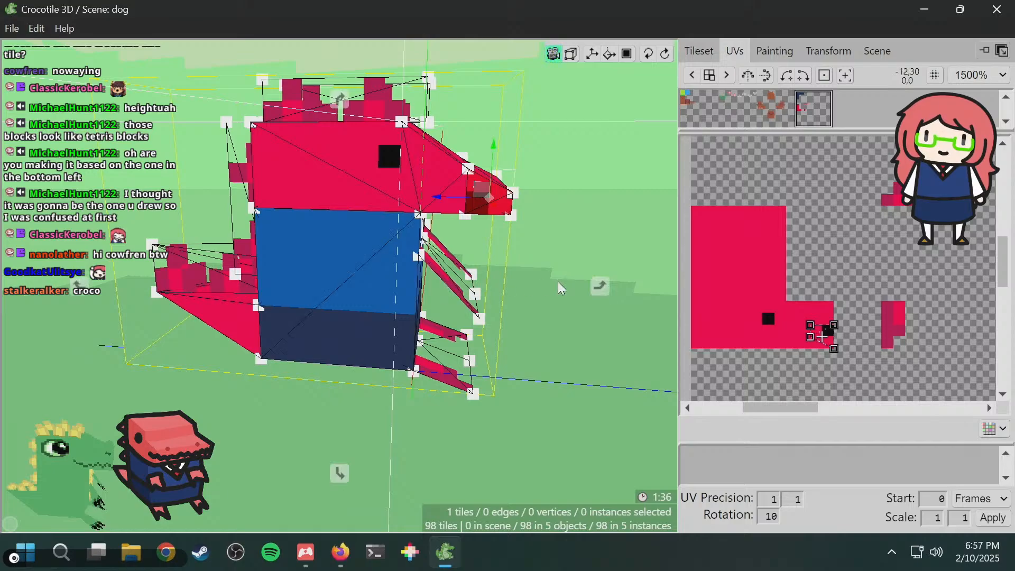
{"action": "left_click_drag", "start_coordinate": [559, 283], "coordinate": [407, 292]}
{"action": "key", "text": "space"}
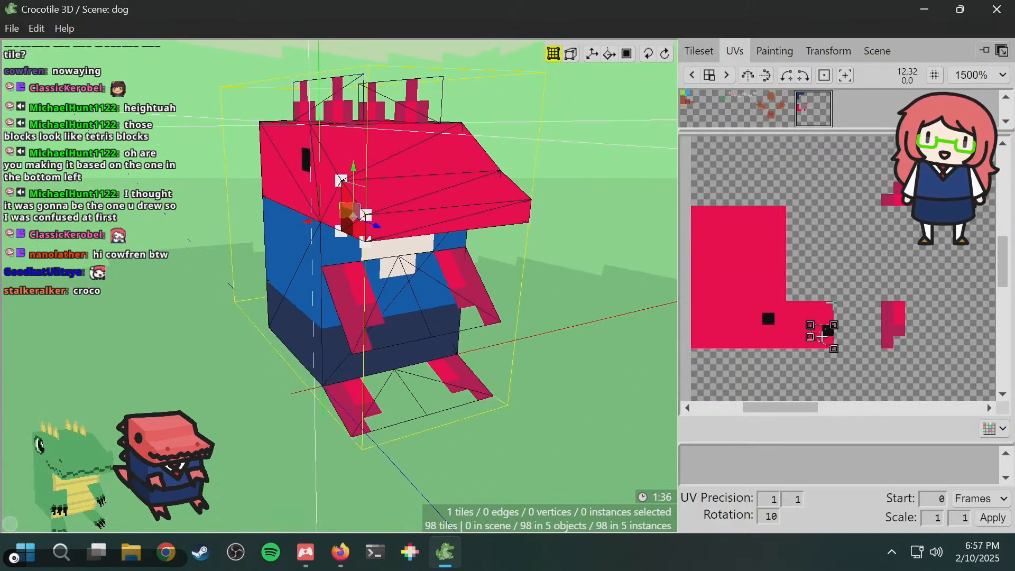
{"action": "key", "text": "space"}
{"action": "left_click_drag", "start_coordinate": [370, 253], "coordinate": [489, 254]}
{"action": "key", "text": "space"}
{"action": "scroll", "coordinate": [490, 252], "scroll_direction": "up", "scroll_amount": 2}
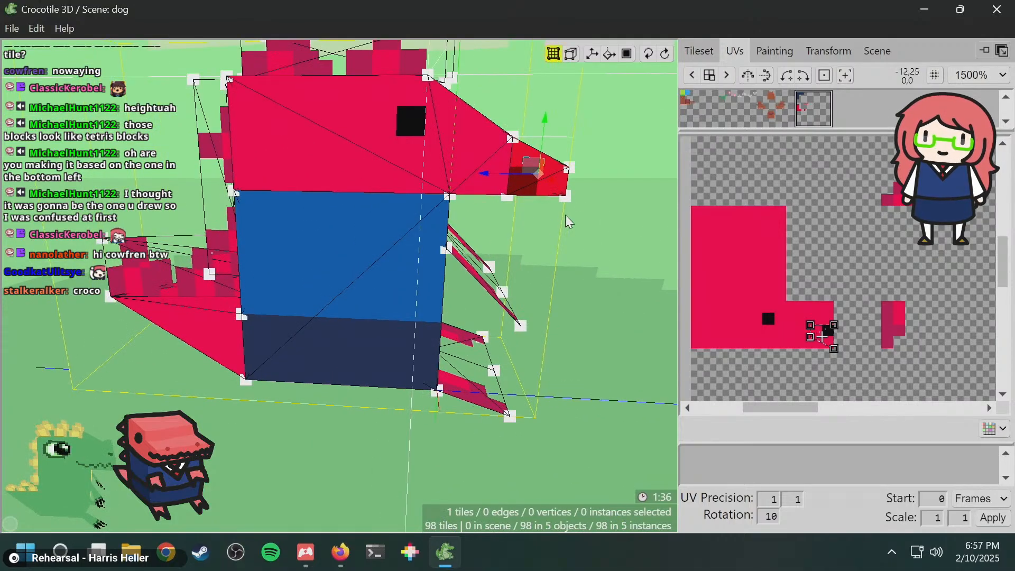
{"action": "left_click", "coordinate": [570, 215]}
{"action": "key", "text": "space"}
{"action": "left_click_drag", "start_coordinate": [582, 212], "coordinate": [478, 203]}
{"action": "key", "text": "space"}
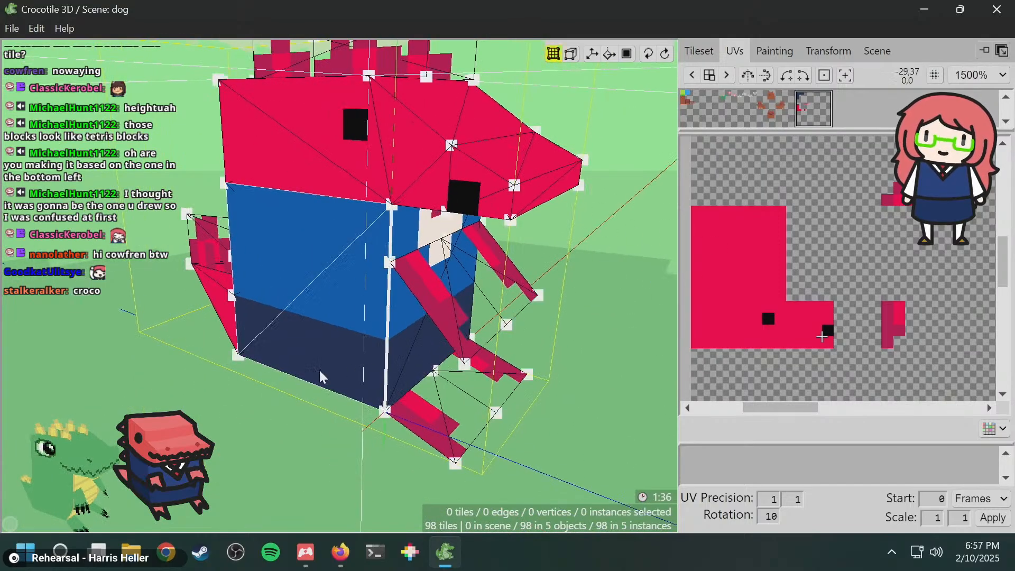
{"action": "key", "text": "space"}
{"action": "left_click_drag", "start_coordinate": [436, 299], "coordinate": [340, 358]}
{"action": "key", "text": "space"}
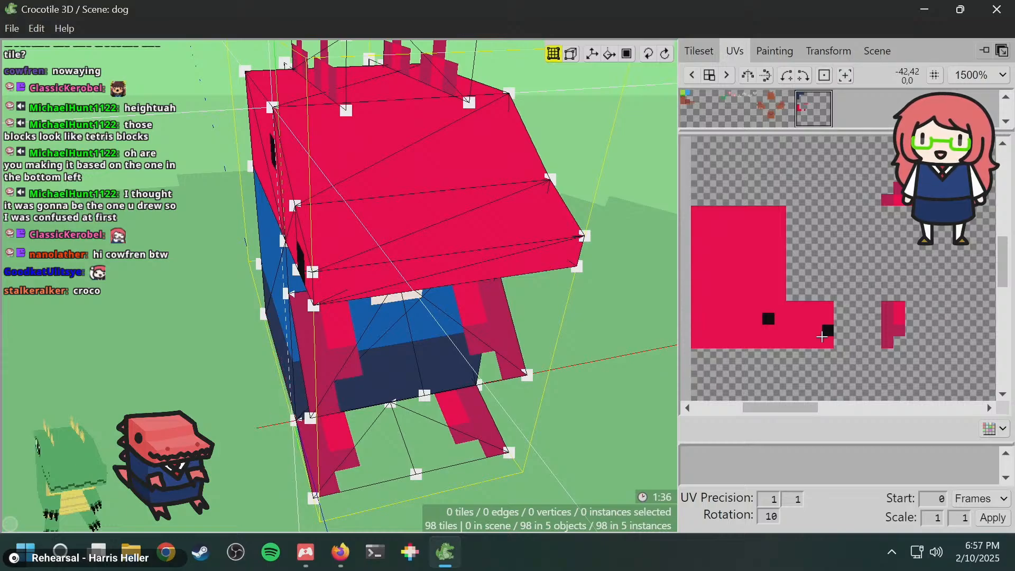
{"action": "key", "text": "space"}
{"action": "left_click_drag", "start_coordinate": [340, 358], "coordinate": [457, 274]}
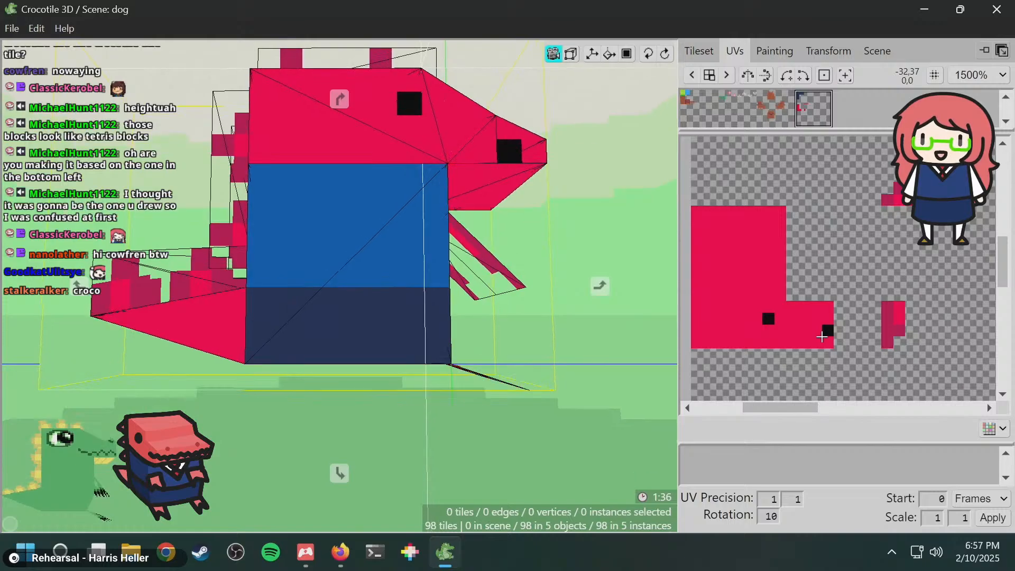
{"action": "key", "text": "space"}
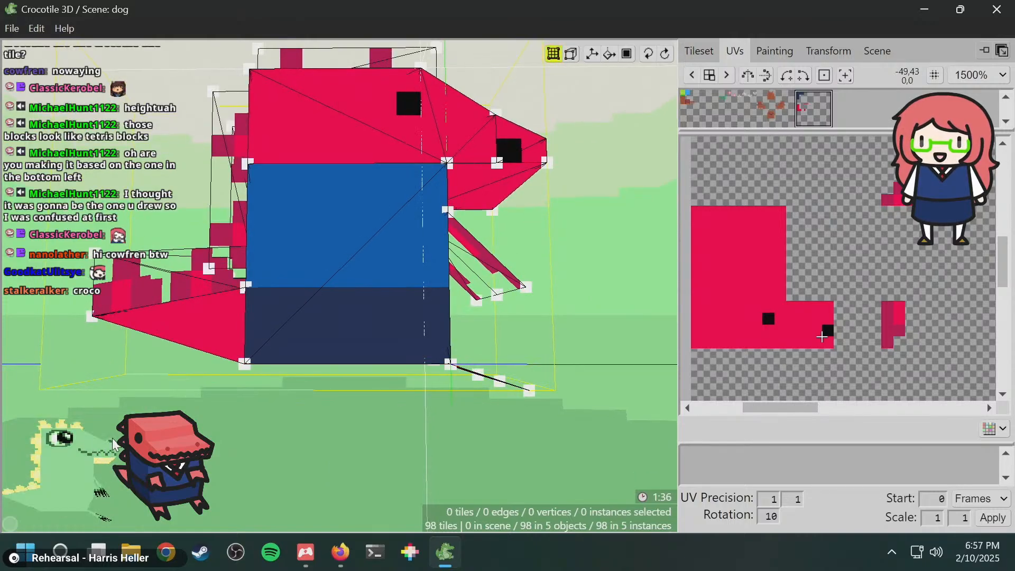
{"action": "key", "text": "space"}
{"action": "left_click_drag", "start_coordinate": [455, 233], "coordinate": [447, 275]}
{"action": "key", "text": "space"}
{"action": "key", "text": "space"}
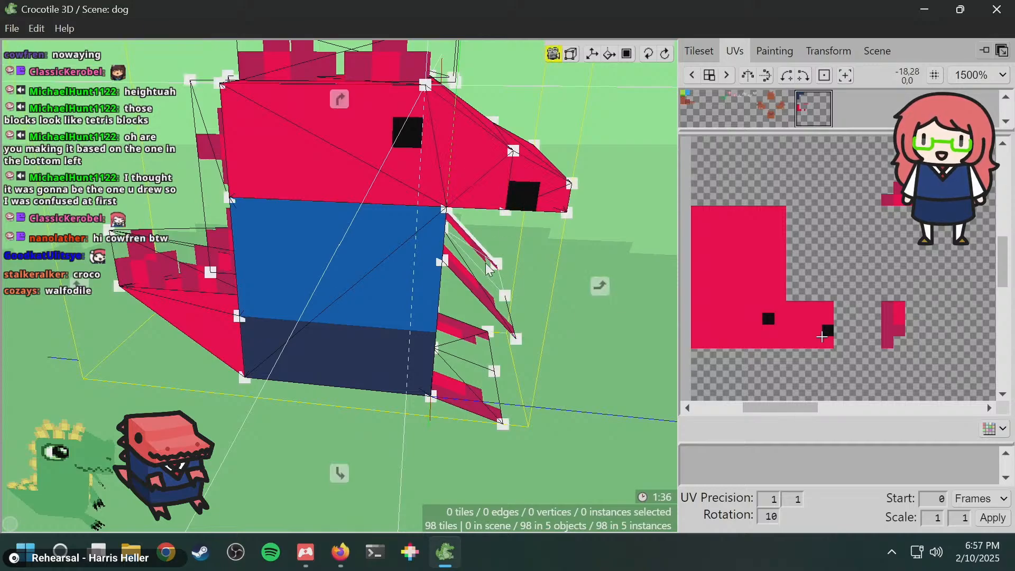
{"action": "left_click_drag", "start_coordinate": [518, 196], "coordinate": [542, 172]}
{"action": "key", "text": "space"}
- Undo the black nostril pixel and the UV changes on the snout-tip side tile
{"action": "key", "text": "ctrl+z"}
{"action": "key", "text": "ctrl+z"}
{"action": "key", "text": "ctrl+z"}
{"action": "key", "text": "ctrl+z"}
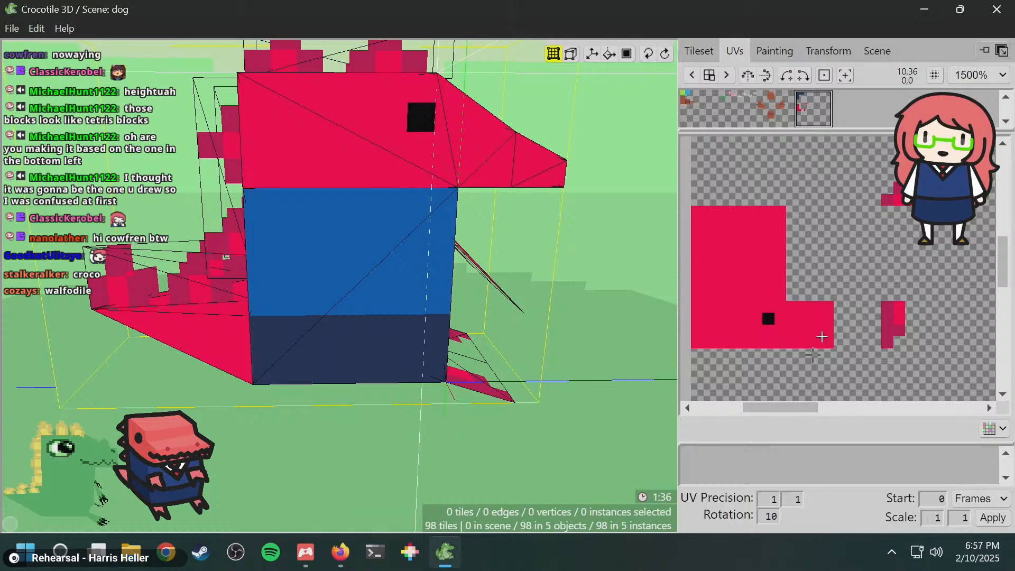
- Move the UVs of the snout's front face eight pixels to the right, beside the red head texture
{"action": "key", "text": "space"}
{"action": "left_click_drag", "start_coordinate": [524, 168], "coordinate": [438, 159]}
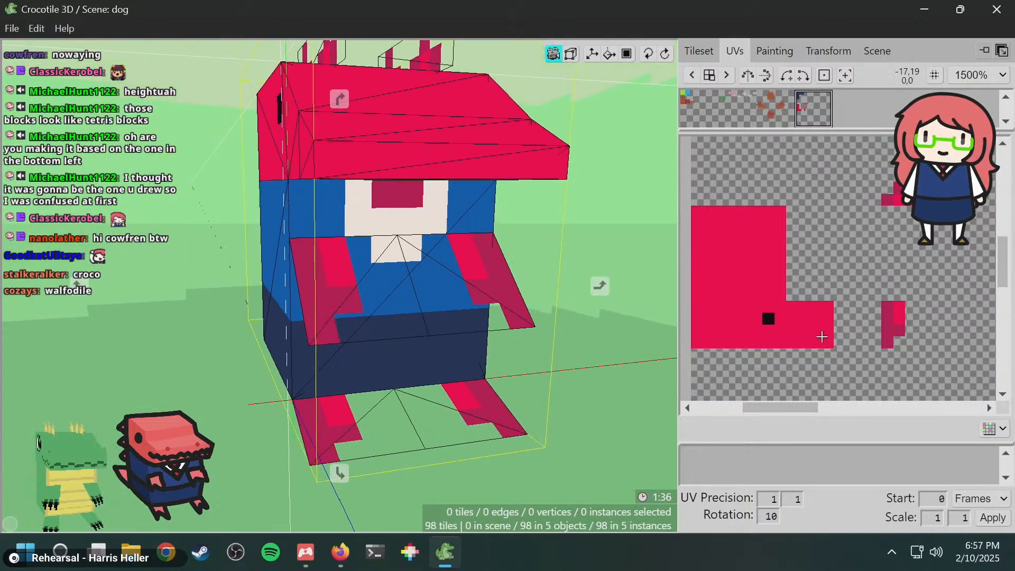
{"action": "key", "text": "space"}
{"action": "left_click", "coordinate": [437, 158]}
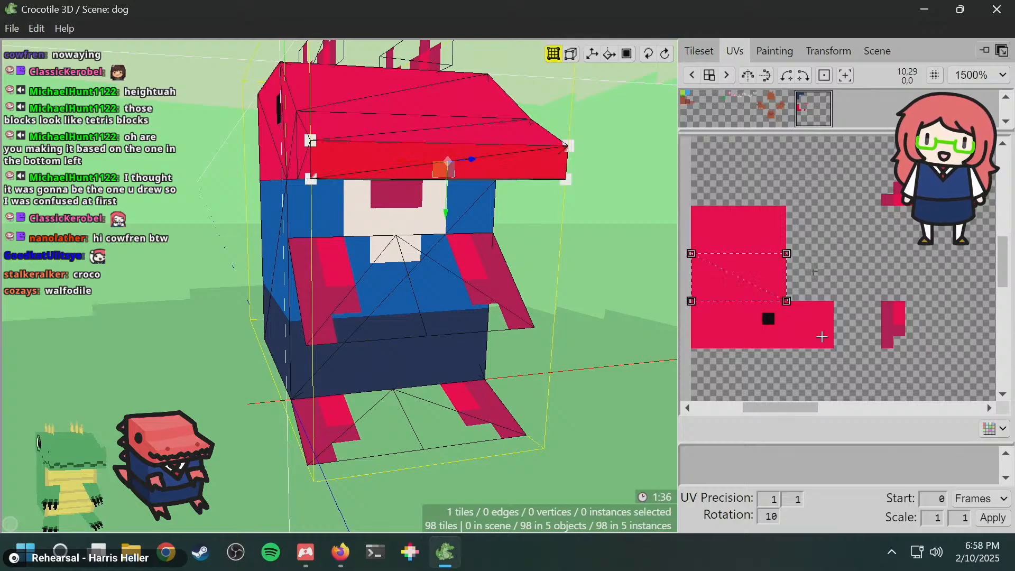
{"action": "left_click_drag", "start_coordinate": [697, 300], "coordinate": [657, 312]}
{"action": "key", "text": "space"}
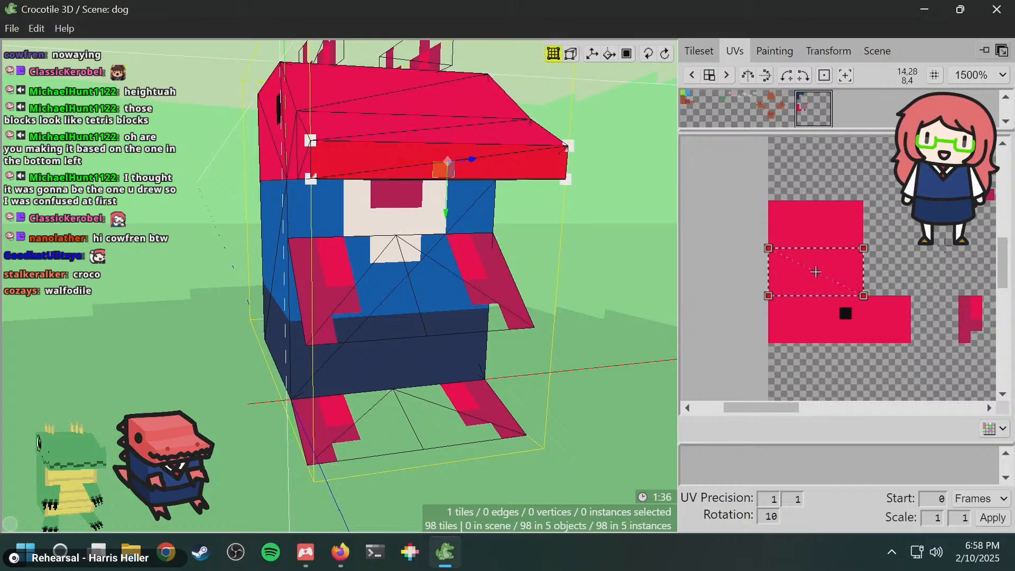
{"action": "left_click_drag", "start_coordinate": [911, 227], "coordinate": [704, 315]}
{"action": "key", "text": "d"}
{"action": "key", "text": "d"}
{"action": "key", "text": "d"}
{"action": "key", "text": "d"}
{"action": "key", "text": "d"}
{"action": "key", "text": "d"}
{"action": "key", "text": "d"}
{"action": "key", "text": "d"}
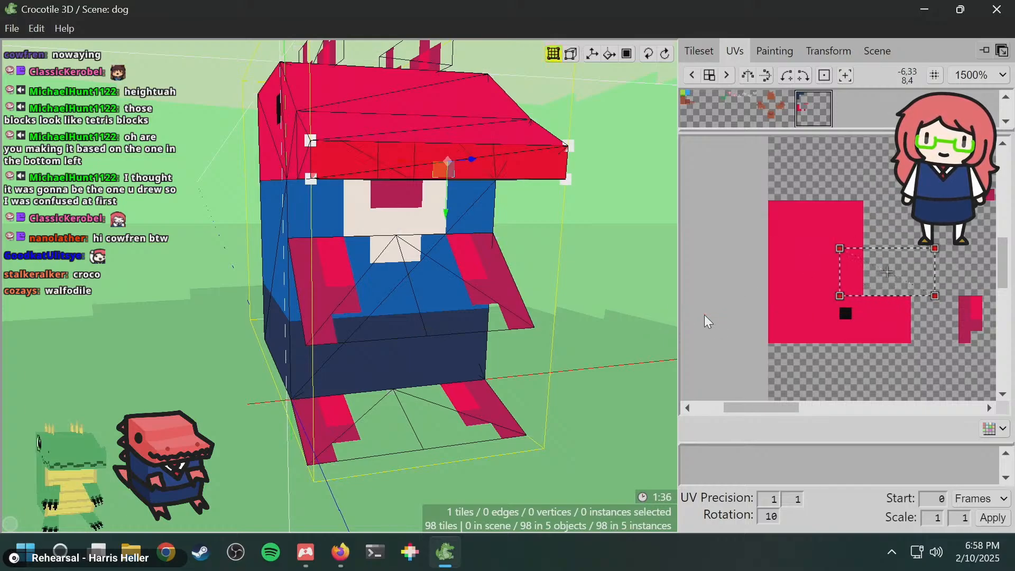
- Lower the upper edge of the snout front face's UVs by two pixels, making the UV area two pixels tall
{"action": "key", "text": "space"}
{"action": "left_click_drag", "start_coordinate": [682, 290], "coordinate": [573, 287]}
{"action": "key", "text": "space"}
{"action": "left_click_drag", "start_coordinate": [735, 238], "coordinate": [882, 266]}
{"action": "key", "text": "s"}
{"action": "key", "text": "s"}
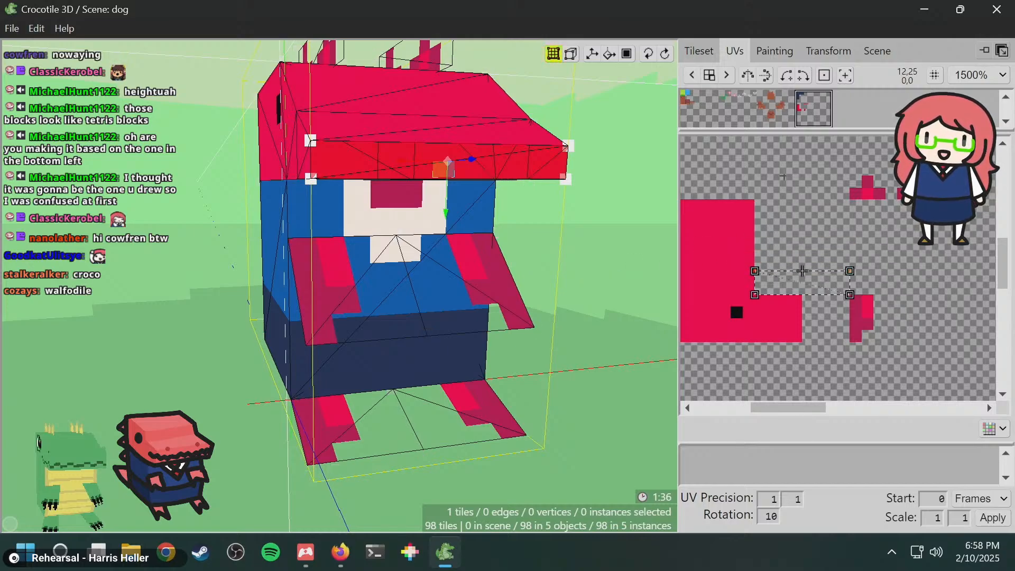
- Paint the snout front face's eight-by-two-pixel UV area solid red (#ff004d)
{"action": "left_click", "coordinate": [792, 52]}
{"action": "key", "text": "space"}
{"action": "left_click_drag", "start_coordinate": [809, 261], "coordinate": [776, 294]}
{"action": "key", "text": "space"}
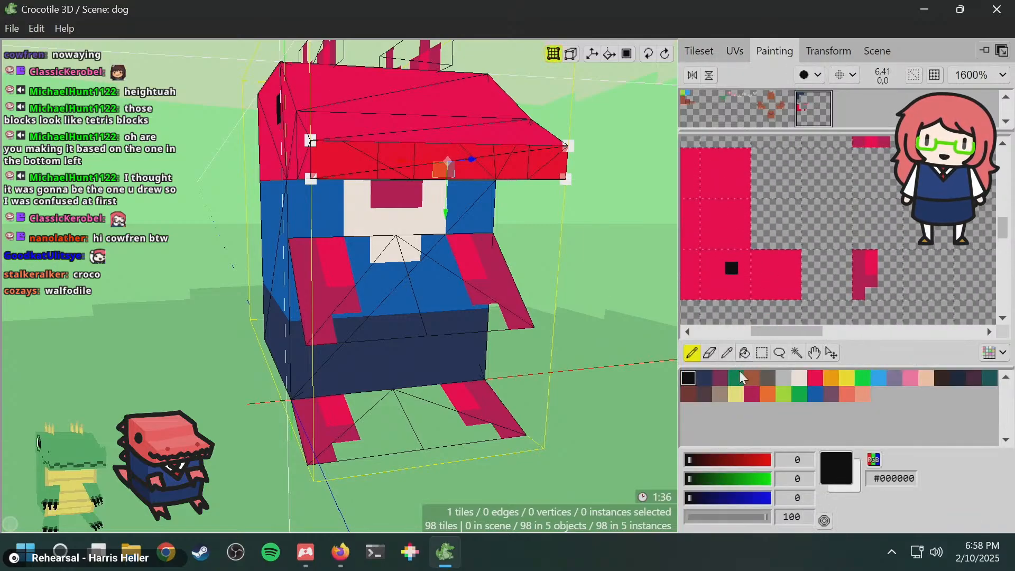
{"action": "left_click", "coordinate": [816, 378]}
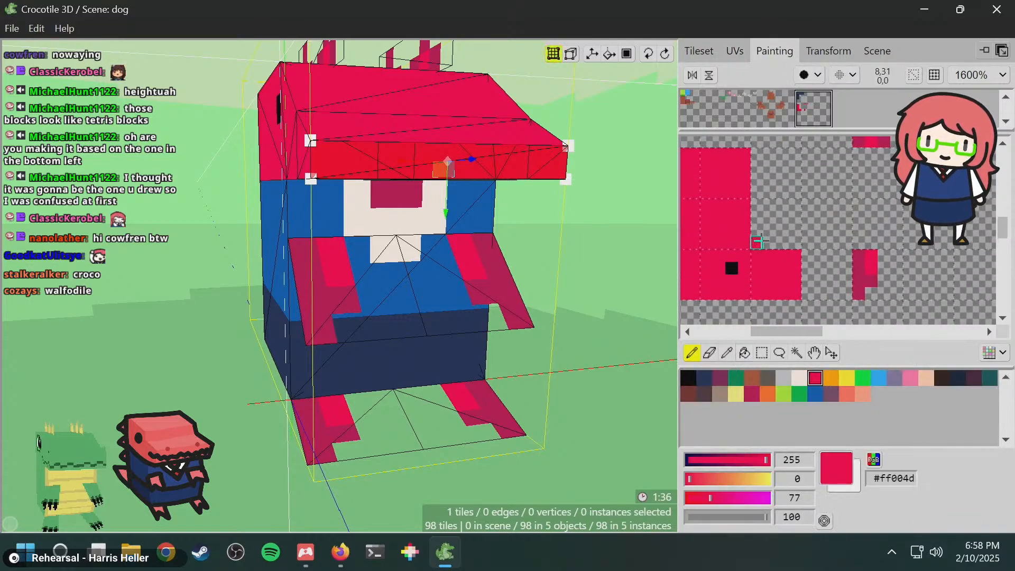
{"action": "mouse_move", "coordinate": [779, 232]}
{"action": "left_mouse_down"}
{"action": "mouse_move", "coordinate": [827, 231]}
{"action": "mouse_move", "coordinate": [781, 243]}
{"action": "left_mouse_up"}
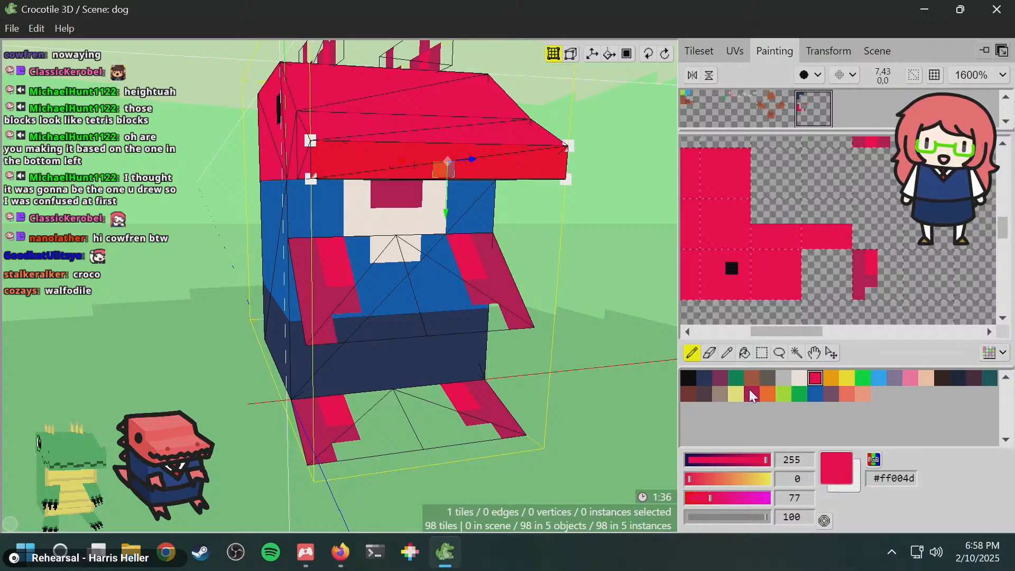
- Paint a checkered zigzag of dark-red (#be1250) pixels along the snout front face's red strip and save the scene
{"action": "left_click", "coordinate": [751, 392]}
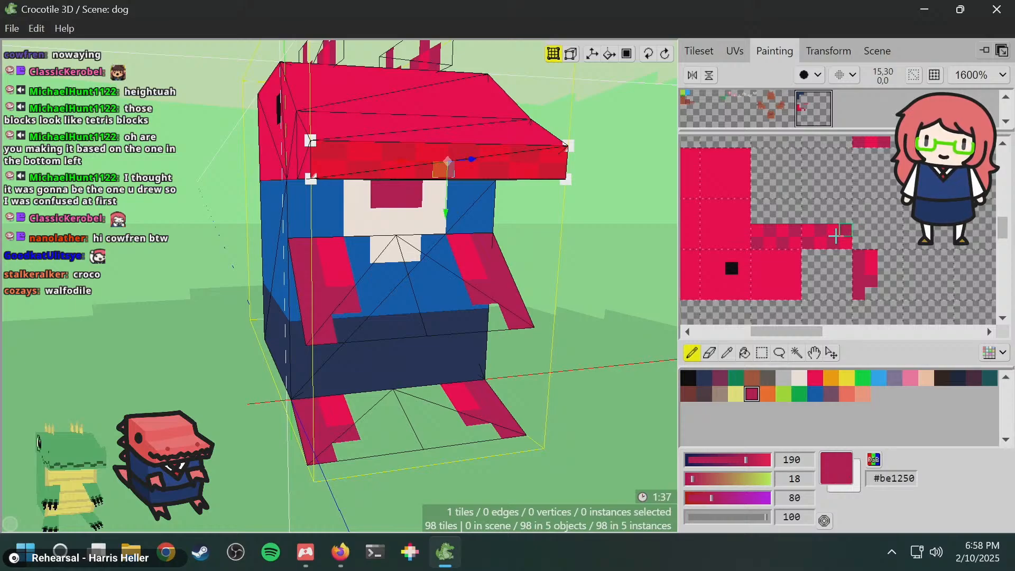
{"action": "key", "text": "space"}
{"action": "left_click_drag", "start_coordinate": [529, 256], "coordinate": [608, 255]}
{"action": "left_click", "coordinate": [547, 247]}
{"action": "key", "text": "space"}
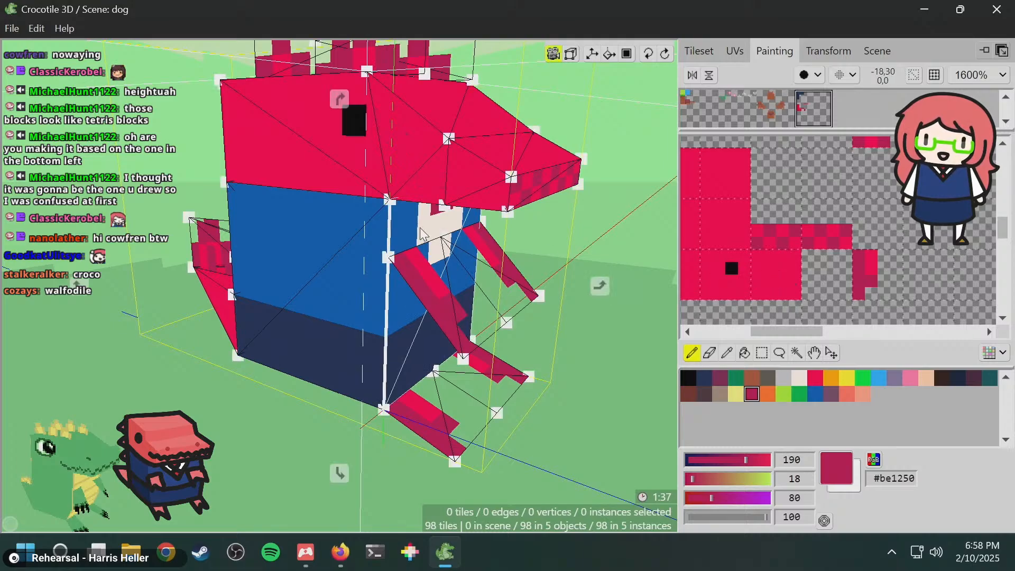
{"action": "left_click_drag", "start_coordinate": [423, 231], "coordinate": [510, 230]}
{"action": "key", "text": "ctrl+s"}
{"action": "left_click_drag", "start_coordinate": [574, 230], "coordinate": [655, 254]}
{"action": "middle_click_drag", "start_coordinate": [656, 253], "coordinate": [484, 234]}
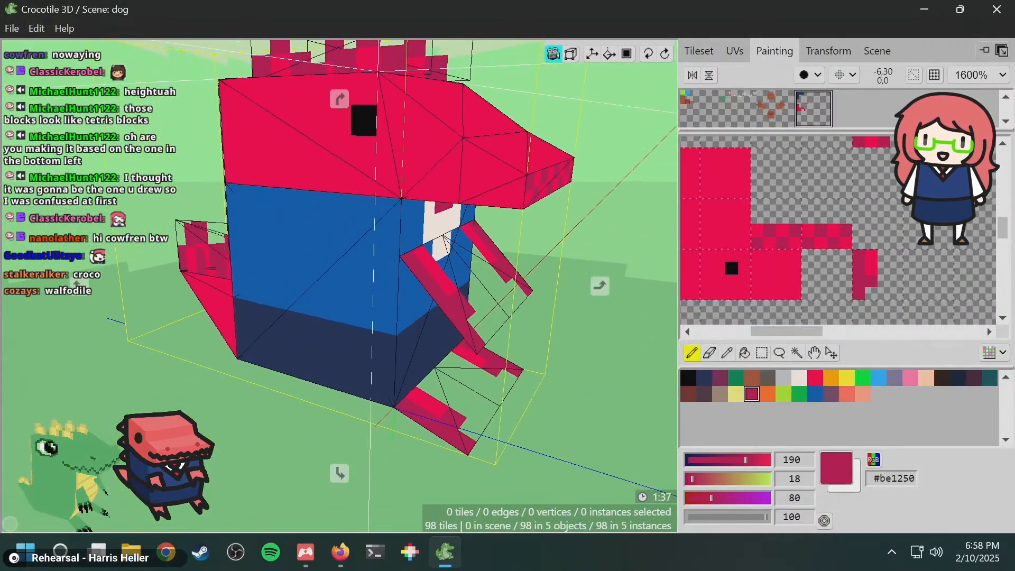
- Examine the tile on the side of the snout tip from several angles, next to the patterned front face
{"action": "left_click", "coordinate": [495, 176]}
{"action": "right_click", "coordinate": [494, 176]}
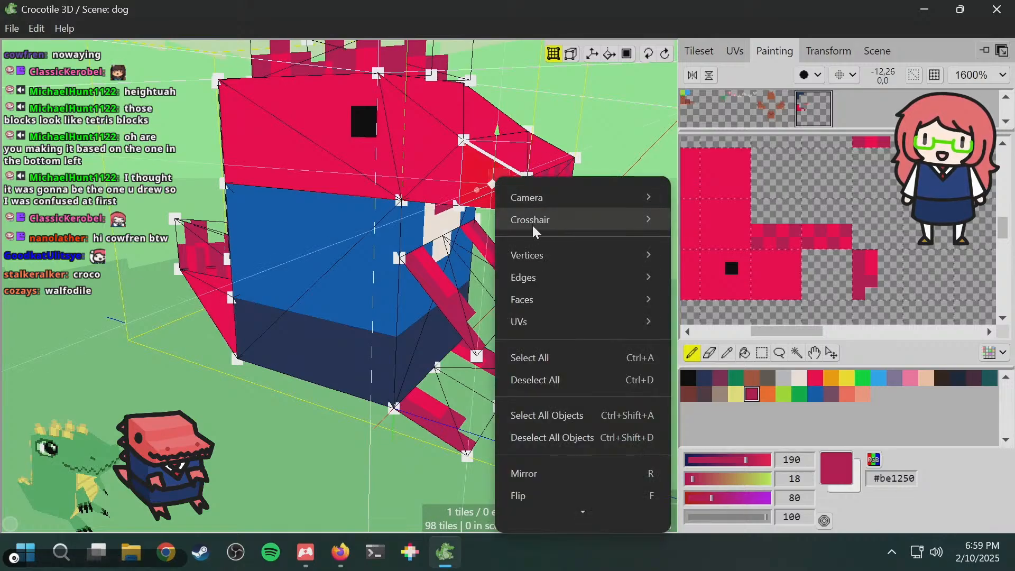
{"action": "left_click", "coordinate": [576, 118]}
{"action": "key", "text": "space"}
{"action": "middle_click_drag", "start_coordinate": [575, 187], "coordinate": [618, 165]}
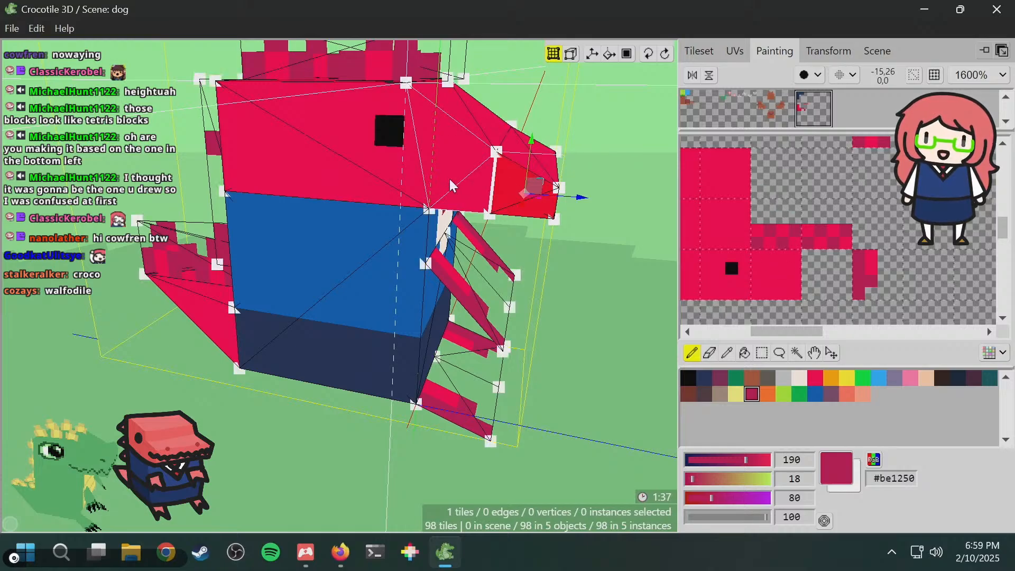
{"action": "mouse_move", "coordinate": [563, 175]}
{"action": "middle_mouse_down"}
{"action": "mouse_move", "coordinate": [544, 176]}
{"action": "mouse_move", "coordinate": [613, 165]}
{"action": "middle_mouse_up"}
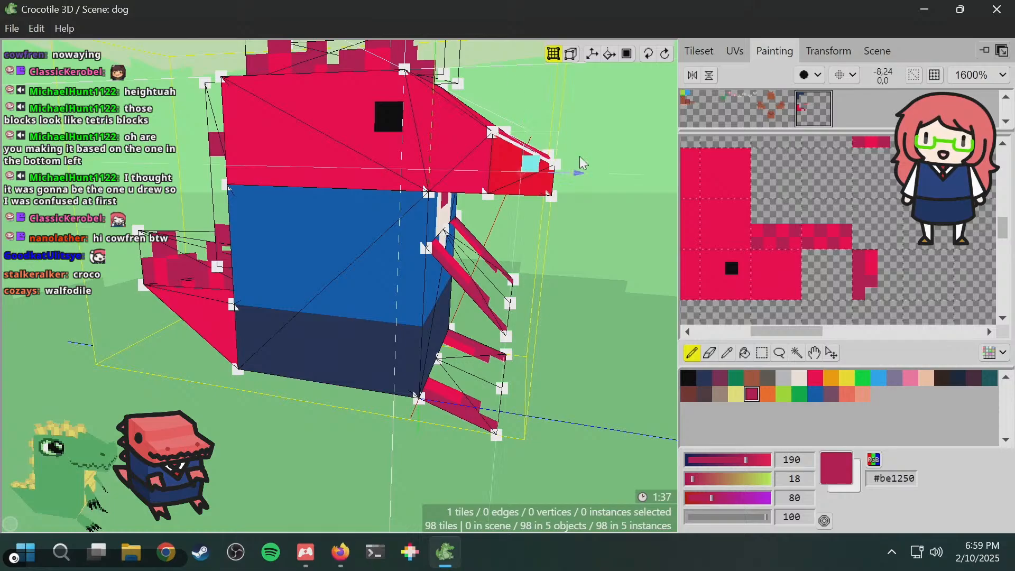
{"action": "middle_click_drag", "start_coordinate": [607, 128], "coordinate": [392, 128]}
{"action": "middle_click_drag", "start_coordinate": [140, 195], "coordinate": [442, 192]}
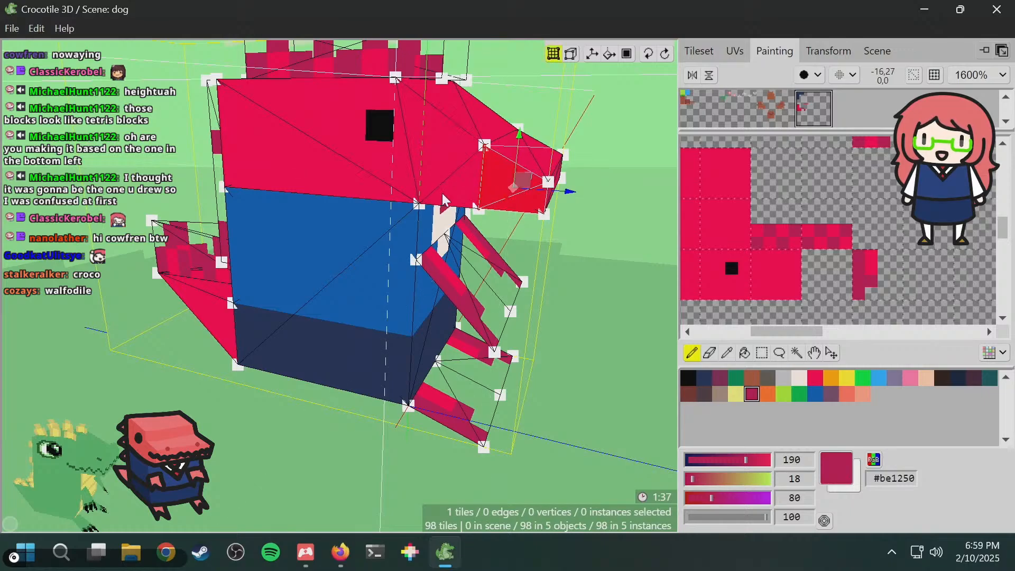
{"action": "left_click", "coordinate": [593, 182]}
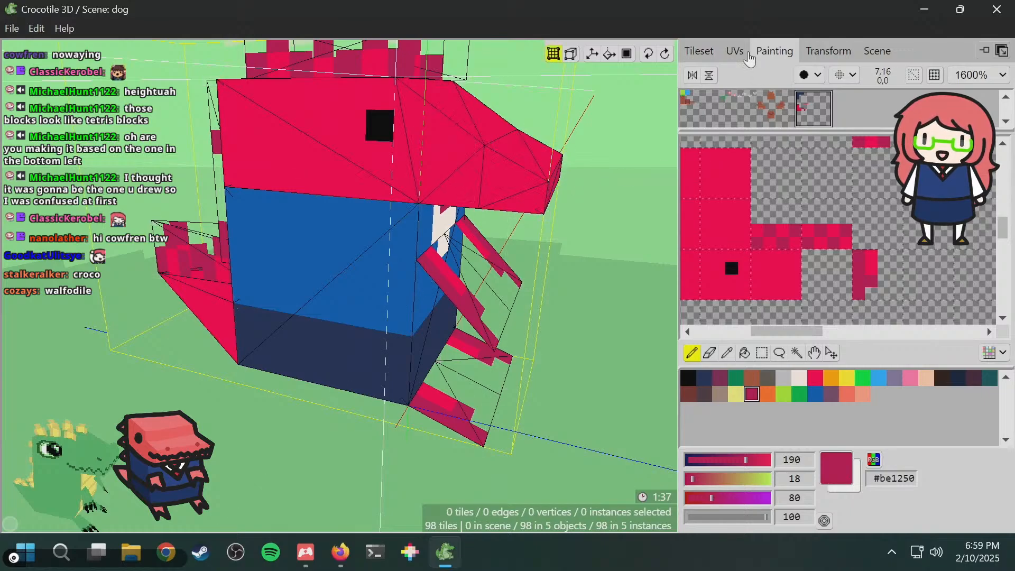
- Move the snout-tip side tile's UVs ten pixels right and four pixels down, to the lower-right end of the red head texture
{"action": "left_click", "coordinate": [523, 190]}
{"action": "left_click", "coordinate": [736, 50]}
{"action": "middle_click_drag", "start_coordinate": [803, 226], "coordinate": [857, 189]}
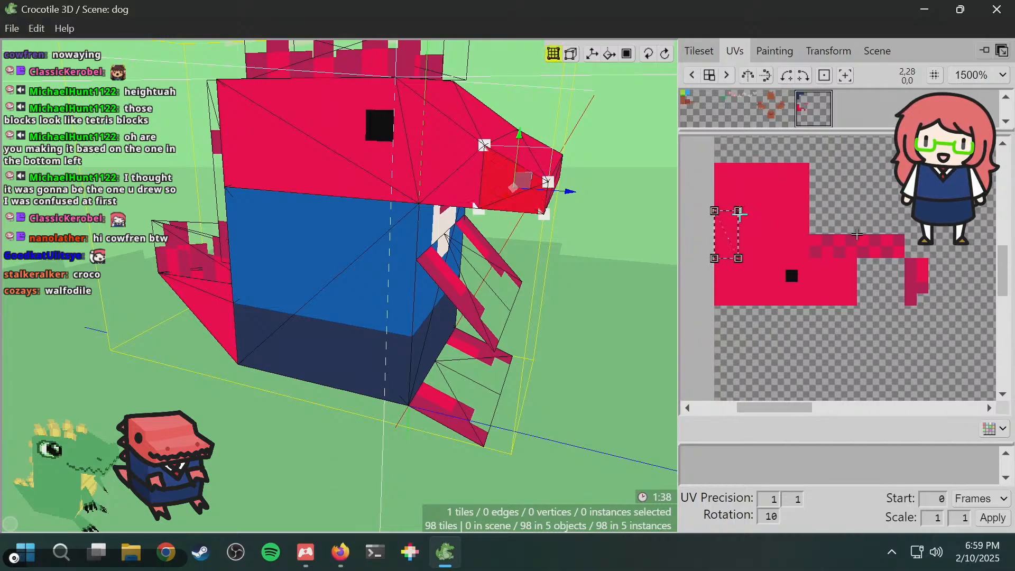
{"action": "left_click_drag", "start_coordinate": [727, 234], "coordinate": [845, 282]}
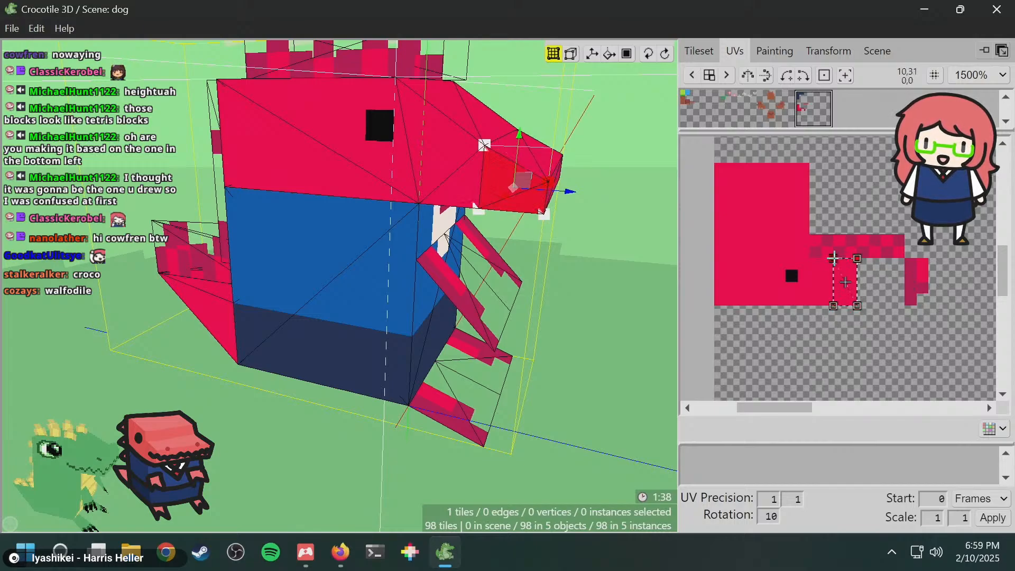
{"action": "left_click_drag", "start_coordinate": [834, 258], "coordinate": [904, 234]}
{"action": "key", "text": "ctrl+z"}
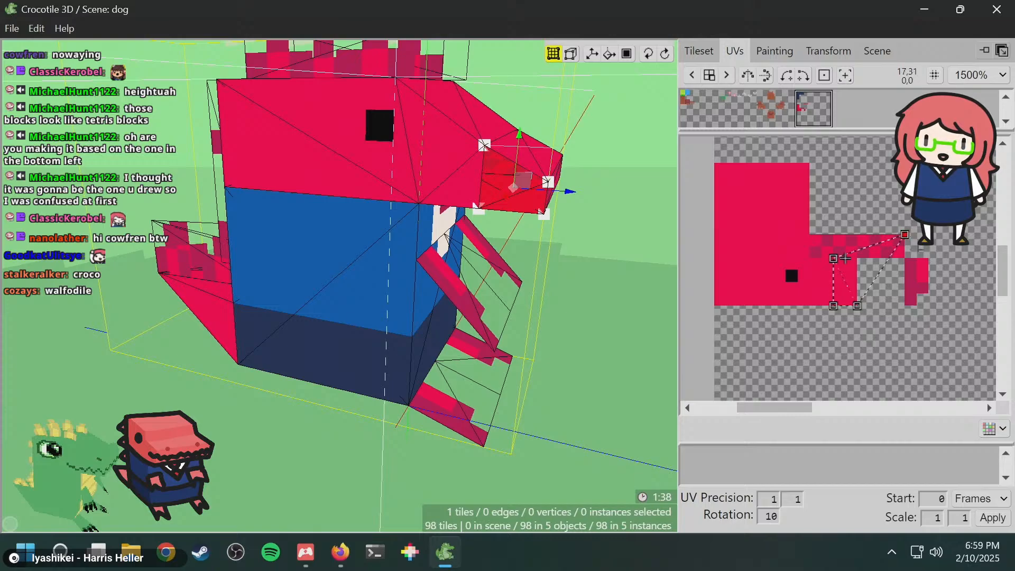
{"action": "mouse_move", "coordinate": [889, 268]}
{"action": "left_mouse_down"}
{"action": "mouse_move", "coordinate": [864, 281]}
{"action": "mouse_move", "coordinate": [881, 271]}
{"action": "left_mouse_up"}
{"action": "scroll", "coordinate": [866, 282], "scroll_direction": "up", "scroll_amount": 3}
{"action": "key", "text": "space"}
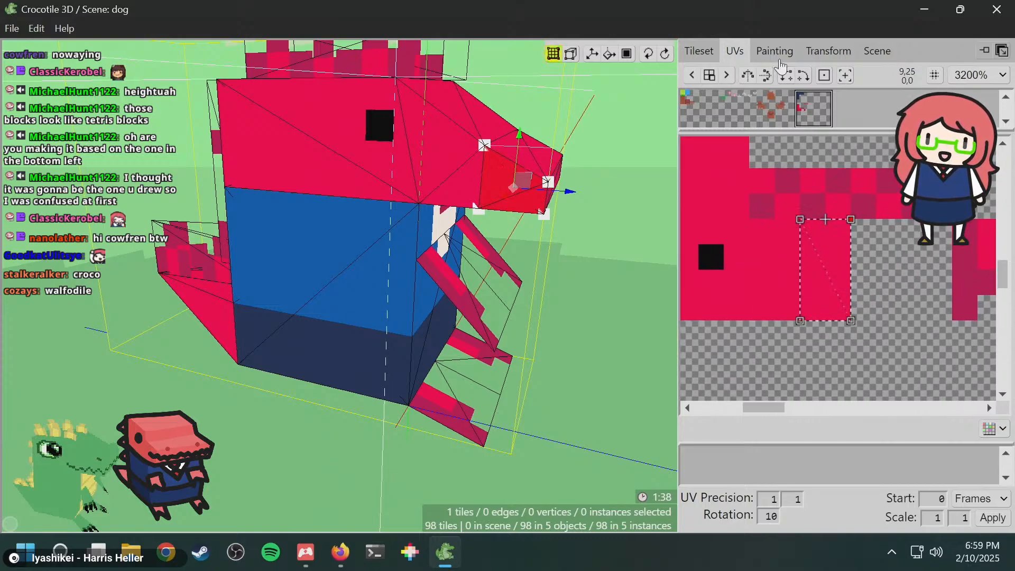
- Paint a four-pixel-wide dark-red (#be1250) zigzag along the bottom two pixel rows of the red head texture's lower-right end
{"action": "left_click", "coordinate": [775, 51]}
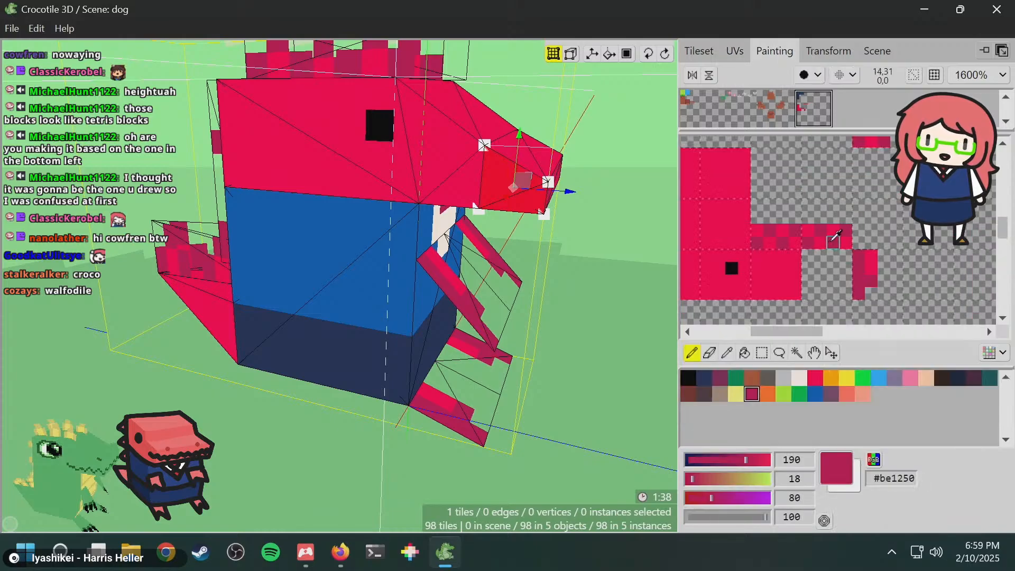
{"action": "left_click", "coordinate": [795, 282]}
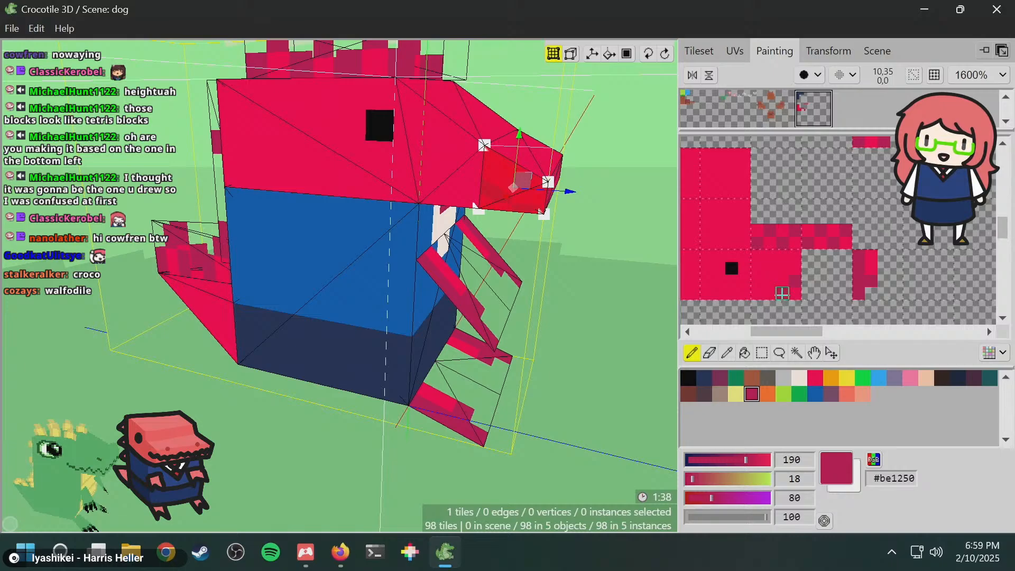
{"action": "left_click", "coordinate": [782, 293]}
{"action": "left_click", "coordinate": [771, 282]}
{"action": "left_click", "coordinate": [757, 294]}
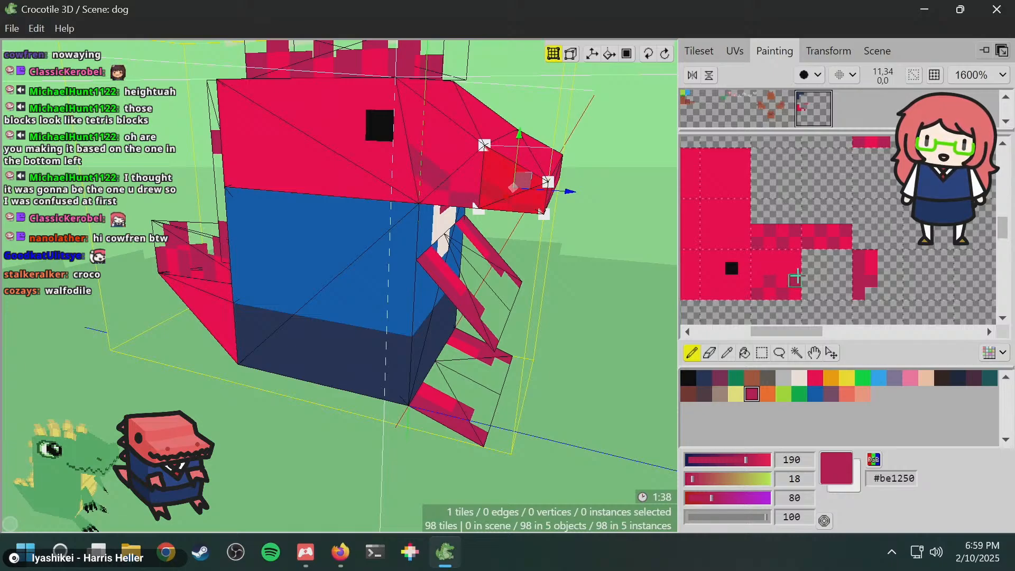
{"action": "key", "text": "space"}
{"action": "left_click_drag", "start_coordinate": [800, 276], "coordinate": [799, 269]}
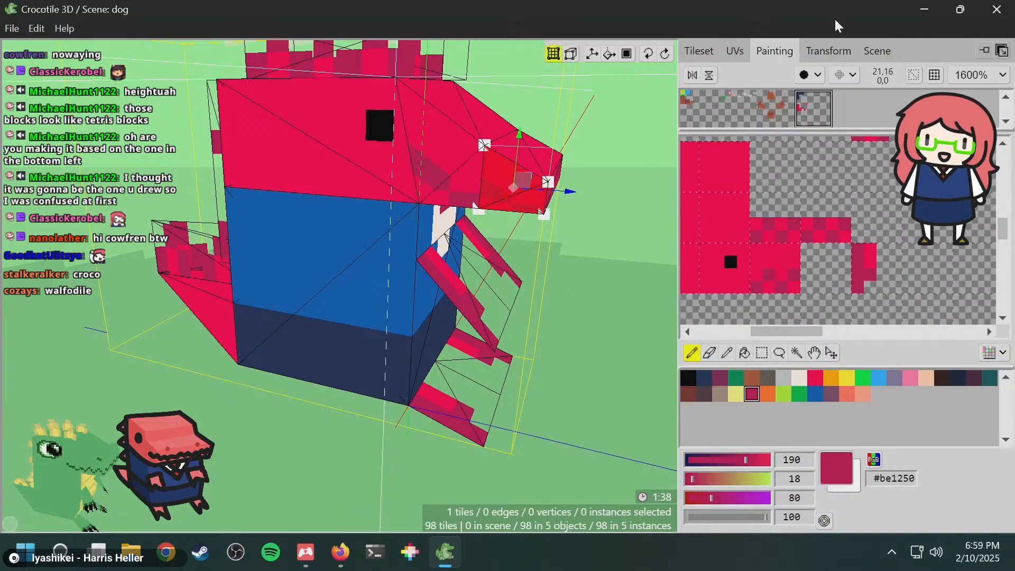
- Slant the side tile's UVs by lowering their upper-right corner two pixels and their upper-left corner one pixel
{"action": "left_click", "coordinate": [735, 50]}
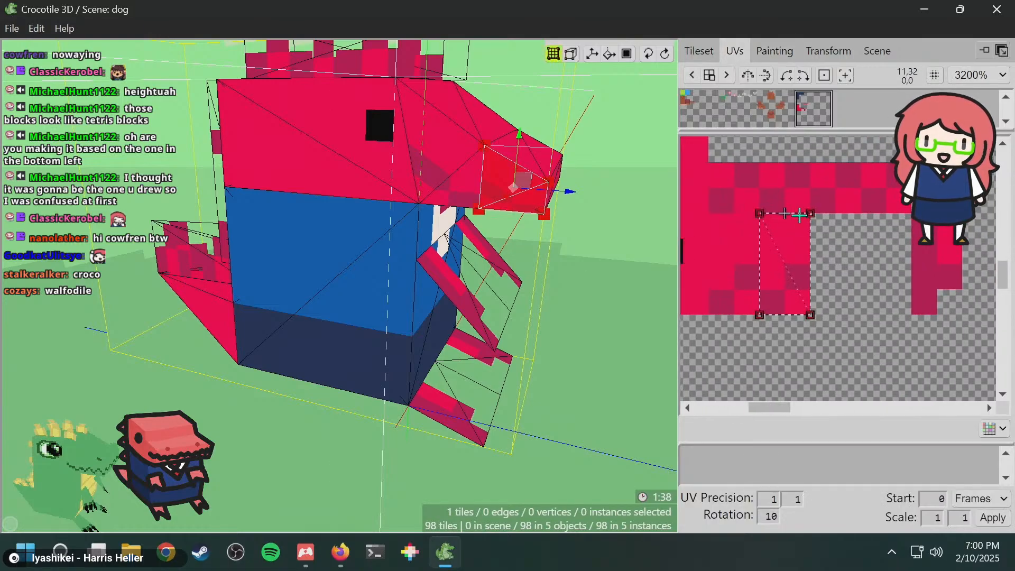
{"action": "left_click_drag", "start_coordinate": [802, 213], "coordinate": [809, 255]}
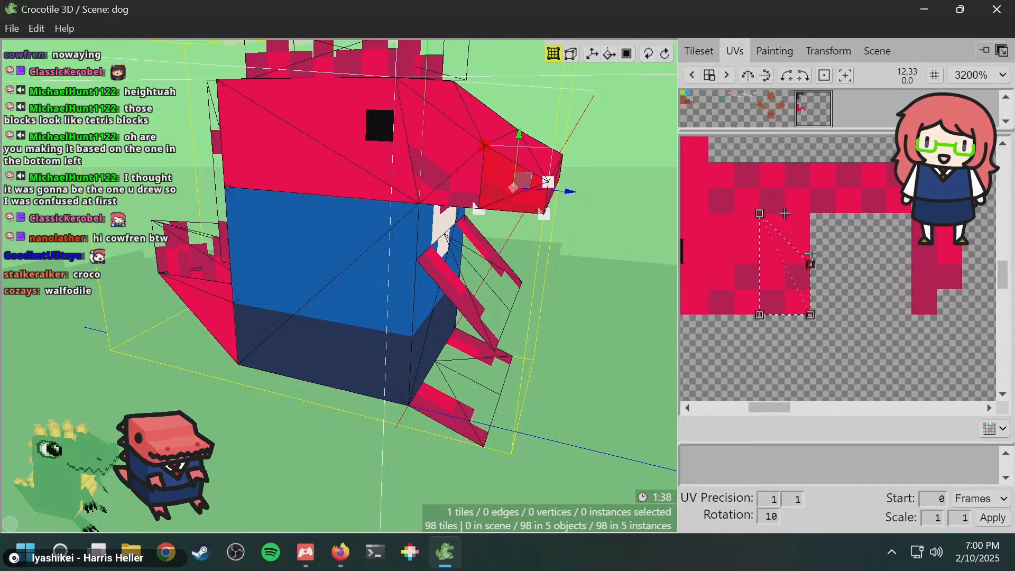
{"action": "left_click_drag", "start_coordinate": [762, 214], "coordinate": [764, 236]}
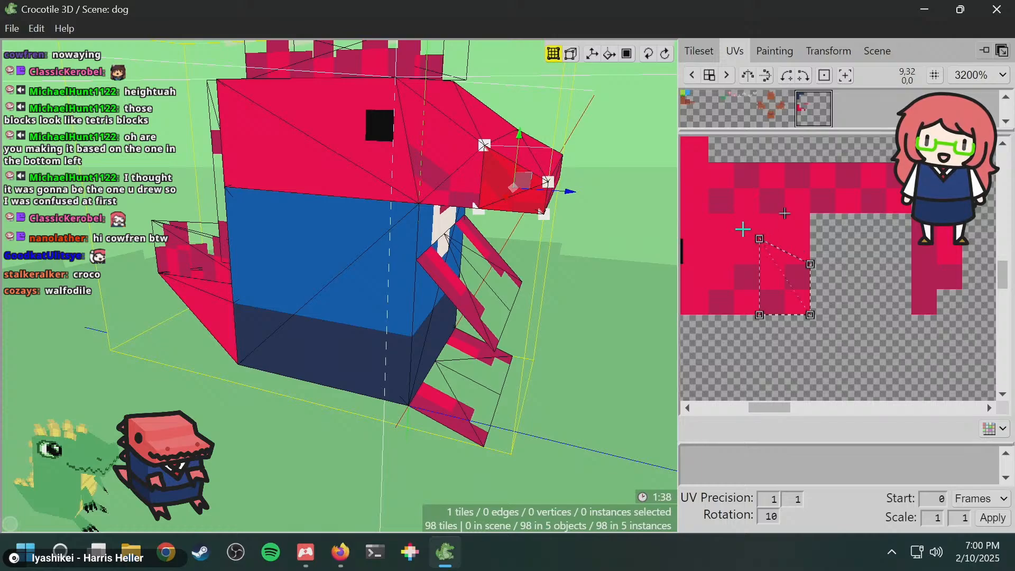
- Flip and rotate the side tile's UVs, and lower their lower-left corner to form a rectangle two pixels wide and three tall
{"action": "key", "text": "v"}
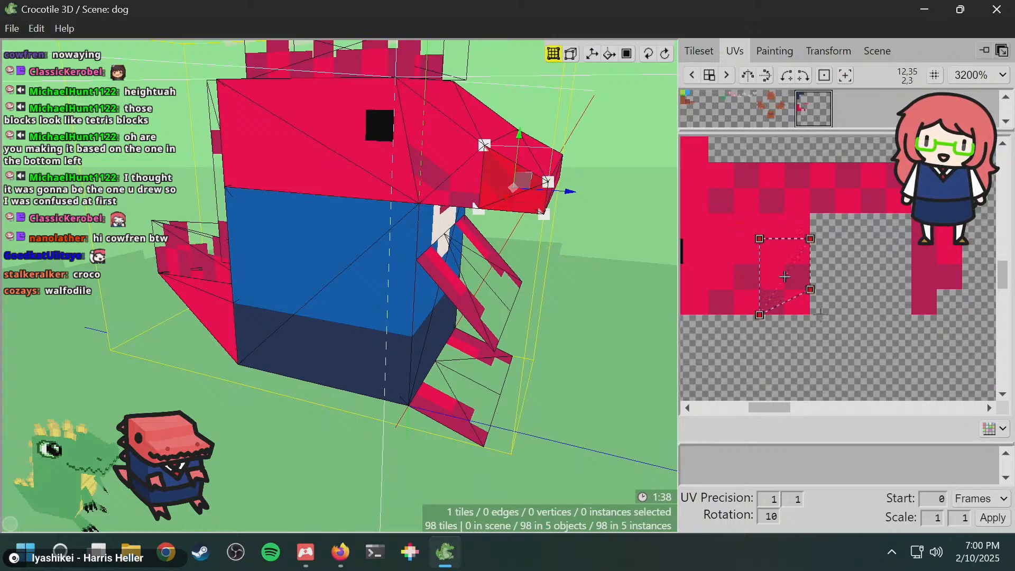
{"action": "key", "text": "v"}
{"action": "key", "text": "r"}
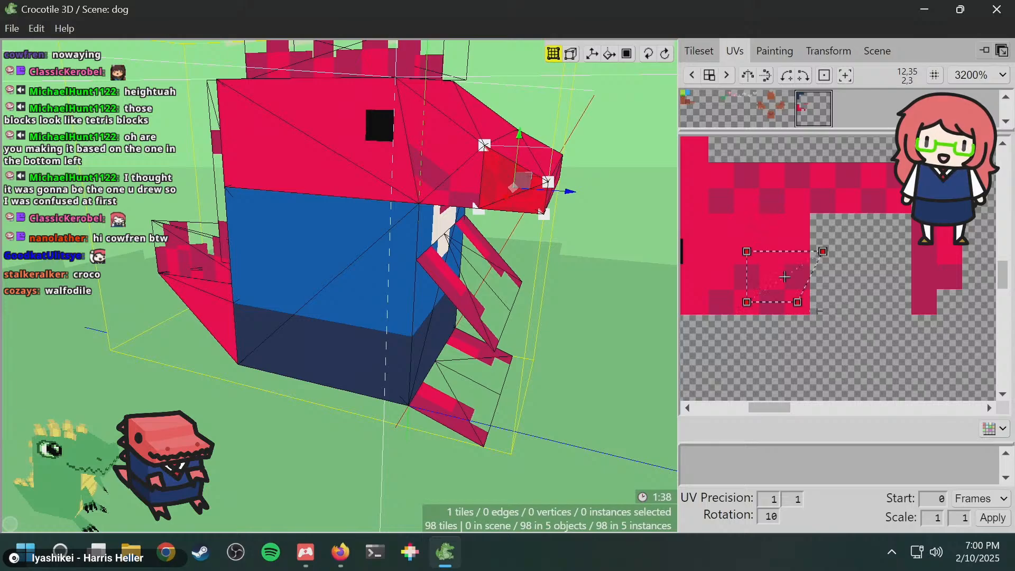
{"action": "key", "text": "r"}
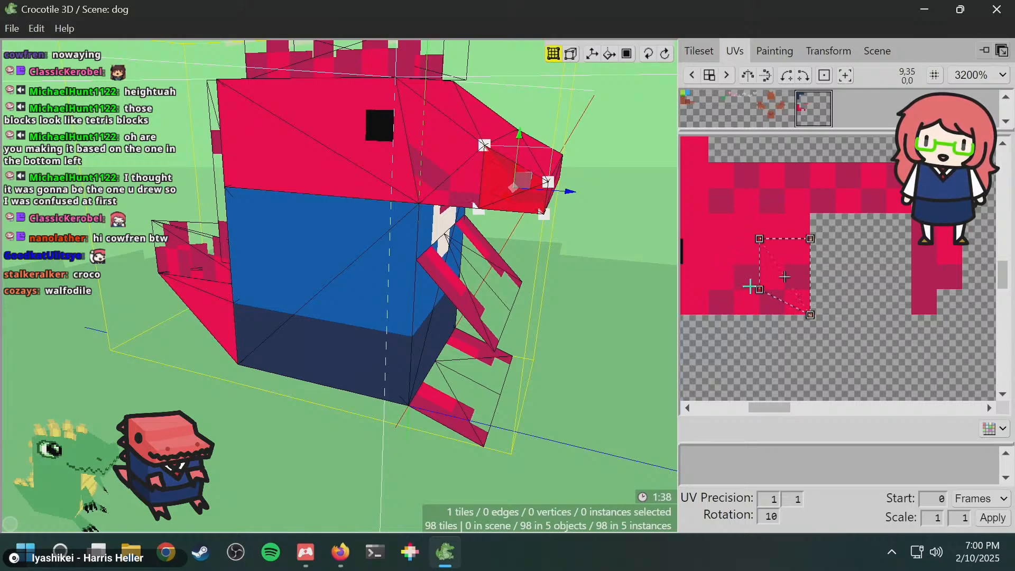
{"action": "left_click_drag", "start_coordinate": [757, 288], "coordinate": [765, 328]}
{"action": "left_click", "coordinate": [806, 212]}
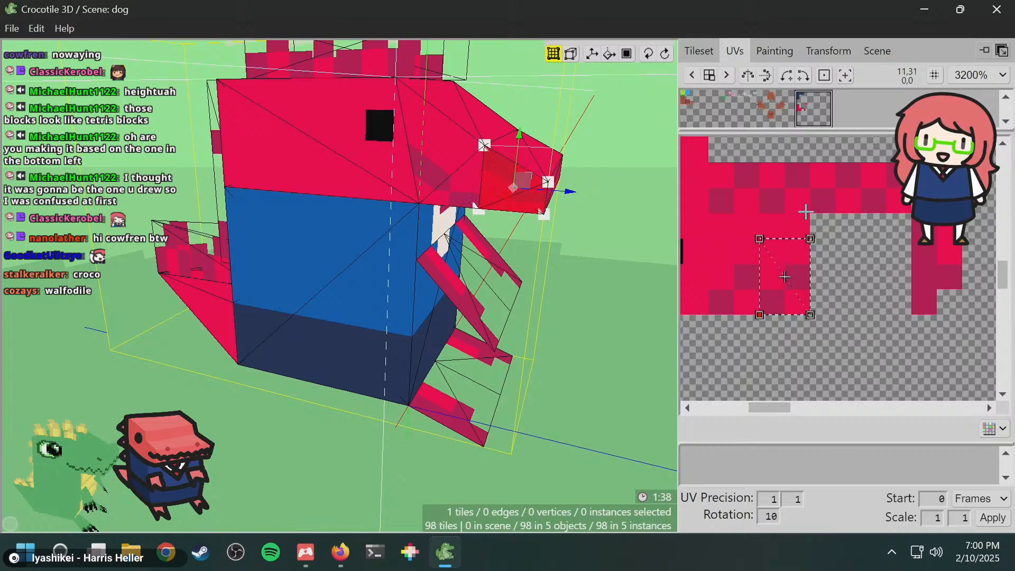
{"action": "left_click_drag", "start_coordinate": [761, 239], "coordinate": [786, 263]}
{"action": "key", "text": "ctrl+z"}
{"action": "key", "text": "ctrl+z"}
{"action": "left_click", "coordinate": [736, 308]}
{"action": "key", "text": "ctrl+z"}
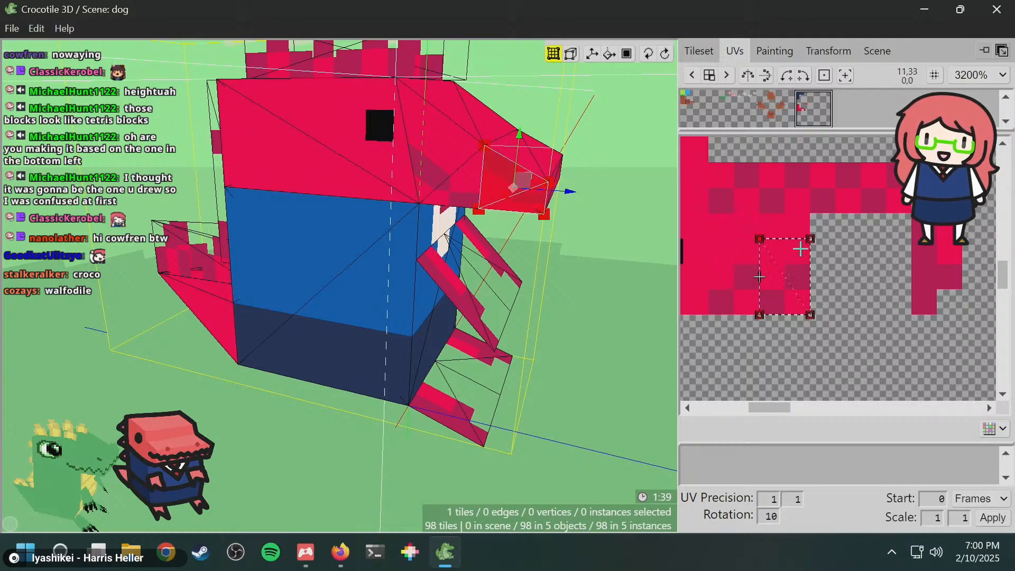
- Lower the upper-right corner of the three-pixel-tall UV rectangle by two pixels and its upper-left corner by one pixel
{"action": "left_click", "coordinate": [810, 228]}
{"action": "left_click_drag", "start_coordinate": [810, 237], "coordinate": [832, 258]}
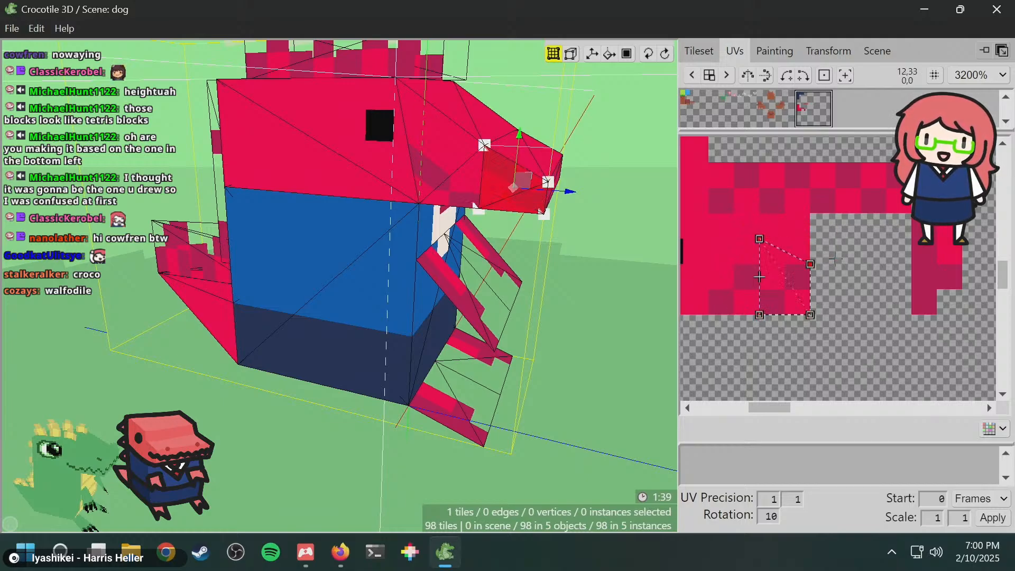
{"action": "key", "text": "s"}
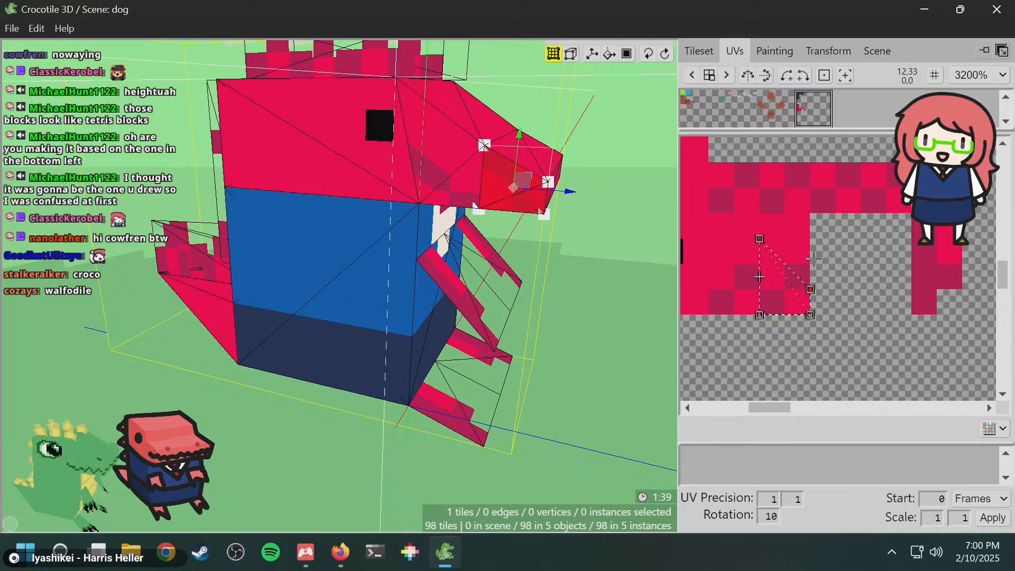
{"action": "left_click_drag", "start_coordinate": [747, 226], "coordinate": [783, 255]}
{"action": "key", "text": "s"}
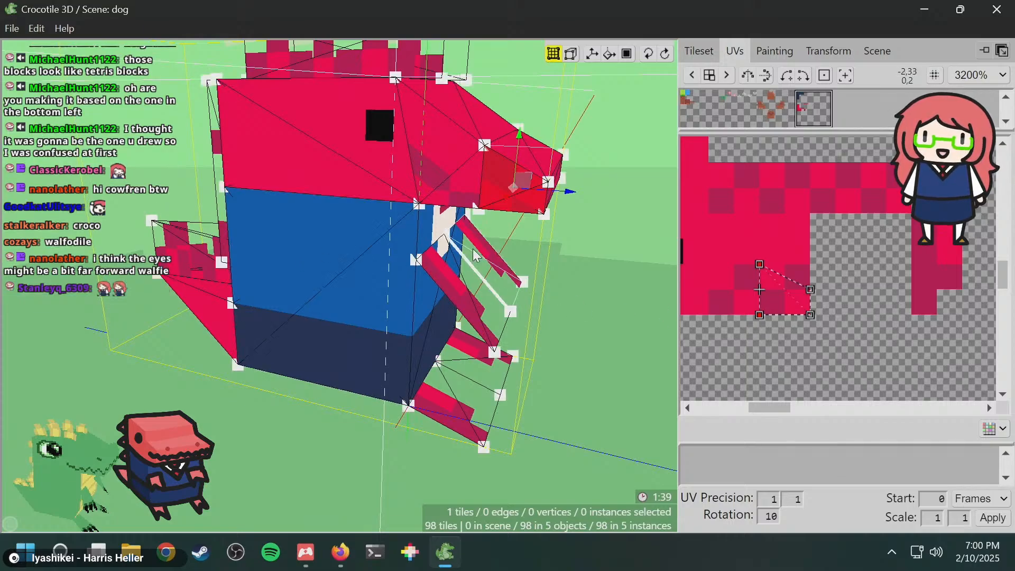
- Mirror the side tile's slanted UVs horizontally and place them over the lower-right corner of the red head texture
{"action": "key", "text": "d"}
{"action": "key", "text": "d"}
{"action": "key", "text": "d"}
{"action": "key", "text": "d"}
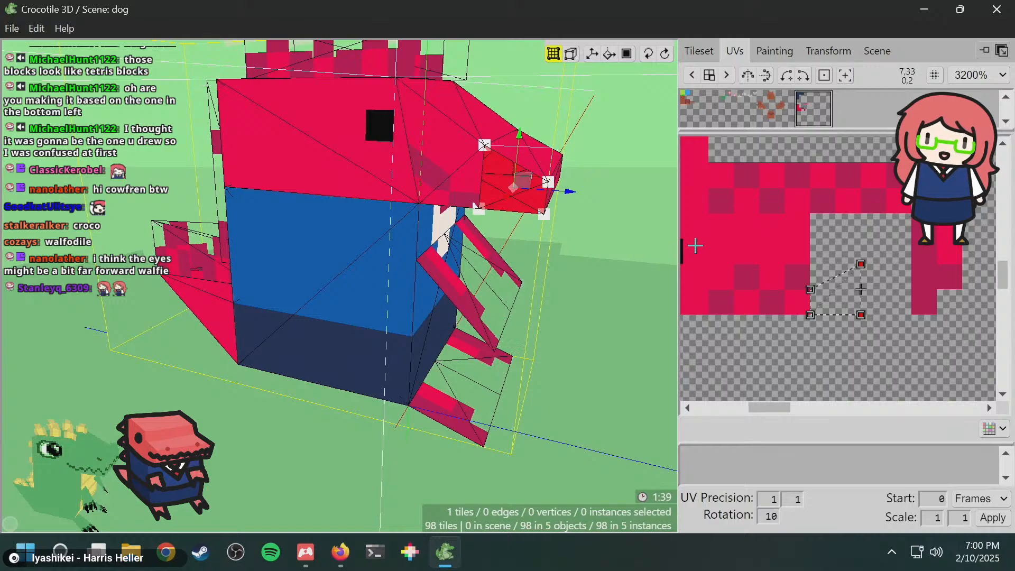
{"action": "key", "text": "a"}
{"action": "key", "text": "a"}
{"action": "key", "text": "a"}
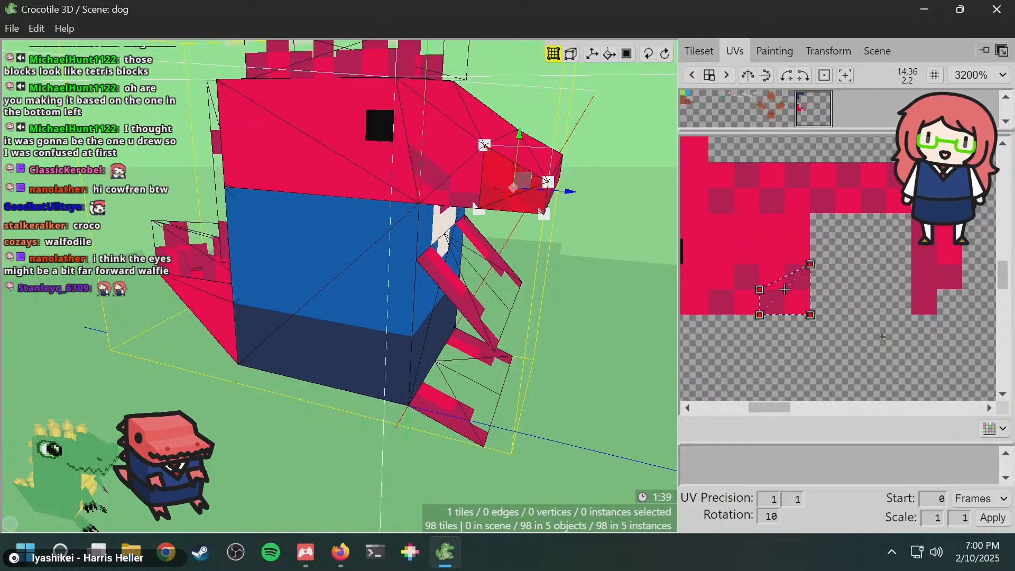
{"action": "key", "text": "d"}
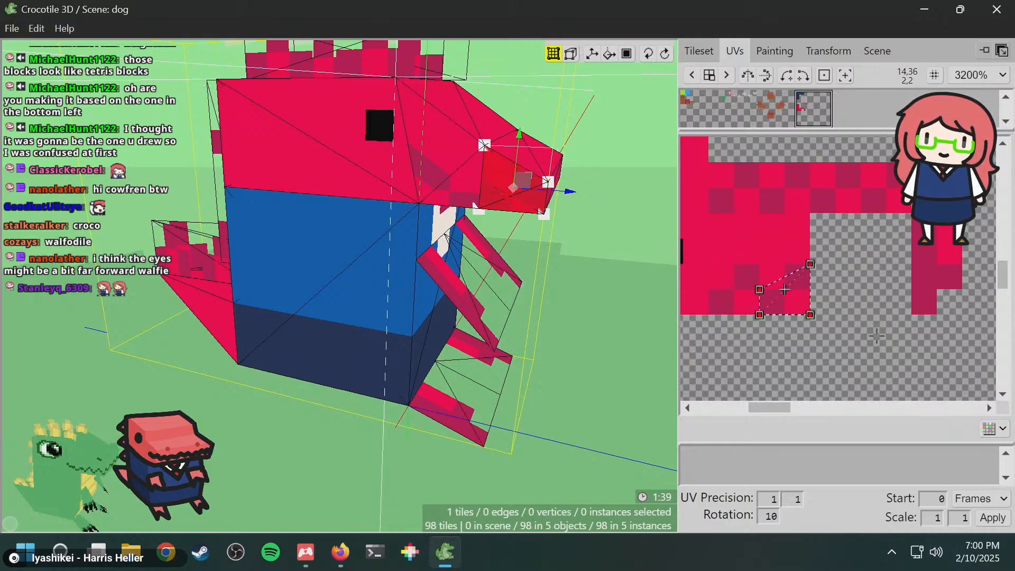
{"action": "key", "text": "space"}
{"action": "left_click_drag", "start_coordinate": [412, 243], "coordinate": [481, 256]}
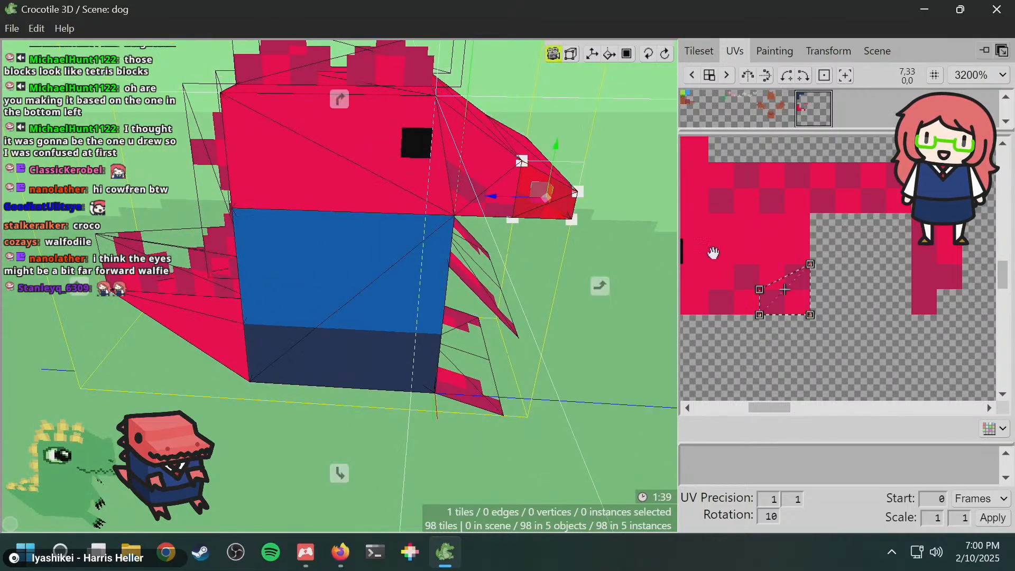
{"action": "left_click_drag", "start_coordinate": [746, 240], "coordinate": [863, 247]}
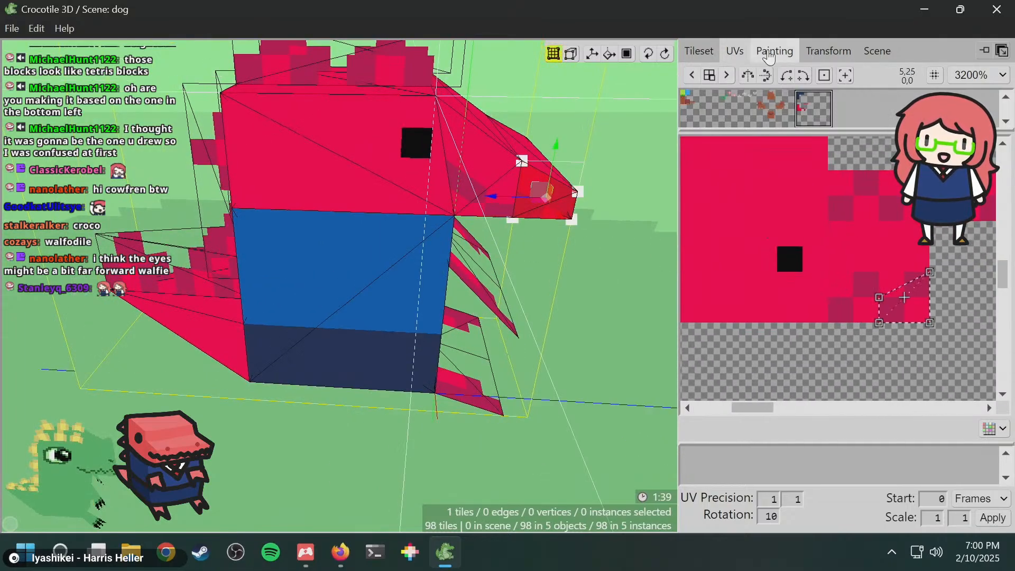
- Cover the black eye pixel on the head texture with the head's red, #ff004d
{"action": "left_click", "coordinate": [774, 51]}
{"action": "key", "text": "space"}
{"action": "left_click_drag", "start_coordinate": [757, 263], "coordinate": [766, 263]}
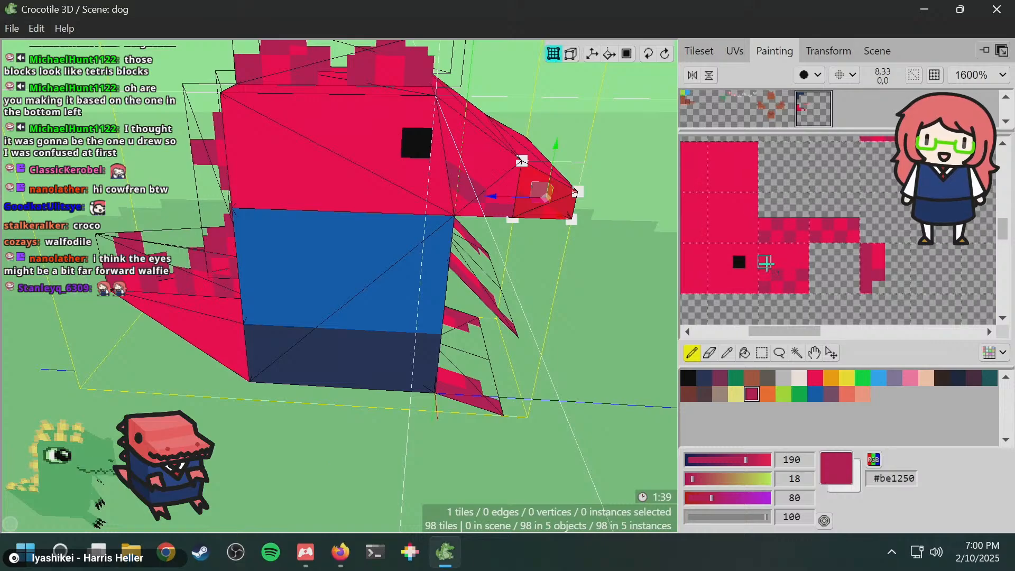
{"action": "left_click", "coordinate": [756, 267], "text": "alt"}
{"action": "left_click", "coordinate": [738, 262]}
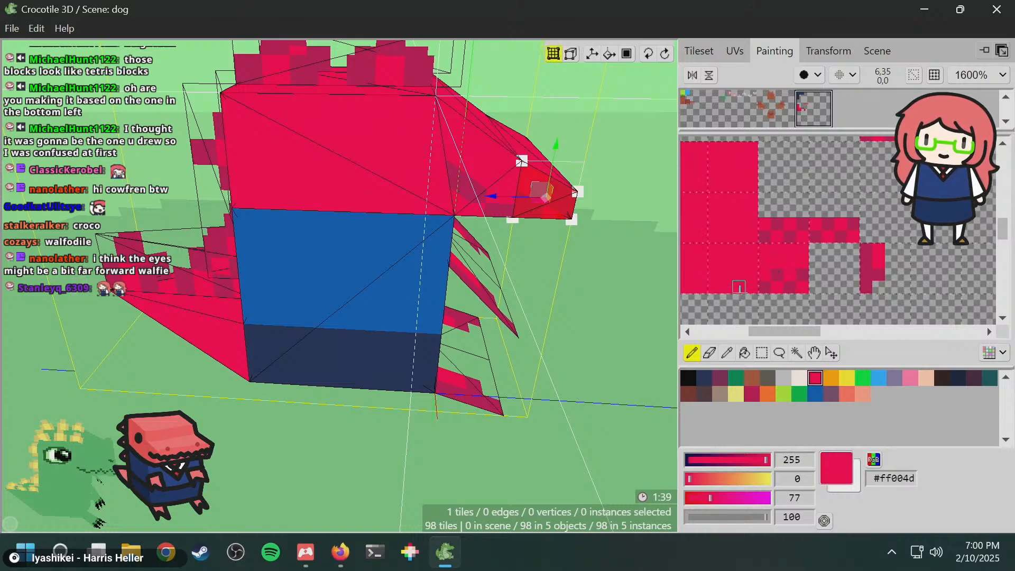
- Paint a single black eye pixel at texture position 4,33, undoing the attempts placed farther back
{"action": "left_click", "coordinate": [689, 378]}
{"action": "left_click", "coordinate": [701, 261]}
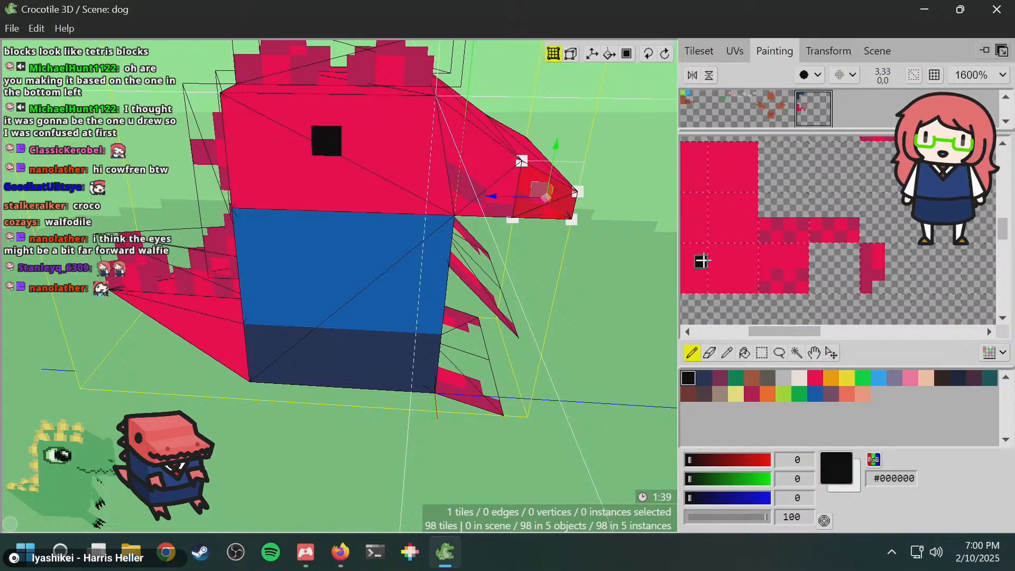
{"action": "key", "text": "ctrl+z"}
{"action": "mouse_move", "coordinate": [701, 259]}
{"action": "left_mouse_down"}
{"action": "mouse_move", "coordinate": [702, 273]}
{"action": "mouse_move", "coordinate": [712, 261]}
{"action": "left_mouse_up"}
{"action": "key", "text": "ctrl+z"}
{"action": "key", "text": "ctrl+z"}
{"action": "left_click", "coordinate": [712, 261]}
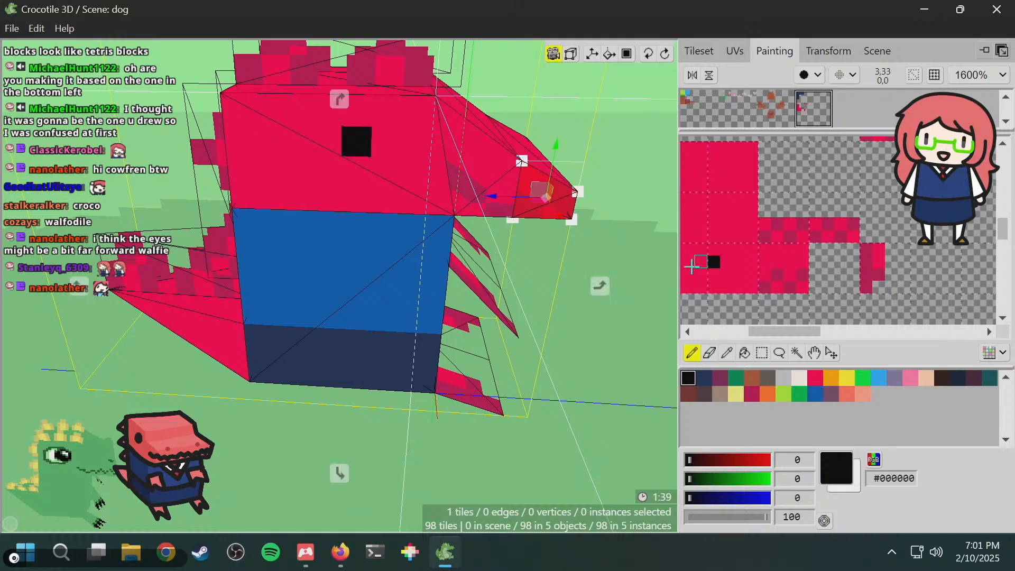
- Enlarge the eye to a two-by-two-pixel black square extending one pixel backward and one pixel downward
{"action": "mouse_move", "coordinate": [592, 212]}
{"action": "left_mouse_down"}
{"action": "mouse_move", "coordinate": [439, 244]}
{"action": "mouse_move", "coordinate": [381, 233]}
{"action": "mouse_move", "coordinate": [470, 238]}
{"action": "mouse_move", "coordinate": [534, 261]}
{"action": "left_mouse_up"}
{"action": "scroll", "coordinate": [456, 238], "scroll_direction": "down", "scroll_amount": 4}
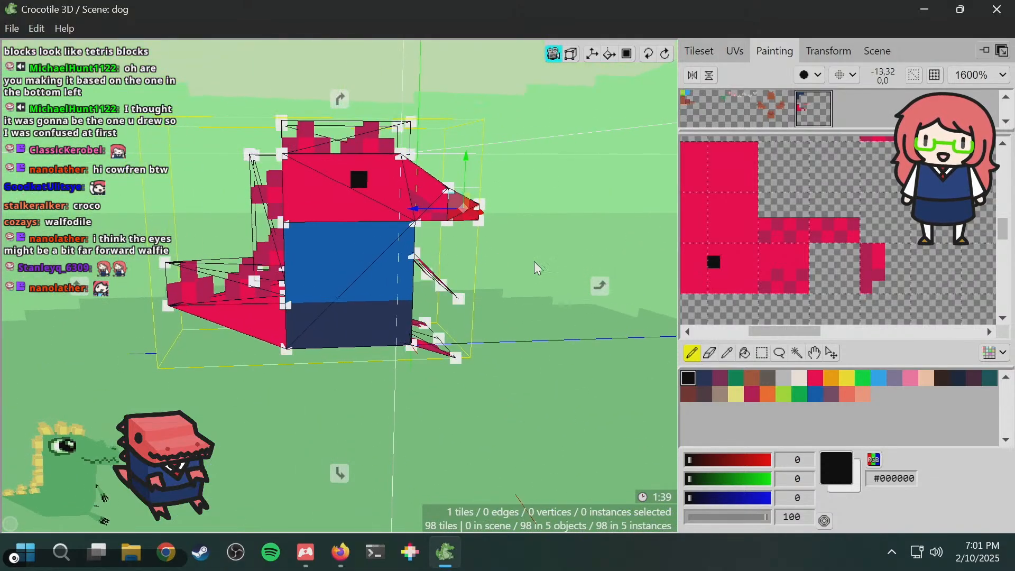
{"action": "left_click", "coordinate": [701, 262]}
{"action": "left_click_drag", "start_coordinate": [704, 274], "coordinate": [714, 273]}
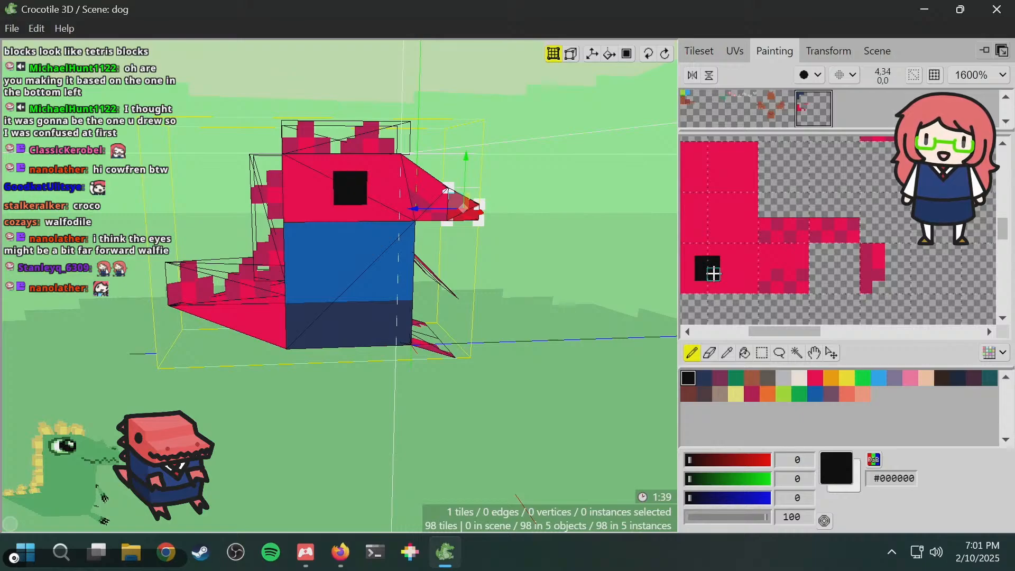
{"action": "left_click_drag", "start_coordinate": [473, 274], "coordinate": [359, 283]}
{"action": "middle_click_drag", "start_coordinate": [360, 282], "coordinate": [489, 258]}
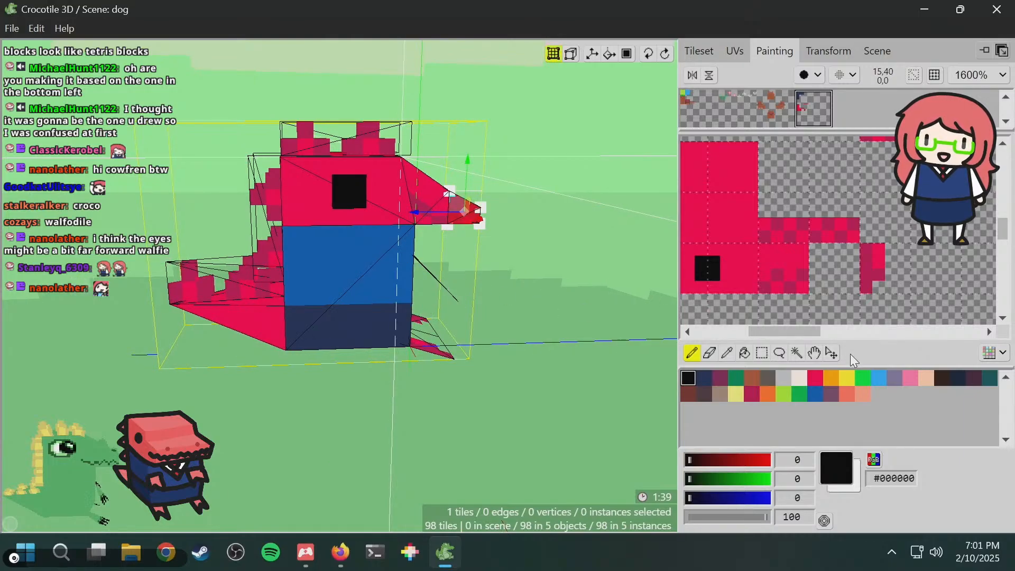
- Try a dark-red #be1250 highlight on the upper-right pixel of the black eye
{"action": "left_click", "coordinate": [752, 394]}
{"action": "left_click", "coordinate": [714, 262]}
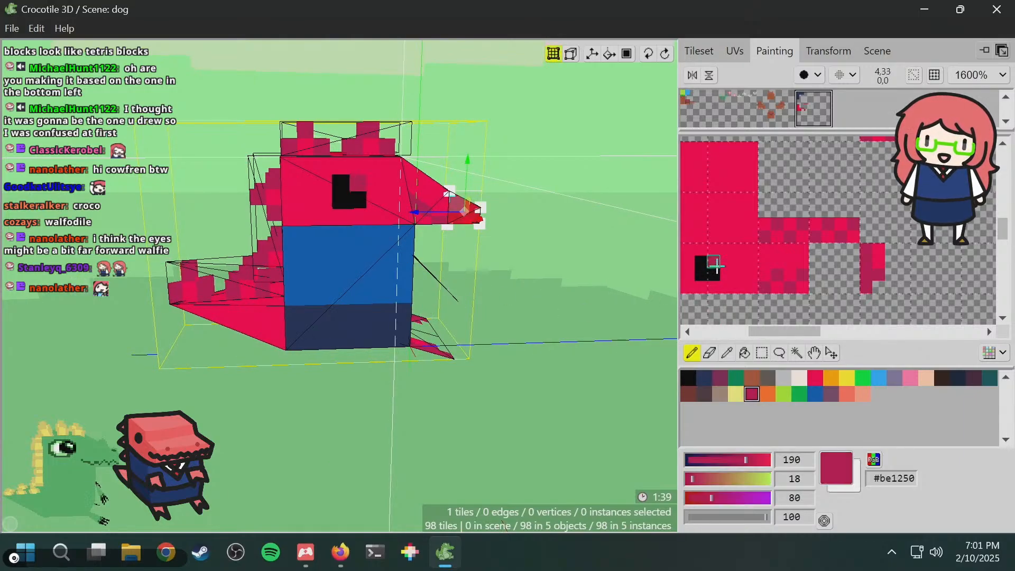
{"action": "key", "text": "ctrl+z"}
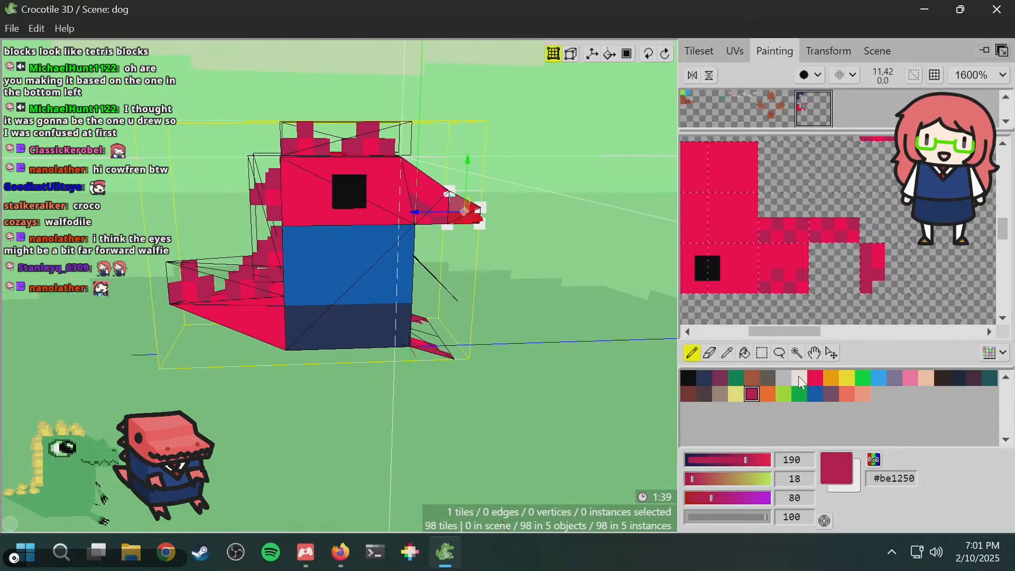
- Try an off-white #fff1e8 highlight in the left pixels of the black eye
{"action": "left_click", "coordinate": [799, 379]}
{"action": "mouse_move", "coordinate": [701, 262]}
{"action": "left_mouse_down"}
{"action": "mouse_move", "coordinate": [710, 270]}
{"action": "mouse_move", "coordinate": [702, 275]}
{"action": "left_mouse_up"}
{"action": "key", "text": "ctrl+z"}
{"action": "left_click", "coordinate": [702, 264]}
{"action": "middle_click_drag", "start_coordinate": [653, 269], "coordinate": [553, 278]}
{"action": "key", "text": "ctrl+z"}
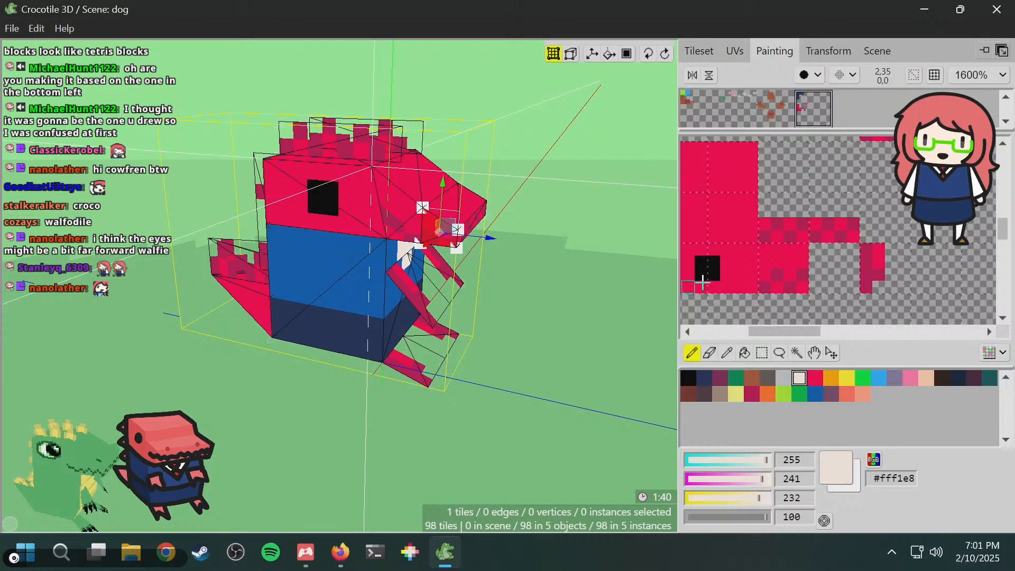
{"action": "key", "text": "super"}
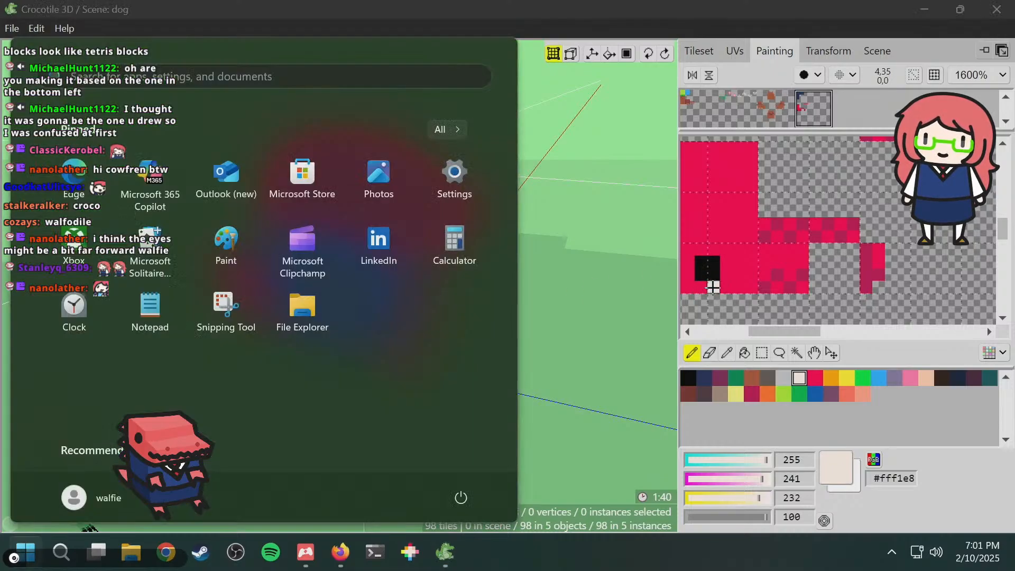
{"action": "key", "text": "super"}
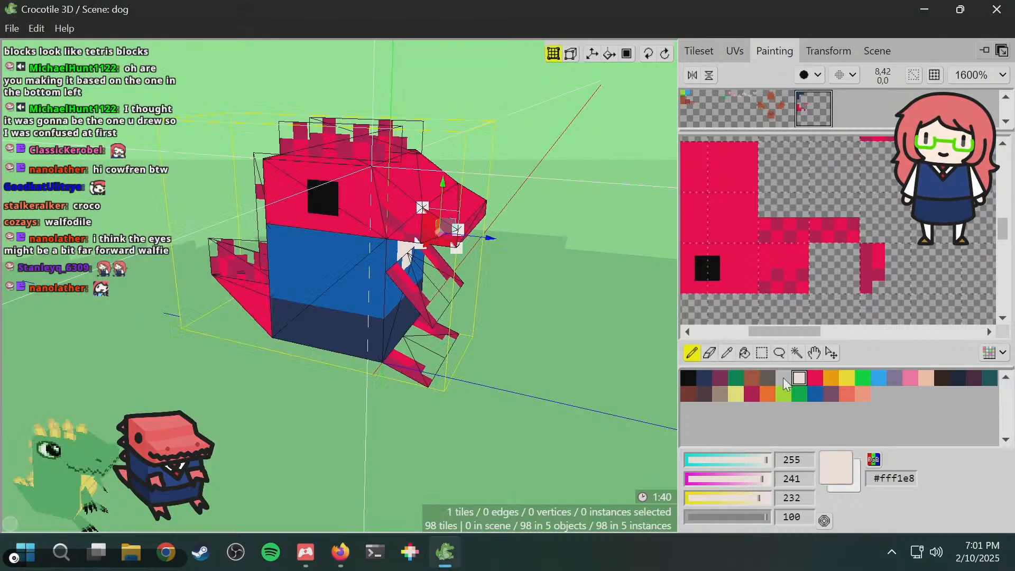
- Paint the eye's left column red #ff004d, leaving black one pixel wide and two tall, and save the file
{"action": "left_click", "coordinate": [816, 378]}
{"action": "mouse_move", "coordinate": [711, 275]}
{"action": "left_mouse_down"}
{"action": "mouse_move", "coordinate": [702, 262]}
{"action": "mouse_move", "coordinate": [703, 275]}
{"action": "left_mouse_up"}
{"action": "key", "text": "ctrl+z"}
{"action": "key", "text": "space"}
{"action": "left_click_drag", "start_coordinate": [385, 250], "coordinate": [449, 239]}
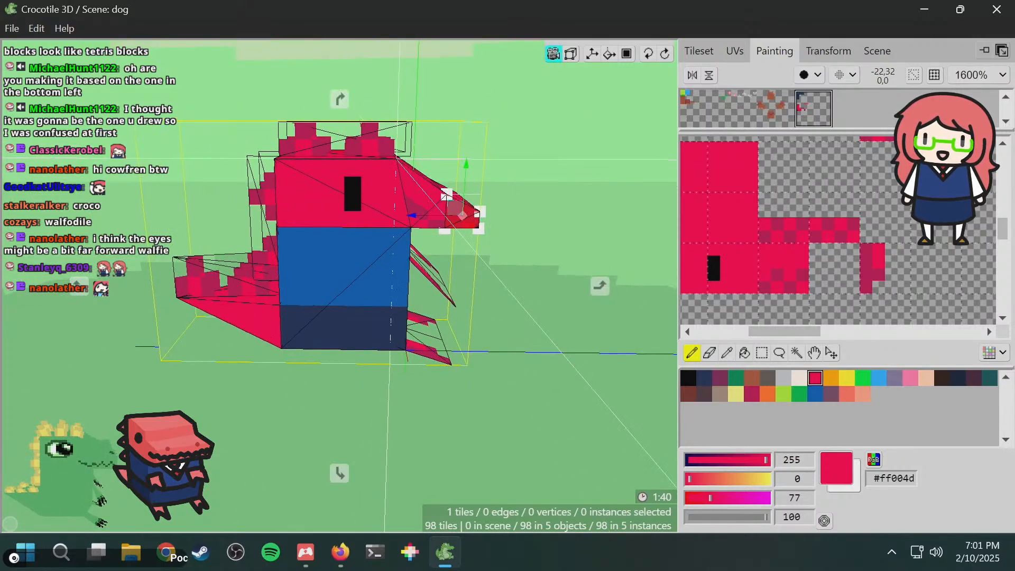
{"action": "key", "text": "ctrl+s"}
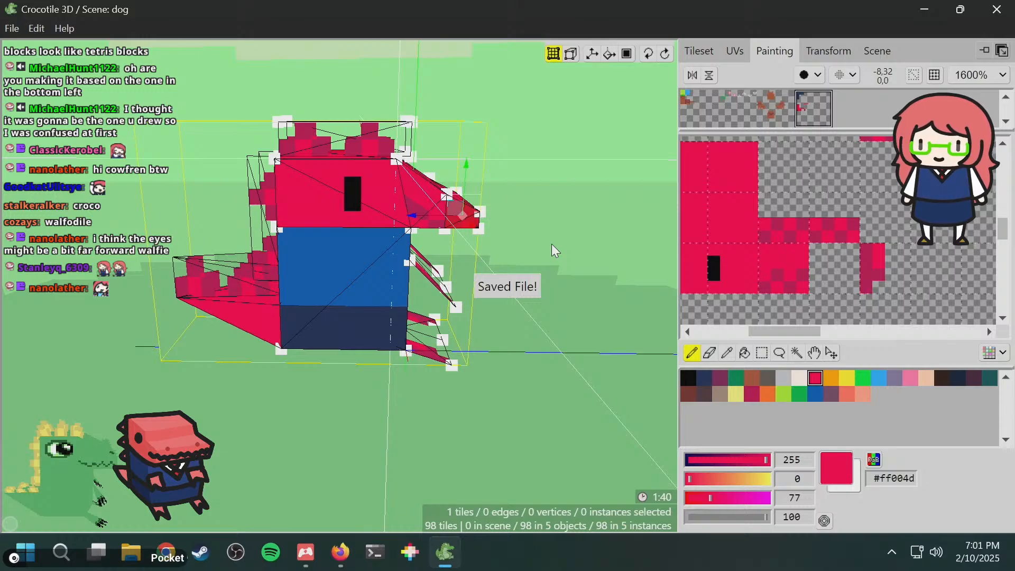
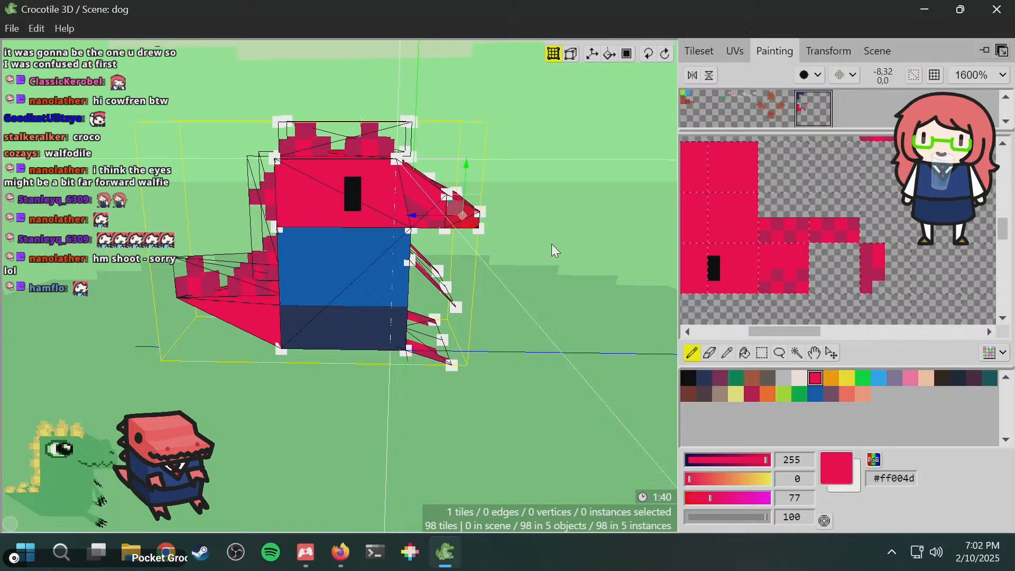
- Examine the character from the side and front to check its eye, snout and limbs
{"action": "middle_click_drag", "start_coordinate": [469, 235], "coordinate": [530, 226]}
{"action": "scroll", "coordinate": [407, 156], "scroll_direction": "up", "scroll_amount": 5}
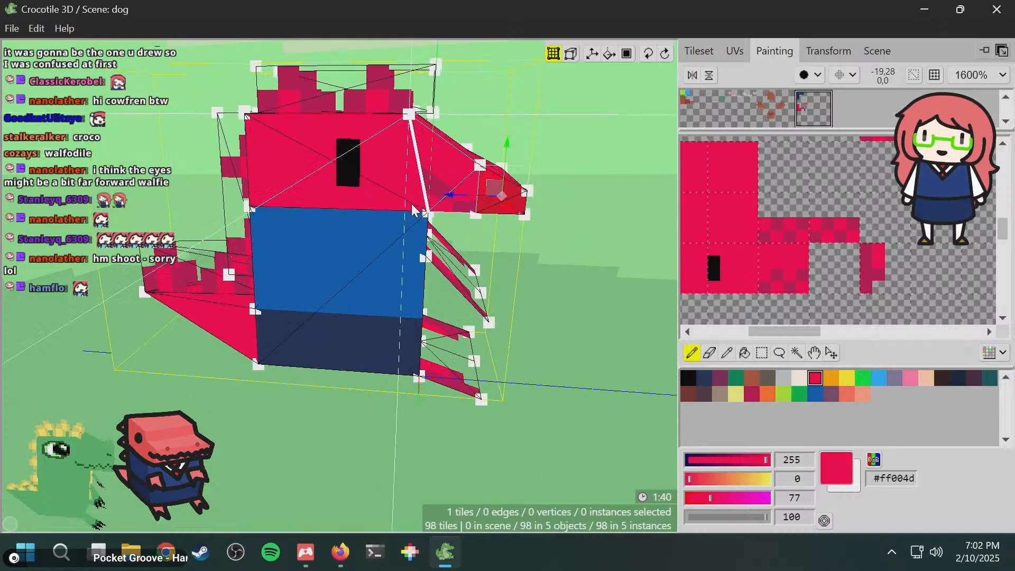
{"action": "mouse_move", "coordinate": [405, 150]}
{"action": "middle_mouse_down"}
{"action": "mouse_move", "coordinate": [492, 167]}
{"action": "mouse_move", "coordinate": [629, 150]}
{"action": "mouse_move", "coordinate": [401, 142]}
{"action": "middle_mouse_up"}
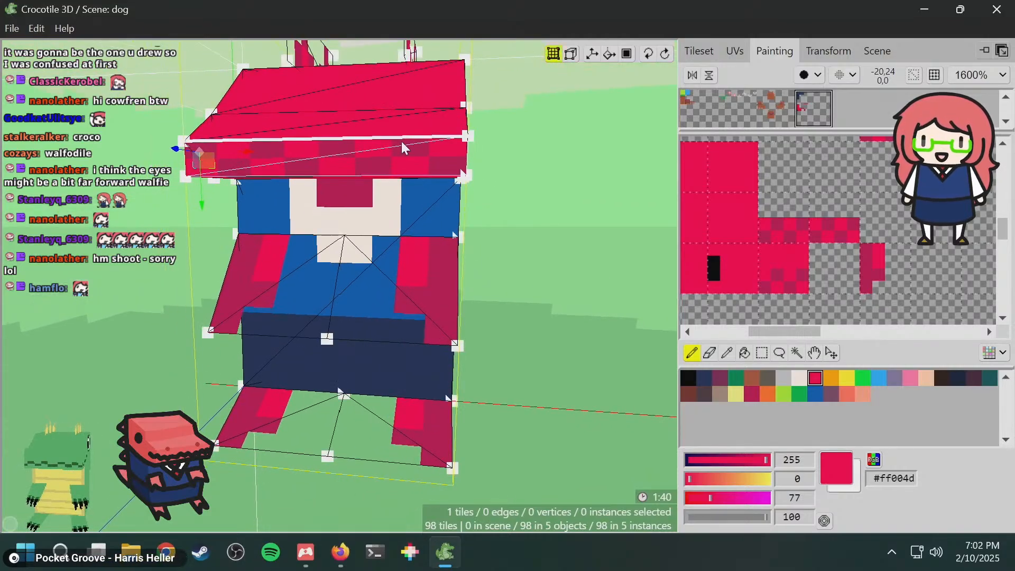
{"action": "scroll", "coordinate": [821, 228], "scroll_direction": "down", "scroll_amount": 4}
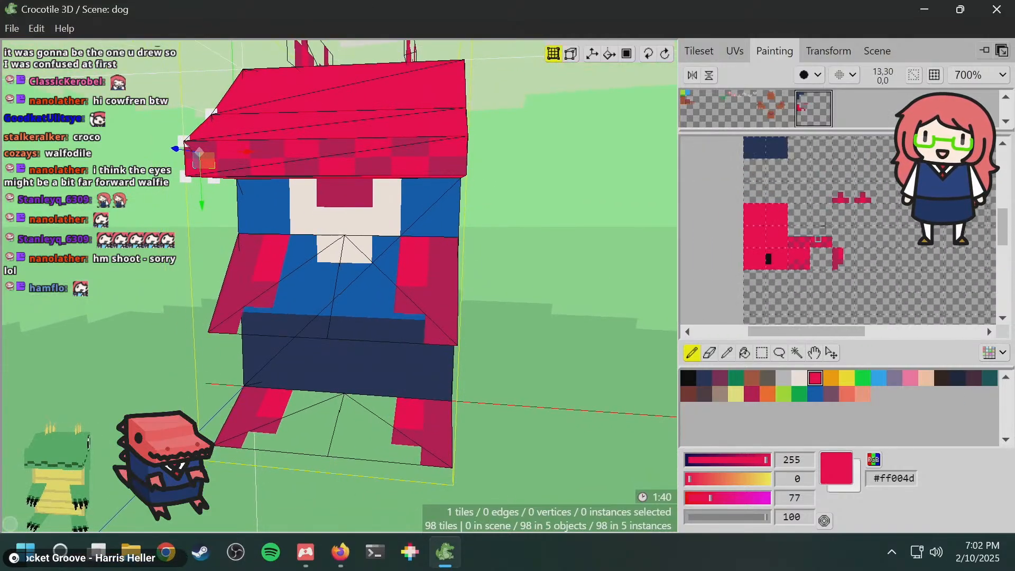
{"action": "middle_click_drag", "start_coordinate": [840, 199], "coordinate": [817, 311]}
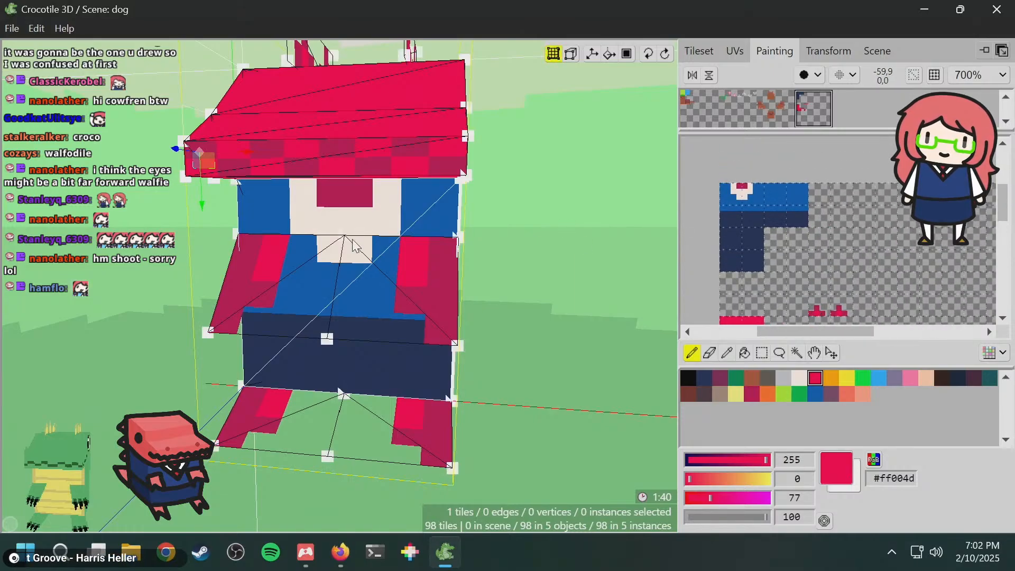
{"action": "middle_click_drag", "start_coordinate": [329, 241], "coordinate": [534, 236]}
{"action": "middle_click_drag", "start_coordinate": [608, 210], "coordinate": [556, 212]}
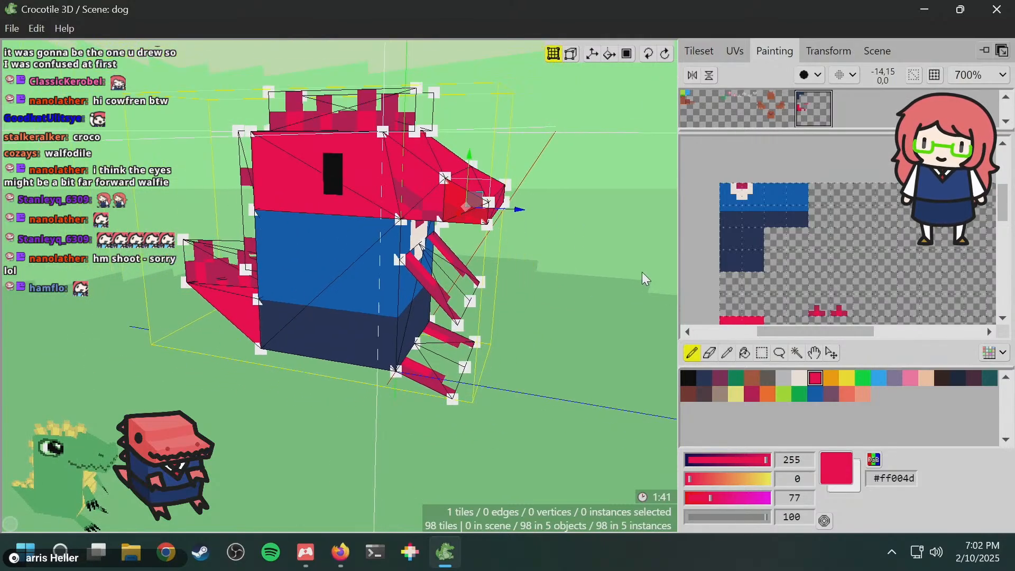
{"action": "scroll", "coordinate": [641, 273], "scroll_direction": "up", "scroll_amount": 2}
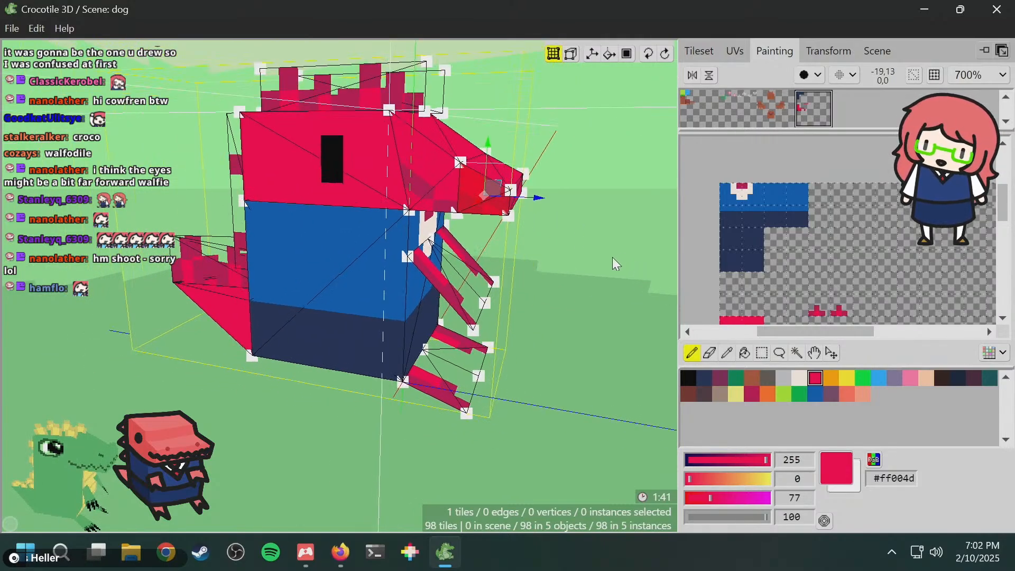
{"action": "mouse_move", "coordinate": [444, 231]}
{"action": "middle_mouse_down"}
{"action": "mouse_move", "coordinate": [408, 232]}
{"action": "mouse_move", "coordinate": [558, 195]}
{"action": "middle_mouse_up"}
{"action": "key", "text": "space"}
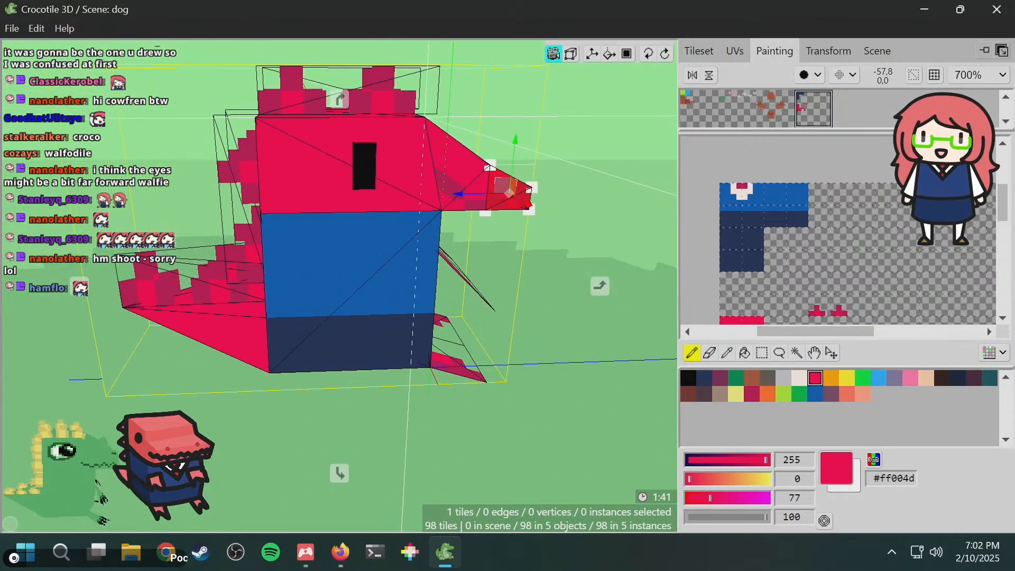
- Recolor the two stacked eye pixels dark purple, #7e2553, undoing strokes that spill outside them
{"action": "scroll", "coordinate": [754, 244], "scroll_direction": "up", "scroll_amount": 4}
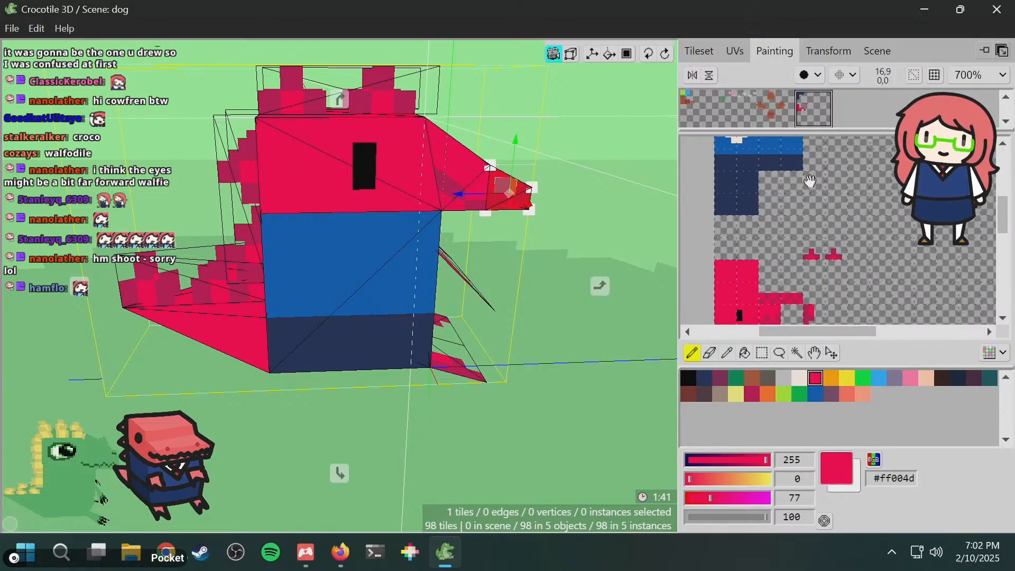
{"action": "scroll", "coordinate": [754, 244], "scroll_direction": "up", "scroll_amount": 3}
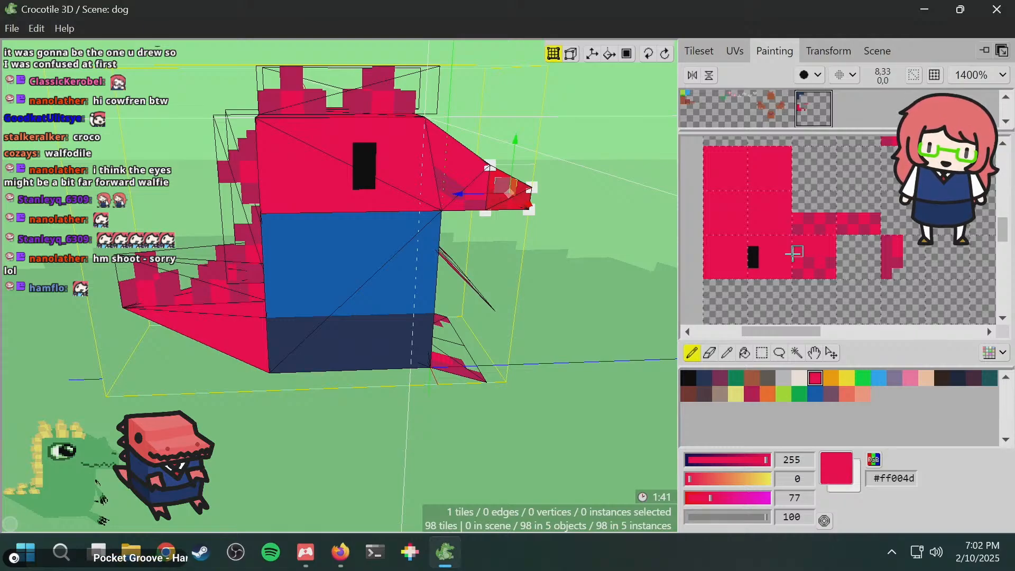
{"action": "key", "text": "ctrl+z"}
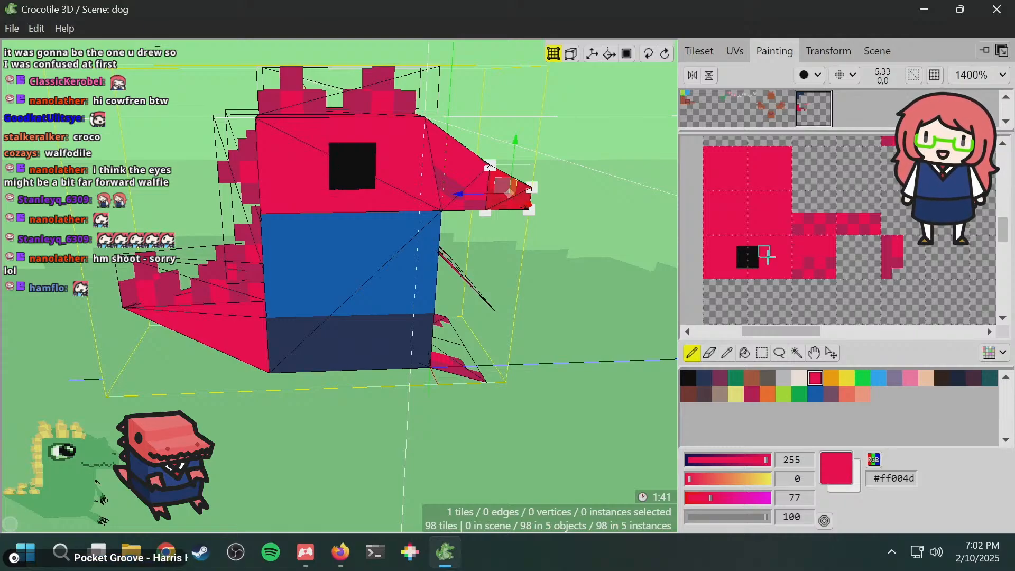
{"action": "key", "text": "ctrl+y"}
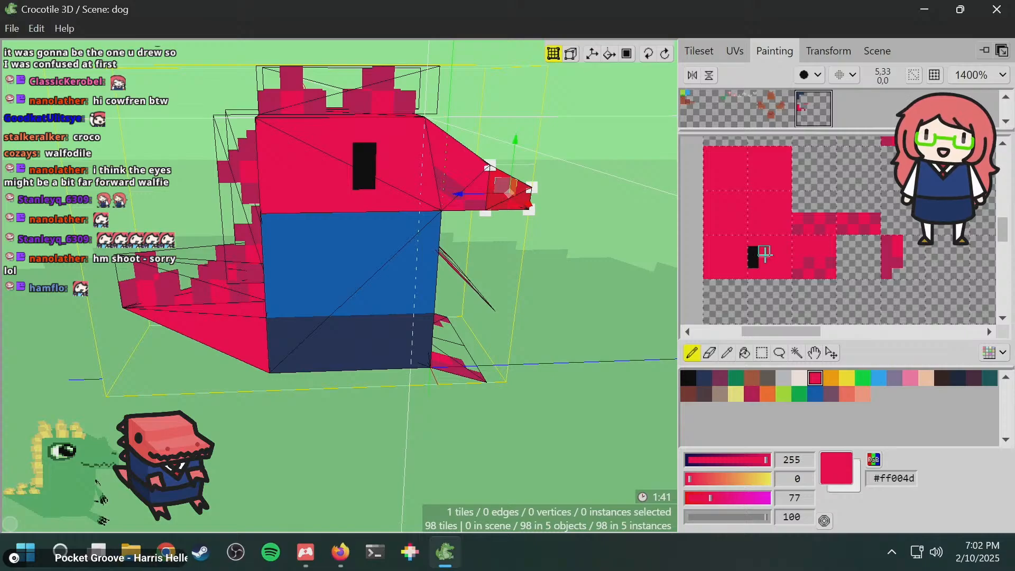
{"action": "left_click", "coordinate": [692, 377]}
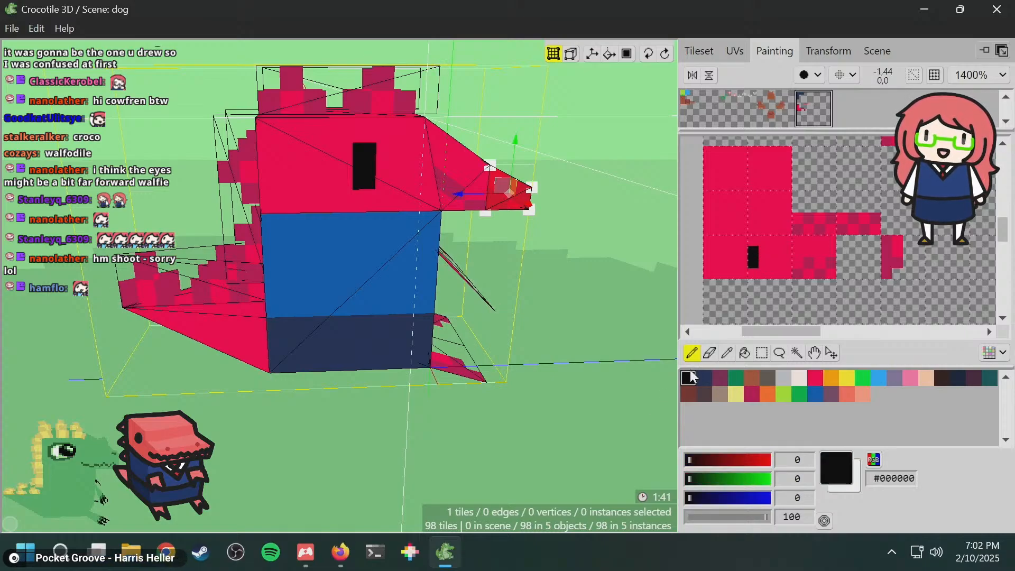
{"action": "left_click", "coordinate": [721, 378]}
{"action": "left_click_drag", "start_coordinate": [754, 250], "coordinate": [755, 262]}
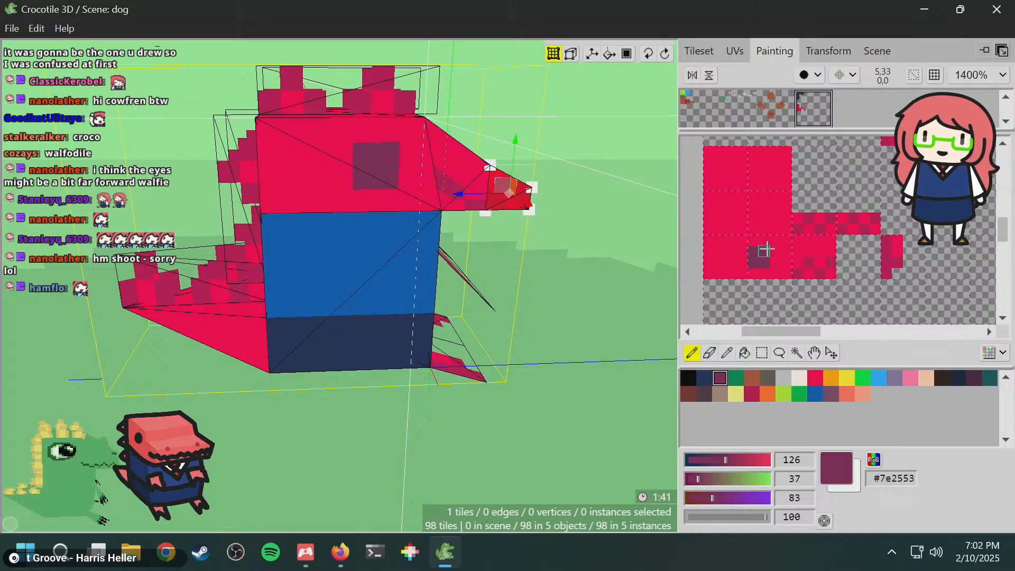
{"action": "key", "text": "ctrl+z"}
{"action": "left_click_drag", "start_coordinate": [755, 251], "coordinate": [756, 259]}
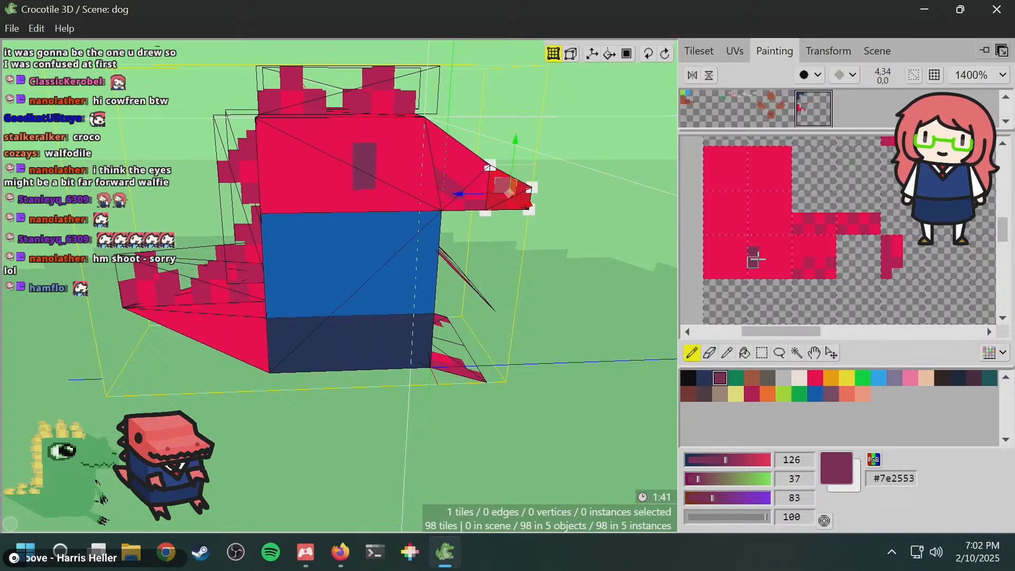
{"action": "key", "text": "super"}
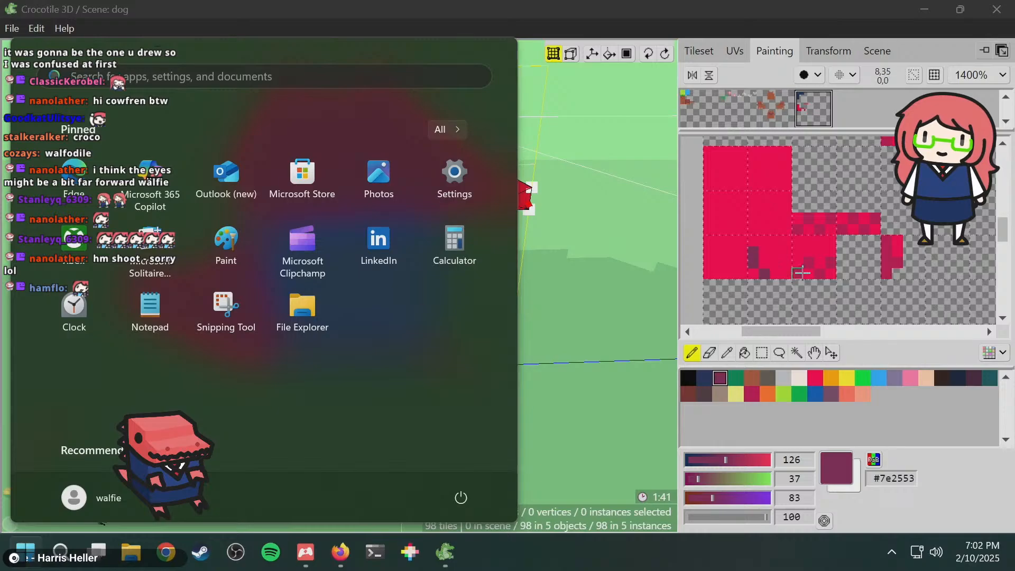
{"action": "key", "text": "super"}
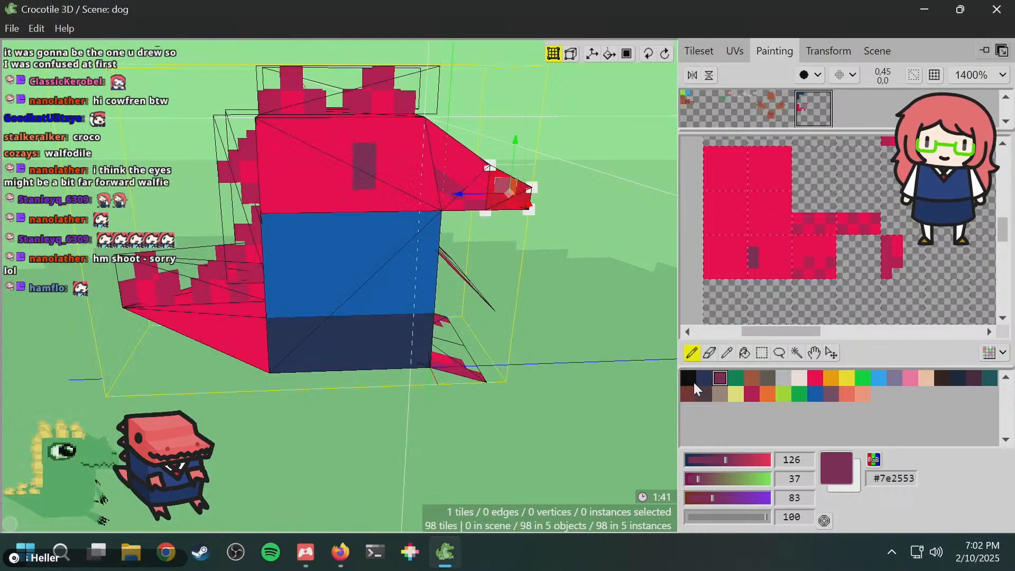
- Try shrinking the eye to one black pixel by painting its lower pixel red and its upper pixel black
{"action": "left_click", "coordinate": [816, 378]}
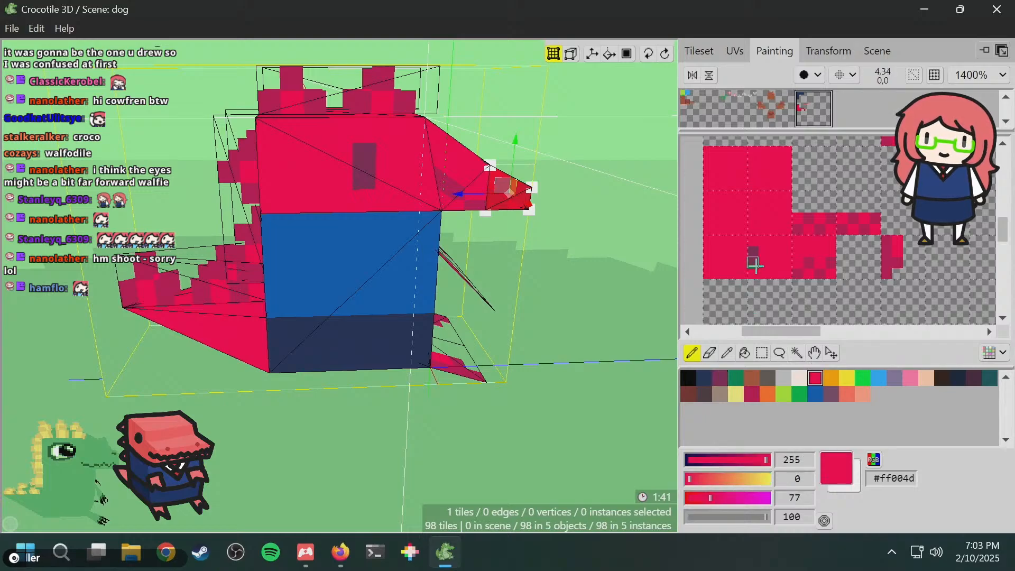
{"action": "left_click", "coordinate": [689, 378]}
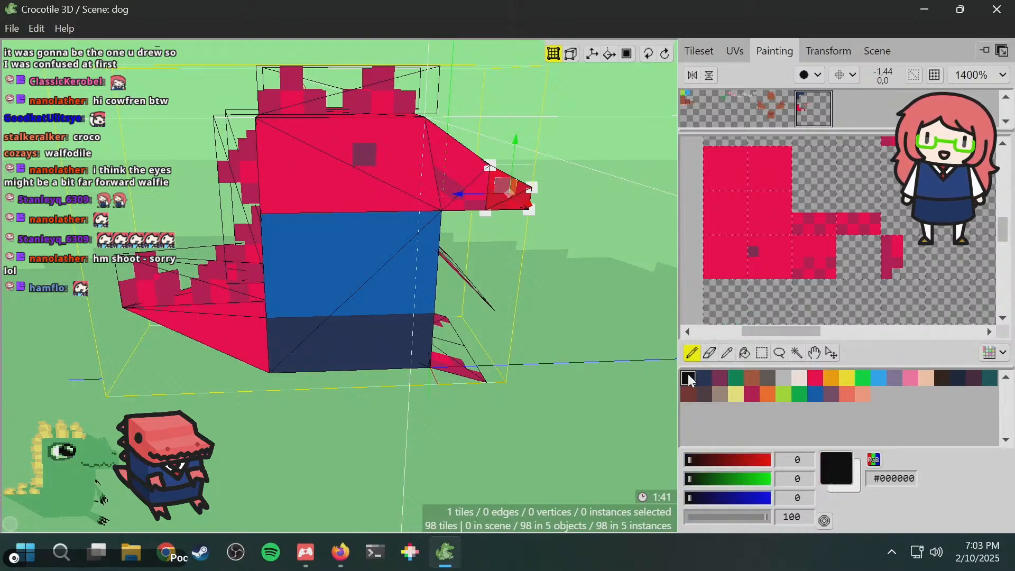
{"action": "left_click", "coordinate": [761, 251]}
{"action": "key", "text": "ctrl+z"}
{"action": "key", "text": "space"}
{"action": "mouse_move", "coordinate": [487, 262]}
{"action": "left_mouse_down"}
{"action": "mouse_move", "coordinate": [412, 269]}
{"action": "mouse_move", "coordinate": [404, 296]}
{"action": "mouse_move", "coordinate": [507, 270]}
{"action": "mouse_move", "coordinate": [564, 222]}
{"action": "left_mouse_up"}
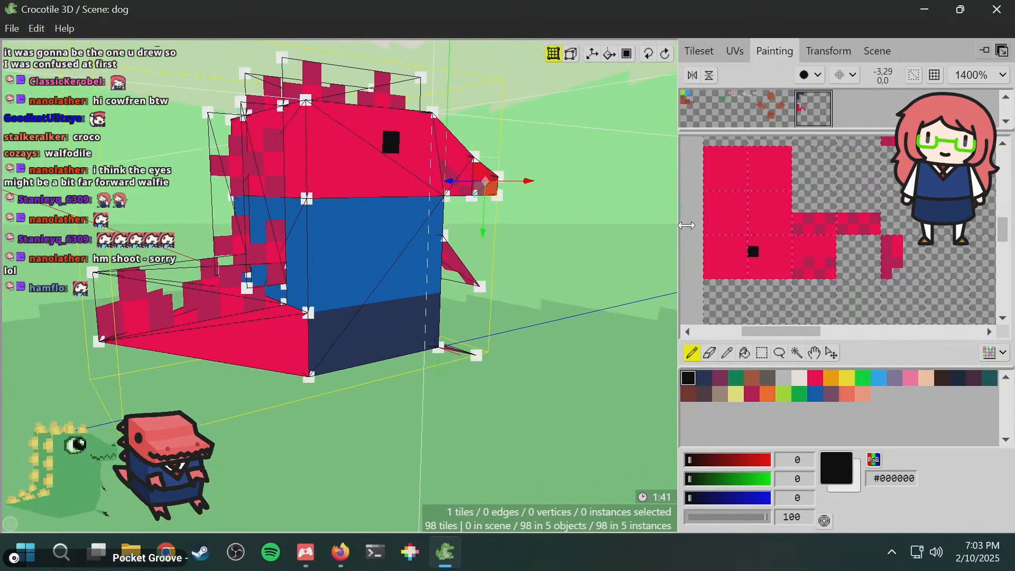
{"action": "key", "text": "ctrl+z"}
{"action": "key", "text": "space"}
{"action": "left_click_drag", "start_coordinate": [768, 257], "coordinate": [780, 256]}
{"action": "key", "text": "space"}
{"action": "key", "text": "super"}
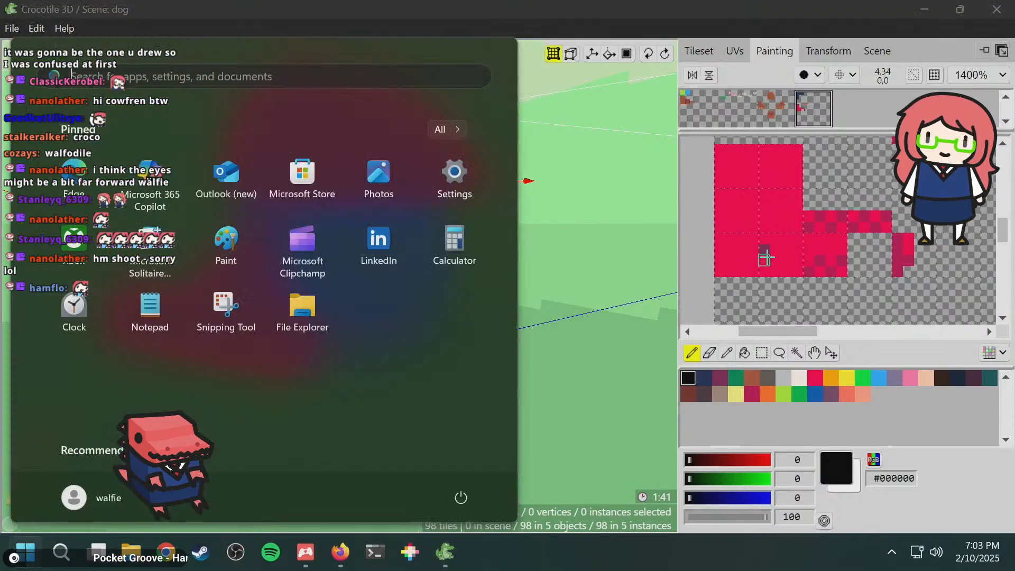
- Erase the existing eye with red #ff004d and paint a single black eye pixel farther back on the head's side
{"action": "key", "text": "super"}
{"action": "right_click", "coordinate": [767, 258]}
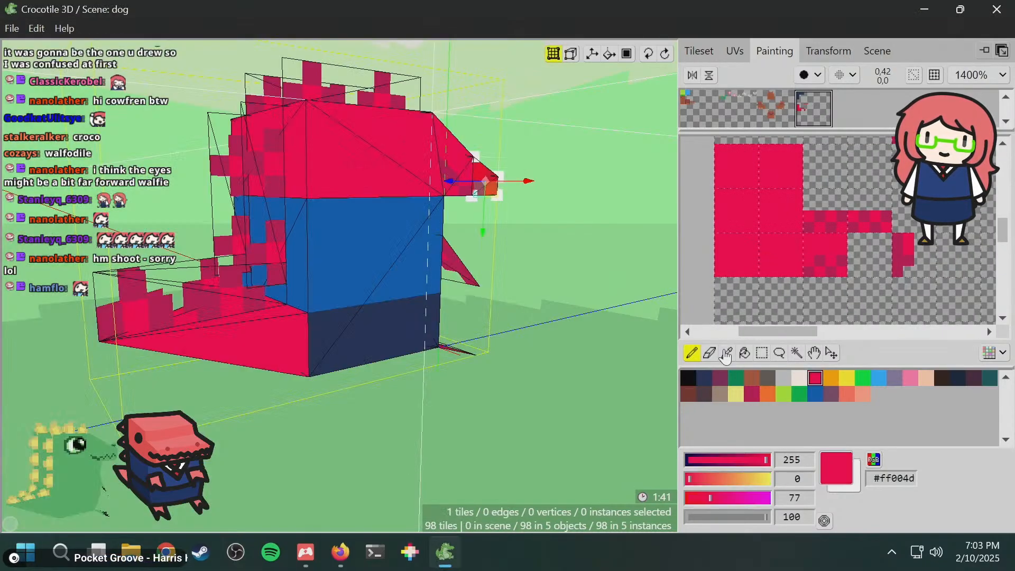
{"action": "left_click", "coordinate": [690, 377]}
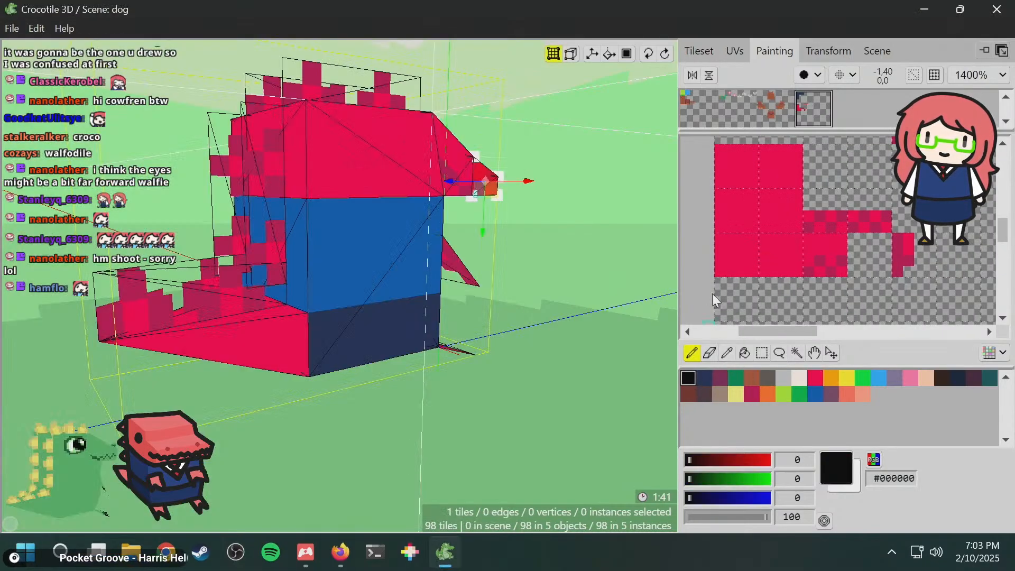
{"action": "left_click", "coordinate": [743, 250]}
{"action": "key", "text": "space"}
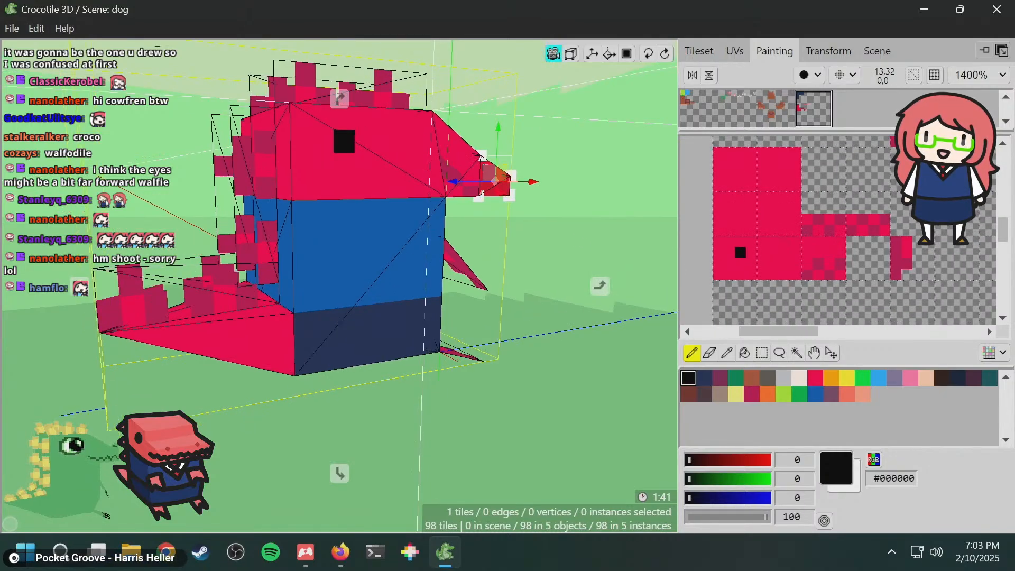
- Try enlarging the black eye to a block two pixels wide and two tall, and undo the enlargement
{"action": "key", "text": "space"}
{"action": "left_click_drag", "start_coordinate": [751, 255], "coordinate": [741, 261]}
{"action": "key", "text": "space"}
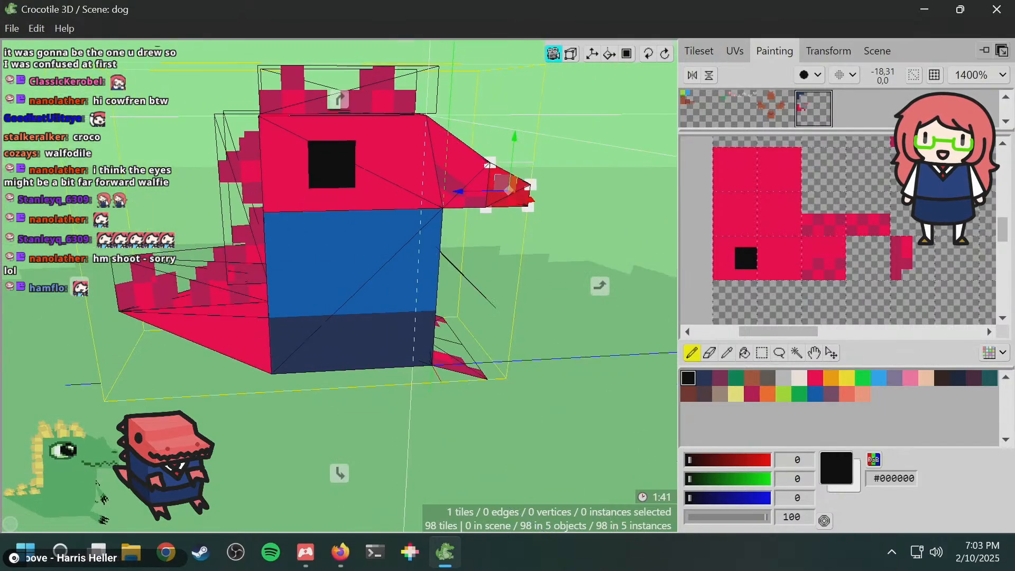
{"action": "key", "text": "space"}
{"action": "key", "text": "ctrl+z"}
{"action": "key", "text": "space"}
{"action": "left_click_drag", "start_coordinate": [506, 239], "coordinate": [500, 231]}
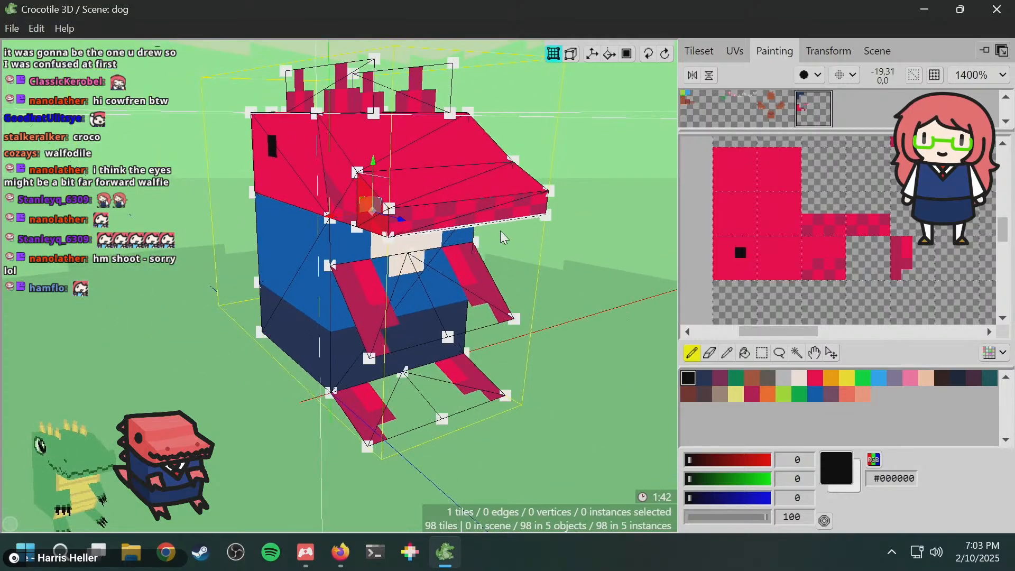
{"action": "key", "text": "space"}
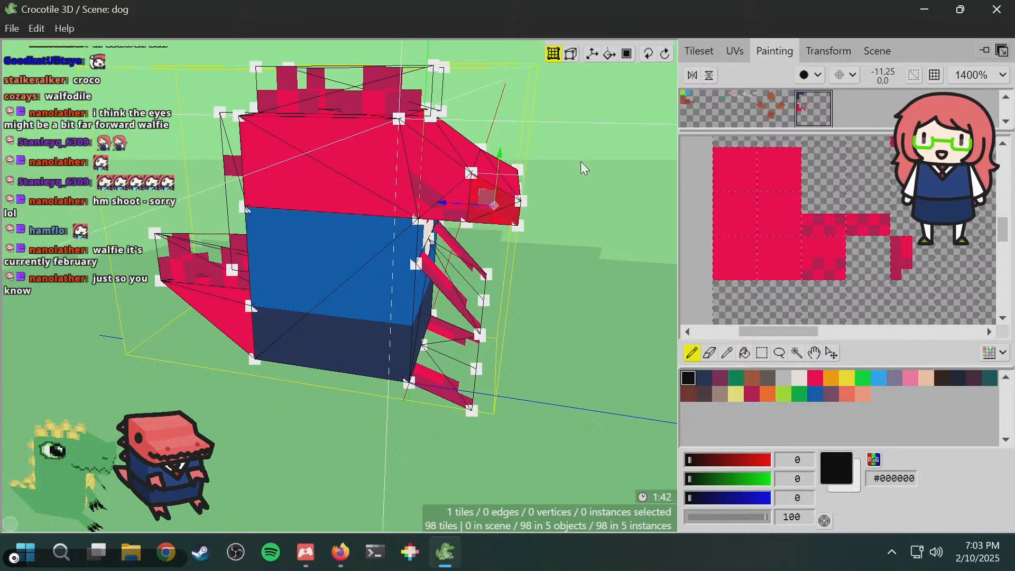
- Select only the side tile at the snout's tip and open its UVs
{"action": "key", "text": "space"}
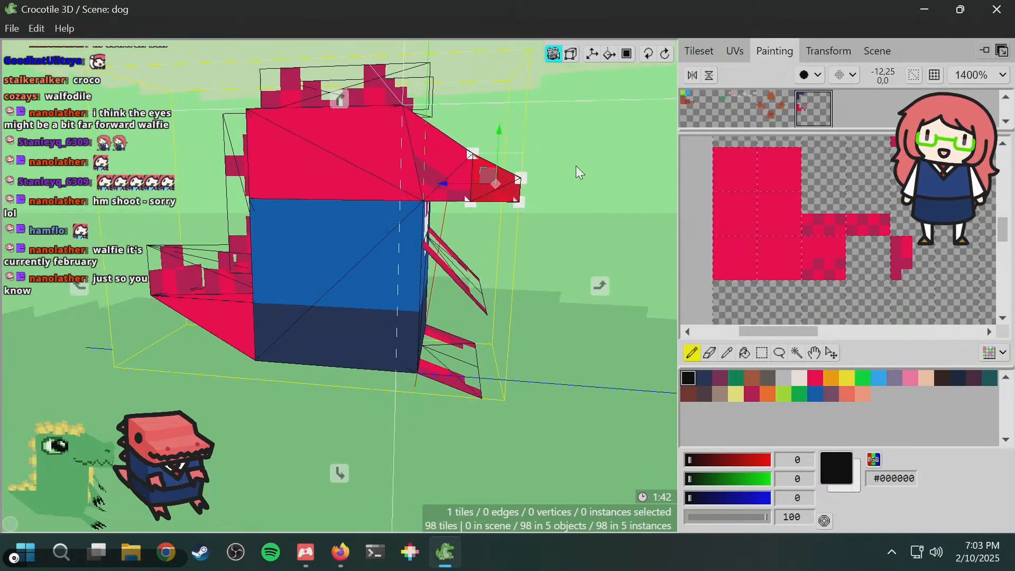
{"action": "key", "text": "space"}
{"action": "key", "text": "space"}
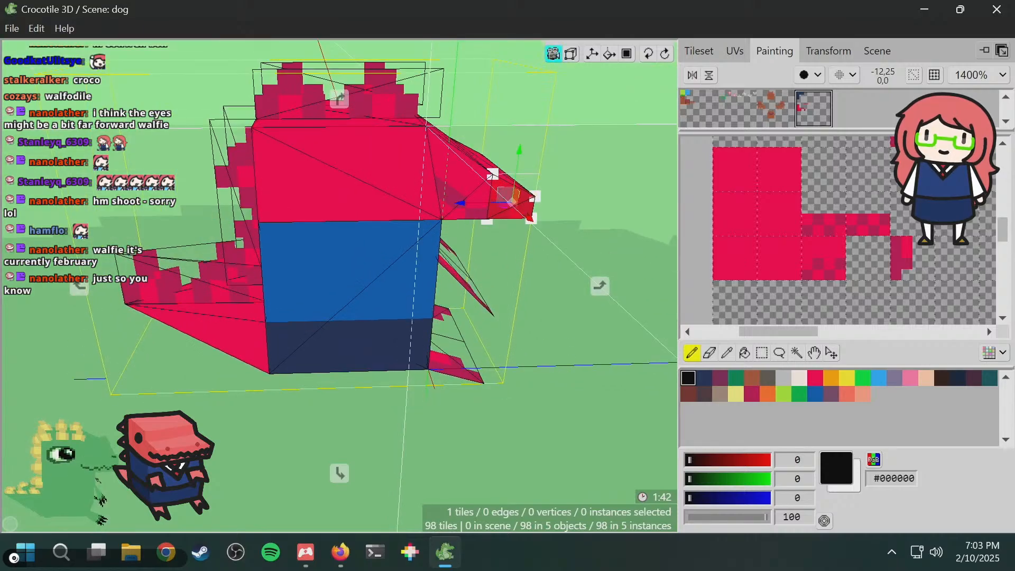
{"action": "key", "text": "space"}
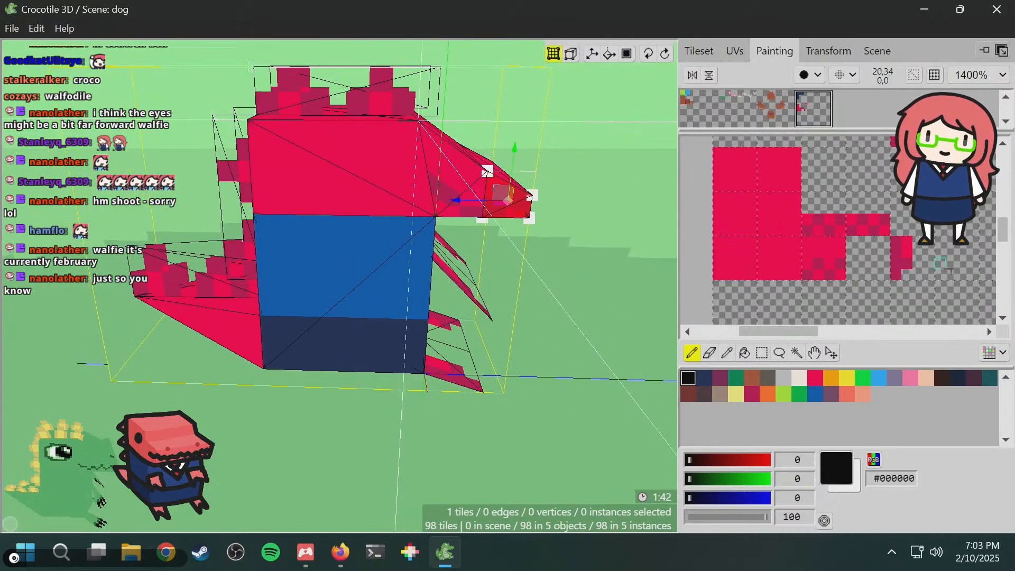
{"action": "key", "text": "space"}
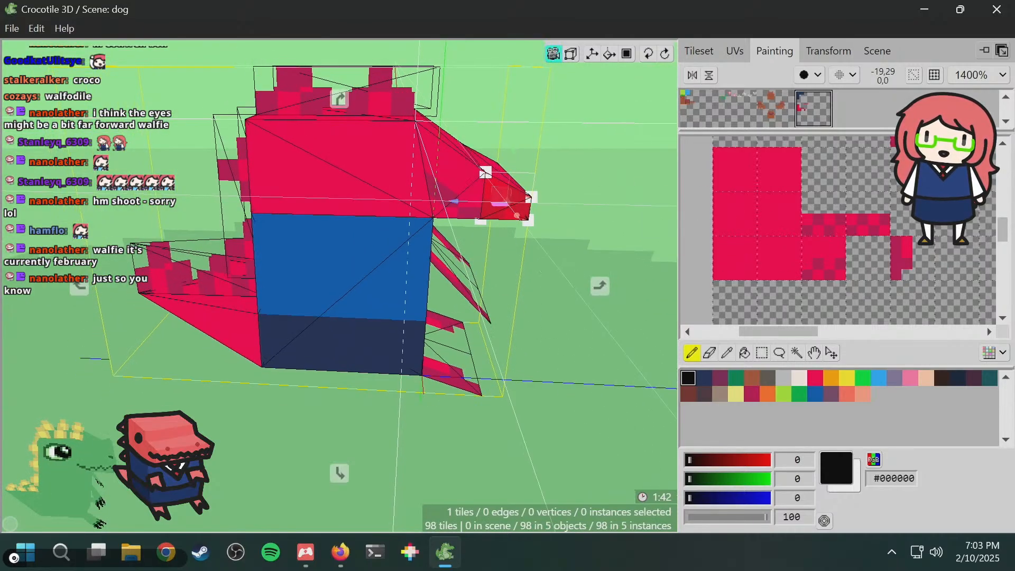
{"action": "key", "text": "space"}
{"action": "left_click", "coordinate": [458, 194], "text": "shift"}
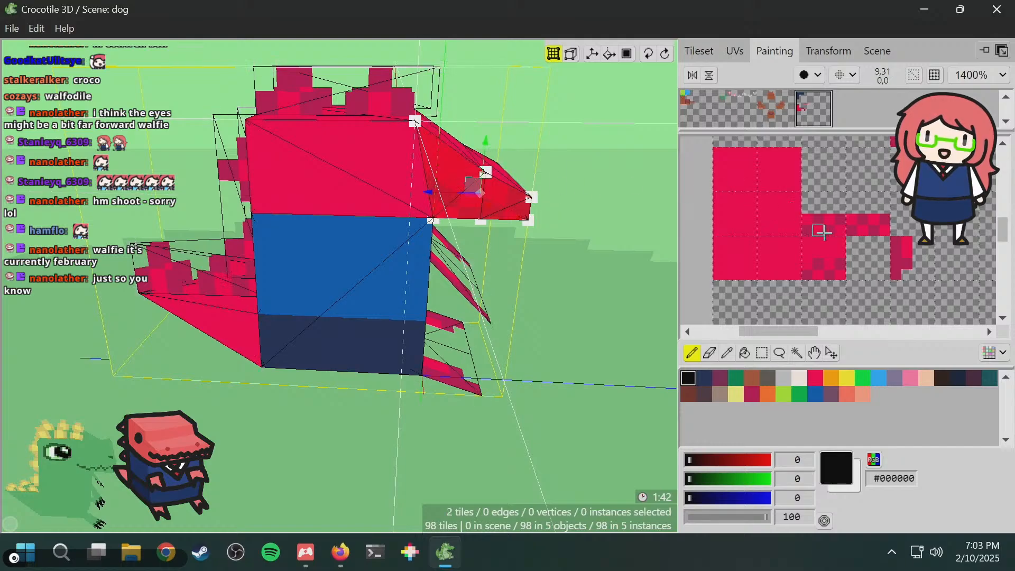
{"action": "left_click", "coordinate": [500, 200]}
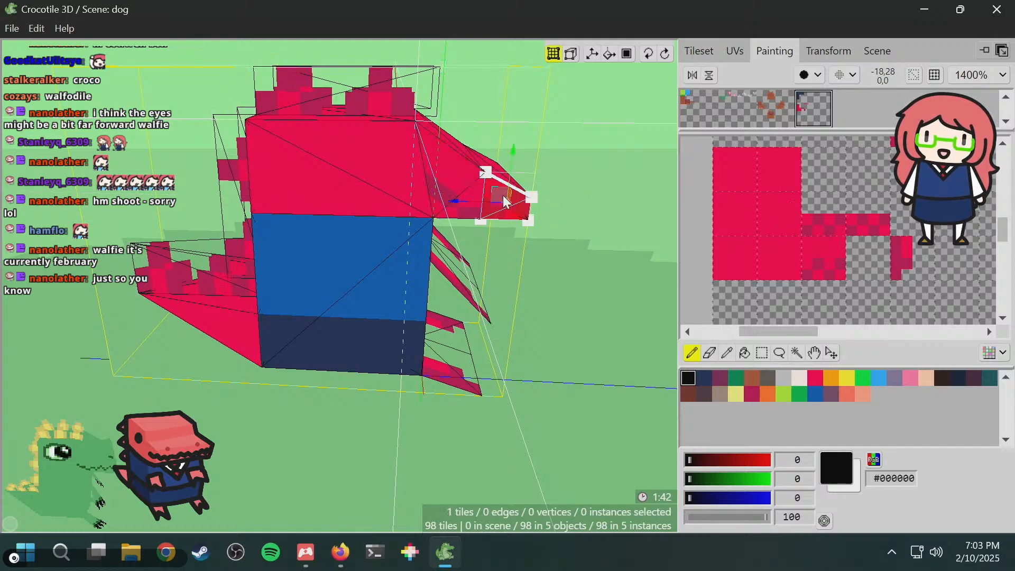
{"action": "left_click", "coordinate": [735, 51]}
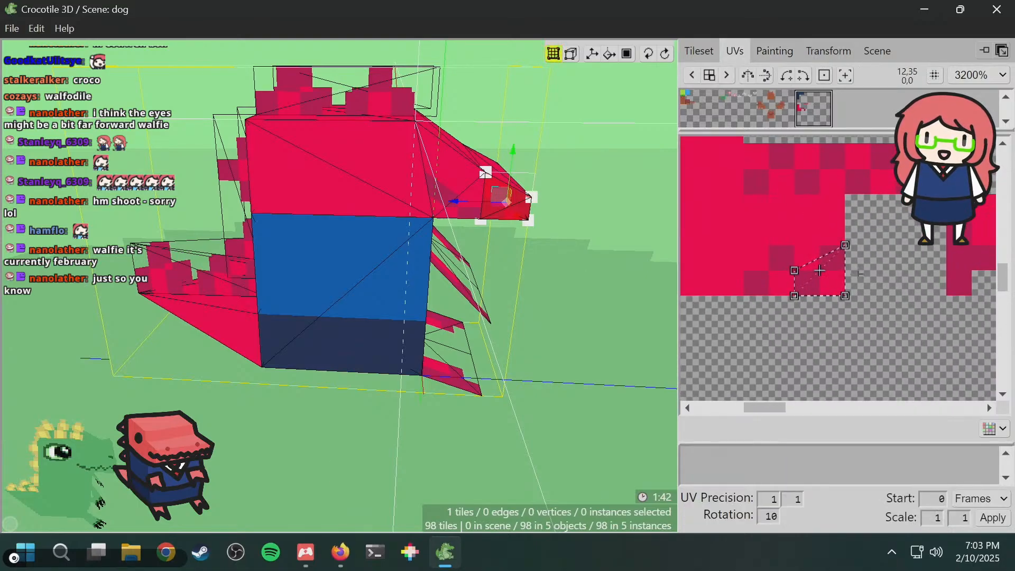
- Try moving the upper outer UV corner of the snout tip's side tile
{"action": "mouse_move", "coordinate": [844, 245]}
{"action": "left_mouse_down"}
{"action": "mouse_move", "coordinate": [845, 220]}
{"action": "mouse_move", "coordinate": [845, 244]}
{"action": "left_mouse_up"}
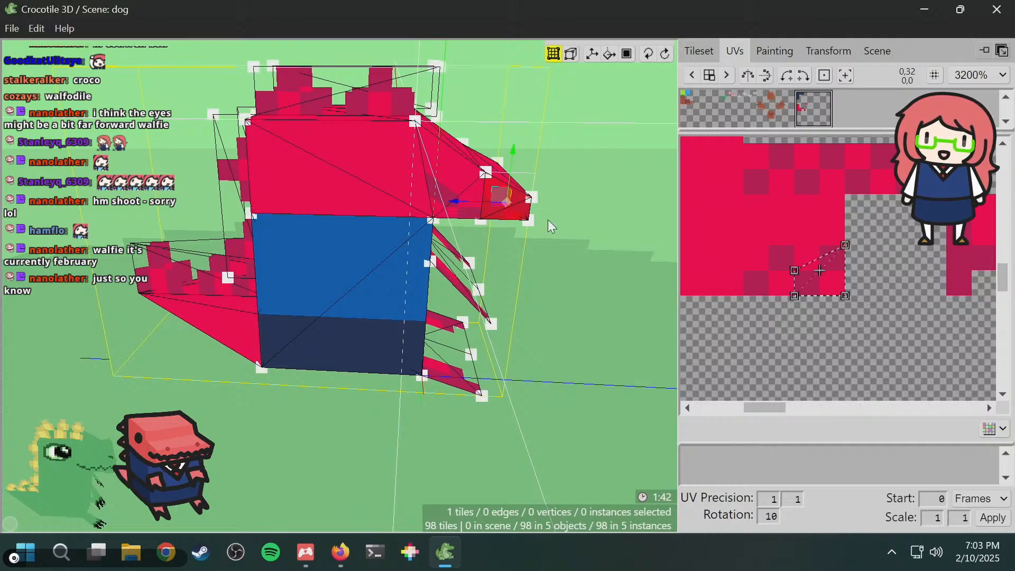
{"action": "middle_click_drag", "start_coordinate": [548, 221], "coordinate": [458, 223]}
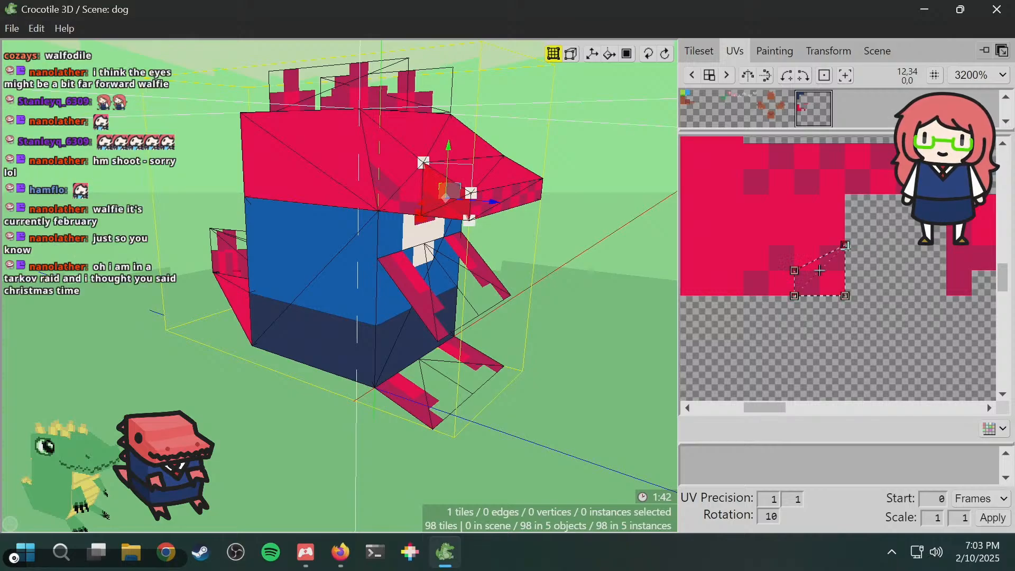
{"action": "left_click_drag", "start_coordinate": [845, 246], "coordinate": [845, 270]}
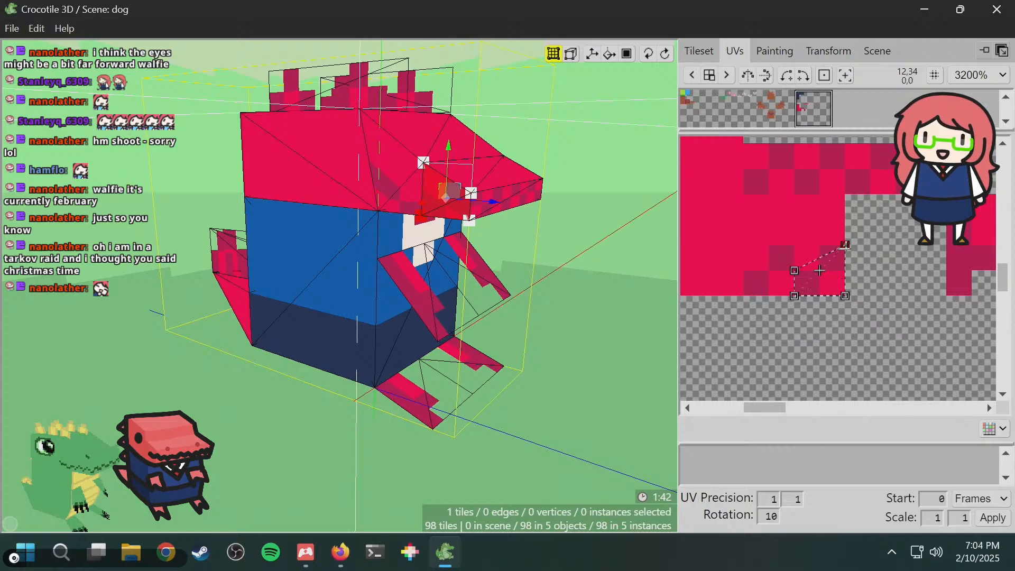
{"action": "mouse_move", "coordinate": [845, 244]}
{"action": "left_mouse_down"}
{"action": "mouse_move", "coordinate": [812, 241]}
{"action": "mouse_move", "coordinate": [843, 243]}
{"action": "left_mouse_up"}
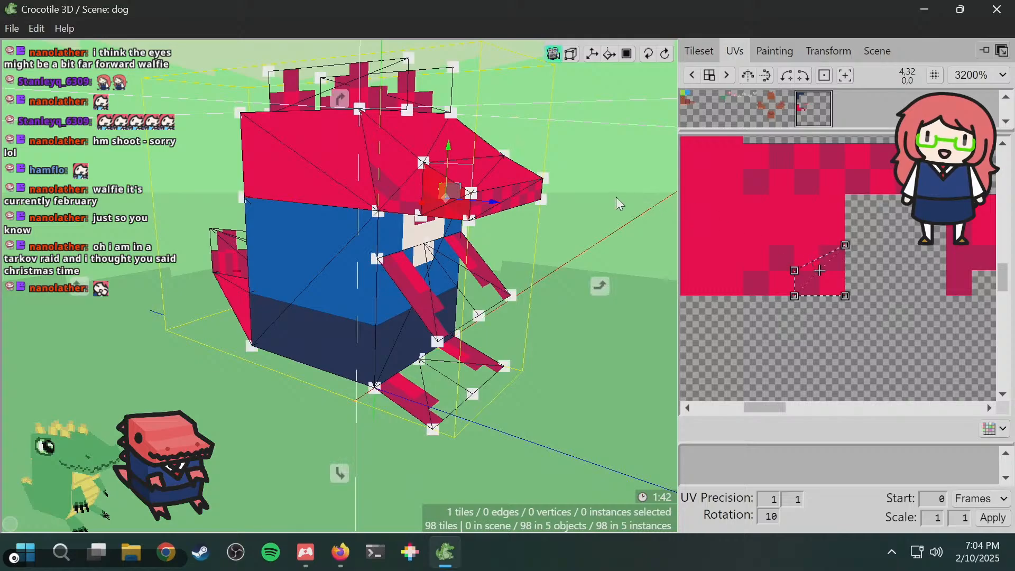
{"action": "right_click_drag", "start_coordinate": [619, 204], "coordinate": [664, 200]}
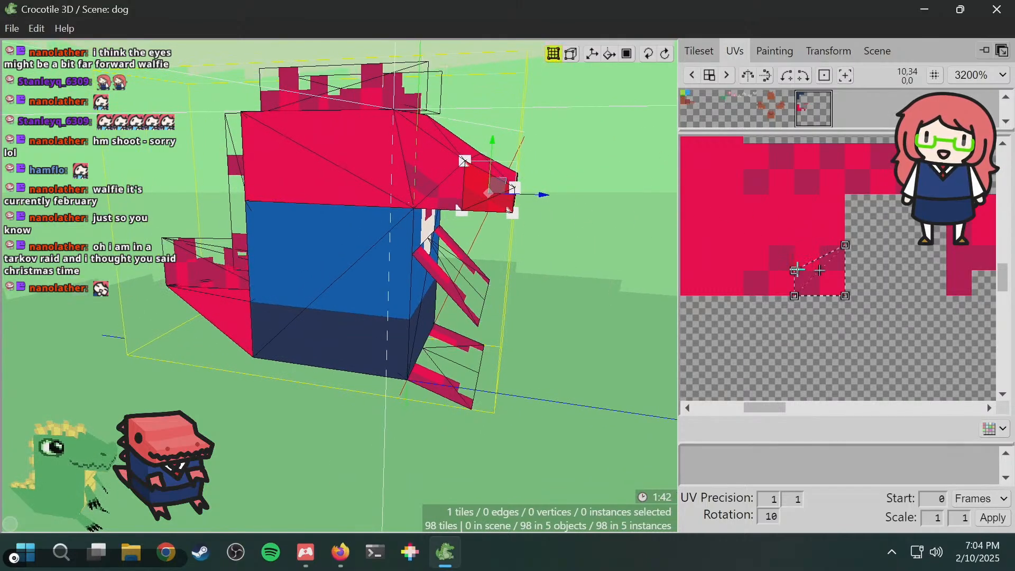
- Mirror the UVs of the snout tip's side tile horizontally and raise its two upper corners by one pixel
{"action": "left_click_drag", "start_coordinate": [794, 284], "coordinate": [896, 283]}
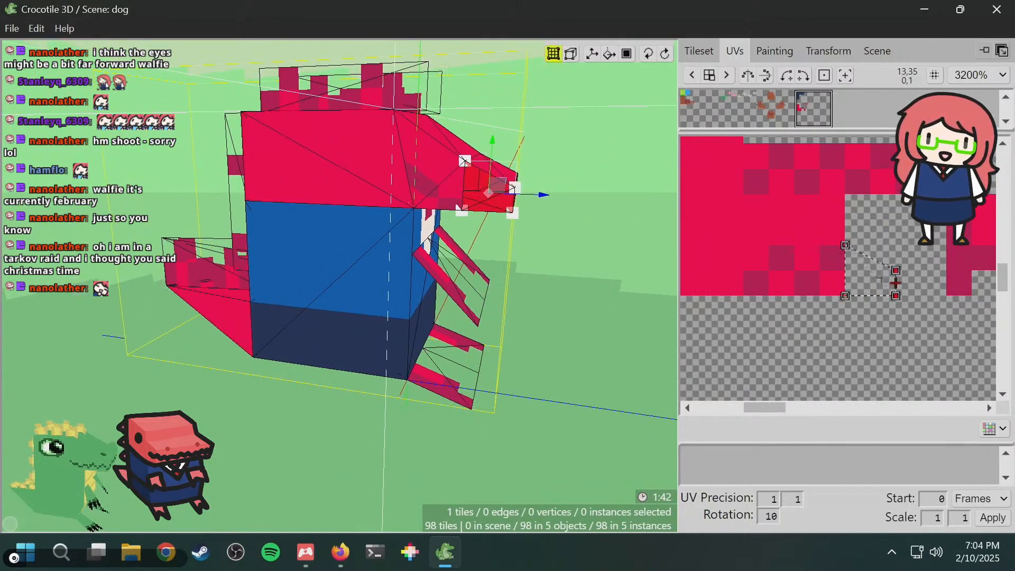
{"action": "left_click_drag", "start_coordinate": [905, 241], "coordinate": [817, 316]}
{"action": "left_click_drag", "start_coordinate": [898, 296], "coordinate": [848, 296]}
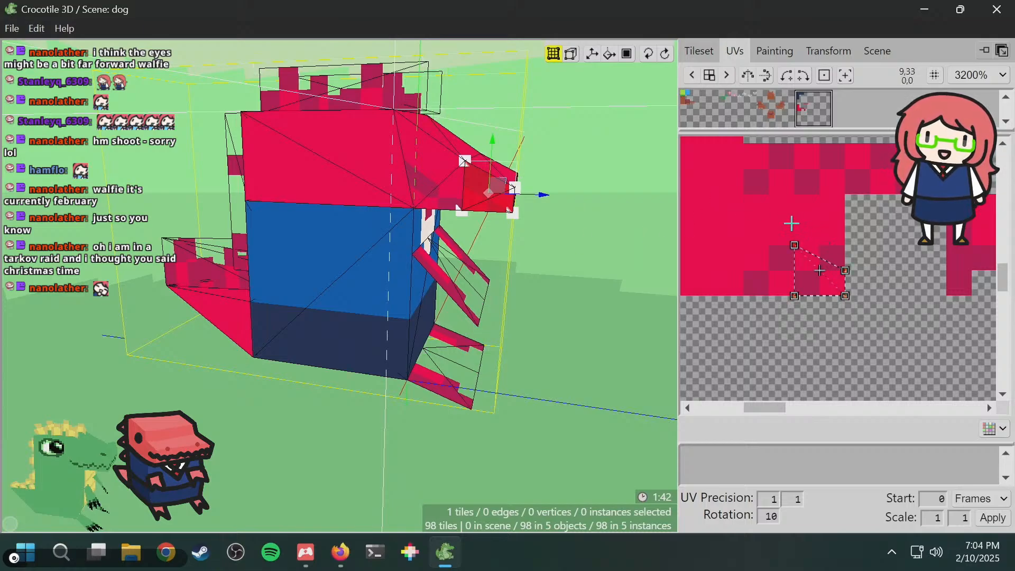
{"action": "left_click_drag", "start_coordinate": [819, 271], "coordinate": [819, 233]}
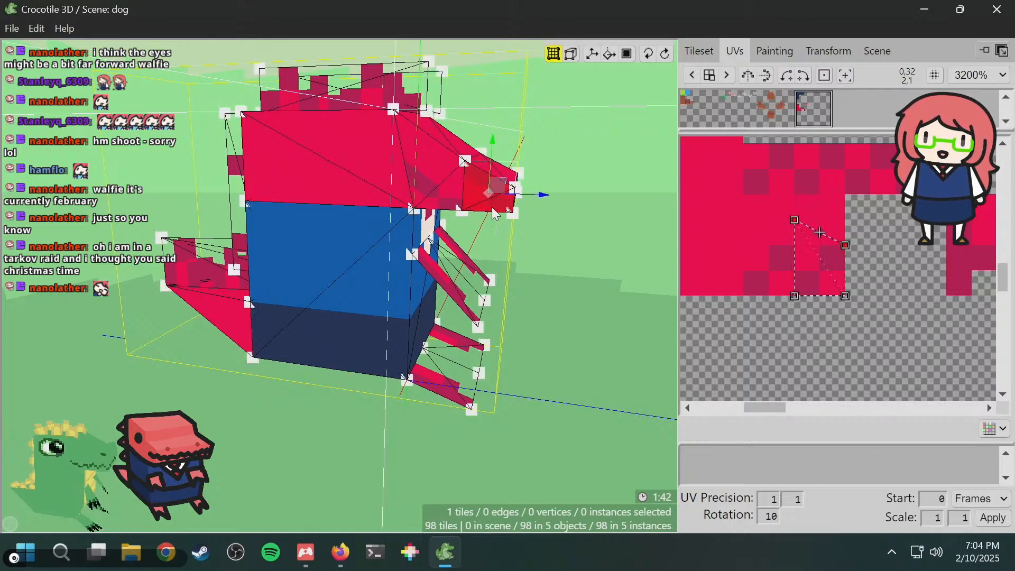
- Examine how the zigzag mouth runs across the snout's side and front
{"action": "left_click_drag", "start_coordinate": [407, 193], "coordinate": [468, 188]}
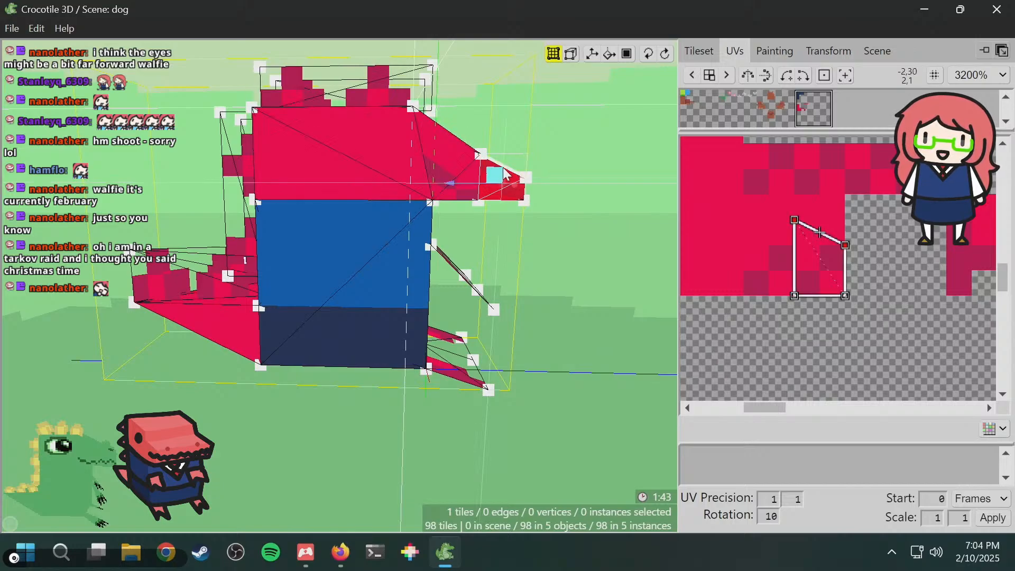
{"action": "left_click_drag", "start_coordinate": [875, 231], "coordinate": [846, 251]}
{"action": "key", "text": "s"}
{"action": "key", "text": "w"}
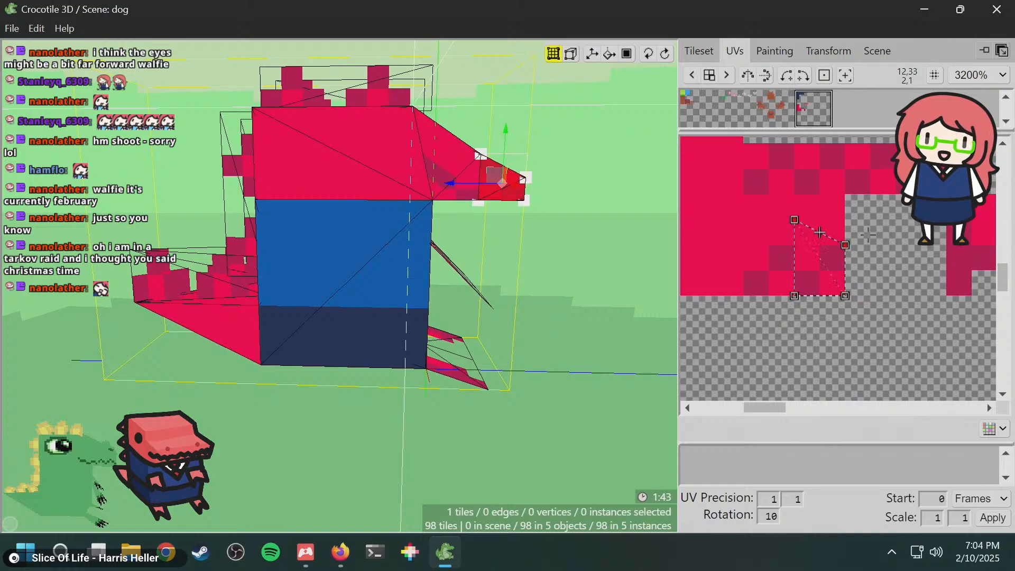
{"action": "key", "text": "space"}
{"action": "left_click_drag", "start_coordinate": [451, 209], "coordinate": [296, 213]}
{"action": "key", "text": "space"}
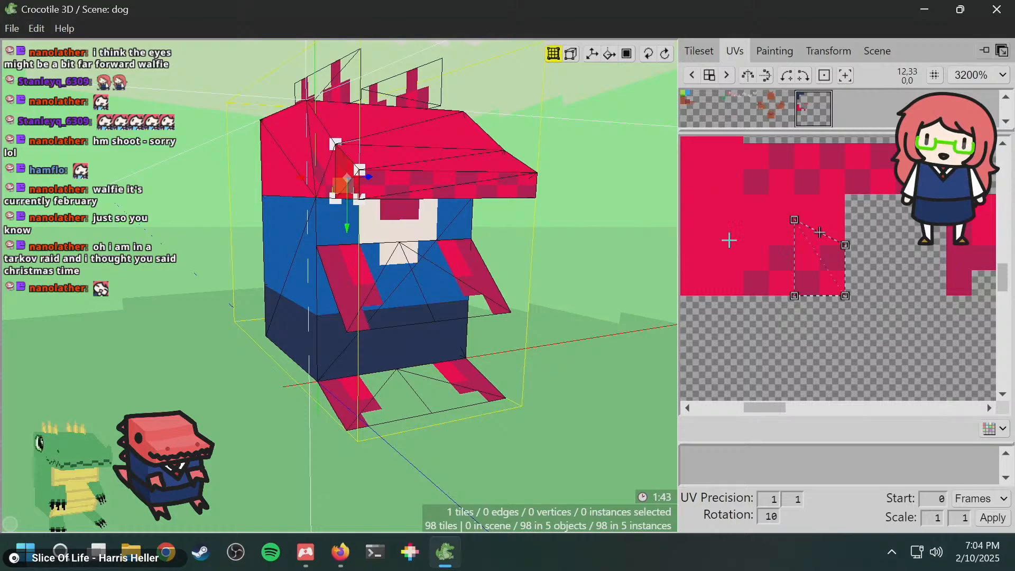
{"action": "key", "text": "space"}
{"action": "left_click_drag", "start_coordinate": [489, 238], "coordinate": [642, 237]}
{"action": "key", "text": "space"}
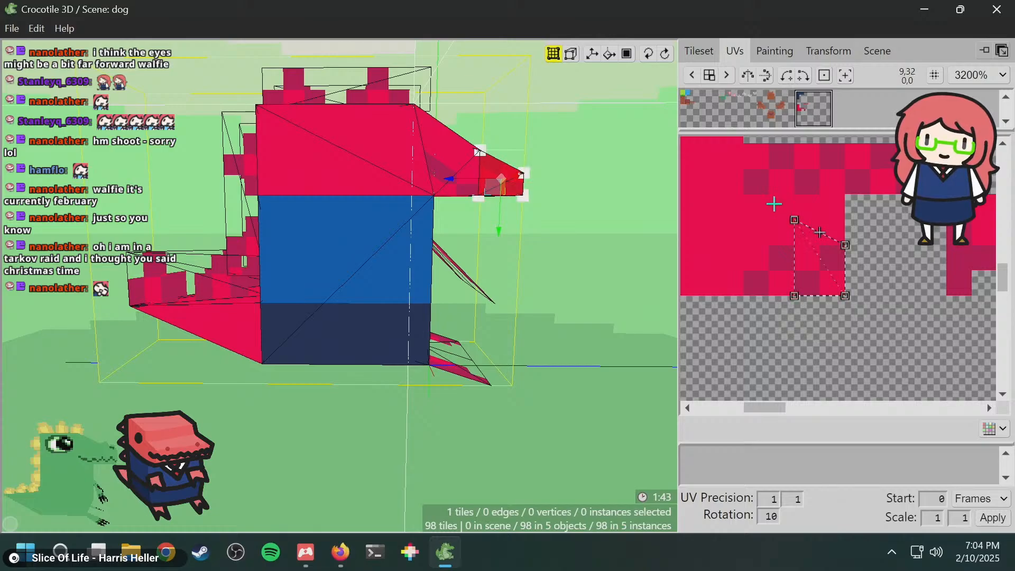
- Try flipping the UVs of the snout tip's side tile horizontally and vertically
{"action": "left_click_drag", "start_coordinate": [820, 232], "coordinate": [819, 257]}
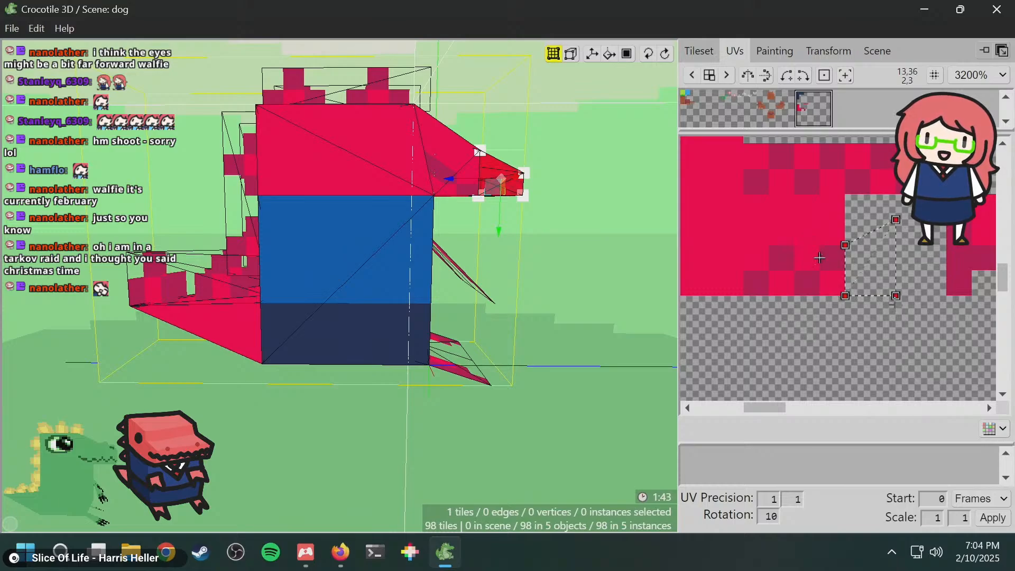
{"action": "key", "text": "f"}
{"action": "key", "text": "f"}
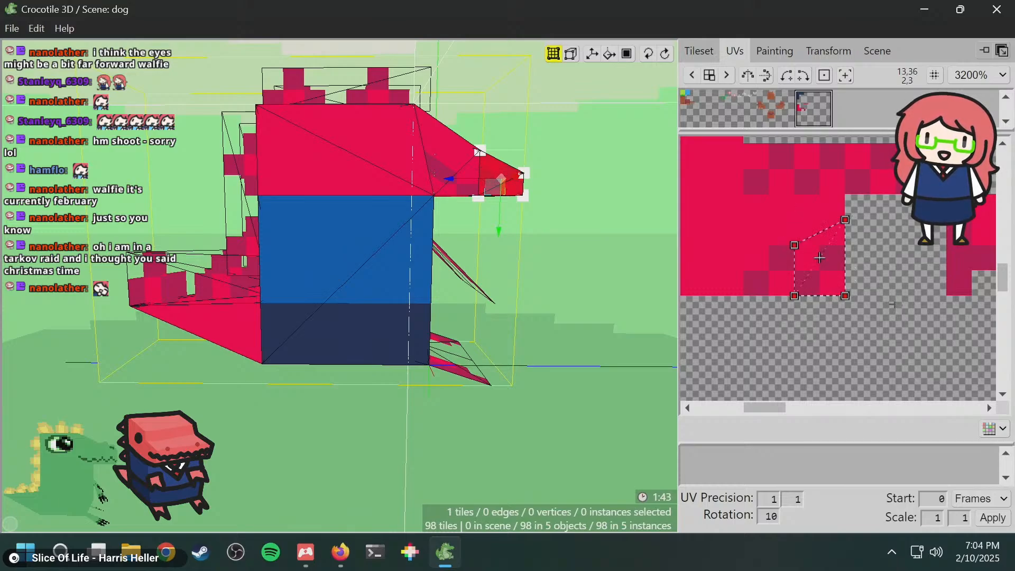
{"action": "key", "text": "f"}
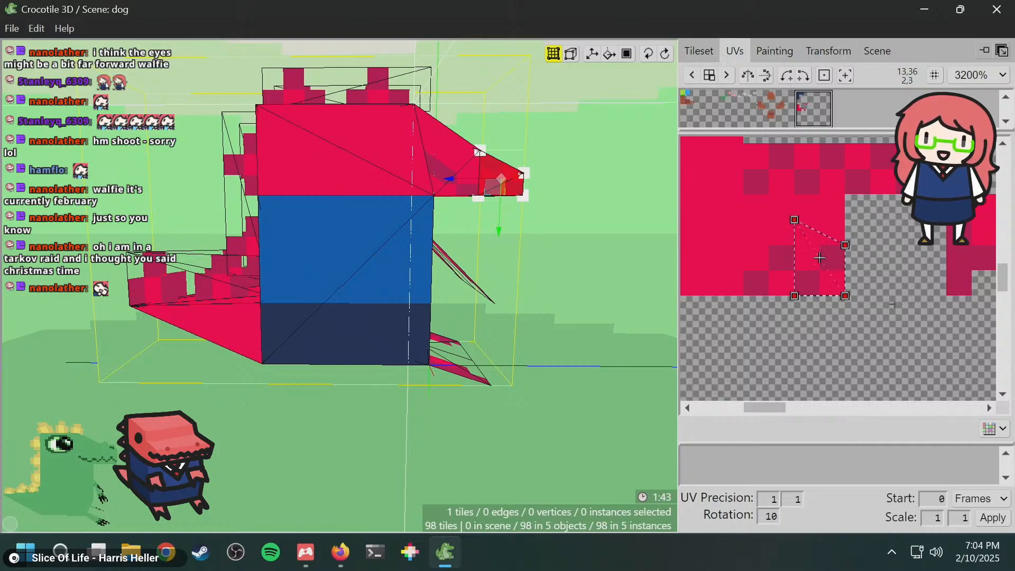
{"action": "key", "text": "shift+f"}
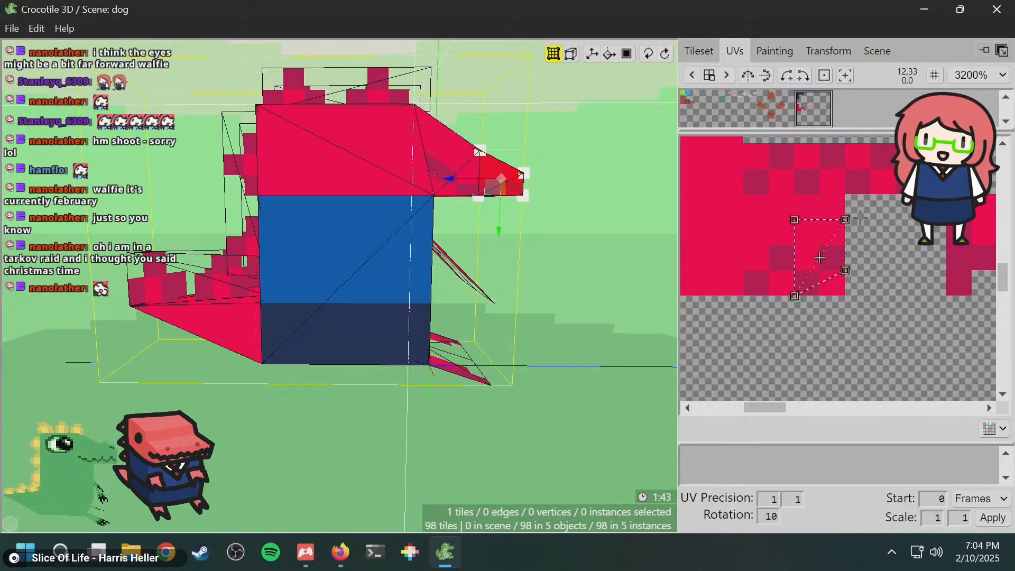
{"action": "key", "text": "shift+f"}
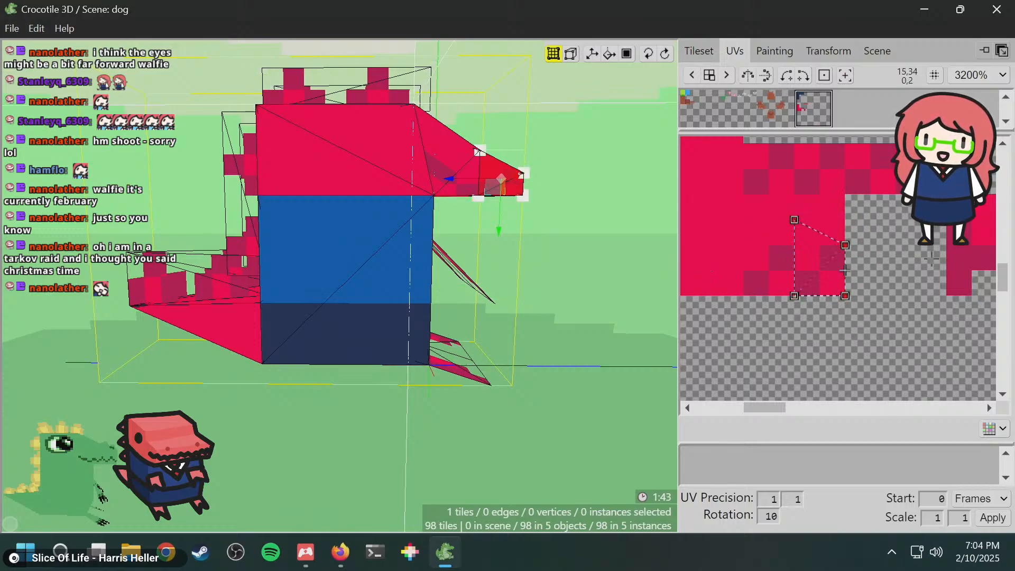
- Reselect the snout tip's side tile and raise its two upper UV corners by another pixel
{"action": "middle_click_drag", "start_coordinate": [508, 275], "coordinate": [306, 307]}
{"action": "middle_click_drag", "start_coordinate": [562, 245], "coordinate": [521, 241]}
{"action": "left_click", "coordinate": [591, 235]}
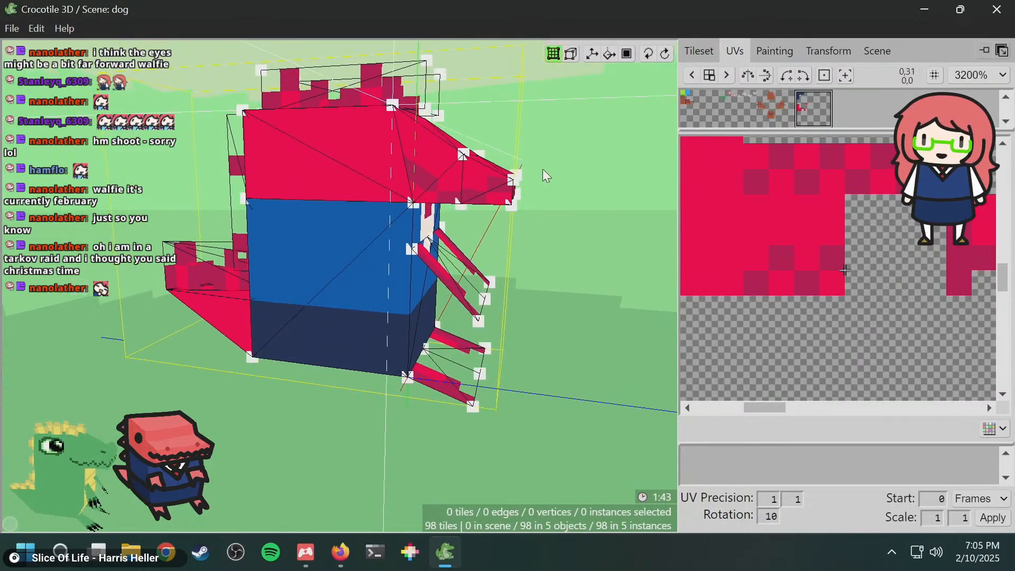
{"action": "left_click", "coordinate": [477, 183]}
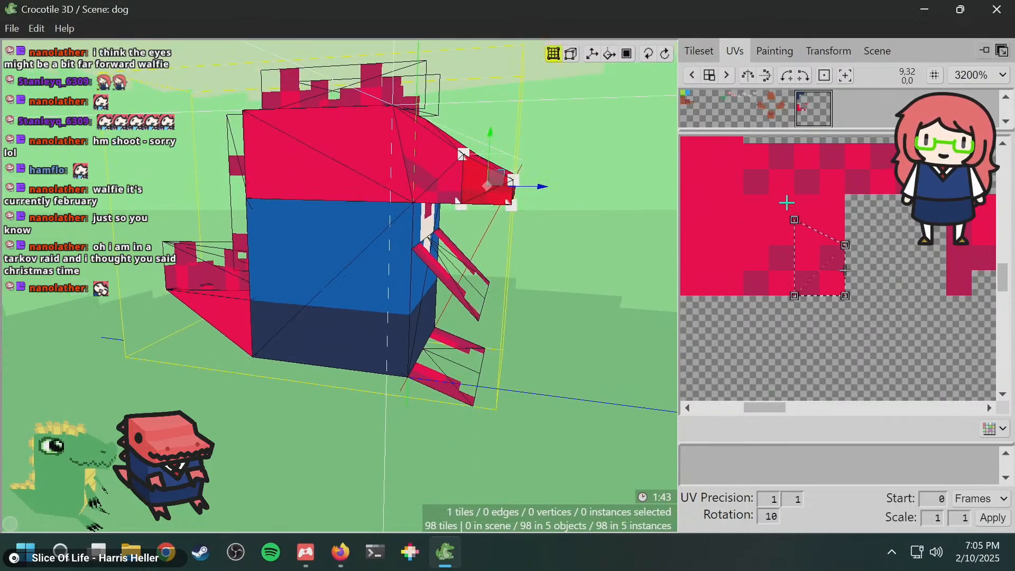
{"action": "left_click_drag", "start_coordinate": [820, 233], "coordinate": [819, 207]}
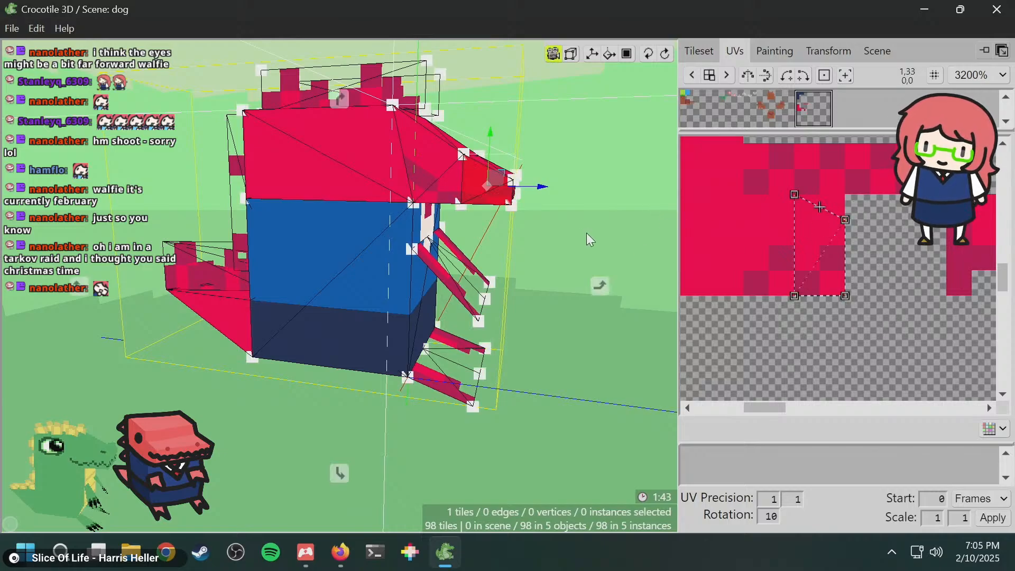
- Examine how the mouth zigzag meets between the snout tip's side tile and the snout's front tile
{"action": "middle_click_drag", "start_coordinate": [586, 233], "coordinate": [594, 231]}
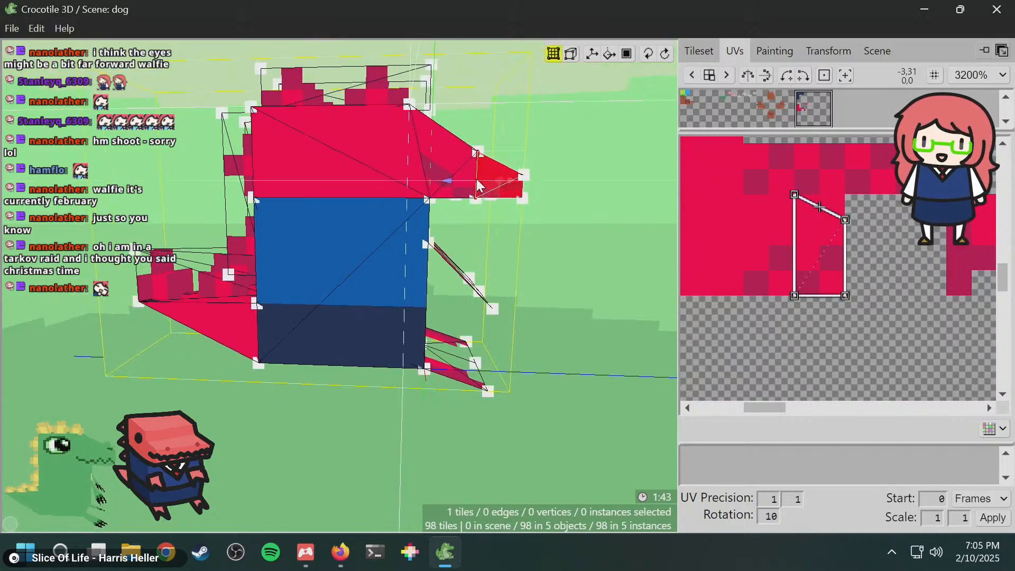
{"action": "middle_click_drag", "start_coordinate": [478, 191], "coordinate": [455, 180]}
{"action": "left_click", "coordinate": [439, 214], "text": "shift"}
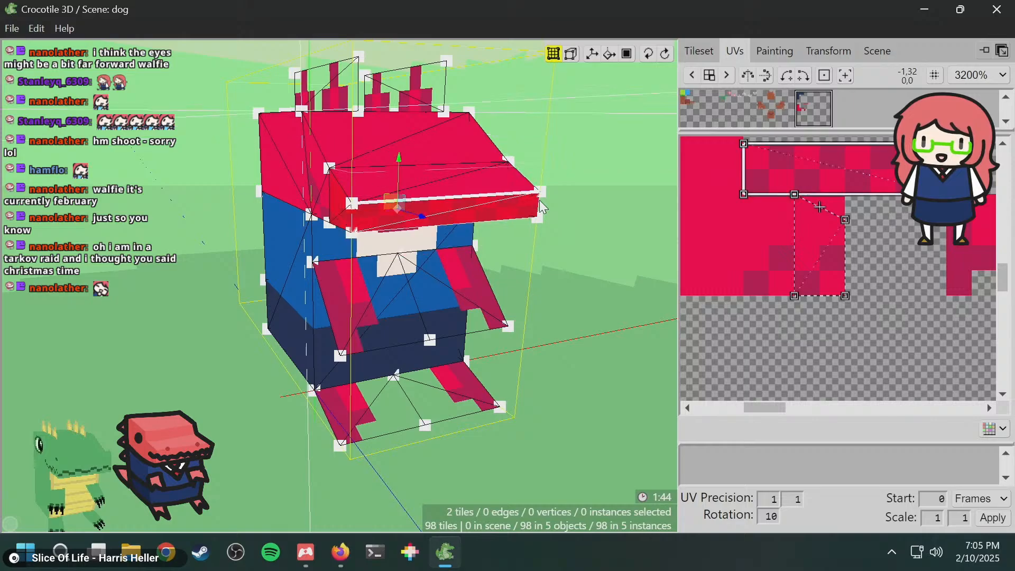
{"action": "key", "text": "ctrl+z"}
{"action": "key", "text": "ctrl+y"}
{"action": "key", "text": "ctrl+z"}
{"action": "left_click", "coordinate": [644, 123]}
{"action": "left_click", "coordinate": [707, 60]}
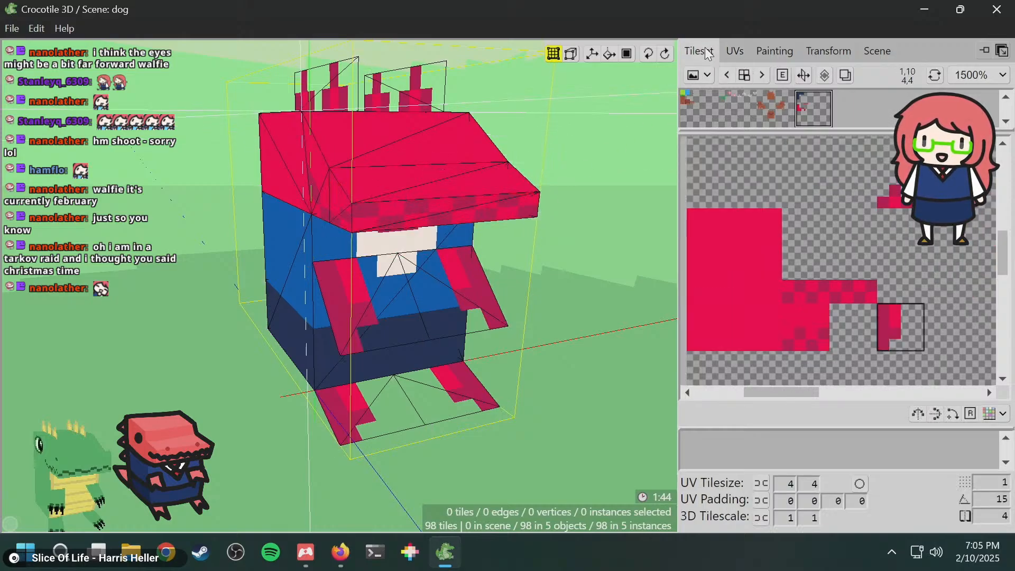
{"action": "left_click", "coordinate": [766, 51]}
- Try rotating the snout's front tile to different orientations and turn it back into place
{"action": "left_click", "coordinate": [450, 215]}
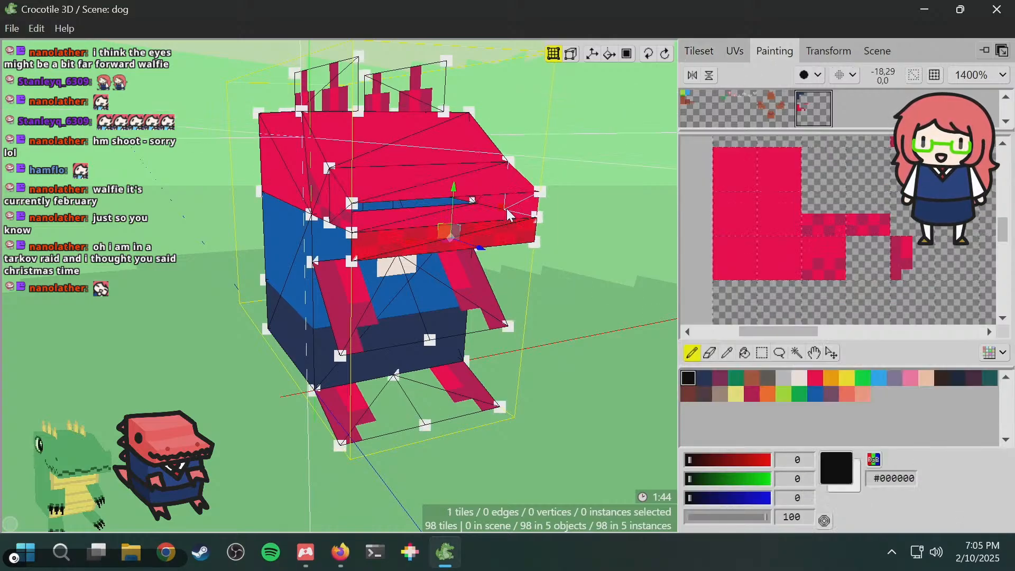
{"action": "left_click", "coordinate": [545, 211]}
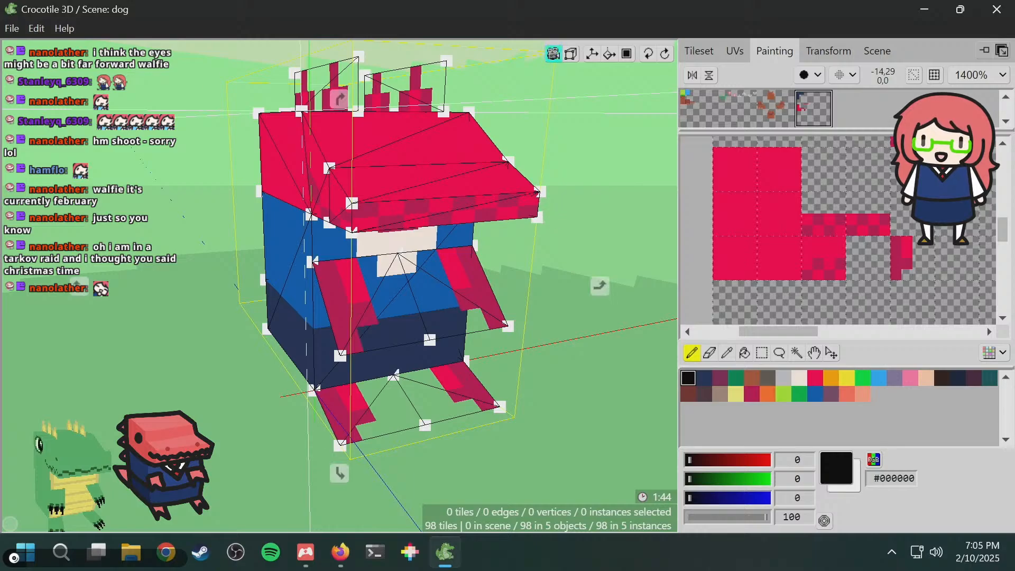
{"action": "middle_click_drag", "start_coordinate": [545, 208], "coordinate": [460, 210]}
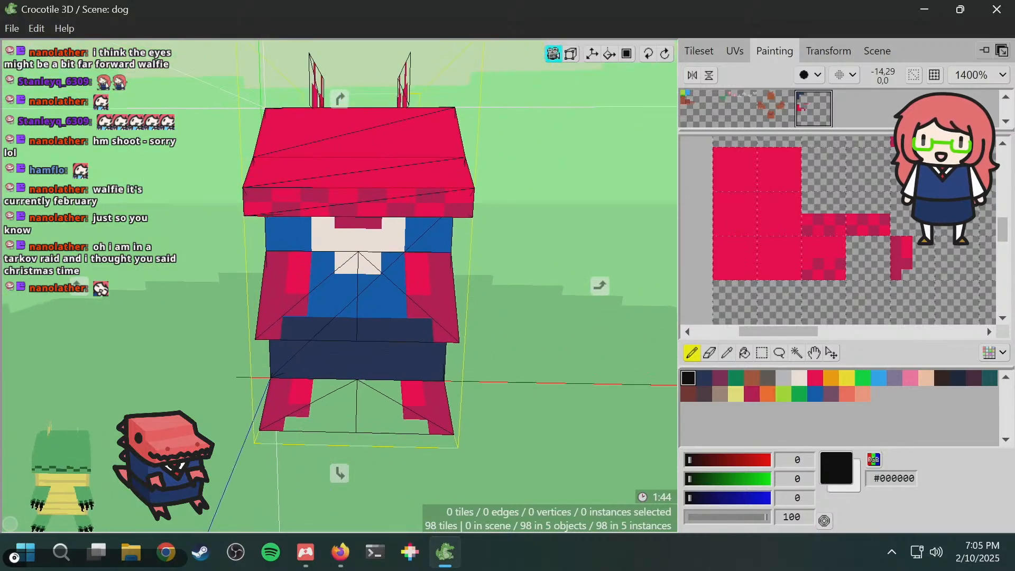
{"action": "left_click", "coordinate": [353, 205]}
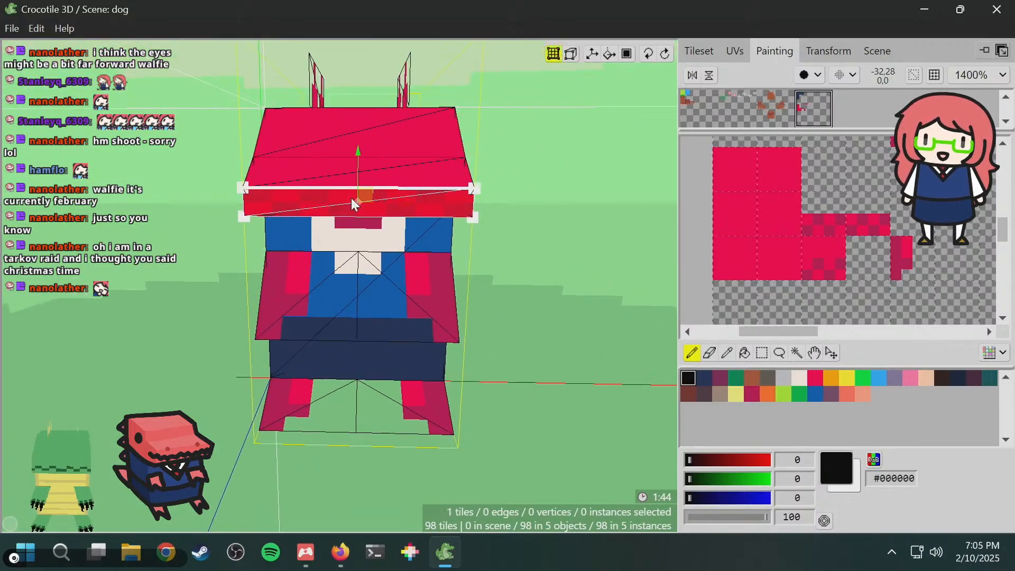
{"action": "middle_click_drag", "start_coordinate": [354, 205], "coordinate": [501, 190]}
{"action": "key", "text": "w"}
{"action": "key", "text": "w"}
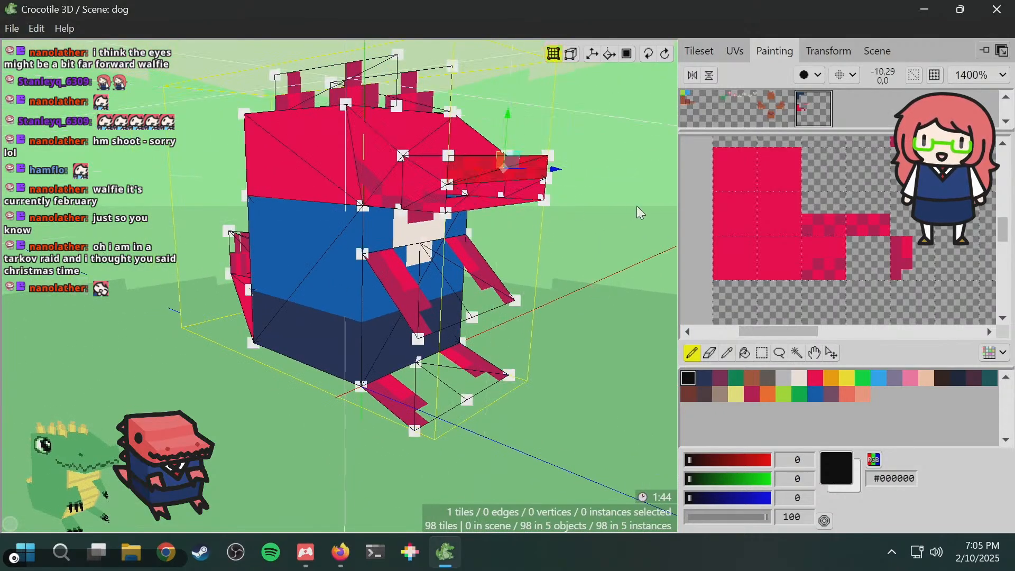
{"action": "key", "text": "w"}
{"action": "key", "text": "w"}
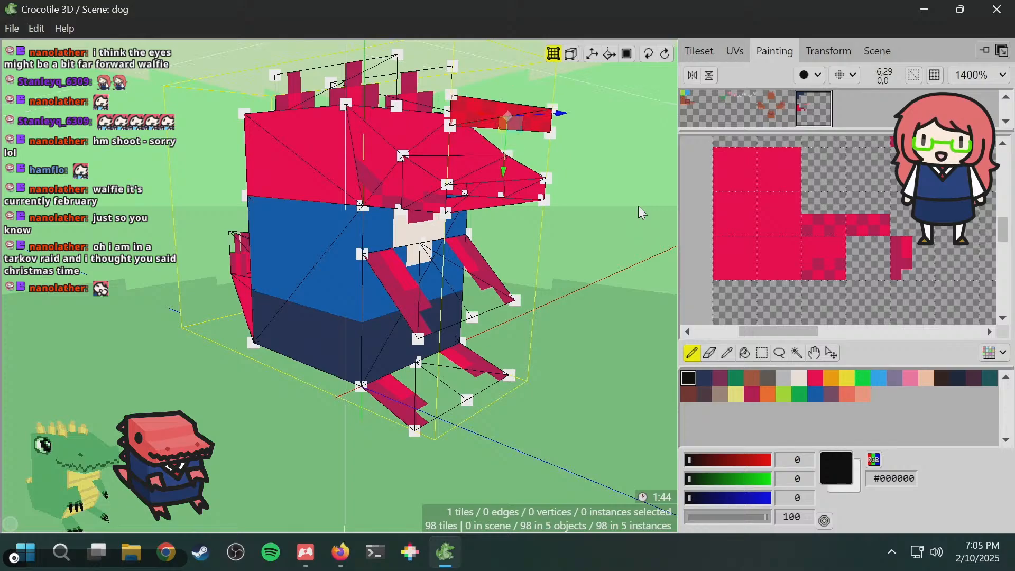
{"action": "key", "text": "s"}
{"action": "middle_click_drag", "start_coordinate": [630, 204], "coordinate": [672, 197]}
{"action": "key", "text": "s"}
{"action": "key", "text": "s"}
{"action": "key", "text": "s"}
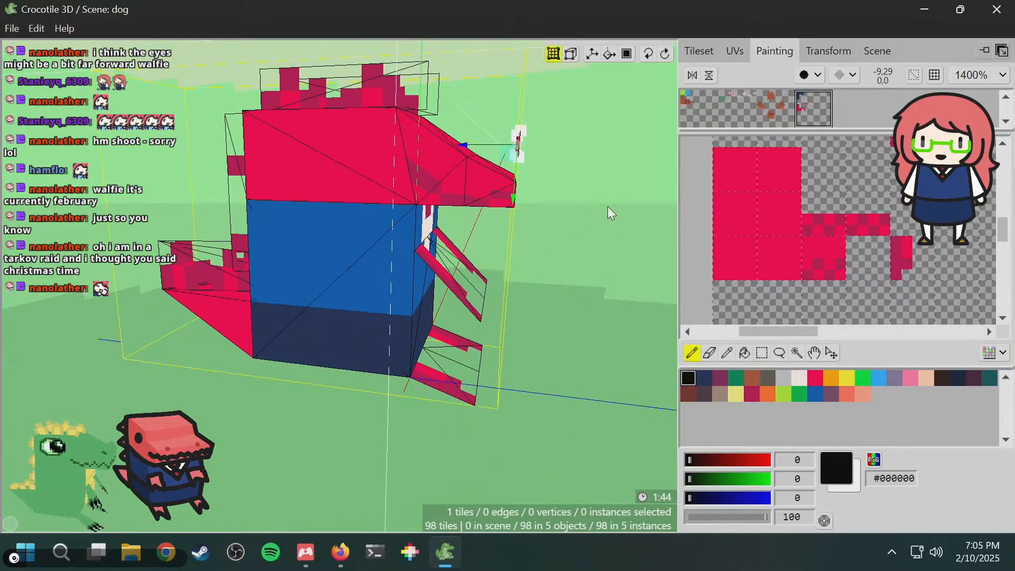
{"action": "left_click", "coordinate": [607, 206]}
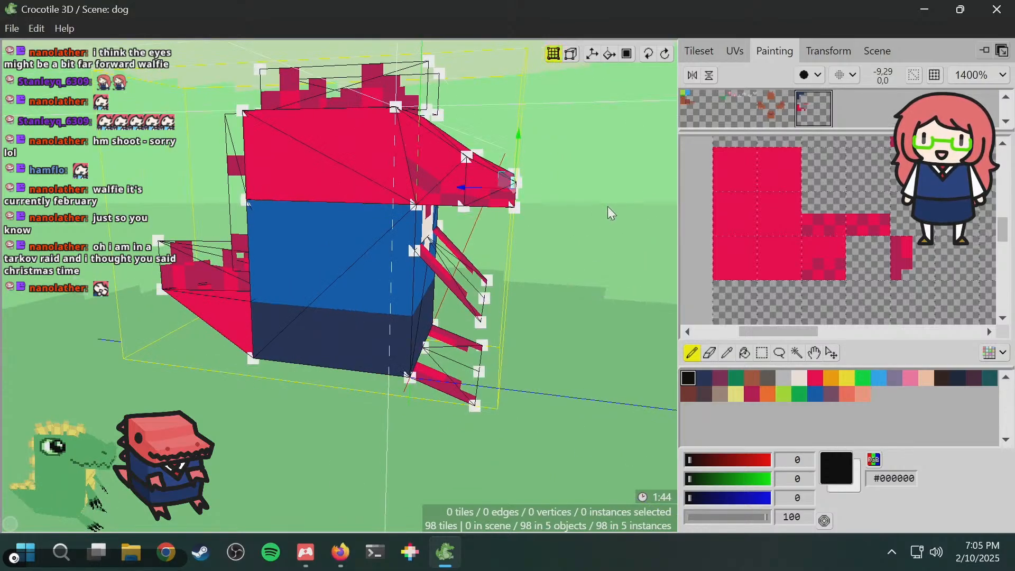
- Lower the upper-right UV corner of the snout tip's side tile by one pixel and check the mouth from several angles
{"action": "middle_click_drag", "start_coordinate": [607, 206], "coordinate": [571, 212]}
{"action": "scroll", "coordinate": [488, 213], "scroll_direction": "up", "scroll_amount": 1}
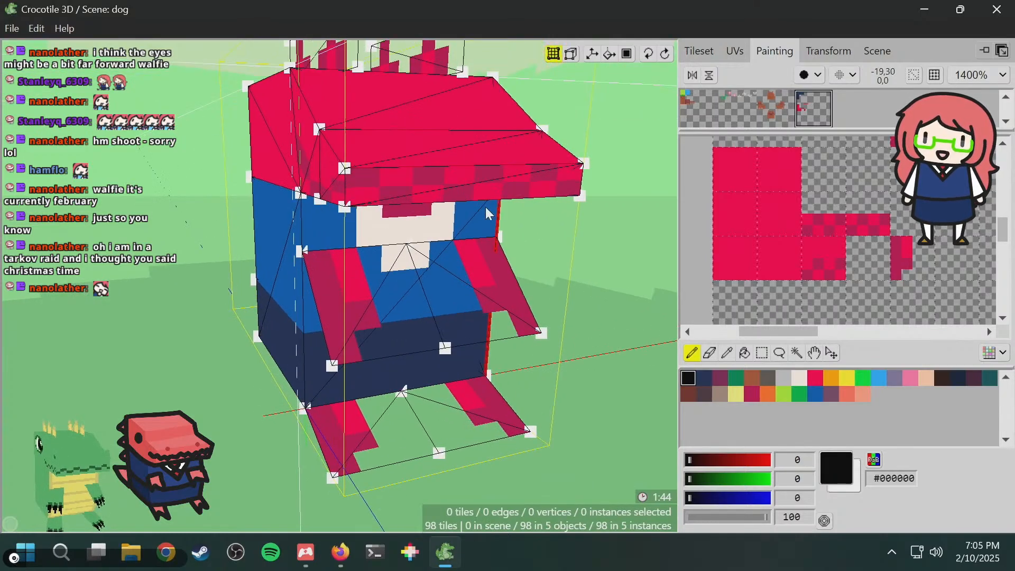
{"action": "middle_click_drag", "start_coordinate": [379, 217], "coordinate": [419, 227]}
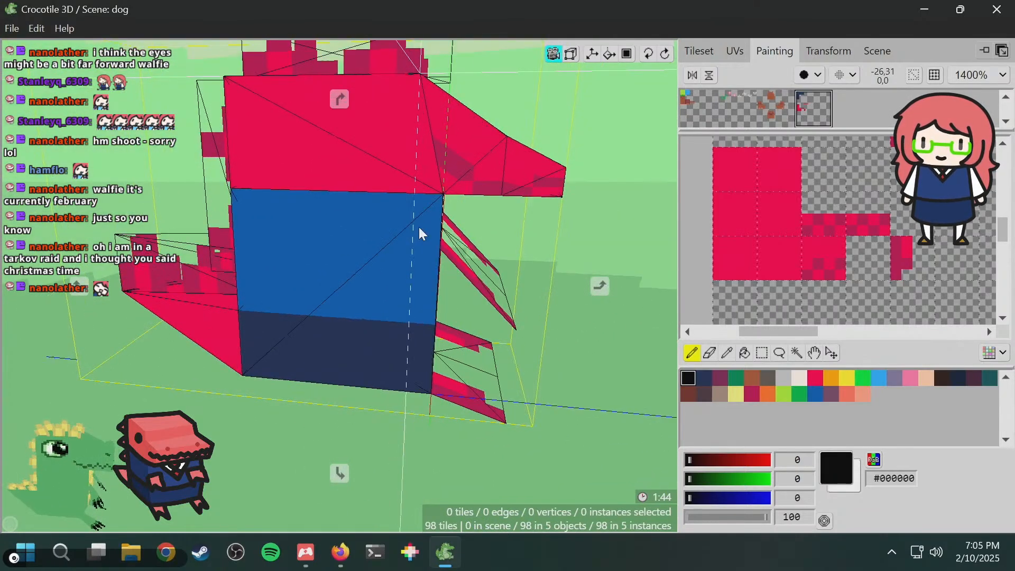
{"action": "left_click", "coordinate": [532, 182]}
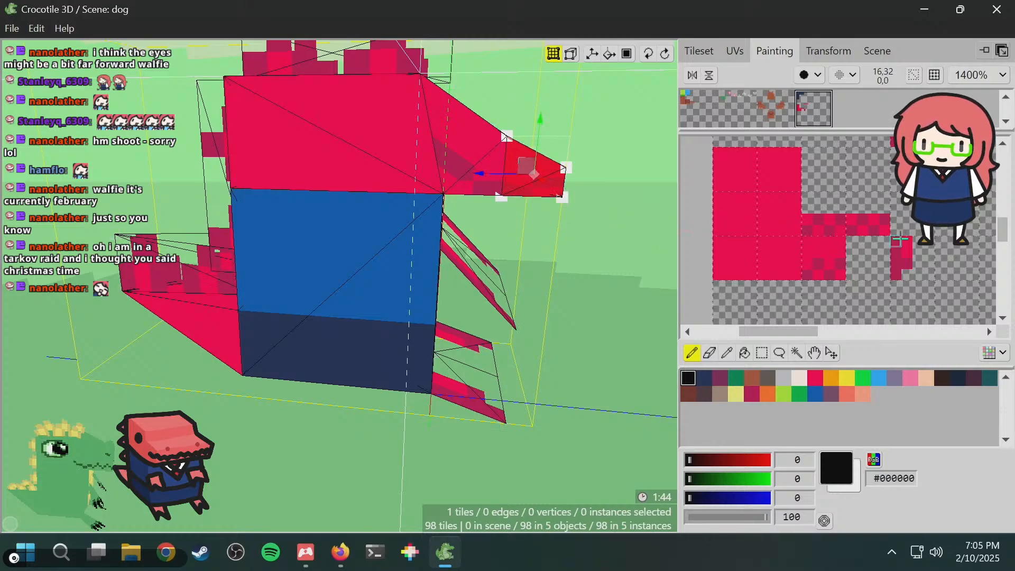
{"action": "left_click", "coordinate": [734, 51]}
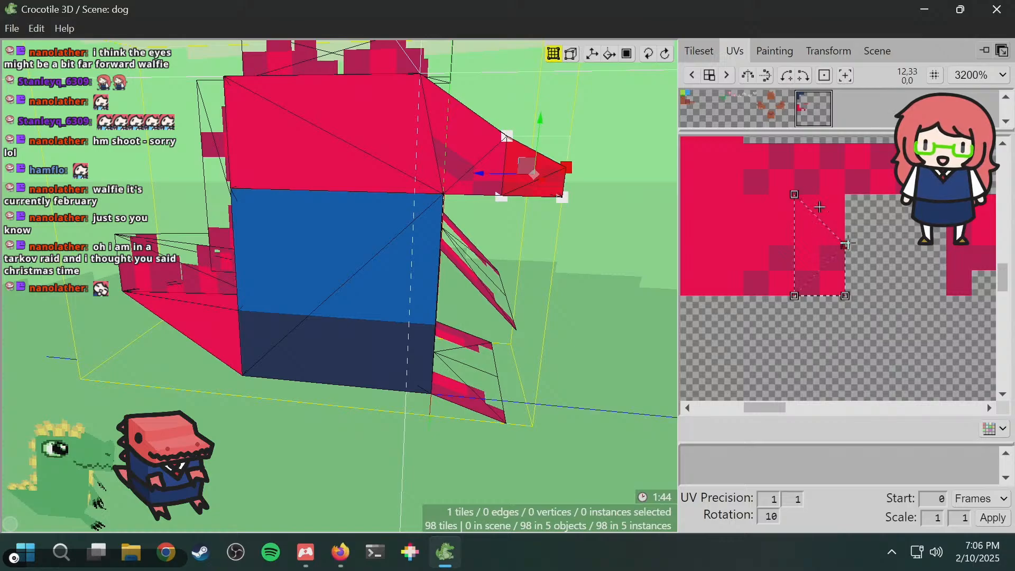
{"action": "key", "text": "space"}
{"action": "left_click_drag", "start_coordinate": [512, 259], "coordinate": [550, 251]}
{"action": "key", "text": "space"}
{"action": "left_click", "coordinate": [665, 239]}
{"action": "key", "text": "space"}
{"action": "key", "text": "space"}
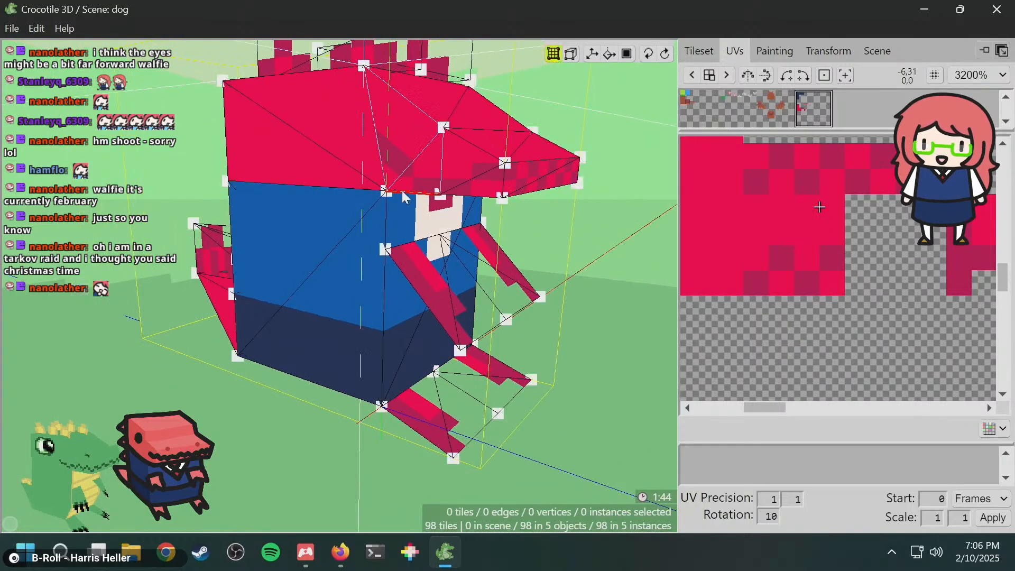
- Try shifting the left UV edge of the snout tip's side tile one pixel to the right
{"action": "left_click", "coordinate": [467, 173]}
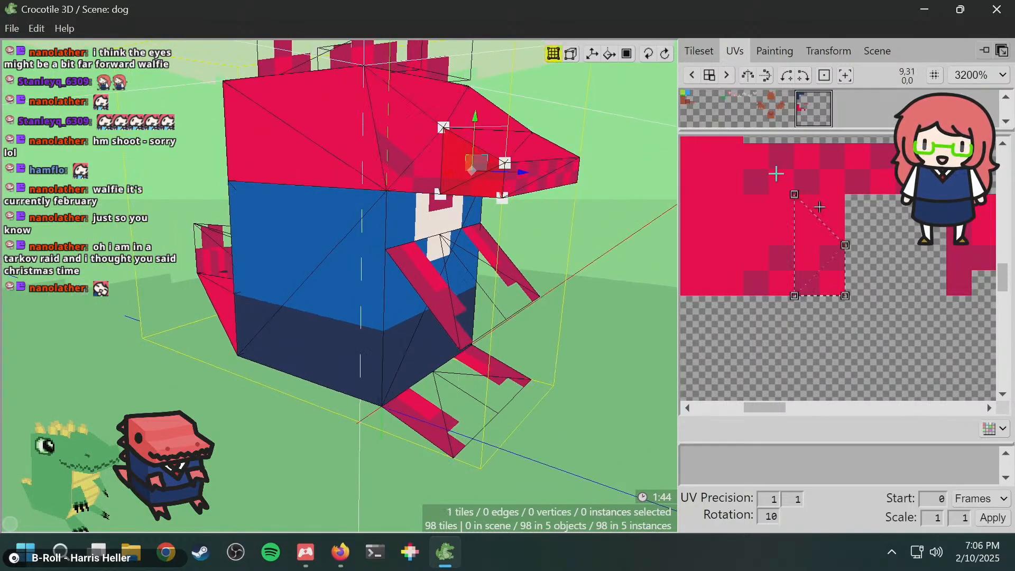
{"action": "left_click_drag", "start_coordinate": [794, 244], "coordinate": [819, 245]}
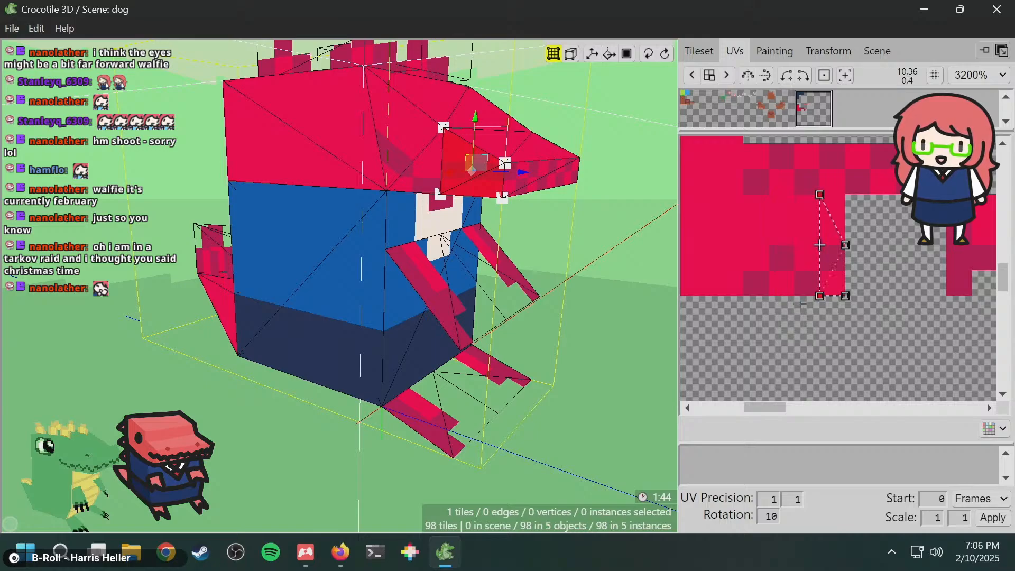
{"action": "key", "text": "ctrl+z"}
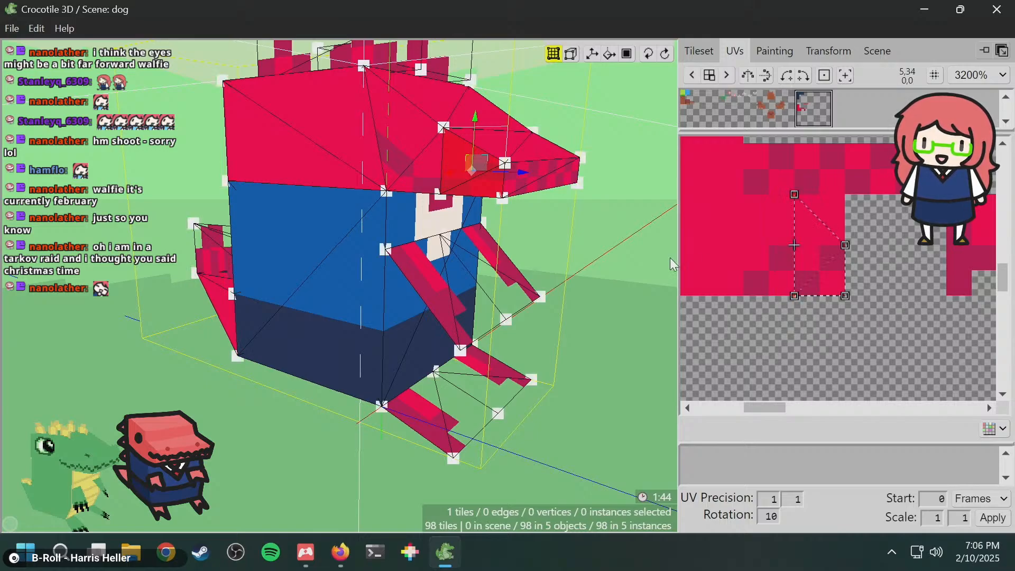
- Examine the mouth on the rear snout side tile and where it joins the tip's side tile
{"action": "key", "text": "space"}
{"action": "mouse_move", "coordinate": [576, 259]}
{"action": "left_mouse_down"}
{"action": "mouse_move", "coordinate": [396, 264]}
{"action": "mouse_move", "coordinate": [576, 265]}
{"action": "left_mouse_up"}
{"action": "left_click", "coordinate": [574, 257]}
{"action": "left_click", "coordinate": [412, 157]}
{"action": "key", "text": "space"}
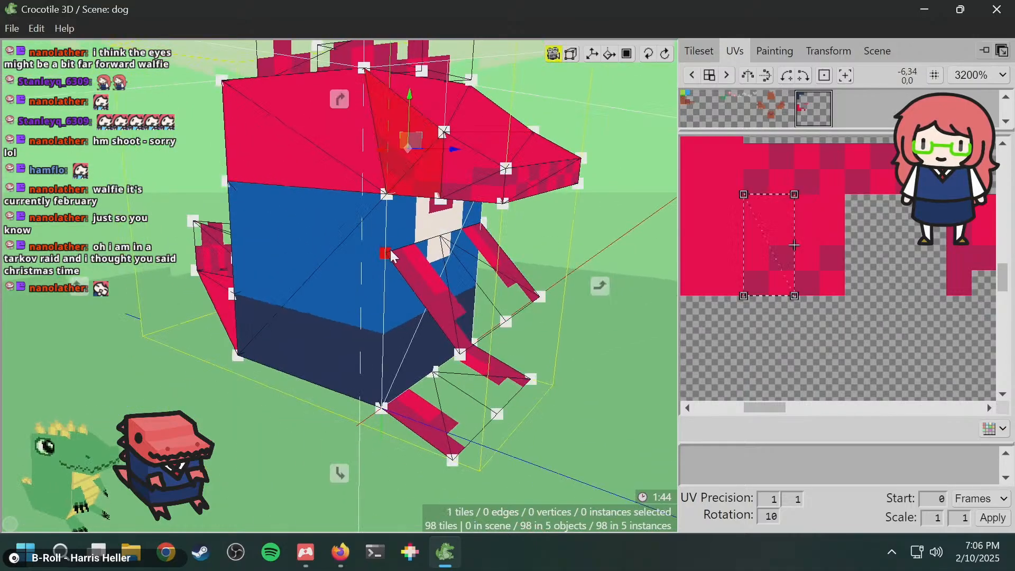
{"action": "left_click_drag", "start_coordinate": [411, 157], "coordinate": [465, 148]}
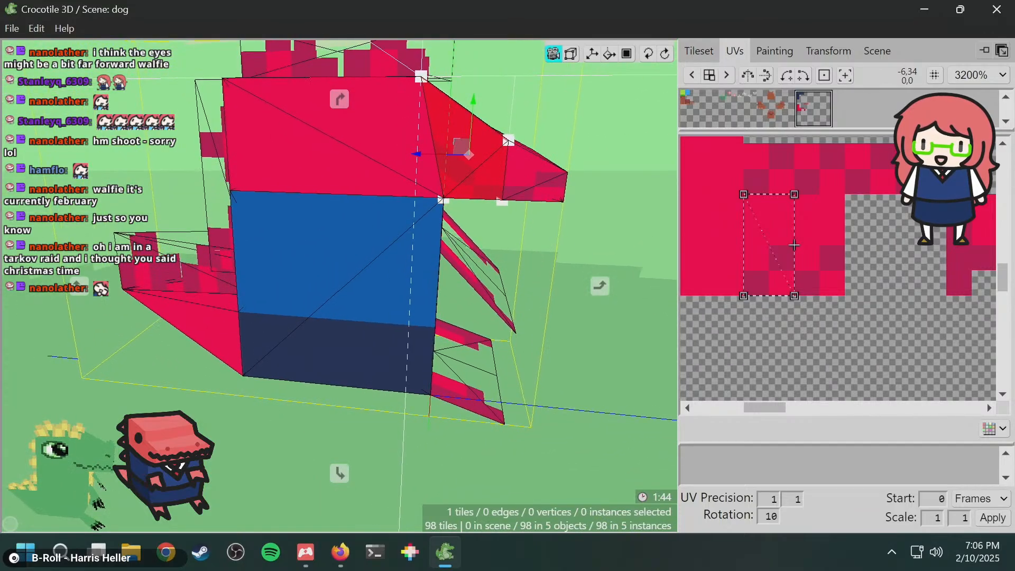
{"action": "key", "text": "space"}
{"action": "left_click", "coordinate": [601, 269]}
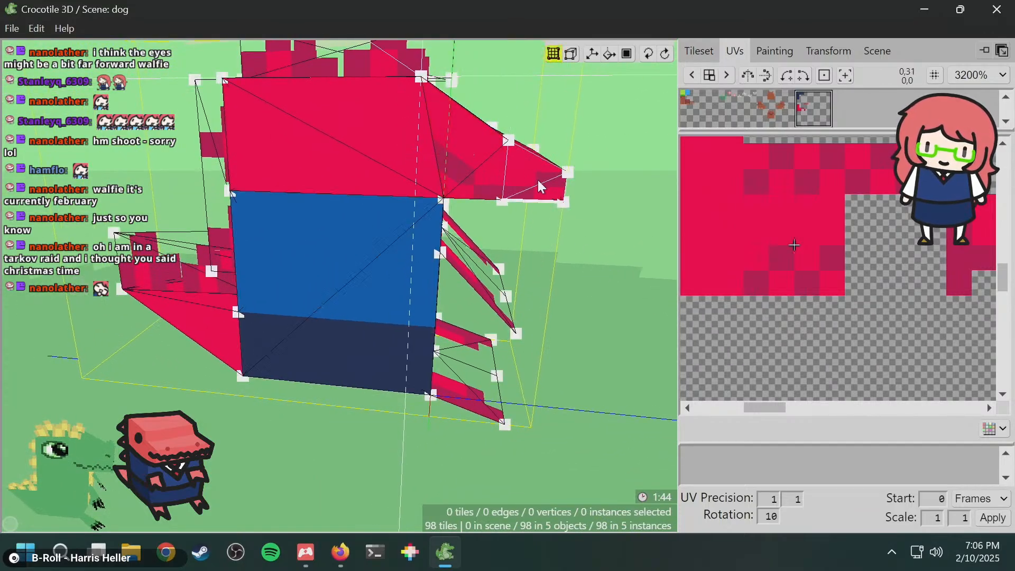
- Compare the UV shape of the snout tip's side tile with that of the side tile behind it
{"action": "left_click", "coordinate": [534, 178]}
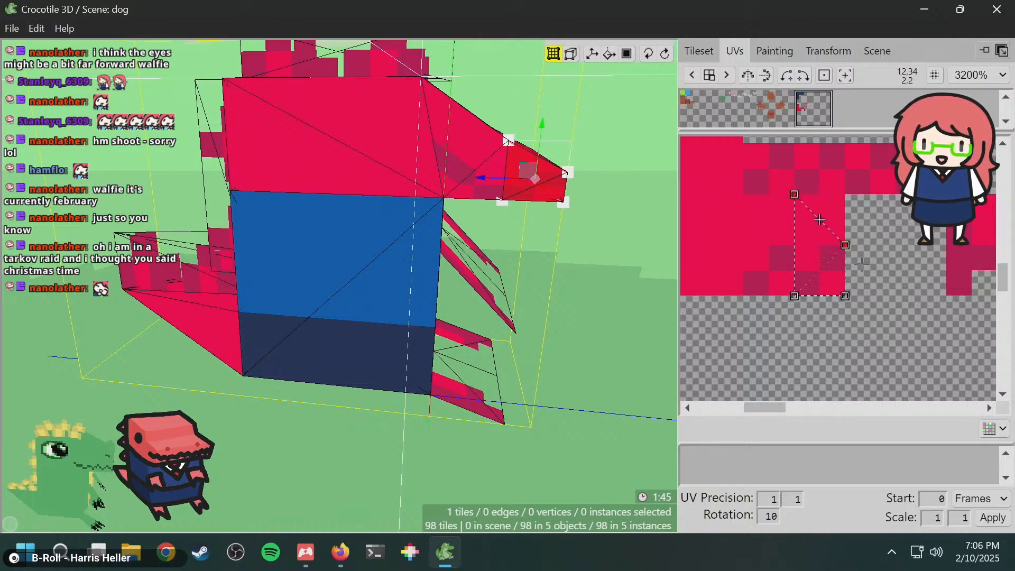
{"action": "left_click_drag", "start_coordinate": [820, 220], "coordinate": [820, 245]}
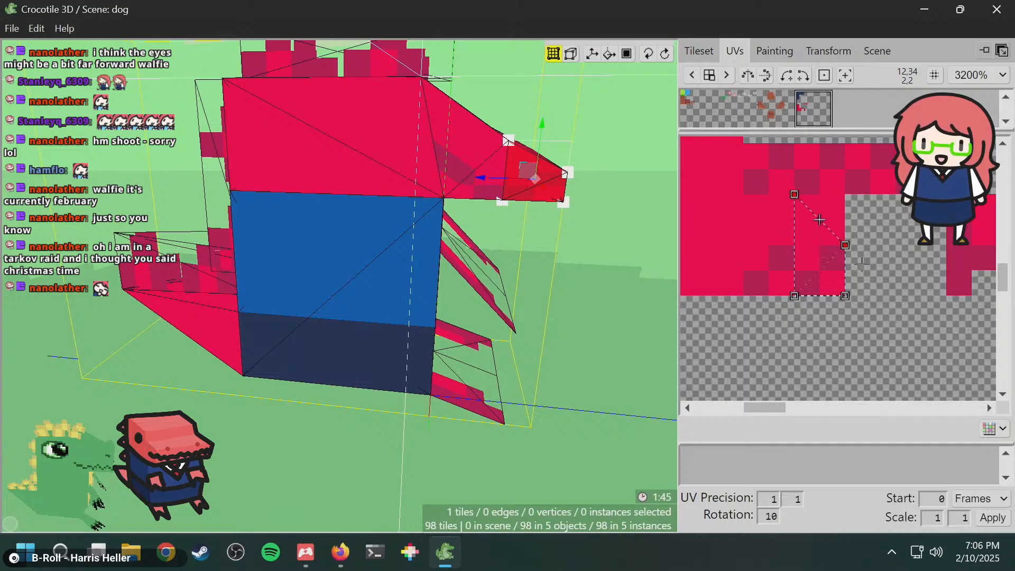
{"action": "key", "text": "space"}
{"action": "left_click_drag", "start_coordinate": [479, 280], "coordinate": [312, 286]}
{"action": "left_click_drag", "start_coordinate": [246, 183], "coordinate": [589, 193]}
{"action": "key", "text": "space"}
{"action": "key", "text": "space"}
{"action": "key", "text": "space"}
{"action": "left_click", "coordinate": [459, 145], "text": "shift"}
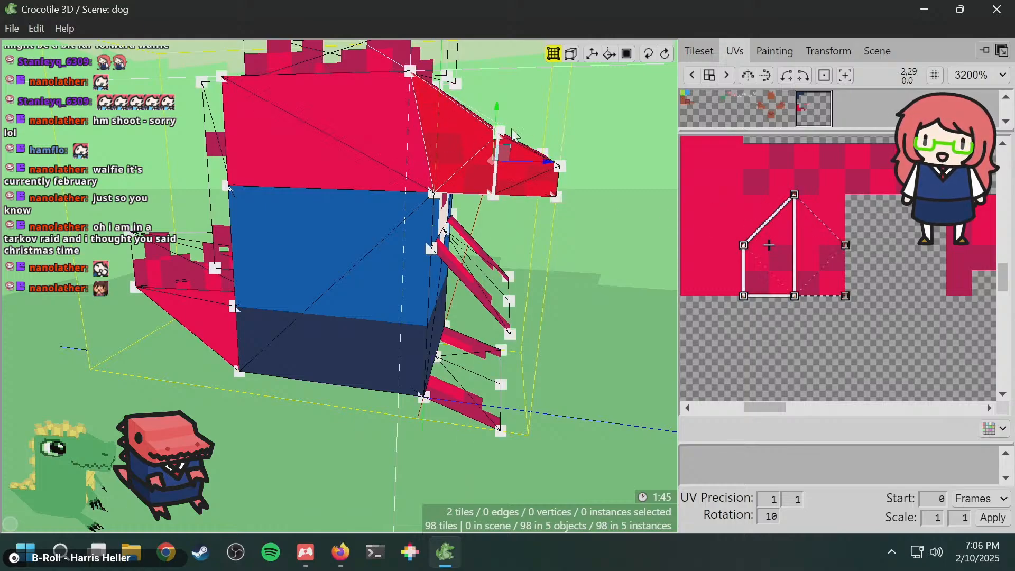
- Reshape the rear snout side tile's UVs by lowering the upper-left corner two pixels and shifting the upper-right corner one pixel right
{"action": "left_click", "coordinate": [493, 141]}
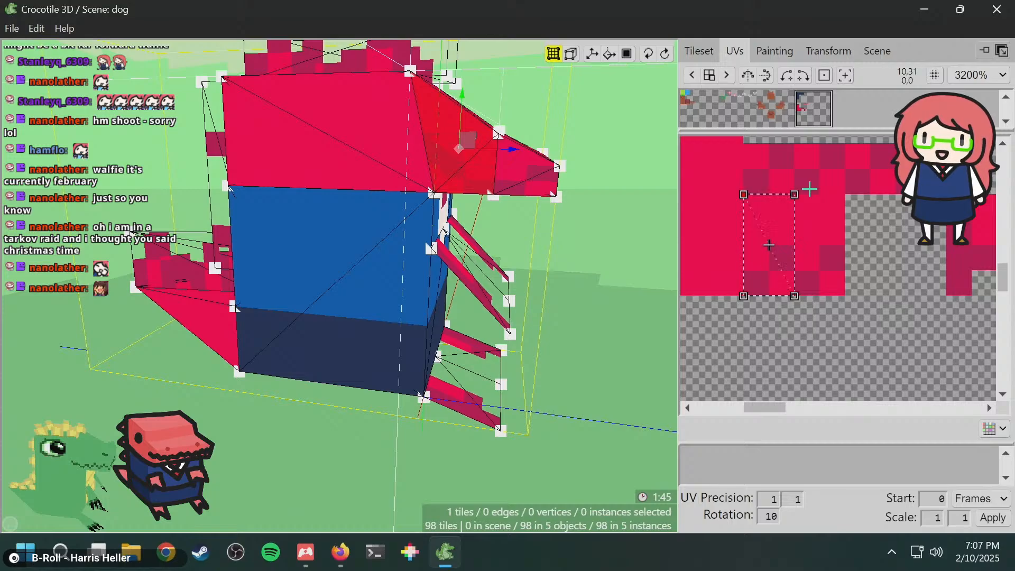
{"action": "left_click_drag", "start_coordinate": [769, 194], "coordinate": [769, 219]}
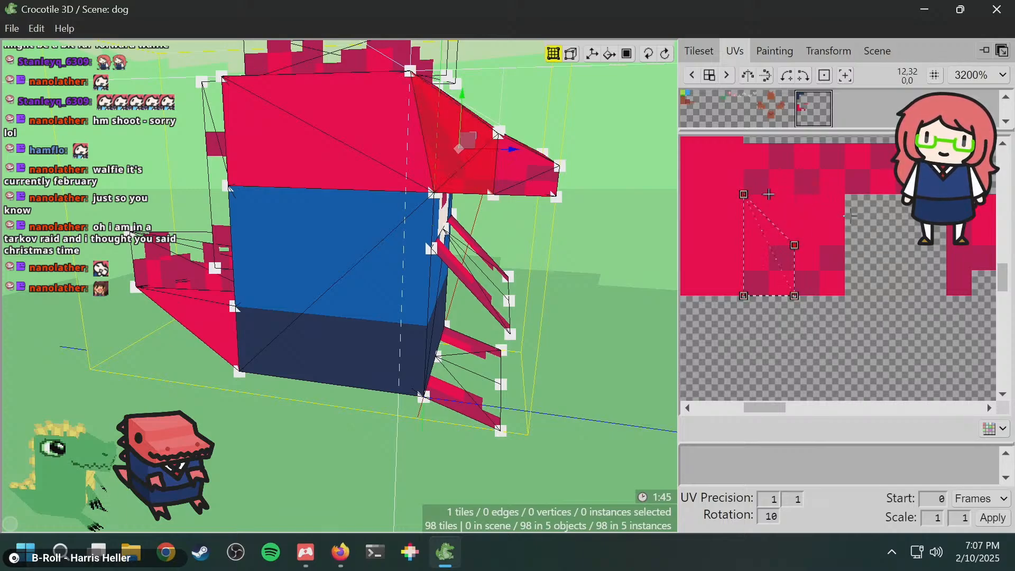
{"action": "key", "text": "ctrl+z"}
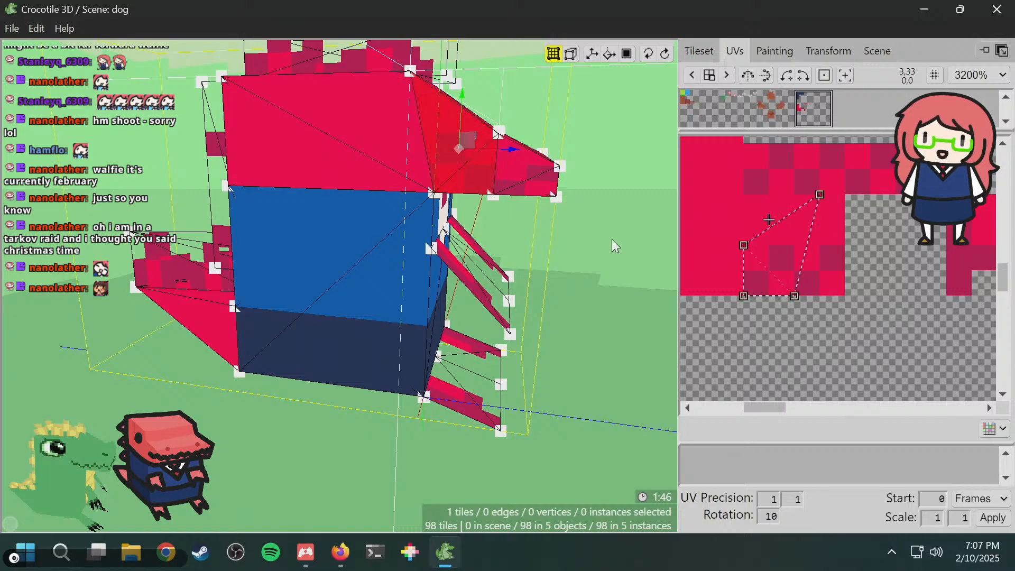
{"action": "middle_click_drag", "start_coordinate": [612, 240], "coordinate": [644, 223]}
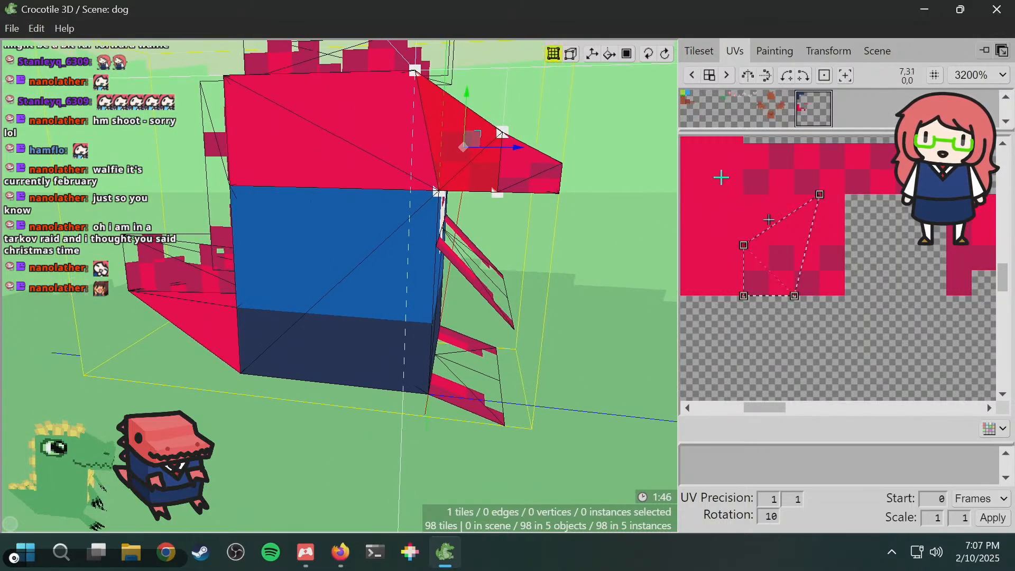
{"action": "left_click_drag", "start_coordinate": [869, 269], "coordinate": [867, 269]}
{"action": "key", "text": "s"}
{"action": "key", "text": "w"}
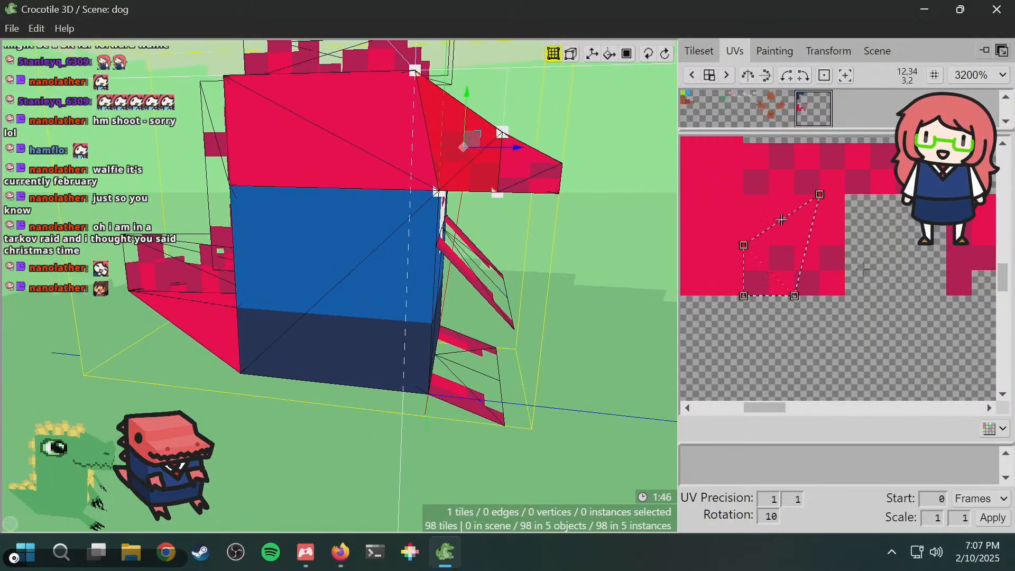
{"action": "key", "text": "s"}
{"action": "key", "text": "w"}
{"action": "key", "text": "w"}
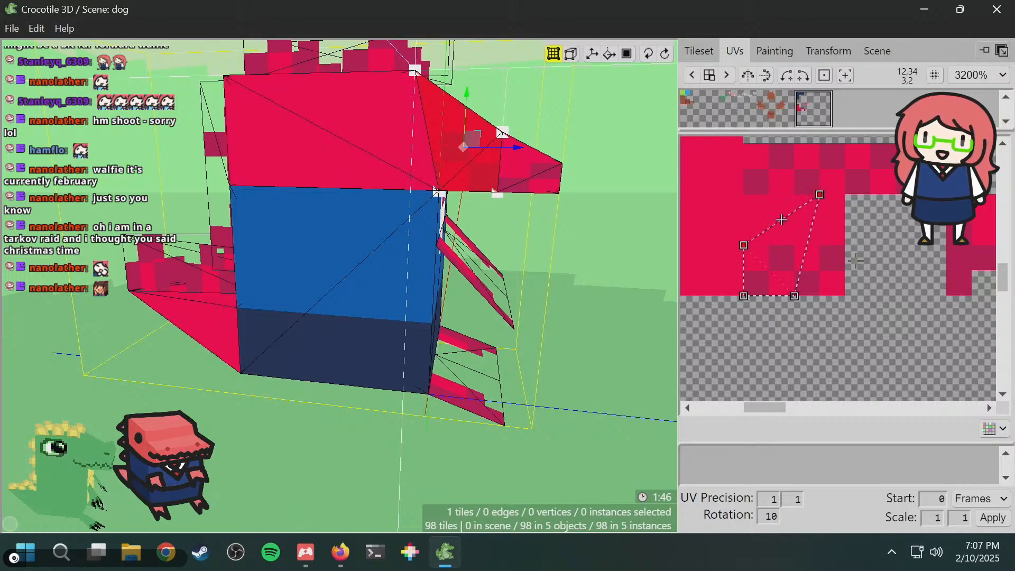
{"action": "key", "text": "s"}
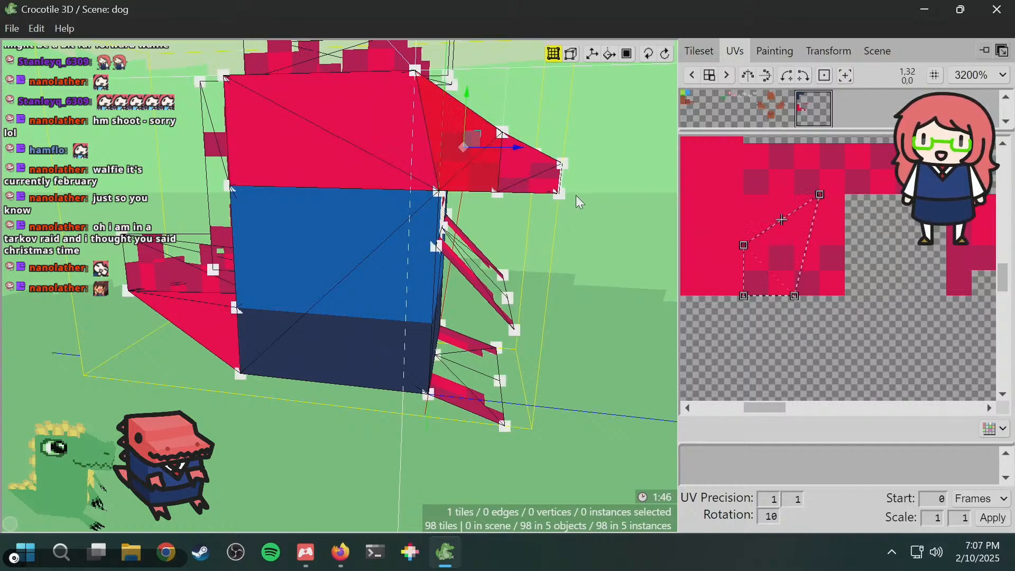
{"action": "key", "text": "ctrl+z"}
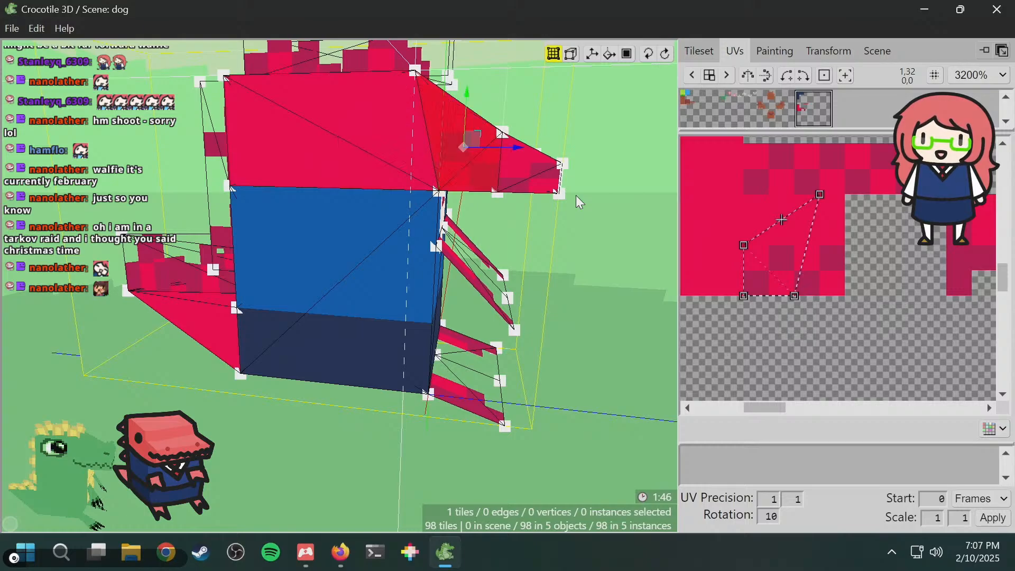
{"action": "key", "text": "ctrl+y"}
- Turn the rear snout side tile around horizontally so its sloped upper edge faces the opposite way, and deselect it
{"action": "key", "text": "d"}
{"action": "key", "text": "d"}
{"action": "key", "text": "d"}
{"action": "key", "text": "d"}
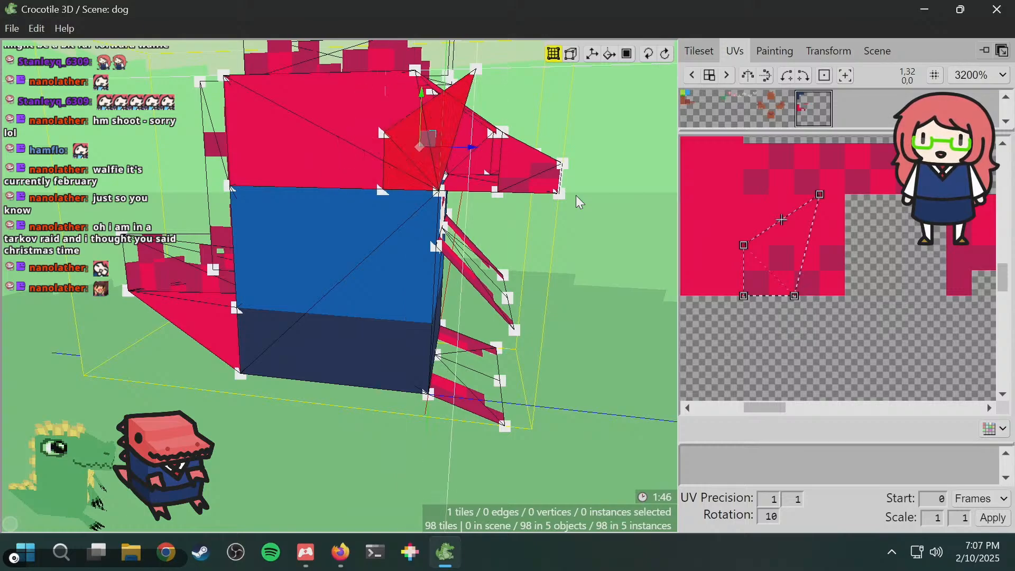
{"action": "left_click", "coordinate": [579, 124]}
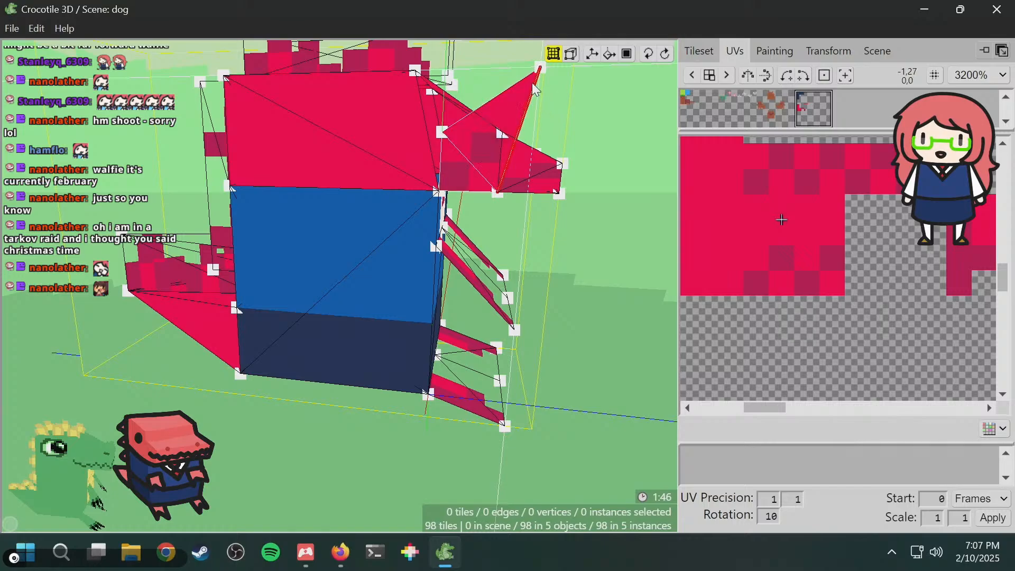
- Undo the horizontal turn of the rear snout side tile and the stray vertex changes around it
{"action": "middle_click_drag", "start_coordinate": [521, 98], "coordinate": [484, 163]}
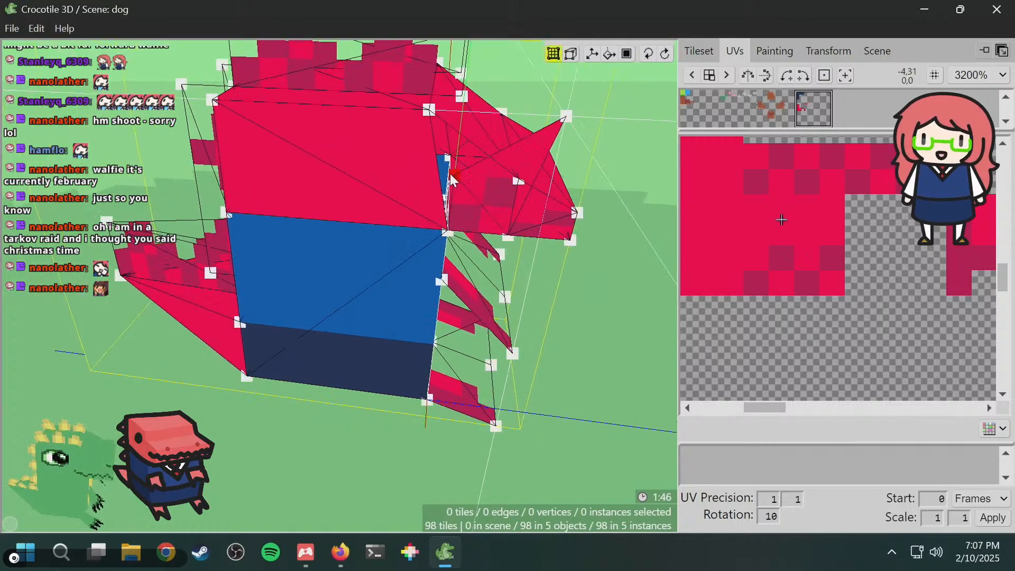
{"action": "key", "text": "ctrl+z"}
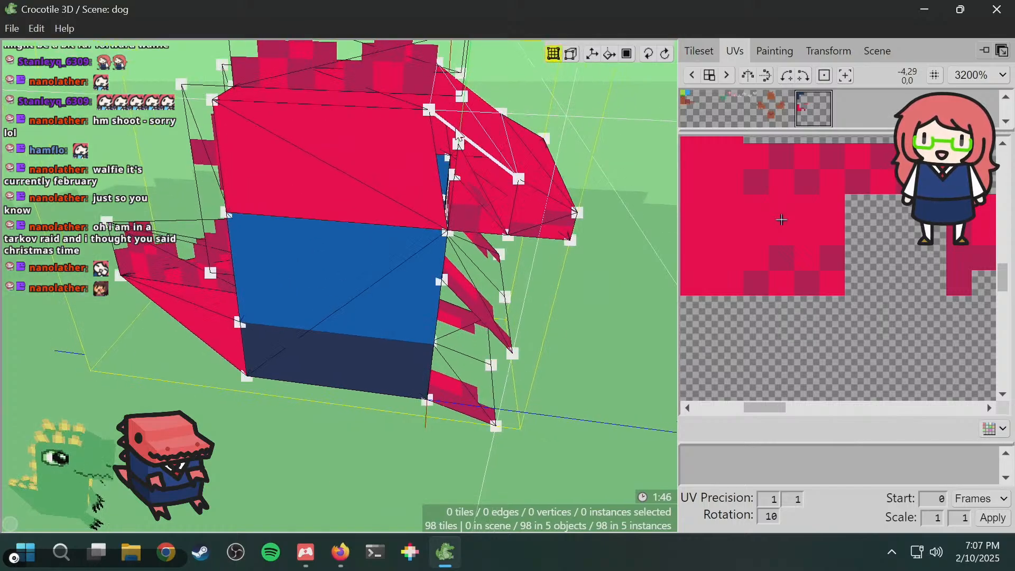
{"action": "left_click_drag", "start_coordinate": [518, 179], "coordinate": [425, 99]}
{"action": "key", "text": "space"}
{"action": "key", "text": "space"}
{"action": "middle_click_drag", "start_coordinate": [627, 143], "coordinate": [610, 143]}
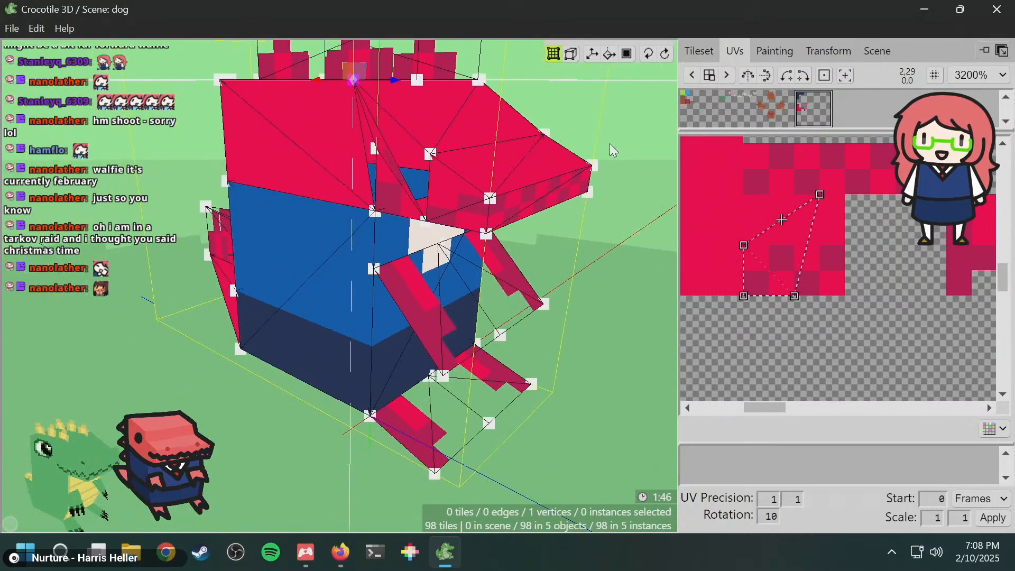
{"action": "key", "text": "ctrl+z"}
{"action": "key", "text": "ctrl+z"}
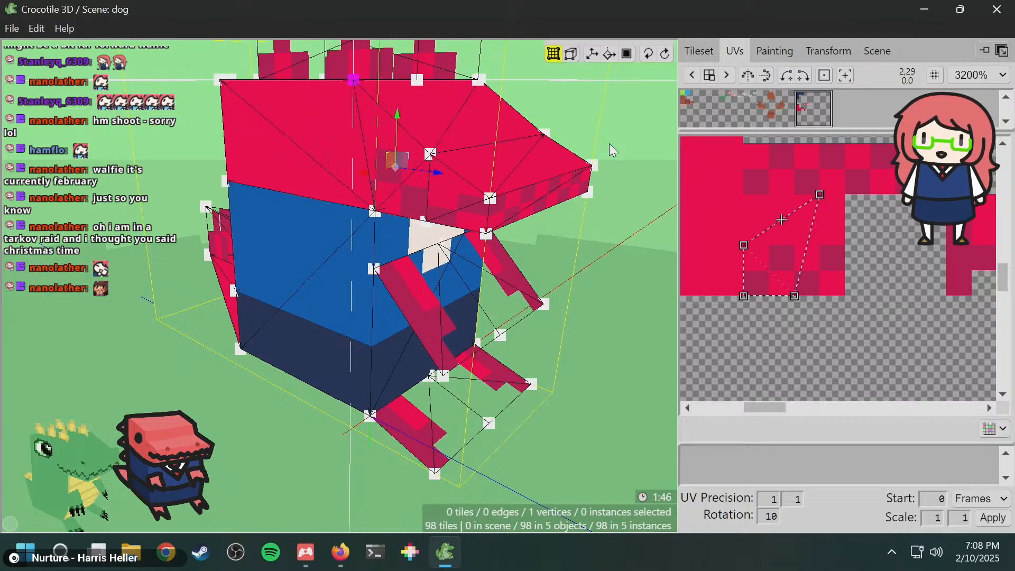
- Clear the selection and examine how the mouth pattern runs along the snout's side tiles
{"action": "middle_click_drag", "start_coordinate": [605, 145], "coordinate": [620, 149]}
{"action": "left_click", "coordinate": [613, 159]}
{"action": "mouse_move", "coordinate": [579, 212]}
{"action": "middle_mouse_down"}
{"action": "mouse_move", "coordinate": [500, 225]}
{"action": "mouse_move", "coordinate": [579, 217]}
{"action": "middle_mouse_up"}
{"action": "scroll", "coordinate": [499, 225], "scroll_direction": "down", "scroll_amount": 3}
{"action": "middle_click_drag", "start_coordinate": [455, 212], "coordinate": [496, 170]}
{"action": "scroll", "coordinate": [442, 182], "scroll_direction": "up", "scroll_amount": 4}
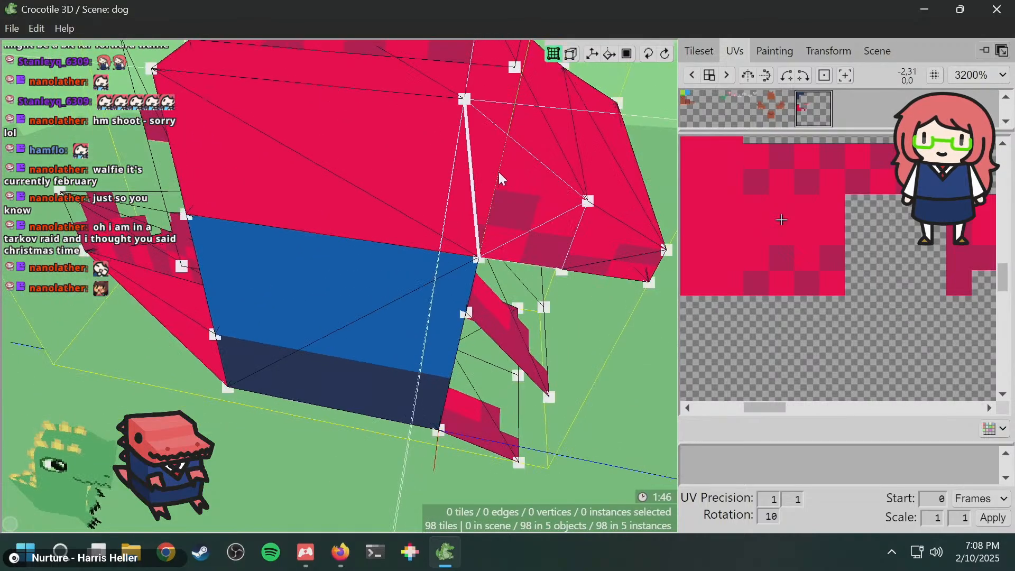
{"action": "scroll", "coordinate": [493, 211], "scroll_direction": "down", "scroll_amount": 2}
{"action": "middle_click_drag", "start_coordinate": [452, 270], "coordinate": [451, 183]}
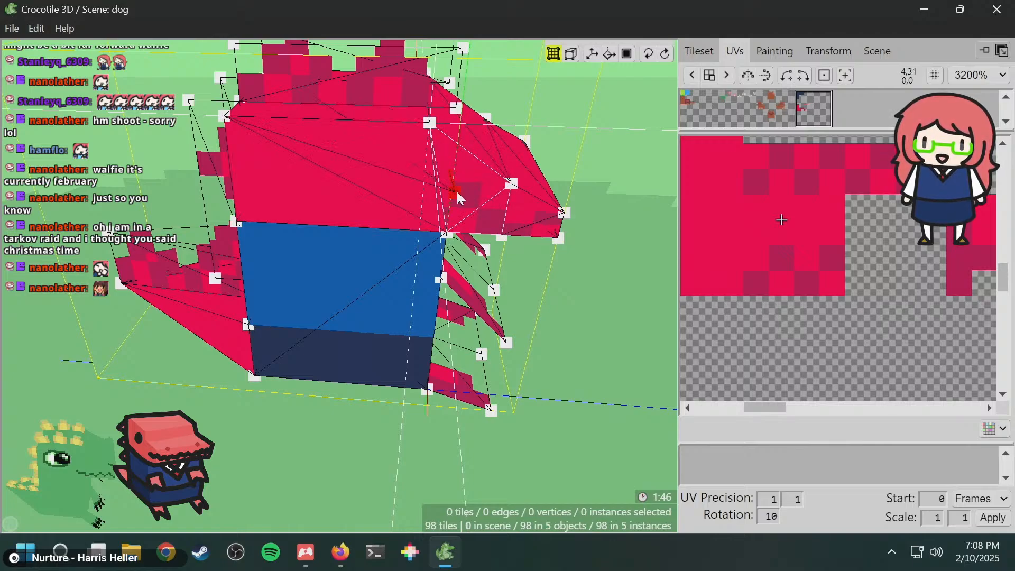
{"action": "middle_click_drag", "start_coordinate": [435, 139], "coordinate": [582, 239]}
- Paint a single black (#000000) pixel as the eye on the head's side area of the texture
{"action": "scroll", "coordinate": [811, 211], "scroll_direction": "down", "scroll_amount": 5}
{"action": "middle_click_drag", "start_coordinate": [759, 229], "coordinate": [773, 241]}
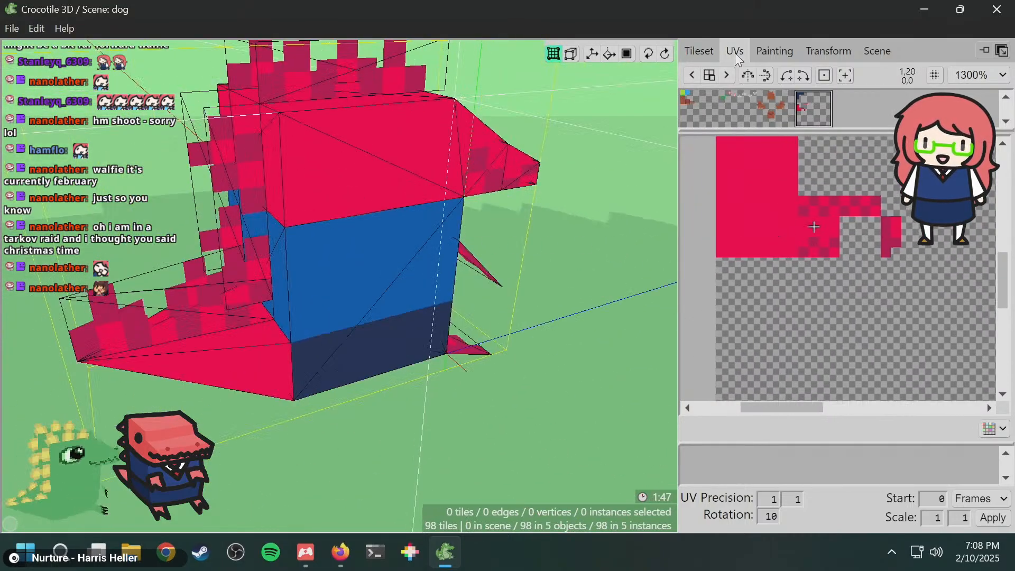
{"action": "left_click", "coordinate": [774, 52]}
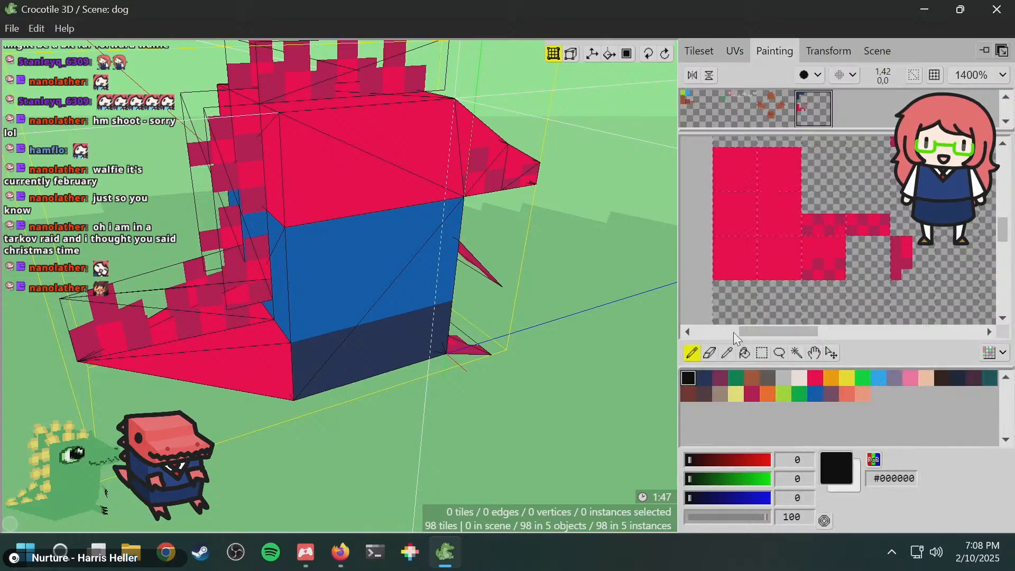
{"action": "left_click", "coordinate": [761, 253]}
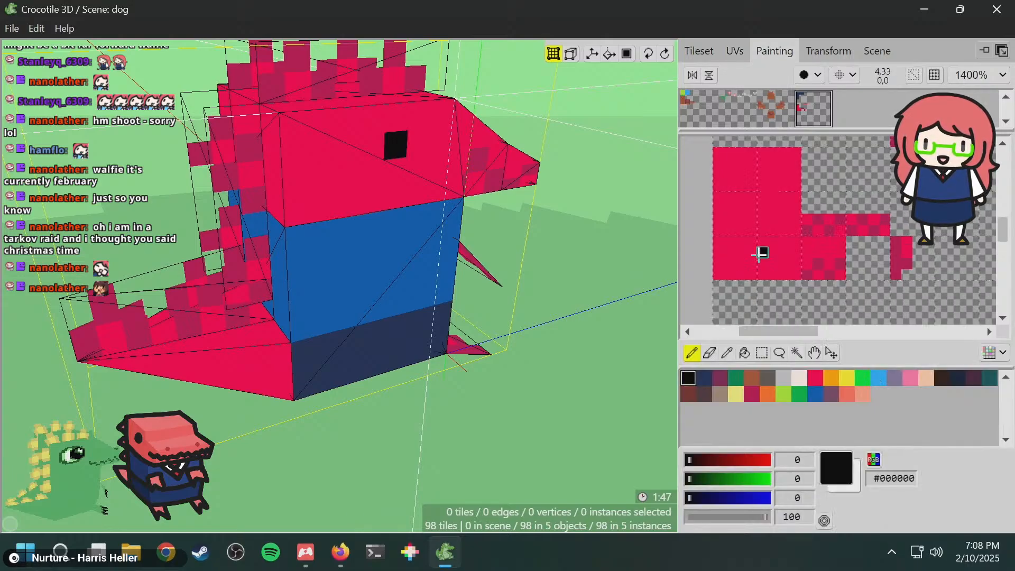
- Check the eye's placement from the front and side of the head, and save the scene
{"action": "middle_click_drag", "start_coordinate": [362, 275], "coordinate": [577, 255]}
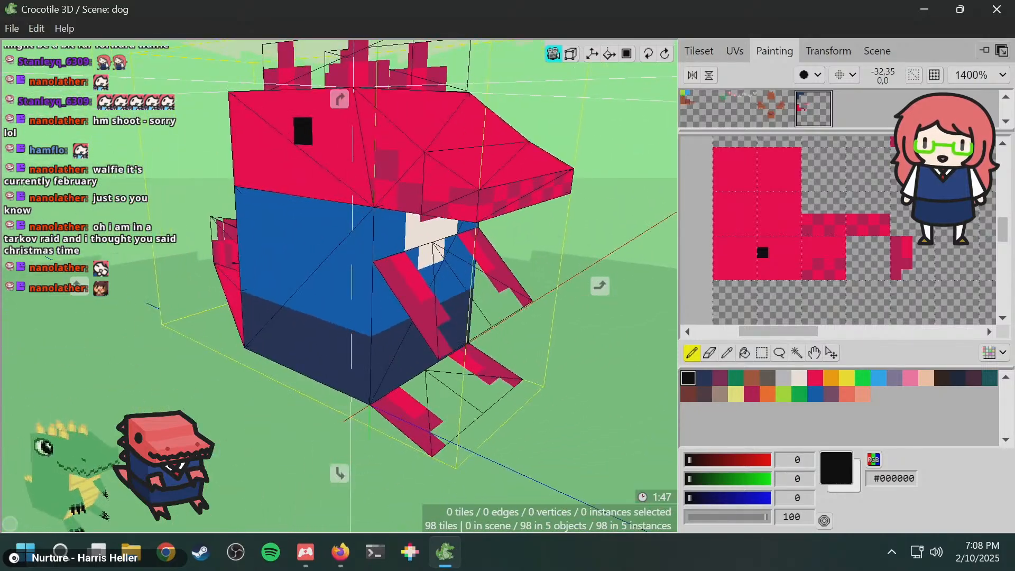
{"action": "scroll", "coordinate": [576, 255], "scroll_direction": "down", "scroll_amount": 1}
{"action": "scroll", "coordinate": [571, 260], "scroll_direction": "down", "scroll_amount": 3}
{"action": "middle_click_drag", "start_coordinate": [442, 297], "coordinate": [630, 288]}
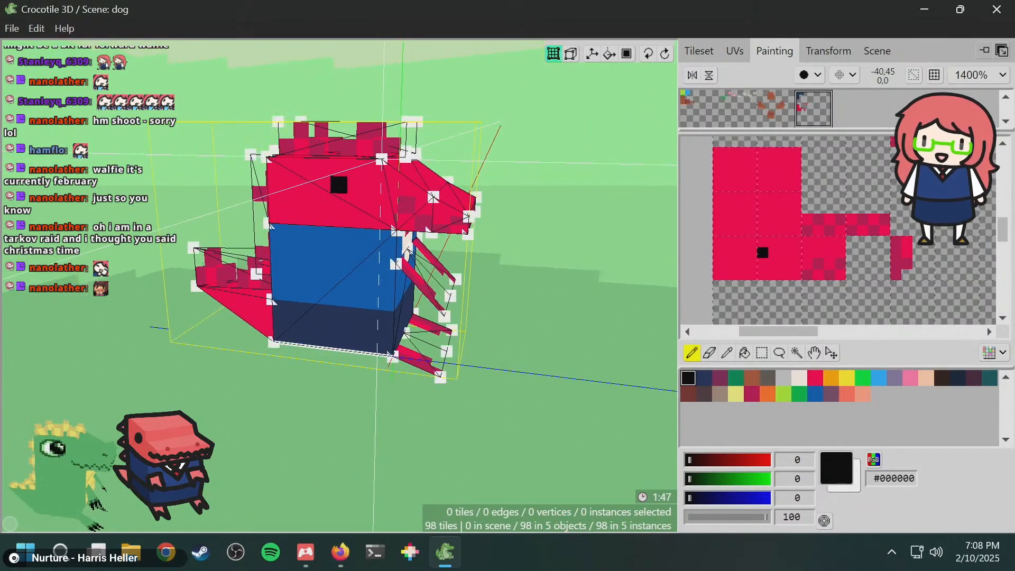
{"action": "middle_click_drag", "start_coordinate": [80, 469], "coordinate": [3, 457]}
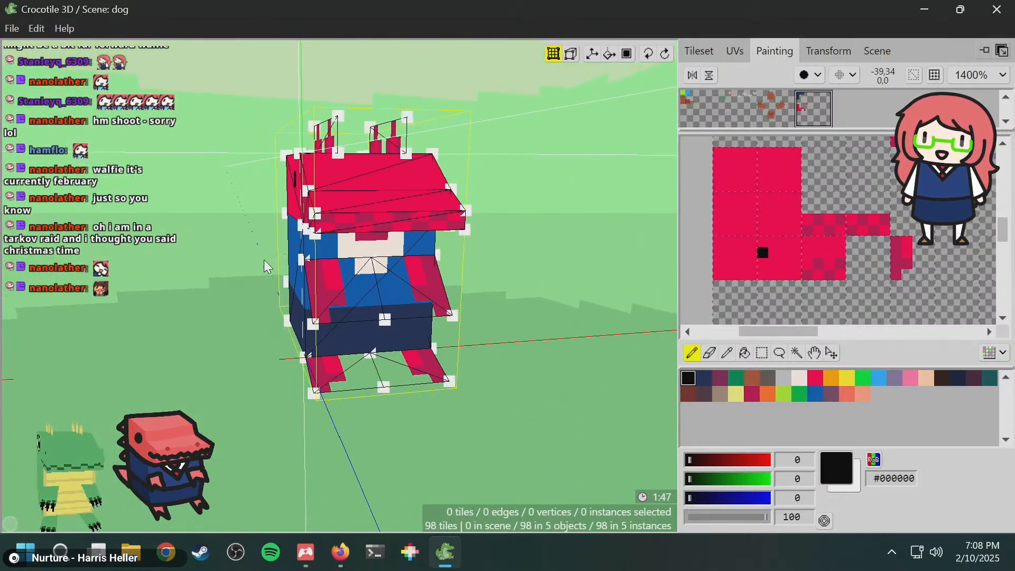
{"action": "middle_click_drag", "start_coordinate": [267, 266], "coordinate": [592, 288]}
{"action": "key", "text": "ctrl+s"}
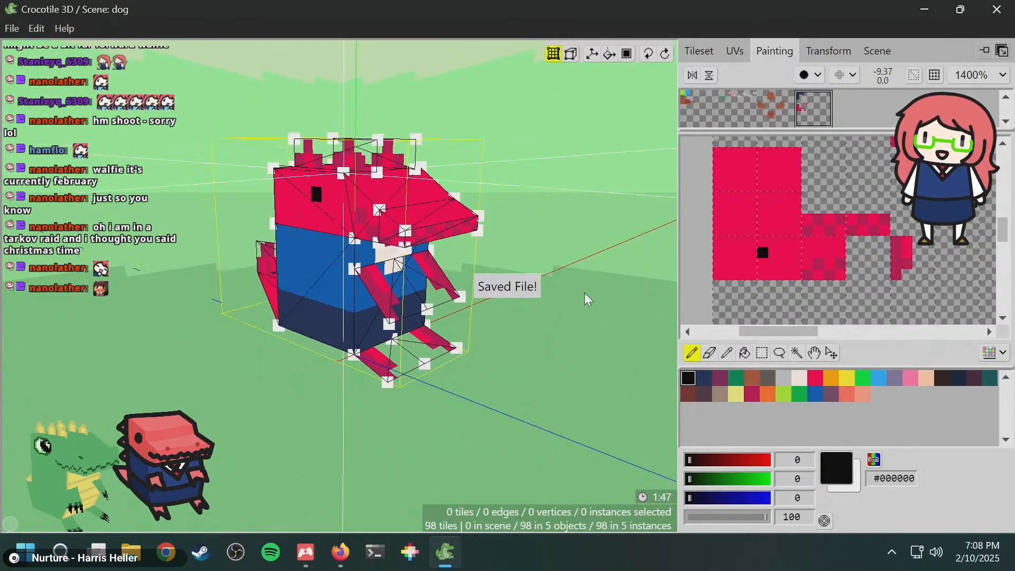
- Try painting the two white collar pixels directly below the dark red mark bright red (#ff004d), and undo it
{"action": "scroll", "coordinate": [550, 299], "scroll_direction": "down", "scroll_amount": 4}
{"action": "mouse_move", "coordinate": [486, 296]}
{"action": "middle_mouse_down"}
{"action": "mouse_move", "coordinate": [79, 299]}
{"action": "mouse_move", "coordinate": [513, 296]}
{"action": "mouse_move", "coordinate": [492, 287]}
{"action": "middle_mouse_up"}
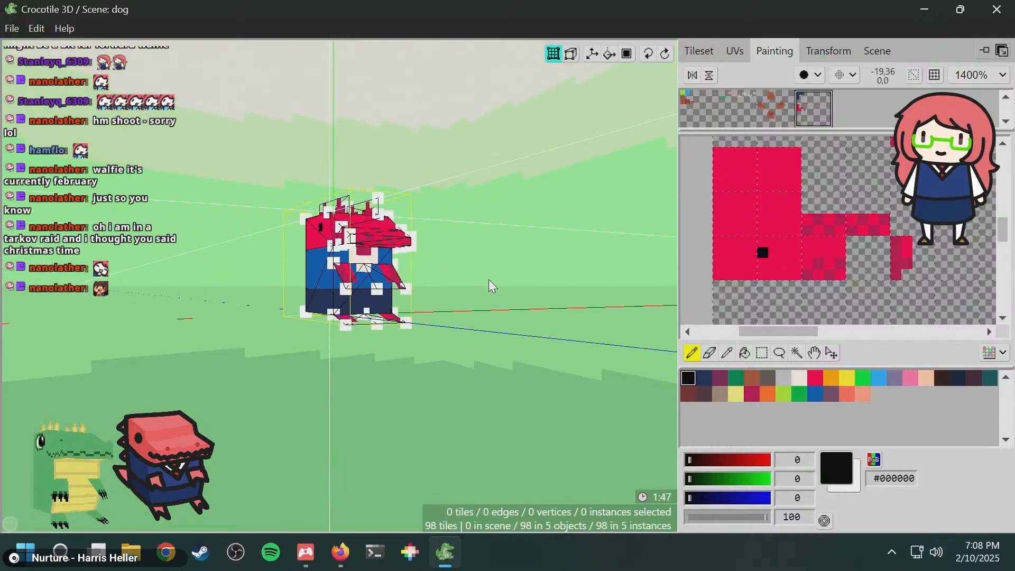
{"action": "scroll", "coordinate": [493, 287], "scroll_direction": "up", "scroll_amount": 8}
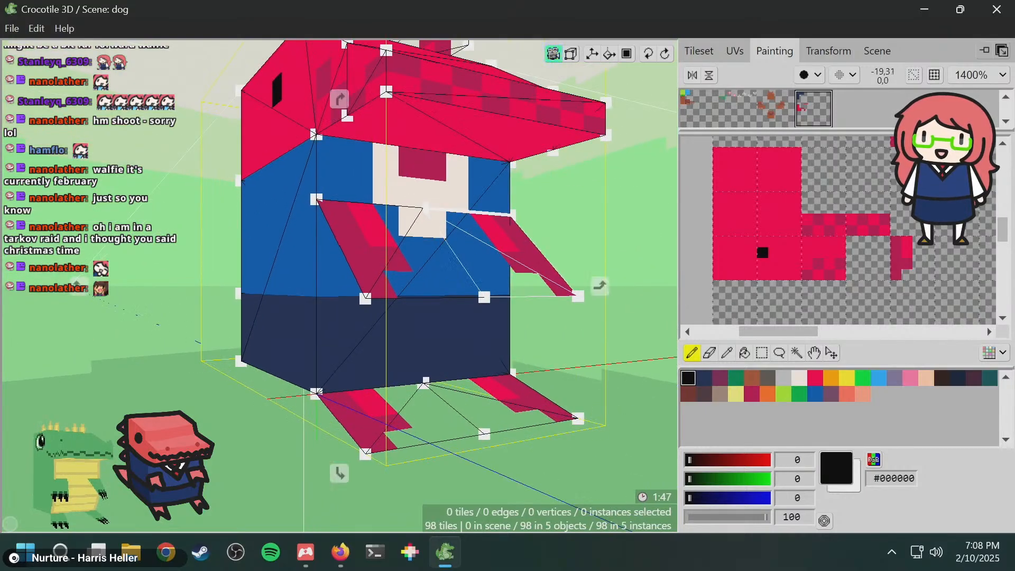
{"action": "mouse_move", "coordinate": [499, 233]}
{"action": "middle_mouse_down"}
{"action": "mouse_move", "coordinate": [454, 296]}
{"action": "mouse_move", "coordinate": [499, 233]}
{"action": "middle_mouse_up"}
{"action": "key", "text": "Tab"}
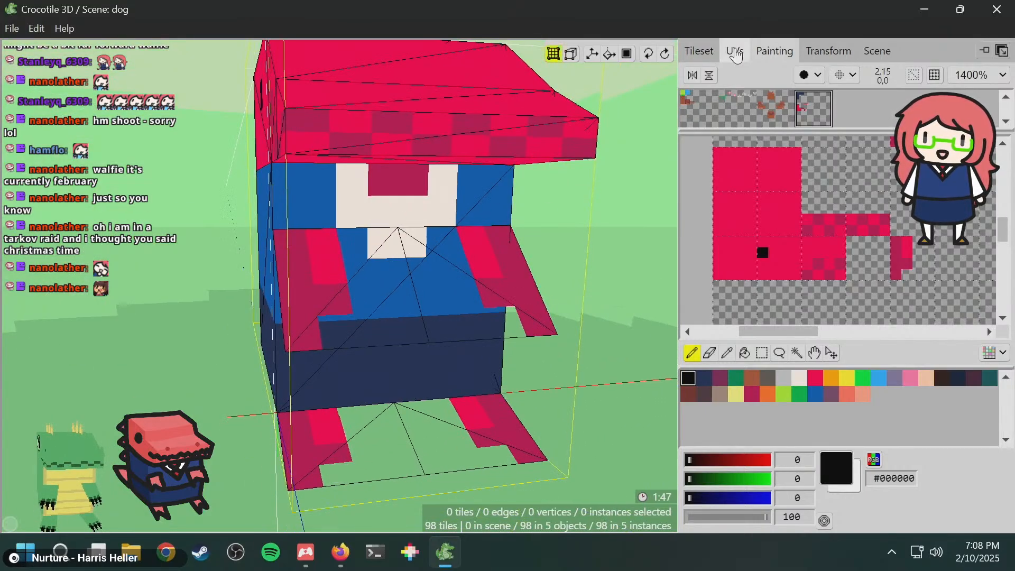
{"action": "key", "text": "space"}
{"action": "left_click_drag", "start_coordinate": [794, 205], "coordinate": [793, 291]}
{"action": "left_click_drag", "start_coordinate": [815, 172], "coordinate": [819, 277]}
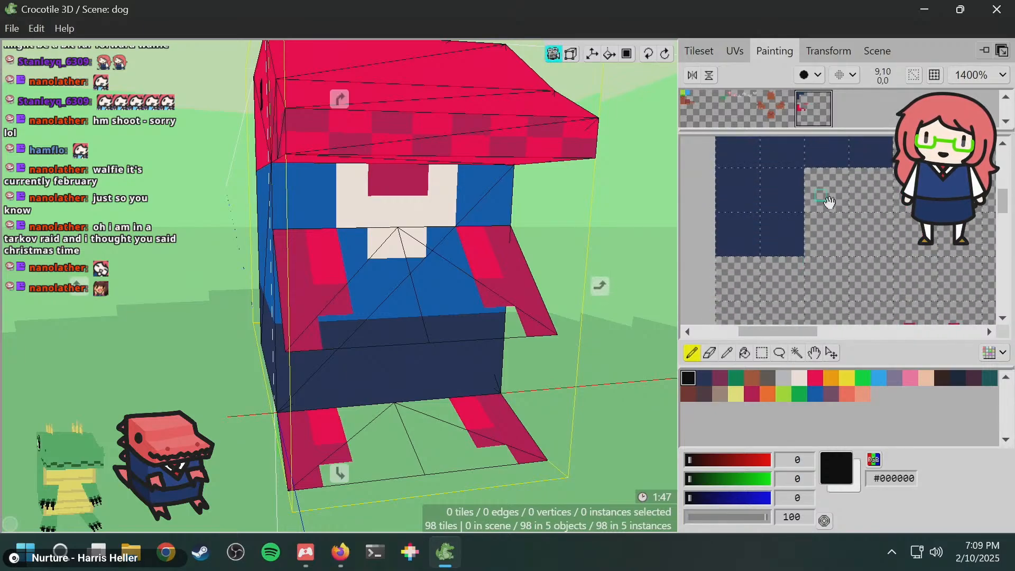
{"action": "left_click_drag", "start_coordinate": [829, 202], "coordinate": [808, 298]}
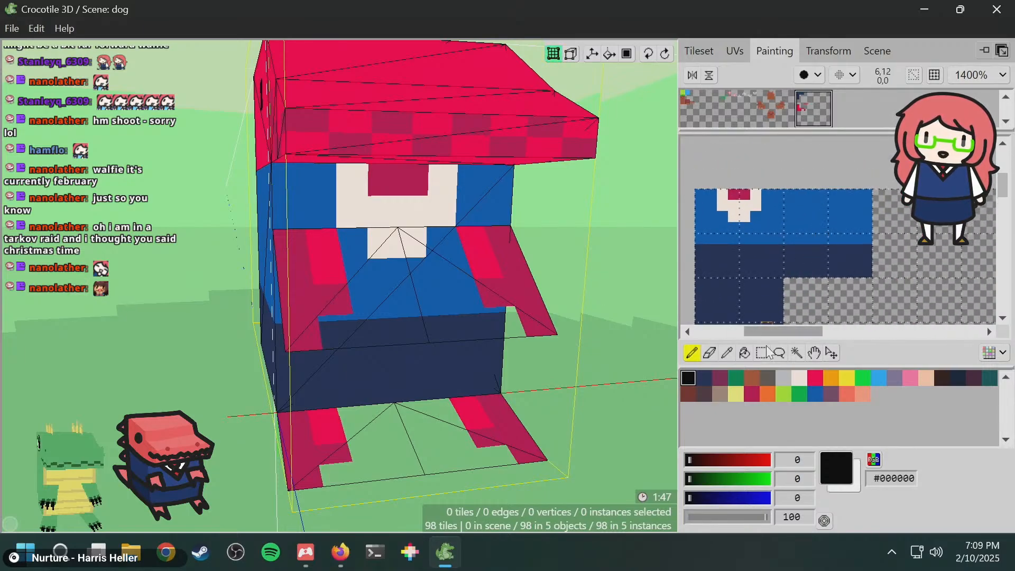
{"action": "left_click", "coordinate": [815, 379]}
{"action": "left_click", "coordinate": [743, 204]}
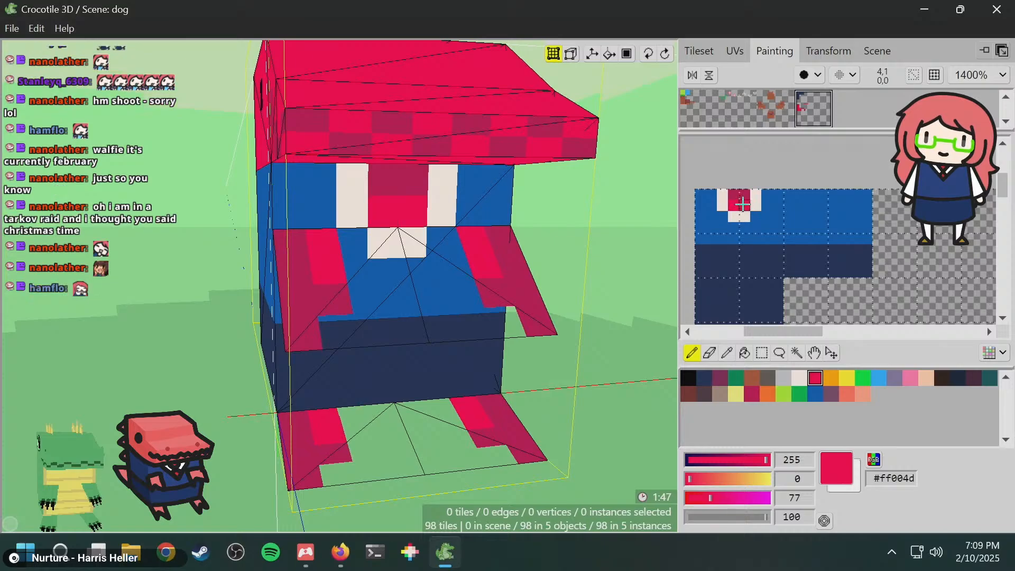
{"action": "middle_click_drag", "start_coordinate": [460, 277], "coordinate": [490, 270]}
{"action": "key", "text": "ctrl+z"}
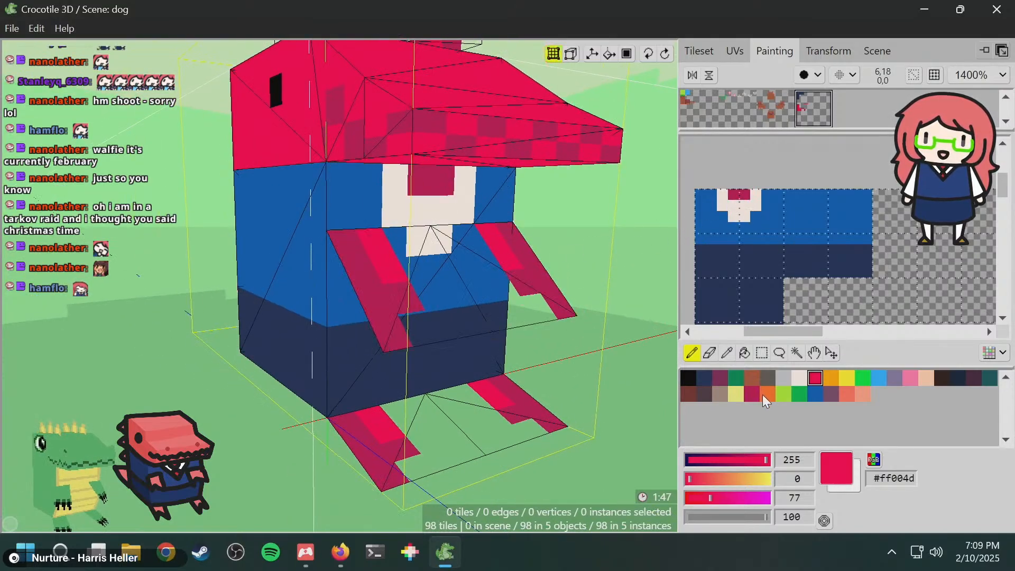
- Save the scene and look over the whole character from the front
{"action": "key", "text": "ctrl+s"}
{"action": "mouse_move", "coordinate": [420, 197]}
{"action": "middle_mouse_down"}
{"action": "mouse_move", "coordinate": [324, 191]}
{"action": "mouse_move", "coordinate": [455, 205]}
{"action": "mouse_move", "coordinate": [267, 200]}
{"action": "mouse_move", "coordinate": [507, 200]}
{"action": "mouse_move", "coordinate": [423, 203]}
{"action": "middle_mouse_up"}
{"action": "scroll", "coordinate": [323, 191], "scroll_direction": "down", "scroll_amount": 5}
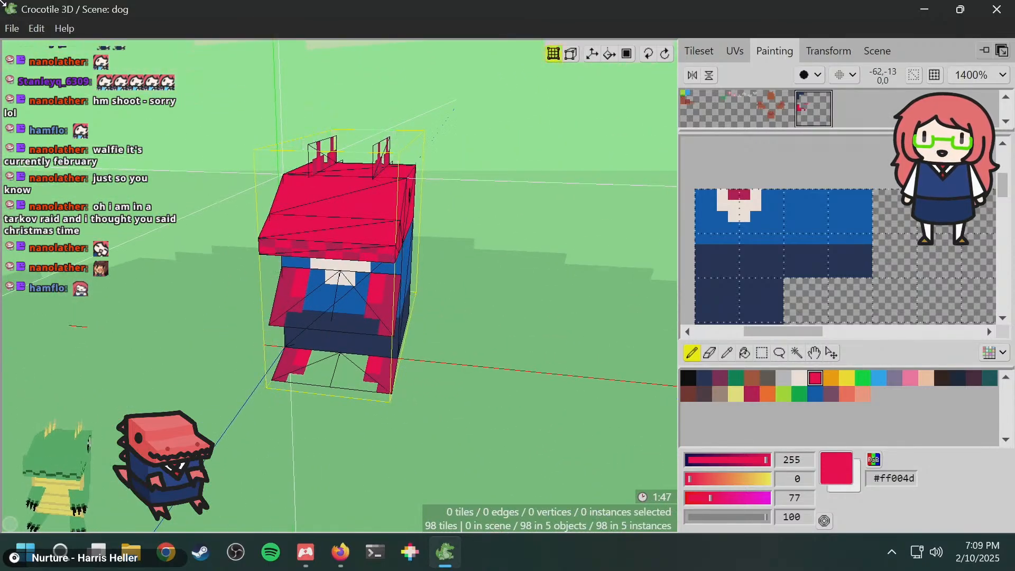
- Turn off the Wireframe option in the general settings and close them
{"action": "left_click", "coordinate": [12, 29]}
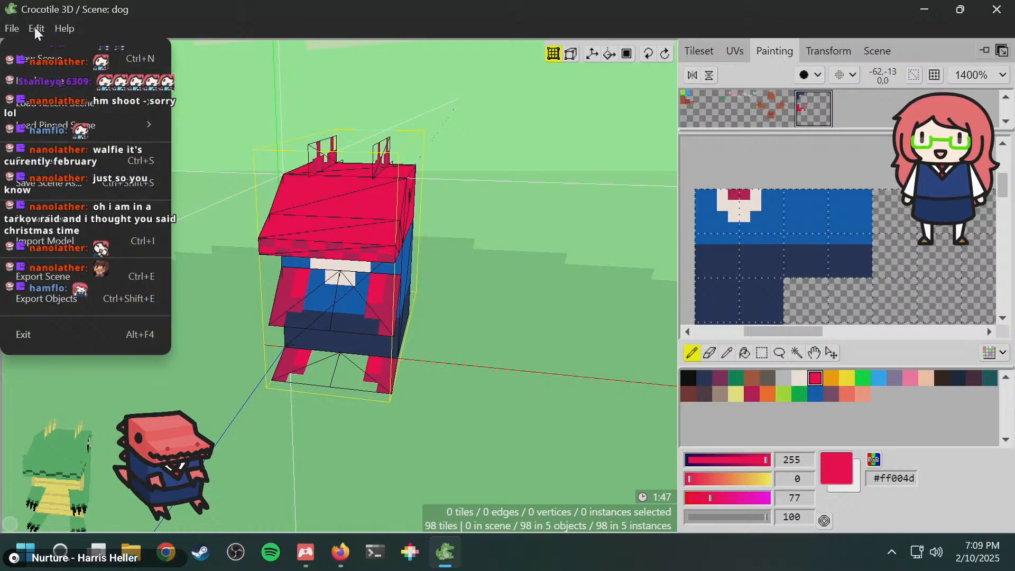
{"action": "left_click", "coordinate": [37, 29]}
{"action": "left_click", "coordinate": [55, 116]}
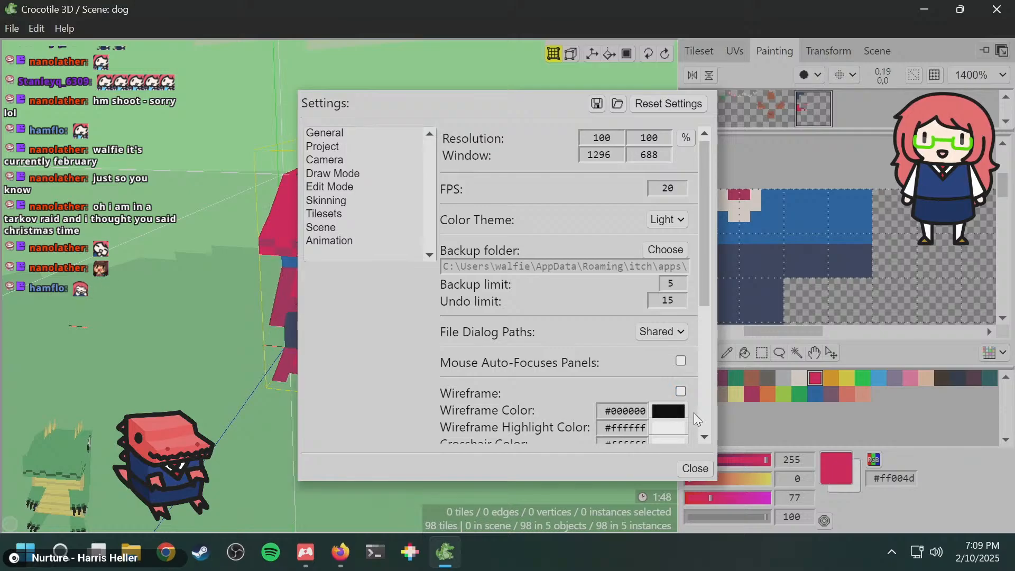
{"action": "left_click", "coordinate": [697, 468]}
{"action": "middle_click_drag", "start_coordinate": [417, 336], "coordinate": [344, 382]}
{"action": "scroll", "coordinate": [421, 337], "scroll_direction": "down", "scroll_amount": 3}
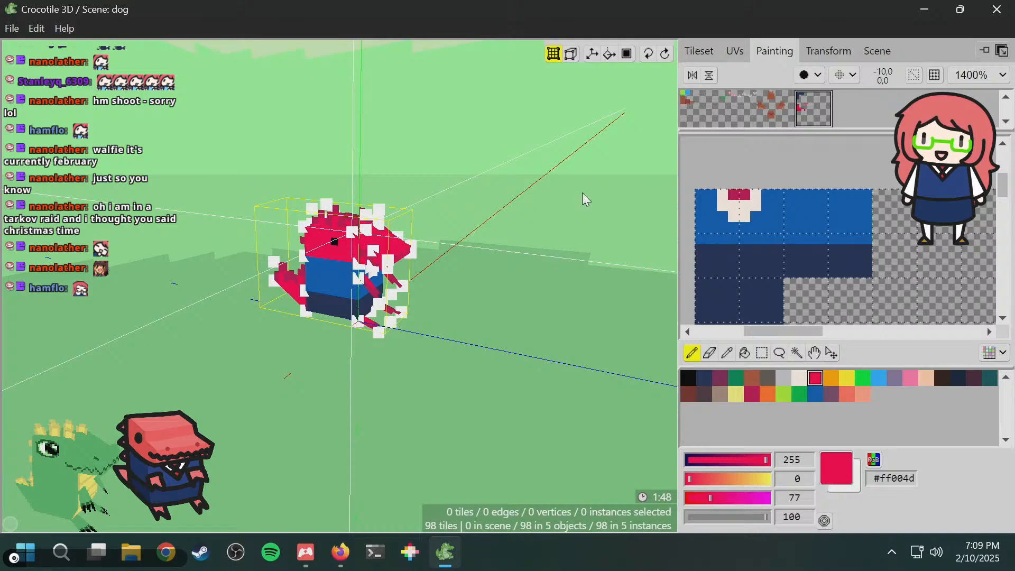
- Switch to draw mode and trim the white collar by one pixel row all around, using the shirt's blue (#065ab5)
{"action": "key", "text": "Tab"}
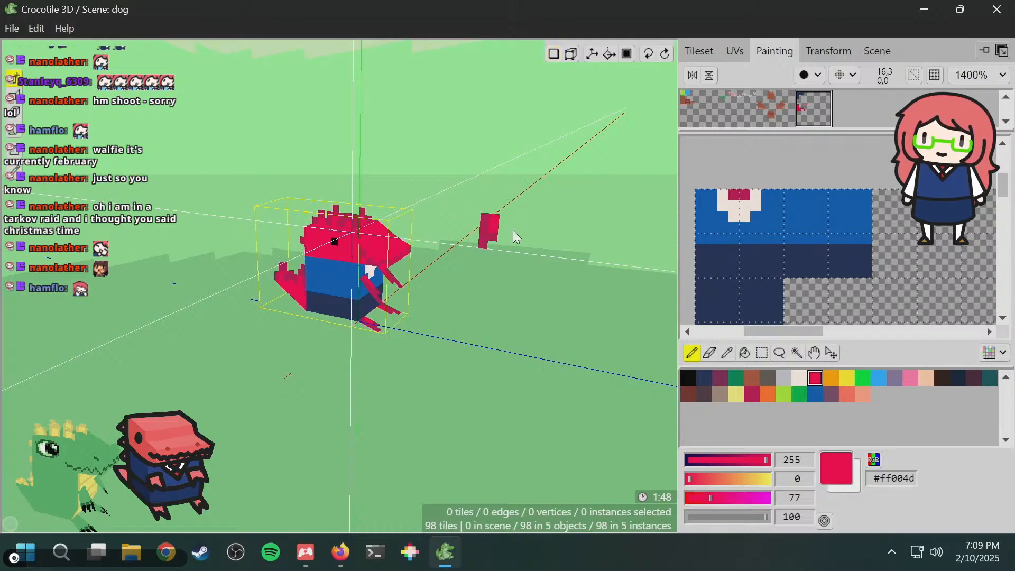
{"action": "middle_click_drag", "start_coordinate": [509, 228], "coordinate": [472, 222]}
{"action": "left_click", "coordinate": [553, 54]}
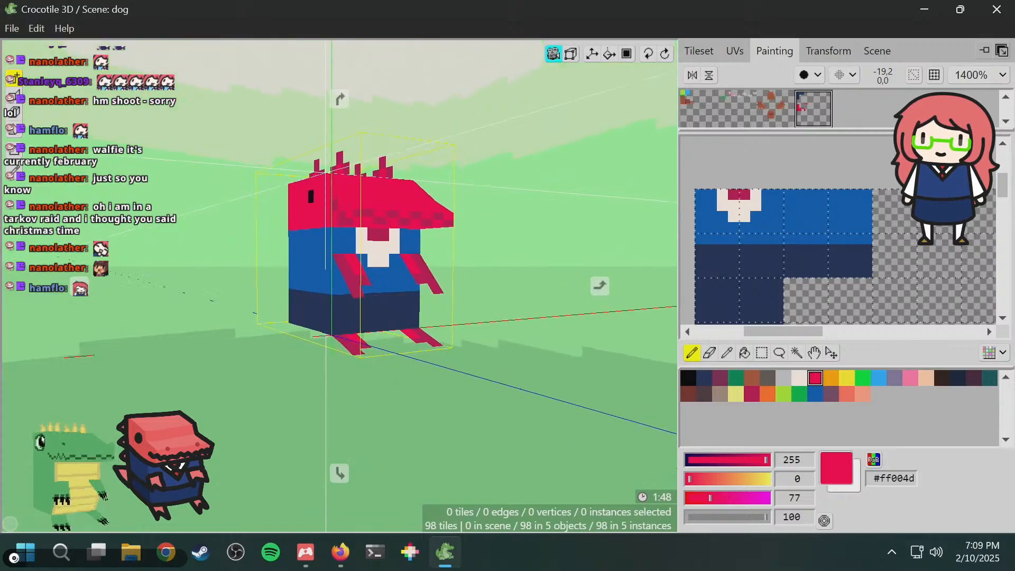
{"action": "scroll", "coordinate": [739, 230], "scroll_direction": "up", "scroll_amount": 3}
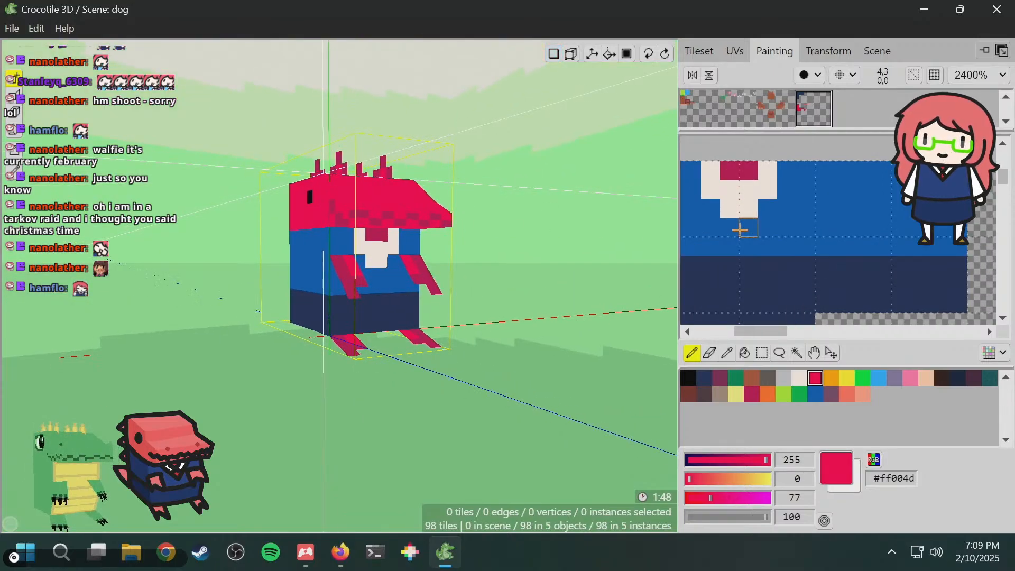
{"action": "left_click", "coordinate": [717, 209], "text": "alt"}
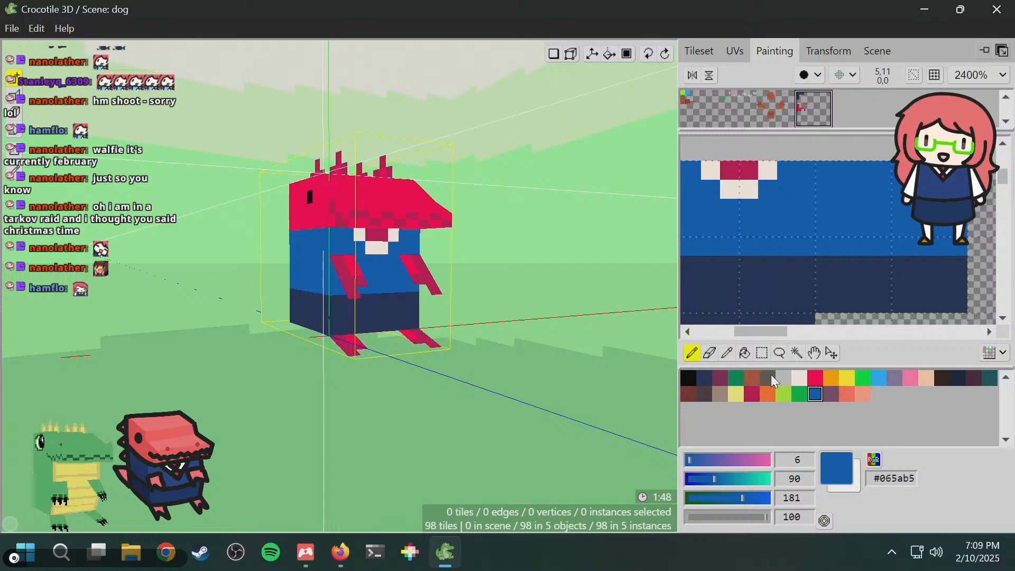
- Paint only the right one of the two white pixels below the collar's dark red mark bright red (#ff004d), and save the scene
{"action": "left_click", "coordinate": [818, 376]}
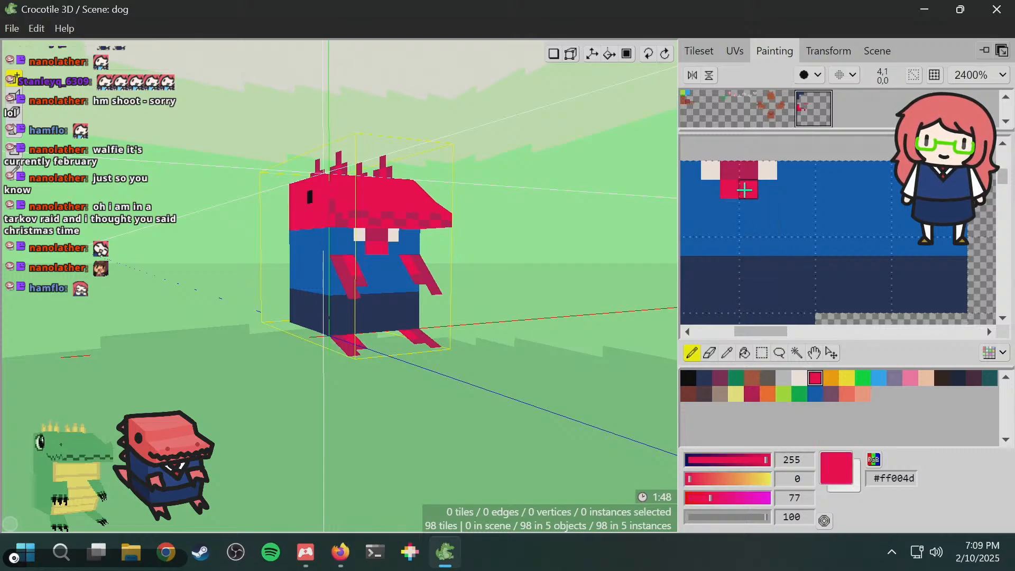
{"action": "key", "text": "ctrl+z"}
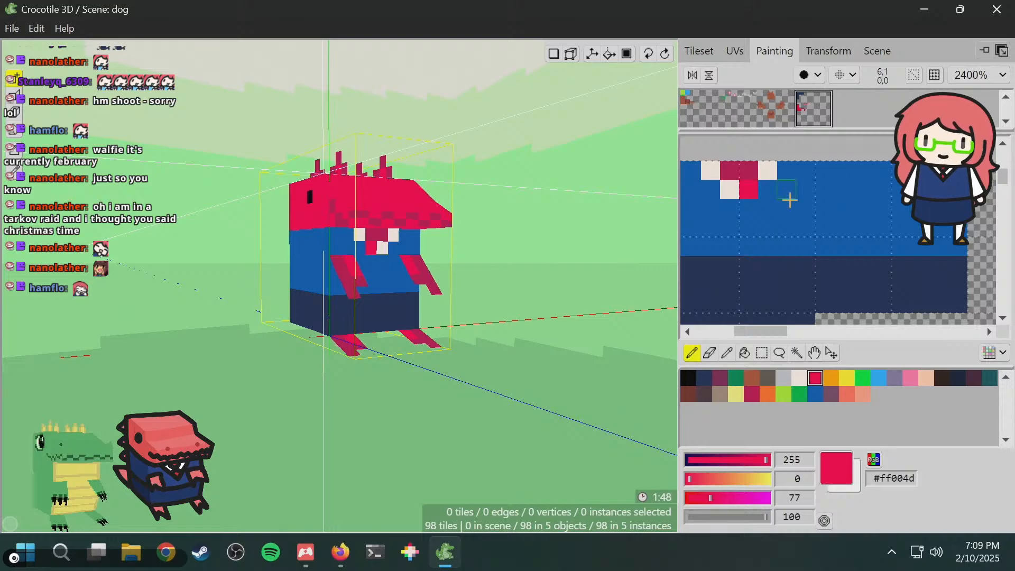
{"action": "middle_click_drag", "start_coordinate": [470, 209], "coordinate": [492, 224]}
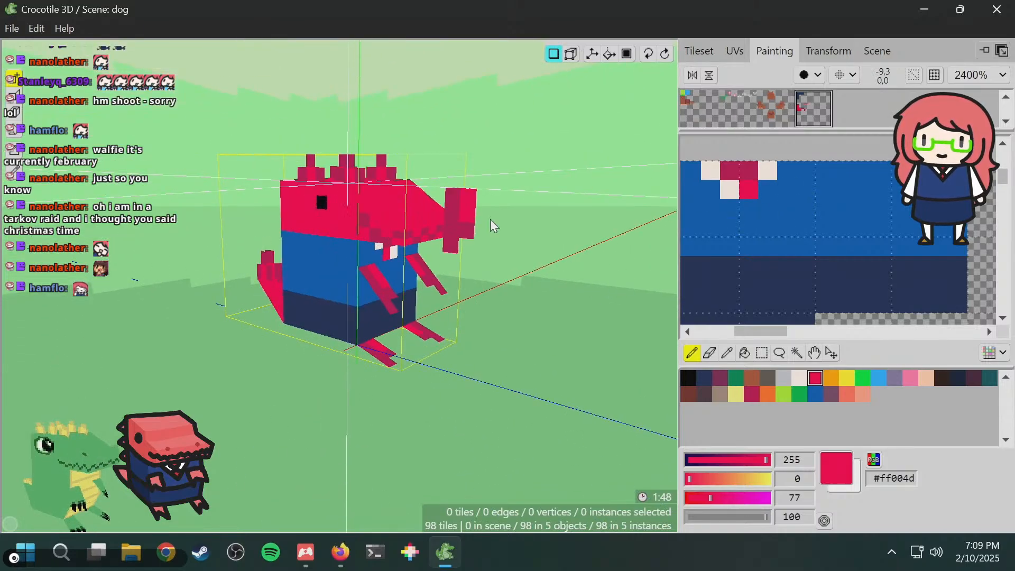
{"action": "key", "text": "ctrl+s"}
- Return to edit mode and examine the zigzag mouth where the snout's side tiles meet the head
{"action": "middle_click_drag", "start_coordinate": [581, 190], "coordinate": [503, 167]}
{"action": "scroll", "coordinate": [465, 195], "scroll_direction": "up", "scroll_amount": 4}
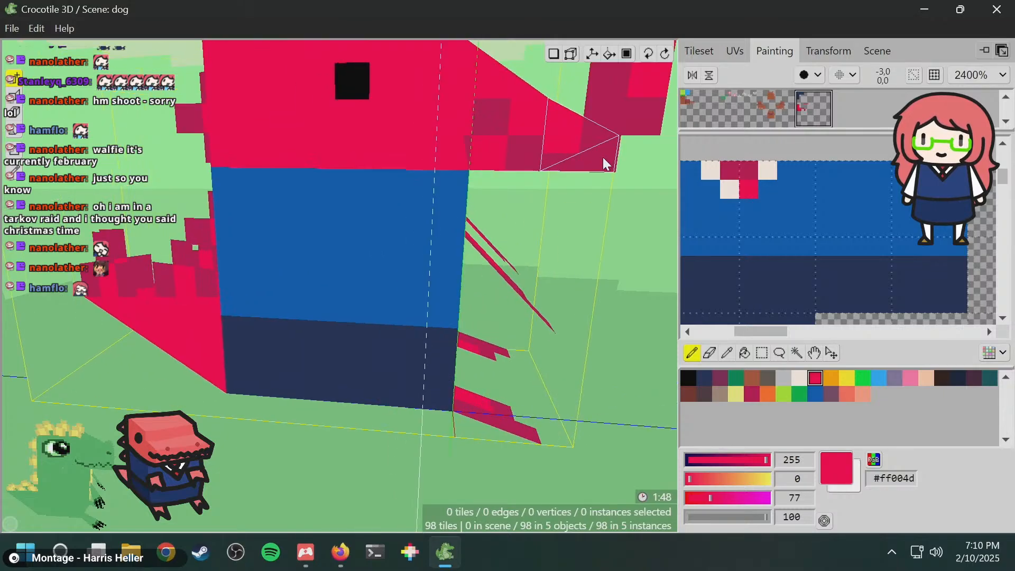
{"action": "key", "text": "Tab"}
{"action": "middle_click_drag", "start_coordinate": [513, 205], "coordinate": [512, 203]}
{"action": "scroll", "coordinate": [511, 203], "scroll_direction": "down", "scroll_amount": 4}
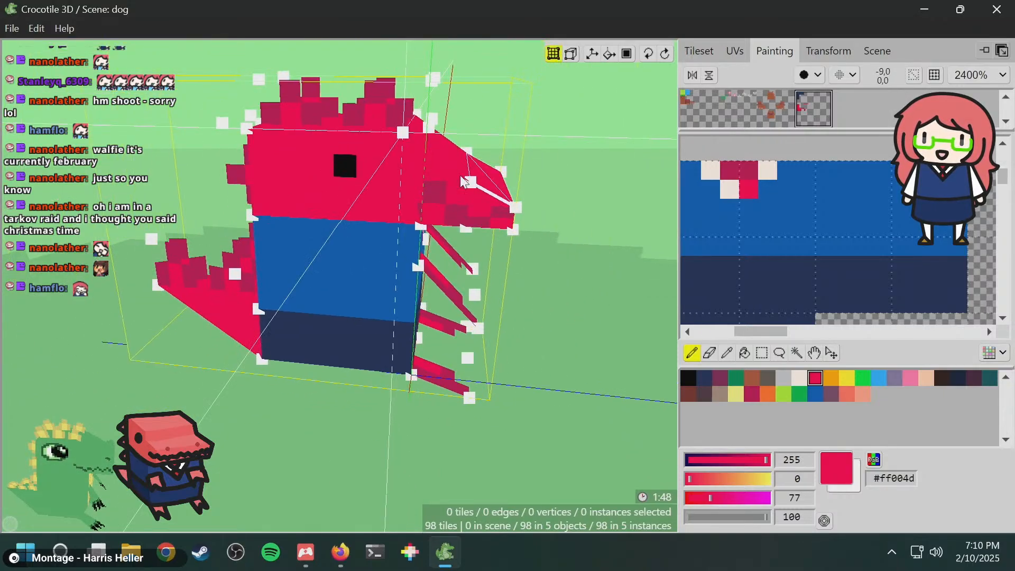
{"action": "scroll", "coordinate": [433, 179], "scroll_direction": "up", "scroll_amount": 3}
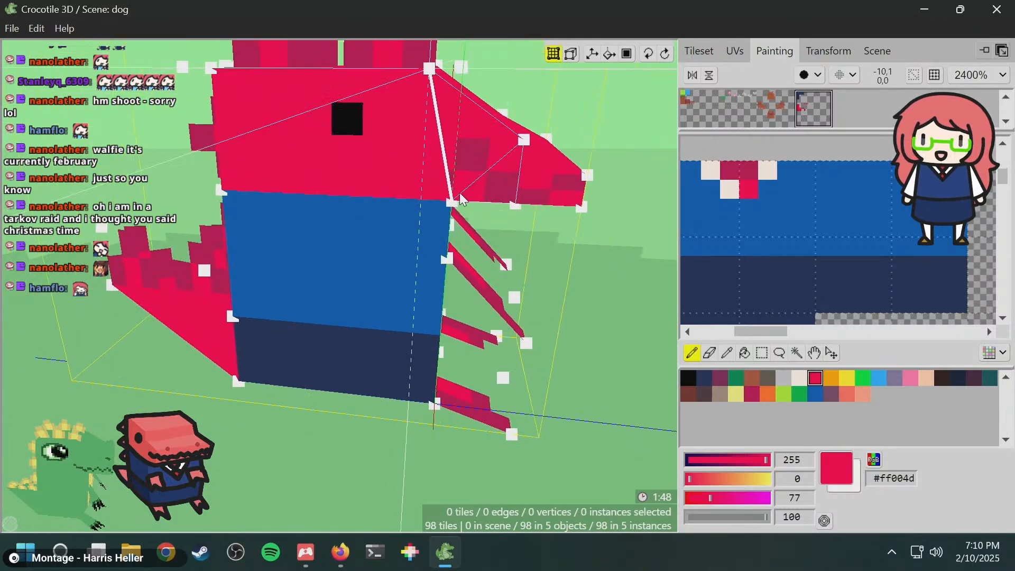
{"action": "scroll", "coordinate": [460, 180], "scroll_direction": "up", "scroll_amount": 3}
{"action": "scroll", "coordinate": [461, 179], "scroll_direction": "down", "scroll_amount": 3}
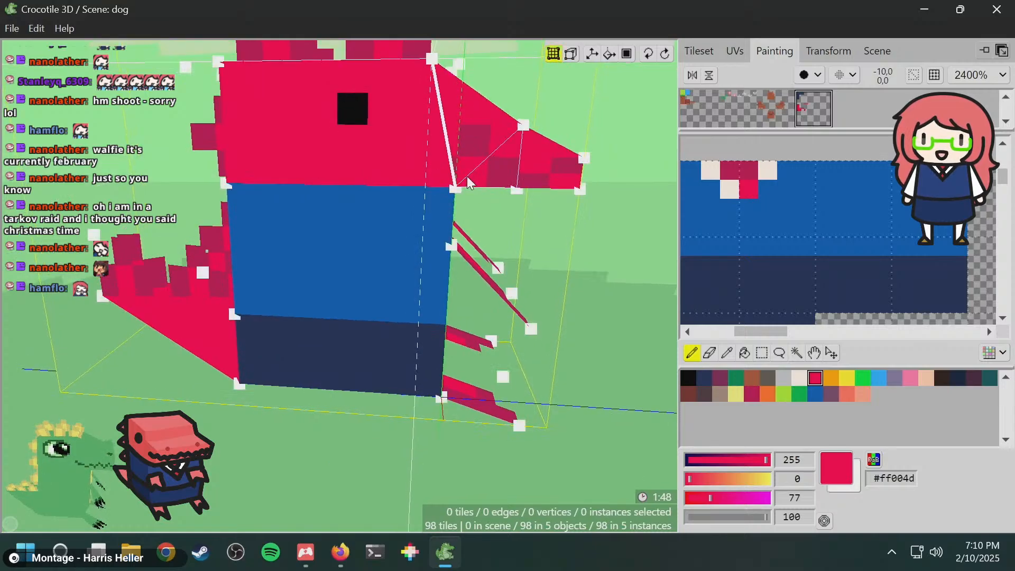
{"action": "left_click_drag", "start_coordinate": [464, 179], "coordinate": [446, 192]}
{"action": "key", "text": "a"}
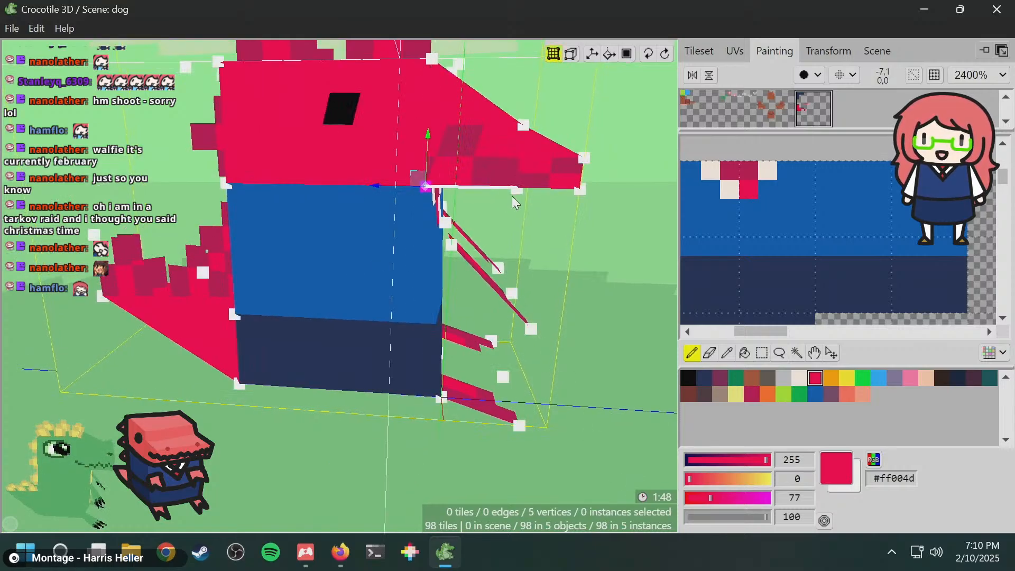
{"action": "key", "text": "ctrl+z"}
{"action": "key", "text": "ctrl+z"}
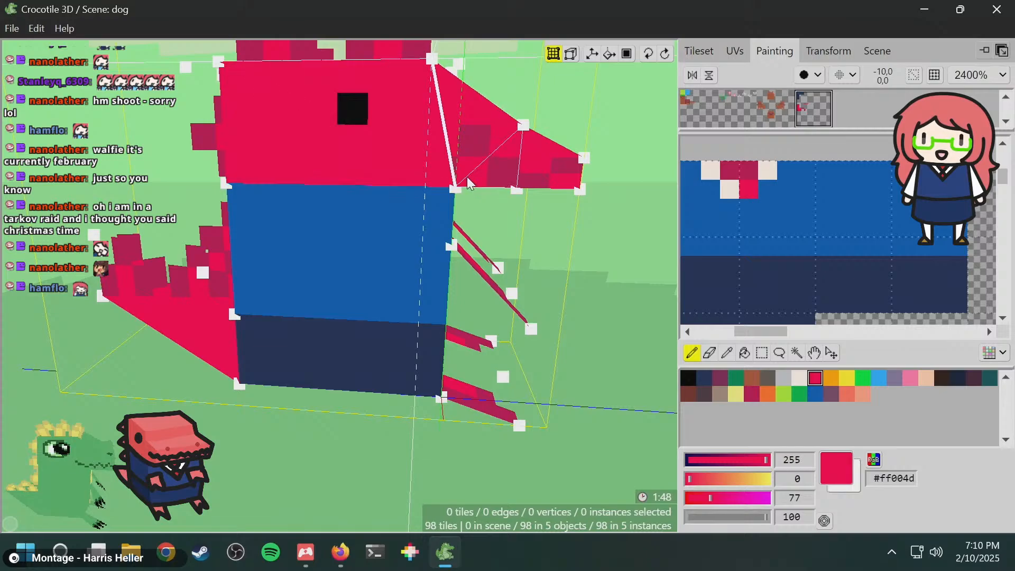
- Move the lower corner where the head's side tile meets the snout's side tile back towards the rear of the head
{"action": "scroll", "coordinate": [468, 178], "scroll_direction": "up", "scroll_amount": 2}
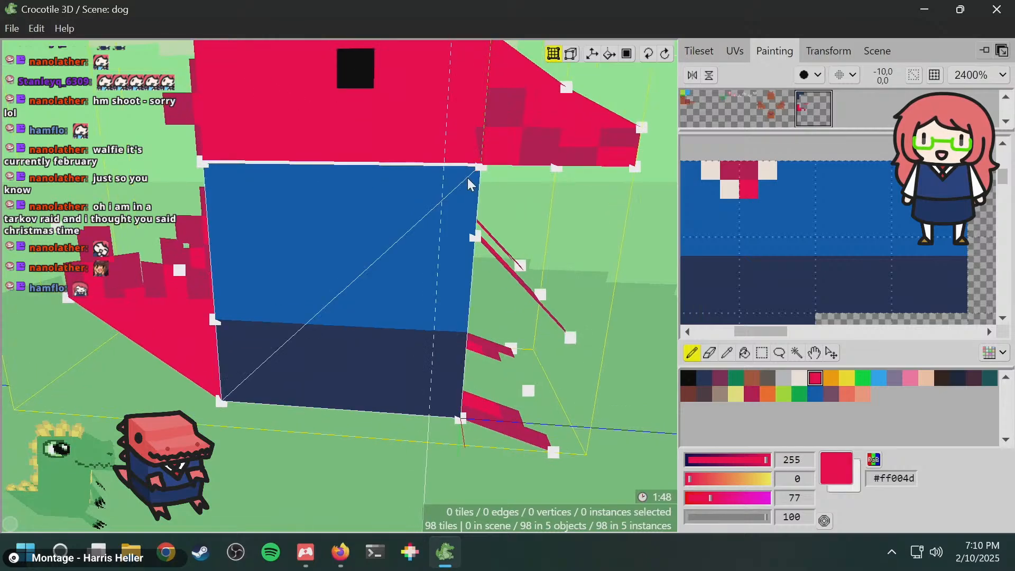
{"action": "left_click", "coordinate": [496, 141]}
{"action": "key", "text": "a"}
{"action": "left_click", "coordinate": [539, 189]}
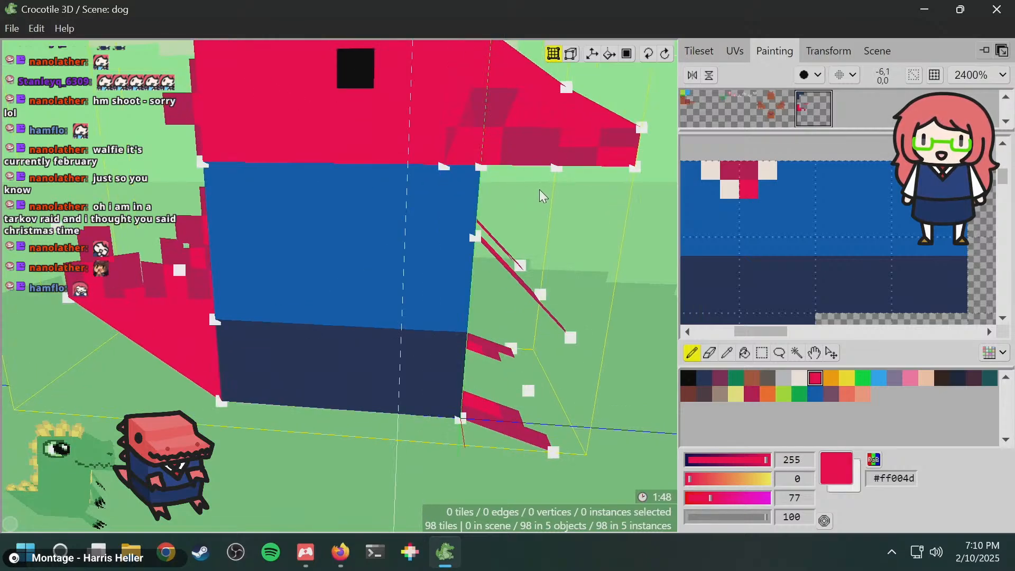
- Shift the matching lower corner on the other side of the head back so that both sides line up
{"action": "key", "text": "space"}
{"action": "left_click_drag", "start_coordinate": [540, 190], "coordinate": [185, 159]}
{"action": "key", "text": "space"}
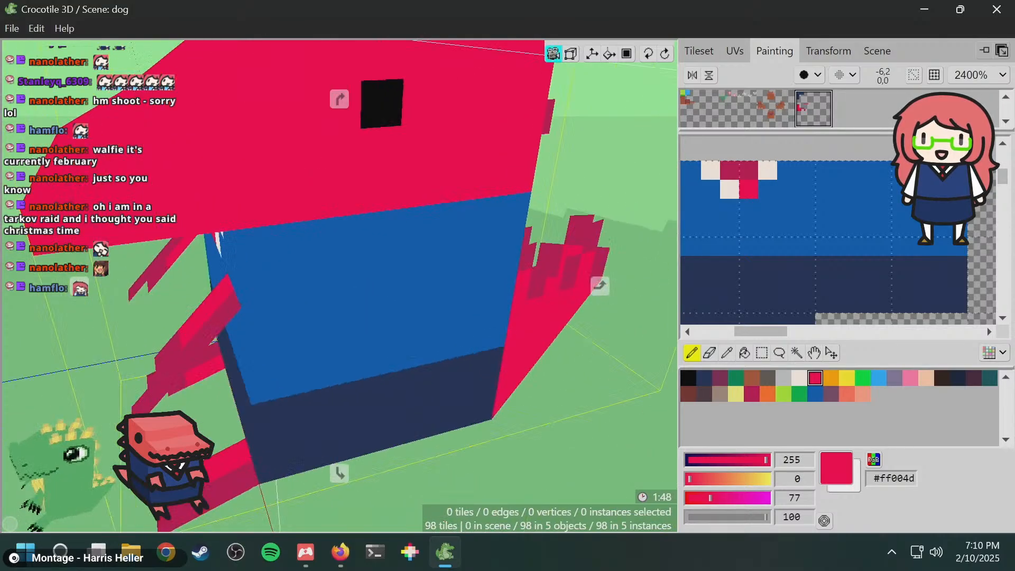
{"action": "left_click_drag", "start_coordinate": [215, 338], "coordinate": [429, 143]}
{"action": "key", "text": "space"}
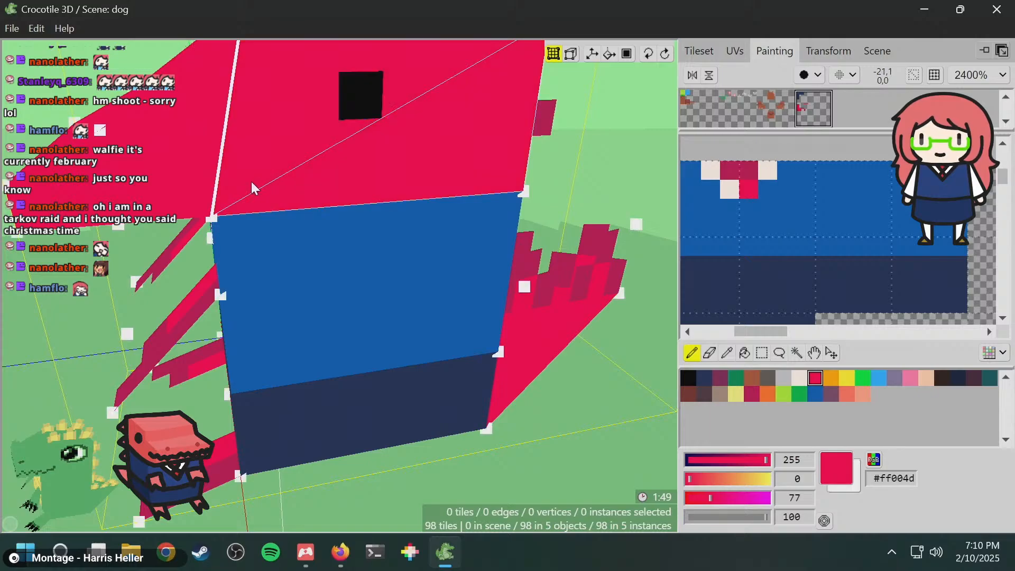
{"action": "left_click", "coordinate": [212, 217]}
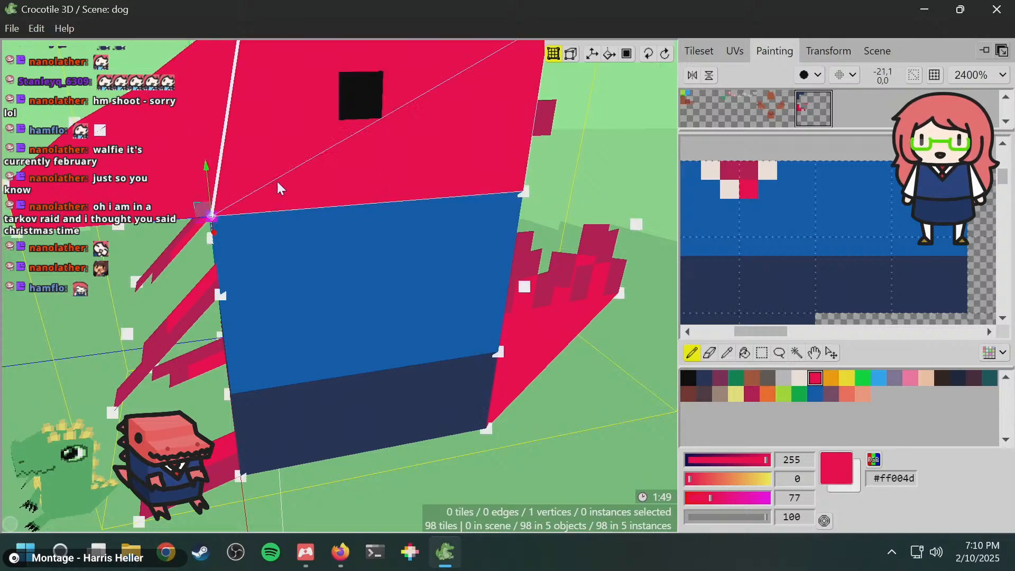
{"action": "right_click_drag", "start_coordinate": [326, 186], "coordinate": [226, 170]}
{"action": "key", "text": "ctrl+z"}
{"action": "key", "text": "ctrl+z"}
{"action": "key", "text": "ctrl+z"}
{"action": "left_click", "coordinate": [425, 170]}
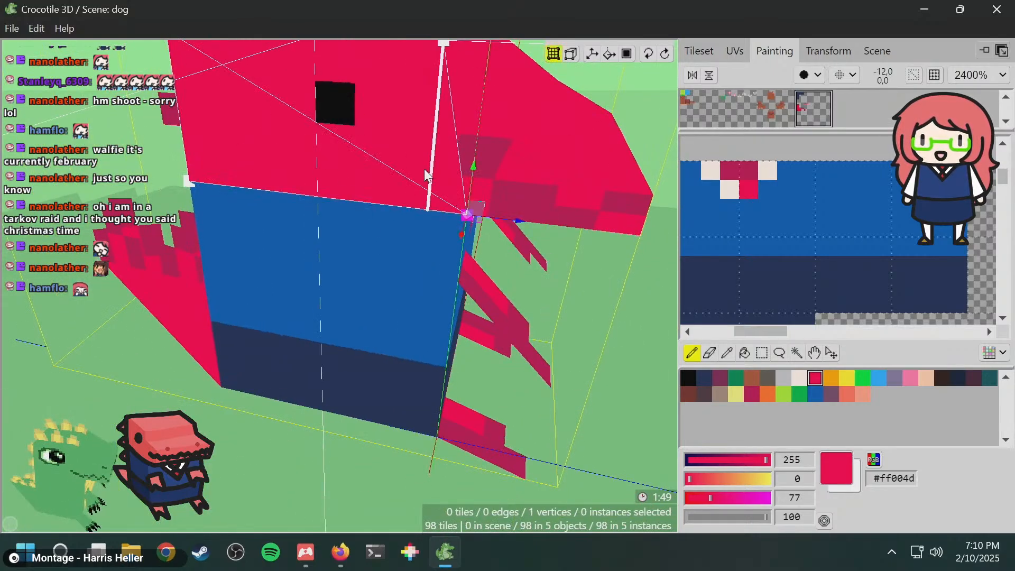
{"action": "key", "text": "ctrl+z"}
{"action": "key", "text": "ctrl+z"}
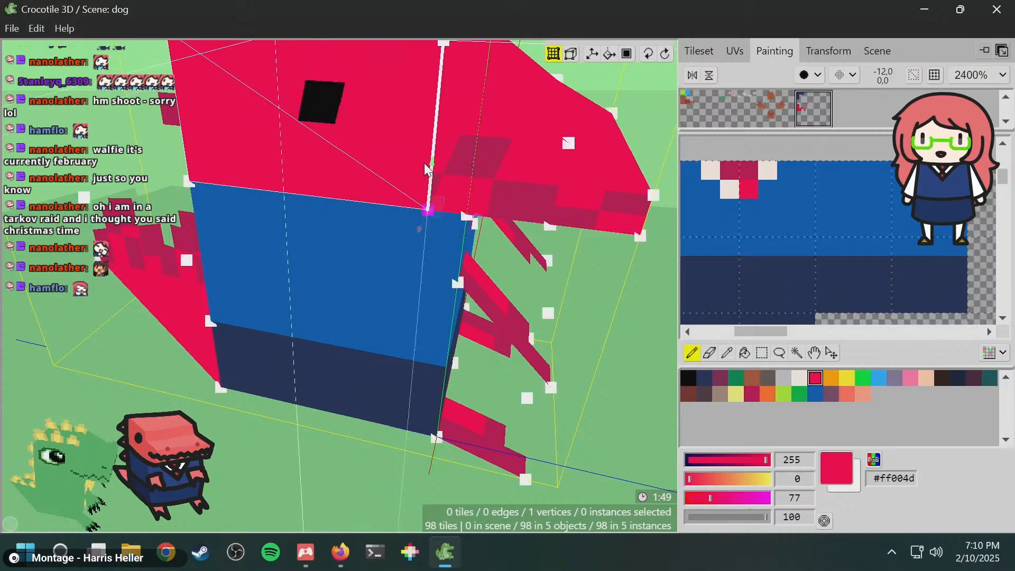
{"action": "mouse_move", "coordinate": [408, 178]}
{"action": "middle_mouse_down"}
{"action": "mouse_move", "coordinate": [408, 145]}
{"action": "mouse_move", "coordinate": [417, 158]}
{"action": "middle_mouse_up"}
{"action": "key", "text": "Tab"}
{"action": "key", "text": "space"}
{"action": "mouse_move", "coordinate": [776, 207]}
{"action": "left_mouse_down"}
{"action": "mouse_move", "coordinate": [809, 166]}
{"action": "mouse_move", "coordinate": [793, 141]}
{"action": "left_mouse_up"}
{"action": "left_click_drag", "start_coordinate": [812, 199], "coordinate": [819, 155]}
{"action": "left_click_drag", "start_coordinate": [834, 248], "coordinate": [813, 135]}
{"action": "mouse_move", "coordinate": [820, 211]}
{"action": "left_mouse_down"}
{"action": "mouse_move", "coordinate": [824, 140]}
{"action": "mouse_move", "coordinate": [799, 153]}
{"action": "left_mouse_up"}
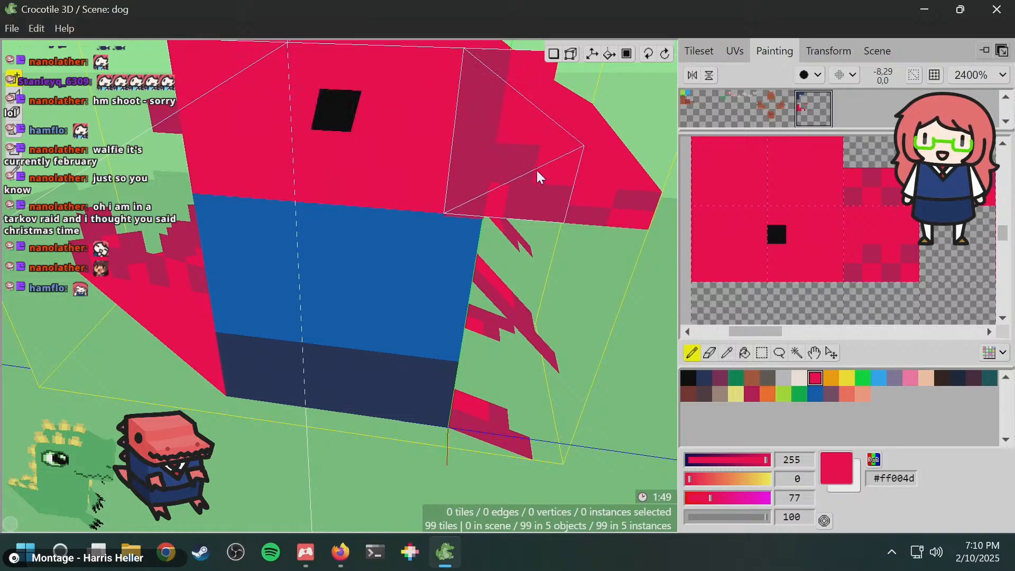
{"action": "key", "text": "space"}
{"action": "left_click_drag", "start_coordinate": [597, 232], "coordinate": [439, 212]}
{"action": "key", "text": "Tab"}
{"action": "key", "text": "space"}
{"action": "key", "text": "Tab"}
{"action": "key", "text": "space"}
- Delete the stray tile that overlaps the side of the head over the eye
{"action": "scroll", "coordinate": [449, 166], "scroll_direction": "down", "scroll_amount": 3}
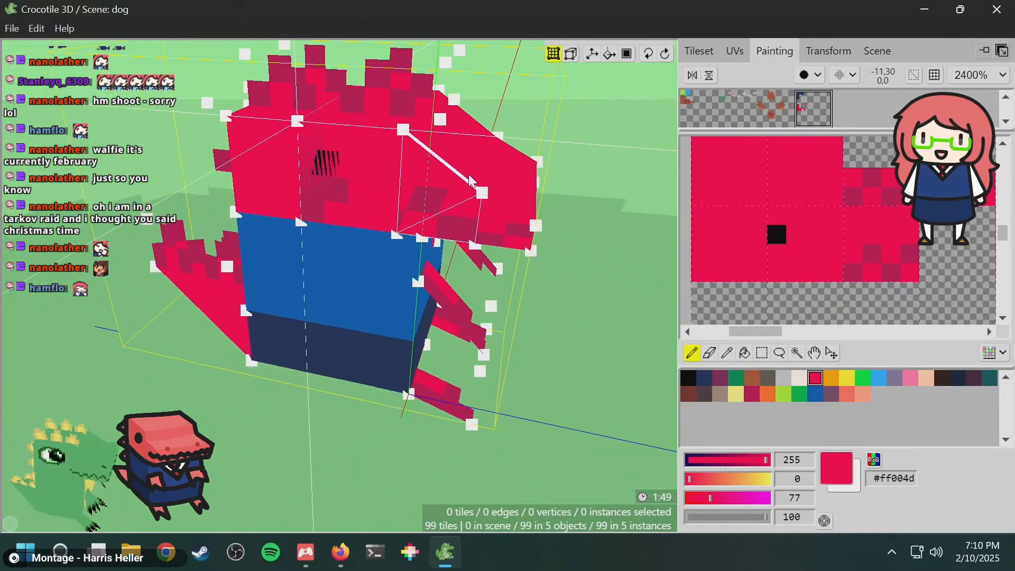
{"action": "key", "text": "space"}
{"action": "mouse_move", "coordinate": [439, 166]}
{"action": "left_mouse_down"}
{"action": "mouse_move", "coordinate": [396, 178]}
{"action": "mouse_move", "coordinate": [472, 177]}
{"action": "mouse_move", "coordinate": [445, 211]}
{"action": "left_mouse_up"}
{"action": "key", "text": "space"}
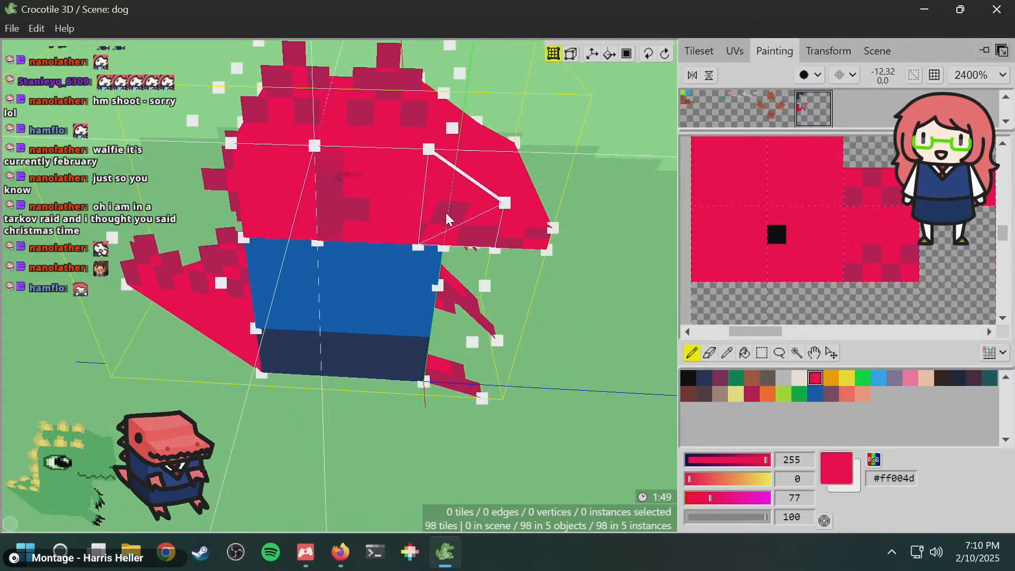
{"action": "key", "text": "Tab"}
{"action": "key", "text": "Delete"}
{"action": "key", "text": "Tab"}
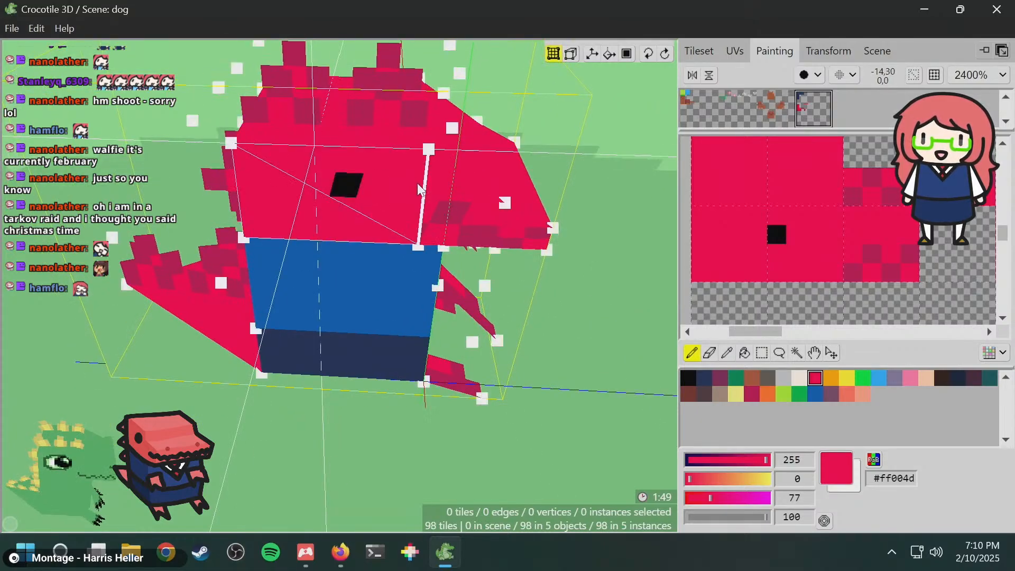
- Straighten the eye on both head side tiles by moving each one's lower front UV corner directly below the upper one
{"action": "left_click", "coordinate": [356, 188]}
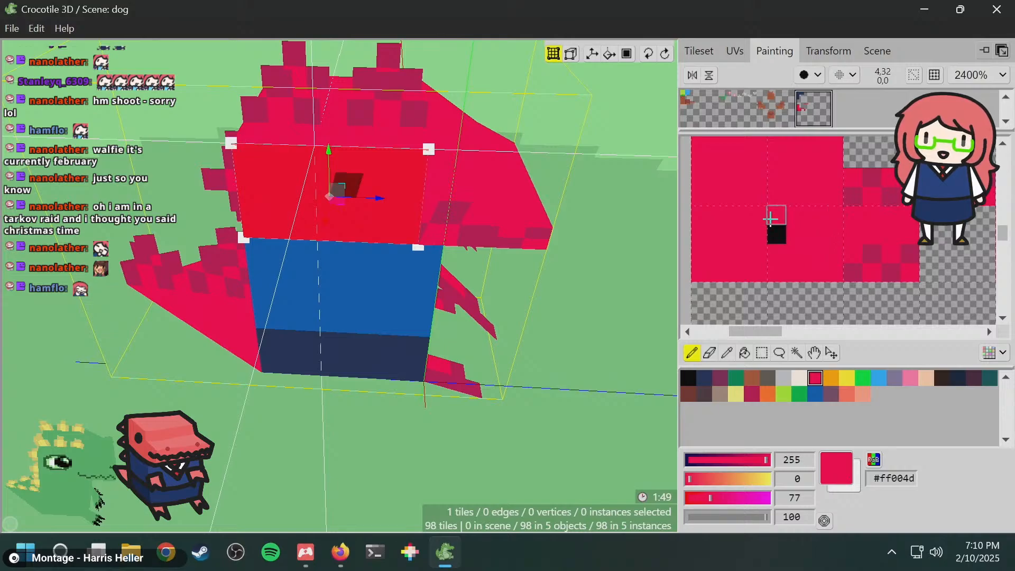
{"action": "left_click", "coordinate": [735, 51]}
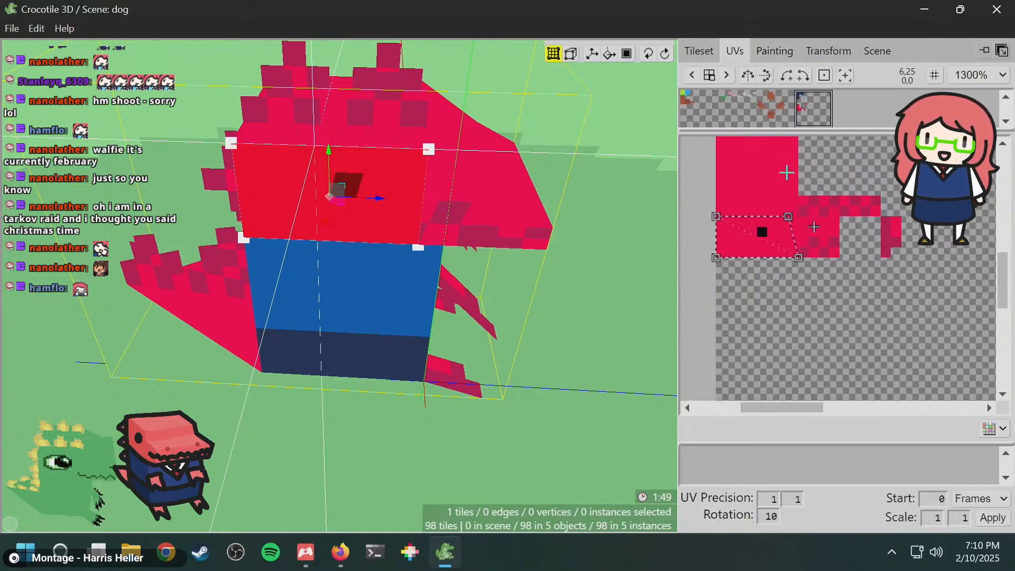
{"action": "left_click", "coordinate": [798, 256]}
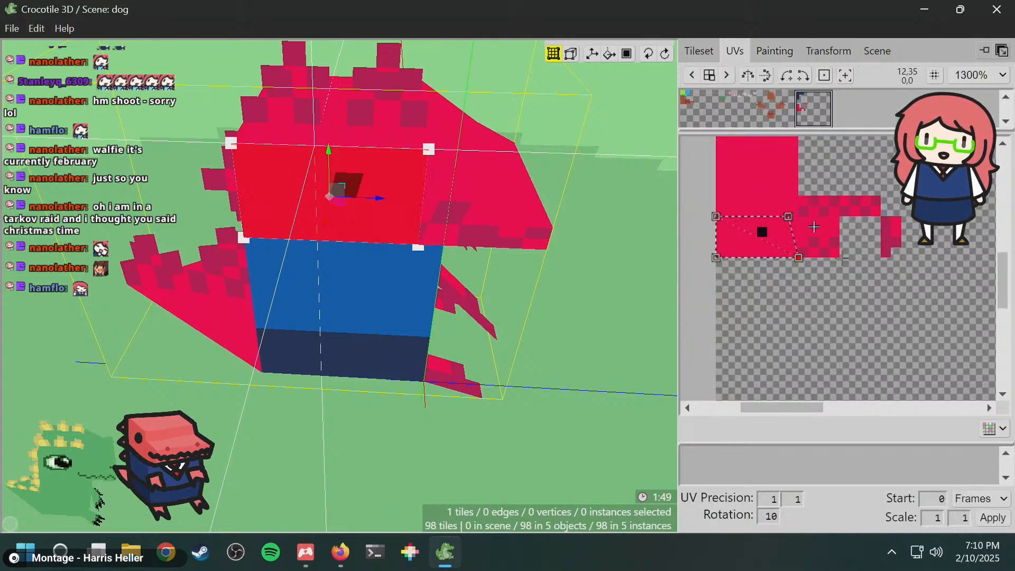
{"action": "key", "text": "Left"}
{"action": "middle_click_drag", "start_coordinate": [418, 119], "coordinate": [356, 189]}
{"action": "left_click", "coordinate": [368, 188], "text": "shift"}
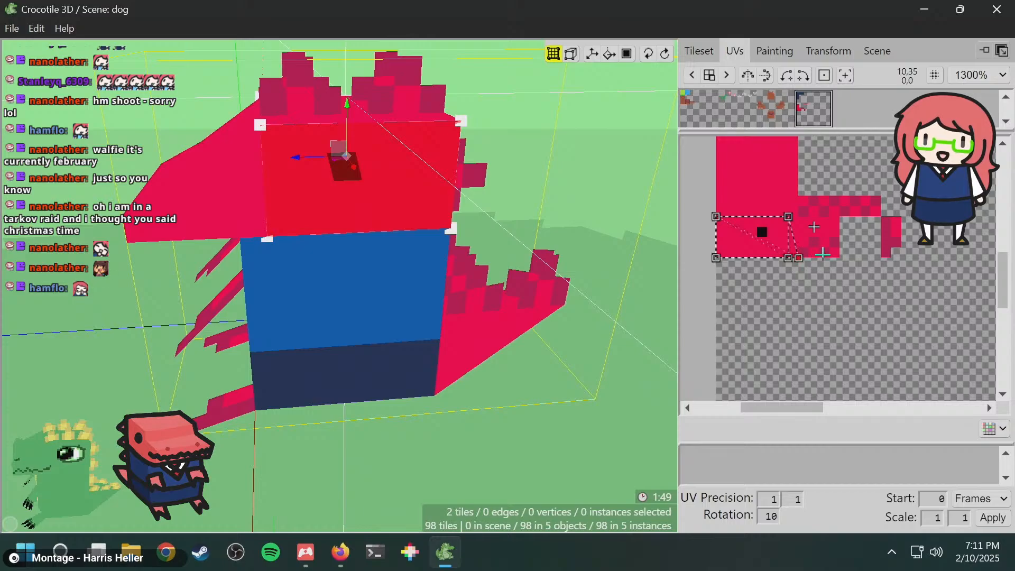
{"action": "middle_click_drag", "start_coordinate": [371, 235], "coordinate": [300, 213]}
- Reshape the UVs of the snout's rear side tile, raising its two upper corners and making the slanted edge vertical
{"action": "left_click", "coordinate": [415, 180], "text": "shift"}
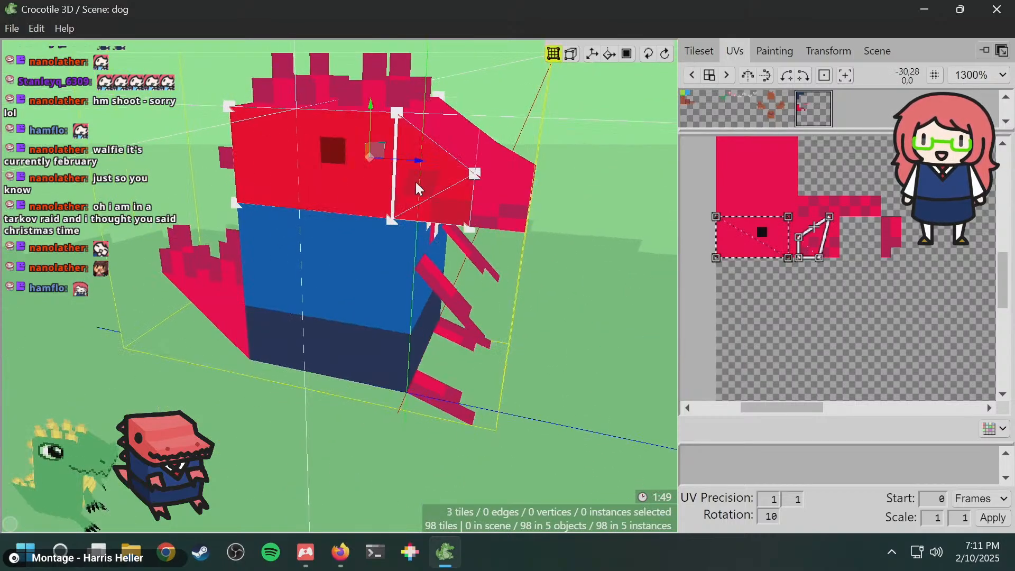
{"action": "middle_click_drag", "start_coordinate": [257, 322], "coordinate": [296, 296]}
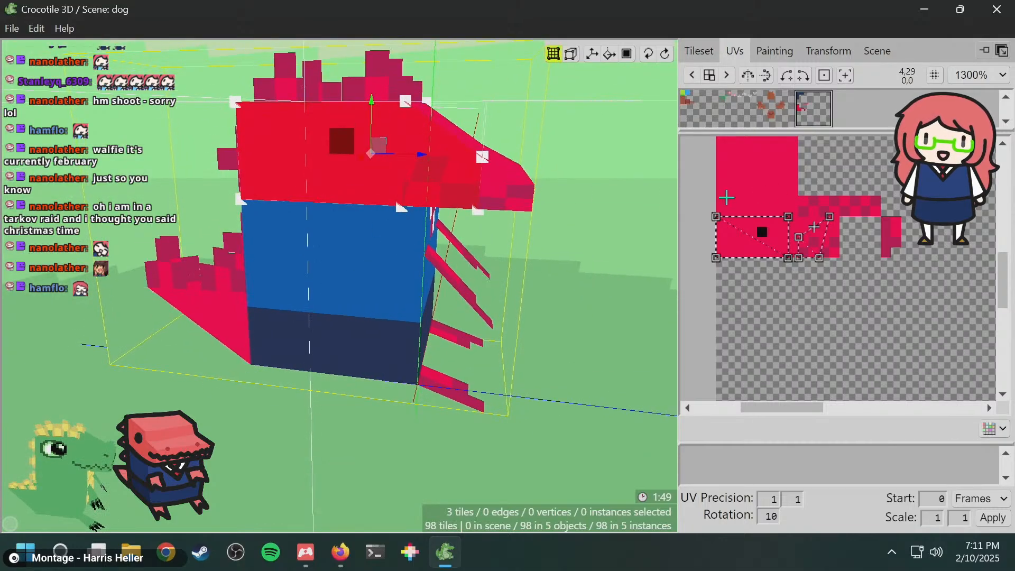
{"action": "scroll", "coordinate": [513, 182], "scroll_direction": "up", "scroll_amount": 3}
{"action": "mouse_move", "coordinate": [513, 182]}
{"action": "middle_mouse_down"}
{"action": "mouse_move", "coordinate": [521, 222]}
{"action": "mouse_move", "coordinate": [528, 175]}
{"action": "middle_mouse_up"}
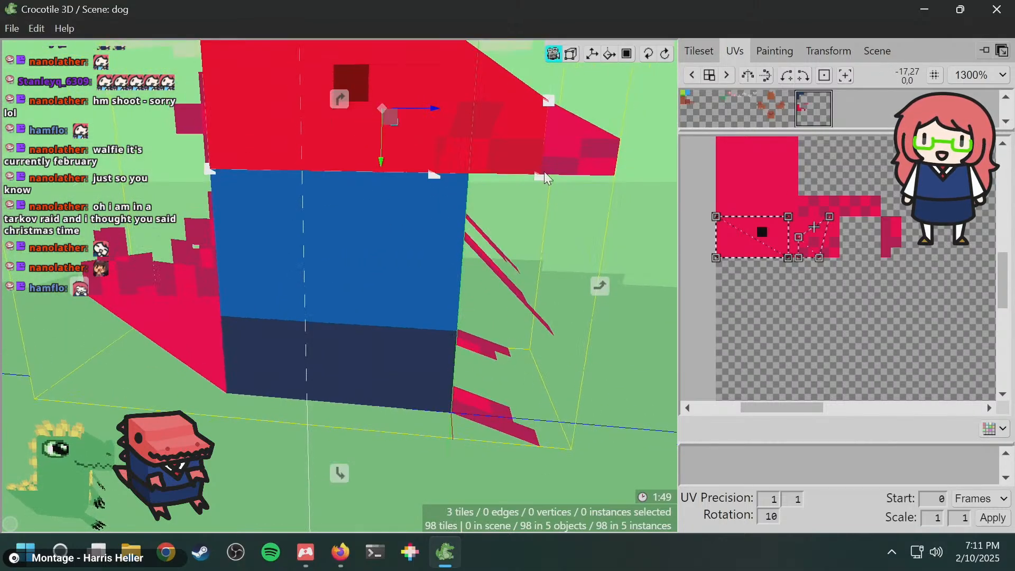
{"action": "left_click", "coordinate": [594, 212]}
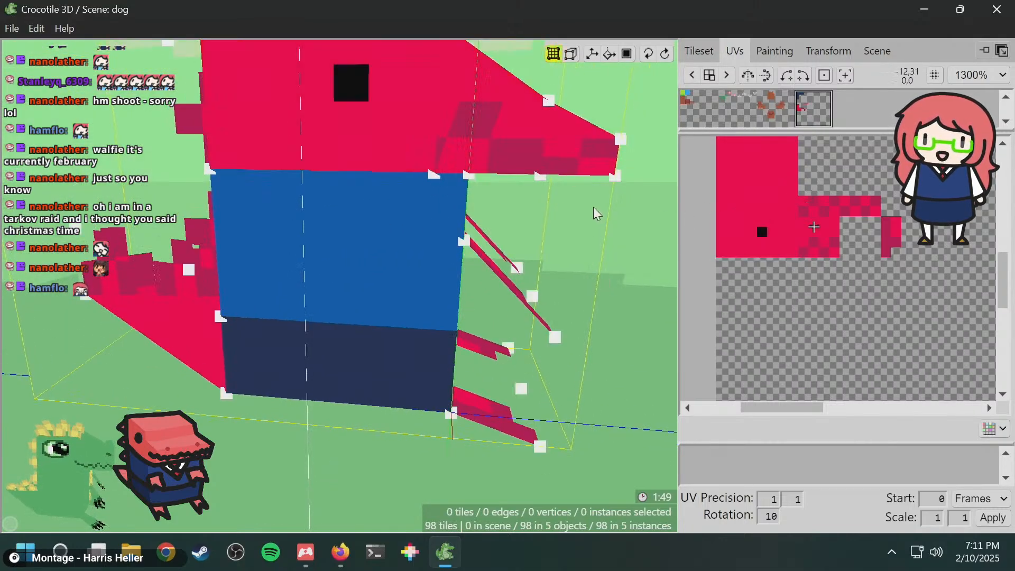
{"action": "left_click", "coordinate": [504, 141]}
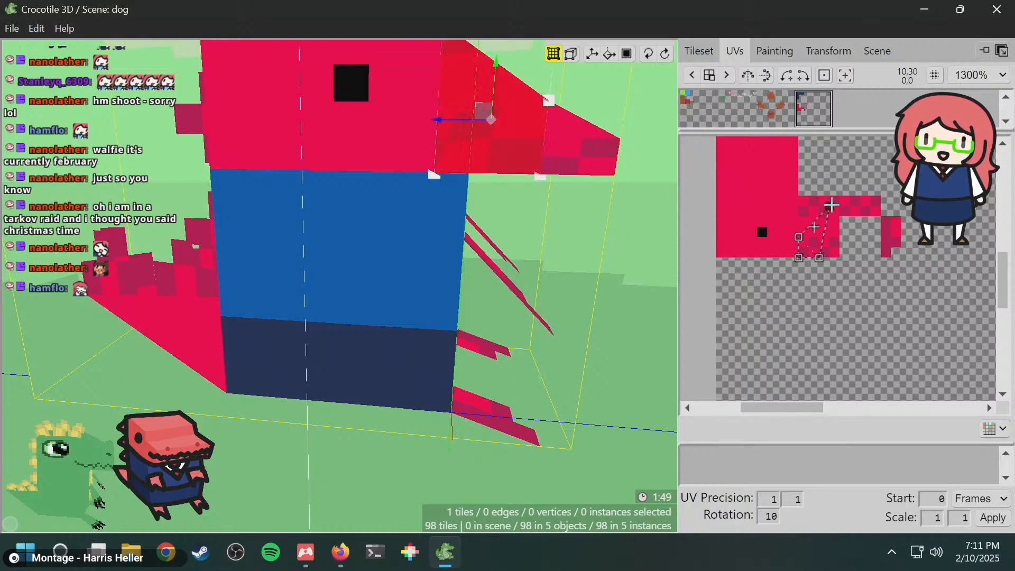
{"action": "left_click_drag", "start_coordinate": [832, 205], "coordinate": [832, 215]}
{"action": "middle_click_drag", "start_coordinate": [471, 224], "coordinate": [497, 211]}
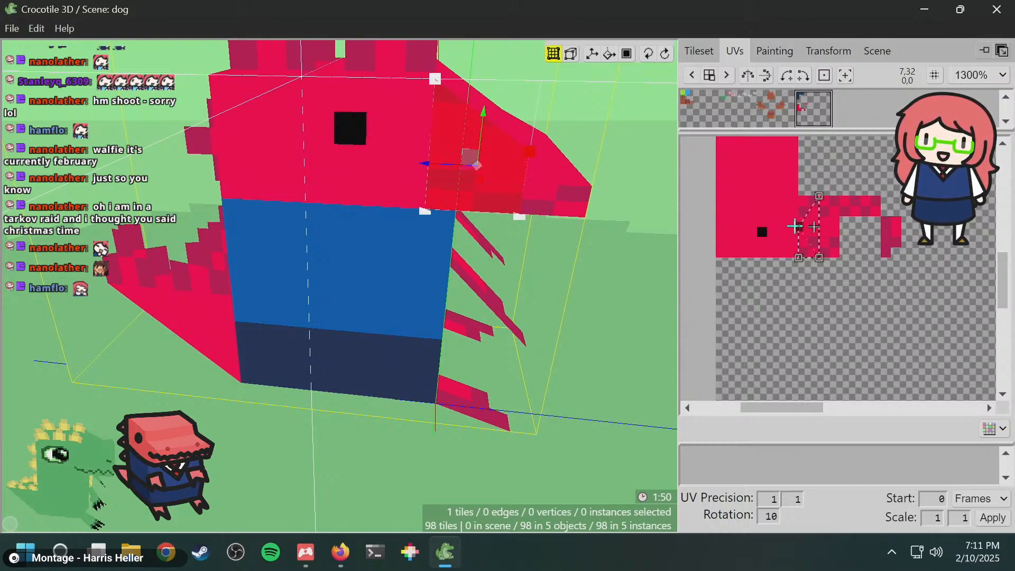
{"action": "middle_click_drag", "start_coordinate": [463, 226], "coordinate": [513, 212]}
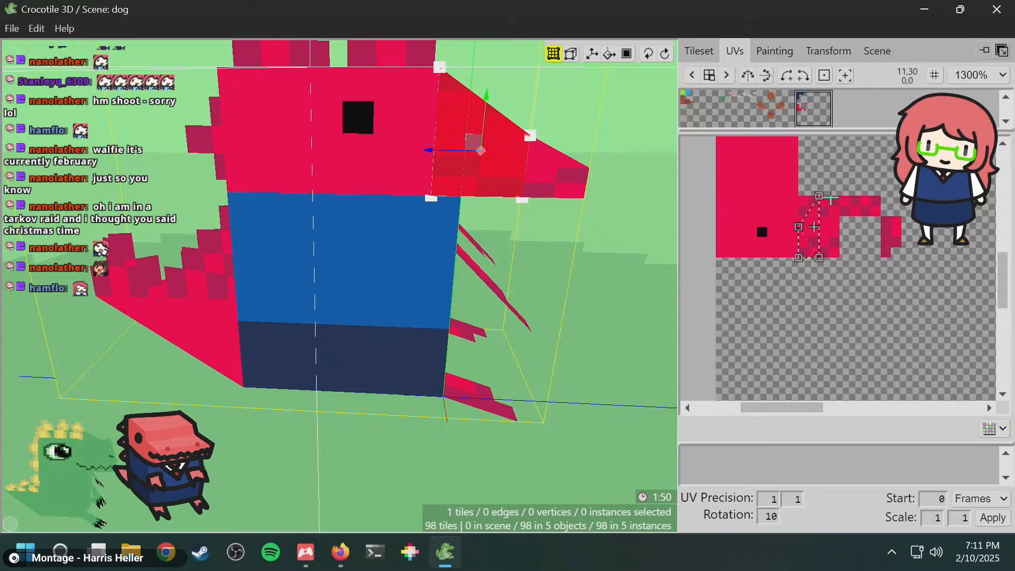
- Examine how the zigzag mouth runs along the snout's side and inspect the UVs of its front side tile
{"action": "key", "text": "space"}
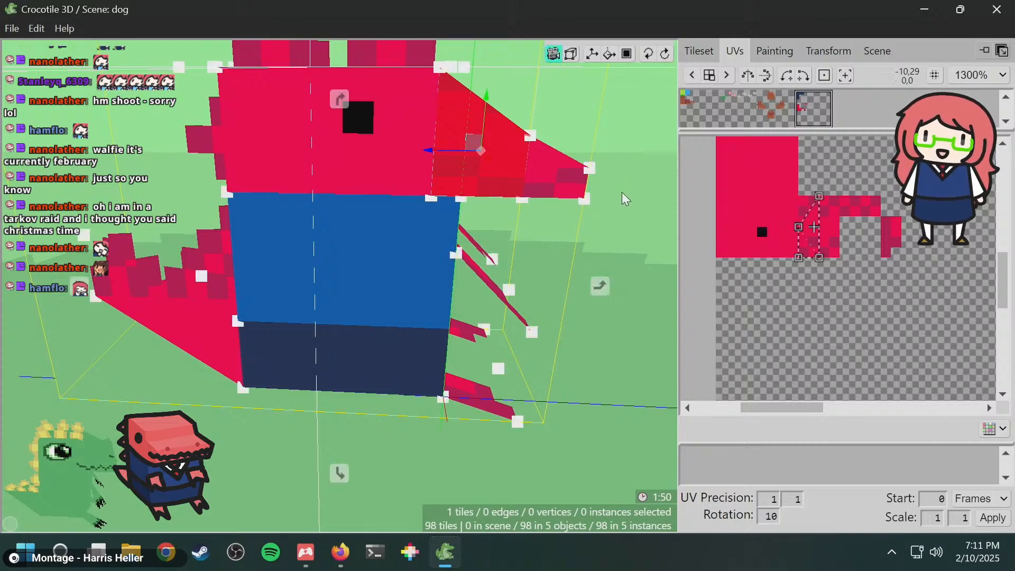
{"action": "left_click_drag", "start_coordinate": [623, 192], "coordinate": [544, 199]}
{"action": "left_click", "coordinate": [622, 191]}
{"action": "key", "text": "space"}
{"action": "mouse_move", "coordinate": [449, 177]}
{"action": "left_mouse_down"}
{"action": "mouse_move", "coordinate": [386, 188]}
{"action": "mouse_move", "coordinate": [441, 176]}
{"action": "left_mouse_up"}
{"action": "key", "text": "space"}
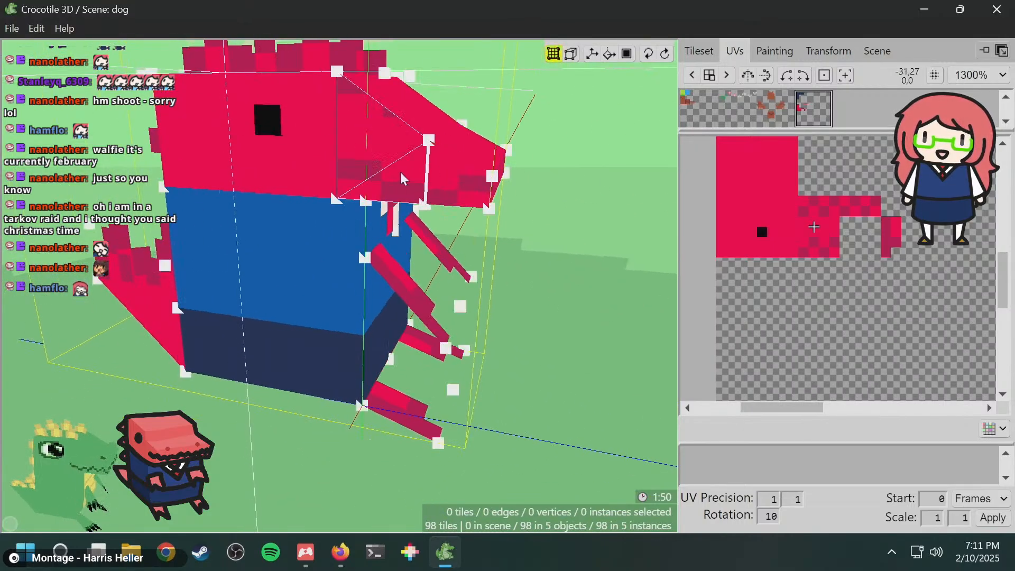
{"action": "left_click", "coordinate": [454, 191]}
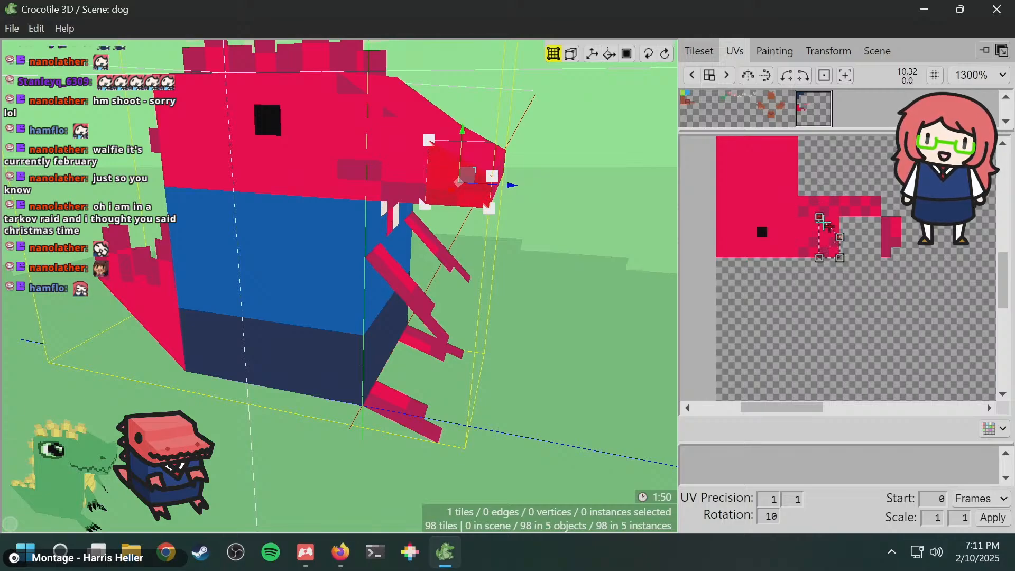
{"action": "scroll", "coordinate": [822, 221], "scroll_direction": "up", "scroll_amount": 3}
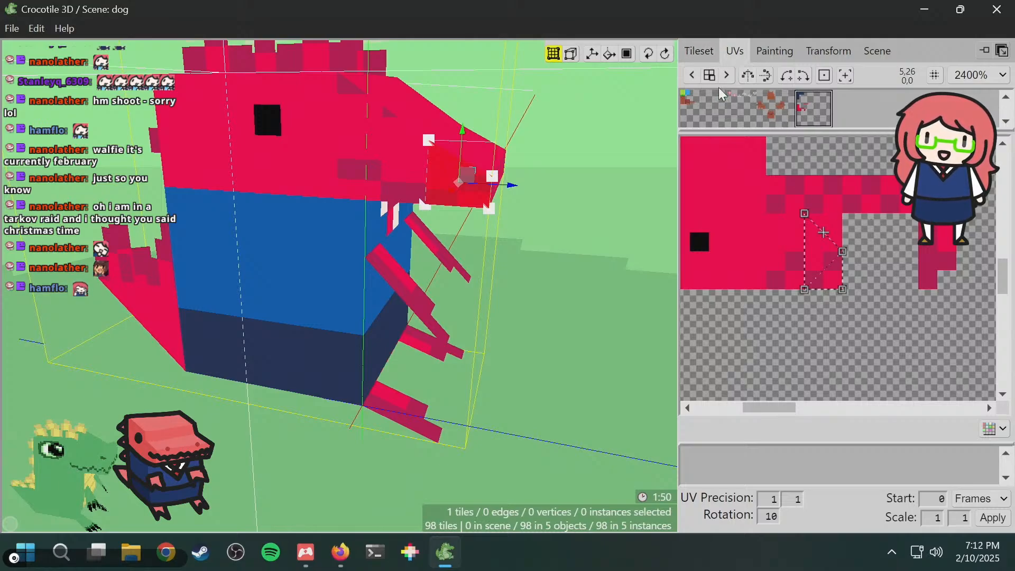
- Move the 8 by 2 pixel zigzag strip up four pixels in the texture, away from the snout's side artwork
{"action": "left_click", "coordinate": [774, 51]}
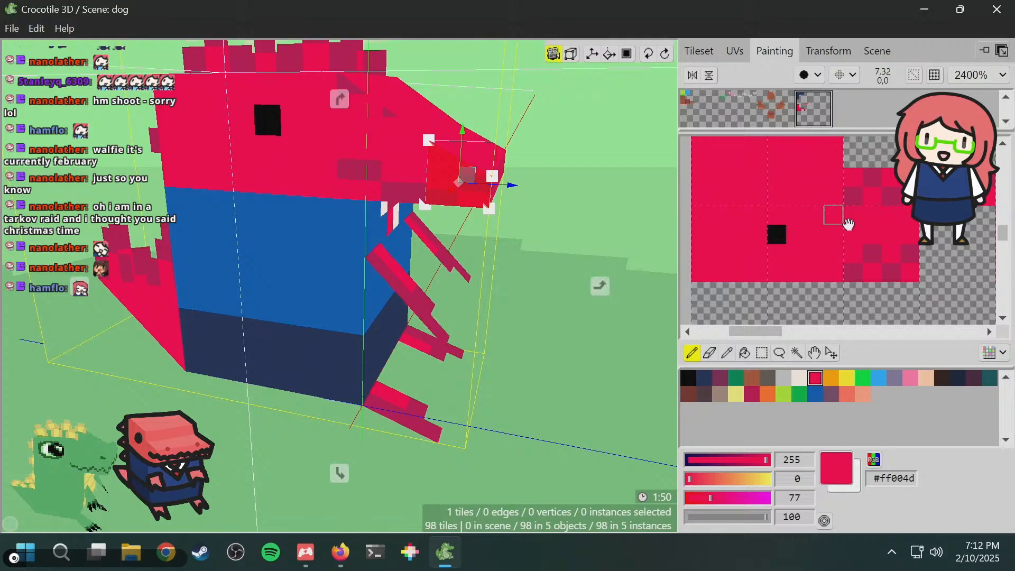
{"action": "middle_click_drag", "start_coordinate": [845, 216], "coordinate": [807, 192]}
{"action": "scroll", "coordinate": [796, 186], "scroll_direction": "down", "scroll_amount": 6}
{"action": "left_click_drag", "start_coordinate": [831, 192], "coordinate": [771, 233]}
{"action": "left_click", "coordinate": [763, 353]}
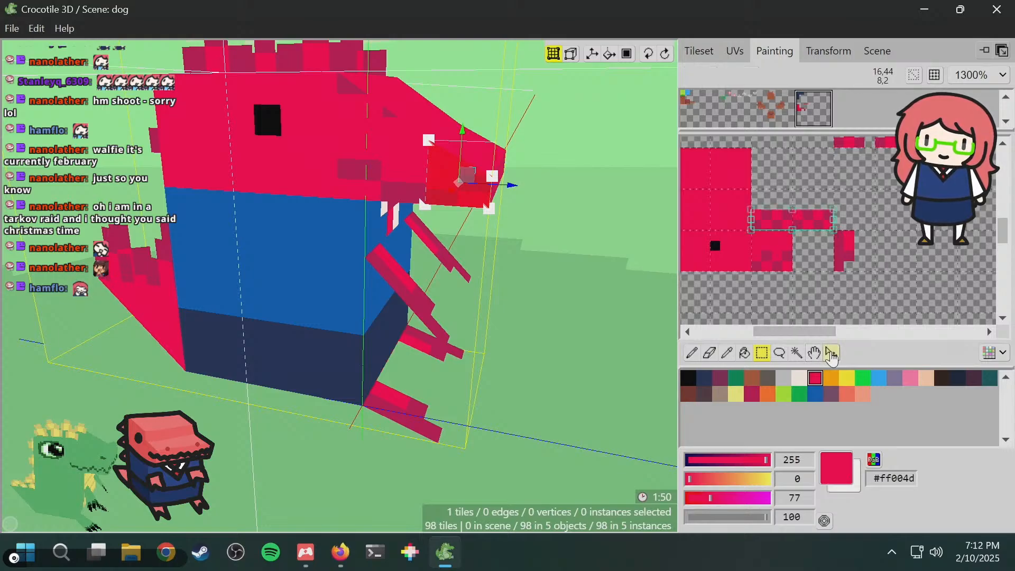
{"action": "left_click", "coordinate": [832, 354]}
{"action": "left_click_drag", "start_coordinate": [816, 218], "coordinate": [819, 176]}
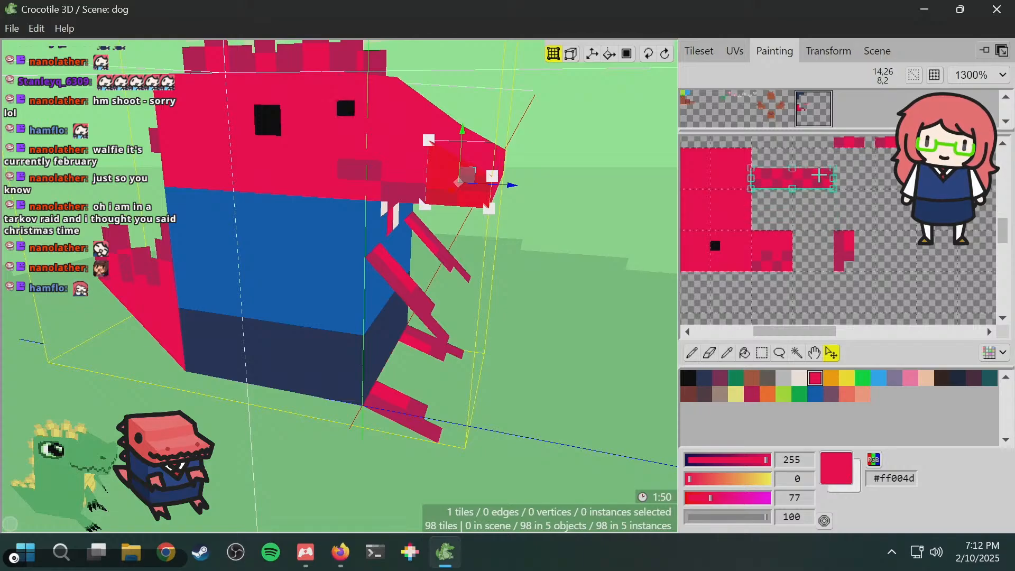
- Move the UVs of the snout's front end tile up four pixels in the texture onto the 8 by 2 pixel zigzag strip
{"action": "middle_click_drag", "start_coordinate": [573, 196], "coordinate": [525, 197]}
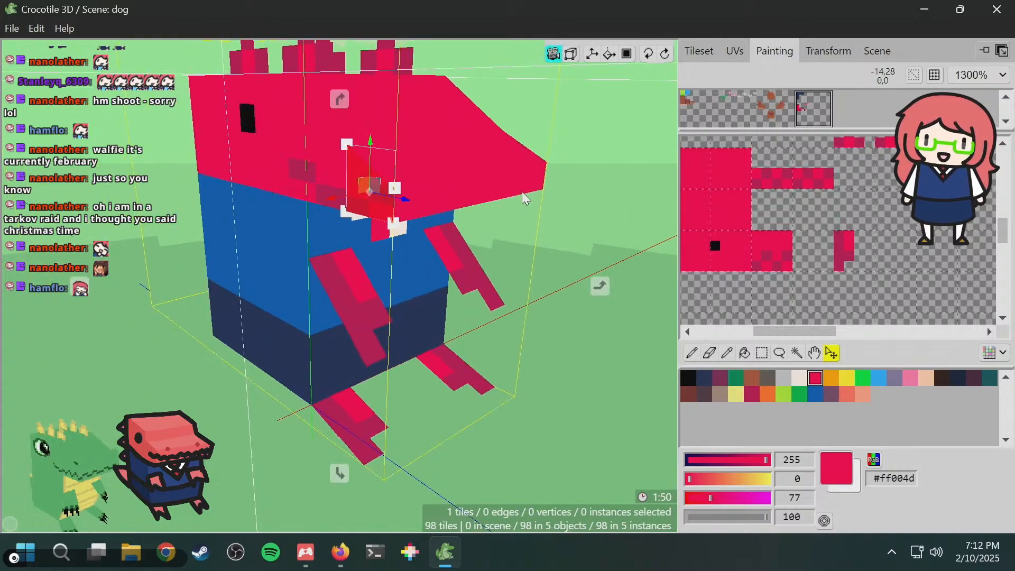
{"action": "left_click", "coordinate": [465, 194], "text": "shift"}
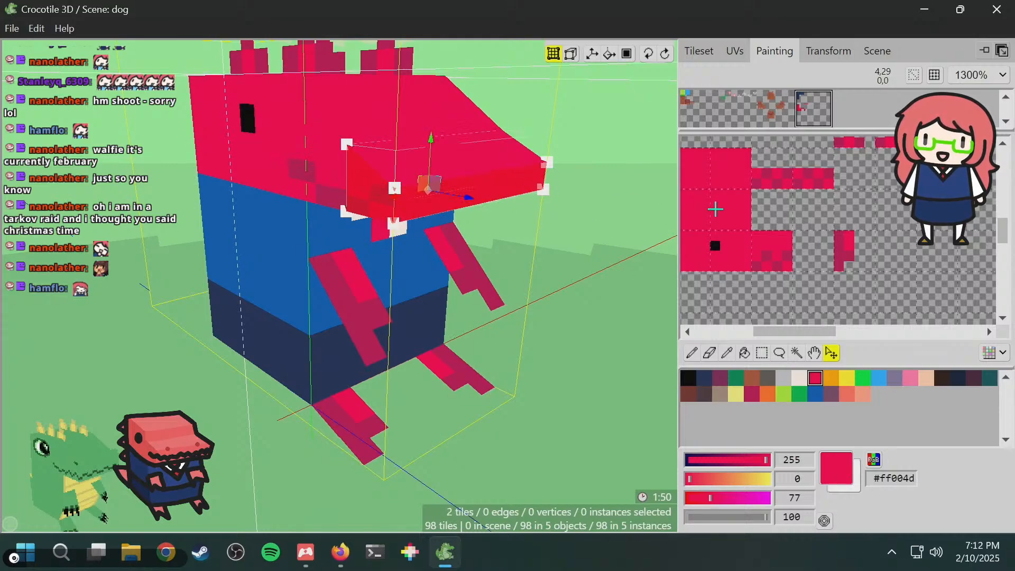
{"action": "left_click", "coordinate": [644, 191]}
{"action": "left_click", "coordinate": [528, 192]}
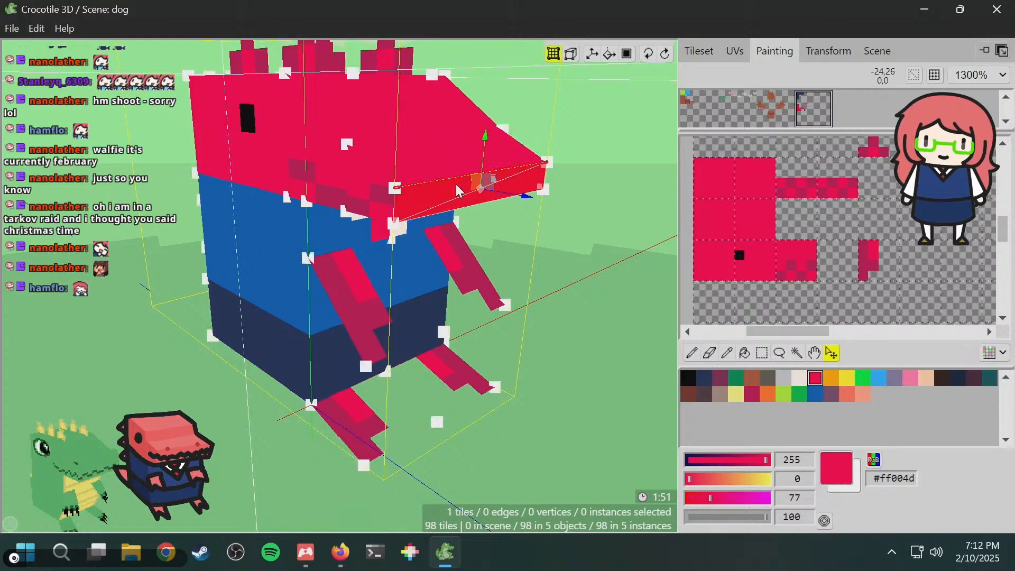
{"action": "left_click", "coordinate": [737, 51]}
{"action": "middle_click_drag", "start_coordinate": [824, 232], "coordinate": [743, 313]}
{"action": "left_click_drag", "start_coordinate": [873, 235], "coordinate": [671, 328]}
{"action": "middle_click_drag", "start_coordinate": [879, 311], "coordinate": [576, 353]}
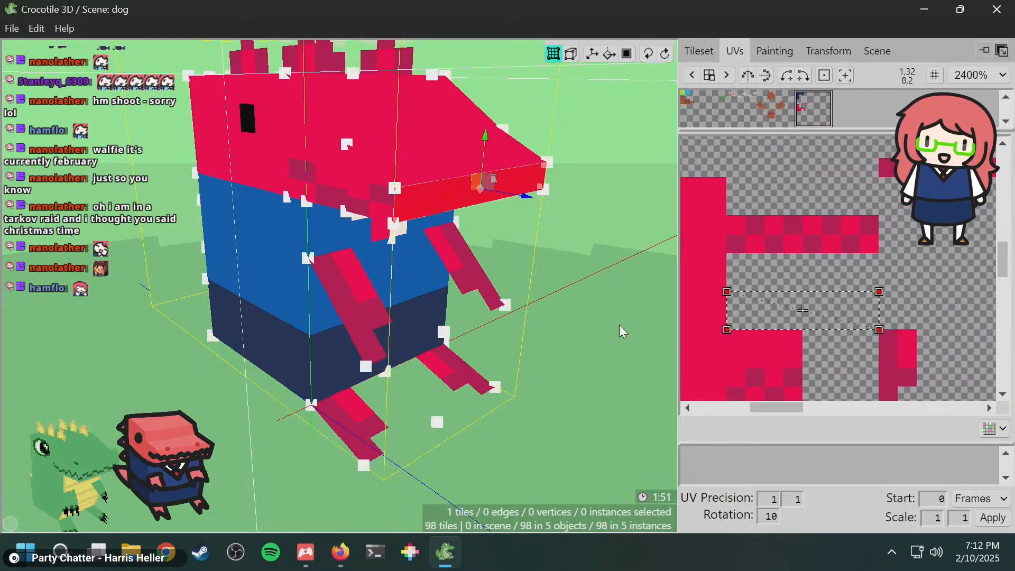
{"action": "left_click_drag", "start_coordinate": [698, 252], "coordinate": [889, 363]}
{"action": "key", "text": "w"}
{"action": "left_click_drag", "start_coordinate": [802, 291], "coordinate": [803, 235]}
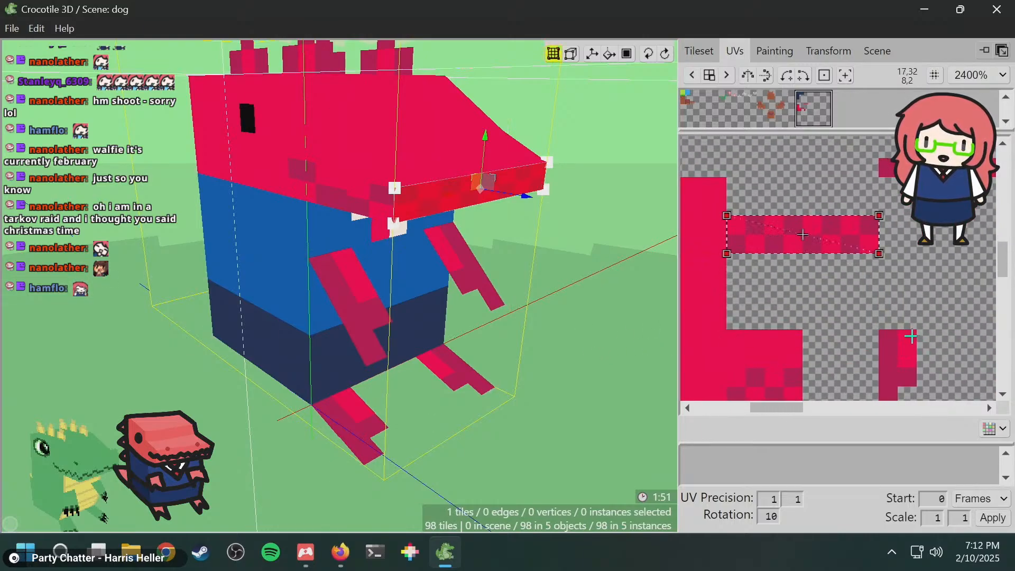
{"action": "left_click", "coordinate": [701, 174]}
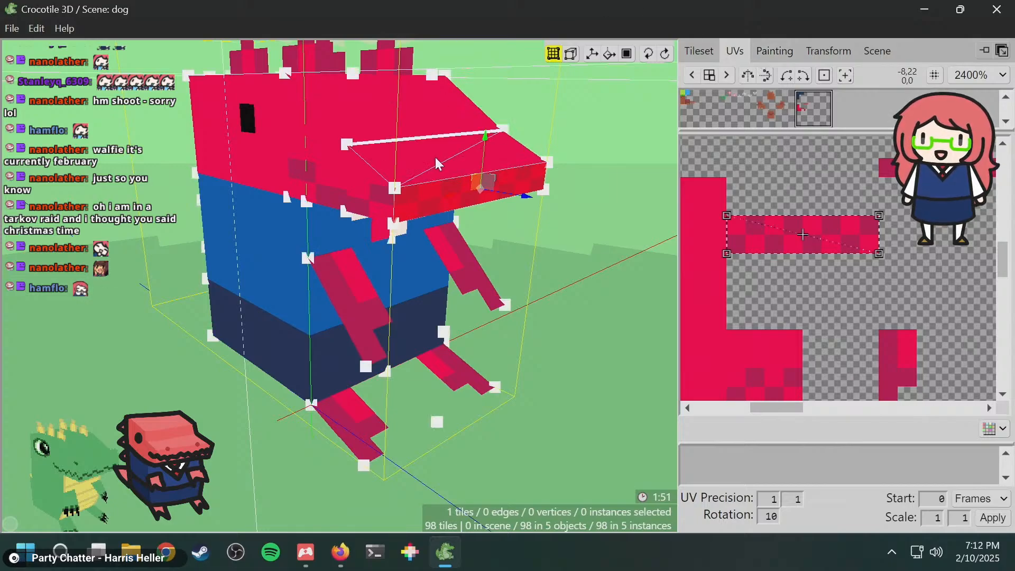
- Widen the UVs of the snout's front side tile to three pixels by moving its rear edge one pixel outward
{"action": "key", "text": "space"}
{"action": "left_click_drag", "start_coordinate": [449, 172], "coordinate": [470, 168]}
{"action": "key", "text": "Escape"}
{"action": "key", "text": "space"}
{"action": "mouse_move", "coordinate": [495, 182]}
{"action": "middle_mouse_down"}
{"action": "mouse_move", "coordinate": [516, 181]}
{"action": "mouse_move", "coordinate": [513, 201]}
{"action": "mouse_move", "coordinate": [471, 177]}
{"action": "mouse_move", "coordinate": [542, 176]}
{"action": "mouse_move", "coordinate": [526, 164]}
{"action": "mouse_move", "coordinate": [540, 175]}
{"action": "mouse_move", "coordinate": [571, 168]}
{"action": "mouse_move", "coordinate": [555, 163]}
{"action": "mouse_move", "coordinate": [535, 171]}
{"action": "mouse_move", "coordinate": [542, 165]}
{"action": "mouse_move", "coordinate": [587, 185]}
{"action": "mouse_move", "coordinate": [487, 182]}
{"action": "middle_mouse_up"}
{"action": "left_click", "coordinate": [489, 183]}
{"action": "middle_click_drag", "start_coordinate": [548, 204], "coordinate": [535, 195]}
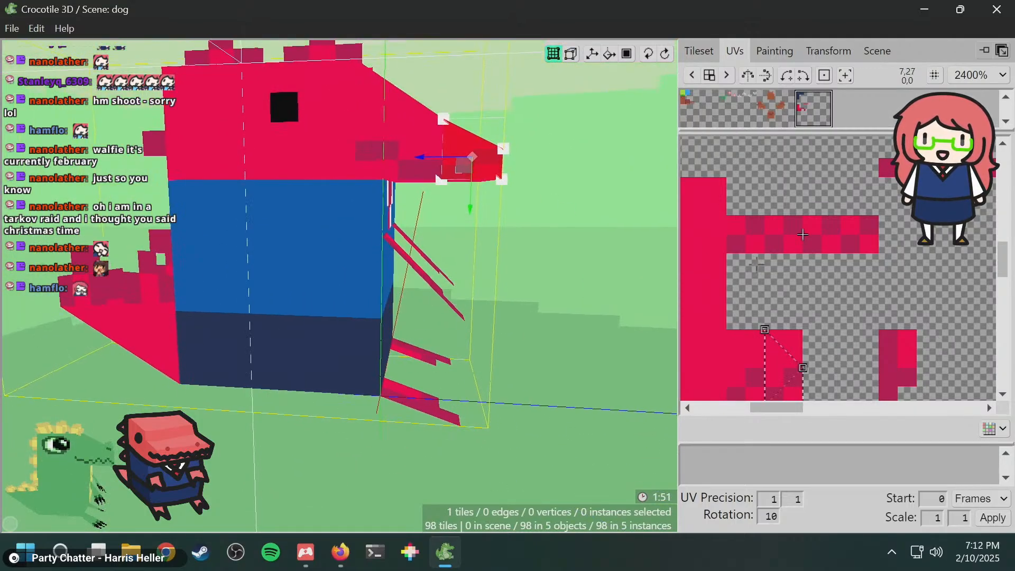
{"action": "scroll", "coordinate": [817, 294], "scroll_direction": "down", "scroll_amount": 3}
{"action": "middle_click_drag", "start_coordinate": [823, 298], "coordinate": [784, 239]}
{"action": "scroll", "coordinate": [811, 258], "scroll_direction": "up", "scroll_amount": 3}
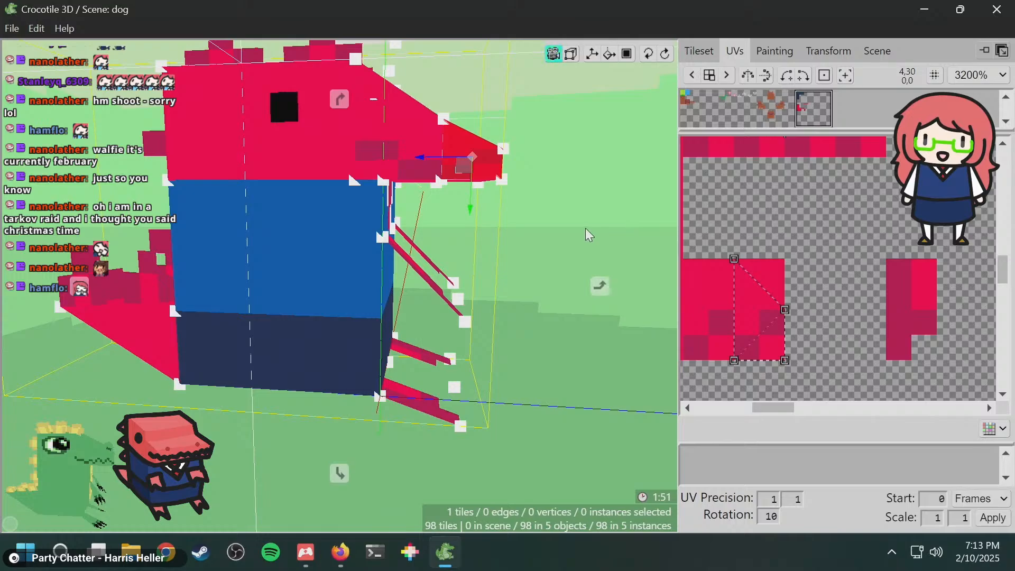
{"action": "right_click_drag", "start_coordinate": [585, 228], "coordinate": [391, 241]}
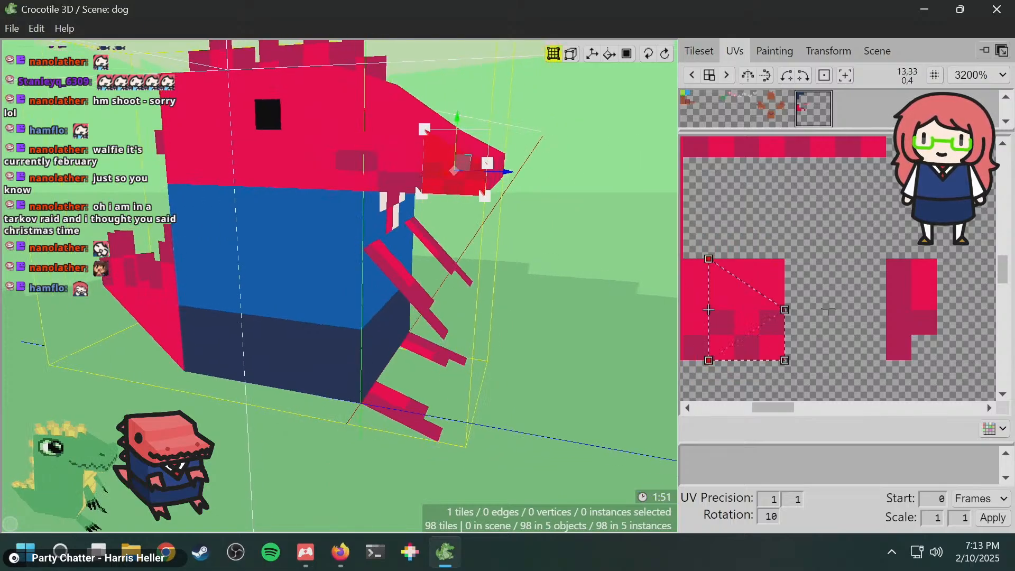
- Compare the UVs of both snout side tiles and widen the rear tile's to three pixels by moving its shorter edge one pixel outward
{"action": "mouse_move", "coordinate": [624, 297]}
{"action": "right_mouse_down"}
{"action": "mouse_move", "coordinate": [534, 290]}
{"action": "mouse_move", "coordinate": [640, 294]}
{"action": "right_mouse_up"}
{"action": "left_click", "coordinate": [470, 170]}
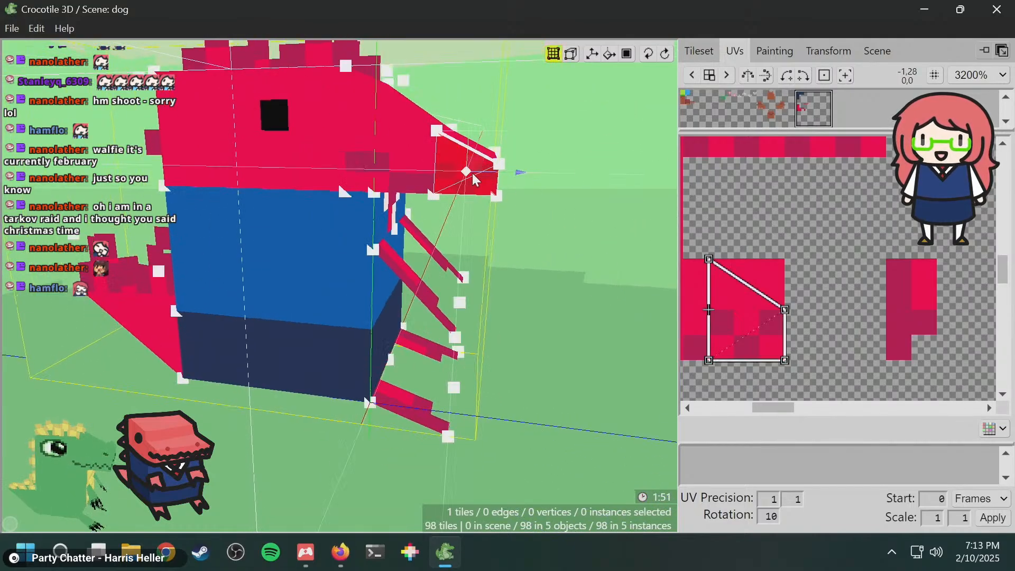
{"action": "mouse_move", "coordinate": [470, 170]}
{"action": "right_mouse_down"}
{"action": "mouse_move", "coordinate": [523, 169]}
{"action": "mouse_move", "coordinate": [487, 169]}
{"action": "right_mouse_up"}
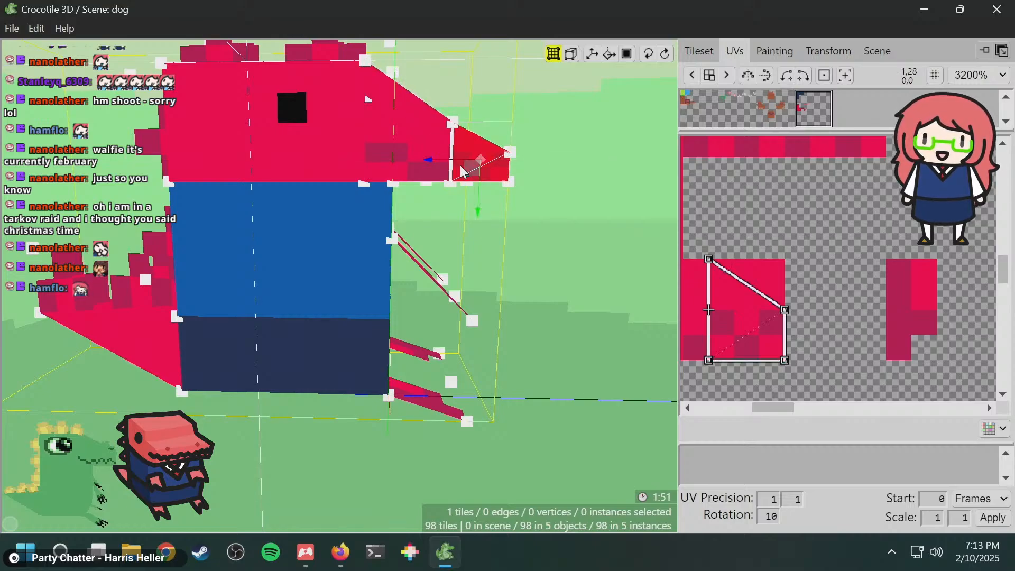
{"action": "mouse_move", "coordinate": [471, 180]}
{"action": "middle_mouse_down"}
{"action": "mouse_move", "coordinate": [450, 193]}
{"action": "mouse_move", "coordinate": [461, 179]}
{"action": "middle_mouse_up"}
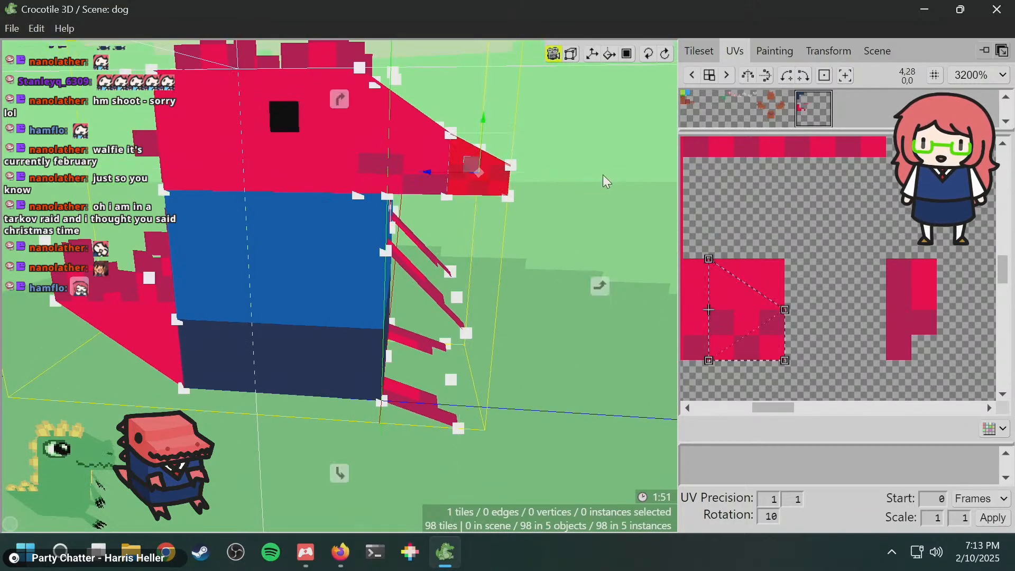
{"action": "mouse_move", "coordinate": [605, 179]}
{"action": "middle_mouse_down"}
{"action": "mouse_move", "coordinate": [396, 197]}
{"action": "mouse_move", "coordinate": [618, 168]}
{"action": "middle_mouse_up"}
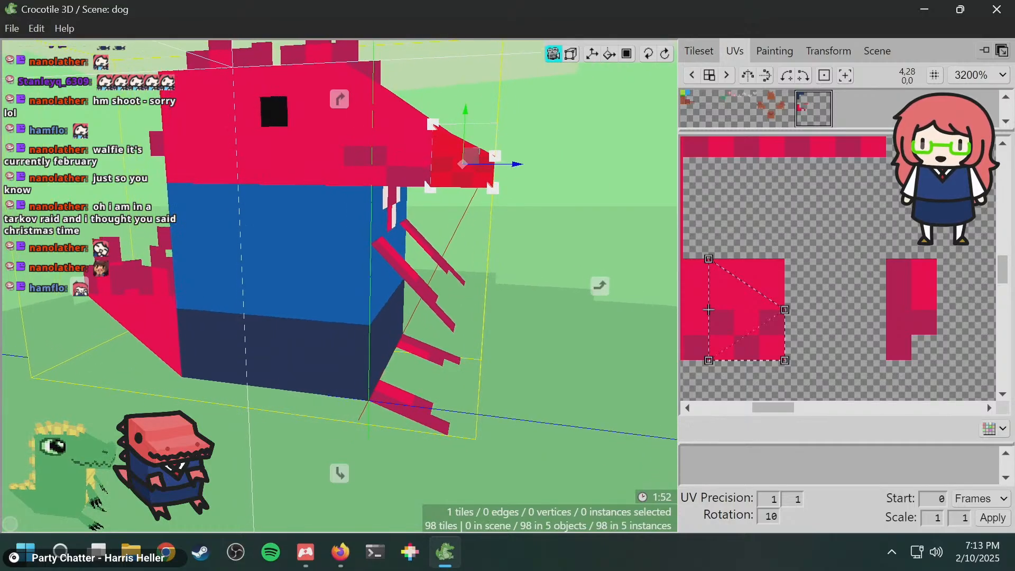
{"action": "left_click", "coordinate": [391, 157], "text": "shift"}
{"action": "middle_click_drag", "start_coordinate": [774, 253], "coordinate": [826, 247]}
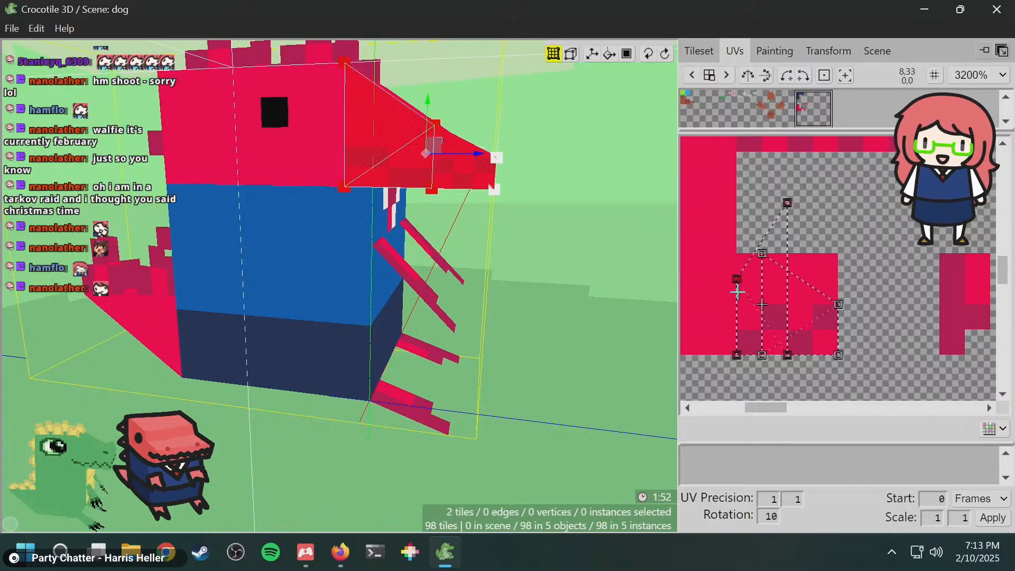
{"action": "left_click_drag", "start_coordinate": [752, 365], "coordinate": [753, 366]}
{"action": "key", "text": "a"}
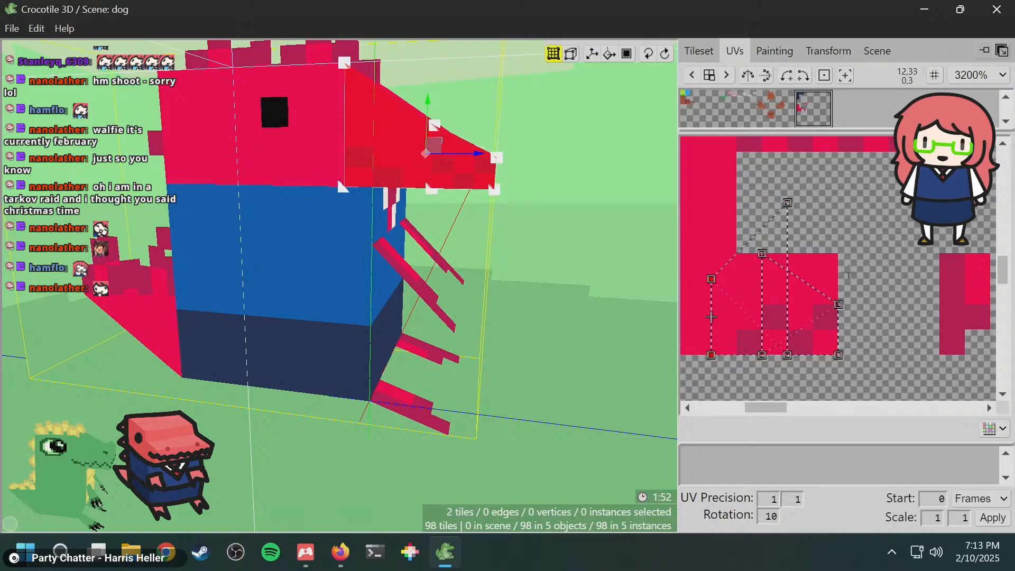
{"action": "left_click", "coordinate": [835, 201]}
{"action": "key", "text": "space"}
{"action": "left_click_drag", "start_coordinate": [540, 233], "coordinate": [548, 211]}
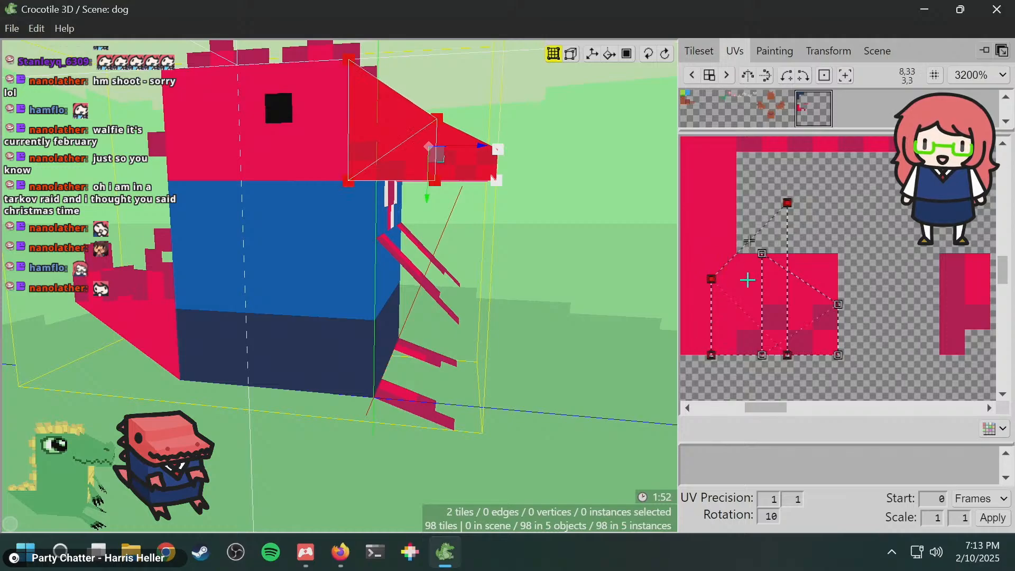
{"action": "left_click", "coordinate": [819, 286]}
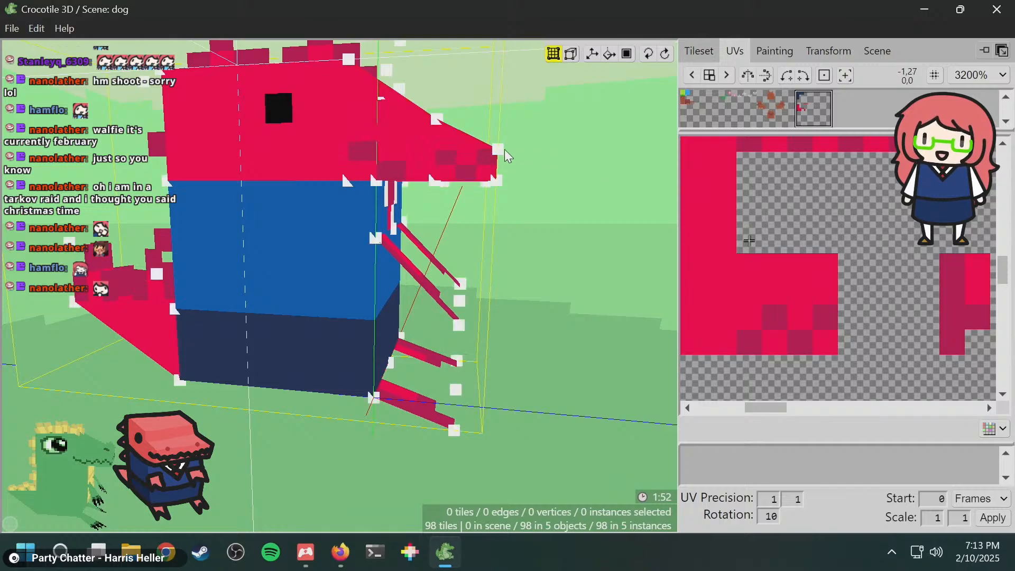
- Shift the UVs of the snout's rear side tile one pixel to the right and raise its two upper corners by one pixel
{"action": "left_click", "coordinate": [428, 153]}
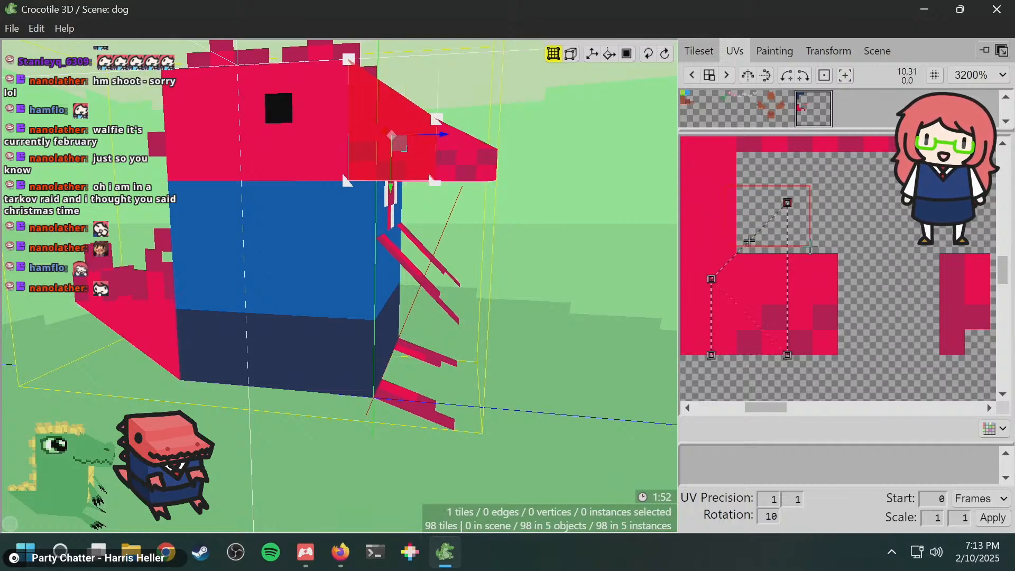
{"action": "left_click_drag", "start_coordinate": [842, 228], "coordinate": [841, 243]}
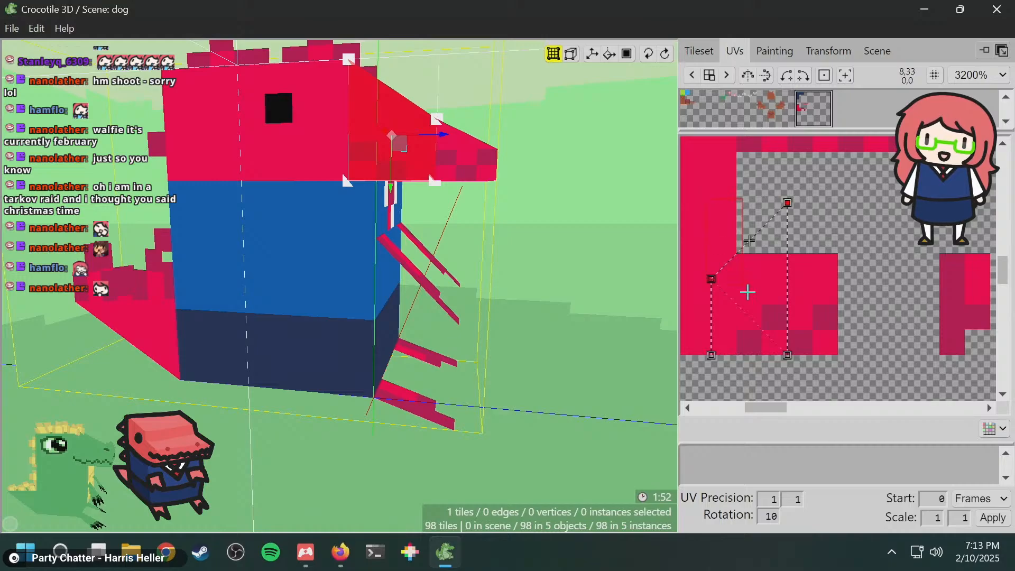
{"action": "left_click_drag", "start_coordinate": [747, 291], "coordinate": [822, 374]}
{"action": "right_click_drag", "start_coordinate": [847, 348], "coordinate": [874, 345]}
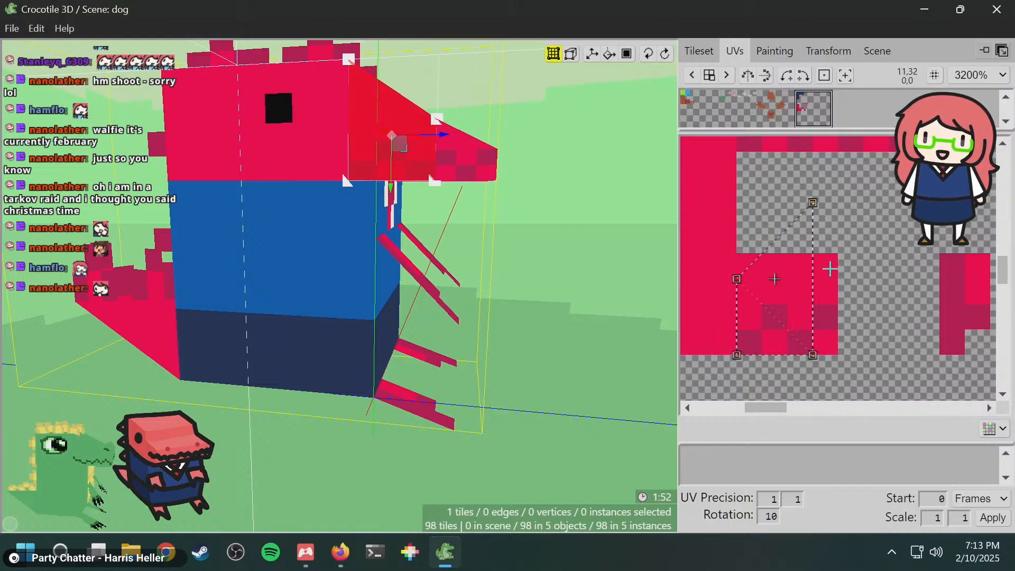
{"action": "left_click_drag", "start_coordinate": [840, 292], "coordinate": [843, 293]}
{"action": "right_click_drag", "start_coordinate": [847, 267], "coordinate": [848, 287]}
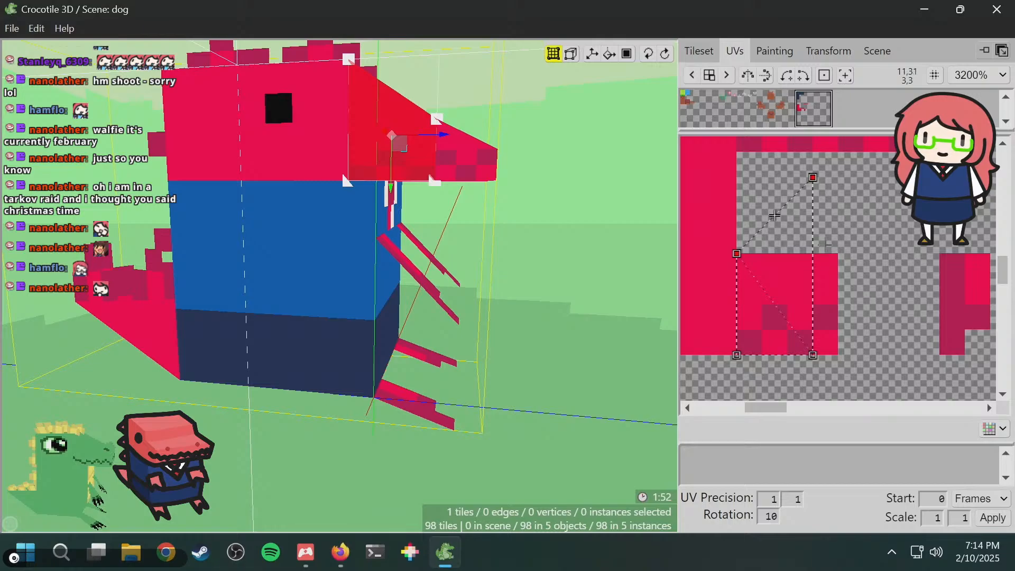
- Widen the snout's rear side tile UVs to four pixels by moving the taller edge one pixel outward, and raise that edge's upper corner one pixel
{"action": "left_click_drag", "start_coordinate": [852, 164], "coordinate": [791, 386]}
{"action": "right_click_drag", "start_coordinate": [857, 345], "coordinate": [882, 342]}
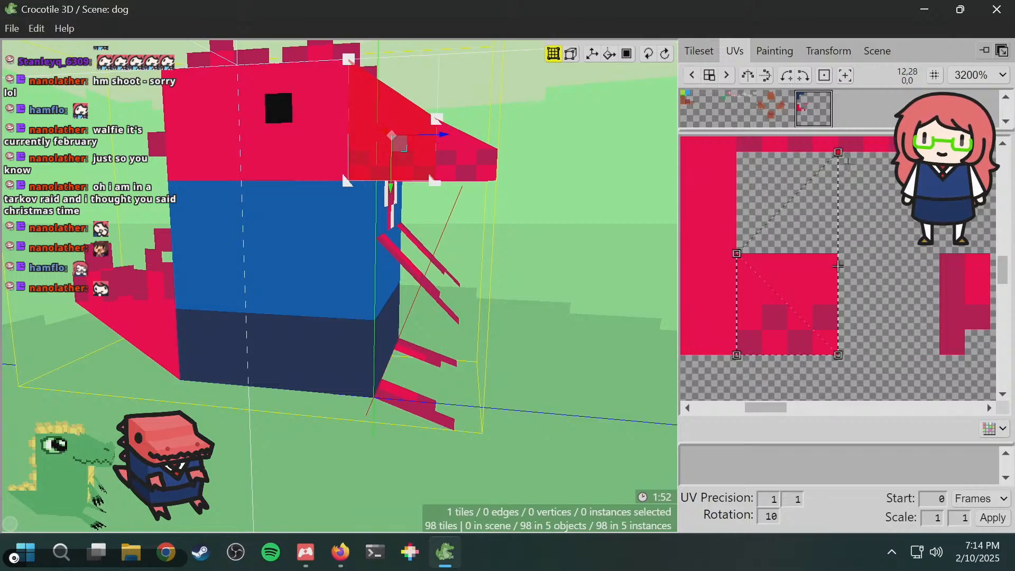
{"action": "middle_click_drag", "start_coordinate": [593, 221], "coordinate": [528, 225]}
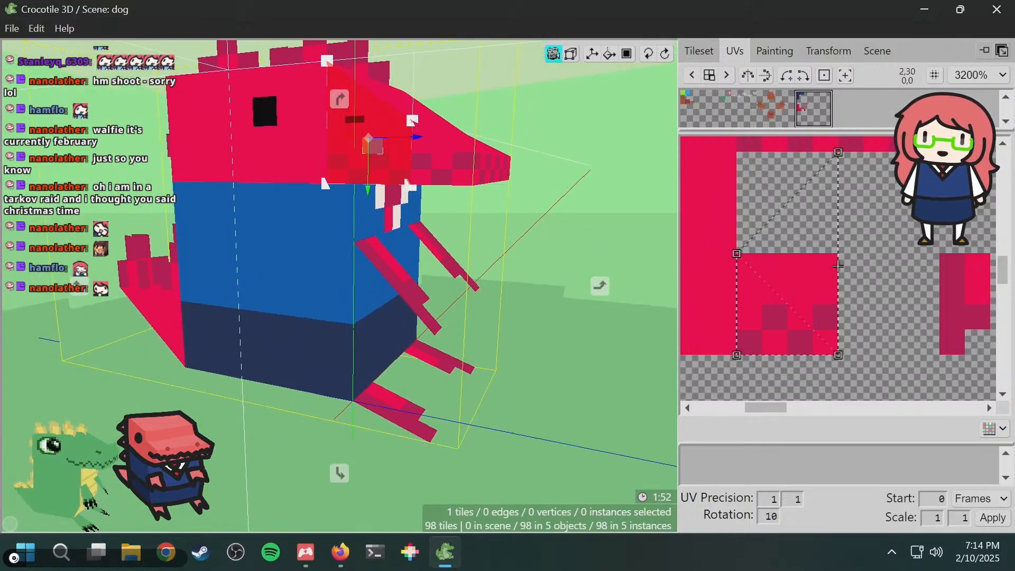
- Paint the empty 4 by 4 pixel area above the snout's side artwork with #ff004d using the pencil
{"action": "left_click", "coordinate": [774, 51]}
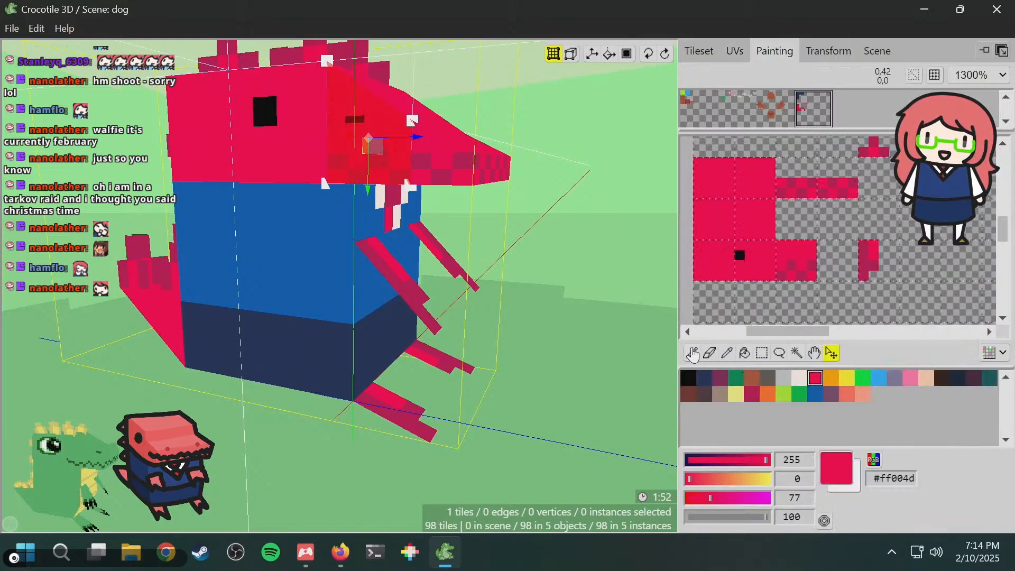
{"action": "left_click", "coordinate": [692, 353]}
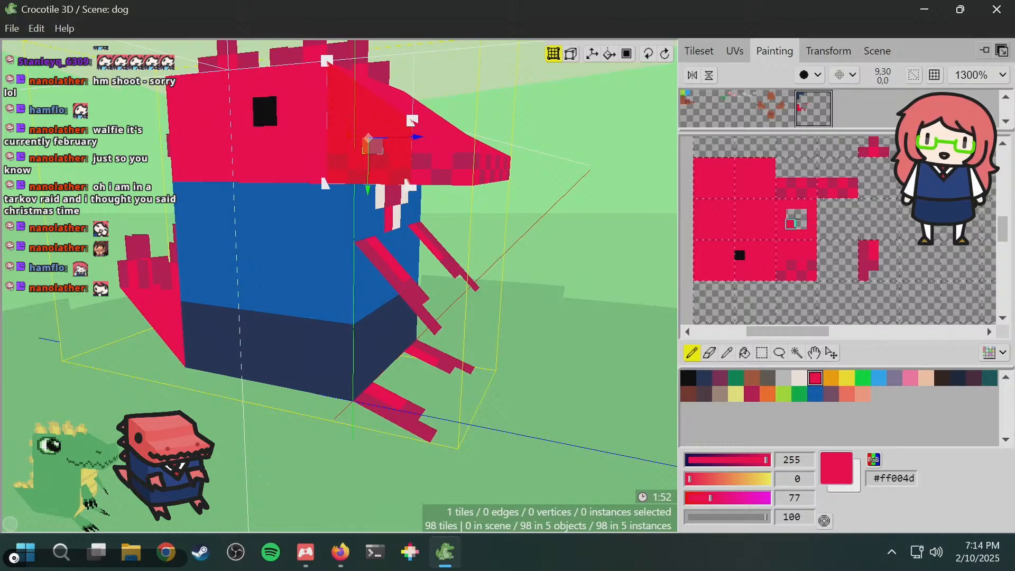
{"action": "middle_click_drag", "start_coordinate": [319, 304], "coordinate": [386, 272]}
{"action": "left_click", "coordinate": [583, 244]}
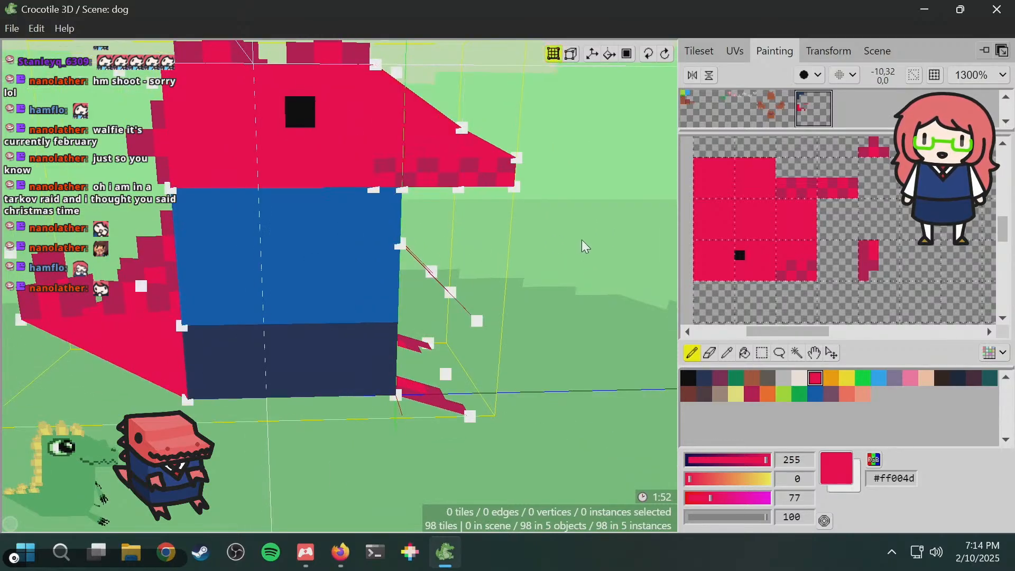
- Extend the zigzag mouth by two #be1250 pixels onto the eye tile's texture and save the file
{"action": "mouse_move", "coordinate": [583, 243]}
{"action": "middle_mouse_down"}
{"action": "mouse_move", "coordinate": [518, 270]}
{"action": "mouse_move", "coordinate": [364, 267]}
{"action": "mouse_move", "coordinate": [489, 275]}
{"action": "mouse_move", "coordinate": [571, 247]}
{"action": "mouse_move", "coordinate": [423, 285]}
{"action": "mouse_move", "coordinate": [534, 265]}
{"action": "mouse_move", "coordinate": [589, 229]}
{"action": "middle_mouse_up"}
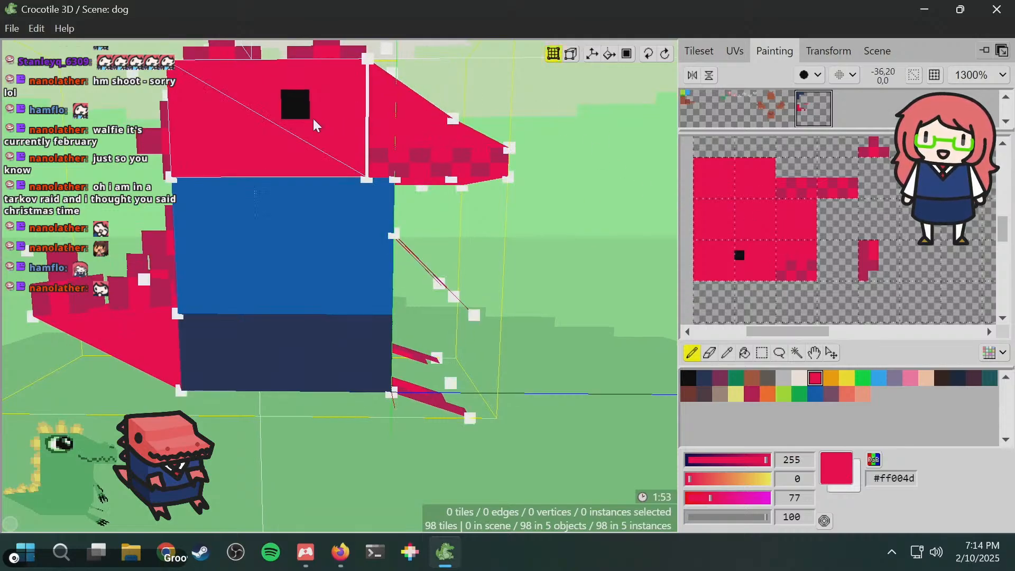
{"action": "scroll", "coordinate": [757, 288], "scroll_direction": "up", "scroll_amount": 4}
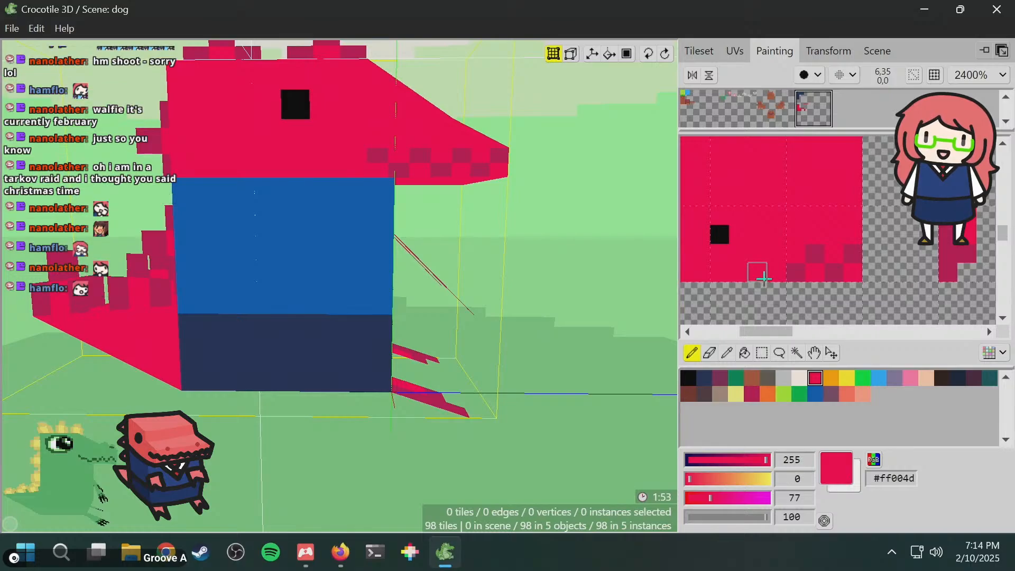
{"action": "scroll", "coordinate": [767, 267], "scroll_direction": "down", "scroll_amount": 3}
{"action": "scroll", "coordinate": [769, 262], "scroll_direction": "up", "scroll_amount": 3}
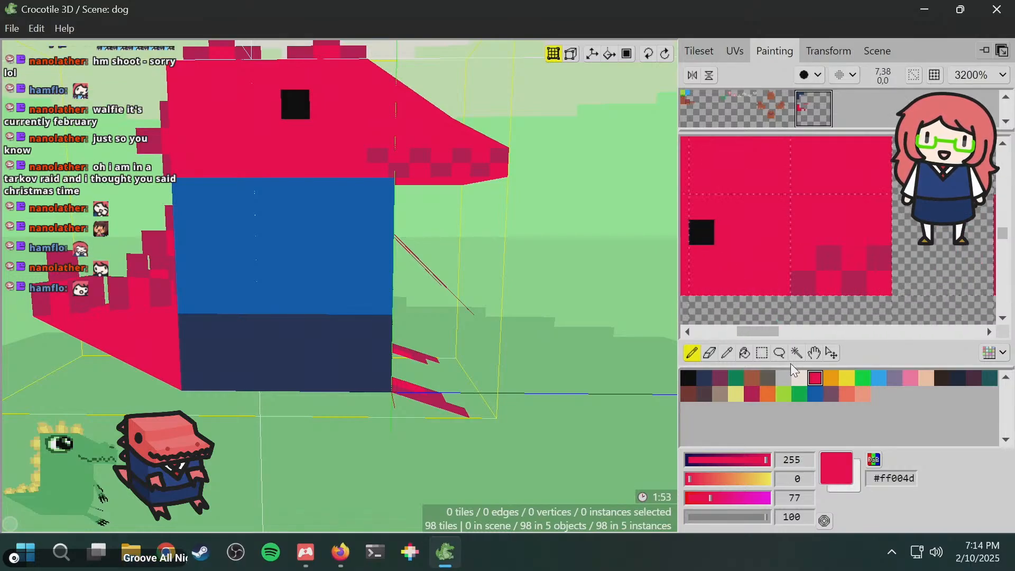
{"action": "left_click", "coordinate": [753, 393]}
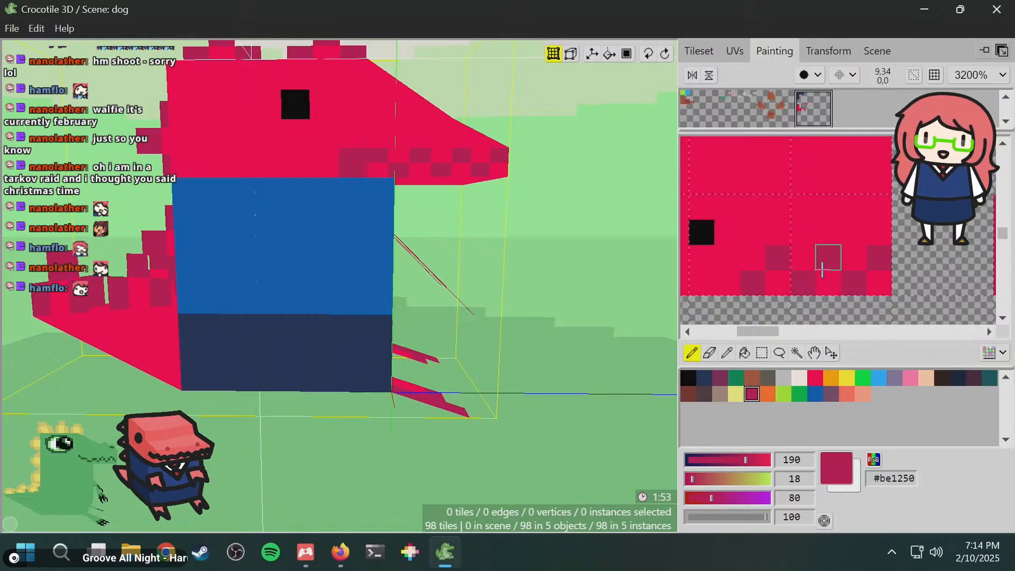
{"action": "key", "text": "ctrl+s"}
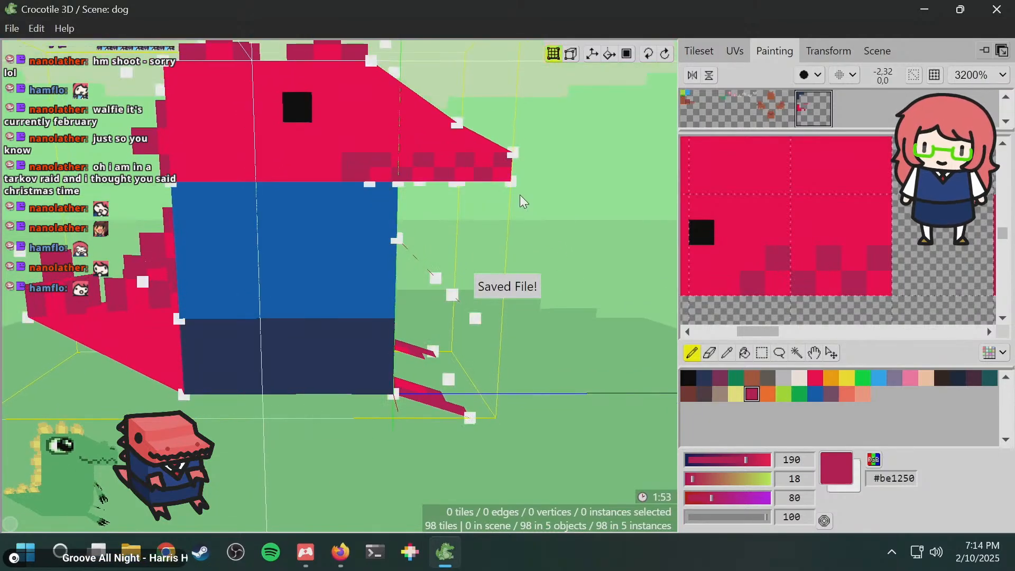
- Raise the upper edge of the eye tile's UVs by three pixels
{"action": "left_click", "coordinate": [335, 140]}
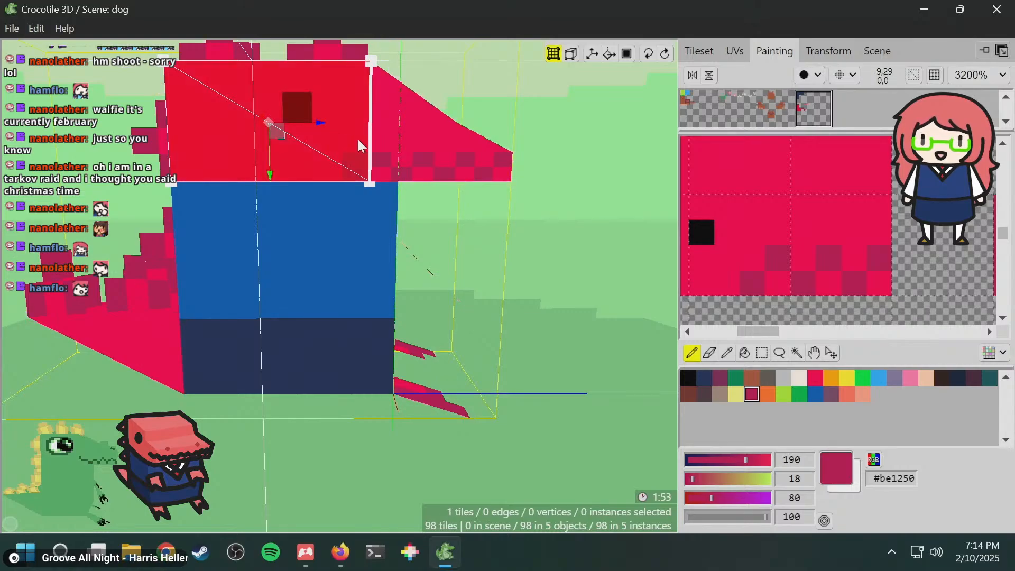
{"action": "scroll", "coordinate": [534, 223], "scroll_direction": "down", "scroll_amount": 2}
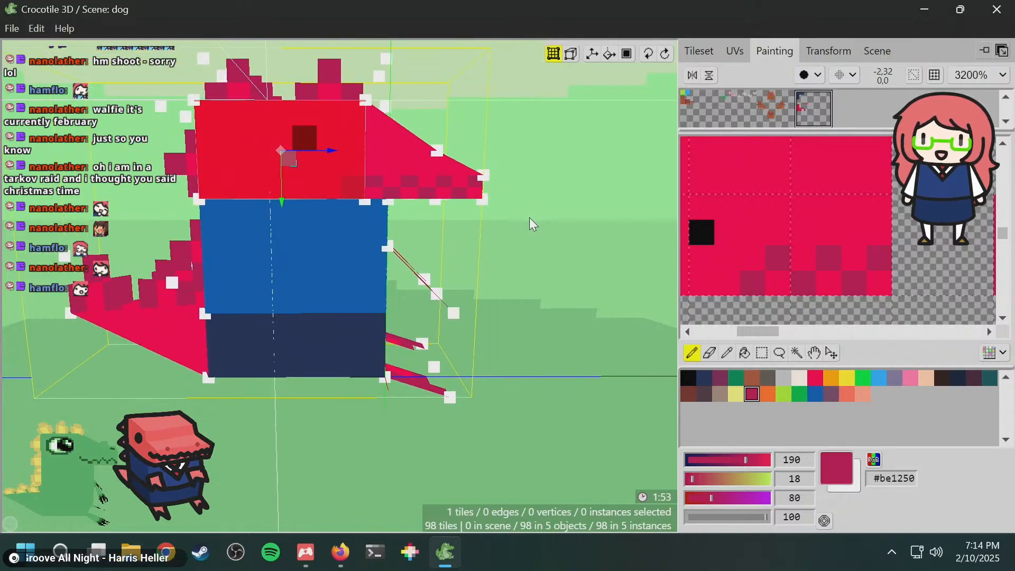
{"action": "key", "text": "space"}
{"action": "left_click_drag", "start_coordinate": [533, 225], "coordinate": [552, 215]}
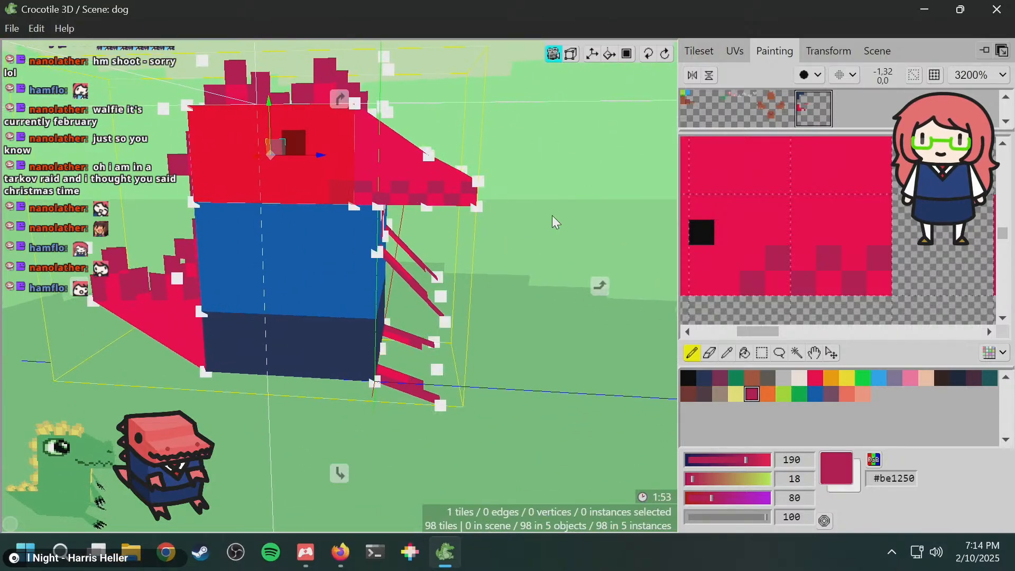
{"action": "middle_click_drag", "start_coordinate": [730, 208], "coordinate": [842, 199]}
{"action": "scroll", "coordinate": [829, 211], "scroll_direction": "down", "scroll_amount": 1}
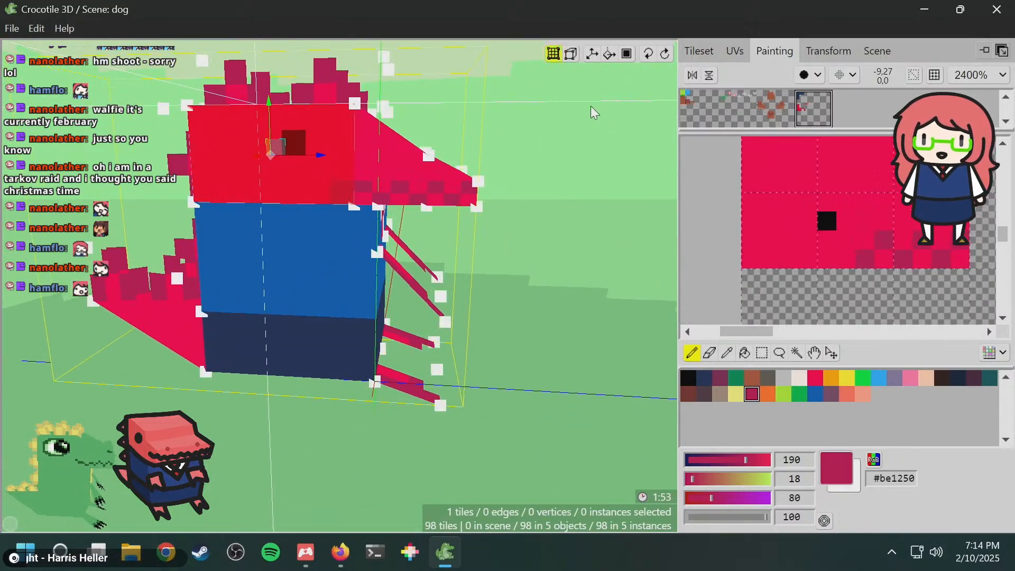
{"action": "left_click", "coordinate": [735, 51]}
{"action": "key", "text": "space"}
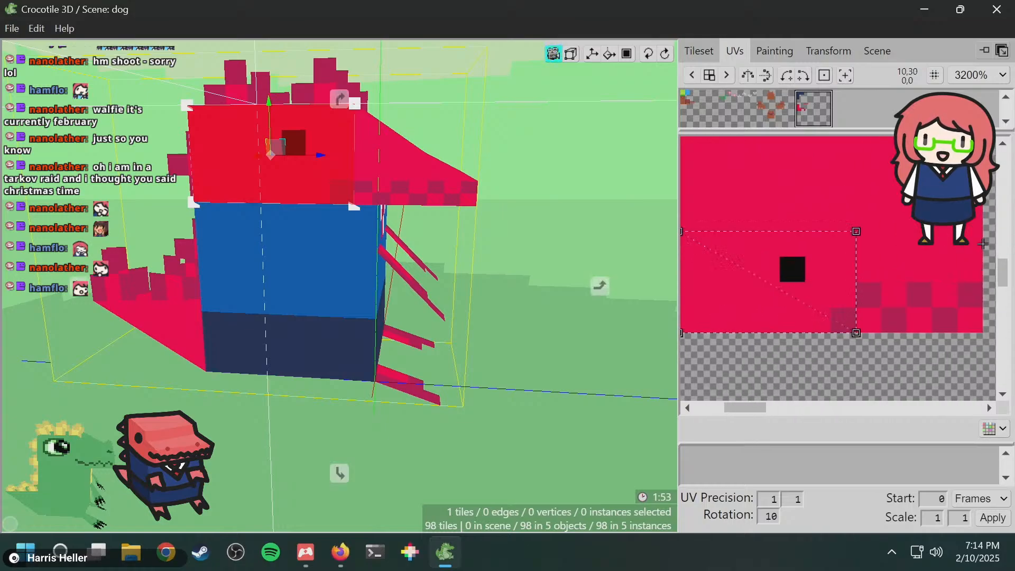
{"action": "scroll", "coordinate": [846, 235], "scroll_direction": "down", "scroll_amount": 1}
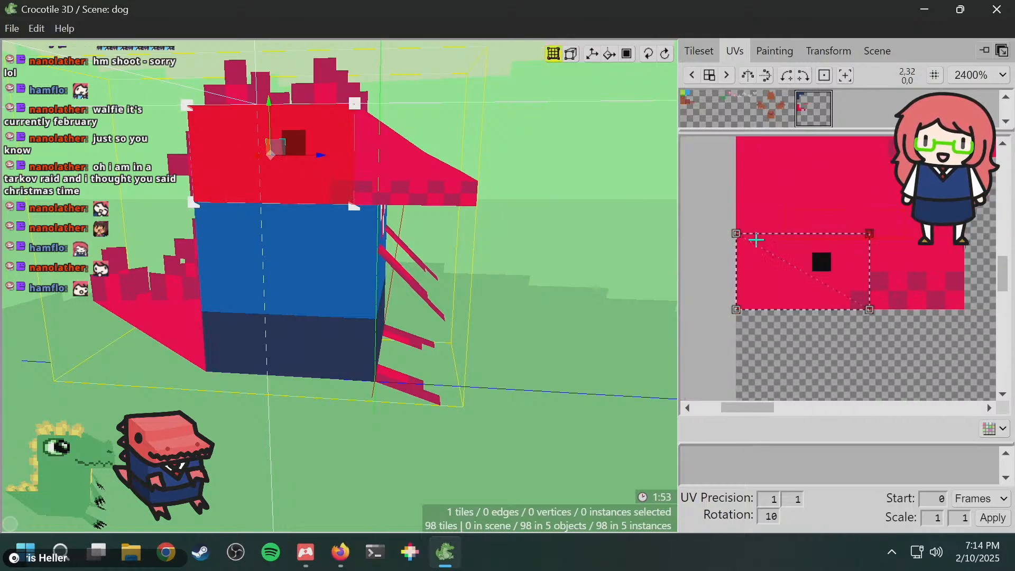
{"action": "key", "text": "w"}
{"action": "key", "text": "w"}
{"action": "key", "text": "w"}
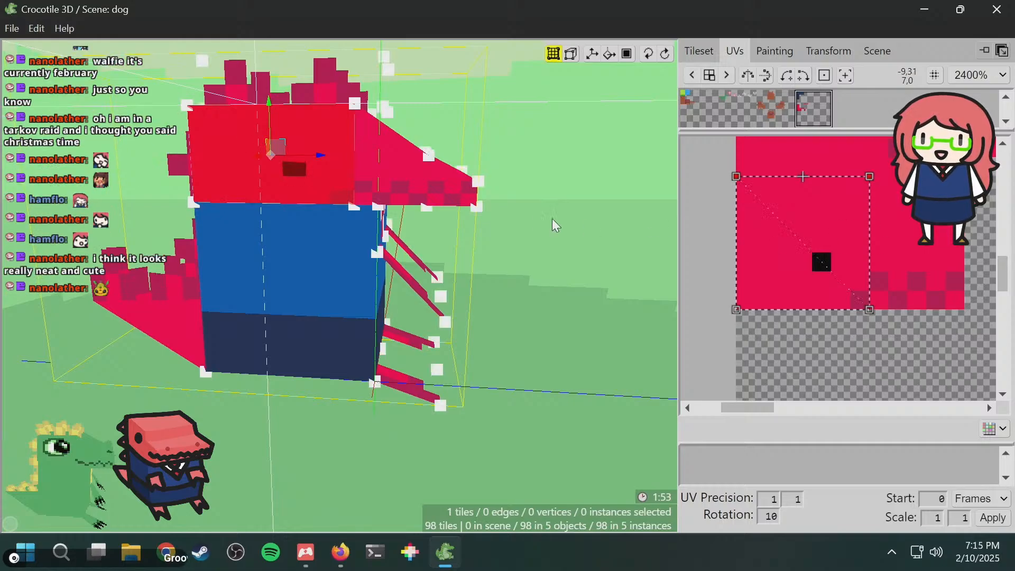
{"action": "key", "text": "space"}
{"action": "left_click_drag", "start_coordinate": [512, 209], "coordinate": [540, 205]}
{"action": "key", "text": "space"}
{"action": "left_click", "coordinate": [519, 206]}
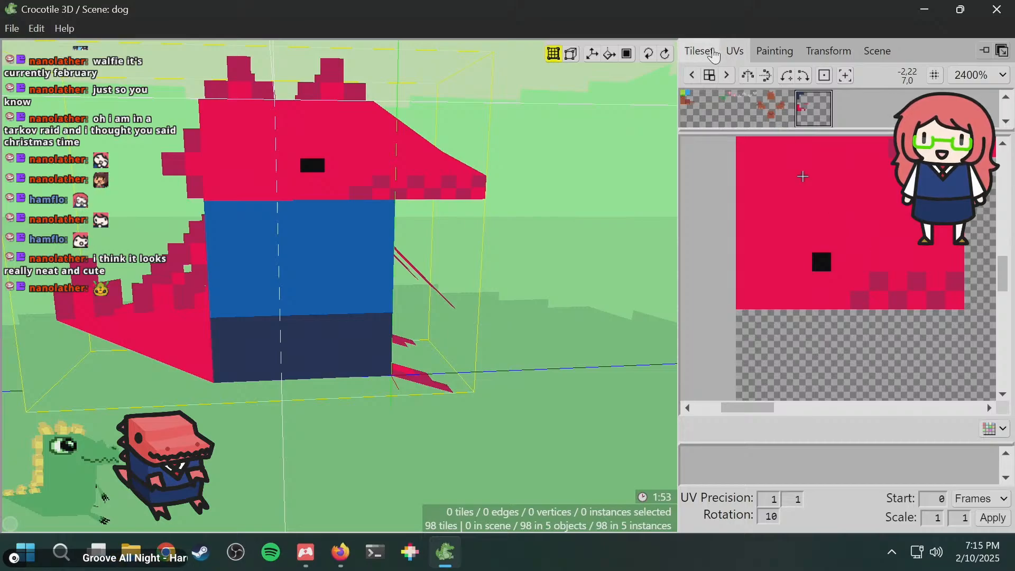
- Make the eye one pixel taller by painting a #000000 pixel directly above it with the pencil
{"action": "left_click", "coordinate": [774, 51]}
{"action": "left_click", "coordinate": [688, 378]}
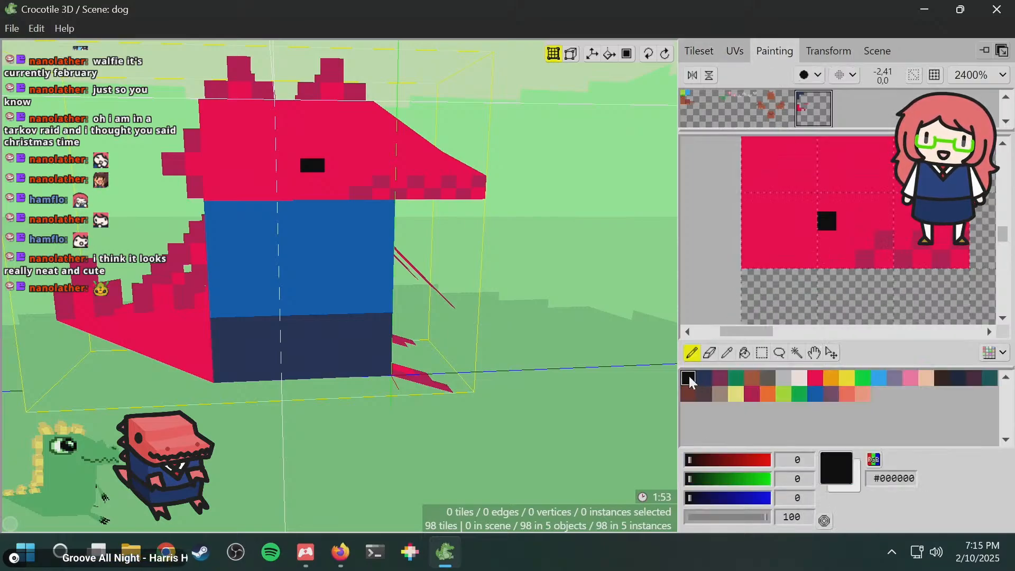
{"action": "key", "text": "space"}
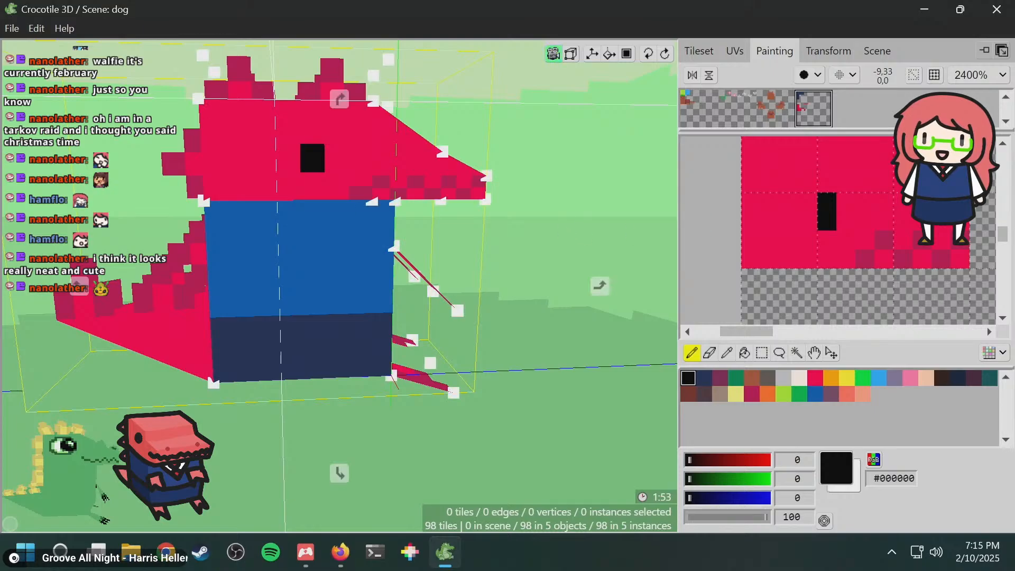
{"action": "left_click_drag", "start_coordinate": [580, 221], "coordinate": [502, 222]}
{"action": "key", "text": "space"}
{"action": "scroll", "coordinate": [313, 297], "scroll_direction": "down", "scroll_amount": 2}
{"action": "key", "text": "space"}
{"action": "left_click_drag", "start_coordinate": [313, 297], "coordinate": [409, 286]}
{"action": "mouse_move", "coordinate": [410, 286]}
{"action": "middle_mouse_down"}
{"action": "mouse_move", "coordinate": [352, 306]}
{"action": "mouse_move", "coordinate": [301, 288]}
{"action": "mouse_move", "coordinate": [227, 285]}
{"action": "mouse_move", "coordinate": [365, 299]}
{"action": "mouse_move", "coordinate": [410, 283]}
{"action": "middle_mouse_up"}
{"action": "scroll", "coordinate": [312, 252], "scroll_direction": "up", "scroll_amount": 4}
{"action": "mouse_move", "coordinate": [445, 233]}
{"action": "middle_mouse_down"}
{"action": "mouse_move", "coordinate": [413, 232]}
{"action": "mouse_move", "coordinate": [431, 233]}
{"action": "middle_mouse_up"}
- Try shifting the eye tile's UV corners one pixel to the right, and return them to their original positions
{"action": "left_click", "coordinate": [735, 51]}
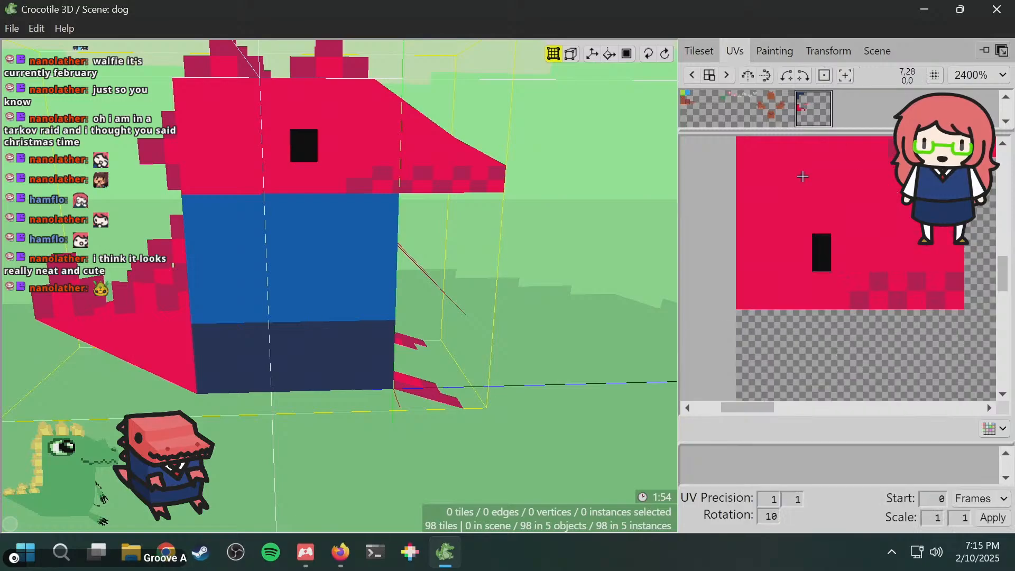
{"action": "left_click", "coordinate": [360, 164]}
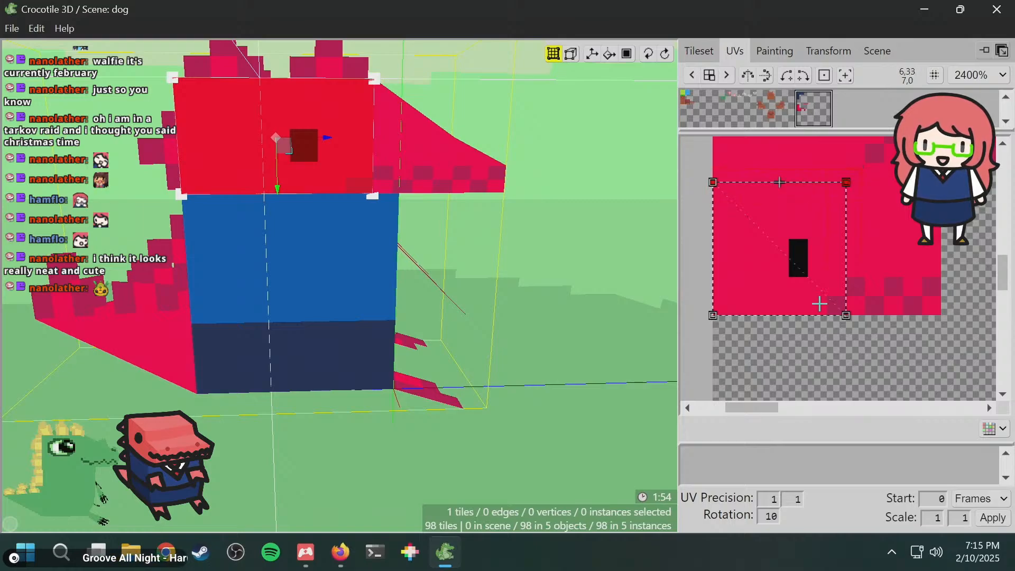
{"action": "left_click_drag", "start_coordinate": [820, 304], "coordinate": [855, 358], "text": "shift"}
{"action": "key", "text": "a"}
{"action": "key", "text": "d"}
{"action": "key", "text": "d"}
{"action": "key", "text": "d"}
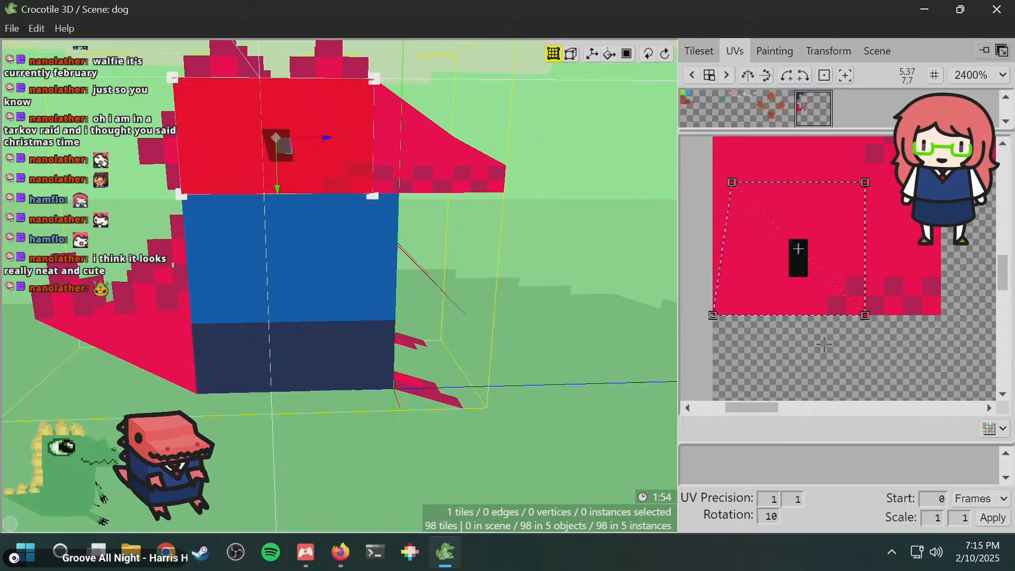
{"action": "key", "text": "a"}
{"action": "key", "text": "a"}
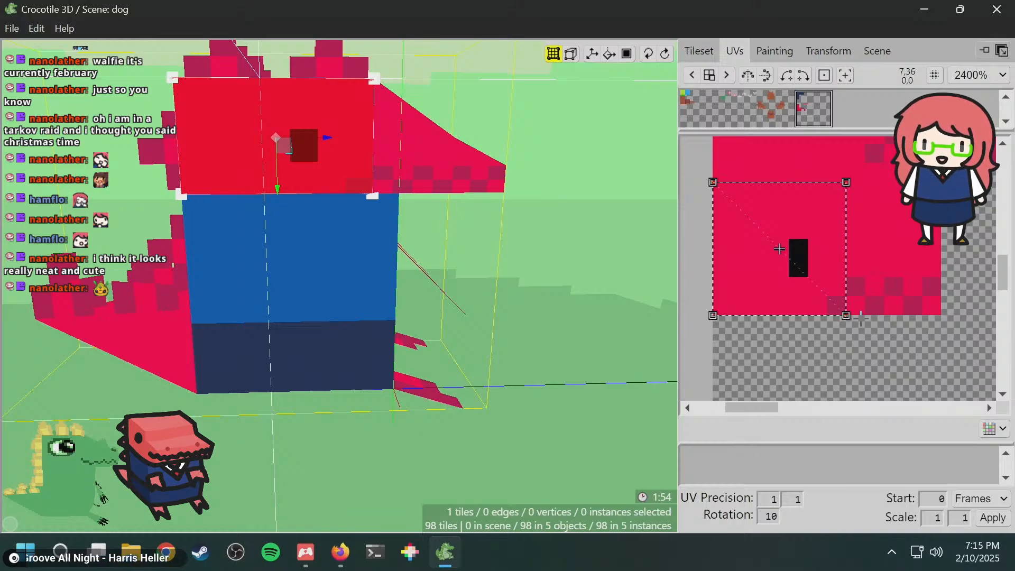
{"action": "mouse_move", "coordinate": [847, 249]}
{"action": "left_mouse_down"}
{"action": "mouse_move", "coordinate": [941, 249]}
{"action": "mouse_move", "coordinate": [828, 249]}
{"action": "mouse_move", "coordinate": [866, 248]}
{"action": "mouse_move", "coordinate": [846, 249]}
{"action": "left_mouse_up"}
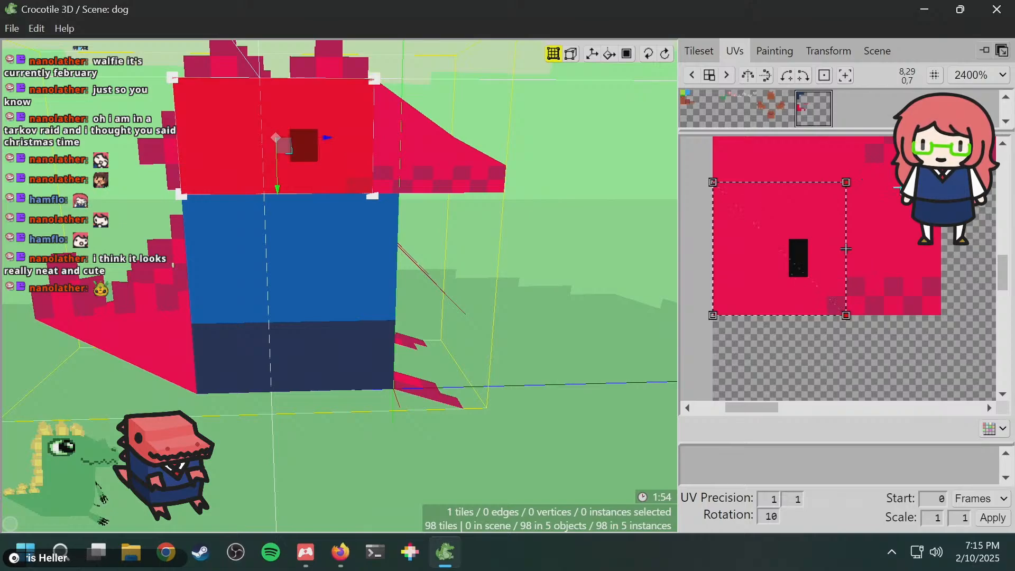
- Delete the eye tile and the two snout side tiles on the opposite, outdated side of the head
{"action": "middle_click_drag", "start_coordinate": [500, 217], "coordinate": [381, 221]}
{"action": "left_click", "coordinate": [560, 202]}
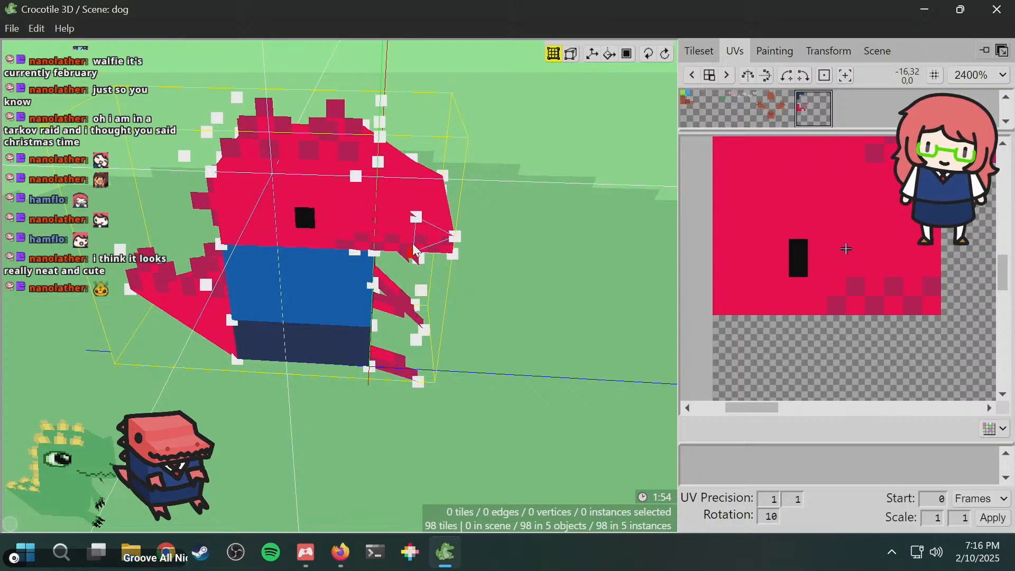
{"action": "middle_click_drag", "start_coordinate": [545, 206], "coordinate": [390, 184]}
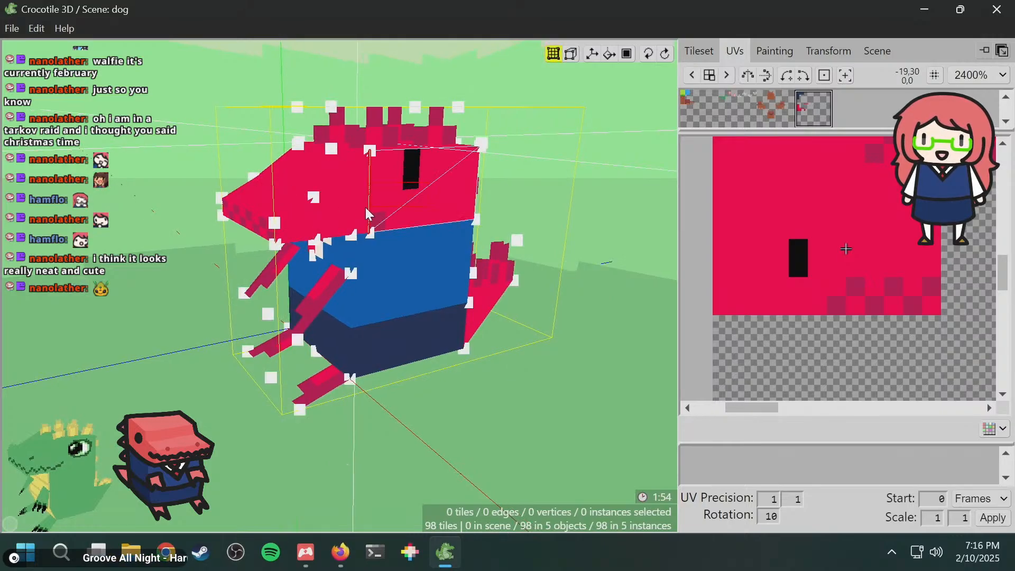
{"action": "left_click", "coordinate": [338, 209]}
{"action": "left_click", "coordinate": [408, 195], "text": "shift"}
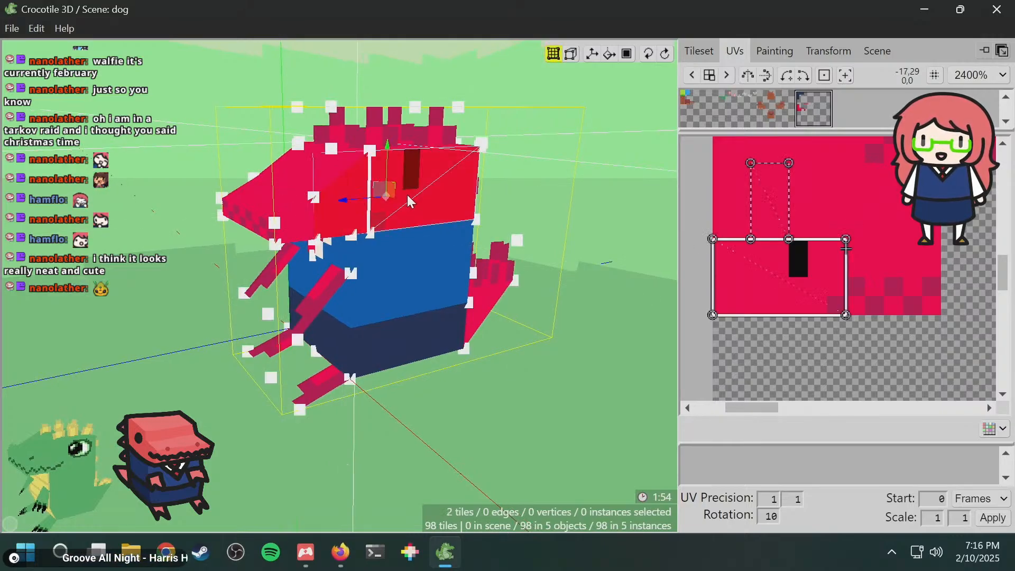
{"action": "key", "text": "Delete"}
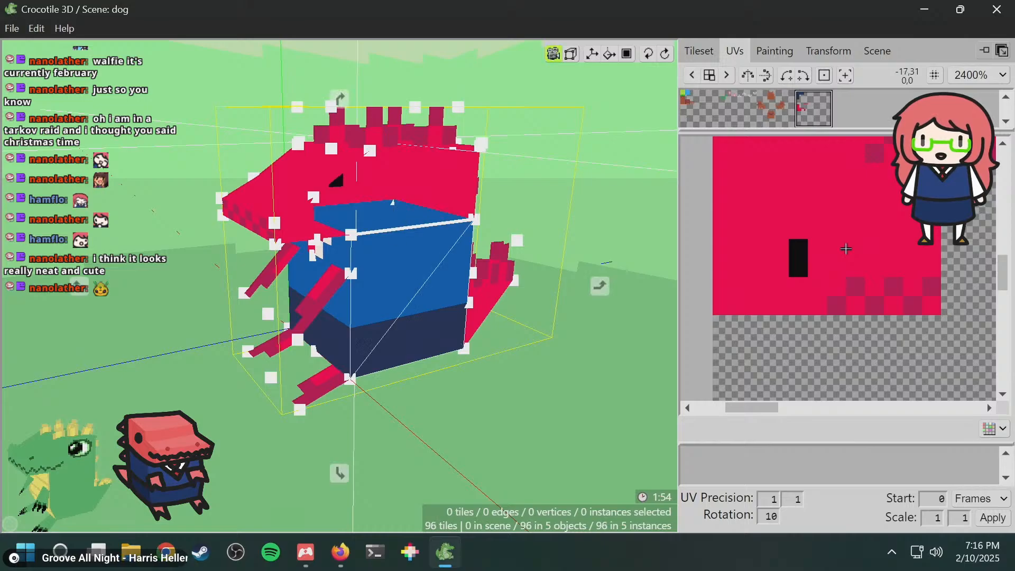
{"action": "middle_click_drag", "start_coordinate": [421, 218], "coordinate": [262, 214]}
{"action": "left_click", "coordinate": [261, 218]}
{"action": "key", "text": "Delete"}
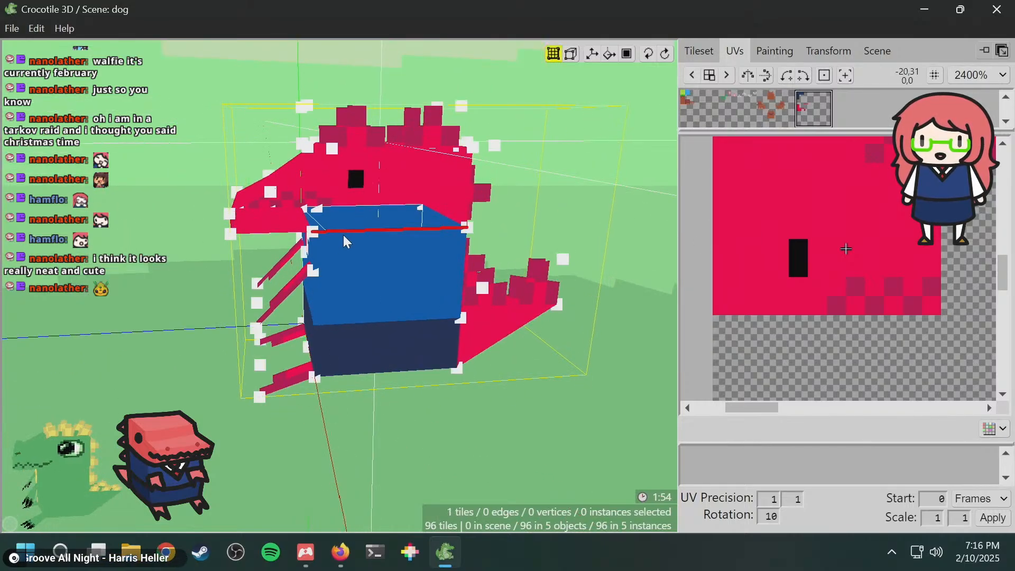
- Duplicate the finished eye tile and two snout side tiles, and move the copies across to fill the opposite side of the head
{"action": "middle_click_drag", "start_coordinate": [344, 234], "coordinate": [208, 178]}
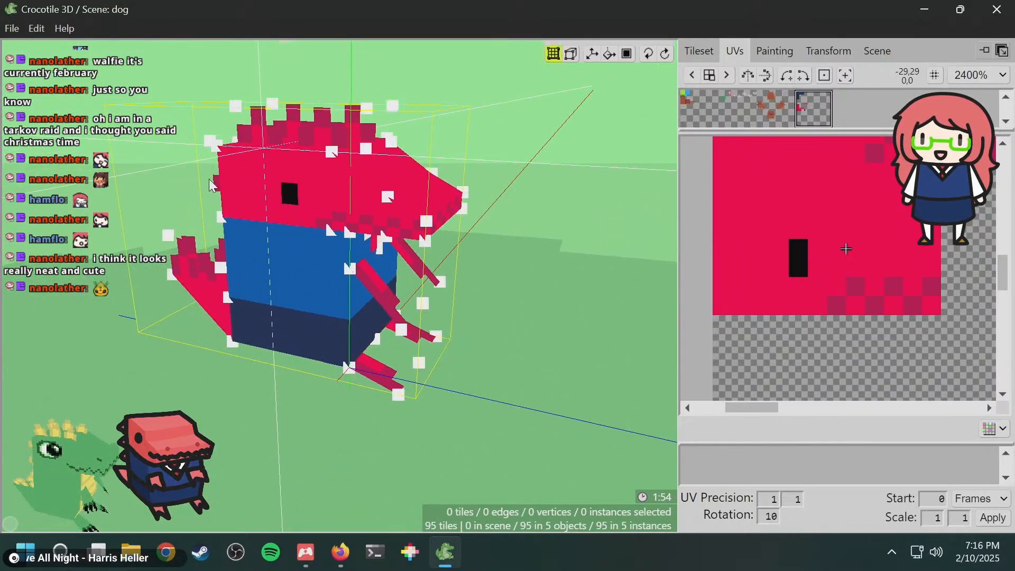
{"action": "left_click", "coordinate": [278, 179]}
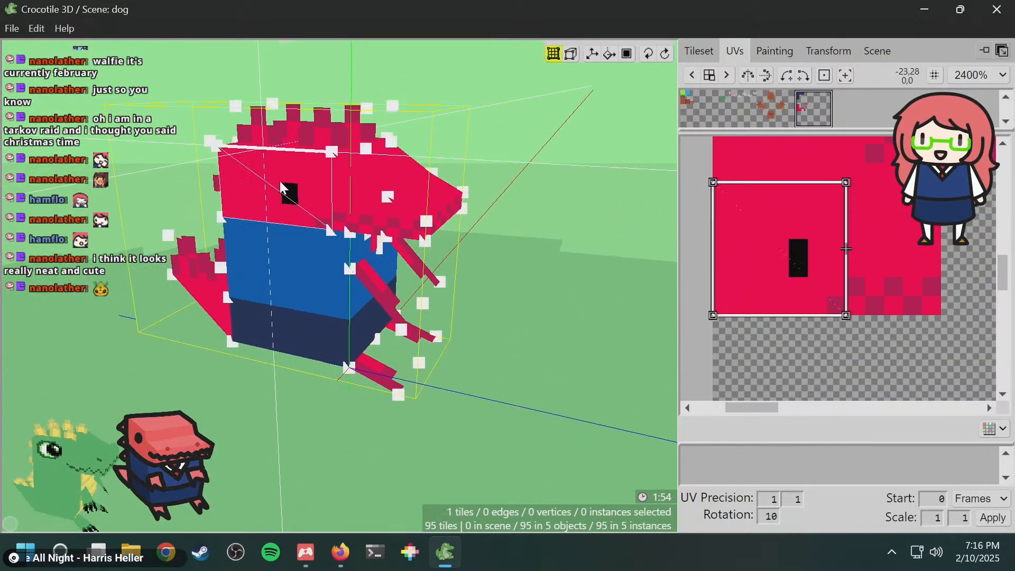
{"action": "left_click", "coordinate": [363, 211], "text": "shift"}
{"action": "left_click", "coordinate": [402, 225], "text": "shift"}
{"action": "key", "text": "v"}
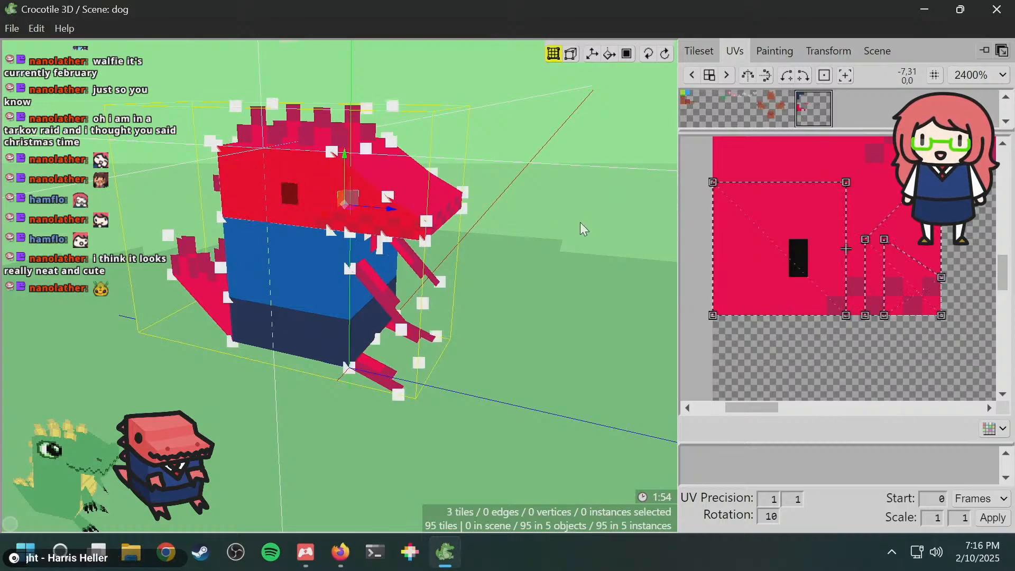
{"action": "key", "text": "ctrl+v"}
{"action": "middle_click_drag", "start_coordinate": [579, 222], "coordinate": [475, 238]}
{"action": "key", "text": "d"}
{"action": "key", "text": "d"}
{"action": "key", "text": "d"}
{"action": "key", "text": "d"}
{"action": "key", "text": "d"}
{"action": "key", "text": "d"}
{"action": "key", "text": "d"}
{"action": "key", "text": "d"}
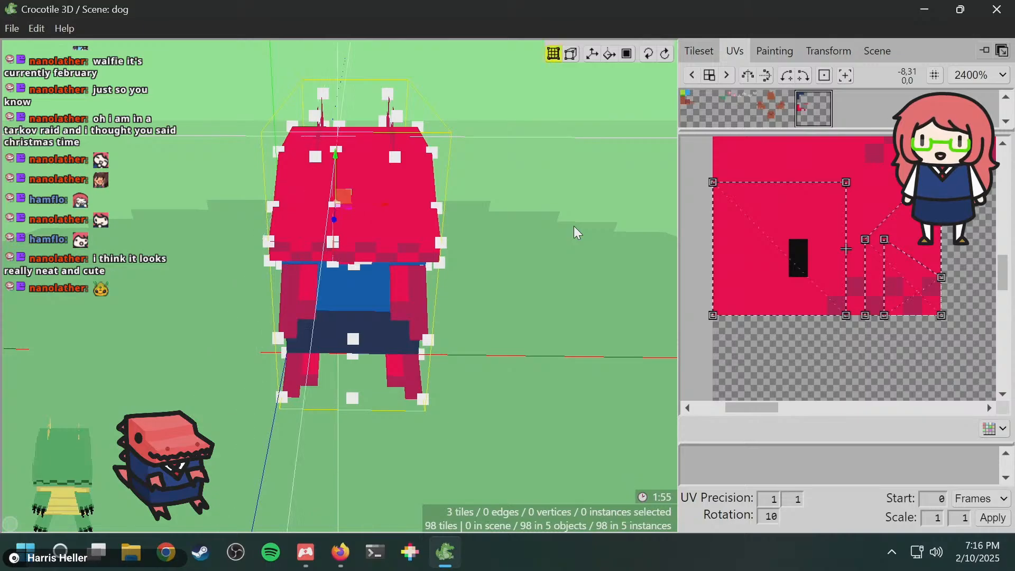
{"action": "key", "text": "space"}
{"action": "left_click_drag", "start_coordinate": [579, 226], "coordinate": [444, 229]}
{"action": "left_click_drag", "start_coordinate": [518, 224], "coordinate": [490, 211]}
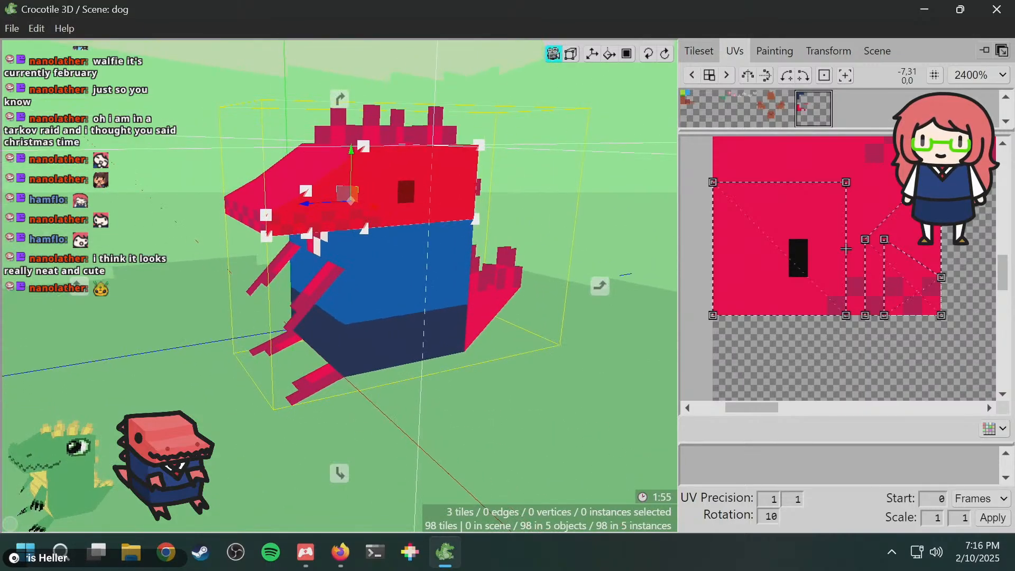
{"action": "key", "text": "space"}
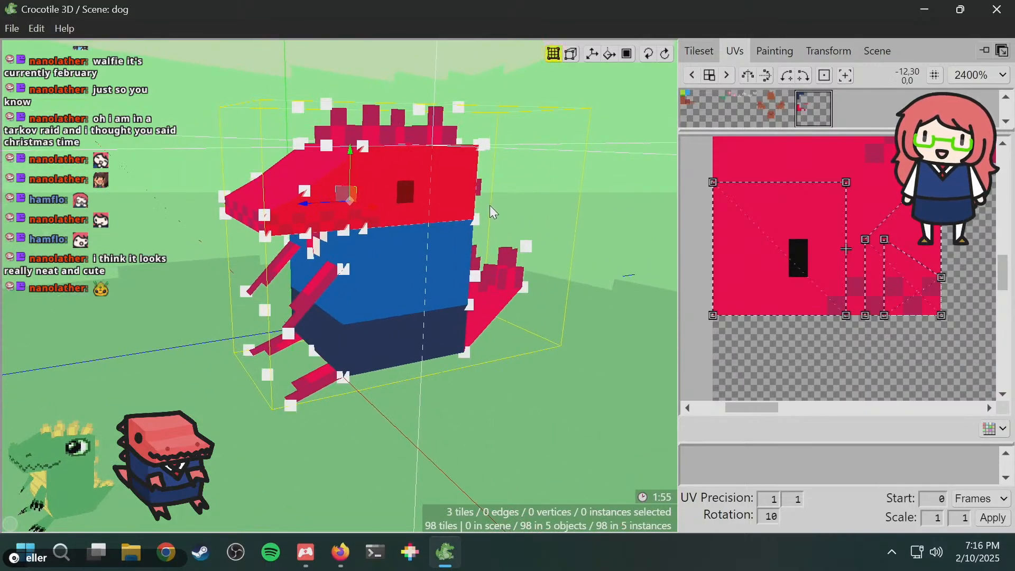
{"action": "left_click", "coordinate": [489, 205]}
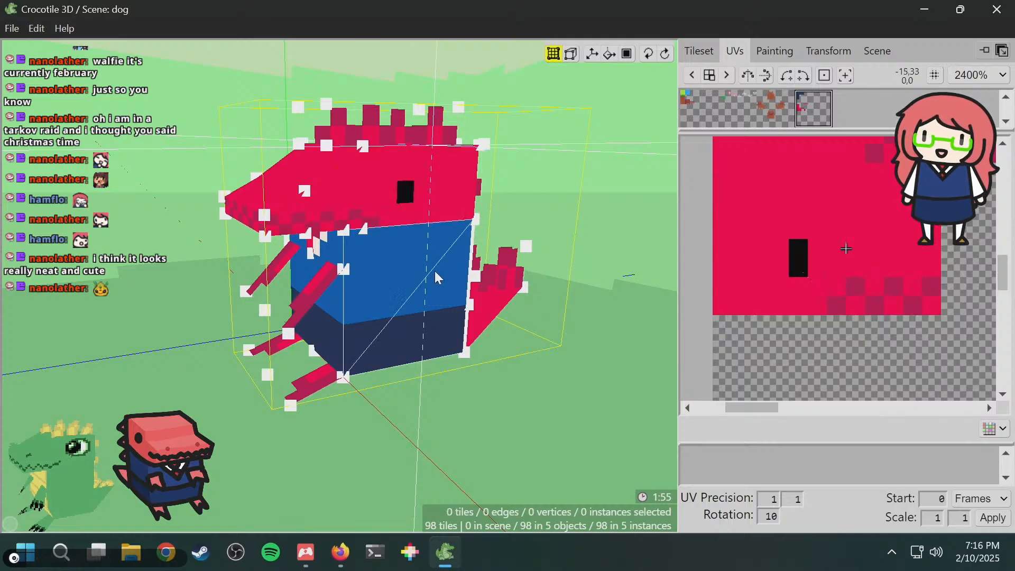
- Check the head with its copied side tiles from the back and front, and save the file
{"action": "key", "text": "space"}
{"action": "left_click_drag", "start_coordinate": [434, 271], "coordinate": [819, 278]}
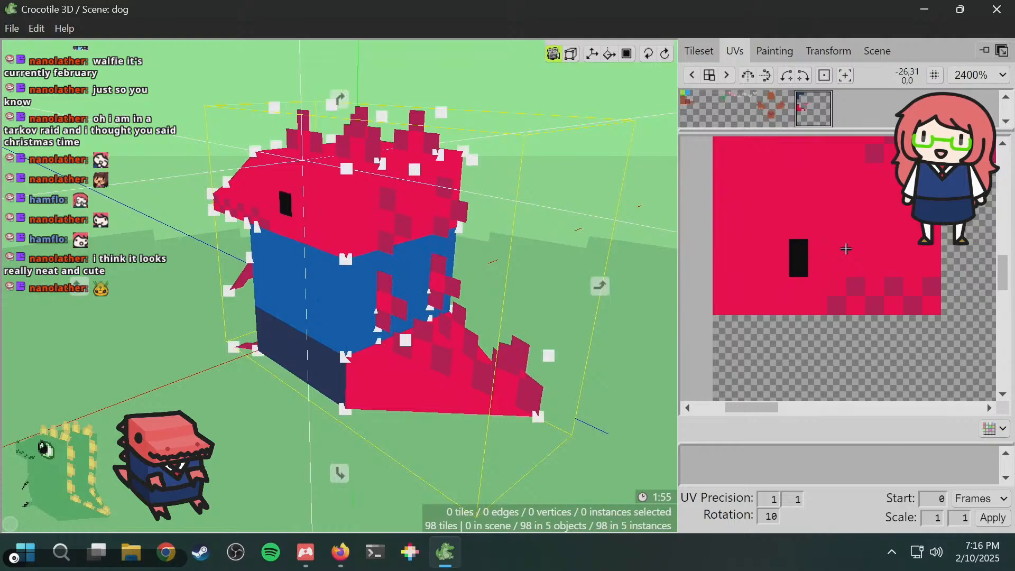
{"action": "left_click_drag", "start_coordinate": [550, 209], "coordinate": [454, 207]}
{"action": "key", "text": "space"}
{"action": "key", "text": "space"}
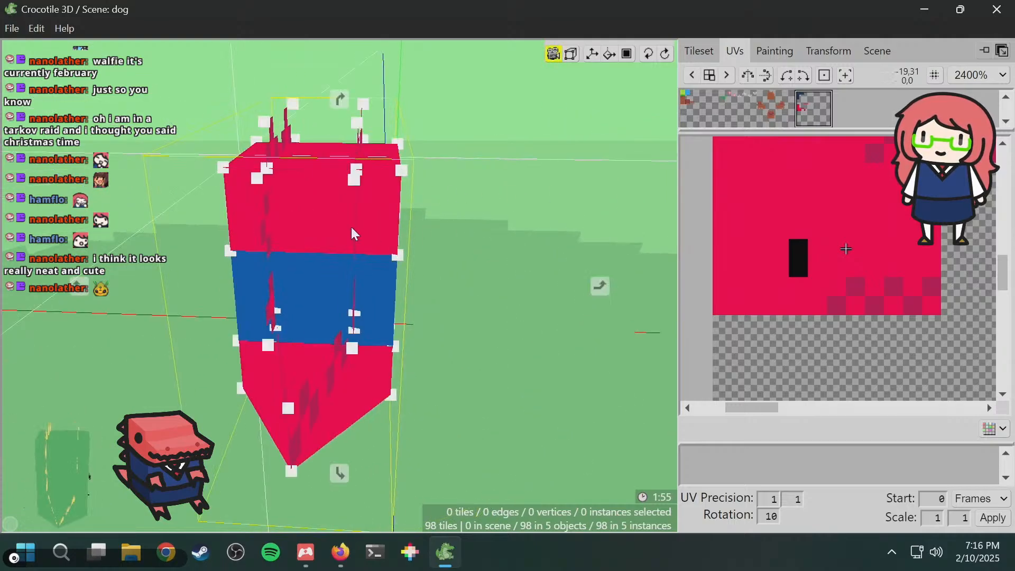
{"action": "left_click_drag", "start_coordinate": [350, 225], "coordinate": [450, 211]}
{"action": "key", "text": "space"}
{"action": "key", "text": "space"}
{"action": "left_click_drag", "start_coordinate": [266, 231], "coordinate": [391, 233]}
{"action": "key", "text": "space"}
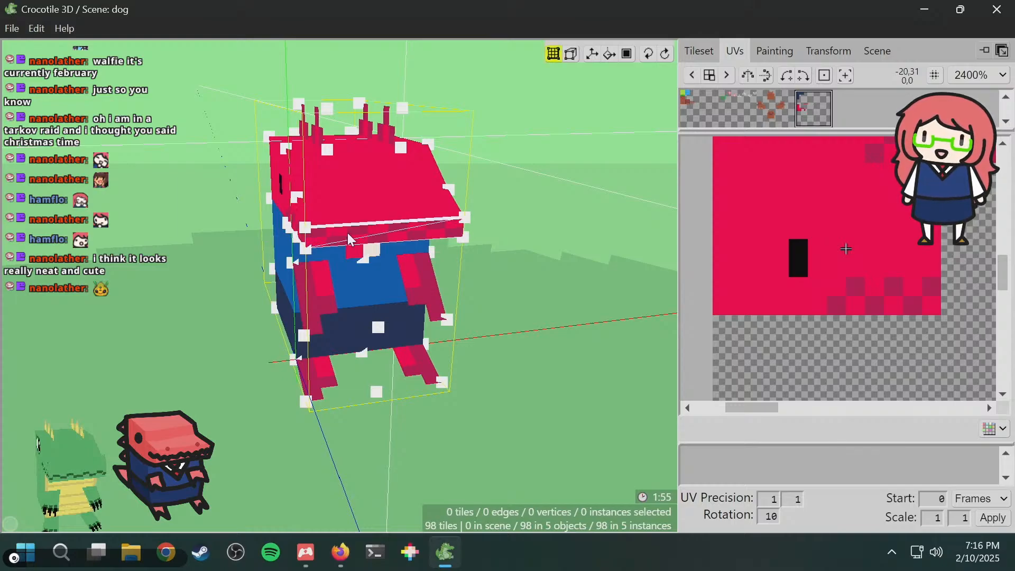
{"action": "key", "text": "ctrl+s"}
- Examine the eyes, mouth line and spikes on the model from the sides, front and back
{"action": "key", "text": "space"}
{"action": "key", "text": "space"}
{"action": "key", "text": "space"}
{"action": "left_click_drag", "start_coordinate": [347, 232], "coordinate": [444, 219]}
{"action": "key", "text": "space"}
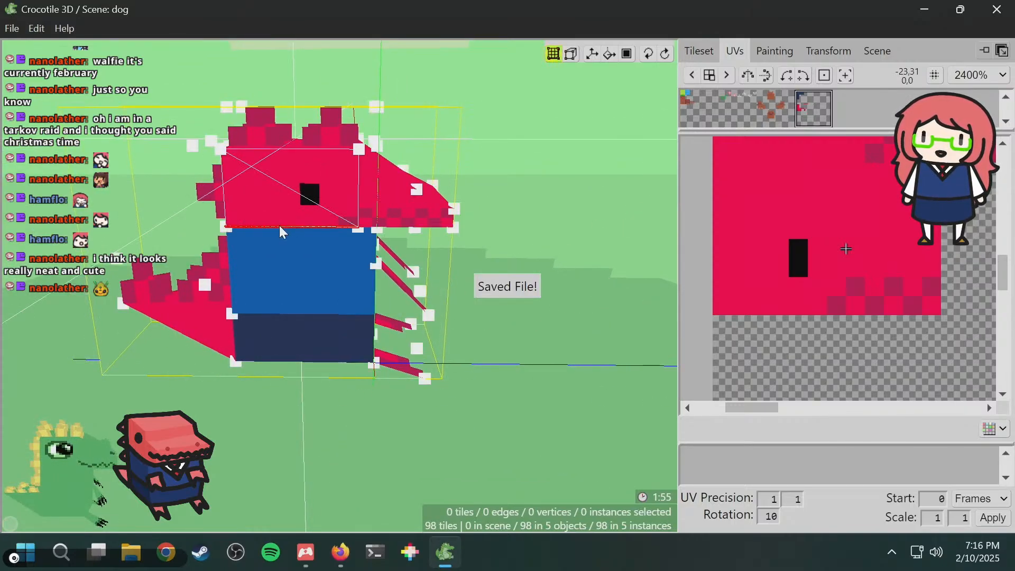
{"action": "scroll", "coordinate": [279, 225], "scroll_direction": "up", "scroll_amount": 4}
{"action": "key", "text": "space"}
{"action": "left_click_drag", "start_coordinate": [600, 213], "coordinate": [407, 227]}
{"action": "left_click_drag", "start_coordinate": [307, 230], "coordinate": [403, 228]}
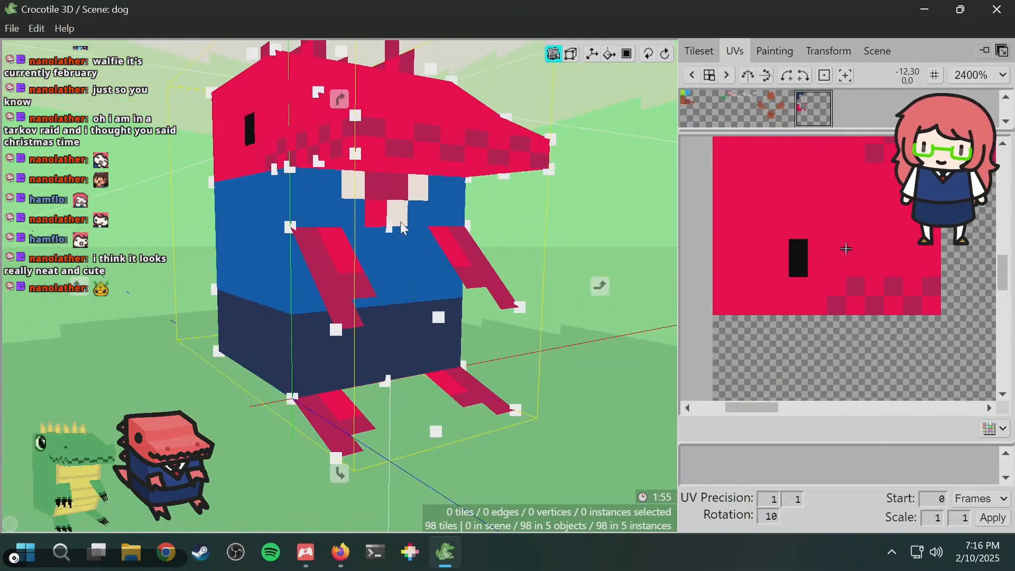
{"action": "key", "text": "space"}
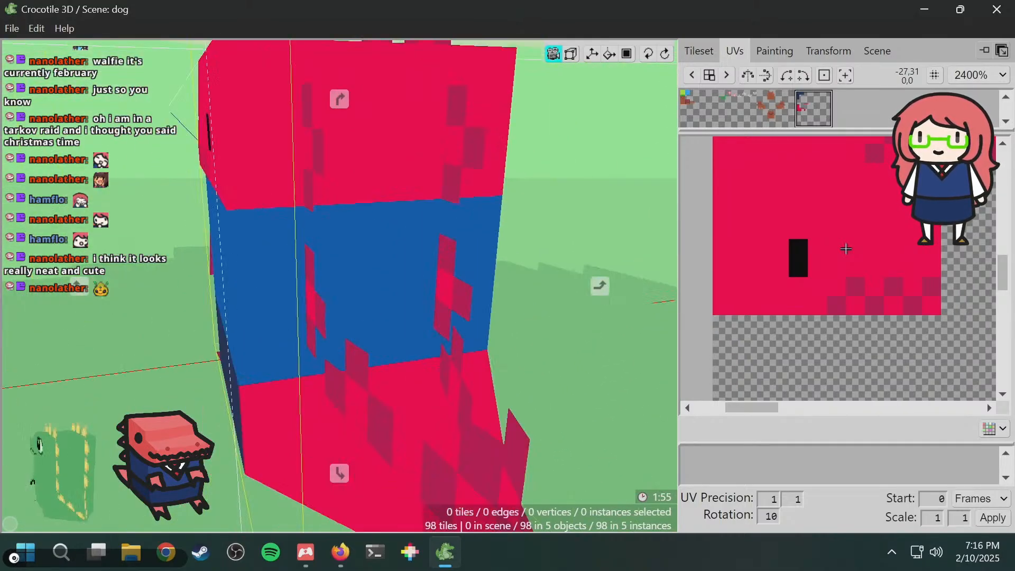
{"action": "key", "text": "space"}
{"action": "scroll", "coordinate": [193, 239], "scroll_direction": "down", "scroll_amount": 3}
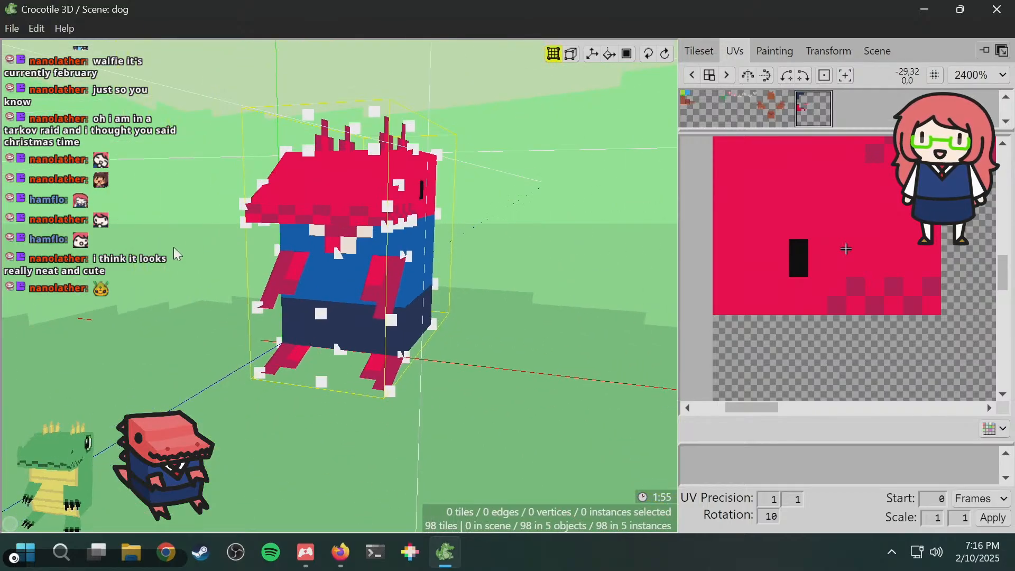
{"action": "key", "text": "space"}
{"action": "key", "text": "space"}
{"action": "scroll", "coordinate": [242, 228], "scroll_direction": "down", "scroll_amount": 3}
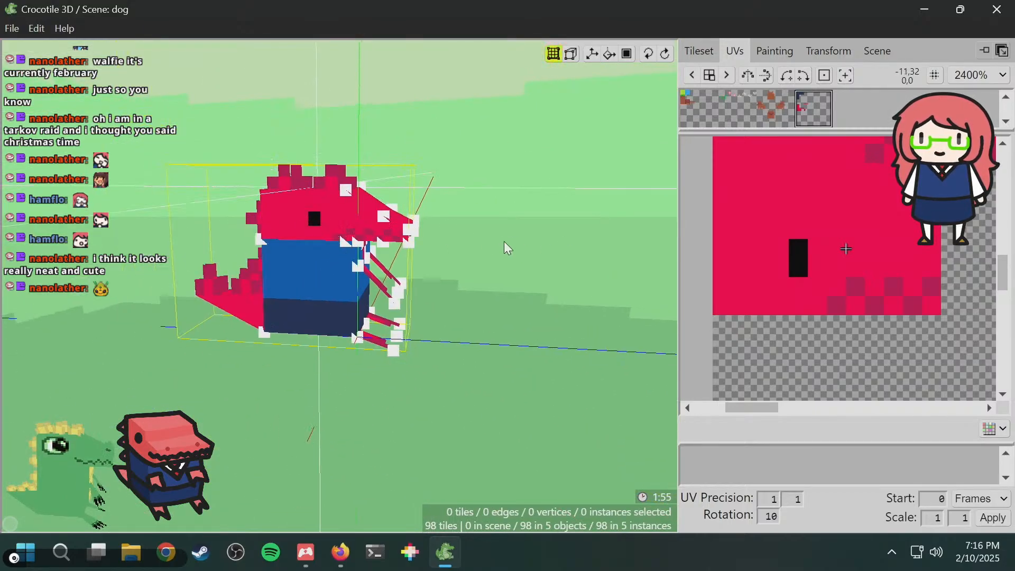
- Examine the side of the head and the shape of the snout up close
{"action": "key", "text": "space"}
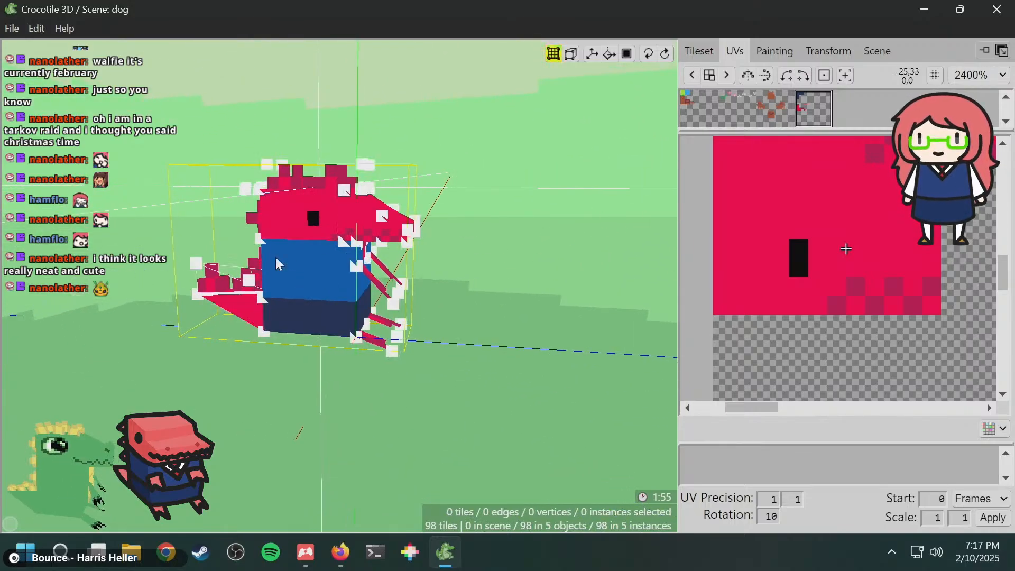
{"action": "scroll", "coordinate": [846, 249], "scroll_direction": "up", "scroll_amount": 3}
{"action": "middle_click_drag", "start_coordinate": [576, 212], "coordinate": [553, 206]}
{"action": "key", "text": "Tab"}
{"action": "key", "text": "Tab"}
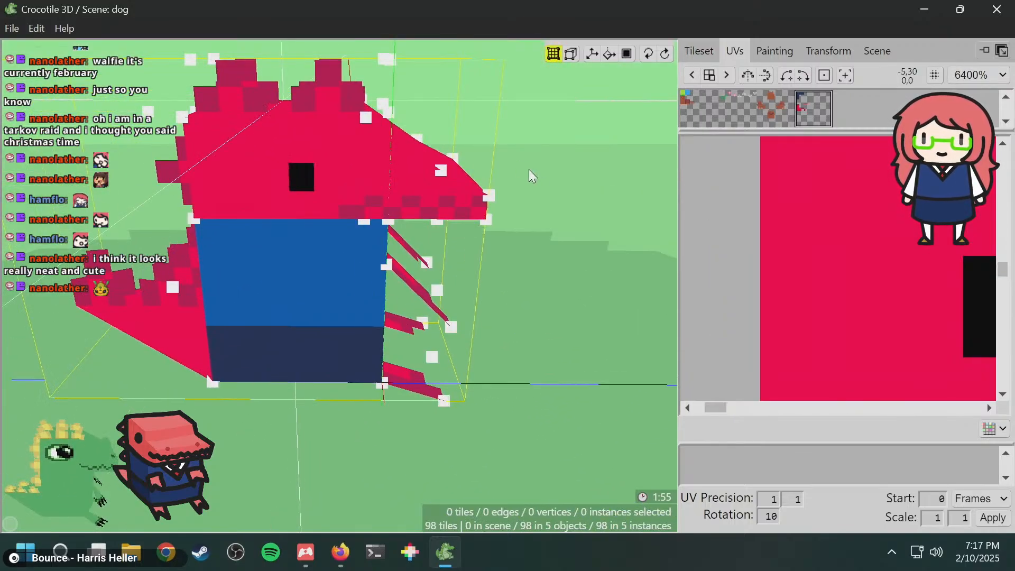
{"action": "middle_click_drag", "start_coordinate": [96, 453], "coordinate": [109, 445]}
{"action": "mouse_move", "coordinate": [581, 214]}
{"action": "middle_mouse_down"}
{"action": "mouse_move", "coordinate": [499, 245]}
{"action": "mouse_move", "coordinate": [584, 216]}
{"action": "middle_mouse_up"}
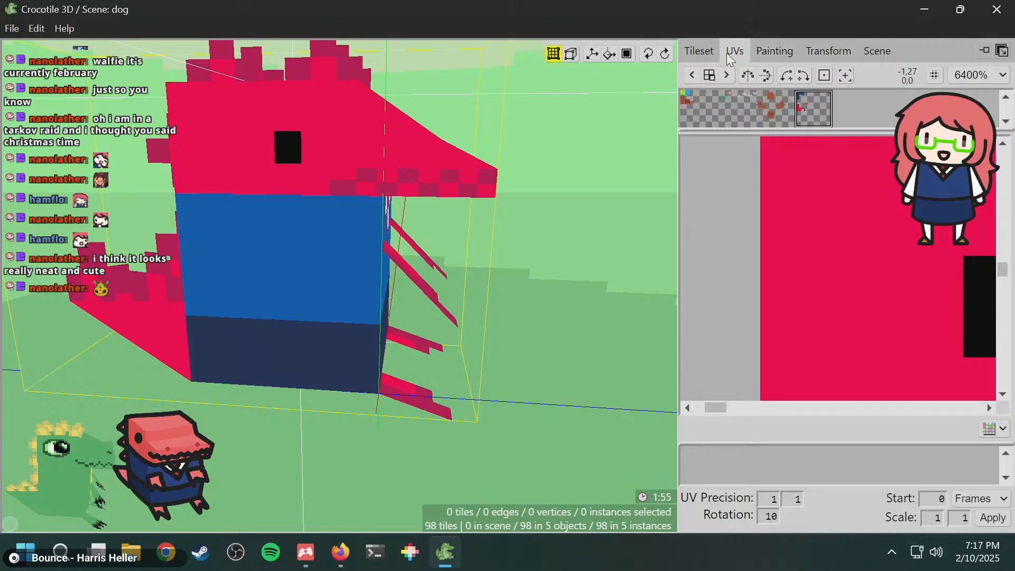
- Paint a #ff004d nostril bump four pixels wide and three high above the zigzag strip, with one #be1250 pixel as the nostril
{"action": "left_click", "coordinate": [691, 55]}
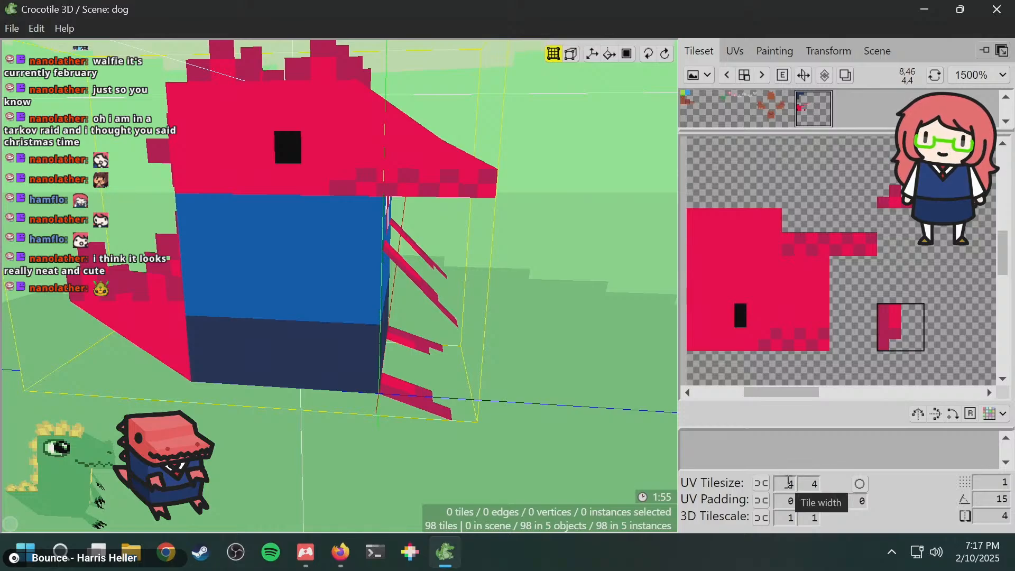
{"action": "double_click", "coordinate": [790, 483]}
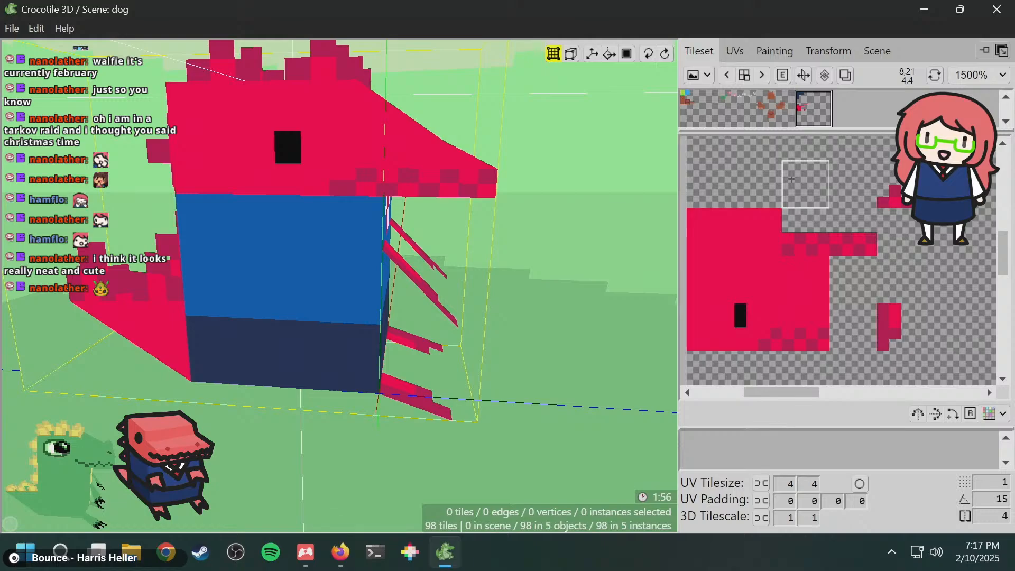
{"action": "left_click", "coordinate": [774, 50]}
{"action": "key", "text": "space"}
{"action": "left_click_drag", "start_coordinate": [818, 230], "coordinate": [789, 217]}
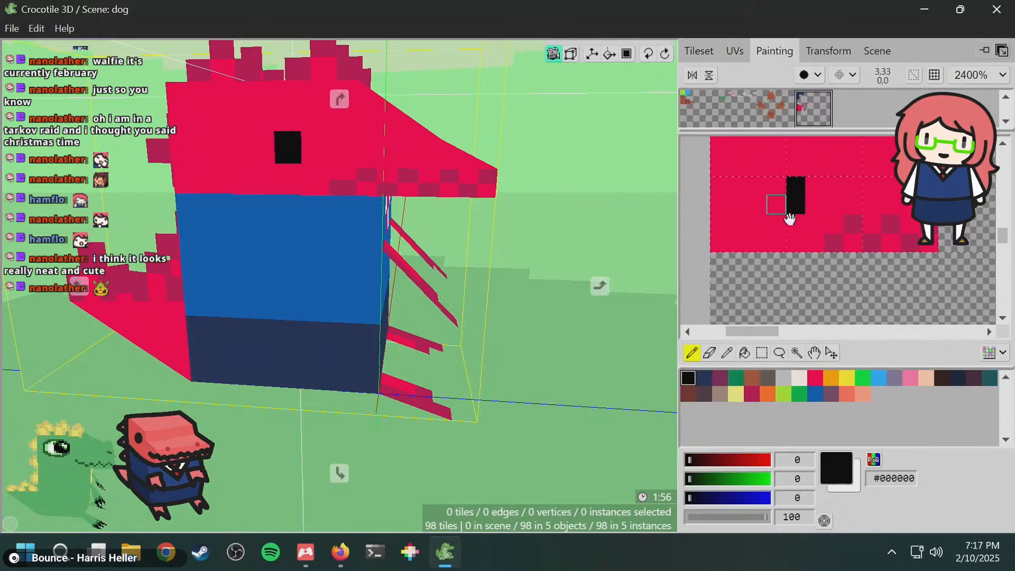
{"action": "mouse_move", "coordinate": [819, 142]}
{"action": "left_mouse_down"}
{"action": "mouse_move", "coordinate": [764, 239]}
{"action": "mouse_move", "coordinate": [761, 288]}
{"action": "left_mouse_up"}
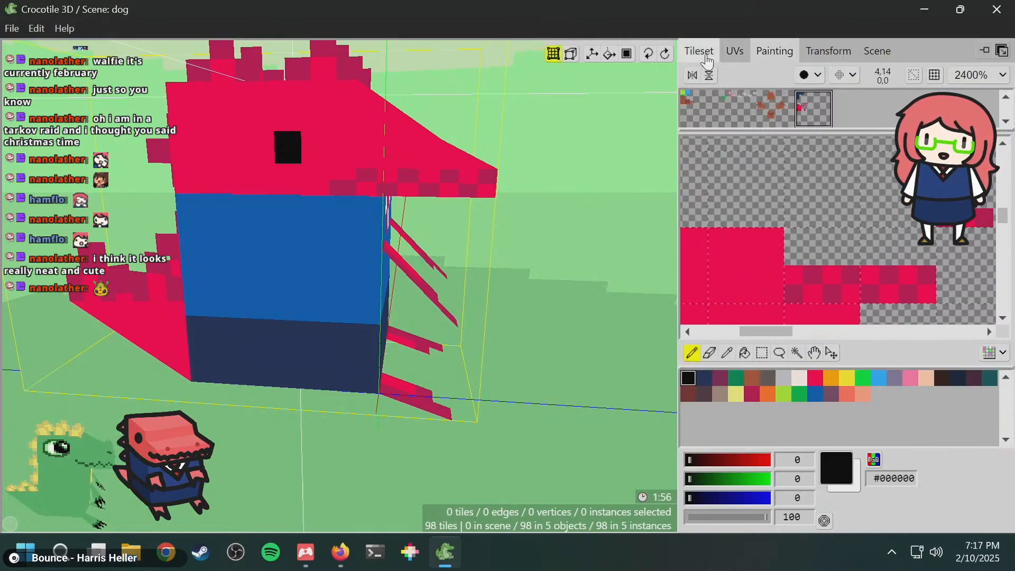
{"action": "left_click", "coordinate": [735, 51]}
{"action": "left_click", "coordinate": [774, 53]}
{"action": "scroll", "coordinate": [793, 233], "scroll_direction": "down", "scroll_amount": 2}
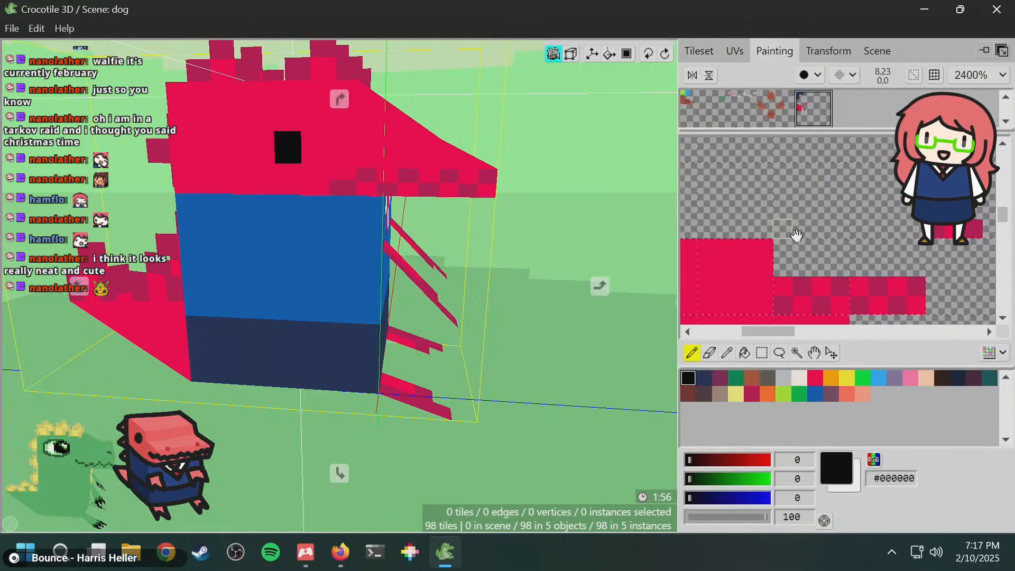
{"action": "left_click", "coordinate": [816, 378]}
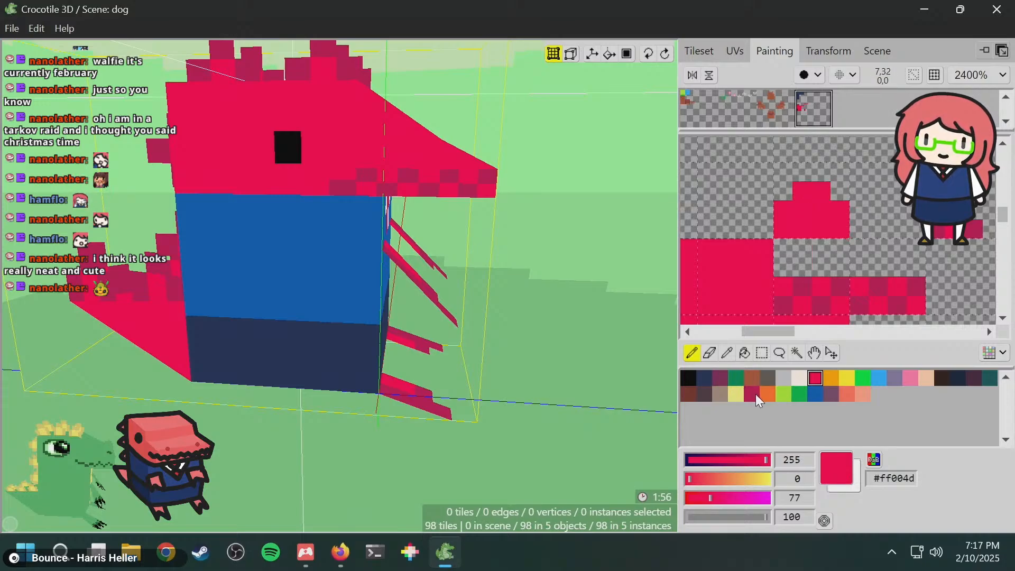
{"action": "left_click", "coordinate": [755, 396]}
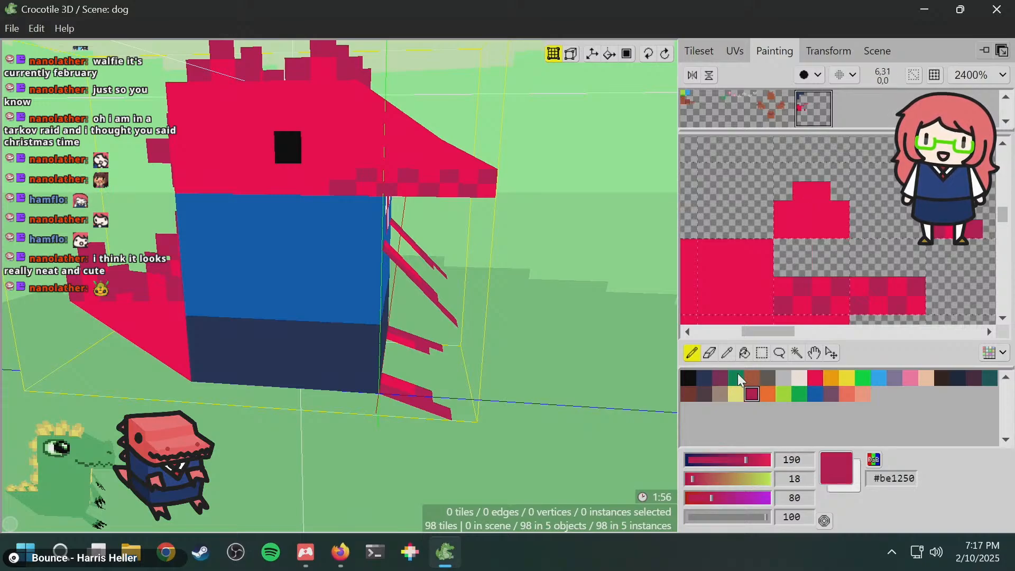
{"action": "left_click", "coordinate": [815, 211]}
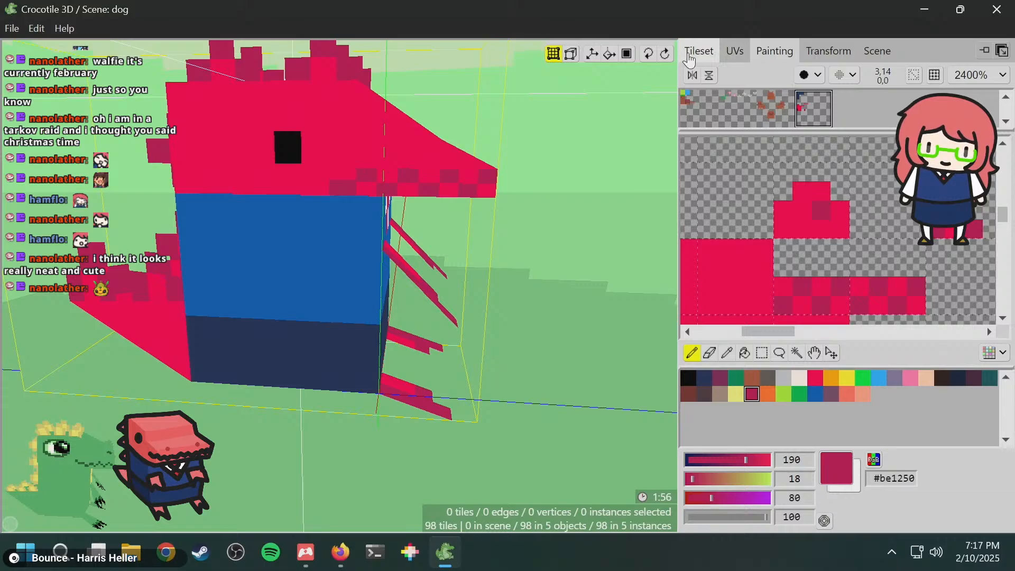
- Try placing the nostril bump tile on the snout, check it from the front, and undo the placement
{"action": "left_click", "coordinate": [702, 52]}
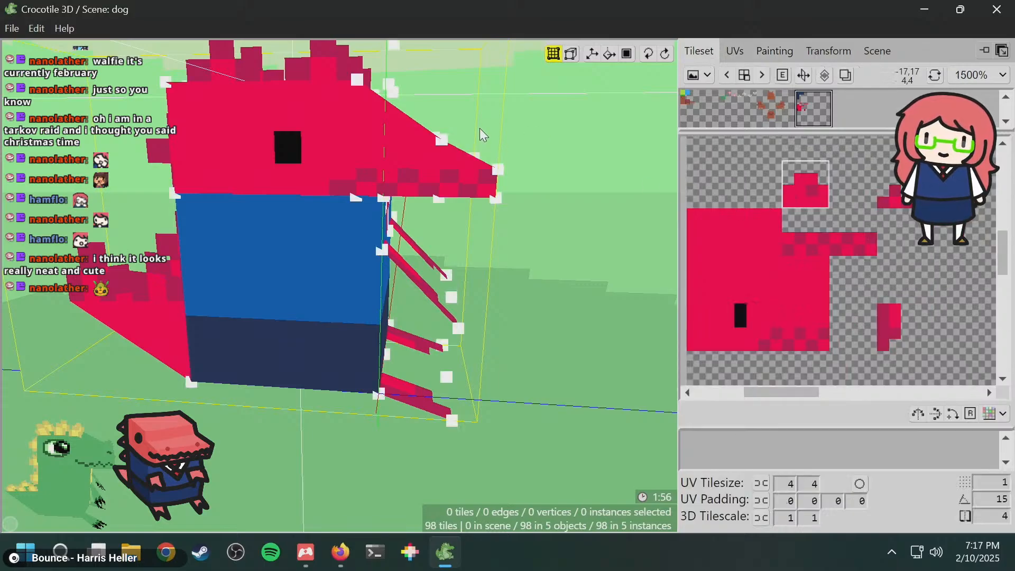
{"action": "key", "text": "Tab"}
{"action": "mouse_move", "coordinate": [476, 151]}
{"action": "middle_mouse_down"}
{"action": "mouse_move", "coordinate": [391, 226]}
{"action": "mouse_move", "coordinate": [378, 259]}
{"action": "middle_mouse_up"}
{"action": "middle_click_drag", "start_coordinate": [573, 187], "coordinate": [460, 216]}
{"action": "middle_click_drag", "start_coordinate": [577, 144], "coordinate": [534, 120]}
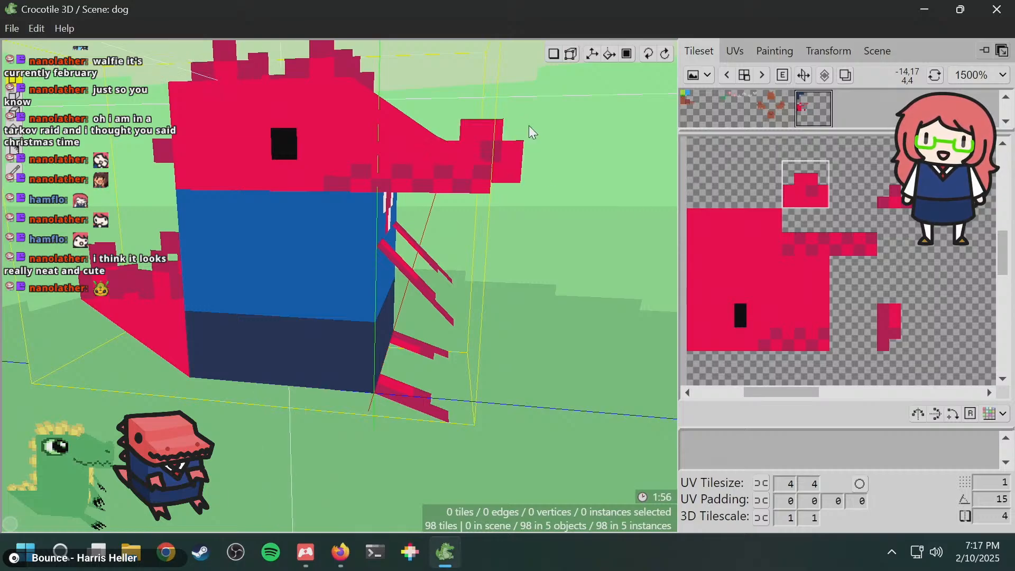
{"action": "middle_click_drag", "start_coordinate": [528, 131], "coordinate": [555, 174]}
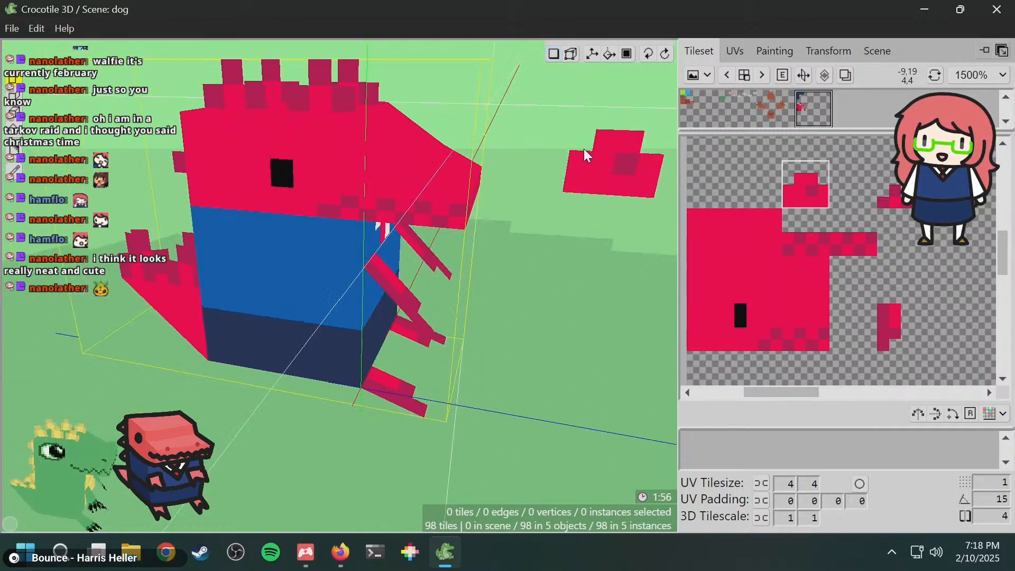
{"action": "middle_click_drag", "start_coordinate": [481, 154], "coordinate": [448, 162]}
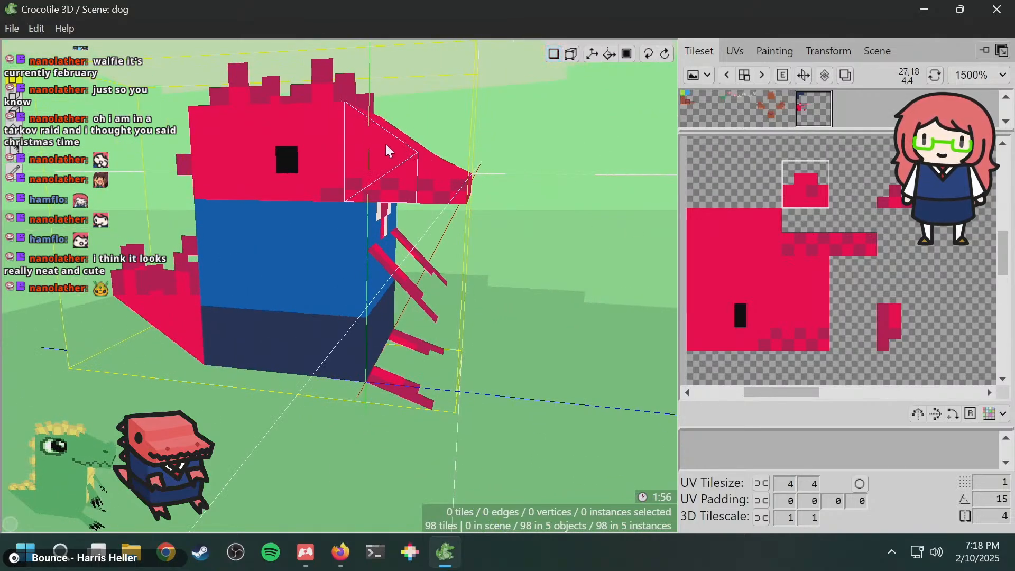
{"action": "left_click", "coordinate": [438, 148]}
{"action": "mouse_move", "coordinate": [438, 148]}
{"action": "middle_mouse_down"}
{"action": "mouse_move", "coordinate": [238, 150]}
{"action": "mouse_move", "coordinate": [523, 174]}
{"action": "middle_mouse_up"}
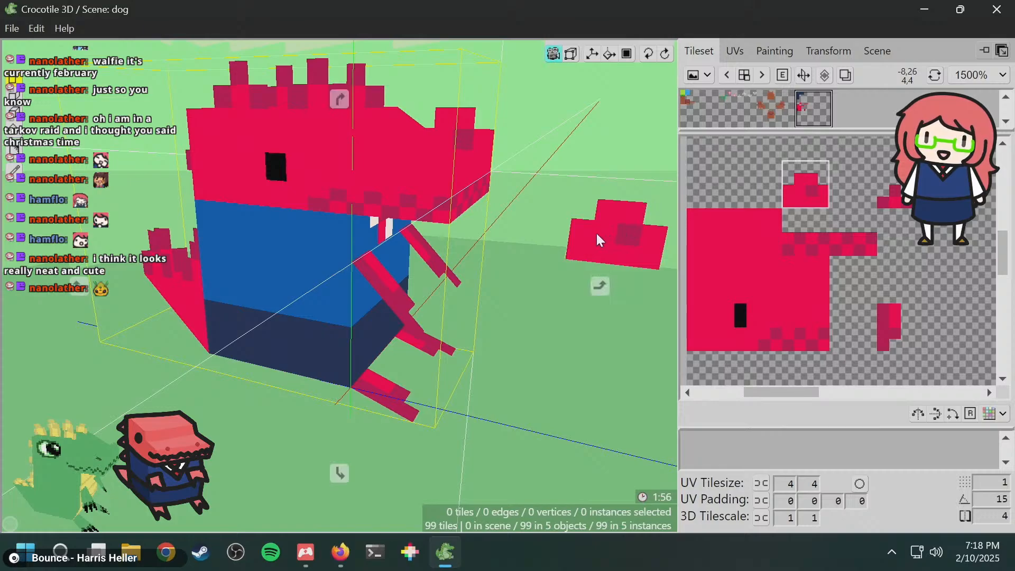
{"action": "mouse_move", "coordinate": [598, 239]}
{"action": "middle_mouse_down"}
{"action": "mouse_move", "coordinate": [323, 233]}
{"action": "mouse_move", "coordinate": [592, 237]}
{"action": "mouse_move", "coordinate": [549, 234]}
{"action": "mouse_move", "coordinate": [578, 234]}
{"action": "middle_mouse_up"}
{"action": "scroll", "coordinate": [579, 234], "scroll_direction": "down", "scroll_amount": 3}
{"action": "mouse_move", "coordinate": [468, 263]}
{"action": "middle_mouse_down"}
{"action": "mouse_move", "coordinate": [446, 277]}
{"action": "mouse_move", "coordinate": [399, 278]}
{"action": "mouse_move", "coordinate": [476, 274]}
{"action": "middle_mouse_up"}
{"action": "key", "text": "ctrl+z"}
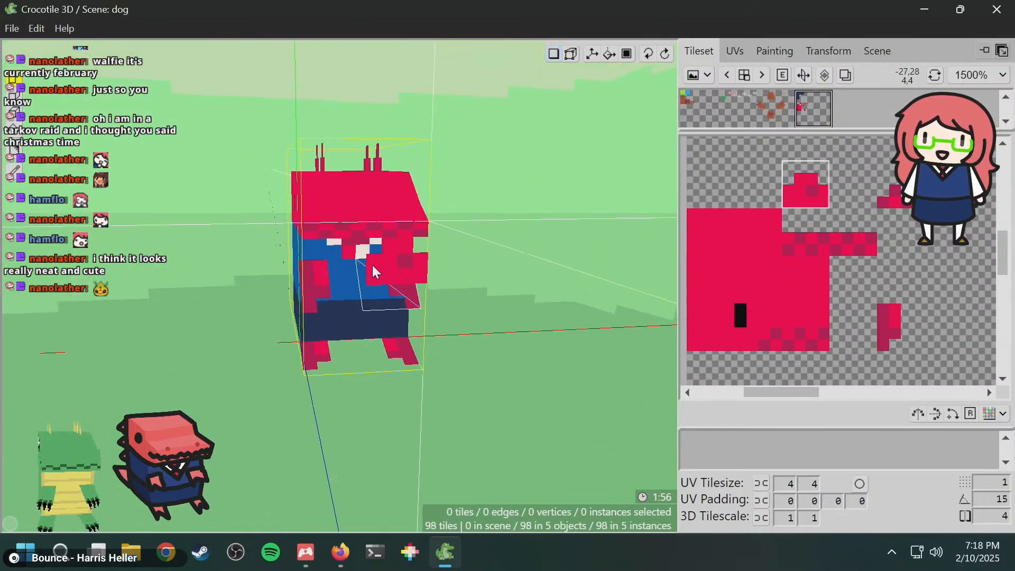
- Preview the 4 by 4 nostril bump tile against both sides of the snout and compare it with its painted texture
{"action": "middle_click_drag", "start_coordinate": [373, 263], "coordinate": [444, 245]}
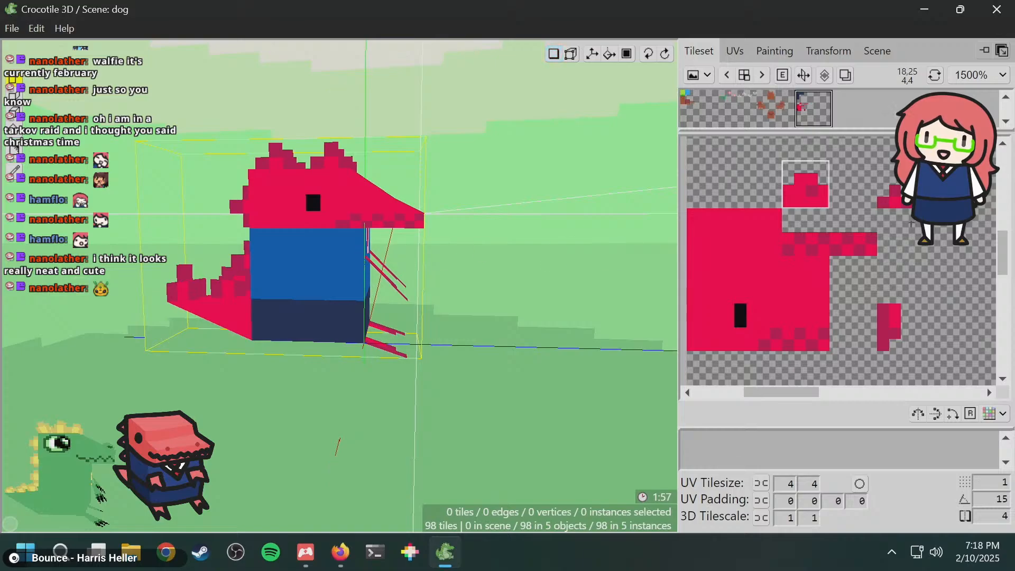
{"action": "middle_click_drag", "start_coordinate": [491, 199], "coordinate": [449, 198]}
{"action": "scroll", "coordinate": [451, 198], "scroll_direction": "up", "scroll_amount": 3}
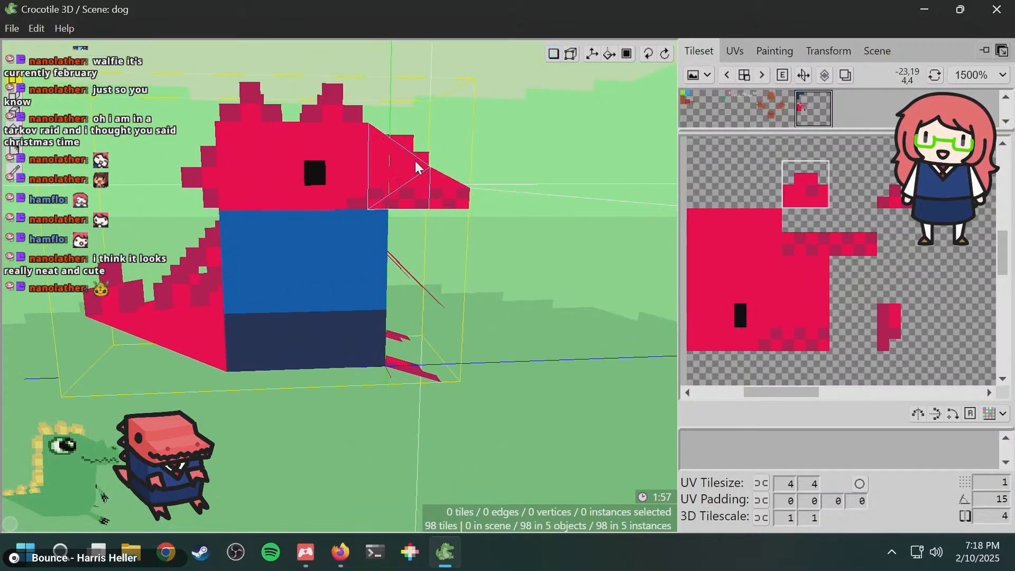
{"action": "mouse_move", "coordinate": [521, 154]}
{"action": "middle_mouse_down"}
{"action": "mouse_move", "coordinate": [486, 159]}
{"action": "mouse_move", "coordinate": [442, 143]}
{"action": "middle_mouse_up"}
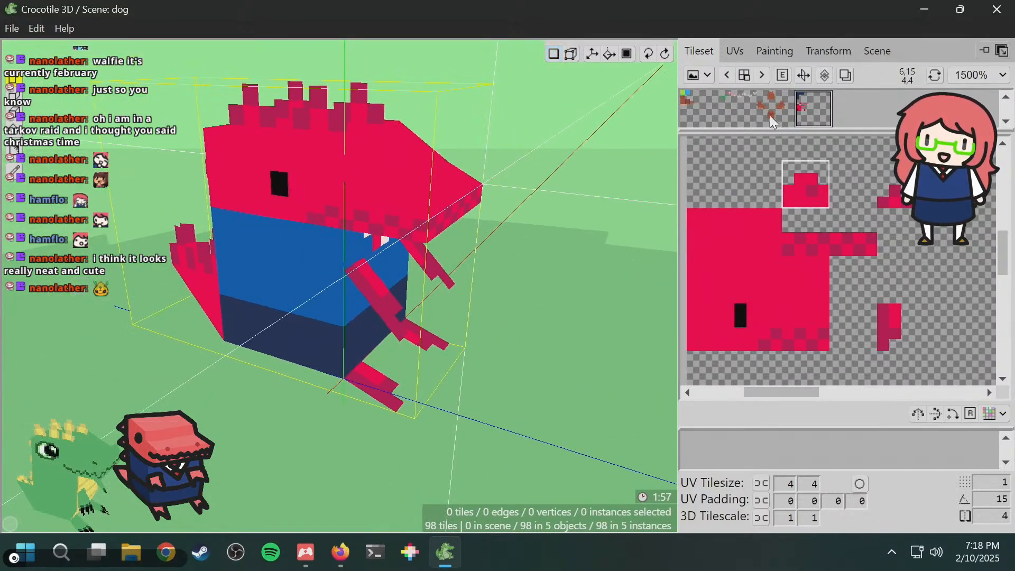
{"action": "middle_click_drag", "start_coordinate": [406, 219], "coordinate": [442, 218]}
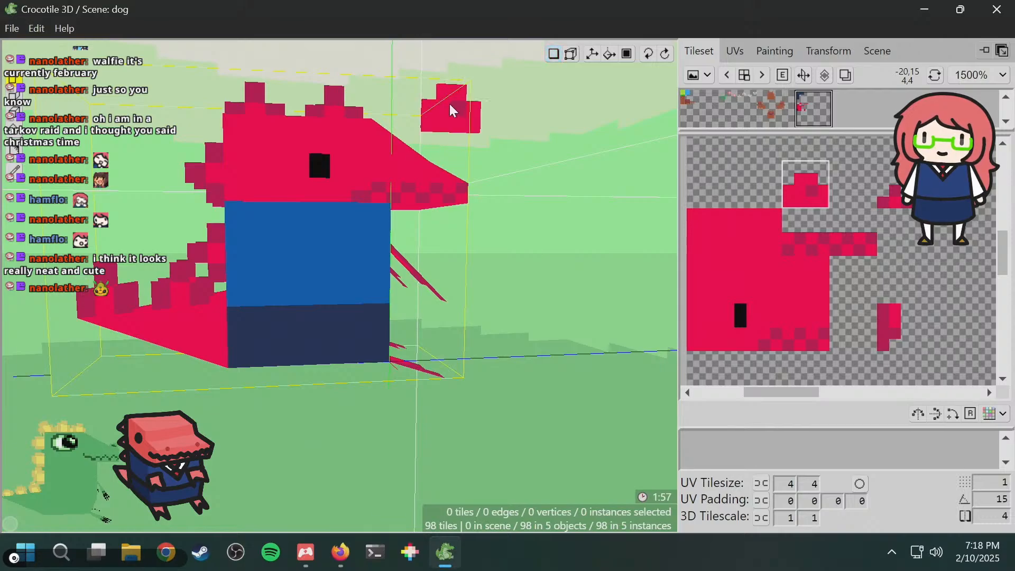
{"action": "middle_click_drag", "start_coordinate": [317, 149], "coordinate": [310, 257]}
{"action": "middle_click_drag", "start_coordinate": [311, 178], "coordinate": [308, 172]}
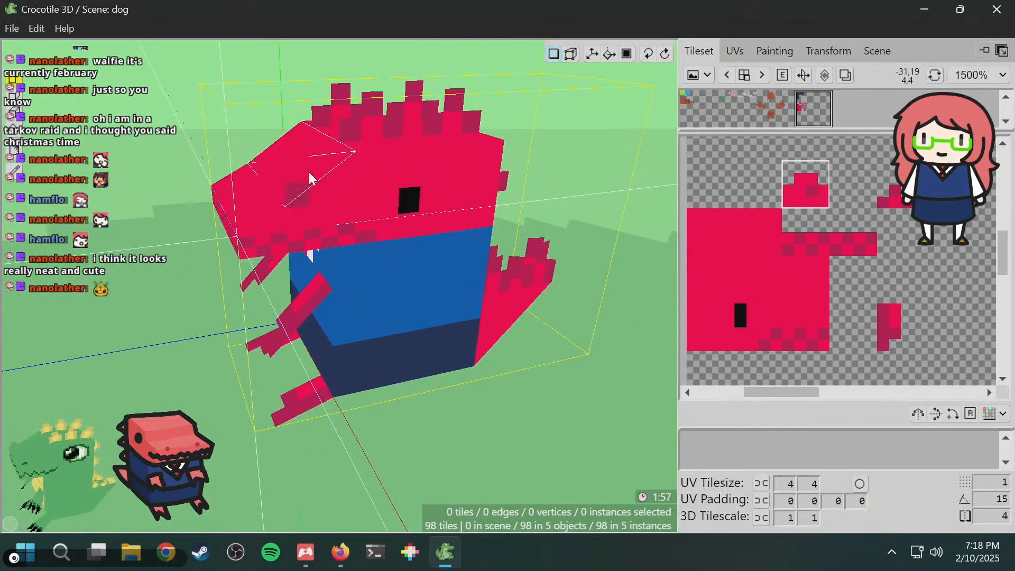
{"action": "middle_click_drag", "start_coordinate": [264, 208], "coordinate": [261, 186]}
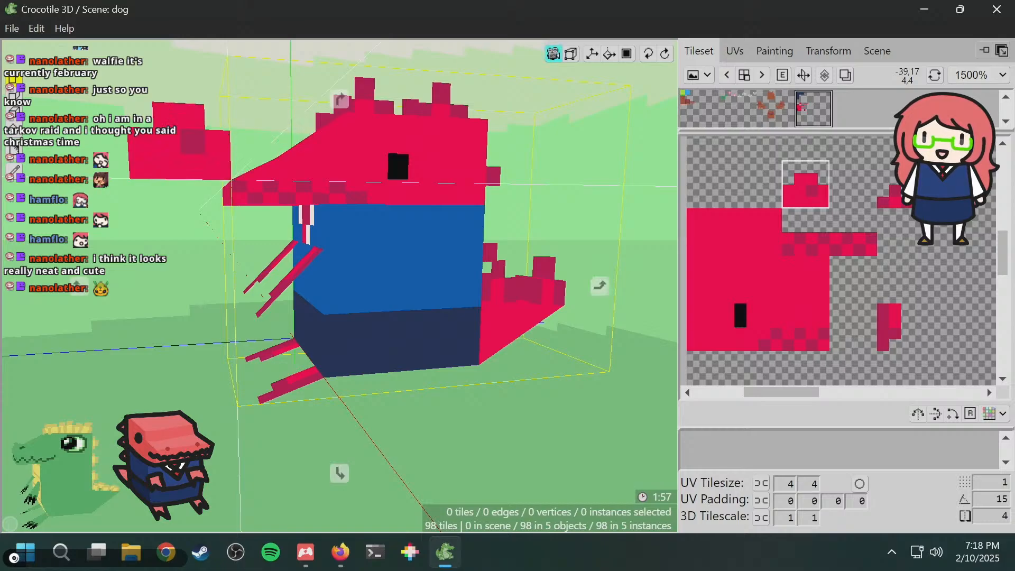
{"action": "middle_click_drag", "start_coordinate": [185, 136], "coordinate": [394, 165]}
{"action": "middle_click_drag", "start_coordinate": [722, 177], "coordinate": [835, 144]}
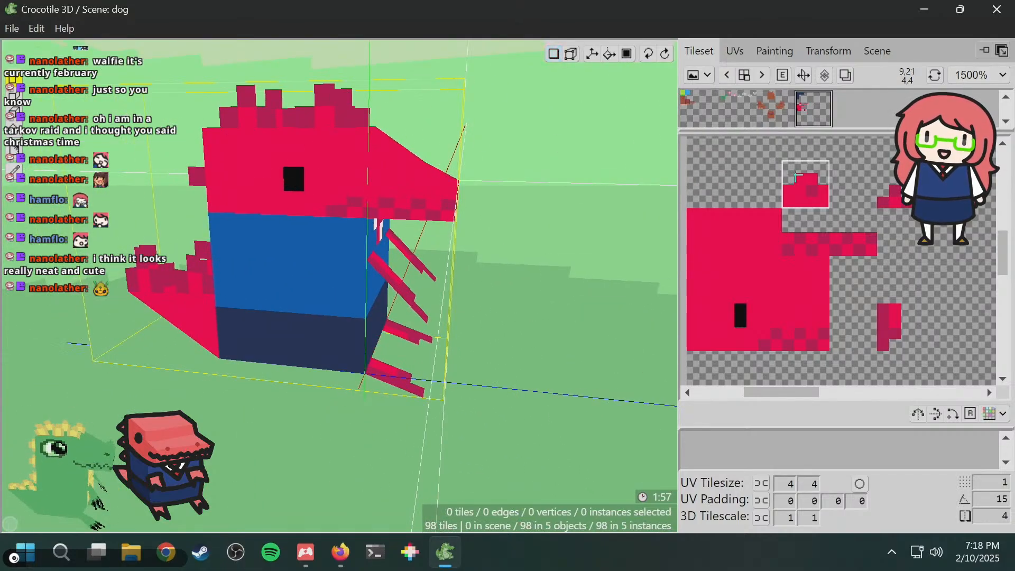
{"action": "scroll", "coordinate": [850, 179], "scroll_direction": "up", "scroll_amount": 4}
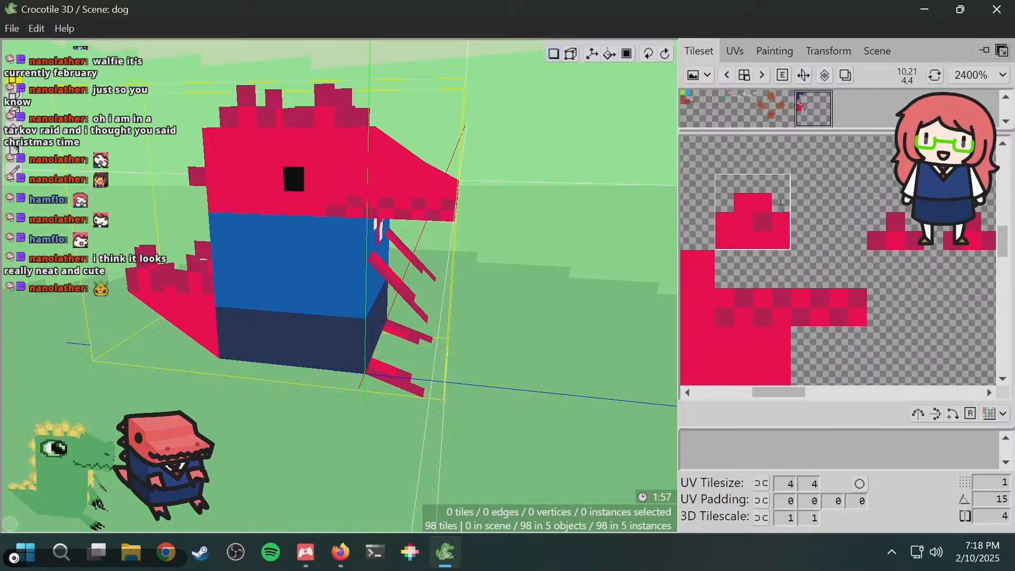
{"action": "middle_click_drag", "start_coordinate": [781, 203], "coordinate": [807, 209]}
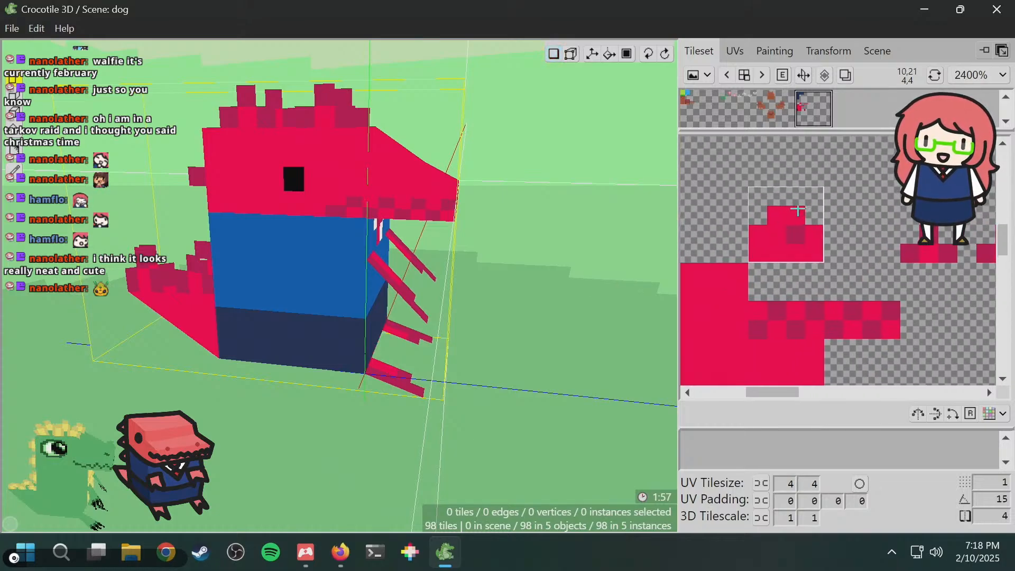
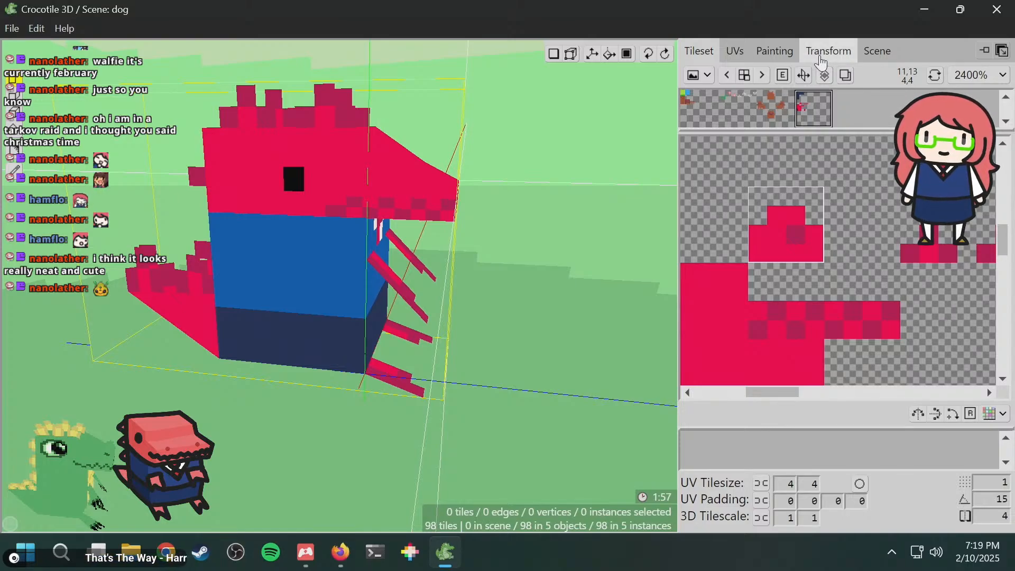
- Save the file and add a blank tileset to the scene
{"action": "key", "text": "ctrl+s"}
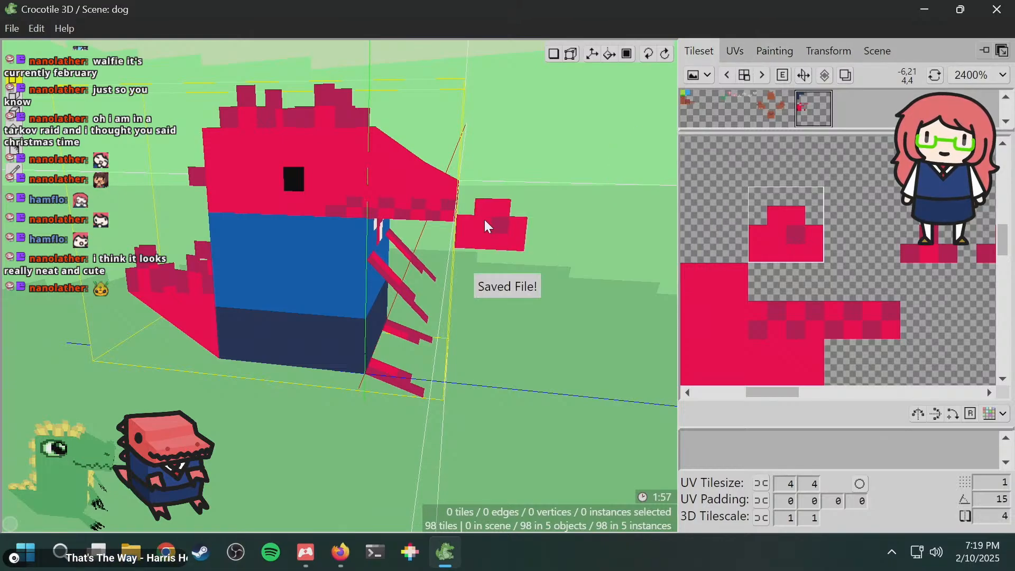
{"action": "middle_click_drag", "start_coordinate": [486, 225], "coordinate": [532, 231]}
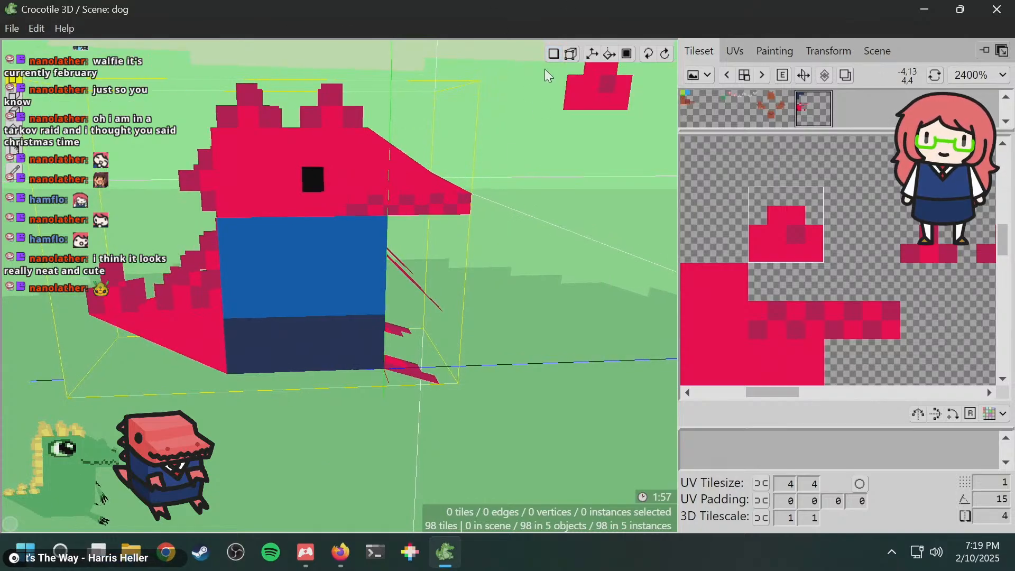
{"action": "left_click", "coordinate": [699, 75]}
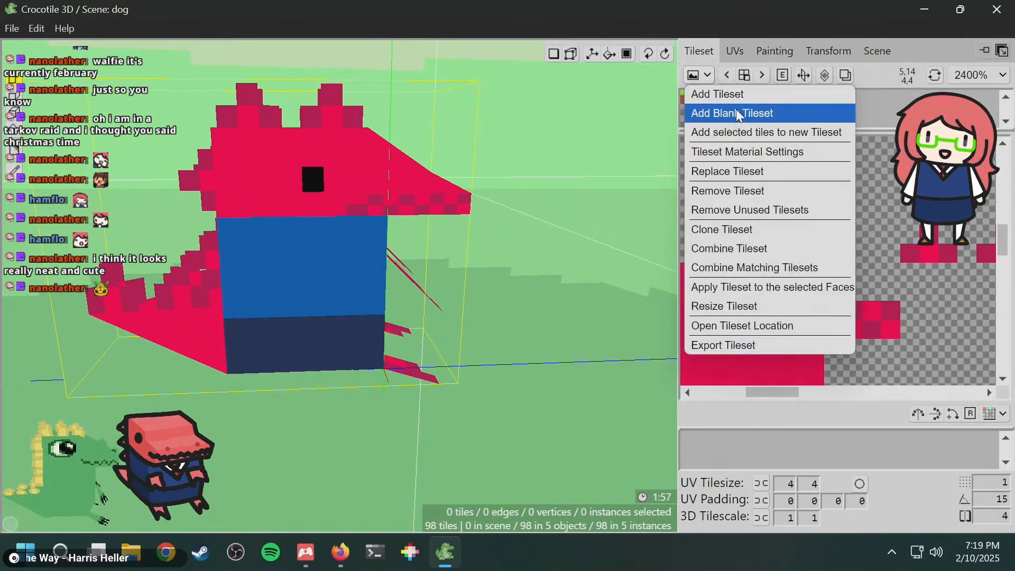
{"action": "left_click", "coordinate": [739, 113]}
{"action": "left_click", "coordinate": [243, 175]}
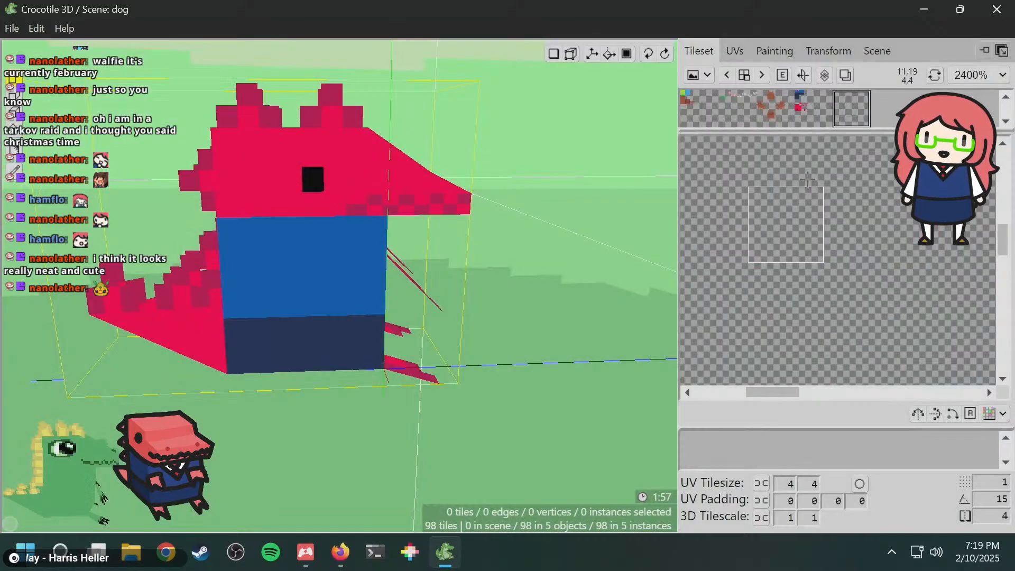
- Paint a #ff004d nostril bump four pixels wide and three high on the blank tileset, with one #7e2553 pixel as the nostril
{"action": "left_click_drag", "start_coordinate": [736, 151], "coordinate": [775, 307]}
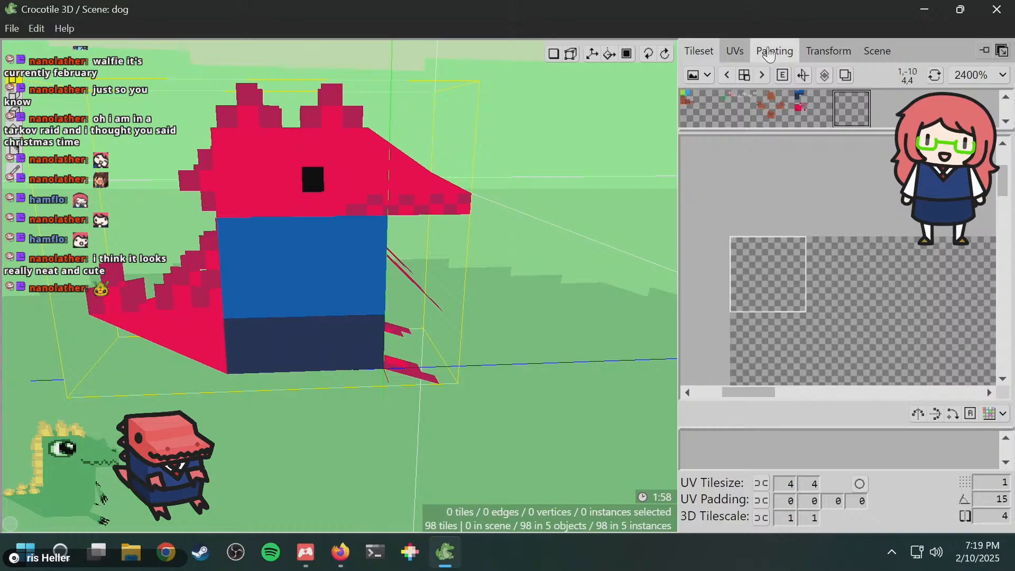
{"action": "left_click", "coordinate": [769, 53]}
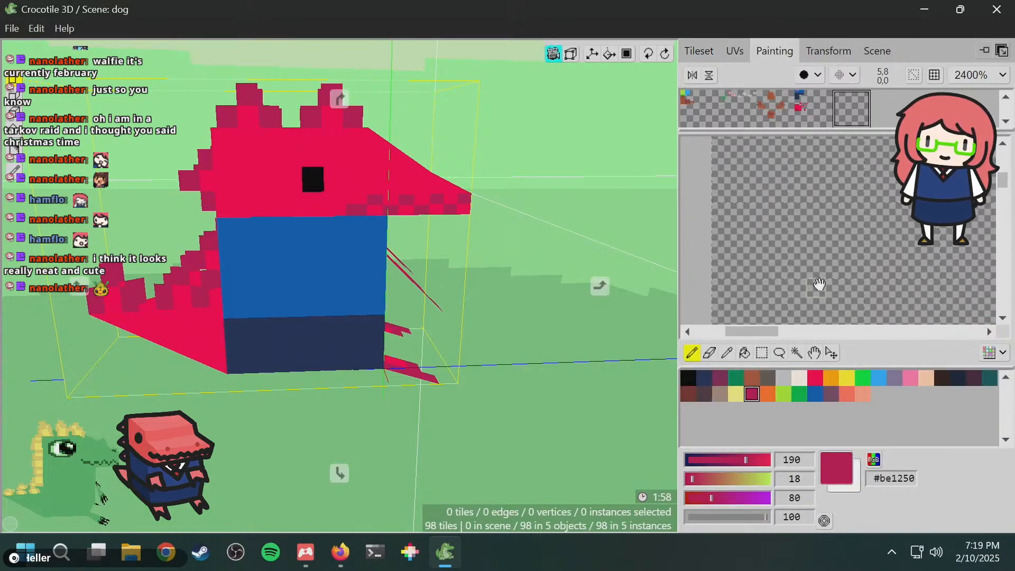
{"action": "left_click_drag", "start_coordinate": [820, 285], "coordinate": [826, 391]}
{"action": "mouse_move", "coordinate": [789, 231]}
{"action": "left_mouse_down"}
{"action": "mouse_move", "coordinate": [799, 259]}
{"action": "mouse_move", "coordinate": [781, 174]}
{"action": "left_mouse_up"}
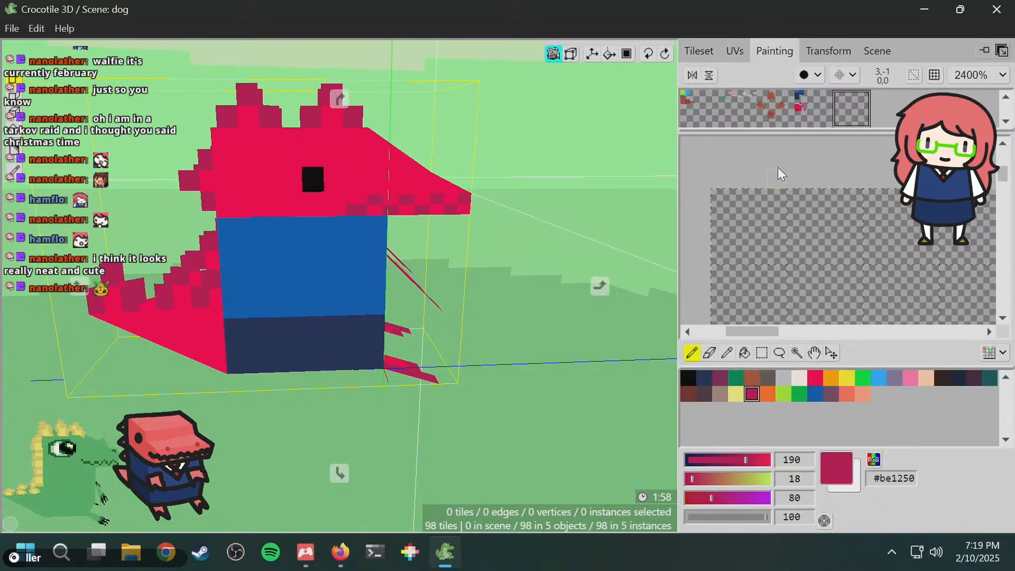
{"action": "left_click", "coordinate": [816, 380]}
{"action": "middle_click_drag", "start_coordinate": [753, 272], "coordinate": [748, 207]}
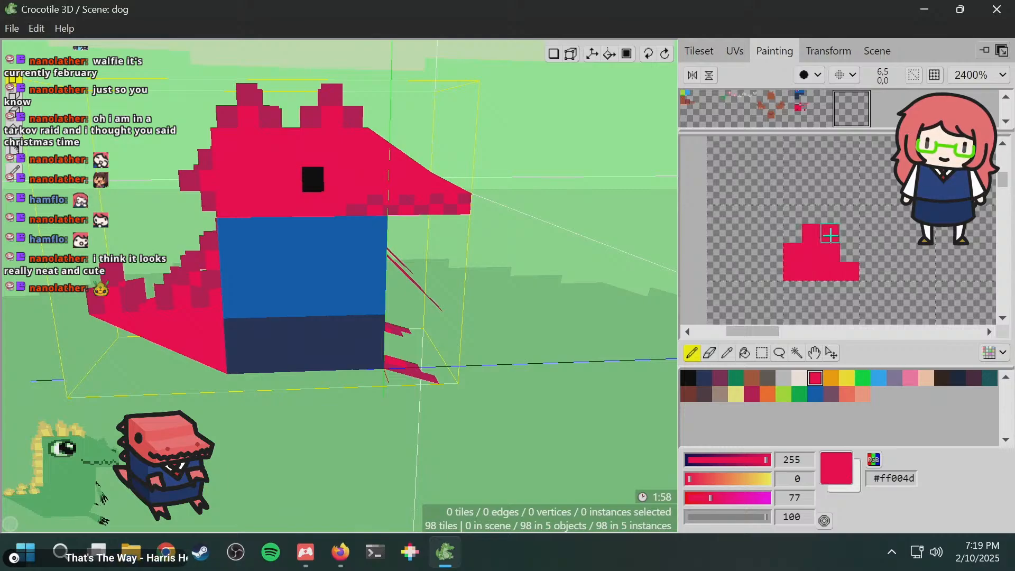
{"action": "left_click", "coordinate": [726, 376]}
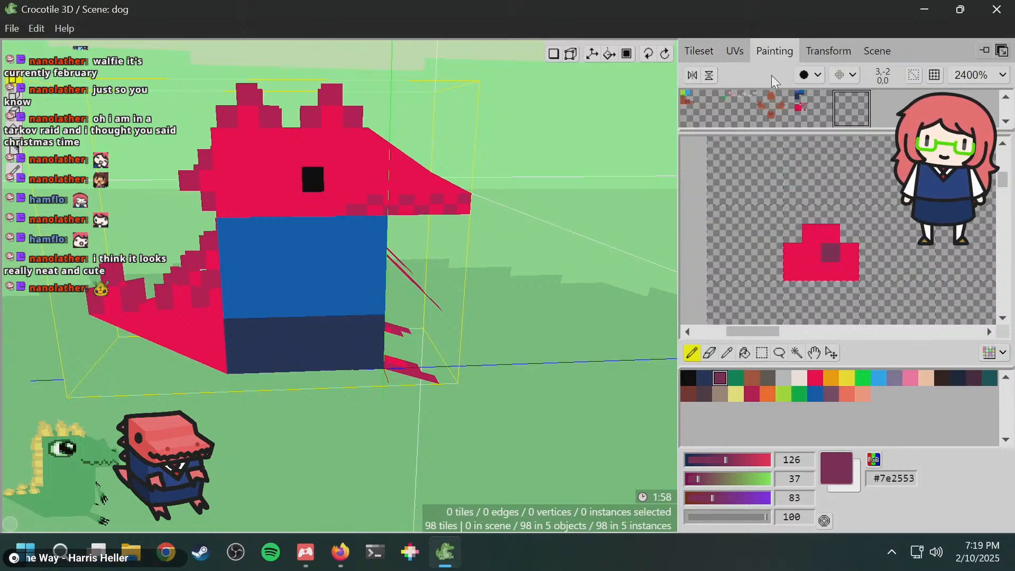
- Pick the 4 by 4 nostril bump tile and place it upright along the side of the snout above the zigzag mouth
{"action": "left_click", "coordinate": [699, 50]}
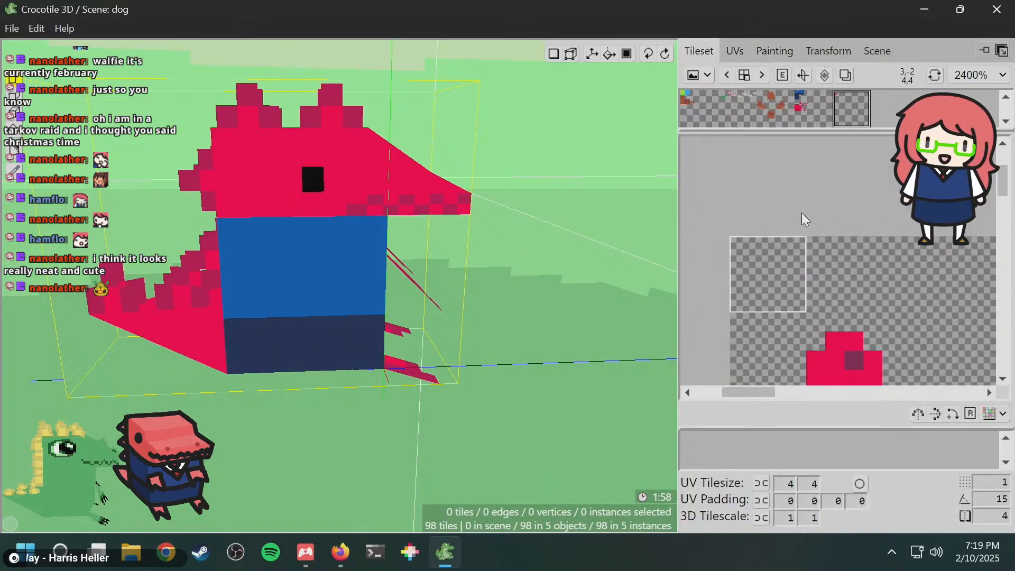
{"action": "left_click", "coordinate": [826, 323]}
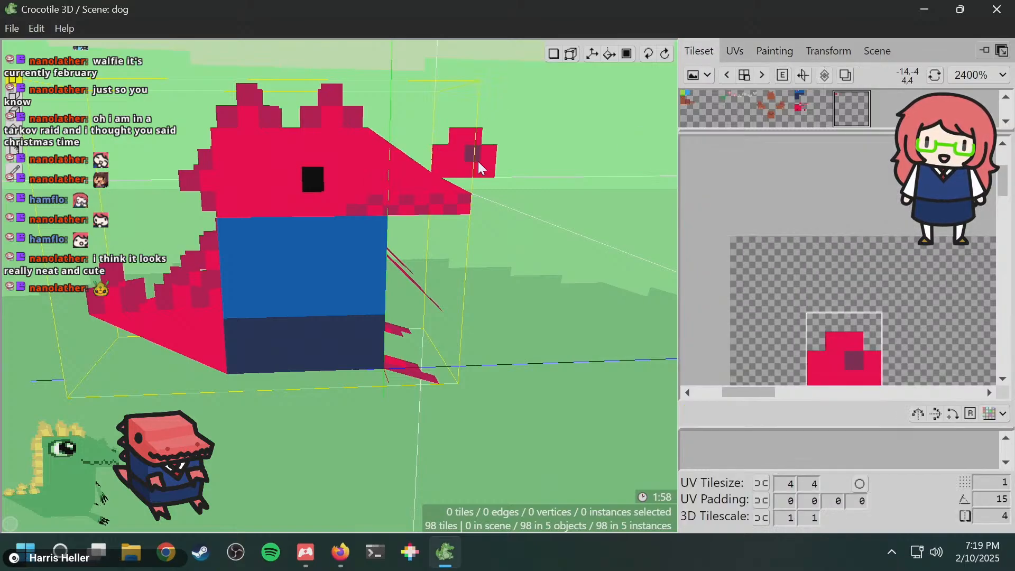
{"action": "right_click_drag", "start_coordinate": [476, 153], "coordinate": [460, 156]}
{"action": "mouse_move", "coordinate": [408, 165]}
{"action": "middle_mouse_down"}
{"action": "mouse_move", "coordinate": [302, 198]}
{"action": "mouse_move", "coordinate": [423, 168]}
{"action": "middle_mouse_up"}
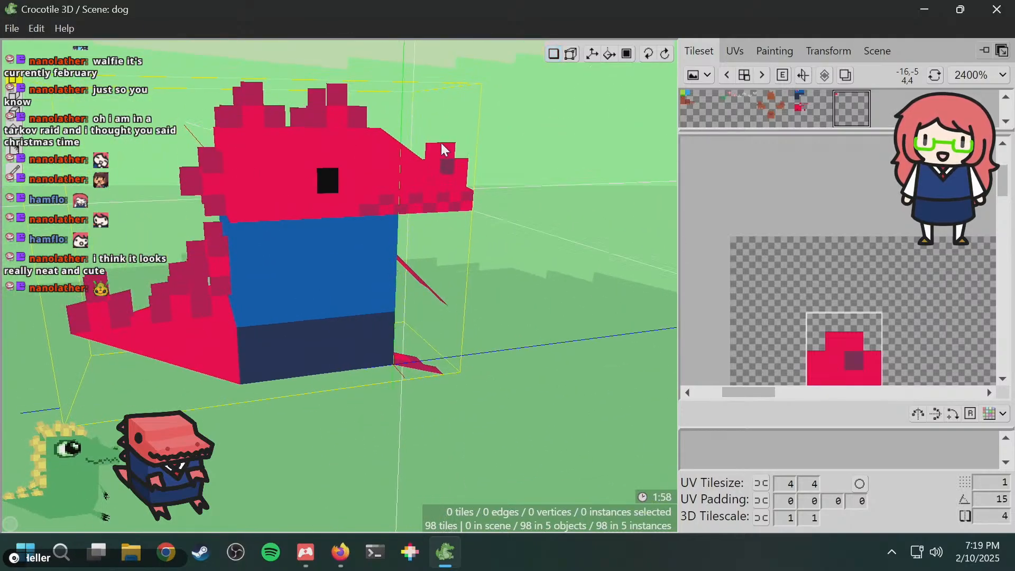
{"action": "right_click_drag", "start_coordinate": [444, 152], "coordinate": [457, 129]}
{"action": "right_click_drag", "start_coordinate": [521, 179], "coordinate": [524, 172]}
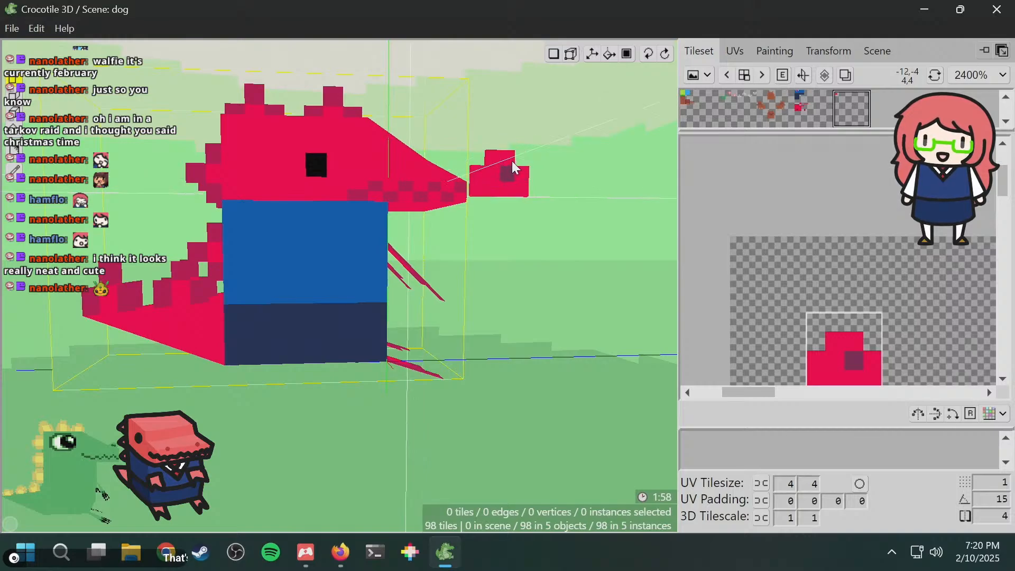
{"action": "right_click_drag", "start_coordinate": [516, 168], "coordinate": [321, 179]}
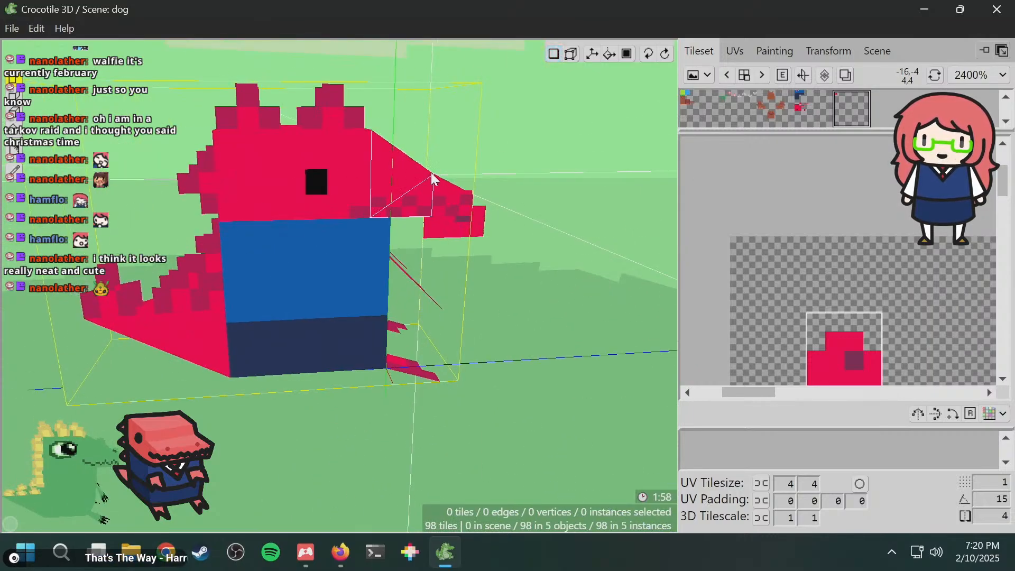
{"action": "right_click_drag", "start_coordinate": [432, 175], "coordinate": [450, 205]}
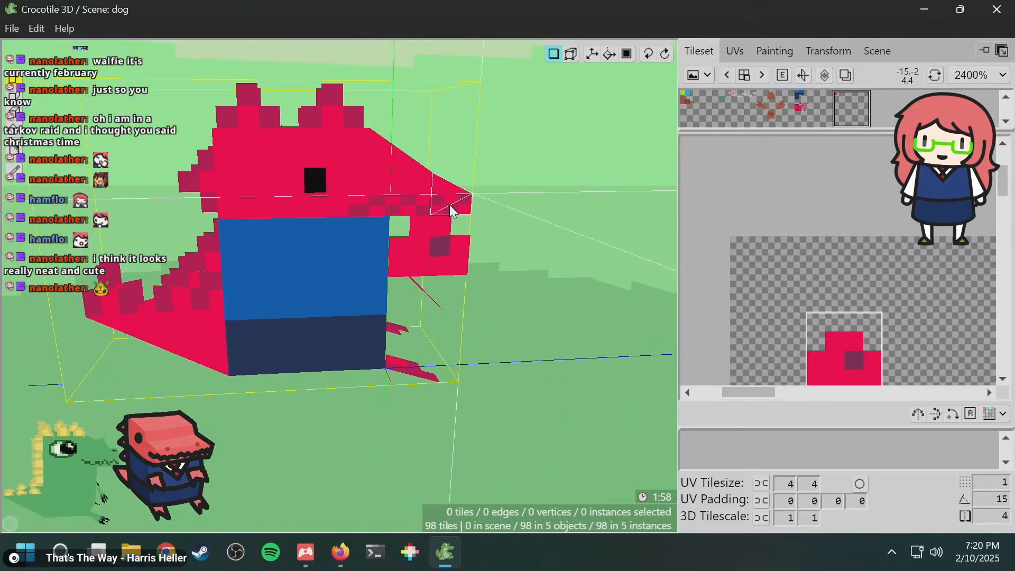
{"action": "left_click", "coordinate": [448, 175]}
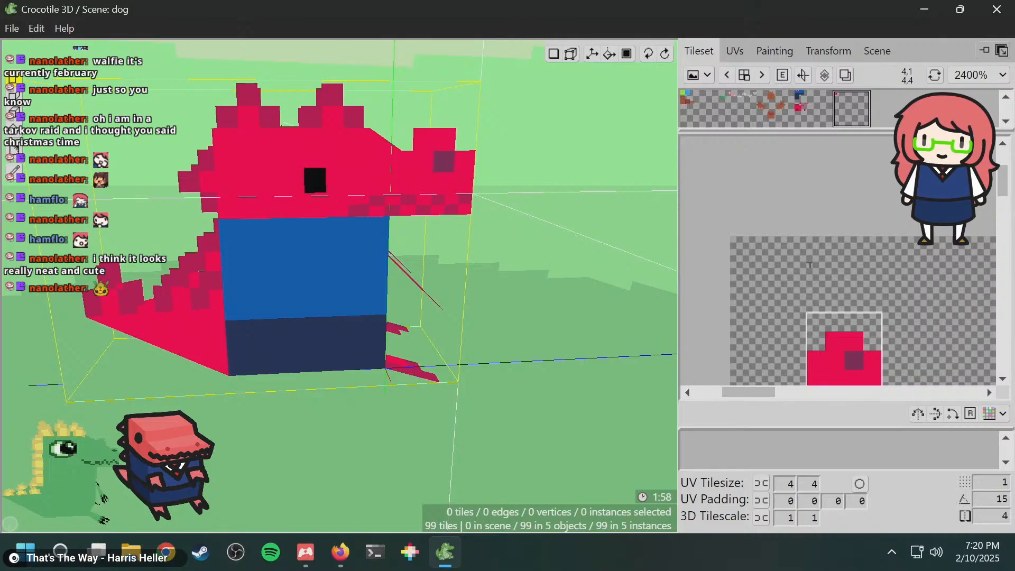
- Extend the placed nostril tile's UV area to 8 by 8 pixels, keeping the bump in its lower front corner
{"action": "left_click", "coordinate": [740, 51]}
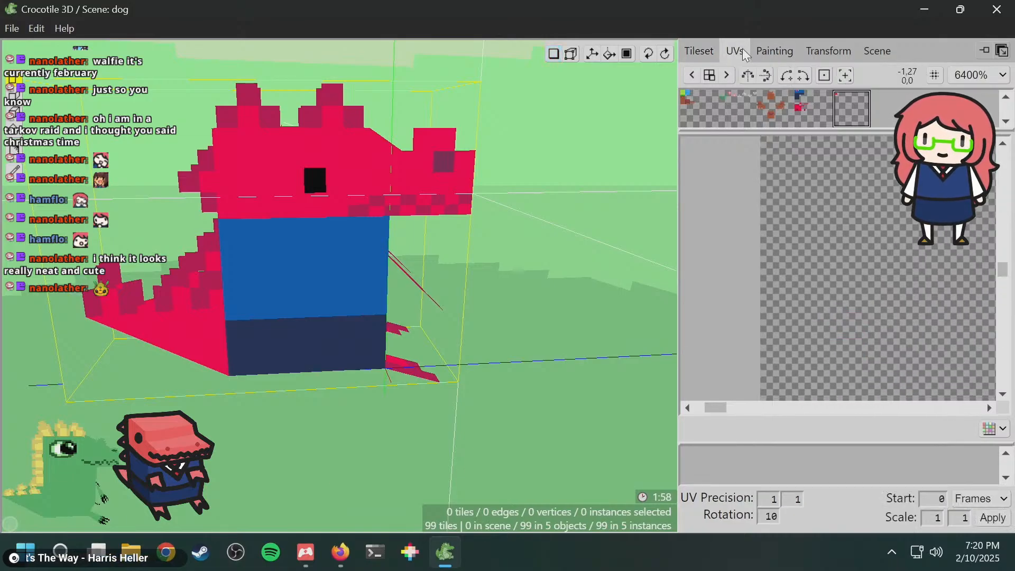
{"action": "key", "text": "space"}
{"action": "left_click_drag", "start_coordinate": [852, 276], "coordinate": [796, 390]}
{"action": "left_click_drag", "start_coordinate": [836, 227], "coordinate": [840, 389]}
{"action": "left_click_drag", "start_coordinate": [847, 259], "coordinate": [826, 394]}
{"action": "left_click_drag", "start_coordinate": [838, 232], "coordinate": [834, 444]}
{"action": "left_click_drag", "start_coordinate": [827, 312], "coordinate": [822, 443]}
{"action": "left_click_drag", "start_coordinate": [835, 259], "coordinate": [838, 413]}
{"action": "left_click_drag", "start_coordinate": [849, 243], "coordinate": [859, 439]}
{"action": "left_click_drag", "start_coordinate": [822, 288], "coordinate": [826, 439]}
{"action": "left_click_drag", "start_coordinate": [829, 233], "coordinate": [830, 295]}
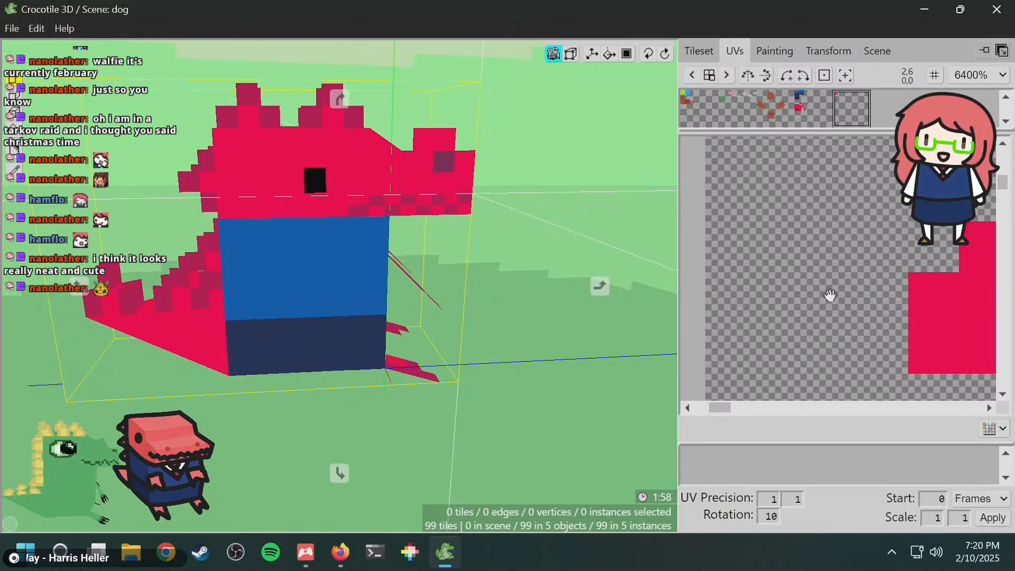
{"action": "scroll", "coordinate": [830, 295], "scroll_direction": "down", "scroll_amount": 5}
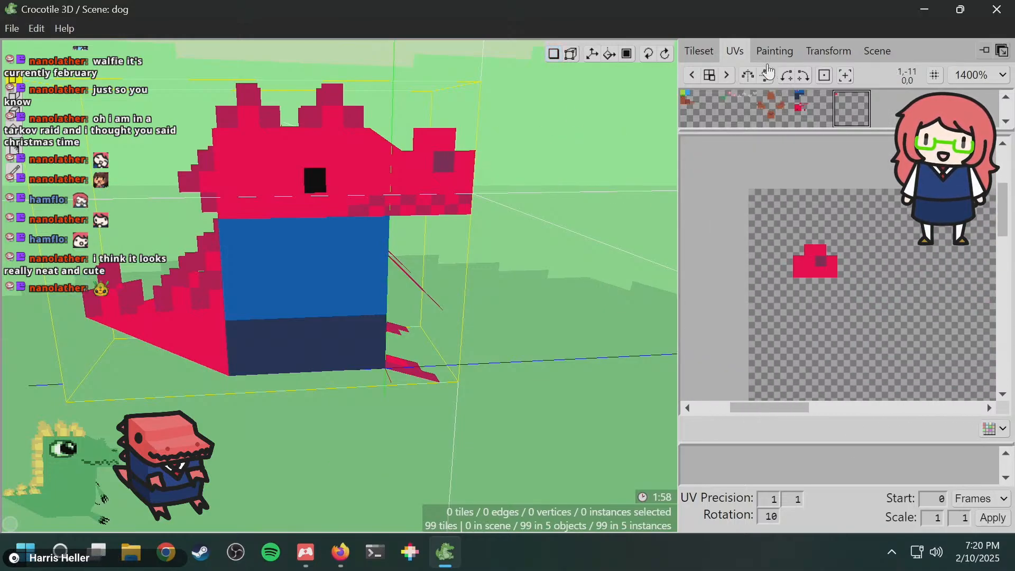
{"action": "key", "text": "Tab"}
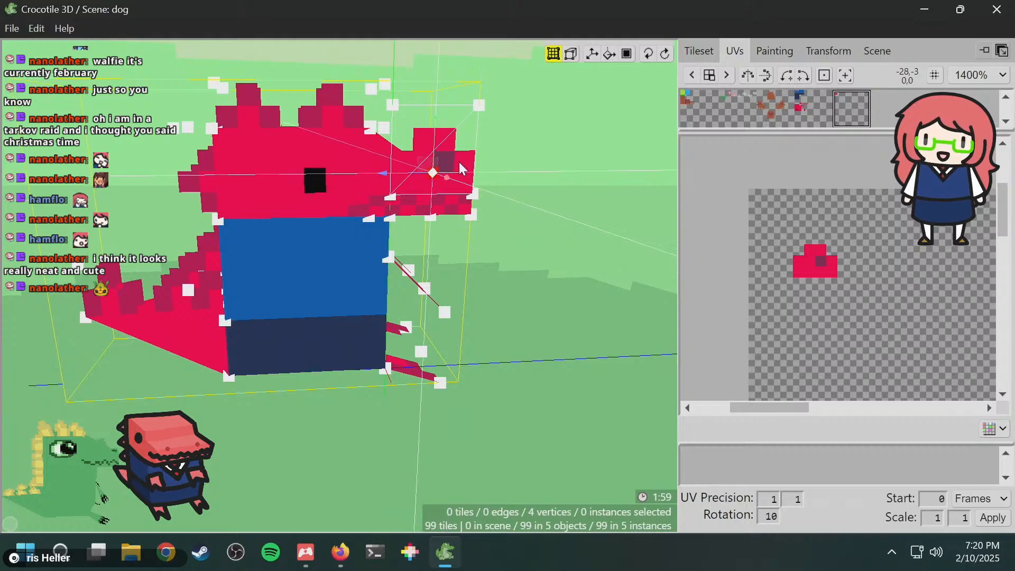
{"action": "left_click", "coordinate": [431, 170]}
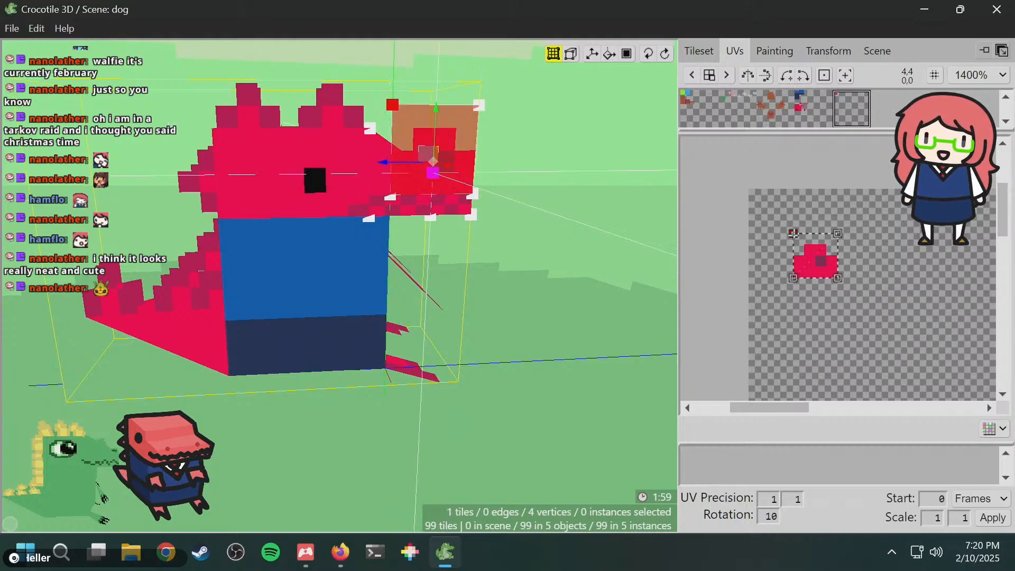
{"action": "left_click_drag", "start_coordinate": [783, 256], "coordinate": [749, 256]}
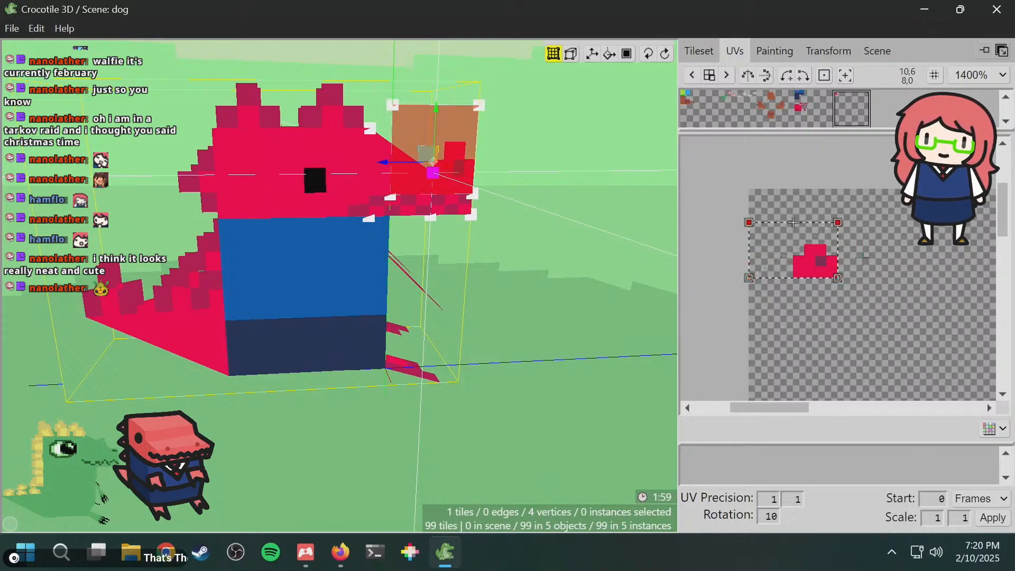
{"action": "left_click_drag", "start_coordinate": [793, 233], "coordinate": [793, 211]}
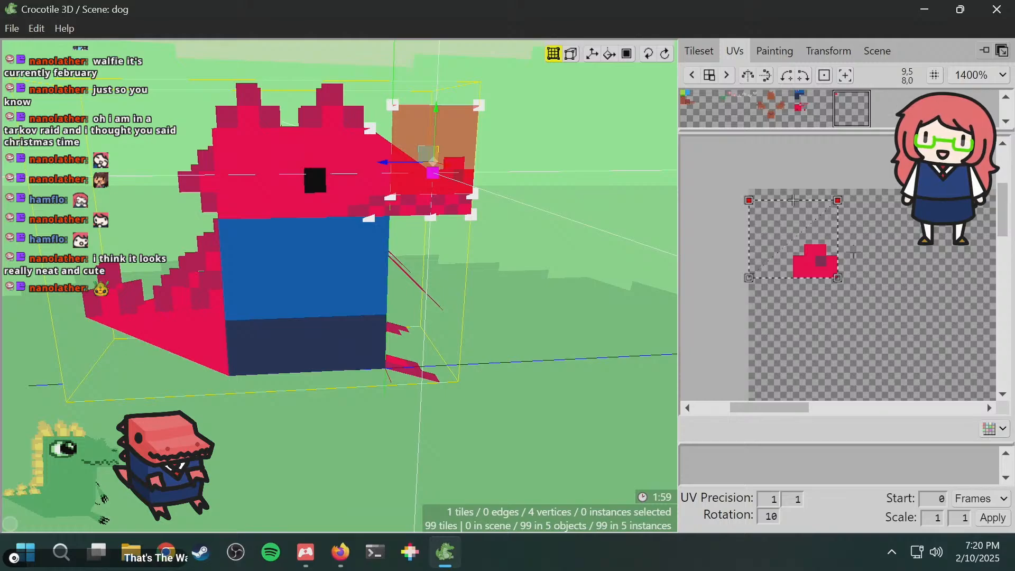
- Deselect the nostril tile and check the bump on the snout from the front and side
{"action": "left_click_drag", "start_coordinate": [585, 249], "coordinate": [567, 236]}
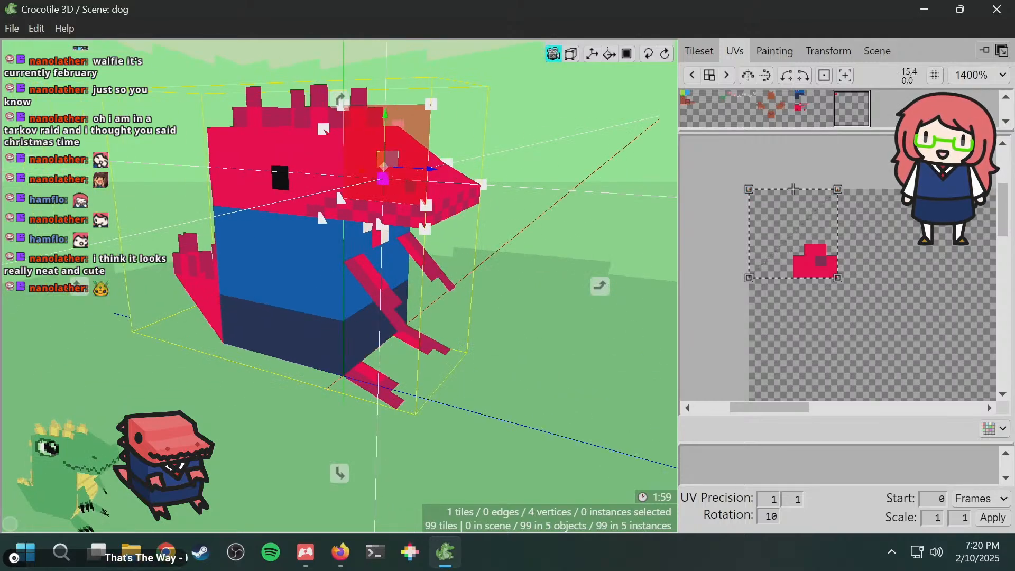
{"action": "left_click", "coordinate": [563, 235]}
{"action": "left_click", "coordinate": [519, 248]}
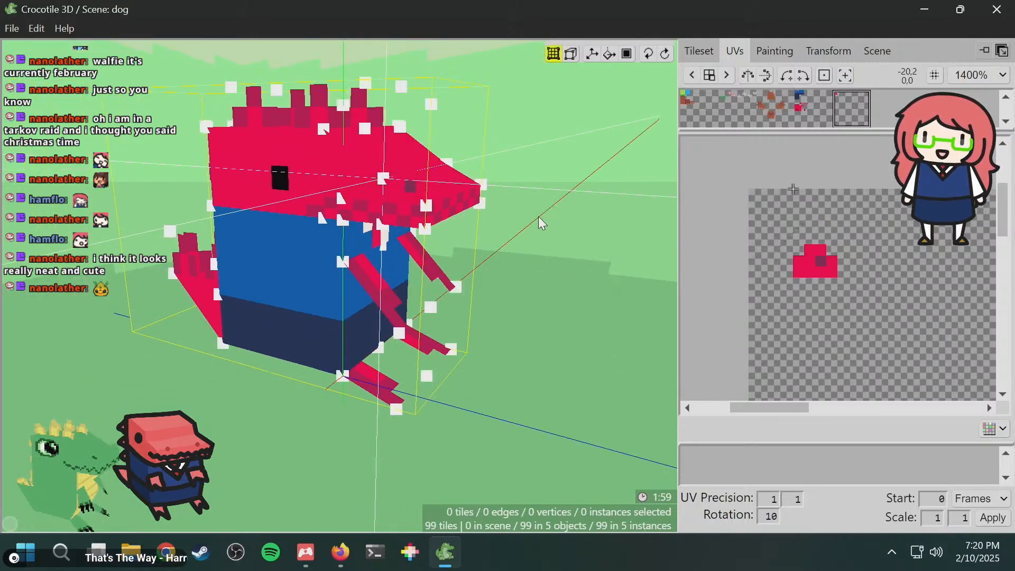
{"action": "key", "text": "v"}
{"action": "left_click_drag", "start_coordinate": [538, 224], "coordinate": [598, 224]}
{"action": "middle_click_drag", "start_coordinate": [597, 225], "coordinate": [537, 225]}
{"action": "middle_click_drag", "start_coordinate": [471, 225], "coordinate": [529, 224]}
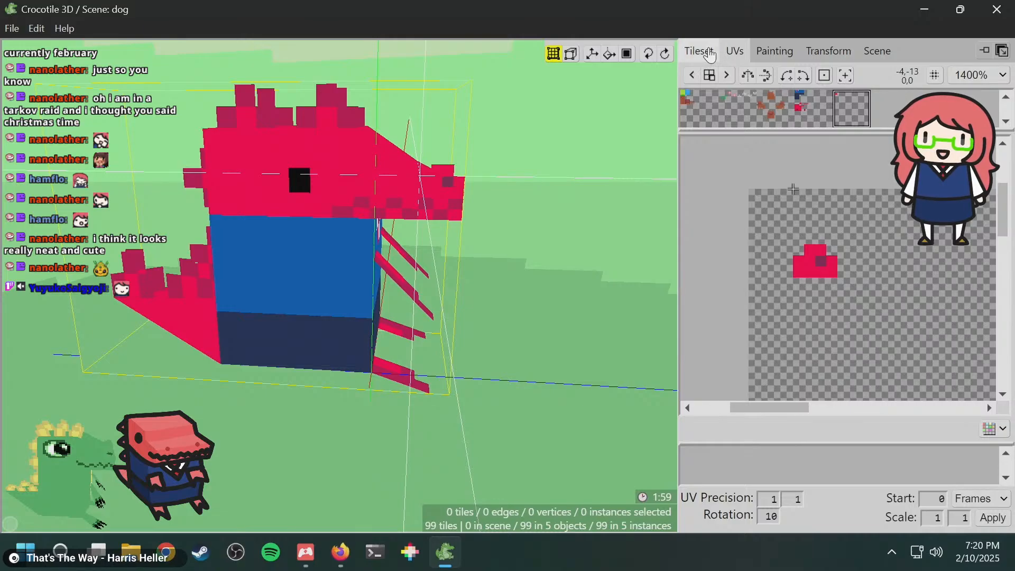
- Repaint the bump's nostril pixel in #1d2b53 and inspect the opposite side of the snout
{"action": "left_click", "coordinate": [783, 55]}
{"action": "left_click", "coordinate": [785, 55]}
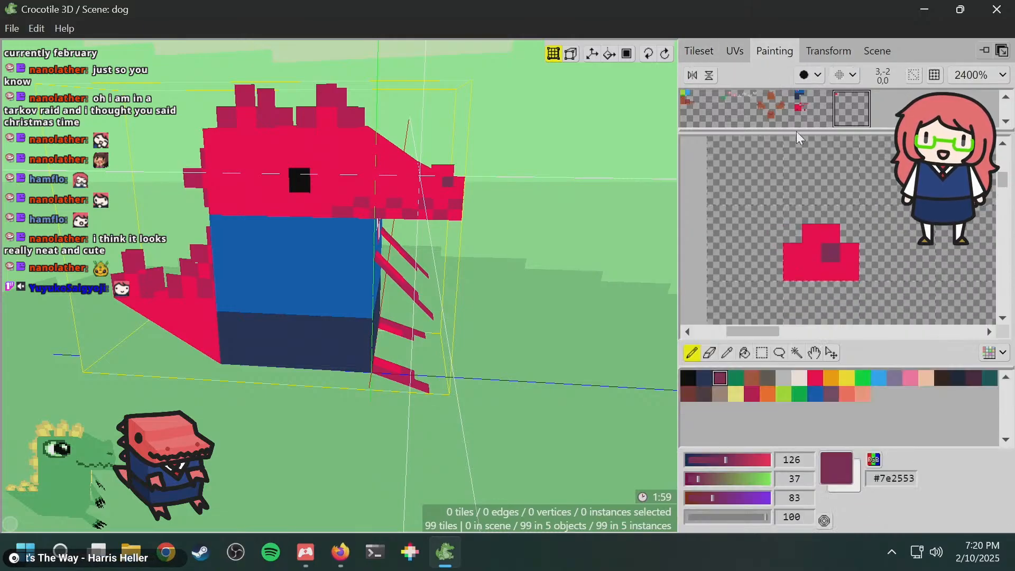
{"action": "left_click", "coordinate": [698, 377]}
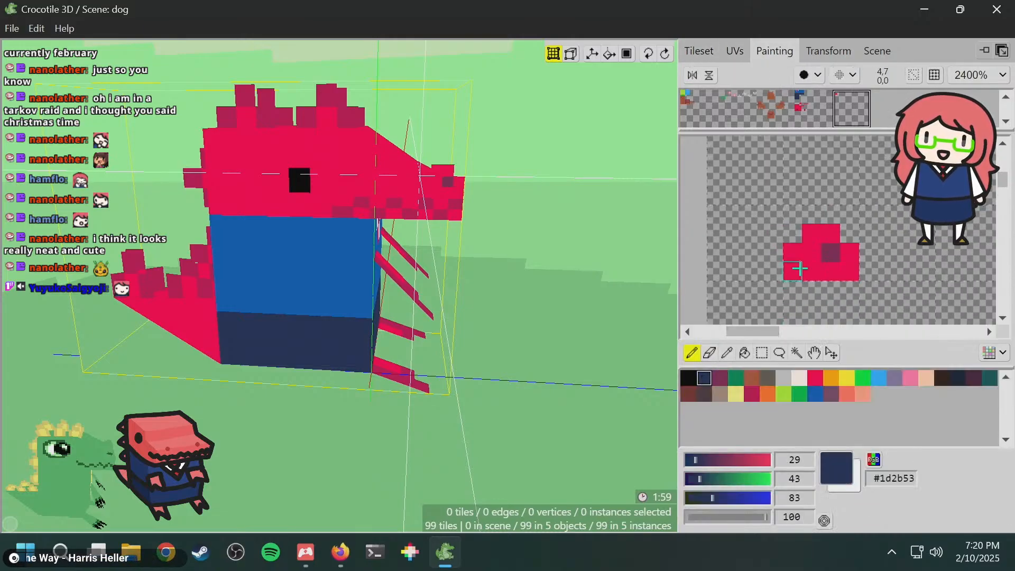
{"action": "key", "text": "space"}
{"action": "left_click_drag", "start_coordinate": [527, 233], "coordinate": [378, 238]}
{"action": "key", "text": "space"}
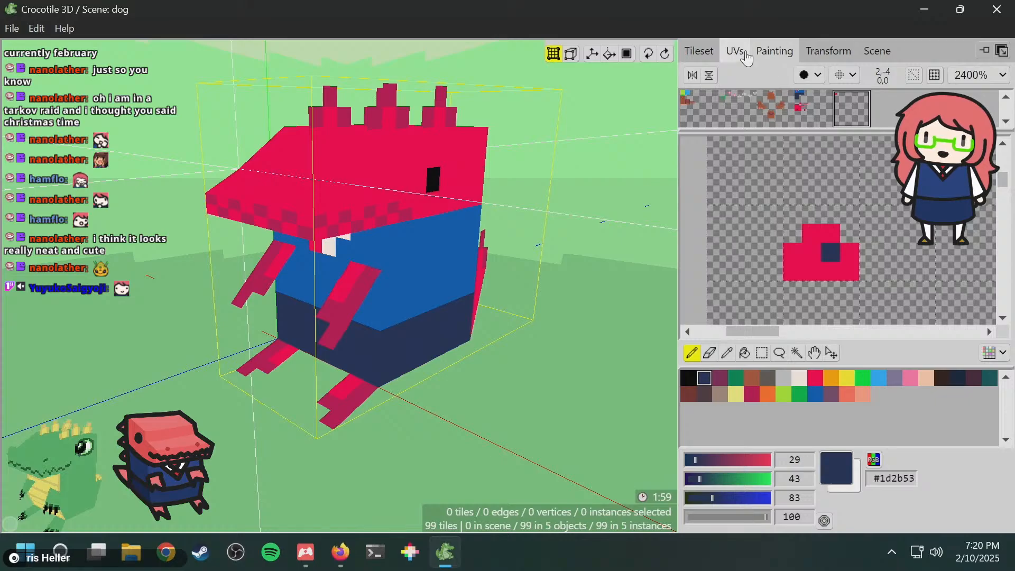
{"action": "left_click", "coordinate": [747, 55]}
{"action": "left_click", "coordinate": [777, 52]}
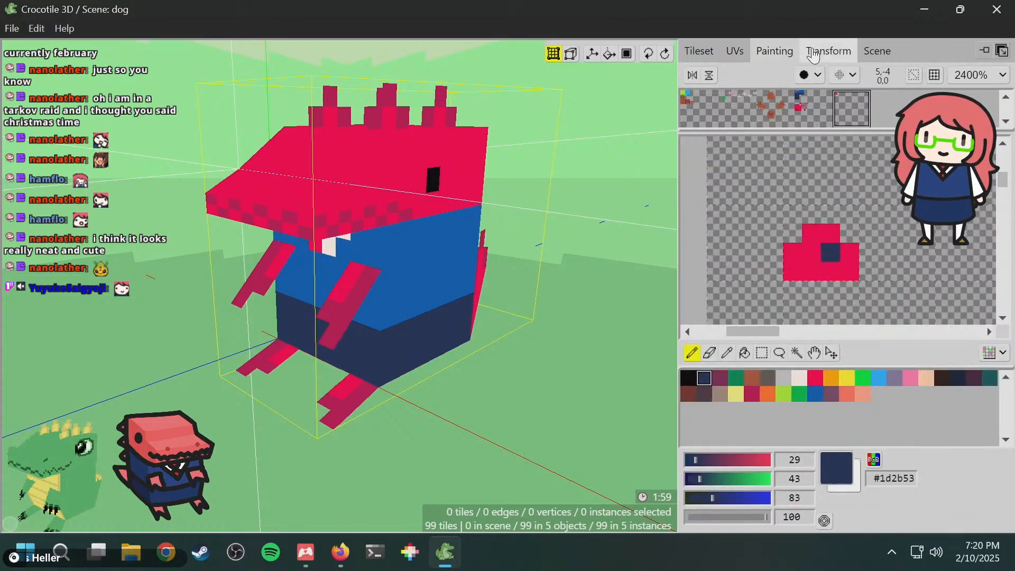
- Copy the nostril tile on the side of the crocodile's snout and paste a duplicate of it
{"action": "left_click", "coordinate": [735, 51]}
{"action": "left_click", "coordinate": [699, 51]}
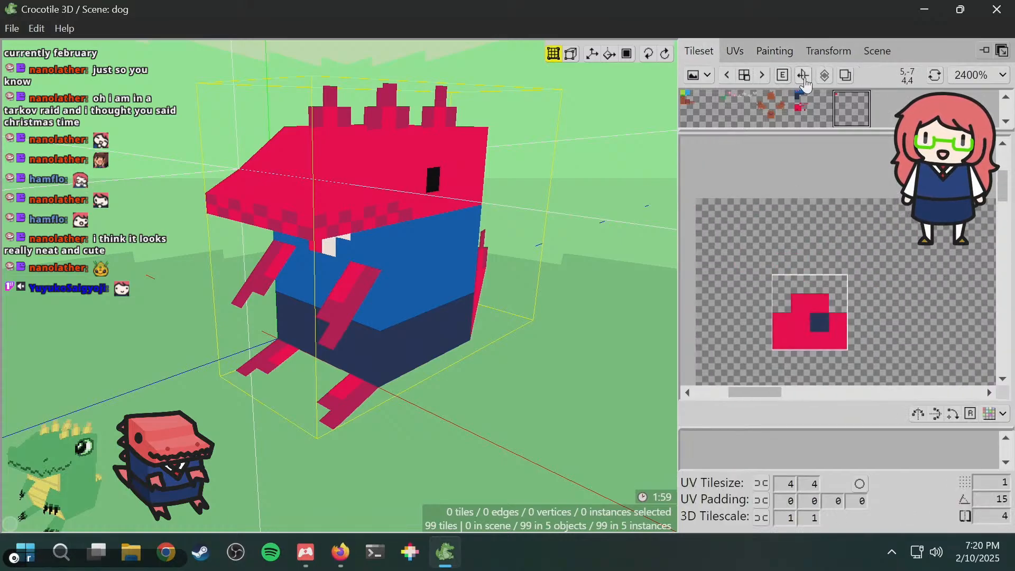
{"action": "key", "text": "space"}
{"action": "left_click_drag", "start_coordinate": [417, 186], "coordinate": [524, 193]}
{"action": "key", "text": "space"}
{"action": "key", "text": "c"}
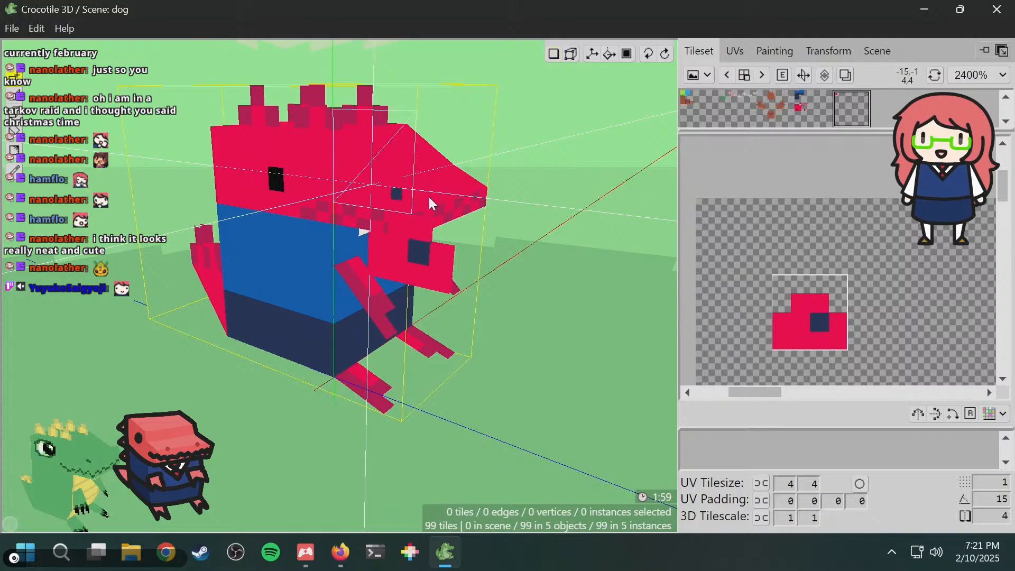
{"action": "key", "text": "Tab"}
{"action": "left_click", "coordinate": [405, 194]}
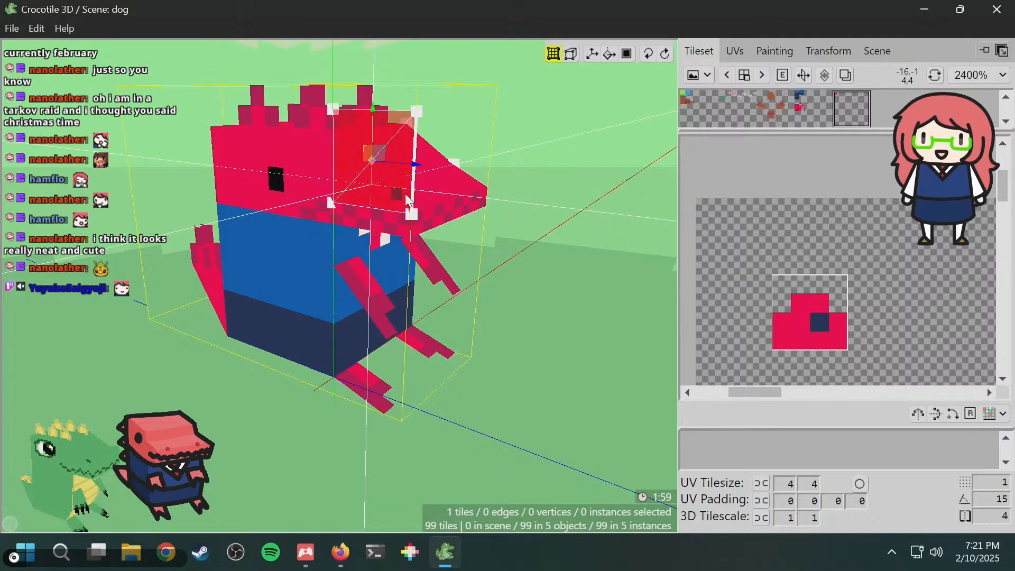
{"action": "key", "text": "ctrl+v"}
- Move the duplicated nostril tile across the head to the opposite side of the snout
{"action": "key", "text": "space"}
{"action": "left_click_drag", "start_coordinate": [570, 215], "coordinate": [439, 285]}
{"action": "key", "text": "space"}
{"action": "key", "text": "d"}
{"action": "key", "text": "d"}
{"action": "key", "text": "d"}
{"action": "key", "text": "d"}
{"action": "key", "text": "d"}
{"action": "key", "text": "d"}
{"action": "key", "text": "d"}
{"action": "key", "text": "d"}
{"action": "left_click", "coordinate": [569, 221]}
{"action": "key", "text": "space"}
{"action": "key", "text": "space"}
{"action": "scroll", "coordinate": [439, 285], "scroll_direction": "down", "scroll_amount": 3}
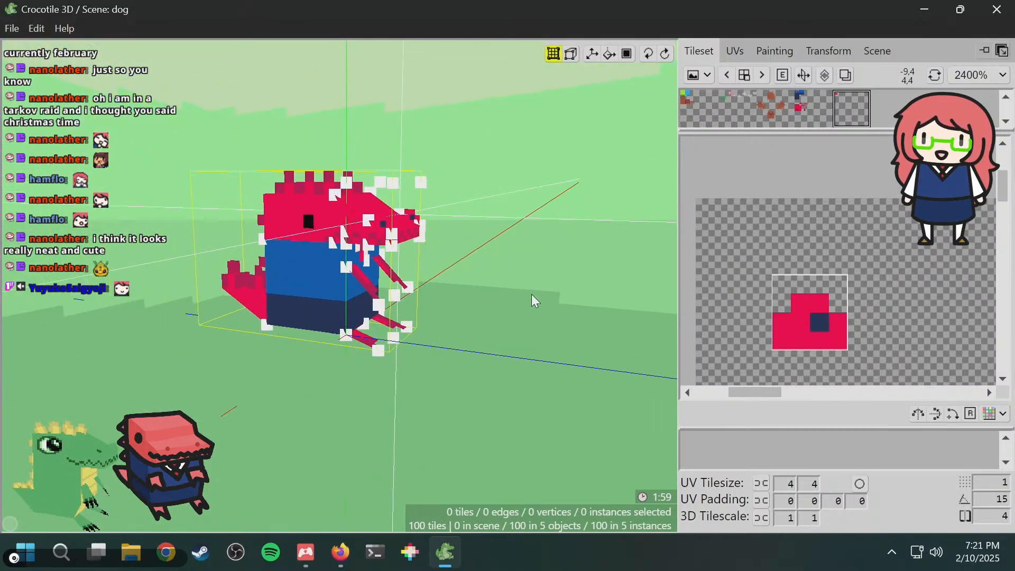
- Examine the crocodile from both sides, the front and above to compare the nostrils with the rest of the body
{"action": "key", "text": "space"}
{"action": "left_click_drag", "start_coordinate": [531, 294], "coordinate": [480, 272]}
{"action": "key", "text": "space"}
{"action": "scroll", "coordinate": [476, 227], "scroll_direction": "up", "scroll_amount": 5}
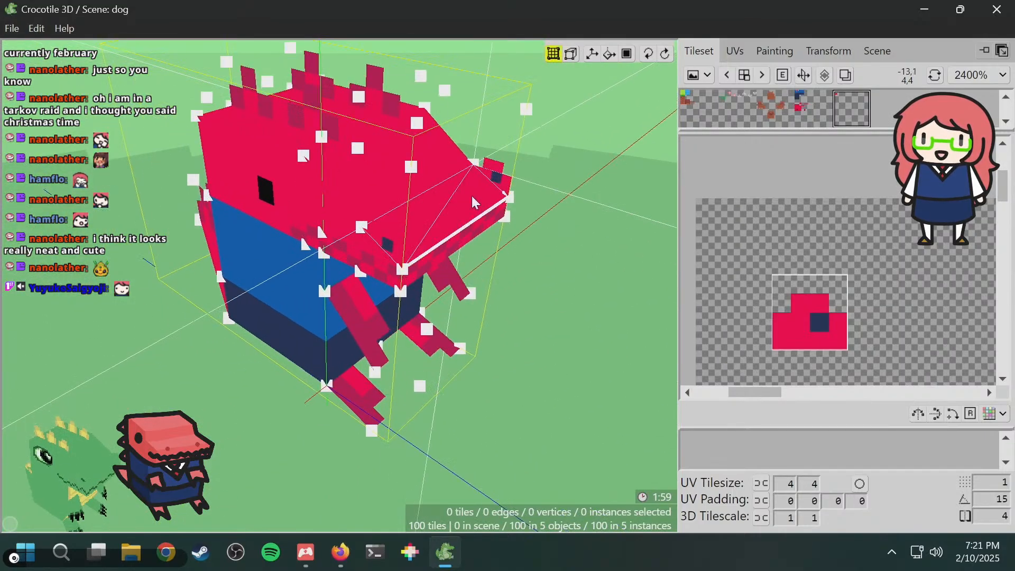
{"action": "key", "text": "space"}
{"action": "left_click_drag", "start_coordinate": [565, 232], "coordinate": [291, 297]}
{"action": "key", "text": "space"}
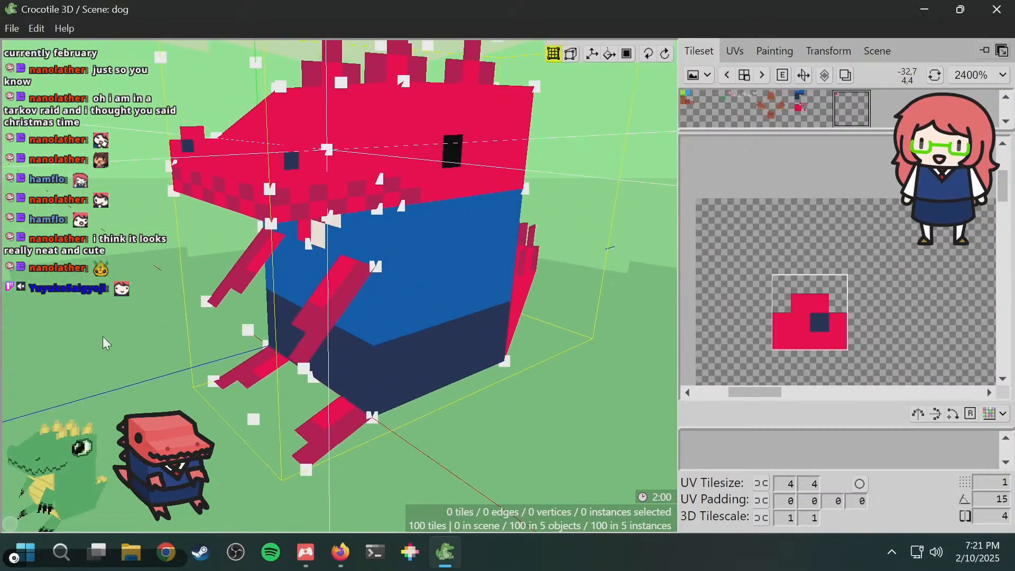
{"action": "key", "text": "space"}
{"action": "left_click_drag", "start_coordinate": [105, 336], "coordinate": [196, 349]}
{"action": "left_click_drag", "start_coordinate": [115, 303], "coordinate": [24, 455]}
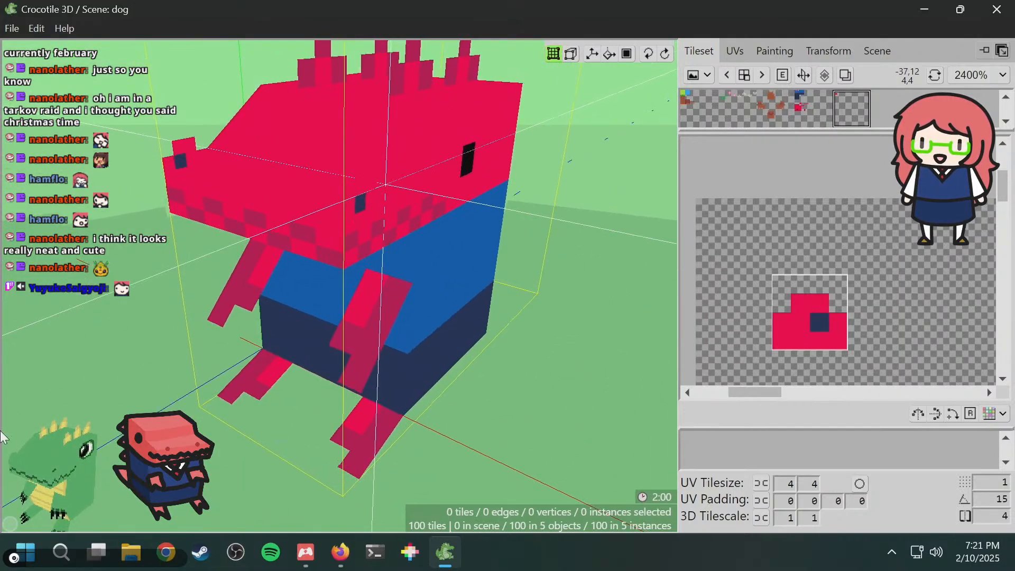
{"action": "key", "text": "space"}
{"action": "key", "text": "space"}
{"action": "left_click_drag", "start_coordinate": [61, 302], "coordinate": [235, 308]}
{"action": "key", "text": "space"}
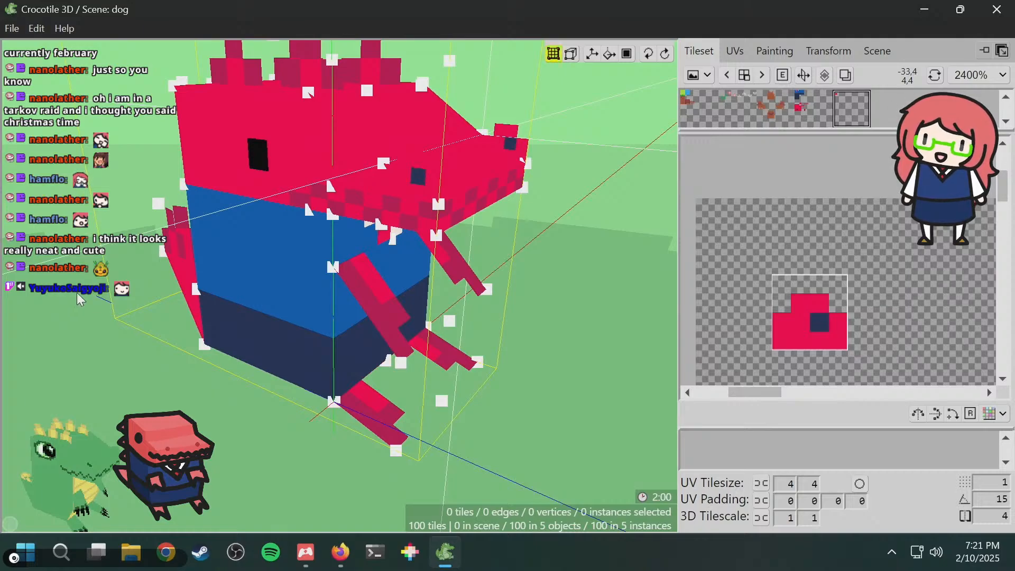
{"action": "scroll", "coordinate": [286, 282], "scroll_direction": "down", "scroll_amount": 2}
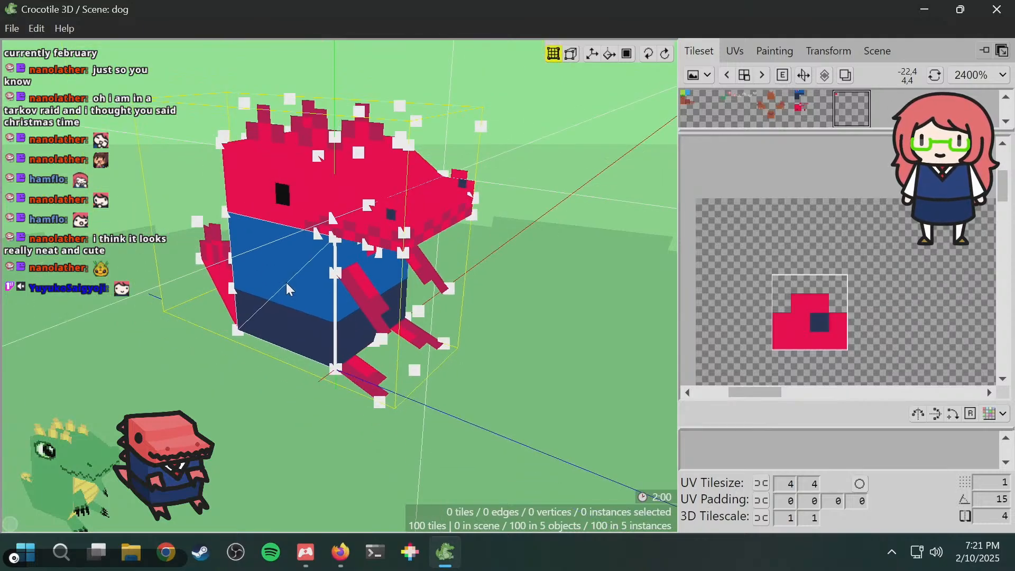
{"action": "key", "text": "space"}
{"action": "left_click_drag", "start_coordinate": [286, 282], "coordinate": [341, 254]}
{"action": "key", "text": "space"}
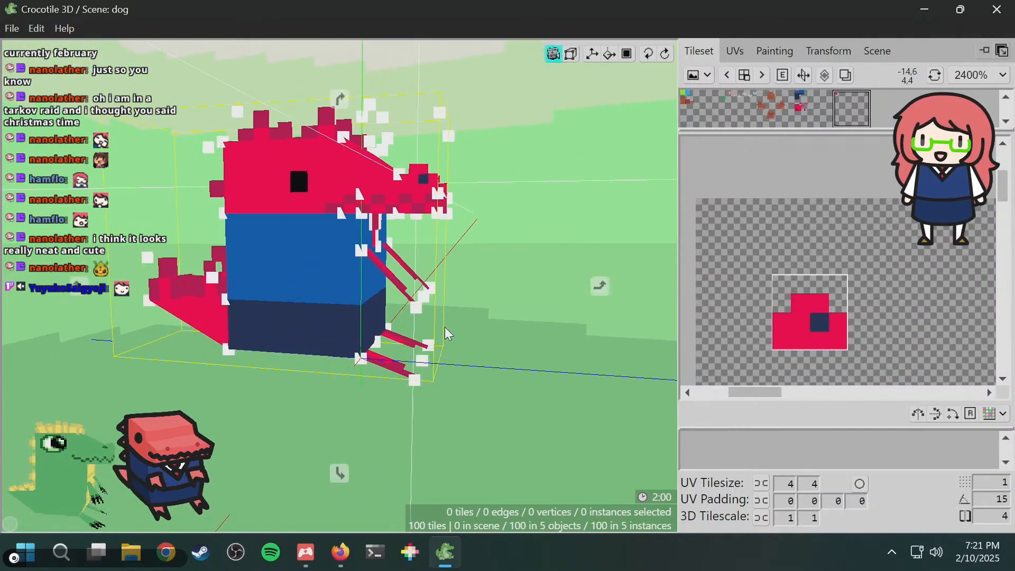
{"action": "key", "text": "space"}
{"action": "left_click_drag", "start_coordinate": [164, 399], "coordinate": [186, 394]}
{"action": "key", "text": "space"}
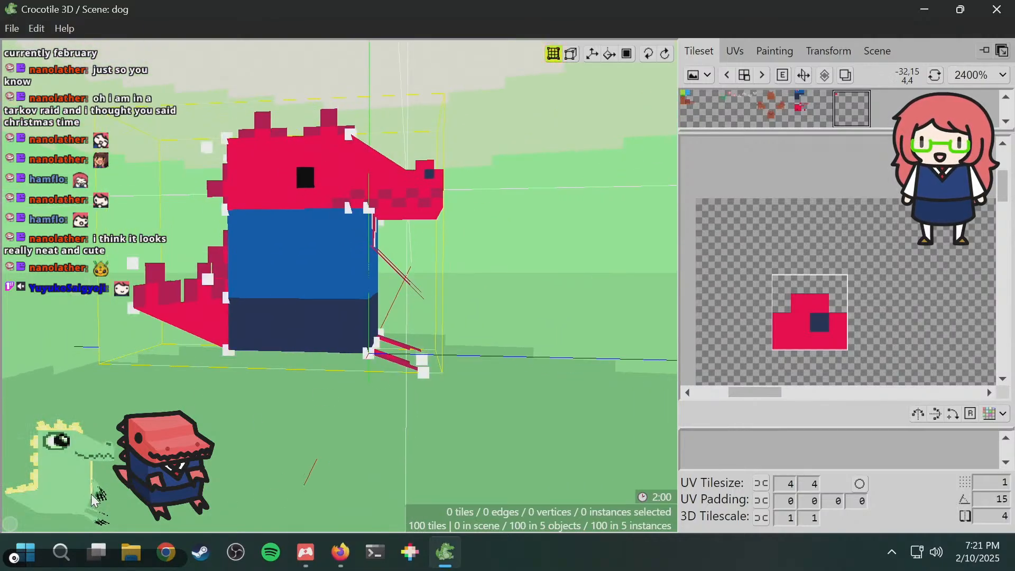
- Save the scene with both nostrils in place
{"action": "key", "text": "space"}
{"action": "left_click_drag", "start_coordinate": [388, 299], "coordinate": [327, 321]}
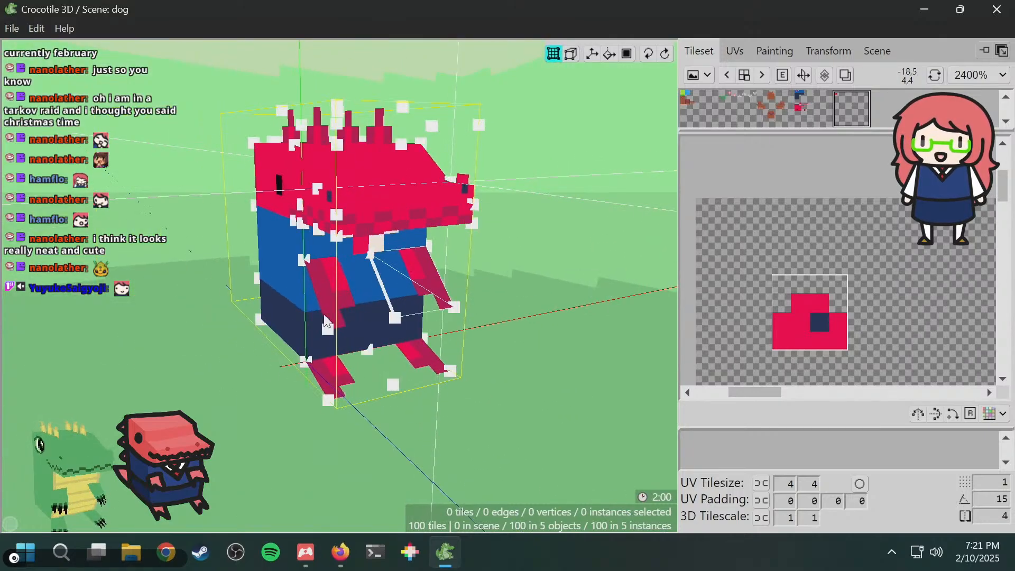
{"action": "key", "text": "ctrl+s"}
{"action": "key", "text": "space"}
{"action": "left_click_drag", "start_coordinate": [479, 326], "coordinate": [464, 304]}
- Select the front tile of the body below the head and set the snap increment to 1
{"action": "key", "text": "Tab"}
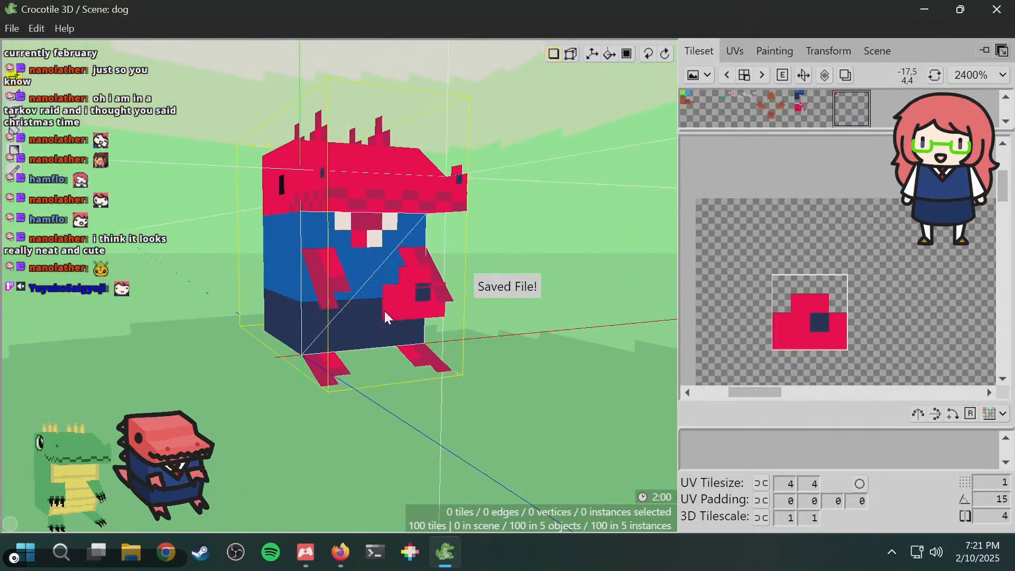
{"action": "key", "text": "Tab"}
{"action": "left_click", "coordinate": [371, 312]}
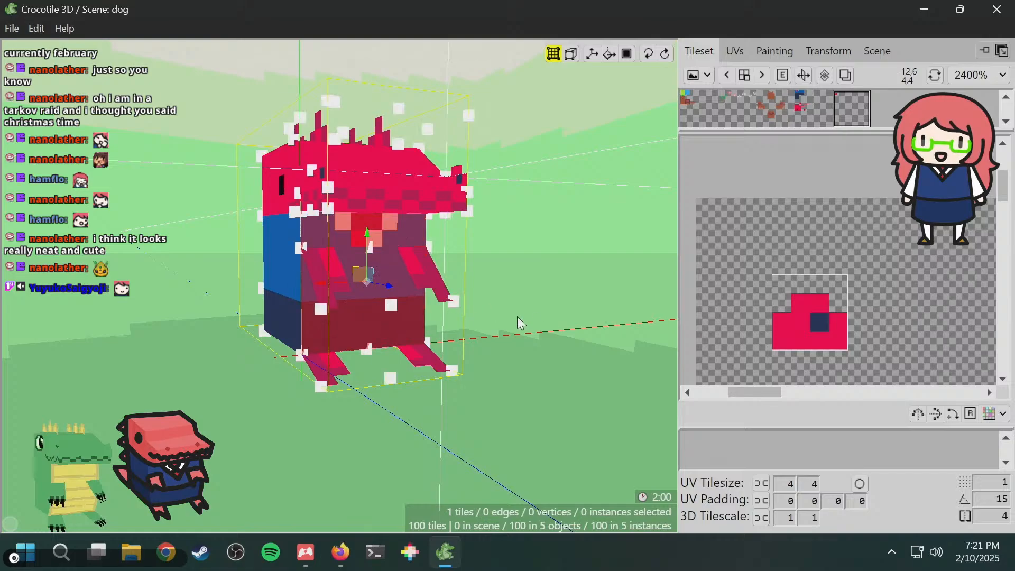
{"action": "left_click_drag", "start_coordinate": [521, 322], "coordinate": [441, 309]}
{"action": "key", "text": "f"}
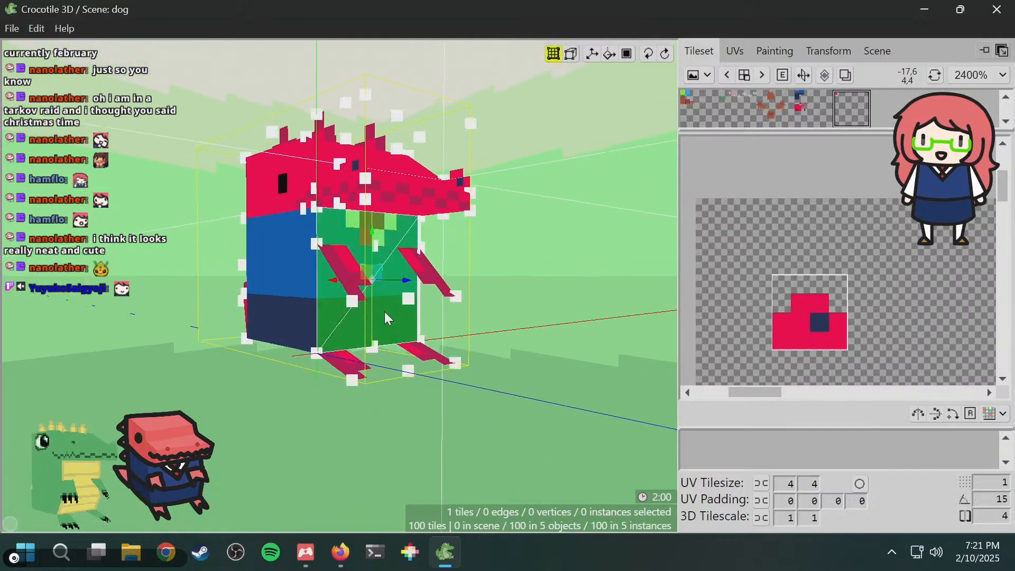
{"action": "key", "text": "space"}
{"action": "left_click_drag", "start_coordinate": [372, 331], "coordinate": [317, 329]}
{"action": "key", "text": "space"}
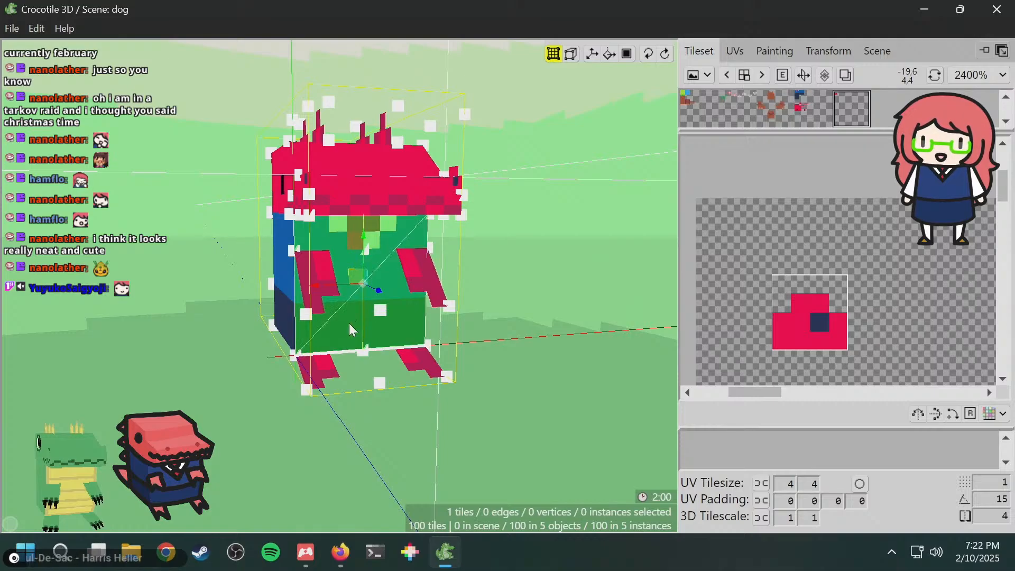
{"action": "key", "text": "space"}
{"action": "left_click_drag", "start_coordinate": [346, 301], "coordinate": [338, 322]}
{"action": "key", "text": "space"}
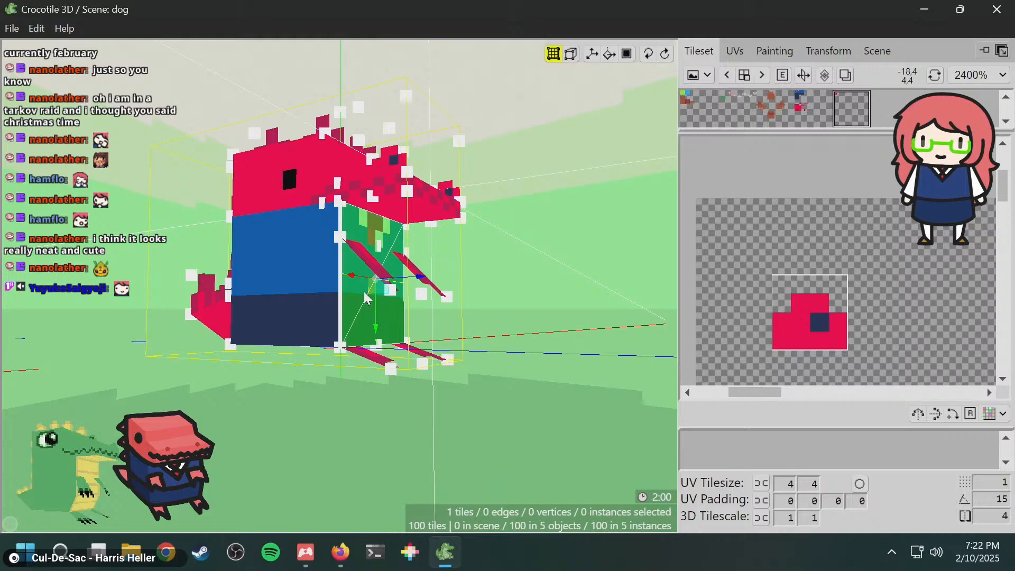
{"action": "key", "text": "s"}
{"action": "key", "text": "s"}
{"action": "key", "text": "w"}
{"action": "key", "text": "w"}
{"action": "key", "text": "w"}
{"action": "key", "text": "w"}
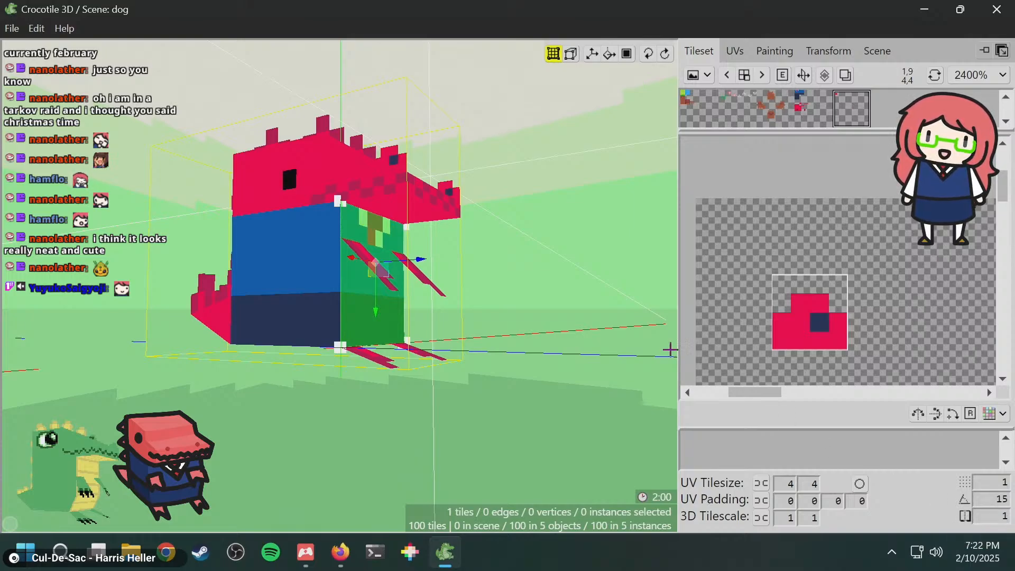
{"action": "mouse_move", "coordinate": [361, 321]}
{"action": "right_mouse_down"}
{"action": "mouse_move", "coordinate": [390, 309]}
{"action": "mouse_move", "coordinate": [360, 311]}
{"action": "right_mouse_up"}
{"action": "scroll", "coordinate": [360, 312], "scroll_direction": "up", "scroll_amount": 3}
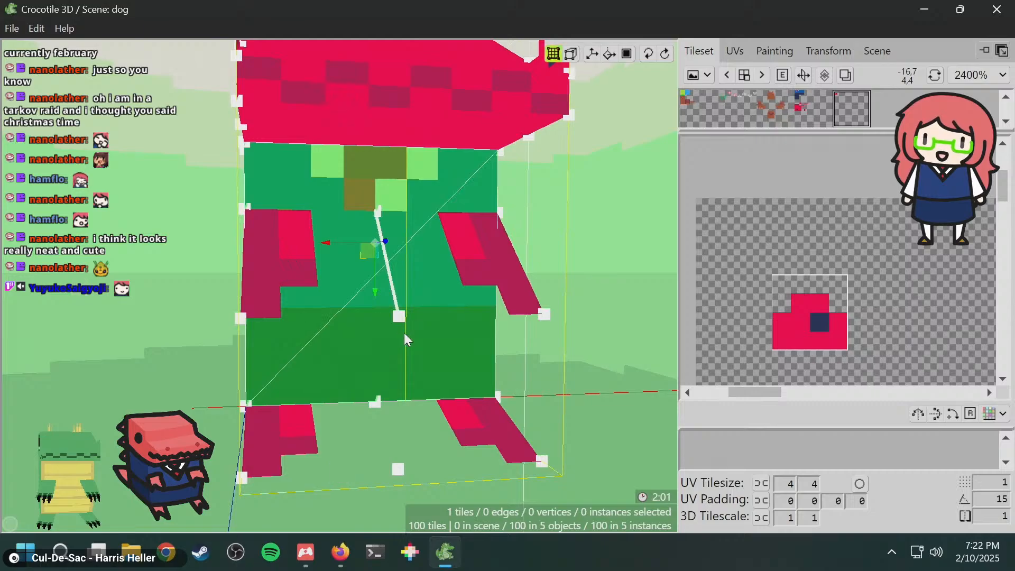
{"action": "right_click_drag", "start_coordinate": [404, 332], "coordinate": [364, 334]}
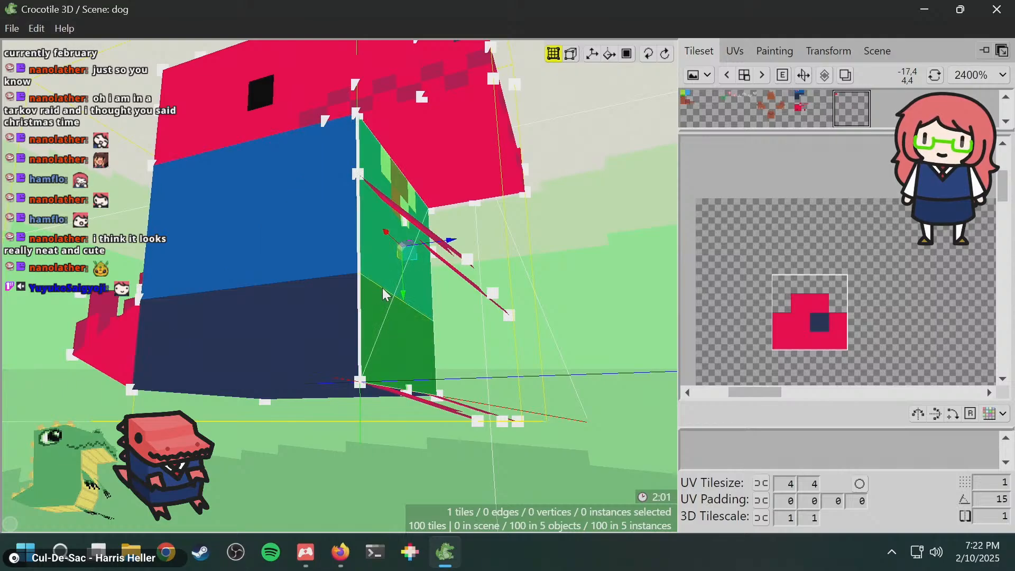
- Try to subdivide the body's front tile into segments with 2 columns and 1 row
{"action": "key", "text": "super"}
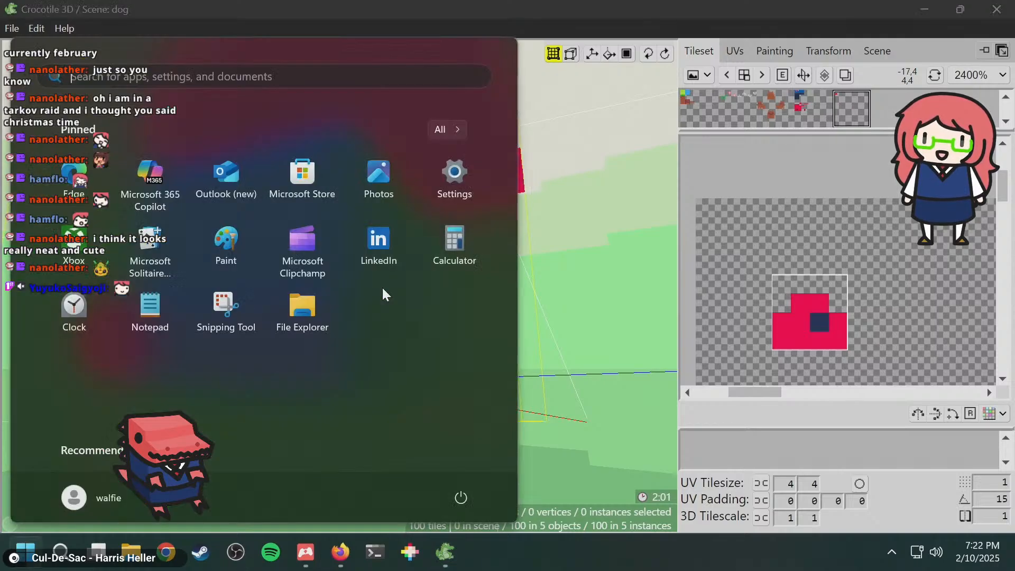
{"action": "key", "text": "super"}
{"action": "key", "text": "ctrl+d"}
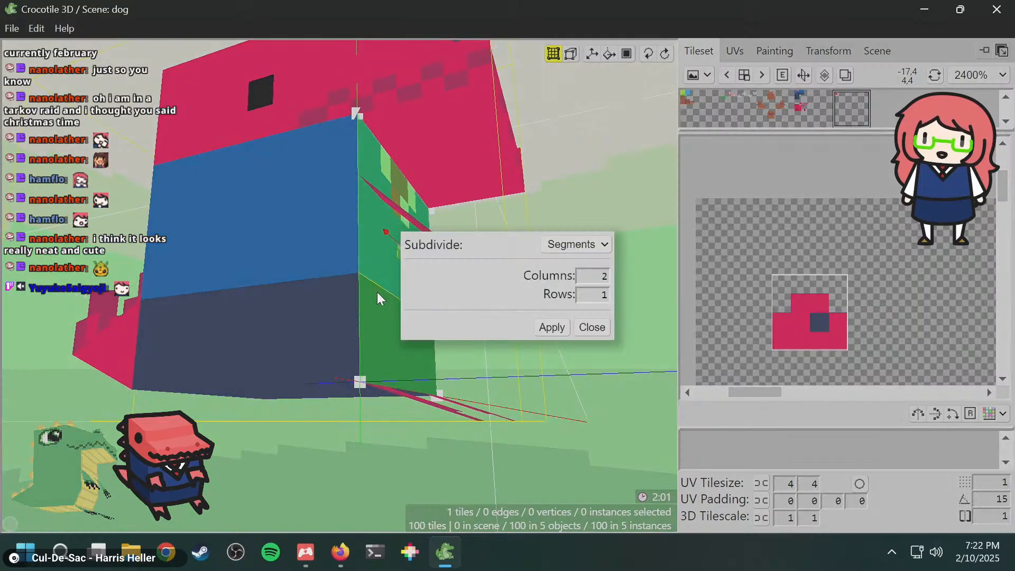
{"action": "left_click", "coordinate": [551, 325]}
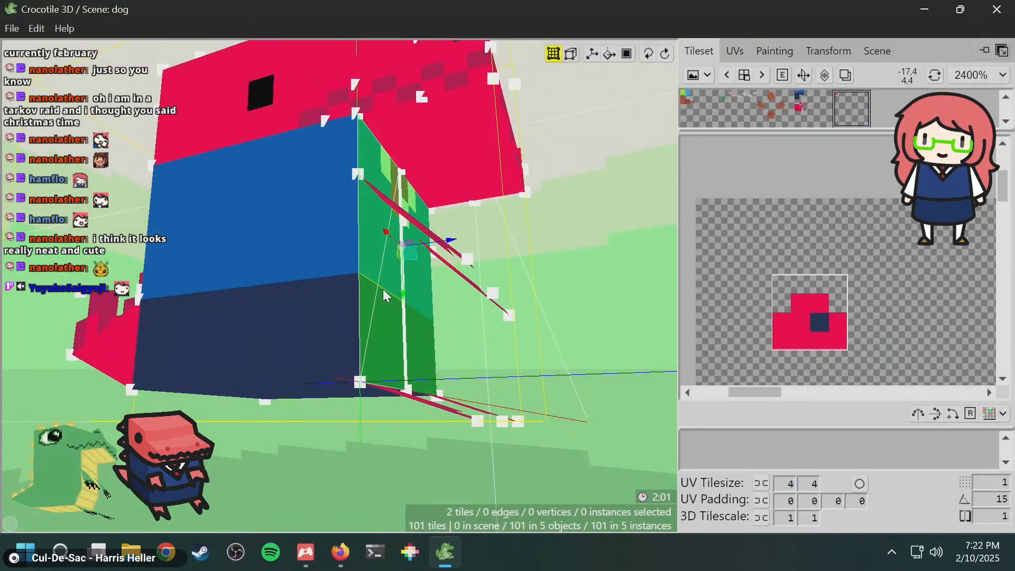
{"action": "key", "text": "ctrl+s"}
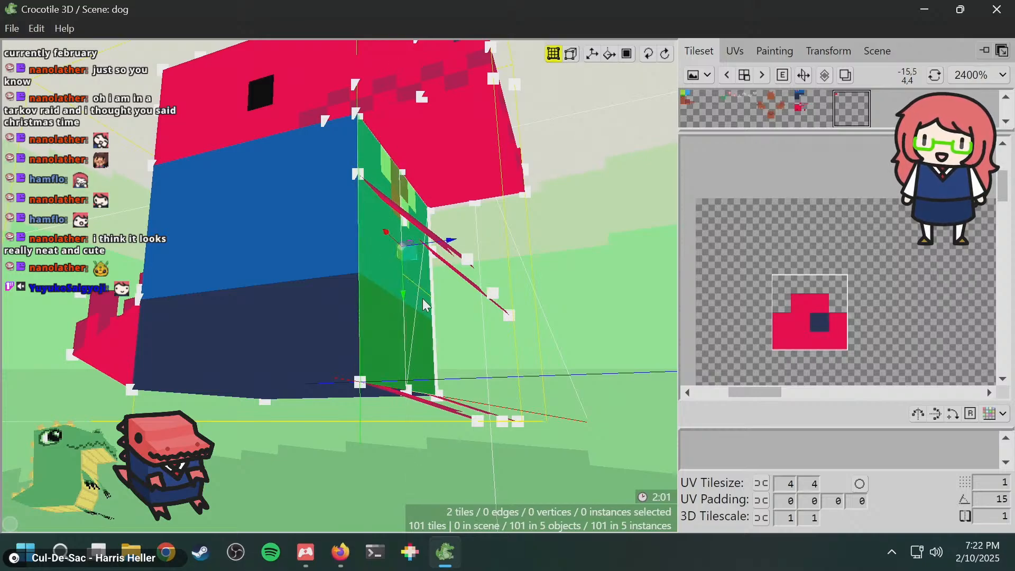
{"action": "key", "text": "space"}
{"action": "left_click_drag", "start_coordinate": [422, 299], "coordinate": [392, 254]}
{"action": "key", "text": "space"}
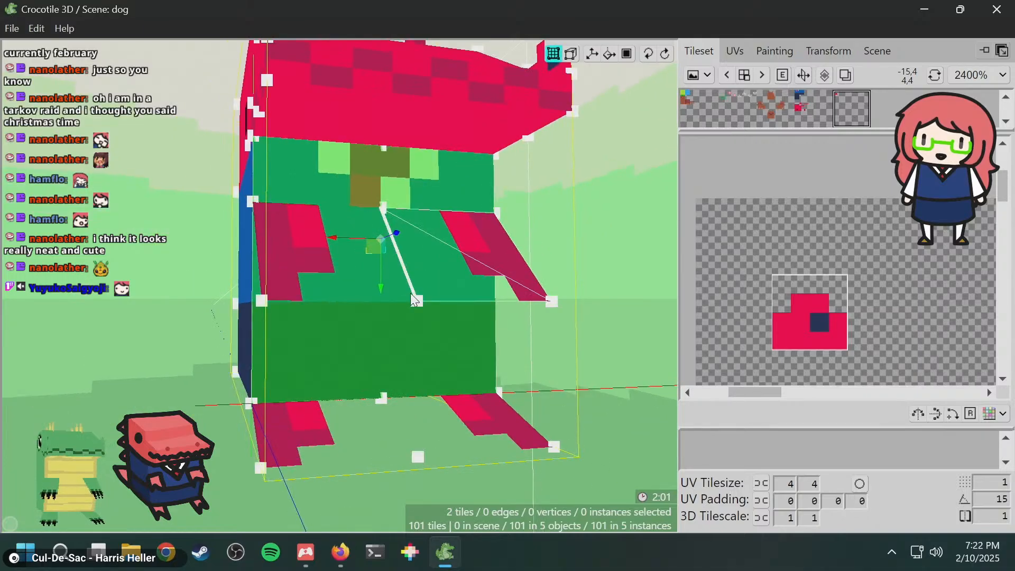
{"action": "key", "text": "ctrl+z"}
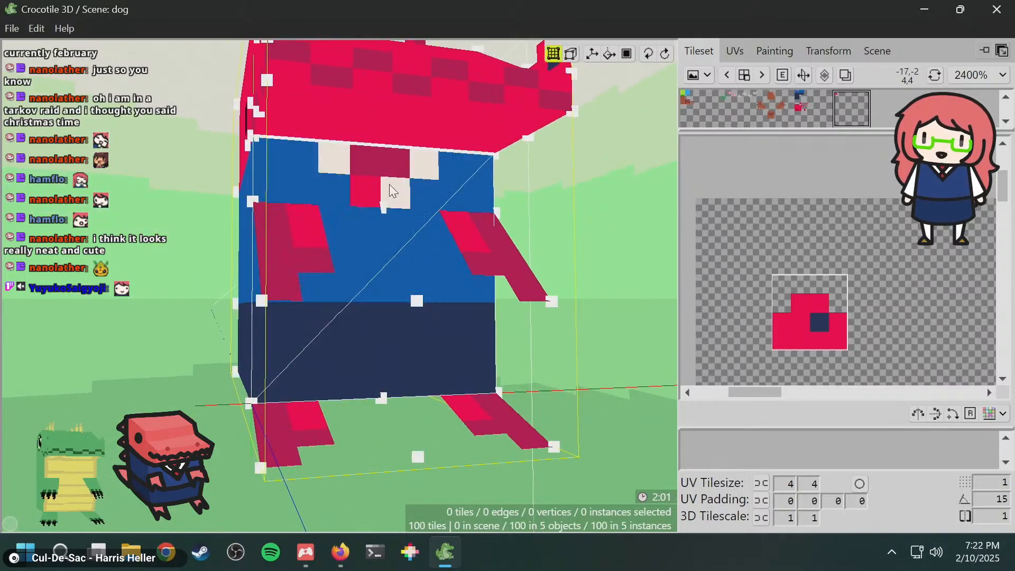
- Cut the body's front tile horizontally along the boundary between the light blue and dark blue clothing
{"action": "key", "text": "space"}
{"action": "left_click_drag", "start_coordinate": [390, 291], "coordinate": [363, 300]}
{"action": "key", "text": "space"}
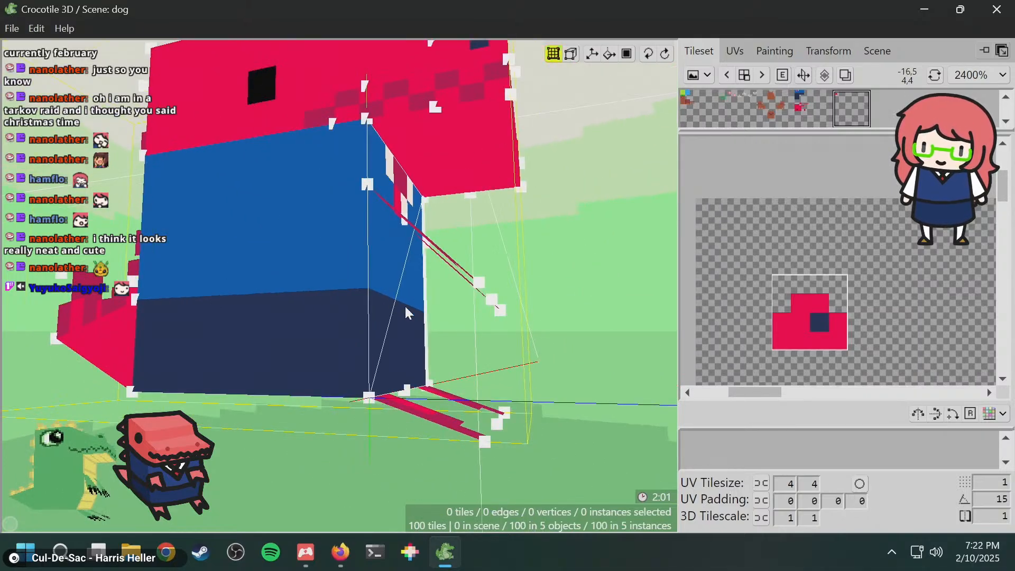
{"action": "left_click", "coordinate": [388, 293]}
{"action": "key", "text": "space"}
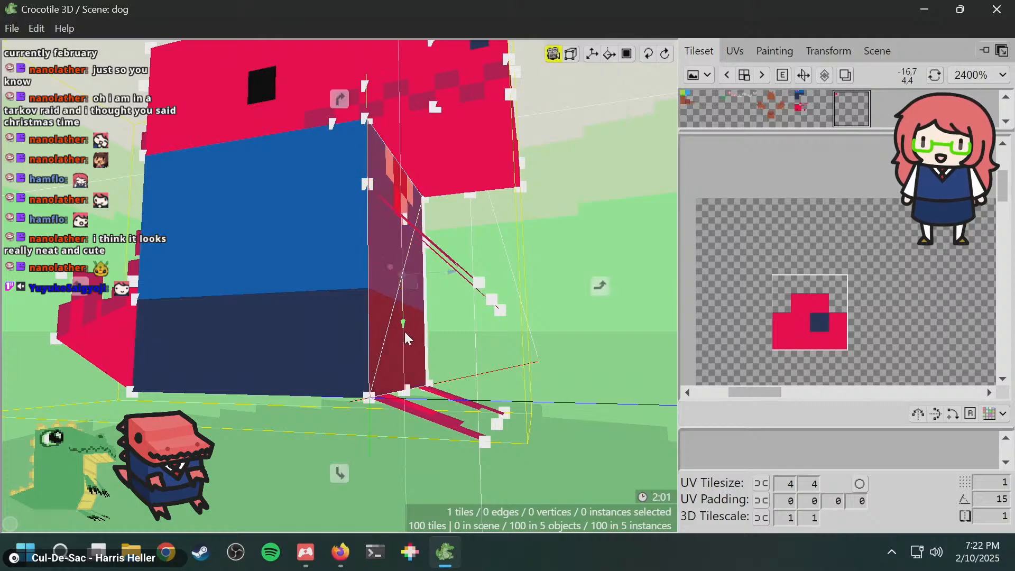
{"action": "left_click_drag", "start_coordinate": [405, 332], "coordinate": [401, 330]}
{"action": "key", "text": "space"}
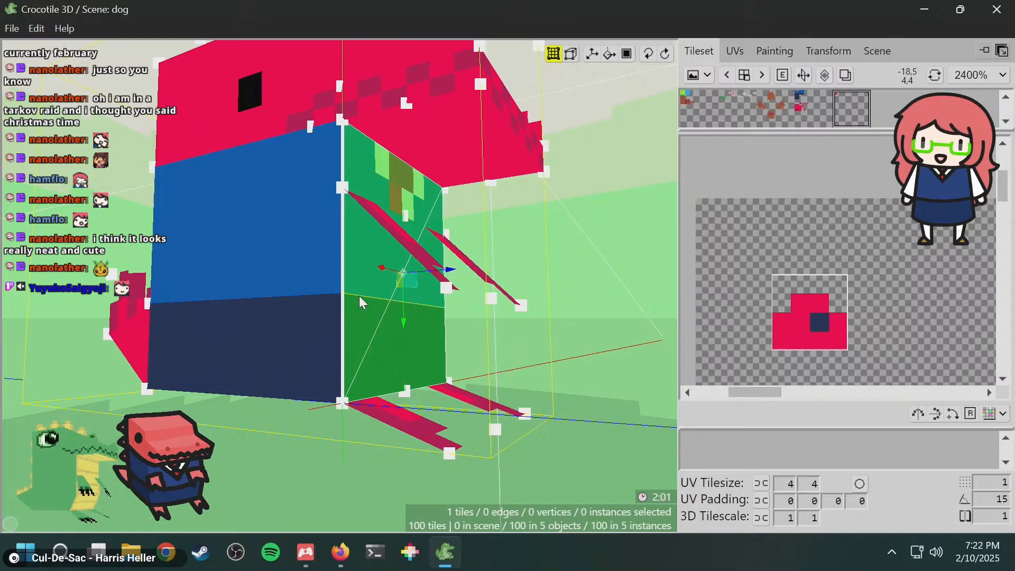
{"action": "key", "text": "super"}
{"action": "key", "text": "super"}
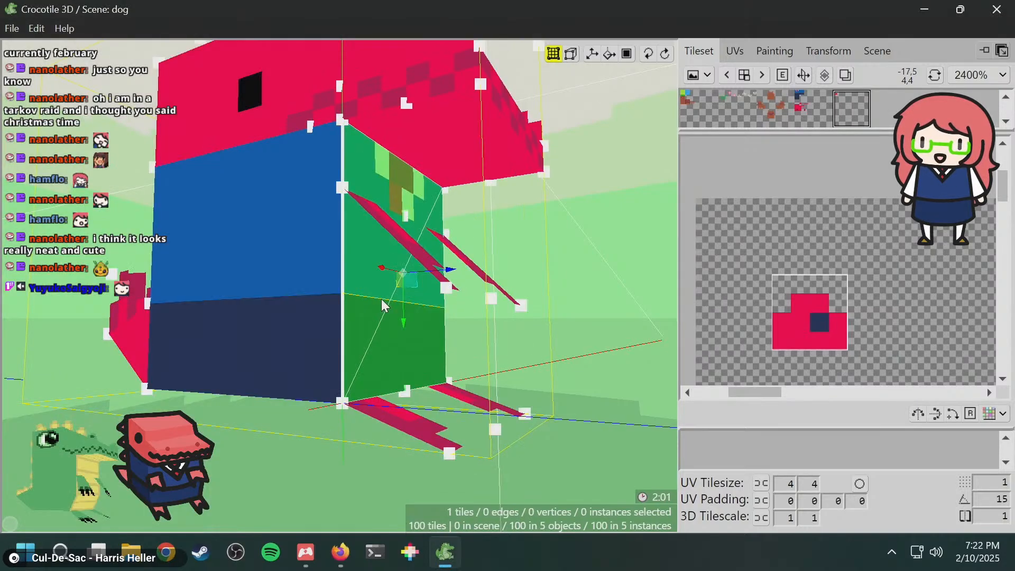
{"action": "left_click", "coordinate": [381, 299]}
- Check the horizontal cut on the body's front against the side tiles and arms from several angles
{"action": "key", "text": "space"}
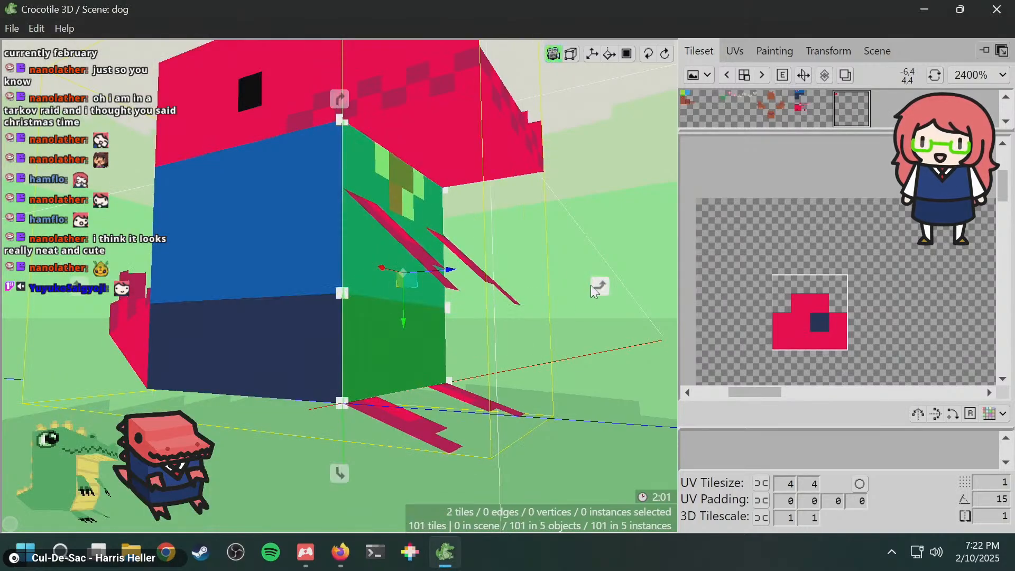
{"action": "left_click_drag", "start_coordinate": [591, 284], "coordinate": [578, 304]}
{"action": "key", "text": "space"}
{"action": "key", "text": "space"}
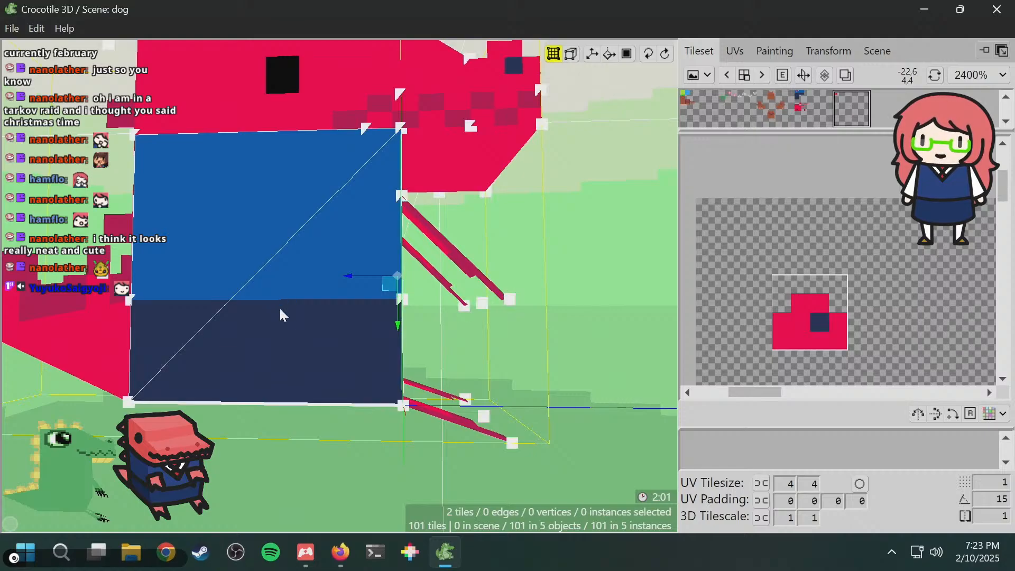
{"action": "right_click_drag", "start_coordinate": [286, 312], "coordinate": [301, 323]}
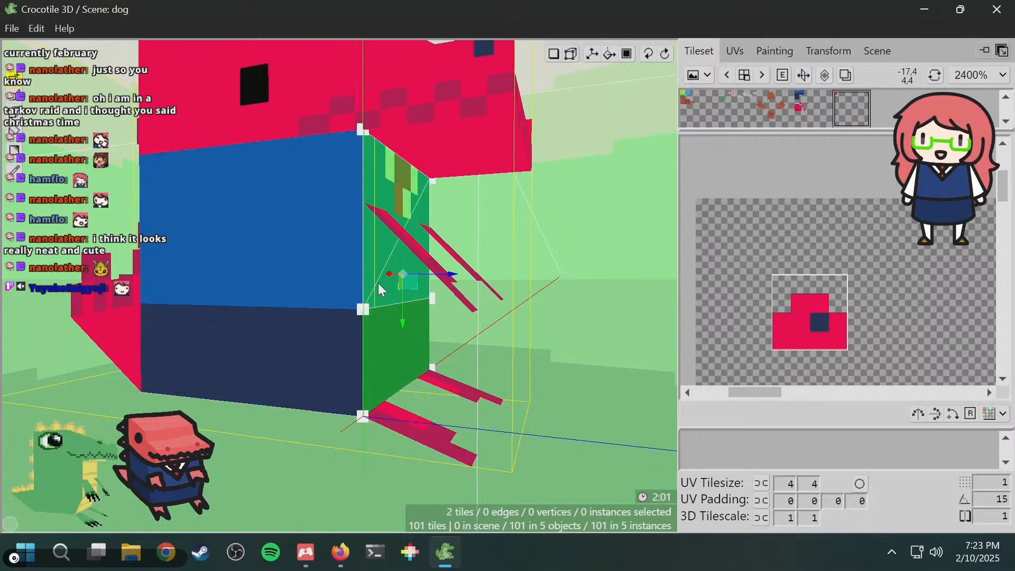
{"action": "mouse_move", "coordinate": [380, 283]}
{"action": "right_mouse_down"}
{"action": "mouse_move", "coordinate": [399, 311]}
{"action": "mouse_move", "coordinate": [394, 281]}
{"action": "right_mouse_up"}
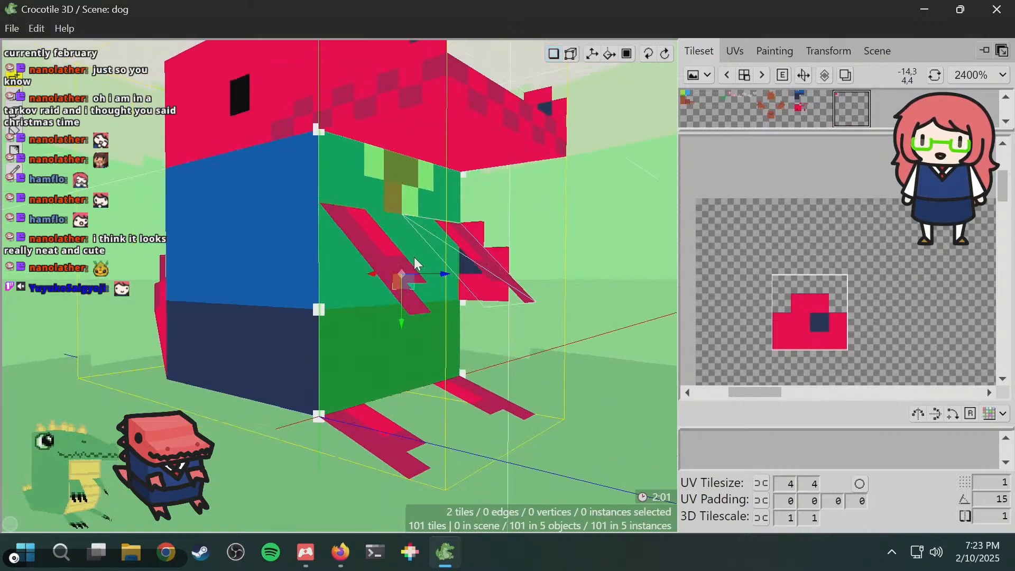
{"action": "right_click_drag", "start_coordinate": [428, 209], "coordinate": [405, 214]}
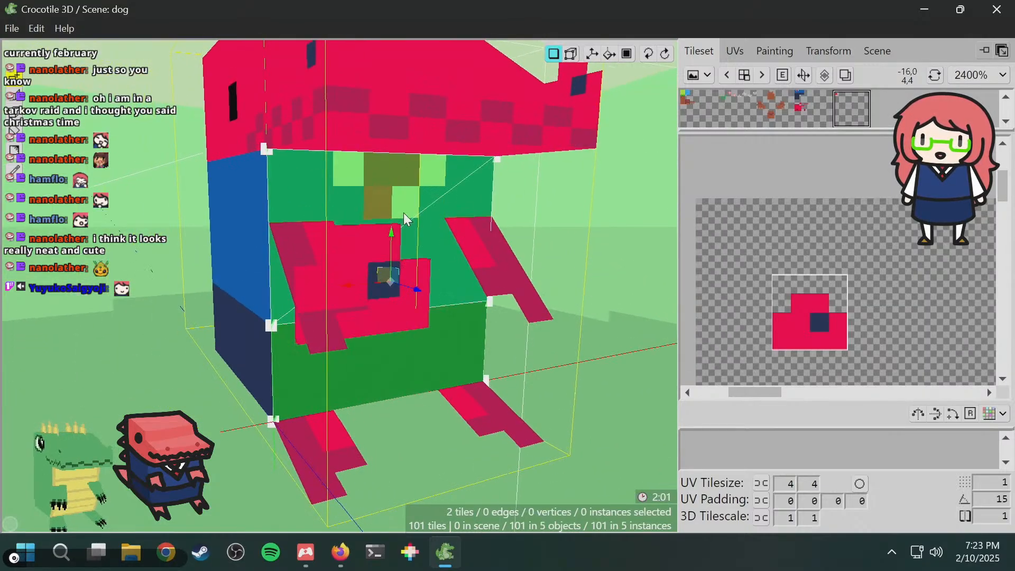
- Cut the tile on the character's right side of the body horizontally along the light blue and dark blue clothing boundary
{"action": "right_click_drag", "start_coordinate": [528, 256], "coordinate": [475, 266]}
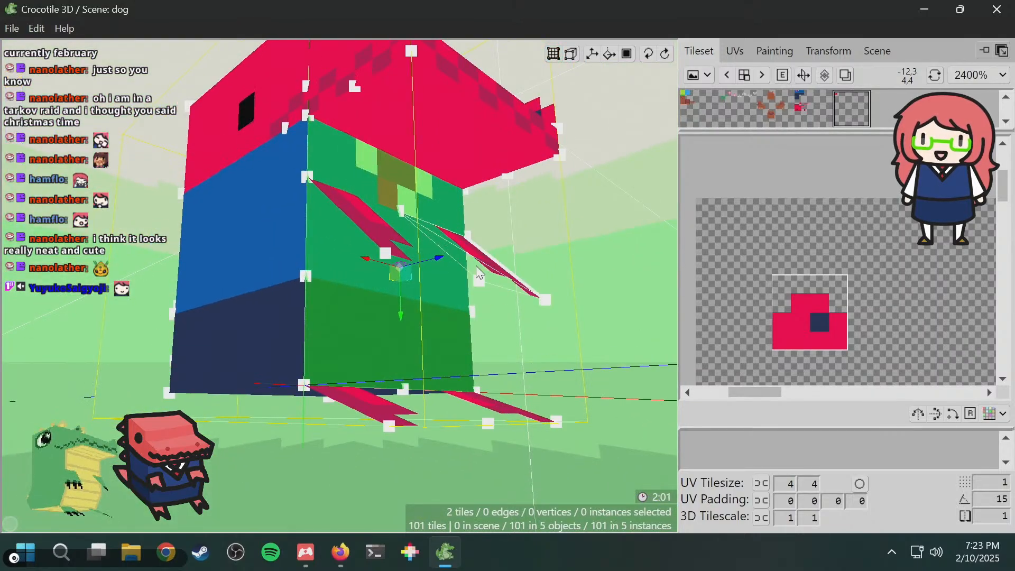
{"action": "right_click_drag", "start_coordinate": [421, 226], "coordinate": [602, 226]}
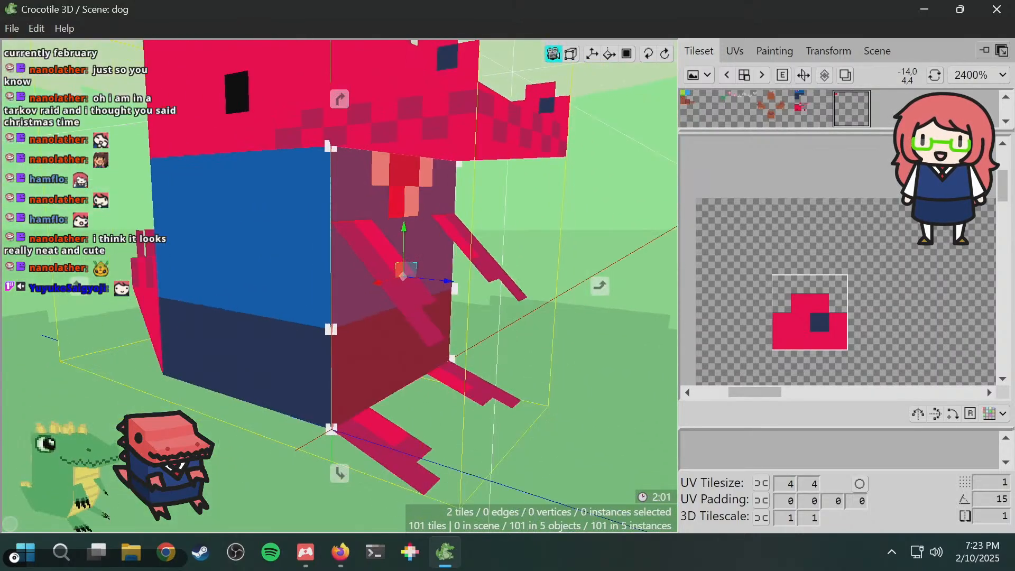
{"action": "left_click", "coordinate": [602, 227]}
{"action": "right_click_drag", "start_coordinate": [504, 236], "coordinate": [312, 267]}
{"action": "left_click", "coordinate": [317, 277]}
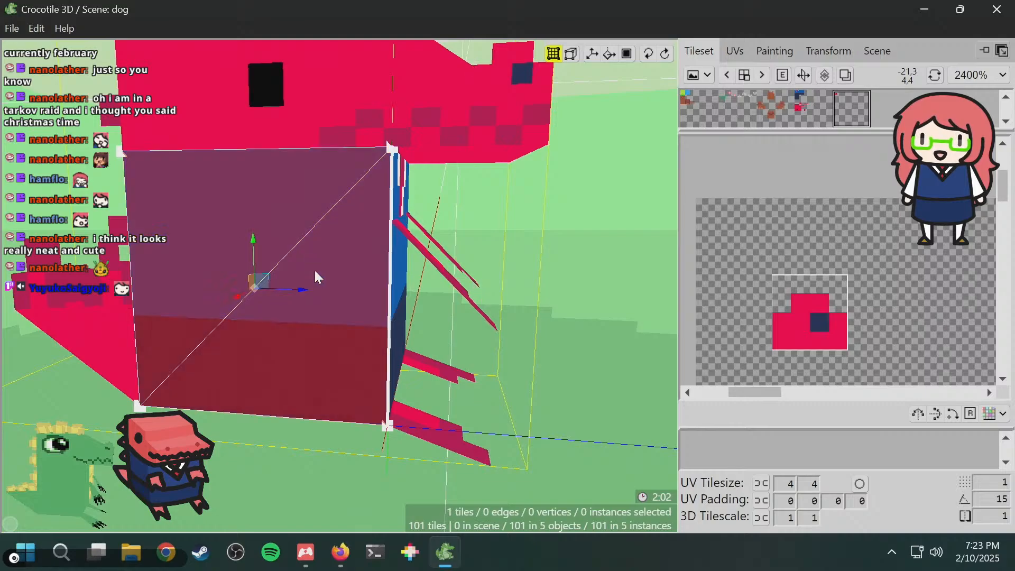
{"action": "key", "text": "v"}
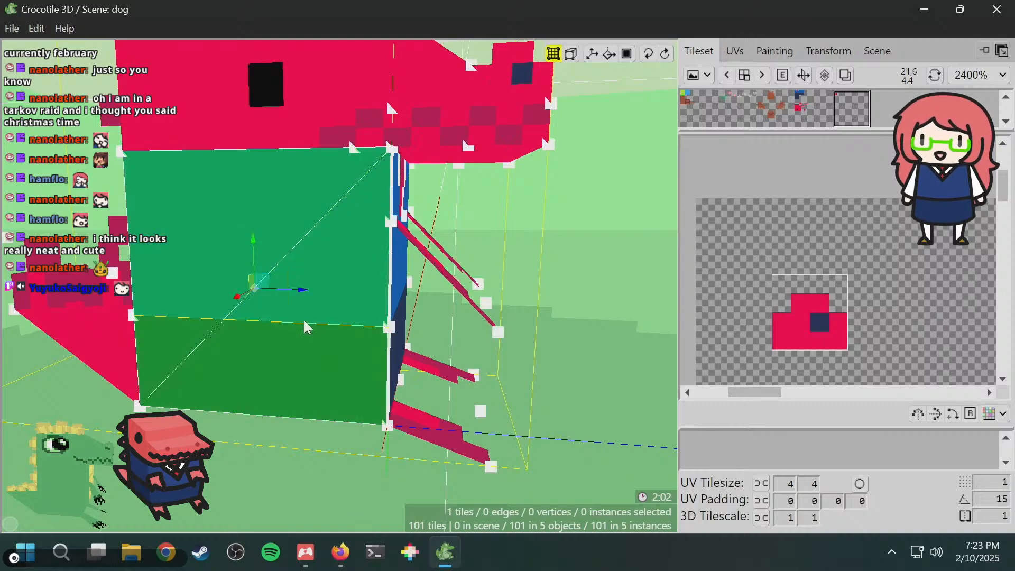
{"action": "left_click", "coordinate": [305, 322]}
- Cut the tile on the character's left side of the body horizontally along the same clothing boundary
{"action": "right_click_drag", "start_coordinate": [502, 304], "coordinate": [296, 288]}
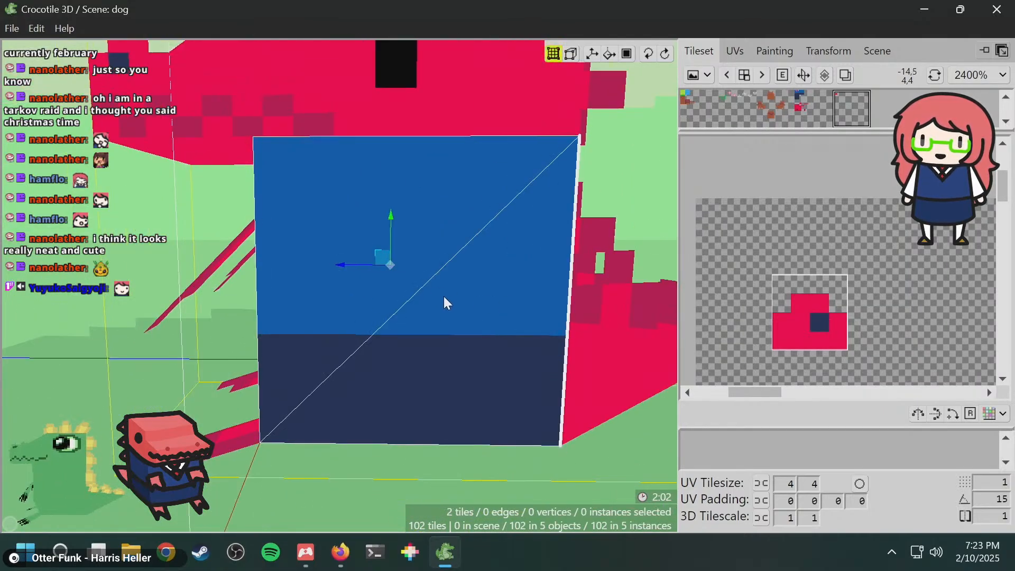
{"action": "key", "text": "v"}
{"action": "right_click_drag", "start_coordinate": [452, 303], "coordinate": [645, 296]}
{"action": "right_click_drag", "start_coordinate": [324, 322], "coordinate": [359, 320]}
{"action": "key", "text": "n"}
{"action": "right_click_drag", "start_coordinate": [486, 260], "coordinate": [423, 260]}
{"action": "left_click", "coordinate": [563, 251]}
{"action": "right_click_drag", "start_coordinate": [564, 251], "coordinate": [349, 252]}
{"action": "left_click", "coordinate": [517, 260]}
{"action": "right_click_drag", "start_coordinate": [510, 265], "coordinate": [502, 264]}
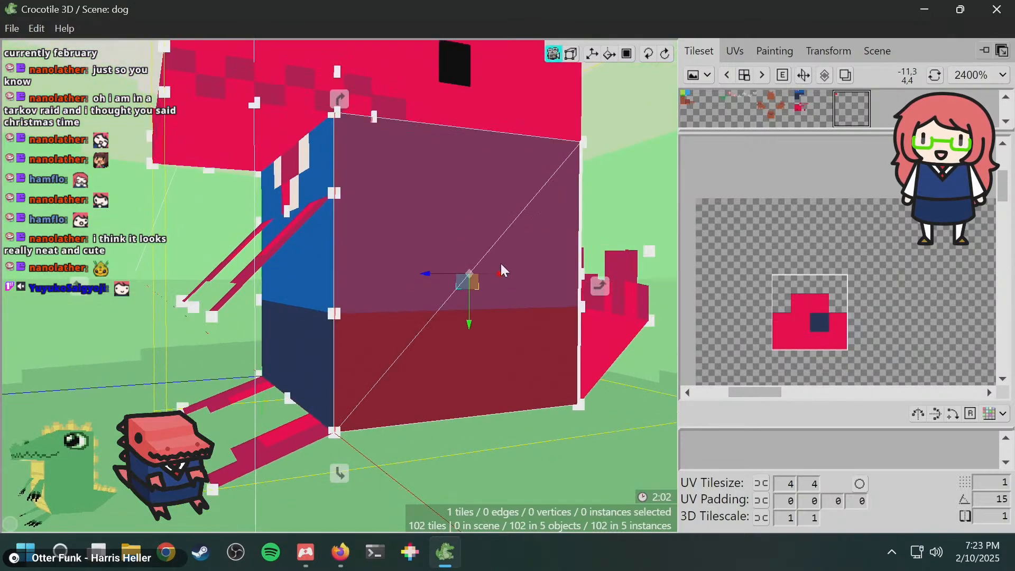
{"action": "key", "text": "n"}
{"action": "key", "text": "k"}
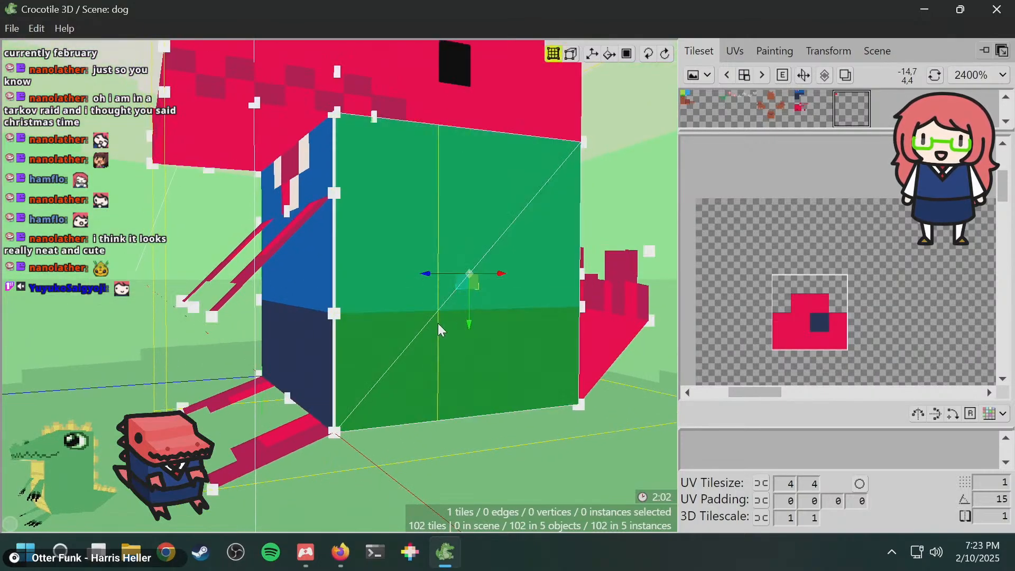
{"action": "left_click", "coordinate": [442, 295]}
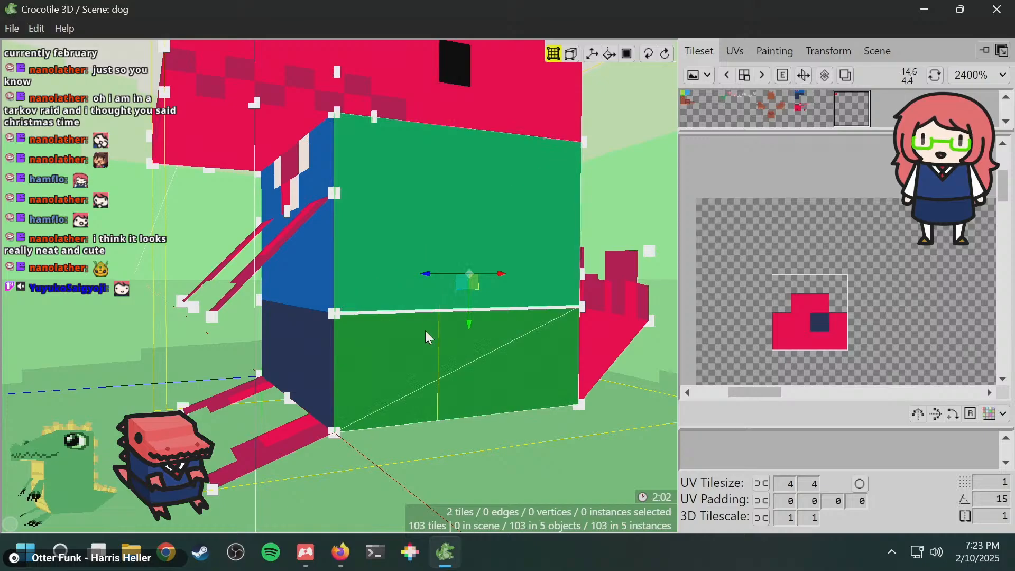
{"action": "key", "text": "n"}
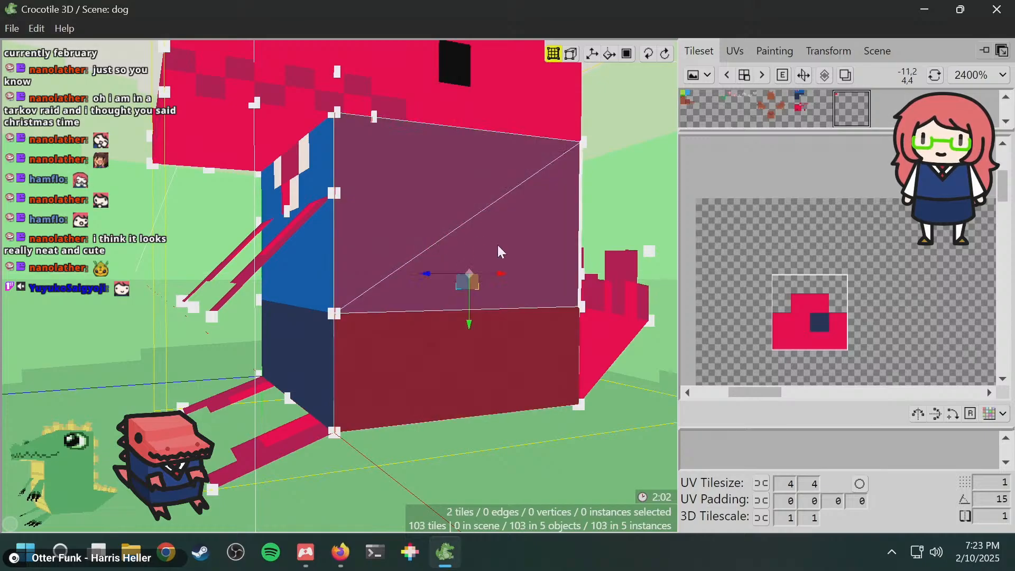
- Clear the tile selection and select the body's bottom front vertices together with those of both feet
{"action": "key", "text": "Escape"}
{"action": "key", "text": "space"}
{"action": "left_click_drag", "start_coordinate": [398, 265], "coordinate": [450, 288]}
{"action": "left_click_drag", "start_coordinate": [299, 338], "coordinate": [310, 334]}
{"action": "scroll", "coordinate": [310, 335], "scroll_direction": "down", "scroll_amount": 1}
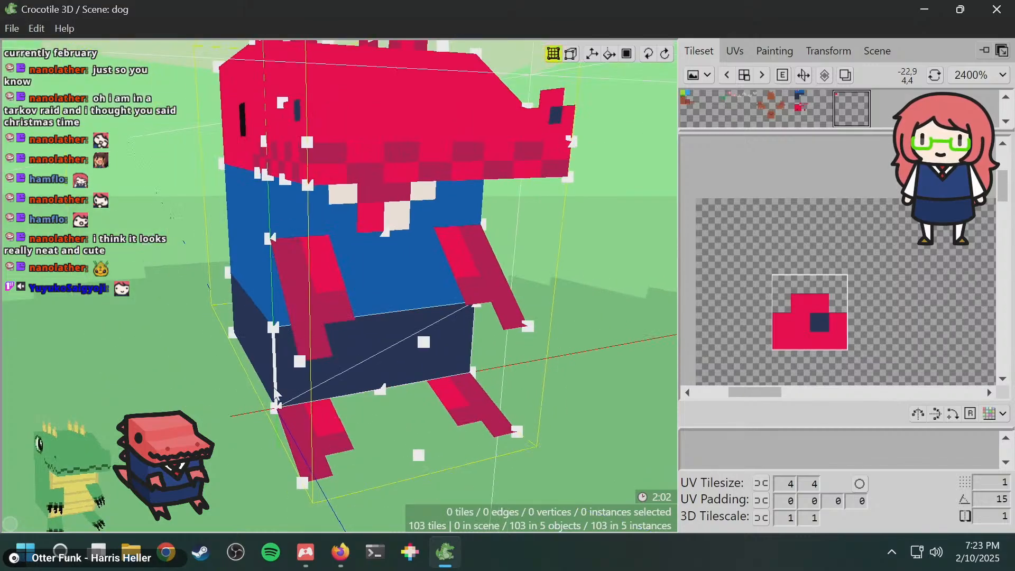
{"action": "left_click_drag", "start_coordinate": [405, 446], "coordinate": [531, 501]}
{"action": "left_click_drag", "start_coordinate": [509, 361], "coordinate": [445, 392], "text": "shift"}
{"action": "key", "text": "space"}
{"action": "key", "text": "space"}
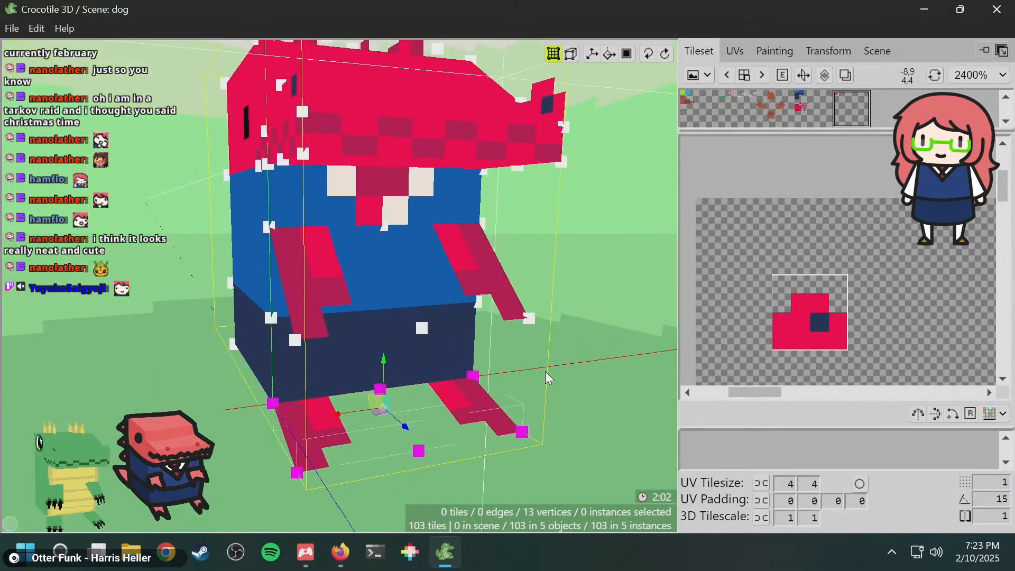
- Add the missed bottom corner vertex and shift the body's bottom front edge and feet backward so the dark blue front slopes inward
{"action": "key", "text": "space"}
{"action": "left_click_drag", "start_coordinate": [323, 430], "coordinate": [383, 419]}
{"action": "key", "text": "Left"}
{"action": "key", "text": "space"}
{"action": "left_click_drag", "start_coordinate": [476, 379], "coordinate": [338, 383]}
{"action": "left_click_drag", "start_coordinate": [550, 375], "coordinate": [500, 379]}
{"action": "key", "text": "Left"}
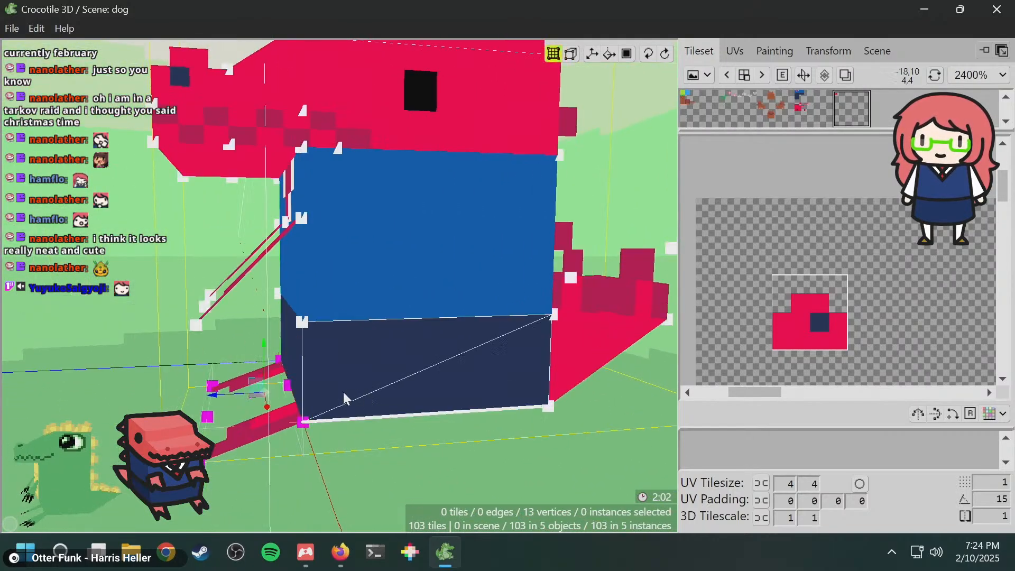
{"action": "left_click_drag", "start_coordinate": [325, 440], "coordinate": [327, 439], "text": "shift"}
{"action": "key", "text": "Right"}
{"action": "key", "text": "space"}
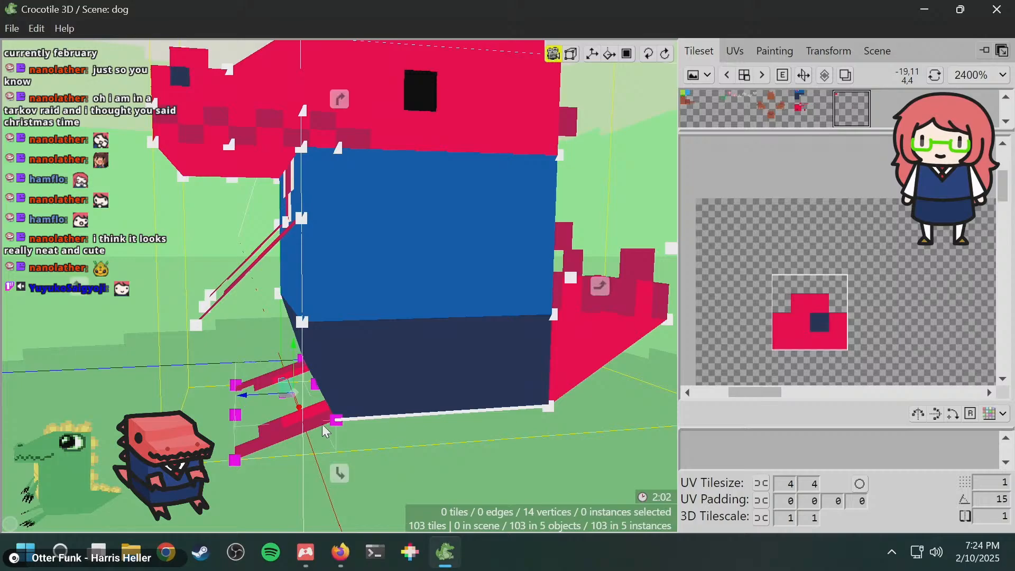
- Deselect the bottom front vertices and save the file
{"action": "left_click_drag", "start_coordinate": [404, 425], "coordinate": [476, 405]}
{"action": "left_click", "coordinate": [330, 371]}
{"action": "key", "text": "space"}
{"action": "left_click_drag", "start_coordinate": [330, 371], "coordinate": [413, 364]}
{"action": "scroll", "coordinate": [319, 326], "scroll_direction": "down", "scroll_amount": 4}
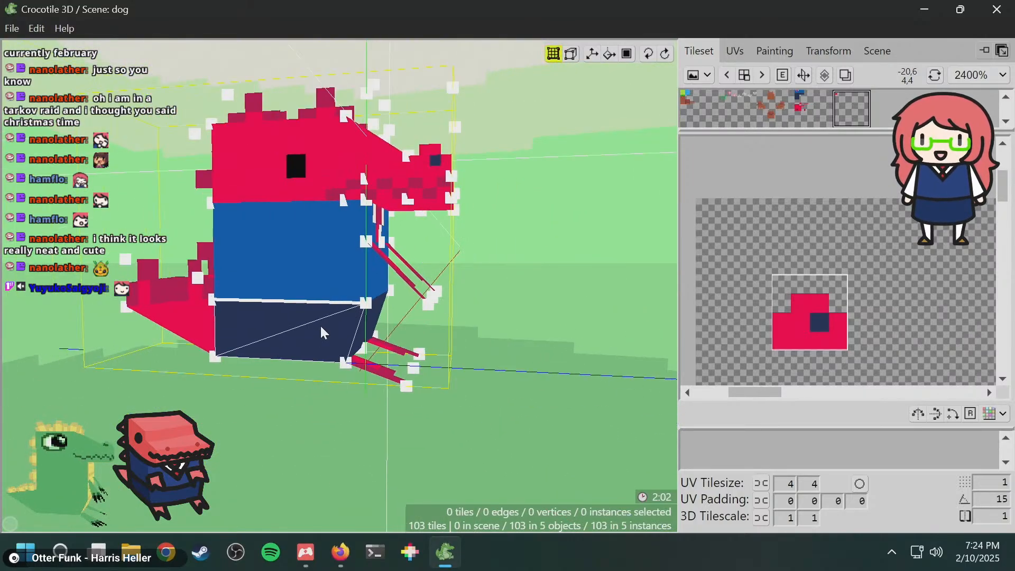
{"action": "key", "text": "space"}
{"action": "left_click_drag", "start_coordinate": [474, 314], "coordinate": [467, 320]}
{"action": "key", "text": "space"}
{"action": "key", "text": "ctrl+s"}
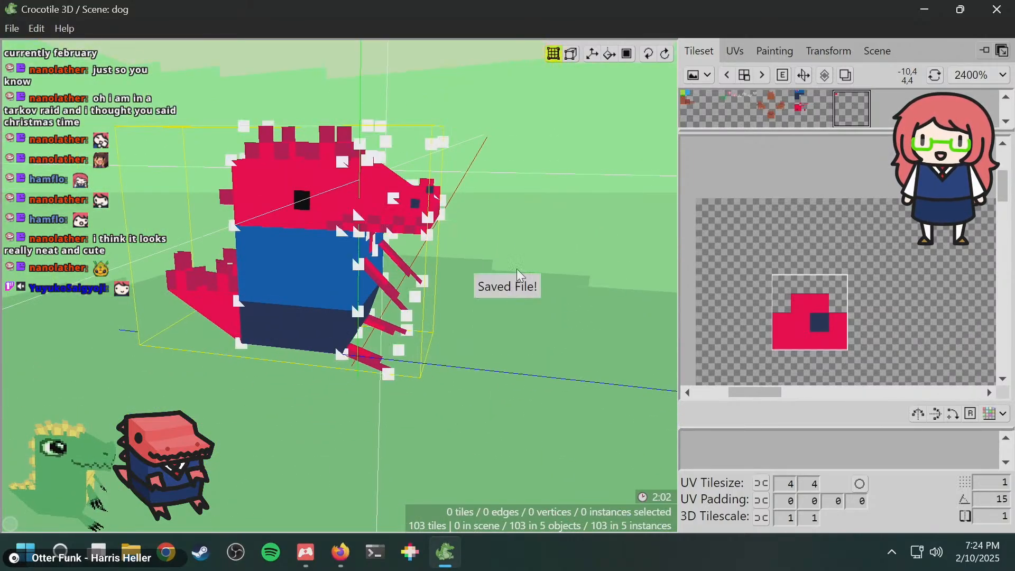
{"action": "key", "text": "space"}
{"action": "mouse_move", "coordinate": [536, 236]}
{"action": "left_mouse_down"}
{"action": "mouse_move", "coordinate": [429, 265]}
{"action": "mouse_move", "coordinate": [324, 268]}
{"action": "mouse_move", "coordinate": [233, 246]}
{"action": "mouse_move", "coordinate": [312, 277]}
{"action": "mouse_move", "coordinate": [431, 280]}
{"action": "mouse_move", "coordinate": [531, 243]}
{"action": "left_mouse_up"}
{"action": "key", "text": "space"}
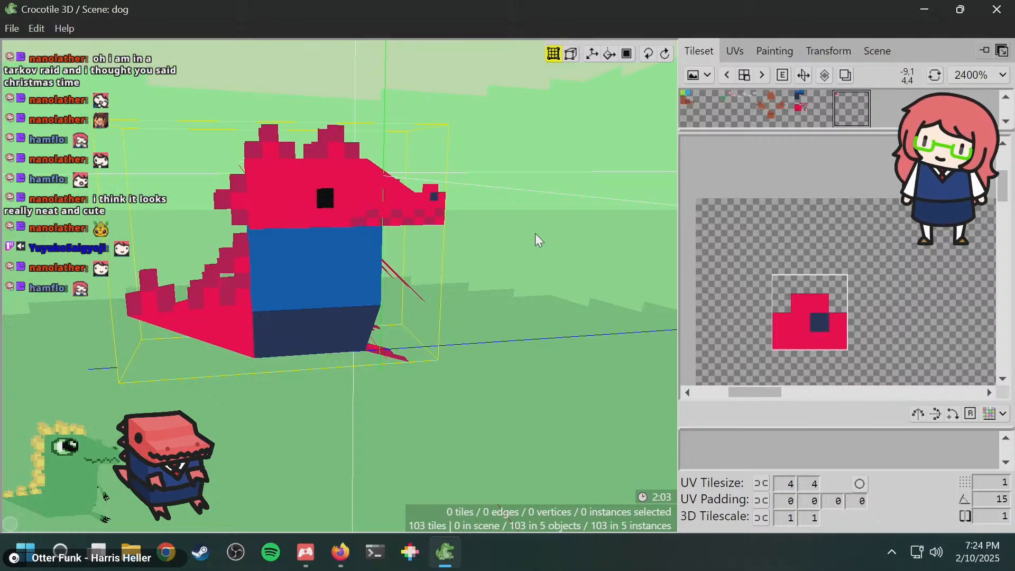
- Examine the head's side tile and the tapered body from the side, front and below
{"action": "key", "text": "Tab"}
{"action": "middle_click_drag", "start_coordinate": [394, 201], "coordinate": [411, 219]}
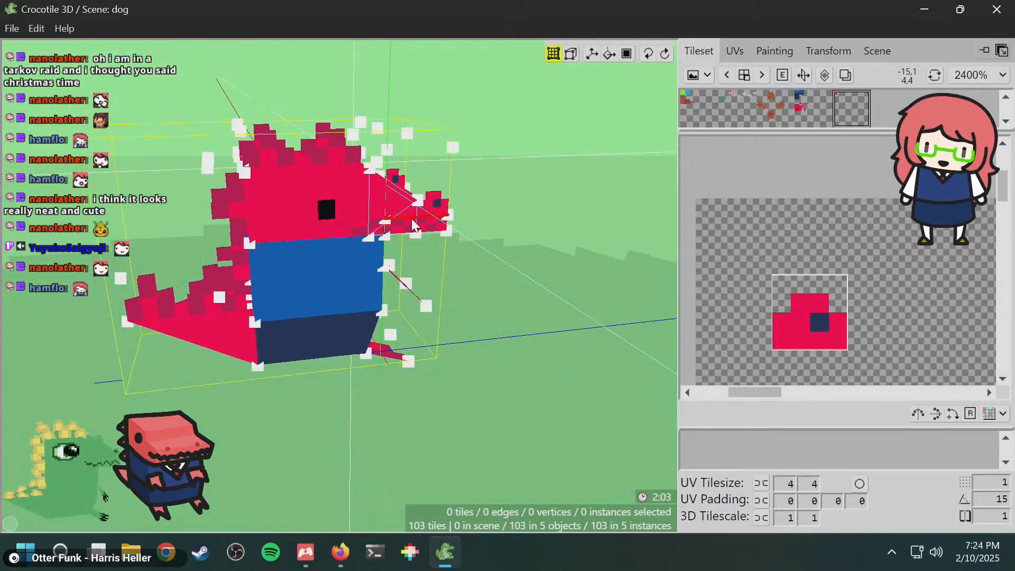
{"action": "scroll", "coordinate": [414, 226], "scroll_direction": "up", "scroll_amount": 5}
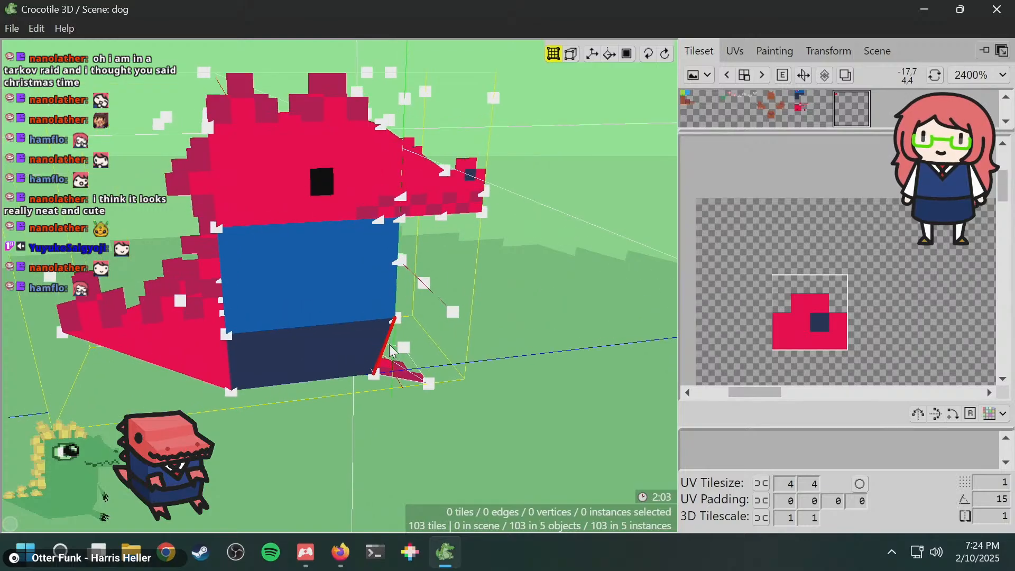
{"action": "middle_click_drag", "start_coordinate": [540, 182], "coordinate": [530, 225]}
{"action": "left_click", "coordinate": [271, 160]}
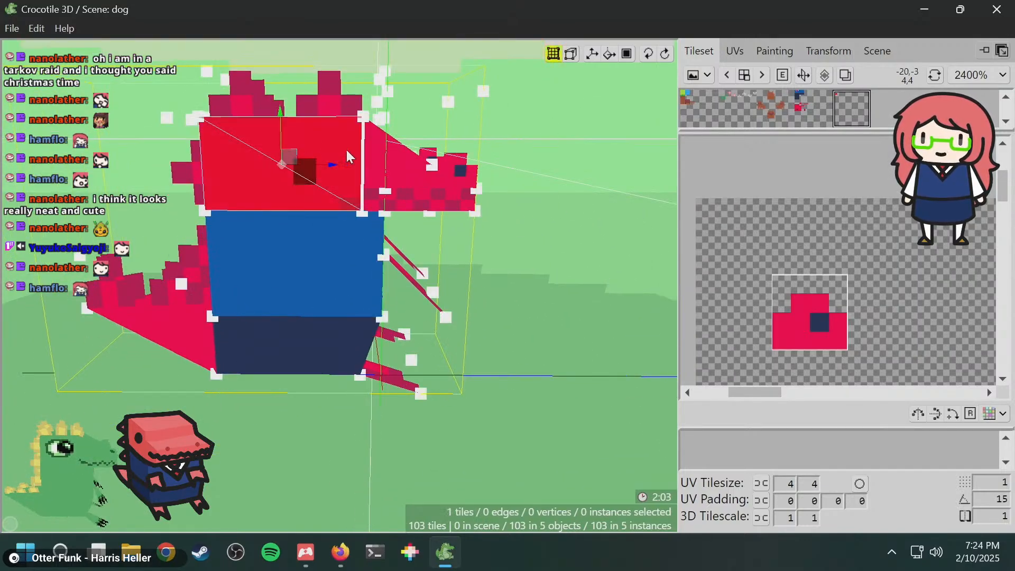
{"action": "left_click", "coordinate": [758, 48]}
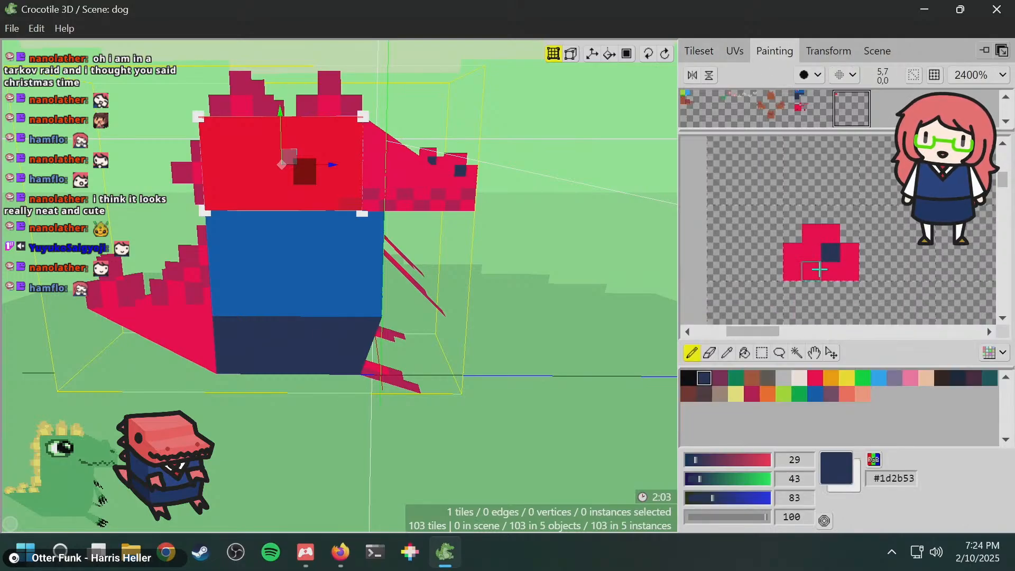
{"action": "scroll", "coordinate": [820, 270], "scroll_direction": "down", "scroll_amount": 1}
{"action": "middle_click_drag", "start_coordinate": [564, 218], "coordinate": [527, 294]}
{"action": "left_click", "coordinate": [551, 220]}
{"action": "scroll", "coordinate": [529, 233], "scroll_direction": "down", "scroll_amount": 3}
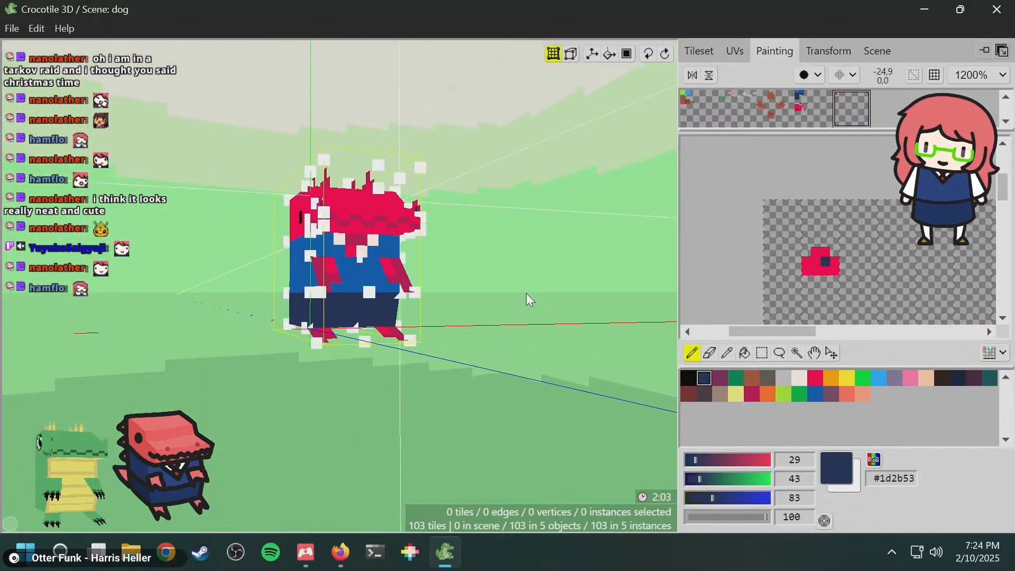
{"action": "key", "text": "space"}
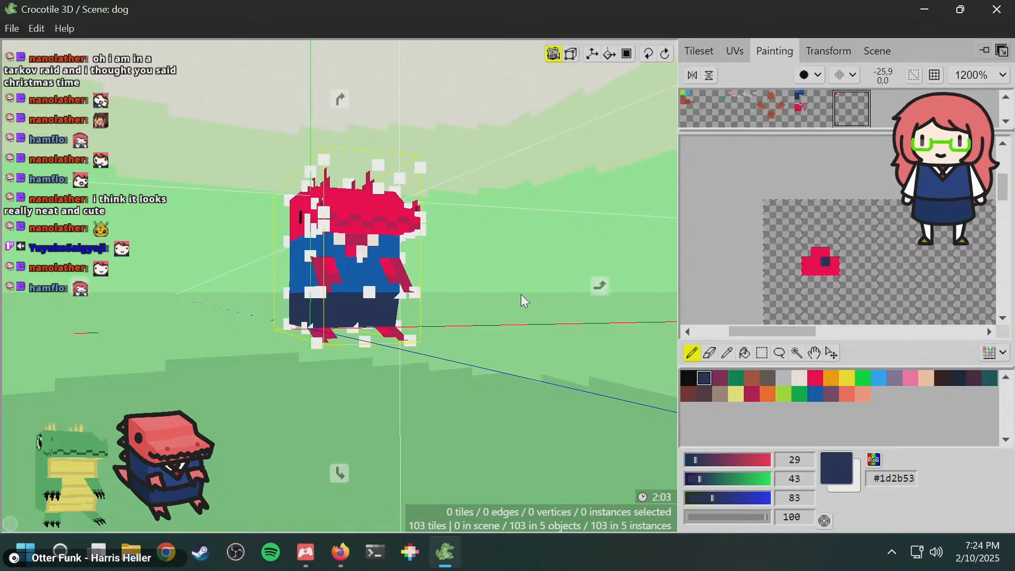
{"action": "middle_click_drag", "start_coordinate": [502, 281], "coordinate": [222, 322]}
{"action": "scroll", "coordinate": [359, 232], "scroll_direction": "up", "scroll_amount": 3}
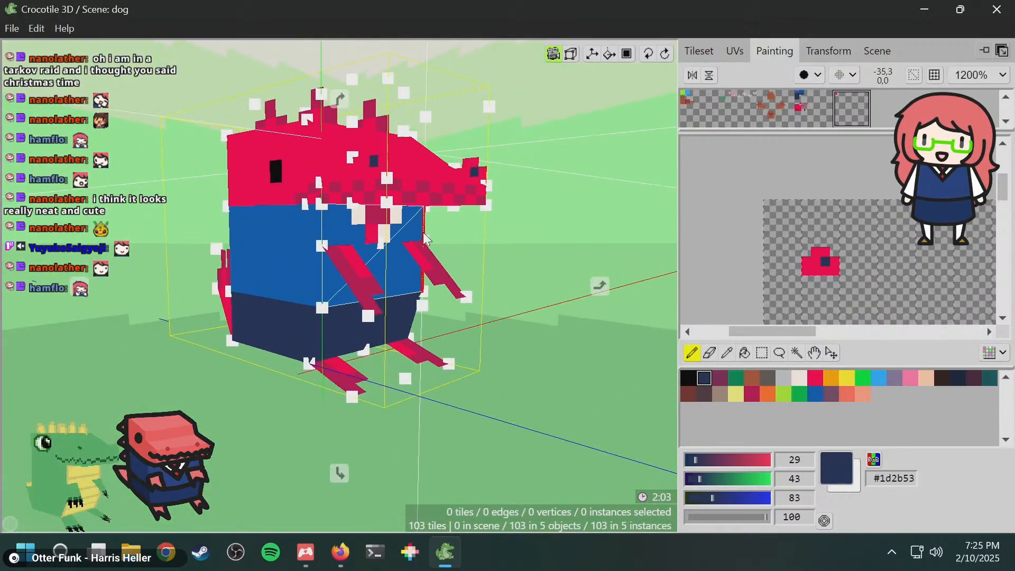
{"action": "middle_click_drag", "start_coordinate": [349, 175], "coordinate": [423, 234]}
{"action": "middle_click_drag", "start_coordinate": [411, 191], "coordinate": [600, 288]}
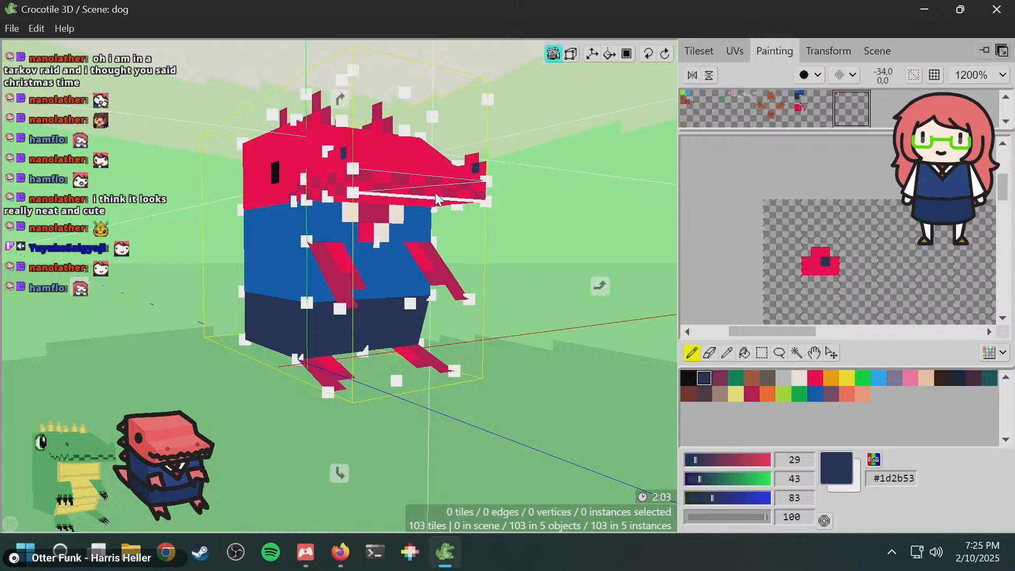
{"action": "middle_click_drag", "start_coordinate": [420, 206], "coordinate": [435, 192]}
- Select the tile on the snout's underside and inspect its UV area on the character's tileset
{"action": "left_click", "coordinate": [400, 184]}
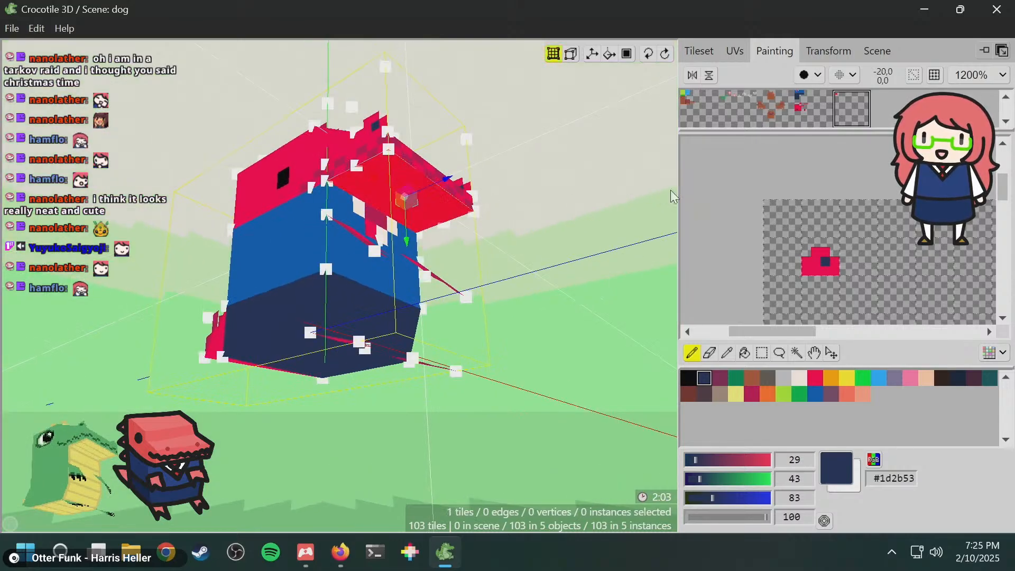
{"action": "left_click", "coordinate": [735, 51]}
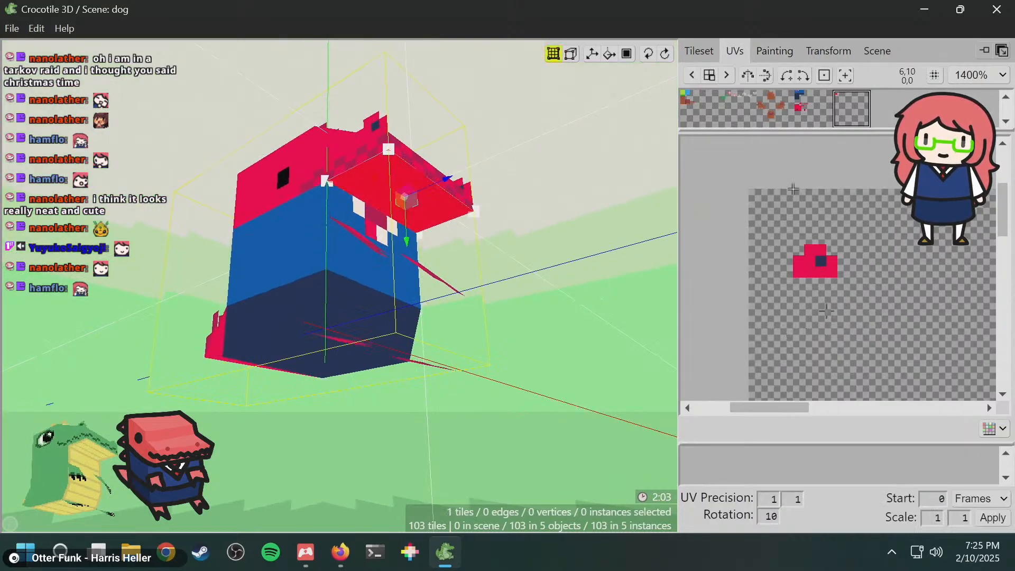
{"action": "scroll", "coordinate": [833, 325], "scroll_direction": "down", "scroll_amount": 4}
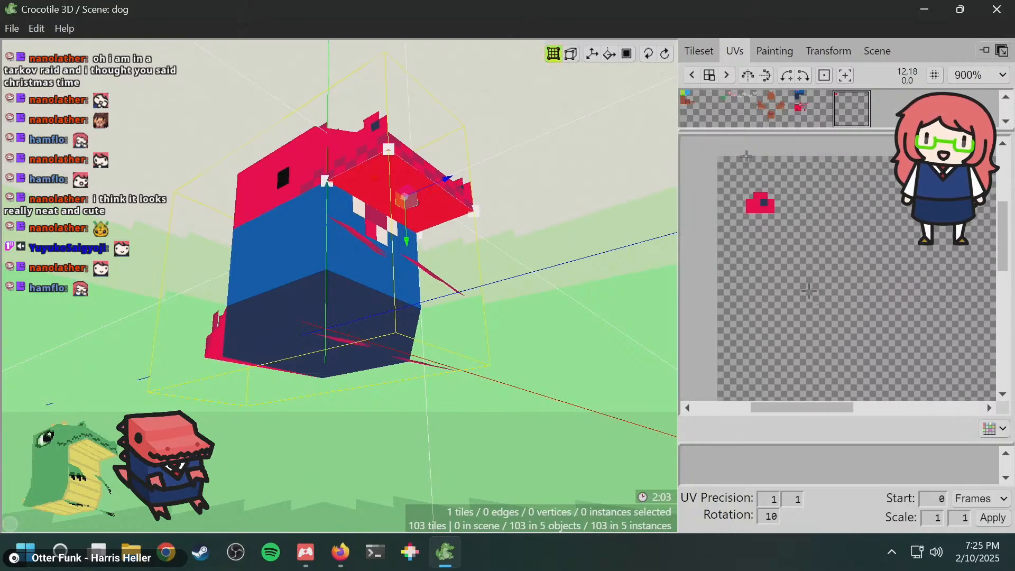
{"action": "left_click", "coordinate": [801, 107]}
{"action": "scroll", "coordinate": [816, 233], "scroll_direction": "down", "scroll_amount": 3}
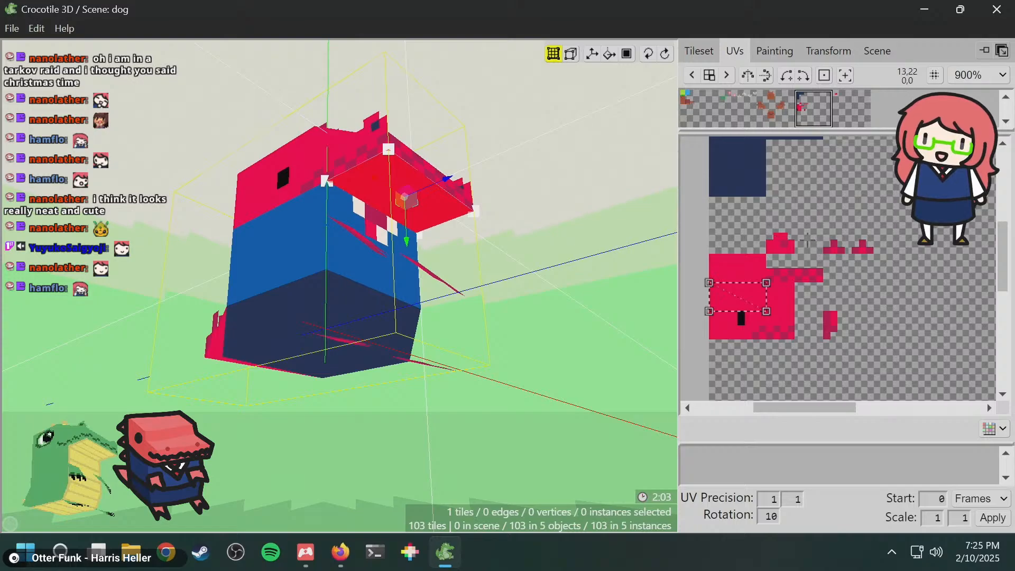
{"action": "key", "text": "space"}
{"action": "mouse_move", "coordinate": [463, 193]}
{"action": "left_mouse_down"}
{"action": "mouse_move", "coordinate": [495, 259]}
{"action": "mouse_move", "coordinate": [455, 339]}
{"action": "mouse_move", "coordinate": [573, 238]}
{"action": "mouse_move", "coordinate": [463, 315]}
{"action": "mouse_move", "coordinate": [444, 296]}
{"action": "mouse_move", "coordinate": [540, 238]}
{"action": "mouse_move", "coordinate": [555, 166]}
{"action": "mouse_move", "coordinate": [529, 172]}
{"action": "mouse_move", "coordinate": [529, 214]}
{"action": "mouse_move", "coordinate": [515, 238]}
{"action": "mouse_move", "coordinate": [481, 259]}
{"action": "mouse_move", "coordinate": [461, 200]}
{"action": "left_mouse_up"}
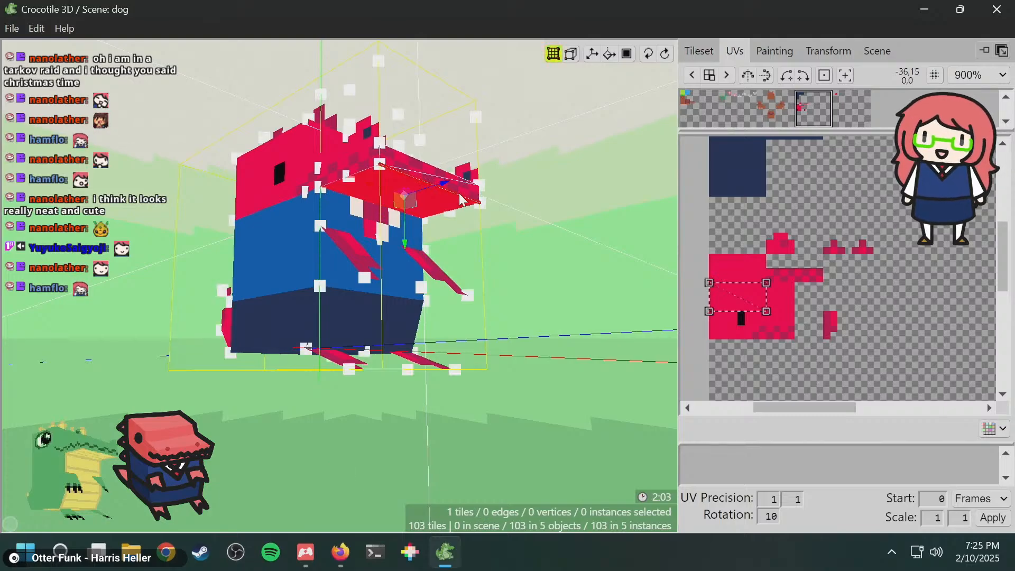
{"action": "key", "text": "space"}
{"action": "mouse_move", "coordinate": [540, 201]}
{"action": "left_mouse_down"}
{"action": "mouse_move", "coordinate": [533, 151]}
{"action": "mouse_move", "coordinate": [513, 211]}
{"action": "mouse_move", "coordinate": [514, 193]}
{"action": "left_mouse_up"}
{"action": "key", "text": "space"}
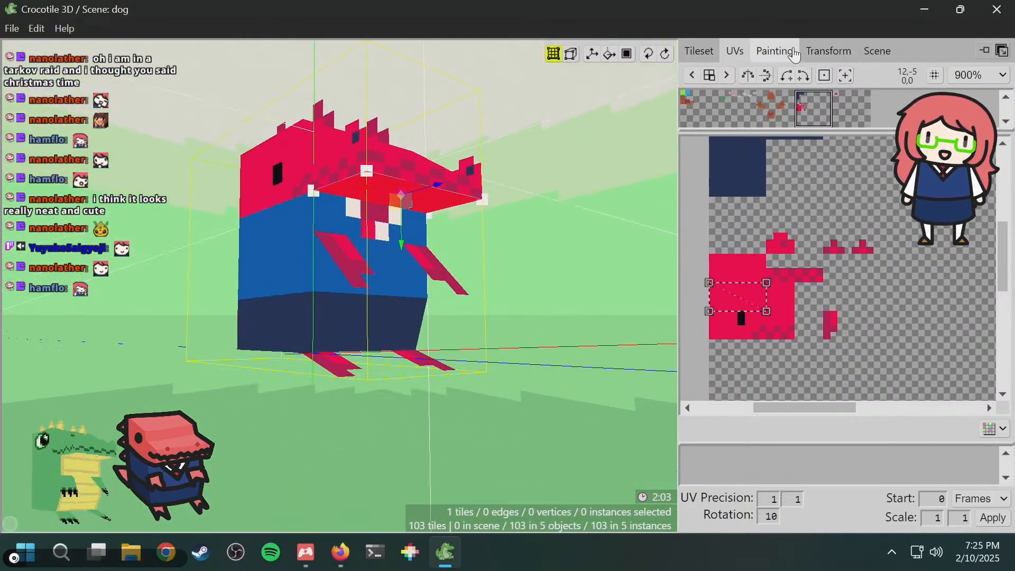
- Save the file again and clear the selection of the snout's underside tile
{"action": "left_click", "coordinate": [775, 51]}
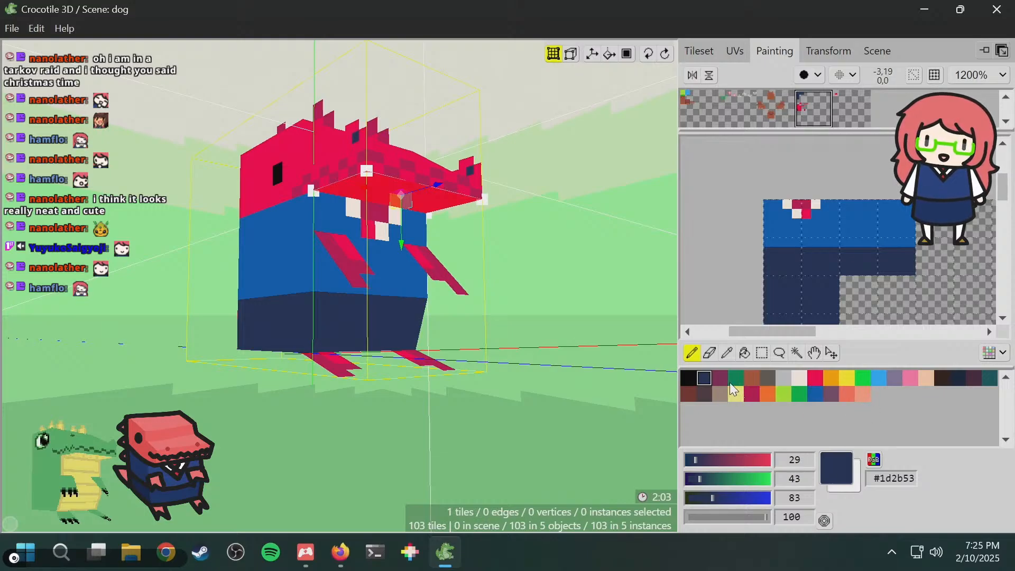
{"action": "key", "text": "space"}
{"action": "left_click_drag", "start_coordinate": [526, 282], "coordinate": [525, 276]}
{"action": "key", "text": "space"}
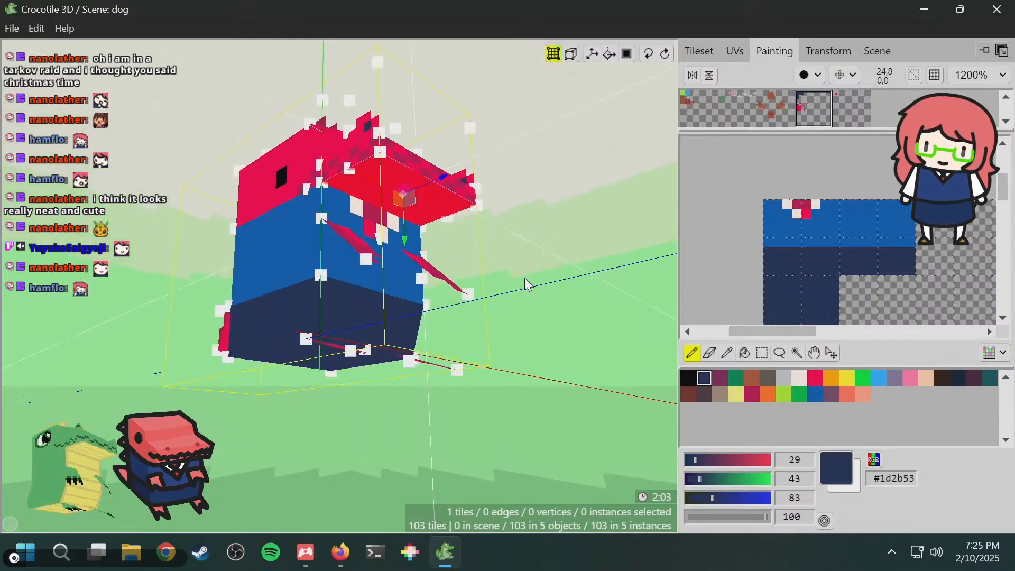
{"action": "key", "text": "space"}
{"action": "left_click_drag", "start_coordinate": [563, 198], "coordinate": [561, 198]}
{"action": "key", "text": "ctrl+s"}
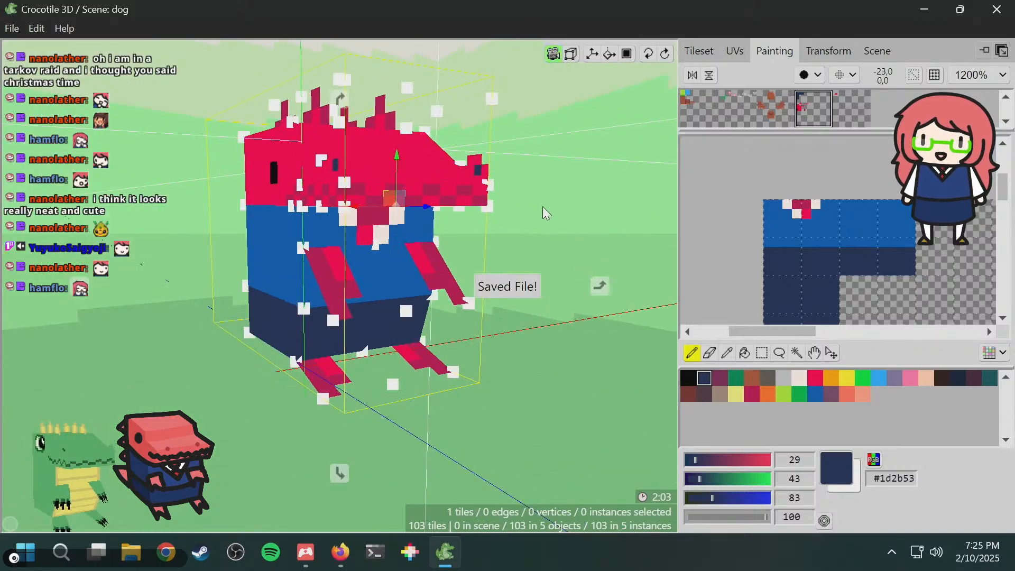
{"action": "key", "text": "space"}
{"action": "left_click", "coordinate": [544, 207]}
{"action": "key", "text": "Tab"}
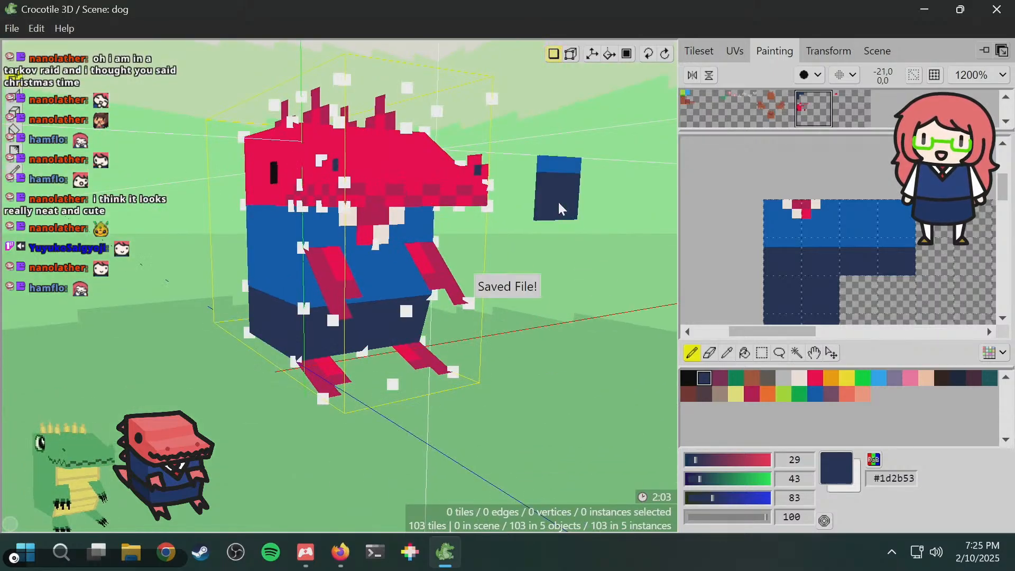
{"action": "key", "text": "Tab"}
{"action": "key", "text": "space"}
{"action": "left_click_drag", "start_coordinate": [577, 218], "coordinate": [562, 224]}
{"action": "key", "text": "space"}
{"action": "key", "text": "Tab"}
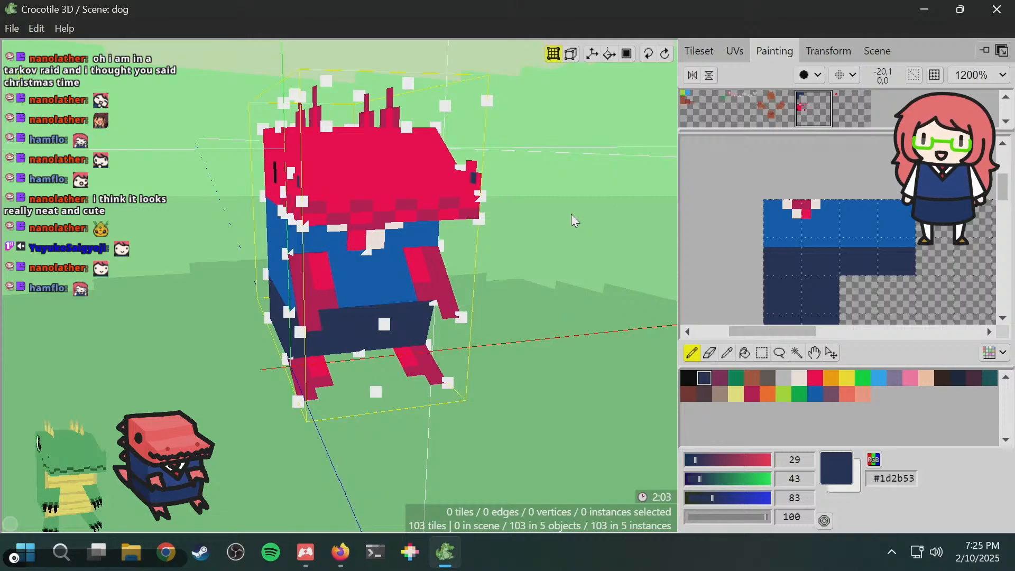
- Leave the crocodile's object editing and save the file
{"action": "key", "text": "Escape"}
{"action": "right_click_drag", "start_coordinate": [571, 213], "coordinate": [497, 284]}
{"action": "key", "text": "ctrl+s"}
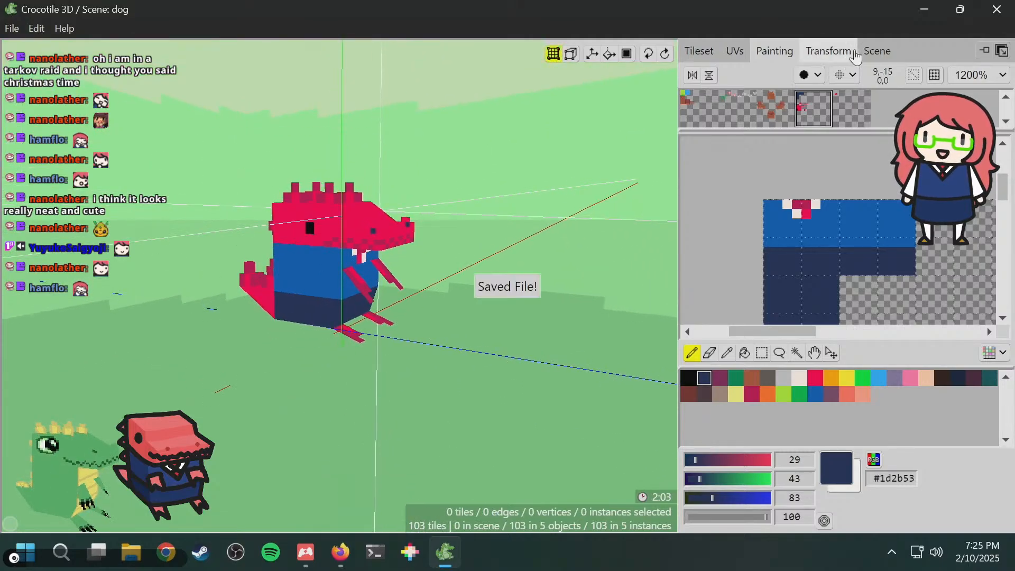
- Show the hidden islands, dog_spin, dog and water objects in the scene
{"action": "left_click", "coordinate": [872, 52]}
{"action": "left_click", "coordinate": [725, 187]}
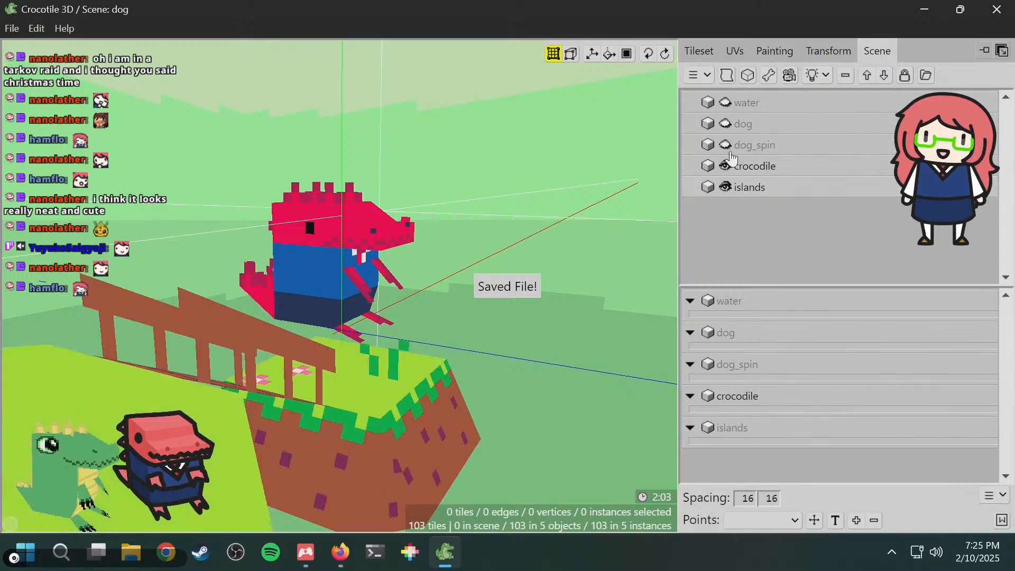
{"action": "left_click", "coordinate": [725, 144]}
{"action": "left_click", "coordinate": [726, 124]}
{"action": "left_click", "coordinate": [725, 102]}
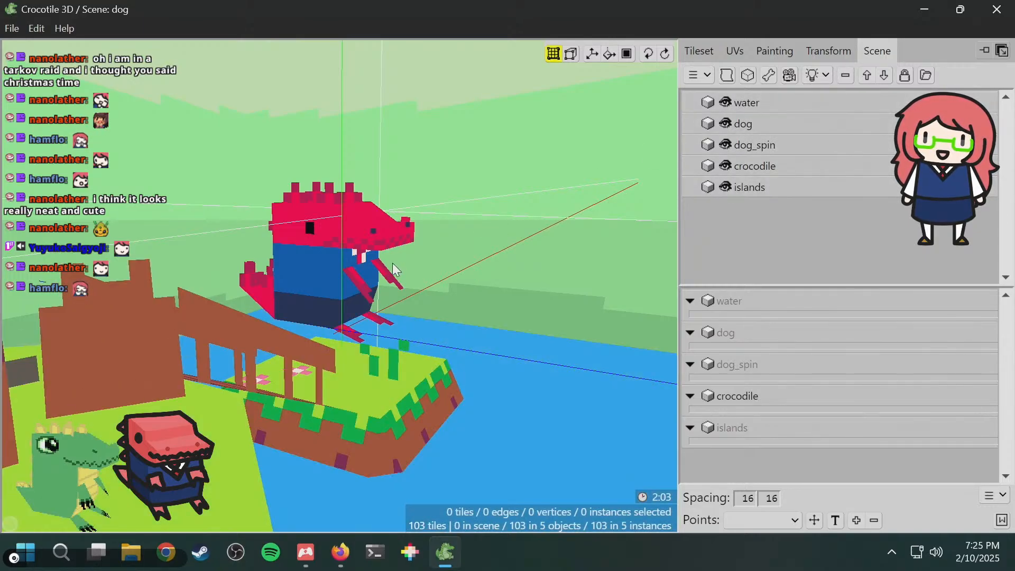
{"action": "right_click_drag", "start_coordinate": [485, 224], "coordinate": [445, 228]}
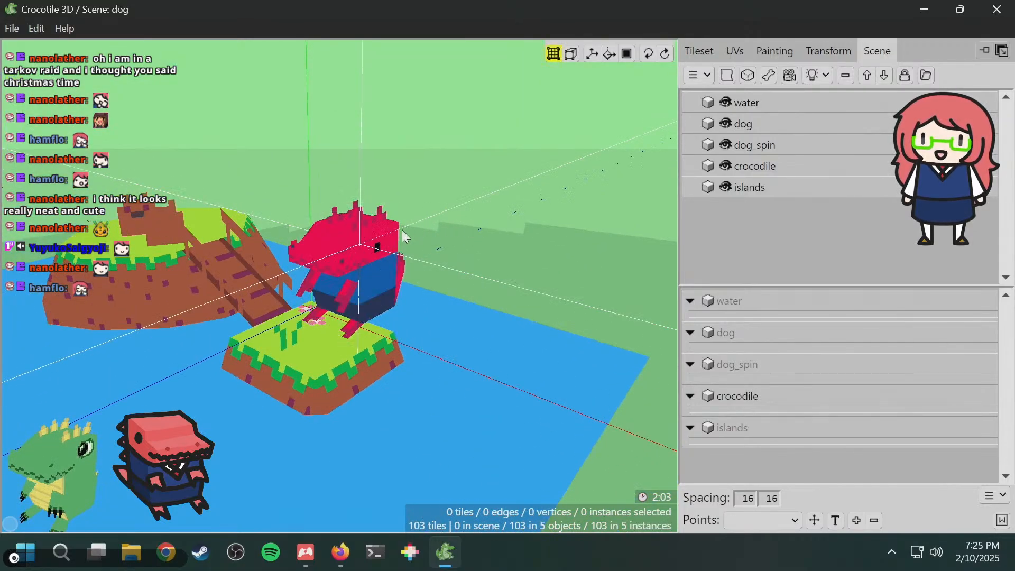
- Select the crocodile instance and move it onto the small island
{"action": "left_click", "coordinate": [394, 249]}
{"action": "middle_click_drag", "start_coordinate": [458, 220], "coordinate": [618, 218]}
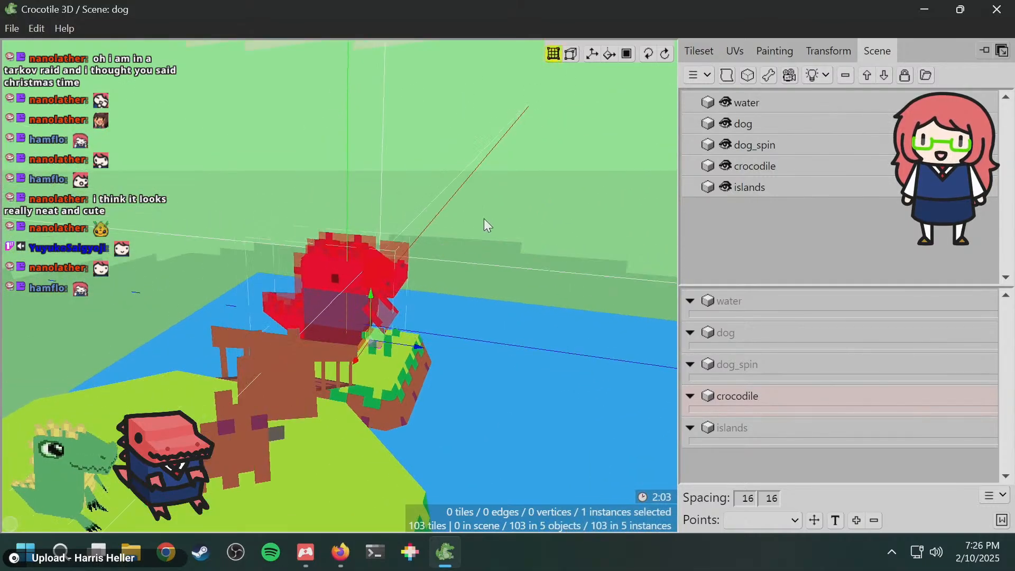
{"action": "middle_click_drag", "start_coordinate": [483, 218], "coordinate": [395, 214]}
{"action": "mouse_move", "coordinate": [525, 215]}
{"action": "middle_mouse_down"}
{"action": "mouse_move", "coordinate": [567, 215]}
{"action": "mouse_move", "coordinate": [532, 220]}
{"action": "middle_mouse_up"}
{"action": "key", "text": "shift+a"}
{"action": "key", "text": "shift+a"}
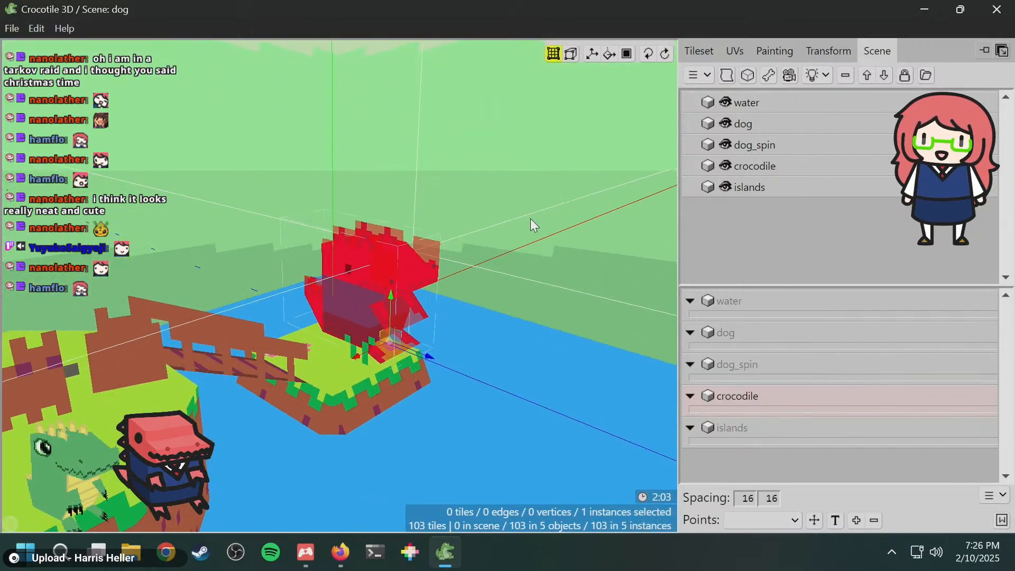
{"action": "left_click_drag", "start_coordinate": [528, 219], "coordinate": [347, 220]}
{"action": "key", "text": "d"}
{"action": "key", "text": "s"}
{"action": "key", "text": "d"}
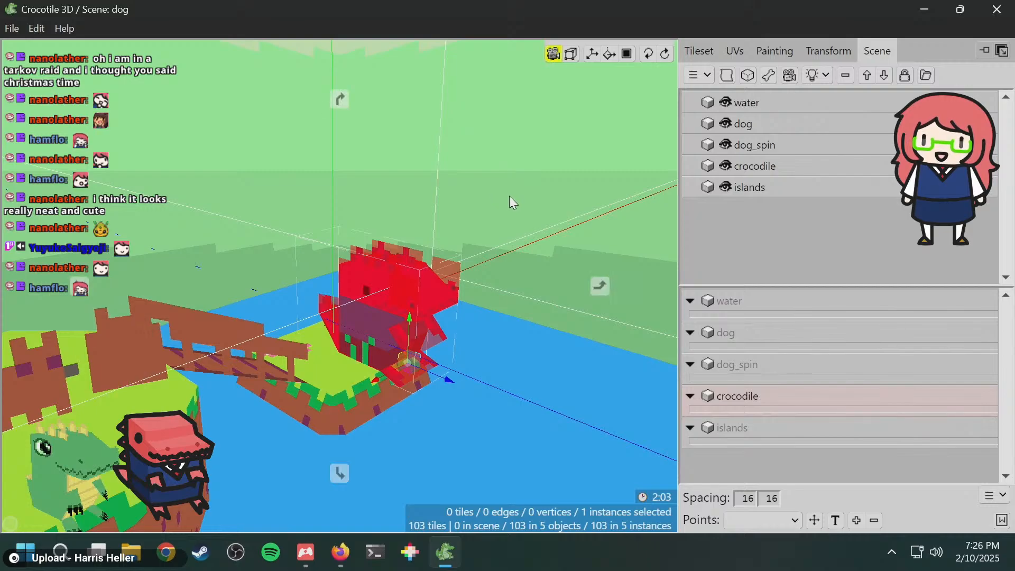
- Save the file and view the placed crocodile and islands from the side, front and above
{"action": "middle_click_drag", "start_coordinate": [510, 200], "coordinate": [286, 166]}
{"action": "key", "text": "Tab"}
{"action": "key", "text": "ctrl+s"}
{"action": "scroll", "coordinate": [442, 226], "scroll_direction": "down", "scroll_amount": 3}
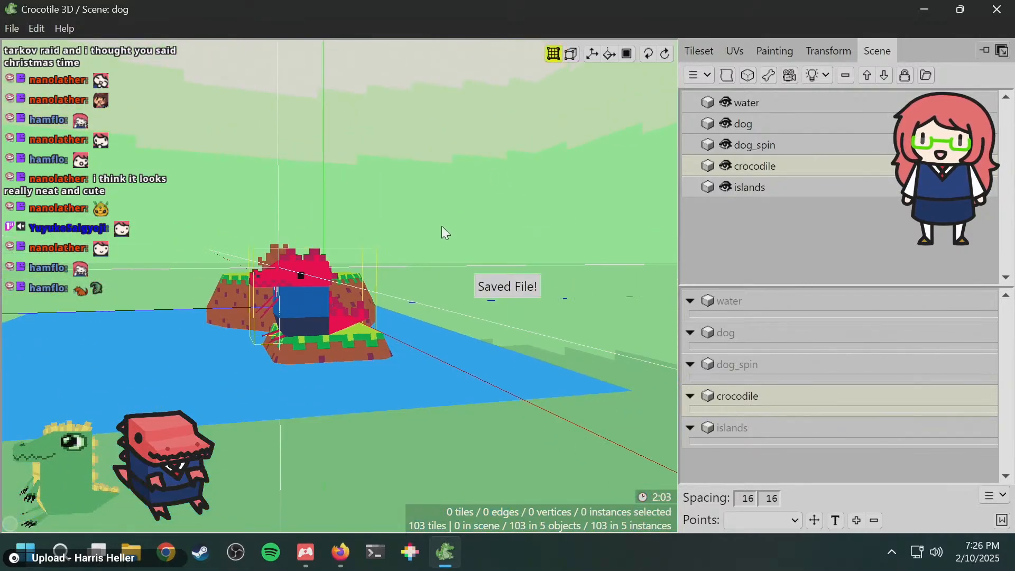
{"action": "middle_click_drag", "start_coordinate": [442, 227], "coordinate": [587, 270]}
{"action": "middle_click_drag", "start_coordinate": [476, 217], "coordinate": [454, 177]}
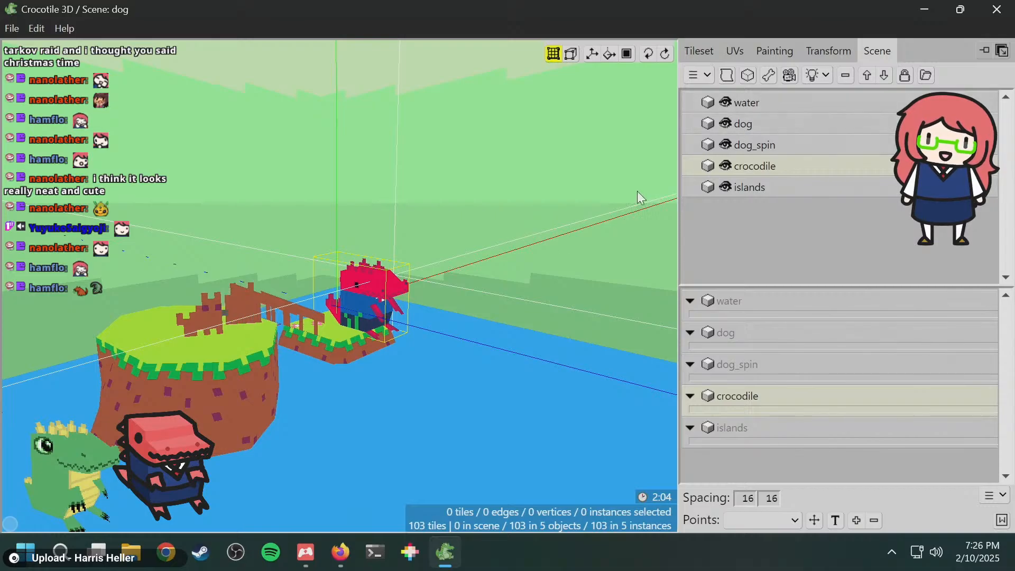
{"action": "right_click_drag", "start_coordinate": [638, 197], "coordinate": [544, 231]}
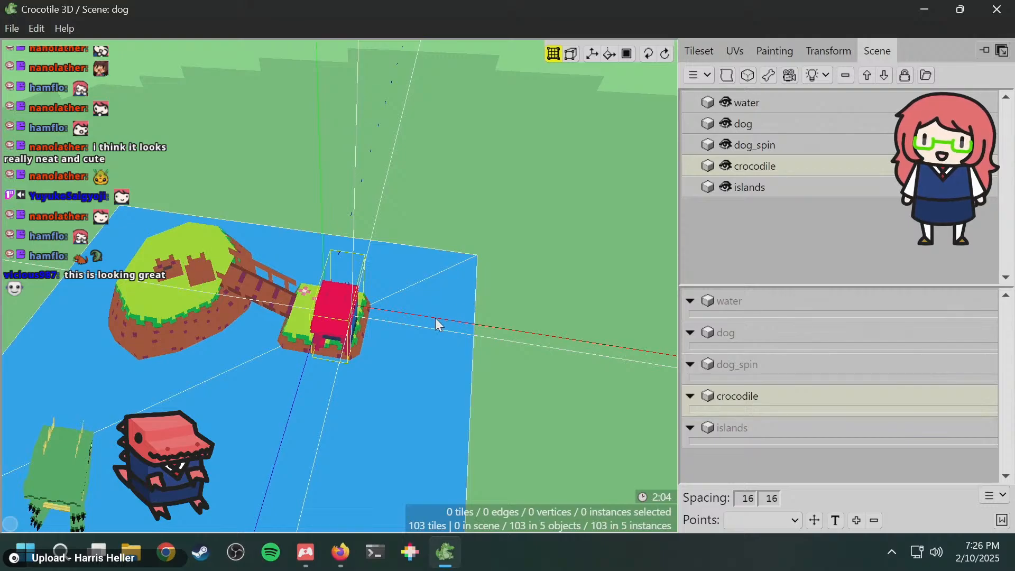
{"action": "right_click_drag", "start_coordinate": [471, 325], "coordinate": [525, 315]}
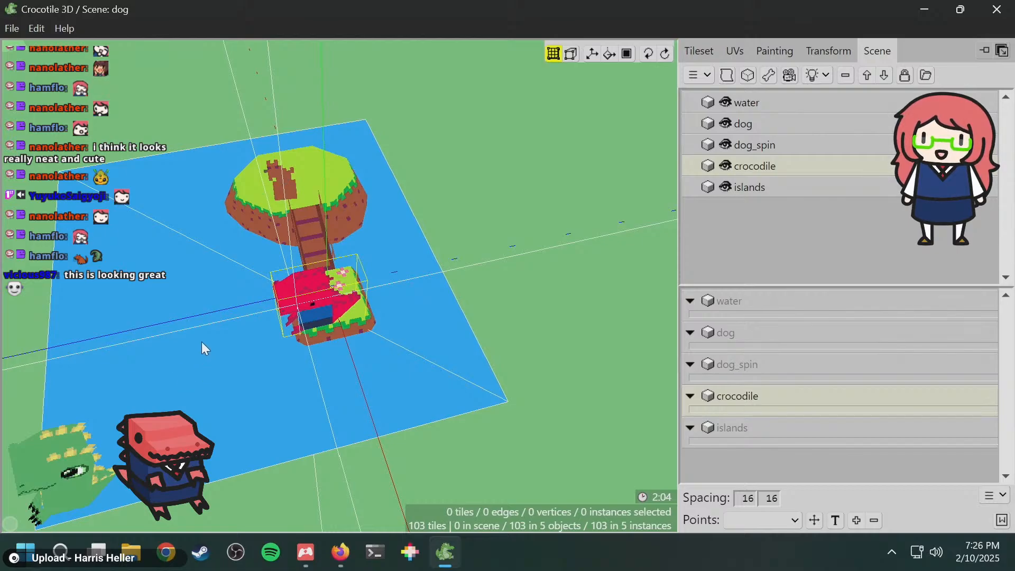
{"action": "left_click", "coordinate": [195, 299]}
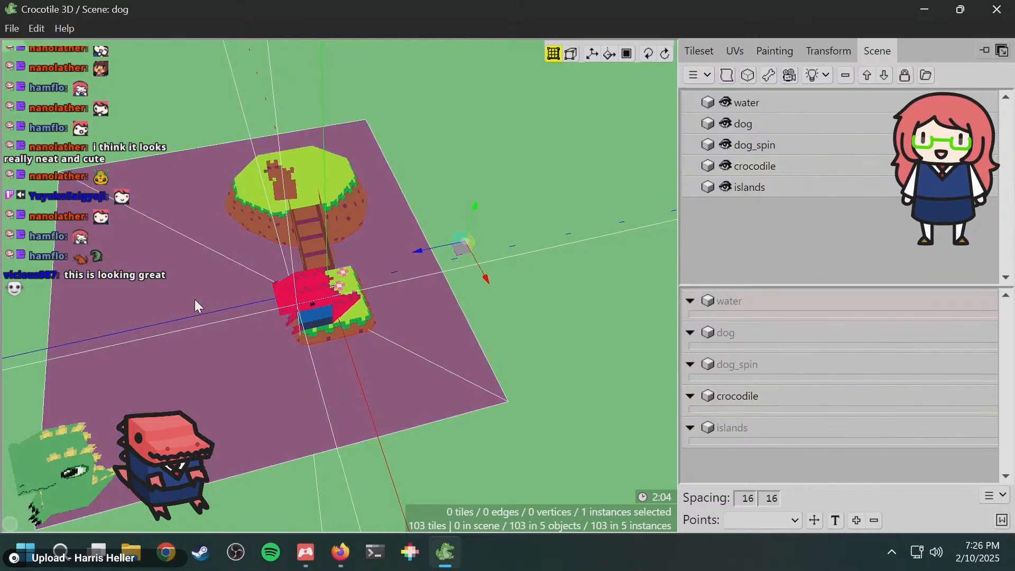
{"action": "key", "text": "d"}
{"action": "key", "text": "d"}
{"action": "key", "text": "d"}
{"action": "key", "text": "d"}
{"action": "key", "text": "d"}
{"action": "key", "text": "a"}
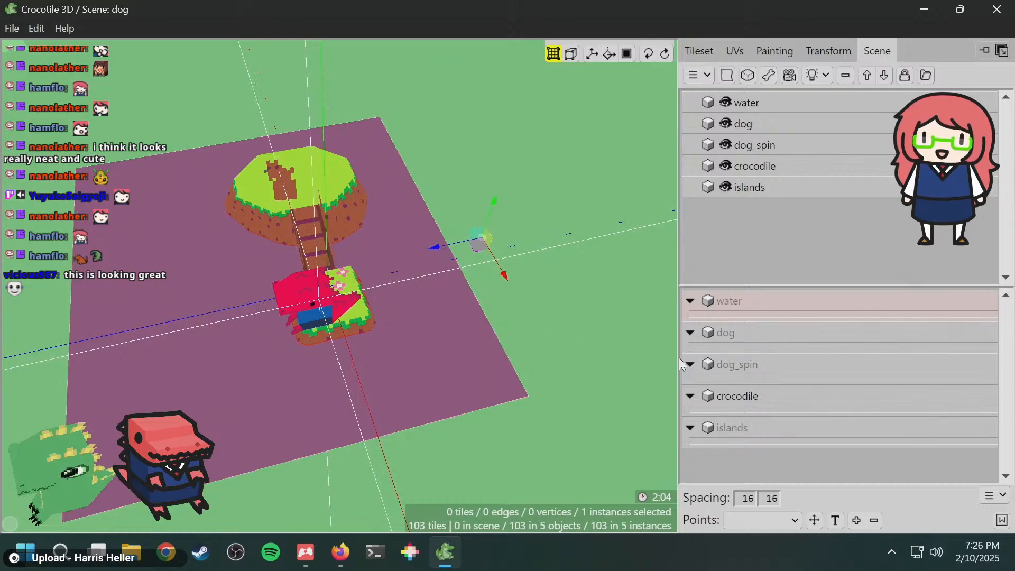
{"action": "key", "text": "a"}
{"action": "key", "text": "a"}
{"action": "key", "text": "a"}
{"action": "left_click", "coordinate": [712, 60]}
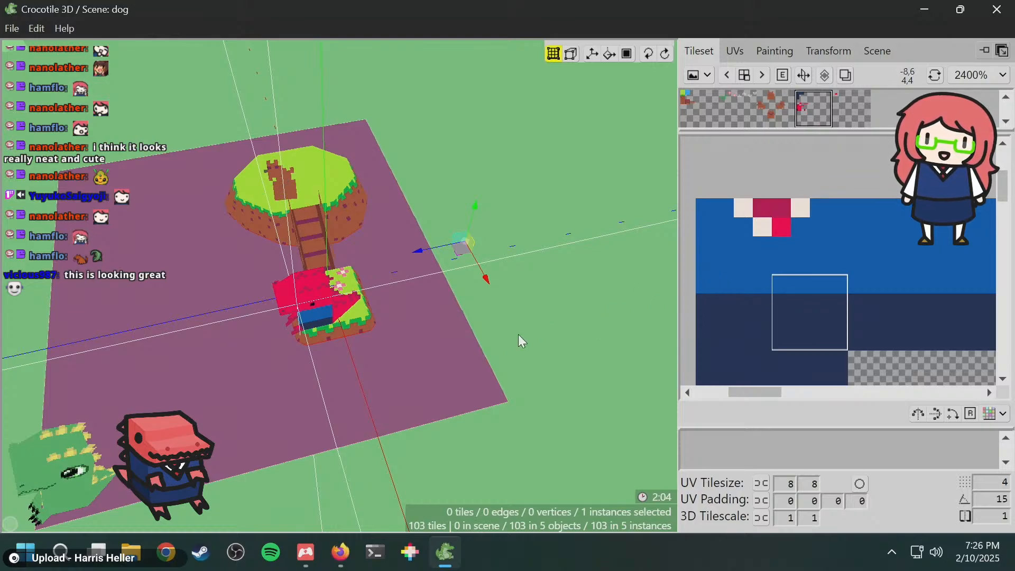
- Shift the water plane so both islands sit more centrally on it, and enter the water's object editing
{"action": "left_click", "coordinate": [447, 350]}
{"action": "left_click", "coordinate": [446, 344]}
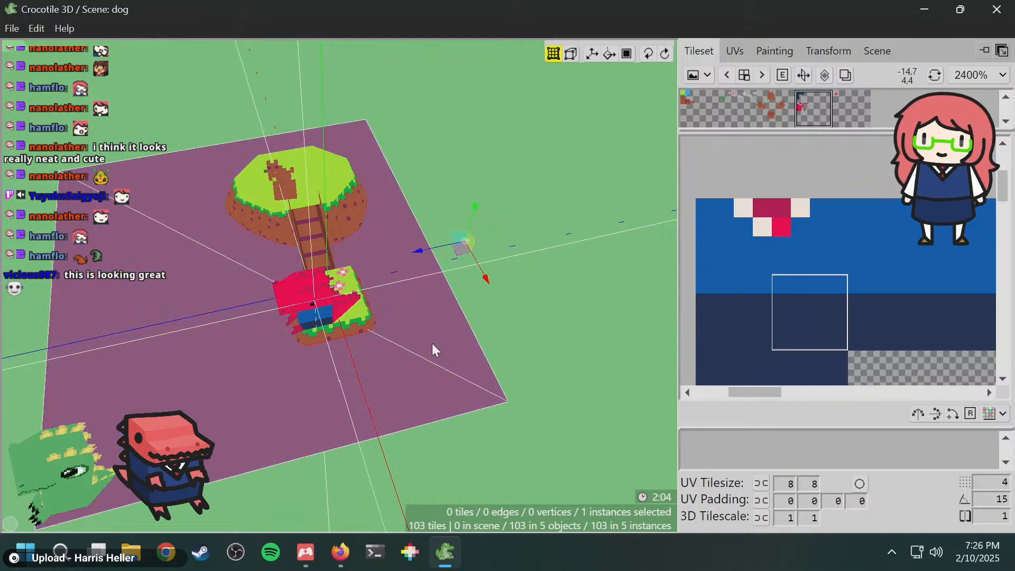
{"action": "key", "text": "d"}
{"action": "key", "text": "d"}
{"action": "key", "text": "d"}
{"action": "key", "text": "d"}
{"action": "key", "text": "d"}
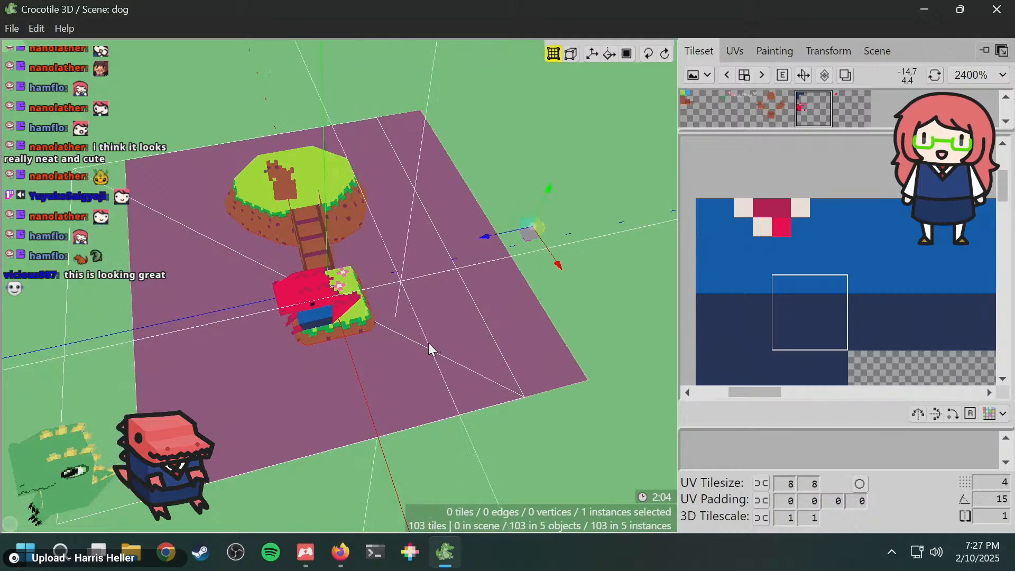
{"action": "key", "text": "space"}
{"action": "key", "text": "space"}
{"action": "key", "text": "Tab"}
{"action": "key", "text": "space"}
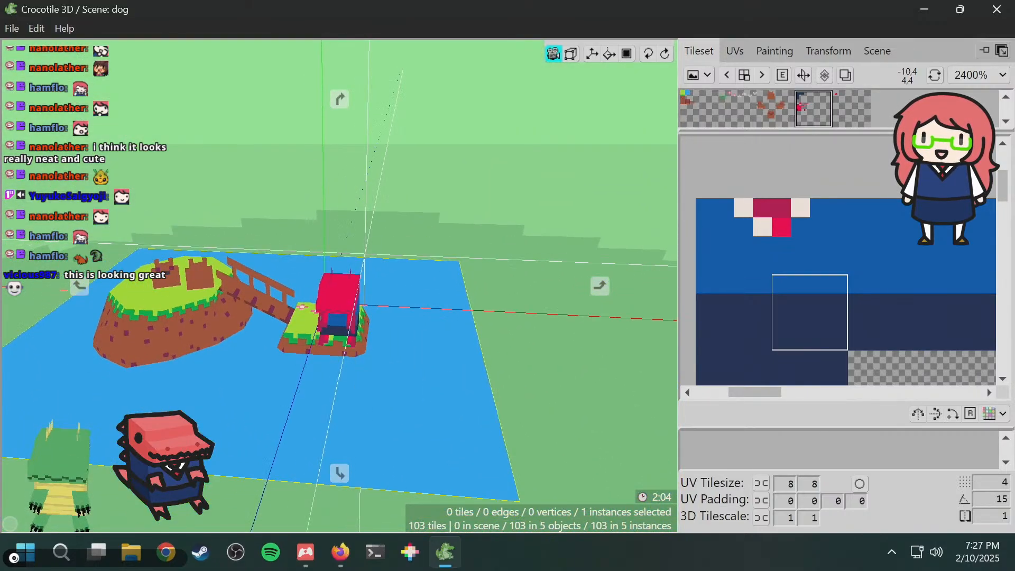
{"action": "key", "text": "space"}
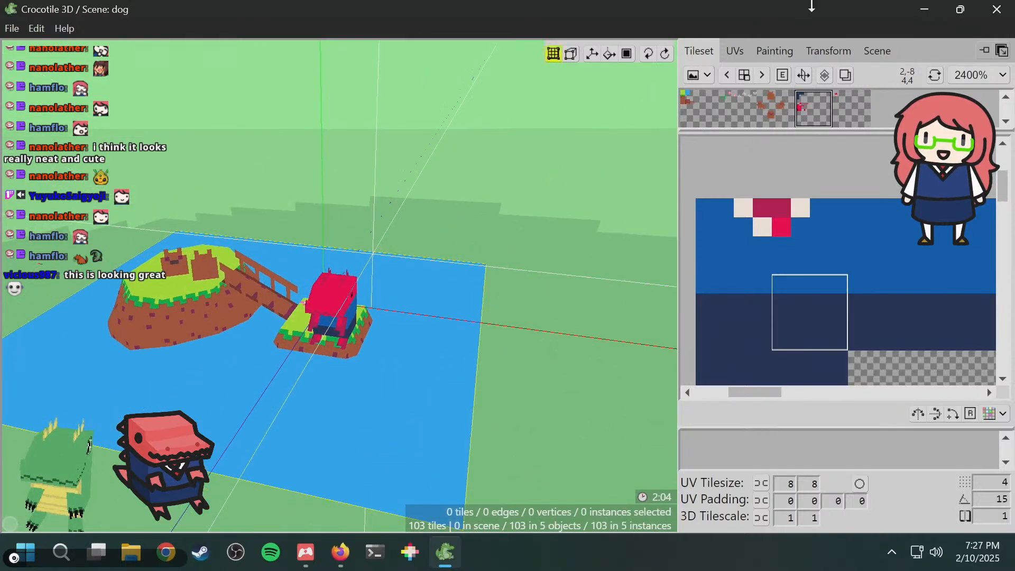
- Select the water plane's tile and look through the commands available for it
{"action": "left_click", "coordinate": [866, 53]}
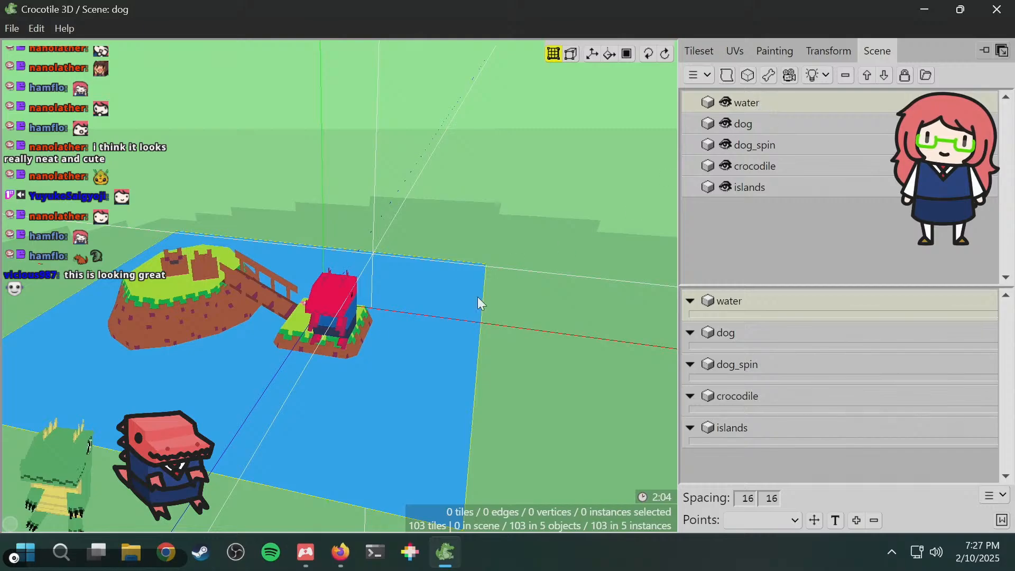
{"action": "left_click", "coordinate": [452, 313]}
{"action": "right_click", "coordinate": [451, 310]}
{"action": "mouse_move", "coordinate": [530, 15]}
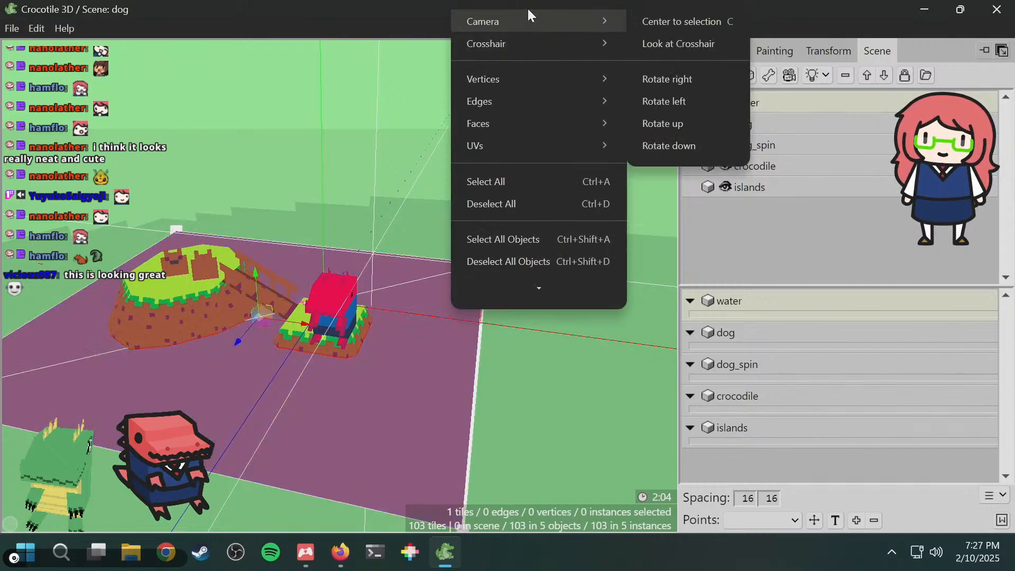
{"action": "left_click", "coordinate": [384, 380]}
{"action": "key", "text": "space"}
{"action": "left_click_drag", "start_coordinate": [524, 289], "coordinate": [319, 397]}
{"action": "right_click", "coordinate": [316, 387]}
{"action": "mouse_move", "coordinate": [427, 29]}
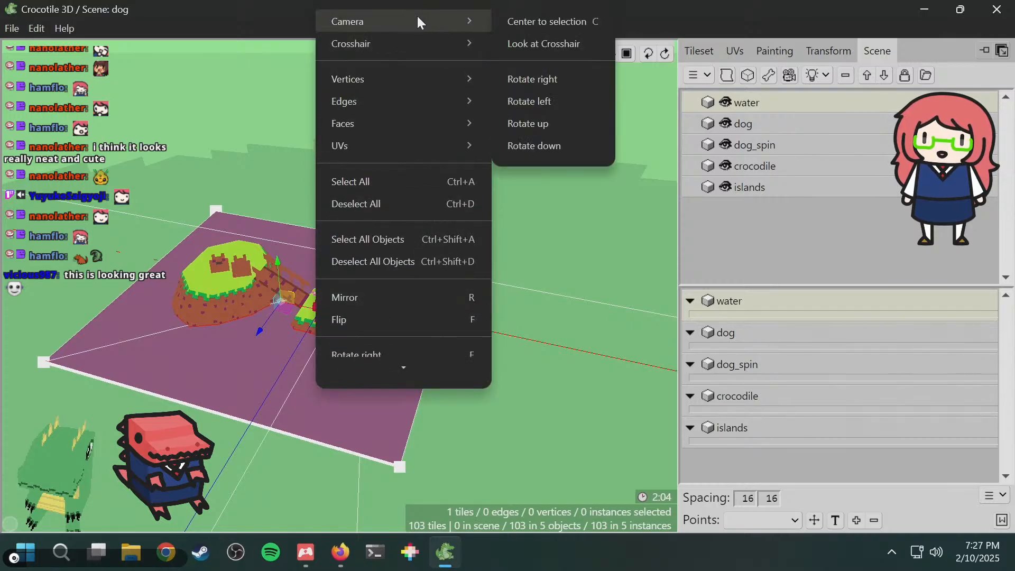
{"action": "left_click", "coordinate": [386, 374]}
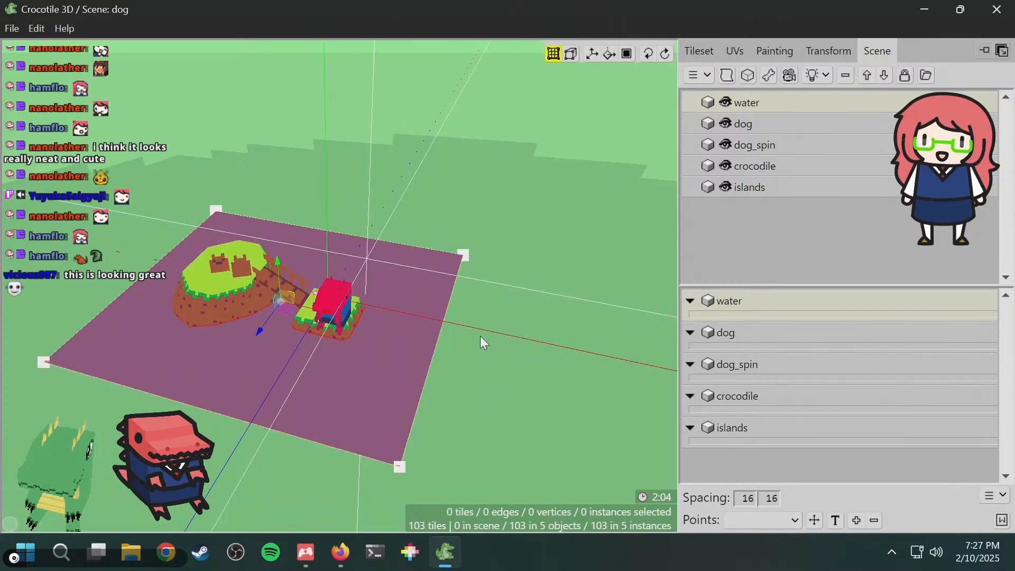
{"action": "left_click", "coordinate": [413, 350]}
{"action": "right_click", "coordinate": [411, 351]}
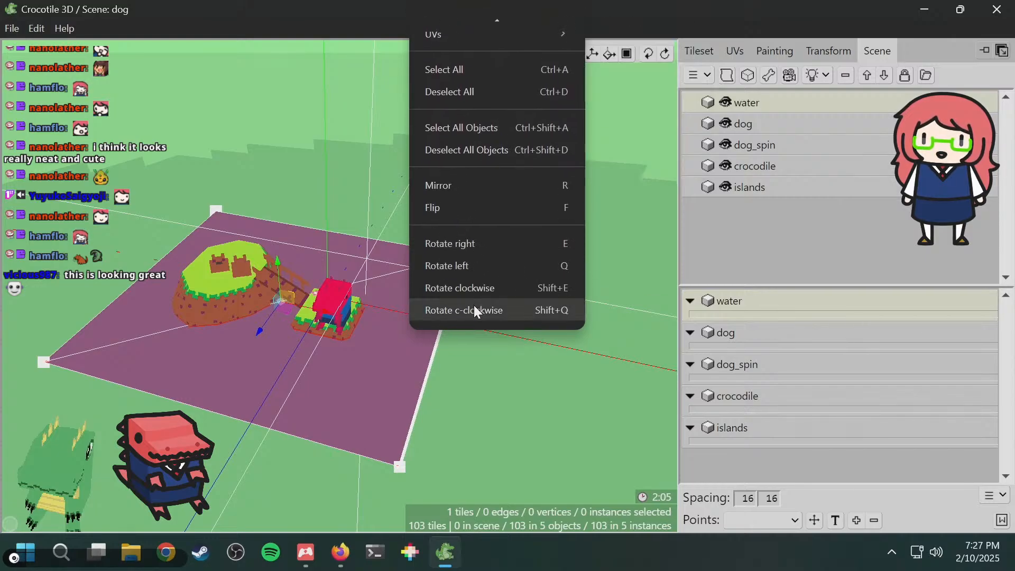
{"action": "left_click", "coordinate": [481, 311]}
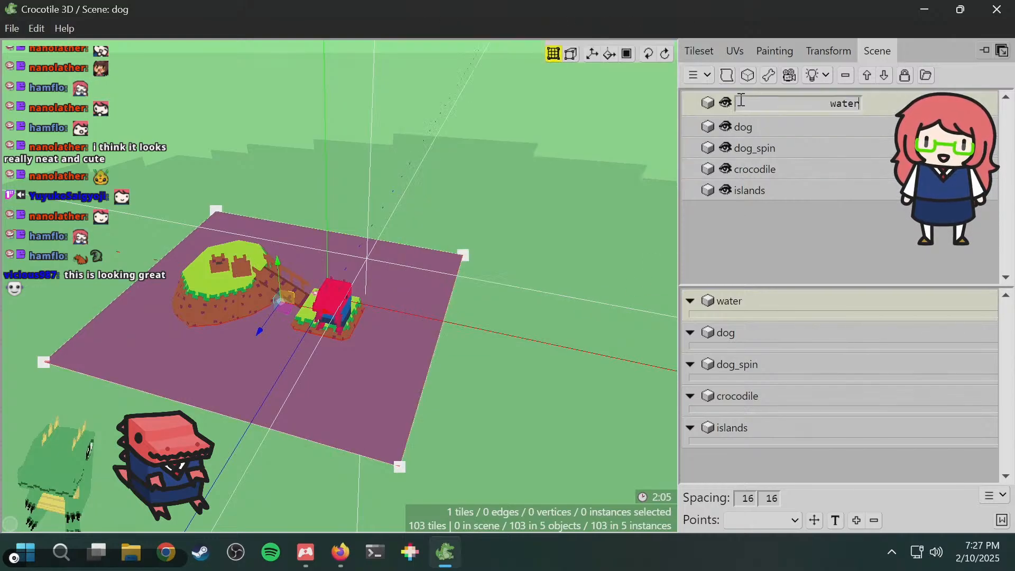
- Toggle the water object's visibility off and on, and look through the commands for its instance
{"action": "left_click", "coordinate": [727, 104]}
{"action": "left_click", "coordinate": [727, 103]}
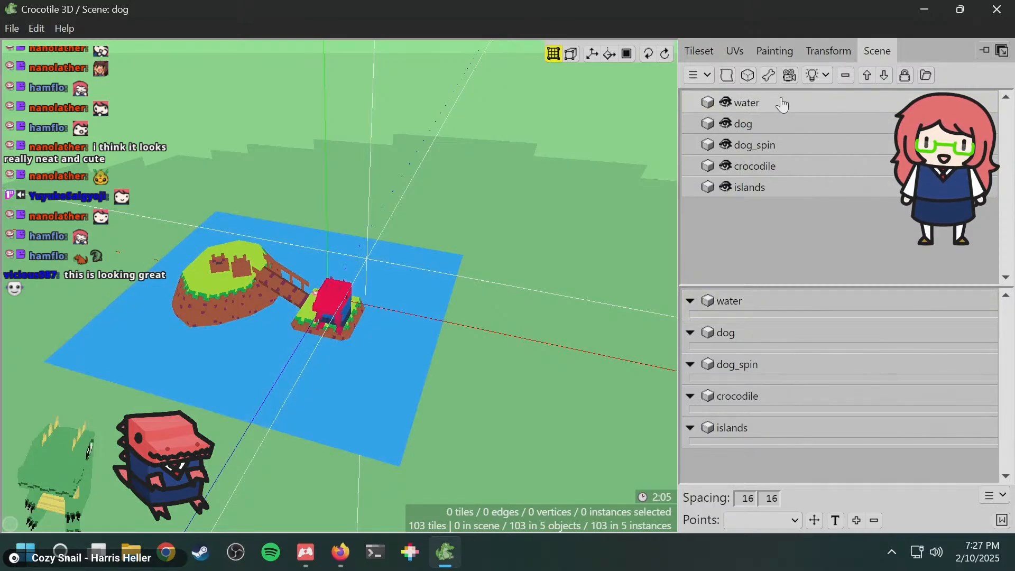
{"action": "right_click", "coordinate": [749, 290]}
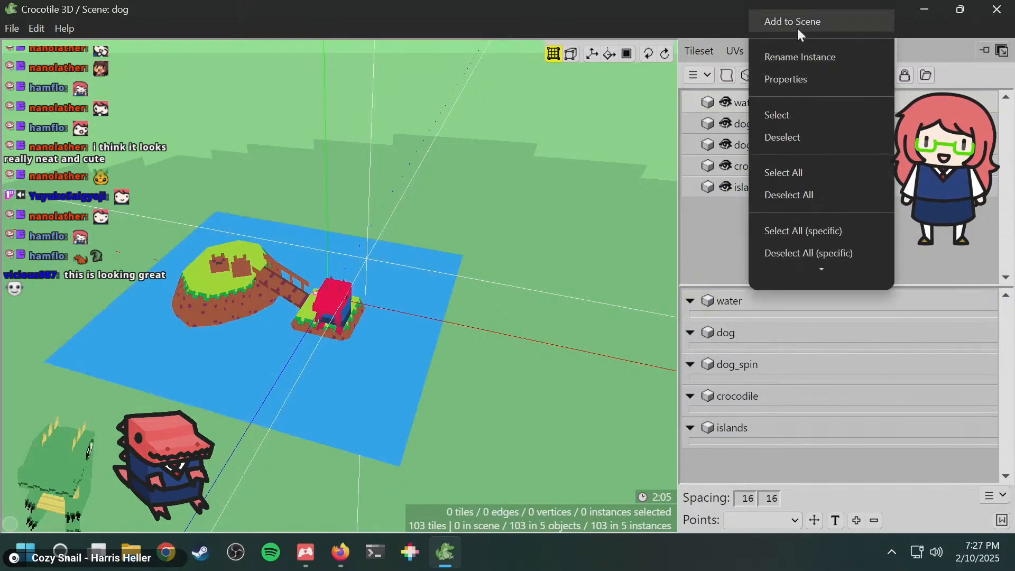
{"action": "mouse_move", "coordinate": [809, 270]}
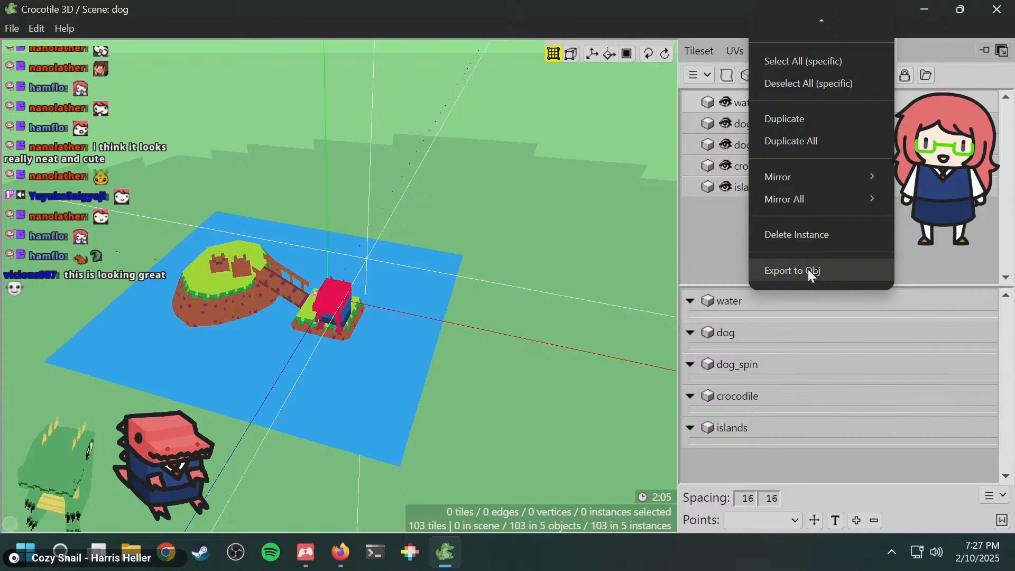
{"action": "left_click", "coordinate": [681, 163]}
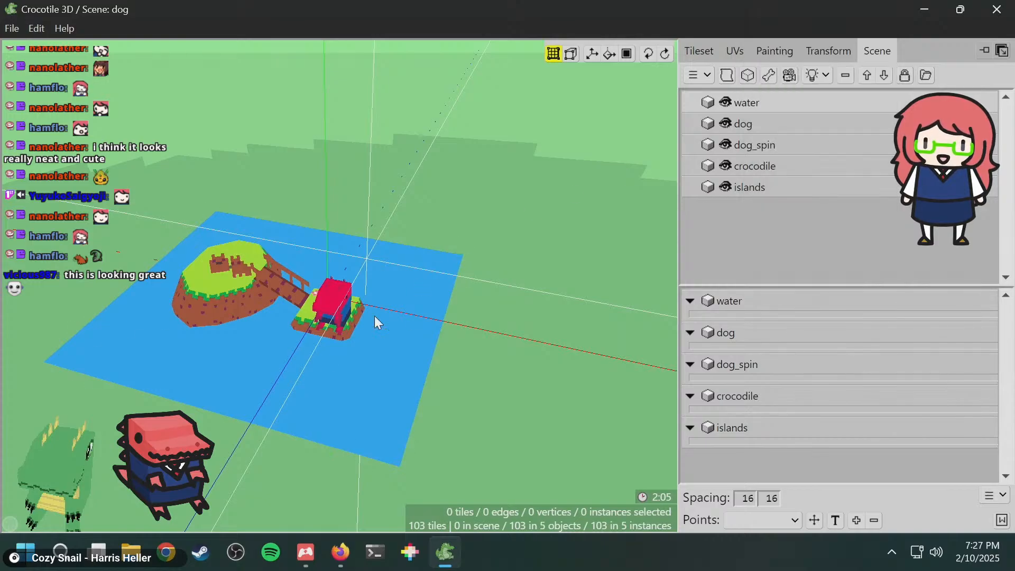
- Open the water object for editing and switch to the tileset with the green sprouts and pink flowers
{"action": "left_click", "coordinate": [334, 377]}
{"action": "right_click", "coordinate": [334, 365]}
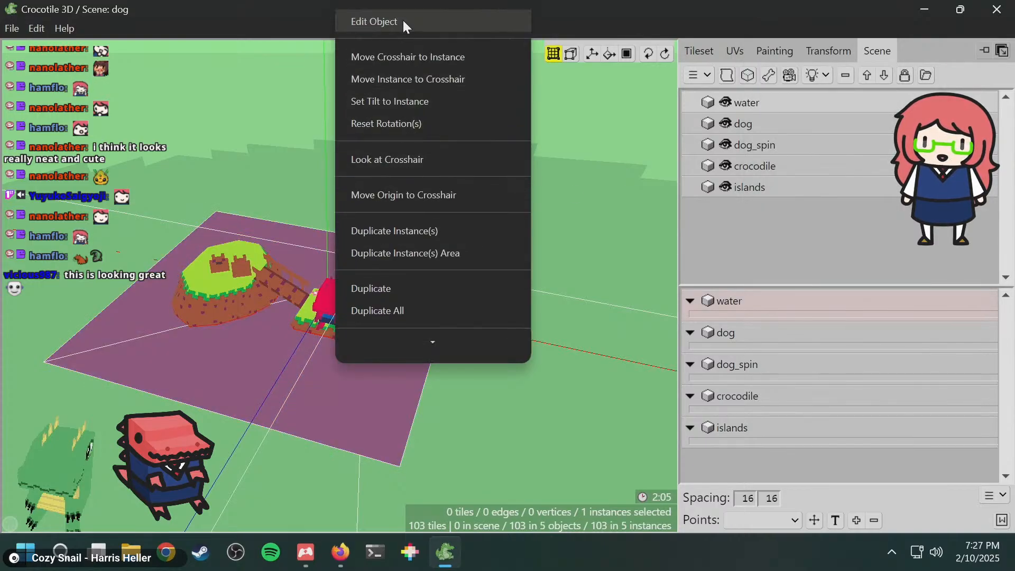
{"action": "left_click", "coordinate": [404, 19]}
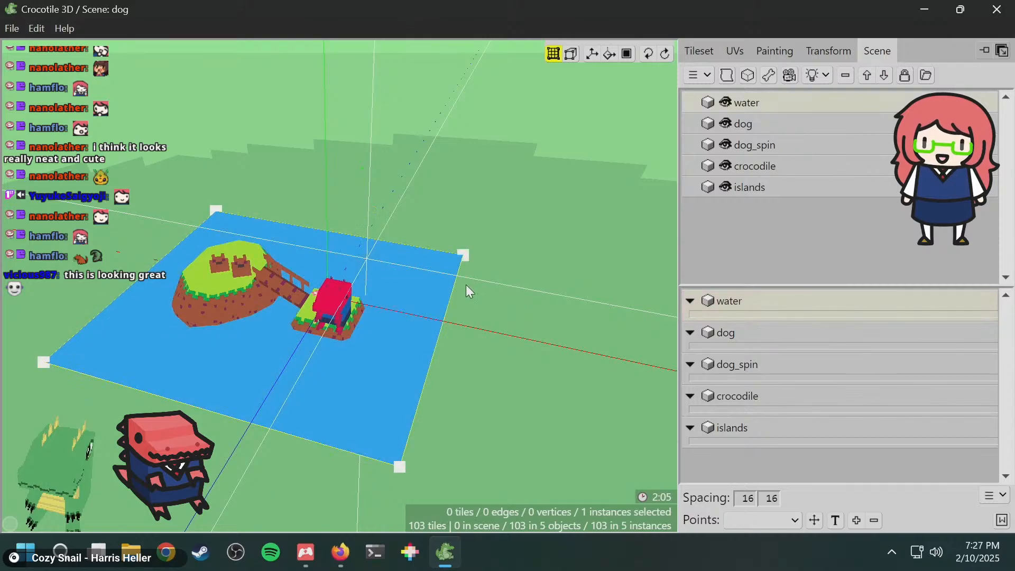
{"action": "left_click", "coordinate": [767, 58]}
{"action": "left_click", "coordinate": [735, 53]}
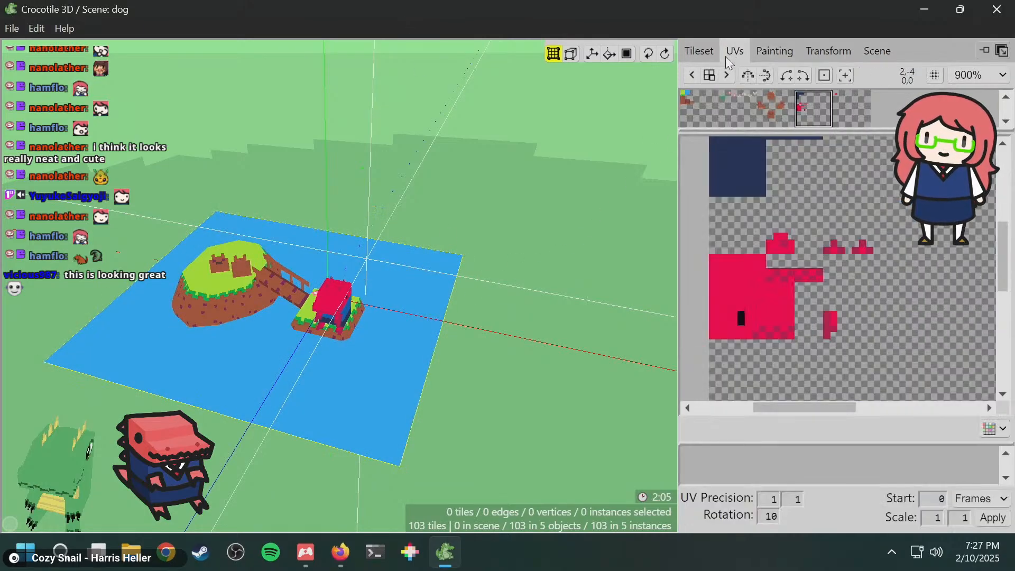
{"action": "left_click", "coordinate": [699, 51]}
{"action": "left_click", "coordinate": [733, 111]}
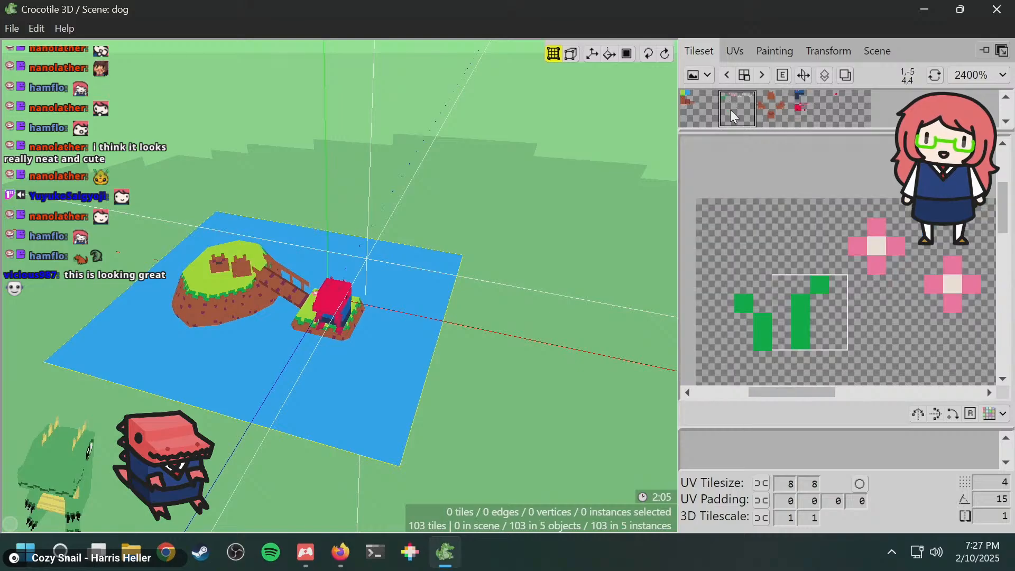
- Pick the 8 by 8 pixel tile area holding two white wave marks and switch to tile drawing
{"action": "middle_click_drag", "start_coordinate": [886, 270], "coordinate": [642, 228]}
{"action": "middle_click_drag", "start_coordinate": [845, 232], "coordinate": [791, 240]}
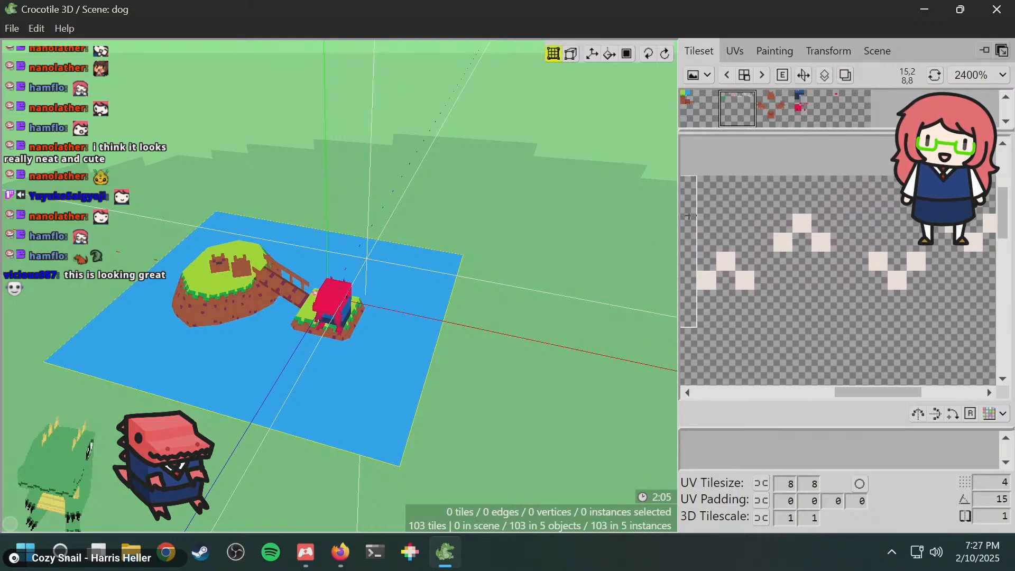
{"action": "scroll", "coordinate": [759, 213], "scroll_direction": "down", "scroll_amount": 3}
{"action": "scroll", "coordinate": [759, 213], "scroll_direction": "up", "scroll_amount": 3}
{"action": "left_click", "coordinate": [735, 215]}
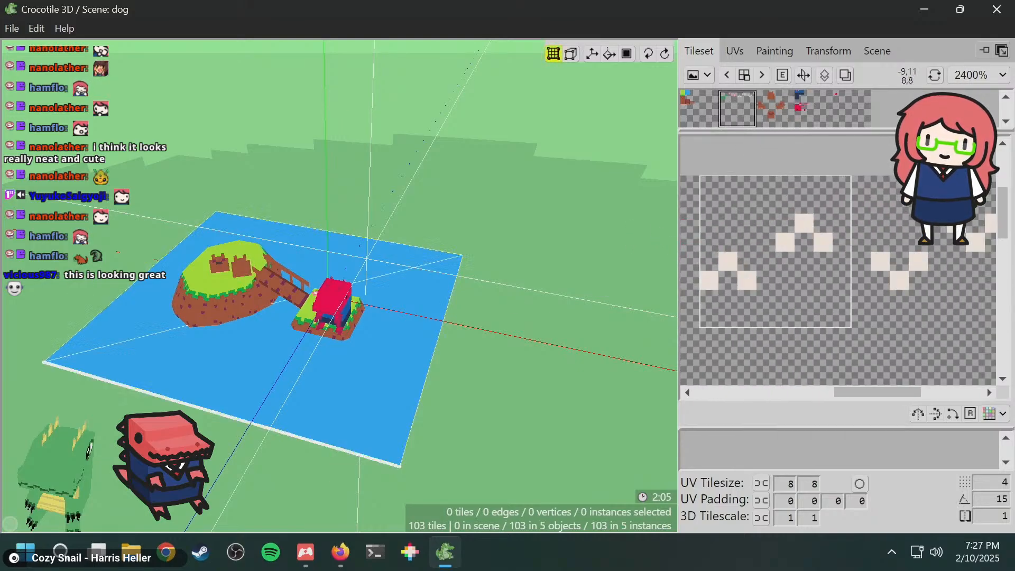
{"action": "middle_click_drag", "start_coordinate": [290, 372], "coordinate": [383, 371]}
{"action": "key", "text": "Tab"}
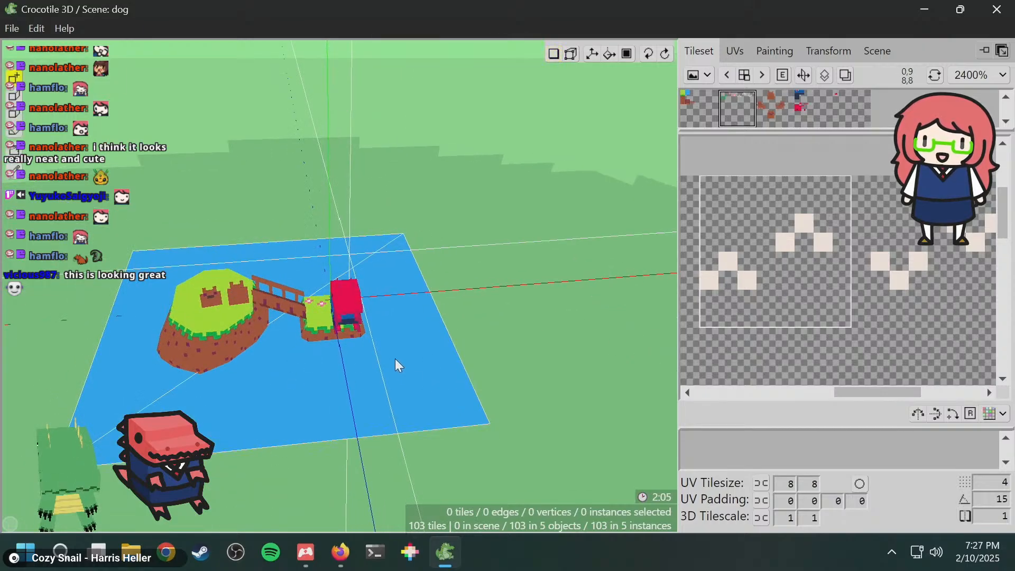
- Place a white wave tile on the water behind the small island, near the plane's far corner
{"action": "key", "text": "Tab"}
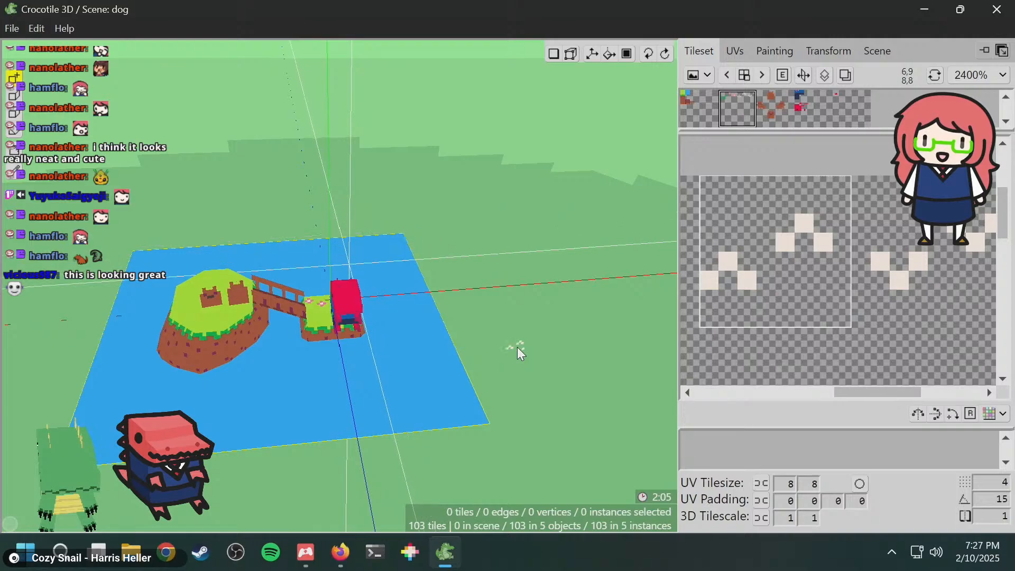
{"action": "key", "text": "space"}
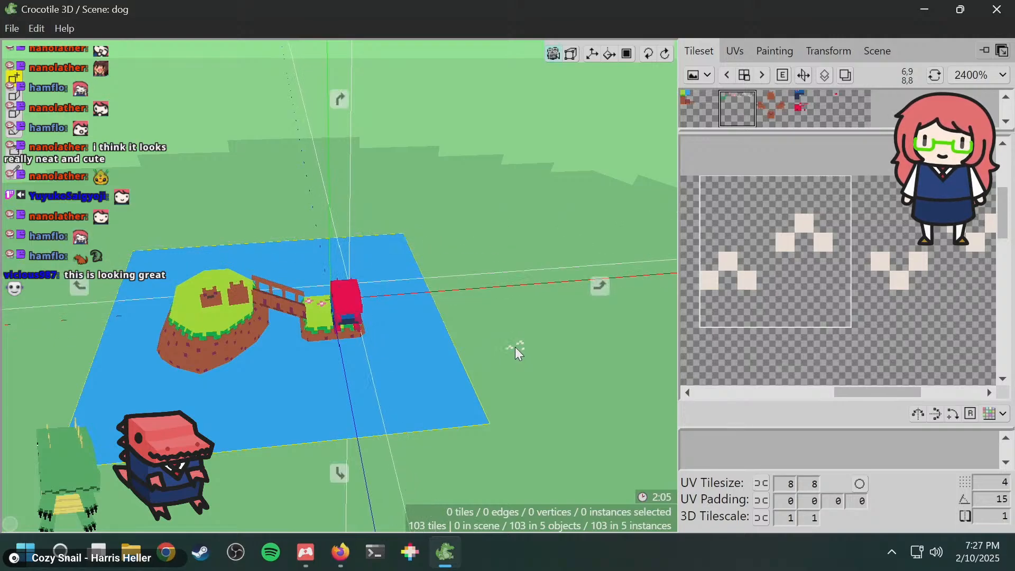
{"action": "left_click_drag", "start_coordinate": [516, 347], "coordinate": [444, 285]}
{"action": "key", "text": "space"}
{"action": "left_click_drag", "start_coordinate": [513, 344], "coordinate": [434, 328]}
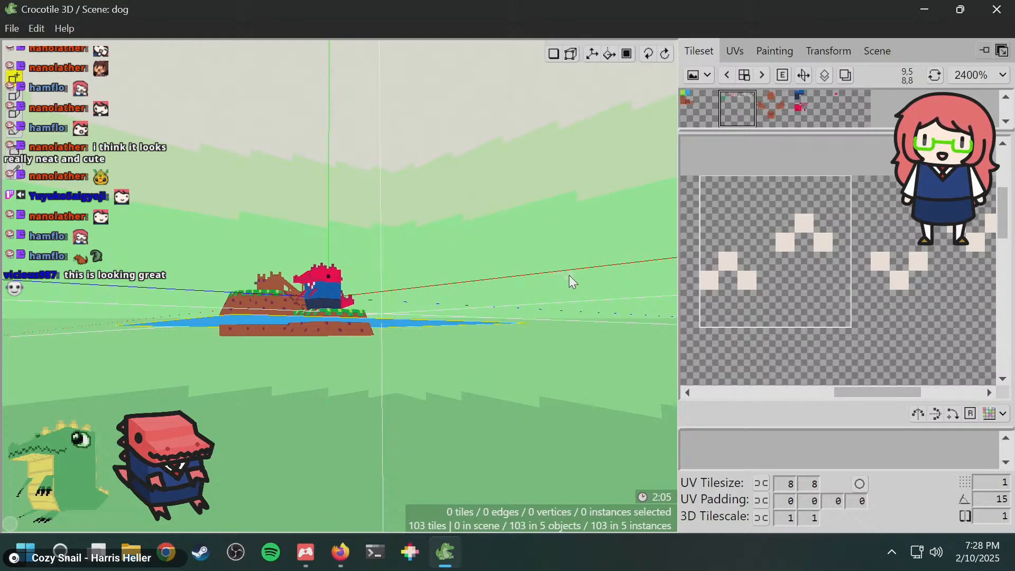
{"action": "right_click_drag", "start_coordinate": [566, 275], "coordinate": [508, 263]}
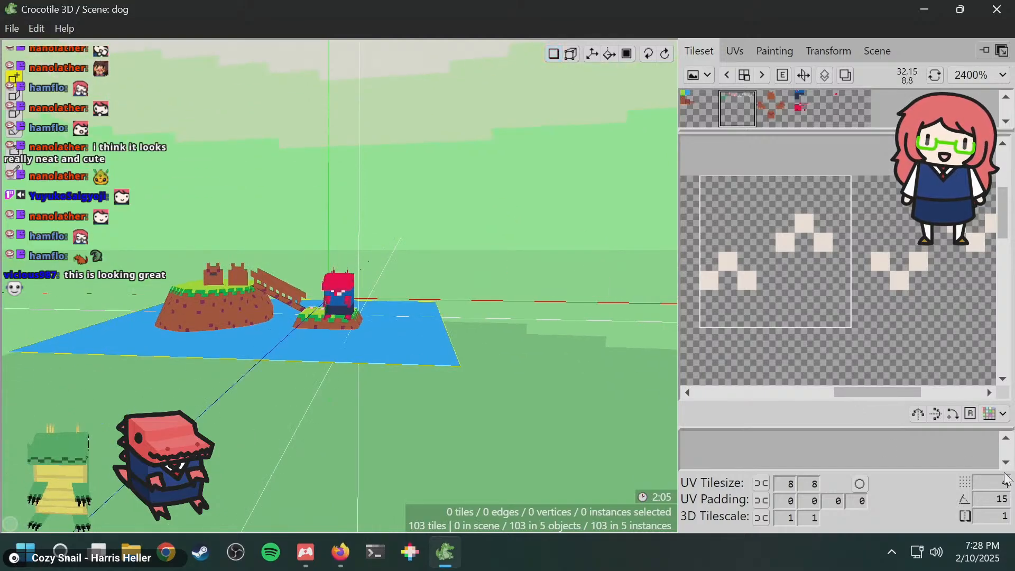
{"action": "right_click_drag", "start_coordinate": [331, 247], "coordinate": [396, 271]}
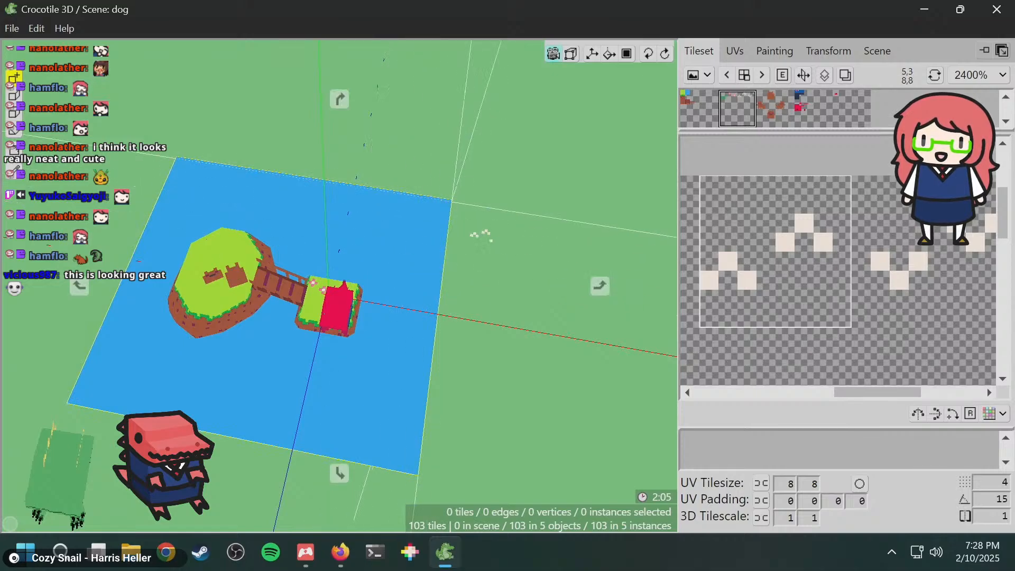
{"action": "left_click_drag", "start_coordinate": [480, 237], "coordinate": [353, 219]}
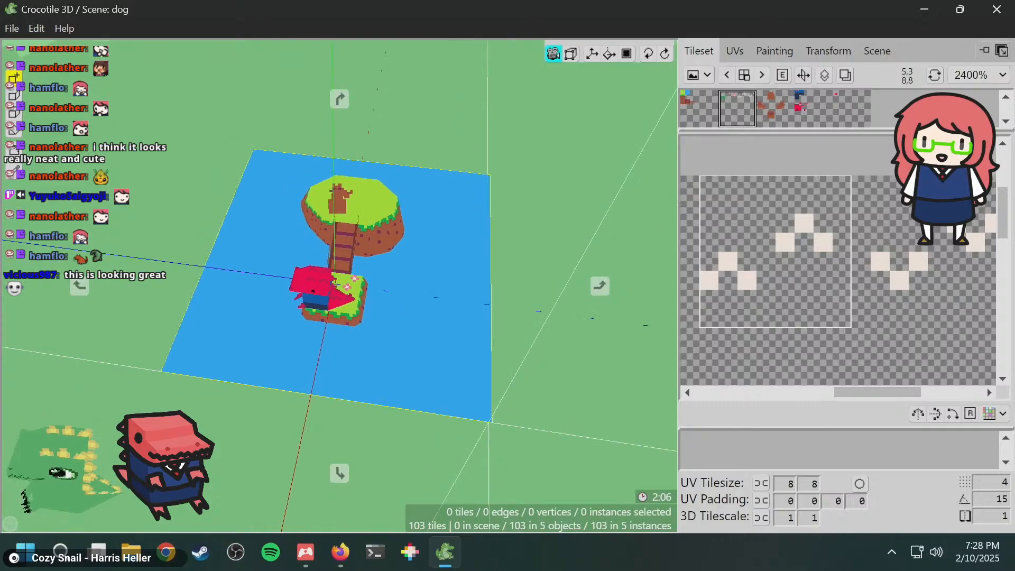
{"action": "left_click_drag", "start_coordinate": [624, 364], "coordinate": [558, 274]}
{"action": "scroll", "coordinate": [552, 317], "scroll_direction": "up", "scroll_amount": 3}
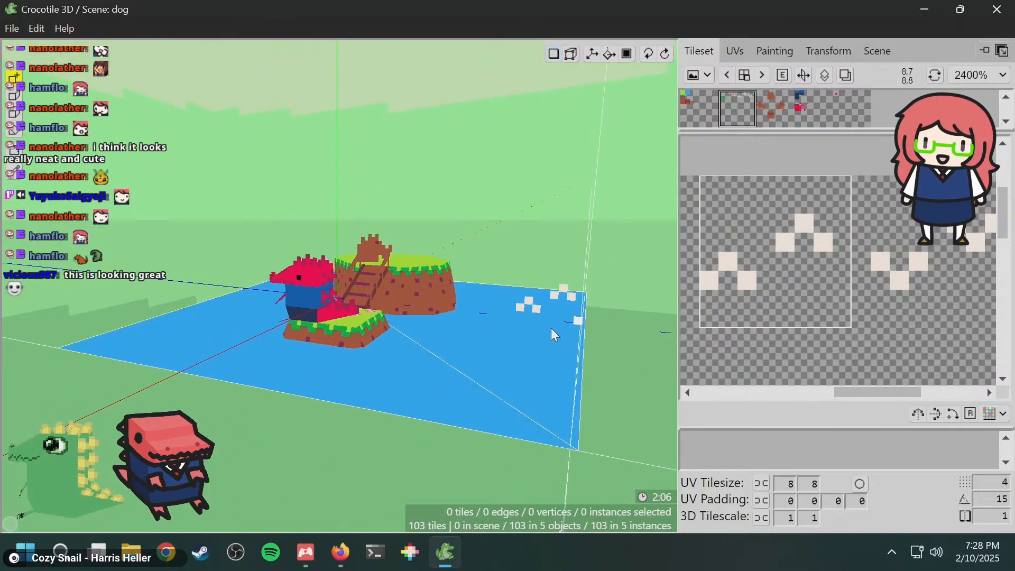
{"action": "key", "text": "space"}
{"action": "right_click_drag", "start_coordinate": [585, 368], "coordinate": [498, 320]}
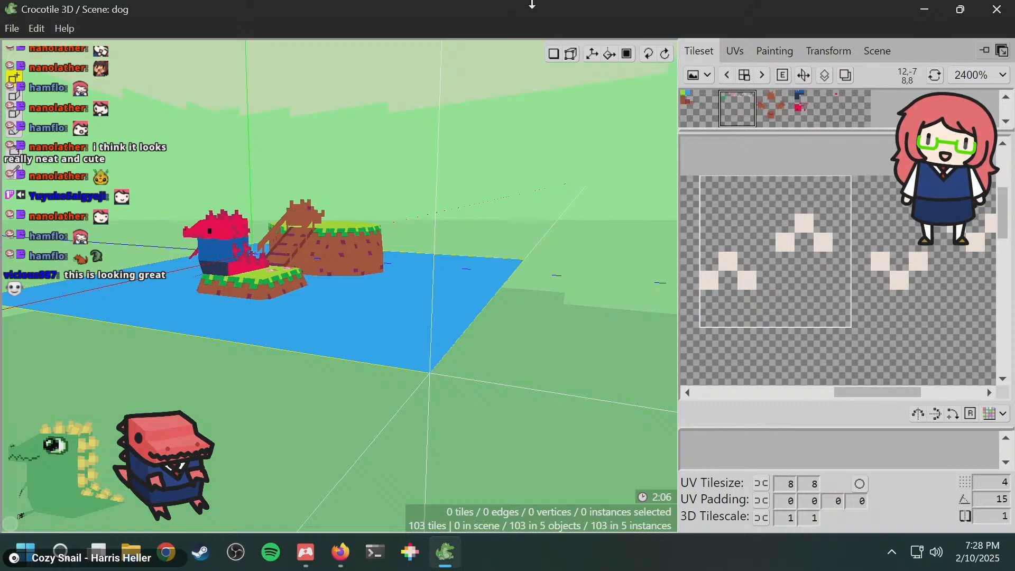
{"action": "key", "text": "space"}
{"action": "left_click_drag", "start_coordinate": [424, 341], "coordinate": [528, 372]}
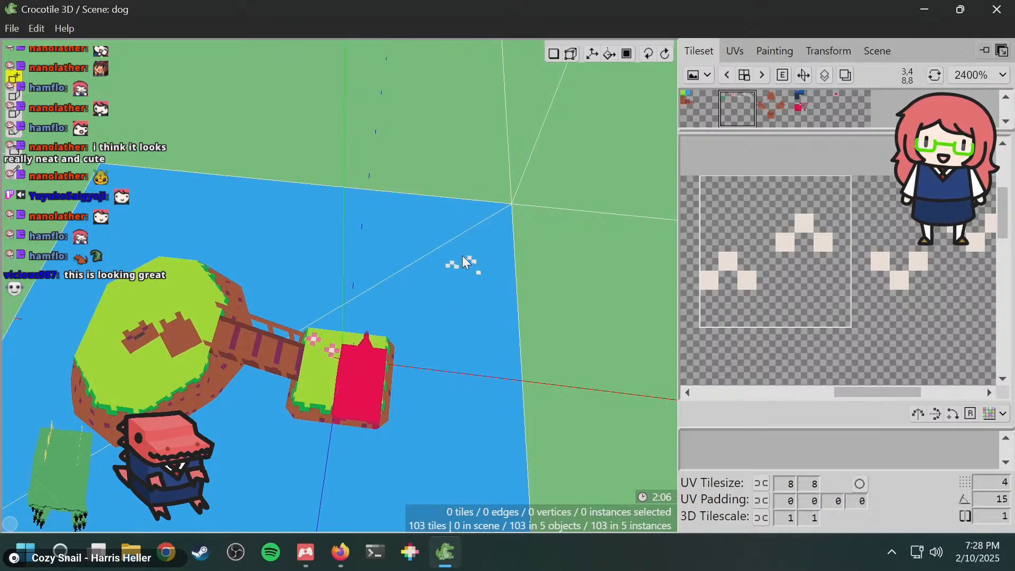
{"action": "left_click", "coordinate": [463, 258]}
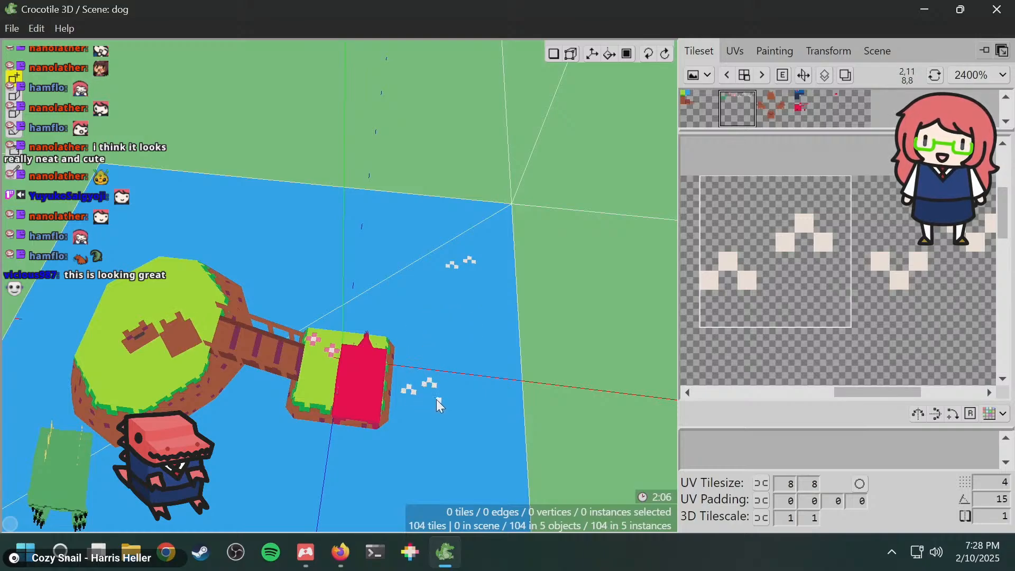
- Add three more wave tiles: in front of the small island, behind the bridge and on the large island's outer side
{"action": "middle_click_drag", "start_coordinate": [425, 406], "coordinate": [431, 397]}
{"action": "scroll", "coordinate": [432, 398], "scroll_direction": "down", "scroll_amount": 2}
{"action": "middle_click_drag", "start_coordinate": [350, 414], "coordinate": [319, 422]}
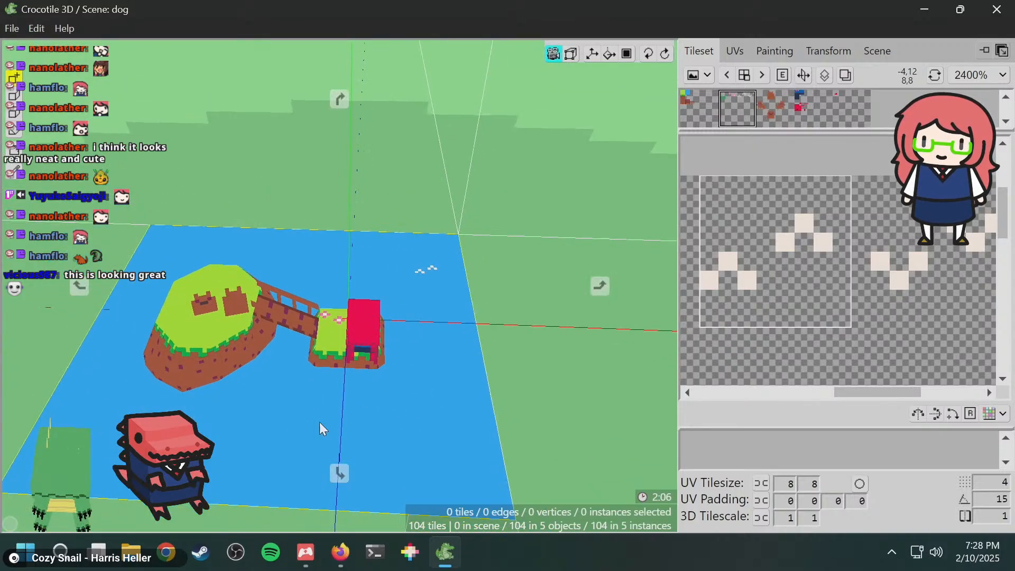
{"action": "middle_click_drag", "start_coordinate": [254, 423], "coordinate": [395, 378]}
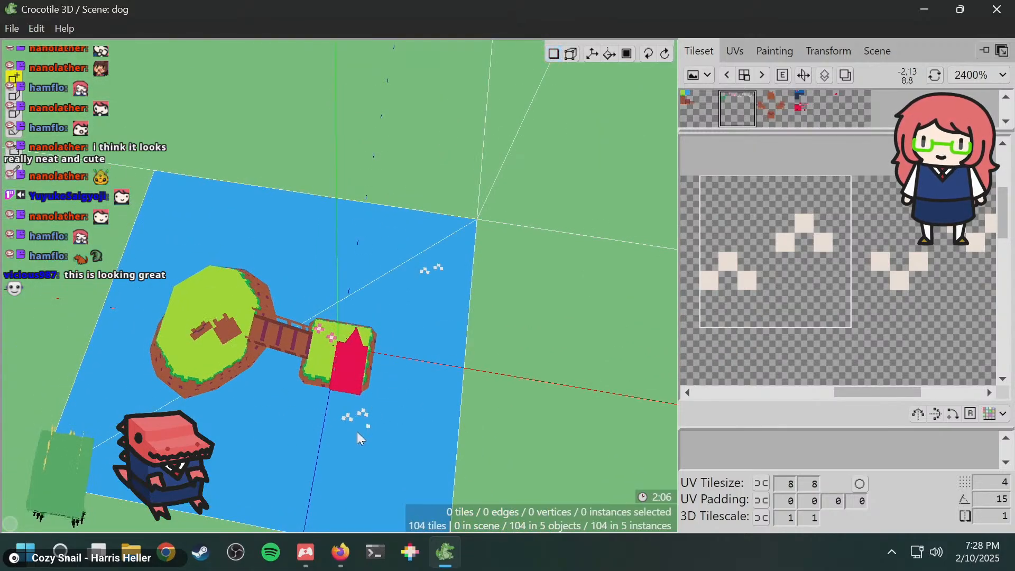
{"action": "left_click", "coordinate": [313, 461]}
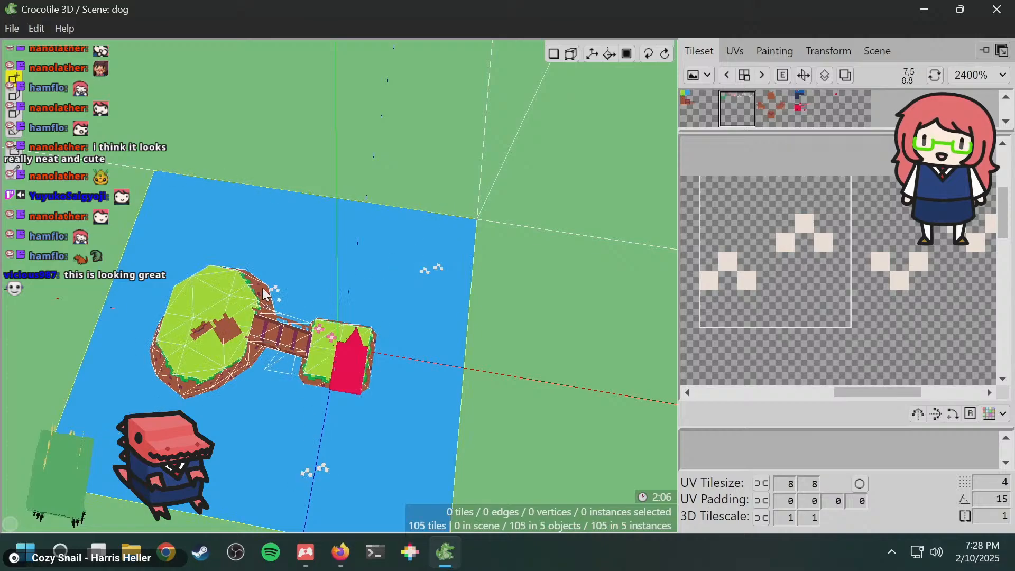
{"action": "left_click", "coordinate": [284, 252]}
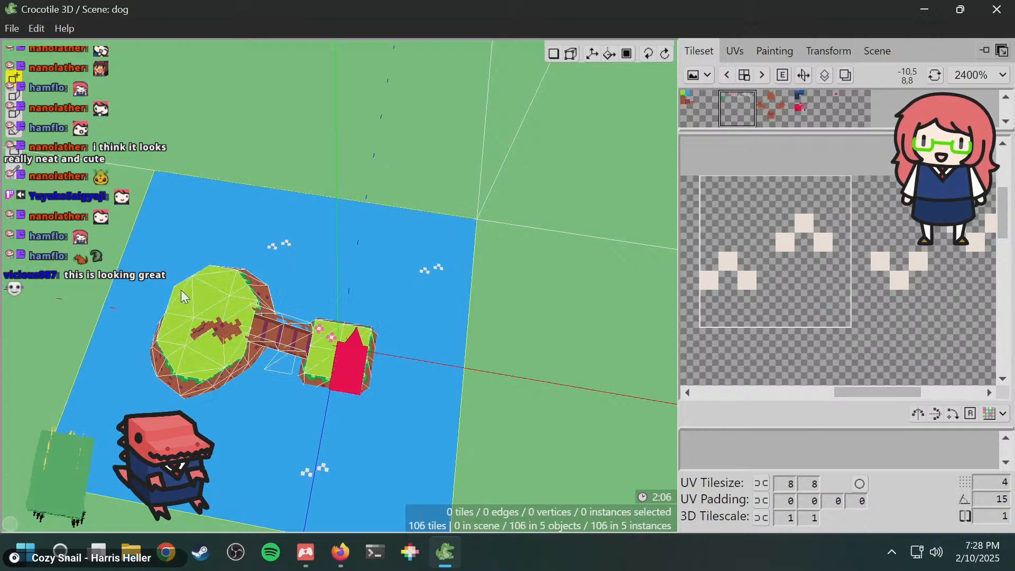
{"action": "left_click", "coordinate": [120, 330]}
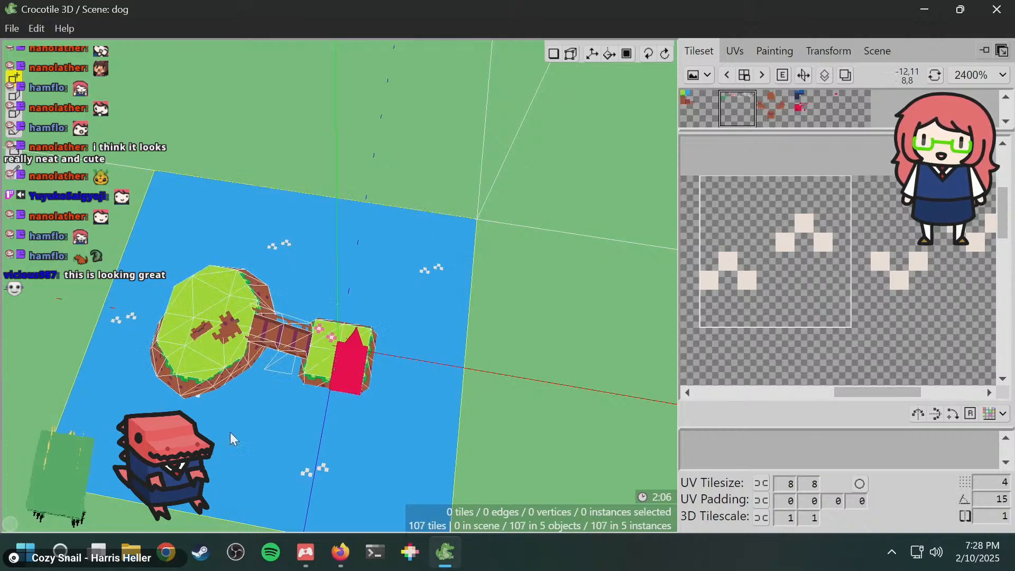
- Add wave tiles in front of the large island, beside the crocodile and near the plane's other far corner, and save the scene
{"action": "left_click", "coordinate": [214, 408]}
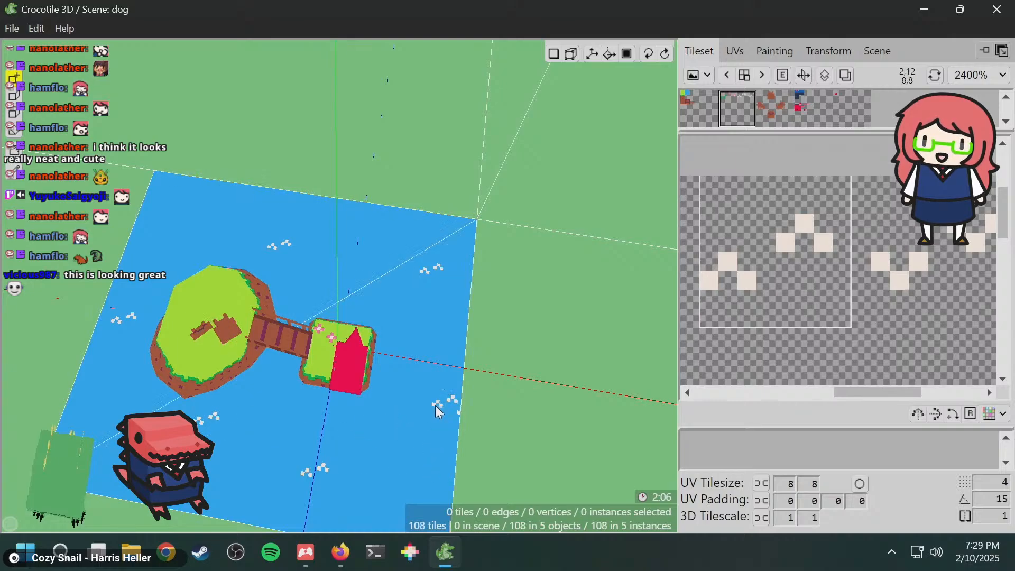
{"action": "left_click", "coordinate": [436, 403]}
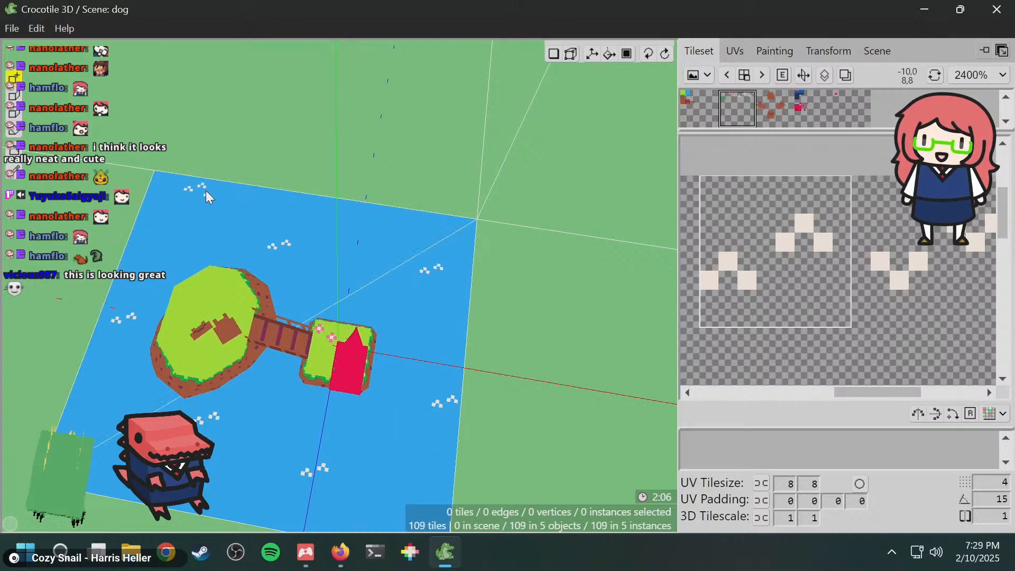
{"action": "left_click", "coordinate": [209, 193]}
{"action": "middle_click_drag", "start_coordinate": [390, 279], "coordinate": [396, 285]}
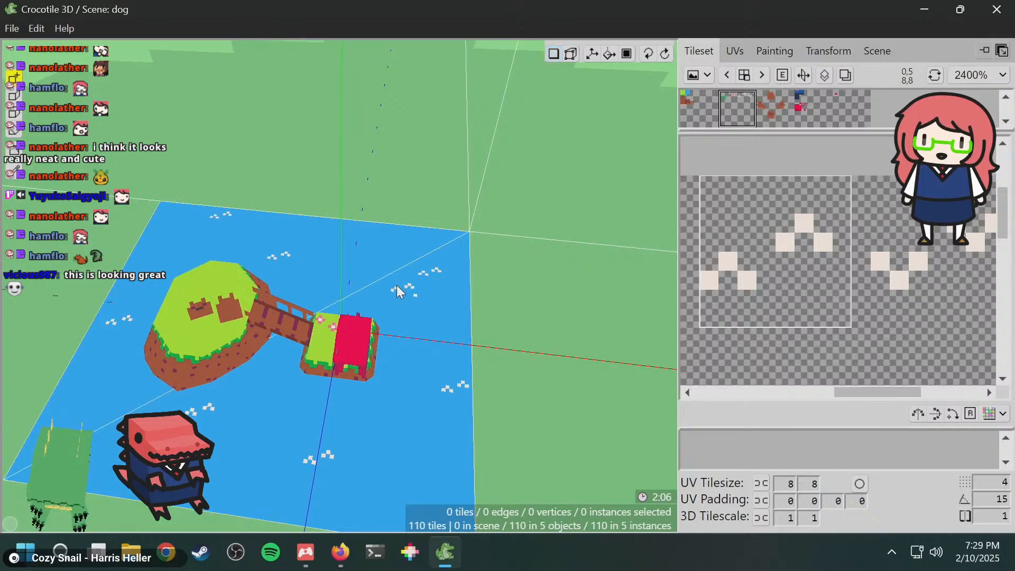
{"action": "key", "text": "ctrl+s"}
- Examine the islands, bridge, crocodile and wave tiles from several angles and distances
{"action": "middle_click_drag", "start_coordinate": [484, 334], "coordinate": [315, 319]}
{"action": "scroll", "coordinate": [351, 333], "scroll_direction": "up", "scroll_amount": 5}
{"action": "scroll", "coordinate": [365, 333], "scroll_direction": "down", "scroll_amount": 5}
{"action": "scroll", "coordinate": [312, 318], "scroll_direction": "up", "scroll_amount": 5}
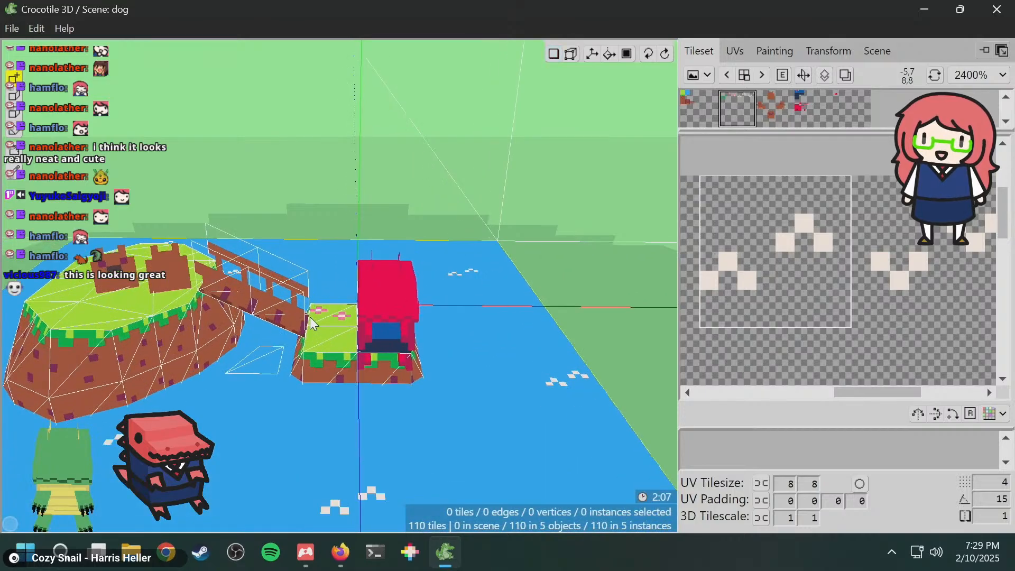
{"action": "scroll", "coordinate": [276, 313], "scroll_direction": "down", "scroll_amount": 4}
{"action": "left_click_drag", "start_coordinate": [233, 280], "coordinate": [269, 308]}
{"action": "key", "text": "space"}
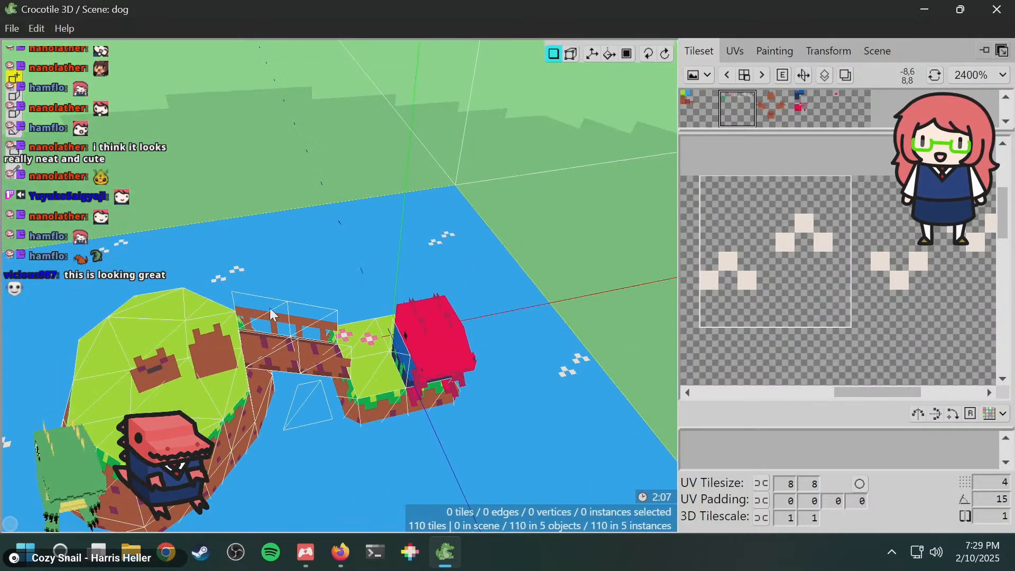
{"action": "scroll", "coordinate": [264, 306], "scroll_direction": "down", "scroll_amount": 3}
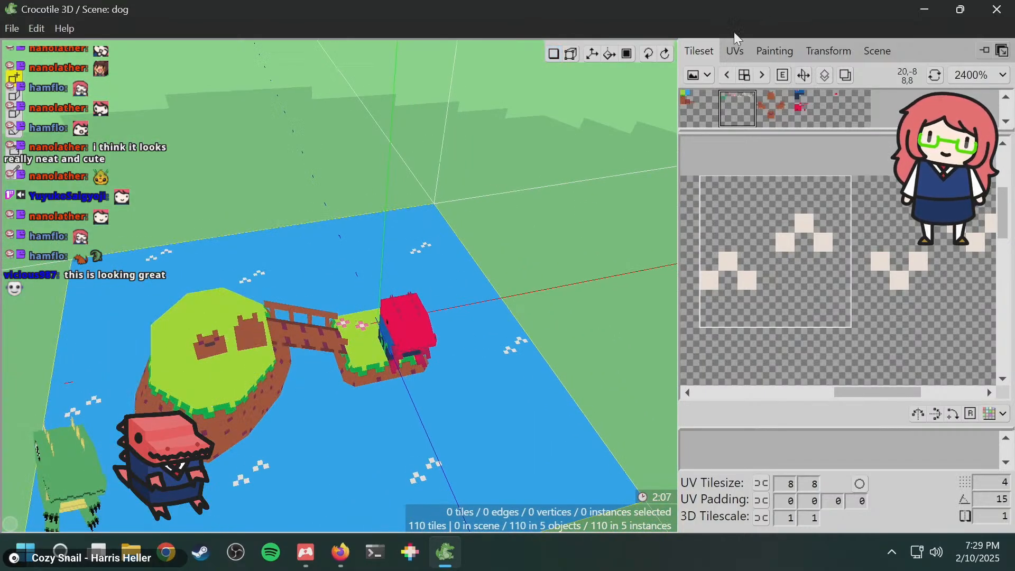
{"action": "scroll", "coordinate": [299, 271], "scroll_direction": "down", "scroll_amount": 4}
{"action": "middle_click_drag", "start_coordinate": [548, 340], "coordinate": [506, 320]}
{"action": "scroll", "coordinate": [316, 314], "scroll_direction": "up", "scroll_amount": 3}
{"action": "scroll", "coordinate": [316, 314], "scroll_direction": "up", "scroll_amount": 4}
{"action": "scroll", "coordinate": [525, 271], "scroll_direction": "up", "scroll_amount": 3}
{"action": "scroll", "coordinate": [505, 320], "scroll_direction": "down", "scroll_amount": 3}
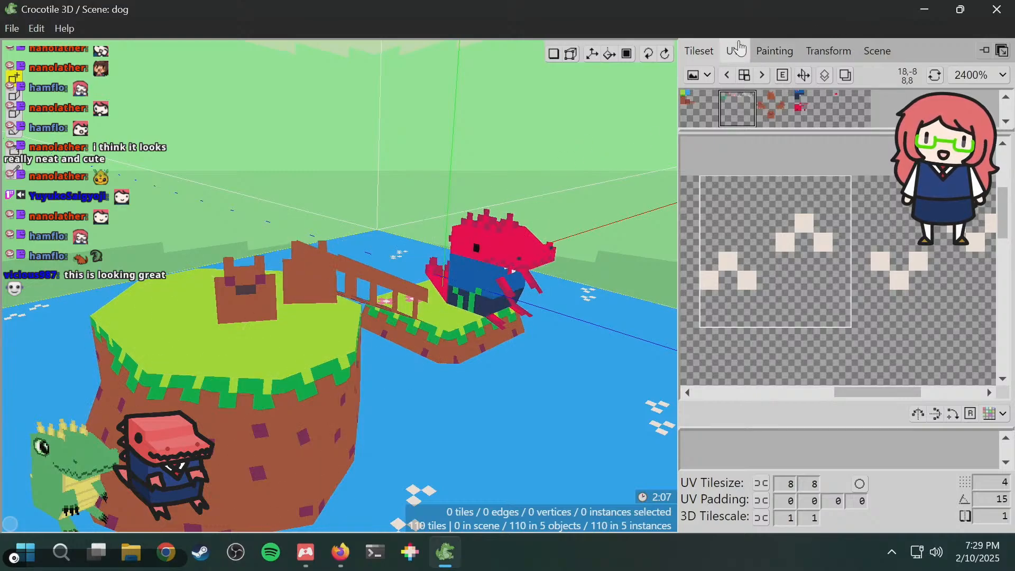
- Switch to painting on the crocodile's tileset, go to its empty area and choose the brown #ab5236
{"action": "left_click", "coordinate": [775, 53]}
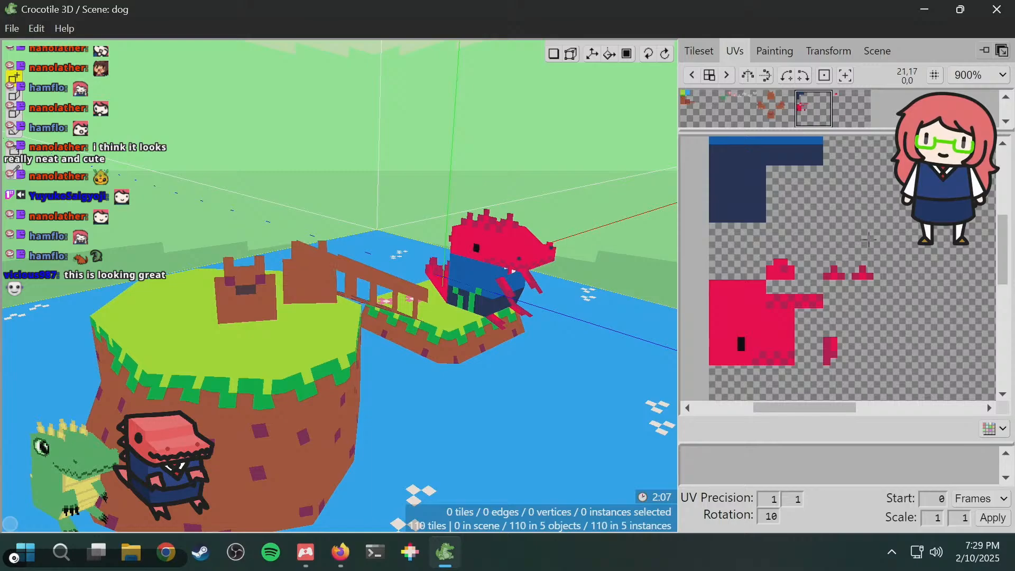
{"action": "middle_click_drag", "start_coordinate": [868, 191], "coordinate": [781, 292]}
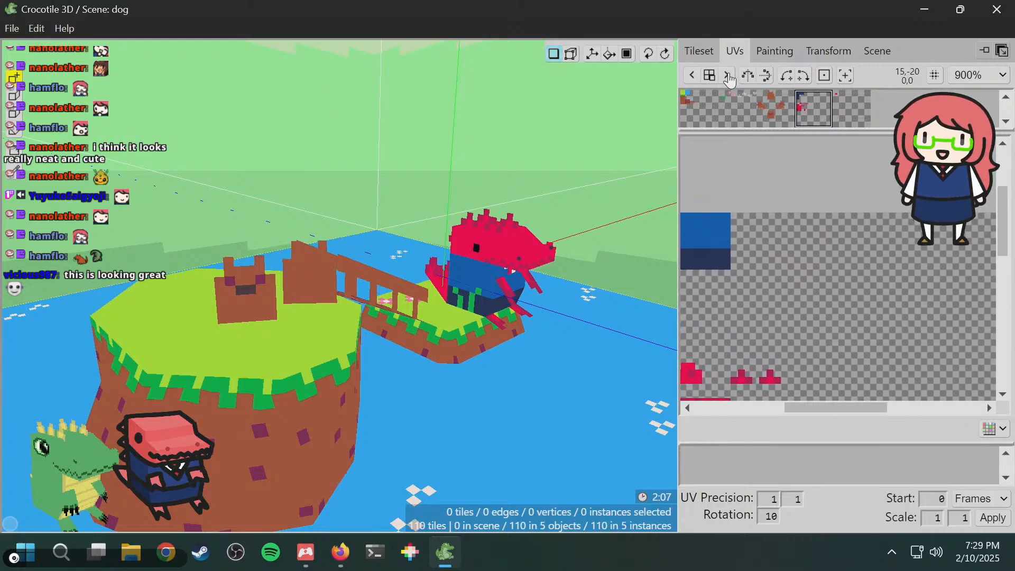
{"action": "left_click", "coordinate": [772, 53]}
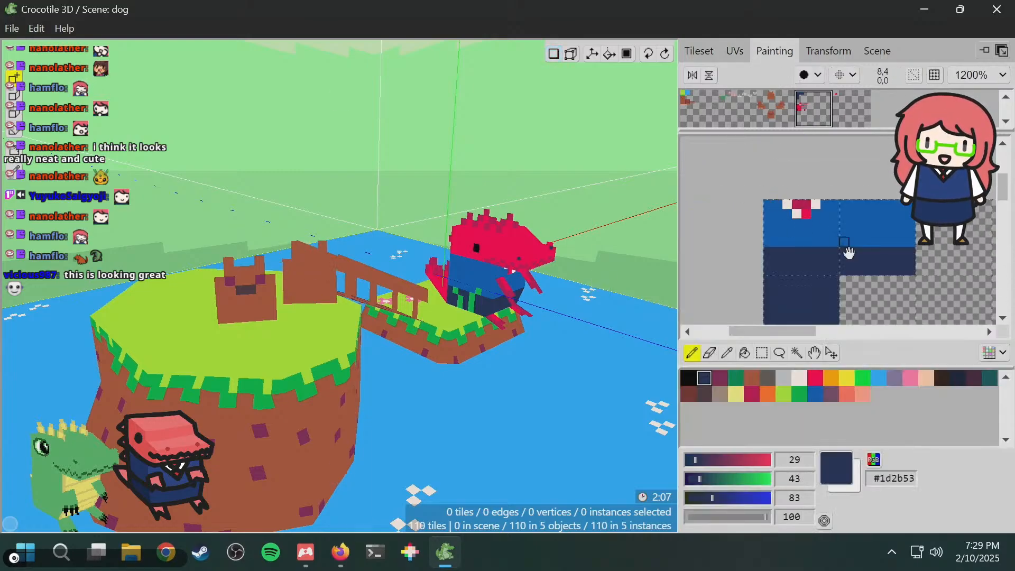
{"action": "middle_click_drag", "start_coordinate": [843, 244], "coordinate": [658, 170]}
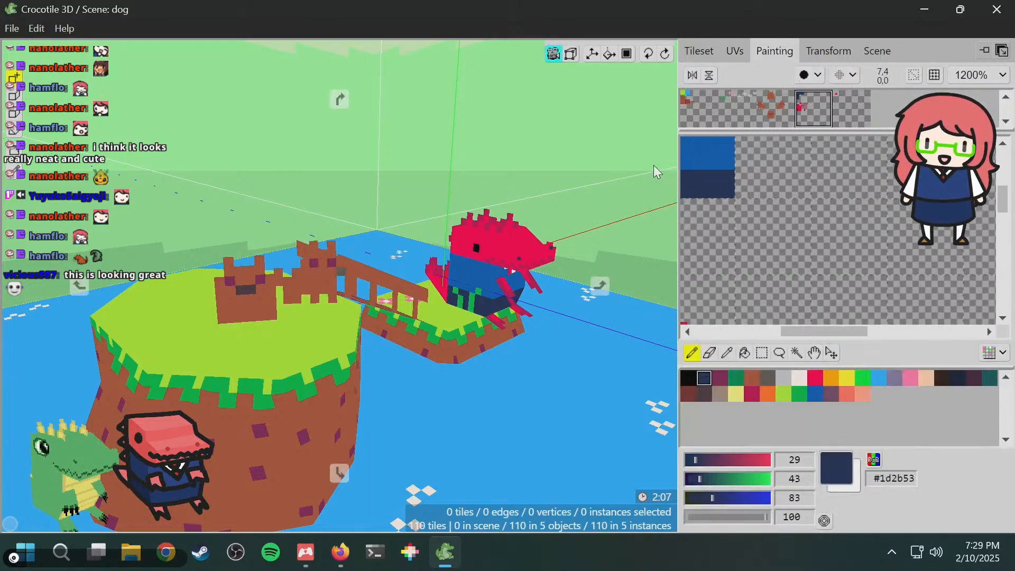
{"action": "left_click", "coordinate": [750, 380]}
{"action": "middle_click_drag", "start_coordinate": [792, 189], "coordinate": [777, 156]}
{"action": "left_click_drag", "start_coordinate": [764, 203], "coordinate": [764, 264]}
{"action": "mouse_move", "coordinate": [786, 230]}
{"action": "middle_mouse_down"}
{"action": "mouse_move", "coordinate": [787, 199]}
{"action": "mouse_move", "coordinate": [796, 219]}
{"action": "mouse_move", "coordinate": [774, 214]}
{"action": "middle_mouse_up"}
{"action": "key", "text": "ctrl+z"}
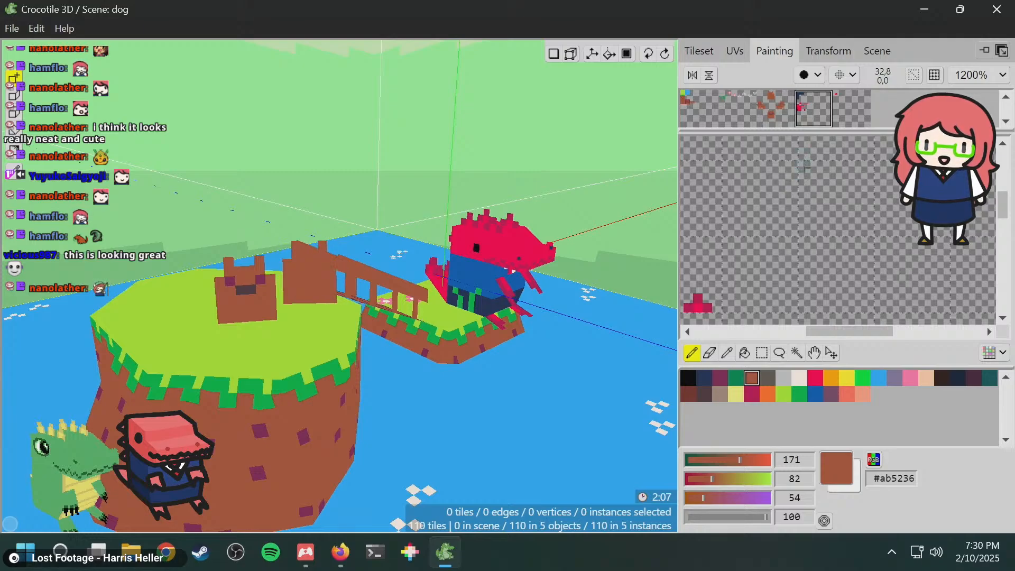
- Paint a vertical brown strip 2 pixels wide and about 24 pixels tall in the tileset's empty area
{"action": "left_click_drag", "start_coordinate": [802, 200], "coordinate": [802, 230]}
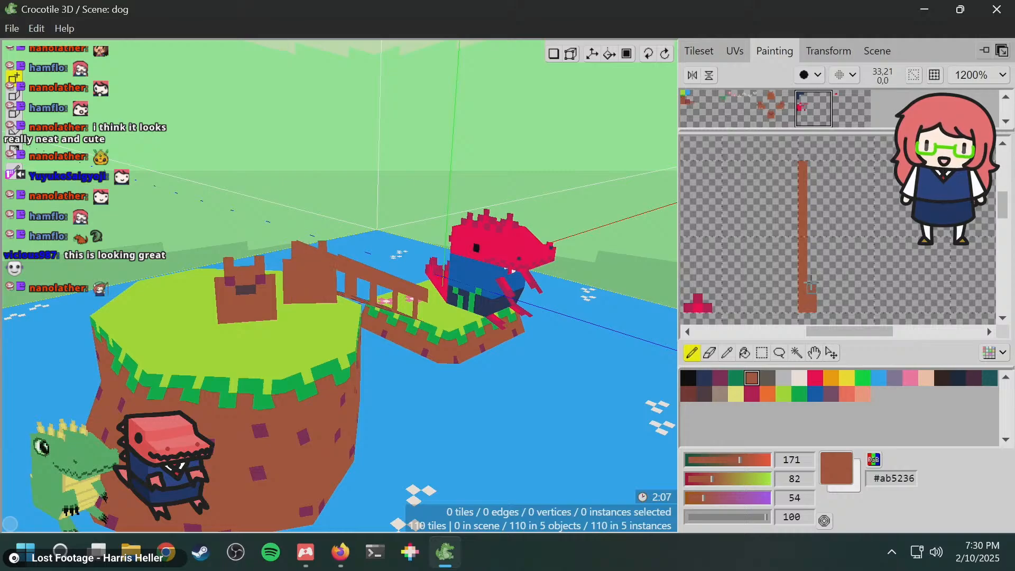
{"action": "left_click_drag", "start_coordinate": [810, 286], "coordinate": [810, 230]}
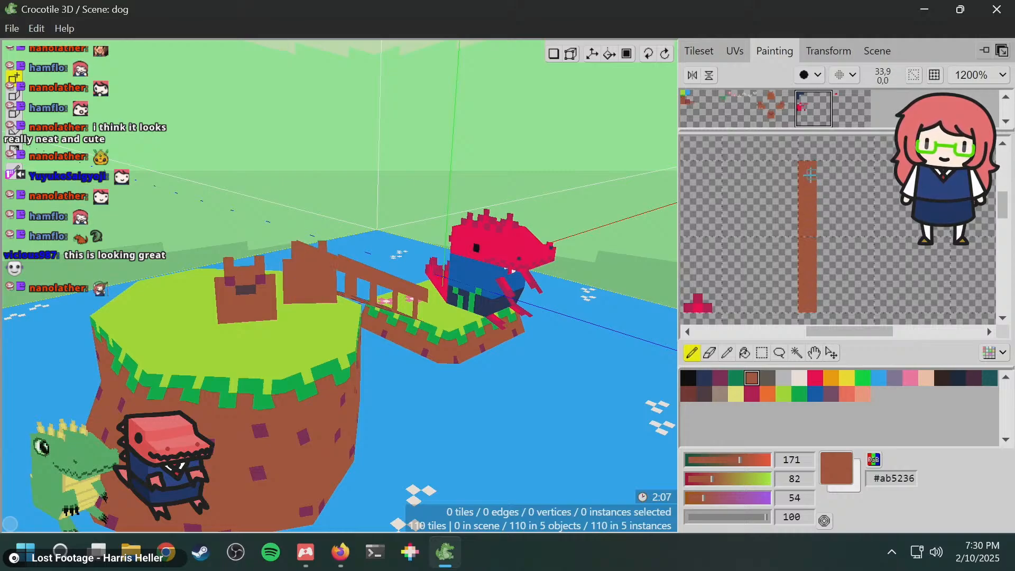
{"action": "key", "text": "space"}
{"action": "mouse_move", "coordinate": [797, 189]}
{"action": "left_mouse_down"}
{"action": "mouse_move", "coordinate": [768, 294]}
{"action": "mouse_move", "coordinate": [769, 165]}
{"action": "mouse_move", "coordinate": [772, 201]}
{"action": "left_mouse_up"}
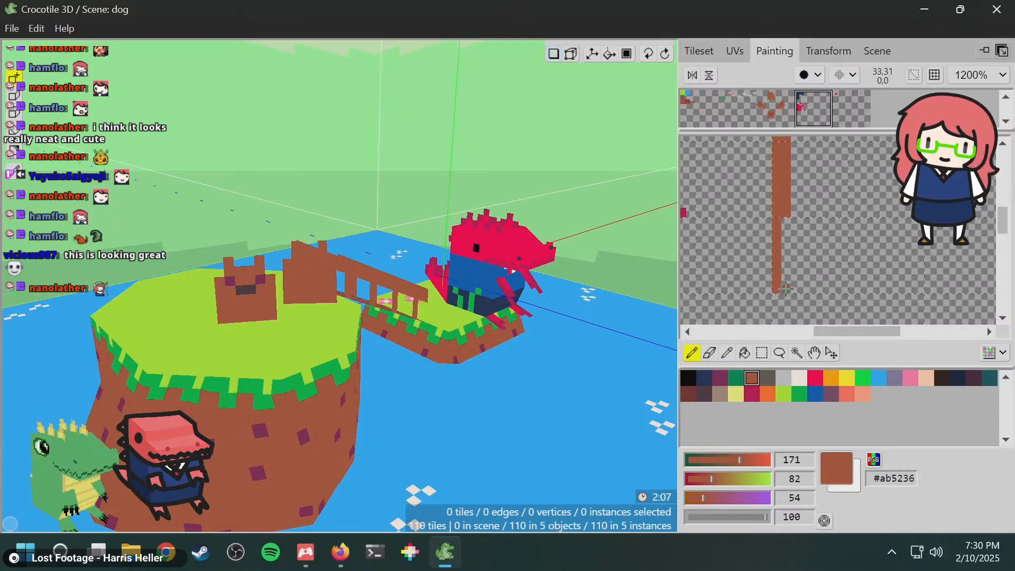
{"action": "mouse_move", "coordinate": [786, 241]}
{"action": "left_mouse_down"}
{"action": "mouse_move", "coordinate": [786, 221]}
{"action": "mouse_move", "coordinate": [825, 236]}
{"action": "mouse_move", "coordinate": [822, 274]}
{"action": "left_mouse_up"}
{"action": "key", "text": "space"}
{"action": "left_click_drag", "start_coordinate": [827, 196], "coordinate": [819, 254]}
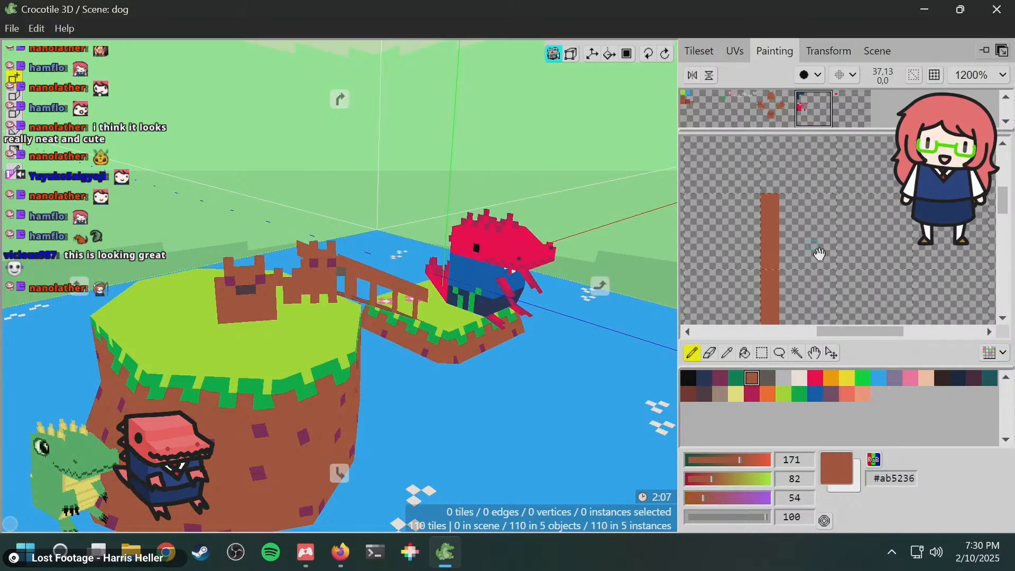
- Paint short dark brown #742f29 bark marks alternating between both sides of the brown strip
{"action": "left_click", "coordinate": [687, 394]}
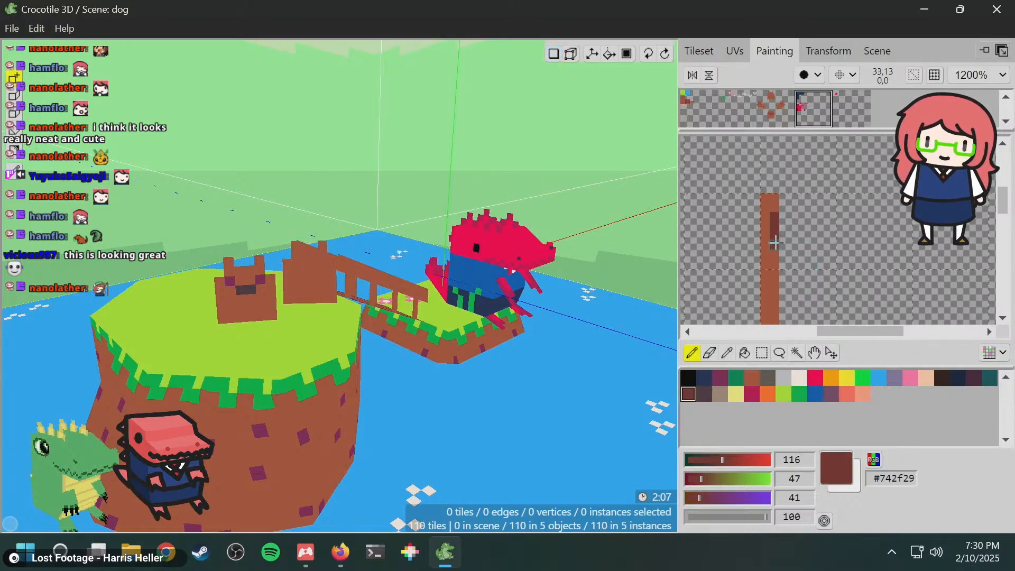
{"action": "key", "text": "space"}
{"action": "left_click_drag", "start_coordinate": [789, 279], "coordinate": [784, 236]}
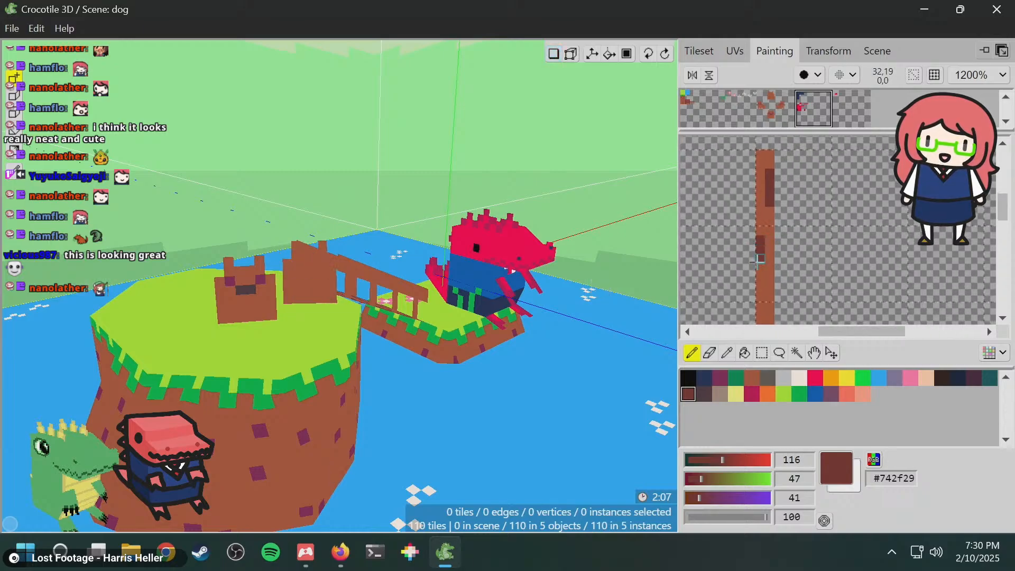
{"action": "key", "text": "space"}
{"action": "left_click_drag", "start_coordinate": [789, 287], "coordinate": [782, 246]}
{"action": "key", "text": "space"}
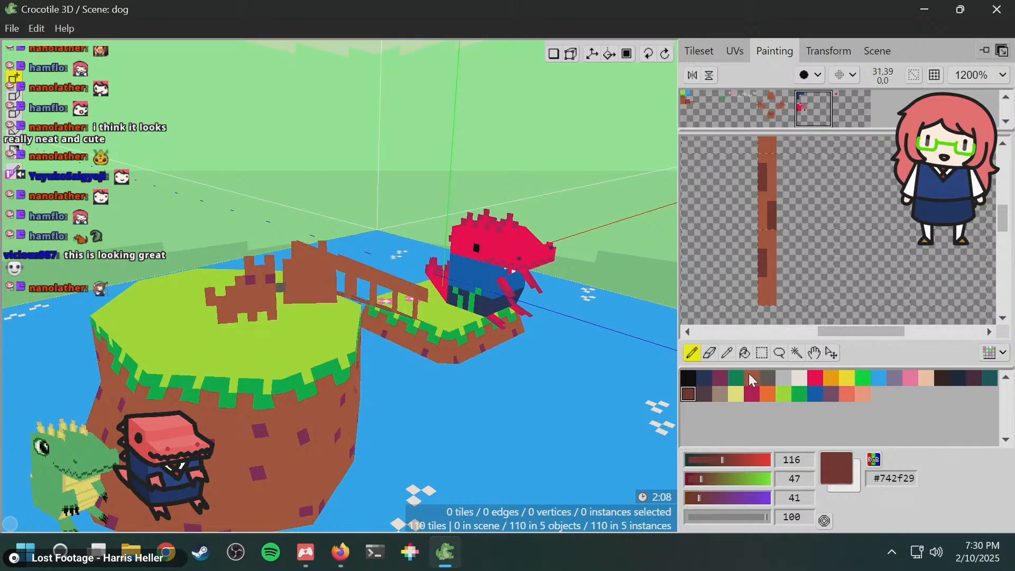
- Paint dark grey-brown #49333b accents onto the bark marks along the brown strip
{"action": "left_click", "coordinate": [751, 395]}
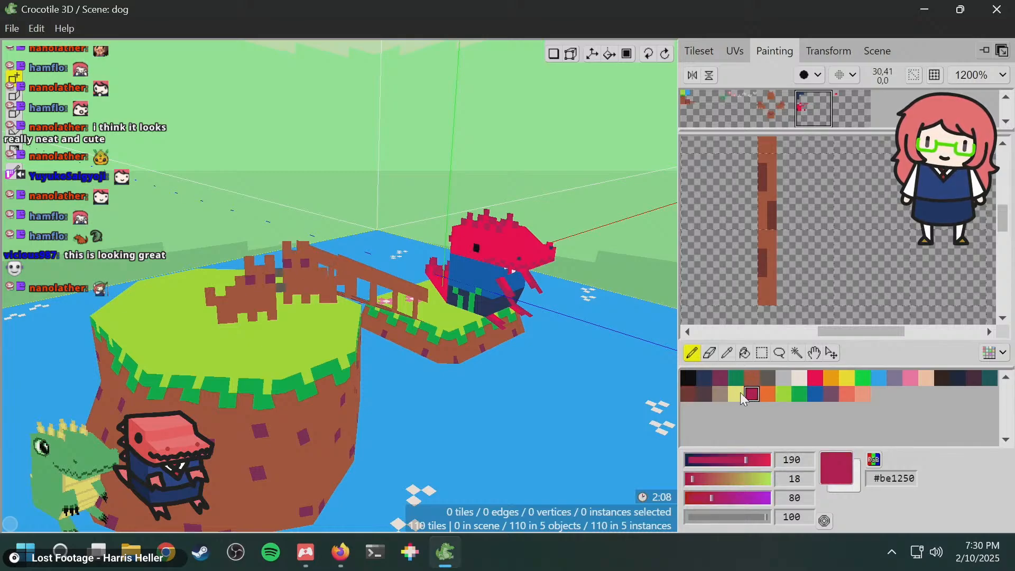
{"action": "left_click", "coordinate": [703, 395]}
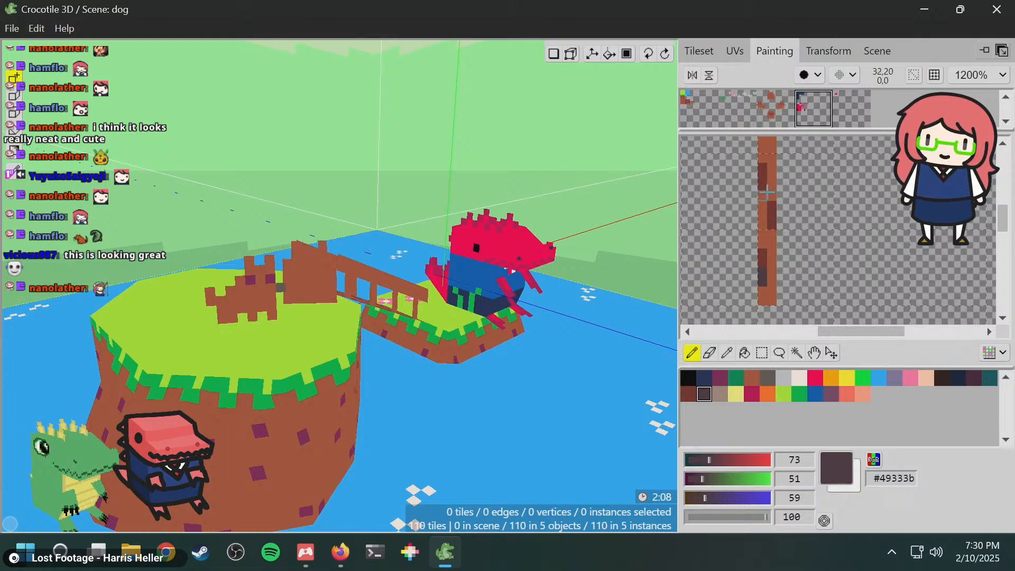
{"action": "key", "text": "space"}
{"action": "left_click_drag", "start_coordinate": [793, 190], "coordinate": [783, 273]}
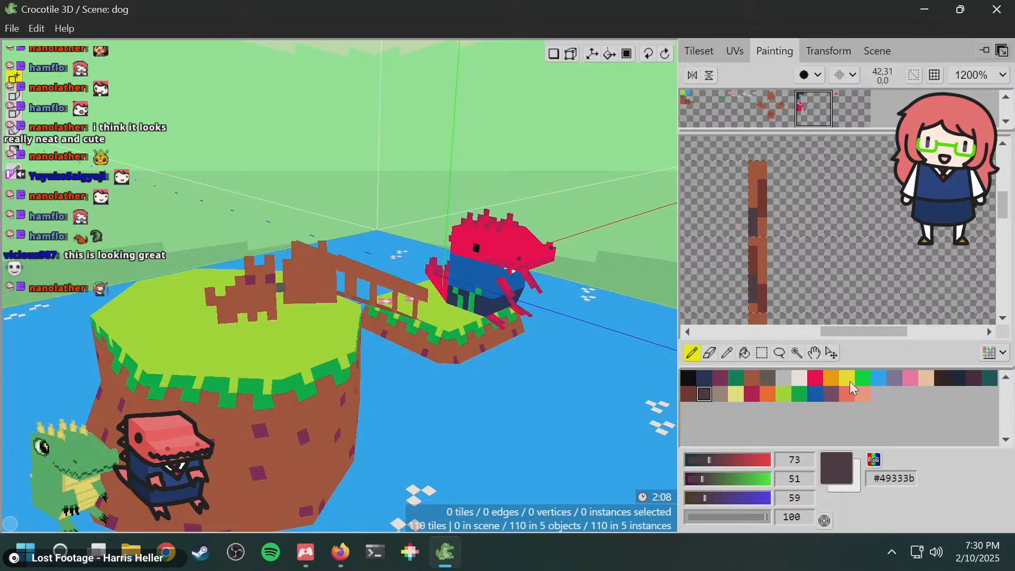
- Try muted purple #754665 bark marks on the strip, then cover them with brown #ab5236
{"action": "left_click", "coordinate": [832, 394]}
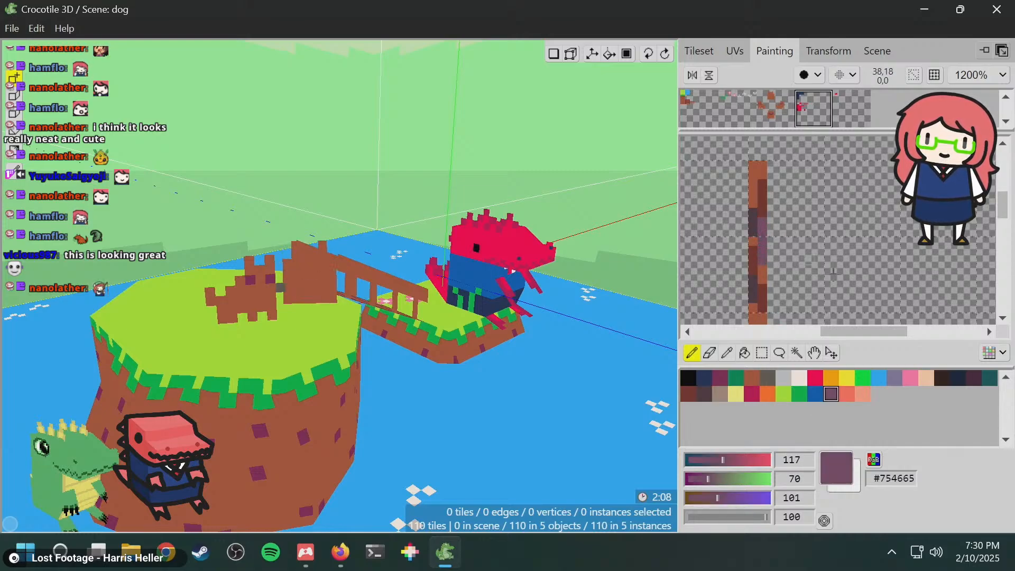
{"action": "scroll", "coordinate": [802, 241], "scroll_direction": "down", "scroll_amount": 1}
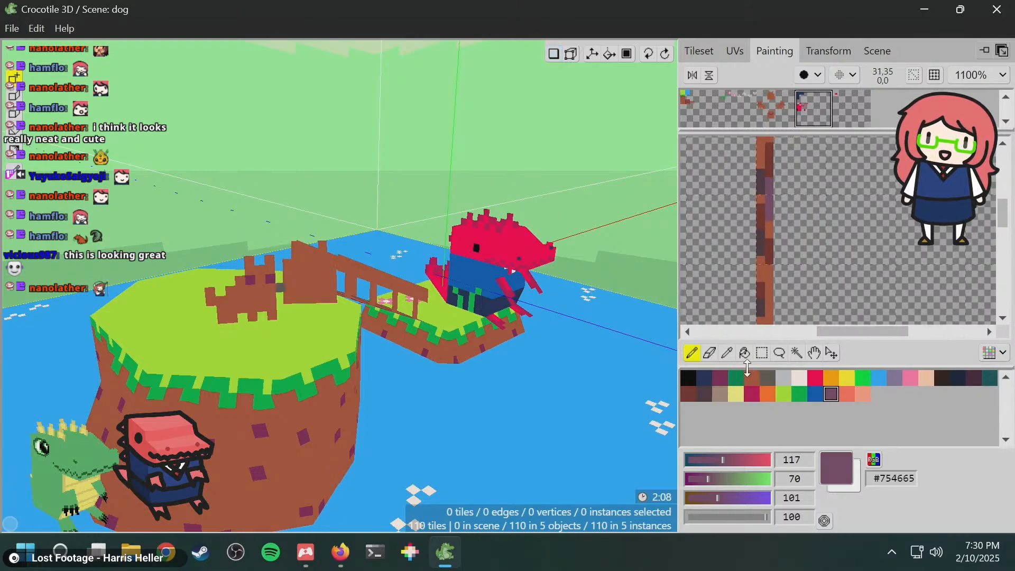
{"action": "left_click", "coordinate": [755, 378]}
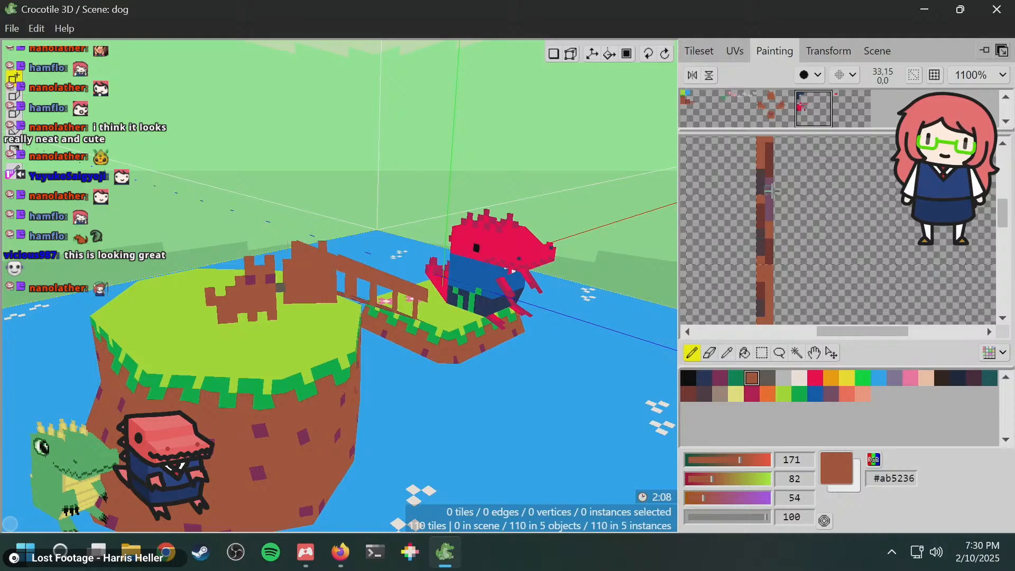
{"action": "middle_click_drag", "start_coordinate": [827, 206], "coordinate": [827, 255]}
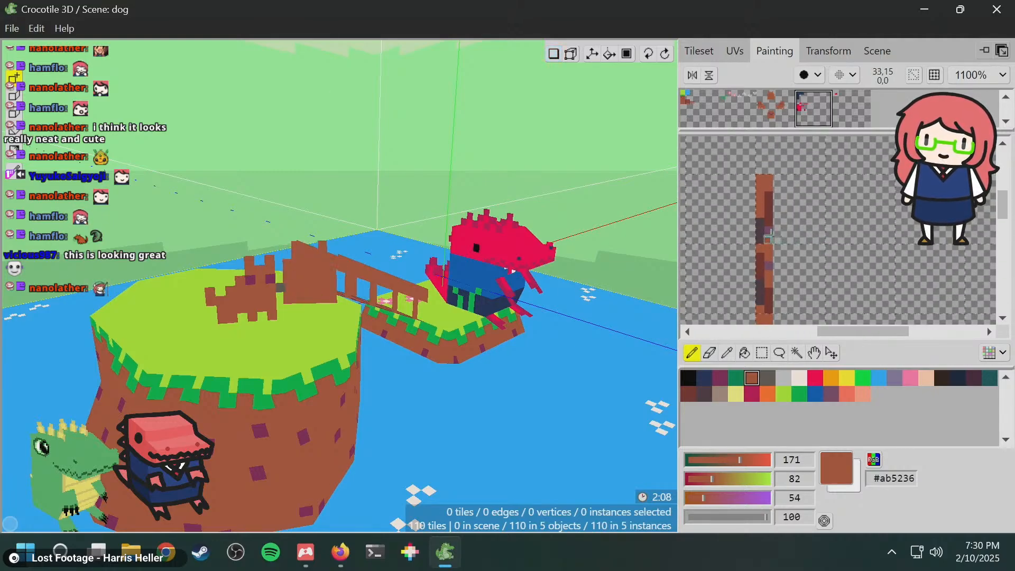
{"action": "middle_click_drag", "start_coordinate": [798, 309], "coordinate": [800, 288]}
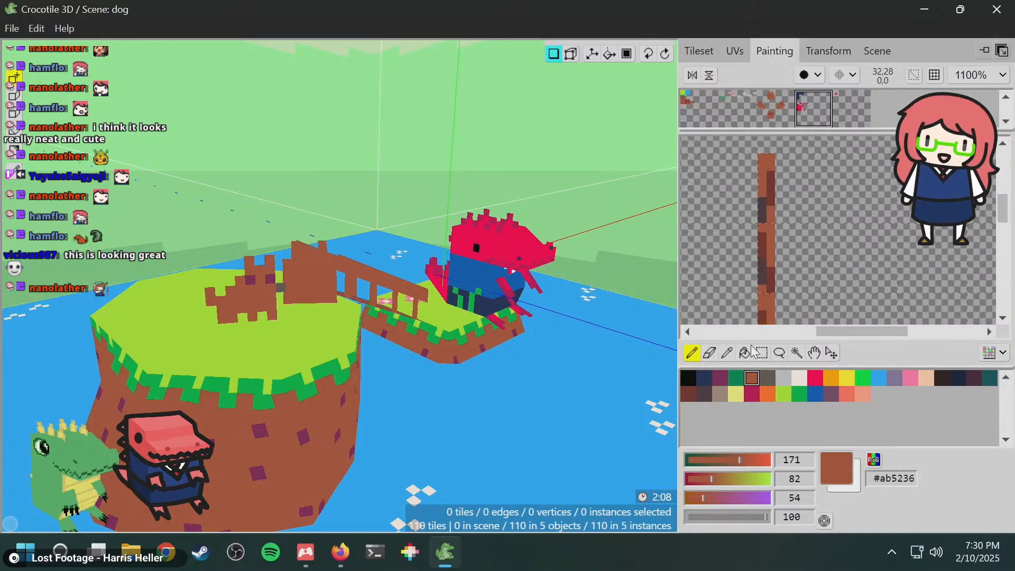
- Add small taupe #a28879 highlights at several heights along the brown strip
{"action": "left_click", "coordinate": [719, 393]}
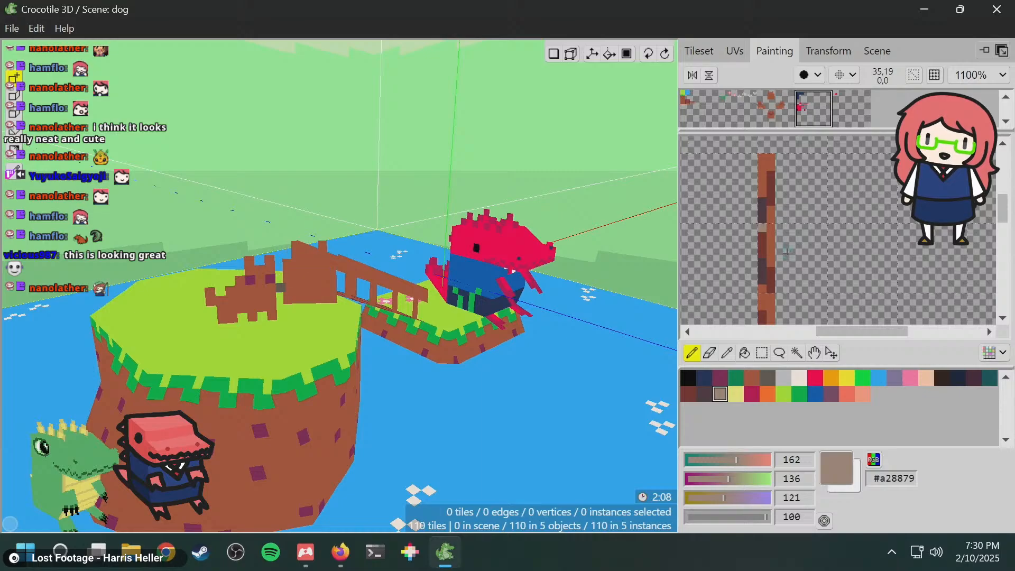
{"action": "scroll", "coordinate": [787, 251], "scroll_direction": "down", "scroll_amount": 3}
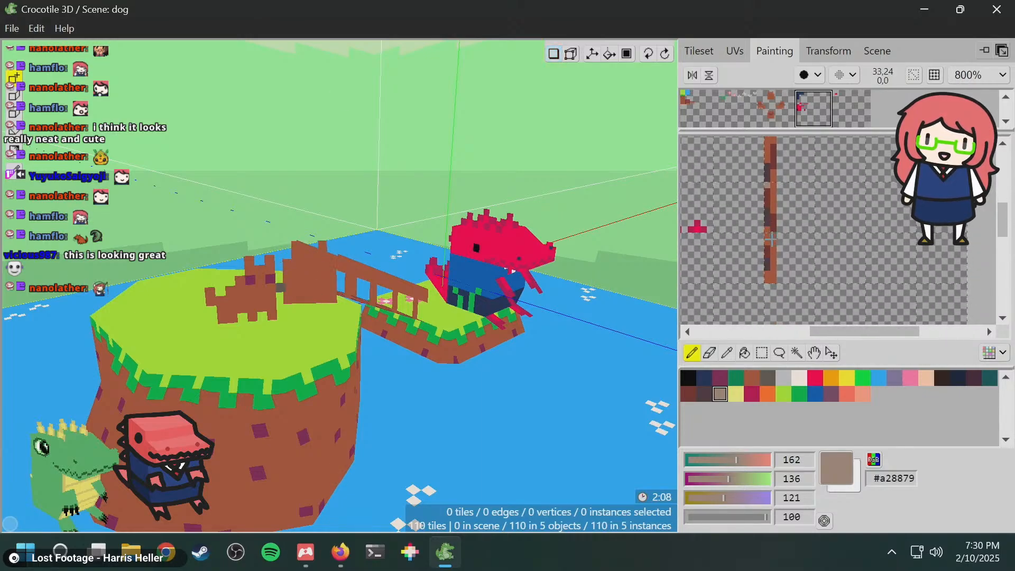
{"action": "key", "text": "space"}
{"action": "mouse_move", "coordinate": [802, 232]}
{"action": "left_mouse_down"}
{"action": "mouse_move", "coordinate": [803, 282]}
{"action": "mouse_move", "coordinate": [804, 236]}
{"action": "mouse_move", "coordinate": [803, 272]}
{"action": "left_mouse_up"}
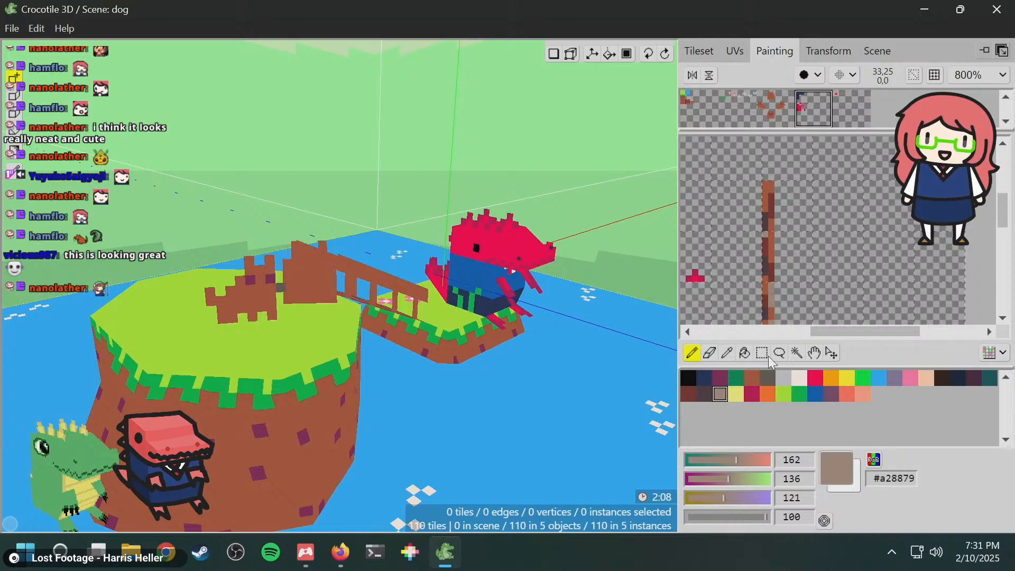
- Set the UV tile width to 2 for the narrow brown strip
{"action": "left_click", "coordinate": [699, 50]}
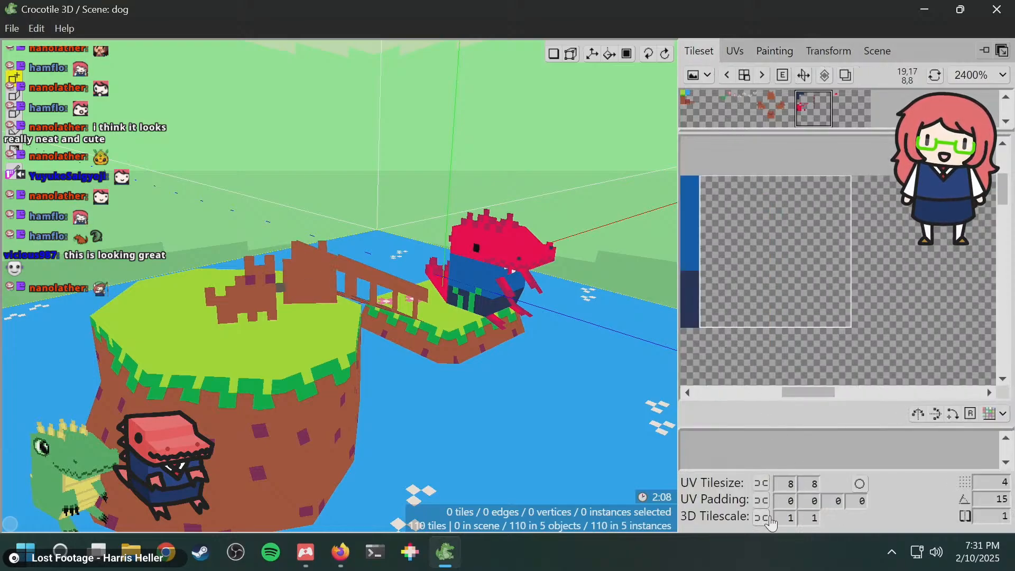
{"action": "double_click", "coordinate": [791, 484]}
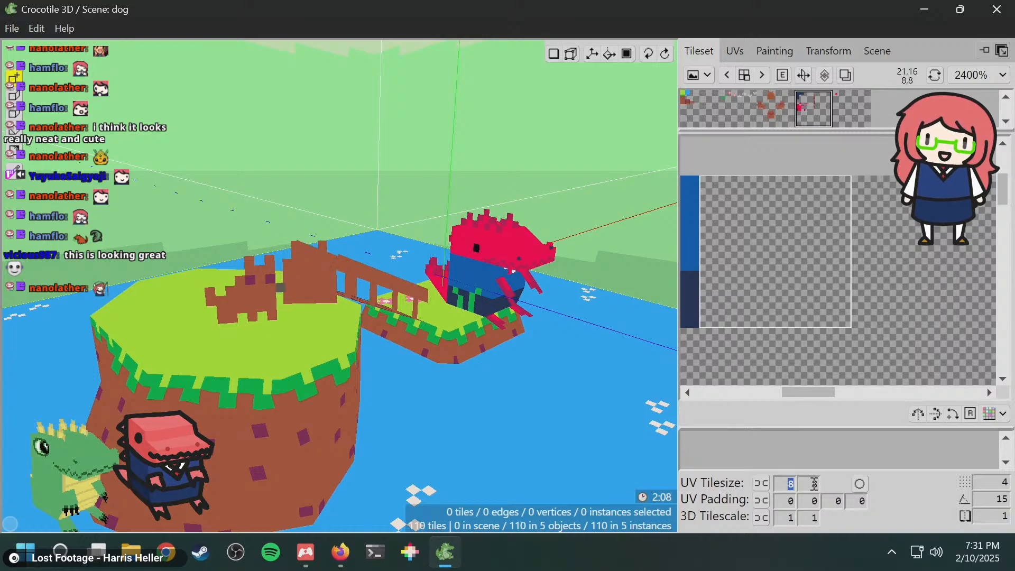
{"action": "type", "text": "2"}
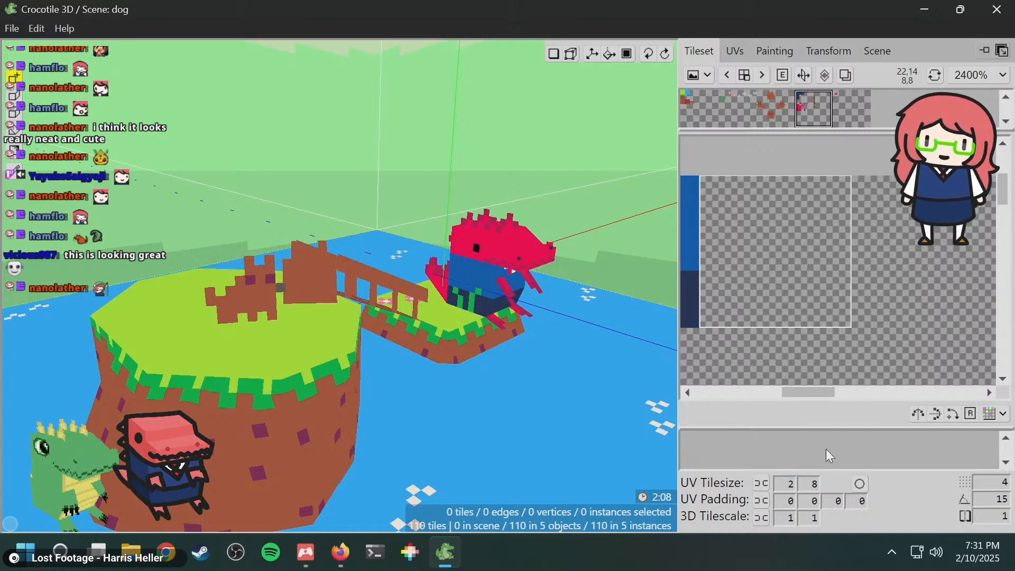
{"action": "left_click", "coordinate": [774, 51]}
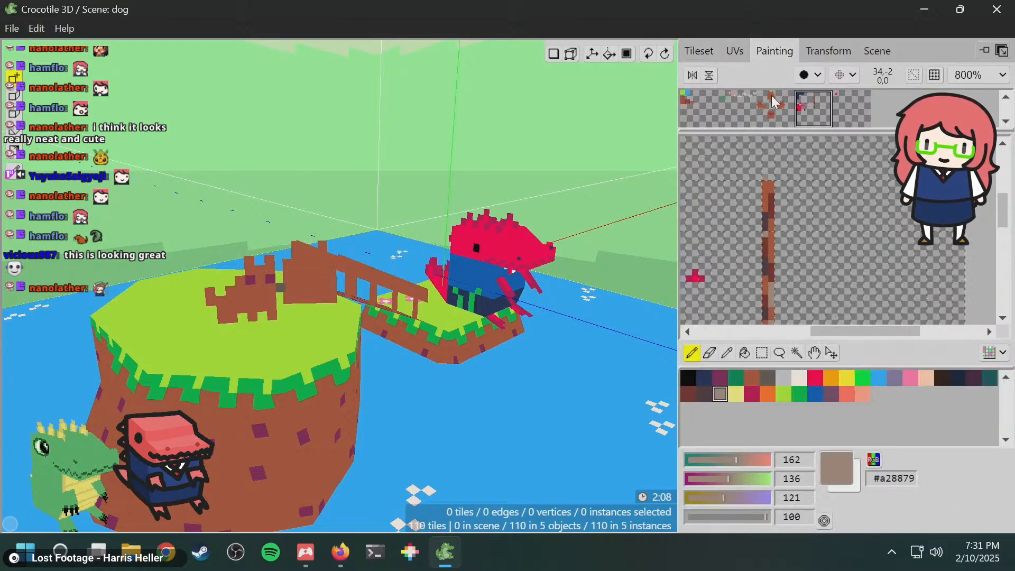
{"action": "left_click", "coordinate": [700, 51]}
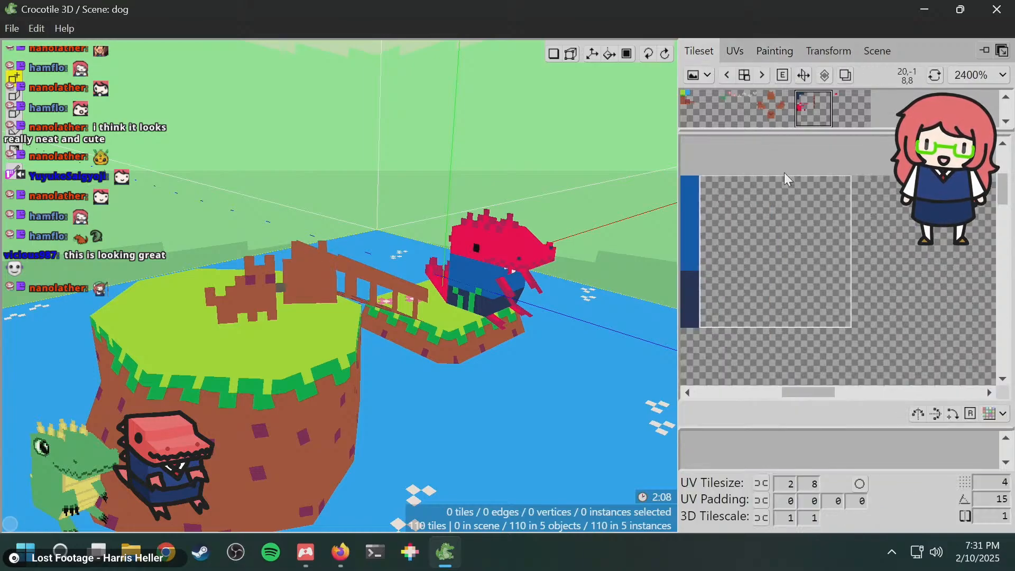
- Select the 2 by 8 tile at the upper end of the brown bark strip in the tileset
{"action": "left_click", "coordinate": [751, 124]}
{"action": "middle_click_drag", "start_coordinate": [809, 231], "coordinate": [720, 252]}
{"action": "left_click", "coordinate": [803, 204]}
{"action": "middle_click_drag", "start_coordinate": [835, 231], "coordinate": [802, 165]}
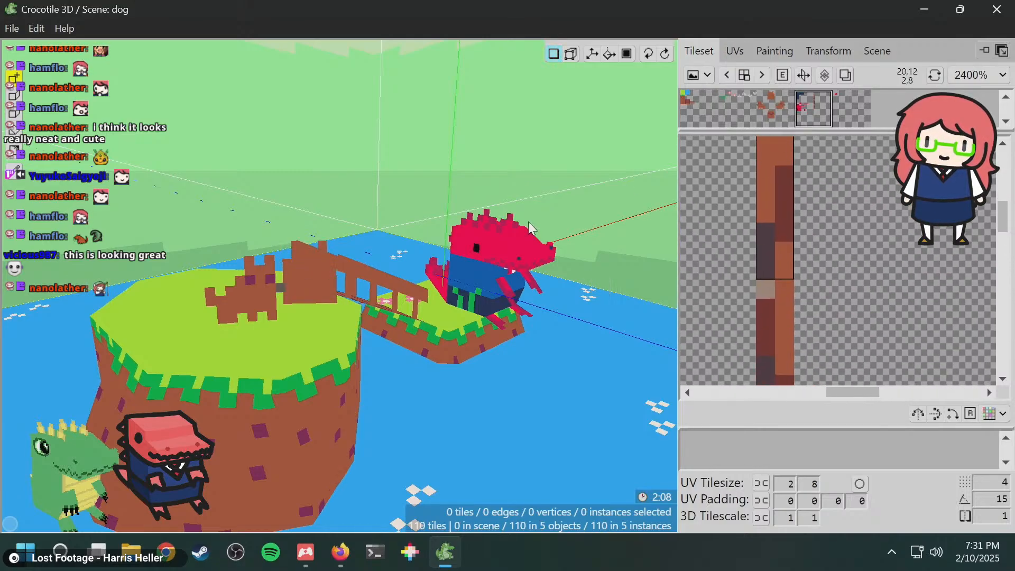
- Examine the islands, bridge and surrounding water from several angles to find a spot for the pole
{"action": "middle_click_drag", "start_coordinate": [537, 269], "coordinate": [387, 270]}
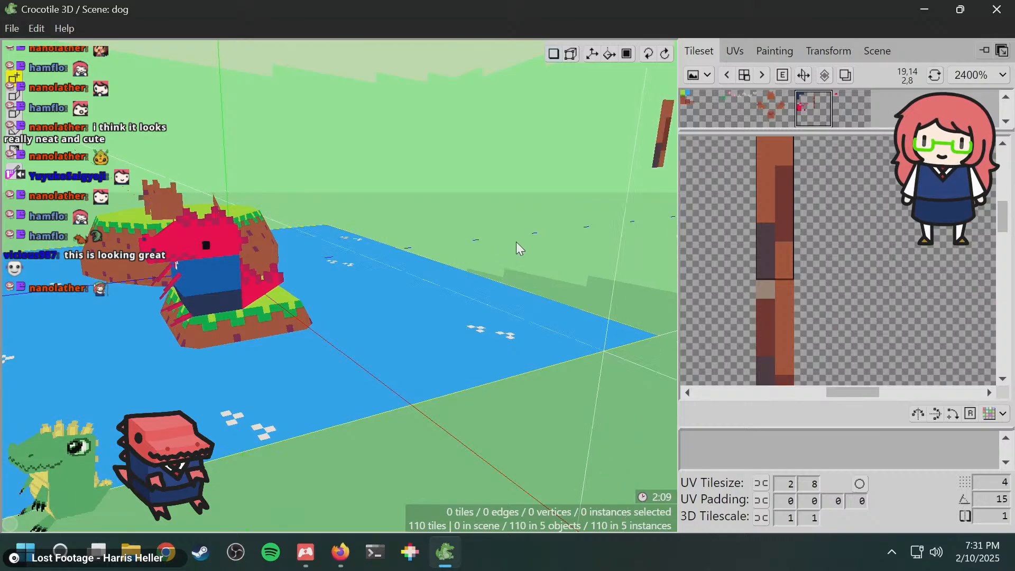
{"action": "mouse_move", "coordinate": [535, 236]}
{"action": "middle_mouse_down"}
{"action": "mouse_move", "coordinate": [465, 250]}
{"action": "mouse_move", "coordinate": [484, 251]}
{"action": "mouse_move", "coordinate": [476, 238]}
{"action": "mouse_move", "coordinate": [529, 232]}
{"action": "middle_mouse_up"}
{"action": "middle_click_drag", "start_coordinate": [394, 148], "coordinate": [386, 138]}
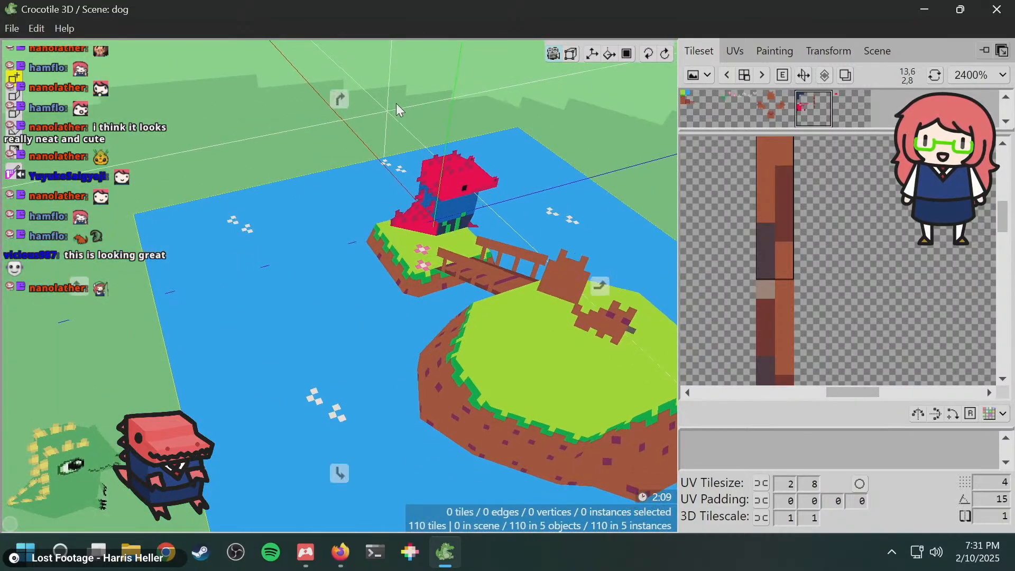
{"action": "middle_click_drag", "start_coordinate": [396, 103], "coordinate": [356, 129]}
{"action": "scroll", "coordinate": [359, 129], "scroll_direction": "up", "scroll_amount": 1}
{"action": "middle_click_drag", "start_coordinate": [426, 184], "coordinate": [499, 249]}
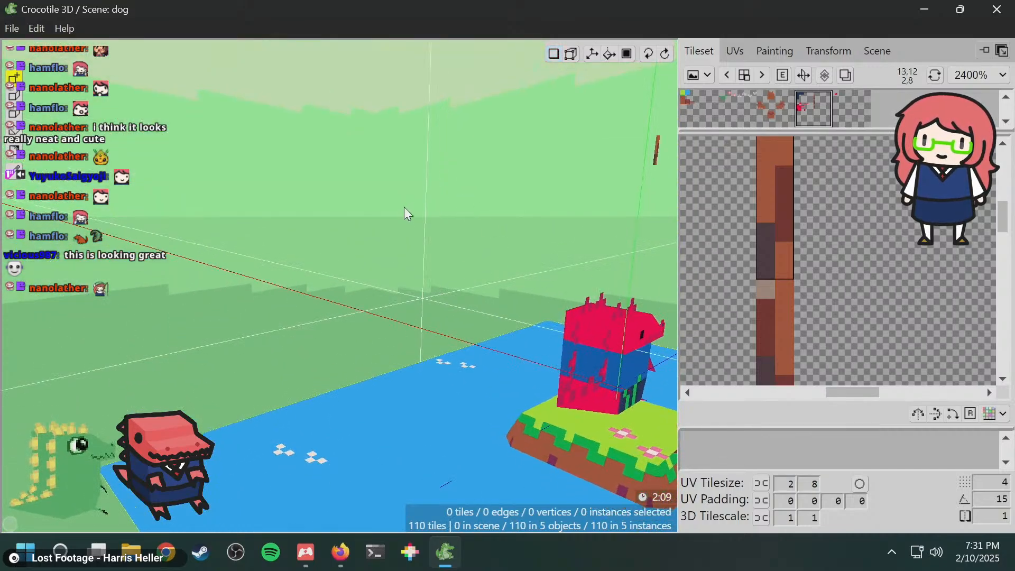
{"action": "middle_click_drag", "start_coordinate": [406, 211], "coordinate": [404, 161]}
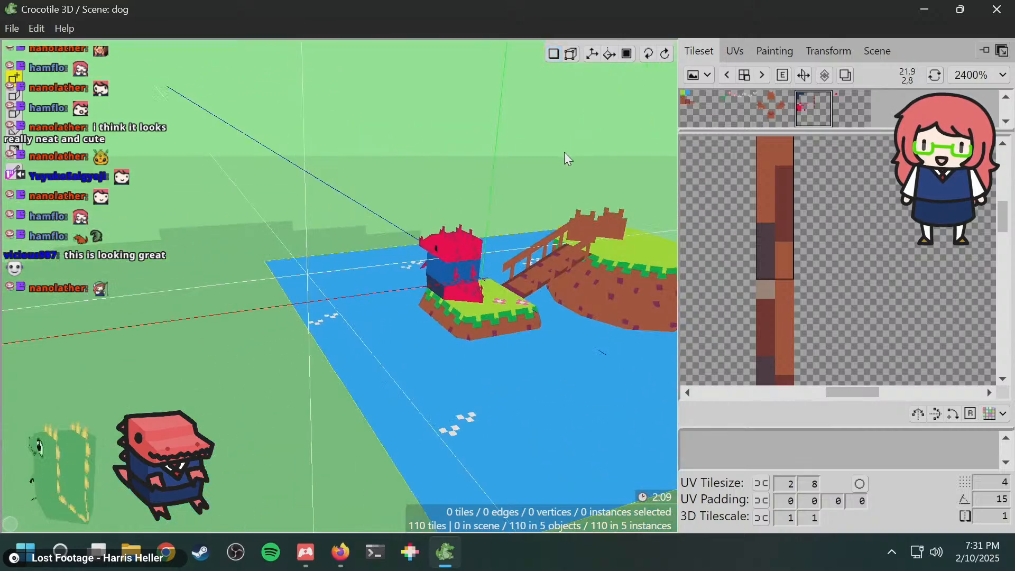
{"action": "middle_click_drag", "start_coordinate": [165, 258], "coordinate": [113, 300]}
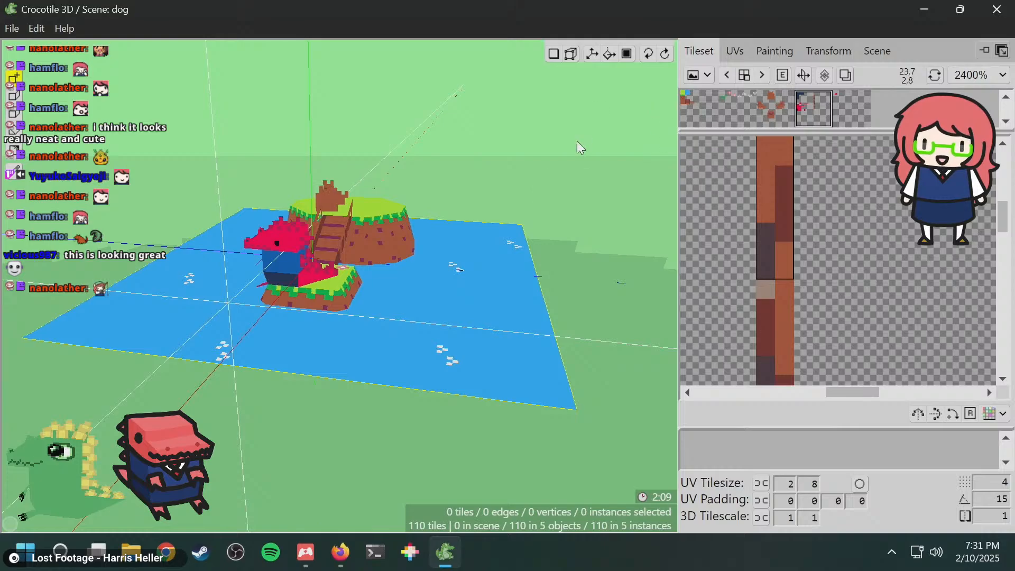
{"action": "middle_click_drag", "start_coordinate": [577, 141], "coordinate": [214, 306]}
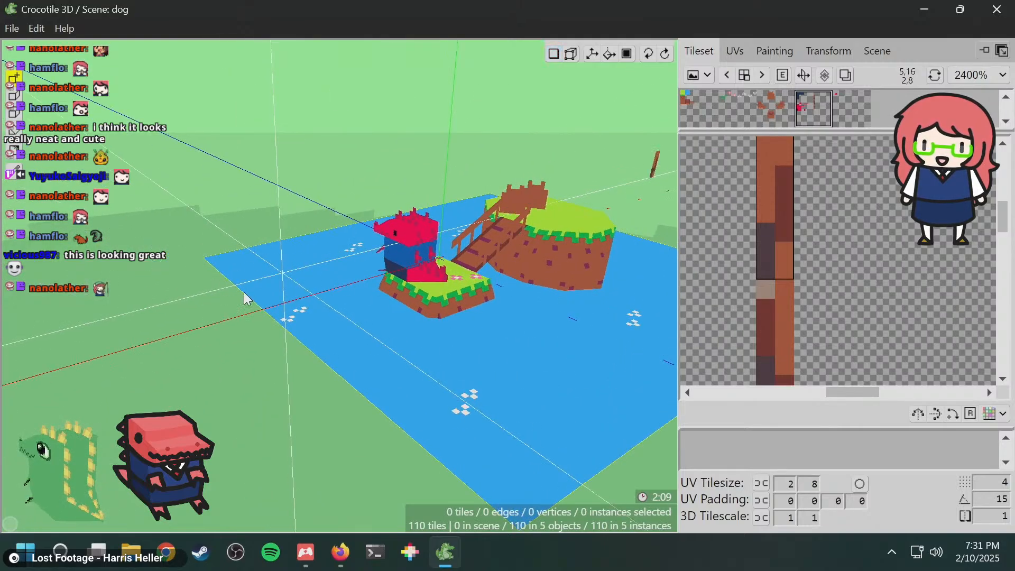
{"action": "middle_click_drag", "start_coordinate": [301, 236], "coordinate": [306, 233]}
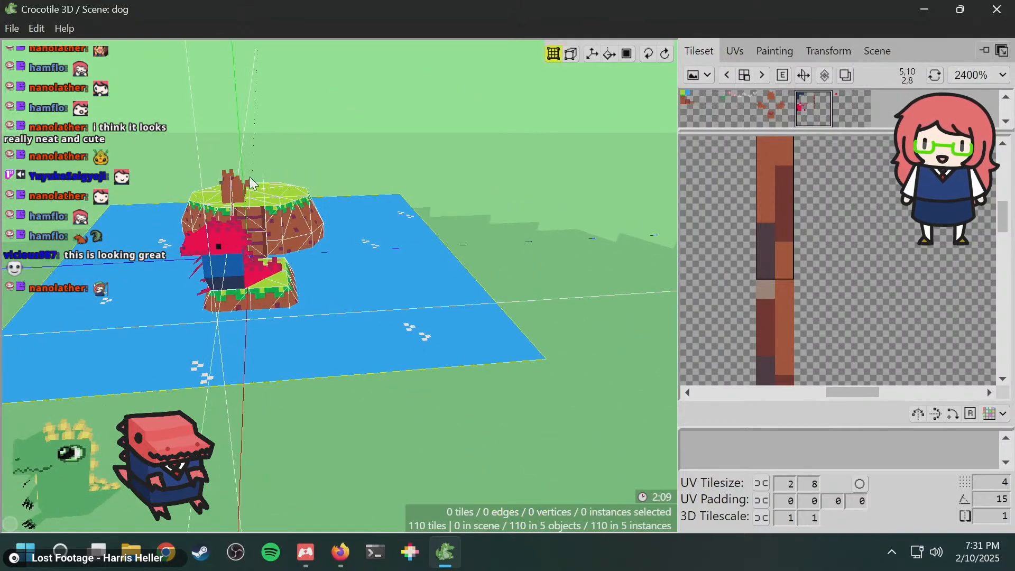
{"action": "middle_click_drag", "start_coordinate": [230, 289], "coordinate": [386, 299]}
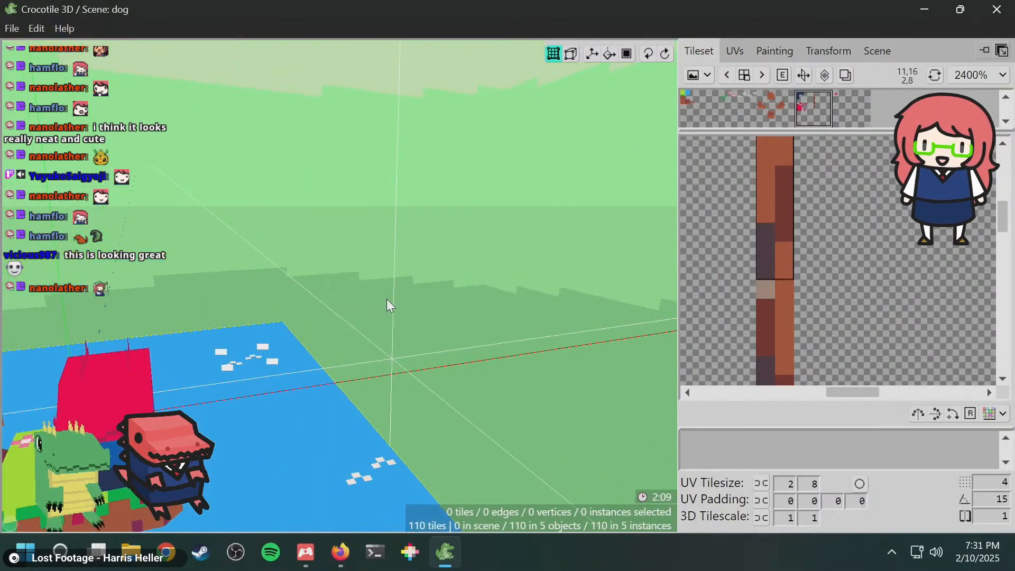
{"action": "middle_click_drag", "start_coordinate": [260, 304], "coordinate": [190, 296]}
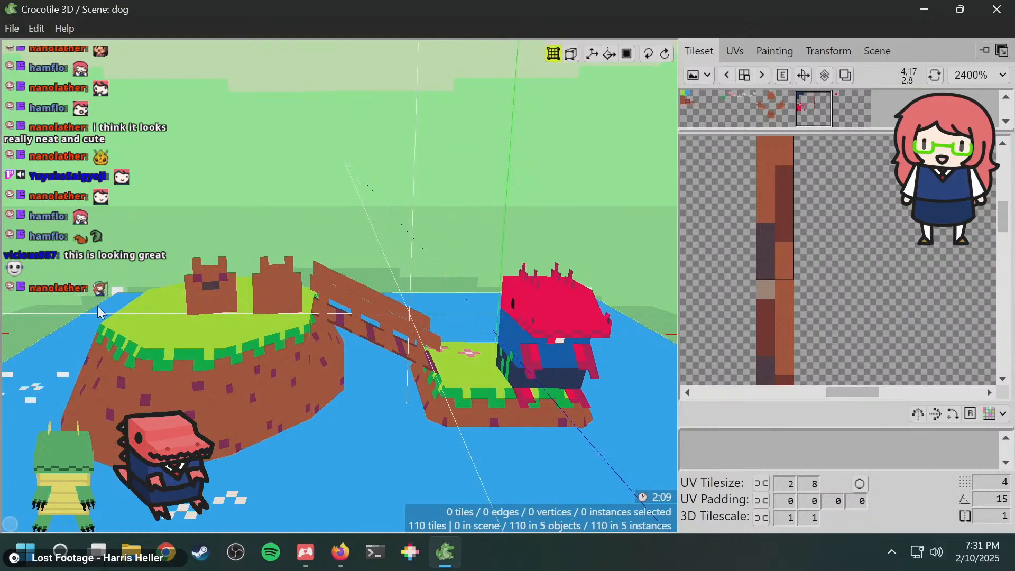
{"action": "middle_click_drag", "start_coordinate": [224, 214], "coordinate": [227, 249]}
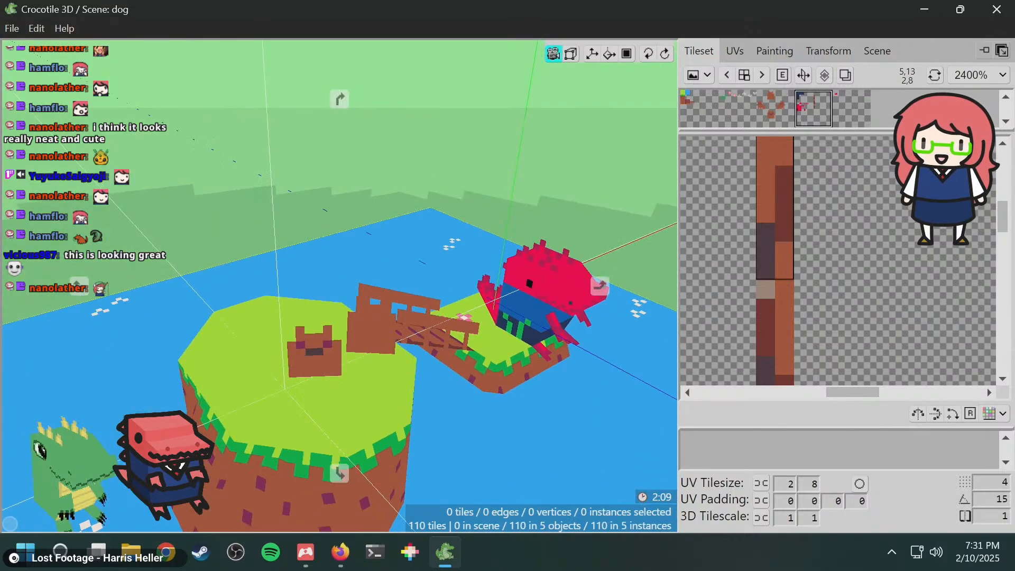
- Place the strip's first 2 by 8 tile upright near the large island and its second tile directly below it
{"action": "scroll", "coordinate": [744, 263], "scroll_direction": "down", "scroll_amount": 4}
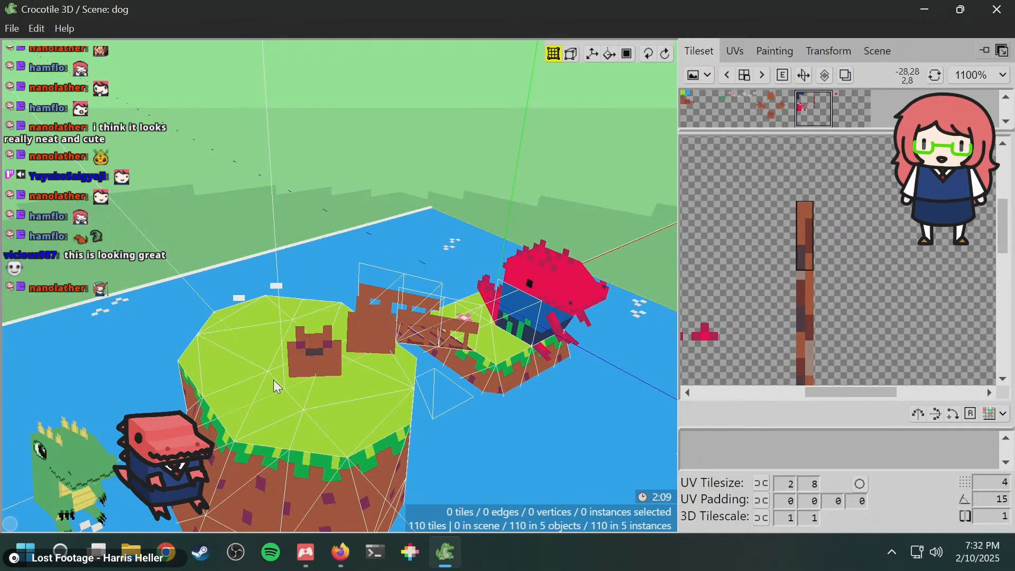
{"action": "middle_click_drag", "start_coordinate": [236, 327], "coordinate": [238, 289]}
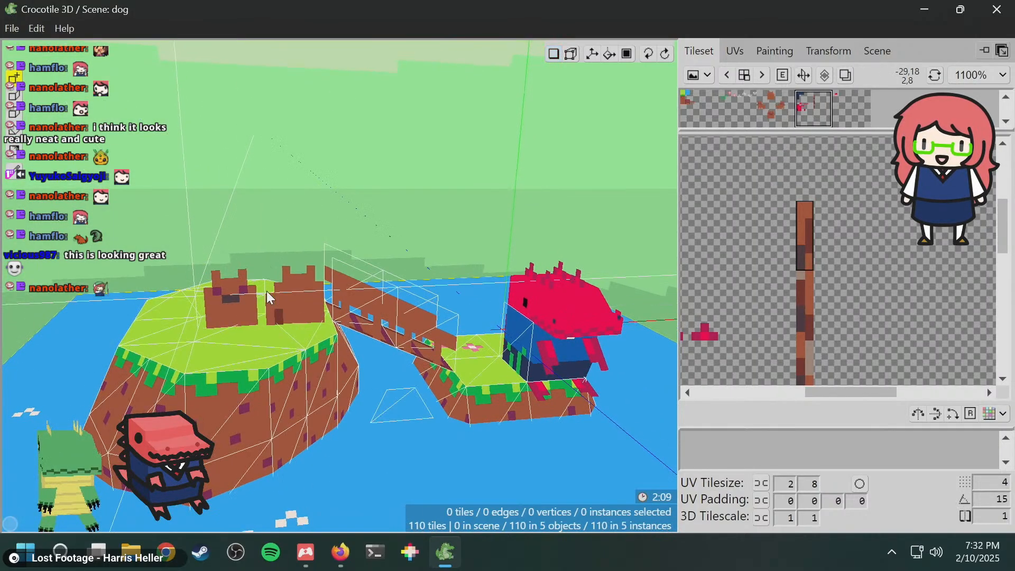
{"action": "middle_click_drag", "start_coordinate": [261, 161], "coordinate": [262, 168]}
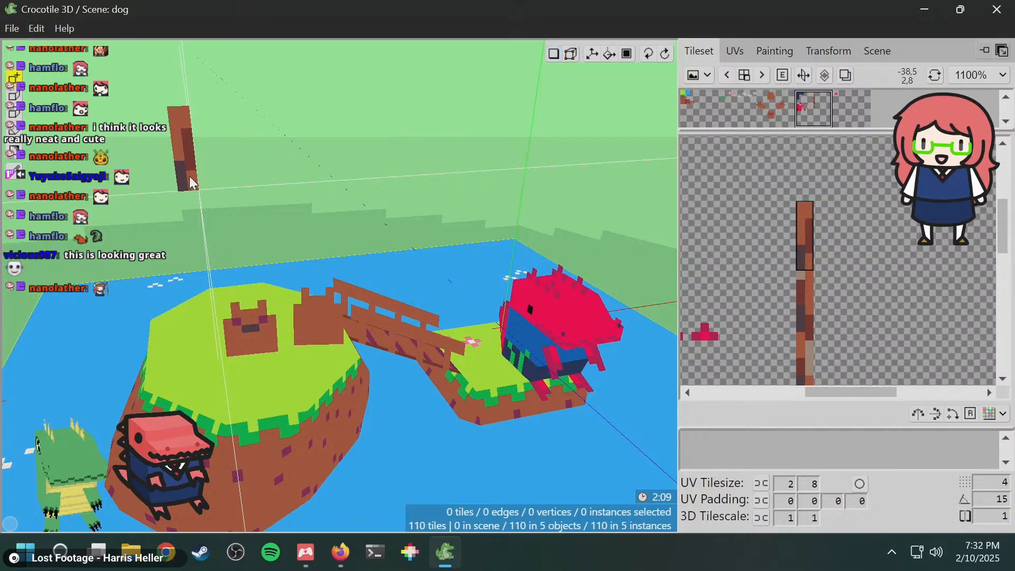
{"action": "left_click", "coordinate": [205, 170]}
{"action": "middle_click_drag", "start_coordinate": [408, 230], "coordinate": [415, 259]}
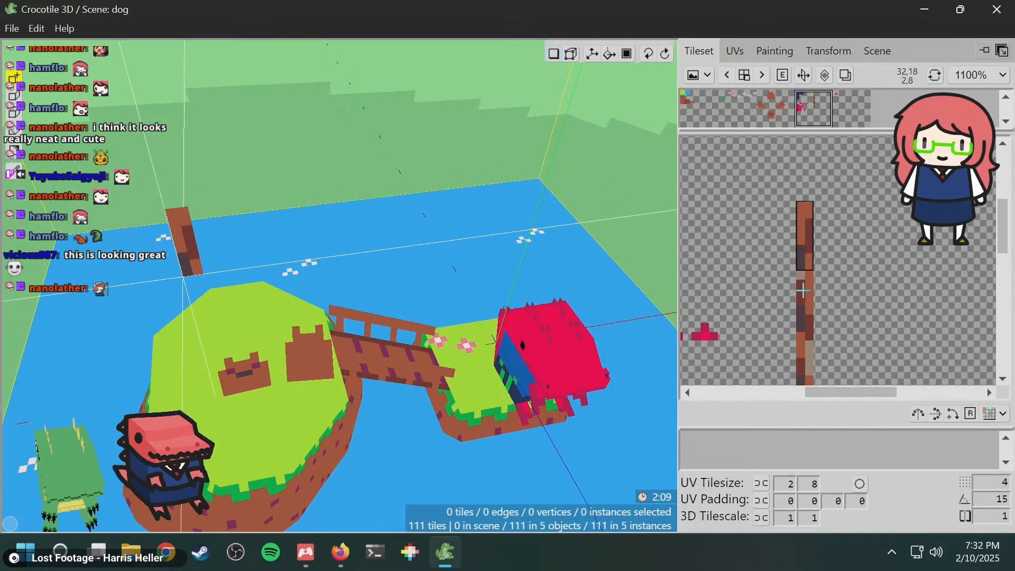
{"action": "left_click", "coordinate": [804, 289]}
{"action": "middle_click_drag", "start_coordinate": [500, 272], "coordinate": [483, 228]}
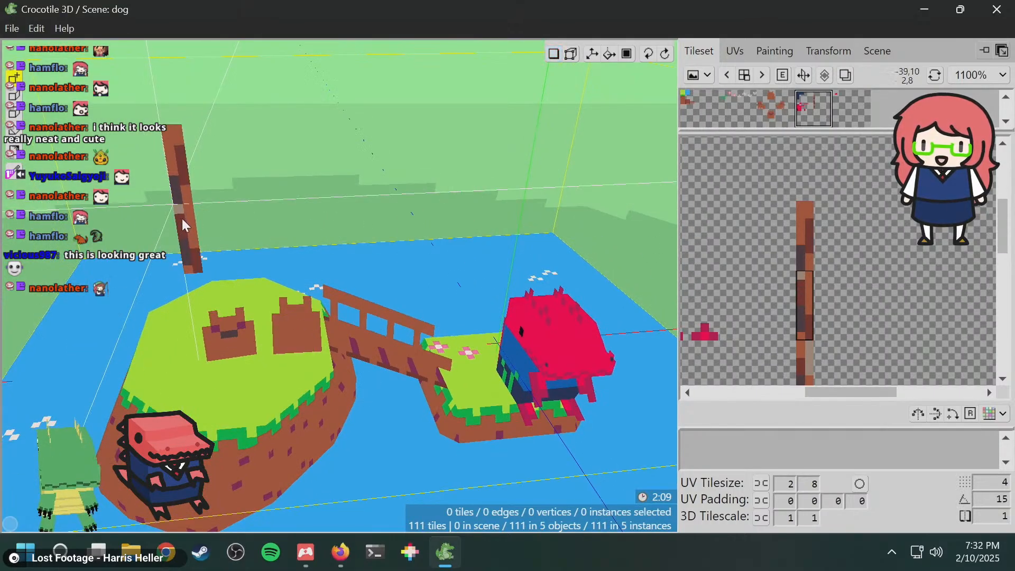
{"action": "left_click", "coordinate": [182, 218]}
- Hide the islands, crocodile, dog_spin and dog objects in the scene, leaving the water object shown
{"action": "key", "text": "space"}
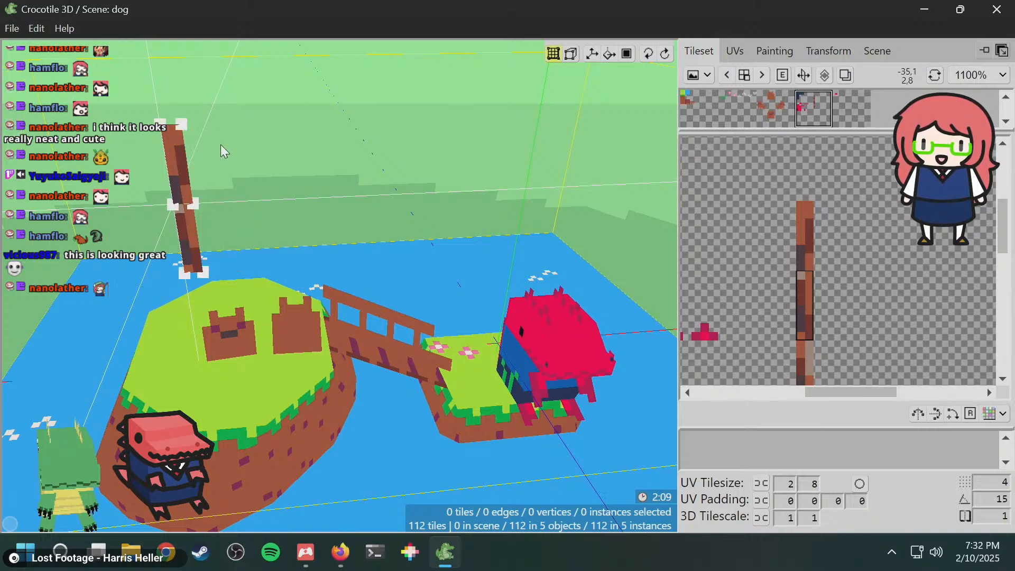
{"action": "mouse_move", "coordinate": [219, 125]}
{"action": "left_mouse_down"}
{"action": "mouse_move", "coordinate": [157, 224]}
{"action": "mouse_move", "coordinate": [145, 267]}
{"action": "mouse_move", "coordinate": [155, 203]}
{"action": "left_mouse_up"}
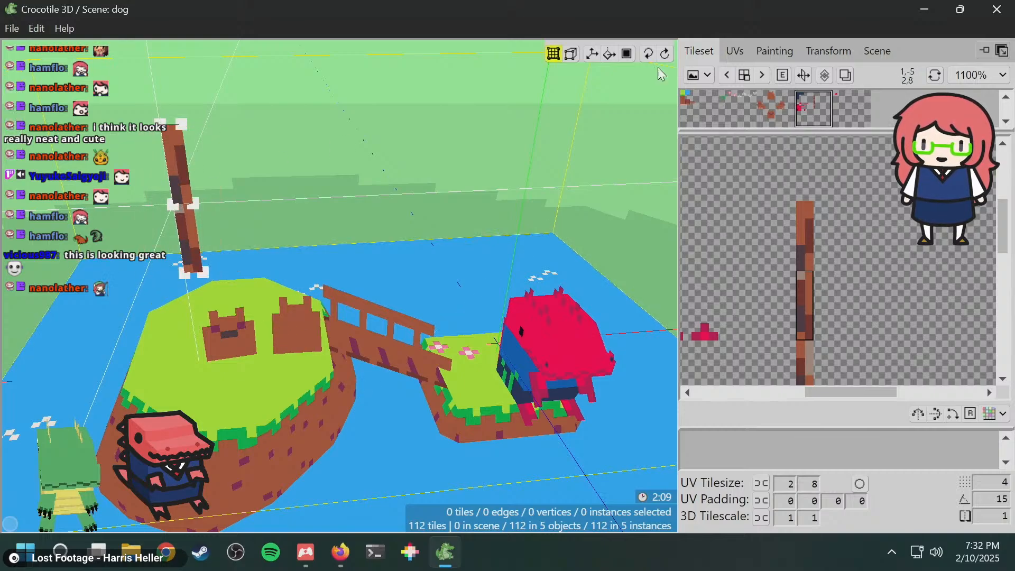
{"action": "left_click", "coordinate": [878, 51]}
{"action": "left_click", "coordinate": [726, 187]}
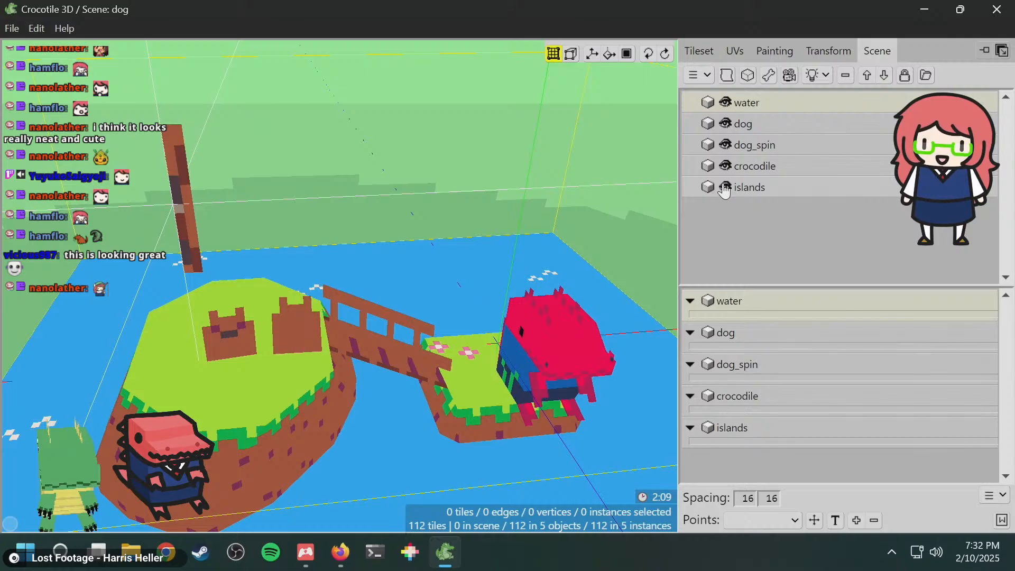
{"action": "left_click", "coordinate": [726, 166]}
{"action": "left_click", "coordinate": [726, 145]}
{"action": "left_click", "coordinate": [726, 124]}
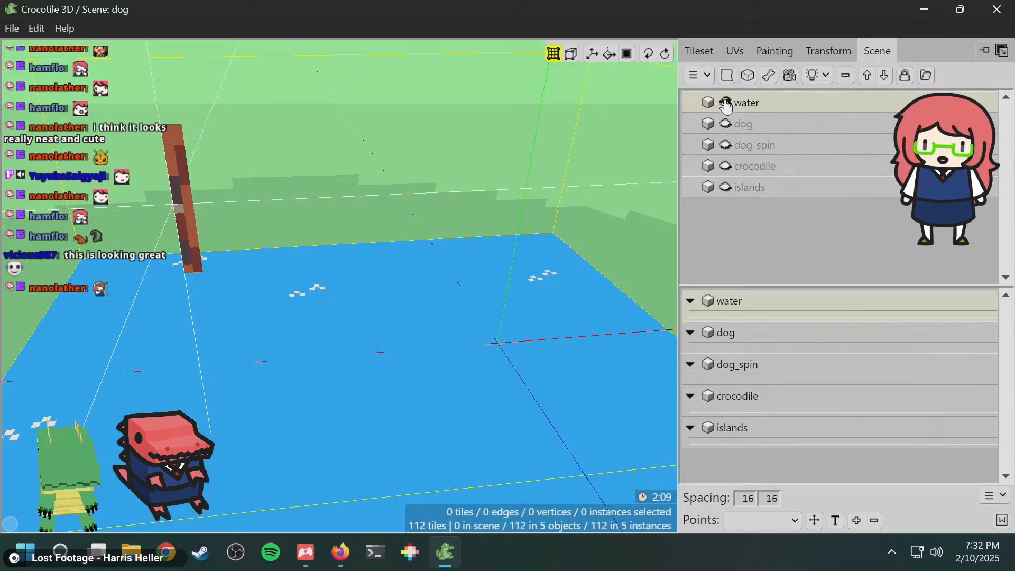
{"action": "left_click", "coordinate": [726, 103]}
{"action": "left_click", "coordinate": [726, 103]}
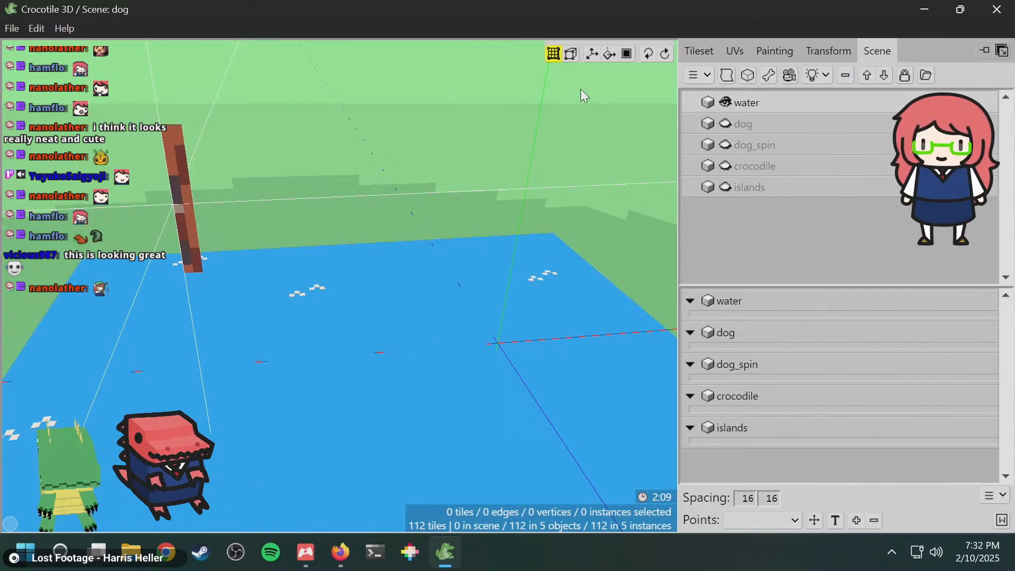
- Try to select the lower tile of the upright pole for editing
{"action": "left_click", "coordinate": [734, 51]}
{"action": "left_click", "coordinate": [699, 52]}
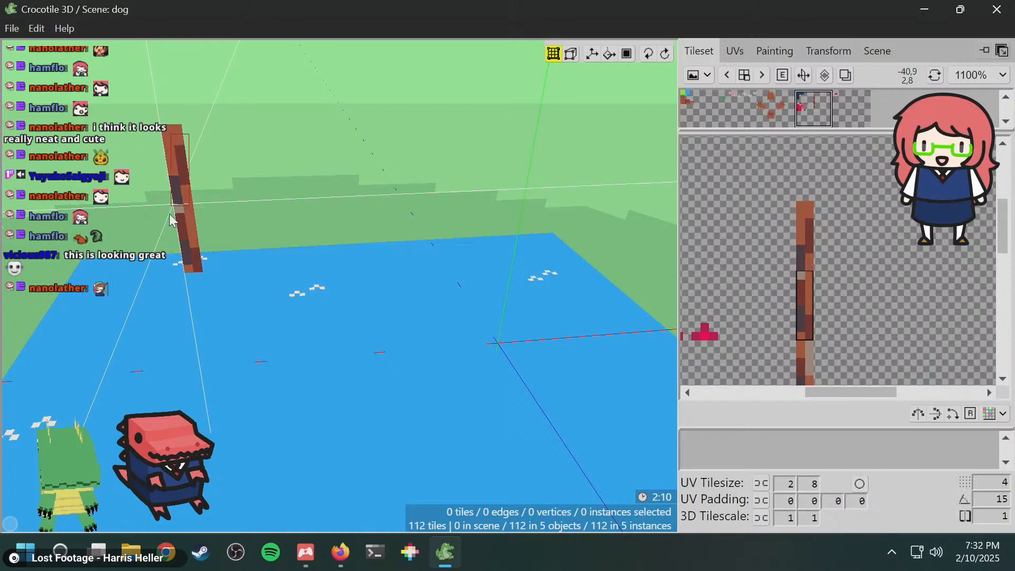
{"action": "left_click", "coordinate": [186, 211]}
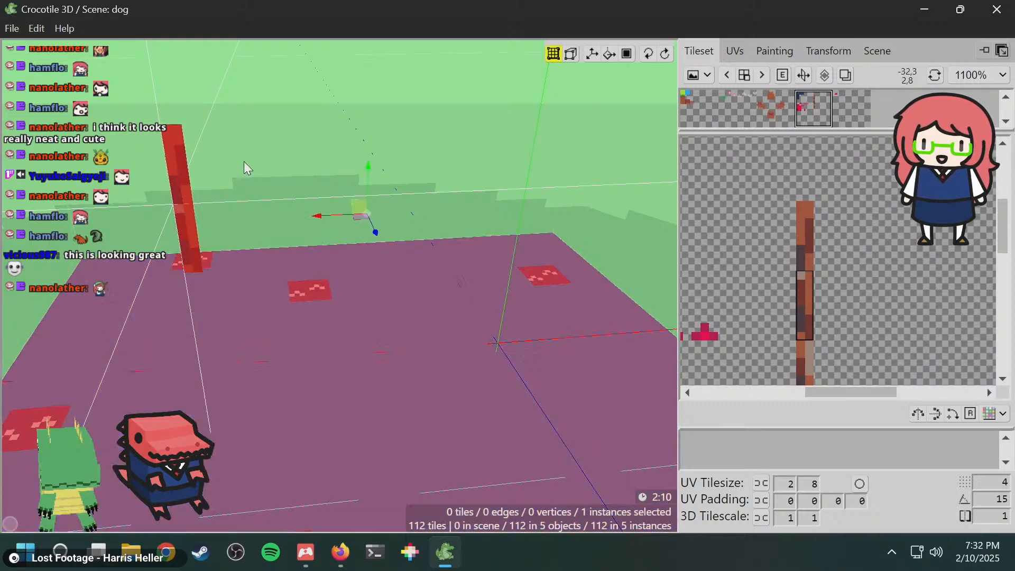
{"action": "right_click_drag", "start_coordinate": [295, 156], "coordinate": [284, 136]}
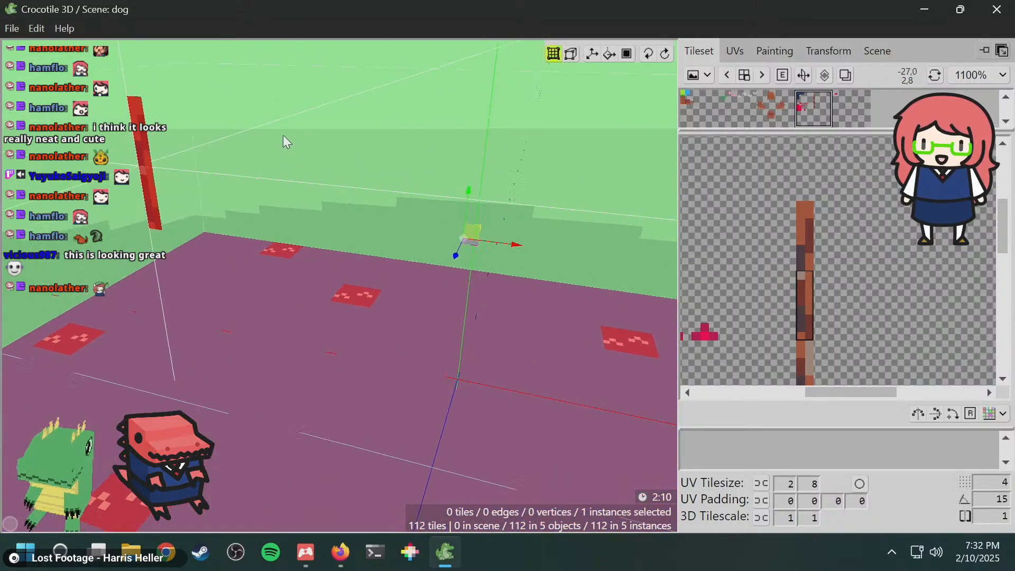
- Undo the placement of both pole tiles and leave the water instance's selection
{"action": "key", "text": "ctrl+z"}
{"action": "key", "text": "ctrl+z"}
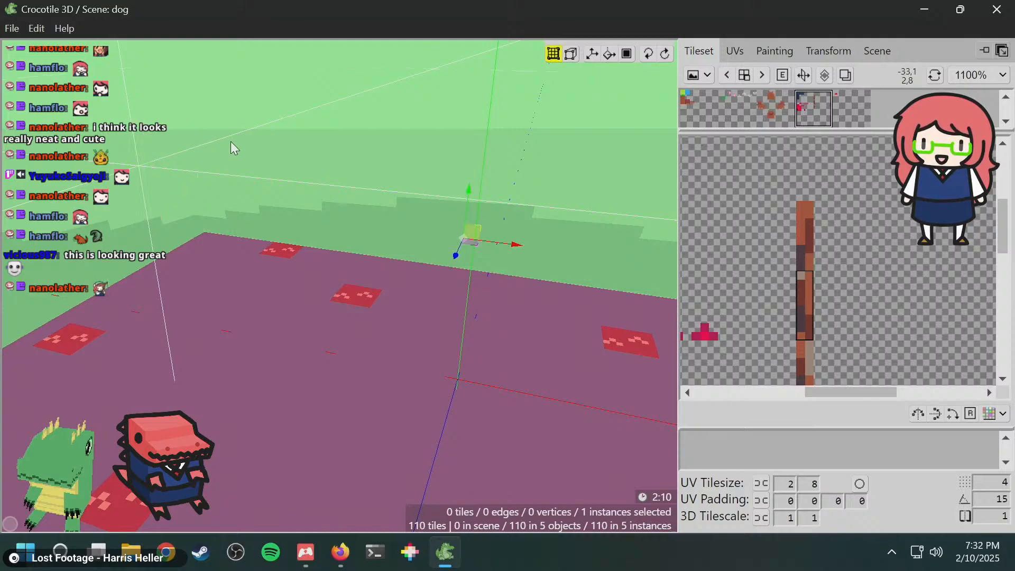
{"action": "key", "text": "Tab"}
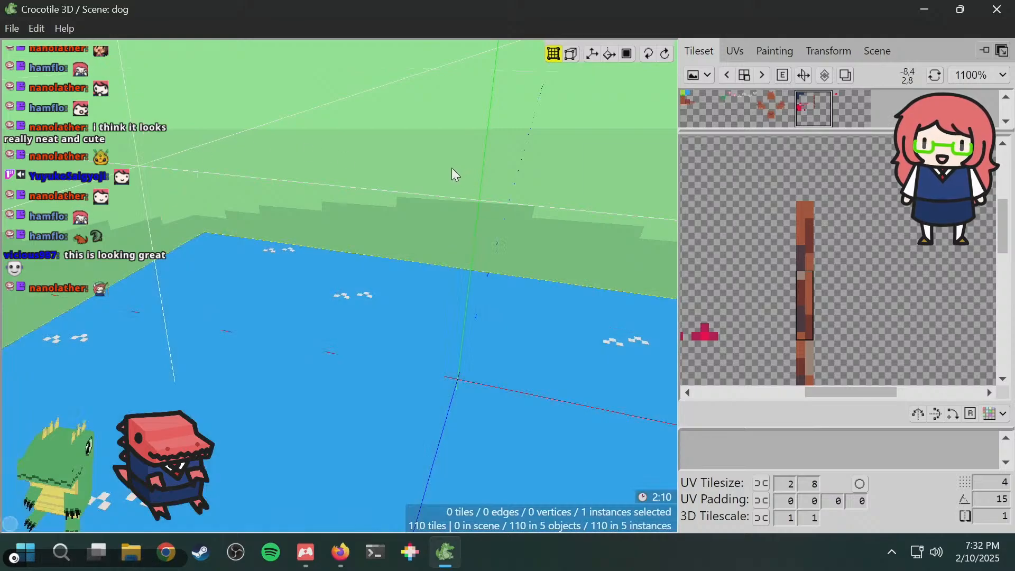
- Hide the water object in the scene
{"action": "right_click_drag", "start_coordinate": [431, 172], "coordinate": [342, 94]}
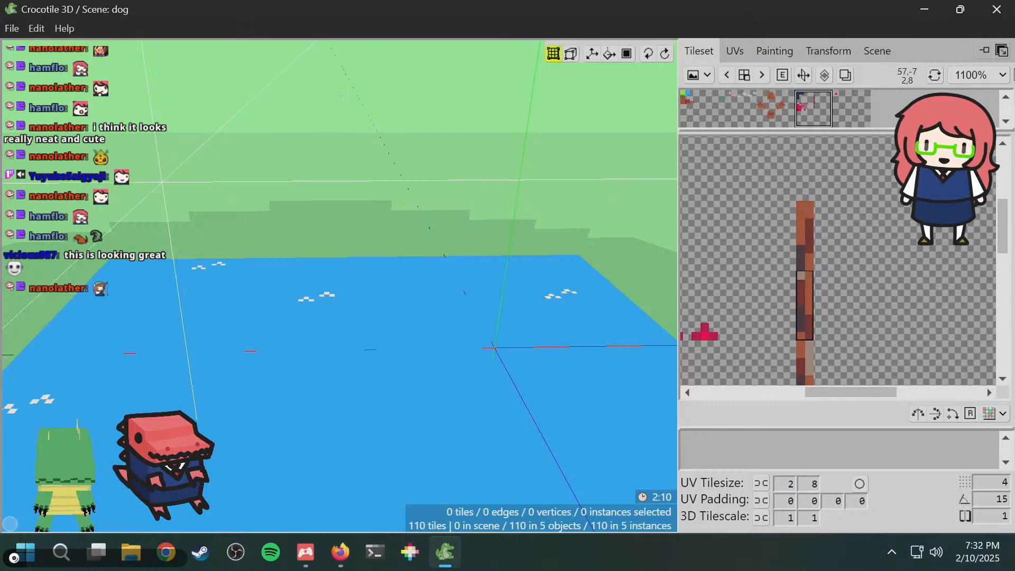
{"action": "left_click", "coordinate": [888, 49]}
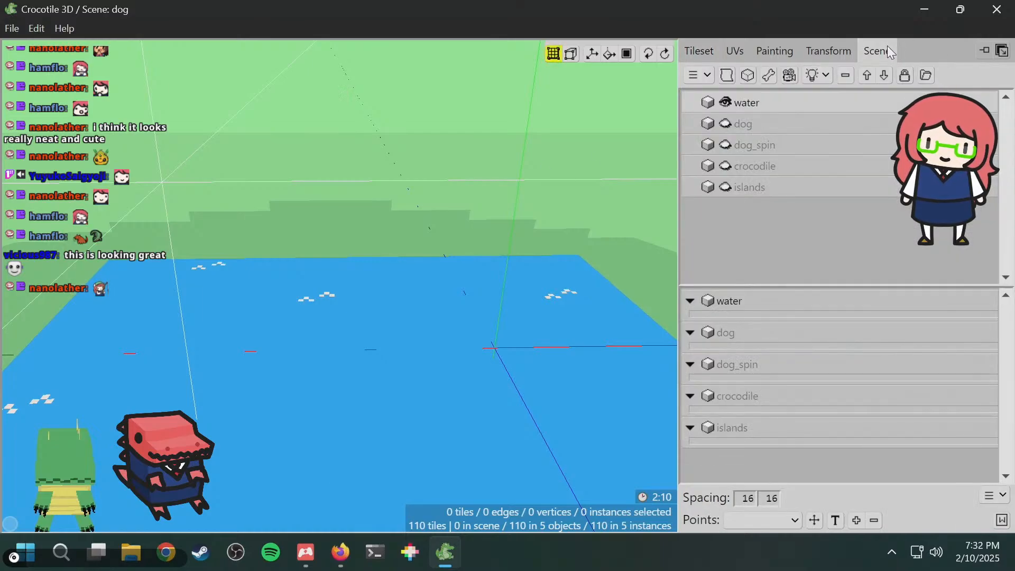
{"action": "left_click", "coordinate": [726, 103]}
- Select the full 2 by 24 bark strip in the tileset and place it upright as the pole's first side
{"action": "left_click", "coordinate": [699, 51]}
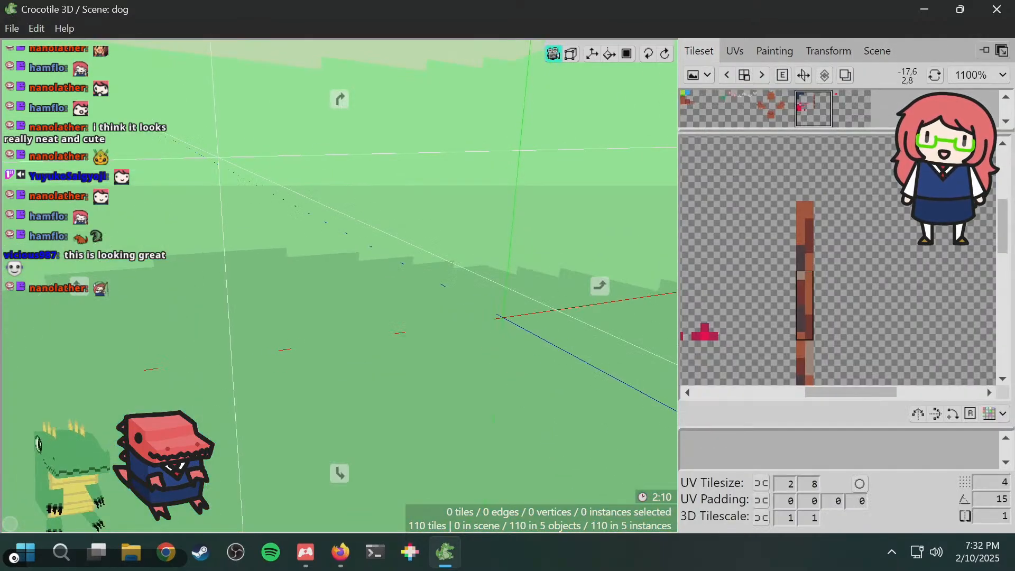
{"action": "left_click_drag", "start_coordinate": [801, 206], "coordinate": [810, 319]}
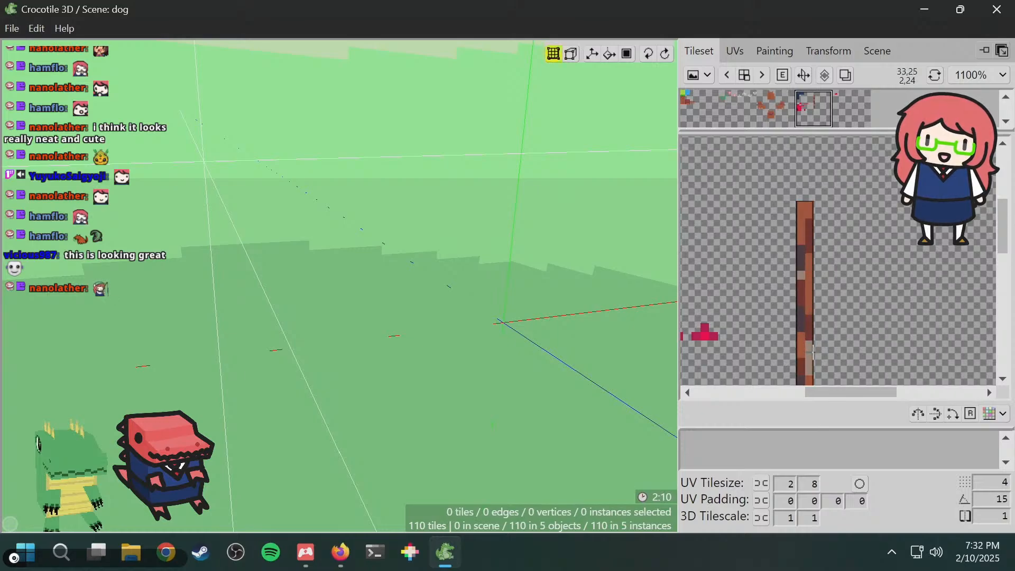
{"action": "key", "text": "space"}
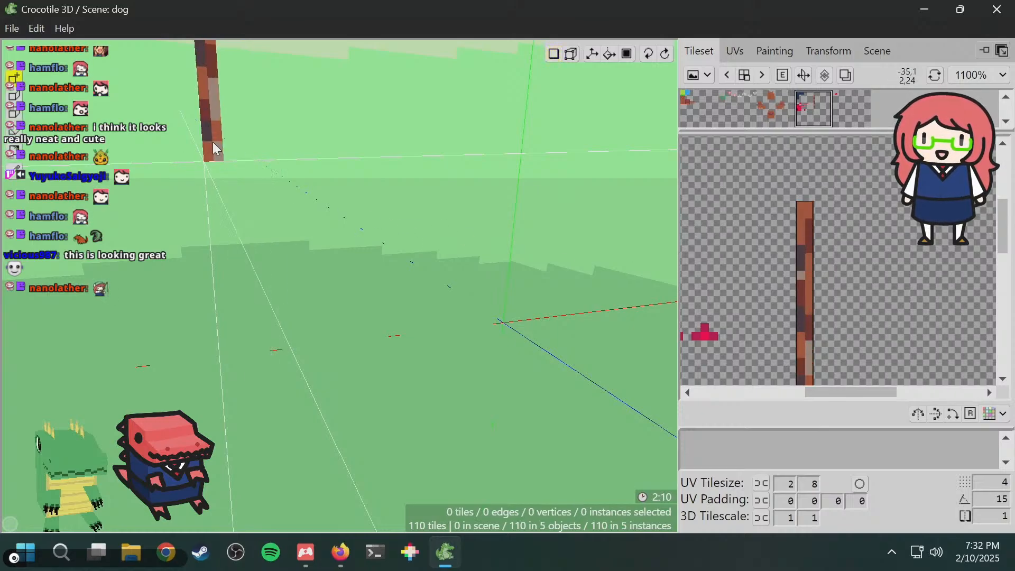
{"action": "left_click", "coordinate": [210, 142]}
{"action": "mouse_move", "coordinate": [210, 142]}
{"action": "right_mouse_down"}
{"action": "mouse_move", "coordinate": [284, 174]}
{"action": "mouse_move", "coordinate": [270, 206]}
{"action": "right_mouse_up"}
- Set the grid size to 2 and place the bark strip upright twice more as the pole's second and third sides
{"action": "scroll", "coordinate": [279, 175], "scroll_direction": "down", "scroll_amount": 3}
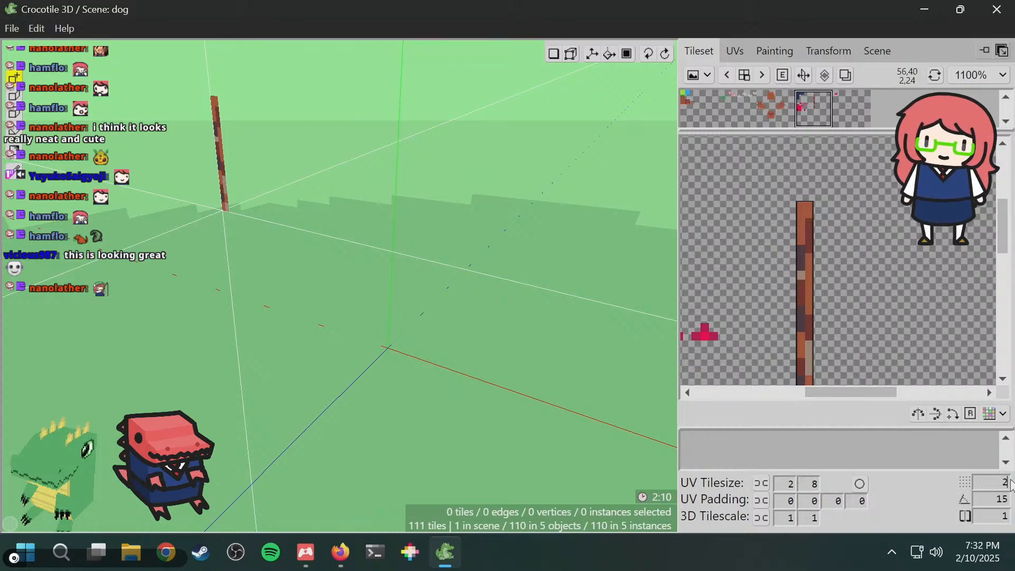
{"action": "right_click_drag", "start_coordinate": [364, 207], "coordinate": [284, 175]}
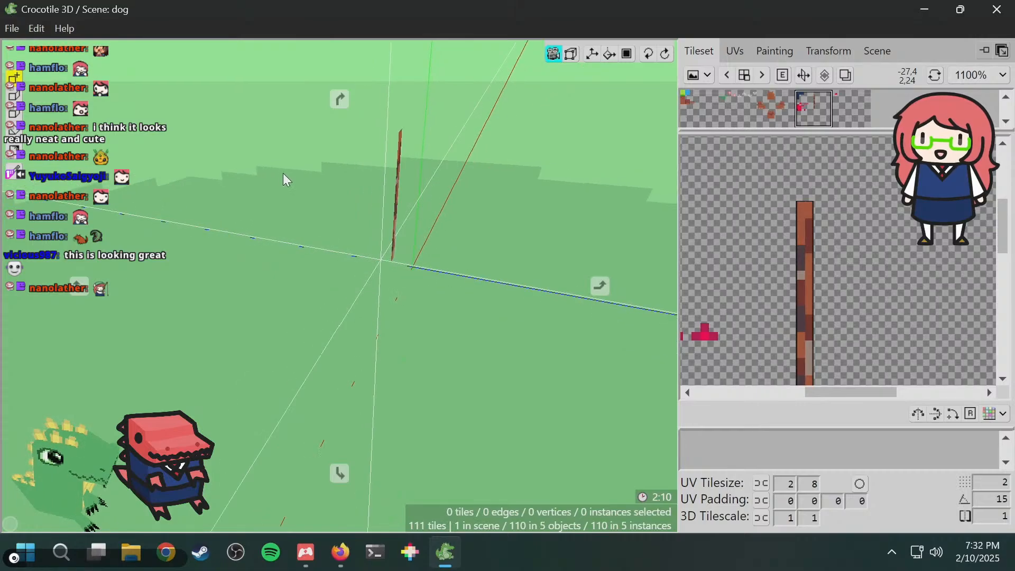
{"action": "left_click", "coordinate": [388, 196]}
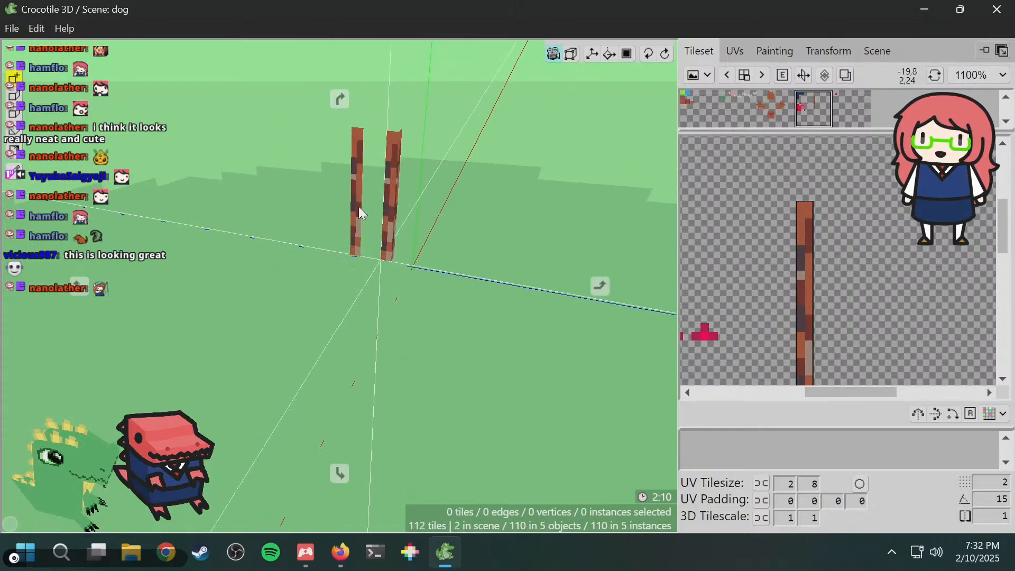
{"action": "right_click_drag", "start_coordinate": [358, 206], "coordinate": [534, 158]}
{"action": "left_click", "coordinate": [445, 152]}
{"action": "left_click_drag", "start_coordinate": [233, 148], "coordinate": [276, 154]}
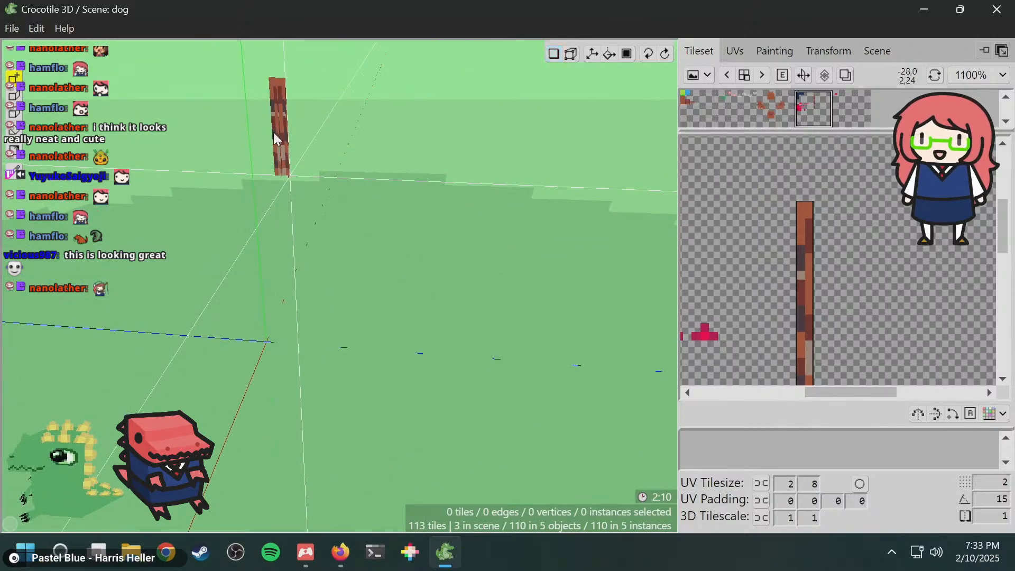
- Place the bark strip upright on the pole's remaining open side to close the square column
{"action": "right_click_drag", "start_coordinate": [269, 155], "coordinate": [226, 182]}
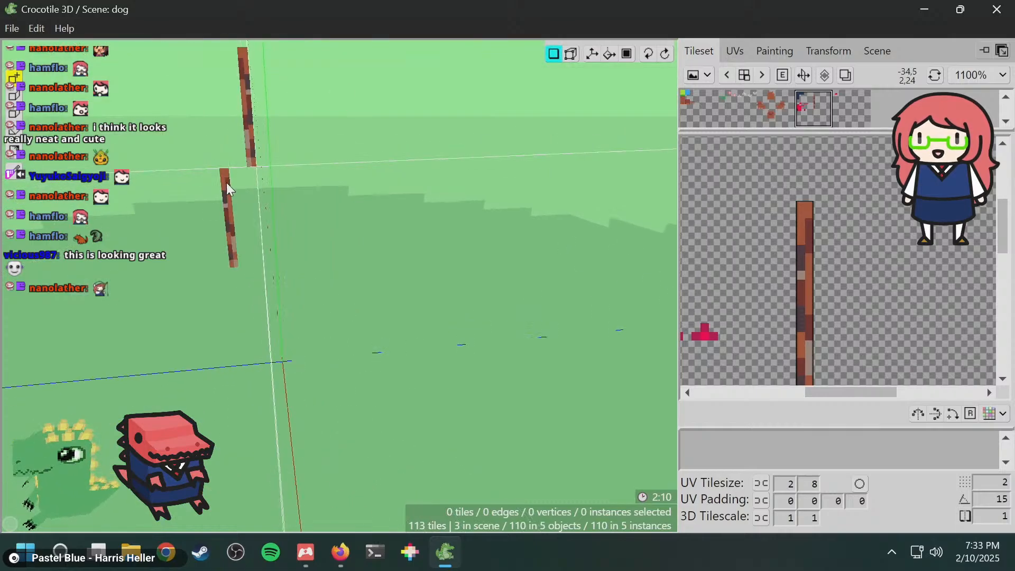
{"action": "right_click_drag", "start_coordinate": [254, 127], "coordinate": [239, 144]}
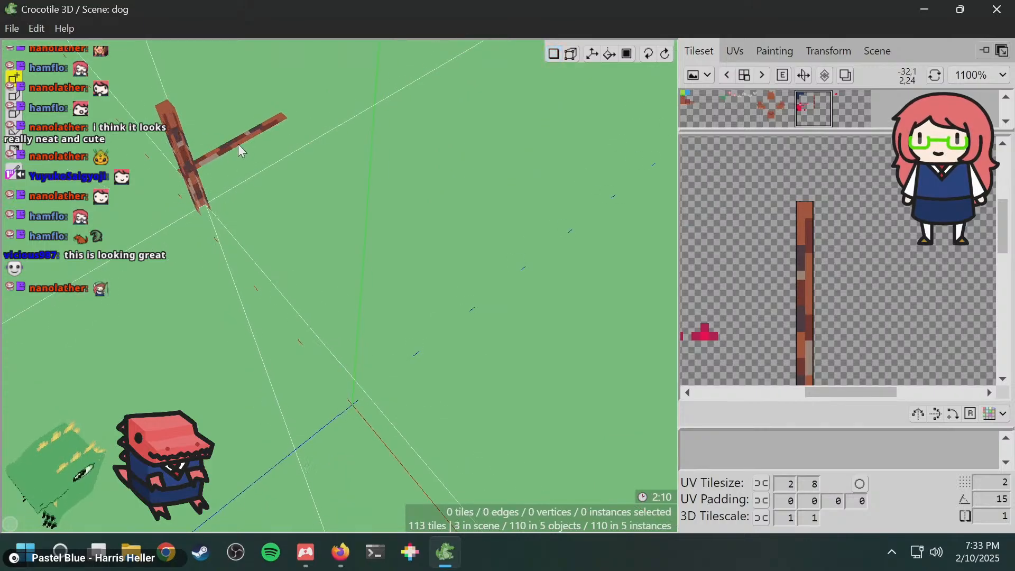
{"action": "right_click_drag", "start_coordinate": [240, 144], "coordinate": [313, 168]}
{"action": "left_click", "coordinate": [253, 112]}
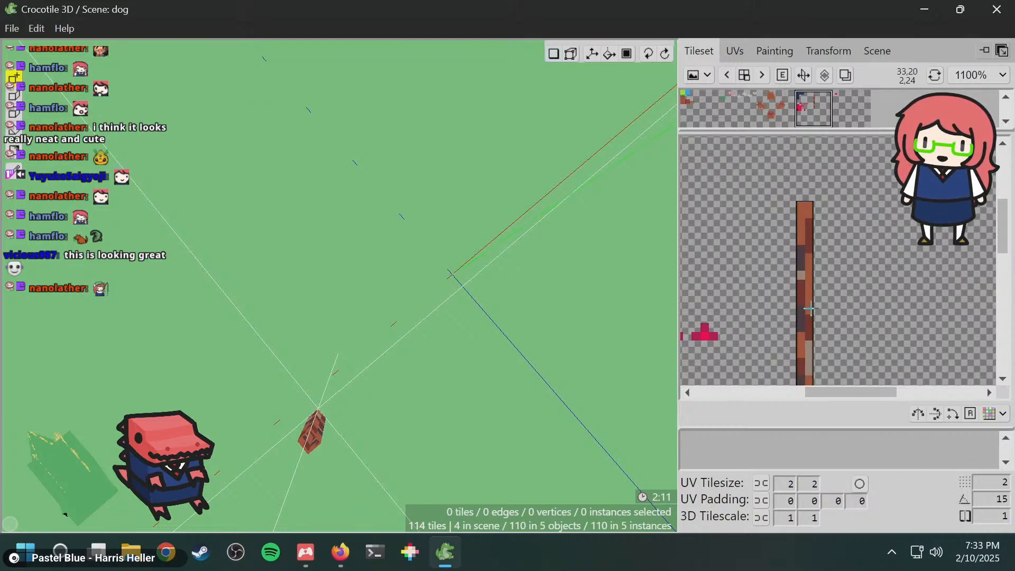
- Select the 2 by 2 tile at the bark strip's upper end and place it as the cap on the pole's underside
{"action": "left_click", "coordinate": [801, 207]}
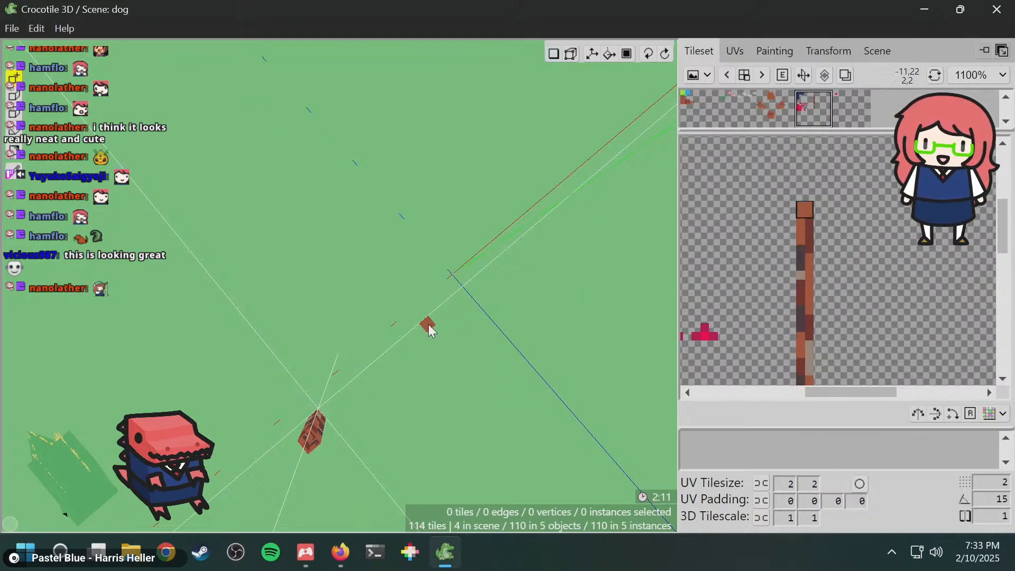
{"action": "middle_click_drag", "start_coordinate": [428, 325], "coordinate": [389, 287]}
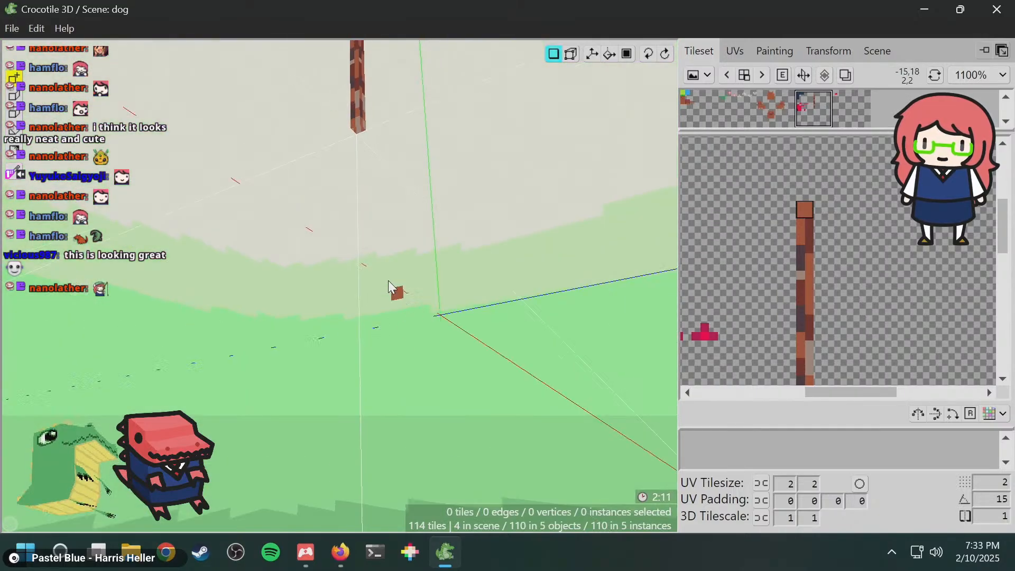
{"action": "middle_click_drag", "start_coordinate": [357, 119], "coordinate": [376, 228]}
{"action": "scroll", "coordinate": [351, 141], "scroll_direction": "up", "scroll_amount": 2}
{"action": "middle_click_drag", "start_coordinate": [332, 78], "coordinate": [351, 133], "text": "shift"}
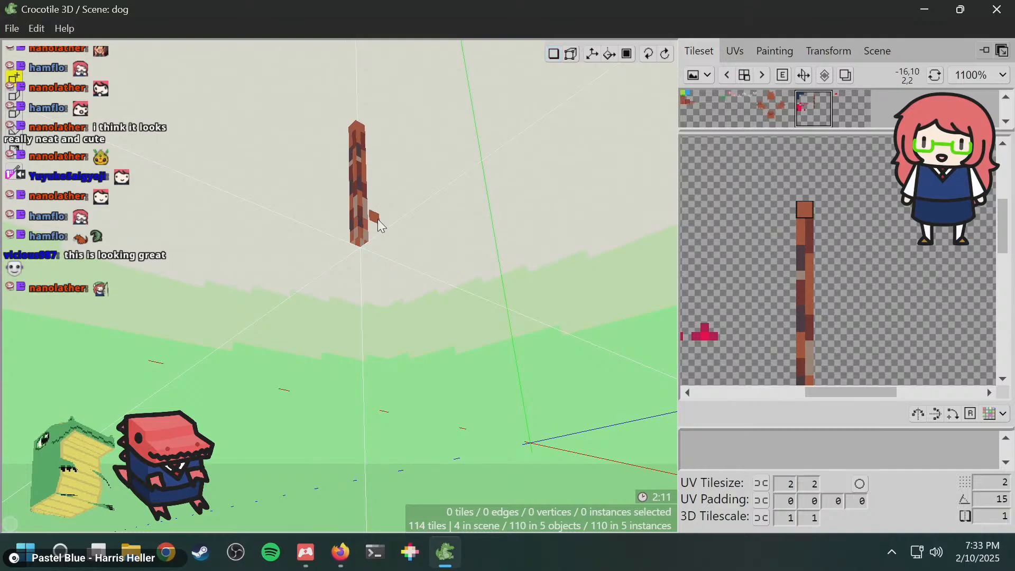
{"action": "key", "text": "space"}
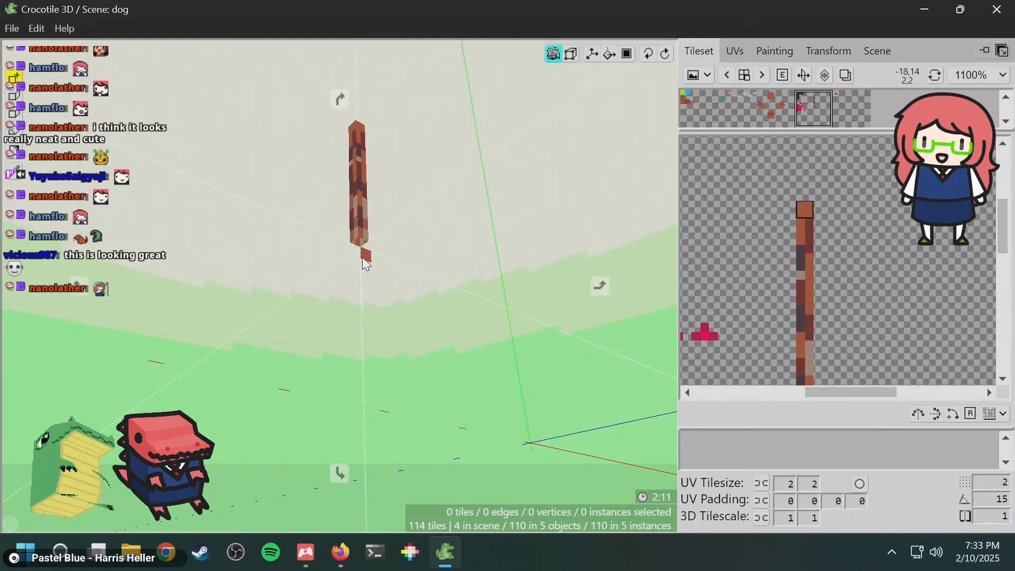
{"action": "key", "text": "space"}
{"action": "key", "text": "space"}
{"action": "mouse_move", "coordinate": [398, 292]}
{"action": "right_mouse_down"}
{"action": "mouse_move", "coordinate": [406, 255]}
{"action": "mouse_move", "coordinate": [399, 292]}
{"action": "right_mouse_up"}
{"action": "left_click_drag", "start_coordinate": [398, 291], "coordinate": [408, 336]}
{"action": "key", "text": "space"}
{"action": "left_click", "coordinate": [371, 219]}
- Cap the open upper end of the pole with the same 2 by 2 bark tile and save the scene
{"action": "key", "text": "space"}
{"action": "key", "text": "space"}
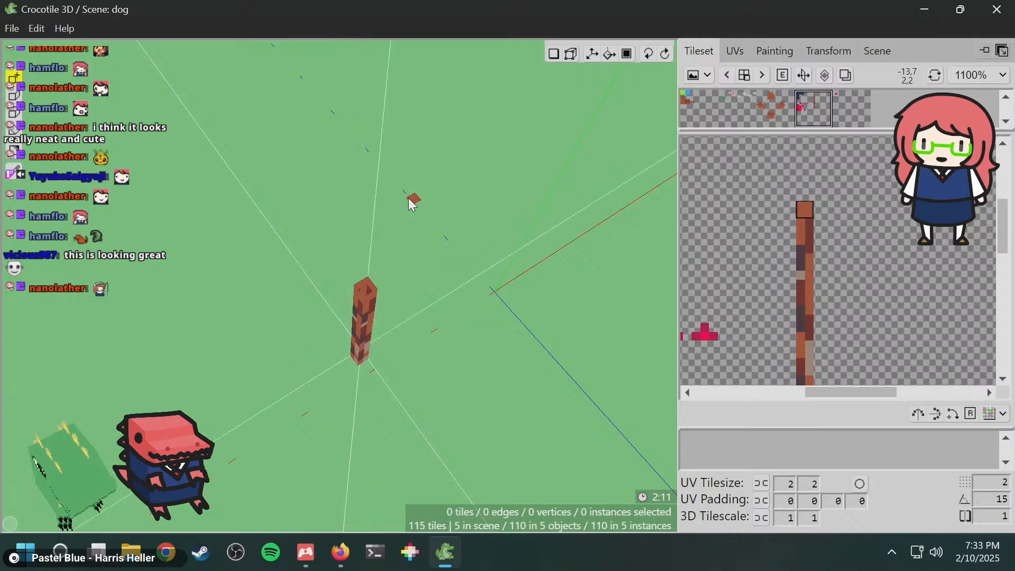
{"action": "key", "text": "space"}
{"action": "scroll", "coordinate": [409, 199], "scroll_direction": "down", "scroll_amount": 1}
{"action": "scroll", "coordinate": [408, 199], "scroll_direction": "up", "scroll_amount": 2}
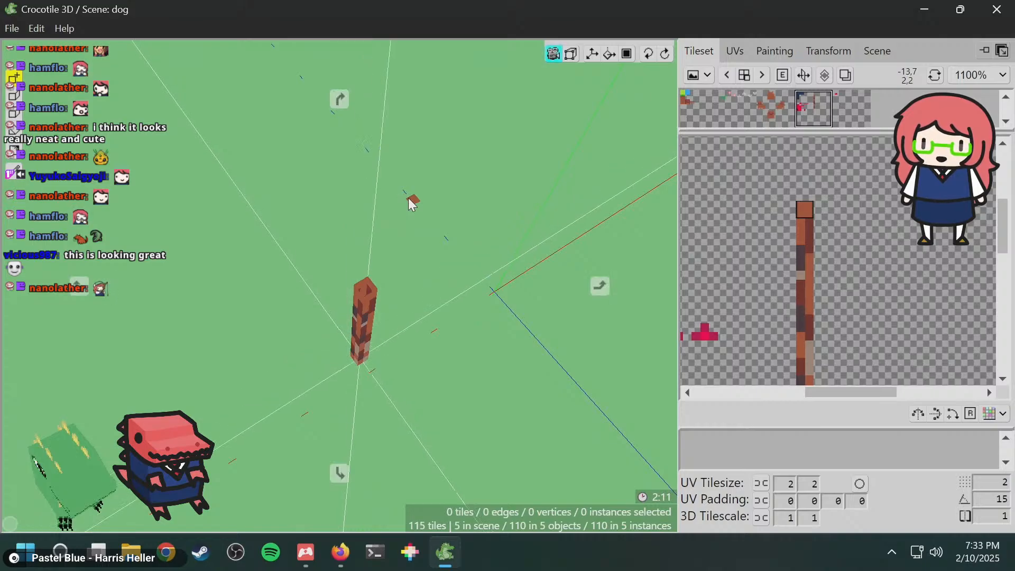
{"action": "scroll", "coordinate": [408, 199], "scroll_direction": "down", "scroll_amount": 2}
{"action": "scroll", "coordinate": [409, 199], "scroll_direction": "down", "scroll_amount": 1}
{"action": "scroll", "coordinate": [409, 199], "scroll_direction": "up", "scroll_amount": 1}
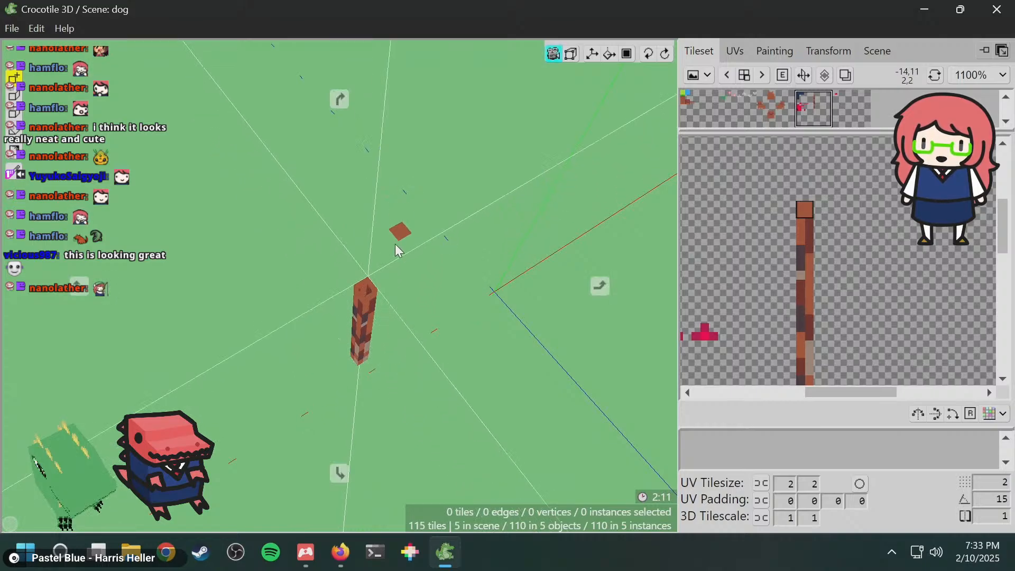
{"action": "left_click", "coordinate": [360, 286]}
{"action": "key", "text": "space"}
{"action": "left_click_drag", "start_coordinate": [360, 285], "coordinate": [344, 233]}
{"action": "key", "text": "space"}
{"action": "key", "text": "space"}
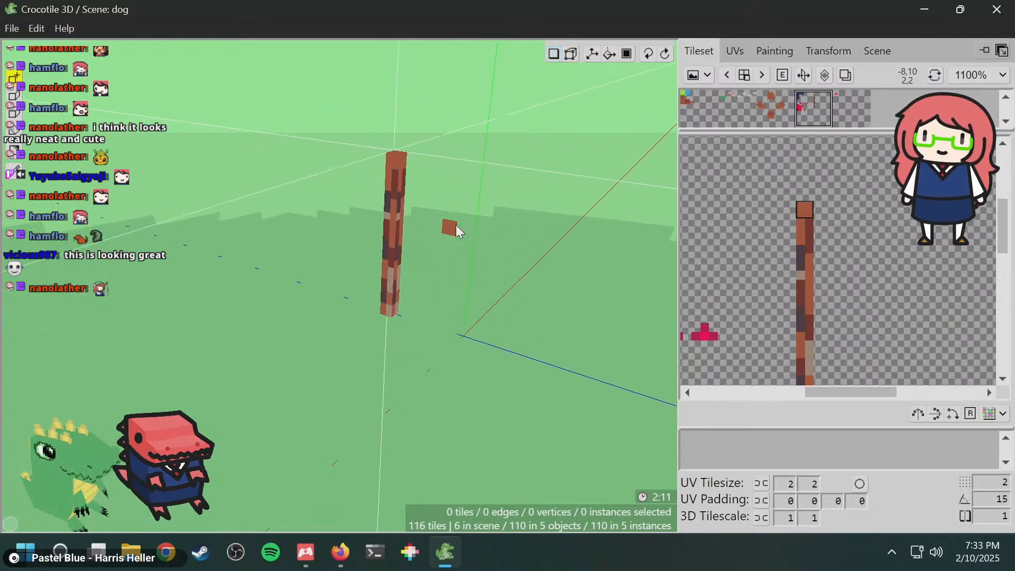
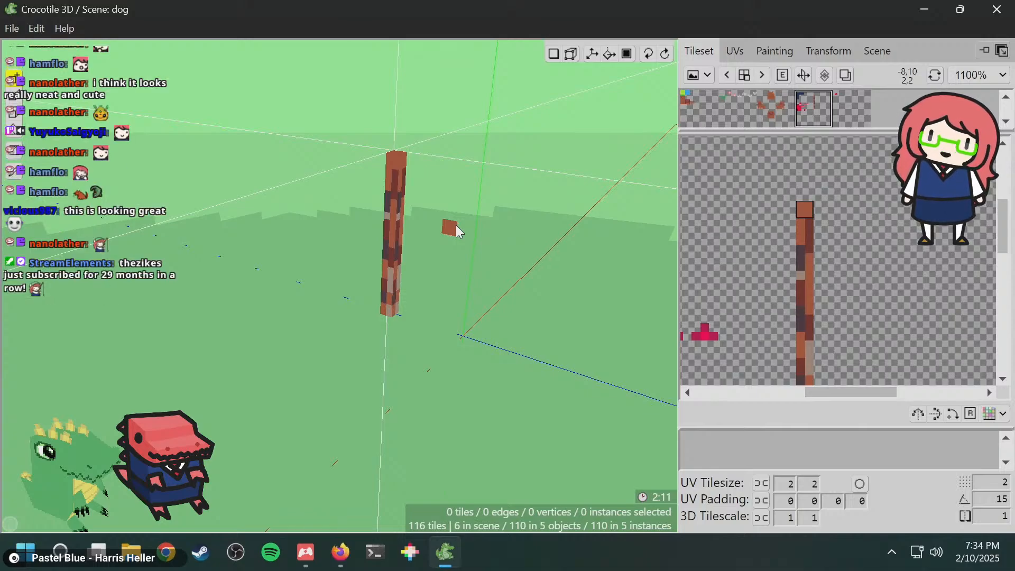
{"action": "key", "text": "ctrl+s"}
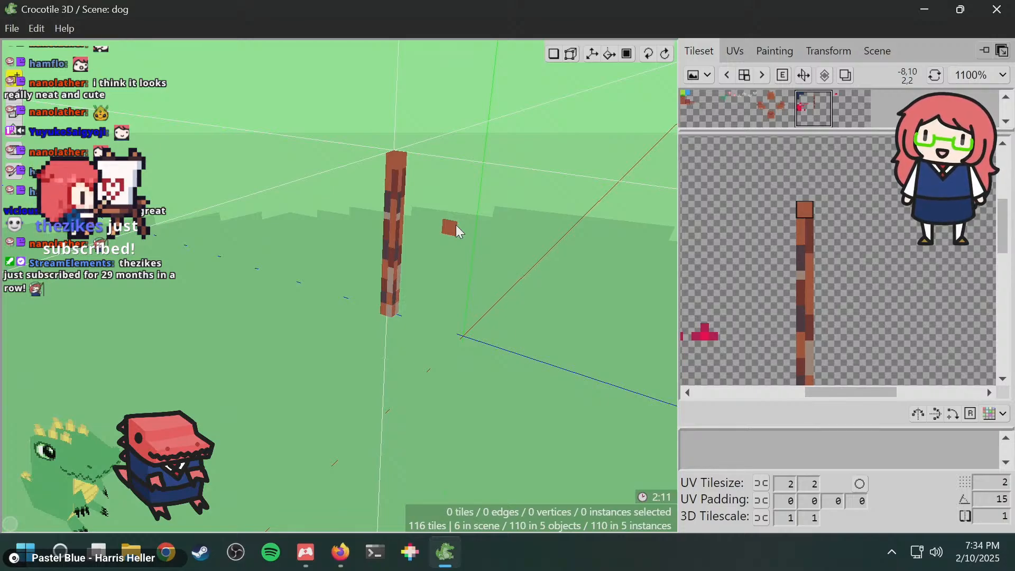
- Examine the capped pole from several angles and bring the whole bark strip into view in the tileset
{"action": "key", "text": "space"}
{"action": "left_click_drag", "start_coordinate": [338, 286], "coordinate": [595, 314]}
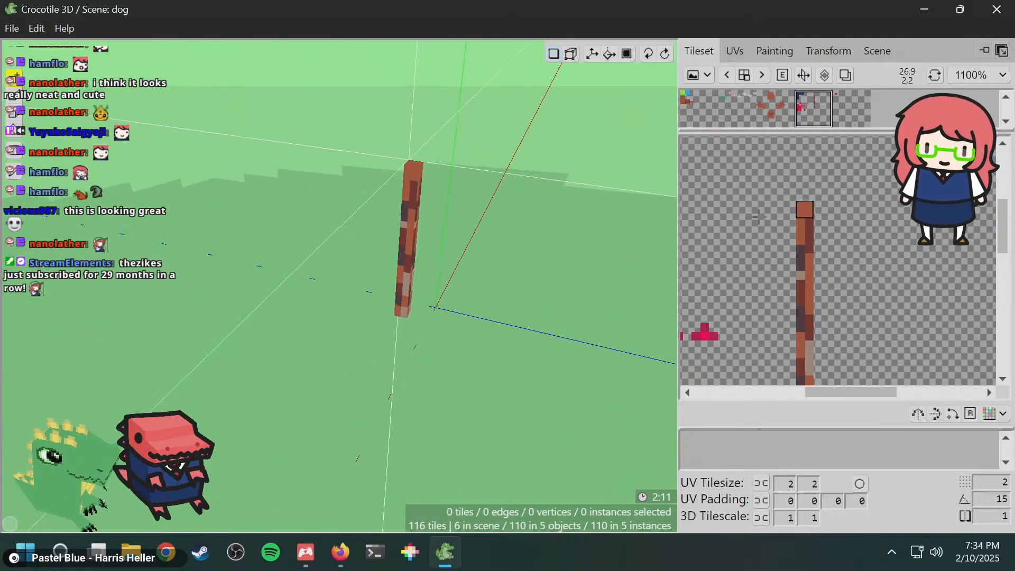
{"action": "left_click_drag", "start_coordinate": [547, 247], "coordinate": [439, 263]}
{"action": "key", "text": "z"}
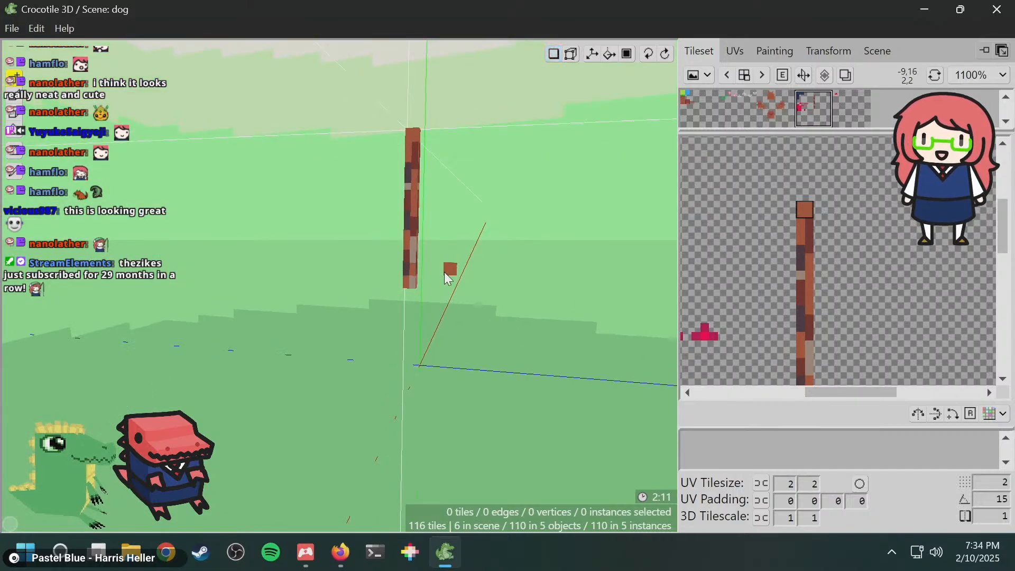
{"action": "key", "text": "space"}
{"action": "left_click_drag", "start_coordinate": [843, 325], "coordinate": [773, 280]}
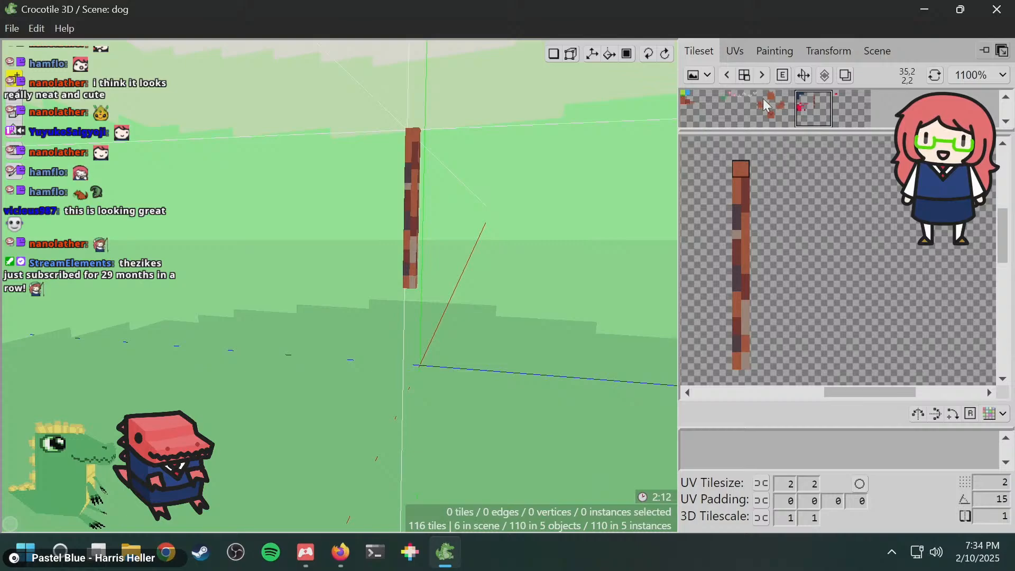
- Paint a crimson (#be1250) 2 by 2 pixel square directly beside the lower part of the bark strip
{"action": "left_click", "coordinate": [766, 53]}
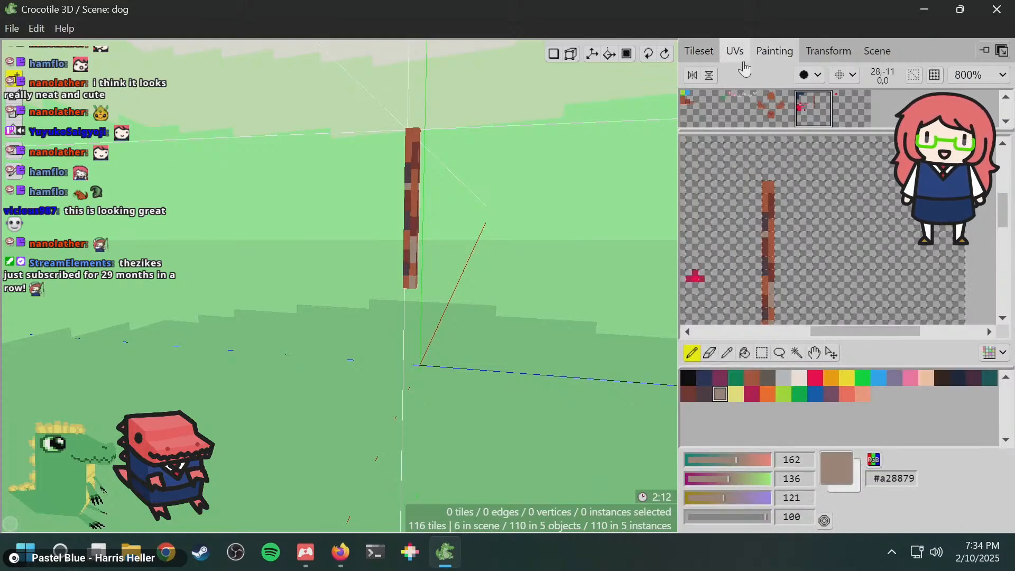
{"action": "left_click", "coordinate": [799, 378]}
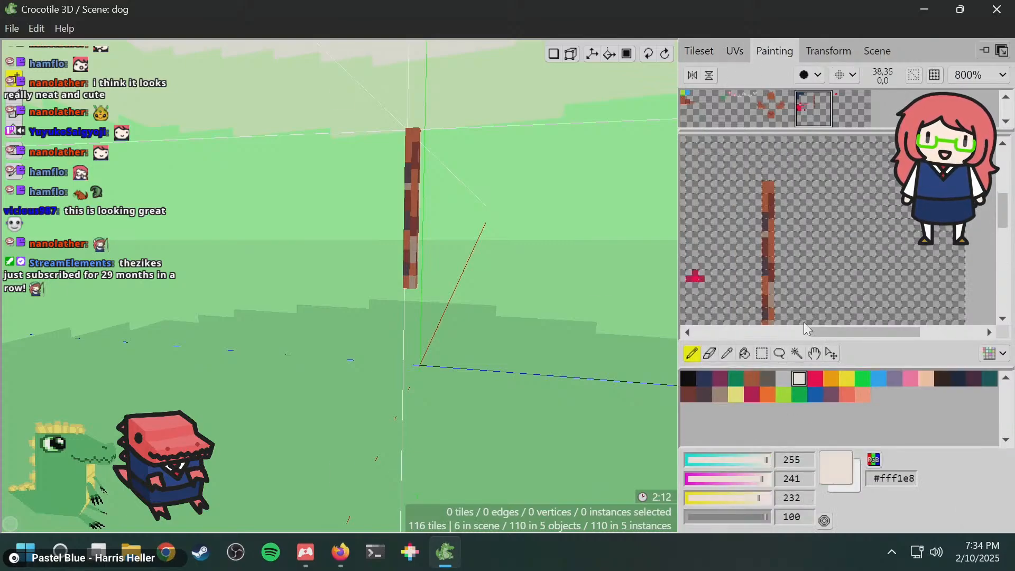
{"action": "key", "text": "space"}
{"action": "left_click_drag", "start_coordinate": [809, 271], "coordinate": [793, 216]}
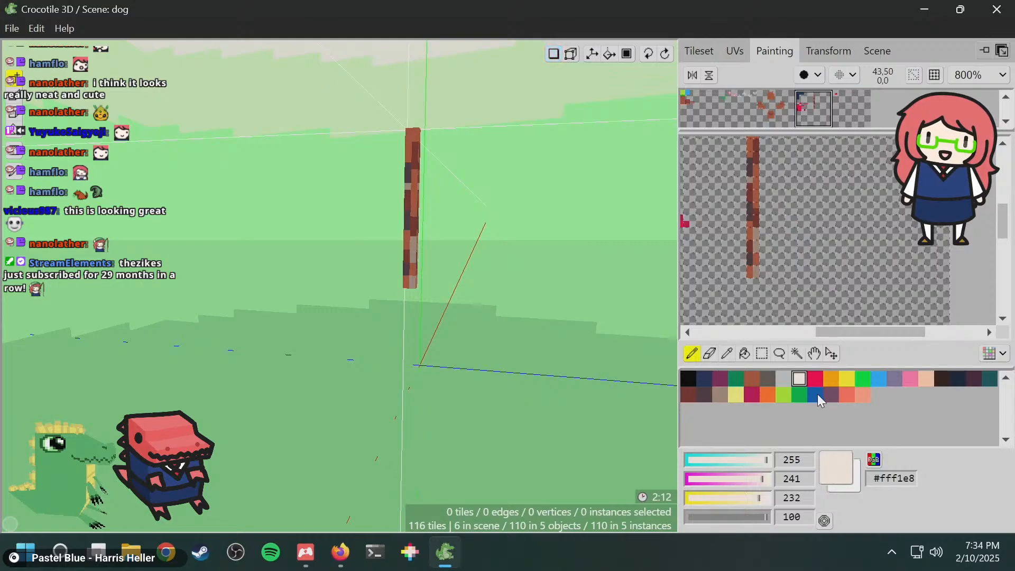
{"action": "left_click", "coordinate": [754, 393]}
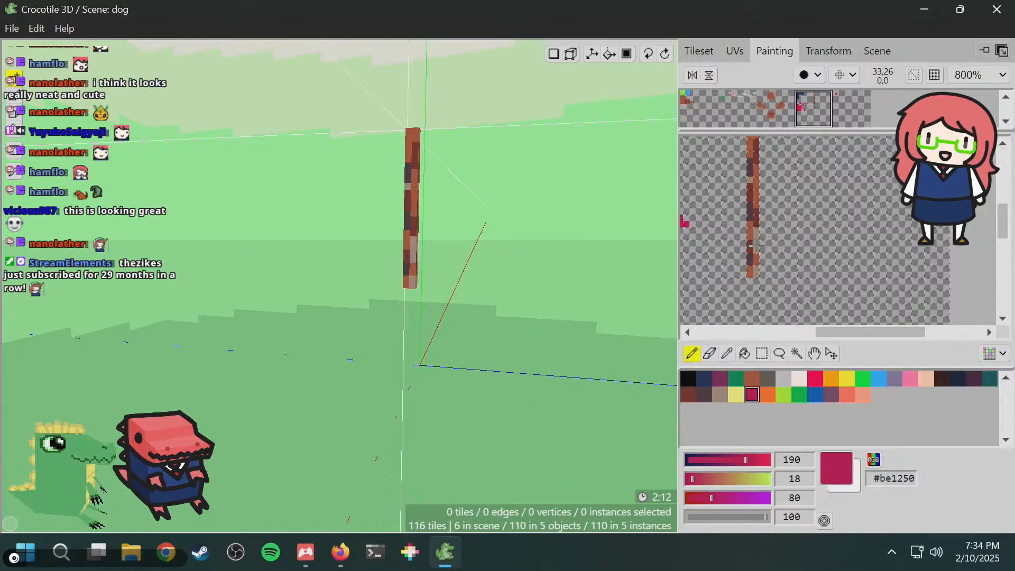
{"action": "scroll", "coordinate": [754, 212], "scroll_direction": "up", "scroll_amount": 5}
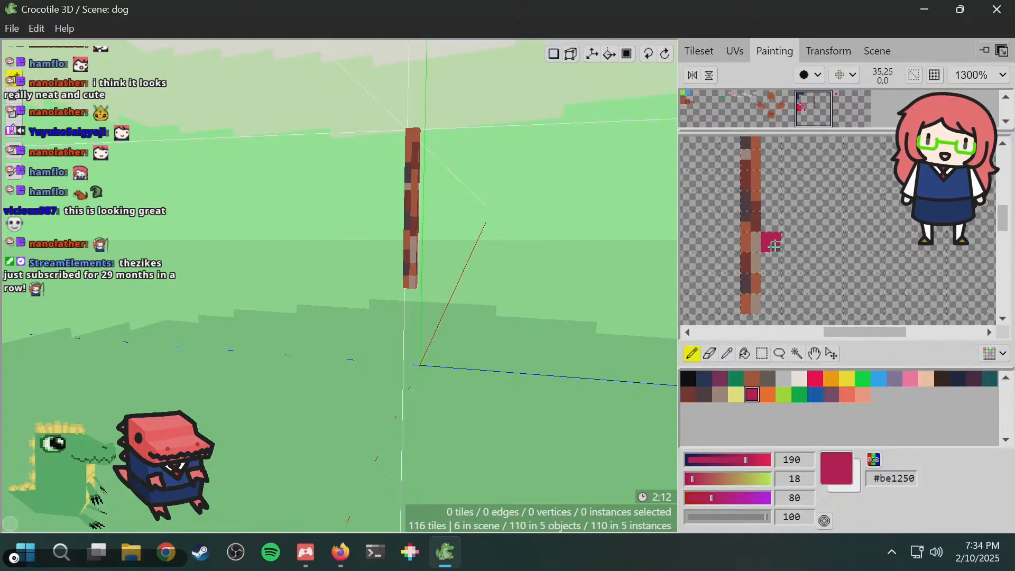
{"action": "key", "text": "space"}
{"action": "left_click_drag", "start_coordinate": [884, 224], "coordinate": [863, 249]}
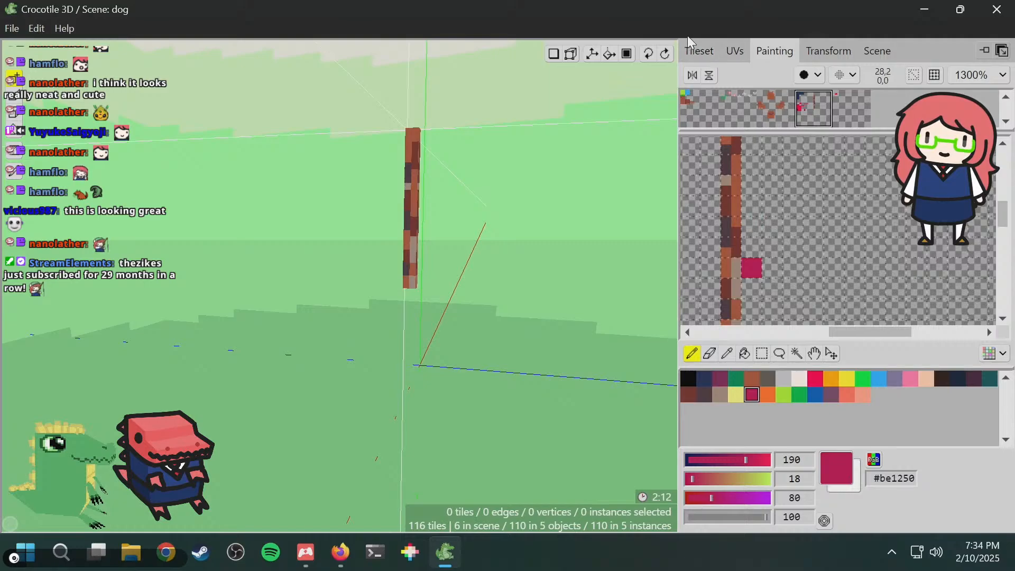
- Select the crimson 2 by 2 tile and place it upright beside the pole's lower end as the first side of a small cube
{"action": "left_click", "coordinate": [706, 51]}
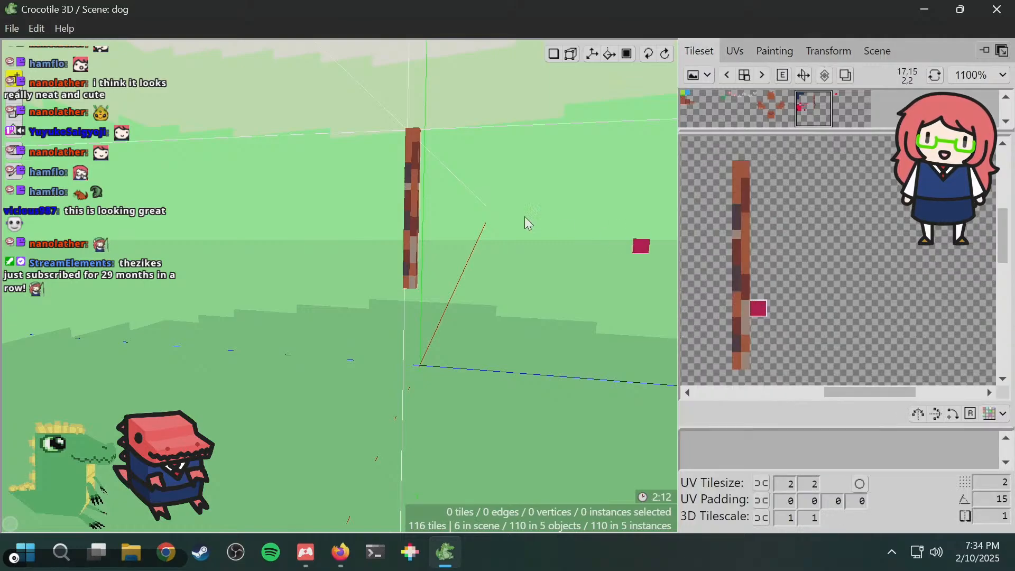
{"action": "key", "text": "space"}
{"action": "left_click_drag", "start_coordinate": [525, 218], "coordinate": [460, 262]}
{"action": "key", "text": "s"}
{"action": "key", "text": "s"}
{"action": "key", "text": "s"}
{"action": "key", "text": "s"}
{"action": "key", "text": "s"}
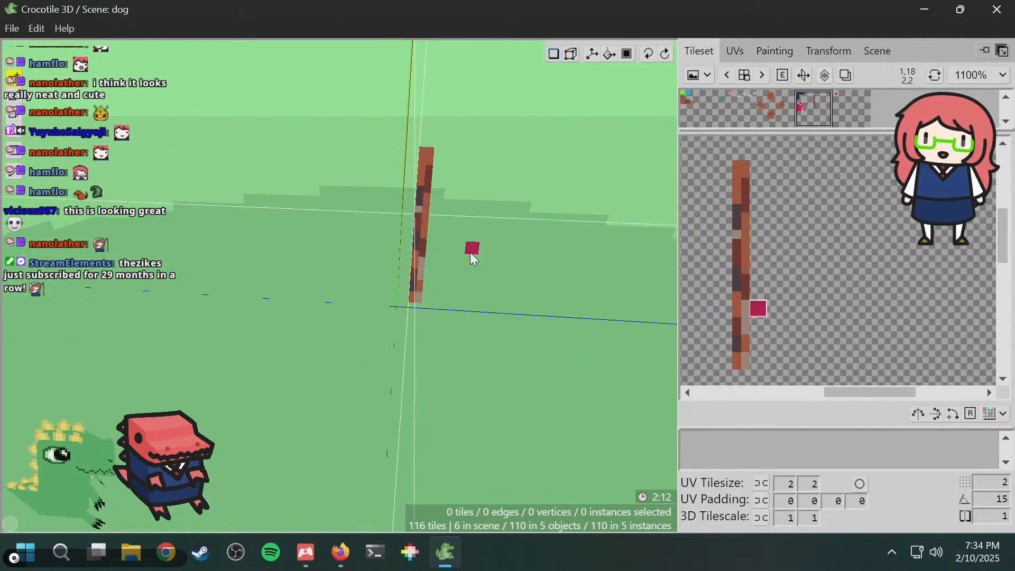
{"action": "key", "text": "s"}
{"action": "key", "text": "s"}
{"action": "key", "text": "s"}
{"action": "key", "text": "s"}
{"action": "scroll", "coordinate": [460, 261], "scroll_direction": "up", "scroll_amount": 3}
{"action": "key", "text": "space"}
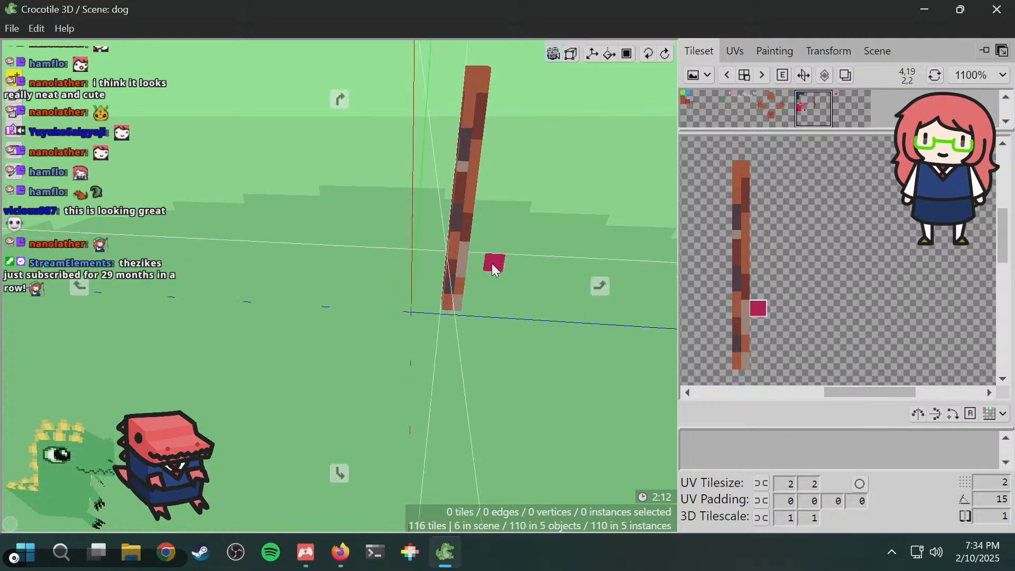
{"action": "left_click_drag", "start_coordinate": [492, 264], "coordinate": [479, 254]}
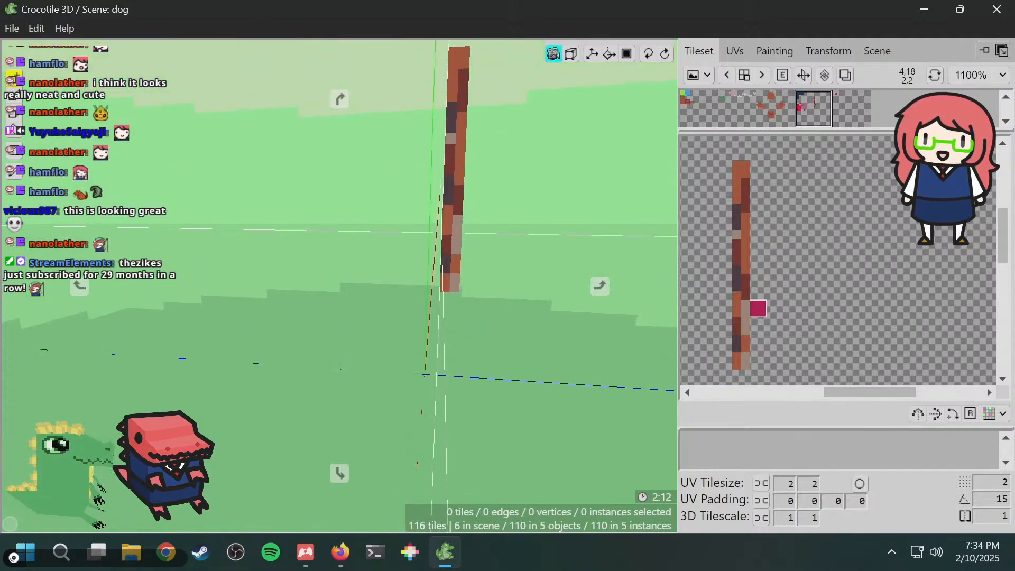
{"action": "left_click", "coordinate": [466, 253]}
- Place the crimson tile on the small cube's two other open upright sides against the pole
{"action": "key", "text": "space"}
{"action": "mouse_move", "coordinate": [518, 260]}
{"action": "left_mouse_down"}
{"action": "mouse_move", "coordinate": [476, 259]}
{"action": "mouse_move", "coordinate": [534, 270]}
{"action": "mouse_move", "coordinate": [519, 265]}
{"action": "left_mouse_up"}
{"action": "key", "text": "space"}
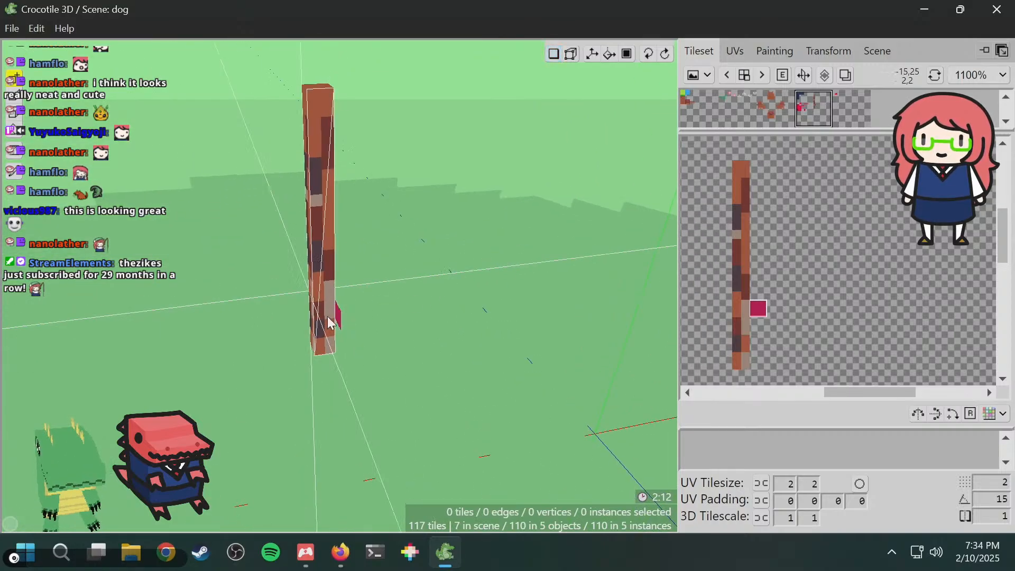
{"action": "key", "text": "space"}
{"action": "left_click_drag", "start_coordinate": [324, 324], "coordinate": [446, 249]}
{"action": "key", "text": "space"}
{"action": "key", "text": "space"}
{"action": "key", "text": "space"}
{"action": "left_click", "coordinate": [452, 236]}
{"action": "key", "text": "space"}
{"action": "key", "text": "space"}
{"action": "key", "text": "space"}
{"action": "key", "text": "space"}
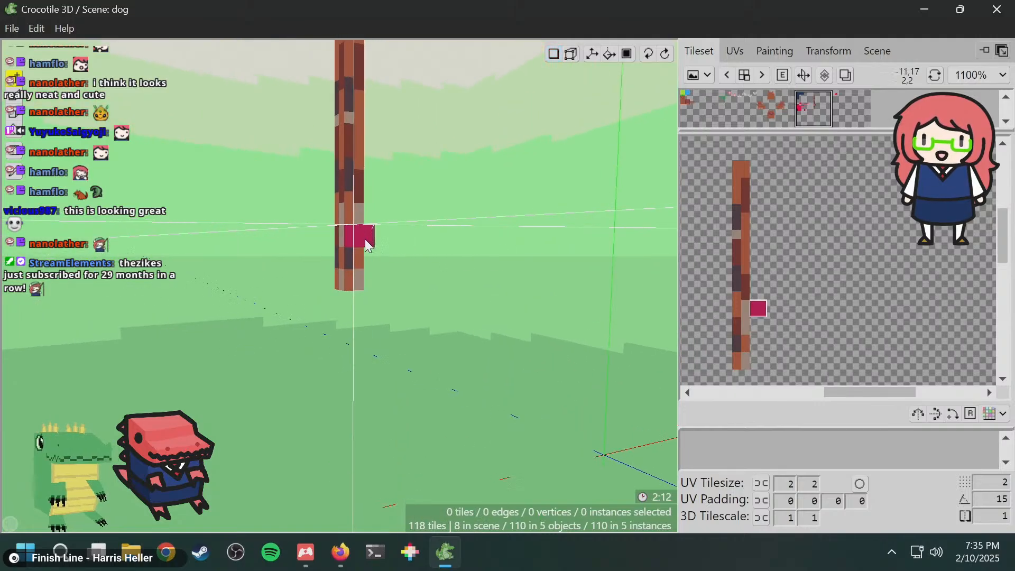
{"action": "left_click", "coordinate": [364, 239]}
- Close the small cube by placing the crimson tile on its top and its underside
{"action": "key", "text": "space"}
{"action": "left_click_drag", "start_coordinate": [364, 239], "coordinate": [409, 261]}
{"action": "key", "text": "space"}
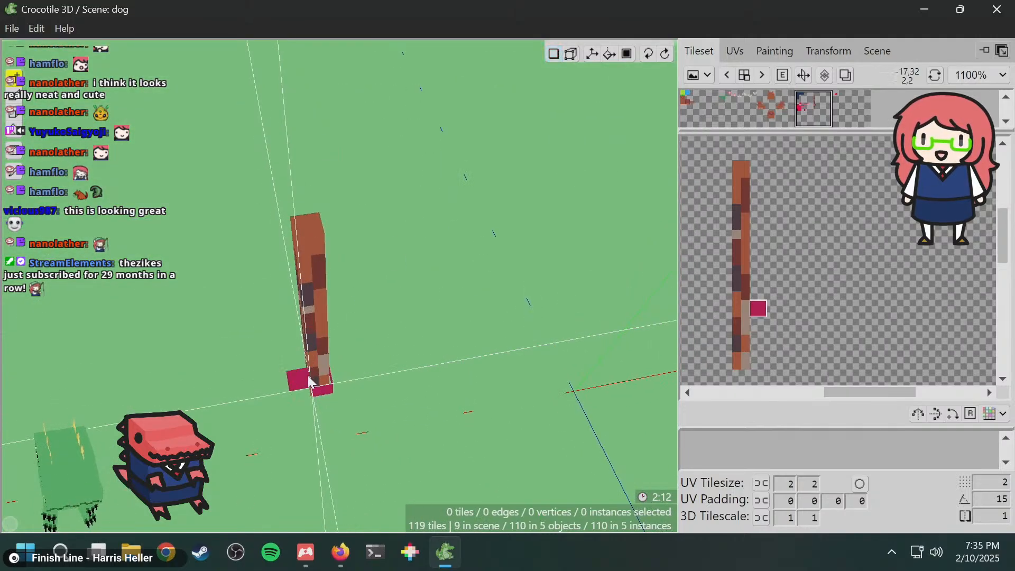
{"action": "left_click", "coordinate": [311, 383]}
{"action": "key", "text": "space"}
{"action": "left_click_drag", "start_coordinate": [317, 382], "coordinate": [356, 286]}
{"action": "key", "text": "space"}
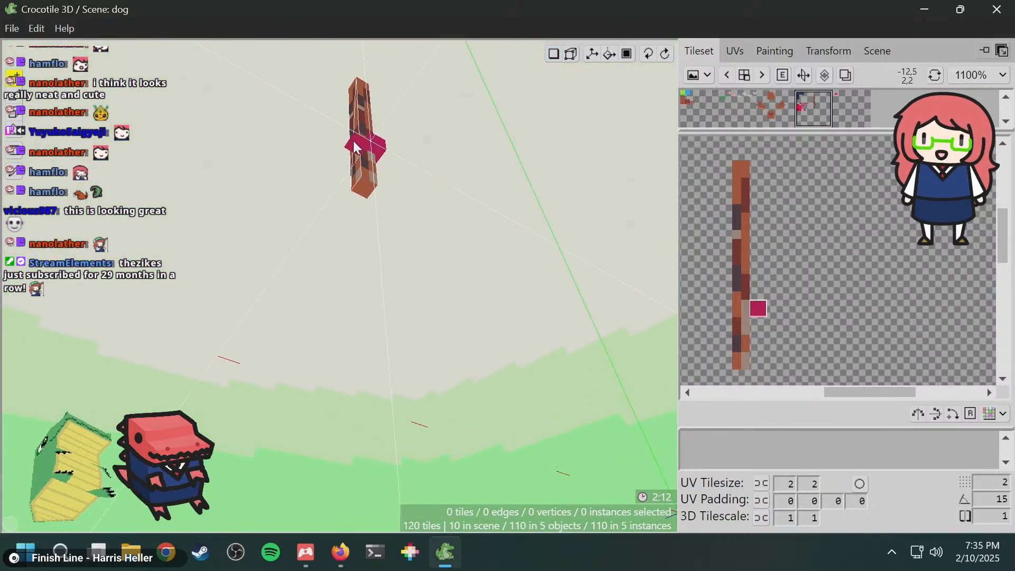
{"action": "left_click", "coordinate": [376, 153]}
- Check the finished crimson cube on the pole and save the scene
{"action": "key", "text": "space"}
{"action": "left_click_drag", "start_coordinate": [391, 150], "coordinate": [439, 269]}
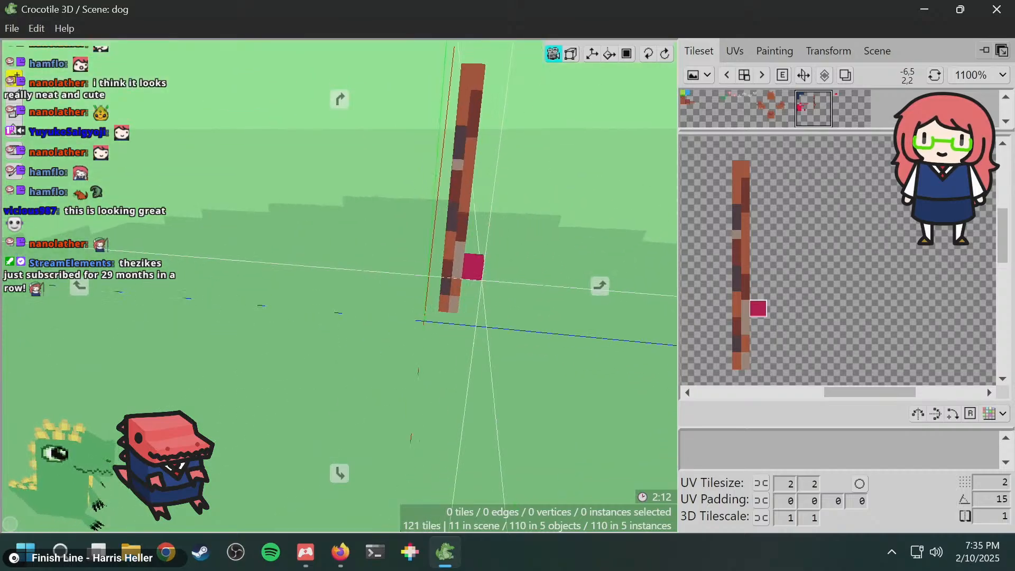
{"action": "key", "text": "space"}
{"action": "key", "text": "space"}
{"action": "left_click_drag", "start_coordinate": [523, 152], "coordinate": [557, 178]}
{"action": "key", "text": "space"}
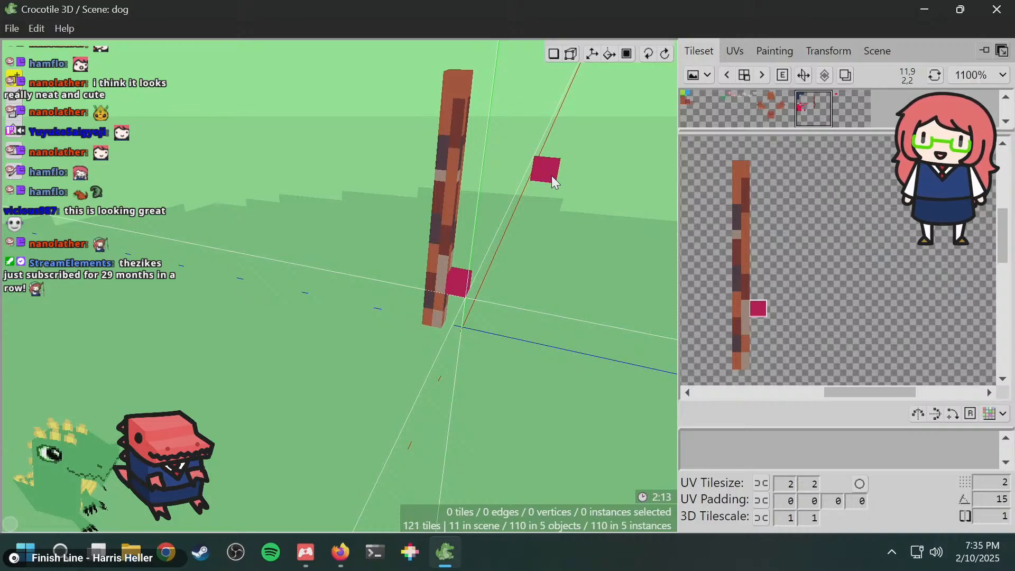
{"action": "mouse_move", "coordinate": [525, 191]}
{"action": "middle_mouse_down"}
{"action": "mouse_move", "coordinate": [550, 202]}
{"action": "mouse_move", "coordinate": [522, 190]}
{"action": "middle_mouse_up"}
{"action": "key", "text": "ctrl+s"}
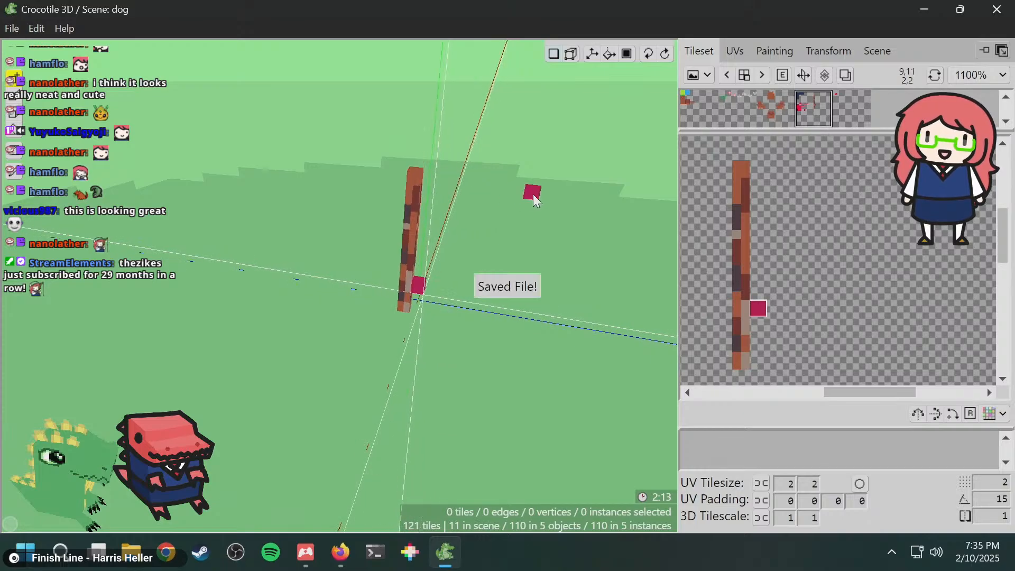
- Select all faces of the pole and its crimson cube and create an object from them
{"action": "middle_click_drag", "start_coordinate": [604, 173], "coordinate": [586, 177]}
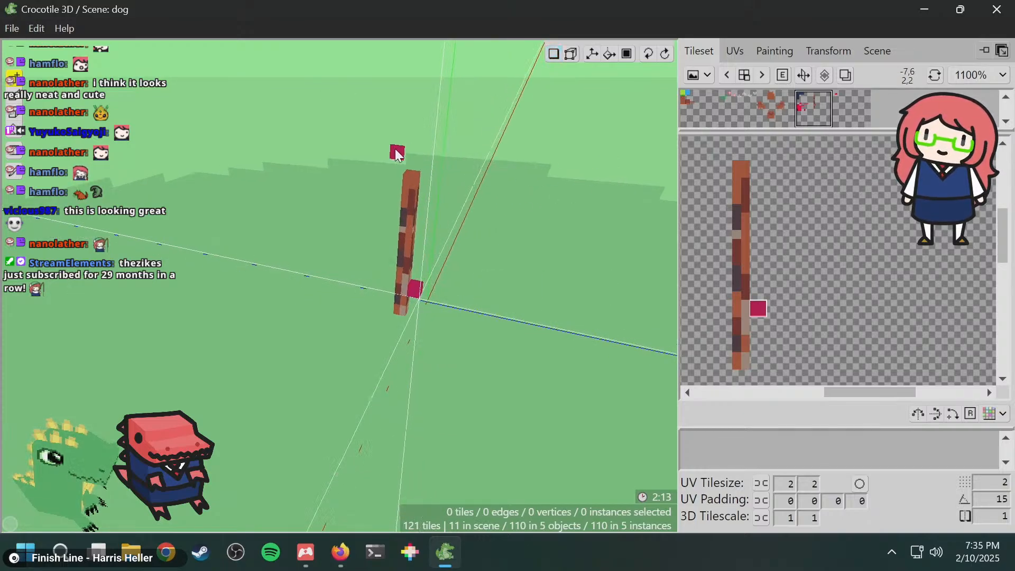
{"action": "key", "text": "space"}
{"action": "left_click_drag", "start_coordinate": [362, 141], "coordinate": [447, 372]}
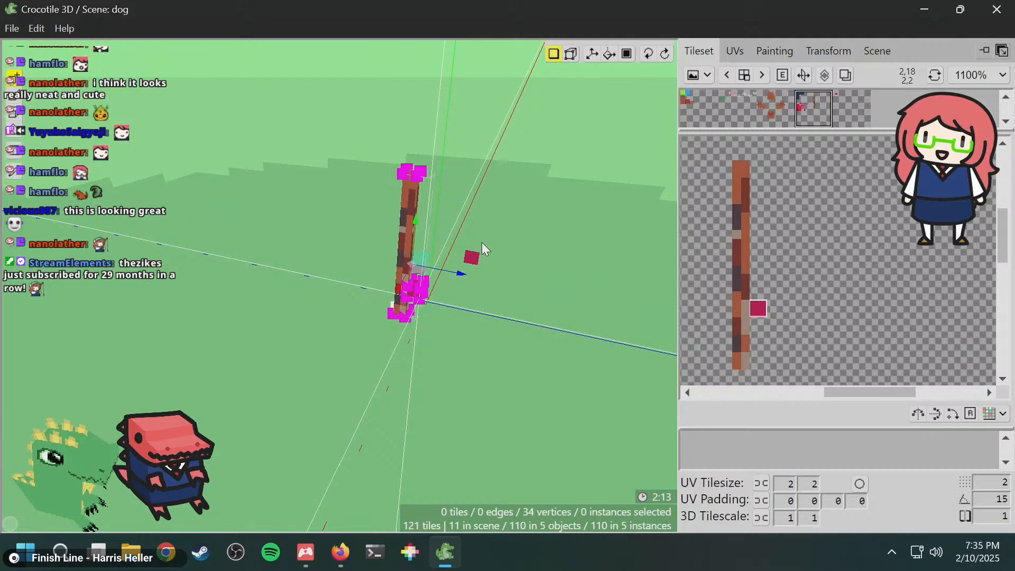
{"action": "key", "text": "space"}
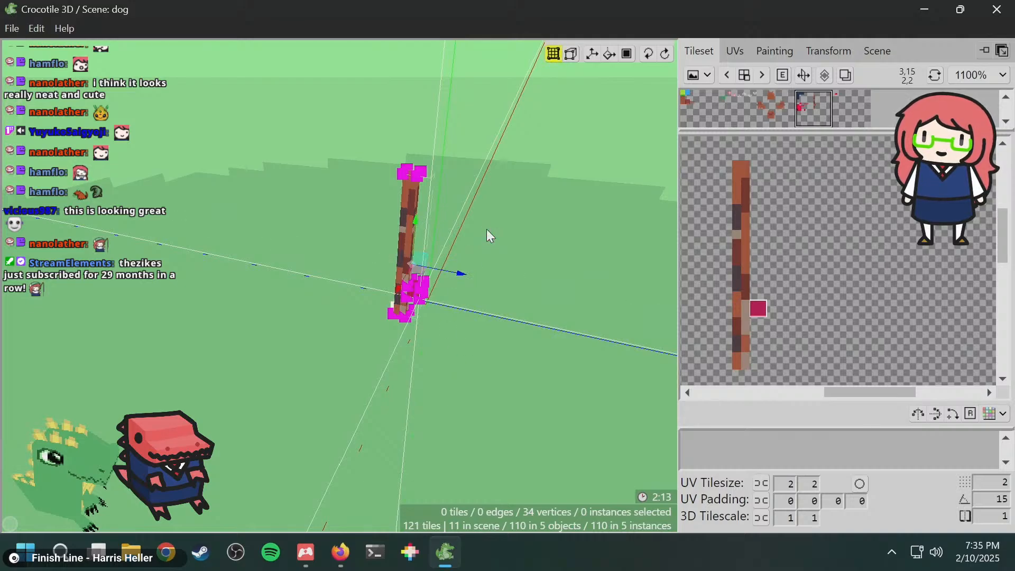
{"action": "left_click_drag", "start_coordinate": [350, 140], "coordinate": [550, 332]}
{"action": "middle_click_drag", "start_coordinate": [550, 332], "coordinate": [281, 122]}
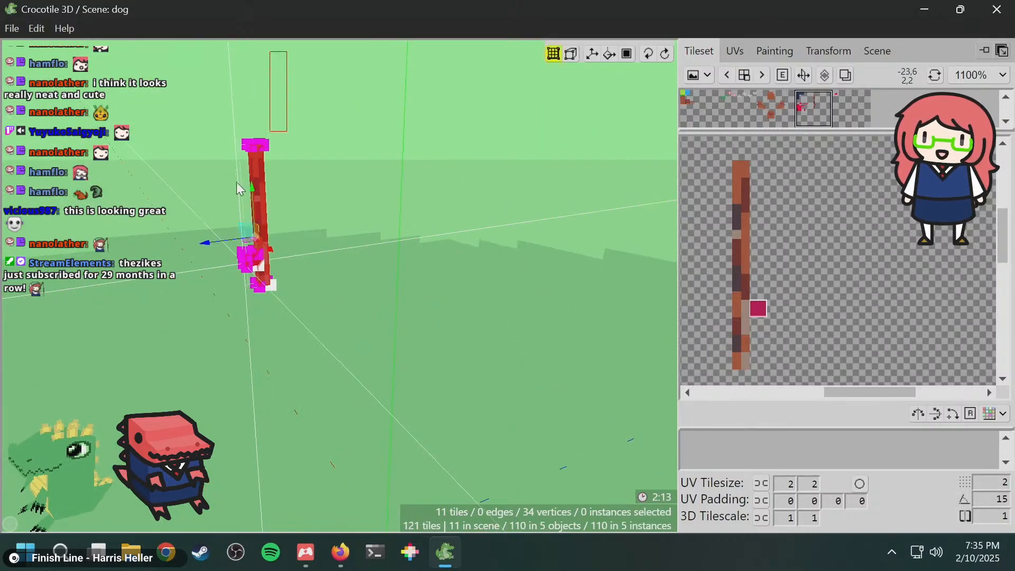
{"action": "left_click_drag", "start_coordinate": [236, 183], "coordinate": [193, 358]}
{"action": "mouse_move", "coordinate": [296, 334]}
{"action": "middle_mouse_down"}
{"action": "mouse_move", "coordinate": [294, 296]}
{"action": "mouse_move", "coordinate": [303, 324]}
{"action": "middle_mouse_up"}
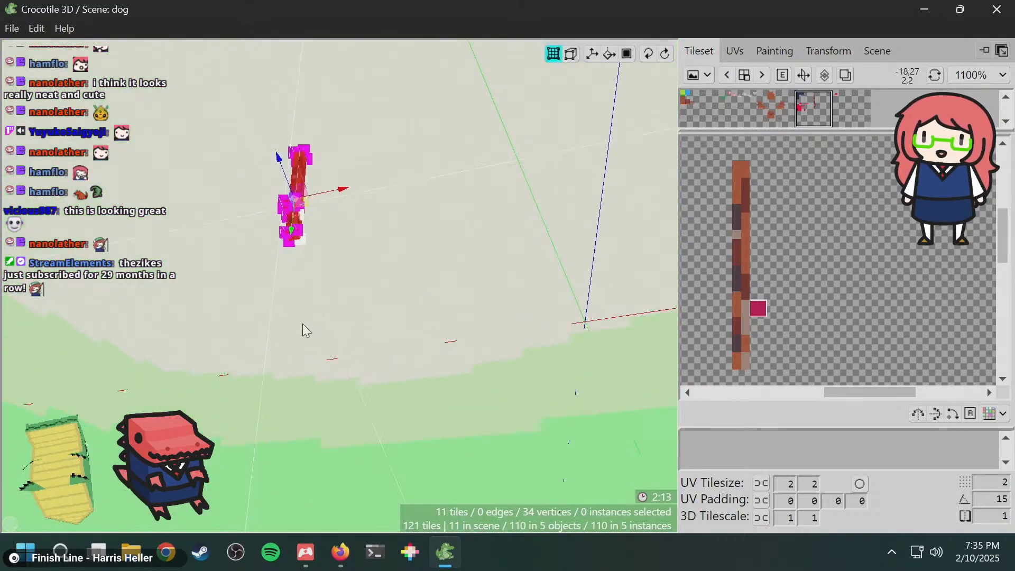
{"action": "left_click_drag", "start_coordinate": [245, 161], "coordinate": [398, 365]}
{"action": "middle_click_drag", "start_coordinate": [398, 364], "coordinate": [401, 139]}
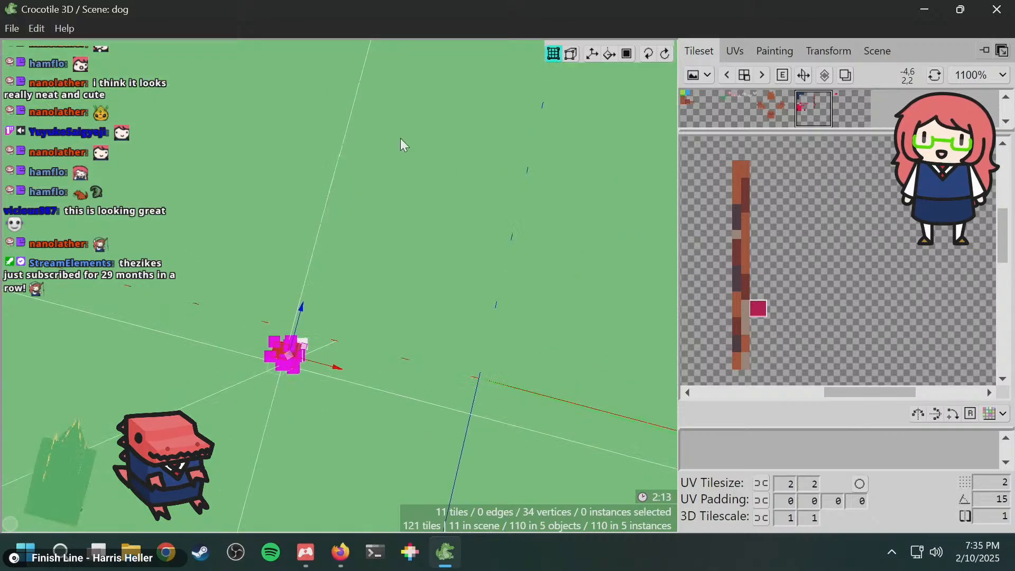
{"action": "left_click_drag", "start_coordinate": [291, 265], "coordinate": [462, 457]}
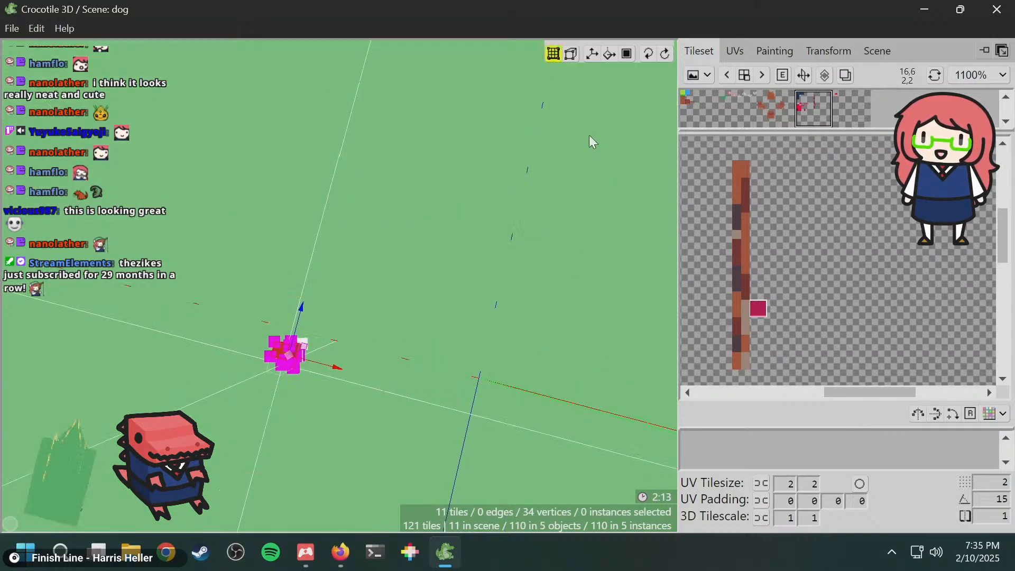
{"action": "left_click", "coordinate": [569, 56]}
{"action": "left_click_drag", "start_coordinate": [382, 271], "coordinate": [323, 277]}
{"action": "right_click", "coordinate": [369, 217]}
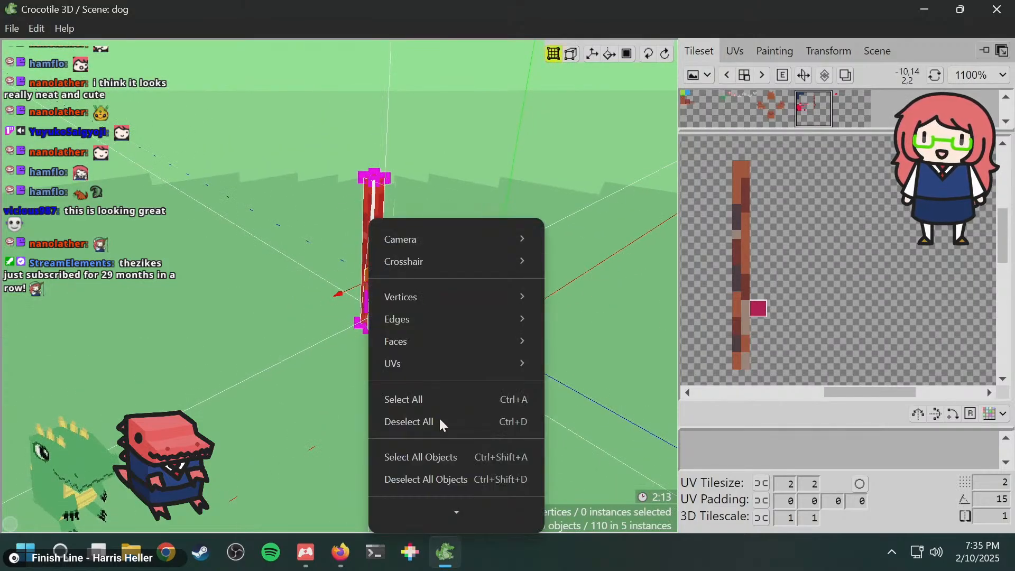
{"action": "mouse_move", "coordinate": [459, 508]}
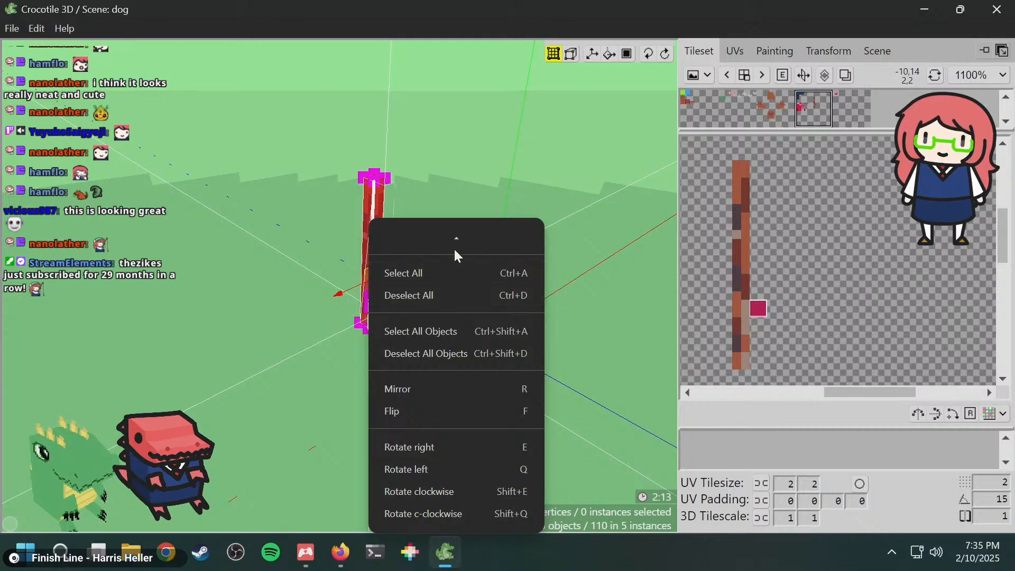
{"action": "mouse_move", "coordinate": [455, 251]}
{"action": "mouse_move", "coordinate": [440, 339]}
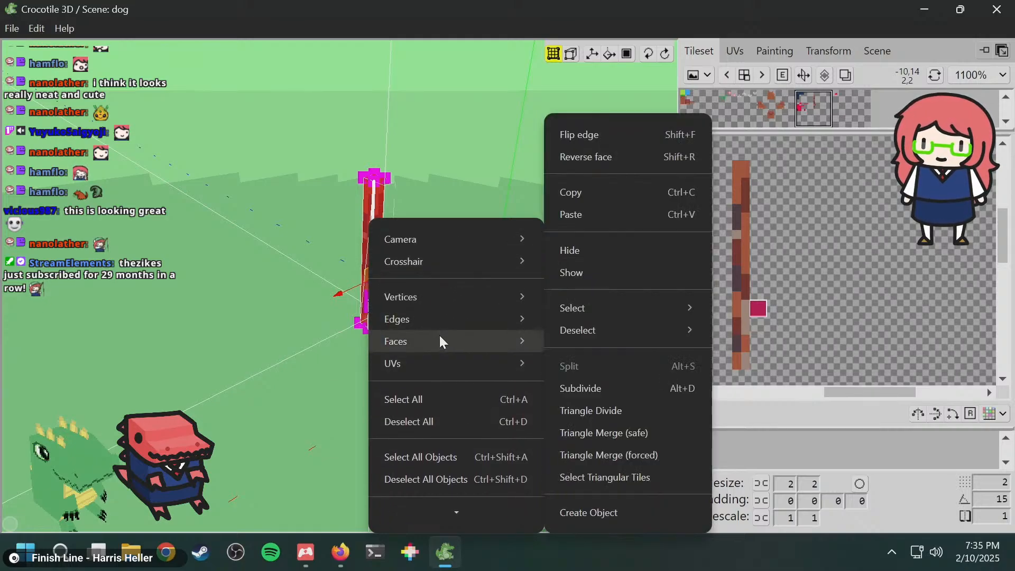
{"action": "left_click", "coordinate": [600, 507]}
- Rename the new pole object as fishing_rod and save the scene
{"action": "left_click", "coordinate": [876, 51]}
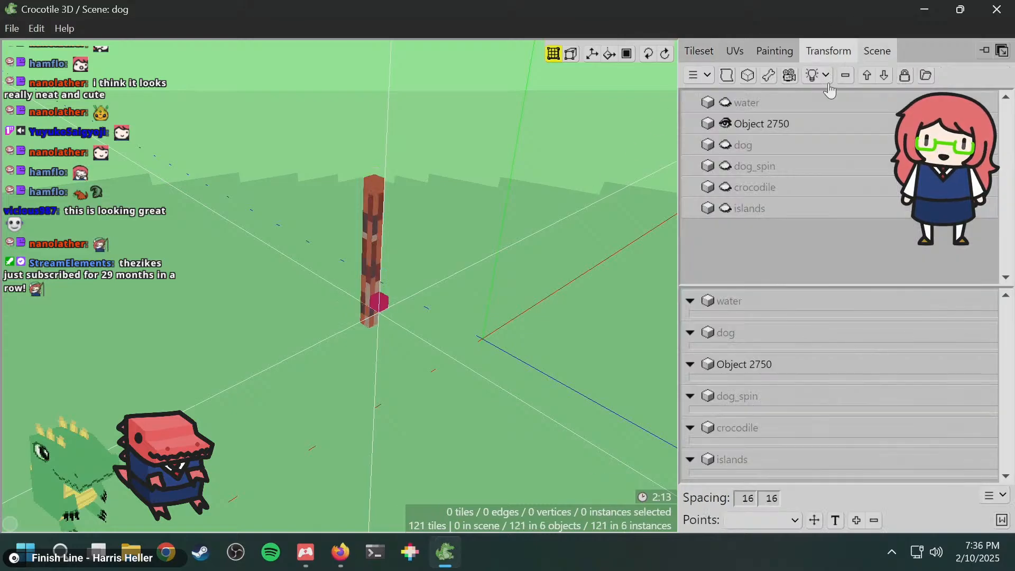
{"action": "double_click", "coordinate": [775, 124]}
{"action": "key", "text": "BackSpace"}
{"action": "key", "text": "BackSpace"}
{"action": "key", "text": "BackSpace"}
{"action": "key", "text": "BackSpace"}
{"action": "key", "text": "BackSpace"}
{"action": "key", "text": "BackSpace"}
{"action": "key", "text": "BackSpace"}
{"action": "key", "text": "BackSpace"}
{"action": "key", "text": "BackSpace"}
{"action": "key", "text": "BackSpace"}
{"action": "key", "text": "BackSpace"}
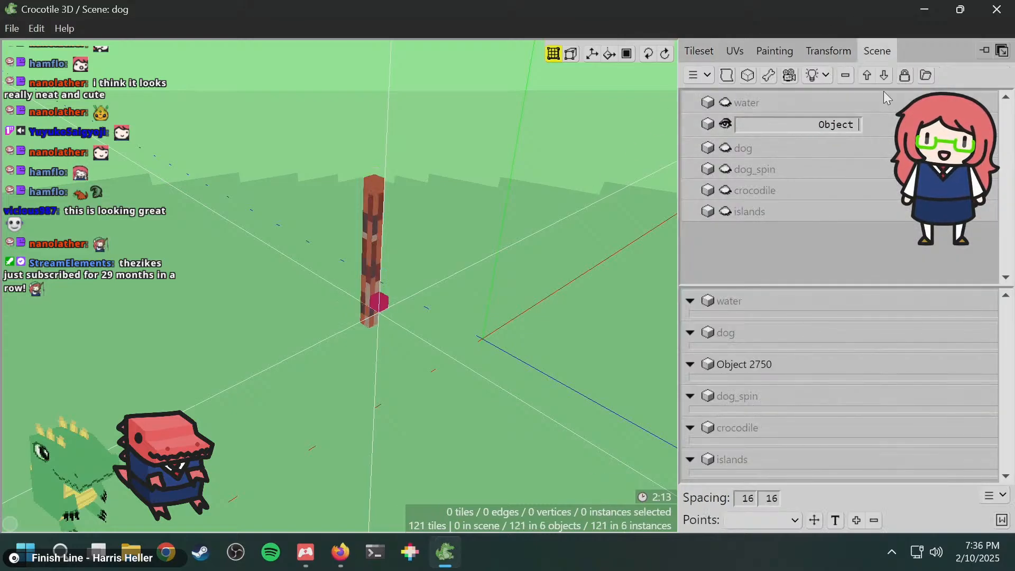
{"action": "type", "text": "fishing_rod"}
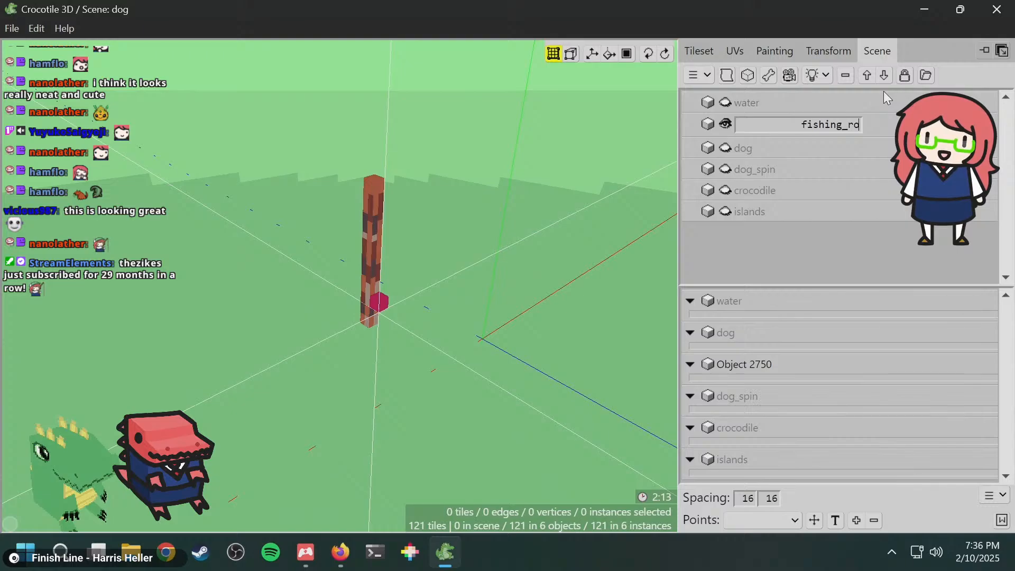
{"action": "key", "text": "Return"}
{"action": "key", "text": "ctrl+s"}
- Select the fishing_rod instance in the scene and open its object for editing
{"action": "right_click_drag", "start_coordinate": [480, 194], "coordinate": [364, 157]}
{"action": "left_click", "coordinate": [397, 186]}
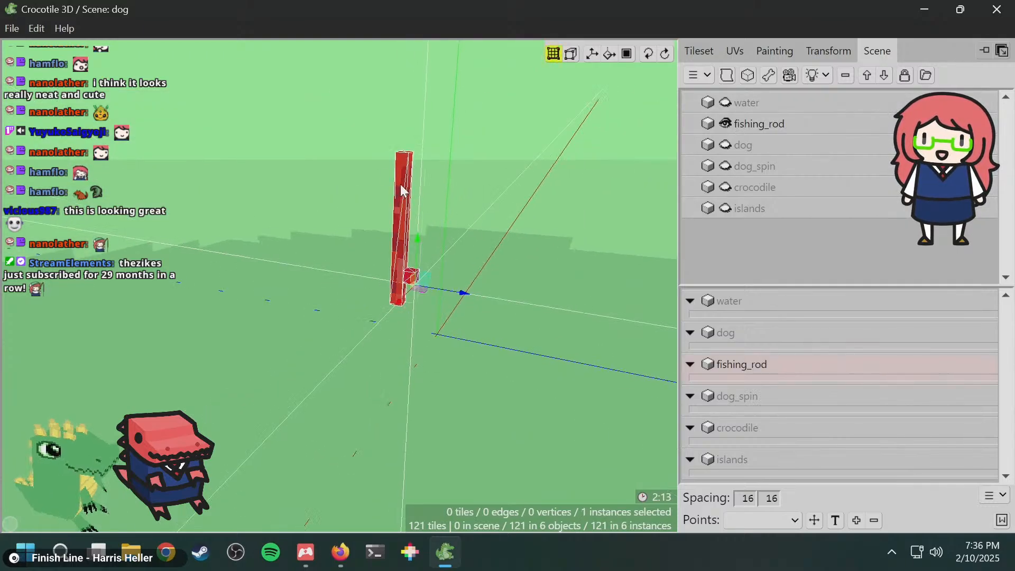
{"action": "right_click", "coordinate": [401, 184]}
{"action": "left_click", "coordinate": [427, 201]}
{"action": "right_click_drag", "start_coordinate": [452, 209], "coordinate": [525, 287]}
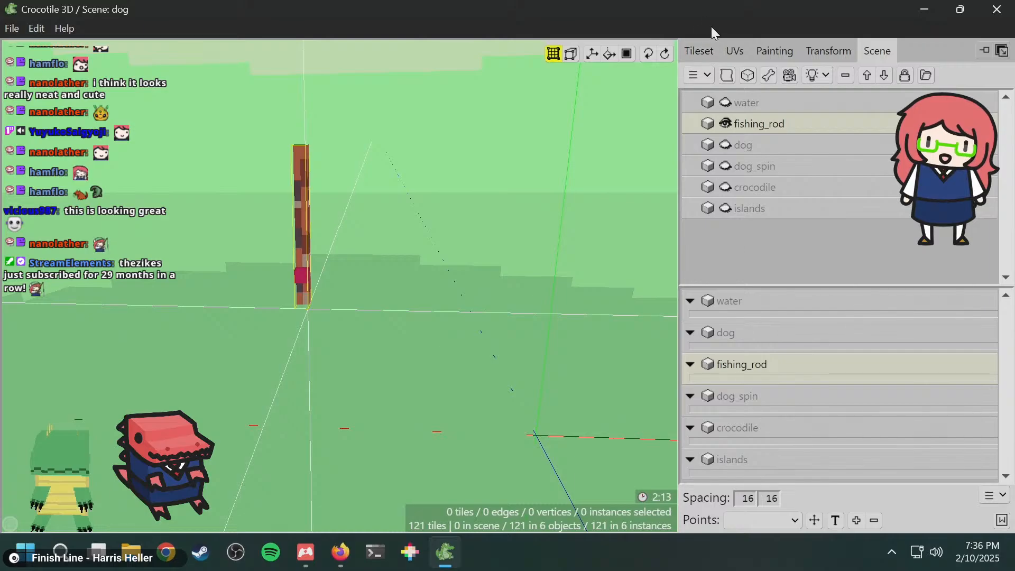
- Centre the crosshair under the pole using a grid step of 1 and undo the fishing_rod object's creation
{"action": "left_click", "coordinate": [699, 51]}
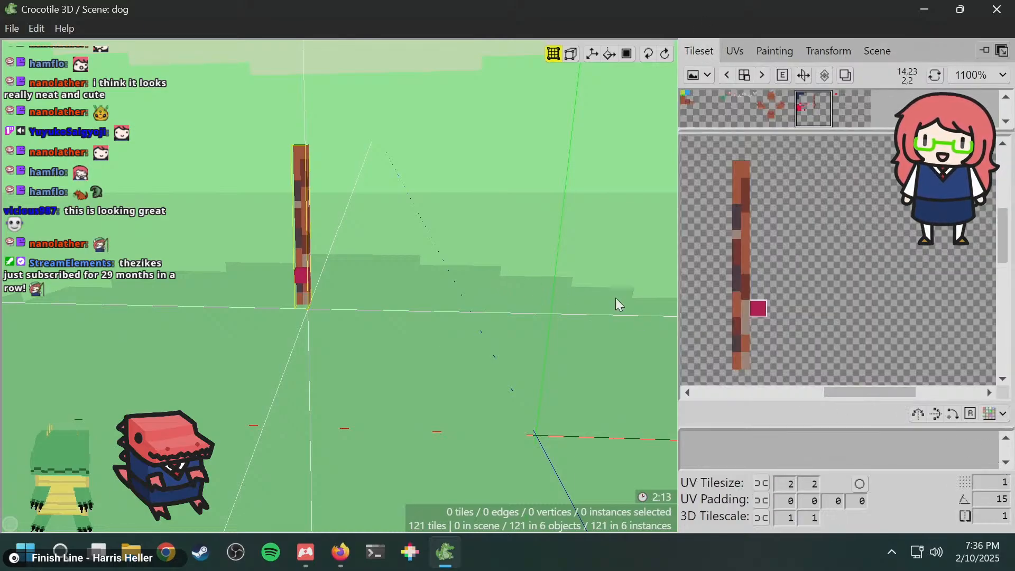
{"action": "key", "text": "a"}
{"action": "key", "text": "w"}
{"action": "key", "text": "s"}
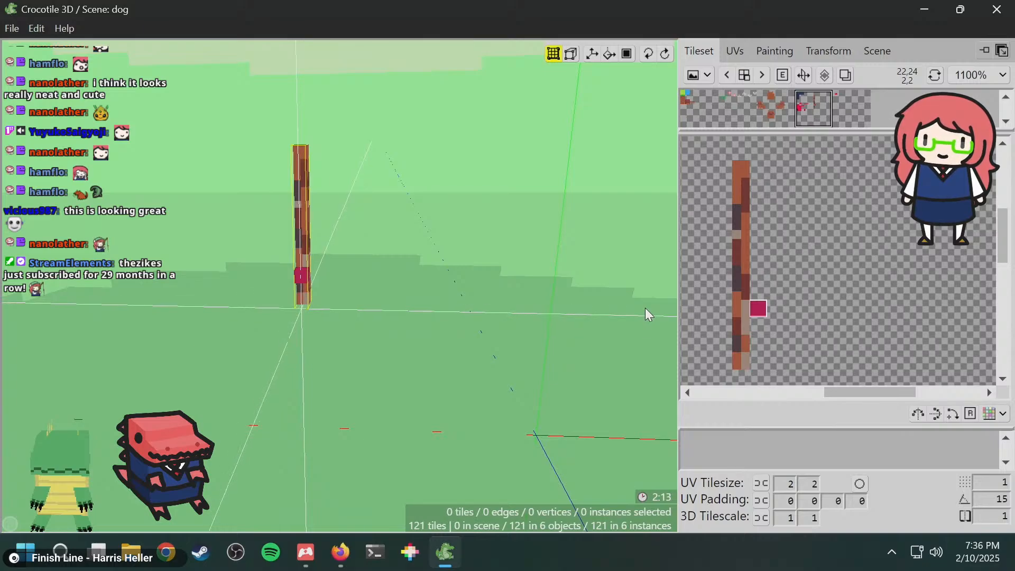
{"action": "key", "text": "space"}
{"action": "mouse_move", "coordinate": [534, 294]}
{"action": "left_mouse_down"}
{"action": "mouse_move", "coordinate": [543, 320]}
{"action": "mouse_move", "coordinate": [597, 327]}
{"action": "mouse_move", "coordinate": [614, 309]}
{"action": "left_mouse_up"}
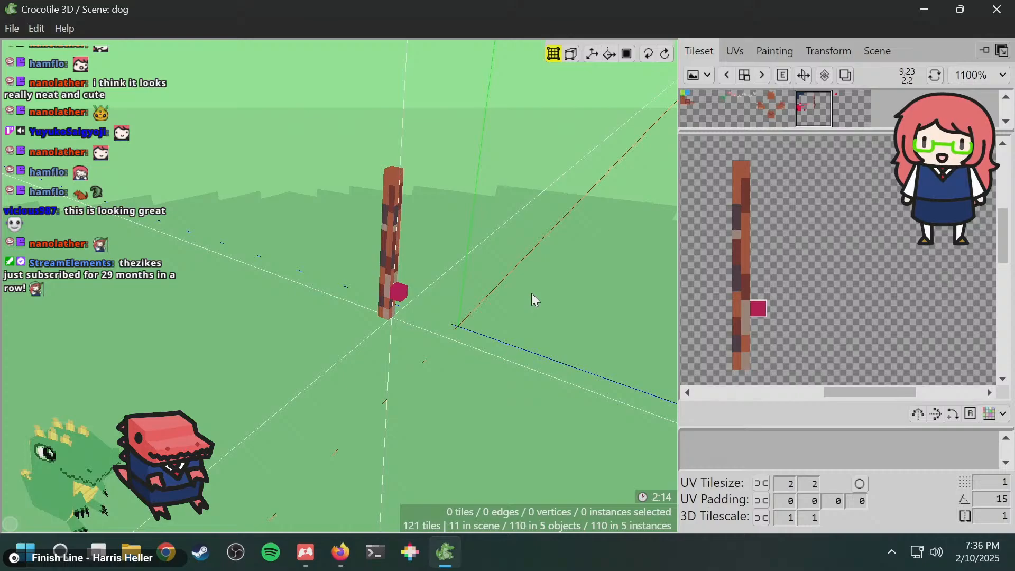
- Restore the undone fishing_rod object, select its instance in the scene and open the object for editing
{"action": "key", "text": "ctrl+z"}
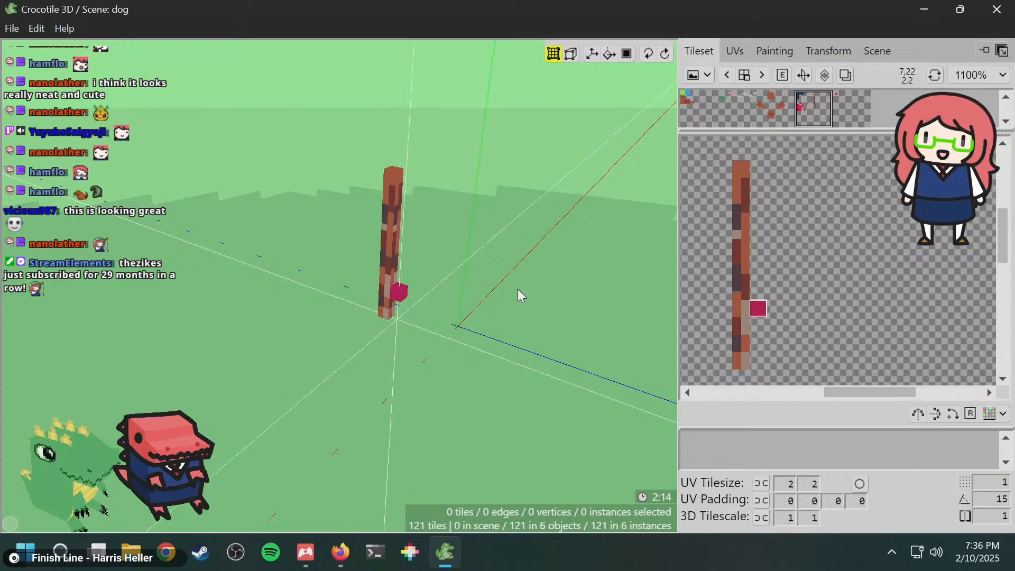
{"action": "right_click_drag", "start_coordinate": [517, 288], "coordinate": [666, 347]}
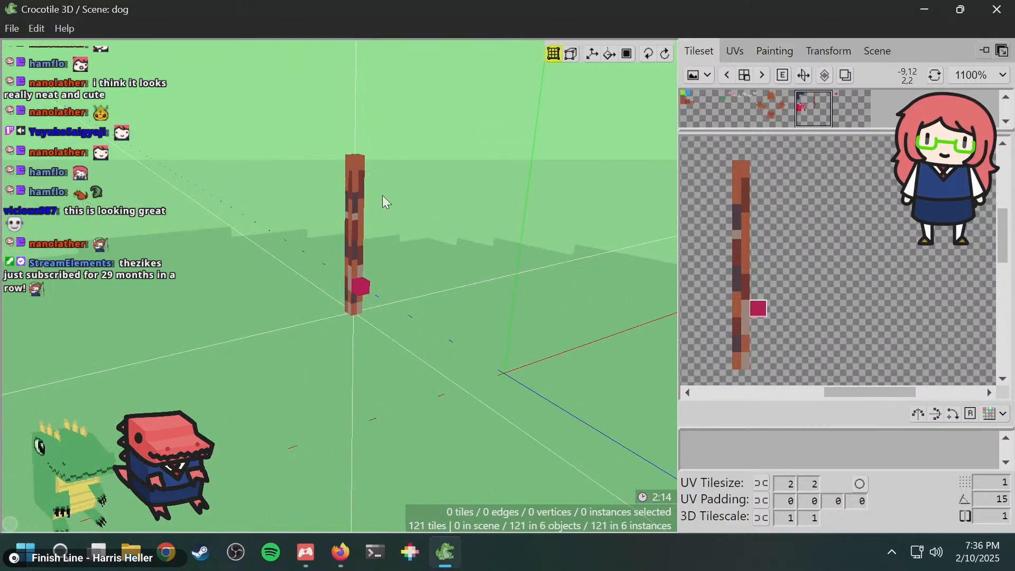
{"action": "left_click", "coordinate": [351, 195]}
{"action": "right_click", "coordinate": [353, 196]}
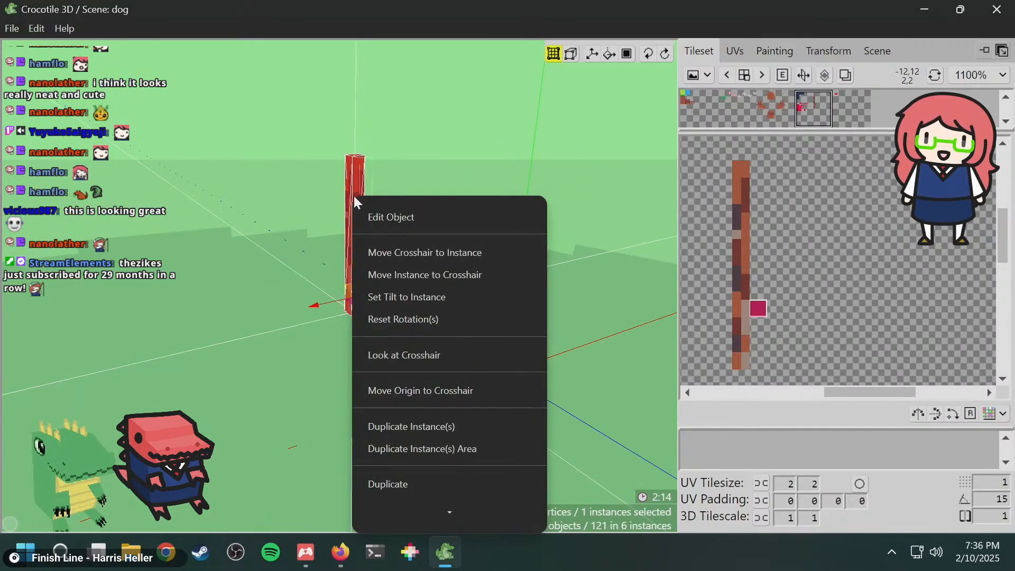
{"action": "left_click", "coordinate": [382, 215]}
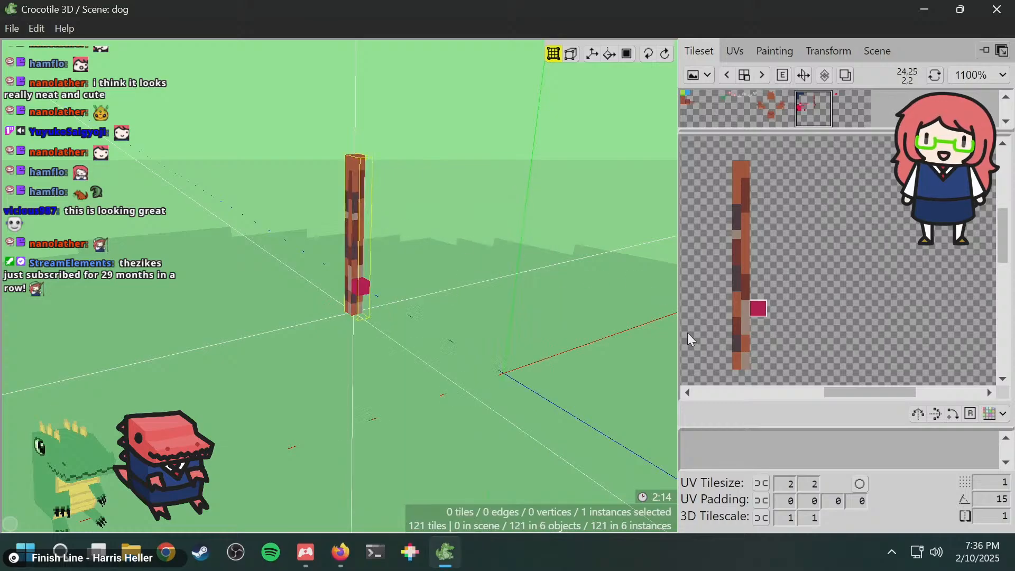
{"action": "left_click", "coordinate": [766, 55]}
{"action": "left_click", "coordinate": [736, 53]}
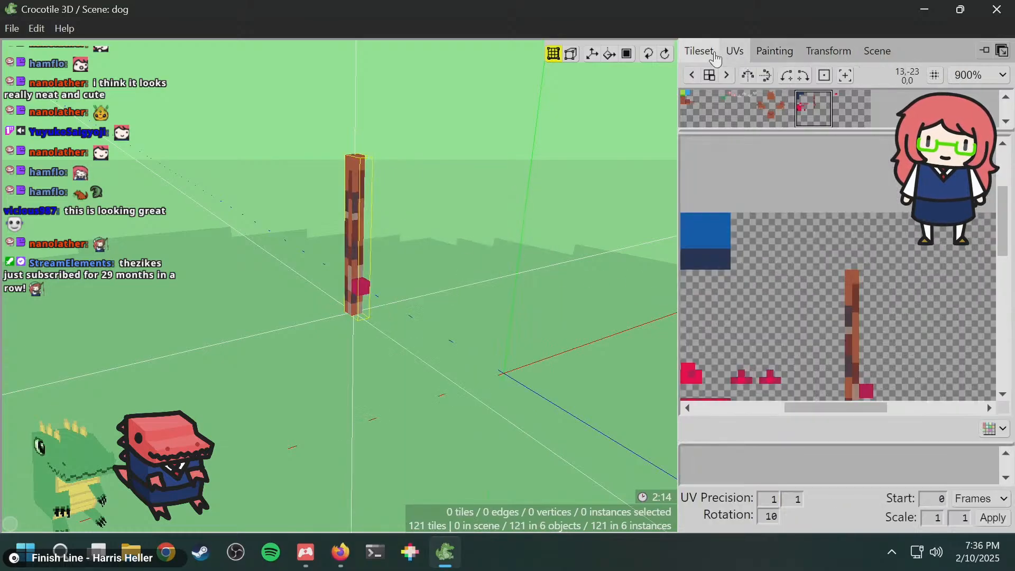
{"action": "left_click", "coordinate": [699, 52]}
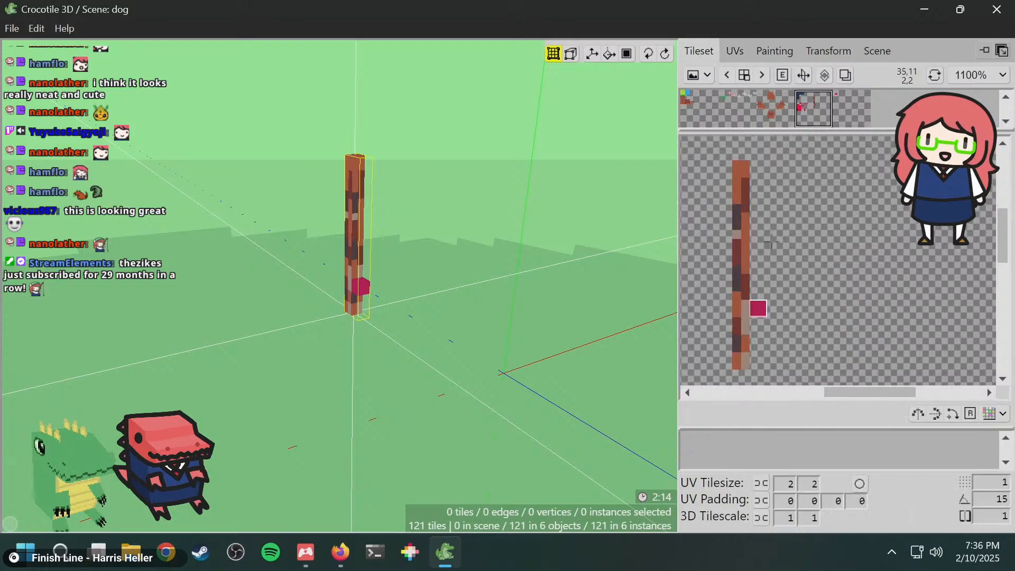
{"action": "left_click", "coordinate": [366, 226]}
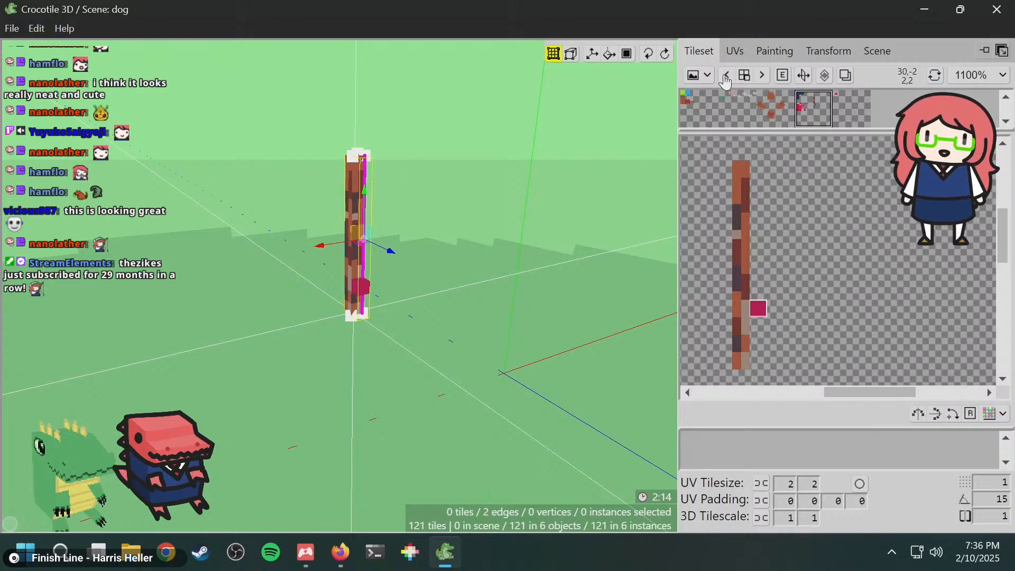
{"action": "left_click", "coordinate": [735, 51]}
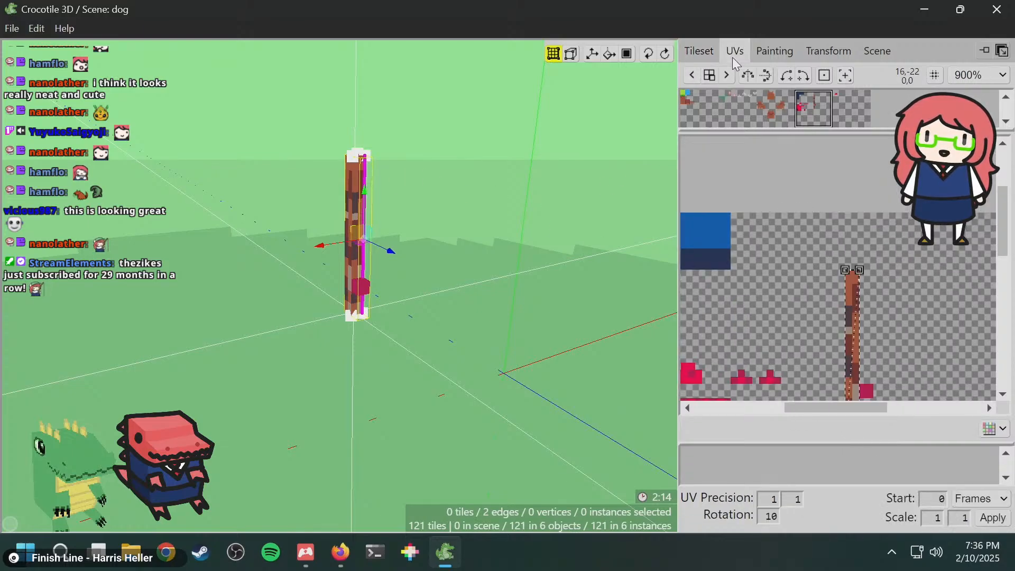
{"action": "left_click", "coordinate": [774, 52]}
{"action": "left_click", "coordinate": [833, 53]}
- Select all of the rod's vertices, activate the fishing_rod object's Origin point for moving, and clear the selection
{"action": "left_click", "coordinate": [878, 51]}
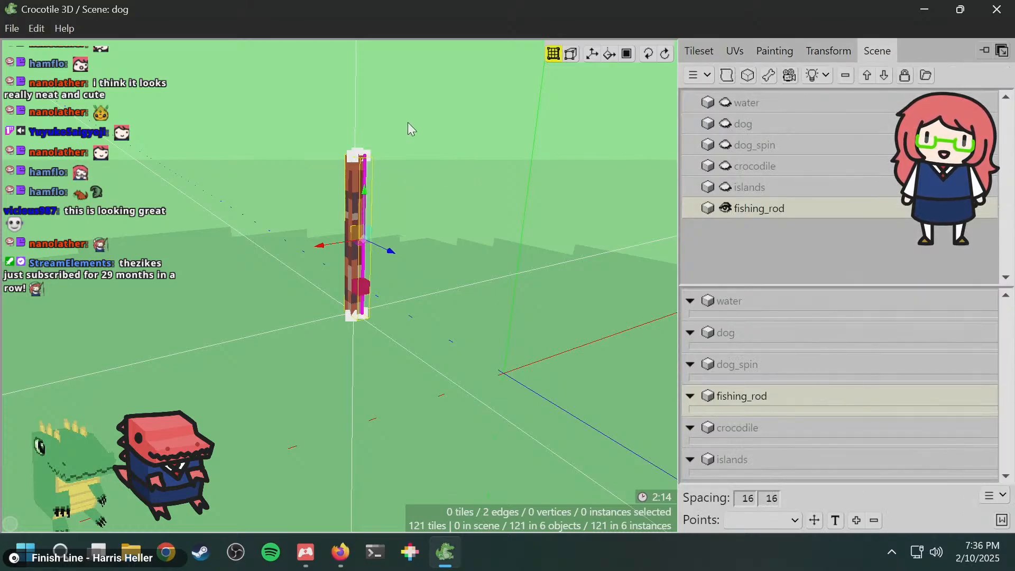
{"action": "left_click_drag", "start_coordinate": [422, 114], "coordinate": [267, 392]}
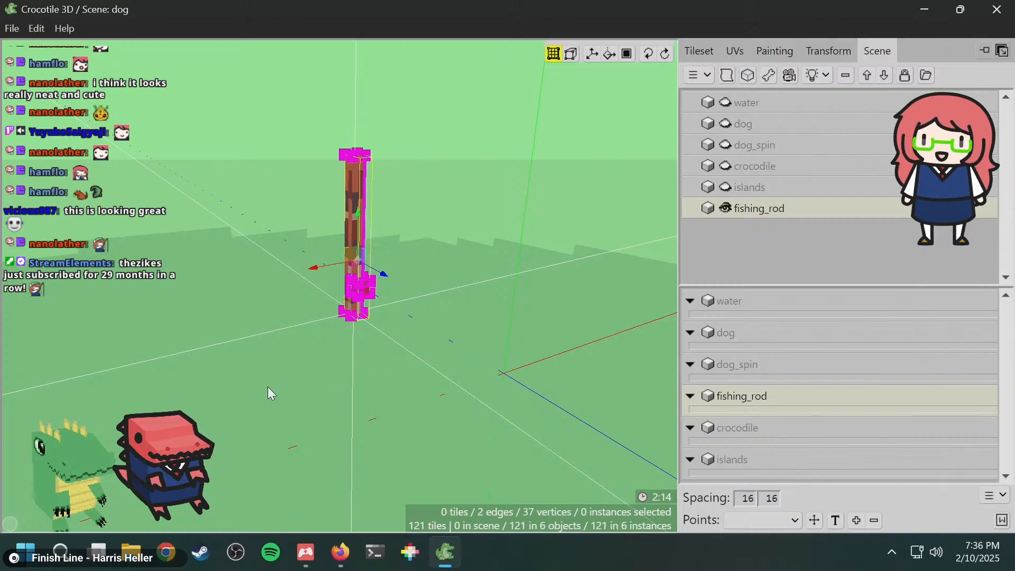
{"action": "left_click", "coordinate": [762, 521]}
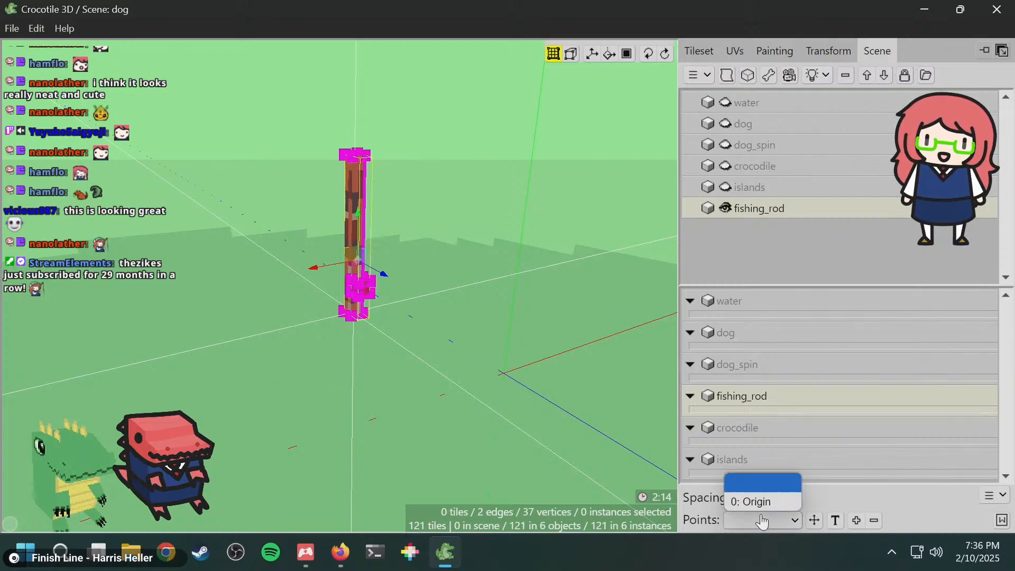
{"action": "left_click", "coordinate": [771, 498]}
{"action": "left_click", "coordinate": [813, 521]}
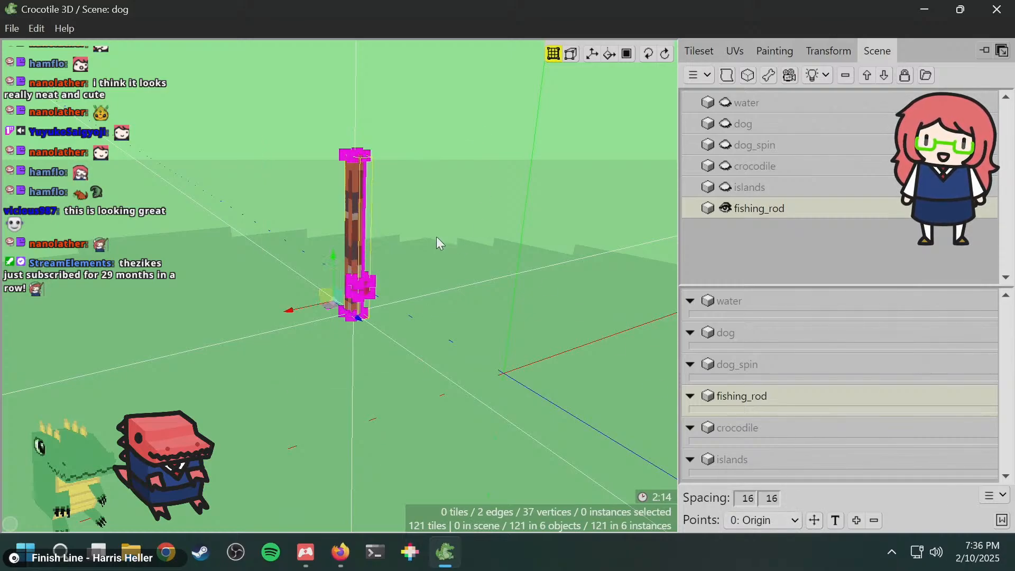
{"action": "middle_click_drag", "start_coordinate": [436, 236], "coordinate": [436, 236]}
{"action": "left_click", "coordinate": [497, 261]}
{"action": "middle_click_drag", "start_coordinate": [497, 261], "coordinate": [481, 226]}
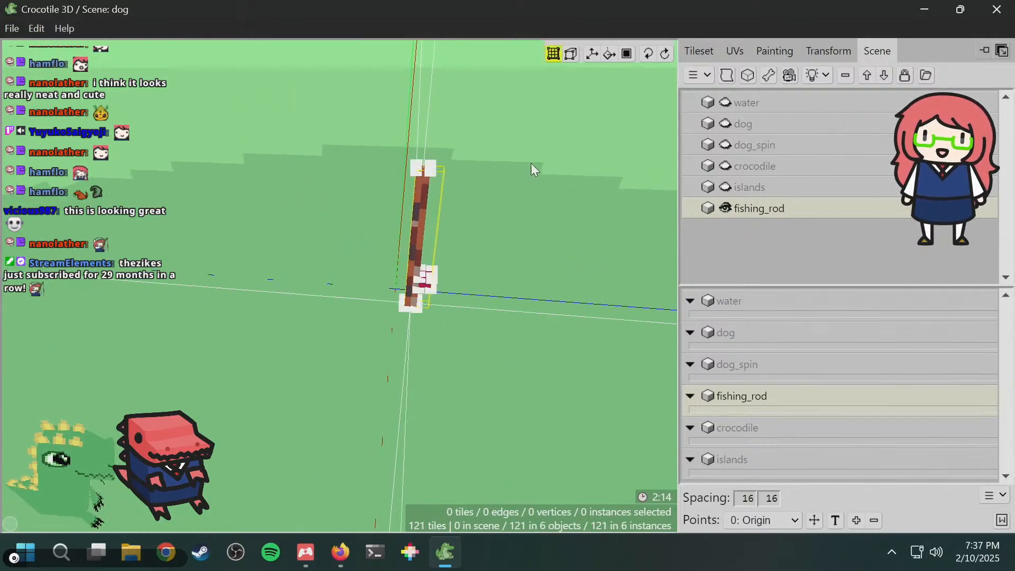
- Paint a cream #fff1e8 vertical strip one pixel wide and about 8 pixels tall beside the pole texture
{"action": "left_click", "coordinate": [773, 51]}
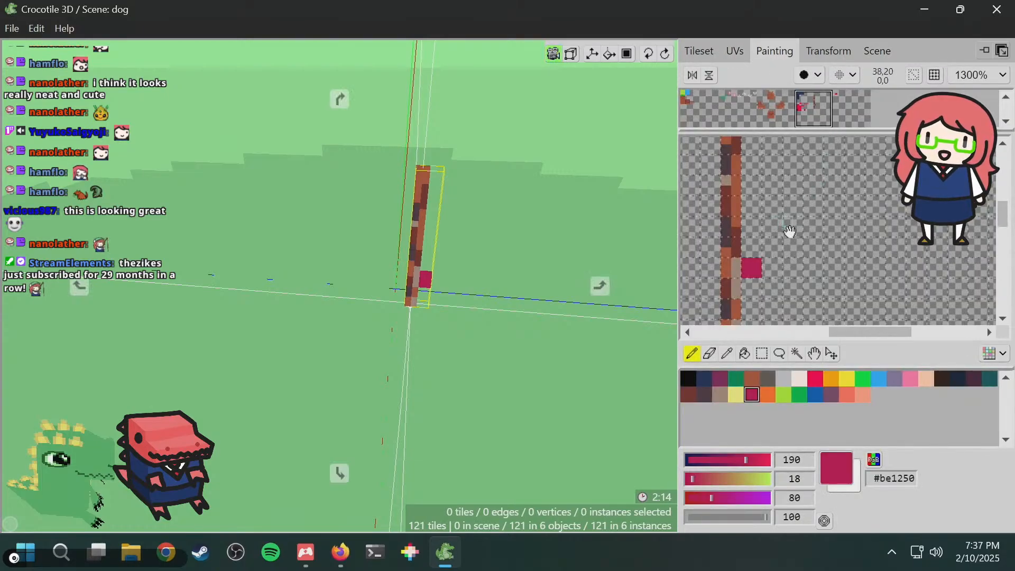
{"action": "scroll", "coordinate": [784, 226], "scroll_direction": "down", "scroll_amount": 2}
{"action": "left_click", "coordinate": [799, 379]}
{"action": "scroll", "coordinate": [782, 227], "scroll_direction": "up", "scroll_amount": 2}
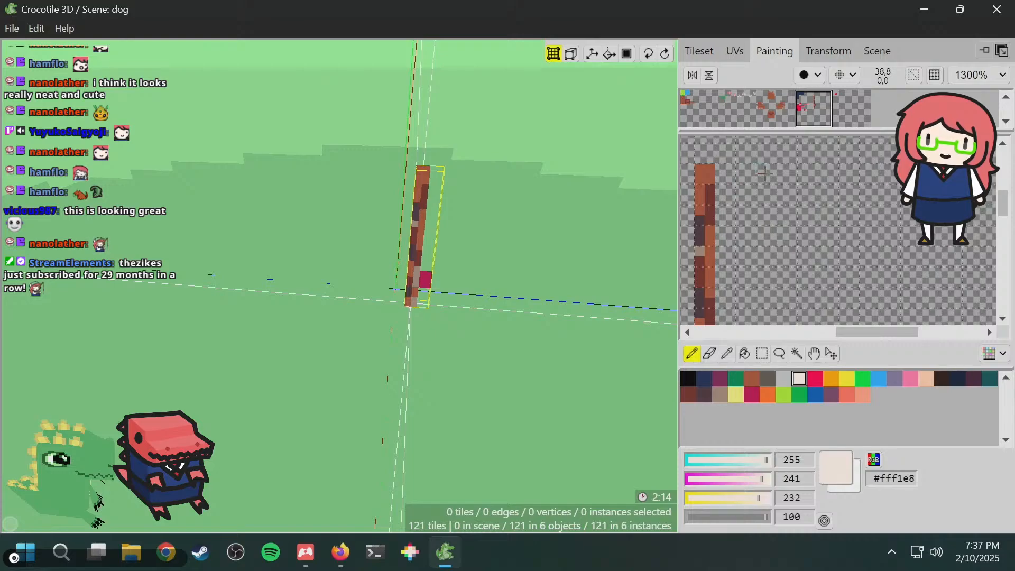
{"action": "scroll", "coordinate": [772, 172], "scroll_direction": "up", "scroll_amount": 2}
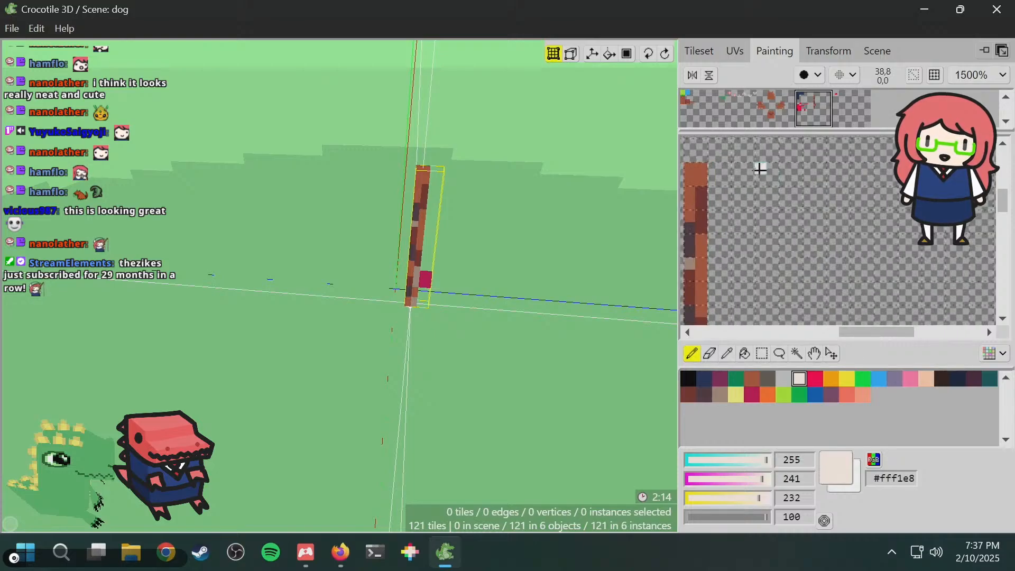
{"action": "left_click_drag", "start_coordinate": [760, 168], "coordinate": [761, 252]}
{"action": "scroll", "coordinate": [760, 251], "scroll_direction": "down", "scroll_amount": 2}
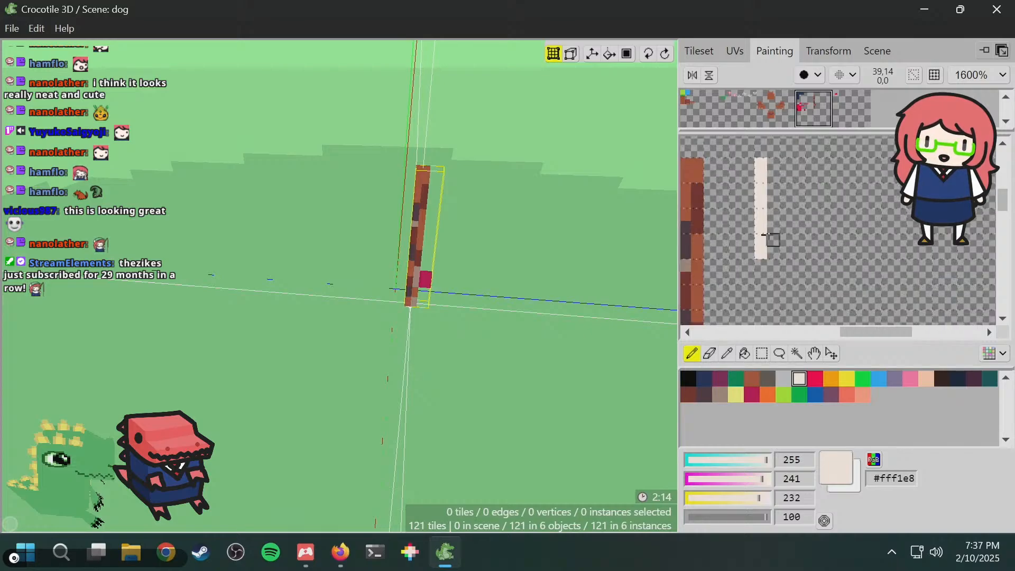
- Set the tileset's UV tile size to 1 by 4 for the cream strip
{"action": "left_click", "coordinate": [700, 51]}
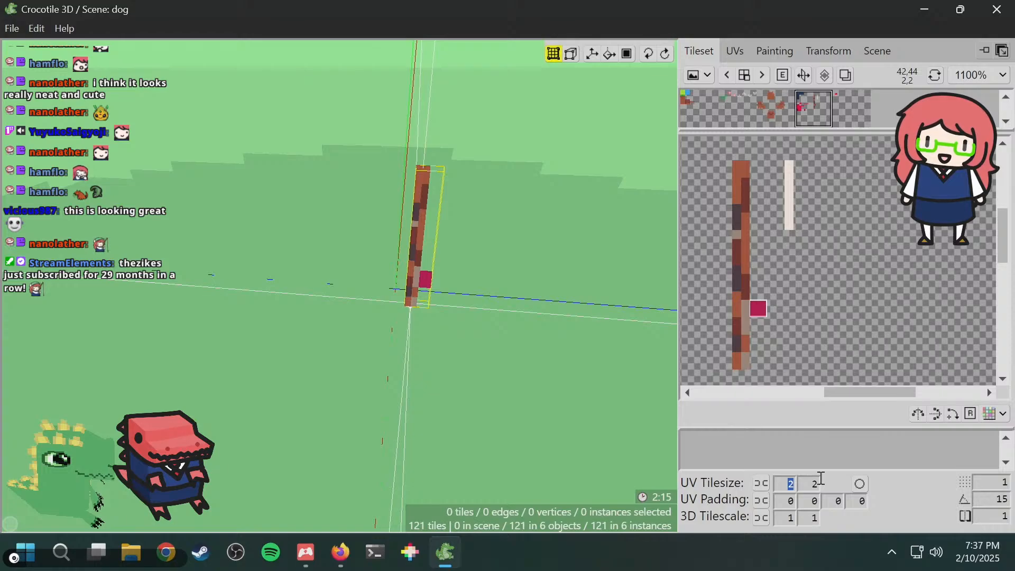
{"action": "type", "text": "1"}
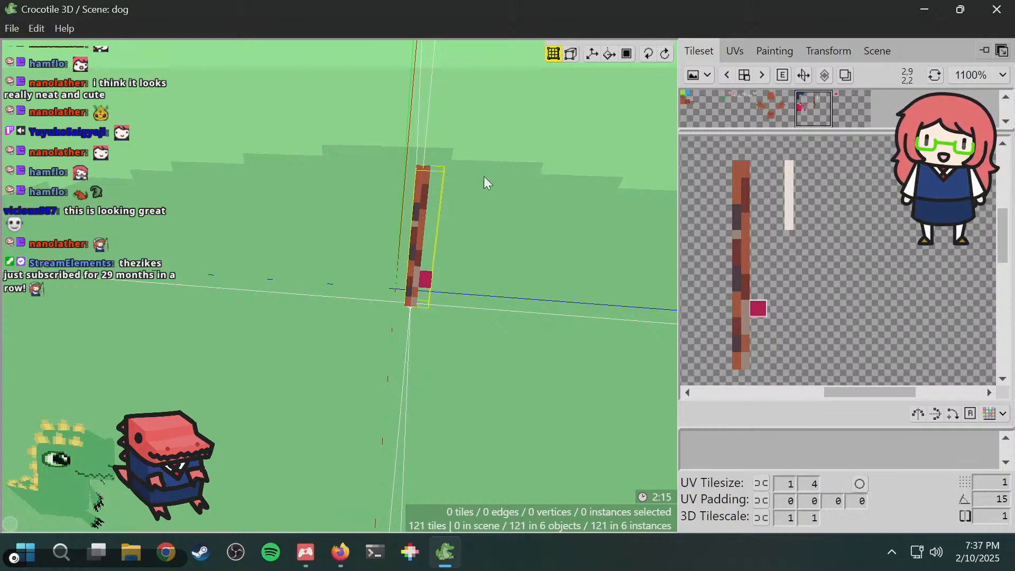
{"action": "right_click_drag", "start_coordinate": [484, 177], "coordinate": [415, 272]}
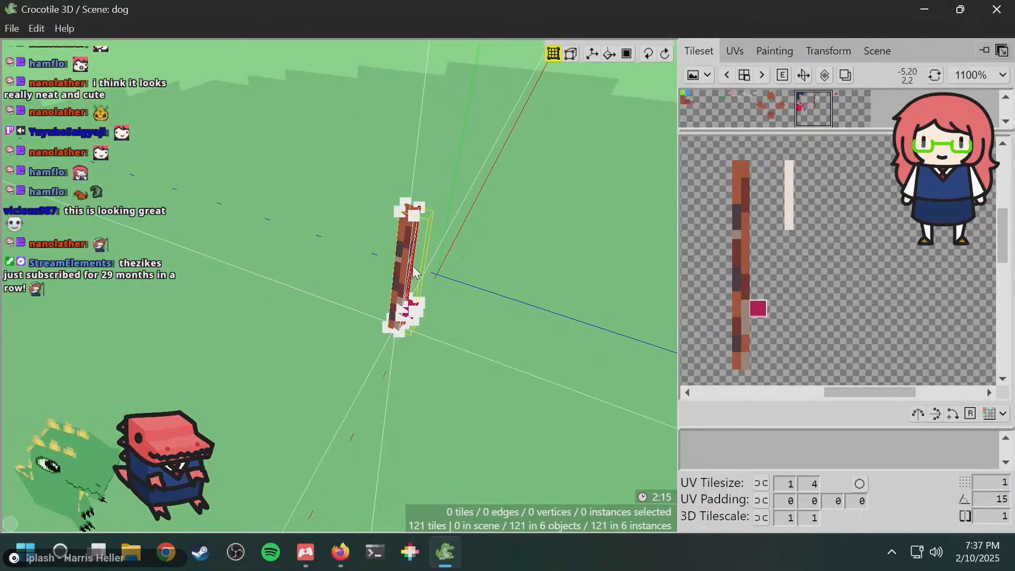
{"action": "right_click_drag", "start_coordinate": [518, 246], "coordinate": [485, 263]}
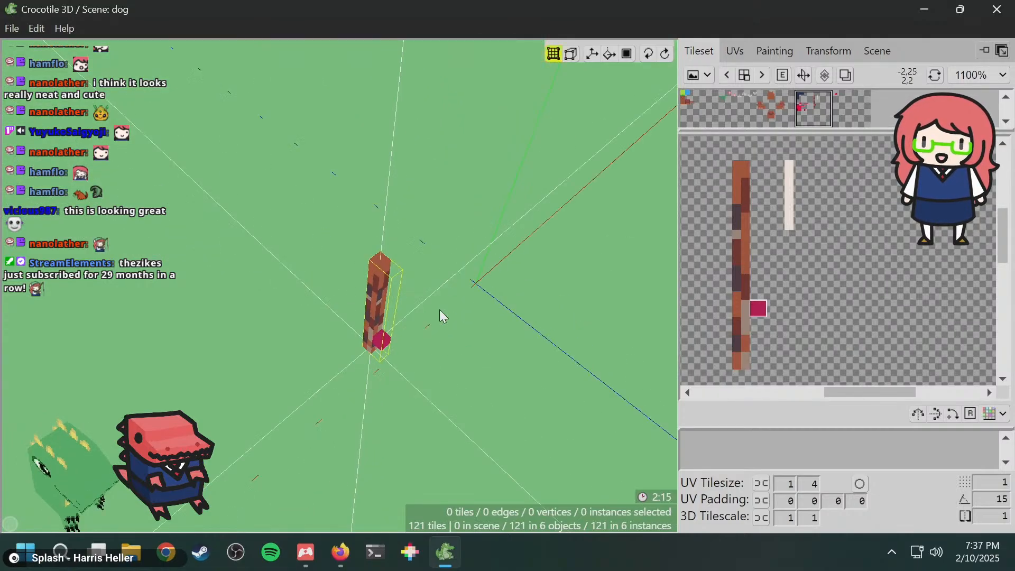
- Raise the crosshair from the pole's base to its top and align it with the pole's top corner
{"action": "mouse_move", "coordinate": [454, 300]}
{"action": "left_mouse_down"}
{"action": "mouse_move", "coordinate": [511, 291]}
{"action": "mouse_move", "coordinate": [471, 302]}
{"action": "mouse_move", "coordinate": [458, 286]}
{"action": "left_mouse_up"}
{"action": "key", "text": "space"}
{"action": "key", "text": "space"}
{"action": "key", "text": "space"}
{"action": "key", "text": "space"}
{"action": "key", "text": "space"}
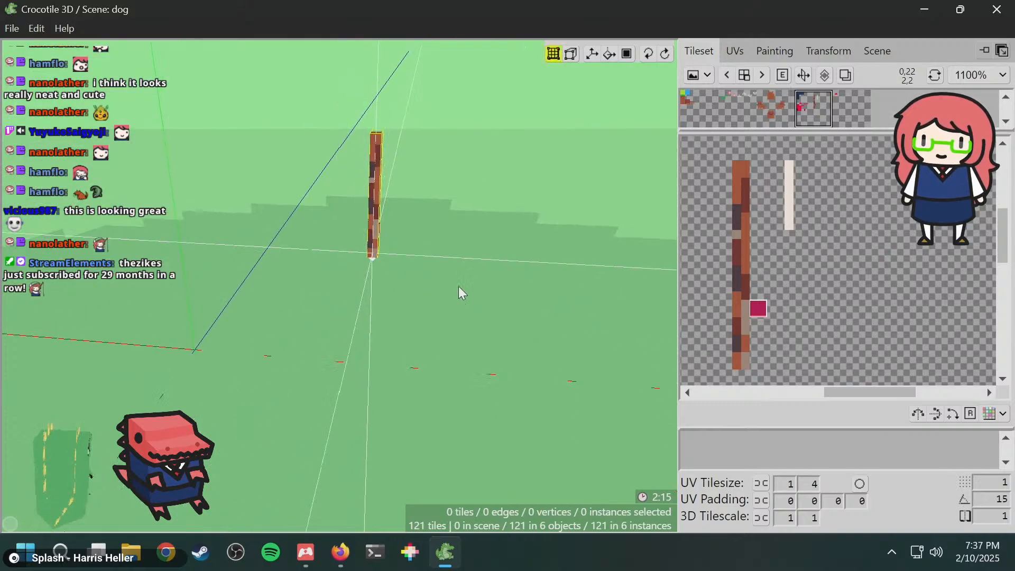
{"action": "key", "text": "w"}
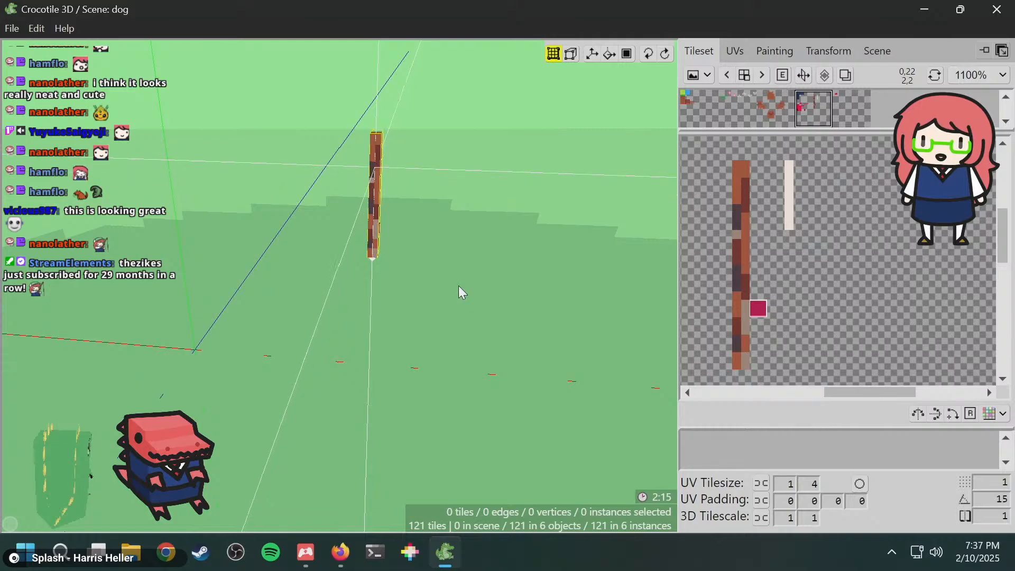
{"action": "key", "text": "w"}
{"action": "key", "text": "w"}
{"action": "key", "text": "w"}
{"action": "key", "text": "space"}
{"action": "left_click_drag", "start_coordinate": [495, 257], "coordinate": [444, 291]}
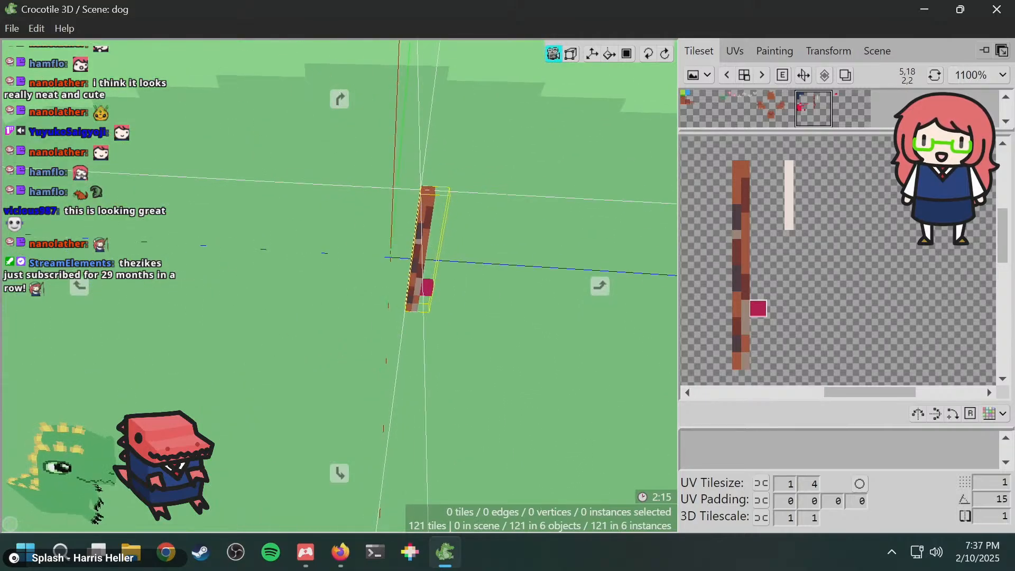
{"action": "key", "text": "space"}
{"action": "key", "text": "d"}
{"action": "key", "text": "d"}
{"action": "key", "text": "space"}
{"action": "mouse_move", "coordinate": [504, 254]}
{"action": "left_mouse_down"}
{"action": "mouse_move", "coordinate": [465, 256]}
{"action": "mouse_move", "coordinate": [445, 283]}
{"action": "left_mouse_up"}
{"action": "key", "text": "space"}
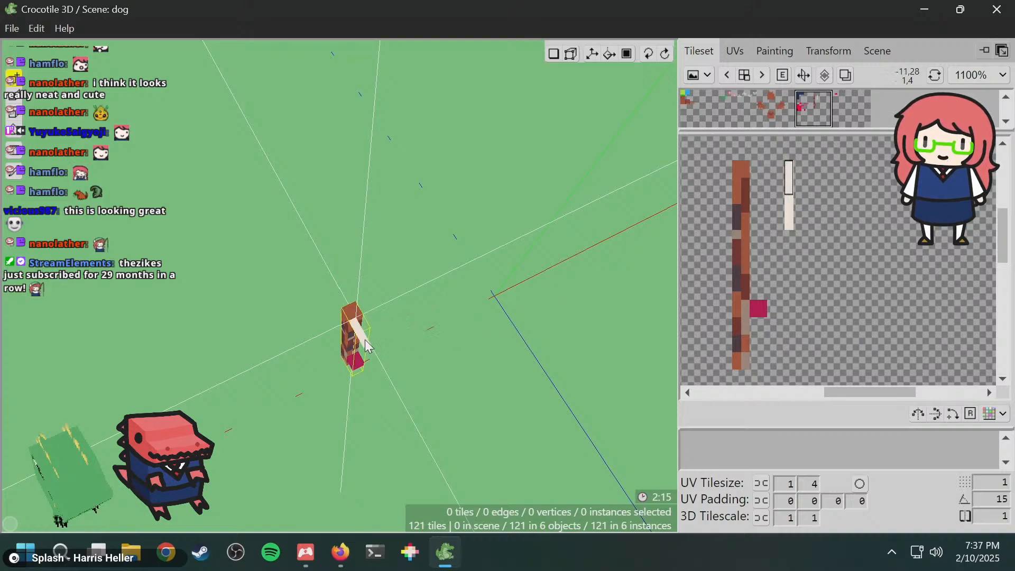
- Draw a straight row of 1 by 4 cream tiles running horizontally outward from the top of the pole
{"action": "left_click", "coordinate": [378, 372]}
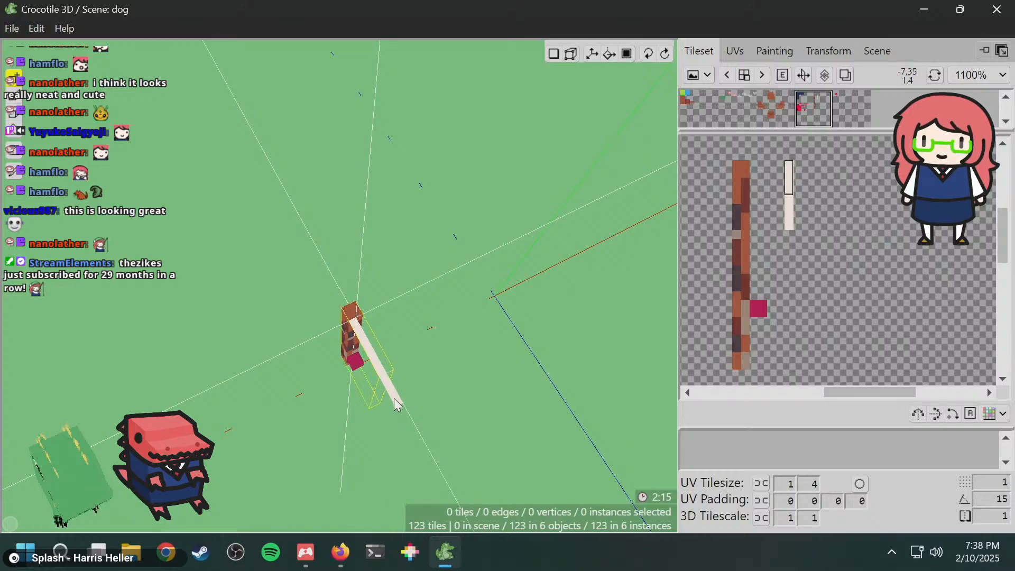
{"action": "left_click", "coordinate": [395, 398]}
{"action": "left_click", "coordinate": [412, 429]}
{"action": "middle_click_drag", "start_coordinate": [411, 429], "coordinate": [390, 463]}
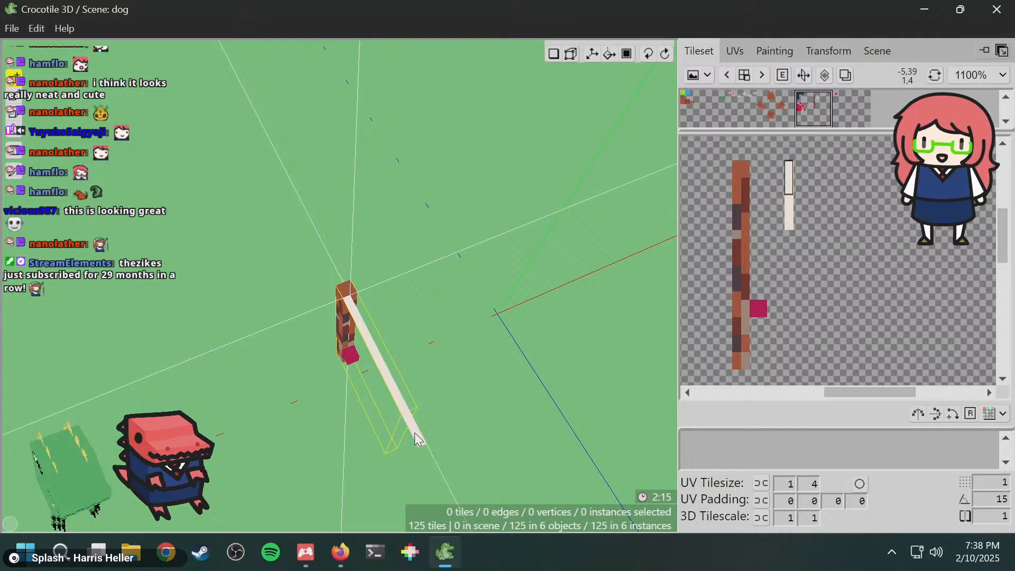
{"action": "left_click", "coordinate": [416, 433]}
{"action": "left_click", "coordinate": [440, 455]}
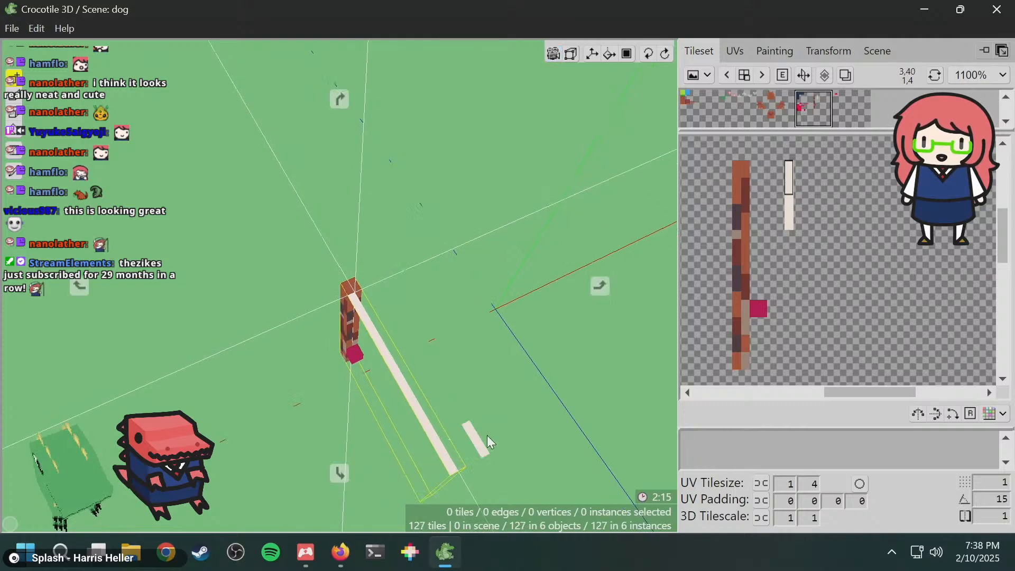
{"action": "middle_click_drag", "start_coordinate": [487, 436], "coordinate": [571, 366]}
{"action": "left_click", "coordinate": [499, 458]}
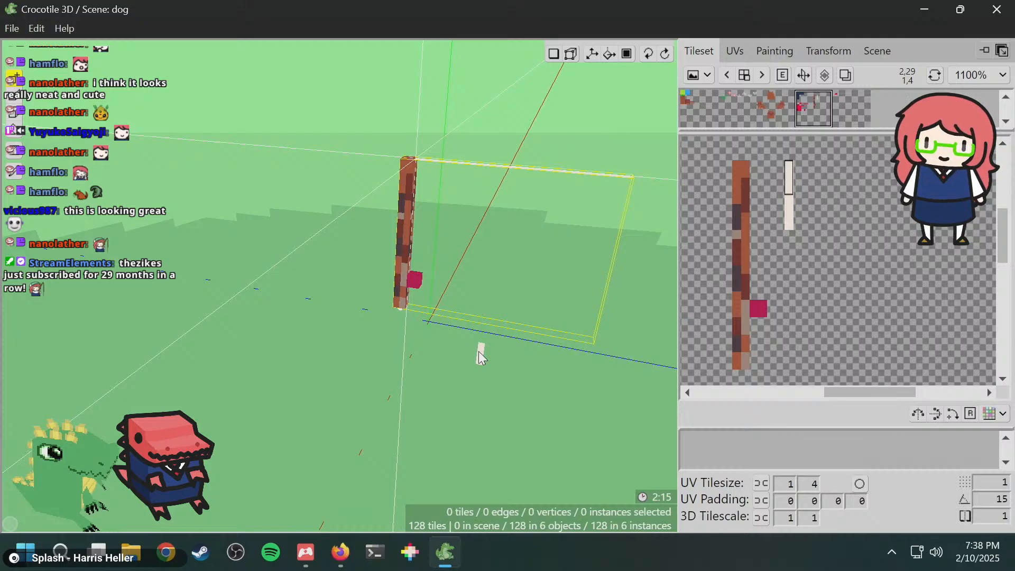
- Save the scene with the cream line added and show the scene's object list
{"action": "middle_click_drag", "start_coordinate": [481, 357], "coordinate": [473, 307]}
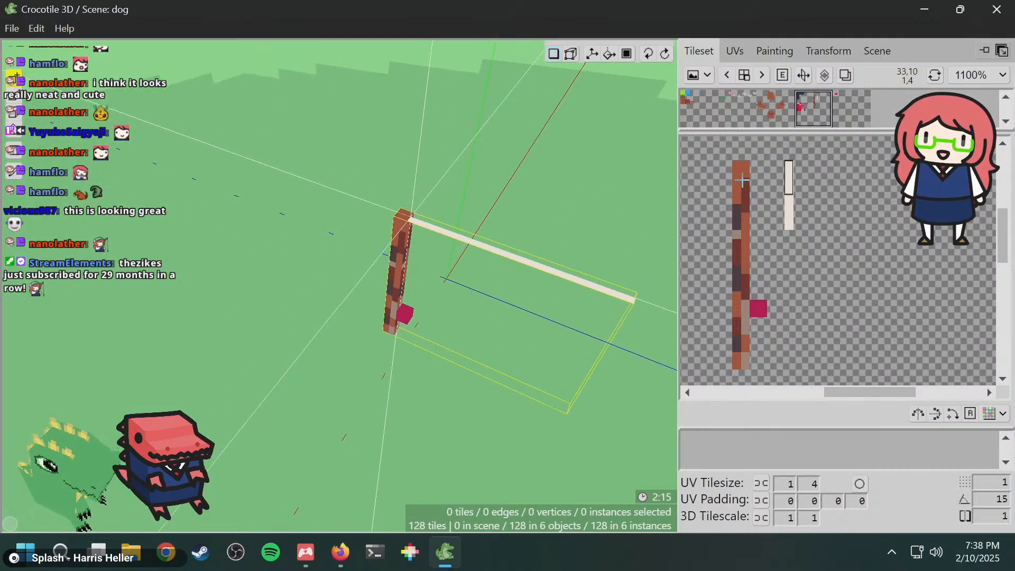
{"action": "key", "text": "ctrl+s"}
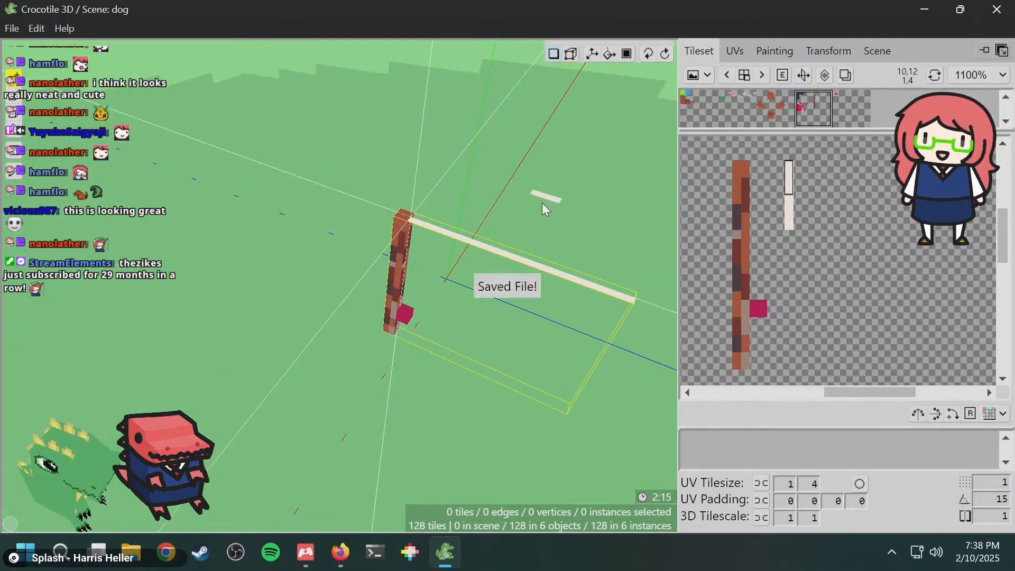
{"action": "left_click", "coordinate": [817, 53]}
{"action": "left_click", "coordinate": [876, 51]}
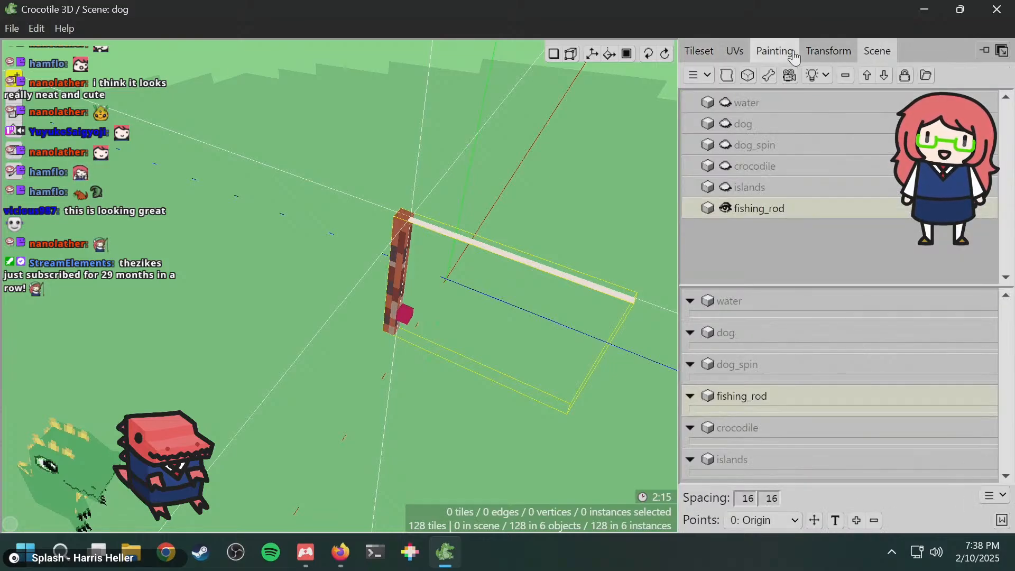
{"action": "left_click", "coordinate": [783, 58]}
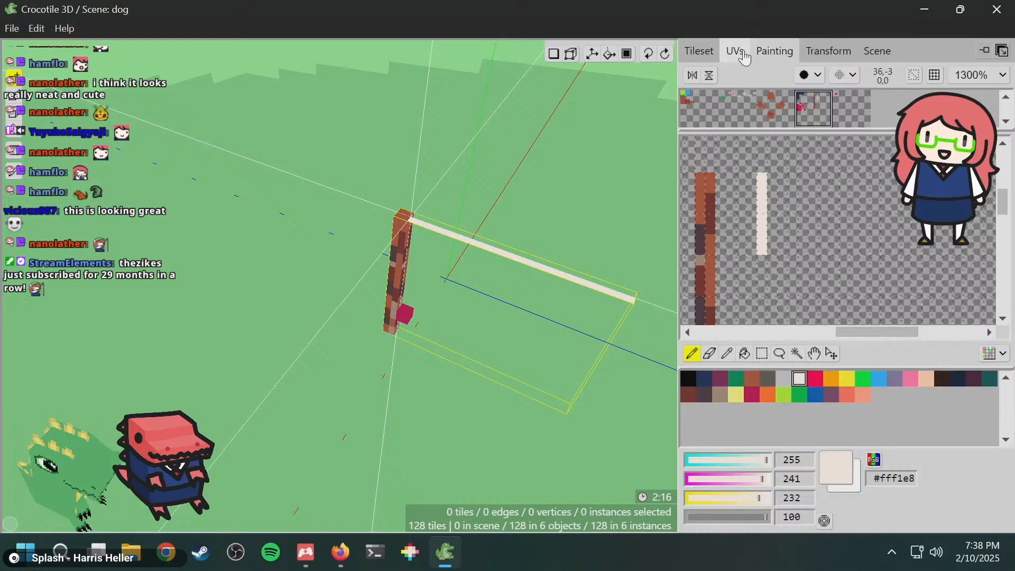
{"action": "key", "text": "ctrl+s"}
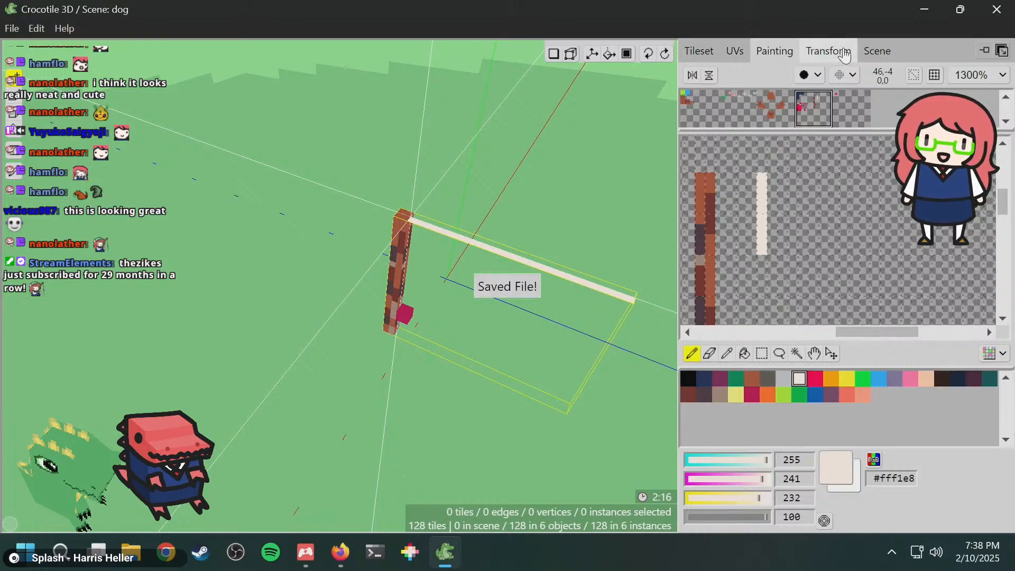
{"action": "left_click", "coordinate": [873, 49]}
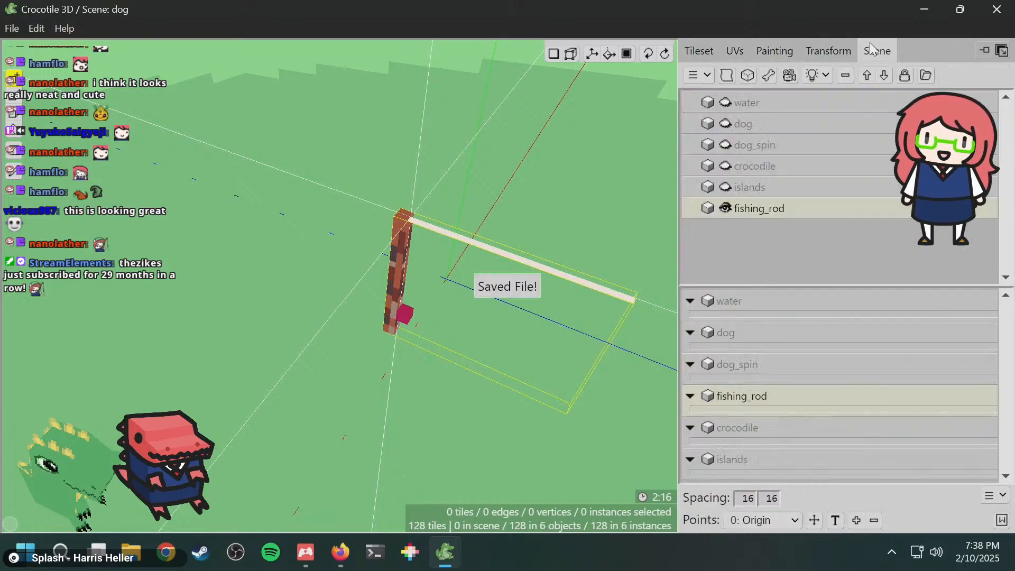
{"action": "right_click", "coordinate": [756, 216]}
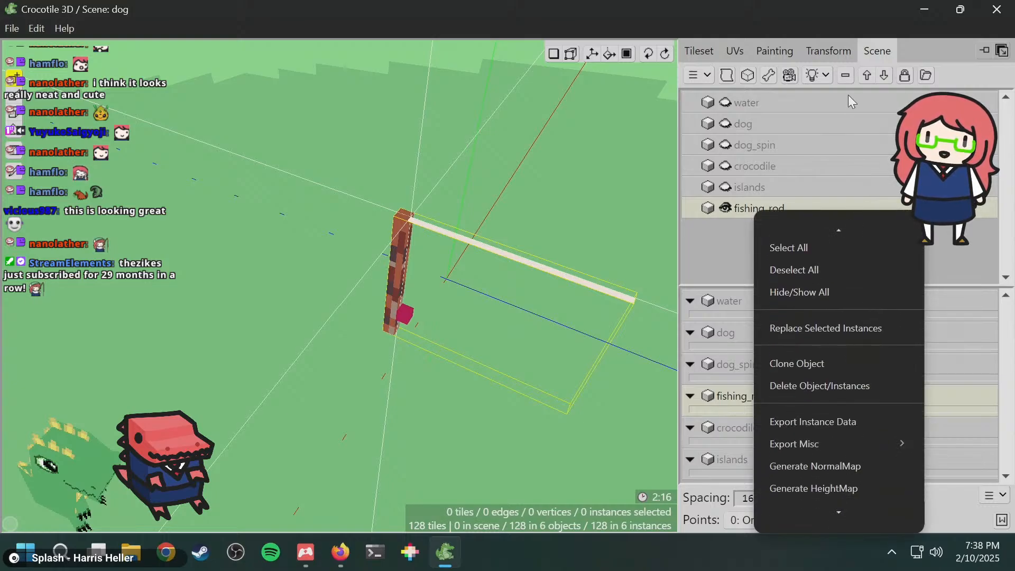
{"action": "left_click", "coordinate": [827, 53]}
{"action": "left_click", "coordinate": [775, 51]}
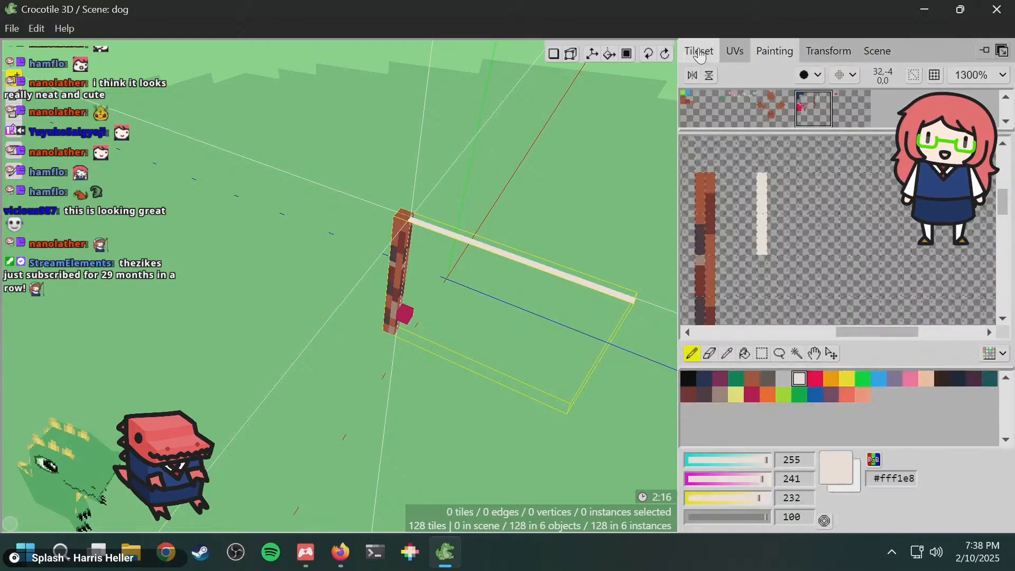
{"action": "left_click", "coordinate": [735, 53]}
{"action": "scroll", "coordinate": [837, 311], "scroll_direction": "down", "scroll_amount": 3}
{"action": "scroll", "coordinate": [837, 308], "scroll_direction": "up", "scroll_amount": 3}
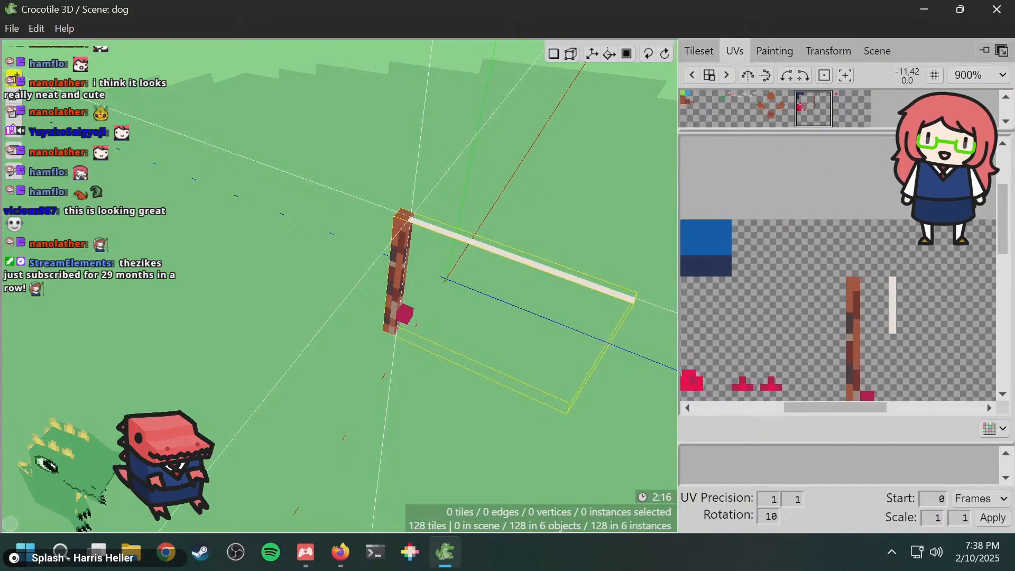
- Search the Crocotile 3D documentation in the browser for "bone", read its Skin section and return to the fishing rod scene
{"action": "left_click", "coordinate": [341, 553]}
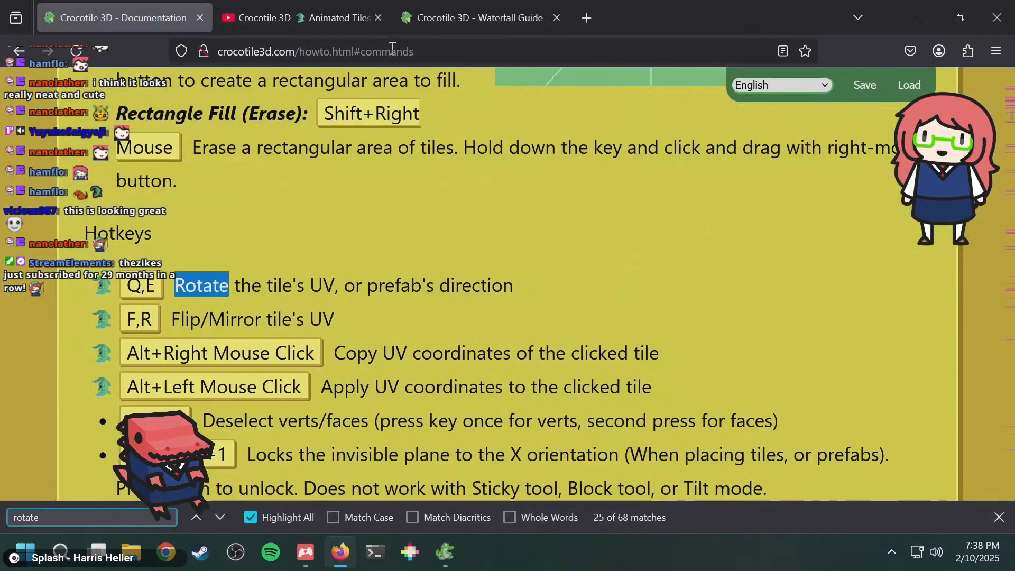
{"action": "left_click", "coordinate": [437, 144]}
{"action": "key", "text": "ctrl+f"}
{"action": "type", "text": "bone"}
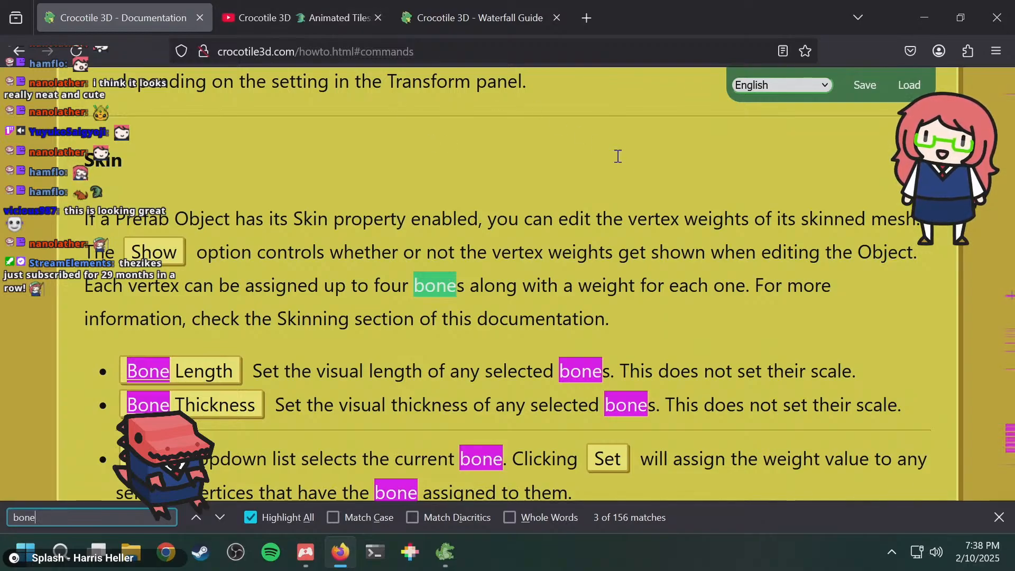
{"action": "scroll", "coordinate": [655, 202], "scroll_direction": "down", "scroll_amount": 2}
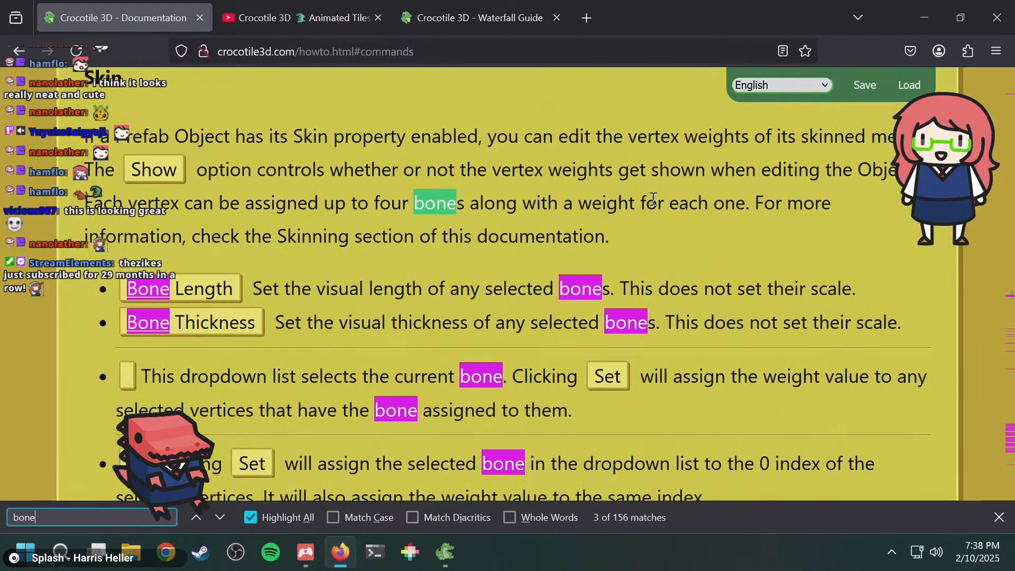
{"action": "key", "text": "alt+Tab"}
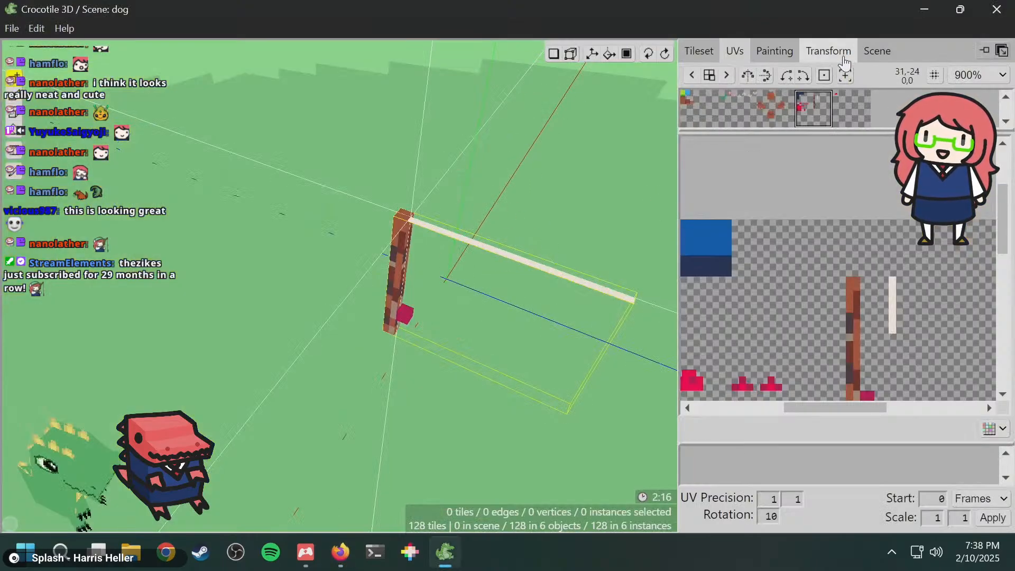
{"action": "key", "text": "alt+Tab"}
{"action": "scroll", "coordinate": [437, 214], "scroll_direction": "up", "scroll_amount": 2}
{"action": "key", "text": "alt+Tab"}
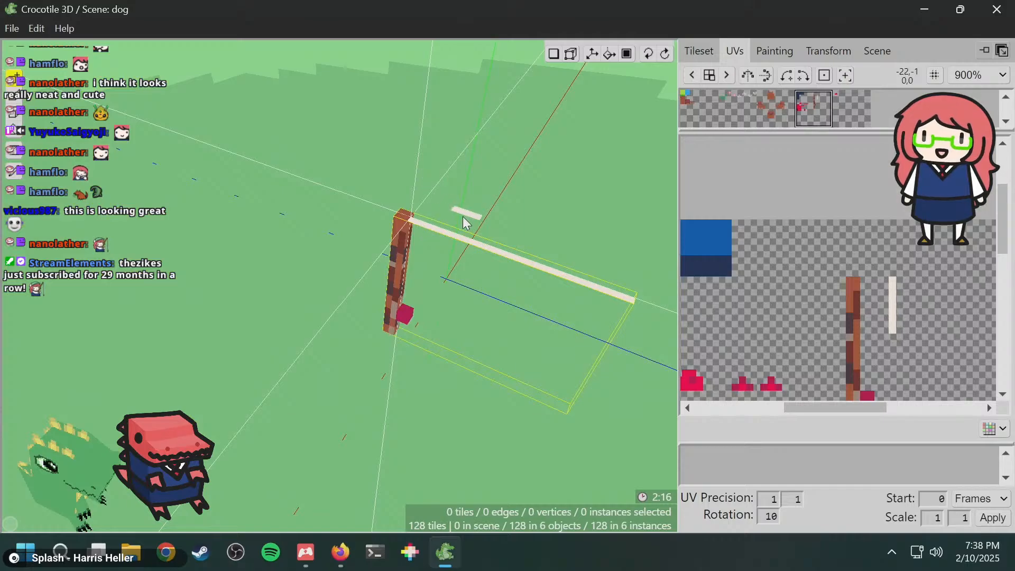
- Select all the cream line tiles of the fishing_rod object for editing, leaving the pole and the crimson cube unselected
{"action": "key", "text": "space"}
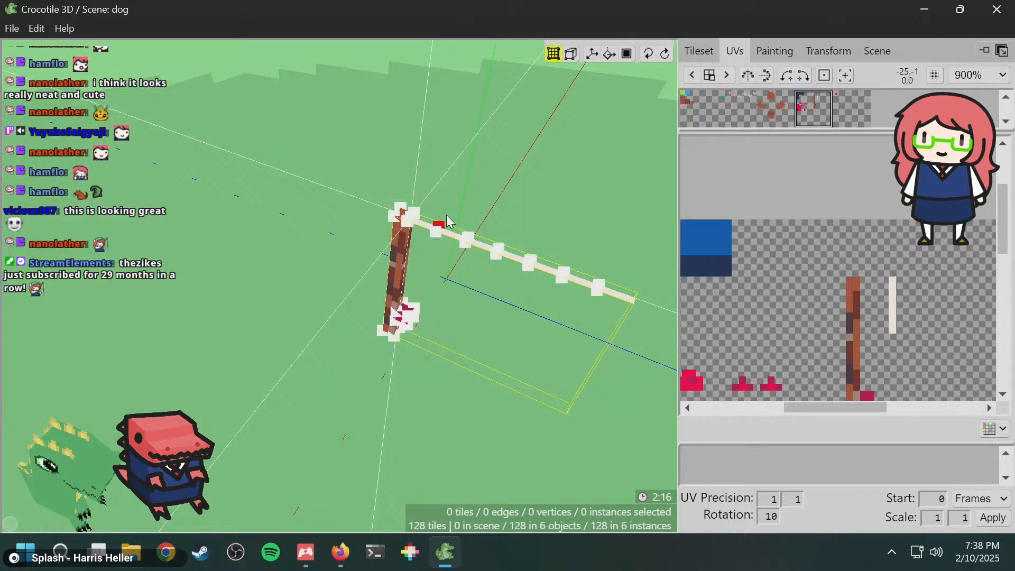
{"action": "left_click_drag", "start_coordinate": [426, 208], "coordinate": [639, 312]}
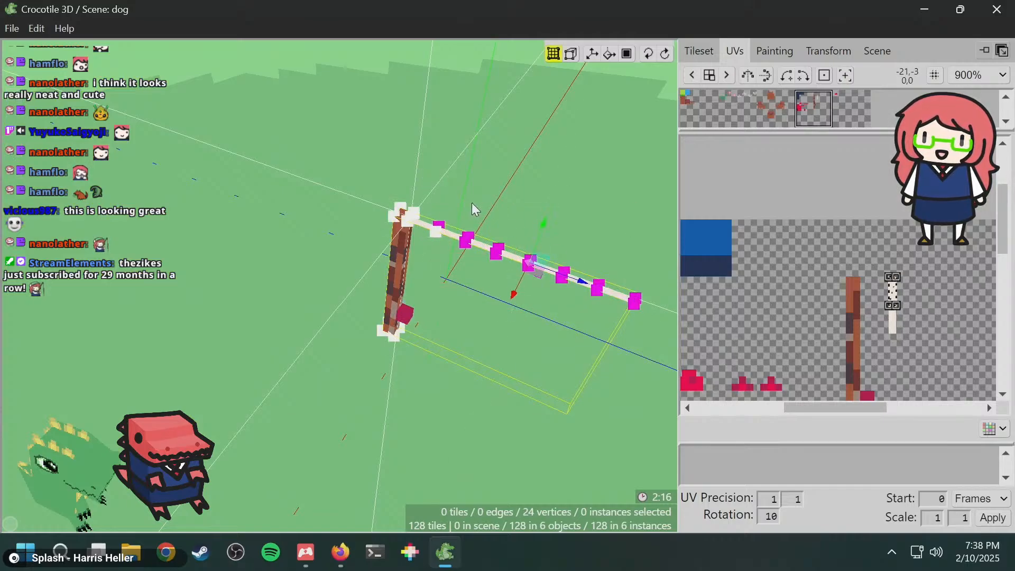
{"action": "left_click_drag", "start_coordinate": [446, 200], "coordinate": [650, 306]}
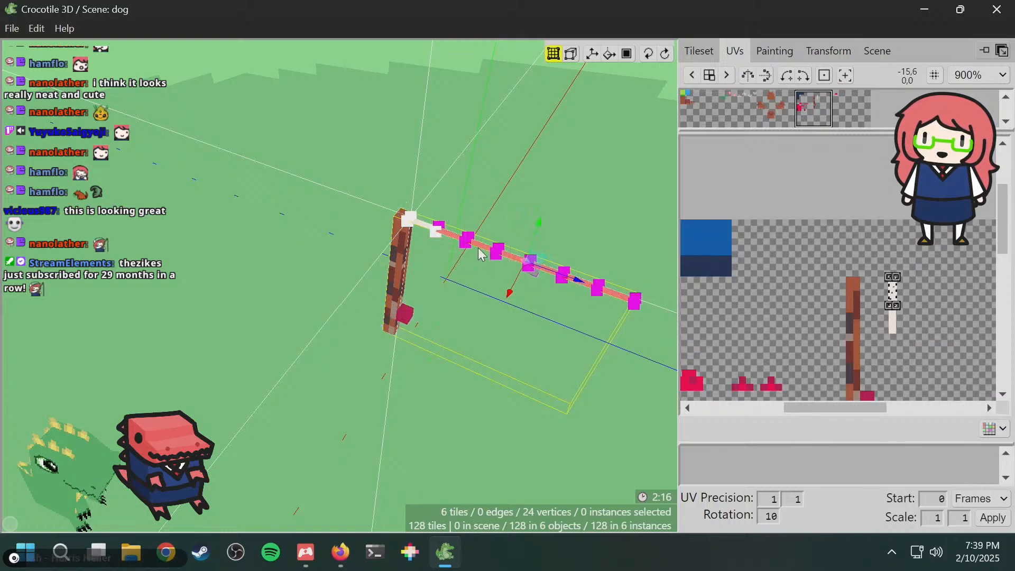
{"action": "left_click_drag", "start_coordinate": [485, 194], "coordinate": [415, 250], "text": "shift"}
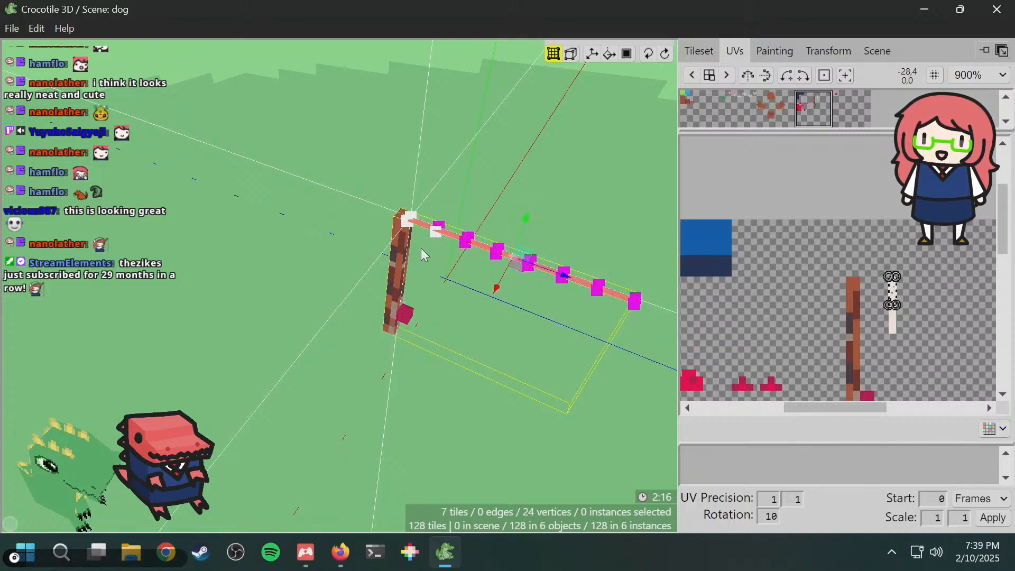
{"action": "left_click", "coordinate": [749, 180]}
{"action": "left_click", "coordinate": [663, 190]}
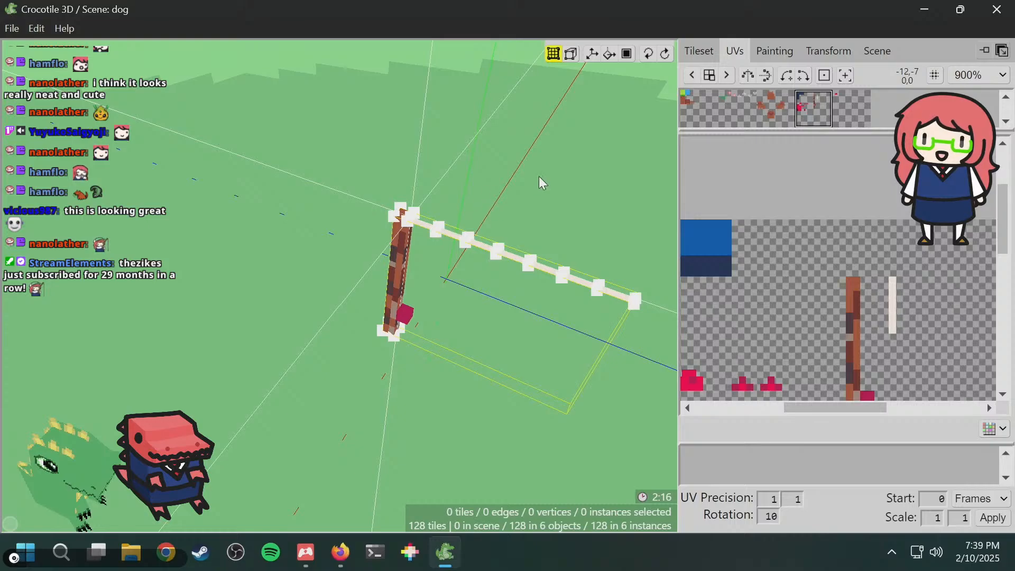
{"action": "right_click_drag", "start_coordinate": [542, 183], "coordinate": [507, 183]}
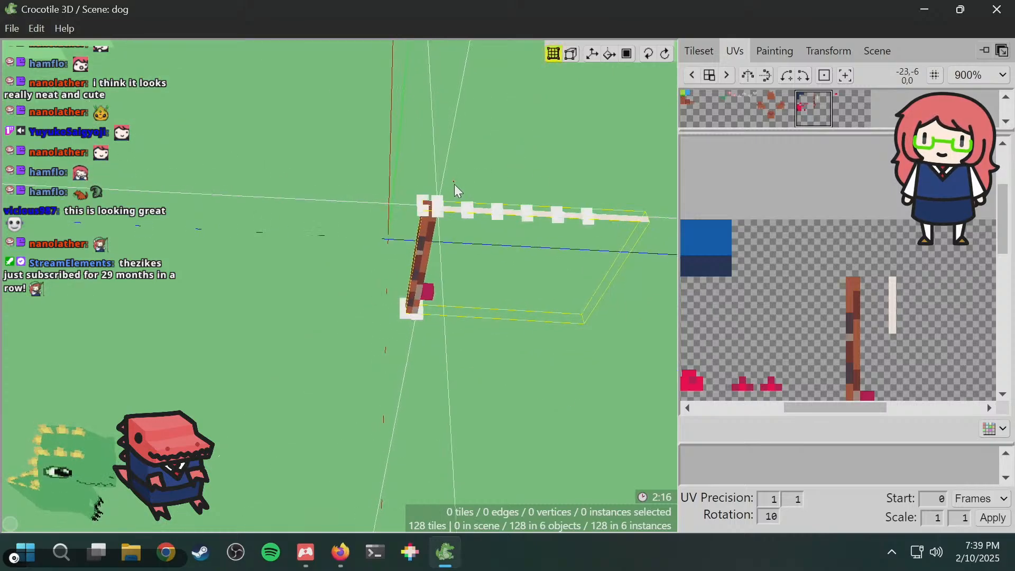
{"action": "left_click_drag", "start_coordinate": [454, 182], "coordinate": [671, 242]}
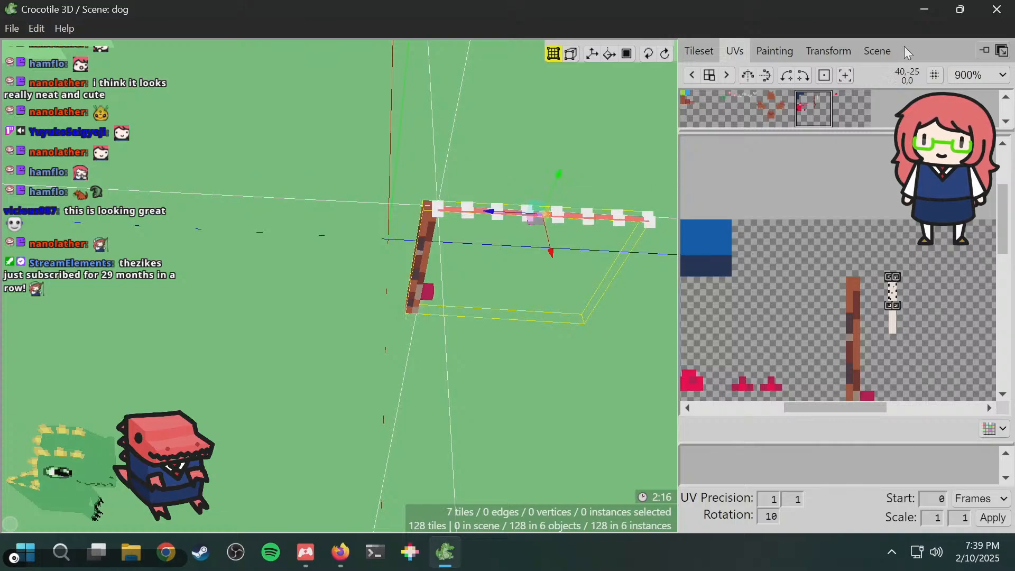
- Try to create a separate object from the selected cream faces while editing fishing_rod
{"action": "right_click", "coordinate": [632, 218]}
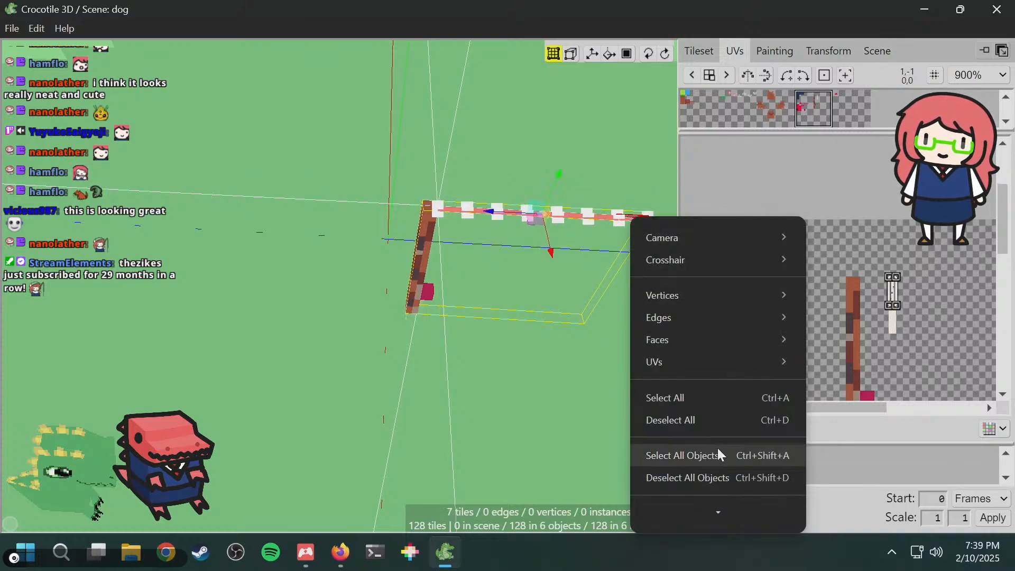
{"action": "mouse_move", "coordinate": [701, 345]}
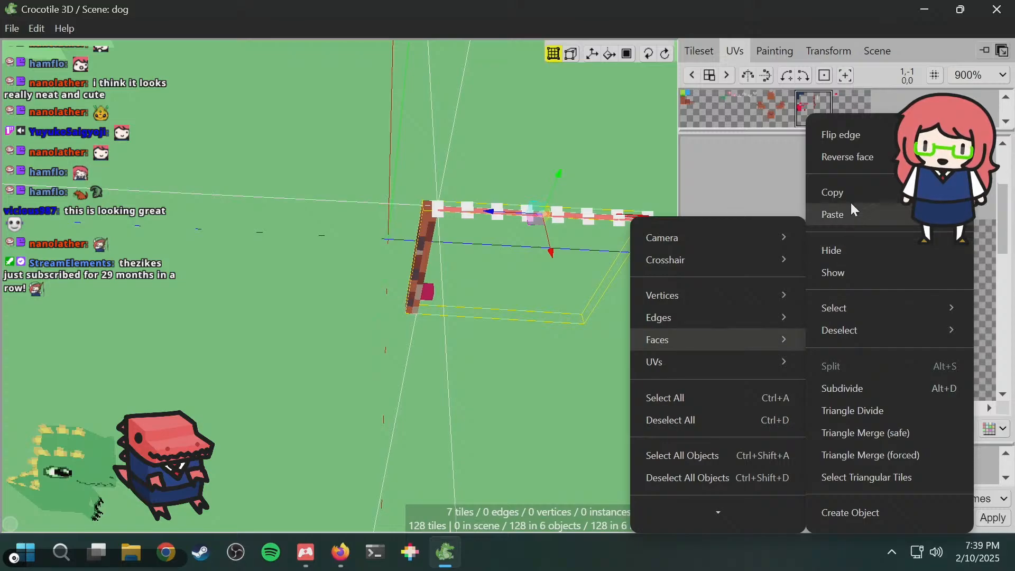
{"action": "left_click", "coordinate": [856, 512]}
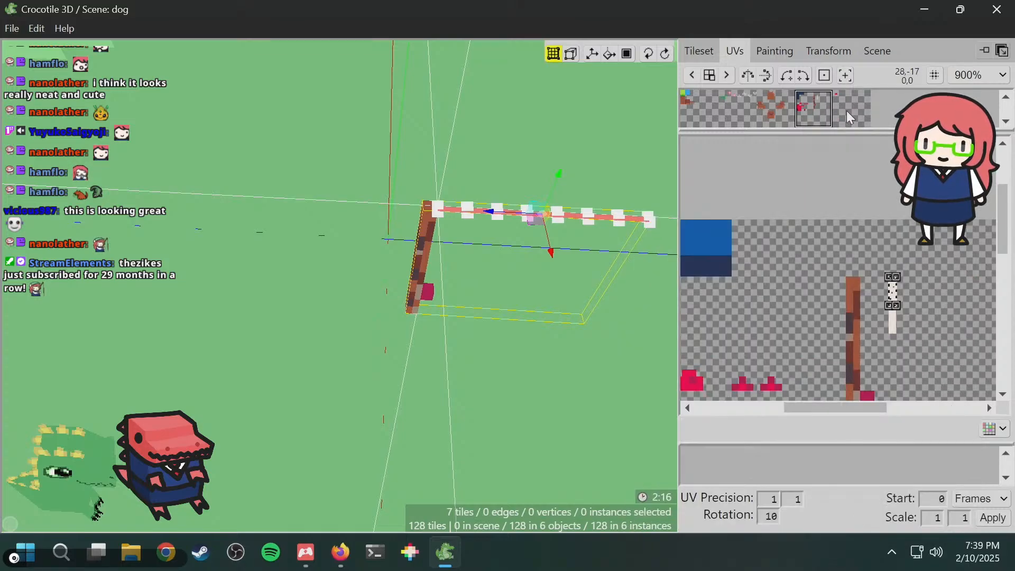
{"action": "left_click", "coordinate": [878, 51]}
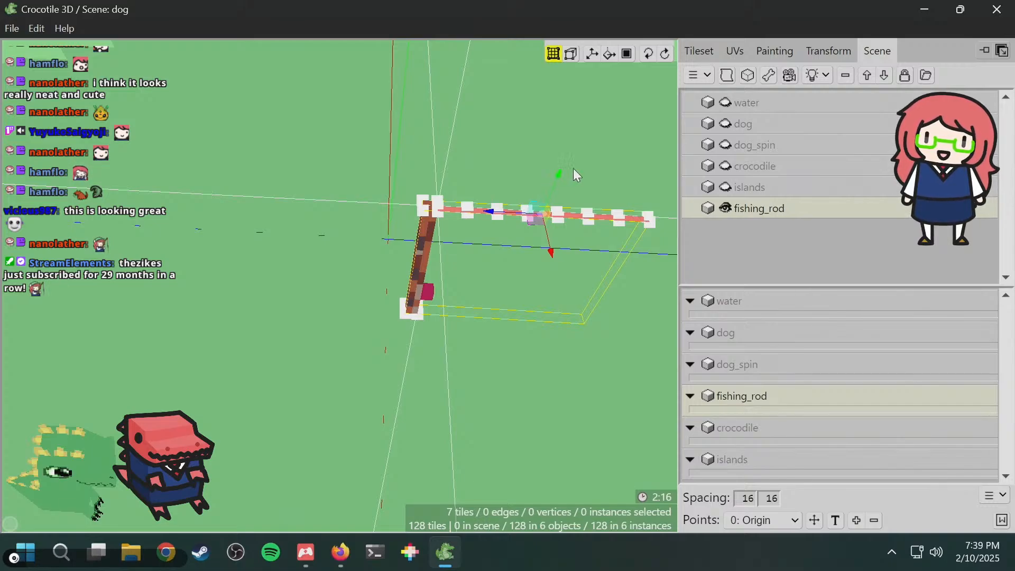
{"action": "key", "text": "space"}
{"action": "left_click_drag", "start_coordinate": [579, 163], "coordinate": [624, 170]}
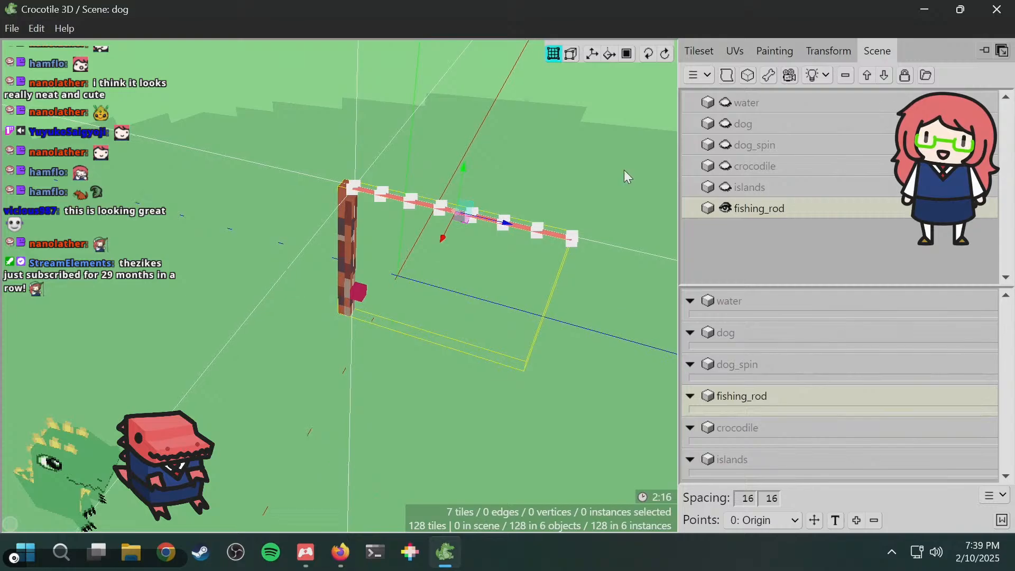
{"action": "key", "text": "space"}
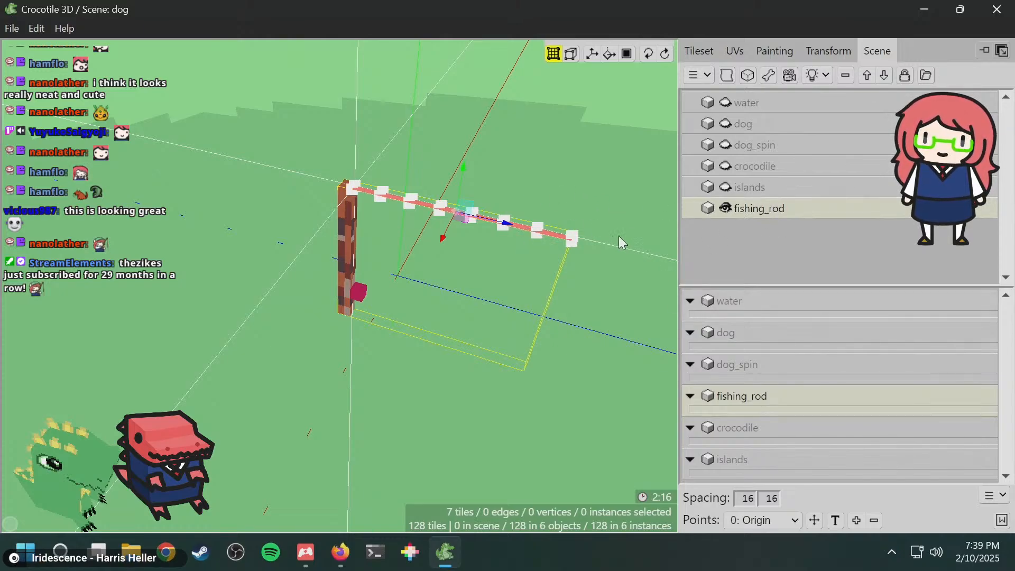
- Move the selected cream line tiles out of the fishing_rod object into the scene, keeping them in the same place
{"action": "right_click", "coordinate": [553, 237]}
{"action": "left_click", "coordinate": [444, 298]}
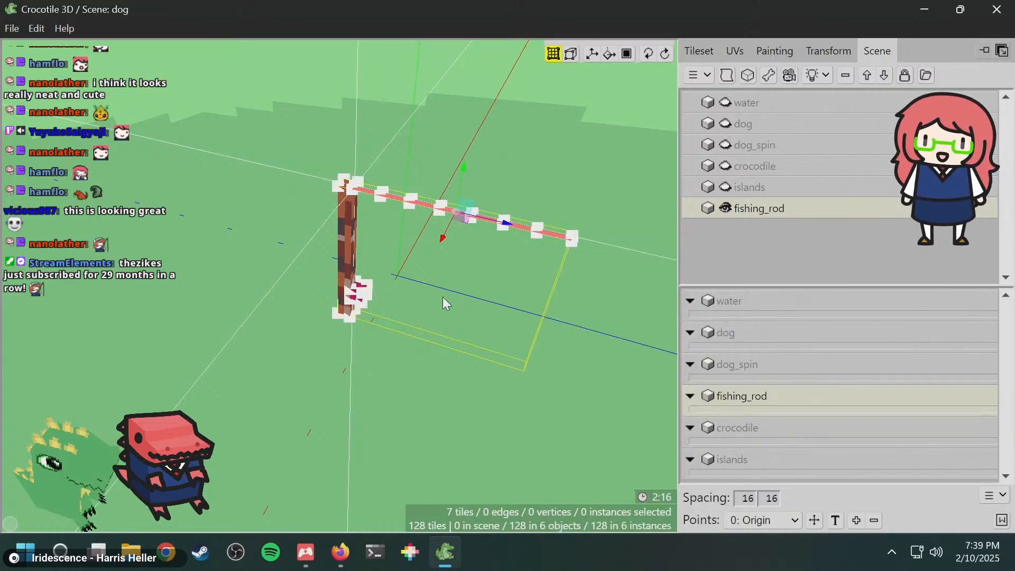
{"action": "left_click", "coordinate": [571, 238]}
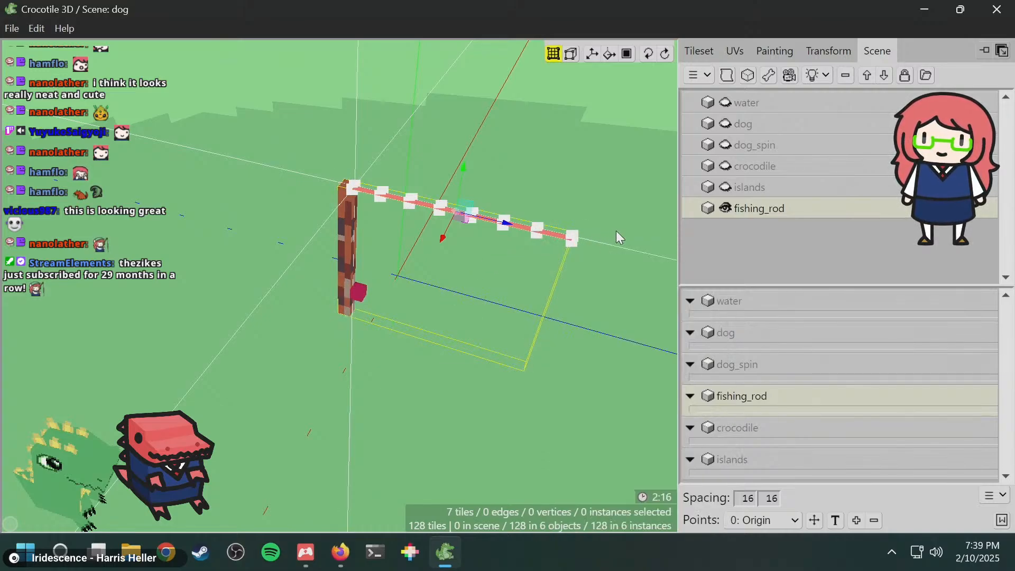
{"action": "key", "text": "Delete"}
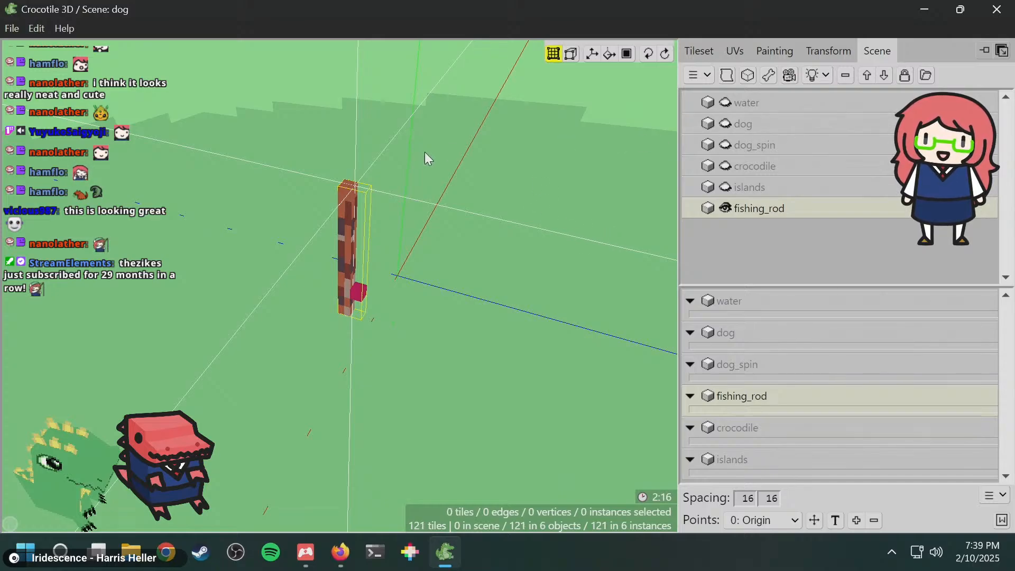
{"action": "left_click", "coordinate": [446, 160]}
{"action": "key", "text": "ctrl+z"}
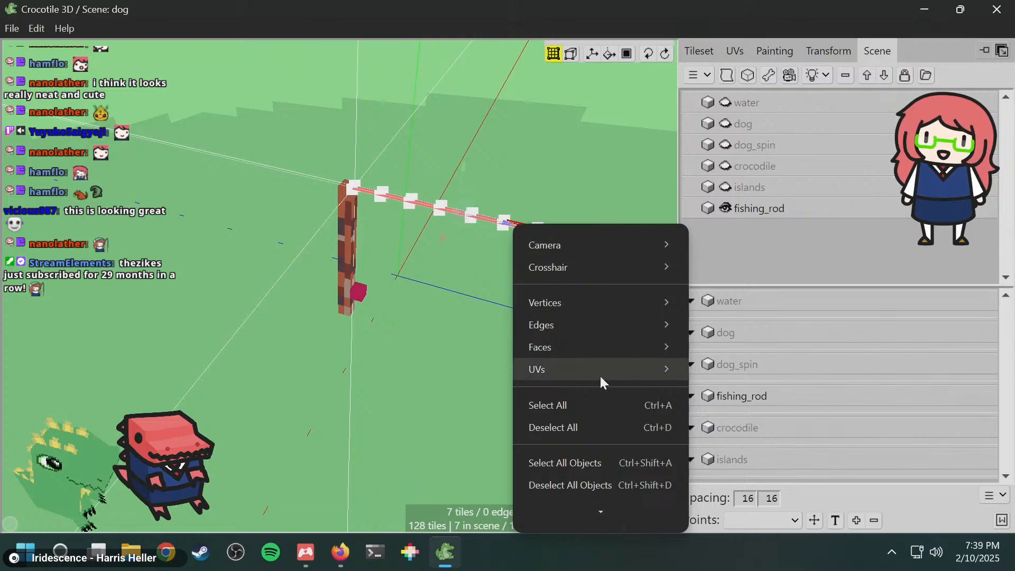
- Create a new object from the selected cream line faces and select its instance
{"action": "scroll", "coordinate": [573, 490], "scroll_direction": "down", "scroll_amount": 2}
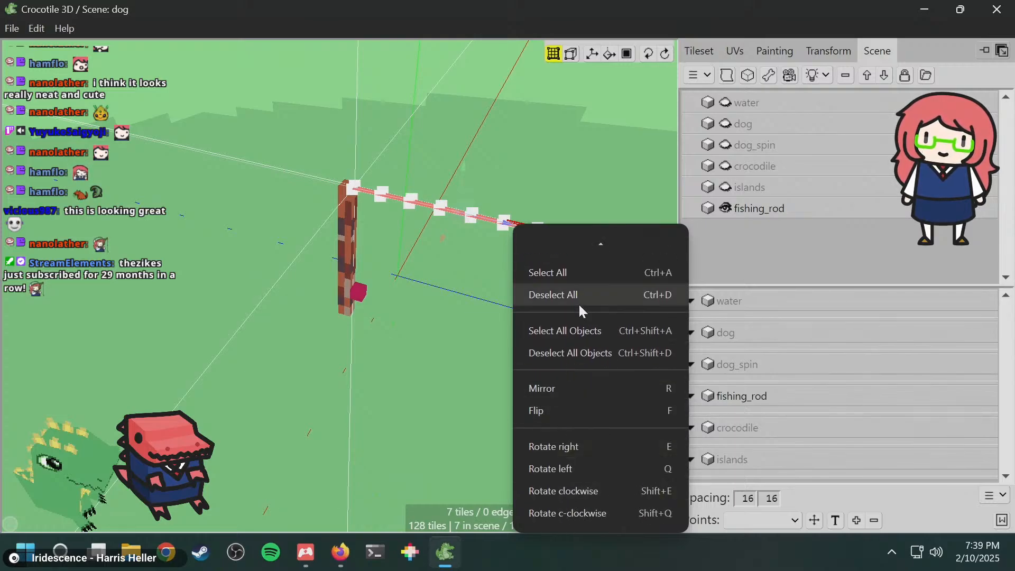
{"action": "mouse_move", "coordinate": [597, 243]}
{"action": "mouse_move", "coordinate": [583, 345]}
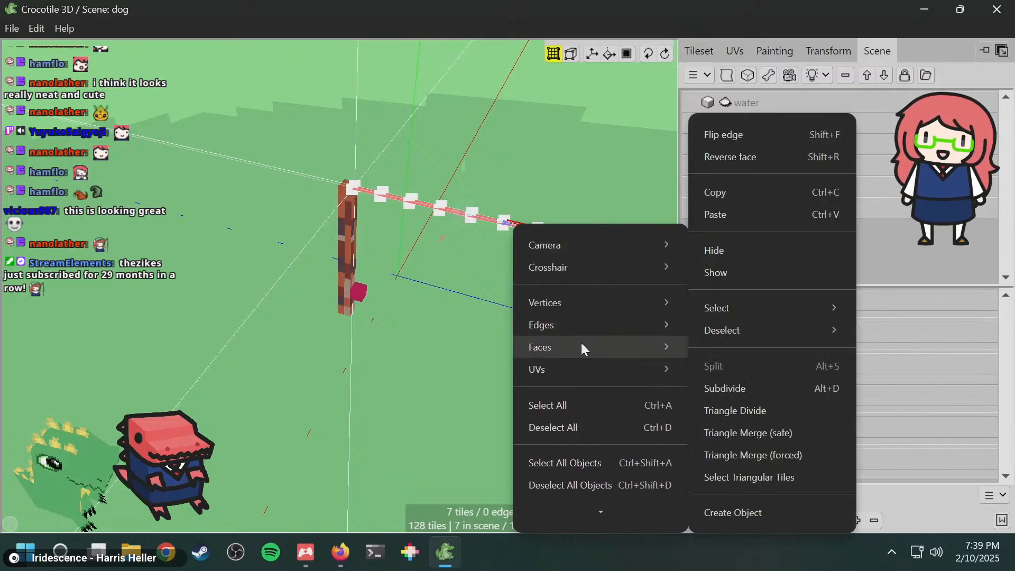
{"action": "left_click", "coordinate": [743, 514]}
{"action": "left_click", "coordinate": [487, 219]}
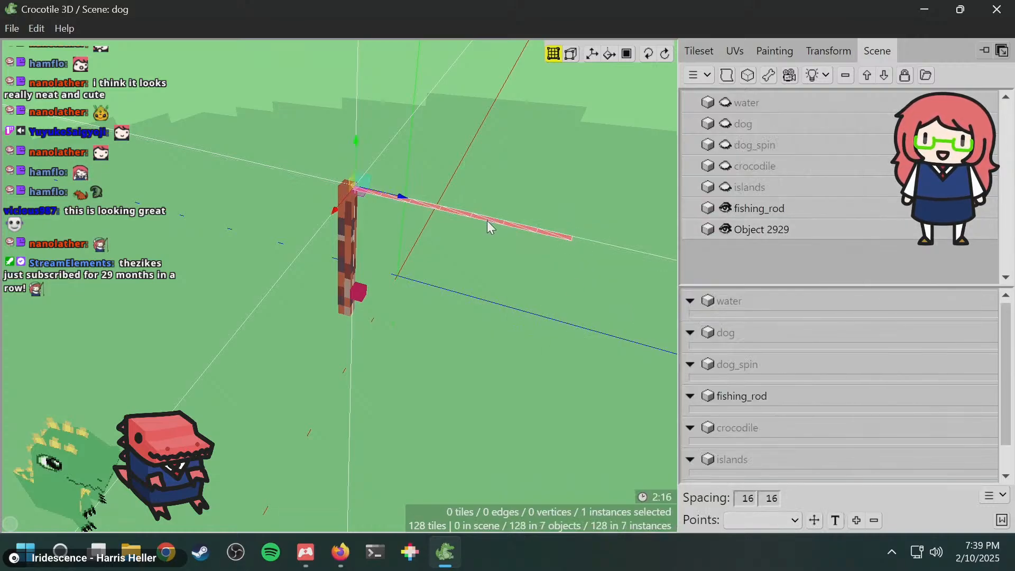
- Rename the new cream line object as fishing_line and save the scene
{"action": "double_click", "coordinate": [773, 236]}
{"action": "key", "text": "BackSpace"}
{"action": "key", "text": "BackSpace"}
{"action": "key", "text": "BackSpace"}
{"action": "key", "text": "BackSpace"}
{"action": "key", "text": "BackSpace"}
{"action": "key", "text": "BackSpace"}
{"action": "key", "text": "BackSpace"}
{"action": "key", "text": "BackSpace"}
{"action": "key", "text": "BackSpace"}
{"action": "key", "text": "BackSpace"}
{"action": "key", "text": "BackSpace"}
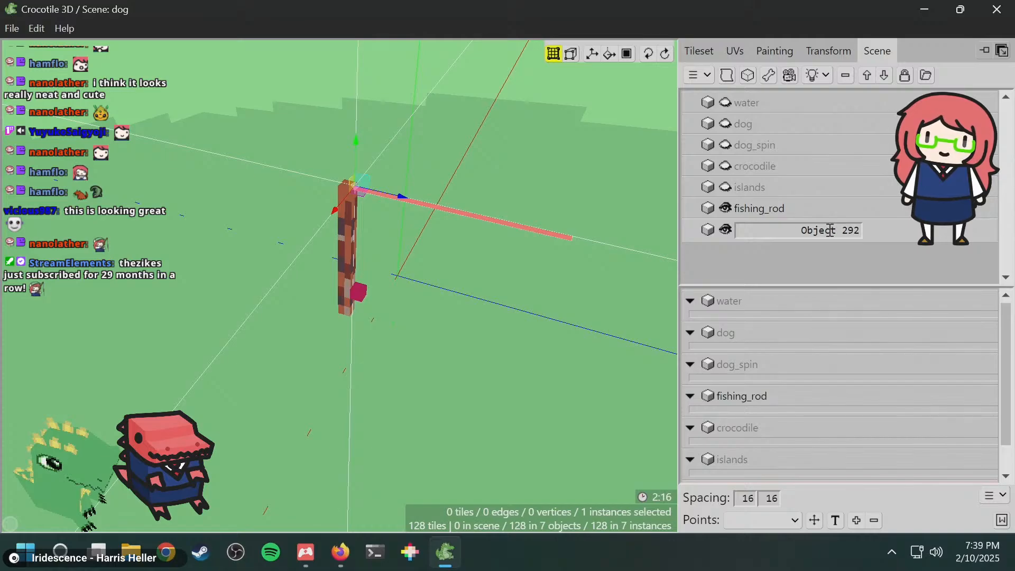
{"action": "type", "text": "fishing_line"}
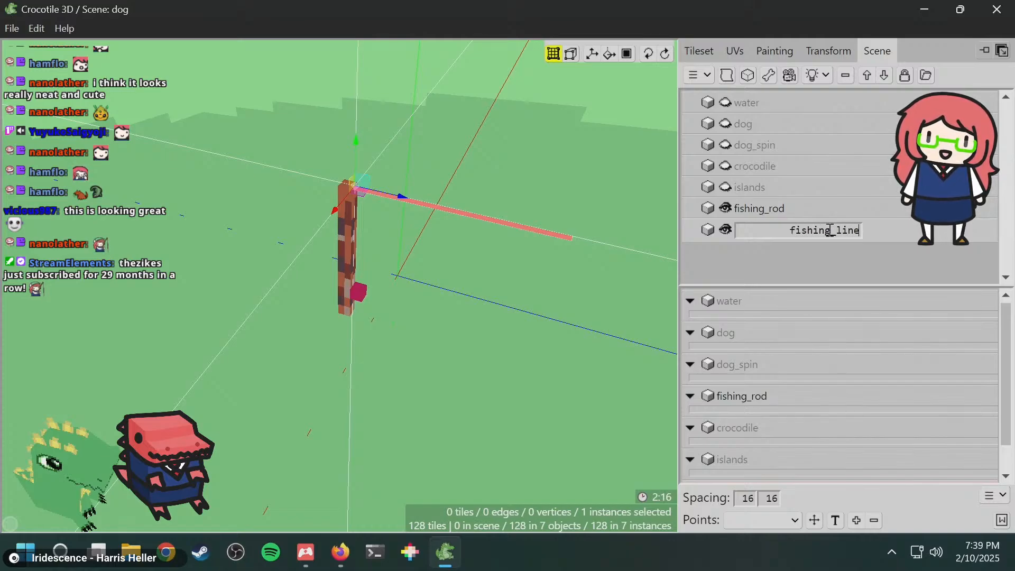
{"action": "key", "text": "Return"}
{"action": "key", "text": "ctrl+s"}
- Nest the fishing_line instance under fishing_rod in the scene hierarchy and expand fishing_rod to show it
{"action": "right_click", "coordinate": [812, 230]}
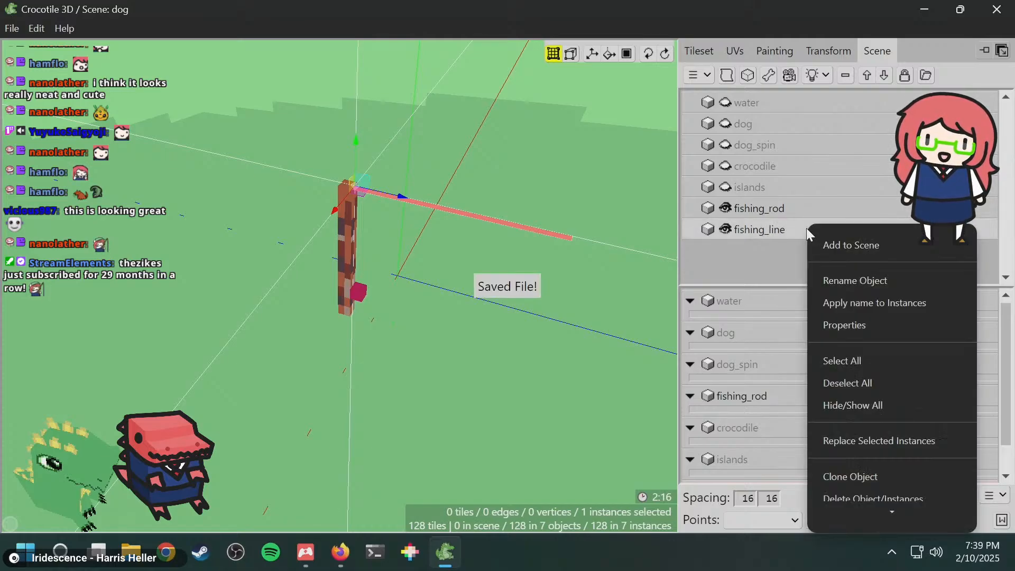
{"action": "left_click", "coordinate": [781, 234]}
{"action": "scroll", "coordinate": [797, 325], "scroll_direction": "down", "scroll_amount": 1}
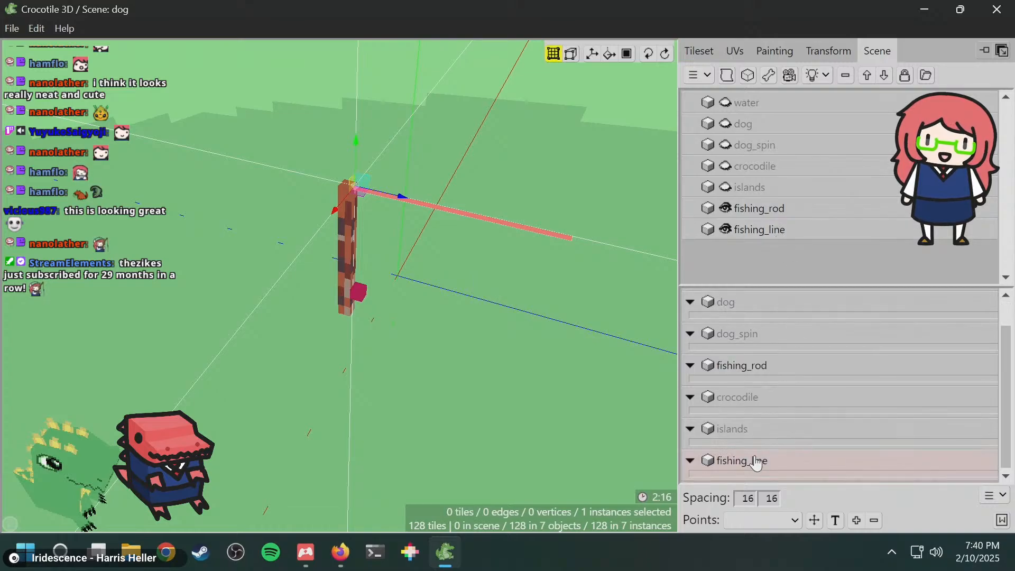
{"action": "left_click_drag", "start_coordinate": [751, 465], "coordinate": [764, 382]}
{"action": "left_click", "coordinate": [695, 367]}
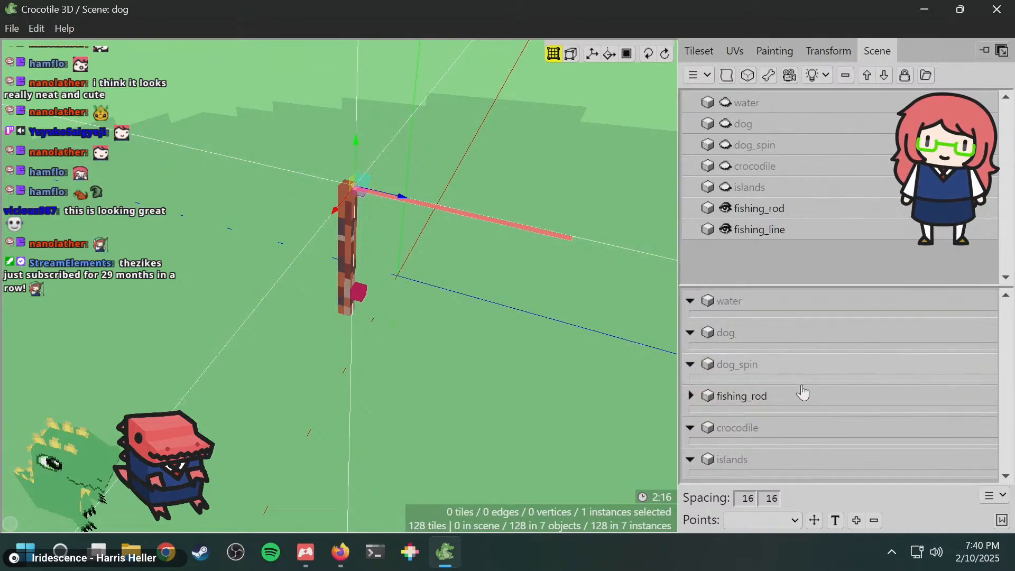
{"action": "left_click", "coordinate": [691, 396]}
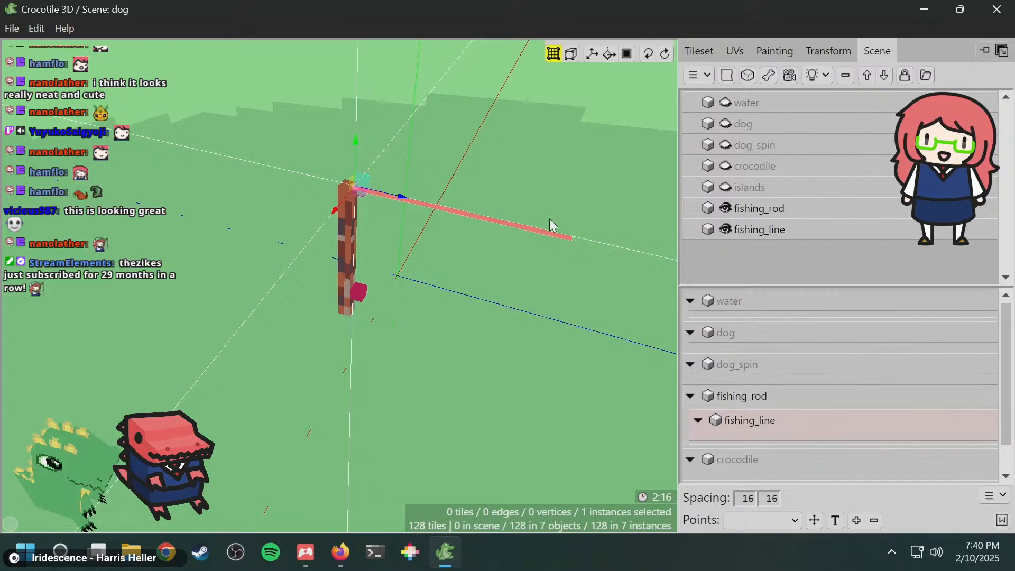
{"action": "key", "text": "alt+Tab"}
{"action": "key", "text": "alt+Tab"}
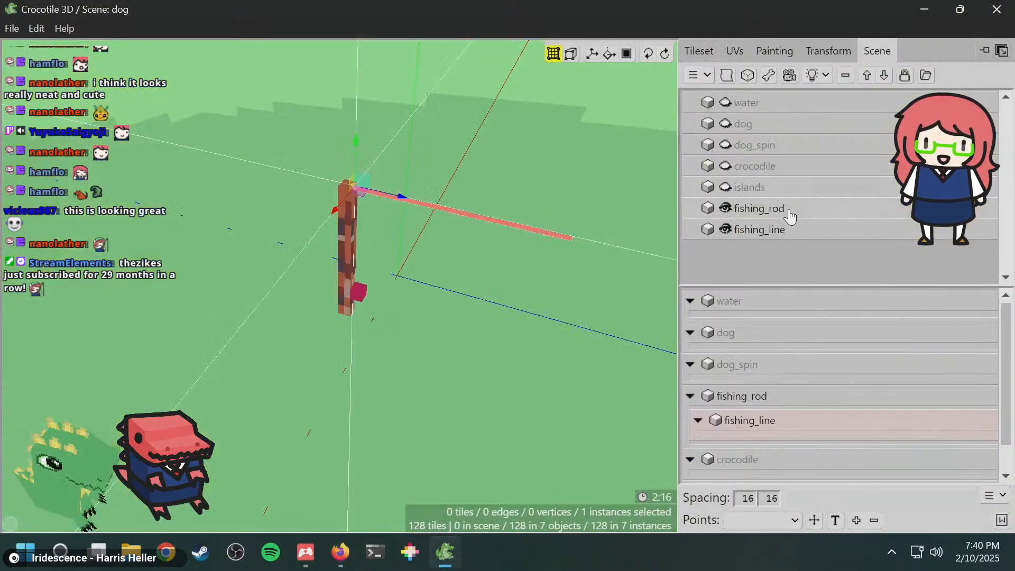
- Enable Skinned Mesh in the fishing_line object's properties
{"action": "right_click", "coordinate": [785, 231]}
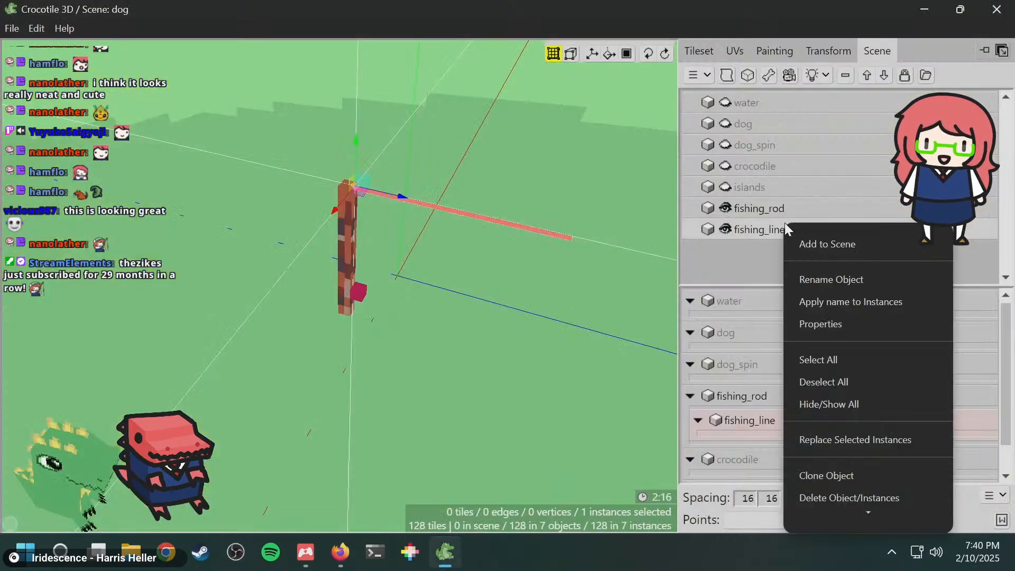
{"action": "left_click", "coordinate": [818, 319]}
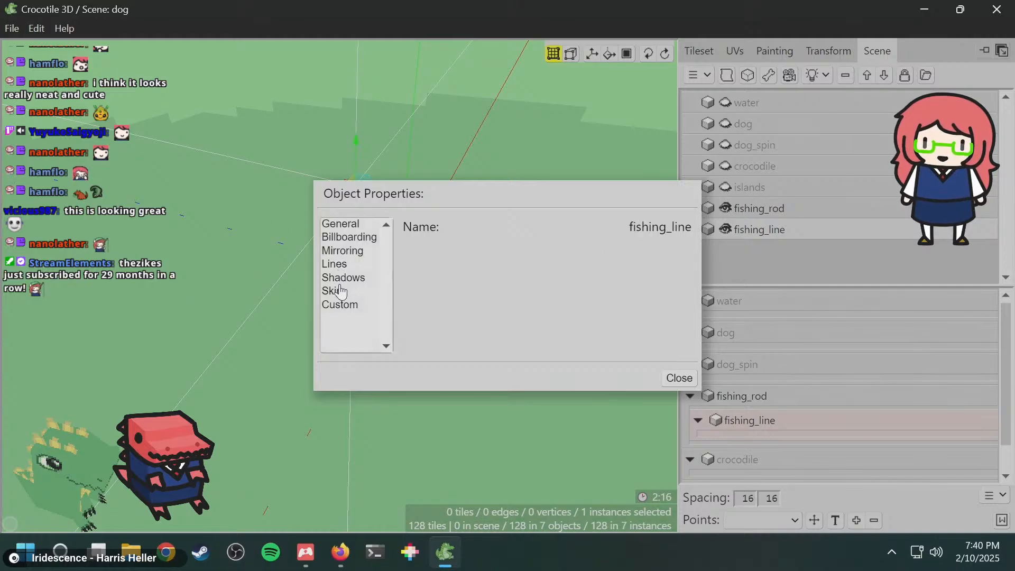
{"action": "left_click", "coordinate": [340, 291]}
{"action": "left_click", "coordinate": [684, 226]}
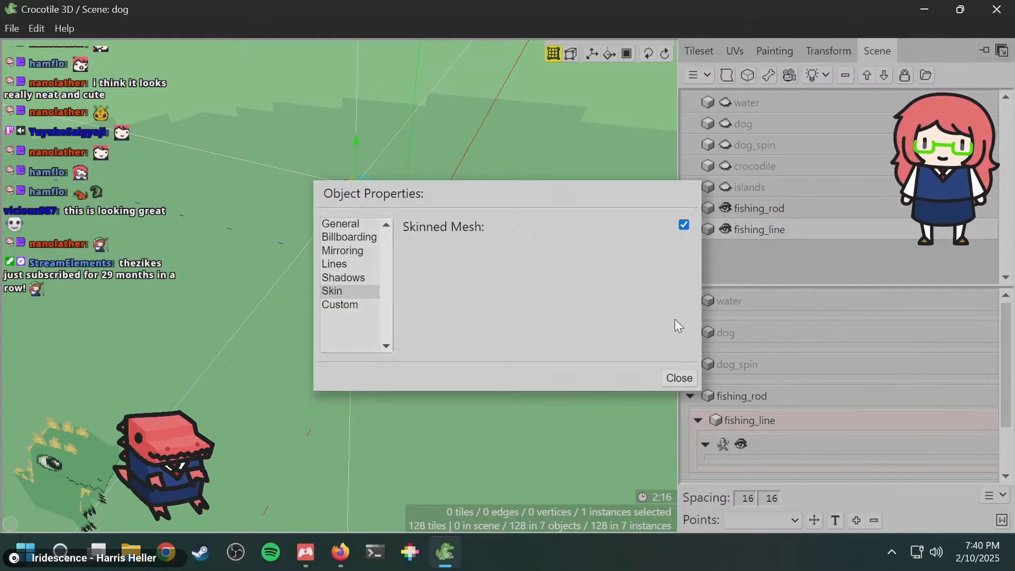
{"action": "left_click", "coordinate": [681, 383]}
- Add a bone to fishing_line at the rod tip, select it and show it under the skeleton in the scene hierarchy
{"action": "middle_click_drag", "start_coordinate": [510, 227], "coordinate": [503, 256]}
{"action": "scroll", "coordinate": [531, 215], "scroll_direction": "up", "scroll_amount": 1}
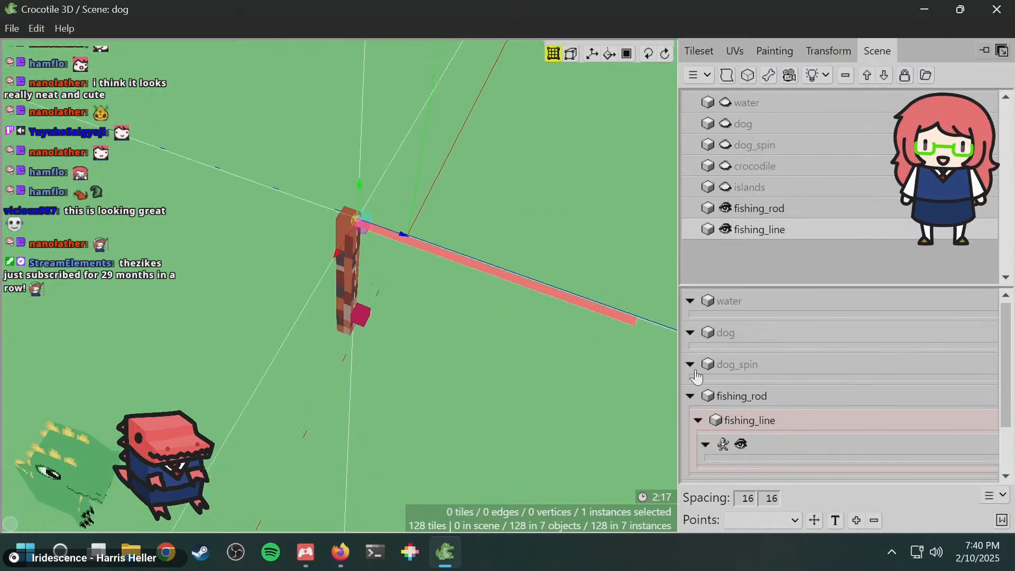
{"action": "left_click", "coordinate": [768, 80]}
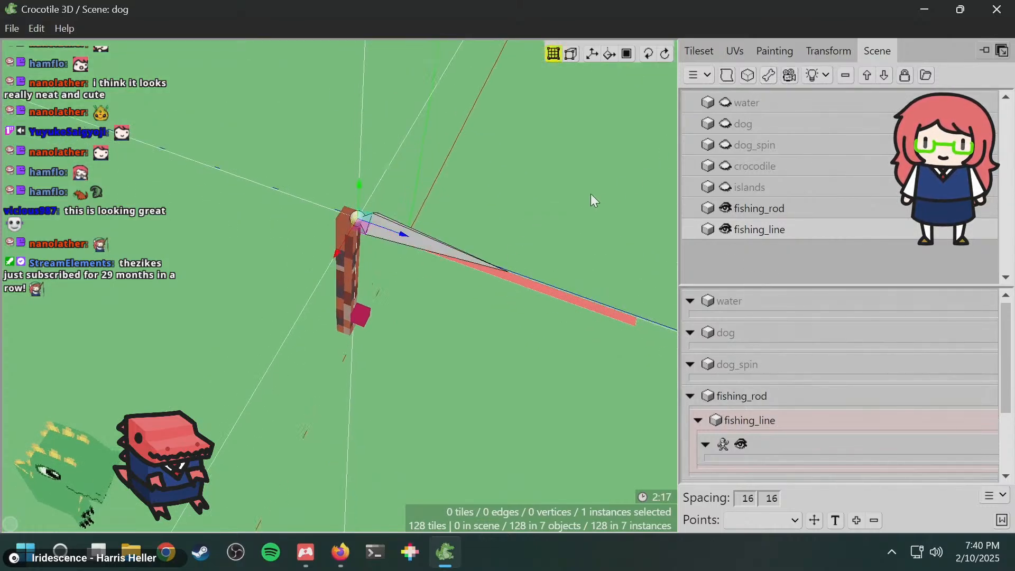
{"action": "middle_click_drag", "start_coordinate": [492, 242], "coordinate": [451, 190]}
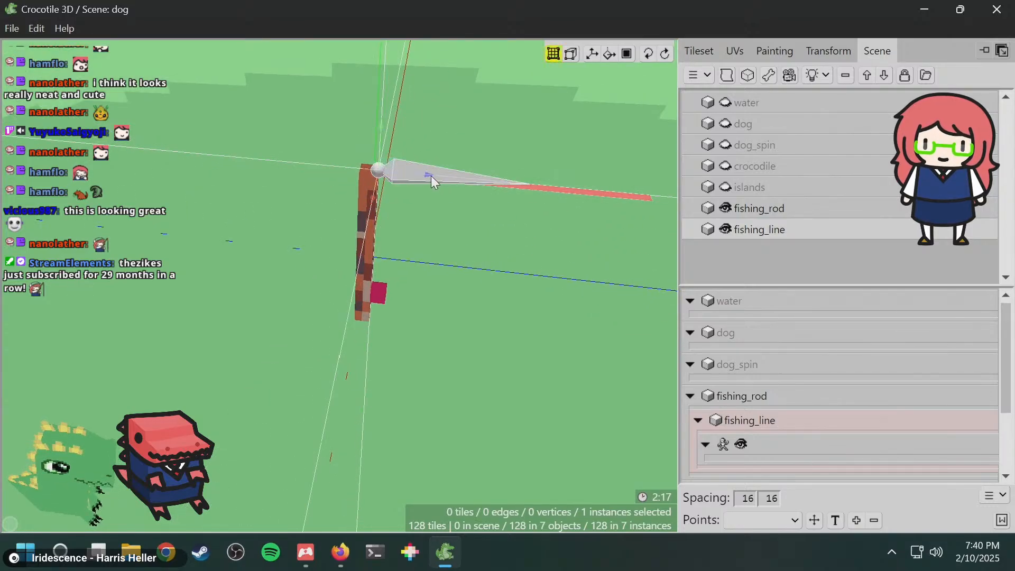
{"action": "left_click_drag", "start_coordinate": [429, 176], "coordinate": [461, 175]}
{"action": "left_click", "coordinate": [468, 178]}
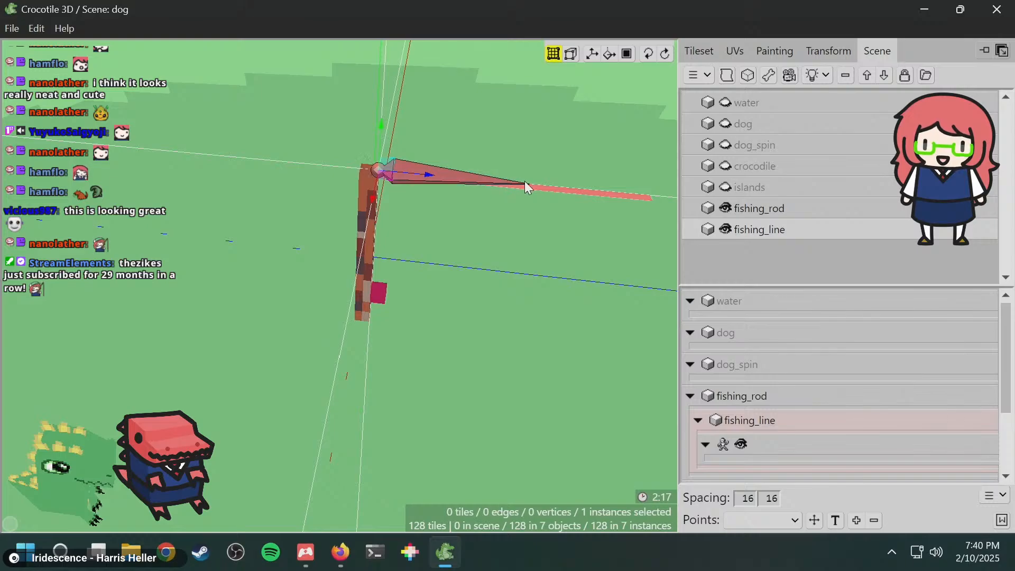
{"action": "left_click", "coordinate": [477, 182]}
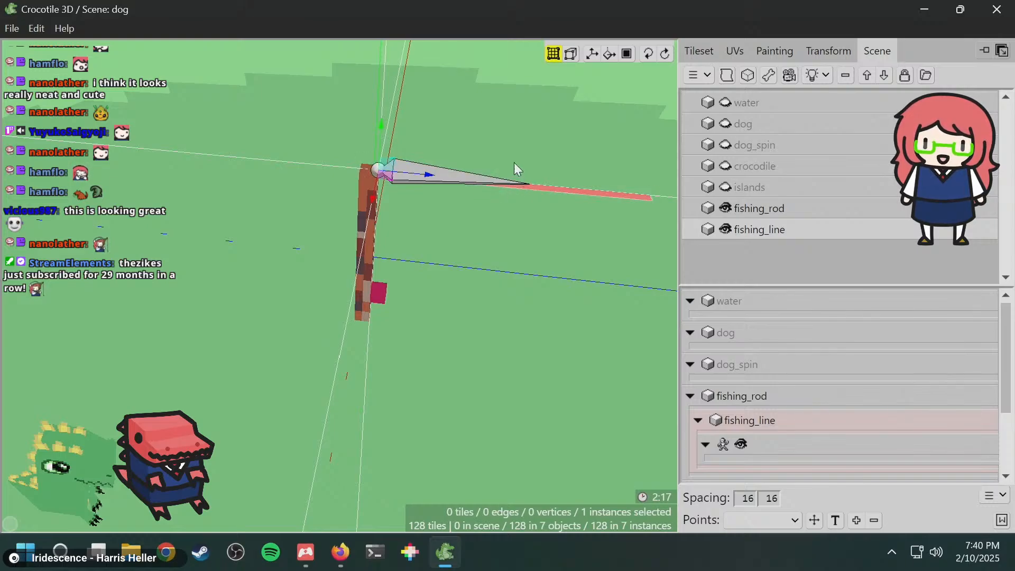
{"action": "left_click", "coordinate": [442, 176]}
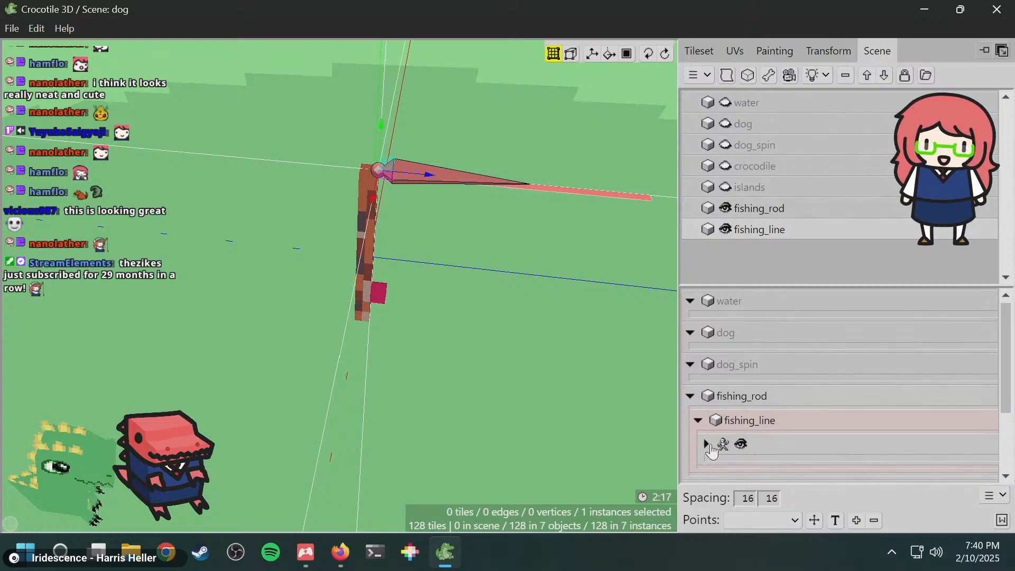
{"action": "left_click_drag", "start_coordinate": [712, 451], "coordinate": [817, 366]}
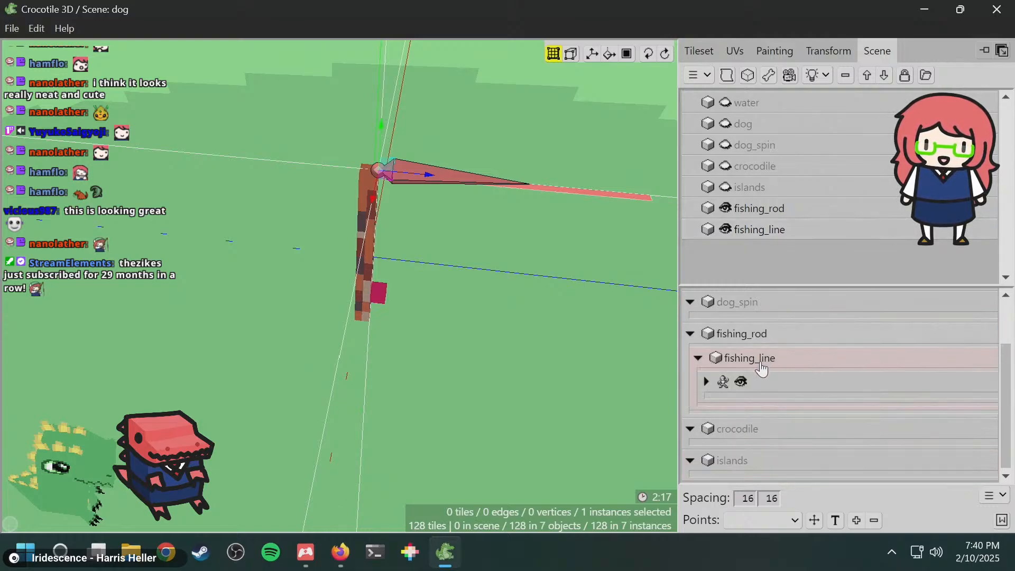
{"action": "left_click", "coordinate": [706, 381]}
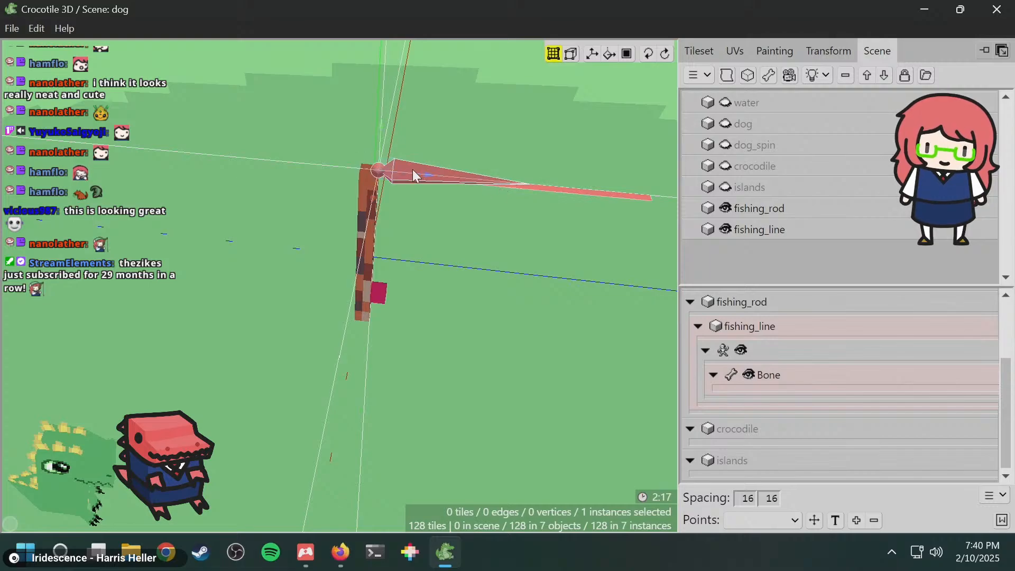
- Set the fishing_line bone's length to .5 in its properties
{"action": "right_click", "coordinate": [461, 180]}
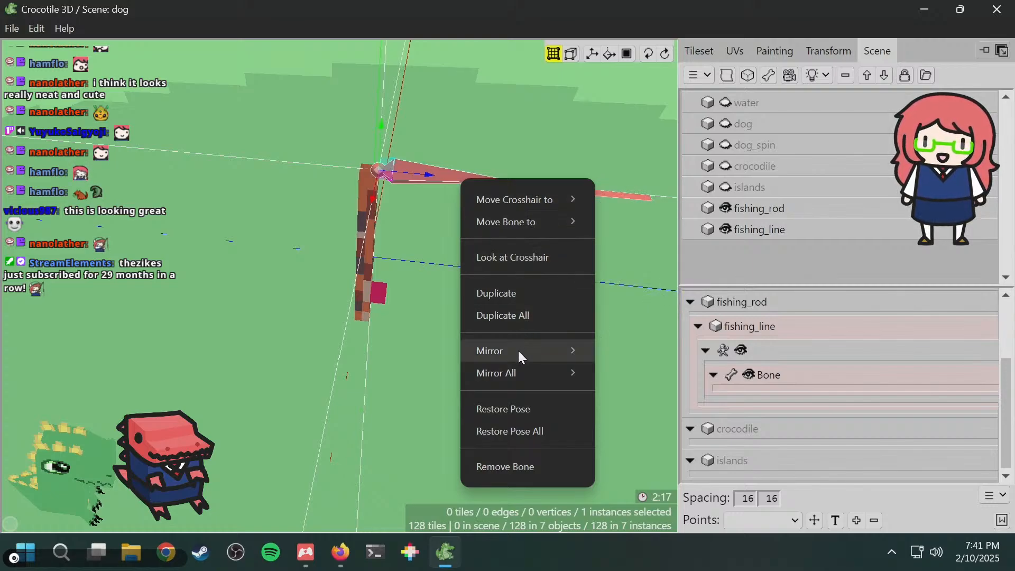
{"action": "left_click", "coordinate": [751, 380]}
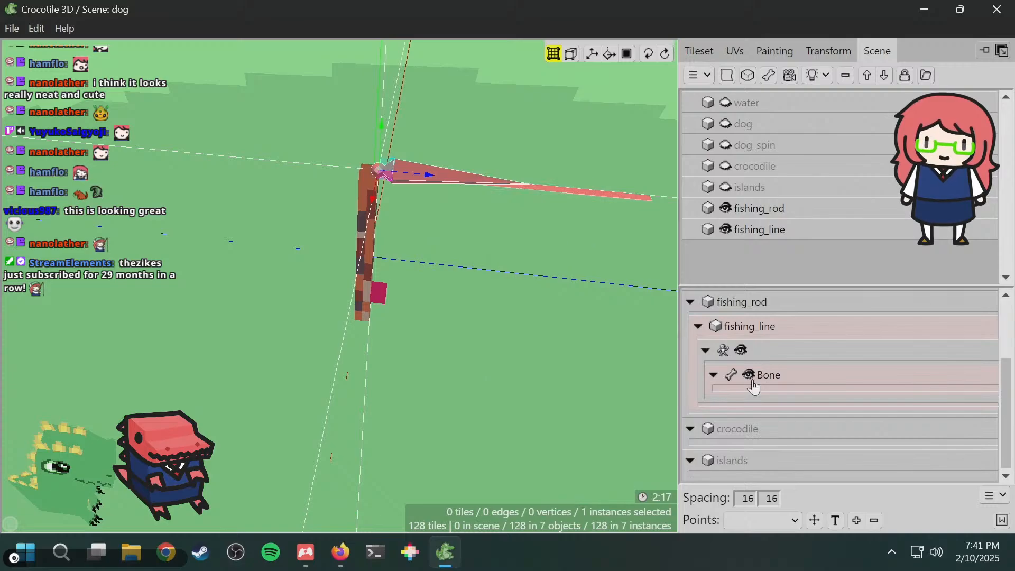
{"action": "right_click", "coordinate": [755, 383]}
{"action": "left_click", "coordinate": [820, 74]}
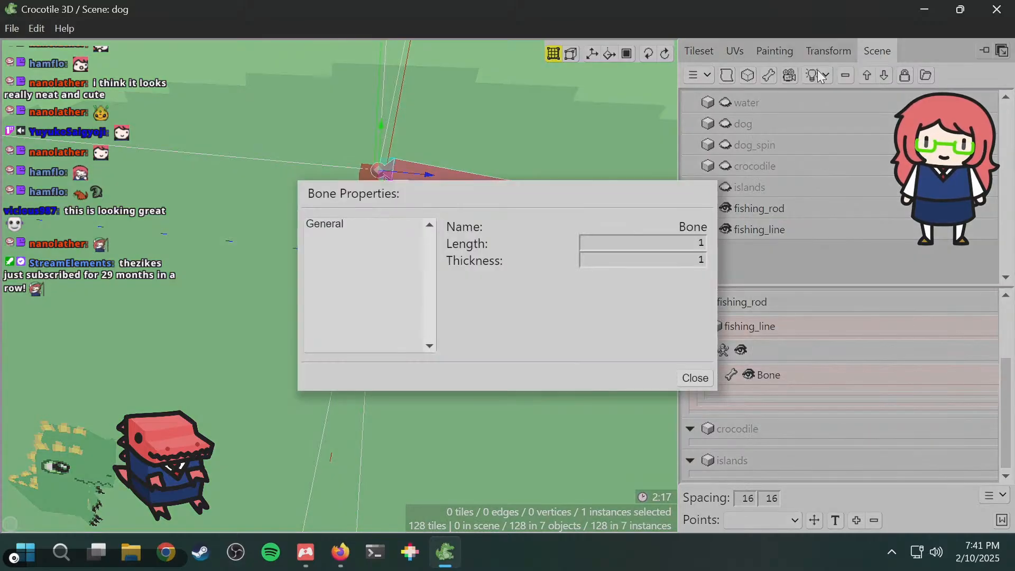
{"action": "left_click_drag", "start_coordinate": [634, 219], "coordinate": [601, 284]}
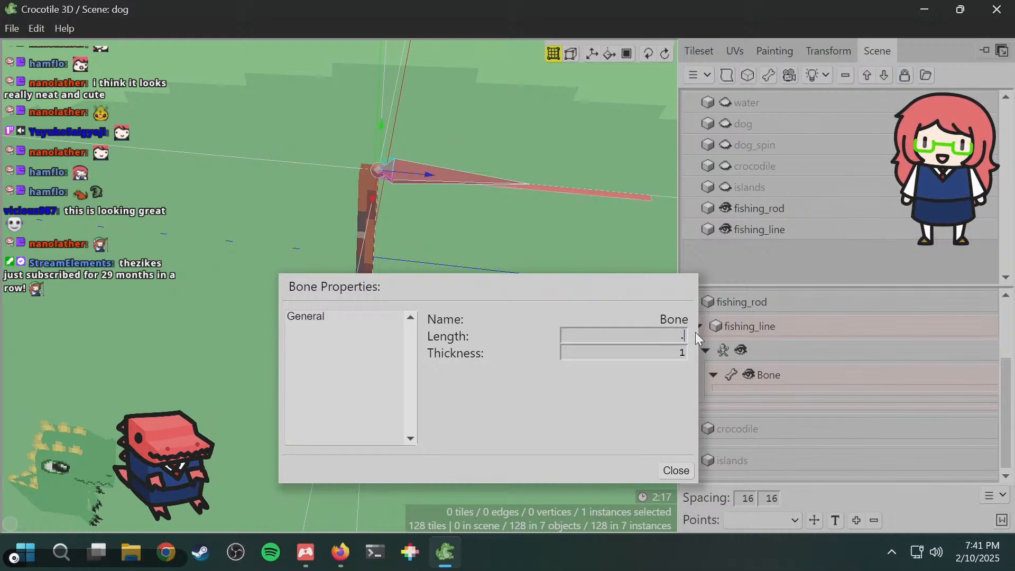
{"action": "type", "text": "25"}
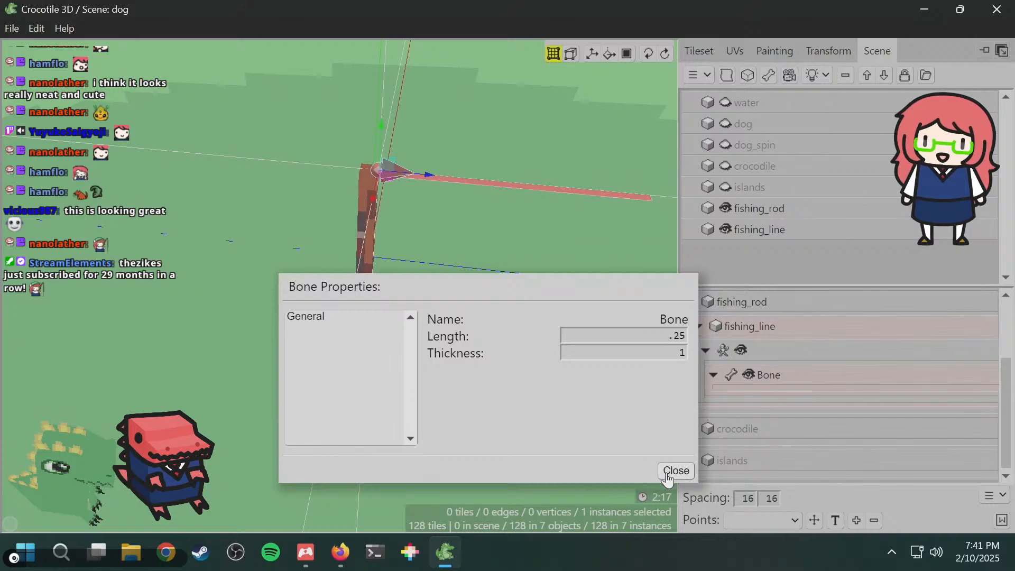
{"action": "key", "text": "BackSpace"}
{"action": "type", "text": "5"}
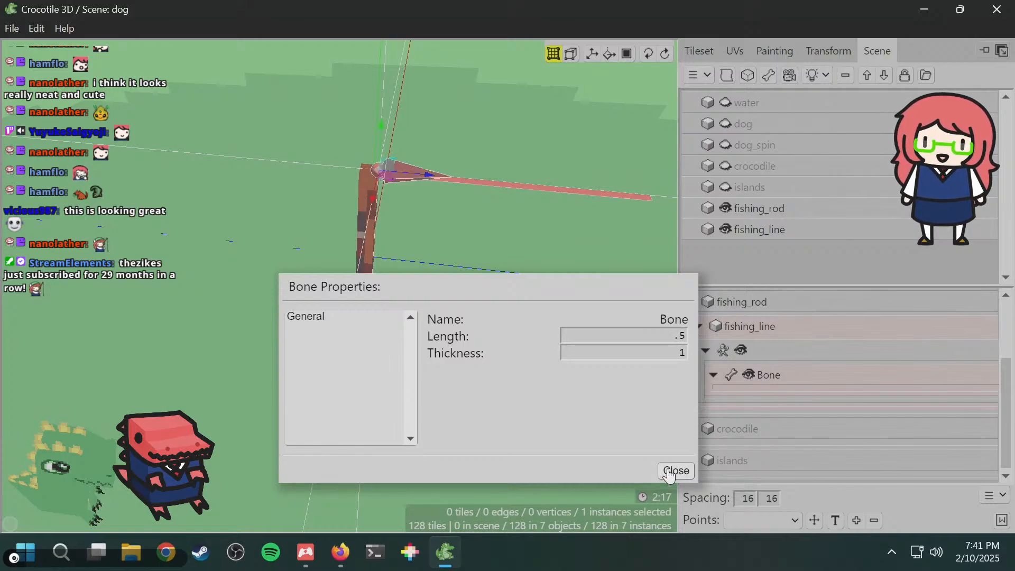
{"action": "left_click", "coordinate": [676, 470]}
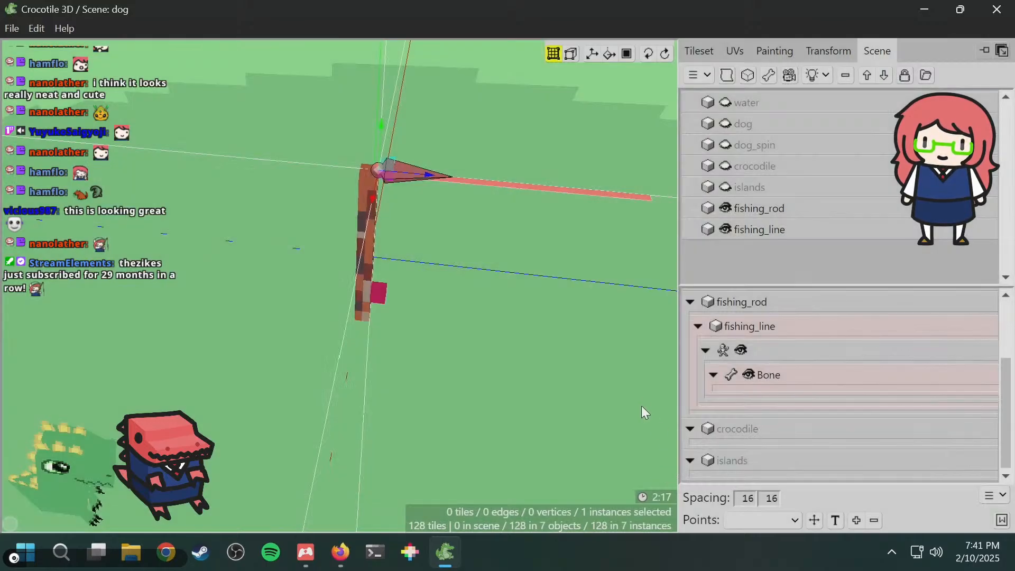
- Duplicate the bone as a child of the original and move the copy along the line to the original's tip
{"action": "right_click", "coordinate": [765, 385]}
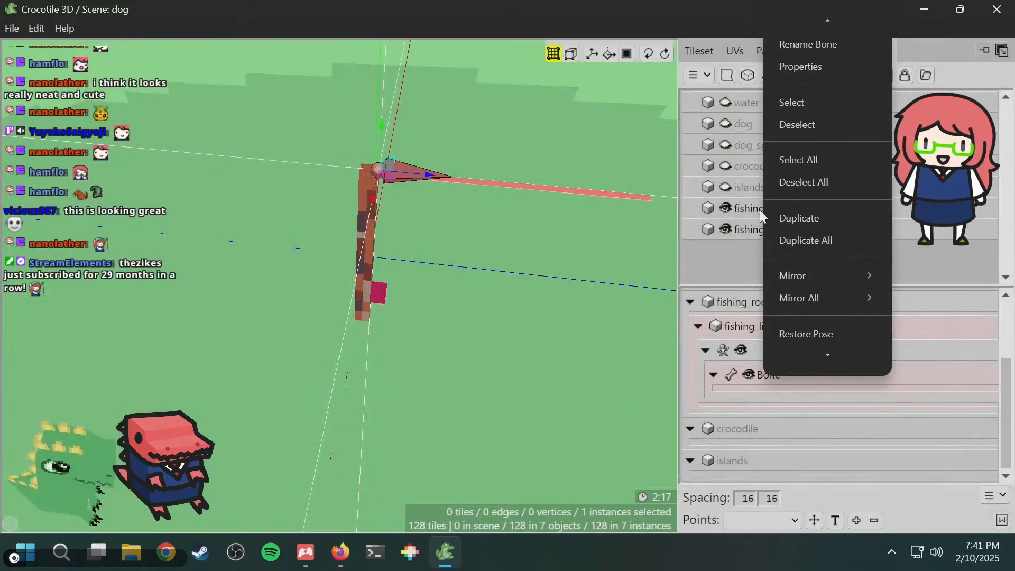
{"action": "left_click", "coordinate": [813, 226]}
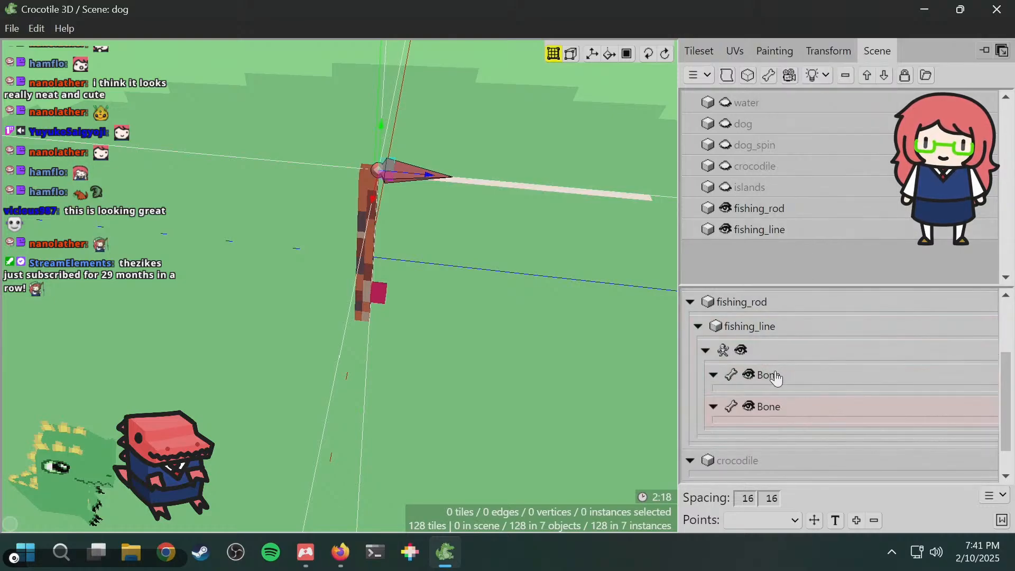
{"action": "left_click_drag", "start_coordinate": [780, 413], "coordinate": [798, 395]}
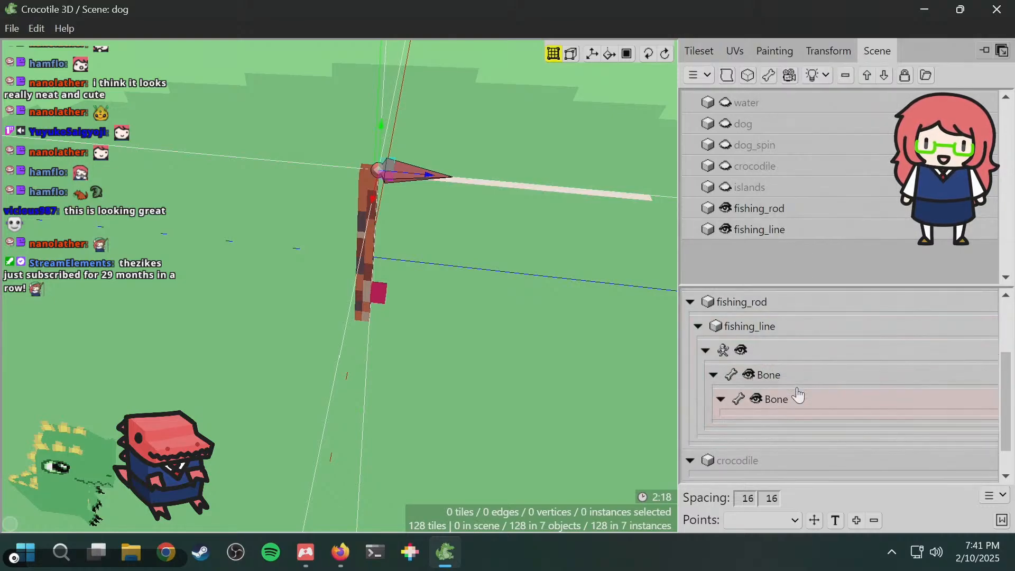
{"action": "left_click", "coordinate": [399, 172]}
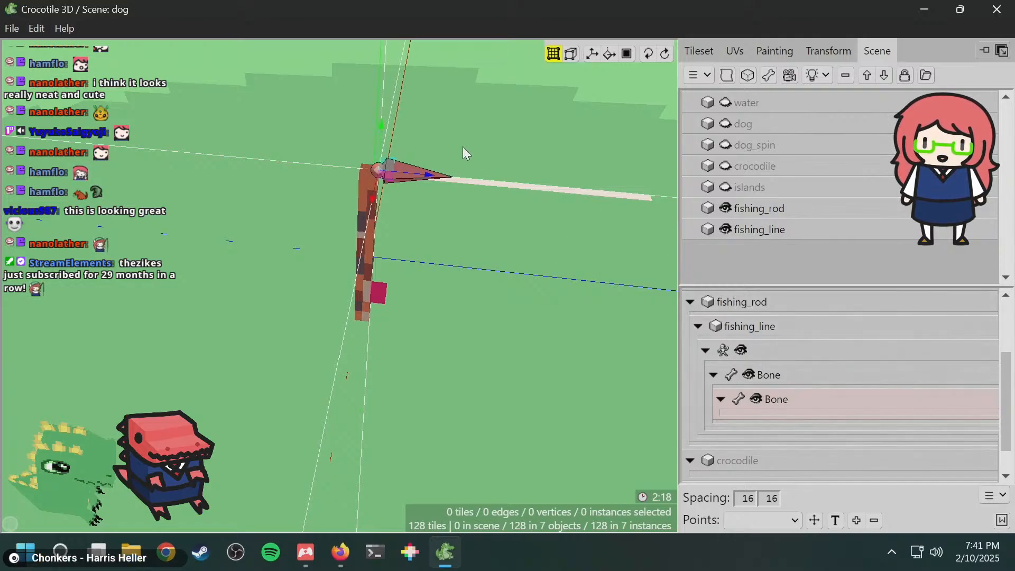
{"action": "left_click_drag", "start_coordinate": [417, 172], "coordinate": [465, 184]}
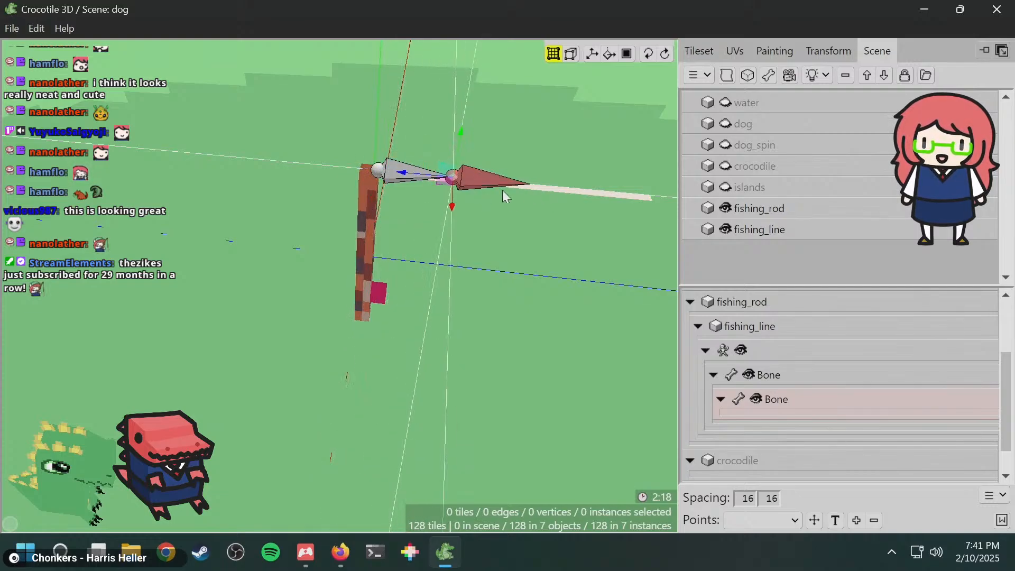
- Duplicate the second bone and nest the copy beneath it in the hierarchy
{"action": "right_click", "coordinate": [488, 177]}
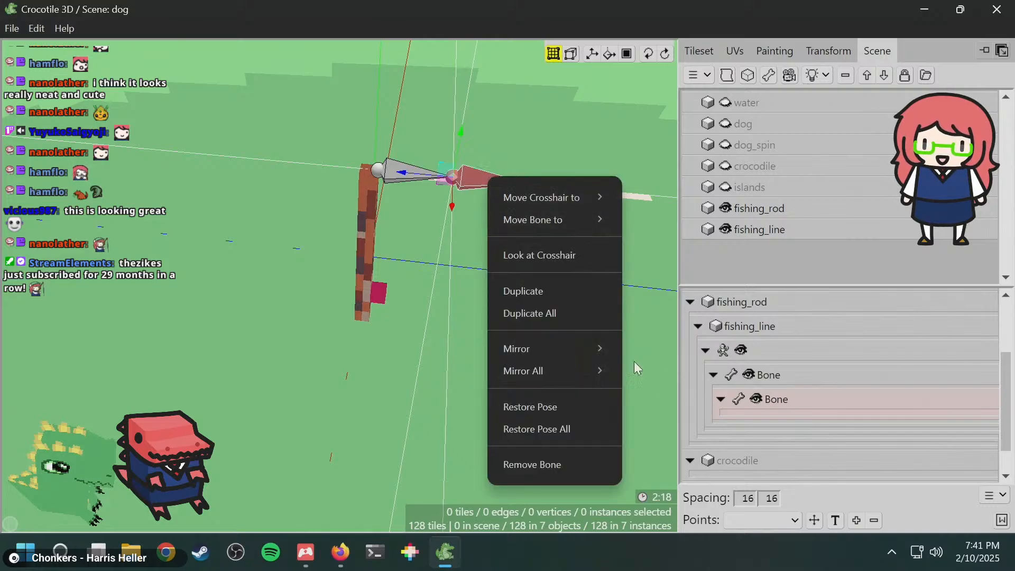
{"action": "left_click", "coordinate": [499, 291]}
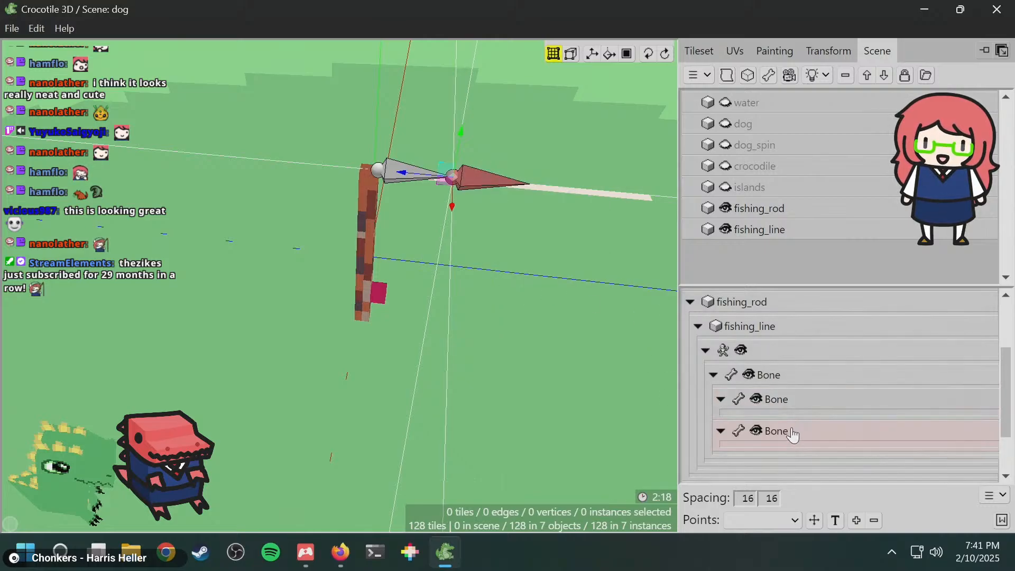
{"action": "mouse_move", "coordinate": [793, 433]}
{"action": "left_mouse_down"}
{"action": "mouse_move", "coordinate": [820, 414]}
{"action": "mouse_move", "coordinate": [809, 410]}
{"action": "mouse_move", "coordinate": [816, 420]}
{"action": "mouse_move", "coordinate": [806, 420]}
{"action": "left_mouse_up"}
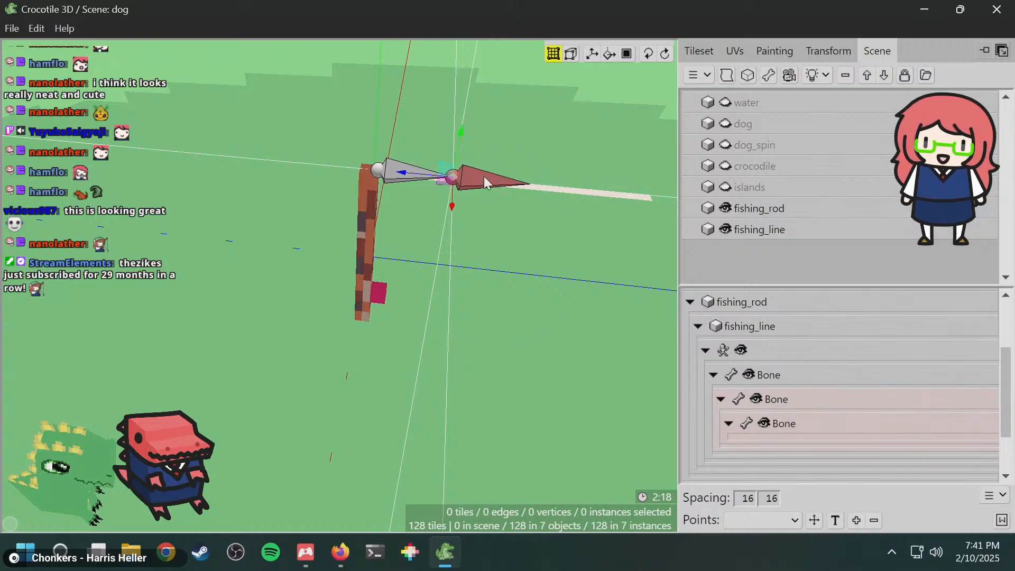
- Select only the innermost bone and move it along the line to the tip of the second bone
{"action": "left_click_drag", "start_coordinate": [487, 183], "coordinate": [527, 165]}
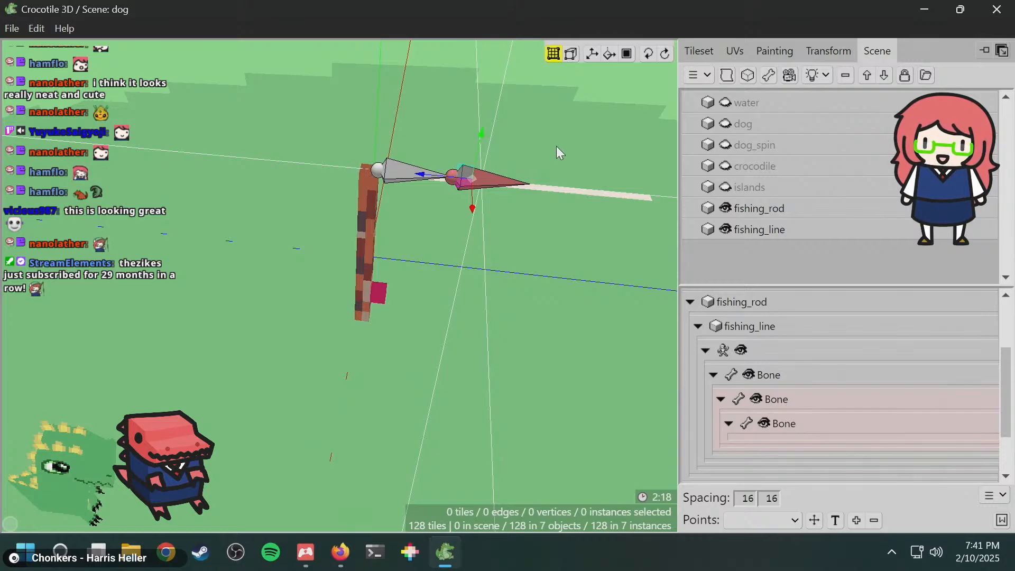
{"action": "left_click", "coordinate": [406, 169]}
{"action": "left_click", "coordinate": [403, 173]}
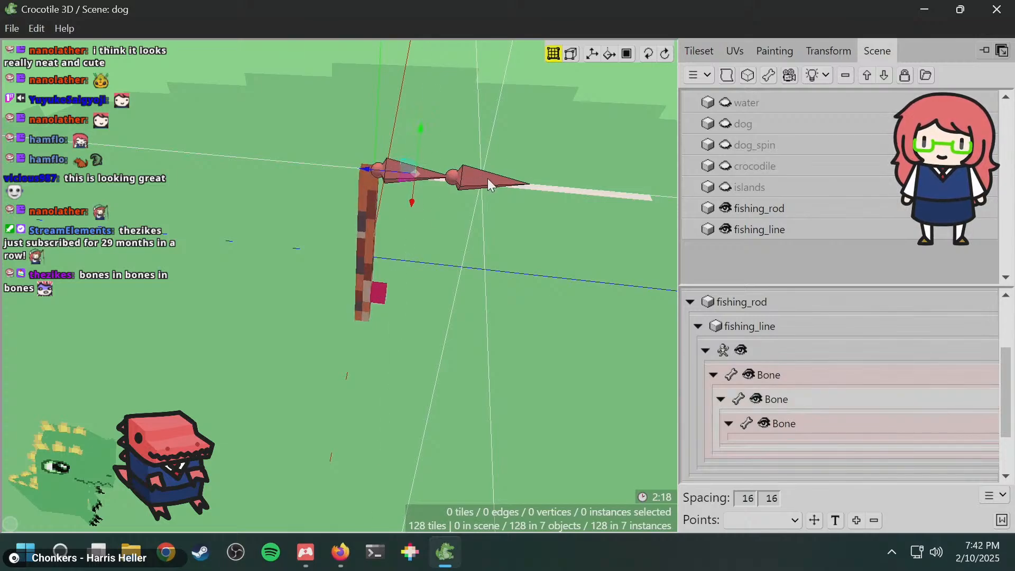
{"action": "left_click", "coordinate": [410, 177]}
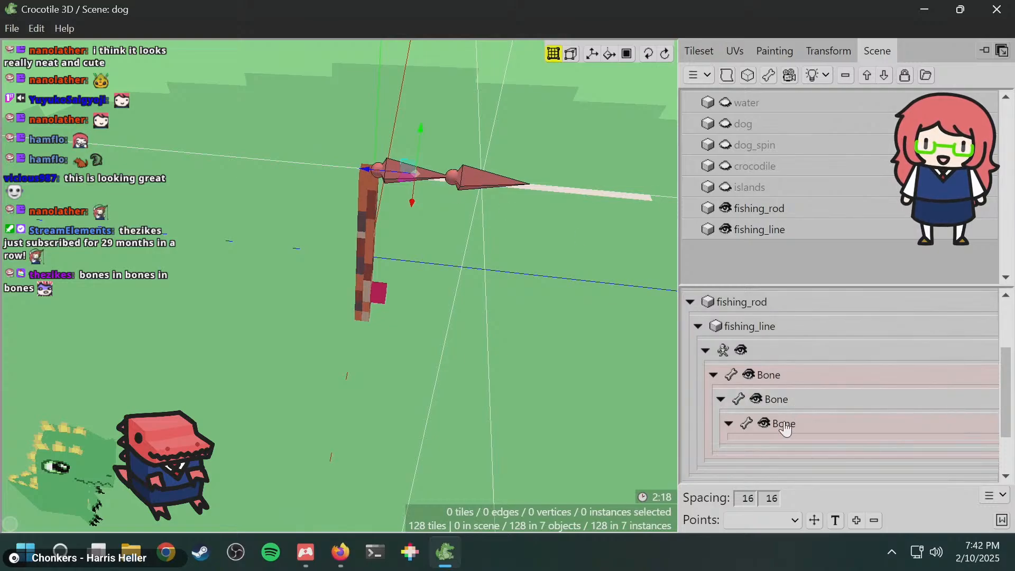
{"action": "right_click", "coordinate": [772, 370]}
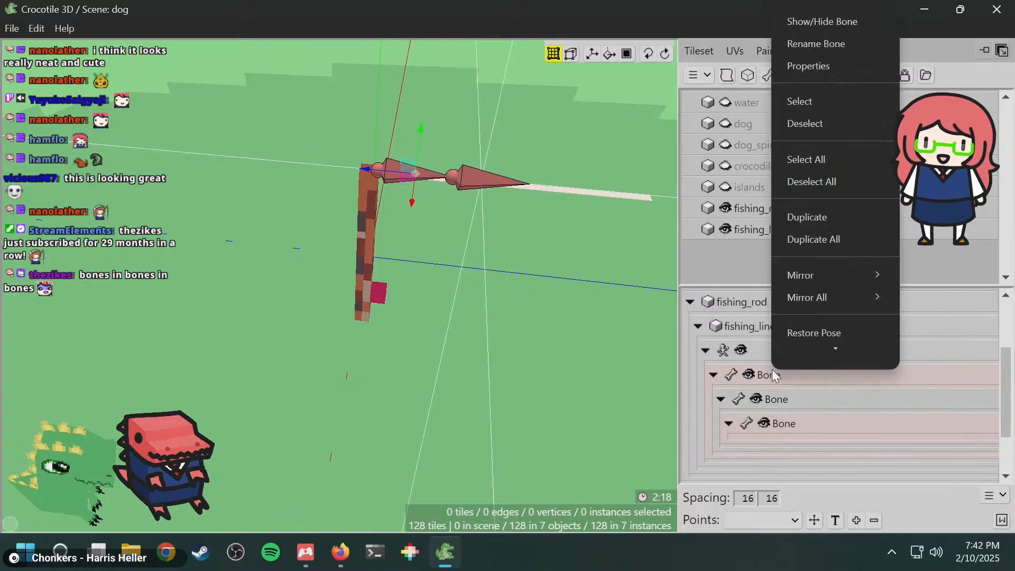
{"action": "left_click", "coordinate": [800, 176]}
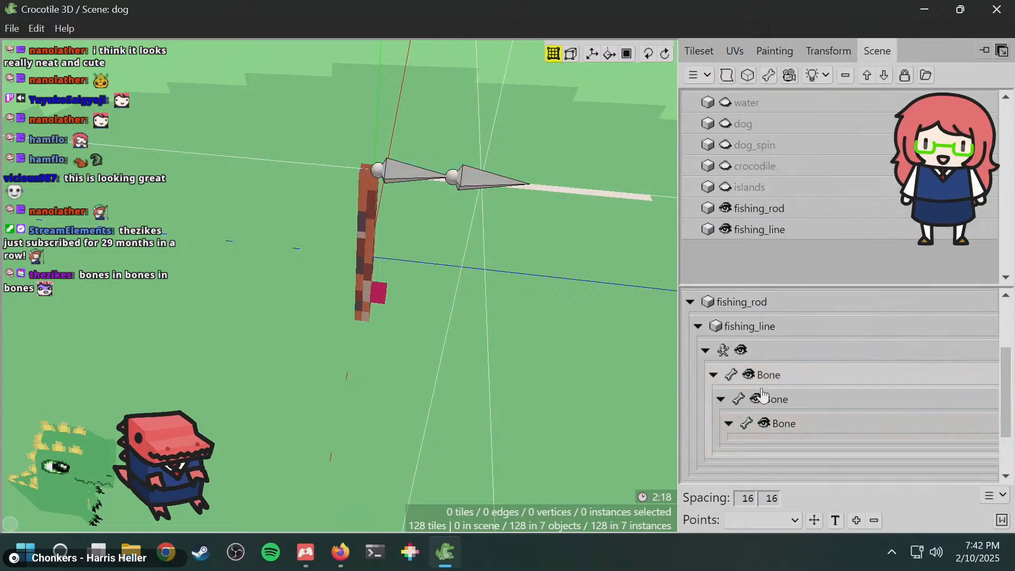
{"action": "right_click", "coordinate": [786, 429]}
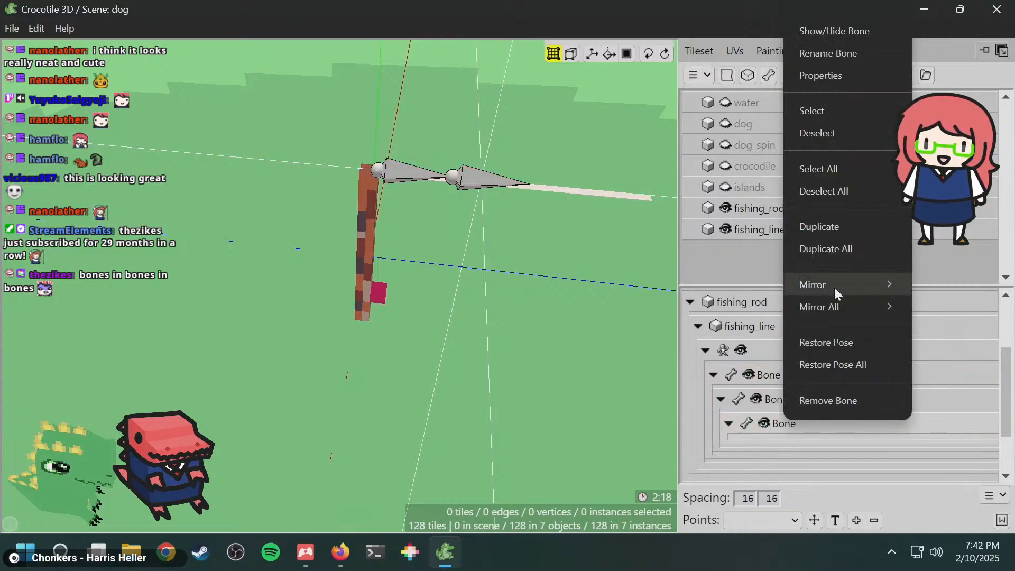
{"action": "left_click", "coordinate": [840, 107]}
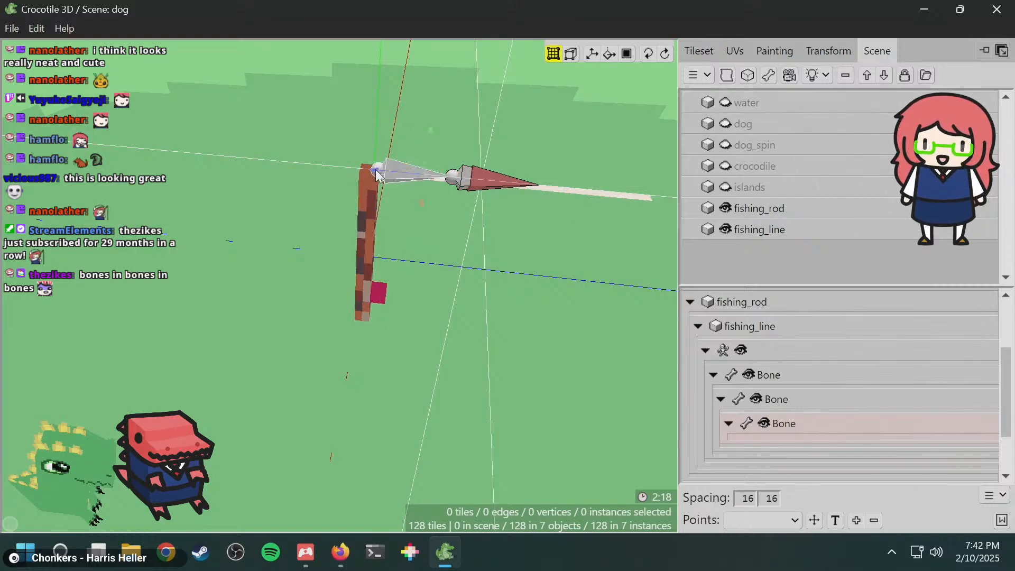
{"action": "left_click_drag", "start_coordinate": [365, 174], "coordinate": [438, 181]}
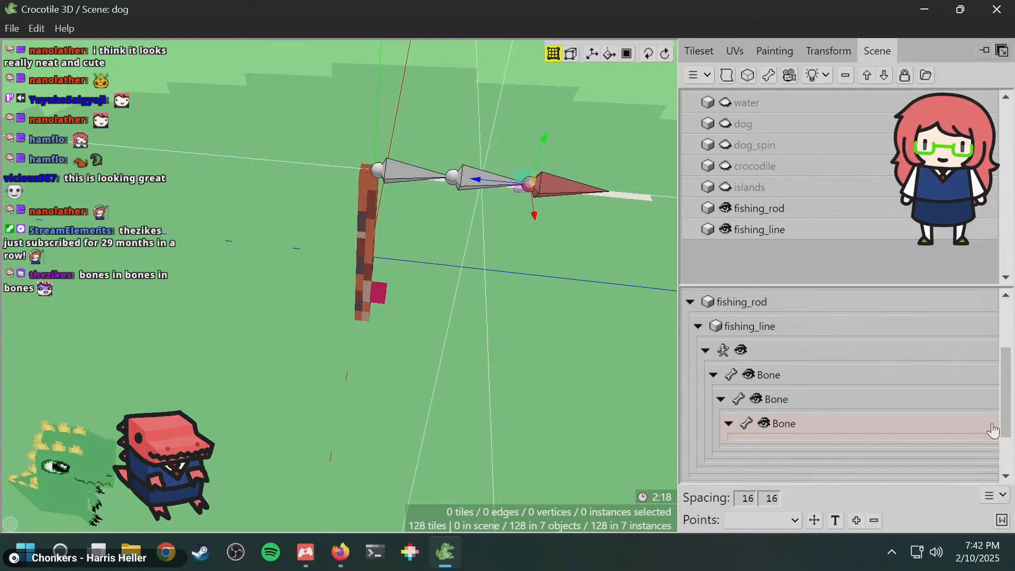
- Duplicate the innermost fishing_line bone and nest the copy beneath it as the fourth bone in the chain
{"action": "right_click", "coordinate": [786, 422]}
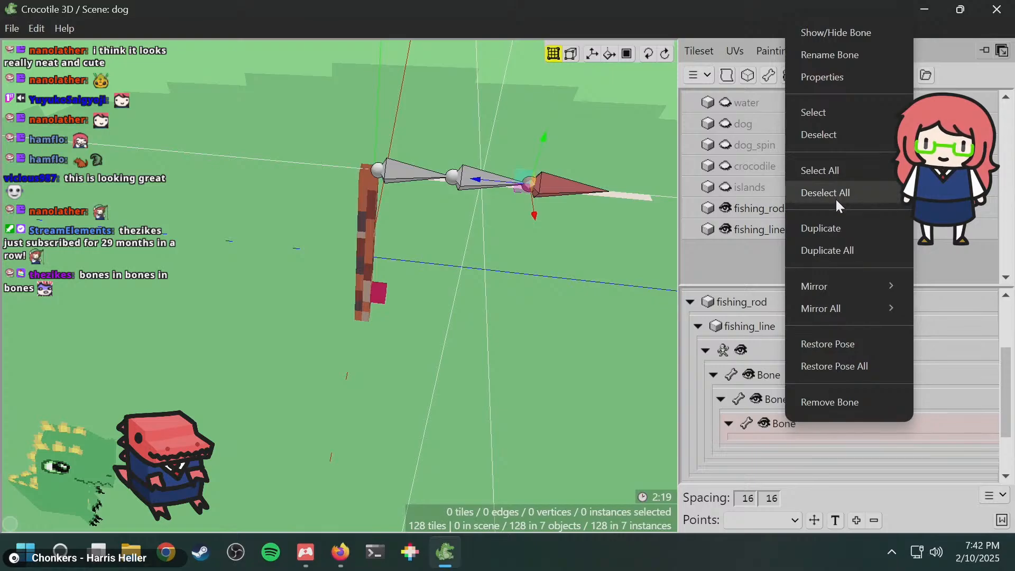
{"action": "left_click", "coordinate": [825, 238]}
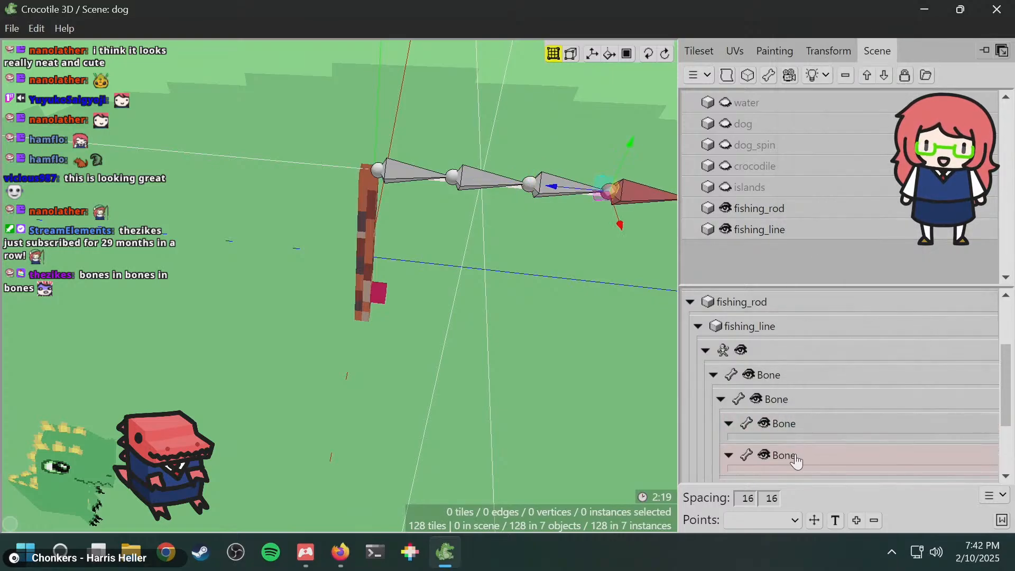
{"action": "mouse_move", "coordinate": [795, 453]}
{"action": "left_mouse_down"}
{"action": "mouse_move", "coordinate": [804, 405]}
{"action": "mouse_move", "coordinate": [809, 435]}
{"action": "mouse_move", "coordinate": [800, 445]}
{"action": "left_mouse_up"}
- Add the first bone to the selection and try to move it together with the innermost bone
{"action": "right_click_drag", "start_coordinate": [547, 287], "coordinate": [443, 207]}
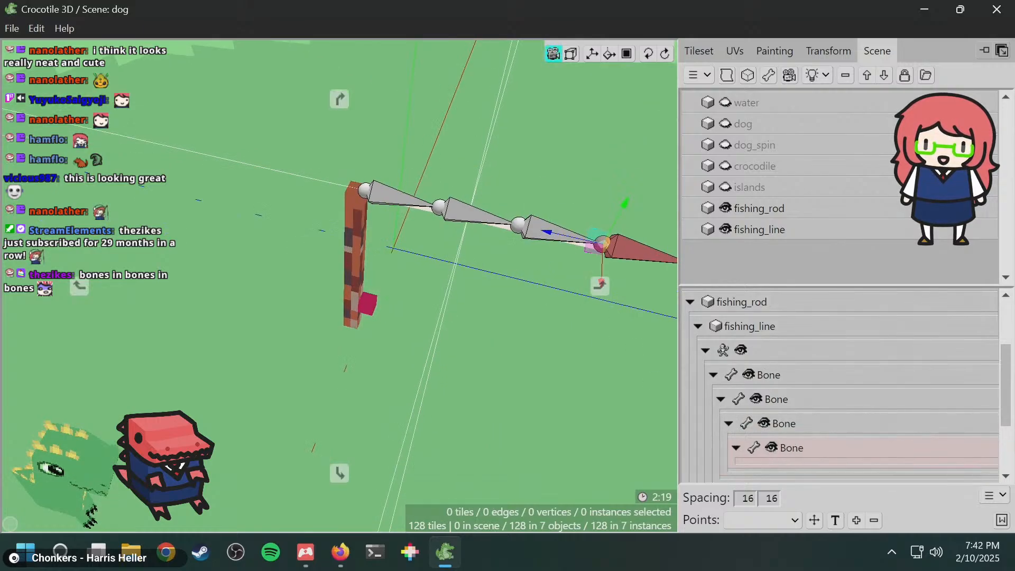
{"action": "left_click", "coordinate": [386, 202], "text": "shift"}
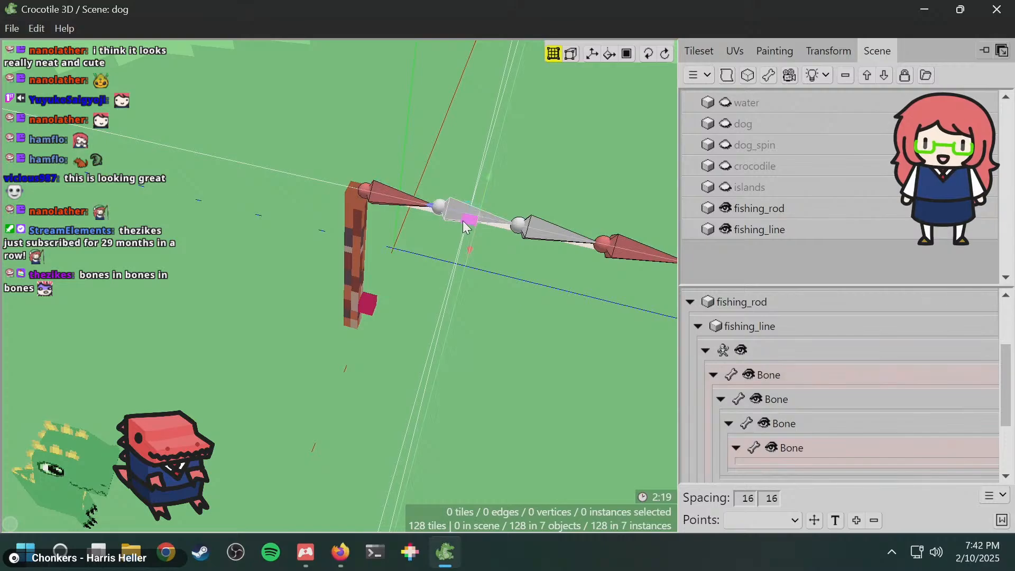
{"action": "right_click_drag", "start_coordinate": [453, 228], "coordinate": [456, 231]}
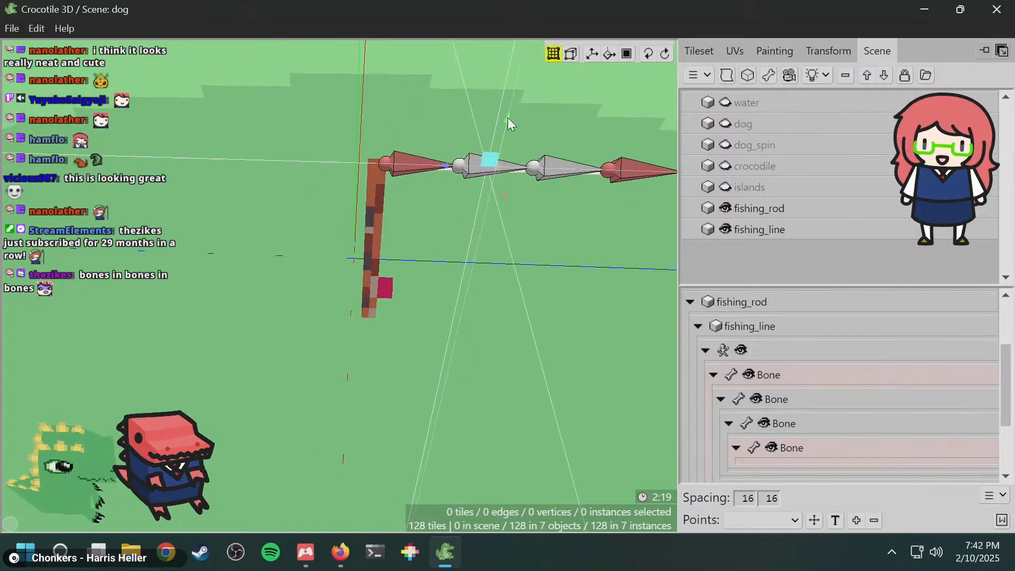
{"action": "mouse_move", "coordinate": [507, 117]}
{"action": "left_mouse_down"}
{"action": "mouse_move", "coordinate": [500, 85]}
{"action": "mouse_move", "coordinate": [501, 100]}
{"action": "left_mouse_up"}
{"action": "key", "text": "ctrl+z"}
{"action": "left_click_drag", "start_coordinate": [496, 163], "coordinate": [529, 180]}
{"action": "key", "text": "ctrl+z"}
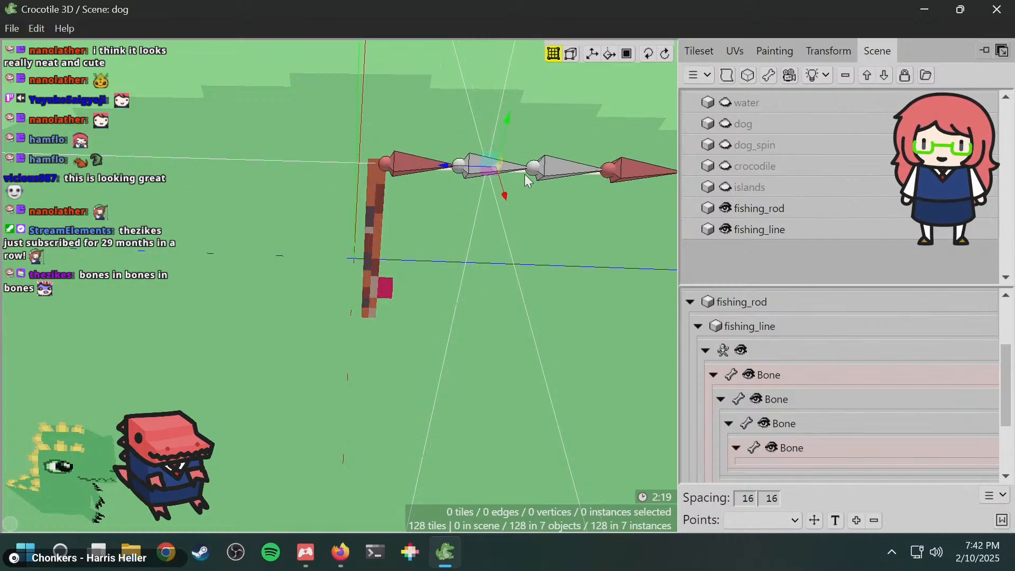
{"action": "left_click", "coordinate": [610, 54]}
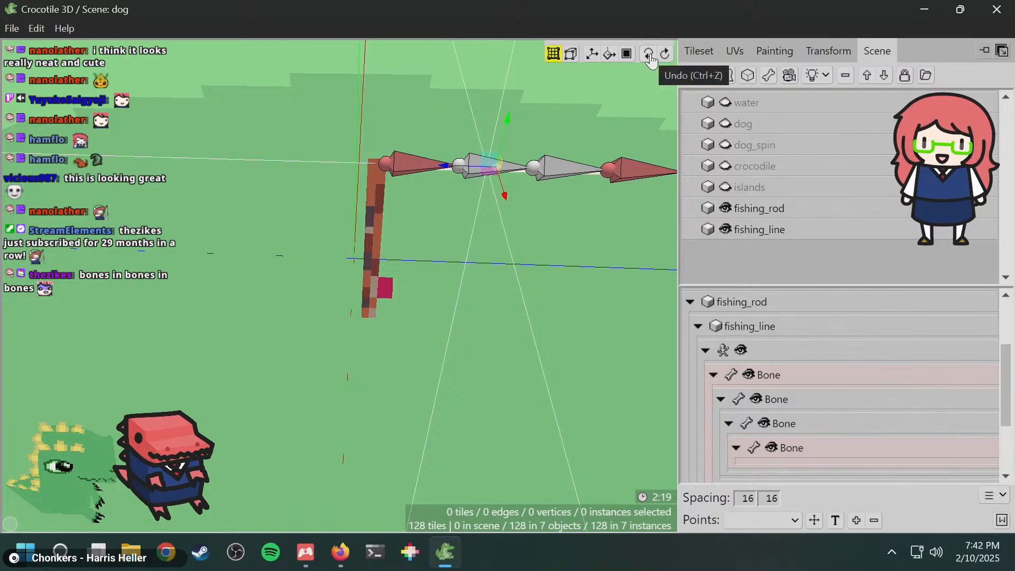
{"action": "key", "text": "space"}
{"action": "left_click_drag", "start_coordinate": [503, 195], "coordinate": [525, 201]}
{"action": "key", "text": "ctrl+z"}
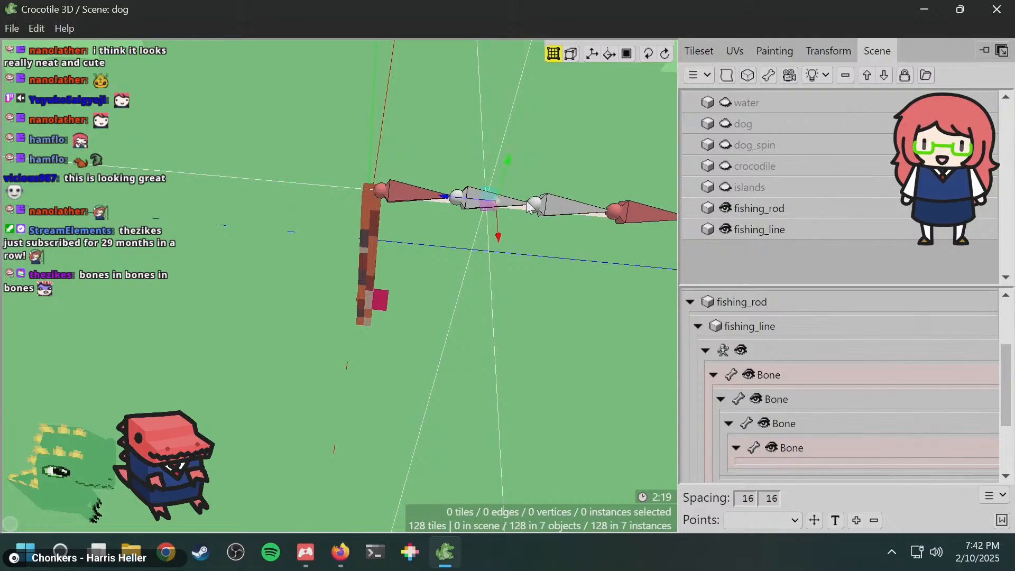
{"action": "key", "text": "space"}
{"action": "left_click_drag", "start_coordinate": [633, 217], "coordinate": [604, 228]}
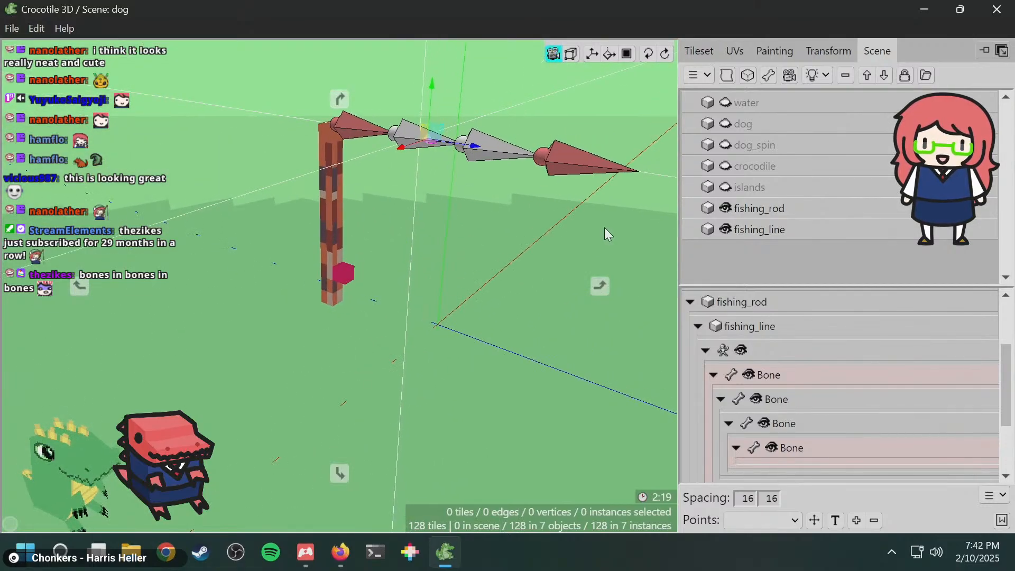
- Hide the root bone of the fishing_line skeleton so the whole bone chain is hidden
{"action": "left_click", "coordinate": [750, 376]}
{"action": "left_click", "coordinate": [749, 376]}
{"action": "left_click", "coordinate": [750, 377]}
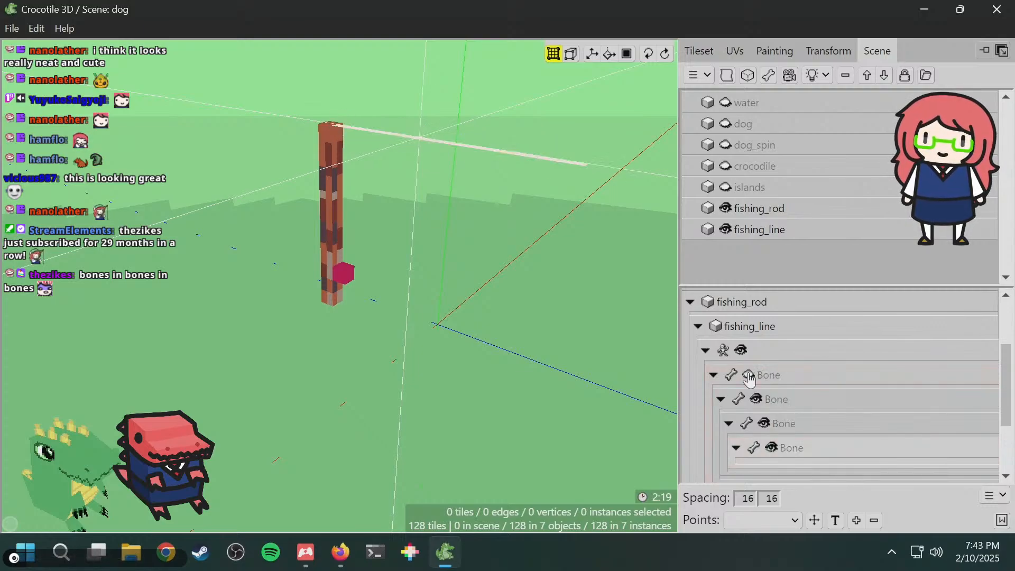
{"action": "left_click", "coordinate": [749, 377]}
{"action": "left_click", "coordinate": [750, 377]}
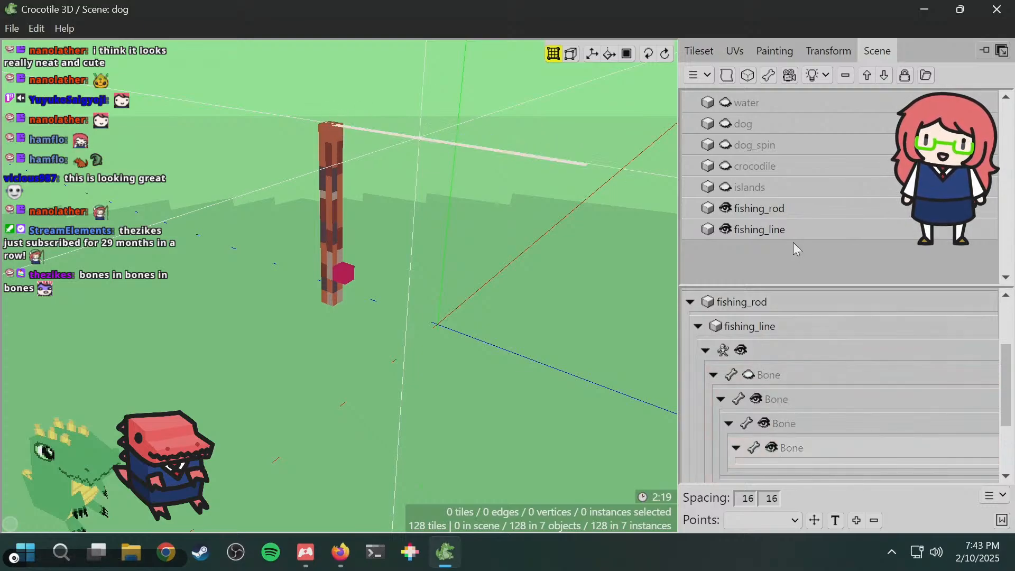
- Draw a single white 1 by 4 fishing line tile into the scene near the rod
{"action": "left_click", "coordinate": [748, 56]}
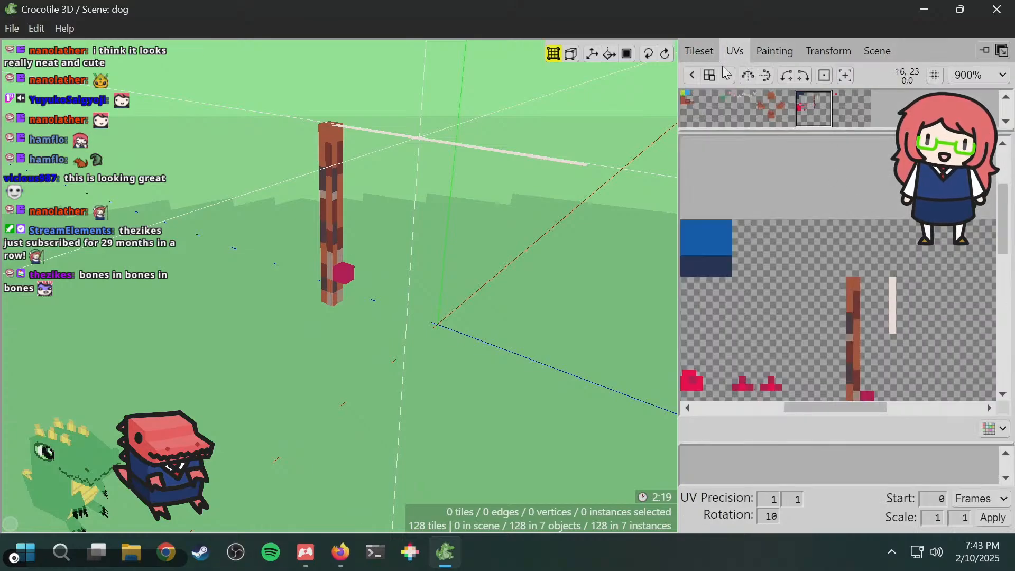
{"action": "left_click", "coordinate": [704, 56]}
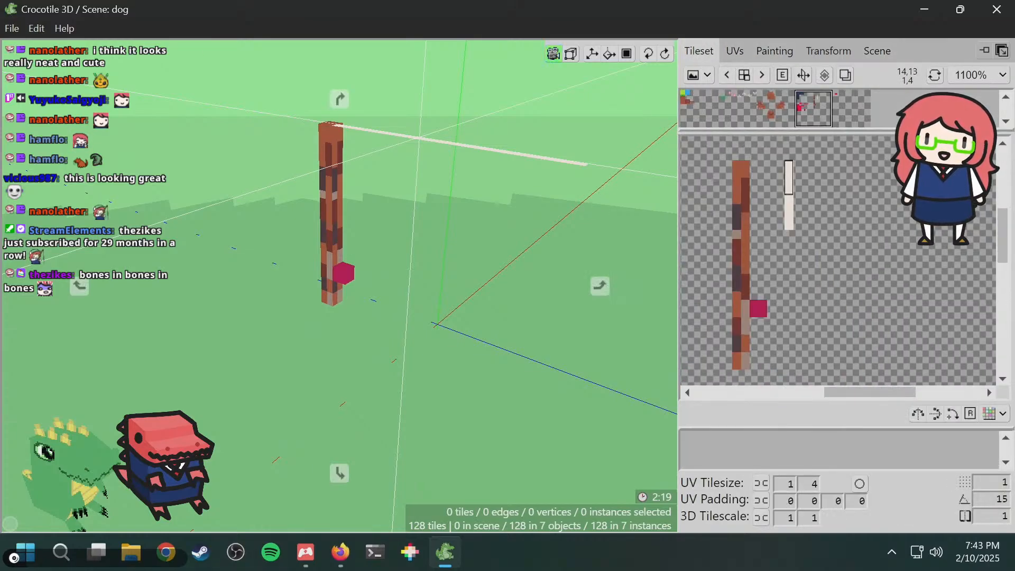
{"action": "right_click_drag", "start_coordinate": [599, 285], "coordinate": [544, 257]}
{"action": "key", "text": "Tab"}
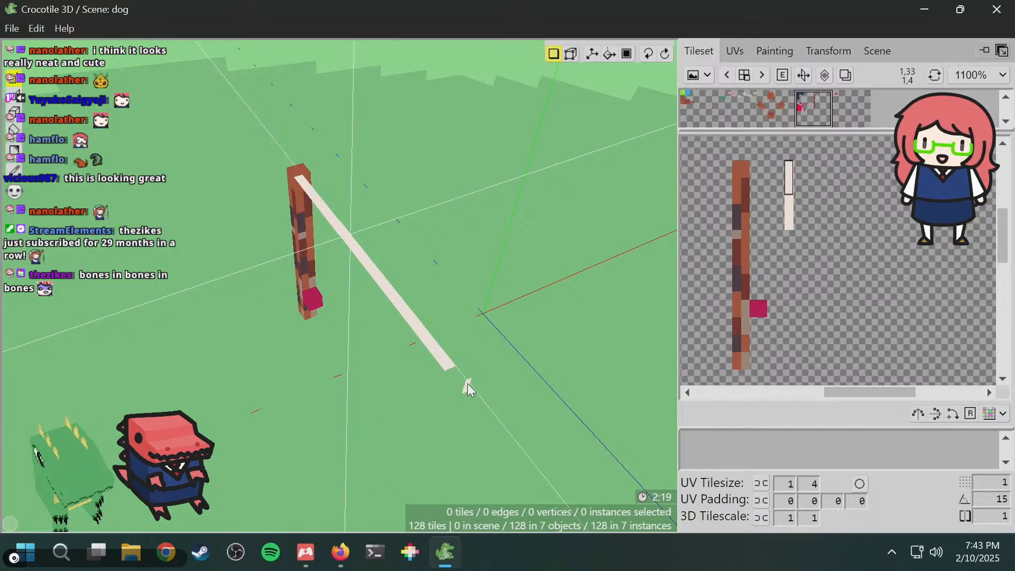
{"action": "right_click_drag", "start_coordinate": [465, 382], "coordinate": [468, 373]}
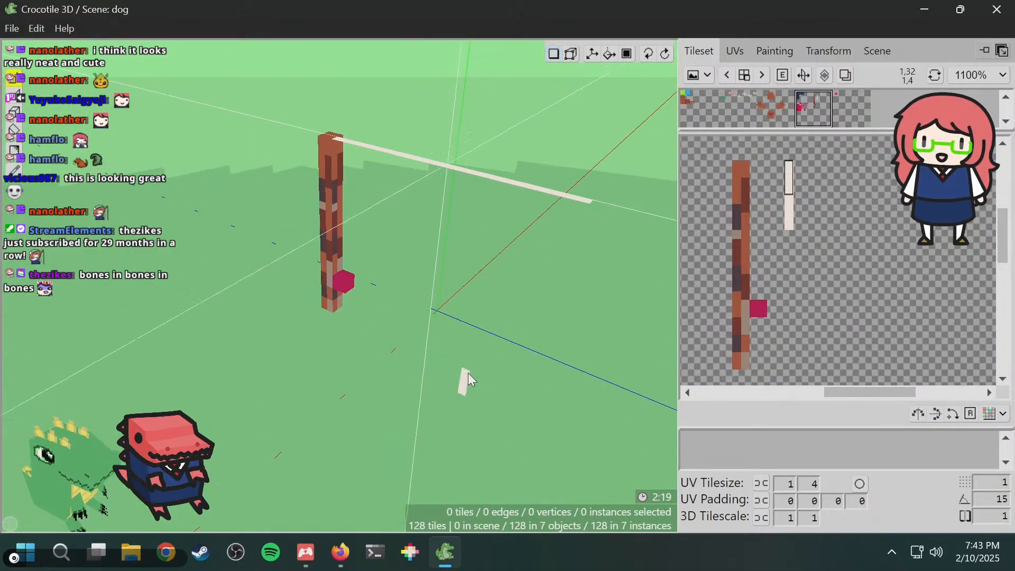
{"action": "right_click_drag", "start_coordinate": [607, 311], "coordinate": [820, 94]}
{"action": "left_click", "coordinate": [349, 348]}
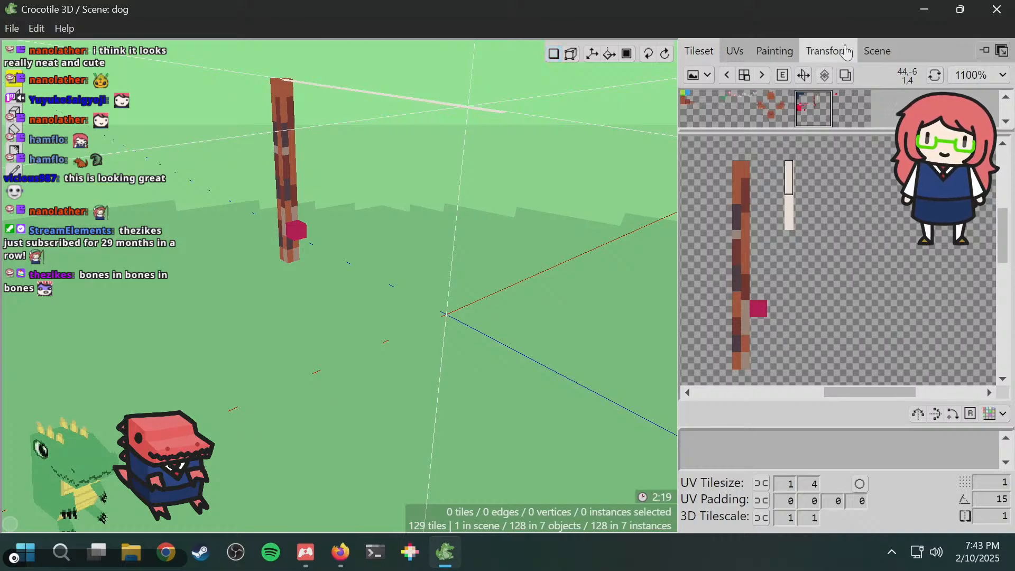
- Show the hidden root bone of the fishing_line skeleton in the scene and save the file
{"action": "left_click", "coordinate": [872, 53]}
{"action": "right_click_drag", "start_coordinate": [483, 227], "coordinate": [617, 272]}
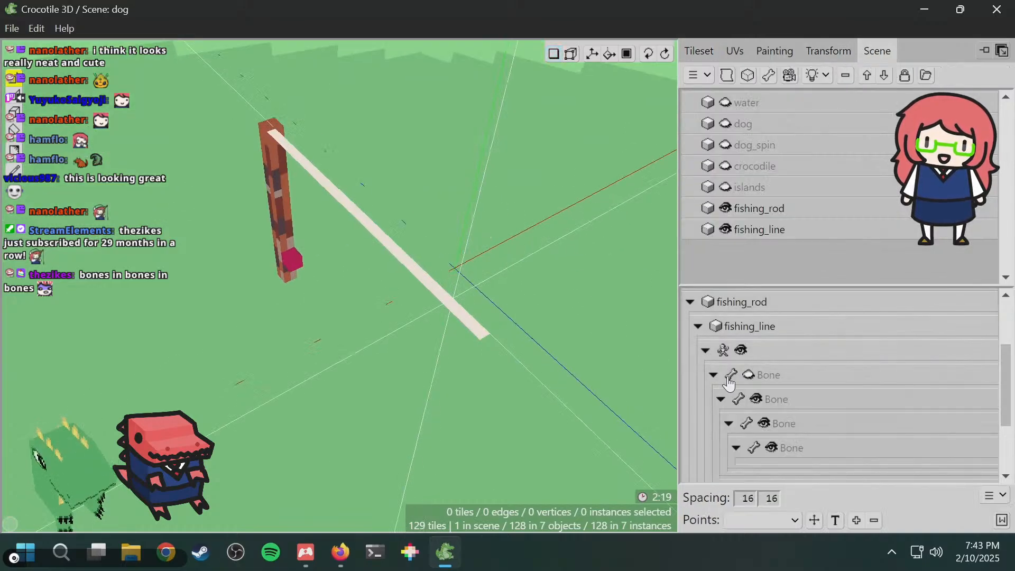
{"action": "left_click", "coordinate": [749, 377]}
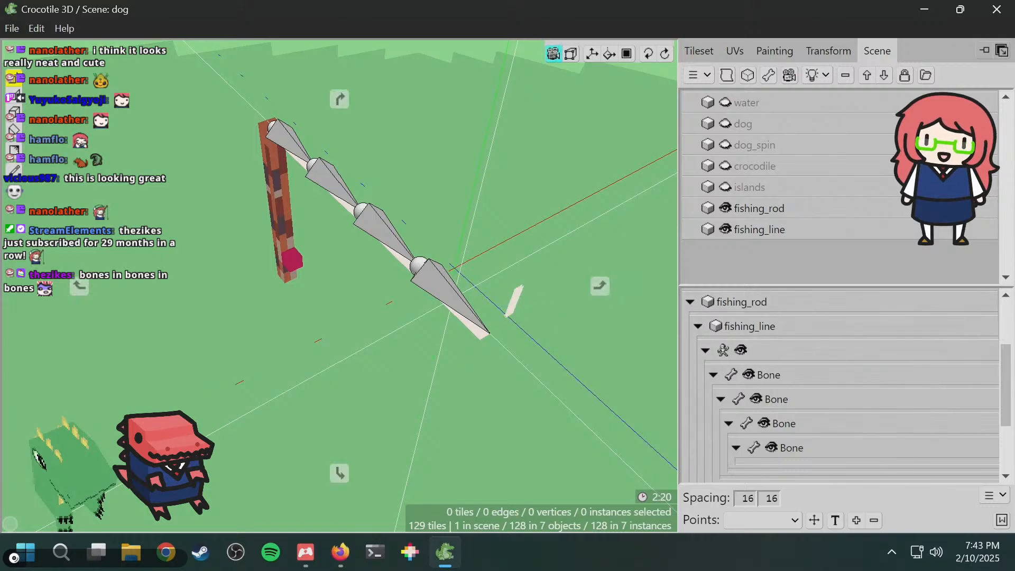
{"action": "right_click_drag", "start_coordinate": [491, 318], "coordinate": [513, 293]}
{"action": "key", "text": "ctrl+s"}
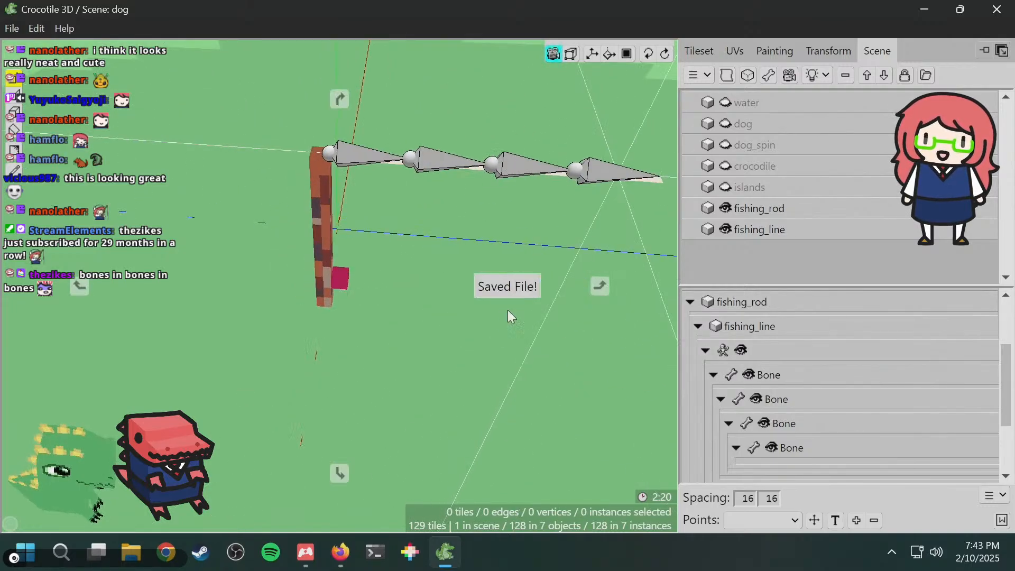
- Switch to Firefox, read the Skin documentation on assigning bones and weights to vertices, and return to Crocotile 3D
{"action": "left_click", "coordinate": [340, 552]}
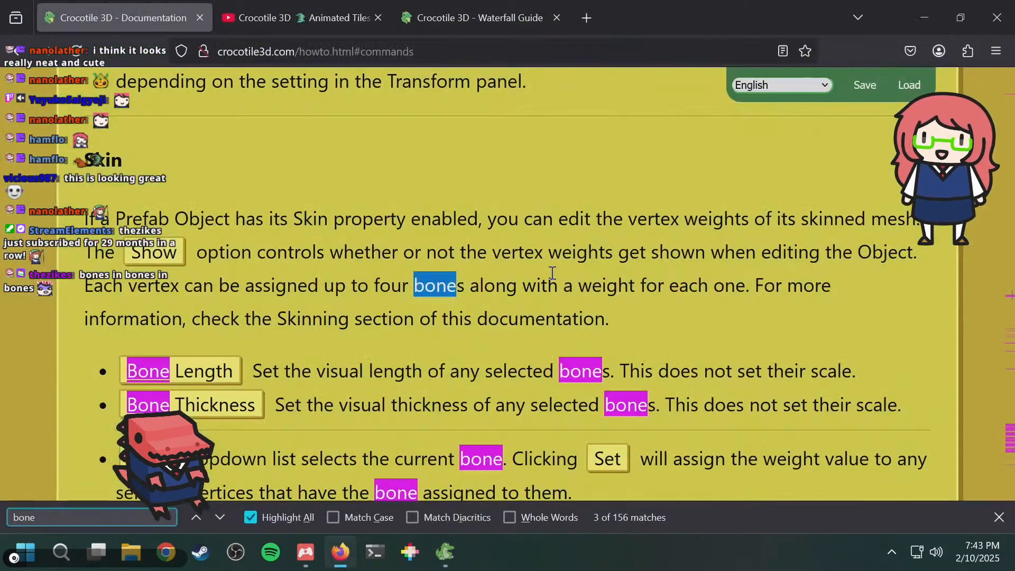
{"action": "scroll", "coordinate": [553, 274], "scroll_direction": "down", "scroll_amount": 3}
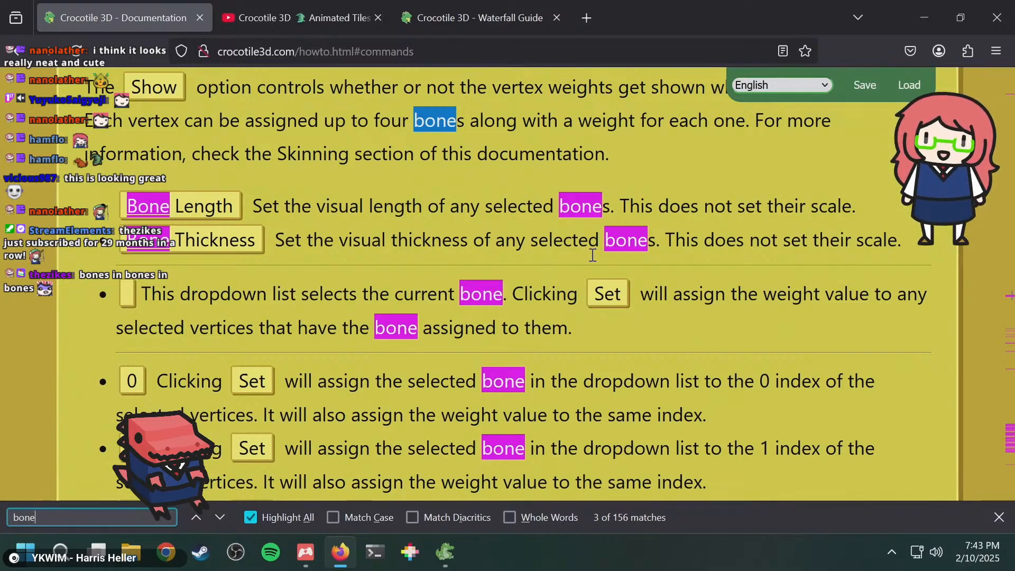
{"action": "scroll", "coordinate": [593, 256], "scroll_direction": "down", "scroll_amount": 3}
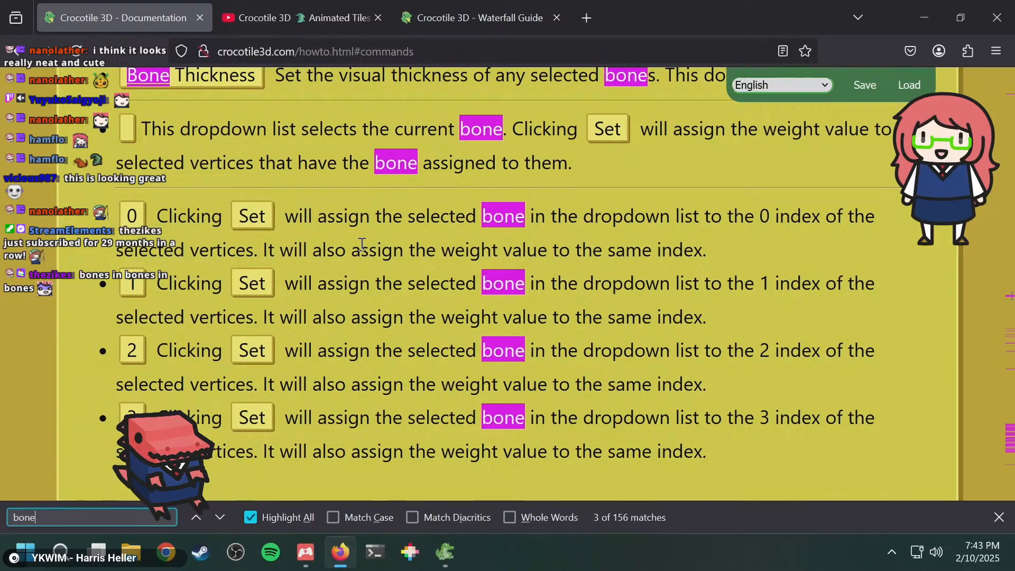
{"action": "scroll", "coordinate": [362, 244], "scroll_direction": "down", "scroll_amount": 2}
{"action": "scroll", "coordinate": [370, 249], "scroll_direction": "up", "scroll_amount": 2}
{"action": "key", "text": "alt+Tab"}
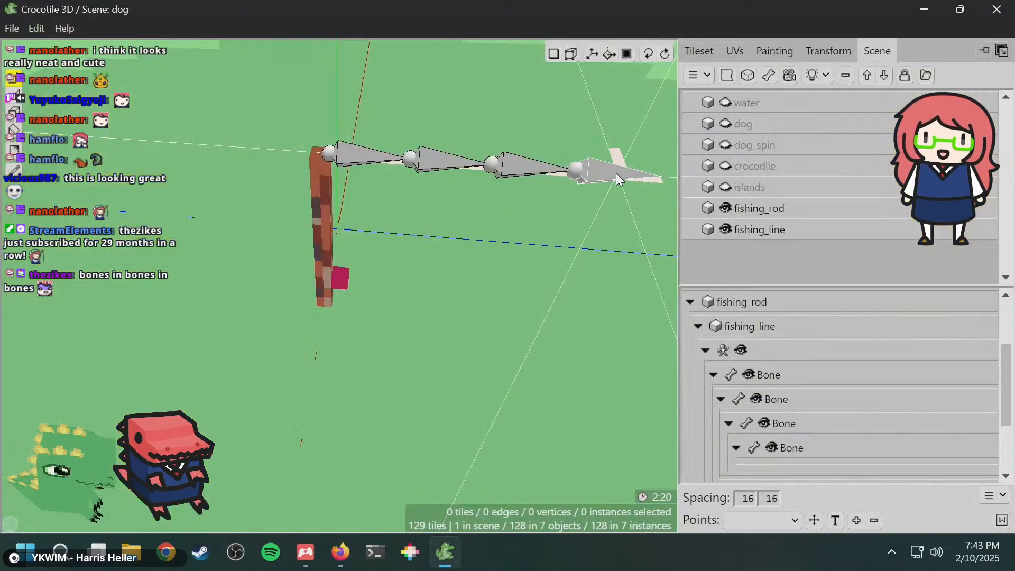
- Select the first bone at the rod end of the fishing_line chain and add a new bone
{"action": "key", "text": "Tab"}
{"action": "left_click", "coordinate": [370, 156]}
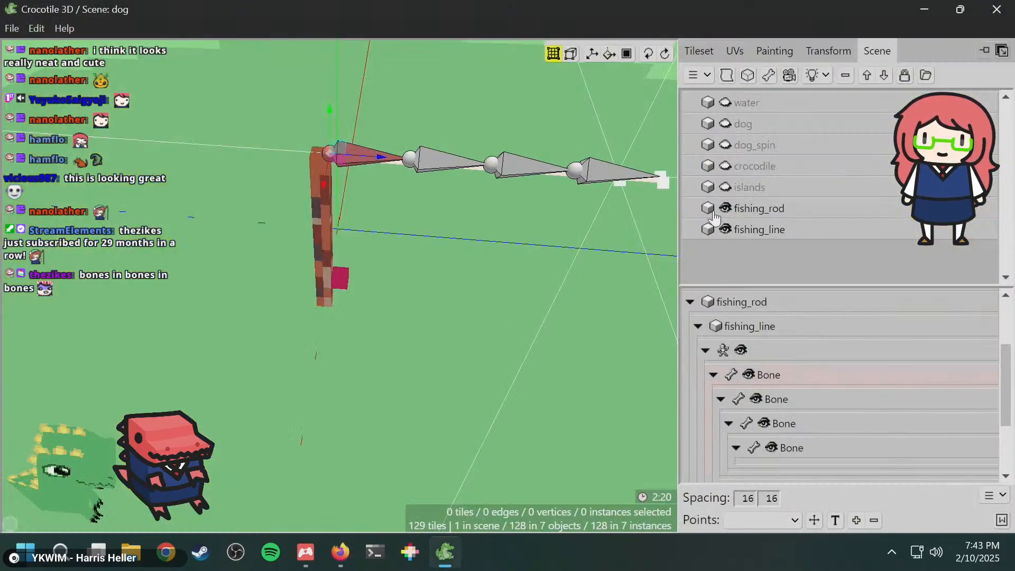
{"action": "scroll", "coordinate": [859, 388], "scroll_direction": "down", "scroll_amount": 3}
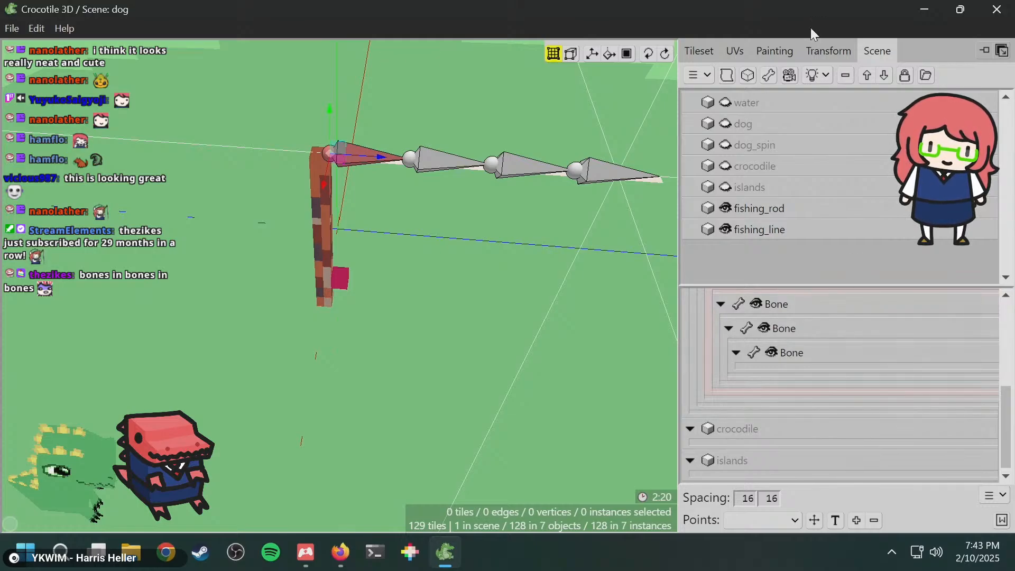
{"action": "left_click", "coordinate": [770, 76]}
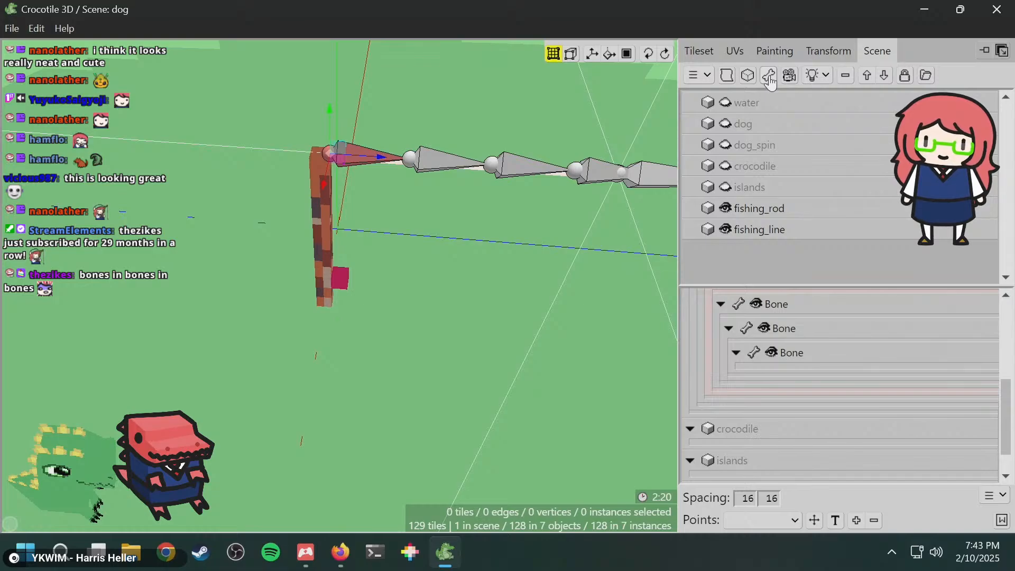
- Switch to Firefox and search the web for "crocotile 3d bone" in the YouTube tab
{"action": "left_click", "coordinate": [340, 552]}
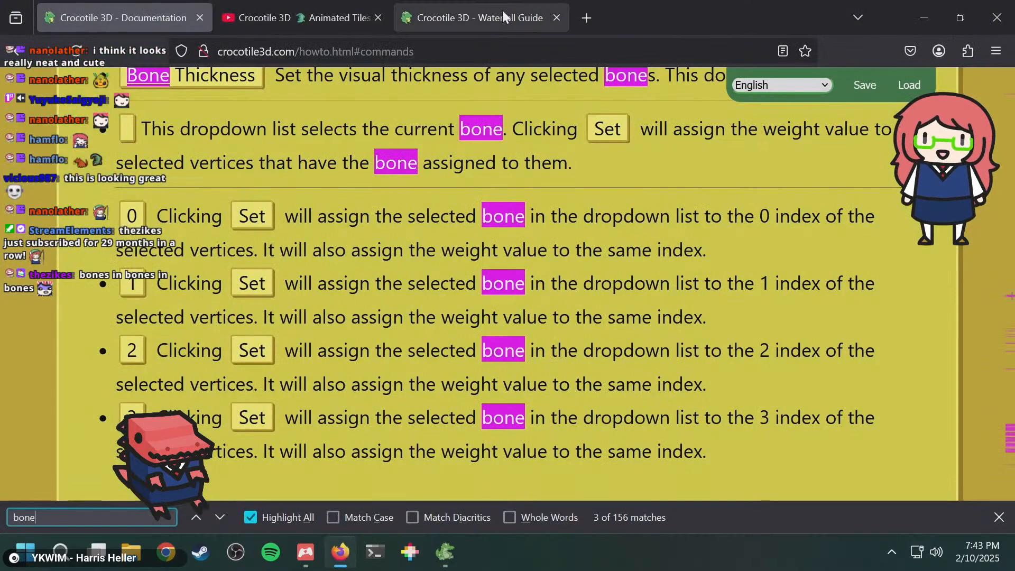
{"action": "left_click", "coordinate": [305, 27]}
{"action": "left_click", "coordinate": [320, 62]}
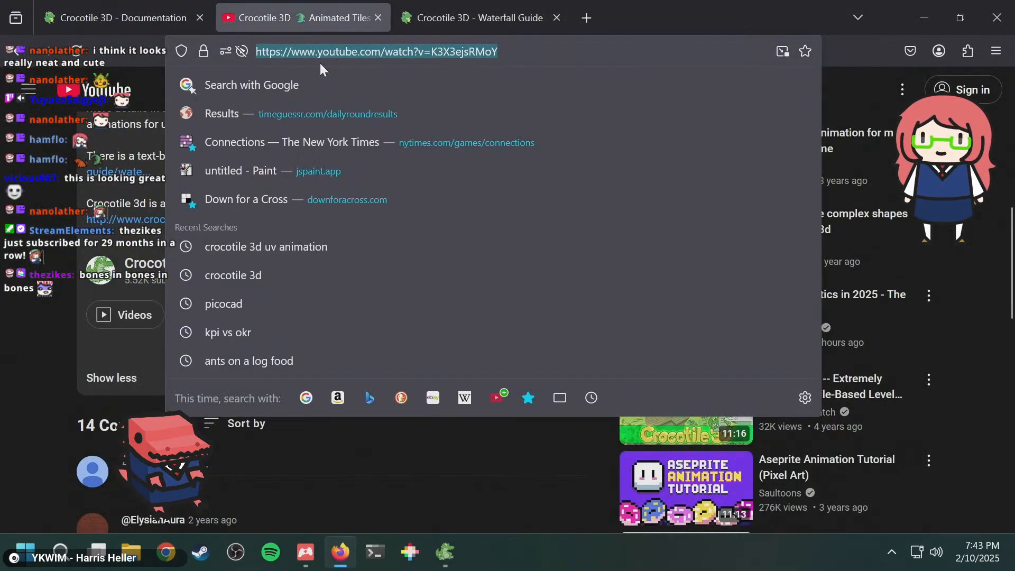
{"action": "type", "text": "crocotile 3d b"}
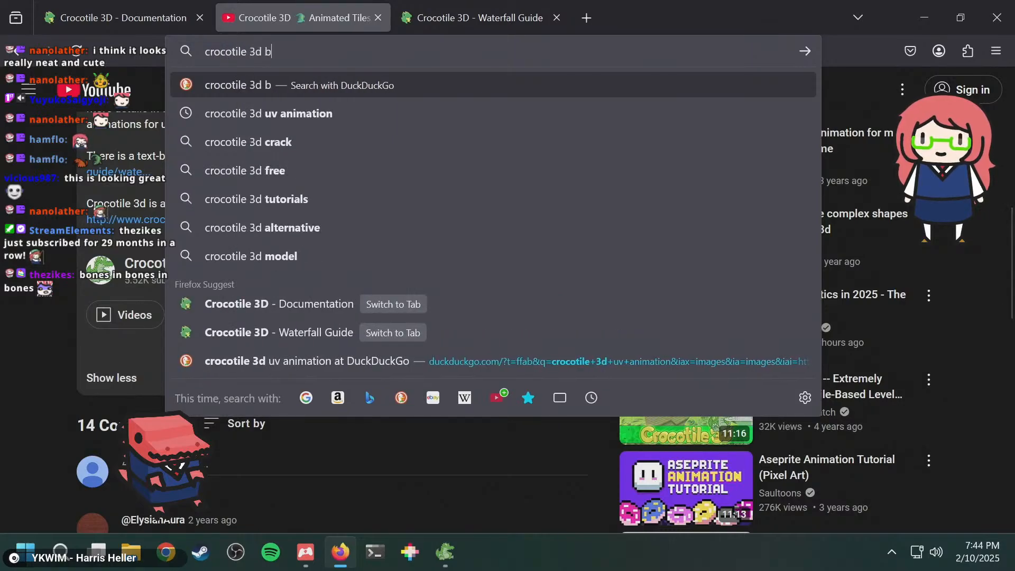
{"action": "type", "text": "one"}
{"action": "key", "text": "Return"}
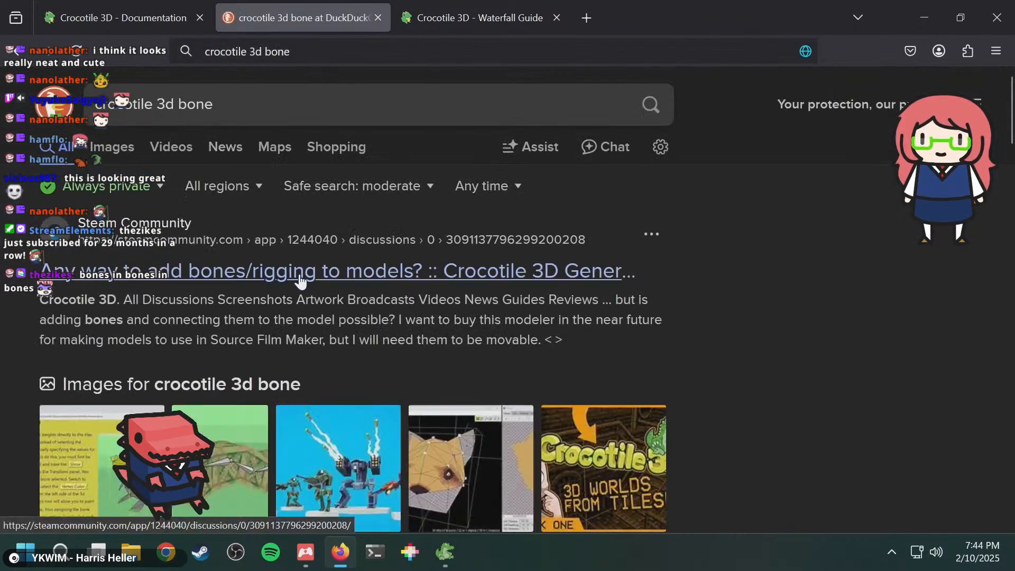
- Browse the search results and open the Crocotile 3D documentation behind the image of bones inside a bent crate model
{"action": "scroll", "coordinate": [312, 285], "scroll_direction": "down", "scroll_amount": 2}
{"action": "scroll", "coordinate": [318, 310], "scroll_direction": "down", "scroll_amount": 5}
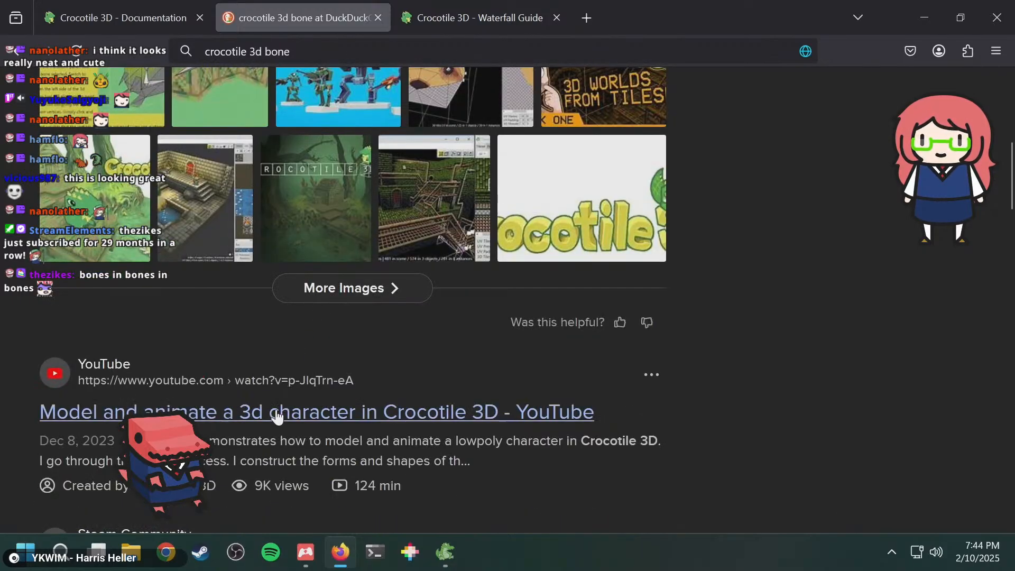
{"action": "scroll", "coordinate": [274, 315], "scroll_direction": "up", "scroll_amount": 3}
{"action": "left_click", "coordinate": [237, 291]}
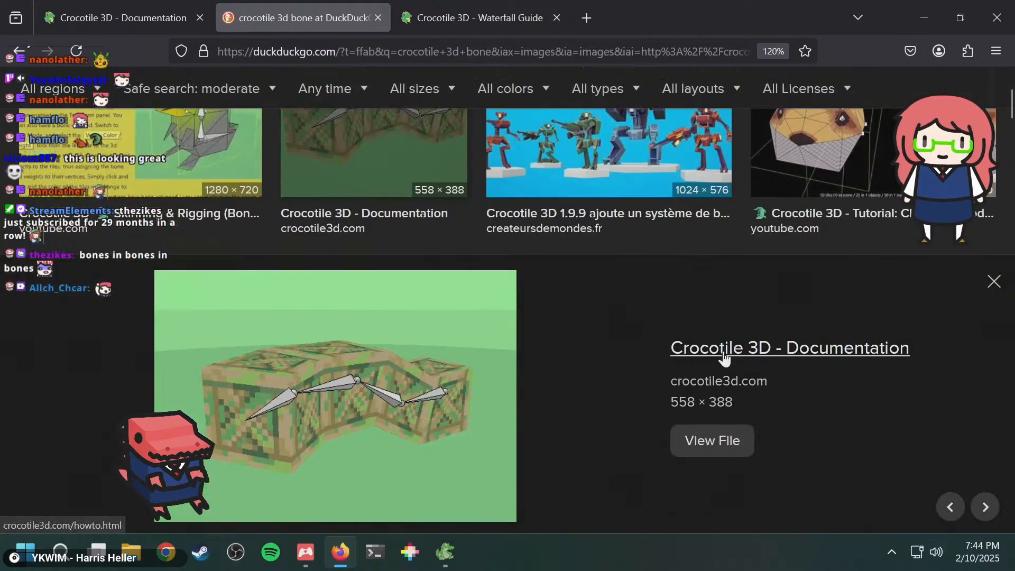
{"action": "left_click", "coordinate": [724, 349]}
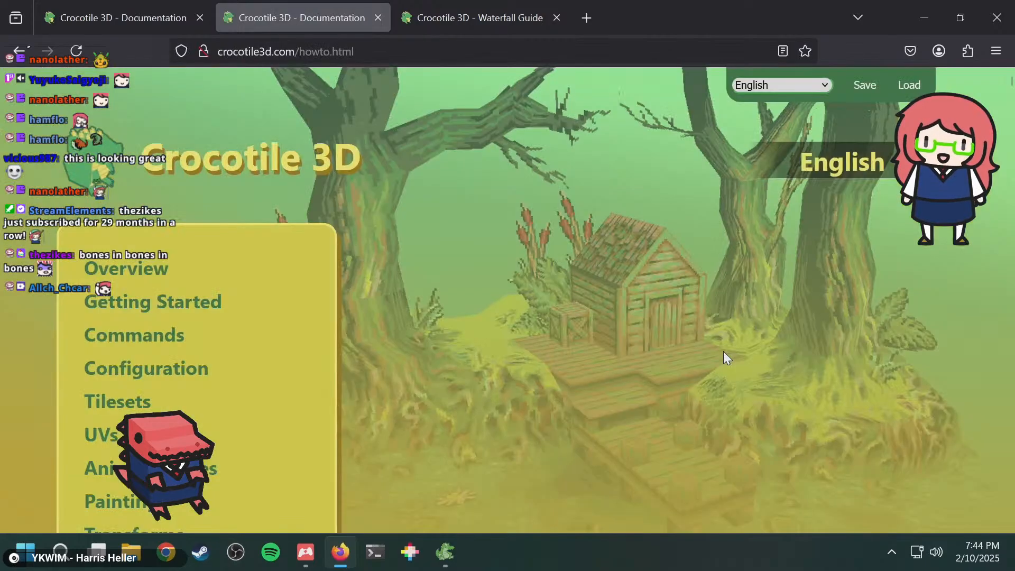
- Search the documentation page for "bone" and go through the matches to the Skin section
{"action": "scroll", "coordinate": [552, 283], "scroll_direction": "down", "scroll_amount": 2}
{"action": "key", "text": "ctrl+f"}
{"action": "type", "text": "bon"}
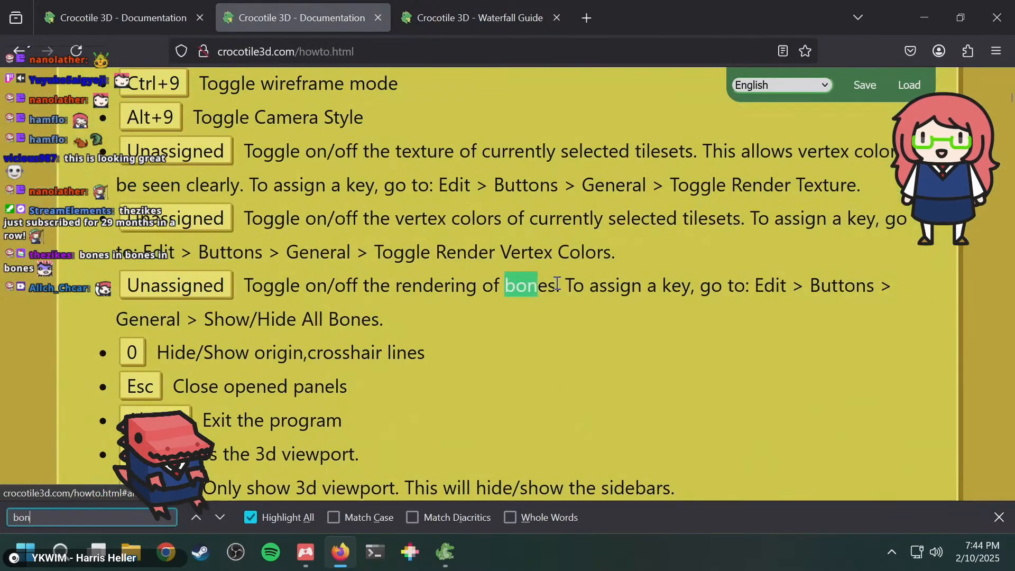
{"action": "type", "text": "e"}
{"action": "key", "text": "Return"}
{"action": "key", "text": "Return"}
{"action": "key", "text": "Return"}
{"action": "key", "text": "Return"}
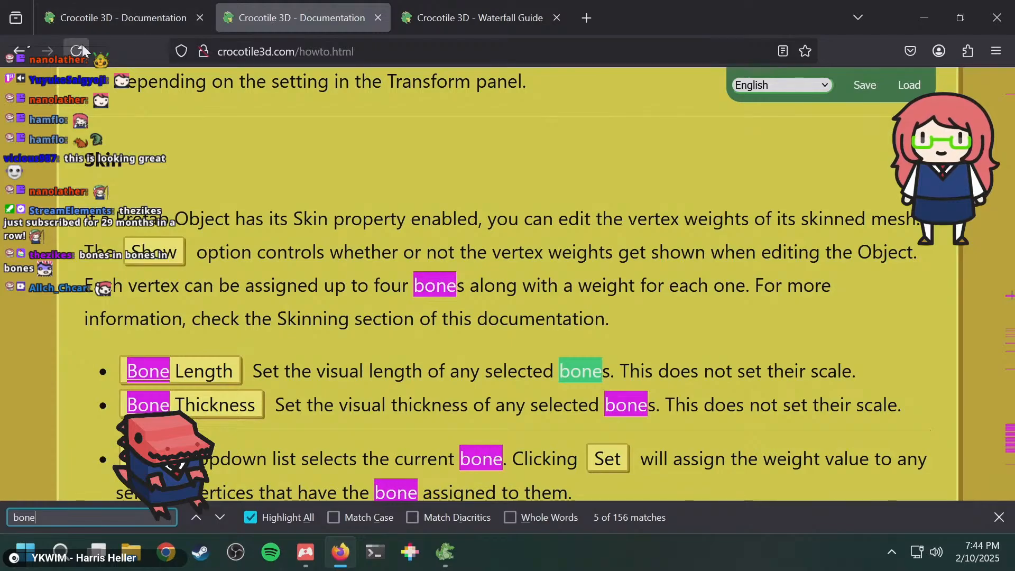
- Return to the web search results and open the video "Crocotile 3D Skinning & Rigging (Bones and Vertex Weights)"
{"action": "left_click", "coordinate": [20, 51]}
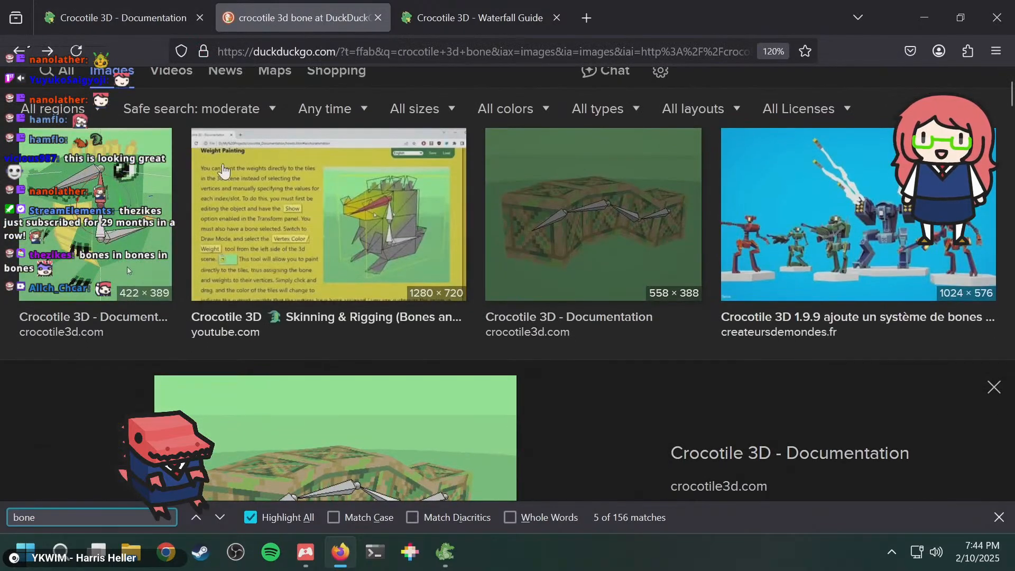
{"action": "scroll", "coordinate": [127, 342], "scroll_direction": "up", "scroll_amount": 2}
{"action": "left_click", "coordinate": [89, 168]}
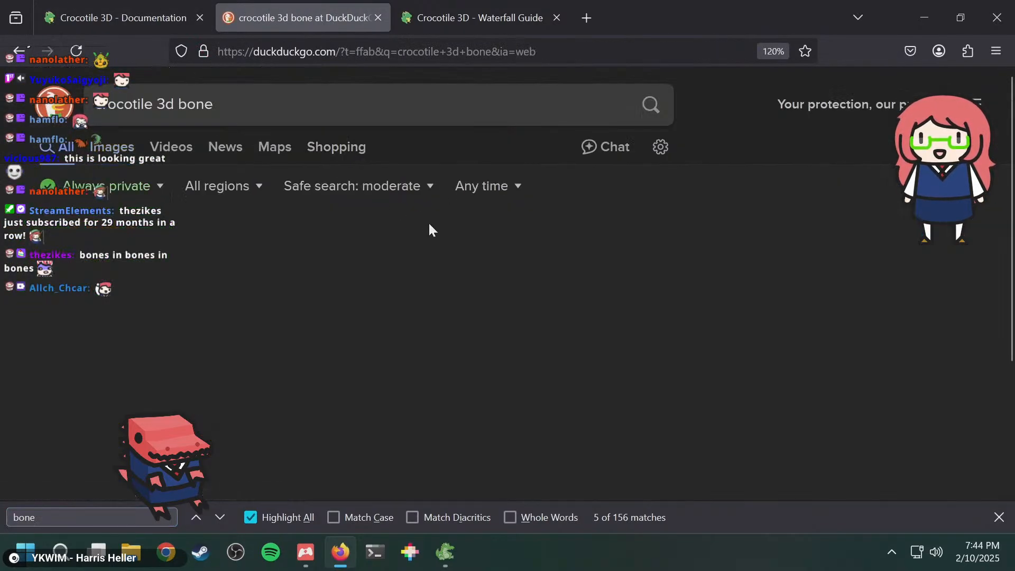
{"action": "scroll", "coordinate": [434, 249], "scroll_direction": "down", "scroll_amount": 10}
{"action": "scroll", "coordinate": [512, 252], "scroll_direction": "down", "scroll_amount": 5}
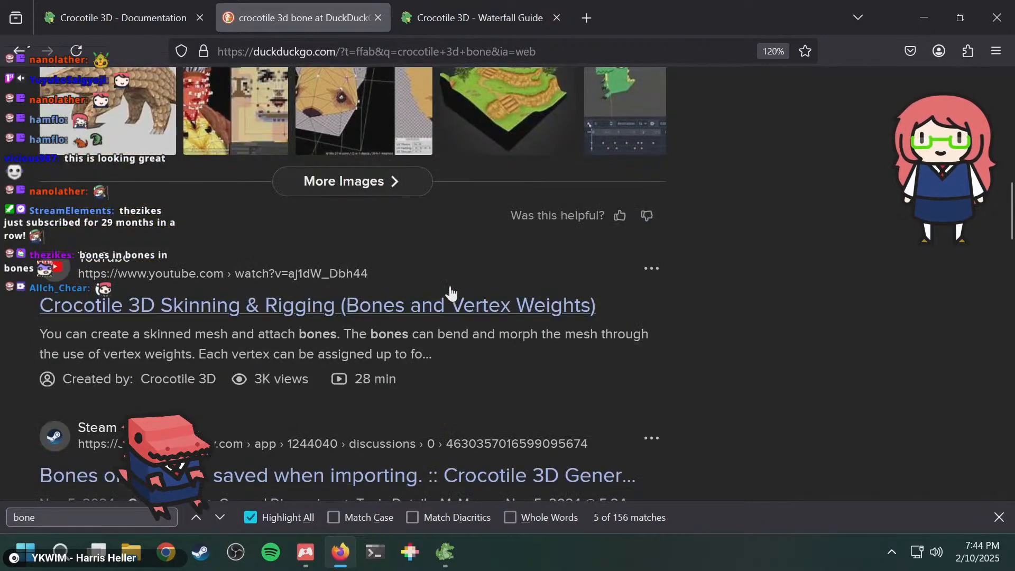
{"action": "left_click", "coordinate": [415, 307]}
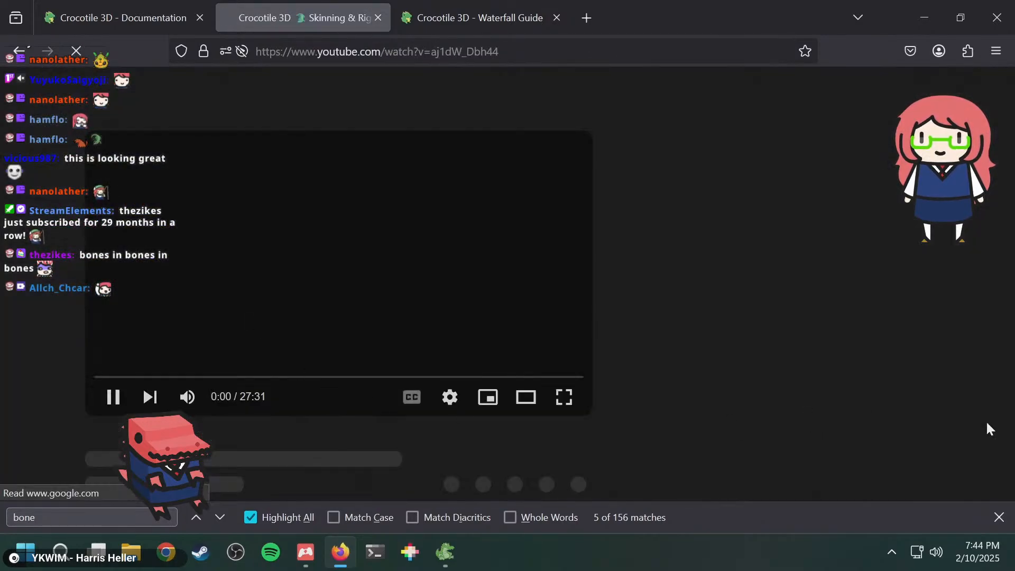
- Close the page search, mute and play the skinning video, and skip ahead to about 3:30
{"action": "left_click", "coordinate": [999, 517]}
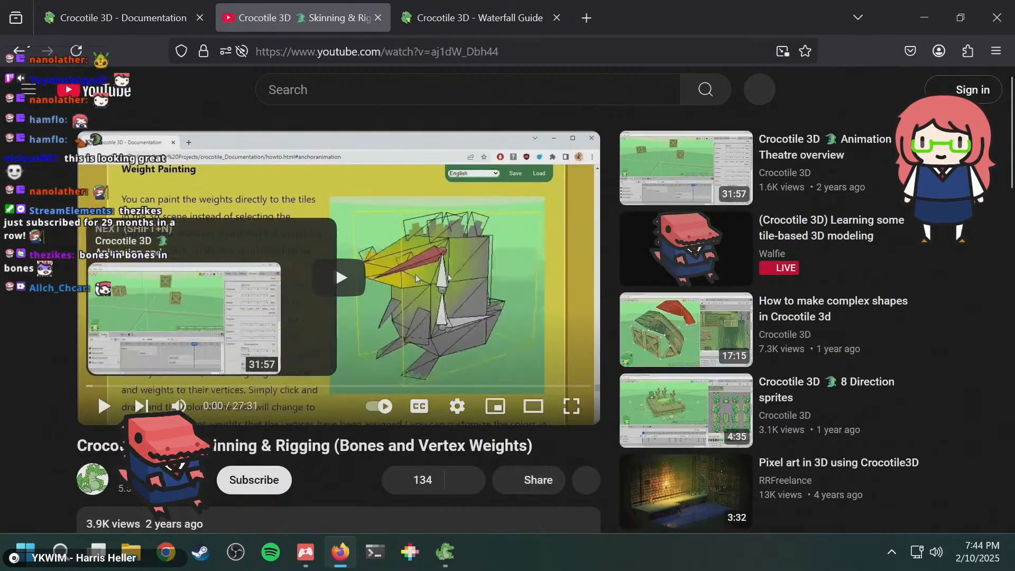
{"action": "left_click", "coordinate": [172, 401]}
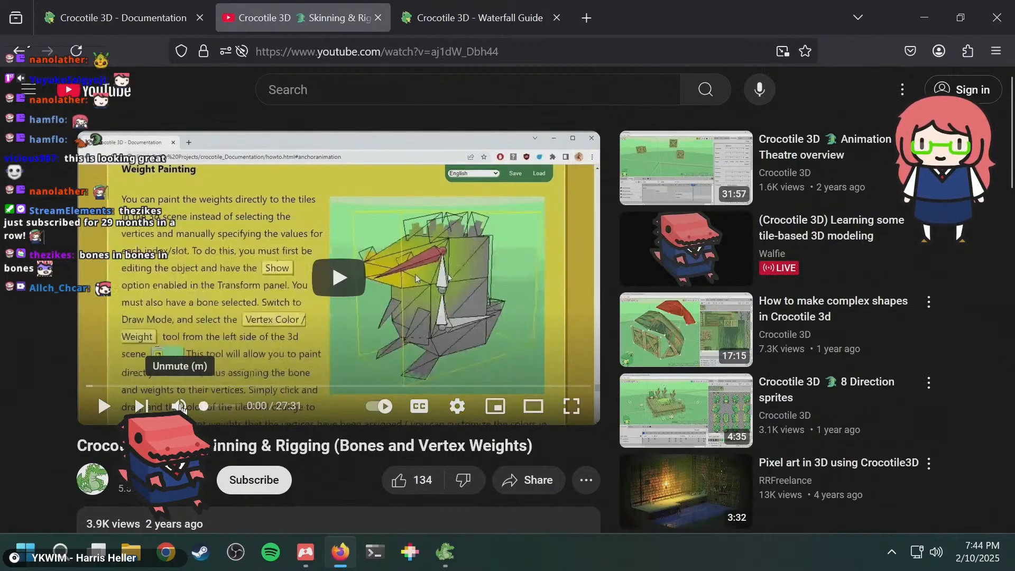
{"action": "left_click", "coordinate": [303, 281]}
{"action": "left_click", "coordinate": [128, 386]}
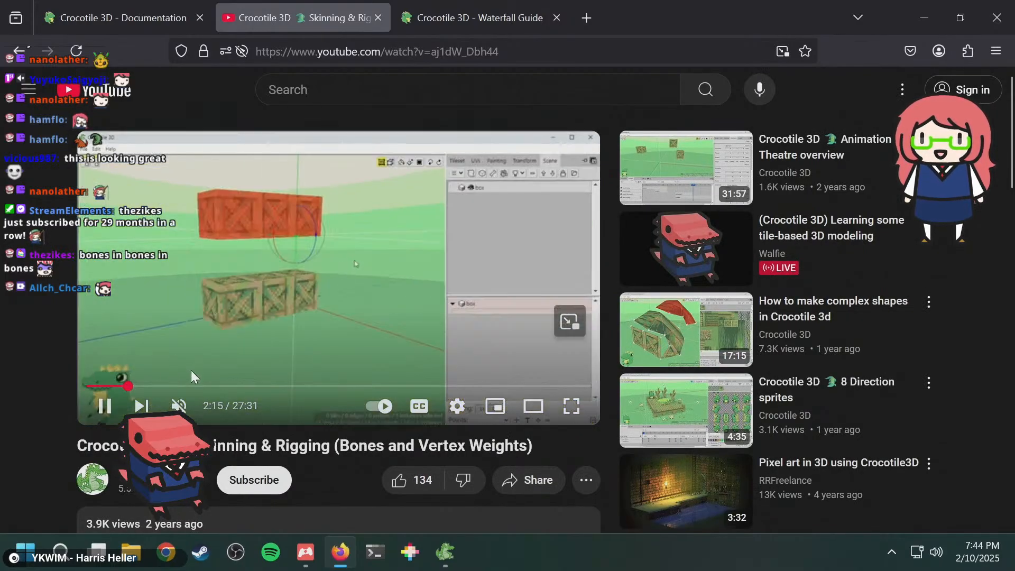
{"action": "left_click", "coordinate": [152, 386]}
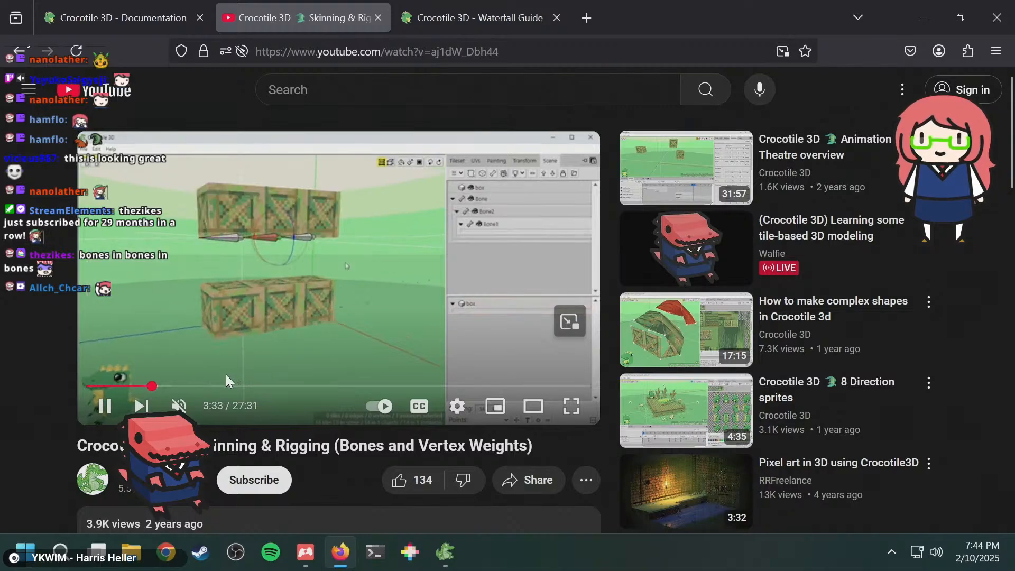
- Skip forward through the video to about 6:26, examining how bones are positioned in the crate mesh and assigned to vertices
{"action": "key", "text": "Right"}
{"action": "key", "text": "Right"}
{"action": "key", "text": "Right"}
{"action": "key", "text": "Right"}
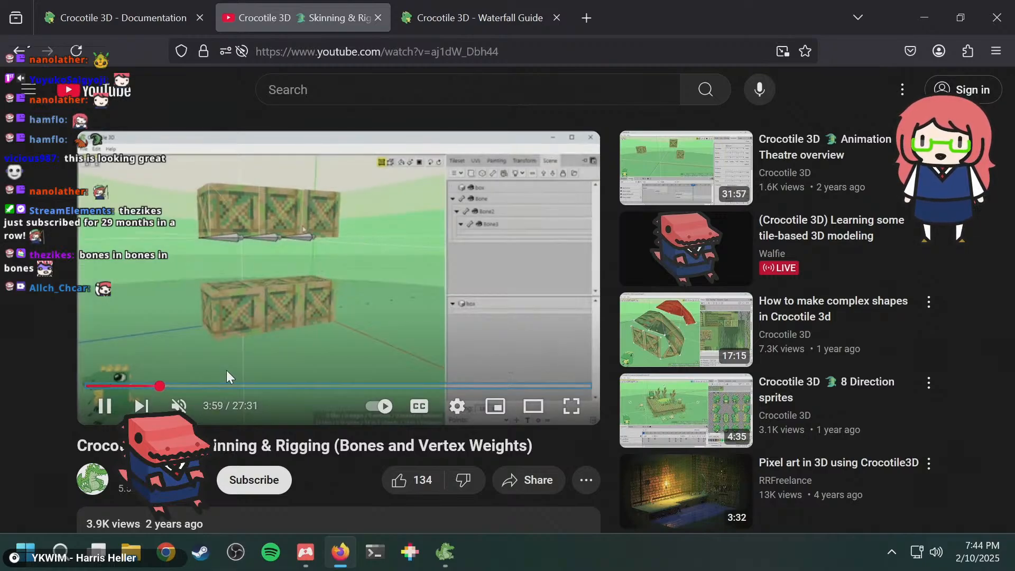
{"action": "key", "text": "Right"}
{"action": "key", "text": "Right"}
{"action": "key", "text": "Right"}
{"action": "key", "text": "Right"}
{"action": "key", "text": "Right"}
{"action": "key", "text": "Right"}
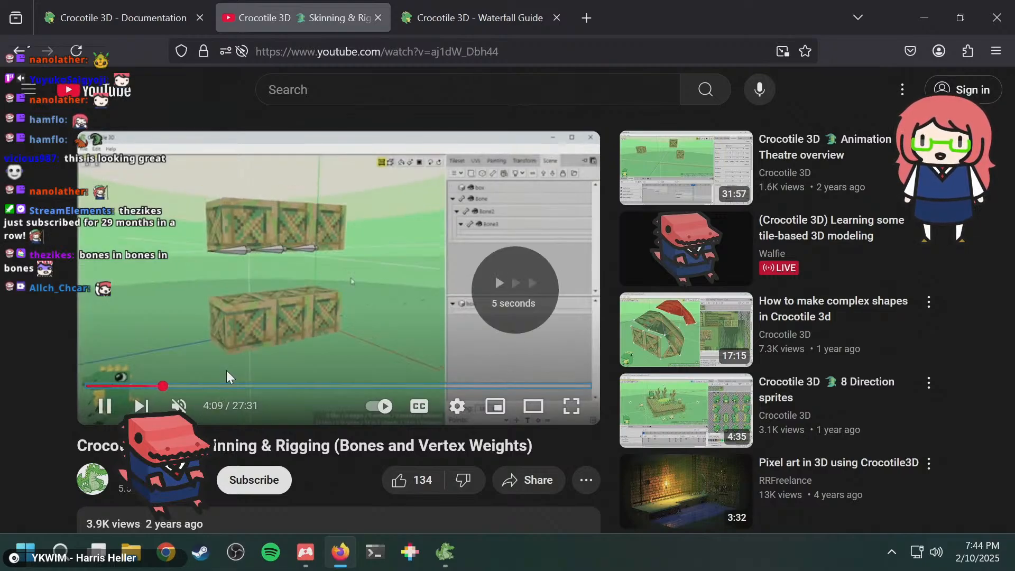
{"action": "key", "text": "Right"}
{"action": "key", "text": "Right"}
{"action": "key", "text": "Right"}
{"action": "key", "text": "Right"}
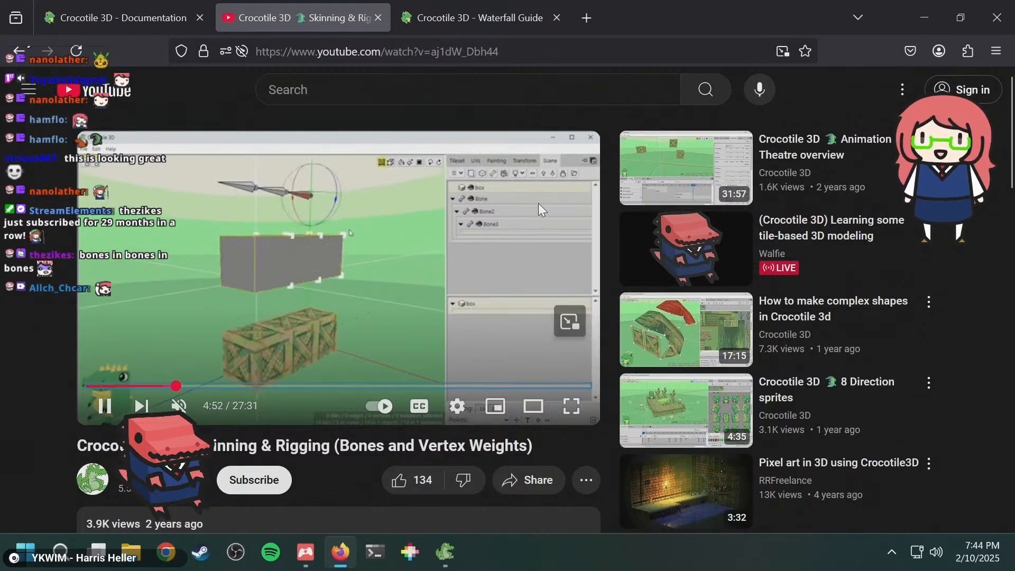
{"action": "key", "text": "Right"}
{"action": "key", "text": "Right"}
{"action": "key", "text": "Right"}
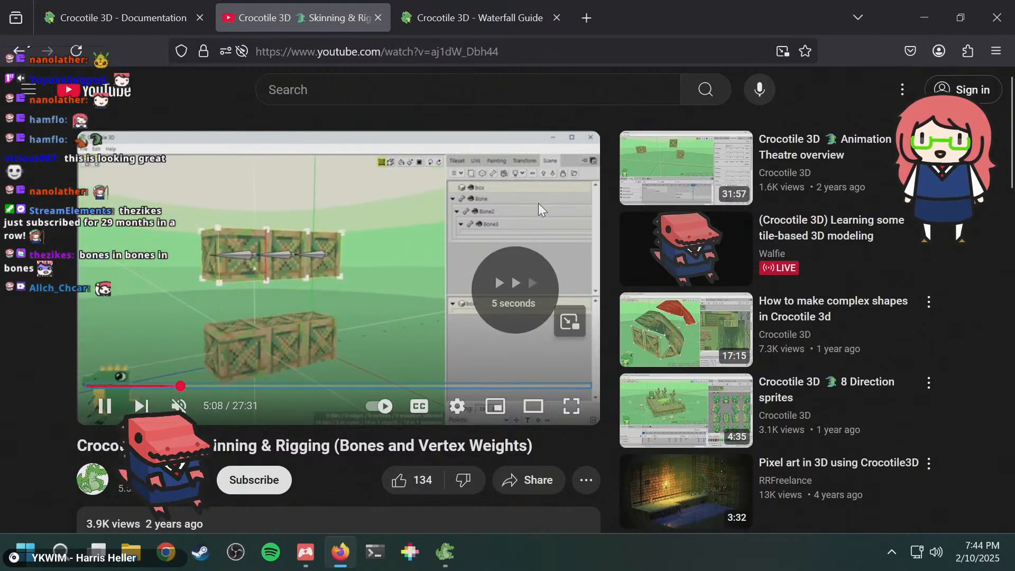
{"action": "key", "text": "Right"}
{"action": "key", "text": "Right"}
{"action": "key", "text": "Right"}
{"action": "key", "text": "Right"}
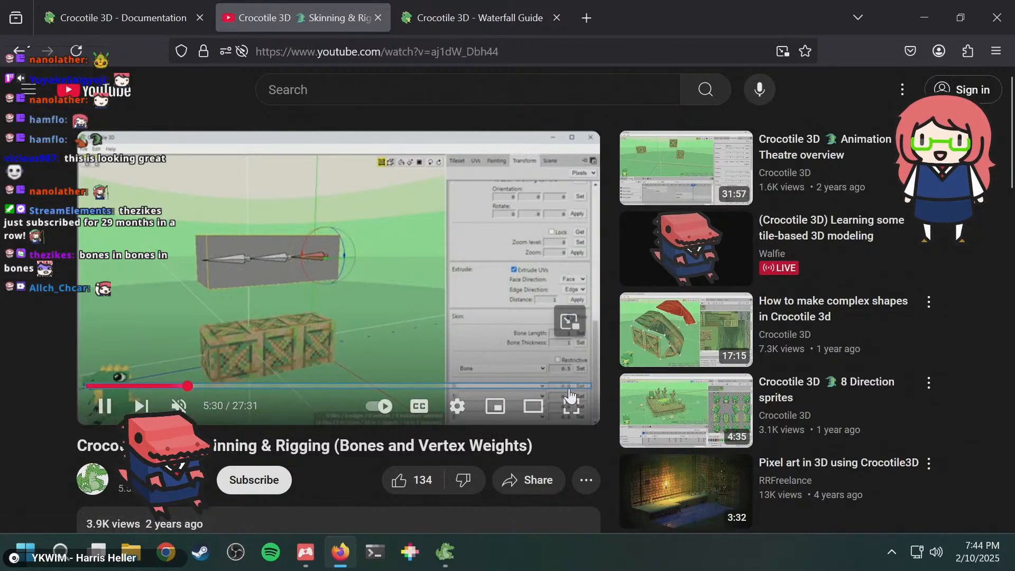
{"action": "mouse_move", "coordinate": [670, 327]}
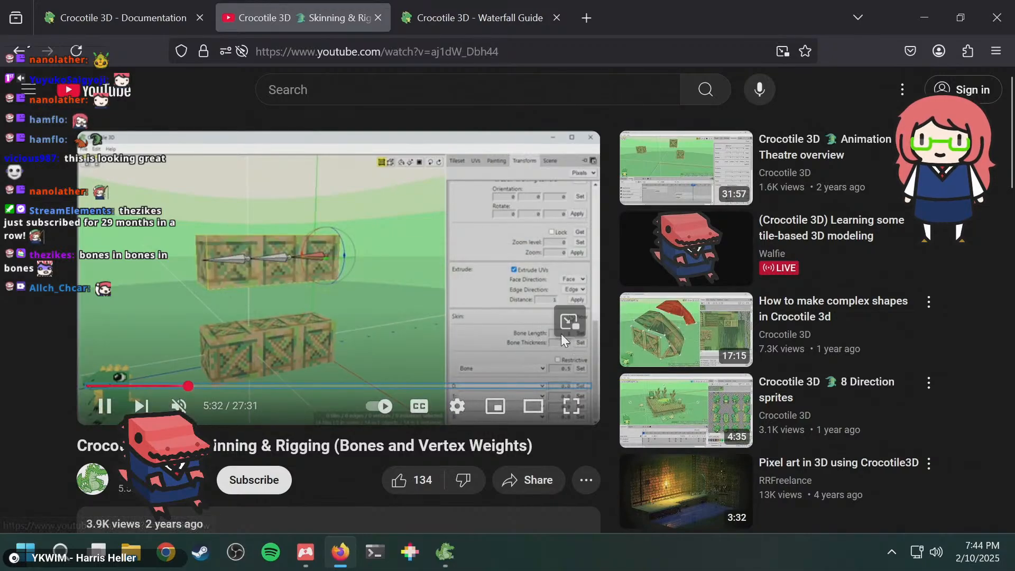
{"action": "key", "text": "Right"}
{"action": "key", "text": "Right"}
{"action": "key", "text": "Right"}
{"action": "key", "text": "Right"}
{"action": "key", "text": "Right"}
{"action": "key", "text": "Right"}
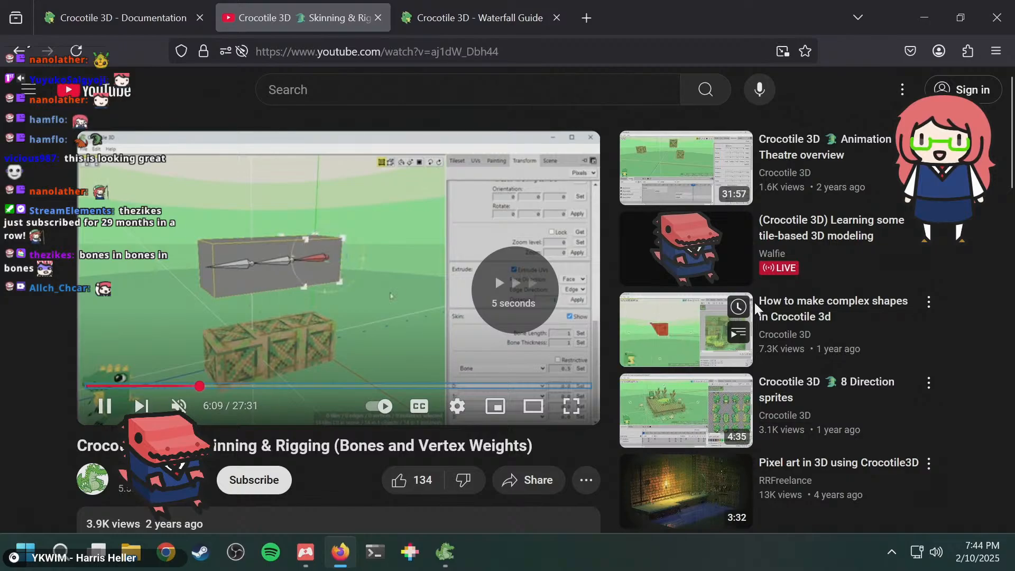
{"action": "key", "text": "Right"}
{"action": "key", "text": "Right"}
{"action": "key", "text": "Right"}
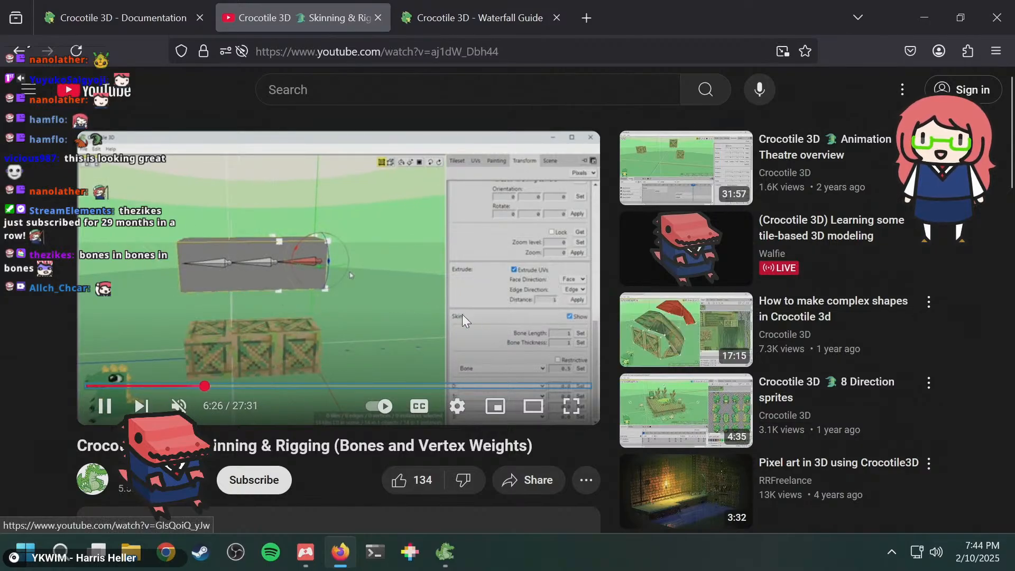
- Switch to Crocotile 3D and bring the Skin settings of the transform properties into view, undoing the accidental change made on the way
{"action": "left_click", "coordinate": [463, 315]}
{"action": "key", "text": "alt+Tab"}
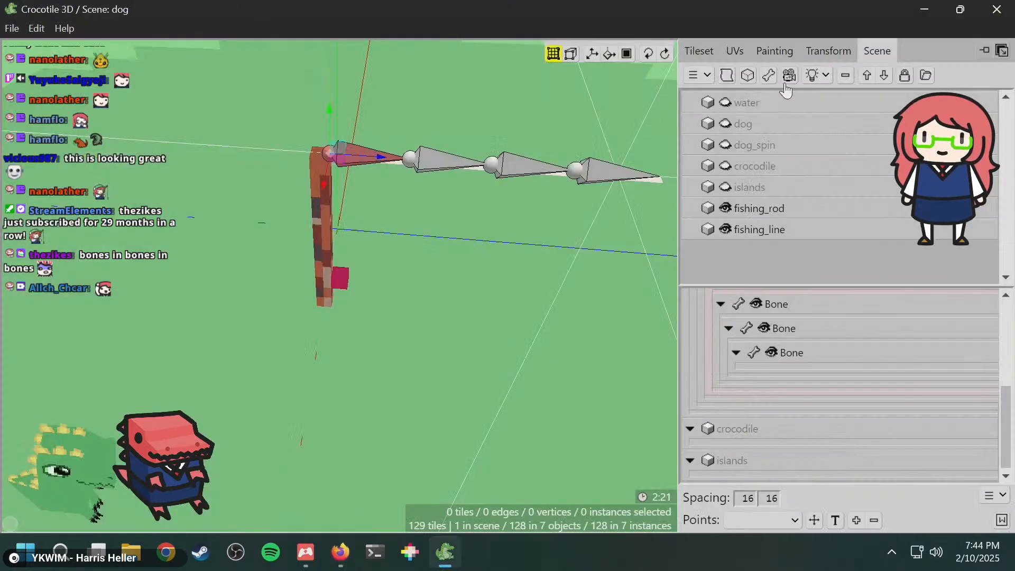
{"action": "left_click", "coordinate": [824, 52]}
{"action": "left_click", "coordinate": [829, 307]}
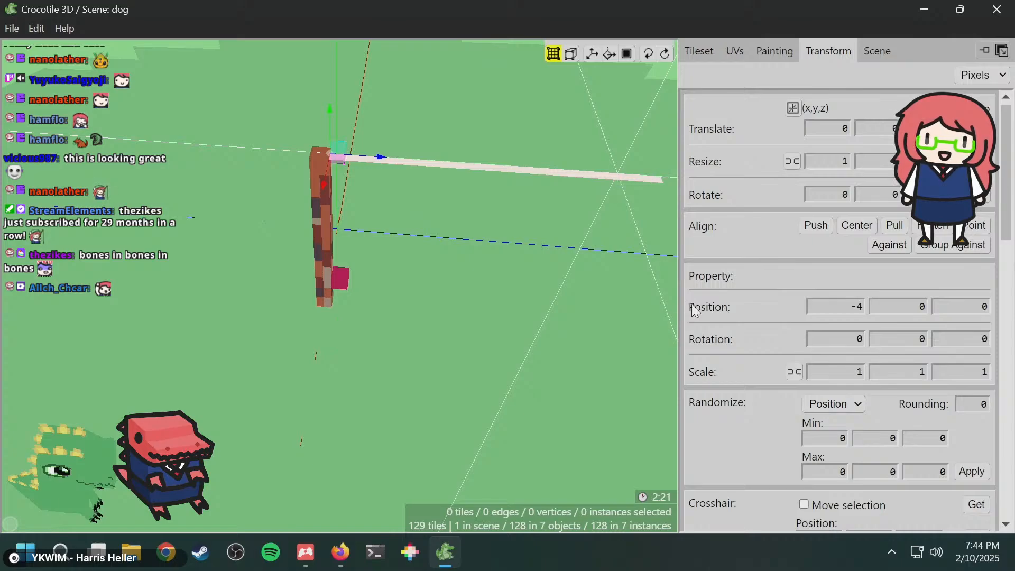
{"action": "key", "text": "ctrl+z"}
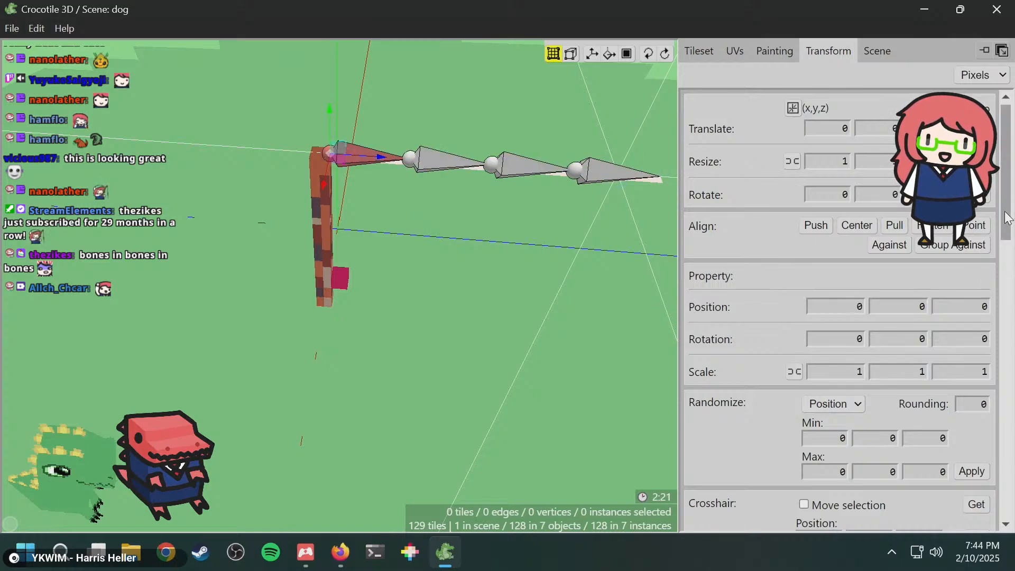
{"action": "left_click_drag", "start_coordinate": [1008, 218], "coordinate": [1013, 498]}
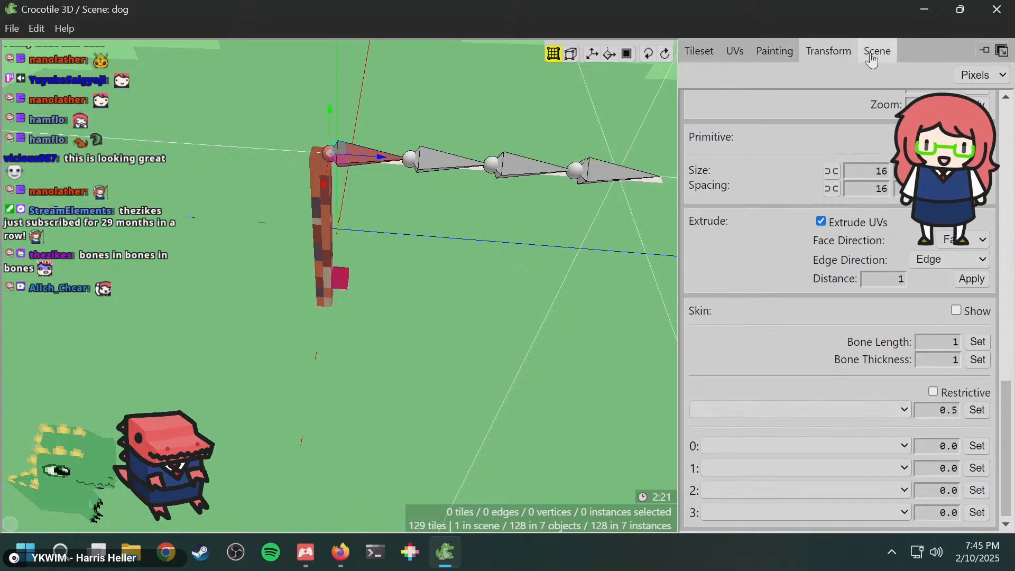
- Return to the skinning video and skip forward to about 7:55, examining how vertices are weighted to bones, and pause it
{"action": "key", "text": "alt+Tab"}
{"action": "left_click", "coordinate": [294, 270]}
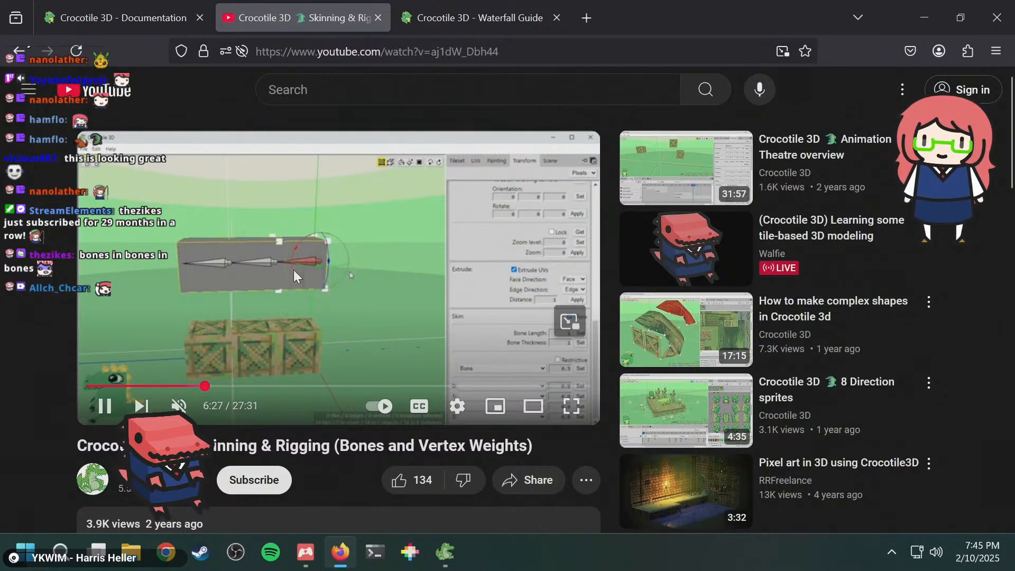
{"action": "key", "text": "Right"}
{"action": "key", "text": "Right"}
{"action": "key", "text": "Right"}
{"action": "key", "text": "Right"}
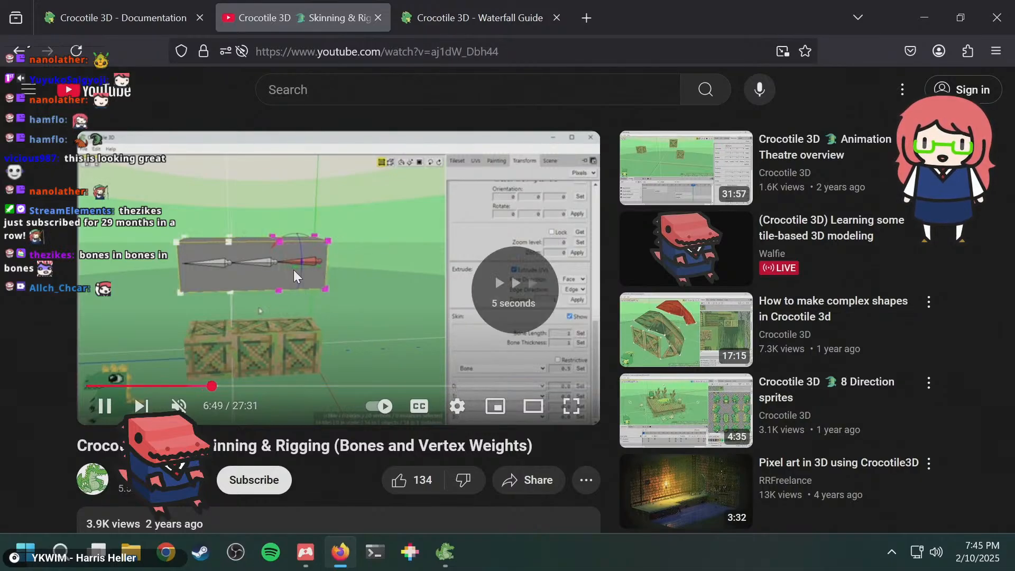
{"action": "key", "text": "Right"}
{"action": "key", "text": "Right"}
{"action": "key", "text": "Right"}
{"action": "key", "text": "Right"}
{"action": "key", "text": "Right"}
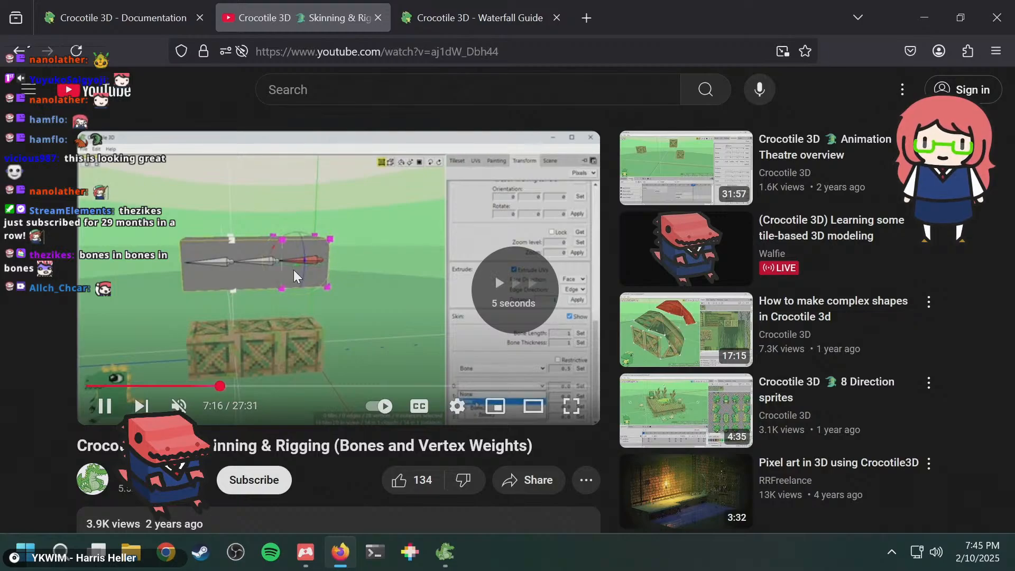
{"action": "key", "text": "Right"}
{"action": "key", "text": "Right"}
{"action": "key", "text": "Right"}
{"action": "key", "text": "Right"}
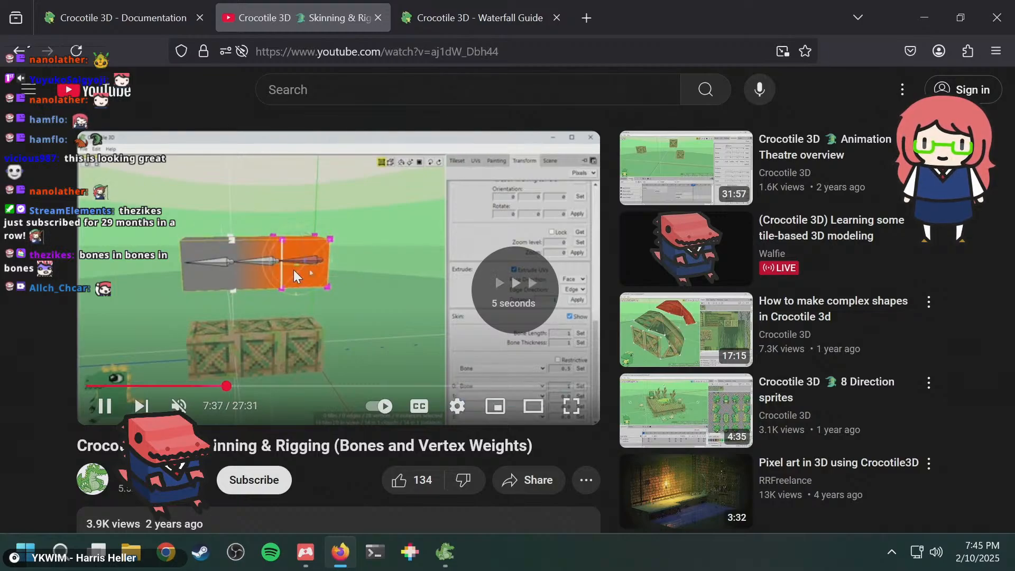
{"action": "key", "text": "Right"}
{"action": "key", "text": "Right"}
{"action": "key", "text": "Right"}
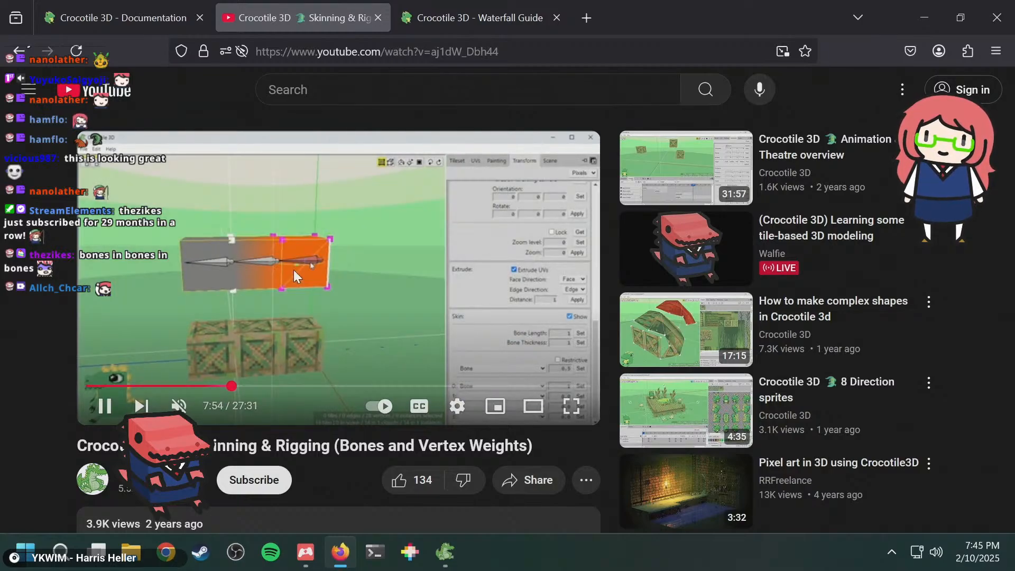
{"action": "key", "text": "Right"}
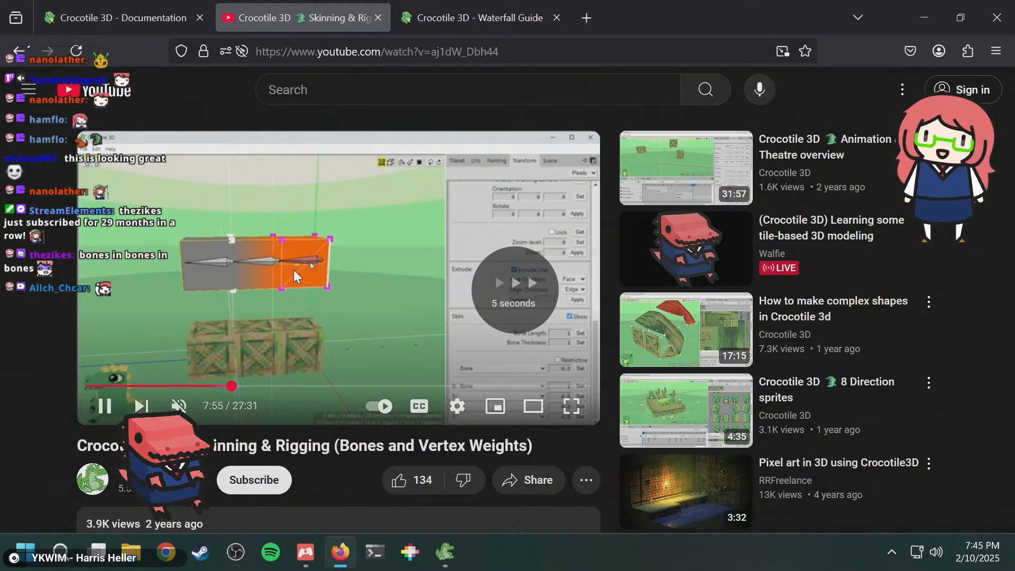
{"action": "key", "text": "space"}
- Switch to Crocotile 3D and try to assign a skin bone in the weight slots with the chain's first bone selected
{"action": "key", "text": "alt+Tab"}
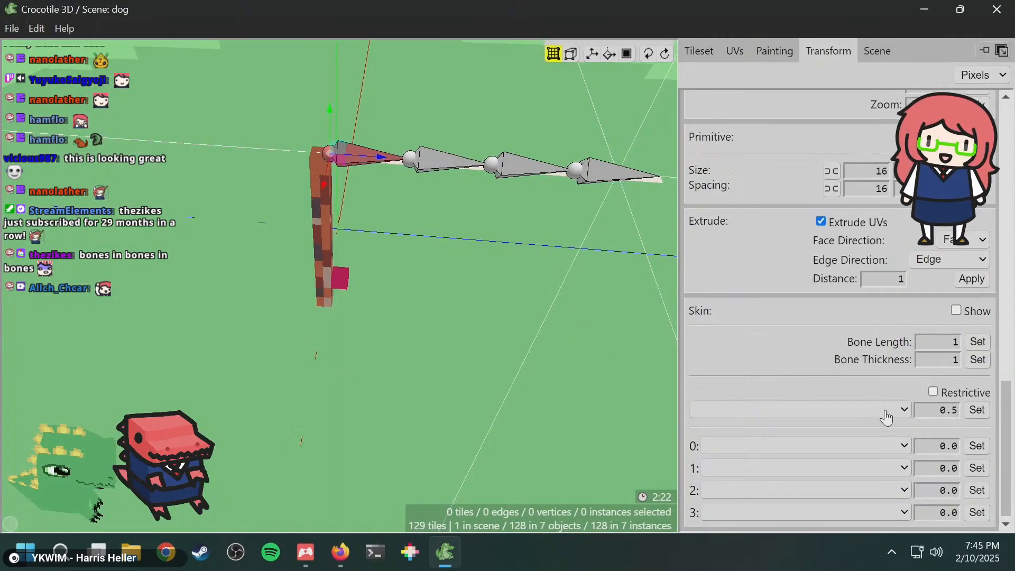
{"action": "left_click", "coordinate": [827, 446]}
{"action": "left_click", "coordinate": [359, 159]}
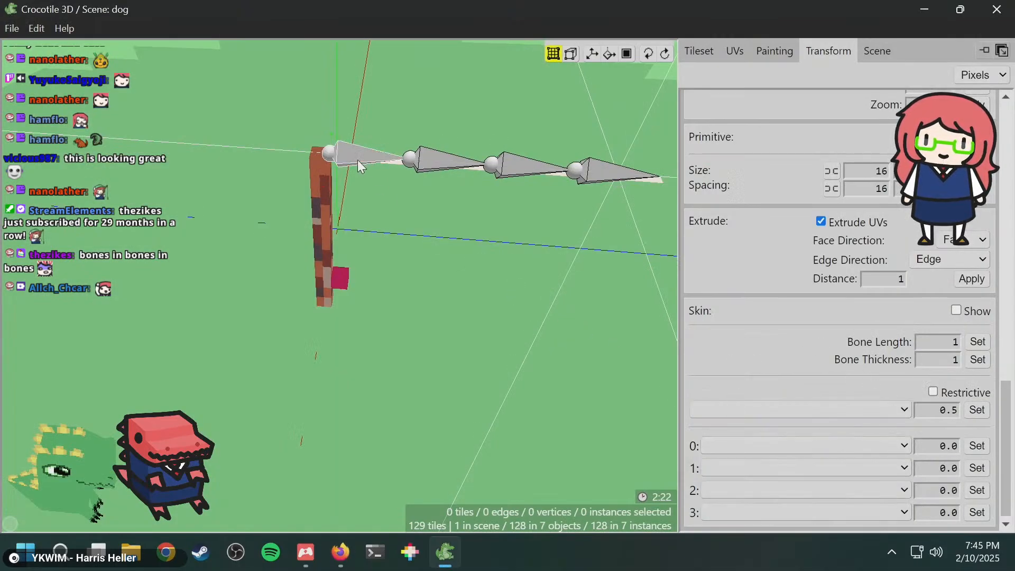
{"action": "left_click", "coordinate": [354, 156]}
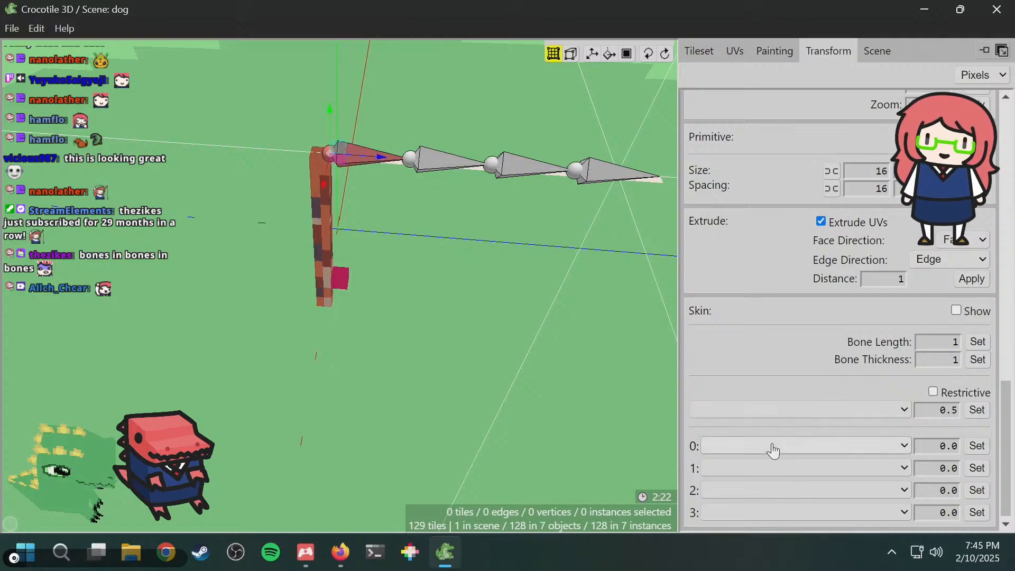
{"action": "key", "text": "alt+Tab"}
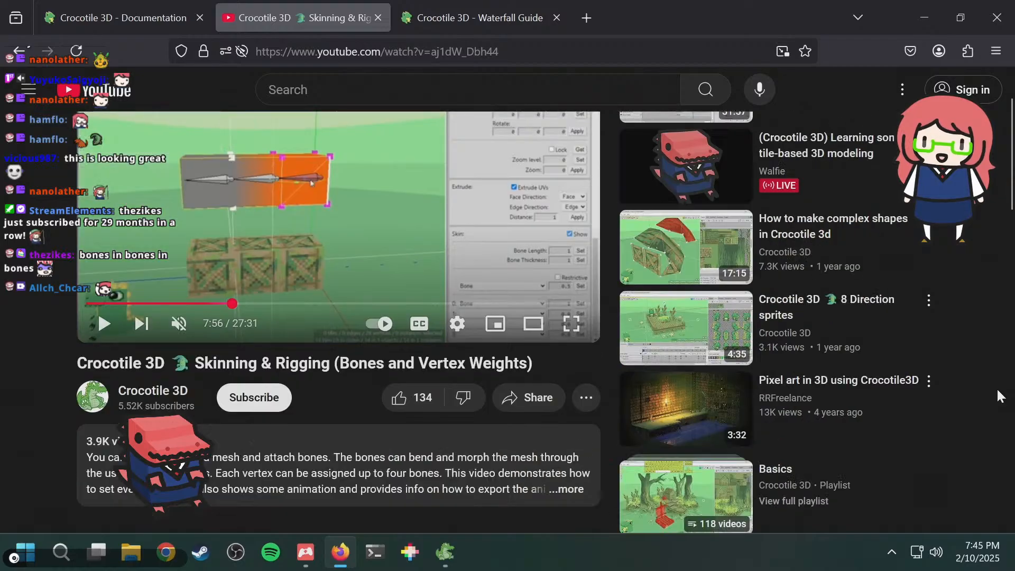
{"action": "key", "text": "alt+Tab"}
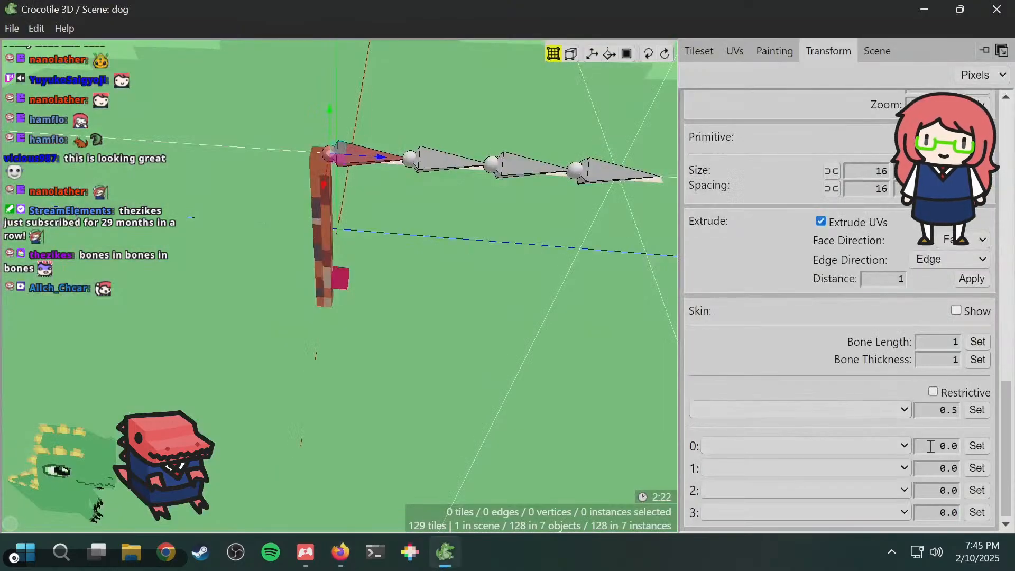
{"action": "left_click", "coordinate": [846, 446]}
{"action": "left_click", "coordinate": [804, 412]}
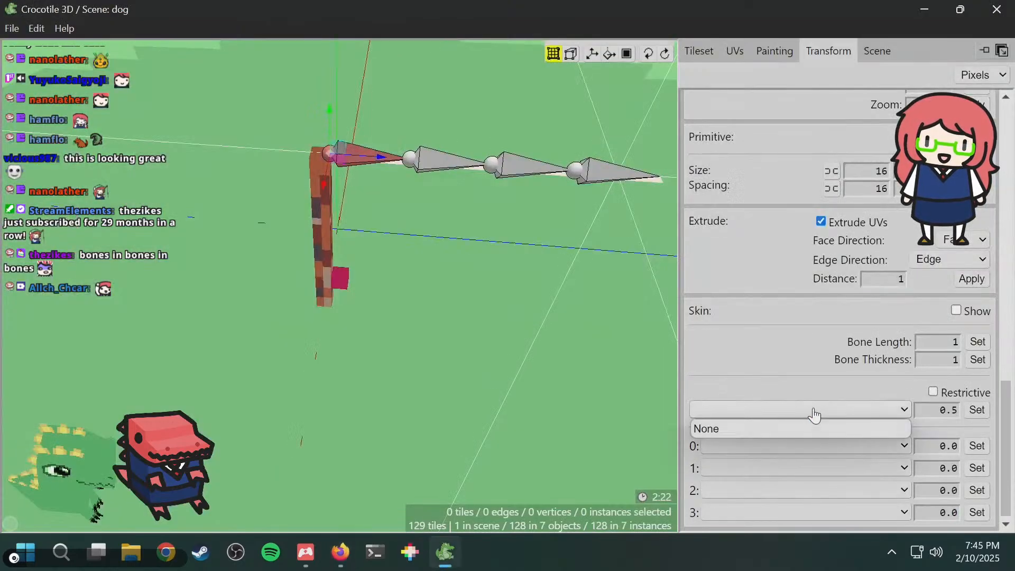
{"action": "left_click", "coordinate": [804, 427]}
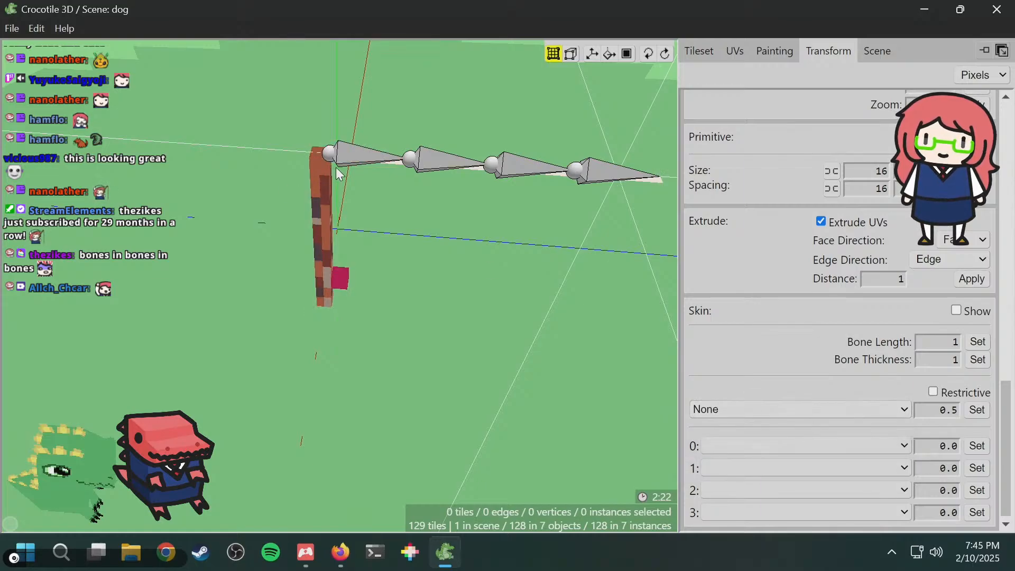
{"action": "left_click", "coordinate": [354, 160]}
{"action": "left_click", "coordinate": [810, 448]}
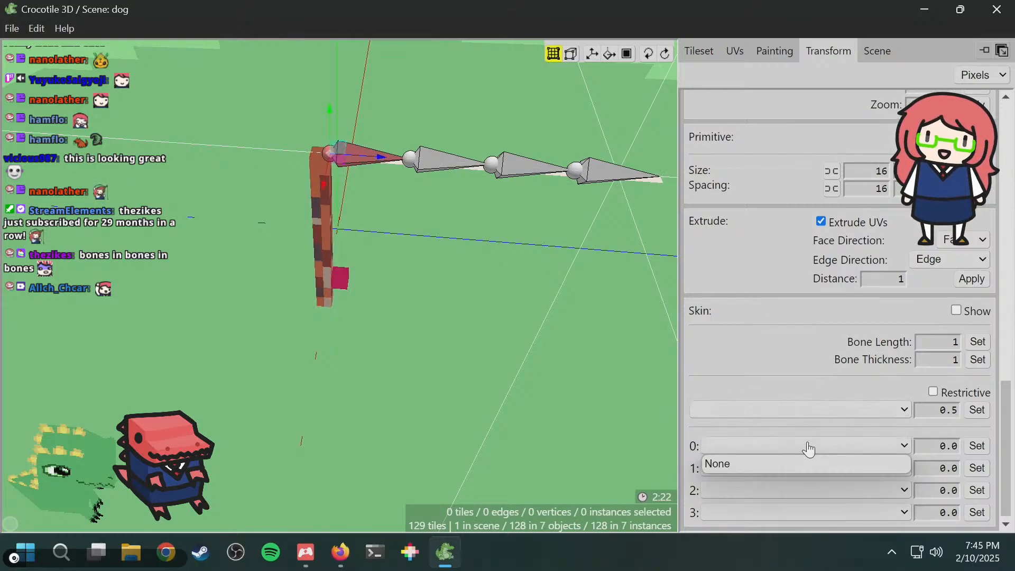
{"action": "left_click", "coordinate": [805, 421]}
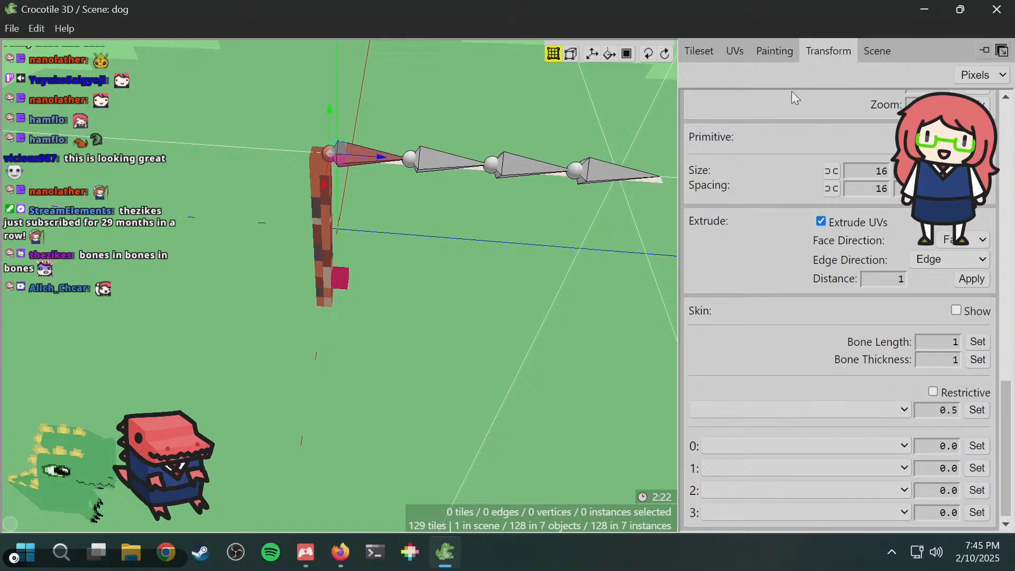
- Review the bone hierarchy under fishing_line in the scene tree and save the file
{"action": "left_click", "coordinate": [874, 58]}
{"action": "scroll", "coordinate": [852, 341], "scroll_direction": "up", "scroll_amount": 3}
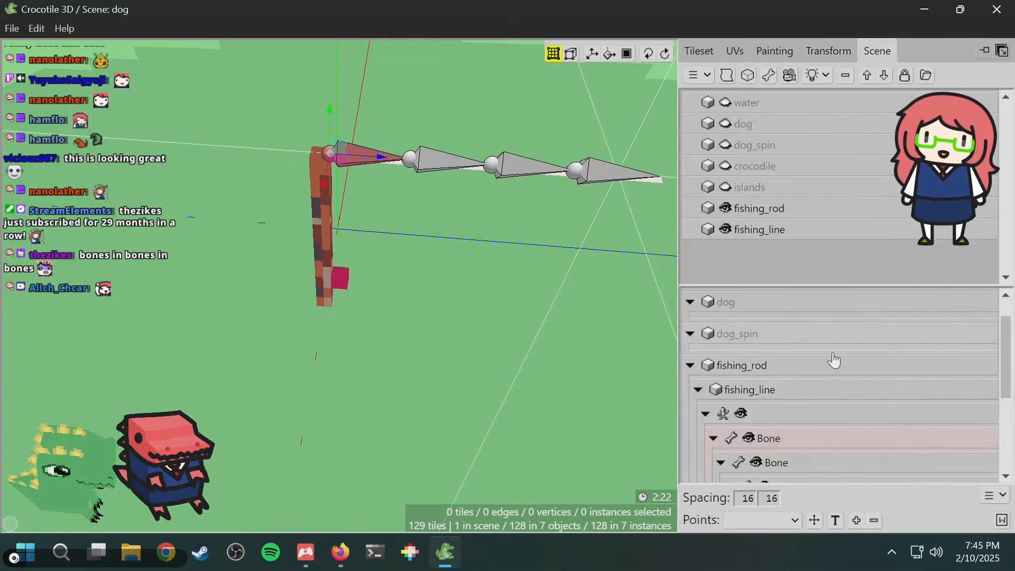
{"action": "scroll", "coordinate": [804, 388], "scroll_direction": "down", "scroll_amount": 1}
{"action": "scroll", "coordinate": [804, 388], "scroll_direction": "down", "scroll_amount": 2}
{"action": "scroll", "coordinate": [790, 380], "scroll_direction": "up", "scroll_amount": 2}
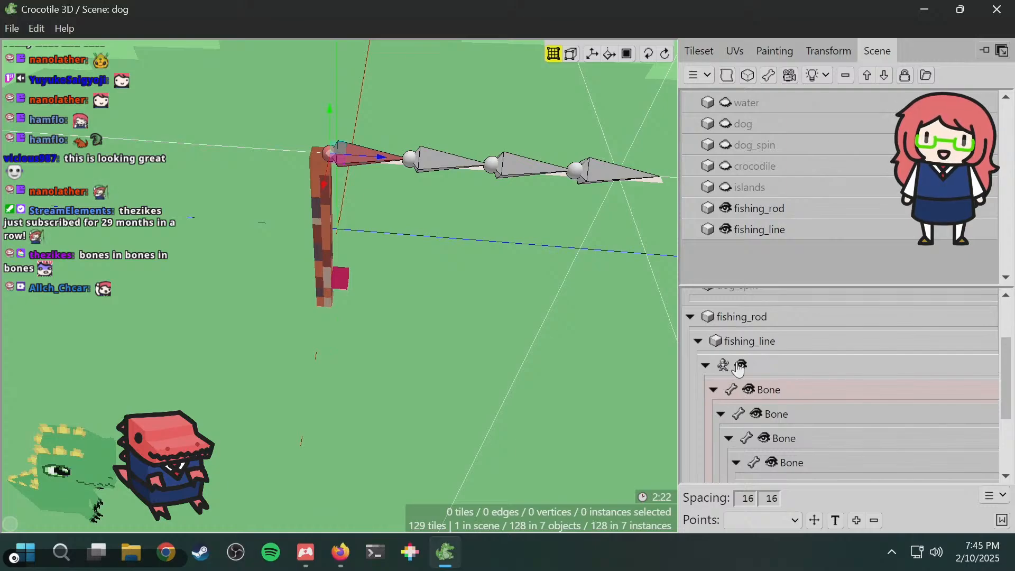
{"action": "key", "text": "ctrl+s"}
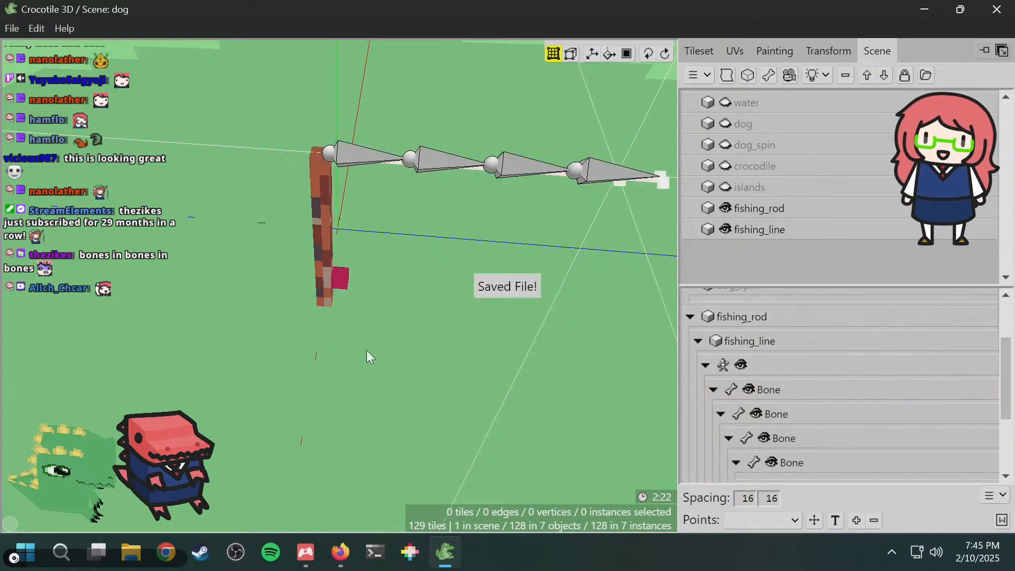
- Show the tileset and box-select the vertices at the free end of the fishing line in edit mode
{"action": "key", "text": "space"}
{"action": "left_click_drag", "start_coordinate": [366, 350], "coordinate": [460, 306]}
{"action": "scroll", "coordinate": [460, 306], "scroll_direction": "down", "scroll_amount": 2}
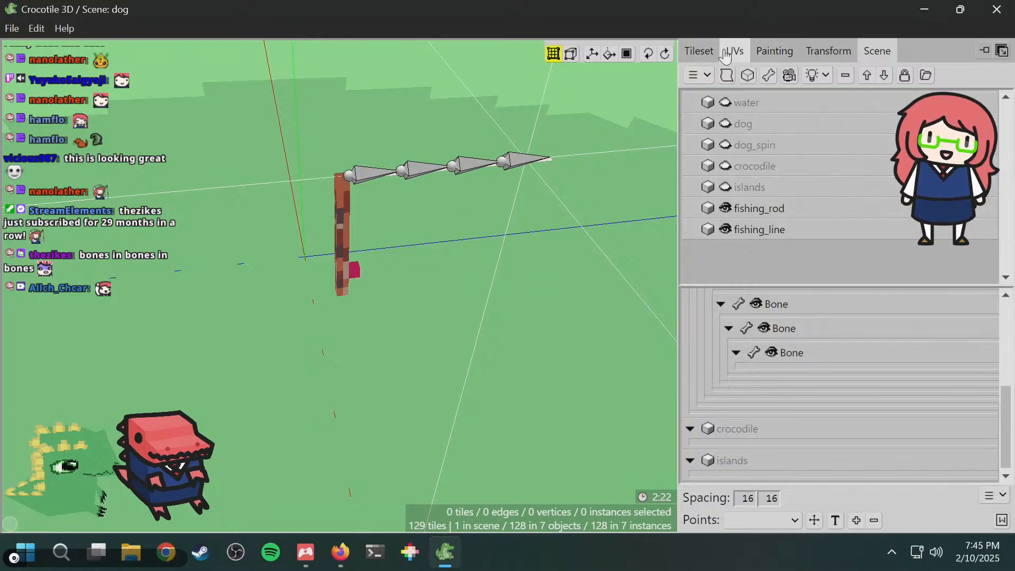
{"action": "left_click", "coordinate": [702, 51]}
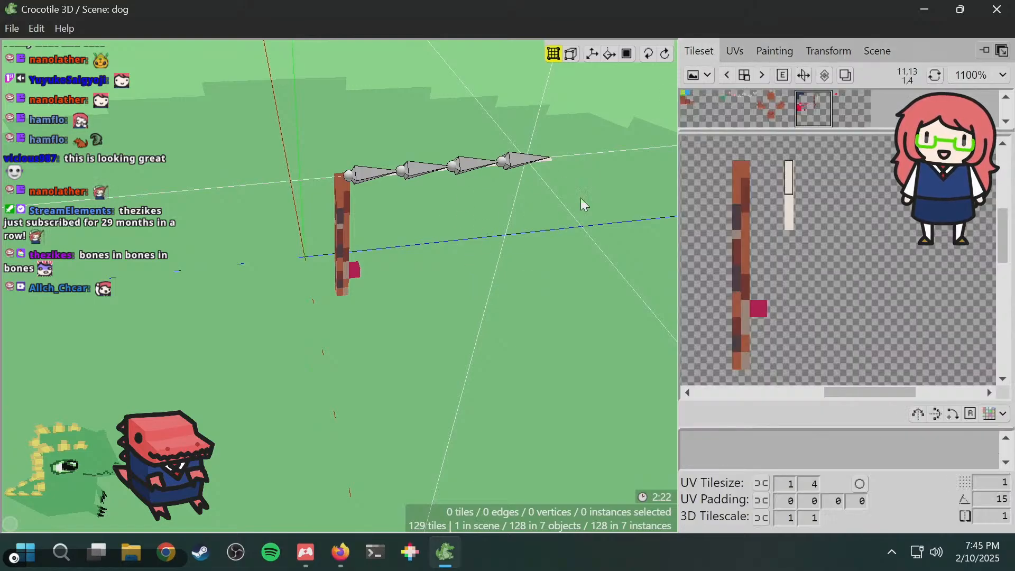
{"action": "key", "text": "Tab"}
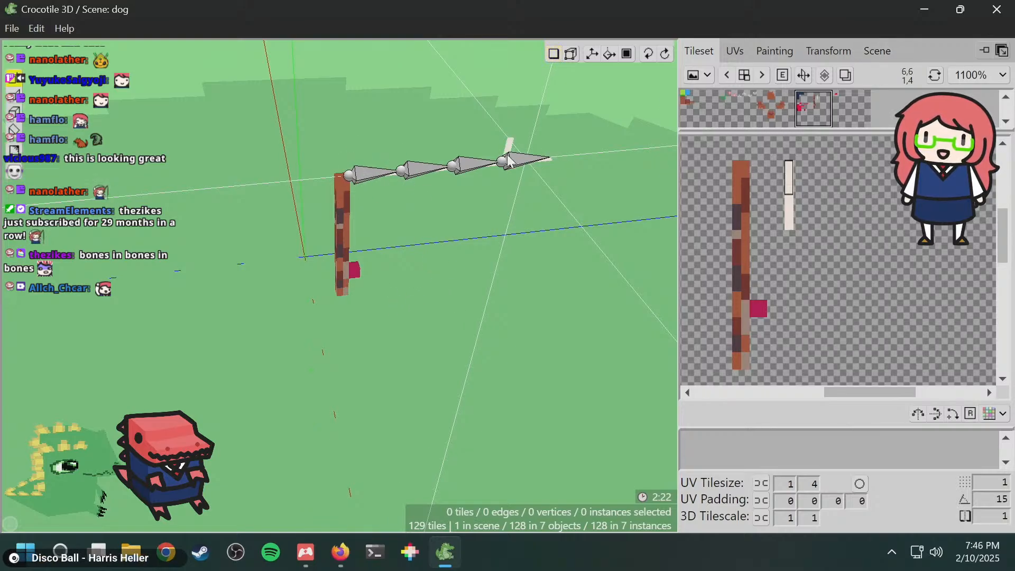
{"action": "scroll", "coordinate": [455, 241], "scroll_direction": "down", "scroll_amount": 2}
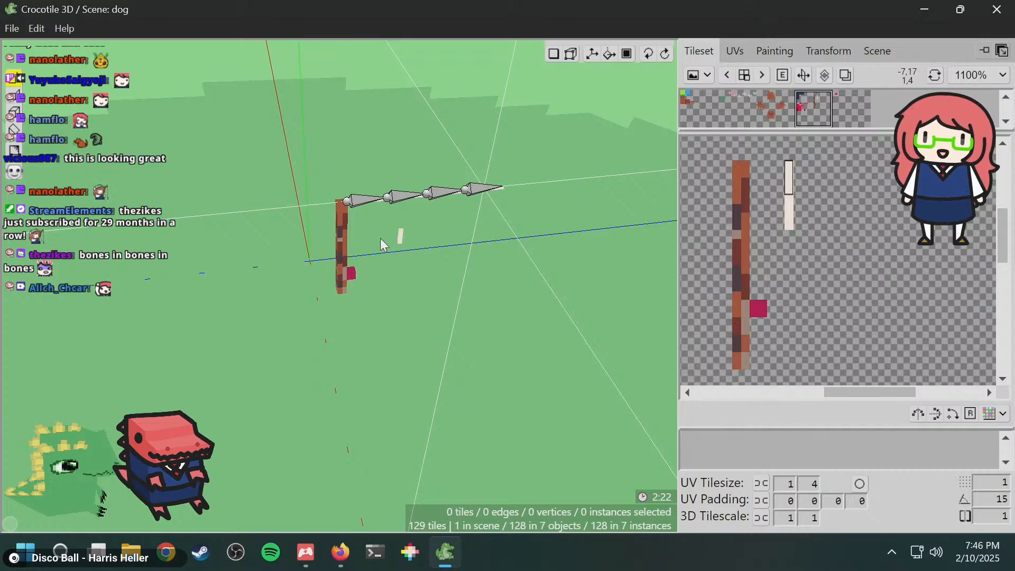
{"action": "key", "text": "Tab"}
{"action": "left_click_drag", "start_coordinate": [313, 163], "coordinate": [560, 325]}
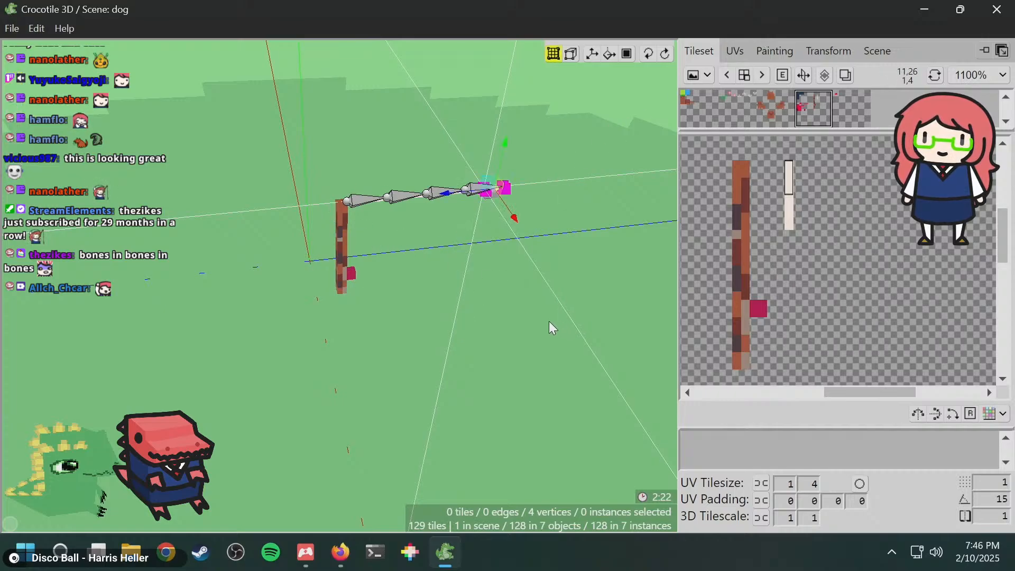
- Try nudging the fishing line's selected end vertices and reverse the moves to realign them with the last bone's tip
{"action": "key", "text": "s"}
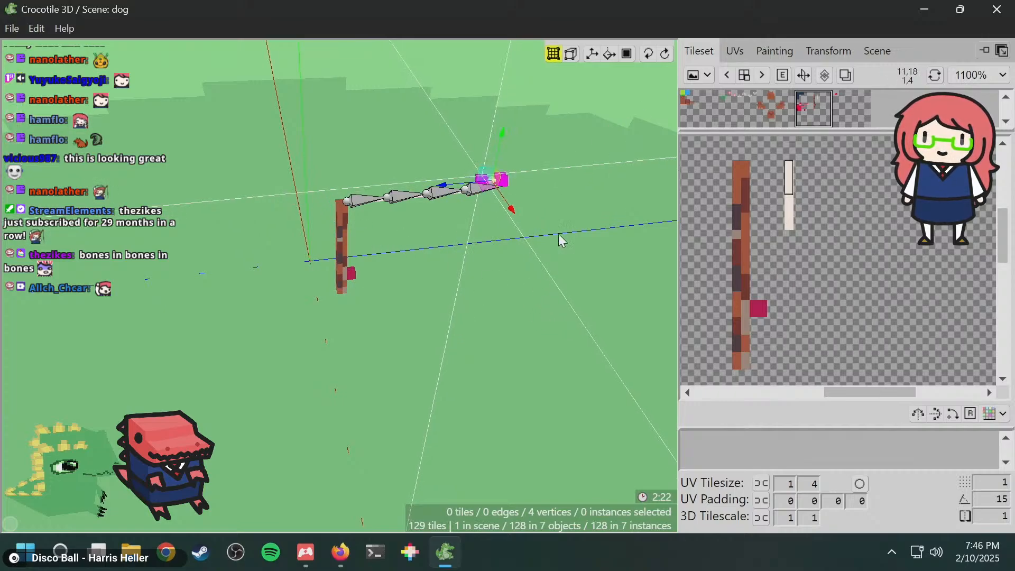
{"action": "key", "text": "space"}
{"action": "left_click_drag", "start_coordinate": [572, 211], "coordinate": [563, 214]}
{"action": "key", "text": "d"}
{"action": "key", "text": "d"}
{"action": "key", "text": "d"}
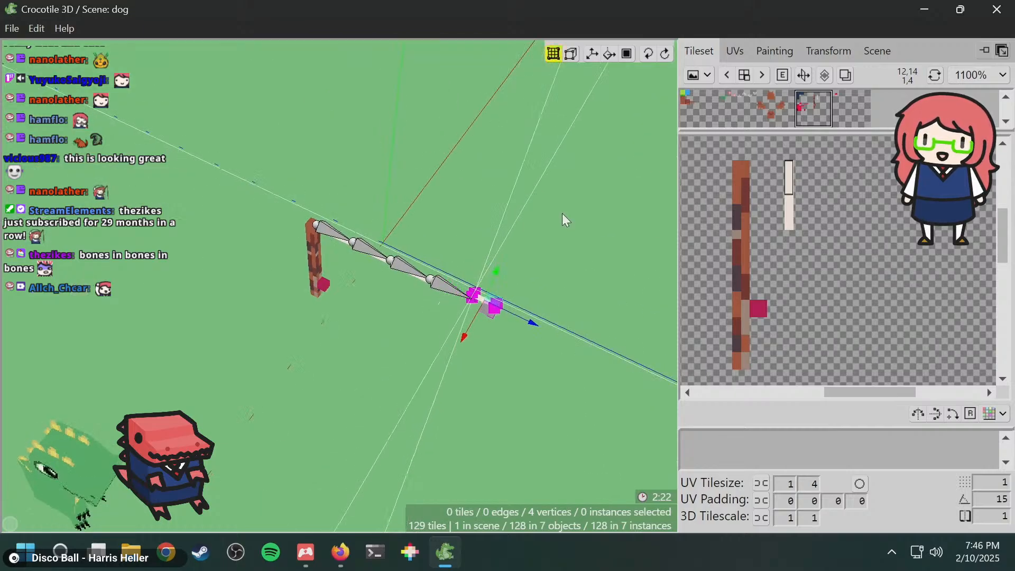
{"action": "key", "text": "ctrl+z"}
{"action": "key", "text": "ctrl+z"}
{"action": "key", "text": "space"}
{"action": "left_click_drag", "start_coordinate": [371, 290], "coordinate": [385, 255]}
{"action": "key", "text": "d"}
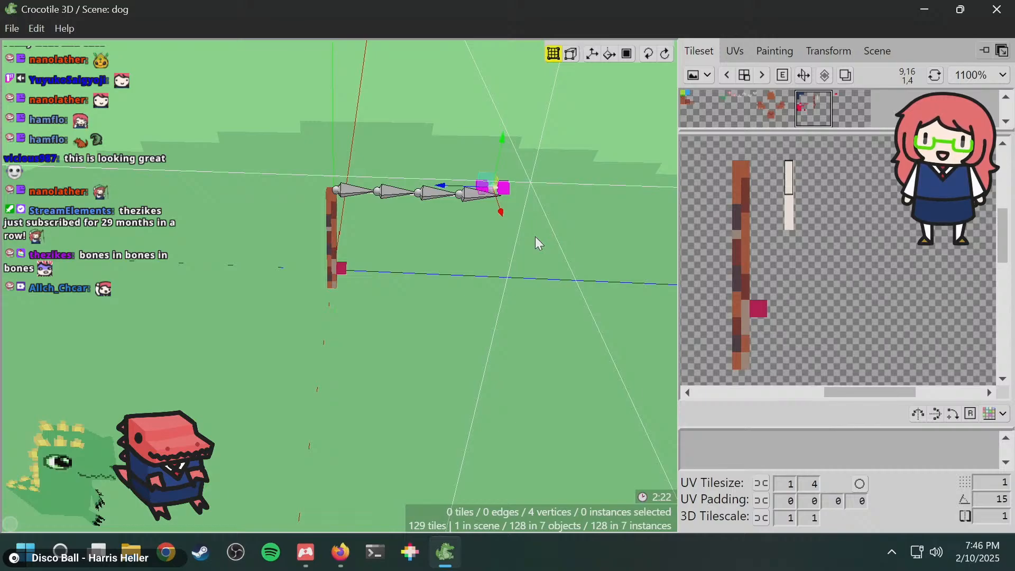
{"action": "key", "text": "s"}
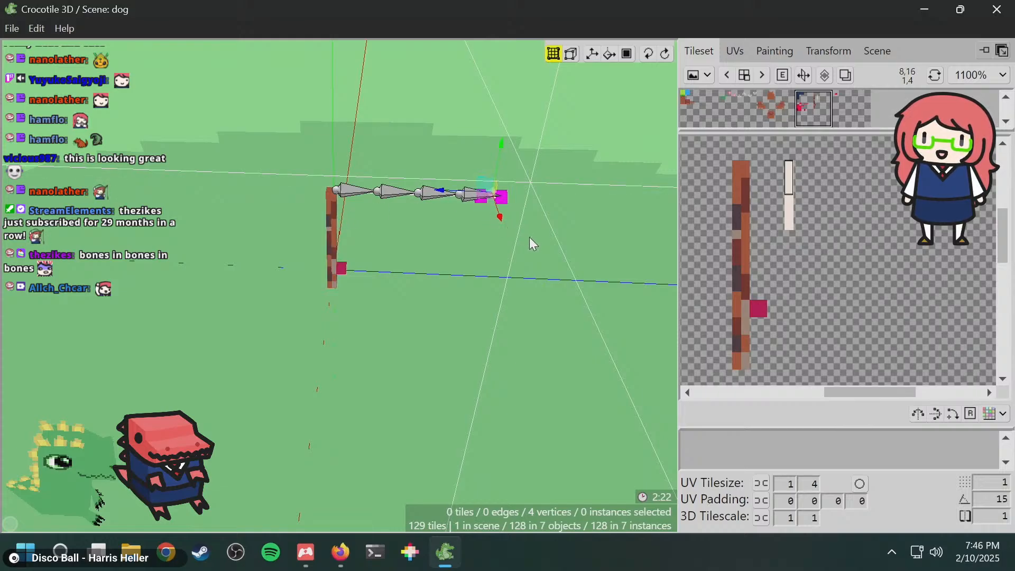
- Select all four bones of the fishing line's bone chain in the viewport
{"action": "middle_click_drag", "start_coordinate": [529, 236], "coordinate": [526, 235]}
{"action": "left_click_drag", "start_coordinate": [523, 123], "coordinate": [217, 278]}
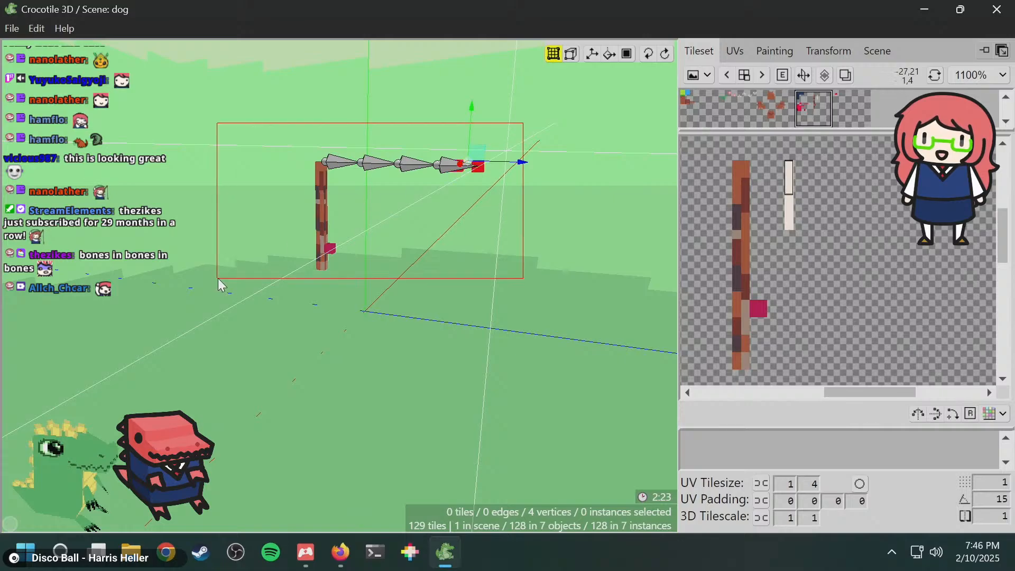
{"action": "right_click_drag", "start_coordinate": [401, 257], "coordinate": [439, 255]}
{"action": "scroll", "coordinate": [439, 301], "scroll_direction": "up", "scroll_amount": 2}
{"action": "scroll", "coordinate": [442, 297], "scroll_direction": "up", "scroll_amount": 2}
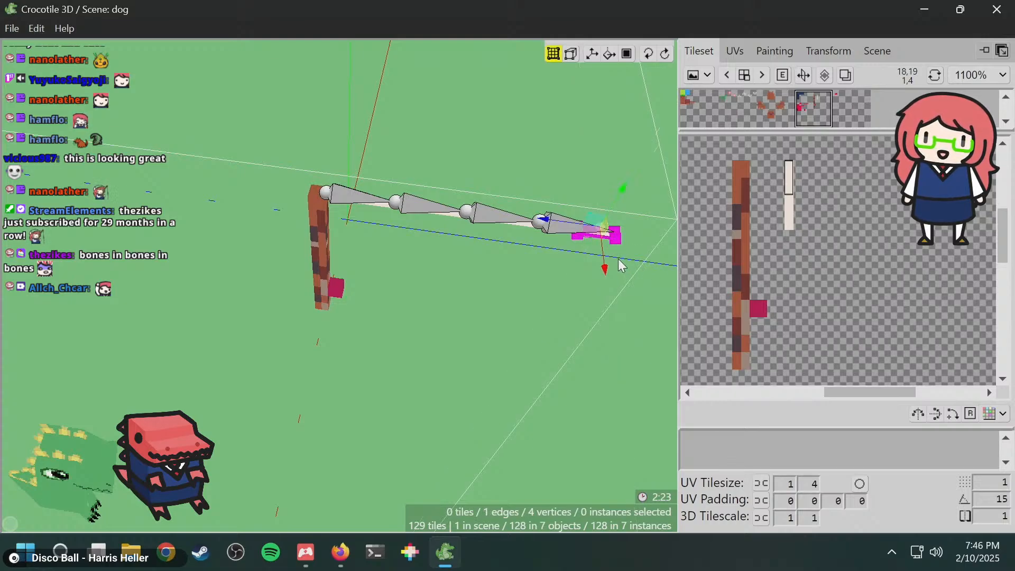
{"action": "middle_click_drag", "start_coordinate": [608, 271], "coordinate": [560, 239]}
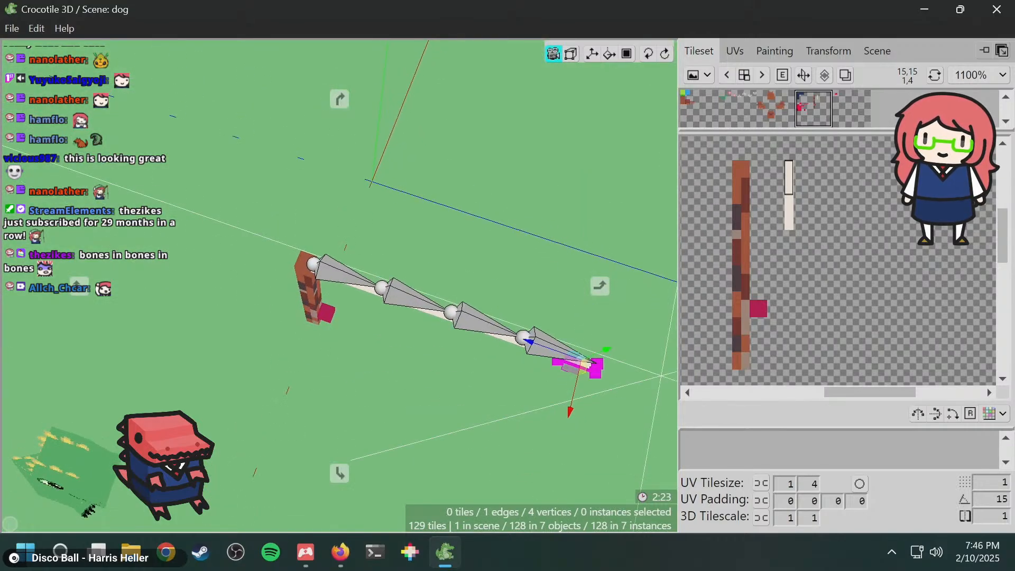
{"action": "left_click", "coordinate": [351, 275], "text": "shift"}
{"action": "left_click", "coordinate": [400, 297], "text": "shift"}
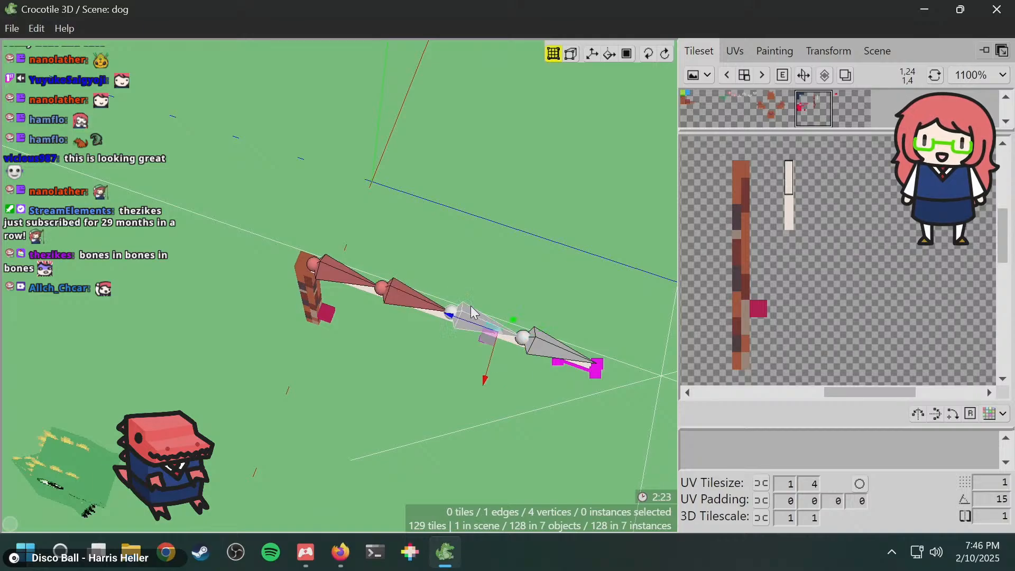
{"action": "left_click", "coordinate": [476, 320], "text": "shift"}
{"action": "left_click", "coordinate": [534, 358], "text": "shift"}
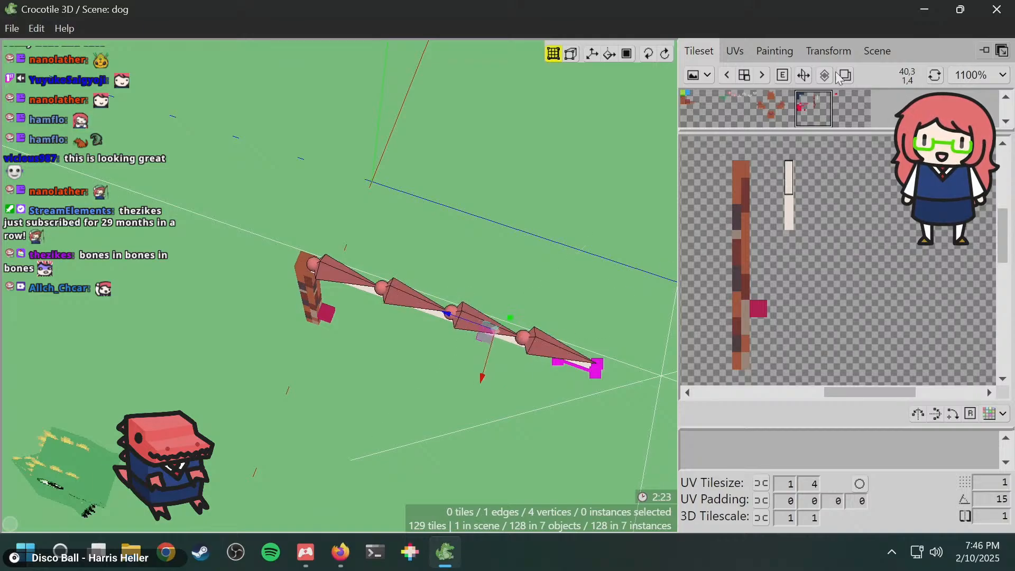
- Try restoring the pose of all bones in the skeleton under fishing_line in the scene tree
{"action": "left_click", "coordinate": [877, 51]}
{"action": "scroll", "coordinate": [788, 328], "scroll_direction": "up", "scroll_amount": 3}
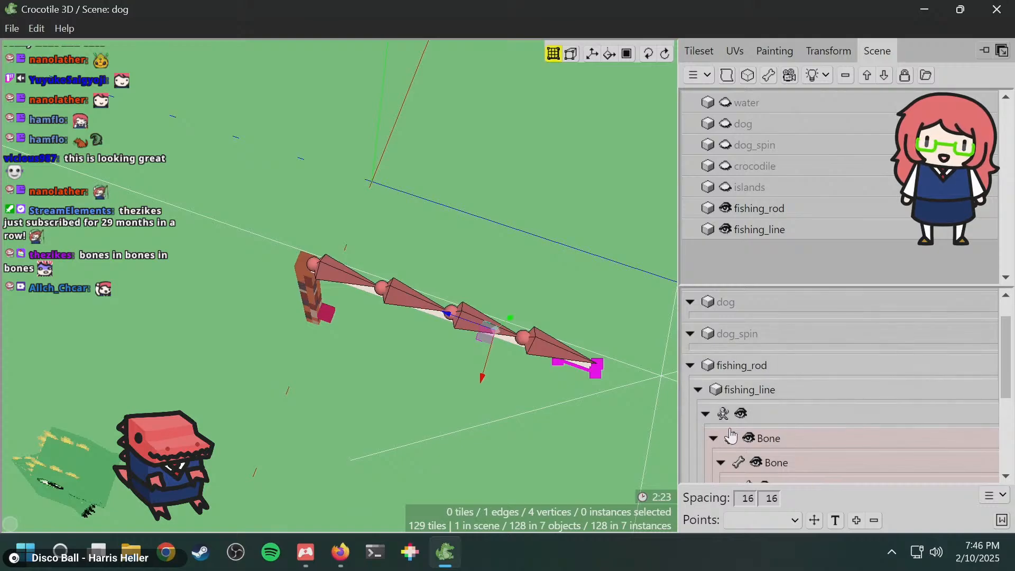
{"action": "right_click", "coordinate": [770, 417]}
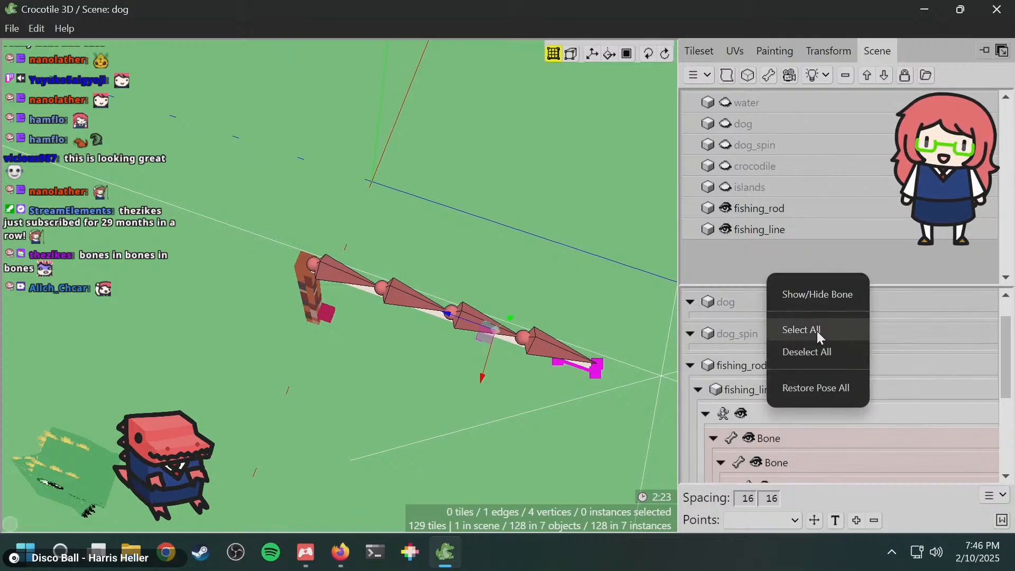
{"action": "left_click", "coordinate": [806, 386]}
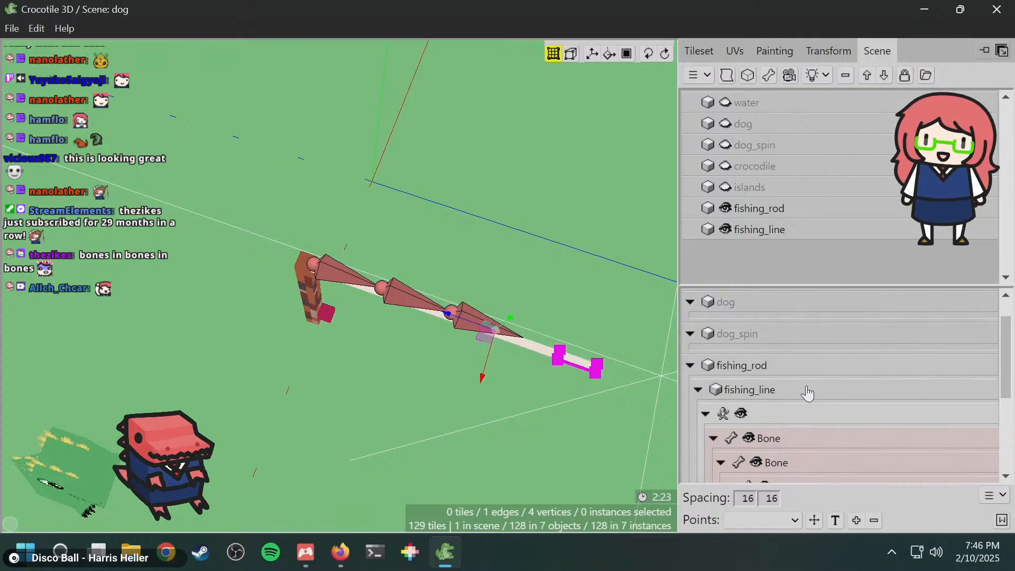
{"action": "middle_click_drag", "start_coordinate": [539, 359], "coordinate": [577, 243]}
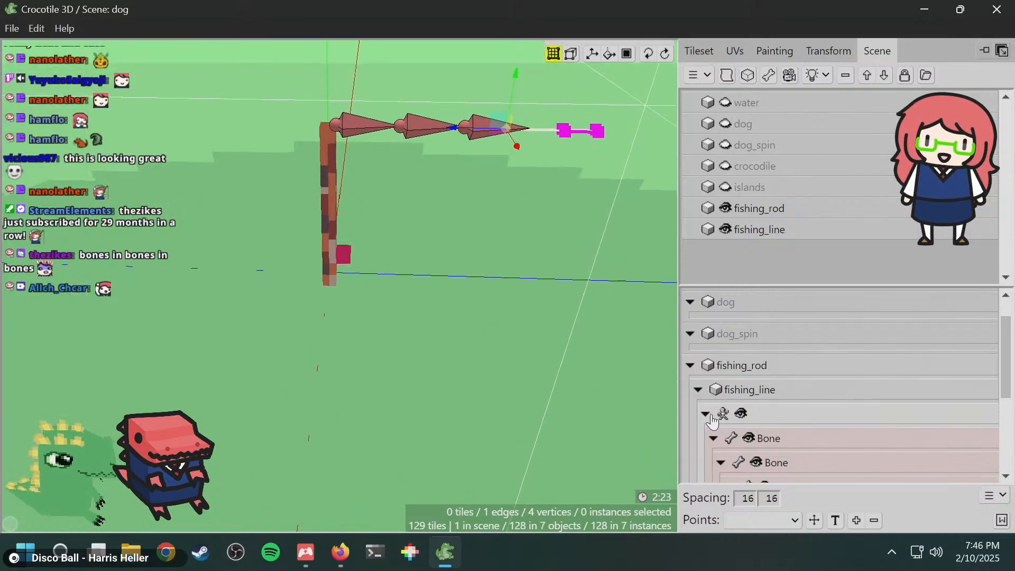
{"action": "right_click", "coordinate": [775, 414]}
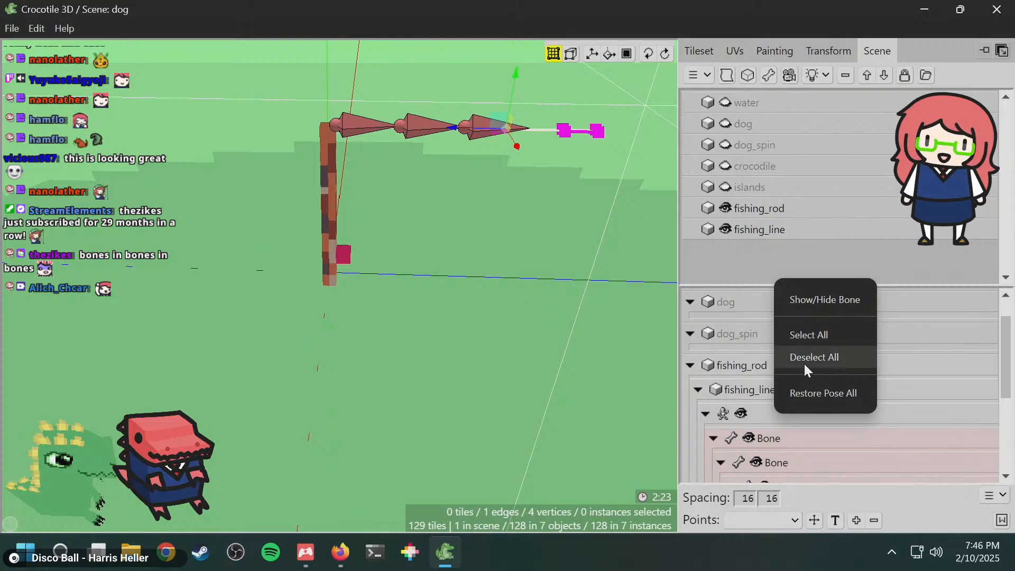
{"action": "left_click", "coordinate": [776, 395]}
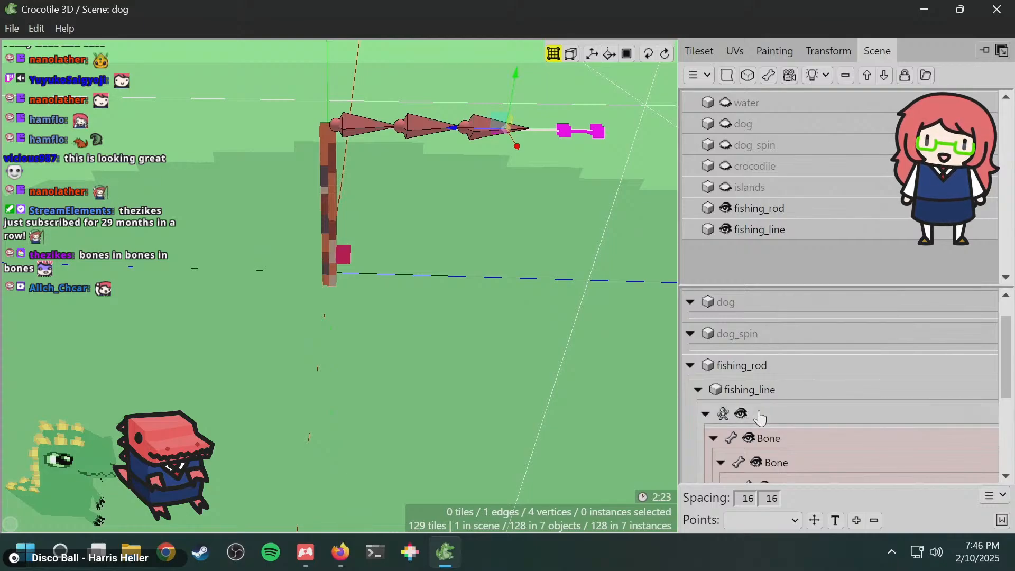
{"action": "left_click", "coordinate": [705, 414]}
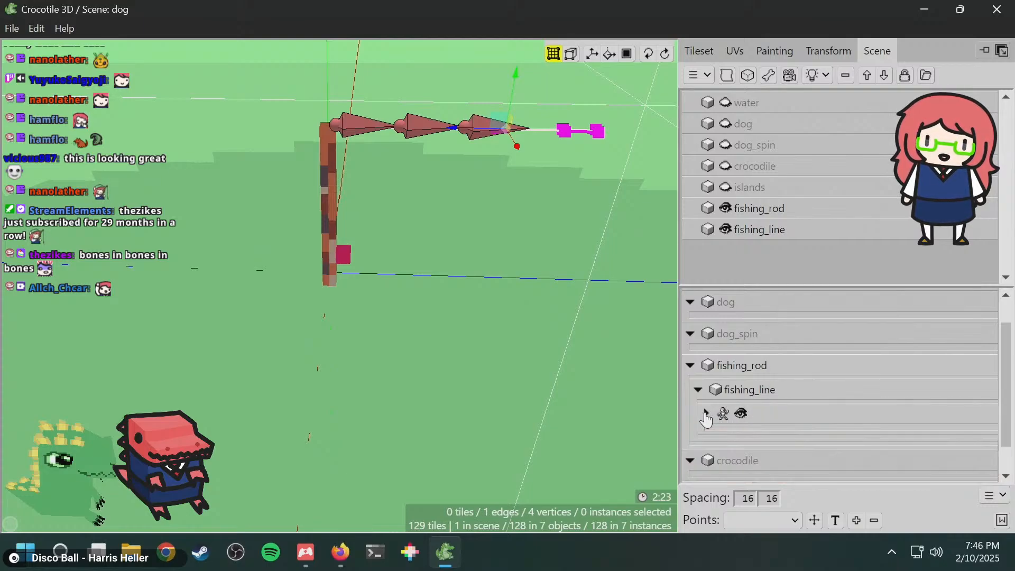
{"action": "left_click", "coordinate": [706, 414]}
- Remove all remaining bones from the skeleton under fishing_line, one after another
{"action": "right_click", "coordinate": [784, 442]}
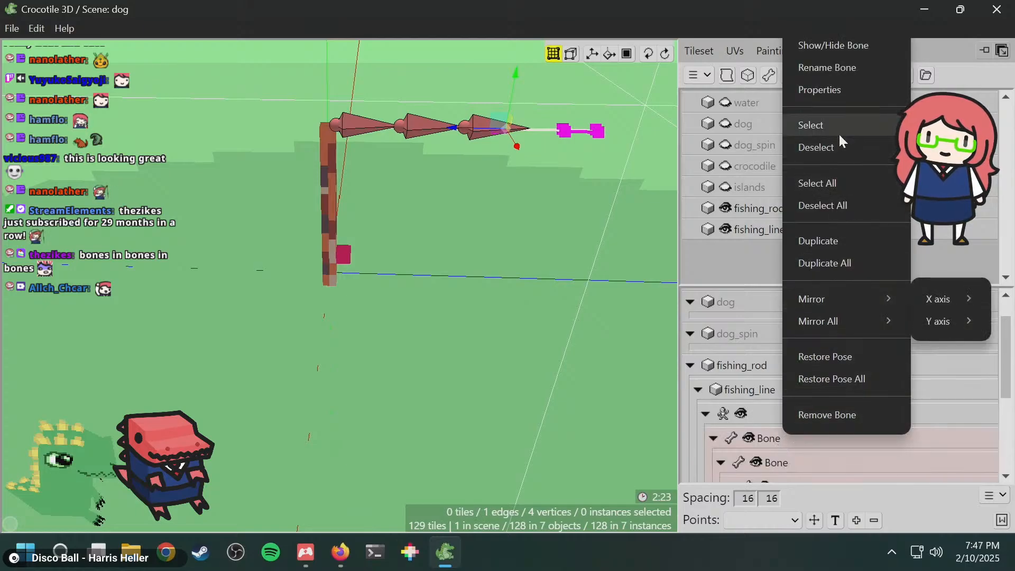
{"action": "left_click", "coordinate": [820, 416]}
{"action": "right_click", "coordinate": [788, 443]}
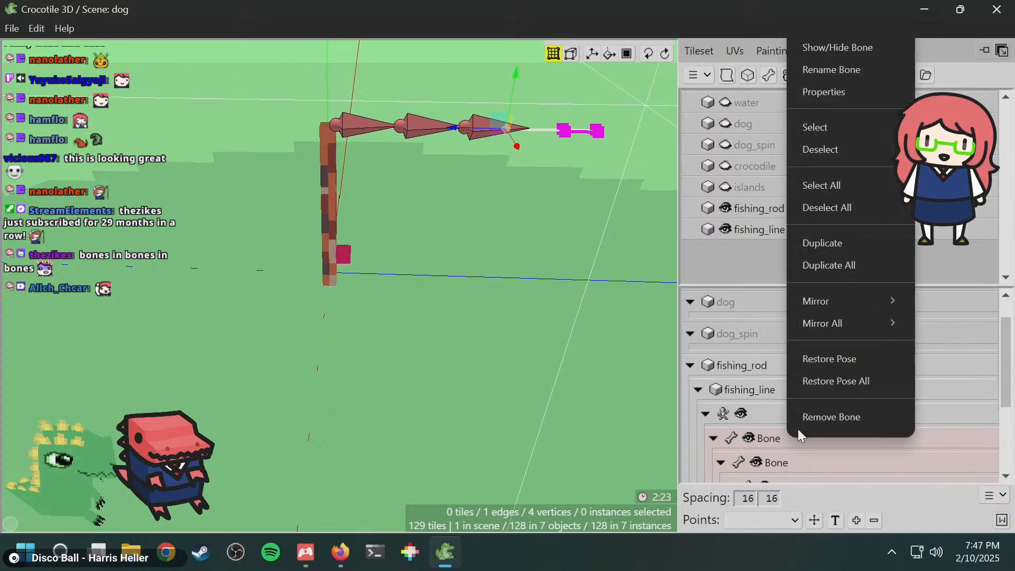
{"action": "left_click", "coordinate": [809, 421]}
{"action": "right_click", "coordinate": [789, 447]}
{"action": "left_click", "coordinate": [813, 423]}
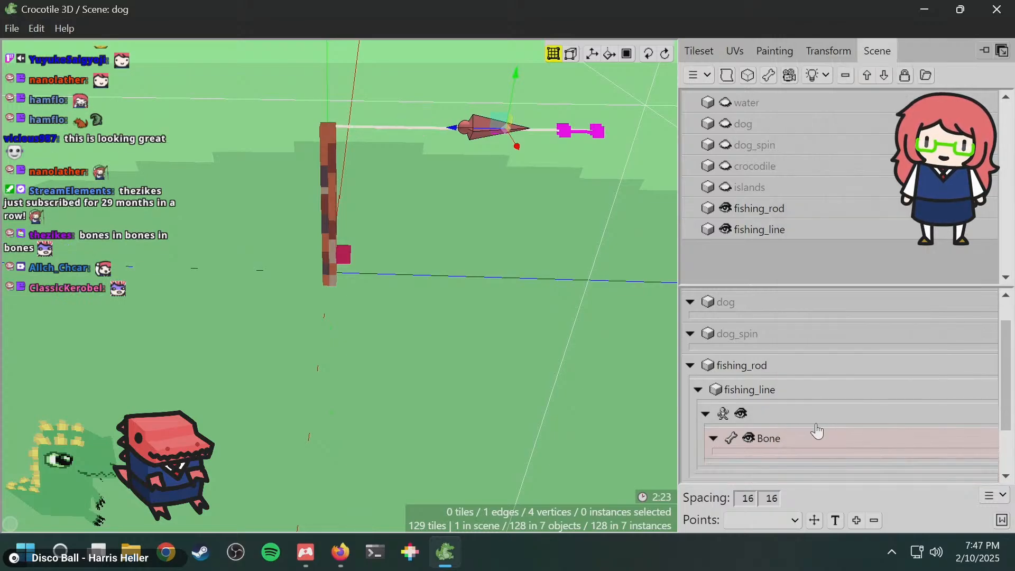
{"action": "right_click", "coordinate": [792, 438]}
{"action": "left_click", "coordinate": [826, 421]}
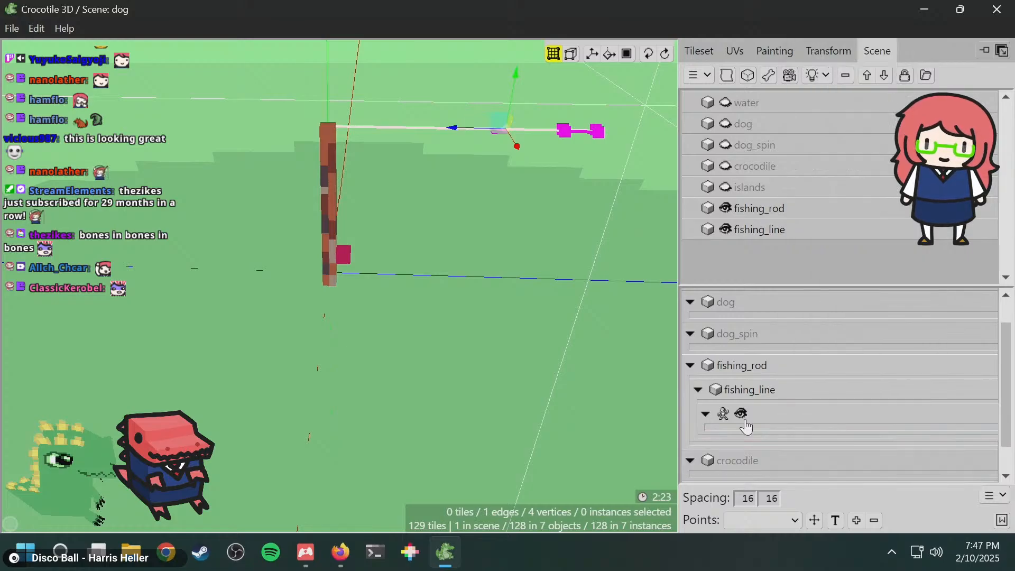
- Turn off Skinned Mesh in the skin properties of the fishing_line object
{"action": "right_click", "coordinate": [779, 391]}
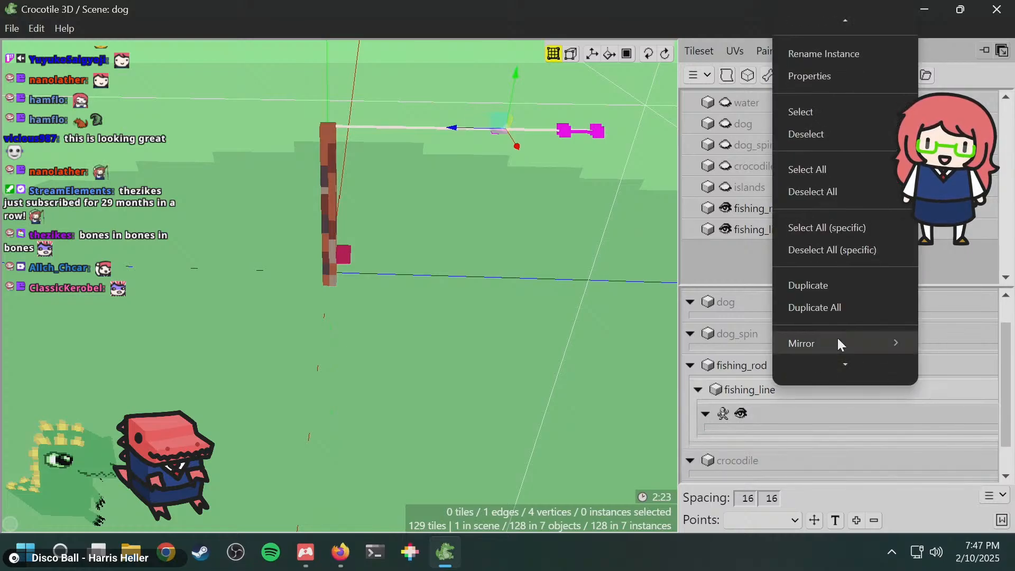
{"action": "left_click", "coordinate": [829, 74]}
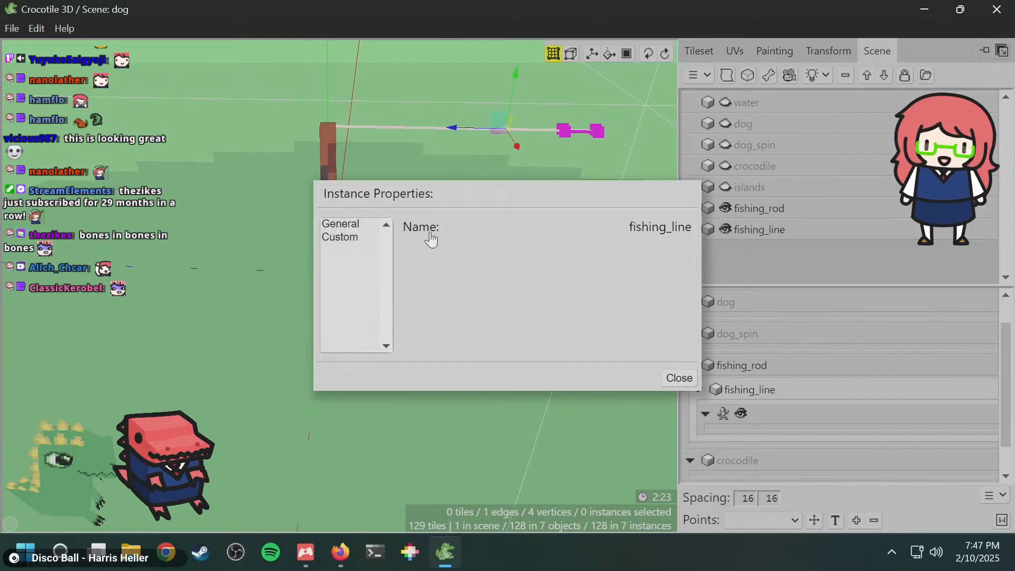
{"action": "left_click", "coordinate": [677, 377]}
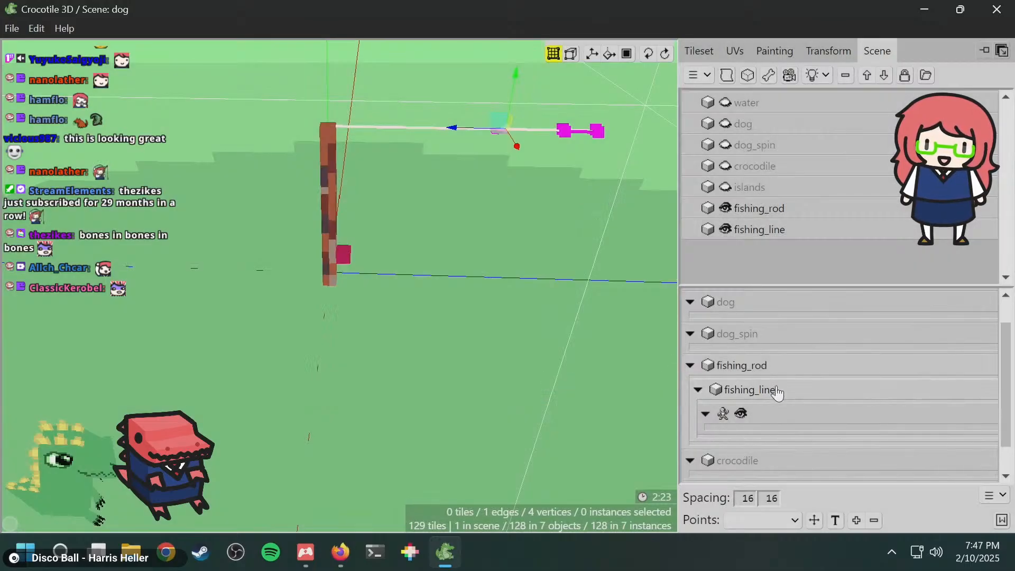
{"action": "right_click", "coordinate": [764, 228]}
{"action": "left_click", "coordinate": [810, 324]}
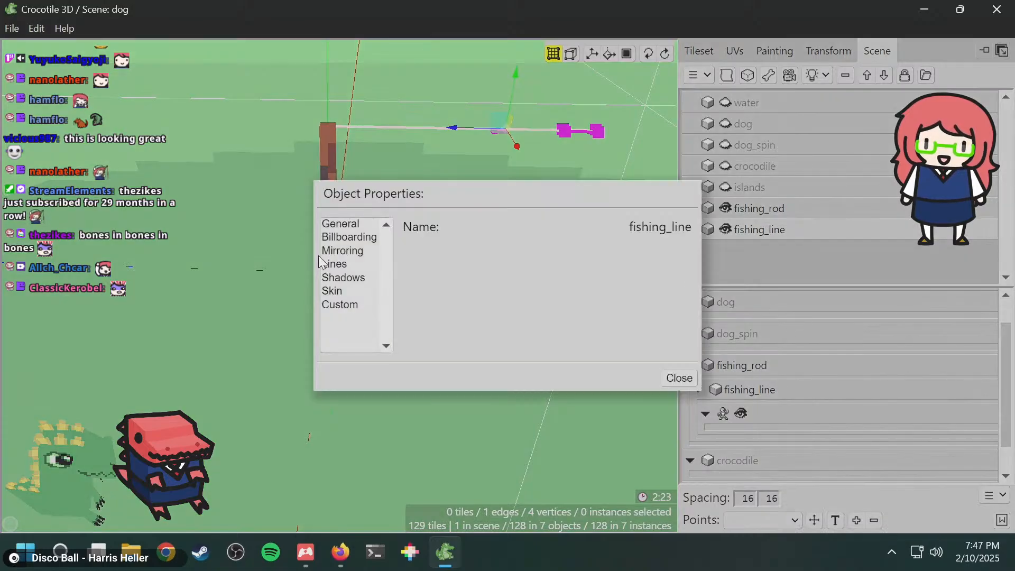
{"action": "left_click", "coordinate": [342, 293]}
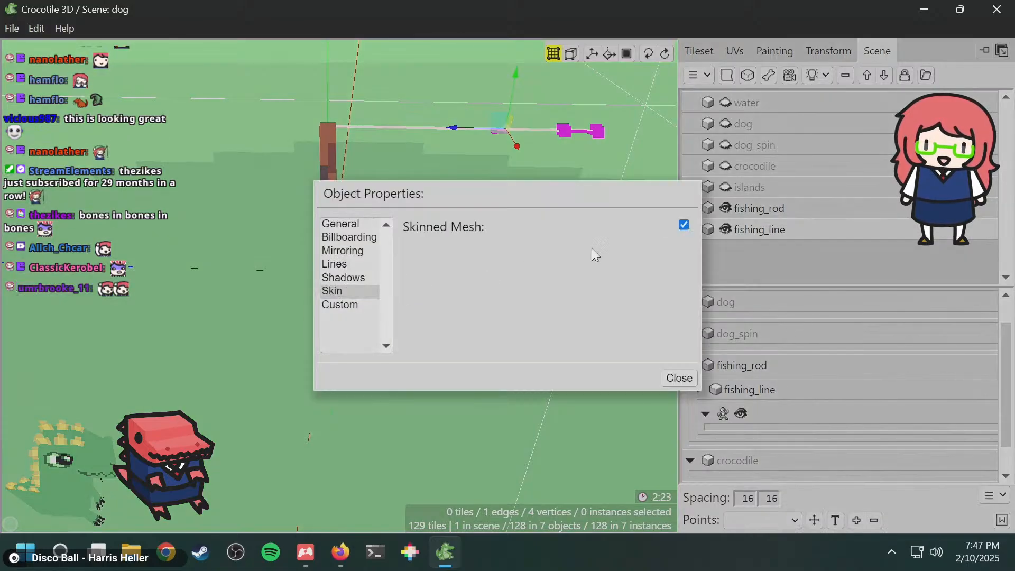
{"action": "left_click", "coordinate": [684, 226]}
{"action": "left_click", "coordinate": [680, 377]}
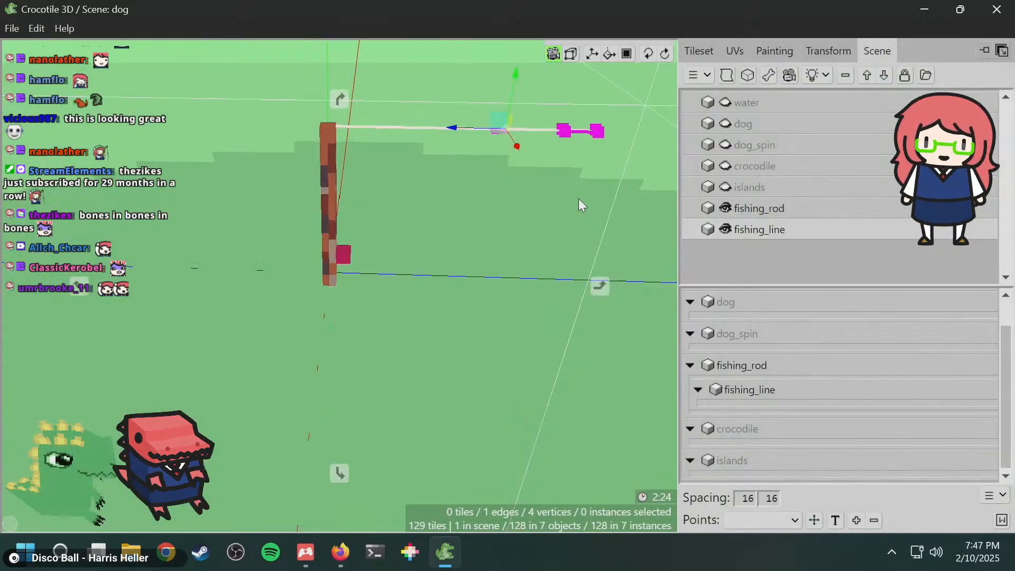
- Make the islands, crocodile, dog_spin, dog and water objects visible in the scene and save the file
{"action": "mouse_move", "coordinate": [555, 137]}
{"action": "middle_mouse_down"}
{"action": "mouse_move", "coordinate": [551, 233]}
{"action": "mouse_move", "coordinate": [550, 142]}
{"action": "middle_mouse_up"}
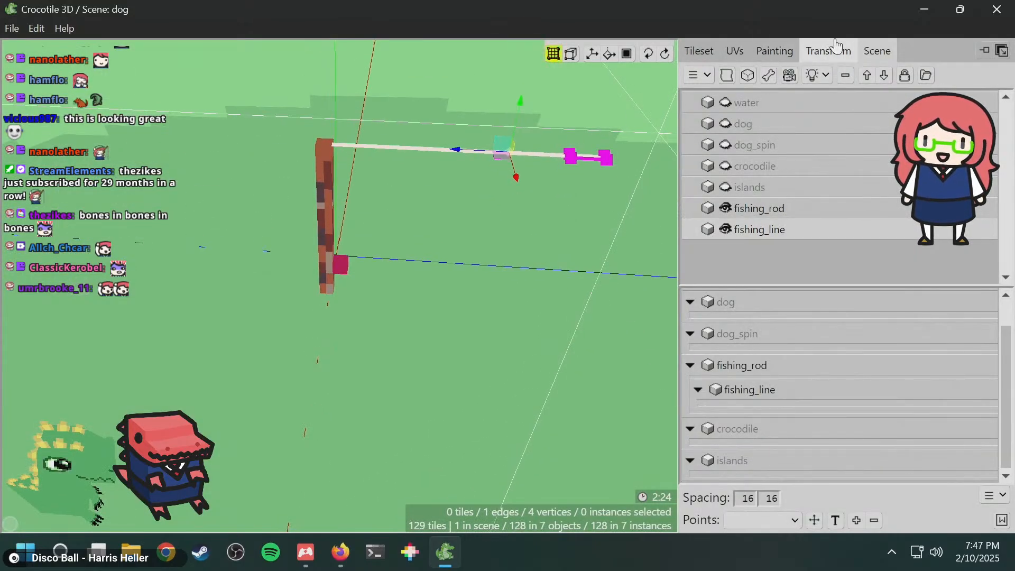
{"action": "left_click", "coordinate": [708, 55]}
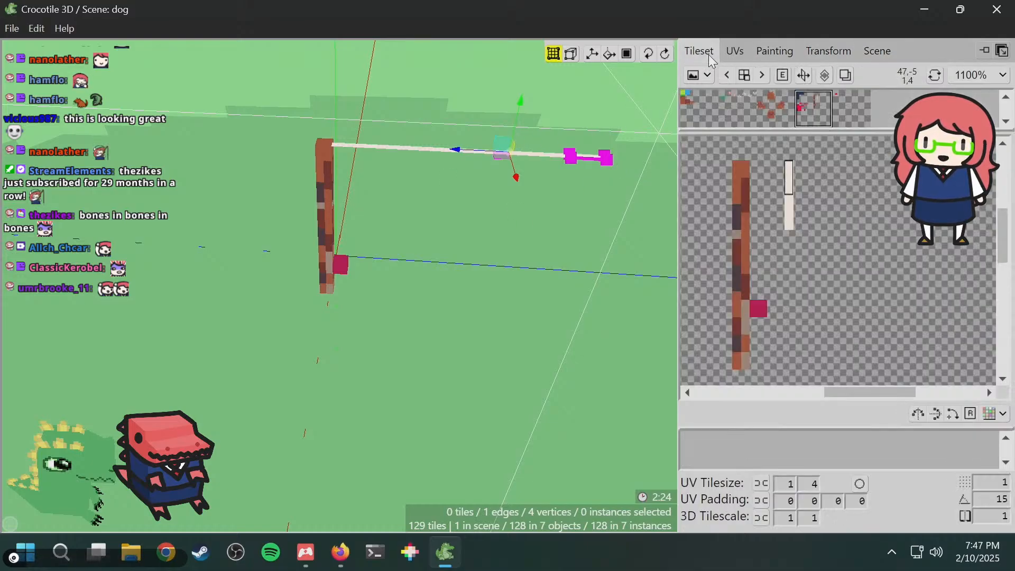
{"action": "left_click", "coordinate": [877, 51]}
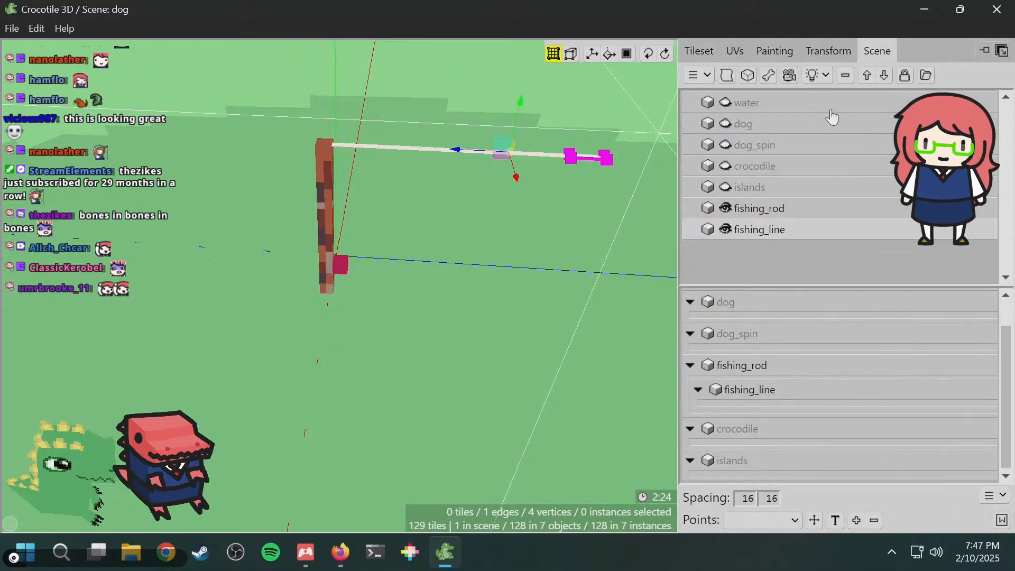
{"action": "left_click", "coordinate": [726, 188]}
{"action": "left_click", "coordinate": [726, 167]}
{"action": "left_click", "coordinate": [726, 146]}
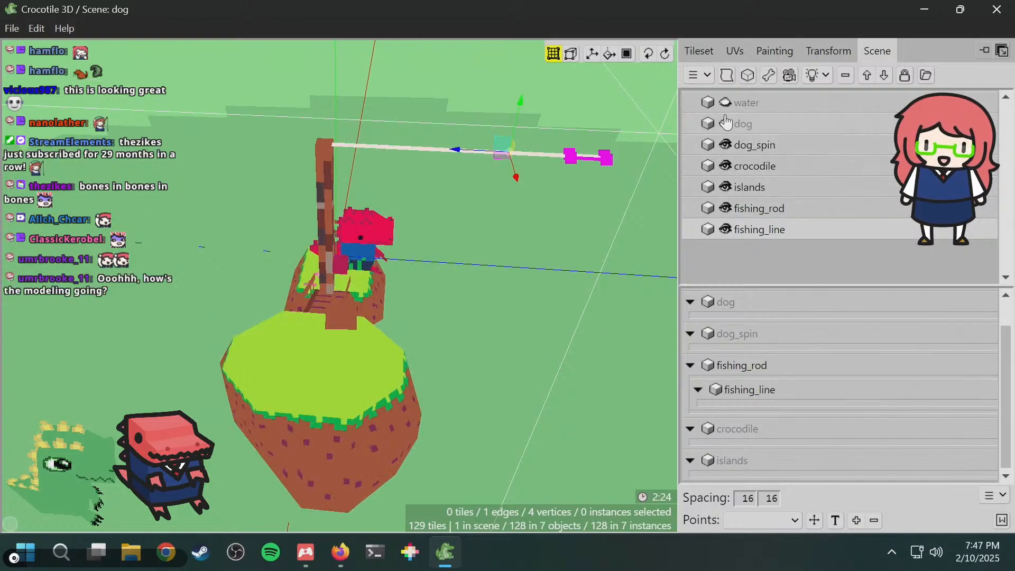
{"action": "middle_click_drag", "start_coordinate": [481, 291], "coordinate": [521, 241]}
{"action": "key", "text": "ctrl+s"}
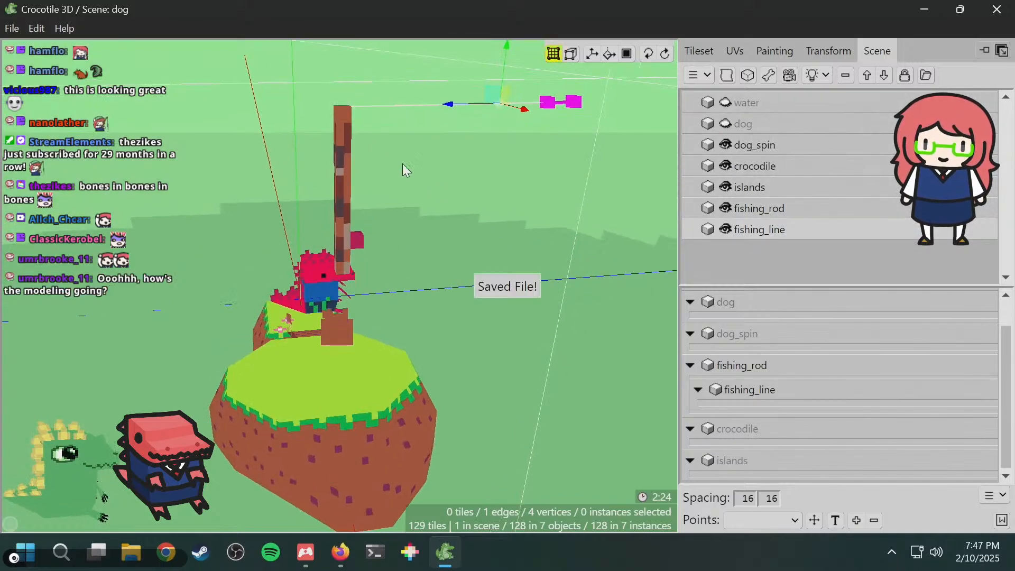
{"action": "left_click", "coordinate": [726, 124]}
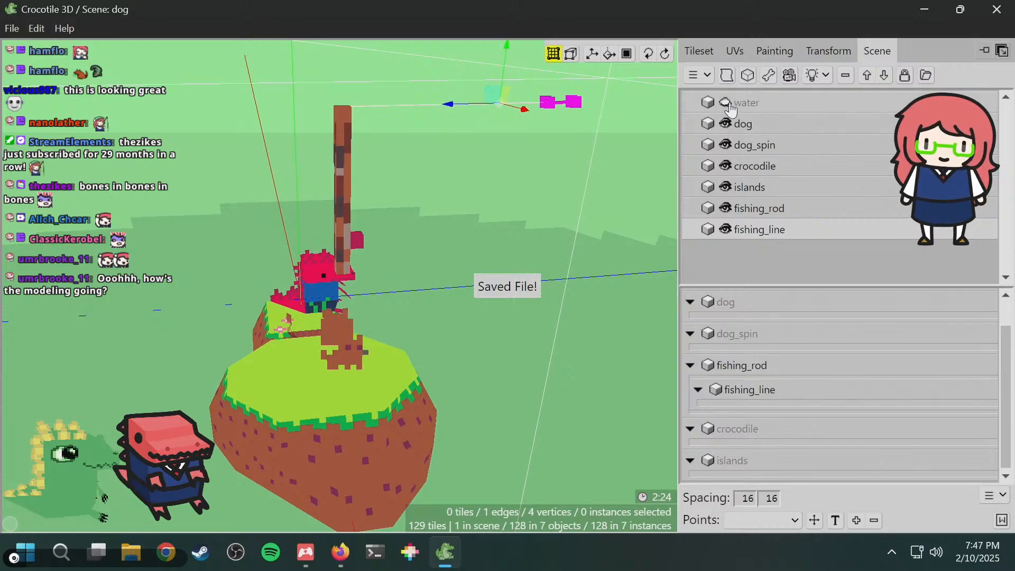
{"action": "left_click", "coordinate": [726, 102]}
{"action": "key", "text": "ctrl+s"}
{"action": "middle_click_drag", "start_coordinate": [505, 188], "coordinate": [246, 137]}
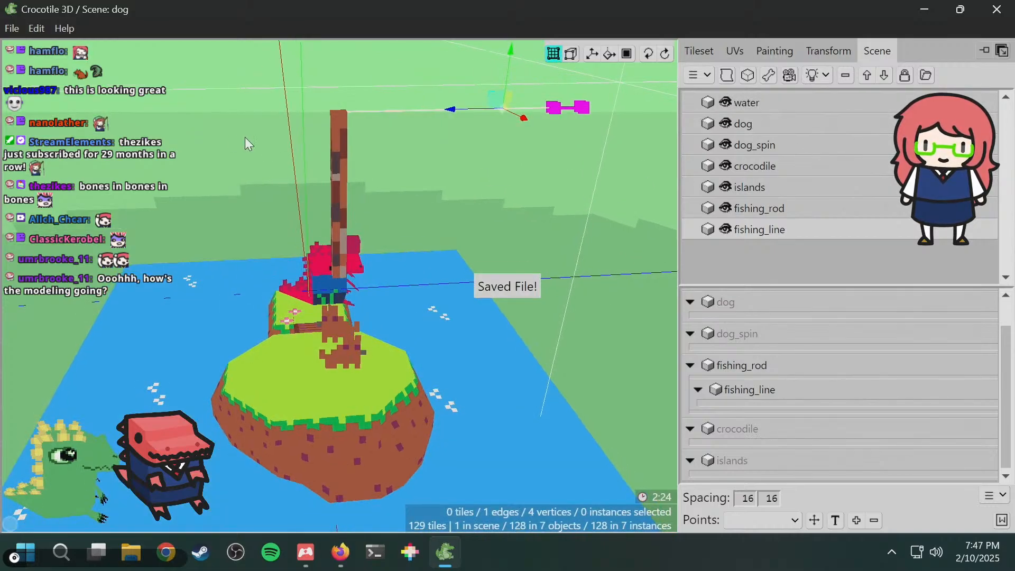
- Select the fishing_rod instance and one edge of the stray tile at the far end of the fishing line
{"action": "left_click", "coordinate": [331, 142]}
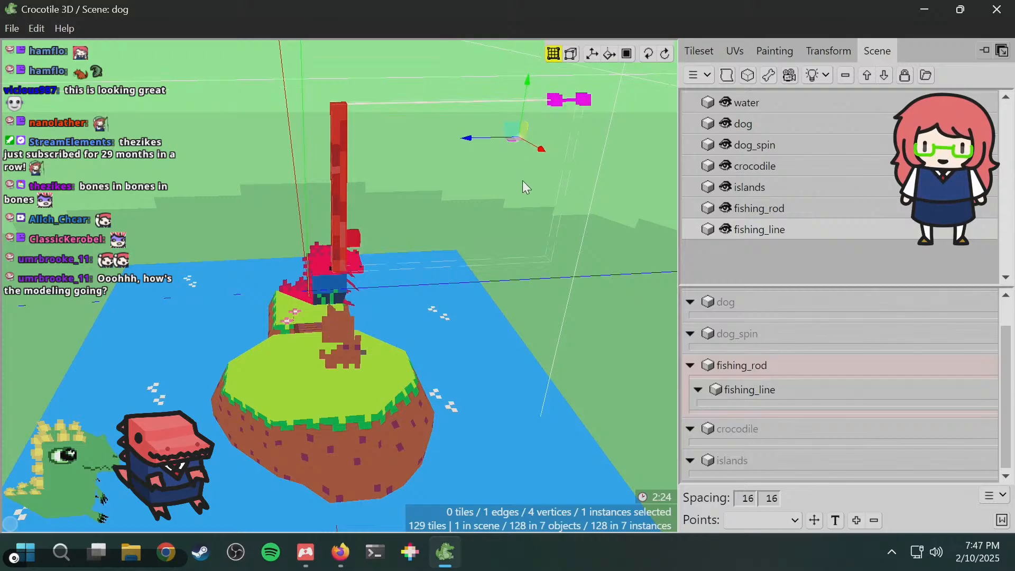
{"action": "middle_click_drag", "start_coordinate": [524, 182], "coordinate": [557, 210]}
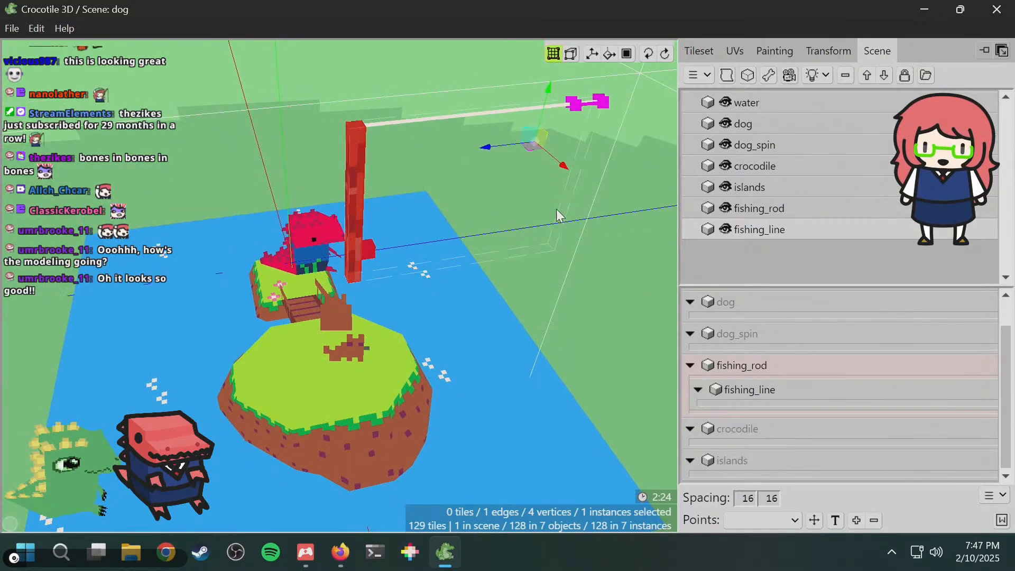
{"action": "left_click", "coordinate": [556, 208]}
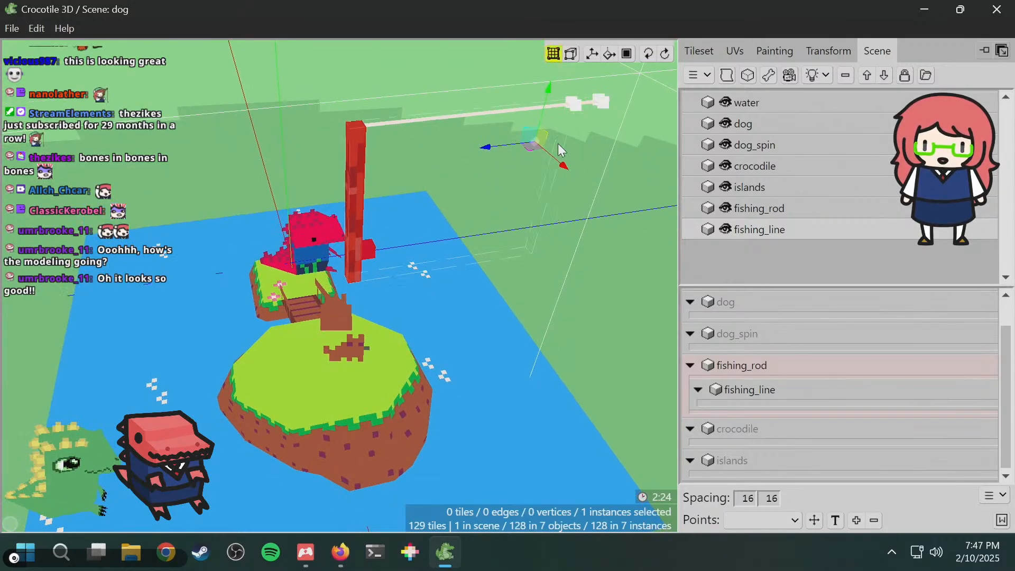
{"action": "middle_click_drag", "start_coordinate": [557, 143], "coordinate": [565, 144]}
{"action": "left_click", "coordinate": [602, 123]}
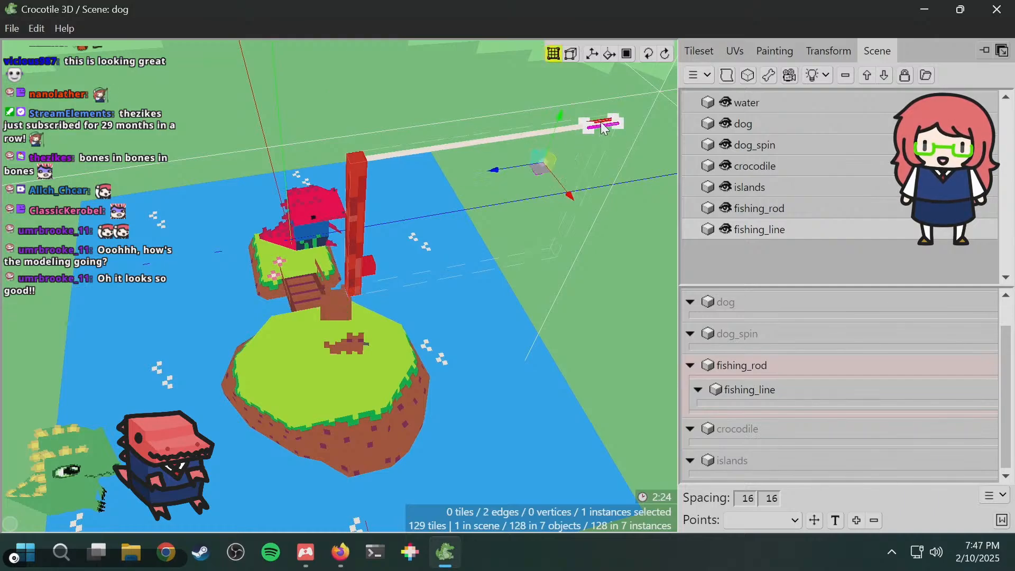
{"action": "left_click", "coordinate": [601, 122], "text": "ctrl"}
{"action": "scroll", "coordinate": [604, 132], "scroll_direction": "up", "scroll_amount": 1}
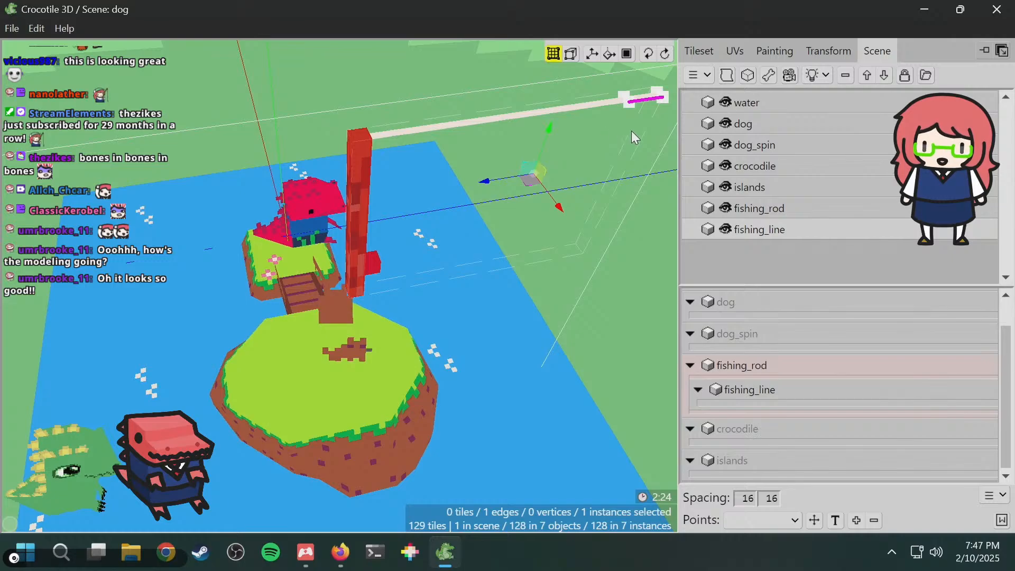
- Try deleting the stray tile at the far end of the fishing line and undo the deletion
{"action": "key", "text": "space"}
{"action": "mouse_move", "coordinate": [628, 149]}
{"action": "left_mouse_down"}
{"action": "mouse_move", "coordinate": [574, 177]}
{"action": "mouse_move", "coordinate": [615, 145]}
{"action": "left_mouse_up"}
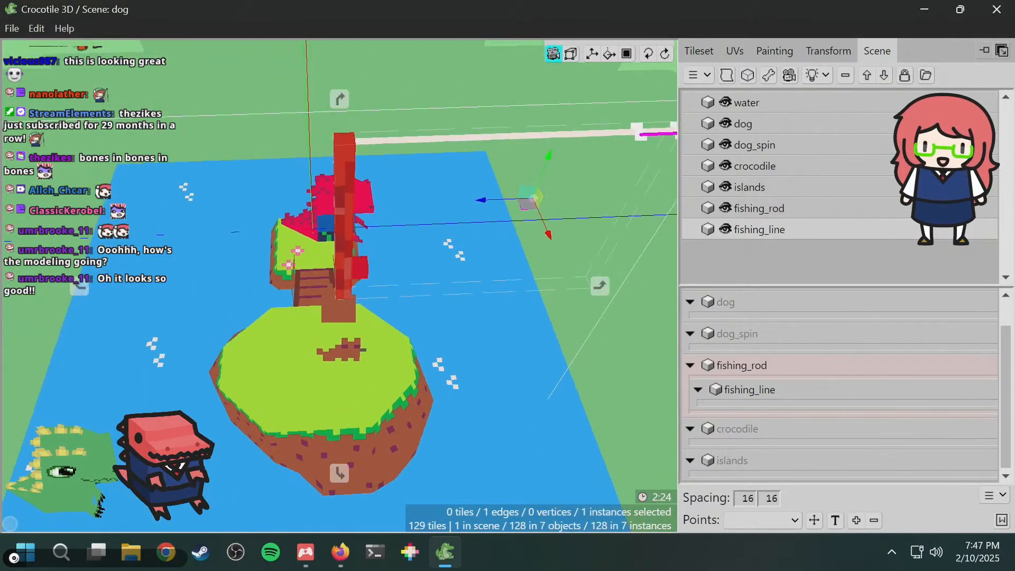
{"action": "key", "text": "space"}
{"action": "left_click_drag", "start_coordinate": [659, 204], "coordinate": [587, 157]}
{"action": "key", "text": "space"}
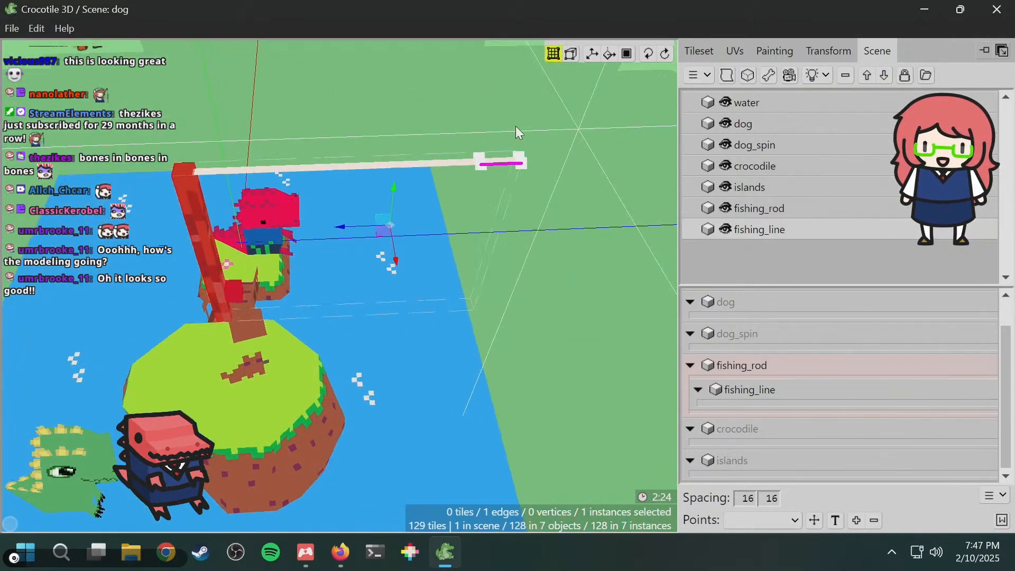
{"action": "key", "text": "space"}
{"action": "left_click_drag", "start_coordinate": [491, 172], "coordinate": [450, 262]}
{"action": "key", "text": "space"}
{"action": "left_click_drag", "start_coordinate": [613, 169], "coordinate": [597, 217]}
{"action": "left_click", "coordinate": [578, 335]}
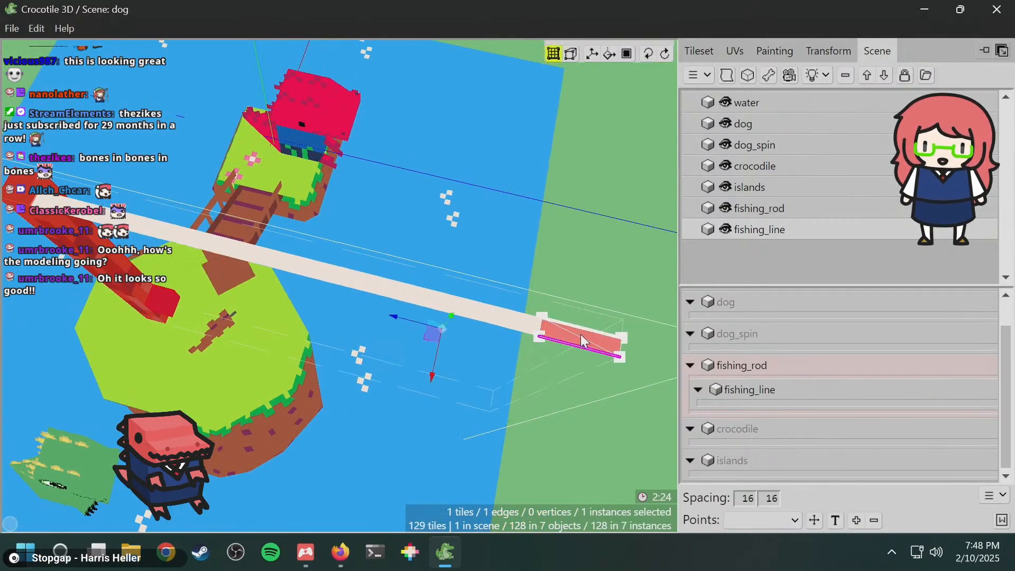
{"action": "key", "text": "Delete"}
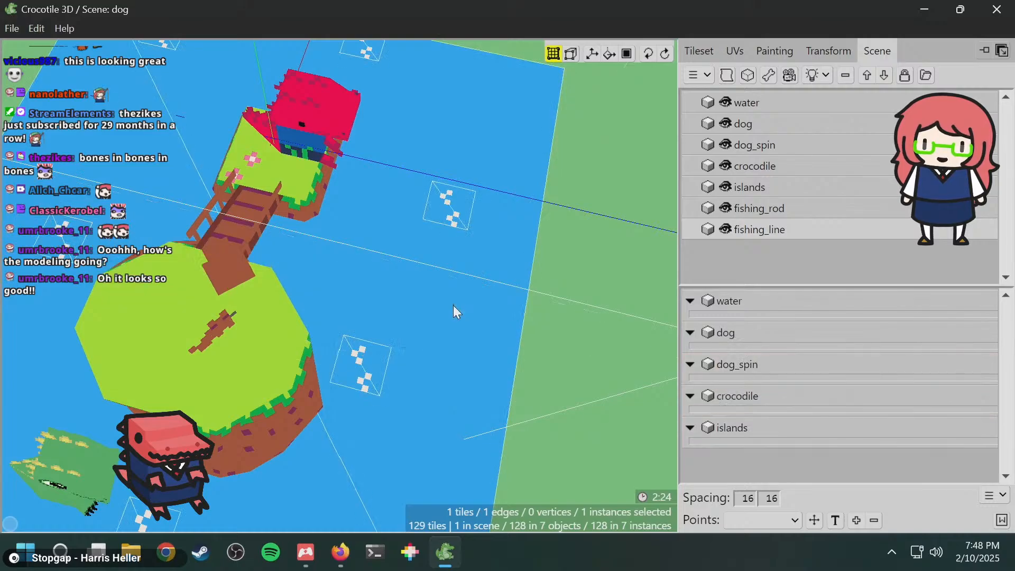
{"action": "key", "text": "ctrl+z"}
- Select the fishing_line instance for editing and pick an edge and vertices along the line, separate from the stray end tile
{"action": "key", "text": "Tab"}
{"action": "key", "text": "space"}
{"action": "mouse_move", "coordinate": [454, 307]}
{"action": "left_mouse_down"}
{"action": "mouse_move", "coordinate": [519, 226]}
{"action": "mouse_move", "coordinate": [538, 185]}
{"action": "mouse_move", "coordinate": [620, 179]}
{"action": "left_mouse_up"}
{"action": "key", "text": "space"}
{"action": "key", "text": "Tab"}
{"action": "left_click", "coordinate": [617, 214]}
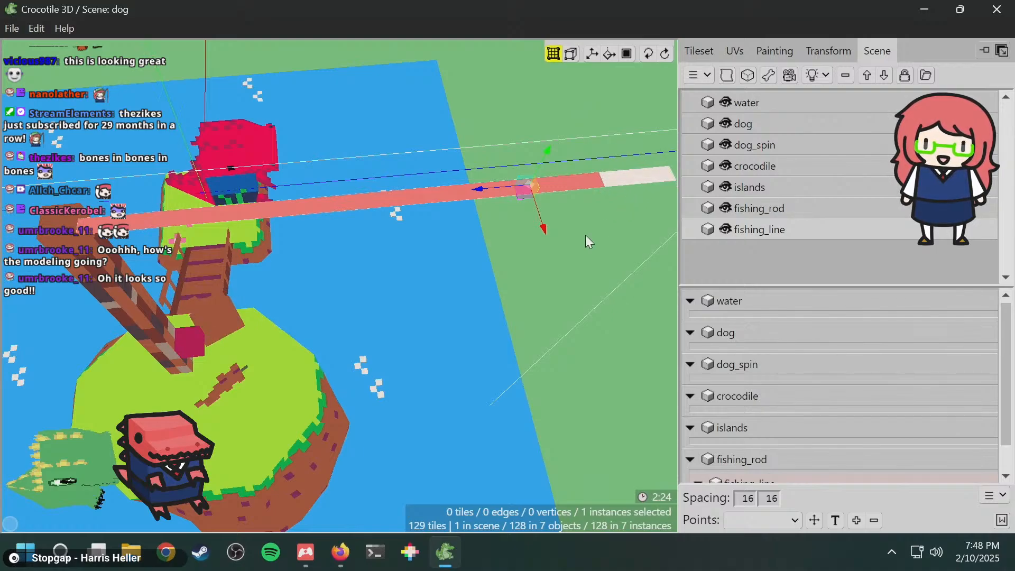
{"action": "left_click", "coordinate": [622, 176]}
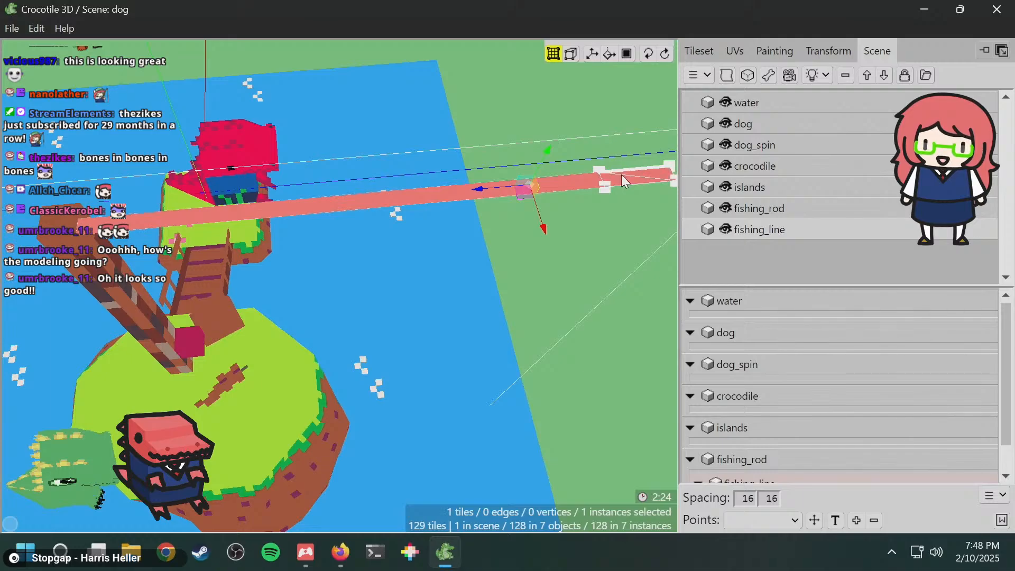
{"action": "left_click", "coordinate": [621, 175]}
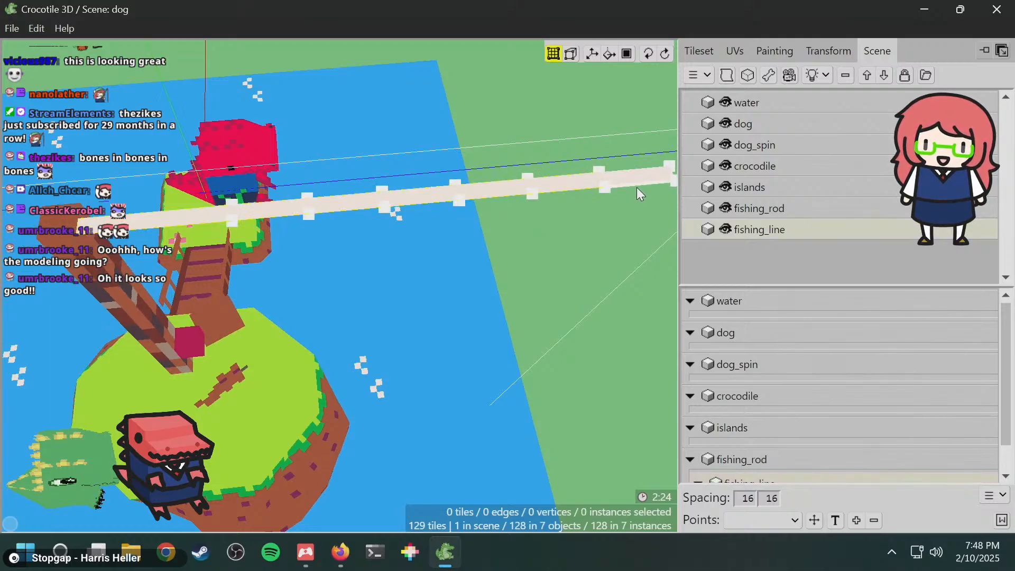
{"action": "left_click", "coordinate": [564, 176]}
{"action": "right_click_drag", "start_coordinate": [548, 188], "coordinate": [159, 290]}
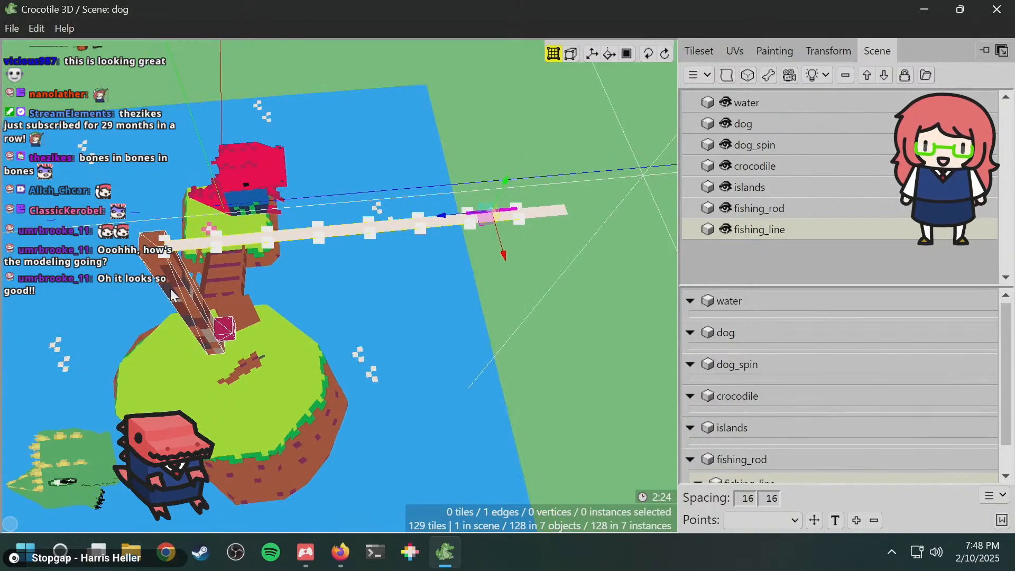
{"action": "left_click_drag", "start_coordinate": [176, 288], "coordinate": [253, 225]}
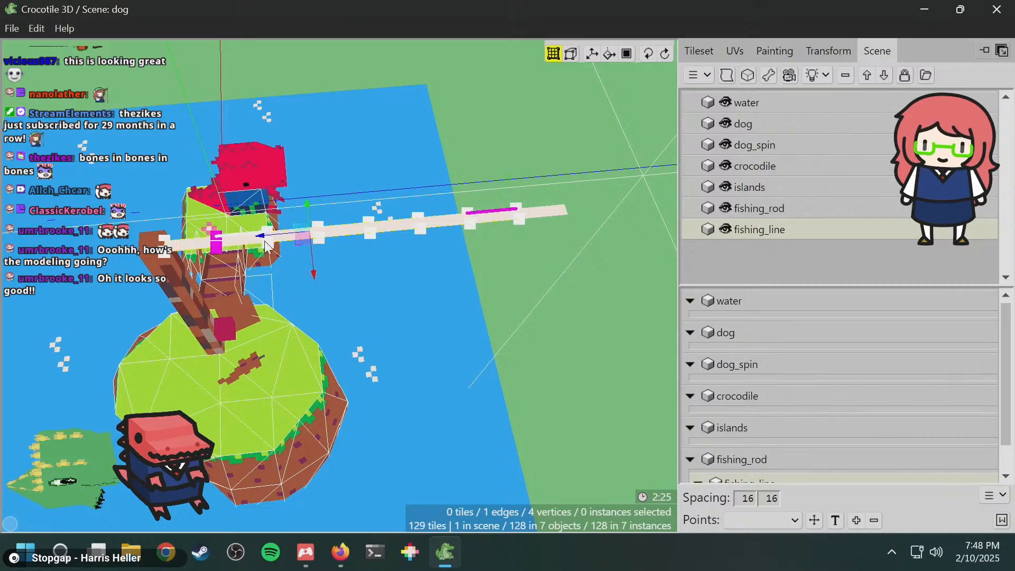
{"action": "left_click", "coordinate": [417, 267]}
{"action": "right_click_drag", "start_coordinate": [416, 267], "coordinate": [364, 278]}
- Try selecting the fishing_rod and water instances together to reach the line's end, and undo the latest changes
{"action": "key", "text": "4"}
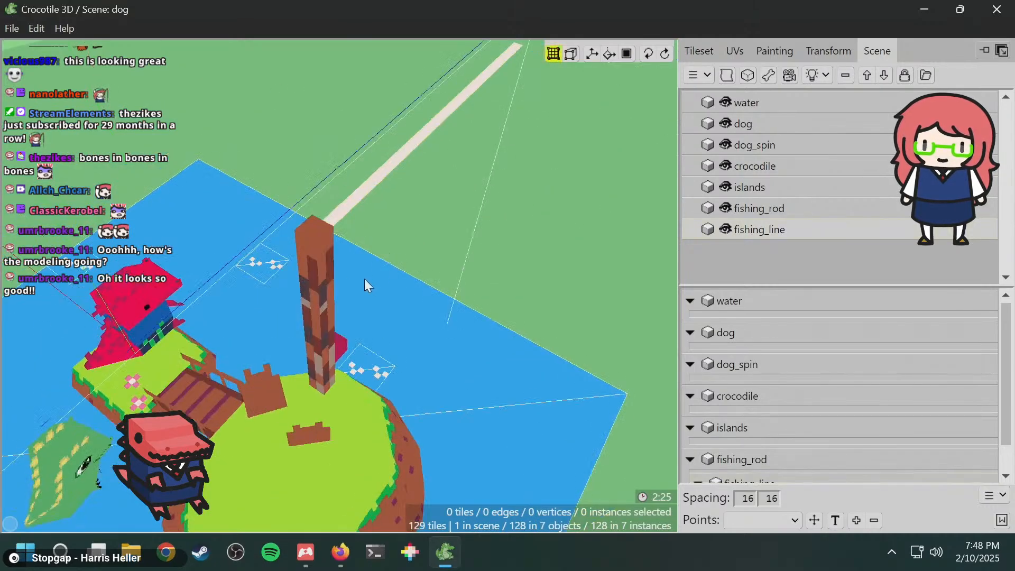
{"action": "left_click", "coordinate": [314, 281]}
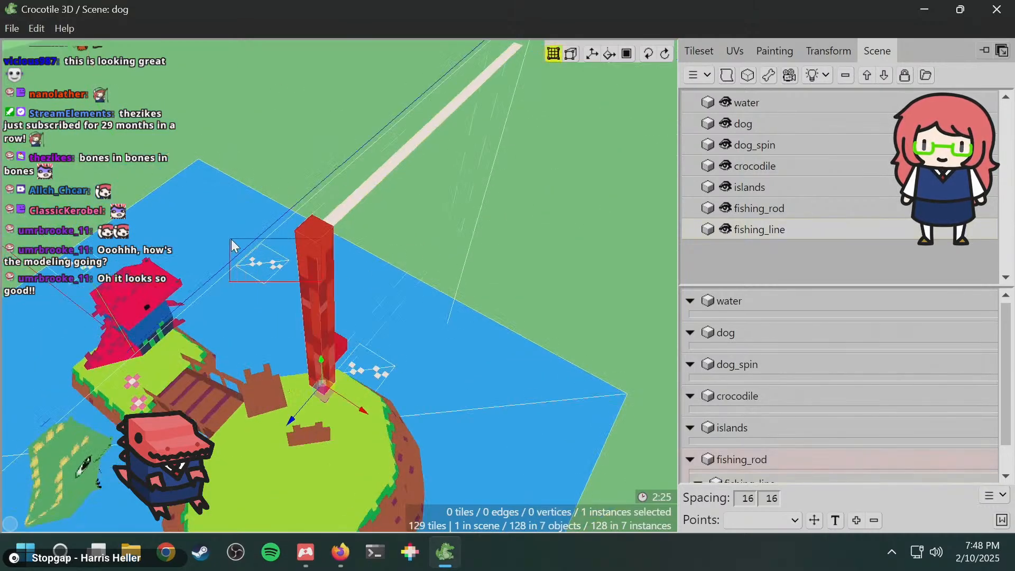
{"action": "left_click", "coordinate": [344, 269], "text": "shift"}
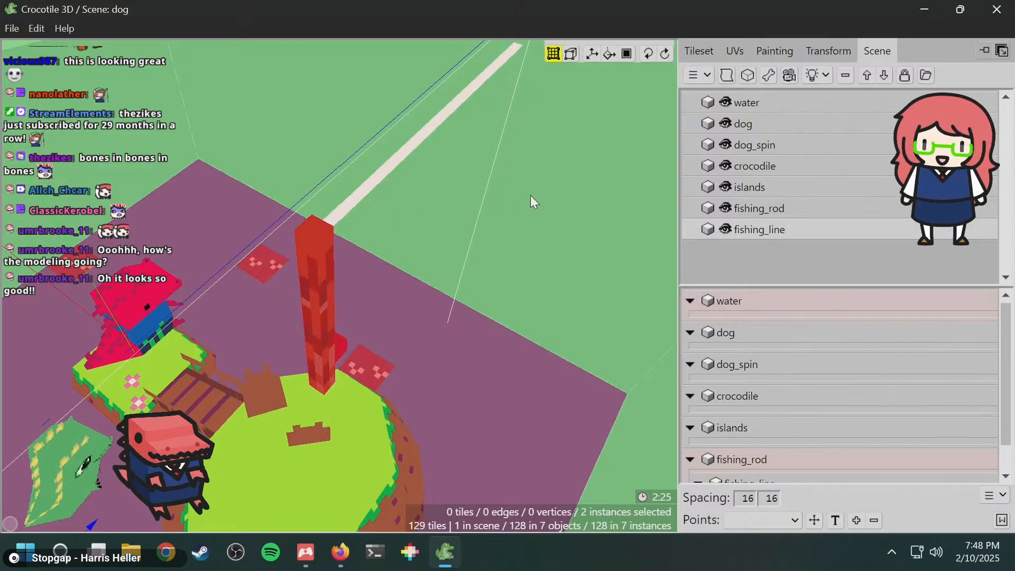
{"action": "right_click_drag", "start_coordinate": [525, 195], "coordinate": [502, 202]}
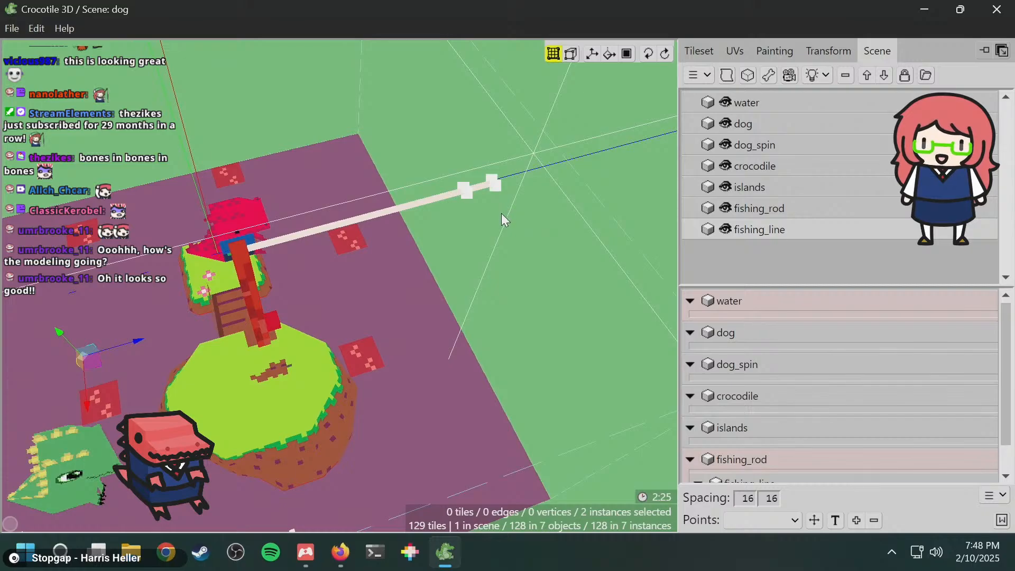
{"action": "left_click", "coordinate": [501, 214]}
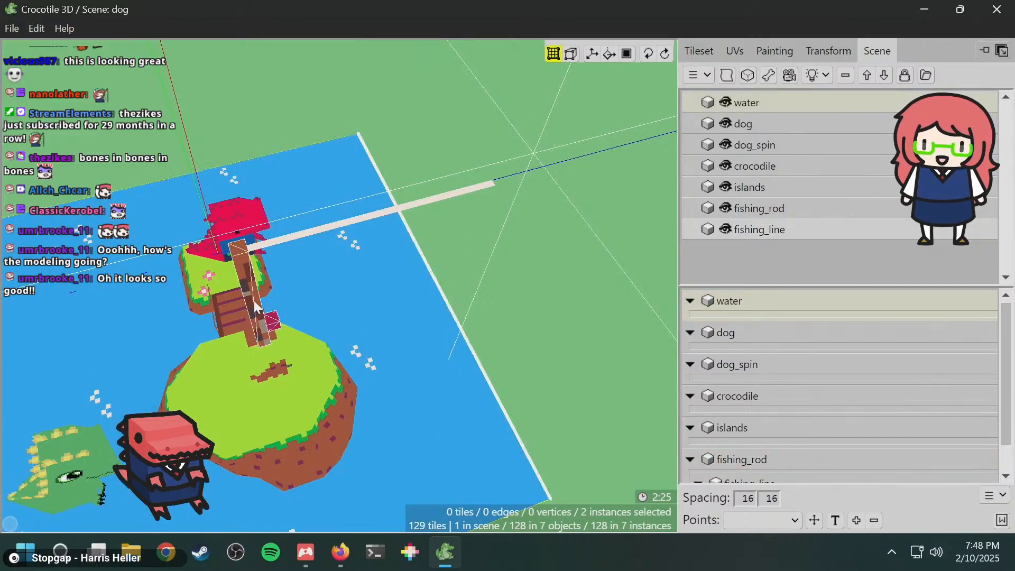
{"action": "left_click_drag", "start_coordinate": [252, 301], "coordinate": [308, 262]}
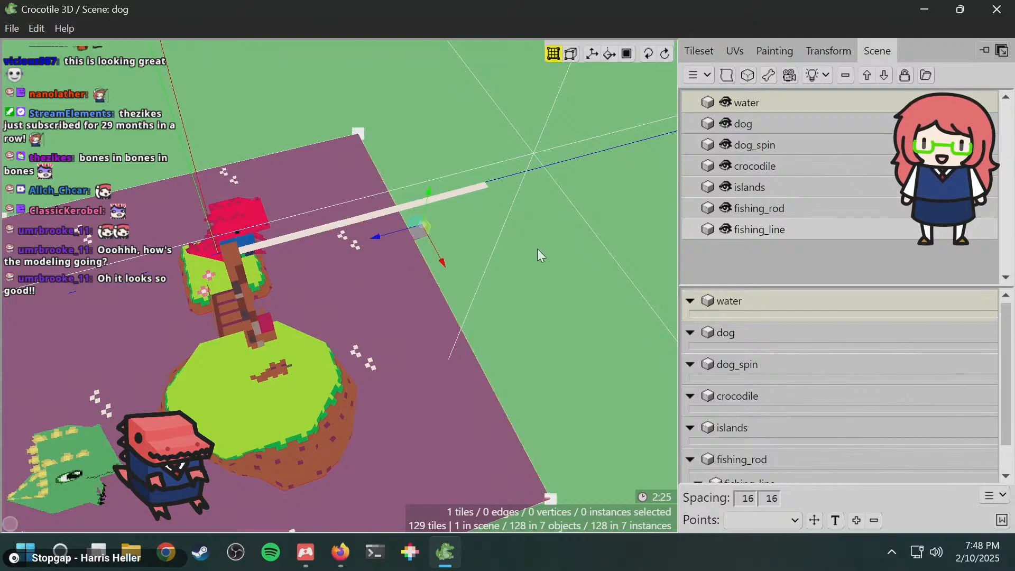
{"action": "key", "text": "ctrl+z"}
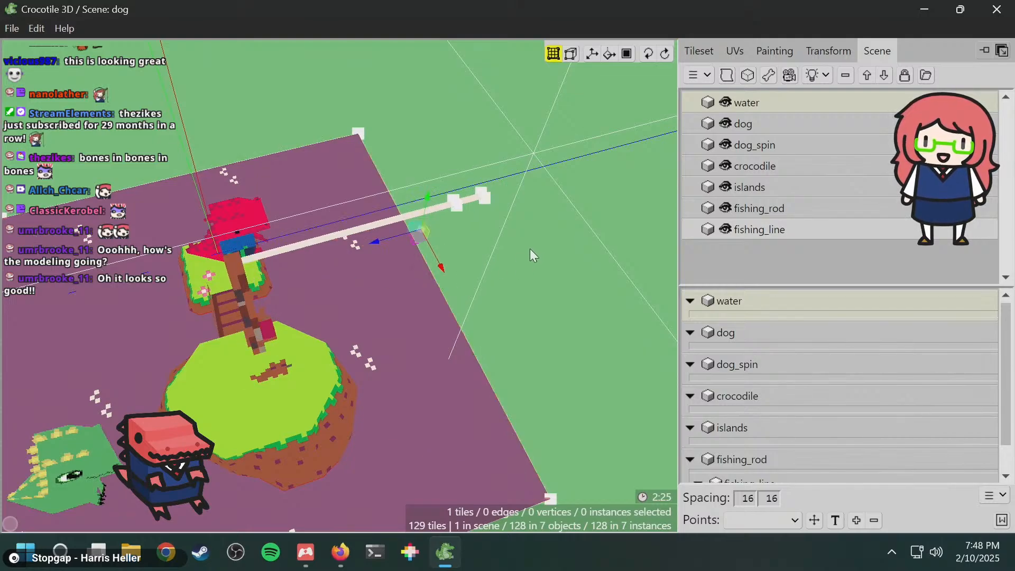
{"action": "key", "text": "ctrl+z"}
{"action": "key", "text": "ctrl+z"}
{"action": "key", "text": "ctrl+z"}
{"action": "key", "text": "ctrl+z"}
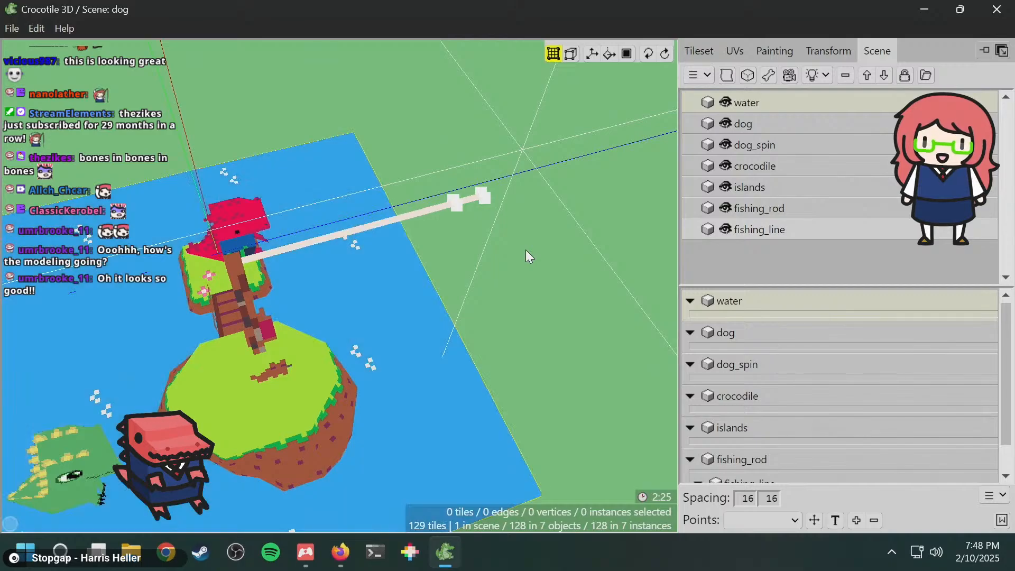
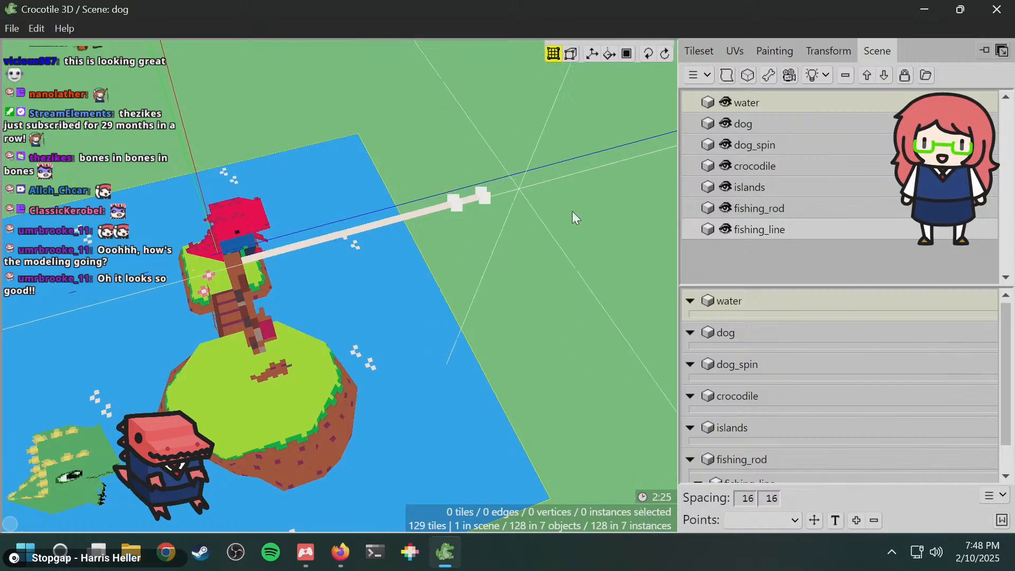
- Select the fishing_rod instance and an edge of the stray tile, and move both sideways to stretch the tile away from the line
{"action": "right_click_drag", "start_coordinate": [572, 211], "coordinate": [500, 179]}
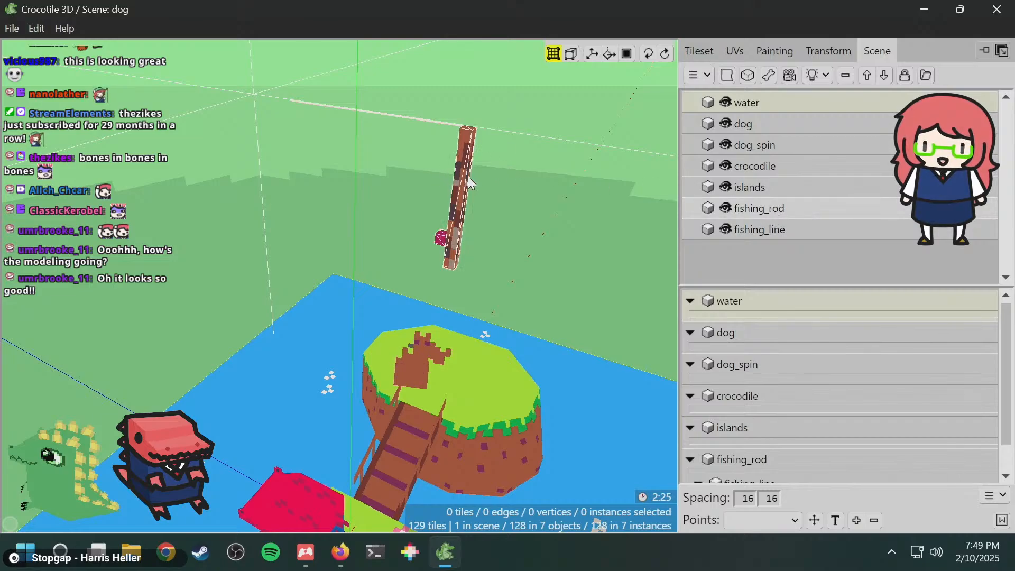
{"action": "scroll", "coordinate": [841, 333], "scroll_direction": "down", "scroll_amount": 2}
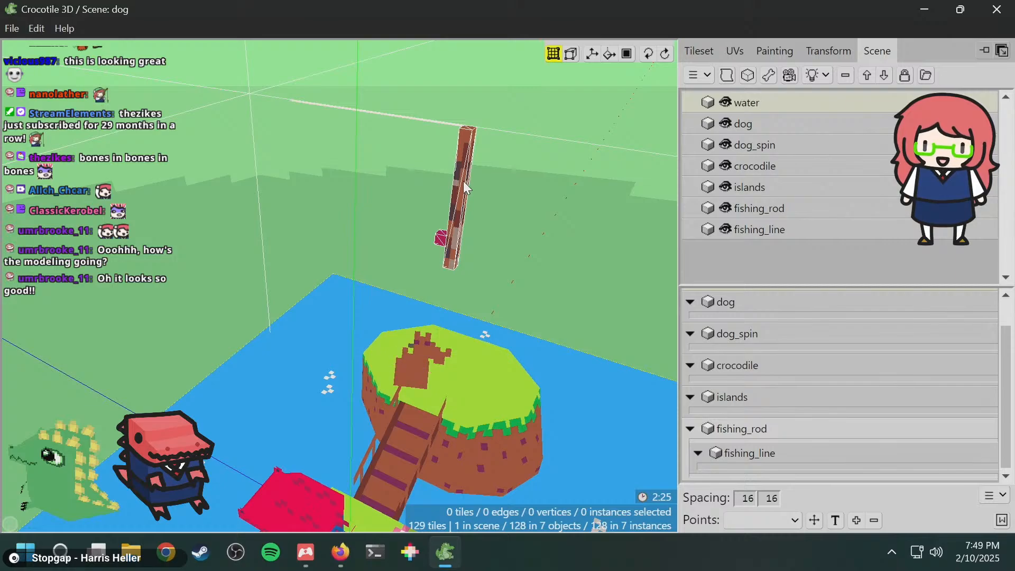
{"action": "left_click_drag", "start_coordinate": [459, 182], "coordinate": [324, 251]}
{"action": "middle_click_drag", "start_coordinate": [325, 251], "coordinate": [407, 220]}
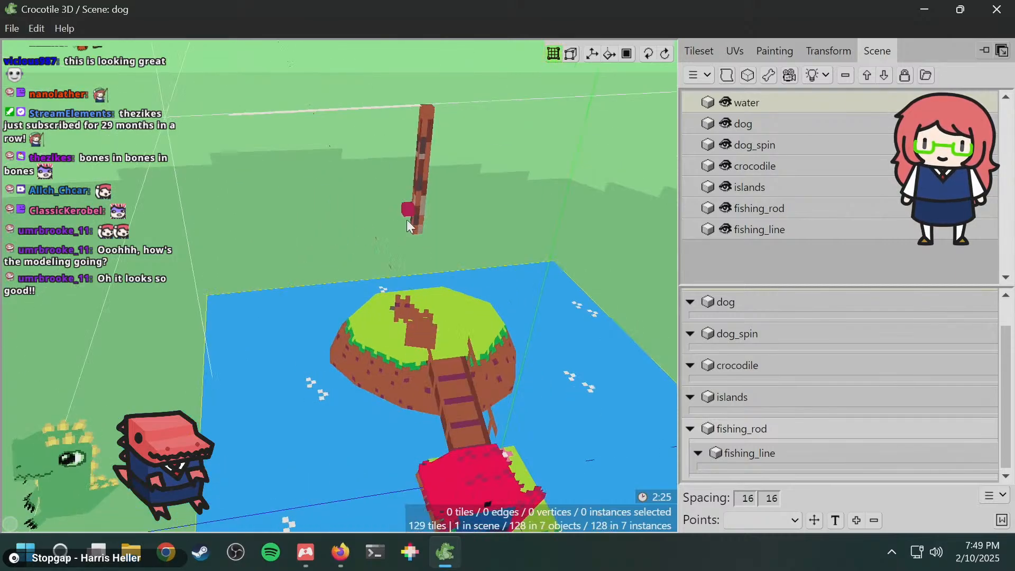
{"action": "left_click", "coordinate": [417, 180]}
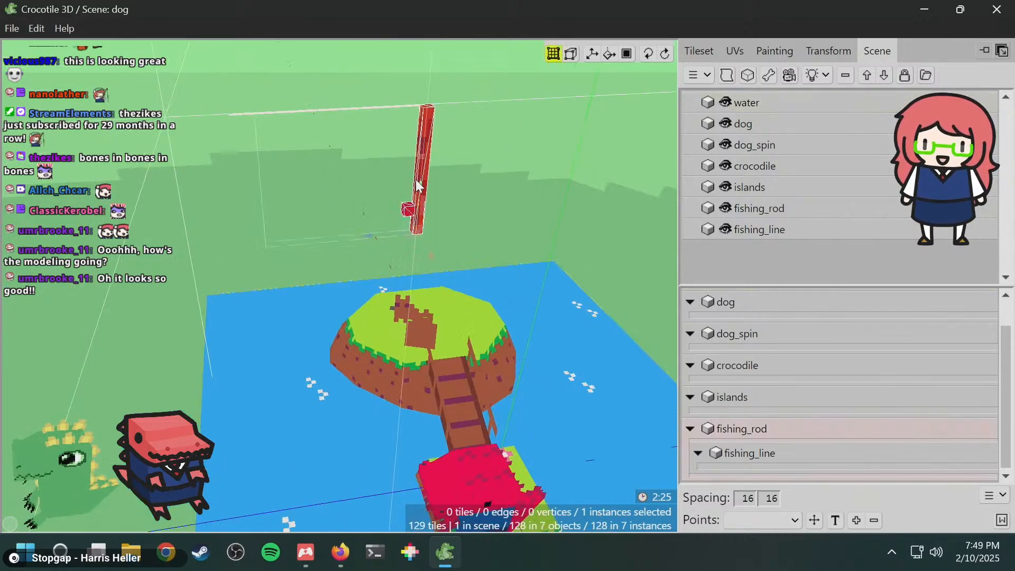
{"action": "middle_click_drag", "start_coordinate": [448, 167], "coordinate": [329, 305]}
{"action": "left_click", "coordinate": [348, 319]}
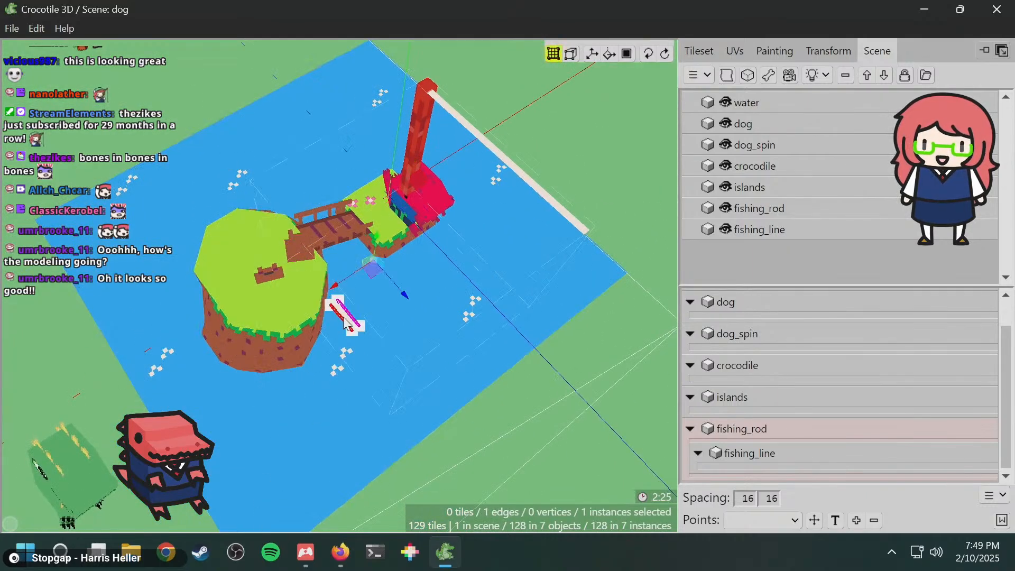
{"action": "key", "text": "d"}
{"action": "key", "text": "d"}
{"action": "key", "text": "d"}
{"action": "key", "text": "d"}
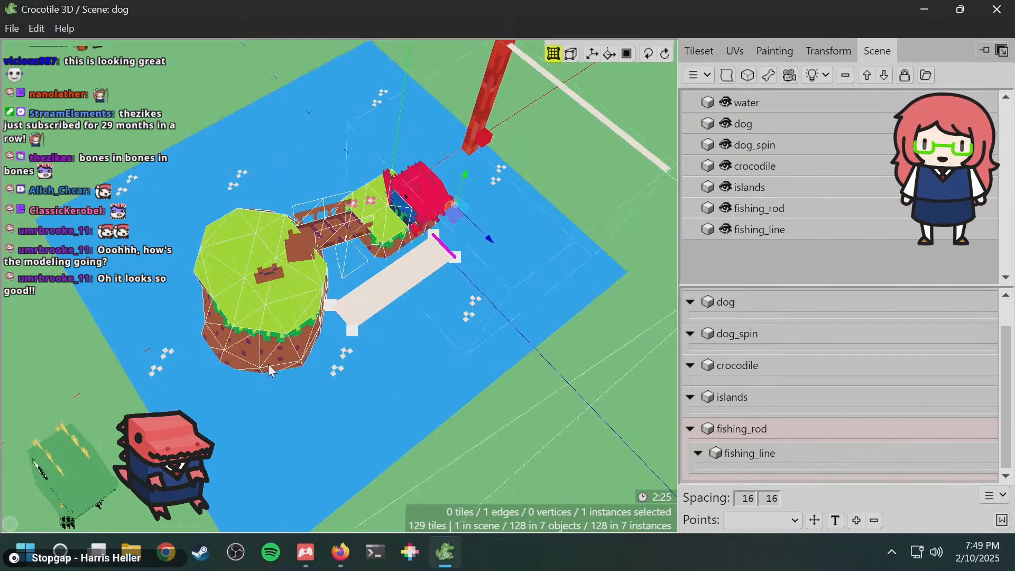
{"action": "key", "text": "d"}
{"action": "key", "text": "d"}
- Try deleting the stretched stray tile while the fishing rod is still selected, and undo the deletion
{"action": "middle_click_drag", "start_coordinate": [268, 364], "coordinate": [342, 341]}
{"action": "left_click", "coordinate": [515, 215]}
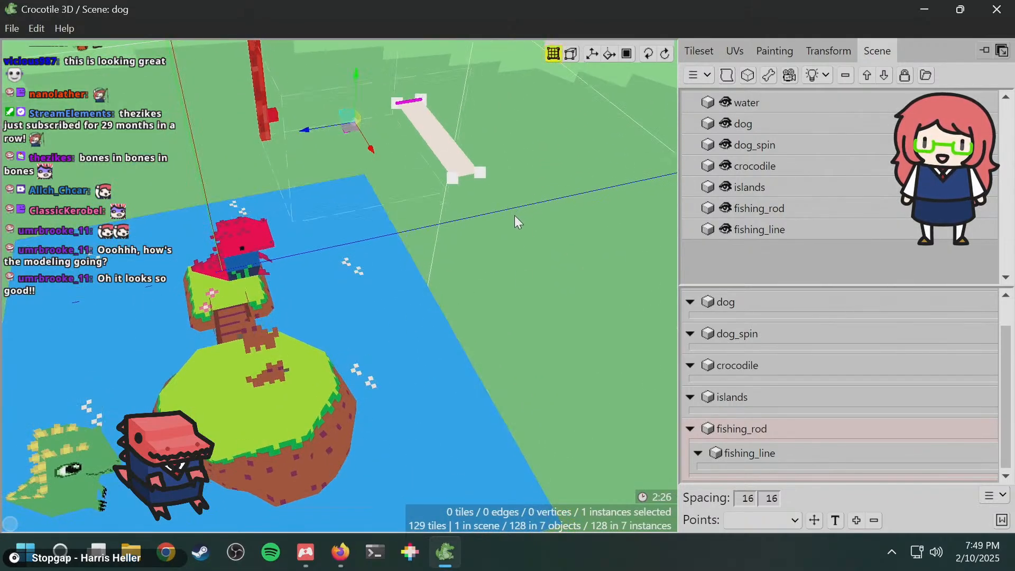
{"action": "left_click", "coordinate": [453, 168]}
{"action": "middle_click_drag", "start_coordinate": [459, 182], "coordinate": [489, 285]}
{"action": "key", "text": "Delete"}
{"action": "key", "text": "ctrl+z"}
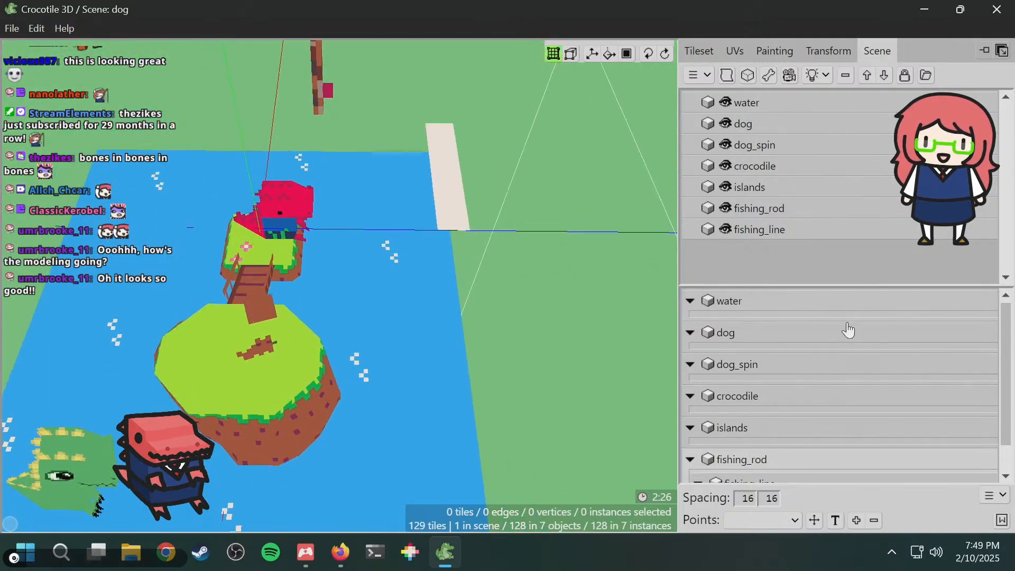
- Collapse fishing_line in the scene tree and delete only the stretched stray tile floating beside the fishing rod
{"action": "scroll", "coordinate": [849, 330], "scroll_direction": "down", "scroll_amount": 2}
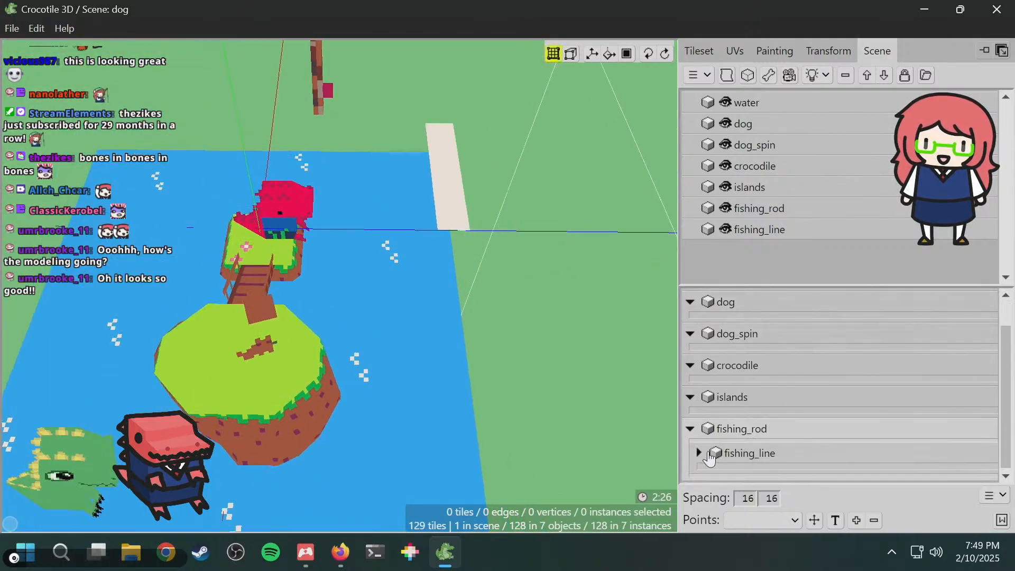
{"action": "left_click", "coordinate": [709, 453]}
{"action": "middle_click_drag", "start_coordinate": [494, 228], "coordinate": [487, 268]}
{"action": "left_click", "coordinate": [462, 244]}
{"action": "key", "text": "k"}
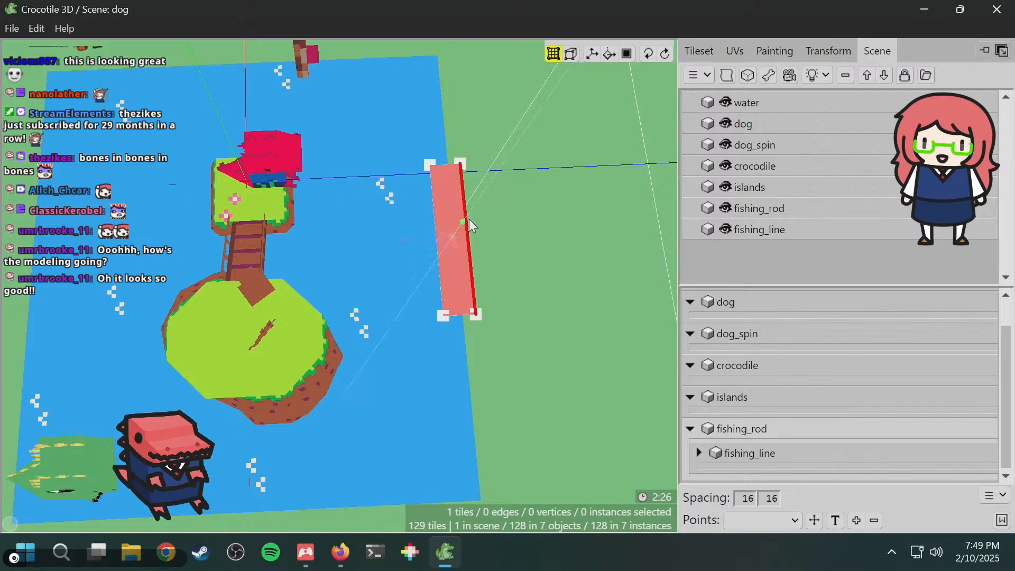
{"action": "middle_click_drag", "start_coordinate": [433, 231], "coordinate": [433, 165]}
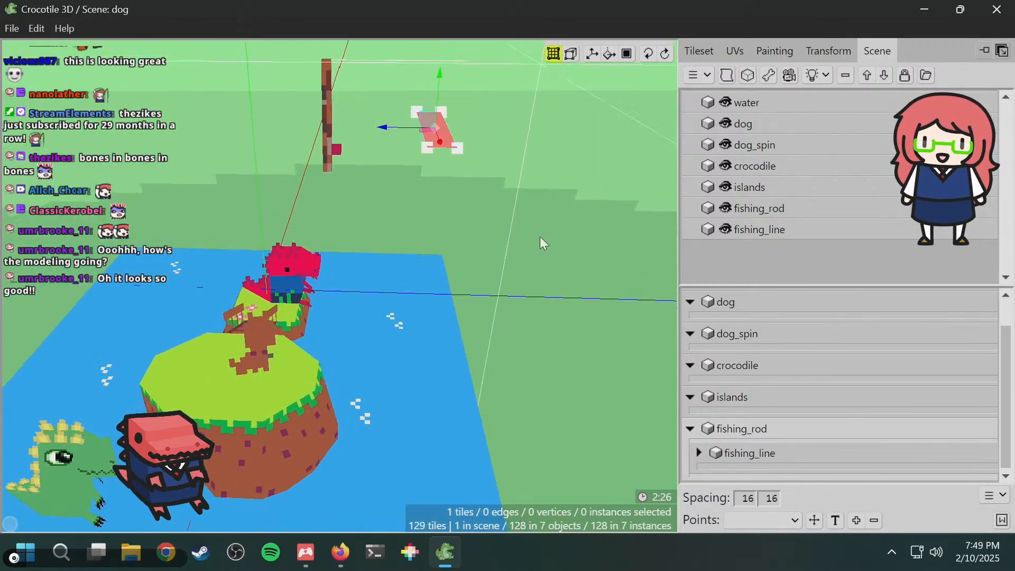
{"action": "key", "text": "Delete"}
{"action": "key", "text": "space"}
{"action": "left_click_drag", "start_coordinate": [403, 77], "coordinate": [396, 114]}
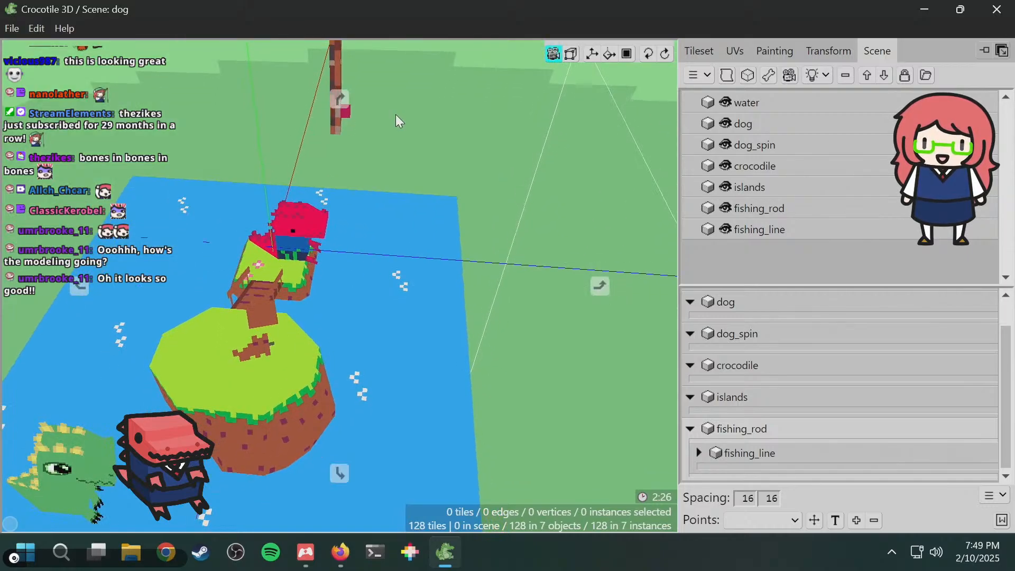
- Select the fishing_rod instance floating above the scene and move it down close to the crocodile on the small island
{"action": "right_click_drag", "start_coordinate": [422, 91], "coordinate": [355, 236]}
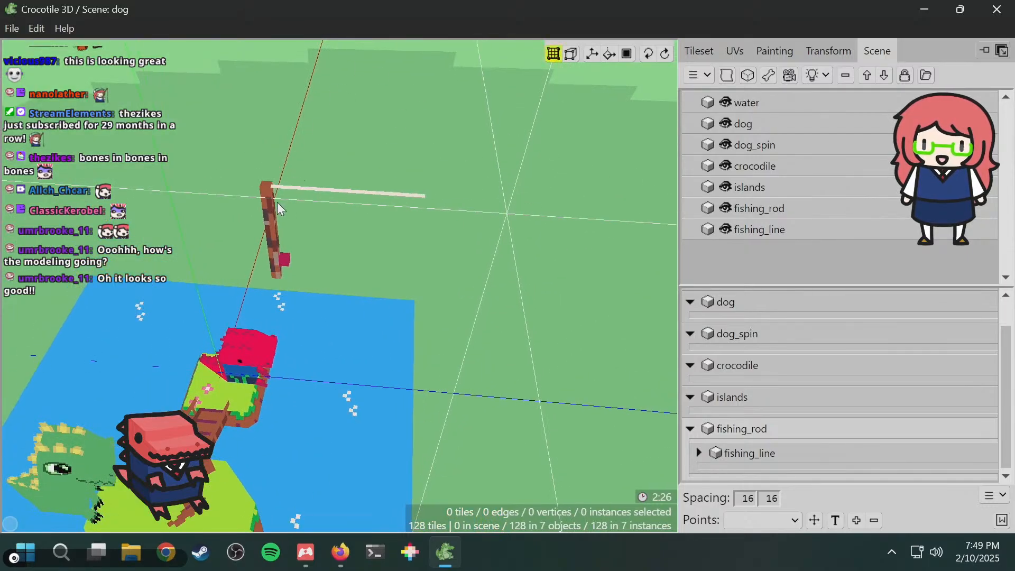
{"action": "left_click", "coordinate": [270, 219]}
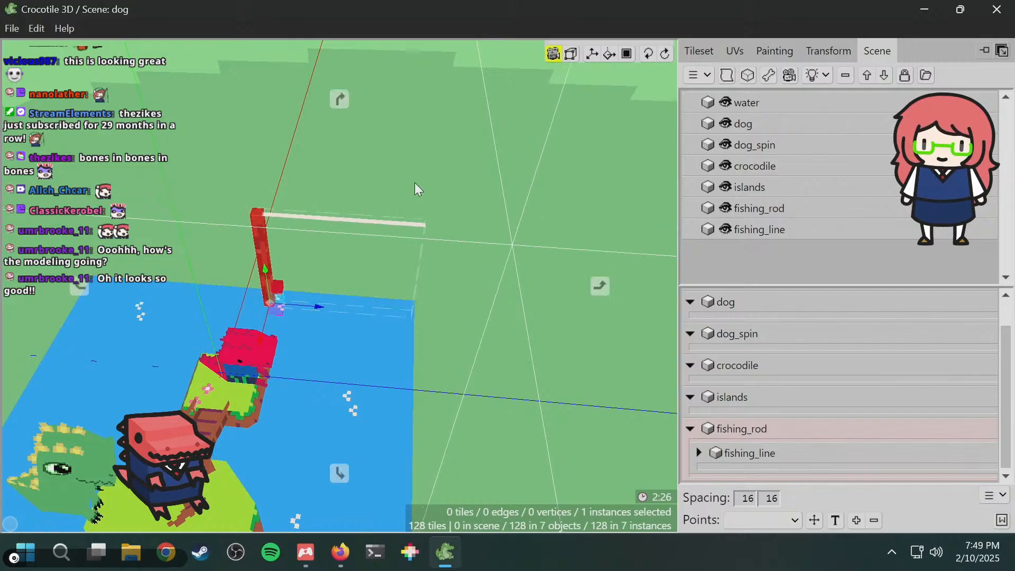
{"action": "left_click_drag", "start_coordinate": [414, 182], "coordinate": [420, 146]}
{"action": "key", "text": "space"}
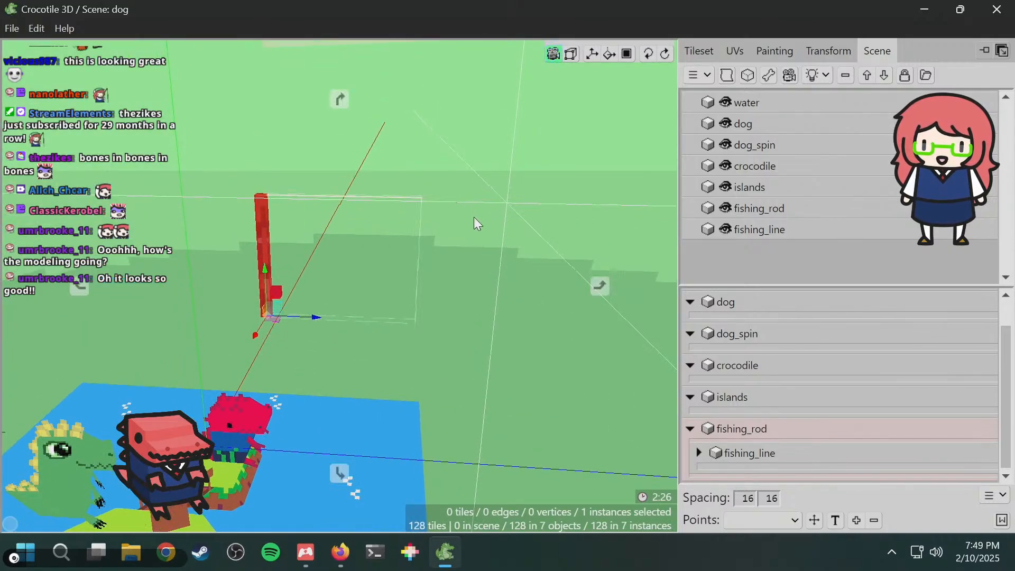
{"action": "right_click_drag", "start_coordinate": [474, 216], "coordinate": [463, 225]}
{"action": "key", "text": "space"}
{"action": "left_click_drag", "start_coordinate": [463, 224], "coordinate": [467, 221]}
{"action": "scroll", "coordinate": [484, 208], "scroll_direction": "down", "scroll_amount": 5}
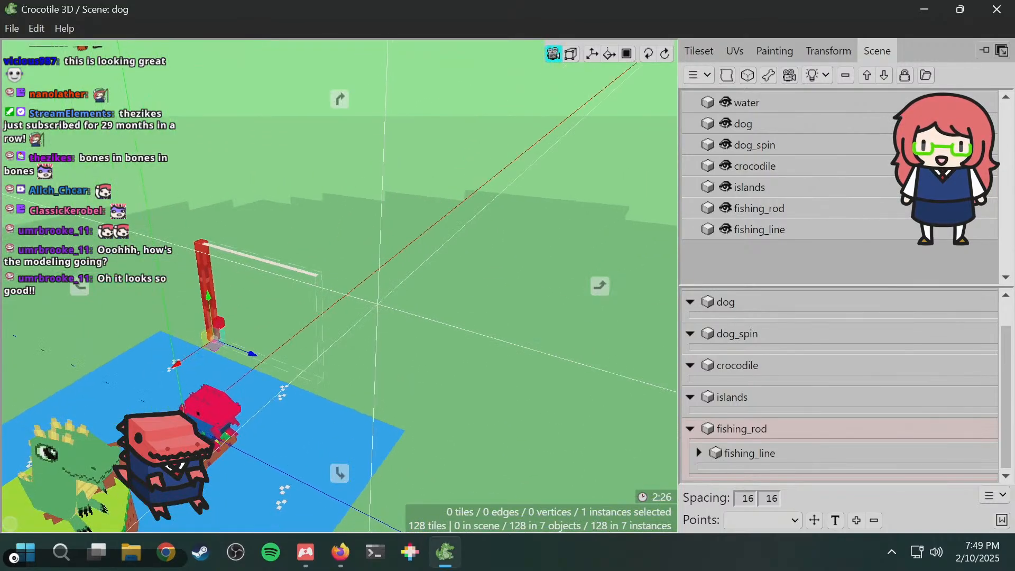
{"action": "scroll", "coordinate": [484, 218], "scroll_direction": "up", "scroll_amount": 5}
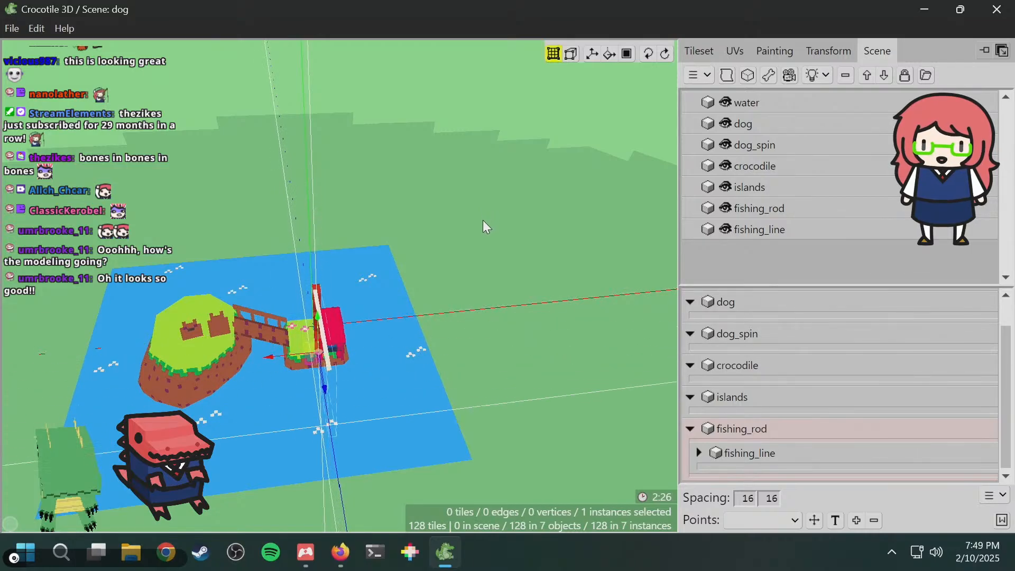
{"action": "key", "text": "space"}
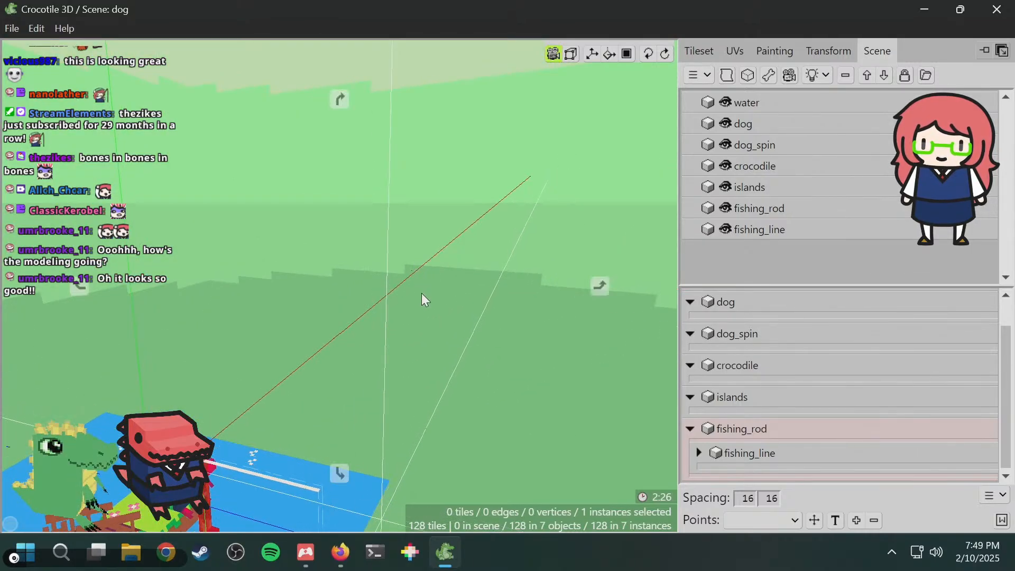
{"action": "scroll", "coordinate": [421, 296], "scroll_direction": "down", "scroll_amount": 5}
{"action": "left_click_drag", "start_coordinate": [427, 364], "coordinate": [454, 338]}
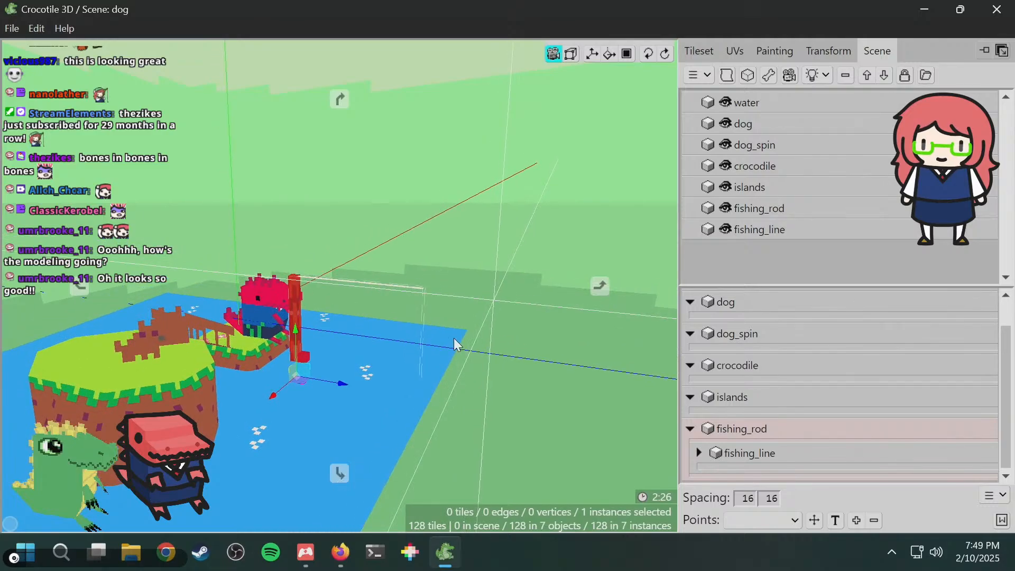
- Raise the fishing rod slightly and shift it sideways so it stands beside the crocodile at the island's edge
{"action": "key", "text": "w"}
{"action": "key", "text": "w"}
{"action": "key", "text": "w"}
{"action": "key", "text": "w"}
{"action": "key", "text": "space"}
{"action": "left_click_drag", "start_coordinate": [472, 211], "coordinate": [466, 237]}
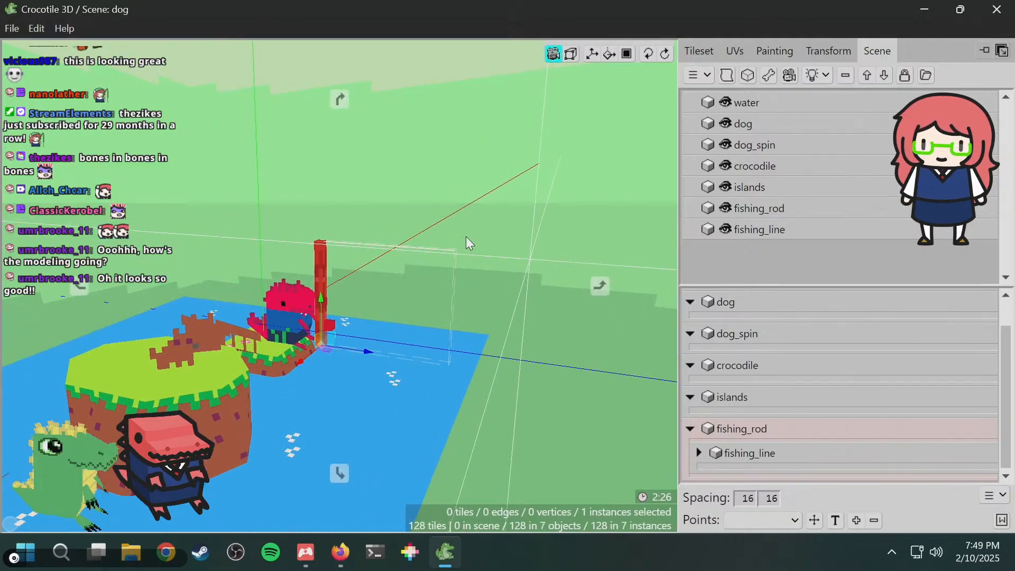
{"action": "key", "text": "space"}
{"action": "right_click_drag", "start_coordinate": [473, 205], "coordinate": [491, 200]}
{"action": "right_click", "coordinate": [483, 204]}
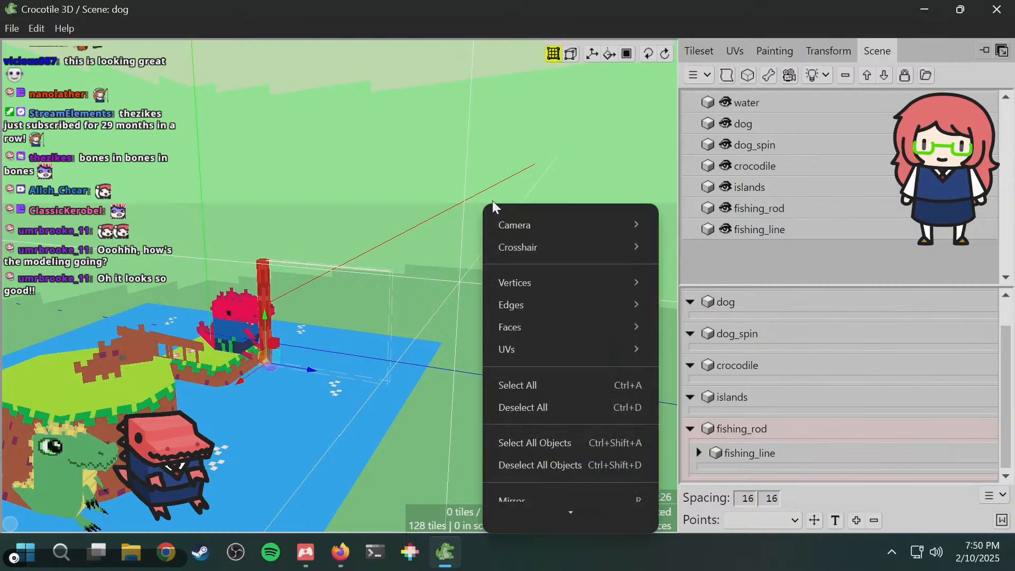
{"action": "left_click", "coordinate": [507, 186]}
{"action": "right_click_drag", "start_coordinate": [528, 181], "coordinate": [502, 189]}
{"action": "key", "text": "d"}
{"action": "key", "text": "d"}
{"action": "key", "text": "space"}
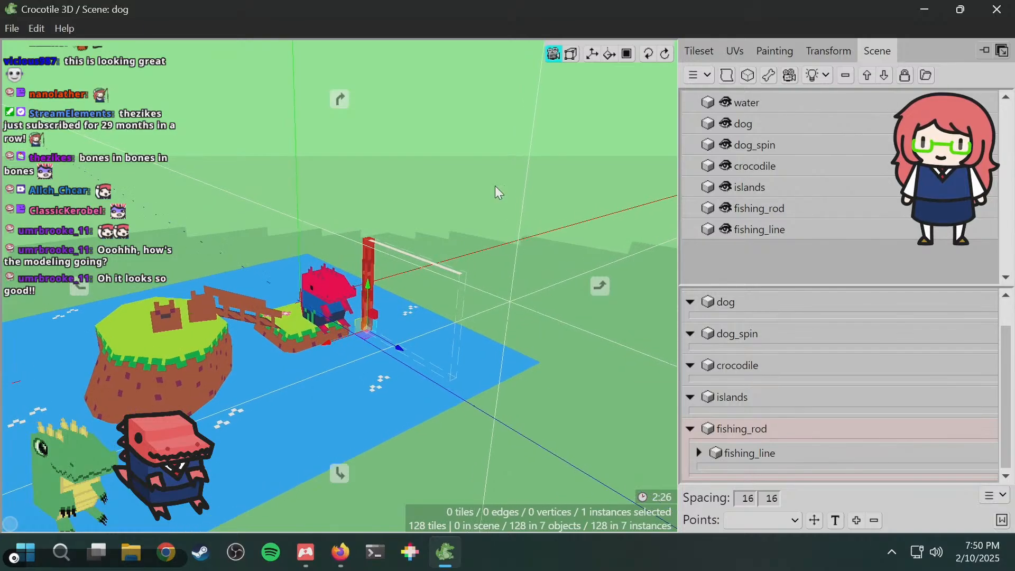
- Nudge the fishing rod sideways until its handle sits at the crocodile's hands
{"action": "scroll", "coordinate": [495, 186], "scroll_direction": "up", "scroll_amount": 2}
{"action": "key", "text": "space"}
{"action": "scroll", "coordinate": [349, 339], "scroll_direction": "up", "scroll_amount": 5}
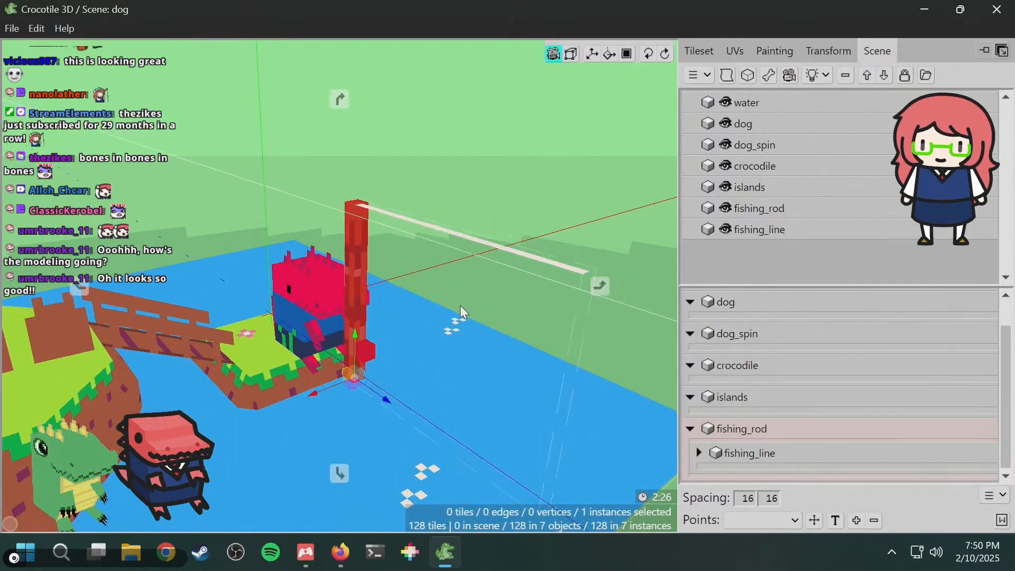
{"action": "key", "text": "space"}
{"action": "left_click_drag", "start_coordinate": [460, 306], "coordinate": [491, 220]}
{"action": "key", "text": "space"}
{"action": "key", "text": "a"}
{"action": "key", "text": "a"}
{"action": "key", "text": "a"}
{"action": "key", "text": "a"}
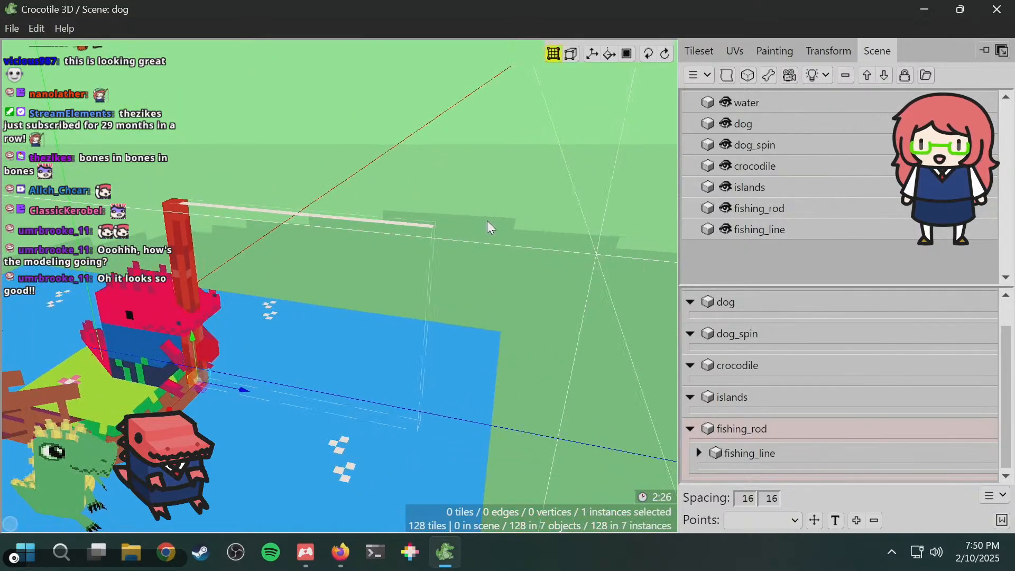
{"action": "key", "text": "d"}
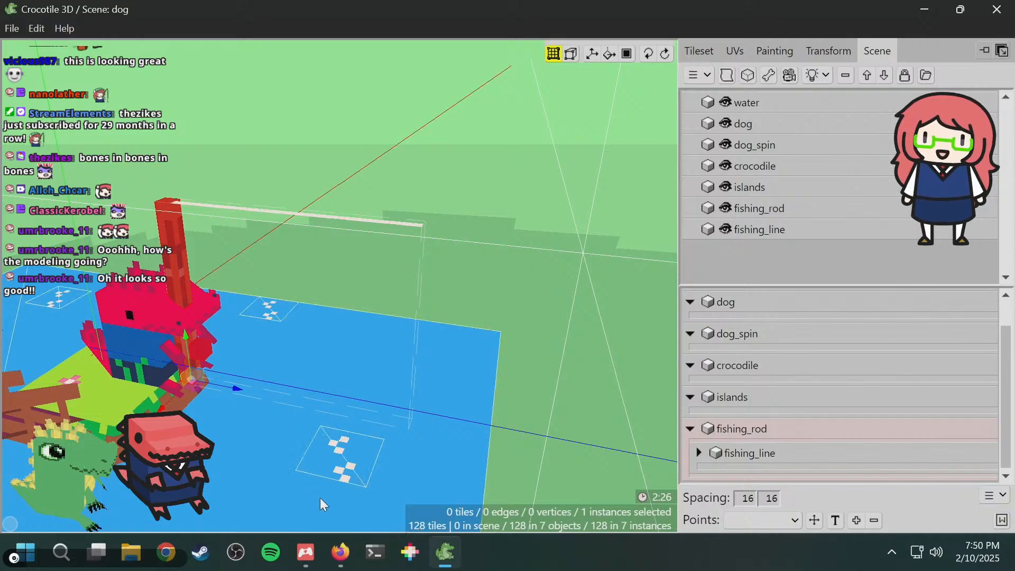
- Switch to Firefox, close the Skinning & Rigging video, and search the Crocotile 3D documentation for "rotate"
{"action": "left_click", "coordinate": [340, 550]}
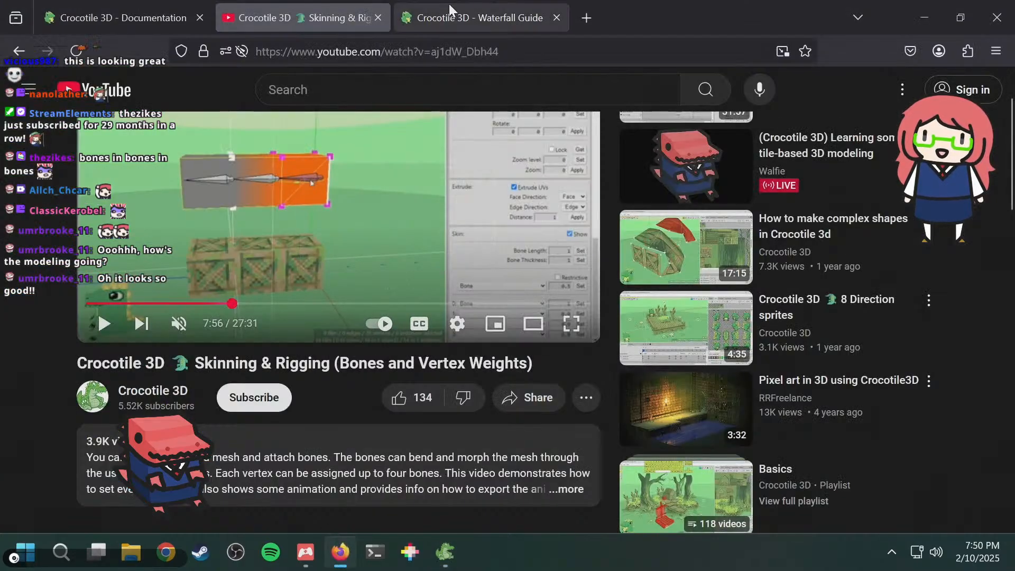
{"action": "left_click", "coordinate": [378, 17]}
{"action": "key", "text": "ctrl+Tab"}
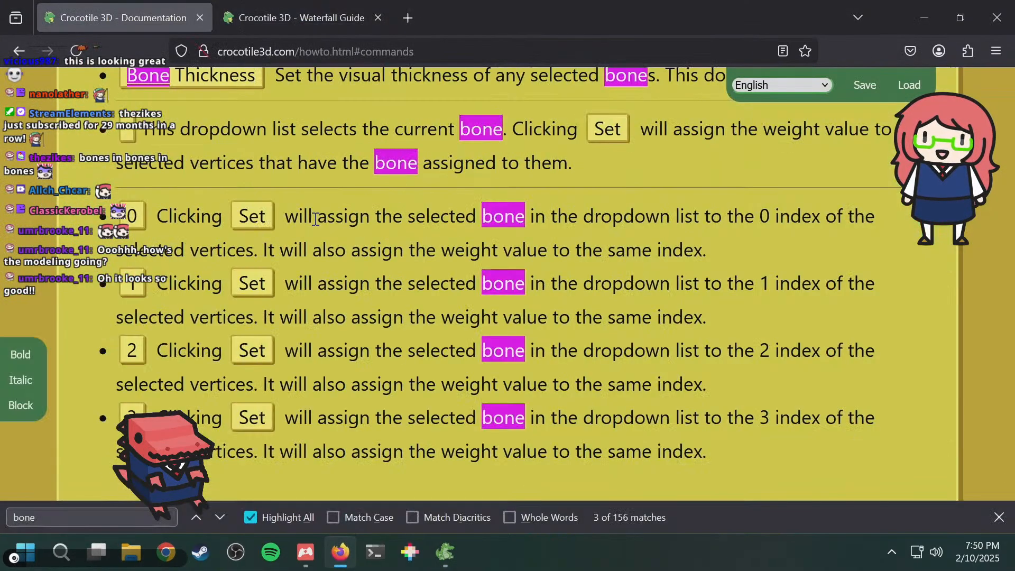
{"action": "key", "text": "ctrl+f"}
{"action": "type", "text": "r"}
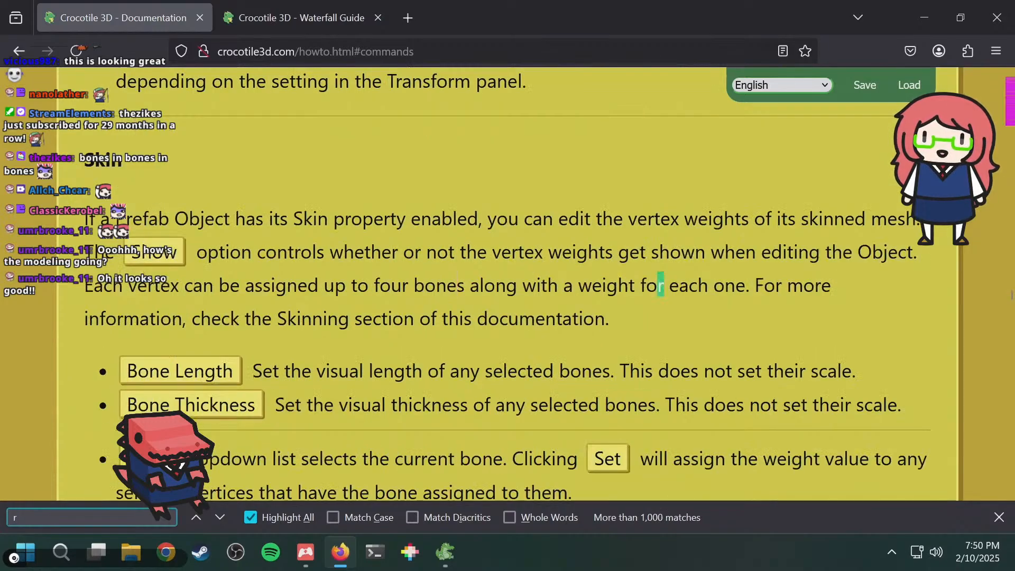
{"action": "type", "text": "otate"}
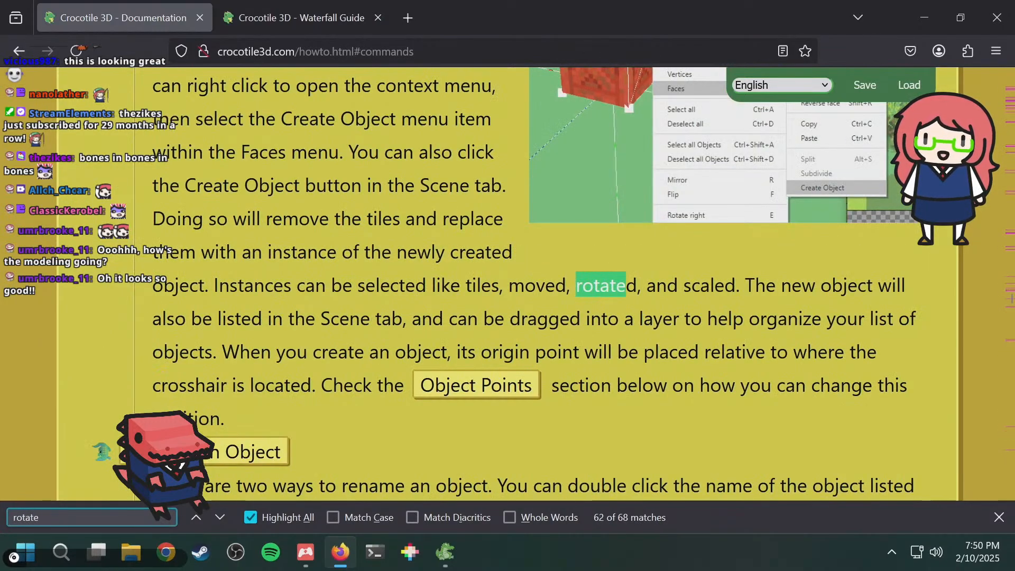
- Go through the "rotate" matches in the documentation to find how to rotate a selection with the gizmo
{"action": "key", "text": "Return"}
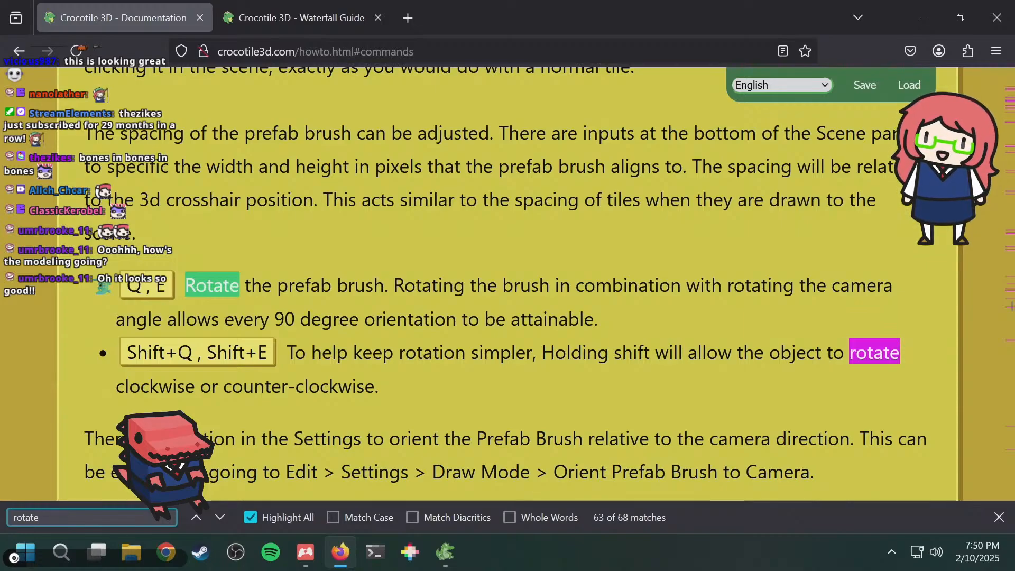
{"action": "key", "text": "Return"}
{"action": "key", "text": "Return"}
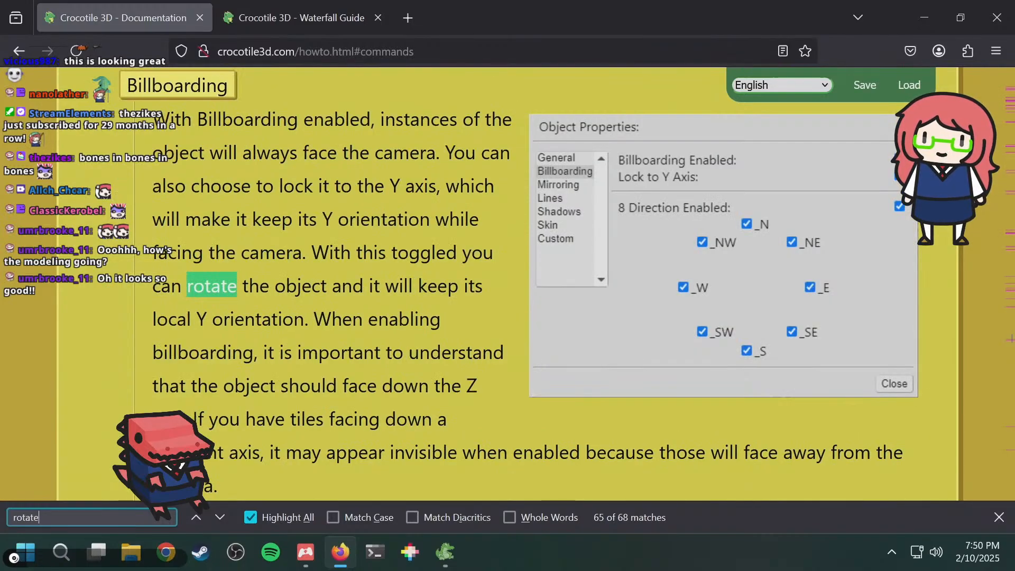
{"action": "key", "text": "Return"}
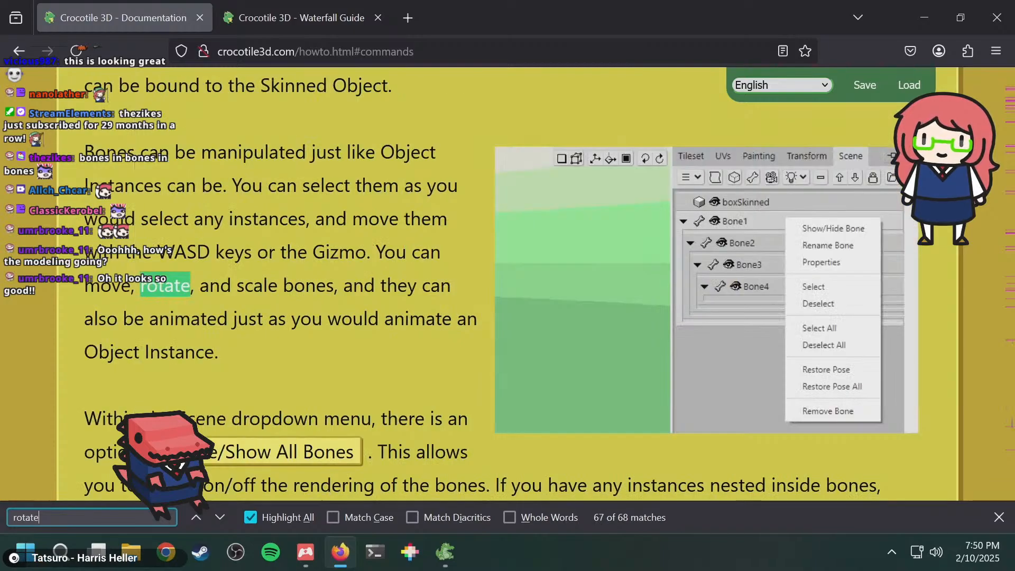
{"action": "key", "text": "Return"}
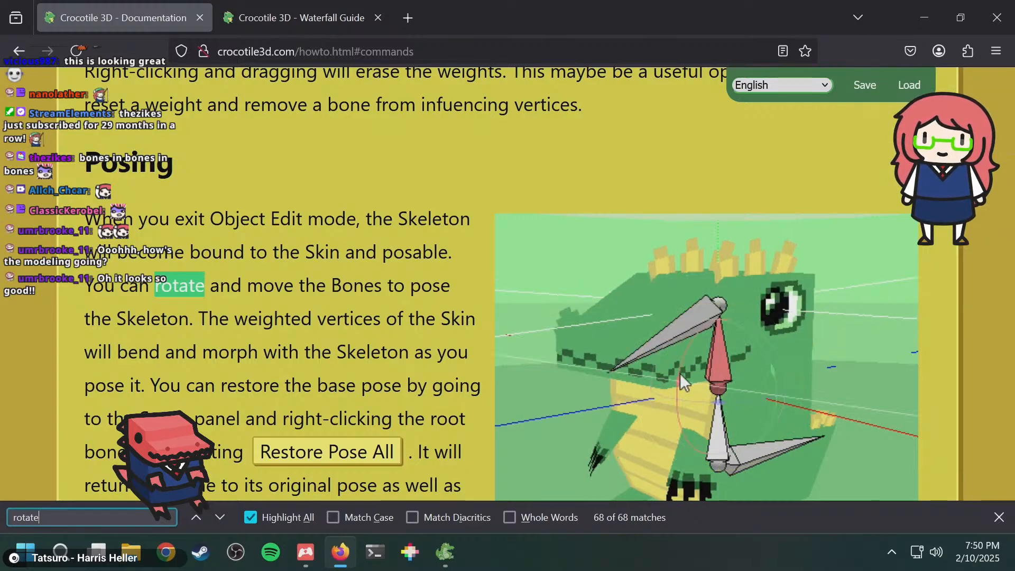
{"action": "key", "text": "Return"}
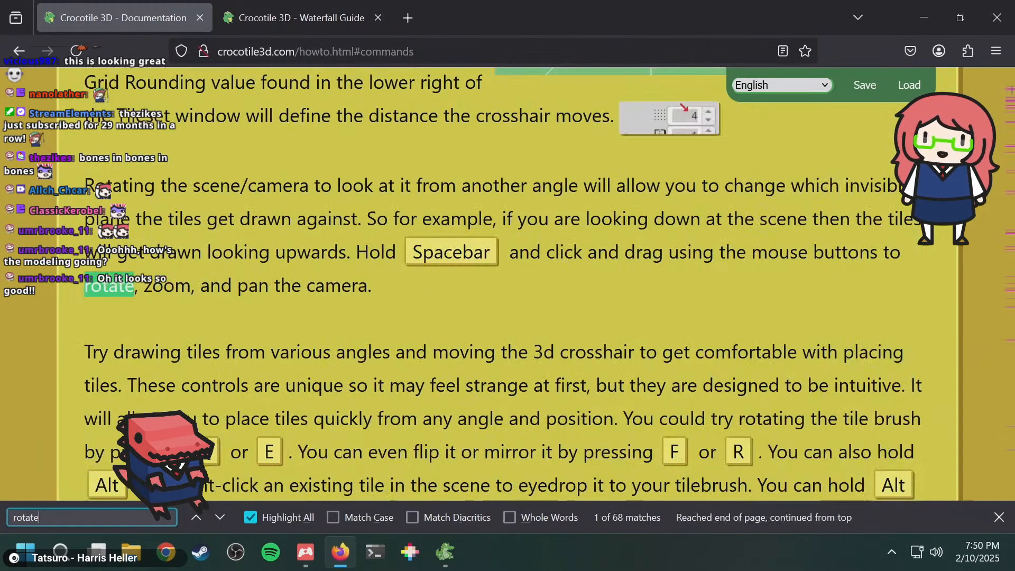
{"action": "key", "text": "Return"}
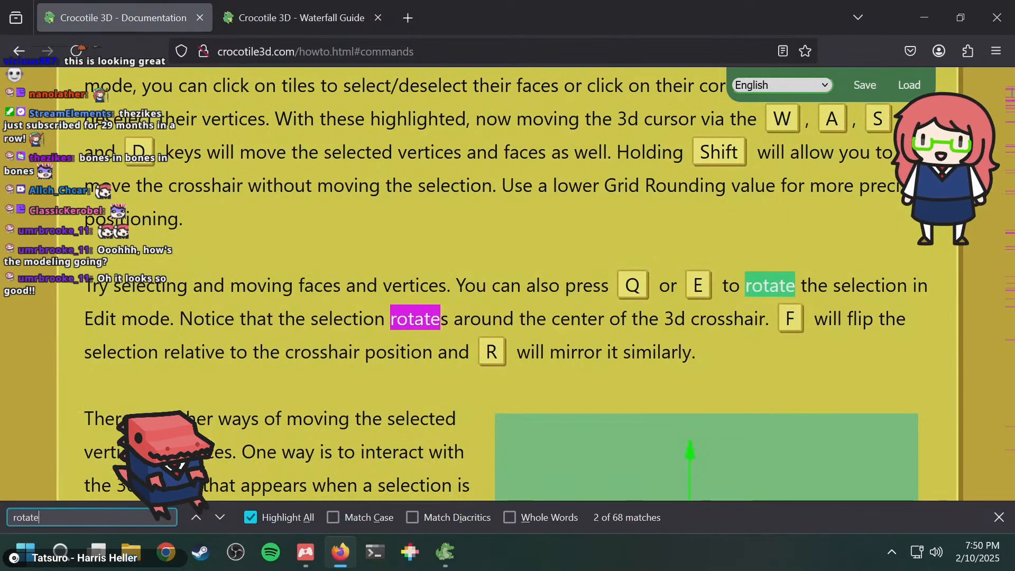
{"action": "key", "text": "Return"}
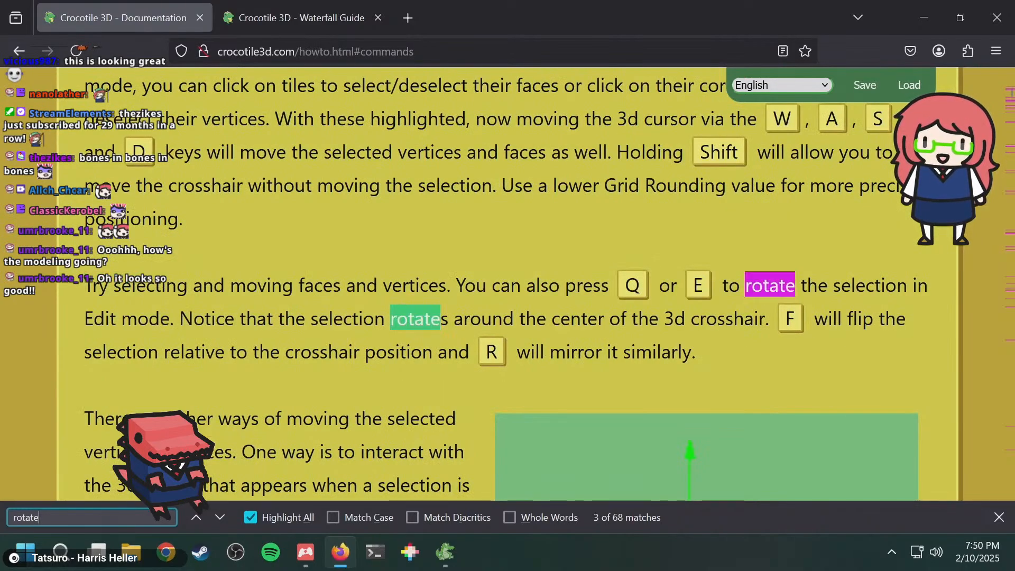
{"action": "key", "text": "Return"}
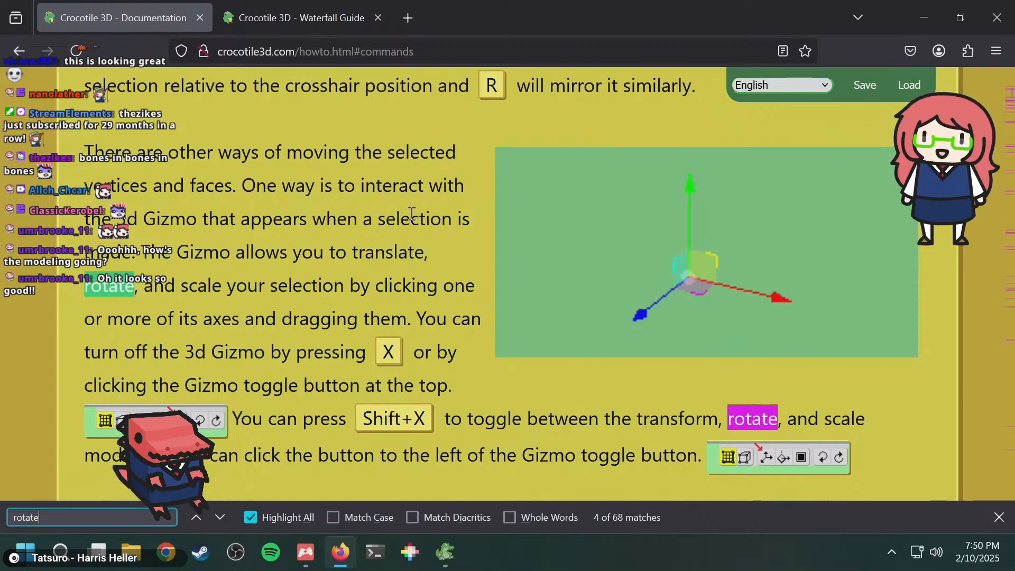
- Return to Crocotile 3D and try moving the fishing rod away from the crocodile along the blue axis with the gizmo
{"action": "key", "text": "alt+Tab"}
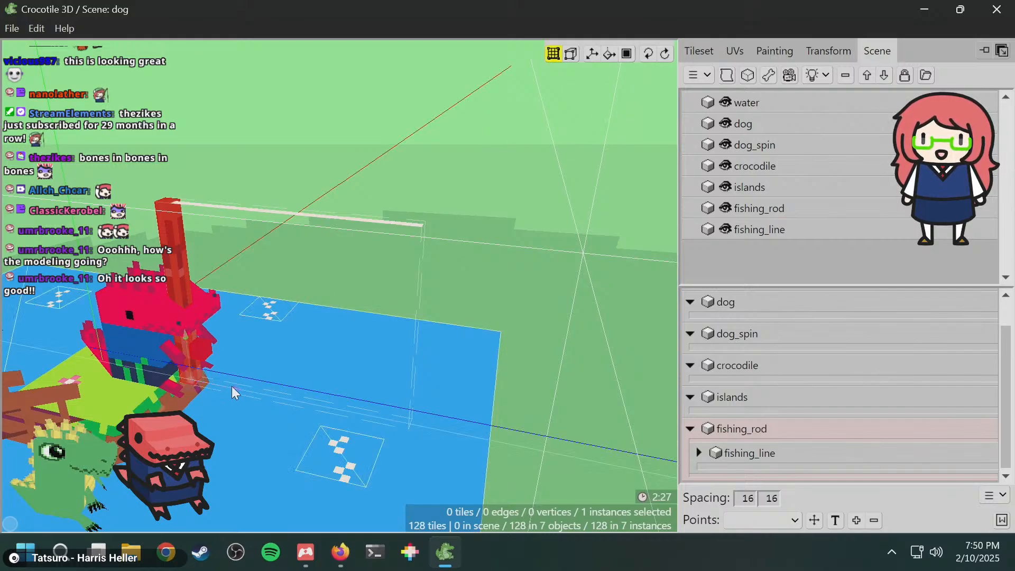
{"action": "key", "text": "space"}
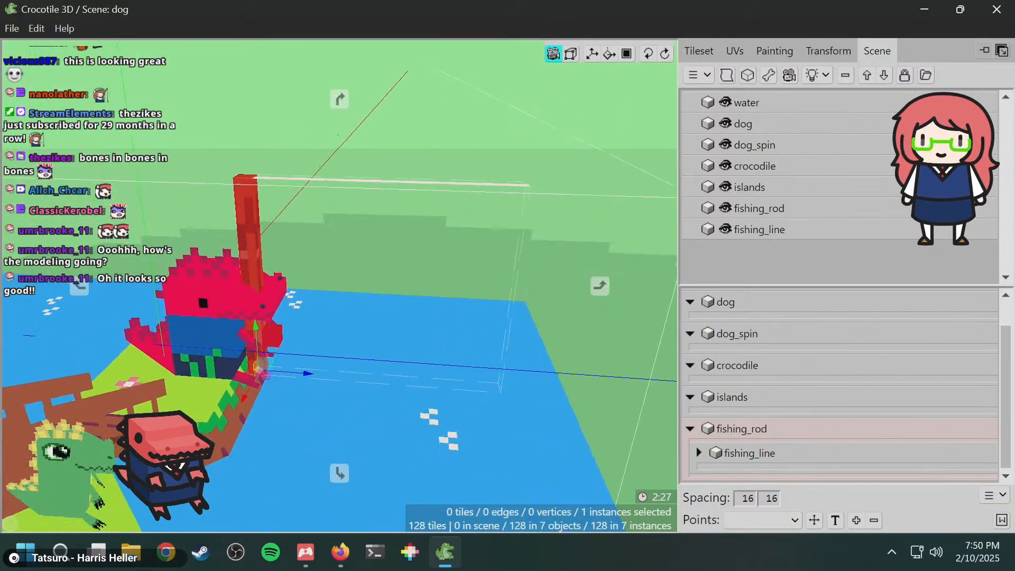
{"action": "key", "text": "space"}
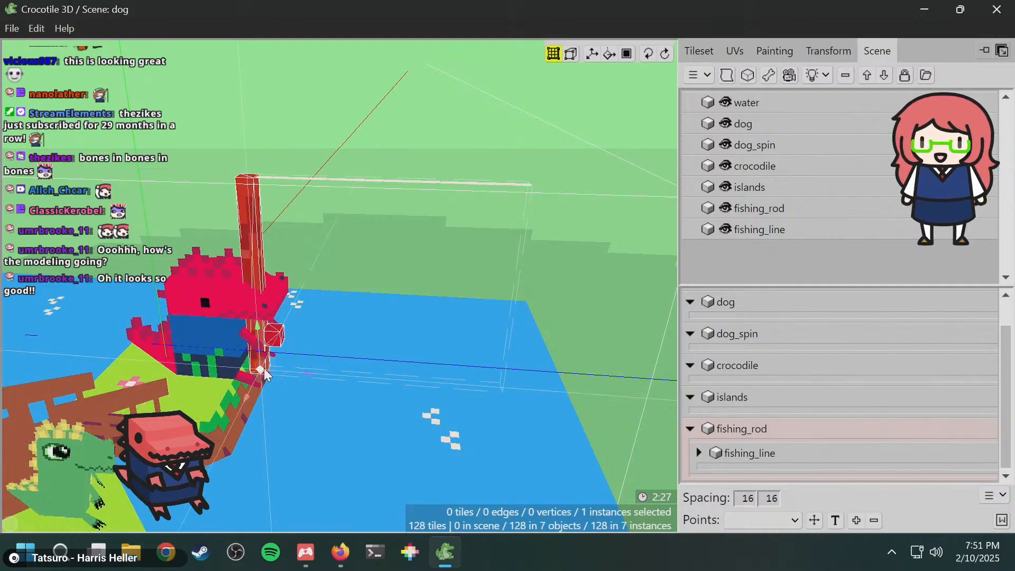
{"action": "left_click_drag", "start_coordinate": [266, 374], "coordinate": [298, 402]}
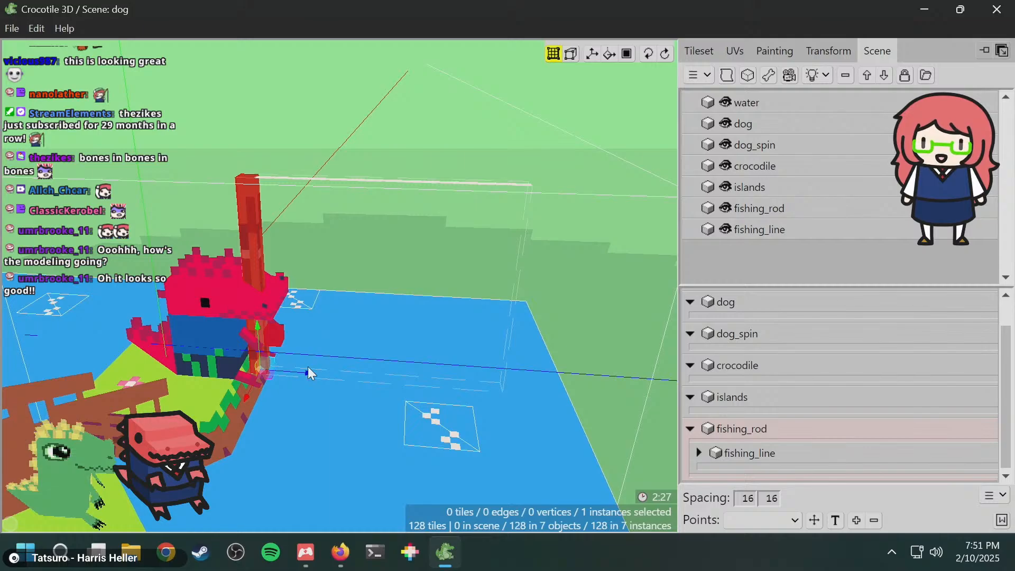
{"action": "left_click_drag", "start_coordinate": [309, 367], "coordinate": [403, 376]}
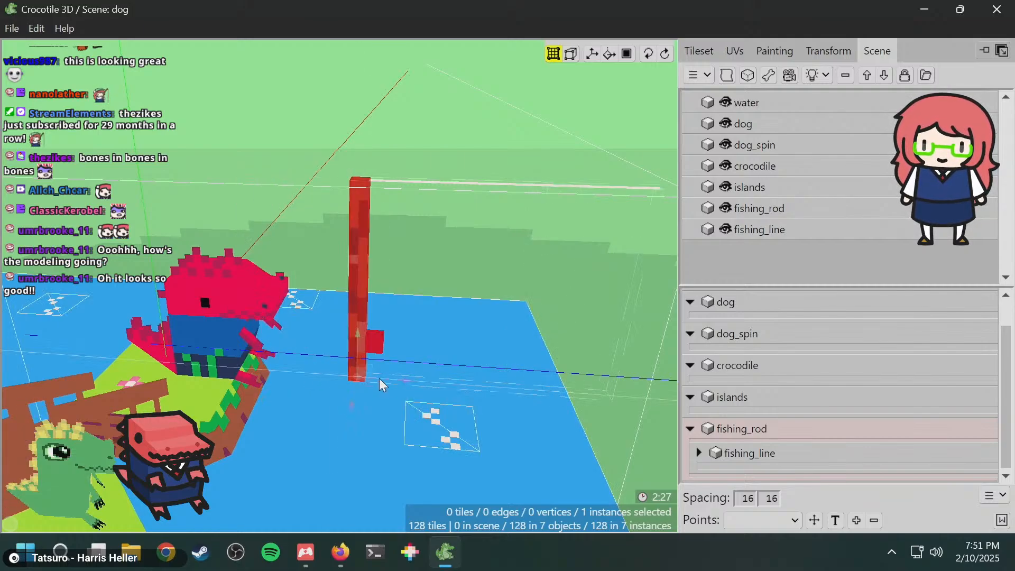
- Check the documentation passage on toggling gizmo modes, and switch the gizmo in Crocotile 3D to rotate
{"action": "key", "text": "alt+Tab"}
{"action": "scroll", "coordinate": [379, 369], "scroll_direction": "down", "scroll_amount": 3}
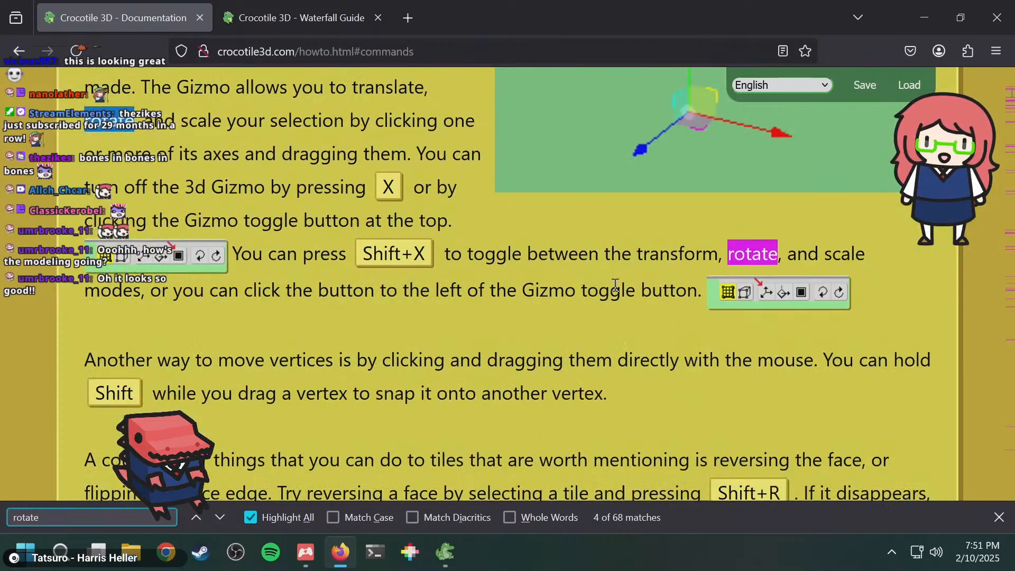
{"action": "key", "text": "alt+Tab"}
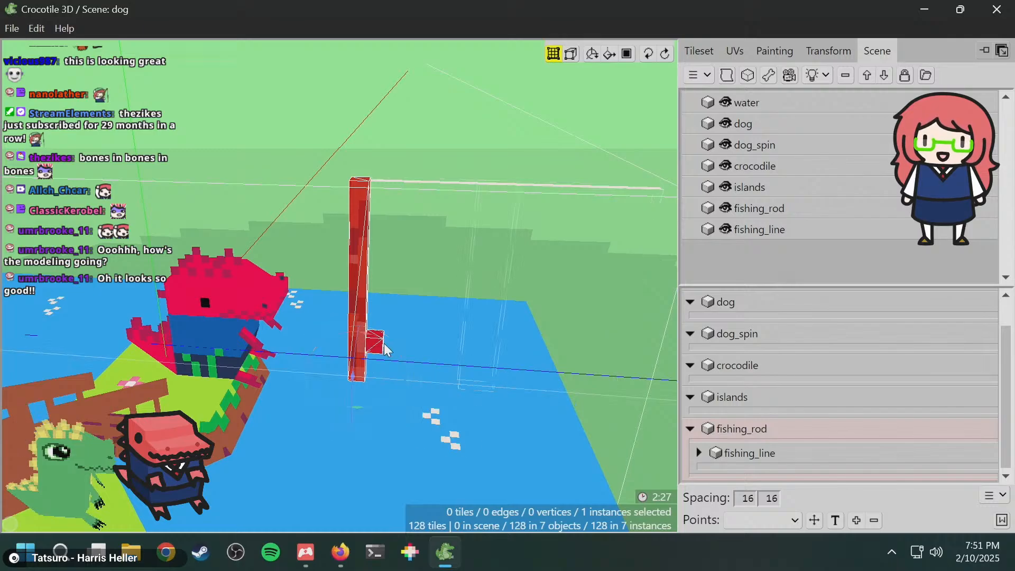
- Place the fishing rod back at the crocodile's hands and rotate it so it tilts forward over the water
{"action": "key", "text": "space"}
{"action": "left_click_drag", "start_coordinate": [392, 335], "coordinate": [289, 334]}
{"action": "key", "text": "space"}
{"action": "key", "text": "space"}
{"action": "key", "text": "space"}
{"action": "key", "text": "Tab"}
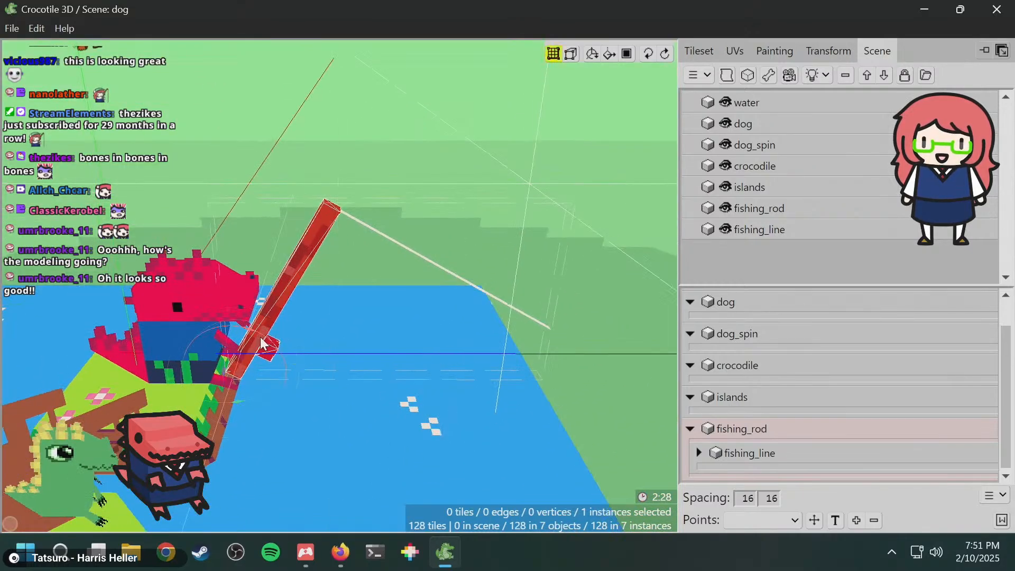
- Undo and redo the latest fishing rod rotations to compare different forward tilts
{"action": "key", "text": "ctrl+z"}
{"action": "key", "text": "ctrl+z"}
{"action": "key", "text": "ctrl+y"}
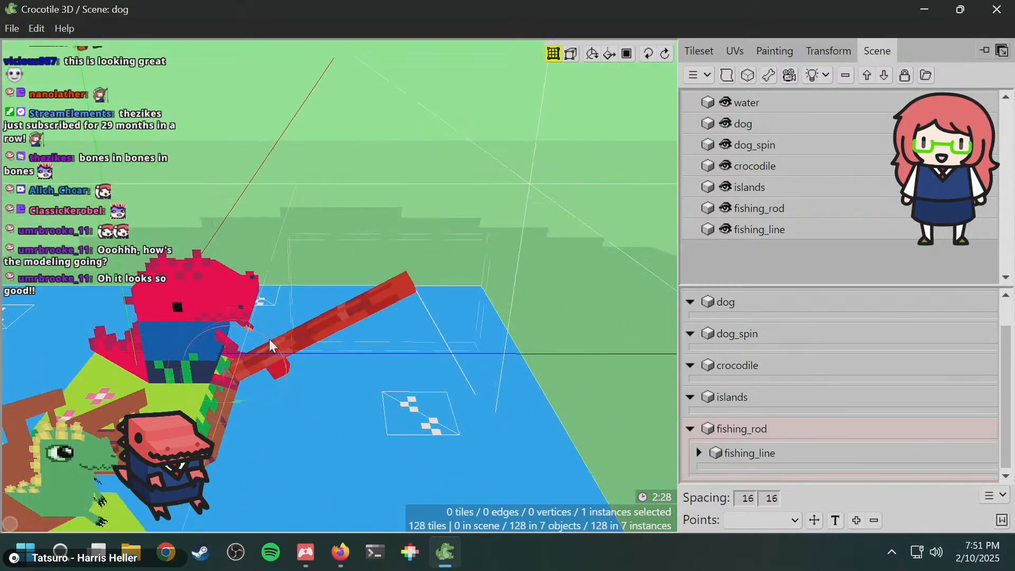
{"action": "key", "text": "ctrl+z"}
{"action": "key", "text": "ctrl+z"}
{"action": "key", "text": "ctrl+z"}
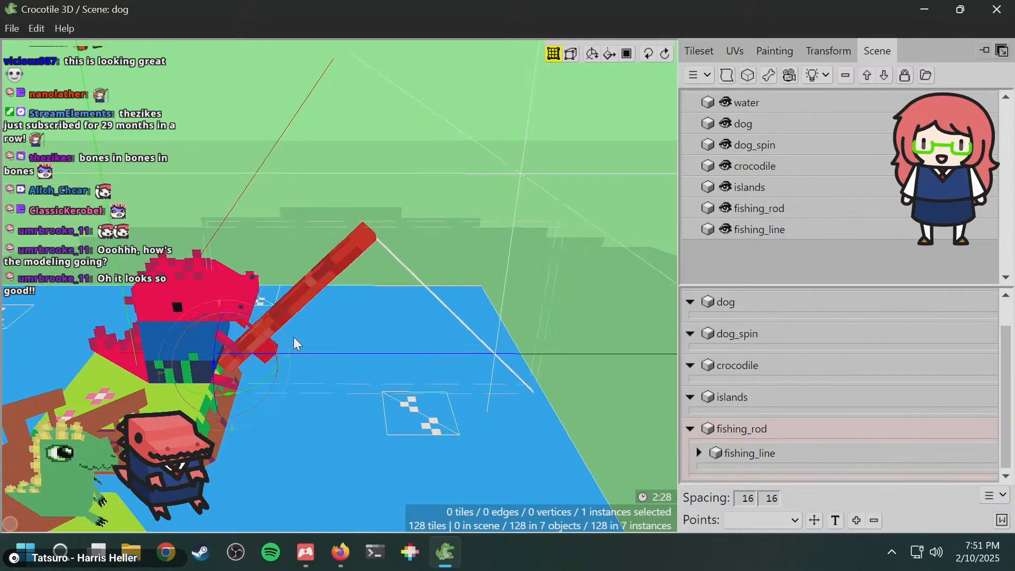
- Undo the latest fishing rod changes and check the rod's forward tilt from several viewing angles
{"action": "key", "text": "ctrl+z"}
{"action": "key", "text": "space"}
{"action": "left_click_drag", "start_coordinate": [468, 347], "coordinate": [408, 318]}
{"action": "key", "text": "space"}
{"action": "key", "text": "space"}
{"action": "key", "text": "ctrl+z"}
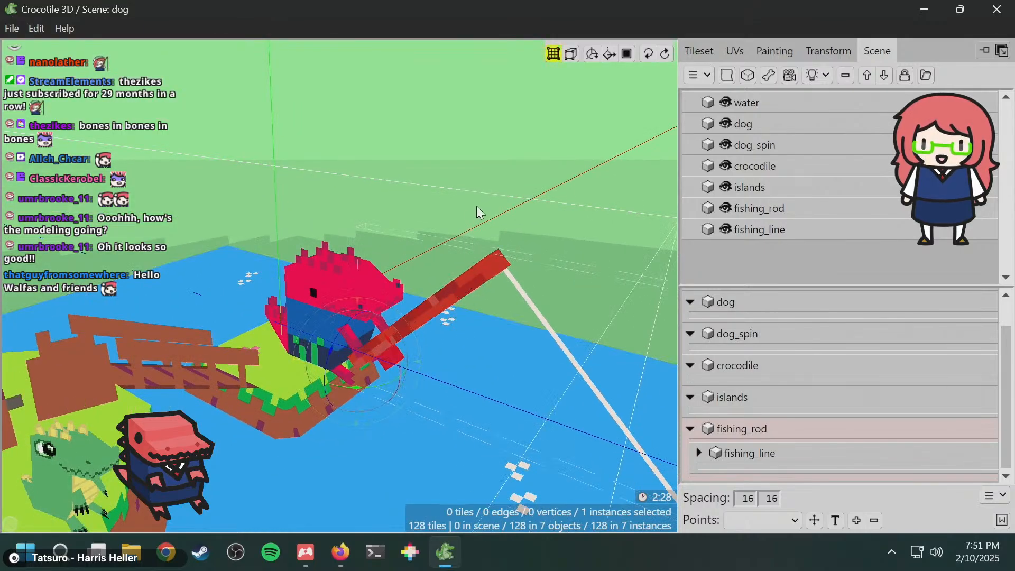
{"action": "key", "text": "space"}
{"action": "left_click_drag", "start_coordinate": [477, 205], "coordinate": [430, 246]}
{"action": "key", "text": "space"}
- Select the fishing rod in the crocodile's hands and open that object for editing
{"action": "right_click", "coordinate": [406, 282]}
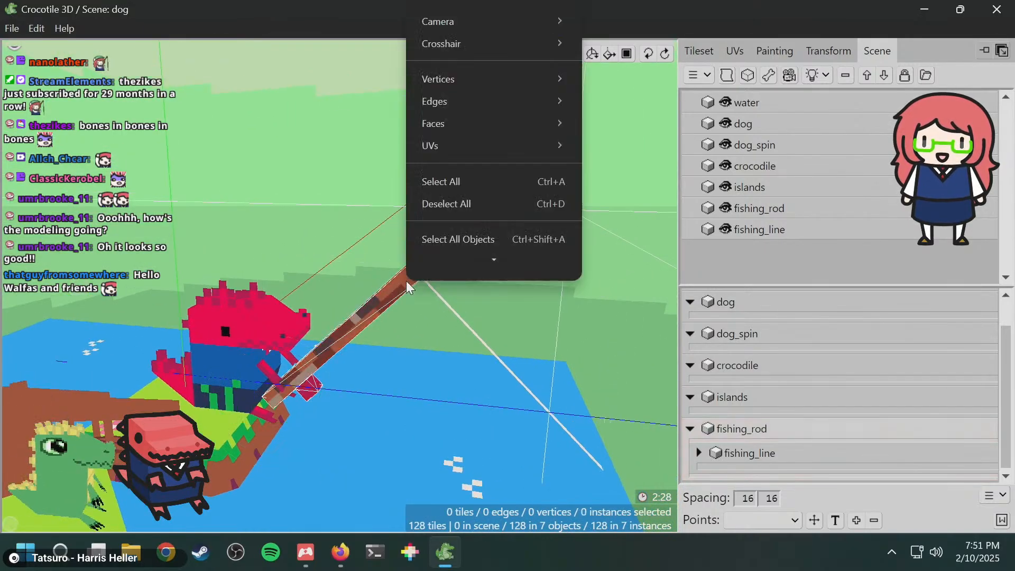
{"action": "left_click", "coordinate": [379, 306]}
{"action": "left_click", "coordinate": [378, 305]}
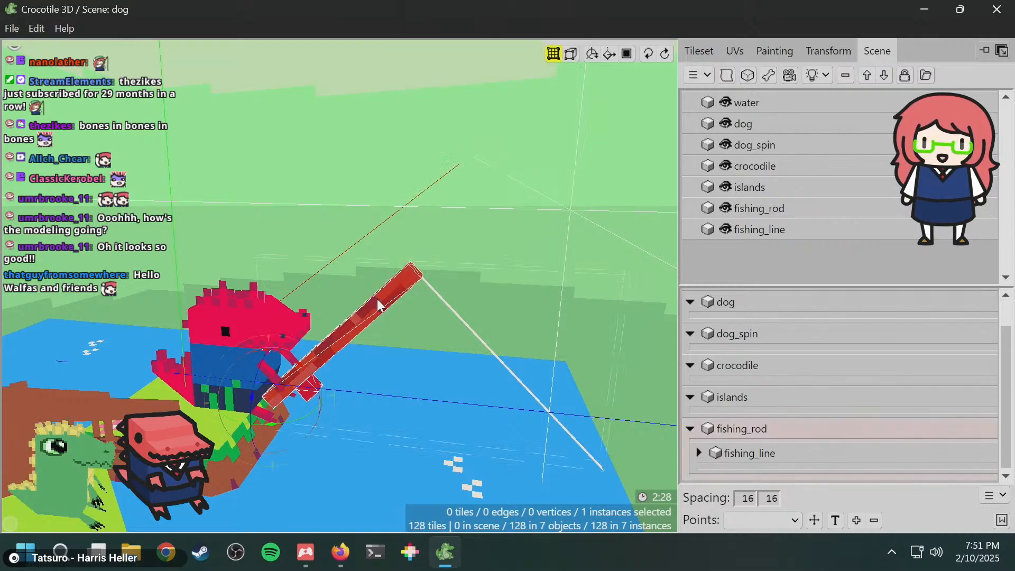
{"action": "right_click", "coordinate": [378, 306]}
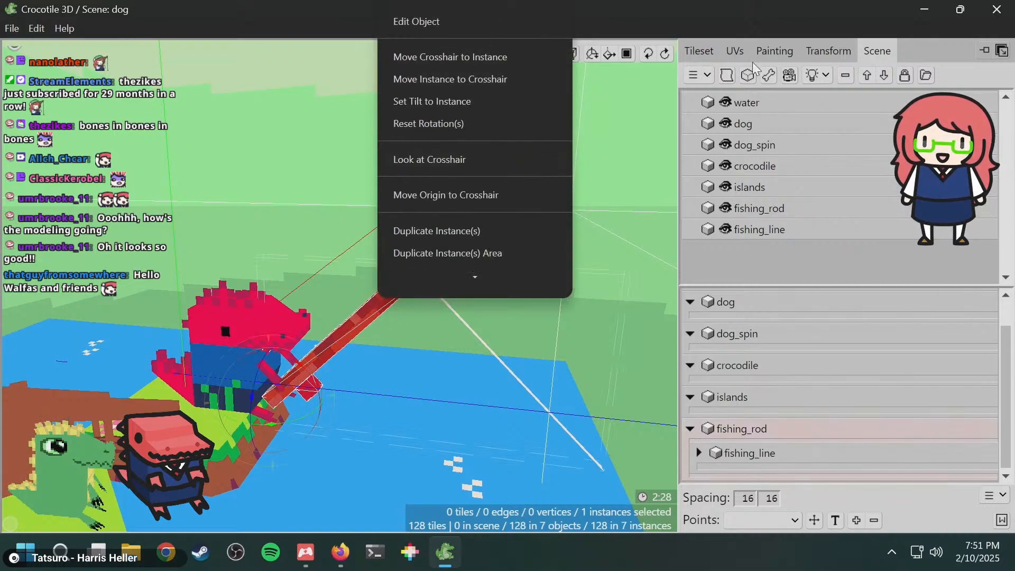
{"action": "left_click", "coordinate": [451, 26]}
{"action": "key", "text": "space"}
{"action": "left_click_drag", "start_coordinate": [478, 224], "coordinate": [422, 213]}
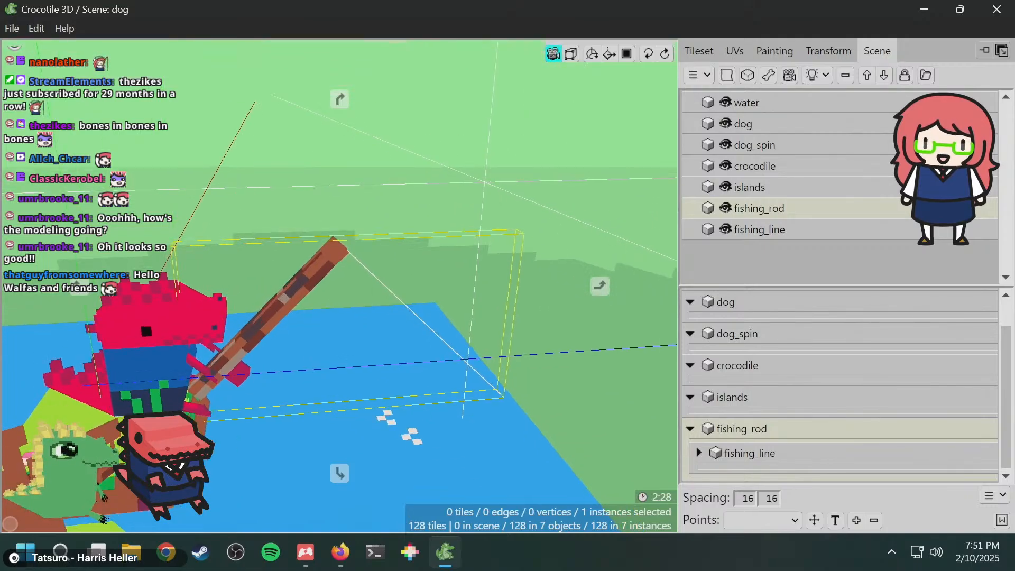
{"action": "left_click_drag", "start_coordinate": [528, 320], "coordinate": [536, 355]}
{"action": "key", "text": "space"}
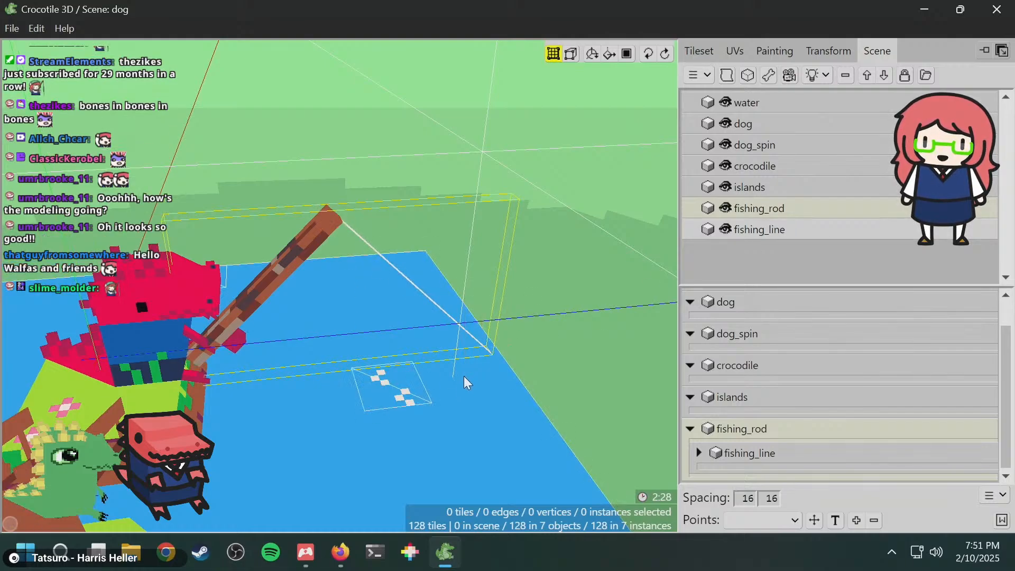
- With the water temporarily hidden, rotate the fishing line about the rod's tip so it hangs closer to vertical, and show the water again
{"action": "left_click", "coordinate": [726, 103]}
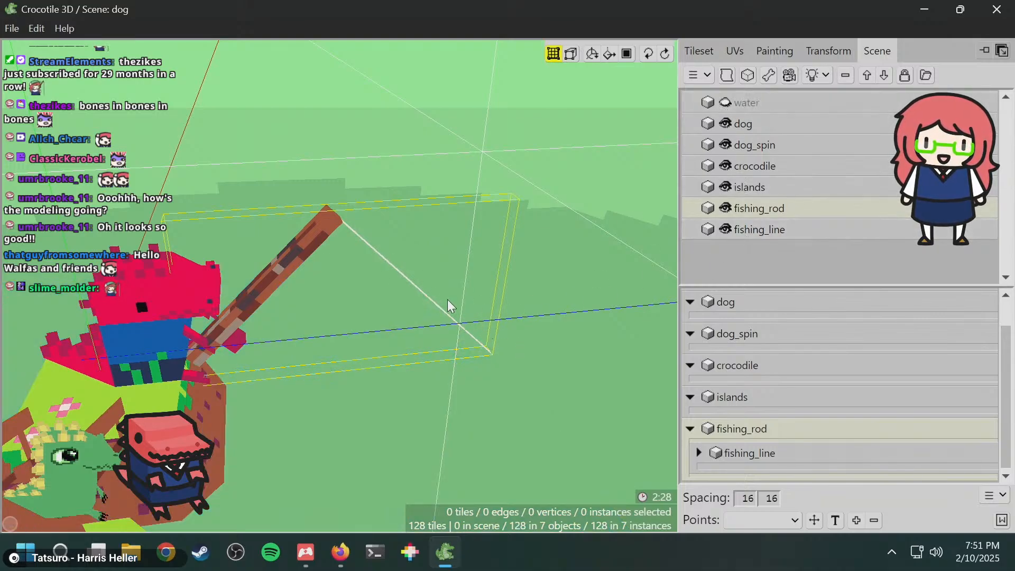
{"action": "left_click", "coordinate": [405, 278]}
{"action": "right_click", "coordinate": [404, 279]}
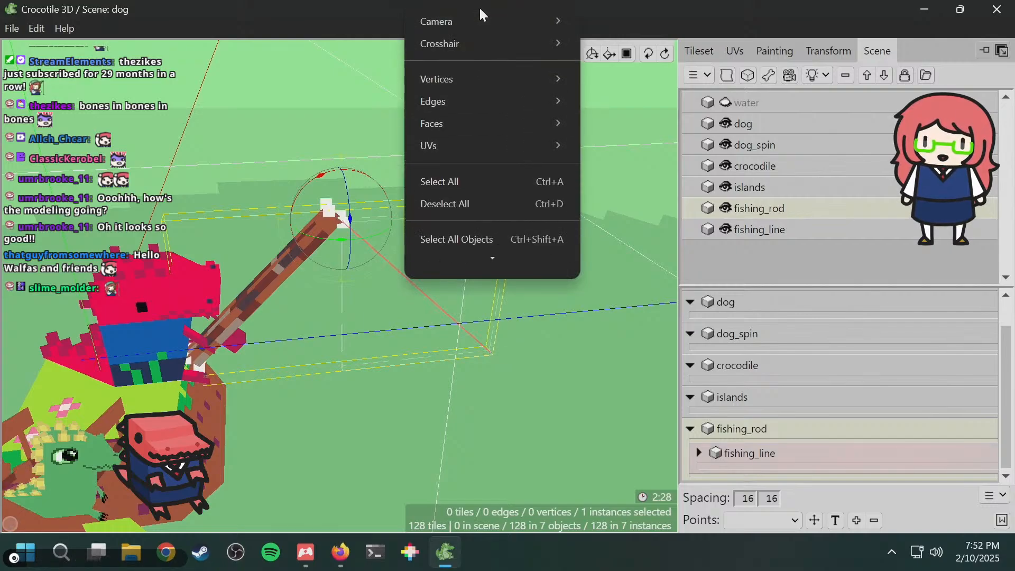
{"action": "left_click", "coordinate": [513, 317]}
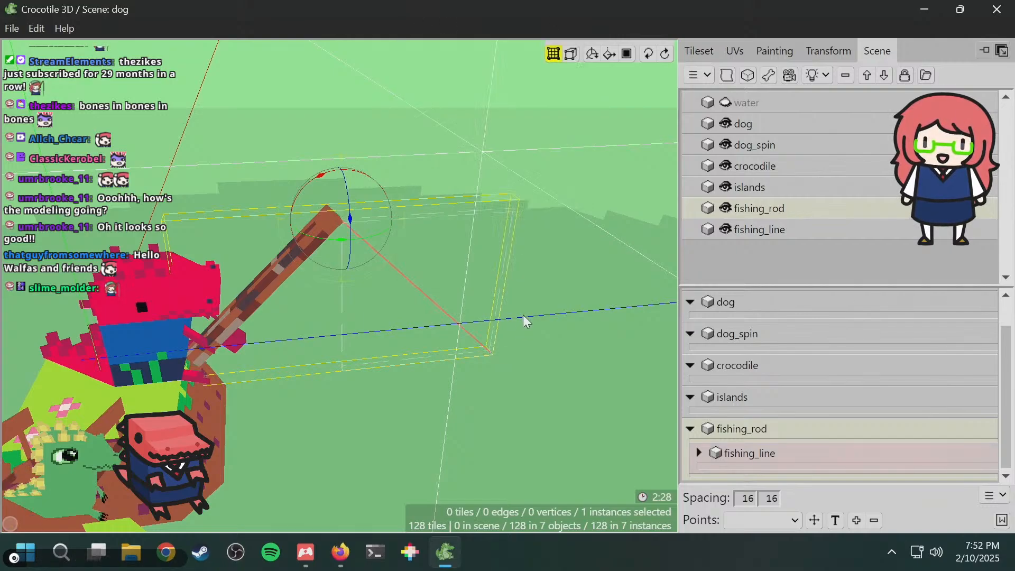
{"action": "left_click_drag", "start_coordinate": [458, 380], "coordinate": [459, 380]}
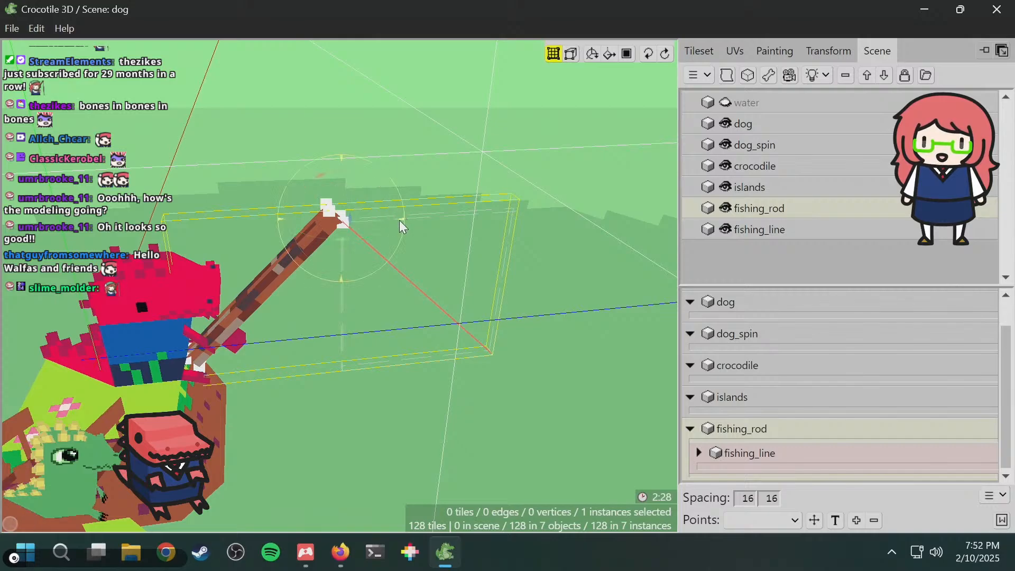
{"action": "mouse_move", "coordinate": [401, 227]}
{"action": "left_mouse_down"}
{"action": "mouse_move", "coordinate": [379, 252]}
{"action": "mouse_move", "coordinate": [392, 241]}
{"action": "left_mouse_up"}
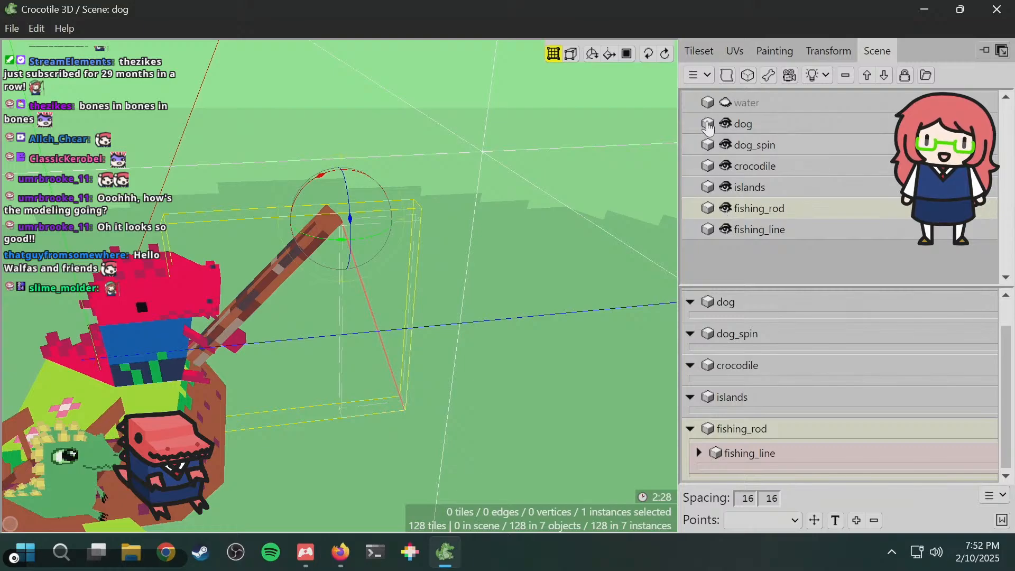
{"action": "left_click", "coordinate": [726, 103]}
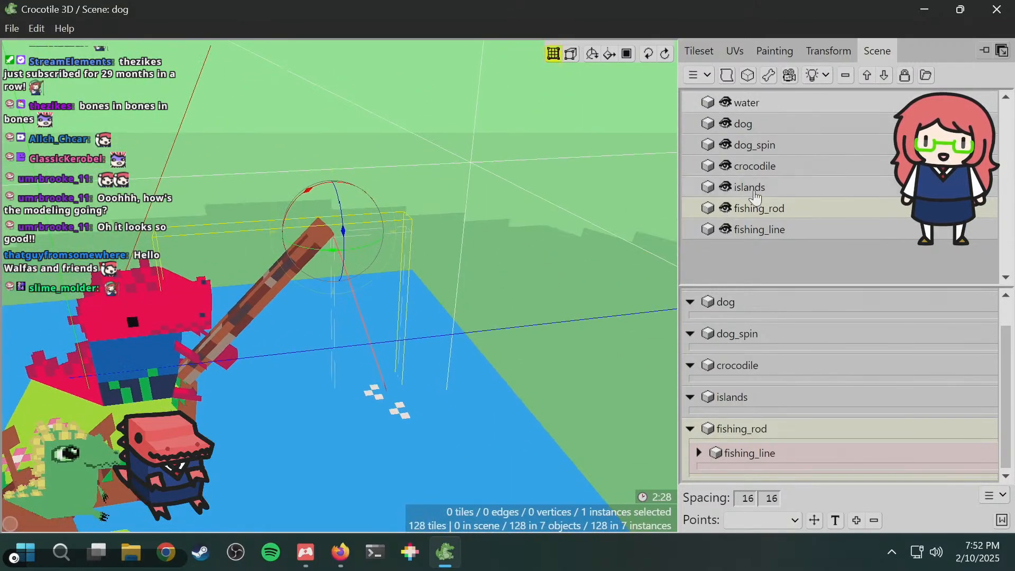
- Undo the recent selection changes to leave the fishing rod object, and open the water object for editing
{"action": "right_click", "coordinate": [459, 413]}
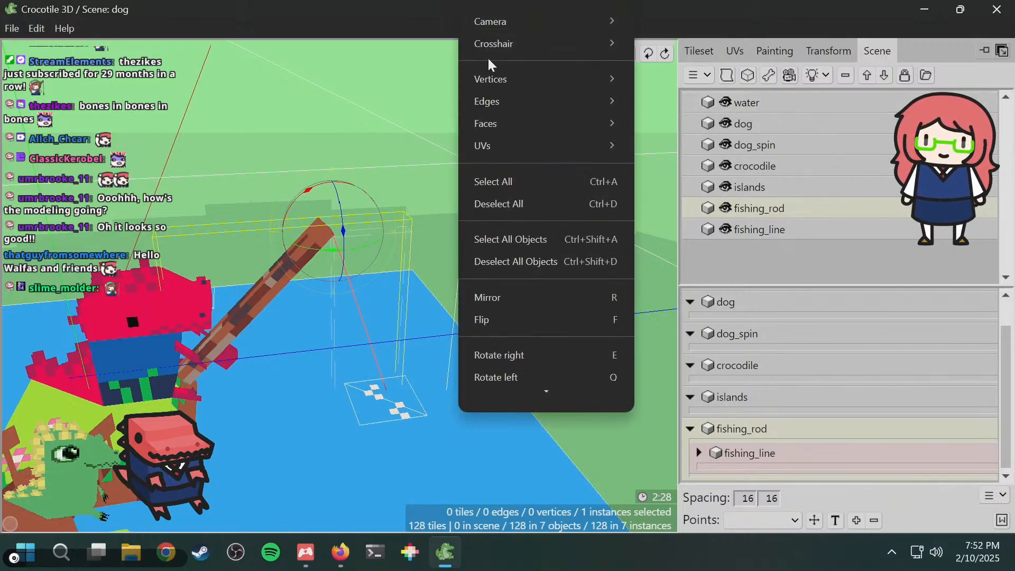
{"action": "left_click", "coordinate": [430, 424]}
{"action": "middle_click_drag", "start_coordinate": [488, 376], "coordinate": [399, 402]}
{"action": "scroll", "coordinate": [465, 375], "scroll_direction": "down", "scroll_amount": 2}
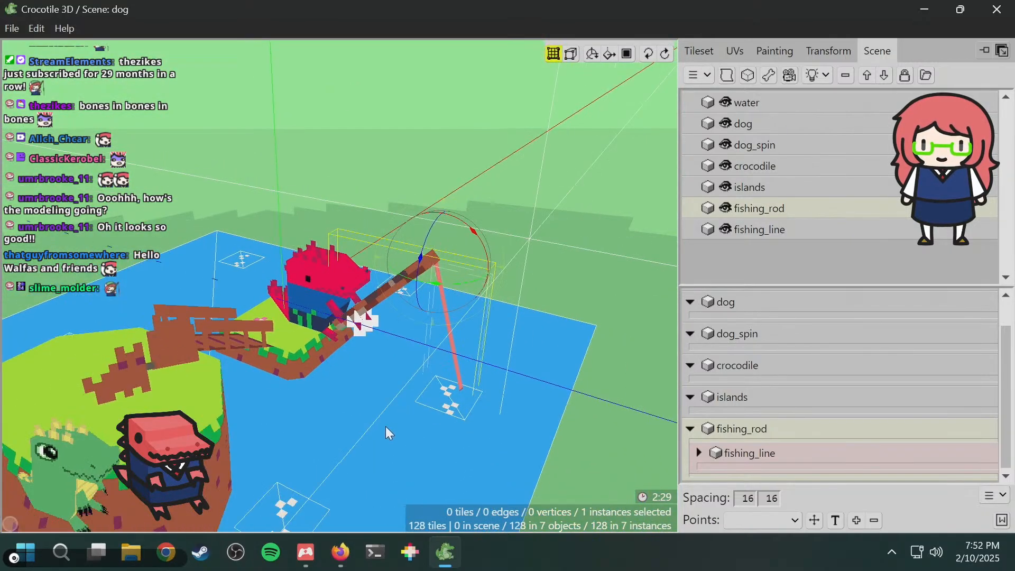
{"action": "key", "text": "ctrl+z"}
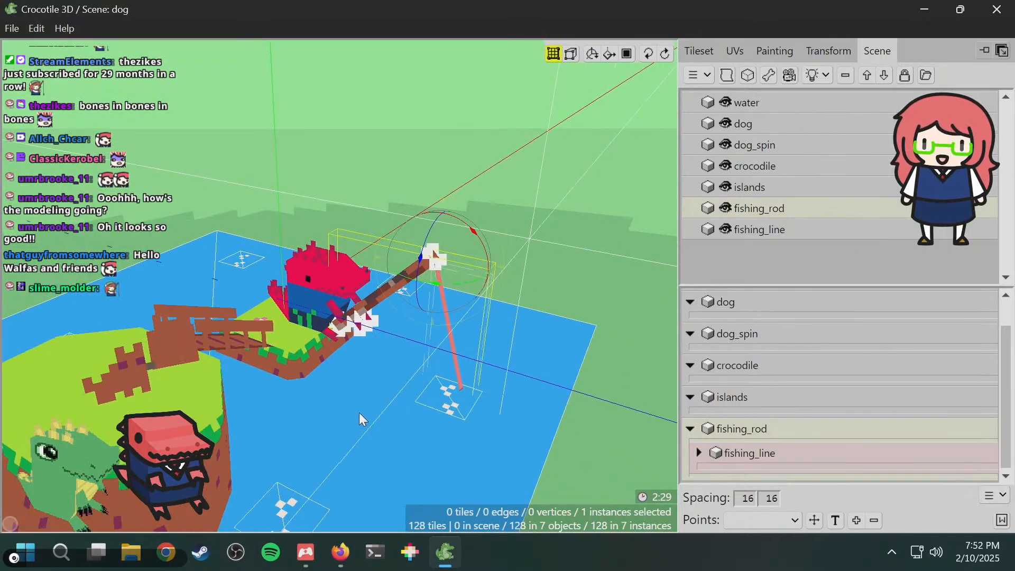
{"action": "key", "text": "ctrl+z"}
{"action": "key", "text": "ctrl+z"}
{"action": "key", "text": "ctrl+z"}
{"action": "key", "text": "ctrl+z"}
{"action": "key", "text": "ctrl+z"}
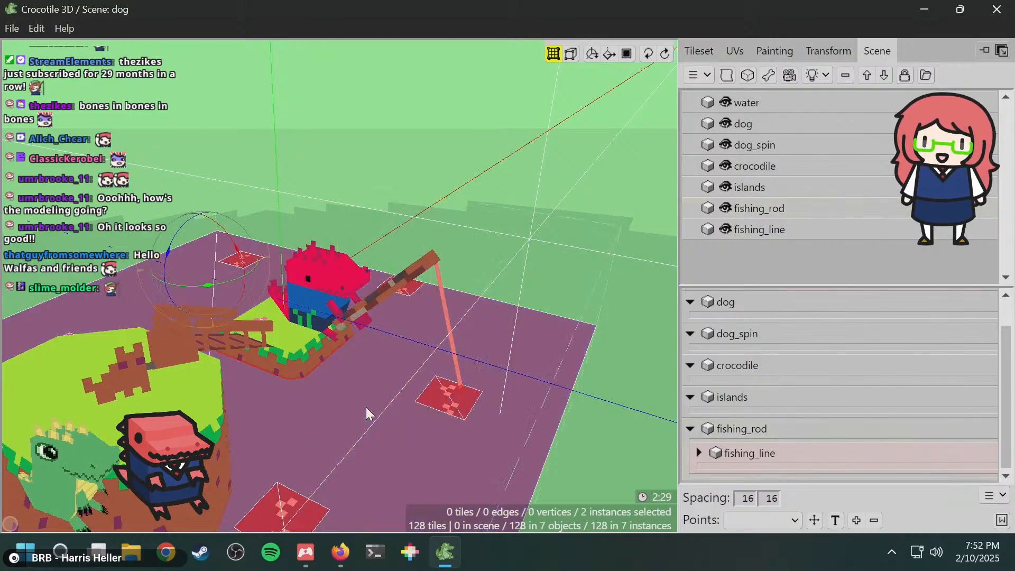
{"action": "right_click", "coordinate": [368, 414]}
{"action": "left_click", "coordinate": [467, 22]}
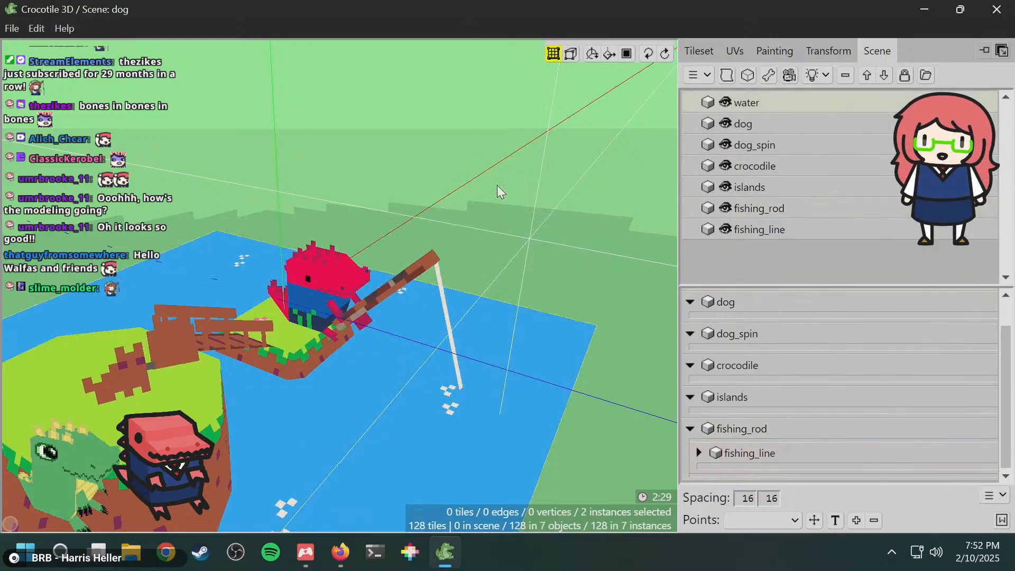
- Delete the white foam tile beneath the end of the fishing line and save the scene
{"action": "left_click", "coordinate": [481, 389]}
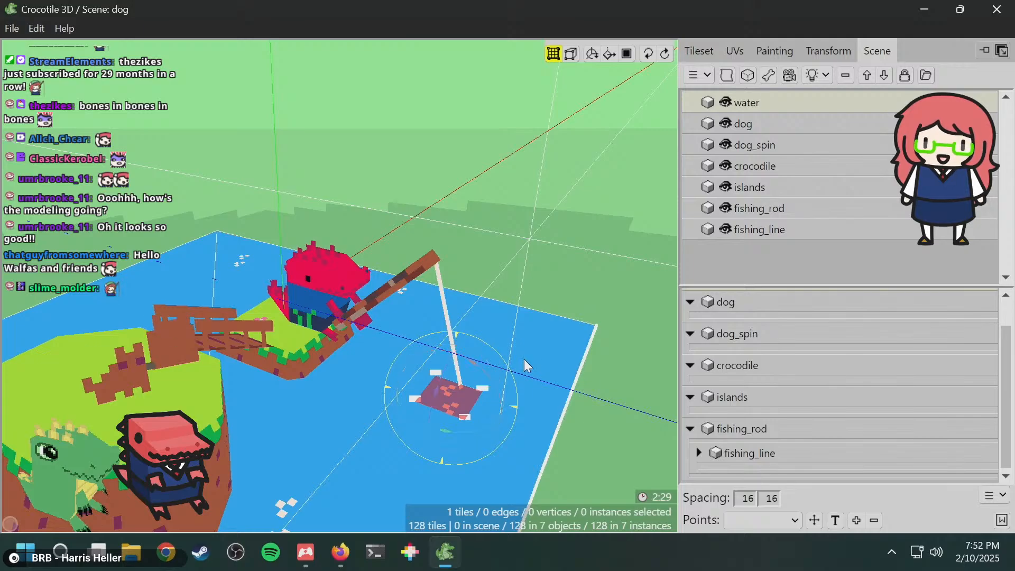
{"action": "left_click", "coordinate": [543, 345]}
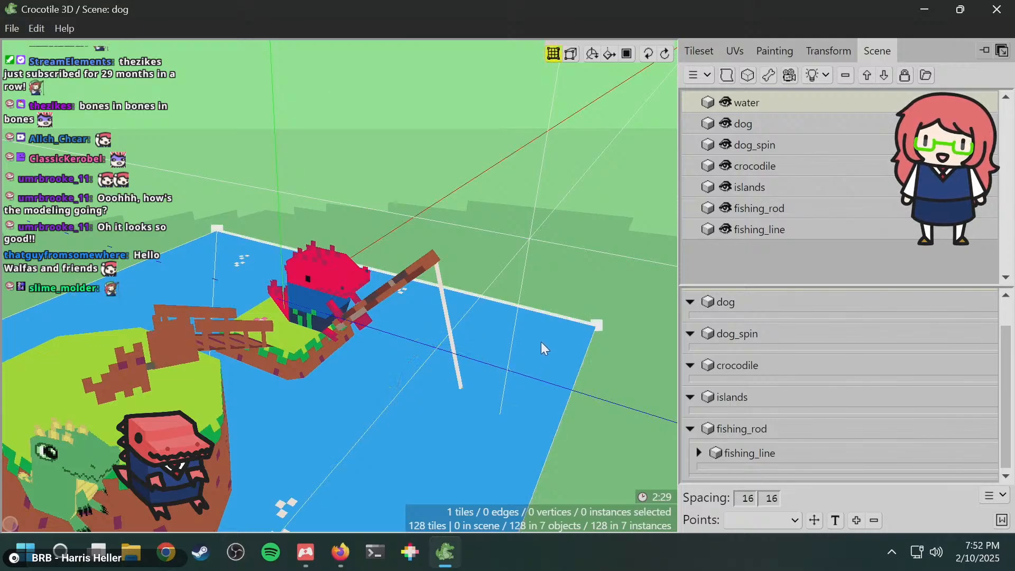
{"action": "key", "text": "Delete"}
{"action": "key", "text": "ctrl+s"}
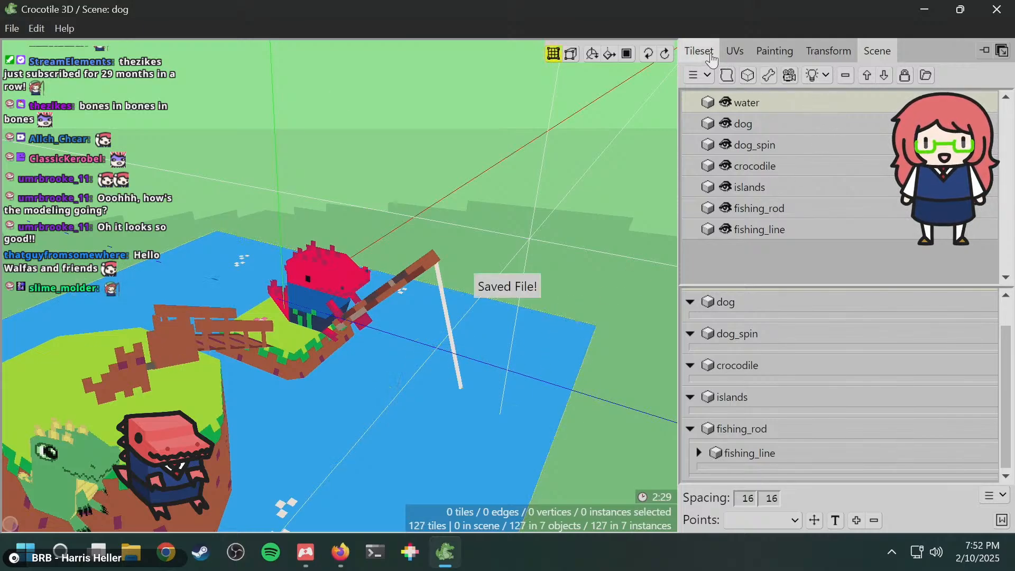
- Find the empty tileset area below the green sprout sprite and set the UV tile size to 8 × 8
{"action": "left_click", "coordinate": [711, 54]}
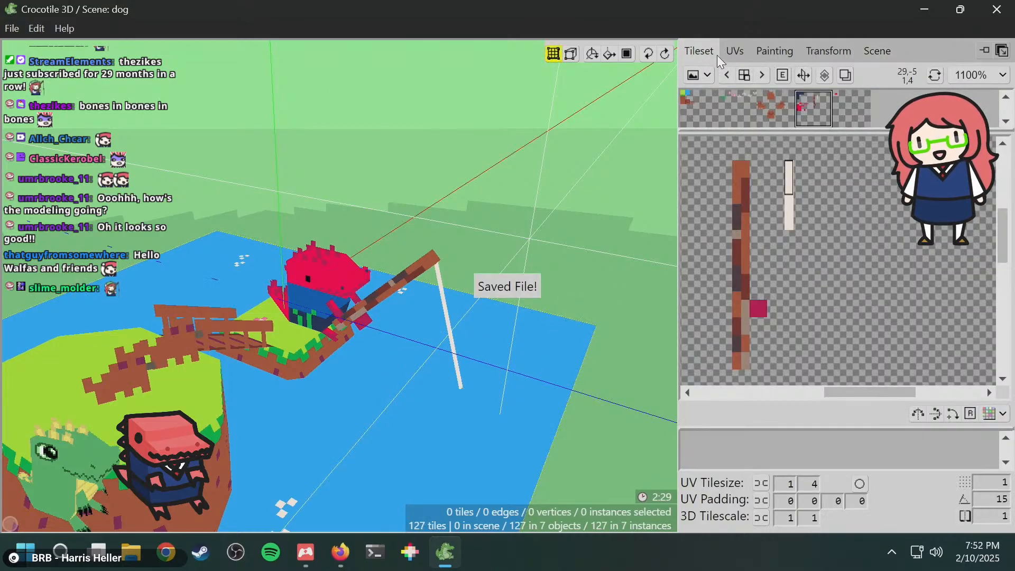
{"action": "left_click", "coordinate": [735, 106]}
{"action": "left_click_drag", "start_coordinate": [799, 260], "coordinate": [816, 222]}
{"action": "scroll", "coordinate": [811, 215], "scroll_direction": "up", "scroll_amount": 5}
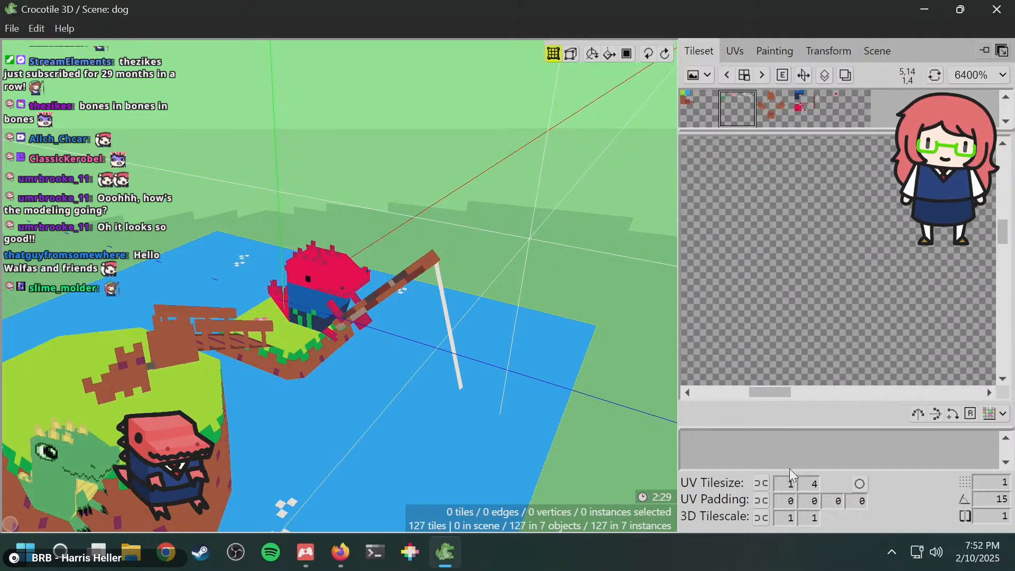
{"action": "type", "text": "8"}
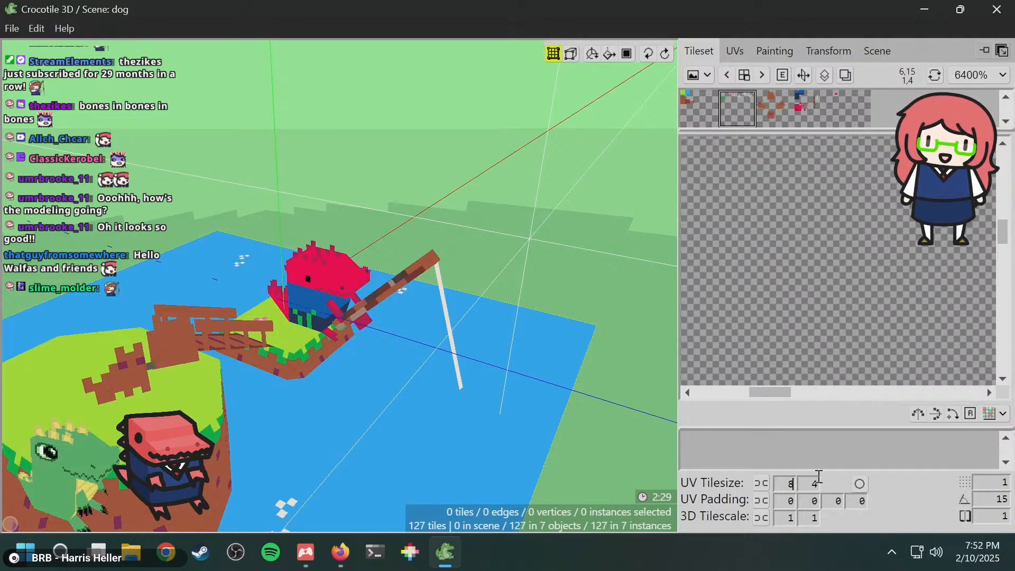
{"action": "middle_click_drag", "start_coordinate": [764, 214], "coordinate": [926, 287]}
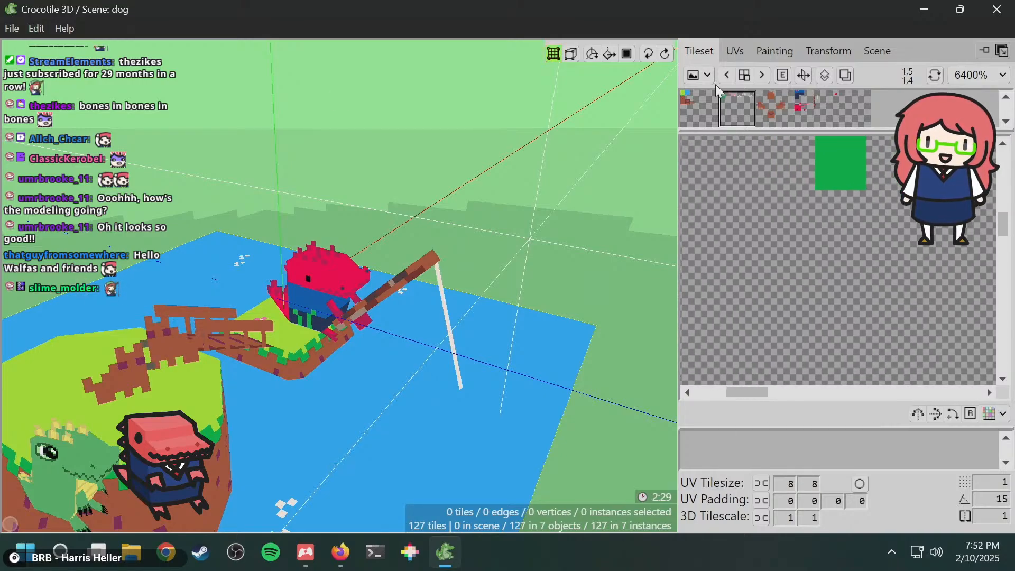
- Paint a water ripple of two concentric rings in off-white #fff1e8 in the empty tileset area below the green sprout sprite
{"action": "left_click", "coordinate": [747, 50]}
{"action": "left_click", "coordinate": [776, 53]}
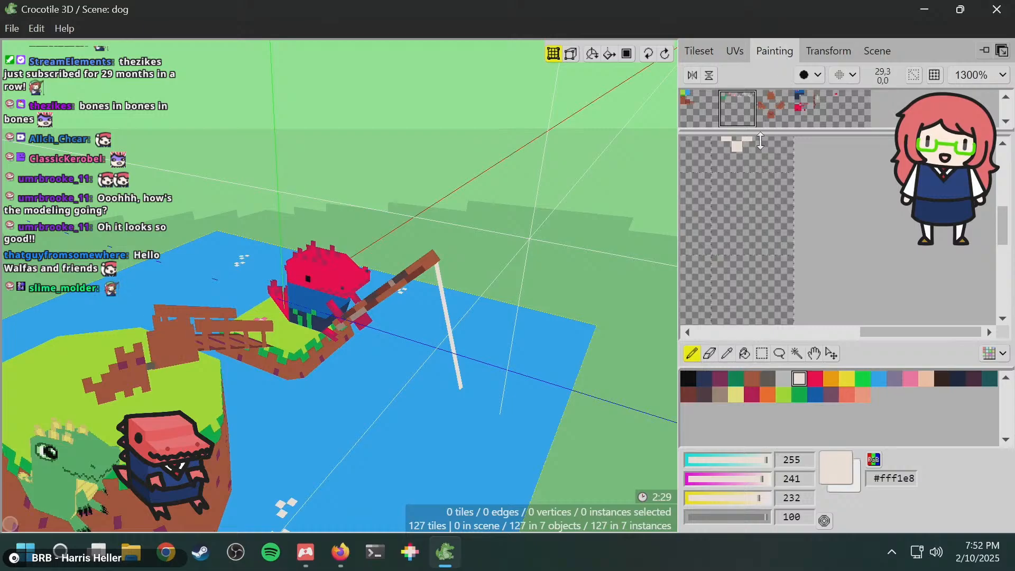
{"action": "key", "text": "space"}
{"action": "left_click_drag", "start_coordinate": [769, 208], "coordinate": [956, 224]}
{"action": "mouse_move", "coordinate": [862, 204]}
{"action": "left_mouse_down"}
{"action": "mouse_move", "coordinate": [929, 224]}
{"action": "mouse_move", "coordinate": [949, 214]}
{"action": "left_mouse_up"}
{"action": "key", "text": "space"}
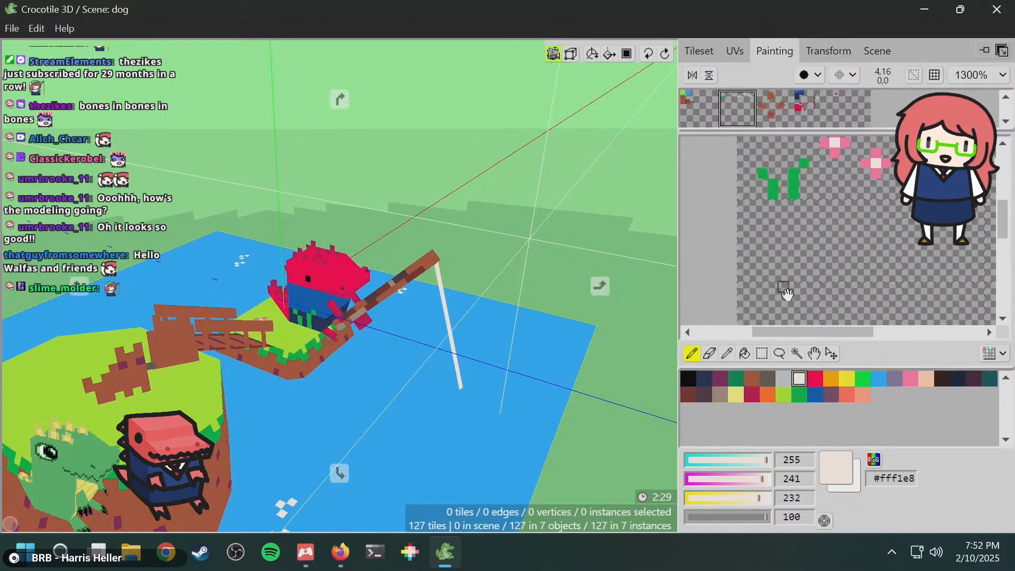
{"action": "scroll", "coordinate": [781, 211], "scroll_direction": "up", "scroll_amount": 2}
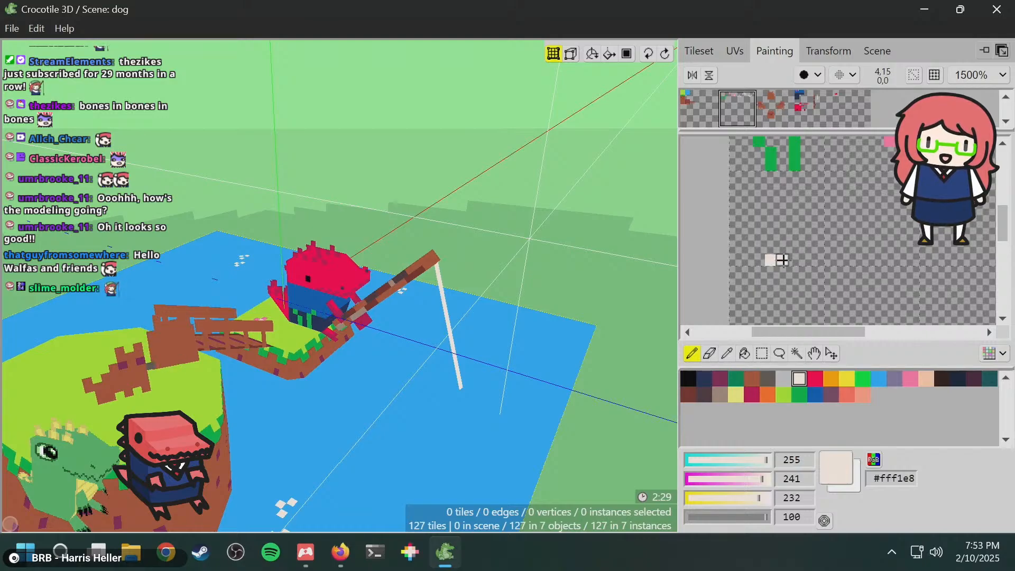
{"action": "left_click", "coordinate": [758, 247]}
{"action": "left_click", "coordinate": [747, 236]}
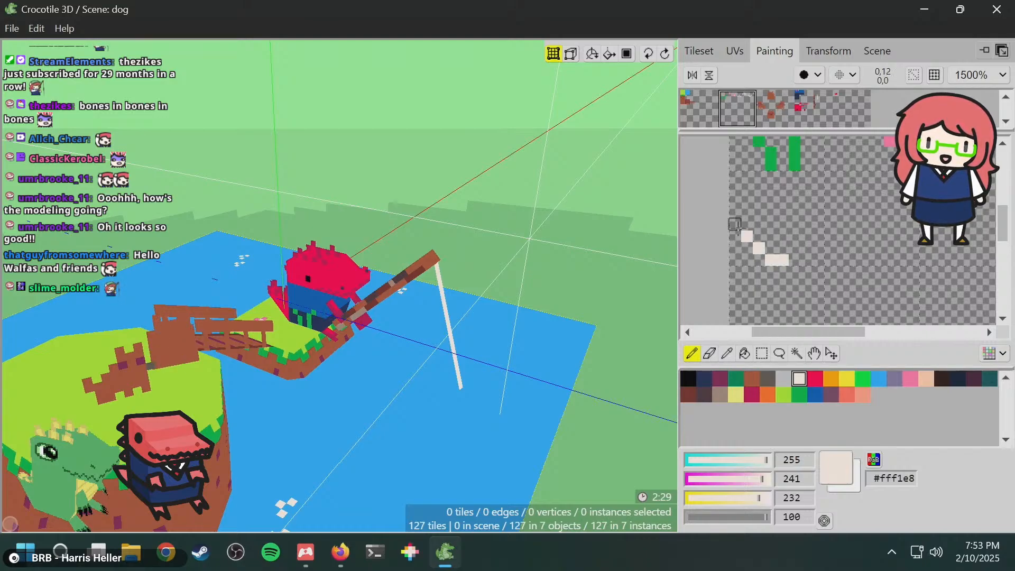
{"action": "left_click_drag", "start_coordinate": [747, 224], "coordinate": [746, 212]}
{"action": "mouse_move", "coordinate": [758, 199]}
{"action": "left_mouse_down"}
{"action": "mouse_move", "coordinate": [807, 189]}
{"action": "mouse_move", "coordinate": [831, 217]}
{"action": "mouse_move", "coordinate": [807, 262]}
{"action": "mouse_move", "coordinate": [782, 248]}
{"action": "mouse_move", "coordinate": [783, 211]}
{"action": "mouse_move", "coordinate": [796, 212]}
{"action": "mouse_move", "coordinate": [809, 224]}
{"action": "mouse_move", "coordinate": [782, 236]}
{"action": "left_mouse_up"}
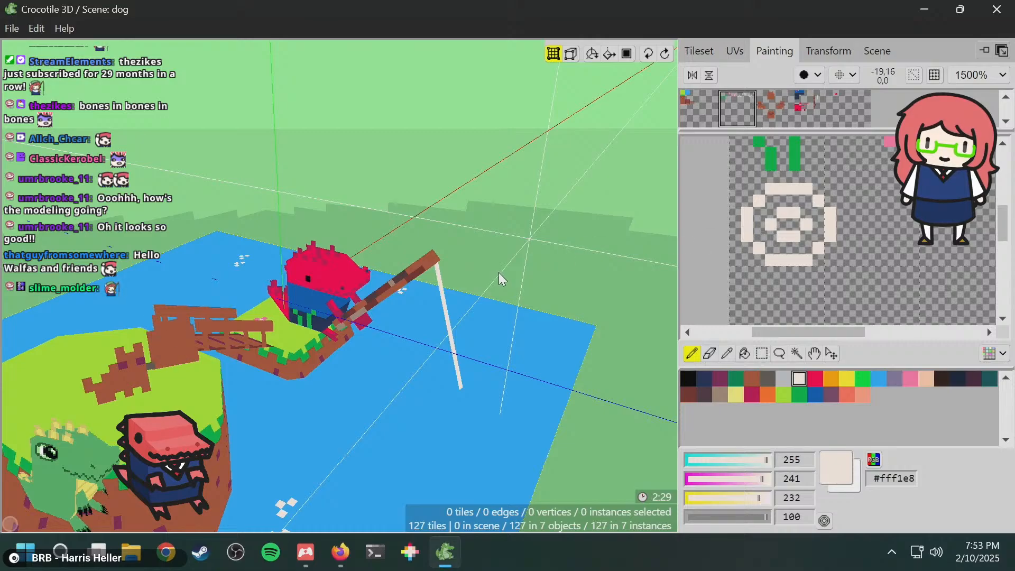
- Pick blue #29adff as the paint colour and check the painted ripple against an 8 × 8 tile selection in the tileset
{"action": "key", "text": "space"}
{"action": "left_click_drag", "start_coordinate": [501, 272], "coordinate": [502, 271]}
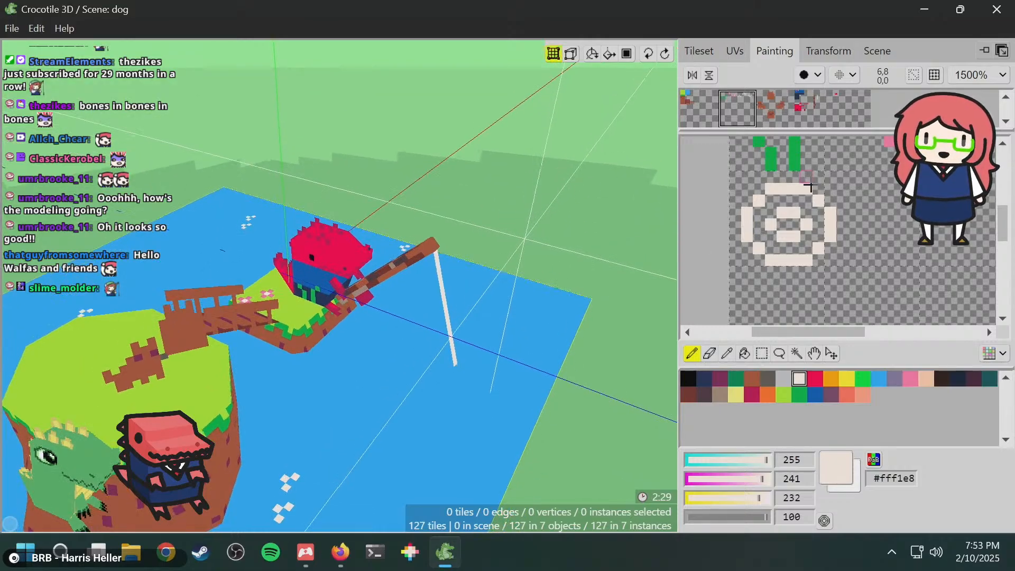
{"action": "left_click", "coordinate": [876, 378]}
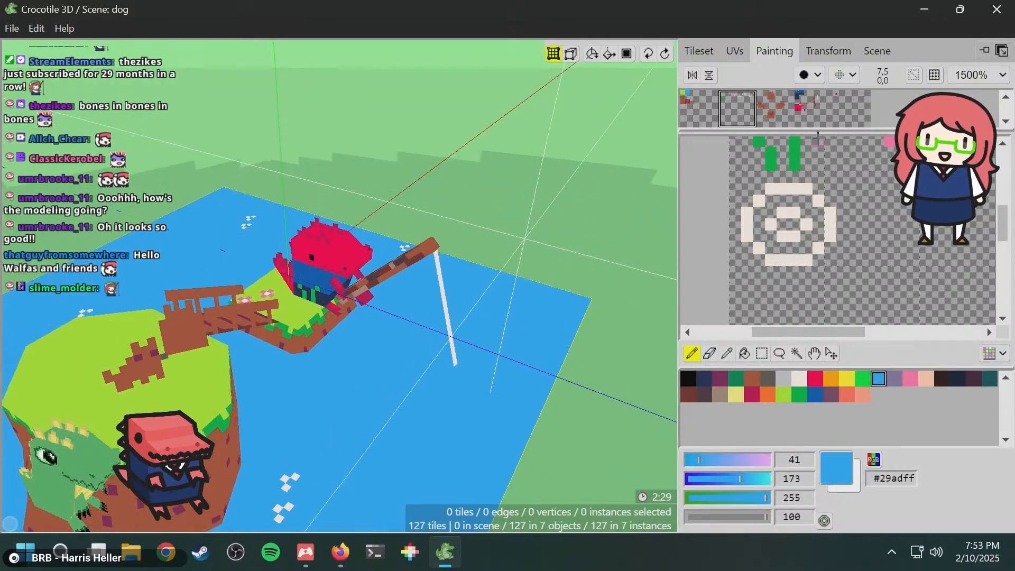
{"action": "left_click", "coordinate": [699, 53]}
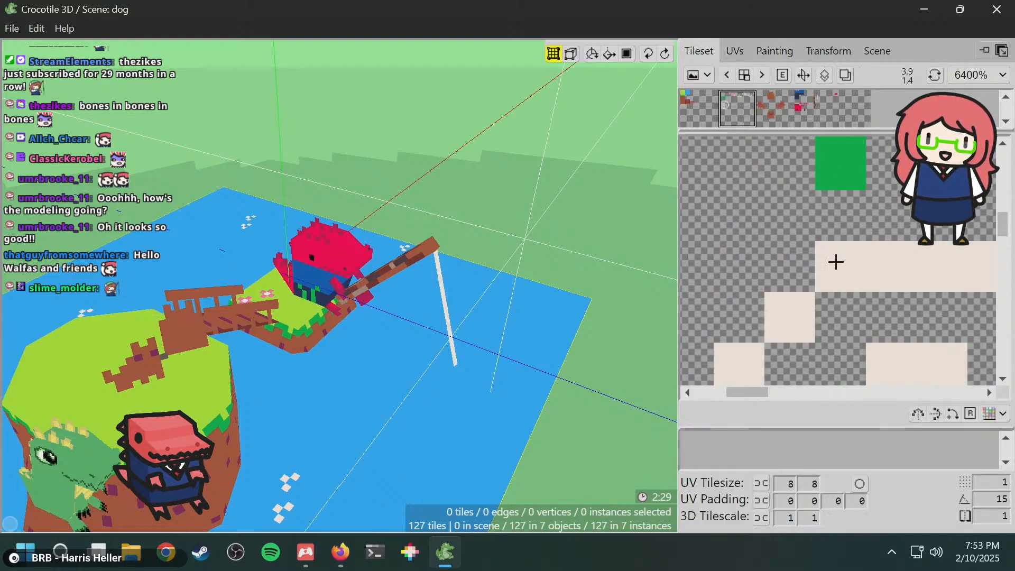
{"action": "scroll", "coordinate": [809, 201], "scroll_direction": "down", "scroll_amount": 4}
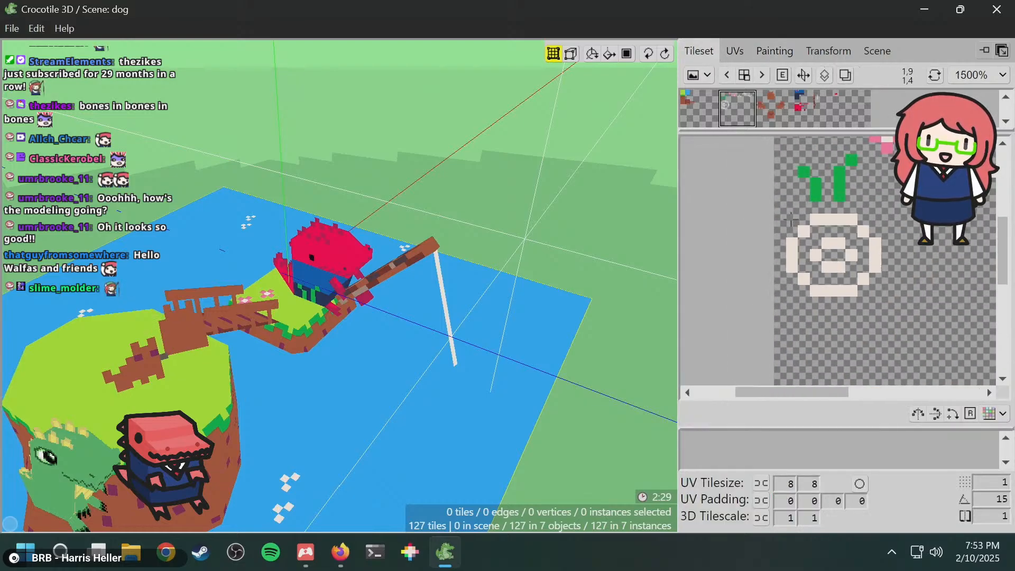
{"action": "left_click", "coordinate": [788, 215]}
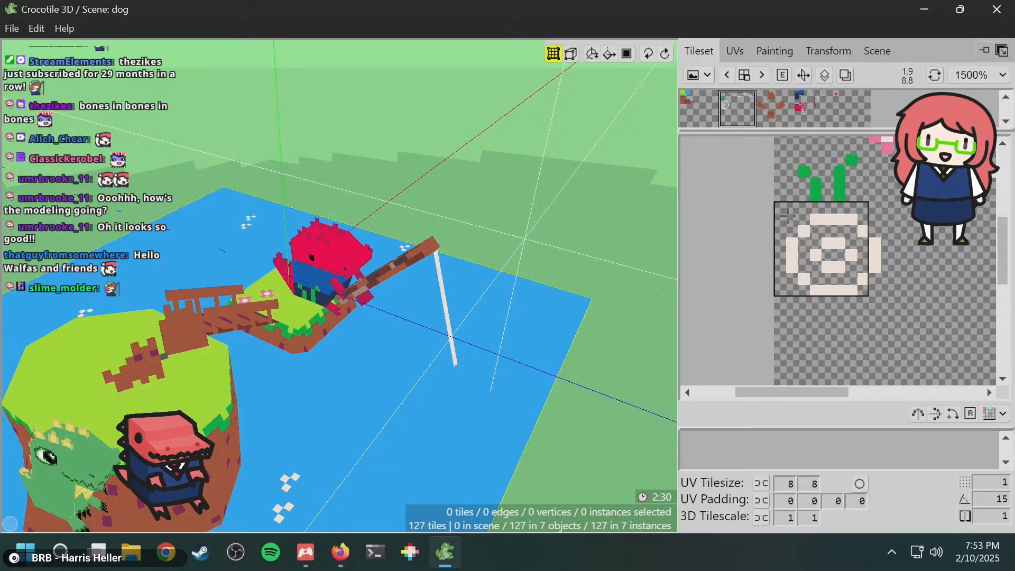
{"action": "left_click", "coordinate": [776, 53]}
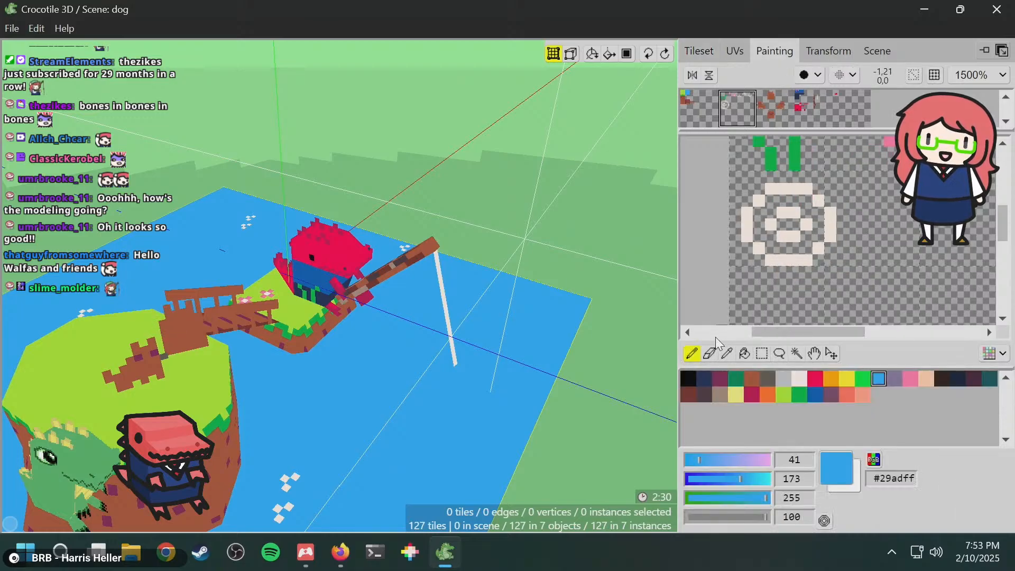
- Move the painted two-ring ripple one pixel left so it lines up with the edge of its 8 × 8 tile
{"action": "left_click", "coordinate": [762, 354]}
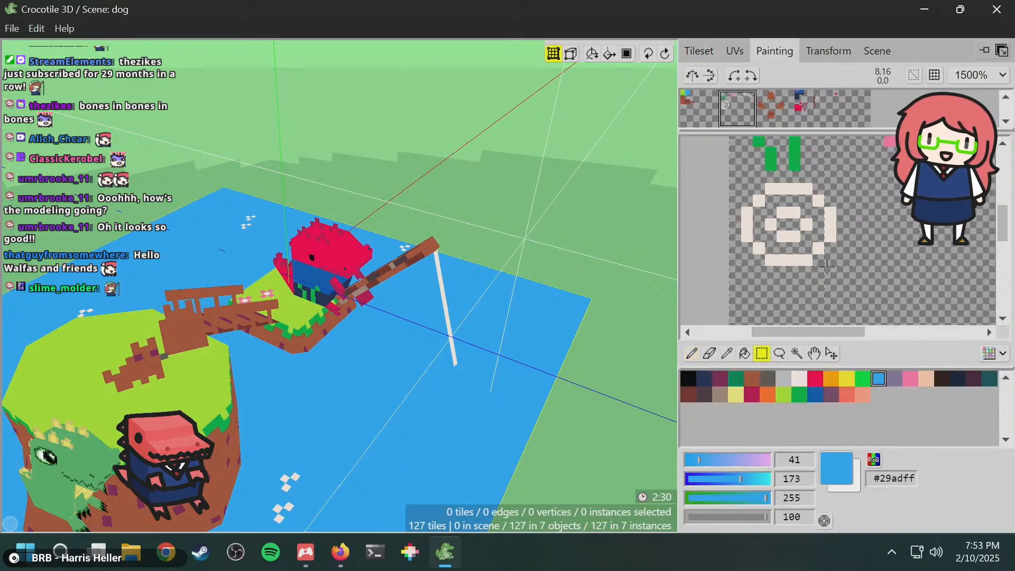
{"action": "left_click_drag", "start_coordinate": [832, 263], "coordinate": [723, 182]}
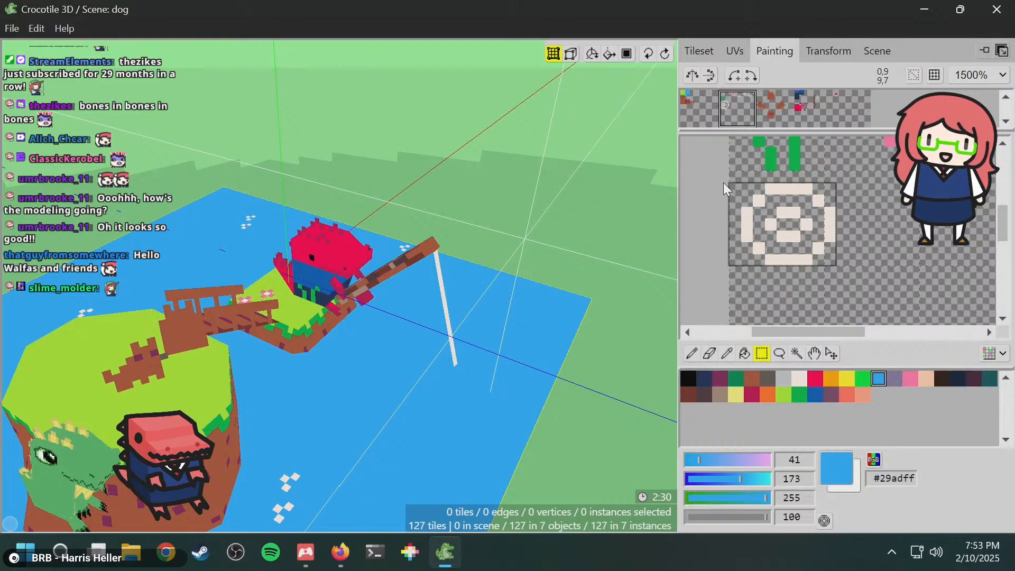
{"action": "left_click", "coordinate": [832, 354]}
{"action": "left_click_drag", "start_coordinate": [796, 235], "coordinate": [782, 235]}
{"action": "key", "text": "Escape"}
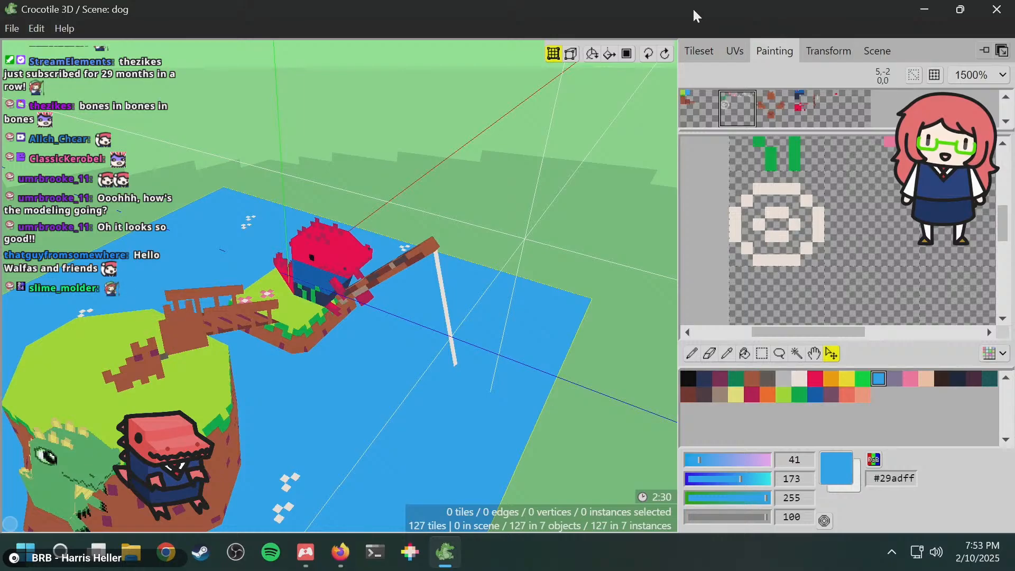
- Start drawing with the ripple tile in the 3D scene and lower the drawing crosshair to the water level
{"action": "left_click", "coordinate": [699, 51]}
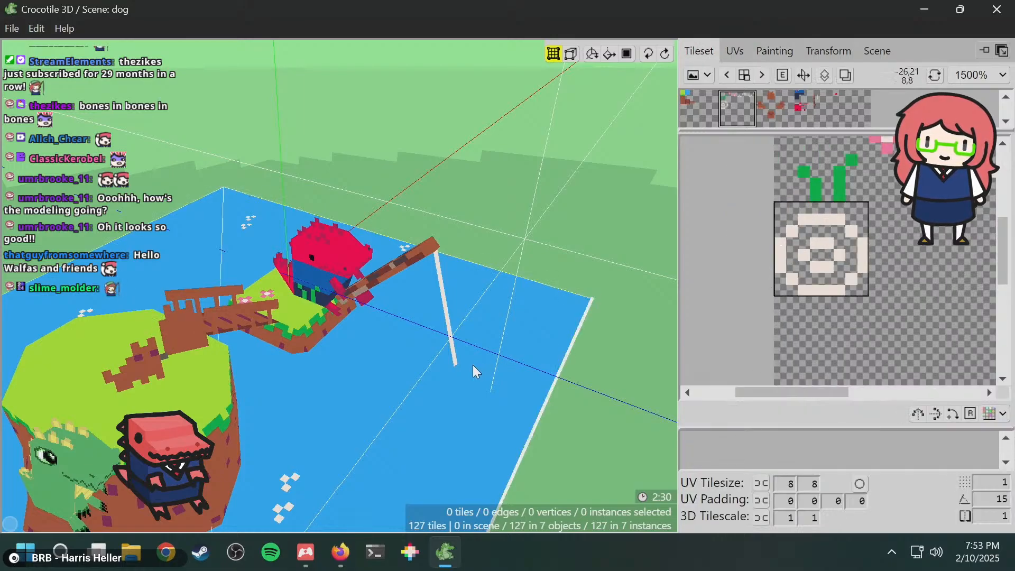
{"action": "key", "text": "Tab"}
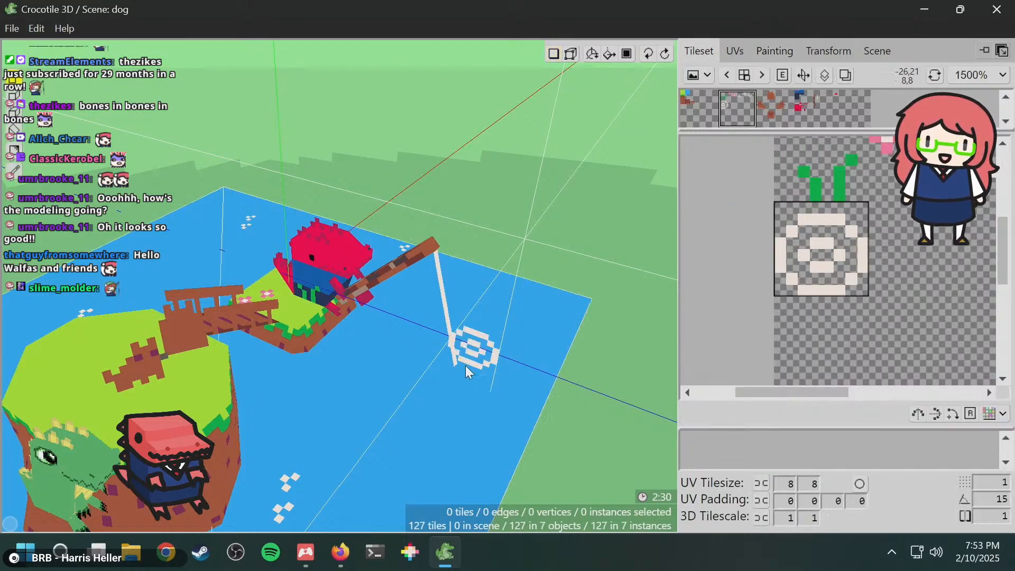
{"action": "key", "text": "space"}
{"action": "left_click_drag", "start_coordinate": [493, 372], "coordinate": [492, 372]}
{"action": "key", "text": "space"}
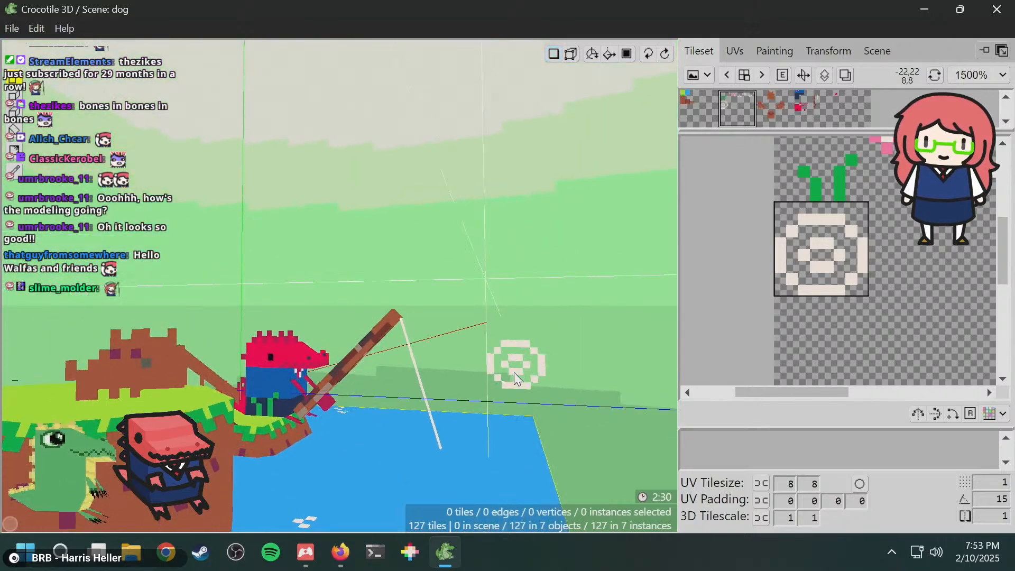
{"action": "scroll", "coordinate": [556, 269], "scroll_direction": "down", "scroll_amount": 4}
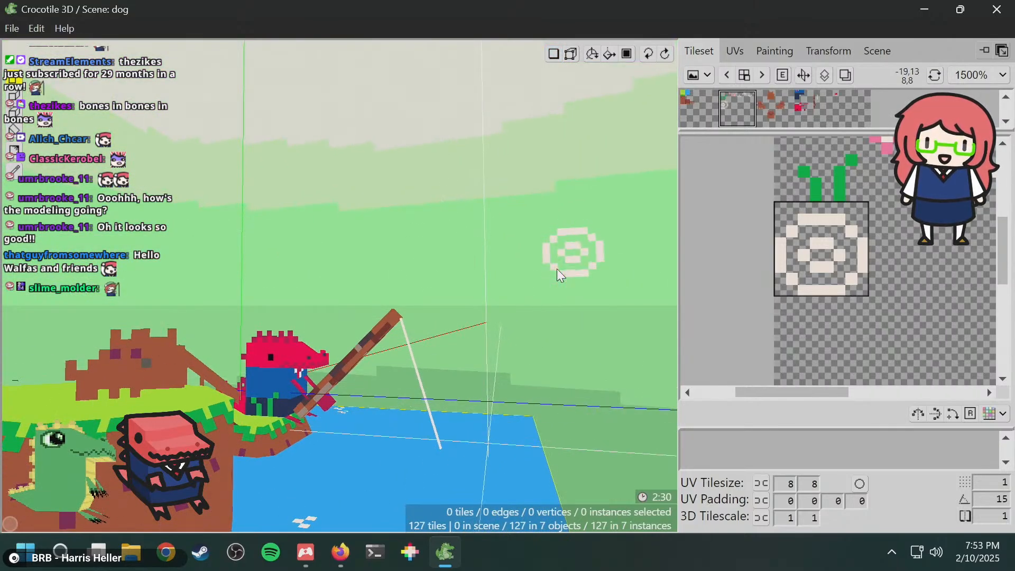
{"action": "key", "text": "space"}
{"action": "mouse_move", "coordinate": [556, 269]}
{"action": "left_mouse_down"}
{"action": "mouse_move", "coordinate": [560, 306]}
{"action": "mouse_move", "coordinate": [557, 268]}
{"action": "left_mouse_up"}
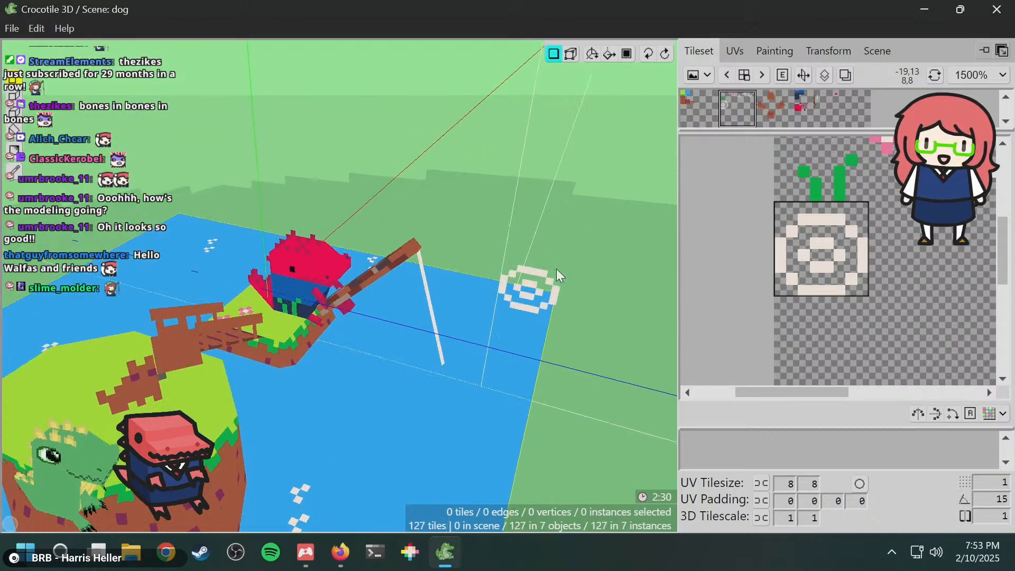
{"action": "key", "text": "space"}
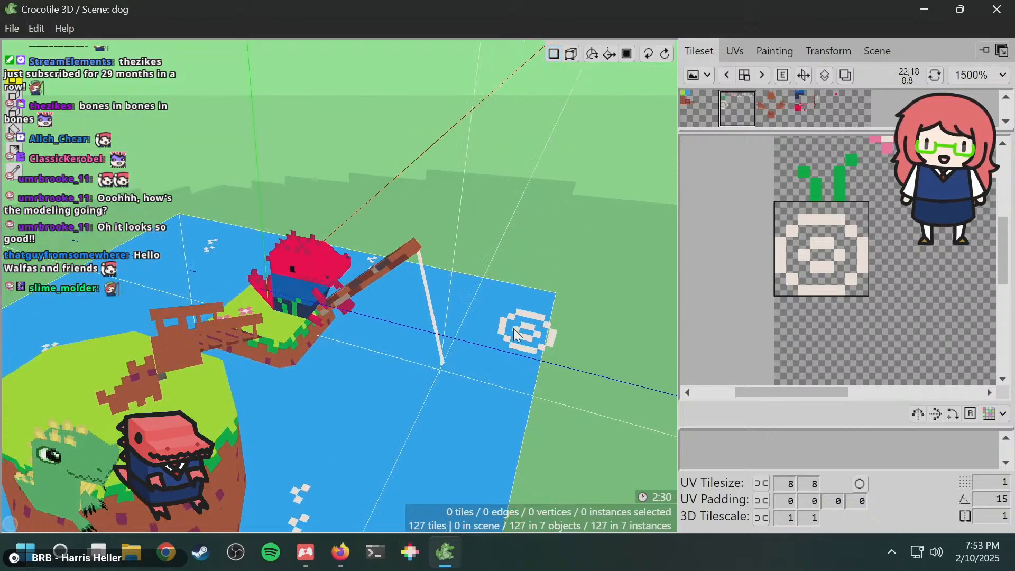
- Place the ripple tile flat on the water beneath the end of the fishing line and save the scene
{"action": "key", "text": "space"}
{"action": "left_click_drag", "start_coordinate": [571, 328], "coordinate": [521, 320]}
{"action": "key", "text": "space"}
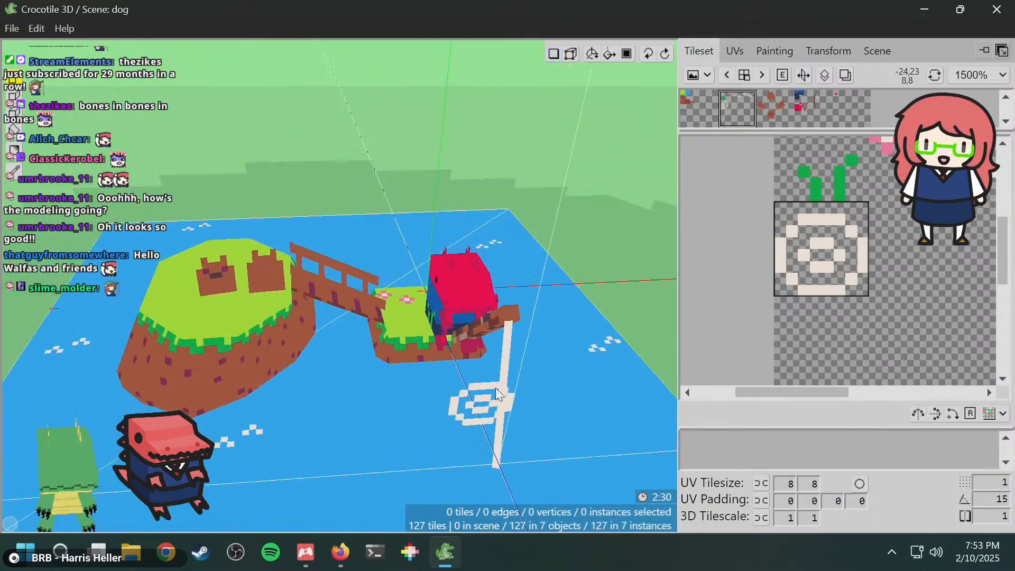
{"action": "key", "text": "space"}
{"action": "left_click_drag", "start_coordinate": [524, 389], "coordinate": [525, 398]}
{"action": "key", "text": "space"}
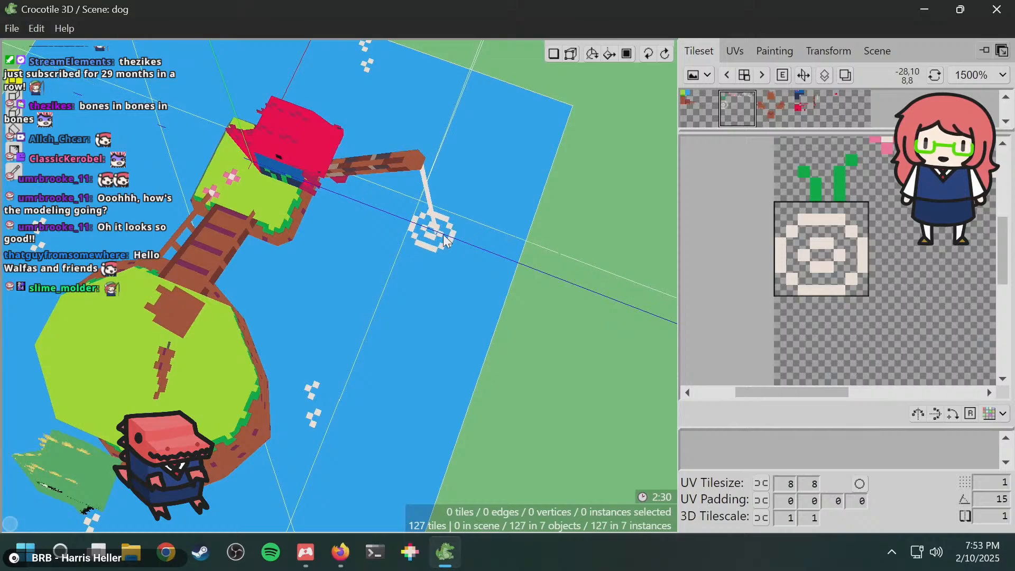
{"action": "left_click", "coordinate": [450, 240]}
{"action": "right_click_drag", "start_coordinate": [509, 234], "coordinate": [528, 251]}
{"action": "key", "text": "ctrl+s"}
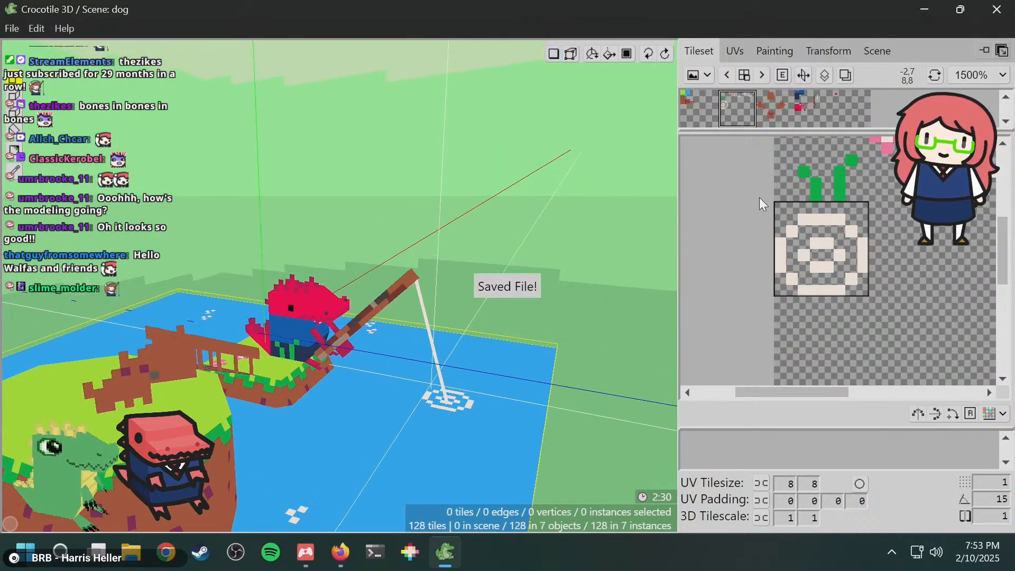
- Duplicate the two-ring ripple into the empty tileset area to the right of the original and save
{"action": "key", "text": "space"}
{"action": "left_click_drag", "start_coordinate": [853, 259], "coordinate": [776, 247]}
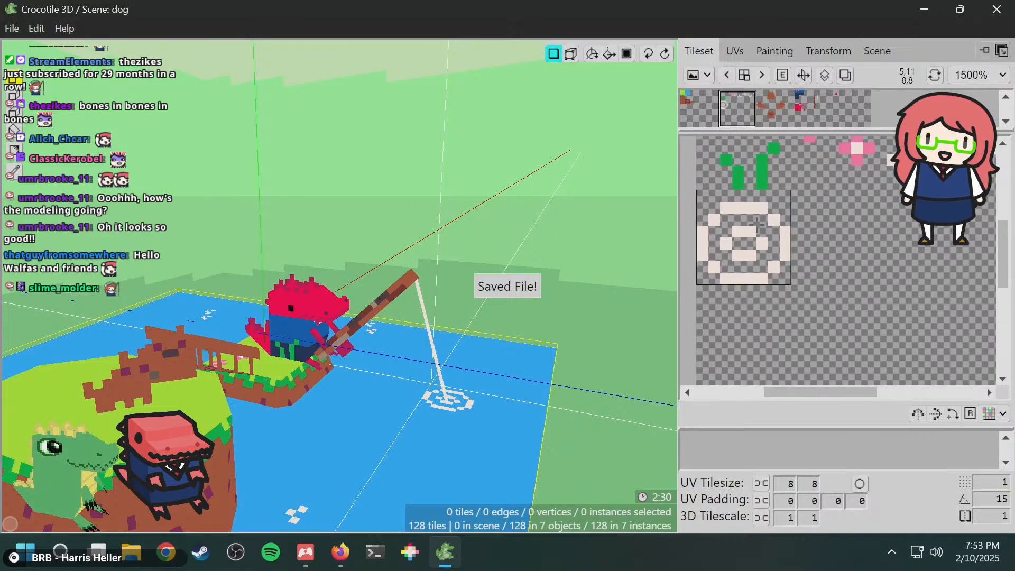
{"action": "left_click", "coordinate": [775, 50]}
{"action": "left_click", "coordinate": [761, 353]}
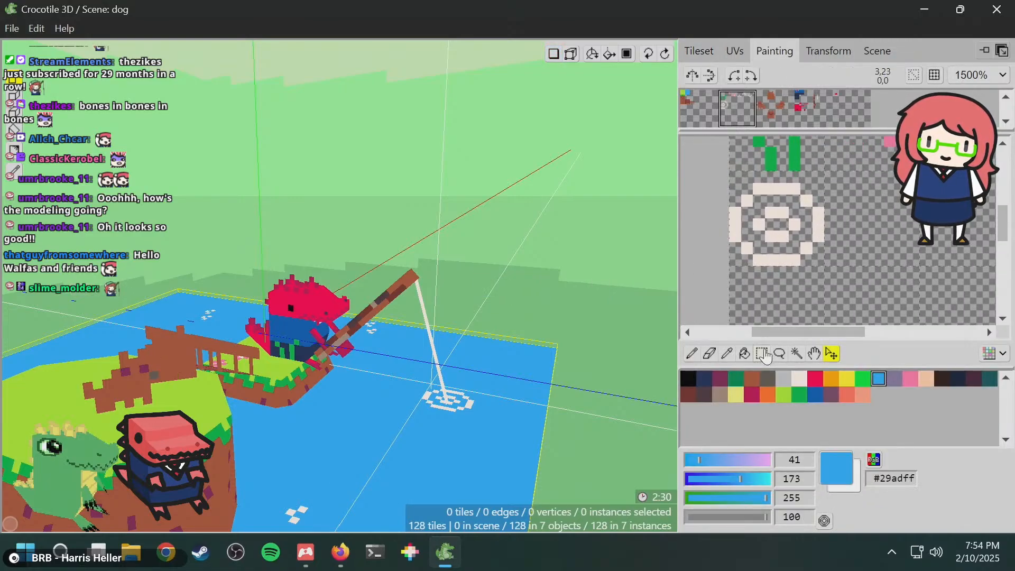
{"action": "left_click_drag", "start_coordinate": [821, 266], "coordinate": [729, 183]}
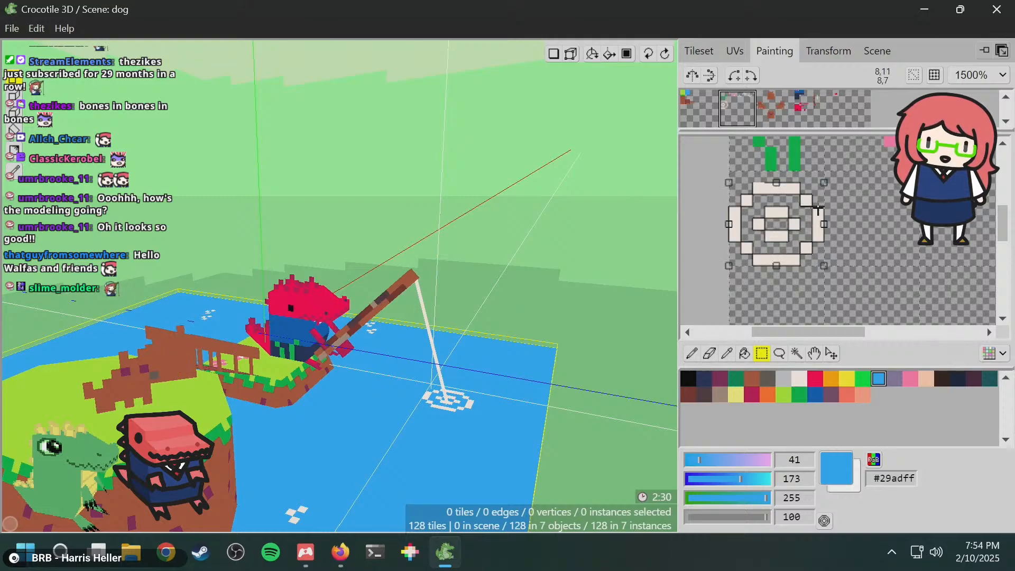
{"action": "left_click", "coordinate": [814, 300]}
{"action": "left_click", "coordinate": [832, 353]}
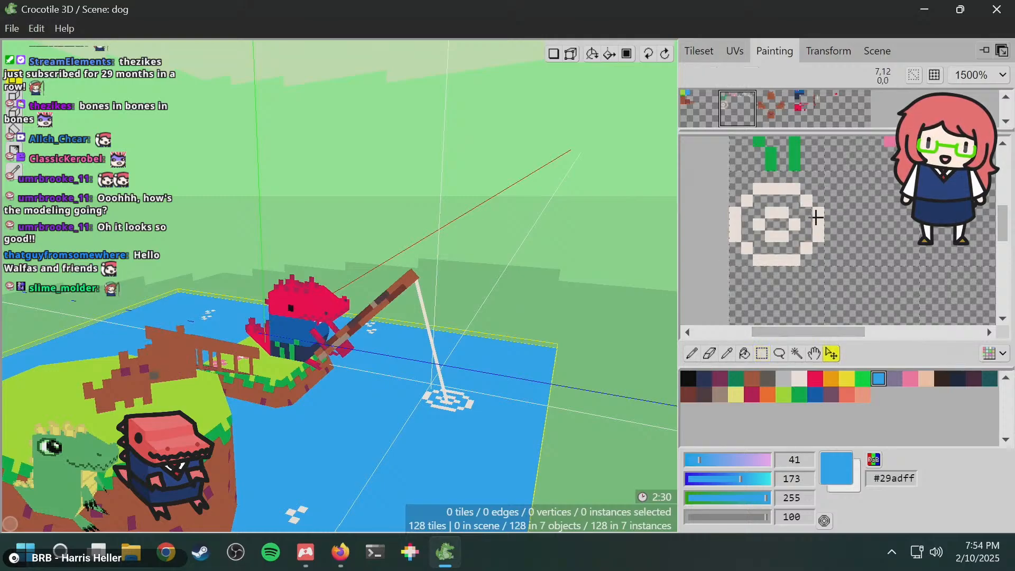
{"action": "left_click_drag", "start_coordinate": [816, 218], "coordinate": [887, 265]}
{"action": "scroll", "coordinate": [887, 266], "scroll_direction": "right", "scroll_amount": 3, "text": "shift"}
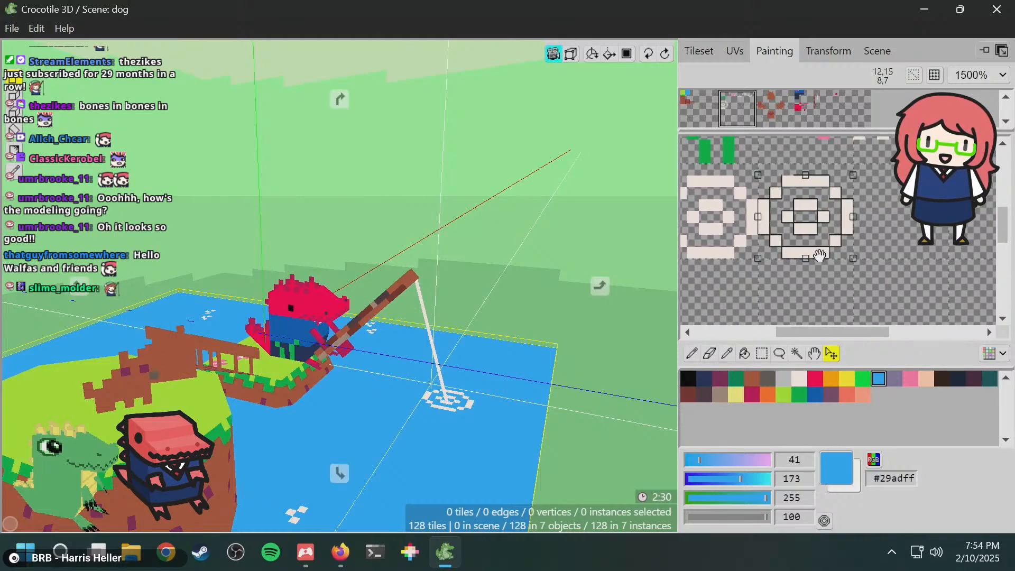
{"action": "key", "text": "ctrl+s"}
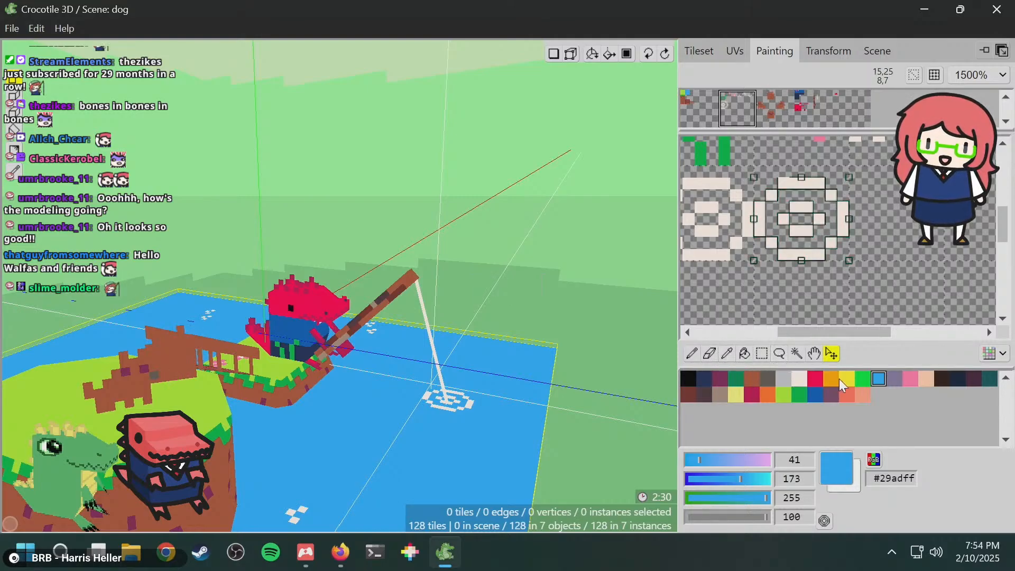
- Clear the duplicated ripple, paint a smaller single ring about 6 × 5 pixels in #fff1e8 in its place, and save
{"action": "left_click", "coordinate": [696, 353]}
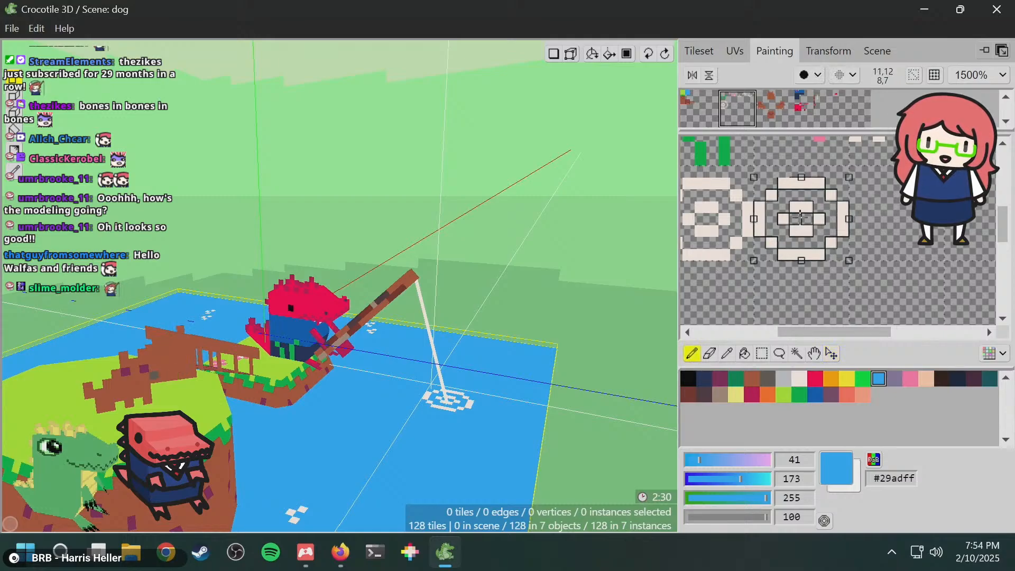
{"action": "key", "text": "Delete"}
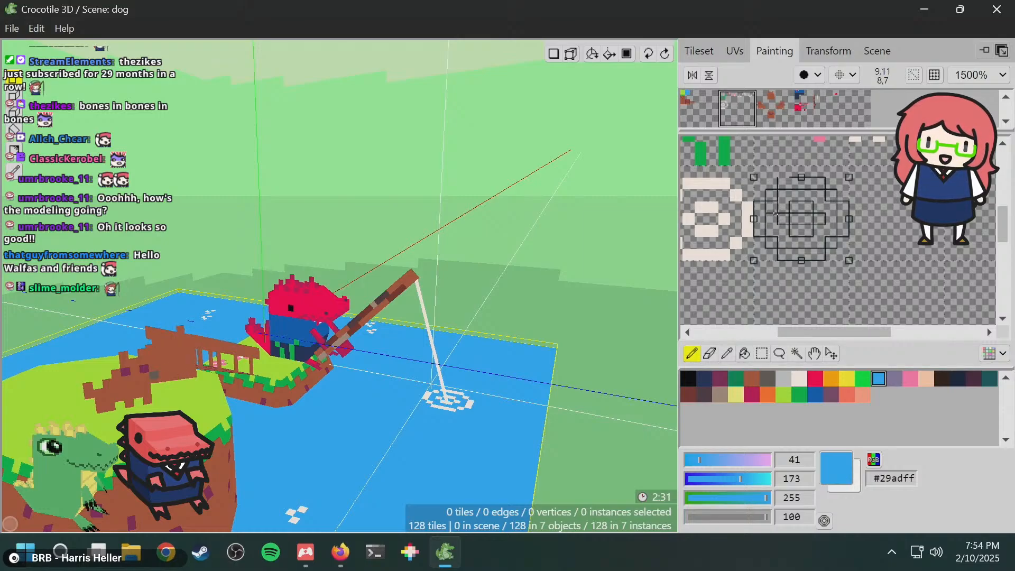
{"action": "left_click", "coordinate": [800, 378]}
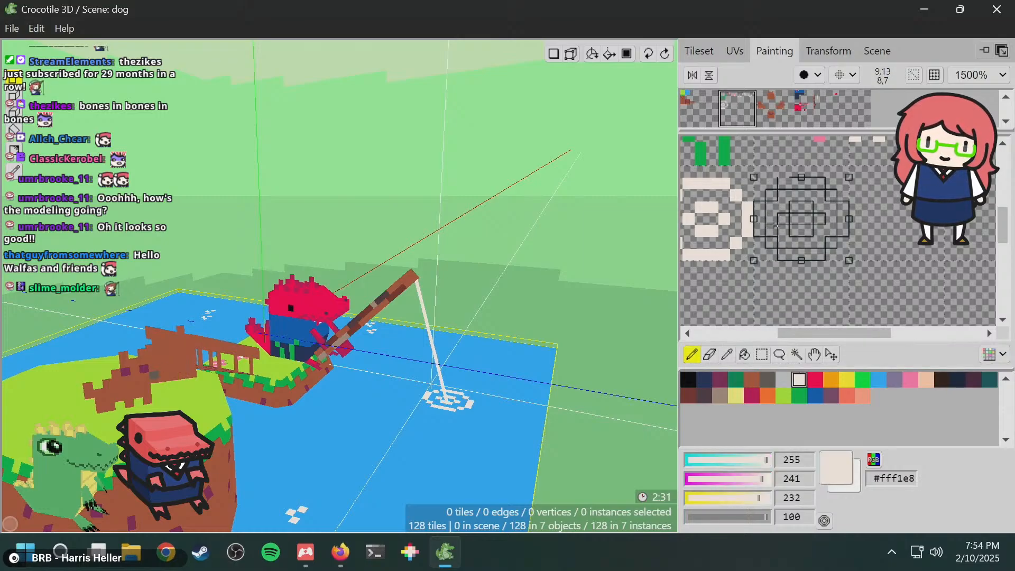
{"action": "key", "text": "ctrl+d"}
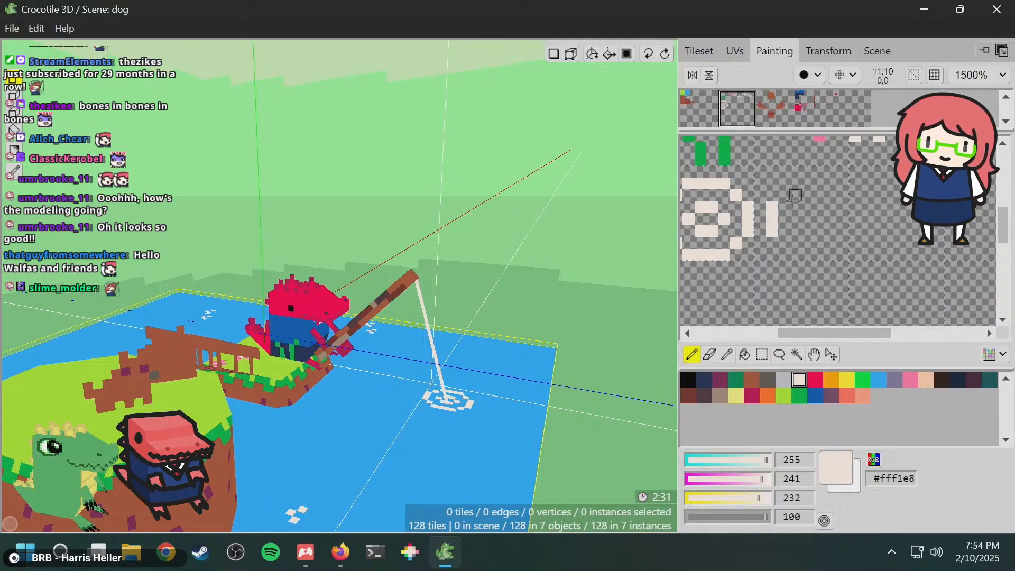
{"action": "key", "text": "space"}
{"action": "left_click_drag", "start_coordinate": [787, 202], "coordinate": [814, 202]}
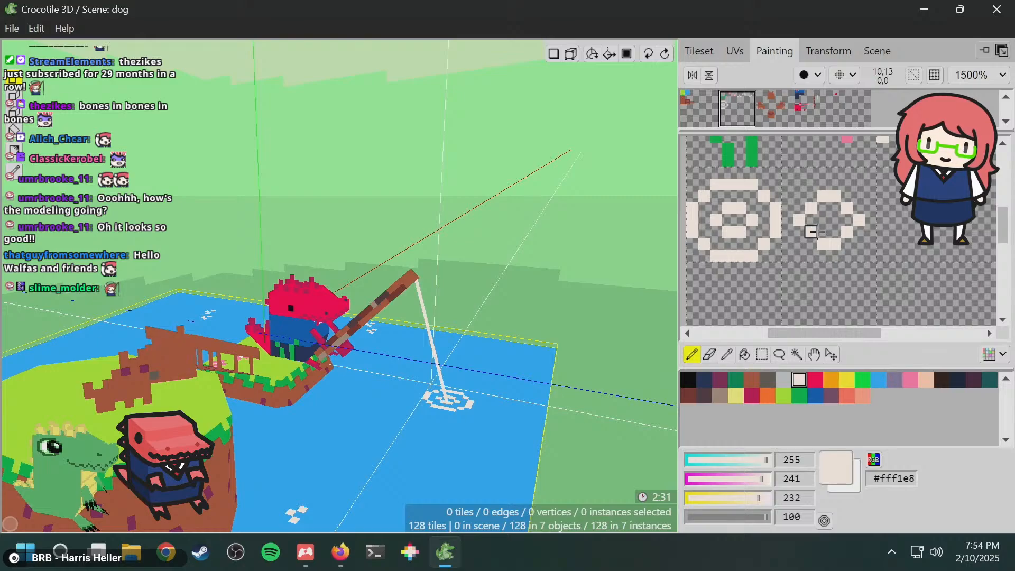
{"action": "key", "text": "ctrl+s"}
- Try to create a separate object from the ripple tile at the end of the fishing line
{"action": "key", "text": "Tab"}
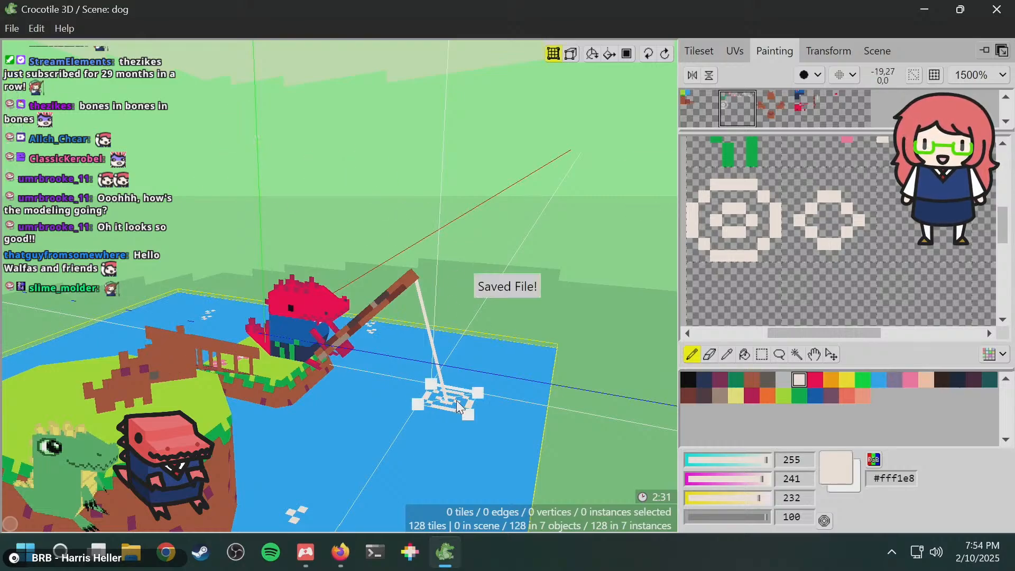
{"action": "left_click", "coordinate": [458, 407]}
{"action": "right_click", "coordinate": [458, 407]}
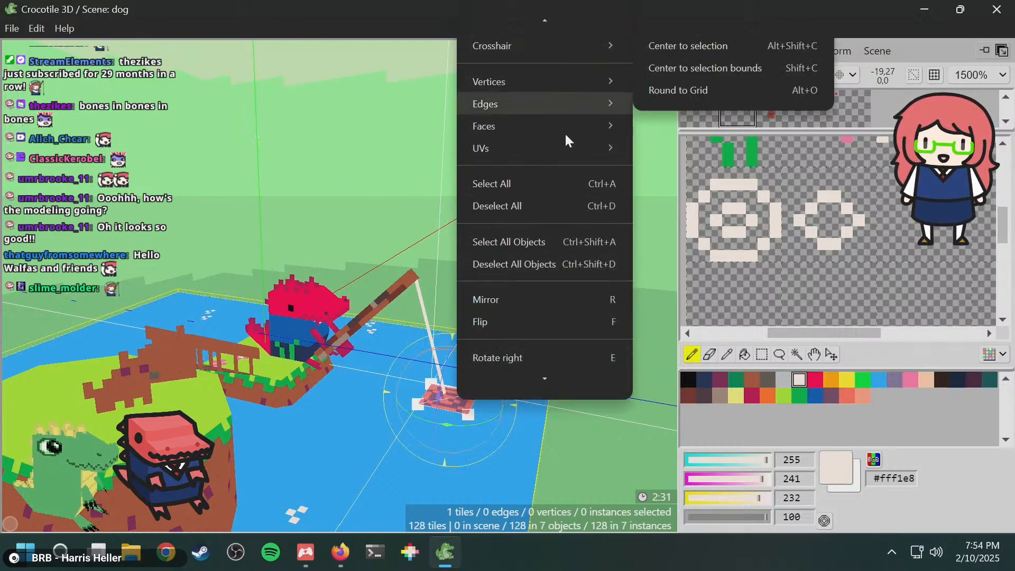
{"action": "mouse_move", "coordinate": [548, 80]}
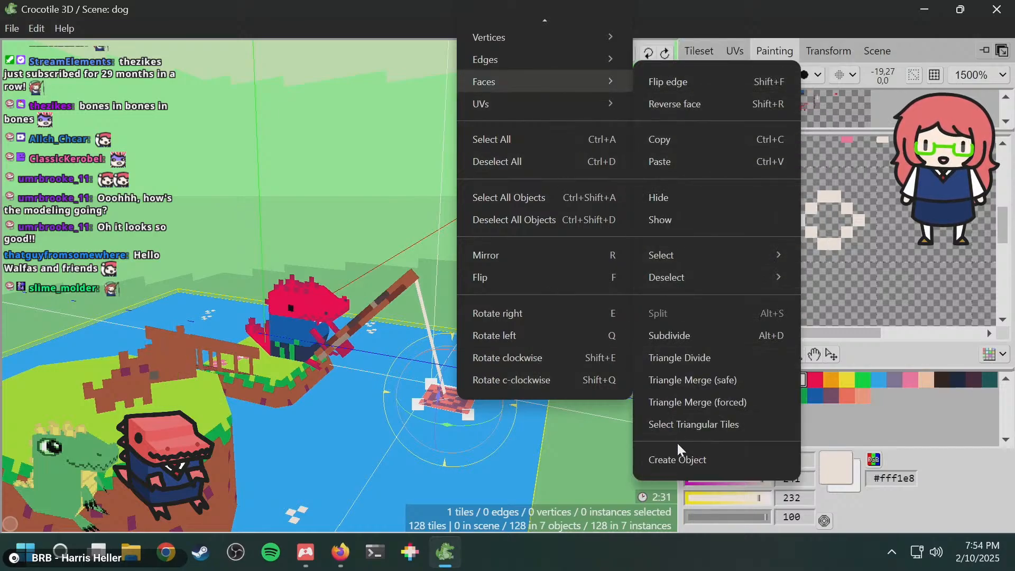
{"action": "left_click", "coordinate": [671, 456]}
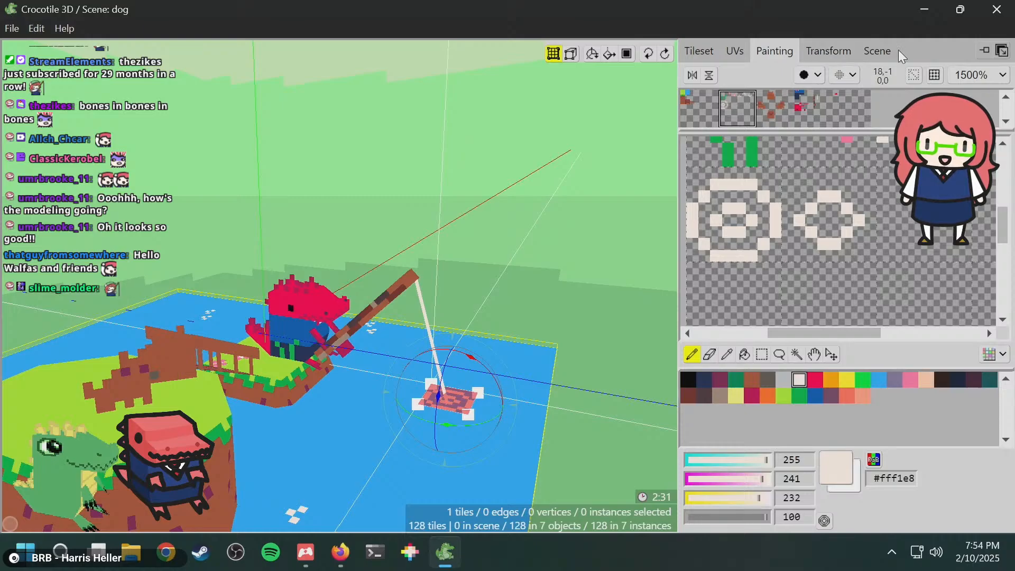
{"action": "left_click", "coordinate": [878, 51]}
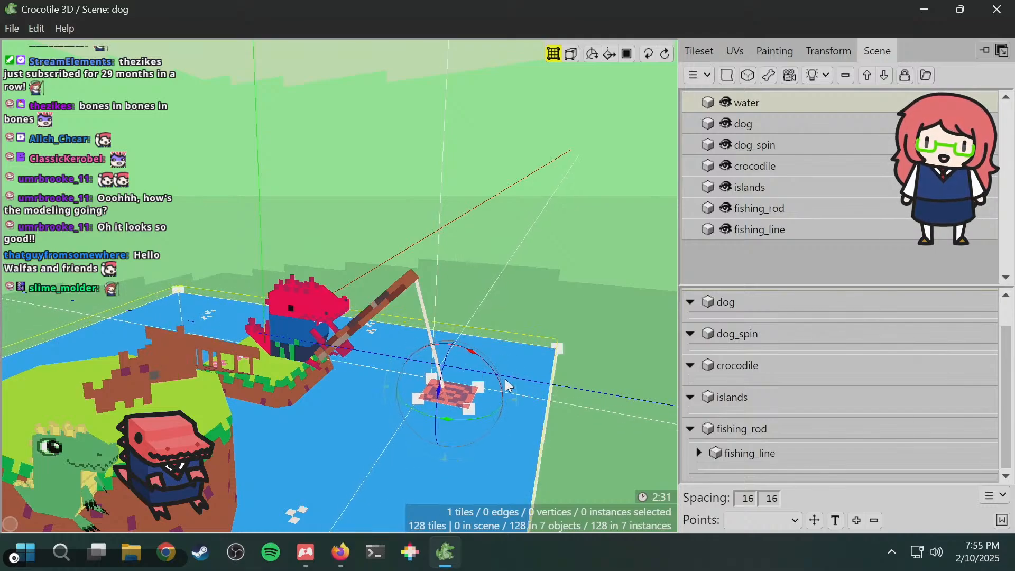
{"action": "right_click", "coordinate": [457, 401]}
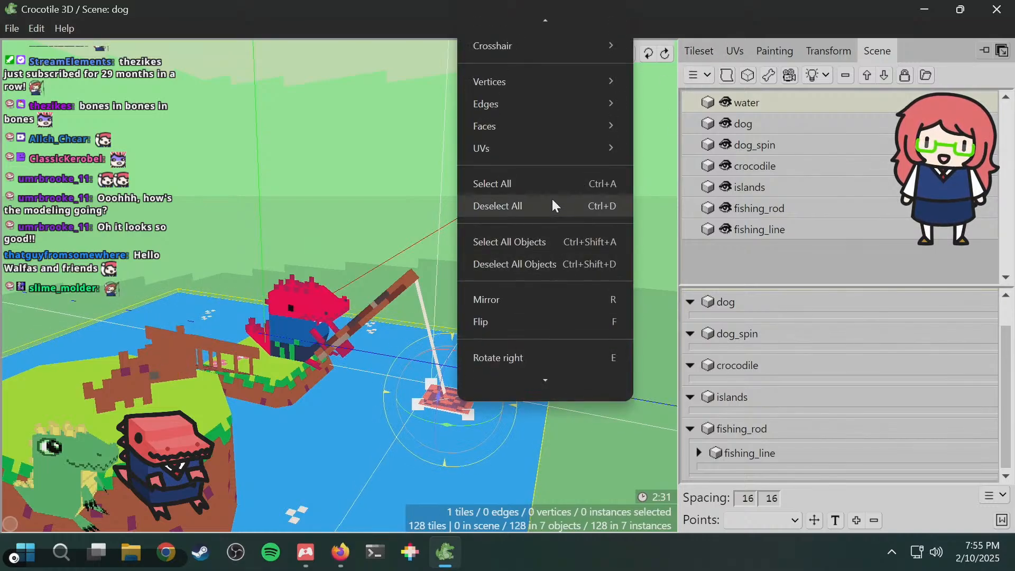
{"action": "mouse_move", "coordinate": [541, 126]}
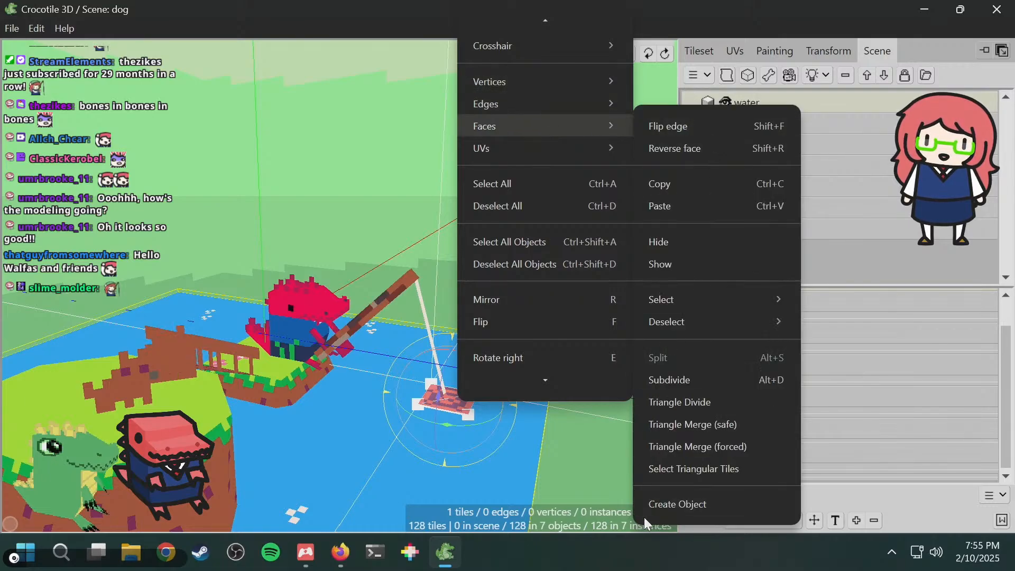
{"action": "left_click", "coordinate": [667, 501]}
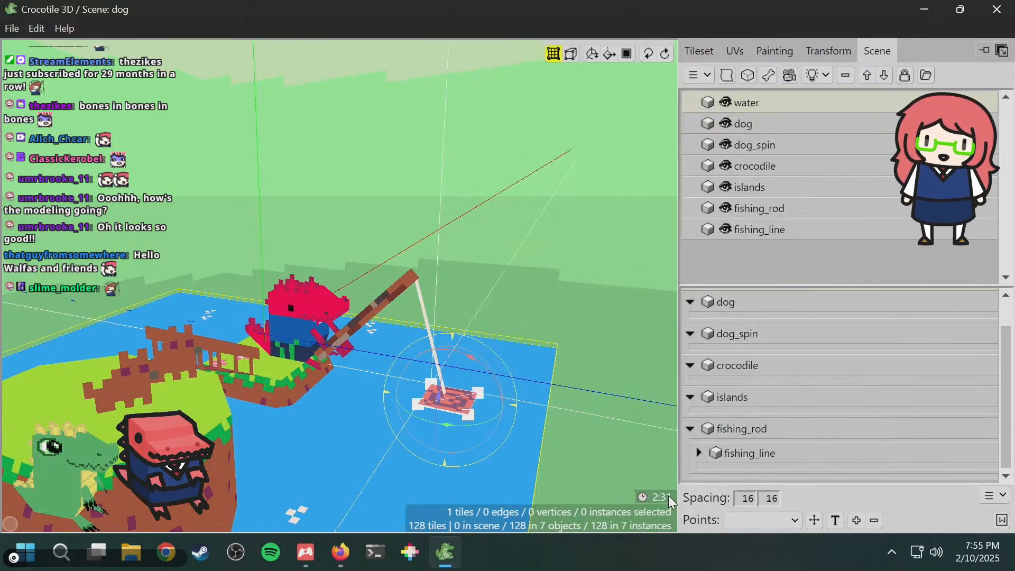
- Deselect the water object, paste the copied ripple tile into the scene, and create a separate object from it
{"action": "left_click", "coordinate": [569, 344]}
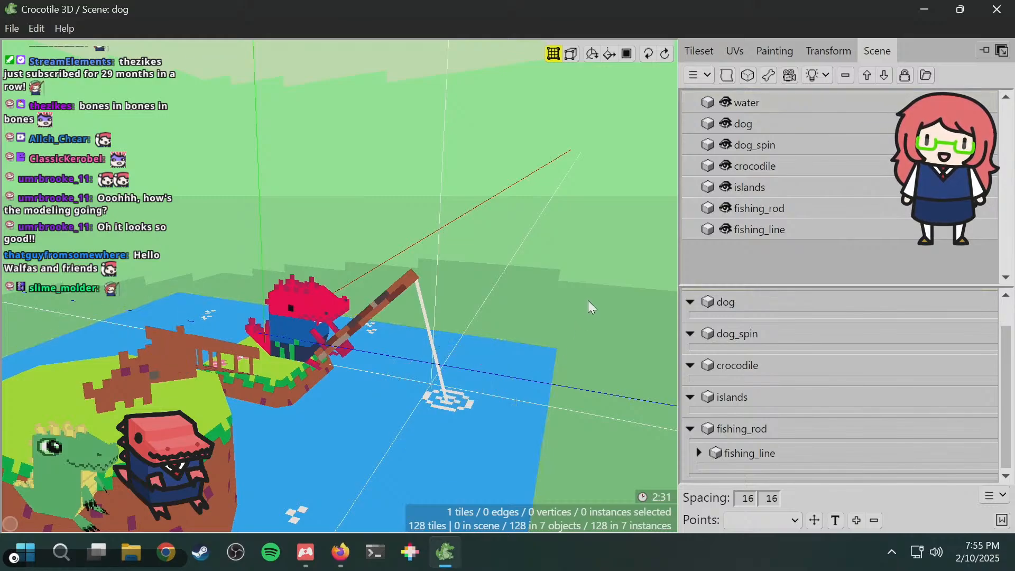
{"action": "key", "text": "ctrl+v"}
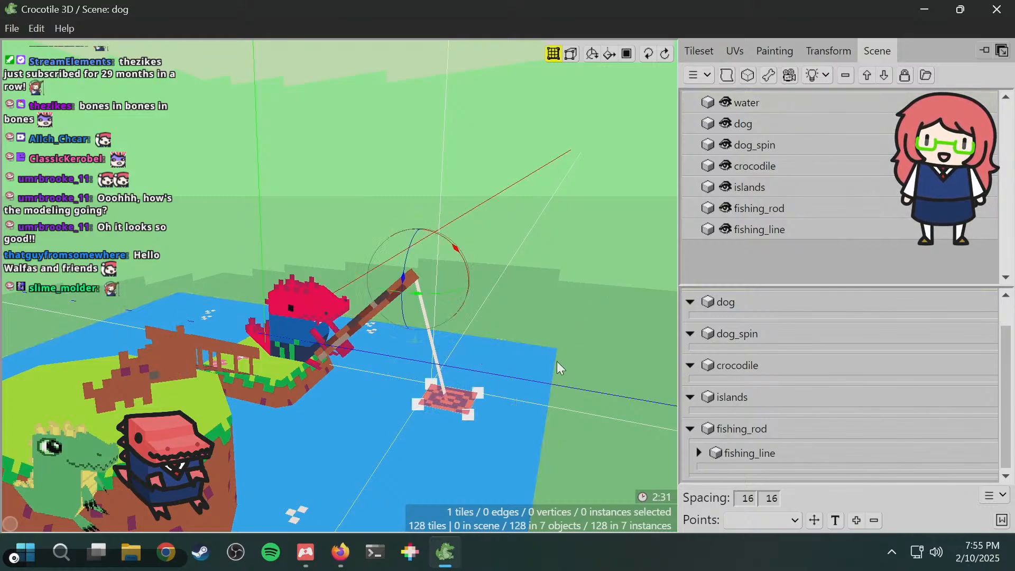
{"action": "right_click", "coordinate": [457, 405]}
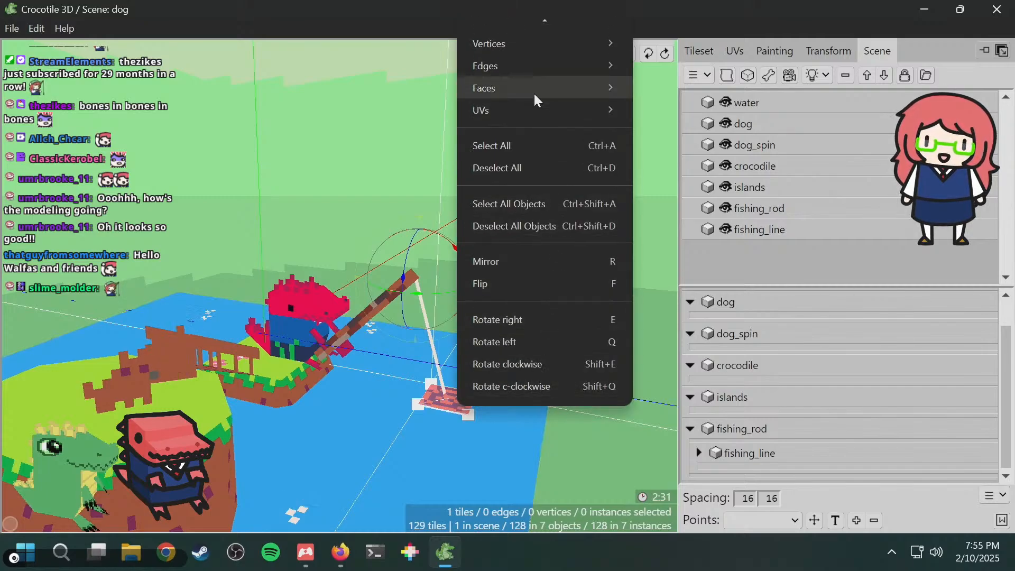
{"action": "mouse_move", "coordinate": [534, 92]}
{"action": "left_click", "coordinate": [687, 465]}
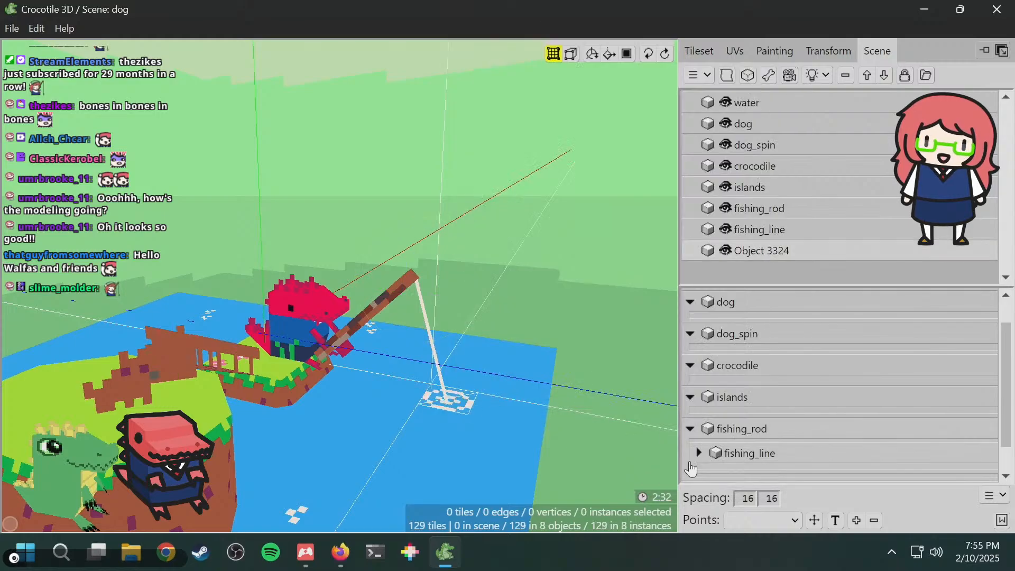
- Rename the new object in the scene list as ripple
{"action": "double_click", "coordinate": [755, 254]}
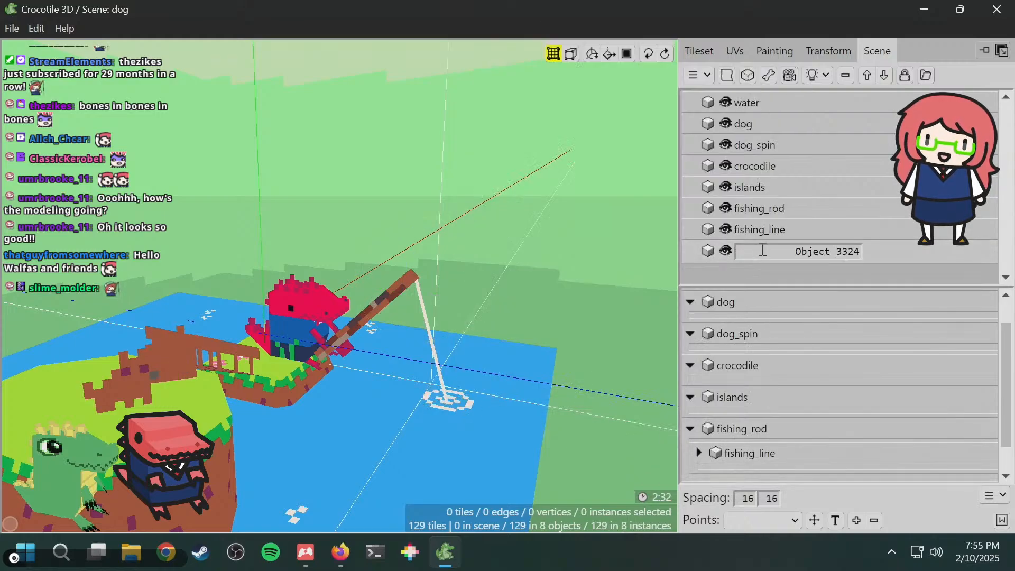
{"action": "key", "text": "BackSpace"}
{"action": "key", "text": "BackSpace"}
{"action": "key", "text": "BackSpace"}
{"action": "key", "text": "BackSpace"}
{"action": "key", "text": "BackSpace"}
{"action": "key", "text": "BackSpace"}
{"action": "type", "text": "ripple"}
{"action": "key", "text": "Return"}
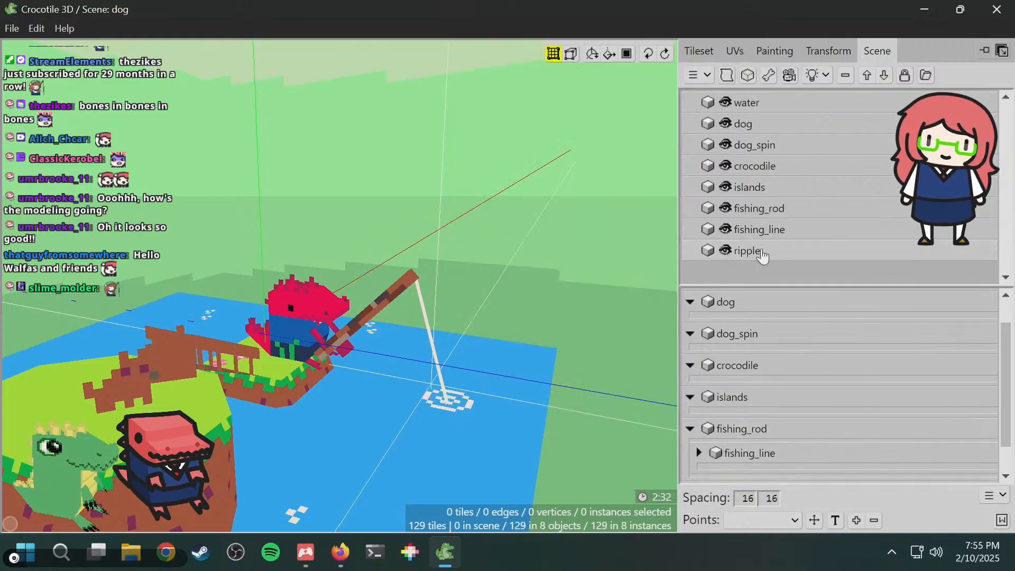
- Move the ripple instance aside so it no longer overlaps the water object's ripple tile
{"action": "left_click", "coordinate": [449, 400]}
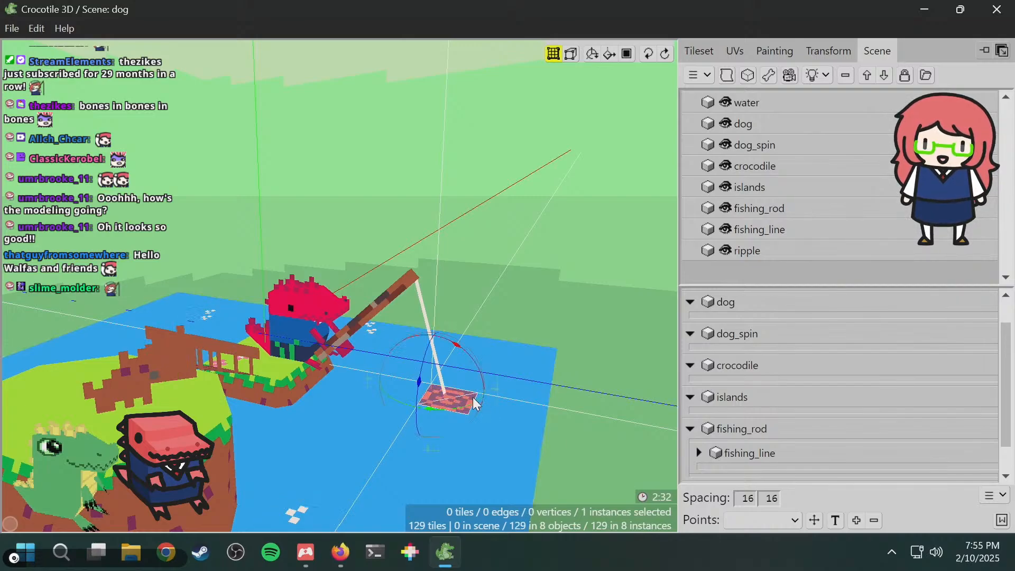
{"action": "left_click", "coordinate": [625, 56]}
{"action": "key", "text": "w"}
{"action": "key", "text": "w"}
{"action": "key", "text": "w"}
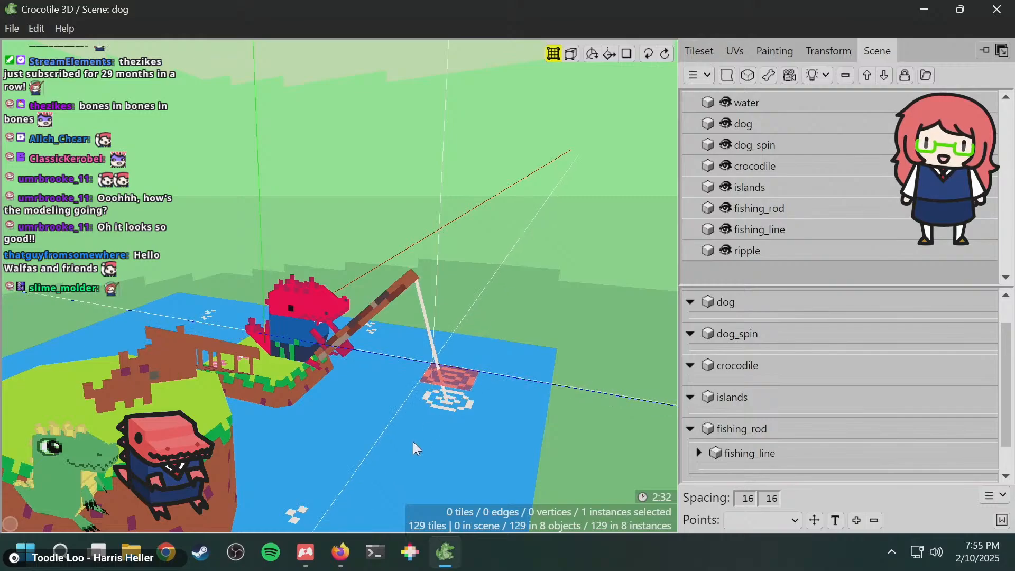
- Edit the water object and delete its duplicate ripple tile at the end of the fishing line
{"action": "left_click", "coordinate": [465, 404], "text": "shift"}
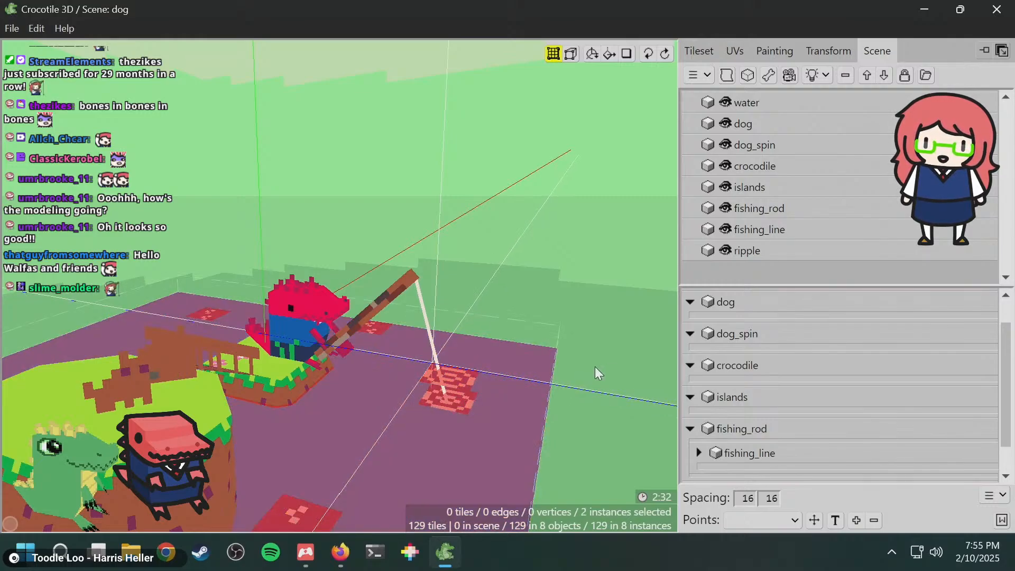
{"action": "left_click", "coordinate": [520, 366]}
{"action": "left_click", "coordinate": [520, 366], "text": "shift"}
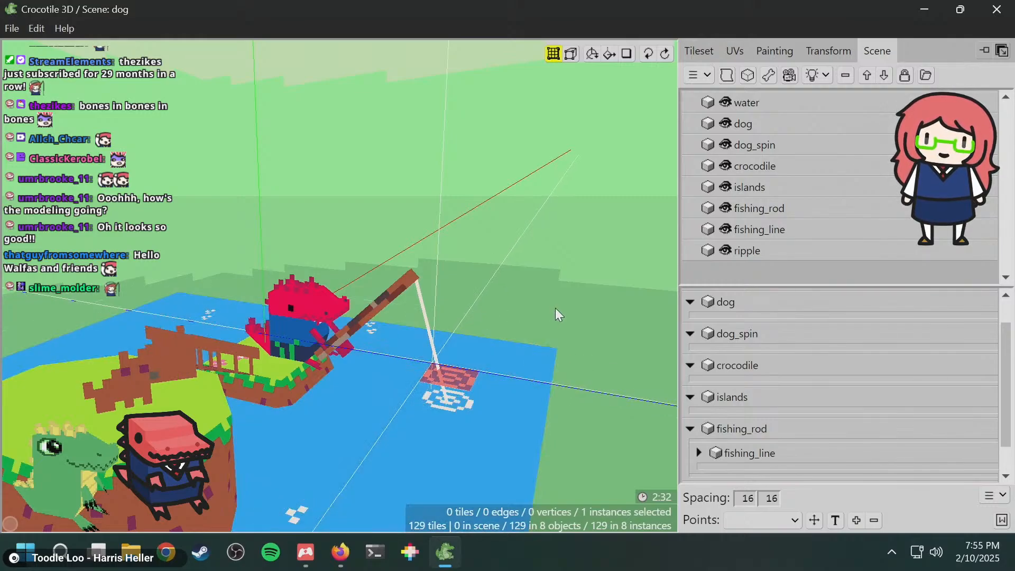
{"action": "right_click", "coordinate": [515, 367]}
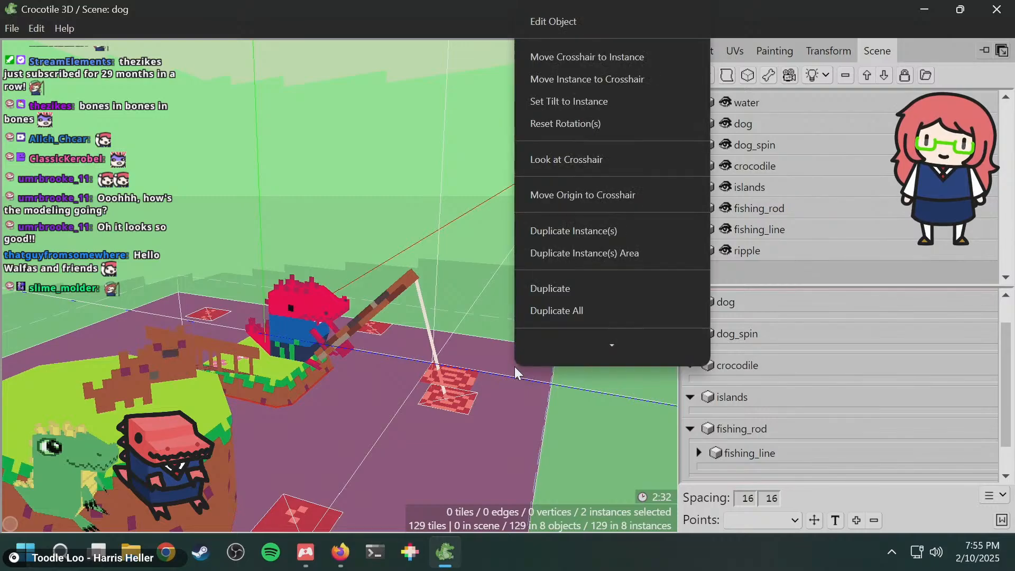
{"action": "left_click", "coordinate": [564, 23]}
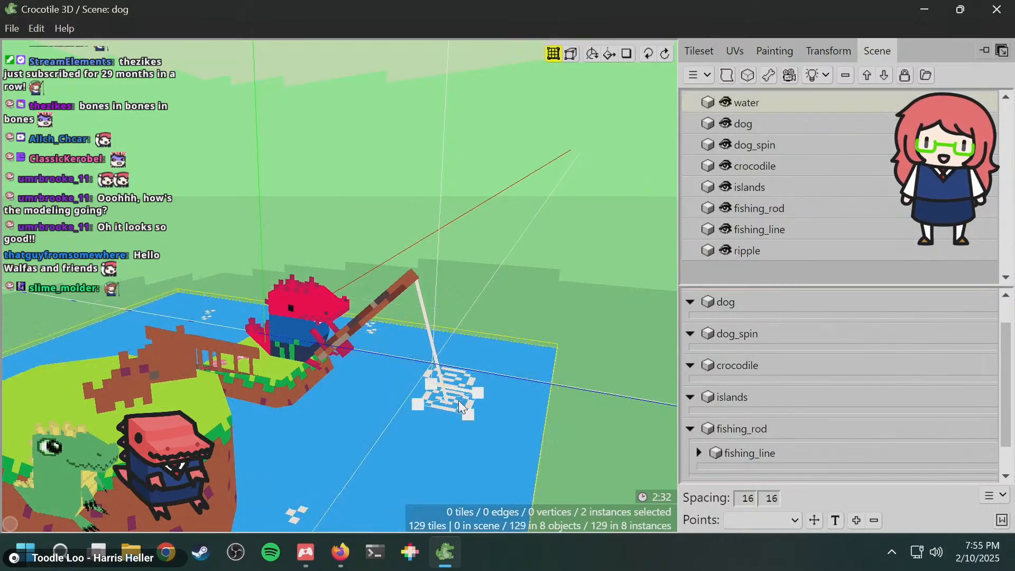
{"action": "left_click", "coordinate": [459, 401]}
{"action": "key", "text": "Delete"}
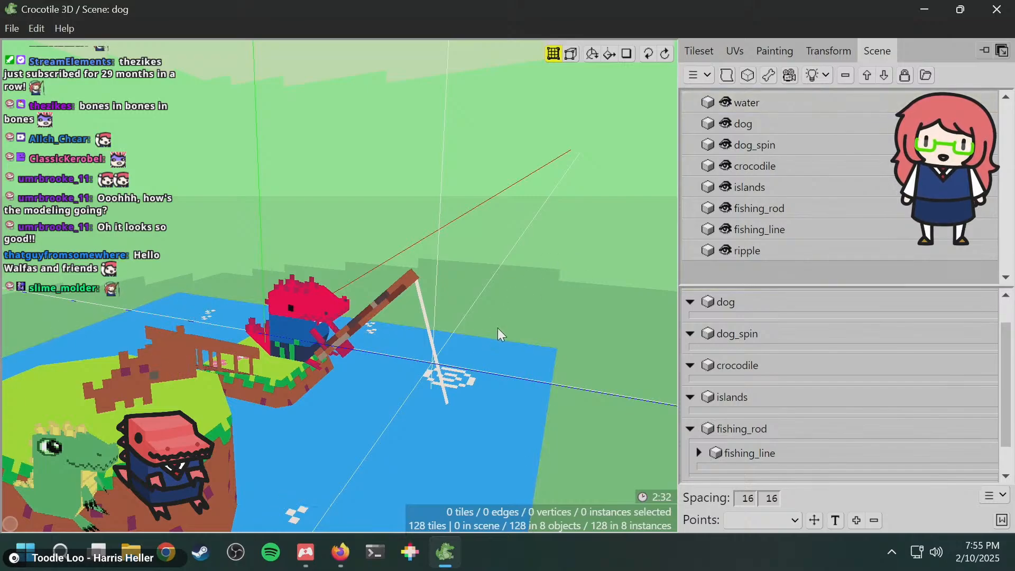
- Move the ripple instance back under the end of the fishing line and save
{"action": "left_click", "coordinate": [460, 383]}
{"action": "key", "text": "s"}
{"action": "key", "text": "s"}
{"action": "key", "text": "s"}
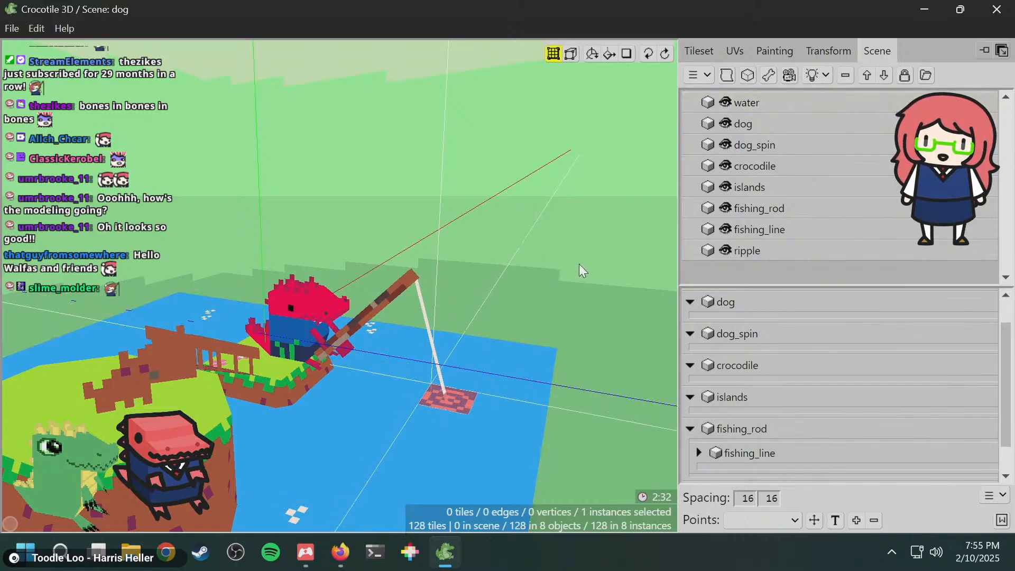
{"action": "key", "text": "w"}
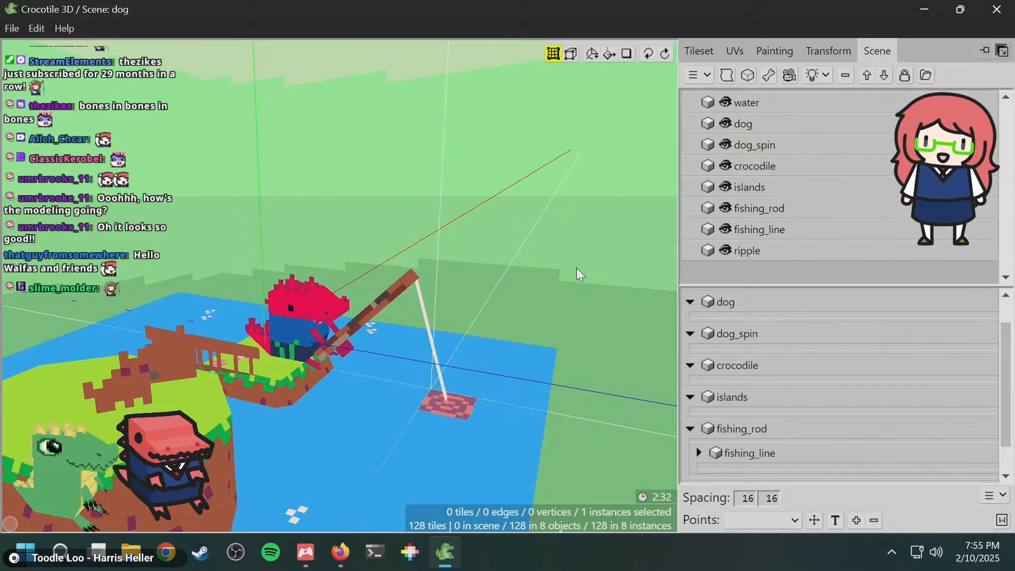
{"action": "key", "text": "ctrl+s"}
{"action": "key", "text": "space"}
{"action": "left_click_drag", "start_coordinate": [566, 285], "coordinate": [529, 296]}
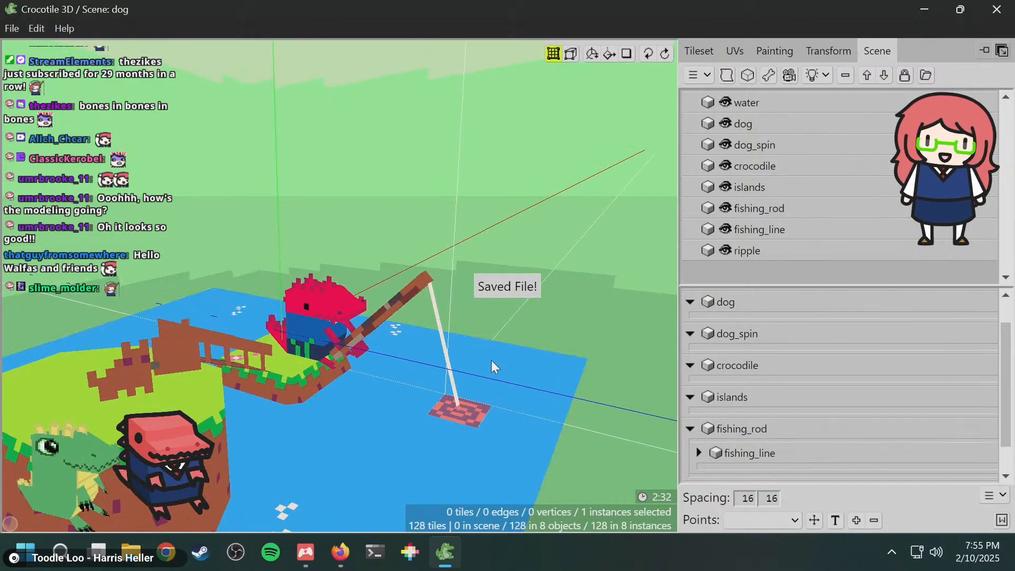
- Open the ripple object for editing and display the UV editor
{"action": "right_click", "coordinate": [464, 416]}
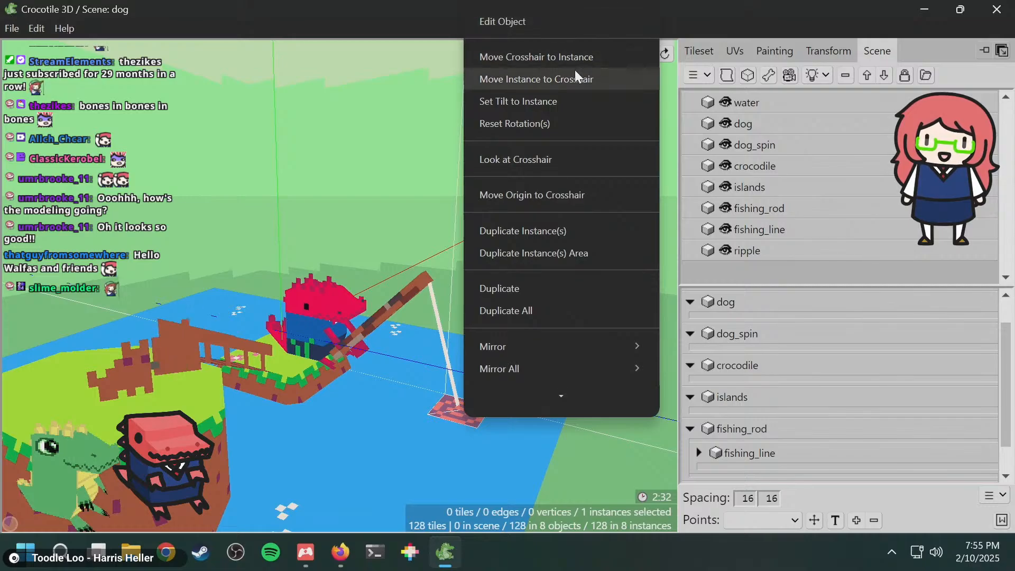
{"action": "left_click", "coordinate": [573, 23]}
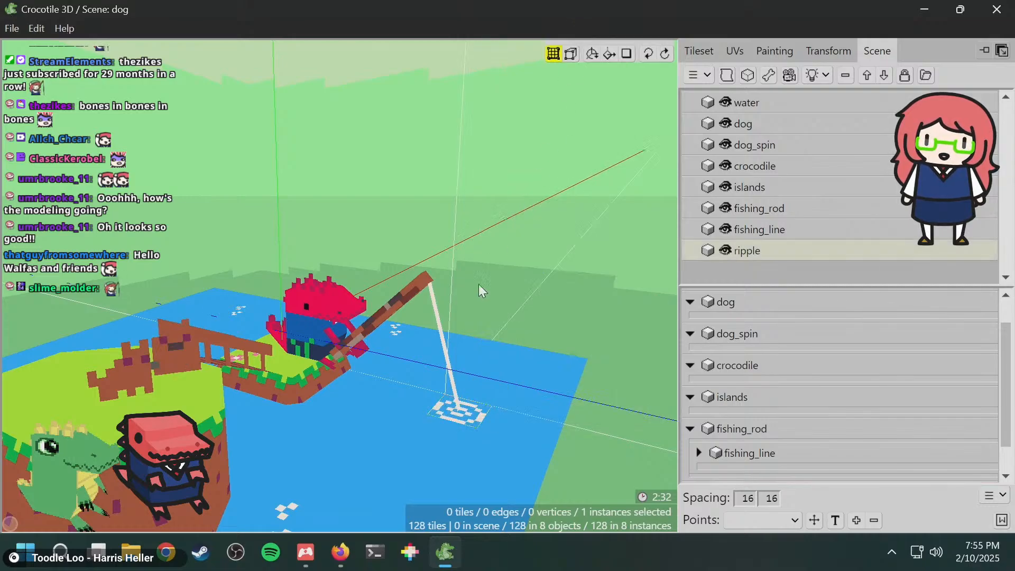
{"action": "left_click", "coordinate": [735, 50]}
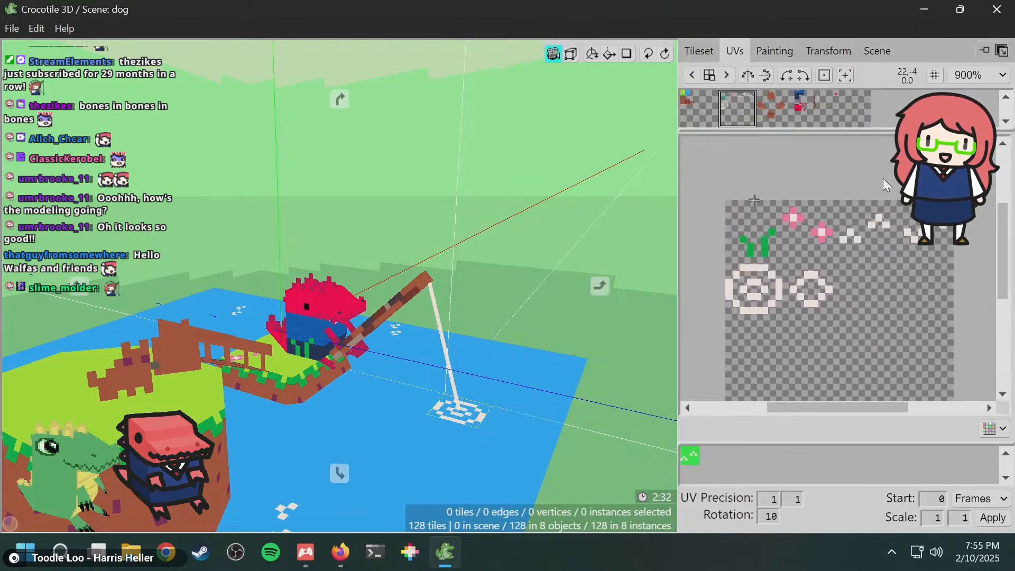
- Add a new UV animation and name it ripple
{"action": "right_click", "coordinate": [723, 457]}
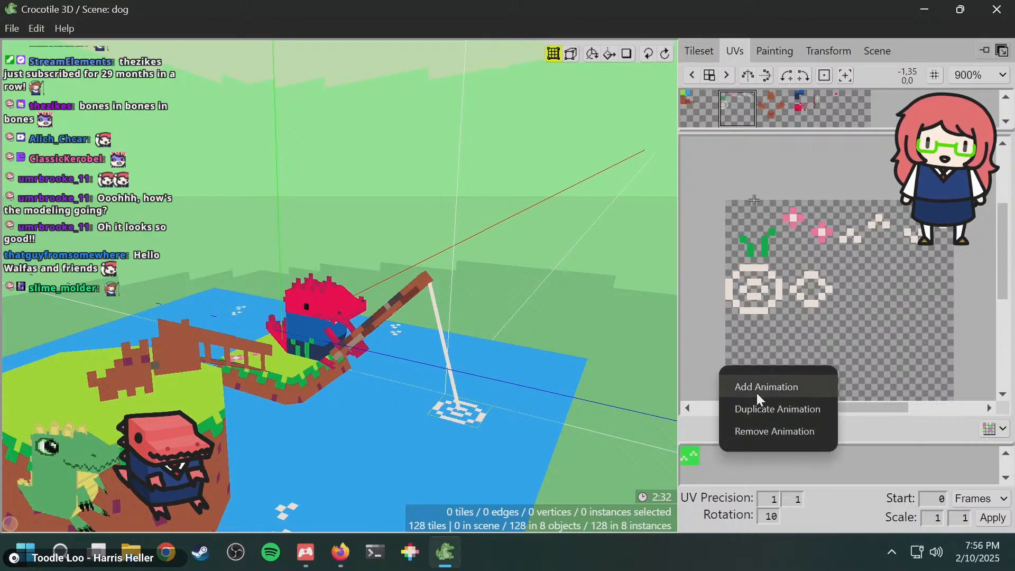
{"action": "left_click", "coordinate": [756, 387]}
{"action": "left_click", "coordinate": [710, 455]}
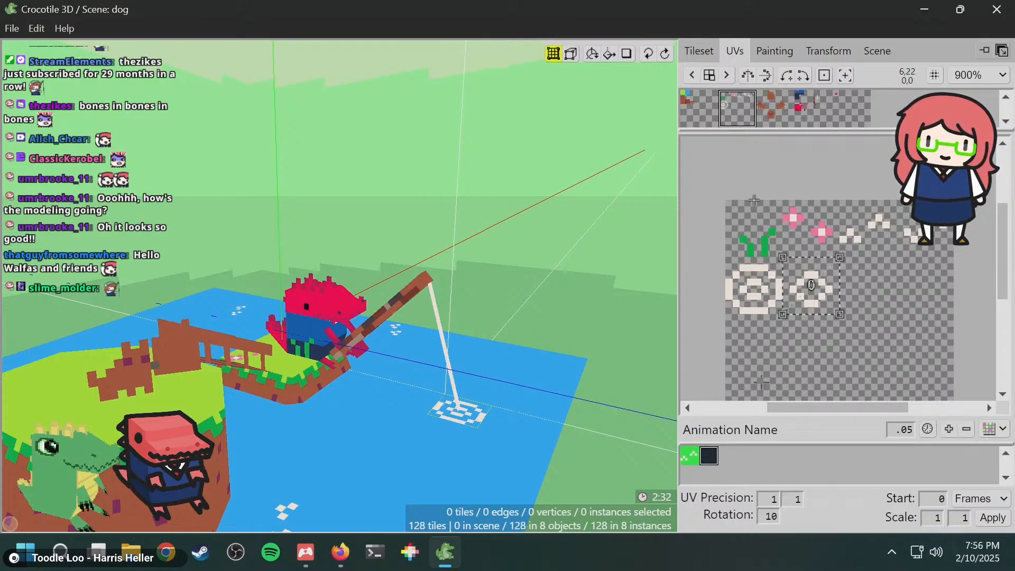
{"action": "left_click", "coordinate": [752, 428]}
{"action": "key", "text": "BackSpace"}
{"action": "key", "text": "BackSpace"}
{"action": "key", "text": "BackSpace"}
{"action": "key", "text": "BackSpace"}
{"action": "key", "text": "BackSpace"}
{"action": "key", "text": "BackSpace"}
{"action": "key", "text": "BackSpace"}
{"action": "key", "text": "BackSpace"}
{"action": "key", "text": "BackSpace"}
{"action": "key", "text": "BackSpace"}
{"action": "key", "text": "BackSpace"}
{"action": "key", "text": "BackSpace"}
{"action": "key", "text": "BackSpace"}
{"action": "key", "text": "BackSpace"}
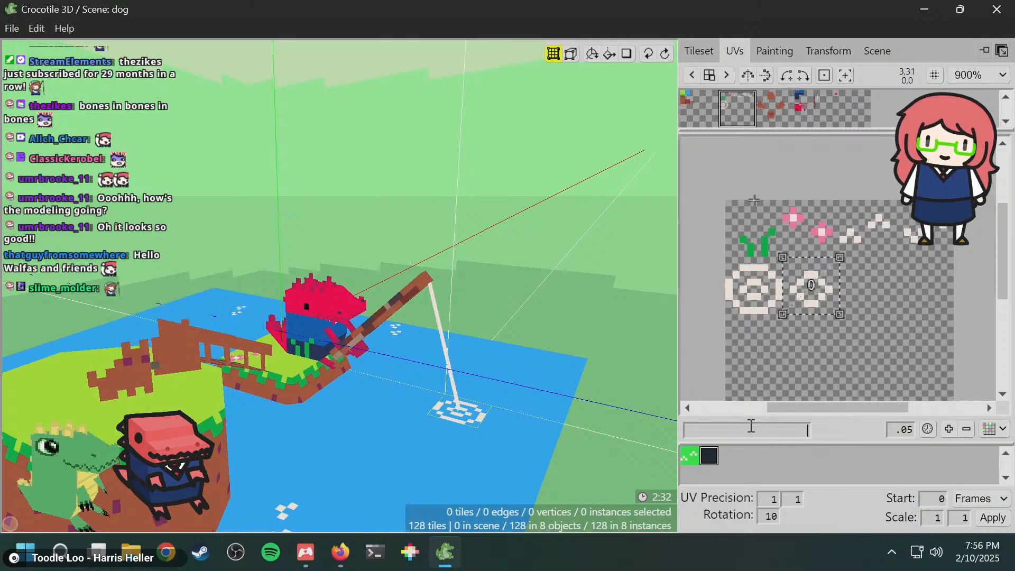
{"action": "type", "text": "ripple"}
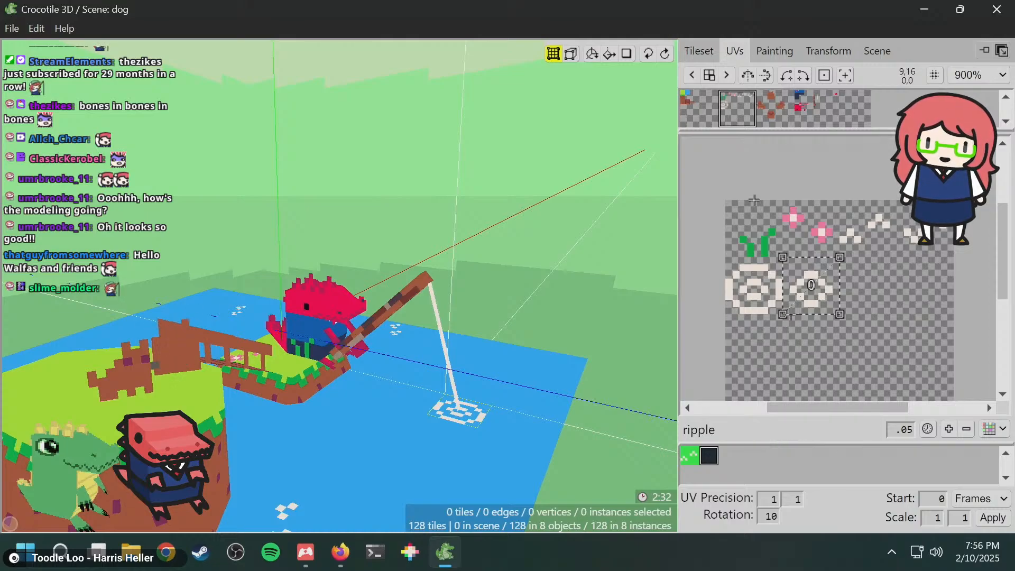
{"action": "key", "text": "Return"}
- Put the animation's first frame on the two-ring ripple, set the frame time to 1, and add a second frame on the smaller ring
{"action": "left_click_drag", "start_coordinate": [812, 285], "coordinate": [754, 285]}
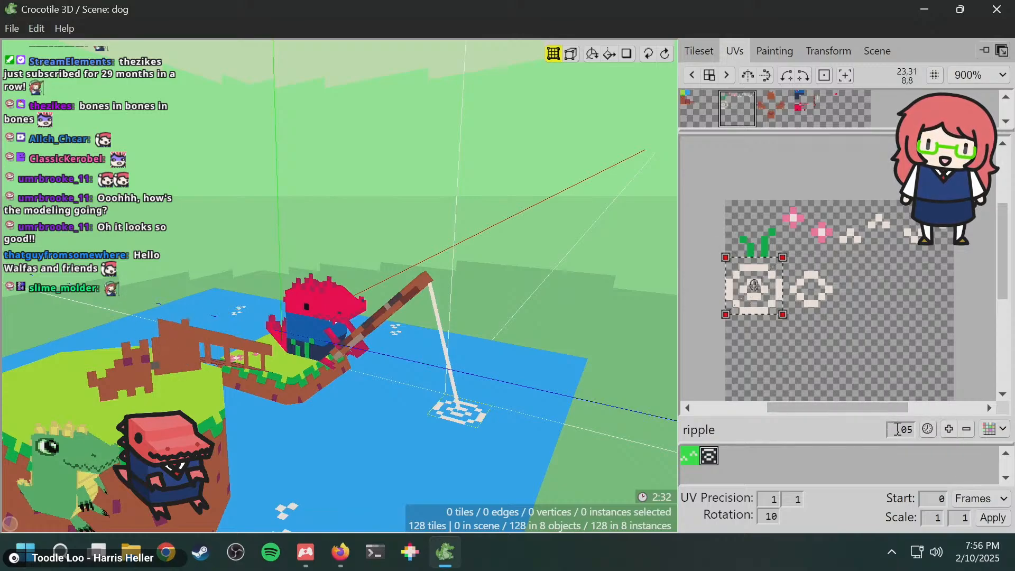
{"action": "left_click_drag", "start_coordinate": [893, 430], "coordinate": [964, 428]}
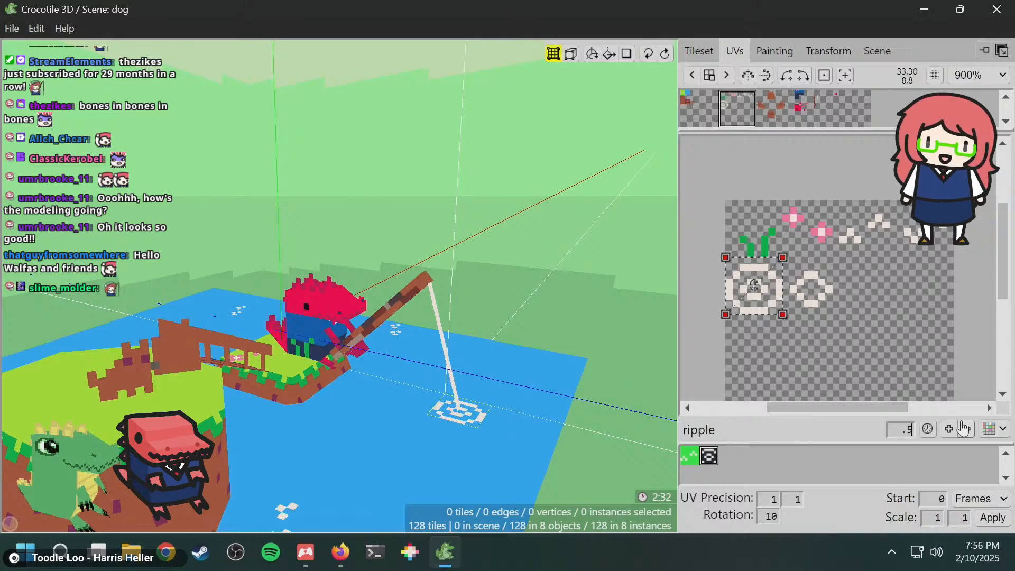
{"action": "type", "text": ".5"}
{"action": "key", "text": "BackSpace"}
{"action": "key", "text": "BackSpace"}
{"action": "type", "text": "1"}
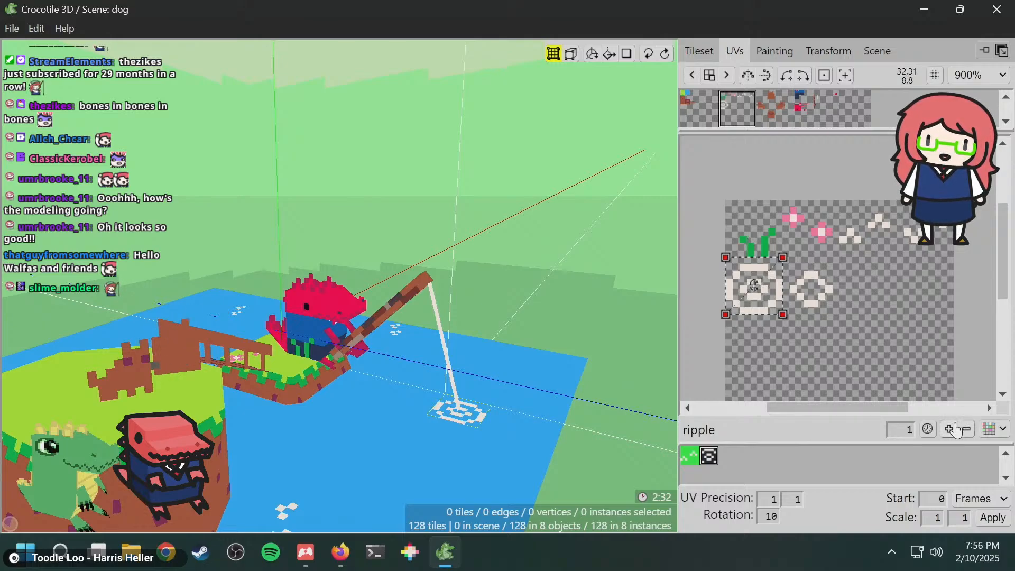
{"action": "left_click", "coordinate": [948, 429]}
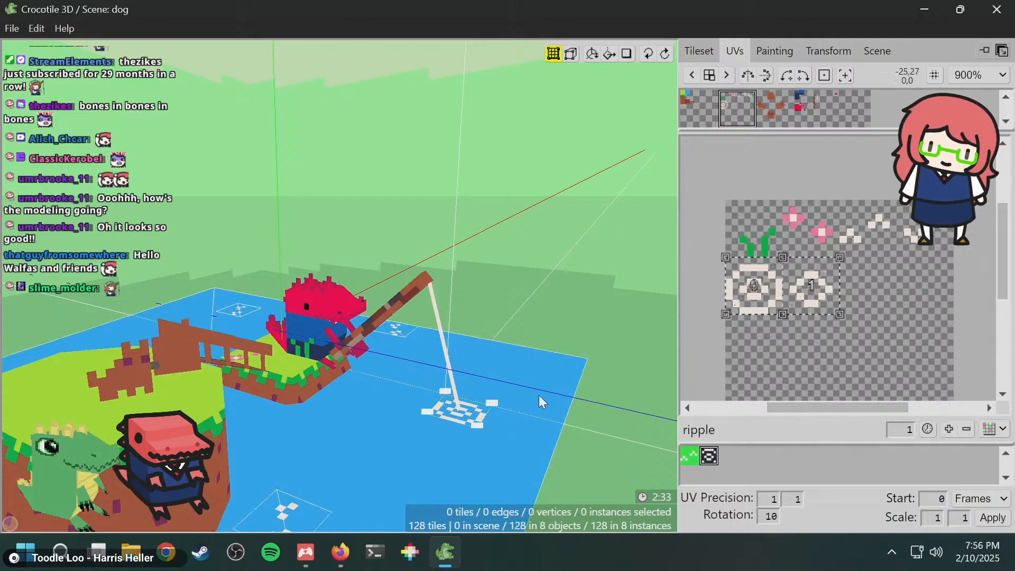
- Assign the ripple animation to the ripple tile at the end of the fishing line and save
{"action": "left_click", "coordinate": [459, 411]}
{"action": "right_click", "coordinate": [476, 409]}
{"action": "mouse_move", "coordinate": [561, 390]}
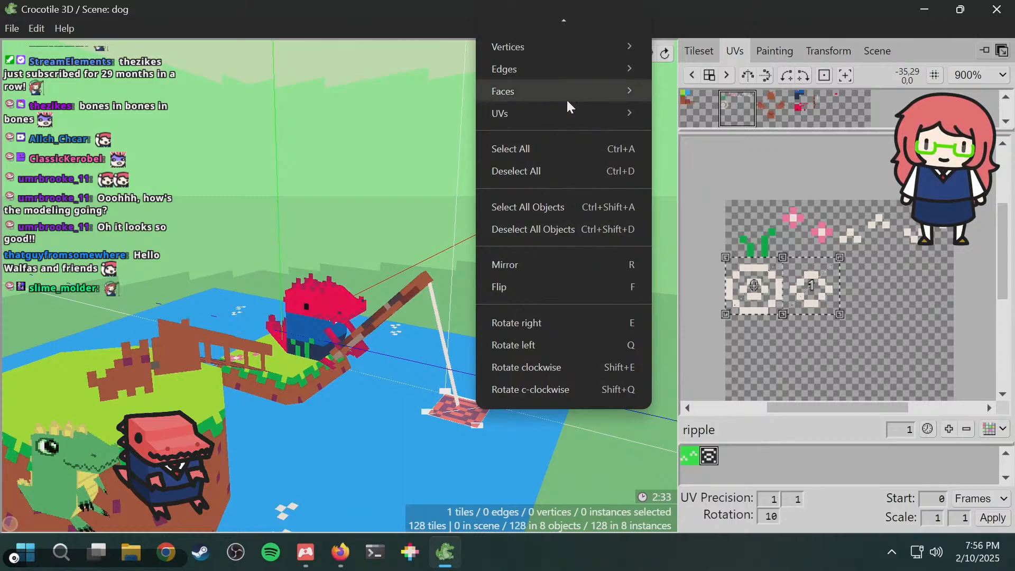
{"action": "mouse_move", "coordinate": [572, 108]}
{"action": "left_click", "coordinate": [709, 264]}
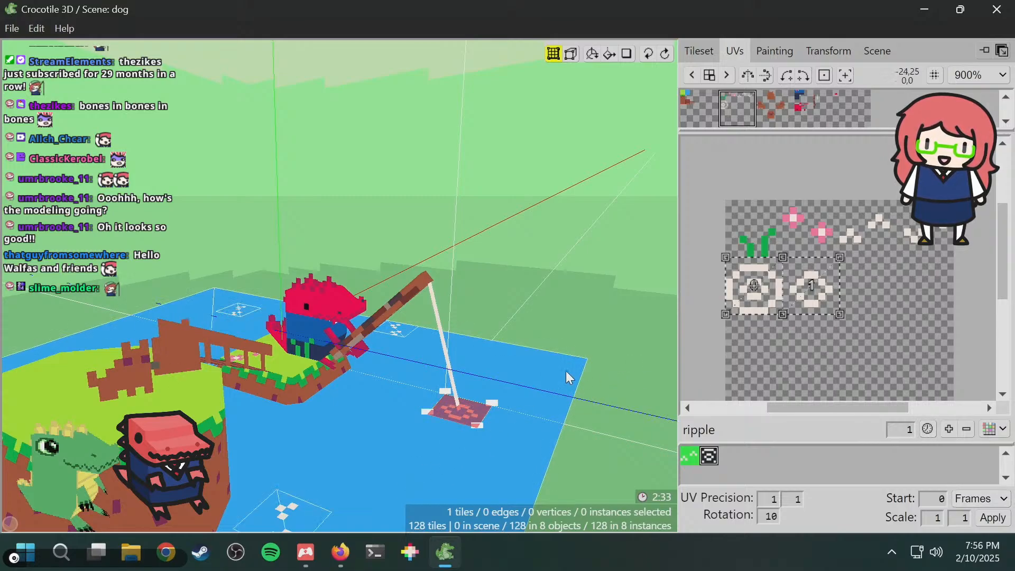
{"action": "key", "text": "ctrl+s"}
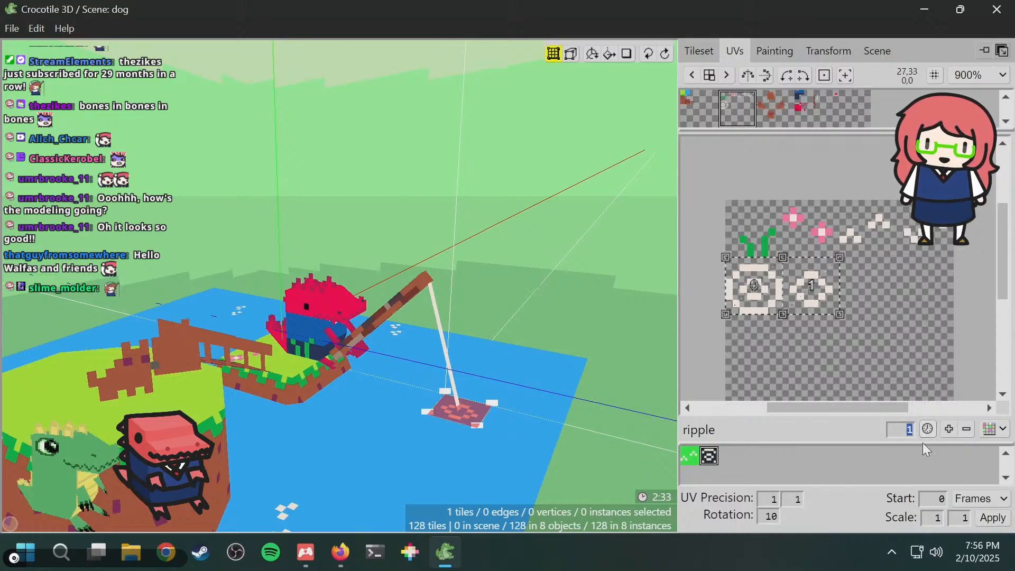
{"action": "key", "text": "Return"}
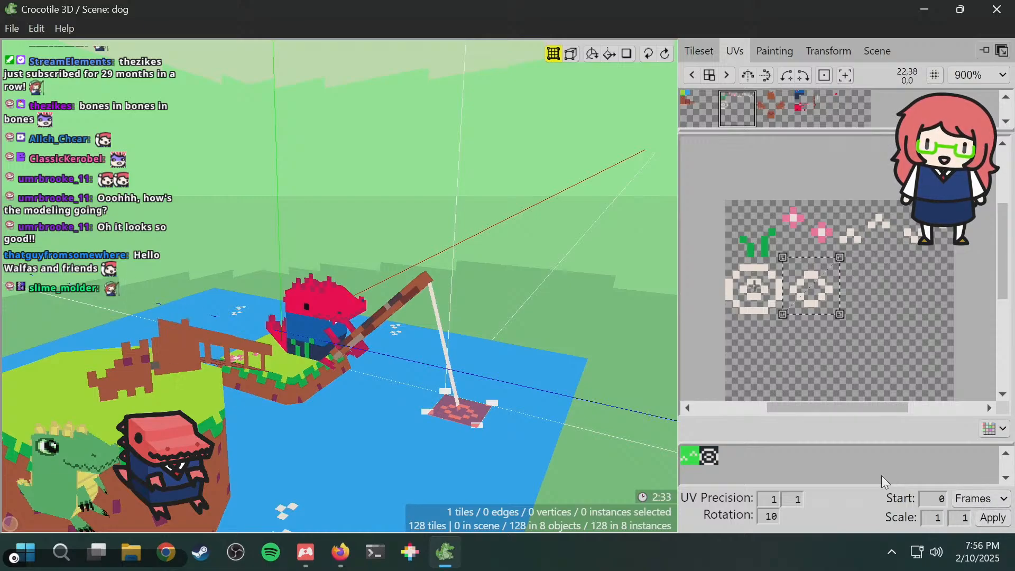
- Remove the ripple animation from the UV animation list
{"action": "left_click", "coordinate": [710, 458]}
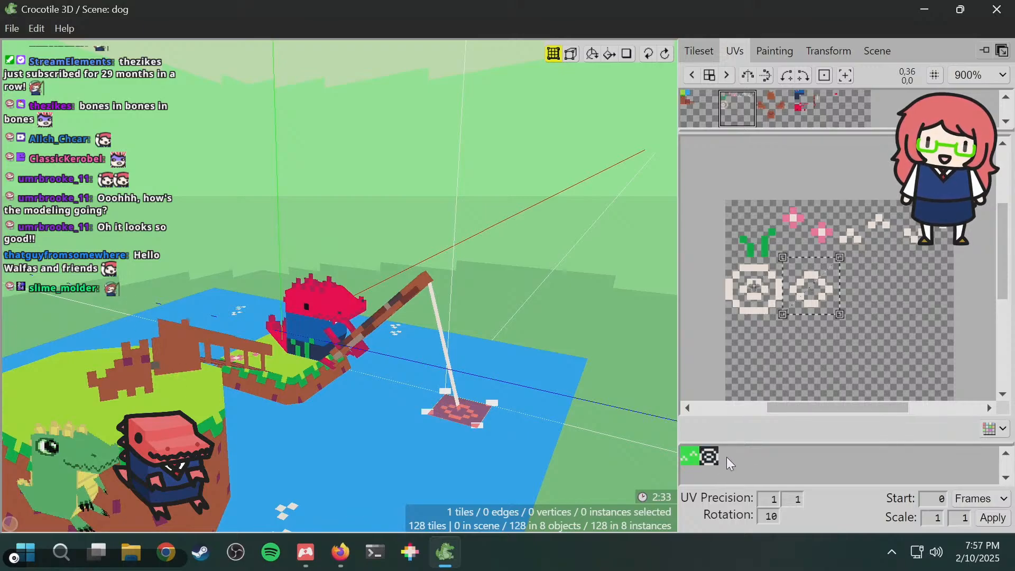
{"action": "right_click", "coordinate": [712, 455]}
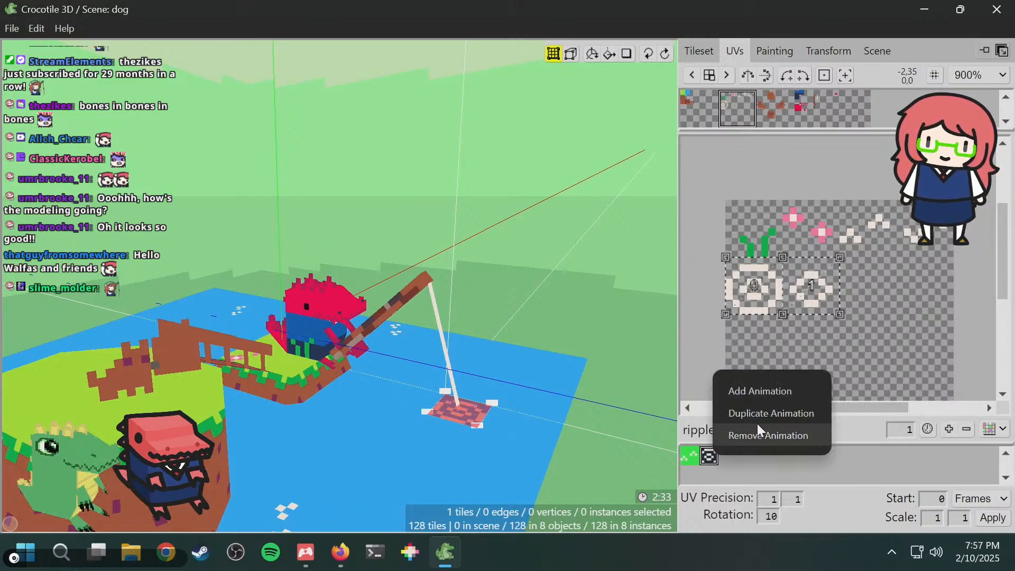
{"action": "left_click", "coordinate": [767, 435]}
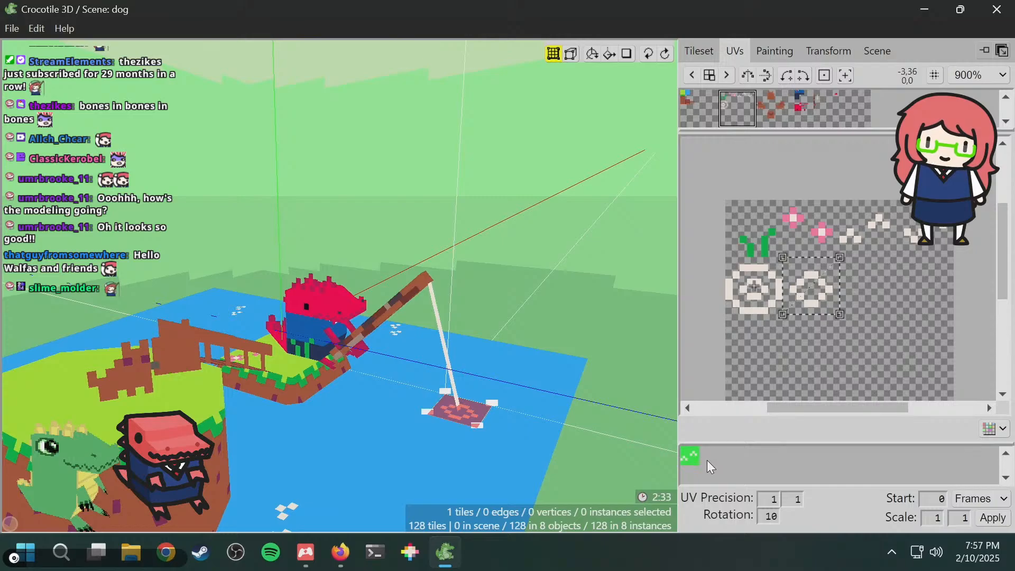
- Add a new UV animation and place both the ripple tile's UVs and the animation's first frame on the two-ring ripple
{"action": "right_click", "coordinate": [706, 458]}
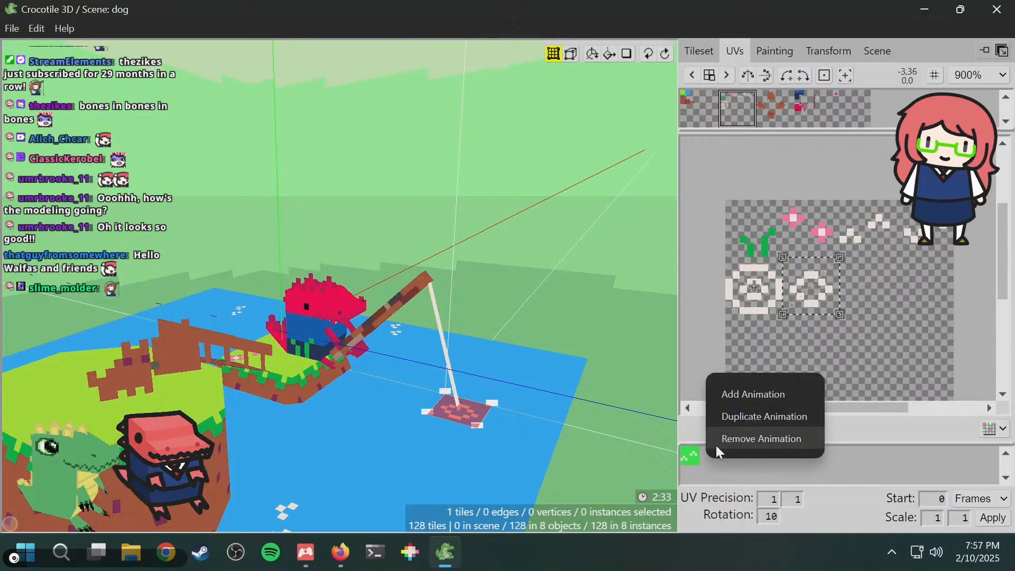
{"action": "left_click", "coordinate": [747, 392]}
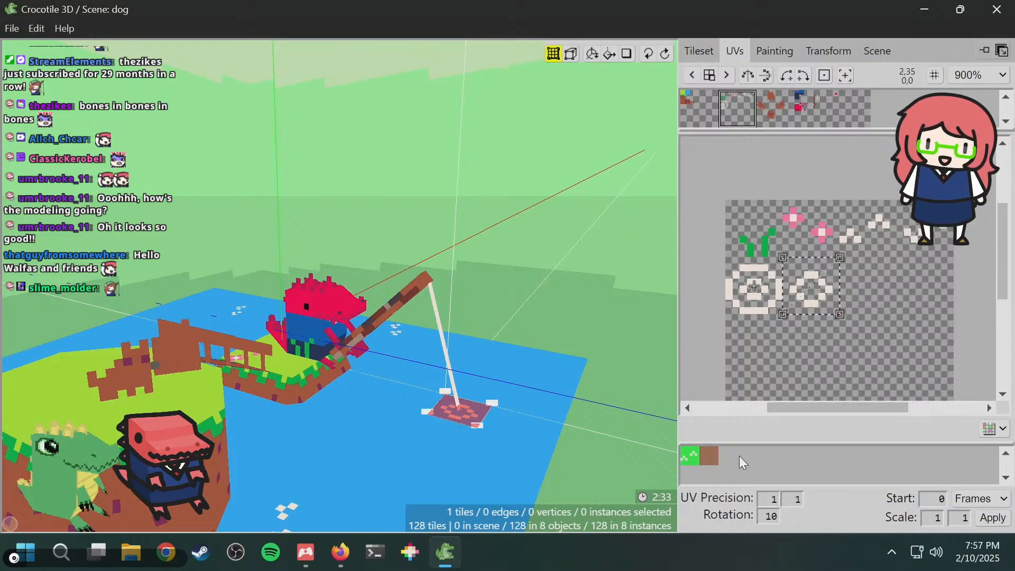
{"action": "left_click_drag", "start_coordinate": [808, 299], "coordinate": [754, 286]}
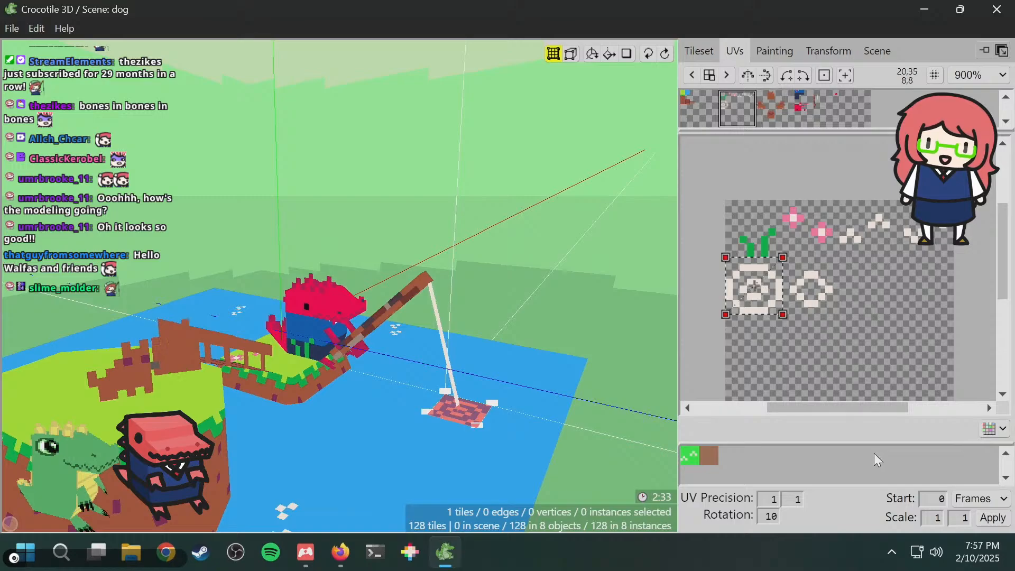
{"action": "left_click", "coordinate": [709, 455]}
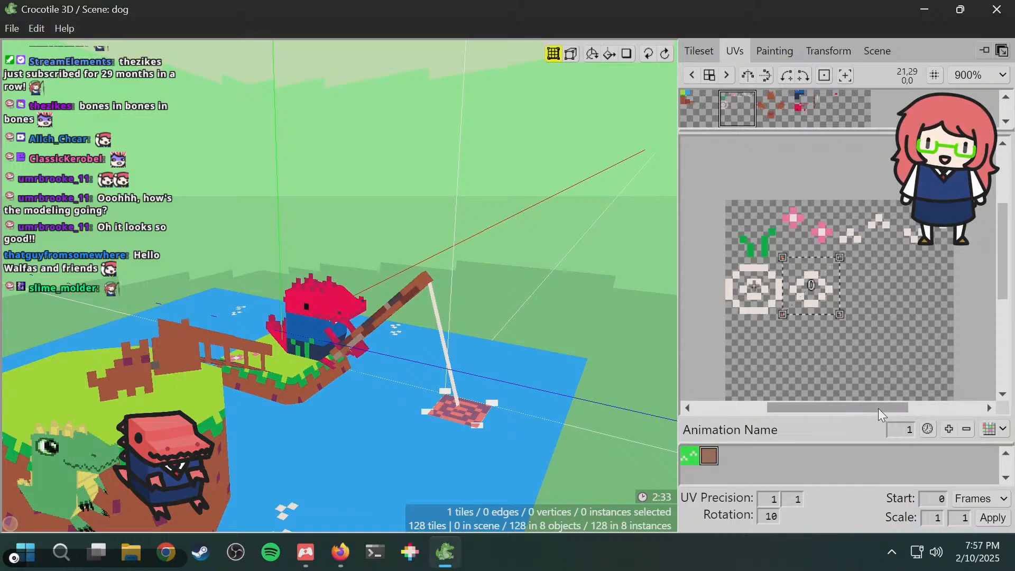
{"action": "left_click_drag", "start_coordinate": [812, 286], "coordinate": [755, 286]}
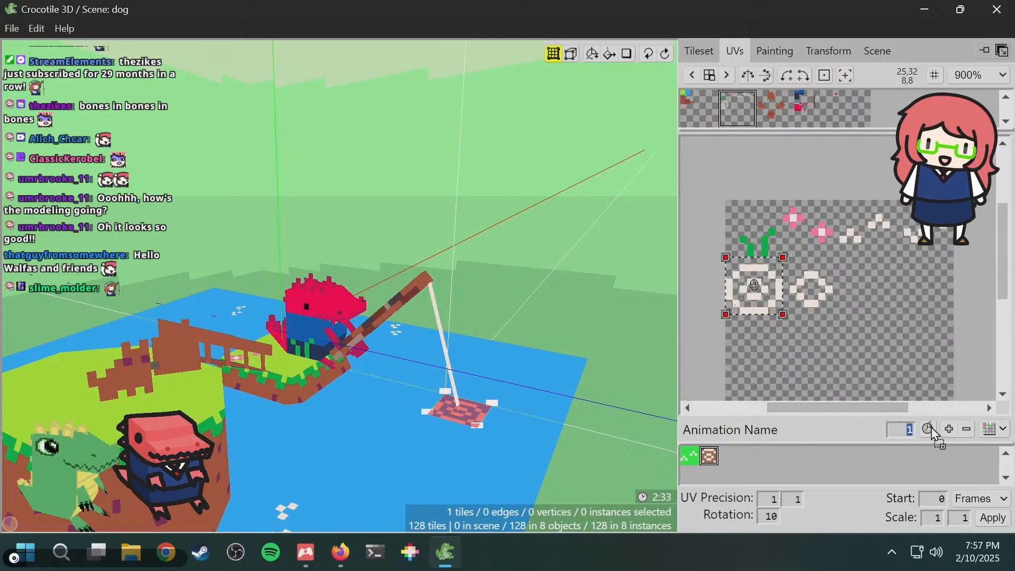
- Select the two-frame ripple animation, apply the tilebrush UVs to the ripple tile at the fishing line's end, then deselect and save
{"action": "right_click", "coordinate": [763, 454]}
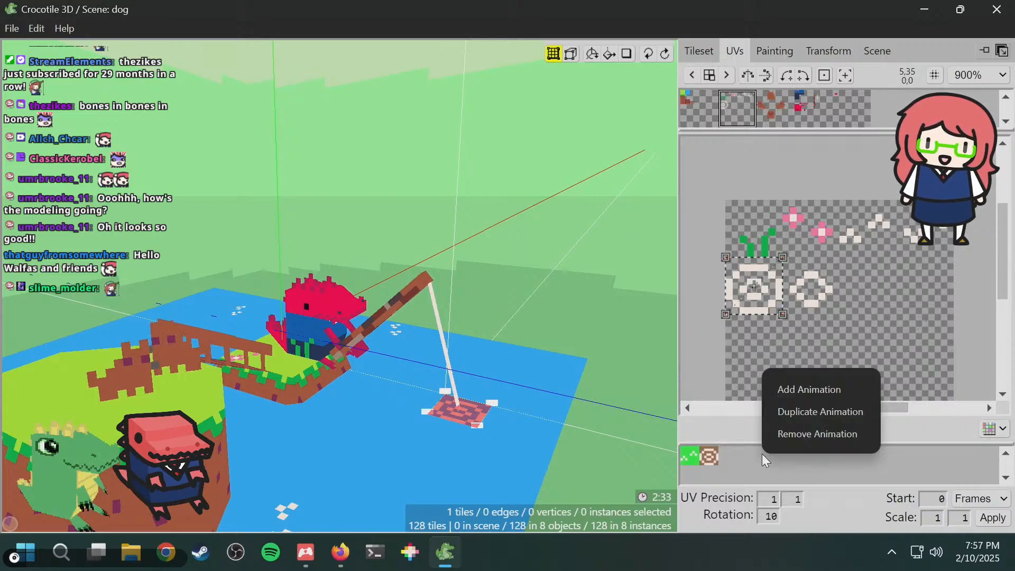
{"action": "left_click", "coordinate": [709, 457]}
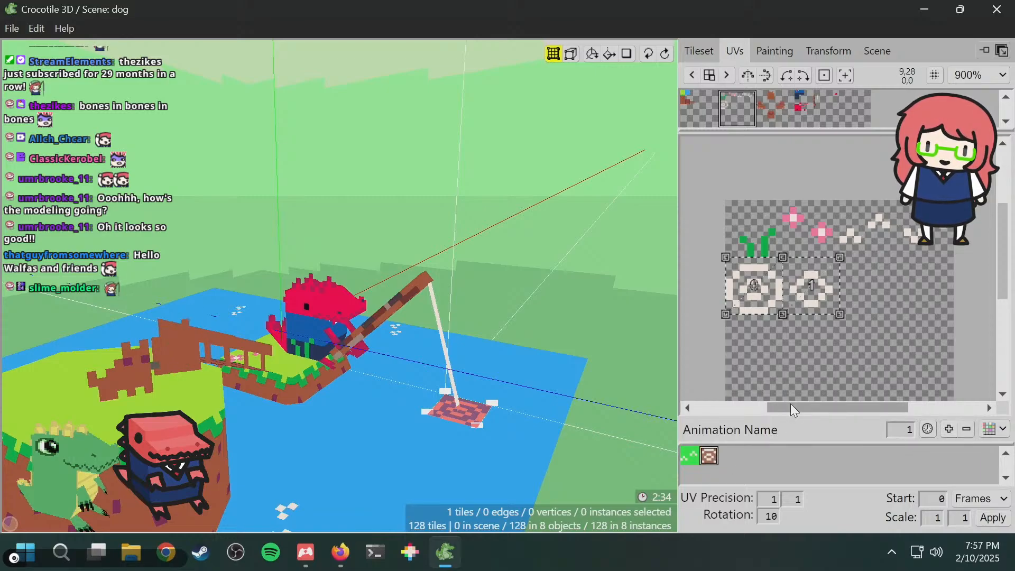
{"action": "right_click", "coordinate": [471, 411]}
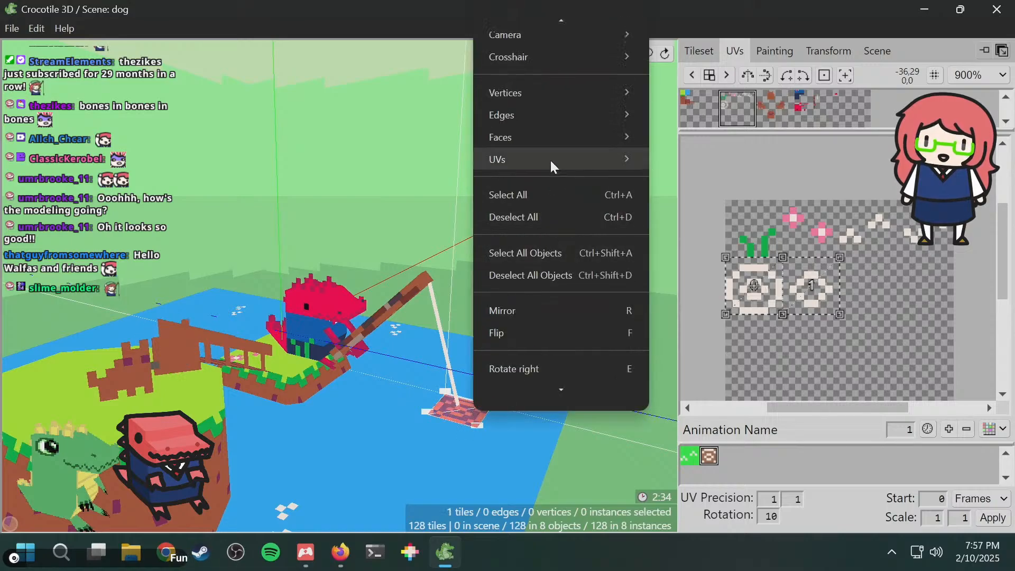
{"action": "mouse_move", "coordinate": [585, 159]}
{"action": "left_click", "coordinate": [726, 305]}
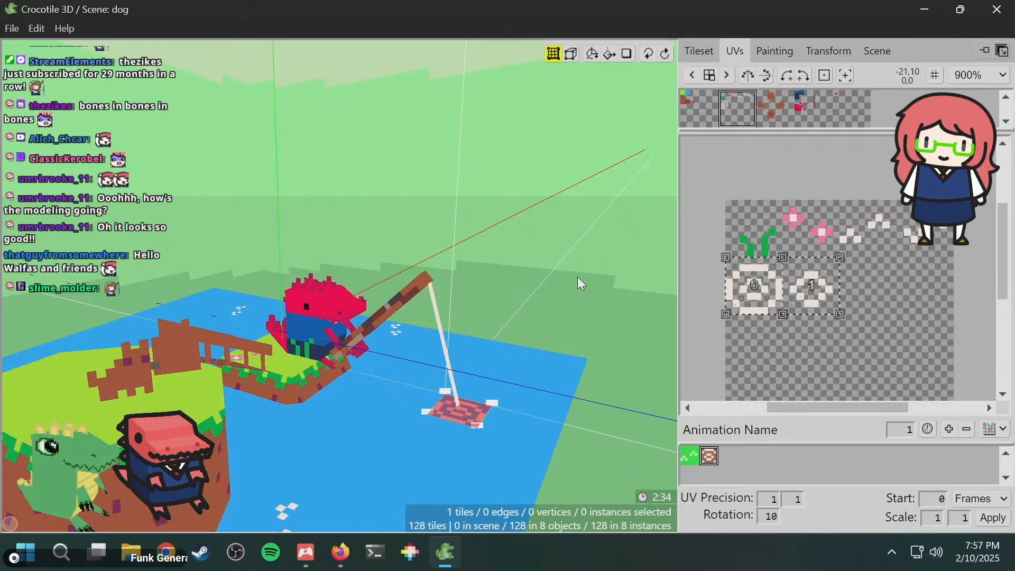
{"action": "left_click", "coordinate": [475, 412]}
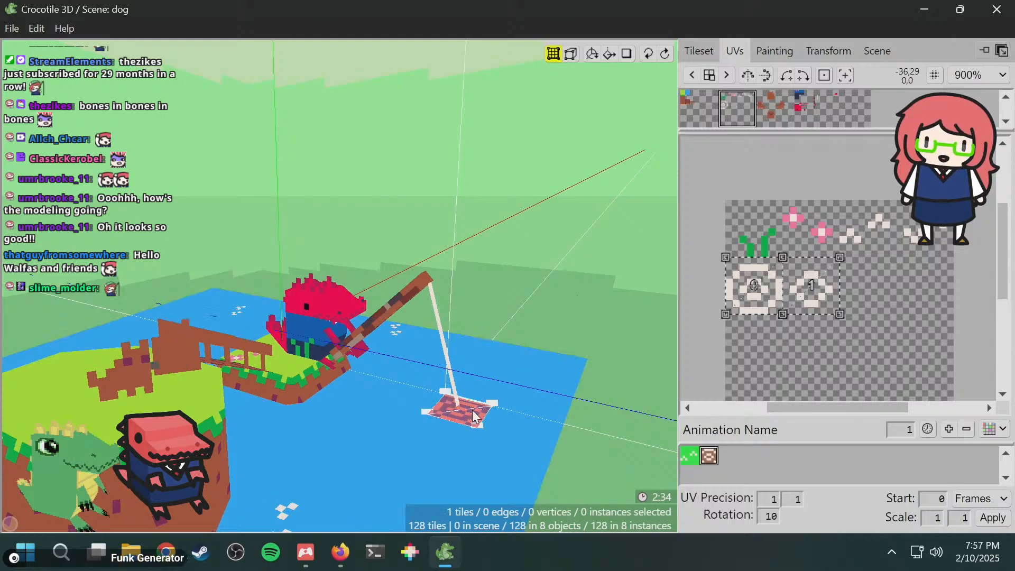
{"action": "right_click", "coordinate": [472, 412]}
{"action": "mouse_move", "coordinate": [588, 138]}
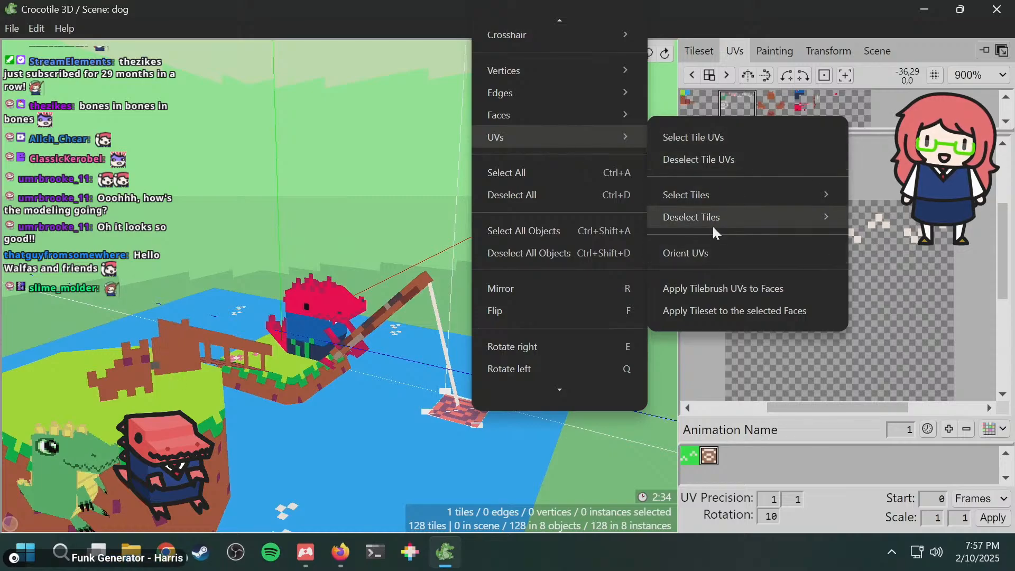
{"action": "left_click", "coordinate": [711, 290]}
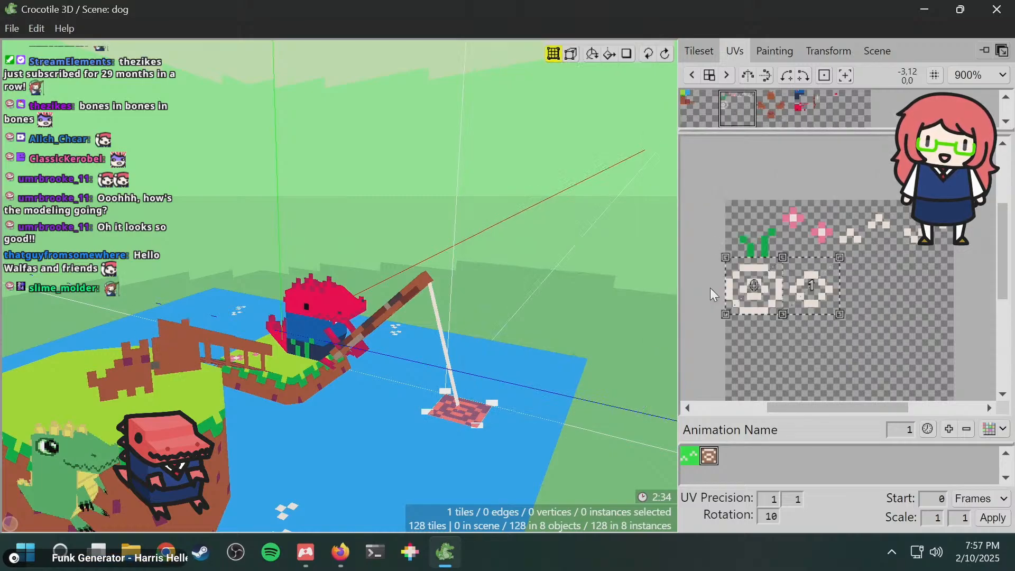
{"action": "left_click", "coordinate": [542, 245]}
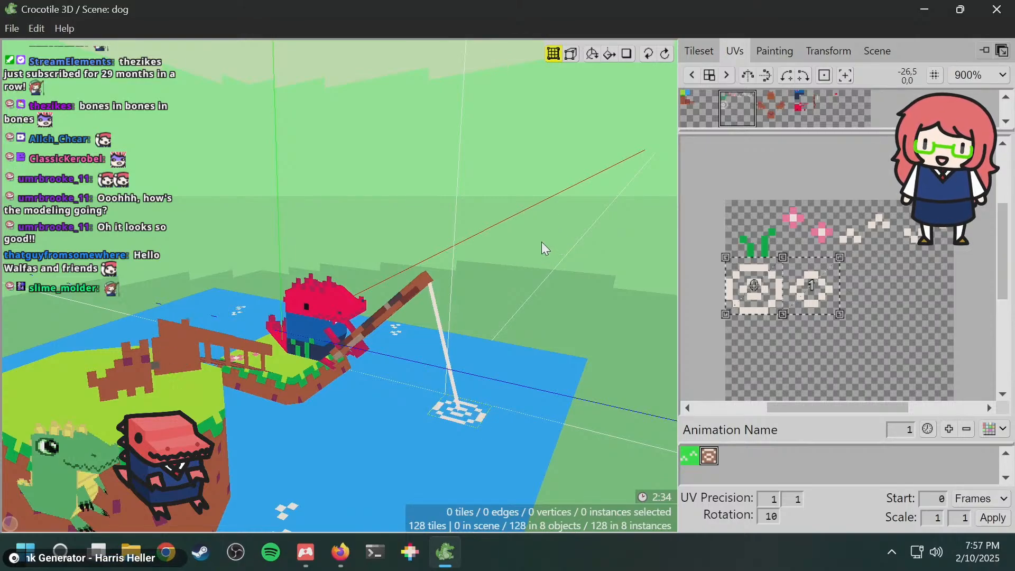
{"action": "key", "text": "ctrl+s"}
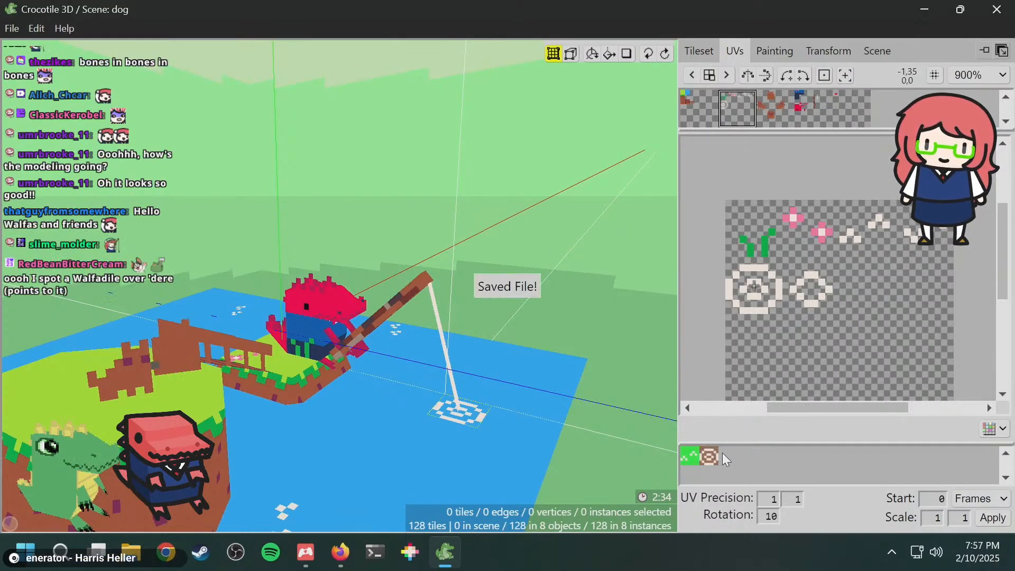
- Draw a new ripple tile with the selected animation beside the fishing line and delete the old ripple tile
{"action": "middle_click_drag", "start_coordinate": [518, 265], "coordinate": [541, 268]}
{"action": "middle_click_drag", "start_coordinate": [561, 312], "coordinate": [496, 364]}
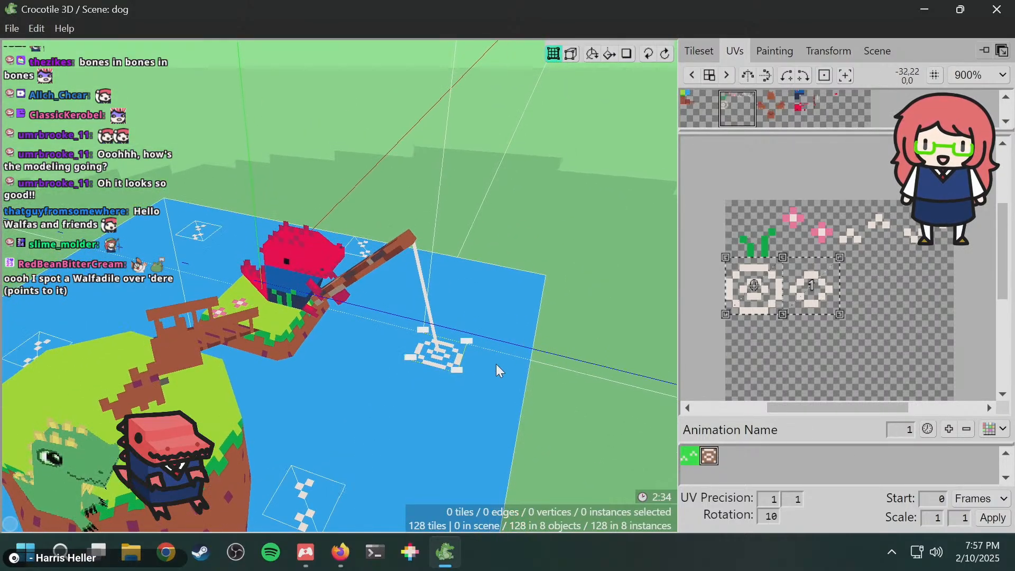
{"action": "left_click", "coordinate": [495, 324]}
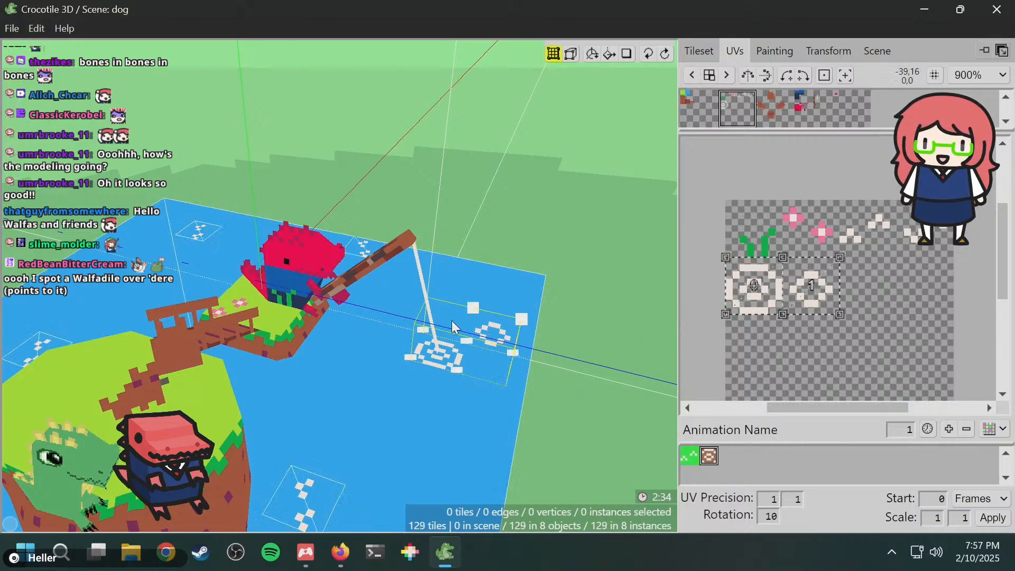
{"action": "left_click", "coordinate": [430, 361]}
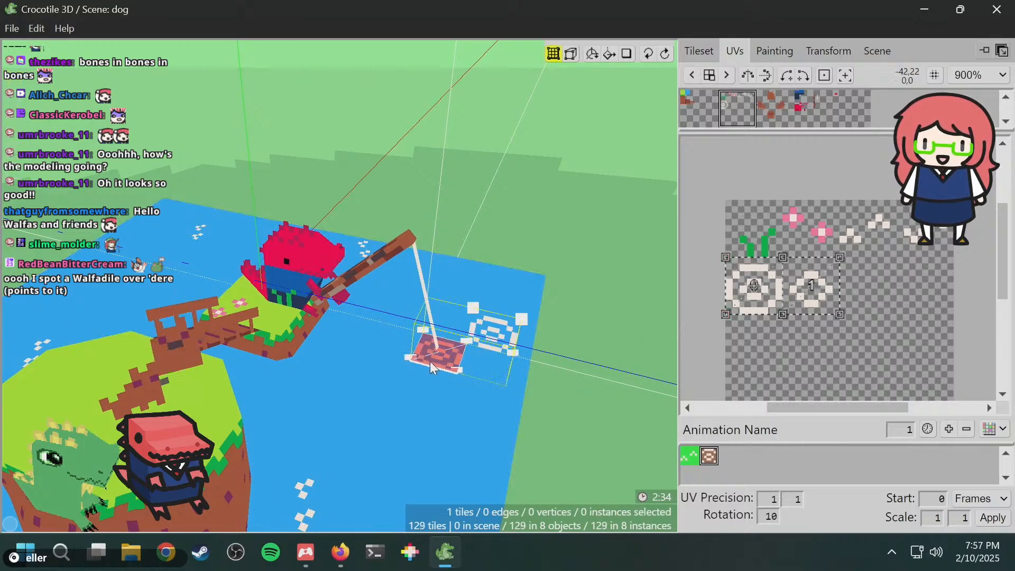
{"action": "key", "text": "Delete"}
- Try tilting the new ripple tile beside the fishing line back and forth, and delete it
{"action": "left_click", "coordinate": [493, 332]}
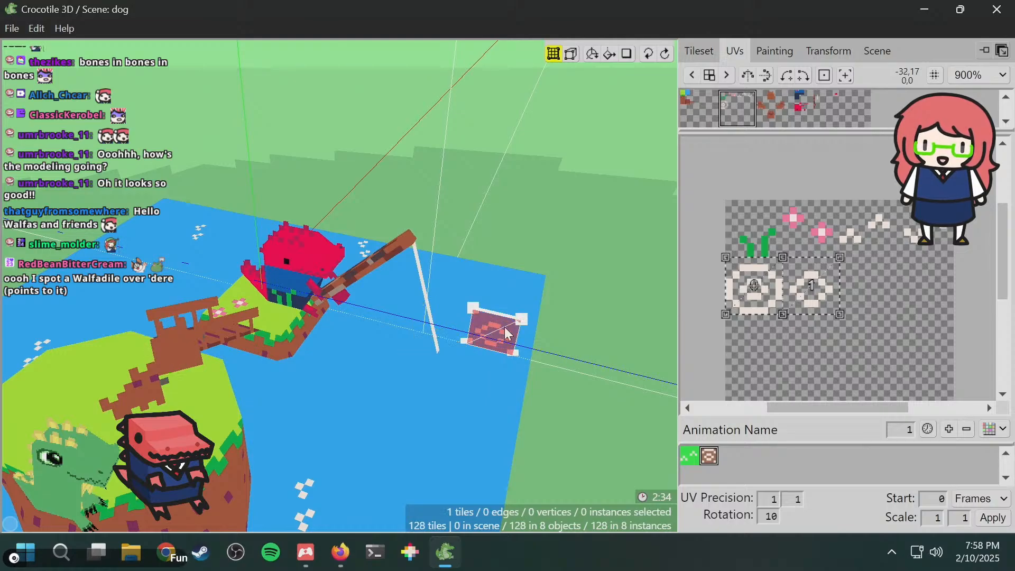
{"action": "key", "text": "Delete"}
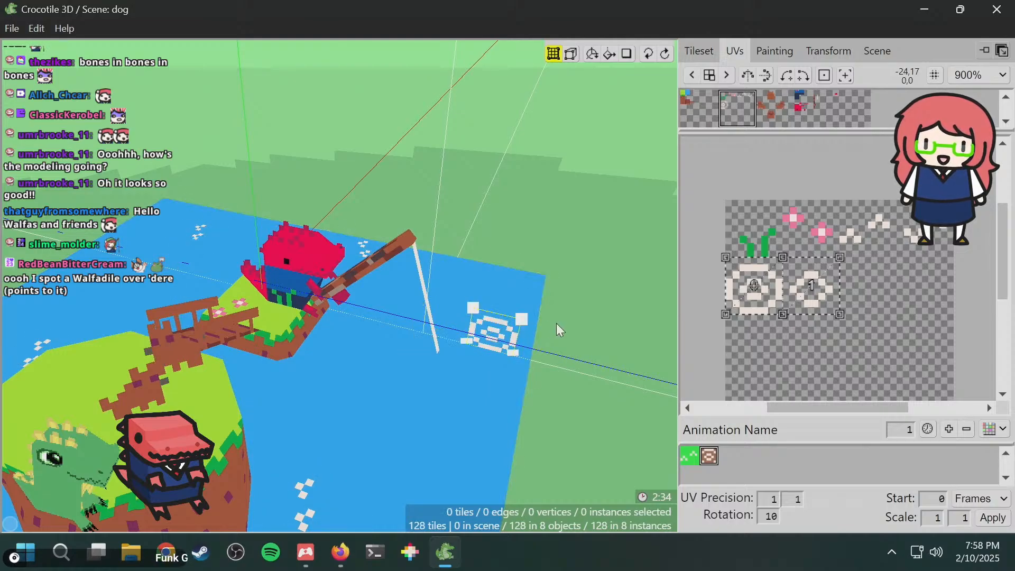
{"action": "left_click", "coordinate": [506, 333]}
{"action": "key", "text": "s"}
{"action": "key", "text": "s"}
{"action": "key", "text": "s"}
{"action": "key", "text": "s"}
{"action": "key", "text": "s"}
{"action": "key", "text": "s"}
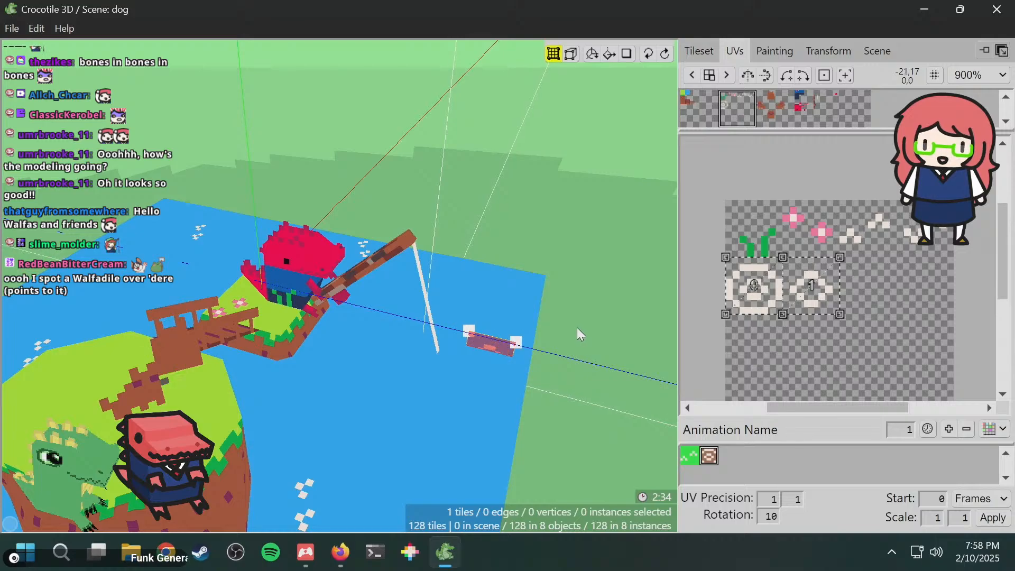
{"action": "key", "text": "w"}
{"action": "key", "text": "w"}
{"action": "key", "text": "w"}
{"action": "key", "text": "w"}
{"action": "key", "text": "w"}
{"action": "key", "text": "w"}
{"action": "key", "text": "w"}
{"action": "middle_click_drag", "start_coordinate": [579, 313], "coordinate": [600, 314]}
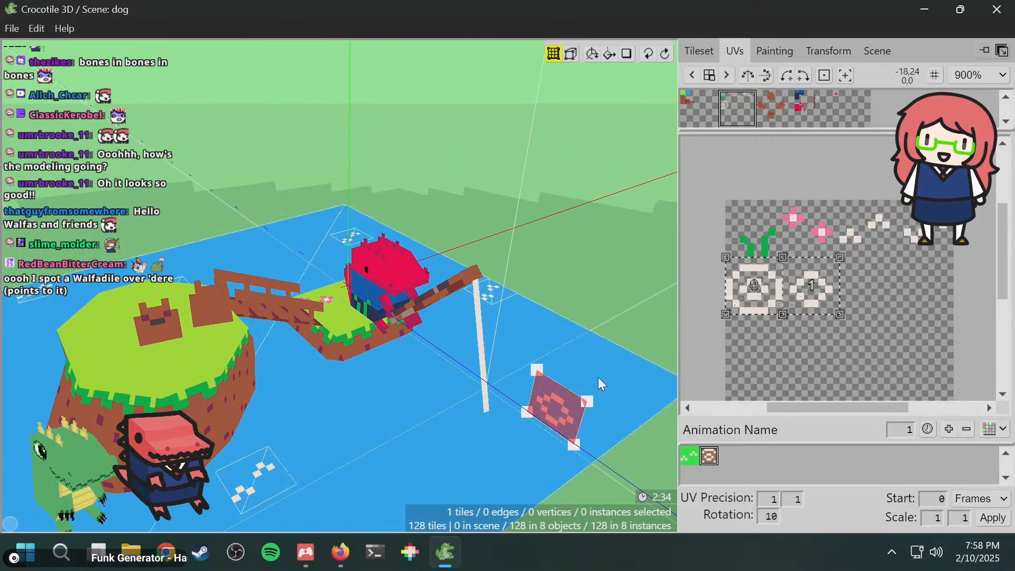
{"action": "key", "text": "Delete"}
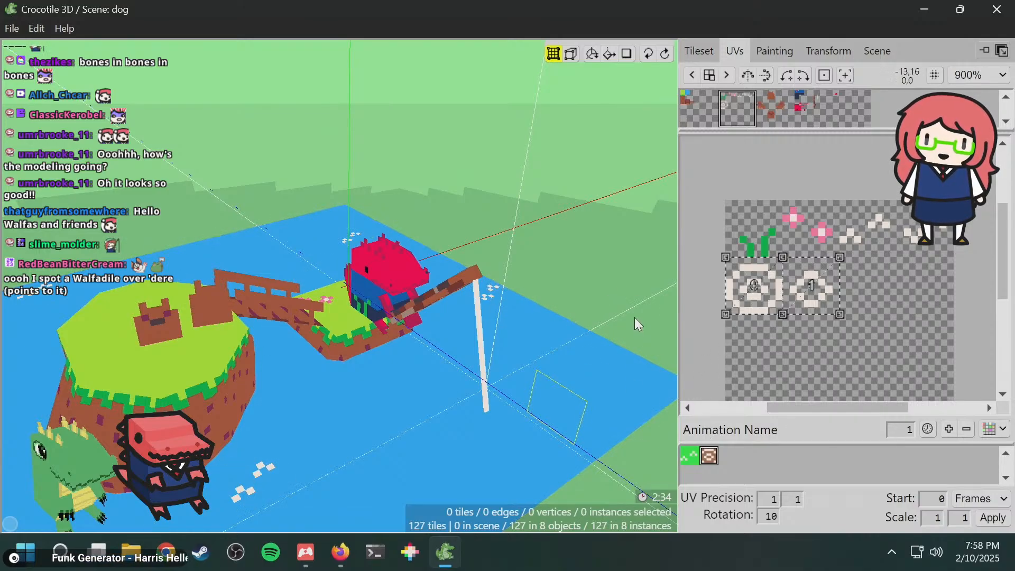
{"action": "left_click", "coordinate": [877, 50]}
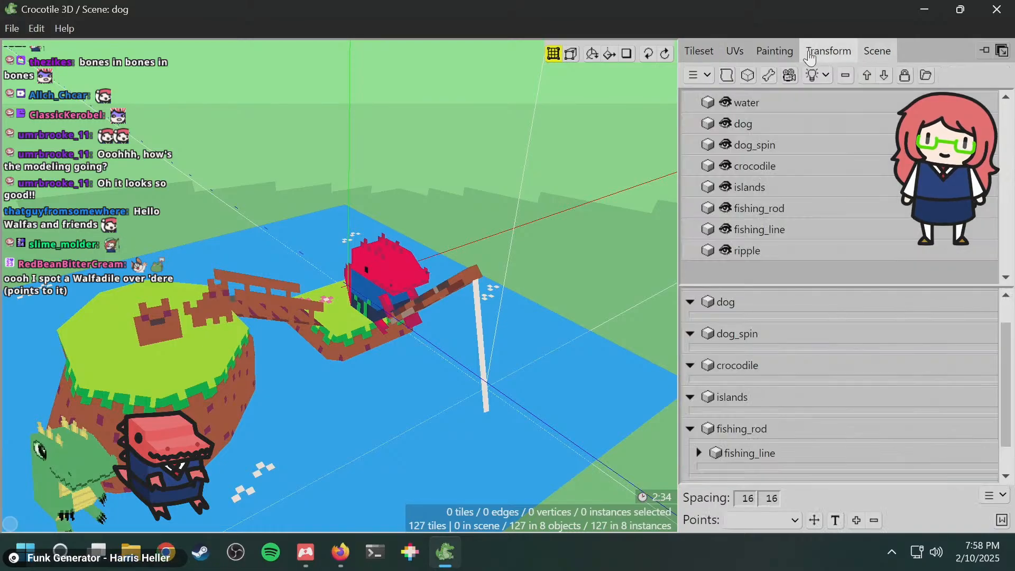
{"action": "double_click", "coordinate": [750, 251]}
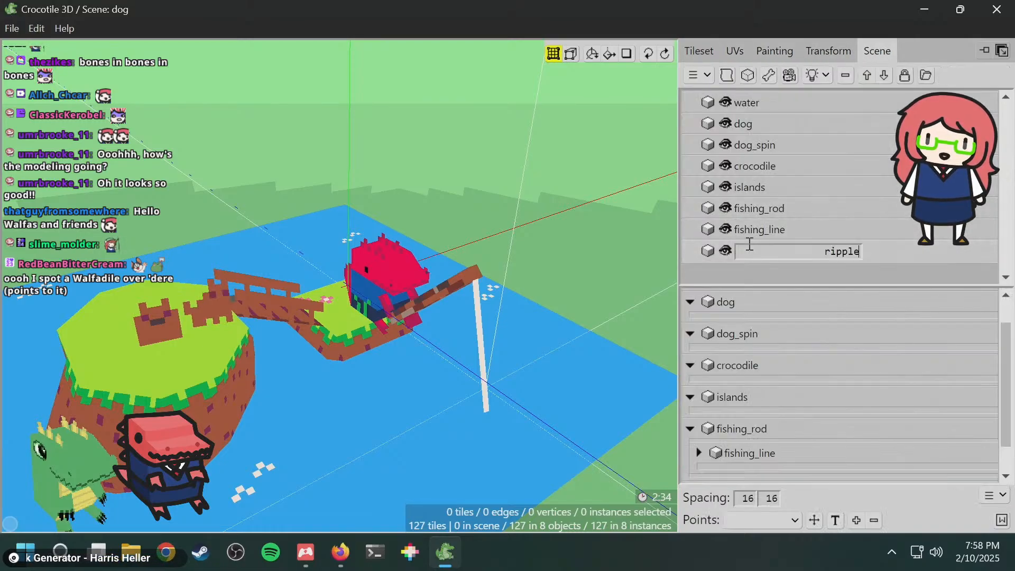
{"action": "left_click", "coordinate": [729, 56]}
- Rotate the animated ripple tile brush and draw one tile flat on the water at the fishing line's end, directly in the scene
{"action": "middle_click_drag", "start_coordinate": [537, 215], "coordinate": [608, 285]}
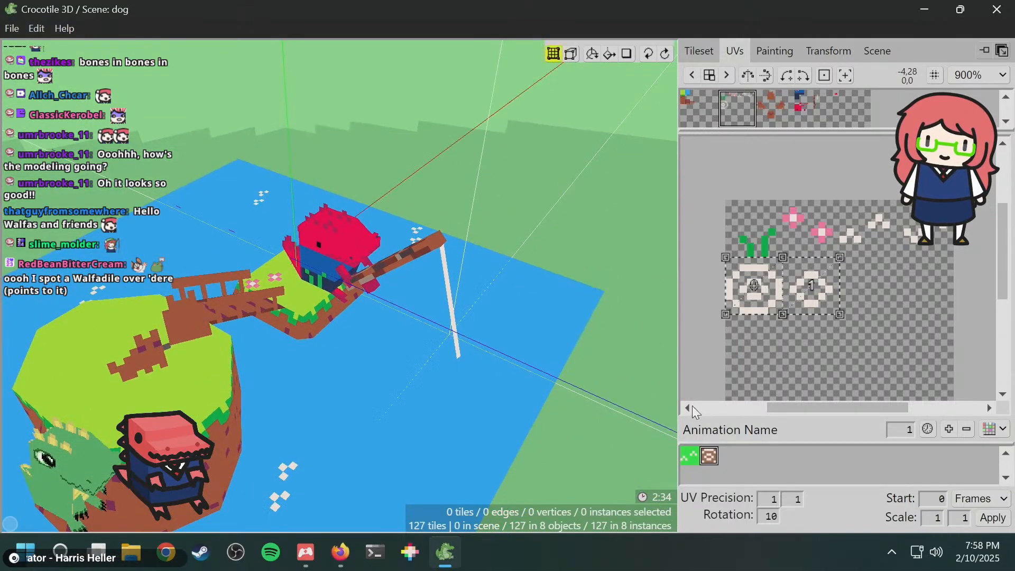
{"action": "key", "text": "Tab"}
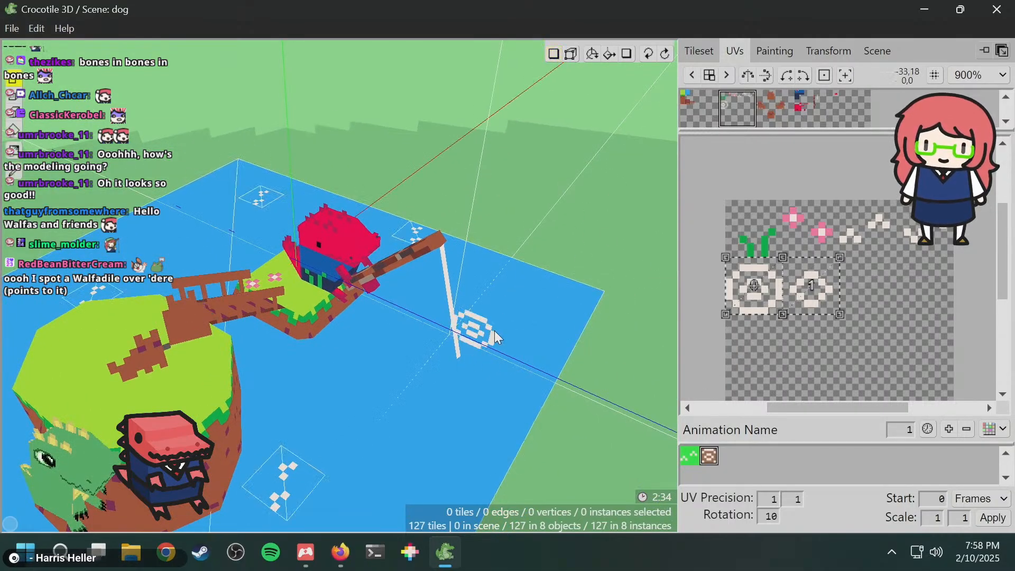
{"action": "middle_click_drag", "start_coordinate": [494, 331], "coordinate": [458, 400]}
{"action": "key", "text": "e"}
{"action": "middle_click_drag", "start_coordinate": [480, 328], "coordinate": [490, 344]}
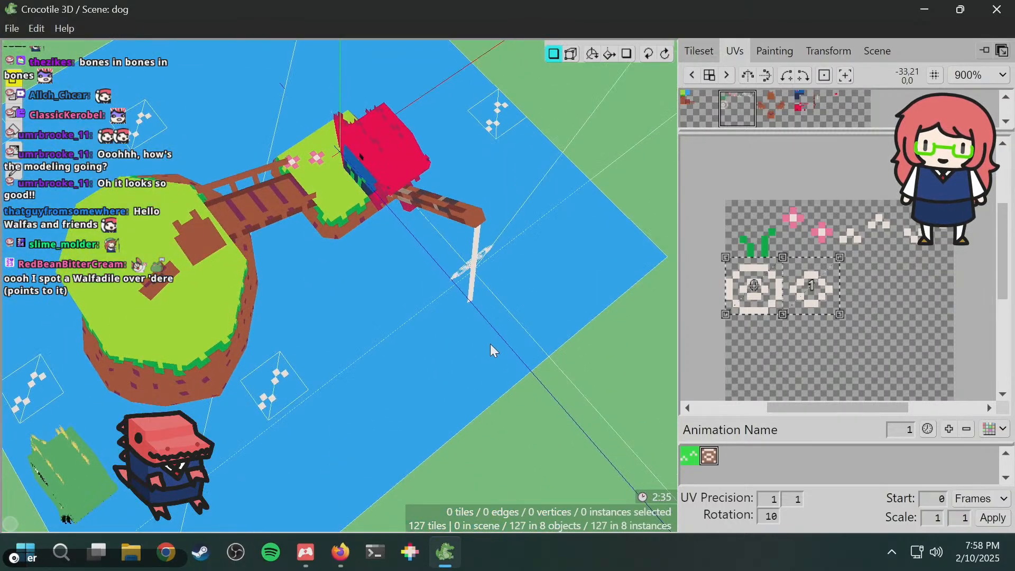
{"action": "left_click", "coordinate": [473, 303]}
{"action": "middle_click_drag", "start_coordinate": [543, 254], "coordinate": [547, 233]}
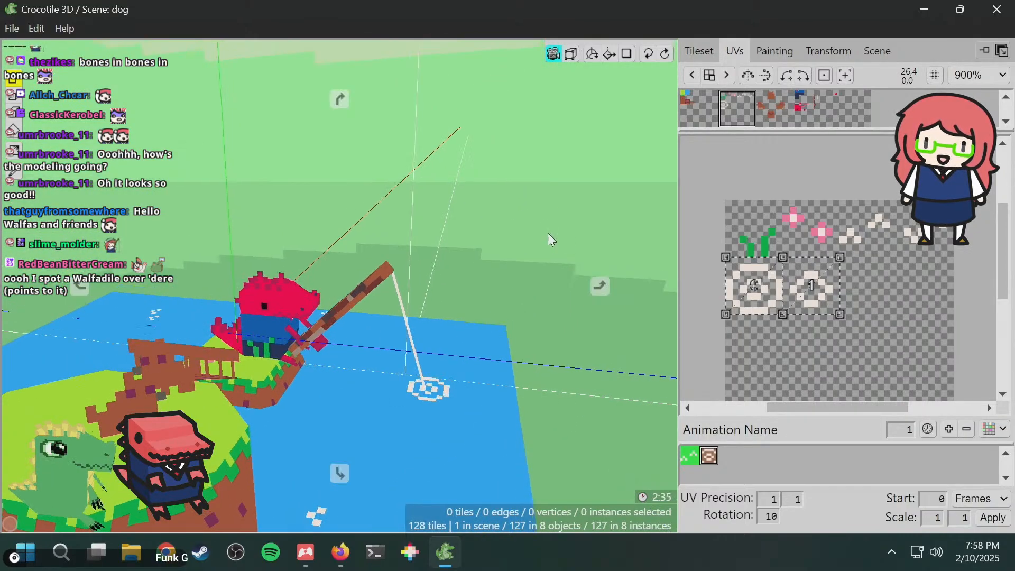
- Delete the ripple object and its instances from the object list and save the file
{"action": "left_click", "coordinate": [853, 52]}
{"action": "left_click", "coordinate": [874, 52]}
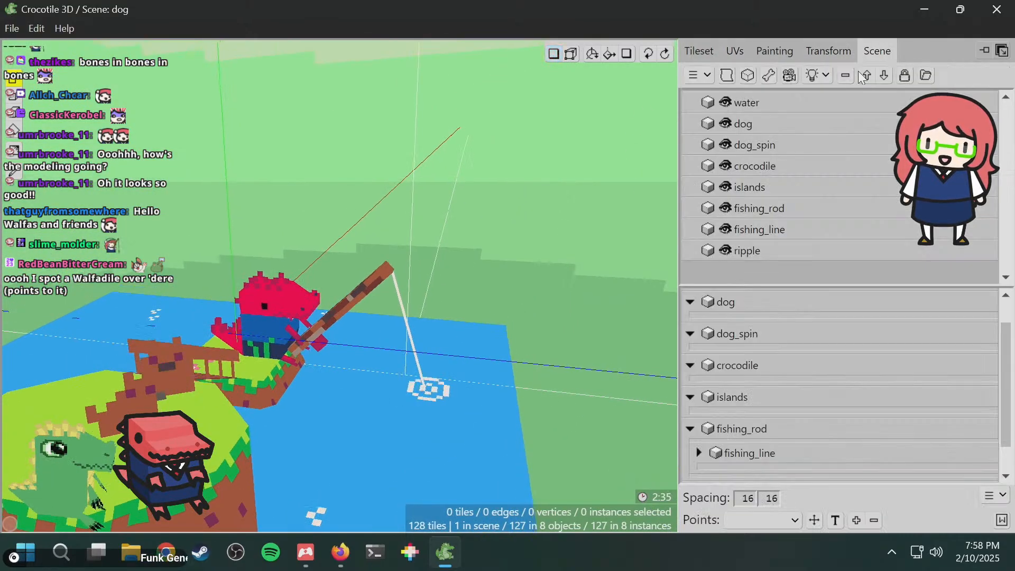
{"action": "right_click", "coordinate": [758, 262]}
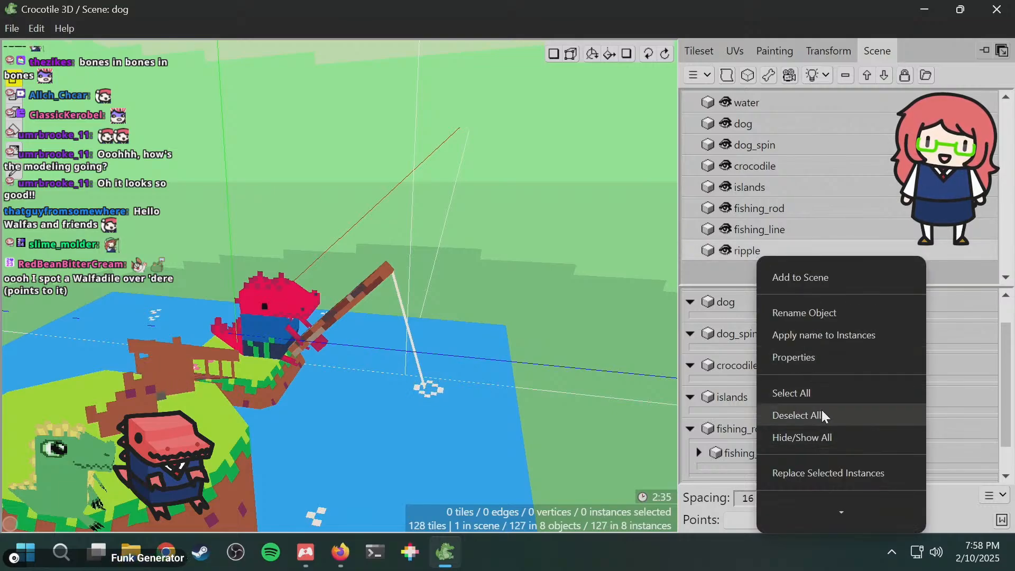
{"action": "mouse_move", "coordinate": [821, 497]}
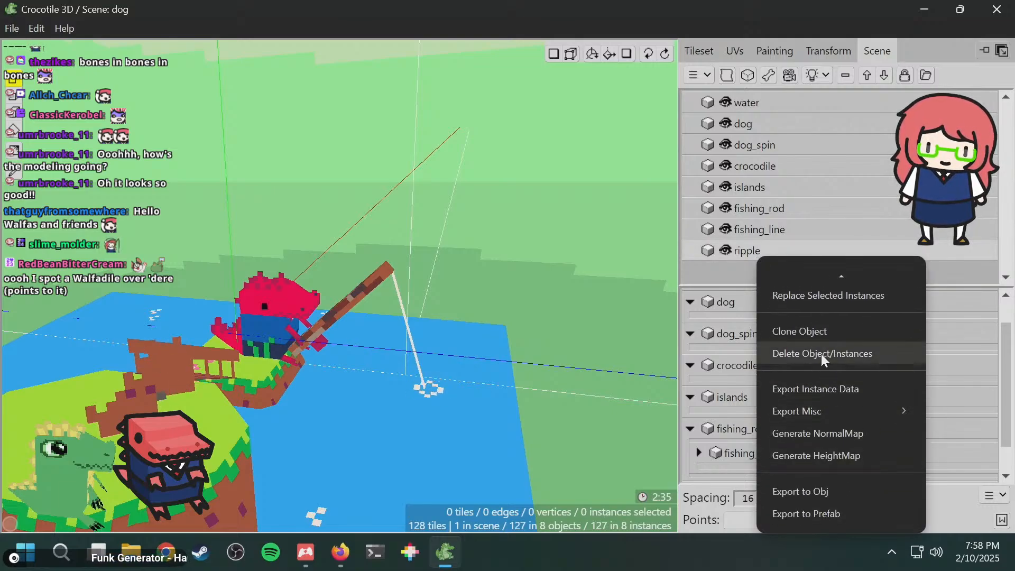
{"action": "left_click", "coordinate": [817, 351]}
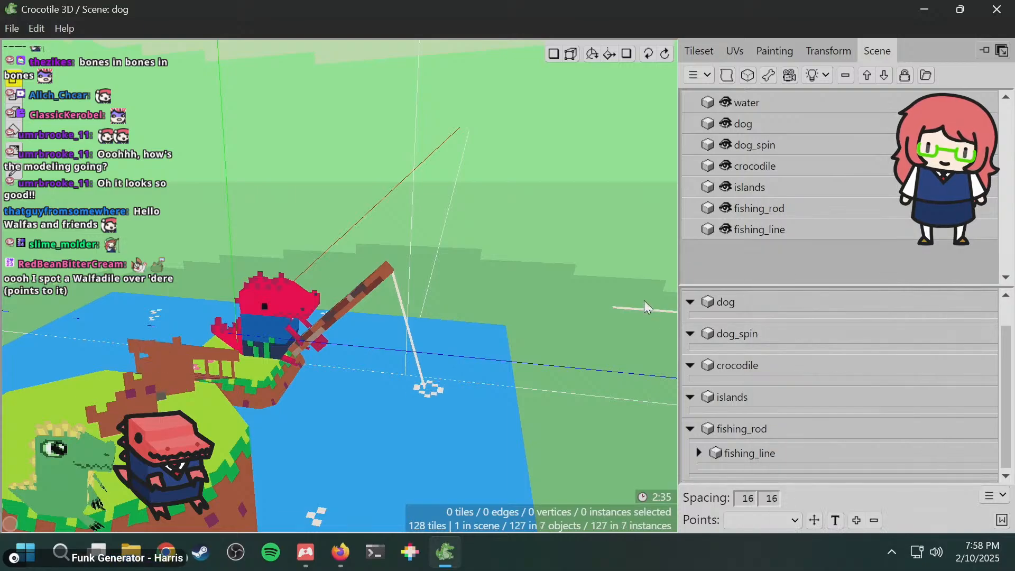
{"action": "key", "text": "ctrl+s"}
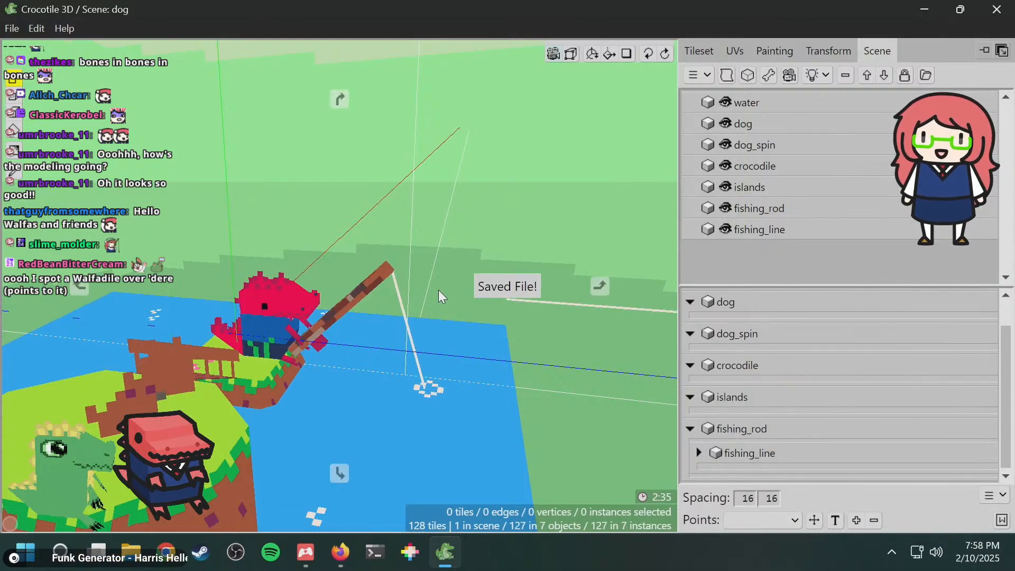
- Examine the animated ripple and the fishing scene from several angles and distances
{"action": "middle_click_drag", "start_coordinate": [498, 247], "coordinate": [444, 222]}
{"action": "scroll", "coordinate": [498, 247], "scroll_direction": "down", "scroll_amount": 2}
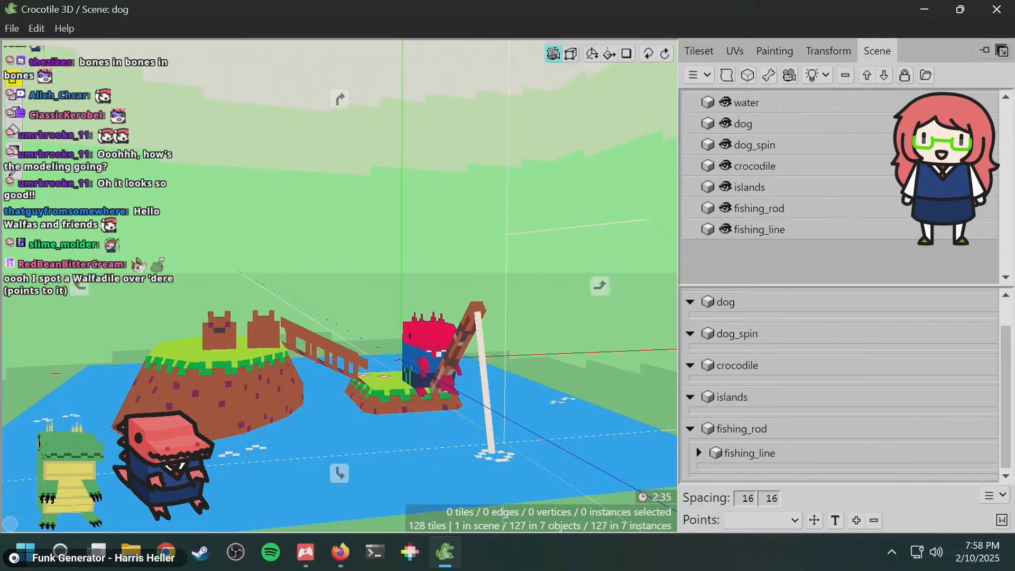
{"action": "middle_click_drag", "start_coordinate": [498, 247], "coordinate": [476, 296]}
{"action": "scroll", "coordinate": [498, 249], "scroll_direction": "down", "scroll_amount": 2}
{"action": "middle_click_drag", "start_coordinate": [498, 249], "coordinate": [418, 276]}
{"action": "scroll", "coordinate": [389, 276], "scroll_direction": "up", "scroll_amount": 3}
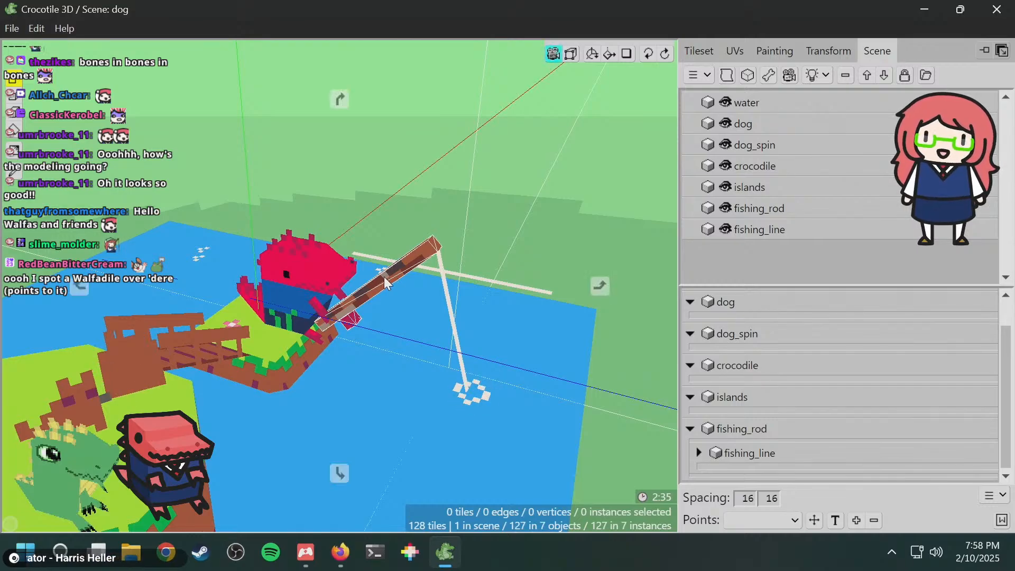
{"action": "middle_click_drag", "start_coordinate": [384, 277], "coordinate": [374, 290]}
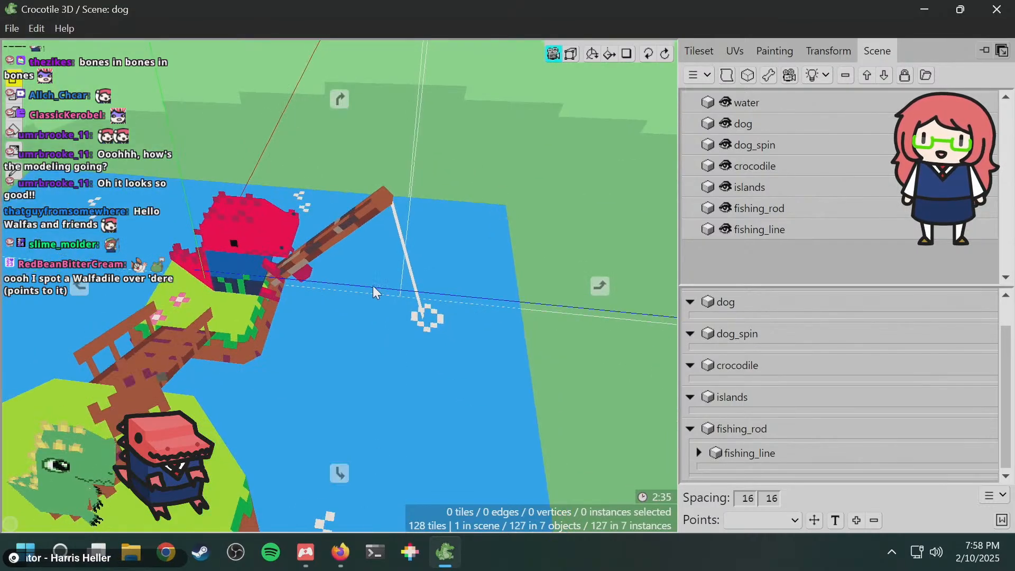
- Open the islands object for editing from its instance in the scene
{"action": "left_click", "coordinate": [732, 53]}
{"action": "left_click", "coordinate": [233, 283]}
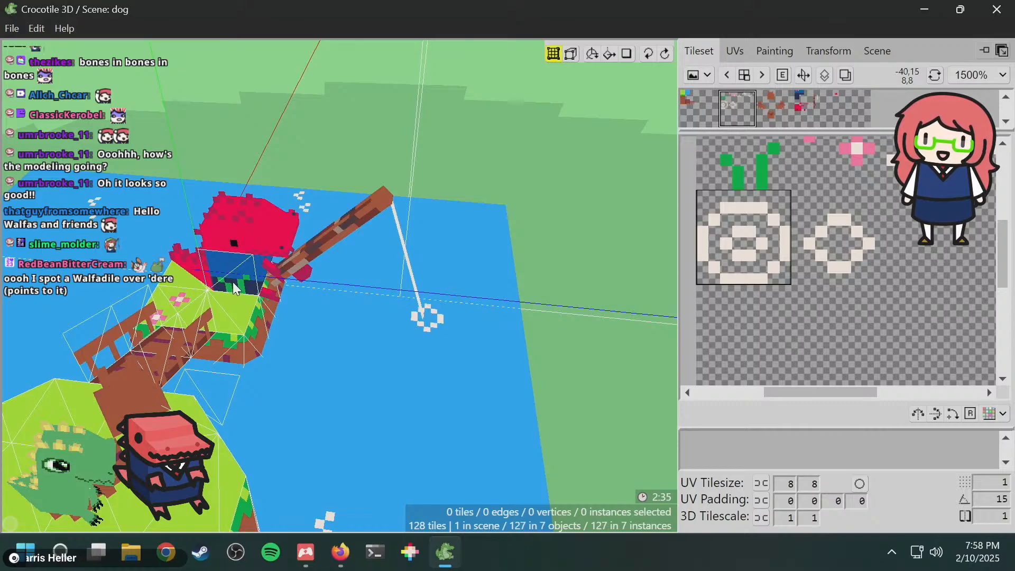
{"action": "right_click", "coordinate": [214, 296]}
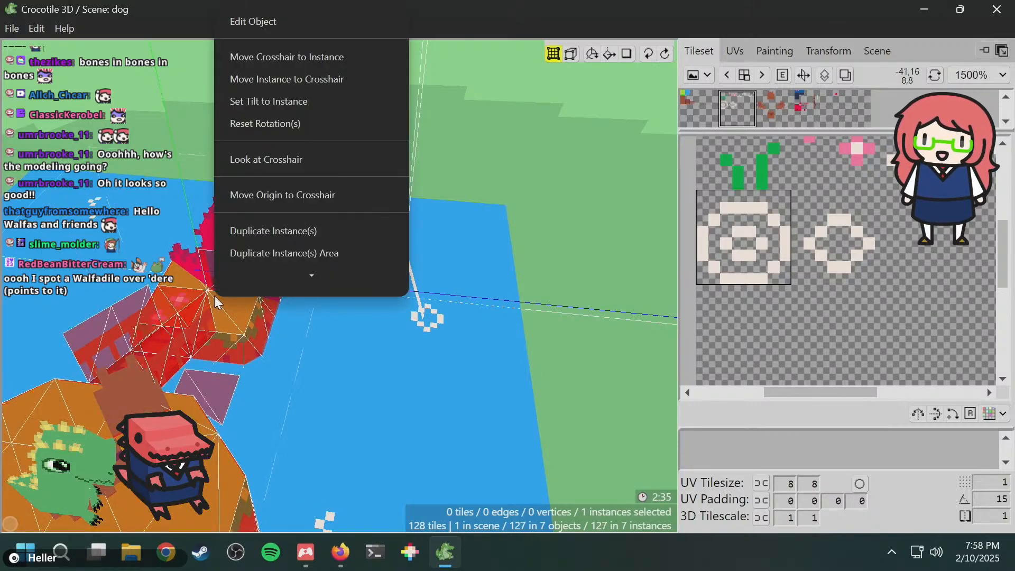
{"action": "left_click", "coordinate": [300, 23]}
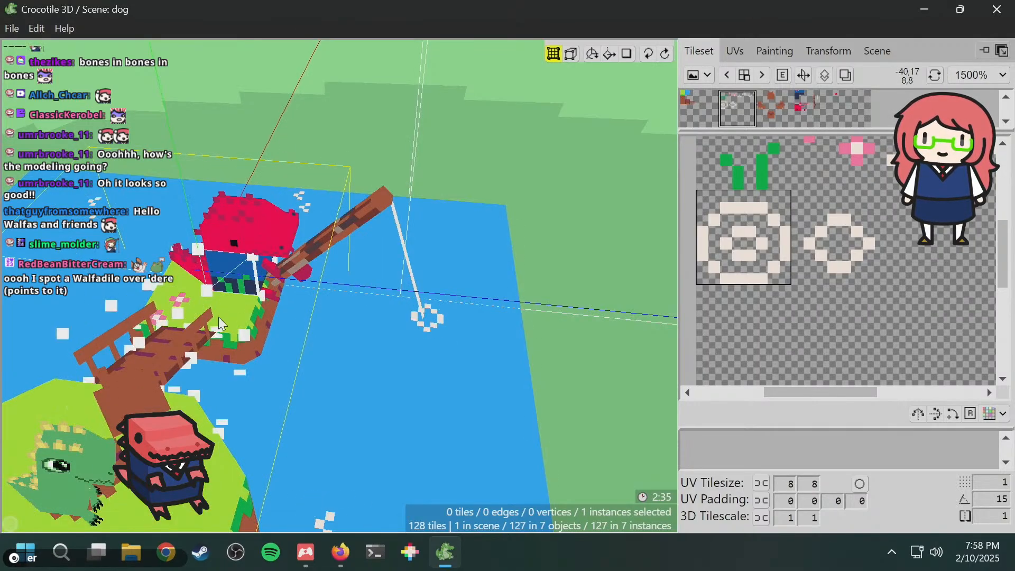
- Move the green plant tile from in front of the crocodile onto the larger island and leave object editing
{"action": "left_click", "coordinate": [242, 287]}
{"action": "key", "text": "space"}
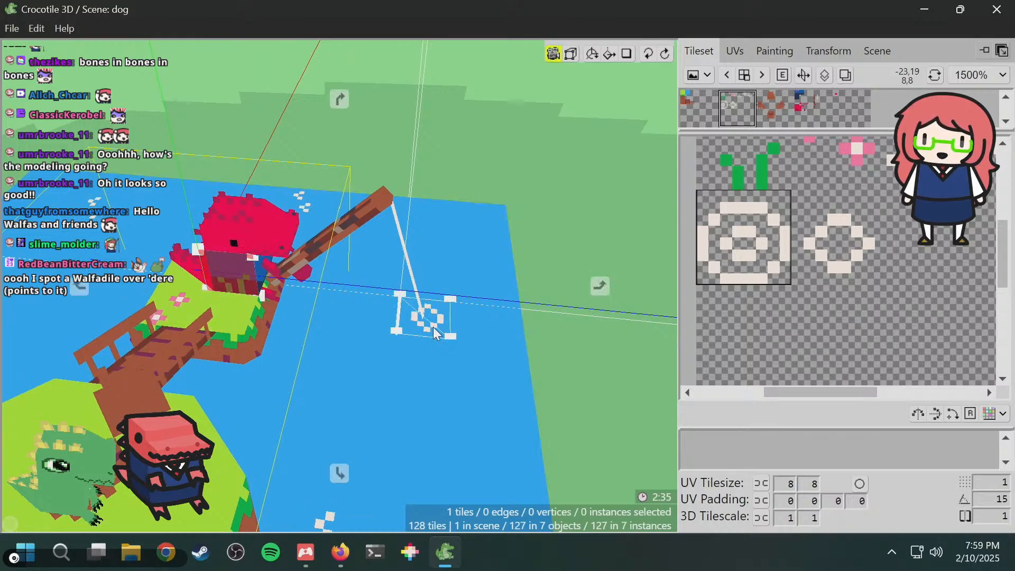
{"action": "left_click_drag", "start_coordinate": [436, 337], "coordinate": [487, 299]}
{"action": "key", "text": "space"}
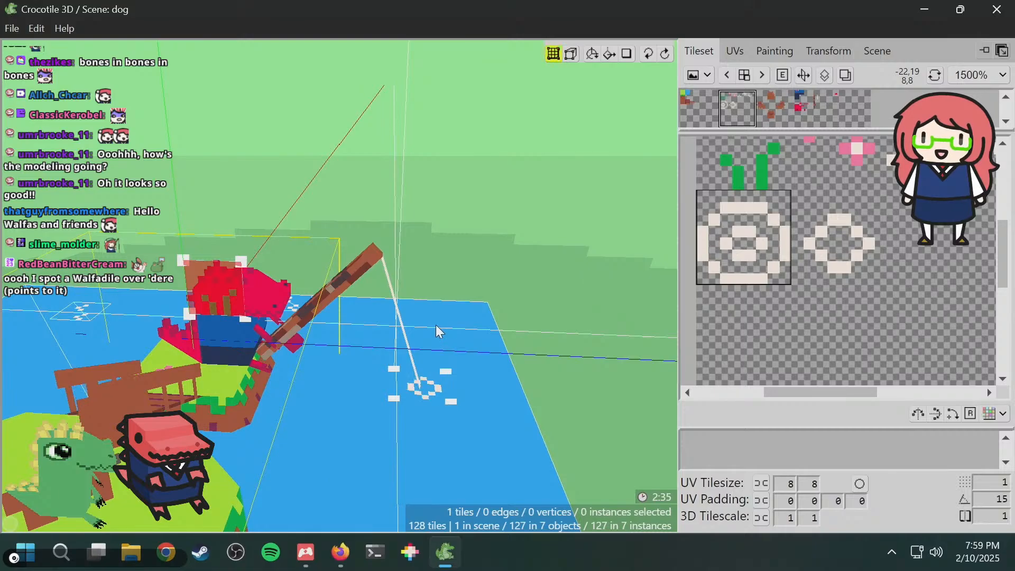
{"action": "key", "text": "space"}
{"action": "key", "text": "s"}
{"action": "key", "text": "s"}
{"action": "key", "text": "s"}
{"action": "key", "text": "s"}
{"action": "key", "text": "s"}
{"action": "key", "text": "s"}
{"action": "key", "text": "s"}
{"action": "key", "text": "s"}
{"action": "key", "text": "s"}
{"action": "key", "text": "s"}
{"action": "key", "text": "s"}
{"action": "key", "text": "s"}
{"action": "key", "text": "s"}
{"action": "key", "text": "s"}
{"action": "key", "text": "s"}
{"action": "key", "text": "s"}
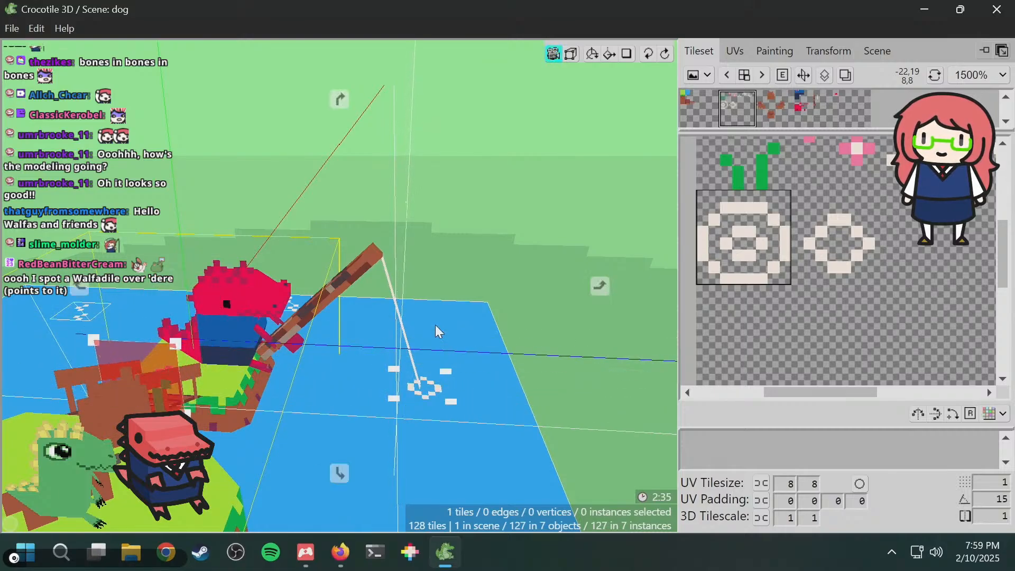
{"action": "left_click_drag", "start_coordinate": [433, 331], "coordinate": [405, 335]}
{"action": "key", "text": "space"}
{"action": "key", "text": "space"}
{"action": "key", "text": "space"}
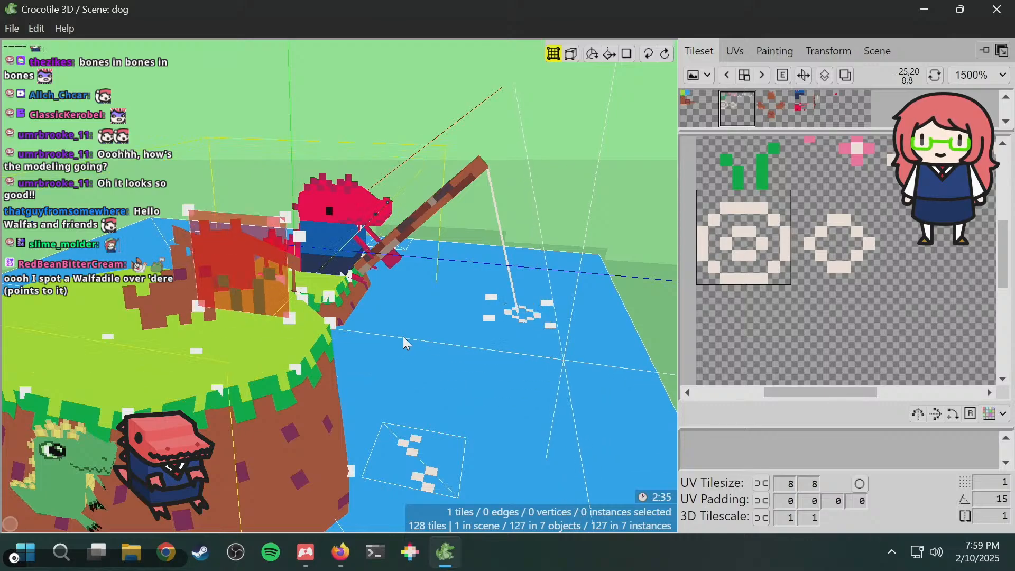
{"action": "key", "text": "space"}
{"action": "left_click_drag", "start_coordinate": [402, 338], "coordinate": [399, 338]}
{"action": "key", "text": "space"}
{"action": "key", "text": "Tab"}
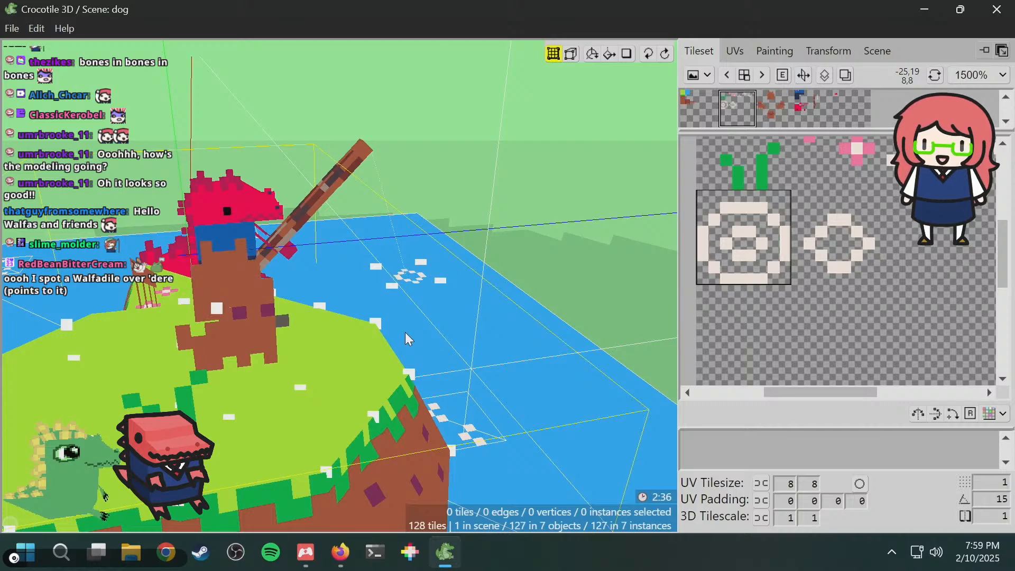
- Save the file and frame both islands and the fishing crocodile in a wide side view
{"action": "middle_click_drag", "start_coordinate": [344, 259], "coordinate": [458, 291]}
{"action": "key", "text": "ctrl+s"}
{"action": "middle_click_drag", "start_coordinate": [516, 205], "coordinate": [613, 210]}
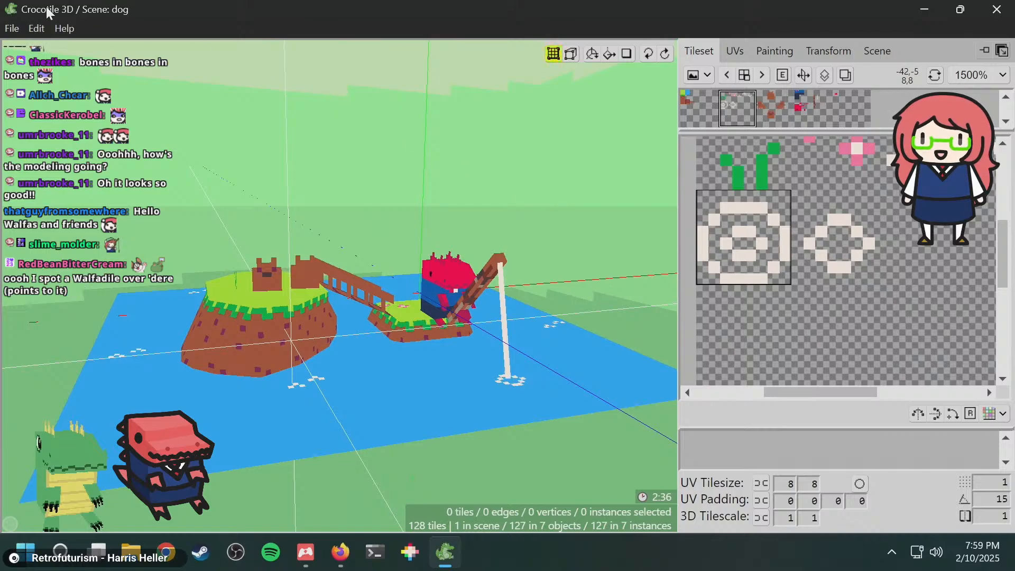
- Open the spin GIF render settings and set a custom resolution of 800 by 600
{"action": "left_click", "coordinate": [41, 25]}
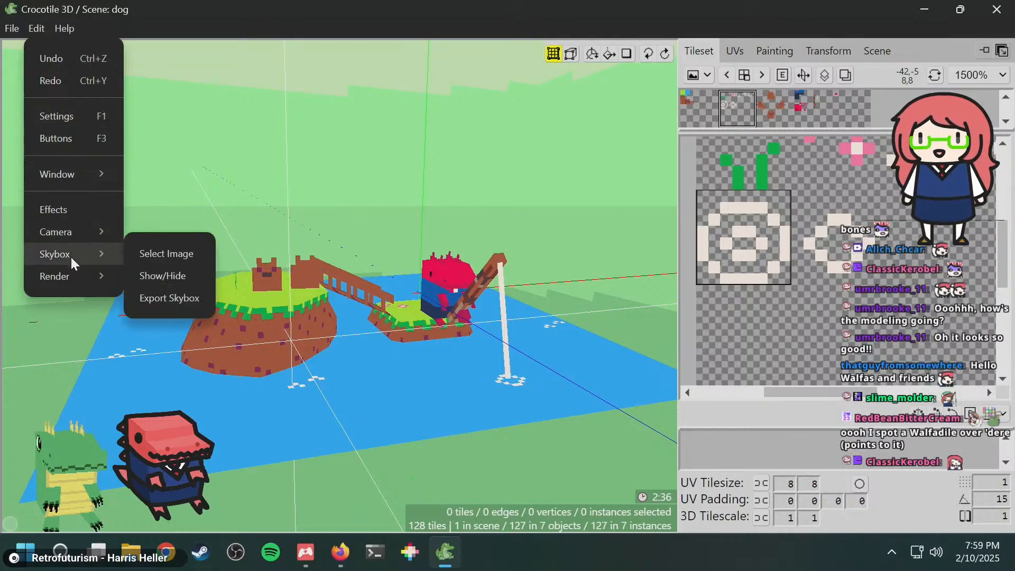
{"action": "mouse_move", "coordinate": [78, 233]}
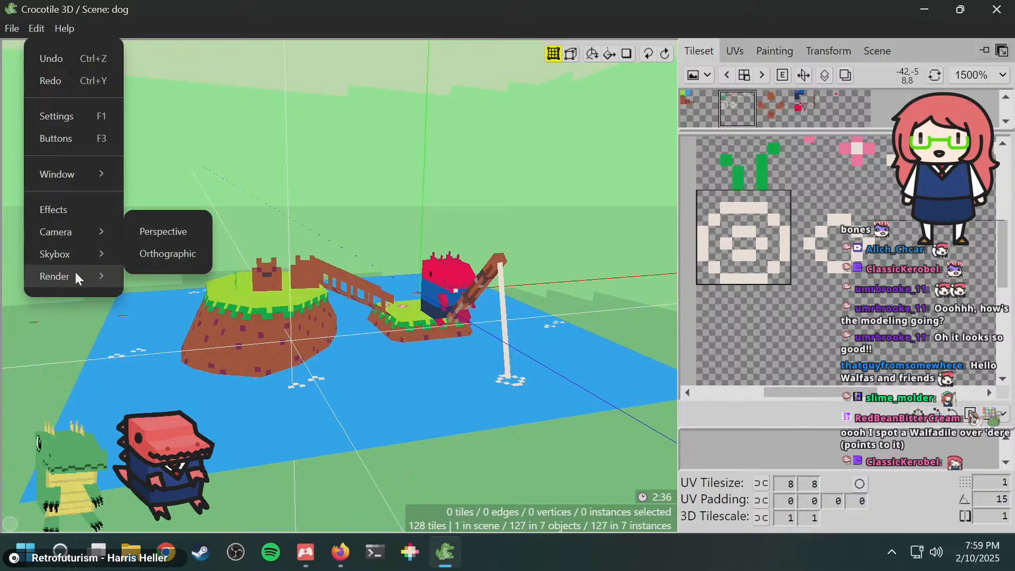
{"action": "mouse_move", "coordinate": [78, 271]}
{"action": "left_click", "coordinate": [150, 296]}
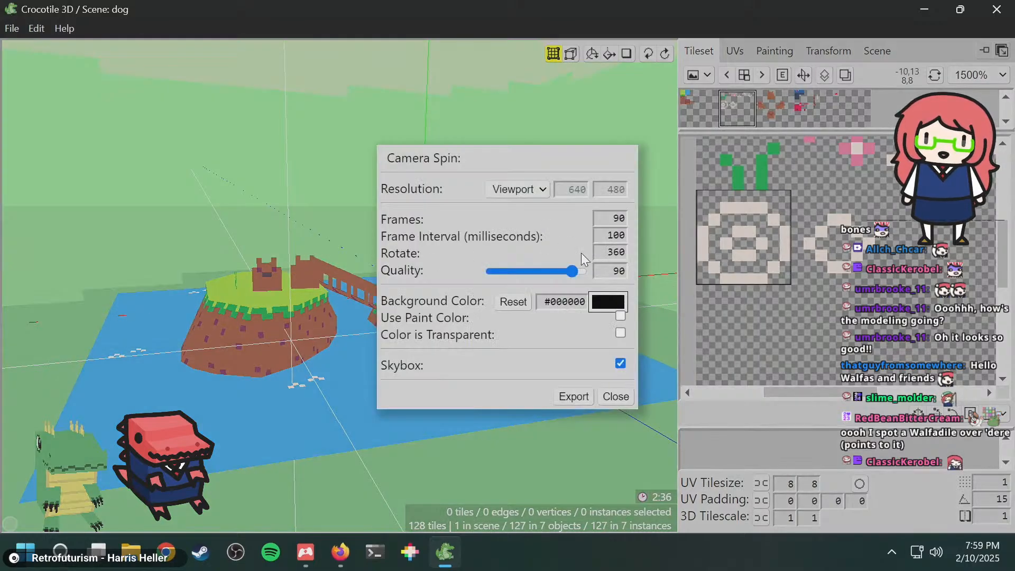
{"action": "left_click", "coordinate": [535, 191]}
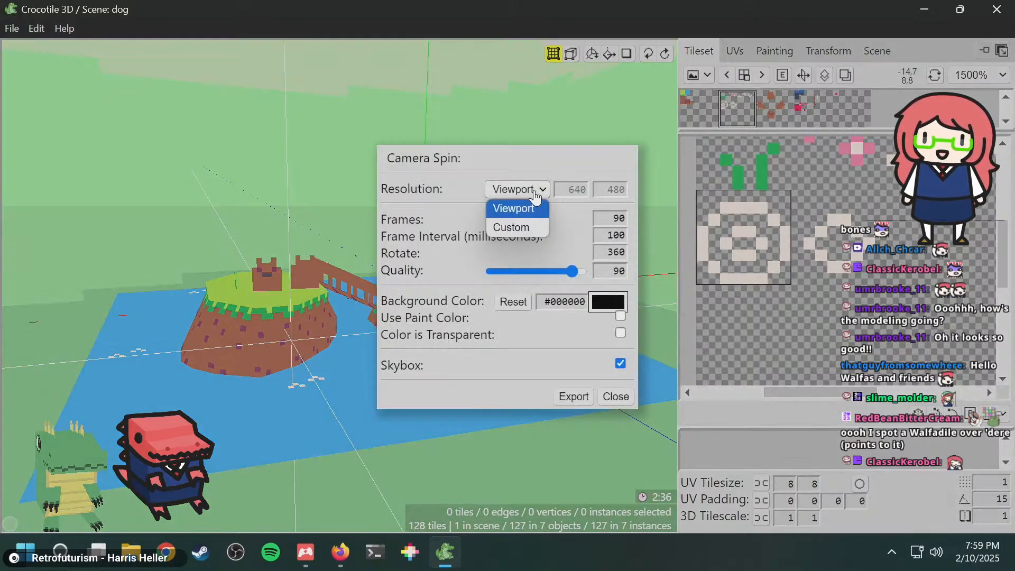
{"action": "left_click", "coordinate": [525, 225]}
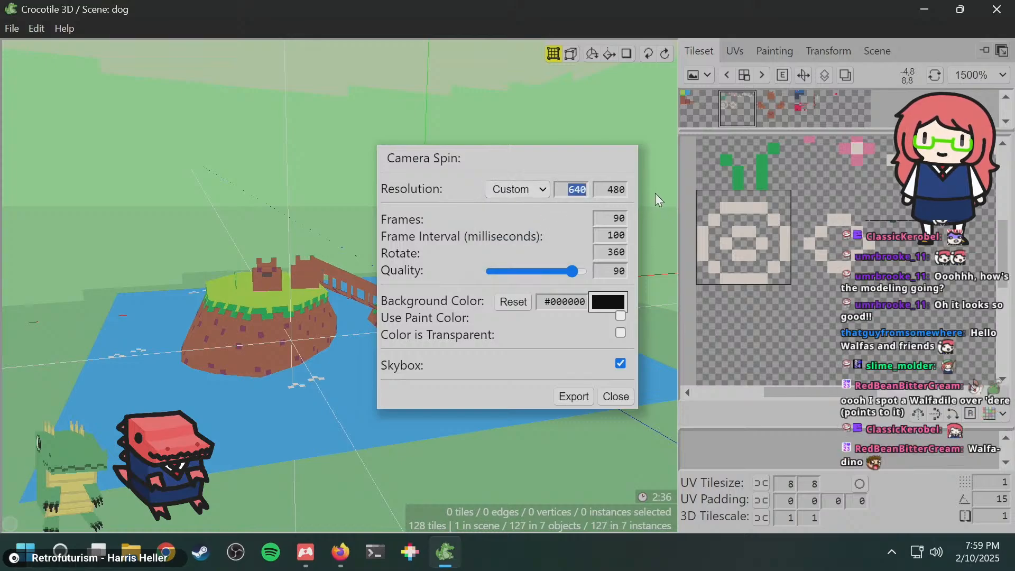
{"action": "type", "text": "800"}
{"action": "key", "text": "Tab"}
{"action": "type", "text": "600"}
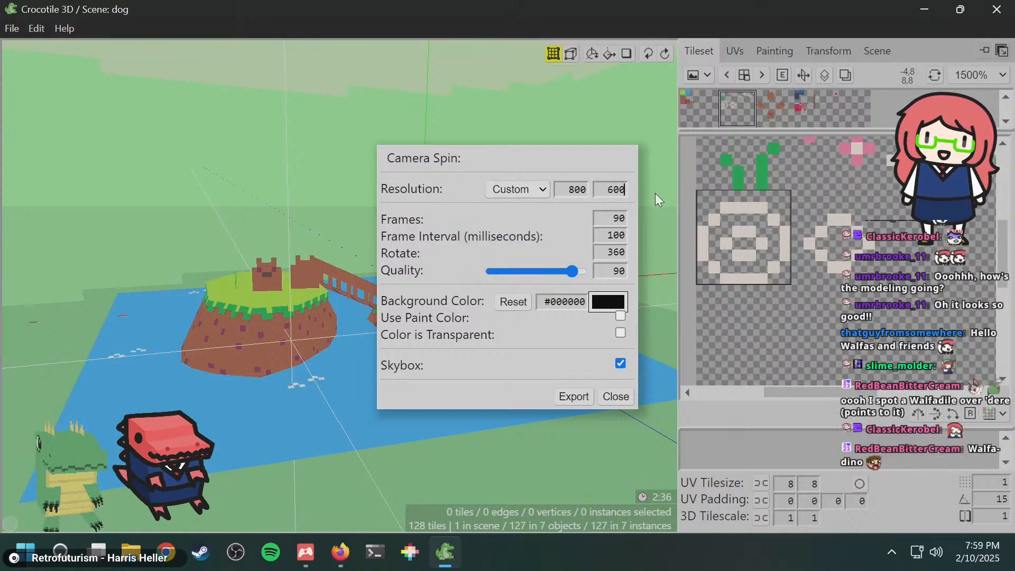
- Set the spin GIF to 250 frames with a frame interval of 20 milliseconds
{"action": "double_click", "coordinate": [609, 218]}
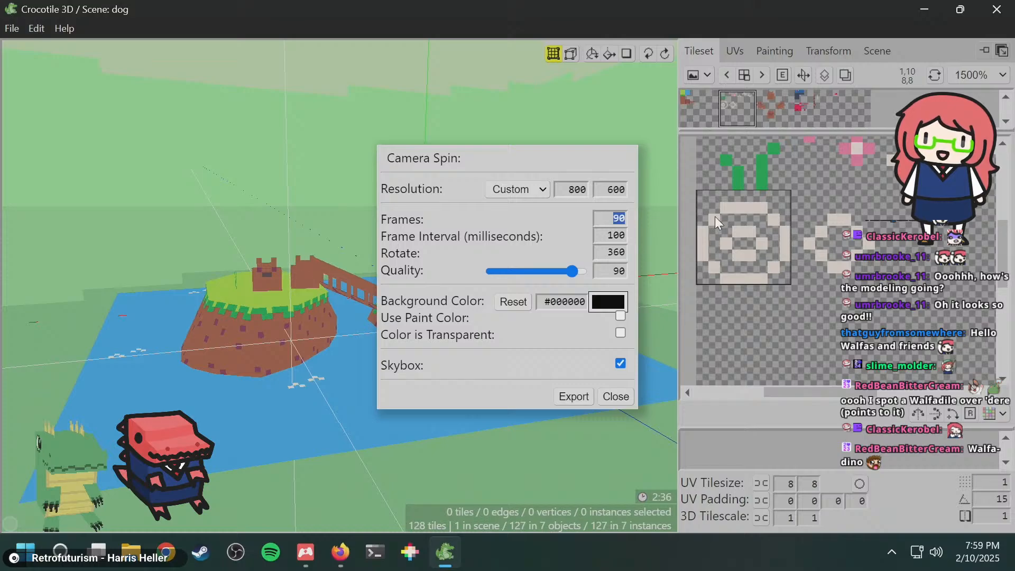
{"action": "type", "text": "200"}
{"action": "key", "text": "Tab"}
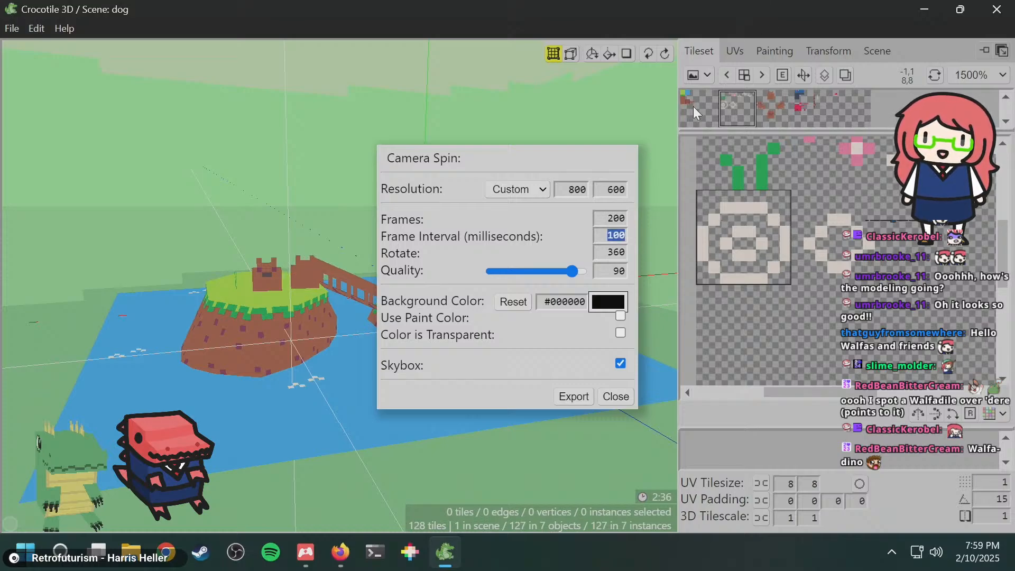
{"action": "type", "text": "2"}
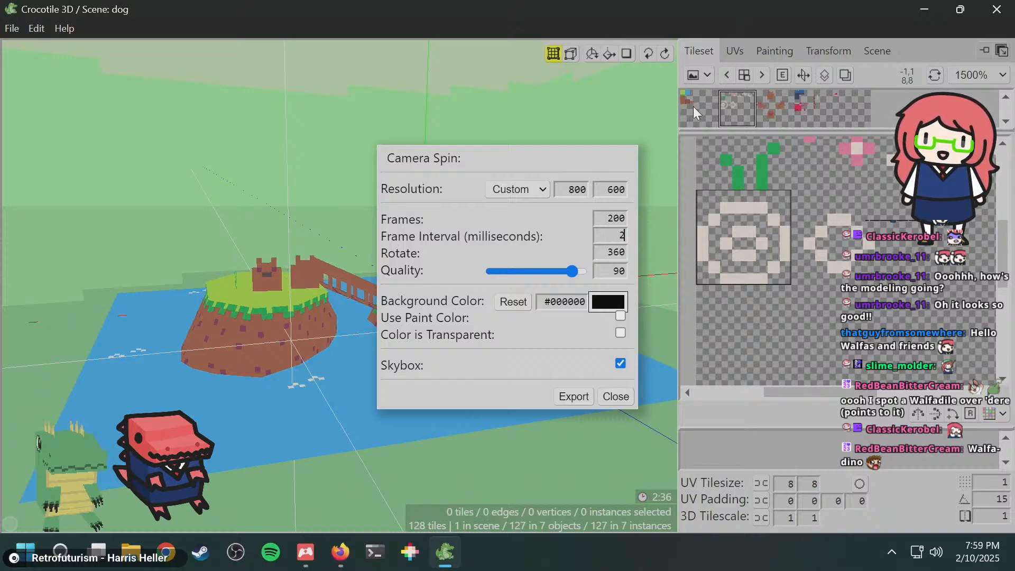
{"action": "type", "text": "0"}
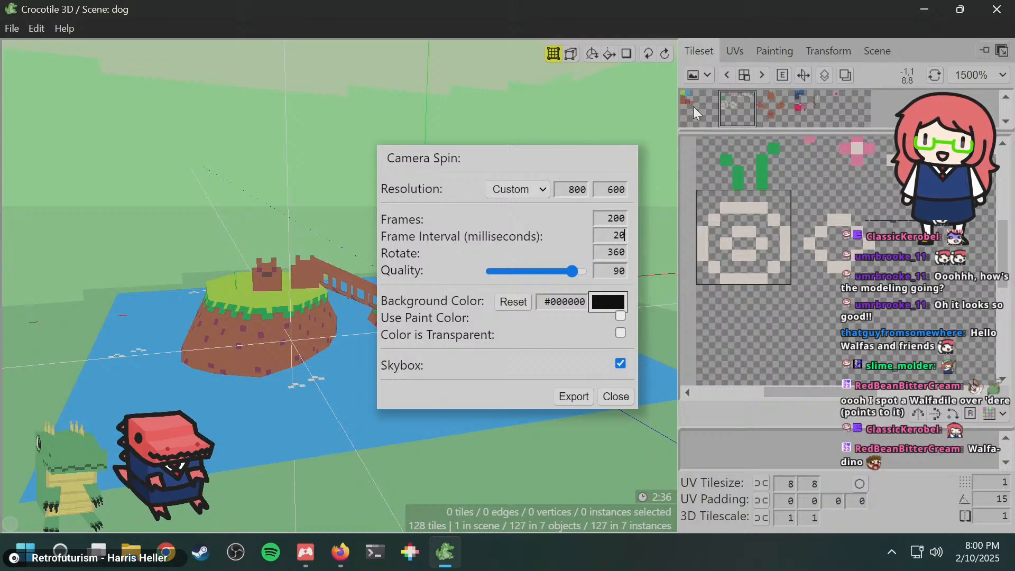
{"action": "type", "text": "250"}
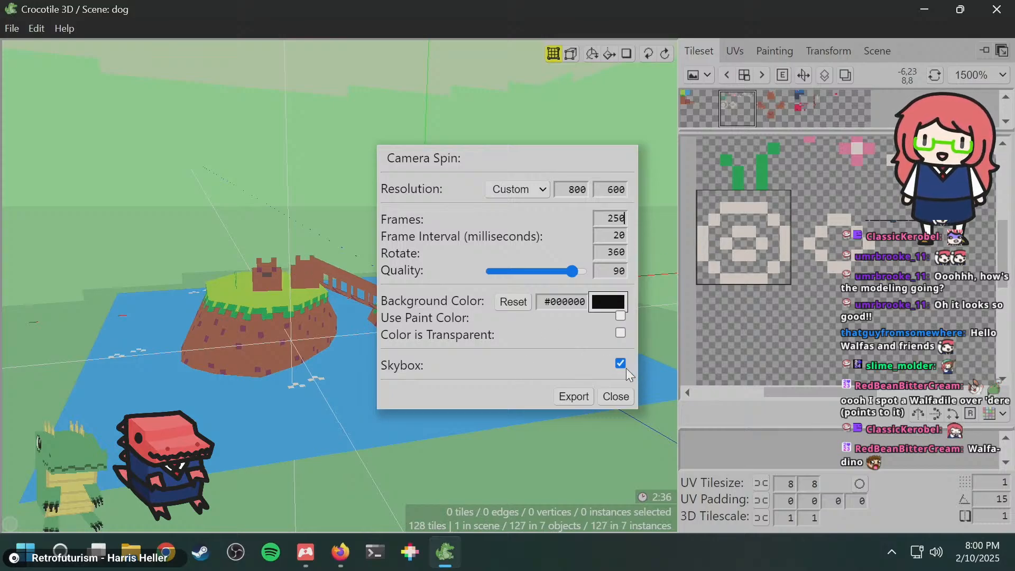
- Exclude the skybox from the spin GIF and close the render settings
{"action": "left_click", "coordinate": [609, 307]}
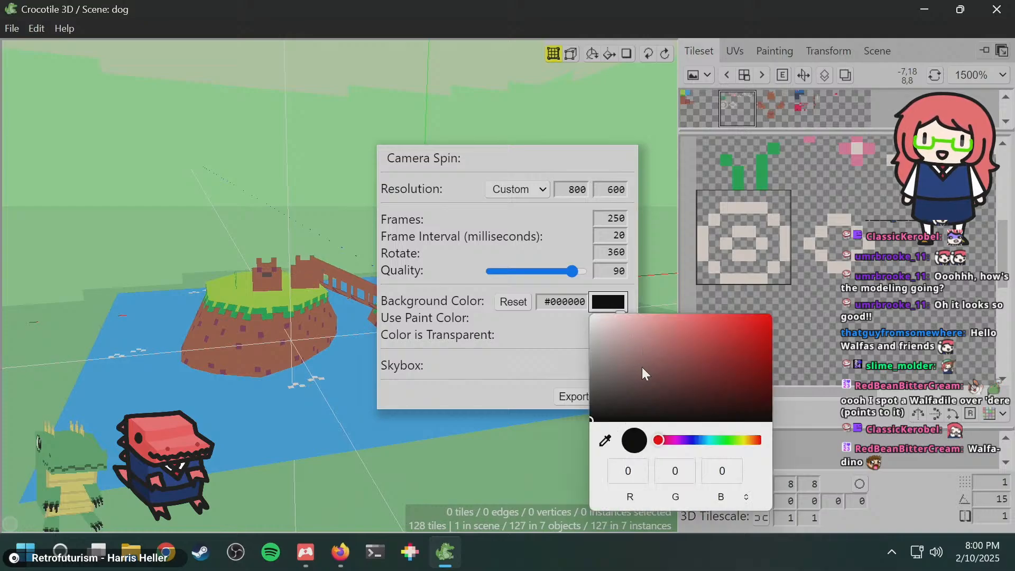
{"action": "left_click", "coordinate": [754, 305]}
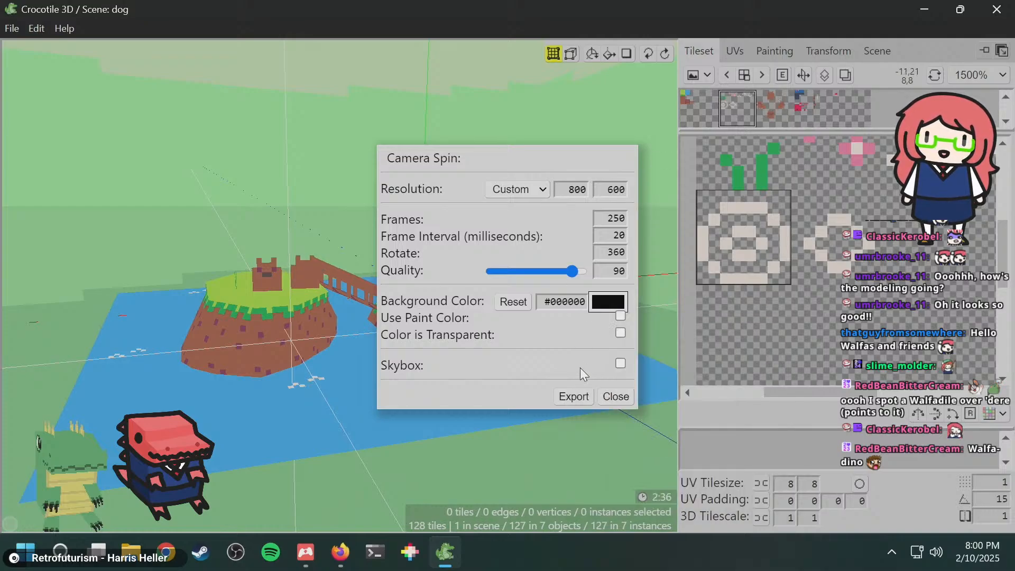
{"action": "left_click", "coordinate": [614, 397]}
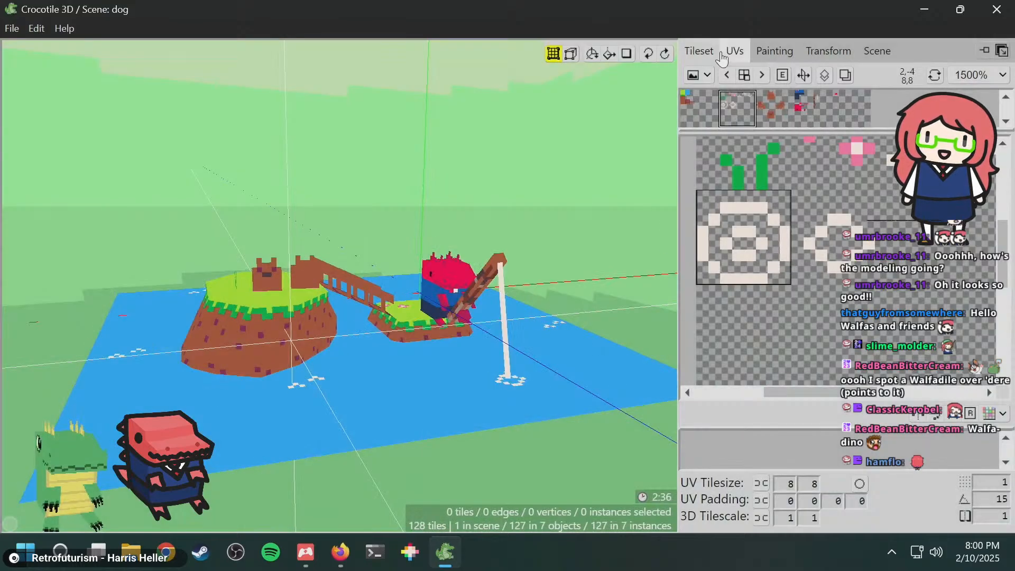
- Pick the water's light blue from the painting palette and copy its hex code 29adff
{"action": "left_click", "coordinate": [775, 51]}
{"action": "left_click", "coordinate": [698, 112]}
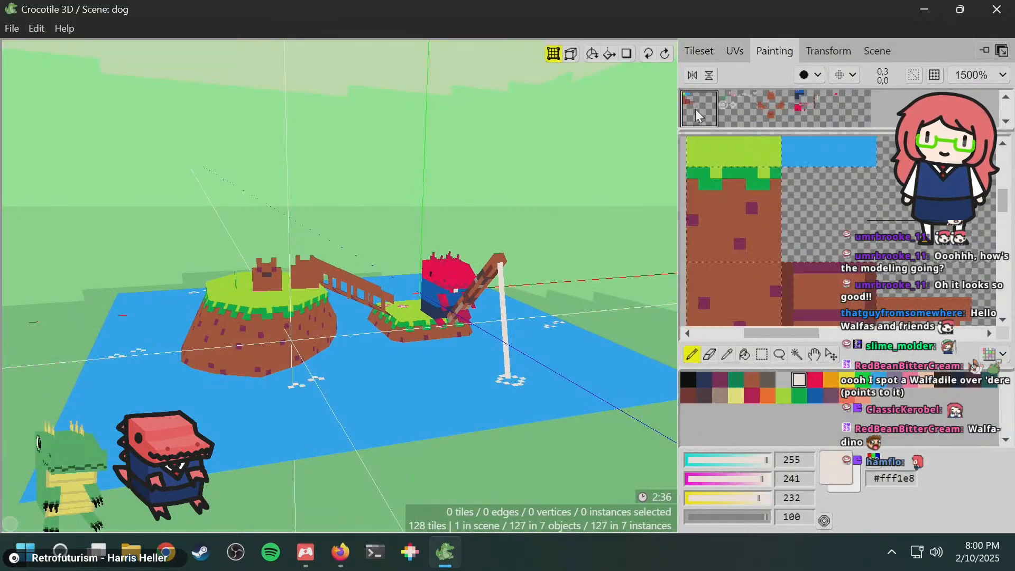
{"action": "left_click", "coordinate": [879, 379]}
{"action": "left_click_drag", "start_coordinate": [877, 482], "coordinate": [897, 482]}
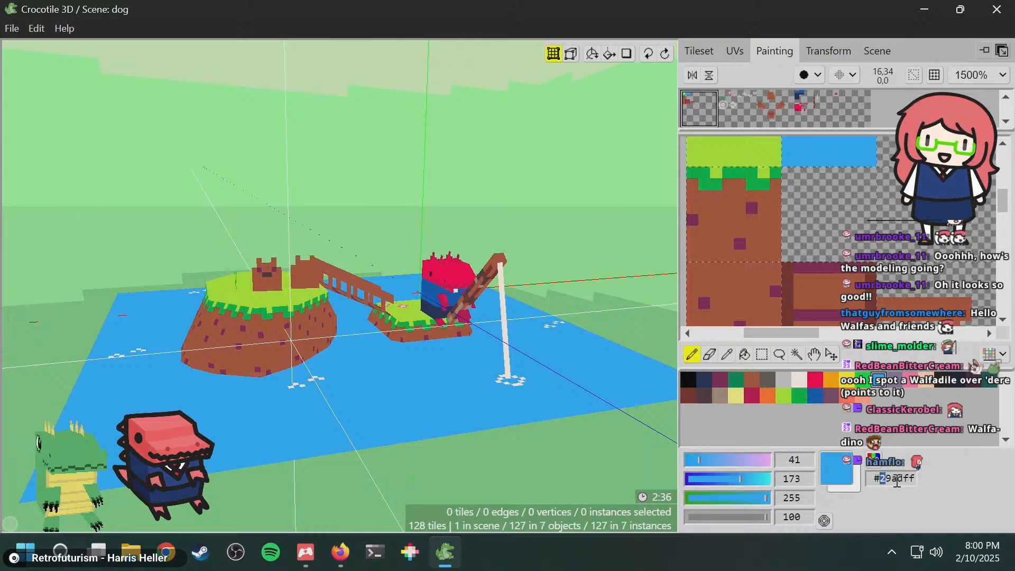
{"action": "right_click", "coordinate": [905, 484]}
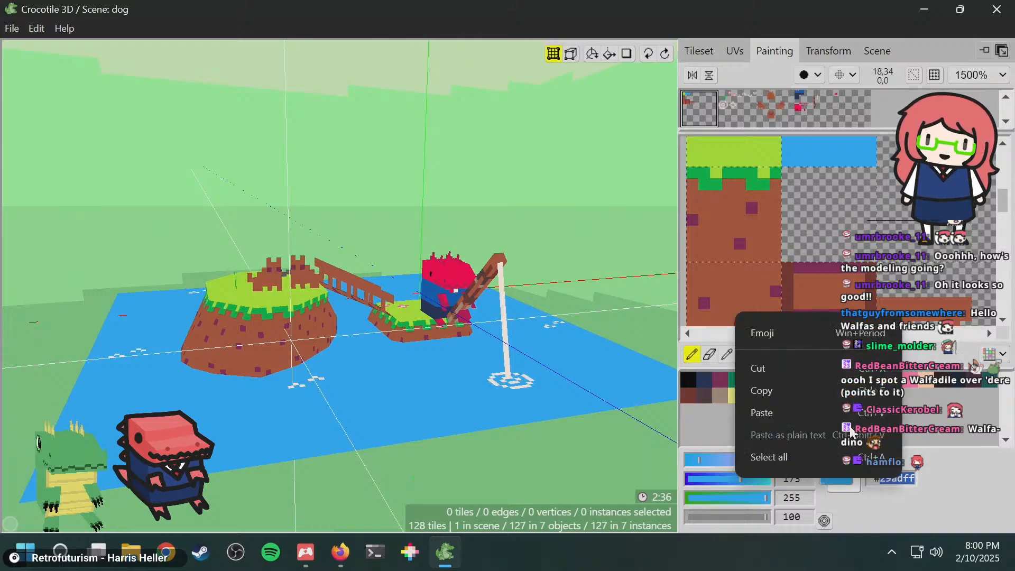
{"action": "left_click", "coordinate": [789, 392]}
- Reopen the spin GIF settings and set the background color to the copied #29adff
{"action": "left_click", "coordinate": [33, 29]}
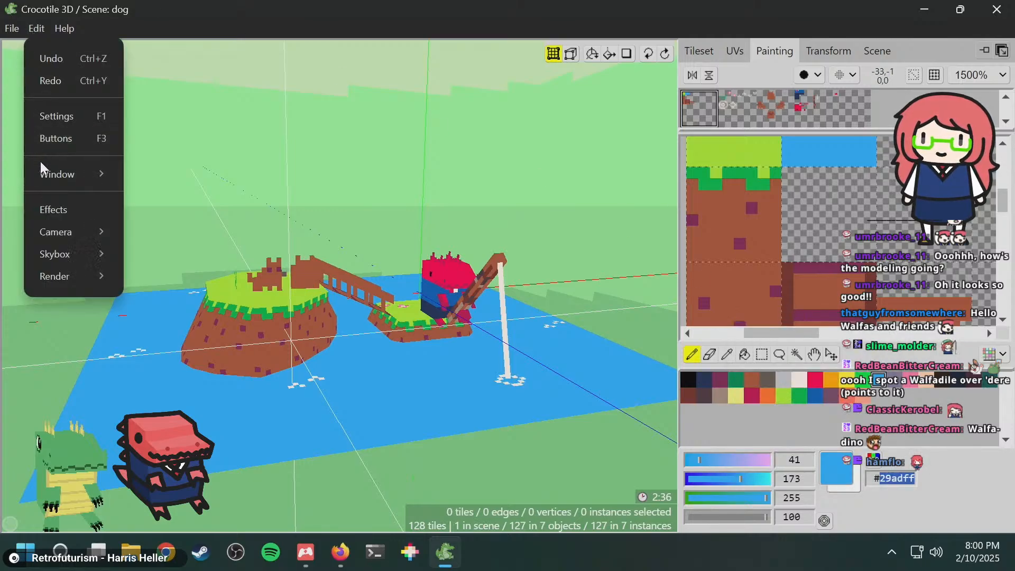
{"action": "mouse_move", "coordinate": [82, 248]}
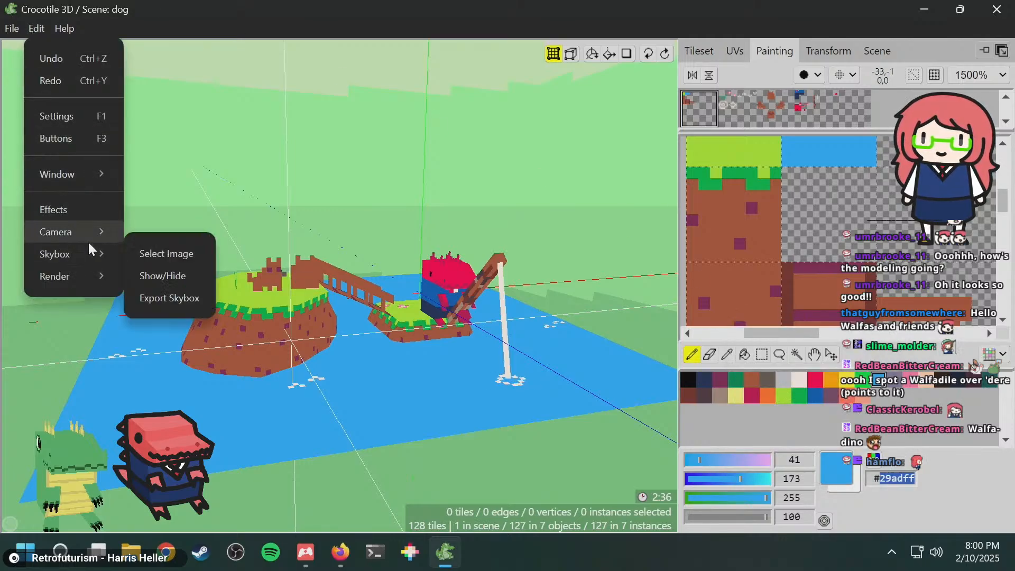
{"action": "mouse_move", "coordinate": [79, 275]}
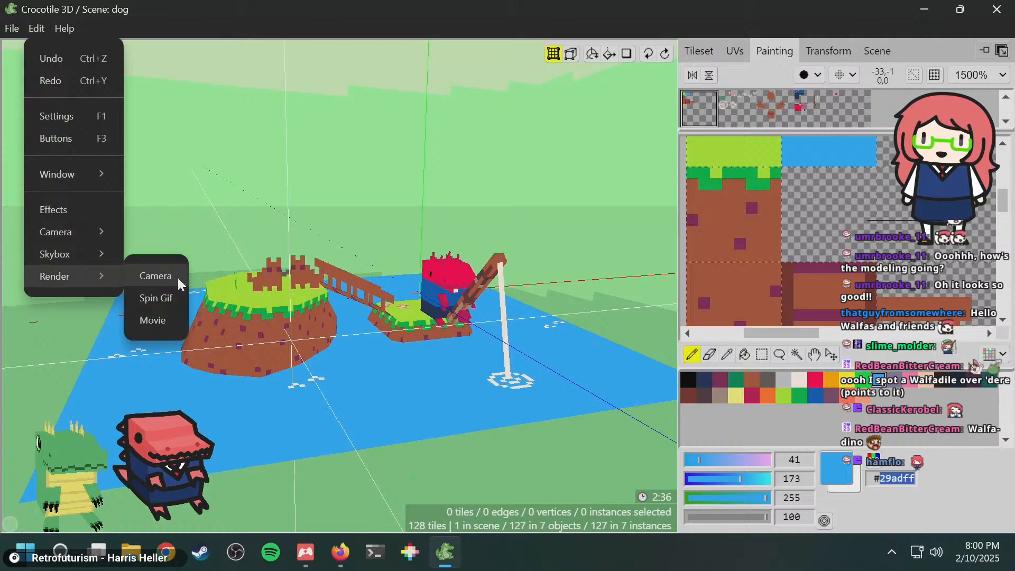
{"action": "left_click", "coordinate": [156, 298]}
{"action": "triple_click", "coordinate": [543, 302]}
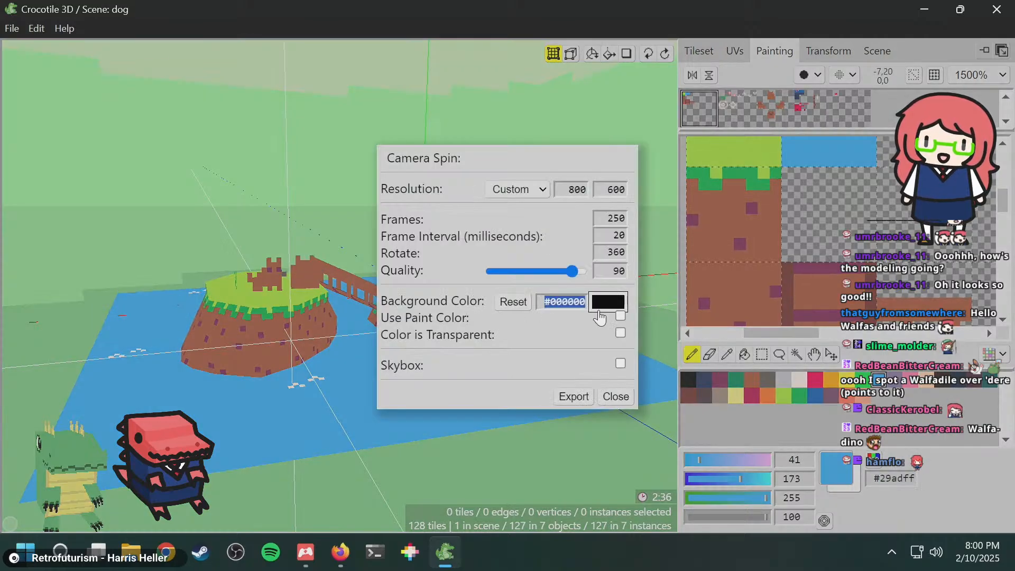
{"action": "key", "text": "BackSpace"}
{"action": "right_click", "coordinate": [578, 302]}
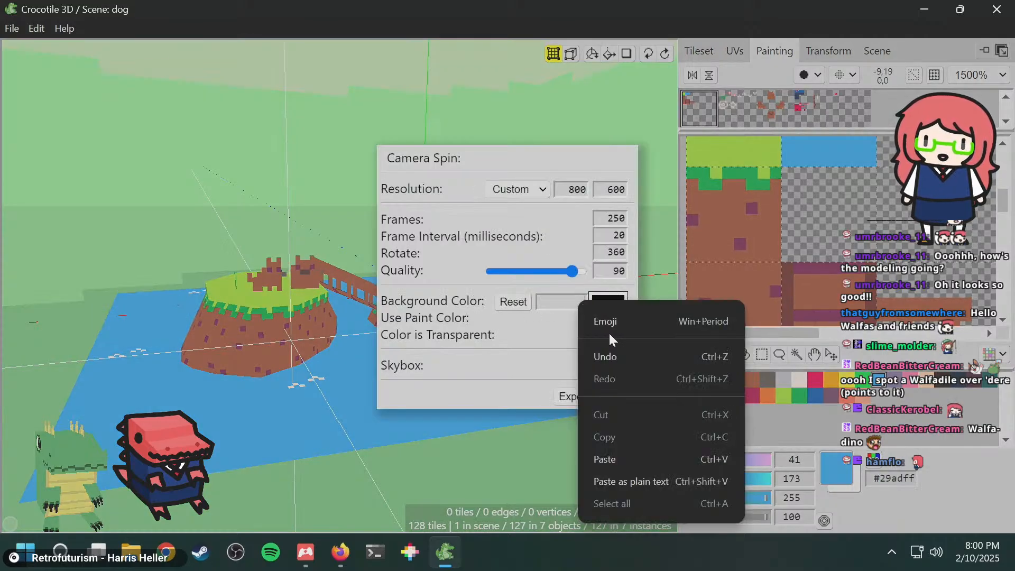
{"action": "left_click", "coordinate": [602, 458]}
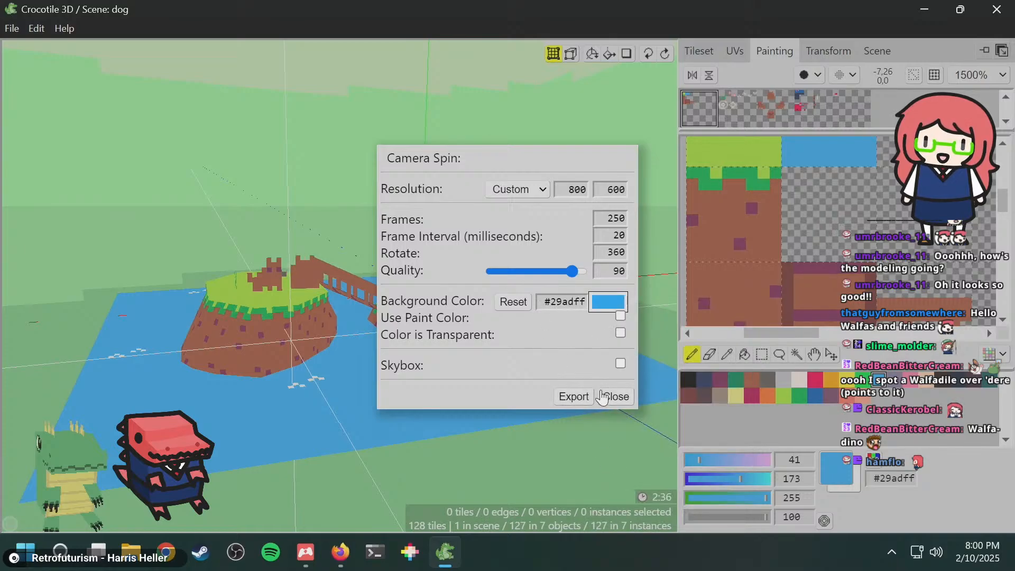
- Export the spin GIF to the crocotile folder, view the rendered animation and close its window
{"action": "left_click", "coordinate": [573, 398]}
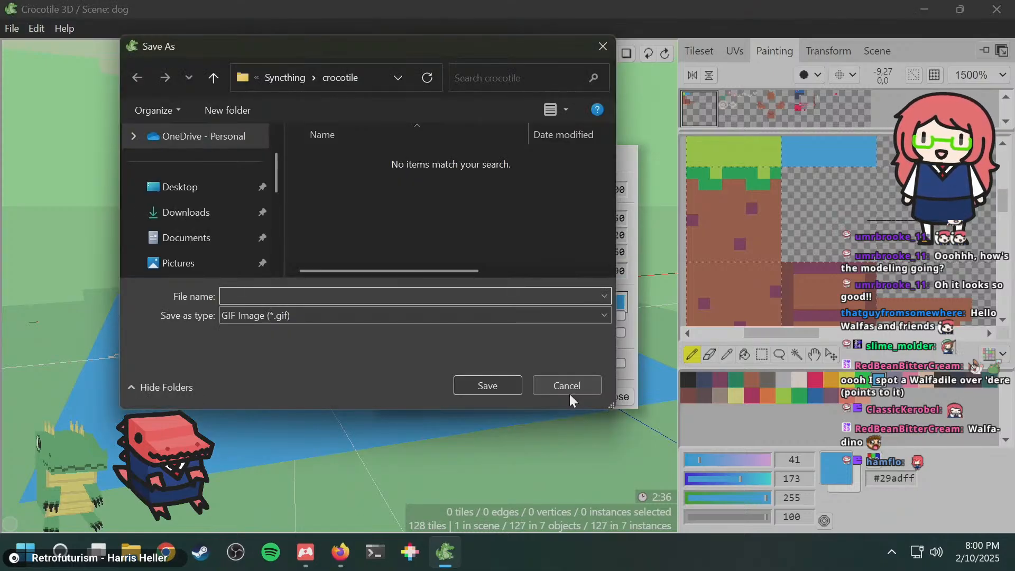
{"action": "key", "text": "Return"}
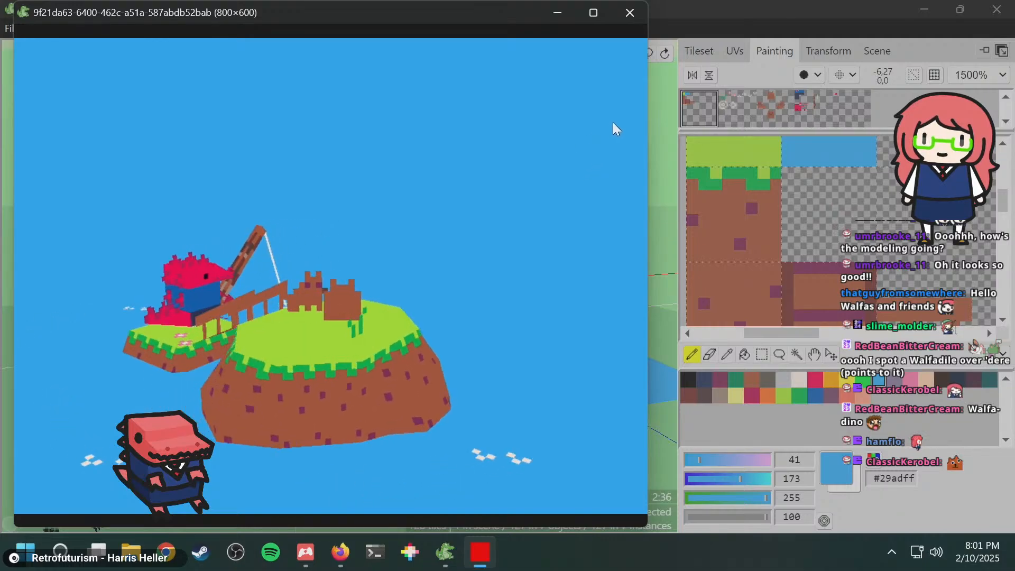
{"action": "left_click", "coordinate": [629, 12]}
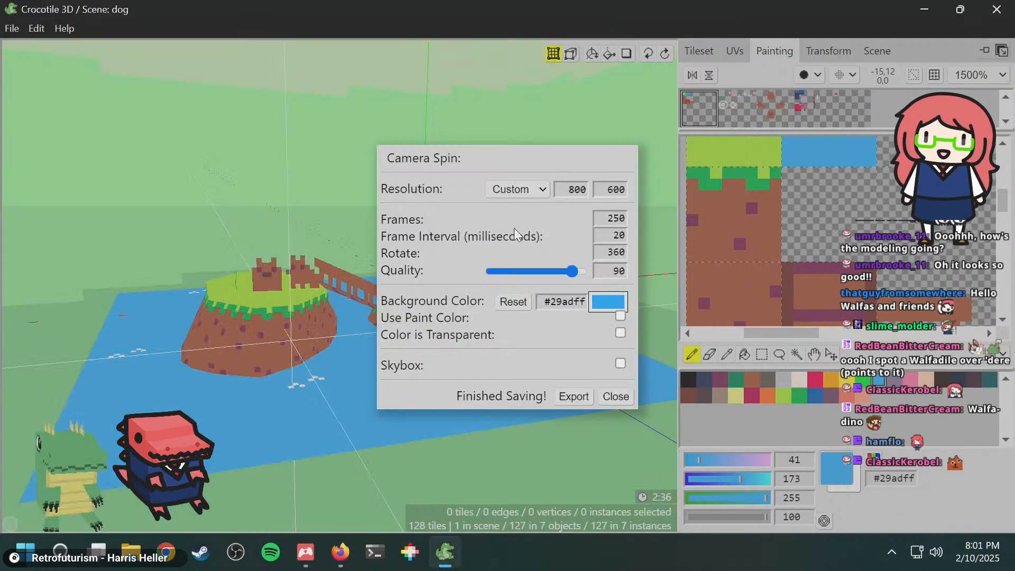
- Close the spin GIF settings, adjust the camera's angle on the fishing scene and save the project
{"action": "left_click", "coordinate": [611, 397]}
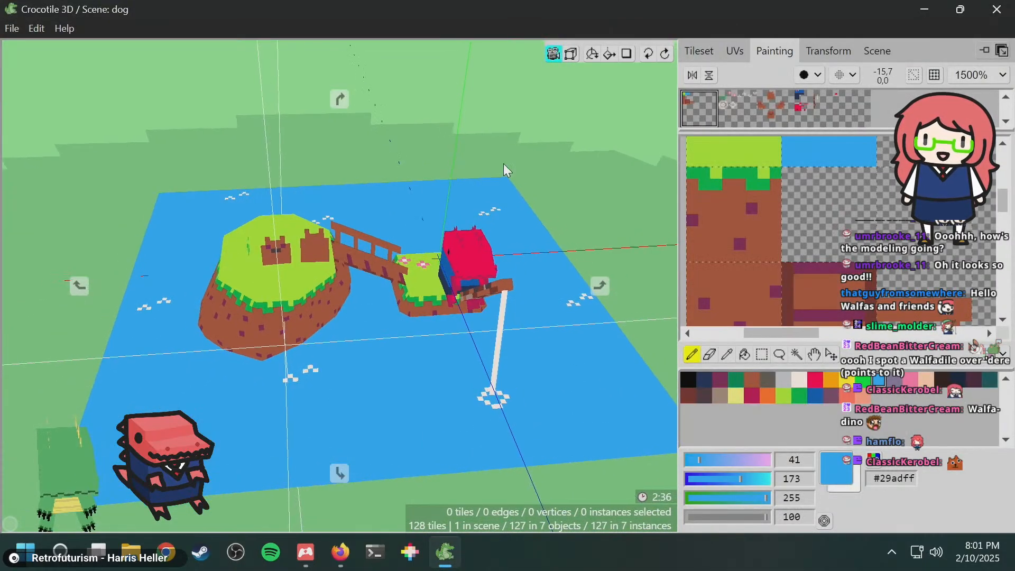
{"action": "middle_click_drag", "start_coordinate": [502, 163], "coordinate": [502, 163]}
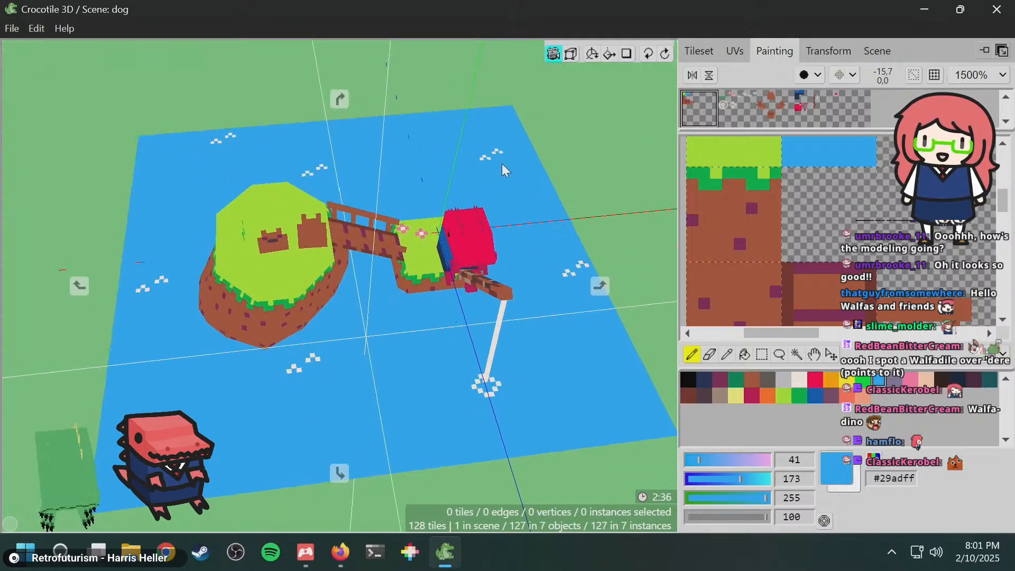
{"action": "key", "text": "space"}
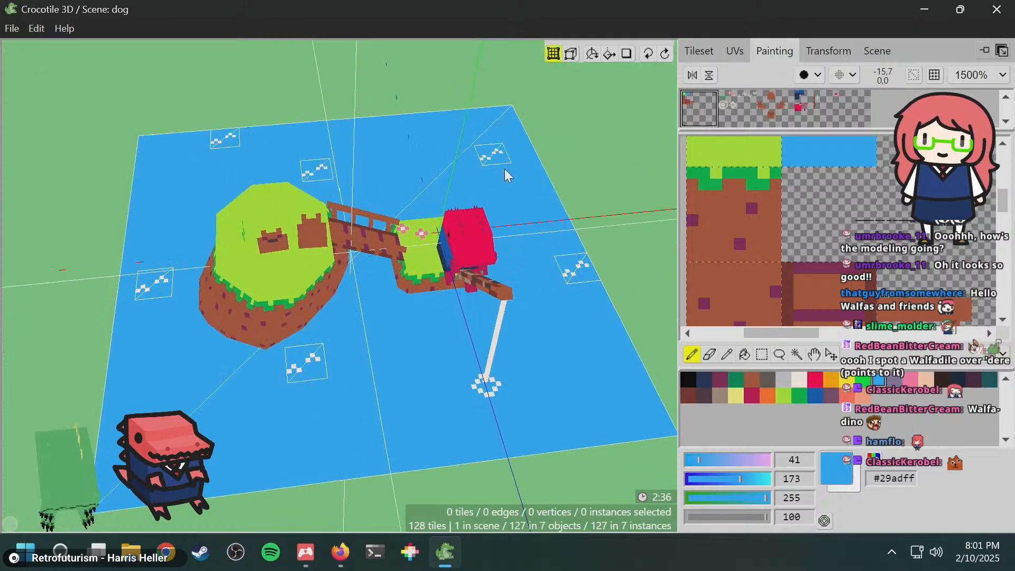
{"action": "key", "text": "space"}
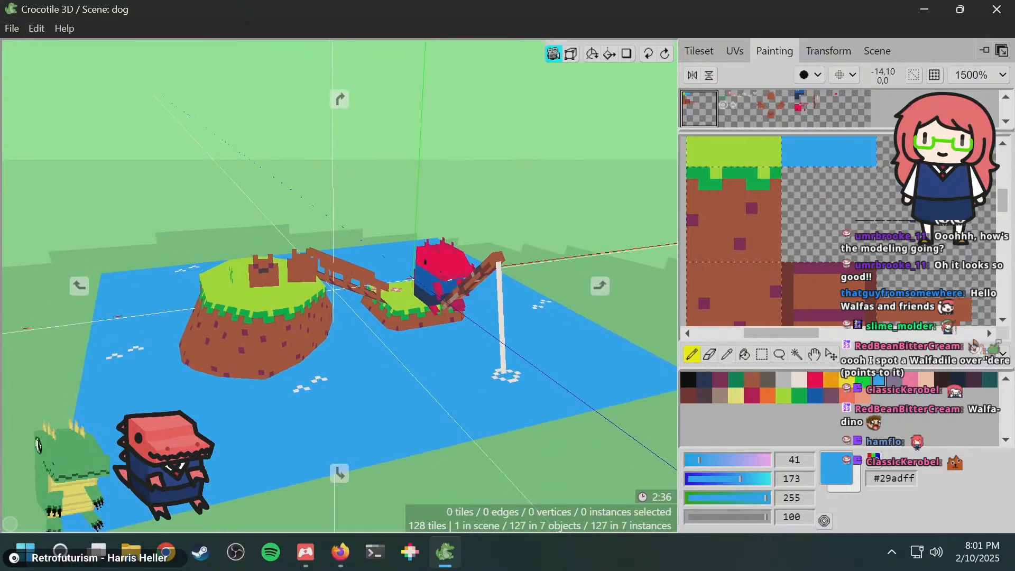
{"action": "key", "text": "space"}
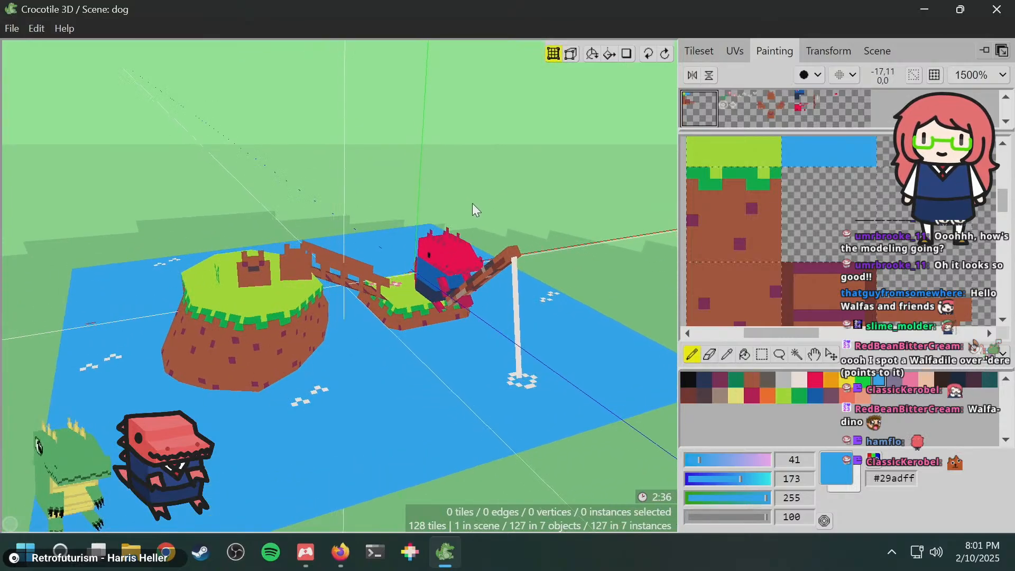
{"action": "key", "text": "ctrl+s"}
- Reopen the spin GIF settings and set the number of frames to 250
{"action": "left_click", "coordinate": [36, 23]}
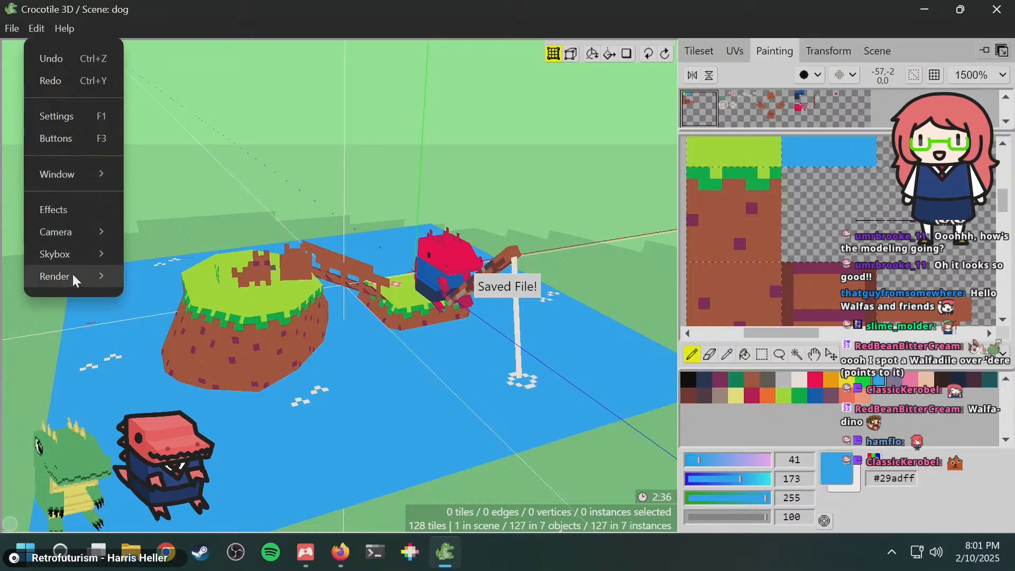
{"action": "mouse_move", "coordinate": [72, 275]}
{"action": "left_click", "coordinate": [162, 296]}
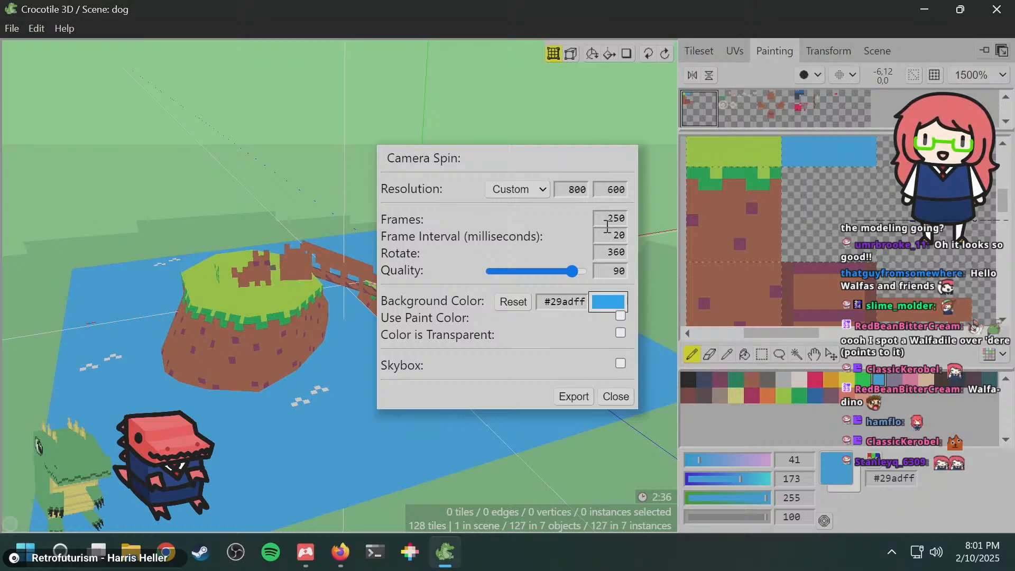
{"action": "left_click_drag", "start_coordinate": [608, 218], "coordinate": [627, 219]}
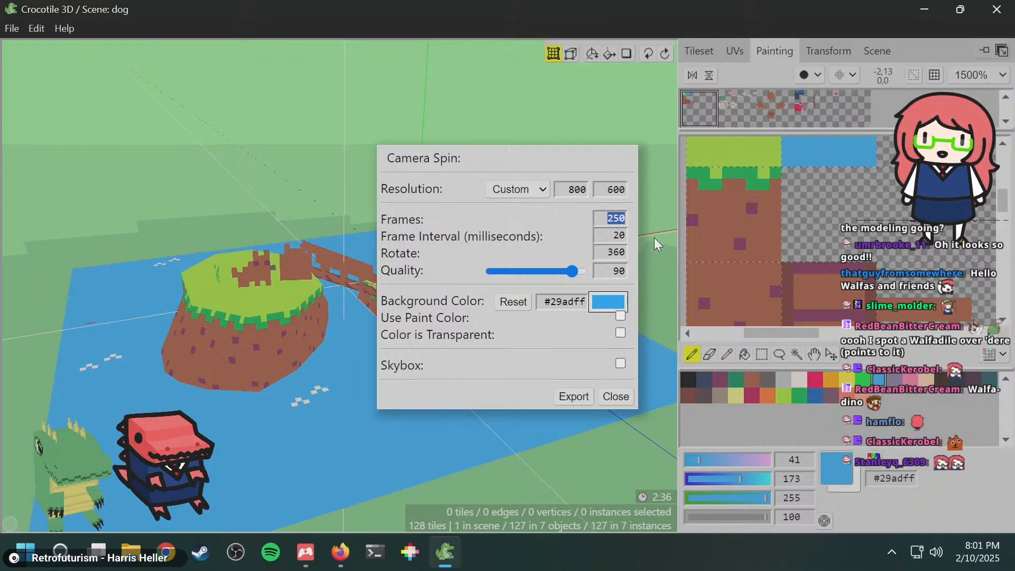
{"action": "key", "text": "BackSpace"}
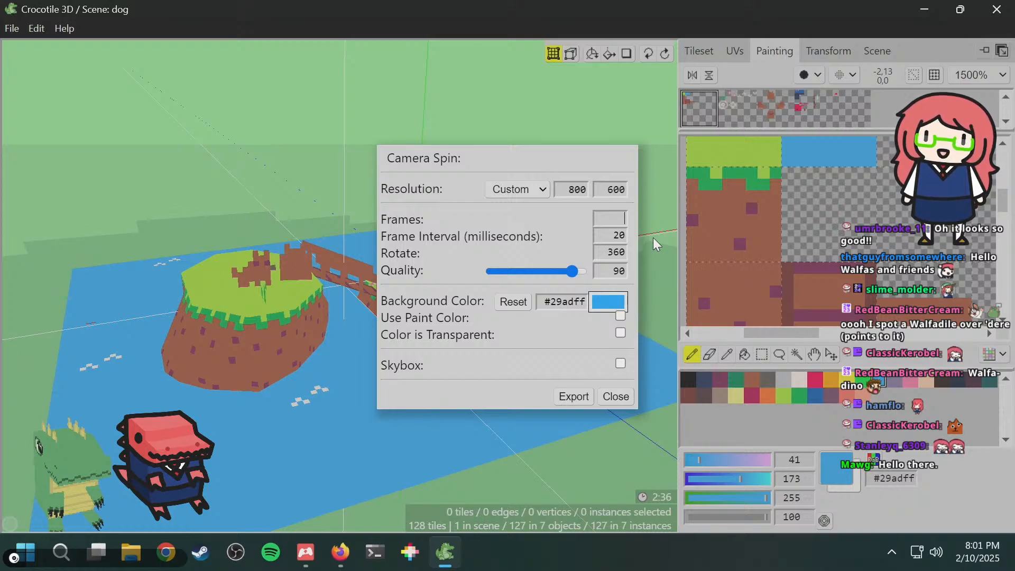
{"action": "type", "text": "250"}
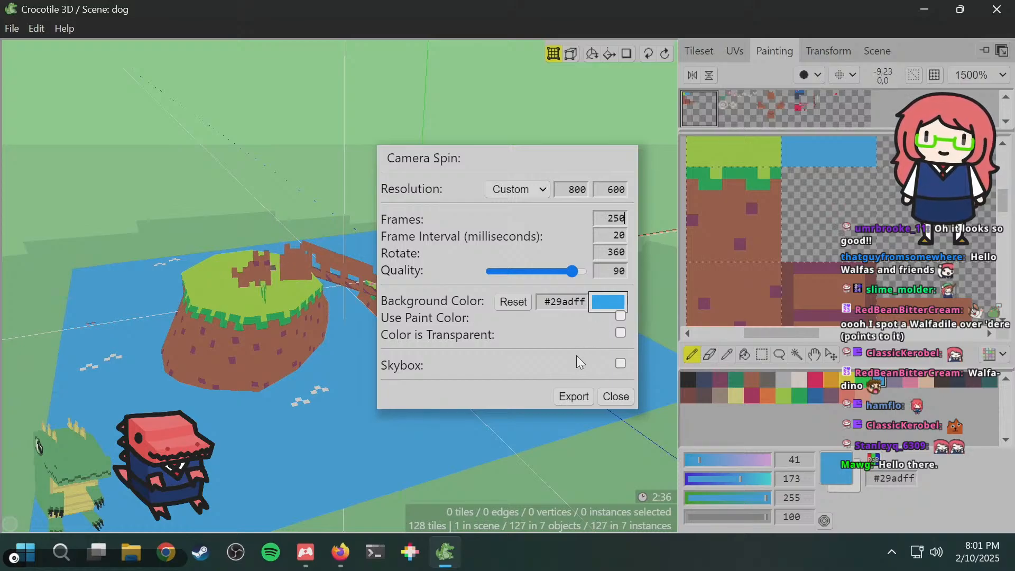
- Try to export the spin GIF over island.gif in the crocotile folder, and close the settings during the recording
{"action": "left_click", "coordinate": [580, 400]}
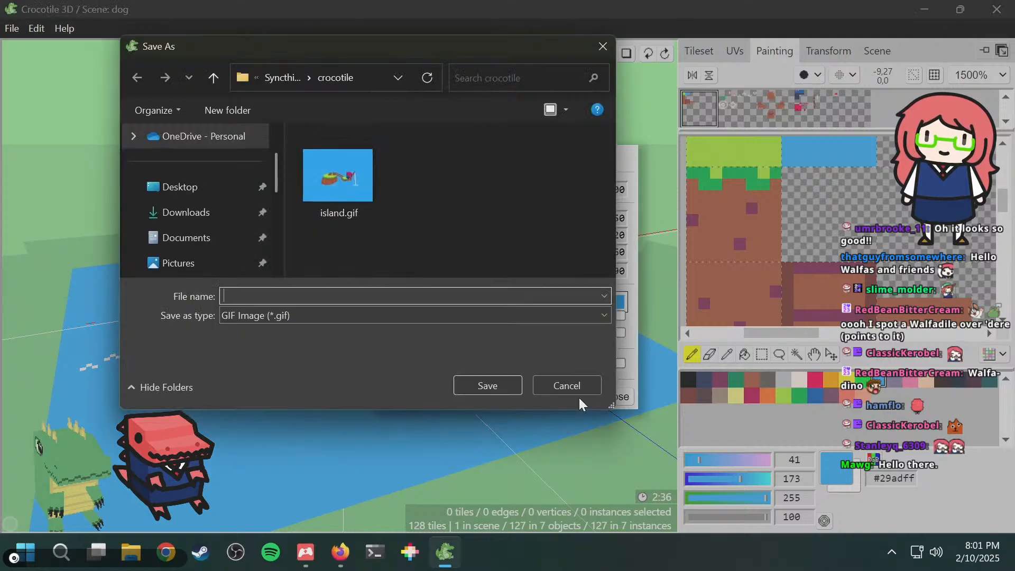
{"action": "left_click", "coordinate": [366, 184]}
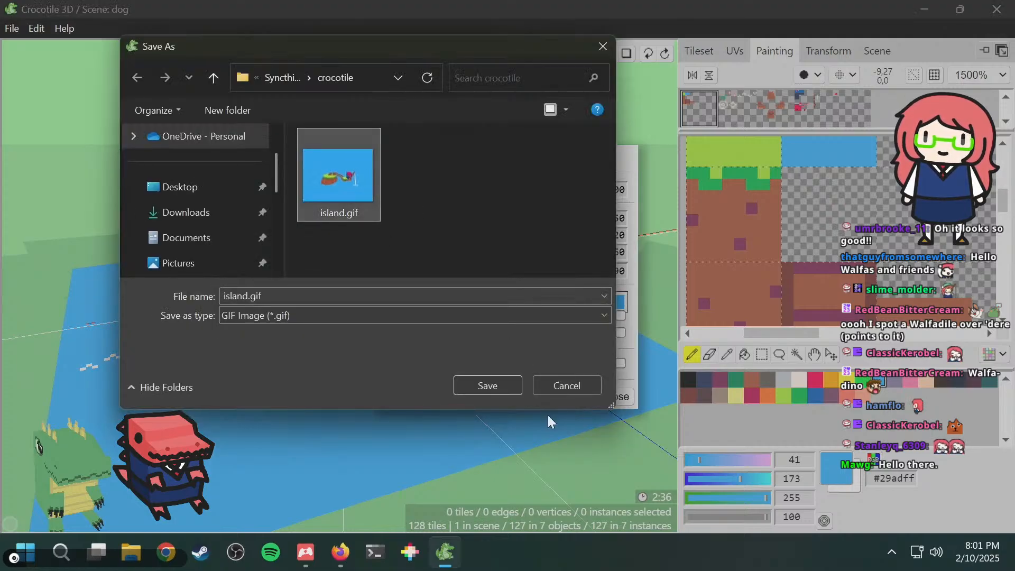
{"action": "left_click", "coordinate": [498, 382]}
{"action": "left_click", "coordinate": [556, 277]}
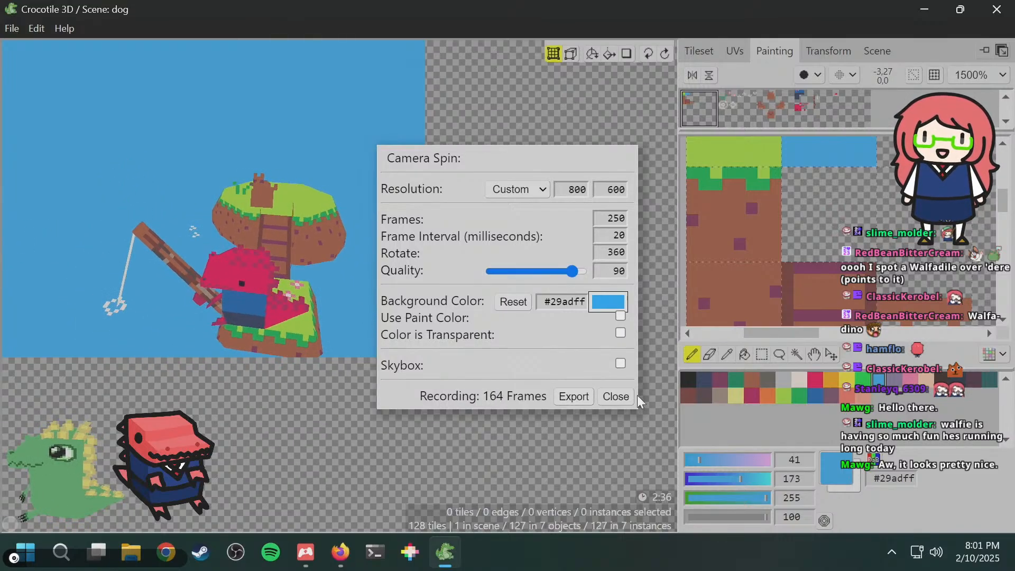
{"action": "left_click", "coordinate": [616, 396]}
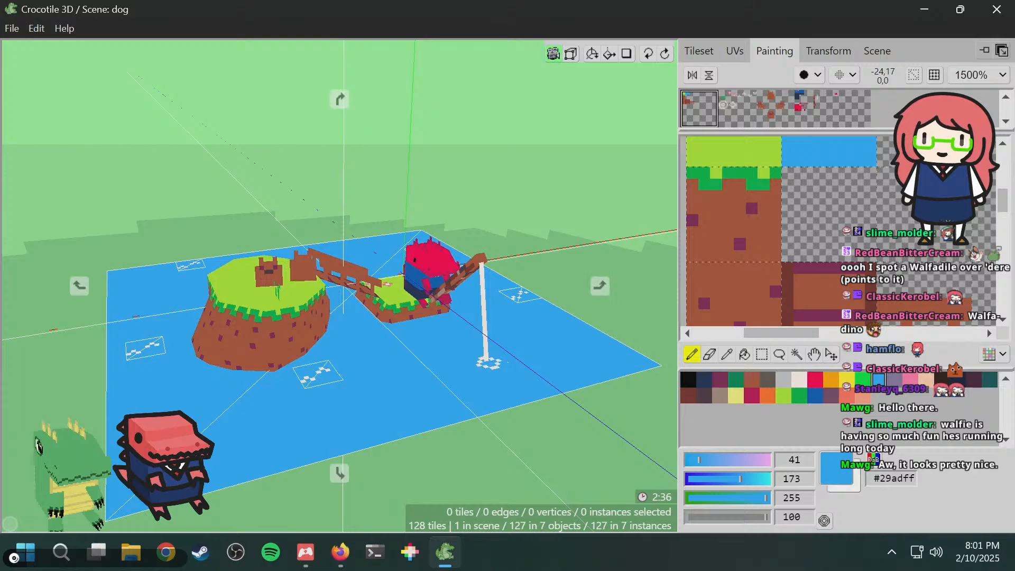
- Export the spin GIF again from the readjusted camera view, replacing island.gif, and close the rendered animation and the spin settings
{"action": "left_click", "coordinate": [25, 24]}
{"action": "mouse_move", "coordinate": [70, 252]}
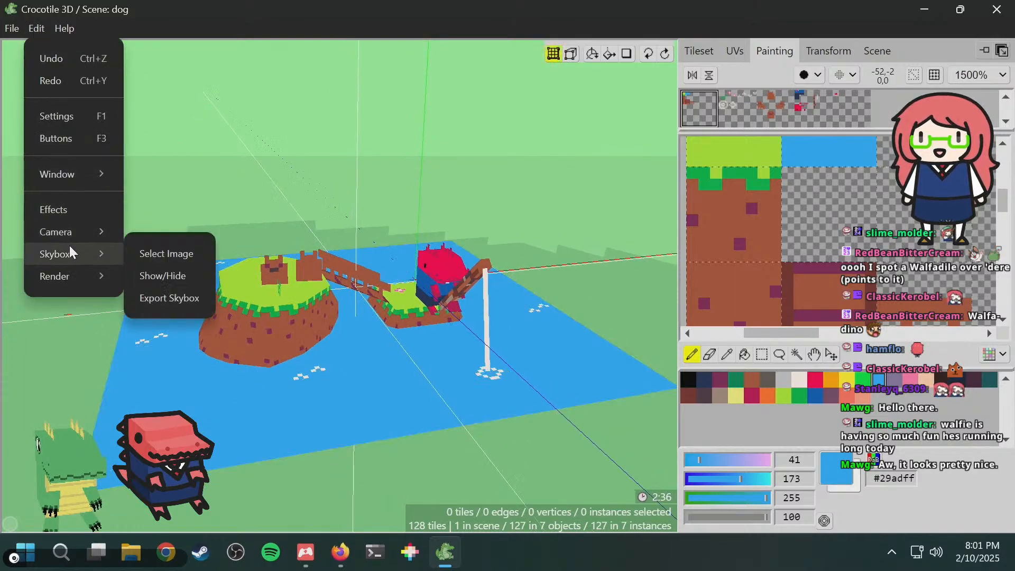
{"action": "mouse_move", "coordinate": [75, 277]}
{"action": "left_click", "coordinate": [158, 298]}
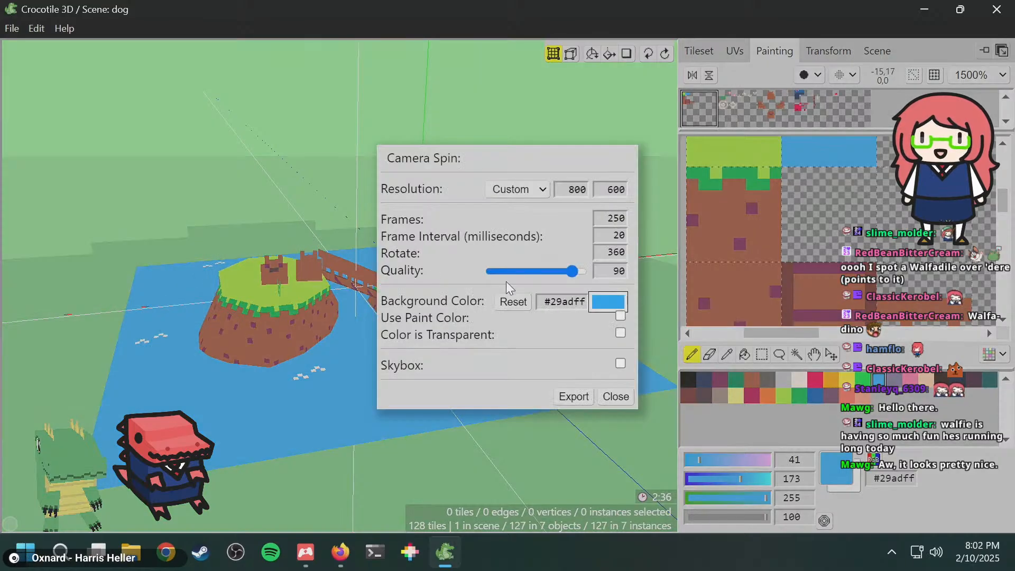
{"action": "left_click", "coordinate": [574, 397]}
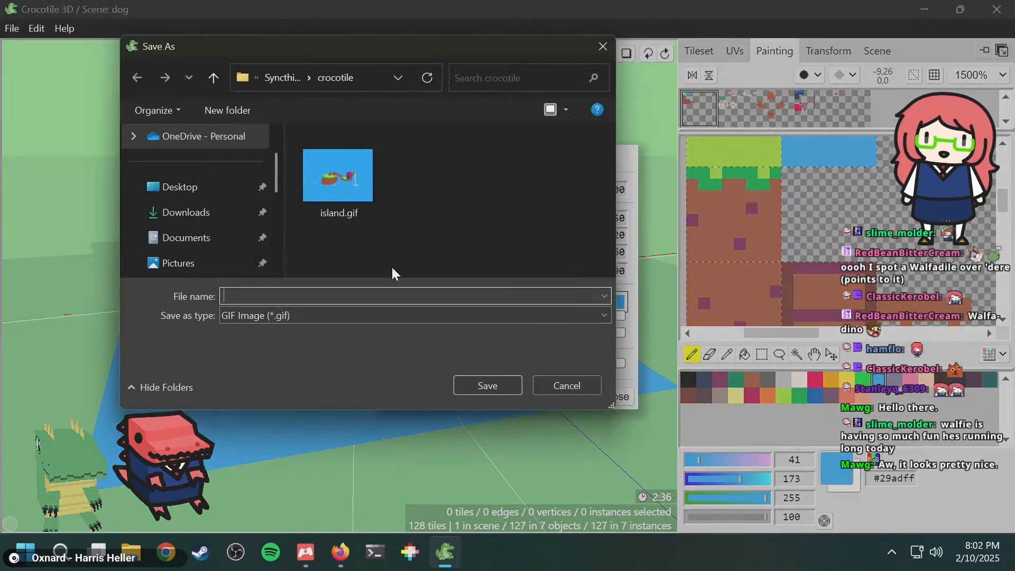
{"action": "left_click", "coordinate": [358, 187]}
{"action": "double_click", "coordinate": [358, 185]}
{"action": "left_click", "coordinate": [567, 281]}
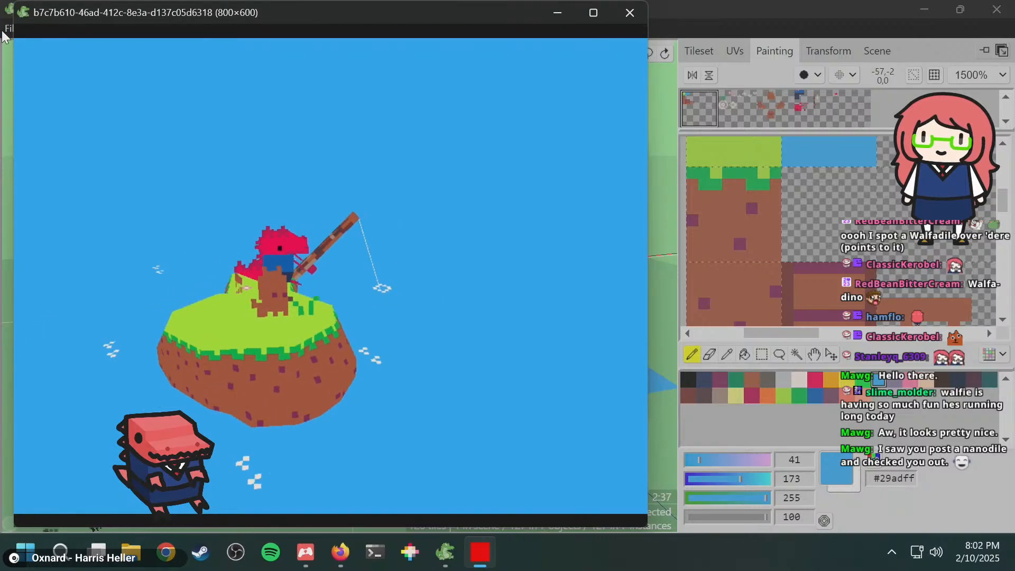
{"action": "left_click", "coordinate": [630, 13]}
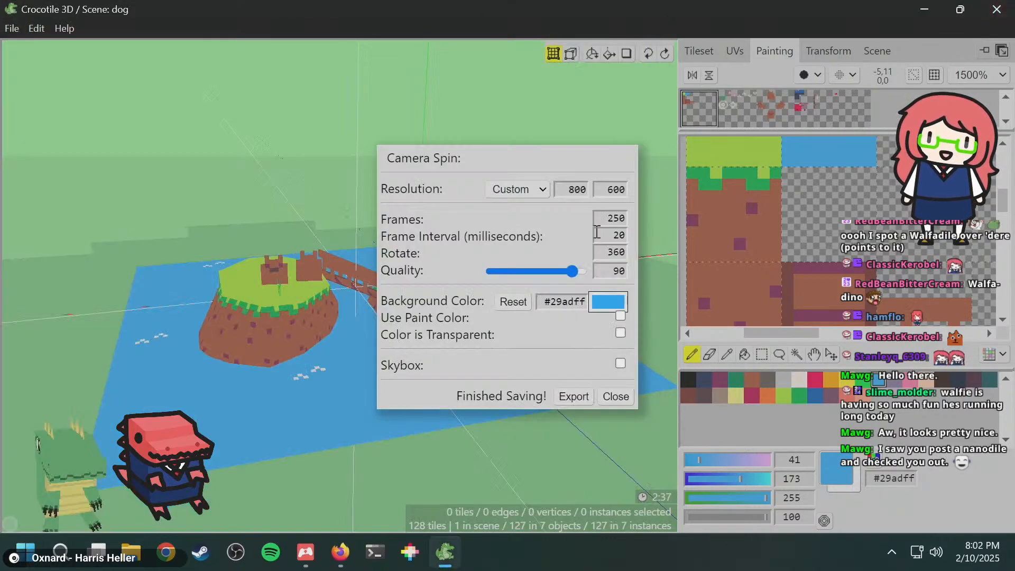
{"action": "left_click", "coordinate": [615, 398]}
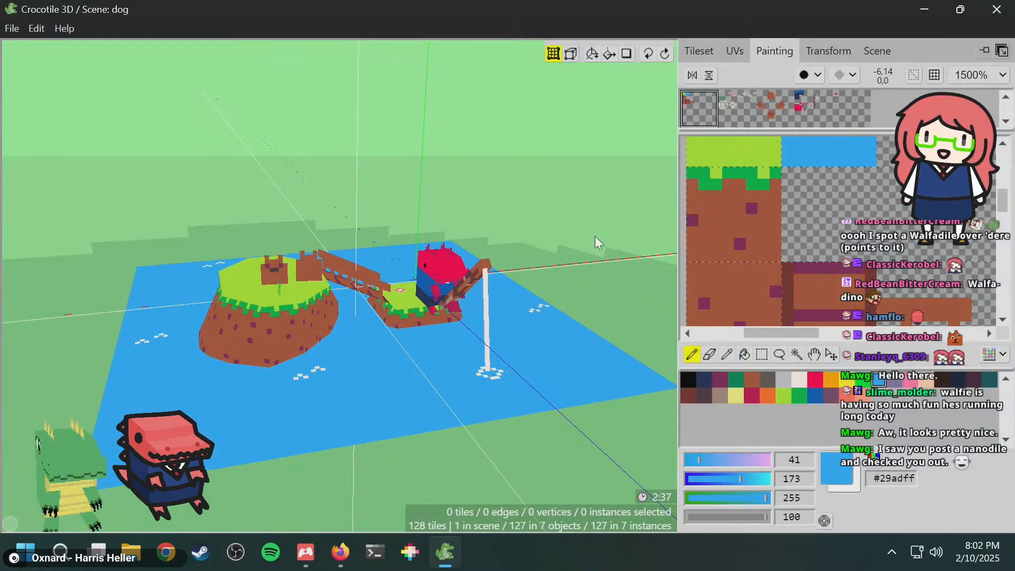
- Close Crocotile 3D and the browser with its documentation, and shut down the computer
{"action": "left_click", "coordinate": [997, 10]}
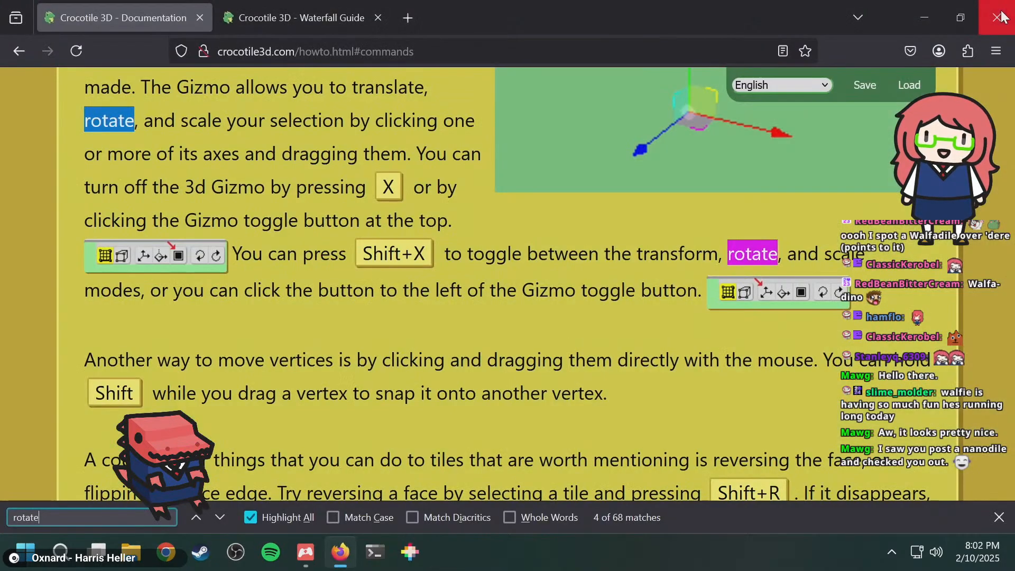
{"action": "left_click", "coordinate": [1001, 15]}
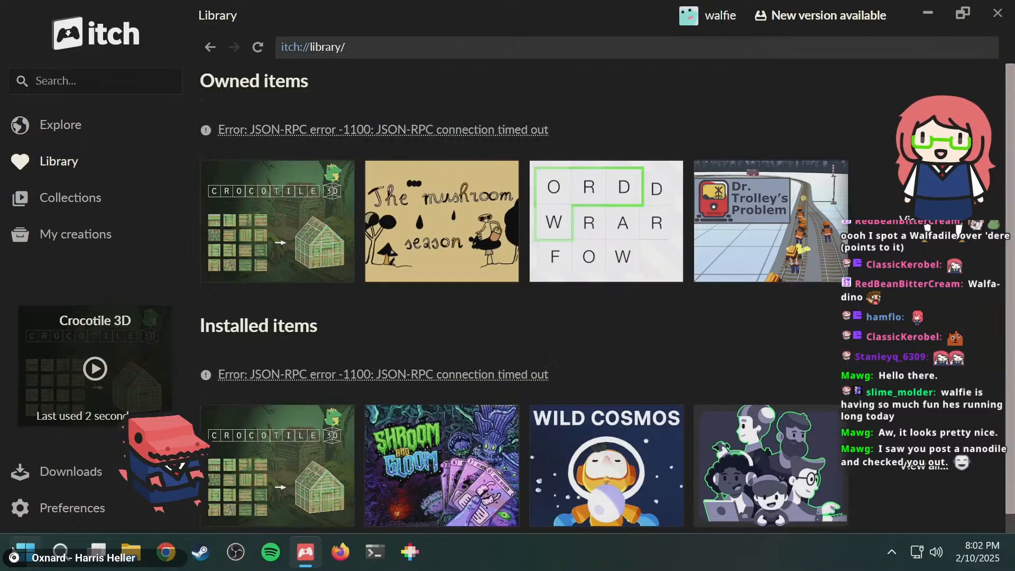
{"action": "left_click", "coordinate": [16, 552]}
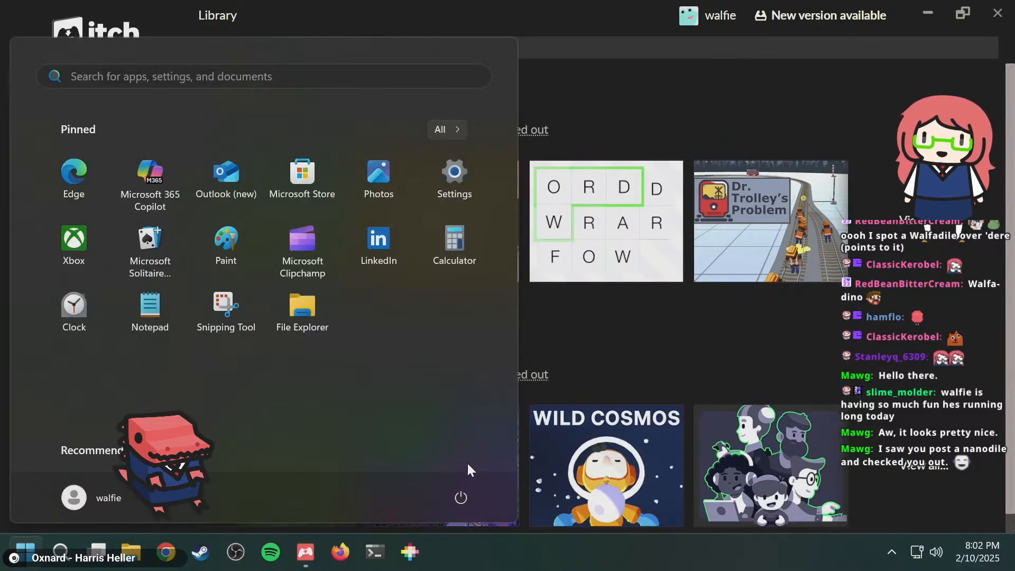
{"action": "left_click", "coordinate": [461, 497]}
{"action": "left_click", "coordinate": [465, 438]}
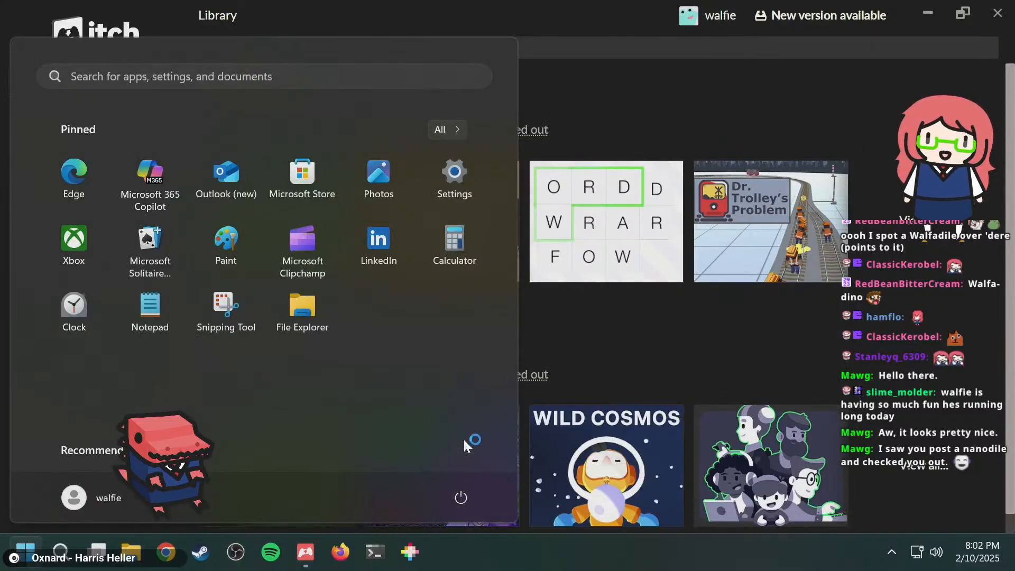